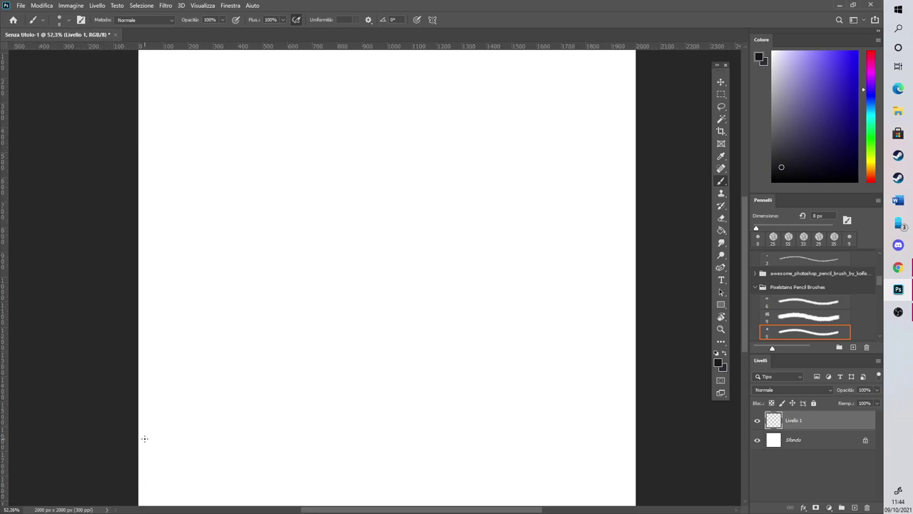
# Choose the 50 px brush from Drawing Brush Pack 01 and set its size to 23 px
pyautogui.moveTo(877, 281)
pyautogui.mouseDown()
pyautogui.moveTo(874, 324)
pyautogui.moveTo(876, 306)
pyautogui.moveTo(865, 303)
pyautogui.mouseUp()
pyautogui.click(854, 303)
pyautogui.moveTo(541, 509); pyautogui.dragTo(495, 511)
pyautogui.moveTo(773, 227); pyautogui.dragTo(762, 227)
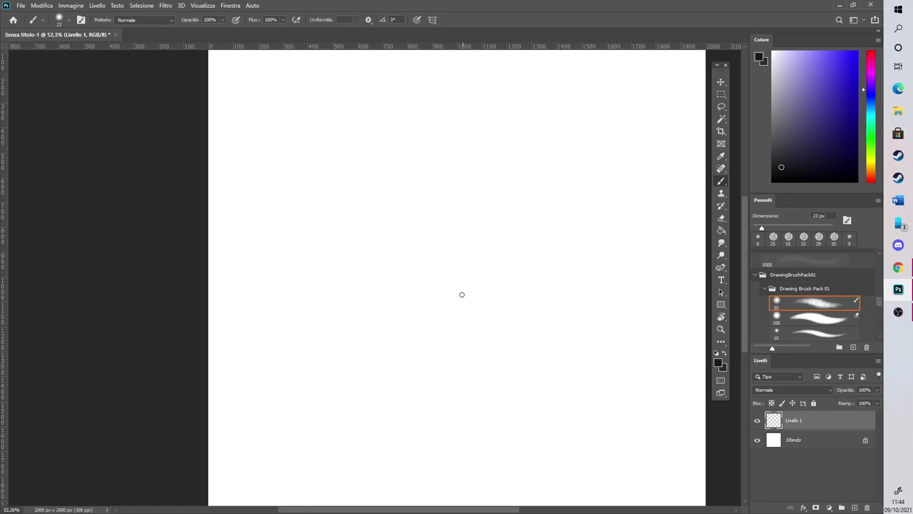
# Sketch the figure's oval head, rounded chest, collar and waist band, with two guide lines for the legs
pyautogui.moveTo(393, 449)
pyautogui.mouseDown()
pyautogui.moveTo(407, 298)
pyautogui.moveTo(404, 320)
pyautogui.moveTo(427, 320)
pyautogui.moveTo(410, 324)
pyautogui.moveTo(483, 319)
pyautogui.moveTo(505, 464)
pyautogui.mouseUp()
pyautogui.moveTo(429, 325)
pyautogui.mouseDown()
pyautogui.moveTo(420, 233)
pyautogui.moveTo(452, 206)
pyautogui.moveTo(440, 231)
pyautogui.moveTo(422, 212)
pyautogui.moveTo(449, 226)
pyautogui.mouseUp()
pyautogui.moveTo(418, 233)
pyautogui.mouseDown()
pyautogui.moveTo(394, 296)
pyautogui.moveTo(427, 291)
pyautogui.moveTo(489, 304)
pyautogui.mouseUp()
pyautogui.moveTo(487, 300); pyautogui.dragTo(486, 261)
pyautogui.moveTo(462, 221); pyautogui.dragTo(489, 283)
pyautogui.moveTo(411, 233); pyautogui.dragTo(422, 231)
pyautogui.moveTo(464, 223)
pyautogui.mouseDown()
pyautogui.moveTo(481, 241)
pyautogui.moveTo(485, 295)
pyautogui.mouseUp()
pyautogui.moveTo(415, 214)
pyautogui.mouseDown()
pyautogui.moveTo(418, 243)
pyautogui.moveTo(459, 231)
pyautogui.mouseUp()
pyautogui.moveTo(463, 219)
pyautogui.mouseDown()
pyautogui.moveTo(403, 230)
pyautogui.moveTo(414, 221)
pyautogui.moveTo(437, 239)
pyautogui.moveTo(481, 230)
pyautogui.mouseUp()
pyautogui.moveTo(404, 244); pyautogui.dragTo(467, 221)
pyautogui.moveTo(381, 278); pyautogui.dragTo(390, 309)
pyautogui.moveTo(396, 307)
pyautogui.mouseDown()
pyautogui.moveTo(394, 330)
pyautogui.moveTo(484, 333)
pyautogui.mouseUp()
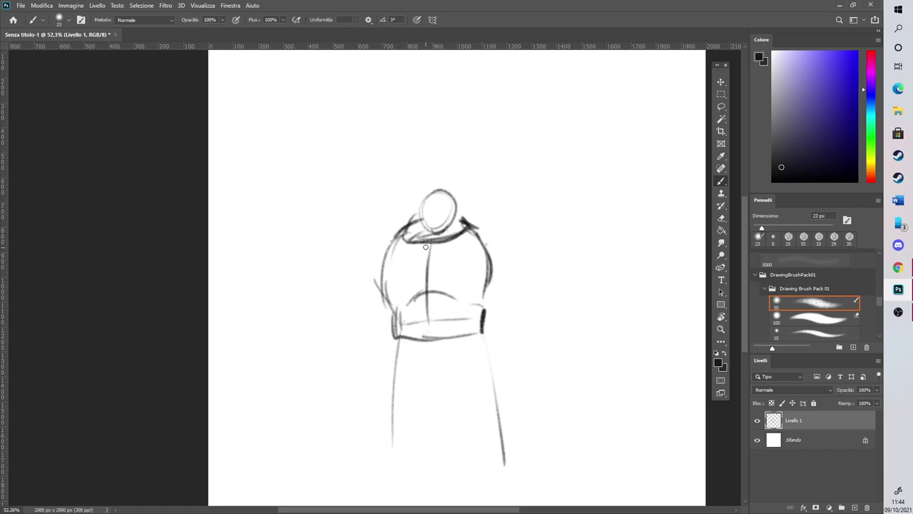
# Draw the shoulder line, the vertical centre line and the pelvis with curved leg openings
pyautogui.moveTo(376, 251); pyautogui.dragTo(509, 238)
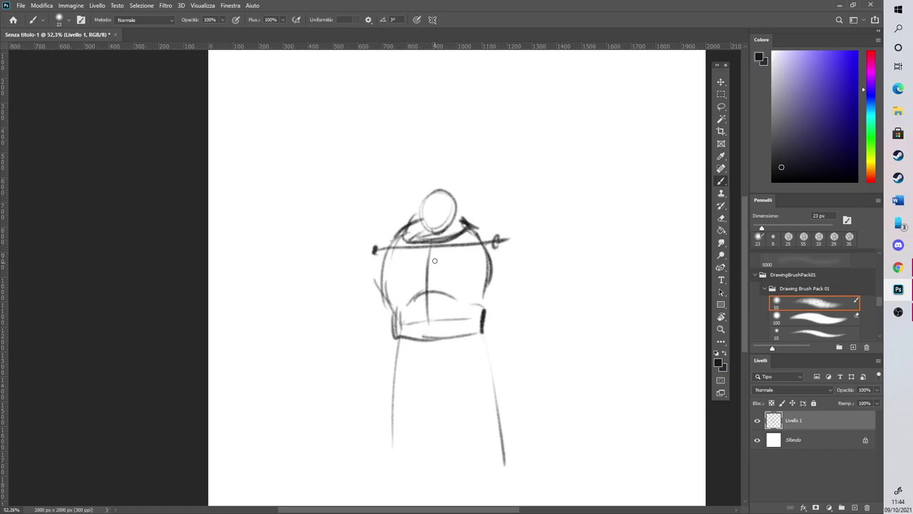
pyautogui.moveTo(438, 215)
pyautogui.mouseDown()
pyautogui.moveTo(438, 360)
pyautogui.moveTo(438, 350)
pyautogui.mouseUp()
pyautogui.moveTo(402, 349)
pyautogui.mouseDown()
pyautogui.moveTo(411, 389)
pyautogui.moveTo(454, 404)
pyautogui.moveTo(490, 358)
pyautogui.moveTo(482, 331)
pyautogui.mouseUp()
pyautogui.moveTo(406, 341); pyautogui.dragTo(469, 339)
pyautogui.moveTo(396, 357)
pyautogui.mouseDown()
pyautogui.moveTo(430, 397)
pyautogui.moveTo(460, 396)
pyautogui.mouseUp()
pyautogui.moveTo(411, 356); pyautogui.dragTo(428, 399)
pyautogui.moveTo(460, 399); pyautogui.dragTo(483, 332)
# Reinforce the torso, shoulder and neck contours and mark the hip joints on both sides of the pelvis
pyautogui.moveTo(399, 346)
pyautogui.mouseDown()
pyautogui.moveTo(421, 364)
pyautogui.moveTo(393, 310)
pyautogui.moveTo(491, 298)
pyautogui.moveTo(494, 254)
pyautogui.moveTo(451, 225)
pyautogui.mouseUp()
pyautogui.moveTo(372, 287)
pyautogui.mouseDown()
pyautogui.moveTo(388, 251)
pyautogui.moveTo(384, 266)
pyautogui.moveTo(425, 228)
pyautogui.mouseUp()
pyautogui.moveTo(483, 231); pyautogui.dragTo(503, 254)
pyautogui.moveTo(410, 231); pyautogui.dragTo(425, 210)
pyautogui.moveTo(458, 213)
pyautogui.mouseDown()
pyautogui.moveTo(474, 223)
pyautogui.moveTo(422, 207)
pyautogui.moveTo(450, 200)
pyautogui.moveTo(448, 232)
pyautogui.moveTo(457, 214)
pyautogui.mouseUp()
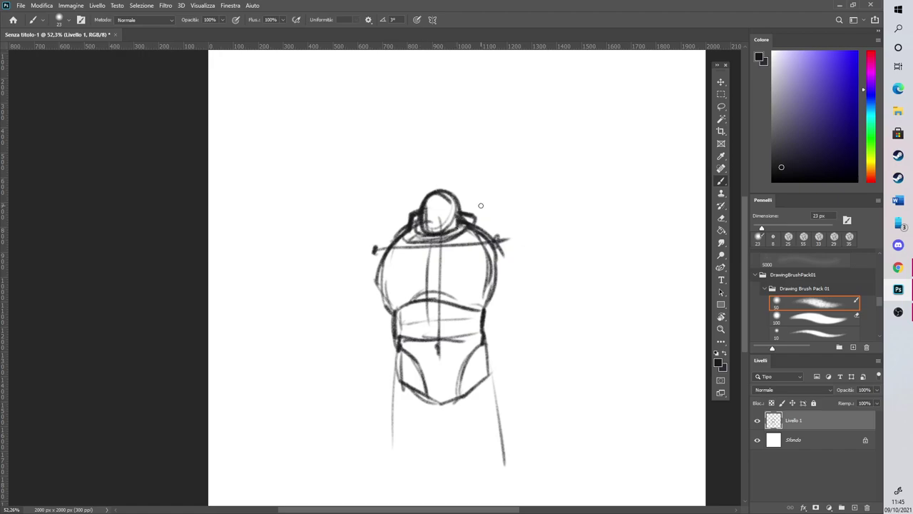
pyautogui.moveTo(745, 271)
pyautogui.mouseDown()
pyautogui.moveTo(743, 290)
pyautogui.moveTo(743, 281)
pyautogui.mouseUp()
pyautogui.moveTo(486, 337); pyautogui.dragTo(483, 348)
pyautogui.moveTo(398, 337); pyautogui.dragTo(397, 348)
# Move the sketch on Livello 1 upward to make room for the legs
pyautogui.click(720, 82)
pyautogui.moveTo(466, 258); pyautogui.dragTo(475, 197)
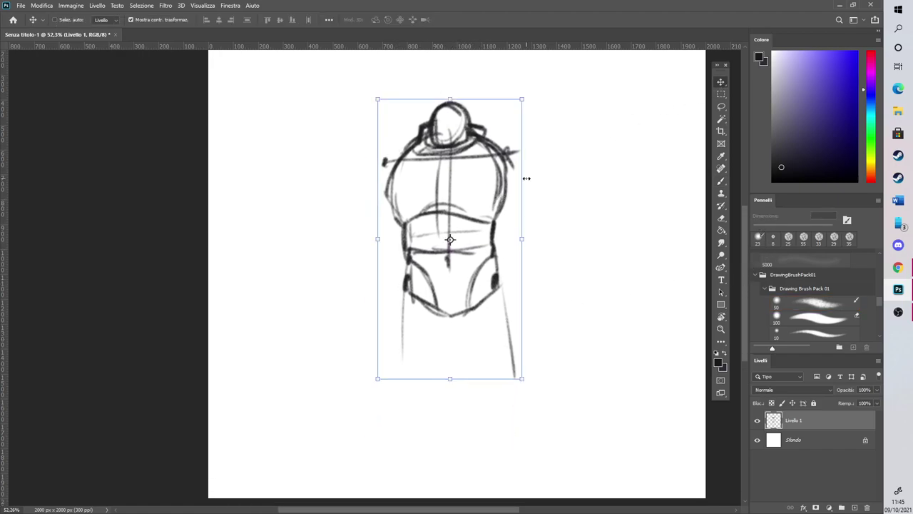
pyautogui.moveTo(747, 245); pyautogui.dragTo(743, 221)
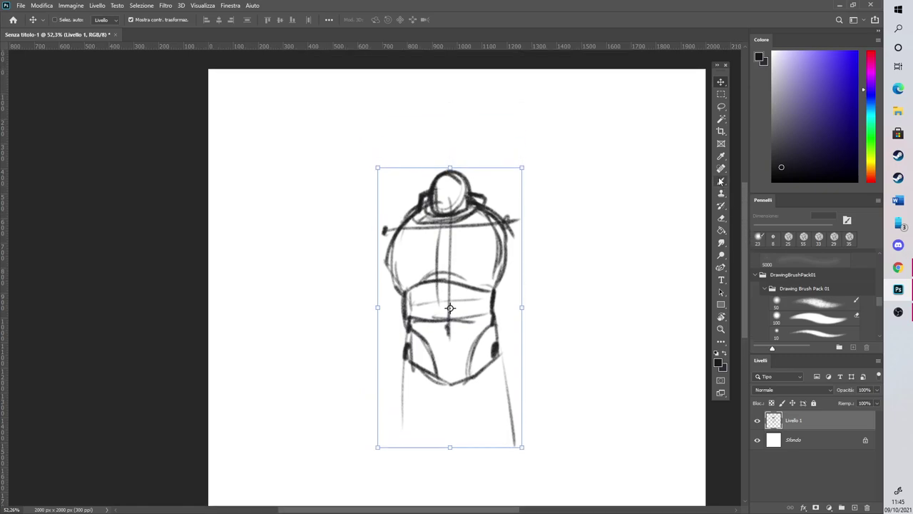
# Draw rounded shoulders and guide lines for both arms, with short marks at the elbows and wrists
pyautogui.click(720, 181)
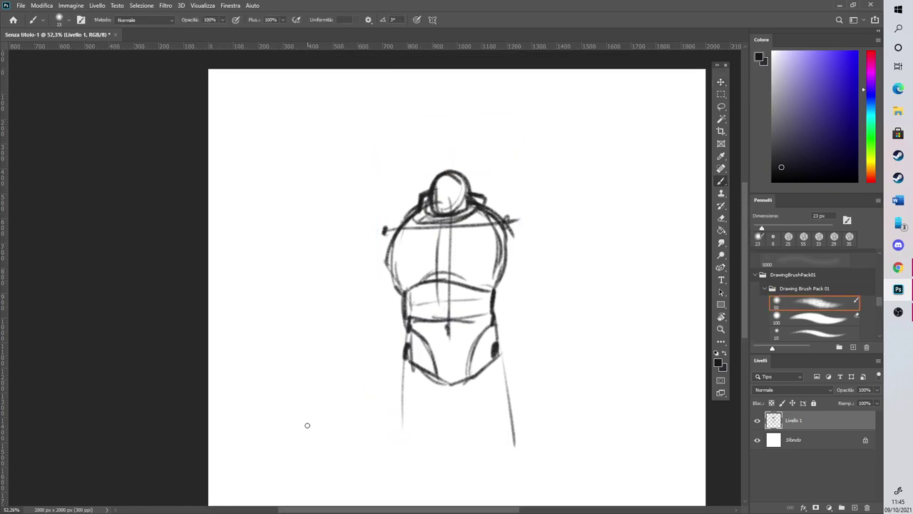
pyautogui.moveTo(386, 235); pyautogui.dragTo(340, 315)
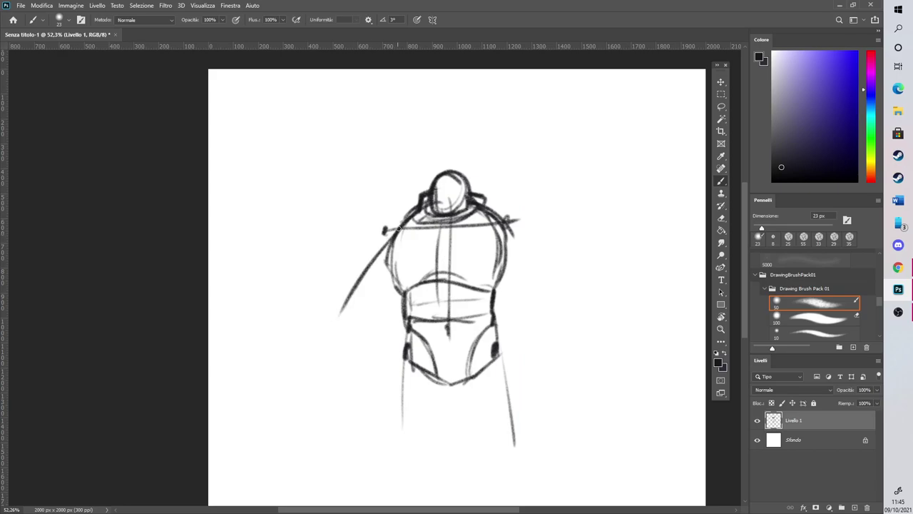
pyautogui.moveTo(405, 217); pyautogui.dragTo(377, 247)
pyautogui.moveTo(498, 215)
pyautogui.mouseDown()
pyautogui.moveTo(521, 220)
pyautogui.moveTo(510, 243)
pyautogui.mouseUp()
pyautogui.moveTo(373, 255); pyautogui.dragTo(338, 298)
pyautogui.moveTo(514, 232); pyautogui.dragTo(546, 299)
pyautogui.moveTo(341, 305)
pyautogui.mouseDown()
pyautogui.moveTo(321, 380)
pyautogui.moveTo(332, 380)
pyautogui.mouseUp()
pyautogui.moveTo(540, 304)
pyautogui.mouseDown()
pyautogui.moveTo(554, 359)
pyautogui.moveTo(552, 347)
pyautogui.moveTo(557, 378)
pyautogui.mouseUp()
pyautogui.moveTo(543, 378); pyautogui.dragTo(565, 376)
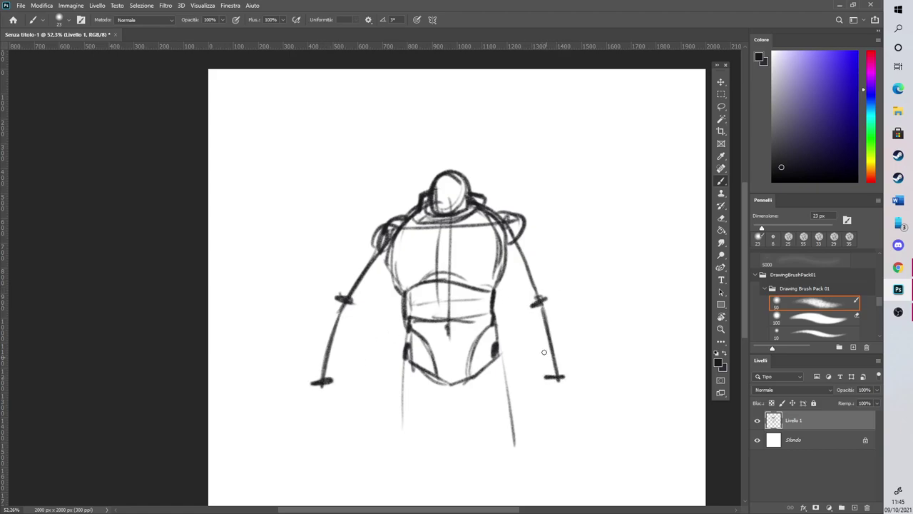
# Draw the hip joints and thigh guide lines for both legs, with short marks at the knees
pyautogui.moveTo(395, 359)
pyautogui.mouseDown()
pyautogui.moveTo(419, 351)
pyautogui.moveTo(404, 352)
pyautogui.mouseUp()
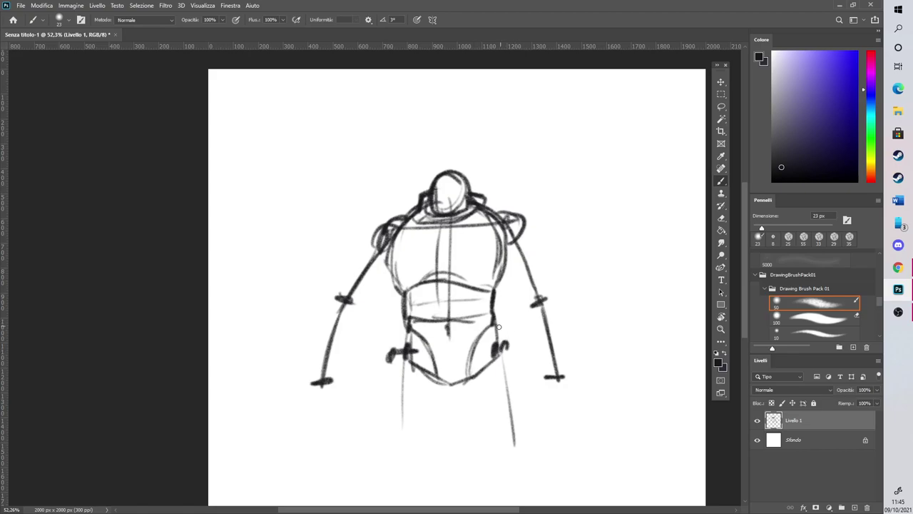
pyautogui.scroll(-3, 745, 271)
pyautogui.moveTo(397, 259)
pyautogui.mouseDown()
pyautogui.moveTo(402, 429)
pyautogui.moveTo(393, 310)
pyautogui.moveTo(400, 374)
pyautogui.moveTo(407, 394)
pyautogui.mouseUp()
pyautogui.moveTo(501, 248); pyautogui.dragTo(517, 423)
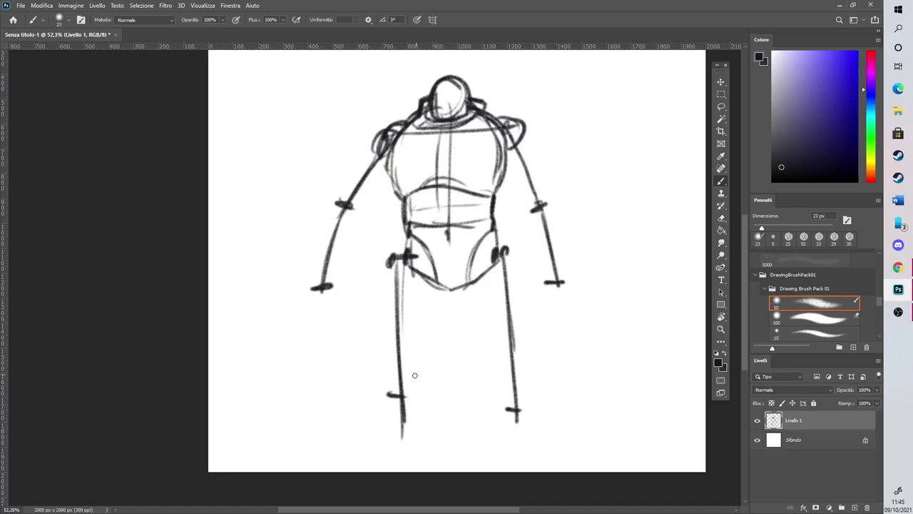
# Scale the whole sketch down and reposition it nearer the canvas centre
pyautogui.click(721, 83)
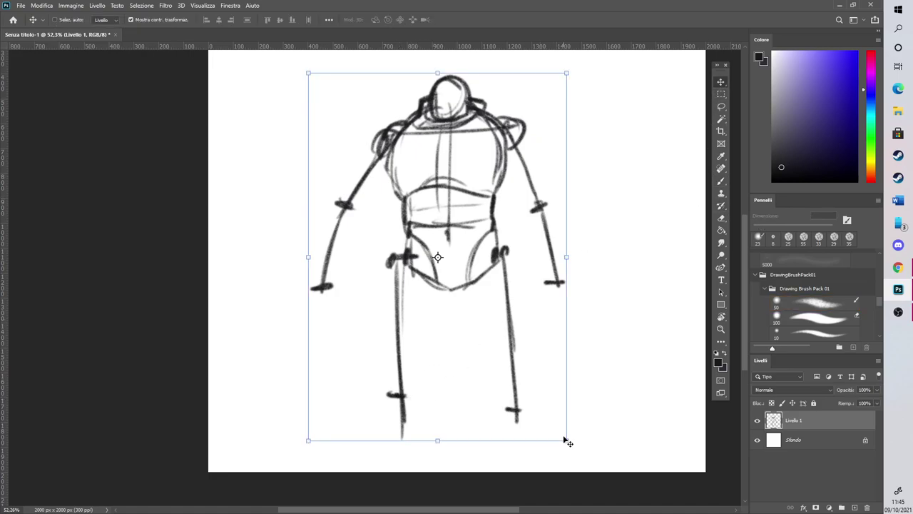
pyautogui.moveTo(566, 440); pyautogui.dragTo(502, 377)
pyautogui.moveTo(440, 301); pyautogui.dragTo(495, 302)
pyautogui.click(508, 20)
# Extend both legs with lower-leg guide lines from the knees to the ankles
pyautogui.press('b')
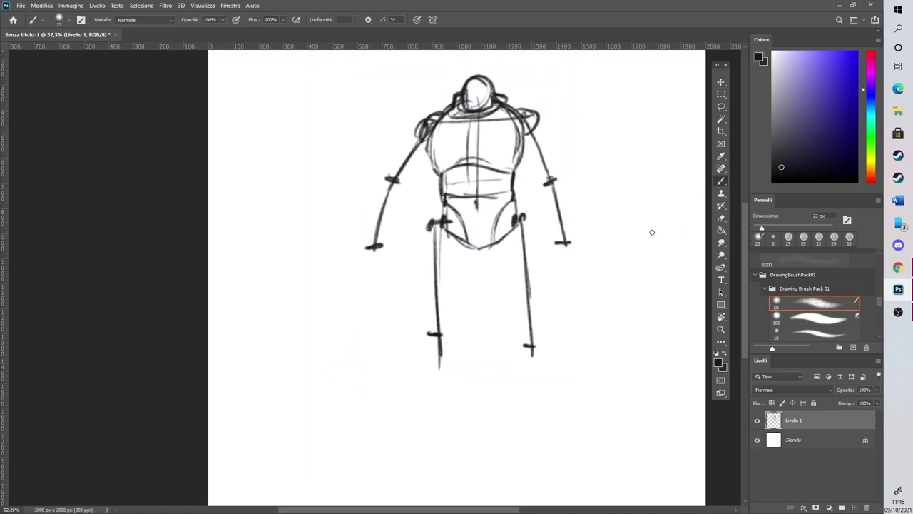
pyautogui.moveTo(437, 346); pyautogui.dragTo(451, 450)
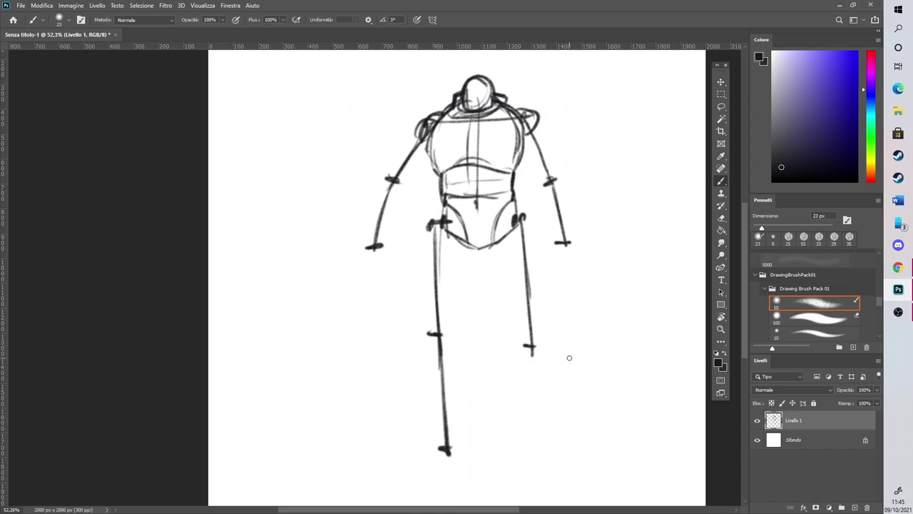
pyautogui.moveTo(532, 340); pyautogui.dragTo(540, 439)
# Draw triangular feet with curved toe lines at the ends of both legs
pyautogui.moveTo(415, 451)
pyautogui.mouseDown()
pyautogui.moveTo(437, 412)
pyautogui.moveTo(468, 452)
pyautogui.moveTo(461, 436)
pyautogui.moveTo(415, 456)
pyautogui.moveTo(439, 406)
pyautogui.moveTo(451, 457)
pyautogui.mouseUp()
pyautogui.moveTo(440, 405); pyautogui.dragTo(465, 452)
pyautogui.moveTo(519, 444)
pyautogui.mouseDown()
pyautogui.moveTo(535, 397)
pyautogui.moveTo(560, 438)
pyautogui.moveTo(578, 447)
pyautogui.mouseUp()
pyautogui.moveTo(526, 451); pyautogui.dragTo(590, 445)
pyautogui.moveTo(533, 435); pyautogui.dragTo(573, 443)
pyautogui.moveTo(559, 427)
pyautogui.mouseDown()
pyautogui.moveTo(585, 448)
pyautogui.moveTo(543, 393)
pyautogui.mouseUp()
pyautogui.moveTo(521, 449)
pyautogui.mouseDown()
pyautogui.moveTo(526, 411)
pyautogui.moveTo(541, 394)
pyautogui.moveTo(561, 425)
pyautogui.mouseUp()
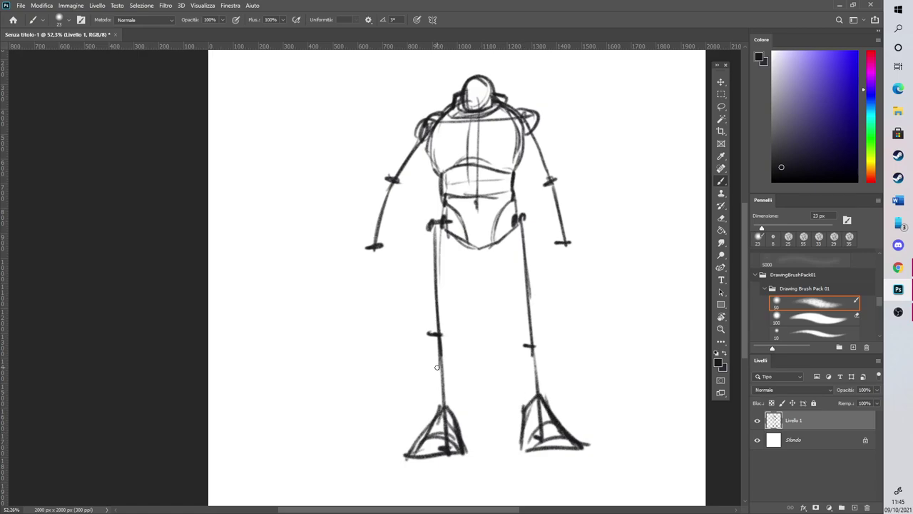
# Draw round knee joints on both legs and add contour strokes around the pelvis and thighs
pyautogui.moveTo(746, 252); pyautogui.dragTo(742, 250)
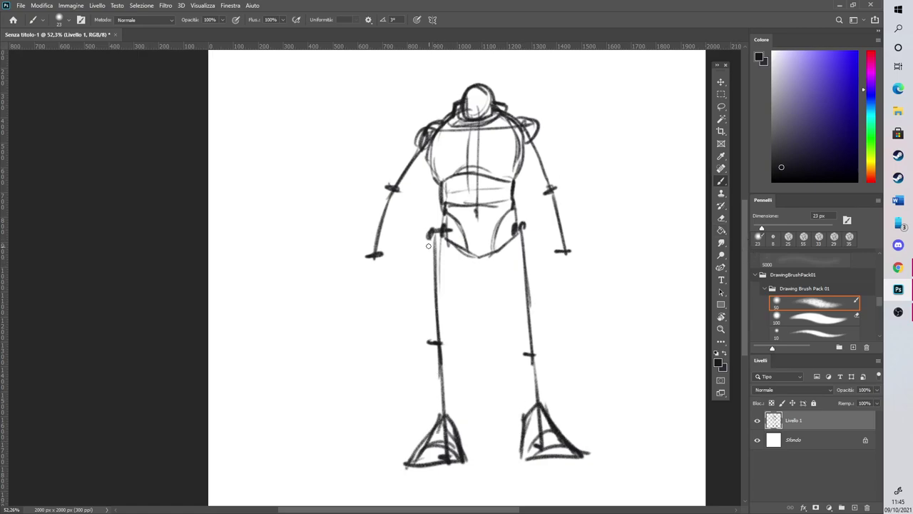
pyautogui.moveTo(419, 239); pyautogui.dragTo(469, 271)
pyautogui.moveTo(431, 335)
pyautogui.mouseDown()
pyautogui.moveTo(448, 356)
pyautogui.moveTo(446, 327)
pyautogui.mouseUp()
pyautogui.moveTo(522, 337)
pyautogui.mouseDown()
pyautogui.moveTo(537, 347)
pyautogui.moveTo(531, 319)
pyautogui.mouseUp()
pyautogui.moveTo(480, 234)
pyautogui.mouseDown()
pyautogui.moveTo(469, 257)
pyautogui.moveTo(499, 226)
pyautogui.moveTo(535, 341)
pyautogui.mouseUp()
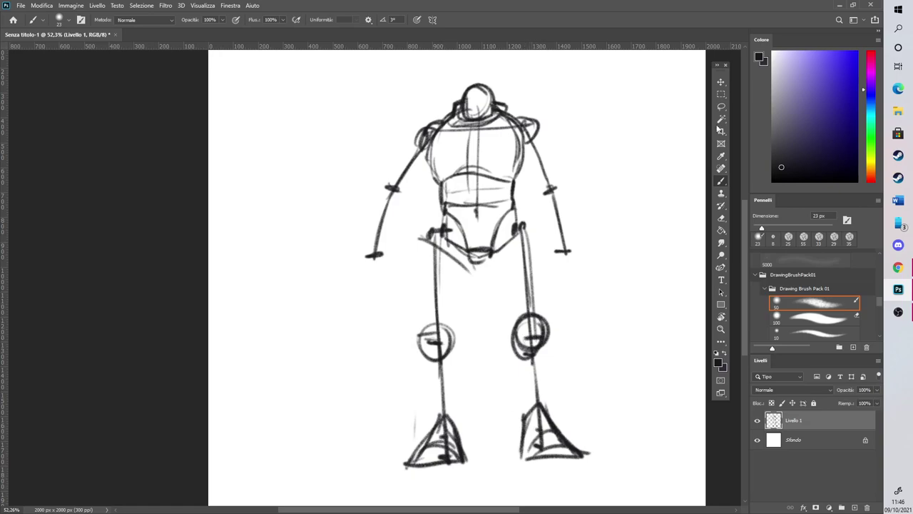
# Select both feet with the Lasso, shift them slightly upward and deselect
pyautogui.click(721, 107)
pyautogui.moveTo(553, 489)
pyautogui.mouseDown()
pyautogui.moveTo(567, 401)
pyautogui.moveTo(546, 484)
pyautogui.mouseUp()
pyautogui.click(720, 82)
pyautogui.moveTo(529, 416); pyautogui.dragTo(528, 406)
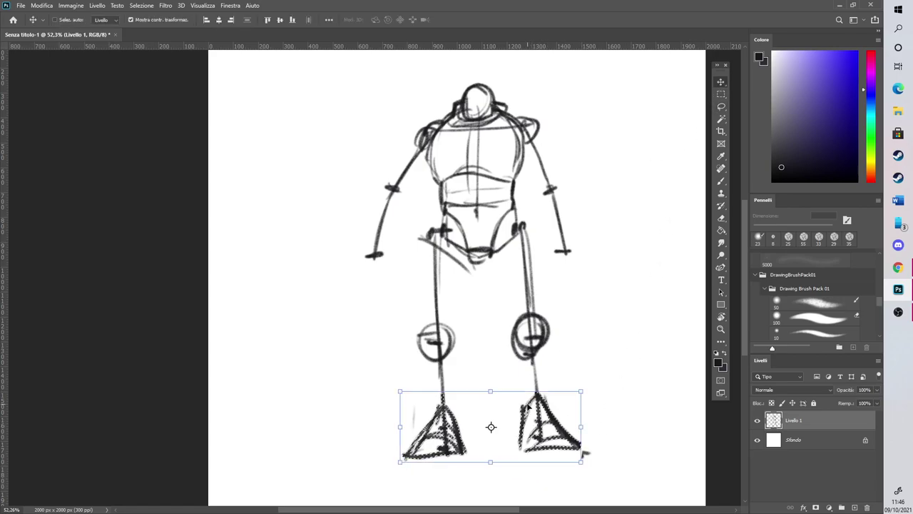
pyautogui.press('b')
pyautogui.click(141, 5)
pyautogui.click(153, 26)
# Move the whole figure slightly down and left, and rotate it slightly
pyautogui.press('v')
pyautogui.moveTo(571, 179); pyautogui.dragTo(547, 199)
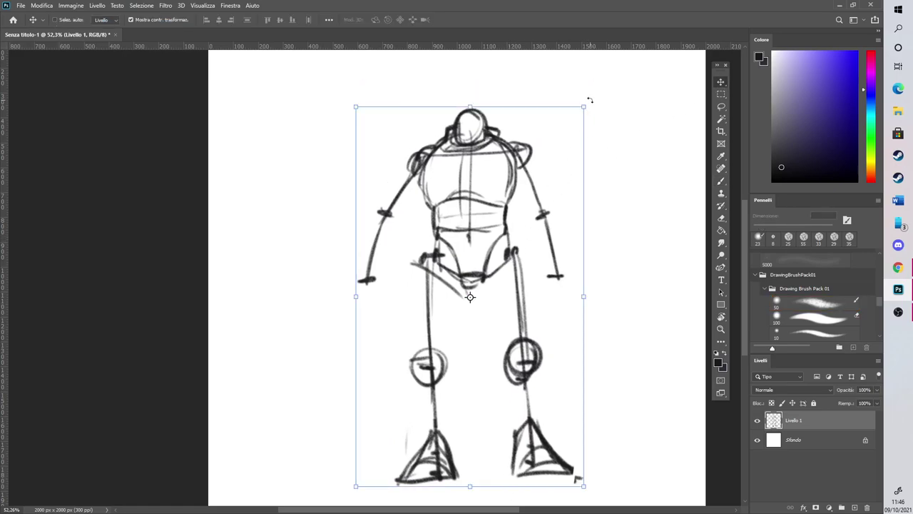
pyautogui.moveTo(589, 100); pyautogui.dragTo(600, 92)
# Outline the left-hand arm and its hand with the brush, and darken the sides of the chest
pyautogui.click(721, 181)
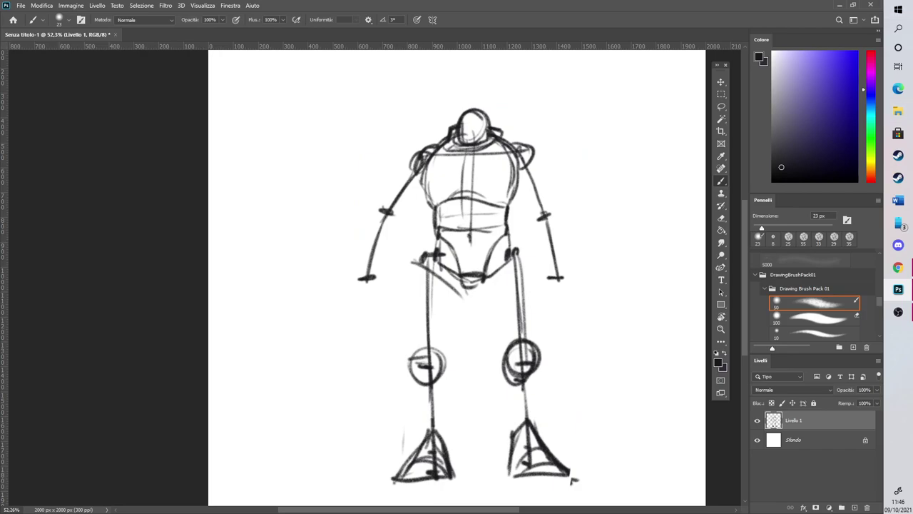
pyautogui.moveTo(360, 278)
pyautogui.mouseDown()
pyautogui.moveTo(357, 305)
pyautogui.moveTo(381, 284)
pyautogui.moveTo(382, 314)
pyautogui.moveTo(389, 275)
pyautogui.mouseUp()
pyautogui.moveTo(356, 300)
pyautogui.mouseDown()
pyautogui.moveTo(359, 261)
pyautogui.moveTo(410, 227)
pyautogui.mouseUp()
pyautogui.moveTo(357, 280)
pyautogui.mouseDown()
pyautogui.moveTo(378, 212)
pyautogui.moveTo(427, 196)
pyautogui.mouseUp()
pyautogui.moveTo(378, 213)
pyautogui.mouseDown()
pyautogui.moveTo(428, 149)
pyautogui.moveTo(424, 205)
pyautogui.mouseUp()
pyautogui.moveTo(428, 171); pyautogui.dragTo(426, 207)
pyautogui.moveTo(515, 171); pyautogui.dragTo(511, 205)
# Outline the upper arm, forearm and hand of the right-hand arm
pyautogui.moveTo(512, 199); pyautogui.dragTo(529, 227)
pyautogui.moveTo(510, 145)
pyautogui.mouseDown()
pyautogui.moveTo(532, 163)
pyautogui.moveTo(549, 218)
pyautogui.mouseUp()
pyautogui.moveTo(539, 181)
pyautogui.mouseDown()
pyautogui.moveTo(554, 229)
pyautogui.moveTo(543, 284)
pyautogui.mouseUp()
pyautogui.moveTo(552, 218); pyautogui.dragTo(566, 309)
pyautogui.moveTo(561, 263)
pyautogui.mouseDown()
pyautogui.moveTo(568, 306)
pyautogui.moveTo(549, 307)
pyautogui.moveTo(564, 263)
pyautogui.moveTo(566, 303)
pyautogui.mouseUp()
# Draw the inner and outer contours of both legs from the hips toward the feet
pyautogui.moveTo(413, 262); pyautogui.dragTo(416, 365)
pyautogui.moveTo(460, 285); pyautogui.dragTo(454, 452)
pyautogui.moveTo(428, 373); pyautogui.dragTo(433, 442)
pyautogui.moveTo(482, 288)
pyautogui.mouseDown()
pyautogui.moveTo(478, 337)
pyautogui.moveTo(508, 457)
pyautogui.mouseUp()
pyautogui.moveTo(514, 258); pyautogui.dragTo(522, 362)
# Select the left-hand foot with the Lasso, move it slightly right and deselect
pyautogui.click(720, 109)
pyautogui.moveTo(462, 483)
pyautogui.mouseDown()
pyautogui.moveTo(389, 459)
pyautogui.moveTo(376, 478)
pyautogui.mouseUp()
pyautogui.click(721, 83)
pyautogui.moveTo(431, 475); pyautogui.dragTo(443, 476)
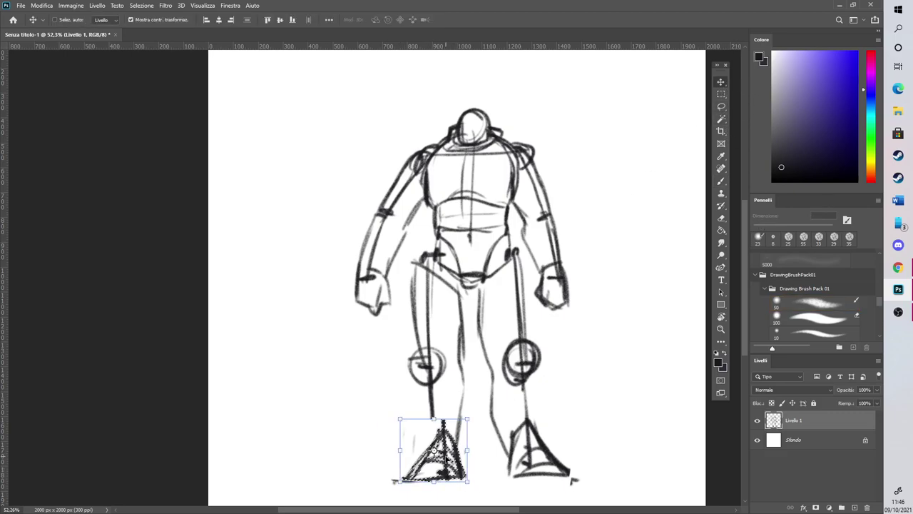
pyautogui.click(724, 107)
pyautogui.click(722, 107)
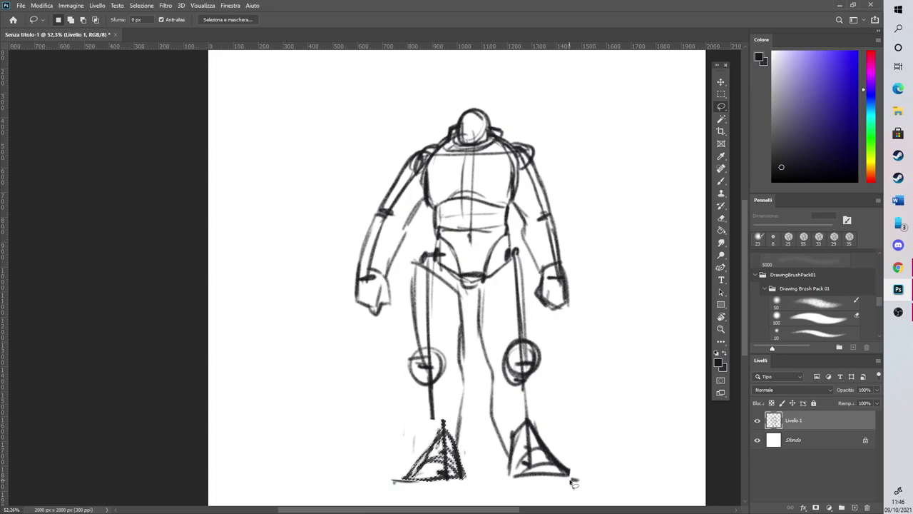
pyautogui.press('b')
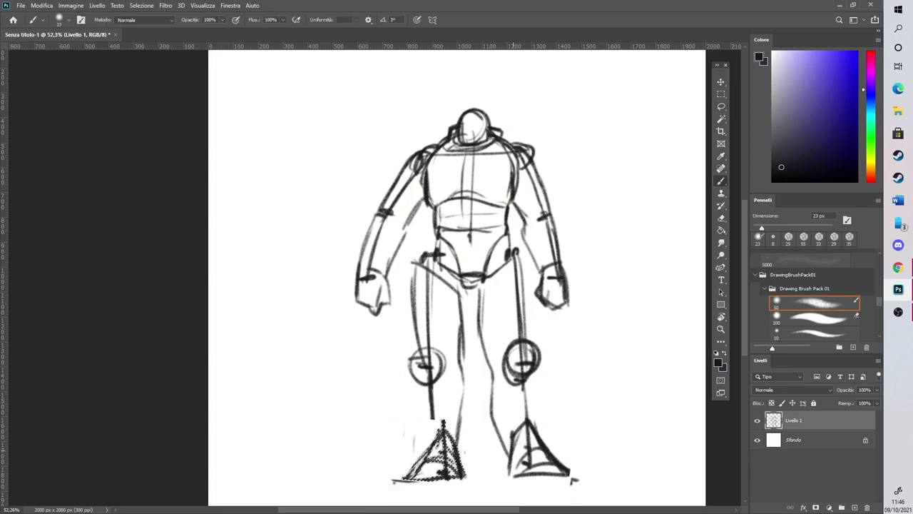
pyautogui.click(141, 5)
pyautogui.click(154, 25)
# Thicken the contours of both legs and feet and add a pointed pad to the left-hand knee
pyautogui.moveTo(527, 379)
pyautogui.mouseDown()
pyautogui.moveTo(540, 442)
pyautogui.moveTo(538, 434)
pyautogui.mouseUp()
pyautogui.moveTo(514, 249); pyautogui.dragTo(532, 348)
pyautogui.moveTo(518, 271); pyautogui.dragTo(528, 363)
pyautogui.moveTo(525, 325); pyautogui.dragTo(536, 459)
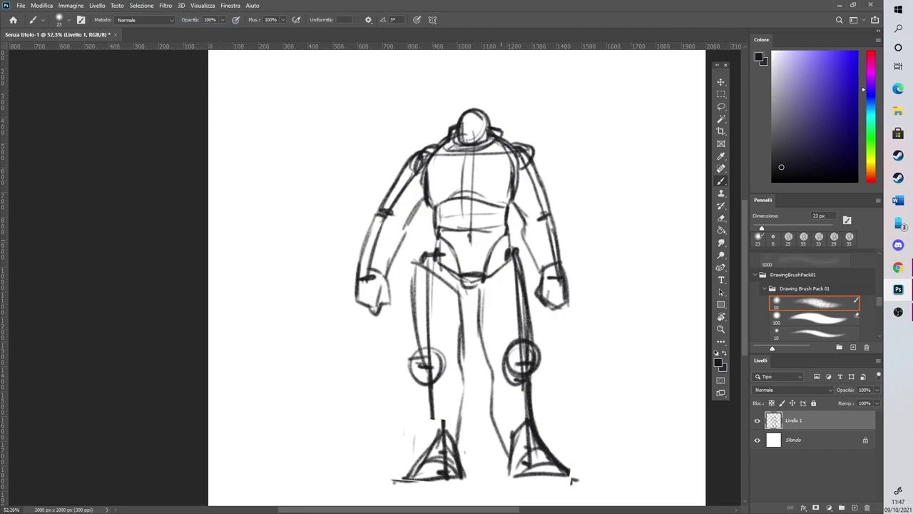
pyautogui.moveTo(414, 258)
pyautogui.mouseDown()
pyautogui.moveTo(422, 364)
pyautogui.moveTo(456, 358)
pyautogui.moveTo(454, 376)
pyautogui.moveTo(464, 372)
pyautogui.moveTo(421, 463)
pyautogui.mouseUp()
pyautogui.moveTo(463, 374)
pyautogui.mouseDown()
pyautogui.moveTo(457, 460)
pyautogui.moveTo(401, 483)
pyautogui.moveTo(564, 468)
pyautogui.mouseUp()
# Darken the outline of the head and the sides of the torso
pyautogui.moveTo(476, 112)
pyautogui.mouseDown()
pyautogui.moveTo(481, 134)
pyautogui.moveTo(471, 107)
pyautogui.moveTo(492, 126)
pyautogui.mouseUp()
pyautogui.moveTo(427, 204)
pyautogui.mouseDown()
pyautogui.moveTo(437, 150)
pyautogui.moveTo(426, 215)
pyautogui.moveTo(441, 214)
pyautogui.mouseUp()
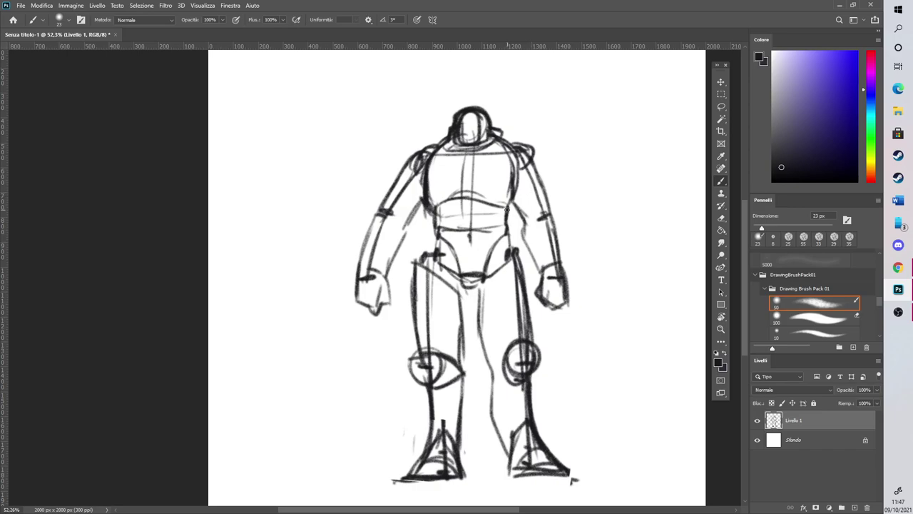
pyautogui.moveTo(512, 151)
pyautogui.mouseDown()
pyautogui.moveTo(516, 195)
pyautogui.moveTo(509, 152)
pyautogui.mouseUp()
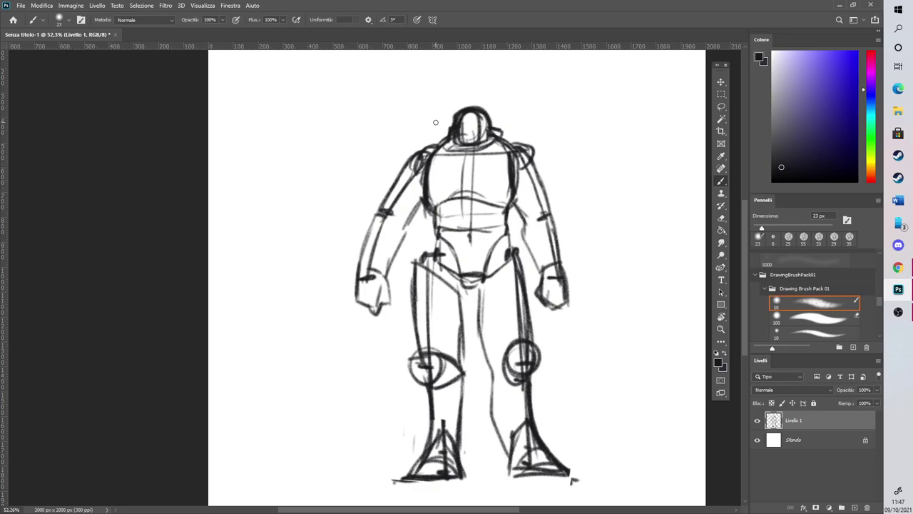
# Draw armoured forearms with wrist cuffs and blocky fists on both arms
pyautogui.moveTo(364, 266); pyautogui.dragTo(384, 273)
pyautogui.moveTo(389, 213); pyautogui.dragTo(397, 234)
pyautogui.moveTo(389, 277); pyautogui.dragTo(399, 229)
pyautogui.moveTo(357, 264); pyautogui.dragTo(372, 215)
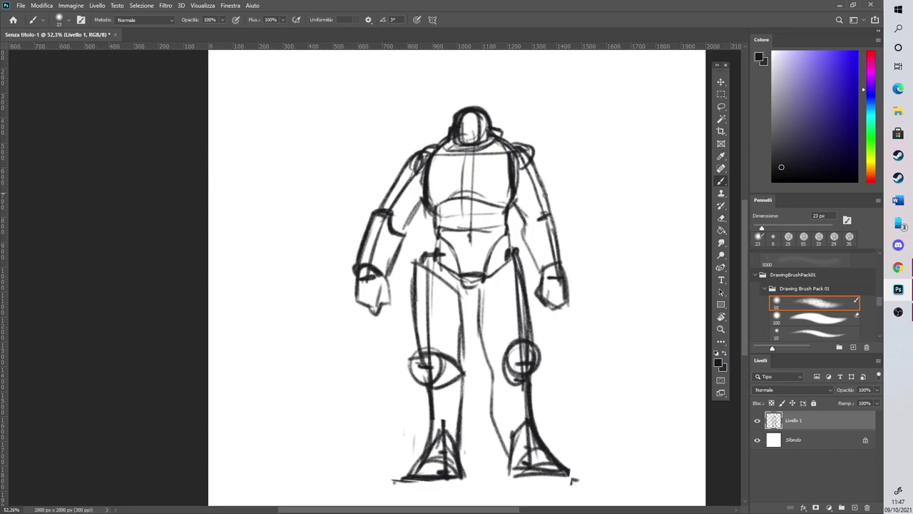
pyautogui.moveTo(523, 233)
pyautogui.mouseDown()
pyautogui.moveTo(561, 212)
pyautogui.moveTo(564, 283)
pyautogui.moveTo(537, 281)
pyautogui.moveTo(559, 268)
pyautogui.moveTo(552, 294)
pyautogui.moveTo(573, 287)
pyautogui.mouseUp()
pyautogui.moveTo(567, 269); pyautogui.dragTo(569, 290)
pyautogui.moveTo(357, 270)
pyautogui.mouseDown()
pyautogui.moveTo(351, 301)
pyautogui.moveTo(372, 307)
pyautogui.mouseUp()
pyautogui.moveTo(367, 279)
pyautogui.mouseDown()
pyautogui.moveTo(377, 304)
pyautogui.moveTo(355, 273)
pyautogui.mouseUp()
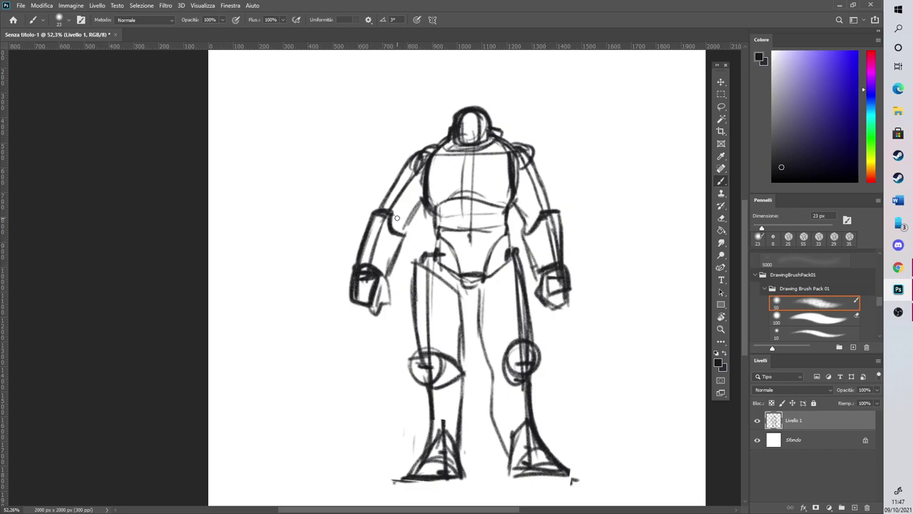
# Draw the elbow joints and reinforce the upper-arm contours on both arms
pyautogui.moveTo(394, 229); pyautogui.dragTo(413, 220)
pyautogui.moveTo(531, 228); pyautogui.dragTo(523, 222)
pyautogui.moveTo(416, 208)
pyautogui.mouseDown()
pyautogui.moveTo(383, 221)
pyautogui.moveTo(414, 161)
pyautogui.moveTo(381, 207)
pyautogui.mouseUp()
pyautogui.moveTo(509, 212)
pyautogui.mouseDown()
pyautogui.moveTo(522, 179)
pyautogui.moveTo(549, 207)
pyautogui.moveTo(535, 165)
pyautogui.mouseUp()
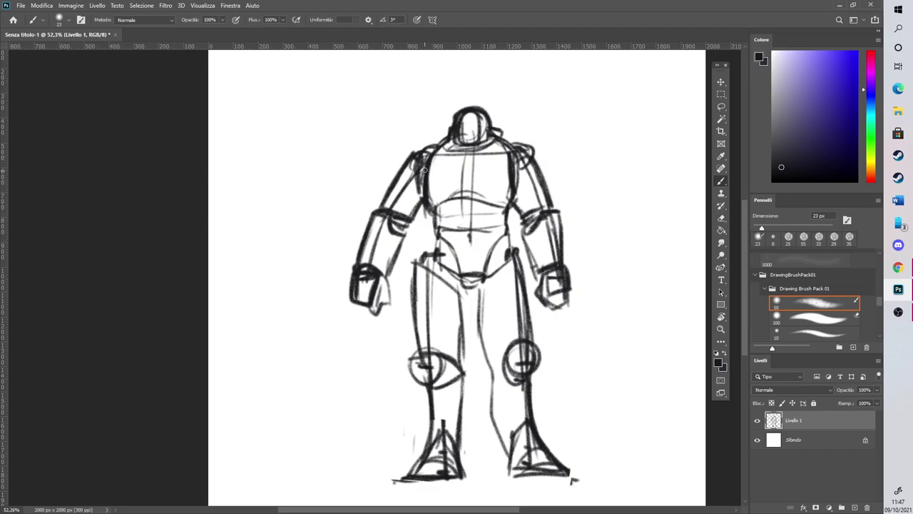
# Strengthen the lower chest edge and abdomen contours, and draw a thick belt above the pelvis
pyautogui.moveTo(421, 188)
pyautogui.mouseDown()
pyautogui.moveTo(430, 223)
pyautogui.moveTo(467, 209)
pyautogui.moveTo(518, 210)
pyautogui.moveTo(504, 160)
pyautogui.mouseUp()
pyautogui.moveTo(438, 209)
pyautogui.mouseDown()
pyautogui.moveTo(434, 231)
pyautogui.moveTo(473, 237)
pyautogui.mouseUp()
pyautogui.moveTo(452, 235)
pyautogui.mouseDown()
pyautogui.moveTo(509, 234)
pyautogui.moveTo(505, 216)
pyautogui.mouseUp()
pyautogui.moveTo(428, 250)
pyautogui.mouseDown()
pyautogui.moveTo(473, 250)
pyautogui.moveTo(430, 245)
pyautogui.moveTo(457, 237)
pyautogui.moveTo(491, 237)
pyautogui.moveTo(507, 255)
pyautogui.mouseUp()
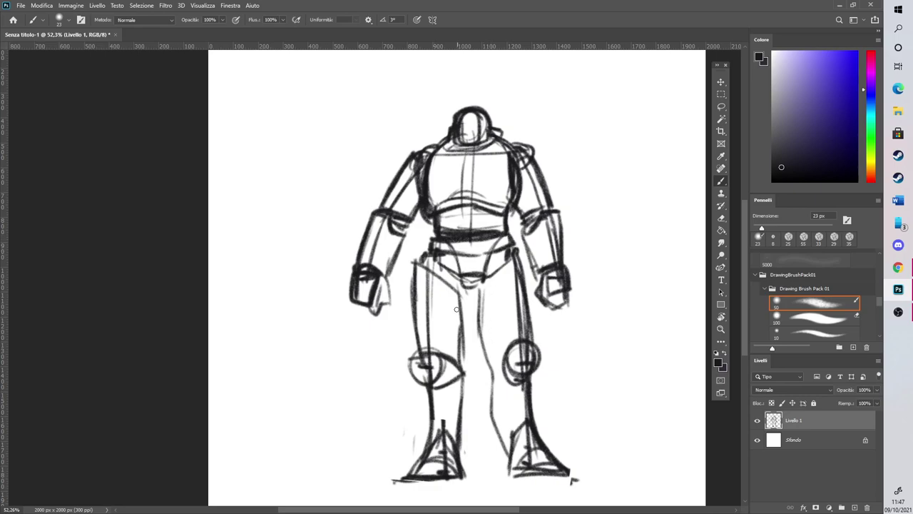
# Add inner-thigh and shin contours and redraw rounded knee pads on both legs
pyautogui.moveTo(453, 344)
pyautogui.mouseDown()
pyautogui.moveTo(490, 338)
pyautogui.moveTo(500, 356)
pyautogui.moveTo(488, 345)
pyautogui.moveTo(480, 293)
pyautogui.moveTo(444, 276)
pyautogui.moveTo(459, 301)
pyautogui.moveTo(482, 305)
pyautogui.mouseUp()
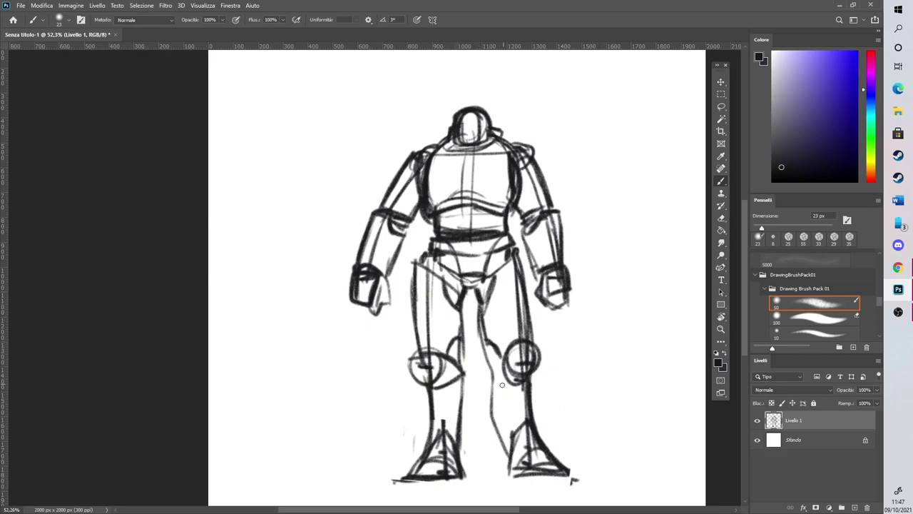
pyautogui.moveTo(429, 392); pyautogui.dragTo(432, 443)
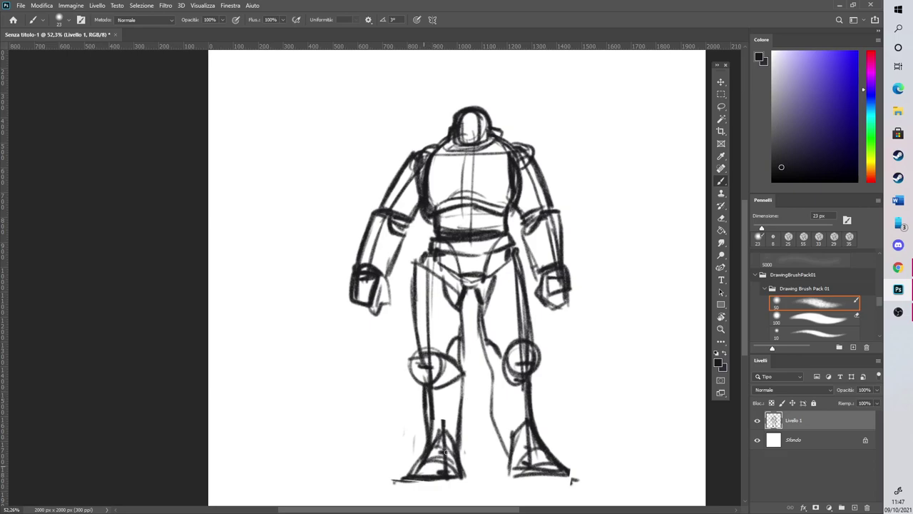
pyautogui.moveTo(425, 364)
pyautogui.mouseDown()
pyautogui.moveTo(446, 359)
pyautogui.moveTo(441, 389)
pyautogui.mouseUp()
pyautogui.moveTo(449, 357); pyautogui.dragTo(457, 387)
pyautogui.moveTo(511, 351); pyautogui.dragTo(527, 388)
pyautogui.moveTo(499, 361); pyautogui.dragTo(536, 364)
# Erase the construction lines inside and around both knee pads
pyautogui.click(721, 217)
pyautogui.moveTo(411, 356)
pyautogui.mouseDown()
pyautogui.moveTo(412, 386)
pyautogui.moveTo(417, 364)
pyautogui.moveTo(434, 377)
pyautogui.mouseUp()
pyautogui.moveTo(514, 353)
pyautogui.mouseDown()
pyautogui.moveTo(514, 369)
pyautogui.moveTo(516, 357)
pyautogui.moveTo(528, 356)
pyautogui.moveTo(517, 389)
pyautogui.moveTo(500, 371)
pyautogui.mouseUp()
# Draw wide flared shin armour from the knee pads to the feet and reinforce both feet
pyautogui.click(719, 182)
pyautogui.moveTo(414, 377); pyautogui.dragTo(408, 468)
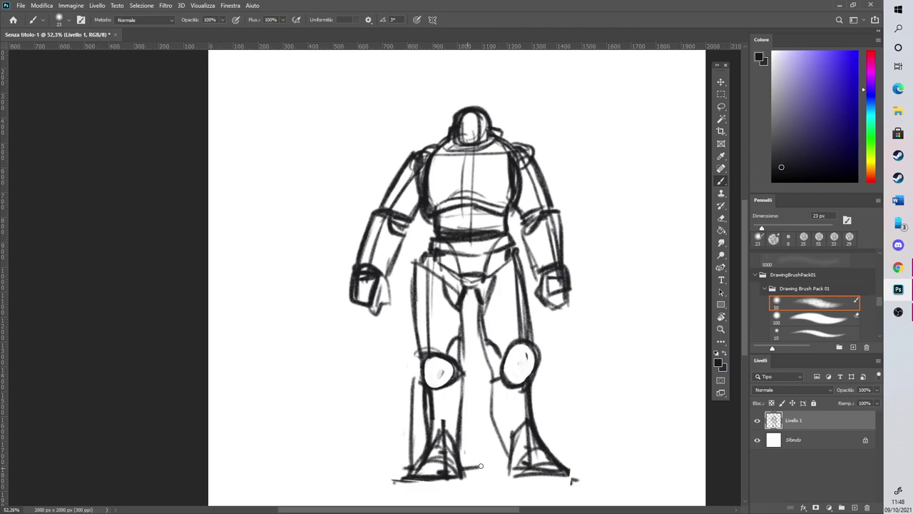
pyautogui.moveTo(465, 374); pyautogui.dragTo(484, 467)
pyautogui.moveTo(418, 374)
pyautogui.mouseDown()
pyautogui.moveTo(411, 470)
pyautogui.moveTo(421, 360)
pyautogui.moveTo(428, 385)
pyautogui.mouseUp()
pyautogui.moveTo(442, 355); pyautogui.dragTo(457, 377)
pyautogui.moveTo(490, 466)
pyautogui.mouseDown()
pyautogui.moveTo(512, 466)
pyautogui.moveTo(487, 432)
pyautogui.moveTo(482, 388)
pyautogui.moveTo(511, 351)
pyautogui.moveTo(529, 348)
pyautogui.mouseUp()
pyautogui.moveTo(535, 369); pyautogui.dragTo(548, 422)
pyautogui.moveTo(537, 374); pyautogui.dragTo(553, 458)
pyautogui.moveTo(497, 470); pyautogui.dragTo(569, 474)
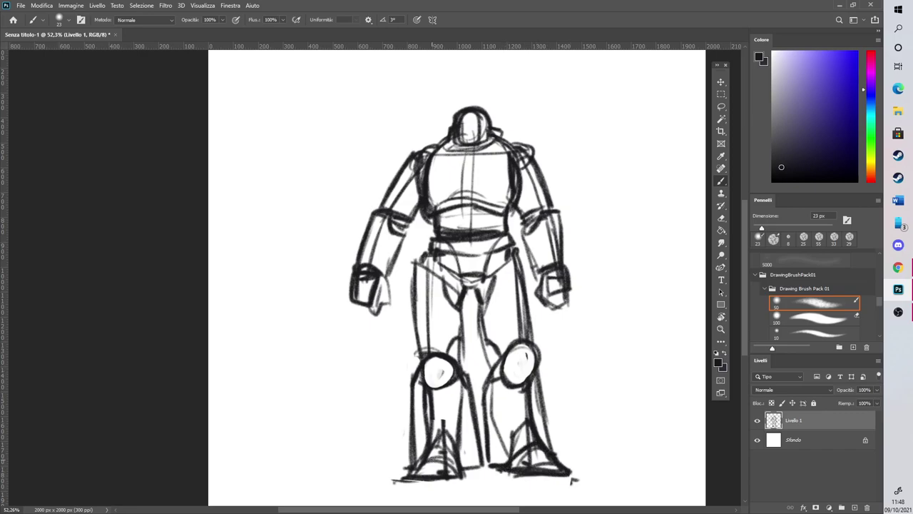
pyautogui.moveTo(429, 441)
pyautogui.mouseDown()
pyautogui.moveTo(421, 464)
pyautogui.moveTo(465, 474)
pyautogui.mouseUp()
# Flip the figure layer horizontally and reposition it on the canvas
pyautogui.press('v')
pyautogui.click(52, 6)
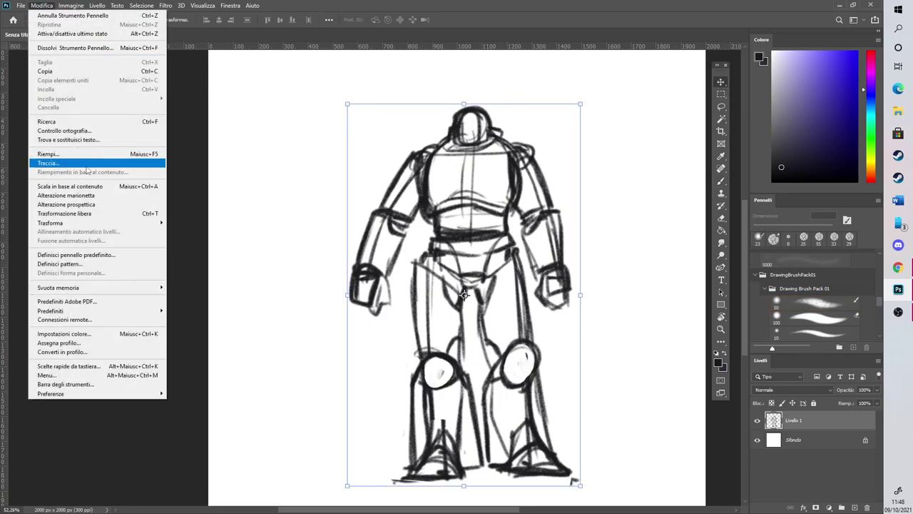
pyautogui.moveTo(92, 223)
pyautogui.click(214, 369)
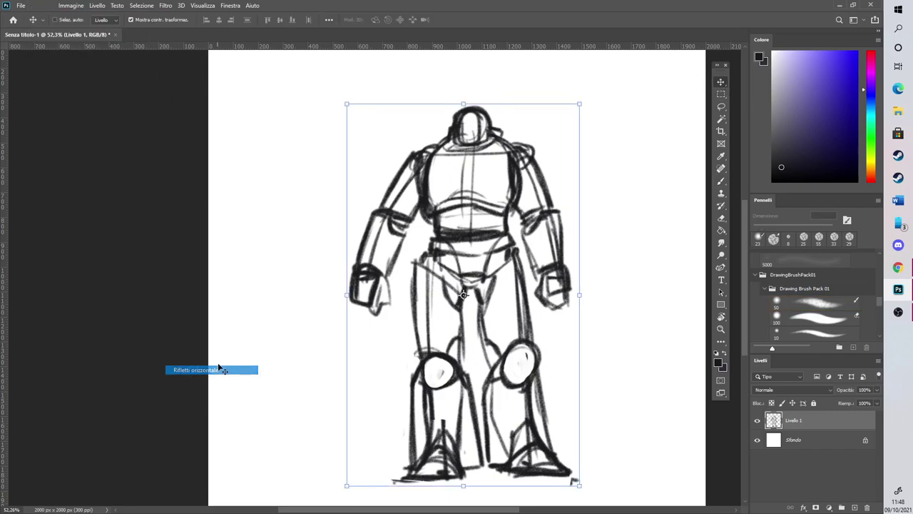
pyautogui.moveTo(528, 345); pyautogui.dragTo(546, 349)
pyautogui.moveTo(608, 97); pyautogui.dragTo(603, 91)
pyautogui.press('Return')
# Strengthen both shoulder contours, from the neck over the shoulder caps to the upper arms
pyautogui.press('b')
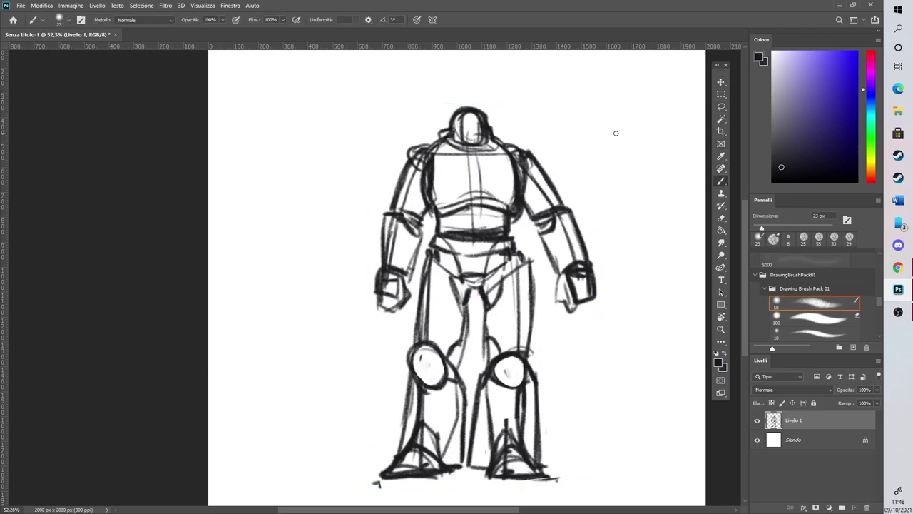
pyautogui.moveTo(433, 207)
pyautogui.mouseDown()
pyautogui.moveTo(408, 151)
pyautogui.moveTo(442, 140)
pyautogui.moveTo(404, 157)
pyautogui.moveTo(468, 121)
pyautogui.moveTo(404, 154)
pyautogui.moveTo(385, 223)
pyautogui.mouseUp()
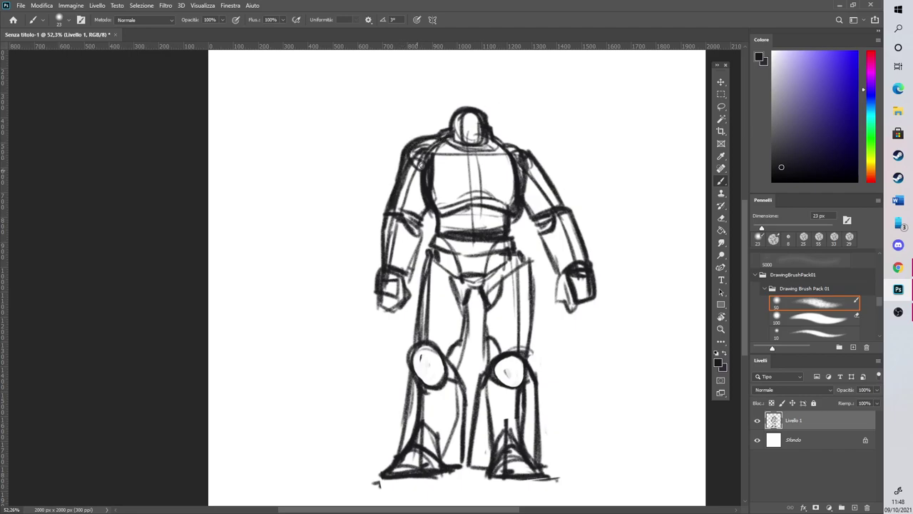
pyautogui.moveTo(489, 132); pyautogui.dragTo(542, 167)
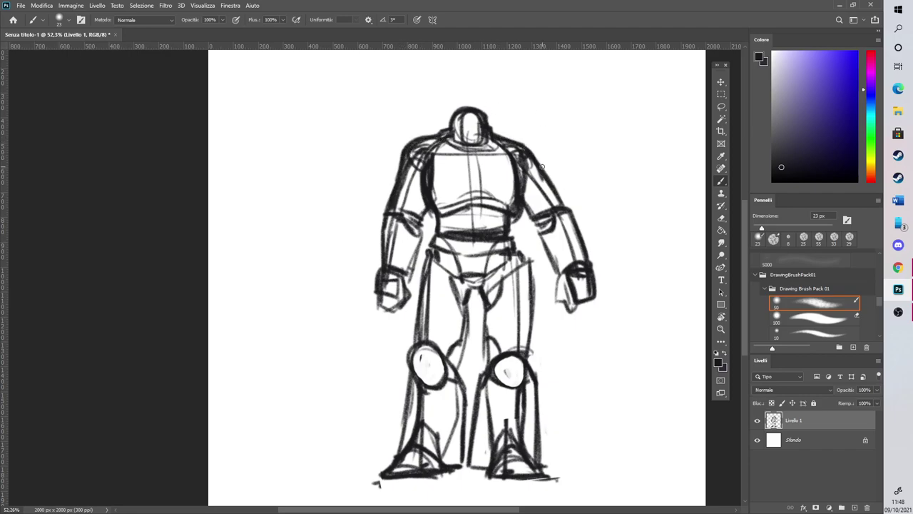
# Reinforce the upper chest line and torso centre line, and outline a tapered pelvis plate below the belt
pyautogui.moveTo(422, 227); pyautogui.dragTo(422, 209)
pyautogui.moveTo(423, 164); pyautogui.dragTo(527, 163)
pyautogui.moveTo(472, 150); pyautogui.dragTo(476, 227)
pyautogui.moveTo(474, 166)
pyautogui.mouseDown()
pyautogui.moveTo(474, 222)
pyautogui.moveTo(460, 253)
pyautogui.moveTo(478, 271)
pyautogui.mouseUp()
pyautogui.moveTo(457, 254); pyautogui.dragTo(468, 285)
pyautogui.moveTo(469, 285); pyautogui.dragTo(488, 284)
pyautogui.moveTo(447, 253); pyautogui.dragTo(500, 249)
pyautogui.moveTo(487, 283); pyautogui.dragTo(501, 245)
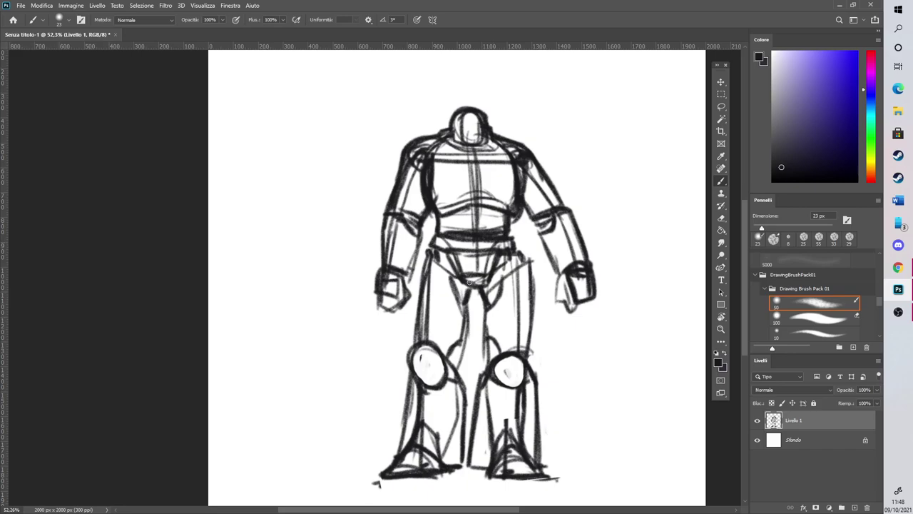
# Erase the left-hand leg's inner thigh, knee pad, shin and foot lines, enlarging the eraser to 56 px
pyautogui.click(719, 218)
pyautogui.moveTo(421, 407)
pyautogui.mouseDown()
pyautogui.moveTo(418, 428)
pyautogui.moveTo(425, 387)
pyautogui.mouseUp()
pyautogui.moveTo(434, 431); pyautogui.dragTo(439, 453)
pyautogui.moveTo(442, 354)
pyautogui.mouseDown()
pyautogui.moveTo(439, 388)
pyautogui.moveTo(418, 391)
pyautogui.mouseUp()
pyautogui.moveTo(420, 366); pyautogui.dragTo(445, 389)
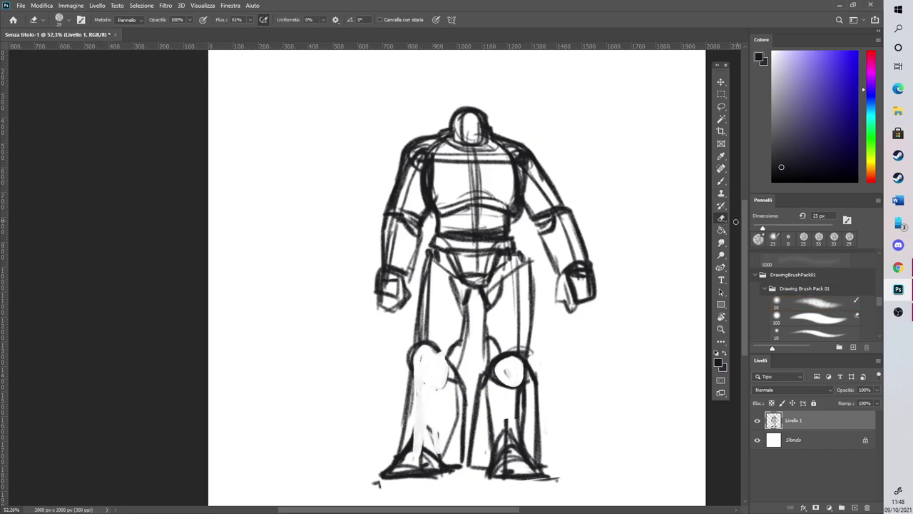
pyautogui.moveTo(763, 229); pyautogui.dragTo(758, 228)
pyautogui.moveTo(465, 304); pyautogui.dragTo(459, 348)
pyautogui.moveTo(780, 229); pyautogui.dragTo(775, 230)
pyautogui.moveTo(466, 295); pyautogui.dragTo(446, 311)
pyautogui.moveTo(422, 399)
pyautogui.mouseDown()
pyautogui.moveTo(416, 454)
pyautogui.moveTo(435, 463)
pyautogui.moveTo(402, 408)
pyautogui.mouseUp()
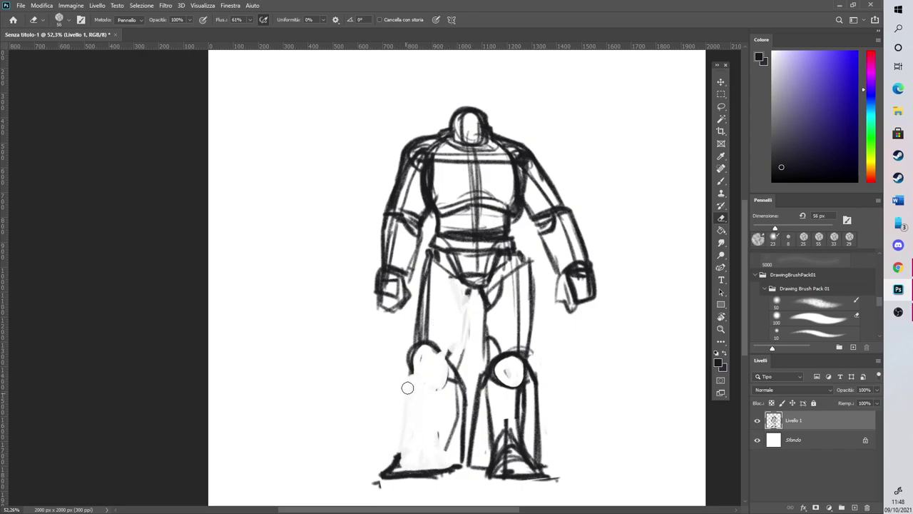
# Redraw the left-hand leg with a large round knee pad, flared shin armour and domed foot, and add a ground line under the feet
pyautogui.click(721, 180)
pyautogui.moveTo(409, 466)
pyautogui.mouseDown()
pyautogui.moveTo(452, 469)
pyautogui.moveTo(401, 475)
pyautogui.moveTo(408, 365)
pyautogui.moveTo(391, 457)
pyautogui.mouseUp()
pyautogui.moveTo(449, 464); pyautogui.dragTo(465, 449)
pyautogui.moveTo(411, 373)
pyautogui.mouseDown()
pyautogui.moveTo(438, 350)
pyautogui.moveTo(459, 372)
pyautogui.moveTo(466, 466)
pyautogui.mouseUp()
pyautogui.moveTo(461, 362); pyautogui.dragTo(471, 282)
pyautogui.moveTo(415, 346)
pyautogui.mouseDown()
pyautogui.moveTo(428, 251)
pyautogui.moveTo(468, 306)
pyautogui.moveTo(461, 369)
pyautogui.mouseUp()
pyautogui.moveTo(458, 283); pyautogui.dragTo(465, 300)
pyautogui.moveTo(428, 259)
pyautogui.mouseDown()
pyautogui.moveTo(411, 354)
pyautogui.moveTo(427, 339)
pyautogui.moveTo(419, 346)
pyautogui.moveTo(440, 343)
pyautogui.moveTo(424, 368)
pyautogui.moveTo(426, 379)
pyautogui.moveTo(452, 378)
pyautogui.mouseUp()
pyautogui.moveTo(455, 362); pyautogui.dragTo(451, 384)
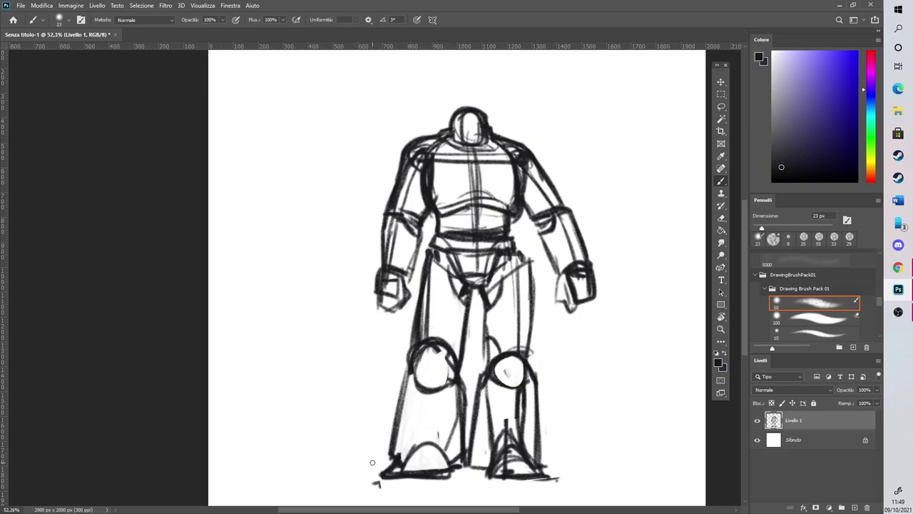
pyautogui.moveTo(414, 473); pyautogui.dragTo(454, 471)
pyautogui.moveTo(358, 475); pyautogui.dragTo(615, 473)
# Thicken the right-hand leg's knee pad and thigh contours and erase the construction lines inside its shin
pyautogui.moveTo(491, 371)
pyautogui.mouseDown()
pyautogui.moveTo(527, 350)
pyautogui.moveTo(524, 361)
pyautogui.mouseUp()
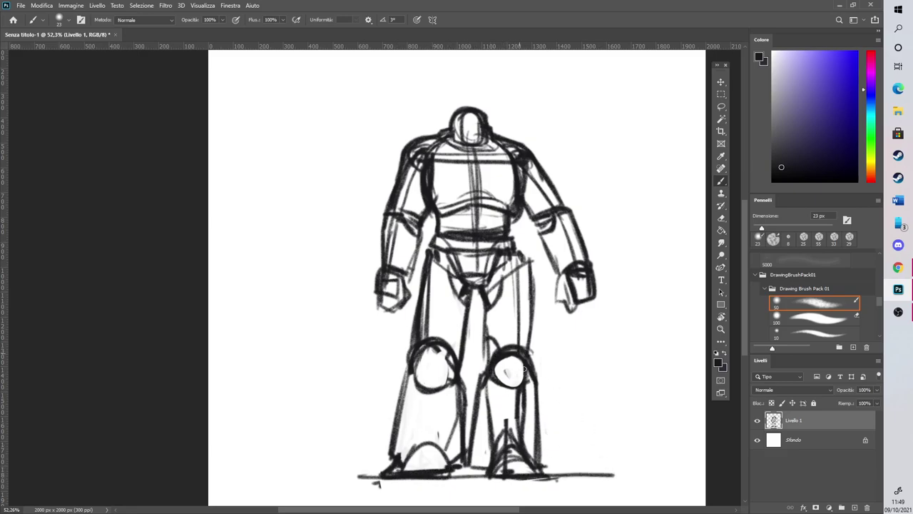
pyautogui.moveTo(490, 324)
pyautogui.mouseDown()
pyautogui.moveTo(504, 275)
pyautogui.moveTo(528, 250)
pyautogui.moveTo(533, 340)
pyautogui.moveTo(484, 301)
pyautogui.mouseUp()
pyautogui.moveTo(484, 301)
pyautogui.mouseDown()
pyautogui.moveTo(489, 363)
pyautogui.moveTo(528, 366)
pyautogui.mouseUp()
pyautogui.click(721, 219)
pyautogui.moveTo(492, 457)
pyautogui.mouseDown()
pyautogui.moveTo(509, 407)
pyautogui.moveTo(519, 432)
pyautogui.moveTo(510, 391)
pyautogui.mouseUp()
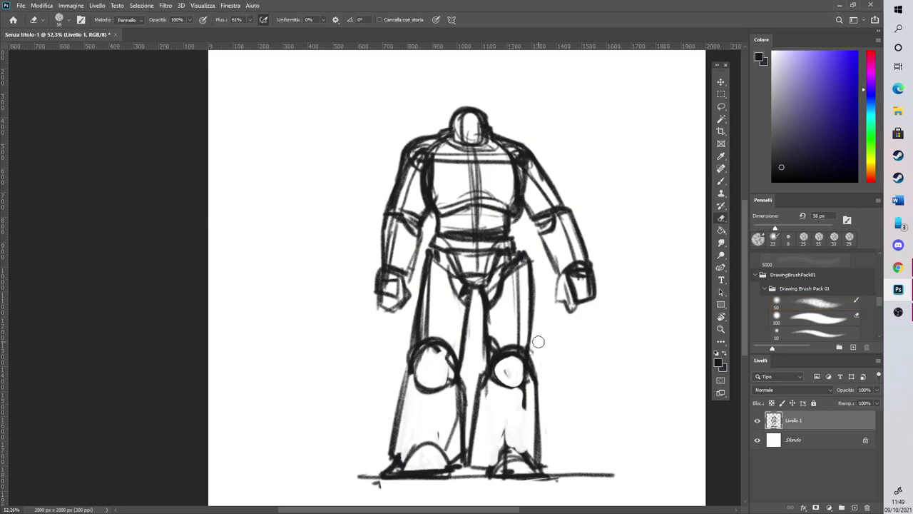
pyautogui.click(721, 106)
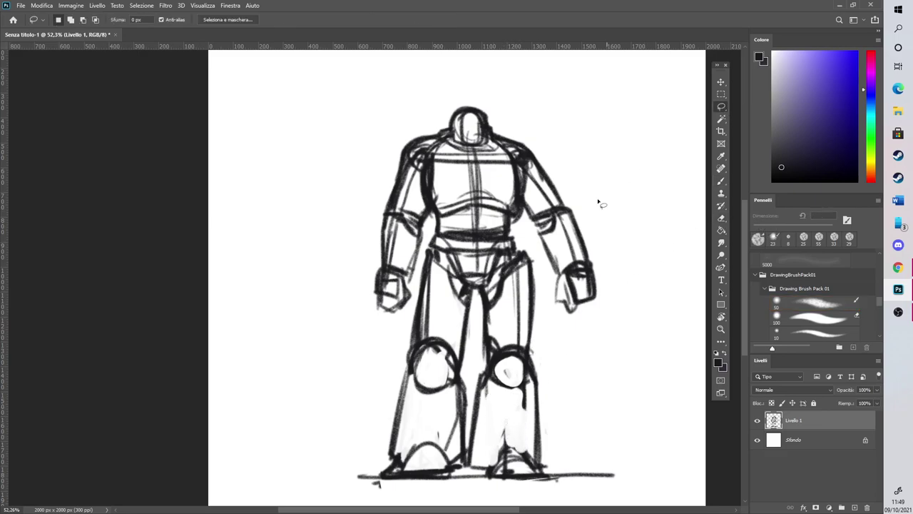
# Reinforce the left-hand forearm and hand with darker contours and firm up the inner edge of the other forearm
pyautogui.click(719, 179)
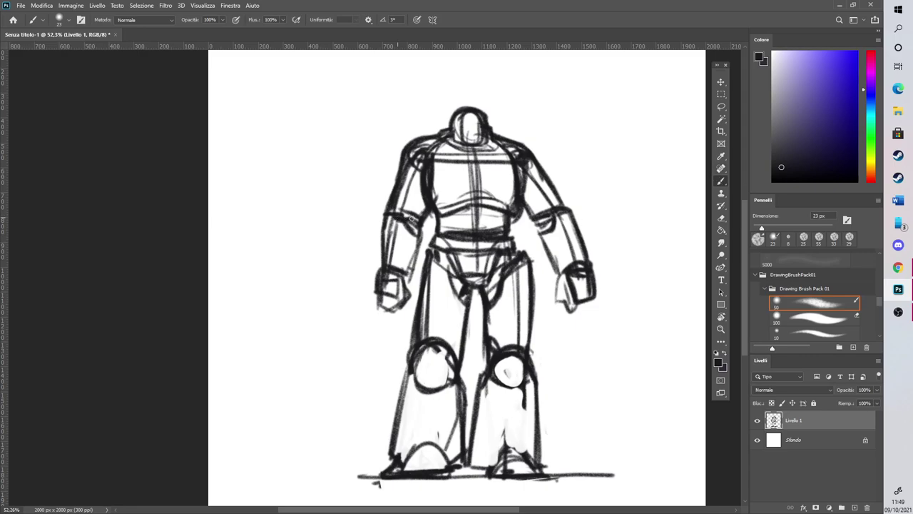
pyautogui.moveTo(398, 224); pyautogui.dragTo(385, 293)
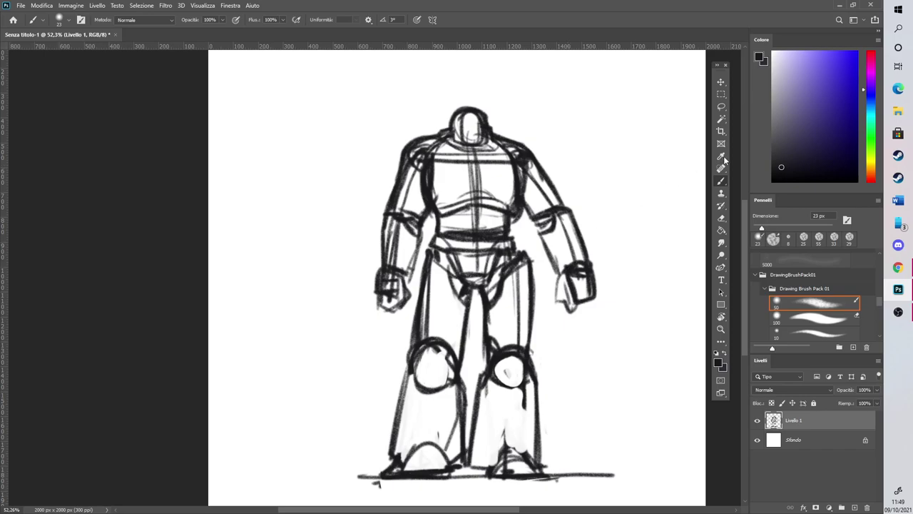
pyautogui.moveTo(408, 280); pyautogui.dragTo(414, 233)
pyautogui.moveTo(378, 272); pyautogui.dragTo(383, 211)
pyautogui.moveTo(544, 235); pyautogui.dragTo(558, 271)
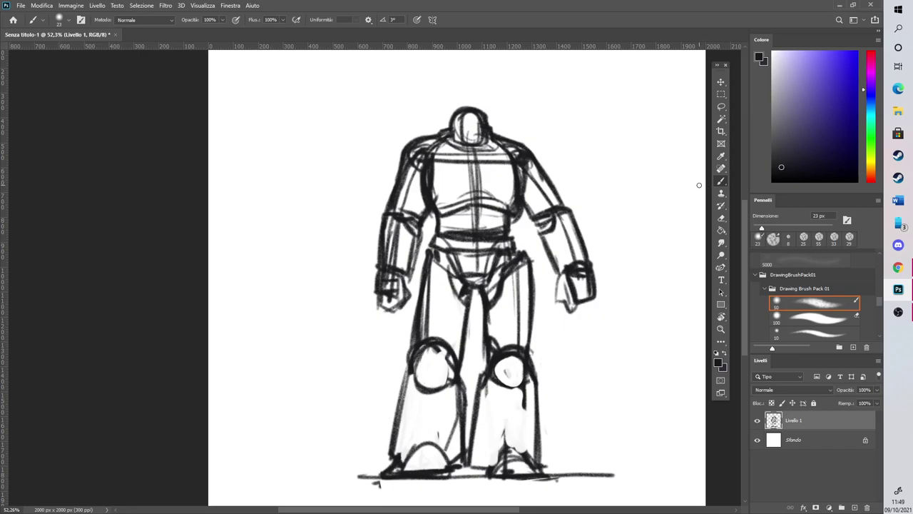
# Lasso the right-hand arm, scale it to about 94%, rotate it about 4.3°, move it closer to the torso, and deselect
pyautogui.click(720, 106)
pyautogui.moveTo(594, 316)
pyautogui.mouseDown()
pyautogui.moveTo(563, 162)
pyautogui.moveTo(571, 189)
pyautogui.moveTo(536, 135)
pyautogui.moveTo(517, 153)
pyautogui.moveTo(563, 316)
pyautogui.moveTo(575, 312)
pyautogui.mouseUp()
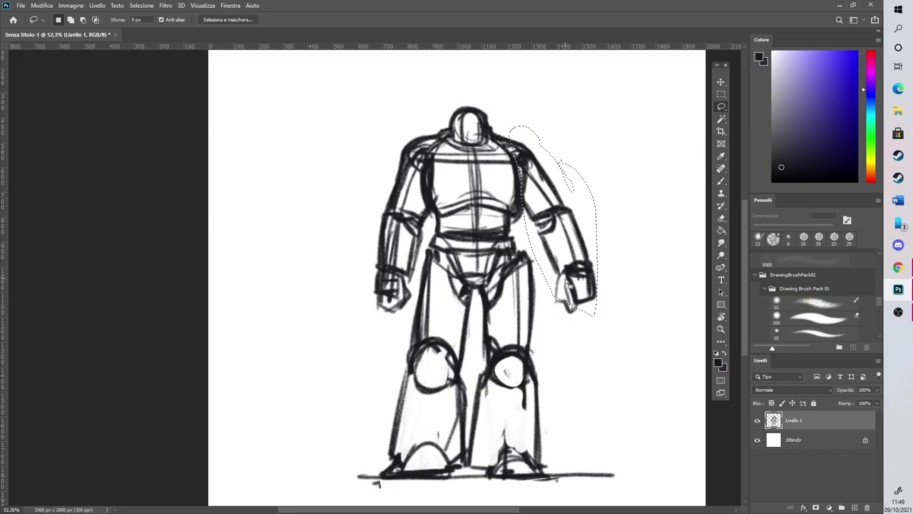
pyautogui.hotkey('ctrl', 't')
pyautogui.moveTo(600, 332)
pyautogui.mouseDown()
pyautogui.moveTo(593, 305)
pyautogui.moveTo(589, 321)
pyautogui.mouseUp()
pyautogui.moveTo(608, 125); pyautogui.dragTo(612, 128)
pyautogui.moveTo(569, 191)
pyautogui.mouseDown()
pyautogui.moveTo(562, 199)
pyautogui.moveTo(564, 179)
pyautogui.mouseUp()
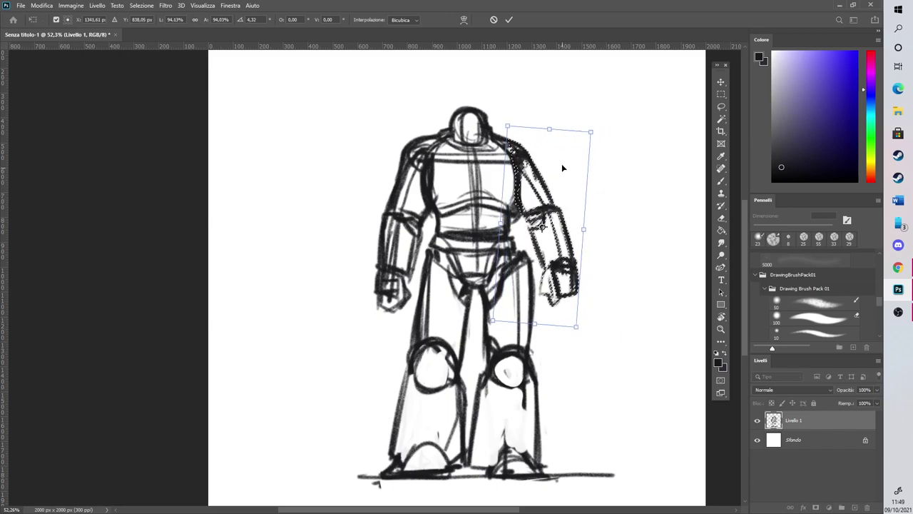
pyautogui.click(508, 19)
pyautogui.click(142, 5)
pyautogui.click(150, 29)
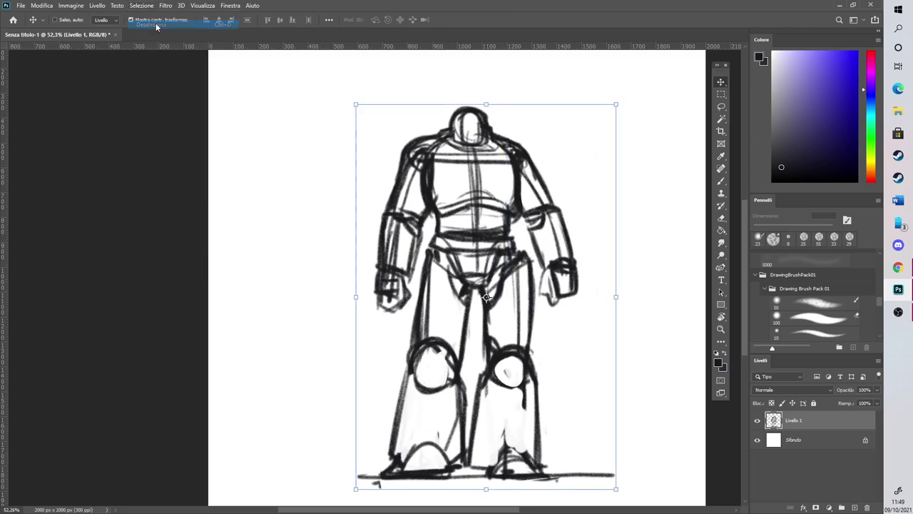
# Draw a round elbow joint on the right-hand arm and strengthen the contours of both hands
pyautogui.click(721, 181)
pyautogui.moveTo(525, 209)
pyautogui.mouseDown()
pyautogui.moveTo(542, 213)
pyautogui.moveTo(542, 225)
pyautogui.mouseUp()
pyautogui.moveTo(548, 266)
pyautogui.mouseDown()
pyautogui.moveTo(568, 258)
pyautogui.moveTo(556, 303)
pyautogui.moveTo(575, 294)
pyautogui.mouseUp()
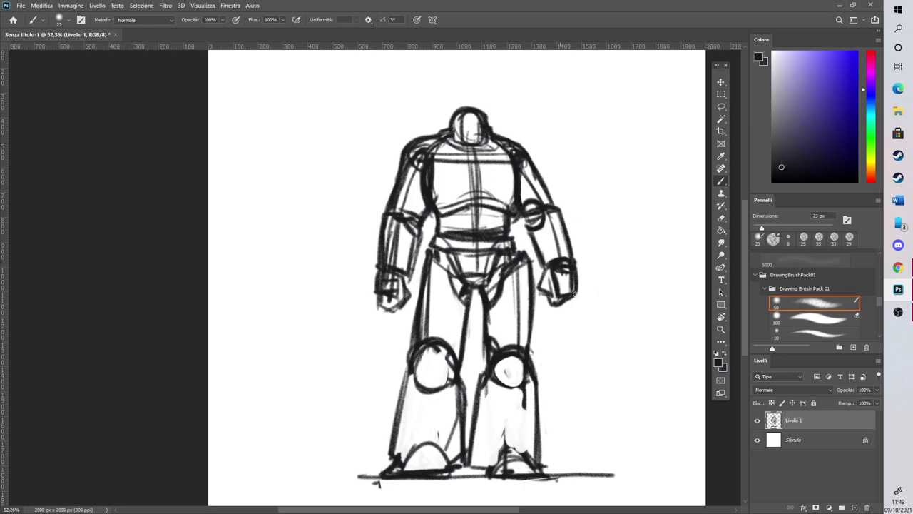
pyautogui.moveTo(376, 281)
pyautogui.mouseDown()
pyautogui.moveTo(404, 295)
pyautogui.moveTo(380, 279)
pyautogui.moveTo(437, 198)
pyautogui.mouseUp()
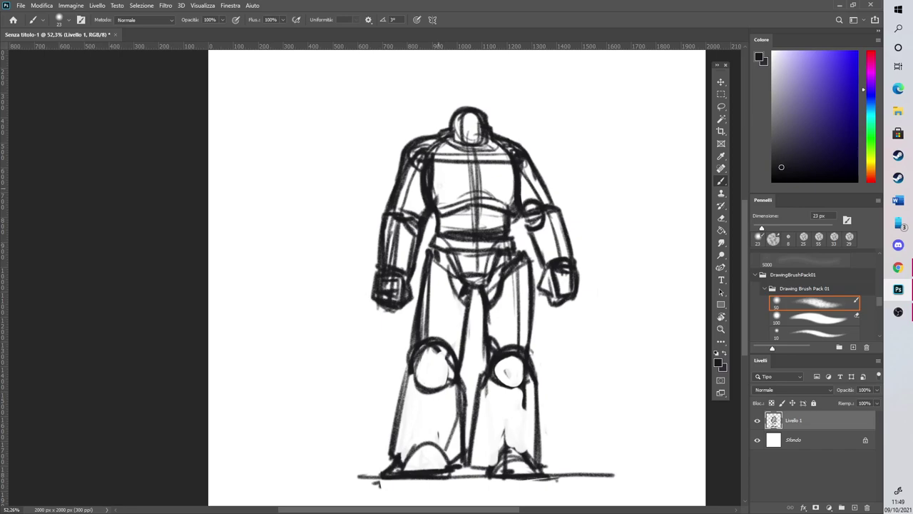
# Erase the construction lines inside the chest and along its lower edge
pyautogui.scroll(3, 743, 228)
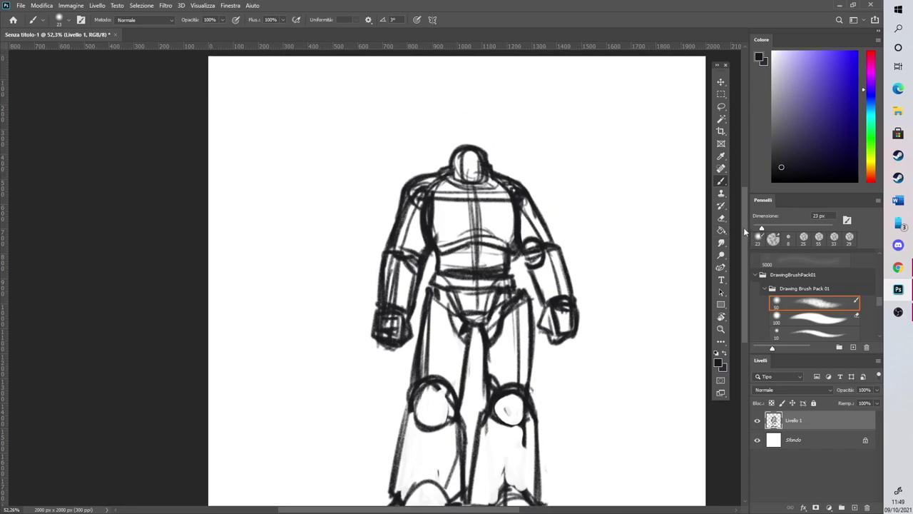
pyautogui.click(721, 218)
pyautogui.moveTo(439, 253)
pyautogui.mouseDown()
pyautogui.moveTo(508, 209)
pyautogui.moveTo(511, 217)
pyautogui.moveTo(461, 244)
pyautogui.moveTo(492, 256)
pyautogui.moveTo(479, 214)
pyautogui.moveTo(497, 216)
pyautogui.mouseUp()
# Redraw the collar notch and lower chest edge, and add a buckle to the belt
pyautogui.click(721, 181)
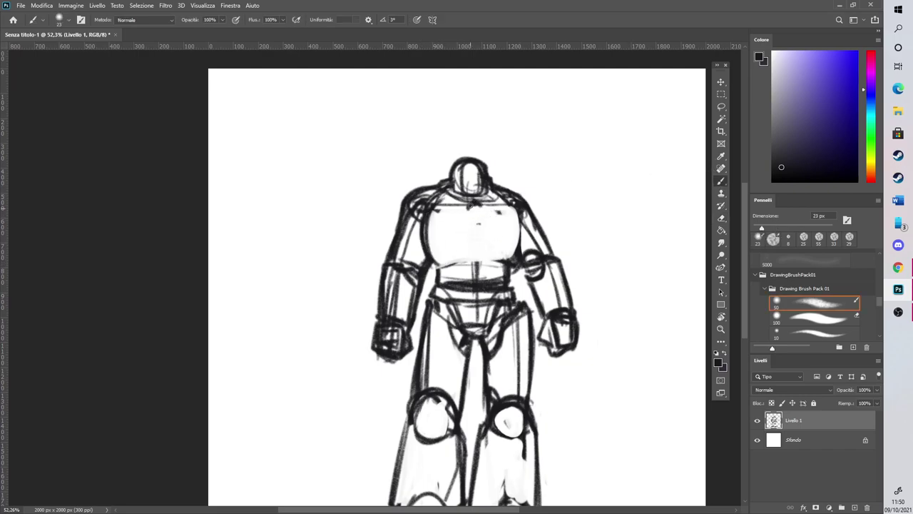
pyautogui.moveTo(511, 211)
pyautogui.mouseDown()
pyautogui.moveTo(517, 256)
pyautogui.moveTo(503, 204)
pyautogui.mouseUp()
pyautogui.moveTo(482, 261)
pyautogui.mouseDown()
pyautogui.moveTo(449, 266)
pyautogui.moveTo(502, 262)
pyautogui.mouseUp()
pyautogui.moveTo(477, 302); pyautogui.dragTo(449, 302)
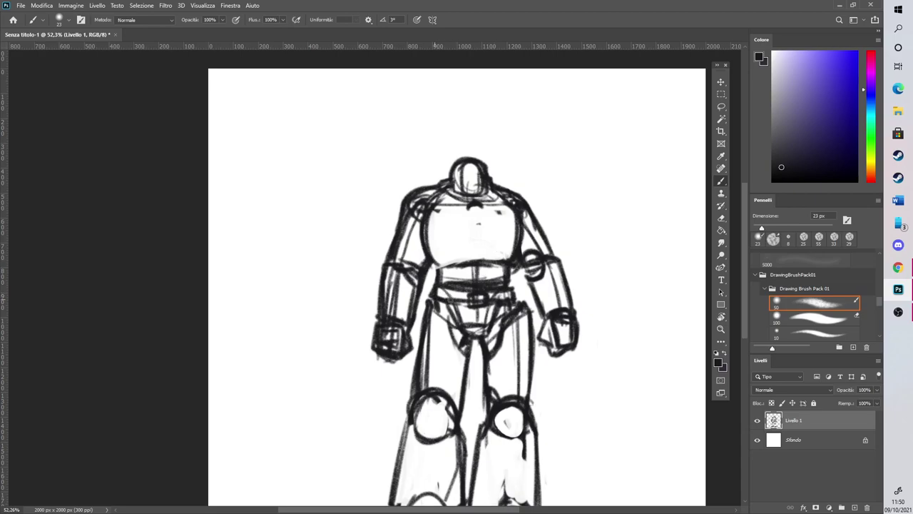
# Strengthen the waist, groin and thigh contours, and darken the base of the feet
pyautogui.moveTo(511, 301); pyautogui.dragTo(511, 266)
pyautogui.moveTo(433, 304); pyautogui.dragTo(460, 341)
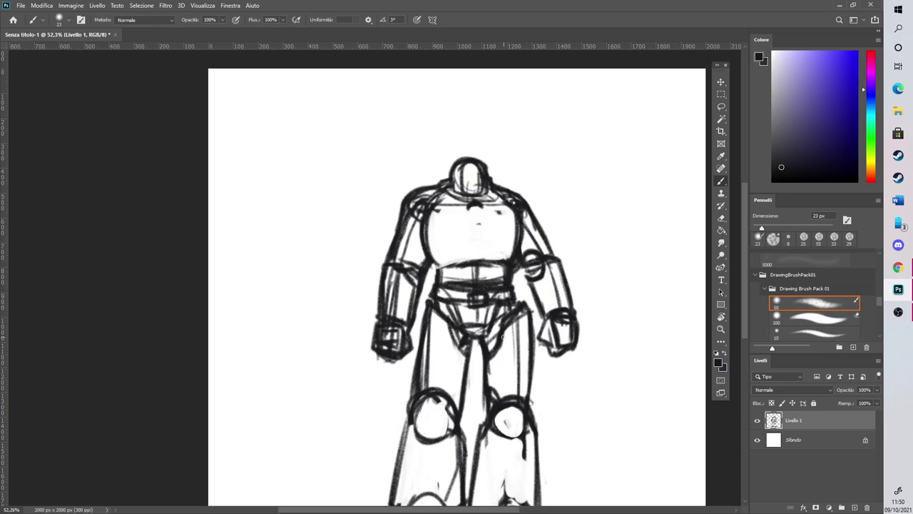
pyautogui.moveTo(441, 310)
pyautogui.mouseDown()
pyautogui.moveTo(471, 354)
pyautogui.moveTo(457, 424)
pyautogui.mouseUp()
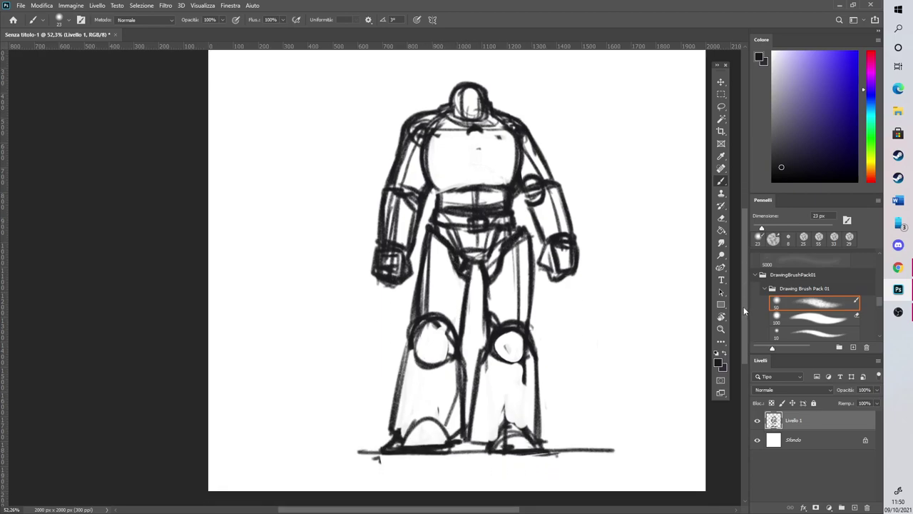
pyautogui.moveTo(492, 449)
pyautogui.mouseDown()
pyautogui.moveTo(532, 432)
pyautogui.moveTo(532, 451)
pyautogui.moveTo(480, 462)
pyautogui.mouseUp()
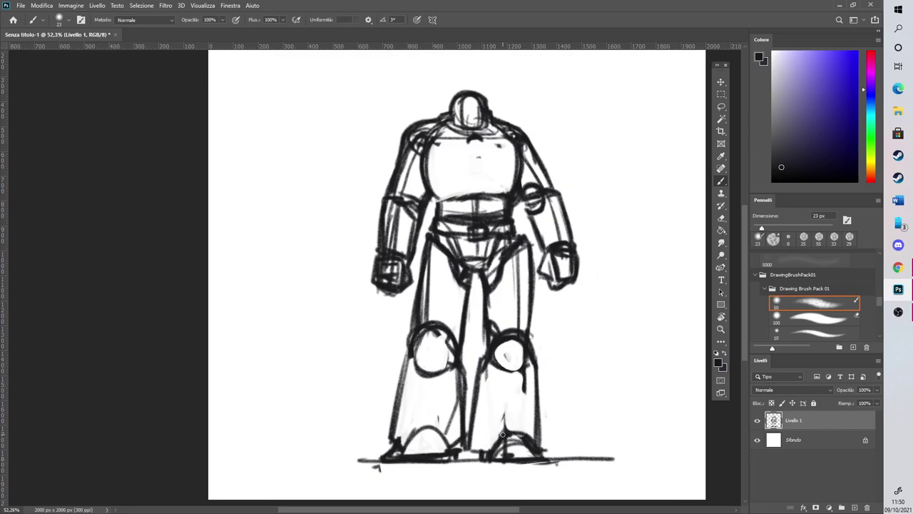
# Draw round backpack pods behind both shoulders joined by a crossbar, and add a vertical centre line to the chest
pyautogui.scroll(3, 690, 208)
pyautogui.moveTo(499, 191)
pyautogui.mouseDown()
pyautogui.moveTo(529, 207)
pyautogui.moveTo(531, 232)
pyautogui.mouseUp()
pyautogui.moveTo(422, 185); pyautogui.dragTo(504, 179)
pyautogui.moveTo(427, 190)
pyautogui.mouseDown()
pyautogui.moveTo(461, 174)
pyautogui.moveTo(528, 169)
pyautogui.moveTo(535, 189)
pyautogui.moveTo(518, 199)
pyautogui.mouseUp()
pyautogui.moveTo(433, 174)
pyautogui.mouseDown()
pyautogui.moveTo(403, 199)
pyautogui.moveTo(428, 175)
pyautogui.mouseUp()
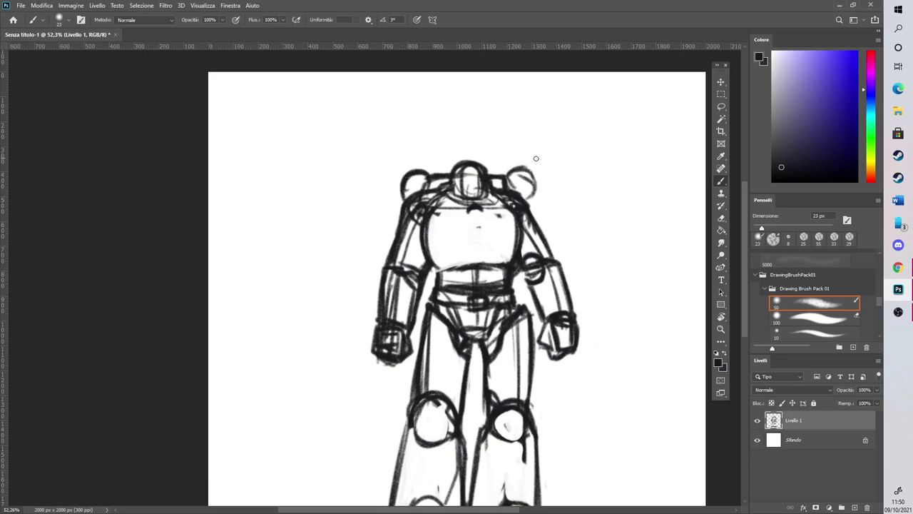
pyautogui.moveTo(513, 177); pyautogui.dragTo(514, 173)
pyautogui.moveTo(426, 168)
pyautogui.mouseDown()
pyautogui.moveTo(406, 171)
pyautogui.moveTo(399, 201)
pyautogui.moveTo(405, 171)
pyautogui.mouseUp()
pyautogui.moveTo(508, 178)
pyautogui.mouseDown()
pyautogui.moveTo(531, 187)
pyautogui.moveTo(477, 264)
pyautogui.mouseUp()
pyautogui.moveTo(480, 213); pyautogui.dragTo(478, 263)
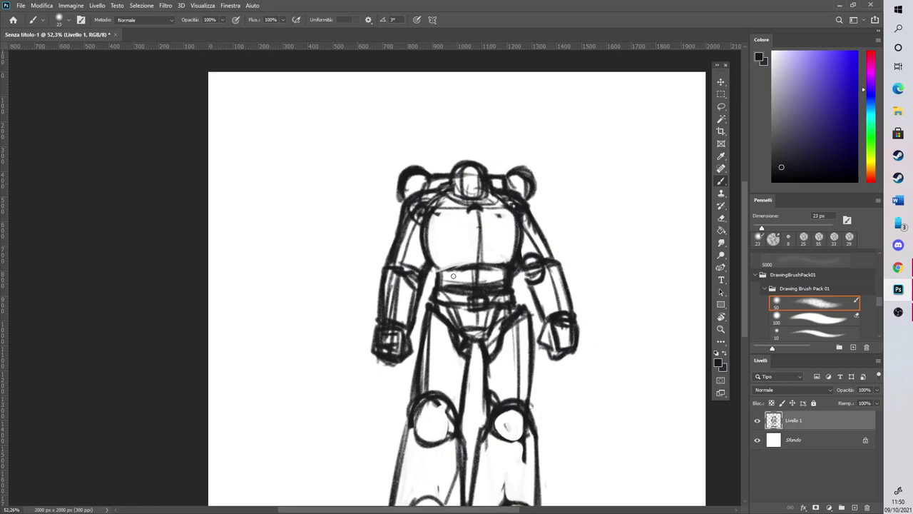
# Mirror the figure layer horizontally again and shift it slightly toward the left on the canvas
pyautogui.click(43, 6)
pyautogui.moveTo(87, 227)
pyautogui.click(252, 370)
pyautogui.click(722, 83)
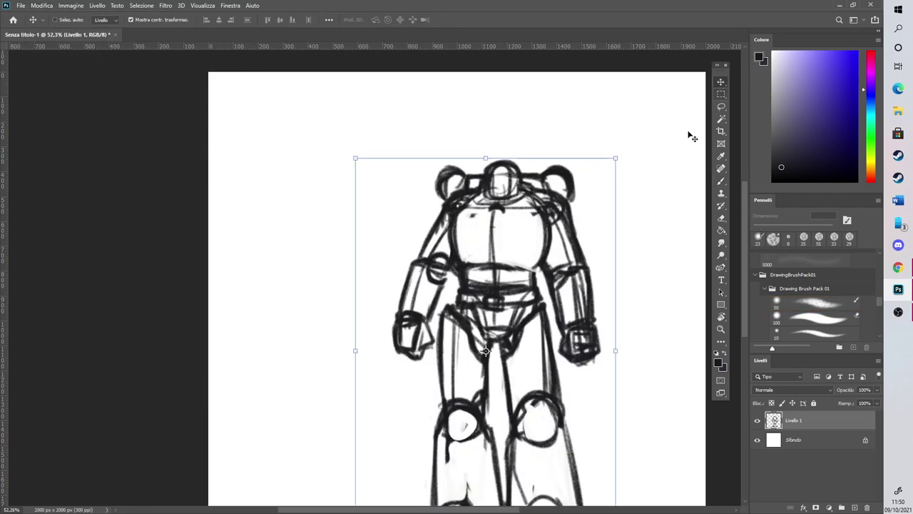
pyautogui.moveTo(602, 363); pyautogui.dragTo(584, 363)
# Draw angular hip plates hanging from the belt over the top of both thighs
pyautogui.scroll(-4, 545, 371)
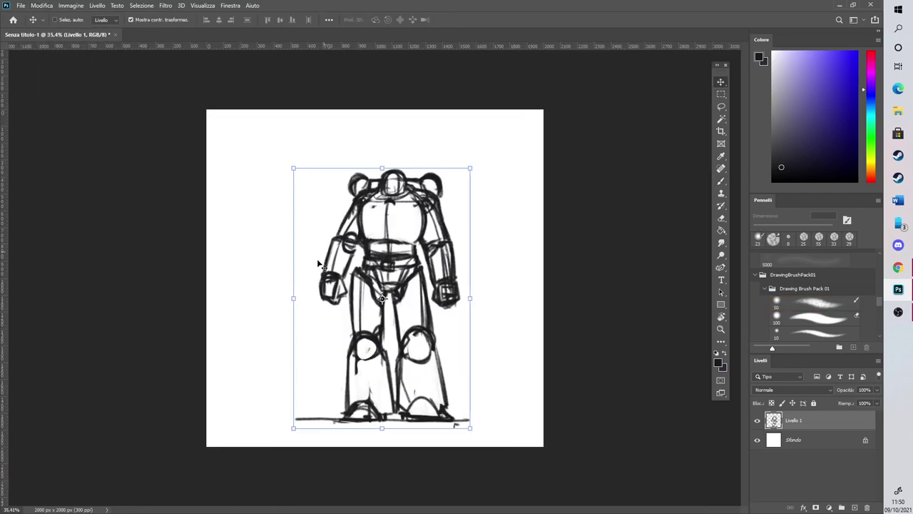
pyautogui.scroll(2, 326, 255)
pyautogui.scroll(-1, 230, 286)
pyautogui.scroll(3, 281, 85)
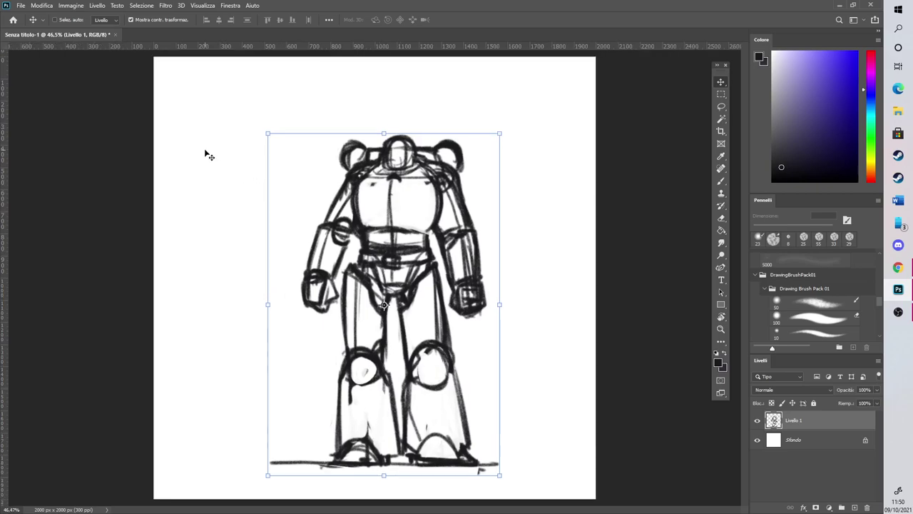
pyautogui.press('b')
pyautogui.scroll(1, 703, 230)
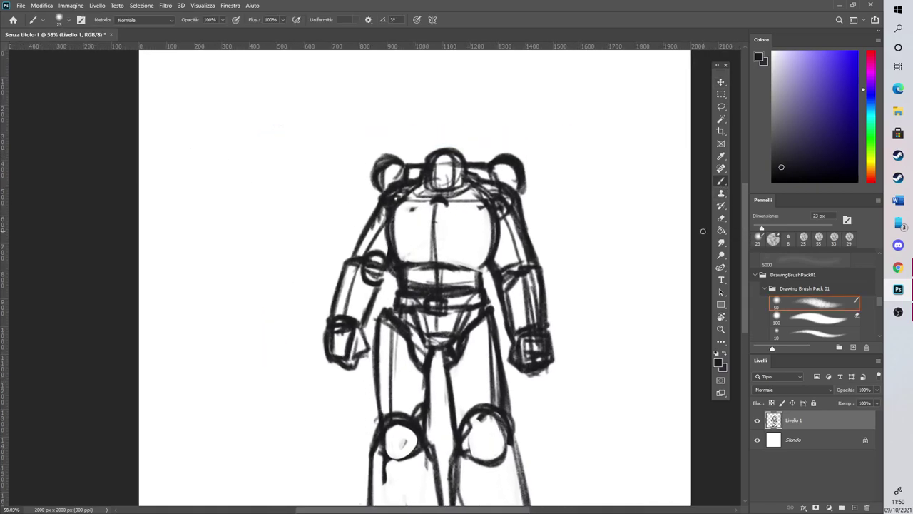
pyautogui.moveTo(463, 311)
pyautogui.mouseDown()
pyautogui.moveTo(490, 353)
pyautogui.moveTo(465, 301)
pyautogui.moveTo(501, 355)
pyautogui.moveTo(489, 354)
pyautogui.mouseUp()
pyautogui.moveTo(377, 335)
pyautogui.mouseDown()
pyautogui.moveTo(401, 318)
pyautogui.moveTo(381, 348)
pyautogui.moveTo(400, 352)
pyautogui.moveTo(400, 320)
pyautogui.mouseUp()
pyautogui.moveTo(382, 355)
pyautogui.mouseDown()
pyautogui.moveTo(382, 420)
pyautogui.moveTo(393, 357)
pyautogui.moveTo(386, 297)
pyautogui.moveTo(398, 361)
pyautogui.mouseUp()
pyautogui.moveTo(460, 309); pyautogui.dragTo(482, 297)
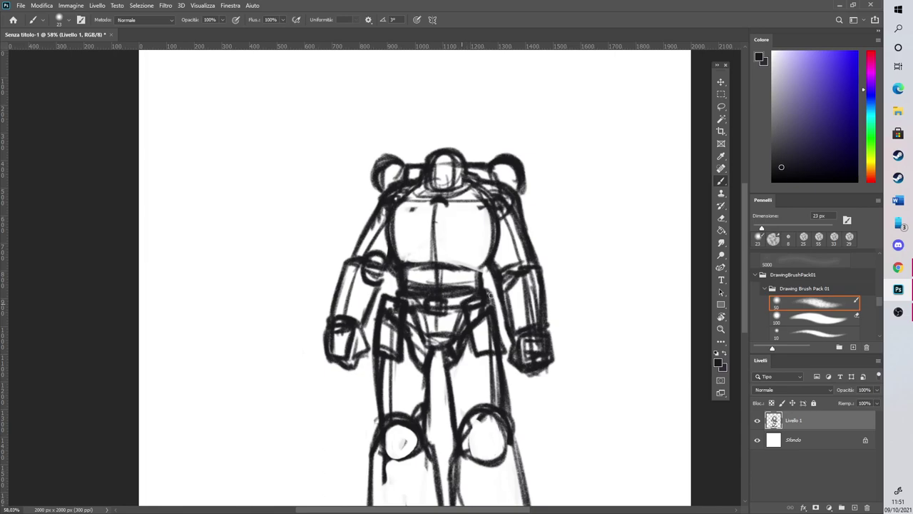
pyautogui.moveTo(385, 297); pyautogui.dragTo(394, 304)
# Add pointed elbow guards and reinforce the upper-arm contours above both forearms
pyautogui.moveTo(354, 254); pyautogui.dragTo(377, 216)
pyautogui.moveTo(346, 263); pyautogui.dragTo(367, 225)
pyautogui.moveTo(526, 259)
pyautogui.mouseDown()
pyautogui.moveTo(541, 275)
pyautogui.moveTo(538, 259)
pyautogui.mouseUp()
# Redraw both feet as wide domed boots with thick outer arches and inner toe-cap lines
pyautogui.moveTo(744, 265); pyautogui.dragTo(742, 300)
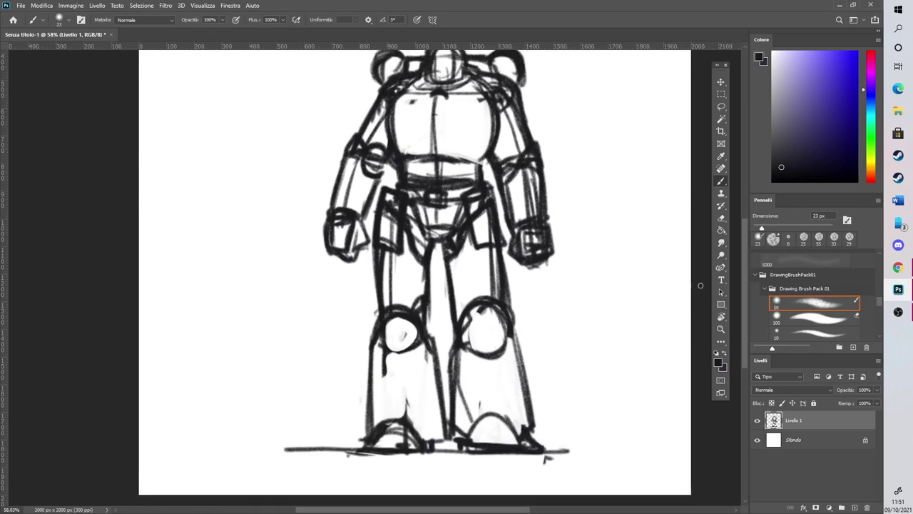
pyautogui.moveTo(478, 443)
pyautogui.mouseDown()
pyautogui.moveTo(511, 431)
pyautogui.moveTo(520, 444)
pyautogui.moveTo(506, 415)
pyautogui.moveTo(525, 431)
pyautogui.mouseUp()
pyautogui.moveTo(461, 437)
pyautogui.mouseDown()
pyautogui.moveTo(489, 415)
pyautogui.moveTo(521, 432)
pyautogui.mouseUp()
pyautogui.moveTo(363, 441)
pyautogui.mouseDown()
pyautogui.moveTo(399, 420)
pyautogui.moveTo(423, 440)
pyautogui.moveTo(376, 432)
pyautogui.moveTo(387, 448)
pyautogui.moveTo(358, 441)
pyautogui.moveTo(405, 447)
pyautogui.mouseUp()
pyautogui.moveTo(497, 416); pyautogui.dragTo(509, 447)
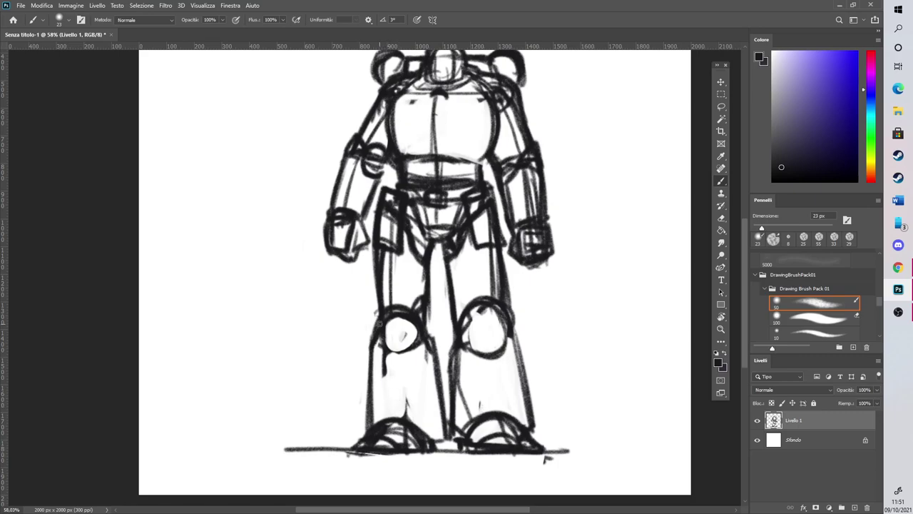
# Add vertical centre lines down both lower legs and one thigh, and reinforce the outer and inner shin contours
pyautogui.moveTo(385, 315)
pyautogui.mouseDown()
pyautogui.moveTo(376, 351)
pyautogui.moveTo(394, 390)
pyautogui.moveTo(396, 438)
pyautogui.mouseUp()
pyautogui.moveTo(492, 300)
pyautogui.mouseDown()
pyautogui.moveTo(482, 336)
pyautogui.moveTo(499, 431)
pyautogui.mouseUp()
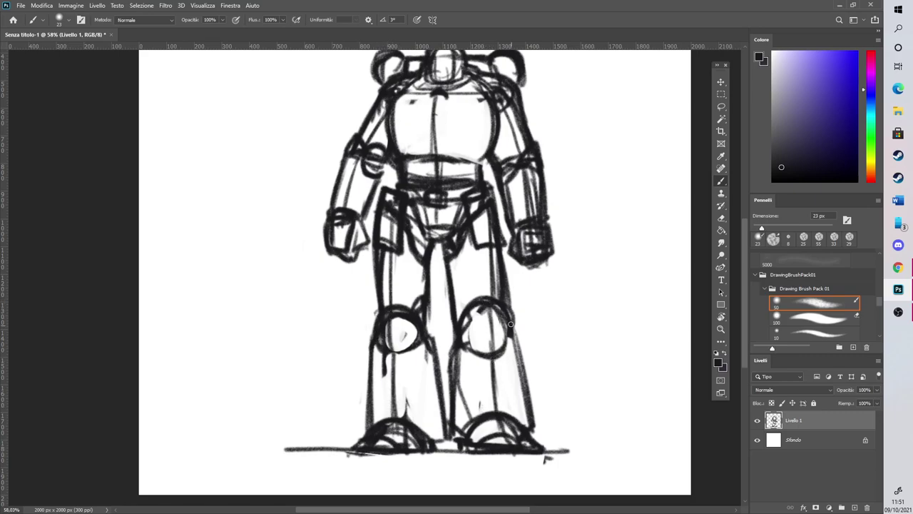
pyautogui.moveTo(511, 324); pyautogui.dragTo(533, 422)
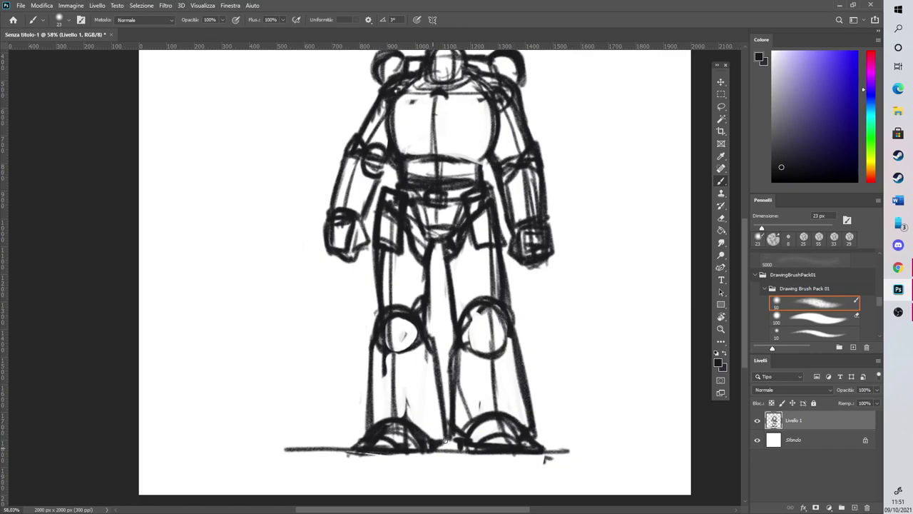
pyautogui.moveTo(433, 347); pyautogui.dragTo(445, 439)
pyautogui.moveTo(744, 265); pyautogui.dragTo(743, 248)
pyautogui.moveTo(500, 324); pyautogui.dragTo(502, 373)
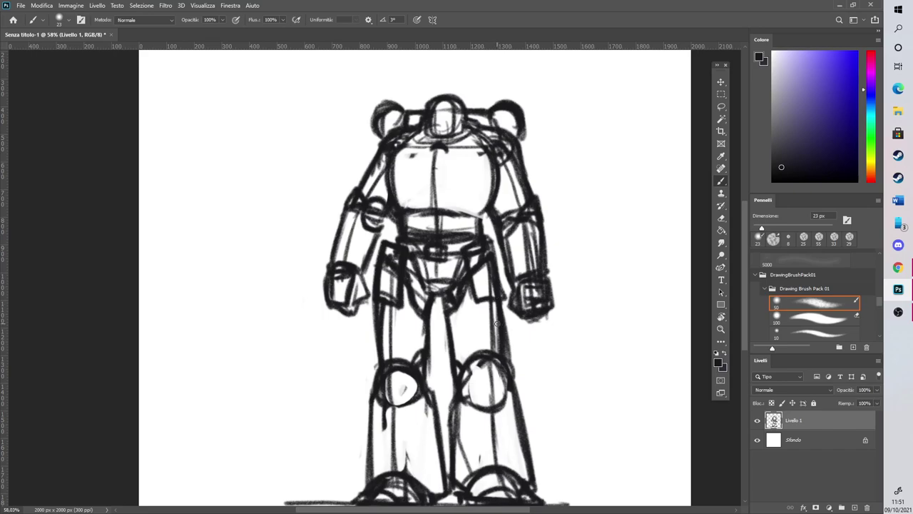
pyautogui.moveTo(745, 249); pyautogui.dragTo(742, 228)
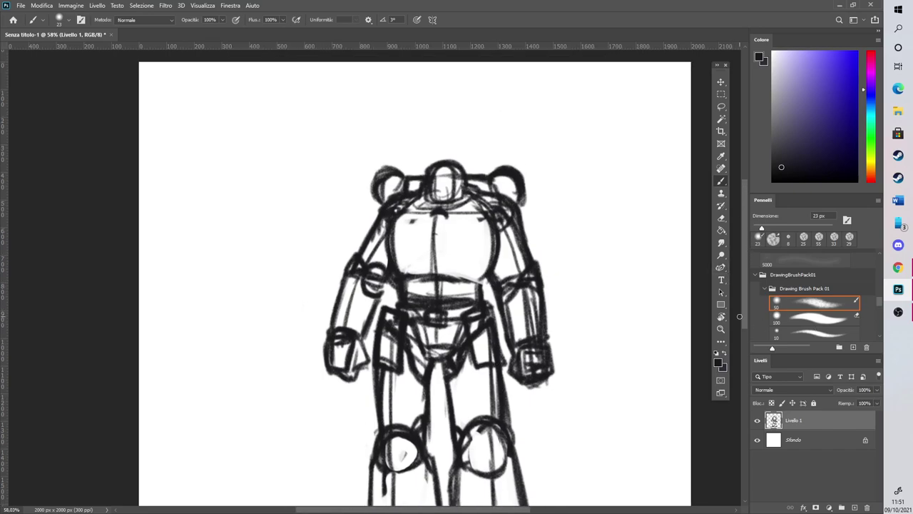
pyautogui.moveTo(366, 242)
pyautogui.mouseDown()
pyautogui.moveTo(394, 199)
pyautogui.moveTo(421, 194)
pyautogui.mouseUp()
# Fade the sketch layer Livello 1 to 26% opacity and create a new layer above it for the cleaner line work
pyautogui.click(877, 390)
pyautogui.moveTo(840, 400); pyautogui.dragTo(841, 402)
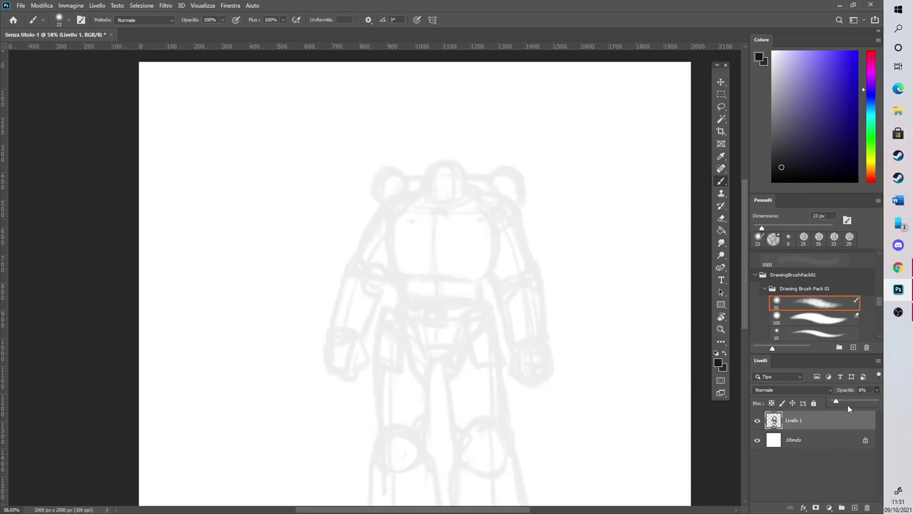
pyautogui.click(843, 399)
pyautogui.click(855, 507)
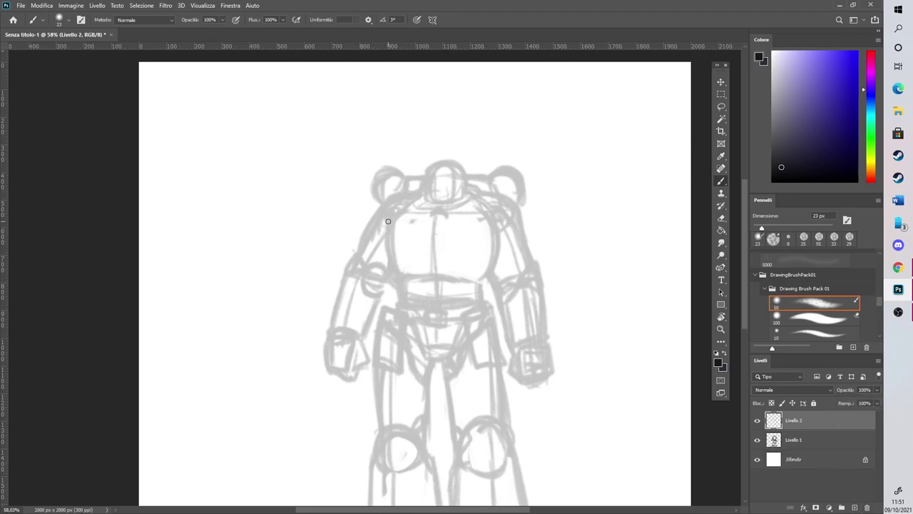
# Outline a large curved shoulder pad over the figure's left-hand shoulder, with a double inner edge and a notched lower corner
pyautogui.moveTo(393, 213)
pyautogui.mouseDown()
pyautogui.moveTo(376, 245)
pyautogui.moveTo(359, 249)
pyautogui.moveTo(359, 264)
pyautogui.moveTo(372, 251)
pyautogui.moveTo(368, 263)
pyautogui.moveTo(369, 240)
pyautogui.moveTo(354, 257)
pyautogui.moveTo(342, 247)
pyautogui.moveTo(351, 223)
pyautogui.moveTo(366, 200)
pyautogui.moveTo(419, 179)
pyautogui.mouseUp()
pyautogui.moveTo(386, 237)
pyautogui.mouseDown()
pyautogui.moveTo(421, 186)
pyautogui.moveTo(411, 188)
pyautogui.moveTo(394, 243)
pyautogui.moveTo(414, 197)
pyautogui.moveTo(406, 201)
pyautogui.moveTo(418, 193)
pyautogui.mouseUp()
pyautogui.press('e')
pyautogui.press('b')
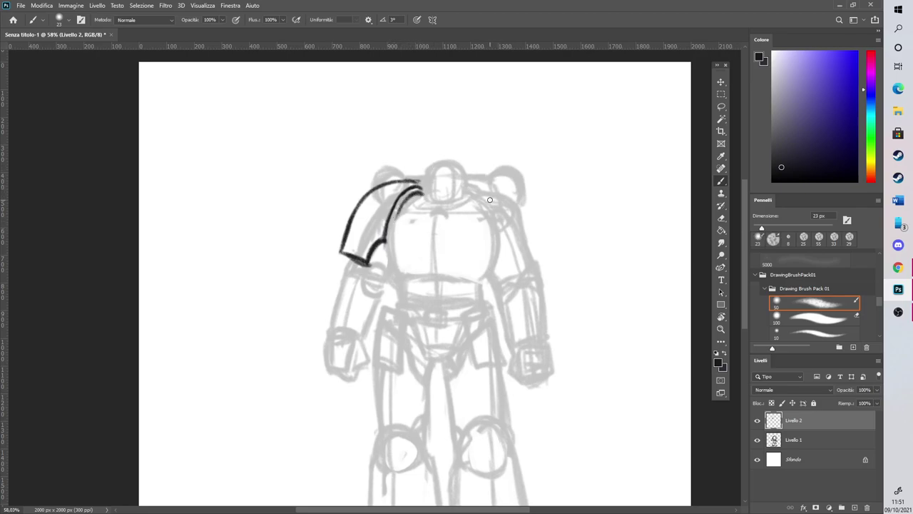
# Draw a matching curved pad over the right-hand shoulder, including its flat lower band and straight inner rim
pyautogui.moveTo(488, 190)
pyautogui.mouseDown()
pyautogui.moveTo(493, 238)
pyautogui.moveTo(528, 254)
pyautogui.mouseUp()
pyautogui.moveTo(491, 186)
pyautogui.mouseDown()
pyautogui.moveTo(544, 234)
pyautogui.moveTo(513, 254)
pyautogui.moveTo(546, 259)
pyautogui.mouseUp()
pyautogui.moveTo(508, 255)
pyautogui.mouseDown()
pyautogui.moveTo(540, 253)
pyautogui.moveTo(509, 260)
pyautogui.moveTo(525, 229)
pyautogui.moveTo(516, 259)
pyautogui.moveTo(550, 257)
pyautogui.mouseUp()
pyautogui.moveTo(516, 187)
pyautogui.mouseDown()
pyautogui.moveTo(535, 206)
pyautogui.moveTo(546, 259)
pyautogui.mouseUp()
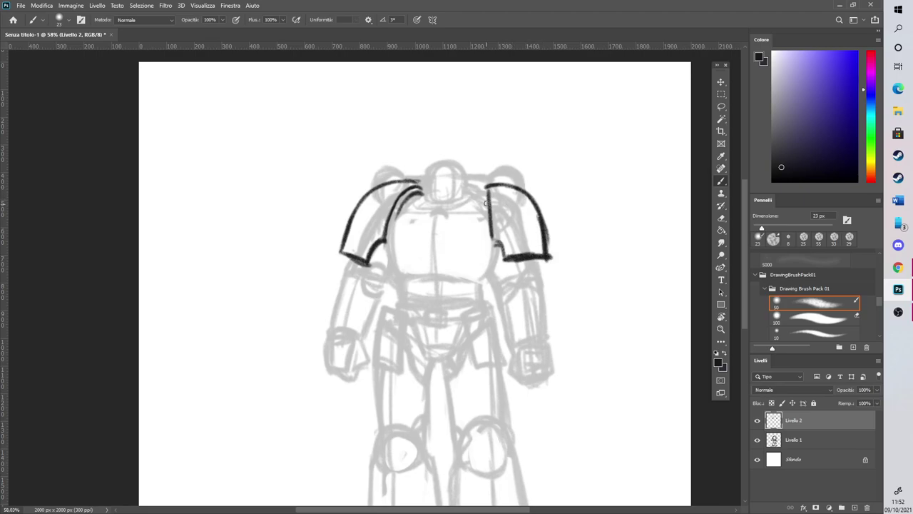
pyautogui.moveTo(489, 188)
pyautogui.mouseDown()
pyautogui.moveTo(493, 247)
pyautogui.moveTo(497, 227)
pyautogui.mouseUp()
pyautogui.moveTo(497, 185)
pyautogui.mouseDown()
pyautogui.moveTo(501, 241)
pyautogui.moveTo(548, 256)
pyautogui.mouseUp()
# Add parallel rim lines along the inner and lower edges of the left-hand shoulder pad
pyautogui.moveTo(348, 242)
pyautogui.mouseDown()
pyautogui.moveTo(371, 256)
pyautogui.moveTo(391, 201)
pyautogui.mouseUp()
pyautogui.moveTo(378, 236)
pyautogui.mouseDown()
pyautogui.moveTo(391, 198)
pyautogui.moveTo(416, 184)
pyautogui.mouseUp()
pyautogui.moveTo(341, 251)
pyautogui.mouseDown()
pyautogui.moveTo(352, 226)
pyautogui.moveTo(339, 253)
pyautogui.moveTo(384, 240)
pyautogui.moveTo(379, 228)
pyautogui.moveTo(395, 193)
pyautogui.moveTo(423, 186)
pyautogui.mouseUp()
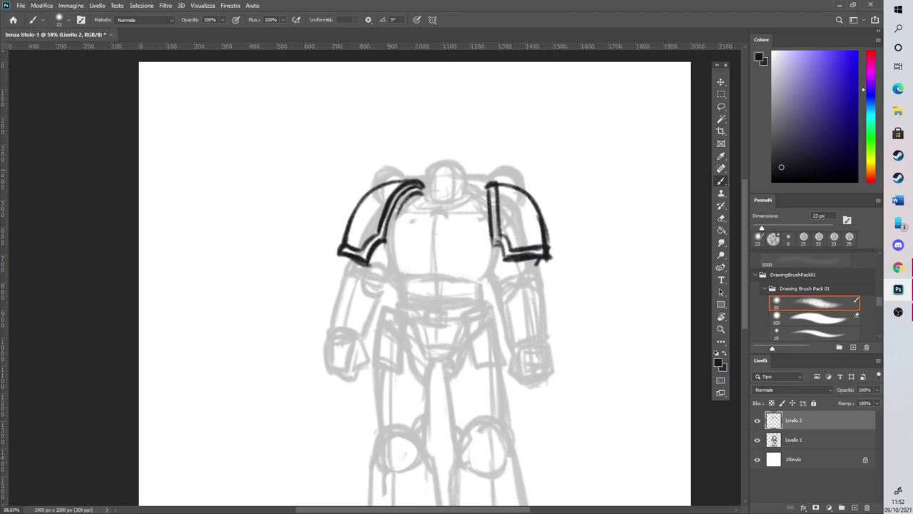
# Create a layer group and place both Livello 2 and Livello 1 inside it
pyautogui.click(842, 506)
pyautogui.moveTo(806, 437); pyautogui.dragTo(806, 418)
pyautogui.click(805, 456)
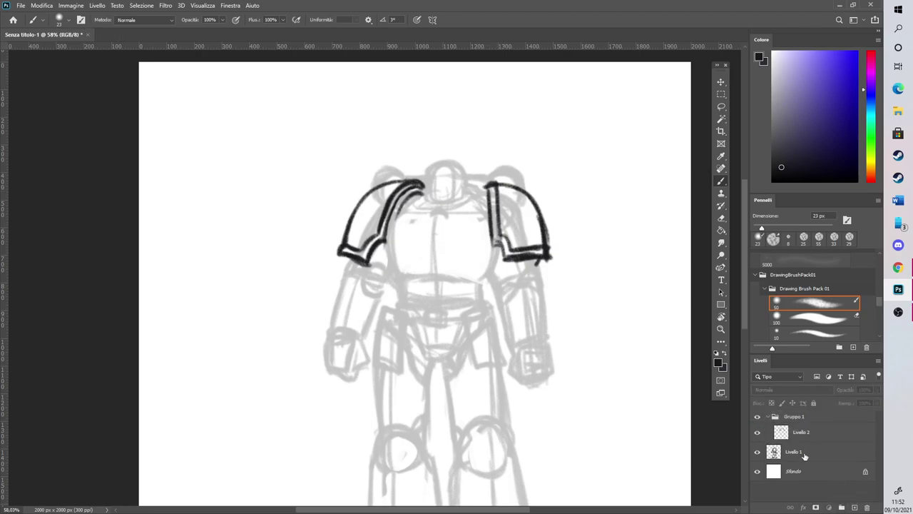
pyautogui.click(806, 457)
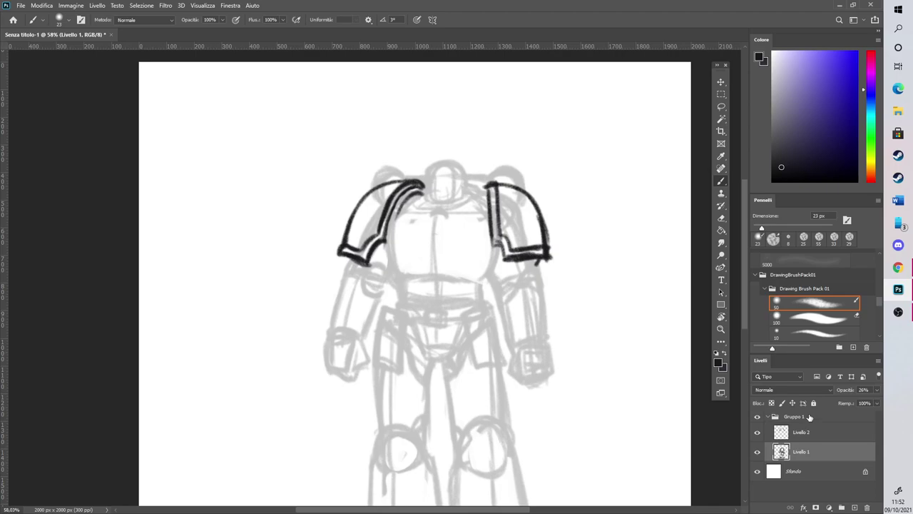
# Flip the whole group Gruppo 1 horizontally
pyautogui.click(810, 418)
pyautogui.click(42, 5)
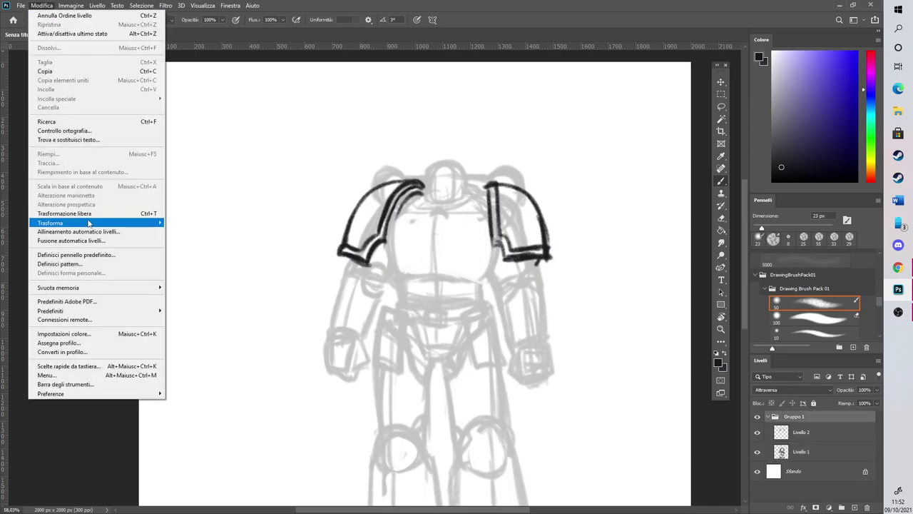
pyautogui.moveTo(89, 224)
pyautogui.click(214, 370)
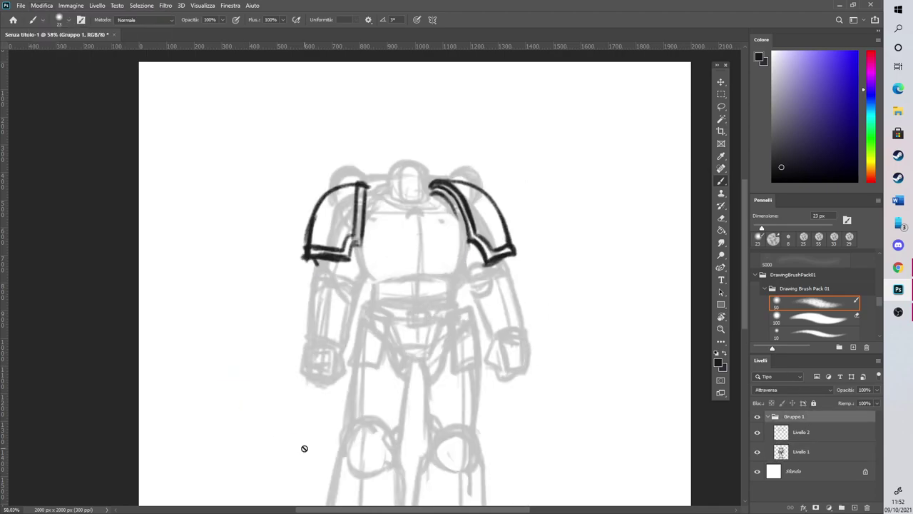
# On Livello 2, redraw the lower band and curved inner edge of the left-hand shoulder pad
pyautogui.click(813, 433)
pyautogui.click(721, 217)
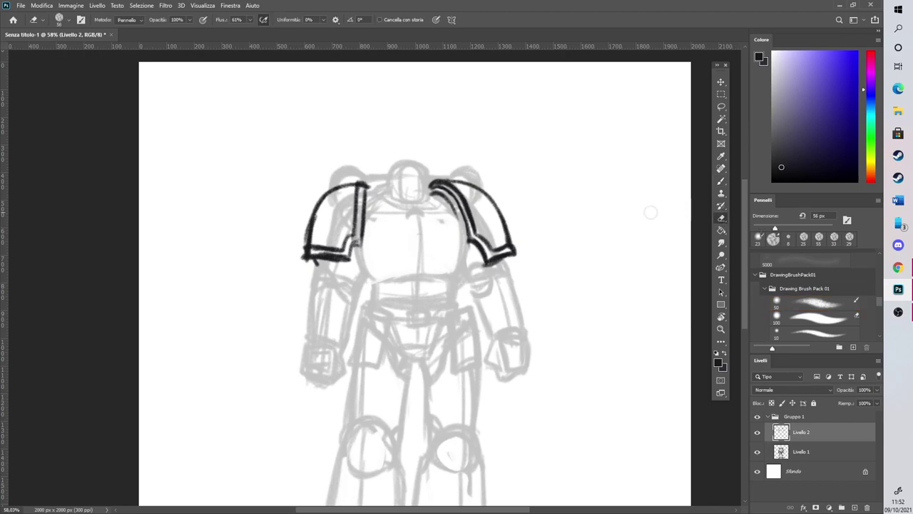
pyautogui.click(721, 181)
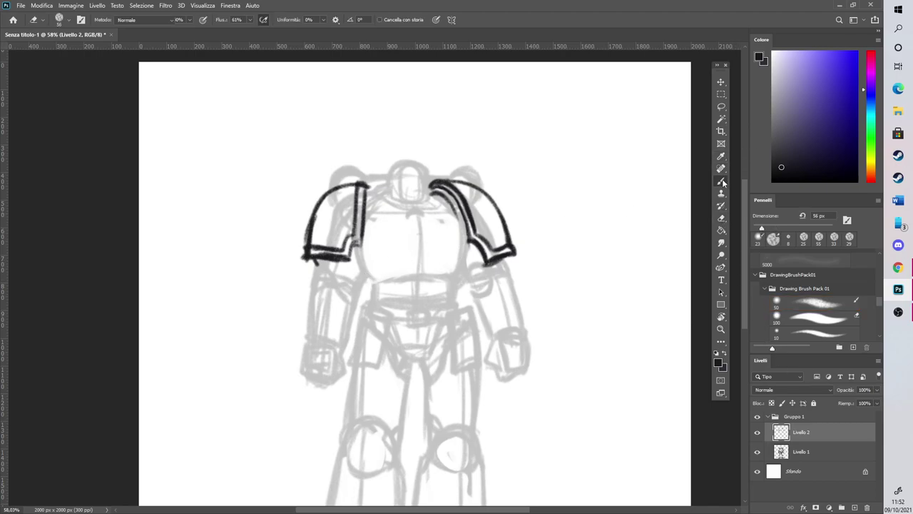
pyautogui.moveTo(304, 265)
pyautogui.mouseDown()
pyautogui.moveTo(343, 260)
pyautogui.moveTo(344, 245)
pyautogui.moveTo(357, 241)
pyautogui.moveTo(363, 247)
pyautogui.mouseUp()
pyautogui.moveTo(362, 245)
pyautogui.mouseDown()
pyautogui.moveTo(304, 258)
pyautogui.moveTo(346, 255)
pyautogui.moveTo(304, 259)
pyautogui.moveTo(322, 200)
pyautogui.moveTo(345, 186)
pyautogui.moveTo(368, 188)
pyautogui.moveTo(355, 236)
pyautogui.mouseUp()
pyautogui.moveTo(372, 231)
pyautogui.mouseDown()
pyautogui.moveTo(365, 242)
pyautogui.moveTo(366, 184)
pyautogui.mouseUp()
# Erase the old lines inside the left-hand shoulder pad and redraw its rounded inner rim and outer curve more cleanly
pyautogui.click(721, 218)
pyautogui.moveTo(333, 251)
pyautogui.mouseDown()
pyautogui.moveTo(318, 252)
pyautogui.moveTo(343, 254)
pyautogui.moveTo(361, 179)
pyautogui.moveTo(361, 205)
pyautogui.mouseUp()
pyautogui.click(721, 182)
pyautogui.moveTo(359, 238)
pyautogui.mouseDown()
pyautogui.moveTo(355, 182)
pyautogui.moveTo(346, 186)
pyautogui.moveTo(363, 229)
pyautogui.mouseUp()
pyautogui.moveTo(354, 179); pyautogui.dragTo(369, 187)
pyautogui.moveTo(361, 237)
pyautogui.mouseDown()
pyautogui.moveTo(340, 259)
pyautogui.moveTo(313, 249)
pyautogui.moveTo(329, 255)
pyautogui.moveTo(305, 262)
pyautogui.moveTo(313, 245)
pyautogui.moveTo(306, 257)
pyautogui.moveTo(326, 258)
pyautogui.moveTo(307, 242)
pyautogui.moveTo(317, 242)
pyautogui.moveTo(340, 191)
pyautogui.mouseUp()
pyautogui.press('e')
pyautogui.press('b')
pyautogui.moveTo(307, 251); pyautogui.dragTo(349, 184)
pyautogui.moveTo(346, 256)
pyautogui.mouseDown()
pyautogui.moveTo(368, 239)
pyautogui.moveTo(365, 177)
pyautogui.moveTo(356, 229)
pyautogui.moveTo(353, 205)
pyautogui.mouseUp()
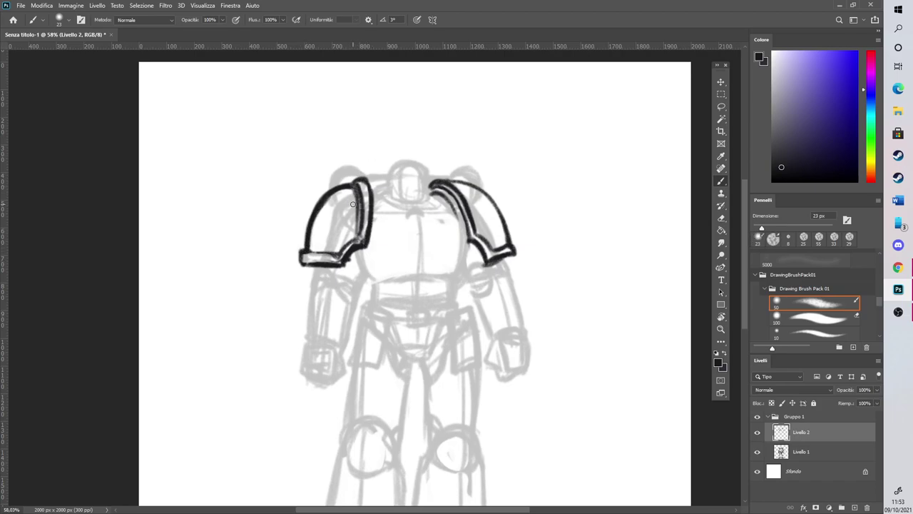
# Darken the gap between the chest and the right-hand shoulder pad, and erase stray marks around the pad edges
pyautogui.moveTo(444, 187)
pyautogui.mouseDown()
pyautogui.moveTo(477, 246)
pyautogui.moveTo(474, 229)
pyautogui.moveTo(504, 244)
pyautogui.moveTo(485, 271)
pyautogui.moveTo(527, 256)
pyautogui.mouseUp()
pyautogui.press('e')
pyautogui.moveTo(353, 270); pyautogui.dragTo(368, 252)
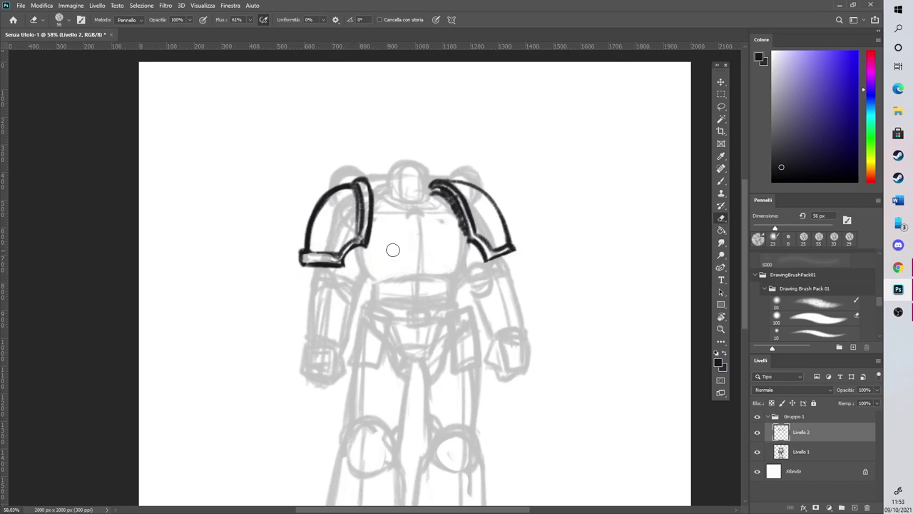
# Draw the curved neck collar, the chest's centre line and the arched lower edge of the breastplate
pyautogui.click(720, 180)
pyautogui.moveTo(415, 219); pyautogui.dragTo(427, 220)
pyautogui.moveTo(384, 197)
pyautogui.mouseDown()
pyautogui.moveTo(407, 208)
pyautogui.moveTo(436, 198)
pyautogui.moveTo(397, 211)
pyautogui.moveTo(415, 216)
pyautogui.mouseUp()
pyautogui.moveTo(430, 215)
pyautogui.mouseDown()
pyautogui.moveTo(413, 206)
pyautogui.moveTo(433, 191)
pyautogui.mouseUp()
pyautogui.moveTo(381, 205)
pyautogui.mouseDown()
pyautogui.moveTo(426, 213)
pyautogui.moveTo(430, 190)
pyautogui.moveTo(457, 200)
pyautogui.moveTo(425, 261)
pyautogui.mouseUp()
pyautogui.moveTo(384, 283)
pyautogui.mouseDown()
pyautogui.moveTo(423, 266)
pyautogui.moveTo(454, 278)
pyautogui.mouseUp()
pyautogui.scroll(2, 341, 154)
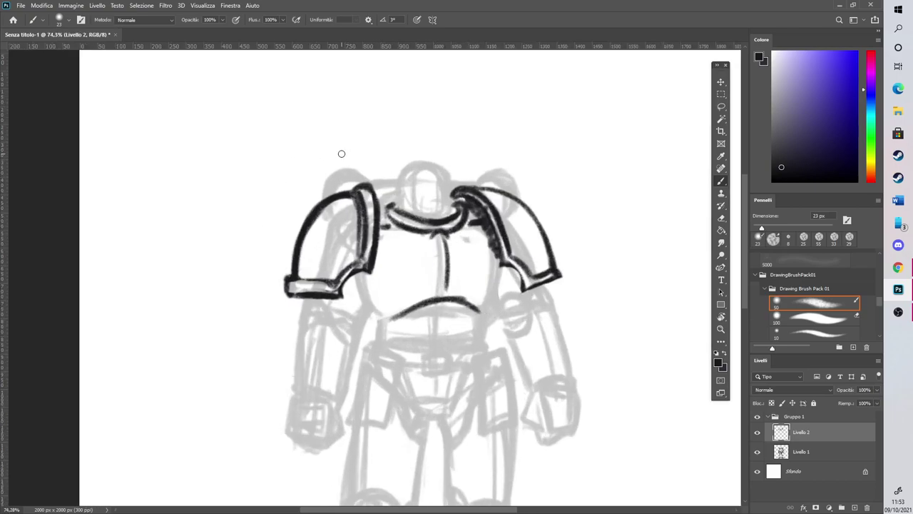
# Outline both sides of the breastplate down to the waist and thicken its arched lower edge
pyautogui.moveTo(480, 314)
pyautogui.mouseDown()
pyautogui.moveTo(492, 302)
pyautogui.moveTo(502, 259)
pyautogui.mouseUp()
pyautogui.moveTo(363, 286)
pyautogui.mouseDown()
pyautogui.moveTo(383, 322)
pyautogui.moveTo(361, 269)
pyautogui.mouseUp()
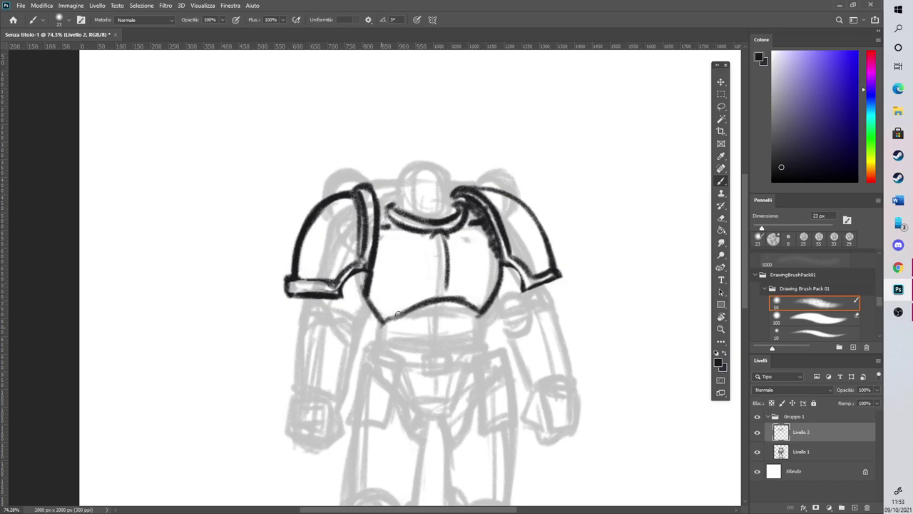
pyautogui.moveTo(385, 322); pyautogui.dragTo(490, 317)
pyautogui.moveTo(402, 319)
pyautogui.mouseDown()
pyautogui.moveTo(432, 348)
pyautogui.moveTo(472, 343)
pyautogui.moveTo(471, 313)
pyautogui.mouseUp()
# Draw a square belt buckle with an inner square, and outline the abdomen plate's sides and lower edge
pyautogui.moveTo(428, 353); pyautogui.dragTo(429, 366)
pyautogui.moveTo(429, 353)
pyautogui.mouseDown()
pyautogui.moveTo(452, 368)
pyautogui.moveTo(430, 374)
pyautogui.moveTo(446, 372)
pyautogui.mouseUp()
pyautogui.moveTo(436, 370)
pyautogui.mouseDown()
pyautogui.moveTo(450, 360)
pyautogui.moveTo(449, 371)
pyautogui.moveTo(456, 351)
pyautogui.moveTo(455, 373)
pyautogui.mouseUp()
pyautogui.moveTo(379, 322); pyautogui.dragTo(412, 342)
pyautogui.moveTo(470, 337); pyautogui.dragTo(490, 309)
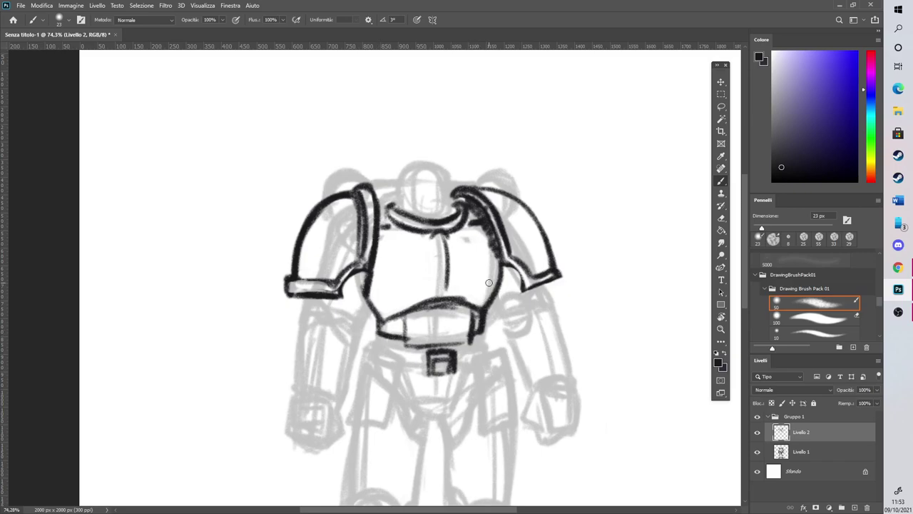
# Outline the left-hand fist as a blocky gauntlet with knuckles and a wrist line
pyautogui.moveTo(297, 395); pyautogui.dragTo(290, 433)
pyautogui.moveTo(288, 425); pyautogui.dragTo(329, 439)
pyautogui.moveTo(294, 397); pyautogui.dragTo(327, 404)
pyautogui.moveTo(327, 404); pyautogui.dragTo(322, 448)
pyautogui.moveTo(295, 430)
pyautogui.mouseDown()
pyautogui.moveTo(310, 444)
pyautogui.moveTo(336, 438)
pyautogui.moveTo(341, 411)
pyautogui.mouseUp()
pyautogui.moveTo(295, 391); pyautogui.dragTo(332, 398)
pyautogui.moveTo(350, 363)
pyautogui.mouseDown()
pyautogui.moveTo(338, 398)
pyautogui.moveTo(352, 363)
pyautogui.mouseUp()
# Draw the left-hand forearm's contours and the folded elbow joint below the shoulder pad
pyautogui.moveTo(296, 392)
pyautogui.mouseDown()
pyautogui.moveTo(310, 307)
pyautogui.moveTo(326, 316)
pyautogui.moveTo(312, 299)
pyautogui.mouseUp()
pyautogui.moveTo(324, 298); pyautogui.dragTo(357, 341)
pyautogui.moveTo(356, 341); pyautogui.dragTo(347, 381)
pyautogui.moveTo(331, 318)
pyautogui.mouseDown()
pyautogui.moveTo(361, 307)
pyautogui.moveTo(360, 275)
pyautogui.mouseUp()
pyautogui.moveTo(358, 338)
pyautogui.mouseDown()
pyautogui.moveTo(358, 315)
pyautogui.moveTo(355, 336)
pyautogui.moveTo(355, 325)
pyautogui.mouseUp()
pyautogui.moveTo(335, 311); pyautogui.dragTo(352, 313)
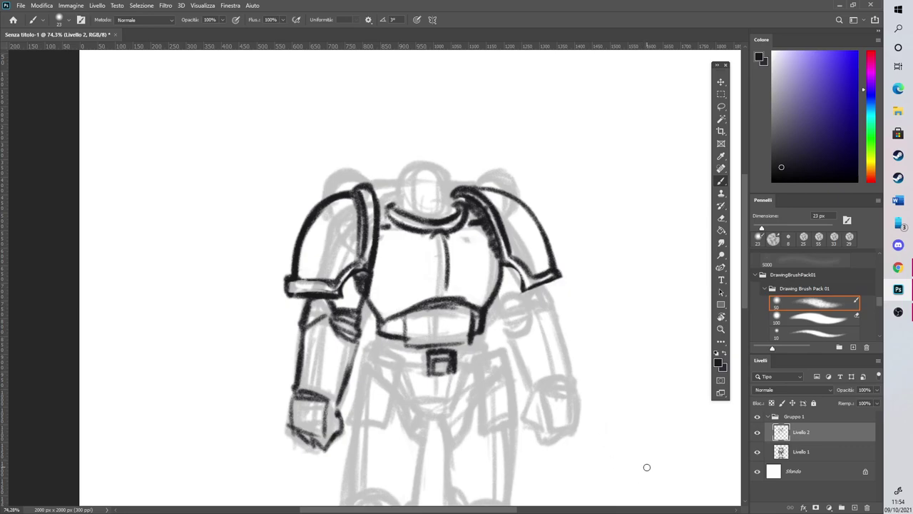
# Draw the right-hand forearm's inner and outer contours below the shoulder pad
pyautogui.moveTo(500, 298)
pyautogui.mouseDown()
pyautogui.moveTo(528, 291)
pyautogui.moveTo(500, 312)
pyautogui.moveTo(521, 309)
pyautogui.moveTo(518, 331)
pyautogui.moveTo(547, 288)
pyautogui.moveTo(555, 382)
pyautogui.mouseUp()
pyautogui.moveTo(508, 337)
pyautogui.mouseDown()
pyautogui.moveTo(527, 389)
pyautogui.moveTo(557, 376)
pyautogui.mouseUp()
pyautogui.moveTo(554, 308); pyautogui.dragTo(555, 358)
# Outline the right-hand fist with its wrist cuff, and reinforce the outer forearm and elbow lines
pyautogui.moveTo(523, 385); pyautogui.dragTo(518, 420)
pyautogui.moveTo(518, 389)
pyautogui.mouseDown()
pyautogui.moveTo(549, 384)
pyautogui.moveTo(561, 414)
pyautogui.moveTo(529, 389)
pyautogui.mouseUp()
pyautogui.moveTo(532, 389)
pyautogui.mouseDown()
pyautogui.moveTo(530, 418)
pyautogui.moveTo(560, 423)
pyautogui.moveTo(562, 392)
pyautogui.mouseUp()
pyautogui.moveTo(561, 392)
pyautogui.mouseDown()
pyautogui.moveTo(559, 423)
pyautogui.moveTo(540, 437)
pyautogui.moveTo(560, 409)
pyautogui.moveTo(533, 426)
pyautogui.mouseUp()
pyautogui.moveTo(528, 381)
pyautogui.mouseDown()
pyautogui.moveTo(558, 384)
pyautogui.moveTo(559, 417)
pyautogui.moveTo(558, 380)
pyautogui.mouseUp()
pyautogui.moveTo(554, 318); pyautogui.dragTo(559, 381)
pyautogui.moveTo(505, 333)
pyautogui.mouseDown()
pyautogui.moveTo(524, 390)
pyautogui.moveTo(504, 321)
pyautogui.mouseUp()
# Draw the belt's upper edge across the waist and its lower edge on both sides of the buckle
pyautogui.moveTo(380, 341); pyautogui.dragTo(484, 338)
pyautogui.moveTo(446, 345); pyautogui.dragTo(476, 346)
pyautogui.moveTo(408, 366); pyautogui.dragTo(425, 370)
pyautogui.moveTo(453, 371); pyautogui.dragTo(478, 365)
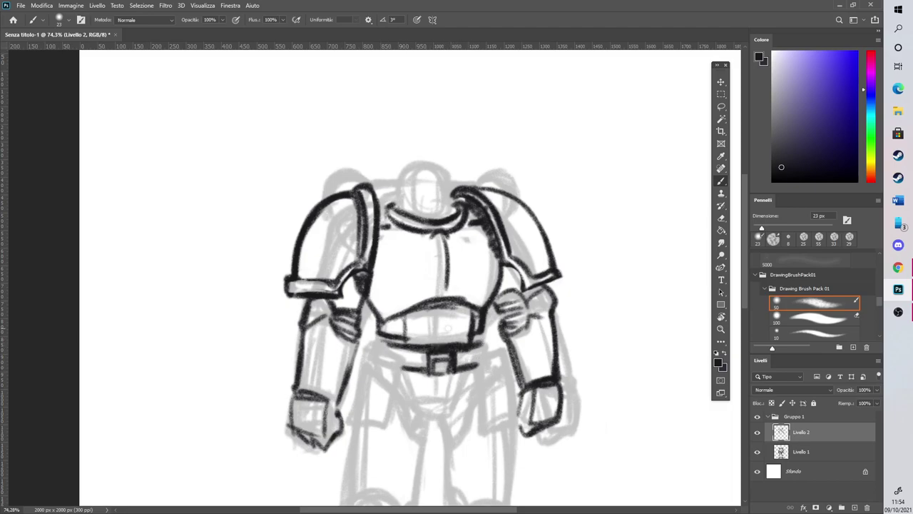
# Outline angular hip plates hanging from the belt over both thighs
pyautogui.moveTo(374, 346)
pyautogui.mouseDown()
pyautogui.moveTo(403, 360)
pyautogui.moveTo(387, 414)
pyautogui.moveTo(357, 436)
pyautogui.mouseUp()
pyautogui.moveTo(399, 372)
pyautogui.mouseDown()
pyautogui.moveTo(384, 421)
pyautogui.moveTo(361, 350)
pyautogui.moveTo(348, 424)
pyautogui.mouseUp()
pyautogui.moveTo(473, 361); pyautogui.dragTo(482, 431)
pyautogui.moveTo(472, 357)
pyautogui.mouseDown()
pyautogui.moveTo(479, 419)
pyautogui.moveTo(507, 430)
pyautogui.mouseUp()
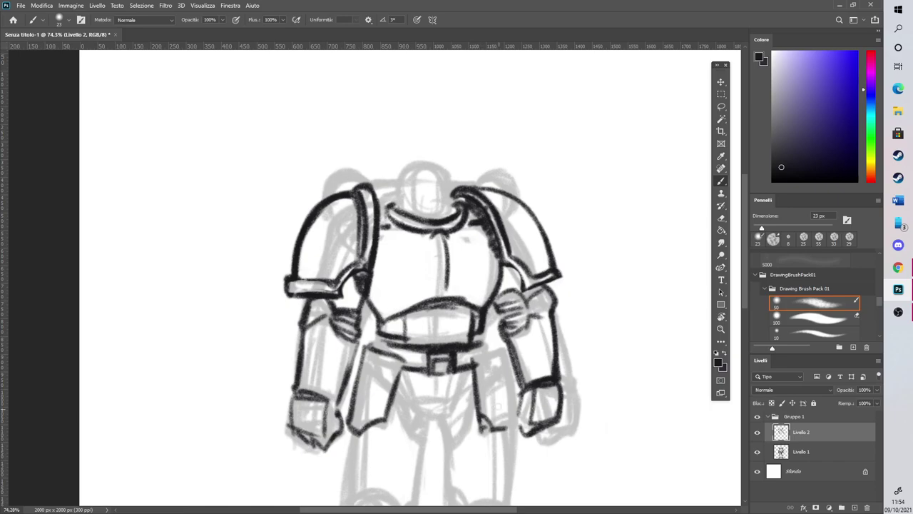
pyautogui.moveTo(494, 349); pyautogui.dragTo(509, 429)
# Undo the right-hand hip plate's outer line, redraw that plate's edges and strengthen the ends of the belt
pyautogui.press('e')
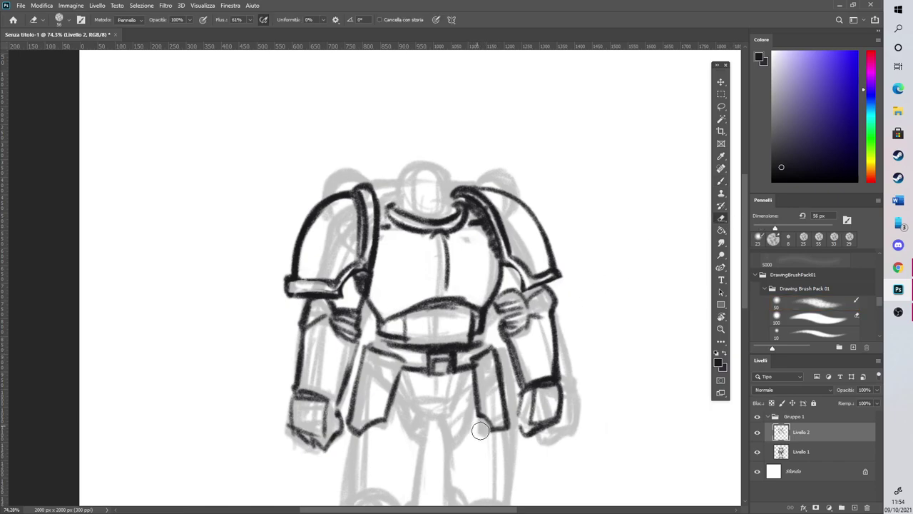
pyautogui.hotkey('ctrl', 'z')
pyautogui.click(721, 181)
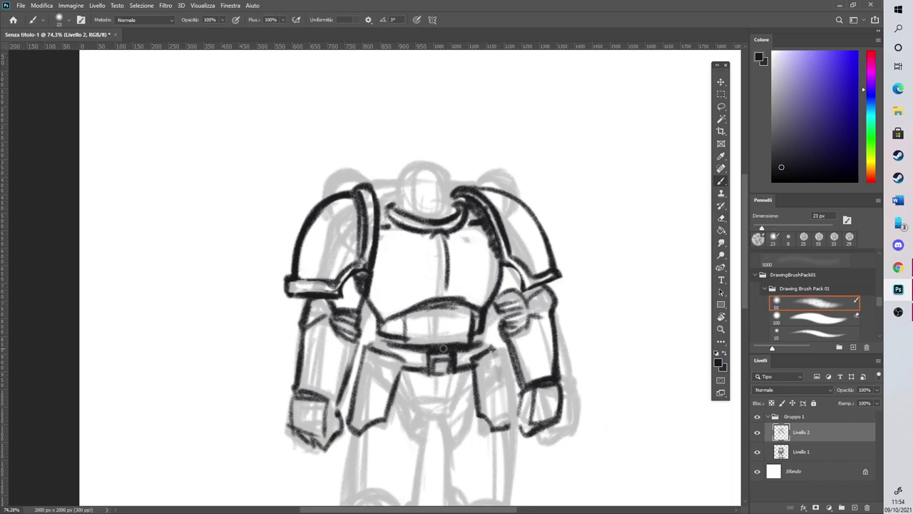
pyautogui.moveTo(380, 348); pyautogui.dragTo(386, 336)
pyautogui.moveTo(471, 362)
pyautogui.mouseDown()
pyautogui.moveTo(498, 345)
pyautogui.moveTo(507, 409)
pyautogui.mouseUp()
pyautogui.moveTo(501, 344); pyautogui.dragTo(512, 428)
# Erase the outer curve of the right-hand shoulder pad and redraw it with a thicker, cleaner line
pyautogui.moveTo(745, 282)
pyautogui.mouseDown()
pyautogui.moveTo(744, 300)
pyautogui.moveTo(744, 267)
pyautogui.mouseUp()
pyautogui.moveTo(491, 234)
pyautogui.mouseDown()
pyautogui.moveTo(514, 249)
pyautogui.moveTo(481, 224)
pyautogui.moveTo(520, 240)
pyautogui.moveTo(551, 299)
pyautogui.mouseUp()
pyautogui.click(722, 218)
pyautogui.press('b')
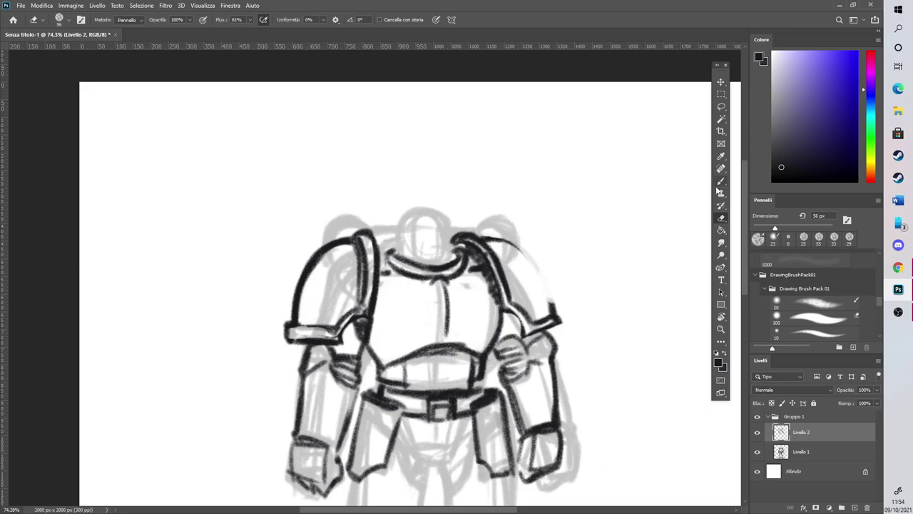
pyautogui.moveTo(483, 239)
pyautogui.mouseDown()
pyautogui.moveTo(537, 271)
pyautogui.moveTo(553, 320)
pyautogui.moveTo(509, 312)
pyautogui.moveTo(530, 329)
pyautogui.mouseUp()
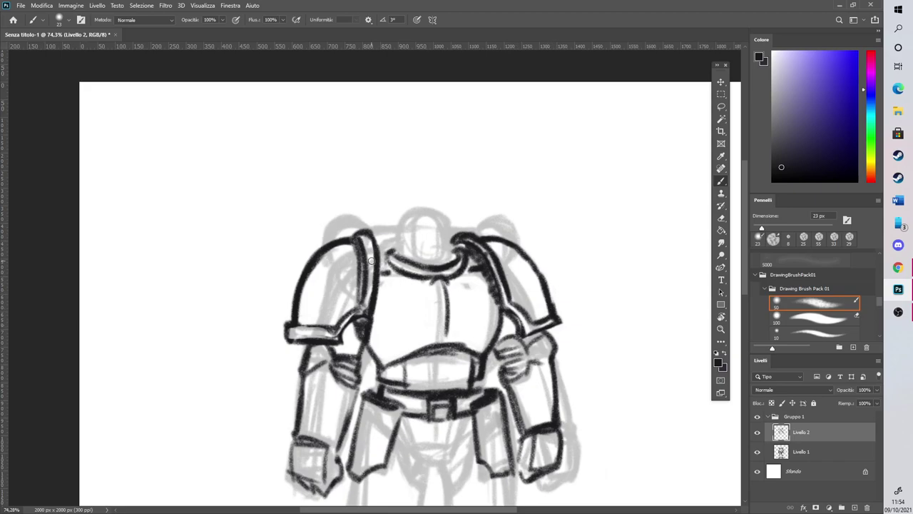
# Draw a domed helmet with face details inside the collar, plus the backpack's top bar and rounded pods behind the shoulders
pyautogui.moveTo(404, 254)
pyautogui.mouseDown()
pyautogui.moveTo(408, 222)
pyautogui.moveTo(435, 217)
pyautogui.moveTo(449, 227)
pyautogui.moveTo(452, 261)
pyautogui.mouseUp()
pyautogui.moveTo(406, 245)
pyautogui.mouseDown()
pyautogui.moveTo(444, 261)
pyautogui.moveTo(429, 243)
pyautogui.moveTo(418, 244)
pyautogui.moveTo(447, 246)
pyautogui.moveTo(401, 257)
pyautogui.mouseUp()
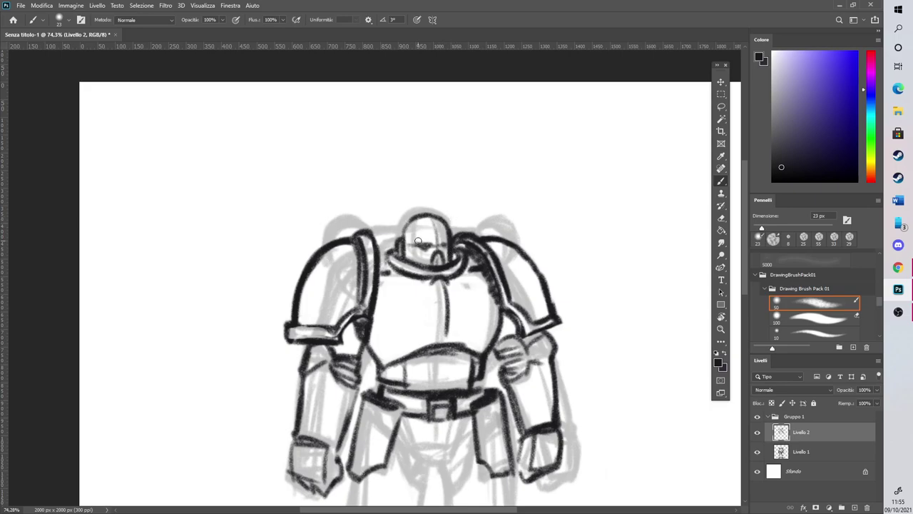
pyautogui.moveTo(431, 229)
pyautogui.mouseDown()
pyautogui.moveTo(403, 237)
pyautogui.moveTo(441, 230)
pyautogui.moveTo(407, 244)
pyautogui.moveTo(430, 225)
pyautogui.moveTo(405, 249)
pyautogui.moveTo(381, 242)
pyautogui.moveTo(411, 223)
pyautogui.moveTo(462, 242)
pyautogui.moveTo(409, 218)
pyautogui.moveTo(373, 233)
pyautogui.moveTo(468, 227)
pyautogui.mouseUp()
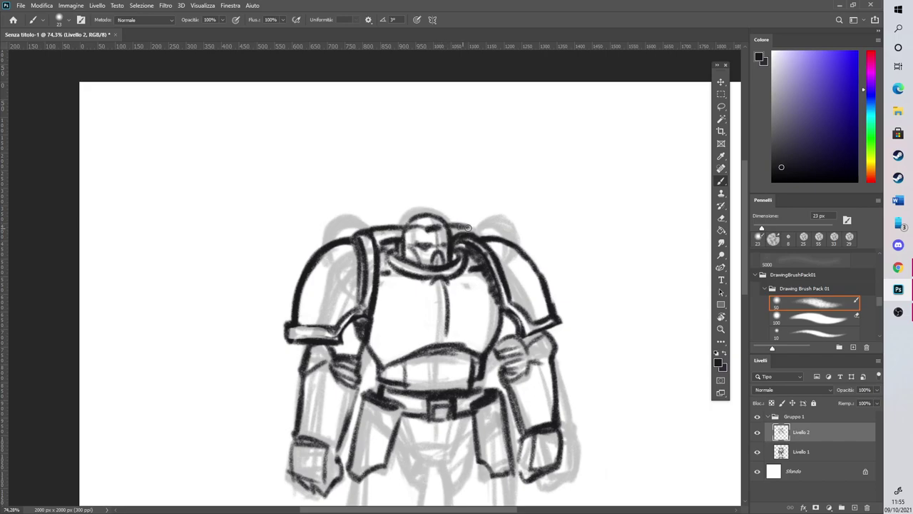
pyautogui.moveTo(336, 241)
pyautogui.mouseDown()
pyautogui.moveTo(332, 229)
pyautogui.moveTo(350, 216)
pyautogui.moveTo(368, 218)
pyautogui.mouseUp()
pyautogui.moveTo(466, 228)
pyautogui.mouseDown()
pyautogui.moveTo(476, 219)
pyautogui.moveTo(494, 236)
pyautogui.mouseUp()
# Reinforce both sides of the waist and draw a tapered groin plate hanging below the belt buckle
pyautogui.scroll(-5, 746, 224)
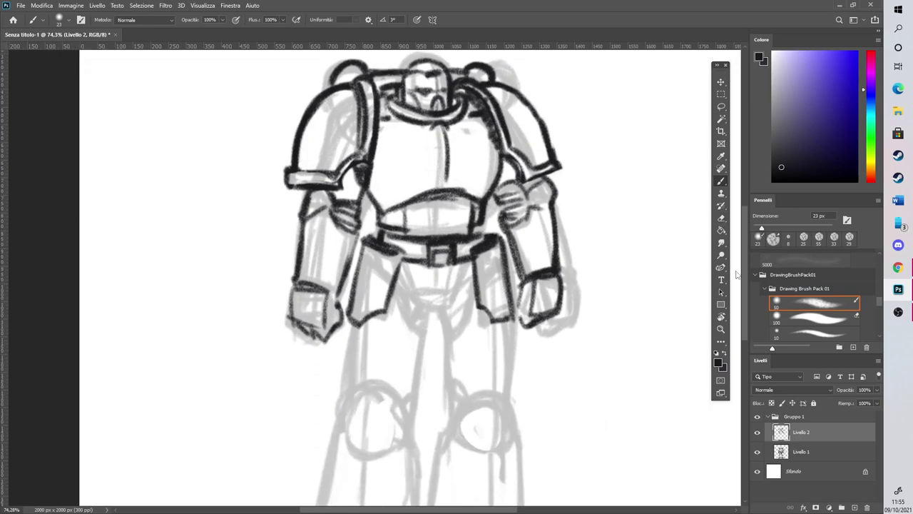
pyautogui.moveTo(483, 205); pyautogui.dragTo(483, 192)
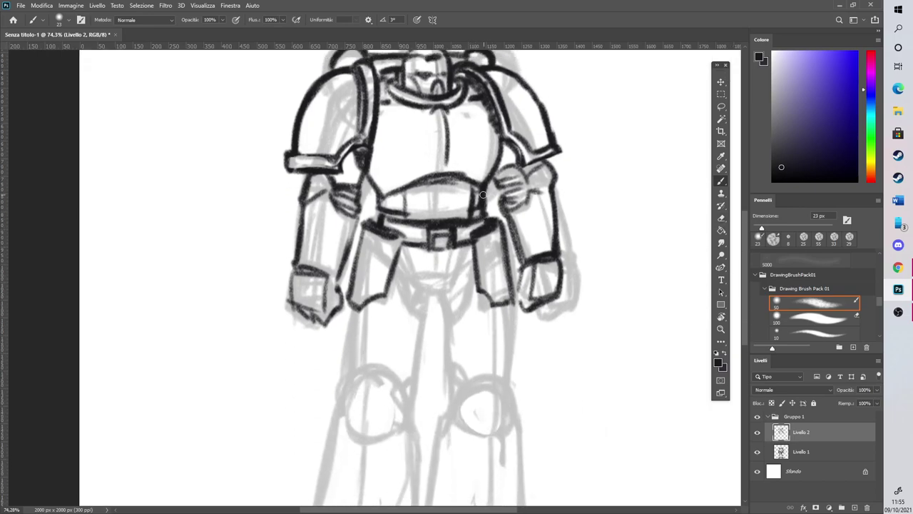
pyautogui.moveTo(374, 219); pyautogui.dragTo(375, 191)
pyautogui.moveTo(488, 205); pyautogui.dragTo(486, 183)
pyautogui.moveTo(454, 250); pyautogui.dragTo(451, 275)
pyautogui.moveTo(402, 250)
pyautogui.mouseDown()
pyautogui.moveTo(412, 289)
pyautogui.moveTo(440, 291)
pyautogui.moveTo(465, 249)
pyautogui.mouseUp()
# Draw the curved edges beside the groin plate and the inner and outer contours of both thighs
pyautogui.scroll(-1, 475, 207)
pyautogui.scroll(-10, 475, 207)
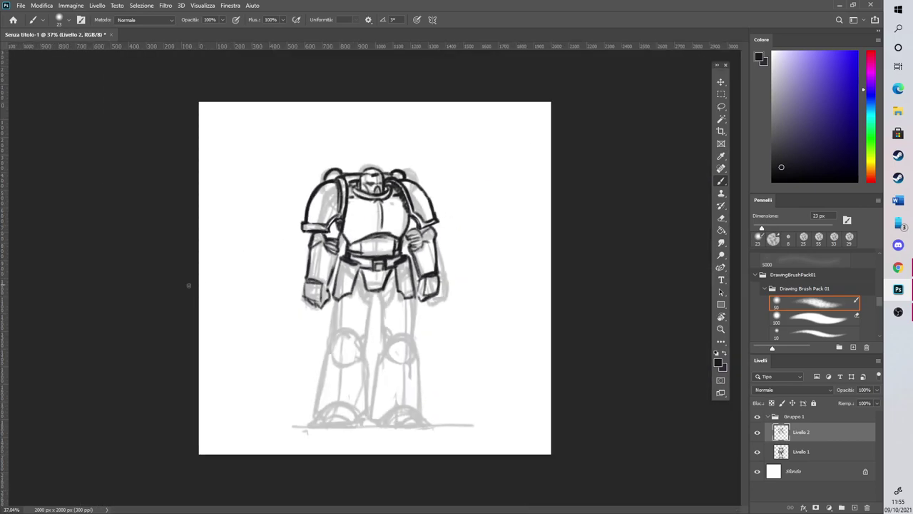
pyautogui.scroll(11, 193, 283)
pyautogui.moveTo(417, 260)
pyautogui.mouseDown()
pyautogui.moveTo(432, 299)
pyautogui.moveTo(445, 279)
pyautogui.moveTo(411, 271)
pyautogui.moveTo(407, 282)
pyautogui.moveTo(429, 316)
pyautogui.moveTo(449, 290)
pyautogui.moveTo(457, 310)
pyautogui.moveTo(480, 278)
pyautogui.moveTo(477, 267)
pyautogui.moveTo(471, 371)
pyautogui.mouseUp()
pyautogui.moveTo(510, 310); pyautogui.dragTo(508, 384)
pyautogui.moveTo(430, 316); pyautogui.dragTo(423, 381)
pyautogui.moveTo(372, 355)
pyautogui.mouseDown()
pyautogui.moveTo(367, 364)
pyautogui.moveTo(373, 308)
pyautogui.mouseUp()
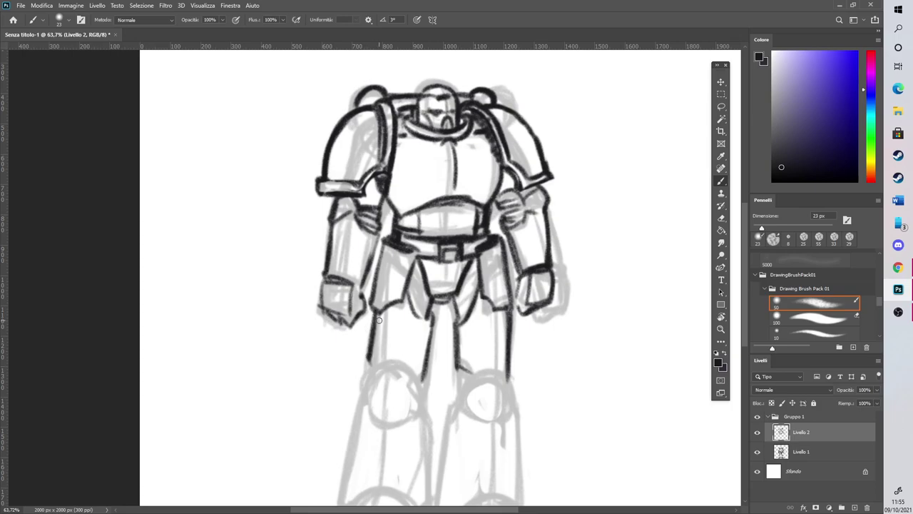
# Draw the round knee pad on the right-hand leg over the faded sketch
pyautogui.scroll(-2, 744, 257)
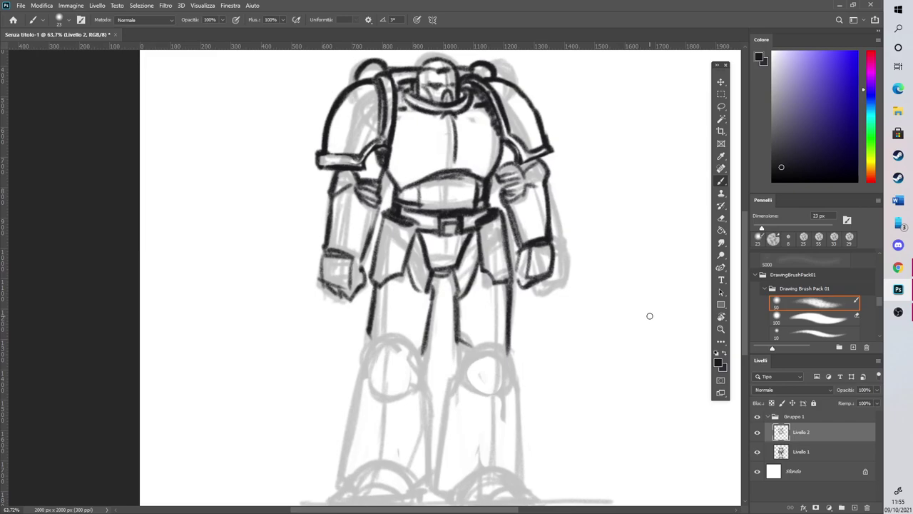
pyautogui.scroll(-2, 745, 287)
pyautogui.moveTo(467, 331)
pyautogui.mouseDown()
pyautogui.moveTo(483, 311)
pyautogui.moveTo(514, 333)
pyautogui.mouseUp()
pyautogui.moveTo(467, 328)
pyautogui.mouseDown()
pyautogui.moveTo(473, 347)
pyautogui.moveTo(515, 331)
pyautogui.moveTo(507, 354)
pyautogui.mouseUp()
pyautogui.moveTo(475, 309)
pyautogui.mouseDown()
pyautogui.moveTo(457, 349)
pyautogui.moveTo(516, 344)
pyautogui.mouseUp()
# Draw the right-hand shin's centre line and side contours, down to an arched boot with curved toe bands
pyautogui.moveTo(491, 308); pyautogui.dragTo(495, 445)
pyautogui.moveTo(452, 345)
pyautogui.mouseDown()
pyautogui.moveTo(432, 451)
pyautogui.moveTo(440, 396)
pyautogui.moveTo(449, 460)
pyautogui.moveTo(493, 437)
pyautogui.moveTo(523, 453)
pyautogui.mouseUp()
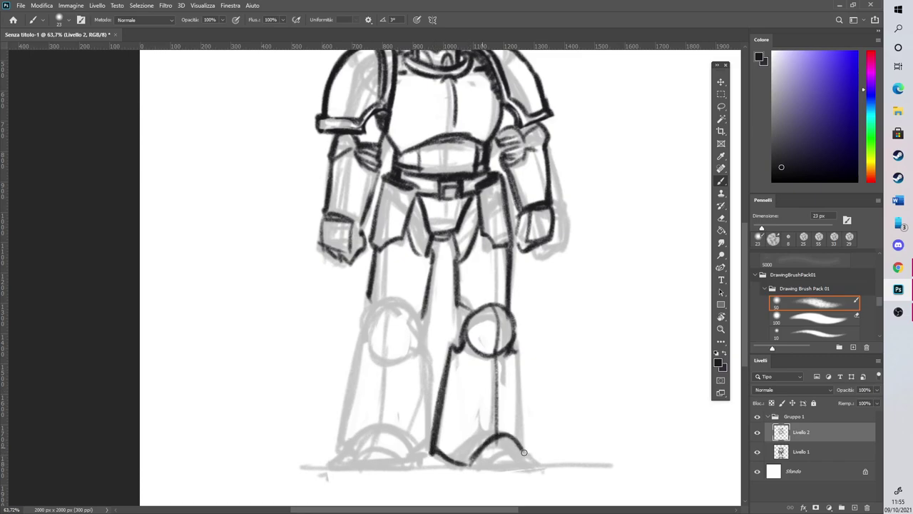
pyautogui.moveTo(513, 351)
pyautogui.mouseDown()
pyautogui.moveTo(515, 413)
pyautogui.moveTo(530, 456)
pyautogui.moveTo(514, 434)
pyautogui.moveTo(477, 463)
pyautogui.moveTo(487, 449)
pyautogui.moveTo(489, 466)
pyautogui.moveTo(529, 468)
pyautogui.mouseUp()
pyautogui.moveTo(443, 455)
pyautogui.mouseDown()
pyautogui.moveTo(534, 467)
pyautogui.moveTo(522, 451)
pyautogui.moveTo(525, 464)
pyautogui.moveTo(497, 464)
pyautogui.moveTo(523, 454)
pyautogui.mouseUp()
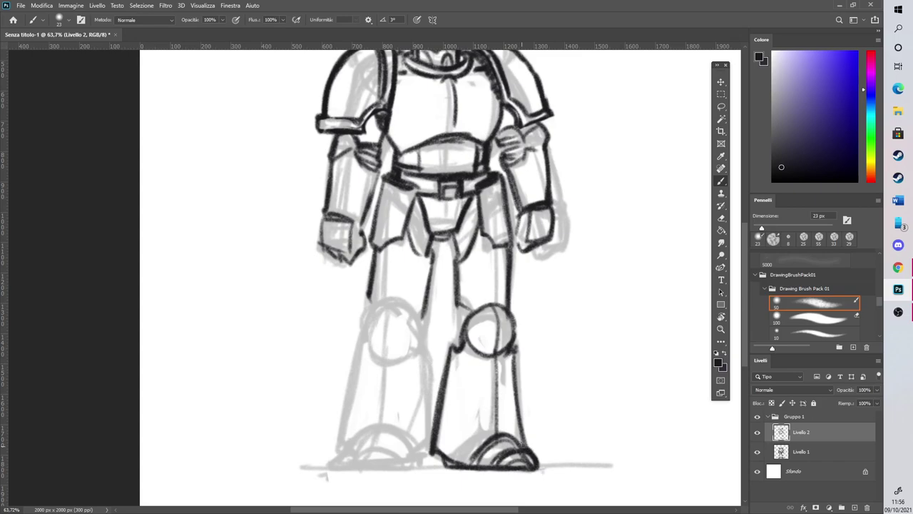
pyautogui.moveTo(509, 356); pyautogui.dragTo(529, 453)
pyautogui.moveTo(461, 306); pyautogui.dragTo(458, 350)
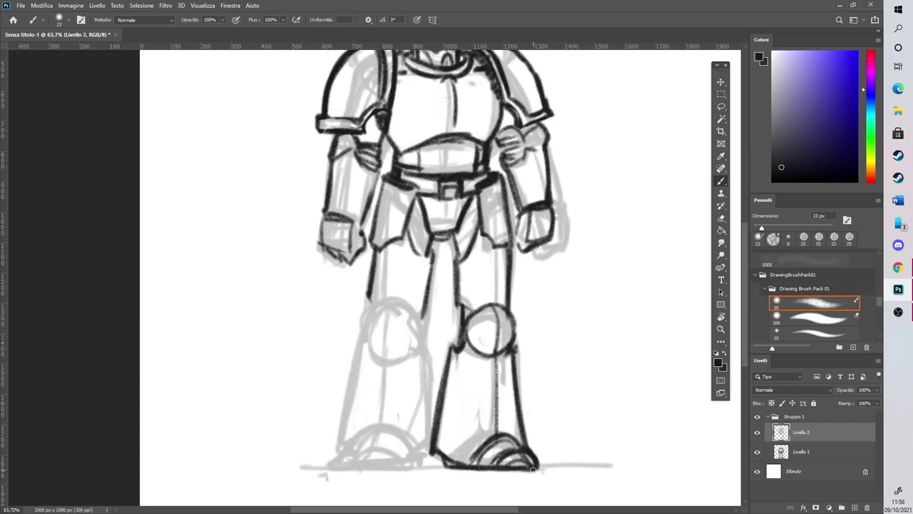
pyautogui.moveTo(370, 345)
pyautogui.mouseDown()
pyautogui.moveTo(406, 310)
pyautogui.moveTo(373, 320)
pyautogui.moveTo(387, 301)
pyautogui.mouseUp()
# Lasso the right-hand knee, shin and boot, copy them to a new layer and flip the copy horizontally
pyautogui.click(720, 106)
pyautogui.moveTo(531, 314)
pyautogui.mouseDown()
pyautogui.moveTo(537, 474)
pyautogui.moveTo(527, 311)
pyautogui.moveTo(515, 279)
pyautogui.moveTo(477, 281)
pyautogui.moveTo(541, 474)
pyautogui.mouseUp()
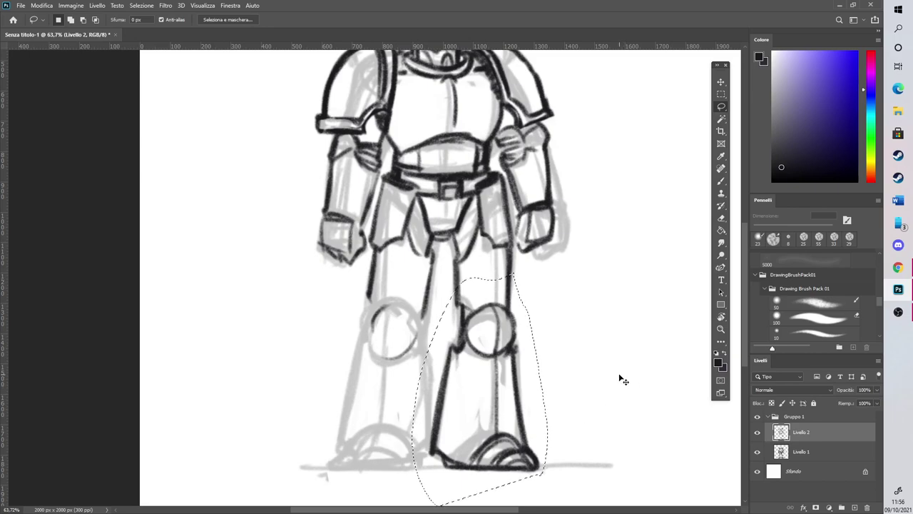
pyautogui.hotkey('ctrl', 'j')
pyautogui.click(42, 5)
pyautogui.moveTo(71, 224)
pyautogui.click(214, 369)
# Move the flipped lower leg onto the left-hand leg and rotate it about 7° to match the sketch
pyautogui.press('v')
pyautogui.moveTo(479, 387); pyautogui.dragTo(386, 368)
pyautogui.moveTo(450, 262)
pyautogui.mouseDown()
pyautogui.moveTo(467, 267)
pyautogui.moveTo(455, 277)
pyautogui.mouseUp()
pyautogui.moveTo(417, 368); pyautogui.dragTo(436, 388)
pyautogui.moveTo(450, 267); pyautogui.dragTo(462, 280)
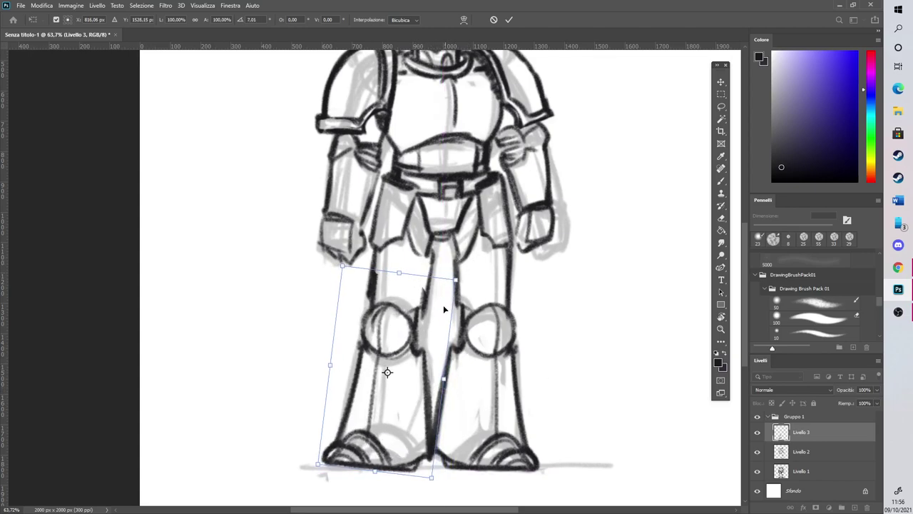
pyautogui.click(511, 20)
# Erase the copied knee pad and most of the copied boot, and merge the leg layer down into Livello 2
pyautogui.click(721, 217)
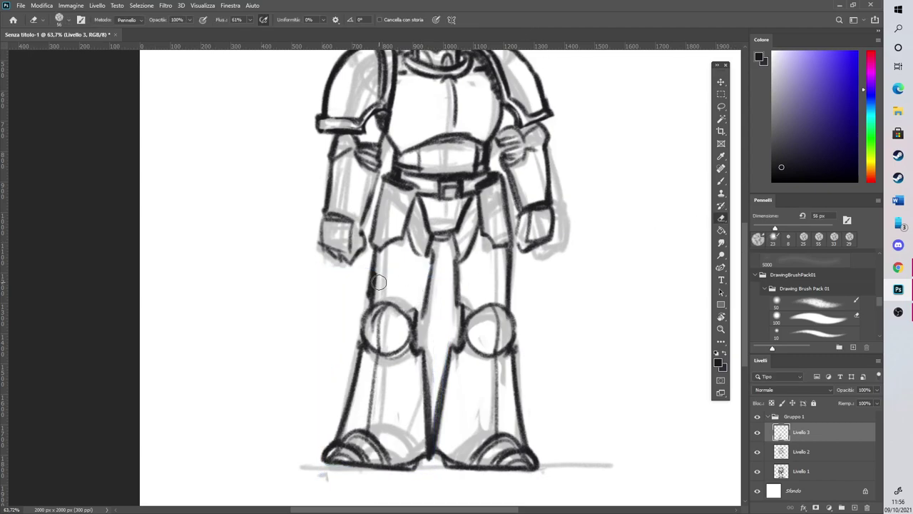
pyautogui.moveTo(370, 431)
pyautogui.mouseDown()
pyautogui.moveTo(335, 448)
pyautogui.moveTo(403, 465)
pyautogui.mouseUp()
pyautogui.moveTo(397, 314)
pyautogui.mouseDown()
pyautogui.moveTo(382, 347)
pyautogui.moveTo(396, 336)
pyautogui.mouseUp()
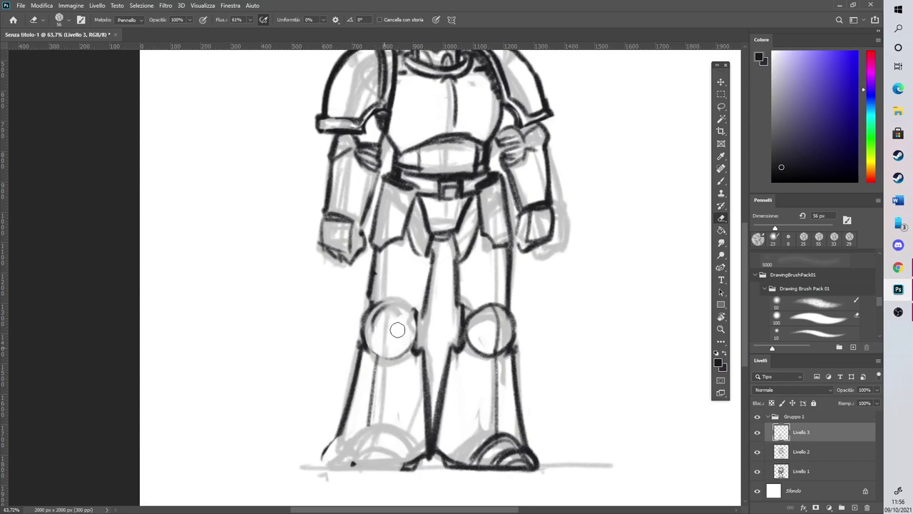
pyautogui.click(720, 181)
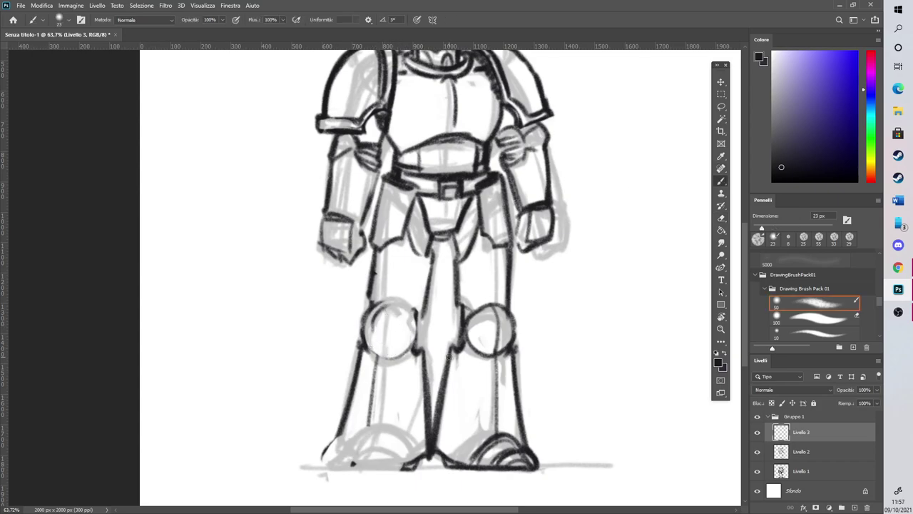
pyautogui.rightClick(806, 434)
pyautogui.click(792, 364)
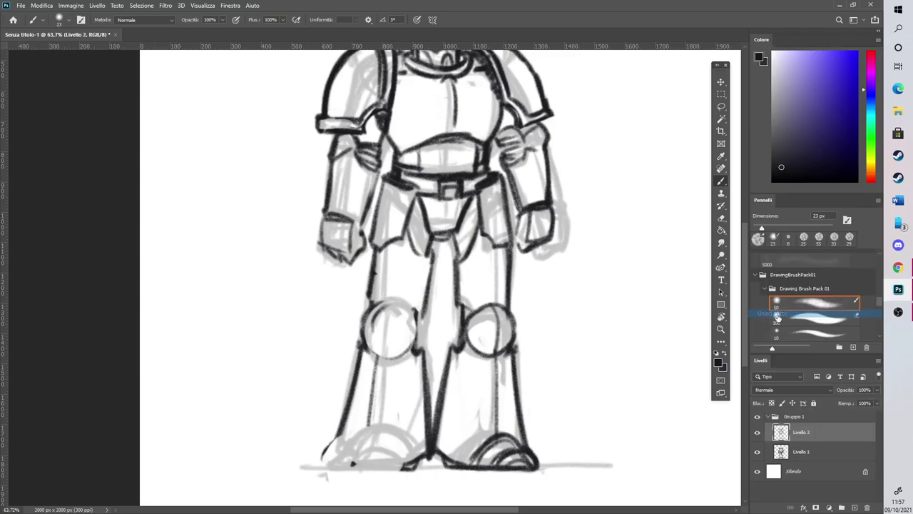
# Redraw the left-hand knee pad and a centre line down its shin, and erase the copied centre line
pyautogui.moveTo(377, 356)
pyautogui.mouseDown()
pyautogui.moveTo(404, 351)
pyautogui.moveTo(371, 316)
pyautogui.moveTo(395, 301)
pyautogui.moveTo(418, 348)
pyautogui.moveTo(409, 331)
pyautogui.mouseUp()
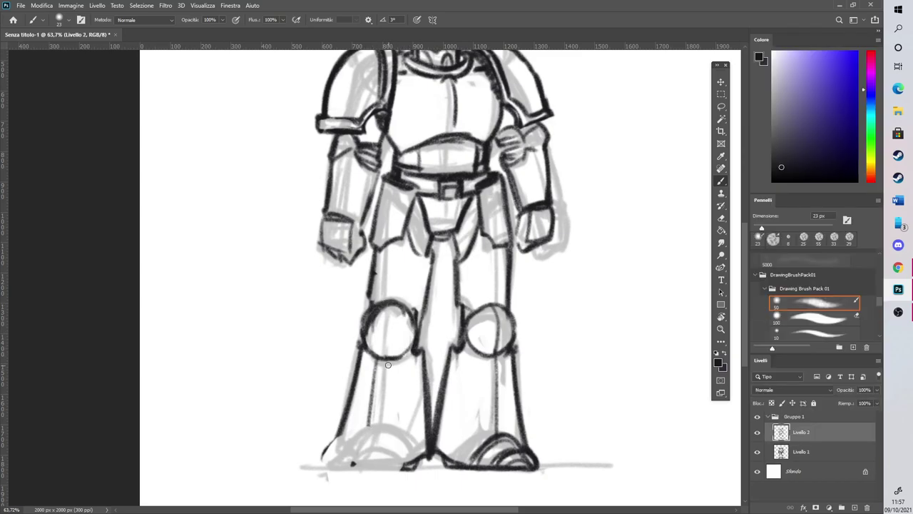
pyautogui.moveTo(386, 301); pyautogui.dragTo(384, 450)
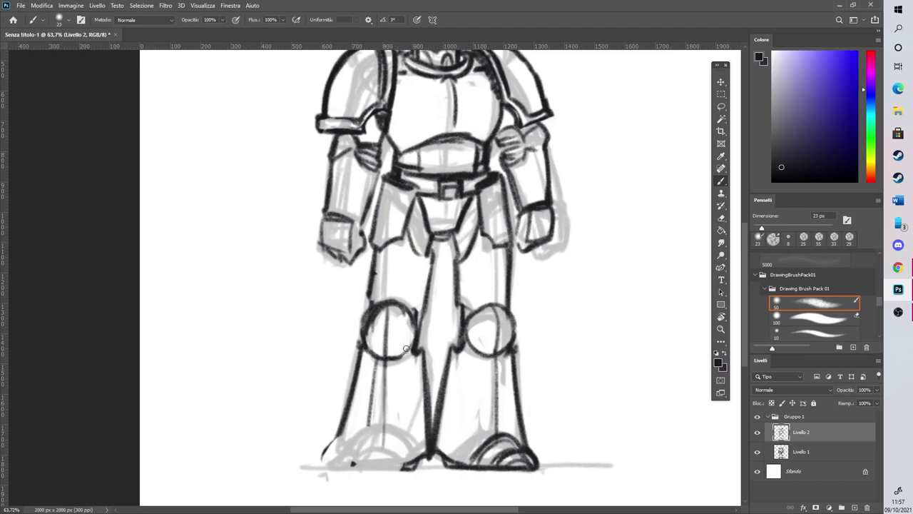
pyautogui.click(721, 219)
pyautogui.click(721, 182)
# Draw the left-hand boot from the front with an arched rim and flat sole, and erase the stray line beside it
pyautogui.moveTo(349, 459)
pyautogui.mouseDown()
pyautogui.moveTo(381, 429)
pyautogui.moveTo(411, 465)
pyautogui.moveTo(360, 470)
pyautogui.moveTo(403, 454)
pyautogui.moveTo(362, 470)
pyautogui.moveTo(412, 467)
pyautogui.mouseUp()
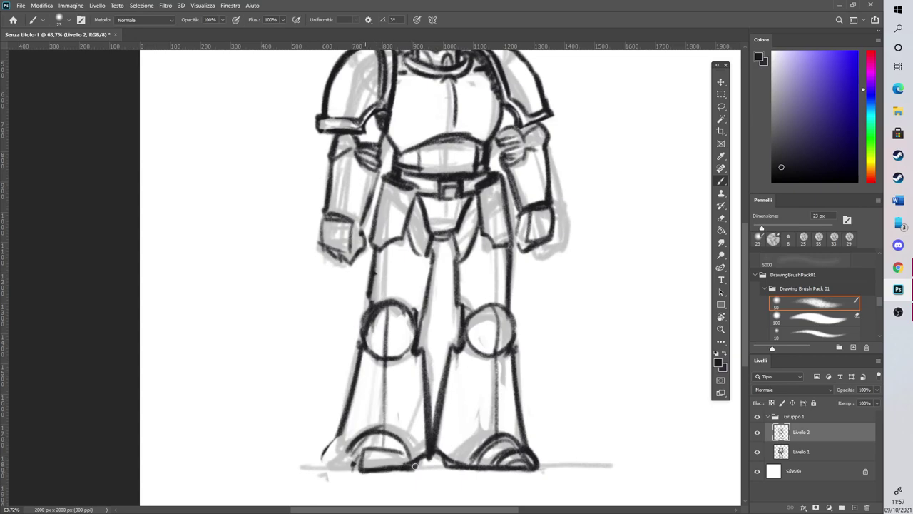
pyautogui.moveTo(361, 453)
pyautogui.mouseDown()
pyautogui.moveTo(404, 464)
pyautogui.moveTo(358, 468)
pyautogui.moveTo(341, 446)
pyautogui.moveTo(371, 467)
pyautogui.moveTo(410, 465)
pyautogui.mouseUp()
pyautogui.moveTo(367, 435); pyautogui.dragTo(431, 443)
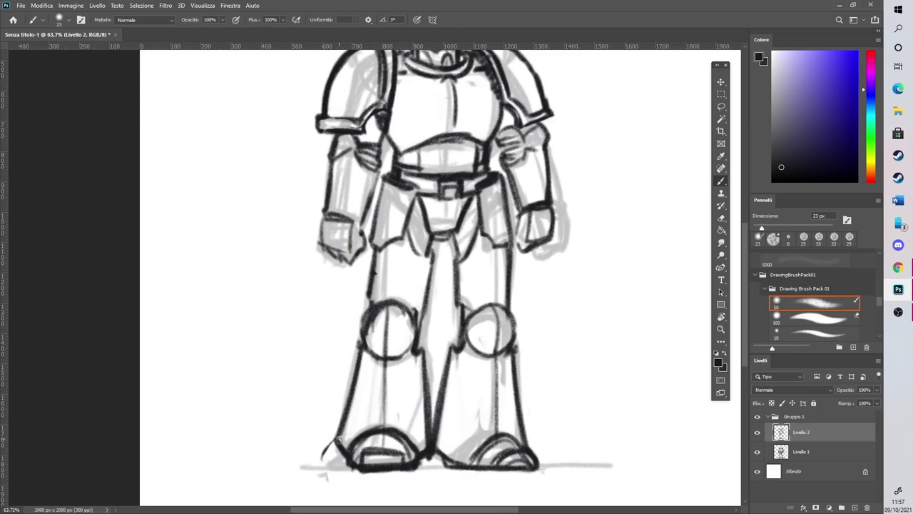
pyautogui.click(721, 217)
pyautogui.moveTo(319, 465); pyautogui.dragTo(320, 461)
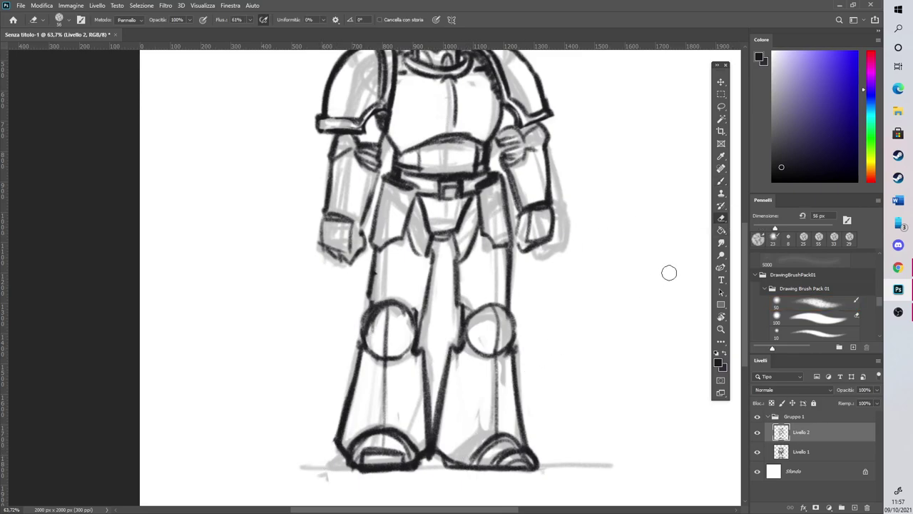
# Add curved bands across the left-hand boot's toe cap and thicken the boot's lower outline
pyautogui.click(721, 182)
pyautogui.moveTo(373, 439)
pyautogui.mouseDown()
pyautogui.moveTo(362, 451)
pyautogui.moveTo(397, 441)
pyautogui.moveTo(410, 459)
pyautogui.moveTo(401, 440)
pyautogui.mouseUp()
pyautogui.moveTo(348, 454)
pyautogui.mouseDown()
pyautogui.moveTo(417, 468)
pyautogui.moveTo(424, 451)
pyautogui.mouseUp()
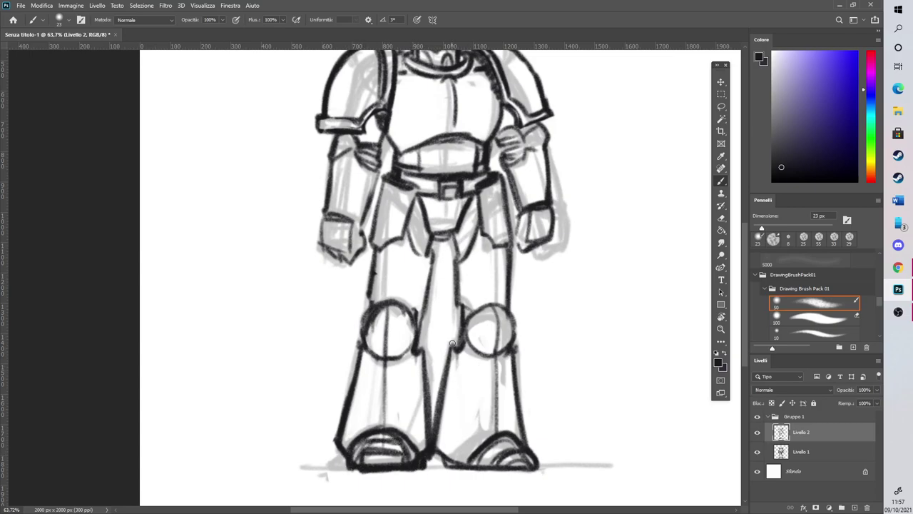
# Hatch the curved areas on both sides of the groin plate and darken the line above the right-hand knee
pyautogui.moveTo(746, 264); pyautogui.dragTo(746, 243)
pyautogui.moveTo(415, 311)
pyautogui.mouseDown()
pyautogui.moveTo(425, 284)
pyautogui.moveTo(419, 274)
pyautogui.mouseUp()
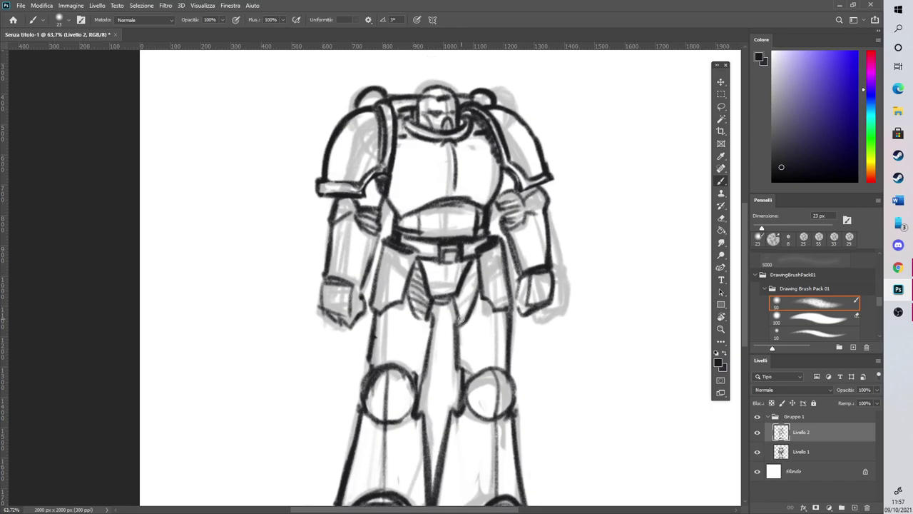
pyautogui.moveTo(458, 309); pyautogui.dragTo(460, 295)
pyautogui.moveTo(458, 368); pyautogui.dragTo(474, 374)
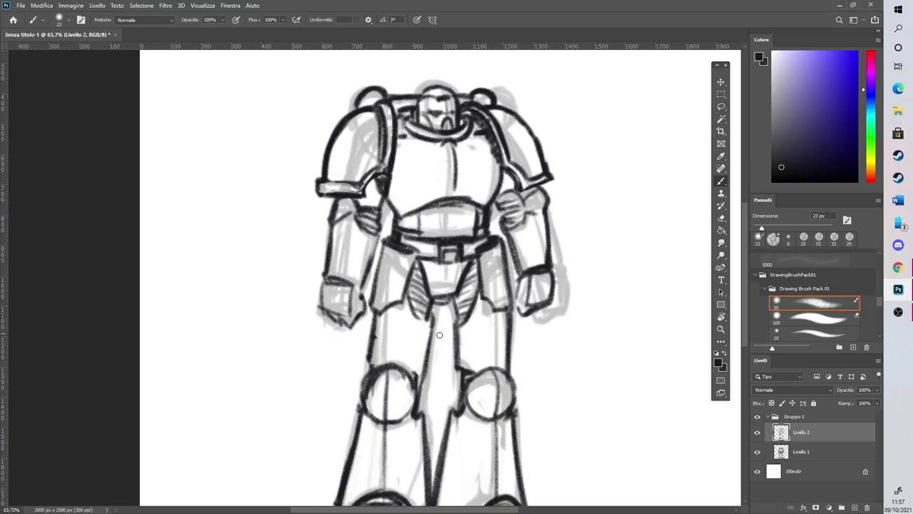
# Erase part of the left-hand knee pad, redraw it with a thicker rounded outline, and reinforce the right-hand knee pad
pyautogui.press('e')
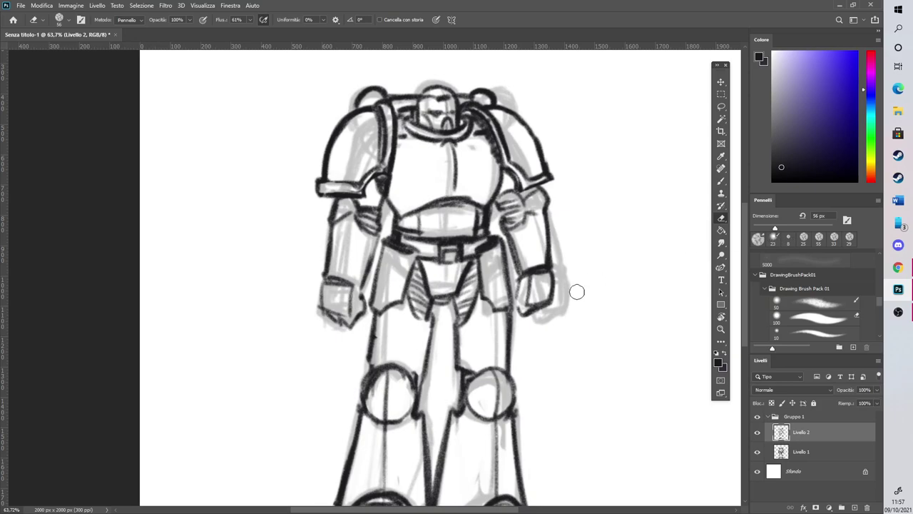
pyautogui.moveTo(387, 381)
pyautogui.mouseDown()
pyautogui.moveTo(373, 398)
pyautogui.moveTo(385, 382)
pyautogui.moveTo(361, 376)
pyautogui.moveTo(359, 384)
pyautogui.moveTo(397, 359)
pyautogui.mouseUp()
pyautogui.press('b')
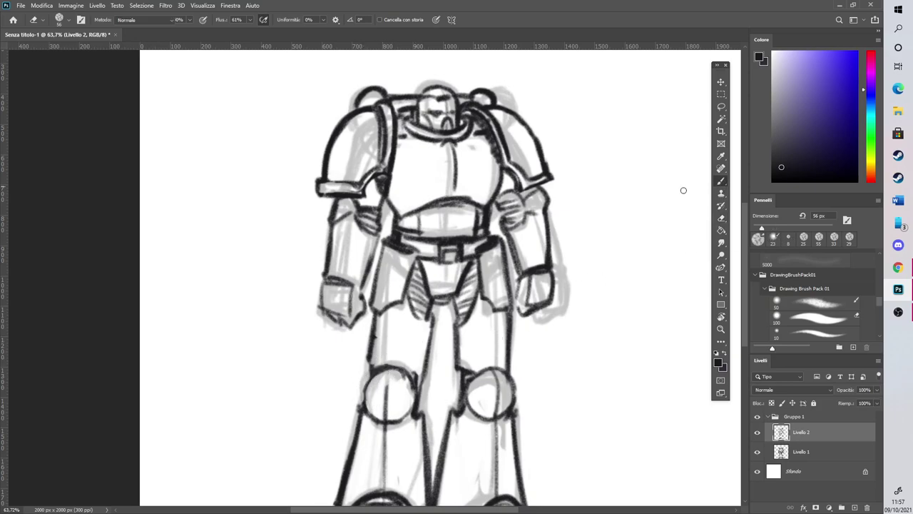
pyautogui.moveTo(373, 418)
pyautogui.mouseDown()
pyautogui.moveTo(374, 380)
pyautogui.moveTo(400, 367)
pyautogui.moveTo(403, 379)
pyautogui.mouseUp()
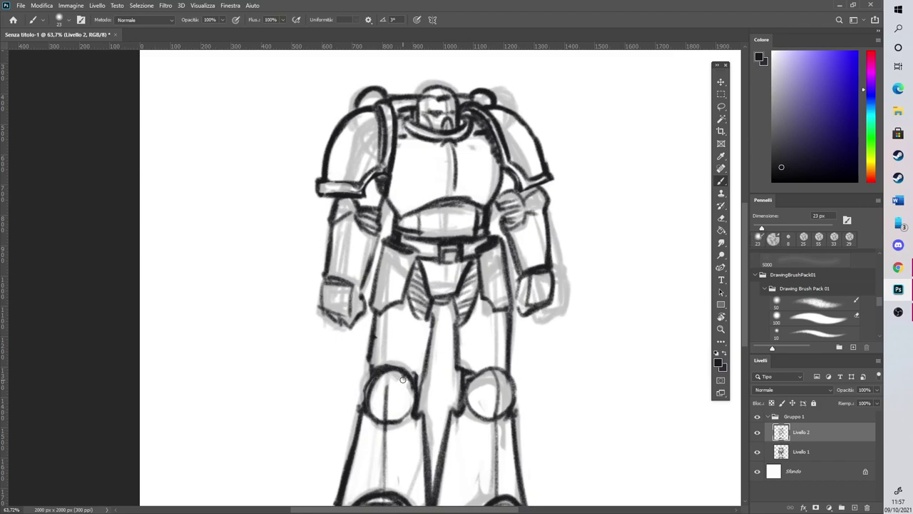
pyautogui.moveTo(468, 383)
pyautogui.mouseDown()
pyautogui.moveTo(504, 369)
pyautogui.moveTo(514, 404)
pyautogui.mouseUp()
pyautogui.scroll(3, 744, 288)
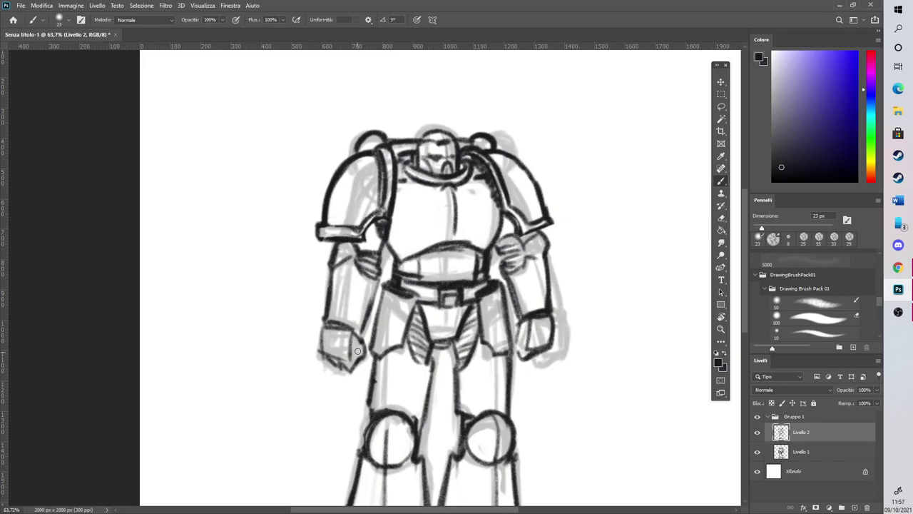
pyautogui.moveTo(522, 332); pyautogui.dragTo(518, 354)
# Hide the rough sketch layer Livello 1 and flip Livello 2 horizontally
pyautogui.scroll(-6, 518, 306)
pyautogui.scroll(5, 160, 157)
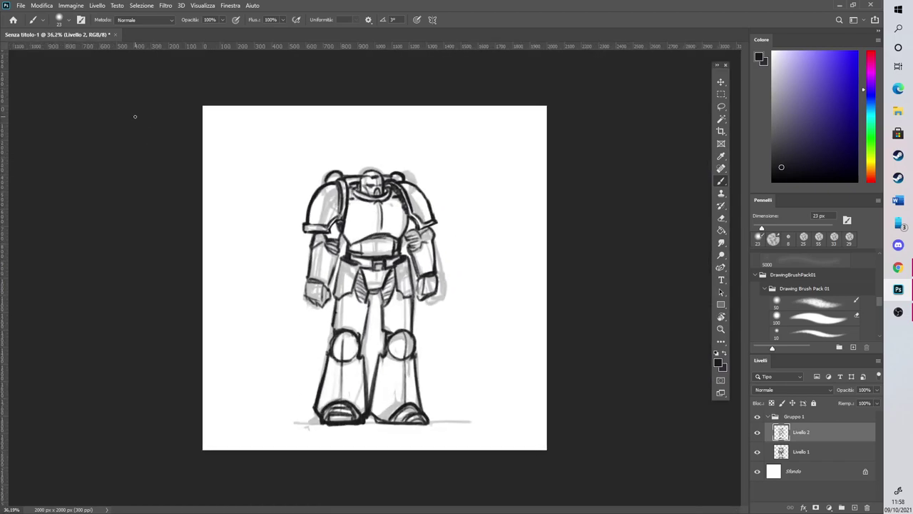
pyautogui.scroll(1, 77, 101)
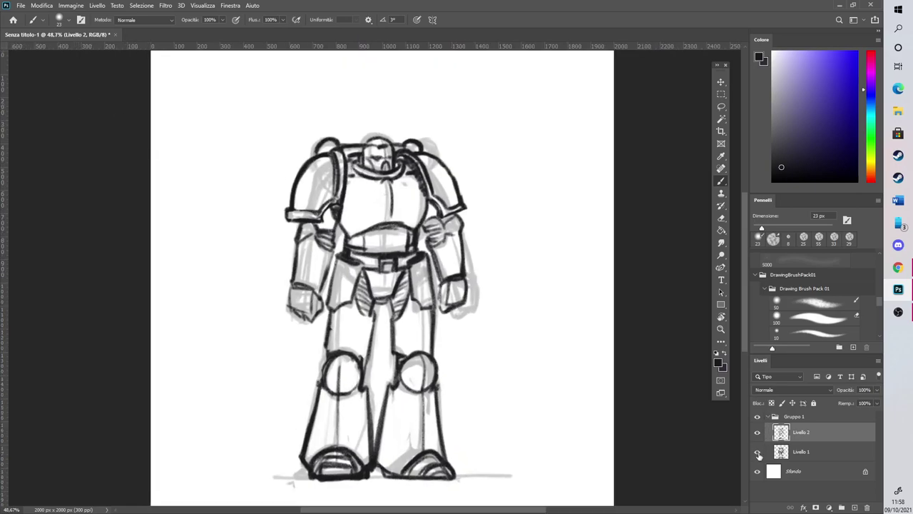
pyautogui.click(757, 452)
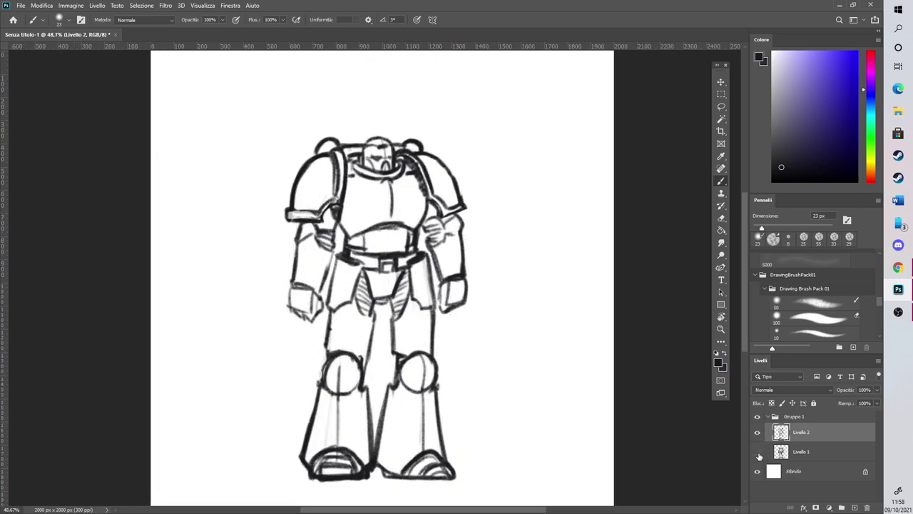
pyautogui.click(41, 5)
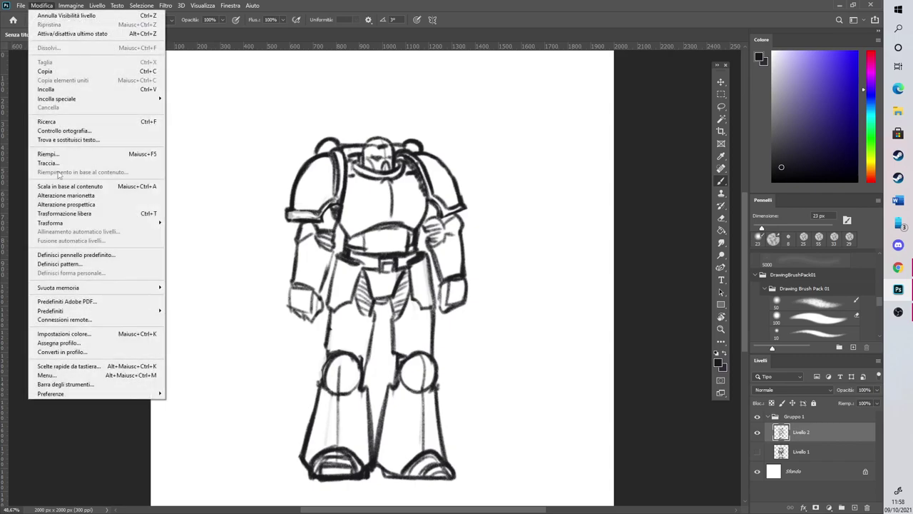
pyautogui.moveTo(87, 223)
pyautogui.click(214, 369)
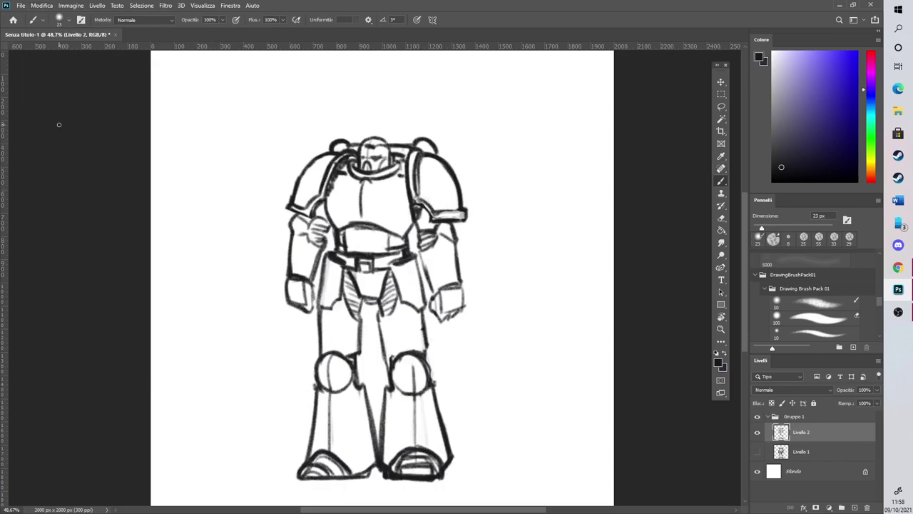
# Erase the dark shading between the chest plate and the left-hand shoulder pad
pyautogui.scroll(2, 87, 97)
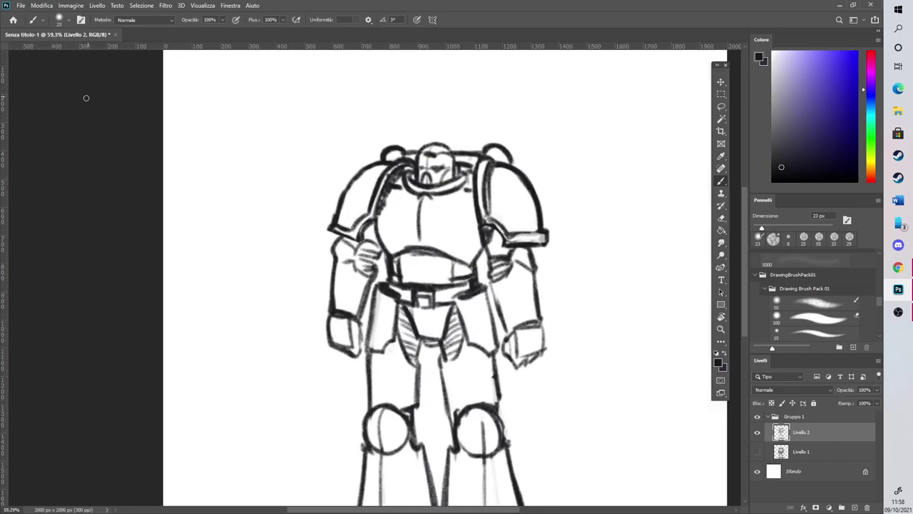
pyautogui.click(720, 217)
pyautogui.moveTo(386, 211); pyautogui.dragTo(400, 177)
# Lower the opacity of Livello 2 to 22% and add a new layer above it for brush drawing
pyautogui.click(879, 390)
pyautogui.moveTo(876, 402); pyautogui.dragTo(842, 403)
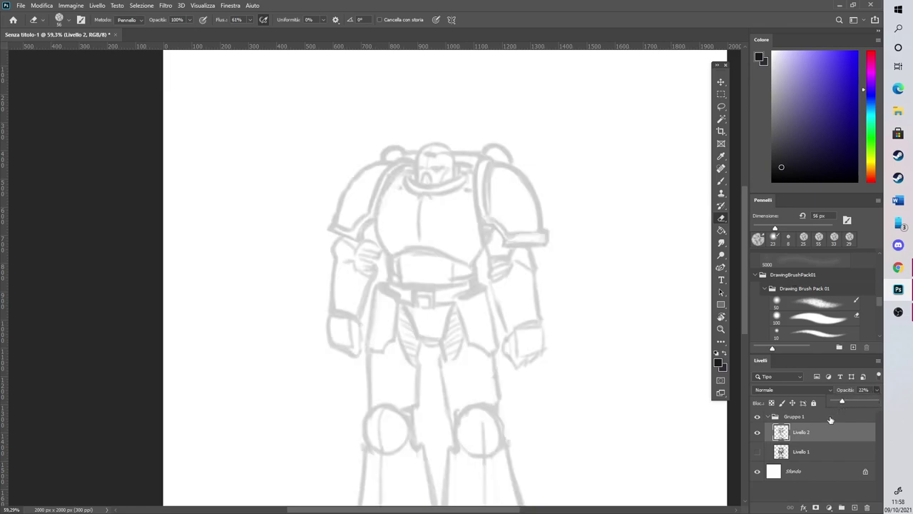
pyautogui.click(842, 508)
pyautogui.click(720, 181)
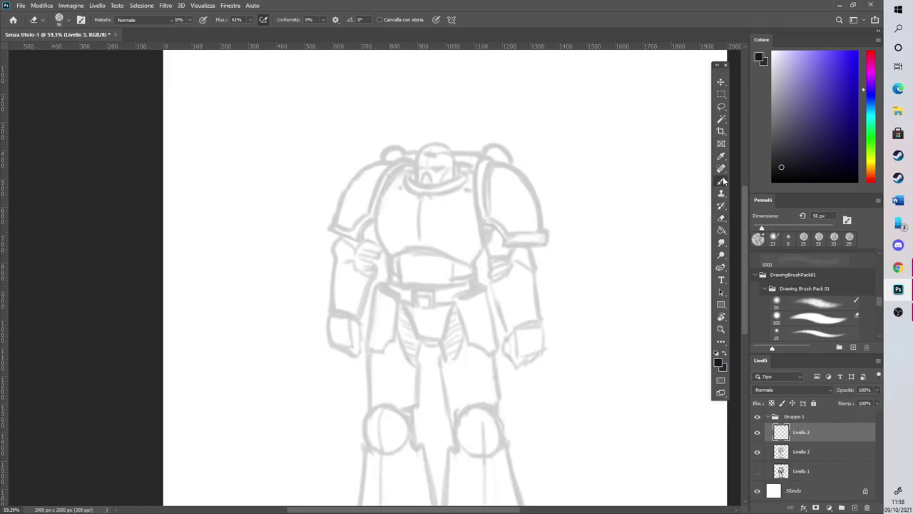
# Draw the left-hand arm bent at the elbow, with the forearm crossing the waist to a closed fist at the belt buckle
pyautogui.scroll(-2, 401, 237)
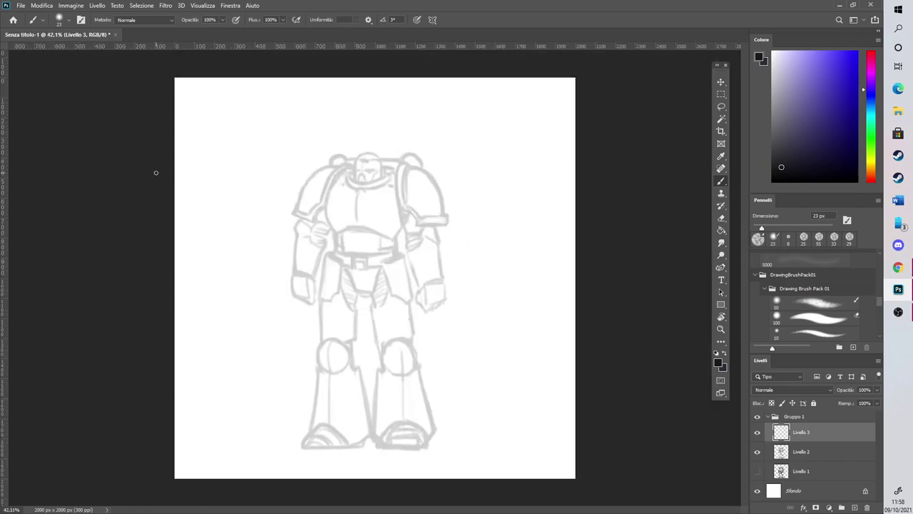
pyautogui.scroll(3, 132, 168)
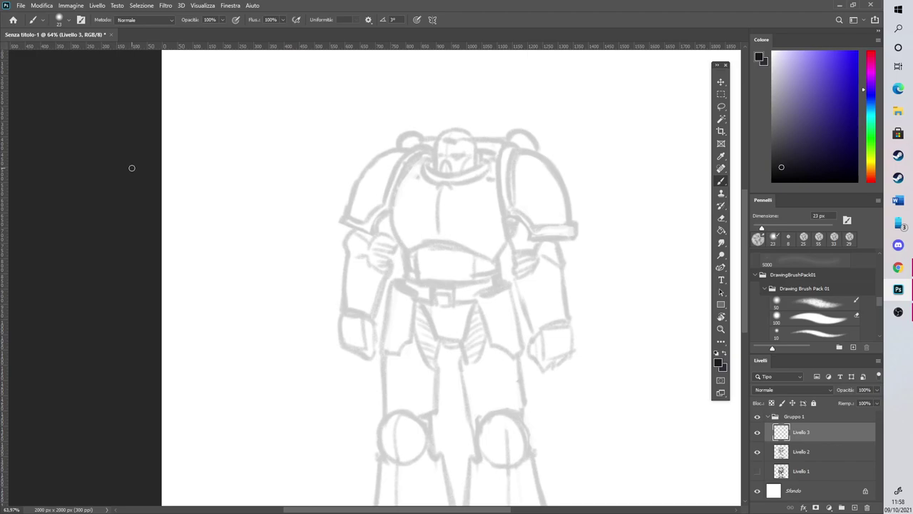
pyautogui.moveTo(363, 288)
pyautogui.mouseDown()
pyautogui.moveTo(421, 299)
pyautogui.moveTo(375, 251)
pyautogui.moveTo(427, 280)
pyautogui.moveTo(427, 299)
pyautogui.mouseUp()
pyautogui.moveTo(429, 277)
pyautogui.mouseDown()
pyautogui.moveTo(446, 277)
pyautogui.moveTo(447, 299)
pyautogui.mouseUp()
pyautogui.moveTo(359, 281)
pyautogui.mouseDown()
pyautogui.moveTo(355, 260)
pyautogui.moveTo(373, 251)
pyautogui.moveTo(357, 269)
pyautogui.moveTo(361, 238)
pyautogui.moveTo(381, 248)
pyautogui.moveTo(376, 256)
pyautogui.moveTo(394, 246)
pyautogui.moveTo(355, 251)
pyautogui.moveTo(362, 278)
pyautogui.moveTo(361, 228)
pyautogui.mouseUp()
pyautogui.click(721, 218)
pyautogui.press('b')
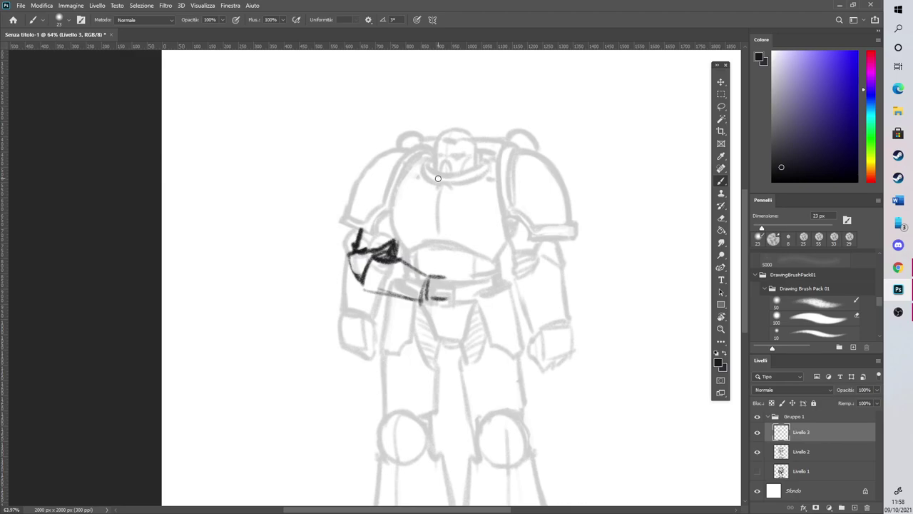
pyautogui.moveTo(421, 273); pyautogui.dragTo(422, 300)
pyautogui.moveTo(421, 273)
pyautogui.mouseDown()
pyautogui.moveTo(445, 276)
pyautogui.moveTo(427, 301)
pyautogui.moveTo(430, 269)
pyautogui.moveTo(422, 274)
pyautogui.moveTo(455, 273)
pyautogui.mouseUp()
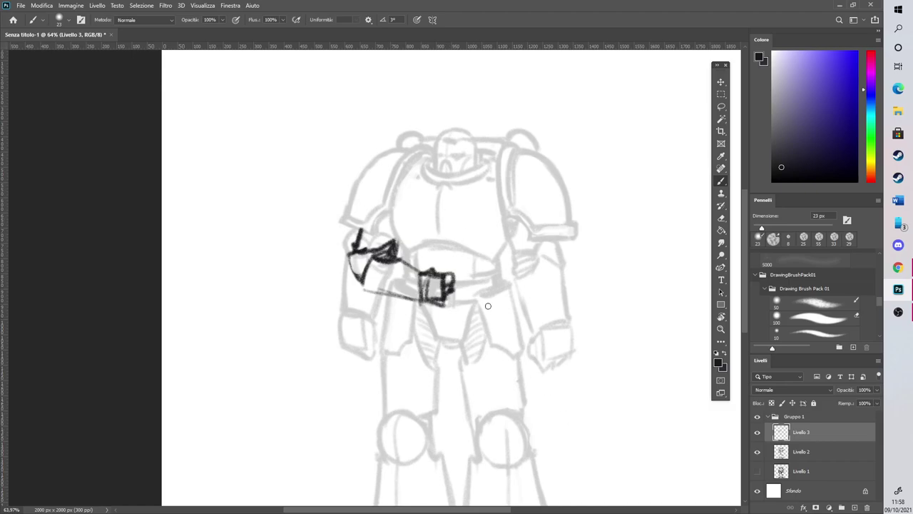
# Draw a large rifle held in the fist, slanting down across the waist to a short muzzle beside the right-hand forearm
pyautogui.moveTo(455, 284)
pyautogui.mouseDown()
pyautogui.moveTo(439, 304)
pyautogui.moveTo(460, 276)
pyautogui.moveTo(470, 279)
pyautogui.moveTo(443, 265)
pyautogui.moveTo(433, 272)
pyautogui.moveTo(433, 298)
pyautogui.moveTo(427, 239)
pyautogui.moveTo(419, 251)
pyautogui.moveTo(491, 263)
pyautogui.mouseUp()
pyautogui.moveTo(438, 232); pyautogui.dragTo(516, 274)
pyautogui.moveTo(436, 232)
pyautogui.mouseDown()
pyautogui.moveTo(516, 274)
pyautogui.moveTo(511, 307)
pyautogui.mouseUp()
pyautogui.moveTo(465, 282); pyautogui.dragTo(522, 312)
pyautogui.moveTo(474, 280)
pyautogui.mouseDown()
pyautogui.moveTo(471, 289)
pyautogui.moveTo(494, 305)
pyautogui.moveTo(495, 292)
pyautogui.moveTo(498, 306)
pyautogui.moveTo(544, 314)
pyautogui.moveTo(535, 324)
pyautogui.mouseUp()
pyautogui.moveTo(499, 301); pyautogui.dragTo(550, 325)
pyautogui.moveTo(449, 232); pyautogui.dragTo(544, 285)
pyautogui.moveTo(487, 251)
pyautogui.mouseDown()
pyautogui.moveTo(553, 293)
pyautogui.moveTo(558, 318)
pyautogui.moveTo(570, 314)
pyautogui.moveTo(573, 324)
pyautogui.moveTo(556, 291)
pyautogui.moveTo(562, 304)
pyautogui.moveTo(540, 321)
pyautogui.mouseUp()
pyautogui.moveTo(551, 289); pyautogui.dragTo(565, 292)
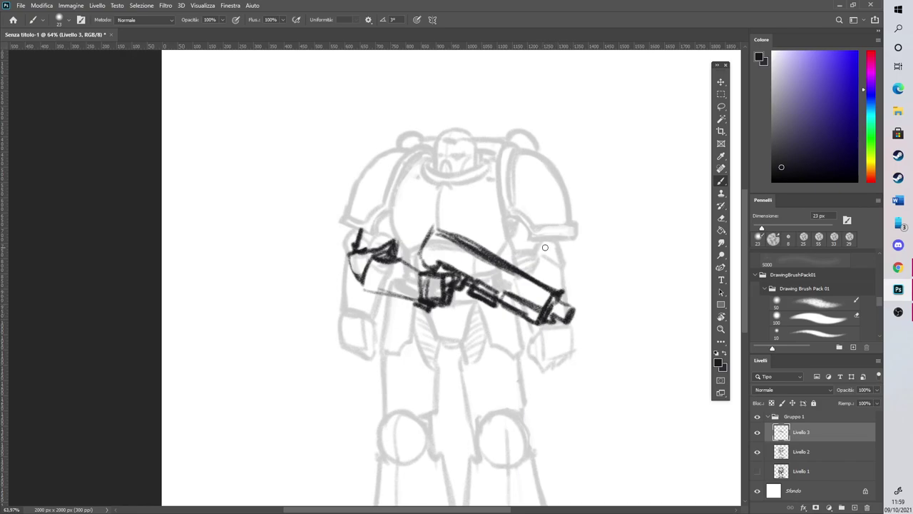
# Redraw the rifle's upper edge as a thick double line running from its rear end to the front sight block
pyautogui.moveTo(433, 229)
pyautogui.mouseDown()
pyautogui.moveTo(421, 258)
pyautogui.moveTo(460, 242)
pyautogui.moveTo(549, 289)
pyautogui.mouseUp()
pyautogui.press('e')
pyautogui.press('b')
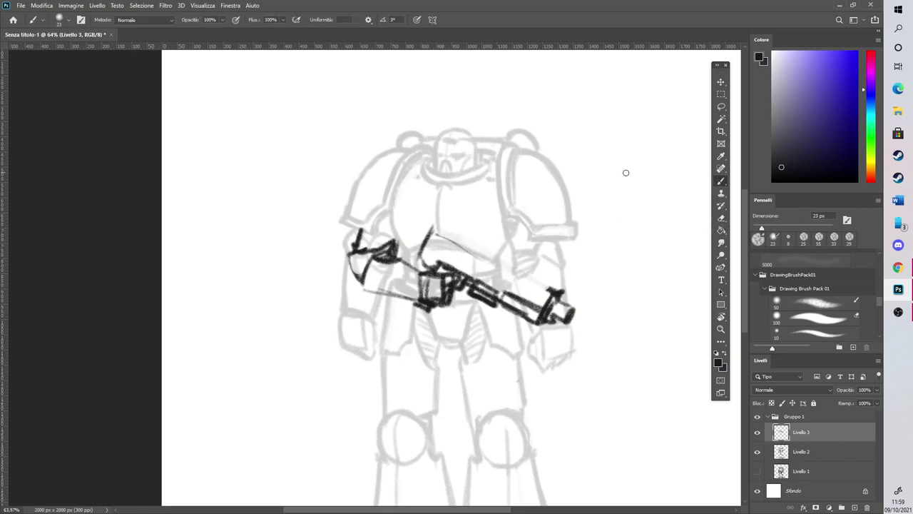
pyautogui.moveTo(435, 228); pyautogui.dragTo(564, 298)
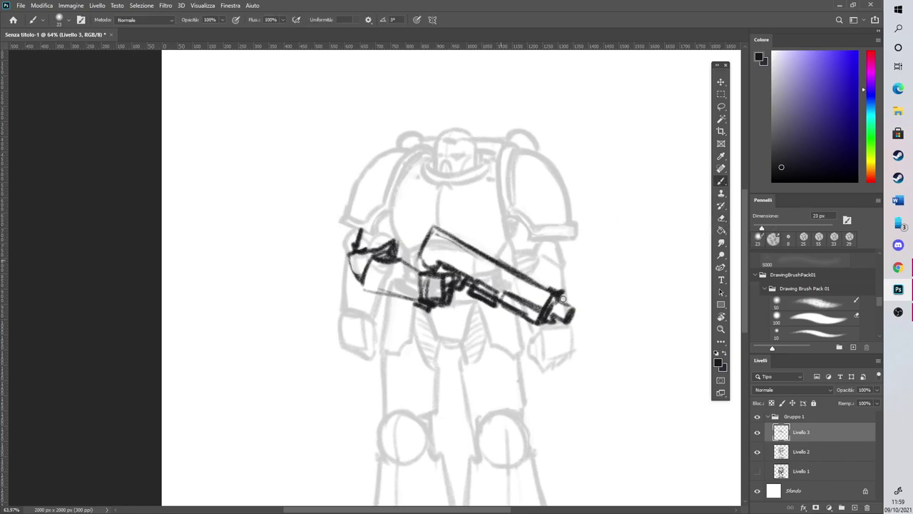
pyautogui.moveTo(446, 233)
pyautogui.mouseDown()
pyautogui.moveTo(546, 291)
pyautogui.moveTo(563, 283)
pyautogui.mouseUp()
pyautogui.moveTo(436, 227); pyautogui.dragTo(519, 268)
pyautogui.moveTo(463, 238); pyautogui.dragTo(556, 285)
pyautogui.moveTo(513, 263); pyautogui.dragTo(543, 278)
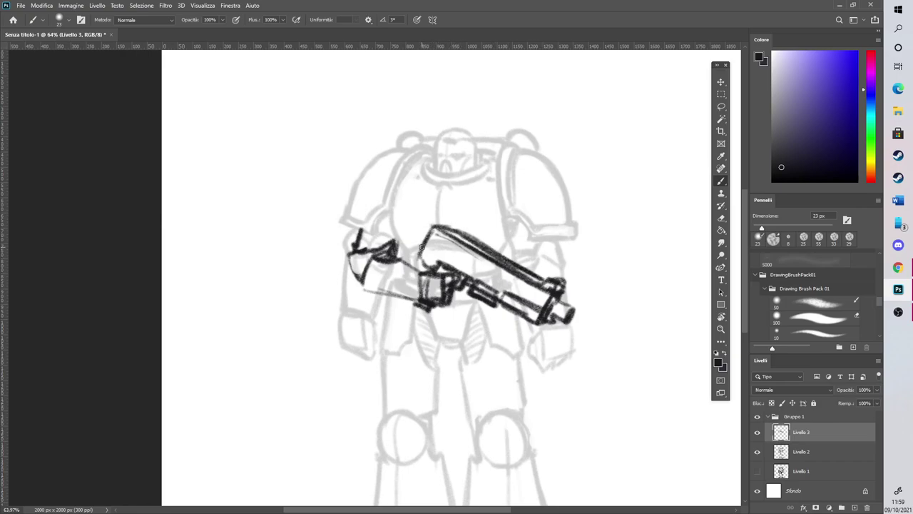
# Draw the rifle's rear end plate, a box magazine under the receiver and a ribbed foregrip beneath the barrel
pyautogui.moveTo(432, 264); pyautogui.dragTo(452, 235)
pyautogui.moveTo(470, 298)
pyautogui.mouseDown()
pyautogui.moveTo(467, 337)
pyautogui.moveTo(486, 330)
pyautogui.moveTo(493, 341)
pyautogui.moveTo(504, 302)
pyautogui.mouseUp()
pyautogui.moveTo(494, 340)
pyautogui.mouseDown()
pyautogui.moveTo(503, 294)
pyautogui.moveTo(535, 318)
pyautogui.moveTo(529, 328)
pyautogui.moveTo(518, 320)
pyautogui.moveTo(550, 333)
pyautogui.mouseUp()
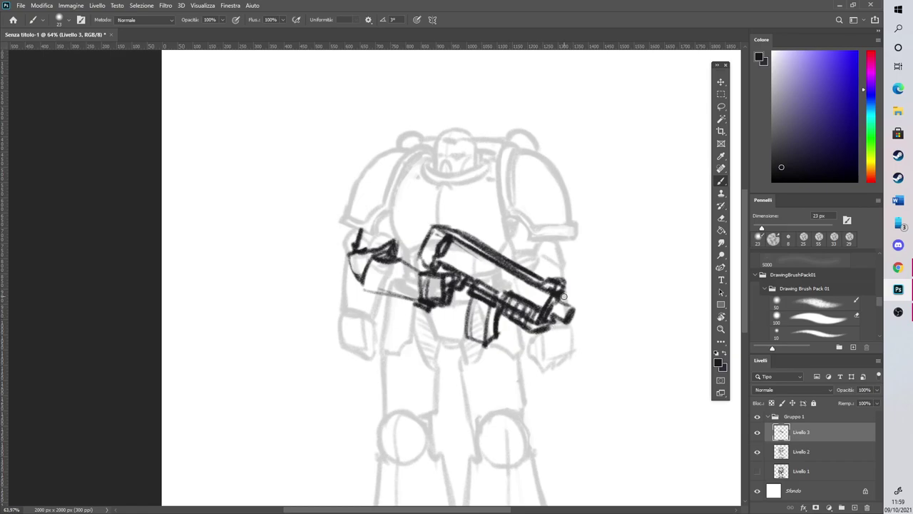
pyautogui.click(722, 107)
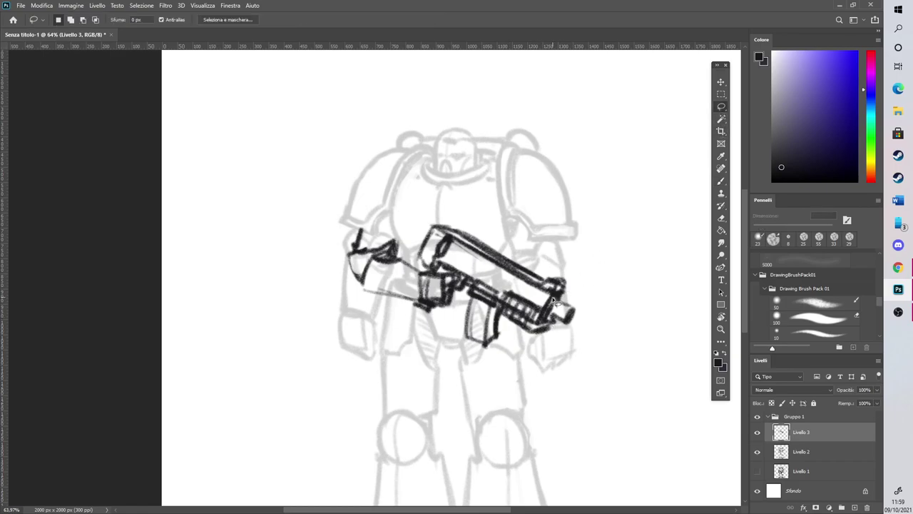
pyautogui.click(722, 180)
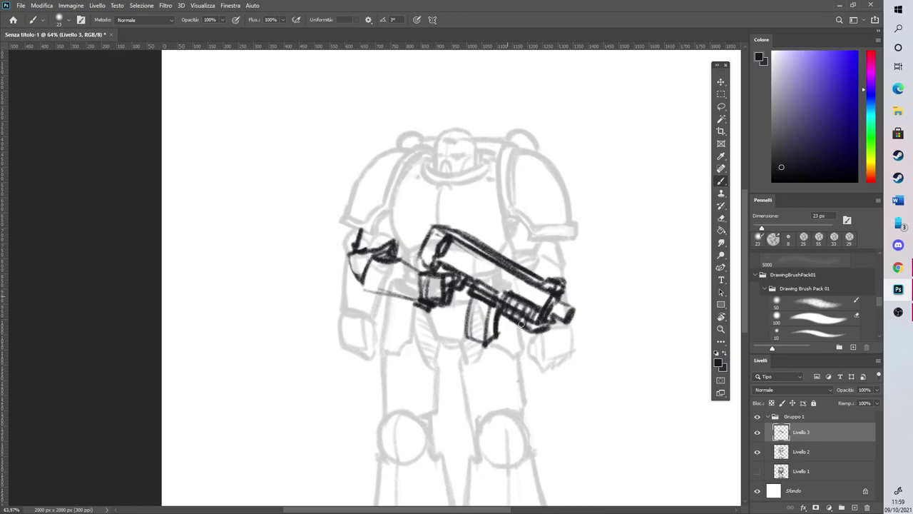
# Add receiver bands, vent lines and a boxy scope on top of the rifle, and trim its rear end shorter
pyautogui.moveTo(504, 302); pyautogui.dragTo(519, 297)
pyautogui.moveTo(451, 254)
pyautogui.mouseDown()
pyautogui.moveTo(484, 276)
pyautogui.moveTo(487, 259)
pyautogui.moveTo(482, 283)
pyautogui.moveTo(492, 257)
pyautogui.mouseUp()
pyautogui.moveTo(476, 288); pyautogui.dragTo(492, 263)
pyautogui.moveTo(491, 302); pyautogui.dragTo(508, 267)
pyautogui.moveTo(563, 301)
pyautogui.mouseDown()
pyautogui.moveTo(549, 314)
pyautogui.moveTo(567, 326)
pyautogui.moveTo(562, 290)
pyautogui.moveTo(553, 305)
pyautogui.mouseUp()
pyautogui.moveTo(492, 251)
pyautogui.mouseDown()
pyautogui.moveTo(513, 246)
pyautogui.moveTo(484, 235)
pyautogui.moveTo(489, 227)
pyautogui.moveTo(523, 247)
pyautogui.moveTo(508, 262)
pyautogui.moveTo(512, 247)
pyautogui.moveTo(500, 227)
pyautogui.moveTo(488, 243)
pyautogui.moveTo(518, 245)
pyautogui.mouseUp()
pyautogui.moveTo(427, 244)
pyautogui.mouseDown()
pyautogui.moveTo(422, 260)
pyautogui.moveTo(438, 225)
pyautogui.moveTo(447, 225)
pyautogui.mouseUp()
pyautogui.click(721, 218)
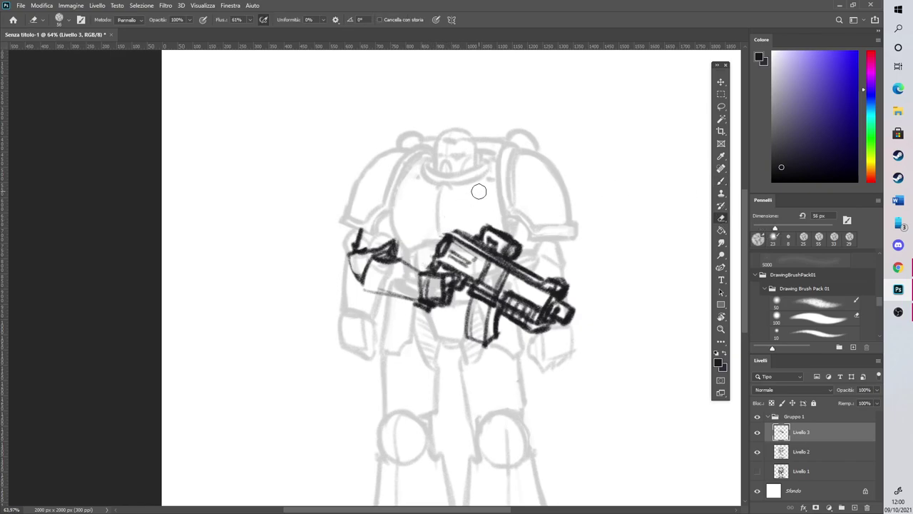
pyautogui.click(722, 181)
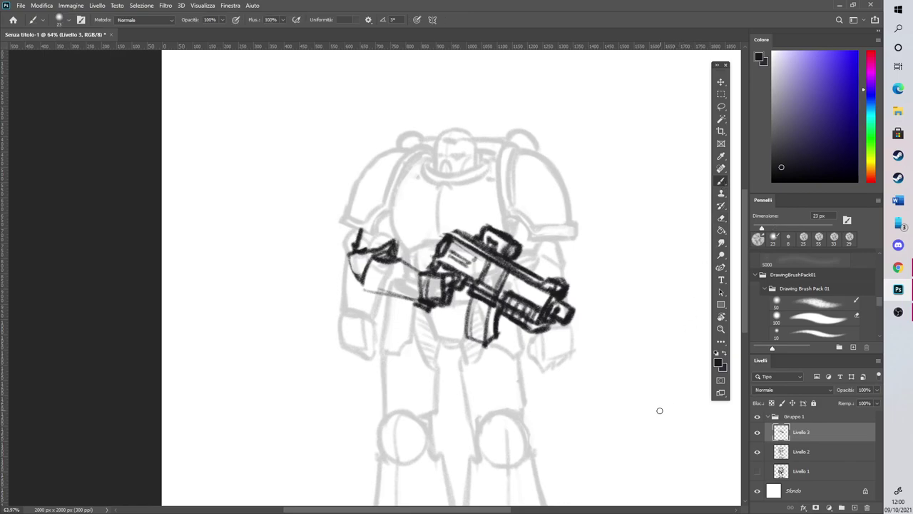
# Draw the chest plate's left-hand edge, the adjacent shoulder pad's lower rim and the opposite arm's outer line down to the rifle
pyautogui.moveTo(355, 225)
pyautogui.mouseDown()
pyautogui.moveTo(375, 237)
pyautogui.moveTo(383, 220)
pyautogui.moveTo(393, 220)
pyautogui.moveTo(414, 164)
pyautogui.mouseUp()
pyautogui.moveTo(344, 224)
pyautogui.mouseDown()
pyautogui.moveTo(377, 237)
pyautogui.moveTo(390, 214)
pyautogui.mouseUp()
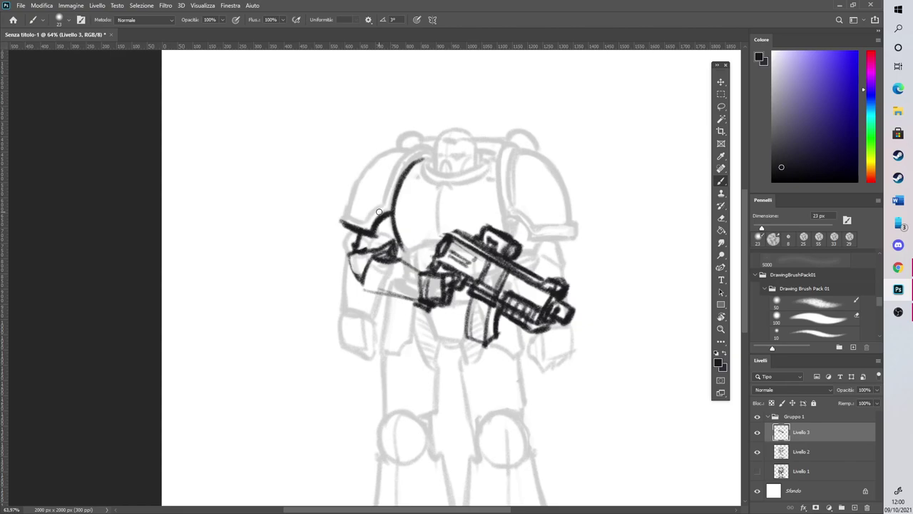
pyautogui.moveTo(551, 243); pyautogui.dragTo(546, 280)
# Erase part of the foregrip, draw a supporting hand curling beneath it, and thicken the right-hand arm's outline
pyautogui.click(721, 218)
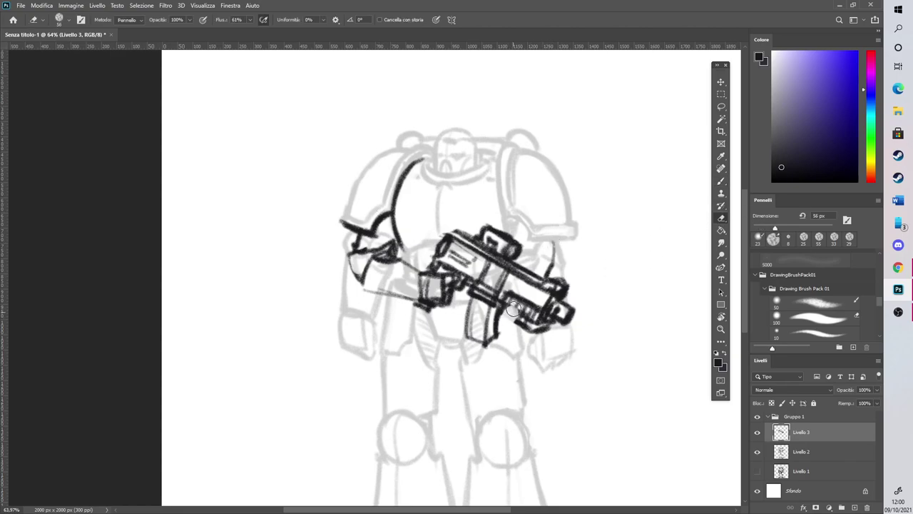
pyautogui.click(720, 181)
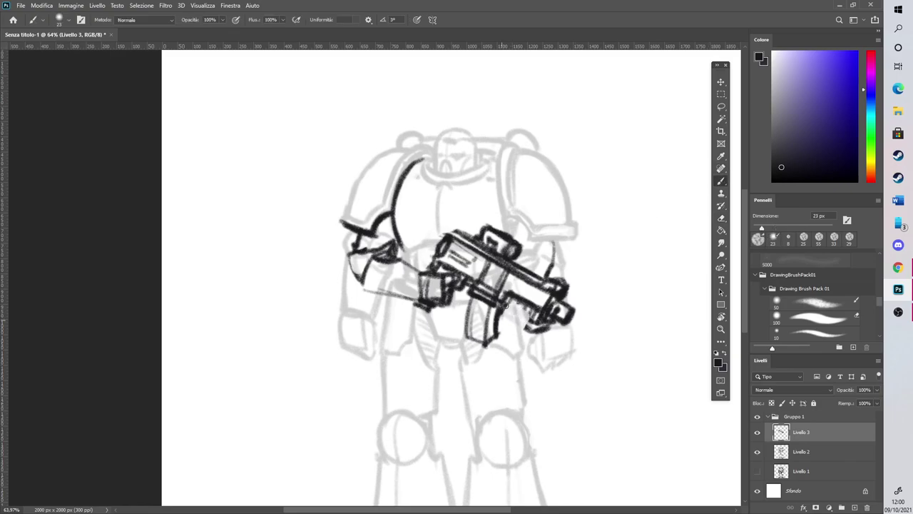
pyautogui.moveTo(522, 307); pyautogui.dragTo(518, 320)
pyautogui.moveTo(532, 311)
pyautogui.mouseDown()
pyautogui.moveTo(526, 324)
pyautogui.moveTo(507, 326)
pyautogui.moveTo(521, 332)
pyautogui.mouseUp()
pyautogui.moveTo(499, 318); pyautogui.dragTo(535, 328)
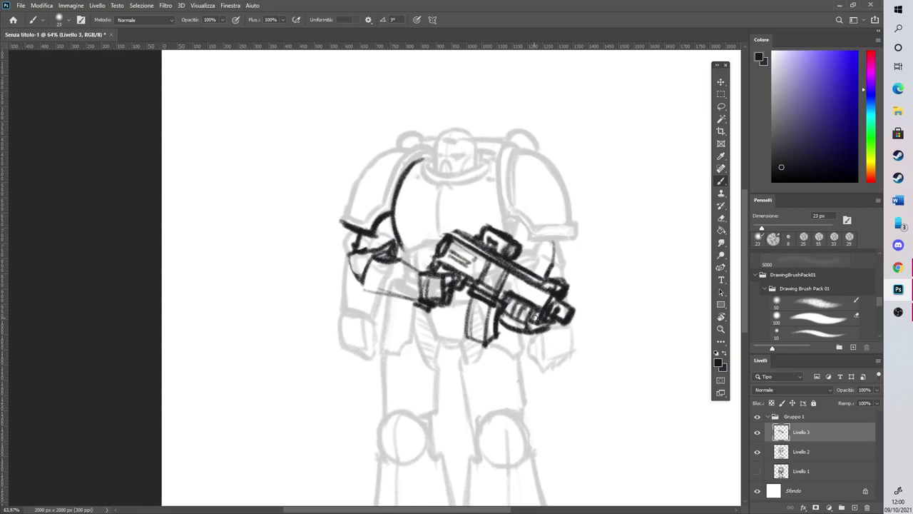
pyautogui.click(721, 217)
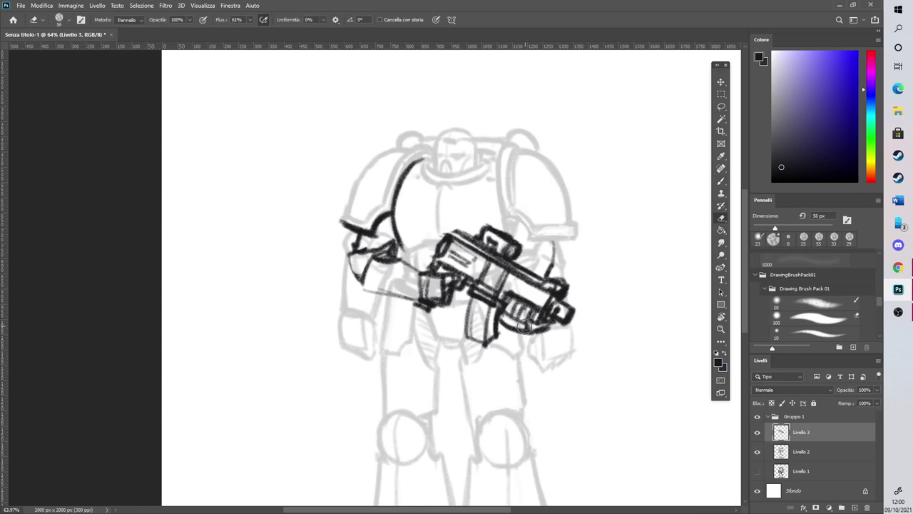
pyautogui.click(721, 181)
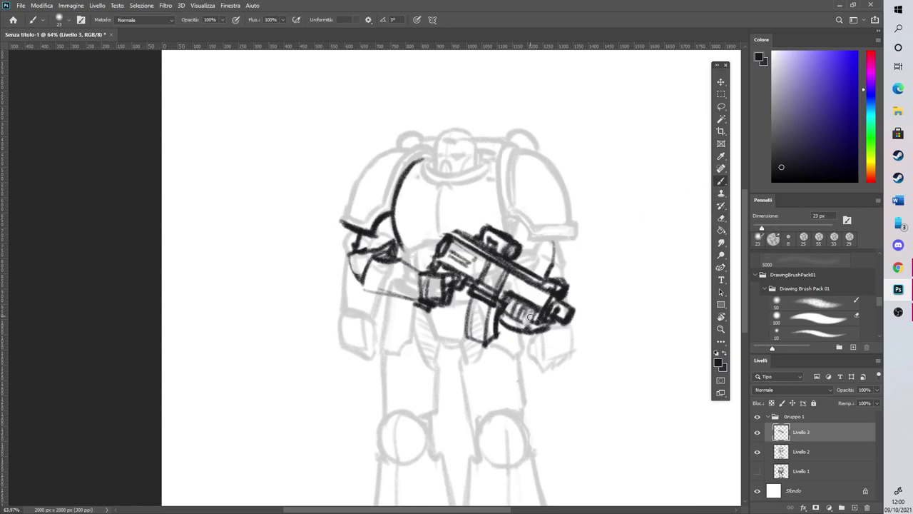
pyautogui.moveTo(553, 243); pyautogui.dragTo(552, 278)
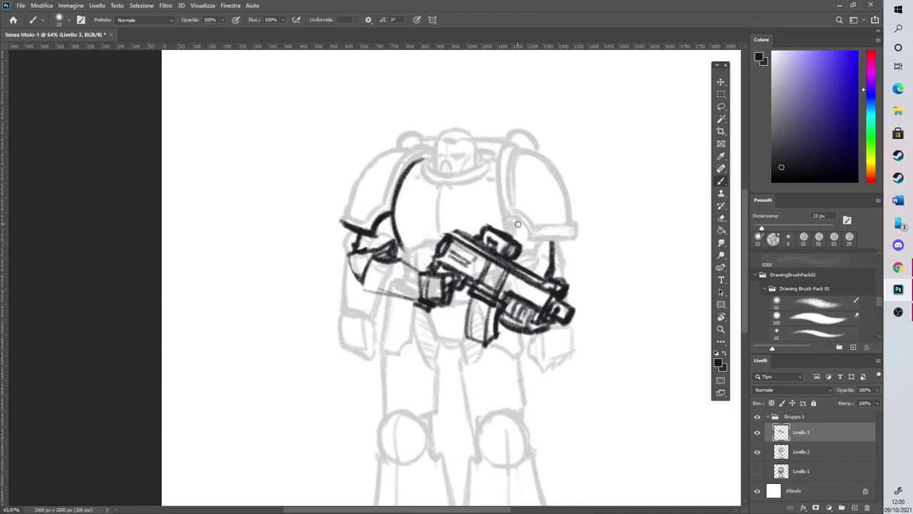
# Thicken the outline of the left-hand forearm from the elbow to the fist on the rifle
pyautogui.scroll(-5, 560, 169)
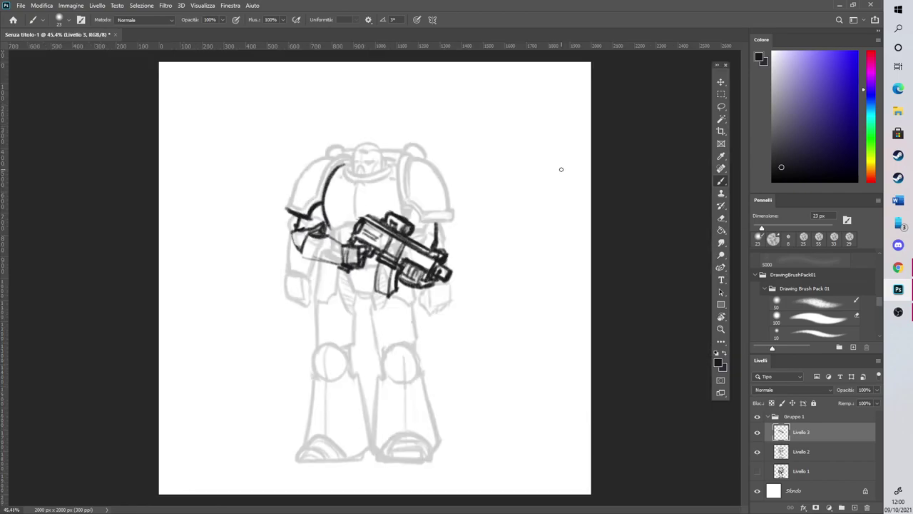
pyautogui.scroll(3, 159, 167)
pyautogui.moveTo(393, 271)
pyautogui.mouseDown()
pyautogui.moveTo(384, 314)
pyautogui.moveTo(448, 321)
pyautogui.mouseUp()
pyautogui.moveTo(451, 290); pyautogui.dragTo(446, 317)
pyautogui.moveTo(427, 273); pyautogui.dragTo(445, 279)
pyautogui.moveTo(379, 269)
pyautogui.mouseDown()
pyautogui.moveTo(367, 294)
pyautogui.moveTo(382, 263)
pyautogui.mouseUp()
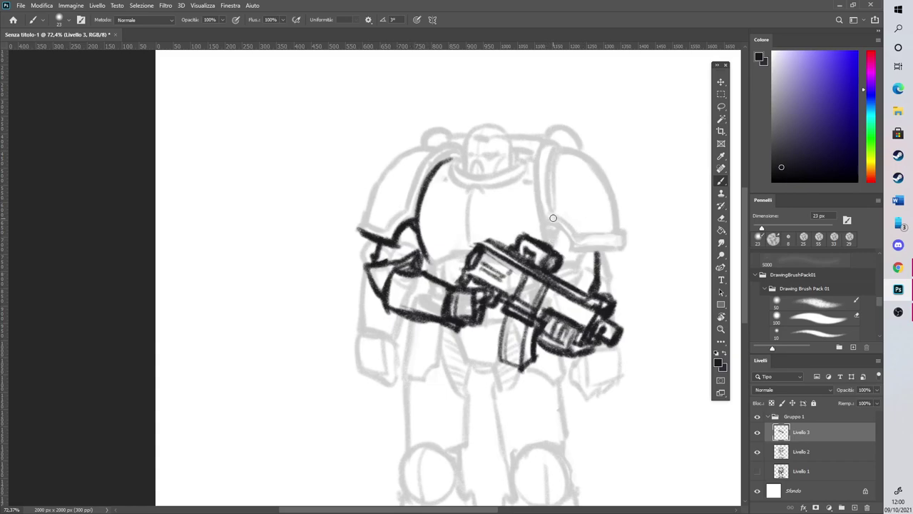
# Draw the lower rim of the right-hand shoulder pad and shade the gap between it and the chest plate
pyautogui.moveTo(549, 247)
pyautogui.mouseDown()
pyautogui.moveTo(565, 231)
pyautogui.moveTo(556, 252)
pyautogui.mouseUp()
pyautogui.moveTo(547, 224)
pyautogui.mouseDown()
pyautogui.moveTo(573, 248)
pyautogui.moveTo(627, 238)
pyautogui.mouseUp()
pyautogui.moveTo(574, 250); pyautogui.dragTo(624, 240)
pyautogui.click(721, 218)
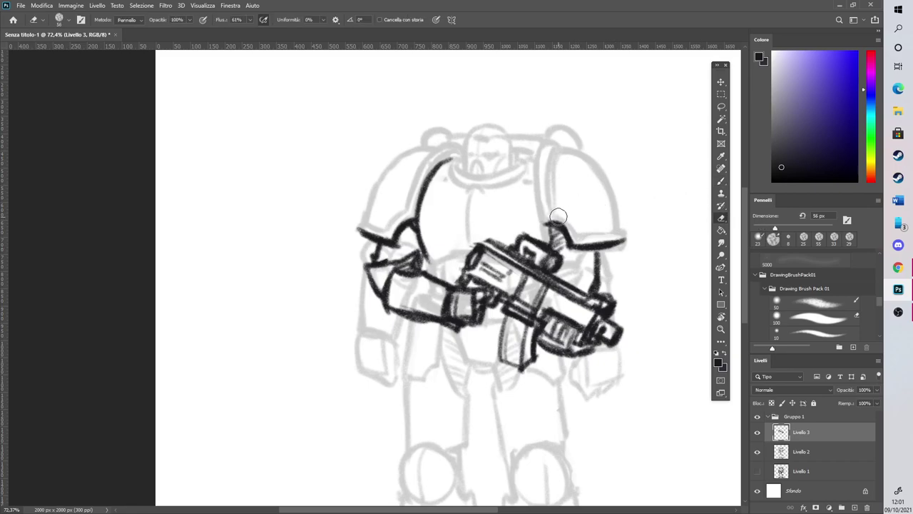
pyautogui.click(721, 182)
# Erase the old hanging arms and the lines showing through the rifle and forearm on Livello 2
pyautogui.moveTo(742, 240)
pyautogui.mouseDown()
pyautogui.moveTo(741, 273)
pyautogui.moveTo(735, 238)
pyautogui.mouseUp()
pyautogui.click(803, 451)
pyautogui.click(721, 222)
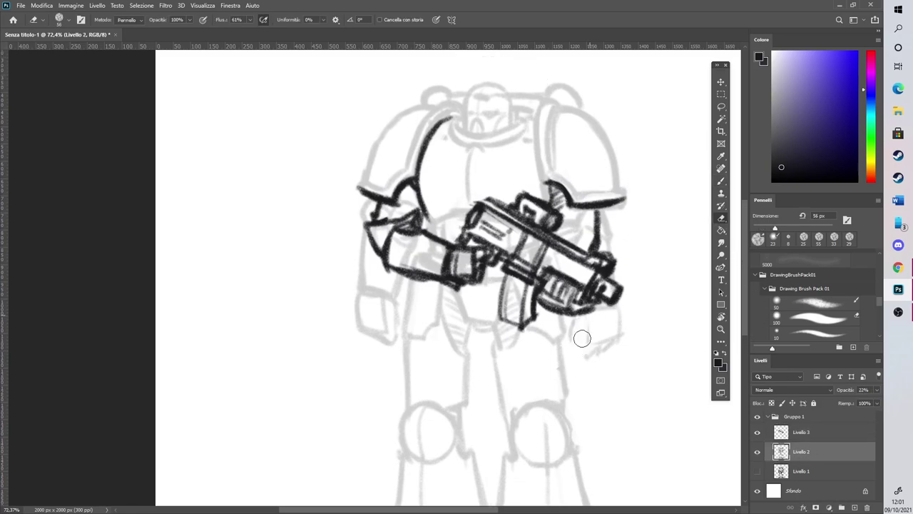
pyautogui.moveTo(553, 289)
pyautogui.mouseDown()
pyautogui.moveTo(571, 235)
pyautogui.moveTo(596, 217)
pyautogui.moveTo(622, 241)
pyautogui.mouseUp()
pyautogui.moveTo(535, 243); pyautogui.dragTo(513, 311)
pyautogui.moveTo(540, 223)
pyautogui.mouseDown()
pyautogui.moveTo(519, 243)
pyautogui.moveTo(496, 225)
pyautogui.moveTo(468, 244)
pyautogui.moveTo(476, 229)
pyautogui.moveTo(439, 267)
pyautogui.moveTo(418, 247)
pyautogui.moveTo(404, 263)
pyautogui.moveTo(408, 194)
pyautogui.moveTo(361, 239)
pyautogui.moveTo(402, 265)
pyautogui.moveTo(413, 237)
pyautogui.mouseUp()
# Restore Livello 2 to 100% opacity and erase its leftover lines around the rifle and the fist
pyautogui.click(877, 390)
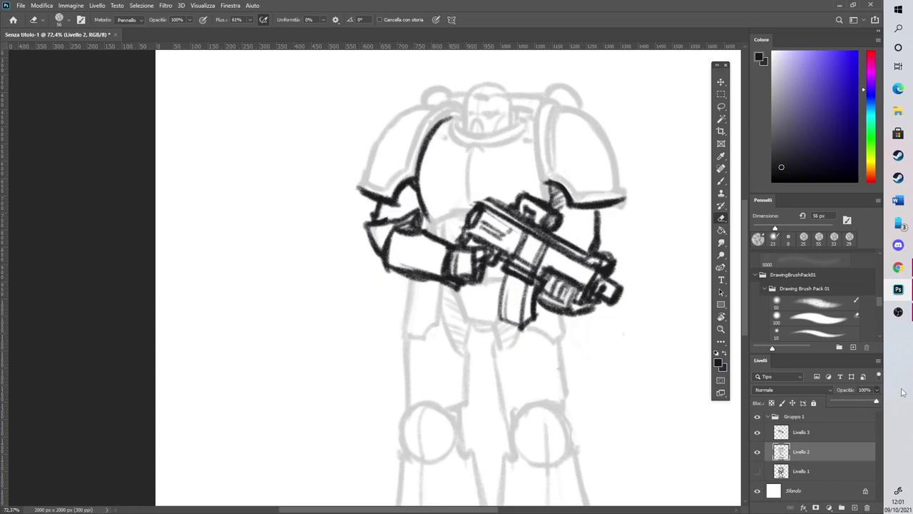
pyautogui.click(581, 234)
pyautogui.moveTo(574, 335); pyautogui.dragTo(585, 316)
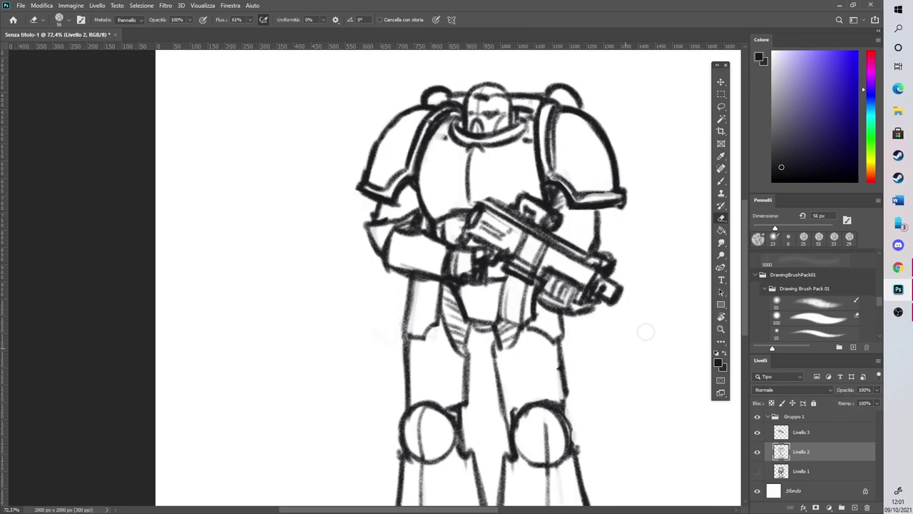
pyautogui.moveTo(459, 266); pyautogui.dragTo(480, 268)
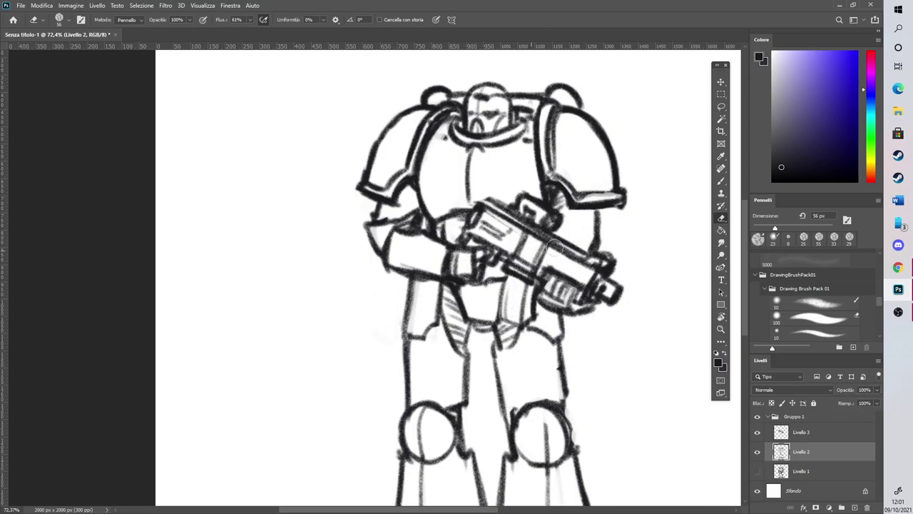
pyautogui.scroll(-2, 501, 190)
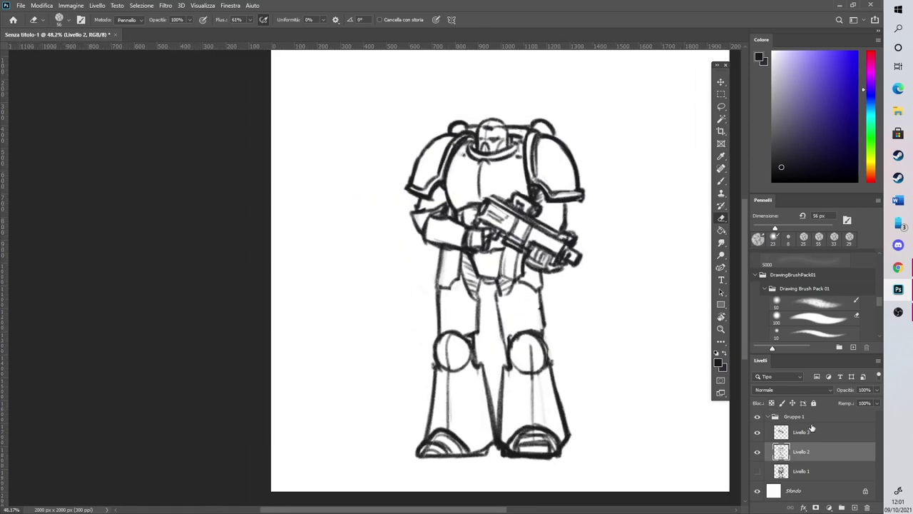
# Erase the helmet's old face lines and redraw the face turned to one side, then touch up the collar around it
pyautogui.scroll(3, 450, 103)
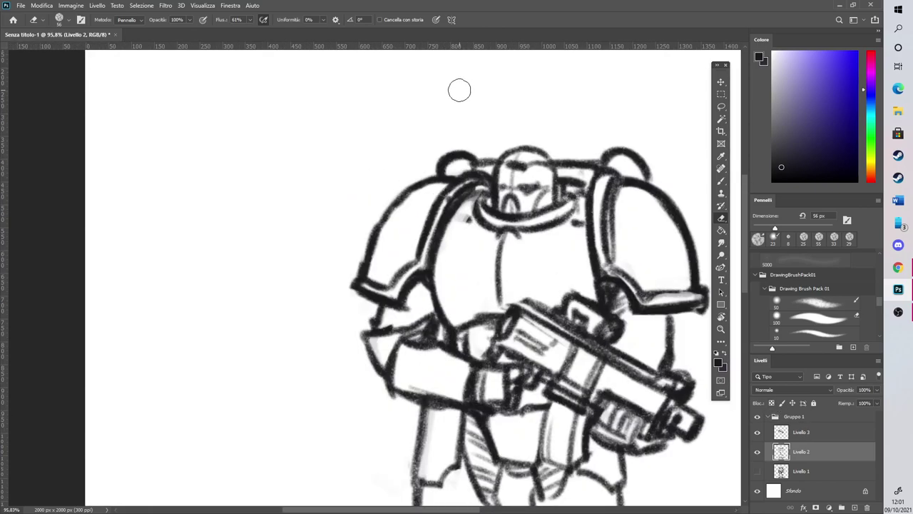
pyautogui.moveTo(511, 175)
pyautogui.mouseDown()
pyautogui.moveTo(511, 199)
pyautogui.moveTo(531, 185)
pyautogui.moveTo(541, 191)
pyautogui.moveTo(536, 170)
pyautogui.moveTo(551, 182)
pyautogui.moveTo(535, 202)
pyautogui.moveTo(499, 193)
pyautogui.moveTo(549, 188)
pyautogui.mouseUp()
pyautogui.click(720, 181)
pyautogui.moveTo(487, 201)
pyautogui.mouseDown()
pyautogui.moveTo(498, 167)
pyautogui.moveTo(535, 153)
pyautogui.moveTo(520, 165)
pyautogui.moveTo(537, 165)
pyautogui.moveTo(515, 147)
pyautogui.moveTo(544, 155)
pyautogui.moveTo(561, 186)
pyautogui.moveTo(485, 189)
pyautogui.mouseUp()
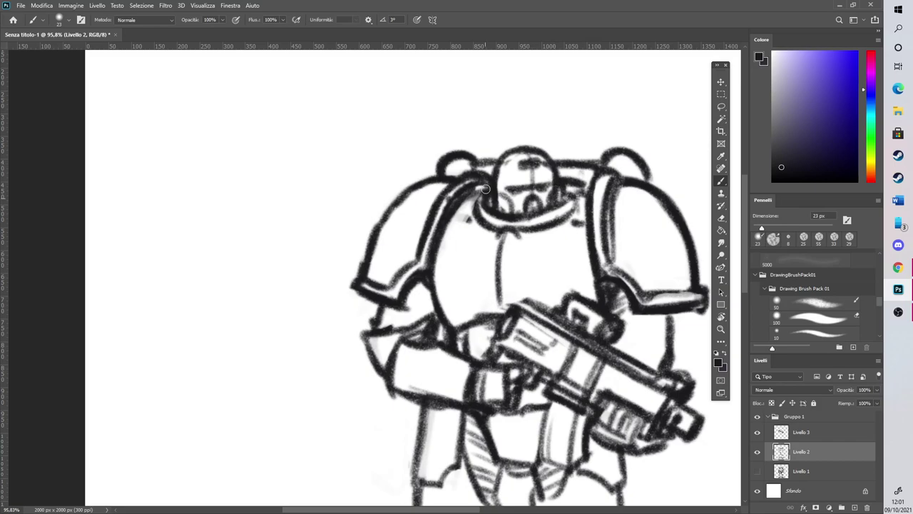
pyautogui.moveTo(558, 187); pyautogui.dragTo(567, 179)
pyautogui.scroll(-5, 567, 179)
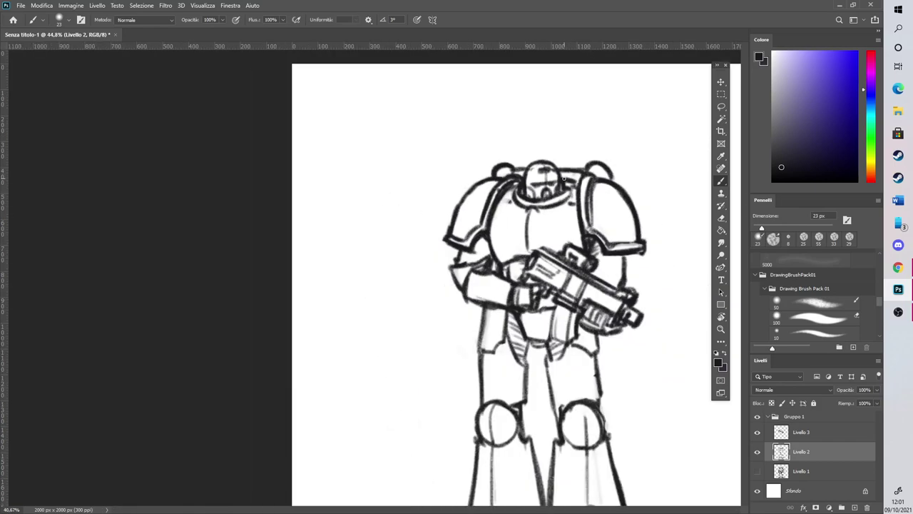
# Darken the left-hand edge of the lower abdomen plate beneath the fist
pyautogui.scroll(2, 300, 154)
pyautogui.scroll(3, 175, 147)
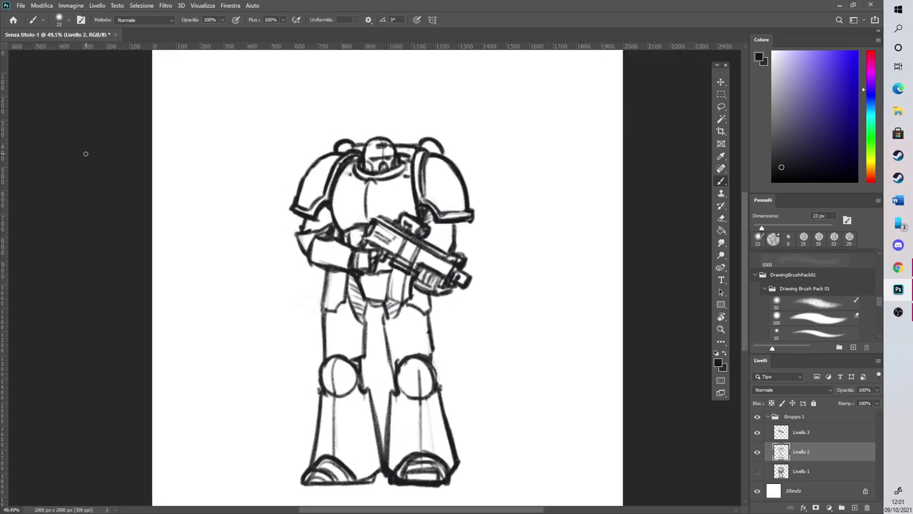
pyautogui.scroll(1, 86, 153)
pyautogui.moveTo(374, 292); pyautogui.dragTo(384, 306)
pyautogui.moveTo(744, 212)
pyautogui.mouseDown()
pyautogui.moveTo(742, 225)
pyautogui.moveTo(741, 209)
pyautogui.mouseUp()
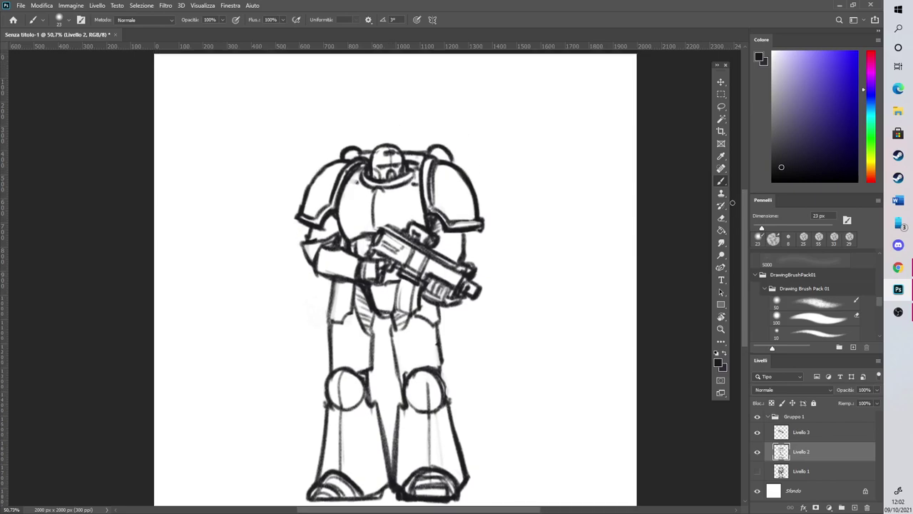
pyautogui.scroll(-4, 490, 232)
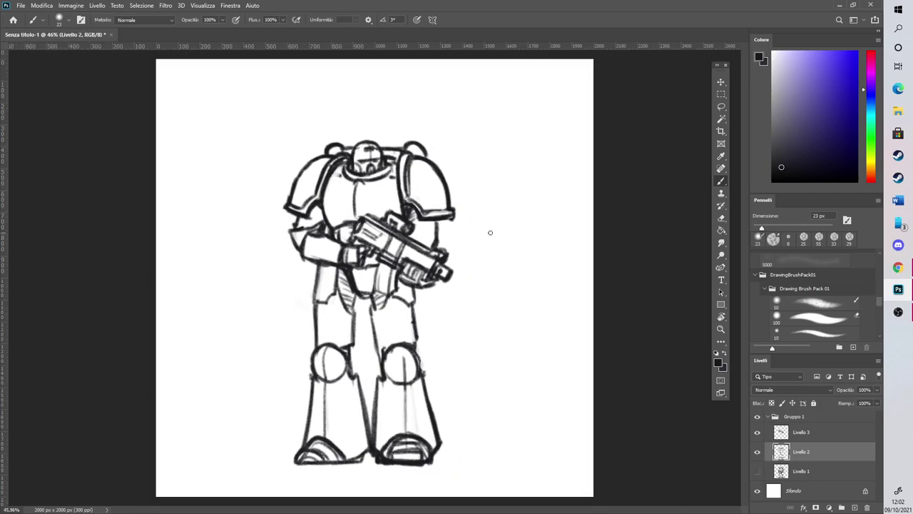
# Merge Livello 3 down into Livello 2, lower the merged layer's opacity to 26% and add a new layer above it
pyautogui.click(828, 433)
pyautogui.rightClick(824, 440)
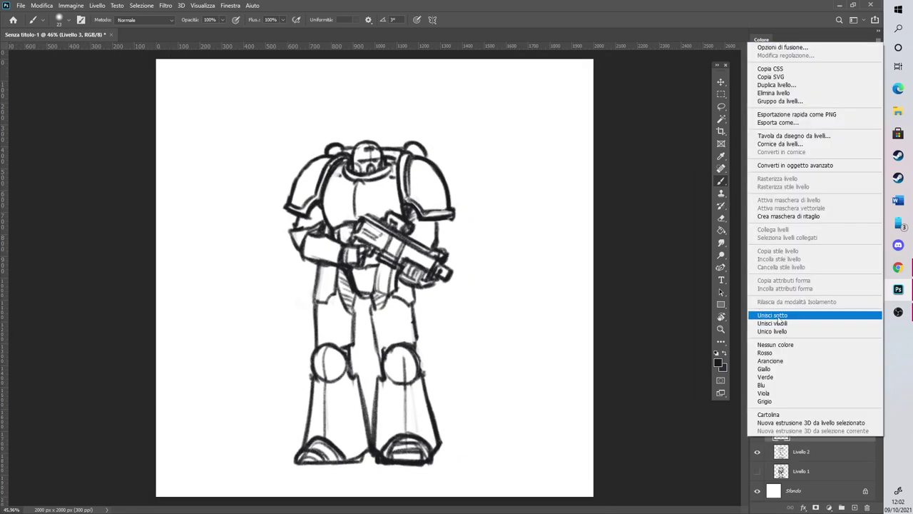
pyautogui.click(768, 315)
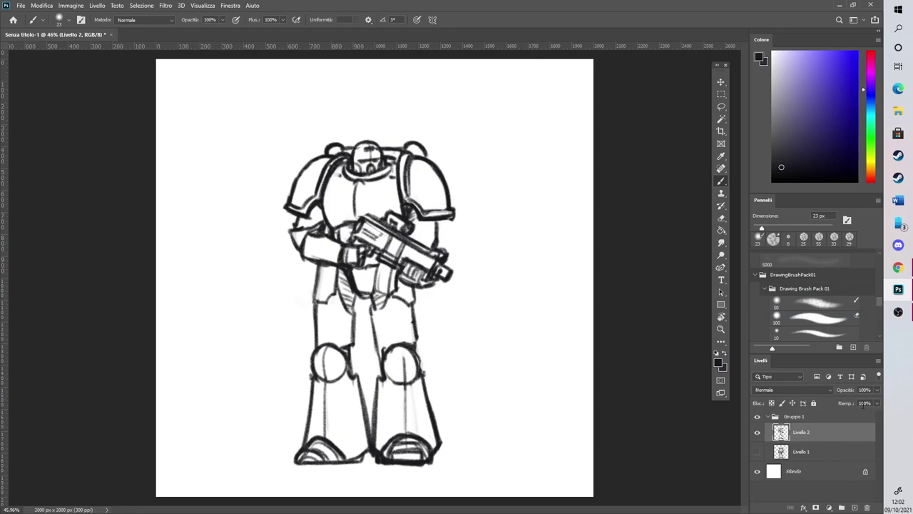
pyautogui.moveTo(866, 399); pyautogui.dragTo(846, 400)
pyautogui.click(854, 508)
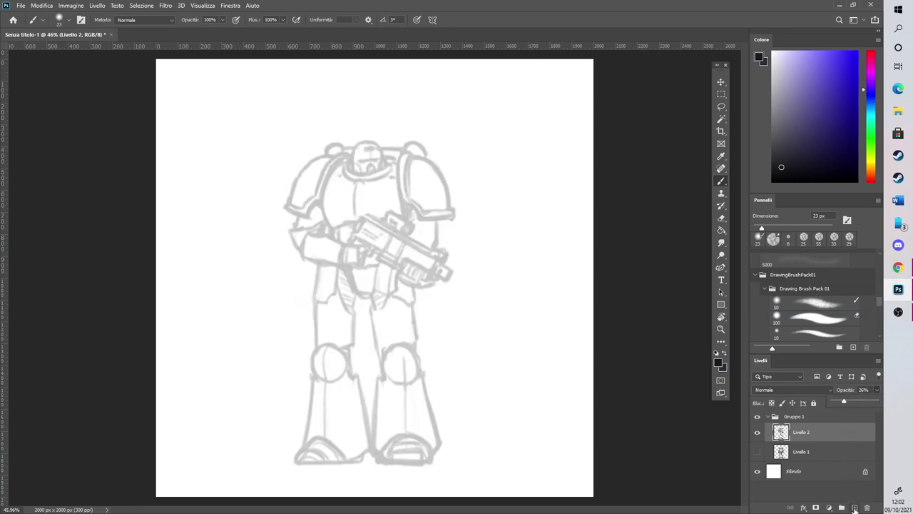
# Pick a light blue brush colour and sketch the body's head, collar line, ribcage sides and centre line inside the armour
pyautogui.scroll(3, 242, 147)
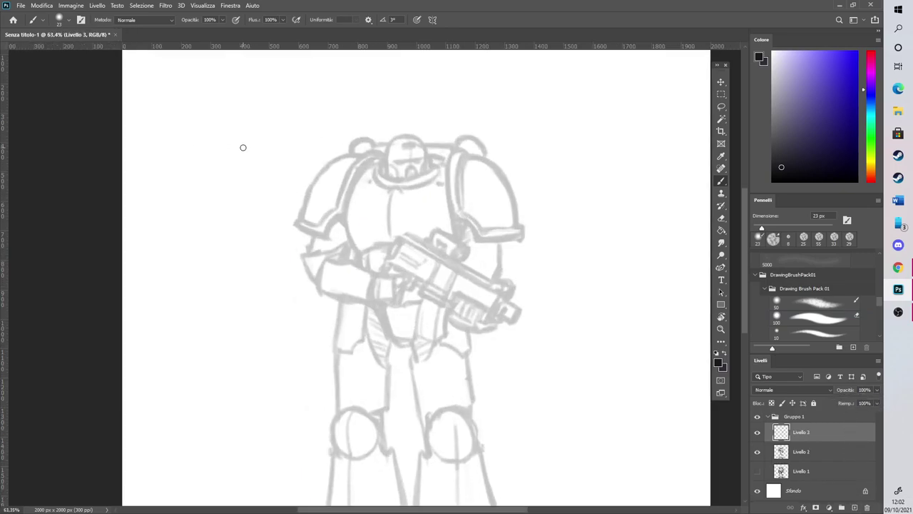
pyautogui.click(872, 105)
pyautogui.moveTo(820, 88); pyautogui.dragTo(809, 79)
pyautogui.moveTo(371, 191); pyautogui.dragTo(385, 282)
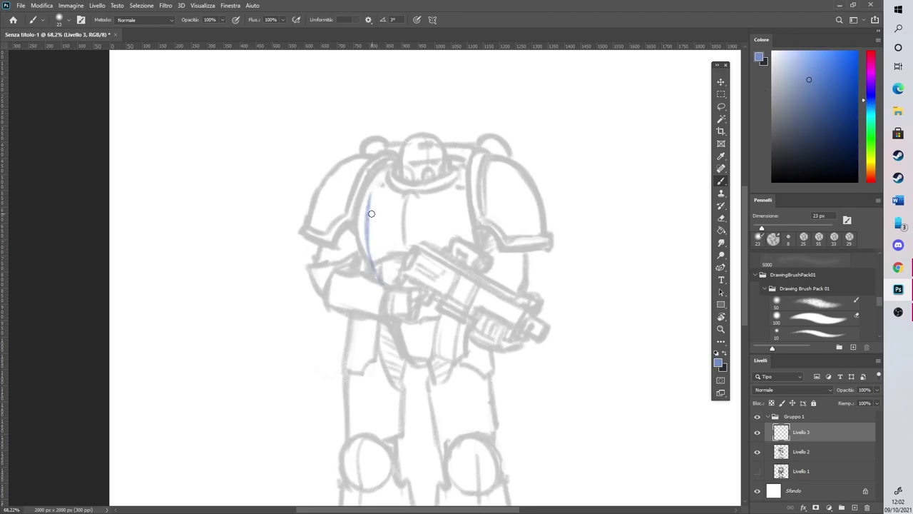
pyautogui.moveTo(390, 186)
pyautogui.mouseDown()
pyautogui.moveTo(381, 253)
pyautogui.moveTo(463, 256)
pyautogui.mouseUp()
pyautogui.moveTo(380, 190)
pyautogui.mouseDown()
pyautogui.moveTo(396, 180)
pyautogui.moveTo(412, 198)
pyautogui.moveTo(445, 192)
pyautogui.mouseUp()
pyautogui.moveTo(416, 147)
pyautogui.mouseDown()
pyautogui.moveTo(443, 140)
pyautogui.moveTo(438, 167)
pyautogui.moveTo(411, 161)
pyautogui.moveTo(388, 193)
pyautogui.moveTo(477, 194)
pyautogui.moveTo(468, 263)
pyautogui.mouseUp()
pyautogui.moveTo(476, 205); pyautogui.dragTo(459, 271)
pyautogui.moveTo(416, 197); pyautogui.dragTo(412, 354)
# Sketch the abdomen as a block below the ribcage, with a waist line and a pelvis tapering to the groin in blue
pyautogui.moveTo(389, 264); pyautogui.dragTo(399, 354)
pyautogui.moveTo(384, 294); pyautogui.dragTo(416, 357)
pyautogui.moveTo(383, 314); pyautogui.dragTo(444, 319)
pyautogui.moveTo(441, 340); pyautogui.dragTo(440, 350)
pyautogui.moveTo(391, 259); pyautogui.dragTo(396, 314)
pyautogui.moveTo(436, 255); pyautogui.dragTo(438, 319)
# Outline the pectoral muscles across the chest and add the rounded right-hand shoulder muscle in blue
pyautogui.moveTo(370, 255)
pyautogui.mouseDown()
pyautogui.moveTo(443, 261)
pyautogui.moveTo(465, 247)
pyautogui.mouseUp()
pyautogui.moveTo(432, 208); pyautogui.dragTo(461, 203)
pyautogui.moveTo(364, 240); pyautogui.dragTo(403, 253)
pyautogui.moveTo(372, 207); pyautogui.dragTo(409, 199)
pyautogui.moveTo(458, 179); pyautogui.dragTo(480, 227)
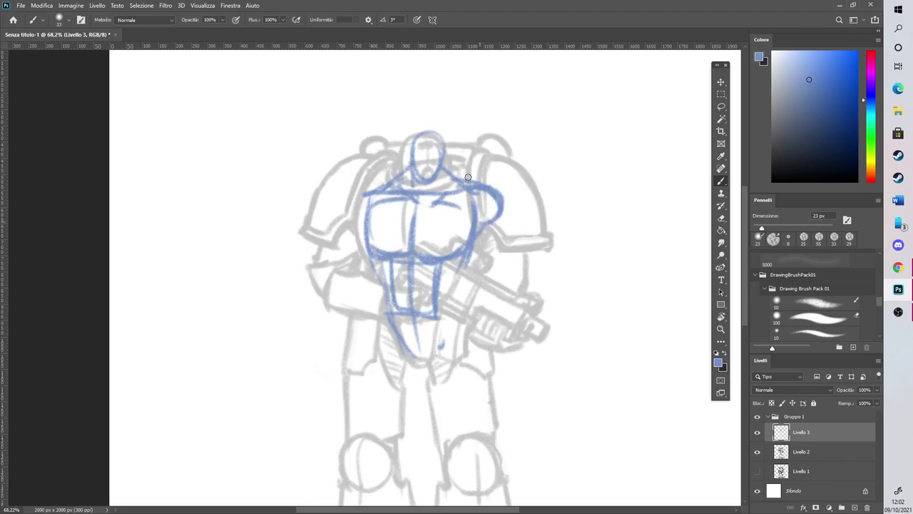
# Add the left-hand shoulder muscle and draw the waist sides, abdomen edges and pelvis lines of the body in blue
pyautogui.moveTo(367, 190)
pyautogui.mouseDown()
pyautogui.moveTo(344, 214)
pyautogui.moveTo(372, 236)
pyautogui.mouseUp()
pyautogui.moveTo(400, 313); pyautogui.dragTo(414, 345)
pyautogui.moveTo(468, 254)
pyautogui.mouseDown()
pyautogui.moveTo(449, 341)
pyautogui.moveTo(376, 296)
pyautogui.mouseUp()
pyautogui.moveTo(409, 350)
pyautogui.mouseDown()
pyautogui.moveTo(379, 261)
pyautogui.moveTo(404, 318)
pyautogui.mouseUp()
pyautogui.moveTo(397, 261); pyautogui.dragTo(396, 299)
pyautogui.moveTo(442, 265); pyautogui.dragTo(441, 309)
pyautogui.moveTo(371, 238)
pyautogui.mouseDown()
pyautogui.moveTo(417, 241)
pyautogui.moveTo(464, 341)
pyautogui.mouseUp()
# Sketch both thighs in blue from the hips down to the knees, marking the kneecaps inside the armour's knee guards
pyautogui.scroll(-3, 742, 246)
pyautogui.moveTo(428, 245)
pyautogui.mouseDown()
pyautogui.moveTo(439, 315)
pyautogui.moveTo(462, 382)
pyautogui.mouseUp()
pyautogui.moveTo(464, 211)
pyautogui.mouseDown()
pyautogui.moveTo(484, 373)
pyautogui.moveTo(466, 368)
pyautogui.moveTo(473, 372)
pyautogui.moveTo(472, 343)
pyautogui.mouseUp()
pyautogui.moveTo(382, 219)
pyautogui.mouseDown()
pyautogui.moveTo(373, 362)
pyautogui.moveTo(363, 349)
pyautogui.moveTo(375, 385)
pyautogui.mouseUp()
pyautogui.moveTo(397, 385)
pyautogui.mouseDown()
pyautogui.moveTo(398, 316)
pyautogui.moveTo(416, 250)
pyautogui.mouseUp()
pyautogui.moveTo(377, 224)
pyautogui.mouseDown()
pyautogui.moveTo(361, 313)
pyautogui.moveTo(361, 392)
pyautogui.moveTo(352, 359)
pyautogui.mouseUp()
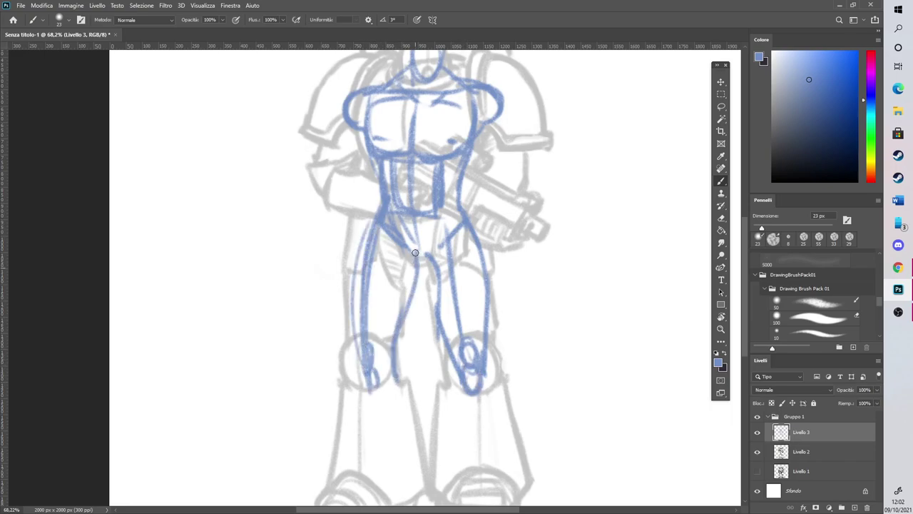
# Draw the lower legs and feet in blue inside the shin armour and boots, reinforcing the left-hand leg's outer contour
pyautogui.moveTo(742, 261); pyautogui.dragTo(742, 298)
pyautogui.moveTo(454, 302)
pyautogui.mouseDown()
pyautogui.moveTo(471, 400)
pyautogui.moveTo(490, 404)
pyautogui.moveTo(488, 289)
pyautogui.moveTo(491, 382)
pyautogui.moveTo(466, 425)
pyautogui.moveTo(495, 414)
pyautogui.moveTo(475, 417)
pyautogui.mouseUp()
pyautogui.moveTo(370, 312); pyautogui.dragTo(386, 382)
pyautogui.moveTo(396, 300); pyautogui.dragTo(401, 412)
pyautogui.moveTo(374, 337)
pyautogui.mouseDown()
pyautogui.moveTo(376, 405)
pyautogui.moveTo(407, 412)
pyautogui.moveTo(353, 424)
pyautogui.moveTo(405, 417)
pyautogui.moveTo(399, 245)
pyautogui.mouseUp()
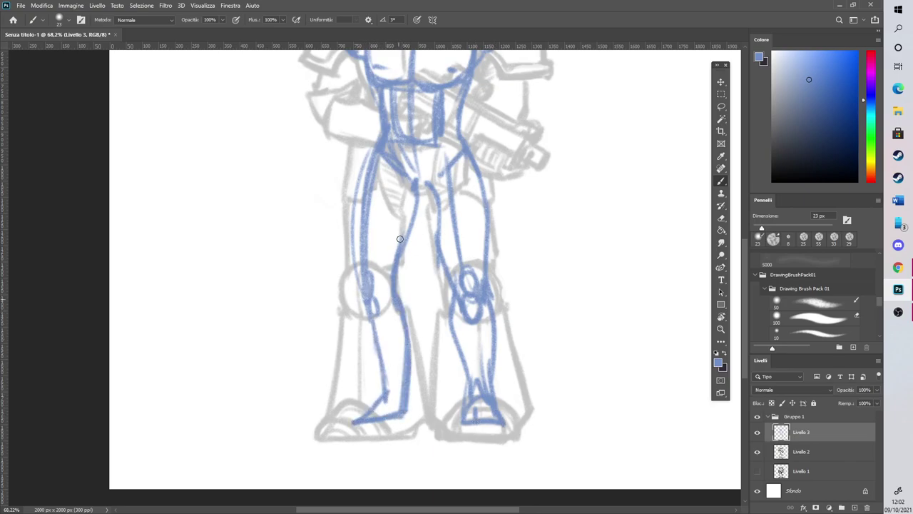
pyautogui.moveTo(357, 419); pyautogui.dragTo(364, 268)
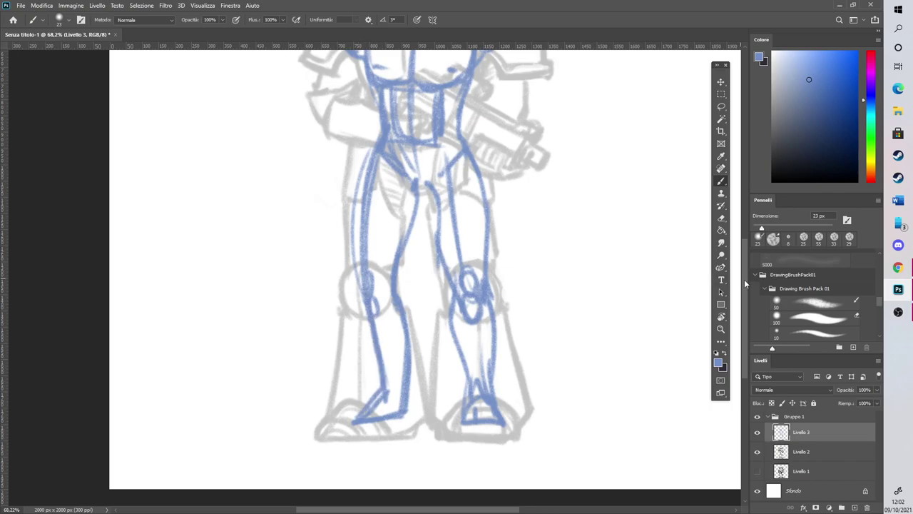
# Sketch the left-hand arm in blue, with the upper arm hanging from the shoulder and the forearm bent across to the waist
pyautogui.scroll(6, 430, 218)
pyautogui.moveTo(371, 217); pyautogui.dragTo(411, 192)
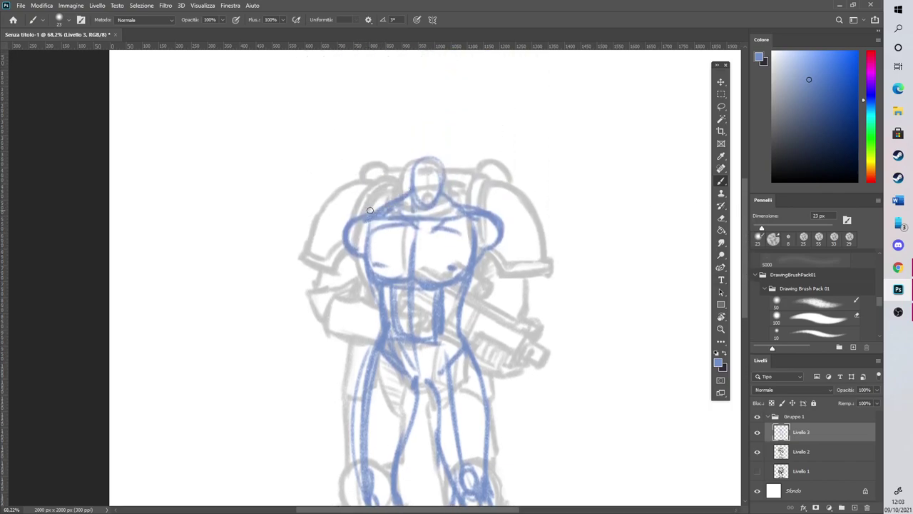
pyautogui.moveTo(343, 249); pyautogui.dragTo(330, 312)
pyautogui.moveTo(347, 247); pyautogui.dragTo(329, 314)
pyautogui.moveTo(338, 314)
pyautogui.mouseDown()
pyautogui.moveTo(363, 257)
pyautogui.moveTo(325, 314)
pyautogui.mouseUp()
pyautogui.moveTo(367, 247)
pyautogui.mouseDown()
pyautogui.moveTo(350, 314)
pyautogui.moveTo(397, 320)
pyautogui.mouseUp()
pyautogui.moveTo(335, 309)
pyautogui.mouseDown()
pyautogui.moveTo(351, 300)
pyautogui.moveTo(379, 313)
pyautogui.mouseUp()
pyautogui.moveTo(327, 318); pyautogui.dragTo(381, 326)
pyautogui.moveTo(352, 297); pyautogui.dragTo(372, 244)
# Sketch the right-hand arm in blue, bent at the elbow with the forearm angled behind the rifle, and thicken its outer line
pyautogui.moveTo(493, 231)
pyautogui.mouseDown()
pyautogui.moveTo(503, 289)
pyautogui.moveTo(474, 361)
pyautogui.mouseUp()
pyautogui.moveTo(511, 304)
pyautogui.mouseDown()
pyautogui.moveTo(471, 354)
pyautogui.moveTo(493, 329)
pyautogui.mouseUp()
pyautogui.moveTo(500, 236)
pyautogui.mouseDown()
pyautogui.moveTo(510, 303)
pyautogui.moveTo(496, 305)
pyautogui.mouseUp()
pyautogui.moveTo(481, 247); pyautogui.dragTo(492, 307)
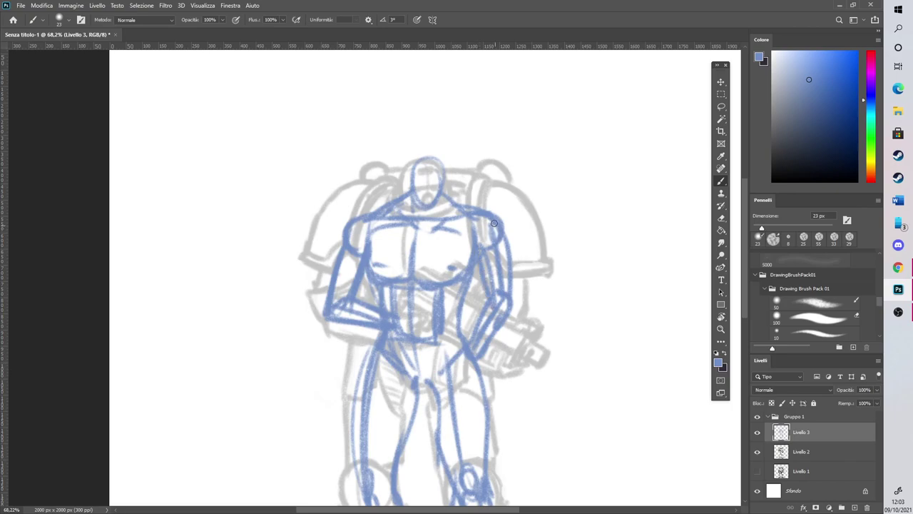
pyautogui.moveTo(495, 225); pyautogui.dragTo(512, 295)
pyautogui.moveTo(502, 269); pyautogui.dragTo(498, 246)
# Add horizontal contour lines across the left-hand upper arm, the chest and both thighs in blue
pyautogui.moveTo(344, 255); pyautogui.dragTo(470, 253)
pyautogui.moveTo(367, 238)
pyautogui.mouseDown()
pyautogui.moveTo(462, 240)
pyautogui.moveTo(464, 226)
pyautogui.mouseUp()
pyautogui.moveTo(442, 427); pyautogui.dragTo(484, 418)
pyautogui.moveTo(455, 405); pyautogui.dragTo(472, 402)
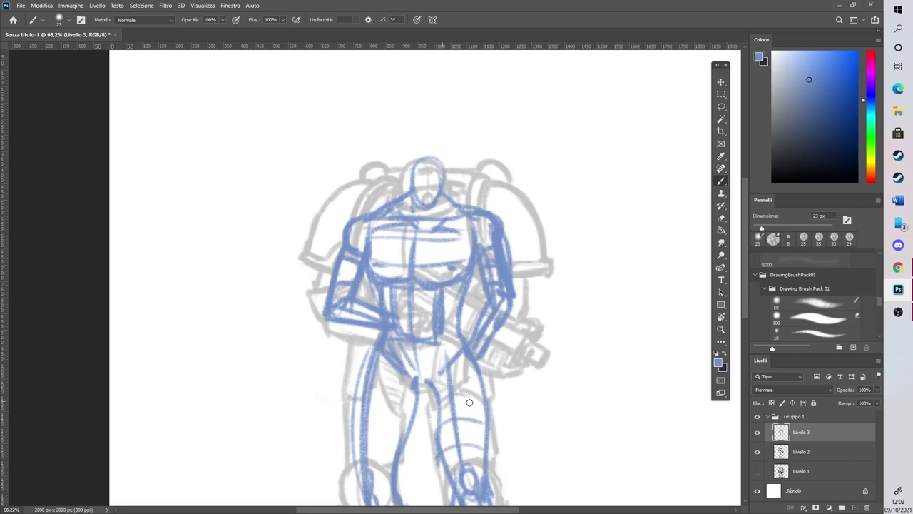
pyautogui.moveTo(366, 472); pyautogui.dragTo(394, 468)
pyautogui.moveTo(359, 453)
pyautogui.mouseDown()
pyautogui.moveTo(398, 449)
pyautogui.moveTo(400, 422)
pyautogui.mouseUp()
pyautogui.moveTo(374, 400)
pyautogui.mouseDown()
pyautogui.moveTo(408, 397)
pyautogui.moveTo(401, 375)
pyautogui.mouseUp()
pyautogui.moveTo(397, 392)
pyautogui.mouseDown()
pyautogui.moveTo(413, 380)
pyautogui.moveTo(402, 386)
pyautogui.moveTo(403, 408)
pyautogui.mouseUp()
# Add horizontal contour lines across both shins in blue
pyautogui.scroll(-3, 744, 283)
pyautogui.moveTo(378, 433); pyautogui.dragTo(404, 428)
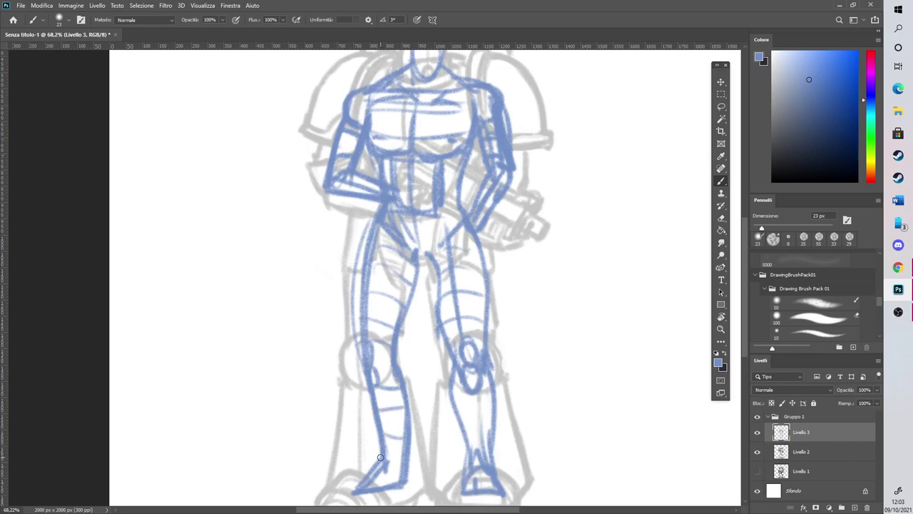
pyautogui.moveTo(465, 451)
pyautogui.mouseDown()
pyautogui.moveTo(489, 449)
pyautogui.moveTo(500, 427)
pyautogui.mouseUp()
pyautogui.moveTo(460, 411)
pyautogui.mouseDown()
pyautogui.moveTo(489, 410)
pyautogui.moveTo(484, 381)
pyautogui.mouseUp()
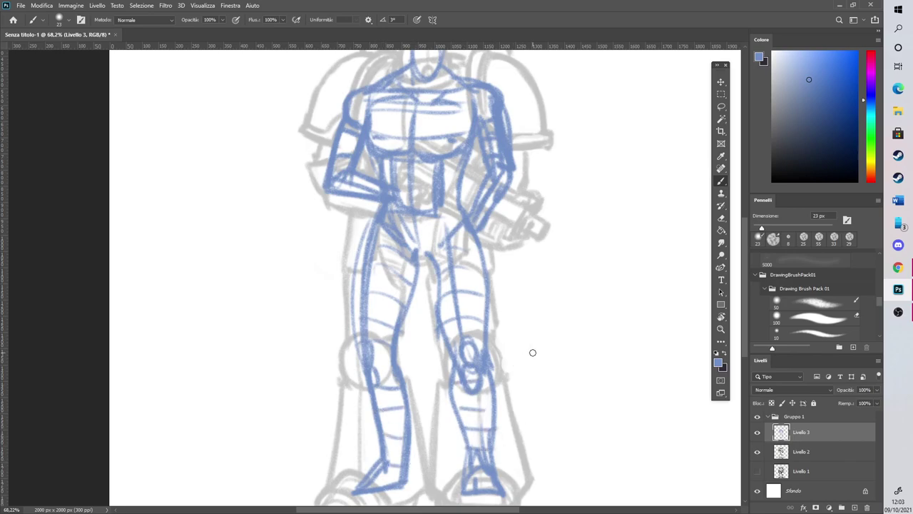
# Set Livello 2's opacity to 100% and Livello 3's opacity to 87%
pyautogui.moveTo(842, 400)
pyautogui.mouseDown()
pyautogui.moveTo(909, 393)
pyautogui.moveTo(861, 404)
pyautogui.mouseUp()
pyautogui.click(813, 451)
pyautogui.click(808, 432)
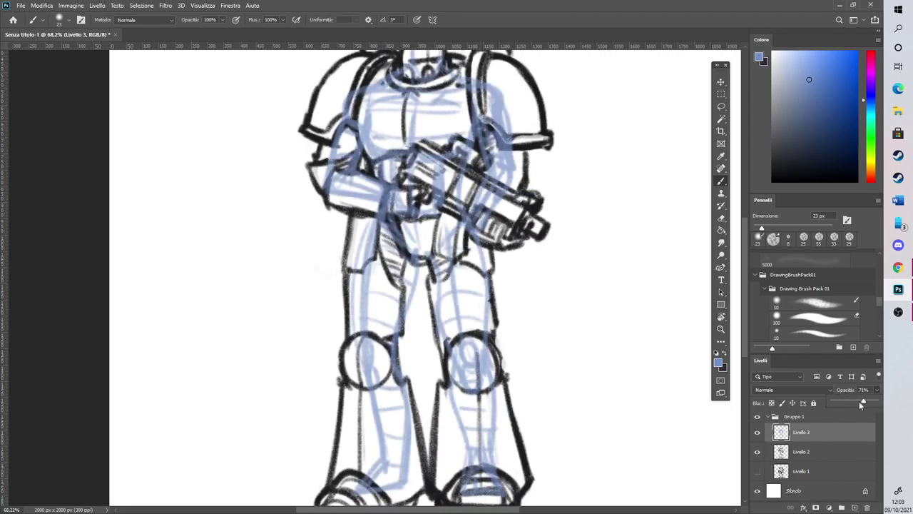
pyautogui.scroll(-3, 555, 301)
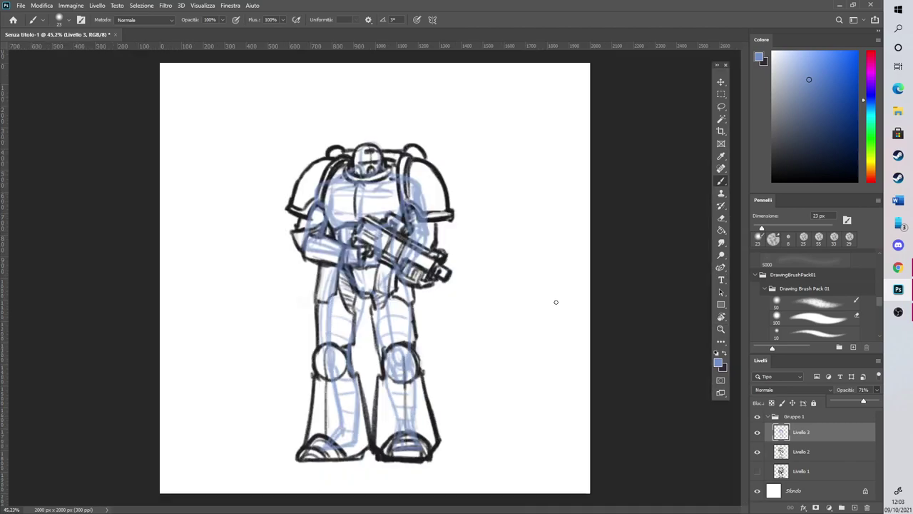
pyautogui.scroll(3, 191, 214)
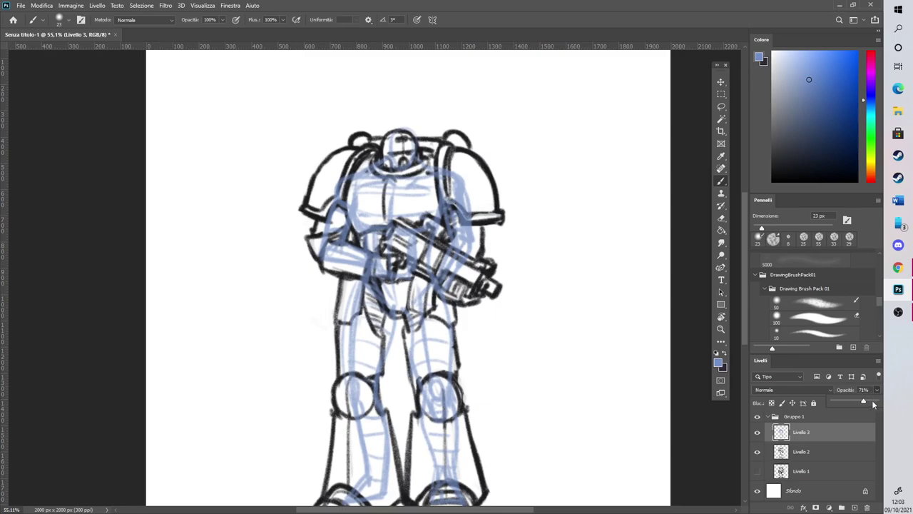
pyautogui.moveTo(874, 403); pyautogui.dragTo(870, 404)
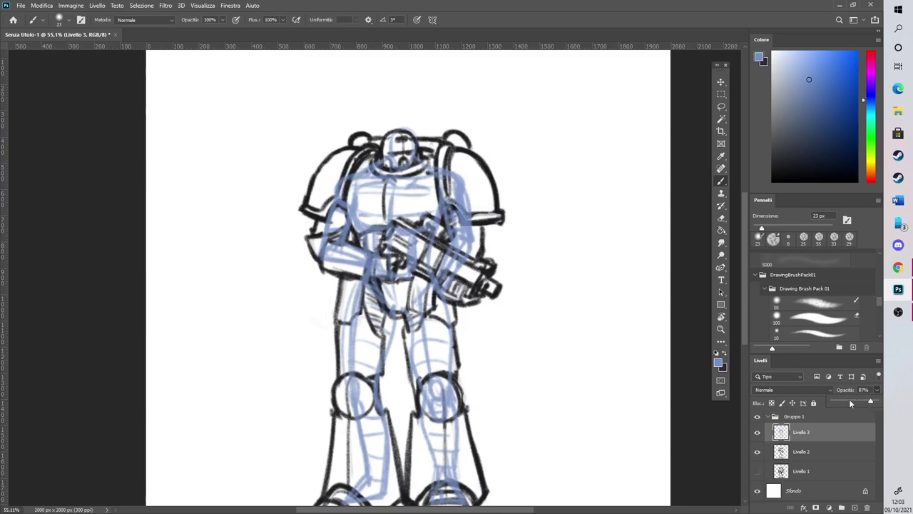
# Shift the hue of Livello 3's anatomy lines from blue to red and lower Livello 2's opacity to 54%
pyautogui.hotkey('ctrl', 'u')
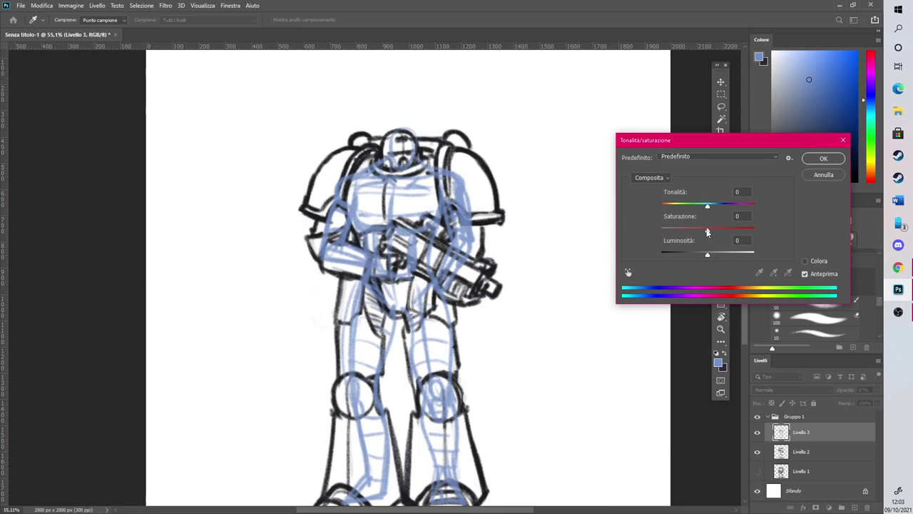
pyautogui.moveTo(716, 210)
pyautogui.mouseDown()
pyautogui.moveTo(758, 209)
pyautogui.moveTo(745, 211)
pyautogui.mouseUp()
pyautogui.click(815, 160)
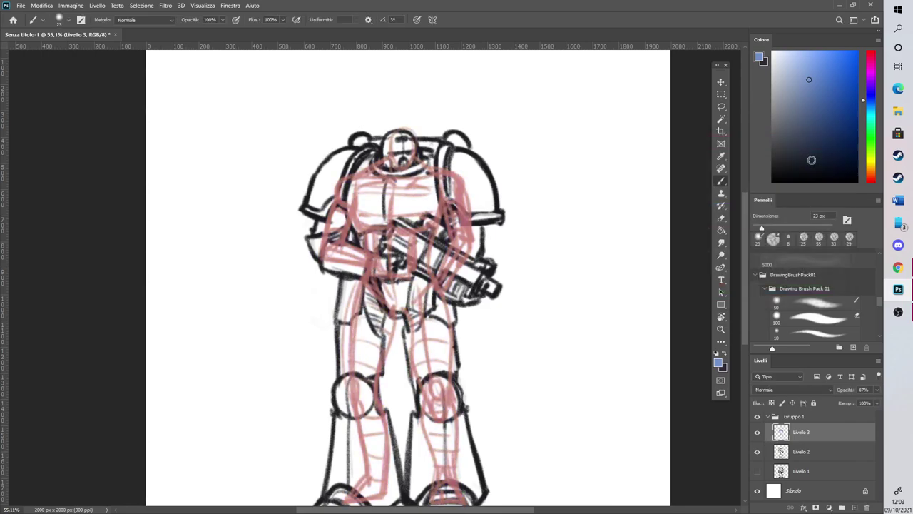
pyautogui.click(820, 451)
pyautogui.click(877, 390)
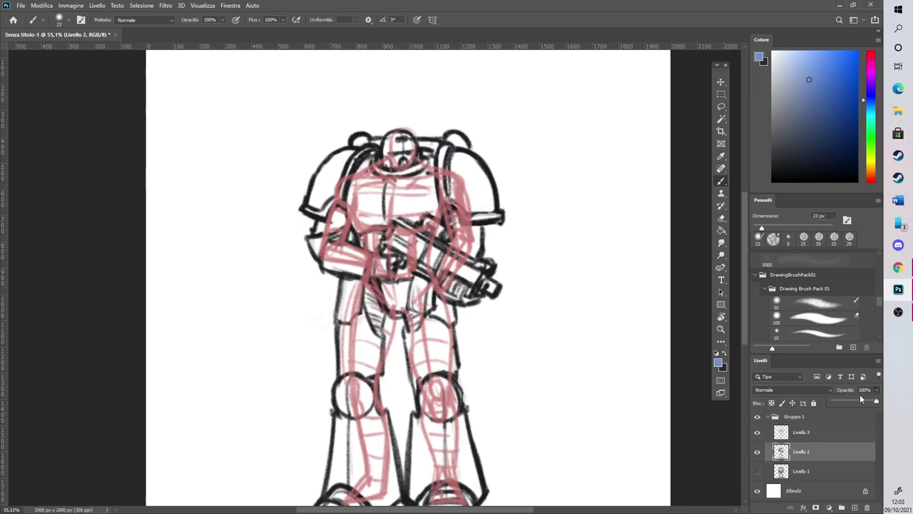
pyautogui.moveTo(878, 402); pyautogui.dragTo(858, 402)
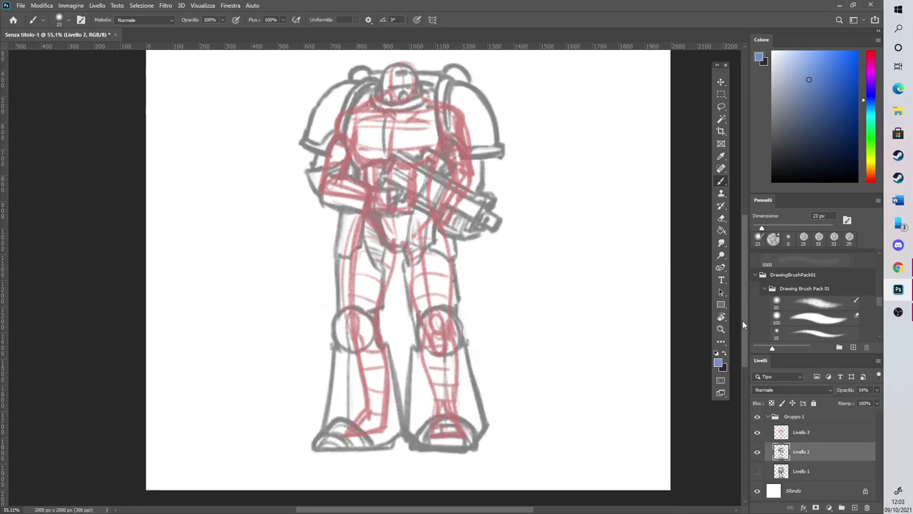
# Lasso the left-hand armoured leg on Livello 2 from groin to boot and remove it from the layer
pyautogui.scroll(-2, 743, 319)
pyautogui.click(720, 106)
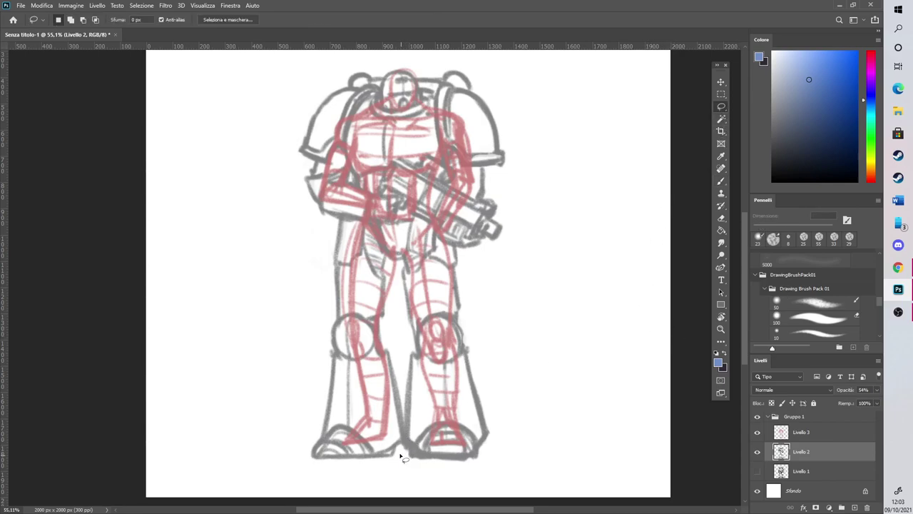
pyautogui.moveTo(402, 427); pyautogui.dragTo(397, 294)
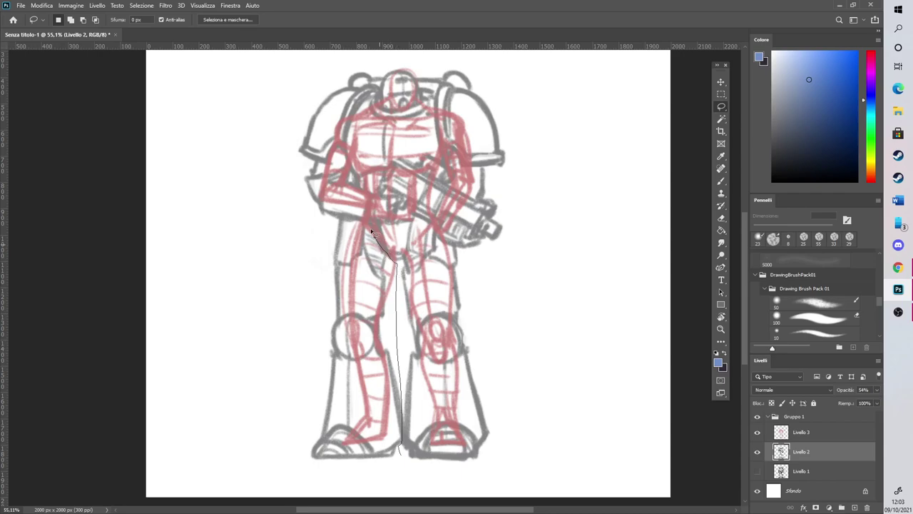
pyautogui.moveTo(353, 224)
pyautogui.mouseDown()
pyautogui.moveTo(295, 468)
pyautogui.moveTo(394, 471)
pyautogui.mouseUp()
pyautogui.press('Delete')
pyautogui.hotkey('ctrl', 'd')
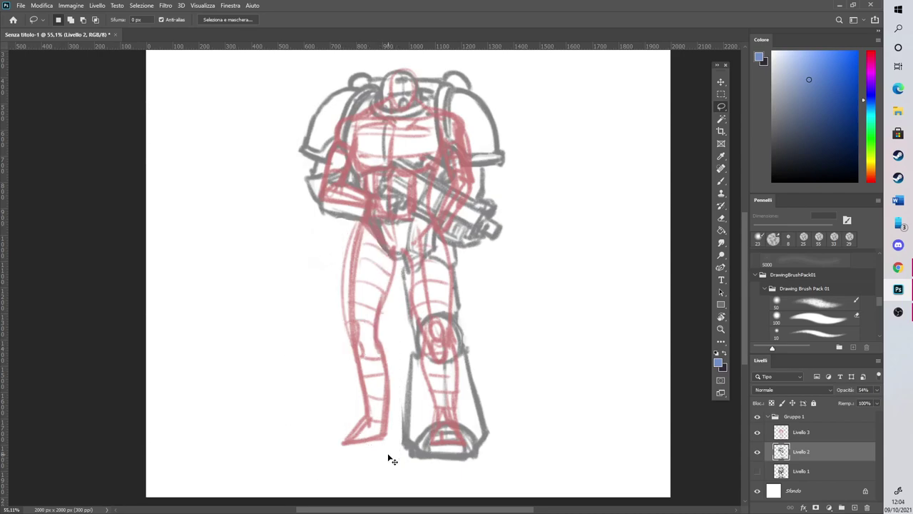
# Paste the armoured leg on its own layer, move it slightly inward over the red leg and erase its overlapping stray lines
pyautogui.hotkey('ctrl', 'v')
pyautogui.press('v')
pyautogui.moveTo(599, 253)
pyautogui.mouseDown()
pyautogui.moveTo(538, 341)
pyautogui.moveTo(544, 322)
pyautogui.moveTo(537, 349)
pyautogui.mouseUp()
pyautogui.click(721, 217)
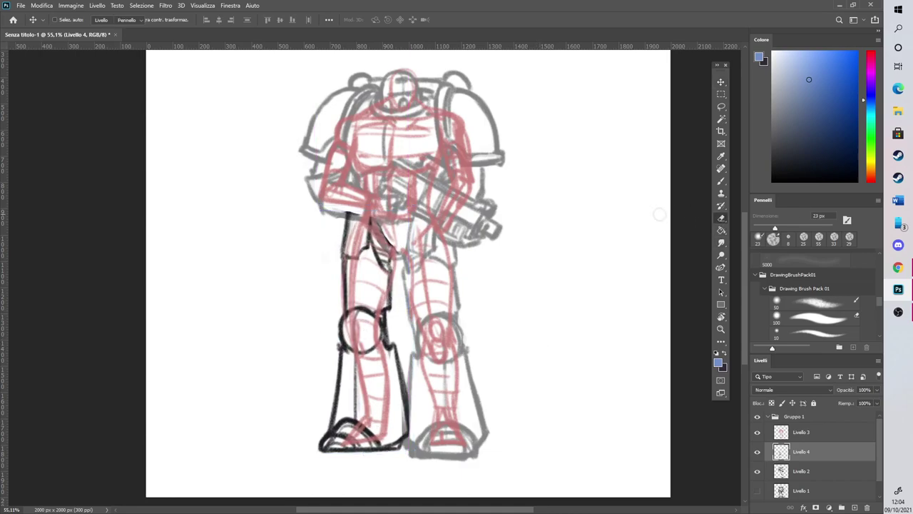
pyautogui.moveTo(378, 204)
pyautogui.mouseDown()
pyautogui.moveTo(343, 210)
pyautogui.moveTo(376, 215)
pyautogui.mouseUp()
pyautogui.moveTo(416, 396); pyautogui.dragTo(414, 401)
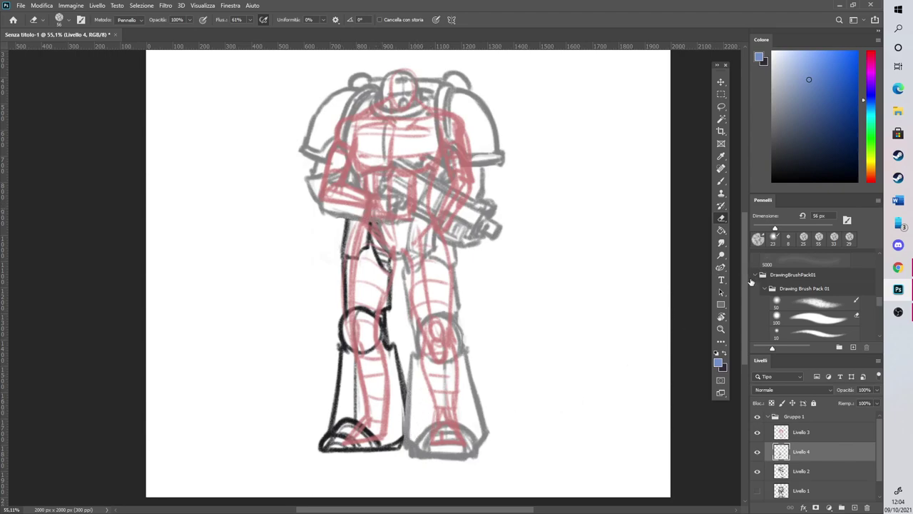
# Set Livello 2's opacity back to 100% and hide the red anatomy on Livello 3
pyautogui.moveTo(743, 293); pyautogui.dragTo(742, 274)
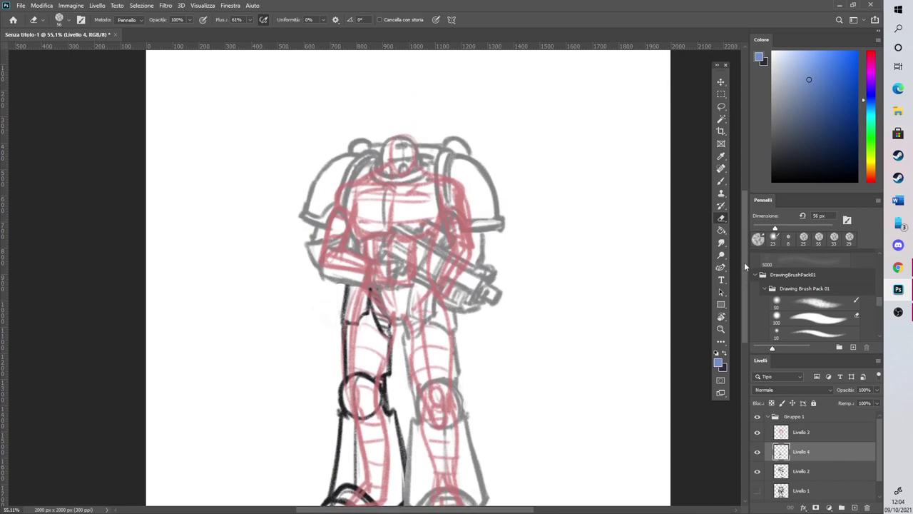
pyautogui.click(812, 473)
pyautogui.moveTo(877, 390); pyautogui.dragTo(905, 397)
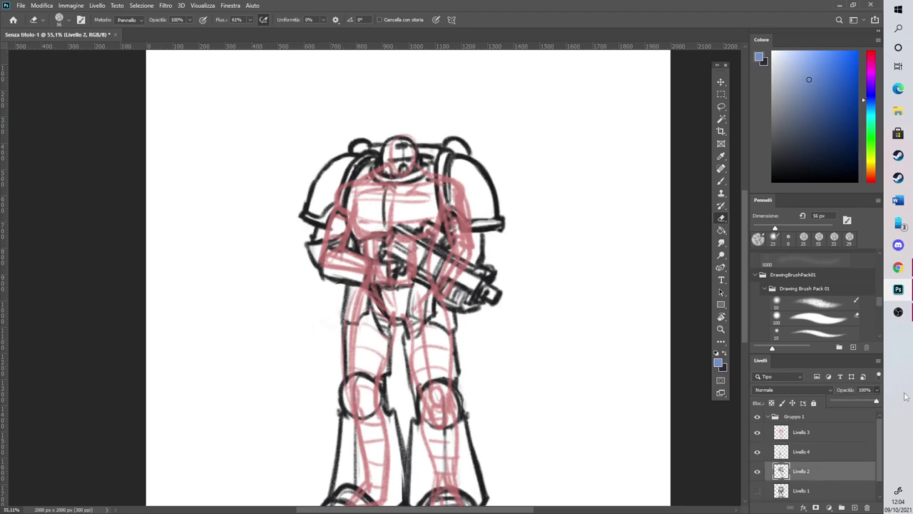
pyautogui.click(758, 433)
pyautogui.hotkey('ctrl', '0')
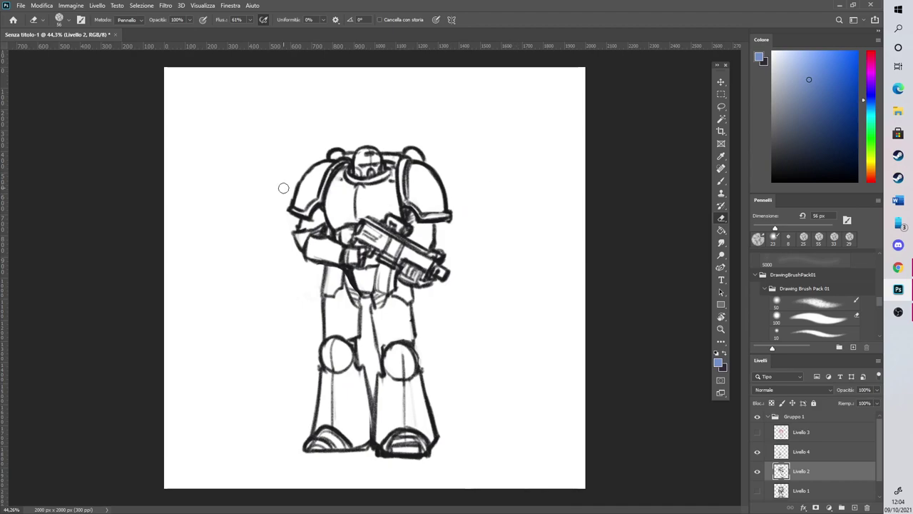
# Merge Livello 4 with the repositioned leg down into Livello 2
pyautogui.rightClick(802, 451)
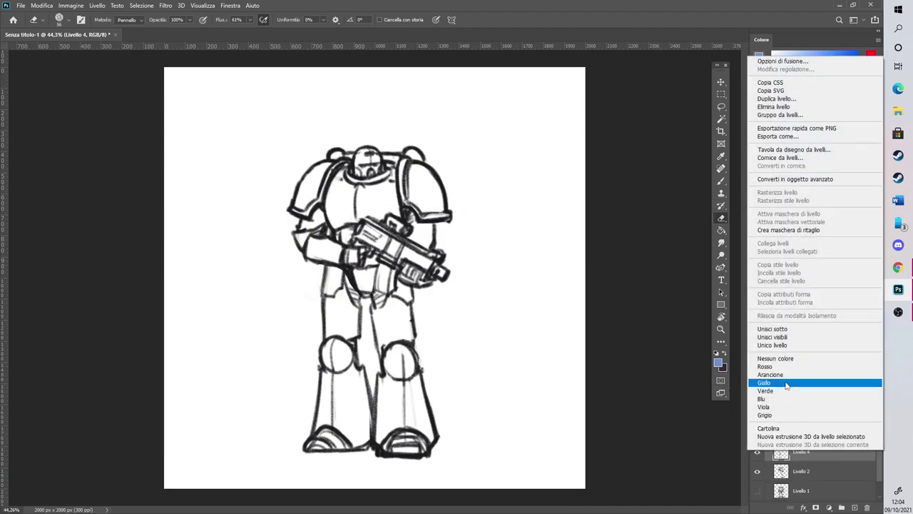
pyautogui.click(788, 333)
pyautogui.scroll(1, 245, 130)
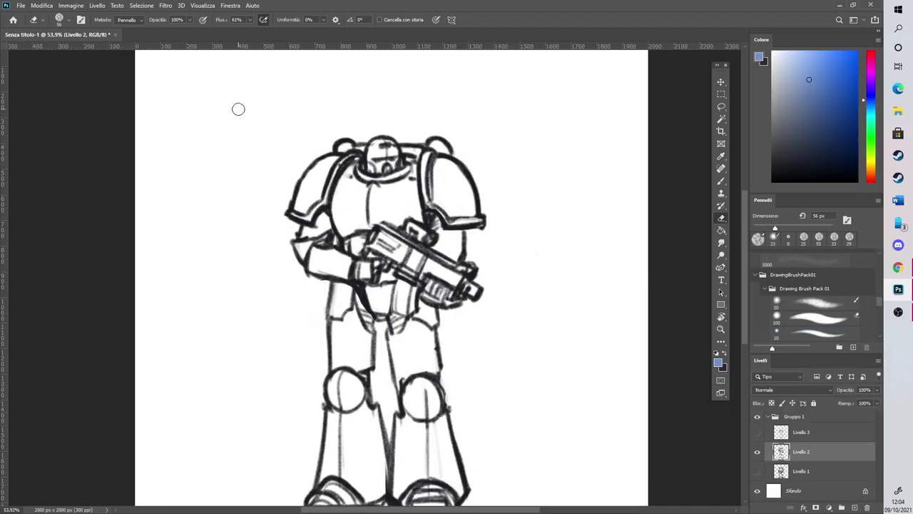
pyautogui.scroll(2, 207, 114)
# Show Livello 3 again and extend the right-hand forearm in red with the 23 px brush
pyautogui.click(757, 431)
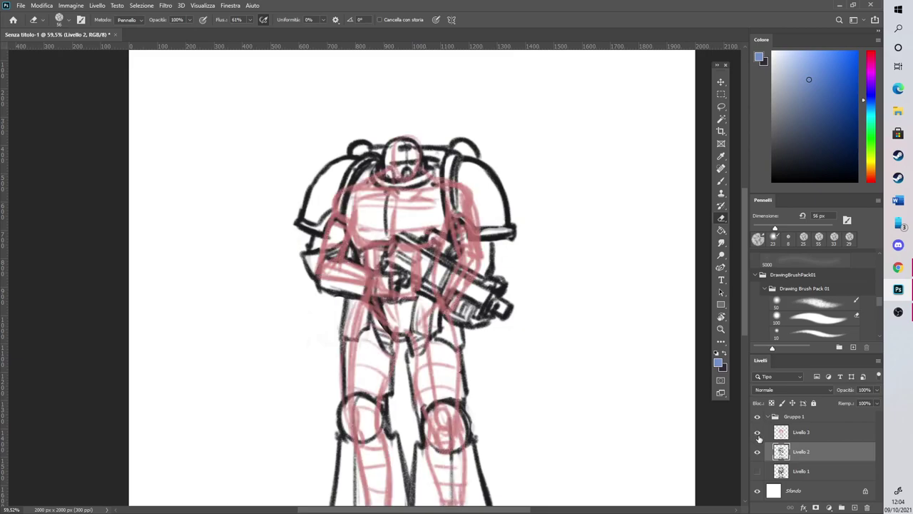
pyautogui.click(803, 432)
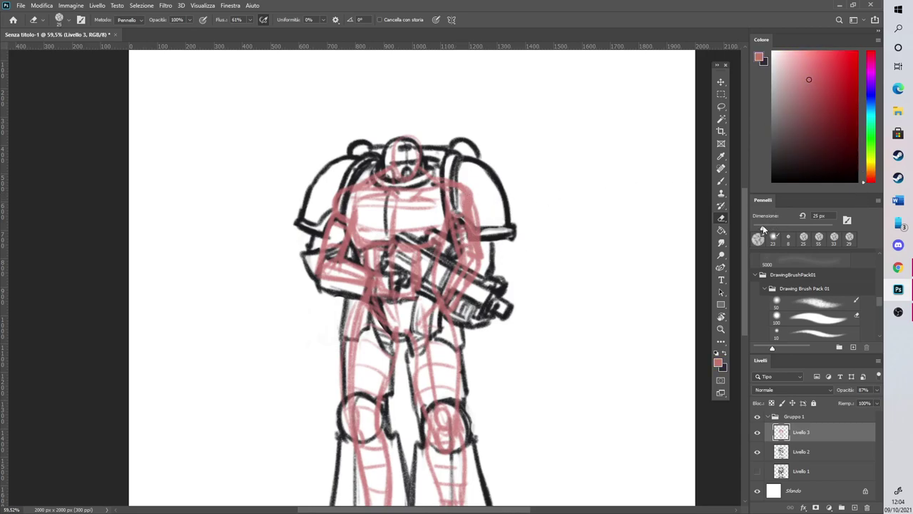
pyautogui.click(722, 181)
pyautogui.click(773, 239)
pyautogui.moveTo(478, 277)
pyautogui.mouseDown()
pyautogui.moveTo(465, 331)
pyautogui.moveTo(466, 319)
pyautogui.mouseUp()
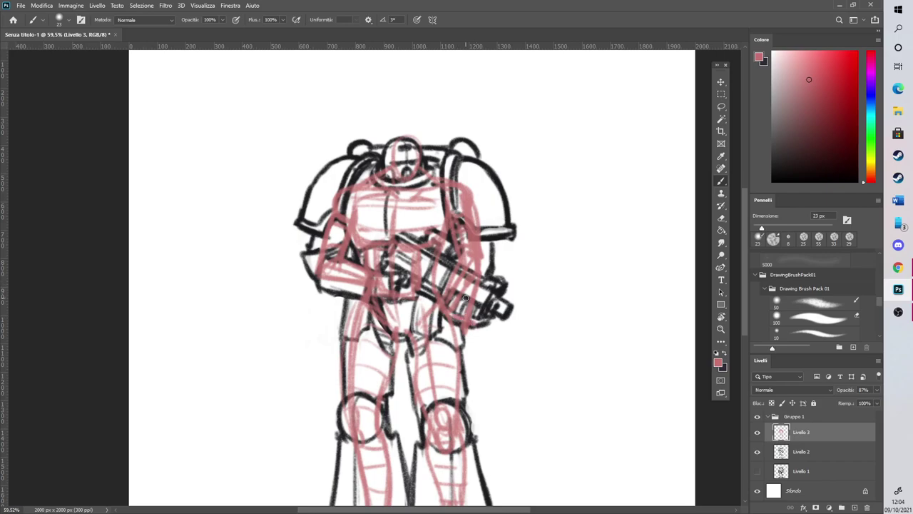
pyautogui.scroll(-3, 581, 276)
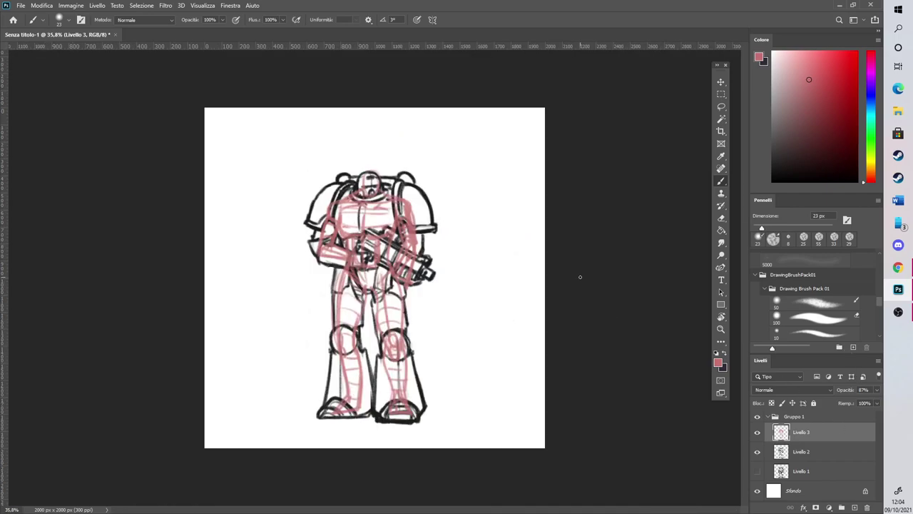
# Delete the anatomy layer Livello 3 and lower Livello 2's opacity to 21%
pyautogui.press('Delete')
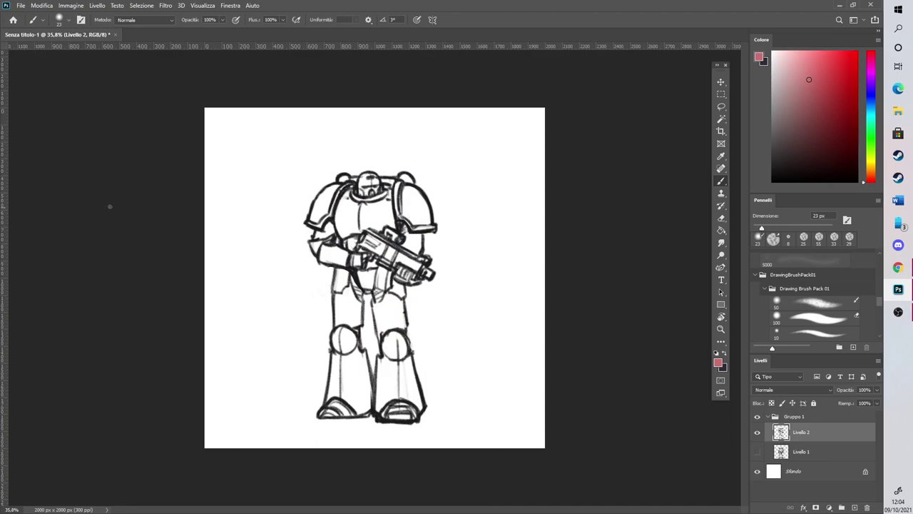
pyautogui.scroll(3, 127, 141)
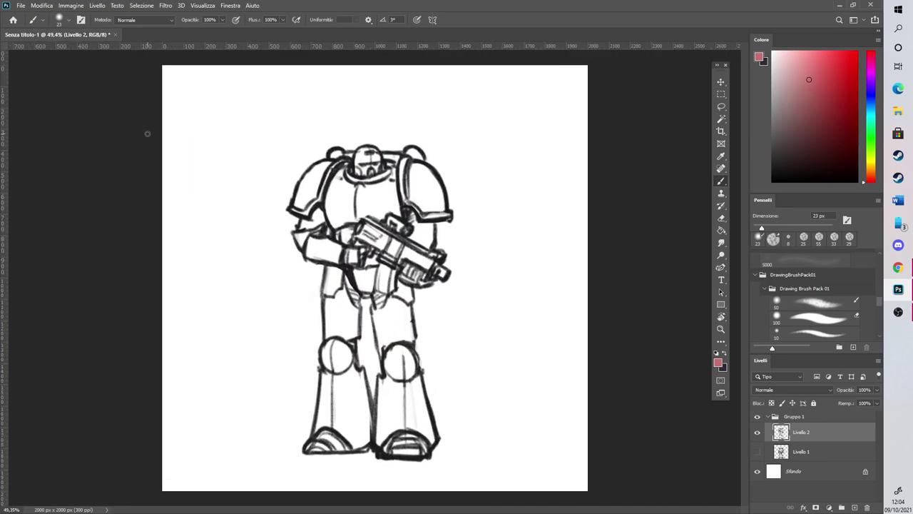
pyautogui.click(875, 391)
pyautogui.moveTo(847, 400); pyautogui.dragTo(842, 404)
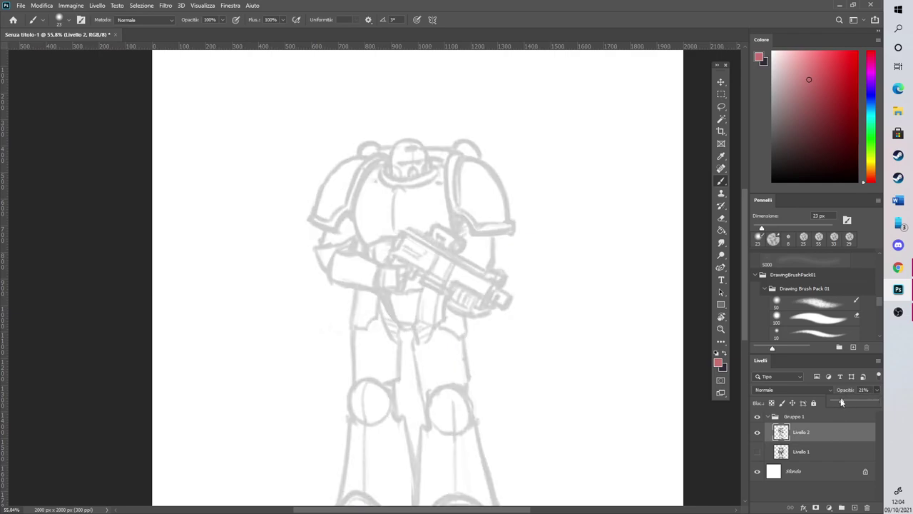
# Add a new layer above Livello 2 and choose the 50 px brush from Drawing Brush Pack 01
pyautogui.click(855, 508)
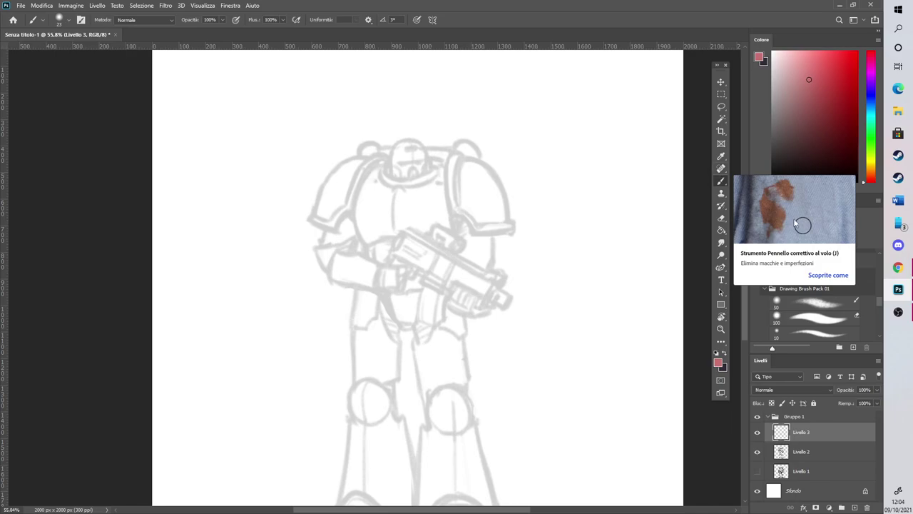
pyautogui.moveTo(881, 307); pyautogui.dragTo(879, 306)
pyautogui.click(842, 292)
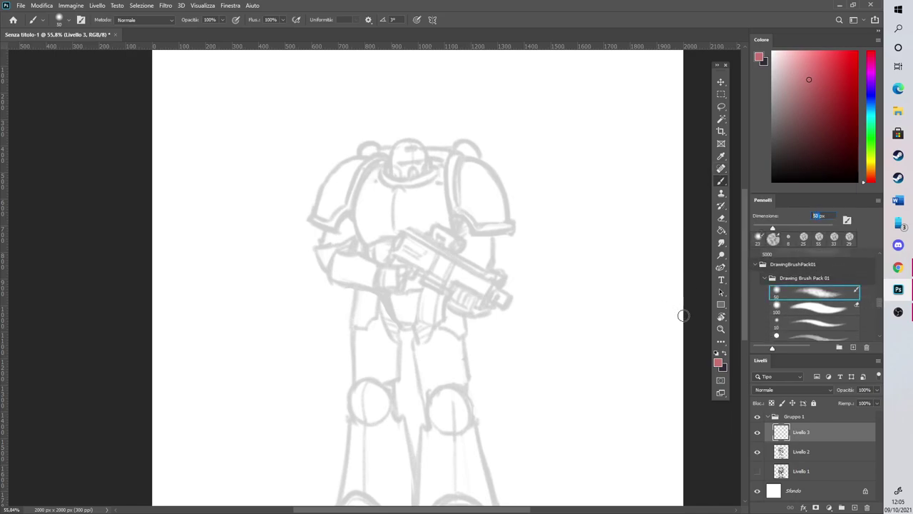
# Draw the short hanging strap and clip below the rifle's muzzle in black with the brush at 20 px
pyautogui.press('[')
pyautogui.press('[')
pyautogui.press('[')
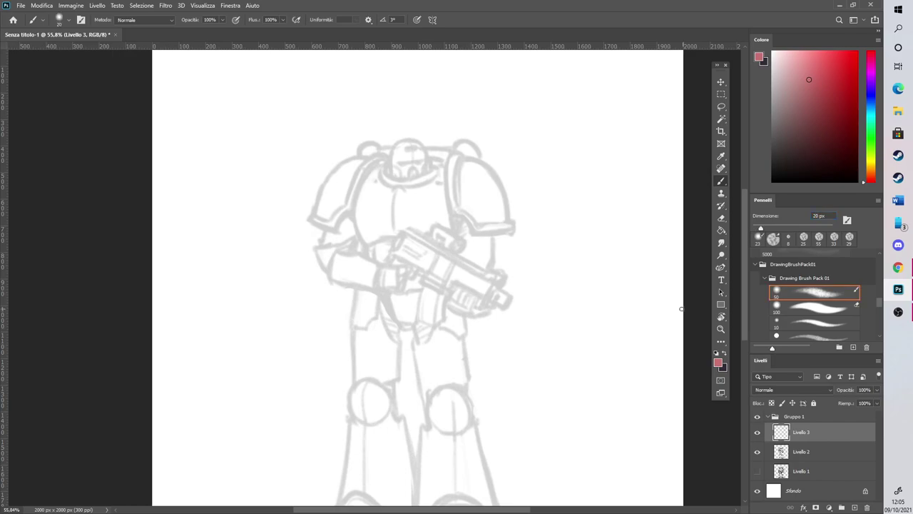
pyautogui.scroll(3, 370, 176)
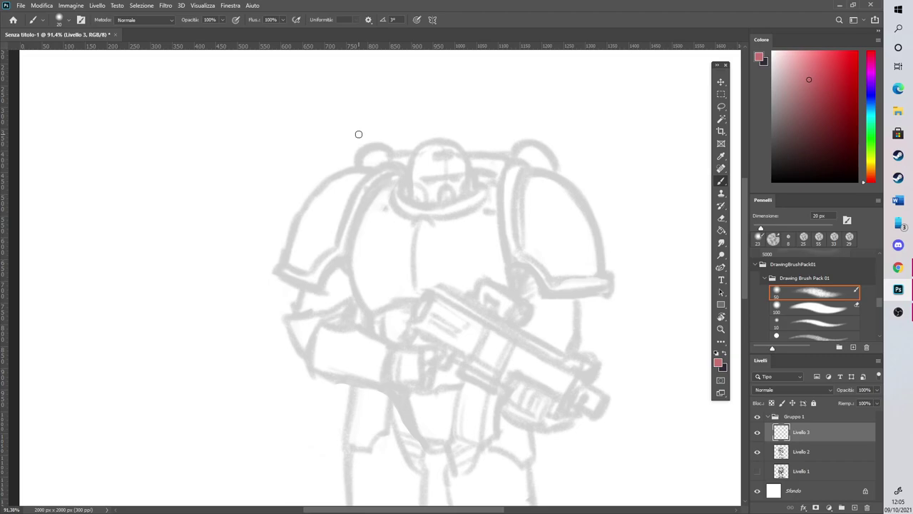
pyautogui.scroll(-5, 734, 308)
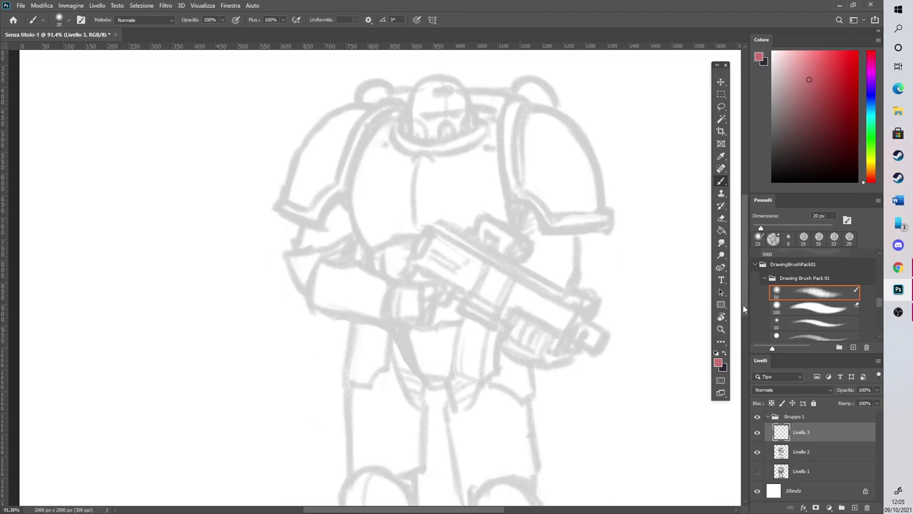
pyautogui.moveTo(555, 355)
pyautogui.mouseDown()
pyautogui.moveTo(569, 339)
pyautogui.moveTo(564, 353)
pyautogui.moveTo(551, 352)
pyautogui.moveTo(558, 331)
pyautogui.moveTo(551, 347)
pyautogui.moveTo(568, 331)
pyautogui.moveTo(562, 353)
pyautogui.mouseUp()
pyautogui.press('d')
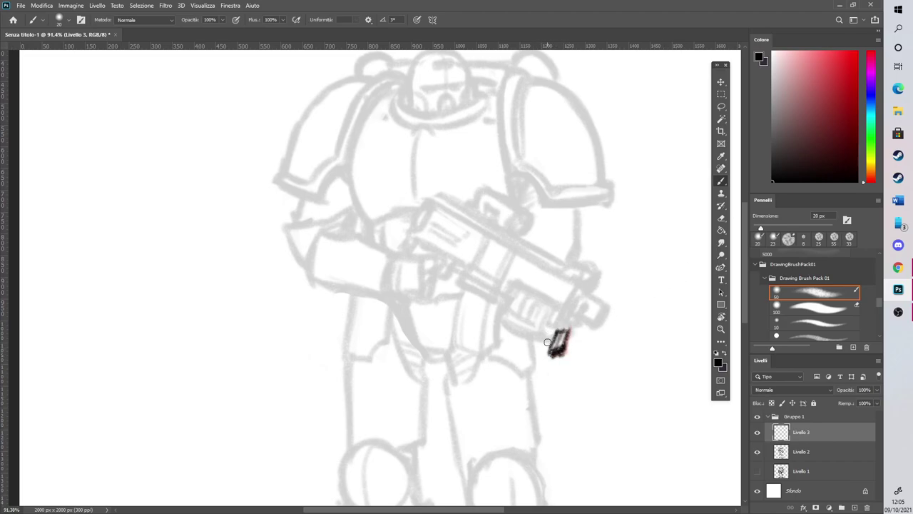
pyautogui.moveTo(551, 357)
pyautogui.mouseDown()
pyautogui.moveTo(542, 410)
pyautogui.moveTo(561, 401)
pyautogui.moveTo(561, 355)
pyautogui.moveTo(546, 369)
pyautogui.mouseUp()
# Draw the sling looping beneath the rifle as a double curved line and outline the curved magazine
pyautogui.moveTo(542, 409)
pyautogui.mouseDown()
pyautogui.moveTo(562, 400)
pyautogui.moveTo(563, 346)
pyautogui.moveTo(440, 314)
pyautogui.moveTo(437, 274)
pyautogui.moveTo(450, 281)
pyautogui.mouseUp()
pyautogui.moveTo(452, 290)
pyautogui.mouseDown()
pyautogui.moveTo(455, 343)
pyautogui.moveTo(485, 351)
pyautogui.mouseUp()
pyautogui.moveTo(494, 294)
pyautogui.mouseDown()
pyautogui.moveTo(483, 352)
pyautogui.moveTo(503, 344)
pyautogui.moveTo(508, 299)
pyautogui.moveTo(492, 358)
pyautogui.moveTo(481, 358)
pyautogui.moveTo(508, 348)
pyautogui.moveTo(448, 344)
pyautogui.moveTo(505, 344)
pyautogui.mouseUp()
pyautogui.moveTo(454, 333)
pyautogui.mouseDown()
pyautogui.moveTo(448, 351)
pyautogui.moveTo(463, 284)
pyautogui.mouseUp()
pyautogui.moveTo(464, 284); pyautogui.dragTo(491, 298)
pyautogui.moveTo(459, 283); pyautogui.dragTo(506, 298)
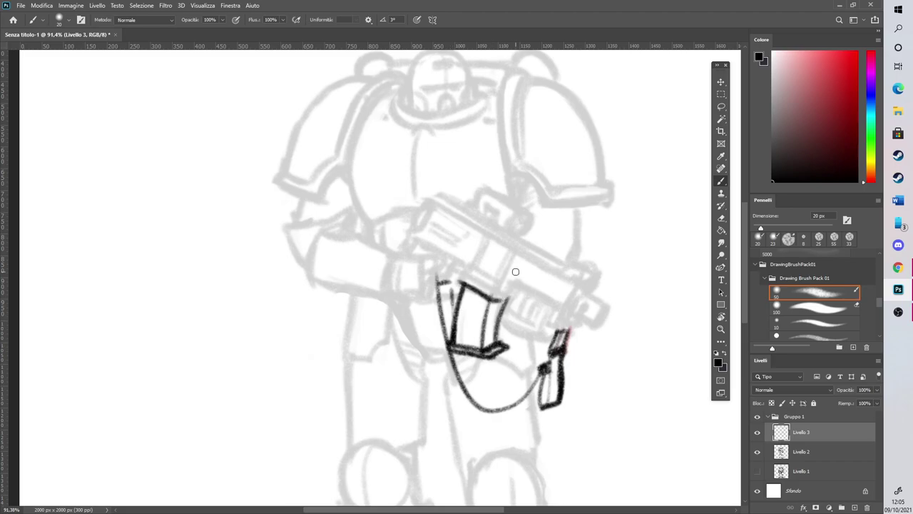
pyautogui.moveTo(473, 365)
pyautogui.mouseDown()
pyautogui.moveTo(521, 378)
pyautogui.moveTo(501, 404)
pyautogui.mouseUp()
pyautogui.moveTo(521, 378)
pyautogui.mouseDown()
pyautogui.moveTo(493, 405)
pyautogui.moveTo(526, 386)
pyautogui.moveTo(504, 408)
pyautogui.mouseUp()
# Ink the ribbed handguard, the muzzle and the raised front sight of the rifle over the faint sketch
pyautogui.moveTo(469, 264)
pyautogui.mouseDown()
pyautogui.moveTo(460, 284)
pyautogui.moveTo(478, 298)
pyautogui.moveTo(489, 279)
pyautogui.mouseUp()
pyautogui.moveTo(509, 311)
pyautogui.mouseDown()
pyautogui.moveTo(541, 328)
pyautogui.moveTo(539, 337)
pyautogui.moveTo(516, 293)
pyautogui.moveTo(523, 314)
pyautogui.moveTo(539, 323)
pyautogui.moveTo(551, 305)
pyautogui.moveTo(546, 337)
pyautogui.mouseUp()
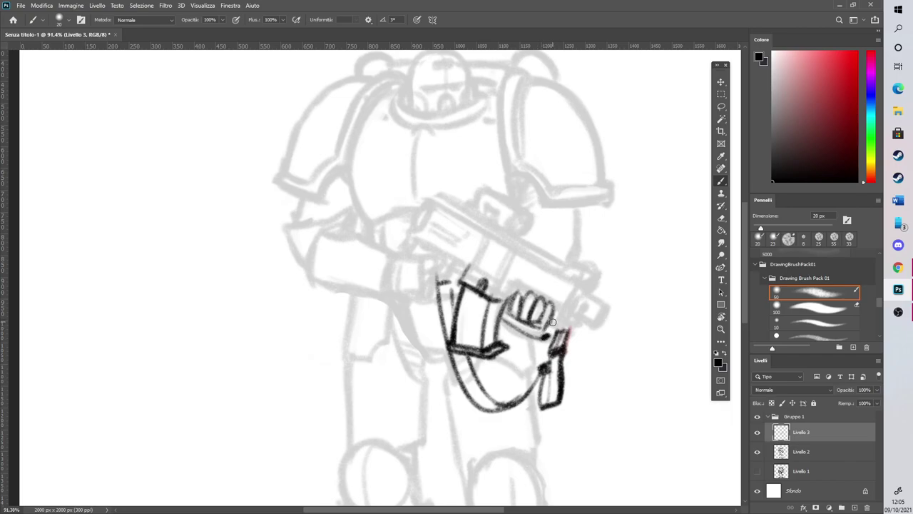
pyautogui.moveTo(535, 298); pyautogui.dragTo(531, 322)
pyautogui.moveTo(527, 294)
pyautogui.mouseDown()
pyautogui.moveTo(523, 319)
pyautogui.moveTo(509, 314)
pyautogui.moveTo(518, 295)
pyautogui.moveTo(536, 294)
pyautogui.moveTo(554, 310)
pyautogui.moveTo(556, 334)
pyautogui.moveTo(578, 325)
pyautogui.moveTo(572, 318)
pyautogui.moveTo(559, 324)
pyautogui.moveTo(600, 314)
pyautogui.moveTo(597, 326)
pyautogui.moveTo(599, 314)
pyautogui.moveTo(575, 315)
pyautogui.moveTo(587, 321)
pyautogui.moveTo(573, 306)
pyautogui.moveTo(584, 296)
pyautogui.moveTo(600, 311)
pyautogui.moveTo(583, 321)
pyautogui.moveTo(595, 325)
pyautogui.moveTo(593, 289)
pyautogui.mouseUp()
pyautogui.moveTo(552, 324)
pyautogui.mouseDown()
pyautogui.moveTo(590, 270)
pyautogui.moveTo(587, 290)
pyautogui.moveTo(582, 276)
pyautogui.moveTo(596, 286)
pyautogui.moveTo(565, 301)
pyautogui.moveTo(551, 327)
pyautogui.moveTo(577, 273)
pyautogui.mouseUp()
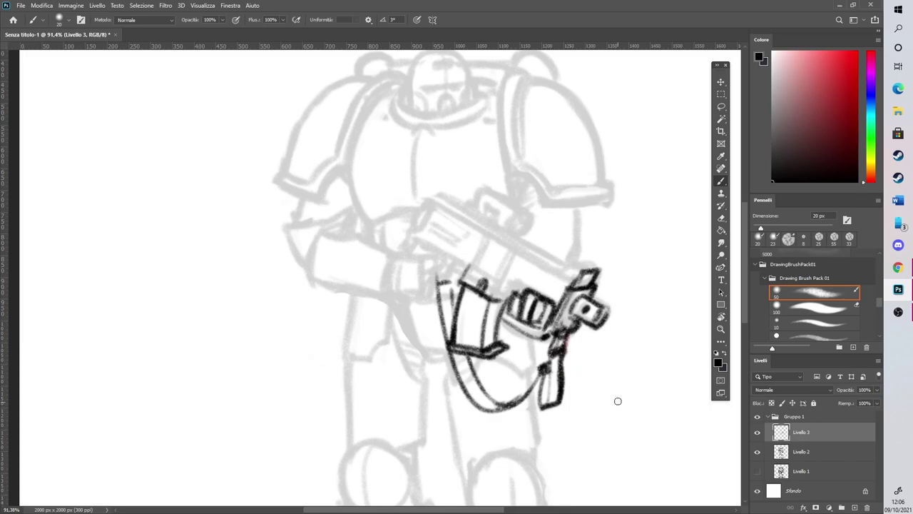
# Draw the rifle body's dividing lines and long top rail, and mount the scope on it
pyautogui.moveTo(504, 282); pyautogui.dragTo(518, 246)
pyautogui.moveTo(467, 276); pyautogui.dragTo(481, 237)
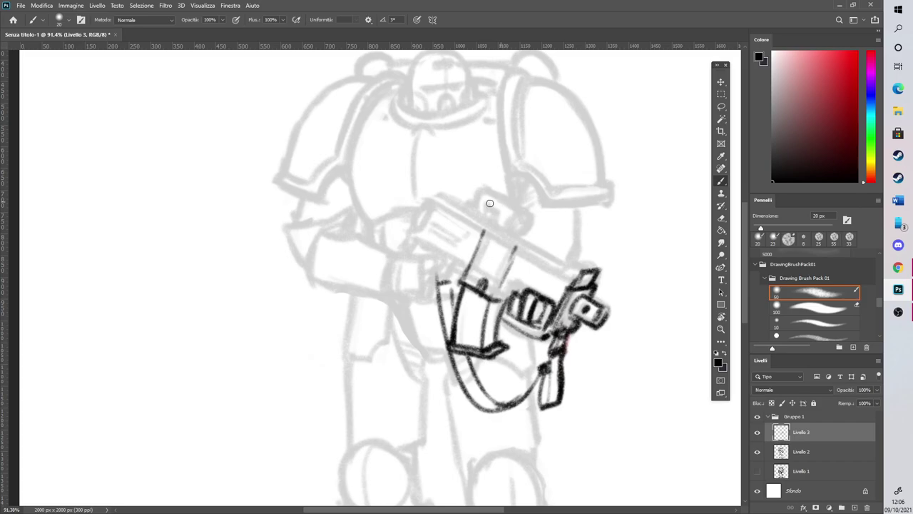
pyautogui.moveTo(436, 202); pyautogui.dragTo(521, 254)
pyautogui.moveTo(481, 231)
pyautogui.mouseDown()
pyautogui.moveTo(569, 283)
pyautogui.moveTo(523, 255)
pyautogui.moveTo(568, 283)
pyautogui.mouseUp()
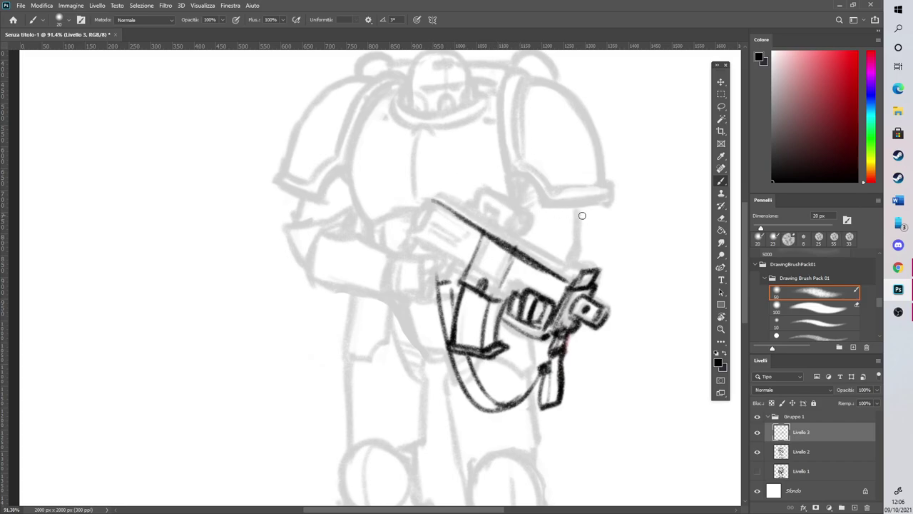
pyautogui.moveTo(447, 197)
pyautogui.mouseDown()
pyautogui.moveTo(580, 282)
pyautogui.moveTo(515, 233)
pyautogui.moveTo(586, 275)
pyautogui.mouseUp()
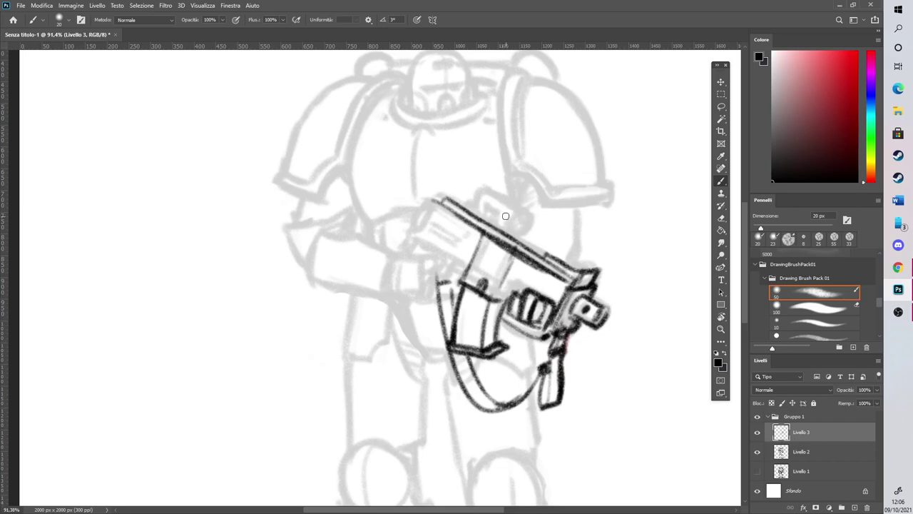
pyautogui.moveTo(488, 214)
pyautogui.mouseDown()
pyautogui.moveTo(517, 229)
pyautogui.moveTo(523, 212)
pyautogui.moveTo(511, 227)
pyautogui.moveTo(523, 244)
pyautogui.moveTo(508, 237)
pyautogui.moveTo(522, 245)
pyautogui.moveTo(512, 234)
pyautogui.moveTo(521, 246)
pyautogui.moveTo(527, 217)
pyautogui.moveTo(528, 227)
pyautogui.moveTo(490, 184)
pyautogui.moveTo(526, 207)
pyautogui.moveTo(481, 191)
pyautogui.moveTo(481, 215)
pyautogui.moveTo(488, 184)
pyautogui.moveTo(526, 206)
pyautogui.moveTo(505, 193)
pyautogui.moveTo(528, 230)
pyautogui.mouseUp()
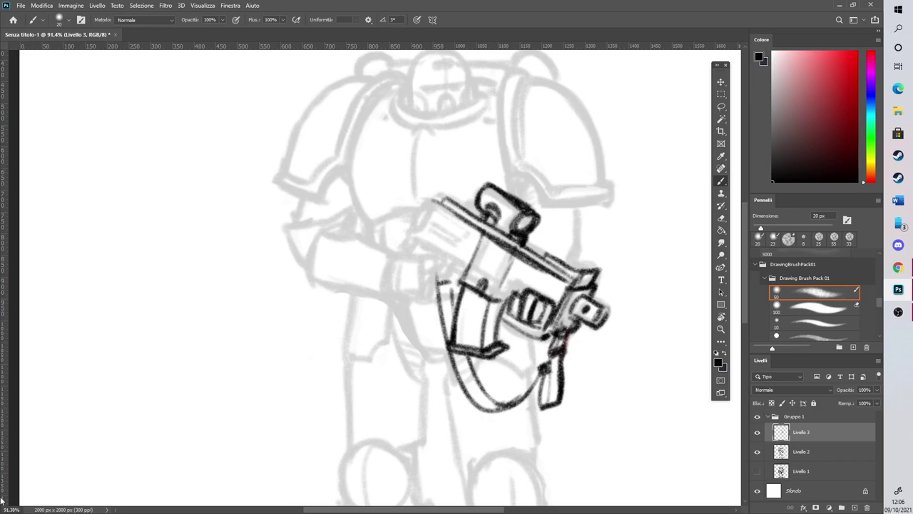
# Draw the gloved hand around the rifle's grip and outline the rear part of the rifle body
pyautogui.moveTo(411, 261)
pyautogui.mouseDown()
pyautogui.moveTo(406, 292)
pyautogui.moveTo(421, 300)
pyautogui.moveTo(418, 261)
pyautogui.moveTo(392, 257)
pyautogui.moveTo(420, 263)
pyautogui.moveTo(397, 296)
pyautogui.moveTo(422, 286)
pyautogui.moveTo(445, 271)
pyautogui.mouseUp()
pyautogui.click(720, 218)
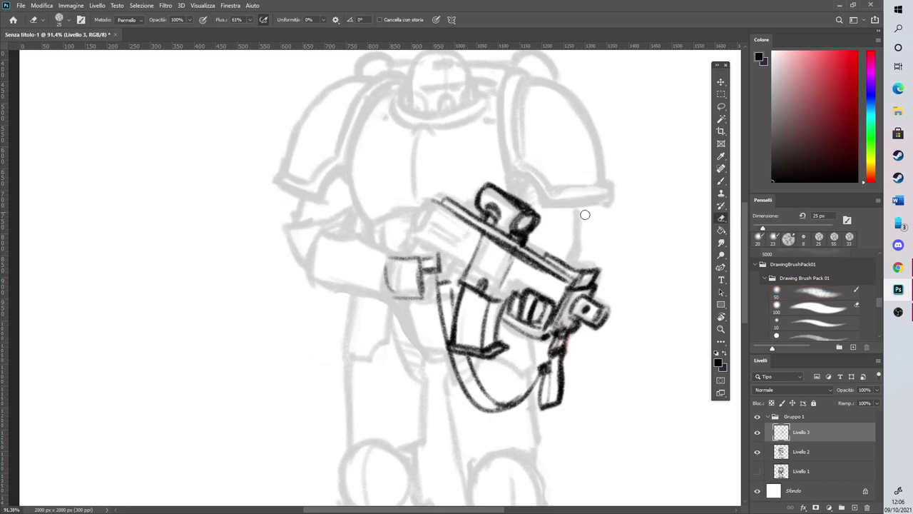
pyautogui.click(721, 183)
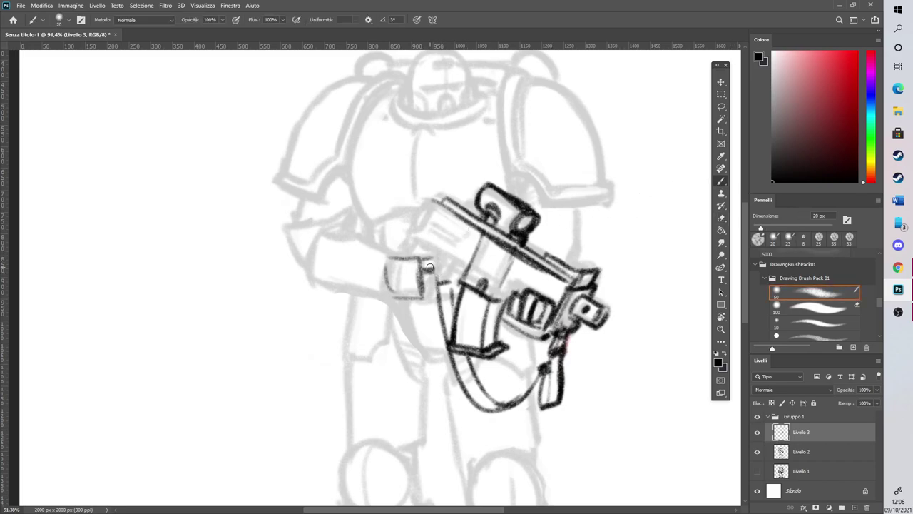
pyautogui.moveTo(424, 277)
pyautogui.mouseDown()
pyautogui.moveTo(432, 281)
pyautogui.moveTo(428, 302)
pyautogui.moveTo(445, 265)
pyautogui.moveTo(422, 243)
pyautogui.moveTo(444, 261)
pyautogui.moveTo(434, 242)
pyautogui.moveTo(460, 278)
pyautogui.mouseUp()
pyautogui.moveTo(412, 243)
pyautogui.mouseDown()
pyautogui.moveTo(430, 217)
pyautogui.moveTo(452, 210)
pyautogui.moveTo(422, 211)
pyautogui.moveTo(439, 198)
pyautogui.moveTo(456, 204)
pyautogui.moveTo(451, 234)
pyautogui.mouseUp()
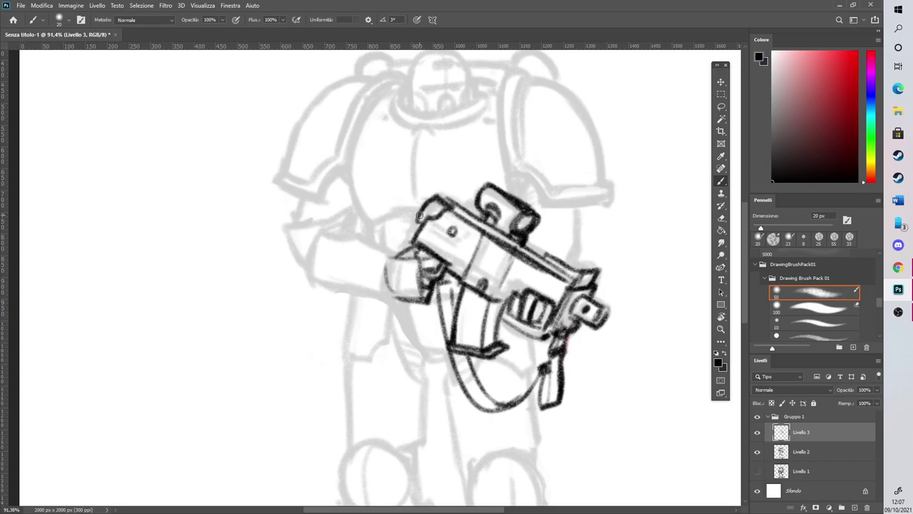
# Add the thick flared guard above the gripping hand and define the rear edge of the rifle body
pyautogui.scroll(-5, 429, 200)
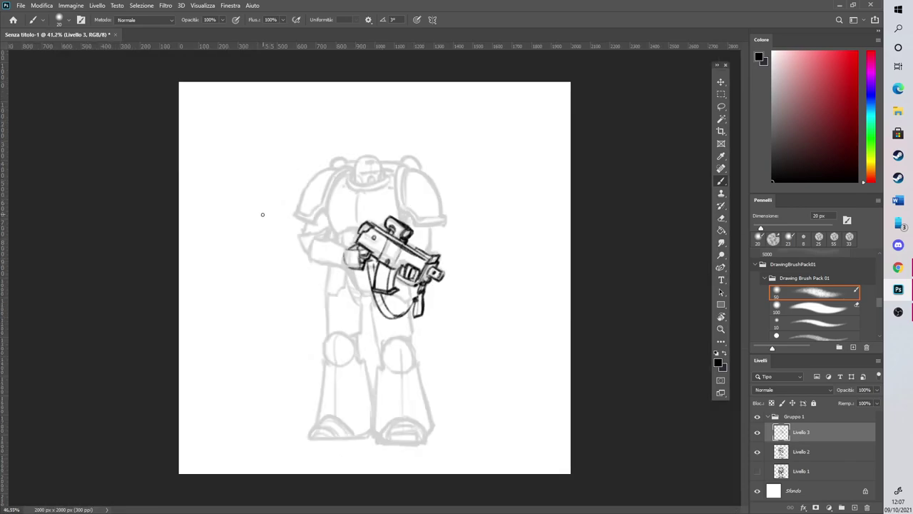
pyautogui.scroll(3, 264, 215)
pyautogui.moveTo(396, 263); pyautogui.dragTo(416, 250)
pyautogui.moveTo(398, 263)
pyautogui.mouseDown()
pyautogui.moveTo(429, 247)
pyautogui.moveTo(428, 236)
pyautogui.mouseUp()
pyautogui.moveTo(428, 235)
pyautogui.mouseDown()
pyautogui.moveTo(430, 243)
pyautogui.moveTo(440, 194)
pyautogui.mouseUp()
pyautogui.click(721, 217)
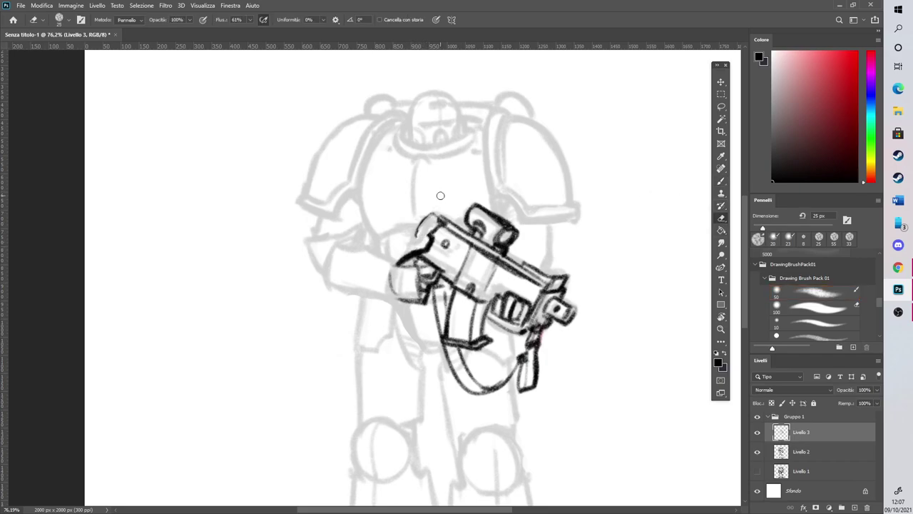
pyautogui.click(721, 181)
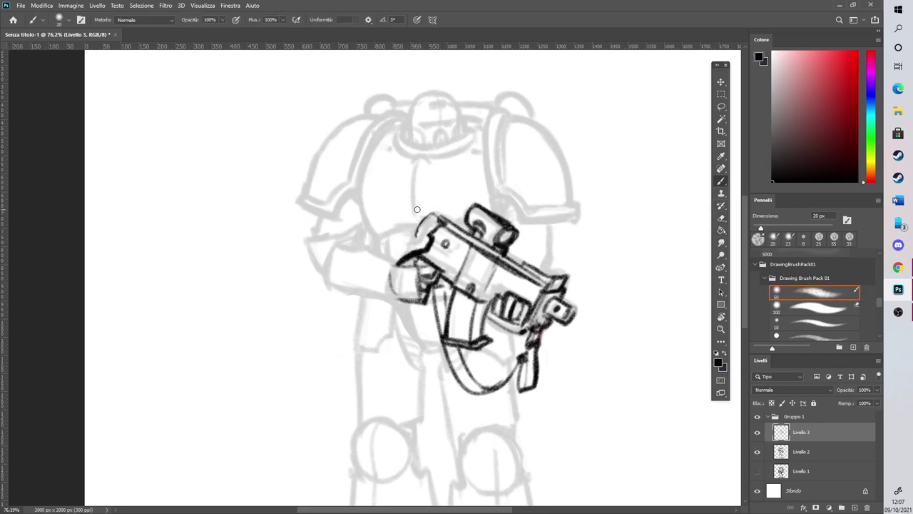
# Draw the shoulder stock extending from the rear of the rifle across the chest, with inner groove lines
pyautogui.moveTo(381, 185); pyautogui.dragTo(427, 215)
pyautogui.moveTo(371, 225); pyautogui.dragTo(421, 243)
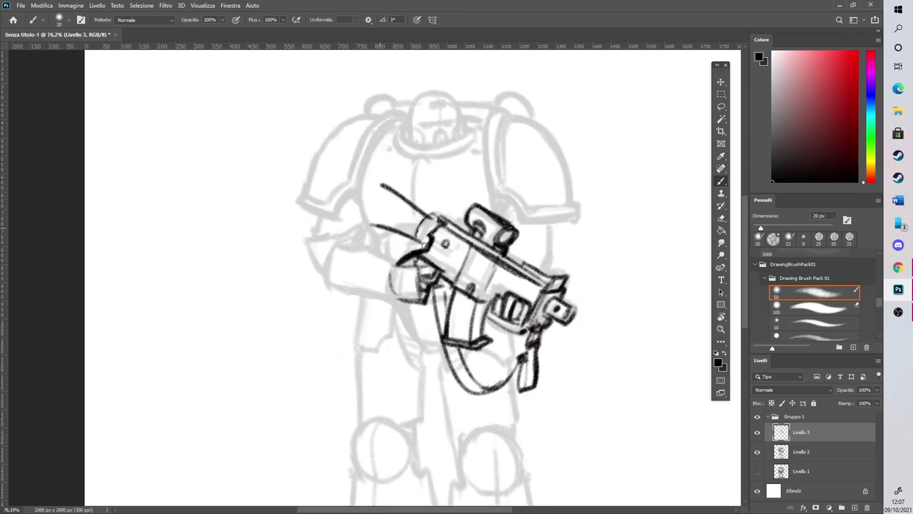
pyautogui.moveTo(369, 224)
pyautogui.mouseDown()
pyautogui.moveTo(383, 186)
pyautogui.moveTo(368, 224)
pyautogui.moveTo(384, 187)
pyautogui.moveTo(435, 219)
pyautogui.moveTo(416, 223)
pyautogui.mouseUp()
pyautogui.moveTo(389, 207); pyautogui.dragTo(414, 227)
pyautogui.moveTo(393, 216)
pyautogui.mouseDown()
pyautogui.moveTo(417, 230)
pyautogui.moveTo(428, 213)
pyautogui.moveTo(438, 222)
pyautogui.mouseUp()
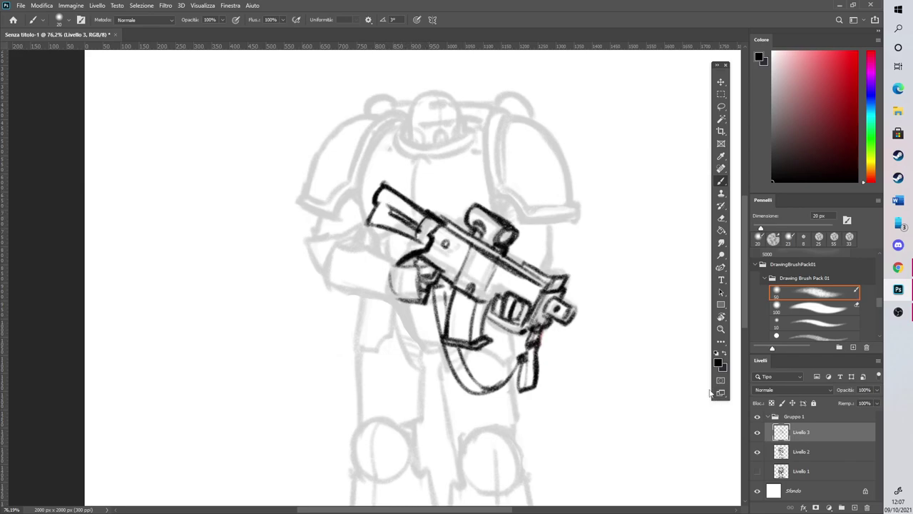
# Add a thick butt plate and bolder upper edge to the rifle, plus ribs on its magazine
pyautogui.moveTo(370, 203)
pyautogui.mouseDown()
pyautogui.moveTo(371, 189)
pyautogui.moveTo(394, 184)
pyautogui.moveTo(362, 227)
pyautogui.moveTo(423, 242)
pyautogui.moveTo(418, 251)
pyautogui.mouseUp()
pyautogui.moveTo(388, 180)
pyautogui.mouseDown()
pyautogui.moveTo(373, 183)
pyautogui.moveTo(438, 221)
pyautogui.moveTo(478, 224)
pyautogui.moveTo(528, 265)
pyautogui.moveTo(563, 277)
pyautogui.mouseUp()
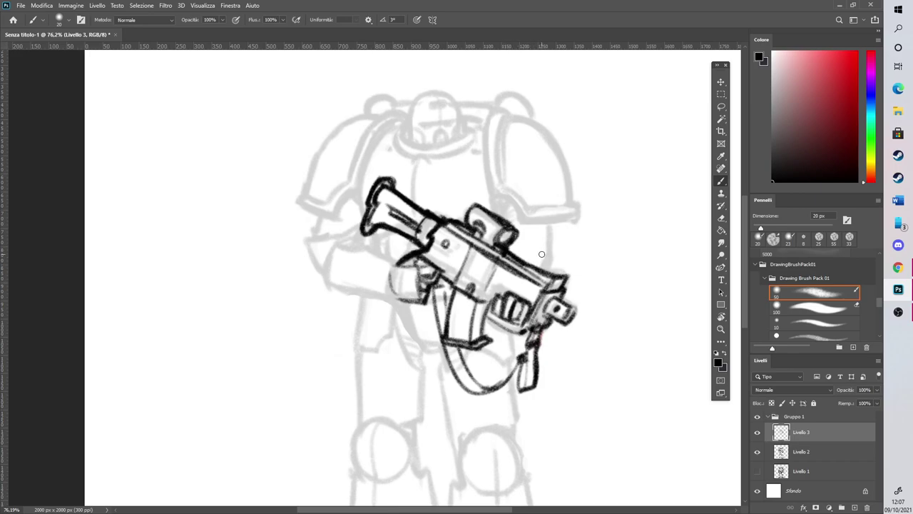
pyautogui.moveTo(457, 288)
pyautogui.mouseDown()
pyautogui.moveTo(460, 345)
pyautogui.moveTo(470, 337)
pyautogui.mouseUp()
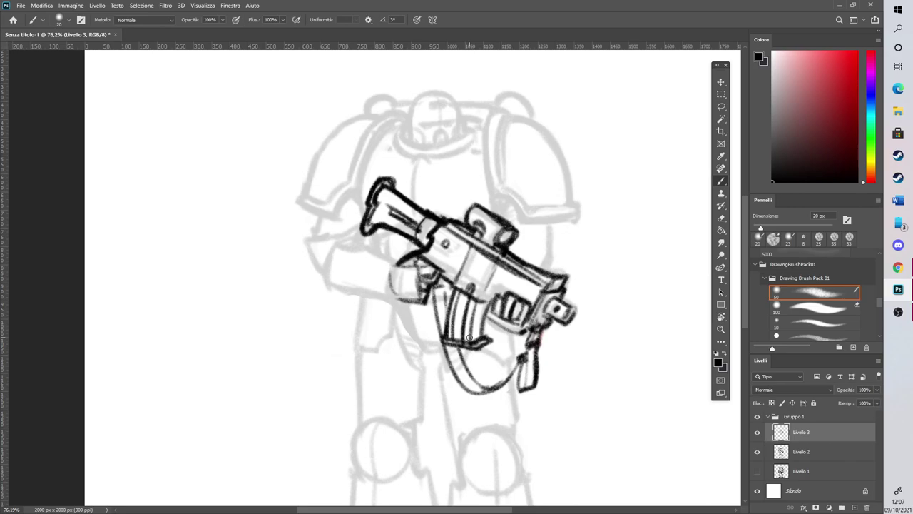
# Draw two flap pouches on the chest plate and a sheathed knife behind the rifle stock
pyautogui.scroll(2, 708, 243)
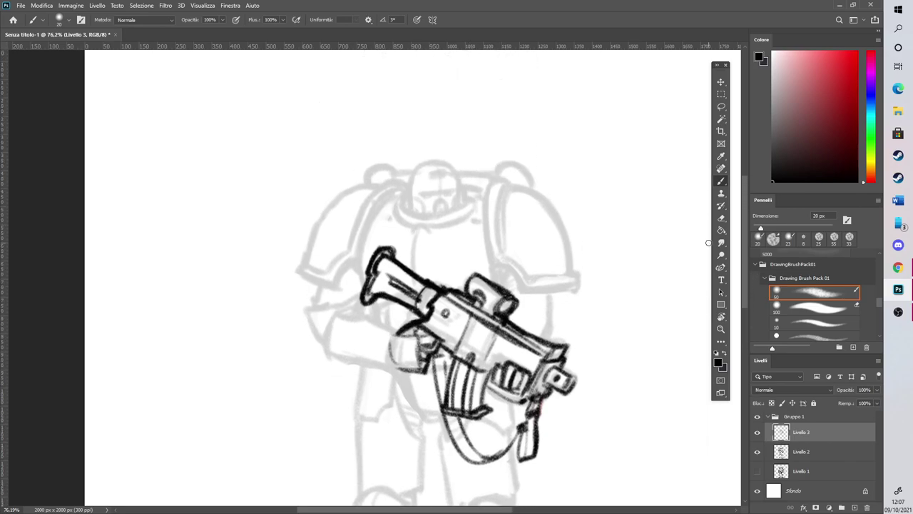
pyautogui.moveTo(425, 282)
pyautogui.mouseDown()
pyautogui.moveTo(438, 239)
pyautogui.moveTo(448, 284)
pyautogui.moveTo(450, 258)
pyautogui.moveTo(429, 267)
pyautogui.moveTo(451, 240)
pyautogui.moveTo(453, 288)
pyautogui.moveTo(455, 244)
pyautogui.moveTo(483, 241)
pyautogui.moveTo(460, 262)
pyautogui.moveTo(479, 280)
pyautogui.moveTo(479, 240)
pyautogui.moveTo(433, 271)
pyautogui.moveTo(451, 261)
pyautogui.moveTo(466, 273)
pyautogui.moveTo(492, 257)
pyautogui.moveTo(496, 275)
pyautogui.mouseUp()
pyautogui.moveTo(410, 264); pyautogui.dragTo(425, 267)
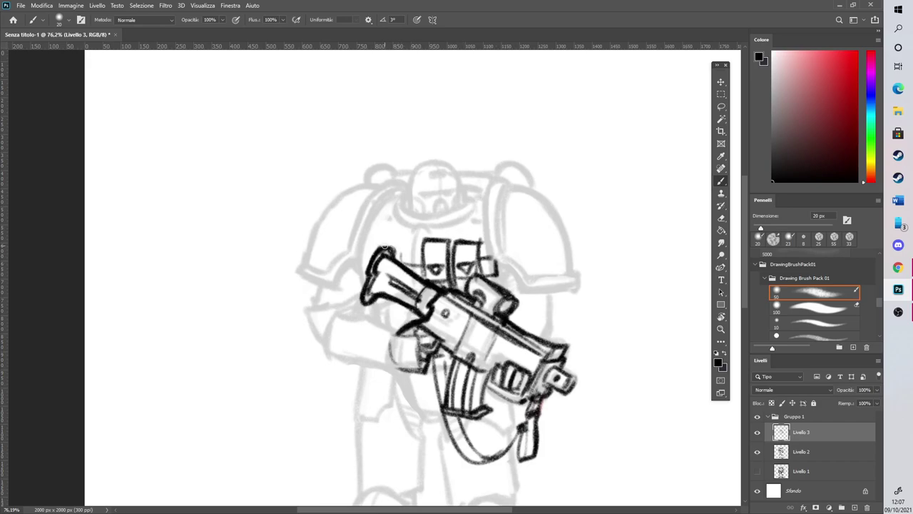
pyautogui.moveTo(386, 247)
pyautogui.mouseDown()
pyautogui.moveTo(378, 218)
pyautogui.moveTo(394, 219)
pyautogui.moveTo(392, 247)
pyautogui.moveTo(387, 238)
pyautogui.moveTo(386, 225)
pyautogui.moveTo(403, 265)
pyautogui.mouseUp()
pyautogui.moveTo(383, 300)
pyautogui.mouseDown()
pyautogui.moveTo(391, 330)
pyautogui.moveTo(407, 306)
pyautogui.moveTo(401, 295)
pyautogui.mouseUp()
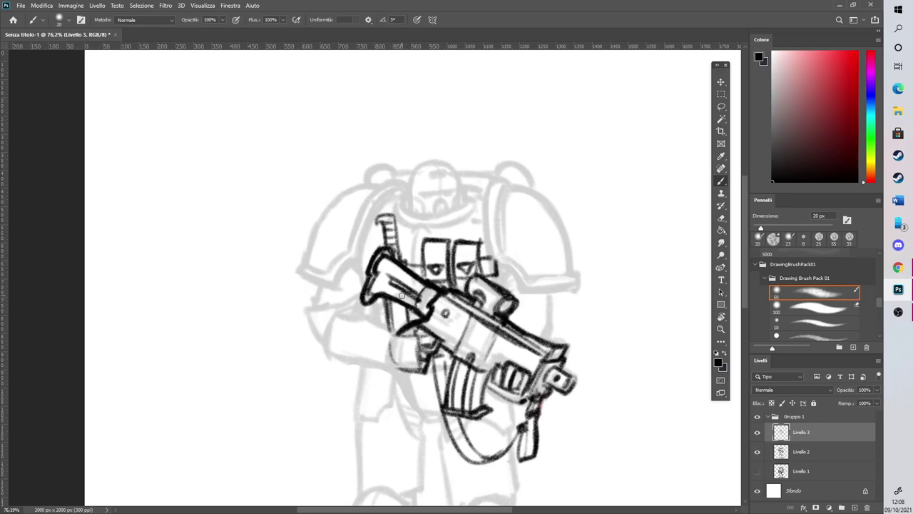
pyautogui.moveTo(419, 263)
pyautogui.mouseDown()
pyautogui.moveTo(428, 242)
pyautogui.moveTo(443, 241)
pyautogui.moveTo(454, 247)
pyautogui.moveTo(457, 279)
pyautogui.moveTo(463, 245)
pyautogui.moveTo(458, 290)
pyautogui.mouseUp()
pyautogui.moveTo(476, 240)
pyautogui.mouseDown()
pyautogui.moveTo(478, 274)
pyautogui.moveTo(482, 266)
pyautogui.mouseUp()
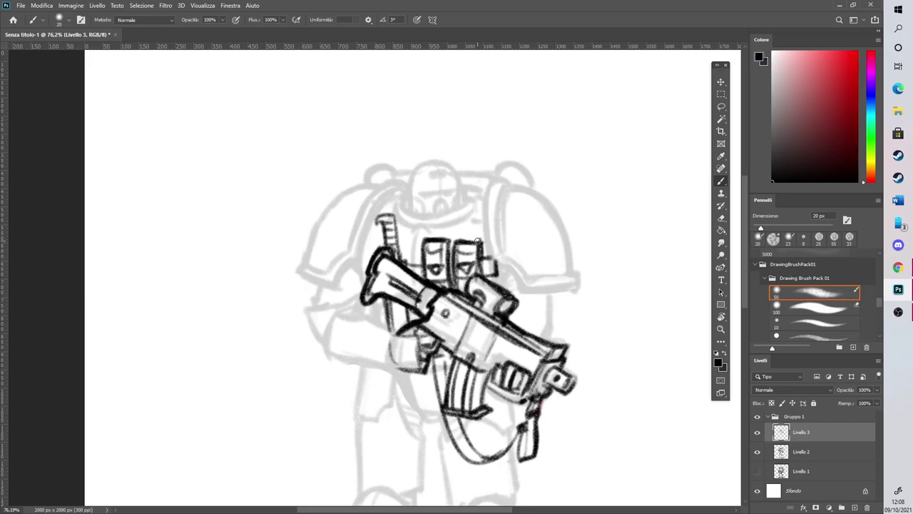
# Draw a holstered pistol on the hip below the bent forearm and a belt line leading to the magazine
pyautogui.moveTo(744, 256); pyautogui.dragTo(731, 297)
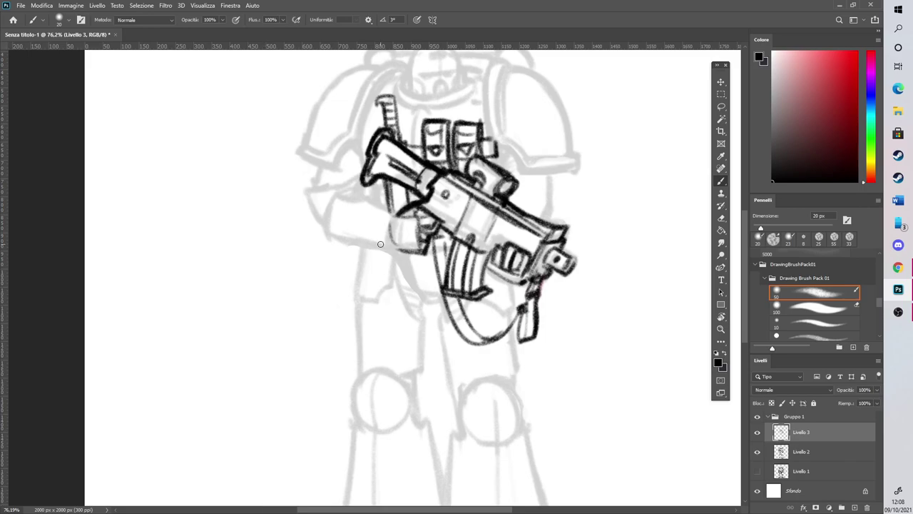
pyautogui.moveTo(370, 251); pyautogui.dragTo(350, 342)
pyautogui.moveTo(378, 293)
pyautogui.mouseDown()
pyautogui.moveTo(346, 342)
pyautogui.moveTo(344, 299)
pyautogui.moveTo(349, 281)
pyautogui.moveTo(358, 296)
pyautogui.moveTo(386, 272)
pyautogui.moveTo(351, 343)
pyautogui.moveTo(370, 344)
pyautogui.moveTo(339, 331)
pyautogui.moveTo(348, 347)
pyautogui.moveTo(370, 346)
pyautogui.mouseUp()
pyautogui.moveTo(384, 287)
pyautogui.mouseDown()
pyautogui.moveTo(365, 348)
pyautogui.moveTo(371, 328)
pyautogui.mouseUp()
pyautogui.moveTo(374, 271)
pyautogui.mouseDown()
pyautogui.moveTo(382, 262)
pyautogui.moveTo(389, 288)
pyautogui.moveTo(396, 260)
pyautogui.mouseUp()
pyautogui.moveTo(342, 283); pyautogui.dragTo(369, 244)
pyautogui.moveTo(348, 267); pyautogui.dragTo(336, 286)
pyautogui.moveTo(333, 325)
pyautogui.mouseDown()
pyautogui.moveTo(346, 258)
pyautogui.moveTo(332, 242)
pyautogui.moveTo(343, 261)
pyautogui.mouseUp()
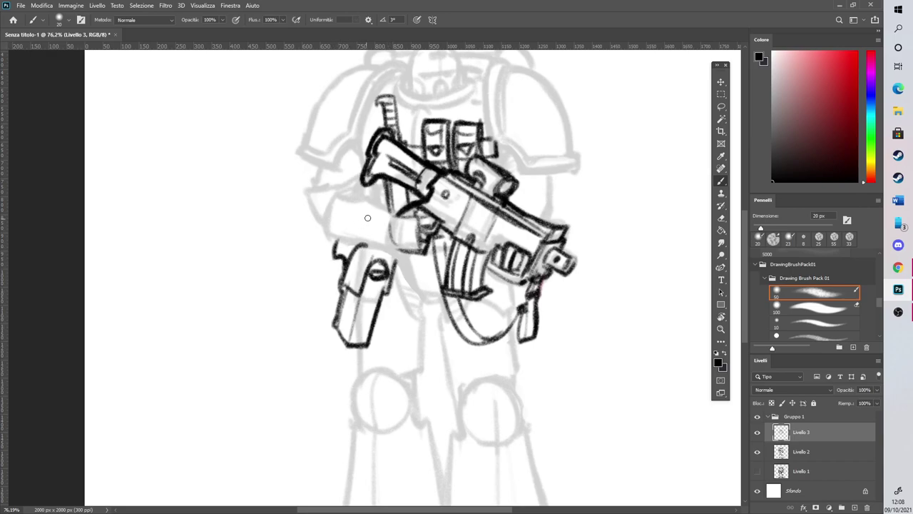
pyautogui.moveTo(394, 258); pyautogui.dragTo(446, 253)
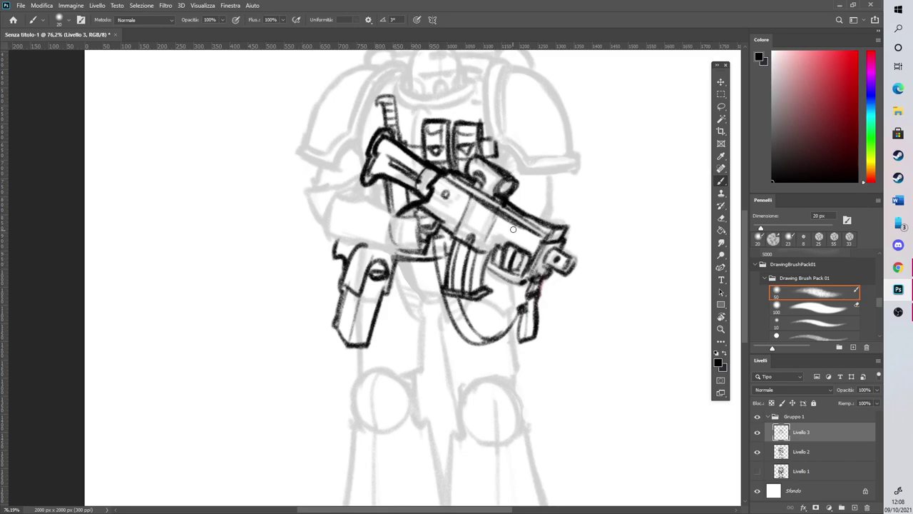
# Draw a strapped row of small pouches on the upper arm below the right-hand shoulder plate
pyautogui.moveTo(745, 264); pyautogui.dragTo(732, 213)
pyautogui.moveTo(532, 304)
pyautogui.mouseDown()
pyautogui.moveTo(533, 276)
pyautogui.moveTo(550, 292)
pyautogui.moveTo(531, 278)
pyautogui.moveTo(531, 308)
pyautogui.mouseUp()
pyautogui.moveTo(526, 275)
pyautogui.mouseDown()
pyautogui.moveTo(531, 317)
pyautogui.moveTo(555, 318)
pyautogui.mouseUp()
pyautogui.moveTo(554, 319)
pyautogui.mouseDown()
pyautogui.moveTo(553, 291)
pyautogui.moveTo(554, 322)
pyautogui.moveTo(569, 276)
pyautogui.mouseUp()
pyautogui.moveTo(552, 293)
pyautogui.mouseDown()
pyautogui.moveTo(572, 292)
pyautogui.moveTo(571, 316)
pyautogui.moveTo(561, 319)
pyautogui.mouseUp()
pyautogui.moveTo(570, 314)
pyautogui.mouseDown()
pyautogui.moveTo(568, 291)
pyautogui.moveTo(583, 294)
pyautogui.mouseUp()
pyautogui.moveTo(565, 281)
pyautogui.mouseDown()
pyautogui.moveTo(568, 315)
pyautogui.moveTo(580, 313)
pyautogui.moveTo(582, 291)
pyautogui.mouseUp()
pyautogui.moveTo(583, 300)
pyautogui.mouseDown()
pyautogui.moveTo(578, 274)
pyautogui.moveTo(541, 280)
pyautogui.moveTo(541, 289)
pyautogui.moveTo(579, 287)
pyautogui.moveTo(508, 286)
pyautogui.moveTo(531, 295)
pyautogui.moveTo(510, 285)
pyautogui.moveTo(530, 296)
pyautogui.moveTo(526, 285)
pyautogui.moveTo(508, 298)
pyautogui.mouseUp()
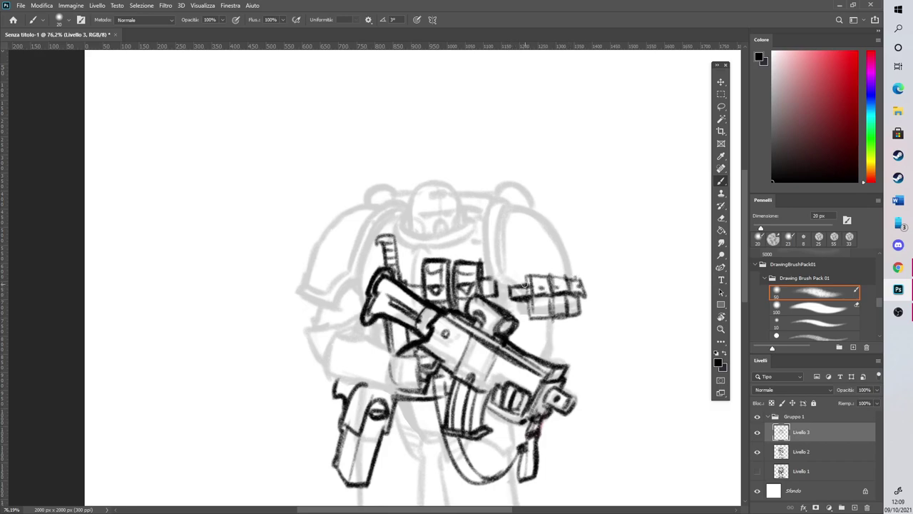
# Try a knife sheath held by two buckled straps around the left-hand shin
pyautogui.moveTo(745, 245); pyautogui.dragTo(737, 318)
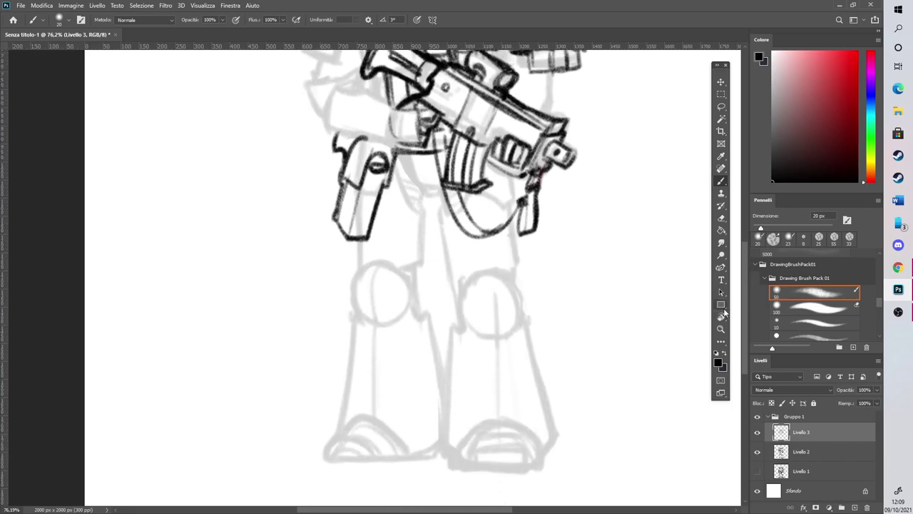
pyautogui.moveTo(354, 345); pyautogui.dragTo(438, 341)
pyautogui.moveTo(362, 366)
pyautogui.mouseDown()
pyautogui.moveTo(439, 360)
pyautogui.moveTo(445, 349)
pyautogui.moveTo(425, 359)
pyautogui.mouseUp()
pyautogui.moveTo(368, 367)
pyautogui.mouseDown()
pyautogui.moveTo(402, 383)
pyautogui.moveTo(444, 380)
pyautogui.moveTo(443, 392)
pyautogui.mouseUp()
pyautogui.moveTo(368, 403); pyautogui.dragTo(439, 399)
pyautogui.moveTo(339, 383); pyautogui.dragTo(350, 353)
pyautogui.moveTo(350, 353)
pyautogui.mouseDown()
pyautogui.moveTo(340, 383)
pyautogui.moveTo(329, 380)
pyautogui.mouseUp()
pyautogui.moveTo(329, 379)
pyautogui.mouseDown()
pyautogui.moveTo(340, 349)
pyautogui.moveTo(351, 351)
pyautogui.moveTo(346, 418)
pyautogui.moveTo(335, 419)
pyautogui.moveTo(352, 417)
pyautogui.mouseUp()
pyautogui.moveTo(357, 356)
pyautogui.mouseDown()
pyautogui.moveTo(350, 417)
pyautogui.moveTo(376, 401)
pyautogui.mouseUp()
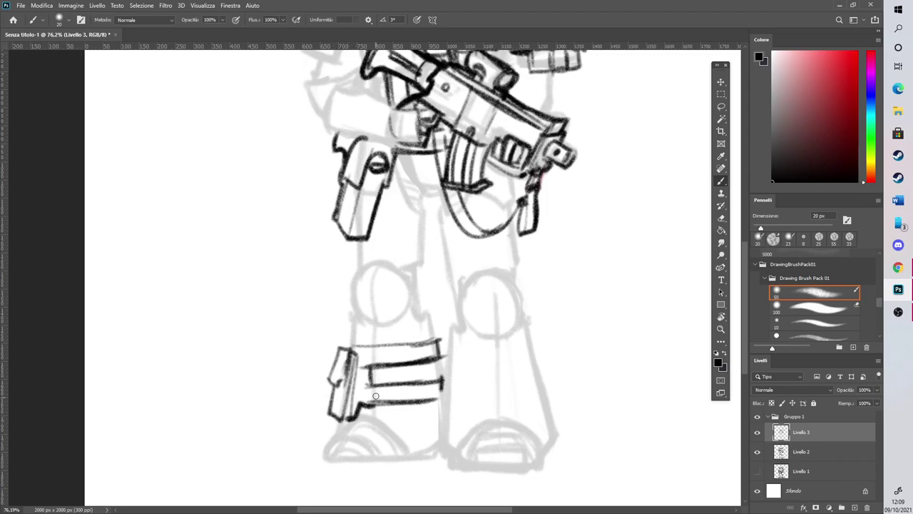
pyautogui.moveTo(348, 351); pyautogui.dragTo(344, 386)
pyautogui.moveTo(329, 379)
pyautogui.mouseDown()
pyautogui.moveTo(340, 348)
pyautogui.moveTo(426, 342)
pyautogui.moveTo(398, 362)
pyautogui.moveTo(421, 368)
pyautogui.mouseUp()
pyautogui.moveTo(428, 340)
pyautogui.mouseDown()
pyautogui.moveTo(423, 367)
pyautogui.moveTo(397, 397)
pyautogui.moveTo(405, 382)
pyautogui.moveTo(406, 408)
pyautogui.mouseUp()
pyautogui.moveTo(421, 379); pyautogui.dragTo(426, 408)
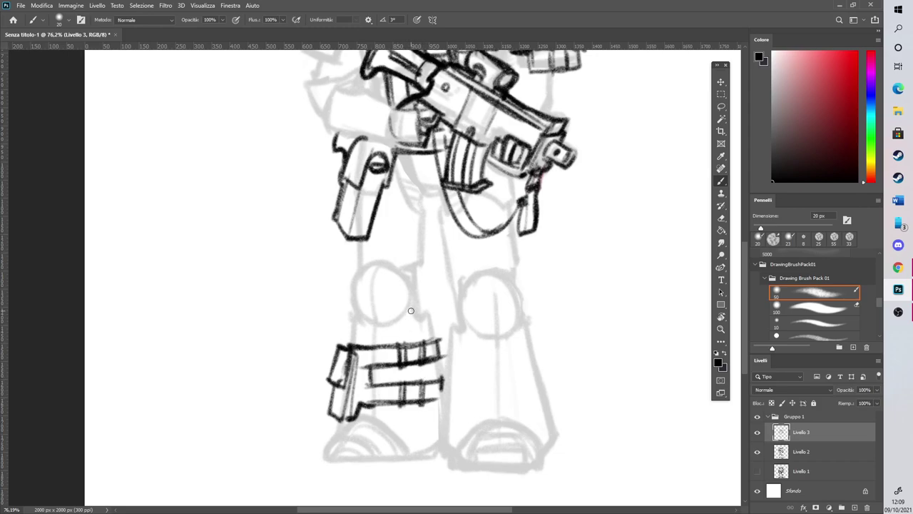
# Erase the strapped sheath from the left-hand shin with a 97 px eraser and return to the brush
pyautogui.scroll(-4, 411, 310)
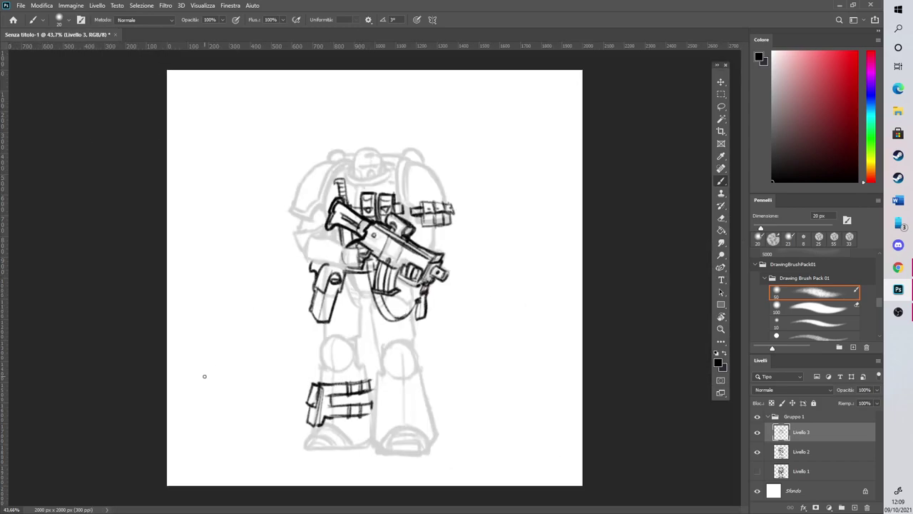
pyautogui.scroll(3, 167, 390)
pyautogui.click(720, 219)
pyautogui.moveTo(421, 416)
pyautogui.mouseDown()
pyautogui.moveTo(411, 450)
pyautogui.moveTo(418, 404)
pyautogui.moveTo(387, 445)
pyautogui.moveTo(369, 400)
pyautogui.moveTo(347, 387)
pyautogui.mouseUp()
pyautogui.click(792, 227)
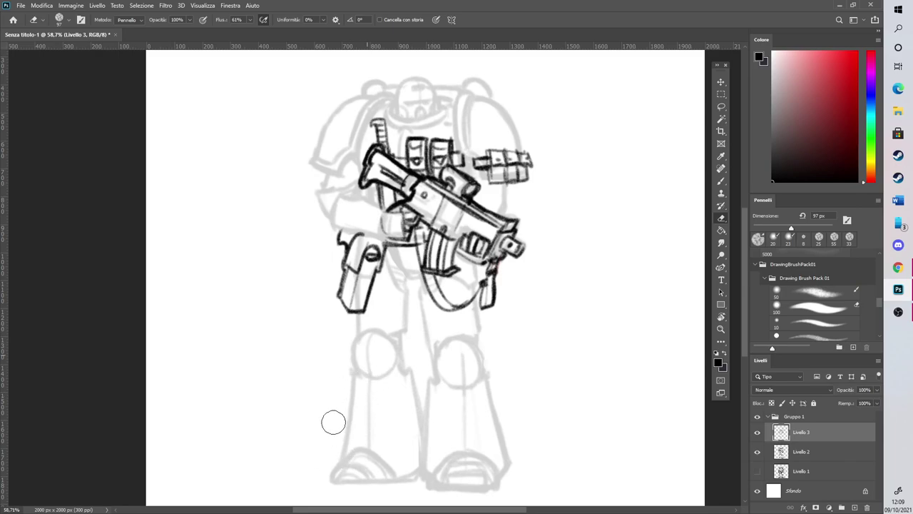
pyautogui.press('b')
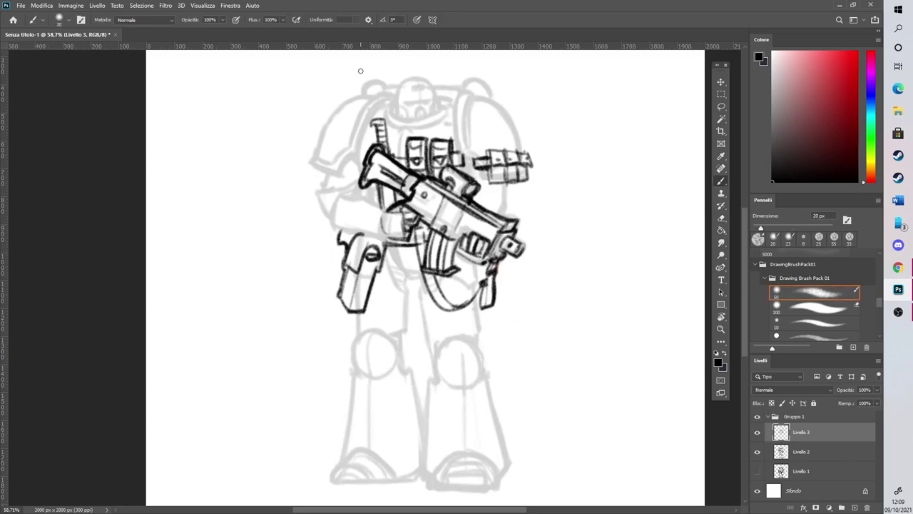
# Outline the bent left-hand forearm, its pointed elbow guard and the hatched inner elbow joint in black
pyautogui.scroll(2, 218, 147)
pyautogui.moveTo(449, 241)
pyautogui.mouseDown()
pyautogui.moveTo(442, 212)
pyautogui.moveTo(439, 269)
pyautogui.moveTo(449, 236)
pyautogui.mouseUp()
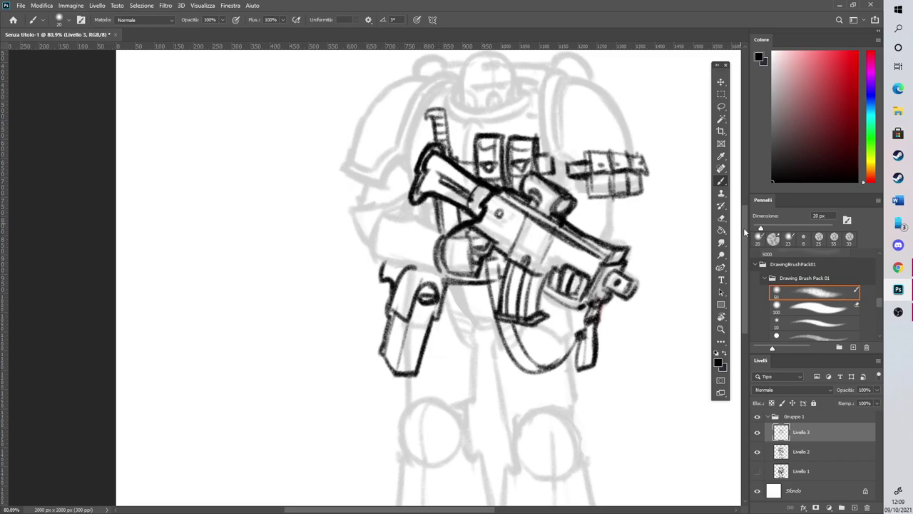
pyautogui.scroll(2, 684, 204)
pyautogui.moveTo(373, 311)
pyautogui.mouseDown()
pyautogui.moveTo(402, 274)
pyautogui.moveTo(441, 284)
pyautogui.moveTo(438, 334)
pyautogui.moveTo(457, 332)
pyautogui.moveTo(444, 318)
pyautogui.mouseUp()
pyautogui.moveTo(386, 269)
pyautogui.mouseDown()
pyautogui.moveTo(353, 266)
pyautogui.moveTo(357, 298)
pyautogui.moveTo(376, 259)
pyautogui.moveTo(401, 248)
pyautogui.moveTo(363, 261)
pyautogui.moveTo(399, 252)
pyautogui.moveTo(408, 272)
pyautogui.moveTo(392, 267)
pyautogui.moveTo(404, 256)
pyautogui.moveTo(399, 269)
pyautogui.moveTo(405, 250)
pyautogui.mouseUp()
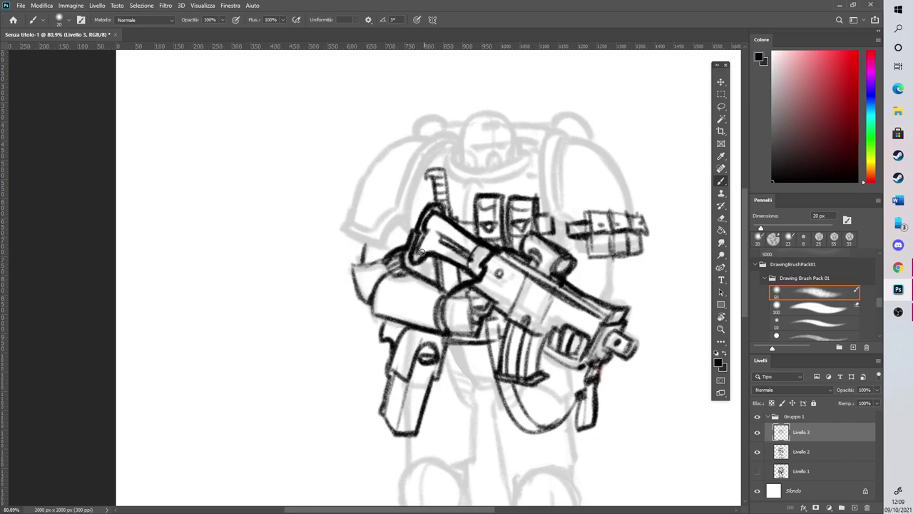
pyautogui.scroll(-3, 424, 232)
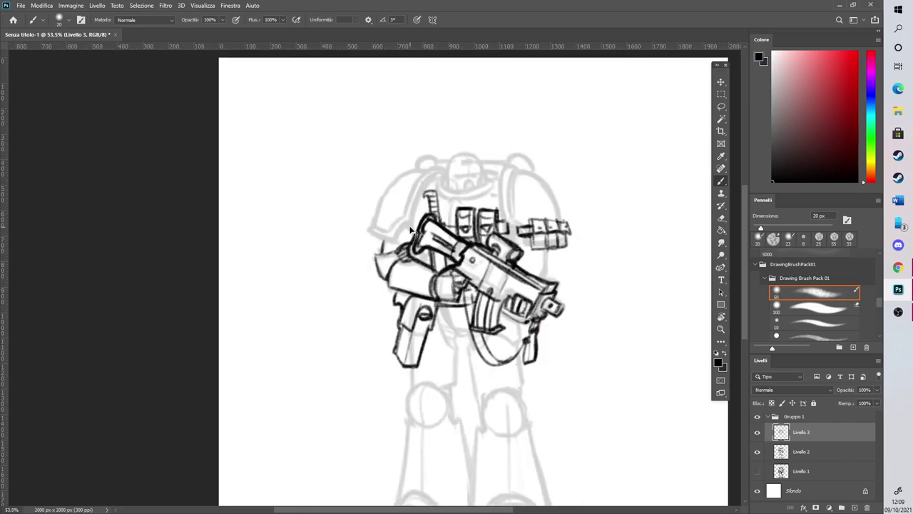
pyautogui.scroll(4, 412, 236)
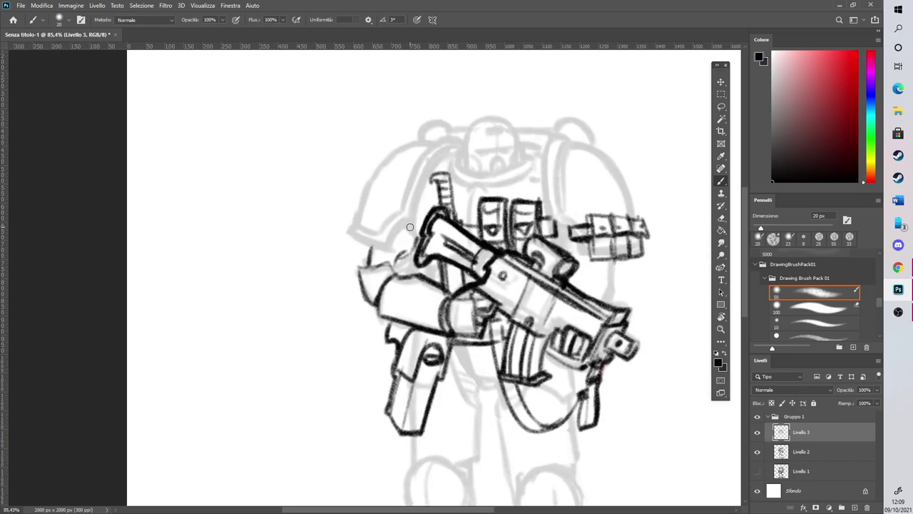
pyautogui.moveTo(391, 285)
pyautogui.mouseDown()
pyautogui.moveTo(412, 271)
pyautogui.moveTo(417, 250)
pyautogui.moveTo(352, 280)
pyautogui.moveTo(373, 334)
pyautogui.mouseUp()
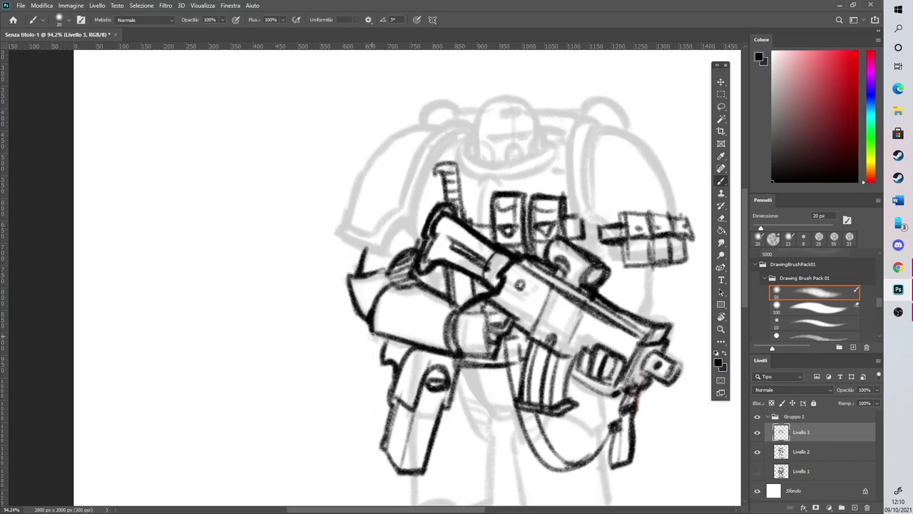
pyautogui.moveTo(384, 511); pyautogui.dragTo(403, 504)
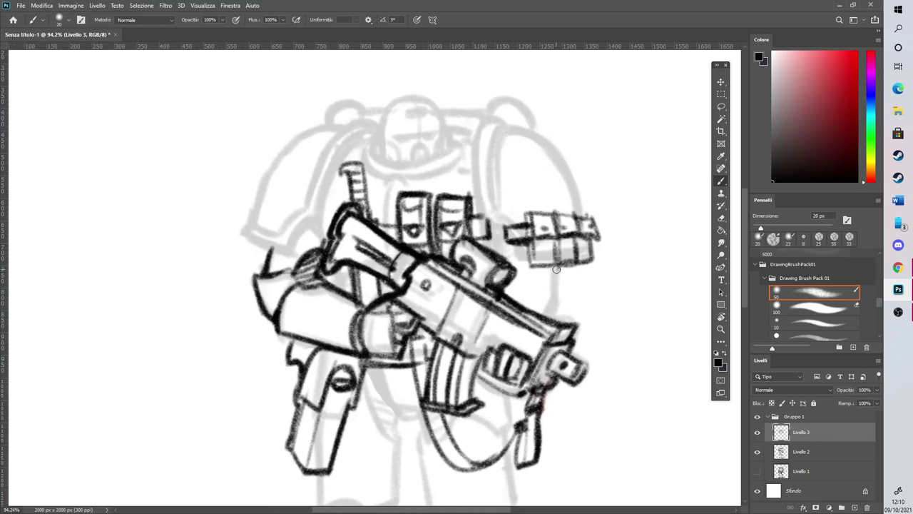
# Draw the right-hand arm below the pouches with a hatched elbow joint and a pointed elbow guard behind the rifle
pyautogui.moveTo(516, 270); pyautogui.dragTo(534, 299)
pyautogui.moveTo(509, 288); pyautogui.dragTo(528, 286)
pyautogui.moveTo(513, 275); pyautogui.dragTo(563, 284)
pyautogui.moveTo(563, 284)
pyautogui.mouseDown()
pyautogui.moveTo(559, 316)
pyautogui.moveTo(554, 279)
pyautogui.moveTo(553, 289)
pyautogui.mouseUp()
pyautogui.moveTo(562, 287); pyautogui.dragTo(556, 322)
pyautogui.moveTo(490, 223); pyautogui.dragTo(528, 262)
# Ink the right-hand shoulder plate with its domed outer edge and double inner rim down to the pouch strap
pyautogui.moveTo(744, 256); pyautogui.dragTo(742, 255)
pyautogui.scroll(3, 744, 257)
pyautogui.moveTo(480, 268)
pyautogui.mouseDown()
pyautogui.moveTo(476, 211)
pyautogui.moveTo(485, 189)
pyautogui.moveTo(518, 178)
pyautogui.moveTo(495, 254)
pyautogui.moveTo(494, 191)
pyautogui.moveTo(526, 185)
pyautogui.mouseUp()
pyautogui.moveTo(493, 234)
pyautogui.mouseDown()
pyautogui.moveTo(493, 266)
pyautogui.moveTo(508, 195)
pyautogui.moveTo(542, 193)
pyautogui.moveTo(571, 229)
pyautogui.moveTo(580, 276)
pyautogui.mouseUp()
pyautogui.moveTo(498, 259); pyautogui.dragTo(519, 277)
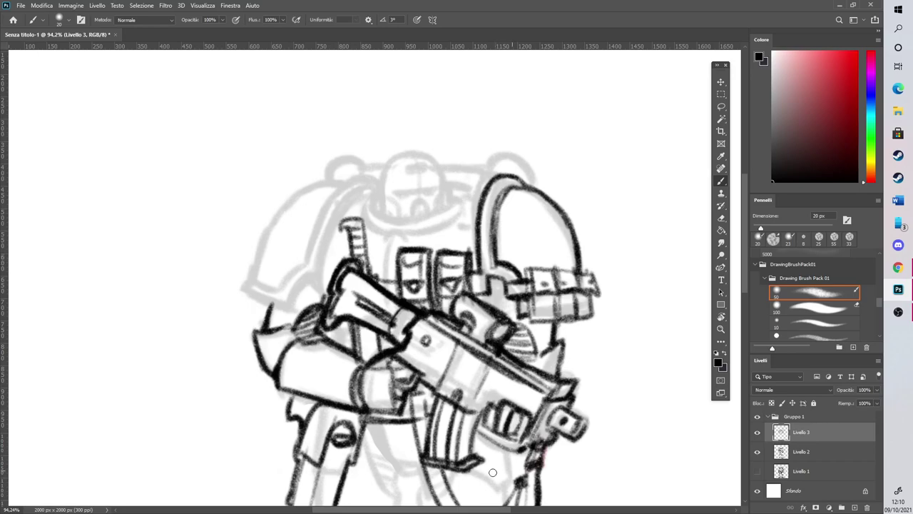
# Ink the left-hand shoulder plate with its curved inner rim, lower trim and domed outer edge
pyautogui.hscroll(-3, 443, 257)
pyautogui.moveTo(327, 292)
pyautogui.mouseDown()
pyautogui.moveTo(370, 308)
pyautogui.moveTo(364, 293)
pyautogui.moveTo(394, 279)
pyautogui.moveTo(367, 309)
pyautogui.moveTo(419, 215)
pyautogui.moveTo(448, 187)
pyautogui.mouseUp()
pyautogui.moveTo(356, 294)
pyautogui.mouseDown()
pyautogui.moveTo(397, 243)
pyautogui.moveTo(411, 203)
pyautogui.moveTo(448, 179)
pyautogui.mouseUp()
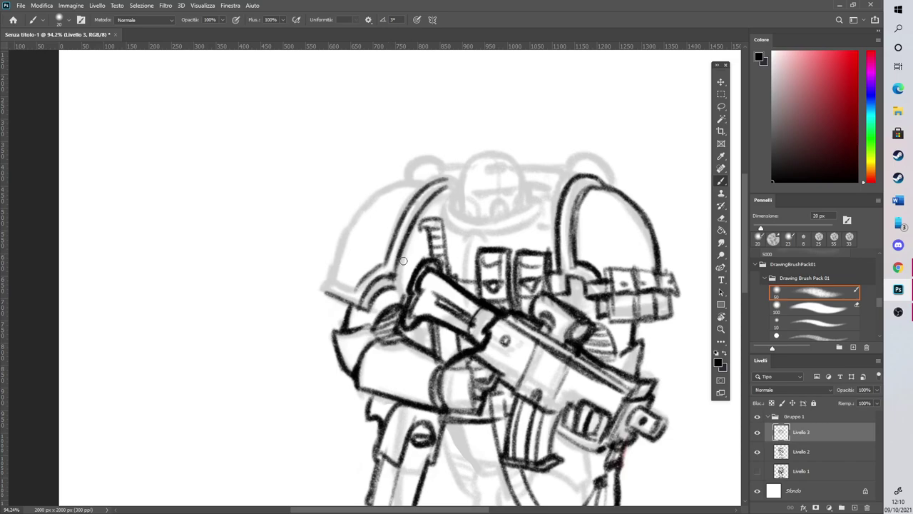
pyautogui.moveTo(399, 274)
pyautogui.mouseDown()
pyautogui.moveTo(408, 239)
pyautogui.moveTo(447, 190)
pyautogui.moveTo(393, 215)
pyautogui.mouseUp()
pyautogui.moveTo(331, 285)
pyautogui.mouseDown()
pyautogui.moveTo(356, 286)
pyautogui.moveTo(334, 261)
pyautogui.moveTo(369, 200)
pyautogui.moveTo(418, 189)
pyautogui.moveTo(367, 206)
pyautogui.mouseUp()
pyautogui.scroll(-3, 448, 151)
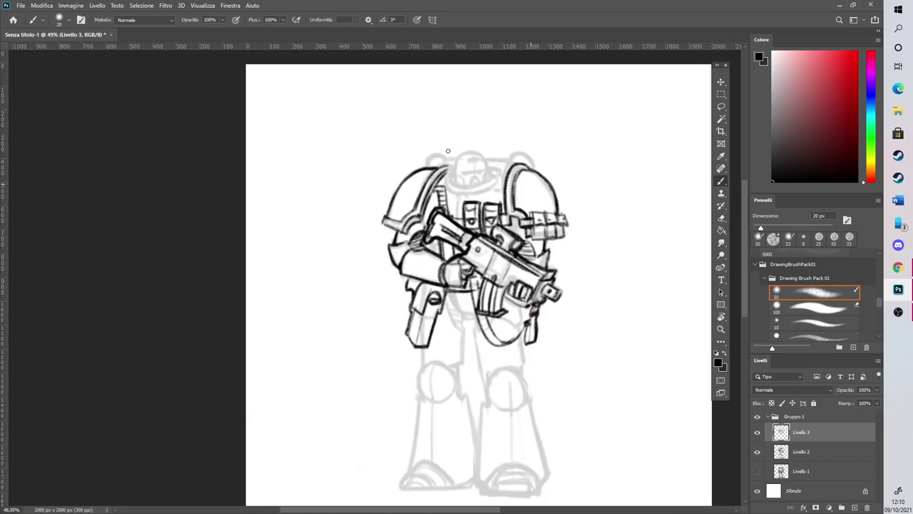
# Rework the left-hand shoulder plate's inner rim, erasing excess black with a 25 px eraser and redrawing a thicker raised edge
pyautogui.scroll(4, 447, 150)
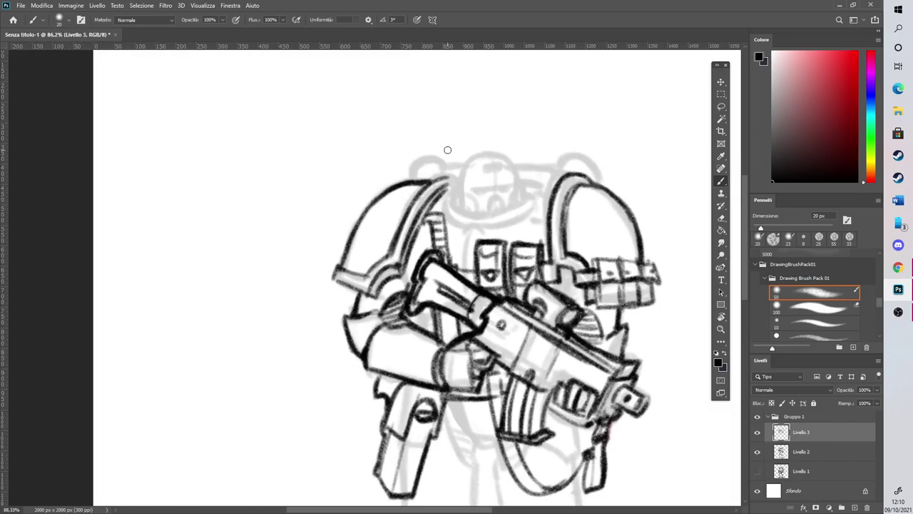
pyautogui.moveTo(402, 233)
pyautogui.mouseDown()
pyautogui.moveTo(397, 259)
pyautogui.moveTo(428, 186)
pyautogui.moveTo(413, 192)
pyautogui.moveTo(457, 177)
pyautogui.mouseUp()
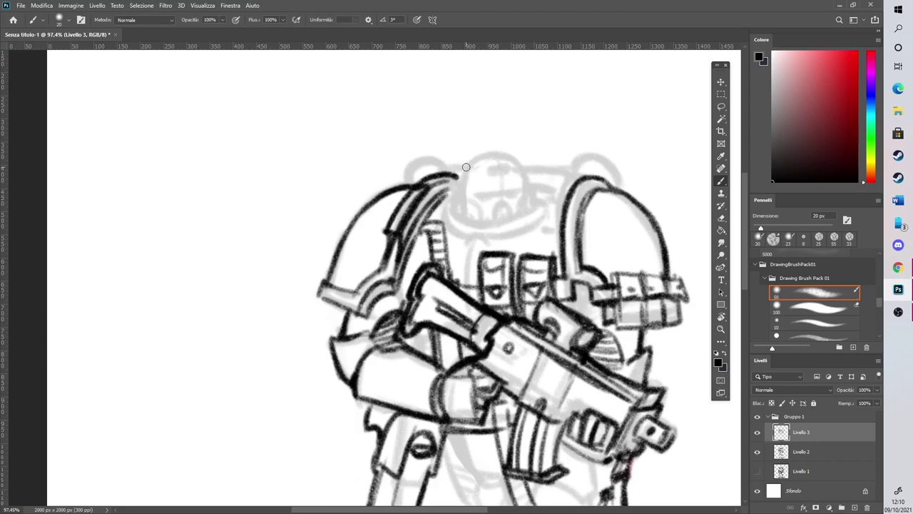
pyautogui.click(721, 217)
pyautogui.moveTo(393, 246)
pyautogui.mouseDown()
pyautogui.moveTo(389, 263)
pyautogui.moveTo(415, 192)
pyautogui.moveTo(430, 183)
pyautogui.moveTo(396, 224)
pyautogui.moveTo(428, 193)
pyautogui.moveTo(408, 227)
pyautogui.moveTo(448, 183)
pyautogui.mouseUp()
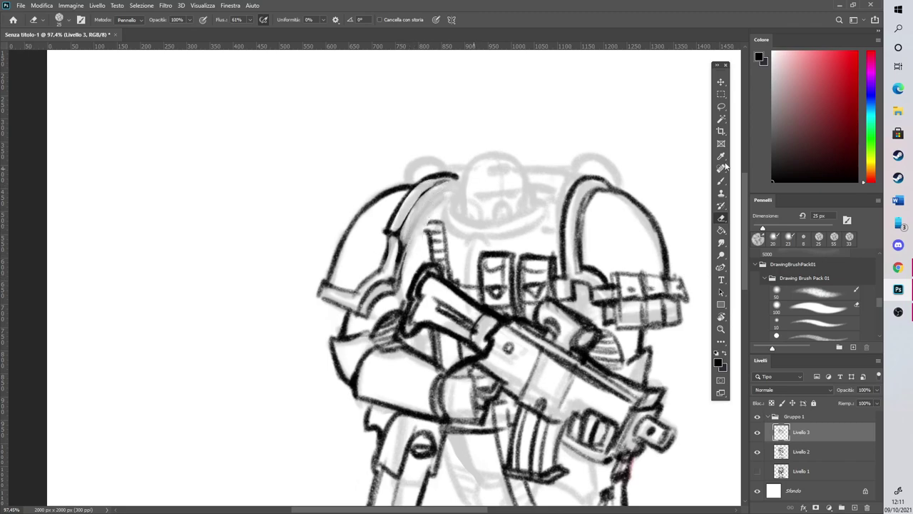
pyautogui.press('b')
pyautogui.moveTo(439, 222); pyautogui.dragTo(425, 233)
pyautogui.moveTo(397, 274)
pyautogui.mouseDown()
pyautogui.moveTo(422, 218)
pyautogui.moveTo(453, 189)
pyautogui.mouseUp()
pyautogui.moveTo(395, 239); pyautogui.dragTo(452, 176)
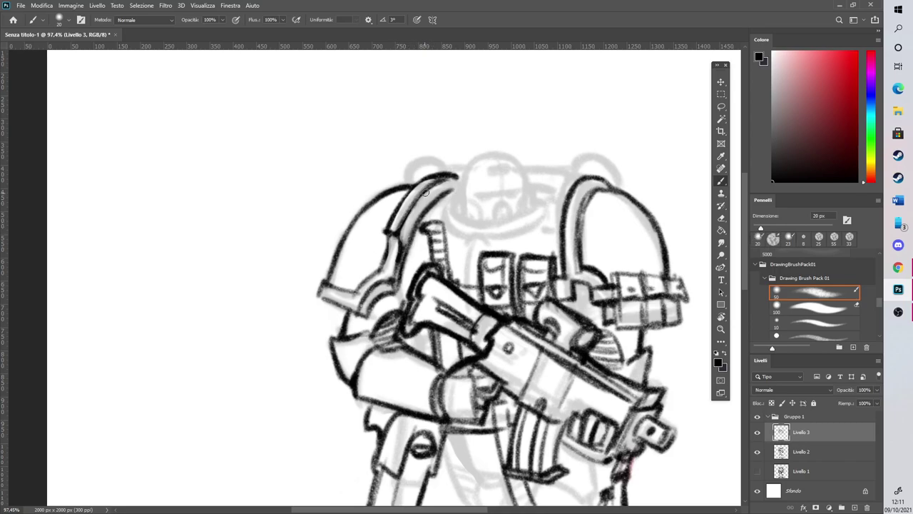
pyautogui.moveTo(387, 232)
pyautogui.mouseDown()
pyautogui.moveTo(376, 276)
pyautogui.moveTo(389, 284)
pyautogui.mouseUp()
pyautogui.moveTo(414, 210)
pyautogui.mouseDown()
pyautogui.moveTo(417, 222)
pyautogui.moveTo(460, 171)
pyautogui.mouseUp()
# Draw the curved neck collar in double lines and join its ends to the shoulder plates
pyautogui.moveTo(453, 202)
pyautogui.mouseDown()
pyautogui.moveTo(501, 222)
pyautogui.moveTo(464, 221)
pyautogui.moveTo(529, 207)
pyautogui.moveTo(483, 225)
pyautogui.moveTo(543, 202)
pyautogui.mouseUp()
pyautogui.moveTo(543, 204)
pyautogui.mouseDown()
pyautogui.moveTo(497, 218)
pyautogui.moveTo(472, 239)
pyautogui.moveTo(522, 241)
pyautogui.moveTo(557, 202)
pyautogui.mouseUp()
pyautogui.moveTo(448, 229); pyautogui.dragTo(466, 242)
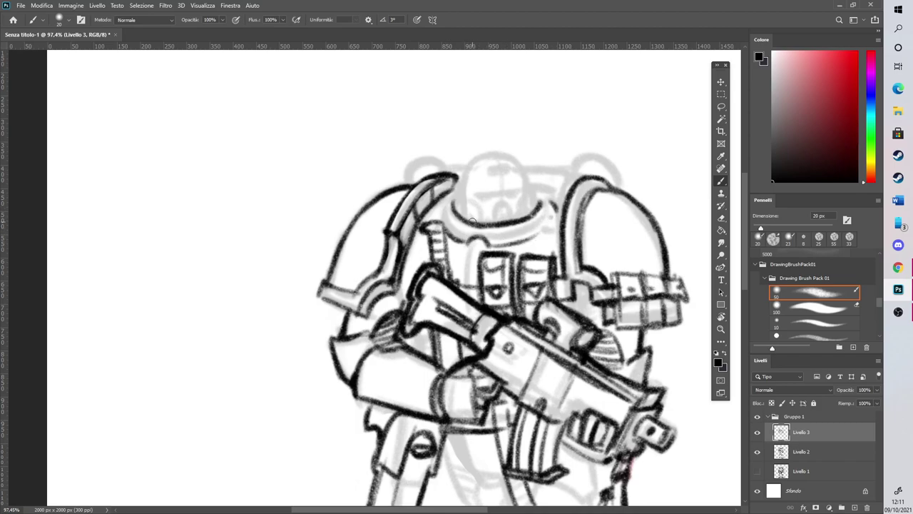
pyautogui.moveTo(541, 230)
pyautogui.mouseDown()
pyautogui.moveTo(562, 231)
pyautogui.moveTo(540, 227)
pyautogui.moveTo(566, 205)
pyautogui.mouseUp()
pyautogui.moveTo(421, 222)
pyautogui.mouseDown()
pyautogui.moveTo(432, 222)
pyautogui.moveTo(460, 173)
pyautogui.mouseUp()
# Draw the helmet with slanted eye slits, a breathing grille, cheek lines, a forehead mark and the domed outline
pyautogui.scroll(-4, 459, 174)
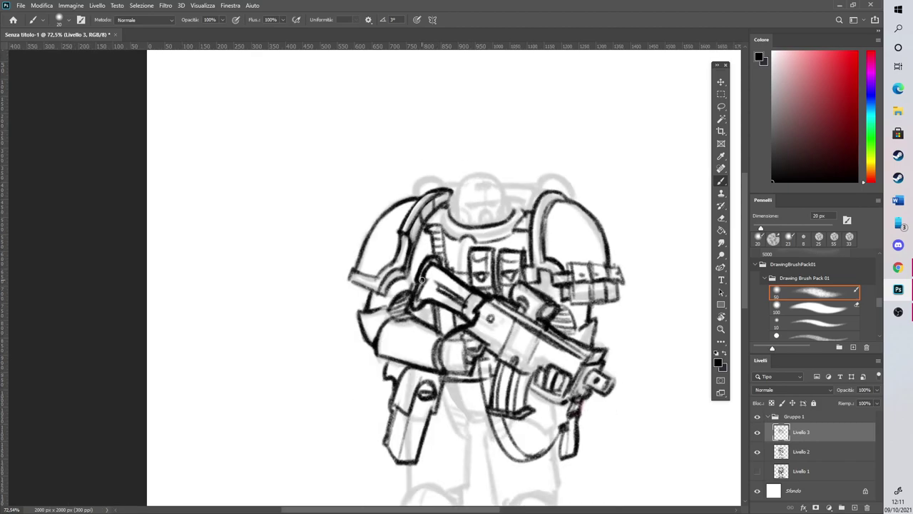
pyautogui.scroll(2, 432, 186)
pyautogui.scroll(3, 432, 186)
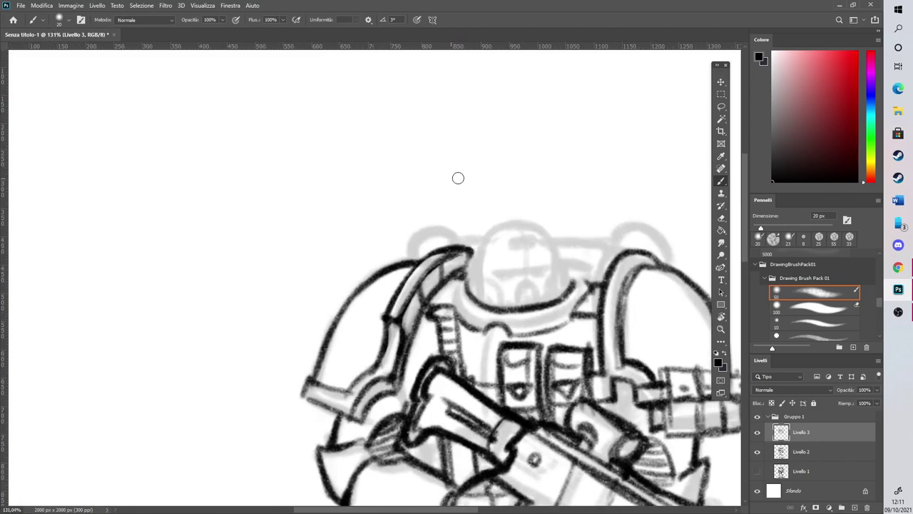
pyautogui.moveTo(504, 299); pyautogui.dragTo(557, 286)
pyautogui.moveTo(529, 323)
pyautogui.mouseDown()
pyautogui.moveTo(530, 309)
pyautogui.moveTo(549, 321)
pyautogui.mouseUp()
pyautogui.moveTo(500, 301)
pyautogui.mouseDown()
pyautogui.moveTo(511, 325)
pyautogui.moveTo(539, 298)
pyautogui.moveTo(551, 323)
pyautogui.mouseUp()
pyautogui.moveTo(571, 291); pyautogui.dragTo(558, 326)
pyautogui.moveTo(489, 322)
pyautogui.mouseDown()
pyautogui.moveTo(478, 306)
pyautogui.moveTo(483, 280)
pyautogui.mouseUp()
pyautogui.moveTo(579, 314); pyautogui.dragTo(570, 279)
pyautogui.moveTo(517, 259); pyautogui.dragTo(549, 255)
pyautogui.moveTo(484, 281)
pyautogui.mouseDown()
pyautogui.moveTo(487, 258)
pyautogui.moveTo(512, 237)
pyautogui.moveTo(524, 234)
pyautogui.moveTo(499, 242)
pyautogui.moveTo(559, 245)
pyautogui.moveTo(531, 233)
pyautogui.moveTo(565, 266)
pyautogui.moveTo(541, 234)
pyautogui.moveTo(575, 302)
pyautogui.moveTo(590, 298)
pyautogui.moveTo(574, 286)
pyautogui.moveTo(636, 256)
pyautogui.mouseUp()
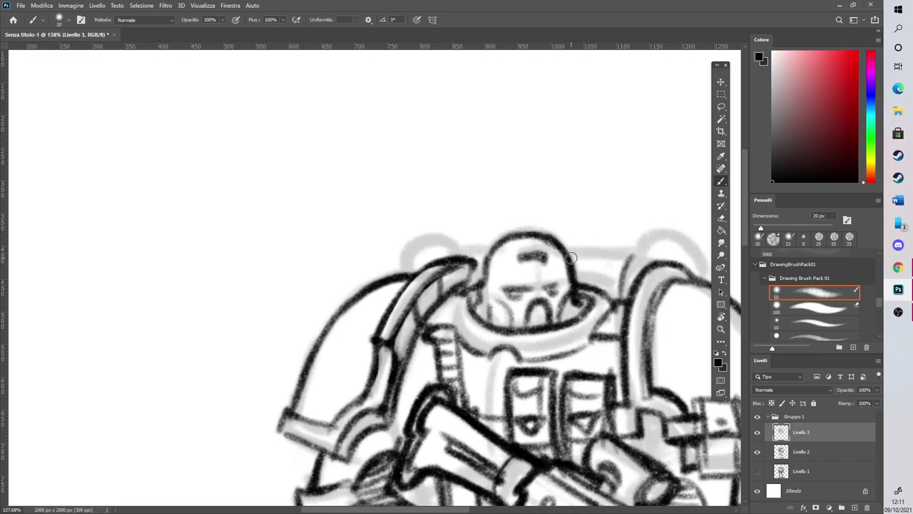
# Ink the backpack's top edge behind the helmet and the two rounded vents above the shoulder plates
pyautogui.moveTo(487, 258); pyautogui.dragTo(478, 284)
pyautogui.moveTo(568, 255); pyautogui.dragTo(634, 253)
pyautogui.hscroll(3, 480, 484)
pyautogui.moveTo(555, 291)
pyautogui.mouseDown()
pyautogui.moveTo(576, 250)
pyautogui.moveTo(609, 250)
pyautogui.moveTo(619, 262)
pyautogui.mouseUp()
pyautogui.moveTo(578, 259); pyautogui.dragTo(626, 277)
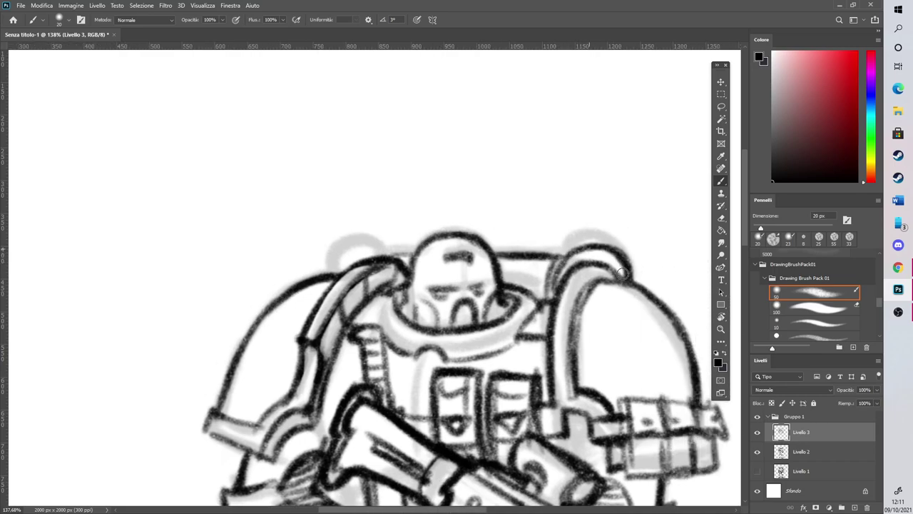
pyautogui.moveTo(328, 275)
pyautogui.mouseDown()
pyautogui.moveTo(371, 247)
pyautogui.moveTo(397, 258)
pyautogui.moveTo(332, 261)
pyautogui.moveTo(418, 253)
pyautogui.mouseUp()
pyautogui.moveTo(494, 257)
pyautogui.mouseDown()
pyautogui.moveTo(607, 250)
pyautogui.moveTo(637, 277)
pyautogui.moveTo(635, 281)
pyautogui.mouseUp()
# Thicken the rifle's sling loop and draw a narrow sheath hanging behind it with a ring at its tip
pyautogui.scroll(-1, 630, 221)
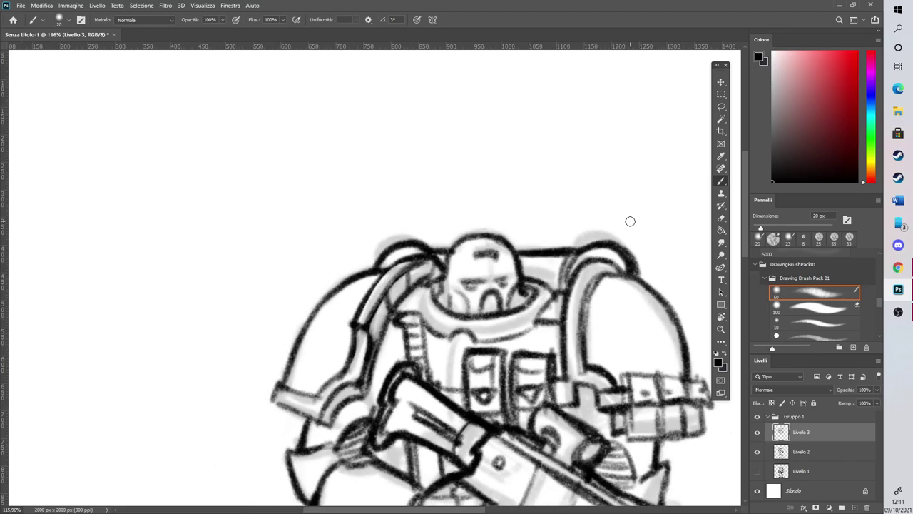
pyautogui.scroll(-5, 492, 192)
pyautogui.scroll(-2, 429, 200)
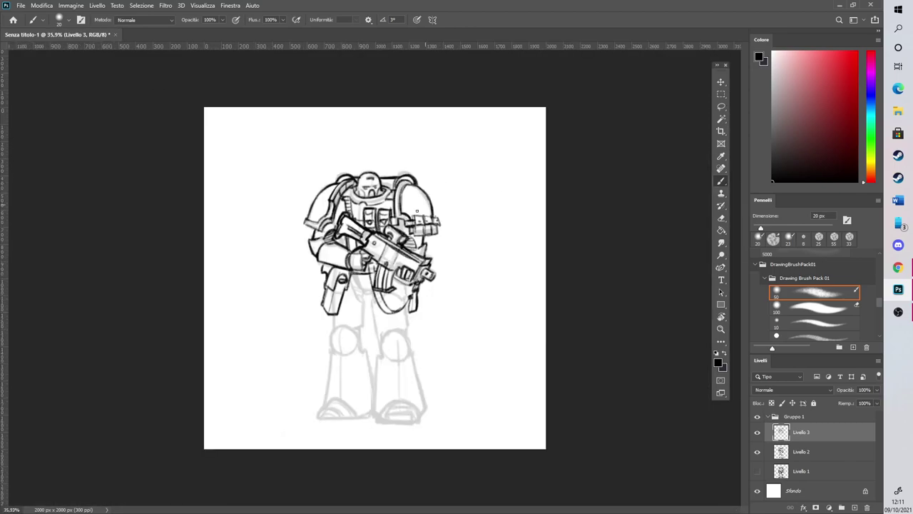
pyautogui.scroll(5, 227, 234)
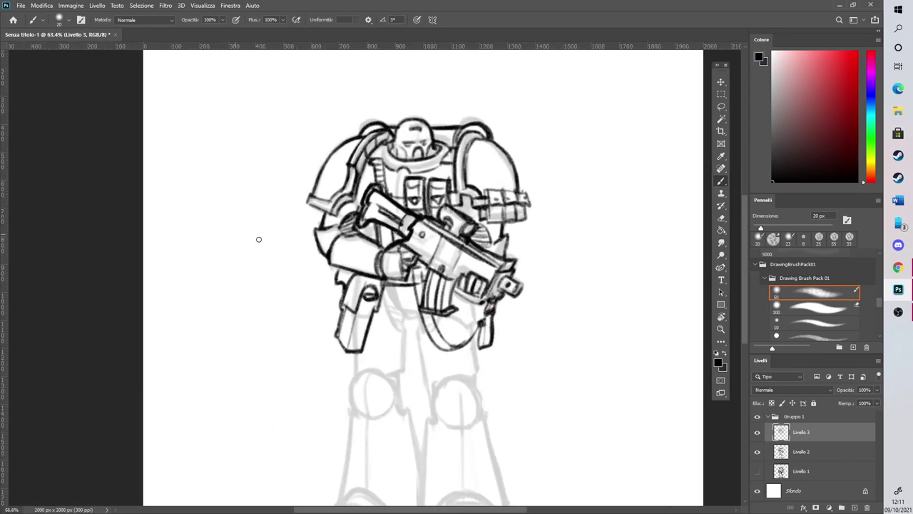
pyautogui.moveTo(449, 284)
pyautogui.mouseDown()
pyautogui.moveTo(457, 343)
pyautogui.moveTo(482, 377)
pyautogui.moveTo(495, 364)
pyautogui.moveTo(513, 372)
pyautogui.moveTo(494, 379)
pyautogui.moveTo(534, 346)
pyautogui.mouseUp()
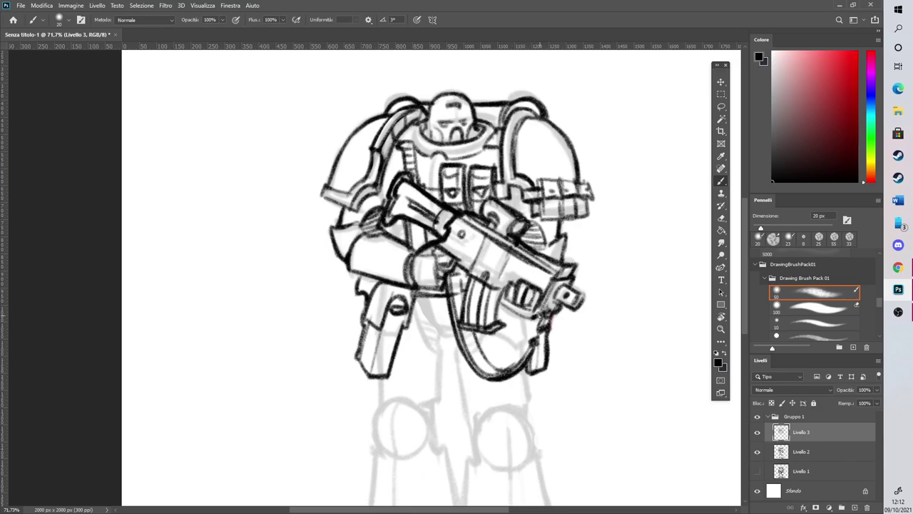
pyautogui.moveTo(495, 329); pyautogui.dragTo(496, 371)
pyautogui.moveTo(513, 308)
pyautogui.mouseDown()
pyautogui.moveTo(514, 365)
pyautogui.moveTo(508, 359)
pyautogui.mouseUp()
pyautogui.moveTo(503, 391)
pyautogui.mouseDown()
pyautogui.moveTo(507, 399)
pyautogui.moveTo(513, 380)
pyautogui.mouseUp()
pyautogui.moveTo(512, 312)
pyautogui.mouseDown()
pyautogui.moveTo(511, 362)
pyautogui.moveTo(494, 351)
pyautogui.moveTo(517, 332)
pyautogui.moveTo(513, 309)
pyautogui.mouseUp()
pyautogui.moveTo(504, 344); pyautogui.dragTo(514, 338)
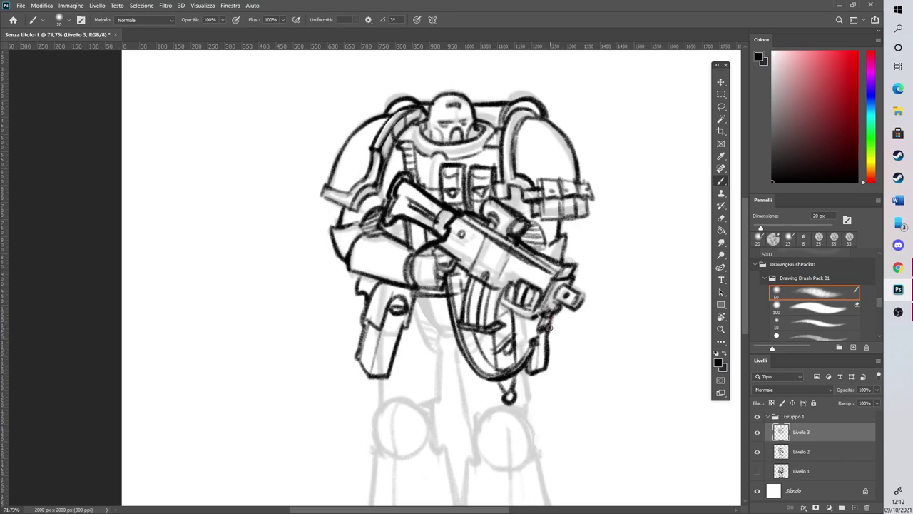
# Undo the last marks on the hanging sheath and redraw its band as straight lines across the lower part
pyautogui.hotkey('ctrl', 'z')
pyautogui.hotkey('ctrl', 'z')
pyautogui.hotkey('ctrl', 'z')
pyautogui.hotkey('ctrl', 'z')
pyautogui.hotkey('ctrl', 'z')
pyautogui.moveTo(495, 354); pyautogui.dragTo(517, 355)
pyautogui.moveTo(495, 311); pyautogui.dragTo(514, 307)
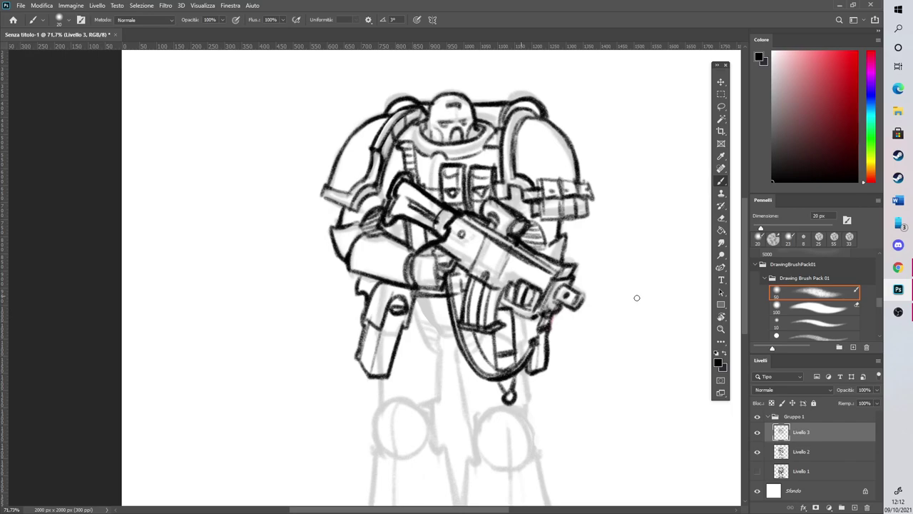
# Draw the hatched groin armour below the belt and the left-hand leg's inner thigh line down to the knee
pyautogui.scroll(-2, 748, 264)
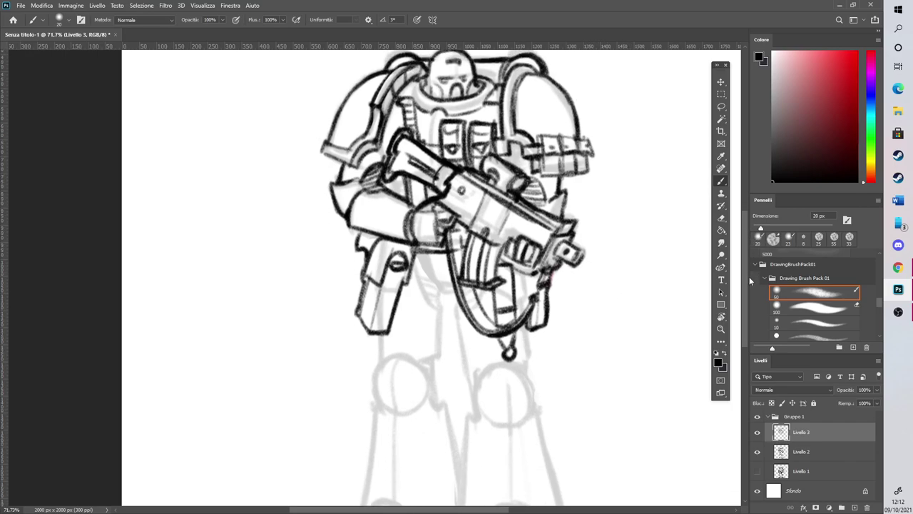
pyautogui.moveTo(426, 88); pyautogui.dragTo(428, 104)
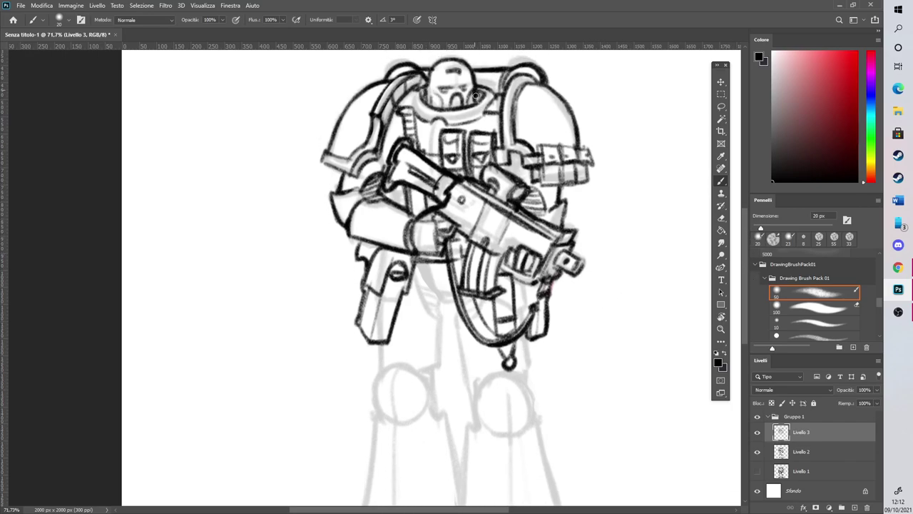
pyautogui.moveTo(746, 259); pyautogui.dragTo(743, 284)
pyautogui.moveTo(424, 182); pyautogui.dragTo(449, 219)
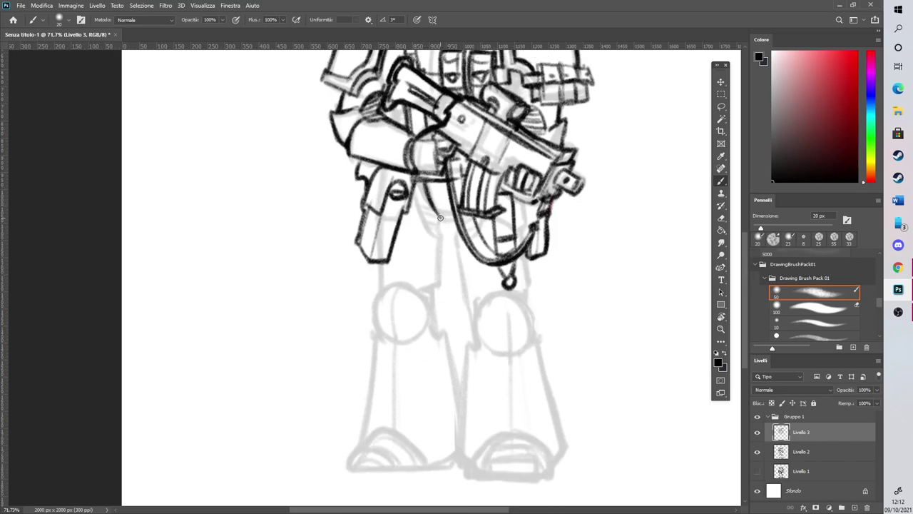
pyautogui.moveTo(413, 187); pyautogui.dragTo(439, 240)
pyautogui.moveTo(420, 289); pyautogui.dragTo(438, 280)
pyautogui.moveTo(441, 232); pyautogui.dragTo(440, 270)
pyautogui.moveTo(435, 230)
pyautogui.mouseDown()
pyautogui.moveTo(440, 216)
pyautogui.moveTo(427, 214)
pyautogui.moveTo(416, 183)
pyautogui.mouseUp()
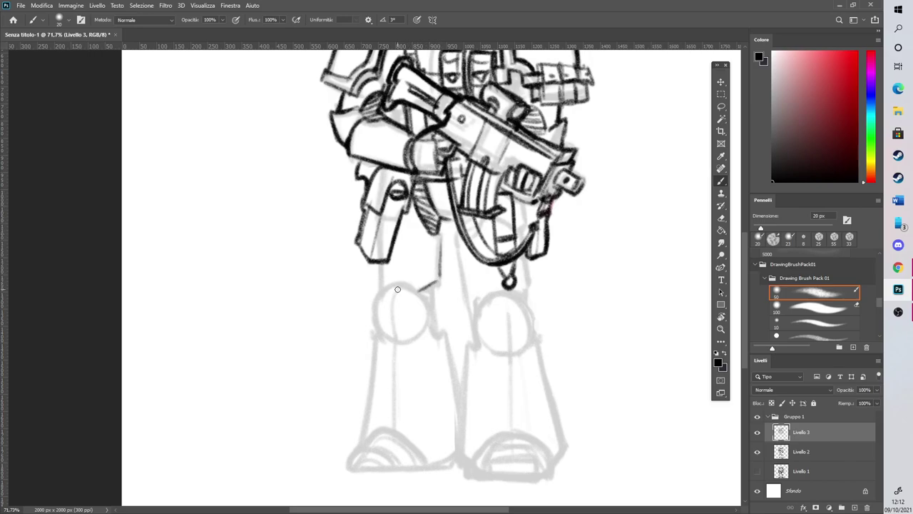
# Ink the left-hand leg's round knee guard, shin sides, boot arch and hatched knee joint, plus the other leg's inner thigh
pyautogui.moveTo(381, 334)
pyautogui.mouseDown()
pyautogui.moveTo(378, 300)
pyautogui.moveTo(407, 290)
pyautogui.moveTo(426, 305)
pyautogui.moveTo(428, 330)
pyautogui.mouseUp()
pyautogui.moveTo(382, 307)
pyautogui.mouseDown()
pyautogui.moveTo(368, 442)
pyautogui.moveTo(399, 441)
pyautogui.moveTo(425, 465)
pyautogui.mouseUp()
pyautogui.moveTo(433, 329)
pyautogui.mouseDown()
pyautogui.moveTo(437, 335)
pyautogui.moveTo(440, 325)
pyautogui.moveTo(458, 422)
pyautogui.mouseUp()
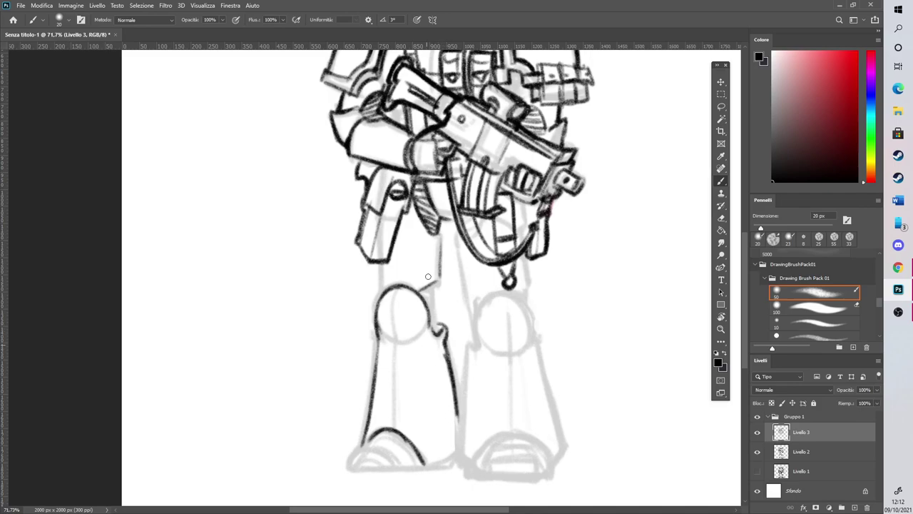
pyautogui.moveTo(437, 321)
pyautogui.mouseDown()
pyautogui.moveTo(431, 286)
pyautogui.moveTo(382, 295)
pyautogui.moveTo(385, 255)
pyautogui.mouseUp()
pyautogui.moveTo(454, 238); pyautogui.dragTo(460, 280)
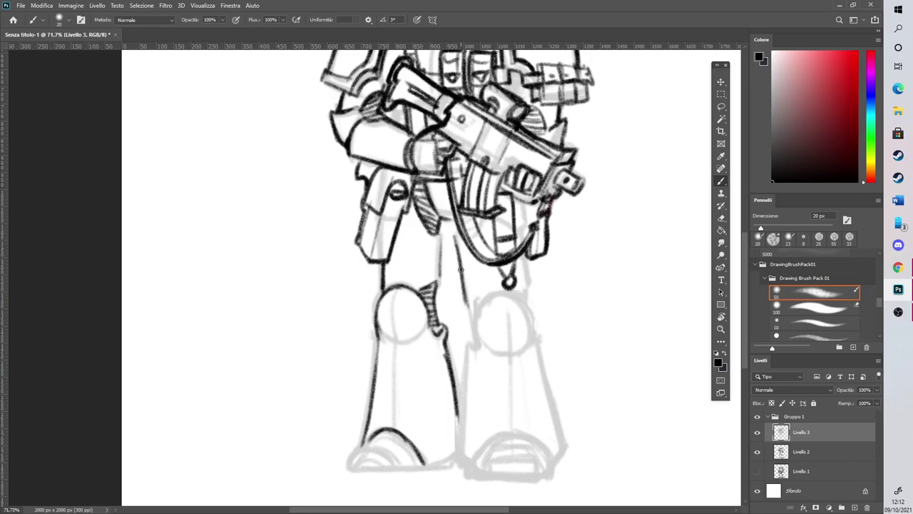
# Draw the right-hand leg's round knee guard and clean its inner edge with a 25 px eraser
pyautogui.moveTo(484, 324)
pyautogui.mouseDown()
pyautogui.moveTo(486, 296)
pyautogui.moveTo(516, 293)
pyautogui.moveTo(525, 314)
pyautogui.moveTo(492, 336)
pyautogui.moveTo(522, 344)
pyautogui.mouseUp()
pyautogui.moveTo(516, 299)
pyautogui.mouseDown()
pyautogui.moveTo(528, 318)
pyautogui.moveTo(525, 349)
pyautogui.mouseUp()
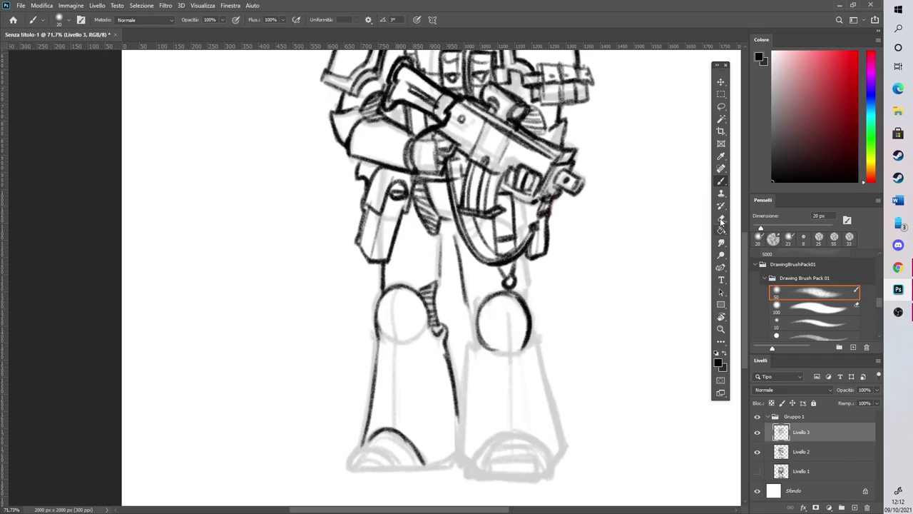
pyautogui.press('e')
pyautogui.moveTo(514, 298); pyautogui.dragTo(519, 348)
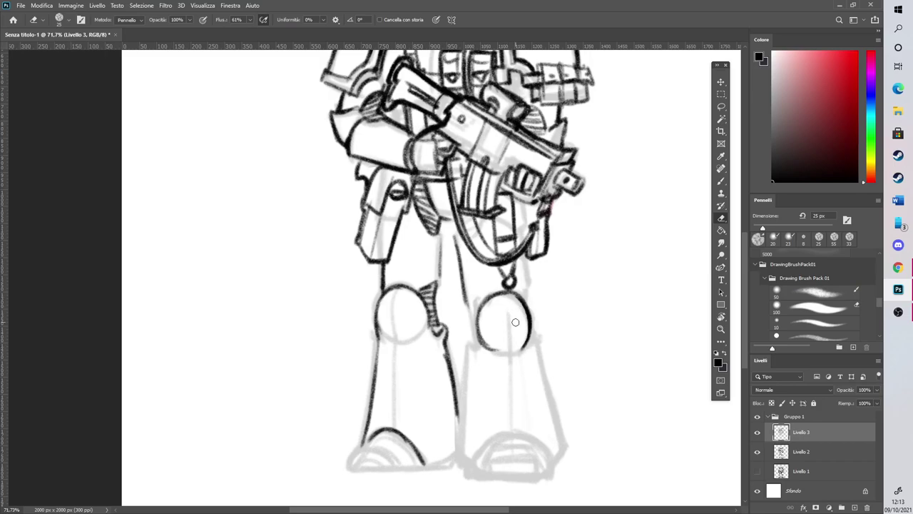
# Ink the right-hand shin armour and its boot with an arched toe cap, a thick sole and a rectangular front block
pyautogui.press('b')
pyautogui.moveTo(474, 458)
pyautogui.mouseDown()
pyautogui.moveTo(521, 434)
pyautogui.moveTo(541, 441)
pyautogui.moveTo(551, 468)
pyautogui.mouseUp()
pyautogui.moveTo(460, 449); pyautogui.dragTo(475, 462)
pyautogui.moveTo(550, 465); pyautogui.dragTo(567, 444)
pyautogui.moveTo(459, 449)
pyautogui.mouseDown()
pyautogui.moveTo(468, 349)
pyautogui.moveTo(460, 447)
pyautogui.moveTo(465, 378)
pyautogui.mouseUp()
pyautogui.moveTo(468, 344)
pyautogui.mouseDown()
pyautogui.moveTo(476, 327)
pyautogui.moveTo(537, 342)
pyautogui.moveTo(548, 391)
pyautogui.mouseUp()
pyautogui.moveTo(539, 350); pyautogui.dragTo(562, 440)
pyautogui.moveTo(550, 392); pyautogui.dragTo(565, 447)
pyautogui.moveTo(501, 473)
pyautogui.mouseDown()
pyautogui.moveTo(533, 461)
pyautogui.moveTo(503, 478)
pyautogui.moveTo(536, 476)
pyautogui.moveTo(548, 469)
pyautogui.moveTo(503, 475)
pyautogui.moveTo(561, 462)
pyautogui.moveTo(543, 475)
pyautogui.mouseUp()
pyautogui.moveTo(466, 471)
pyautogui.mouseDown()
pyautogui.moveTo(496, 477)
pyautogui.moveTo(532, 461)
pyautogui.moveTo(518, 451)
pyautogui.mouseUp()
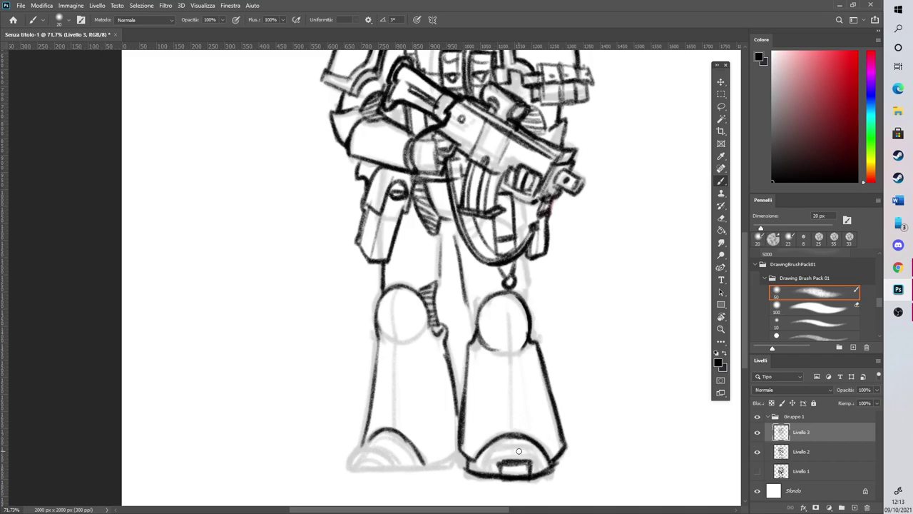
pyautogui.moveTo(493, 455); pyautogui.dragTo(528, 451)
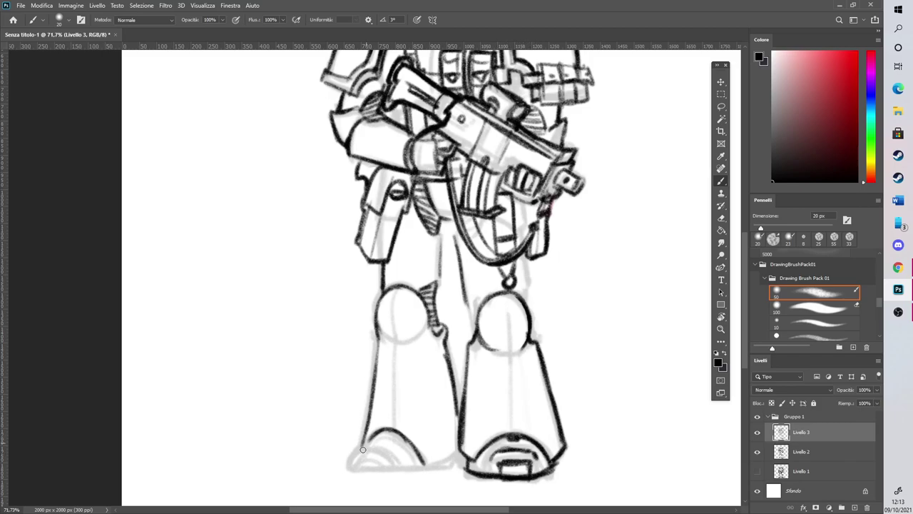
# Ink the left-hand boot with a thick sole, a toe block and a notched arch, and thicken that leg's shin and inner thigh lines
pyautogui.moveTo(353, 459)
pyautogui.mouseDown()
pyautogui.moveTo(374, 468)
pyautogui.moveTo(349, 471)
pyautogui.moveTo(392, 474)
pyautogui.moveTo(447, 466)
pyautogui.moveTo(461, 450)
pyautogui.mouseUp()
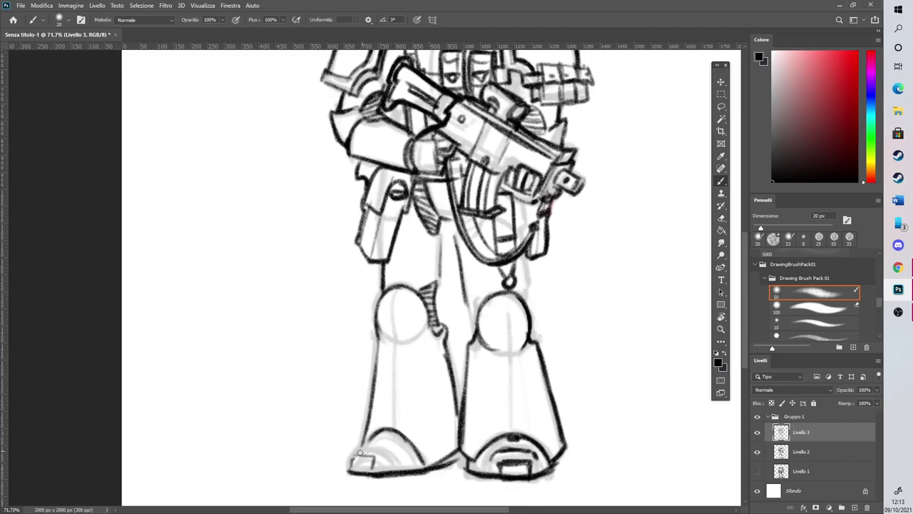
pyautogui.moveTo(369, 447)
pyautogui.mouseDown()
pyautogui.moveTo(399, 451)
pyautogui.moveTo(402, 464)
pyautogui.mouseUp()
pyautogui.moveTo(349, 471)
pyautogui.mouseDown()
pyautogui.moveTo(396, 430)
pyautogui.moveTo(432, 466)
pyautogui.moveTo(458, 452)
pyautogui.moveTo(456, 461)
pyautogui.mouseUp()
pyautogui.moveTo(391, 437); pyautogui.dragTo(414, 449)
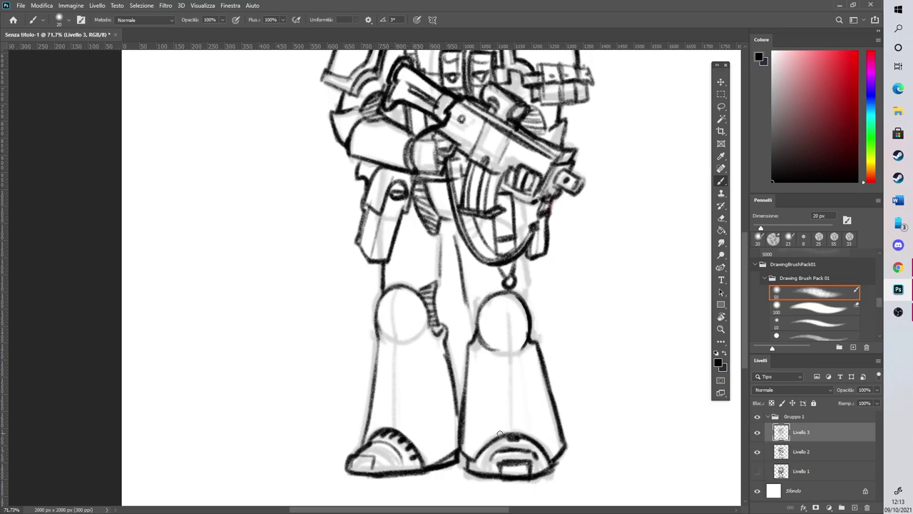
pyautogui.moveTo(365, 448)
pyautogui.mouseDown()
pyautogui.moveTo(416, 455)
pyautogui.moveTo(376, 330)
pyautogui.moveTo(410, 347)
pyautogui.moveTo(426, 336)
pyautogui.mouseUp()
pyautogui.moveTo(421, 290)
pyautogui.mouseDown()
pyautogui.moveTo(441, 268)
pyautogui.moveTo(438, 234)
pyautogui.moveTo(464, 282)
pyautogui.mouseUp()
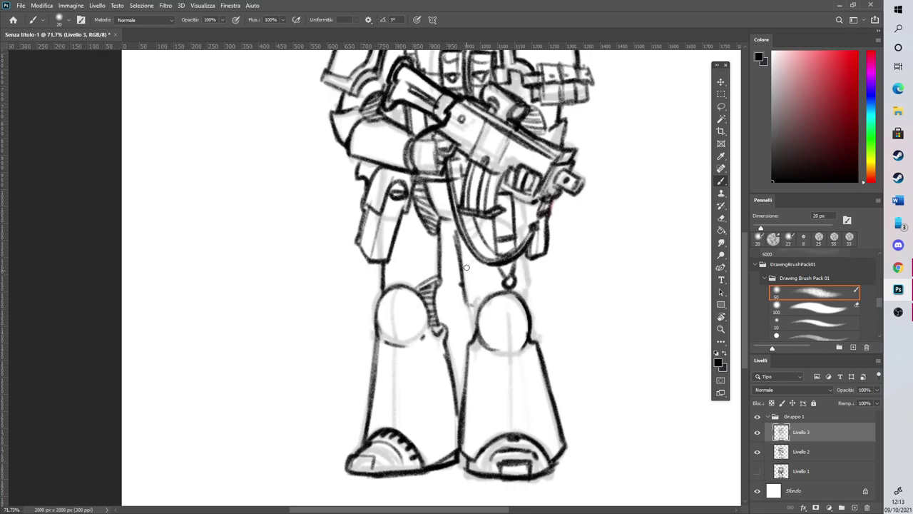
# Draw the right-hand leg's hatched knee joint and outer thigh line, touching up the knee guard's edge with the 25 px eraser
pyautogui.moveTo(467, 283); pyautogui.dragTo(473, 304)
pyautogui.moveTo(471, 343); pyautogui.dragTo(469, 290)
pyautogui.moveTo(524, 249); pyautogui.dragTo(530, 312)
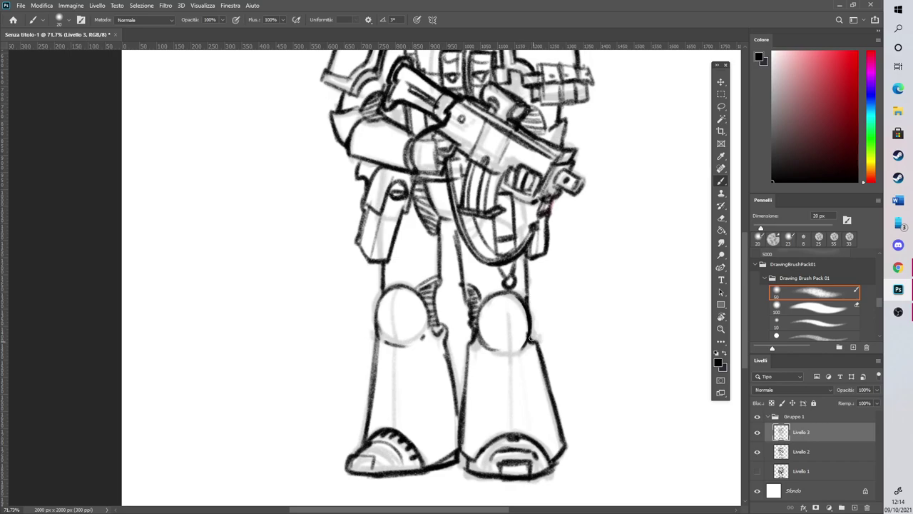
pyautogui.press('e')
pyautogui.moveTo(523, 334)
pyautogui.mouseDown()
pyautogui.moveTo(516, 301)
pyautogui.moveTo(524, 331)
pyautogui.mouseUp()
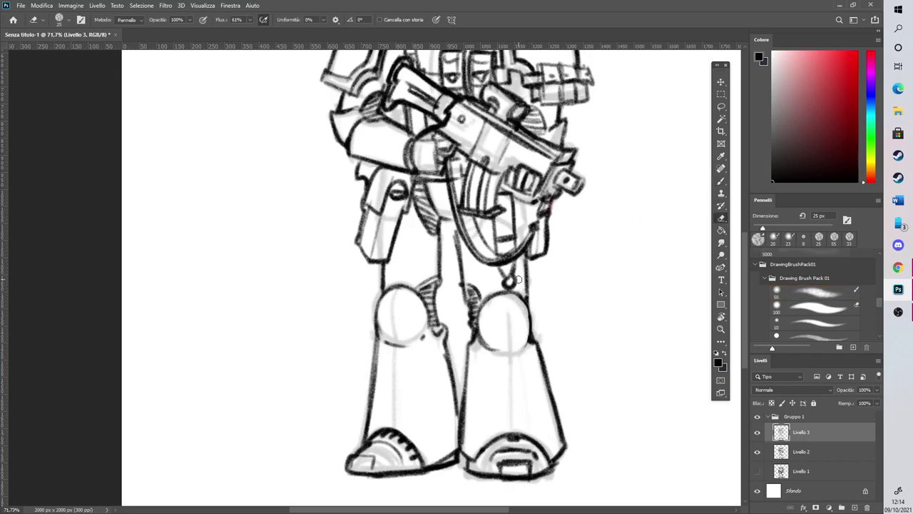
pyautogui.click(721, 180)
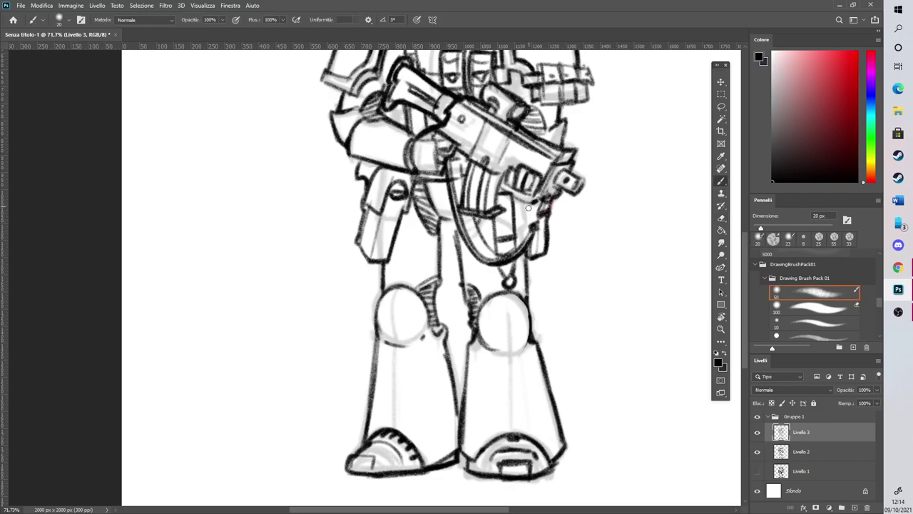
pyautogui.moveTo(524, 203); pyautogui.dragTo(525, 205)
# Draw a vertical ridge line down the knee guard and shin armour of both legs
pyautogui.scroll(-5, 371, 324)
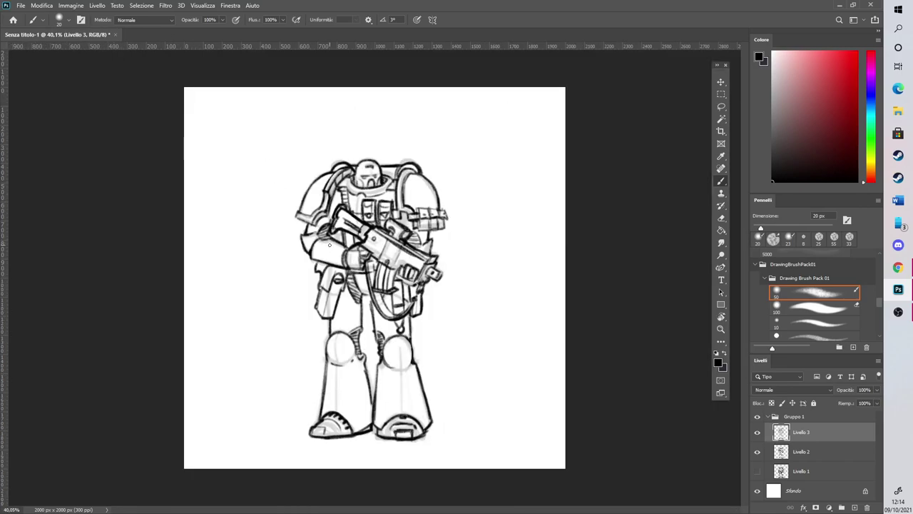
pyautogui.scroll(3, 299, 418)
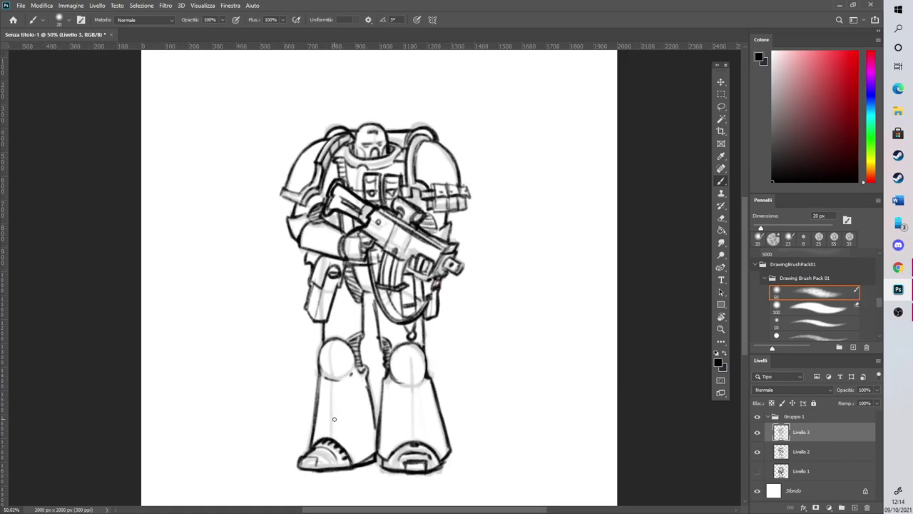
pyautogui.moveTo(320, 312)
pyautogui.mouseDown()
pyautogui.moveTo(307, 432)
pyautogui.moveTo(331, 369)
pyautogui.moveTo(326, 438)
pyautogui.mouseUp()
pyautogui.moveTo(328, 359)
pyautogui.mouseDown()
pyautogui.moveTo(335, 308)
pyautogui.moveTo(326, 356)
pyautogui.mouseUp()
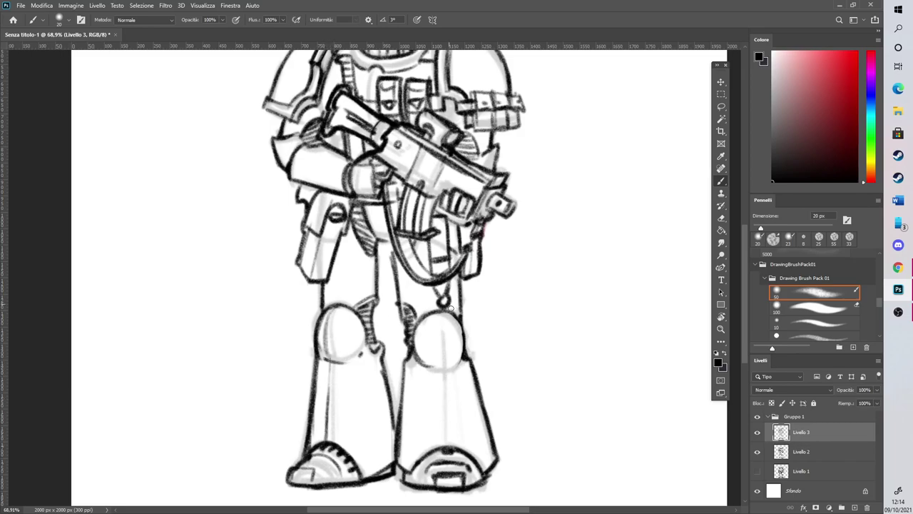
pyautogui.moveTo(443, 305); pyautogui.dragTo(450, 454)
pyautogui.moveTo(458, 320); pyautogui.dragTo(465, 357)
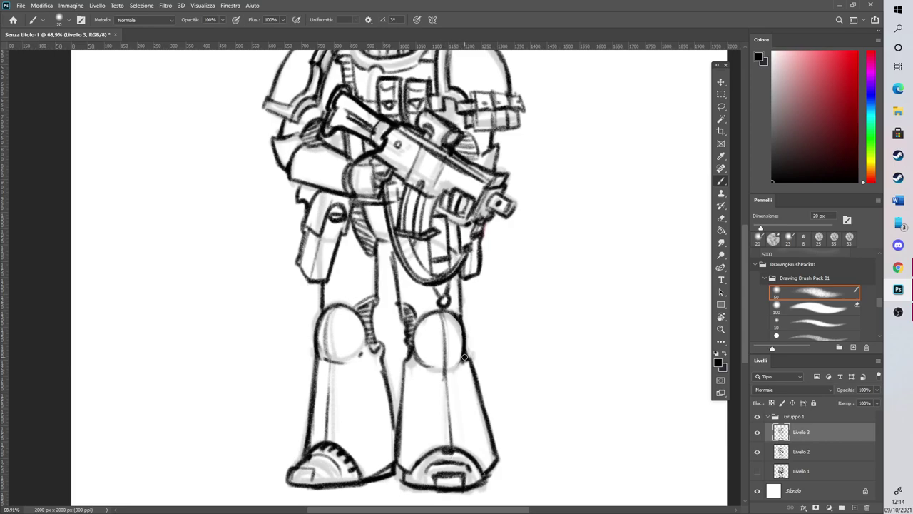
# Redraw the right-hand boot's toe block and thick sole, and ink a pointed arch over the toe caps of both boots
pyautogui.click(722, 218)
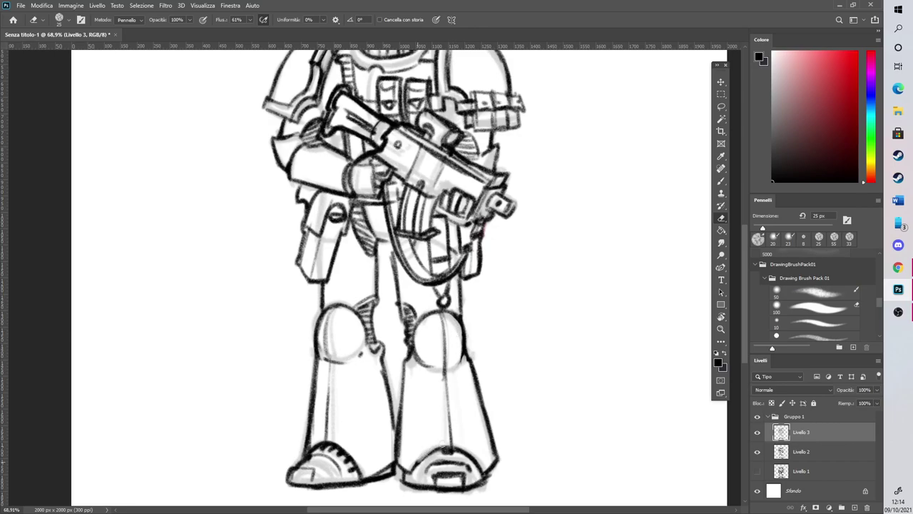
pyautogui.press('b')
pyautogui.moveTo(432, 453)
pyautogui.mouseDown()
pyautogui.moveTo(463, 470)
pyautogui.moveTo(442, 473)
pyautogui.moveTo(476, 461)
pyautogui.moveTo(457, 474)
pyautogui.mouseUp()
pyautogui.press('e')
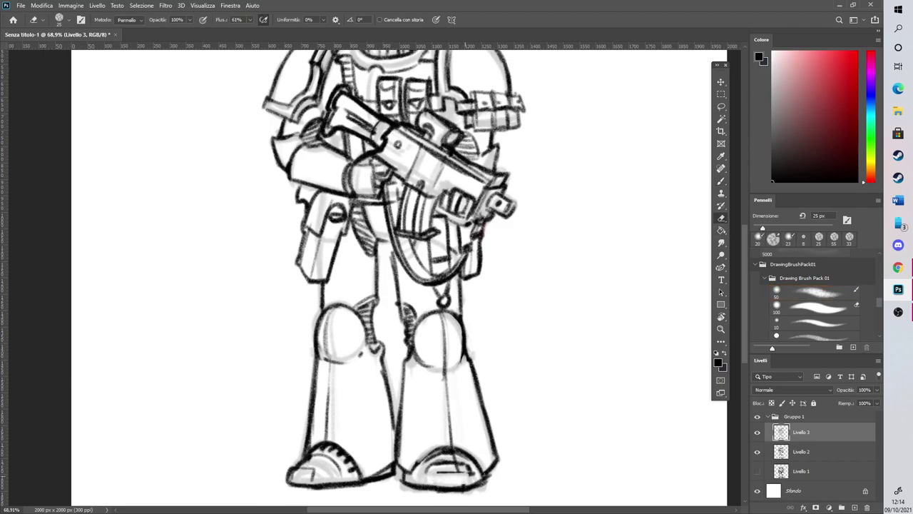
pyautogui.press('b')
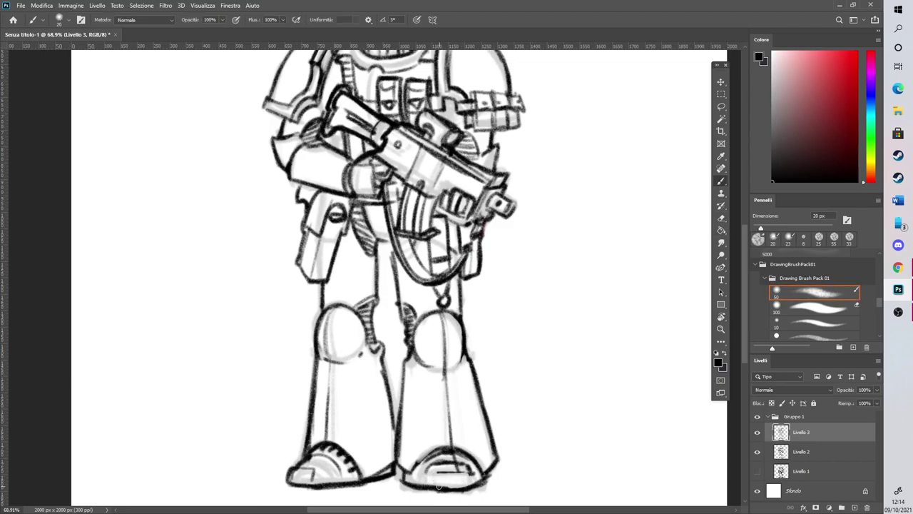
pyautogui.moveTo(444, 471)
pyautogui.mouseDown()
pyautogui.moveTo(475, 472)
pyautogui.moveTo(478, 486)
pyautogui.mouseUp()
pyautogui.moveTo(401, 470)
pyautogui.mouseDown()
pyautogui.moveTo(468, 490)
pyautogui.moveTo(454, 492)
pyautogui.moveTo(484, 484)
pyautogui.mouseUp()
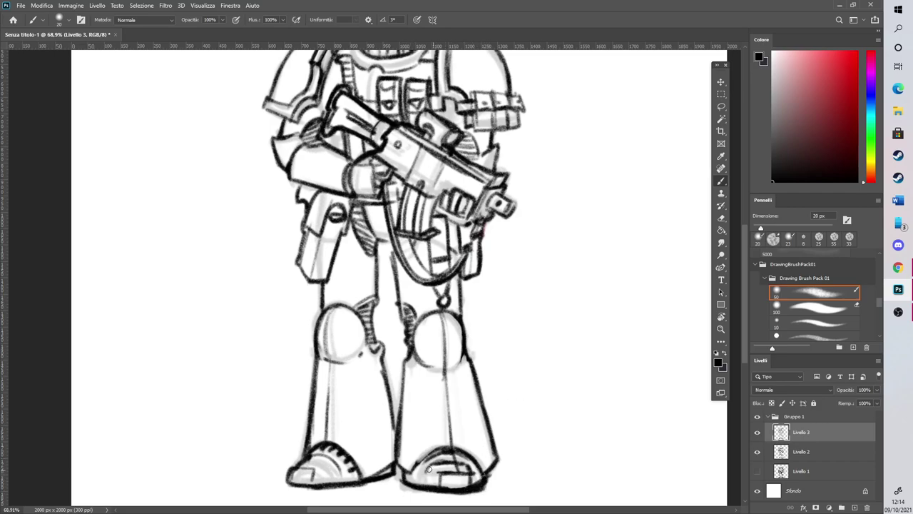
pyautogui.moveTo(410, 472); pyautogui.dragTo(478, 480)
pyautogui.moveTo(312, 477)
pyautogui.mouseDown()
pyautogui.moveTo(359, 470)
pyautogui.moveTo(438, 480)
pyautogui.moveTo(441, 444)
pyautogui.moveTo(454, 438)
pyautogui.moveTo(485, 456)
pyautogui.mouseUp()
pyautogui.moveTo(305, 456)
pyautogui.mouseDown()
pyautogui.moveTo(332, 437)
pyautogui.moveTo(365, 478)
pyautogui.mouseUp()
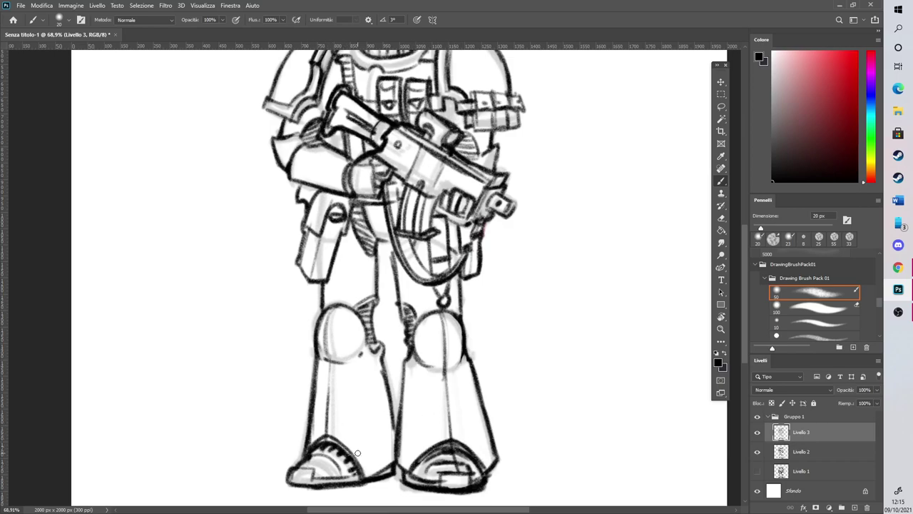
# Shade the centre of the groin armour and thicken the outlines of the right-hand shoulder pad and its pouches
pyautogui.moveTo(746, 314); pyautogui.dragTo(743, 275)
pyautogui.moveTo(377, 366)
pyautogui.mouseDown()
pyautogui.moveTo(386, 389)
pyautogui.moveTo(391, 372)
pyautogui.moveTo(391, 407)
pyautogui.mouseUp()
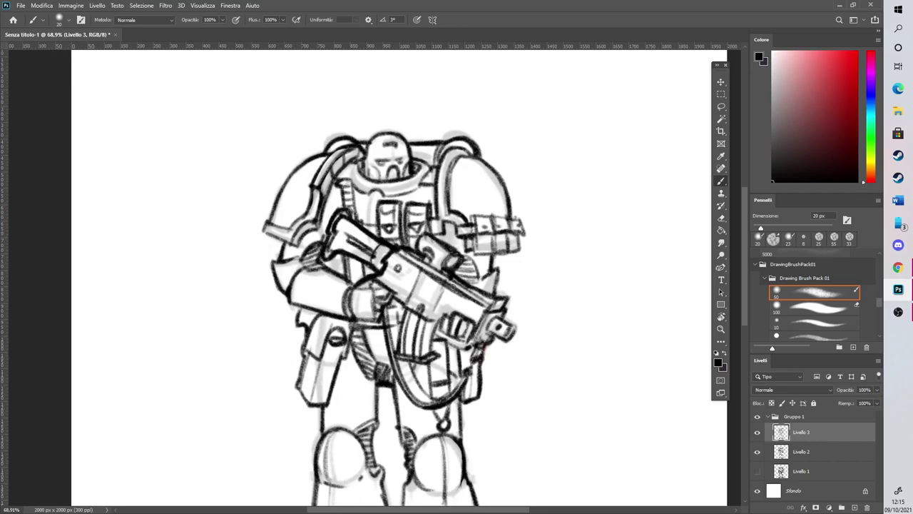
pyautogui.moveTo(460, 147)
pyautogui.mouseDown()
pyautogui.moveTo(485, 169)
pyautogui.moveTo(502, 214)
pyautogui.mouseUp()
pyautogui.moveTo(485, 161); pyautogui.dragTo(511, 217)
pyautogui.moveTo(473, 255)
pyautogui.mouseDown()
pyautogui.moveTo(517, 253)
pyautogui.moveTo(519, 220)
pyautogui.moveTo(470, 219)
pyautogui.moveTo(523, 215)
pyautogui.mouseUp()
# Draw a dark recessed panel and a cuff line on the left-hand forearm armour
pyautogui.moveTo(742, 240)
pyautogui.mouseDown()
pyautogui.moveTo(738, 275)
pyautogui.moveTo(725, 218)
pyautogui.mouseUp()
pyautogui.scroll(2, 729, 220)
pyautogui.scroll(-3, 728, 222)
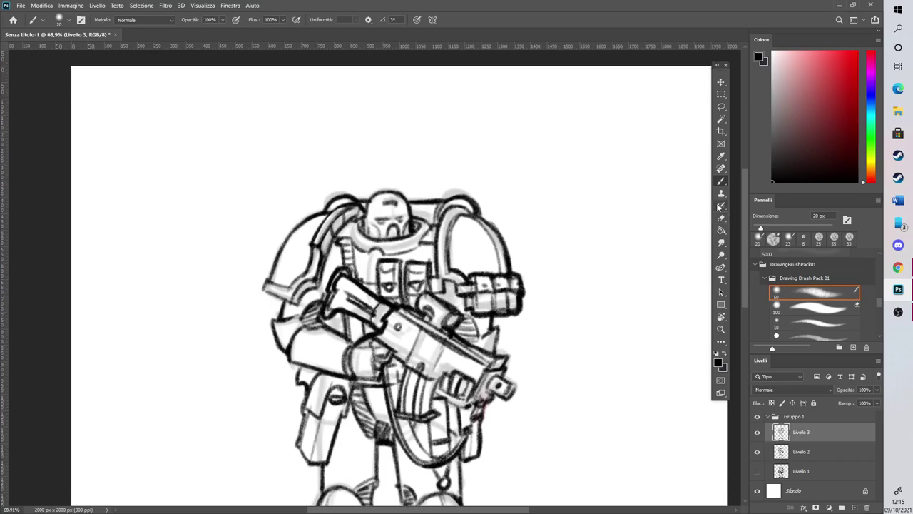
pyautogui.moveTo(301, 350)
pyautogui.mouseDown()
pyautogui.moveTo(300, 362)
pyautogui.moveTo(333, 359)
pyautogui.moveTo(326, 377)
pyautogui.moveTo(334, 379)
pyautogui.mouseUp()
pyautogui.moveTo(299, 352)
pyautogui.mouseDown()
pyautogui.moveTo(335, 364)
pyautogui.moveTo(305, 347)
pyautogui.moveTo(303, 370)
pyautogui.moveTo(301, 344)
pyautogui.moveTo(333, 329)
pyautogui.moveTo(321, 352)
pyautogui.moveTo(335, 329)
pyautogui.mouseUp()
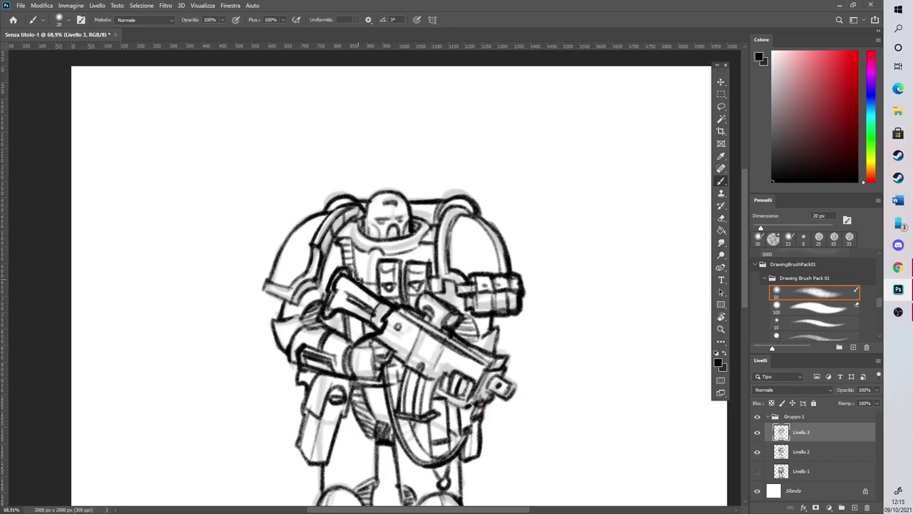
# Hide the faded sketch layer Livello 2 and flip the inked figure on Livello 3 horizontally
pyautogui.scroll(-5, 358, 278)
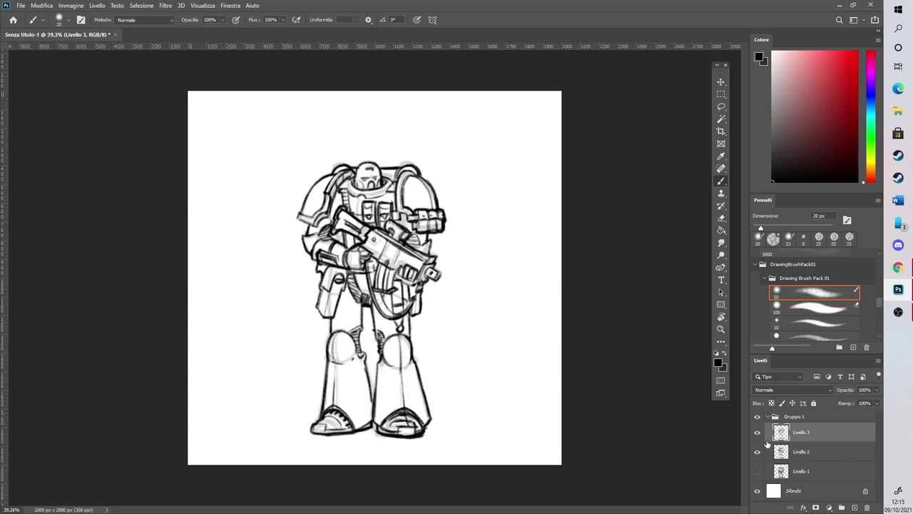
pyautogui.click(757, 451)
pyautogui.click(42, 5)
pyautogui.moveTo(135, 222)
pyautogui.click(211, 373)
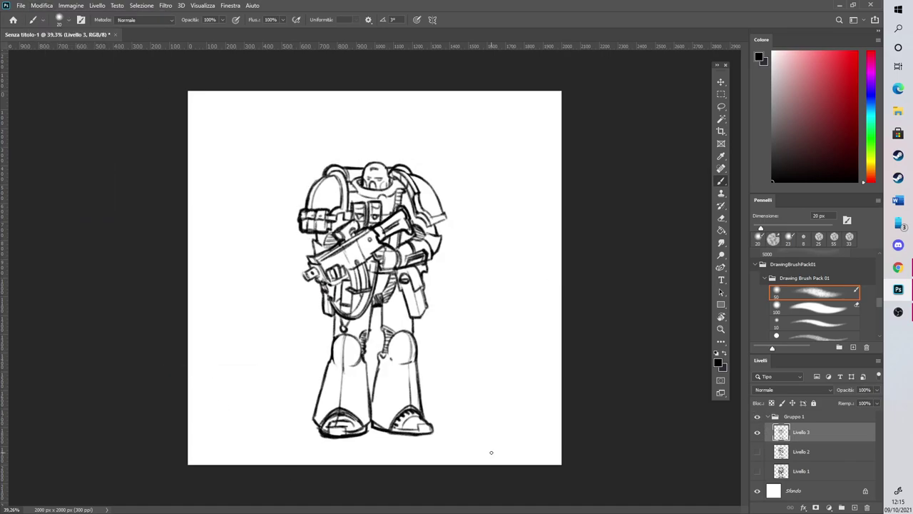
# Show Livello 2 again, move its faded sketch to the right of the inked figure, and shift the inked Livello 3 slightly left
pyautogui.scroll(4, 280, 146)
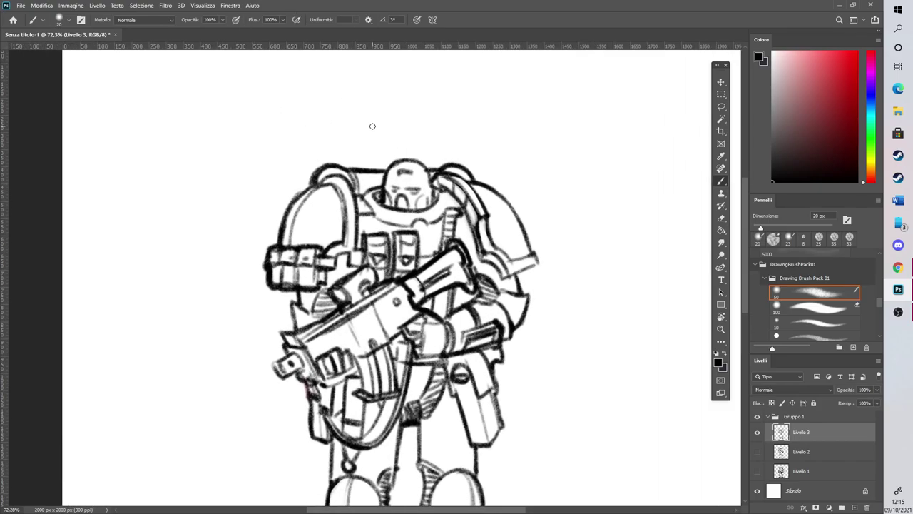
pyautogui.scroll(1, 373, 126)
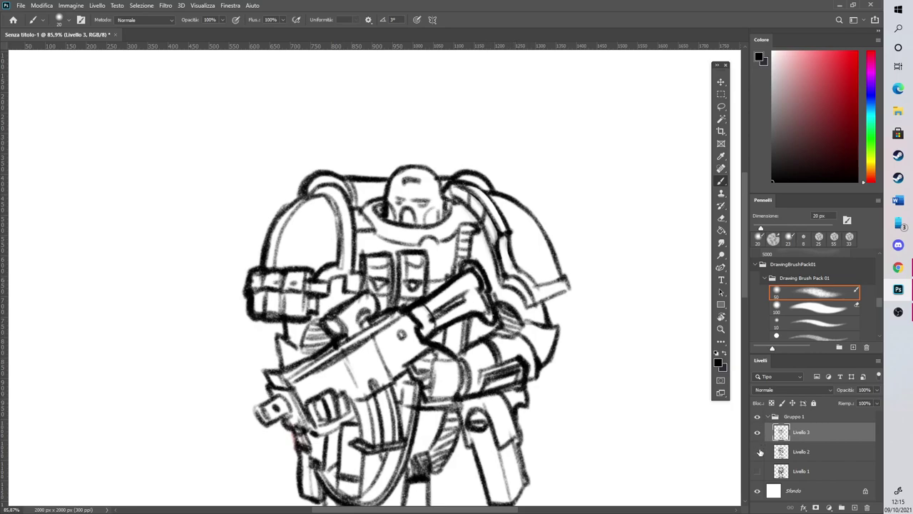
pyautogui.click(758, 452)
pyautogui.press('m')
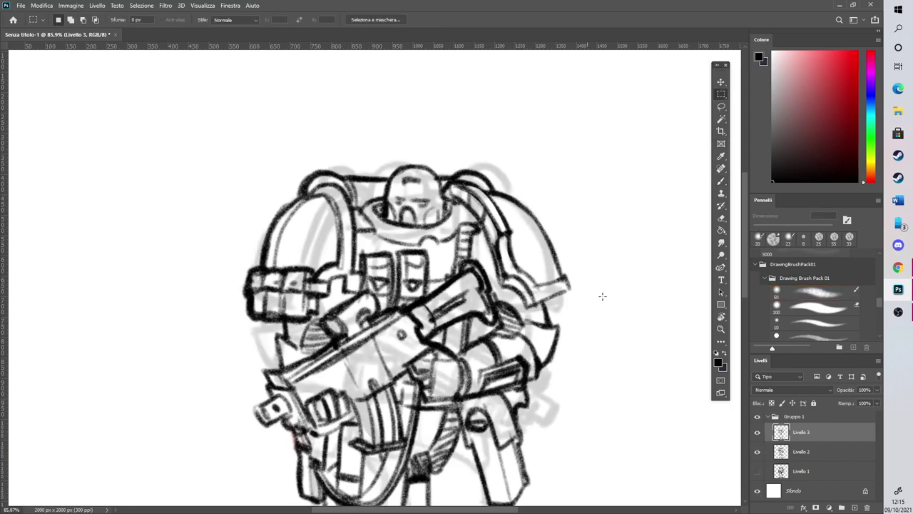
pyautogui.click(789, 448)
pyautogui.scroll(-2, 397, 260)
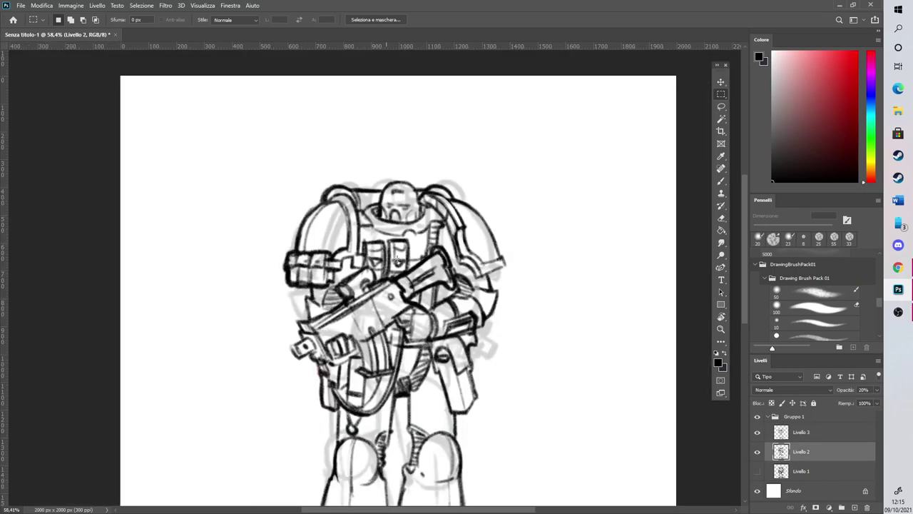
pyautogui.click(721, 84)
pyautogui.moveTo(431, 334)
pyautogui.mouseDown()
pyautogui.moveTo(586, 336)
pyautogui.moveTo(572, 334)
pyautogui.mouseUp()
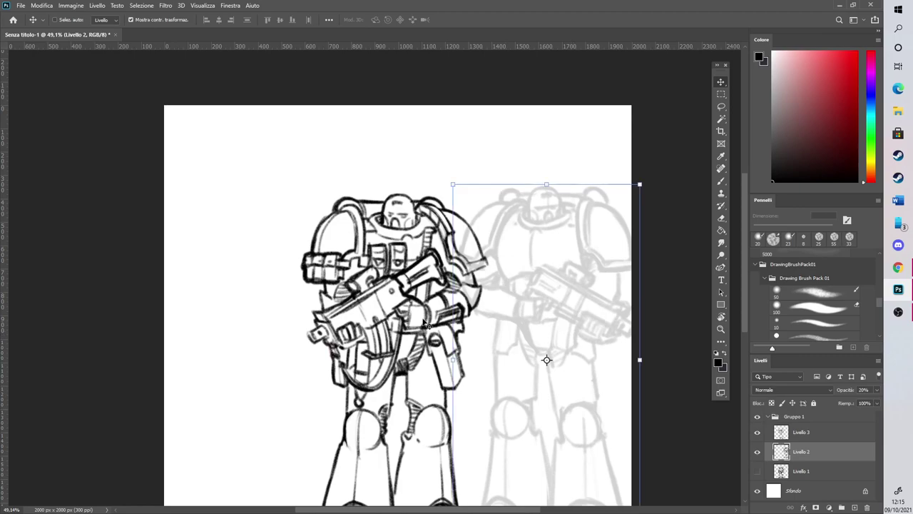
pyautogui.click(792, 434)
pyautogui.moveTo(444, 368); pyautogui.dragTo(407, 368)
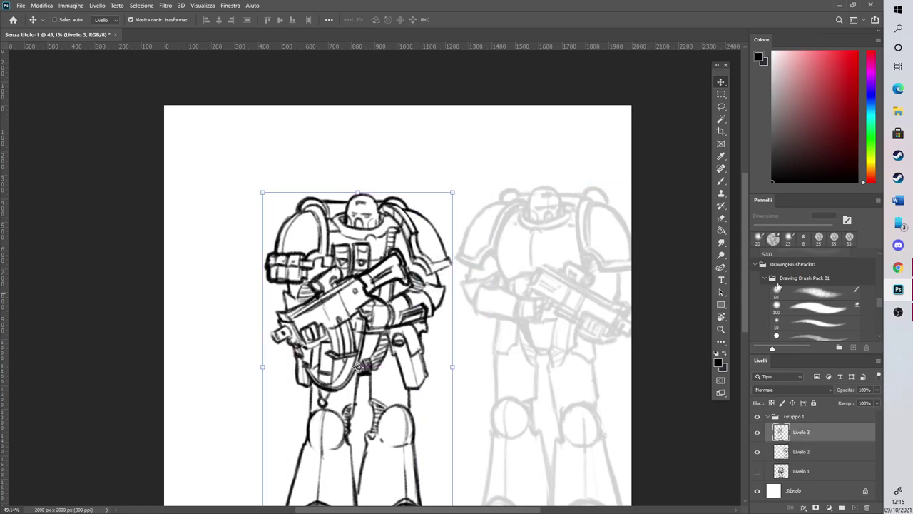
# Darken the helmet's angled eyes and thicken the line between the chest and the right-hand shoulder pad with the 20 px brush
pyautogui.click(720, 181)
pyautogui.click(816, 293)
pyautogui.scroll(3, 465, 285)
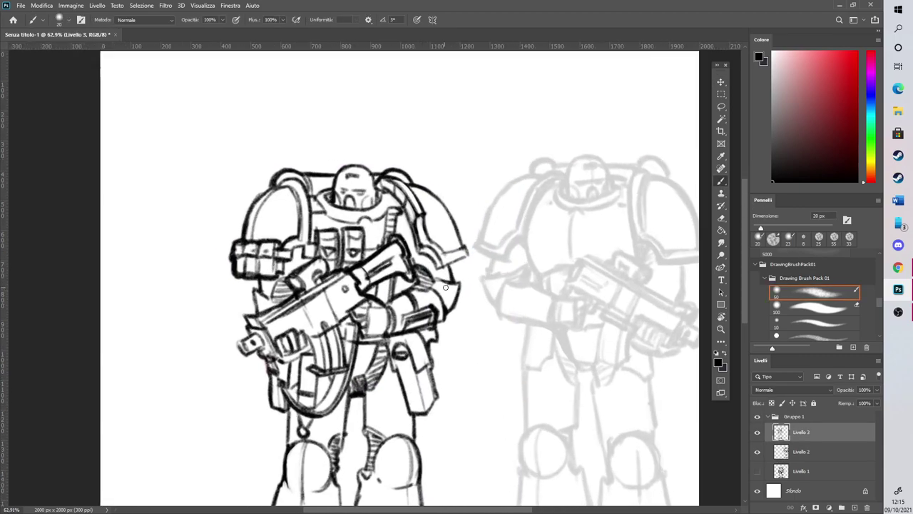
pyautogui.moveTo(326, 178); pyautogui.dragTo(356, 178)
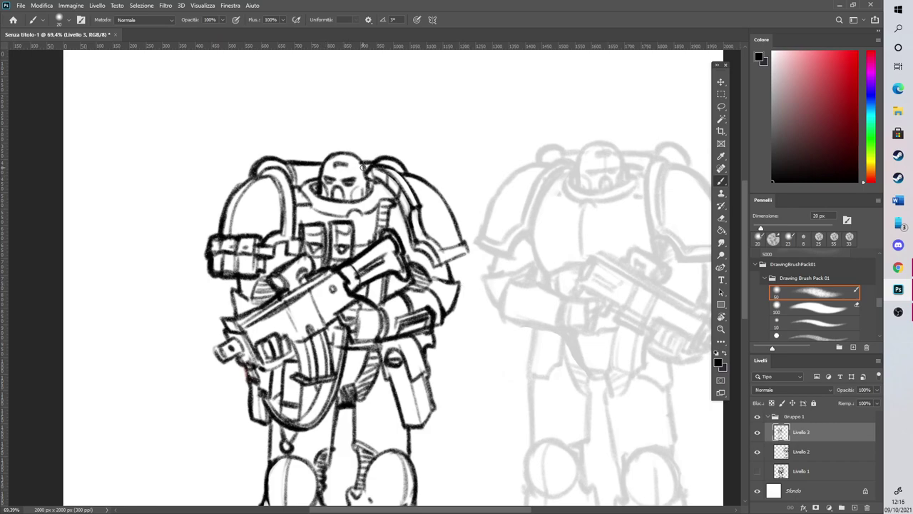
pyautogui.moveTo(397, 207); pyautogui.dragTo(401, 296)
pyautogui.moveTo(408, 251)
pyautogui.mouseDown()
pyautogui.moveTo(406, 270)
pyautogui.moveTo(407, 230)
pyautogui.moveTo(402, 264)
pyautogui.mouseUp()
# Erase the old lines of the rifle stock with the 25 px eraser and redraw it with a wider flared butt
pyautogui.scroll(4, 360, 249)
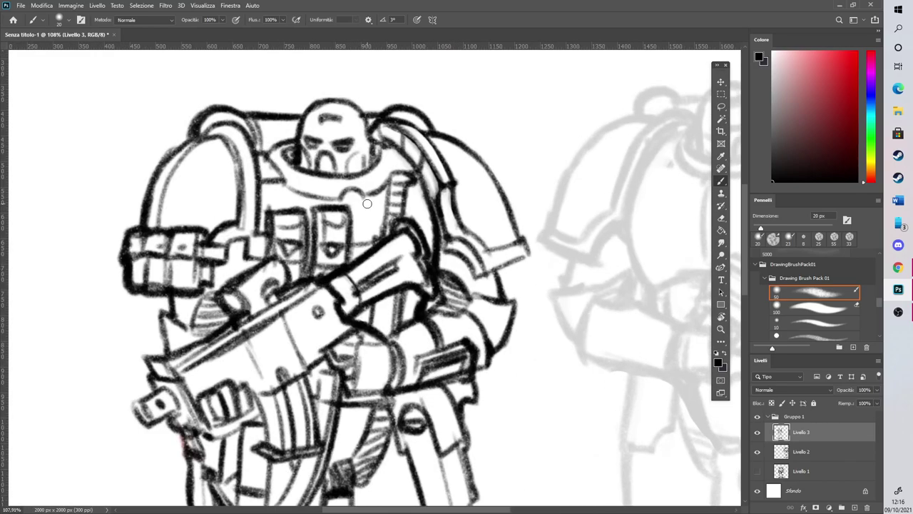
pyautogui.moveTo(447, 290)
pyautogui.mouseDown()
pyautogui.moveTo(429, 314)
pyautogui.moveTo(436, 298)
pyautogui.moveTo(457, 314)
pyautogui.moveTo(430, 302)
pyautogui.moveTo(427, 281)
pyautogui.mouseUp()
pyautogui.click(721, 217)
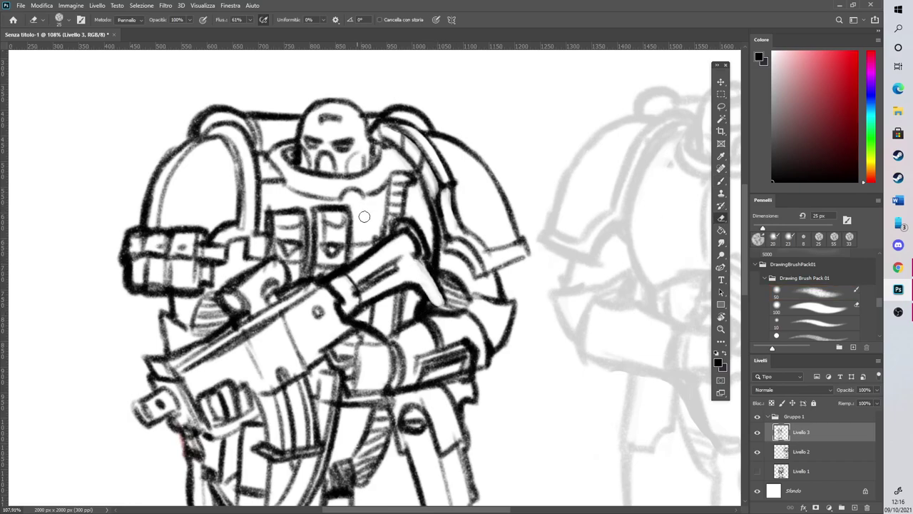
pyautogui.moveTo(359, 311); pyautogui.dragTo(431, 296)
pyautogui.moveTo(420, 254)
pyautogui.mouseDown()
pyautogui.moveTo(403, 227)
pyautogui.moveTo(440, 298)
pyautogui.mouseUp()
pyautogui.click(720, 182)
pyautogui.moveTo(347, 323)
pyautogui.mouseDown()
pyautogui.moveTo(402, 295)
pyautogui.moveTo(438, 293)
pyautogui.mouseUp()
pyautogui.moveTo(394, 232)
pyautogui.mouseDown()
pyautogui.moveTo(440, 297)
pyautogui.moveTo(431, 303)
pyautogui.moveTo(447, 305)
pyautogui.moveTo(414, 223)
pyautogui.moveTo(451, 300)
pyautogui.mouseUp()
pyautogui.moveTo(404, 219)
pyautogui.mouseDown()
pyautogui.moveTo(391, 230)
pyautogui.moveTo(419, 213)
pyautogui.mouseUp()
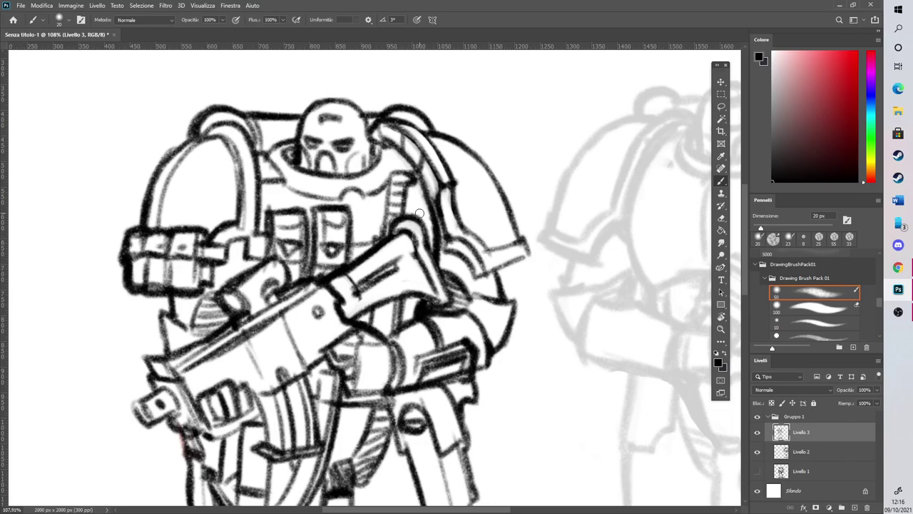
# Lasso the right-hand shoulder pad, transform it to be slightly narrower and clear the selection
pyautogui.hotkey('ctrl', '0')
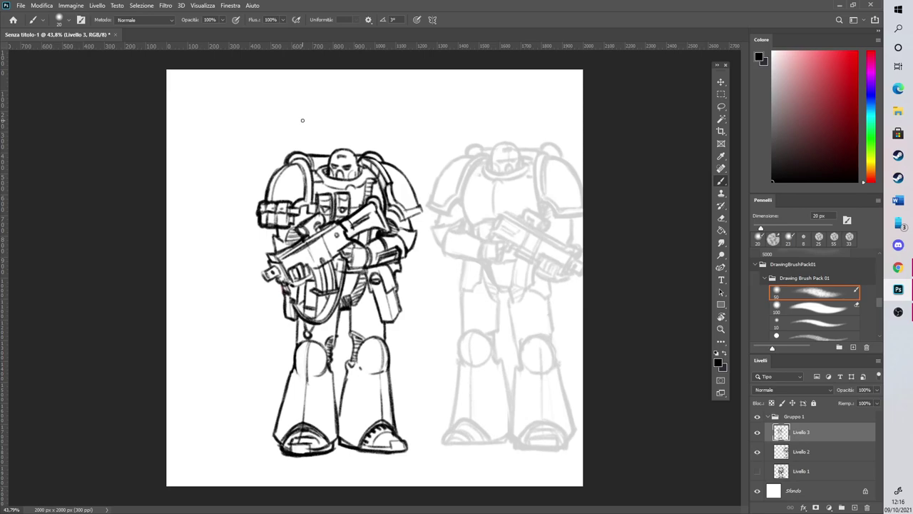
pyautogui.scroll(5, 303, 120)
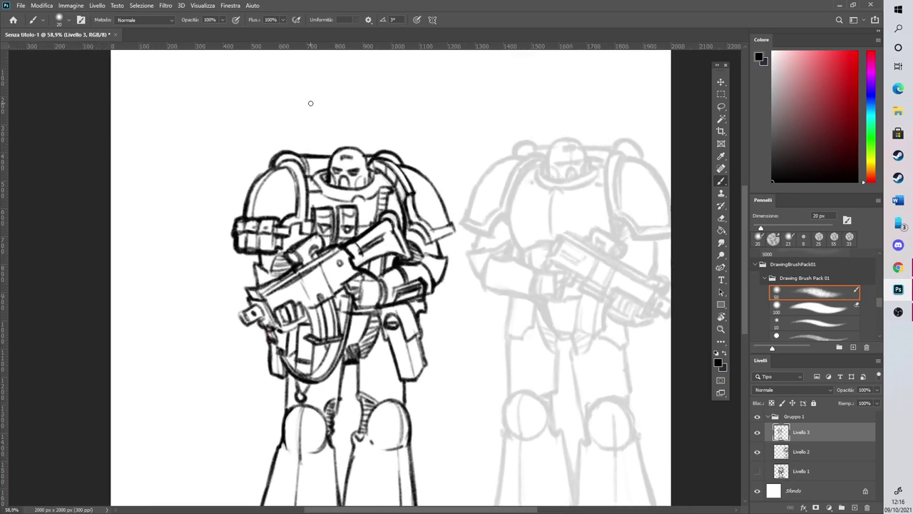
pyautogui.scroll(1, 310, 104)
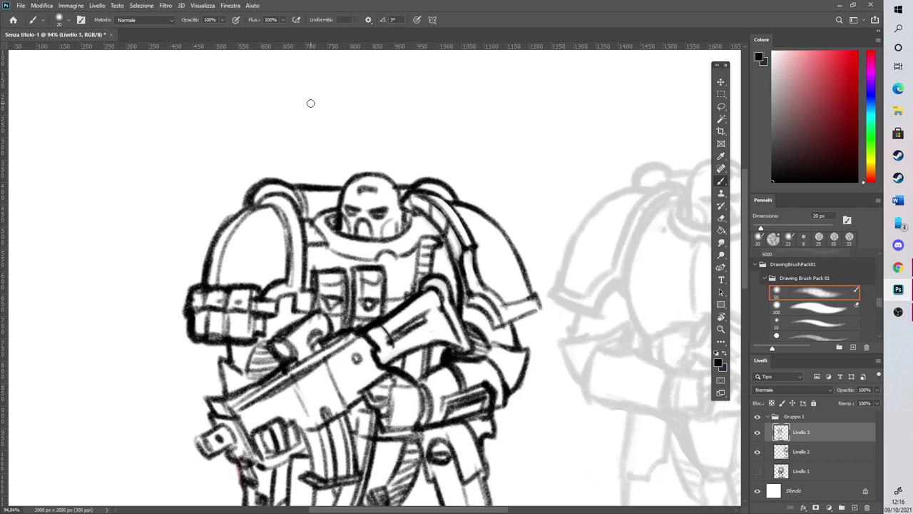
pyautogui.click(720, 105)
pyautogui.moveTo(493, 334)
pyautogui.mouseDown()
pyautogui.moveTo(512, 330)
pyautogui.moveTo(526, 209)
pyautogui.moveTo(417, 192)
pyautogui.moveTo(424, 227)
pyautogui.moveTo(461, 264)
pyautogui.moveTo(474, 325)
pyautogui.moveTo(486, 333)
pyautogui.mouseUp()
pyautogui.press('v')
pyautogui.moveTo(557, 334); pyautogui.dragTo(551, 329)
pyautogui.moveTo(561, 177); pyautogui.dragTo(560, 189)
pyautogui.moveTo(514, 272); pyautogui.dragTo(514, 279)
pyautogui.click(511, 20)
pyautogui.click(141, 5)
pyautogui.click(153, 26)
# Re-ink the right-hand shoulder pad's inner and lower edges and thicken the top contour of the left-hand pad and backpack
pyautogui.click(720, 181)
pyautogui.moveTo(399, 198)
pyautogui.mouseDown()
pyautogui.moveTo(429, 215)
pyautogui.moveTo(404, 214)
pyautogui.moveTo(418, 194)
pyautogui.mouseUp()
pyautogui.moveTo(516, 326); pyautogui.dragTo(518, 339)
pyautogui.moveTo(457, 206); pyautogui.dragTo(455, 201)
pyautogui.moveTo(285, 182)
pyautogui.mouseDown()
pyautogui.moveTo(244, 213)
pyautogui.moveTo(208, 294)
pyautogui.mouseUp()
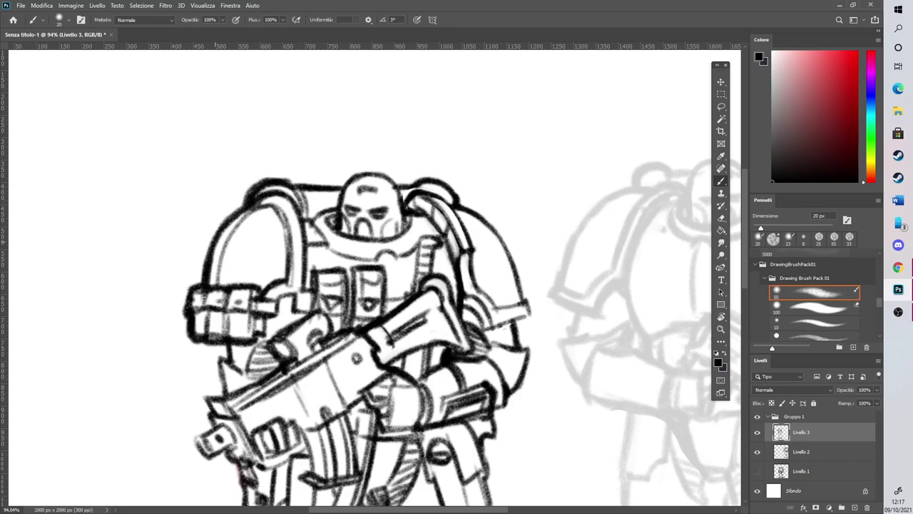
# Hide the faded sketch layer Livello 2 and flip the inked figure on Livello 3 horizontally
pyautogui.scroll(-8, 512, 79)
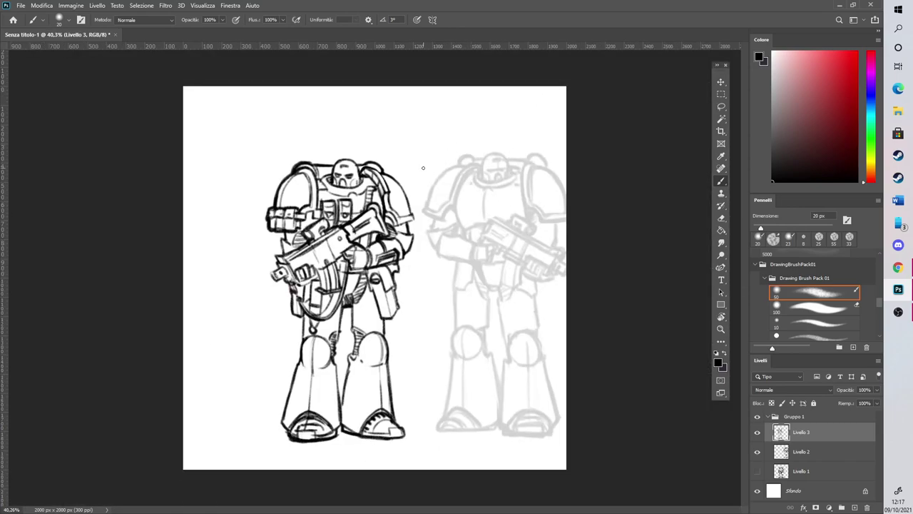
pyautogui.click(757, 449)
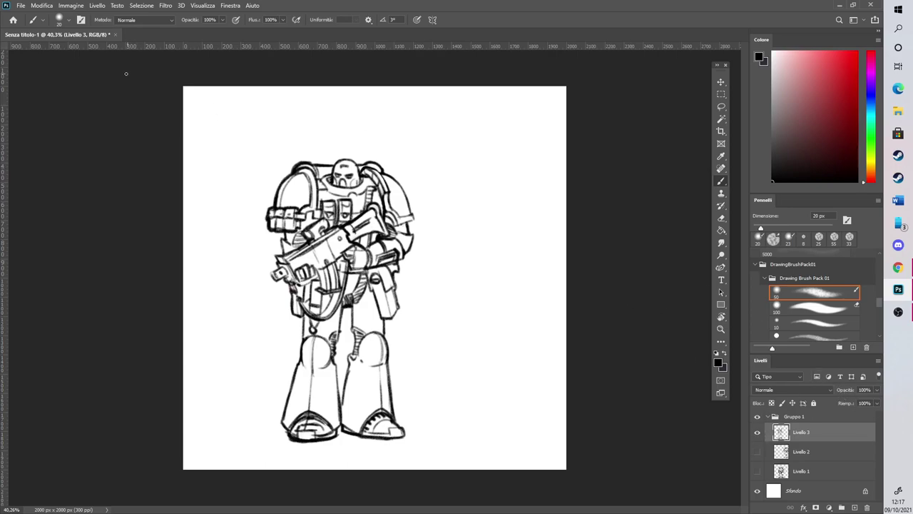
pyautogui.click(42, 6)
pyautogui.moveTo(85, 224)
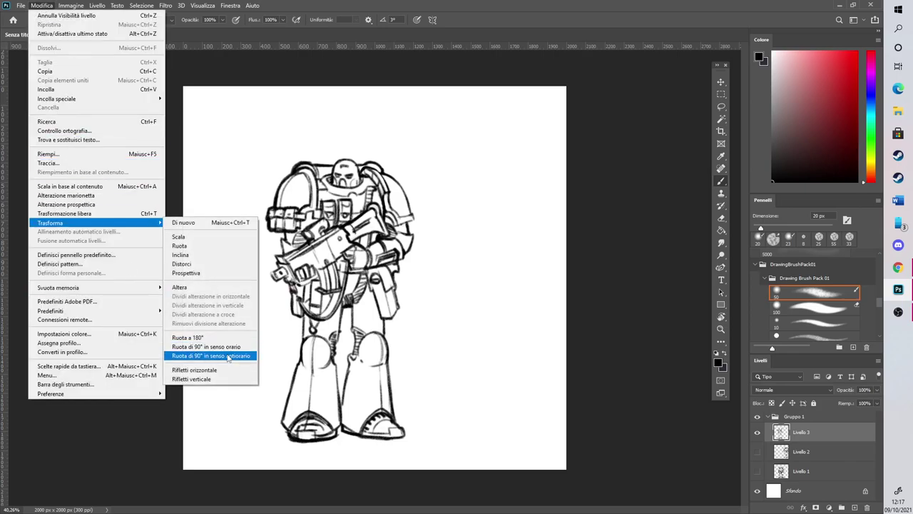
pyautogui.click(228, 370)
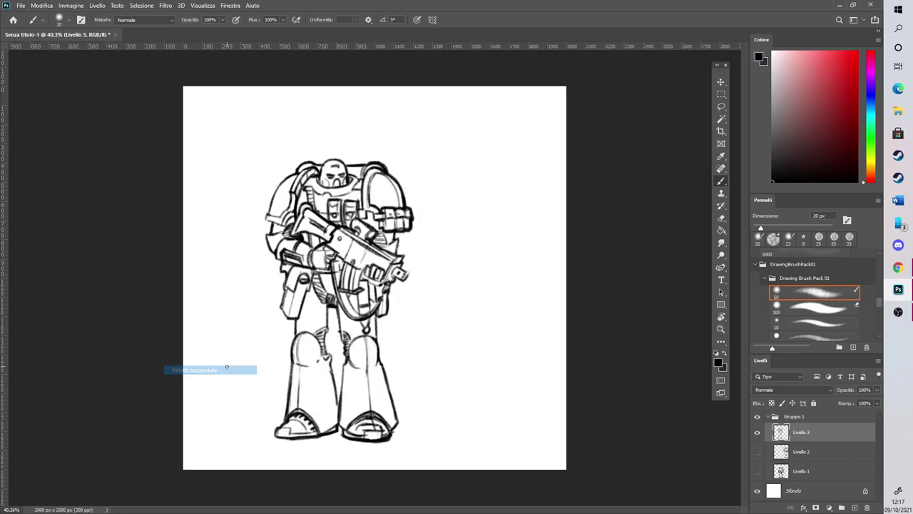
pyautogui.scroll(6, 218, 106)
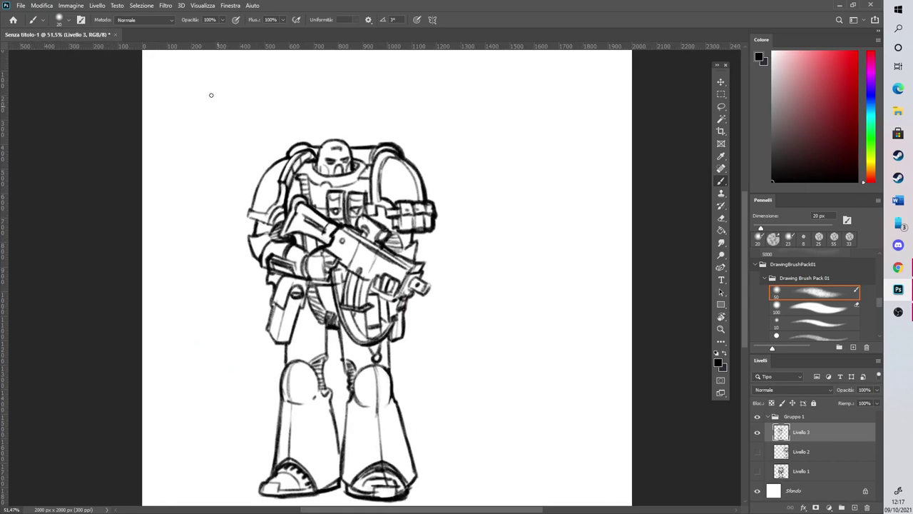
# Add a new layer and draw red guides over the figure for the head oval, shoulder line and torso sides
pyautogui.click(757, 452)
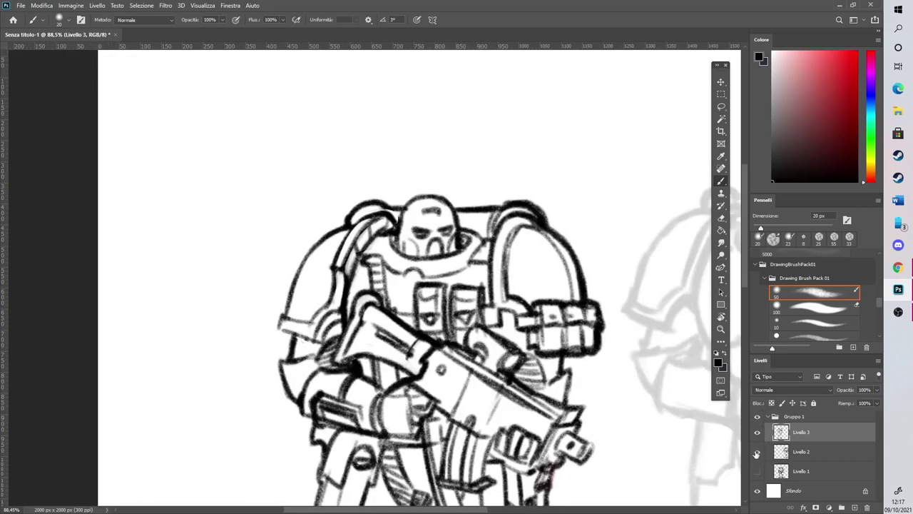
pyautogui.click(757, 455)
pyautogui.click(854, 508)
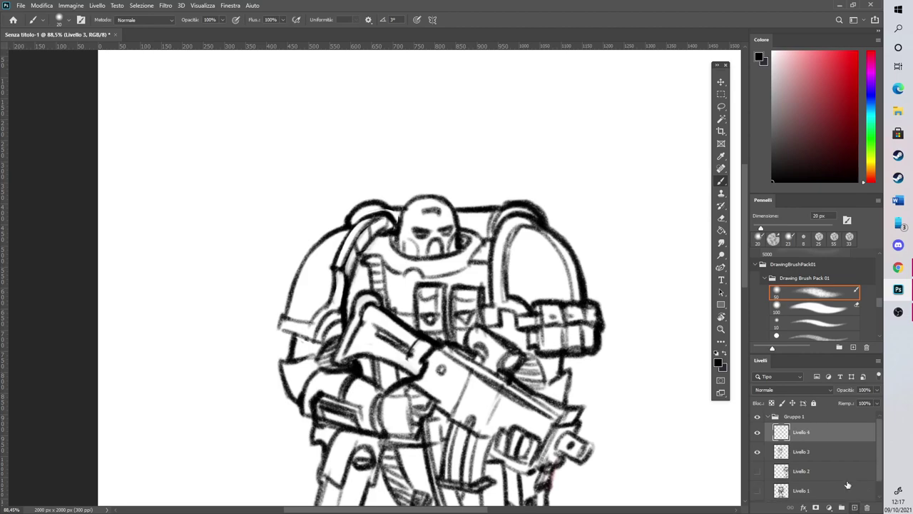
pyautogui.click(828, 76)
pyautogui.moveTo(337, 268)
pyautogui.mouseDown()
pyautogui.moveTo(344, 282)
pyautogui.moveTo(528, 273)
pyautogui.moveTo(496, 269)
pyautogui.mouseUp()
pyautogui.moveTo(372, 378)
pyautogui.mouseDown()
pyautogui.moveTo(364, 331)
pyautogui.moveTo(387, 271)
pyautogui.moveTo(496, 330)
pyautogui.mouseUp()
pyautogui.moveTo(419, 215)
pyautogui.mouseDown()
pyautogui.moveTo(414, 245)
pyautogui.moveTo(428, 254)
pyautogui.moveTo(435, 278)
pyautogui.moveTo(423, 272)
pyautogui.mouseUp()
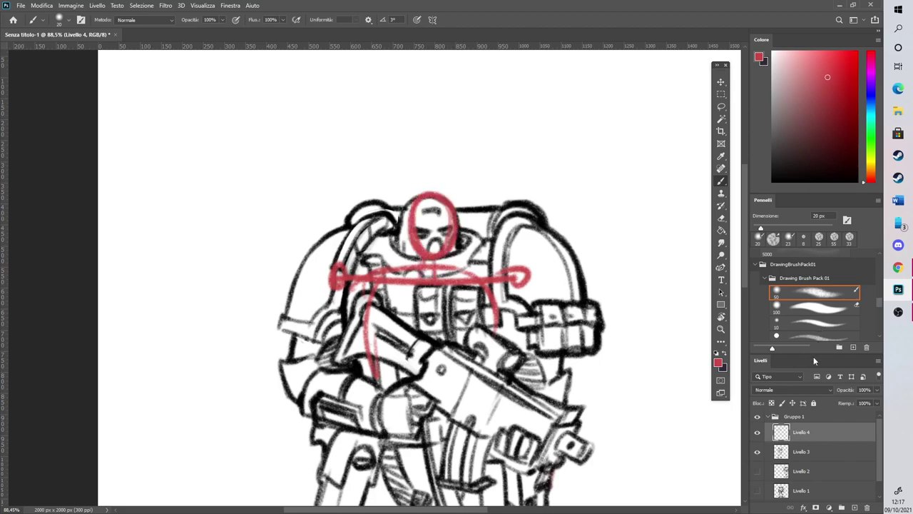
# Hide the red guide layer, lasso the head on Livello 3, shift it slightly towards the backpack pouch side and clear the selection
pyautogui.click(757, 434)
pyautogui.click(799, 450)
pyautogui.click(721, 106)
pyautogui.moveTo(456, 258)
pyautogui.mouseDown()
pyautogui.moveTo(472, 255)
pyautogui.moveTo(461, 219)
pyautogui.moveTo(414, 197)
pyautogui.moveTo(400, 224)
pyautogui.moveTo(407, 266)
pyautogui.moveTo(435, 263)
pyautogui.mouseUp()
pyautogui.press('v')
pyautogui.moveTo(447, 214); pyautogui.dragTo(453, 213)
pyautogui.click(721, 180)
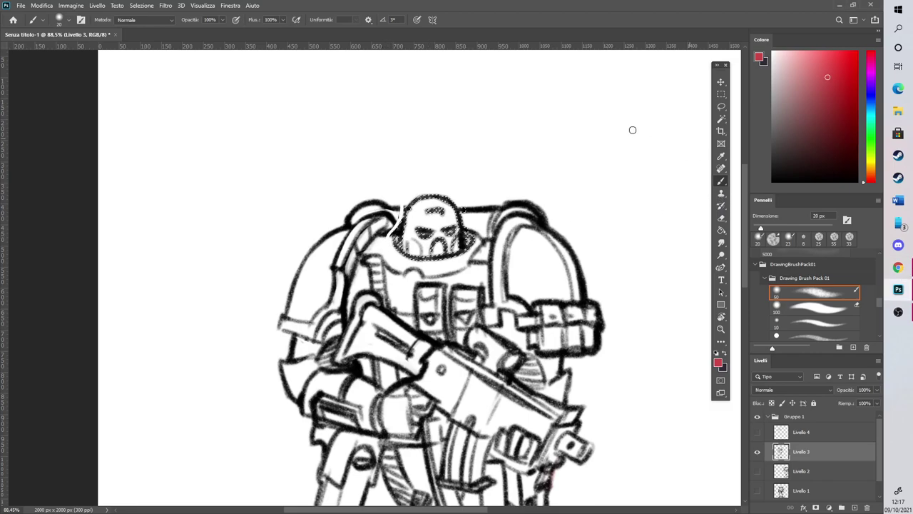
pyautogui.click(141, 5)
pyautogui.click(153, 24)
# Re-ink in black the gap left between the head, collar and backpack with the 20 px brush
pyautogui.press('d')
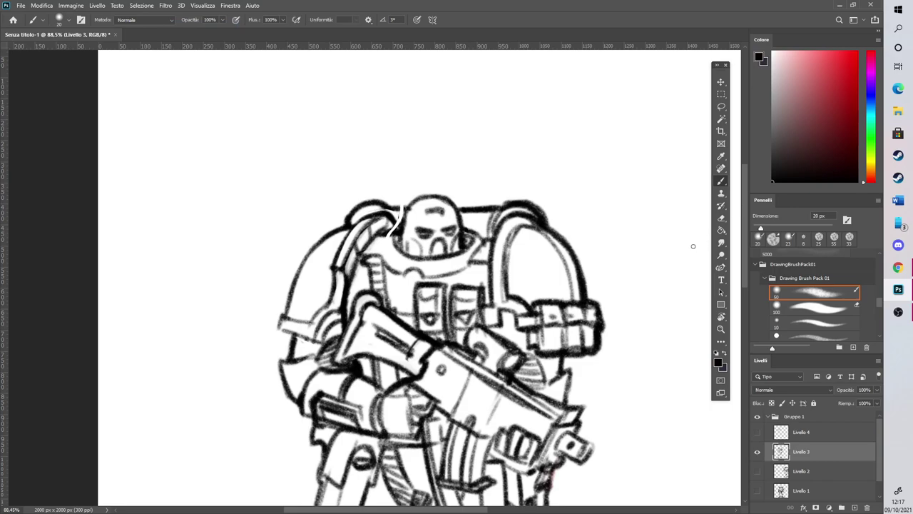
pyautogui.moveTo(389, 233); pyautogui.dragTo(401, 235)
pyautogui.moveTo(393, 221)
pyautogui.mouseDown()
pyautogui.moveTo(401, 233)
pyautogui.moveTo(409, 209)
pyautogui.moveTo(403, 217)
pyautogui.moveTo(458, 194)
pyautogui.mouseUp()
# Thicken the right-hand boot's sole edge and clean up the sole and the lower kneecap lines with the 25 px eraser
pyautogui.scroll(-5, 454, 174)
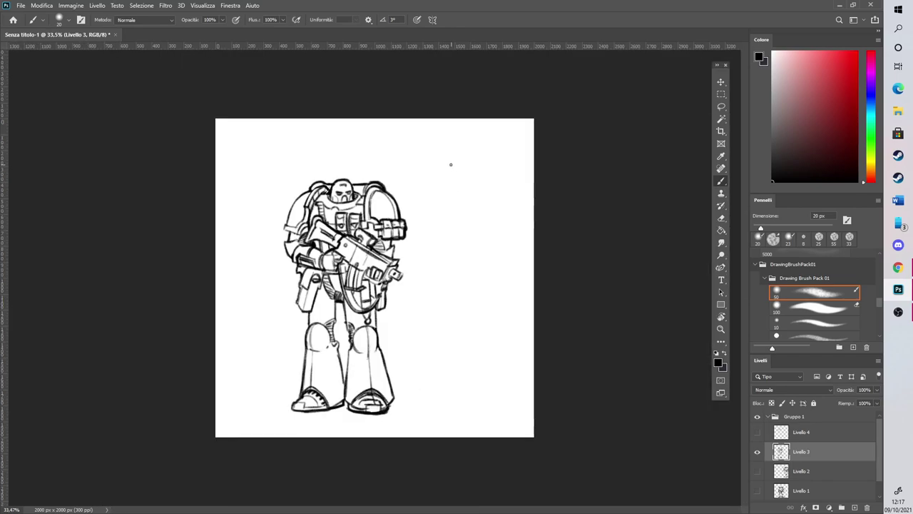
pyautogui.scroll(1, 198, 202)
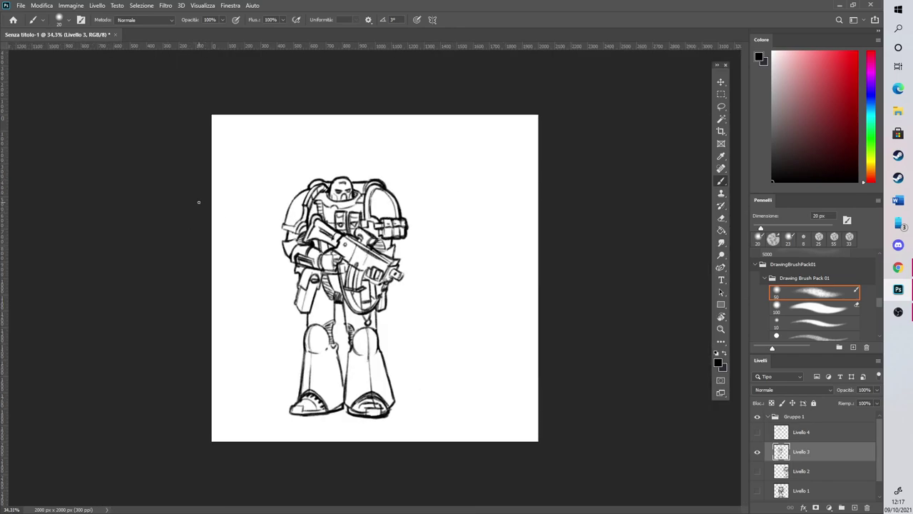
pyautogui.scroll(5, 336, 374)
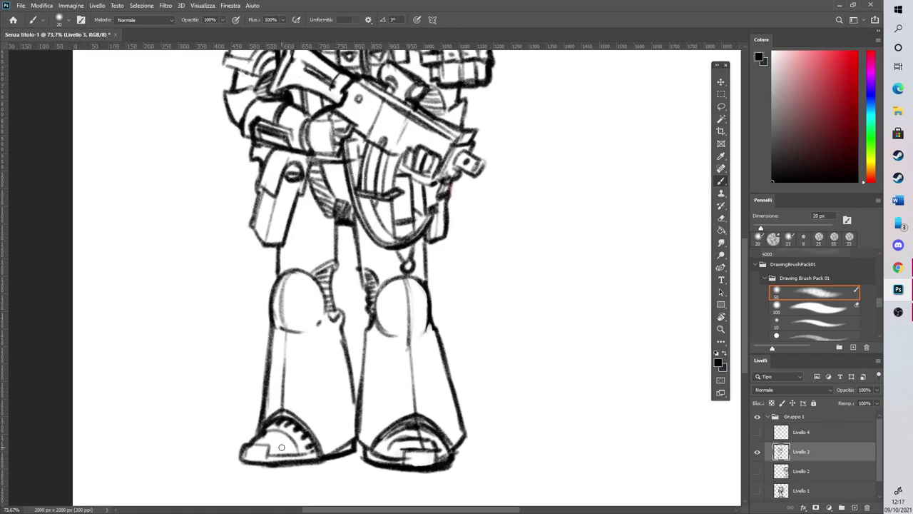
pyautogui.moveTo(443, 463); pyautogui.dragTo(458, 450)
pyautogui.click(721, 218)
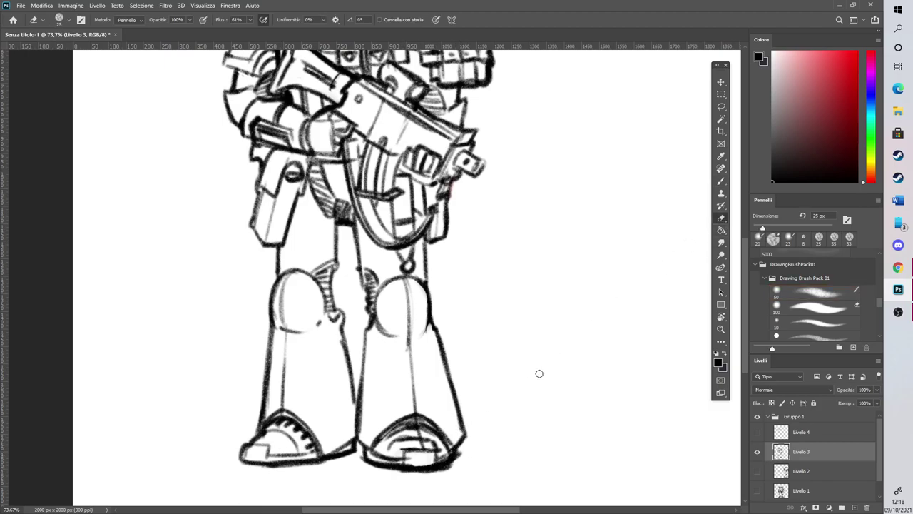
pyautogui.moveTo(392, 472); pyautogui.dragTo(455, 465)
pyautogui.moveTo(360, 458)
pyautogui.mouseDown()
pyautogui.moveTo(412, 474)
pyautogui.moveTo(395, 469)
pyautogui.moveTo(461, 453)
pyautogui.mouseUp()
pyautogui.scroll(2, 744, 310)
pyautogui.moveTo(382, 344)
pyautogui.mouseDown()
pyautogui.moveTo(394, 376)
pyautogui.moveTo(391, 336)
pyautogui.moveTo(379, 367)
pyautogui.moveTo(424, 382)
pyautogui.mouseUp()
# Lower the opacity of Livello 3 to 20% and add two new empty layers above it
pyautogui.click(721, 181)
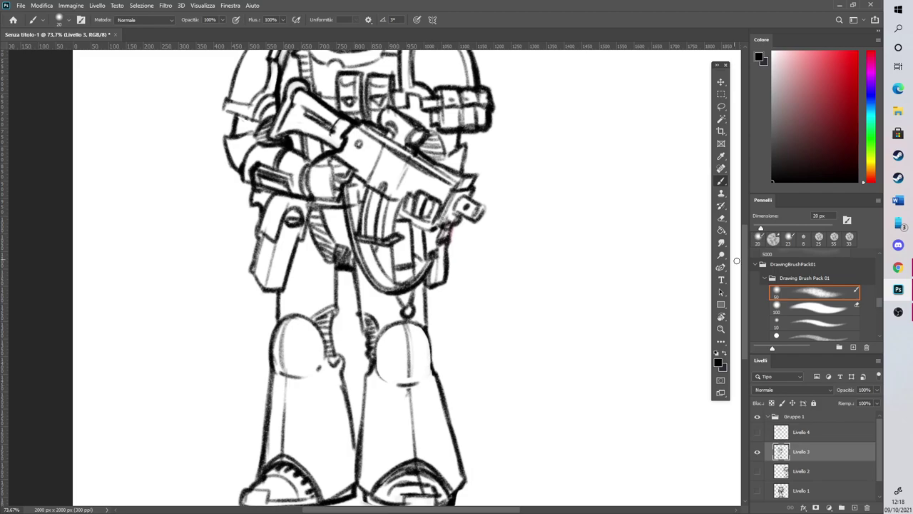
pyautogui.scroll(5, 736, 260)
pyautogui.click(877, 390)
pyautogui.moveTo(865, 400); pyautogui.dragTo(840, 403)
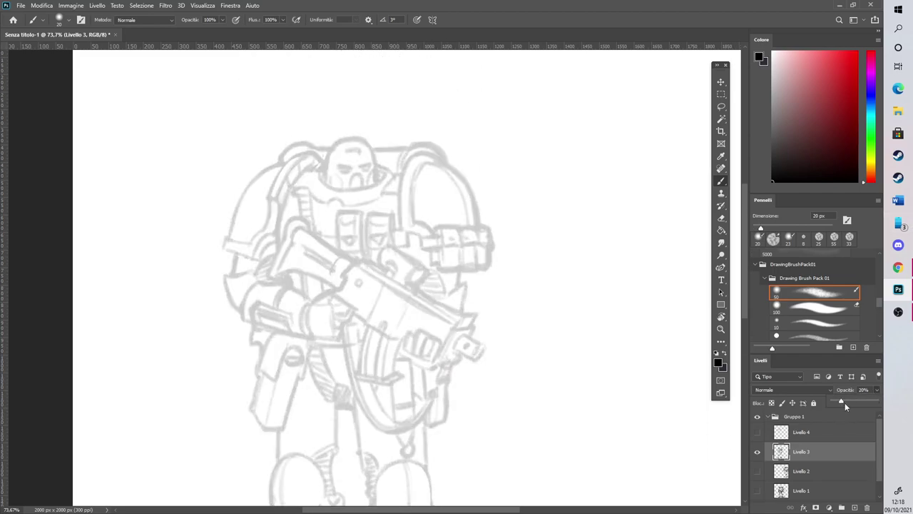
pyautogui.click(855, 507)
pyautogui.hotkey('ctrl', '0')
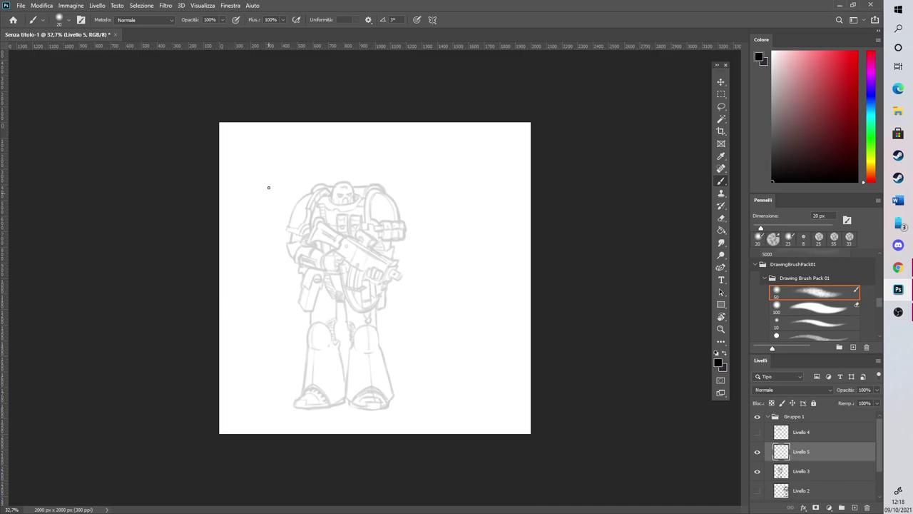
pyautogui.scroll(1, 299, 131)
pyautogui.scroll(12, 289, 303)
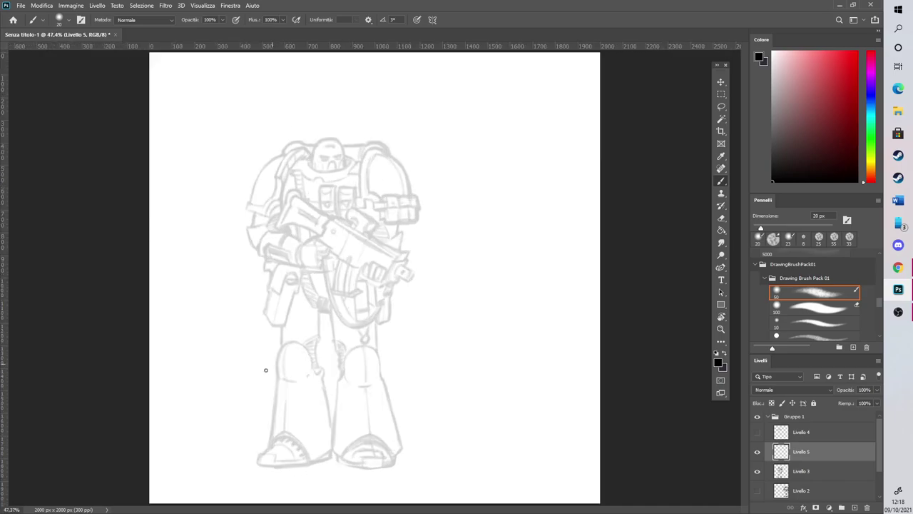
pyautogui.click(854, 507)
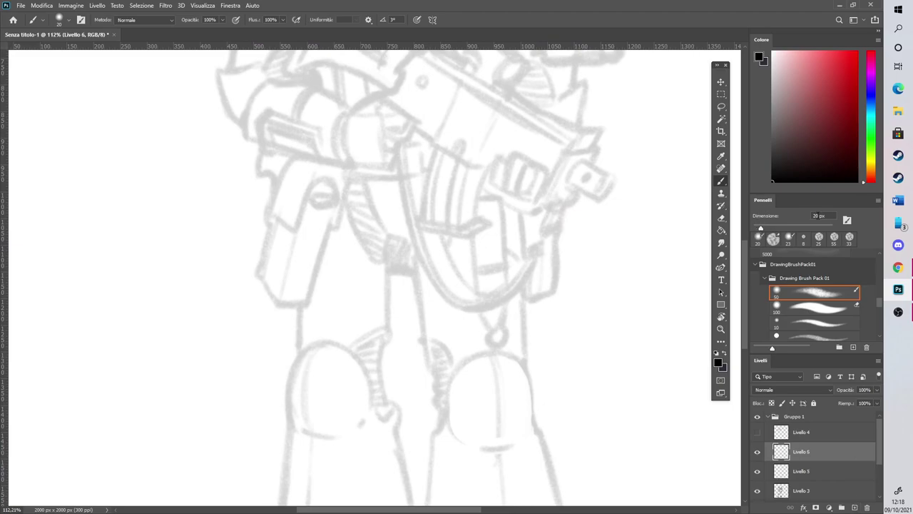
pyautogui.write('10')
pyautogui.press('Return')
pyautogui.moveTo(476, 389); pyautogui.dragTo(499, 384)
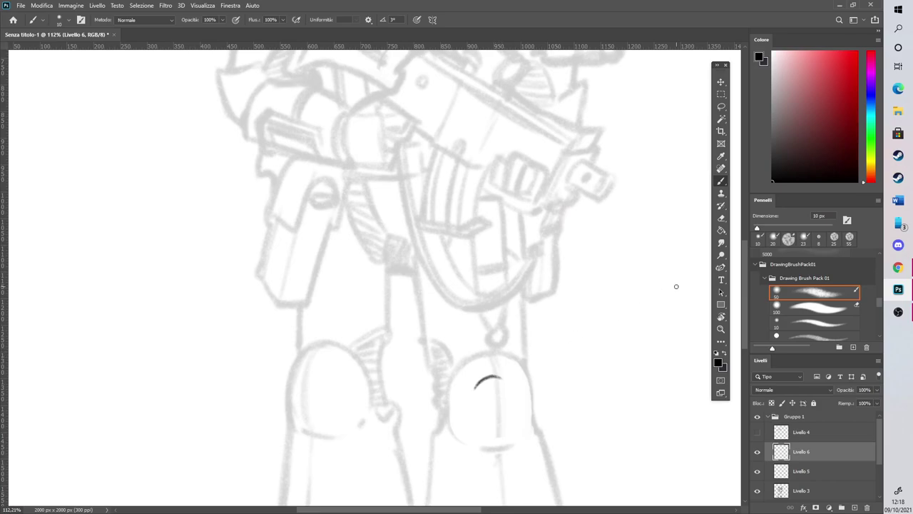
pyautogui.moveTo(880, 303); pyautogui.dragTo(882, 282)
pyautogui.press('e')
pyautogui.moveTo(491, 390); pyautogui.dragTo(471, 381)
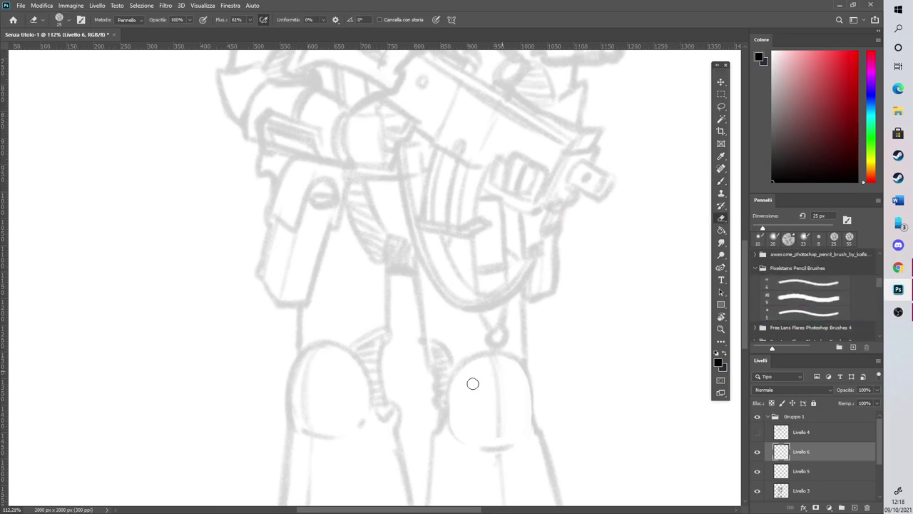
# Draw a skull with eye sockets, nose and upper jaw on the right-hand kneecap using a 10 px Pixelstains pencil brush
pyautogui.click(722, 180)
pyautogui.write('10')
pyautogui.moveTo(474, 382)
pyautogui.mouseDown()
pyautogui.moveTo(502, 367)
pyautogui.moveTo(519, 378)
pyautogui.moveTo(481, 399)
pyautogui.moveTo(513, 399)
pyautogui.moveTo(482, 404)
pyautogui.moveTo(520, 400)
pyautogui.moveTo(511, 390)
pyautogui.moveTo(519, 395)
pyautogui.mouseUp()
pyautogui.moveTo(502, 405)
pyautogui.mouseDown()
pyautogui.moveTo(501, 416)
pyautogui.moveTo(511, 404)
pyautogui.moveTo(474, 412)
pyautogui.moveTo(524, 397)
pyautogui.moveTo(525, 388)
pyautogui.mouseUp()
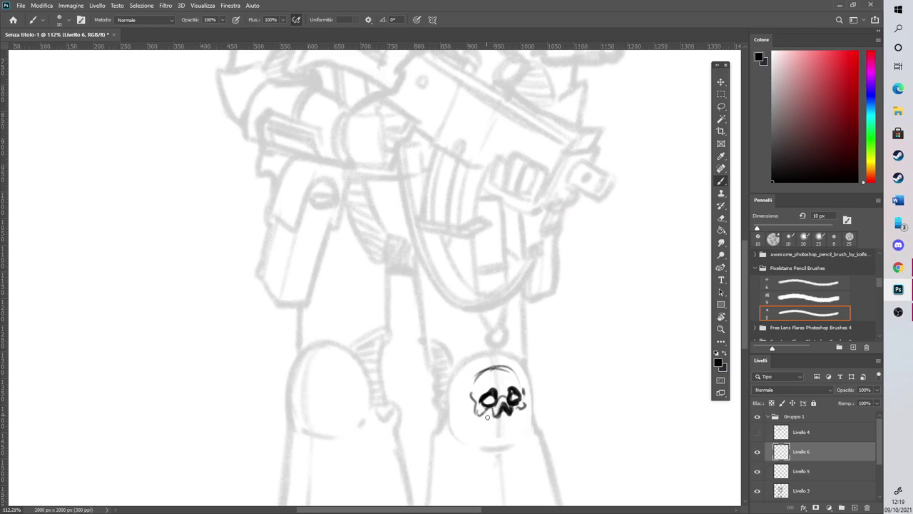
pyautogui.moveTo(483, 412)
pyautogui.mouseDown()
pyautogui.moveTo(476, 420)
pyautogui.moveTo(494, 417)
pyautogui.moveTo(495, 431)
pyautogui.moveTo(507, 427)
pyautogui.moveTo(526, 391)
pyautogui.moveTo(481, 371)
pyautogui.moveTo(502, 378)
pyautogui.moveTo(490, 391)
pyautogui.moveTo(507, 368)
pyautogui.moveTo(473, 385)
pyautogui.moveTo(483, 369)
pyautogui.moveTo(506, 364)
pyautogui.moveTo(526, 392)
pyautogui.mouseUp()
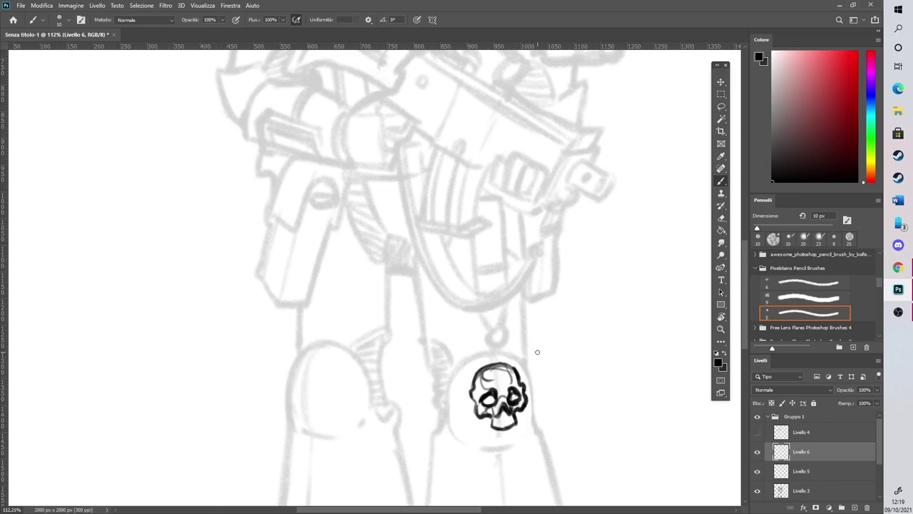
# Fill in the skull's eye sockets and add a toothed lower jaw
pyautogui.scroll(-3, 746, 276)
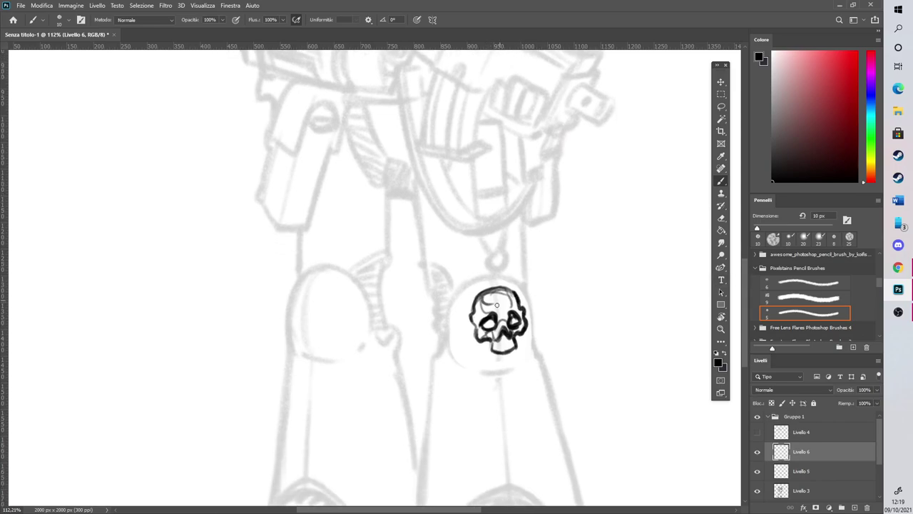
pyautogui.moveTo(484, 319)
pyautogui.mouseDown()
pyautogui.moveTo(496, 326)
pyautogui.moveTo(511, 316)
pyautogui.mouseUp()
pyautogui.moveTo(501, 349)
pyautogui.mouseDown()
pyautogui.moveTo(508, 345)
pyautogui.moveTo(490, 341)
pyautogui.moveTo(484, 361)
pyautogui.moveTo(514, 358)
pyautogui.moveTo(498, 362)
pyautogui.moveTo(522, 334)
pyautogui.mouseUp()
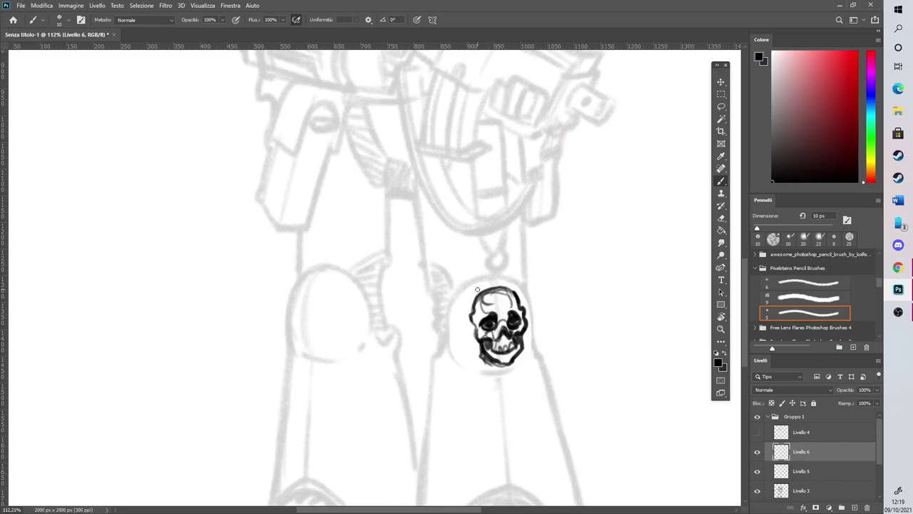
# Draw a wreath of small laurel leaves around the skull's crown and clean up the outline under the chin
pyautogui.moveTo(482, 309)
pyautogui.mouseDown()
pyautogui.moveTo(473, 323)
pyautogui.moveTo(499, 281)
pyautogui.moveTo(527, 317)
pyautogui.mouseUp()
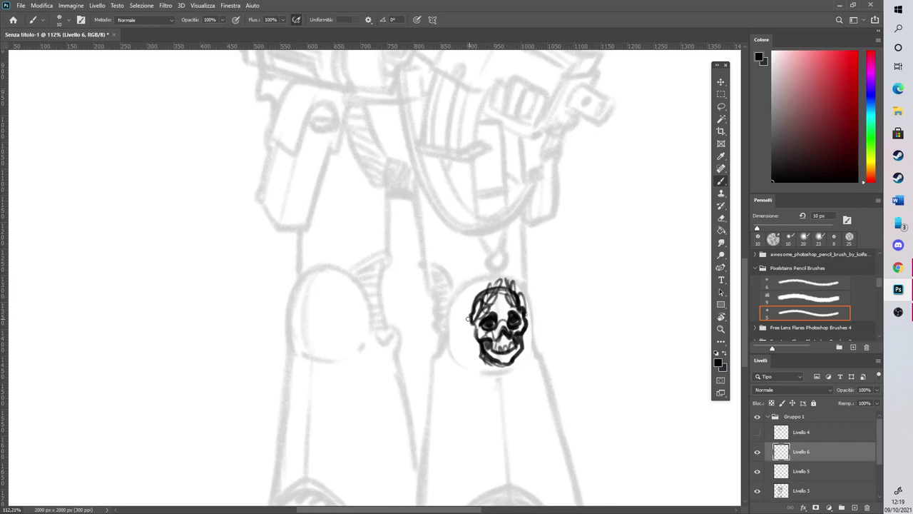
pyautogui.moveTo(469, 313); pyautogui.dragTo(471, 332)
pyautogui.click(721, 217)
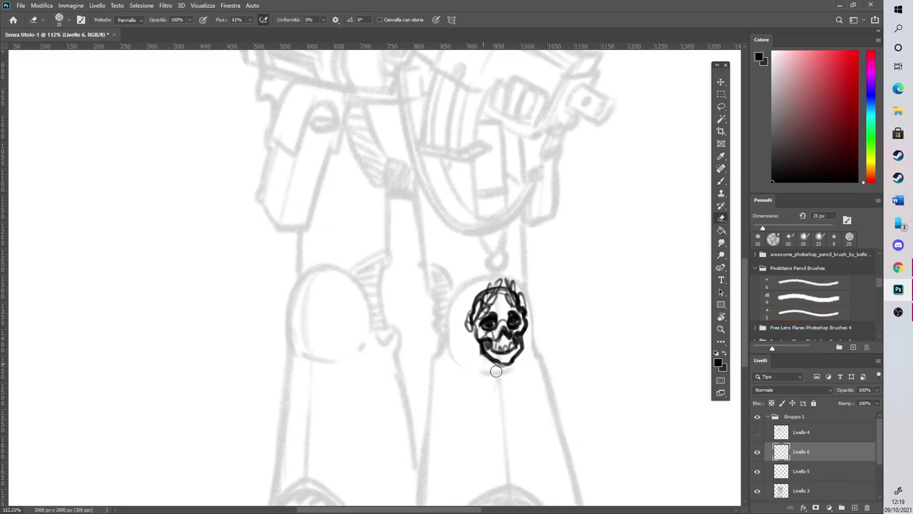
# Draw a folded ribbon banner beneath the skull with upturned ends on both sides
pyautogui.click(721, 181)
pyautogui.moveTo(468, 357)
pyautogui.mouseDown()
pyautogui.moveTo(490, 364)
pyautogui.moveTo(498, 352)
pyautogui.moveTo(469, 362)
pyautogui.moveTo(491, 379)
pyautogui.moveTo(519, 371)
pyautogui.moveTo(524, 351)
pyautogui.moveTo(496, 376)
pyautogui.moveTo(526, 366)
pyautogui.moveTo(529, 346)
pyautogui.moveTo(531, 367)
pyautogui.moveTo(535, 345)
pyautogui.moveTo(529, 367)
pyautogui.mouseUp()
pyautogui.click(721, 218)
pyautogui.click(722, 183)
pyautogui.moveTo(469, 361)
pyautogui.mouseDown()
pyautogui.moveTo(473, 336)
pyautogui.moveTo(465, 339)
pyautogui.moveTo(462, 328)
pyautogui.moveTo(469, 359)
pyautogui.moveTo(454, 331)
pyautogui.moveTo(472, 372)
pyautogui.mouseUp()
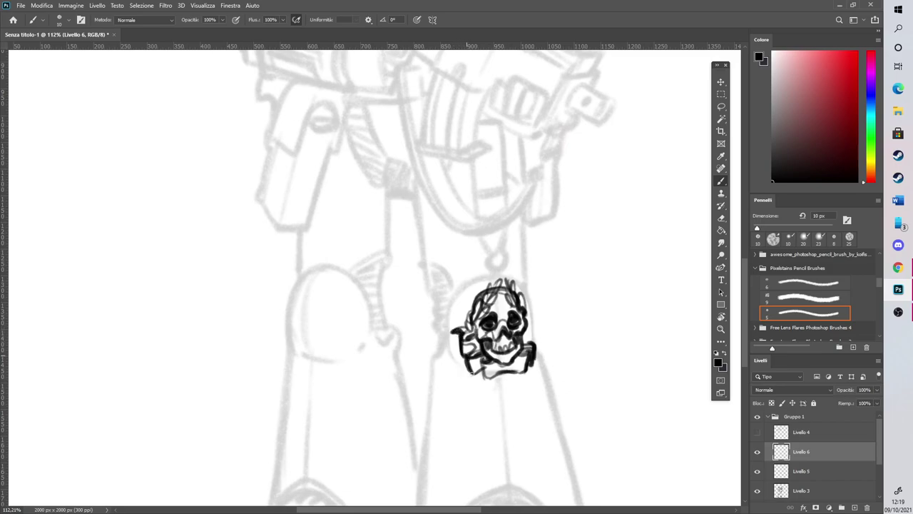
# Undo the last three ribbon strokes and redraw the banner's left-hand fold and right-hand end
pyautogui.hotkey('ctrl', 'z')
pyautogui.hotkey('ctrl', 'z')
pyautogui.hotkey('ctrl', 'z')
pyautogui.moveTo(465, 356); pyautogui.dragTo(481, 374)
pyautogui.moveTo(525, 335); pyautogui.dragTo(530, 323)
# Scale the skull emblem down slightly and centre it on the right-hand kneecap
pyautogui.scroll(-5, 537, 292)
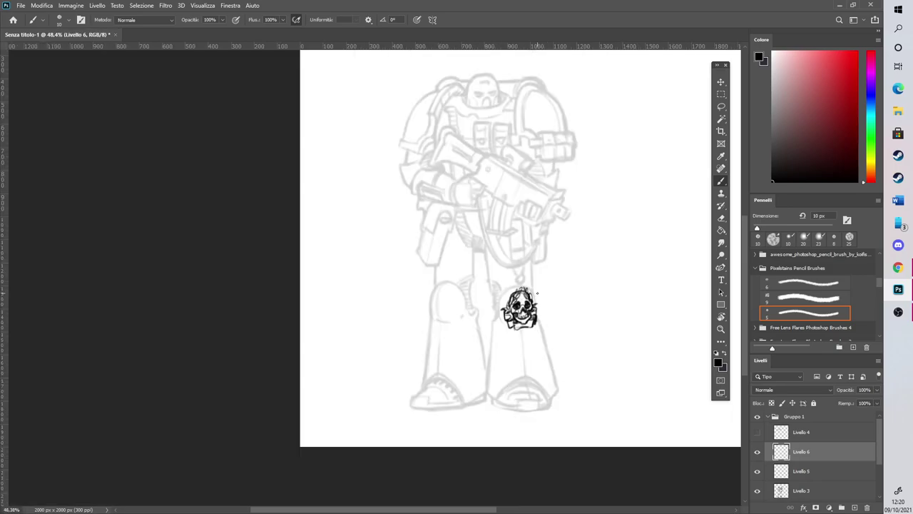
pyautogui.scroll(4, 283, 404)
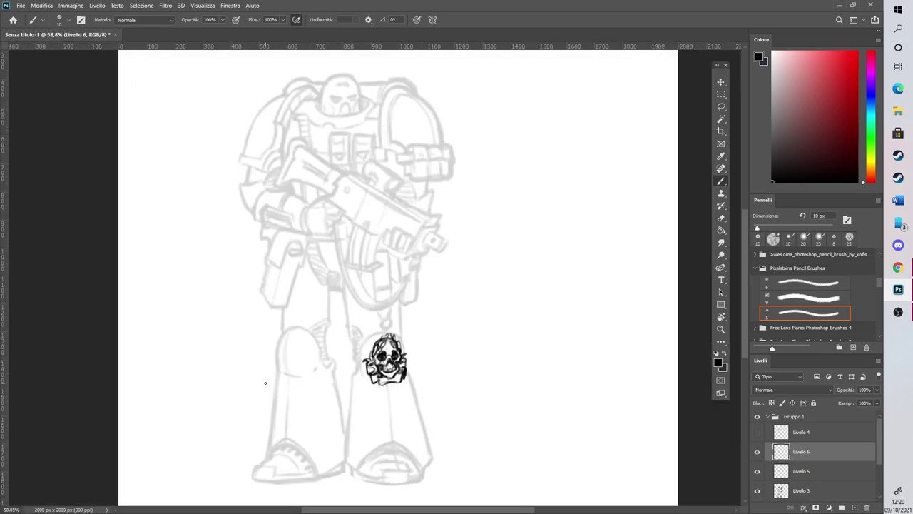
pyautogui.press('v')
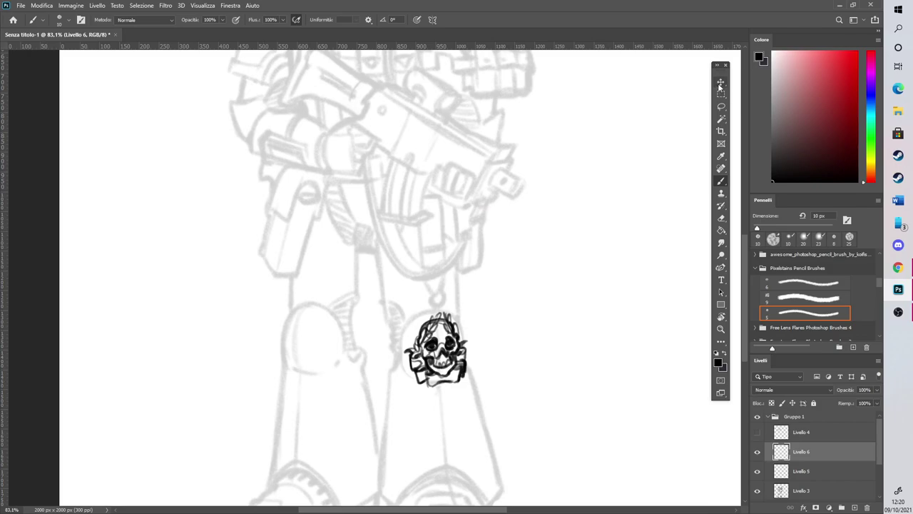
pyautogui.moveTo(446, 367); pyautogui.dragTo(443, 367)
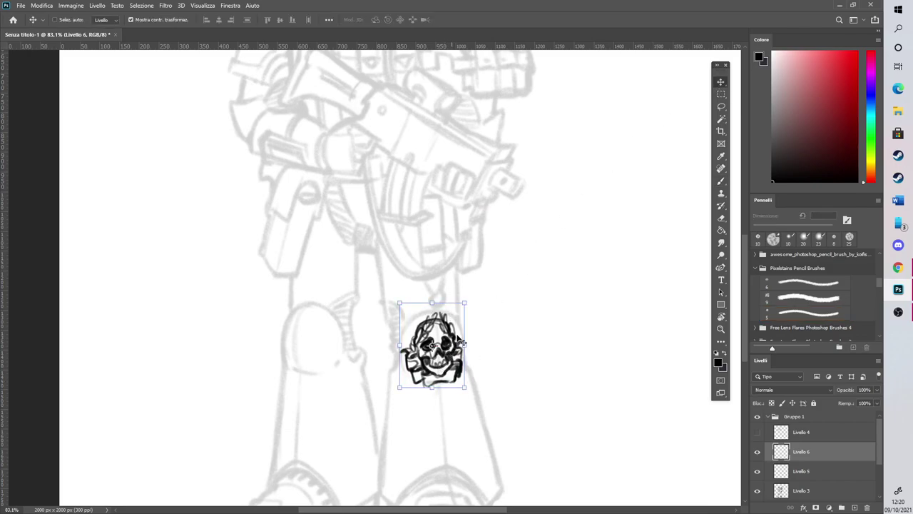
pyautogui.moveTo(465, 302); pyautogui.dragTo(458, 311)
pyautogui.moveTo(437, 357); pyautogui.dragTo(442, 356)
pyautogui.click(509, 19)
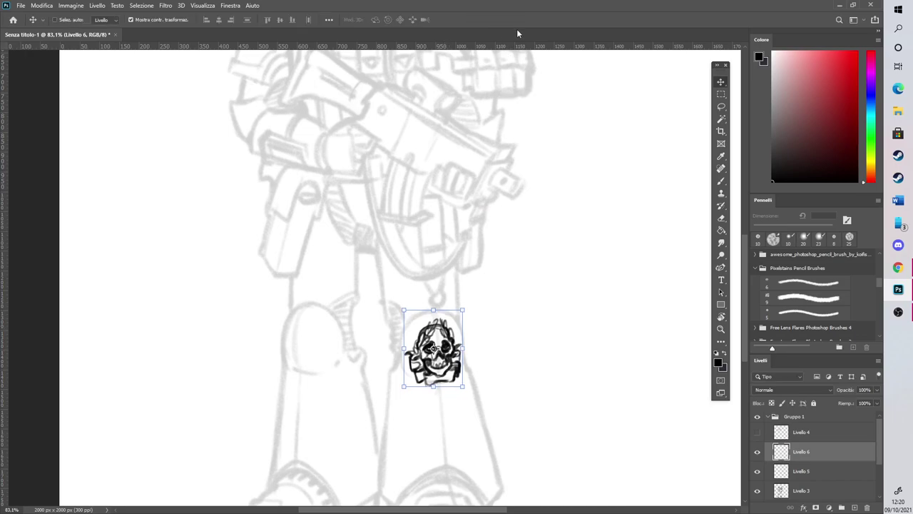
# Draw an arch around the top of the skull emblem with small round knobs at its peak and both ends
pyautogui.click(721, 182)
pyautogui.scroll(2, 457, 354)
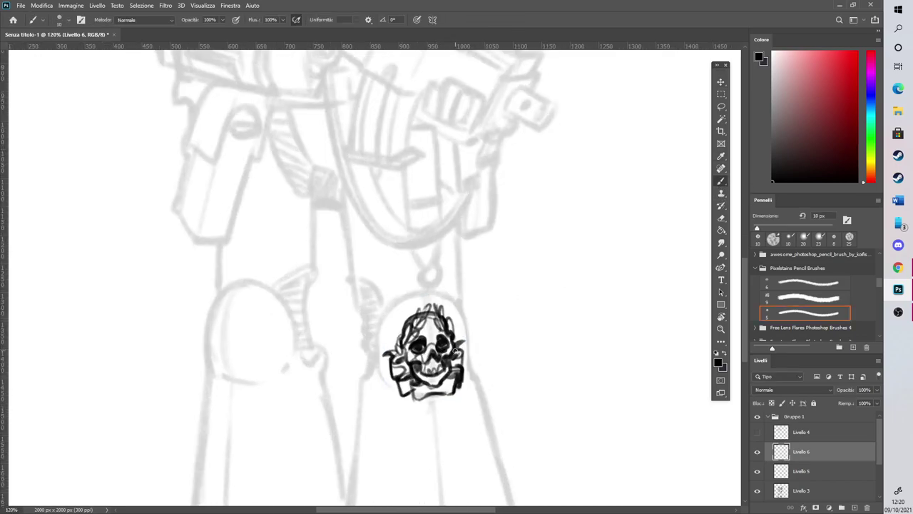
pyautogui.moveTo(387, 323); pyautogui.dragTo(390, 322)
pyautogui.moveTo(426, 299)
pyautogui.mouseDown()
pyautogui.moveTo(435, 294)
pyautogui.moveTo(459, 325)
pyautogui.mouseUp()
pyautogui.moveTo(396, 320)
pyautogui.mouseDown()
pyautogui.moveTo(434, 298)
pyautogui.moveTo(454, 316)
pyautogui.mouseUp()
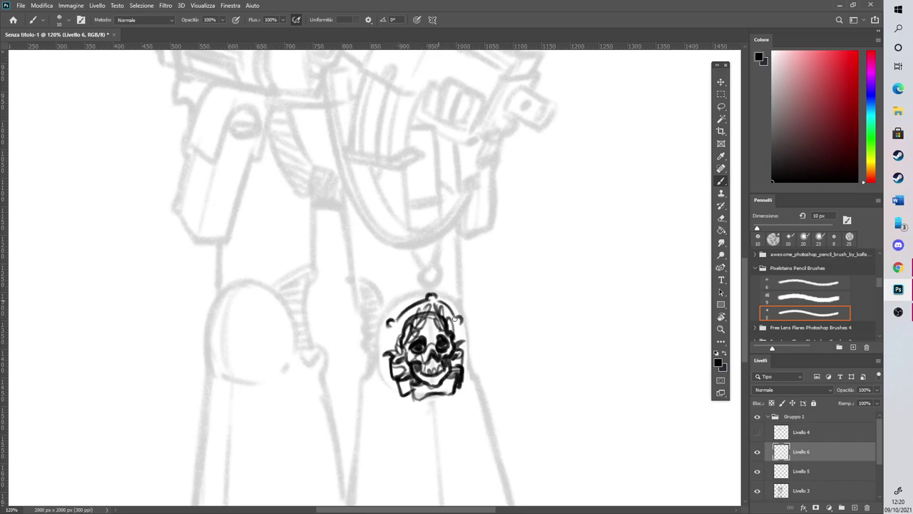
# Draw a larger outer arch around the skull emblem, extend the inner arch down both sides, and lightly clean up the skull with the eraser
pyautogui.moveTo(387, 316)
pyautogui.mouseDown()
pyautogui.moveTo(406, 297)
pyautogui.moveTo(385, 316)
pyautogui.moveTo(427, 292)
pyautogui.moveTo(414, 293)
pyautogui.moveTo(442, 291)
pyautogui.moveTo(434, 289)
pyautogui.moveTo(469, 325)
pyautogui.mouseUp()
pyautogui.moveTo(388, 314)
pyautogui.mouseDown()
pyautogui.moveTo(377, 361)
pyautogui.moveTo(378, 347)
pyautogui.mouseUp()
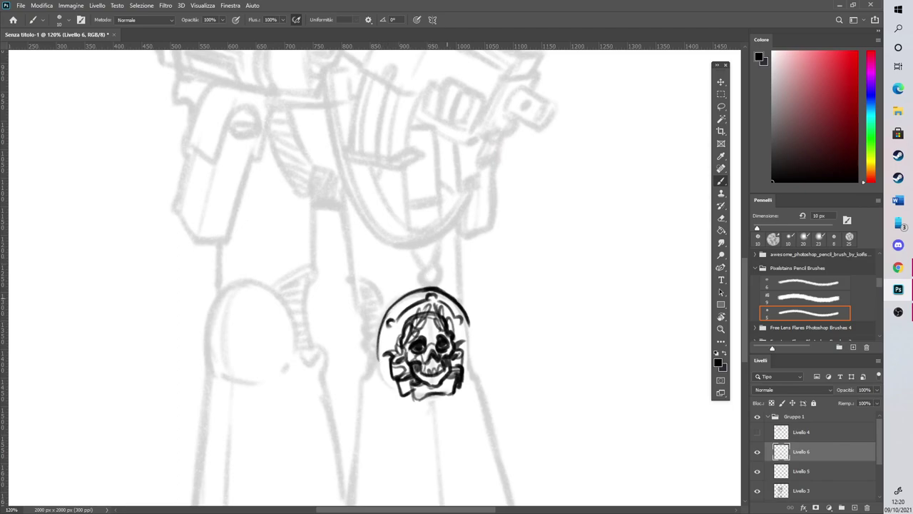
pyautogui.moveTo(468, 319); pyautogui.dragTo(472, 366)
pyautogui.moveTo(390, 333); pyautogui.dragTo(385, 352)
pyautogui.moveTo(461, 328); pyautogui.dragTo(464, 356)
pyautogui.moveTo(376, 356)
pyautogui.mouseDown()
pyautogui.moveTo(378, 362)
pyautogui.moveTo(388, 316)
pyautogui.moveTo(421, 290)
pyautogui.moveTo(458, 304)
pyautogui.mouseUp()
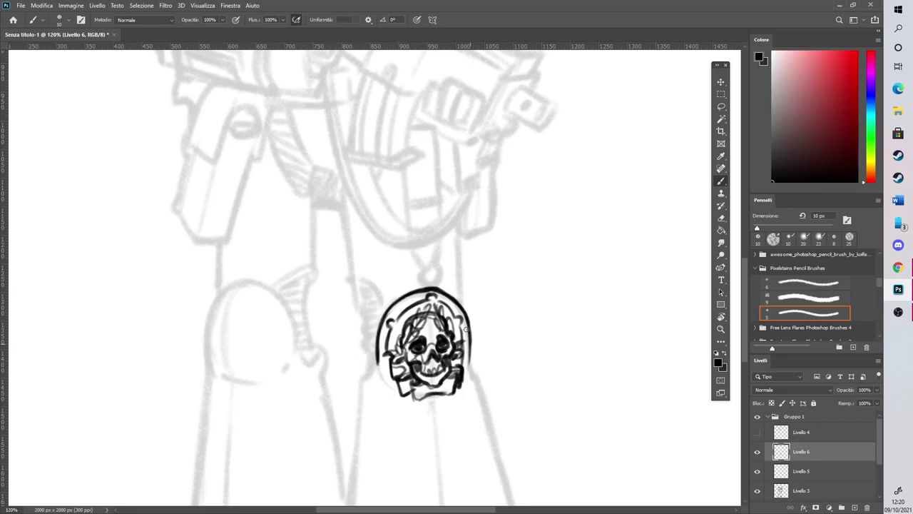
pyautogui.click(722, 219)
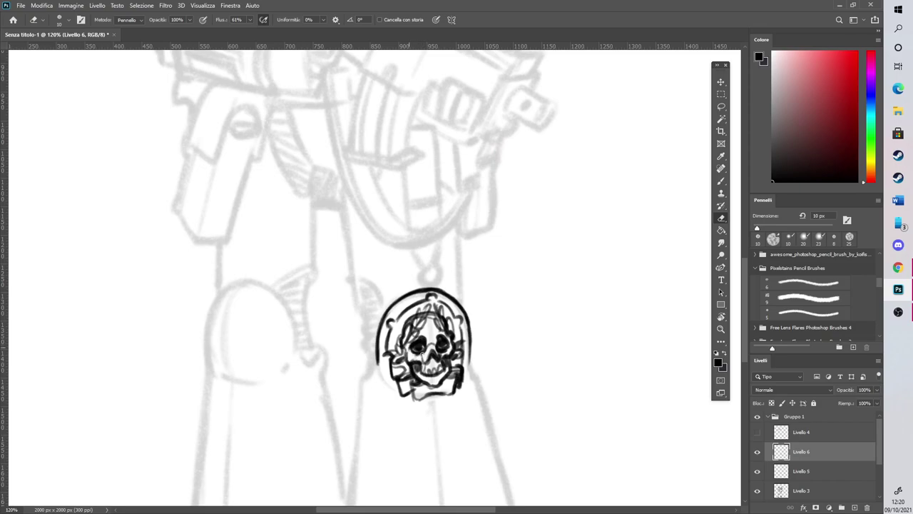
pyautogui.moveTo(412, 344); pyautogui.dragTo(445, 338)
pyautogui.click(722, 183)
# Draw small flared feet with upright tips at both lower ends of the arch around the skull emblem
pyautogui.moveTo(745, 287); pyautogui.dragTo(744, 293)
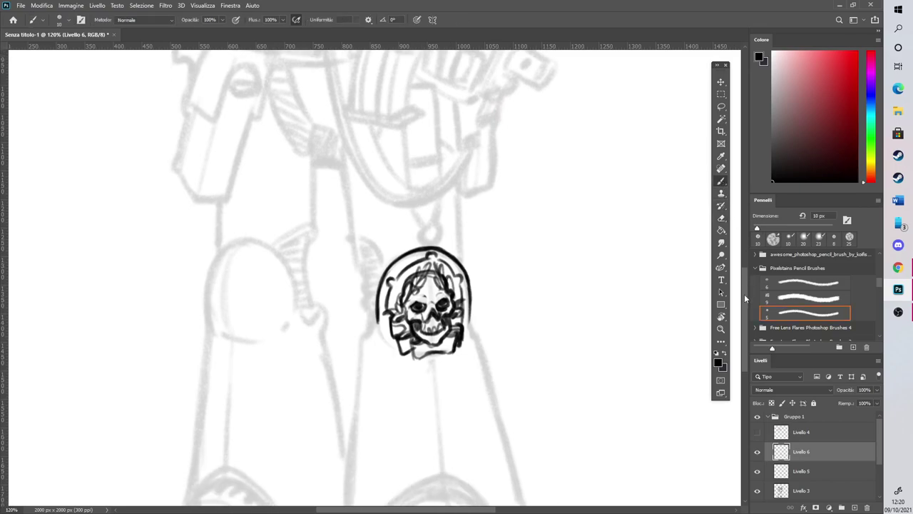
pyautogui.scroll(-2, 744, 297)
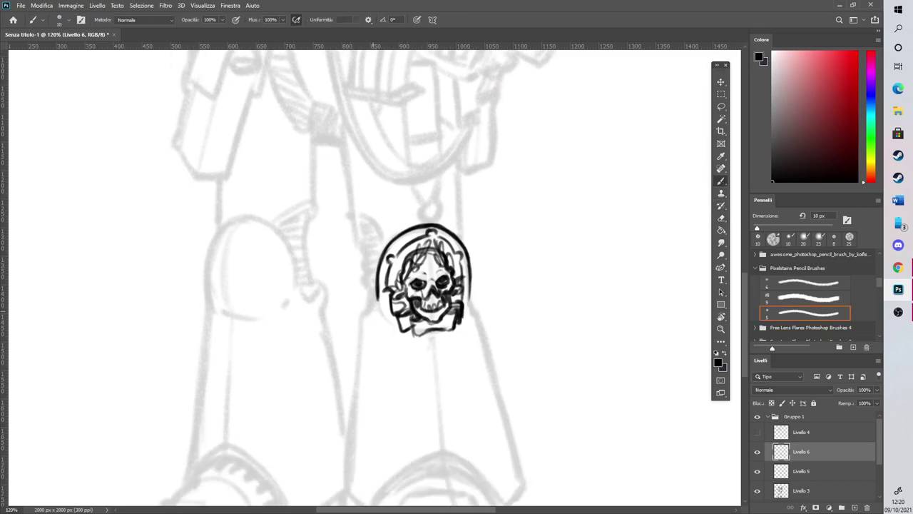
pyautogui.moveTo(377, 299)
pyautogui.mouseDown()
pyautogui.moveTo(364, 322)
pyautogui.moveTo(385, 308)
pyautogui.moveTo(395, 318)
pyautogui.mouseUp()
pyautogui.moveTo(470, 307); pyautogui.dragTo(472, 305)
pyautogui.moveTo(362, 311); pyautogui.dragTo(363, 323)
pyautogui.moveTo(400, 251)
pyautogui.mouseDown()
pyautogui.moveTo(440, 238)
pyautogui.moveTo(455, 251)
pyautogui.moveTo(403, 221)
pyautogui.moveTo(361, 217)
pyautogui.mouseUp()
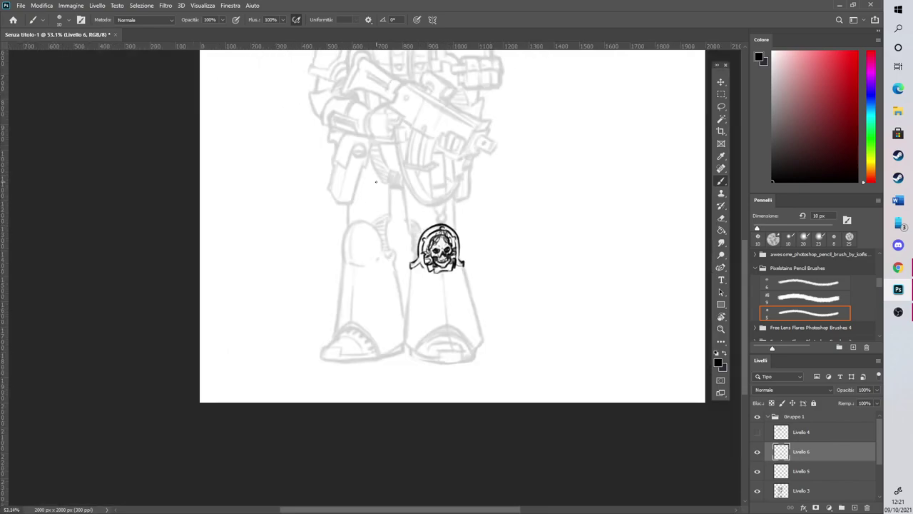
# Draw the thick outer arch over the top and right-hand side of the left-hand kneecap and erase its stray edge
pyautogui.moveTo(375, 182); pyautogui.dragTo(284, 238)
pyautogui.scroll(6, 280, 374)
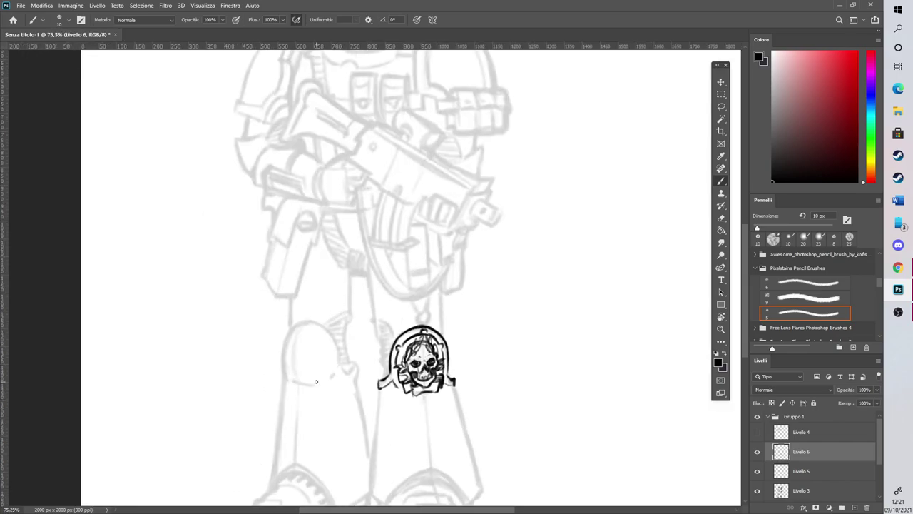
pyautogui.moveTo(309, 366); pyautogui.dragTo(321, 359)
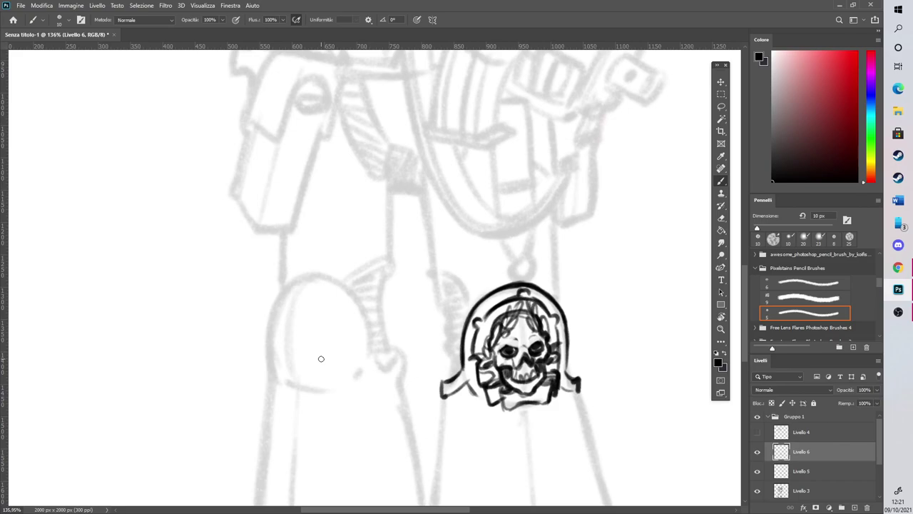
pyautogui.moveTo(281, 290)
pyautogui.mouseDown()
pyautogui.moveTo(341, 279)
pyautogui.moveTo(314, 272)
pyautogui.moveTo(330, 270)
pyautogui.moveTo(312, 278)
pyautogui.moveTo(337, 277)
pyautogui.moveTo(373, 352)
pyautogui.mouseUp()
pyautogui.moveTo(358, 300); pyautogui.dragTo(367, 364)
pyautogui.press('e')
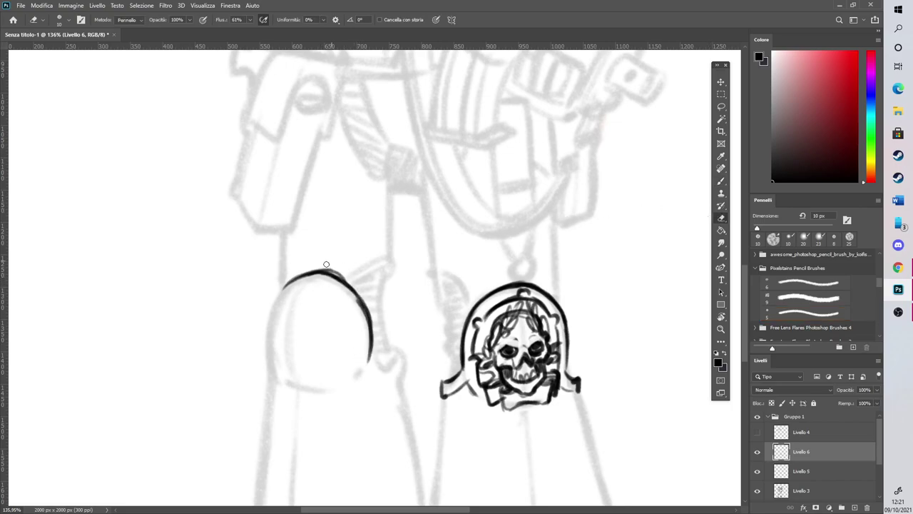
pyautogui.click(719, 183)
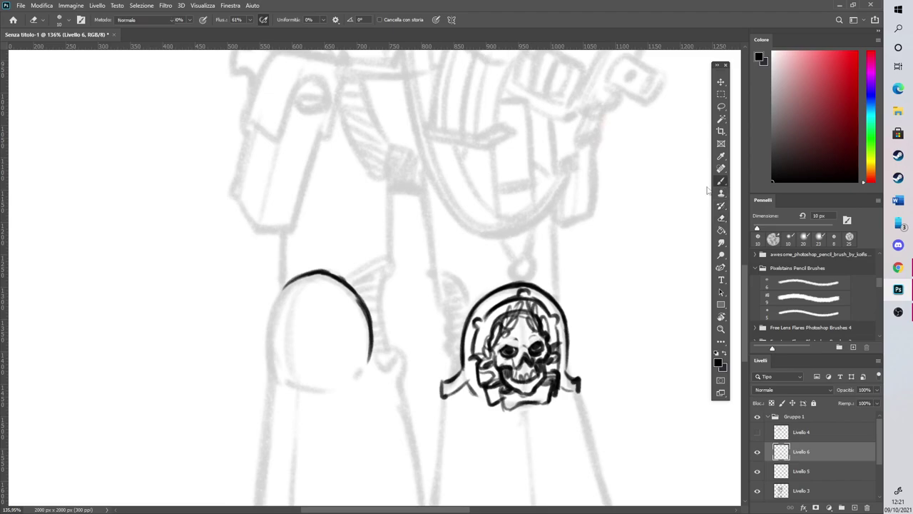
pyautogui.click(720, 219)
pyautogui.click(721, 182)
# Draw the left-hand kneecap's inner rim, a flared foot at its right end, and round knobs at the peak and right side
pyautogui.moveTo(284, 297)
pyautogui.mouseDown()
pyautogui.moveTo(321, 286)
pyautogui.moveTo(346, 301)
pyautogui.moveTo(357, 321)
pyautogui.moveTo(354, 377)
pyautogui.moveTo(346, 361)
pyautogui.moveTo(357, 361)
pyautogui.moveTo(352, 389)
pyautogui.mouseUp()
pyautogui.moveTo(368, 347)
pyautogui.mouseDown()
pyautogui.moveTo(371, 369)
pyautogui.moveTo(397, 373)
pyautogui.moveTo(392, 388)
pyautogui.mouseUp()
pyautogui.moveTo(376, 372)
pyautogui.mouseDown()
pyautogui.moveTo(405, 373)
pyautogui.moveTo(391, 367)
pyautogui.moveTo(406, 365)
pyautogui.moveTo(405, 391)
pyautogui.moveTo(404, 378)
pyautogui.mouseUp()
pyautogui.moveTo(321, 283)
pyautogui.mouseDown()
pyautogui.moveTo(312, 289)
pyautogui.moveTo(323, 284)
pyautogui.mouseUp()
pyautogui.moveTo(359, 326); pyautogui.dragTo(351, 318)
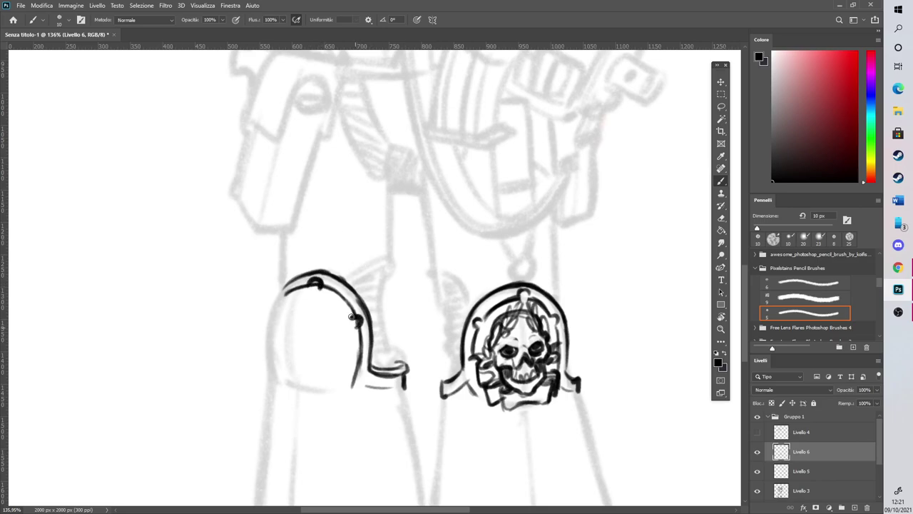
# Extend the left-hand kneecap's double rim down its left side and clean up the knobs with the eraser
pyautogui.moveTo(285, 292)
pyautogui.mouseDown()
pyautogui.moveTo(269, 321)
pyautogui.moveTo(302, 278)
pyautogui.mouseUp()
pyautogui.moveTo(270, 311); pyautogui.dragTo(305, 277)
pyautogui.press('e')
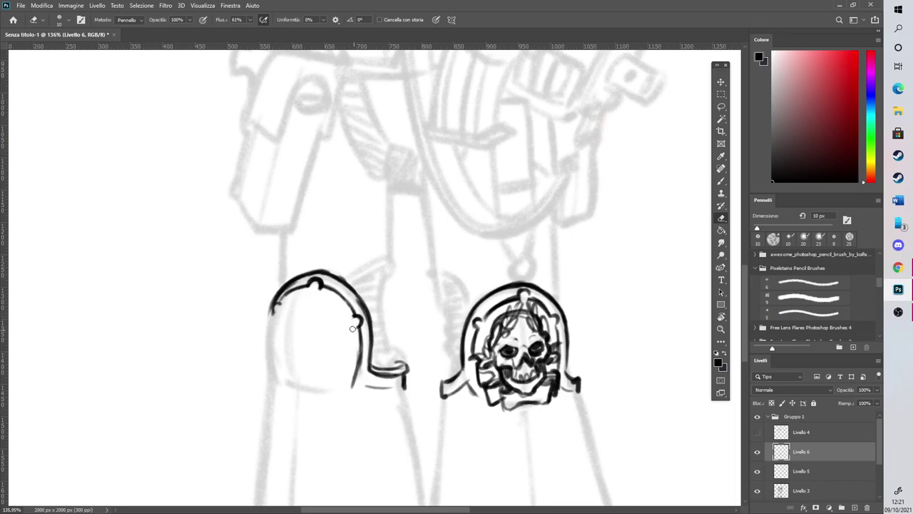
pyautogui.press('b')
# Block in a knight's helmet inside the left-hand kneecap, with a curved centre line, horizontal face bands and a pointed chin
pyautogui.moveTo(301, 386)
pyautogui.mouseDown()
pyautogui.moveTo(293, 348)
pyautogui.moveTo(308, 275)
pyautogui.mouseUp()
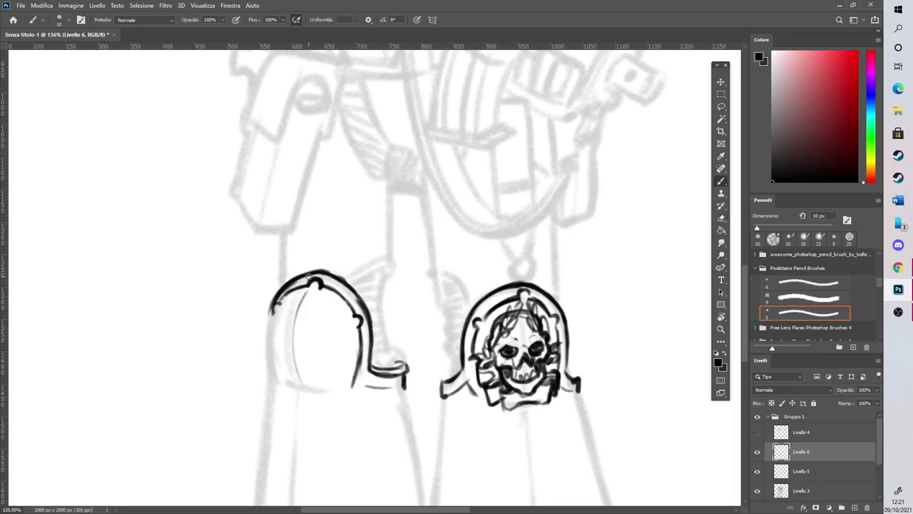
pyautogui.moveTo(287, 379)
pyautogui.mouseDown()
pyautogui.moveTo(321, 340)
pyautogui.moveTo(322, 367)
pyautogui.moveTo(328, 319)
pyautogui.mouseUp()
pyautogui.moveTo(320, 352)
pyautogui.mouseDown()
pyautogui.moveTo(325, 311)
pyautogui.moveTo(306, 301)
pyautogui.moveTo(284, 315)
pyautogui.moveTo(277, 341)
pyautogui.moveTo(288, 374)
pyautogui.moveTo(291, 362)
pyautogui.mouseUp()
pyautogui.moveTo(281, 331)
pyautogui.mouseDown()
pyautogui.moveTo(286, 306)
pyautogui.moveTo(275, 342)
pyautogui.moveTo(309, 343)
pyautogui.moveTo(294, 335)
pyautogui.moveTo(307, 340)
pyautogui.moveTo(277, 345)
pyautogui.moveTo(289, 339)
pyautogui.moveTo(280, 315)
pyautogui.moveTo(319, 319)
pyautogui.mouseUp()
pyautogui.moveTo(284, 346)
pyautogui.mouseDown()
pyautogui.moveTo(328, 333)
pyautogui.moveTo(284, 346)
pyautogui.moveTo(305, 342)
pyautogui.moveTo(277, 326)
pyautogui.moveTo(308, 295)
pyautogui.mouseUp()
pyautogui.moveTo(282, 349)
pyautogui.mouseDown()
pyautogui.moveTo(296, 378)
pyautogui.moveTo(281, 360)
pyautogui.moveTo(282, 371)
pyautogui.moveTo(331, 359)
pyautogui.moveTo(316, 343)
pyautogui.moveTo(281, 363)
pyautogui.moveTo(302, 369)
pyautogui.moveTo(324, 358)
pyautogui.mouseUp()
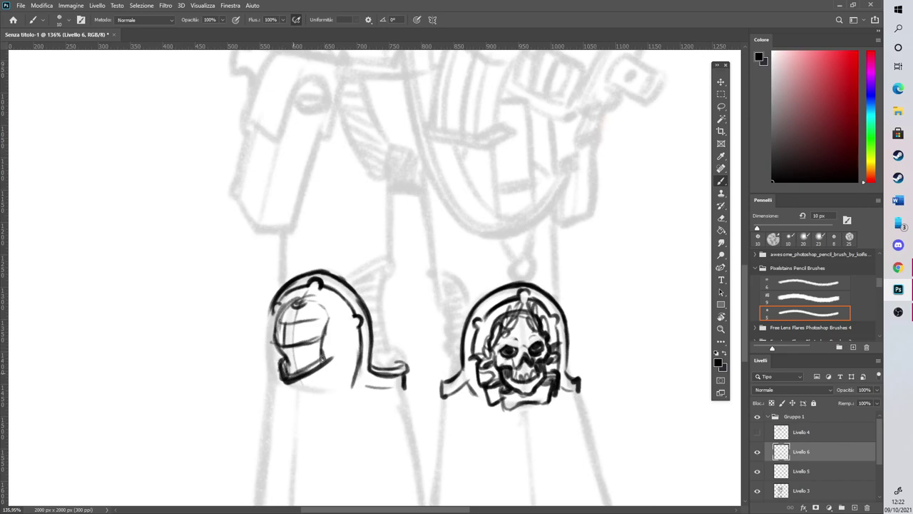
# Add a barred visor with vertical slits to the helmet, define its back edge, and erase excess lines
pyautogui.moveTo(291, 329)
pyautogui.mouseDown()
pyautogui.moveTo(294, 316)
pyautogui.moveTo(276, 334)
pyautogui.moveTo(319, 319)
pyautogui.moveTo(319, 309)
pyautogui.moveTo(322, 335)
pyautogui.moveTo(324, 315)
pyautogui.moveTo(319, 341)
pyautogui.mouseUp()
pyautogui.moveTo(309, 299)
pyautogui.mouseDown()
pyautogui.moveTo(318, 301)
pyautogui.moveTo(326, 352)
pyautogui.mouseUp()
pyautogui.moveTo(333, 300)
pyautogui.mouseDown()
pyautogui.moveTo(324, 378)
pyautogui.moveTo(332, 301)
pyautogui.moveTo(323, 320)
pyautogui.mouseUp()
pyautogui.press('e')
pyautogui.press('b')
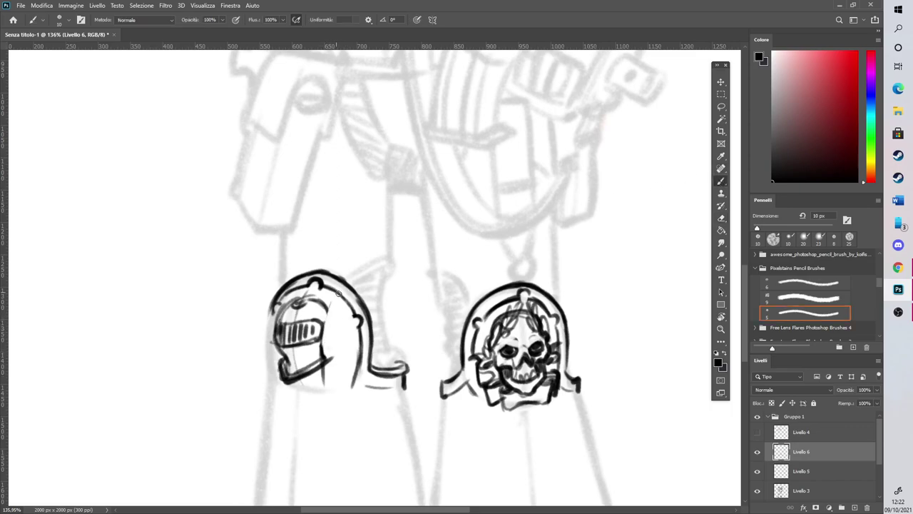
# Draw a laurel branch beside the helmet and a folded ribbon beneath it, and close the kneecap rim on the left
pyautogui.moveTo(328, 358)
pyautogui.mouseDown()
pyautogui.moveTo(340, 328)
pyautogui.moveTo(332, 327)
pyautogui.moveTo(328, 371)
pyautogui.moveTo(346, 311)
pyautogui.moveTo(326, 348)
pyautogui.moveTo(333, 370)
pyautogui.moveTo(342, 309)
pyautogui.mouseUp()
pyautogui.moveTo(299, 380)
pyautogui.mouseDown()
pyautogui.moveTo(324, 379)
pyautogui.moveTo(306, 399)
pyautogui.moveTo(330, 394)
pyautogui.moveTo(321, 382)
pyautogui.moveTo(339, 376)
pyautogui.moveTo(327, 382)
pyautogui.moveTo(354, 351)
pyautogui.moveTo(335, 389)
pyautogui.moveTo(318, 401)
pyautogui.moveTo(345, 369)
pyautogui.mouseUp()
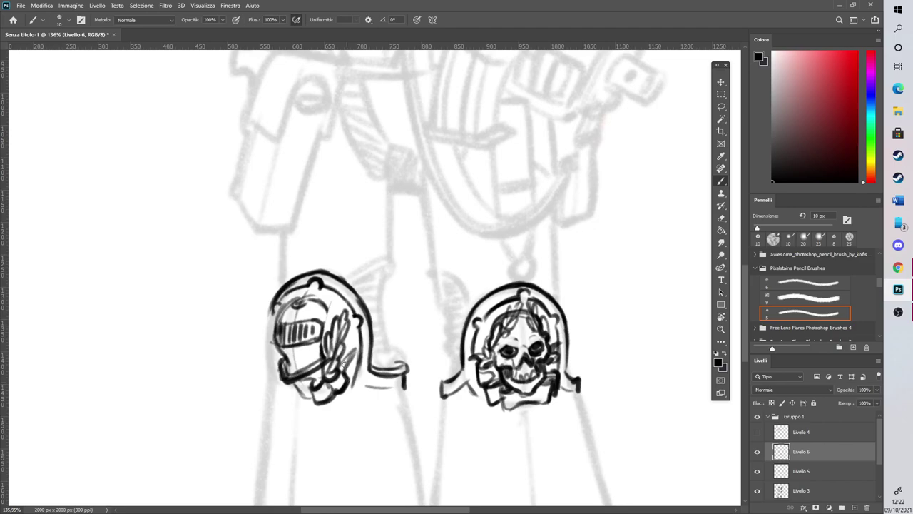
pyautogui.moveTo(274, 378)
pyautogui.mouseDown()
pyautogui.moveTo(286, 396)
pyautogui.moveTo(315, 377)
pyautogui.moveTo(276, 377)
pyautogui.moveTo(322, 368)
pyautogui.moveTo(271, 347)
pyautogui.moveTo(277, 362)
pyautogui.moveTo(270, 349)
pyautogui.moveTo(279, 346)
pyautogui.moveTo(267, 353)
pyautogui.moveTo(276, 297)
pyautogui.moveTo(274, 389)
pyautogui.moveTo(270, 365)
pyautogui.mouseUp()
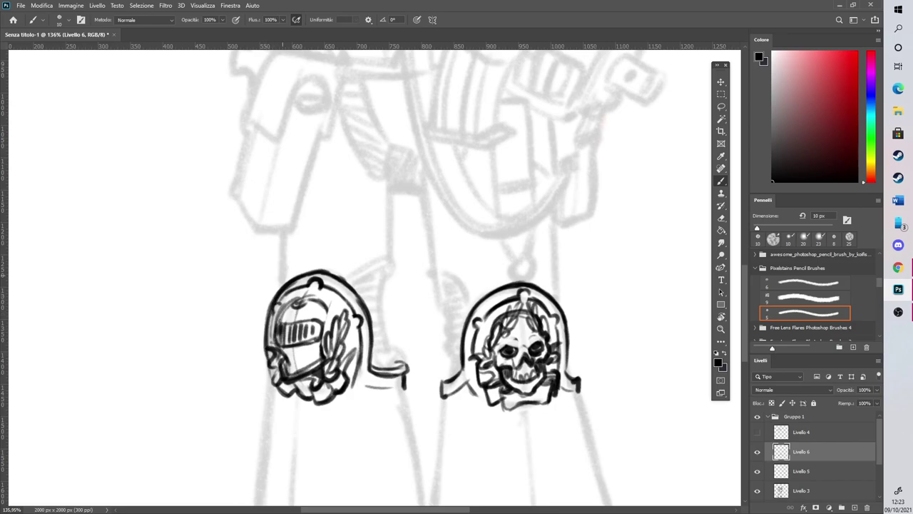
pyautogui.scroll(-3, 739, 275)
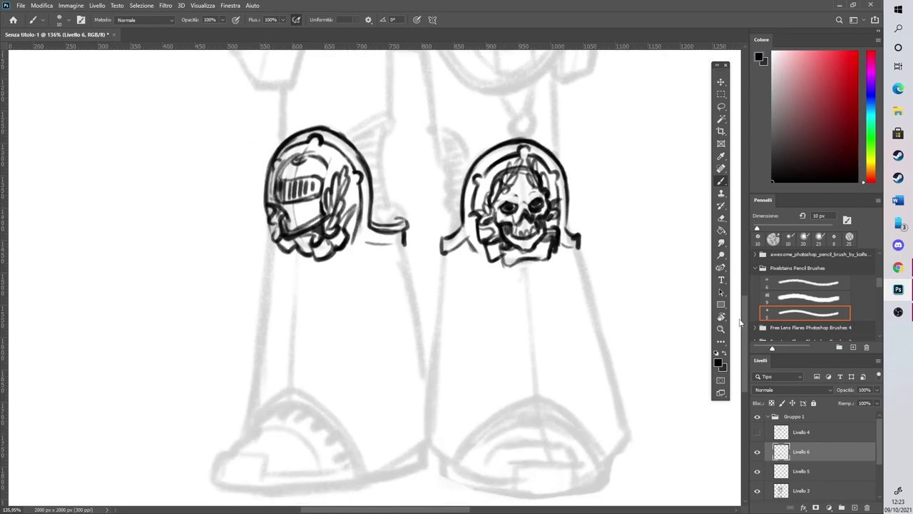
# Lasso the helmet kneepad, scale it to about 97% width and 98% height, reposition it on the left-hand knee, and deselect it
pyautogui.click(721, 106)
pyautogui.moveTo(411, 320)
pyautogui.mouseDown()
pyautogui.moveTo(337, 362)
pyautogui.moveTo(372, 350)
pyautogui.mouseUp()
pyautogui.click(721, 81)
pyautogui.moveTo(403, 275)
pyautogui.mouseDown()
pyautogui.moveTo(607, 274)
pyautogui.moveTo(605, 285)
pyautogui.mouseUp()
pyautogui.moveTo(608, 192); pyautogui.dragTo(606, 194)
pyautogui.moveTo(582, 287)
pyautogui.mouseDown()
pyautogui.moveTo(355, 297)
pyautogui.moveTo(395, 301)
pyautogui.mouseUp()
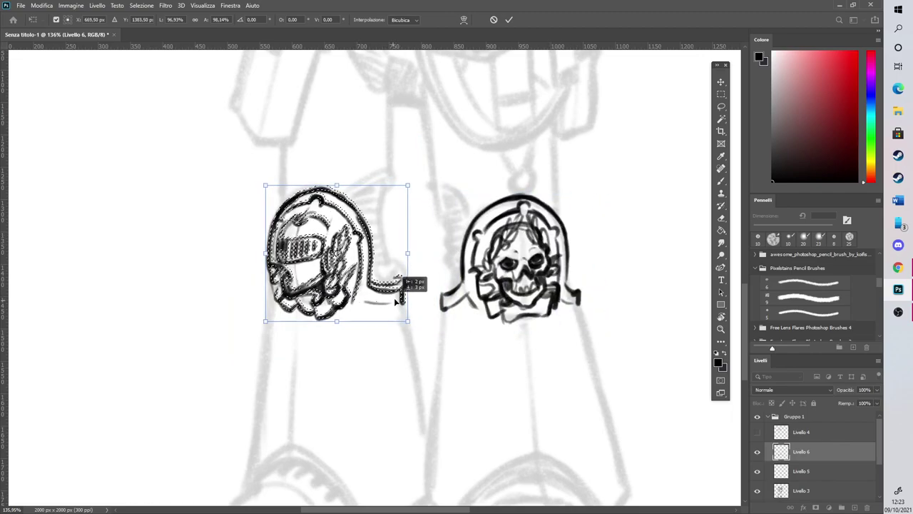
pyautogui.click(509, 20)
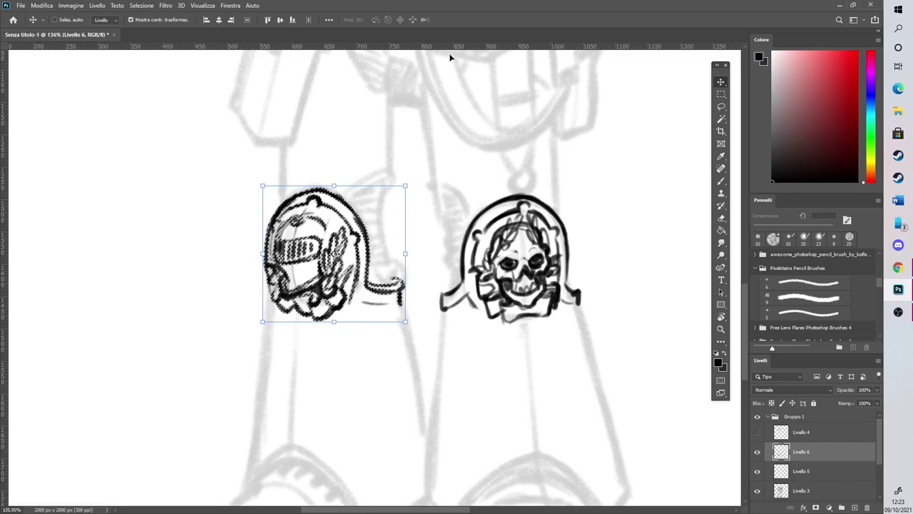
pyautogui.scroll(-1, 503, 148)
pyautogui.click(142, 5)
pyautogui.click(153, 25)
pyautogui.click(721, 183)
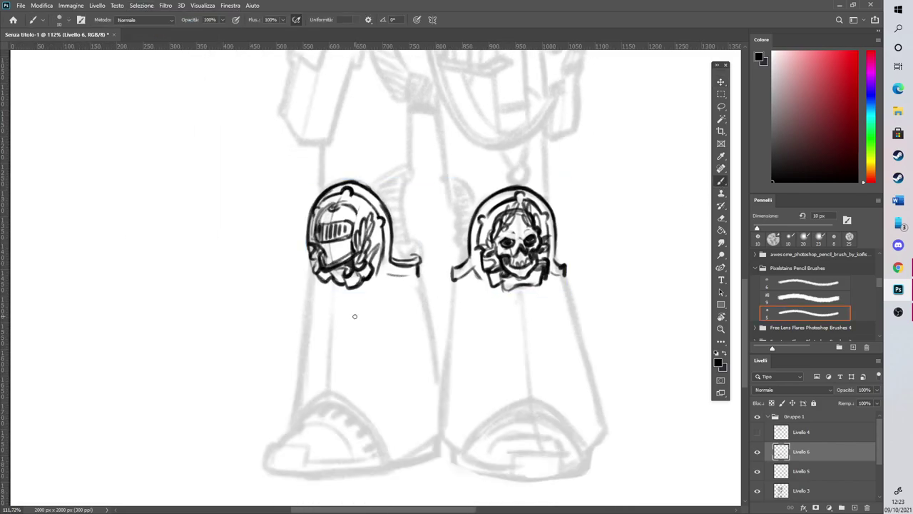
# Touch up the helmet's outline and draw a vertical crease down the left-hand shin, thinning it with the eraser
pyautogui.scroll(1, 355, 316)
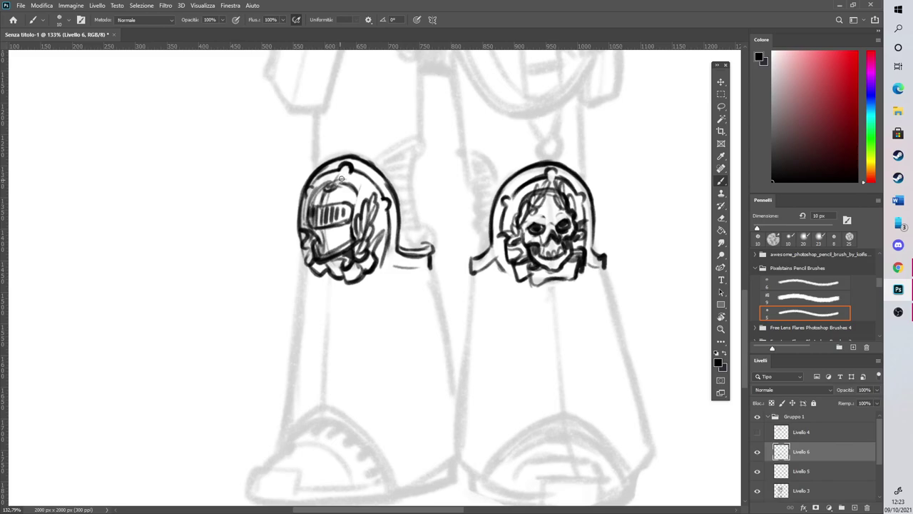
pyautogui.moveTo(333, 186)
pyautogui.mouseDown()
pyautogui.moveTo(356, 189)
pyautogui.moveTo(354, 236)
pyautogui.mouseUp()
pyautogui.moveTo(332, 272)
pyautogui.mouseDown()
pyautogui.moveTo(325, 408)
pyautogui.moveTo(332, 273)
pyautogui.moveTo(321, 393)
pyautogui.mouseUp()
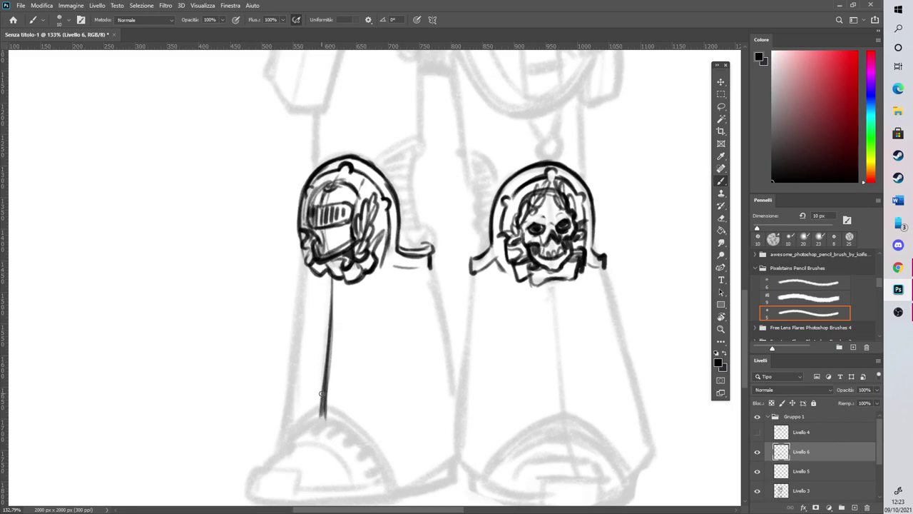
pyautogui.press('e')
pyautogui.moveTo(339, 300); pyautogui.dragTo(323, 419)
pyautogui.press('b')
# Draw the peaked, curved lower edge of the left-hand shin armour over the boot and trim its end with the eraser
pyautogui.moveTo(332, 274)
pyautogui.mouseDown()
pyautogui.moveTo(319, 420)
pyautogui.moveTo(360, 436)
pyautogui.moveTo(374, 460)
pyautogui.mouseUp()
pyautogui.moveTo(345, 429); pyautogui.dragTo(385, 485)
pyautogui.moveTo(360, 442); pyautogui.dragTo(391, 500)
pyautogui.scroll(-2, 734, 238)
pyautogui.click(720, 218)
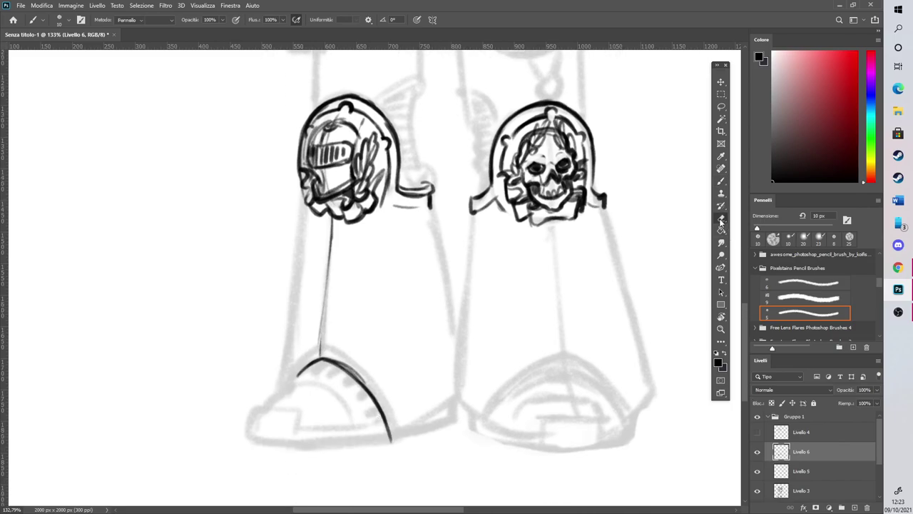
pyautogui.moveTo(390, 441); pyautogui.dragTo(386, 435)
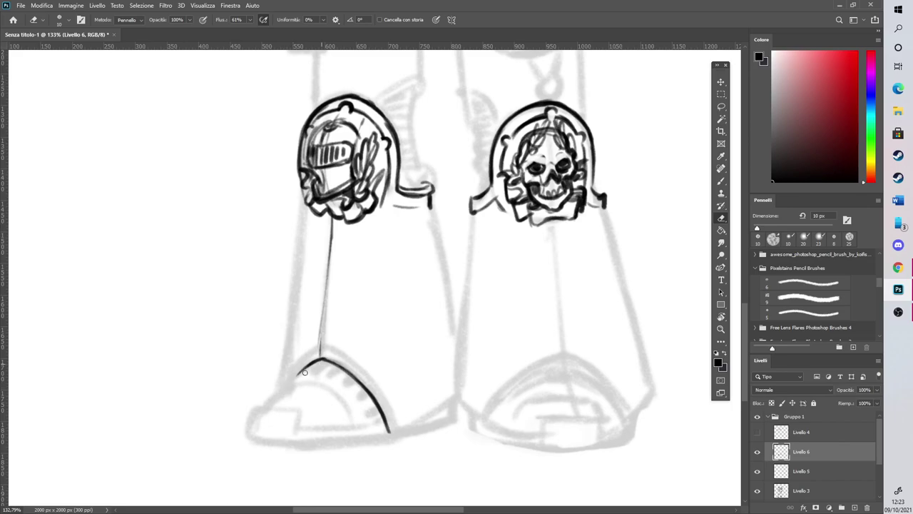
# Add a parallel second line along the shin armour's lower edge, and sketch the left-hand boot's instep curve, toe cap and sole
pyautogui.click(721, 181)
pyautogui.moveTo(321, 357)
pyautogui.mouseDown()
pyautogui.moveTo(321, 345)
pyautogui.moveTo(357, 363)
pyautogui.moveTo(399, 430)
pyautogui.mouseUp()
pyautogui.moveTo(288, 372); pyautogui.dragTo(323, 347)
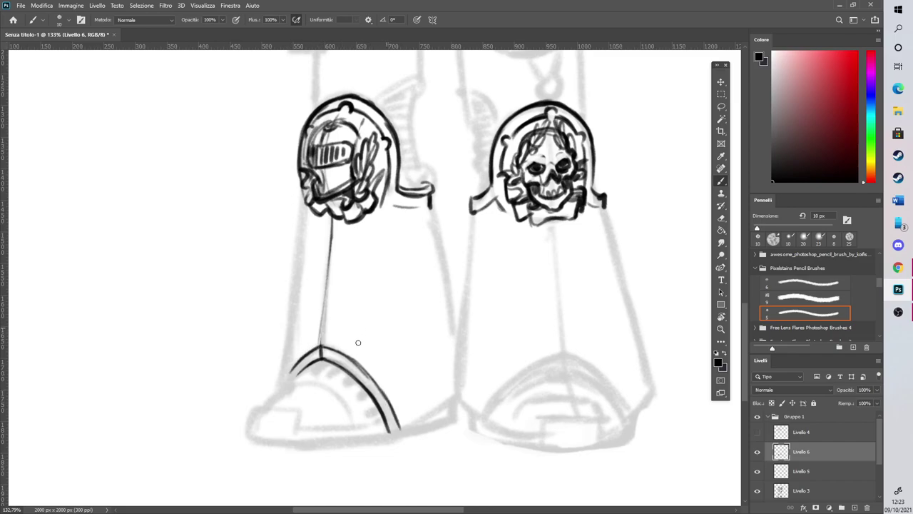
pyautogui.moveTo(293, 388)
pyautogui.mouseDown()
pyautogui.moveTo(319, 384)
pyautogui.moveTo(352, 419)
pyautogui.mouseUp()
pyautogui.moveTo(293, 437)
pyautogui.mouseDown()
pyautogui.moveTo(268, 404)
pyautogui.moveTo(255, 434)
pyautogui.moveTo(280, 441)
pyautogui.moveTo(389, 436)
pyautogui.mouseUp()
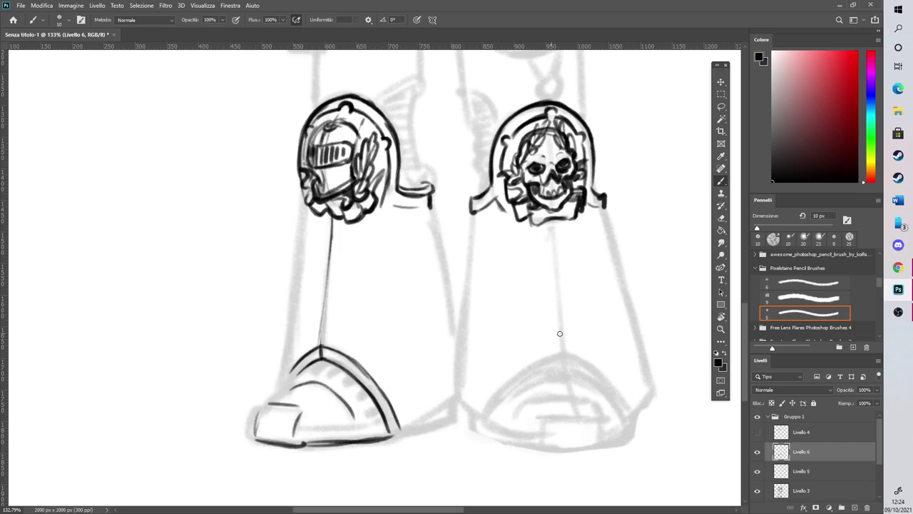
# Undo the last sole stroke and draw long, curved sole lines under both boots with the canvas view rotated
pyautogui.hotkey('ctrl', 'z')
pyautogui.press('r')
pyautogui.moveTo(564, 343)
pyautogui.mouseDown()
pyautogui.moveTo(535, 292)
pyautogui.moveTo(249, 304)
pyautogui.moveTo(249, 178)
pyautogui.mouseUp()
pyautogui.moveTo(227, 212)
pyautogui.mouseDown()
pyautogui.moveTo(268, 153)
pyautogui.moveTo(348, 88)
pyautogui.mouseUp()
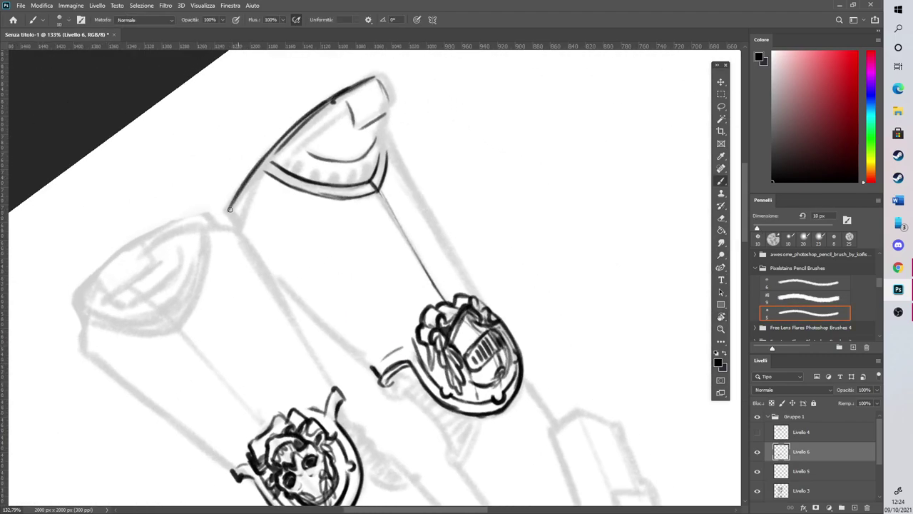
pyautogui.press('r')
pyautogui.moveTo(205, 230); pyautogui.dragTo(177, 294)
pyautogui.moveTo(107, 413)
pyautogui.mouseDown()
pyautogui.moveTo(119, 349)
pyautogui.moveTo(194, 274)
pyautogui.moveTo(207, 280)
pyautogui.moveTo(115, 370)
pyautogui.moveTo(127, 338)
pyautogui.moveTo(163, 293)
pyautogui.mouseUp()
pyautogui.press('r')
pyautogui.moveTo(247, 204)
pyautogui.mouseDown()
pyautogui.moveTo(302, 392)
pyautogui.moveTo(410, 390)
pyautogui.moveTo(378, 389)
pyautogui.mouseUp()
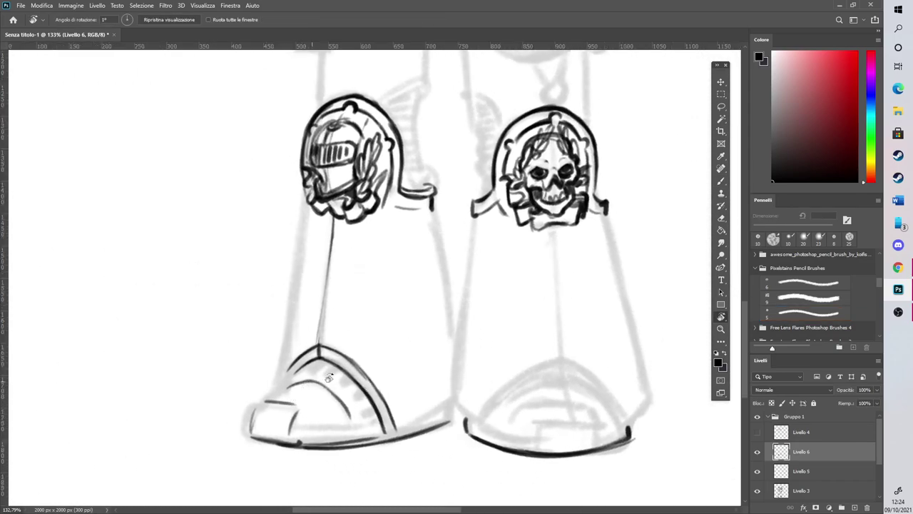
# Draw a row of rounded, shaded ribs beneath the left-hand shin armour's curved edge and complete the edge's left side
pyautogui.moveTo(322, 359)
pyautogui.mouseDown()
pyautogui.moveTo(314, 368)
pyautogui.moveTo(321, 363)
pyautogui.moveTo(331, 376)
pyautogui.moveTo(346, 368)
pyautogui.moveTo(377, 408)
pyautogui.mouseUp()
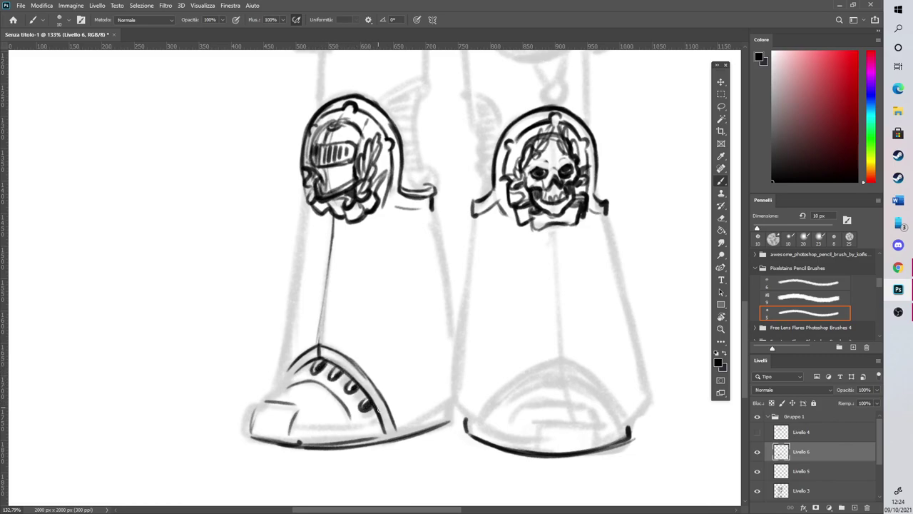
pyautogui.moveTo(296, 377); pyautogui.dragTo(306, 365)
pyautogui.moveTo(282, 398); pyautogui.dragTo(314, 376)
pyautogui.moveTo(286, 387); pyautogui.dragTo(298, 361)
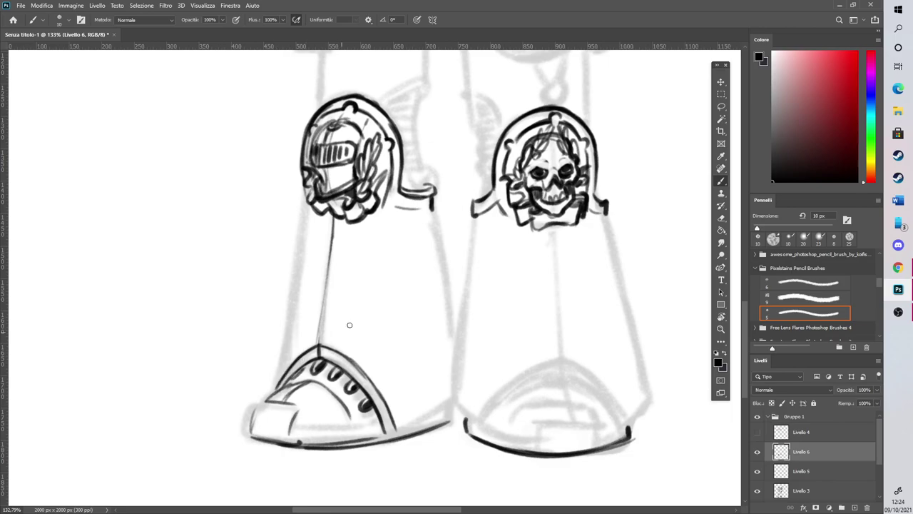
# Draw the left-hand shin armour's slanted rear bottom edge above the sole and clean it up with the eraser
pyautogui.moveTo(394, 435); pyautogui.dragTo(448, 402)
pyautogui.click(721, 218)
pyautogui.moveTo(405, 427); pyautogui.dragTo(448, 398)
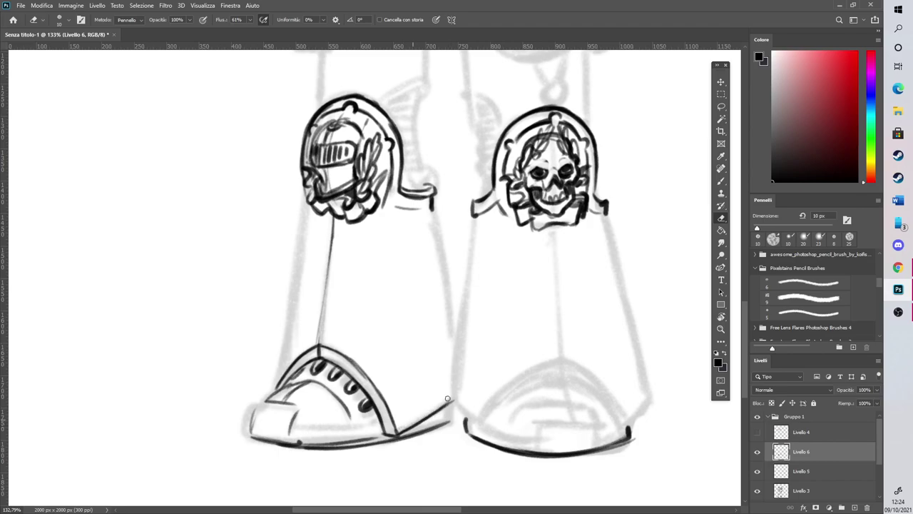
# Outline both sides of the left-hand shin from the kneepad down to the boot and strengthen the toe cap's front contour
pyautogui.click(721, 180)
pyautogui.moveTo(432, 211); pyautogui.dragTo(455, 330)
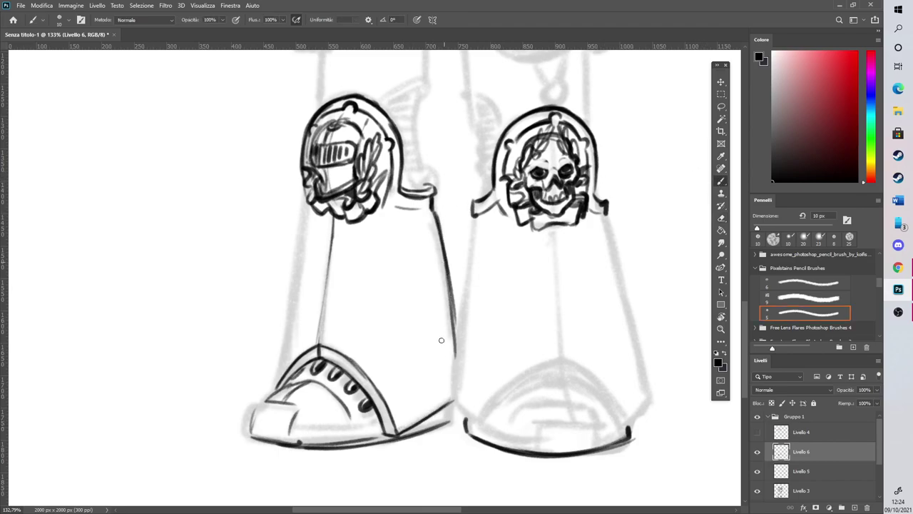
pyautogui.moveTo(309, 199); pyautogui.dragTo(273, 397)
pyautogui.moveTo(285, 346); pyautogui.dragTo(270, 397)
pyautogui.moveTo(253, 433)
pyautogui.mouseDown()
pyautogui.moveTo(251, 415)
pyautogui.moveTo(285, 379)
pyautogui.mouseUp()
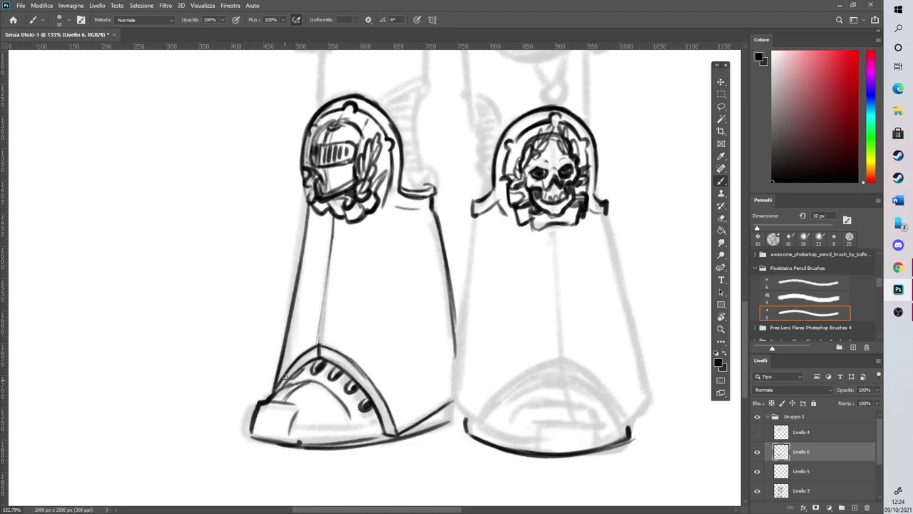
pyautogui.scroll(-5, 292, 358)
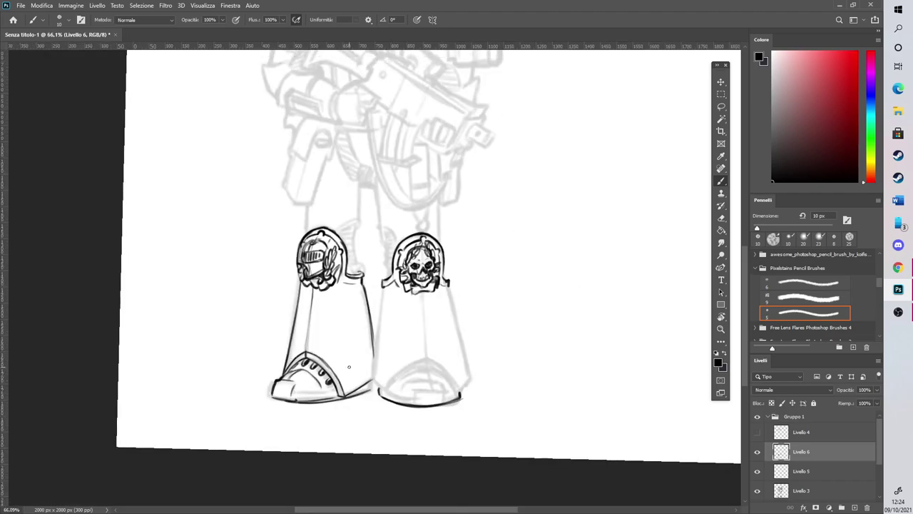
# Erase the outer shin line of the leg with the helmet knee pad and redraw it with cleaner strokes
pyautogui.press('r')
pyautogui.moveTo(450, 388); pyautogui.dragTo(453, 383)
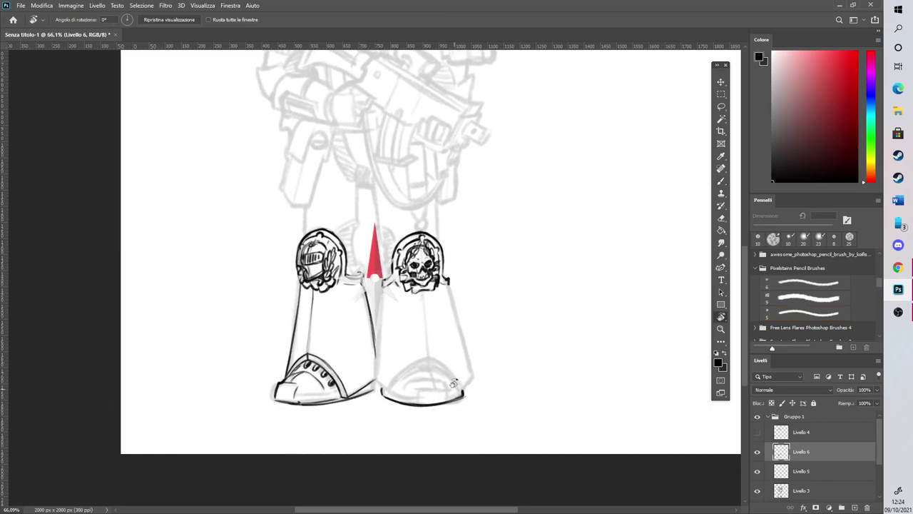
pyautogui.scroll(5, 295, 327)
pyautogui.press('e')
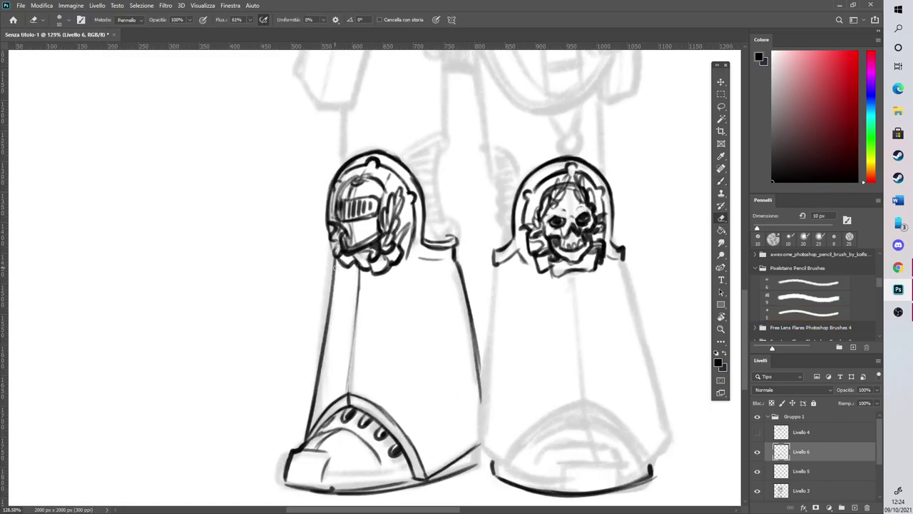
pyautogui.moveTo(334, 270)
pyautogui.mouseDown()
pyautogui.moveTo(315, 392)
pyautogui.moveTo(322, 329)
pyautogui.mouseUp()
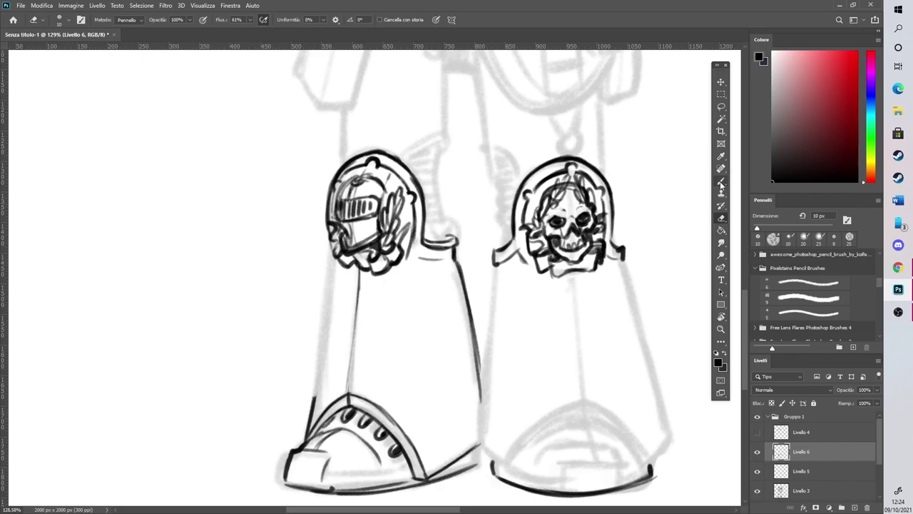
pyautogui.press('b')
pyautogui.moveTo(327, 253); pyautogui.dragTo(314, 396)
pyautogui.moveTo(320, 346); pyautogui.dragTo(314, 395)
pyautogui.moveTo(334, 244); pyautogui.dragTo(321, 346)
pyautogui.moveTo(334, 246); pyautogui.dragTo(311, 407)
# Ink the inner rim and notched lower edge of the helmet knee pad where it meets the shin
pyautogui.scroll(3, 428, 240)
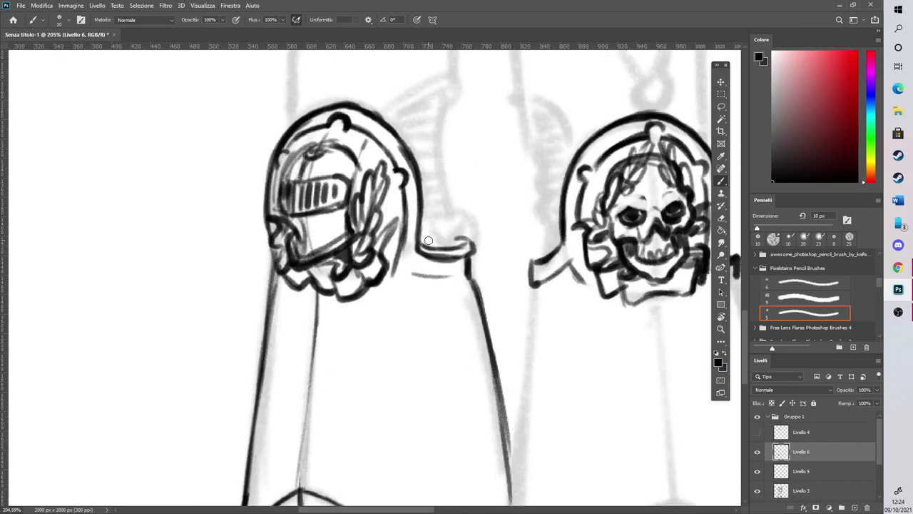
pyautogui.moveTo(426, 282)
pyautogui.mouseDown()
pyautogui.moveTo(433, 273)
pyautogui.moveTo(442, 283)
pyautogui.moveTo(406, 286)
pyautogui.moveTo(430, 274)
pyautogui.moveTo(400, 249)
pyautogui.moveTo(390, 277)
pyautogui.mouseUp()
pyautogui.moveTo(404, 187); pyautogui.dragTo(389, 287)
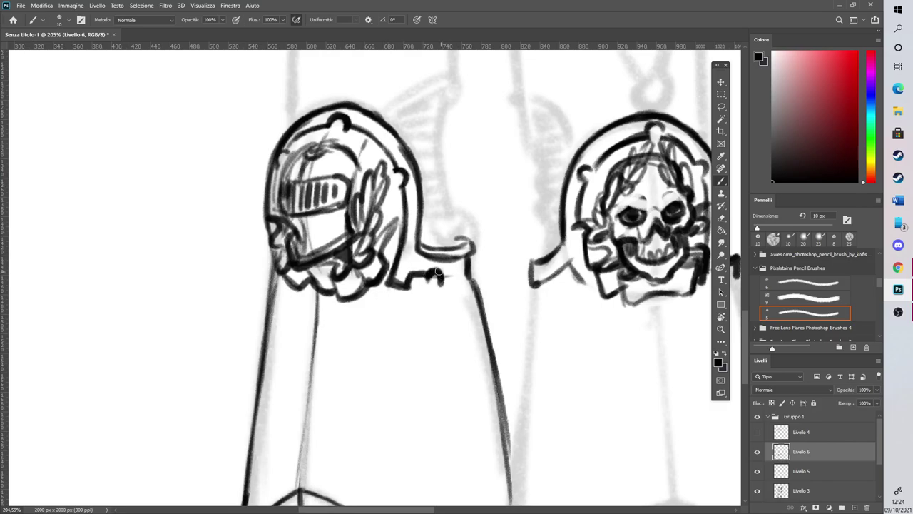
pyautogui.click(721, 218)
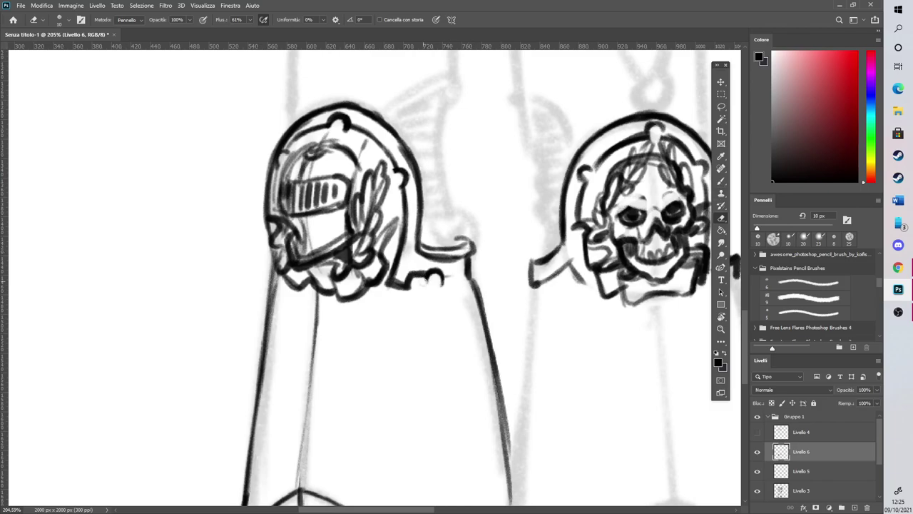
pyautogui.click(721, 181)
pyautogui.moveTo(444, 277); pyautogui.dragTo(468, 275)
# Ink the ribbed joint behind the helmet knee pad with an edge line and a stack of near-horizontal hatching strokes
pyautogui.moveTo(746, 323); pyautogui.dragTo(744, 288)
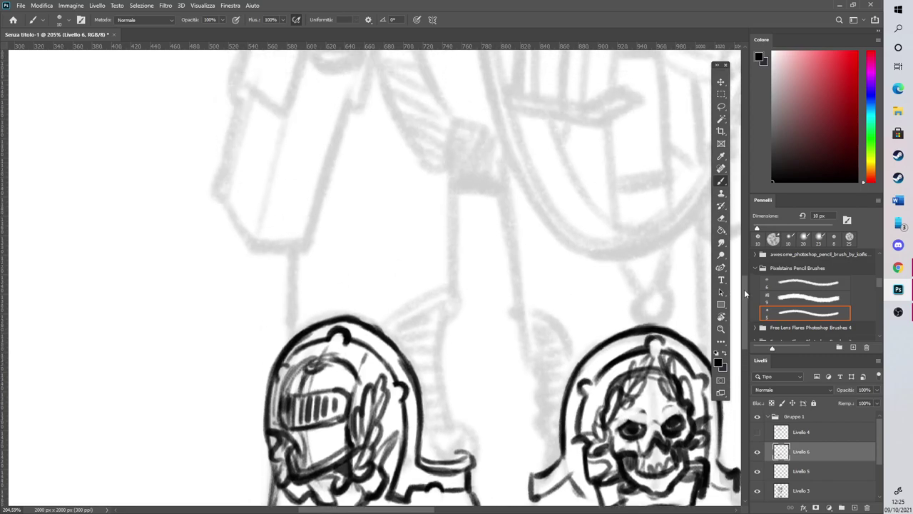
pyautogui.moveTo(389, 337)
pyautogui.mouseDown()
pyautogui.moveTo(417, 318)
pyautogui.moveTo(413, 307)
pyautogui.moveTo(449, 314)
pyautogui.moveTo(447, 299)
pyautogui.moveTo(452, 446)
pyautogui.moveTo(425, 459)
pyautogui.moveTo(422, 452)
pyautogui.moveTo(457, 447)
pyautogui.moveTo(431, 439)
pyautogui.moveTo(423, 428)
pyautogui.moveTo(449, 427)
pyautogui.mouseUp()
pyautogui.moveTo(424, 414); pyautogui.dragTo(451, 405)
pyautogui.moveTo(419, 398); pyautogui.dragTo(450, 391)
pyautogui.moveTo(417, 382)
pyautogui.mouseDown()
pyautogui.moveTo(450, 382)
pyautogui.moveTo(450, 373)
pyautogui.mouseUp()
pyautogui.moveTo(408, 365)
pyautogui.mouseDown()
pyautogui.moveTo(450, 364)
pyautogui.moveTo(451, 356)
pyautogui.mouseUp()
pyautogui.moveTo(401, 348)
pyautogui.mouseDown()
pyautogui.moveTo(451, 348)
pyautogui.moveTo(453, 339)
pyautogui.mouseUp()
pyautogui.moveTo(396, 336); pyautogui.dragTo(454, 327)
pyautogui.moveTo(406, 321)
pyautogui.mouseDown()
pyautogui.moveTo(447, 319)
pyautogui.moveTo(441, 313)
pyautogui.mouseUp()
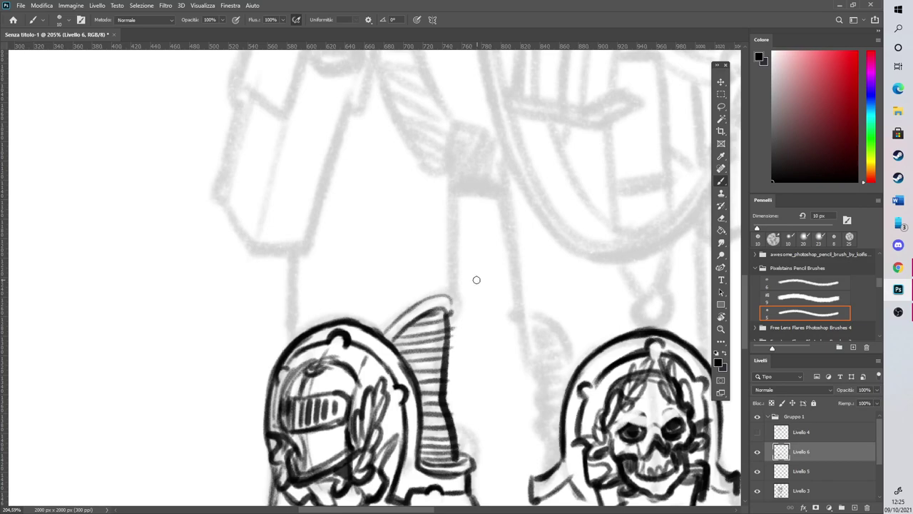
# Ink the inner and outer thigh lines above the helmet knee pad, down to the knee joint
pyautogui.scroll(-5, 443, 268)
pyautogui.scroll(3, 423, 192)
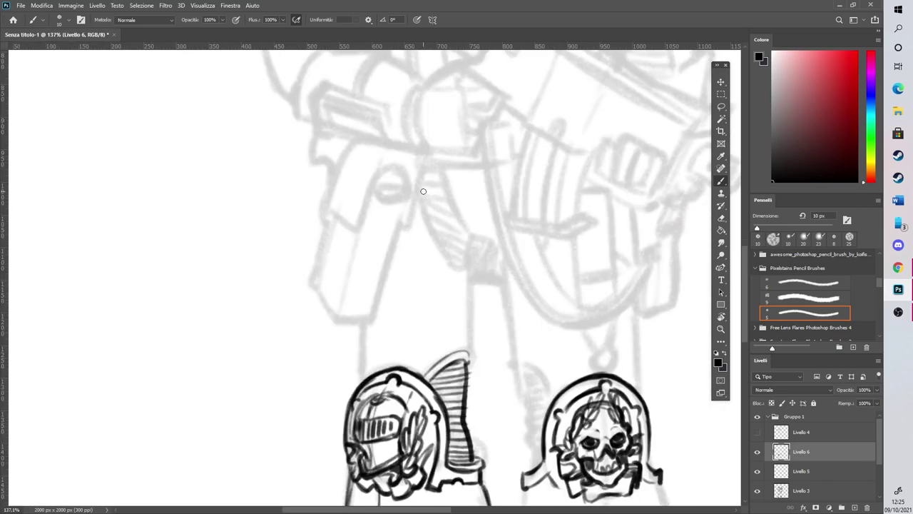
pyautogui.scroll(2, 423, 191)
pyautogui.moveTo(476, 390); pyautogui.dragTo(485, 406)
pyautogui.moveTo(481, 289); pyautogui.dragTo(481, 389)
pyautogui.moveTo(343, 356); pyautogui.dragTo(346, 429)
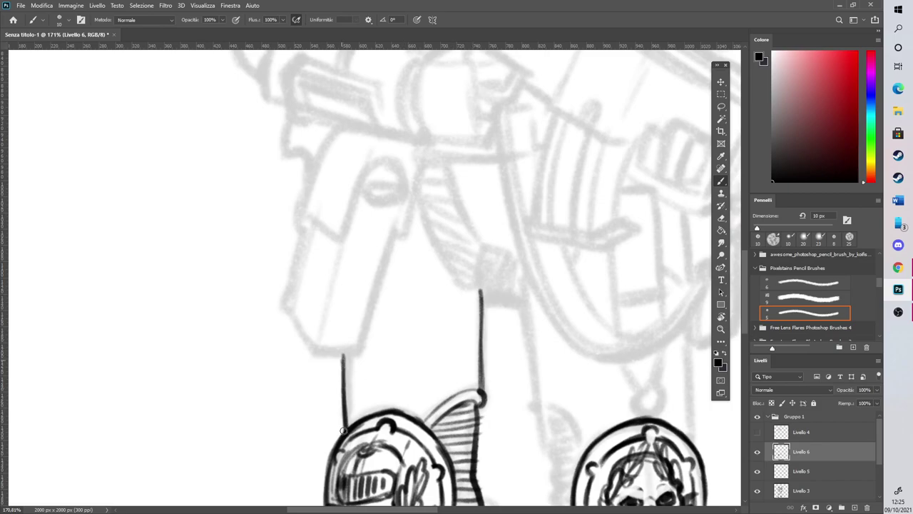
pyautogui.scroll(1, 745, 269)
pyautogui.moveTo(482, 322); pyautogui.dragTo(479, 425)
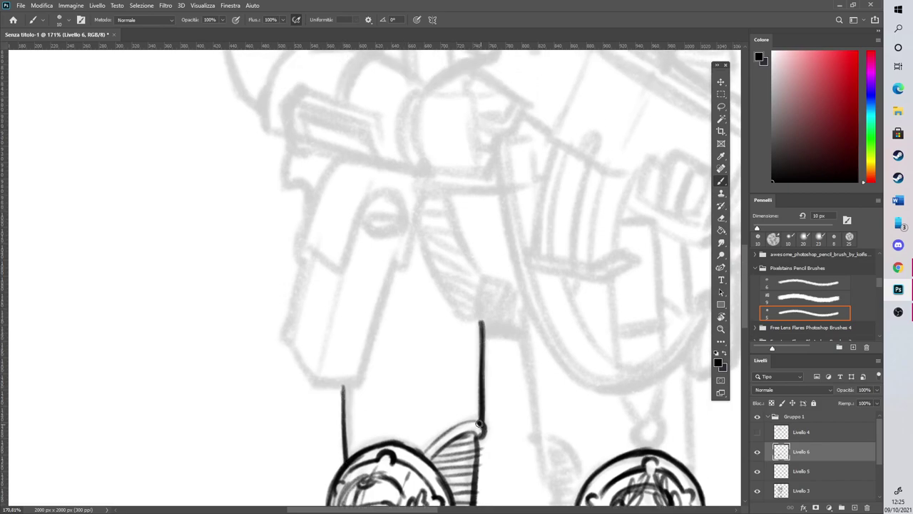
# Ink the ribbed groin joint on top of that thigh with curved edges and diagonal hatching
pyautogui.moveTo(481, 321)
pyautogui.mouseDown()
pyautogui.moveTo(444, 287)
pyautogui.moveTo(422, 213)
pyautogui.moveTo(416, 245)
pyautogui.moveTo(451, 320)
pyautogui.mouseUp()
pyautogui.moveTo(414, 255)
pyautogui.mouseDown()
pyautogui.moveTo(478, 338)
pyautogui.moveTo(459, 304)
pyautogui.moveTo(482, 320)
pyautogui.mouseUp()
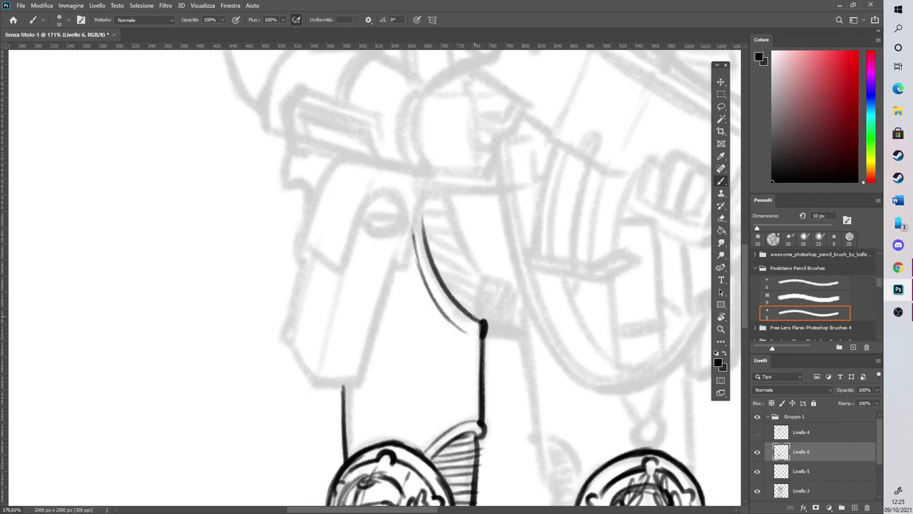
pyautogui.moveTo(447, 191)
pyautogui.mouseDown()
pyautogui.moveTo(480, 286)
pyautogui.moveTo(501, 304)
pyautogui.moveTo(484, 301)
pyautogui.moveTo(468, 263)
pyautogui.moveTo(475, 303)
pyautogui.mouseUp()
pyautogui.moveTo(432, 241); pyautogui.dragTo(474, 312)
pyautogui.moveTo(449, 283); pyautogui.dragTo(479, 309)
pyautogui.moveTo(435, 267); pyautogui.dragTo(482, 294)
pyautogui.moveTo(425, 229); pyautogui.dragTo(471, 281)
pyautogui.moveTo(430, 206)
pyautogui.mouseDown()
pyautogui.moveTo(460, 260)
pyautogui.moveTo(455, 241)
pyautogui.mouseUp()
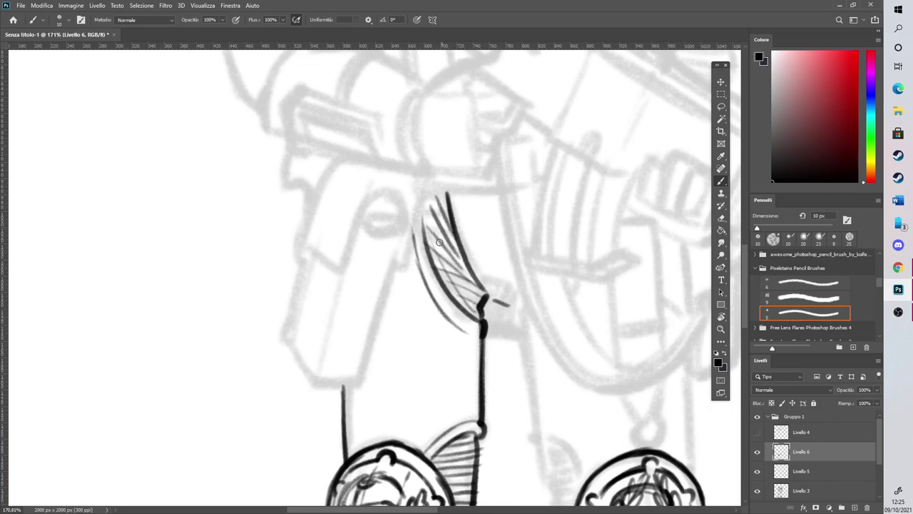
# Draw a curved lower rim across the ribbed joint behind the helmet knee pad and erase the hatching above it
pyautogui.scroll(-8, 439, 243)
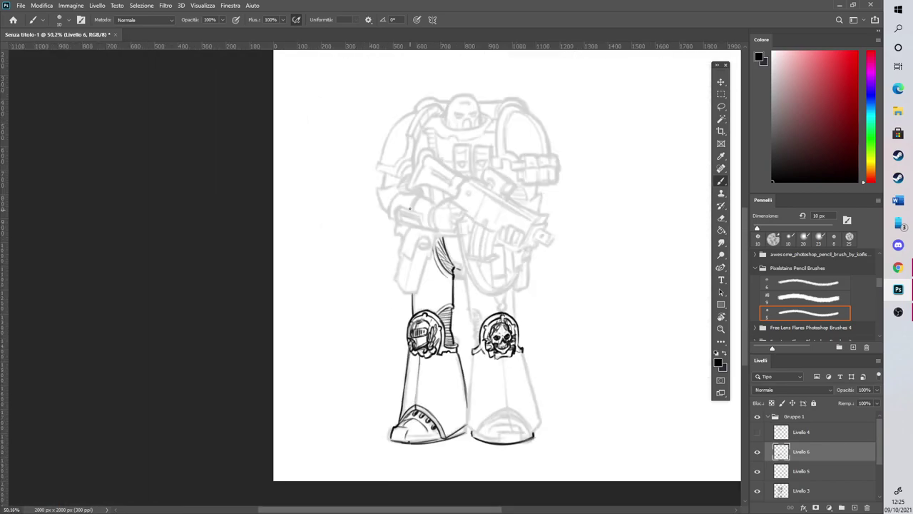
pyautogui.scroll(-2, 375, 264)
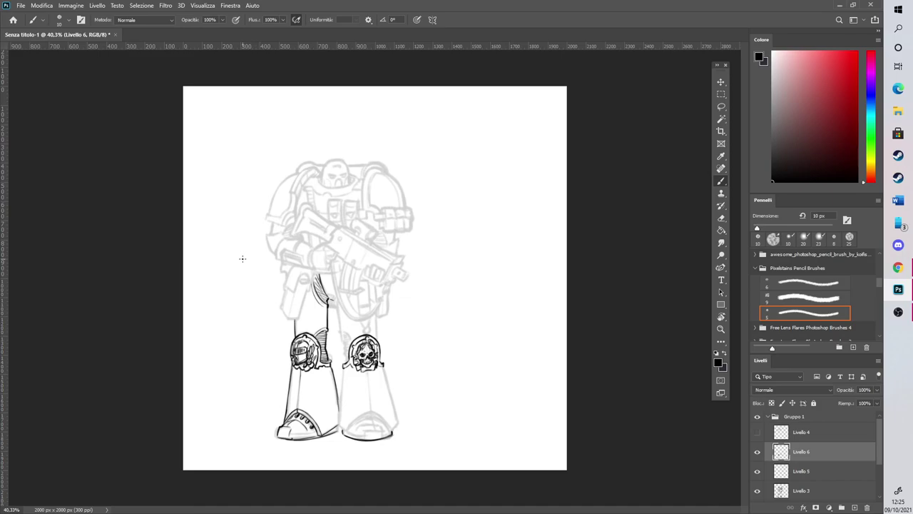
pyautogui.scroll(2, 228, 335)
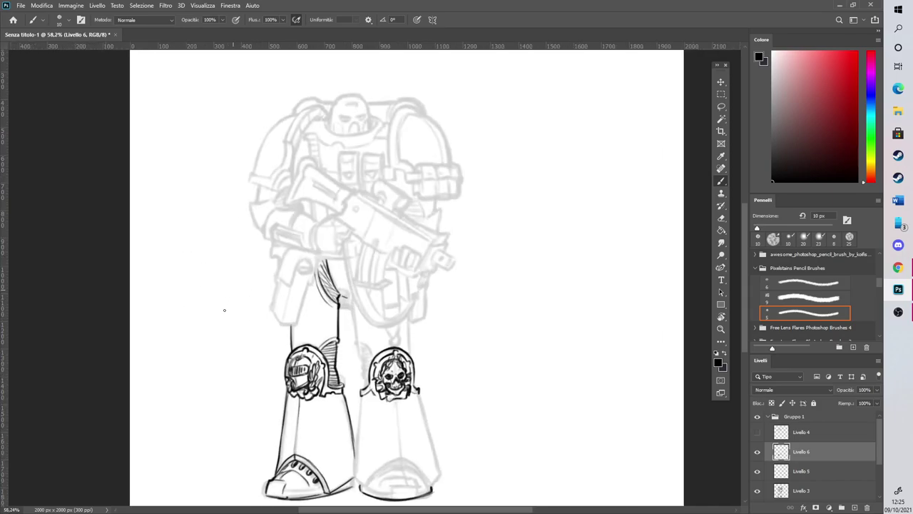
pyautogui.scroll(5, 217, 330)
pyautogui.moveTo(456, 394); pyautogui.dragTo(493, 362)
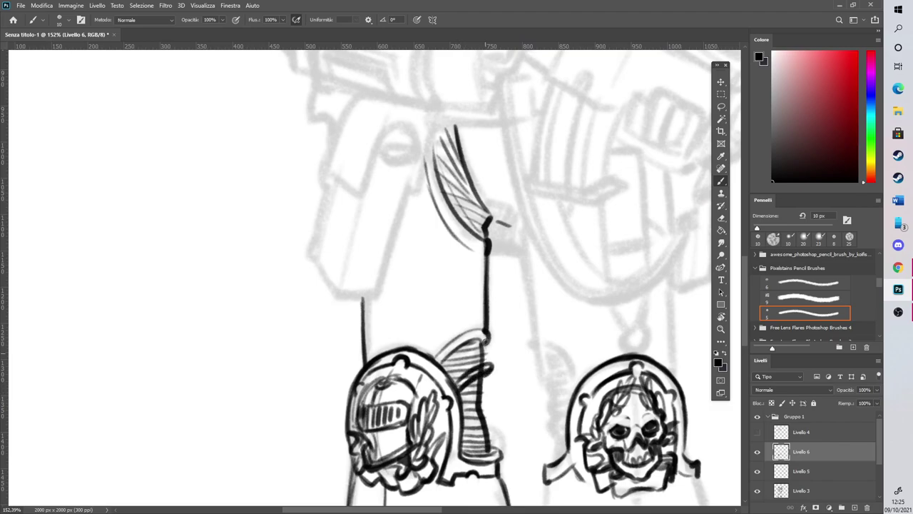
pyautogui.press('e')
pyautogui.moveTo(467, 343)
pyautogui.mouseDown()
pyautogui.moveTo(451, 363)
pyautogui.moveTo(483, 371)
pyautogui.moveTo(459, 375)
pyautogui.moveTo(476, 360)
pyautogui.moveTo(458, 360)
pyautogui.moveTo(473, 342)
pyautogui.moveTo(456, 367)
pyautogui.moveTo(473, 342)
pyautogui.moveTo(447, 365)
pyautogui.moveTo(452, 342)
pyautogui.moveTo(408, 354)
pyautogui.moveTo(431, 358)
pyautogui.moveTo(450, 398)
pyautogui.mouseUp()
pyautogui.click(721, 181)
pyautogui.click(721, 218)
pyautogui.moveTo(486, 332); pyautogui.dragTo(480, 359)
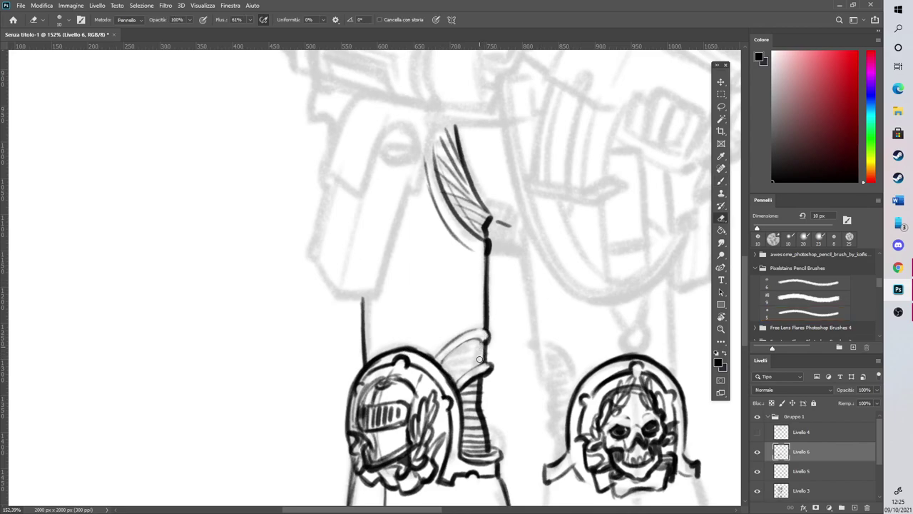
# Ink the small flared plate edge on the outer side of the helmet knee pad, joining the thigh line
pyautogui.scroll(-3, 747, 244)
pyautogui.scroll(2, 748, 245)
pyautogui.click(721, 180)
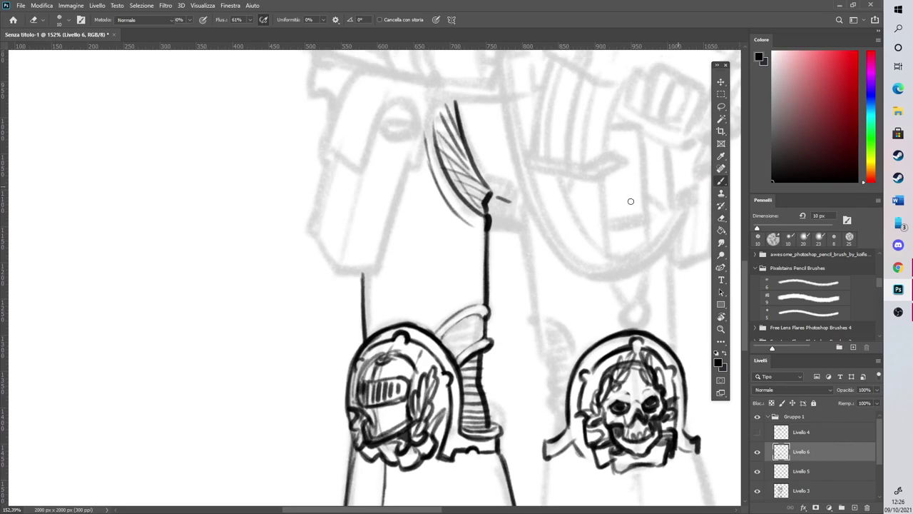
pyautogui.moveTo(360, 316)
pyautogui.mouseDown()
pyautogui.moveTo(364, 326)
pyautogui.moveTo(371, 337)
pyautogui.moveTo(360, 323)
pyautogui.moveTo(359, 297)
pyautogui.moveTo(361, 319)
pyautogui.mouseUp()
pyautogui.click(721, 218)
pyautogui.click(721, 180)
# Ink the hip holster over the outer thigh, including its flap, round opening, long body and side buckles
pyautogui.scroll(5, 743, 268)
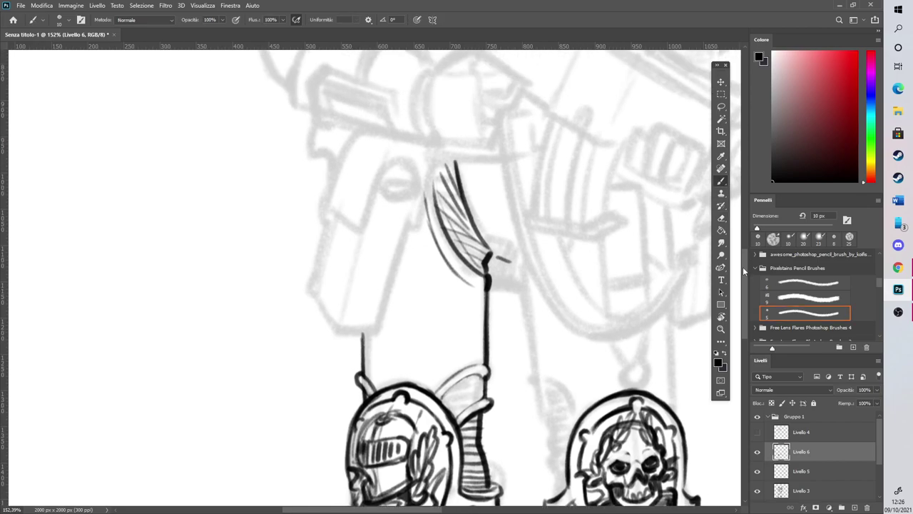
pyautogui.moveTo(360, 329)
pyautogui.mouseDown()
pyautogui.moveTo(371, 297)
pyautogui.moveTo(414, 262)
pyautogui.moveTo(404, 258)
pyautogui.mouseUp()
pyautogui.moveTo(333, 312)
pyautogui.mouseDown()
pyautogui.moveTo(356, 297)
pyautogui.moveTo(337, 351)
pyautogui.moveTo(336, 316)
pyautogui.moveTo(325, 341)
pyautogui.moveTo(339, 349)
pyautogui.moveTo(324, 339)
pyautogui.moveTo(322, 349)
pyautogui.moveTo(341, 350)
pyautogui.moveTo(344, 326)
pyautogui.moveTo(322, 345)
pyautogui.moveTo(335, 275)
pyautogui.moveTo(363, 228)
pyautogui.mouseUp()
pyautogui.moveTo(357, 325)
pyautogui.mouseDown()
pyautogui.moveTo(378, 270)
pyautogui.moveTo(406, 248)
pyautogui.moveTo(414, 260)
pyautogui.mouseUp()
pyautogui.moveTo(391, 262)
pyautogui.mouseDown()
pyautogui.moveTo(376, 289)
pyautogui.moveTo(419, 293)
pyautogui.moveTo(340, 418)
pyautogui.mouseUp()
pyautogui.moveTo(382, 294)
pyautogui.mouseDown()
pyautogui.moveTo(357, 363)
pyautogui.moveTo(314, 368)
pyautogui.moveTo(325, 374)
pyautogui.moveTo(310, 386)
pyautogui.mouseUp()
pyautogui.moveTo(324, 346)
pyautogui.mouseDown()
pyautogui.moveTo(314, 368)
pyautogui.moveTo(324, 376)
pyautogui.moveTo(305, 398)
pyautogui.moveTo(329, 425)
pyautogui.moveTo(354, 431)
pyautogui.moveTo(377, 403)
pyautogui.moveTo(405, 312)
pyautogui.moveTo(410, 326)
pyautogui.mouseUp()
pyautogui.moveTo(418, 297); pyautogui.dragTo(408, 327)
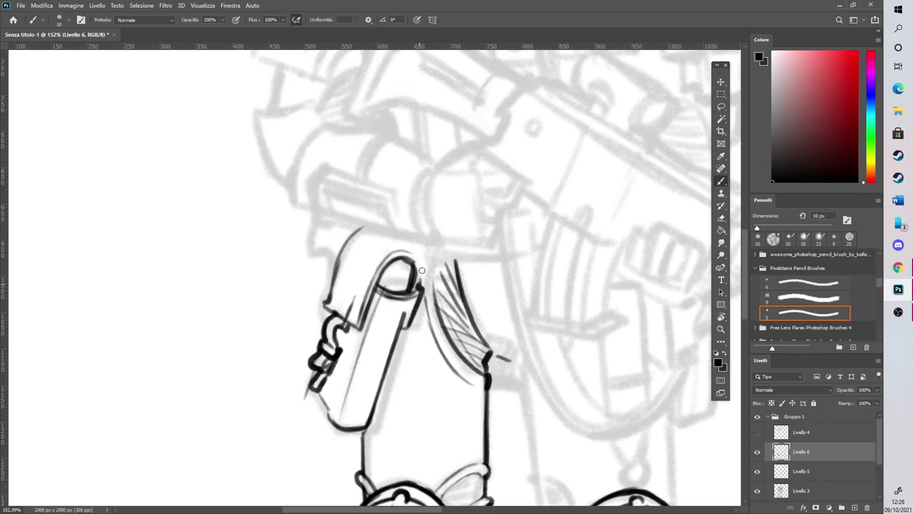
# Ink the upper edge and outer corner of the hip holster's flap
pyautogui.moveTo(373, 260)
pyautogui.mouseDown()
pyautogui.moveTo(402, 242)
pyautogui.moveTo(421, 273)
pyautogui.moveTo(423, 260)
pyautogui.mouseUp()
pyautogui.moveTo(337, 269)
pyautogui.mouseDown()
pyautogui.moveTo(366, 230)
pyautogui.moveTo(350, 249)
pyautogui.mouseUp()
pyautogui.moveTo(332, 315); pyautogui.dragTo(327, 320)
# Erase the top part of the hip holster and redraw its flap and squared opening with bolder outlines
pyautogui.scroll(-5, 328, 280)
pyautogui.scroll(5, 291, 226)
pyautogui.click(721, 219)
pyautogui.moveTo(449, 314)
pyautogui.mouseDown()
pyautogui.moveTo(420, 316)
pyautogui.moveTo(382, 373)
pyautogui.moveTo(393, 337)
pyautogui.moveTo(422, 327)
pyautogui.moveTo(401, 391)
pyautogui.mouseUp()
pyautogui.moveTo(456, 357)
pyautogui.mouseDown()
pyautogui.moveTo(426, 344)
pyautogui.moveTo(465, 329)
pyautogui.mouseUp()
pyautogui.press('b')
pyautogui.moveTo(443, 368)
pyautogui.mouseDown()
pyautogui.moveTo(472, 343)
pyautogui.moveTo(454, 335)
pyautogui.moveTo(471, 340)
pyautogui.mouseUp()
pyautogui.moveTo(414, 404)
pyautogui.mouseDown()
pyautogui.moveTo(443, 340)
pyautogui.moveTo(461, 329)
pyautogui.mouseUp()
pyautogui.moveTo(398, 394)
pyautogui.mouseDown()
pyautogui.moveTo(436, 340)
pyautogui.moveTo(472, 326)
pyautogui.moveTo(480, 352)
pyautogui.mouseUp()
pyautogui.moveTo(423, 307); pyautogui.dragTo(476, 326)
pyautogui.moveTo(385, 372); pyautogui.dragTo(421, 301)
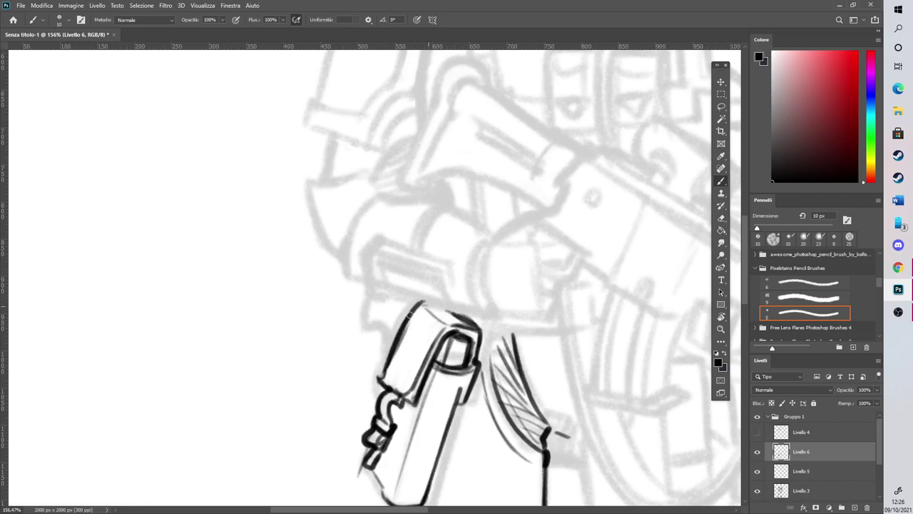
# Ink the small curved piece between the forearm and the outer edge of the holster flap
pyautogui.moveTo(403, 401)
pyautogui.mouseDown()
pyautogui.moveTo(392, 421)
pyautogui.moveTo(392, 413)
pyautogui.mouseUp()
pyautogui.moveTo(389, 353)
pyautogui.mouseDown()
pyautogui.moveTo(371, 309)
pyautogui.moveTo(369, 329)
pyautogui.mouseUp()
pyautogui.moveTo(375, 297)
pyautogui.mouseDown()
pyautogui.moveTo(370, 330)
pyautogui.moveTo(389, 349)
pyautogui.moveTo(381, 361)
pyautogui.mouseUp()
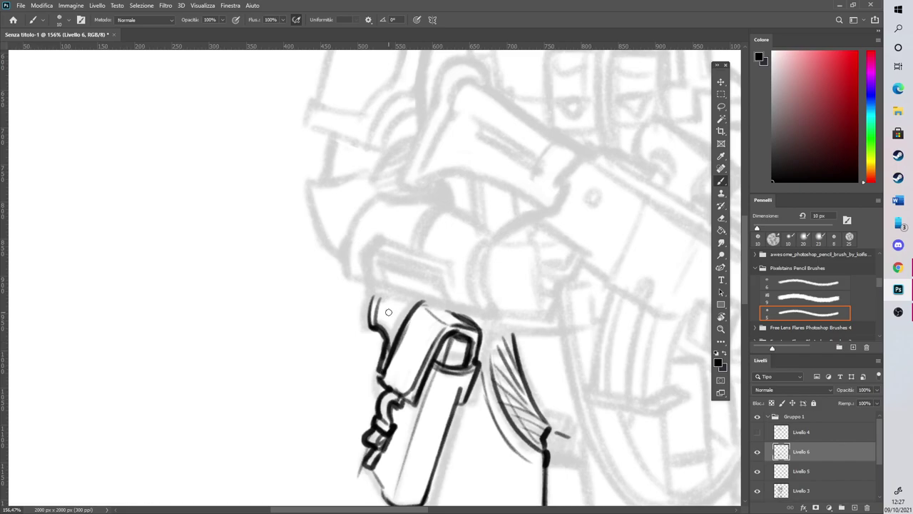
# Ink the flared plate on the inner side of the skull knee pad with two curved rims and a connecting edge
pyautogui.scroll(-5, 391, 307)
pyautogui.scroll(-1, 433, 262)
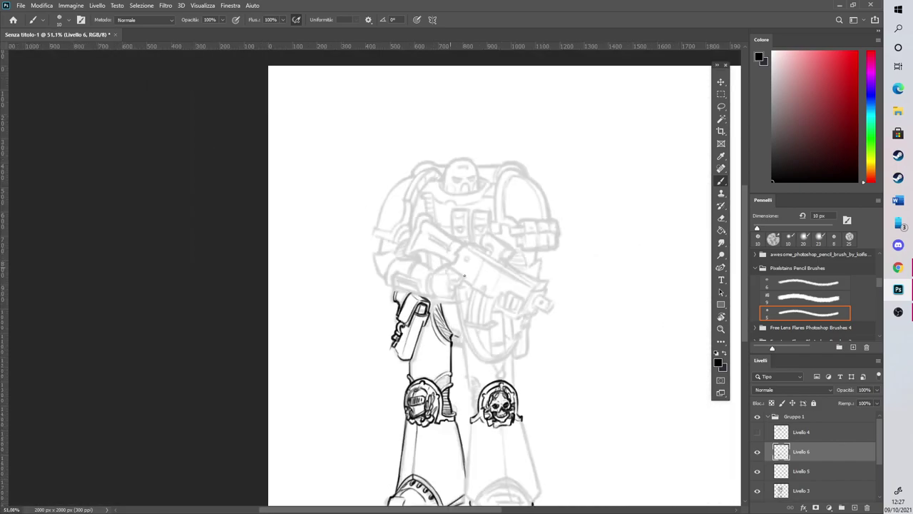
pyautogui.scroll(5, 505, 371)
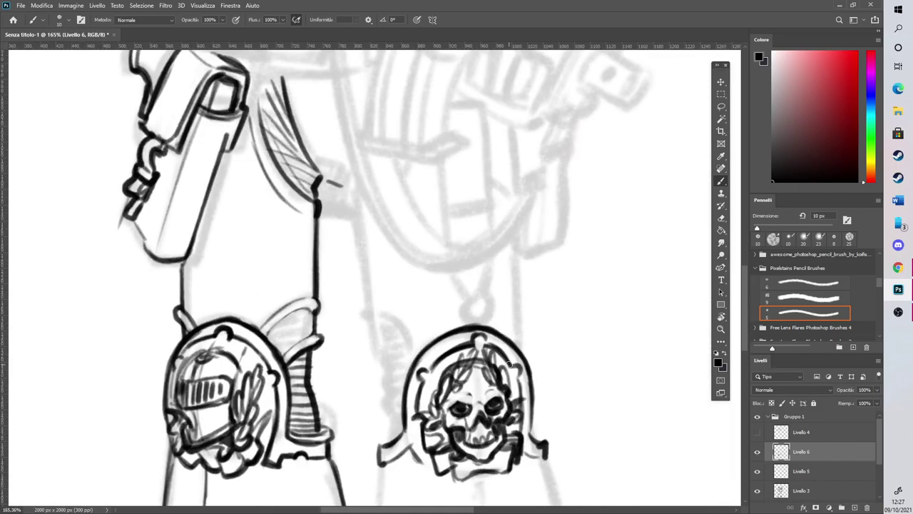
pyautogui.moveTo(379, 358)
pyautogui.mouseDown()
pyautogui.moveTo(403, 378)
pyautogui.moveTo(403, 363)
pyautogui.moveTo(406, 370)
pyautogui.moveTo(377, 357)
pyautogui.mouseUp()
pyautogui.moveTo(373, 312)
pyautogui.mouseDown()
pyautogui.moveTo(414, 357)
pyautogui.moveTo(425, 354)
pyautogui.mouseUp()
pyautogui.moveTo(369, 308)
pyautogui.mouseDown()
pyautogui.moveTo(391, 300)
pyautogui.moveTo(431, 347)
pyautogui.moveTo(417, 344)
pyautogui.mouseUp()
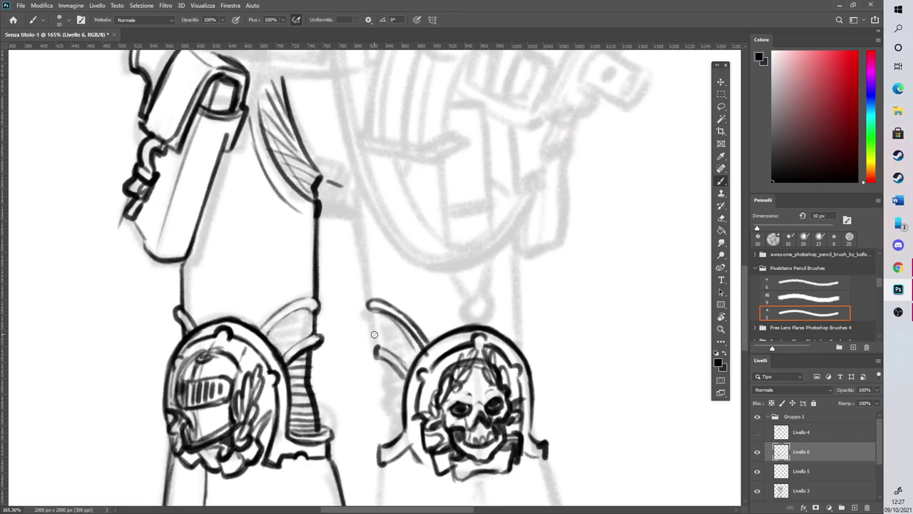
pyautogui.moveTo(369, 310); pyautogui.dragTo(378, 361)
pyautogui.moveTo(392, 338); pyautogui.dragTo(397, 344)
# Ink the flared plate on the skull knee pad's outer side, and the inner thigh line with its hatched knee joint
pyautogui.moveTo(494, 327); pyautogui.dragTo(527, 292)
pyautogui.moveTo(524, 306)
pyautogui.mouseDown()
pyautogui.moveTo(503, 332)
pyautogui.moveTo(530, 291)
pyautogui.mouseUp()
pyautogui.moveTo(530, 294); pyautogui.dragTo(519, 294)
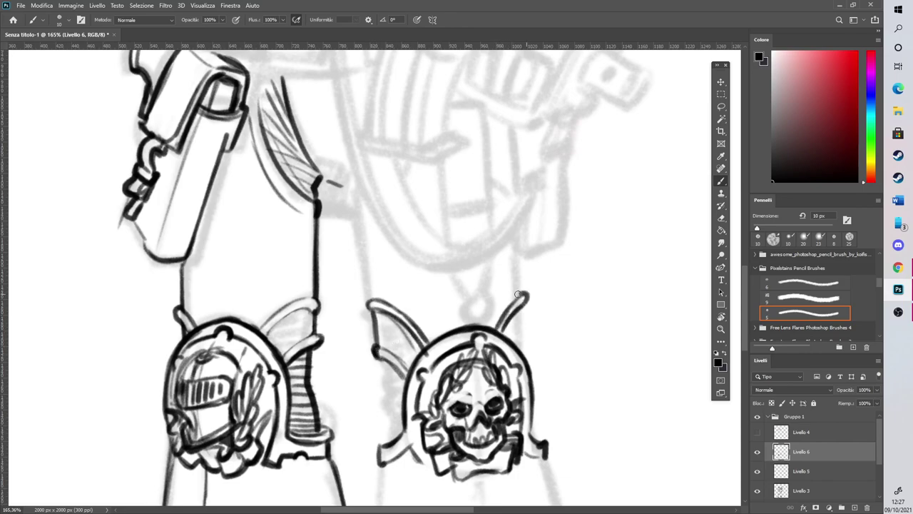
pyautogui.moveTo(523, 356); pyautogui.dragTo(516, 308)
pyautogui.moveTo(358, 204)
pyautogui.mouseDown()
pyautogui.moveTo(374, 353)
pyautogui.moveTo(398, 371)
pyautogui.moveTo(402, 436)
pyautogui.mouseUp()
pyautogui.moveTo(384, 362)
pyautogui.mouseDown()
pyautogui.moveTo(388, 443)
pyautogui.moveTo(407, 399)
pyautogui.moveTo(403, 365)
pyautogui.mouseUp()
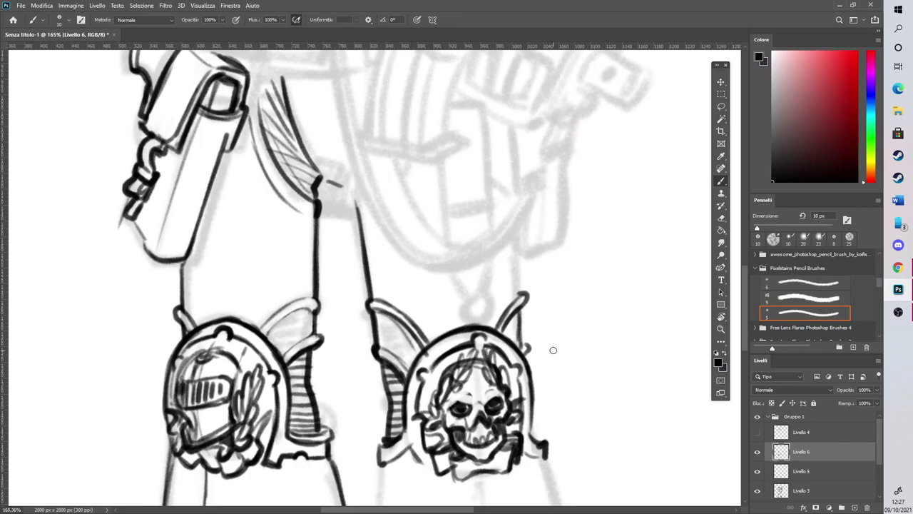
# Ink the narrow pouch hanging at the hip above the skull knee, with its buckle and upper strap
pyautogui.scroll(5, 742, 269)
pyautogui.moveTo(543, 269)
pyautogui.mouseDown()
pyautogui.moveTo(571, 249)
pyautogui.moveTo(570, 277)
pyautogui.moveTo(522, 352)
pyautogui.mouseUp()
pyautogui.moveTo(528, 364); pyautogui.dragTo(558, 357)
pyautogui.moveTo(562, 279); pyautogui.dragTo(562, 349)
pyautogui.moveTo(562, 319); pyautogui.dragTo(560, 359)
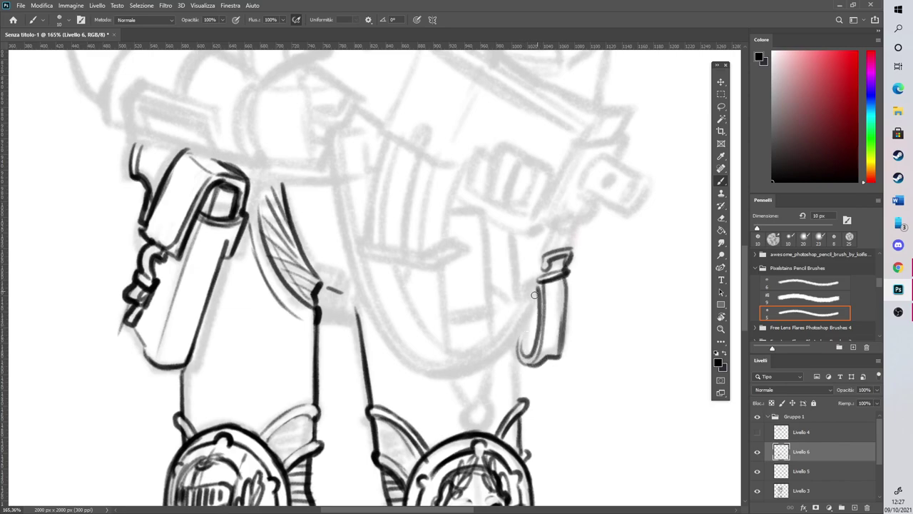
pyautogui.moveTo(532, 287)
pyautogui.mouseDown()
pyautogui.moveTo(552, 224)
pyautogui.moveTo(570, 225)
pyautogui.moveTo(565, 244)
pyautogui.moveTo(549, 223)
pyautogui.moveTo(572, 226)
pyautogui.moveTo(549, 235)
pyautogui.moveTo(572, 225)
pyautogui.mouseUp()
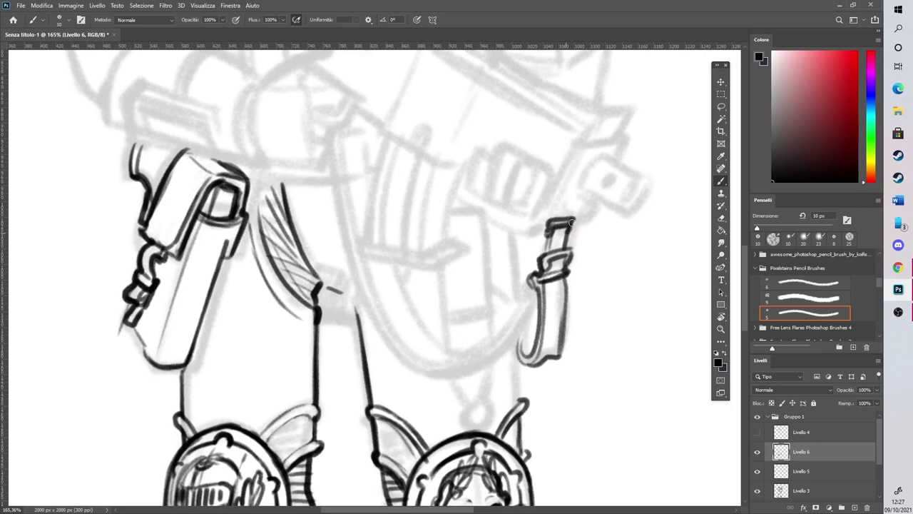
# Ink the pouch's inner edge and the lower curve of the sling strap running into it
pyautogui.moveTo(527, 335)
pyautogui.mouseDown()
pyautogui.moveTo(534, 297)
pyautogui.moveTo(518, 333)
pyautogui.mouseUp()
pyautogui.moveTo(422, 364)
pyautogui.mouseDown()
pyautogui.moveTo(454, 369)
pyautogui.moveTo(532, 289)
pyautogui.mouseUp()
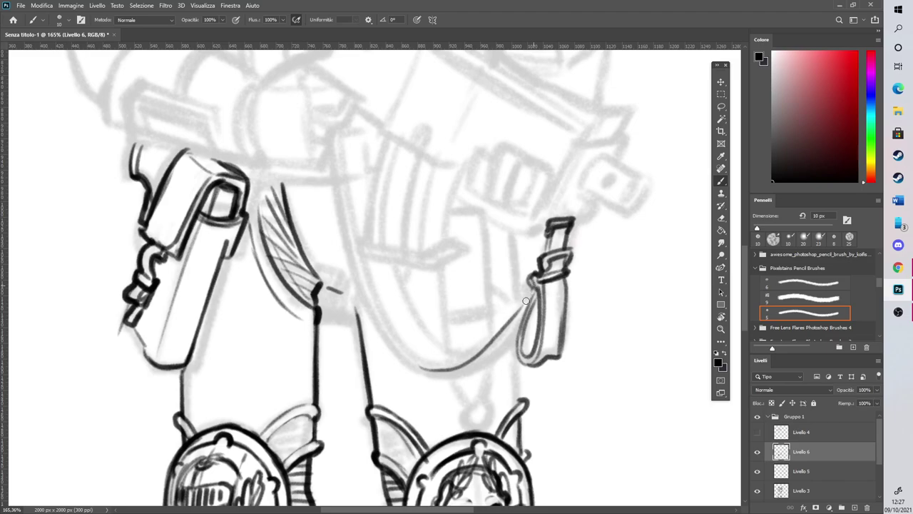
pyautogui.moveTo(425, 370)
pyautogui.mouseDown()
pyautogui.moveTo(515, 313)
pyautogui.moveTo(495, 340)
pyautogui.moveTo(489, 332)
pyautogui.moveTo(425, 375)
pyautogui.moveTo(468, 370)
pyautogui.moveTo(427, 374)
pyautogui.moveTo(496, 344)
pyautogui.moveTo(537, 291)
pyautogui.mouseUp()
pyautogui.moveTo(451, 380)
pyautogui.mouseDown()
pyautogui.moveTo(487, 364)
pyautogui.moveTo(521, 326)
pyautogui.mouseUp()
pyautogui.moveTo(484, 362); pyautogui.dragTo(520, 309)
pyautogui.hotkey('ctrl', 'z')
pyautogui.hotkey('ctrl', 'z')
# Complete the sling strap's double outline from the pouch up to the waist and erase excess ink along it
pyautogui.moveTo(464, 370)
pyautogui.mouseDown()
pyautogui.moveTo(525, 320)
pyautogui.moveTo(486, 360)
pyautogui.moveTo(511, 339)
pyautogui.moveTo(460, 371)
pyautogui.moveTo(521, 327)
pyautogui.mouseUp()
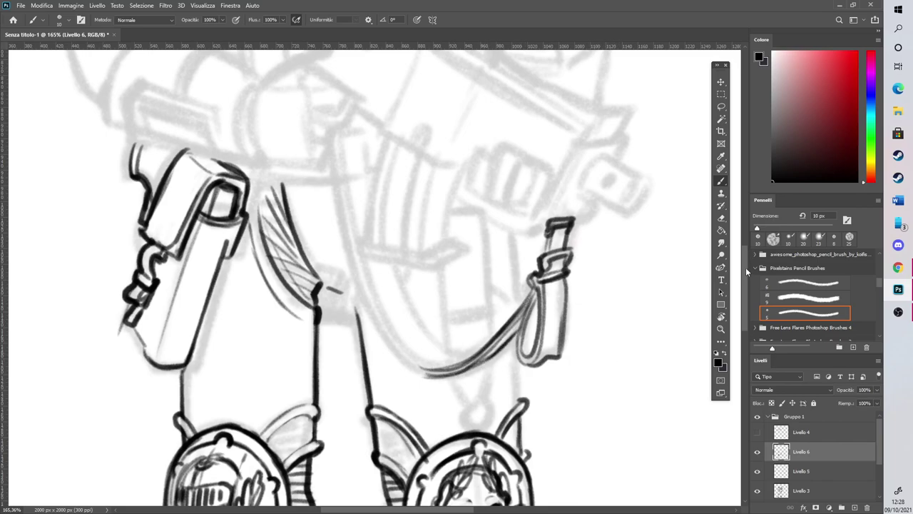
pyautogui.scroll(2, 655, 246)
pyautogui.moveTo(431, 428)
pyautogui.mouseDown()
pyautogui.moveTo(398, 411)
pyautogui.moveTo(370, 365)
pyautogui.moveTo(342, 241)
pyautogui.mouseUp()
pyautogui.moveTo(334, 200); pyautogui.dragTo(336, 274)
pyautogui.moveTo(333, 226)
pyautogui.mouseDown()
pyautogui.moveTo(340, 304)
pyautogui.moveTo(340, 282)
pyautogui.moveTo(365, 374)
pyautogui.moveTo(375, 391)
pyautogui.moveTo(362, 365)
pyautogui.moveTo(428, 436)
pyautogui.moveTo(410, 426)
pyautogui.moveTo(345, 324)
pyautogui.moveTo(432, 431)
pyautogui.mouseUp()
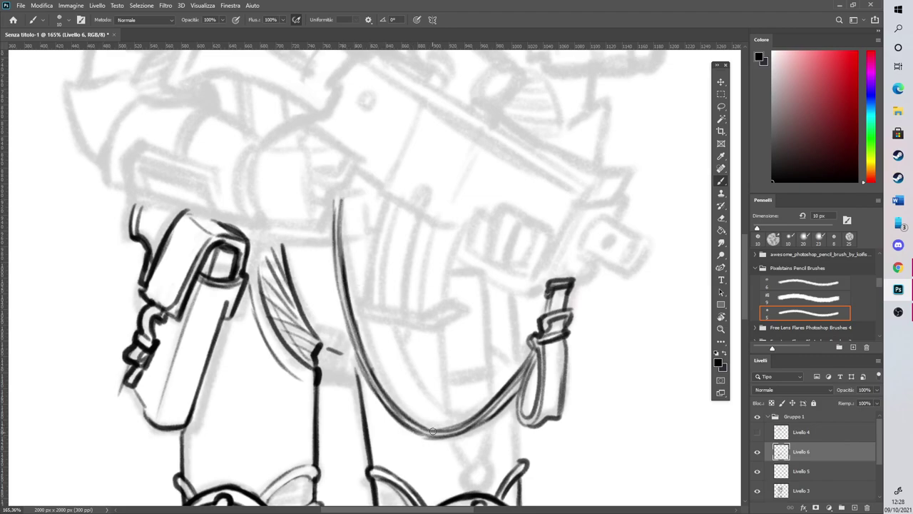
pyautogui.click(722, 218)
pyautogui.moveTo(340, 198)
pyautogui.mouseDown()
pyautogui.moveTo(349, 306)
pyautogui.moveTo(365, 375)
pyautogui.moveTo(381, 394)
pyautogui.moveTo(419, 429)
pyautogui.moveTo(464, 426)
pyautogui.moveTo(508, 389)
pyautogui.moveTo(531, 349)
pyautogui.moveTo(491, 377)
pyautogui.mouseUp()
# Ink the gun body's lower edge above the magazine, the small rounded catch on it and the magazine's front section
pyautogui.press('b')
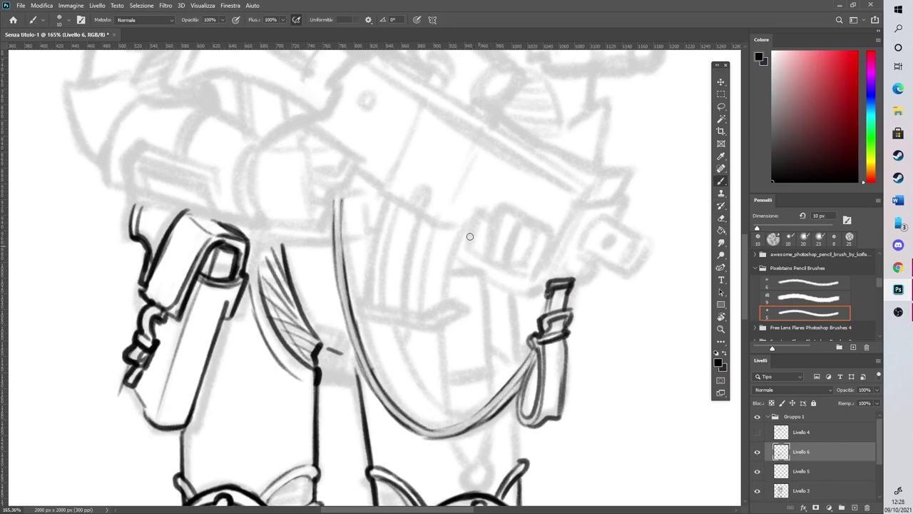
pyautogui.moveTo(383, 192)
pyautogui.mouseDown()
pyautogui.moveTo(434, 227)
pyautogui.moveTo(446, 212)
pyautogui.moveTo(463, 229)
pyautogui.mouseUp()
pyautogui.moveTo(411, 211)
pyautogui.mouseDown()
pyautogui.moveTo(420, 194)
pyautogui.moveTo(430, 198)
pyautogui.moveTo(414, 210)
pyautogui.moveTo(425, 199)
pyautogui.mouseUp()
pyautogui.press('e')
pyautogui.click(721, 182)
pyautogui.moveTo(428, 310)
pyautogui.mouseDown()
pyautogui.moveTo(437, 228)
pyautogui.moveTo(428, 309)
pyautogui.moveTo(456, 298)
pyautogui.moveTo(461, 232)
pyautogui.moveTo(451, 292)
pyautogui.mouseUp()
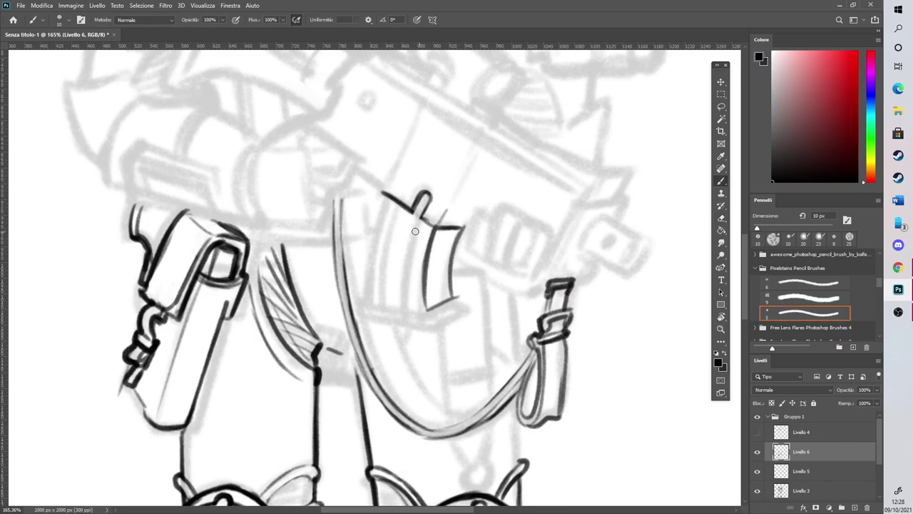
# Ink the magazine's rear edge and outline the flat base plate along its lower end
pyautogui.moveTo(384, 213)
pyautogui.mouseDown()
pyautogui.moveTo(372, 296)
pyautogui.moveTo(387, 197)
pyautogui.mouseUp()
pyautogui.moveTo(375, 307); pyautogui.dragTo(423, 311)
pyautogui.moveTo(378, 301); pyautogui.dragTo(427, 311)
pyautogui.moveTo(371, 304); pyautogui.dragTo(424, 311)
pyautogui.moveTo(366, 303)
pyautogui.mouseDown()
pyautogui.moveTo(384, 315)
pyautogui.moveTo(372, 296)
pyautogui.moveTo(373, 315)
pyautogui.moveTo(431, 321)
pyautogui.moveTo(376, 314)
pyautogui.moveTo(427, 321)
pyautogui.moveTo(393, 299)
pyautogui.moveTo(439, 327)
pyautogui.moveTo(429, 313)
pyautogui.moveTo(440, 323)
pyautogui.moveTo(451, 298)
pyautogui.moveTo(464, 304)
pyautogui.moveTo(440, 315)
pyautogui.mouseUp()
pyautogui.moveTo(440, 314)
pyautogui.mouseDown()
pyautogui.moveTo(442, 323)
pyautogui.moveTo(470, 300)
pyautogui.mouseUp()
# Ink the curved vertical ribs down the magazine and darken the front end of its base plate
pyautogui.moveTo(426, 272)
pyautogui.mouseDown()
pyautogui.moveTo(425, 312)
pyautogui.moveTo(423, 216)
pyautogui.mouseUp()
pyautogui.moveTo(410, 303); pyautogui.dragTo(428, 214)
pyautogui.moveTo(406, 298); pyautogui.dragTo(425, 215)
pyautogui.moveTo(413, 249); pyautogui.dragTo(427, 216)
pyautogui.moveTo(388, 300); pyautogui.dragTo(410, 201)
pyautogui.moveTo(384, 300)
pyautogui.mouseDown()
pyautogui.moveTo(384, 263)
pyautogui.moveTo(410, 204)
pyautogui.mouseUp()
pyautogui.moveTo(409, 206); pyautogui.dragTo(396, 232)
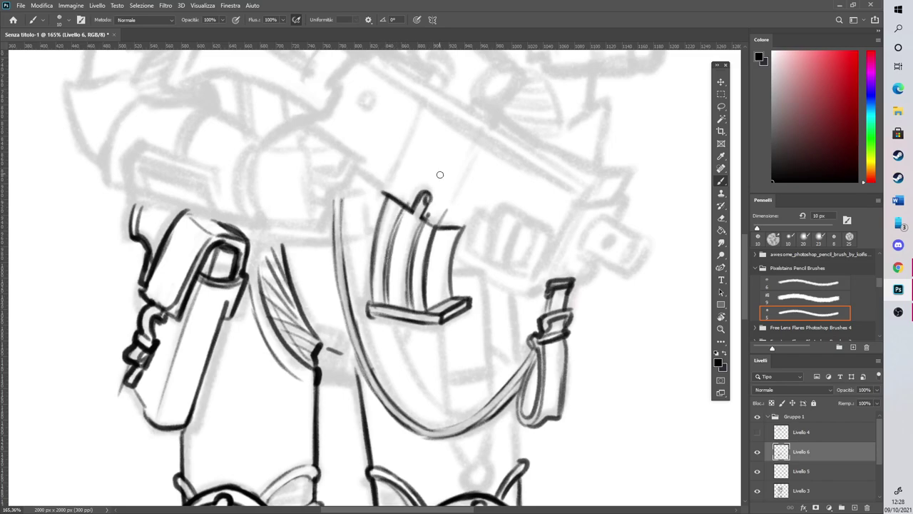
pyautogui.moveTo(427, 305)
pyautogui.mouseDown()
pyautogui.moveTo(457, 291)
pyautogui.moveTo(467, 297)
pyautogui.moveTo(446, 309)
pyautogui.mouseUp()
# Ink the magazine well's box outline around the rounded catch, joining the gun body above the magazine
pyautogui.scroll(3, 745, 260)
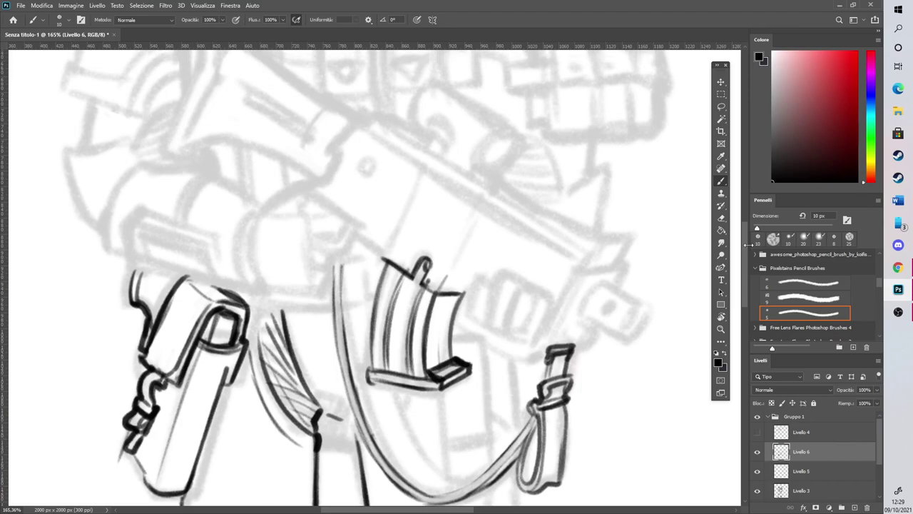
pyautogui.moveTo(385, 257); pyautogui.dragTo(399, 239)
pyautogui.moveTo(440, 296); pyautogui.dragTo(448, 279)
pyautogui.moveTo(440, 296); pyautogui.dragTo(463, 295)
pyautogui.moveTo(457, 257); pyautogui.dragTo(443, 292)
pyautogui.moveTo(460, 261); pyautogui.dragTo(446, 293)
pyautogui.moveTo(401, 234)
pyautogui.mouseDown()
pyautogui.moveTo(457, 268)
pyautogui.moveTo(449, 261)
pyautogui.mouseUp()
# Ink the front hand's four armoured fingers gripping the gun, with the thick curved edge beneath them
pyautogui.moveTo(469, 314); pyautogui.dragTo(521, 340)
pyautogui.moveTo(472, 318)
pyautogui.mouseDown()
pyautogui.moveTo(476, 288)
pyautogui.moveTo(486, 315)
pyautogui.moveTo(504, 316)
pyautogui.moveTo(492, 316)
pyautogui.moveTo(499, 287)
pyautogui.moveTo(510, 293)
pyautogui.moveTo(505, 321)
pyautogui.moveTo(502, 290)
pyautogui.moveTo(508, 330)
pyautogui.moveTo(518, 297)
pyautogui.moveTo(533, 306)
pyautogui.moveTo(512, 324)
pyautogui.moveTo(524, 334)
pyautogui.moveTo(511, 318)
pyautogui.moveTo(533, 298)
pyautogui.moveTo(476, 290)
pyautogui.moveTo(502, 292)
pyautogui.mouseUp()
pyautogui.moveTo(531, 342)
pyautogui.mouseDown()
pyautogui.moveTo(531, 311)
pyautogui.moveTo(528, 338)
pyautogui.mouseUp()
pyautogui.moveTo(464, 320)
pyautogui.mouseDown()
pyautogui.moveTo(492, 350)
pyautogui.moveTo(536, 352)
pyautogui.moveTo(477, 341)
pyautogui.moveTo(506, 360)
pyautogui.moveTo(537, 364)
pyautogui.moveTo(539, 350)
pyautogui.mouseUp()
pyautogui.moveTo(469, 334); pyautogui.dragTo(531, 364)
pyautogui.moveTo(478, 332)
pyautogui.mouseDown()
pyautogui.moveTo(508, 349)
pyautogui.moveTo(539, 352)
pyautogui.moveTo(537, 341)
pyautogui.mouseUp()
# Ink the rear hand behind the magazine, with its boxy gauntlet and the bent fingers at the grip
pyautogui.scroll(-10, 554, 290)
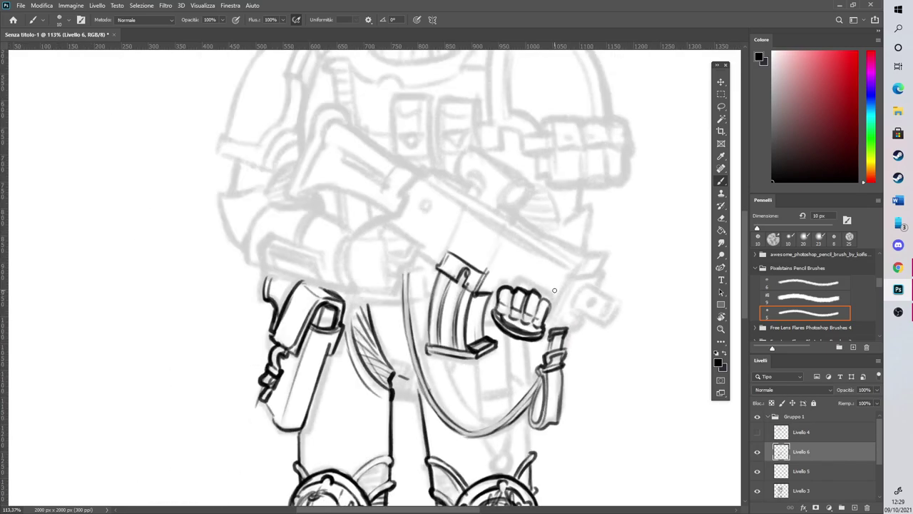
pyautogui.scroll(-3, 528, 247)
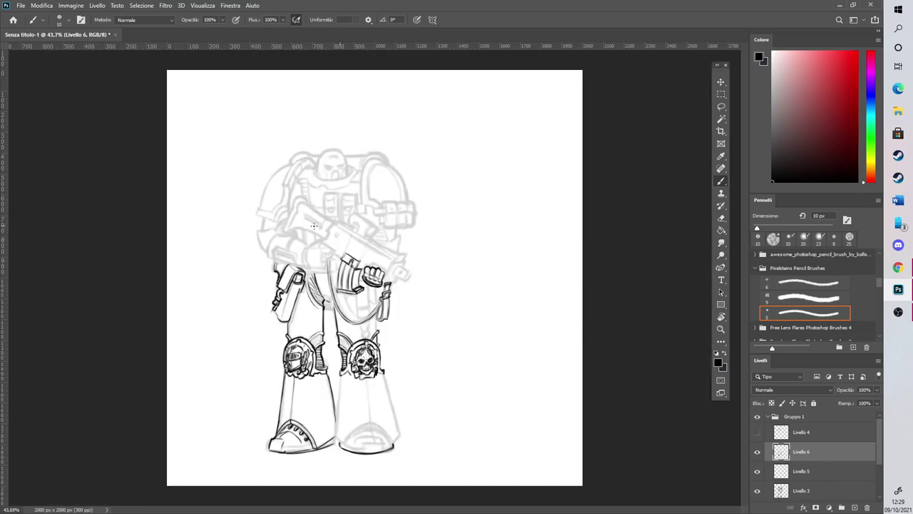
pyautogui.scroll(8, 272, 239)
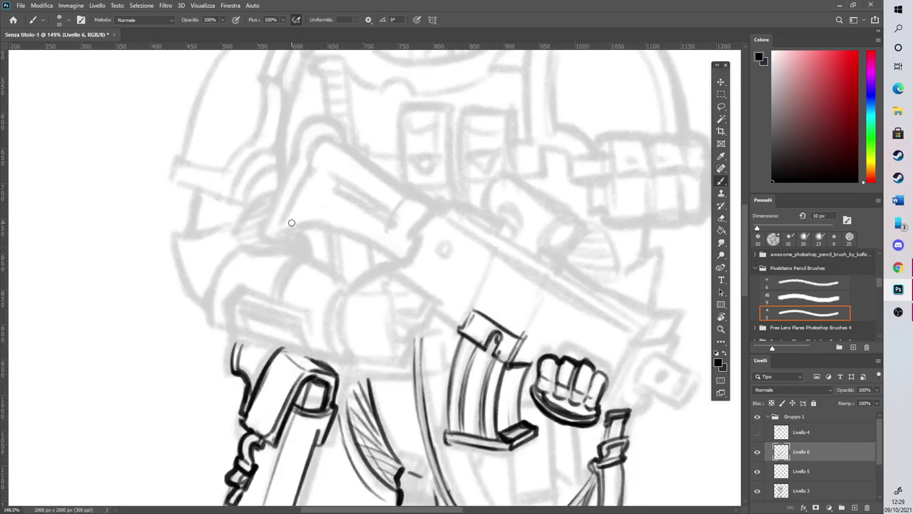
pyautogui.scroll(1, 292, 222)
pyautogui.moveTo(396, 318); pyautogui.dragTo(417, 385)
pyautogui.moveTo(347, 319)
pyautogui.mouseDown()
pyautogui.moveTo(394, 319)
pyautogui.moveTo(356, 373)
pyautogui.mouseUp()
pyautogui.moveTo(356, 373)
pyautogui.mouseDown()
pyautogui.moveTo(411, 382)
pyautogui.moveTo(398, 321)
pyautogui.mouseUp()
pyautogui.moveTo(417, 382); pyautogui.dragTo(399, 318)
pyautogui.moveTo(411, 359)
pyautogui.mouseDown()
pyautogui.moveTo(403, 320)
pyautogui.moveTo(428, 302)
pyautogui.moveTo(436, 318)
pyautogui.moveTo(415, 325)
pyautogui.moveTo(425, 376)
pyautogui.mouseUp()
# Ink the angular trigger guard around the rear hand's finger and the gun's lower edge running to the magazine well
pyautogui.moveTo(431, 335)
pyautogui.mouseDown()
pyautogui.moveTo(420, 356)
pyautogui.moveTo(443, 326)
pyautogui.mouseUp()
pyautogui.moveTo(446, 325)
pyautogui.mouseDown()
pyautogui.moveTo(442, 333)
pyautogui.moveTo(454, 326)
pyautogui.moveTo(416, 328)
pyautogui.moveTo(460, 312)
pyautogui.mouseUp()
pyautogui.press('e')
pyautogui.press('b')
pyautogui.moveTo(423, 369); pyautogui.dragTo(432, 338)
pyautogui.moveTo(417, 383)
pyautogui.mouseDown()
pyautogui.moveTo(442, 310)
pyautogui.moveTo(409, 297)
pyautogui.moveTo(425, 290)
pyautogui.moveTo(484, 341)
pyautogui.mouseUp()
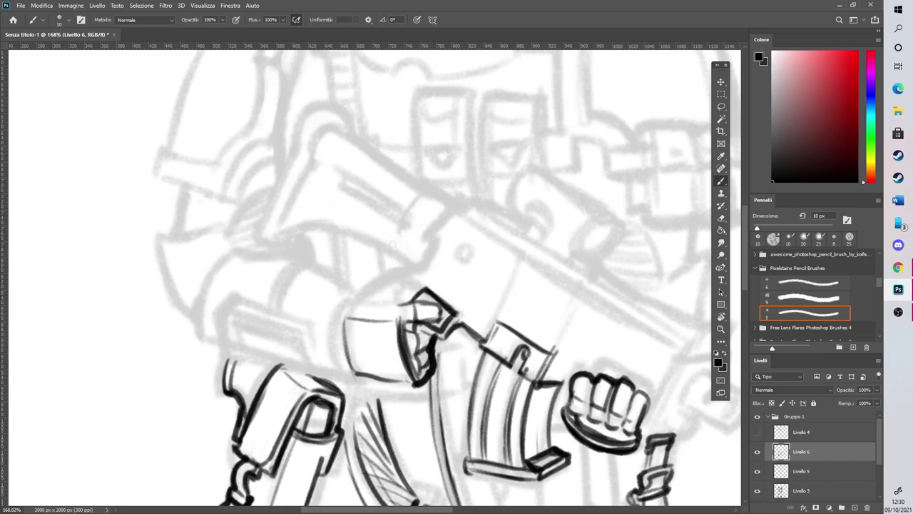
# Ink the rear hand's thumb, the gun's back edge with its small round notch, and the rivet beside it
pyautogui.moveTo(402, 299)
pyautogui.mouseDown()
pyautogui.moveTo(389, 303)
pyautogui.moveTo(397, 282)
pyautogui.moveTo(408, 281)
pyautogui.mouseUp()
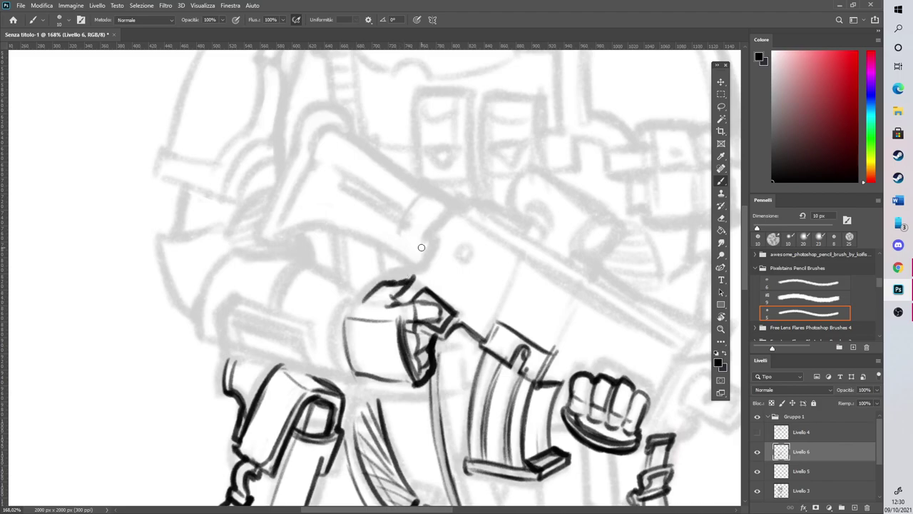
pyautogui.scroll(-5, 421, 247)
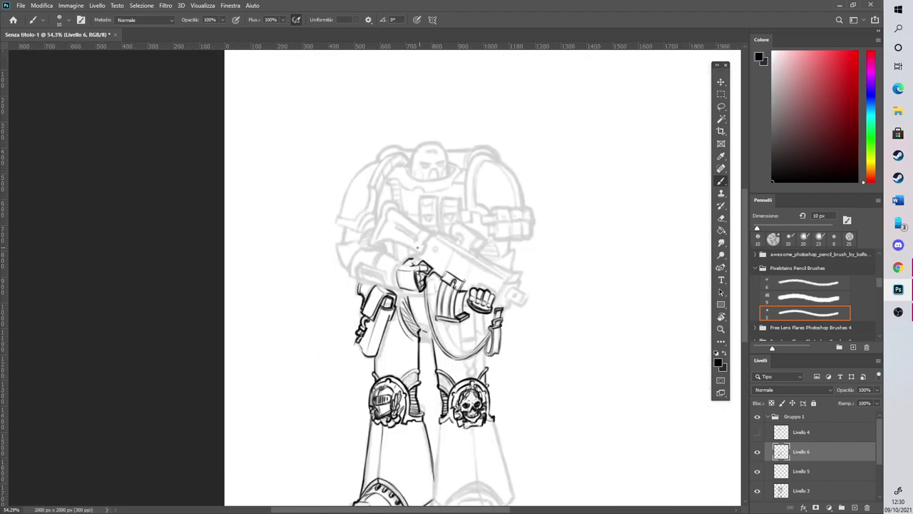
pyautogui.scroll(5, 419, 247)
pyautogui.moveTo(366, 296)
pyautogui.mouseDown()
pyautogui.moveTo(394, 272)
pyautogui.moveTo(410, 279)
pyautogui.moveTo(438, 227)
pyautogui.moveTo(426, 259)
pyautogui.moveTo(432, 245)
pyautogui.mouseUp()
pyautogui.hscroll(5, 432, 244)
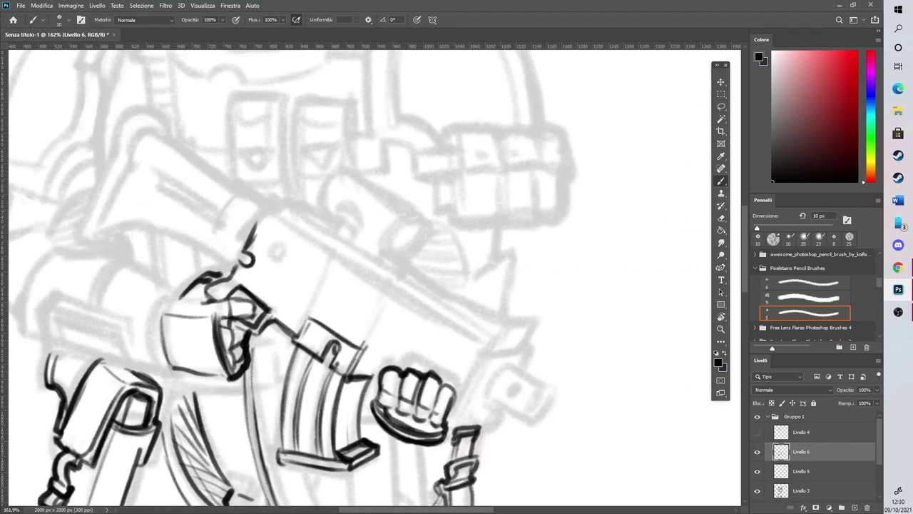
pyautogui.moveTo(287, 244)
pyautogui.mouseDown()
pyautogui.moveTo(280, 257)
pyautogui.moveTo(284, 250)
pyautogui.mouseUp()
# Ink the ejection port on the gun's side with its two end blocks and a dark filled centre
pyautogui.moveTo(340, 293)
pyautogui.mouseDown()
pyautogui.moveTo(363, 309)
pyautogui.moveTo(372, 295)
pyautogui.moveTo(371, 314)
pyautogui.moveTo(341, 275)
pyautogui.moveTo(367, 293)
pyautogui.moveTo(331, 272)
pyautogui.mouseUp()
pyautogui.moveTo(331, 272); pyautogui.dragTo(373, 294)
pyautogui.moveTo(329, 272)
pyautogui.mouseDown()
pyautogui.moveTo(335, 299)
pyautogui.moveTo(371, 325)
pyautogui.moveTo(330, 271)
pyautogui.mouseUp()
pyautogui.click(720, 216)
pyautogui.moveTo(260, 233); pyautogui.dragTo(265, 222)
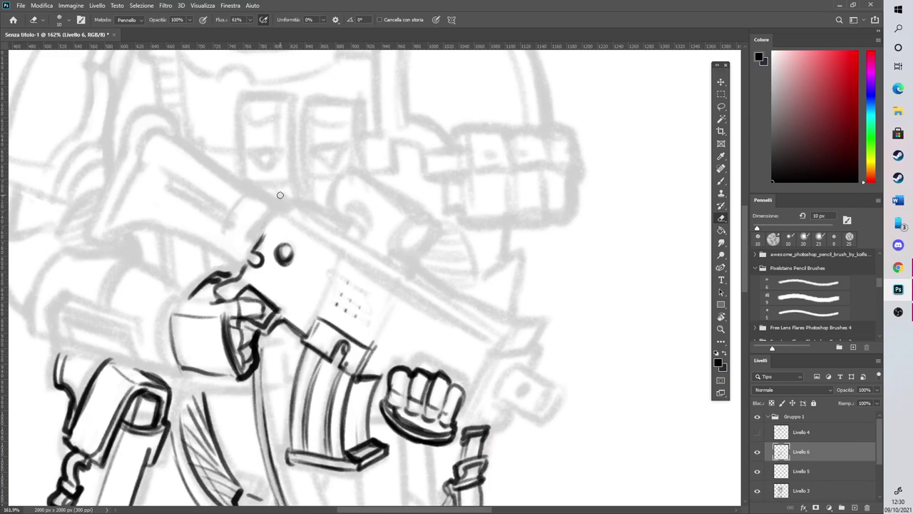
pyautogui.click(721, 180)
pyautogui.click(805, 312)
pyautogui.moveTo(378, 298); pyautogui.dragTo(371, 320)
pyautogui.moveTo(336, 279)
pyautogui.mouseDown()
pyautogui.moveTo(334, 305)
pyautogui.moveTo(366, 320)
pyautogui.moveTo(376, 304)
pyautogui.mouseUp()
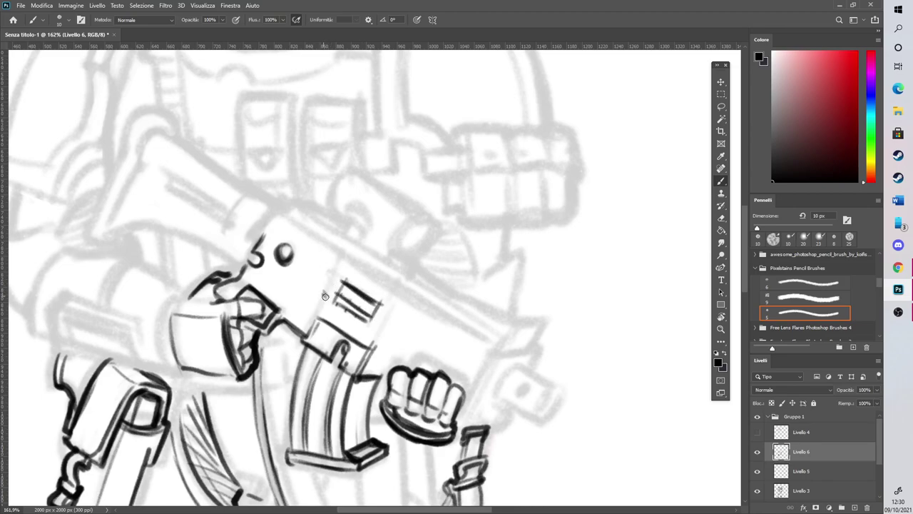
pyautogui.moveTo(323, 291)
pyautogui.mouseDown()
pyautogui.moveTo(330, 280)
pyautogui.moveTo(341, 297)
pyautogui.moveTo(334, 267)
pyautogui.moveTo(350, 274)
pyautogui.moveTo(373, 302)
pyautogui.moveTo(388, 300)
pyautogui.moveTo(381, 320)
pyautogui.mouseUp()
pyautogui.moveTo(349, 291); pyautogui.dragTo(376, 301)
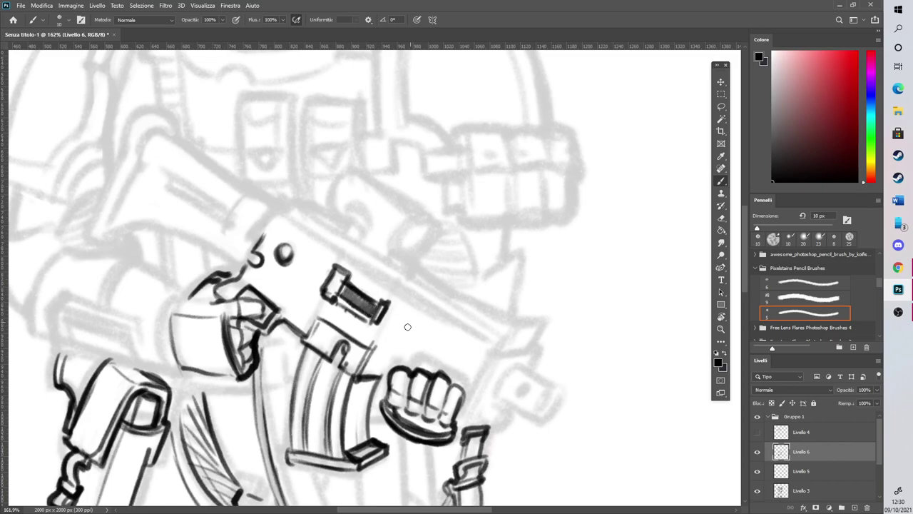
# Ink the handguard recess as a slanted frame around the front hand and hatch the area above the fingers
pyautogui.moveTo(376, 363)
pyautogui.mouseDown()
pyautogui.moveTo(395, 388)
pyautogui.moveTo(375, 372)
pyautogui.moveTo(415, 368)
pyautogui.mouseUp()
pyautogui.moveTo(382, 352)
pyautogui.mouseDown()
pyautogui.moveTo(415, 371)
pyautogui.moveTo(392, 337)
pyautogui.mouseUp()
pyautogui.moveTo(376, 368)
pyautogui.mouseDown()
pyautogui.moveTo(382, 382)
pyautogui.moveTo(391, 336)
pyautogui.moveTo(432, 355)
pyautogui.mouseUp()
pyautogui.moveTo(393, 333); pyautogui.dragTo(462, 370)
pyautogui.moveTo(393, 335); pyautogui.dragTo(477, 381)
pyautogui.moveTo(432, 359)
pyautogui.mouseDown()
pyautogui.moveTo(468, 378)
pyautogui.moveTo(461, 424)
pyautogui.mouseUp()
pyautogui.moveTo(476, 381)
pyautogui.mouseDown()
pyautogui.moveTo(457, 428)
pyautogui.moveTo(474, 384)
pyautogui.mouseUp()
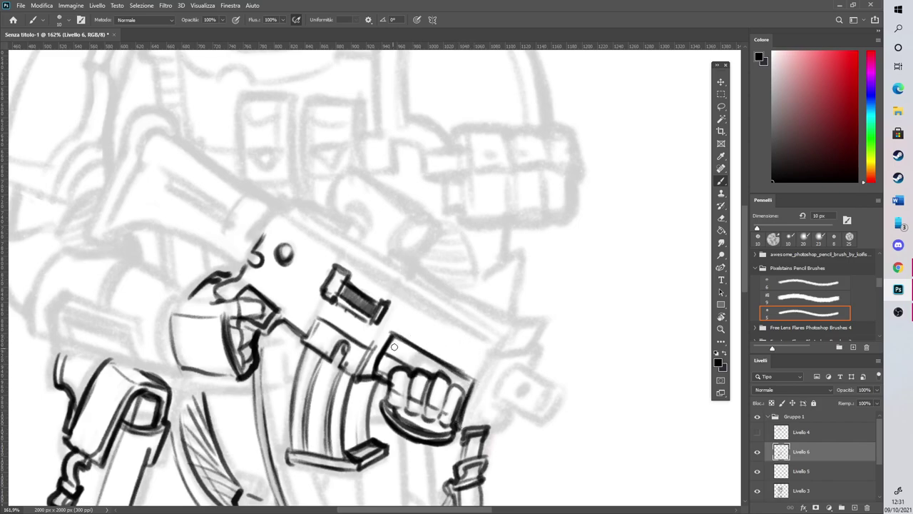
pyautogui.moveTo(391, 344)
pyautogui.mouseDown()
pyautogui.moveTo(384, 375)
pyautogui.moveTo(424, 368)
pyautogui.mouseUp()
# Ink the gun's front plate, the small knob beside it, and the short barrel with its open muzzle and side hole
pyautogui.moveTo(502, 417)
pyautogui.mouseDown()
pyautogui.moveTo(477, 428)
pyautogui.moveTo(482, 418)
pyautogui.moveTo(479, 427)
pyautogui.moveTo(492, 428)
pyautogui.moveTo(478, 423)
pyautogui.moveTo(505, 360)
pyautogui.moveTo(478, 421)
pyautogui.mouseUp()
pyautogui.moveTo(501, 356)
pyautogui.mouseDown()
pyautogui.moveTo(474, 423)
pyautogui.moveTo(501, 361)
pyautogui.mouseUp()
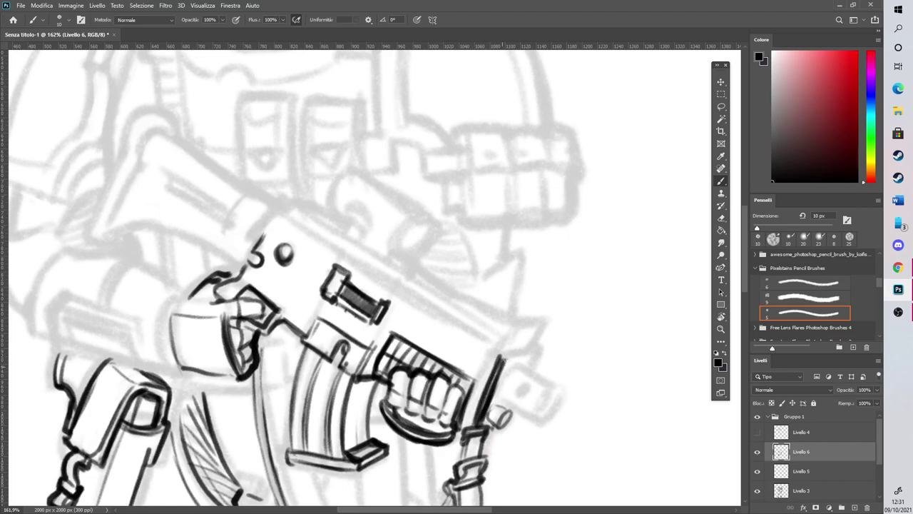
pyautogui.scroll(-4, 607, 357)
pyautogui.scroll(5, 618, 346)
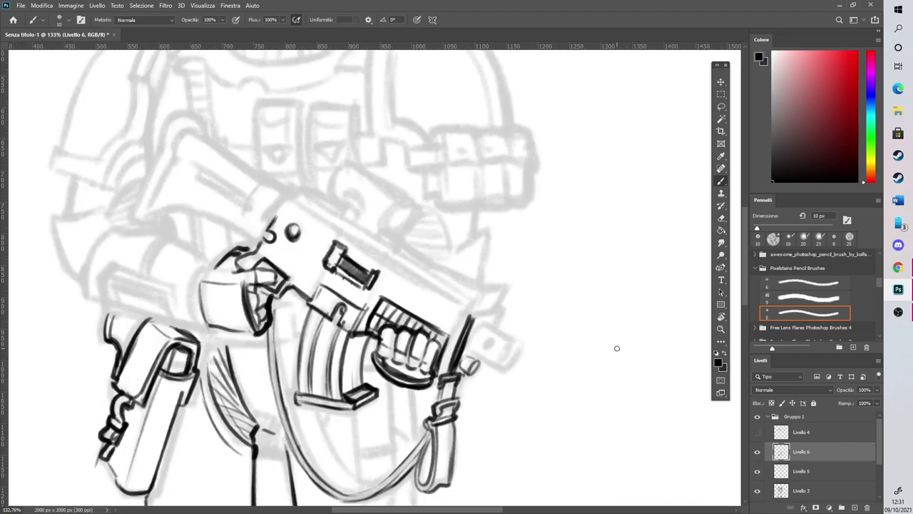
pyautogui.moveTo(474, 359)
pyautogui.mouseDown()
pyautogui.moveTo(493, 346)
pyautogui.moveTo(478, 363)
pyautogui.moveTo(456, 342)
pyautogui.mouseUp()
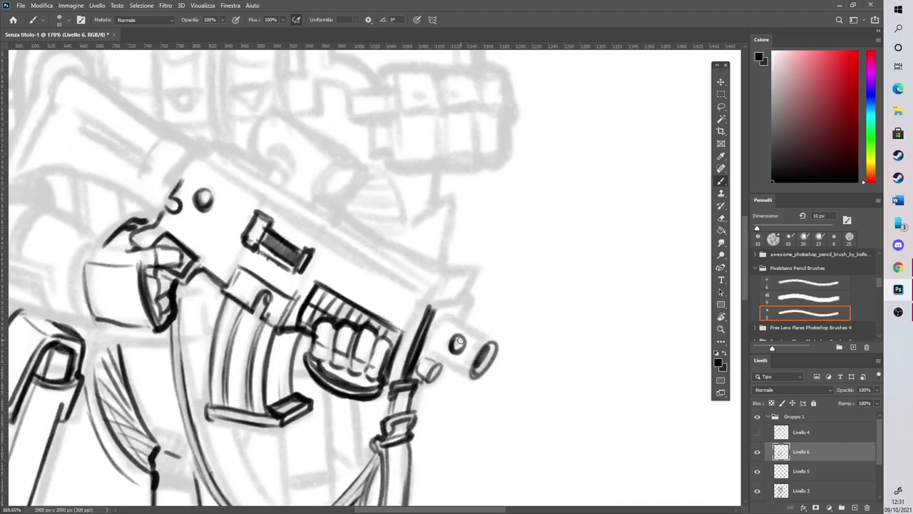
pyautogui.moveTo(426, 352); pyautogui.dragTo(478, 381)
pyautogui.moveTo(428, 354); pyautogui.dragTo(477, 380)
pyautogui.moveTo(446, 316); pyautogui.dragTo(495, 343)
pyautogui.moveTo(448, 316); pyautogui.dragTo(495, 342)
pyautogui.moveTo(429, 354); pyautogui.dragTo(449, 314)
# Erase excess ink on the front plate and outline the raised front sight above the barrel, cleaning its edges
pyautogui.click(724, 218)
pyautogui.moveTo(411, 370)
pyautogui.mouseDown()
pyautogui.moveTo(416, 354)
pyautogui.moveTo(405, 369)
pyautogui.mouseUp()
pyautogui.press('b')
pyautogui.moveTo(428, 305)
pyautogui.mouseDown()
pyautogui.moveTo(464, 270)
pyautogui.moveTo(464, 306)
pyautogui.moveTo(467, 295)
pyautogui.moveTo(436, 299)
pyautogui.moveTo(448, 270)
pyautogui.moveTo(473, 269)
pyautogui.moveTo(438, 308)
pyautogui.moveTo(451, 270)
pyautogui.moveTo(430, 308)
pyautogui.moveTo(453, 272)
pyautogui.moveTo(474, 267)
pyautogui.mouseUp()
pyautogui.moveTo(473, 269); pyautogui.dragTo(462, 296)
pyautogui.click(720, 218)
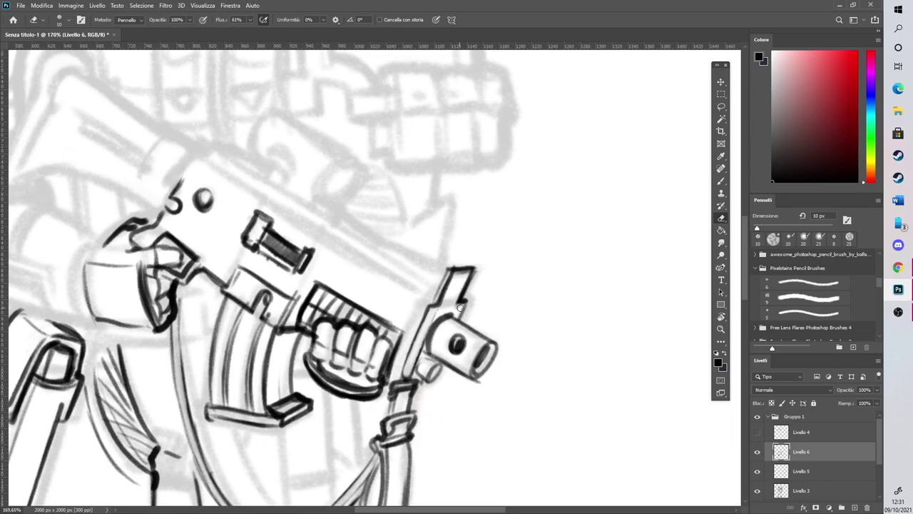
pyautogui.click(718, 181)
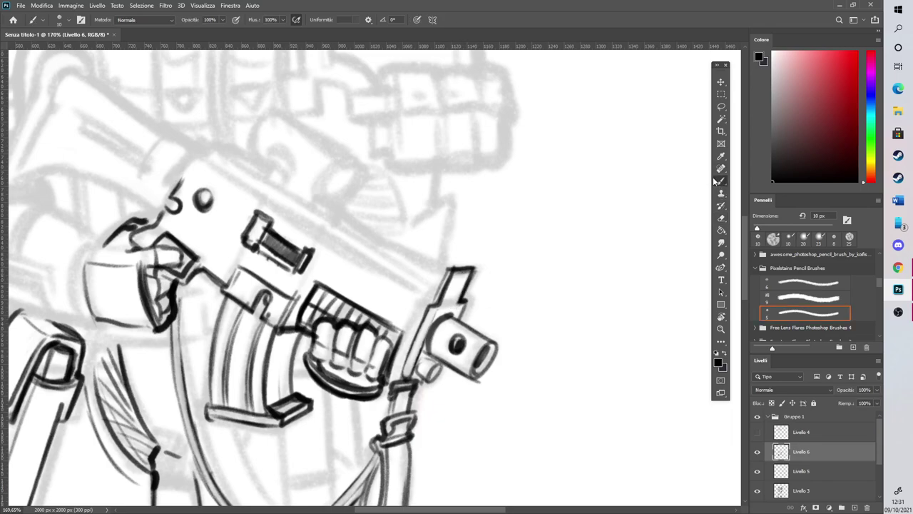
# Thicken the small knob under the barrel and the muzzle's rim
pyautogui.moveTo(433, 353)
pyautogui.mouseDown()
pyautogui.moveTo(449, 322)
pyautogui.moveTo(433, 376)
pyautogui.mouseUp()
pyautogui.scroll(-5, 443, 331)
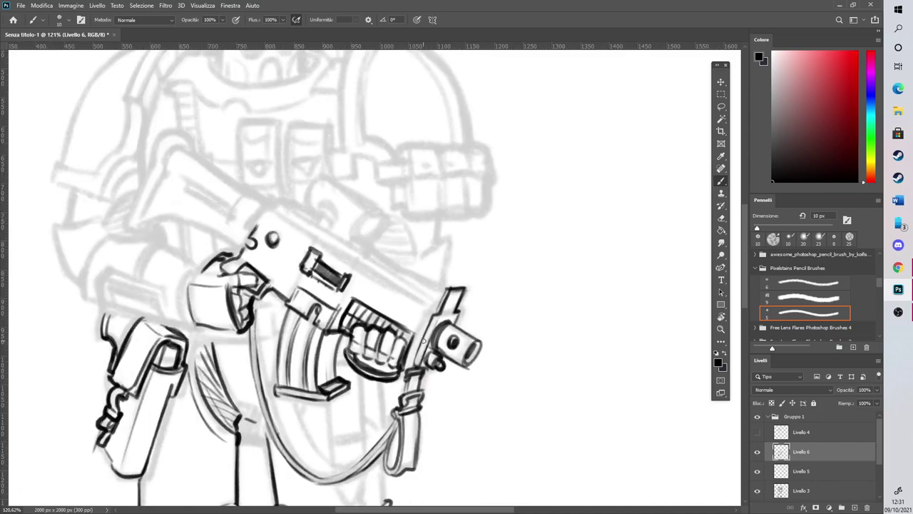
pyautogui.scroll(6, 452, 324)
pyautogui.moveTo(484, 362)
pyautogui.mouseDown()
pyautogui.moveTo(475, 385)
pyautogui.moveTo(494, 353)
pyautogui.moveTo(477, 389)
pyautogui.moveTo(491, 361)
pyautogui.moveTo(474, 375)
pyautogui.moveTo(491, 375)
pyautogui.moveTo(489, 358)
pyautogui.mouseUp()
pyautogui.press('e')
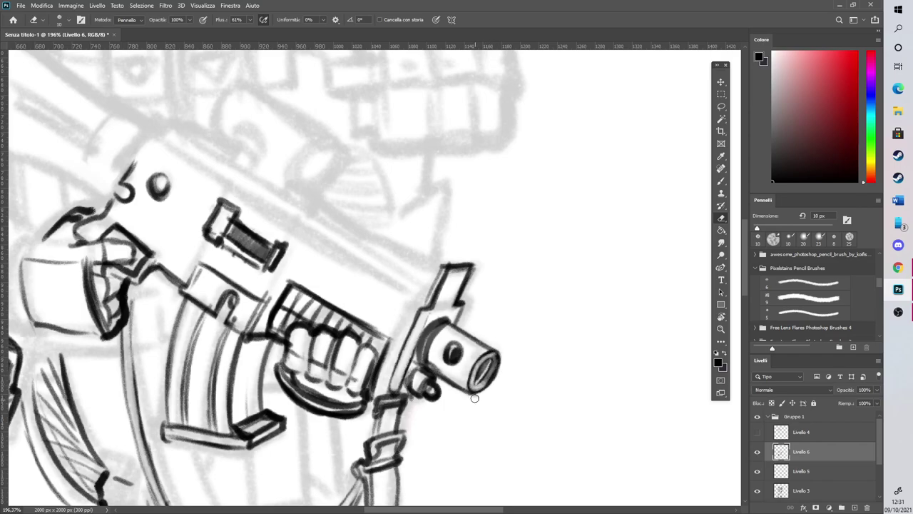
# Rotate the canvas and ink the gun body's long straight upper edge and its slanted rear corner
pyautogui.click(720, 182)
pyautogui.press('r')
pyautogui.moveTo(540, 357)
pyautogui.mouseDown()
pyautogui.moveTo(495, 255)
pyautogui.moveTo(457, 217)
pyautogui.mouseUp()
pyautogui.moveTo(458, 509)
pyautogui.mouseDown()
pyautogui.moveTo(443, 509)
pyautogui.moveTo(439, 478)
pyautogui.mouseUp()
pyautogui.moveTo(246, 403); pyautogui.dragTo(359, 339)
pyautogui.moveTo(240, 402); pyautogui.dragTo(472, 285)
pyautogui.moveTo(319, 361); pyautogui.dragTo(521, 258)
pyautogui.moveTo(242, 400); pyautogui.dragTo(525, 252)
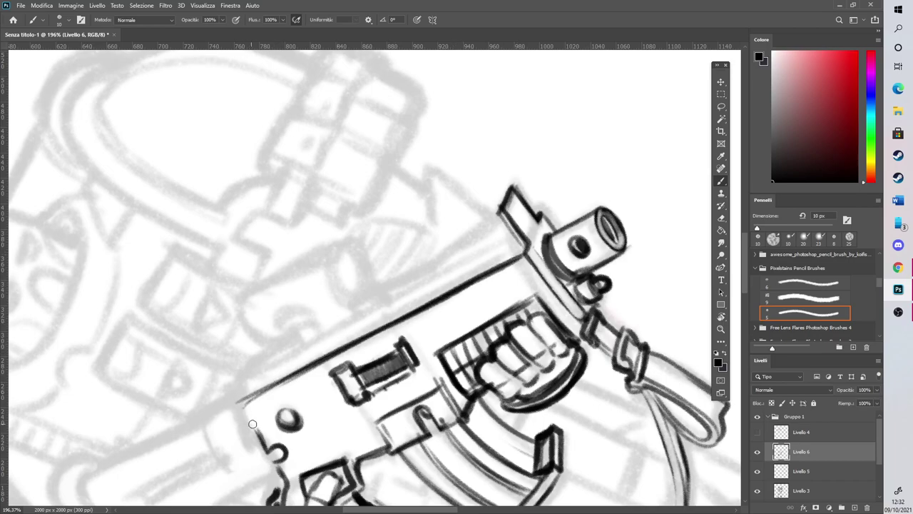
pyautogui.moveTo(261, 432)
pyautogui.mouseDown()
pyautogui.moveTo(279, 381)
pyautogui.moveTo(259, 433)
pyautogui.moveTo(278, 379)
pyautogui.moveTo(244, 394)
pyautogui.moveTo(244, 417)
pyautogui.moveTo(281, 364)
pyautogui.mouseUp()
pyautogui.click(722, 217)
pyautogui.click(722, 179)
# Ink the low rail along the gun's upper edge, with its round bolt and narrow slots
pyautogui.moveTo(337, 336)
pyautogui.mouseDown()
pyautogui.moveTo(325, 346)
pyautogui.moveTo(371, 332)
pyautogui.mouseUp()
pyautogui.moveTo(291, 371); pyautogui.dragTo(355, 322)
pyautogui.moveTo(295, 352); pyautogui.dragTo(387, 308)
pyautogui.moveTo(346, 330); pyautogui.dragTo(391, 309)
pyautogui.moveTo(390, 307)
pyautogui.mouseDown()
pyautogui.moveTo(385, 318)
pyautogui.moveTo(417, 270)
pyautogui.moveTo(408, 305)
pyautogui.moveTo(419, 283)
pyautogui.moveTo(493, 263)
pyautogui.mouseUp()
# Ink the curved contour sweeping from the raised front sight back to the rail
pyautogui.moveTo(503, 211)
pyautogui.mouseDown()
pyautogui.moveTo(434, 281)
pyautogui.moveTo(468, 257)
pyautogui.mouseUp()
pyautogui.moveTo(418, 287); pyautogui.dragTo(474, 249)
pyautogui.moveTo(503, 212)
pyautogui.mouseDown()
pyautogui.moveTo(494, 238)
pyautogui.moveTo(416, 284)
pyautogui.moveTo(465, 260)
pyautogui.moveTo(503, 214)
pyautogui.mouseUp()
pyautogui.moveTo(485, 254)
pyautogui.mouseDown()
pyautogui.moveTo(423, 292)
pyautogui.moveTo(446, 288)
pyautogui.moveTo(474, 264)
pyautogui.mouseUp()
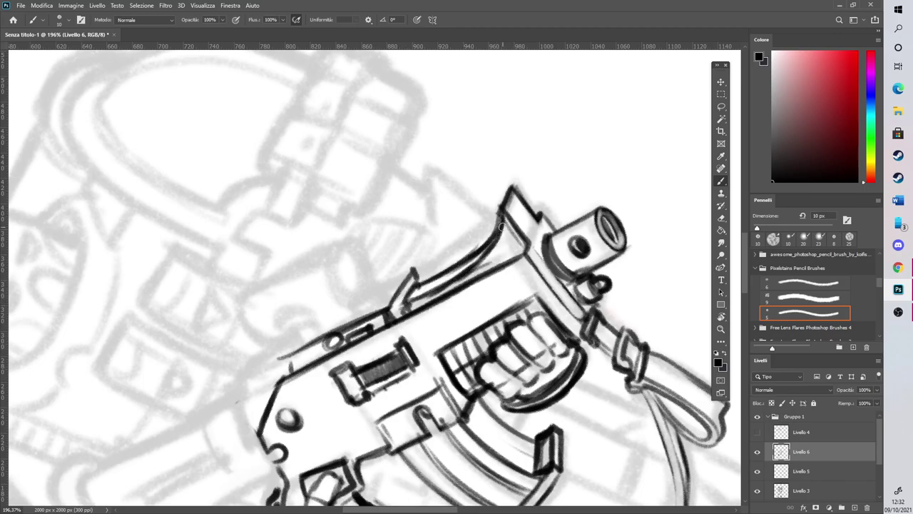
# Reshape the cover between the rail and the front sight with straighter lines, erasing the surplus strokes
pyautogui.scroll(-5, 502, 226)
pyautogui.scroll(4, 494, 217)
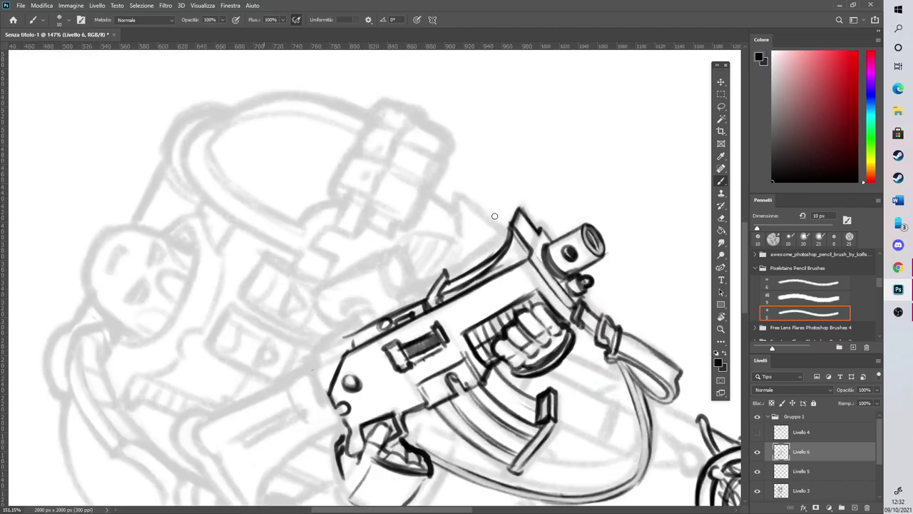
pyautogui.moveTo(429, 307)
pyautogui.mouseDown()
pyautogui.moveTo(447, 276)
pyautogui.moveTo(456, 293)
pyautogui.moveTo(451, 288)
pyautogui.moveTo(508, 257)
pyautogui.mouseUp()
pyautogui.moveTo(443, 283); pyautogui.dragTo(500, 254)
pyautogui.click(721, 220)
pyautogui.moveTo(454, 290)
pyautogui.mouseDown()
pyautogui.moveTo(478, 270)
pyautogui.moveTo(454, 287)
pyautogui.moveTo(508, 261)
pyautogui.moveTo(437, 303)
pyautogui.moveTo(510, 258)
pyautogui.mouseUp()
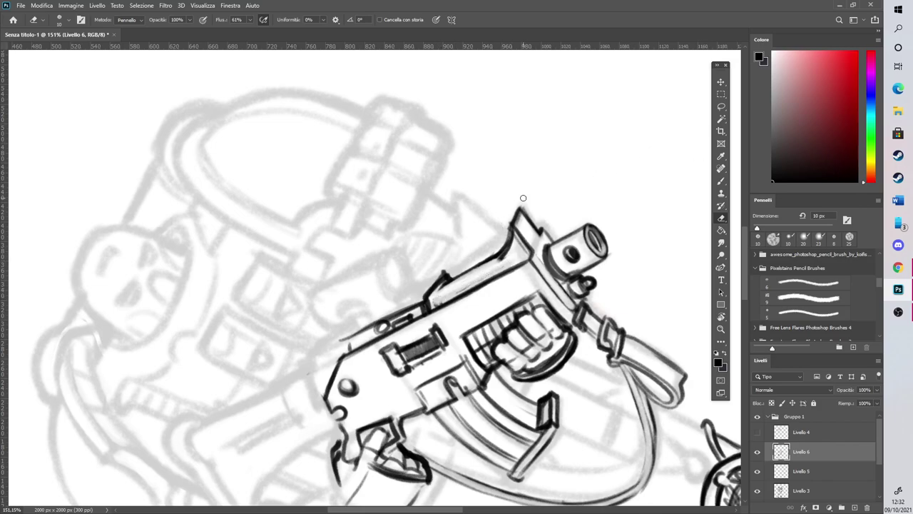
# Rotate the canvas back to upright and clean up the edge where the cover meets the front sight
pyautogui.press('r')
pyautogui.moveTo(563, 201)
pyautogui.mouseDown()
pyautogui.moveTo(599, 214)
pyautogui.moveTo(605, 375)
pyautogui.mouseUp()
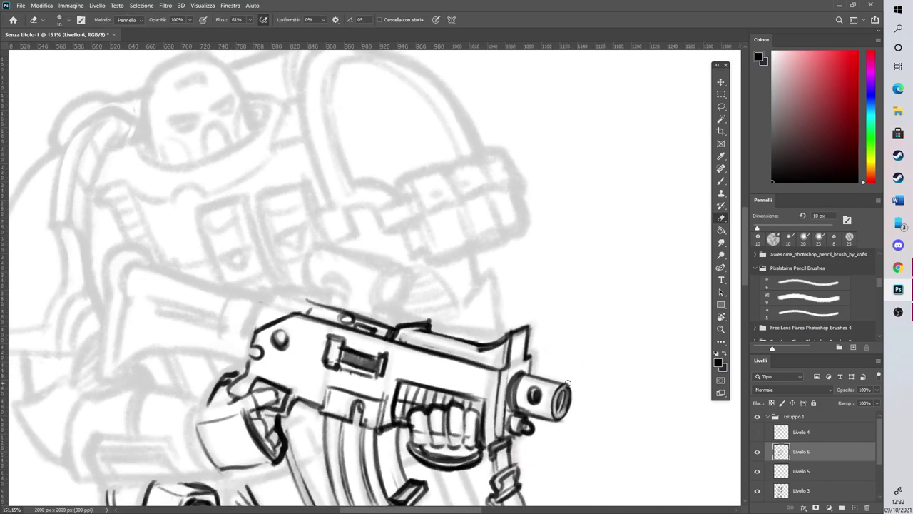
pyautogui.scroll(-6, 536, 287)
pyautogui.press('r')
pyautogui.moveTo(527, 265)
pyautogui.mouseDown()
pyautogui.moveTo(585, 262)
pyautogui.moveTo(583, 293)
pyautogui.mouseUp()
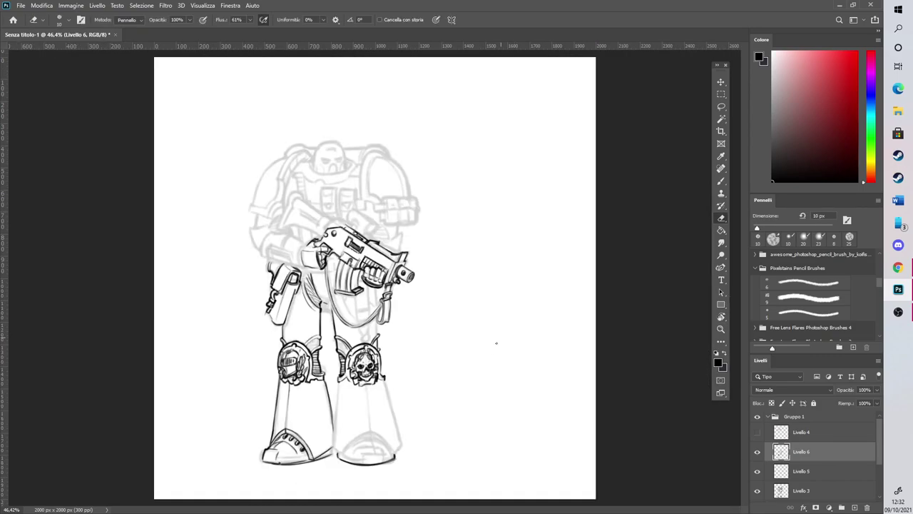
pyautogui.scroll(5, 350, 208)
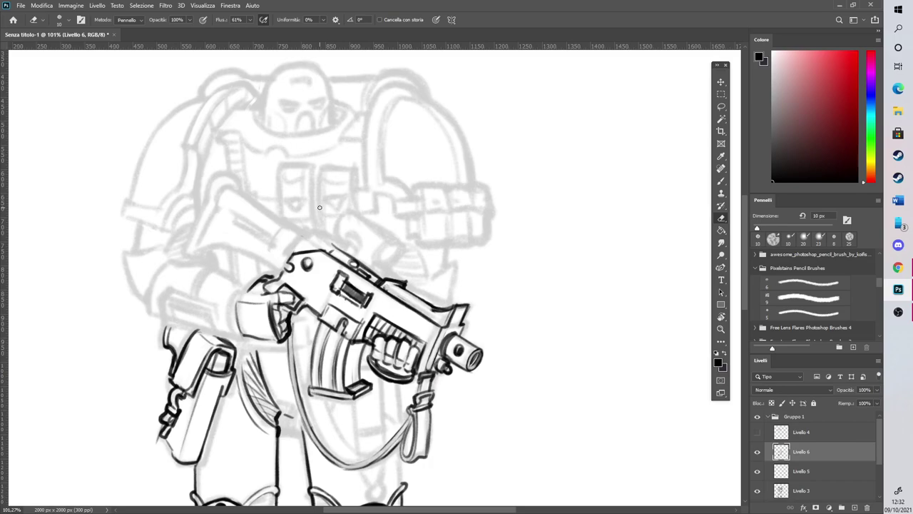
pyautogui.scroll(5, 474, 339)
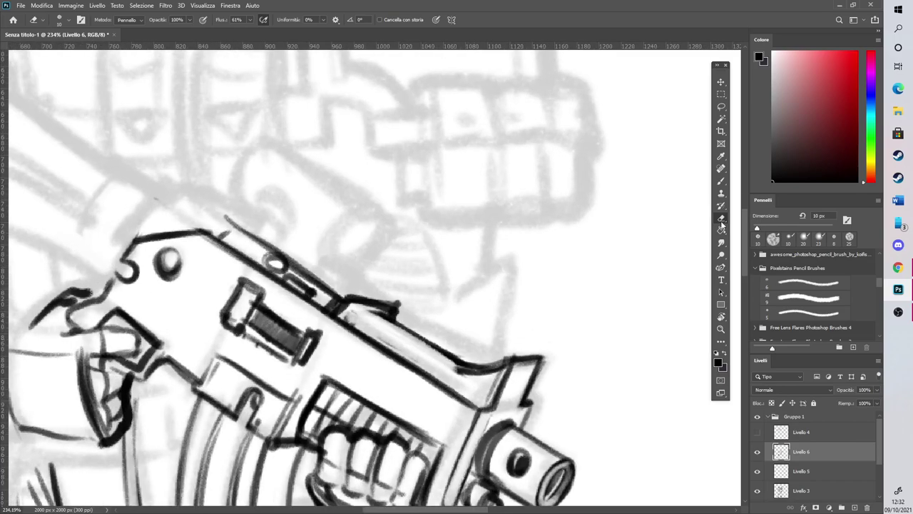
pyautogui.moveTo(508, 358)
pyautogui.mouseDown()
pyautogui.moveTo(533, 357)
pyautogui.moveTo(539, 367)
pyautogui.moveTo(526, 361)
pyautogui.mouseUp()
# Ink the scope's slanted tube above the gun, with its lower edge and oval front lens
pyautogui.click(721, 182)
pyautogui.hscroll(-5, 567, 502)
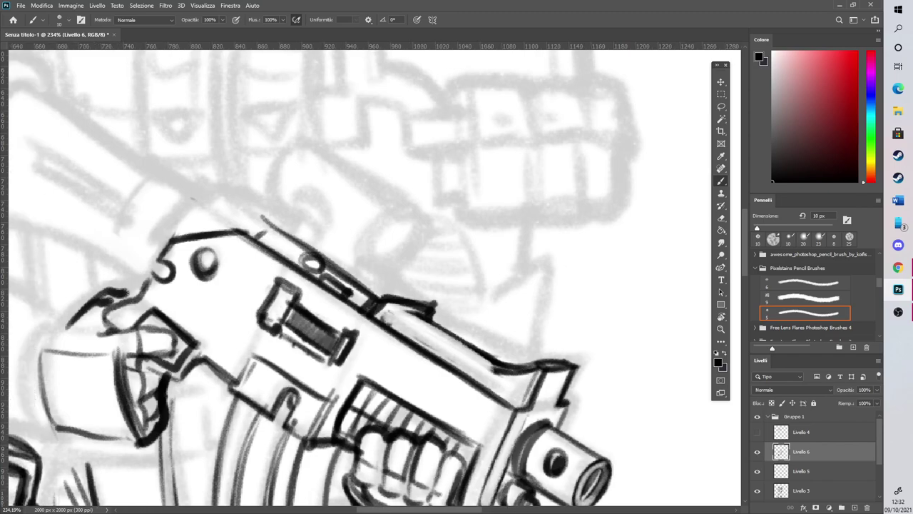
pyautogui.moveTo(409, 211)
pyautogui.mouseDown()
pyautogui.moveTo(398, 238)
pyautogui.moveTo(402, 212)
pyautogui.moveTo(405, 237)
pyautogui.moveTo(419, 203)
pyautogui.moveTo(410, 209)
pyautogui.moveTo(423, 209)
pyautogui.moveTo(420, 243)
pyautogui.moveTo(402, 209)
pyautogui.moveTo(421, 239)
pyautogui.moveTo(416, 222)
pyautogui.moveTo(460, 268)
pyautogui.mouseUp()
pyautogui.moveTo(424, 242); pyautogui.dragTo(456, 265)
pyautogui.moveTo(378, 209)
pyautogui.mouseDown()
pyautogui.moveTo(378, 189)
pyautogui.moveTo(371, 193)
pyautogui.moveTo(418, 147)
pyautogui.mouseUp()
pyautogui.moveTo(468, 263)
pyautogui.mouseDown()
pyautogui.moveTo(506, 260)
pyautogui.moveTo(486, 237)
pyautogui.moveTo(514, 227)
pyautogui.moveTo(457, 263)
pyautogui.moveTo(491, 224)
pyautogui.moveTo(525, 210)
pyautogui.mouseUp()
pyautogui.moveTo(461, 271)
pyautogui.mouseDown()
pyautogui.moveTo(496, 276)
pyautogui.moveTo(522, 247)
pyautogui.moveTo(526, 217)
pyautogui.moveTo(473, 264)
pyautogui.moveTo(525, 214)
pyautogui.mouseUp()
pyautogui.moveTo(412, 146); pyautogui.dragTo(506, 209)
# Ink the scope's rounded rear end, its round side knob and the mounting rail beneath it
pyautogui.moveTo(393, 213); pyautogui.dragTo(416, 148)
pyautogui.moveTo(370, 203)
pyautogui.mouseDown()
pyautogui.moveTo(391, 143)
pyautogui.moveTo(421, 151)
pyautogui.mouseUp()
pyautogui.moveTo(396, 194)
pyautogui.mouseDown()
pyautogui.moveTo(390, 179)
pyautogui.moveTo(401, 168)
pyautogui.mouseUp()
pyautogui.moveTo(366, 216)
pyautogui.mouseDown()
pyautogui.moveTo(395, 206)
pyautogui.moveTo(417, 257)
pyautogui.moveTo(474, 280)
pyautogui.moveTo(515, 311)
pyautogui.moveTo(535, 303)
pyautogui.mouseUp()
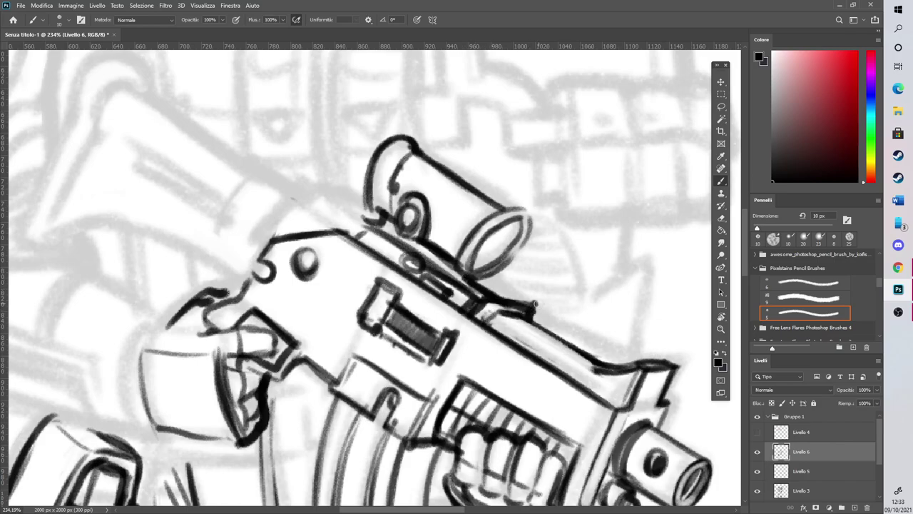
# Ink the curved collar joining the stock to the gun's rear, and erase the excess ink around it
pyautogui.scroll(-8, 539, 303)
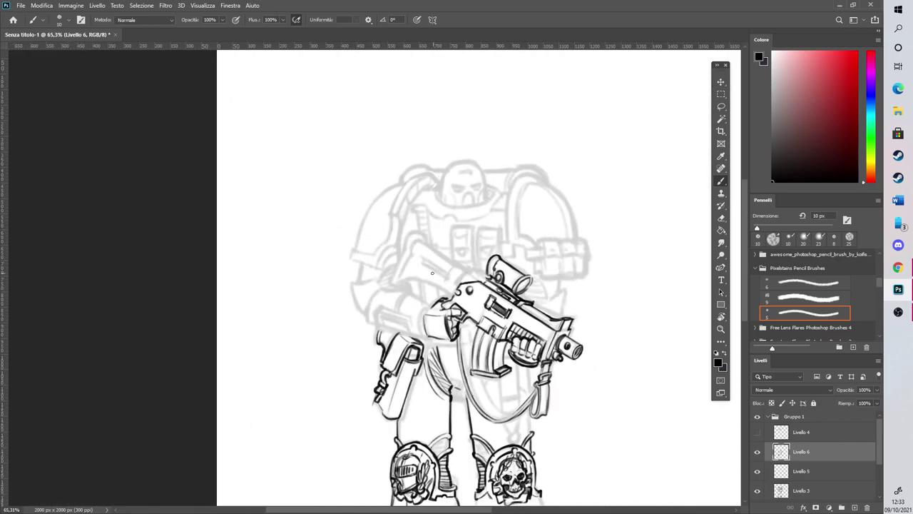
pyautogui.scroll(3, 478, 277)
pyautogui.scroll(3, 476, 276)
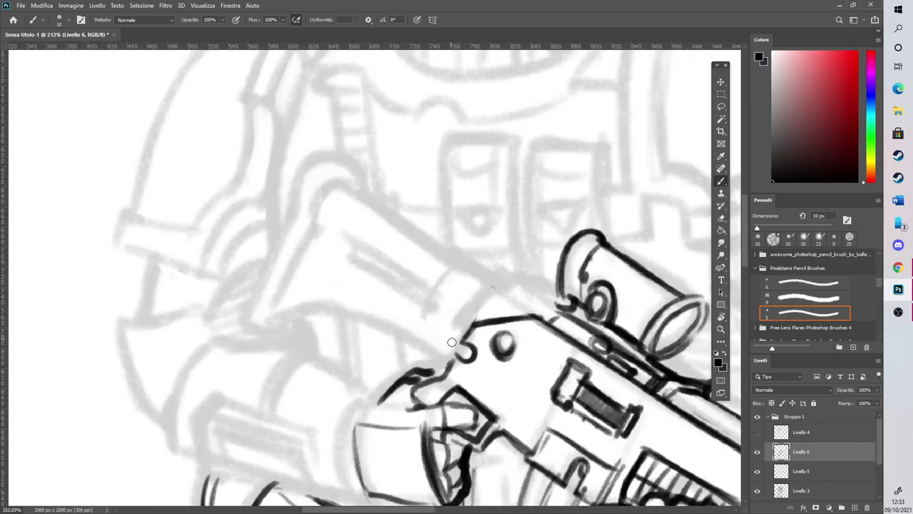
pyautogui.moveTo(451, 354)
pyautogui.mouseDown()
pyautogui.moveTo(479, 294)
pyautogui.moveTo(511, 270)
pyautogui.moveTo(568, 319)
pyautogui.mouseUp()
pyautogui.moveTo(521, 282); pyautogui.dragTo(557, 311)
pyautogui.moveTo(485, 307)
pyautogui.mouseDown()
pyautogui.moveTo(512, 277)
pyautogui.moveTo(498, 269)
pyautogui.moveTo(521, 269)
pyautogui.moveTo(479, 304)
pyautogui.moveTo(451, 352)
pyautogui.mouseUp()
pyautogui.click(721, 219)
pyautogui.moveTo(485, 284); pyautogui.dragTo(453, 335)
pyautogui.moveTo(505, 269)
pyautogui.mouseDown()
pyautogui.moveTo(542, 295)
pyautogui.moveTo(534, 286)
pyautogui.mouseUp()
# Ink the stock's long butt plate with a double outline and rounded, hooked ends
pyautogui.click(721, 193)
pyautogui.click(722, 181)
pyautogui.moveTo(311, 223)
pyautogui.mouseDown()
pyautogui.moveTo(357, 177)
pyautogui.moveTo(327, 185)
pyautogui.moveTo(361, 172)
pyautogui.moveTo(314, 161)
pyautogui.moveTo(251, 316)
pyautogui.mouseUp()
pyautogui.moveTo(287, 219)
pyautogui.mouseDown()
pyautogui.moveTo(249, 324)
pyautogui.moveTo(283, 333)
pyautogui.moveTo(278, 287)
pyautogui.moveTo(306, 217)
pyautogui.mouseUp()
pyautogui.moveTo(306, 217)
pyautogui.mouseDown()
pyautogui.moveTo(268, 312)
pyautogui.moveTo(278, 300)
pyautogui.moveTo(285, 332)
pyautogui.moveTo(293, 318)
pyautogui.moveTo(257, 291)
pyautogui.moveTo(292, 206)
pyautogui.mouseUp()
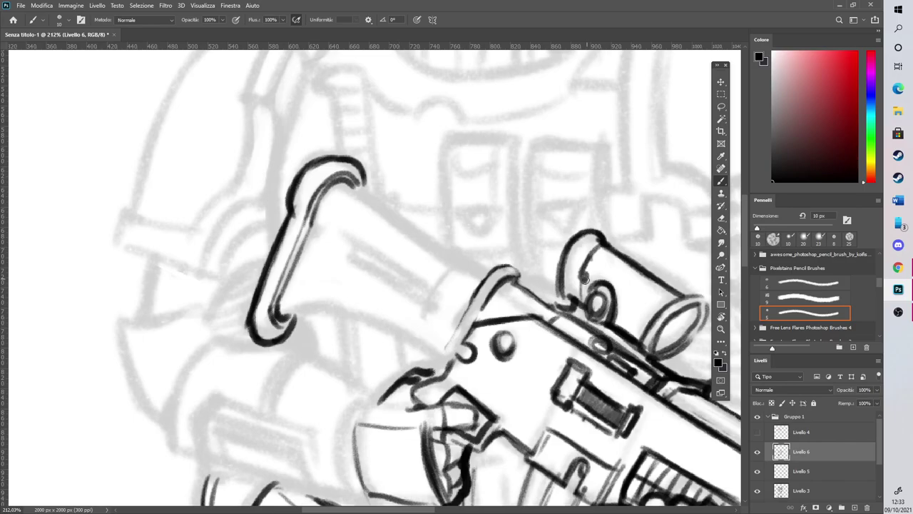
# Ink the gun stock's long upper and lower edges and the cross band in front of the collar
pyautogui.press('r')
pyautogui.moveTo(558, 308)
pyautogui.mouseDown()
pyautogui.moveTo(542, 272)
pyautogui.moveTo(389, 212)
pyautogui.mouseUp()
pyautogui.moveTo(400, 371)
pyautogui.mouseDown()
pyautogui.moveTo(399, 319)
pyautogui.moveTo(472, 217)
pyautogui.mouseUp()
pyautogui.moveTo(280, 284); pyautogui.dragTo(391, 162)
pyautogui.moveTo(365, 191)
pyautogui.mouseDown()
pyautogui.moveTo(378, 176)
pyautogui.moveTo(394, 214)
pyautogui.moveTo(374, 194)
pyautogui.moveTo(438, 256)
pyautogui.mouseUp()
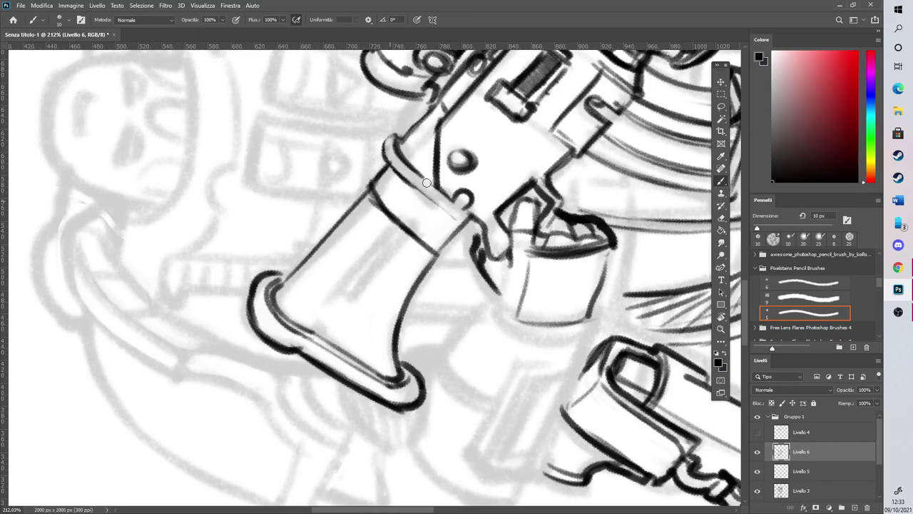
pyautogui.moveTo(371, 191)
pyautogui.mouseDown()
pyautogui.moveTo(444, 258)
pyautogui.moveTo(479, 216)
pyautogui.moveTo(445, 252)
pyautogui.mouseUp()
# Ink the recessed slot along the stock with a thick dark edge and a thin inner contour line
pyautogui.moveTo(320, 314); pyautogui.dragTo(400, 230)
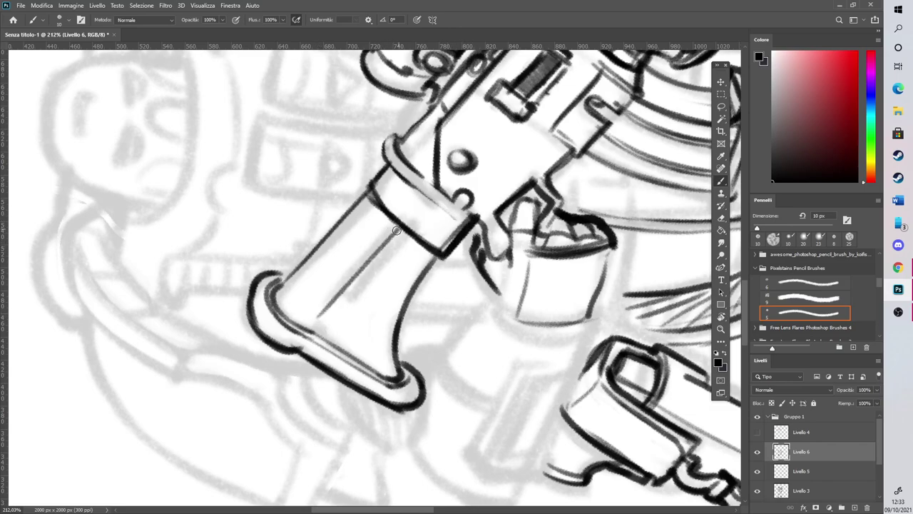
pyautogui.moveTo(338, 301); pyautogui.dragTo(403, 234)
pyautogui.moveTo(318, 319)
pyautogui.mouseDown()
pyautogui.moveTo(388, 245)
pyautogui.moveTo(344, 300)
pyautogui.moveTo(337, 341)
pyautogui.moveTo(380, 369)
pyautogui.mouseUp()
pyautogui.moveTo(406, 240); pyautogui.dragTo(422, 249)
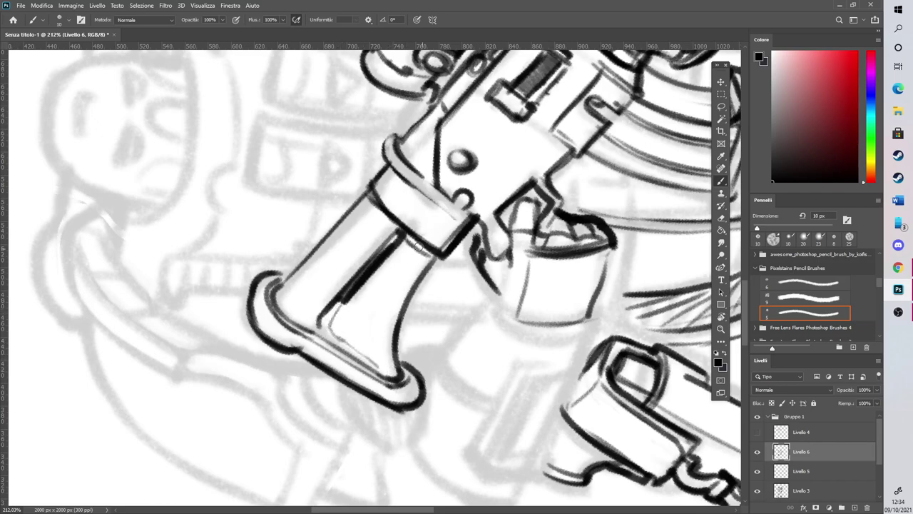
# Strengthen the outline of the butt plate's rounded upper end and erase the stray ink around it
pyautogui.moveTo(253, 291)
pyautogui.mouseDown()
pyautogui.moveTo(286, 275)
pyautogui.moveTo(274, 272)
pyautogui.mouseUp()
pyautogui.press('e')
pyautogui.press('r')
pyautogui.moveTo(336, 193)
pyautogui.mouseDown()
pyautogui.moveTo(466, 220)
pyautogui.moveTo(451, 211)
pyautogui.mouseUp()
pyautogui.press('e')
pyautogui.moveTo(276, 212)
pyautogui.mouseDown()
pyautogui.moveTo(317, 191)
pyautogui.moveTo(319, 202)
pyautogui.moveTo(308, 191)
pyautogui.moveTo(323, 203)
pyautogui.moveTo(319, 194)
pyautogui.mouseUp()
pyautogui.press('b')
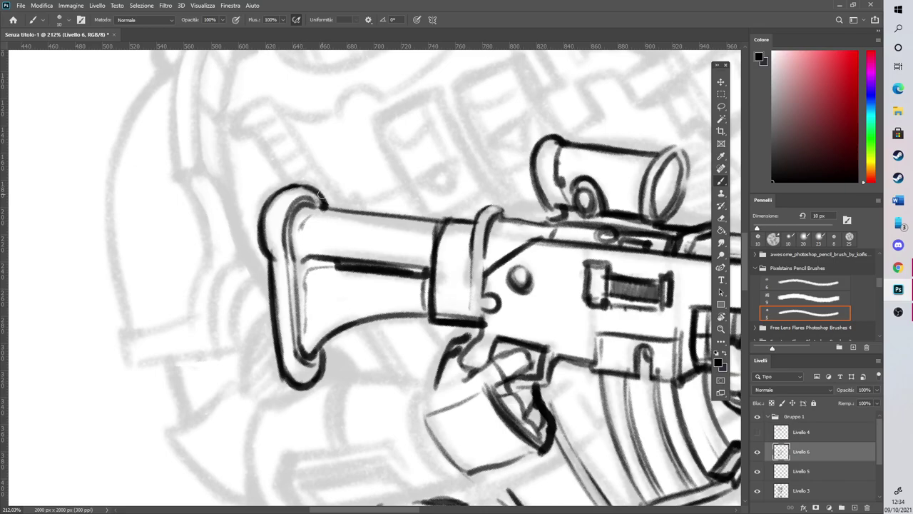
# Ink the long vertical edges of the cloth and hanging strap behind the magazine, inside the sling loop
pyautogui.scroll(-10, 410, 259)
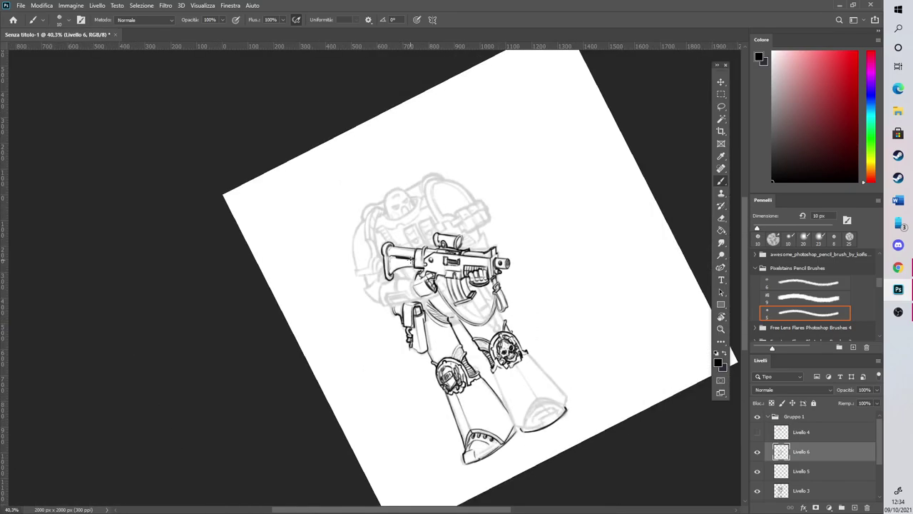
pyautogui.press('r')
pyautogui.moveTo(542, 199)
pyautogui.mouseDown()
pyautogui.moveTo(557, 288)
pyautogui.moveTo(446, 227)
pyautogui.mouseUp()
pyautogui.press('b')
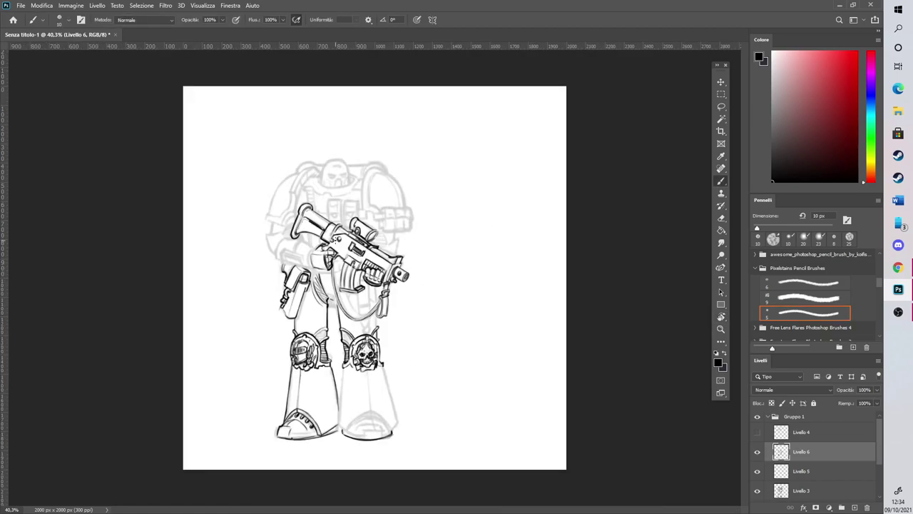
pyautogui.scroll(3, 350, 286)
pyautogui.scroll(5, 288, 226)
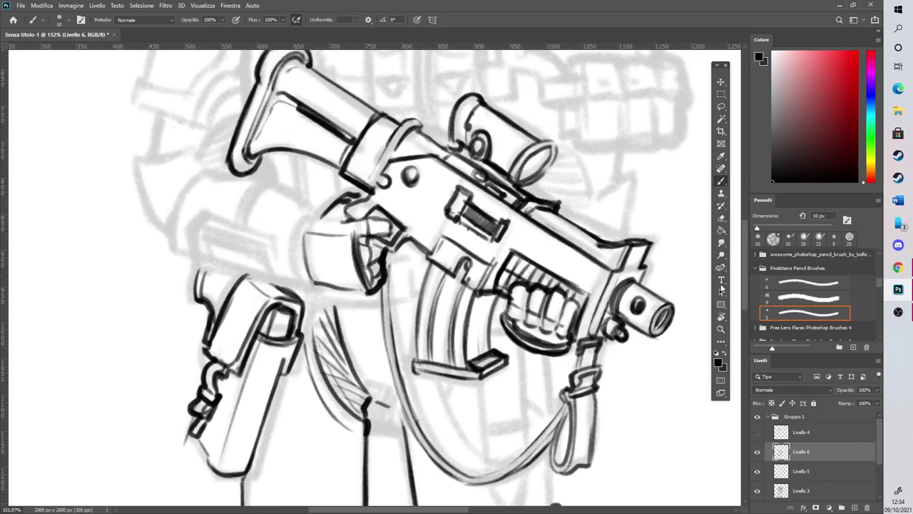
pyautogui.scroll(-3, 744, 278)
pyautogui.moveTo(412, 207)
pyautogui.mouseDown()
pyautogui.moveTo(430, 339)
pyautogui.moveTo(427, 324)
pyautogui.moveTo(458, 386)
pyautogui.moveTo(484, 406)
pyautogui.mouseUp()
pyautogui.moveTo(446, 373)
pyautogui.mouseDown()
pyautogui.moveTo(508, 414)
pyautogui.moveTo(573, 325)
pyautogui.mouseUp()
pyautogui.moveTo(479, 326); pyautogui.dragTo(487, 408)
pyautogui.moveTo(514, 289)
pyautogui.mouseDown()
pyautogui.moveTo(525, 368)
pyautogui.moveTo(516, 290)
pyautogui.moveTo(523, 390)
pyautogui.mouseUp()
pyautogui.moveTo(522, 357); pyautogui.dragTo(523, 396)
pyautogui.moveTo(520, 328); pyautogui.dragTo(523, 395)
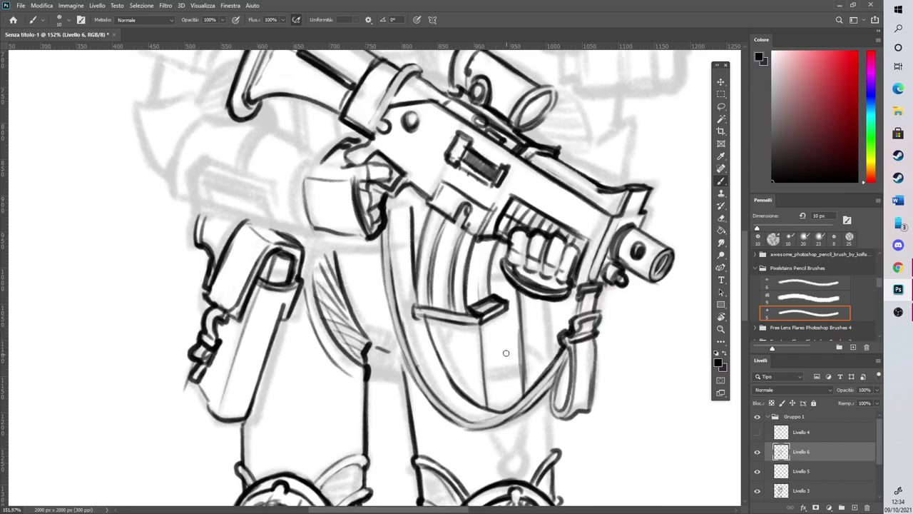
# Ink the hanging strap's tapered cord ending in a small ring, and a double band across the strap
pyautogui.moveTo(493, 426); pyautogui.dragTo(504, 455)
pyautogui.moveTo(524, 413)
pyautogui.mouseDown()
pyautogui.moveTo(503, 468)
pyautogui.moveTo(515, 457)
pyautogui.mouseUp()
pyautogui.moveTo(483, 383); pyautogui.dragTo(526, 370)
pyautogui.moveTo(484, 374); pyautogui.dragTo(528, 369)
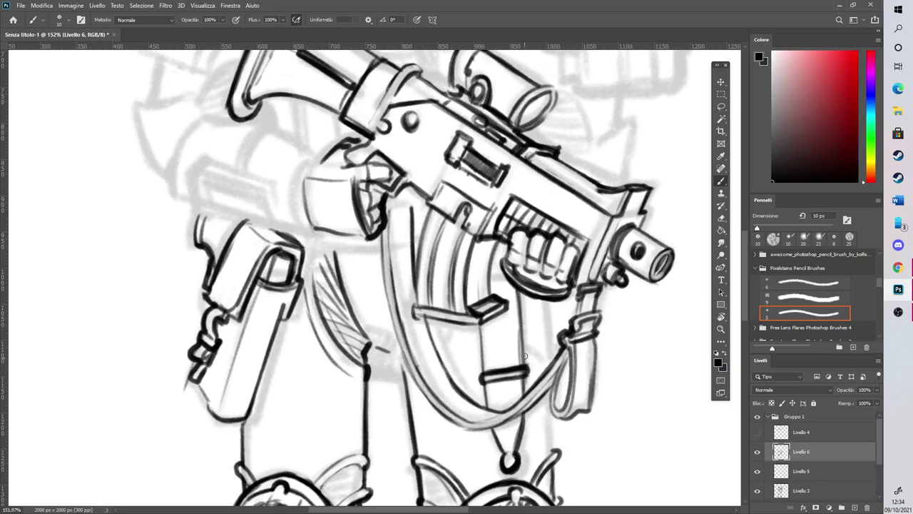
# Ink the belt edge below the trigger hand and the outer curve of the hatched cloth beside the holster
pyautogui.moveTo(488, 283); pyautogui.dragTo(510, 268)
pyautogui.scroll(3, 733, 271)
pyautogui.moveTo(349, 341); pyautogui.dragTo(385, 354)
pyautogui.moveTo(304, 345)
pyautogui.mouseDown()
pyautogui.moveTo(351, 348)
pyautogui.moveTo(326, 356)
pyautogui.moveTo(313, 395)
pyautogui.moveTo(303, 364)
pyautogui.moveTo(321, 418)
pyautogui.mouseUp()
pyautogui.moveTo(303, 373); pyautogui.dragTo(315, 421)
pyautogui.scroll(-4, 735, 277)
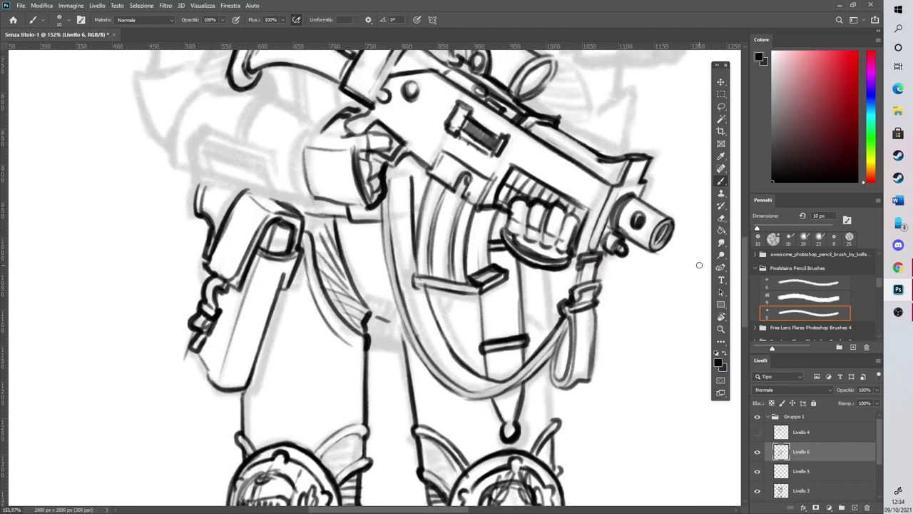
# Ink the crease lines inside the sling loop and the outer thigh edge of the skull-kneed leg
pyautogui.press('e')
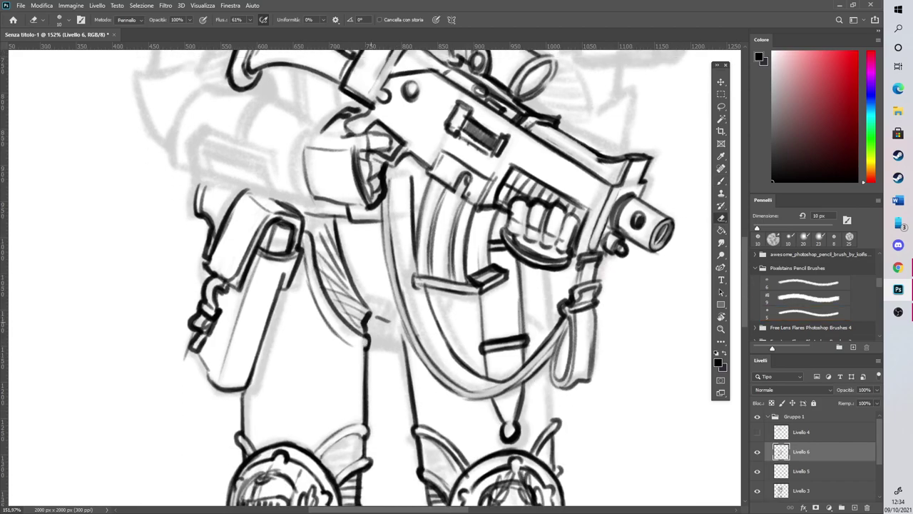
pyautogui.click(721, 180)
pyautogui.moveTo(401, 344)
pyautogui.mouseDown()
pyautogui.moveTo(410, 324)
pyautogui.moveTo(458, 305)
pyautogui.moveTo(435, 312)
pyautogui.moveTo(456, 290)
pyautogui.mouseUp()
pyautogui.moveTo(438, 322)
pyautogui.mouseDown()
pyautogui.moveTo(463, 293)
pyautogui.moveTo(449, 290)
pyautogui.moveTo(457, 299)
pyautogui.mouseUp()
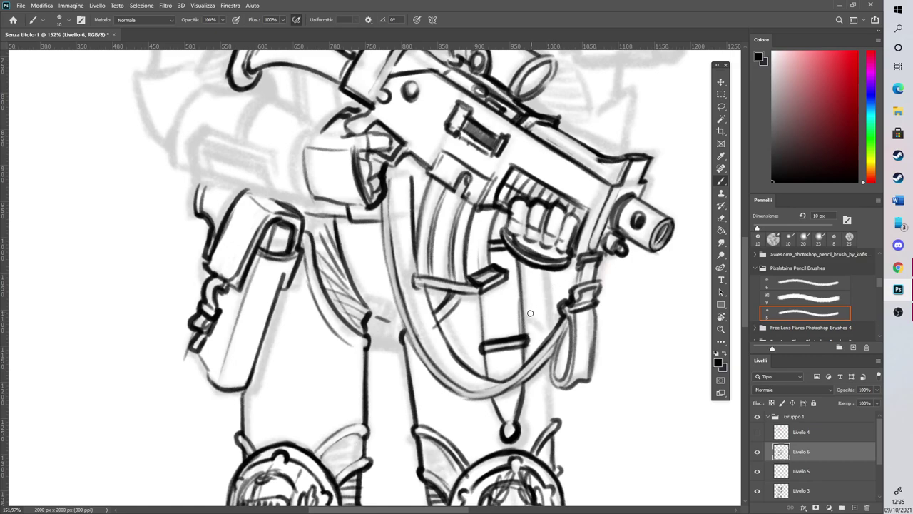
pyautogui.moveTo(525, 299); pyautogui.dragTo(555, 321)
pyautogui.moveTo(549, 270)
pyautogui.mouseDown()
pyautogui.moveTo(549, 328)
pyautogui.moveTo(541, 313)
pyautogui.mouseUp()
pyautogui.moveTo(549, 355); pyautogui.dragTo(553, 421)
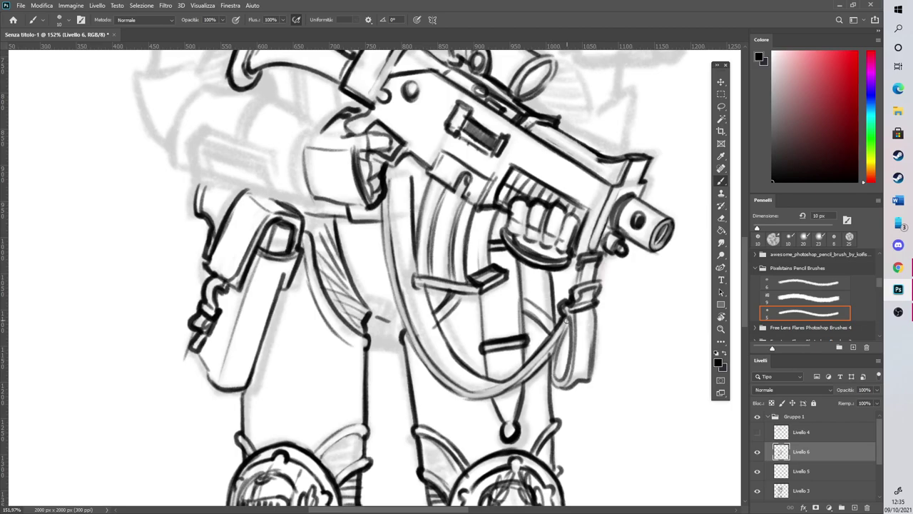
# Ink both flared sides of the skull-kneed leg's lower armour, from the knee down to the boot
pyautogui.scroll(-10, 567, 320)
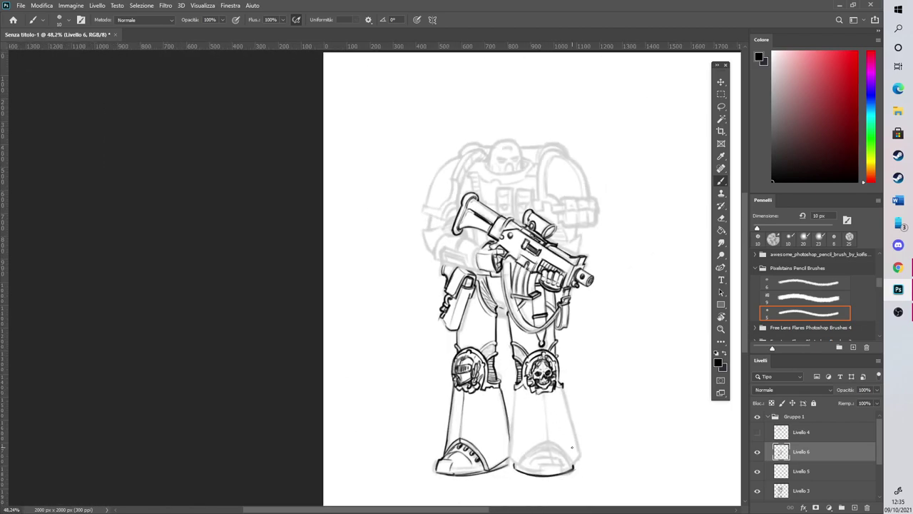
pyautogui.scroll(6, 572, 447)
pyautogui.moveTo(388, 252)
pyautogui.mouseDown()
pyautogui.moveTo(371, 451)
pyautogui.moveTo(385, 457)
pyautogui.mouseUp()
pyautogui.moveTo(514, 247)
pyautogui.mouseDown()
pyautogui.moveTo(539, 378)
pyautogui.moveTo(564, 431)
pyautogui.mouseUp()
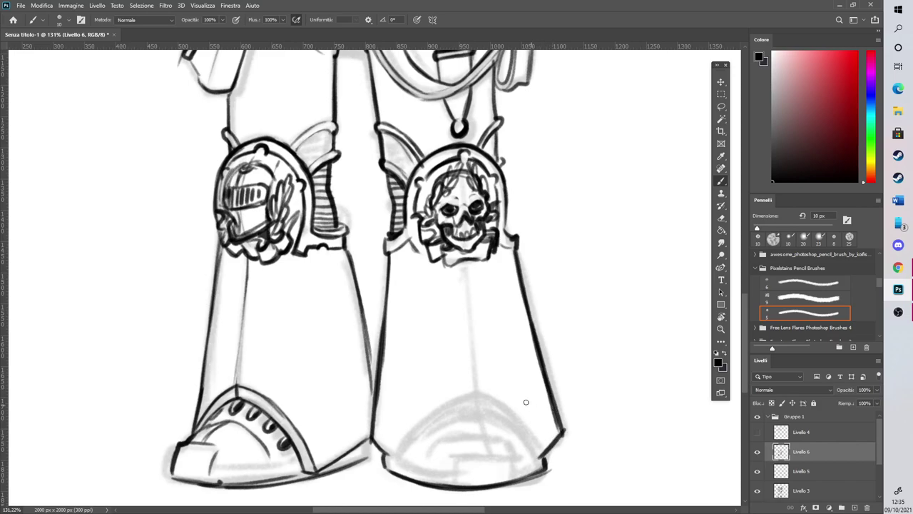
# Ink the curved upper line of the skull-kneed boot's sole rim and the small rectangular block at its toe
pyautogui.moveTo(390, 458)
pyautogui.mouseDown()
pyautogui.moveTo(461, 474)
pyautogui.moveTo(441, 470)
pyautogui.moveTo(539, 457)
pyautogui.mouseUp()
pyautogui.moveTo(452, 490)
pyautogui.mouseDown()
pyautogui.moveTo(486, 457)
pyautogui.moveTo(500, 456)
pyautogui.mouseUp()
pyautogui.moveTo(451, 474)
pyautogui.mouseDown()
pyautogui.moveTo(485, 458)
pyautogui.moveTo(501, 469)
pyautogui.mouseUp()
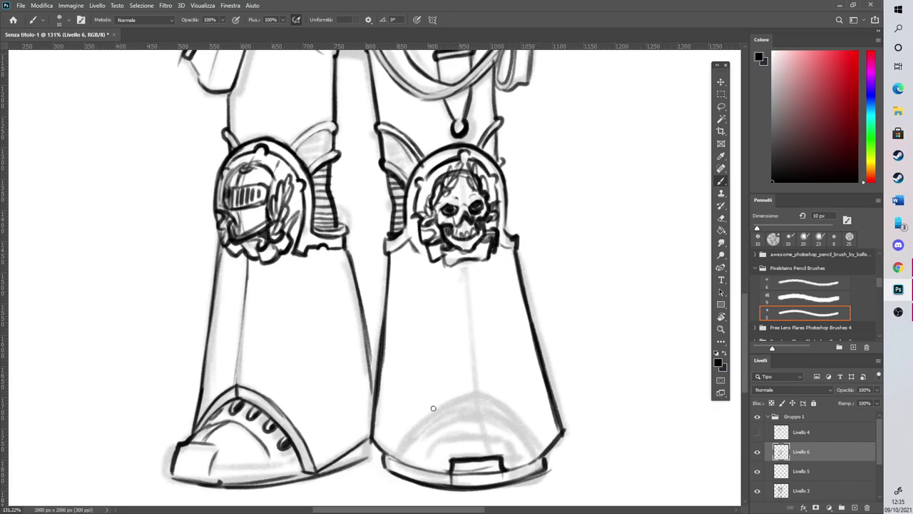
pyautogui.moveTo(392, 455); pyautogui.dragTo(468, 391)
pyautogui.moveTo(416, 425); pyautogui.dragTo(477, 384)
pyautogui.moveTo(409, 431)
pyautogui.mouseDown()
pyautogui.moveTo(479, 384)
pyautogui.moveTo(525, 429)
pyautogui.mouseUp()
pyautogui.moveTo(470, 384); pyautogui.dragTo(539, 449)
pyautogui.moveTo(497, 400); pyautogui.dragTo(544, 458)
pyautogui.hotkey('ctrl', 'z')
pyautogui.hotkey('ctrl', 'z')
pyautogui.hotkey('ctrl', 'z')
pyautogui.hotkey('ctrl', 'z')
# Ink the pointed toe-cap arch on the skull-kneed boot and erase the excess ink at its peak
pyautogui.moveTo(371, 443)
pyautogui.mouseDown()
pyautogui.moveTo(396, 462)
pyautogui.moveTo(439, 409)
pyautogui.moveTo(490, 384)
pyautogui.moveTo(524, 320)
pyautogui.moveTo(336, 271)
pyautogui.moveTo(307, 314)
pyautogui.moveTo(338, 391)
pyautogui.moveTo(591, 212)
pyautogui.moveTo(393, 164)
pyautogui.mouseUp()
pyautogui.press('r')
pyautogui.press('b')
pyautogui.moveTo(463, 163)
pyautogui.mouseDown()
pyautogui.moveTo(465, 137)
pyautogui.moveTo(513, 73)
pyautogui.moveTo(504, 82)
pyautogui.mouseUp()
pyautogui.press('e')
pyautogui.moveTo(453, 167); pyautogui.dragTo(459, 136)
pyautogui.press('b')
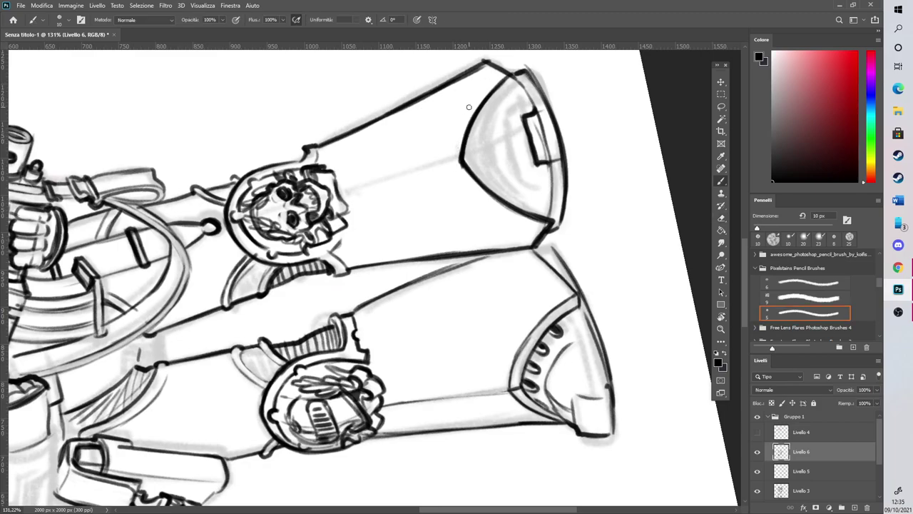
pyautogui.moveTo(464, 162)
pyautogui.mouseDown()
pyautogui.moveTo(511, 74)
pyautogui.moveTo(472, 418)
pyautogui.mouseUp()
pyautogui.press('r')
pyautogui.press('b')
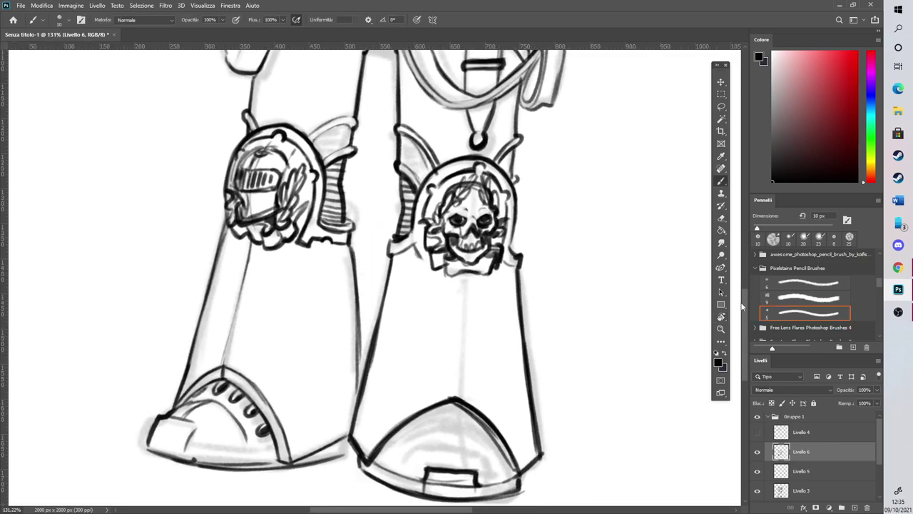
# Thicken the left side of the skull-kneed boot's toe-cap arch with further strokes
pyautogui.moveTo(743, 305); pyautogui.dragTo(742, 322)
pyautogui.press('r')
pyautogui.moveTo(616, 346); pyautogui.dragTo(587, 295)
pyautogui.press('b')
pyautogui.moveTo(388, 379); pyautogui.dragTo(436, 331)
pyautogui.moveTo(402, 362); pyautogui.dragTo(448, 325)
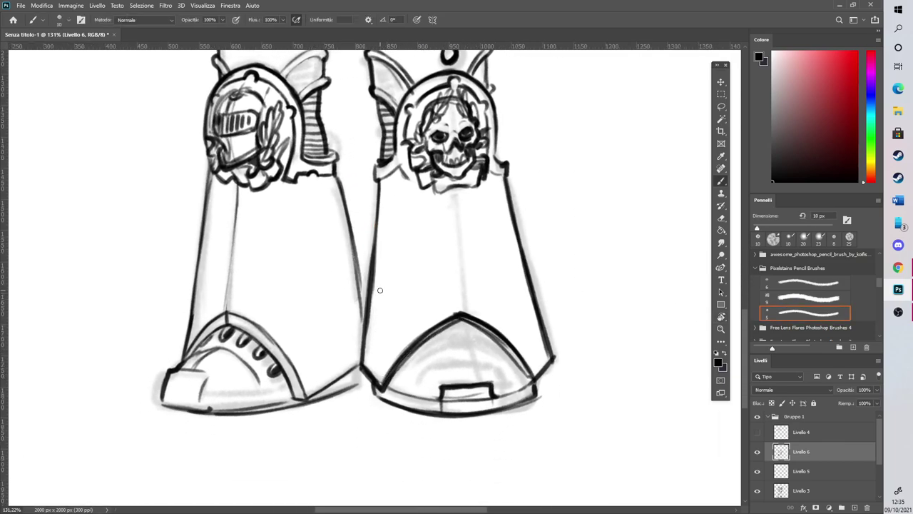
# Ink the right outer edge of the helmet-kneed boot's toe-cap trim and erase the rough ink along it
pyautogui.moveTo(228, 316)
pyautogui.mouseDown()
pyautogui.moveTo(251, 330)
pyautogui.moveTo(302, 390)
pyautogui.mouseUp()
pyautogui.press('r')
pyautogui.moveTo(341, 255)
pyautogui.mouseDown()
pyautogui.moveTo(292, 171)
pyautogui.moveTo(450, 397)
pyautogui.moveTo(486, 338)
pyautogui.mouseUp()
pyautogui.press('b')
pyautogui.press('e')
pyautogui.moveTo(426, 418)
pyautogui.mouseDown()
pyautogui.moveTo(466, 349)
pyautogui.moveTo(447, 371)
pyautogui.moveTo(497, 330)
pyautogui.moveTo(434, 395)
pyautogui.moveTo(437, 415)
pyautogui.moveTo(449, 387)
pyautogui.moveTo(494, 337)
pyautogui.mouseUp()
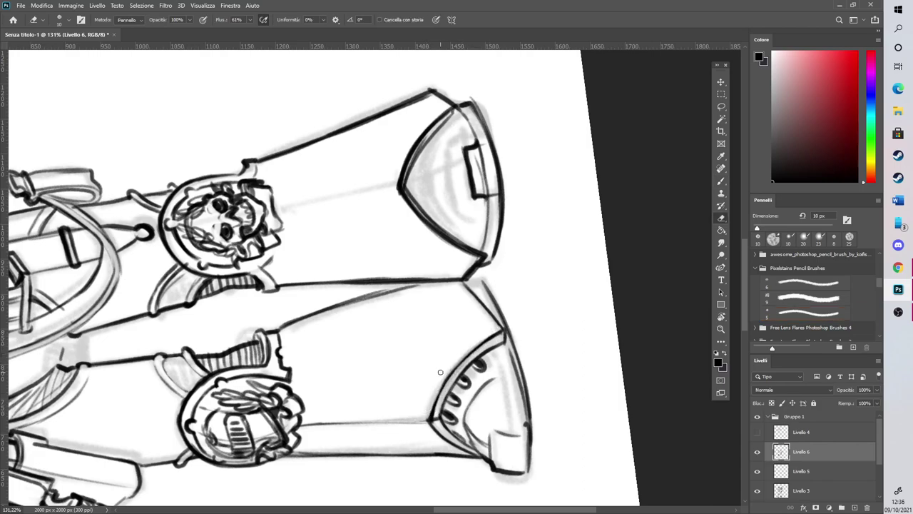
# Ink the left outer edge of the helmet-kneed boot's toe-cap trim up to its peak
pyautogui.press('r')
pyautogui.moveTo(370, 264)
pyautogui.mouseDown()
pyautogui.moveTo(366, 167)
pyautogui.moveTo(478, 257)
pyautogui.moveTo(472, 245)
pyautogui.mouseUp()
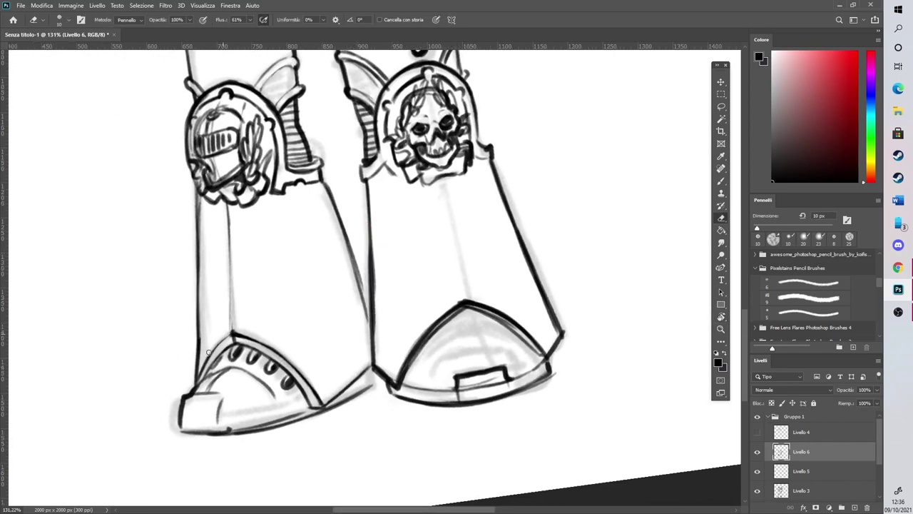
pyautogui.press('b')
pyautogui.moveTo(198, 377); pyautogui.dragTo(236, 331)
pyautogui.moveTo(207, 358); pyautogui.dragTo(233, 333)
pyautogui.press('r')
pyautogui.moveTo(561, 198)
pyautogui.mouseDown()
pyautogui.moveTo(583, 231)
pyautogui.moveTo(590, 215)
pyautogui.mouseUp()
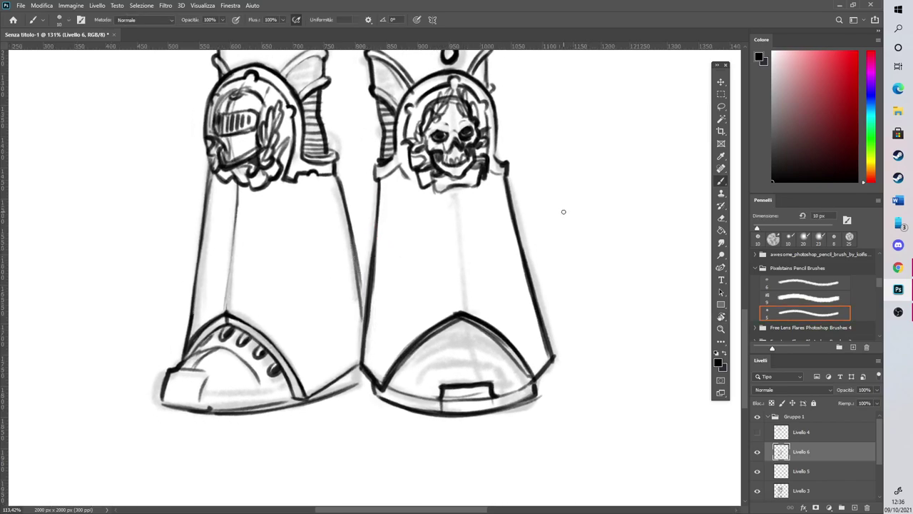
# Ink the inner curve of the skull-kneed boot's toe cap and a row of rivets beneath its arch
pyautogui.scroll(-4, 563, 213)
pyautogui.scroll(6, 558, 235)
pyautogui.scroll(1, 545, 350)
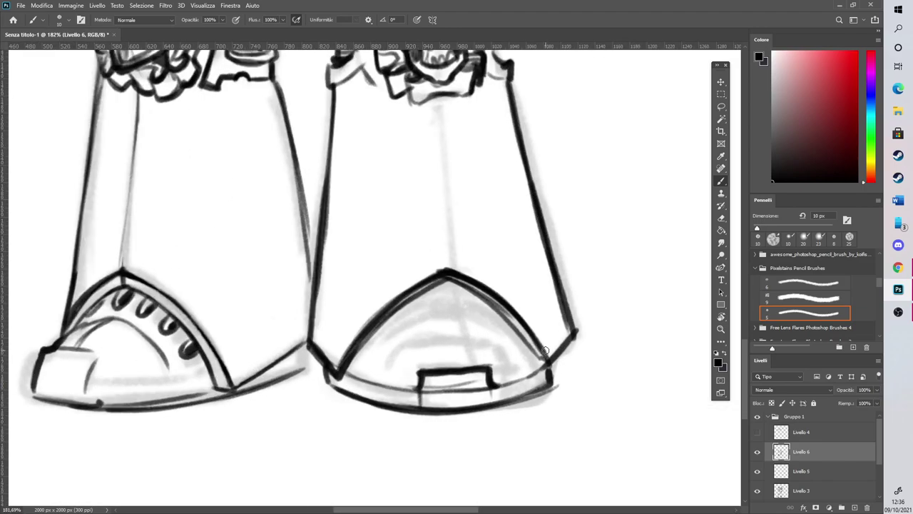
pyautogui.moveTo(447, 311); pyautogui.dragTo(461, 368)
pyautogui.moveTo(386, 326)
pyautogui.mouseDown()
pyautogui.moveTo(369, 349)
pyautogui.moveTo(469, 308)
pyautogui.moveTo(518, 345)
pyautogui.mouseUp()
pyautogui.moveTo(418, 294)
pyautogui.mouseDown()
pyautogui.moveTo(413, 303)
pyautogui.moveTo(477, 296)
pyautogui.moveTo(526, 356)
pyautogui.mouseUp()
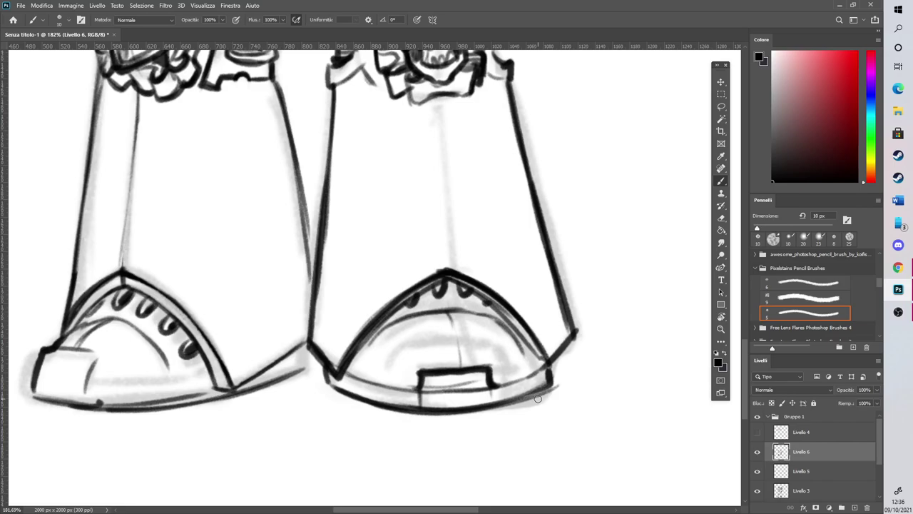
# Extend the skull-kneed boot's toe block upward with inked top and side edges, and erase the extra lines inside it
pyautogui.moveTo(466, 350)
pyautogui.mouseDown()
pyautogui.moveTo(444, 351)
pyautogui.moveTo(490, 348)
pyautogui.moveTo(425, 354)
pyautogui.mouseUp()
pyautogui.moveTo(486, 371); pyautogui.dragTo(486, 408)
pyautogui.moveTo(483, 346); pyautogui.dragTo(482, 411)
pyautogui.moveTo(421, 350)
pyautogui.mouseDown()
pyautogui.moveTo(419, 411)
pyautogui.moveTo(443, 353)
pyautogui.moveTo(486, 348)
pyautogui.mouseUp()
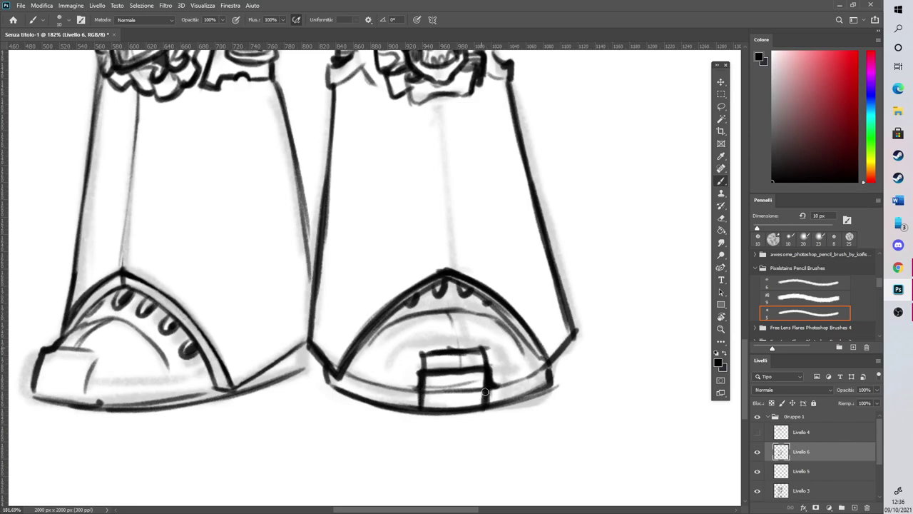
pyautogui.click(721, 219)
pyautogui.moveTo(430, 368)
pyautogui.mouseDown()
pyautogui.moveTo(431, 389)
pyautogui.moveTo(471, 368)
pyautogui.moveTo(481, 400)
pyautogui.mouseUp()
# Erase the rough ends of the skull-kneed boot's sole and redraw its curved rim on both sides
pyautogui.moveTo(331, 391)
pyautogui.mouseDown()
pyautogui.moveTo(399, 412)
pyautogui.moveTo(377, 406)
pyautogui.mouseUp()
pyautogui.moveTo(506, 412); pyautogui.dragTo(558, 383)
pyautogui.press('b')
pyautogui.moveTo(494, 404)
pyautogui.mouseDown()
pyautogui.moveTo(538, 389)
pyautogui.moveTo(551, 362)
pyautogui.mouseUp()
pyautogui.moveTo(491, 401); pyautogui.dragTo(536, 386)
pyautogui.moveTo(328, 379)
pyautogui.mouseDown()
pyautogui.moveTo(421, 408)
pyautogui.moveTo(338, 382)
pyautogui.moveTo(395, 405)
pyautogui.mouseUp()
pyautogui.moveTo(309, 367); pyautogui.dragTo(307, 331)
# Ink the curved cuff lines where the trigger hand's glove meets the forearm
pyautogui.scroll(-10, 307, 332)
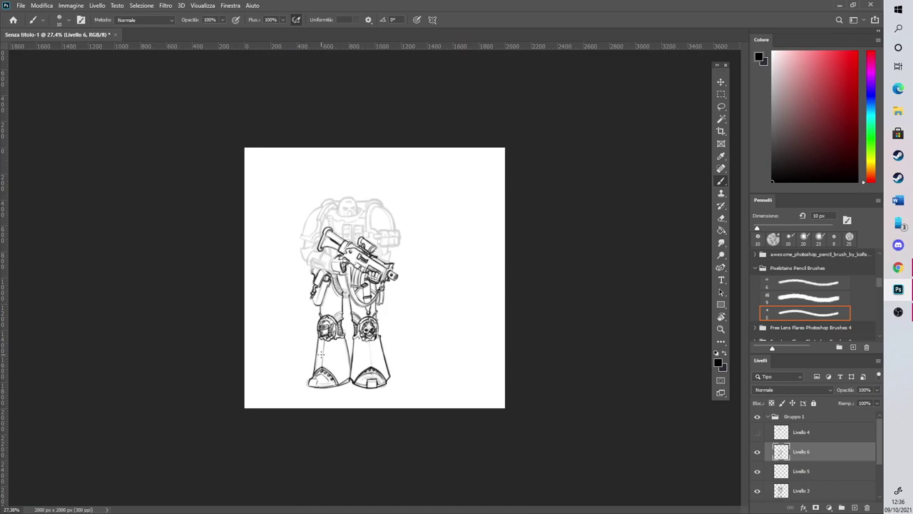
pyautogui.scroll(4, 460, 278)
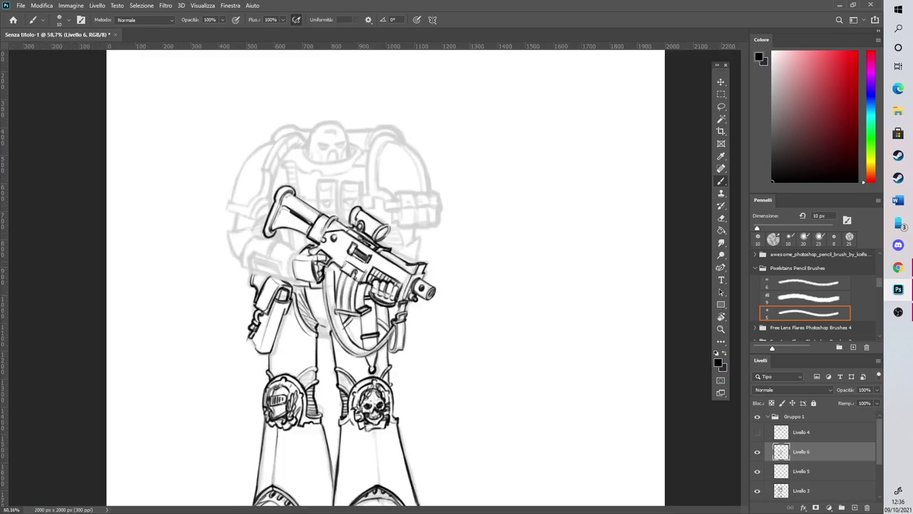
pyautogui.scroll(1, 349, 200)
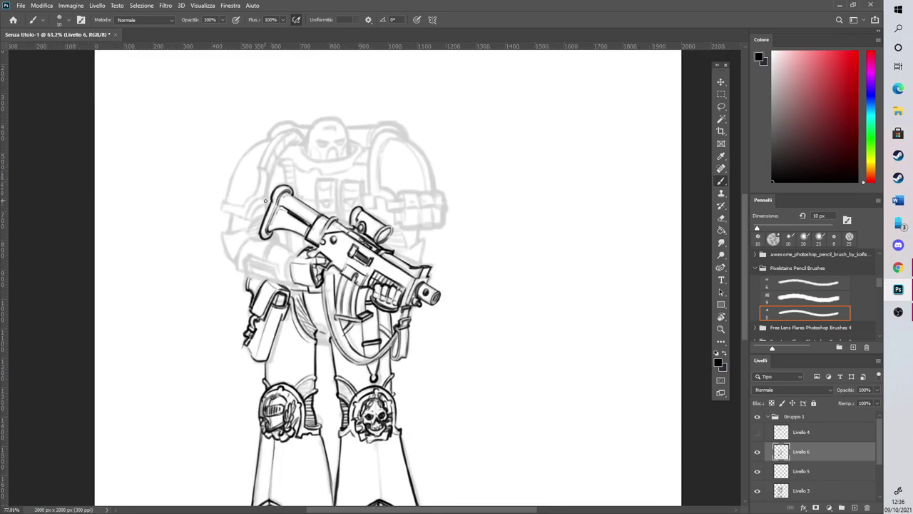
pyautogui.scroll(5, 249, 242)
pyautogui.moveTo(367, 383)
pyautogui.mouseDown()
pyautogui.moveTo(356, 362)
pyautogui.moveTo(374, 313)
pyautogui.moveTo(349, 344)
pyautogui.moveTo(369, 385)
pyautogui.moveTo(371, 311)
pyautogui.moveTo(366, 329)
pyautogui.moveTo(377, 310)
pyautogui.mouseUp()
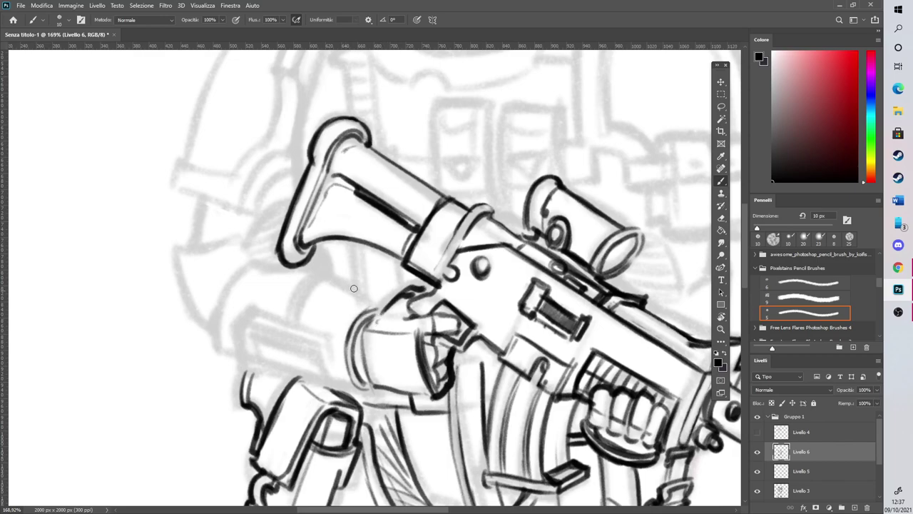
# Ink the rectangular forearm panel with a double border below the gun stock
pyautogui.moveTo(318, 345)
pyautogui.mouseDown()
pyautogui.moveTo(328, 385)
pyautogui.moveTo(319, 337)
pyautogui.mouseUp()
pyautogui.moveTo(253, 326); pyautogui.dragTo(320, 344)
pyautogui.moveTo(250, 308)
pyautogui.mouseDown()
pyautogui.moveTo(322, 333)
pyautogui.moveTo(253, 333)
pyautogui.moveTo(252, 358)
pyautogui.moveTo(326, 385)
pyautogui.mouseUp()
pyautogui.moveTo(265, 364); pyautogui.dragTo(329, 388)
pyautogui.moveTo(254, 326)
pyautogui.mouseDown()
pyautogui.moveTo(258, 359)
pyautogui.moveTo(286, 338)
pyautogui.moveTo(320, 349)
pyautogui.moveTo(325, 379)
pyautogui.mouseUp()
pyautogui.moveTo(321, 342); pyautogui.dragTo(326, 382)
# Ink the curved band over the forearm and the forearm's upper edge, erasing the excess ink on the band
pyautogui.moveTo(298, 329)
pyautogui.mouseDown()
pyautogui.moveTo(326, 276)
pyautogui.moveTo(308, 272)
pyautogui.moveTo(301, 314)
pyautogui.moveTo(314, 284)
pyautogui.mouseUp()
pyautogui.moveTo(281, 317)
pyautogui.mouseDown()
pyautogui.moveTo(292, 289)
pyautogui.moveTo(326, 272)
pyautogui.moveTo(331, 279)
pyautogui.mouseUp()
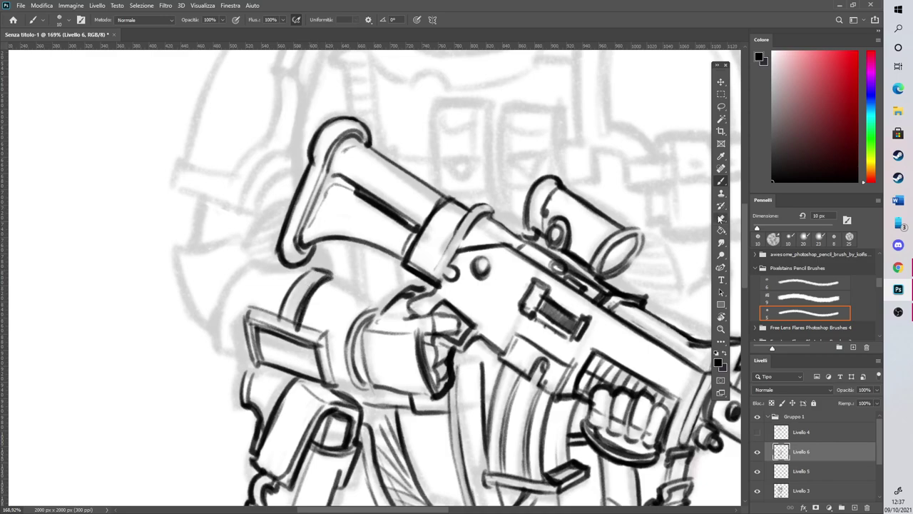
pyautogui.press('e')
pyautogui.moveTo(298, 328); pyautogui.dragTo(322, 276)
pyautogui.moveTo(289, 320)
pyautogui.mouseDown()
pyautogui.moveTo(316, 257)
pyautogui.moveTo(341, 287)
pyautogui.moveTo(382, 309)
pyautogui.mouseUp()
pyautogui.click(721, 181)
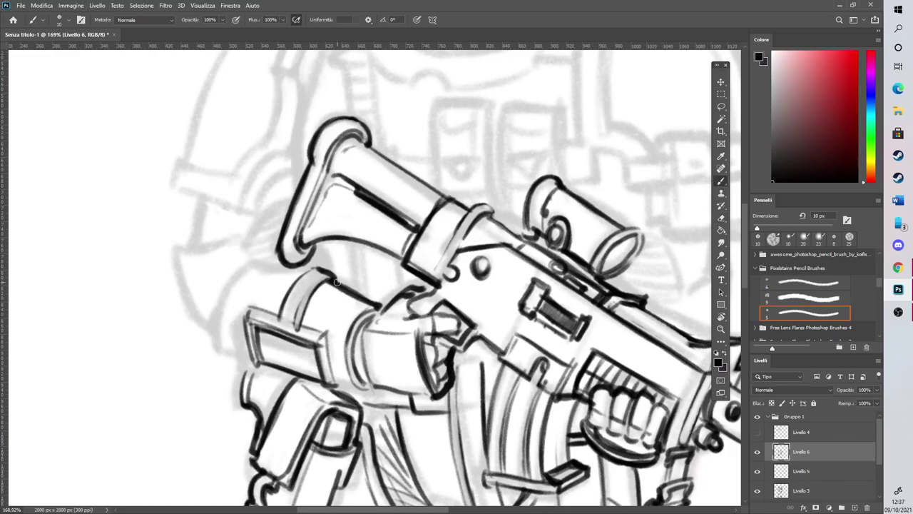
# Ink the rounded elbow end of the forearm armour behind the panel, up to the butt plate
pyautogui.moveTo(227, 342)
pyautogui.mouseDown()
pyautogui.moveTo(252, 351)
pyautogui.moveTo(214, 303)
pyautogui.mouseUp()
pyautogui.moveTo(238, 277)
pyautogui.mouseDown()
pyautogui.moveTo(219, 326)
pyautogui.moveTo(280, 257)
pyautogui.mouseUp()
pyautogui.moveTo(217, 321)
pyautogui.mouseDown()
pyautogui.moveTo(220, 344)
pyautogui.moveTo(235, 353)
pyautogui.moveTo(225, 303)
pyautogui.moveTo(288, 252)
pyautogui.mouseUp()
pyautogui.scroll(-6, 288, 251)
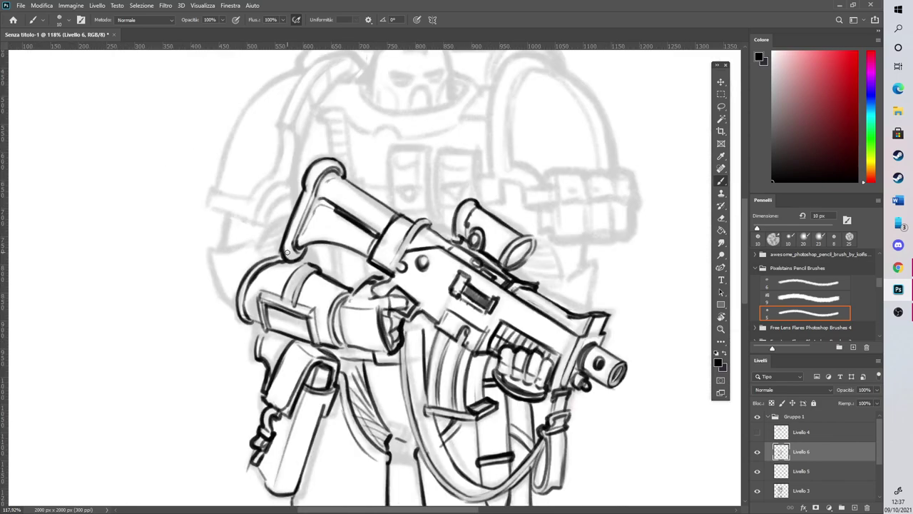
# Ink the thick curved ring around the wrist end of the forearm armour and clean up its upper edge
pyautogui.scroll(5, 179, 219)
pyautogui.scroll(2, 491, 427)
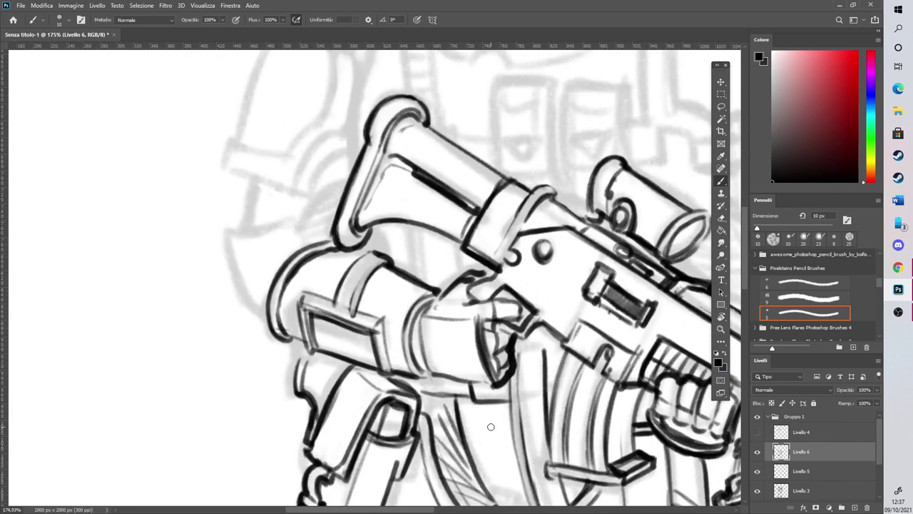
pyautogui.moveTo(359, 253); pyautogui.dragTo(366, 253)
pyautogui.moveTo(401, 366)
pyautogui.mouseDown()
pyautogui.moveTo(396, 333)
pyautogui.moveTo(398, 347)
pyautogui.mouseUp()
pyautogui.moveTo(404, 308); pyautogui.dragTo(438, 289)
pyautogui.moveTo(397, 362)
pyautogui.mouseDown()
pyautogui.moveTo(426, 381)
pyautogui.moveTo(401, 335)
pyautogui.moveTo(404, 307)
pyautogui.moveTo(436, 292)
pyautogui.mouseUp()
pyautogui.press('e')
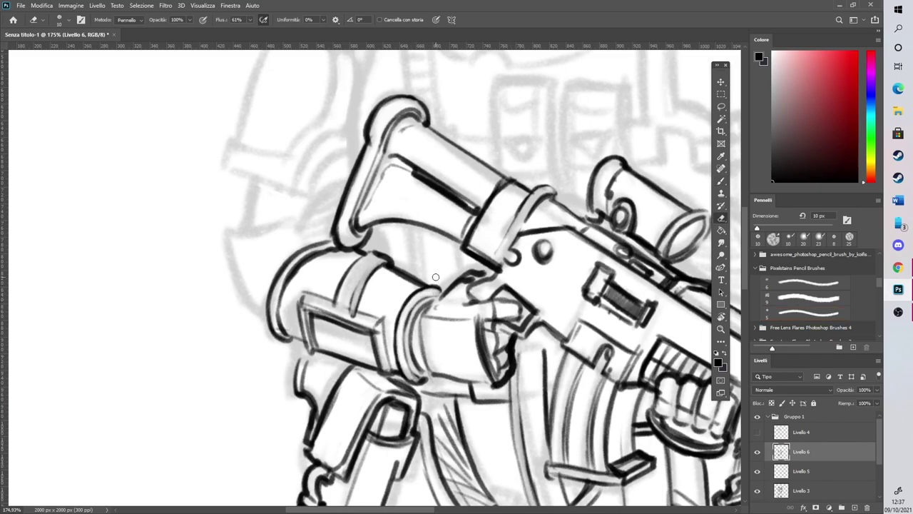
pyautogui.press('b')
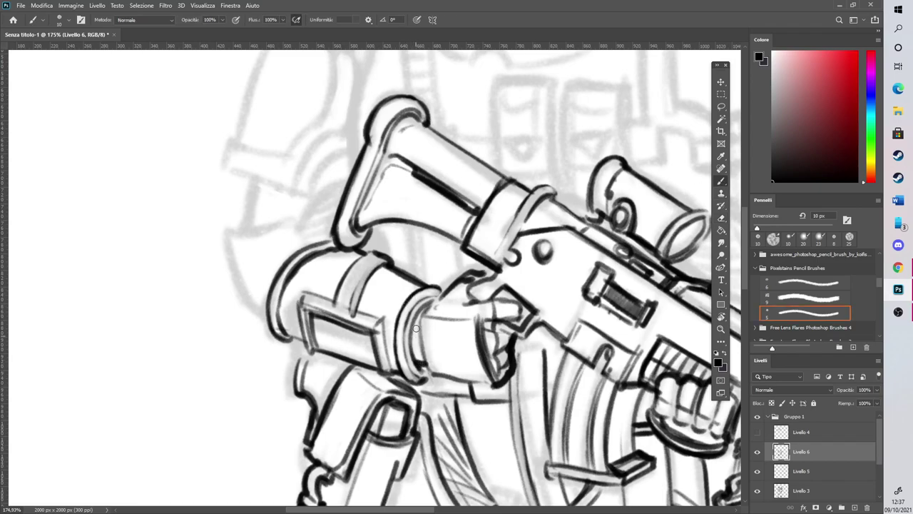
# Darken the gap inside the wrist ring and ink the upper edge of the glove with fold lines at the wrist
pyautogui.moveTo(414, 317); pyautogui.dragTo(424, 366)
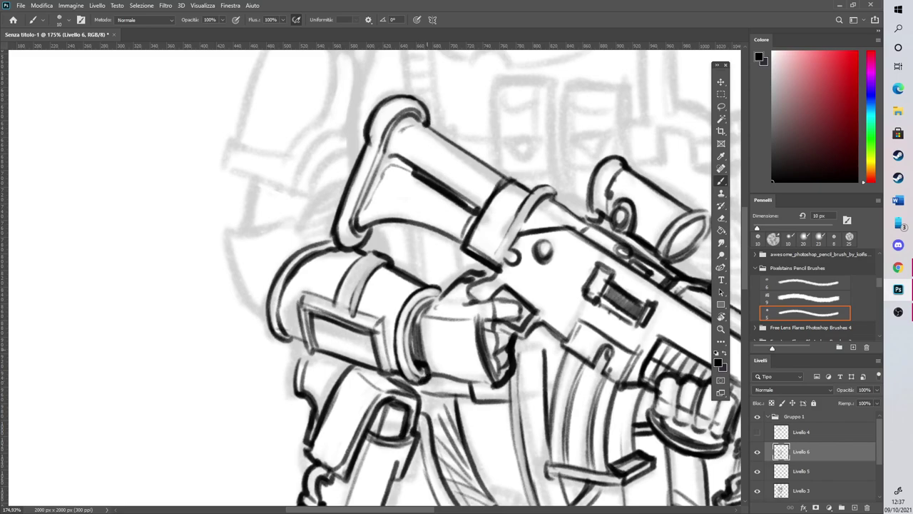
pyautogui.scroll(3, 428, 321)
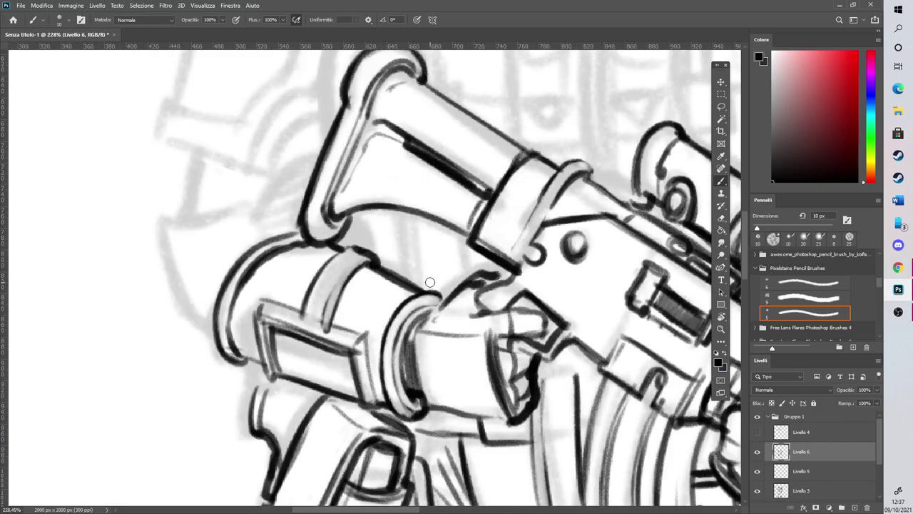
pyautogui.moveTo(424, 326); pyautogui.dragTo(493, 330)
pyautogui.moveTo(444, 305); pyautogui.dragTo(448, 325)
pyautogui.moveTo(458, 291)
pyautogui.mouseDown()
pyautogui.moveTo(455, 328)
pyautogui.moveTo(475, 303)
pyautogui.moveTo(494, 314)
pyautogui.mouseUp()
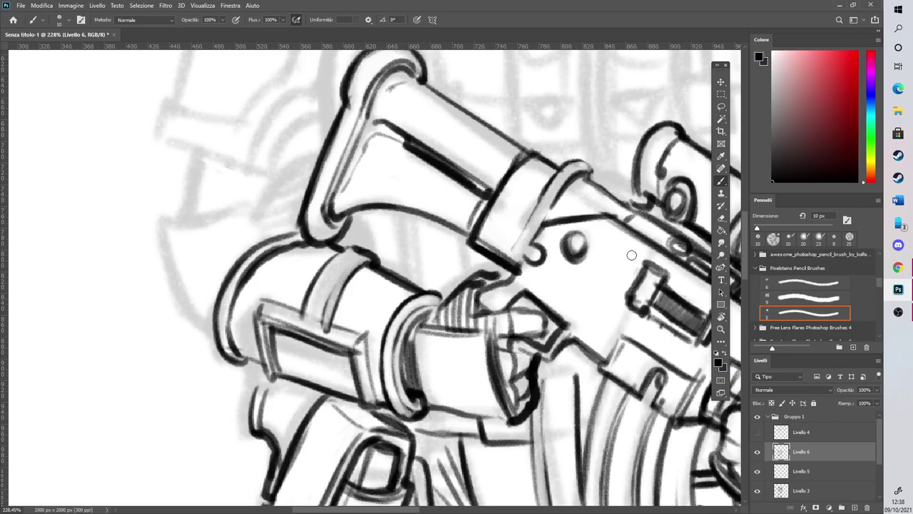
# Ink the elbow cup behind the forearm, the upper arm's outer edge and the hatched folds inside the elbow
pyautogui.scroll(-4, 331, 221)
pyautogui.scroll(3, 331, 222)
pyautogui.moveTo(423, 290); pyautogui.dragTo(434, 321)
pyautogui.moveTo(356, 301)
pyautogui.mouseDown()
pyautogui.moveTo(428, 281)
pyautogui.moveTo(354, 298)
pyautogui.moveTo(366, 302)
pyautogui.moveTo(360, 281)
pyautogui.moveTo(348, 300)
pyautogui.moveTo(370, 376)
pyautogui.moveTo(398, 391)
pyautogui.mouseUp()
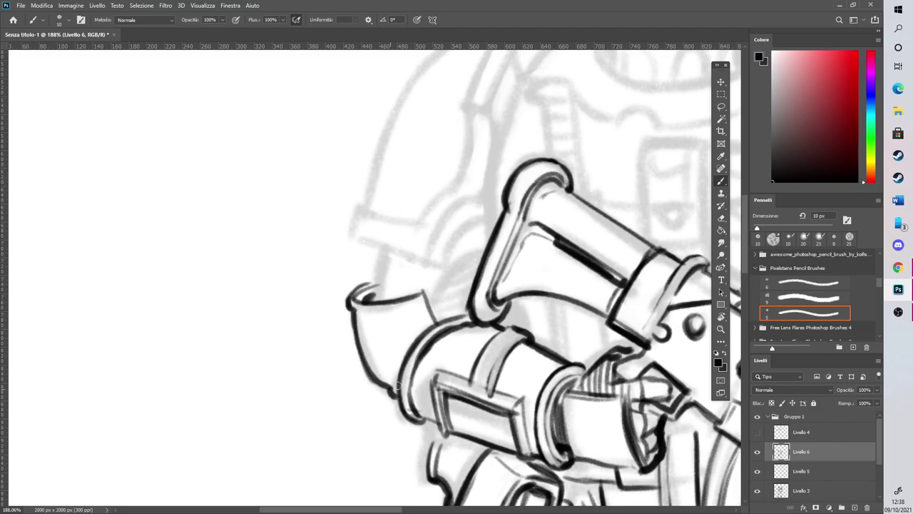
pyautogui.moveTo(386, 244); pyautogui.dragTo(374, 292)
pyautogui.moveTo(432, 312)
pyautogui.mouseDown()
pyautogui.moveTo(443, 283)
pyautogui.moveTo(485, 253)
pyautogui.mouseUp()
pyautogui.moveTo(430, 304)
pyautogui.mouseDown()
pyautogui.moveTo(450, 264)
pyautogui.moveTo(482, 251)
pyautogui.mouseUp()
pyautogui.moveTo(438, 323)
pyautogui.mouseDown()
pyautogui.moveTo(472, 312)
pyautogui.moveTo(436, 310)
pyautogui.moveTo(476, 263)
pyautogui.mouseUp()
pyautogui.moveTo(745, 269); pyautogui.dragTo(743, 240)
# Ink the lower edge of the shoulder pad above the gun arm and its curved inner corner, erasing the excess ink
pyautogui.moveTo(355, 350); pyautogui.dragTo(427, 374)
pyautogui.moveTo(350, 348)
pyautogui.mouseDown()
pyautogui.moveTo(423, 378)
pyautogui.moveTo(402, 356)
pyautogui.moveTo(443, 368)
pyautogui.moveTo(428, 374)
pyautogui.moveTo(437, 377)
pyautogui.moveTo(490, 330)
pyautogui.mouseUp()
pyautogui.moveTo(430, 372)
pyautogui.mouseDown()
pyautogui.moveTo(469, 318)
pyautogui.moveTo(485, 312)
pyautogui.moveTo(447, 336)
pyautogui.moveTo(486, 313)
pyautogui.mouseUp()
pyautogui.moveTo(445, 372)
pyautogui.mouseDown()
pyautogui.moveTo(491, 320)
pyautogui.moveTo(458, 350)
pyautogui.moveTo(486, 329)
pyautogui.moveTo(472, 350)
pyautogui.moveTo(443, 359)
pyautogui.moveTo(489, 312)
pyautogui.mouseUp()
pyautogui.press('e')
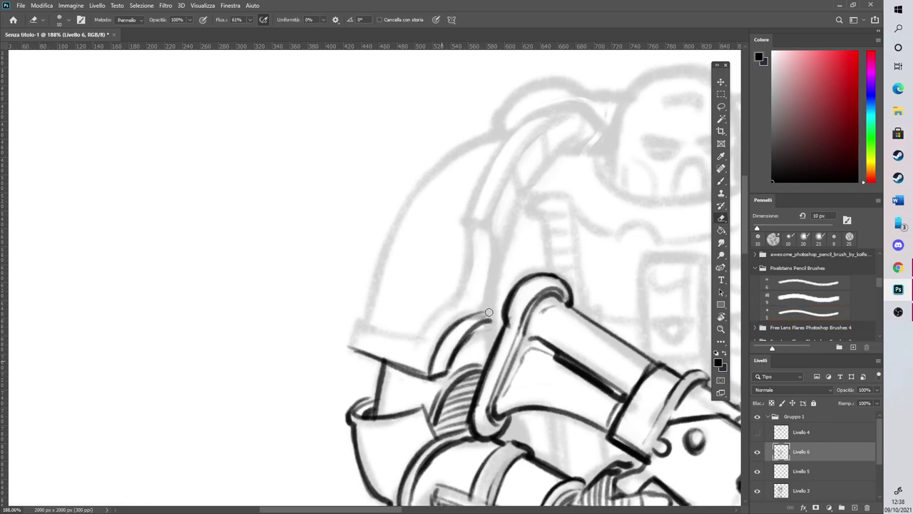
pyautogui.moveTo(437, 337); pyautogui.dragTo(462, 314)
# Ink the upper border of that shoulder pad's lower rim, close its outer end and thicken the lower edge
pyautogui.click(720, 182)
pyautogui.moveTo(418, 345)
pyautogui.mouseDown()
pyautogui.moveTo(428, 372)
pyautogui.moveTo(457, 299)
pyautogui.moveTo(473, 296)
pyautogui.mouseUp()
pyautogui.moveTo(433, 362); pyautogui.dragTo(475, 311)
pyautogui.moveTo(363, 322); pyautogui.dragTo(419, 346)
pyautogui.moveTo(350, 345); pyautogui.dragTo(356, 318)
pyautogui.moveTo(364, 321)
pyautogui.mouseDown()
pyautogui.moveTo(374, 322)
pyautogui.moveTo(364, 353)
pyautogui.moveTo(431, 379)
pyautogui.mouseUp()
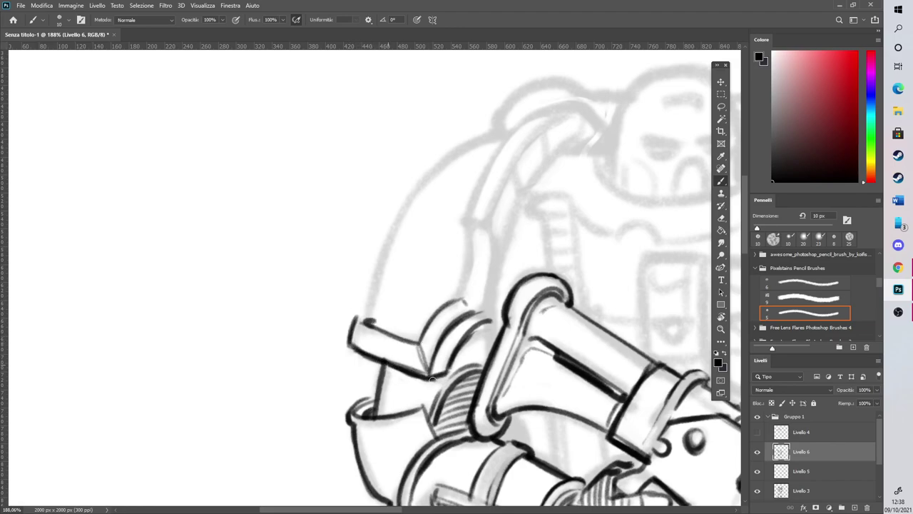
# Ink the double-lined front rim of the shoulder pad from its lower corner up and over towards the neck
pyautogui.scroll(-7, 428, 303)
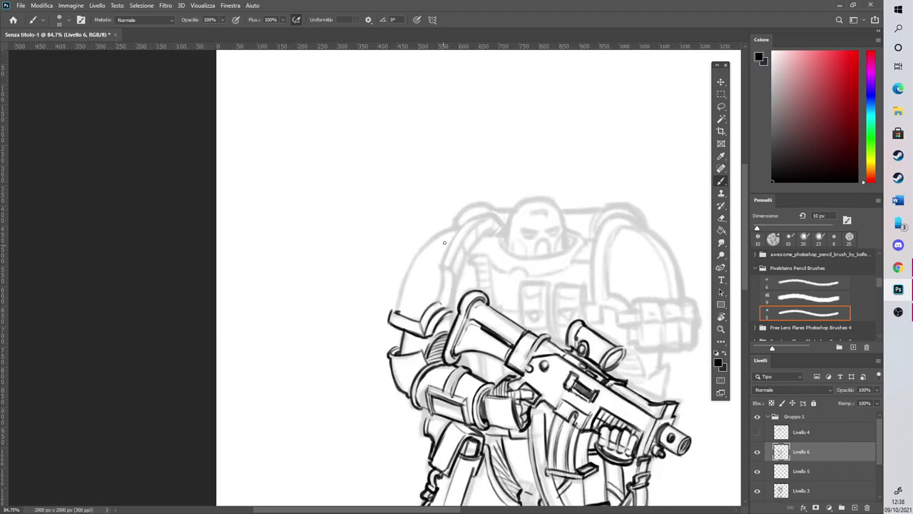
pyautogui.scroll(8, 497, 232)
pyautogui.moveTo(315, 455)
pyautogui.mouseDown()
pyautogui.moveTo(356, 403)
pyautogui.moveTo(358, 325)
pyautogui.moveTo(389, 330)
pyautogui.moveTo(390, 366)
pyautogui.mouseUp()
pyautogui.moveTo(389, 332); pyautogui.dragTo(377, 425)
pyautogui.moveTo(389, 357); pyautogui.dragTo(379, 431)
pyautogui.moveTo(389, 332); pyautogui.dragTo(417, 257)
pyautogui.moveTo(403, 292); pyautogui.dragTo(458, 216)
pyautogui.moveTo(377, 278)
pyautogui.mouseDown()
pyautogui.moveTo(359, 324)
pyautogui.moveTo(420, 220)
pyautogui.moveTo(451, 203)
pyautogui.mouseUp()
pyautogui.moveTo(432, 242)
pyautogui.mouseDown()
pyautogui.moveTo(480, 203)
pyautogui.moveTo(505, 228)
pyautogui.mouseUp()
pyautogui.moveTo(443, 202); pyautogui.dragTo(482, 209)
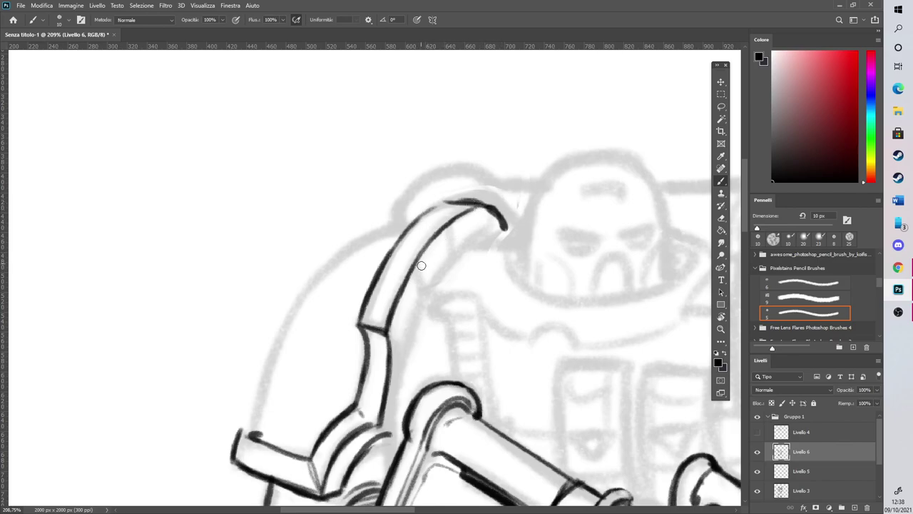
# Divide the shoulder pad's front rim into segments with cross lines and add short fold marks beneath it
pyautogui.moveTo(385, 260); pyautogui.dragTo(417, 263)
pyautogui.moveTo(426, 211)
pyautogui.mouseDown()
pyautogui.moveTo(457, 219)
pyautogui.moveTo(452, 240)
pyautogui.mouseUp()
pyautogui.moveTo(412, 271); pyautogui.dragTo(414, 287)
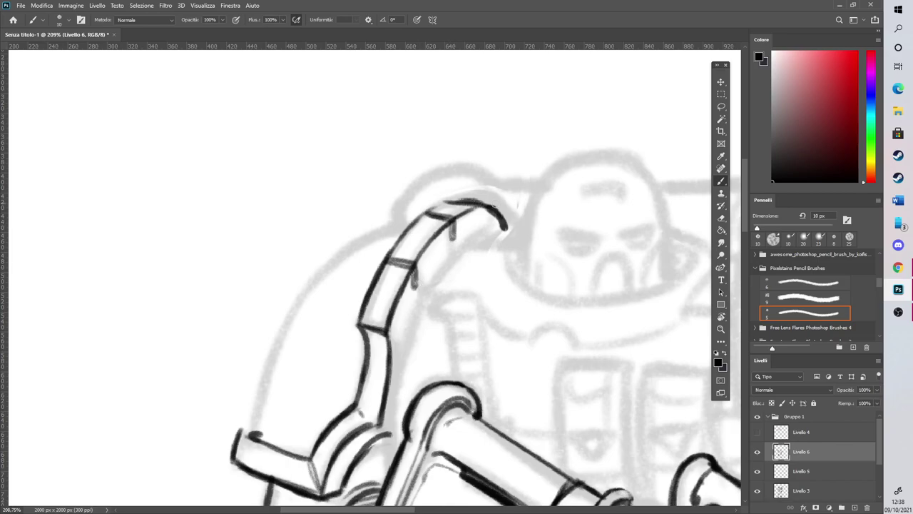
pyautogui.moveTo(490, 215); pyautogui.dragTo(492, 227)
# Ink the curved chest edge beside the shoulder pad and the eagle-headed knife handle with a striped grip above the gun stock
pyautogui.moveTo(393, 447)
pyautogui.mouseDown()
pyautogui.moveTo(406, 351)
pyautogui.moveTo(430, 311)
pyautogui.moveTo(429, 320)
pyautogui.moveTo(445, 318)
pyautogui.moveTo(444, 299)
pyautogui.moveTo(467, 293)
pyautogui.moveTo(485, 319)
pyautogui.mouseUp()
pyautogui.moveTo(446, 314)
pyautogui.mouseDown()
pyautogui.moveTo(483, 333)
pyautogui.moveTo(473, 299)
pyautogui.mouseUp()
pyautogui.moveTo(450, 334); pyautogui.dragTo(454, 380)
pyautogui.moveTo(482, 333)
pyautogui.mouseDown()
pyautogui.moveTo(488, 411)
pyautogui.moveTo(479, 336)
pyautogui.moveTo(488, 431)
pyautogui.mouseUp()
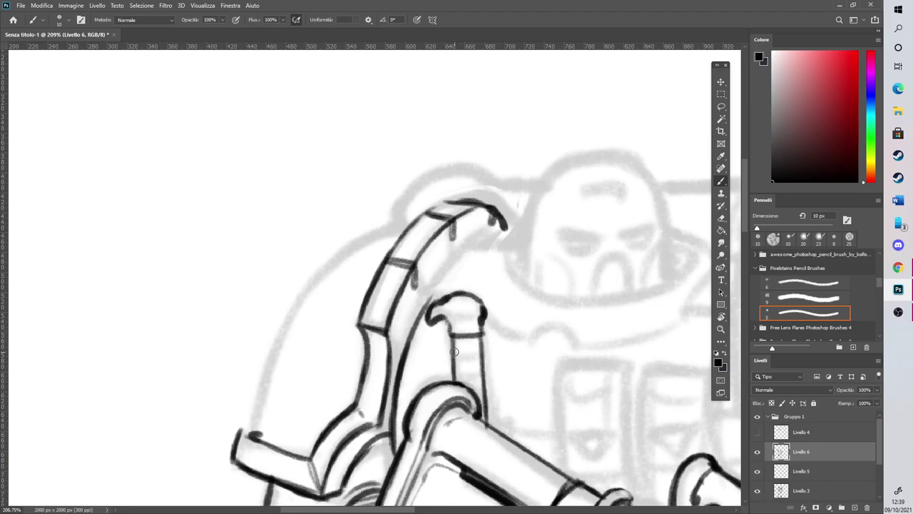
pyautogui.moveTo(454, 347)
pyautogui.mouseDown()
pyautogui.moveTo(481, 333)
pyautogui.moveTo(453, 365)
pyautogui.moveTo(482, 368)
pyautogui.mouseUp()
pyautogui.moveTo(452, 339); pyautogui.dragTo(453, 393)
pyautogui.moveTo(483, 335); pyautogui.dragTo(487, 430)
# Ink the domed outer outline of the shoulder pad from the lower rim up to the front rim
pyautogui.moveTo(257, 433)
pyautogui.mouseDown()
pyautogui.moveTo(288, 324)
pyautogui.moveTo(280, 355)
pyautogui.moveTo(338, 261)
pyautogui.moveTo(417, 208)
pyautogui.mouseUp()
pyautogui.moveTo(257, 428)
pyautogui.mouseDown()
pyautogui.moveTo(243, 432)
pyautogui.moveTo(236, 461)
pyautogui.moveTo(236, 437)
pyautogui.mouseUp()
pyautogui.scroll(-10, 406, 256)
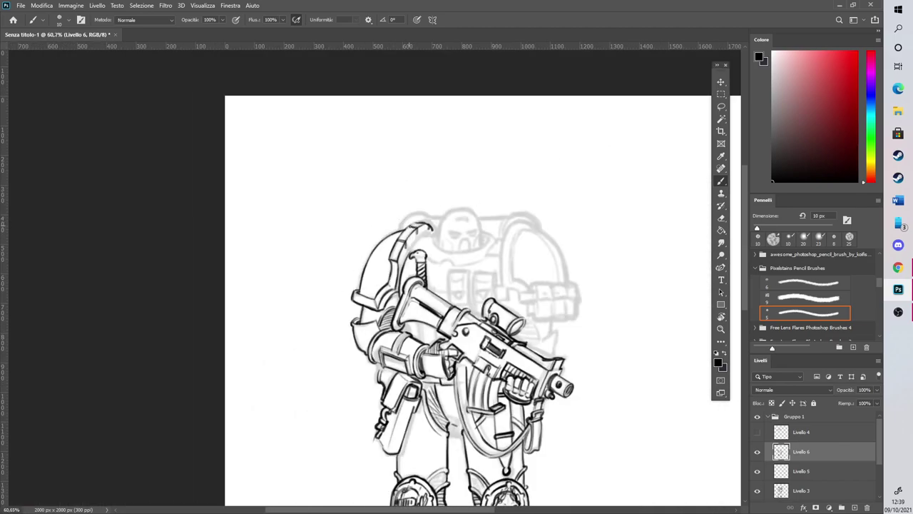
# Ink the vertical lines below the knife in the gap between the gun stock and the forearm
pyautogui.scroll(7, 281, 213)
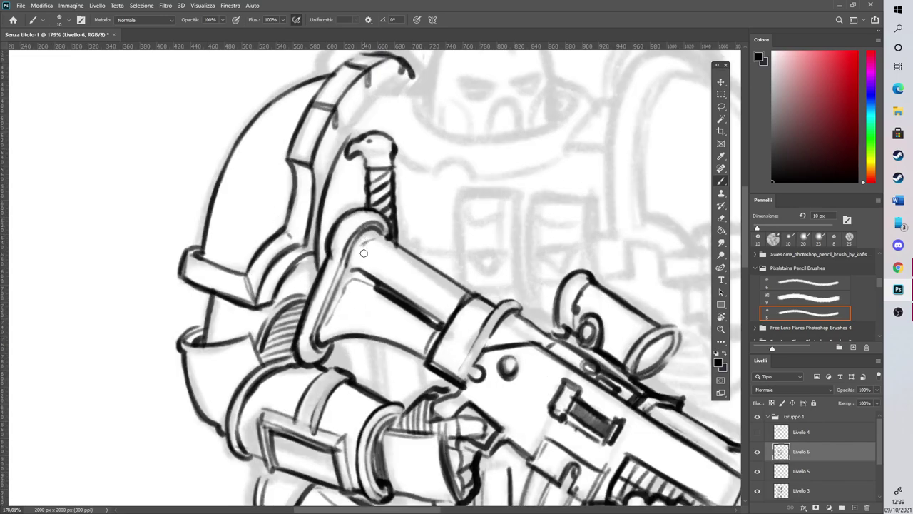
pyautogui.moveTo(361, 333); pyautogui.dragTo(366, 389)
pyautogui.moveTo(368, 348); pyautogui.dragTo(370, 393)
pyautogui.moveTo(402, 346); pyautogui.dragTo(403, 409)
pyautogui.moveTo(414, 349); pyautogui.dragTo(409, 397)
pyautogui.moveTo(352, 336); pyautogui.dragTo(354, 376)
pyautogui.scroll(-5, 403, 164)
pyautogui.scroll(-3, 400, 173)
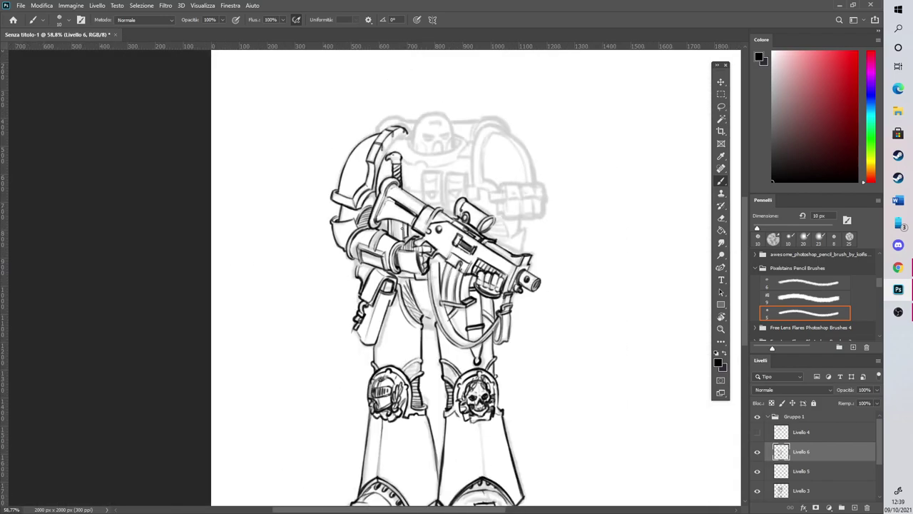
# Ink the missing edges around the groin plate and the hip folds behind the gun's magazine and sling
pyautogui.scroll(5, 440, 295)
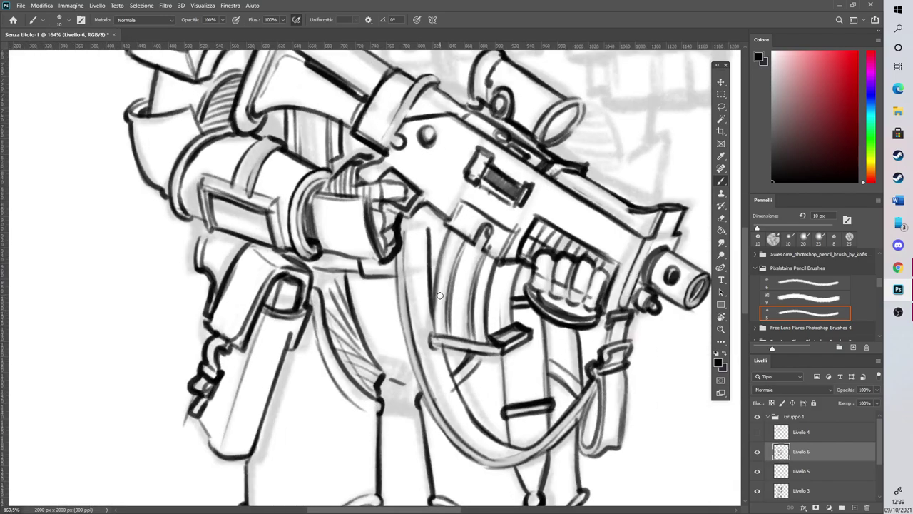
pyautogui.moveTo(320, 292); pyautogui.dragTo(351, 302)
pyautogui.moveTo(384, 376); pyautogui.dragTo(401, 380)
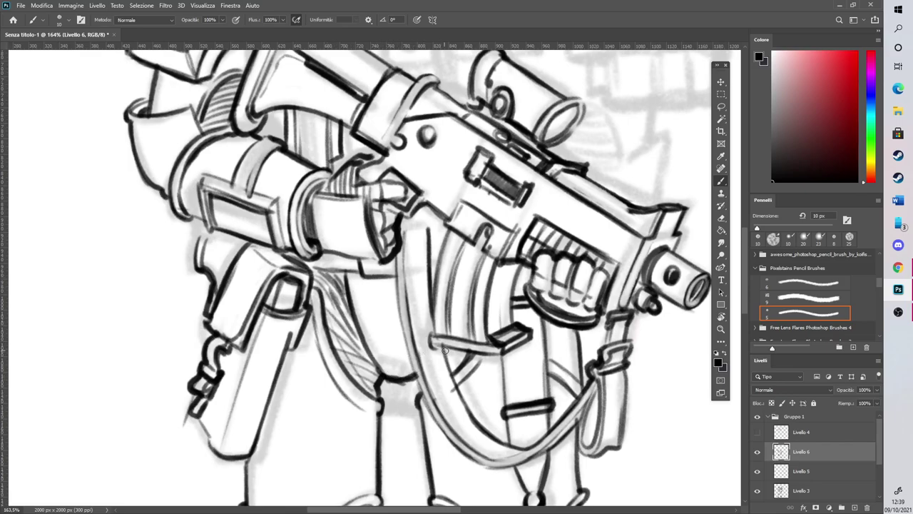
pyautogui.moveTo(458, 353); pyautogui.dragTo(467, 369)
pyautogui.moveTo(354, 378)
pyautogui.mouseDown()
pyautogui.moveTo(332, 326)
pyautogui.moveTo(349, 305)
pyautogui.mouseUp()
pyautogui.scroll(-6, 350, 300)
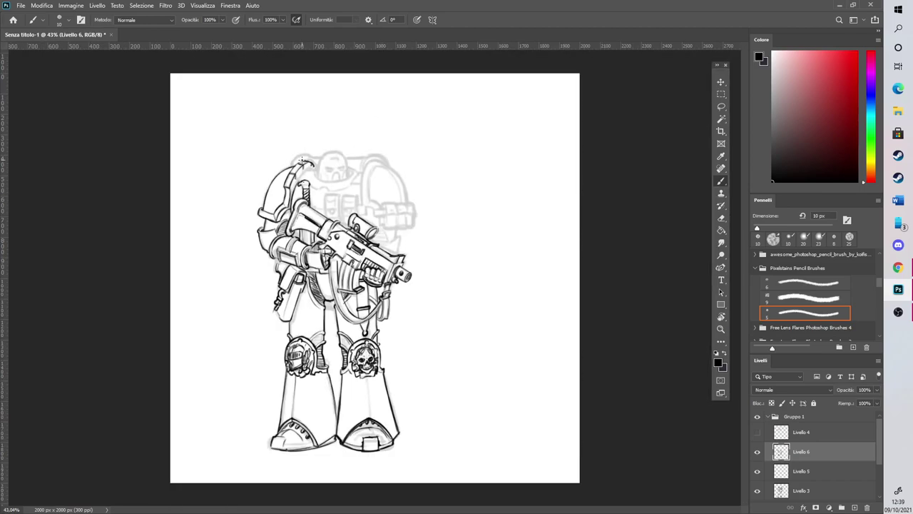
# Ink a rectangular chest pouch with thick side edges, fabric folds and a triangular clasp above the gun
pyautogui.scroll(8, 372, 172)
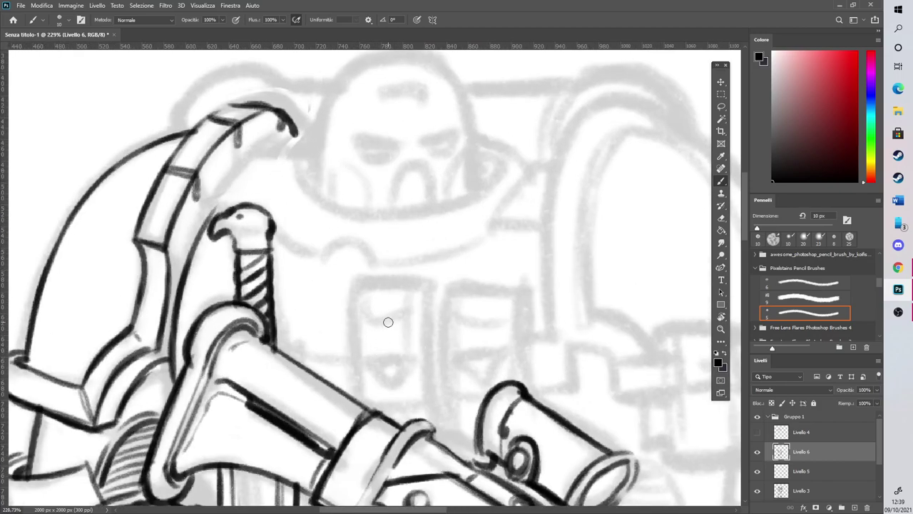
pyautogui.moveTo(376, 293); pyautogui.dragTo(380, 392)
pyautogui.moveTo(373, 290)
pyautogui.mouseDown()
pyautogui.moveTo(444, 289)
pyautogui.moveTo(403, 338)
pyautogui.mouseUp()
pyautogui.moveTo(404, 299); pyautogui.dragTo(409, 313)
pyautogui.moveTo(436, 298); pyautogui.dragTo(428, 340)
pyautogui.moveTo(385, 392)
pyautogui.mouseDown()
pyautogui.moveTo(443, 396)
pyautogui.moveTo(440, 344)
pyautogui.mouseUp()
pyautogui.moveTo(446, 290); pyautogui.dragTo(446, 393)
pyautogui.moveTo(374, 295); pyautogui.dragTo(371, 364)
pyautogui.moveTo(445, 396)
pyautogui.mouseDown()
pyautogui.moveTo(473, 457)
pyautogui.moveTo(448, 305)
pyautogui.mouseUp()
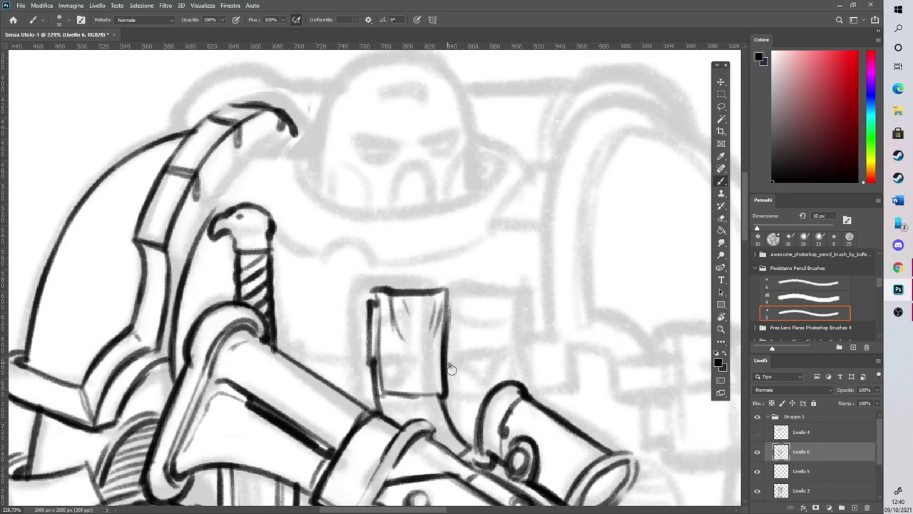
pyautogui.moveTo(451, 367); pyautogui.dragTo(451, 304)
pyautogui.moveTo(398, 355)
pyautogui.mouseDown()
pyautogui.moveTo(416, 376)
pyautogui.moveTo(436, 347)
pyautogui.moveTo(414, 359)
pyautogui.moveTo(426, 365)
pyautogui.moveTo(428, 352)
pyautogui.mouseUp()
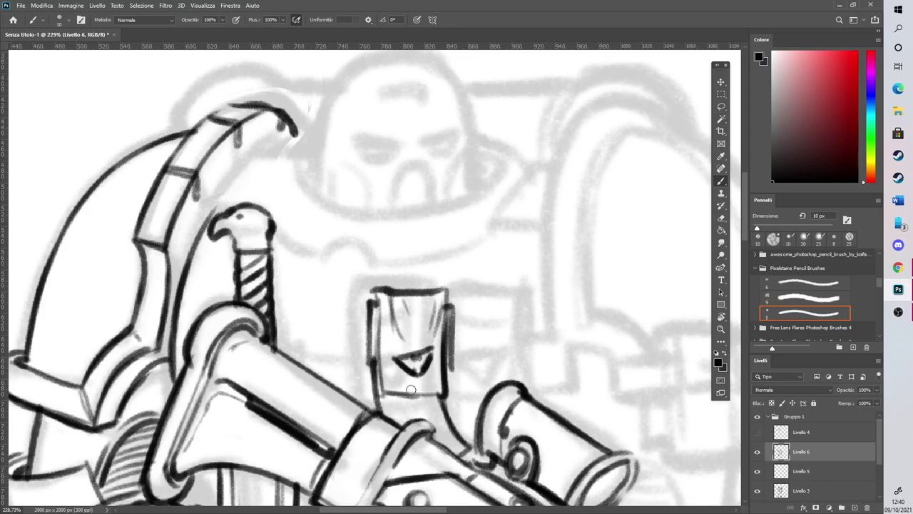
# Lasso the chest pouch, duplicate it onto a new layer and place the copy beside the original, nearer the knife
pyautogui.press('l')
pyautogui.moveTo(469, 453)
pyautogui.mouseDown()
pyautogui.moveTo(464, 337)
pyautogui.moveTo(355, 359)
pyautogui.moveTo(393, 421)
pyautogui.moveTo(443, 428)
pyautogui.moveTo(452, 441)
pyautogui.mouseUp()
pyautogui.hotkey('ctrl', 'c')
pyautogui.hotkey('ctrl', 'v')
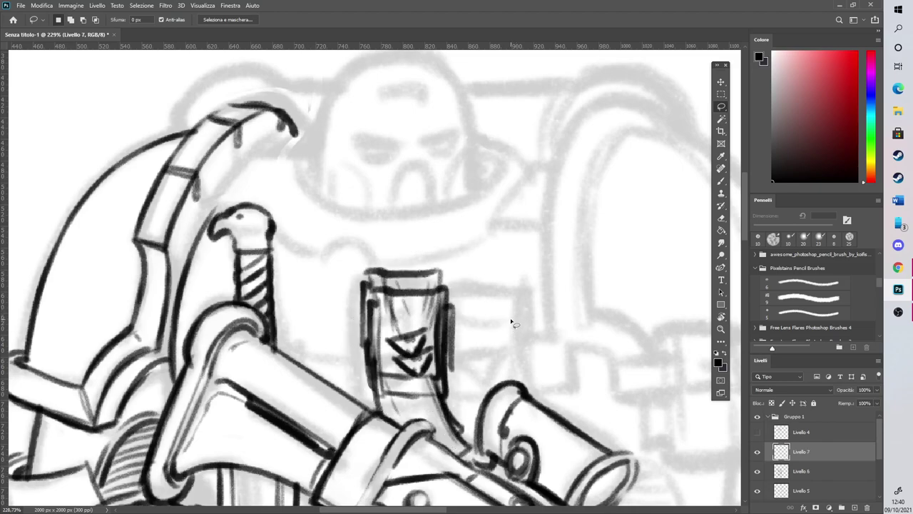
pyautogui.click(720, 82)
pyautogui.moveTo(582, 239)
pyautogui.mouseDown()
pyautogui.moveTo(501, 266)
pyautogui.moveTo(517, 243)
pyautogui.mouseUp()
# Erase the copied pouch where it overlaps the gun and replace its upper folds with new crease lines
pyautogui.press('e')
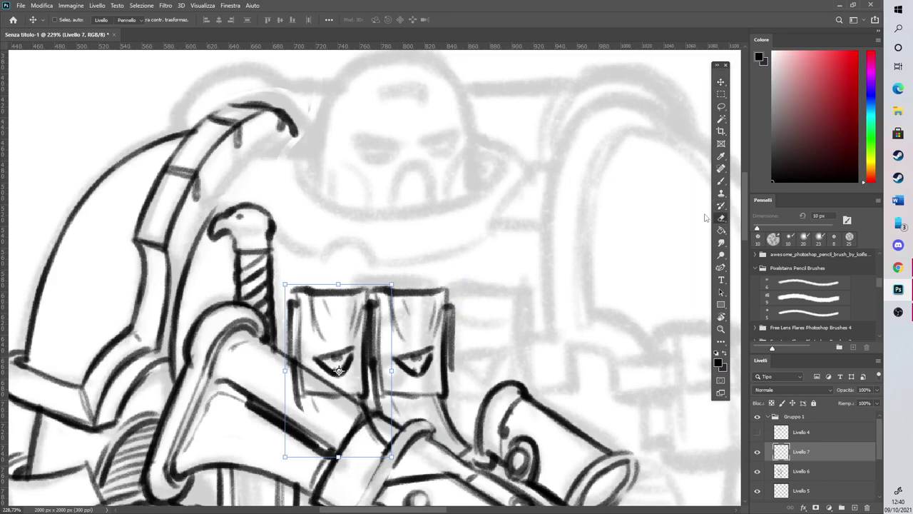
pyautogui.moveTo(308, 407)
pyautogui.mouseDown()
pyautogui.moveTo(283, 371)
pyautogui.moveTo(381, 436)
pyautogui.mouseUp()
pyautogui.moveTo(354, 410); pyautogui.dragTo(392, 451)
pyautogui.moveTo(321, 355)
pyautogui.mouseDown()
pyautogui.moveTo(329, 370)
pyautogui.moveTo(351, 358)
pyautogui.moveTo(357, 308)
pyautogui.moveTo(323, 319)
pyautogui.moveTo(341, 325)
pyautogui.moveTo(341, 341)
pyautogui.mouseUp()
pyautogui.click(720, 183)
pyautogui.moveTo(326, 374)
pyautogui.mouseDown()
pyautogui.moveTo(341, 359)
pyautogui.moveTo(334, 376)
pyautogui.moveTo(329, 361)
pyautogui.moveTo(344, 364)
pyautogui.moveTo(353, 334)
pyautogui.mouseUp()
# Paste another copy of the pouch and place it on the other side of the original, above the scope
pyautogui.hotkey('ctrl', 'v')
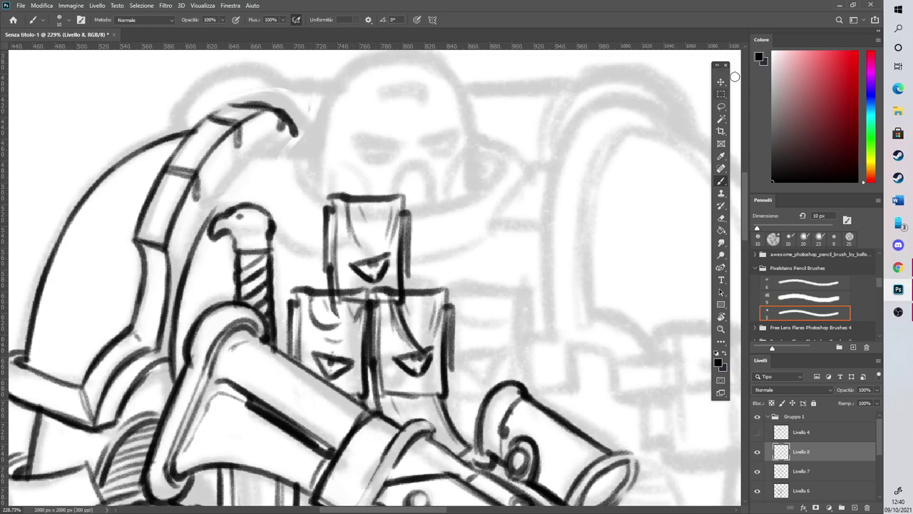
pyautogui.click(720, 82)
pyautogui.moveTo(380, 286); pyautogui.dragTo(497, 371)
# Erase the third pouch where it overlaps the scope and its neighbour, and rework its clasp
pyautogui.click(722, 218)
pyautogui.moveTo(526, 418)
pyautogui.mouseDown()
pyautogui.moveTo(495, 396)
pyautogui.moveTo(521, 428)
pyautogui.moveTo(529, 416)
pyautogui.mouseUp()
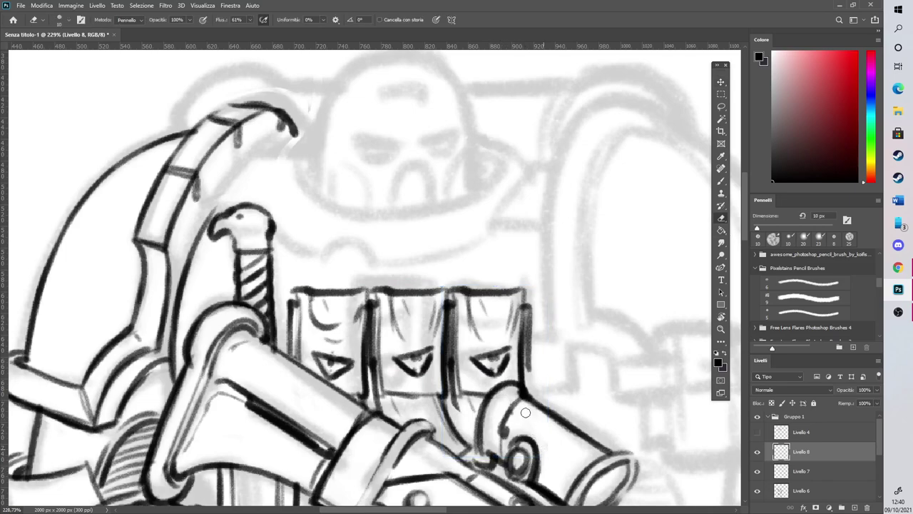
pyautogui.moveTo(450, 333); pyautogui.dragTo(447, 371)
pyautogui.moveTo(462, 410)
pyautogui.mouseDown()
pyautogui.moveTo(453, 386)
pyautogui.moveTo(507, 351)
pyautogui.moveTo(489, 348)
pyautogui.moveTo(493, 333)
pyautogui.mouseUp()
pyautogui.click(720, 182)
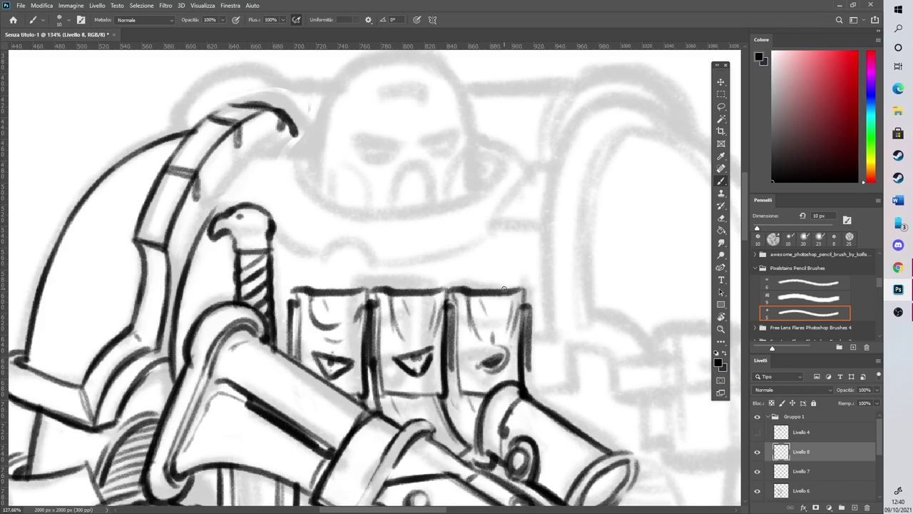
# Merge the two pouch copy layers, Livello 8 and Livello 7, down into Livello 6
pyautogui.scroll(-5, 504, 289)
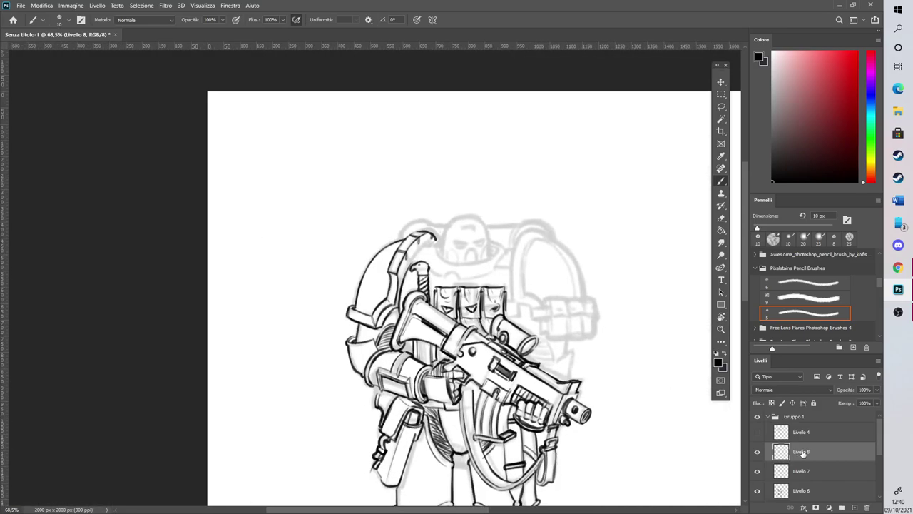
pyautogui.rightClick(801, 454)
pyautogui.click(772, 330)
pyautogui.rightClick(804, 452)
pyautogui.click(801, 331)
# Ink the short strap end beside the third pouch and the curved edge leading from it towards the arm
pyautogui.scroll(3, 577, 284)
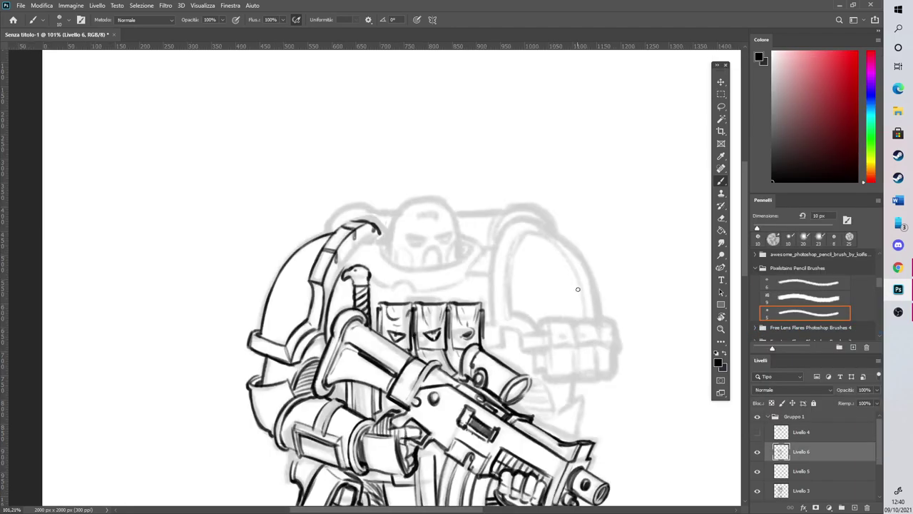
pyautogui.scroll(5, 577, 314)
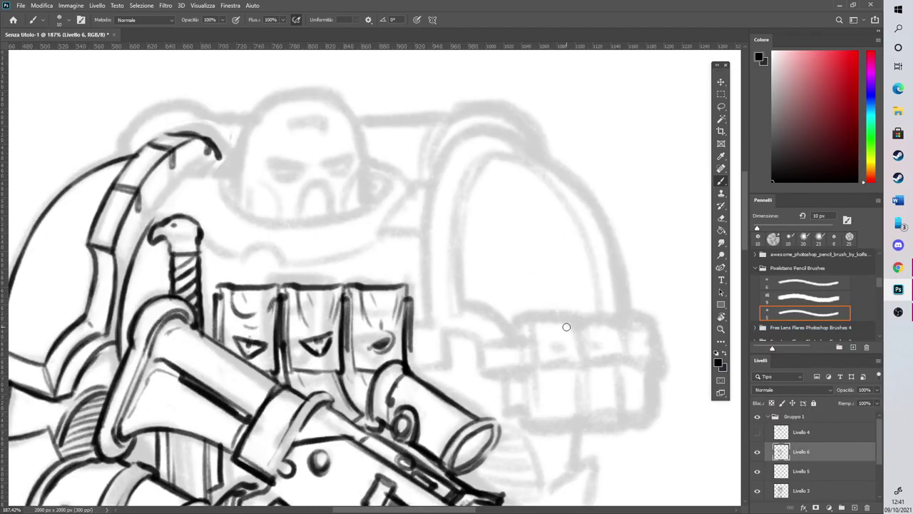
pyautogui.moveTo(413, 329); pyautogui.dragTo(435, 328)
pyautogui.moveTo(443, 338)
pyautogui.mouseDown()
pyautogui.moveTo(431, 342)
pyautogui.moveTo(440, 351)
pyautogui.mouseUp()
pyautogui.moveTo(448, 357)
pyautogui.mouseDown()
pyautogui.moveTo(449, 328)
pyautogui.moveTo(476, 343)
pyautogui.moveTo(476, 378)
pyautogui.mouseUp()
# Ink the folded strap section on the arm and the bracket under it, erasing and redrawing its outer end
pyautogui.moveTo(476, 345); pyautogui.dragTo(508, 344)
pyautogui.moveTo(477, 375)
pyautogui.mouseDown()
pyautogui.moveTo(504, 372)
pyautogui.moveTo(515, 341)
pyautogui.moveTo(477, 375)
pyautogui.mouseUp()
pyautogui.moveTo(478, 373)
pyautogui.mouseDown()
pyautogui.moveTo(498, 369)
pyautogui.moveTo(498, 401)
pyautogui.moveTo(524, 401)
pyautogui.mouseUp()
pyautogui.moveTo(482, 371); pyautogui.dragTo(524, 367)
pyautogui.moveTo(525, 336); pyautogui.dragTo(528, 367)
pyautogui.moveTo(528, 334)
pyautogui.mouseDown()
pyautogui.moveTo(530, 358)
pyautogui.moveTo(521, 338)
pyautogui.mouseUp()
pyautogui.moveTo(521, 338); pyautogui.dragTo(530, 367)
pyautogui.moveTo(530, 368)
pyautogui.mouseDown()
pyautogui.moveTo(518, 369)
pyautogui.moveTo(530, 368)
pyautogui.mouseUp()
pyautogui.click(721, 218)
pyautogui.moveTo(522, 335)
pyautogui.mouseDown()
pyautogui.moveTo(530, 387)
pyautogui.moveTo(535, 370)
pyautogui.mouseUp()
pyautogui.click(721, 182)
pyautogui.moveTo(534, 370); pyautogui.dragTo(529, 333)
# Ink the first compartment of the arm pouch at the end of the strap, including its flap
pyautogui.moveTo(462, 510); pyautogui.dragTo(480, 509)
pyautogui.moveTo(430, 329)
pyautogui.mouseDown()
pyautogui.moveTo(448, 367)
pyautogui.moveTo(480, 354)
pyautogui.moveTo(468, 334)
pyautogui.moveTo(427, 328)
pyautogui.moveTo(479, 319)
pyautogui.moveTo(483, 327)
pyautogui.moveTo(440, 362)
pyautogui.moveTo(449, 419)
pyautogui.moveTo(485, 388)
pyautogui.moveTo(482, 418)
pyautogui.mouseUp()
pyautogui.moveTo(482, 366); pyautogui.dragTo(483, 419)
pyautogui.moveTo(430, 373)
pyautogui.mouseDown()
pyautogui.moveTo(441, 427)
pyautogui.moveTo(486, 423)
pyautogui.mouseUp()
pyautogui.moveTo(485, 426)
pyautogui.mouseDown()
pyautogui.moveTo(481, 397)
pyautogui.moveTo(439, 427)
pyautogui.moveTo(484, 424)
pyautogui.mouseUp()
pyautogui.moveTo(484, 425); pyautogui.dragTo(484, 358)
pyautogui.moveTo(479, 323); pyautogui.dragTo(489, 358)
pyautogui.moveTo(489, 358); pyautogui.dragTo(519, 357)
# Ink the other two compartments and flaps of the arm pouch, then the edges joining it to the strap
pyautogui.moveTo(492, 318)
pyautogui.mouseDown()
pyautogui.moveTo(513, 318)
pyautogui.moveTo(528, 358)
pyautogui.mouseUp()
pyautogui.moveTo(484, 360); pyautogui.dragTo(487, 421)
pyautogui.moveTo(485, 419); pyautogui.dragTo(523, 404)
pyautogui.moveTo(519, 359)
pyautogui.mouseDown()
pyautogui.moveTo(482, 422)
pyautogui.moveTo(521, 417)
pyautogui.moveTo(520, 360)
pyautogui.mouseUp()
pyautogui.moveTo(526, 314)
pyautogui.mouseDown()
pyautogui.moveTo(536, 350)
pyautogui.moveTo(544, 320)
pyautogui.moveTo(550, 336)
pyautogui.moveTo(544, 408)
pyautogui.moveTo(526, 417)
pyautogui.moveTo(542, 410)
pyautogui.moveTo(549, 359)
pyautogui.mouseUp()
pyautogui.moveTo(492, 359); pyautogui.dragTo(550, 359)
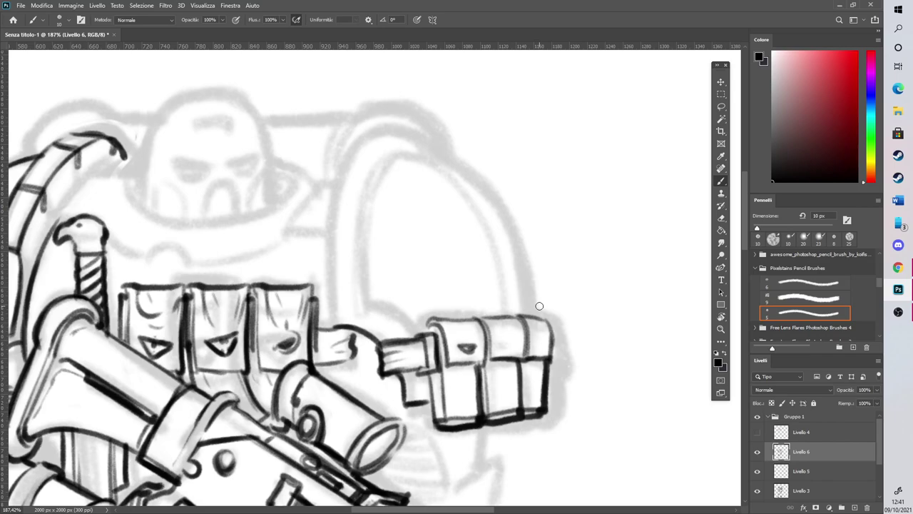
pyautogui.moveTo(423, 333); pyautogui.dragTo(430, 320)
pyautogui.moveTo(351, 319)
pyautogui.mouseDown()
pyautogui.moveTo(379, 292)
pyautogui.moveTo(383, 306)
pyautogui.moveTo(368, 303)
pyautogui.moveTo(417, 337)
pyautogui.mouseUp()
# Ink the curved lower corner of the second shoulder pad and the inner border of its rim up over the top
pyautogui.scroll(-3, 487, 194)
pyautogui.scroll(2, 475, 215)
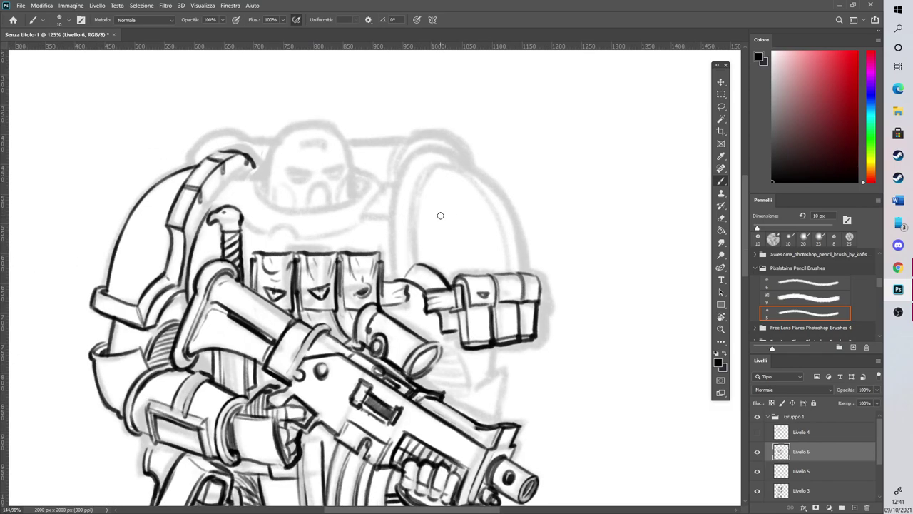
pyautogui.scroll(3, 441, 216)
pyautogui.scroll(1, 439, 215)
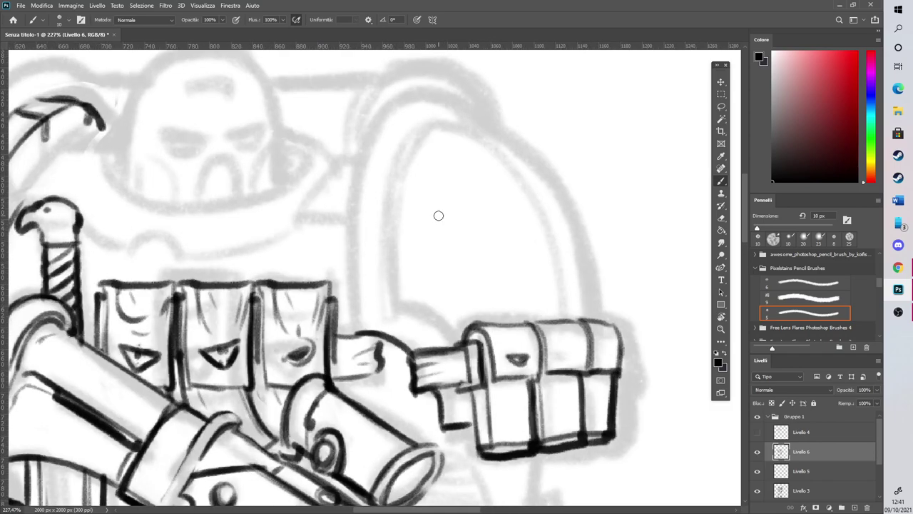
pyautogui.moveTo(394, 312)
pyautogui.mouseDown()
pyautogui.moveTo(451, 351)
pyautogui.moveTo(397, 309)
pyautogui.moveTo(443, 326)
pyautogui.moveTo(419, 310)
pyautogui.moveTo(444, 341)
pyautogui.mouseUp()
pyautogui.scroll(2, 694, 214)
pyautogui.moveTo(386, 385); pyautogui.dragTo(382, 298)
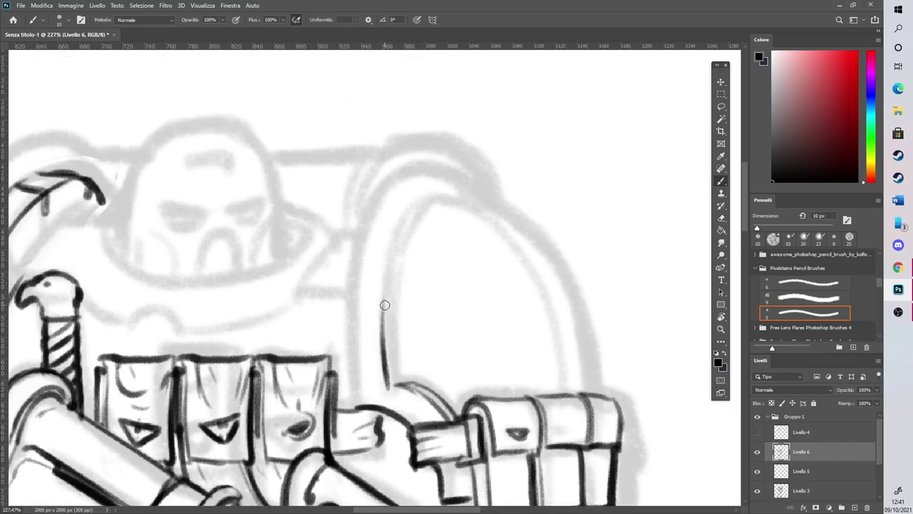
pyautogui.hotkey('ctrl', 'z')
pyautogui.moveTo(387, 387)
pyautogui.mouseDown()
pyautogui.moveTo(390, 264)
pyautogui.moveTo(415, 216)
pyautogui.moveTo(401, 229)
pyautogui.moveTo(430, 210)
pyautogui.moveTo(480, 200)
pyautogui.moveTo(439, 198)
pyautogui.moveTo(499, 220)
pyautogui.moveTo(489, 204)
pyautogui.moveTo(526, 228)
pyautogui.mouseUp()
pyautogui.moveTo(396, 382); pyautogui.dragTo(393, 264)
pyautogui.moveTo(392, 375)
pyautogui.mouseDown()
pyautogui.moveTo(395, 265)
pyautogui.moveTo(474, 197)
pyautogui.moveTo(507, 226)
pyautogui.moveTo(503, 214)
pyautogui.moveTo(532, 229)
pyautogui.mouseUp()
pyautogui.click(721, 218)
pyautogui.press('b')
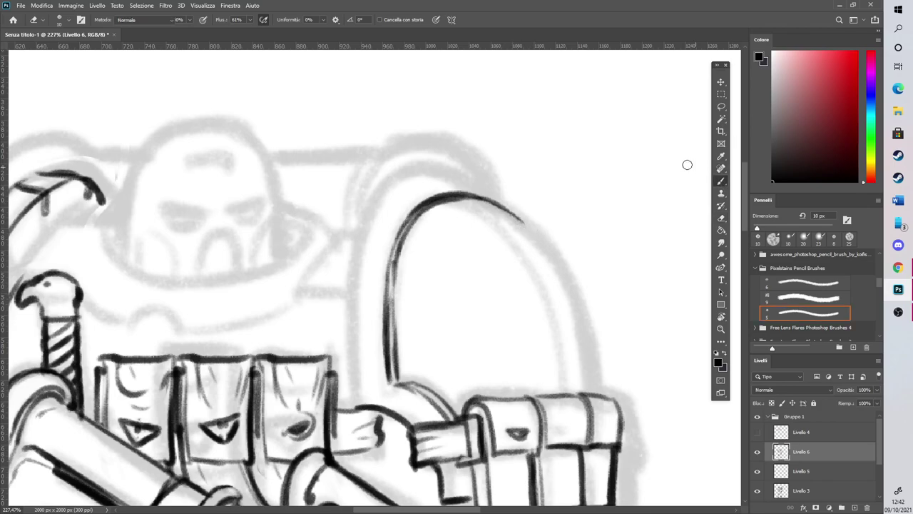
# Ink the outer edge of the second shoulder pad's rim from the chest strap up and over the top
pyautogui.moveTo(357, 405); pyautogui.dragTo(357, 259)
pyautogui.moveTo(353, 325)
pyautogui.mouseDown()
pyautogui.moveTo(364, 211)
pyautogui.moveTo(418, 160)
pyautogui.mouseUp()
pyautogui.moveTo(359, 244)
pyautogui.mouseDown()
pyautogui.moveTo(364, 214)
pyautogui.moveTo(422, 160)
pyautogui.mouseUp()
pyautogui.moveTo(383, 188)
pyautogui.mouseDown()
pyautogui.moveTo(441, 162)
pyautogui.moveTo(476, 171)
pyautogui.moveTo(451, 164)
pyautogui.moveTo(487, 175)
pyautogui.moveTo(532, 222)
pyautogui.mouseUp()
pyautogui.scroll(-10, 540, 226)
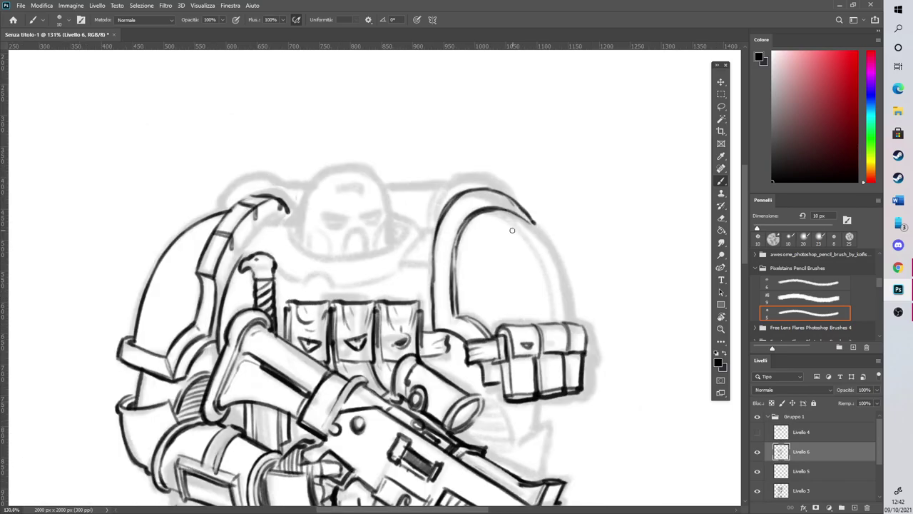
# Redraw the top of the second shoulder pad's rim with a flatter line and erase the old arc above it
pyautogui.scroll(7, 502, 194)
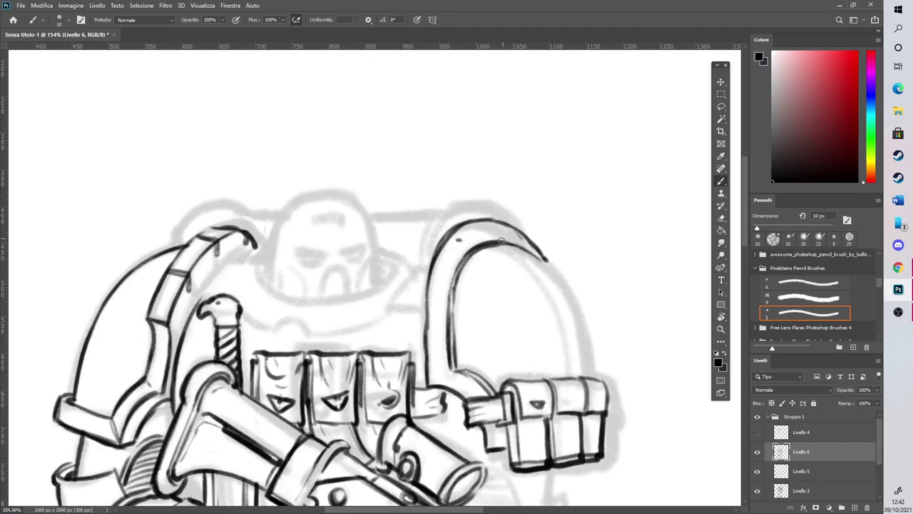
pyautogui.moveTo(452, 241); pyautogui.dragTo(505, 236)
pyautogui.click(721, 217)
pyautogui.moveTo(545, 258)
pyautogui.mouseDown()
pyautogui.moveTo(502, 221)
pyautogui.moveTo(458, 226)
pyautogui.moveTo(472, 219)
pyautogui.moveTo(464, 219)
pyautogui.moveTo(426, 262)
pyautogui.mouseUp()
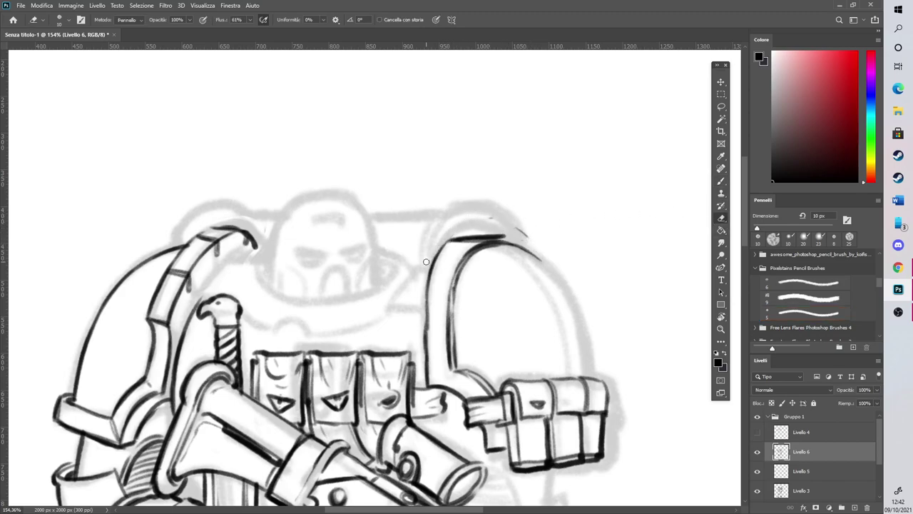
pyautogui.moveTo(472, 242)
pyautogui.mouseDown()
pyautogui.moveTo(504, 240)
pyautogui.moveTo(484, 243)
pyautogui.mouseUp()
pyautogui.click(721, 181)
# Reinforce the second shoulder pad's inner rim border and ink its outer contour down to the arm pouch
pyautogui.moveTo(451, 298)
pyautogui.mouseDown()
pyautogui.moveTo(468, 250)
pyautogui.moveTo(507, 242)
pyautogui.mouseUp()
pyautogui.moveTo(425, 332); pyautogui.dragTo(429, 388)
pyautogui.moveTo(425, 349)
pyautogui.mouseDown()
pyautogui.moveTo(436, 254)
pyautogui.moveTo(496, 237)
pyautogui.moveTo(533, 254)
pyautogui.moveTo(562, 288)
pyautogui.mouseUp()
pyautogui.moveTo(522, 247)
pyautogui.mouseDown()
pyautogui.moveTo(566, 288)
pyautogui.moveTo(575, 314)
pyautogui.mouseUp()
pyautogui.moveTo(553, 269); pyautogui.dragTo(583, 341)
pyautogui.moveTo(572, 307); pyautogui.dragTo(588, 382)
pyautogui.moveTo(580, 328); pyautogui.dragTo(586, 372)
pyautogui.scroll(-5, 529, 231)
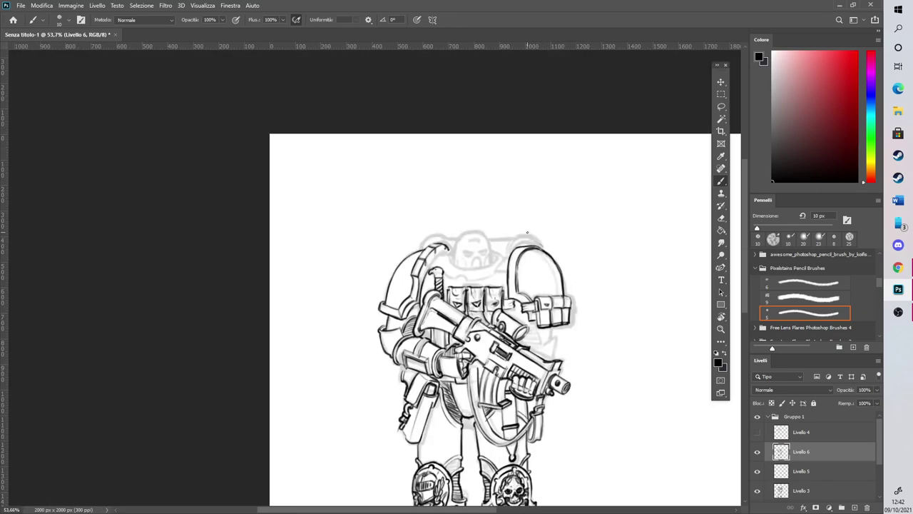
# Ink the end of the chest strap and the short edge running down from it beside the second shoulder pad
pyautogui.scroll(5, 590, 314)
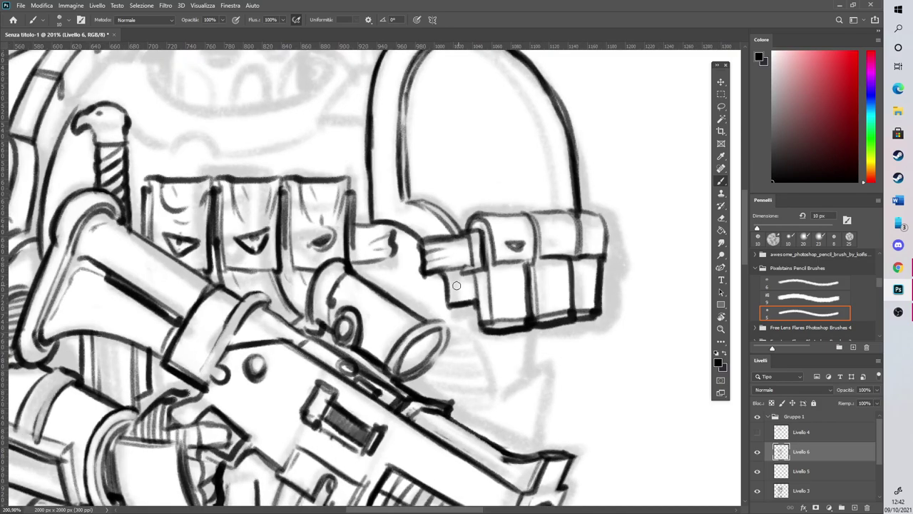
pyautogui.moveTo(391, 257); pyautogui.dragTo(393, 222)
pyautogui.moveTo(390, 257)
pyautogui.mouseDown()
pyautogui.moveTo(385, 283)
pyautogui.moveTo(393, 241)
pyautogui.mouseUp()
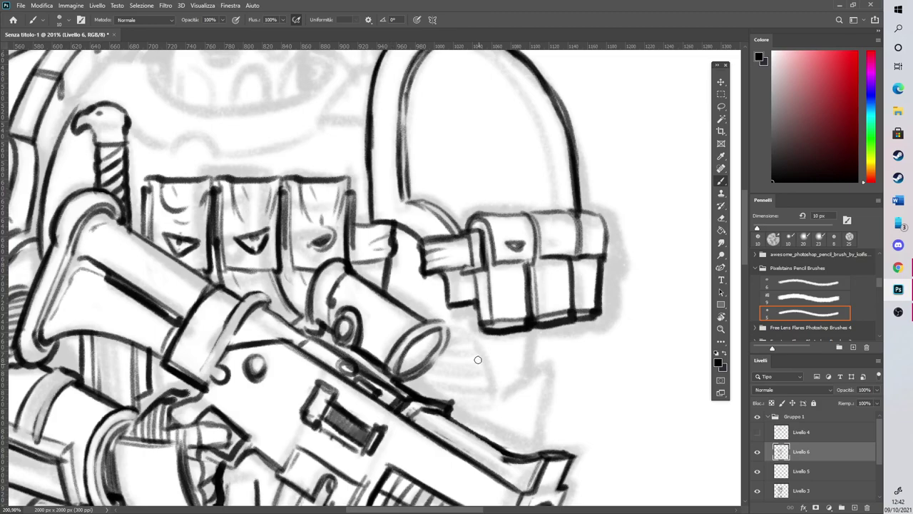
pyautogui.scroll(-5, 479, 364)
pyautogui.scroll(4, 476, 312)
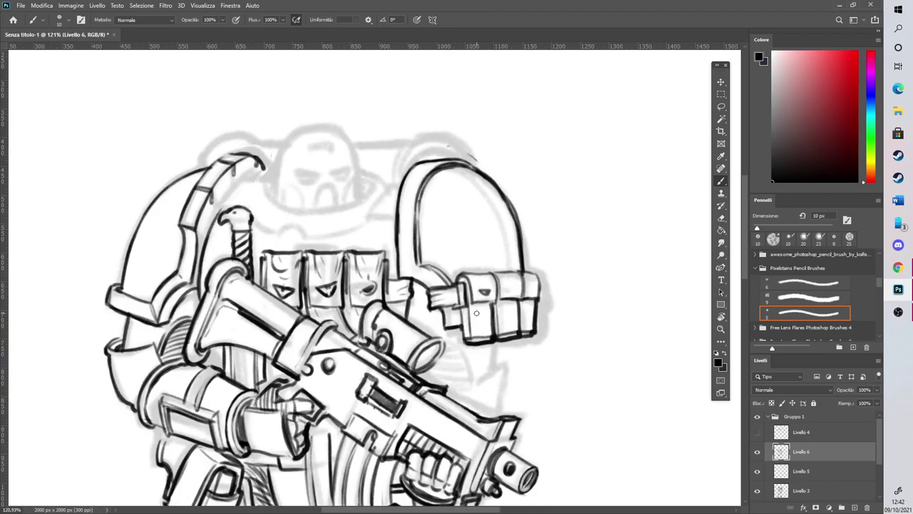
pyautogui.scroll(1, 476, 312)
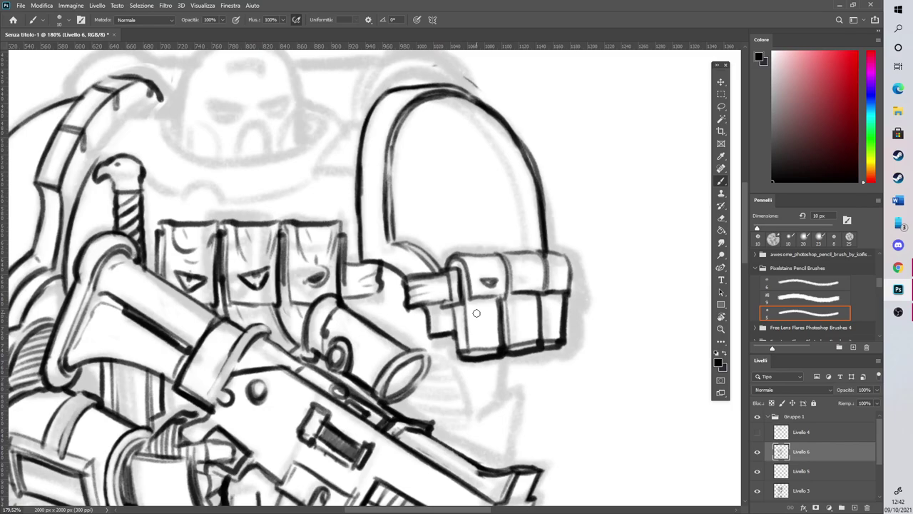
# Ink the inner ring of the rifle scope's front lens and clean its edge with the eraser
pyautogui.moveTo(411, 351)
pyautogui.mouseDown()
pyautogui.moveTo(428, 358)
pyautogui.moveTo(423, 378)
pyautogui.moveTo(418, 359)
pyautogui.mouseUp()
pyautogui.moveTo(385, 393); pyautogui.dragTo(413, 359)
pyautogui.moveTo(385, 400)
pyautogui.mouseDown()
pyautogui.moveTo(410, 392)
pyautogui.moveTo(425, 371)
pyautogui.moveTo(426, 353)
pyautogui.moveTo(411, 342)
pyautogui.mouseUp()
pyautogui.click(721, 218)
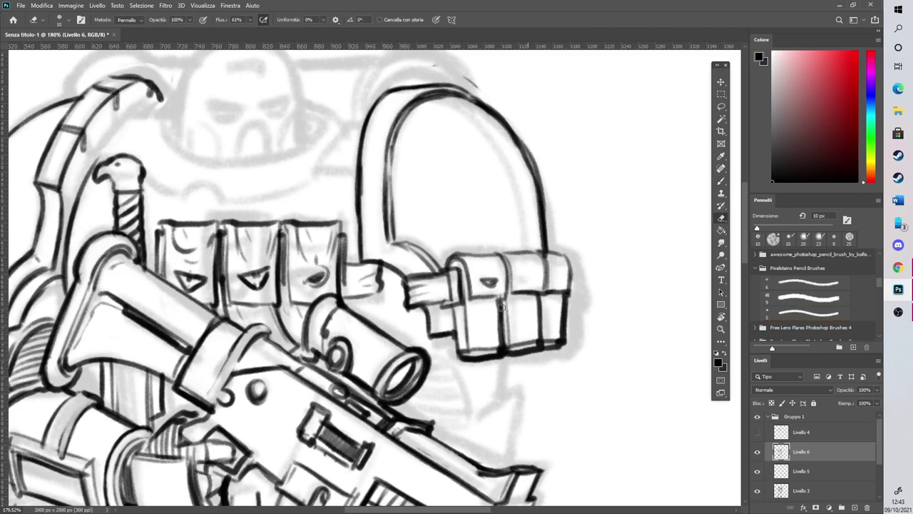
pyautogui.moveTo(386, 396)
pyautogui.mouseDown()
pyautogui.moveTo(403, 359)
pyautogui.moveTo(387, 396)
pyautogui.moveTo(404, 396)
pyautogui.moveTo(412, 353)
pyautogui.moveTo(481, 397)
pyautogui.moveTo(504, 391)
pyautogui.mouseUp()
# Ink the arm edge below the pouch, the pointed elbow guard and the outline of the elbow joint
pyautogui.click(722, 180)
pyautogui.moveTo(502, 355); pyautogui.dragTo(505, 385)
pyautogui.moveTo(464, 418)
pyautogui.mouseDown()
pyautogui.moveTo(518, 392)
pyautogui.moveTo(504, 451)
pyautogui.mouseUp()
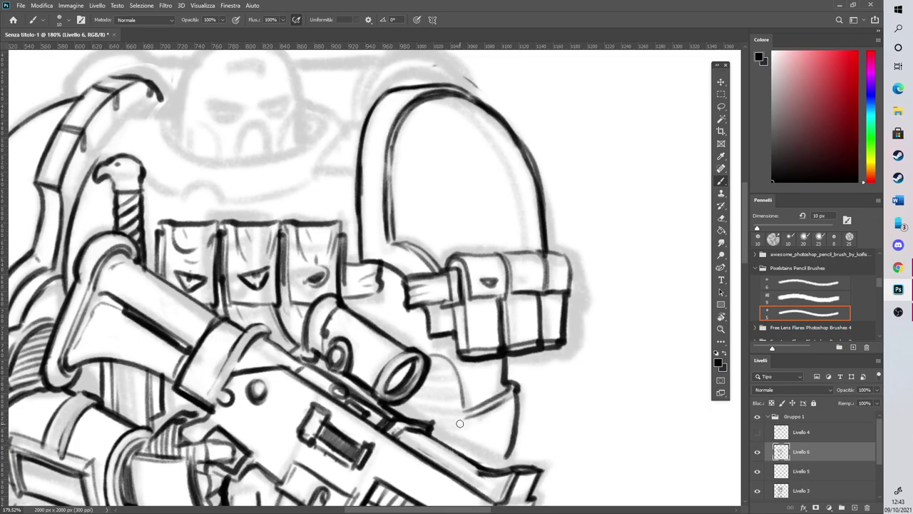
pyautogui.moveTo(448, 440); pyautogui.dragTo(461, 411)
pyautogui.moveTo(441, 358); pyautogui.dragTo(461, 410)
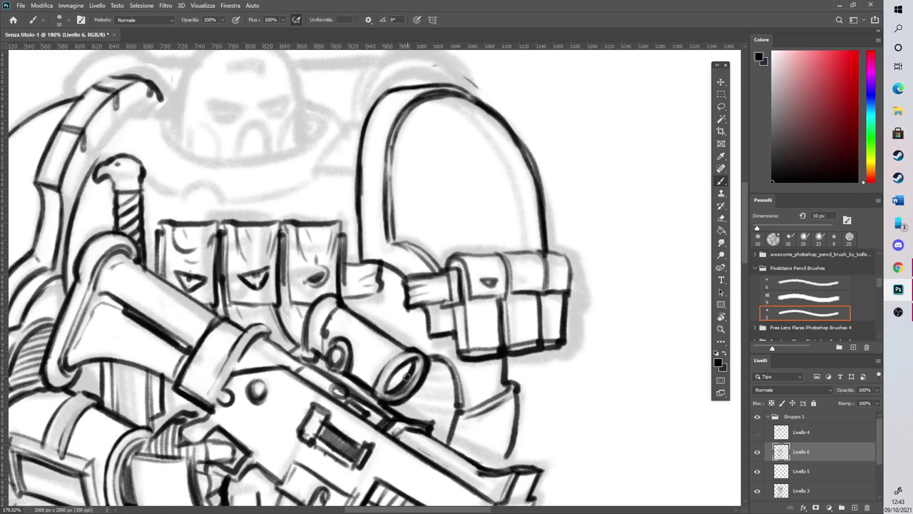
# Hatch the elbow joint behind the scope and the armpit gap beside the end of the chest strap
pyautogui.moveTo(432, 436); pyautogui.dragTo(449, 440)
pyautogui.moveTo(399, 411); pyautogui.dragTo(448, 433)
pyautogui.moveTo(399, 404)
pyautogui.mouseDown()
pyautogui.moveTo(452, 430)
pyautogui.moveTo(454, 417)
pyautogui.mouseUp()
pyautogui.moveTo(410, 394)
pyautogui.mouseDown()
pyautogui.moveTo(454, 413)
pyautogui.moveTo(428, 386)
pyautogui.moveTo(443, 362)
pyautogui.mouseUp()
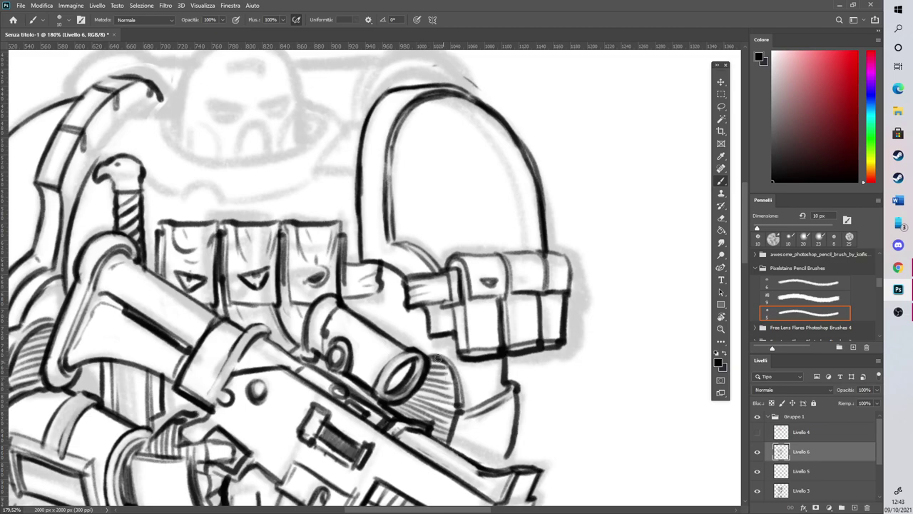
pyautogui.click(383, 327)
pyautogui.moveTo(388, 268)
pyautogui.mouseDown()
pyautogui.moveTo(385, 282)
pyautogui.moveTo(404, 296)
pyautogui.moveTo(392, 314)
pyautogui.moveTo(398, 288)
pyautogui.moveTo(383, 317)
pyautogui.mouseUp()
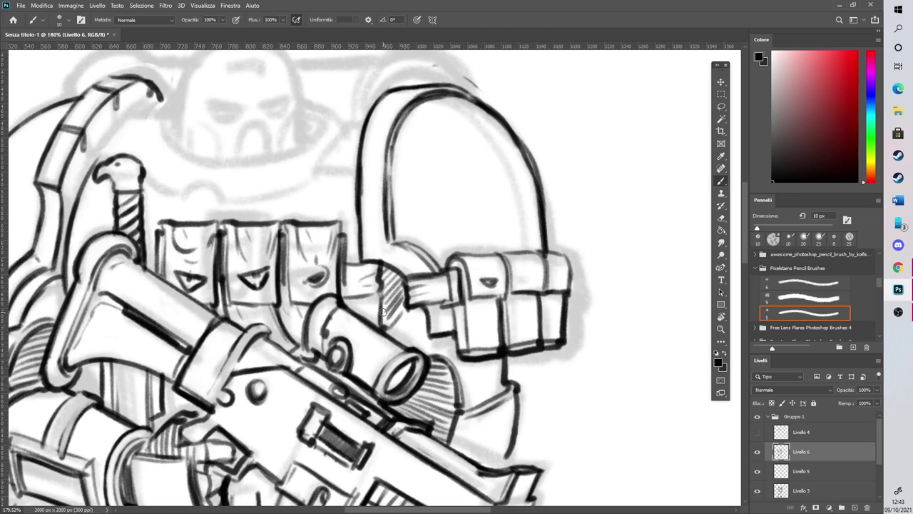
# Ink the rounded forearm edge behind the rifle barrel, redoing the first stroke and thinning the line with the eraser
pyautogui.scroll(-5, 383, 312)
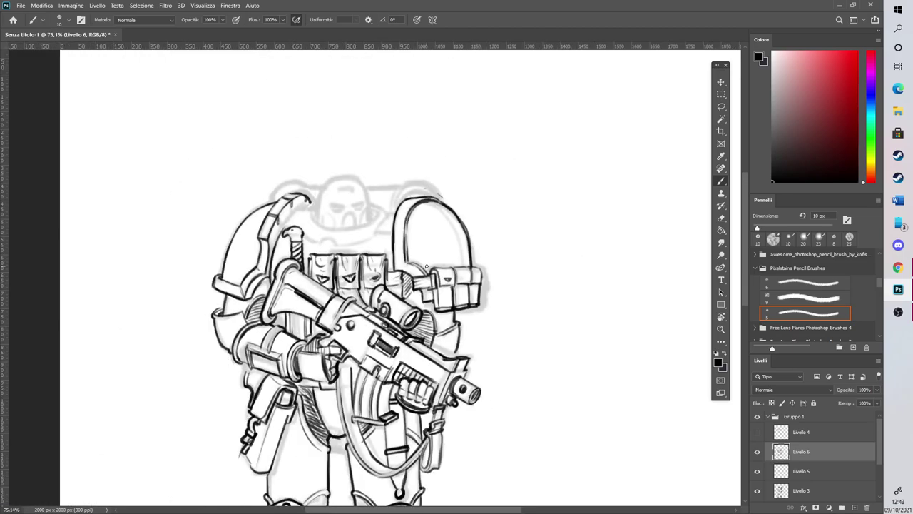
pyautogui.scroll(-2, 431, 261)
pyautogui.scroll(5, 427, 271)
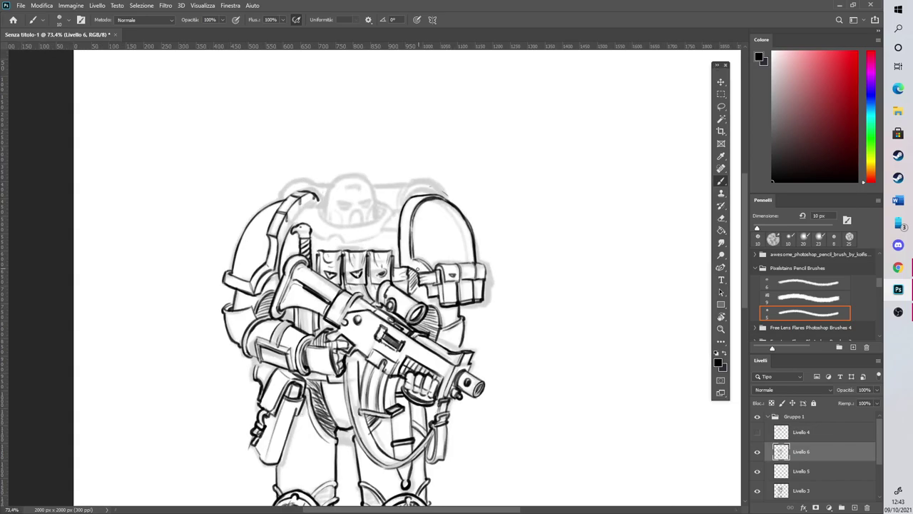
pyautogui.scroll(-3, 415, 304)
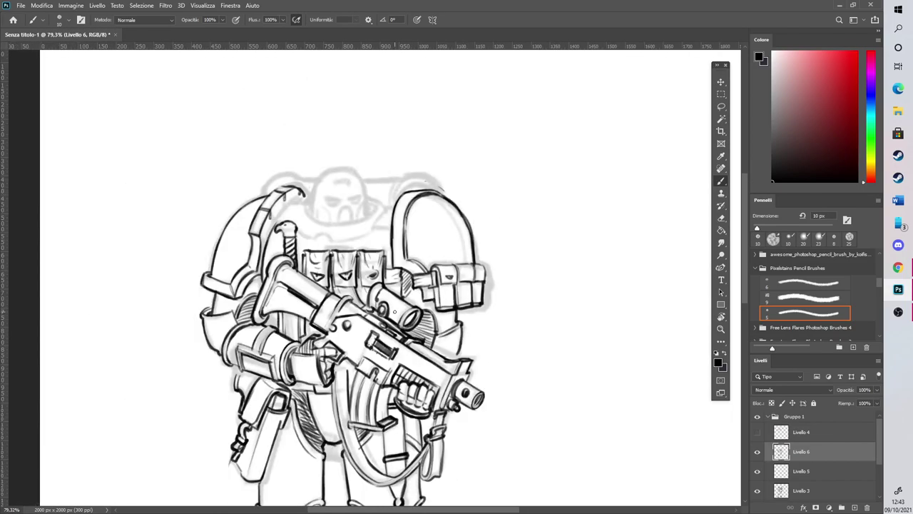
pyautogui.scroll(2, 394, 311)
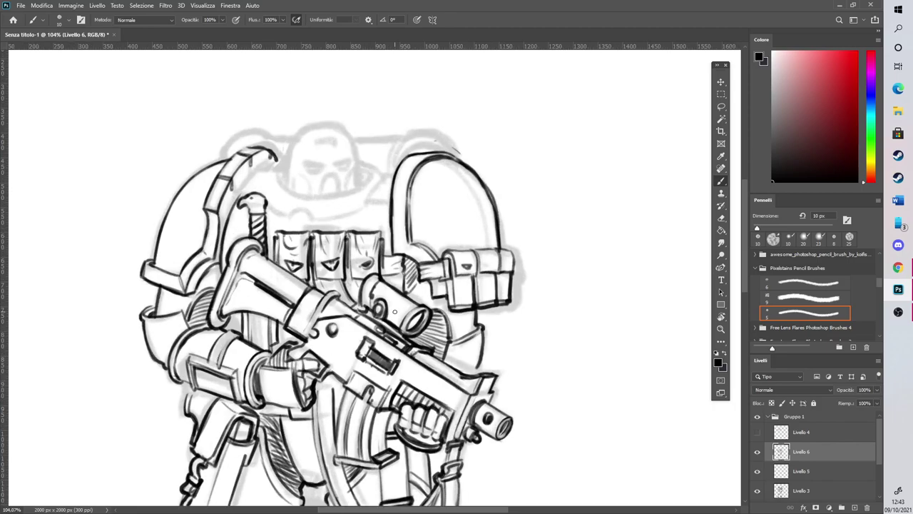
pyautogui.scroll(3, 394, 314)
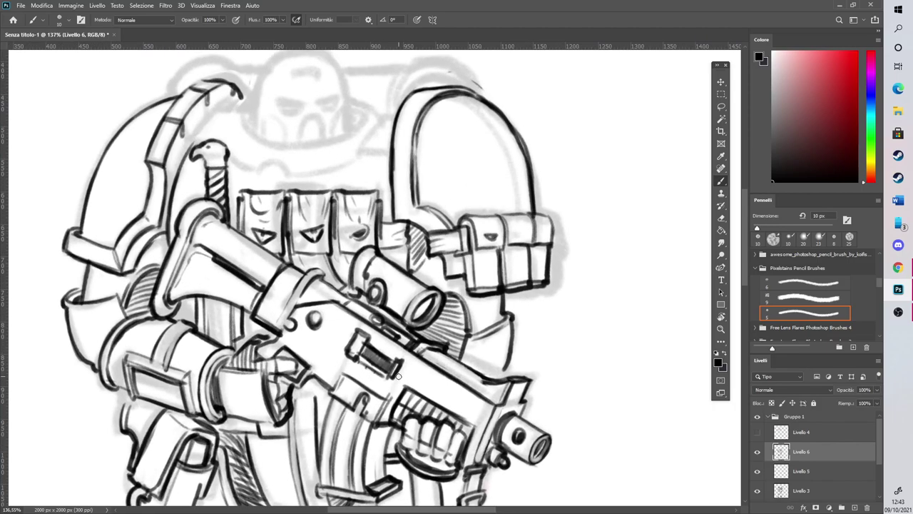
pyautogui.moveTo(444, 341); pyautogui.dragTo(492, 374)
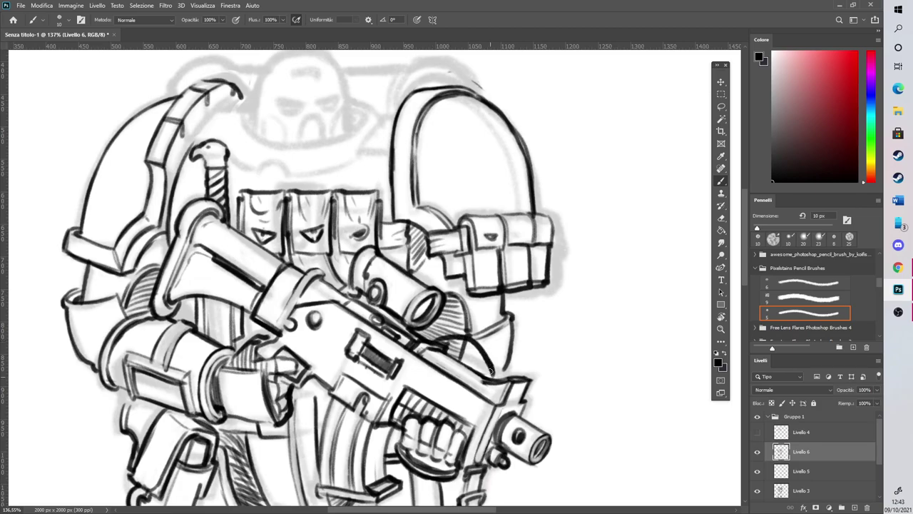
pyautogui.hotkey('ctrl', 'z')
pyautogui.moveTo(448, 351); pyautogui.dragTo(498, 377)
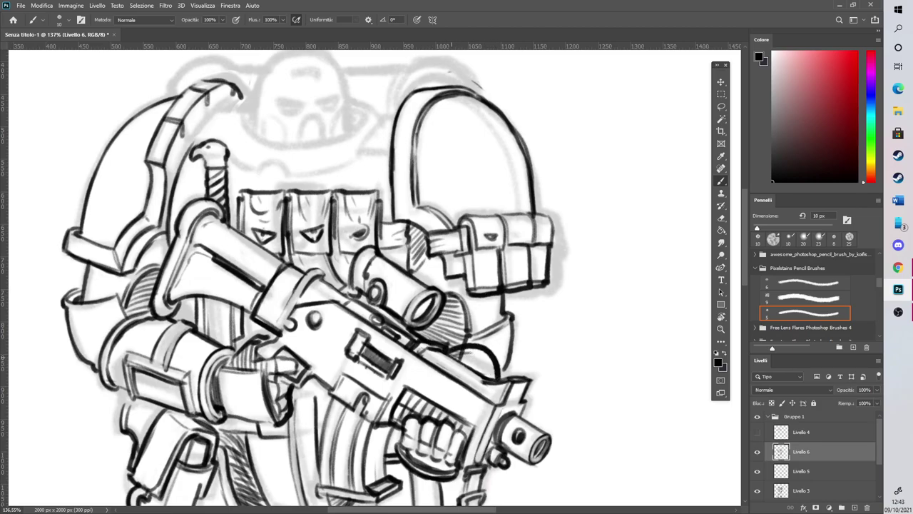
pyautogui.press('e')
pyautogui.moveTo(448, 351)
pyautogui.mouseDown()
pyautogui.moveTo(490, 354)
pyautogui.moveTo(459, 357)
pyautogui.moveTo(491, 376)
pyautogui.mouseUp()
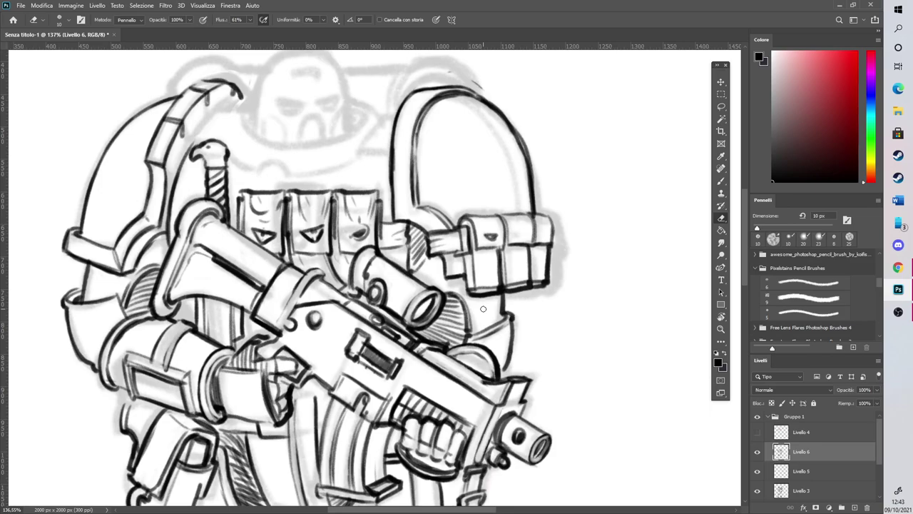
pyautogui.press('b')
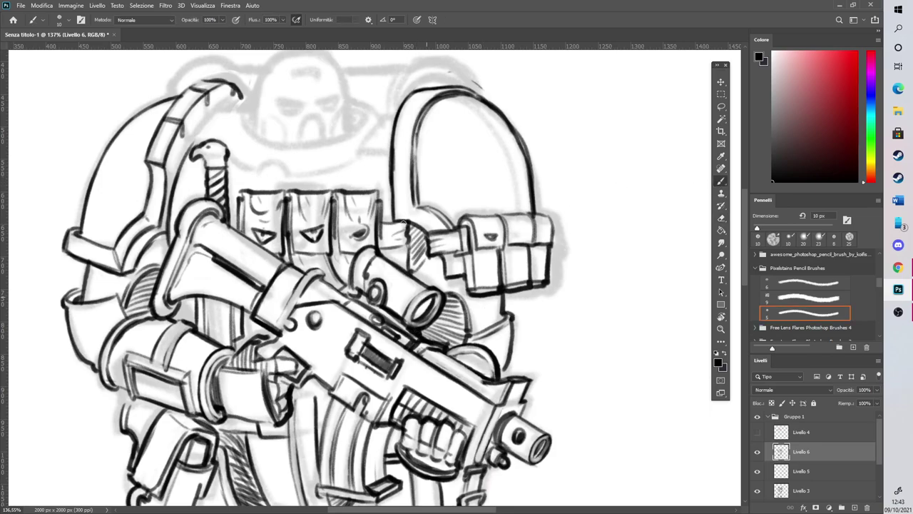
# Darken the edge below the end of the chest strap, beside the armpit hatching
pyautogui.moveTo(406, 273)
pyautogui.mouseDown()
pyautogui.moveTo(407, 246)
pyautogui.moveTo(400, 266)
pyautogui.mouseUp()
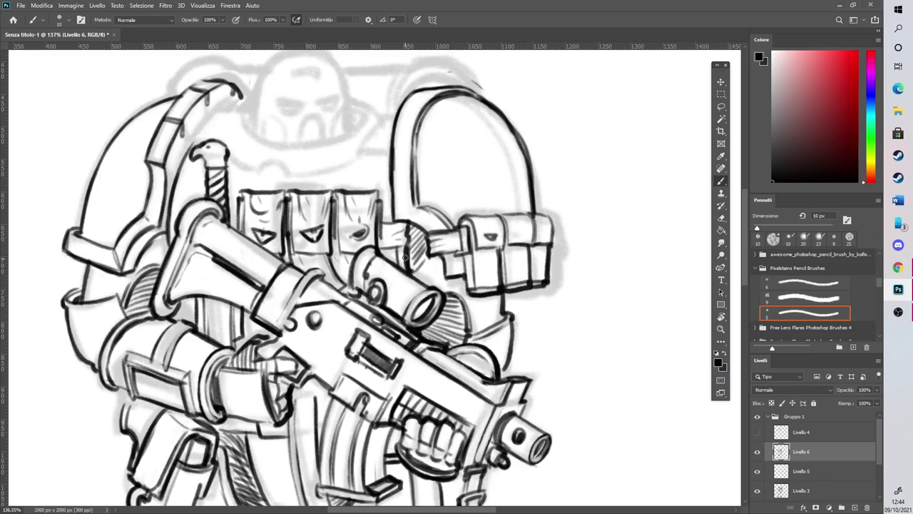
pyautogui.click(722, 219)
pyautogui.click(721, 181)
pyautogui.click(804, 313)
pyautogui.scroll(5, 739, 250)
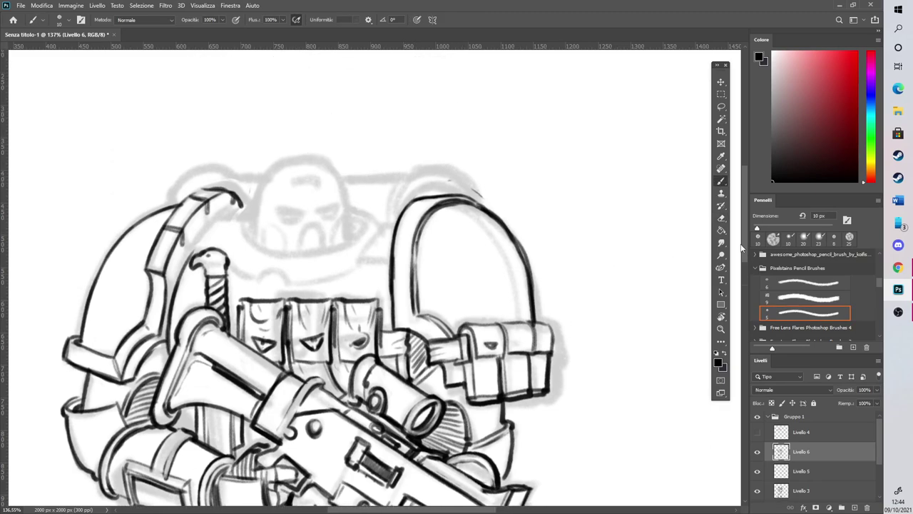
pyautogui.scroll(3, 209, 182)
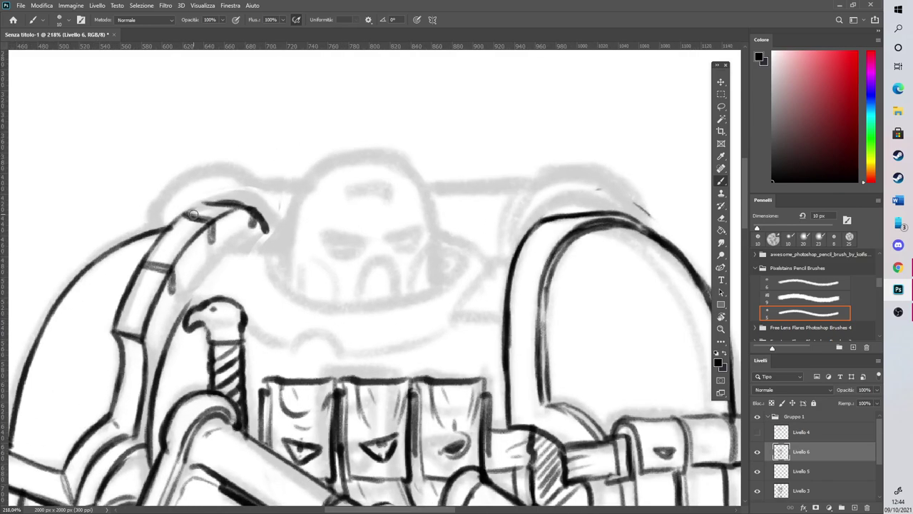
pyautogui.moveTo(295, 351)
pyautogui.mouseDown()
pyautogui.moveTo(341, 356)
pyautogui.moveTo(309, 349)
pyautogui.moveTo(329, 331)
pyautogui.moveTo(340, 357)
pyautogui.mouseUp()
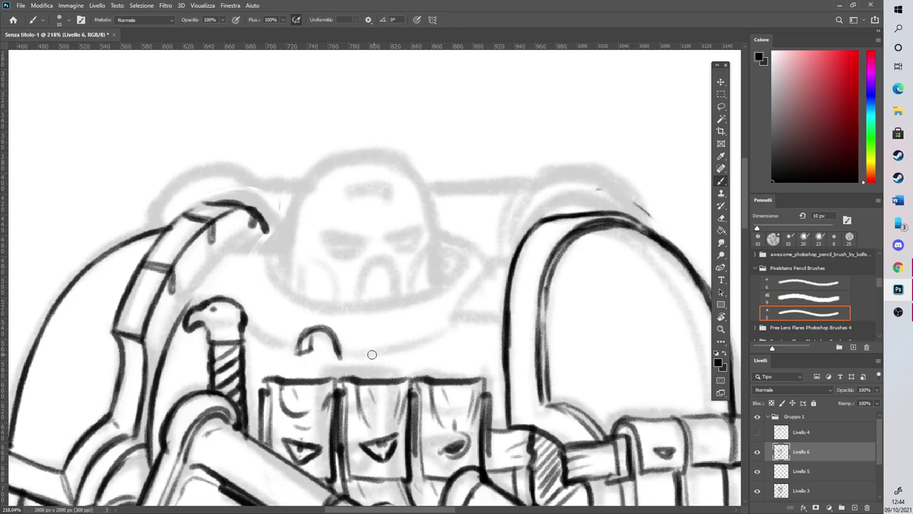
pyautogui.click(721, 220)
pyautogui.moveTo(339, 356)
pyautogui.mouseDown()
pyautogui.moveTo(350, 335)
pyautogui.moveTo(295, 364)
pyautogui.moveTo(308, 324)
pyautogui.mouseUp()
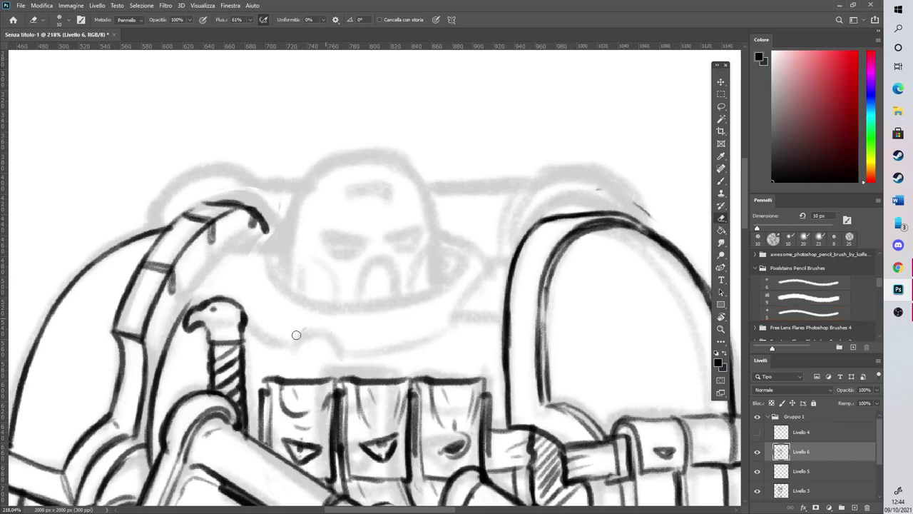
pyautogui.click(720, 180)
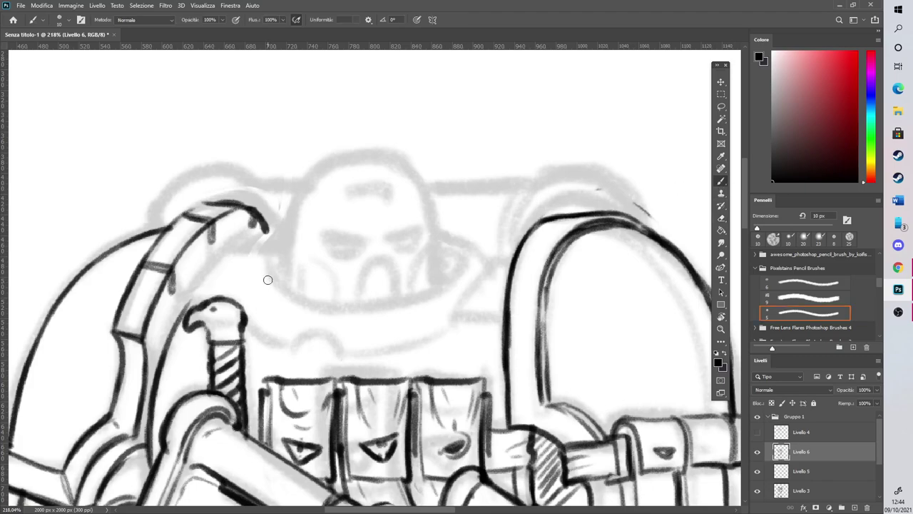
# Ink the lower curves of the collar ring beneath the helmet, rotating the canvas to suit the strokes
pyautogui.moveTo(275, 276); pyautogui.dragTo(302, 297)
pyautogui.moveTo(347, 308)
pyautogui.mouseDown()
pyautogui.moveTo(395, 312)
pyautogui.moveTo(446, 291)
pyautogui.moveTo(464, 275)
pyautogui.moveTo(467, 253)
pyautogui.moveTo(447, 240)
pyautogui.moveTo(448, 254)
pyautogui.mouseUp()
pyautogui.moveTo(271, 246)
pyautogui.mouseDown()
pyautogui.moveTo(281, 280)
pyautogui.moveTo(308, 304)
pyautogui.moveTo(389, 309)
pyautogui.mouseUp()
pyautogui.press('r')
pyautogui.moveTo(461, 301)
pyautogui.mouseDown()
pyautogui.moveTo(271, 253)
pyautogui.moveTo(279, 399)
pyautogui.mouseUp()
pyautogui.moveTo(329, 364)
pyautogui.mouseDown()
pyautogui.moveTo(324, 288)
pyautogui.moveTo(365, 207)
pyautogui.mouseUp()
pyautogui.press('r')
pyautogui.moveTo(427, 168)
pyautogui.mouseDown()
pyautogui.moveTo(412, 161)
pyautogui.moveTo(325, 175)
pyautogui.mouseUp()
pyautogui.moveTo(314, 257); pyautogui.dragTo(318, 185)
pyautogui.moveTo(311, 239); pyautogui.dragTo(320, 179)
# Complete the collar ring's inner and outer edges up to both sides of the helmet, and restore the upright canvas view
pyautogui.press('r')
pyautogui.moveTo(376, 144); pyautogui.dragTo(292, 217)
pyautogui.press('b')
pyautogui.moveTo(271, 277)
pyautogui.mouseDown()
pyautogui.moveTo(261, 245)
pyautogui.moveTo(282, 217)
pyautogui.mouseUp()
pyautogui.moveTo(282, 217)
pyautogui.mouseDown()
pyautogui.moveTo(261, 259)
pyautogui.moveTo(289, 226)
pyautogui.mouseUp()
pyautogui.press('r')
pyautogui.moveTo(523, 209)
pyautogui.mouseDown()
pyautogui.moveTo(257, 271)
pyautogui.moveTo(263, 296)
pyautogui.moveTo(286, 230)
pyautogui.moveTo(276, 269)
pyautogui.mouseUp()
pyautogui.press('b')
pyautogui.moveTo(289, 229); pyautogui.dragTo(278, 276)
pyautogui.moveTo(294, 242); pyautogui.dragTo(288, 282)
pyautogui.press('r')
pyautogui.moveTo(365, 164)
pyautogui.mouseDown()
pyautogui.moveTo(387, 302)
pyautogui.moveTo(373, 255)
pyautogui.mouseUp()
pyautogui.press('b')
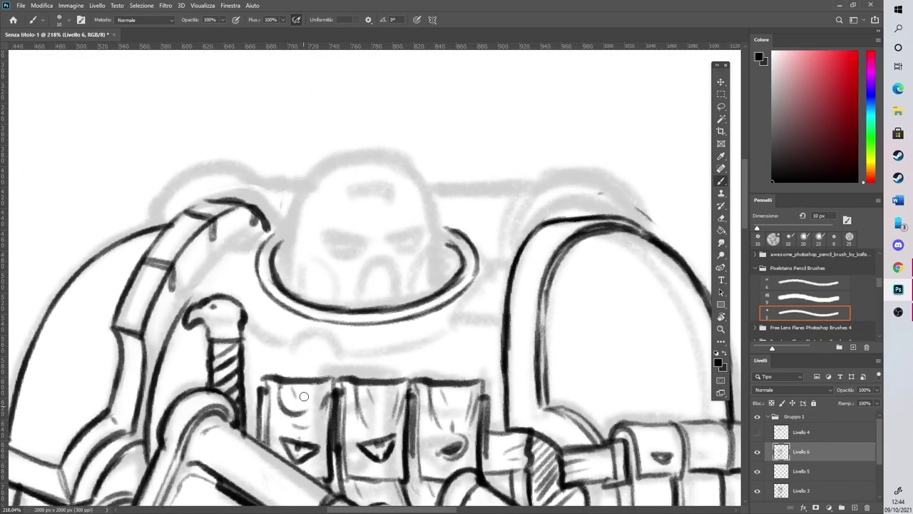
# Review the whole inked figure on the full canvas
pyautogui.scroll(-5, 331, 291)
pyautogui.press('r')
pyautogui.moveTo(540, 306); pyautogui.dragTo(539, 300)
pyautogui.press('b')
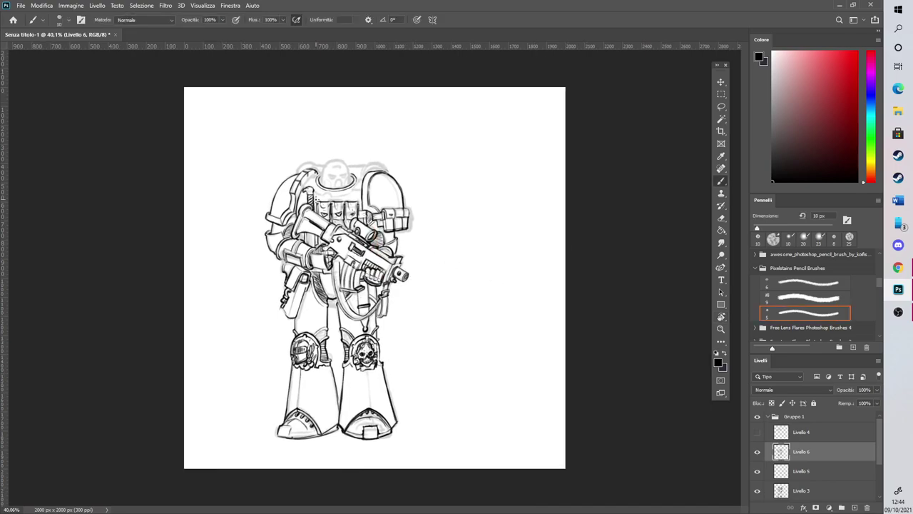
pyautogui.scroll(1, 316, 197)
pyautogui.scroll(1, 322, 191)
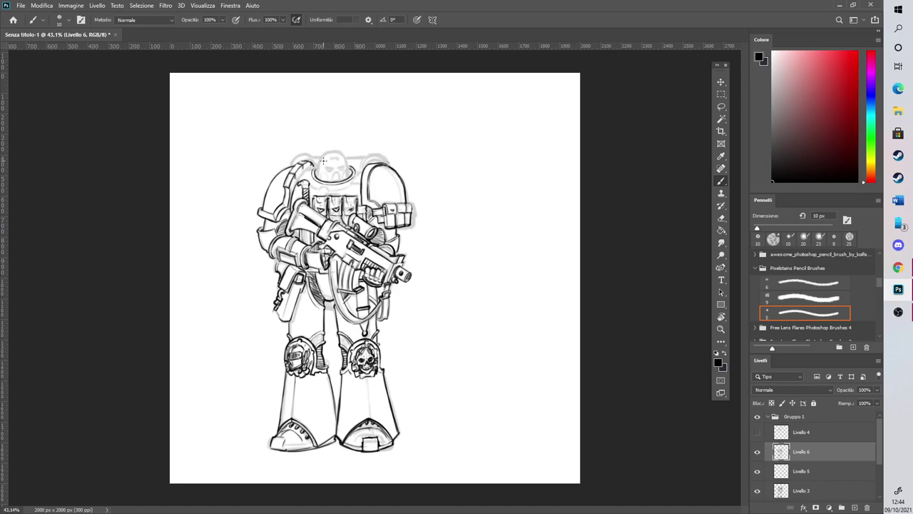
pyautogui.scroll(-1, 323, 161)
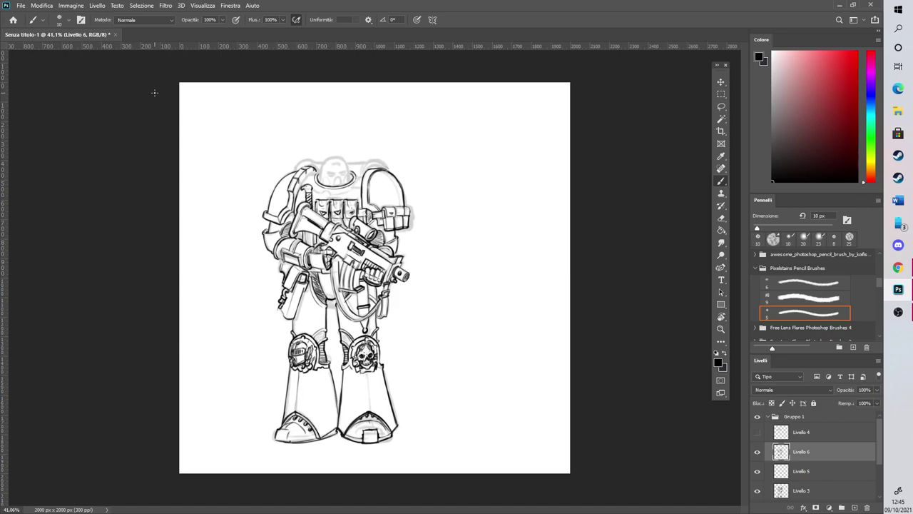
# Ink the small notch on the chest plate and the short edge joining the collar to the second shoulder pad
pyautogui.scroll(5, 325, 184)
pyautogui.scroll(5, 339, 129)
pyautogui.moveTo(419, 253); pyautogui.dragTo(443, 255)
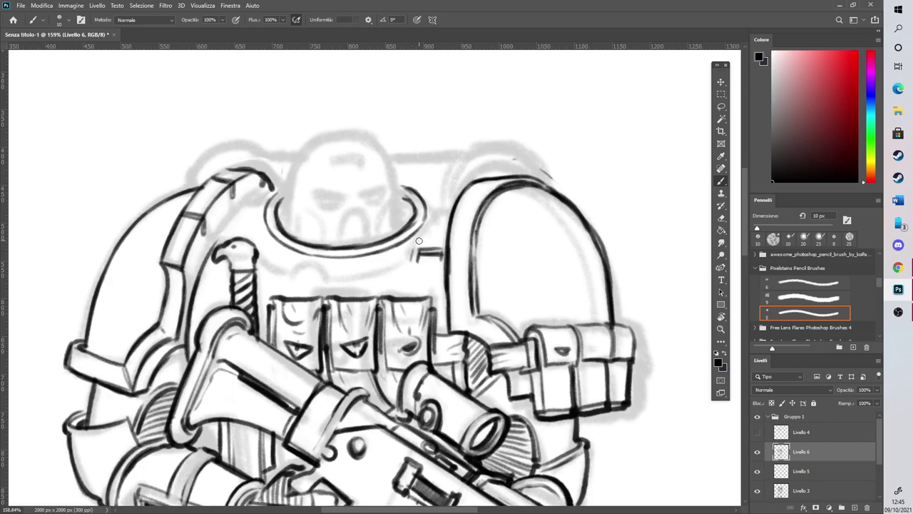
pyautogui.moveTo(427, 214); pyautogui.dragTo(452, 214)
# Ink the inner edge of the first shoulder pad's rim and the short chest plate line above the knife handle
pyautogui.moveTo(237, 229)
pyautogui.mouseDown()
pyautogui.moveTo(227, 231)
pyautogui.moveTo(247, 229)
pyautogui.moveTo(253, 205)
pyautogui.moveTo(285, 187)
pyautogui.mouseUp()
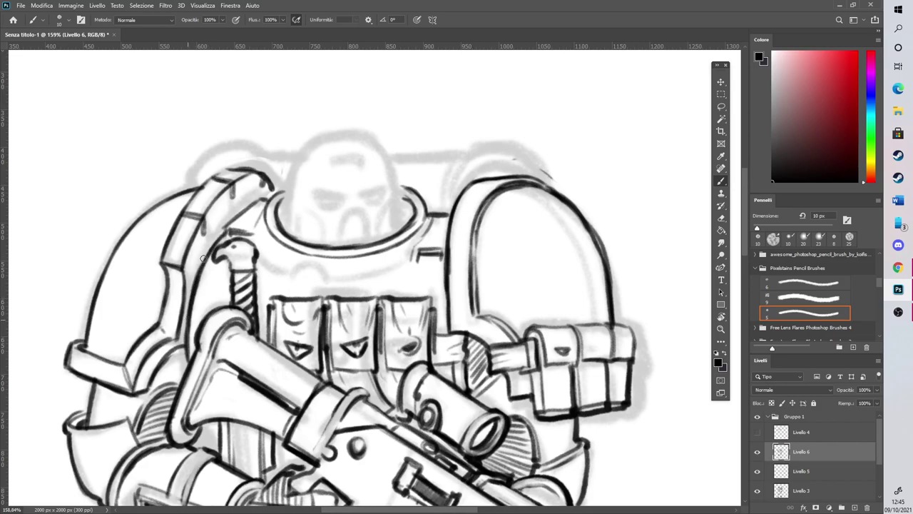
pyautogui.moveTo(202, 265); pyautogui.dragTo(250, 206)
pyautogui.moveTo(191, 303)
pyautogui.mouseDown()
pyautogui.moveTo(212, 239)
pyautogui.moveTo(263, 198)
pyautogui.mouseUp()
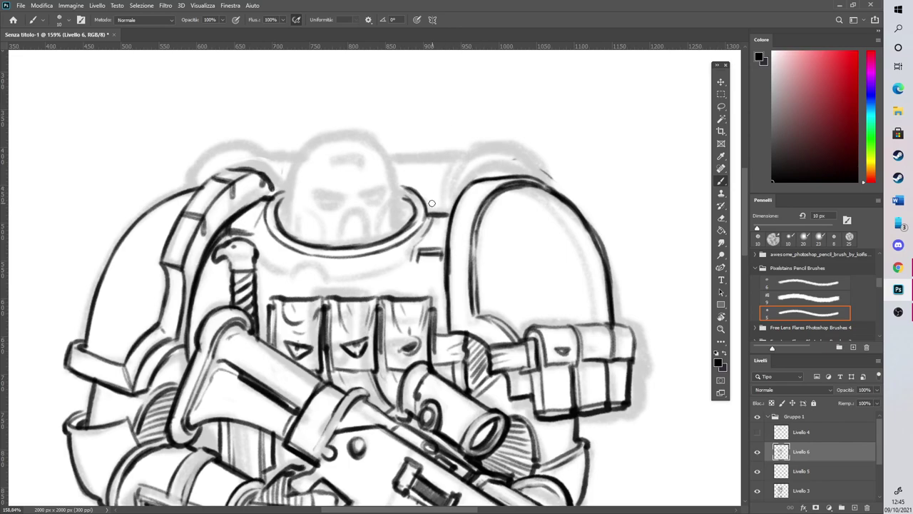
# Ink the small arch beside the collar and the rounded backpack parts rising behind the second shoulder pad
pyautogui.moveTo(428, 211)
pyautogui.mouseDown()
pyautogui.moveTo(427, 204)
pyautogui.moveTo(445, 198)
pyautogui.moveTo(446, 210)
pyautogui.moveTo(423, 196)
pyautogui.moveTo(439, 183)
pyautogui.moveTo(447, 191)
pyautogui.moveTo(450, 180)
pyautogui.moveTo(448, 196)
pyautogui.moveTo(432, 197)
pyautogui.moveTo(444, 214)
pyautogui.mouseUp()
pyautogui.moveTo(459, 187)
pyautogui.mouseDown()
pyautogui.moveTo(464, 161)
pyautogui.moveTo(476, 175)
pyautogui.moveTo(515, 158)
pyautogui.moveTo(507, 156)
pyautogui.moveTo(485, 161)
pyautogui.moveTo(537, 176)
pyautogui.mouseUp()
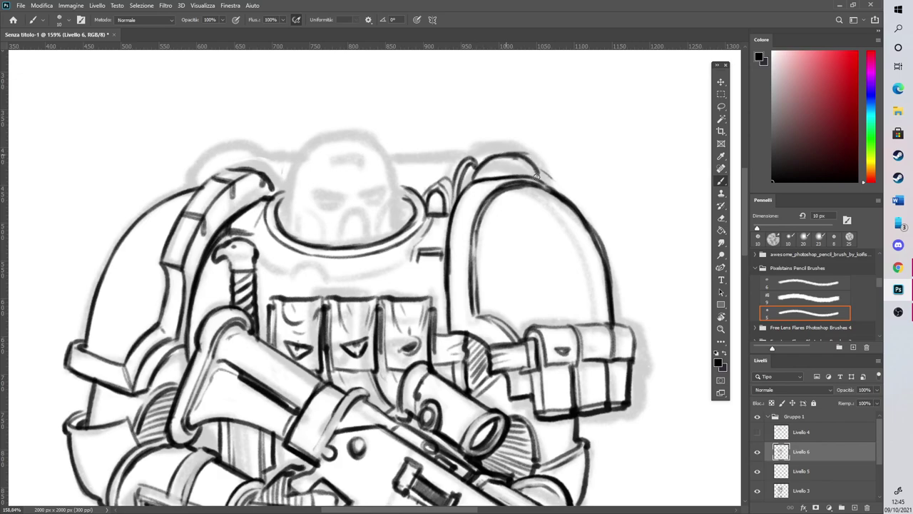
# Ink the backpack's rounded part behind the second shoulder pad, its arch behind the first pad and the straight top edge linking them
pyautogui.moveTo(474, 183)
pyautogui.mouseDown()
pyautogui.moveTo(513, 154)
pyautogui.moveTo(535, 170)
pyautogui.mouseUp()
pyautogui.scroll(3, 742, 233)
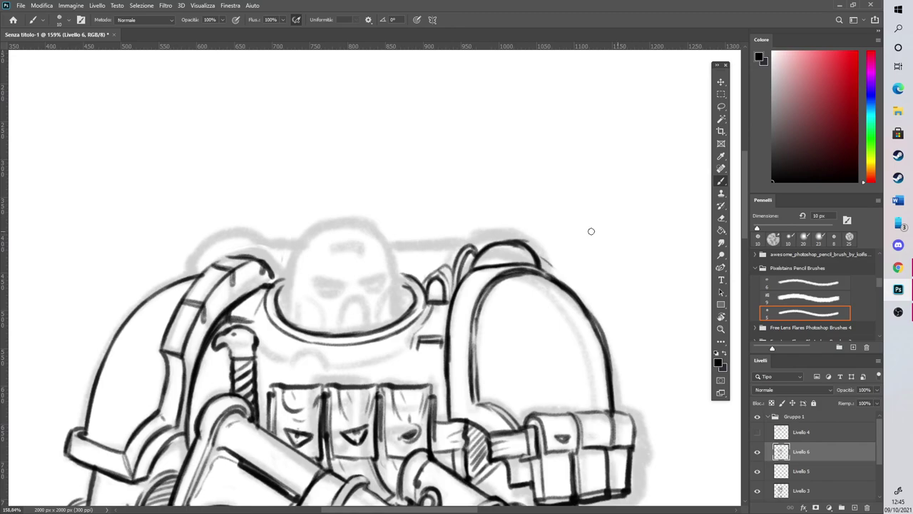
pyautogui.press('r')
pyautogui.moveTo(530, 295)
pyautogui.mouseDown()
pyautogui.moveTo(513, 203)
pyautogui.moveTo(489, 164)
pyautogui.mouseUp()
pyautogui.moveTo(369, 241)
pyautogui.mouseDown()
pyautogui.moveTo(415, 185)
pyautogui.moveTo(363, 244)
pyautogui.moveTo(416, 184)
pyautogui.moveTo(356, 250)
pyautogui.mouseUp()
pyautogui.moveTo(305, 314)
pyautogui.mouseDown()
pyautogui.moveTo(281, 353)
pyautogui.moveTo(254, 362)
pyautogui.moveTo(267, 359)
pyautogui.moveTo(259, 358)
pyautogui.moveTo(253, 413)
pyautogui.moveTo(274, 350)
pyautogui.mouseUp()
pyautogui.press('r')
pyautogui.moveTo(249, 411)
pyautogui.mouseDown()
pyautogui.moveTo(326, 231)
pyautogui.moveTo(375, 207)
pyautogui.moveTo(377, 191)
pyautogui.mouseUp()
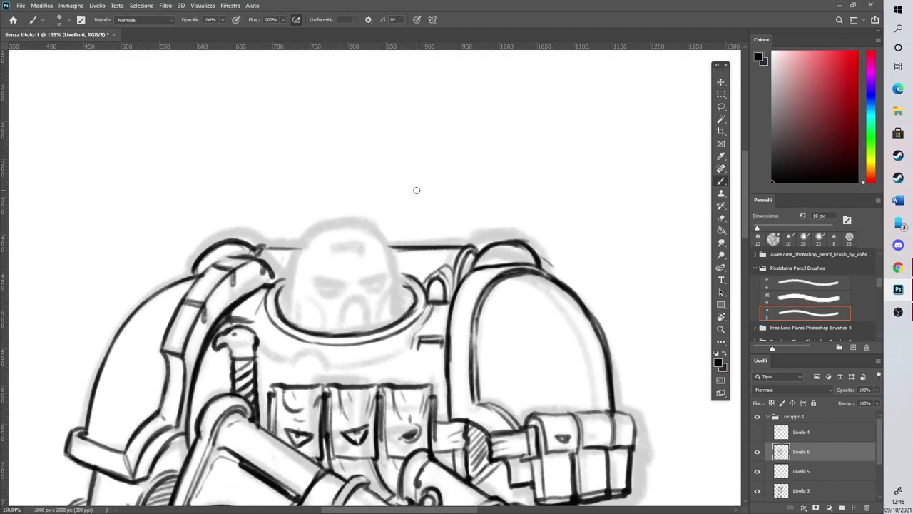
pyautogui.hotkey('ctrl', '0')
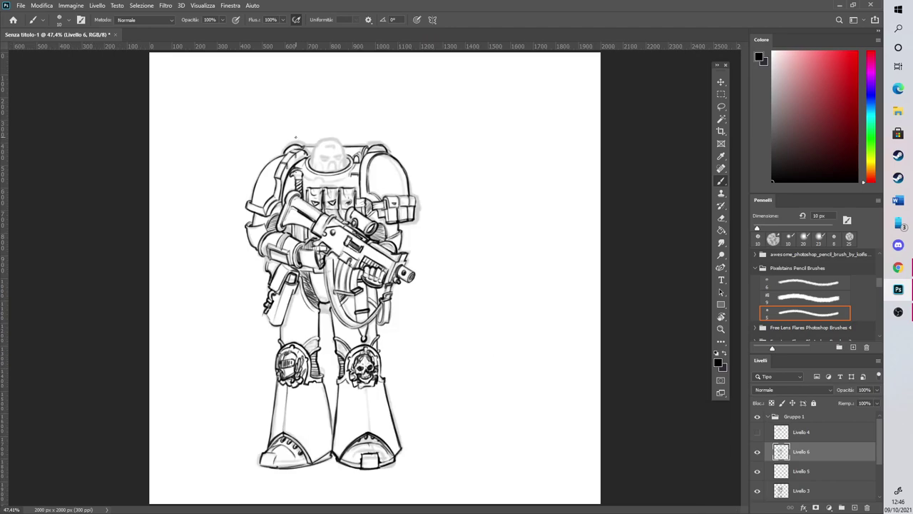
# Ink the helmet's dome outline, the raised crest plate on top, the ear piece and the curved cheek edges
pyautogui.scroll(9, 296, 112)
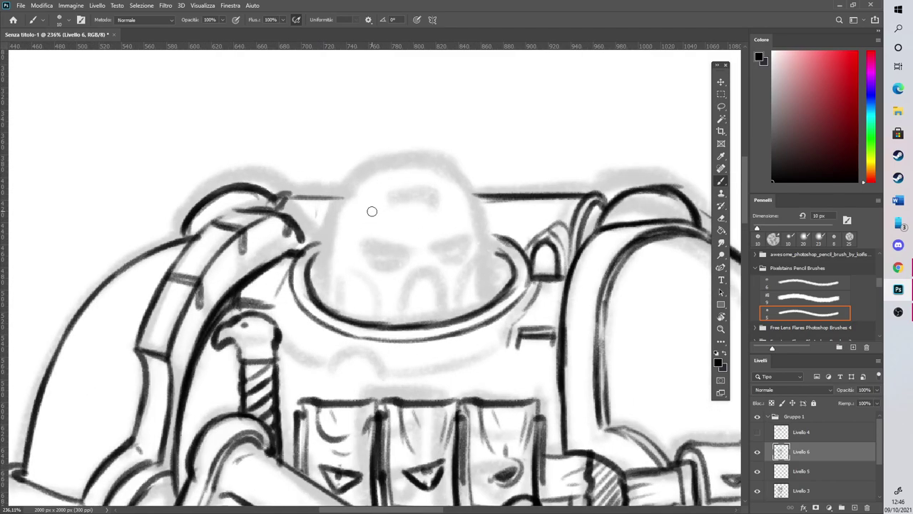
pyautogui.moveTo(397, 212)
pyautogui.mouseDown()
pyautogui.moveTo(403, 199)
pyautogui.moveTo(438, 195)
pyautogui.moveTo(436, 203)
pyautogui.mouseUp()
pyautogui.moveTo(389, 210)
pyautogui.mouseDown()
pyautogui.moveTo(390, 196)
pyautogui.moveTo(441, 194)
pyautogui.moveTo(382, 157)
pyautogui.moveTo(438, 156)
pyautogui.mouseUp()
pyautogui.moveTo(439, 156)
pyautogui.mouseDown()
pyautogui.moveTo(442, 196)
pyautogui.moveTo(445, 171)
pyautogui.moveTo(478, 247)
pyautogui.mouseUp()
pyautogui.moveTo(383, 163)
pyautogui.mouseDown()
pyautogui.moveTo(359, 179)
pyautogui.moveTo(338, 234)
pyautogui.mouseUp()
pyautogui.moveTo(363, 176)
pyautogui.mouseDown()
pyautogui.moveTo(336, 240)
pyautogui.moveTo(340, 212)
pyautogui.moveTo(380, 164)
pyautogui.moveTo(385, 218)
pyautogui.moveTo(438, 197)
pyautogui.moveTo(445, 204)
pyautogui.mouseUp()
pyautogui.moveTo(336, 234)
pyautogui.mouseDown()
pyautogui.moveTo(325, 271)
pyautogui.moveTo(321, 257)
pyautogui.moveTo(331, 287)
pyautogui.mouseUp()
pyautogui.moveTo(324, 260)
pyautogui.mouseDown()
pyautogui.moveTo(328, 290)
pyautogui.moveTo(337, 284)
pyautogui.mouseUp()
pyautogui.moveTo(377, 323); pyautogui.dragTo(388, 312)
pyautogui.moveTo(350, 266); pyautogui.dragTo(386, 323)
pyautogui.moveTo(458, 281)
pyautogui.mouseDown()
pyautogui.moveTo(456, 309)
pyautogui.moveTo(473, 261)
pyautogui.mouseUp()
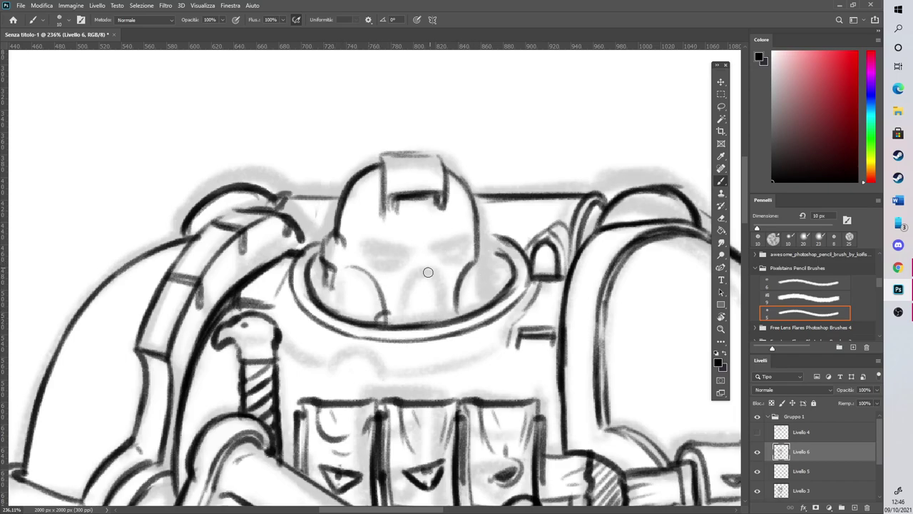
# Ink the helmet's arched mouth grille with vertical slats above the collar
pyautogui.moveTo(406, 322)
pyautogui.mouseDown()
pyautogui.moveTo(436, 283)
pyautogui.moveTo(422, 311)
pyautogui.moveTo(430, 274)
pyautogui.moveTo(401, 313)
pyautogui.moveTo(409, 261)
pyautogui.moveTo(436, 254)
pyautogui.moveTo(445, 273)
pyautogui.moveTo(437, 258)
pyautogui.moveTo(417, 284)
pyautogui.moveTo(436, 313)
pyautogui.moveTo(430, 277)
pyautogui.moveTo(443, 268)
pyautogui.moveTo(447, 301)
pyautogui.moveTo(439, 268)
pyautogui.moveTo(409, 277)
pyautogui.moveTo(395, 309)
pyautogui.moveTo(400, 319)
pyautogui.moveTo(417, 285)
pyautogui.moveTo(402, 312)
pyautogui.moveTo(438, 284)
pyautogui.moveTo(405, 306)
pyautogui.moveTo(414, 274)
pyautogui.moveTo(437, 318)
pyautogui.mouseUp()
pyautogui.click(721, 217)
pyautogui.click(722, 181)
pyautogui.moveTo(428, 271)
pyautogui.mouseDown()
pyautogui.moveTo(436, 316)
pyautogui.moveTo(412, 282)
pyautogui.mouseUp()
pyautogui.moveTo(418, 323)
pyautogui.mouseDown()
pyautogui.moveTo(419, 275)
pyautogui.moveTo(431, 284)
pyautogui.moveTo(421, 254)
pyautogui.moveTo(441, 270)
pyautogui.moveTo(423, 256)
pyautogui.moveTo(414, 261)
pyautogui.moveTo(442, 261)
pyautogui.moveTo(462, 244)
pyautogui.mouseUp()
# Ink the two dark, angry slanted eyes of the helmet above the mouth grille
pyautogui.click(721, 218)
pyautogui.click(721, 181)
pyautogui.moveTo(374, 247)
pyautogui.mouseDown()
pyautogui.moveTo(413, 254)
pyautogui.moveTo(384, 262)
pyautogui.moveTo(419, 260)
pyautogui.mouseUp()
pyautogui.moveTo(468, 243)
pyautogui.mouseDown()
pyautogui.moveTo(436, 261)
pyautogui.moveTo(471, 241)
pyautogui.moveTo(456, 250)
pyautogui.mouseUp()
pyautogui.moveTo(357, 244); pyautogui.dragTo(406, 268)
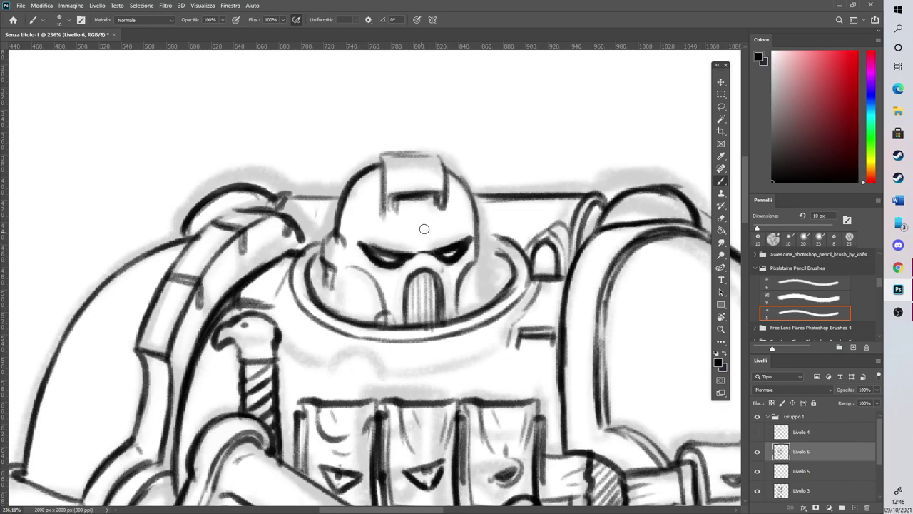
# Ink the ribbed hoses on both sides of the helmet's cheeks inside the collar
pyautogui.moveTo(382, 313); pyautogui.dragTo(370, 322)
pyautogui.moveTo(471, 299); pyautogui.dragTo(459, 317)
pyautogui.moveTo(333, 272)
pyautogui.mouseDown()
pyautogui.moveTo(364, 325)
pyautogui.moveTo(311, 297)
pyautogui.moveTo(308, 284)
pyautogui.mouseUp()
pyautogui.moveTo(334, 253); pyautogui.dragTo(310, 280)
pyautogui.moveTo(478, 300)
pyautogui.mouseDown()
pyautogui.moveTo(491, 284)
pyautogui.moveTo(475, 289)
pyautogui.mouseUp()
# Ink the collar's rear rim and inner hatching on both sides of the helmet, erasing excess ink near the first shoulder pad
pyautogui.moveTo(483, 243)
pyautogui.mouseDown()
pyautogui.moveTo(485, 298)
pyautogui.moveTo(490, 249)
pyautogui.moveTo(500, 252)
pyautogui.moveTo(504, 243)
pyautogui.mouseUp()
pyautogui.moveTo(299, 258)
pyautogui.mouseDown()
pyautogui.moveTo(315, 245)
pyautogui.moveTo(298, 258)
pyautogui.mouseUp()
pyautogui.moveTo(337, 227); pyautogui.dragTo(320, 243)
pyautogui.moveTo(478, 230)
pyautogui.mouseDown()
pyautogui.moveTo(511, 245)
pyautogui.moveTo(476, 257)
pyautogui.moveTo(500, 300)
pyautogui.mouseUp()
pyautogui.moveTo(518, 244)
pyautogui.mouseDown()
pyautogui.moveTo(559, 277)
pyautogui.moveTo(539, 274)
pyautogui.moveTo(557, 279)
pyautogui.moveTo(526, 294)
pyautogui.mouseUp()
pyautogui.press('e')
pyautogui.moveTo(322, 243); pyautogui.dragTo(298, 264)
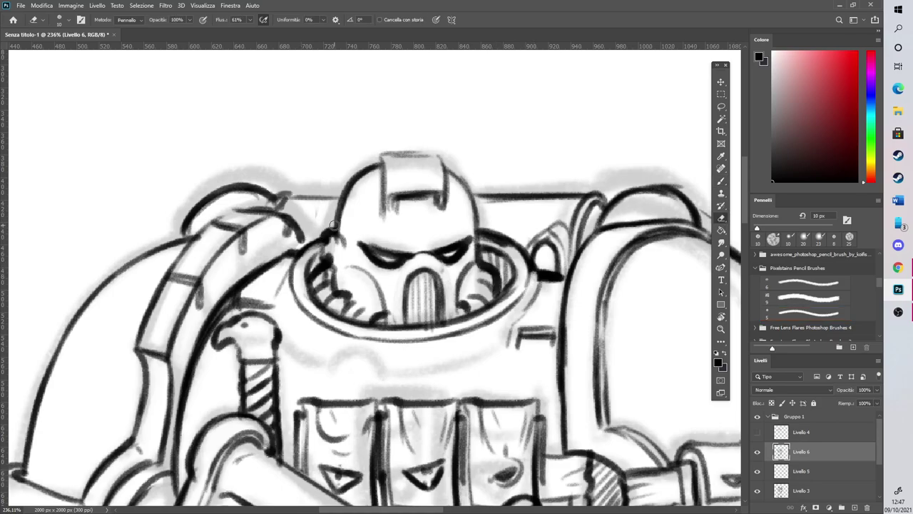
# Thicken the outer contour of the helmet and its crest, and darken both cheek edges
pyautogui.press('b')
pyautogui.moveTo(376, 166)
pyautogui.mouseDown()
pyautogui.moveTo(390, 152)
pyautogui.moveTo(442, 155)
pyautogui.moveTo(481, 235)
pyautogui.mouseUp()
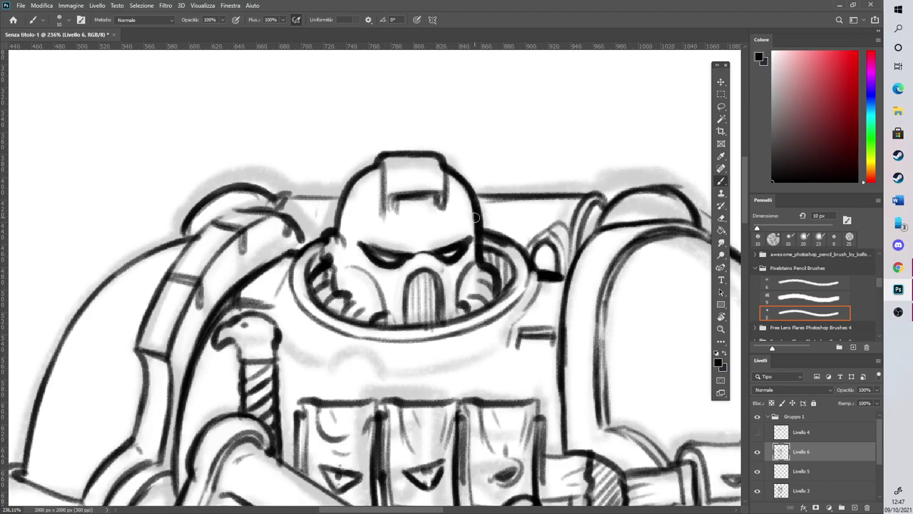
pyautogui.moveTo(448, 315); pyautogui.dragTo(473, 259)
pyautogui.moveTo(349, 265); pyautogui.dragTo(383, 319)
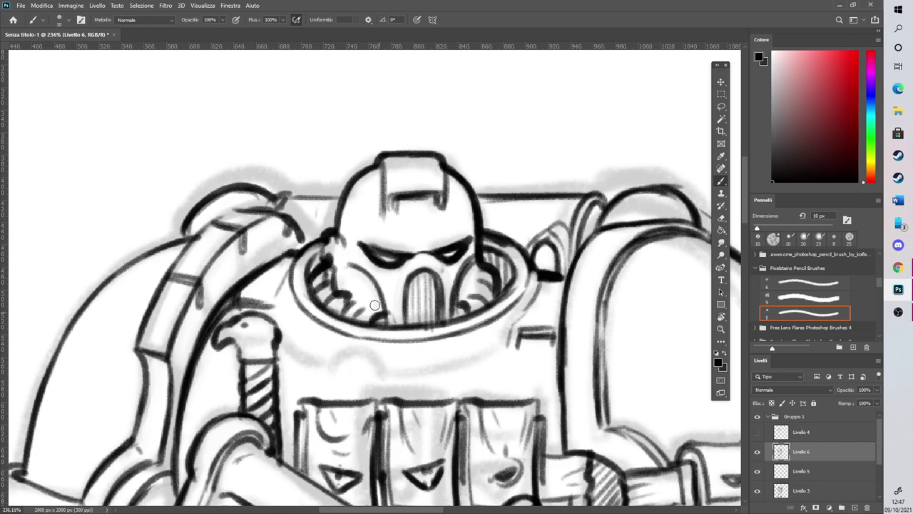
pyautogui.moveTo(344, 295)
pyautogui.mouseDown()
pyautogui.moveTo(374, 314)
pyautogui.moveTo(344, 265)
pyautogui.moveTo(353, 251)
pyautogui.mouseUp()
pyautogui.moveTo(475, 261); pyautogui.dragTo(462, 305)
# Ink a framed emblem on the helmet's forehead below the crest and add brow lines above the eyes
pyautogui.moveTo(402, 194); pyautogui.dragTo(403, 248)
pyautogui.moveTo(432, 191); pyautogui.dragTo(432, 246)
pyautogui.moveTo(403, 196)
pyautogui.mouseDown()
pyautogui.moveTo(404, 250)
pyautogui.moveTo(434, 245)
pyautogui.moveTo(414, 208)
pyautogui.moveTo(411, 235)
pyautogui.moveTo(424, 238)
pyautogui.moveTo(421, 214)
pyautogui.moveTo(413, 224)
pyautogui.mouseUp()
pyautogui.moveTo(461, 243); pyautogui.dragTo(471, 224)
pyautogui.moveTo(367, 241)
pyautogui.mouseDown()
pyautogui.moveTo(349, 218)
pyautogui.moveTo(369, 239)
pyautogui.mouseUp()
pyautogui.moveTo(462, 232); pyautogui.dragTo(476, 214)
pyautogui.scroll(-12, 435, 228)
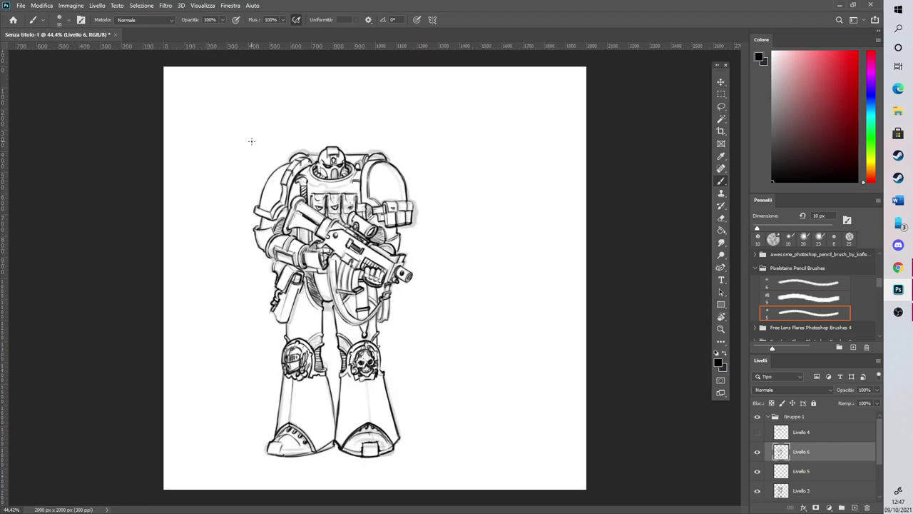
# Lasso the helmet and collar, enlarge them to about 107%, apply the transform and deselect
pyautogui.scroll(4, 242, 91)
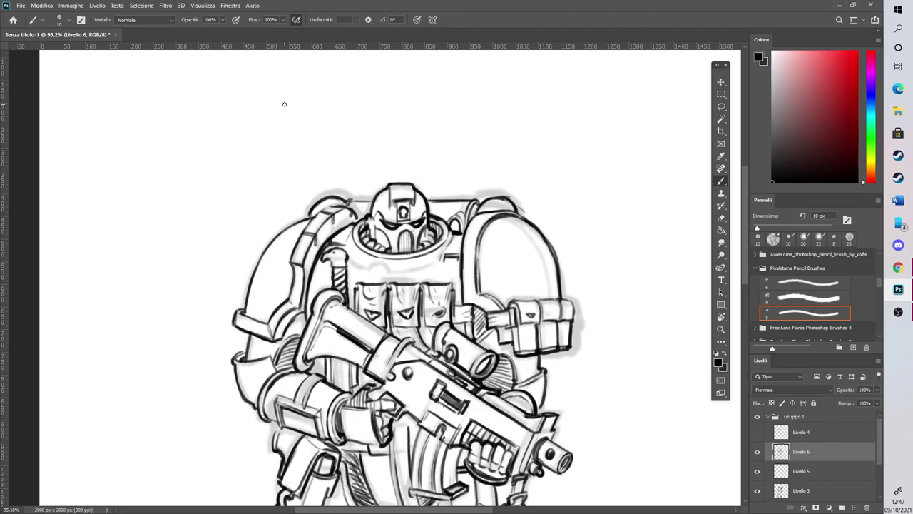
pyautogui.scroll(2, 284, 104)
pyautogui.press('l')
pyautogui.moveTo(476, 309)
pyautogui.mouseDown()
pyautogui.moveTo(502, 278)
pyautogui.moveTo(471, 230)
pyautogui.moveTo(477, 213)
pyautogui.moveTo(430, 192)
pyautogui.moveTo(395, 213)
pyautogui.moveTo(396, 233)
pyautogui.moveTo(364, 281)
pyautogui.moveTo(427, 323)
pyautogui.mouseUp()
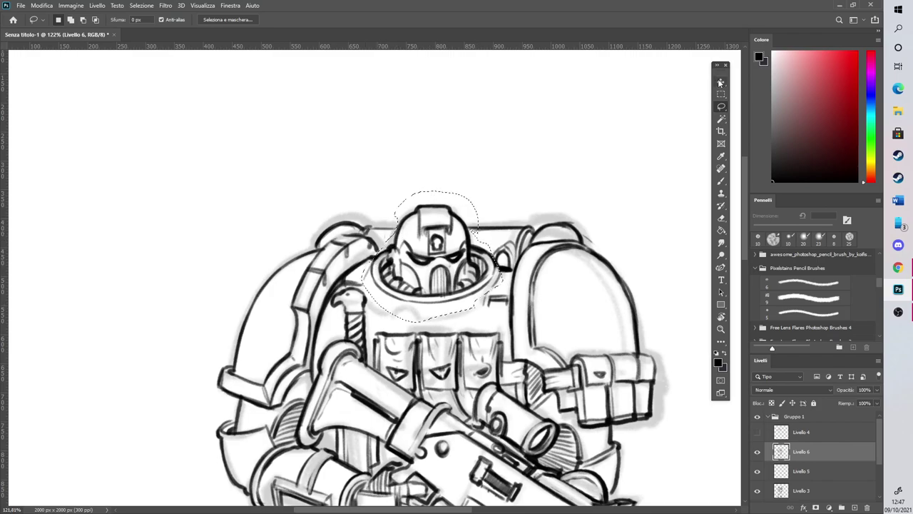
pyautogui.press('v')
pyautogui.moveTo(502, 321); pyautogui.dragTo(513, 331)
pyautogui.moveTo(495, 293)
pyautogui.mouseDown()
pyautogui.moveTo(485, 292)
pyautogui.moveTo(498, 277)
pyautogui.mouseUp()
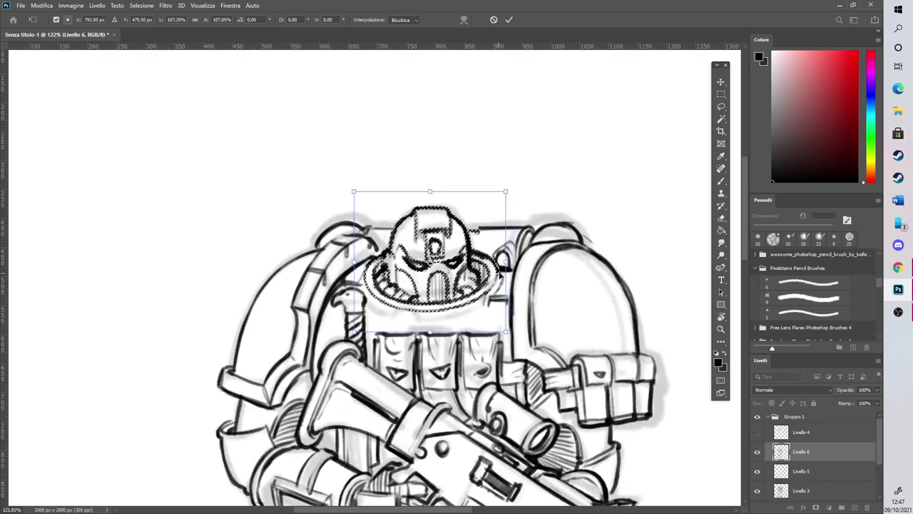
pyautogui.click(509, 20)
pyautogui.click(142, 6)
pyautogui.click(151, 24)
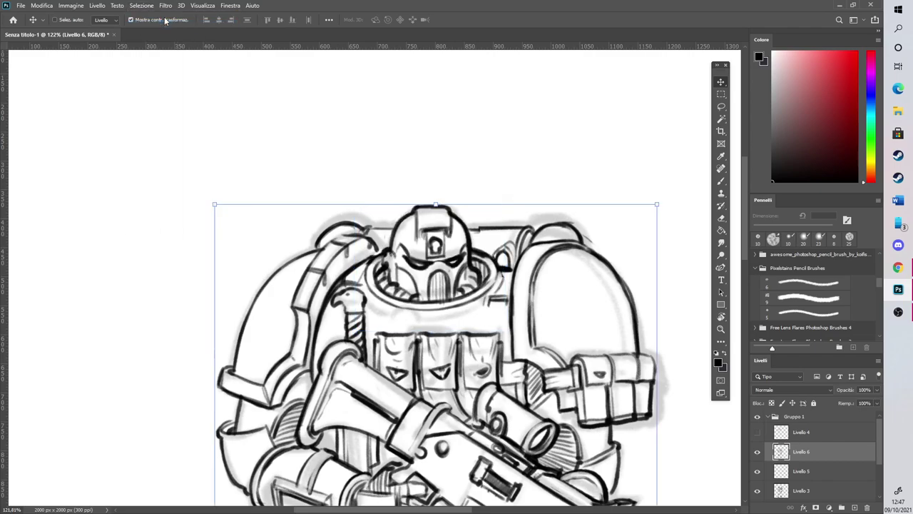
# Ink a dark oval hole on the backpack on each side of the helmet
pyautogui.scroll(-5, 282, 166)
pyautogui.scroll(5, 254, 138)
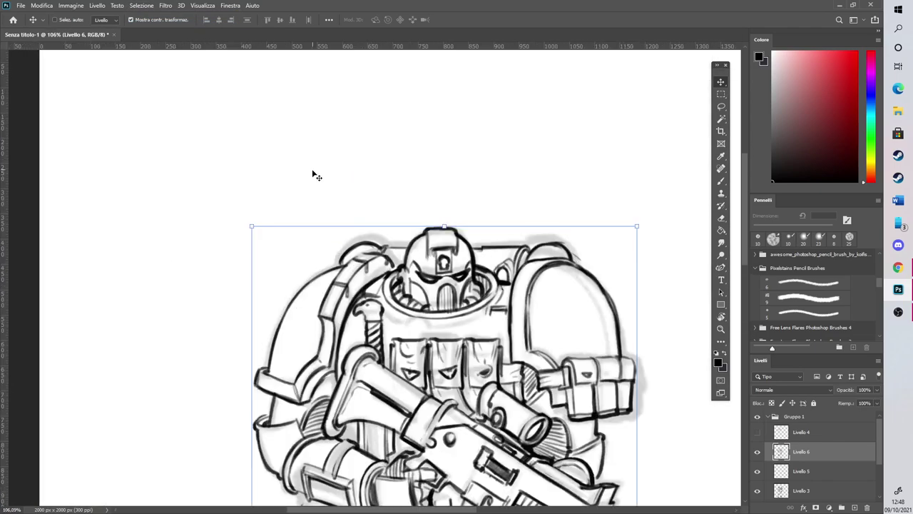
pyautogui.press('b')
pyautogui.moveTo(434, 299); pyautogui.dragTo(475, 299)
pyautogui.moveTo(576, 301)
pyautogui.mouseDown()
pyautogui.moveTo(614, 298)
pyautogui.moveTo(604, 296)
pyautogui.moveTo(594, 317)
pyautogui.moveTo(612, 316)
pyautogui.mouseUp()
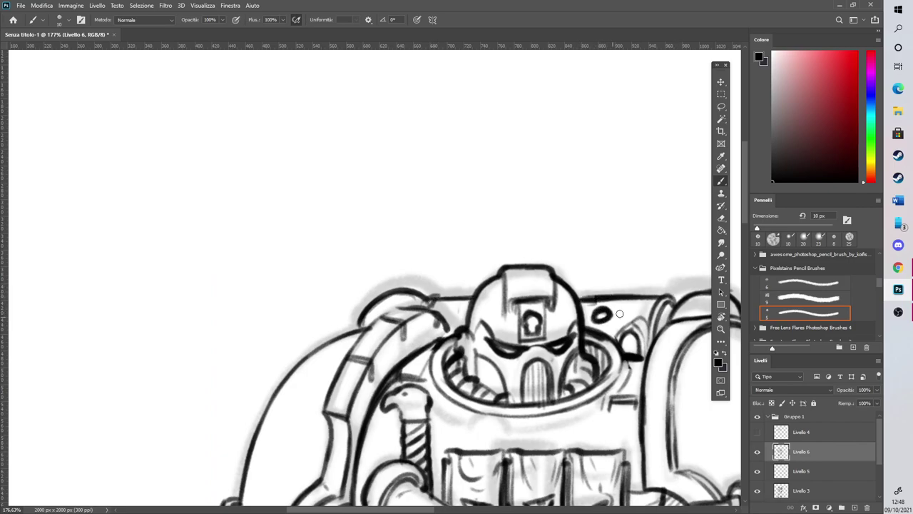
pyautogui.moveTo(464, 307); pyautogui.dragTo(460, 319)
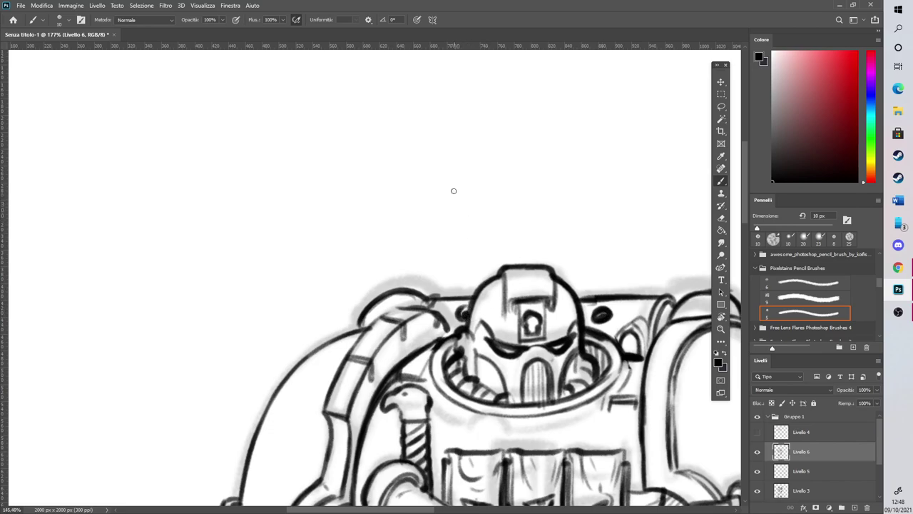
pyautogui.hotkey('ctrl', '0')
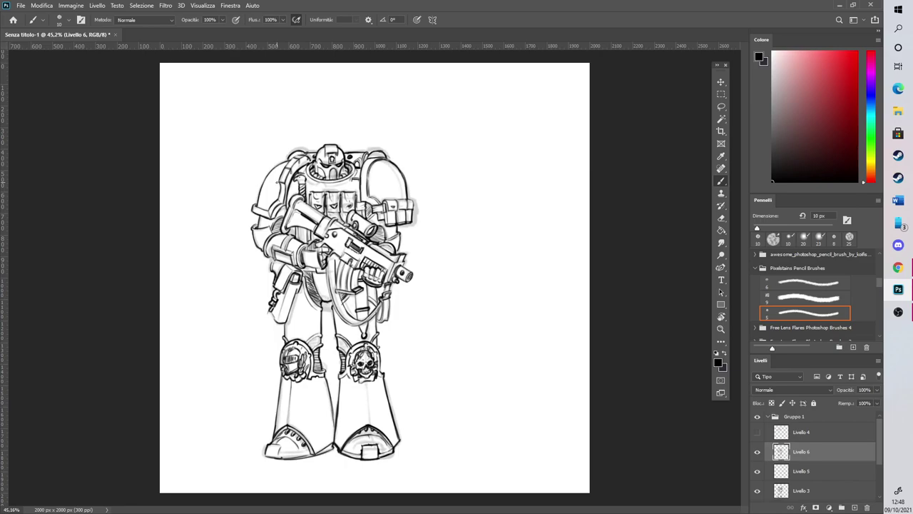
# Touch up the line art of the arm below the first shoulder pad
pyautogui.scroll(12, 257, 179)
pyautogui.moveTo(226, 318)
pyautogui.mouseDown()
pyautogui.moveTo(244, 305)
pyautogui.moveTo(242, 286)
pyautogui.mouseUp()
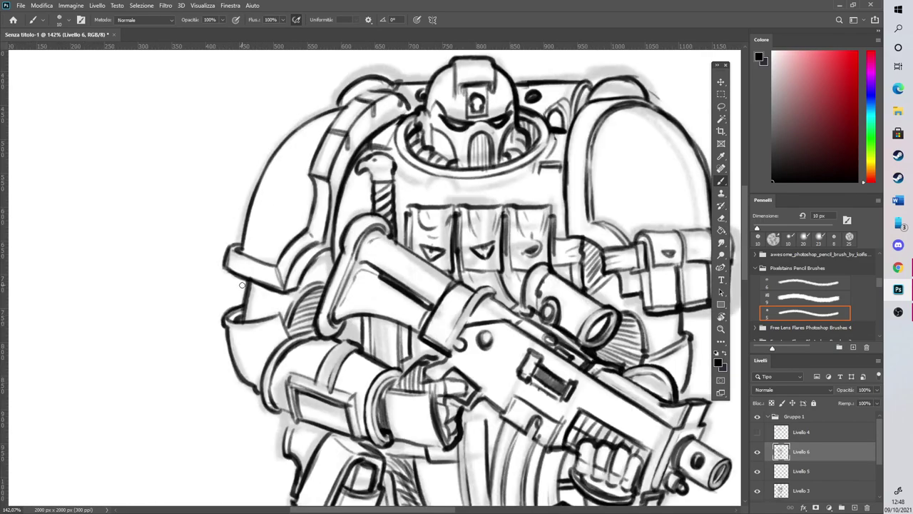
pyautogui.scroll(1, 253, 263)
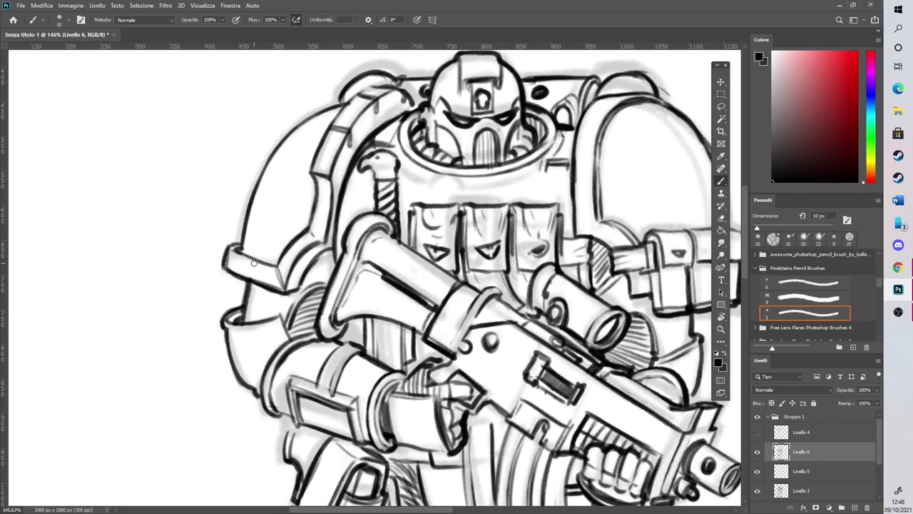
pyautogui.moveTo(352, 323)
pyautogui.mouseDown()
pyautogui.moveTo(353, 345)
pyautogui.moveTo(341, 339)
pyautogui.moveTo(348, 330)
pyautogui.mouseUp()
pyautogui.hotkey('ctrl', '0')
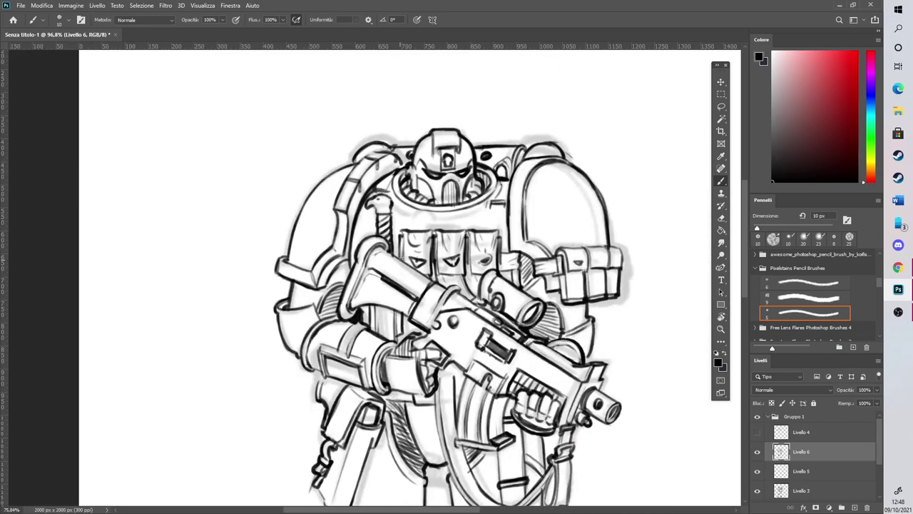
# Ink the rivets, curved detail lines and sole lines on the toe caps of both boots
pyautogui.moveTo(287, 485); pyautogui.dragTo(336, 480)
pyautogui.moveTo(574, 357); pyautogui.dragTo(578, 405)
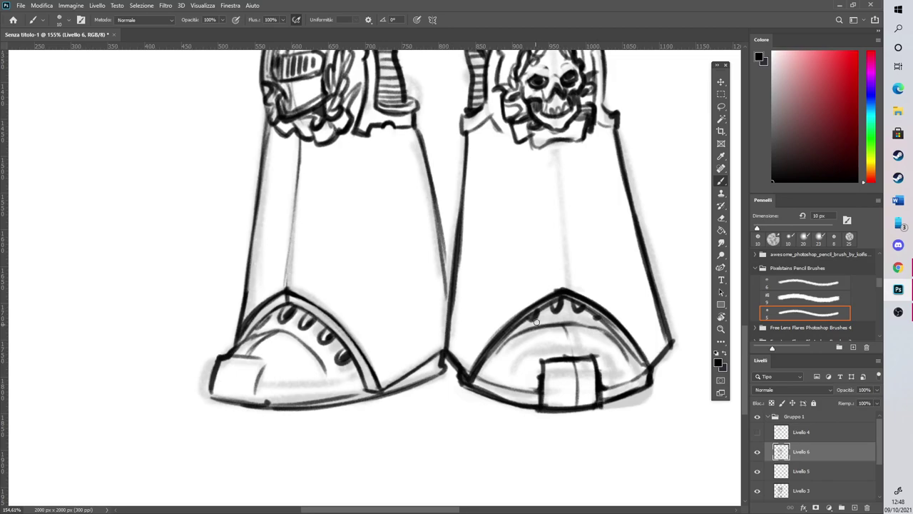
pyautogui.moveTo(497, 355)
pyautogui.mouseDown()
pyautogui.moveTo(525, 353)
pyautogui.moveTo(569, 340)
pyautogui.moveTo(513, 357)
pyautogui.moveTo(599, 343)
pyautogui.moveTo(591, 341)
pyautogui.moveTo(624, 367)
pyautogui.mouseUp()
pyautogui.moveTo(265, 334)
pyautogui.mouseDown()
pyautogui.moveTo(299, 374)
pyautogui.moveTo(322, 369)
pyautogui.mouseUp()
pyautogui.moveTo(258, 379)
pyautogui.mouseDown()
pyautogui.moveTo(255, 394)
pyautogui.moveTo(366, 384)
pyautogui.mouseUp()
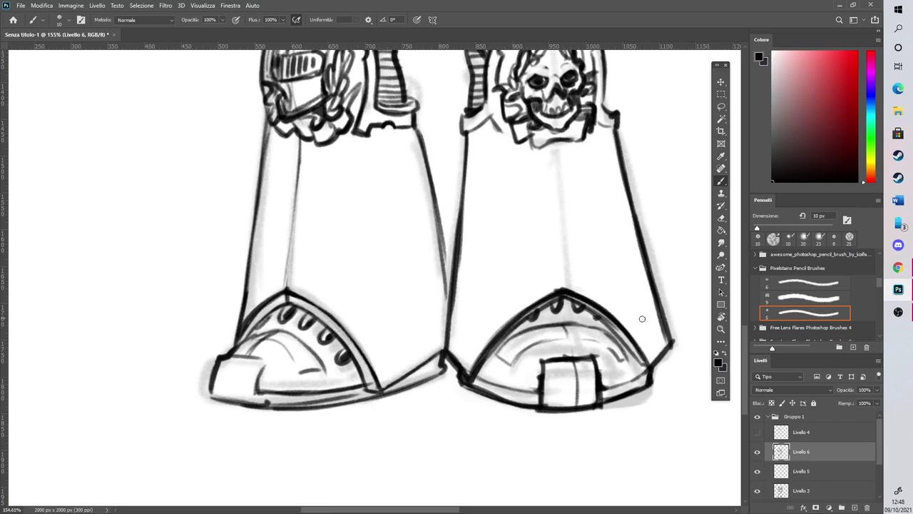
pyautogui.moveTo(476, 371)
pyautogui.mouseDown()
pyautogui.moveTo(526, 389)
pyautogui.moveTo(498, 381)
pyautogui.moveTo(623, 371)
pyautogui.moveTo(604, 383)
pyautogui.moveTo(656, 359)
pyautogui.moveTo(647, 382)
pyautogui.moveTo(650, 361)
pyautogui.mouseUp()
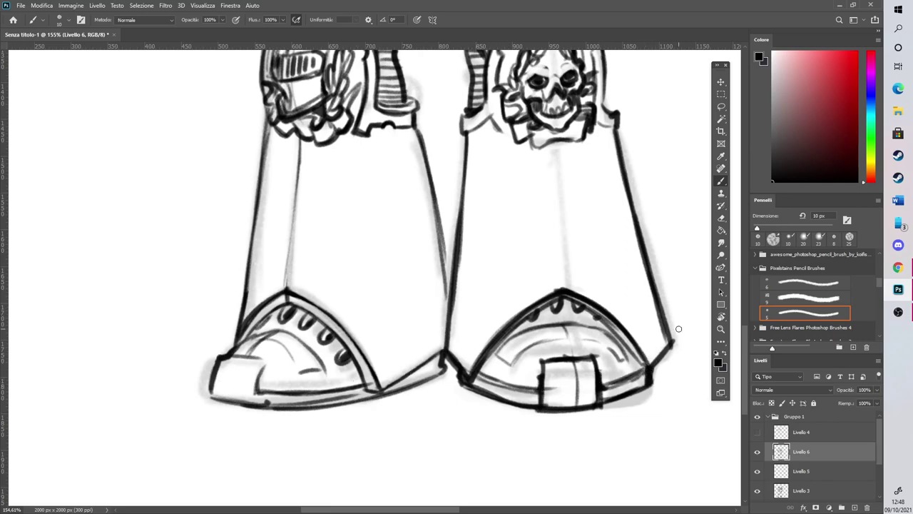
# Clean up the second boot's outer edge with the Eraser and redraw the sole line up to the heel
pyautogui.scroll(-5, 505, 368)
pyautogui.scroll(5, 550, 332)
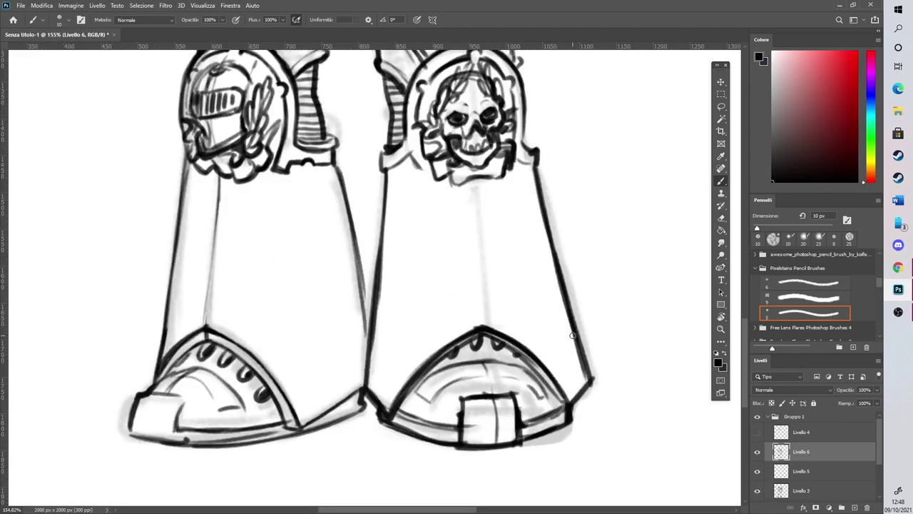
pyautogui.click(722, 217)
pyautogui.moveTo(526, 443)
pyautogui.mouseDown()
pyautogui.moveTo(573, 421)
pyautogui.moveTo(597, 379)
pyautogui.mouseUp()
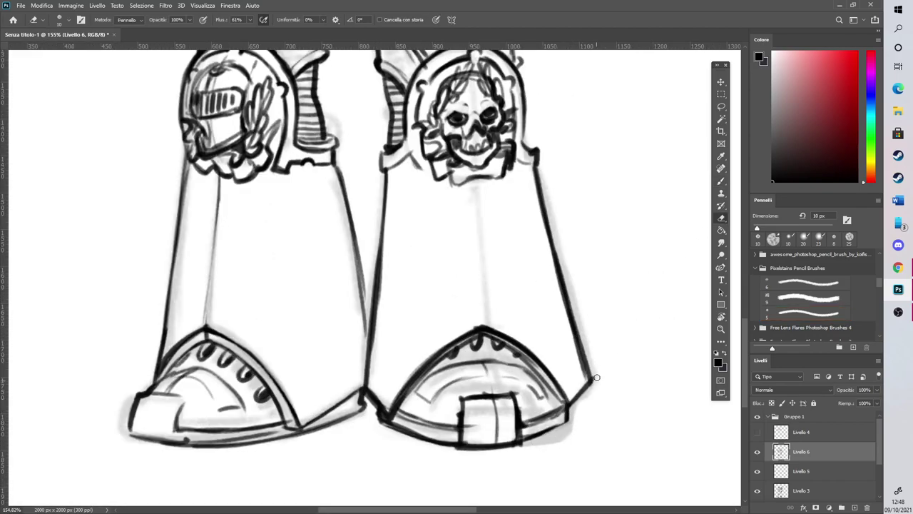
pyautogui.click(719, 184)
pyautogui.moveTo(522, 441); pyautogui.dragTo(569, 411)
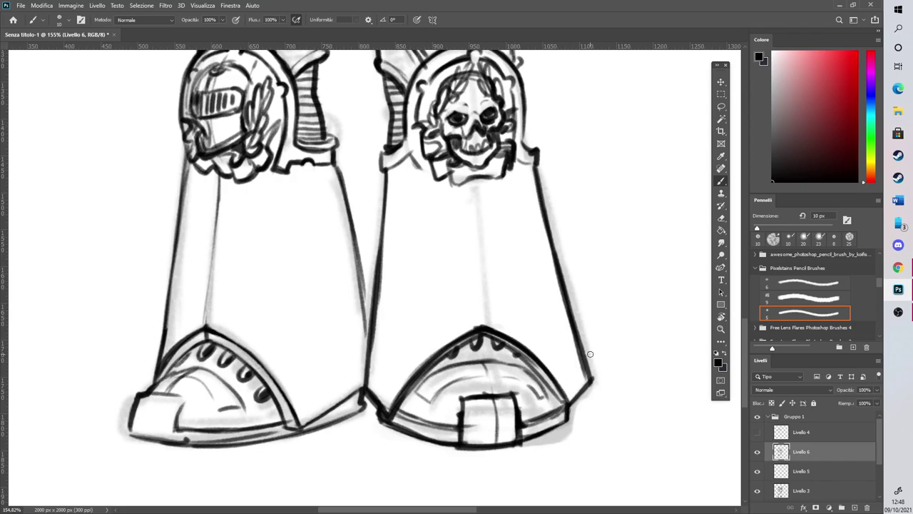
pyautogui.scroll(-5, 524, 366)
pyautogui.scroll(5, 410, 354)
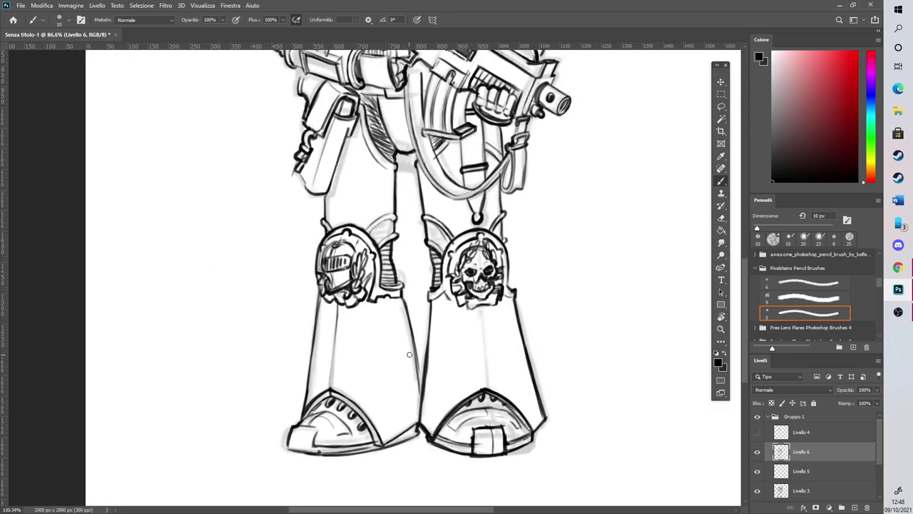
# Ink the second shin's inner edge down to the boot and trim the line with the Eraser
pyautogui.moveTo(443, 265); pyautogui.dragTo(430, 459)
pyautogui.press('e')
pyautogui.moveTo(448, 269); pyautogui.dragTo(442, 382)
pyautogui.moveTo(446, 285); pyautogui.dragTo(435, 442)
pyautogui.moveTo(438, 366); pyautogui.dragTo(433, 457)
pyautogui.scroll(3, 719, 289)
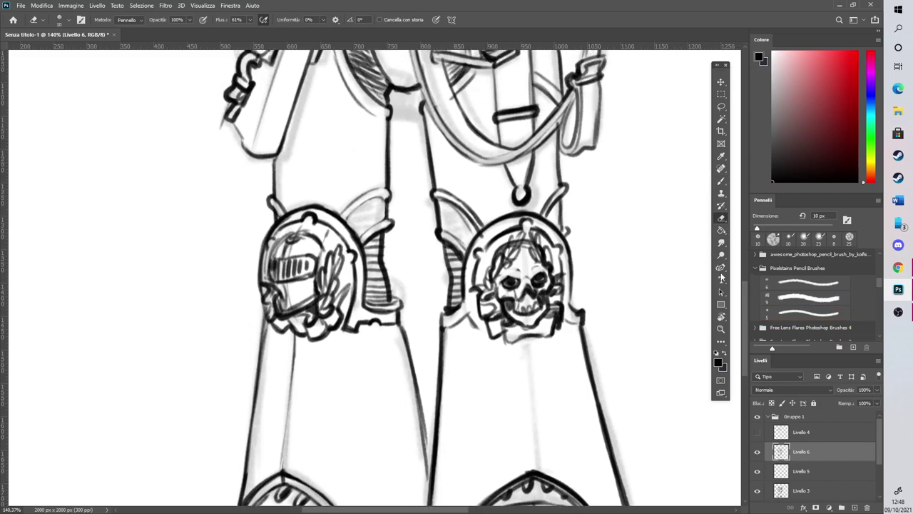
# Redraw the outer corner where the skull knee guard meets the second shin
pyautogui.click(721, 182)
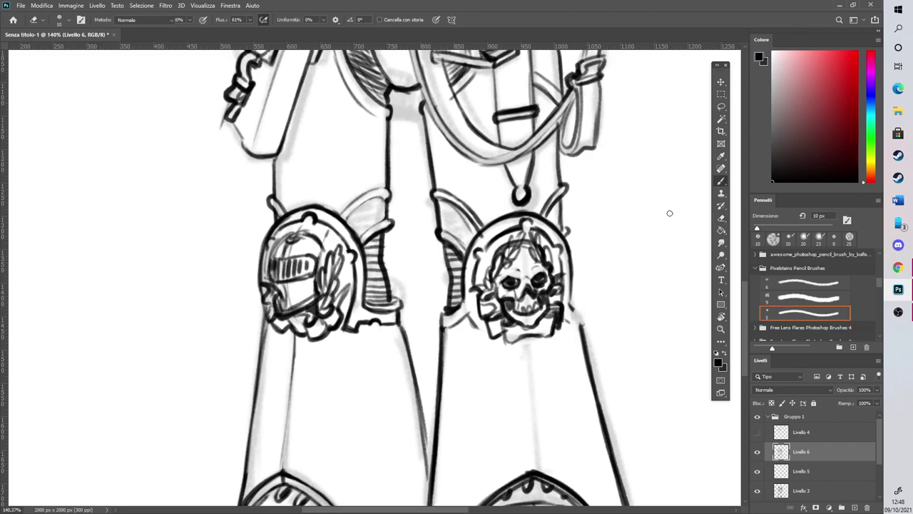
pyautogui.moveTo(571, 305)
pyautogui.mouseDown()
pyautogui.moveTo(580, 325)
pyautogui.moveTo(573, 304)
pyautogui.mouseUp()
pyautogui.moveTo(570, 255); pyautogui.dragTo(575, 304)
pyautogui.moveTo(584, 352); pyautogui.dragTo(577, 316)
# Ink a trim band above the first boot's toe cap and along its heel edge, erasing the overlapping strokes
pyautogui.moveTo(746, 303); pyautogui.dragTo(726, 318)
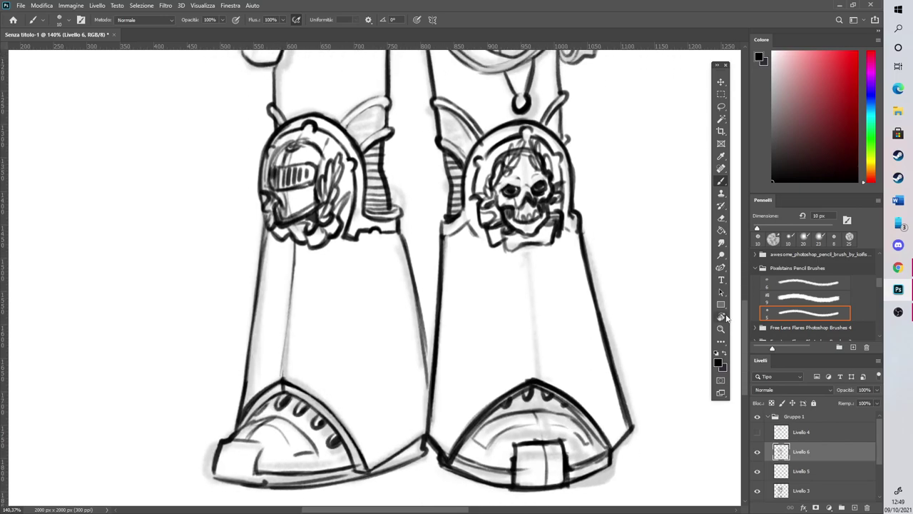
pyautogui.moveTo(267, 378)
pyautogui.mouseDown()
pyautogui.moveTo(288, 364)
pyautogui.moveTo(335, 405)
pyautogui.mouseUp()
pyautogui.moveTo(291, 364)
pyautogui.mouseDown()
pyautogui.moveTo(355, 420)
pyautogui.moveTo(344, 407)
pyautogui.moveTo(370, 454)
pyautogui.mouseUp()
pyautogui.press('e')
pyautogui.moveTo(351, 423); pyautogui.dragTo(292, 371)
pyautogui.moveTo(371, 449)
pyautogui.mouseDown()
pyautogui.moveTo(293, 364)
pyautogui.moveTo(371, 454)
pyautogui.moveTo(428, 421)
pyautogui.mouseUp()
pyautogui.click(721, 181)
pyautogui.moveTo(428, 419)
pyautogui.mouseDown()
pyautogui.moveTo(385, 442)
pyautogui.moveTo(431, 412)
pyautogui.mouseUp()
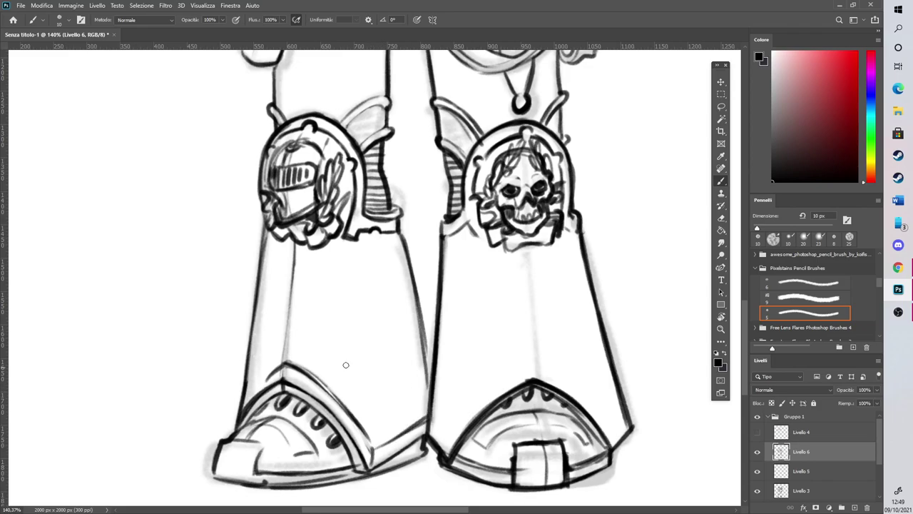
pyautogui.moveTo(241, 396)
pyautogui.mouseDown()
pyautogui.moveTo(287, 362)
pyautogui.moveTo(251, 402)
pyautogui.mouseUp()
# Ink a matching trim band around the second boot's toe cap and darken the first boot's band
pyautogui.moveTo(446, 445)
pyautogui.mouseDown()
pyautogui.moveTo(539, 364)
pyautogui.moveTo(537, 342)
pyautogui.moveTo(612, 435)
pyautogui.moveTo(620, 420)
pyautogui.mouseUp()
pyautogui.moveTo(431, 424); pyautogui.dragTo(449, 438)
pyautogui.moveTo(482, 398); pyautogui.dragTo(496, 389)
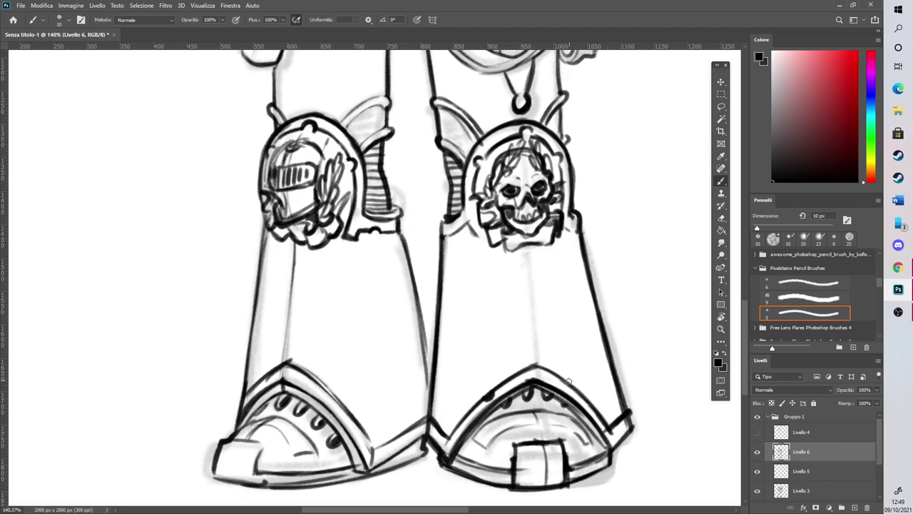
pyautogui.moveTo(323, 384); pyautogui.dragTo(337, 401)
pyautogui.moveTo(251, 389); pyautogui.dragTo(266, 375)
pyautogui.scroll(-5, 325, 352)
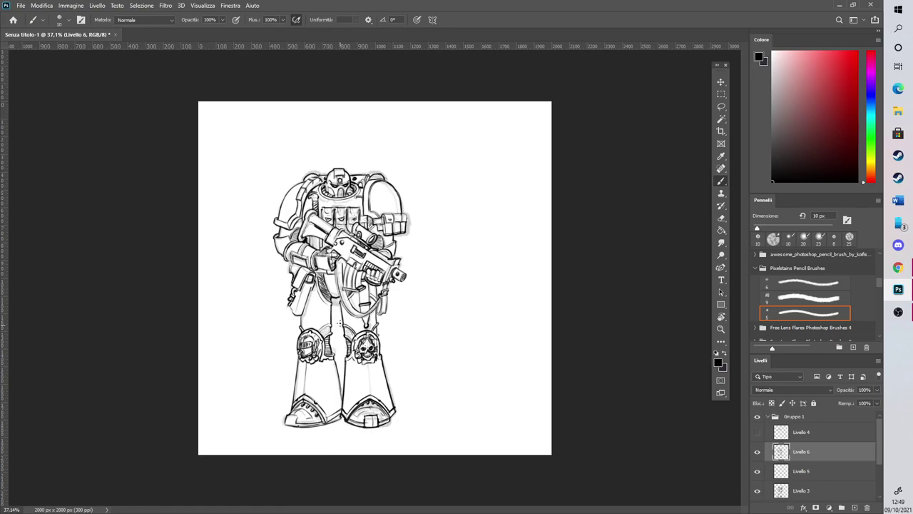
pyautogui.scroll(2, 293, 142)
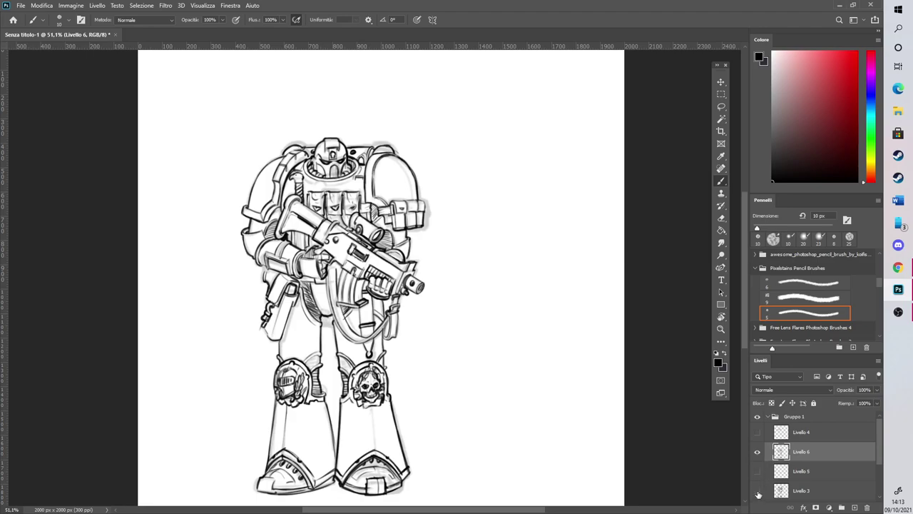
# Hide the grey sketch layer Livello 3 and flip the line art on Livello 6 horizontally
pyautogui.click(757, 491)
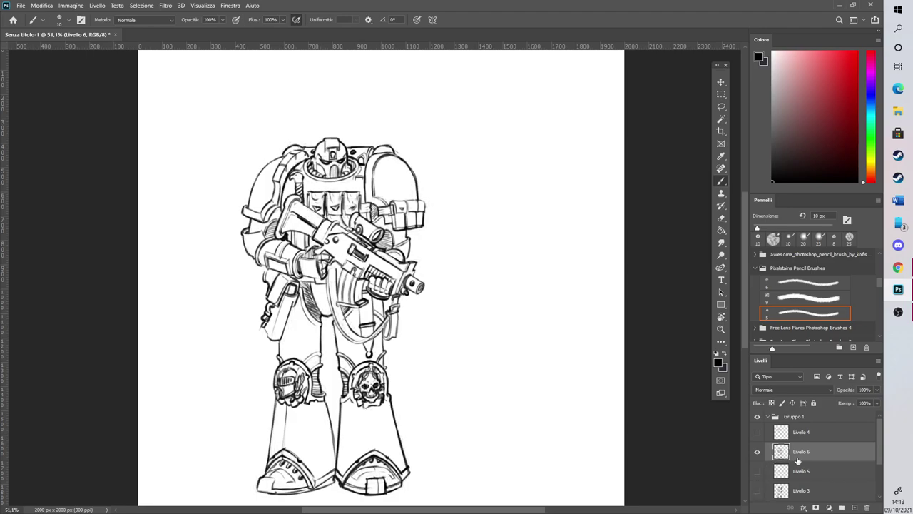
pyautogui.scroll(-2, 797, 461)
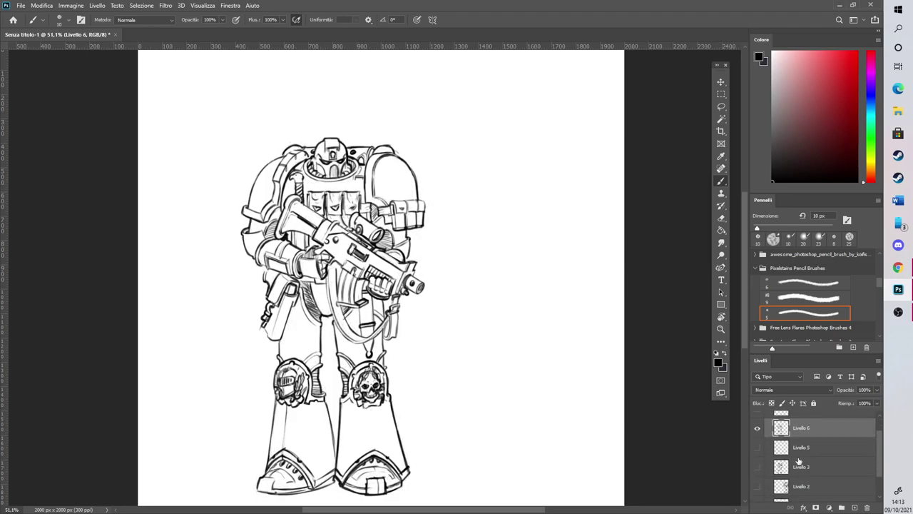
pyautogui.click(720, 82)
pyautogui.scroll(-1, 348, 206)
pyautogui.moveTo(349, 369); pyautogui.dragTo(388, 368)
pyautogui.click(41, 5)
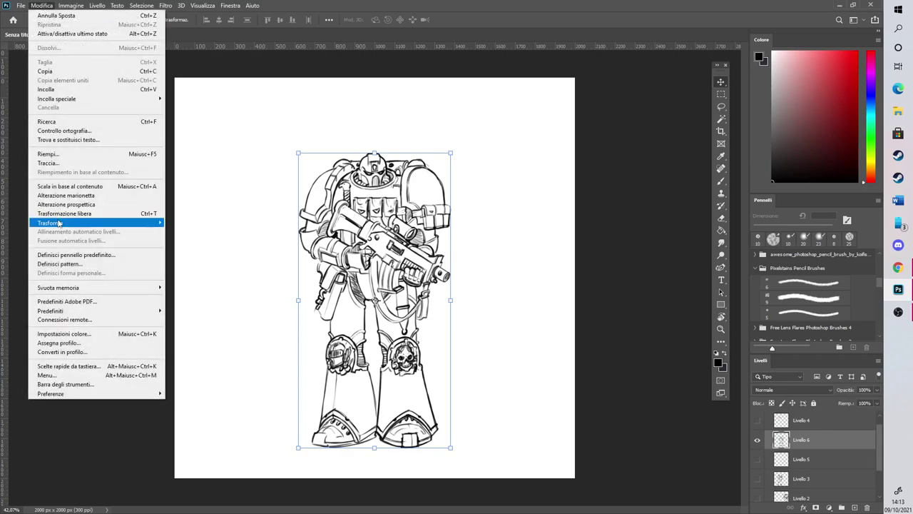
pyautogui.moveTo(100, 223)
pyautogui.click(214, 370)
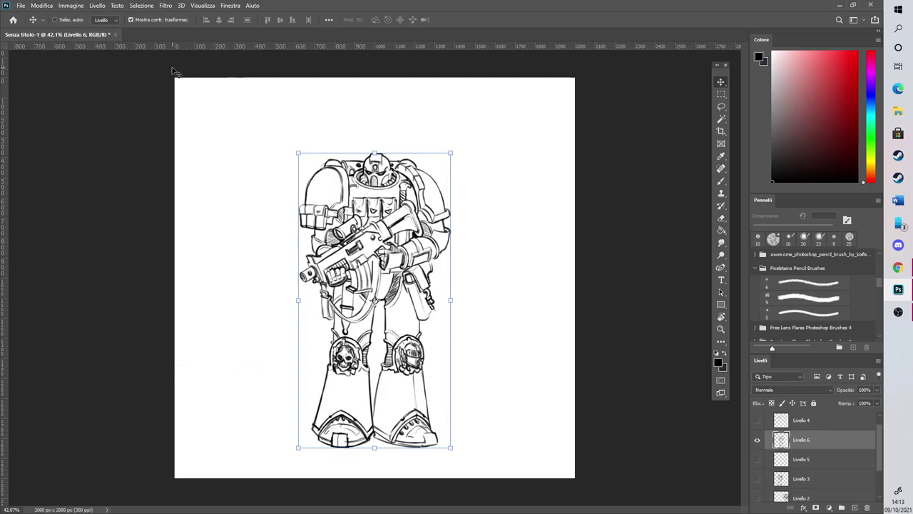
# Liquify the line art with the Forward Warp tool at brush size 664, adjusting the knee guards and boots
pyautogui.click(165, 7)
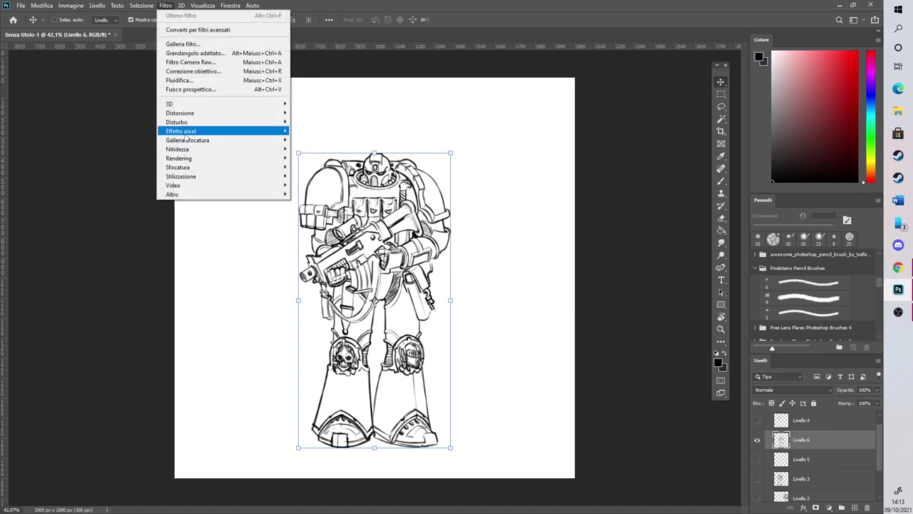
pyautogui.click(192, 80)
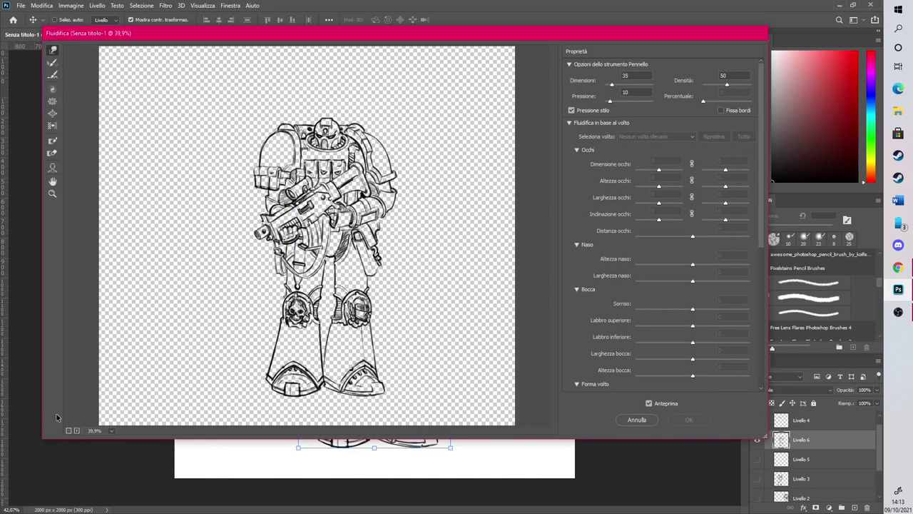
pyautogui.moveTo(621, 87); pyautogui.dragTo(617, 87)
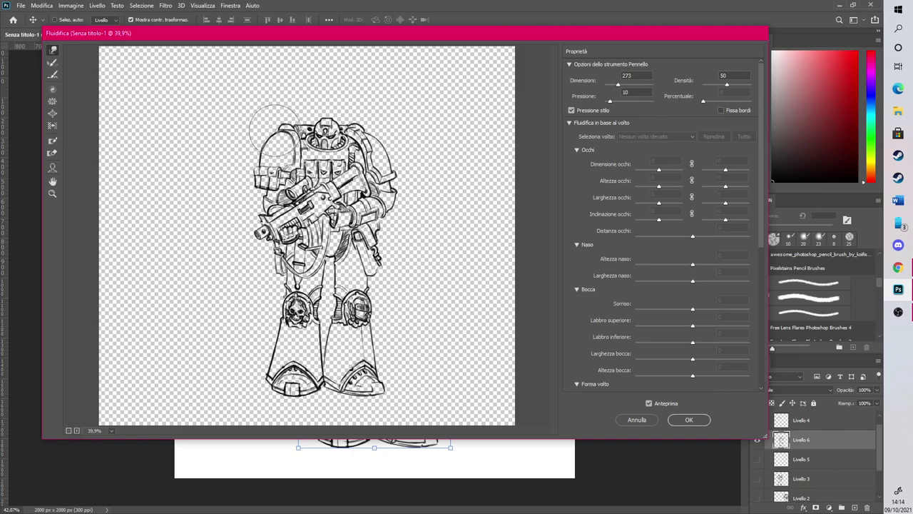
pyautogui.press('e')
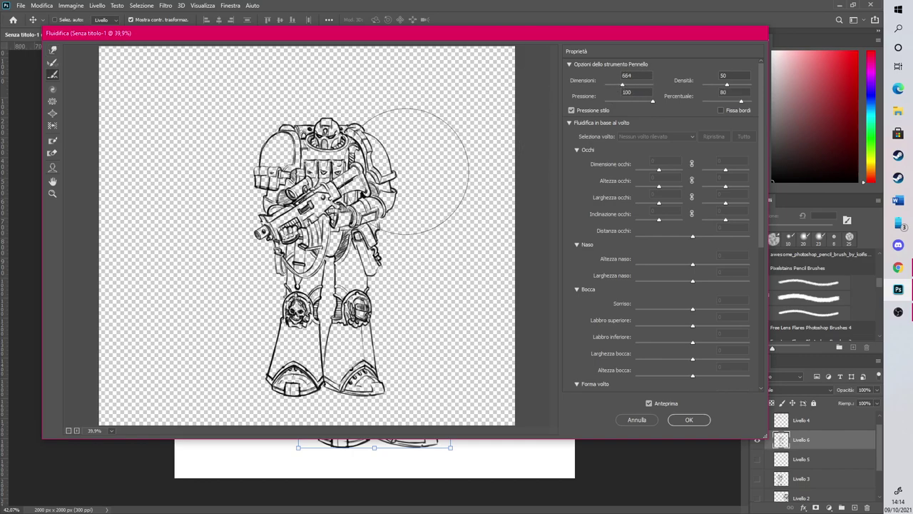
pyautogui.moveTo(621, 86); pyautogui.dragTo(619, 85)
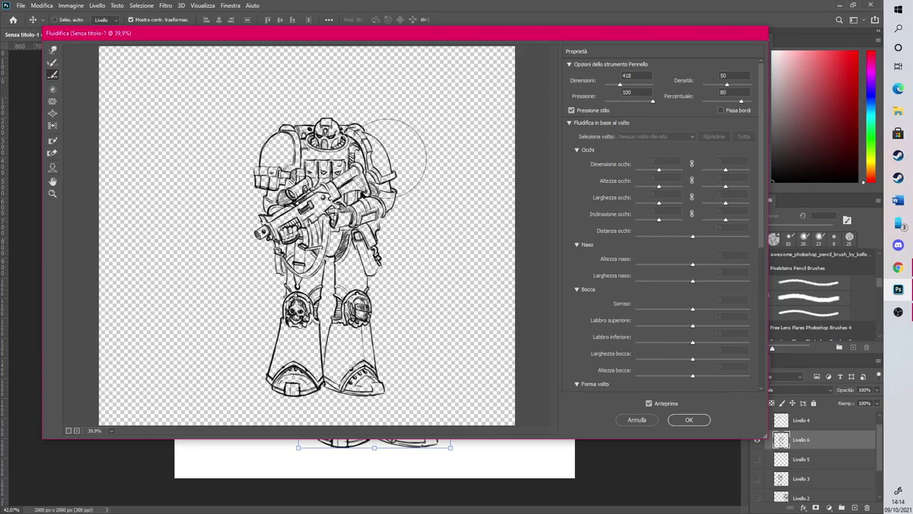
pyautogui.click(53, 50)
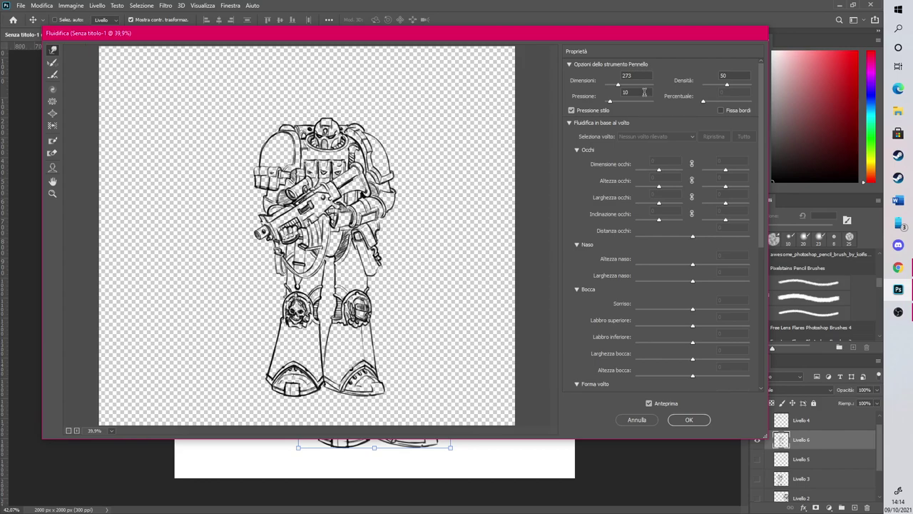
pyautogui.moveTo(619, 85); pyautogui.dragTo(623, 84)
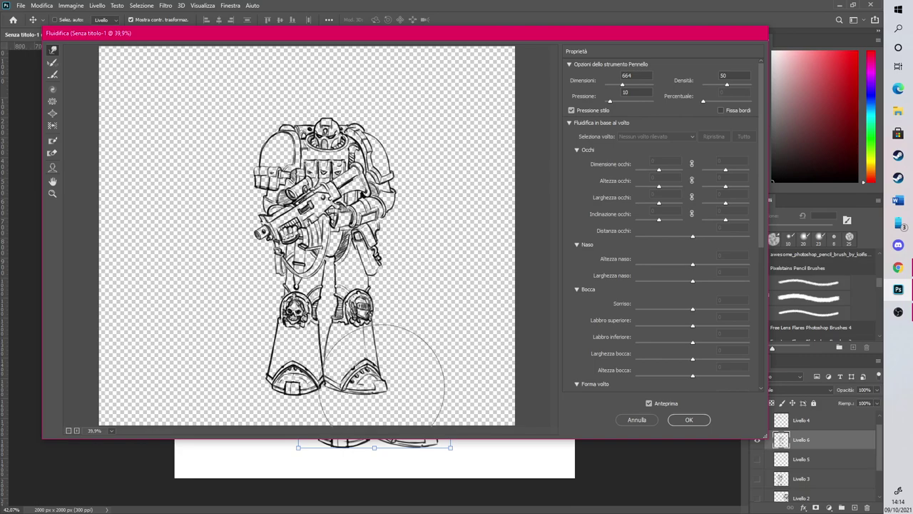
pyautogui.click(688, 420)
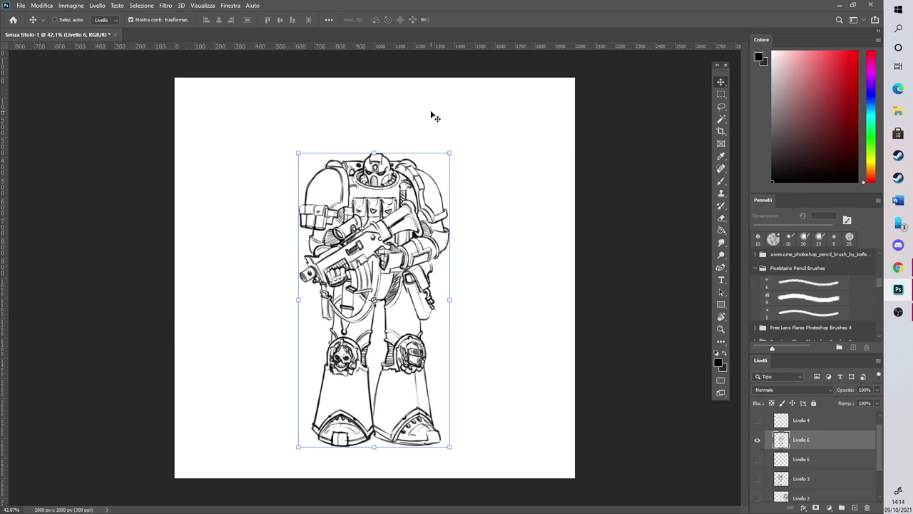
# Lower the opacity of Livello 6 to 17% and add a new layer above it
pyautogui.scroll(3, 275, 170)
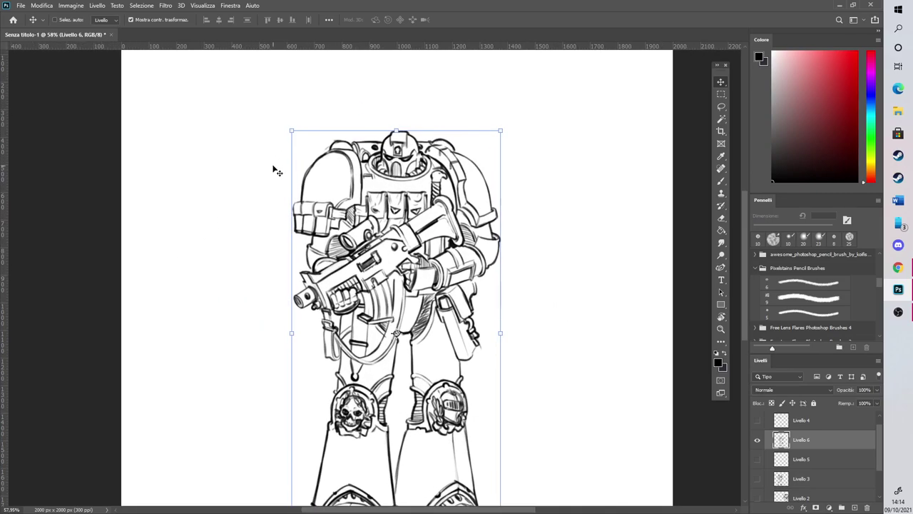
pyautogui.scroll(1, 275, 170)
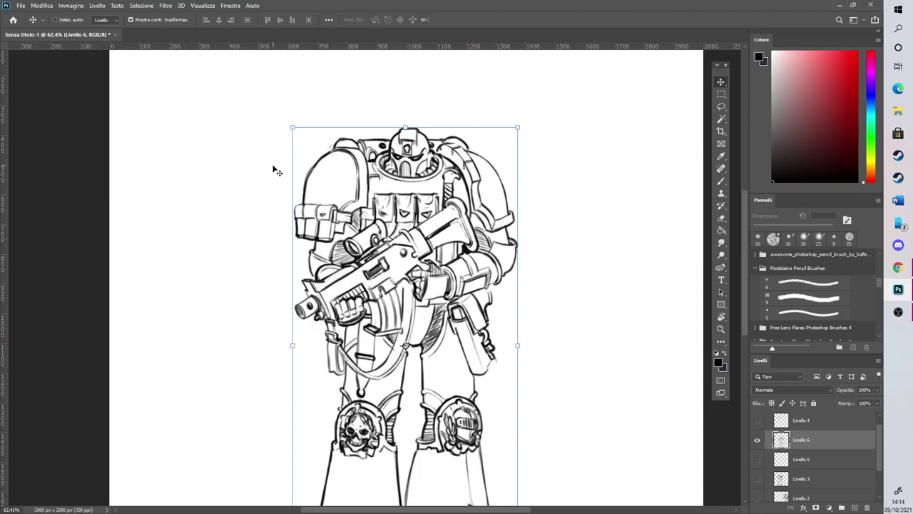
pyautogui.scroll(1, 275, 170)
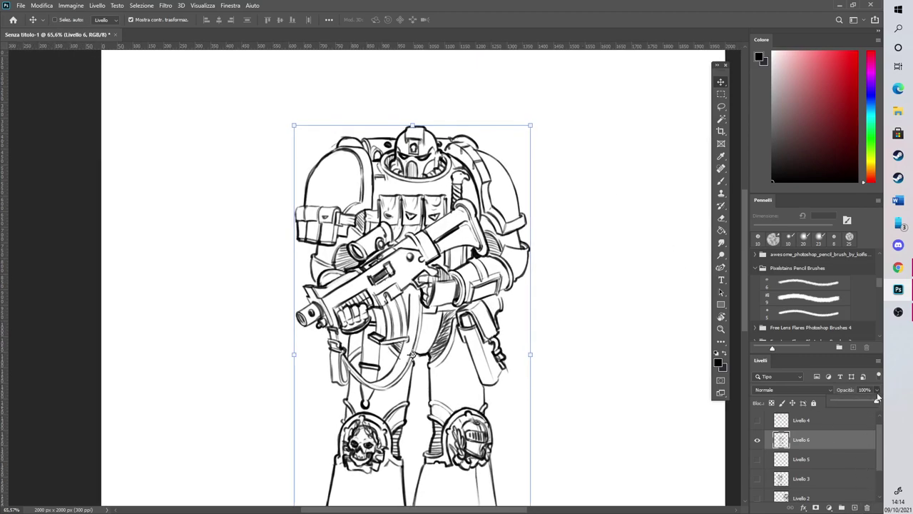
pyautogui.click(845, 400)
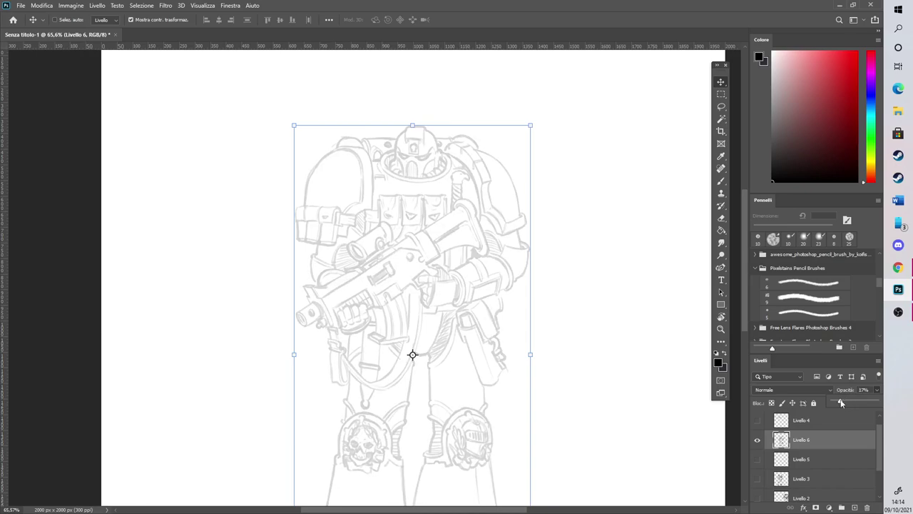
pyautogui.click(855, 507)
# Ink a small skull emblem with a short base line on the helmet's forehead using a 5 px brush
pyautogui.press('b')
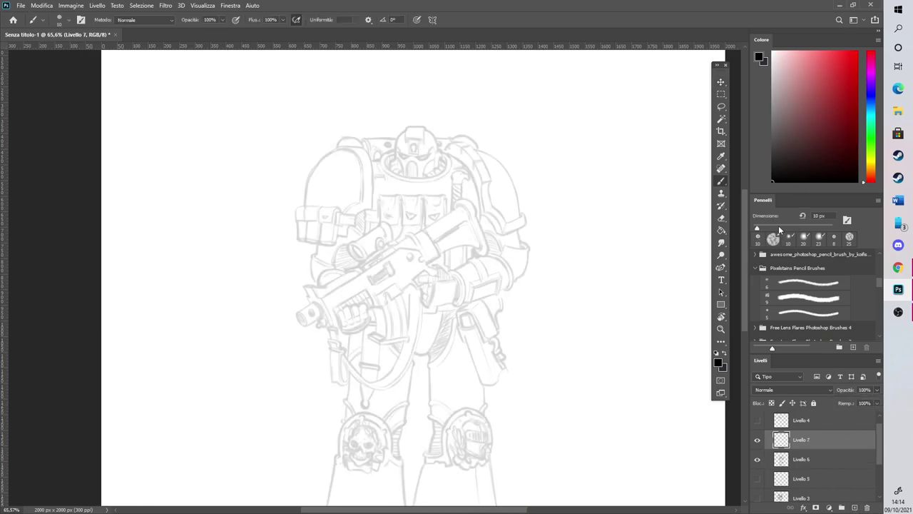
pyautogui.write('5')
pyautogui.scroll(10, 400, 132)
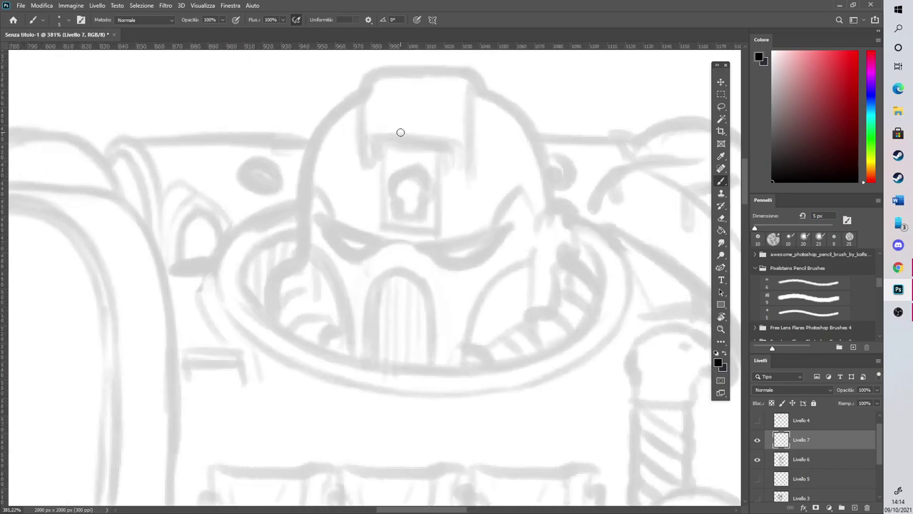
pyautogui.scroll(2, 400, 132)
pyautogui.moveTo(421, 194)
pyautogui.mouseDown()
pyautogui.moveTo(421, 225)
pyautogui.moveTo(432, 218)
pyautogui.moveTo(393, 231)
pyautogui.moveTo(431, 182)
pyautogui.moveTo(425, 173)
pyautogui.moveTo(401, 179)
pyautogui.moveTo(387, 186)
pyautogui.moveTo(409, 179)
pyautogui.moveTo(390, 238)
pyautogui.moveTo(379, 241)
pyautogui.moveTo(445, 243)
pyautogui.mouseUp()
pyautogui.moveTo(381, 242); pyautogui.dragTo(437, 244)
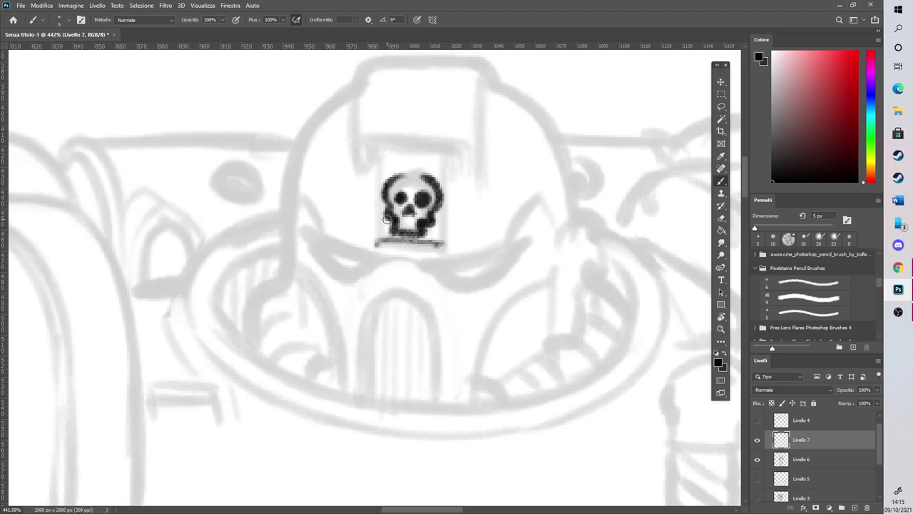
pyautogui.moveTo(371, 240); pyautogui.dragTo(438, 245)
# Ink the helmet's two slanted eye lenses, their joining brow line and short crease marks beneath them
pyautogui.moveTo(307, 234)
pyautogui.mouseDown()
pyautogui.moveTo(403, 266)
pyautogui.moveTo(328, 243)
pyautogui.moveTo(433, 260)
pyautogui.moveTo(408, 263)
pyautogui.moveTo(489, 252)
pyautogui.mouseUp()
pyautogui.moveTo(417, 265); pyautogui.dragTo(515, 238)
pyautogui.moveTo(454, 261)
pyautogui.mouseDown()
pyautogui.moveTo(540, 231)
pyautogui.moveTo(521, 243)
pyautogui.mouseUp()
pyautogui.moveTo(420, 265)
pyautogui.mouseDown()
pyautogui.moveTo(453, 283)
pyautogui.moveTo(439, 269)
pyautogui.moveTo(479, 284)
pyautogui.moveTo(460, 286)
pyautogui.moveTo(527, 236)
pyautogui.mouseUp()
pyautogui.moveTo(495, 273); pyautogui.dragTo(536, 229)
pyautogui.moveTo(308, 232)
pyautogui.mouseDown()
pyautogui.moveTo(344, 267)
pyautogui.moveTo(368, 250)
pyautogui.moveTo(361, 268)
pyautogui.moveTo(330, 245)
pyautogui.moveTo(347, 292)
pyautogui.mouseUp()
pyautogui.moveTo(467, 305); pyautogui.dragTo(492, 294)
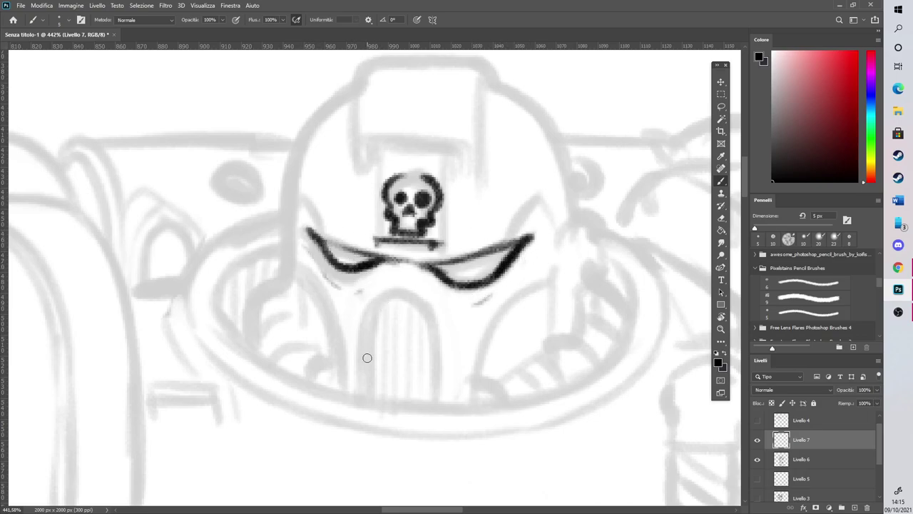
# Ink the arched mouth grille with vertical slats and the curved cheek lines on both sides of it
pyautogui.moveTo(360, 404)
pyautogui.mouseDown()
pyautogui.moveTo(366, 314)
pyautogui.moveTo(410, 293)
pyautogui.moveTo(432, 307)
pyautogui.moveTo(441, 409)
pyautogui.mouseUp()
pyautogui.moveTo(432, 336); pyautogui.dragTo(442, 410)
pyautogui.moveTo(389, 286)
pyautogui.mouseDown()
pyautogui.moveTo(371, 318)
pyautogui.moveTo(364, 407)
pyautogui.mouseUp()
pyautogui.moveTo(378, 299); pyautogui.dragTo(379, 401)
pyautogui.moveTo(389, 288); pyautogui.dragTo(391, 401)
pyautogui.moveTo(401, 293); pyautogui.dragTo(404, 407)
pyautogui.moveTo(416, 287); pyautogui.dragTo(417, 411)
pyautogui.moveTo(425, 300); pyautogui.dragTo(425, 417)
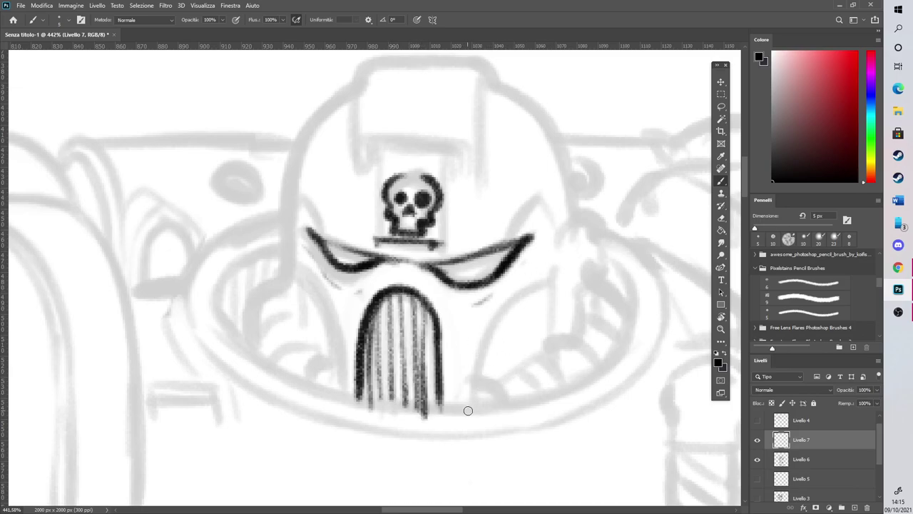
pyautogui.moveTo(467, 410)
pyautogui.mouseDown()
pyautogui.moveTo(483, 350)
pyautogui.moveTo(558, 260)
pyautogui.mouseUp()
pyautogui.moveTo(280, 242)
pyautogui.mouseDown()
pyautogui.moveTo(319, 314)
pyautogui.moveTo(328, 399)
pyautogui.mouseUp()
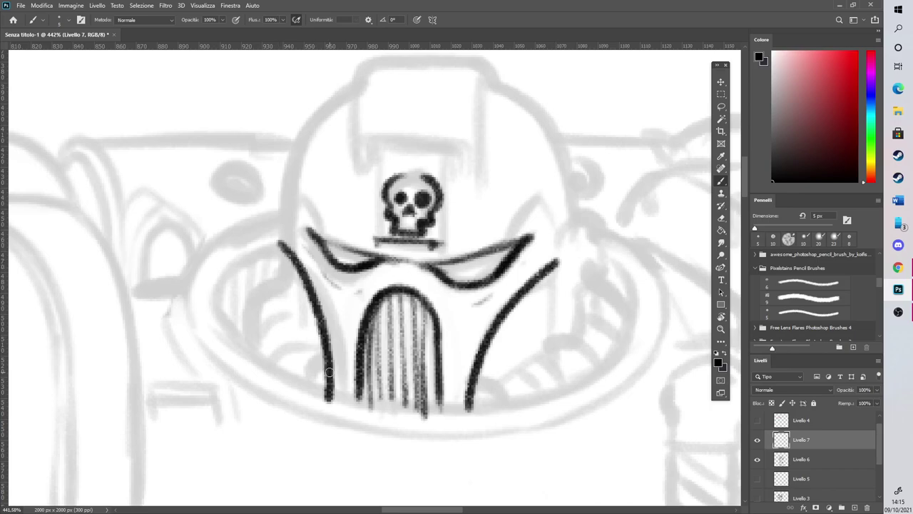
# Ink the ear guard and ribbed breathing hose on the helmet's right-hand side as seen in the drawing
pyautogui.moveTo(562, 336)
pyautogui.mouseDown()
pyautogui.moveTo(592, 266)
pyautogui.moveTo(608, 267)
pyautogui.moveTo(571, 269)
pyautogui.moveTo(589, 222)
pyautogui.moveTo(612, 269)
pyautogui.moveTo(581, 314)
pyautogui.mouseUp()
pyautogui.moveTo(554, 282)
pyautogui.mouseDown()
pyautogui.moveTo(561, 336)
pyautogui.moveTo(587, 369)
pyautogui.mouseUp()
pyautogui.moveTo(537, 355)
pyautogui.mouseDown()
pyautogui.moveTo(562, 384)
pyautogui.moveTo(517, 401)
pyautogui.moveTo(511, 380)
pyautogui.moveTo(514, 388)
pyautogui.mouseUp()
pyautogui.moveTo(522, 370); pyautogui.dragTo(534, 376)
pyautogui.moveTo(539, 355); pyautogui.dragTo(550, 361)
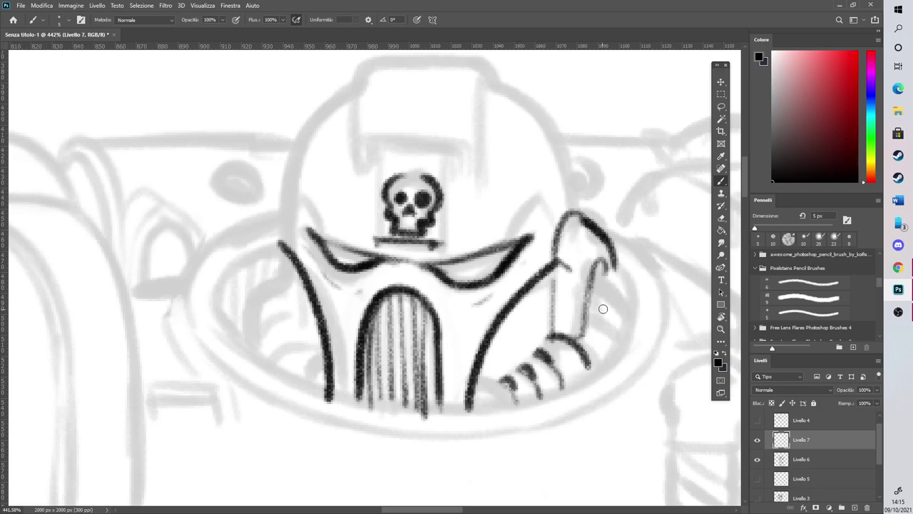
pyautogui.moveTo(588, 312); pyautogui.dragTo(607, 350)
pyautogui.moveTo(593, 291); pyautogui.dragTo(619, 332)
pyautogui.moveTo(615, 254); pyautogui.dragTo(627, 333)
pyautogui.moveTo(475, 391)
pyautogui.mouseDown()
pyautogui.moveTo(491, 370)
pyautogui.moveTo(507, 406)
pyautogui.mouseUp()
# Ink the opposite ribbed hose with the lower helmet edge, and the pointed brow peaks above both eyes
pyautogui.moveTo(327, 358)
pyautogui.mouseDown()
pyautogui.moveTo(312, 384)
pyautogui.moveTo(306, 338)
pyautogui.mouseUp()
pyautogui.moveTo(252, 354)
pyautogui.mouseDown()
pyautogui.moveTo(287, 319)
pyautogui.moveTo(285, 294)
pyautogui.mouseUp()
pyautogui.moveTo(250, 296)
pyautogui.mouseDown()
pyautogui.moveTo(292, 271)
pyautogui.moveTo(244, 315)
pyautogui.moveTo(244, 339)
pyautogui.moveTo(303, 343)
pyautogui.moveTo(286, 301)
pyautogui.moveTo(284, 192)
pyautogui.mouseUp()
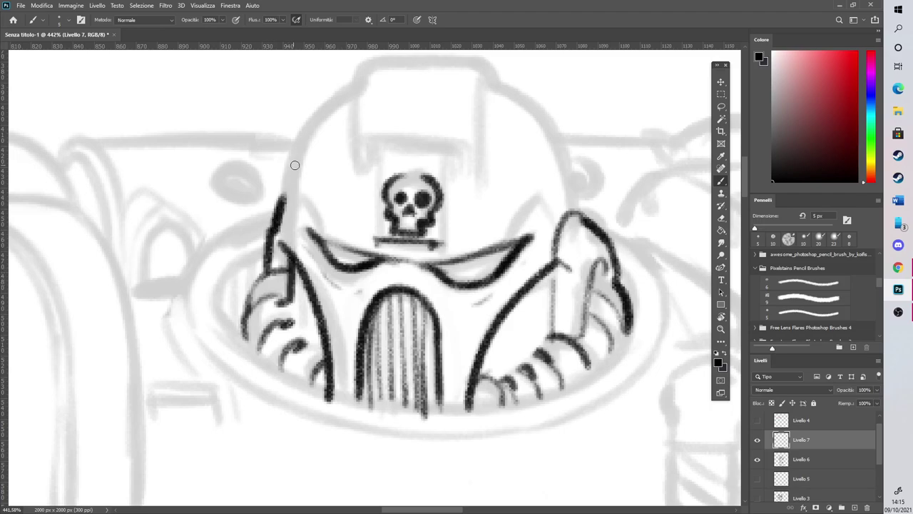
pyautogui.moveTo(746, 189); pyautogui.dragTo(742, 181)
pyautogui.moveTo(497, 355)
pyautogui.mouseDown()
pyautogui.moveTo(544, 311)
pyautogui.moveTo(558, 334)
pyautogui.mouseUp()
pyautogui.moveTo(294, 331); pyautogui.dragTo(319, 352)
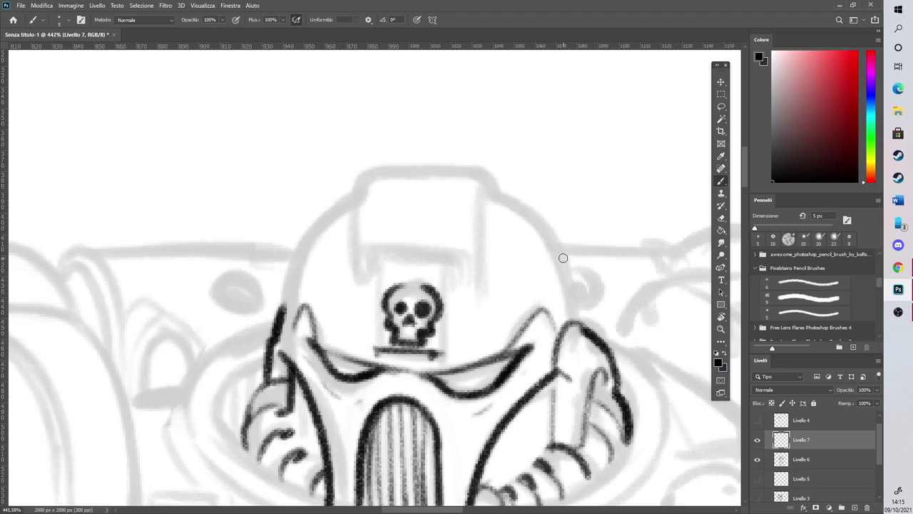
# Ink the helmet crest's lower edge and right-hand side, plus the heavy dome outlines on both sides
pyautogui.moveTo(368, 282)
pyautogui.mouseDown()
pyautogui.moveTo(372, 257)
pyautogui.moveTo(447, 253)
pyautogui.mouseUp()
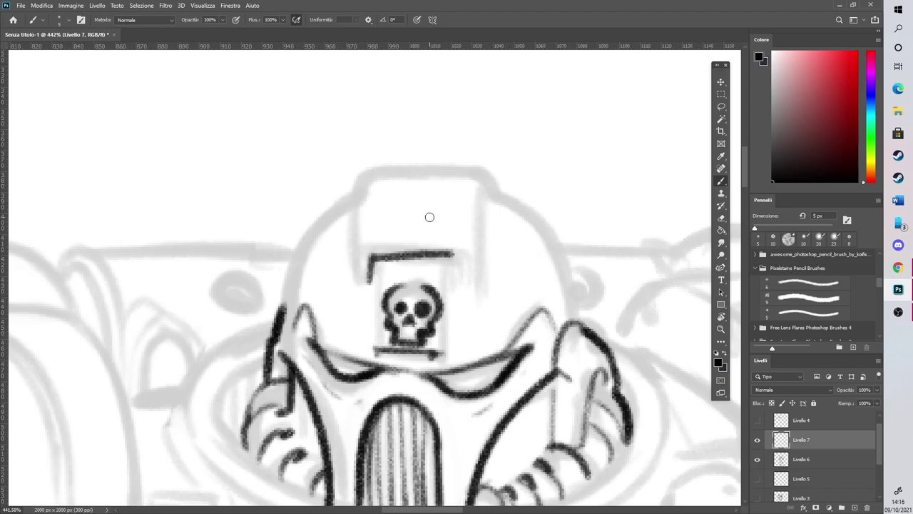
pyautogui.hotkey('ctrl', 'z')
pyautogui.moveTo(370, 275)
pyautogui.mouseDown()
pyautogui.moveTo(371, 257)
pyautogui.moveTo(452, 257)
pyautogui.moveTo(457, 269)
pyautogui.moveTo(373, 259)
pyautogui.moveTo(422, 252)
pyautogui.mouseUp()
pyautogui.moveTo(367, 254)
pyautogui.mouseDown()
pyautogui.moveTo(469, 250)
pyautogui.moveTo(471, 277)
pyautogui.mouseUp()
pyautogui.moveTo(355, 280); pyautogui.dragTo(365, 255)
pyautogui.moveTo(473, 277); pyautogui.dragTo(482, 190)
pyautogui.moveTo(463, 254)
pyautogui.mouseDown()
pyautogui.moveTo(485, 176)
pyautogui.moveTo(550, 237)
pyautogui.moveTo(580, 328)
pyautogui.mouseUp()
pyautogui.moveTo(291, 301)
pyautogui.mouseDown()
pyautogui.moveTo(298, 257)
pyautogui.moveTo(362, 185)
pyautogui.mouseUp()
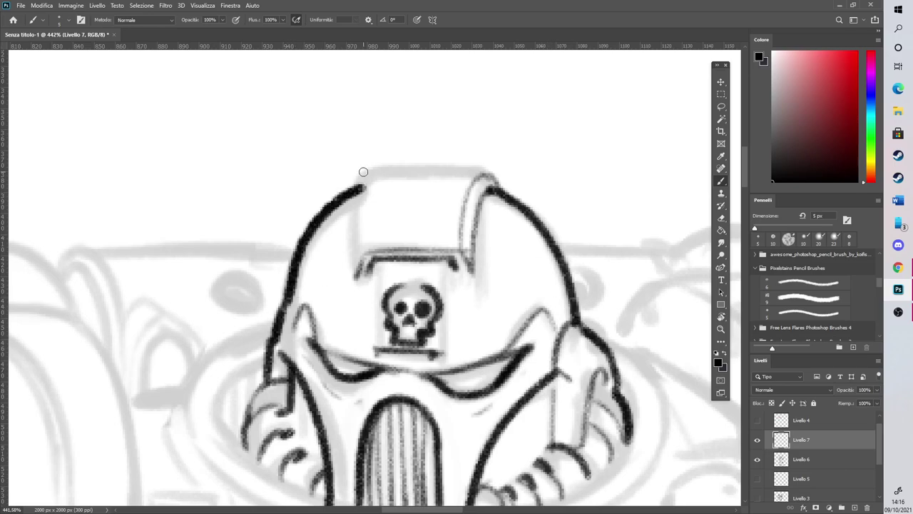
# Ink the crest's left-hand side and its thick top edge down to the dome outline
pyautogui.moveTo(354, 275)
pyautogui.mouseDown()
pyautogui.moveTo(374, 169)
pyautogui.moveTo(367, 178)
pyautogui.moveTo(459, 162)
pyautogui.mouseUp()
pyautogui.moveTo(390, 172); pyautogui.dragTo(487, 171)
pyautogui.moveTo(418, 171)
pyautogui.mouseDown()
pyautogui.moveTo(496, 175)
pyautogui.moveTo(504, 195)
pyautogui.mouseUp()
pyautogui.moveTo(357, 193)
pyautogui.mouseDown()
pyautogui.moveTo(385, 165)
pyautogui.moveTo(468, 164)
pyautogui.mouseUp()
pyautogui.moveTo(367, 171)
pyautogui.mouseDown()
pyautogui.moveTo(503, 170)
pyautogui.moveTo(507, 193)
pyautogui.mouseUp()
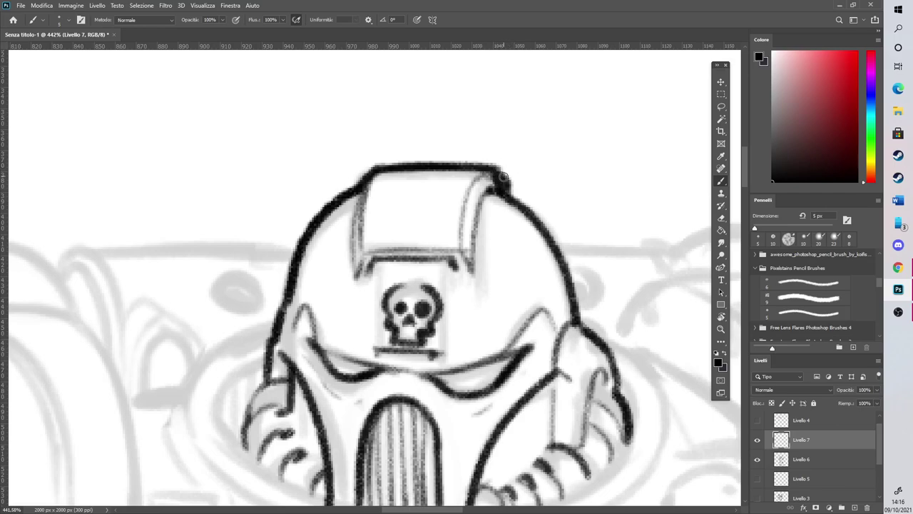
# Trim the overlapping strokes at the crest's upper right-hand corner with a smaller Eraser
pyautogui.press('e')
pyautogui.press('[')
pyautogui.press('[')
pyautogui.press('[')
pyautogui.press('[')
pyautogui.press('[')
pyautogui.moveTo(498, 173)
pyautogui.mouseDown()
pyautogui.moveTo(505, 192)
pyautogui.moveTo(499, 167)
pyautogui.mouseUp()
pyautogui.press('b')
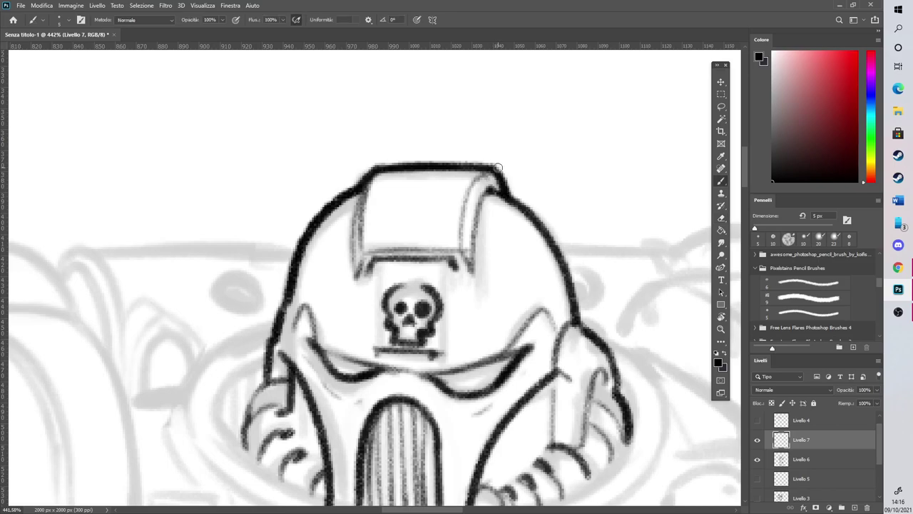
# Thicken the brow line that runs across both eyes, undoing the extra stroke at its centre
pyautogui.moveTo(311, 338)
pyautogui.mouseDown()
pyautogui.moveTo(346, 357)
pyautogui.moveTo(439, 372)
pyautogui.moveTo(514, 350)
pyautogui.moveTo(489, 360)
pyautogui.mouseUp()
pyautogui.moveTo(377, 368); pyautogui.dragTo(450, 366)
pyautogui.hotkey('ctrl', 'z')
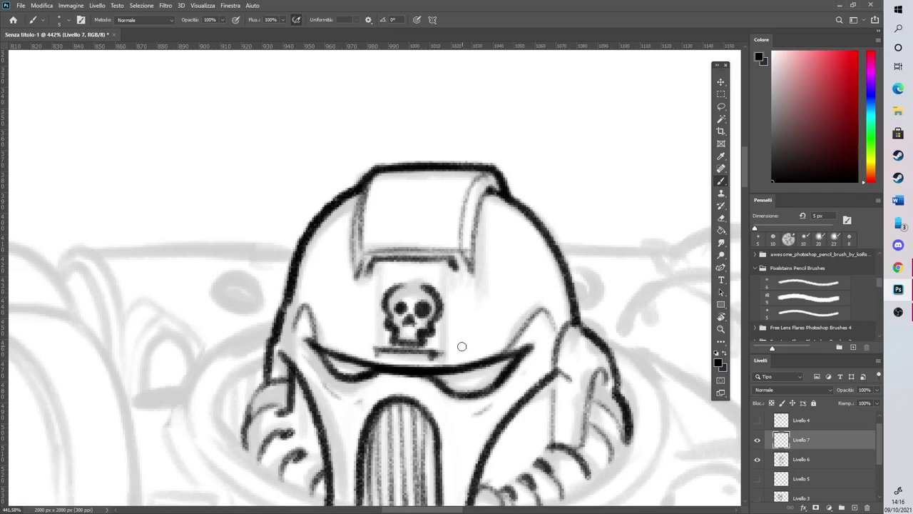
# Ink the vertical sides of the forehead plate on both sides of the skull emblem
pyautogui.press('e')
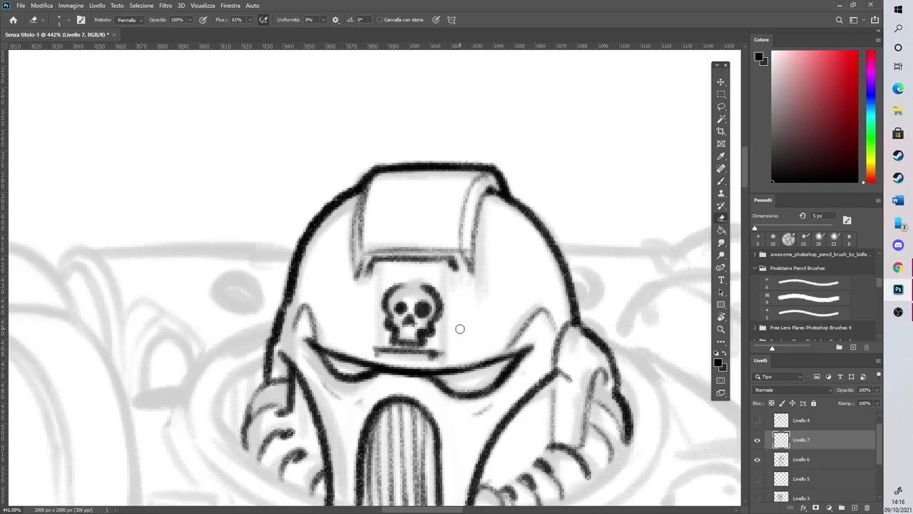
pyautogui.press('b')
pyautogui.moveTo(446, 258); pyautogui.dragTo(445, 363)
pyautogui.moveTo(381, 270)
pyautogui.mouseDown()
pyautogui.moveTo(378, 356)
pyautogui.moveTo(365, 347)
pyautogui.mouseUp()
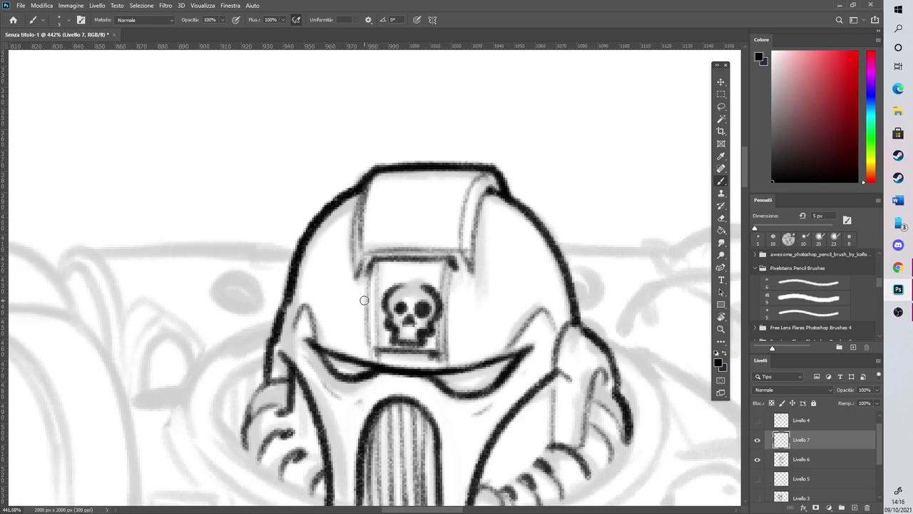
# Lasso the skull emblem, shift it slightly up and left within the forehead plate, and deselect it
pyautogui.click(721, 106)
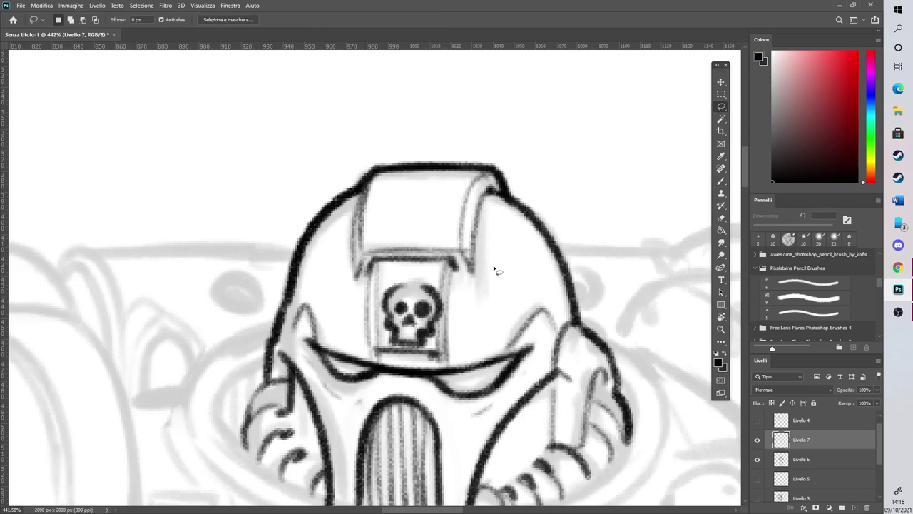
pyautogui.moveTo(446, 316)
pyautogui.mouseDown()
pyautogui.moveTo(407, 277)
pyautogui.moveTo(384, 321)
pyautogui.moveTo(392, 353)
pyautogui.moveTo(424, 353)
pyautogui.mouseUp()
pyautogui.press('v')
pyautogui.moveTo(428, 285); pyautogui.dragTo(420, 302)
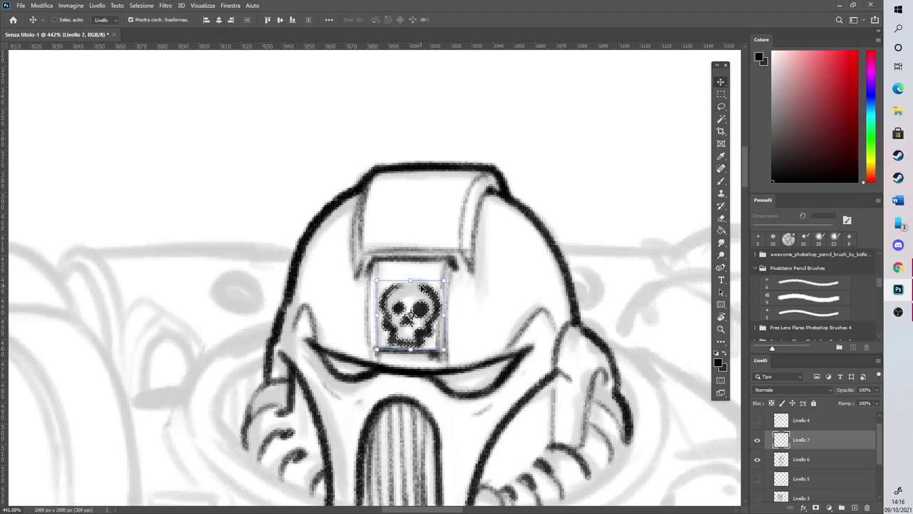
pyautogui.press('Left')
pyautogui.press('Left')
pyautogui.click(141, 5)
pyautogui.click(167, 27)
pyautogui.click(720, 181)
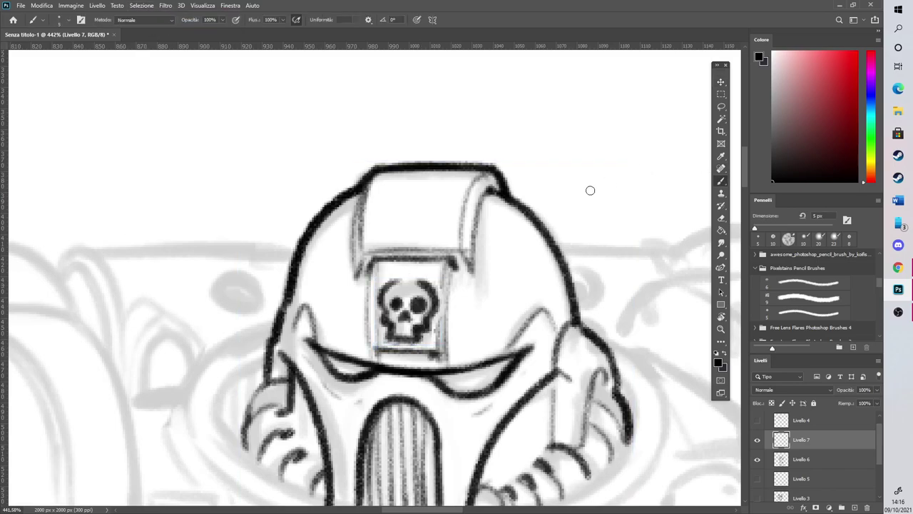
# Fill in the dark band along the top edge of the forehead plate, above the skull emblem
pyautogui.moveTo(393, 263); pyautogui.dragTo(446, 265)
pyautogui.scroll(-5, 502, 219)
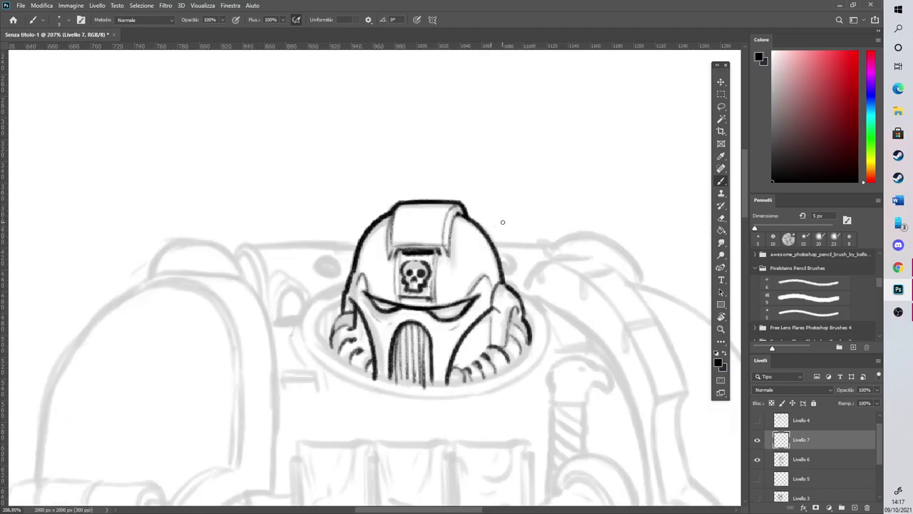
pyautogui.scroll(4, 408, 336)
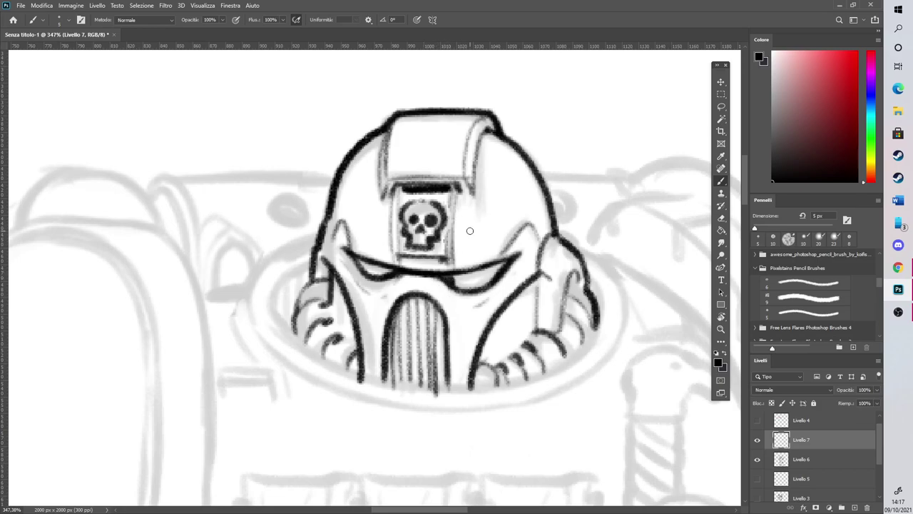
# Erase the rough stroke at the right-hand eye's inner corner and the line ends below the mouth grille
pyautogui.click(720, 217)
pyautogui.moveTo(441, 281); pyautogui.dragTo(446, 285)
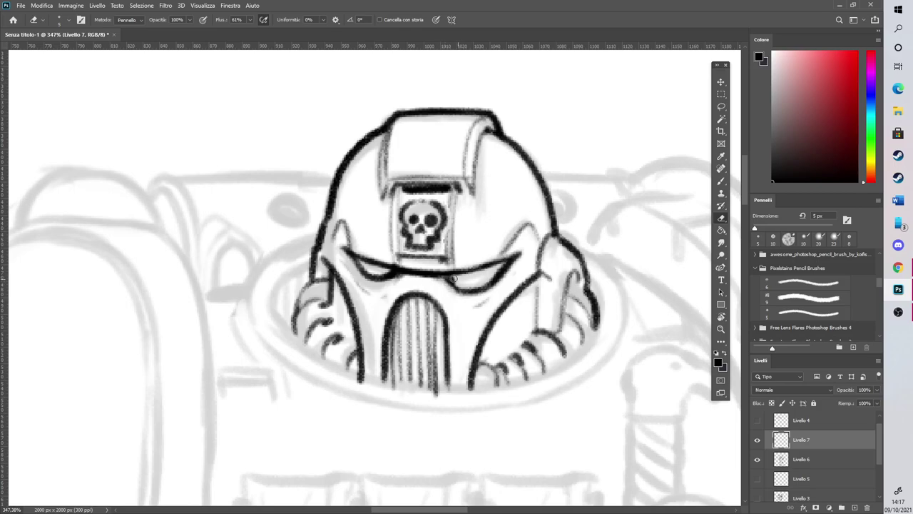
pyautogui.press('b')
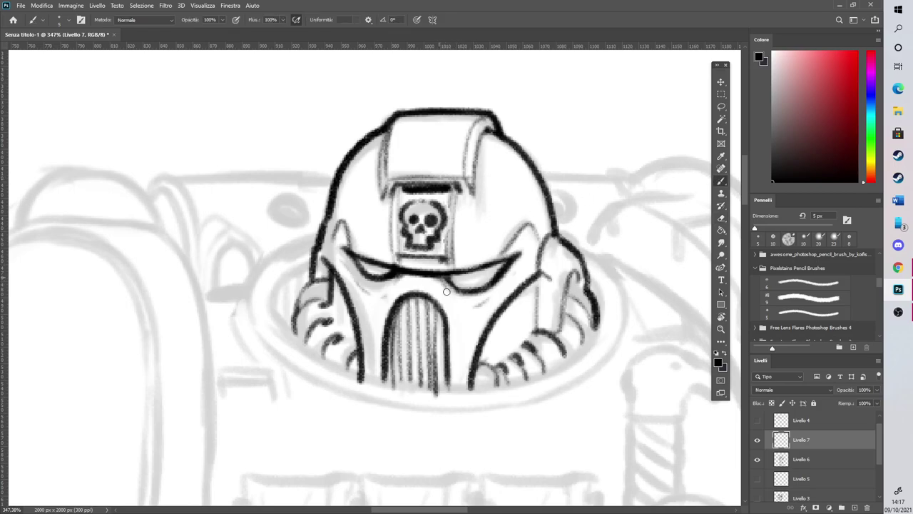
pyautogui.click(720, 217)
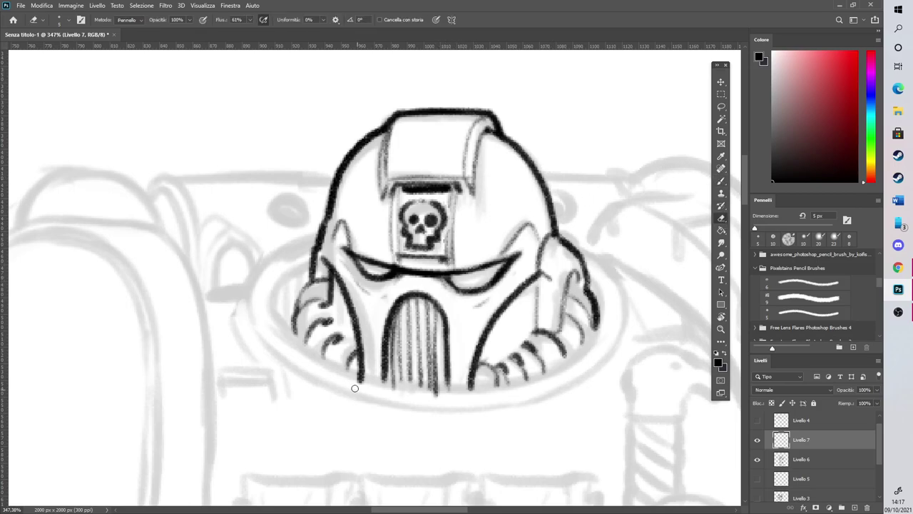
pyautogui.moveTo(376, 388); pyautogui.dragTo(425, 396)
pyautogui.press('b')
# Ink the collar ring's inner edge around the helmet and the lower run of its outer edge, rotating the canvas to suit the curves
pyautogui.press('r')
pyautogui.moveTo(595, 293)
pyautogui.mouseDown()
pyautogui.moveTo(587, 217)
pyautogui.moveTo(174, 188)
pyautogui.moveTo(214, 386)
pyautogui.moveTo(262, 277)
pyautogui.moveTo(324, 192)
pyautogui.moveTo(360, 169)
pyautogui.moveTo(350, 176)
pyautogui.mouseUp()
pyautogui.moveTo(240, 325)
pyautogui.mouseDown()
pyautogui.moveTo(225, 428)
pyautogui.moveTo(230, 452)
pyautogui.moveTo(255, 477)
pyautogui.moveTo(228, 421)
pyautogui.moveTo(247, 310)
pyautogui.moveTo(228, 382)
pyautogui.moveTo(273, 256)
pyautogui.moveTo(341, 175)
pyautogui.mouseUp()
pyautogui.moveTo(215, 352)
pyautogui.mouseDown()
pyautogui.moveTo(248, 255)
pyautogui.moveTo(283, 206)
pyautogui.moveTo(350, 160)
pyautogui.moveTo(240, 281)
pyautogui.moveTo(216, 369)
pyautogui.mouseUp()
pyautogui.moveTo(226, 319); pyautogui.dragTo(213, 441)
pyautogui.moveTo(210, 383)
pyautogui.mouseDown()
pyautogui.moveTo(222, 468)
pyautogui.moveTo(240, 489)
pyautogui.mouseUp()
pyautogui.moveTo(221, 457); pyautogui.dragTo(250, 498)
pyautogui.moveTo(227, 464); pyautogui.dragTo(257, 501)
pyautogui.press('r')
pyautogui.moveTo(426, 213)
pyautogui.mouseDown()
pyautogui.moveTo(403, 200)
pyautogui.moveTo(302, 316)
pyautogui.moveTo(317, 358)
pyautogui.moveTo(349, 382)
pyautogui.mouseUp()
pyautogui.press('b')
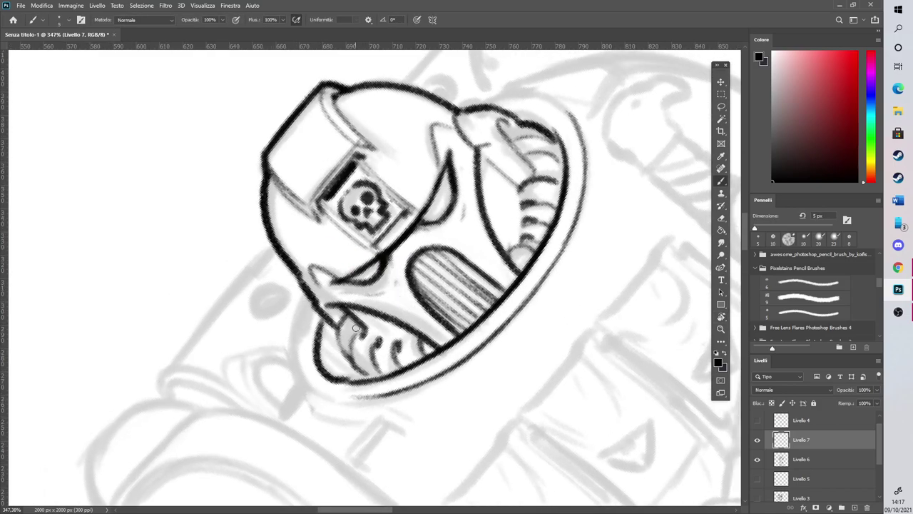
# Redraw the left-hand end of the collar's inner edge, extend its outer edge around the right side, and trim the excess
pyautogui.hotkey('ctrl', 'z')
pyautogui.moveTo(325, 320); pyautogui.dragTo(349, 383)
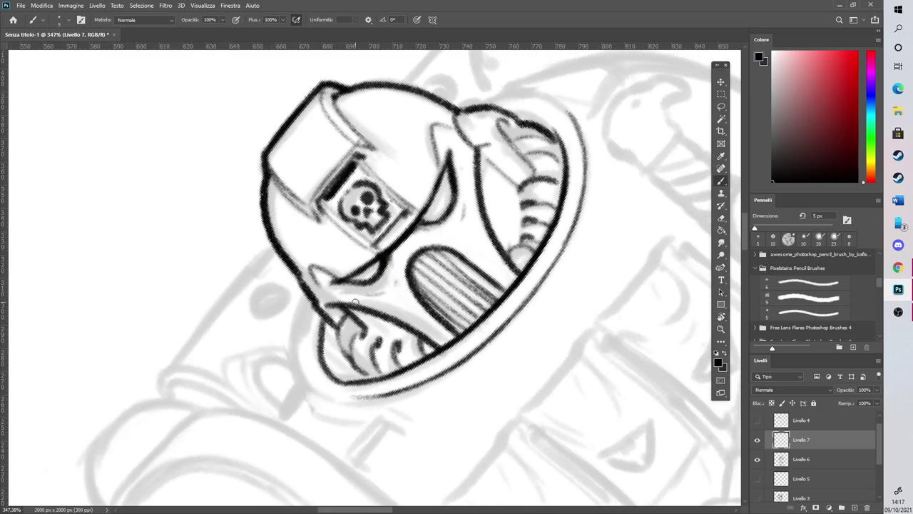
pyautogui.moveTo(513, 117)
pyautogui.mouseDown()
pyautogui.moveTo(531, 115)
pyautogui.moveTo(559, 136)
pyautogui.moveTo(499, 128)
pyautogui.moveTo(219, 153)
pyautogui.moveTo(175, 192)
pyautogui.moveTo(169, 220)
pyautogui.moveTo(151, 179)
pyautogui.mouseUp()
pyautogui.hotkey('ctrl', 'z')
pyautogui.press('r')
pyautogui.moveTo(165, 214)
pyautogui.mouseDown()
pyautogui.moveTo(160, 145)
pyautogui.moveTo(153, 196)
pyautogui.moveTo(177, 236)
pyautogui.moveTo(157, 207)
pyautogui.moveTo(169, 136)
pyautogui.moveTo(145, 180)
pyautogui.mouseUp()
pyautogui.press('e')
pyautogui.moveTo(161, 137)
pyautogui.mouseDown()
pyautogui.moveTo(160, 209)
pyautogui.moveTo(159, 195)
pyautogui.mouseUp()
pyautogui.press('r')
pyautogui.moveTo(575, 232)
pyautogui.mouseDown()
pyautogui.moveTo(573, 245)
pyautogui.moveTo(200, 300)
pyautogui.moveTo(346, 401)
pyautogui.mouseUp()
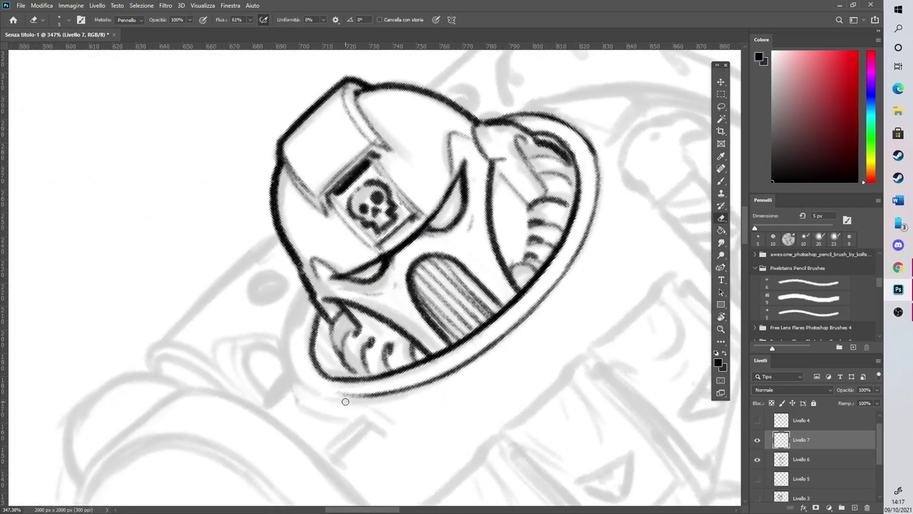
# Close the collar ring's outer edge around the left side of the helmet and erase the rough overlap there
pyautogui.press('b')
pyautogui.moveTo(294, 387); pyautogui.dragTo(288, 348)
pyautogui.moveTo(307, 293)
pyautogui.mouseDown()
pyautogui.moveTo(287, 375)
pyautogui.moveTo(300, 211)
pyautogui.moveTo(397, 190)
pyautogui.mouseUp()
pyautogui.press('r')
pyautogui.moveTo(263, 306)
pyautogui.mouseDown()
pyautogui.moveTo(255, 235)
pyautogui.moveTo(282, 194)
pyautogui.moveTo(304, 190)
pyautogui.moveTo(236, 234)
pyautogui.moveTo(243, 229)
pyautogui.mouseUp()
pyautogui.press('r')
pyautogui.moveTo(294, 344)
pyautogui.mouseDown()
pyautogui.moveTo(289, 288)
pyautogui.moveTo(259, 291)
pyautogui.moveTo(262, 273)
pyautogui.mouseUp()
pyautogui.press('e')
pyautogui.moveTo(258, 284)
pyautogui.mouseDown()
pyautogui.moveTo(251, 332)
pyautogui.moveTo(252, 318)
pyautogui.moveTo(318, 374)
pyautogui.moveTo(305, 315)
pyautogui.moveTo(312, 261)
pyautogui.mouseUp()
pyautogui.press('b')
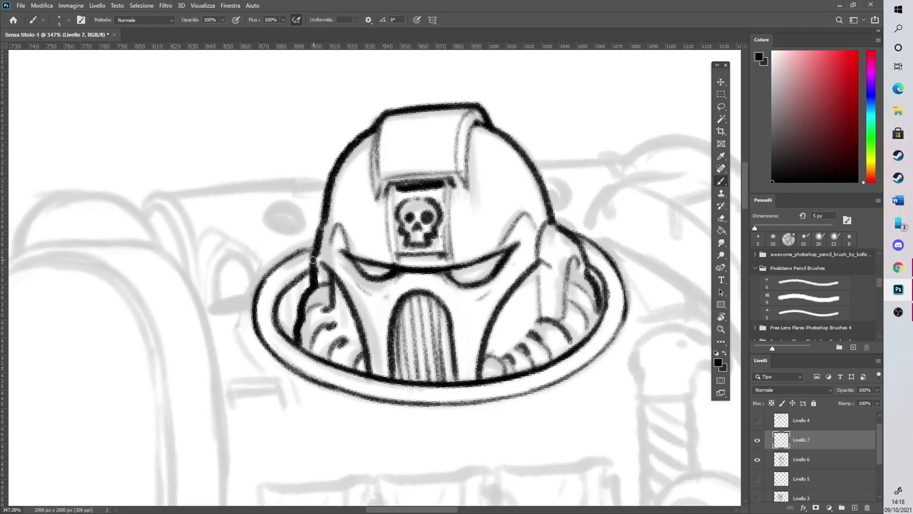
# Touch up the collar's inner left edge and thicken the helmet outline along its lower left side
pyautogui.moveTo(276, 320)
pyautogui.mouseDown()
pyautogui.moveTo(309, 268)
pyautogui.moveTo(286, 296)
pyautogui.moveTo(282, 319)
pyautogui.mouseUp()
pyautogui.press('e')
pyautogui.press('b')
pyautogui.moveTo(285, 294); pyautogui.dragTo(291, 332)
pyautogui.moveTo(302, 275); pyautogui.dragTo(306, 300)
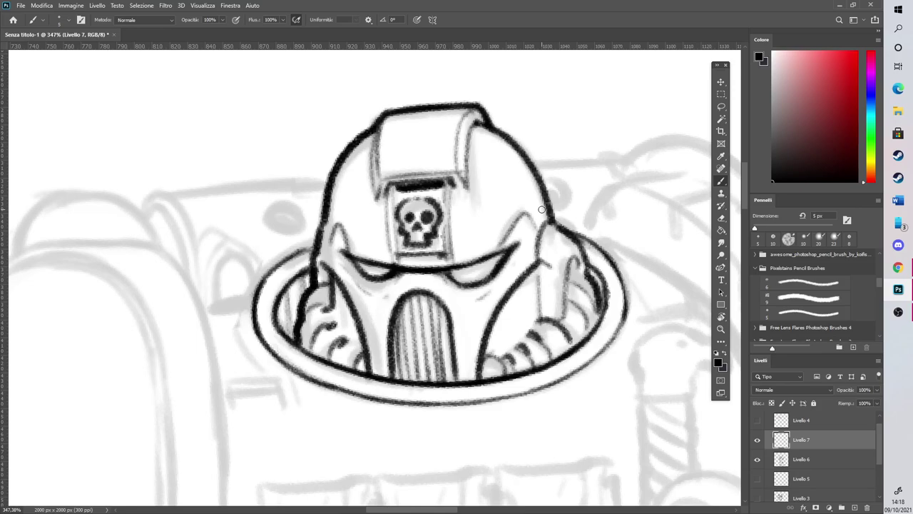
pyautogui.scroll(-5, 379, 250)
pyautogui.scroll(3, 392, 244)
pyautogui.scroll(2, 392, 245)
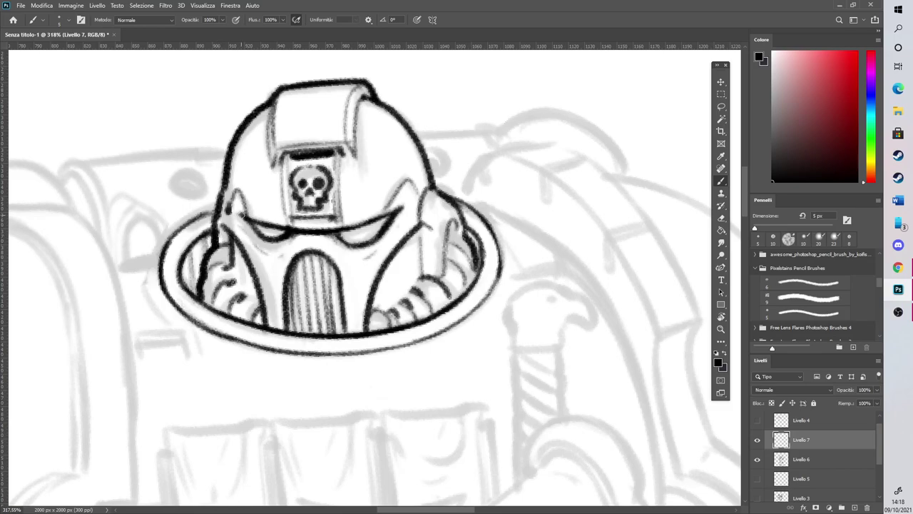
pyautogui.moveTo(221, 229)
pyautogui.mouseDown()
pyautogui.moveTo(229, 250)
pyautogui.moveTo(227, 172)
pyautogui.mouseUp()
pyautogui.scroll(-3, 231, 172)
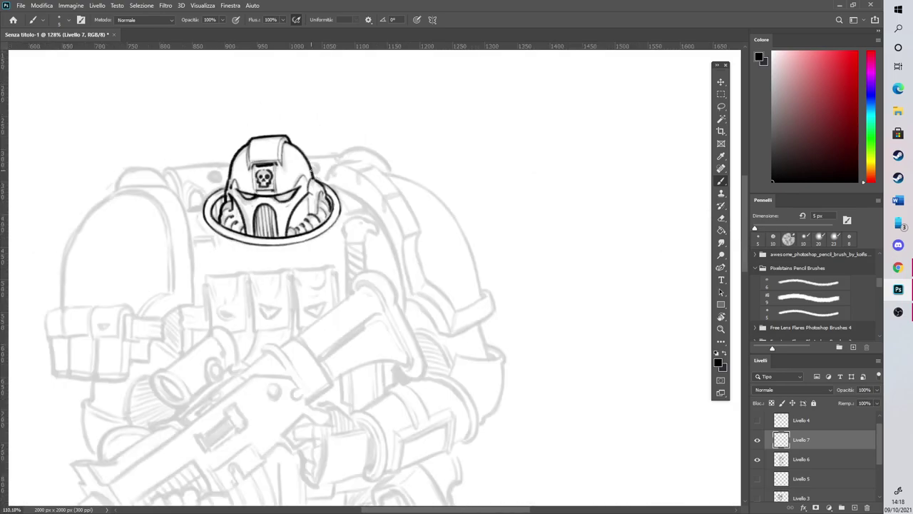
# Ink the pointed temple peaks beside both eyes and trim the helmet's left outline with the Eraser
pyautogui.scroll(5, 242, 150)
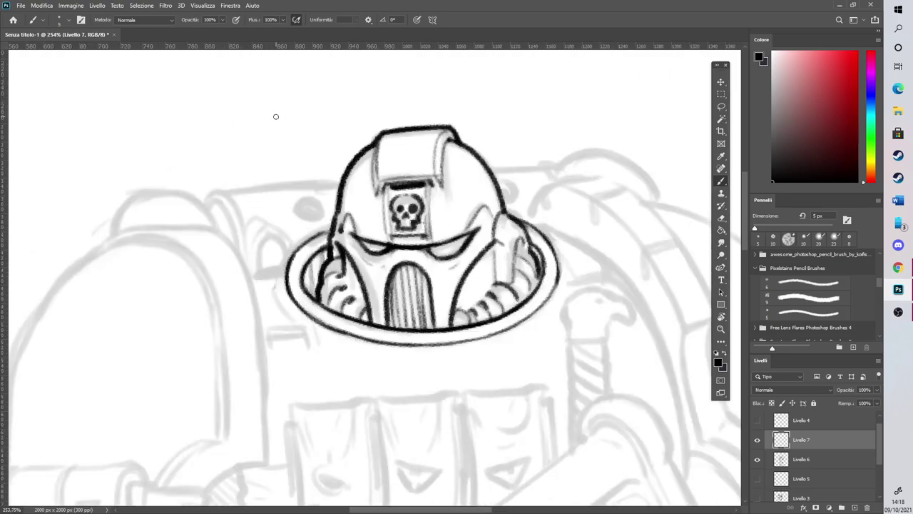
pyautogui.moveTo(365, 234)
pyautogui.mouseDown()
pyautogui.moveTo(355, 258)
pyautogui.moveTo(373, 258)
pyautogui.mouseUp()
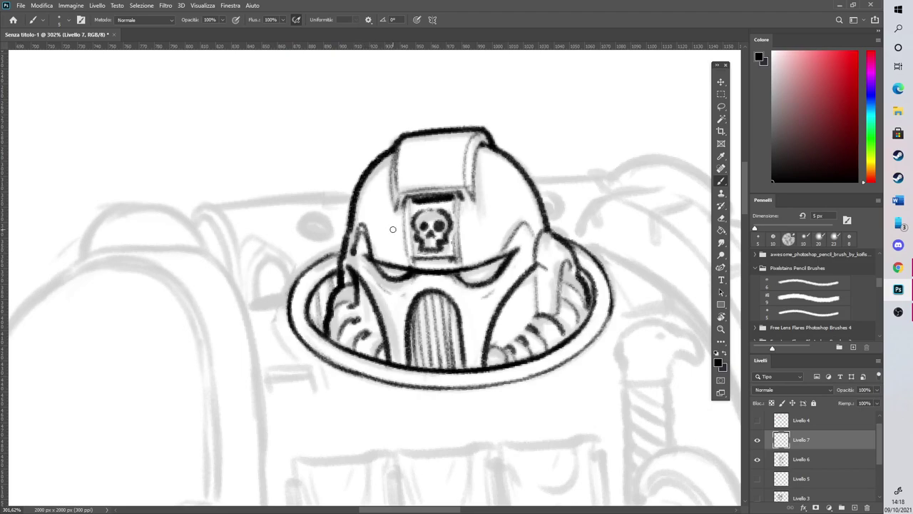
pyautogui.moveTo(507, 248)
pyautogui.mouseDown()
pyautogui.moveTo(526, 219)
pyautogui.moveTo(514, 239)
pyautogui.moveTo(532, 227)
pyautogui.moveTo(529, 234)
pyautogui.mouseUp()
pyautogui.moveTo(354, 250)
pyautogui.mouseDown()
pyautogui.moveTo(368, 199)
pyautogui.moveTo(344, 244)
pyautogui.moveTo(346, 235)
pyautogui.moveTo(346, 280)
pyautogui.moveTo(344, 251)
pyautogui.mouseUp()
pyautogui.click(721, 217)
pyautogui.moveTo(361, 199)
pyautogui.mouseDown()
pyautogui.moveTo(356, 260)
pyautogui.moveTo(340, 283)
pyautogui.moveTo(364, 170)
pyautogui.mouseUp()
pyautogui.click(720, 180)
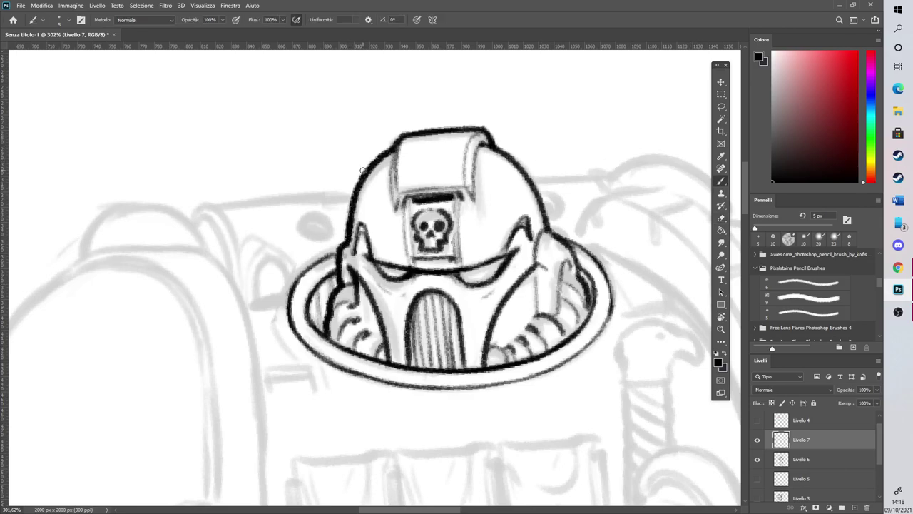
# Ink the small dark slot and bracket on the chest plate at the collar's lower left, then clean its edges
pyautogui.moveTo(265, 372)
pyautogui.mouseDown()
pyautogui.moveTo(307, 371)
pyautogui.moveTo(313, 386)
pyautogui.moveTo(264, 376)
pyautogui.moveTo(310, 379)
pyautogui.moveTo(263, 384)
pyautogui.moveTo(327, 383)
pyautogui.moveTo(288, 296)
pyautogui.moveTo(310, 361)
pyautogui.mouseUp()
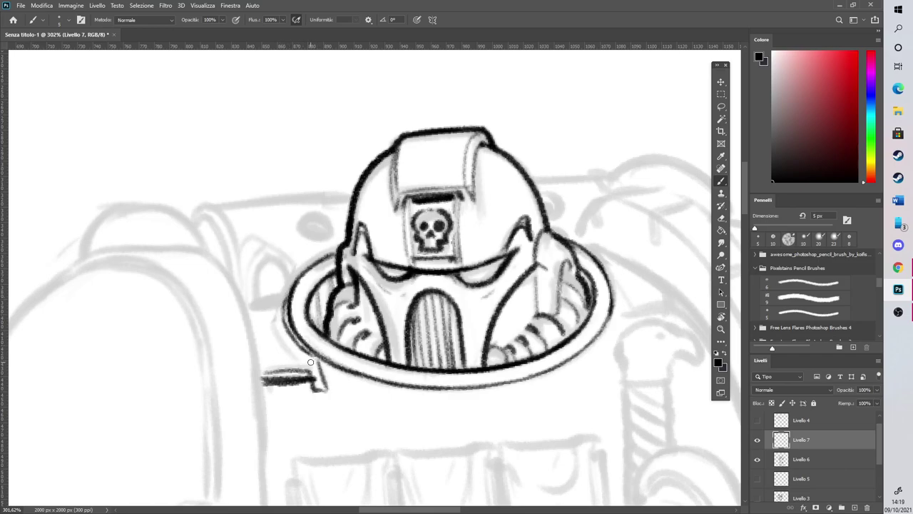
pyautogui.click(720, 218)
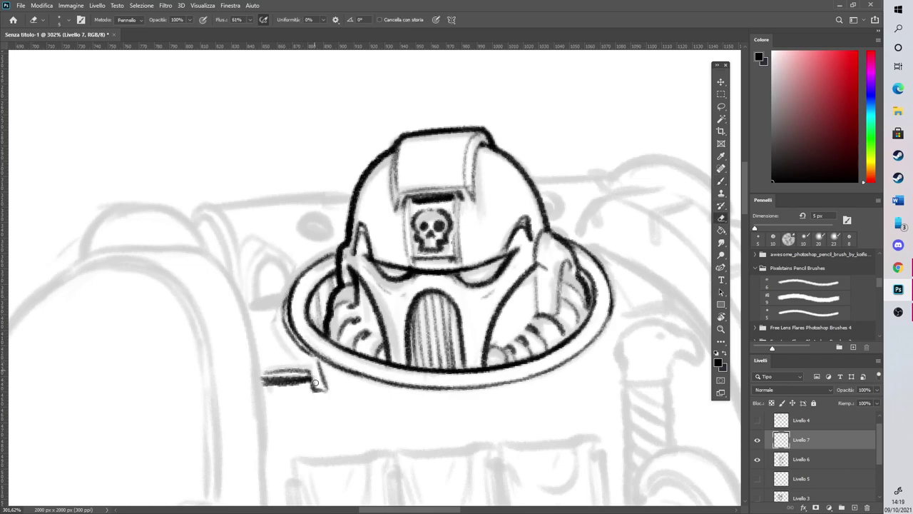
pyautogui.moveTo(268, 386)
pyautogui.mouseDown()
pyautogui.moveTo(307, 381)
pyautogui.moveTo(285, 388)
pyautogui.moveTo(298, 372)
pyautogui.mouseUp()
# Ink the eagle-head pommel of the knife, including its hooked beak and eye
pyautogui.click(721, 180)
pyautogui.moveTo(432, 511); pyautogui.dragTo(455, 498)
pyautogui.moveTo(450, 380)
pyautogui.mouseDown()
pyautogui.moveTo(478, 344)
pyautogui.moveTo(460, 328)
pyautogui.moveTo(420, 326)
pyautogui.moveTo(404, 387)
pyautogui.mouseUp()
pyautogui.moveTo(439, 337); pyautogui.dragTo(449, 341)
pyautogui.scroll(-3, 670, 216)
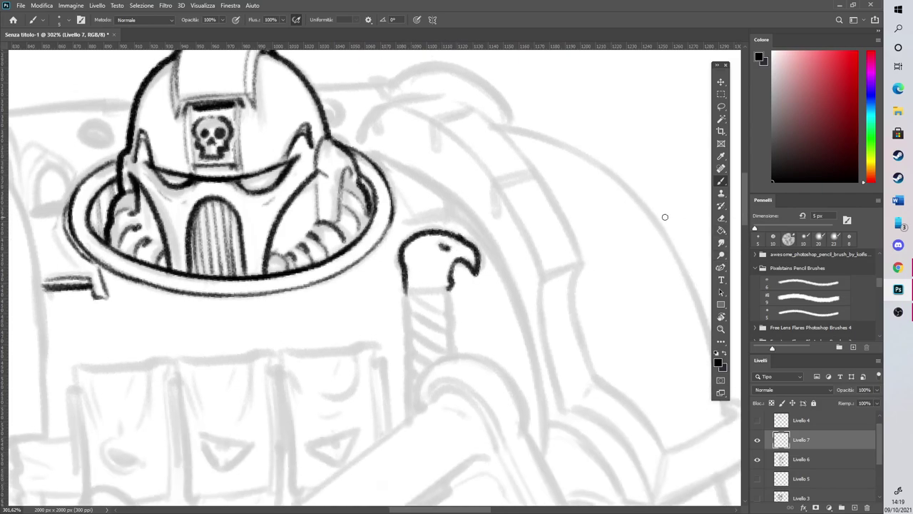
# Ink the knife grip below the eagle head with a central zigzag, side outlines and crossing wrap lines
pyautogui.moveTo(407, 294)
pyautogui.mouseDown()
pyautogui.moveTo(422, 307)
pyautogui.moveTo(427, 343)
pyautogui.moveTo(438, 348)
pyautogui.moveTo(439, 305)
pyautogui.moveTo(436, 295)
pyautogui.moveTo(425, 360)
pyautogui.mouseUp()
pyautogui.click(720, 218)
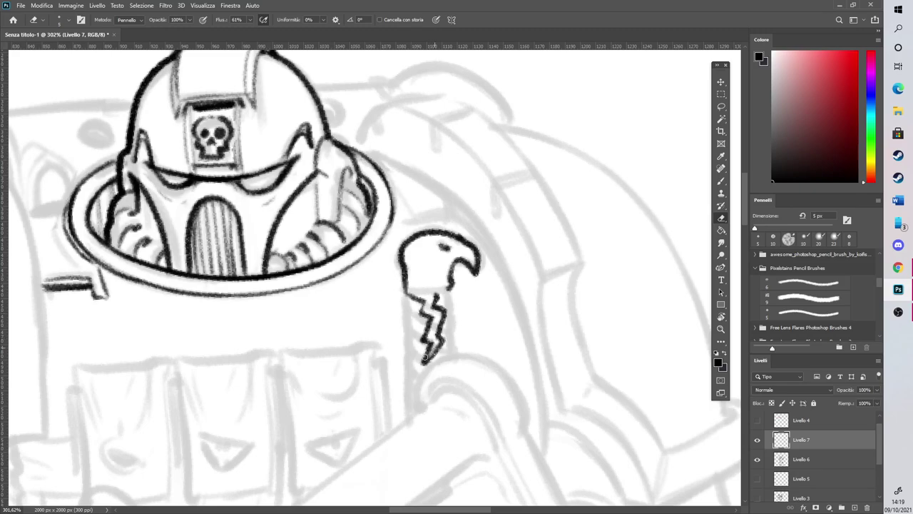
pyautogui.click(721, 180)
pyautogui.moveTo(437, 303)
pyautogui.mouseDown()
pyautogui.moveTo(449, 287)
pyautogui.moveTo(408, 330)
pyautogui.moveTo(412, 382)
pyautogui.mouseUp()
pyautogui.moveTo(455, 354)
pyautogui.mouseDown()
pyautogui.moveTo(447, 303)
pyautogui.moveTo(418, 319)
pyautogui.moveTo(428, 350)
pyautogui.mouseUp()
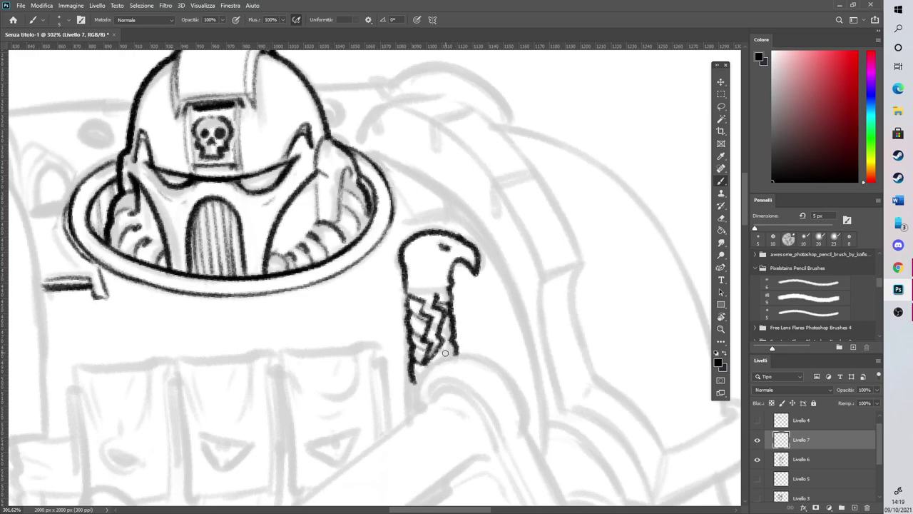
pyautogui.scroll(-5, 443, 317)
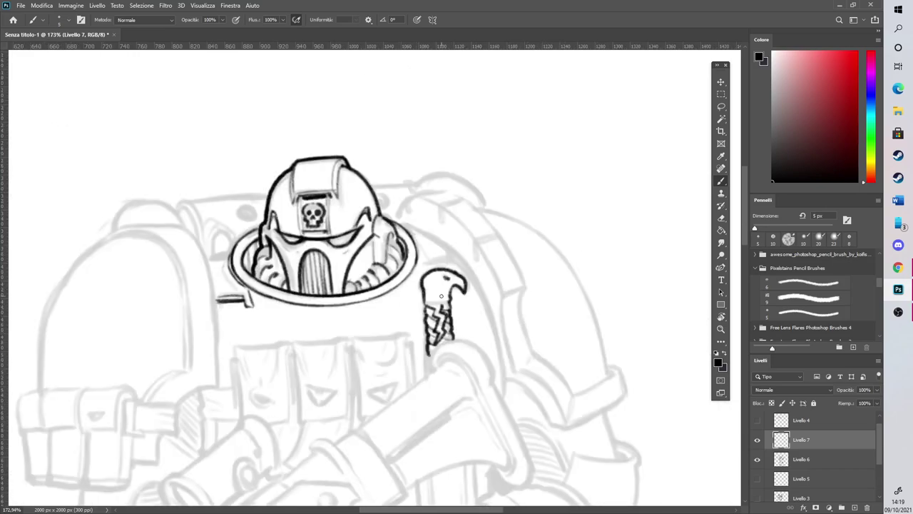
pyautogui.scroll(5, 421, 296)
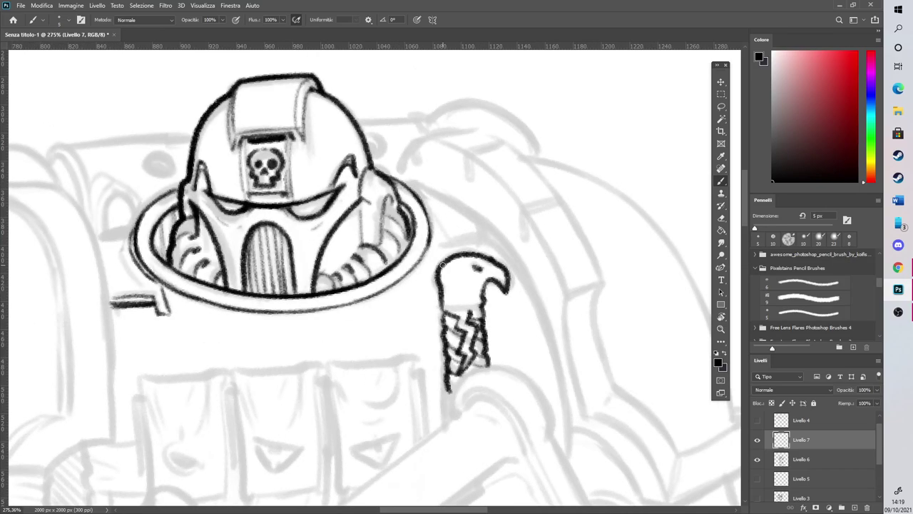
pyautogui.moveTo(460, 325); pyautogui.dragTo(465, 299)
pyautogui.moveTo(461, 261)
pyautogui.mouseDown()
pyautogui.moveTo(466, 293)
pyautogui.moveTo(458, 271)
pyautogui.moveTo(477, 254)
pyautogui.moveTo(465, 255)
pyautogui.moveTo(478, 271)
pyautogui.moveTo(472, 310)
pyautogui.mouseUp()
# Ink the band and curved rim at the narrow end of the gun stock
pyautogui.scroll(-5, 744, 261)
pyautogui.scroll(1, 744, 261)
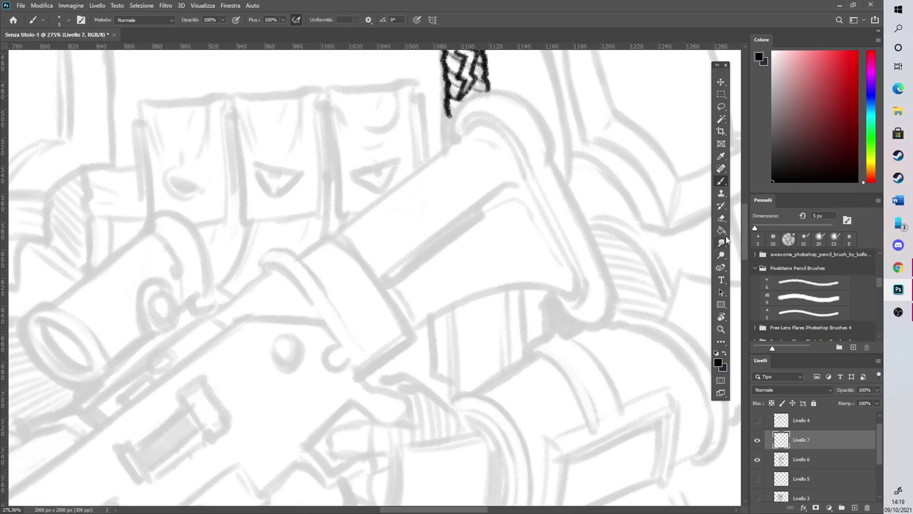
pyautogui.moveTo(264, 272)
pyautogui.mouseDown()
pyautogui.moveTo(280, 267)
pyautogui.moveTo(323, 322)
pyautogui.moveTo(302, 289)
pyautogui.mouseUp()
pyautogui.moveTo(281, 250)
pyautogui.mouseDown()
pyautogui.moveTo(307, 269)
pyautogui.moveTo(363, 352)
pyautogui.mouseUp()
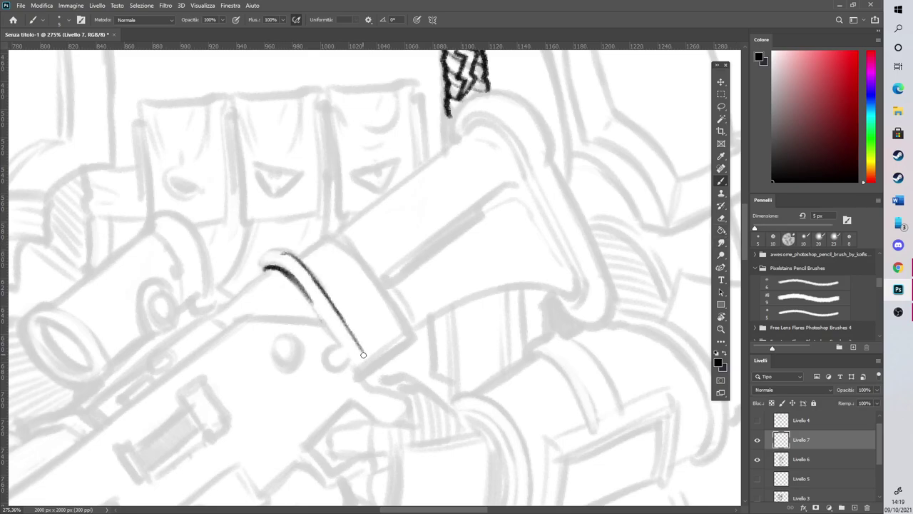
pyautogui.moveTo(261, 273)
pyautogui.mouseDown()
pyautogui.moveTo(270, 258)
pyautogui.moveTo(328, 236)
pyautogui.moveTo(345, 246)
pyautogui.moveTo(405, 348)
pyautogui.mouseUp()
pyautogui.moveTo(364, 374); pyautogui.dragTo(405, 346)
# Erase the lower corner of the stock's band and redraw its long edge slightly farther out
pyautogui.click(721, 217)
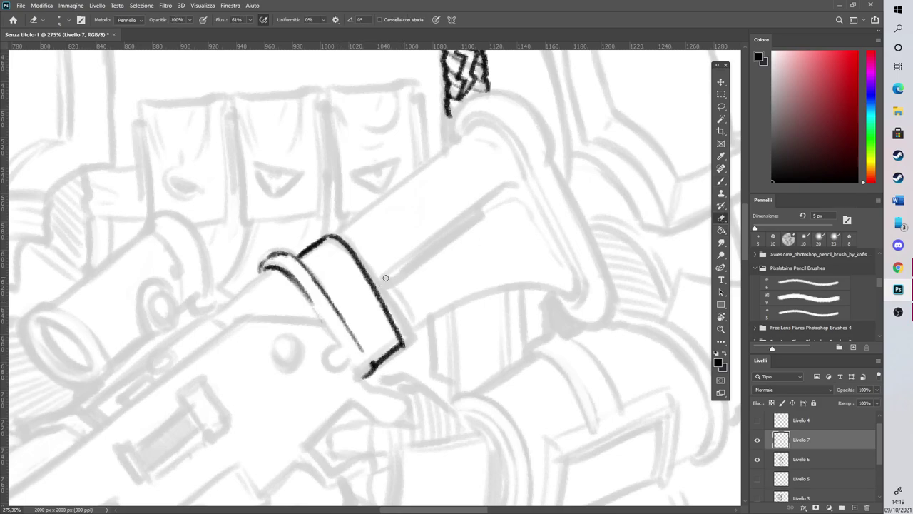
pyautogui.moveTo(394, 325); pyautogui.dragTo(409, 347)
pyautogui.click(722, 182)
pyautogui.moveTo(373, 286)
pyautogui.mouseDown()
pyautogui.moveTo(405, 334)
pyautogui.moveTo(378, 300)
pyautogui.mouseUp()
pyautogui.moveTo(400, 344); pyautogui.dragTo(406, 340)
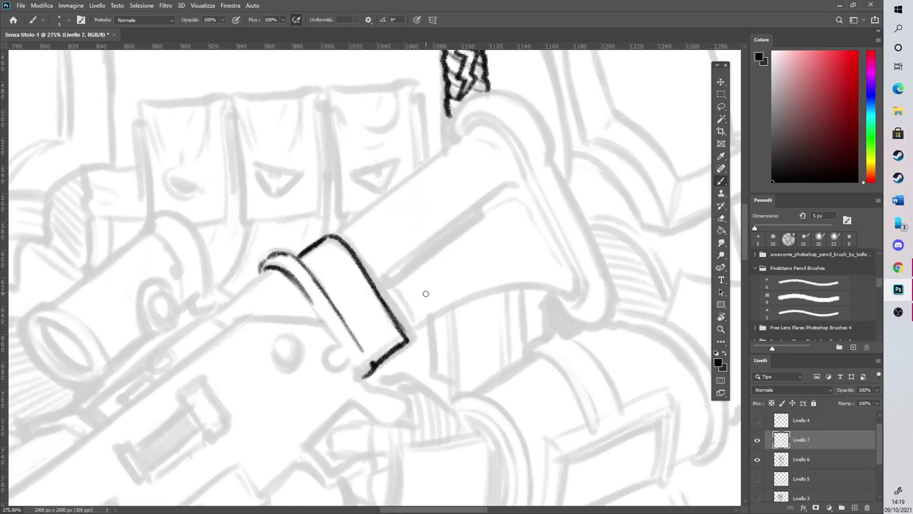
# Ink the long narrow groove, the recessed panel's edge and the curved underside of the gun stock
pyautogui.moveTo(382, 284); pyautogui.dragTo(503, 190)
pyautogui.moveTo(390, 281)
pyautogui.mouseDown()
pyautogui.moveTo(508, 194)
pyautogui.moveTo(488, 213)
pyautogui.moveTo(530, 213)
pyautogui.moveTo(567, 274)
pyautogui.mouseUp()
pyautogui.moveTo(408, 336)
pyautogui.mouseDown()
pyautogui.moveTo(488, 296)
pyautogui.moveTo(574, 301)
pyautogui.mouseUp()
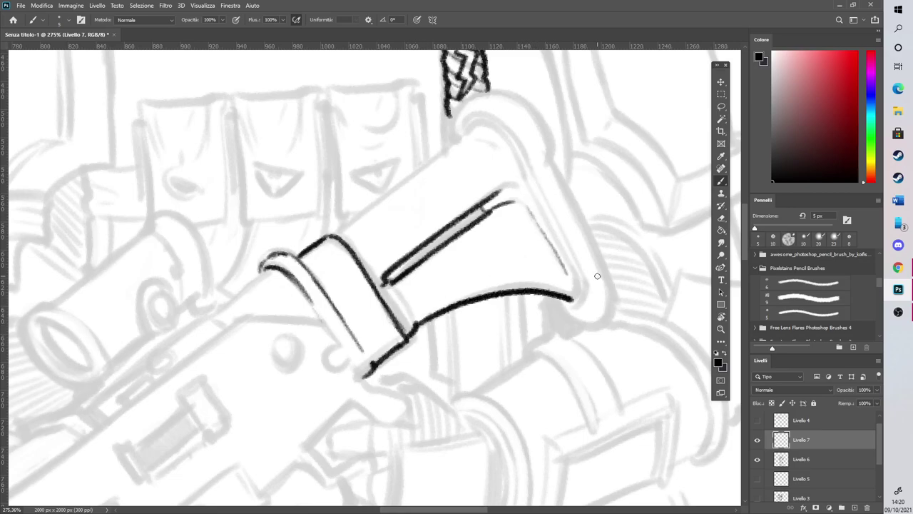
# Add a second line along the band, then ink the stock's upper edge and the inner contour of its flared end
pyautogui.scroll(-4, 597, 276)
pyautogui.scroll(6, 646, 212)
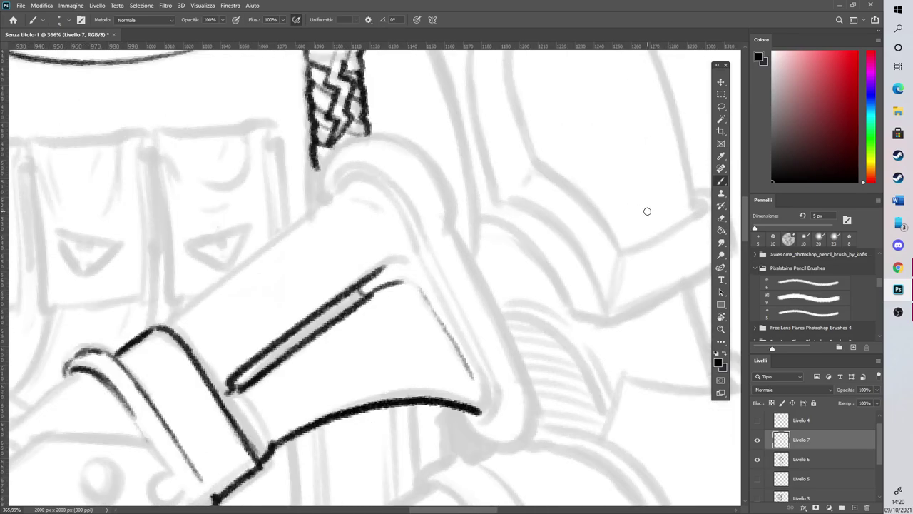
pyautogui.moveTo(167, 326); pyautogui.dragTo(211, 376)
pyautogui.moveTo(189, 340); pyautogui.dragTo(225, 394)
pyautogui.moveTo(199, 353); pyautogui.dragTo(260, 449)
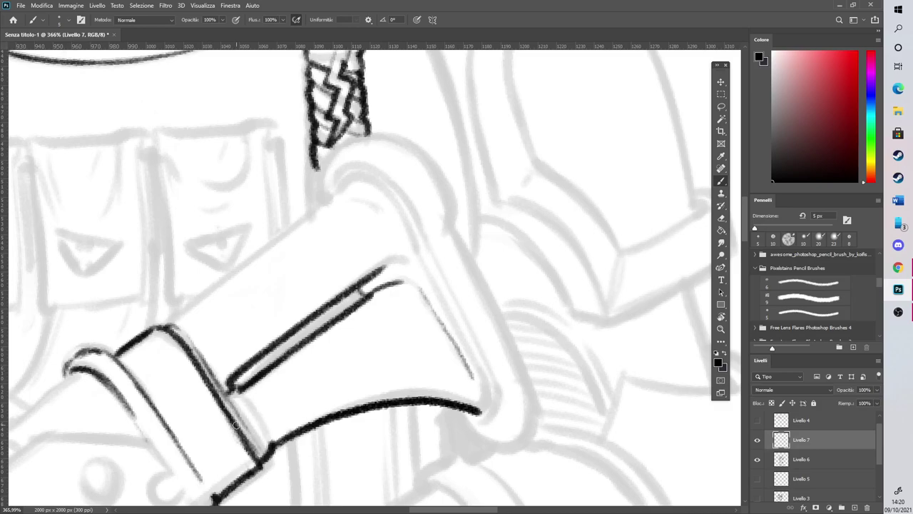
pyautogui.moveTo(165, 329); pyautogui.dragTo(341, 199)
pyautogui.moveTo(249, 263)
pyautogui.mouseDown()
pyautogui.moveTo(367, 189)
pyautogui.moveTo(383, 192)
pyautogui.moveTo(367, 204)
pyautogui.moveTo(468, 411)
pyautogui.moveTo(493, 385)
pyautogui.mouseUp()
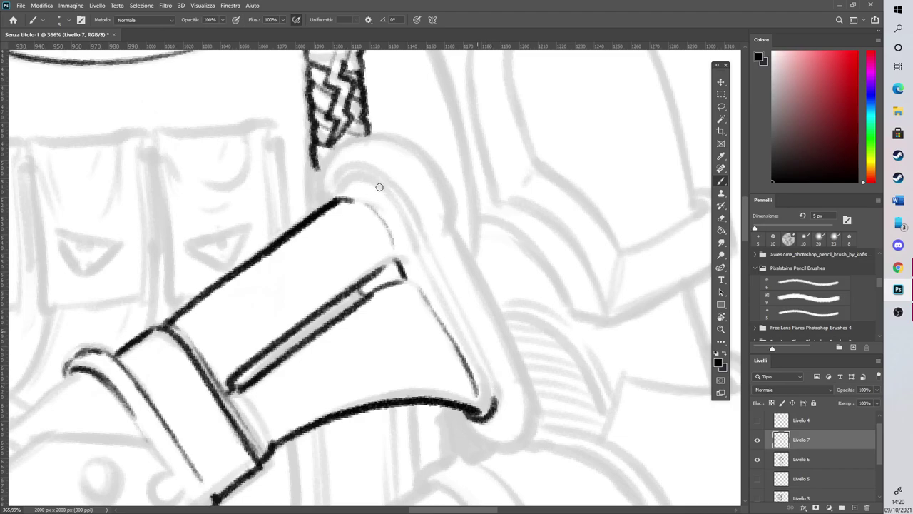
# Ink the inner rim around the stock's flared end and thin the heavy line with the Eraser
pyautogui.moveTo(336, 198)
pyautogui.mouseDown()
pyautogui.moveTo(364, 171)
pyautogui.moveTo(361, 178)
pyautogui.moveTo(393, 197)
pyautogui.moveTo(417, 246)
pyautogui.mouseUp()
pyautogui.moveTo(367, 178)
pyautogui.mouseDown()
pyautogui.moveTo(396, 194)
pyautogui.moveTo(405, 235)
pyautogui.moveTo(412, 223)
pyautogui.moveTo(421, 261)
pyautogui.moveTo(417, 255)
pyautogui.moveTo(471, 360)
pyautogui.mouseUp()
pyautogui.moveTo(415, 249); pyautogui.dragTo(486, 399)
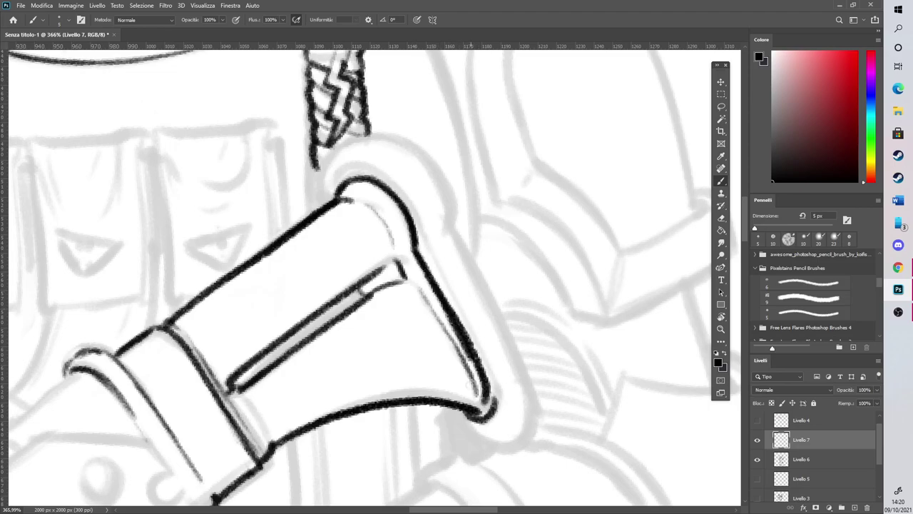
pyautogui.press('e')
pyautogui.moveTo(416, 266); pyautogui.dragTo(461, 344)
pyautogui.moveTo(433, 288); pyautogui.dragTo(476, 361)
pyautogui.moveTo(441, 306); pyautogui.dragTo(482, 399)
# Ink the butt plate's inner edge, its dividing lines and the lower part of its outer contour
pyautogui.click(721, 180)
pyautogui.moveTo(430, 247); pyautogui.dragTo(454, 226)
pyautogui.moveTo(354, 161); pyautogui.dragTo(374, 136)
pyautogui.moveTo(344, 174)
pyautogui.mouseDown()
pyautogui.moveTo(373, 165)
pyautogui.moveTo(424, 223)
pyautogui.moveTo(501, 404)
pyautogui.moveTo(534, 408)
pyautogui.mouseUp()
pyautogui.moveTo(452, 228)
pyautogui.mouseDown()
pyautogui.moveTo(506, 336)
pyautogui.moveTo(532, 427)
pyautogui.mouseUp()
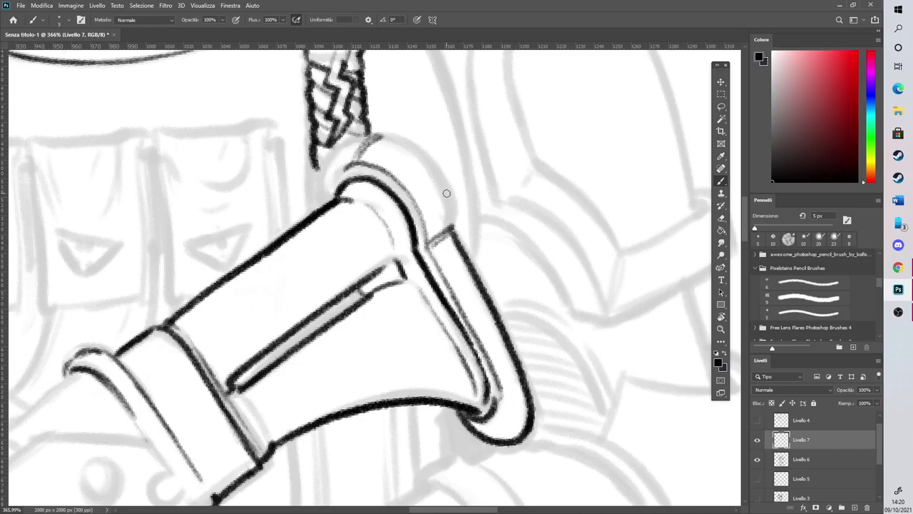
# Ink the butt plate's rounded upper end, then touch up the knife grip's lower tip and the rim line
pyautogui.moveTo(451, 230)
pyautogui.mouseDown()
pyautogui.moveTo(456, 207)
pyautogui.moveTo(416, 151)
pyautogui.moveTo(372, 134)
pyautogui.mouseUp()
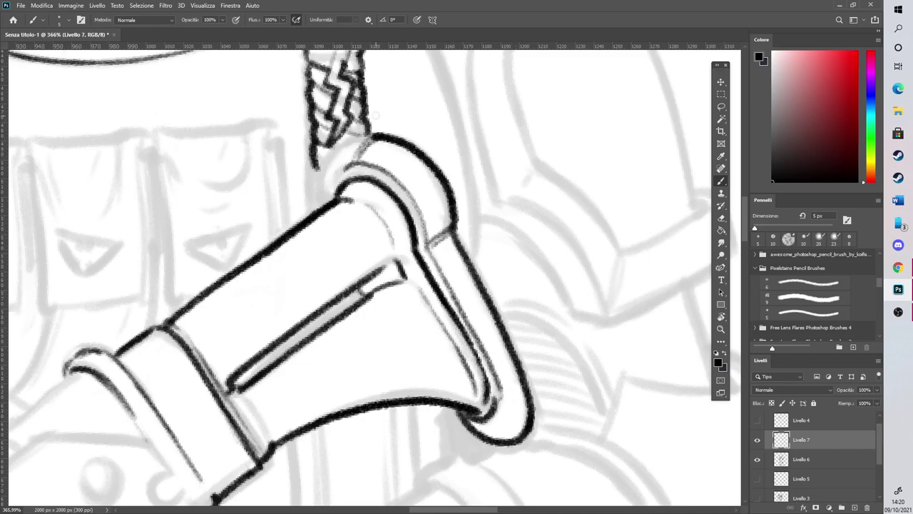
pyautogui.moveTo(327, 203)
pyautogui.mouseDown()
pyautogui.moveTo(335, 175)
pyautogui.moveTo(322, 203)
pyautogui.moveTo(381, 134)
pyautogui.mouseUp()
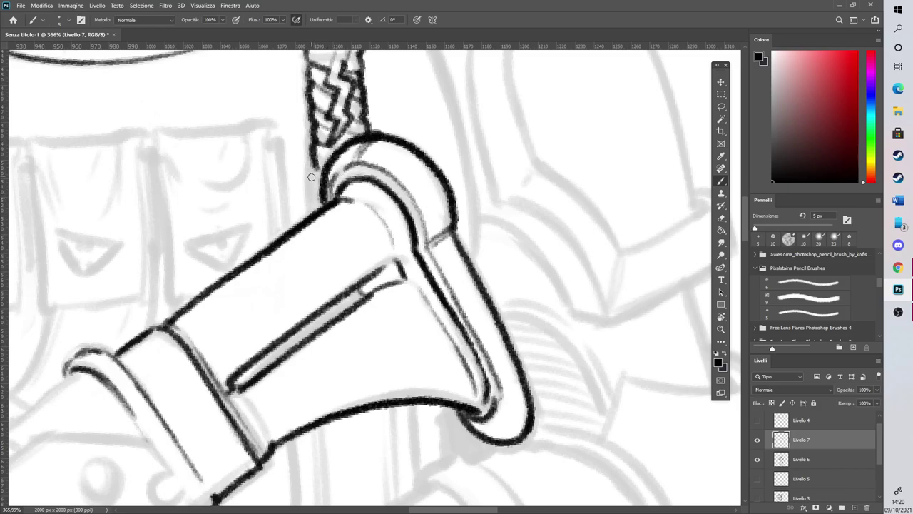
pyautogui.moveTo(315, 171)
pyautogui.mouseDown()
pyautogui.moveTo(295, 222)
pyautogui.moveTo(308, 167)
pyautogui.moveTo(323, 187)
pyautogui.moveTo(314, 174)
pyautogui.mouseUp()
pyautogui.moveTo(443, 271); pyautogui.dragTo(471, 328)
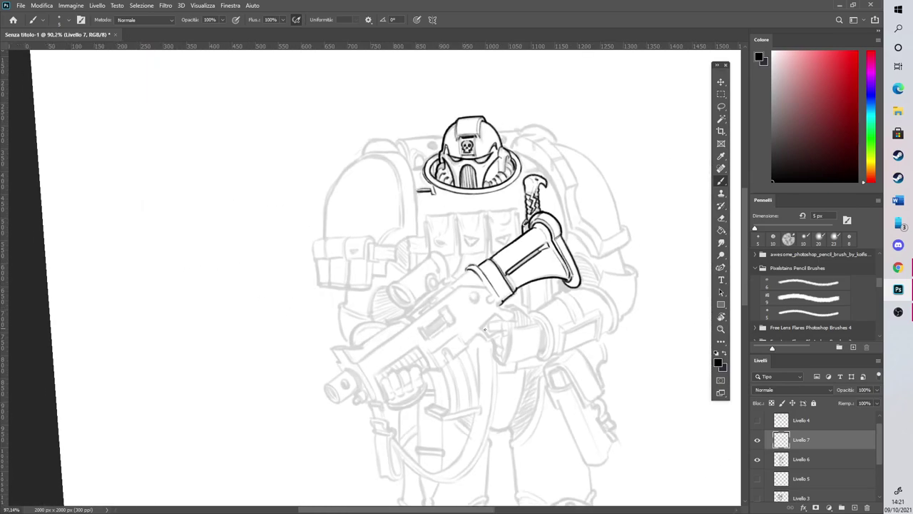
# Ink the round stud and the small two-pin lever on the rear part of the gun's receiver
pyautogui.scroll(8, 471, 328)
pyautogui.moveTo(525, 295)
pyautogui.mouseDown()
pyautogui.moveTo(532, 308)
pyautogui.moveTo(517, 293)
pyautogui.moveTo(507, 319)
pyautogui.moveTo(535, 313)
pyautogui.moveTo(524, 291)
pyautogui.moveTo(508, 301)
pyautogui.moveTo(536, 298)
pyautogui.moveTo(539, 315)
pyautogui.mouseUp()
pyautogui.moveTo(452, 294)
pyautogui.mouseDown()
pyautogui.moveTo(466, 305)
pyautogui.moveTo(457, 286)
pyautogui.moveTo(429, 326)
pyautogui.moveTo(454, 292)
pyautogui.moveTo(419, 322)
pyautogui.moveTo(471, 306)
pyautogui.moveTo(460, 284)
pyautogui.moveTo(472, 299)
pyautogui.mouseUp()
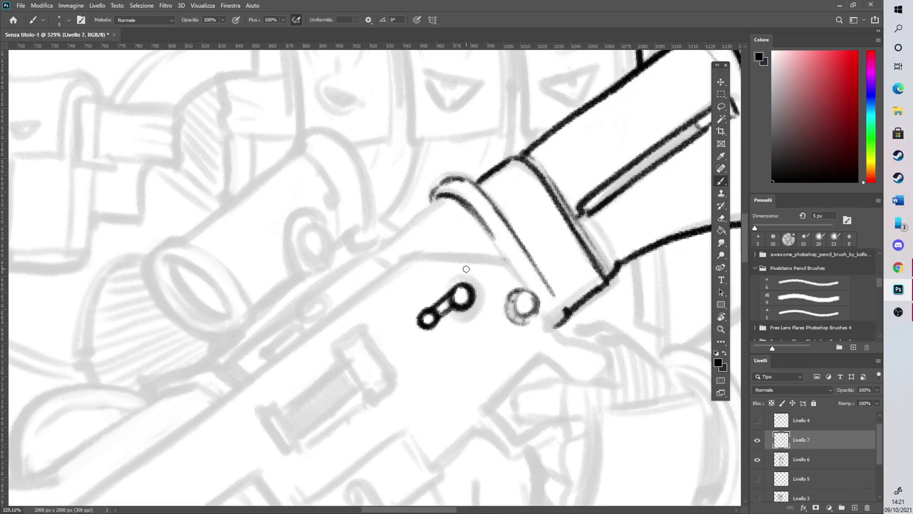
# Ink the upper and lower edges of the magazine housing beneath the receiver
pyautogui.scroll(-4, 745, 269)
pyautogui.scroll(1, 744, 267)
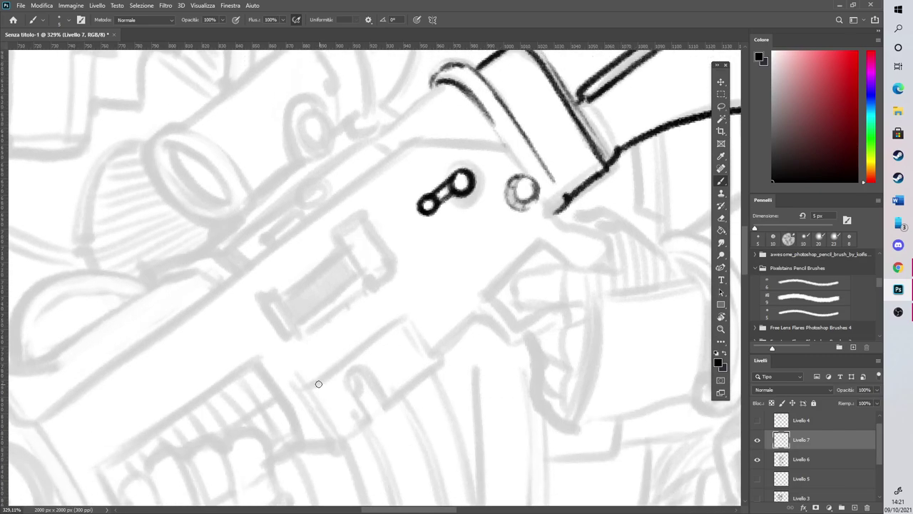
pyautogui.moveTo(308, 389); pyautogui.dragTo(407, 318)
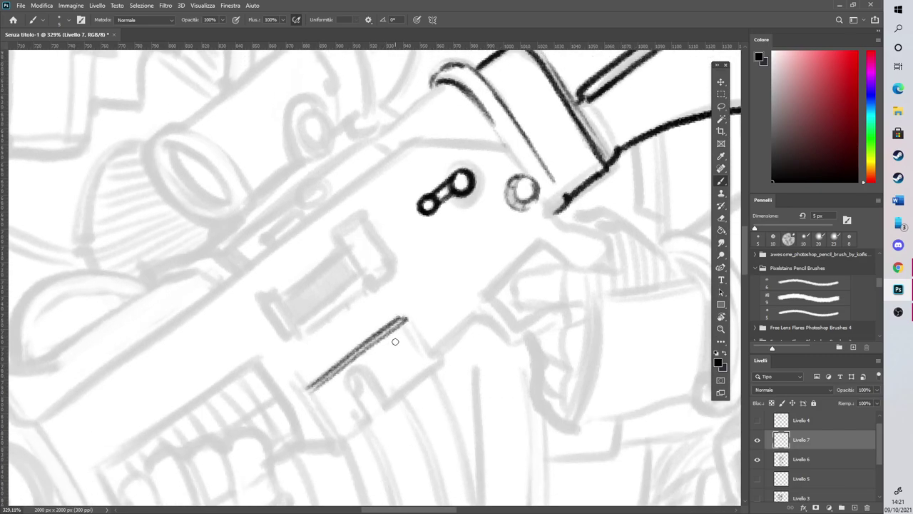
pyautogui.moveTo(301, 450)
pyautogui.mouseDown()
pyautogui.moveTo(349, 446)
pyautogui.moveTo(441, 354)
pyautogui.mouseUp()
pyautogui.moveTo(399, 387); pyautogui.dragTo(439, 355)
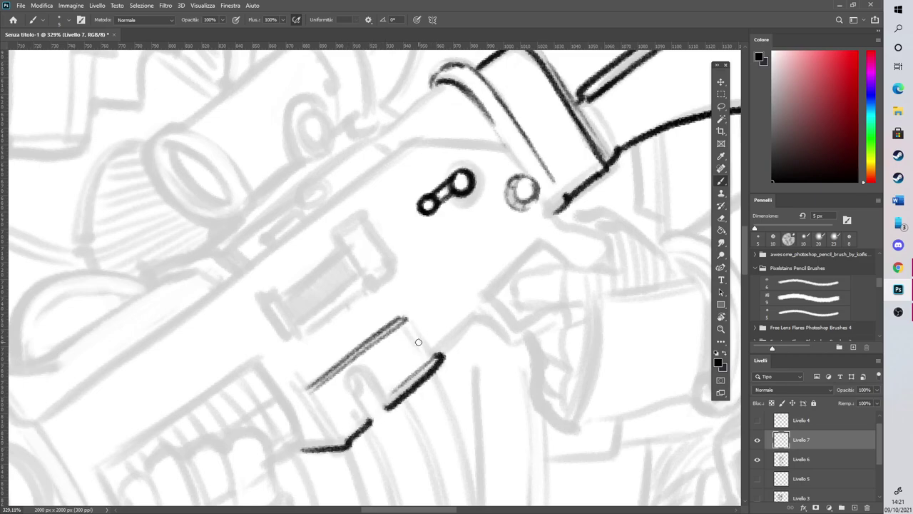
# Ink the magazine housing's arched notch and side edges, then thicken its upper edge
pyautogui.moveTo(369, 421)
pyautogui.mouseDown()
pyautogui.moveTo(351, 389)
pyautogui.moveTo(375, 375)
pyautogui.moveTo(385, 414)
pyautogui.moveTo(352, 379)
pyautogui.moveTo(370, 374)
pyautogui.moveTo(389, 413)
pyautogui.mouseUp()
pyautogui.moveTo(403, 318)
pyautogui.mouseDown()
pyautogui.moveTo(432, 364)
pyautogui.moveTo(412, 368)
pyautogui.mouseUp()
pyautogui.moveTo(316, 396); pyautogui.dragTo(343, 450)
pyautogui.moveTo(310, 384); pyautogui.dragTo(403, 317)
pyautogui.moveTo(307, 386); pyautogui.dragTo(403, 316)
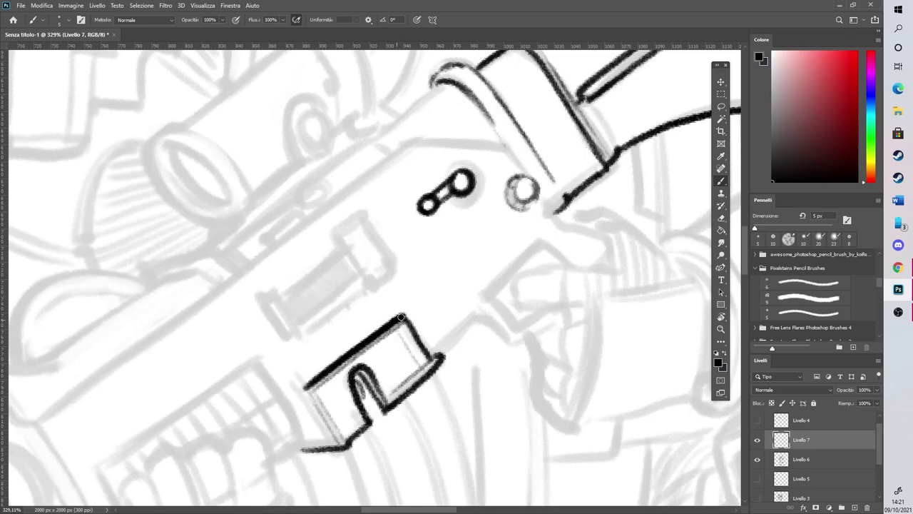
# Ink the receiver's lower edge behind the magazine housing, with the curved trigger and the angular guard around it
pyautogui.moveTo(433, 354); pyautogui.dragTo(483, 311)
pyautogui.moveTo(444, 349)
pyautogui.mouseDown()
pyautogui.moveTo(479, 325)
pyautogui.moveTo(508, 341)
pyautogui.moveTo(493, 356)
pyautogui.mouseUp()
pyautogui.moveTo(478, 321)
pyautogui.mouseDown()
pyautogui.moveTo(509, 344)
pyautogui.moveTo(489, 360)
pyautogui.moveTo(504, 344)
pyautogui.mouseUp()
pyautogui.click(721, 218)
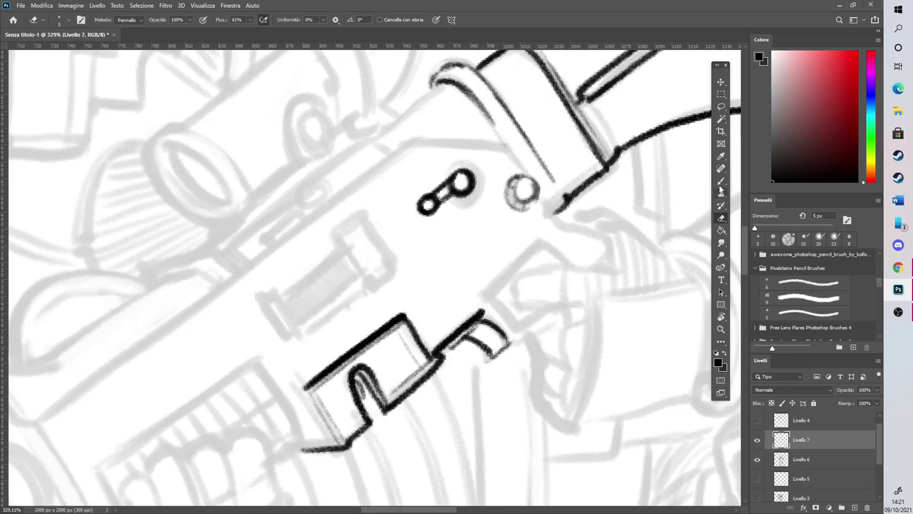
pyautogui.click(720, 182)
pyautogui.moveTo(491, 356)
pyautogui.mouseDown()
pyautogui.moveTo(501, 360)
pyautogui.moveTo(556, 313)
pyautogui.moveTo(549, 307)
pyautogui.mouseUp()
pyautogui.moveTo(491, 298)
pyautogui.mouseDown()
pyautogui.moveTo(519, 329)
pyautogui.moveTo(491, 296)
pyautogui.moveTo(548, 243)
pyautogui.moveTo(558, 261)
pyautogui.mouseUp()
# Clean up the line work around the trigger guard with the Eraser
pyautogui.scroll(-5, 552, 230)
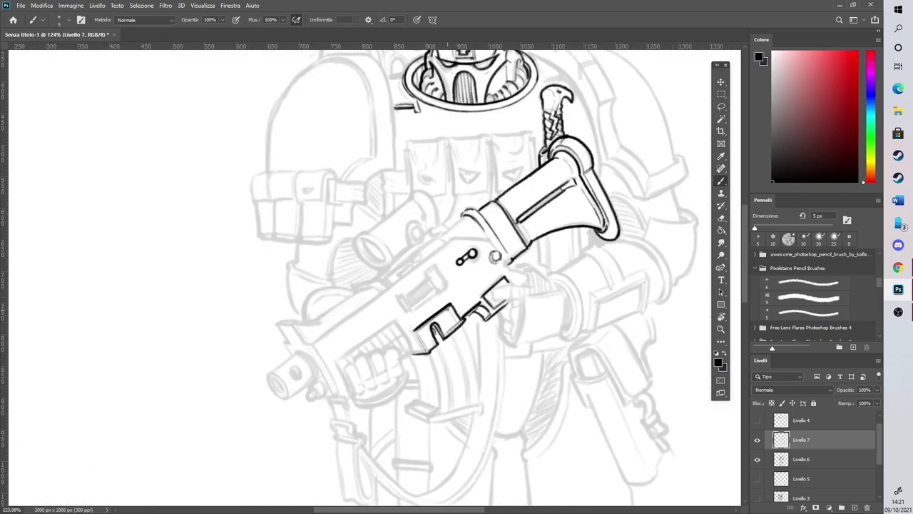
pyautogui.scroll(4, 486, 326)
pyautogui.click(721, 218)
pyautogui.moveTo(489, 308)
pyautogui.mouseDown()
pyautogui.moveTo(614, 243)
pyautogui.moveTo(496, 307)
pyautogui.mouseUp()
pyautogui.click(722, 181)
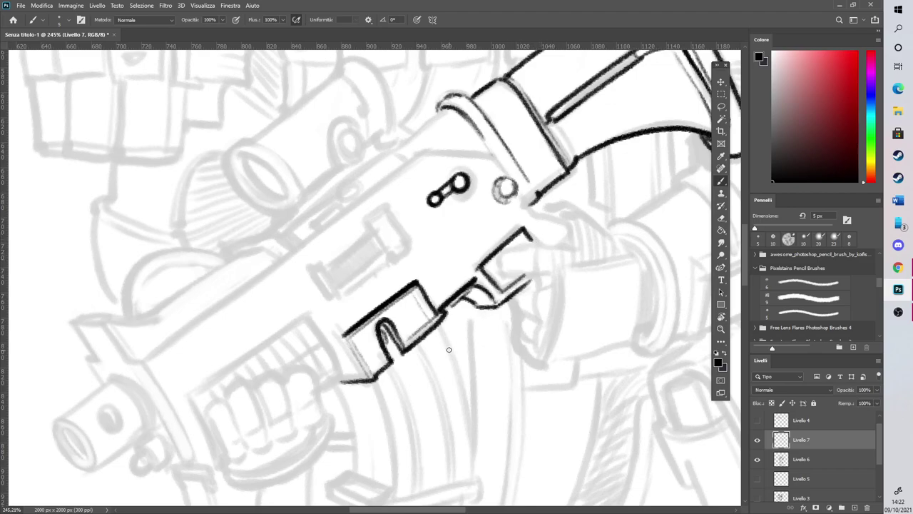
# Ink the ejection port's frame on the receiver, with its long edges and both end caps
pyautogui.moveTo(437, 509); pyautogui.dragTo(424, 508)
pyautogui.moveTo(374, 266)
pyautogui.mouseDown()
pyautogui.moveTo(400, 294)
pyautogui.moveTo(385, 258)
pyautogui.moveTo(391, 277)
pyautogui.moveTo(395, 261)
pyautogui.moveTo(439, 228)
pyautogui.mouseUp()
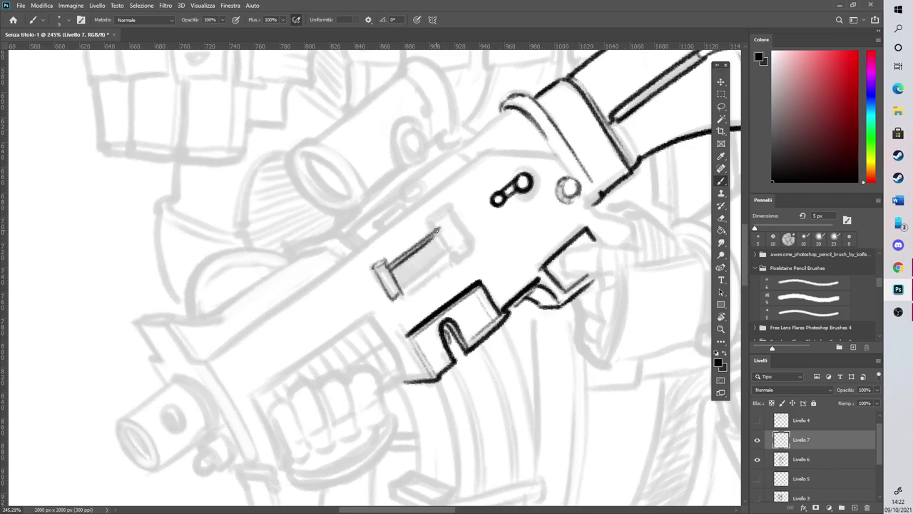
pyautogui.moveTo(402, 291); pyautogui.dragTo(450, 253)
pyautogui.moveTo(409, 283); pyautogui.dragTo(447, 255)
pyautogui.moveTo(404, 294); pyautogui.dragTo(456, 256)
pyautogui.moveTo(428, 218)
pyautogui.mouseDown()
pyautogui.moveTo(452, 205)
pyautogui.moveTo(441, 207)
pyautogui.moveTo(456, 217)
pyautogui.moveTo(430, 219)
pyautogui.moveTo(453, 254)
pyautogui.moveTo(468, 244)
pyautogui.moveTo(471, 254)
pyautogui.moveTo(469, 241)
pyautogui.mouseUp()
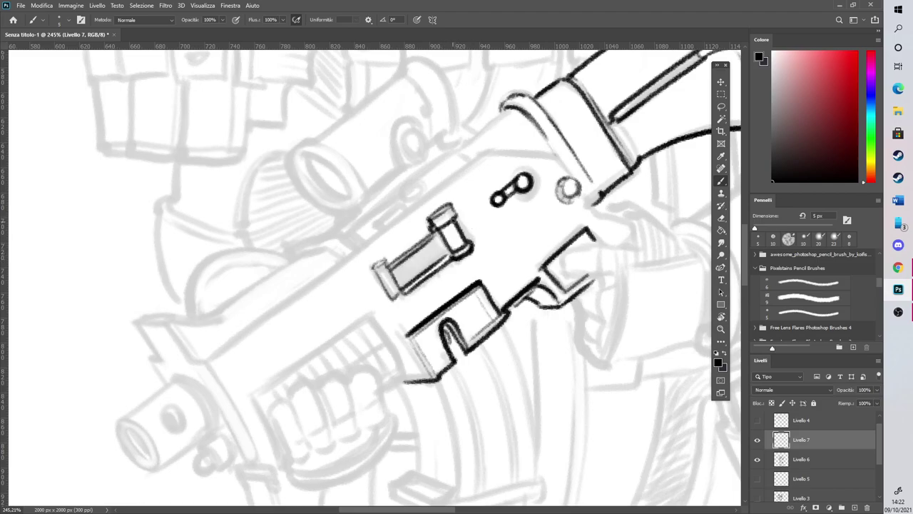
# Fill the ejection port's recess with dark hatching and ink its inner edges
pyautogui.moveTo(394, 271); pyautogui.dragTo(430, 244)
pyautogui.moveTo(391, 271)
pyautogui.mouseDown()
pyautogui.moveTo(437, 240)
pyautogui.moveTo(451, 216)
pyautogui.moveTo(442, 251)
pyautogui.mouseUp()
pyautogui.moveTo(398, 282)
pyautogui.mouseDown()
pyautogui.moveTo(442, 253)
pyautogui.moveTo(434, 244)
pyautogui.mouseUp()
pyautogui.moveTo(394, 282)
pyautogui.mouseDown()
pyautogui.moveTo(430, 250)
pyautogui.moveTo(398, 279)
pyautogui.moveTo(438, 254)
pyautogui.mouseUp()
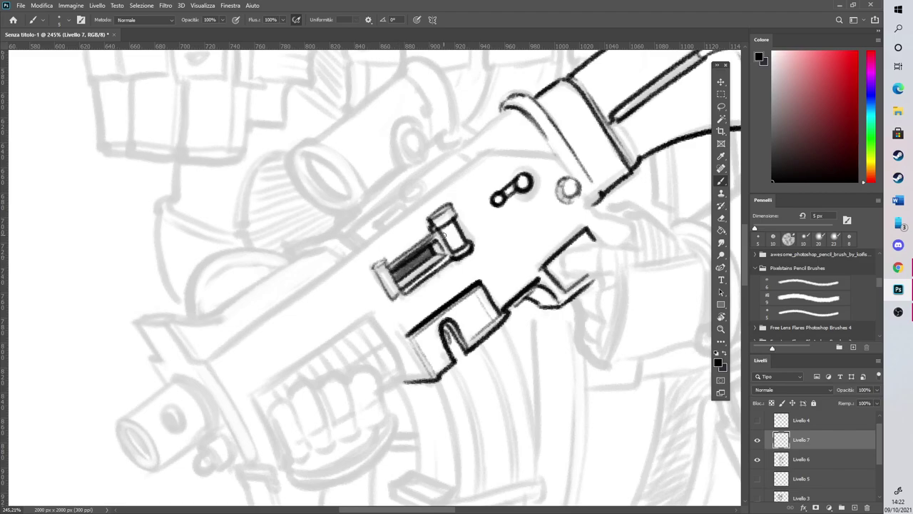
# Strengthen the contour of the ejection port's front end cap
pyautogui.scroll(-3, 443, 236)
pyautogui.scroll(3, 235, 314)
pyautogui.moveTo(484, 220)
pyautogui.mouseDown()
pyautogui.moveTo(471, 227)
pyautogui.moveTo(493, 260)
pyautogui.moveTo(484, 253)
pyautogui.mouseUp()
pyautogui.moveTo(481, 247); pyautogui.dragTo(499, 261)
pyautogui.click(721, 218)
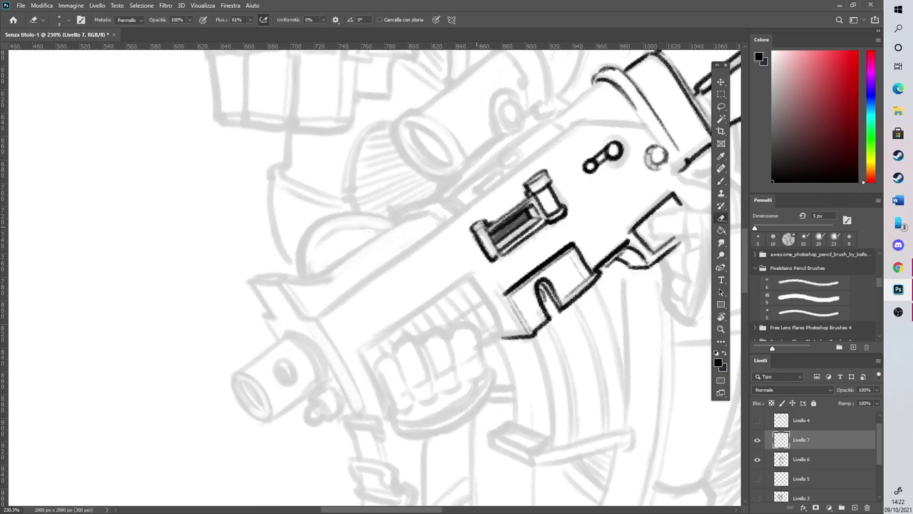
pyautogui.click(722, 180)
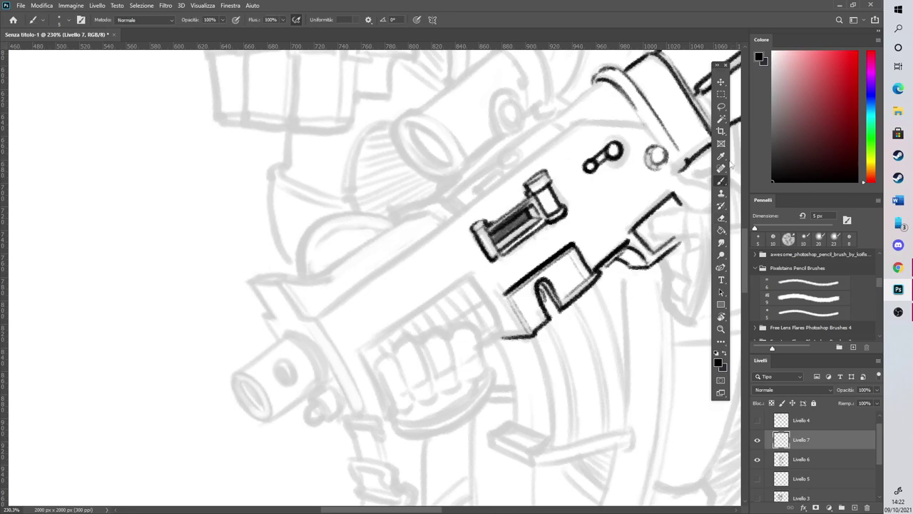
# Ink the four gloved fingers gripping the gun's fore-end, with the fist's lower contour and the lines between the fingers
pyautogui.moveTo(379, 366)
pyautogui.mouseDown()
pyautogui.moveTo(385, 356)
pyautogui.moveTo(407, 394)
pyautogui.moveTo(382, 386)
pyautogui.moveTo(413, 393)
pyautogui.moveTo(437, 380)
pyautogui.moveTo(456, 385)
pyautogui.moveTo(460, 365)
pyautogui.moveTo(461, 381)
pyautogui.moveTo(483, 353)
pyautogui.mouseUp()
pyautogui.moveTo(412, 386)
pyautogui.mouseDown()
pyautogui.moveTo(417, 341)
pyautogui.moveTo(378, 363)
pyautogui.moveTo(390, 399)
pyautogui.moveTo(378, 371)
pyautogui.moveTo(394, 348)
pyautogui.moveTo(419, 348)
pyautogui.moveTo(428, 329)
pyautogui.moveTo(449, 335)
pyautogui.moveTo(456, 374)
pyautogui.mouseUp()
pyautogui.moveTo(421, 349)
pyautogui.mouseDown()
pyautogui.moveTo(451, 330)
pyautogui.moveTo(480, 356)
pyautogui.moveTo(471, 323)
pyautogui.moveTo(486, 378)
pyautogui.mouseUp()
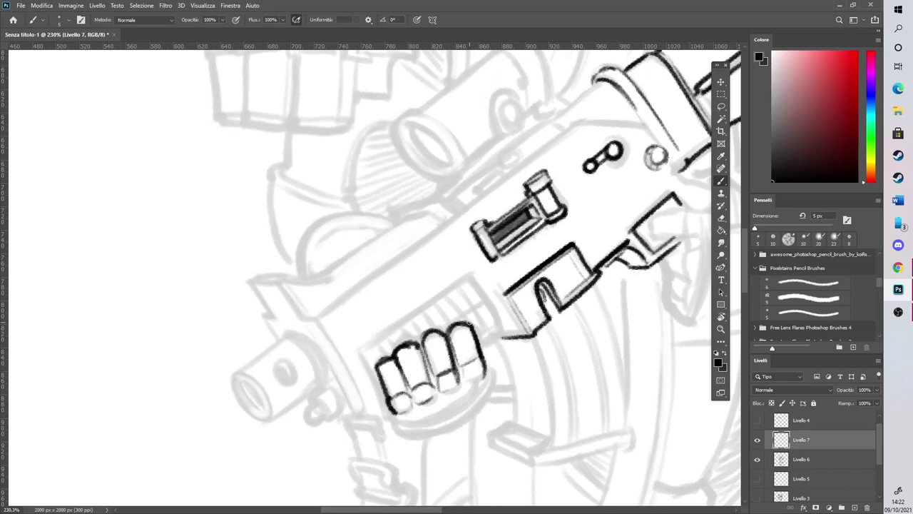
pyautogui.moveTo(391, 403)
pyautogui.mouseDown()
pyautogui.moveTo(452, 413)
pyautogui.moveTo(455, 405)
pyautogui.moveTo(439, 415)
pyautogui.moveTo(485, 377)
pyautogui.moveTo(439, 406)
pyautogui.moveTo(474, 373)
pyautogui.mouseUp()
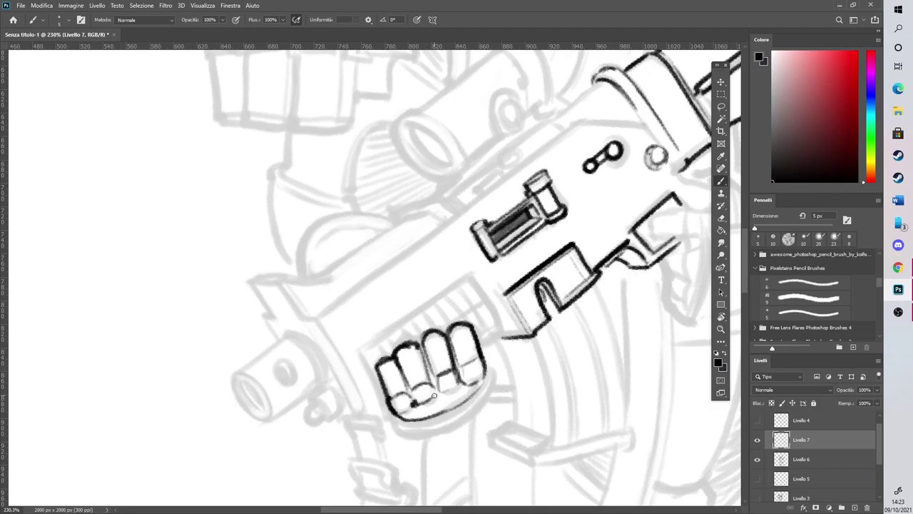
pyautogui.moveTo(403, 366); pyautogui.dragTo(412, 401)
pyautogui.moveTo(427, 354); pyautogui.dragTo(436, 387)
pyautogui.moveTo(455, 353); pyautogui.dragTo(459, 380)
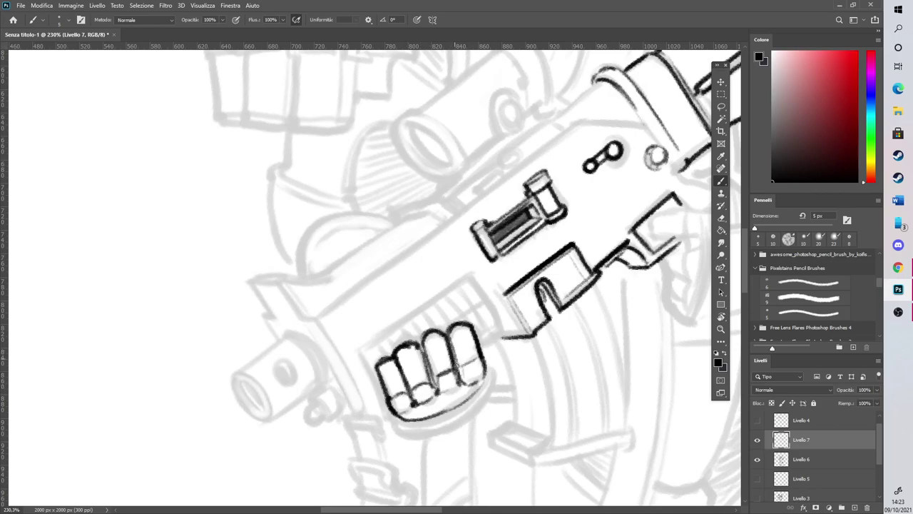
# Erase the heavy lines at the upper ends of the fingers and redraw them as rounded contours
pyautogui.press('e')
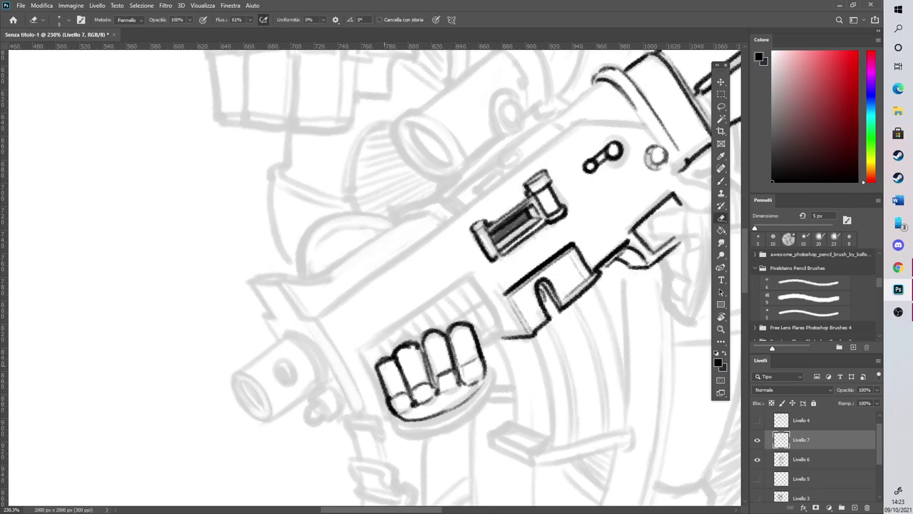
pyautogui.moveTo(398, 355)
pyautogui.mouseDown()
pyautogui.moveTo(418, 344)
pyautogui.moveTo(397, 347)
pyautogui.moveTo(466, 330)
pyautogui.mouseUp()
pyautogui.press('b')
pyautogui.moveTo(396, 364)
pyautogui.mouseDown()
pyautogui.moveTo(400, 343)
pyautogui.moveTo(422, 353)
pyautogui.mouseUp()
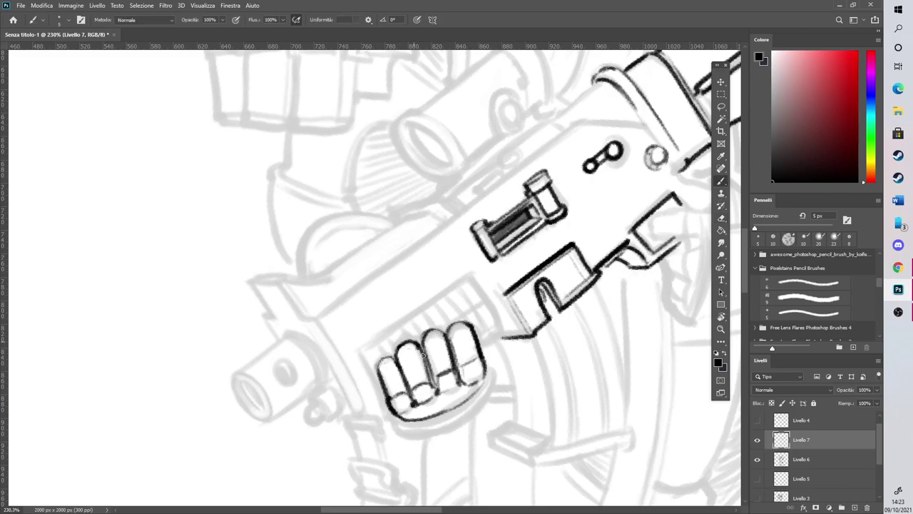
pyautogui.moveTo(381, 374)
pyautogui.mouseDown()
pyautogui.moveTo(419, 339)
pyautogui.moveTo(422, 348)
pyautogui.moveTo(462, 322)
pyautogui.mouseUp()
# Rotate the canvas and ink the double curved rim along the lower edge of the fist
pyautogui.press('r')
pyautogui.moveTo(343, 286); pyautogui.dragTo(444, 196)
pyautogui.scroll(-5, 481, 276)
pyautogui.scroll(5, 392, 145)
pyautogui.press('r')
pyautogui.press('b')
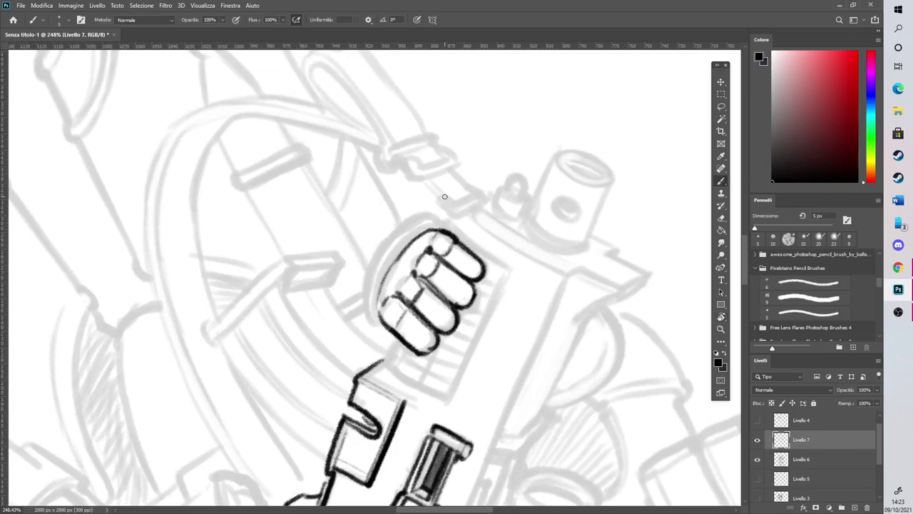
pyautogui.moveTo(376, 322)
pyautogui.mouseDown()
pyautogui.moveTo(374, 287)
pyautogui.moveTo(407, 240)
pyautogui.mouseUp()
pyautogui.moveTo(380, 283)
pyautogui.mouseDown()
pyautogui.moveTo(419, 230)
pyautogui.moveTo(438, 220)
pyautogui.mouseUp()
pyautogui.moveTo(367, 320)
pyautogui.mouseDown()
pyautogui.moveTo(370, 278)
pyautogui.moveTo(398, 239)
pyautogui.moveTo(431, 215)
pyautogui.moveTo(447, 230)
pyautogui.mouseUp()
pyautogui.moveTo(391, 264); pyautogui.dragTo(438, 226)
pyautogui.moveTo(365, 317); pyautogui.dragTo(403, 340)
# Ink the foregrip panel's upper and rear edges, then undo the last touch-up by the fist
pyautogui.moveTo(450, 401); pyautogui.dragTo(510, 269)
pyautogui.moveTo(391, 365); pyautogui.dragTo(454, 401)
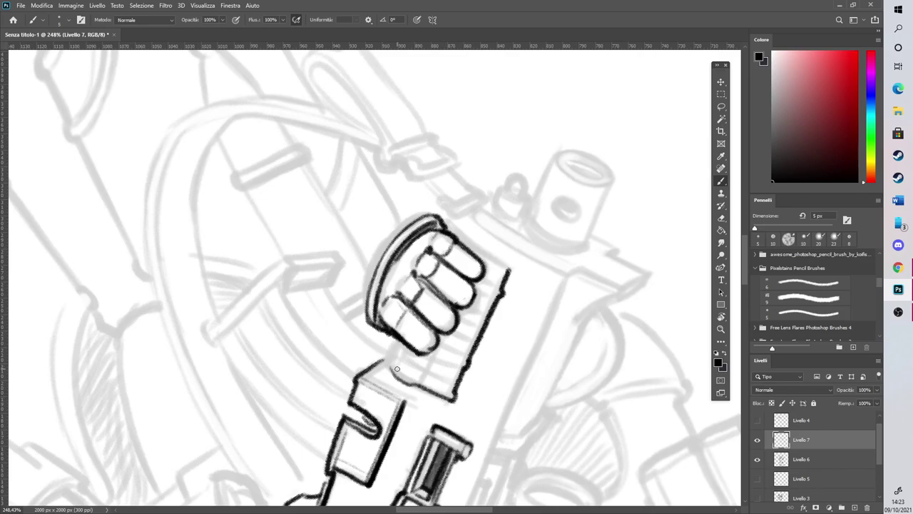
pyautogui.moveTo(396, 373)
pyautogui.mouseDown()
pyautogui.moveTo(397, 337)
pyautogui.moveTo(387, 360)
pyautogui.mouseUp()
pyautogui.press('e')
pyautogui.moveTo(472, 251); pyautogui.dragTo(404, 221)
pyautogui.press('b')
pyautogui.hotkey('ctrl', 'z')
pyautogui.press('e')
pyautogui.press('b')
# Rotate the canvas back and ink the foregrip panel's front edge, vertical ribs and inner rear line
pyautogui.press('r')
pyautogui.moveTo(590, 308)
pyautogui.mouseDown()
pyautogui.moveTo(588, 263)
pyautogui.moveTo(362, 160)
pyautogui.moveTo(339, 240)
pyautogui.moveTo(342, 225)
pyautogui.mouseUp()
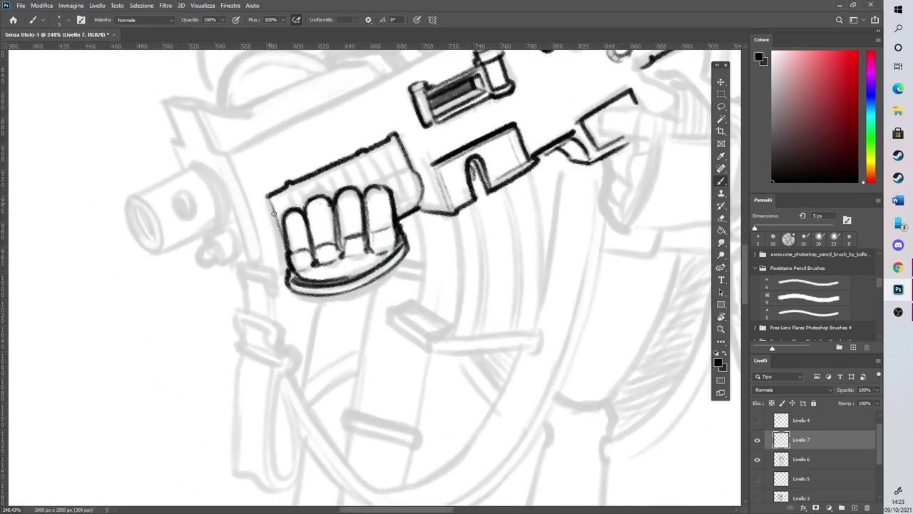
pyautogui.scroll(-5, 246, 260)
pyautogui.scroll(5, 217, 225)
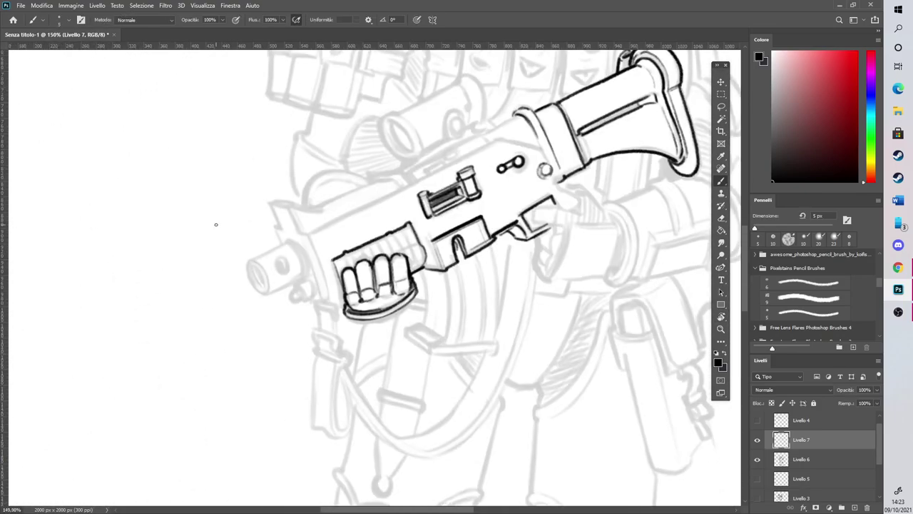
pyautogui.moveTo(567, 278); pyautogui.dragTo(592, 260)
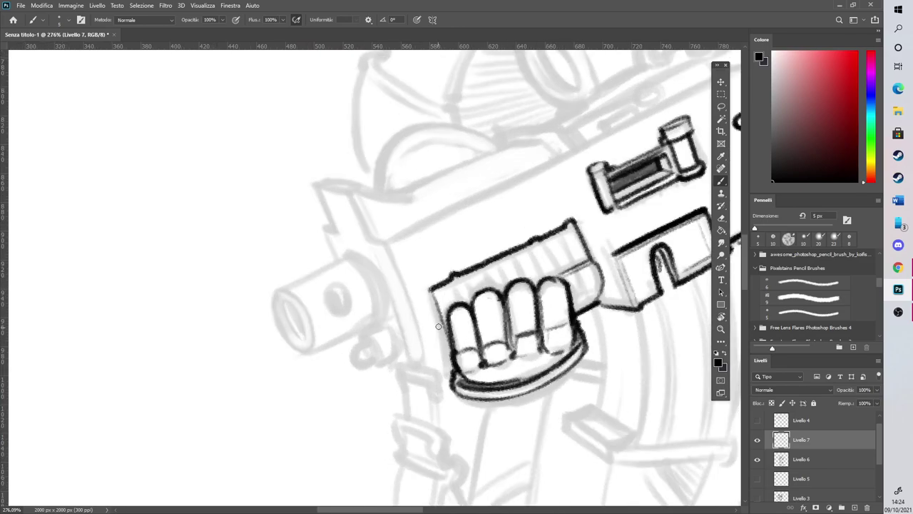
pyautogui.moveTo(430, 290)
pyautogui.mouseDown()
pyautogui.moveTo(447, 361)
pyautogui.moveTo(444, 340)
pyautogui.mouseUp()
pyautogui.moveTo(453, 277); pyautogui.dragTo(472, 307)
pyautogui.moveTo(501, 261)
pyautogui.mouseDown()
pyautogui.moveTo(506, 291)
pyautogui.moveTo(514, 256)
pyautogui.moveTo(550, 276)
pyautogui.moveTo(514, 284)
pyautogui.mouseUp()
pyautogui.moveTo(535, 244); pyautogui.dragTo(551, 275)
pyautogui.moveTo(571, 224); pyautogui.dragTo(596, 306)
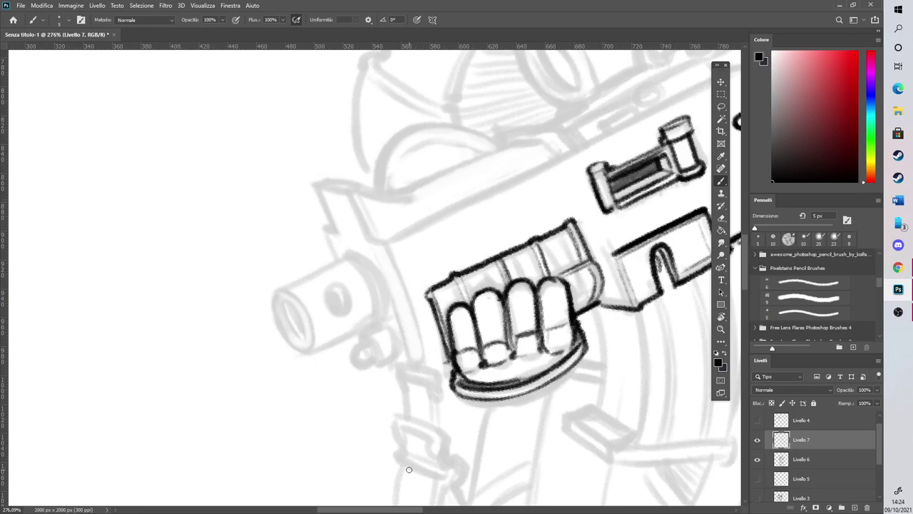
# Ink the sling's upper bracket, its short strap and the buckle hanging below the fore-end
pyautogui.moveTo(433, 397)
pyautogui.mouseDown()
pyautogui.moveTo(437, 379)
pyautogui.moveTo(440, 400)
pyautogui.moveTo(405, 393)
pyautogui.moveTo(429, 376)
pyautogui.moveTo(431, 385)
pyautogui.moveTo(397, 368)
pyautogui.moveTo(428, 371)
pyautogui.moveTo(437, 398)
pyautogui.mouseUp()
pyautogui.click(721, 218)
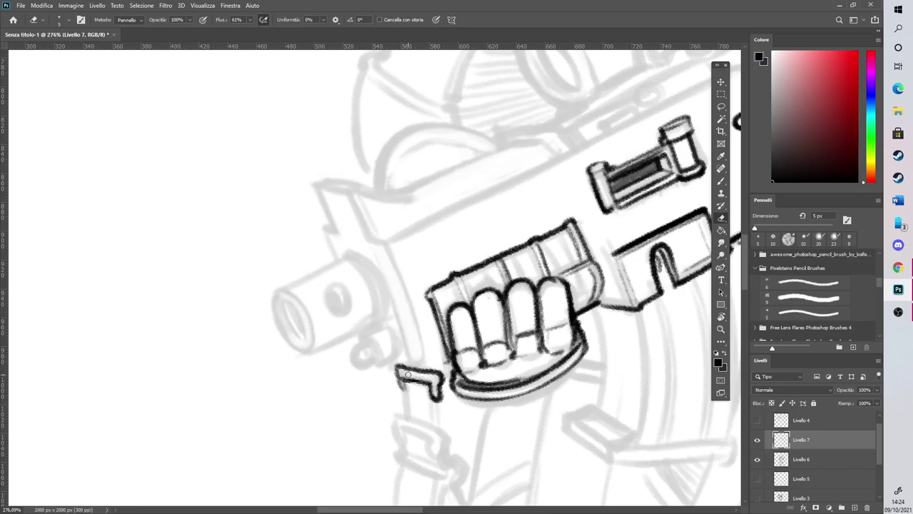
pyautogui.click(721, 181)
pyautogui.scroll(-5, 681, 236)
pyautogui.moveTo(435, 284); pyautogui.dragTo(447, 282)
pyautogui.moveTo(402, 257)
pyautogui.mouseDown()
pyautogui.moveTo(438, 263)
pyautogui.moveTo(445, 284)
pyautogui.moveTo(396, 298)
pyautogui.moveTo(432, 311)
pyautogui.moveTo(443, 302)
pyautogui.moveTo(446, 293)
pyautogui.moveTo(401, 281)
pyautogui.moveTo(424, 265)
pyautogui.moveTo(431, 295)
pyautogui.mouseUp()
pyautogui.moveTo(407, 292); pyautogui.dragTo(413, 255)
pyautogui.moveTo(427, 214)
pyautogui.mouseDown()
pyautogui.moveTo(432, 254)
pyautogui.moveTo(446, 264)
pyautogui.moveTo(405, 250)
pyautogui.mouseUp()
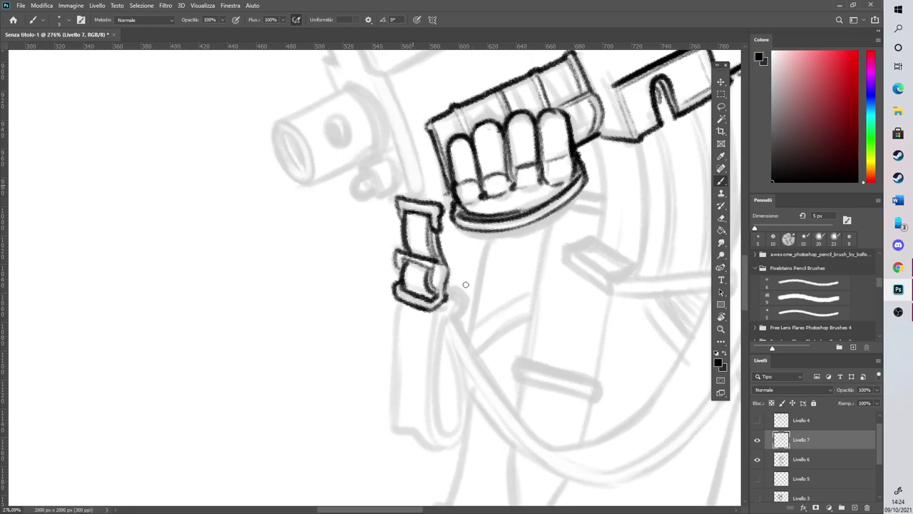
# Ink the small ring beside the buckle and the narrow teardrop loop hanging below it
pyautogui.moveTo(453, 302)
pyautogui.mouseDown()
pyautogui.moveTo(449, 312)
pyautogui.moveTo(445, 302)
pyautogui.moveTo(456, 309)
pyautogui.moveTo(438, 311)
pyautogui.moveTo(448, 292)
pyautogui.moveTo(433, 382)
pyautogui.moveTo(451, 310)
pyautogui.mouseUp()
pyautogui.moveTo(438, 409); pyautogui.dragTo(433, 364)
pyautogui.moveTo(436, 318)
pyautogui.mouseDown()
pyautogui.moveTo(426, 391)
pyautogui.moveTo(436, 426)
pyautogui.moveTo(452, 432)
pyautogui.mouseUp()
pyautogui.moveTo(428, 368)
pyautogui.mouseDown()
pyautogui.moveTo(435, 310)
pyautogui.moveTo(425, 304)
pyautogui.moveTo(425, 271)
pyautogui.moveTo(434, 318)
pyautogui.moveTo(418, 380)
pyautogui.mouseUp()
pyautogui.press('e')
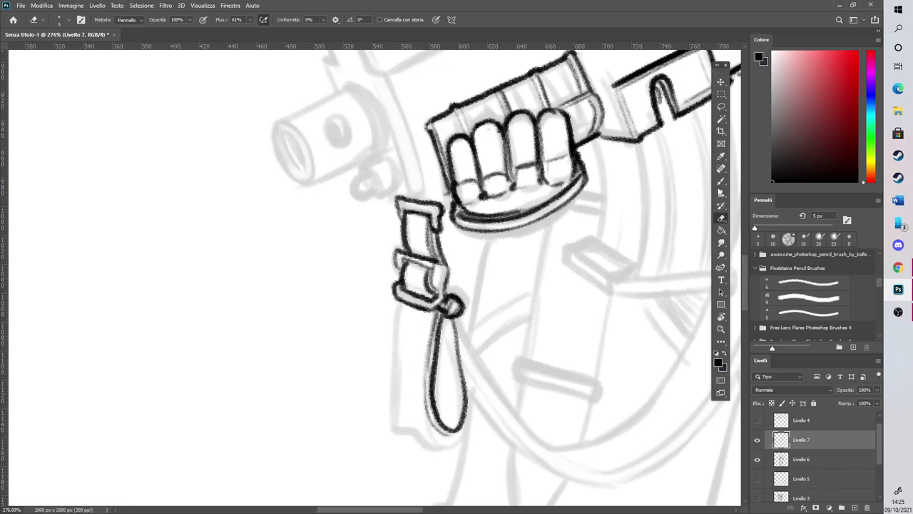
# Ink the hanging strap's lower and outer edges, then reinforce the inside of its loop
pyautogui.press('b')
pyautogui.moveTo(411, 418); pyautogui.dragTo(441, 431)
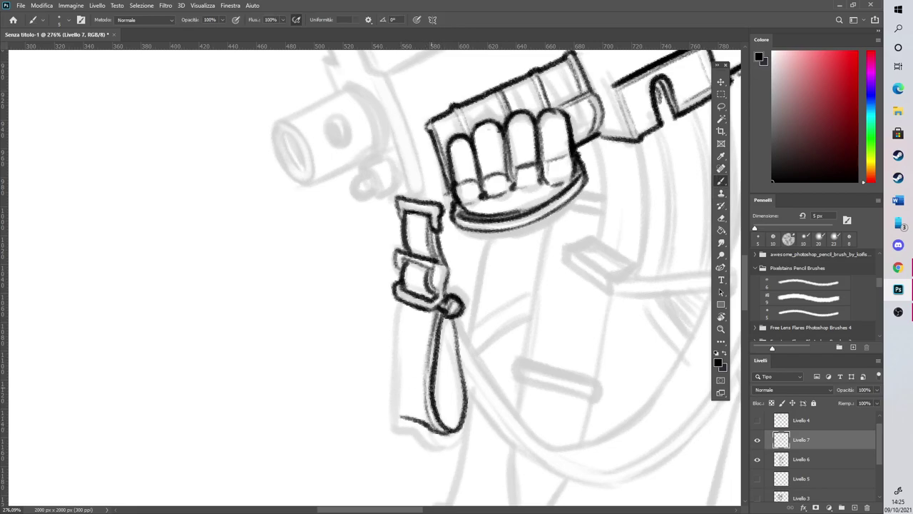
pyautogui.moveTo(400, 410)
pyautogui.mouseDown()
pyautogui.moveTo(392, 374)
pyautogui.moveTo(399, 298)
pyautogui.mouseUp()
pyautogui.moveTo(403, 362)
pyautogui.mouseDown()
pyautogui.moveTo(409, 415)
pyautogui.moveTo(401, 369)
pyautogui.mouseUp()
pyautogui.moveTo(436, 421)
pyautogui.mouseDown()
pyautogui.moveTo(454, 404)
pyautogui.moveTo(443, 318)
pyautogui.moveTo(454, 374)
pyautogui.mouseUp()
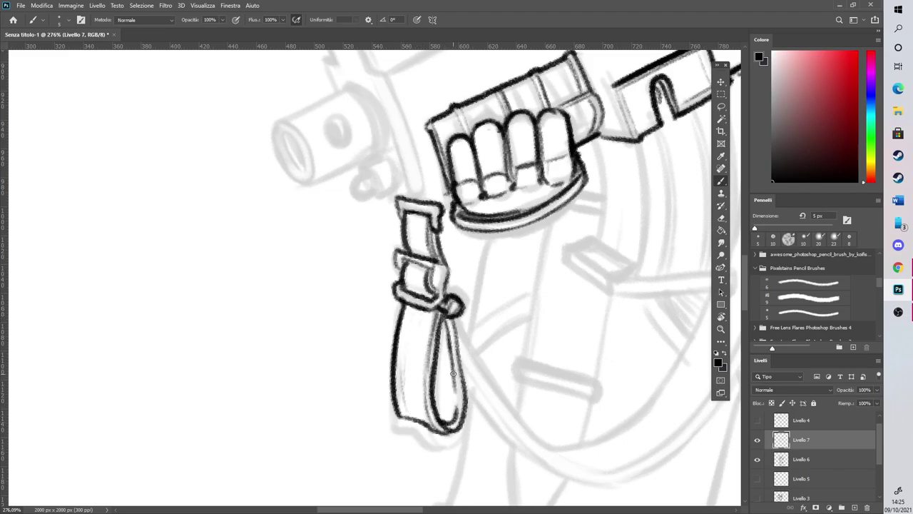
# Thin the heavy lines on the strap's loop and the buckle with the Eraser
pyautogui.click(721, 218)
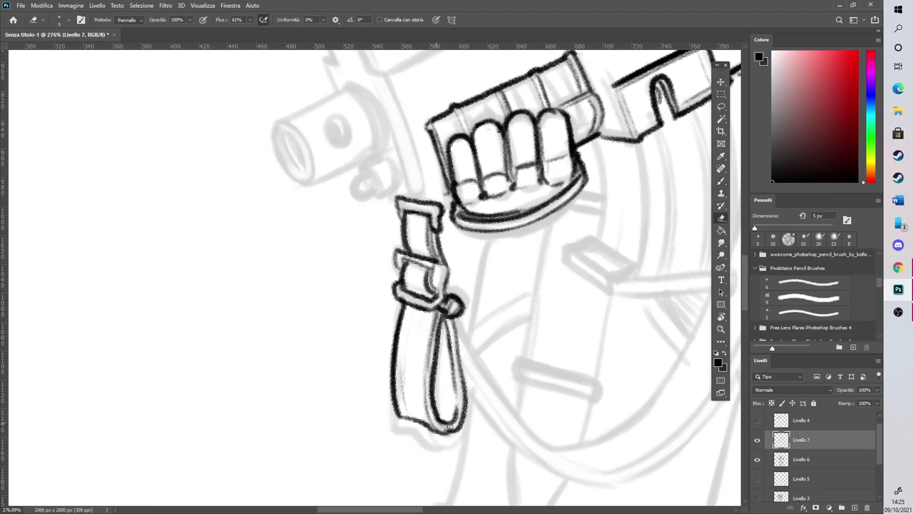
pyautogui.moveTo(452, 427); pyautogui.dragTo(459, 393)
pyautogui.moveTo(408, 254)
pyautogui.mouseDown()
pyautogui.moveTo(435, 264)
pyautogui.moveTo(401, 253)
pyautogui.moveTo(403, 275)
pyautogui.moveTo(441, 263)
pyautogui.moveTo(454, 298)
pyautogui.mouseUp()
pyautogui.click(723, 181)
# Ink the curved magazine's front corner line and its rear edge, redoing the rear stroke
pyautogui.scroll(-6, 448, 267)
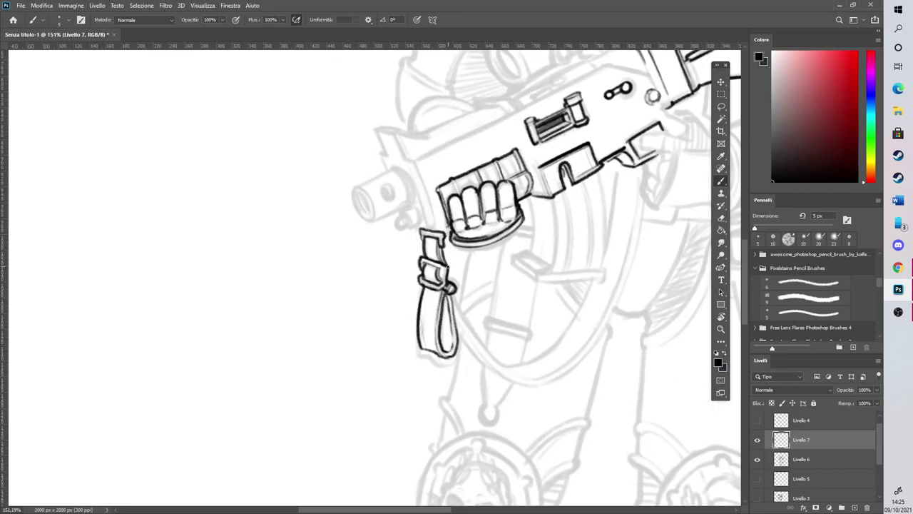
pyautogui.scroll(7, 567, 266)
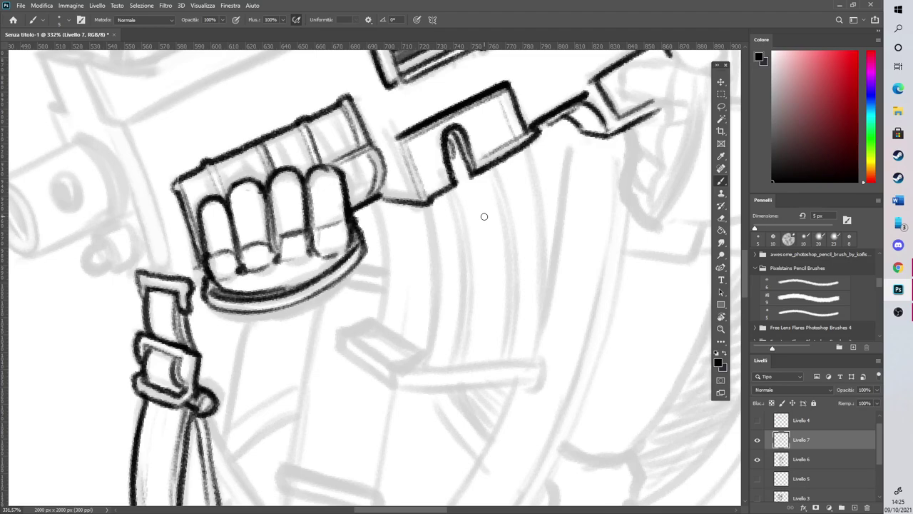
pyautogui.moveTo(427, 206)
pyautogui.mouseDown()
pyautogui.moveTo(437, 312)
pyautogui.moveTo(425, 358)
pyautogui.mouseUp()
pyautogui.moveTo(393, 385); pyautogui.dragTo(430, 347)
pyautogui.moveTo(527, 143)
pyautogui.mouseDown()
pyautogui.moveTo(541, 230)
pyautogui.moveTo(534, 313)
pyautogui.mouseUp()
pyautogui.hotkey('ctrl', 'z')
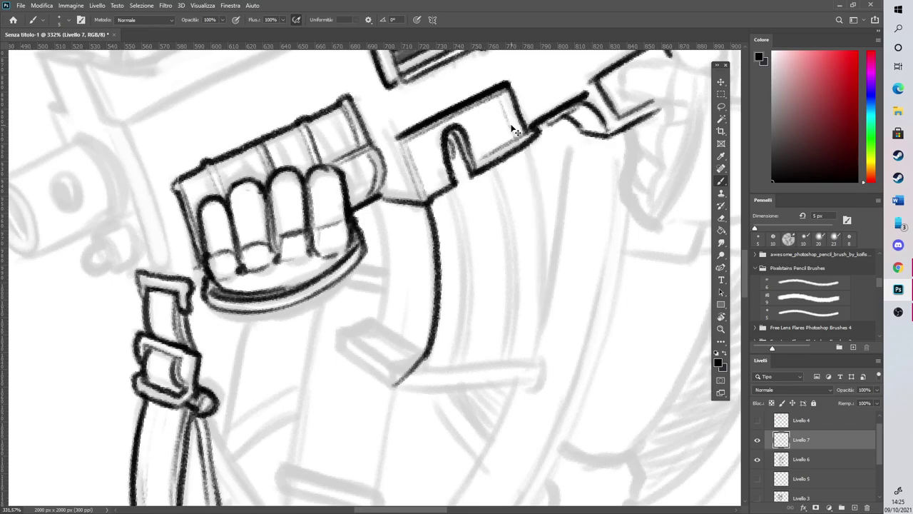
pyautogui.moveTo(524, 145)
pyautogui.mouseDown()
pyautogui.moveTo(540, 211)
pyautogui.moveTo(541, 365)
pyautogui.moveTo(493, 259)
pyautogui.moveTo(445, 349)
pyautogui.mouseUp()
# Rotate the canvas and ink the base plate at the lower end of the magazine
pyautogui.press('r')
pyautogui.press('e')
pyautogui.press('b')
pyautogui.moveTo(449, 349)
pyautogui.mouseDown()
pyautogui.moveTo(477, 349)
pyautogui.moveTo(469, 355)
pyautogui.moveTo(522, 323)
pyautogui.moveTo(492, 343)
pyautogui.moveTo(519, 305)
pyautogui.moveTo(436, 351)
pyautogui.moveTo(554, 282)
pyautogui.moveTo(564, 292)
pyautogui.moveTo(524, 315)
pyautogui.moveTo(457, 206)
pyautogui.moveTo(534, 281)
pyautogui.moveTo(453, 428)
pyautogui.moveTo(331, 231)
pyautogui.mouseUp()
pyautogui.press('r')
pyautogui.press('b')
pyautogui.moveTo(271, 259)
pyautogui.mouseDown()
pyautogui.moveTo(310, 231)
pyautogui.moveTo(332, 229)
pyautogui.moveTo(388, 269)
pyautogui.moveTo(387, 261)
pyautogui.moveTo(413, 270)
pyautogui.mouseUp()
# Ink the magazine's narrow side edge from the base plate up to the receiver, redoing the stroke
pyautogui.press('r')
pyautogui.press('b')
pyautogui.moveTo(354, 311)
pyautogui.mouseDown()
pyautogui.moveTo(393, 268)
pyautogui.moveTo(420, 214)
pyautogui.mouseUp()
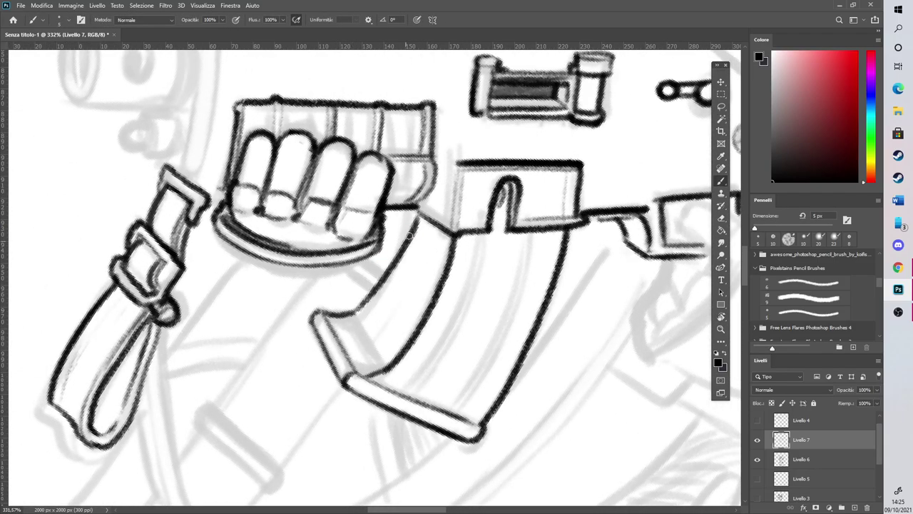
pyautogui.hotkey('ctrl', 'z')
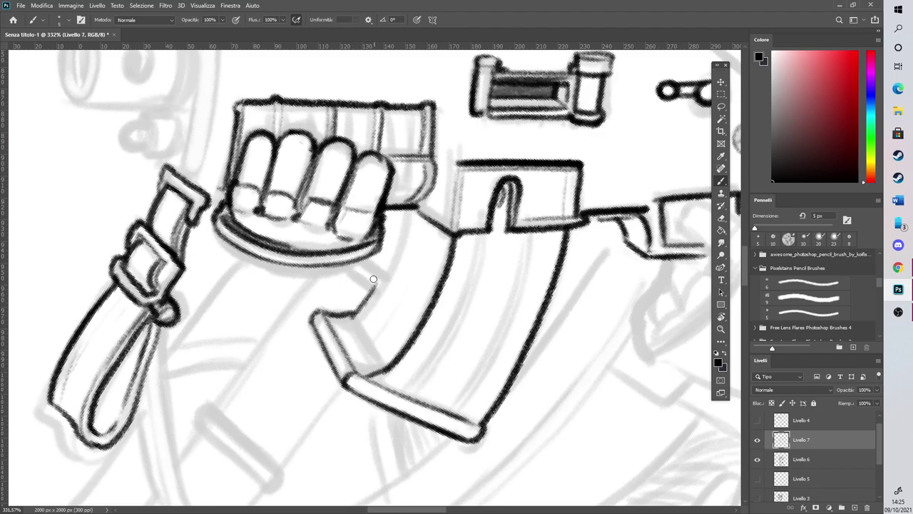
pyautogui.moveTo(355, 312)
pyautogui.mouseDown()
pyautogui.moveTo(405, 204)
pyautogui.moveTo(394, 237)
pyautogui.moveTo(362, 263)
pyautogui.mouseUp()
# Ink the inner lines just above the base plate on both magazine faces and trim the excess with the Eraser
pyautogui.moveTo(361, 330)
pyautogui.mouseDown()
pyautogui.moveTo(378, 358)
pyautogui.moveTo(357, 321)
pyautogui.moveTo(370, 356)
pyautogui.mouseUp()
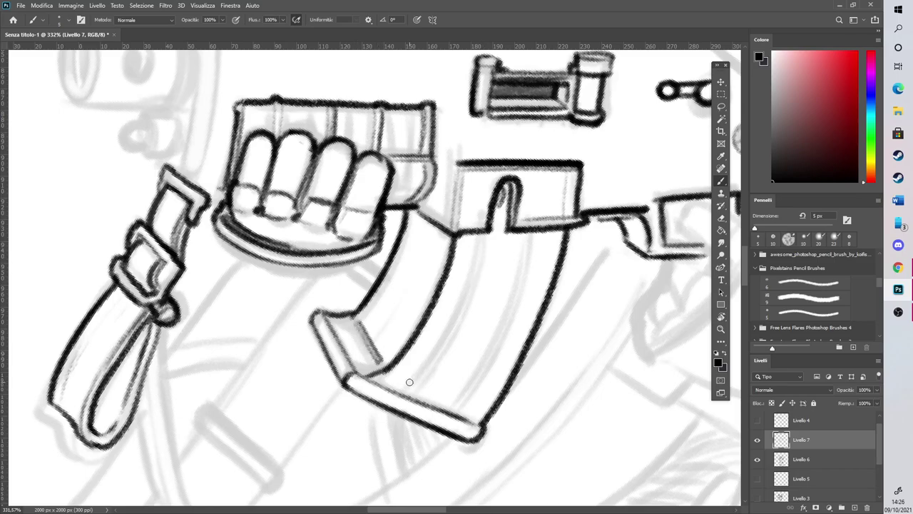
pyautogui.press('r')
pyautogui.moveTo(500, 360)
pyautogui.mouseDown()
pyautogui.moveTo(506, 336)
pyautogui.moveTo(455, 221)
pyautogui.moveTo(431, 197)
pyautogui.moveTo(528, 188)
pyautogui.mouseUp()
pyautogui.moveTo(473, 293); pyautogui.dragTo(537, 228)
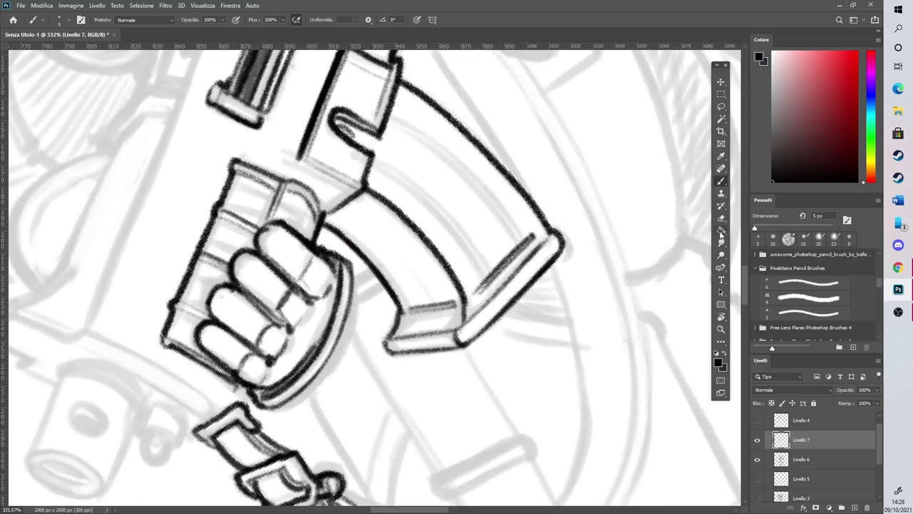
pyautogui.press('e')
pyautogui.moveTo(474, 286)
pyautogui.mouseDown()
pyautogui.moveTo(536, 233)
pyautogui.moveTo(472, 297)
pyautogui.moveTo(501, 266)
pyautogui.mouseUp()
pyautogui.press('r')
pyautogui.moveTo(554, 140)
pyautogui.mouseDown()
pyautogui.moveTo(592, 267)
pyautogui.moveTo(600, 259)
pyautogui.mouseUp()
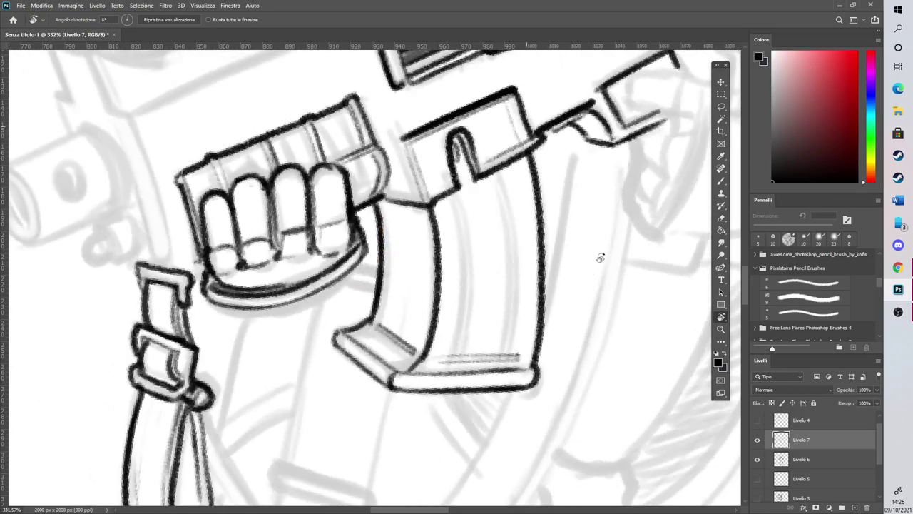
# Ink two pairs of curved rib lines down the magazine's wide face and close them off near the base plate
pyautogui.press('b')
pyautogui.moveTo(455, 199); pyautogui.dragTo(461, 356)
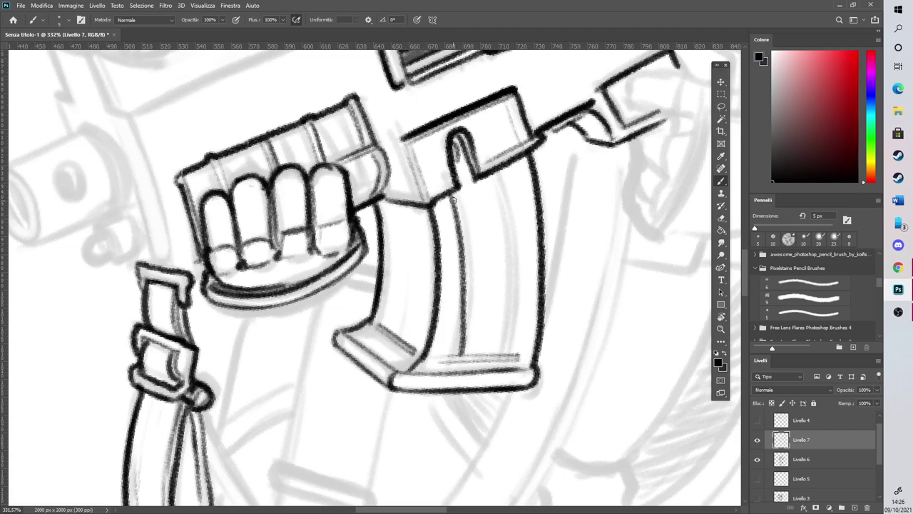
pyautogui.hotkey('ctrl', 'z')
pyautogui.moveTo(449, 190)
pyautogui.mouseDown()
pyautogui.moveTo(460, 260)
pyautogui.moveTo(454, 355)
pyautogui.moveTo(458, 209)
pyautogui.moveTo(469, 257)
pyautogui.moveTo(460, 353)
pyautogui.mouseUp()
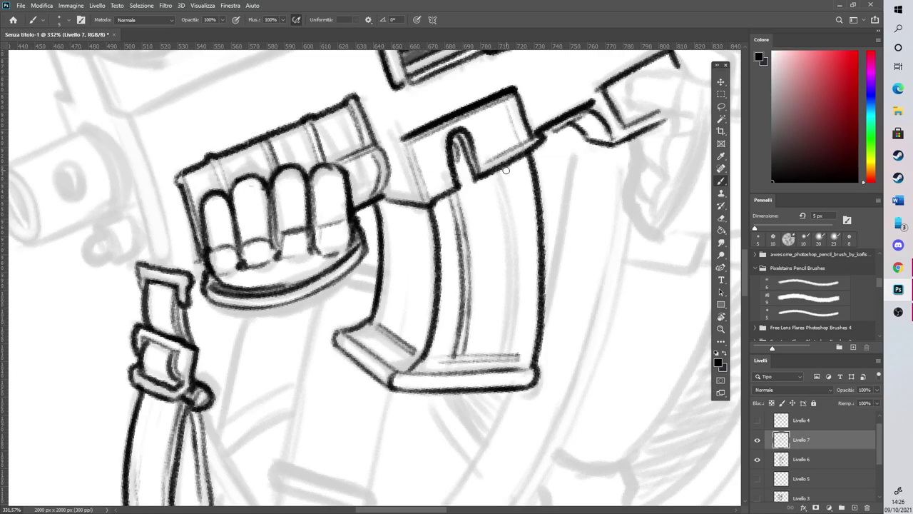
pyautogui.moveTo(493, 185)
pyautogui.mouseDown()
pyautogui.moveTo(508, 258)
pyautogui.moveTo(499, 361)
pyautogui.mouseUp()
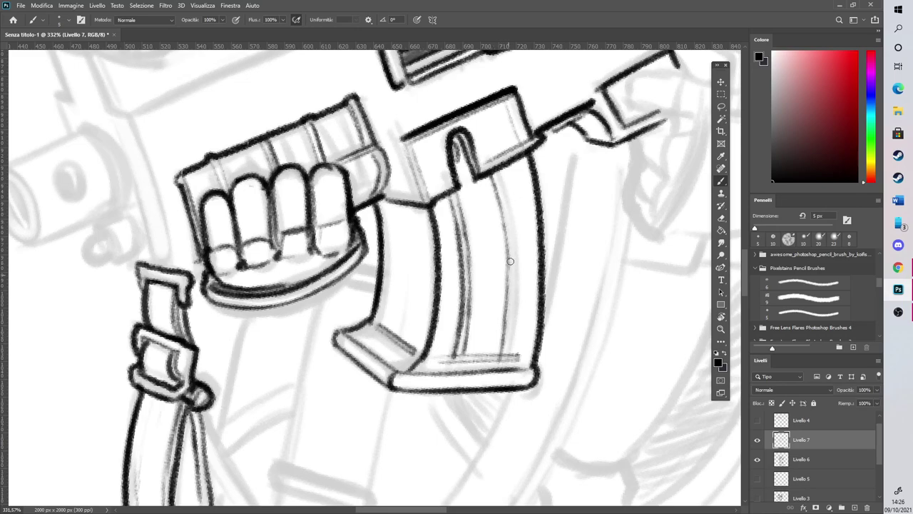
pyautogui.moveTo(501, 187)
pyautogui.mouseDown()
pyautogui.moveTo(518, 360)
pyautogui.moveTo(511, 336)
pyautogui.mouseUp()
pyautogui.moveTo(445, 360); pyautogui.dragTo(468, 324)
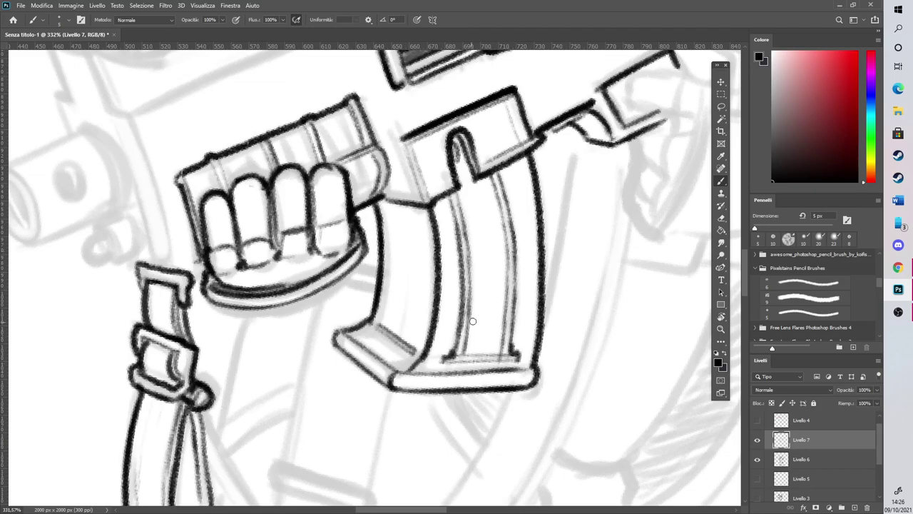
# Thicken the magazine's outer curved edge and clean up its upper end with the Eraser
pyautogui.scroll(-6, 498, 298)
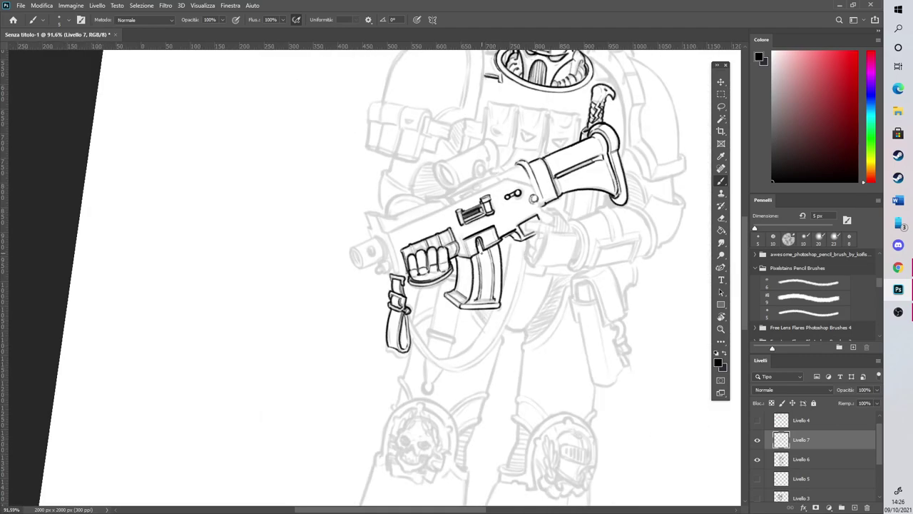
pyautogui.scroll(3, 499, 279)
pyautogui.scroll(2, 499, 279)
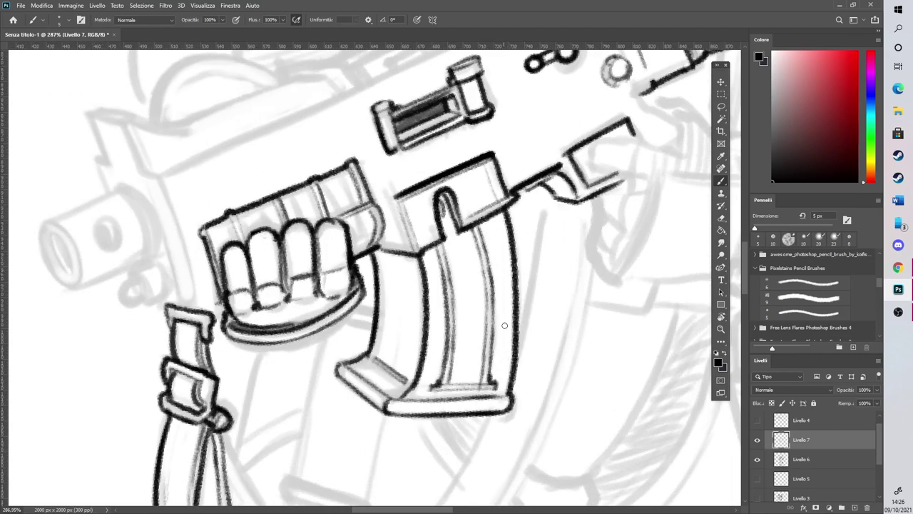
pyautogui.moveTo(498, 212); pyautogui.dragTo(513, 299)
pyautogui.moveTo(503, 239); pyautogui.dragTo(512, 342)
pyautogui.click(721, 218)
pyautogui.moveTo(503, 214); pyautogui.dragTo(516, 307)
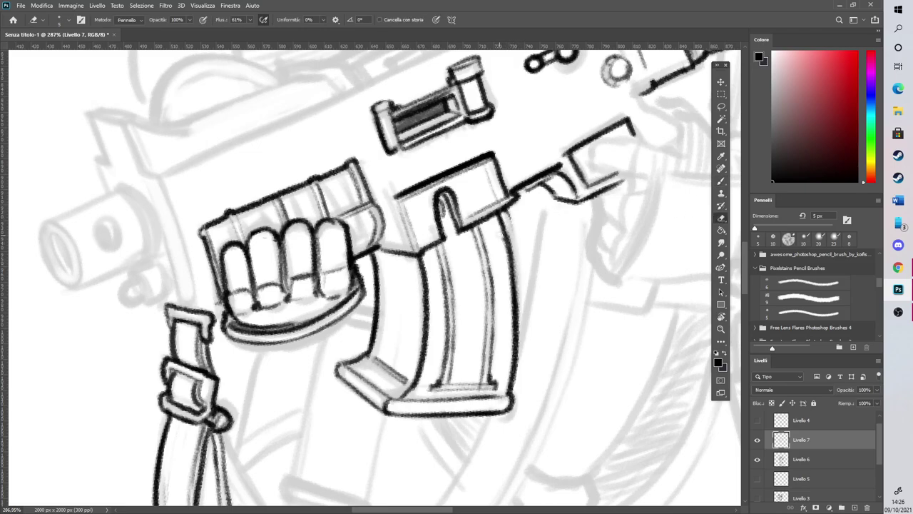
pyautogui.moveTo(506, 215); pyautogui.dragTo(512, 209)
pyautogui.click(720, 181)
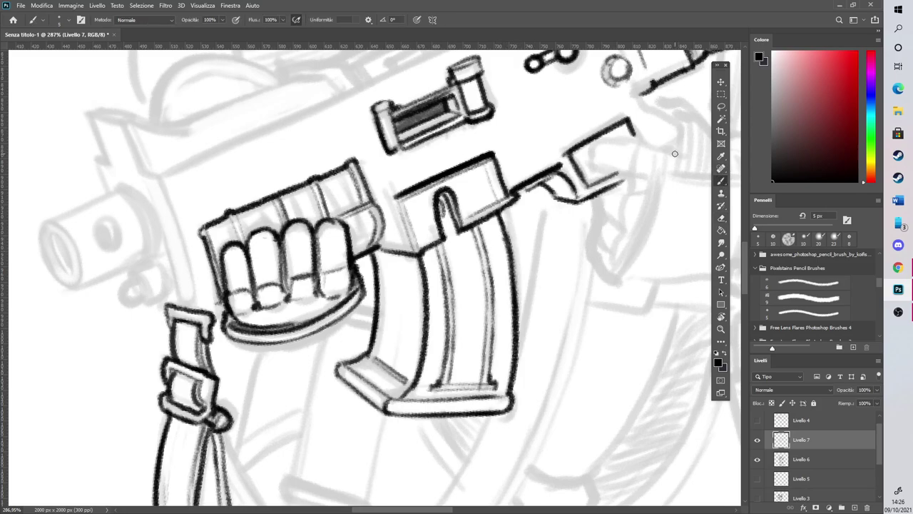
# Ink a second line parallel to the magazine well's upper edge and thin it with the Eraser
pyautogui.scroll(-5, 438, 266)
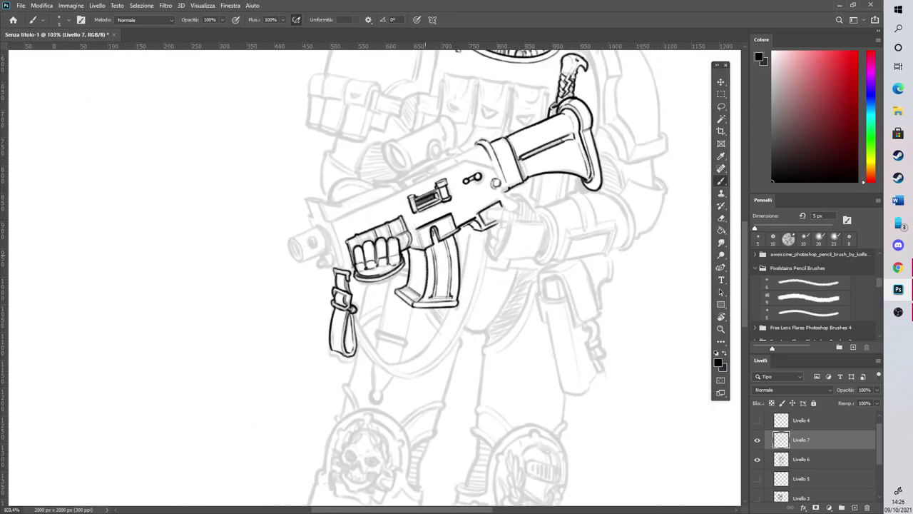
pyautogui.scroll(5, 486, 200)
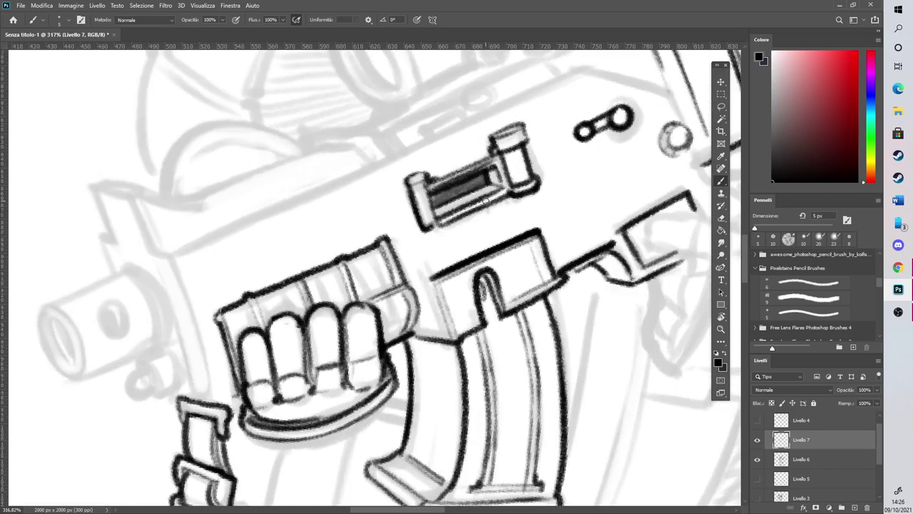
pyautogui.moveTo(411, 281)
pyautogui.mouseDown()
pyautogui.moveTo(432, 284)
pyautogui.moveTo(408, 280)
pyautogui.moveTo(470, 251)
pyautogui.mouseUp()
pyautogui.moveTo(428, 273); pyautogui.dragTo(473, 251)
pyautogui.moveTo(433, 273); pyautogui.dragTo(520, 229)
pyautogui.moveTo(469, 251); pyautogui.dragTo(532, 226)
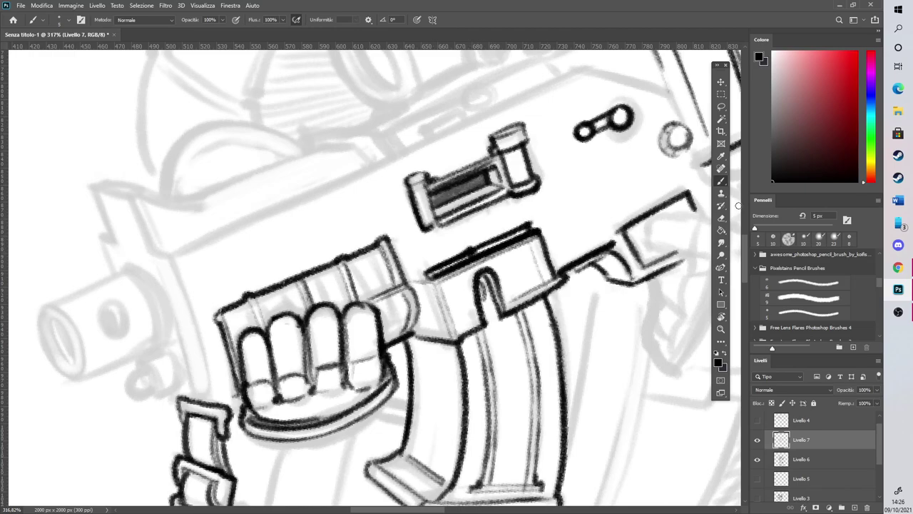
pyautogui.click(721, 218)
pyautogui.moveTo(429, 273)
pyautogui.mouseDown()
pyautogui.moveTo(528, 228)
pyautogui.moveTo(494, 232)
pyautogui.moveTo(529, 224)
pyautogui.mouseUp()
pyautogui.click(722, 182)
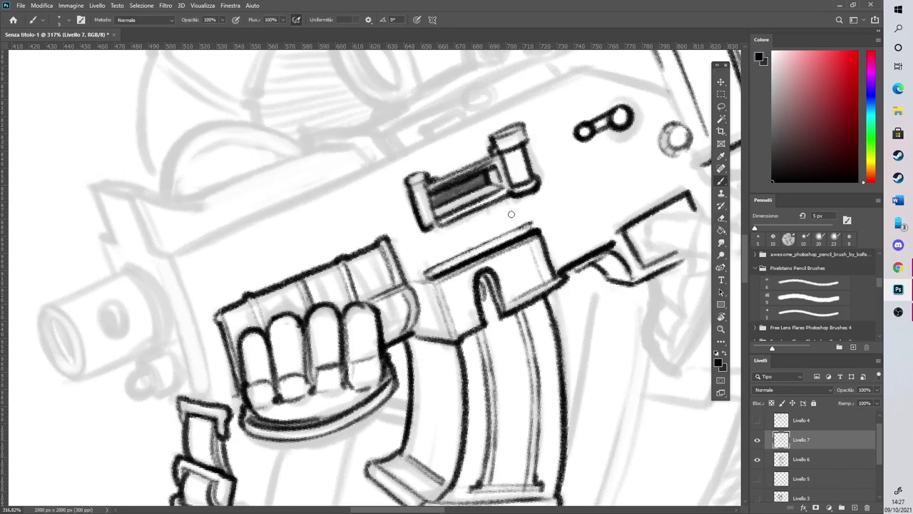
# Ink the barrel's side hole and the muzzle bore in solid black
pyautogui.moveTo(436, 511); pyautogui.dragTo(390, 511)
pyautogui.moveTo(402, 314)
pyautogui.mouseDown()
pyautogui.moveTo(401, 339)
pyautogui.moveTo(392, 311)
pyautogui.moveTo(401, 330)
pyautogui.moveTo(400, 319)
pyautogui.mouseUp()
pyautogui.moveTo(340, 316)
pyautogui.mouseDown()
pyautogui.moveTo(353, 361)
pyautogui.moveTo(336, 320)
pyautogui.moveTo(336, 332)
pyautogui.moveTo(351, 357)
pyautogui.moveTo(337, 323)
pyautogui.moveTo(346, 322)
pyautogui.mouseUp()
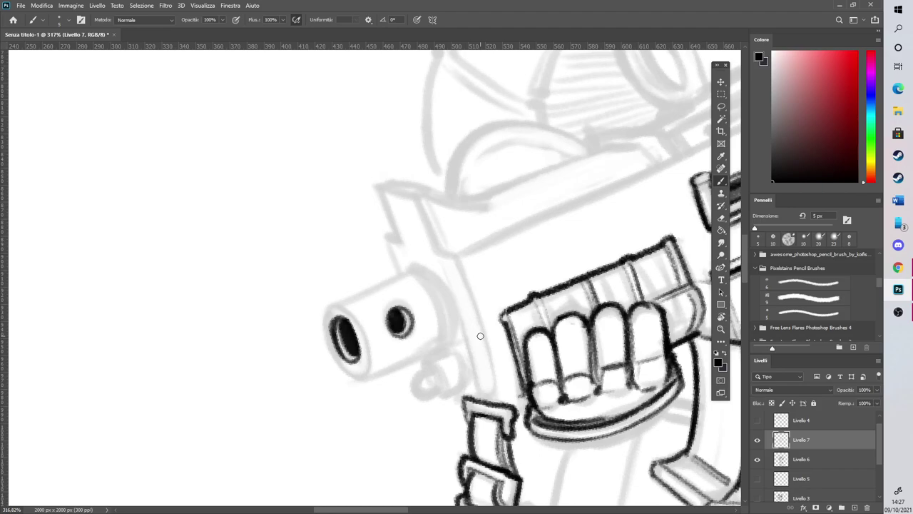
# Ink the barrel's upper and lower edges, its curved rear end and the outer rim of the muzzle
pyautogui.moveTo(335, 306); pyautogui.dragTo(421, 274)
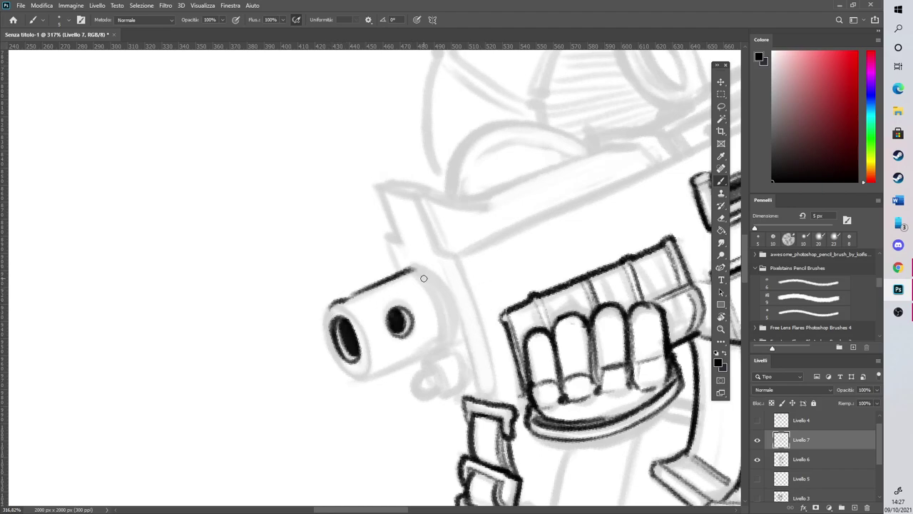
pyautogui.moveTo(358, 376); pyautogui.dragTo(449, 340)
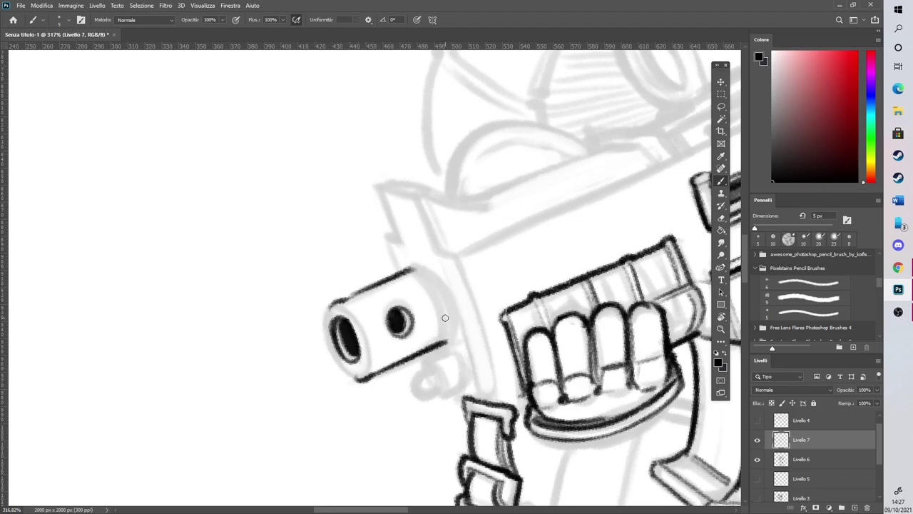
pyautogui.moveTo(420, 272); pyautogui.dragTo(446, 345)
pyautogui.moveTo(326, 317)
pyautogui.mouseDown()
pyautogui.moveTo(329, 353)
pyautogui.moveTo(360, 380)
pyautogui.mouseUp()
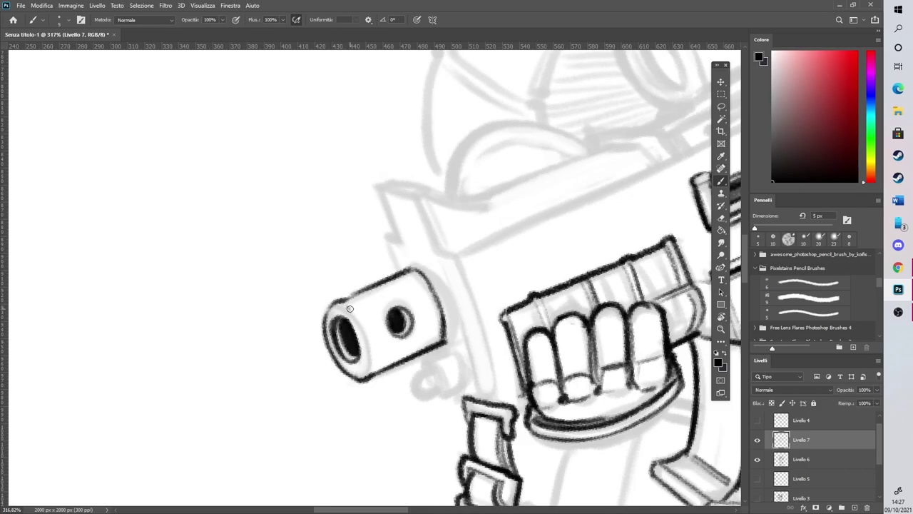
# Ink the muzzle's inner rim line and the small protruding knob beneath the barrel
pyautogui.moveTo(362, 328)
pyautogui.mouseDown()
pyautogui.moveTo(371, 368)
pyautogui.moveTo(417, 395)
pyautogui.moveTo(439, 369)
pyautogui.moveTo(431, 391)
pyautogui.moveTo(448, 381)
pyautogui.moveTo(435, 368)
pyautogui.moveTo(450, 393)
pyautogui.moveTo(444, 361)
pyautogui.moveTo(452, 394)
pyautogui.moveTo(434, 368)
pyautogui.moveTo(457, 349)
pyautogui.mouseUp()
pyautogui.press('e')
pyautogui.click(721, 182)
pyautogui.moveTo(436, 397)
pyautogui.mouseDown()
pyautogui.moveTo(449, 388)
pyautogui.moveTo(455, 349)
pyautogui.mouseUp()
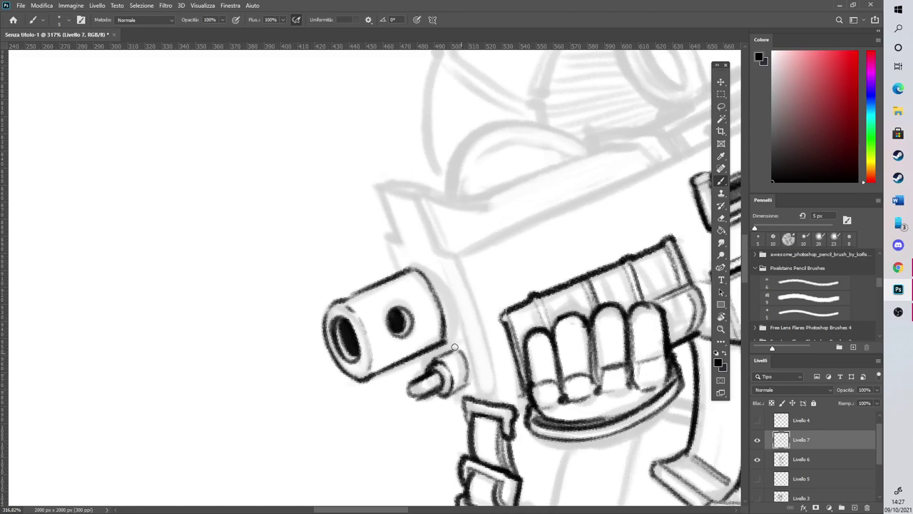
# Ink the long edges of the gun's front plate behind the barrel and the notched outline above it
pyautogui.moveTo(459, 251); pyautogui.dragTo(500, 396)
pyautogui.moveTo(449, 279); pyautogui.dragTo(484, 396)
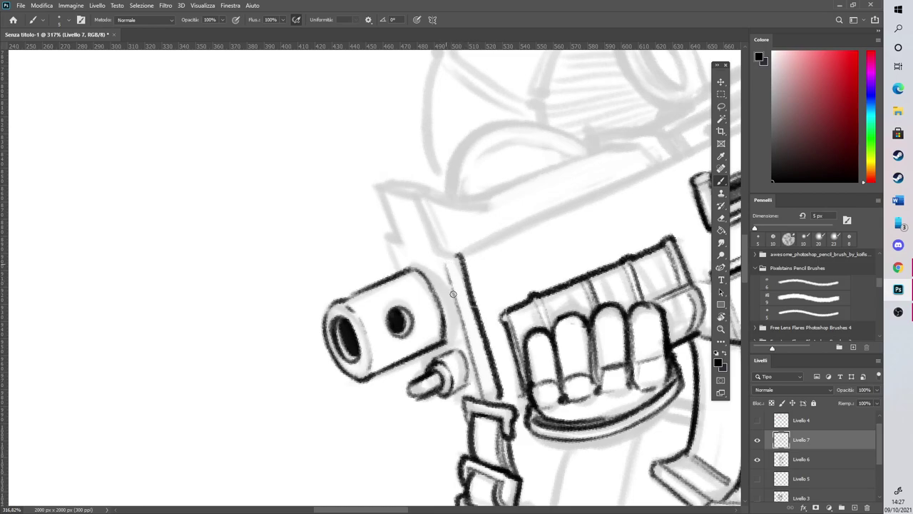
pyautogui.moveTo(451, 286); pyautogui.dragTo(484, 406)
pyautogui.moveTo(395, 269); pyautogui.dragTo(387, 240)
pyautogui.moveTo(416, 197)
pyautogui.mouseDown()
pyautogui.moveTo(436, 258)
pyautogui.moveTo(442, 235)
pyautogui.moveTo(463, 257)
pyautogui.mouseUp()
pyautogui.moveTo(395, 240); pyautogui.dragTo(381, 190)
pyautogui.moveTo(398, 244); pyautogui.dragTo(382, 187)
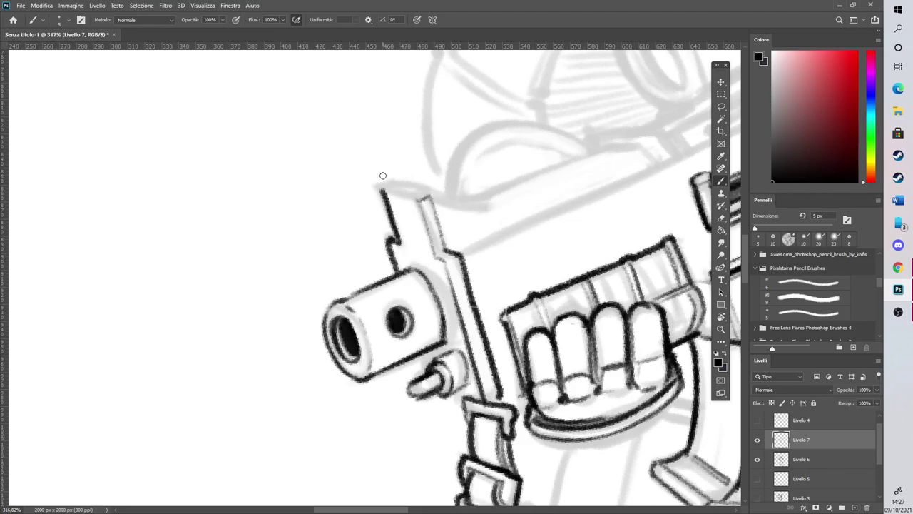
# Ink the front plate's lower edge around the knob and the line beside the handguard, then thin that line with the Eraser
pyautogui.moveTo(423, 352)
pyautogui.mouseDown()
pyautogui.moveTo(420, 375)
pyautogui.moveTo(445, 402)
pyautogui.moveTo(463, 410)
pyautogui.moveTo(524, 391)
pyautogui.moveTo(513, 400)
pyautogui.moveTo(502, 320)
pyautogui.moveTo(518, 385)
pyautogui.mouseUp()
pyautogui.click(721, 219)
pyautogui.press('b')
pyautogui.moveTo(499, 319); pyautogui.dragTo(522, 396)
pyautogui.moveTo(498, 316); pyautogui.dragTo(522, 391)
pyautogui.moveTo(503, 342); pyautogui.dragTo(524, 397)
pyautogui.moveTo(499, 319); pyautogui.dragTo(515, 378)
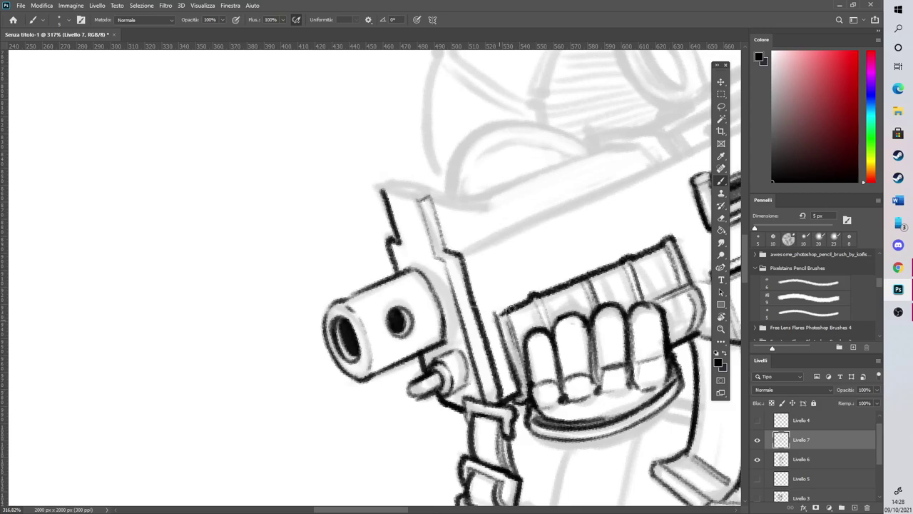
pyautogui.click(720, 218)
pyautogui.moveTo(505, 321); pyautogui.dragTo(523, 396)
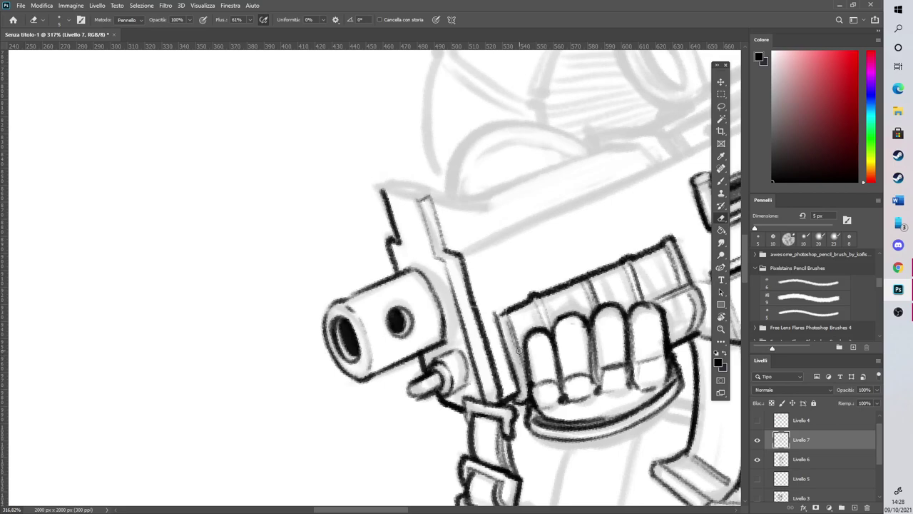
# Ink the top edge of the front plate's raised tip
pyautogui.scroll(-4, 507, 363)
pyautogui.scroll(-3, 470, 354)
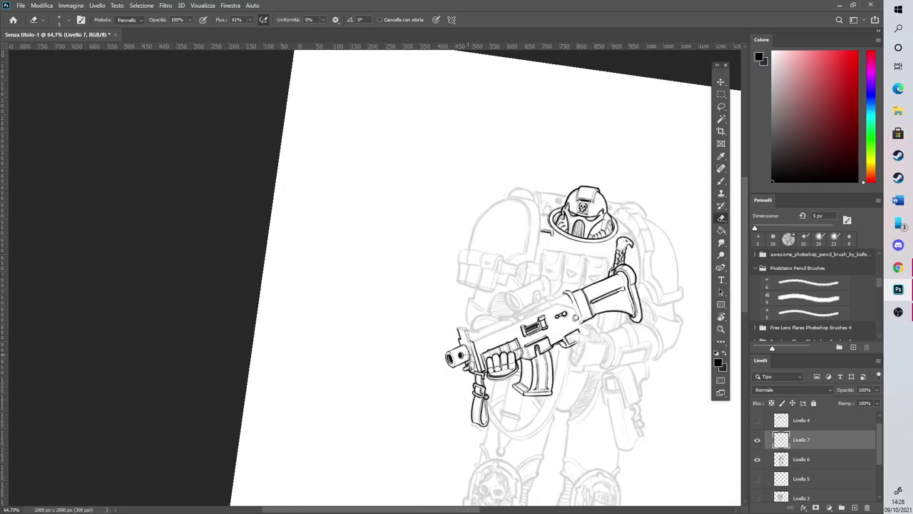
pyautogui.scroll(-3, 435, 310)
pyautogui.scroll(4, 437, 310)
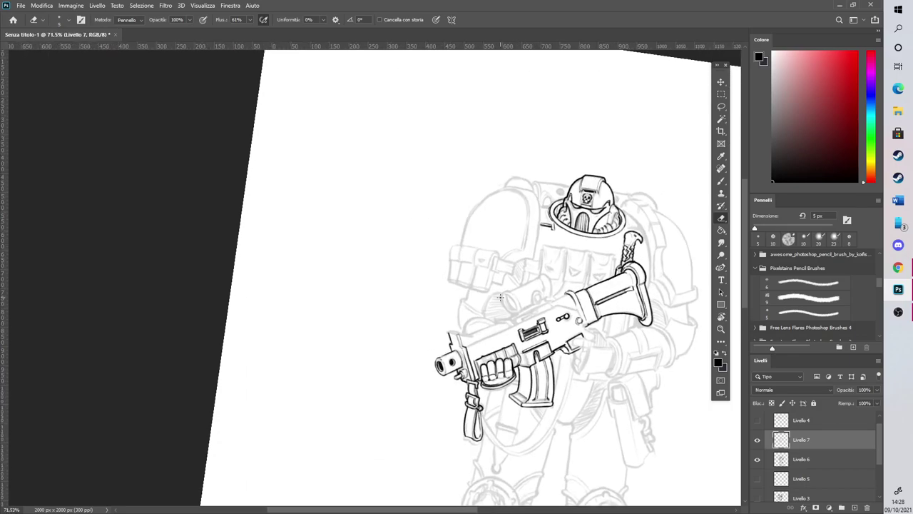
pyautogui.scroll(5, 472, 328)
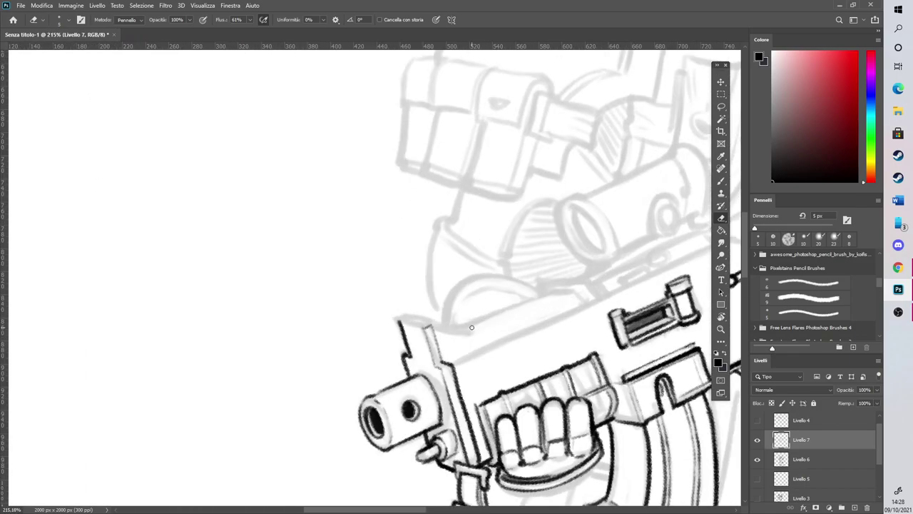
pyautogui.click(722, 180)
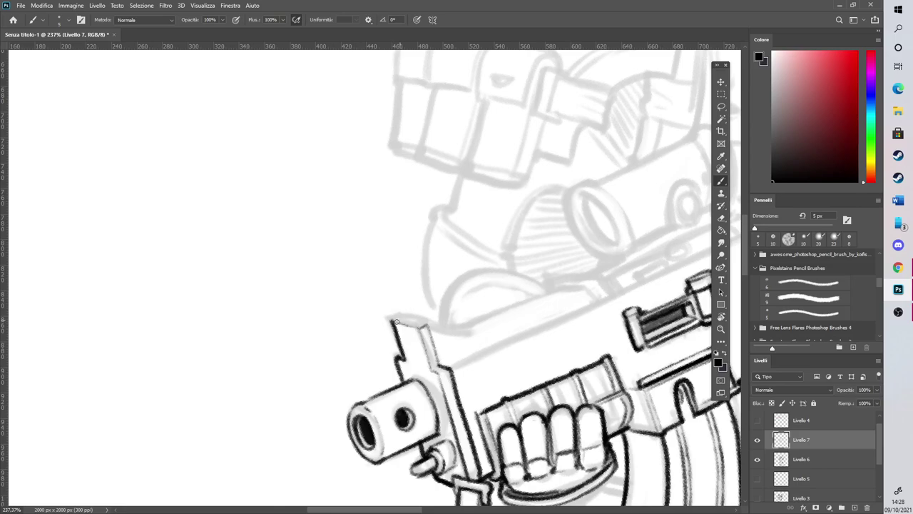
pyautogui.moveTo(396, 317); pyautogui.dragTo(425, 323)
# Ink the receiver's long upper edge from the front plate towards the stock, adding a parallel line along its front section
pyautogui.hscroll(5, 427, 491)
pyautogui.moveTo(363, 369); pyautogui.dragTo(507, 305)
pyautogui.moveTo(431, 340); pyautogui.dragTo(605, 260)
pyautogui.moveTo(542, 289); pyautogui.dragTo(653, 234)
pyautogui.moveTo(362, 363); pyautogui.dragTo(412, 344)
pyautogui.moveTo(374, 357)
pyautogui.mouseDown()
pyautogui.moveTo(458, 318)
pyautogui.moveTo(369, 359)
pyautogui.moveTo(514, 294)
pyautogui.mouseUp()
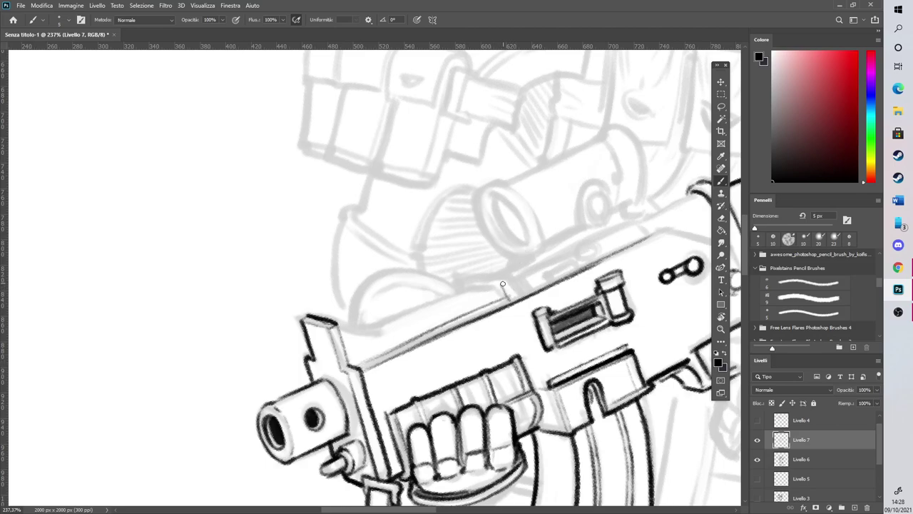
# Ink the small raised bracket on top of the receiver and reinforce the parallel line leading to it
pyautogui.moveTo(498, 285)
pyautogui.mouseDown()
pyautogui.moveTo(466, 286)
pyautogui.moveTo(479, 274)
pyautogui.moveTo(469, 279)
pyautogui.moveTo(498, 276)
pyautogui.moveTo(483, 272)
pyautogui.moveTo(518, 281)
pyautogui.mouseUp()
pyautogui.moveTo(511, 278); pyautogui.dragTo(520, 294)
pyautogui.moveTo(355, 364)
pyautogui.mouseDown()
pyautogui.moveTo(404, 344)
pyautogui.moveTo(348, 367)
pyautogui.moveTo(506, 298)
pyautogui.mouseUp()
pyautogui.moveTo(456, 321); pyautogui.dragTo(503, 297)
# Thin the doubled lines along the receiver's front upper edge with the Eraser
pyautogui.click(722, 219)
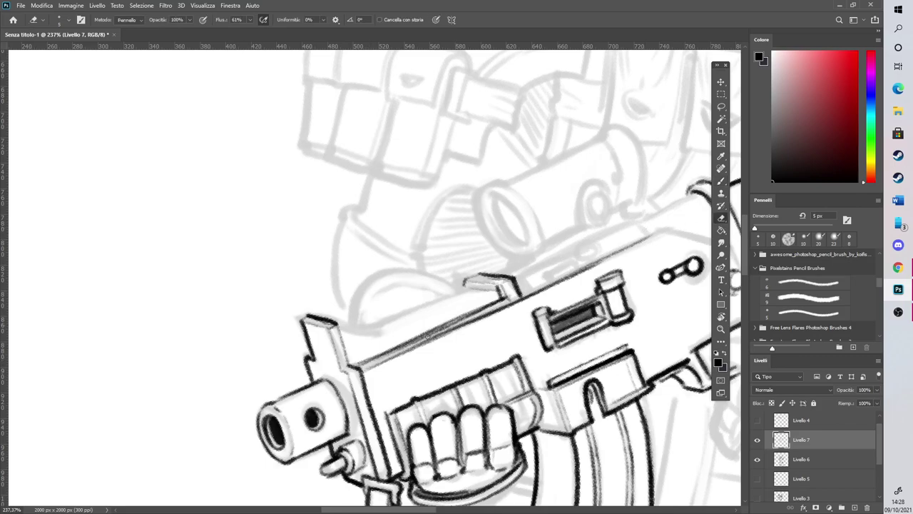
pyautogui.moveTo(391, 348); pyautogui.dragTo(456, 314)
pyautogui.moveTo(364, 368); pyautogui.dragTo(450, 327)
pyautogui.moveTo(389, 355); pyautogui.dragTo(497, 304)
pyautogui.moveTo(410, 344); pyautogui.dragTo(507, 303)
pyautogui.click(726, 184)
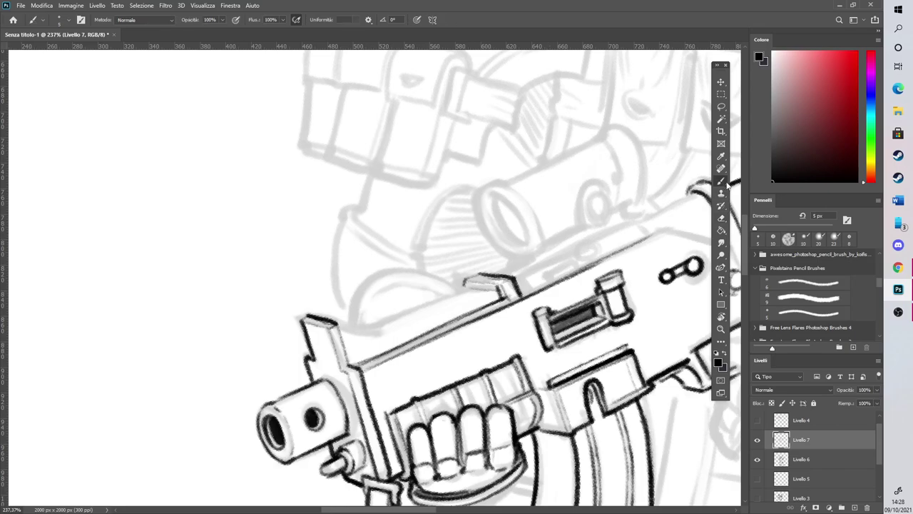
# Ink the curved top cover edge from the front plate's tip to the raised bracket and reinforce its straight part
pyautogui.scroll(-4, 519, 347)
pyautogui.scroll(6, 407, 339)
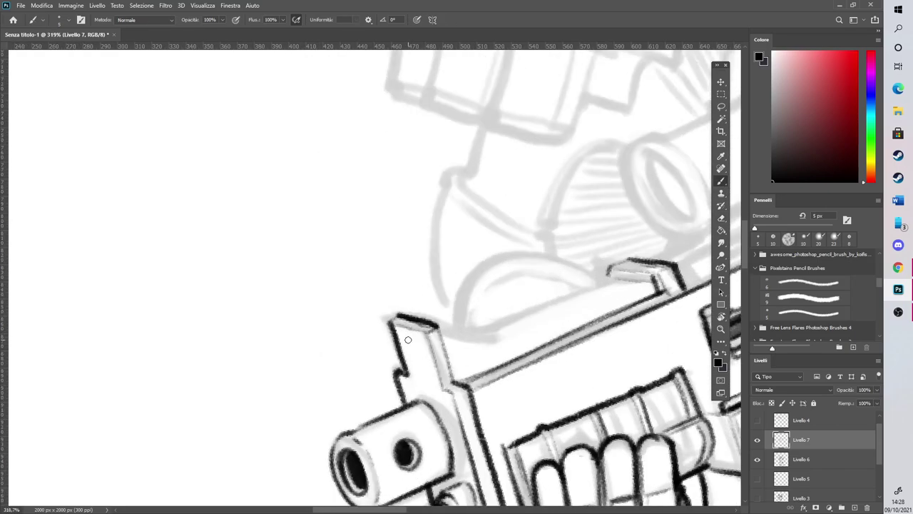
pyautogui.moveTo(446, 332)
pyautogui.mouseDown()
pyautogui.moveTo(510, 340)
pyautogui.moveTo(601, 298)
pyautogui.mouseUp()
pyautogui.moveTo(532, 331); pyautogui.dragTo(635, 283)
pyautogui.moveTo(503, 341); pyautogui.dragTo(637, 280)
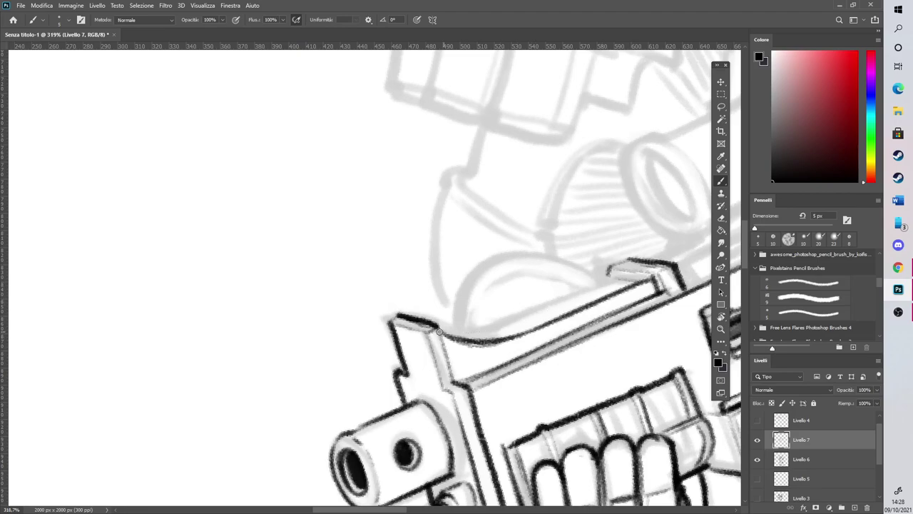
# Ink the top cover's upper edge up to the raised bracket, then clean up and reinforce the front plate's tip
pyautogui.moveTo(457, 339)
pyautogui.mouseDown()
pyautogui.moveTo(575, 297)
pyautogui.moveTo(471, 340)
pyautogui.moveTo(609, 281)
pyautogui.moveTo(459, 337)
pyautogui.moveTo(587, 289)
pyautogui.moveTo(637, 263)
pyautogui.mouseUp()
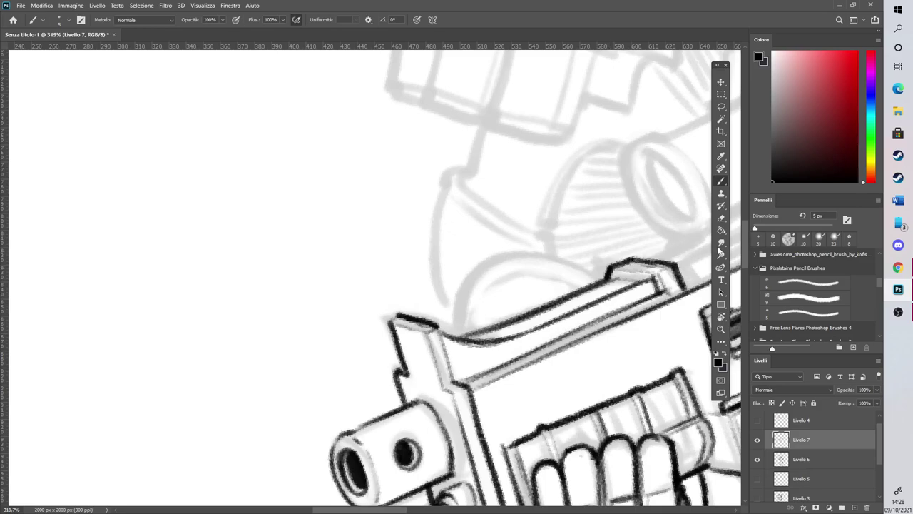
pyautogui.click(720, 218)
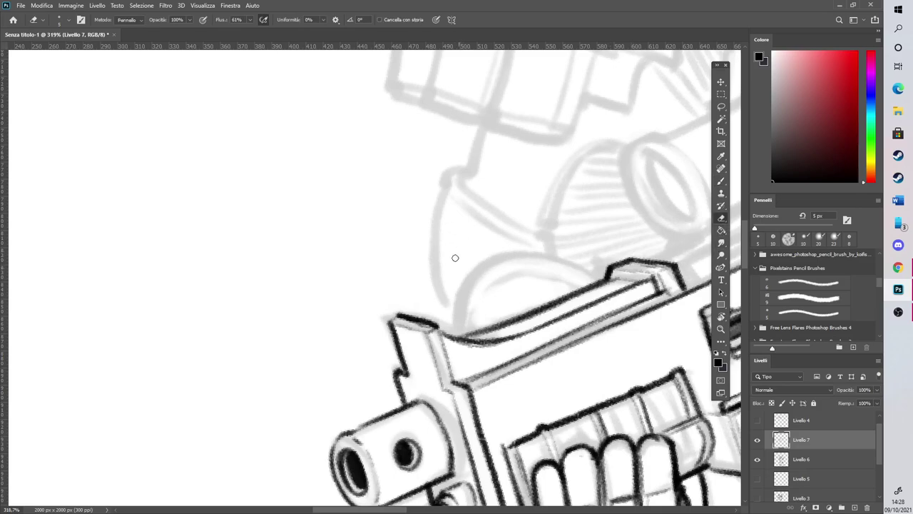
pyautogui.moveTo(397, 321)
pyautogui.mouseDown()
pyautogui.moveTo(422, 319)
pyautogui.moveTo(401, 309)
pyautogui.moveTo(451, 323)
pyautogui.mouseUp()
pyautogui.click(721, 181)
pyautogui.moveTo(394, 322); pyautogui.dragTo(401, 316)
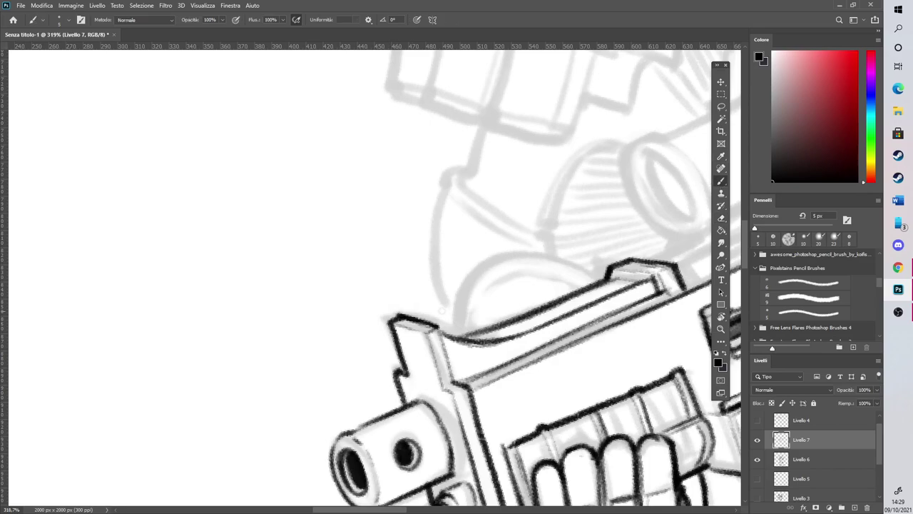
# Ink the scope mount along the top of the receiver, with its rail, round knobs, looped bracket and notched rear end
pyautogui.scroll(-5, 448, 308)
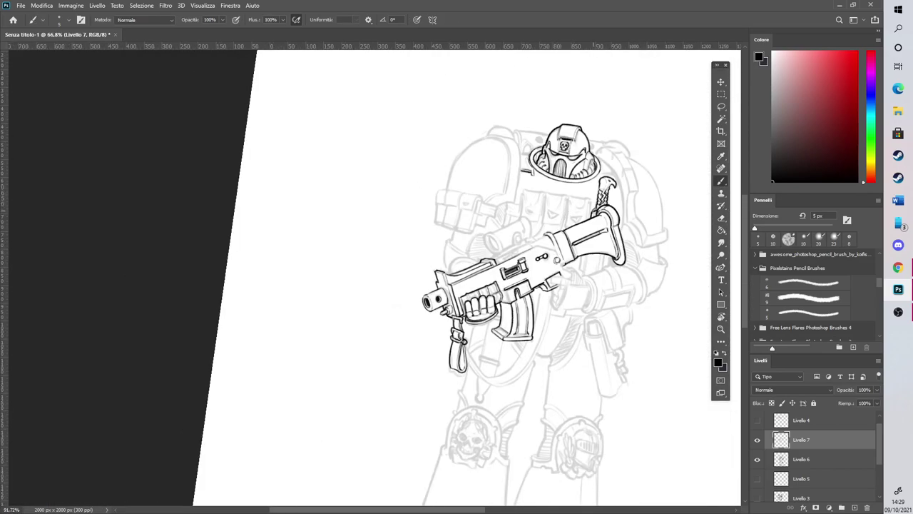
pyautogui.scroll(3, 427, 242)
pyautogui.scroll(4, 427, 243)
pyautogui.moveTo(485, 350); pyautogui.dragTo(523, 331)
pyautogui.moveTo(523, 331)
pyautogui.mouseDown()
pyautogui.moveTo(495, 354)
pyautogui.moveTo(530, 338)
pyautogui.moveTo(522, 341)
pyautogui.moveTo(546, 314)
pyautogui.moveTo(561, 314)
pyautogui.moveTo(534, 317)
pyautogui.moveTo(538, 308)
pyautogui.moveTo(534, 317)
pyautogui.moveTo(552, 303)
pyautogui.mouseUp()
pyautogui.moveTo(532, 321)
pyautogui.mouseDown()
pyautogui.moveTo(556, 320)
pyautogui.moveTo(531, 312)
pyautogui.moveTo(558, 305)
pyautogui.moveTo(528, 313)
pyautogui.moveTo(609, 274)
pyautogui.moveTo(635, 290)
pyautogui.mouseUp()
pyautogui.moveTo(448, 353); pyautogui.dragTo(535, 307)
pyautogui.moveTo(442, 354); pyautogui.dragTo(454, 330)
pyautogui.moveTo(429, 346)
pyautogui.mouseDown()
pyautogui.moveTo(457, 329)
pyautogui.moveTo(425, 351)
pyautogui.moveTo(438, 328)
pyautogui.moveTo(455, 327)
pyautogui.moveTo(443, 350)
pyautogui.mouseUp()
pyautogui.moveTo(557, 266)
pyautogui.mouseDown()
pyautogui.moveTo(565, 246)
pyautogui.moveTo(556, 266)
pyautogui.moveTo(546, 256)
pyautogui.moveTo(556, 265)
pyautogui.moveTo(553, 235)
pyautogui.moveTo(535, 281)
pyautogui.mouseUp()
pyautogui.moveTo(563, 246)
pyautogui.mouseDown()
pyautogui.moveTo(541, 275)
pyautogui.moveTo(564, 269)
pyautogui.moveTo(561, 236)
pyautogui.mouseUp()
pyautogui.moveTo(539, 283)
pyautogui.mouseDown()
pyautogui.moveTo(562, 288)
pyautogui.moveTo(567, 230)
pyautogui.moveTo(529, 281)
pyautogui.moveTo(539, 231)
pyautogui.moveTo(571, 244)
pyautogui.mouseUp()
pyautogui.moveTo(432, 325)
pyautogui.mouseDown()
pyautogui.moveTo(600, 250)
pyautogui.moveTo(623, 278)
pyautogui.mouseUp()
pyautogui.scroll(-5, 629, 242)
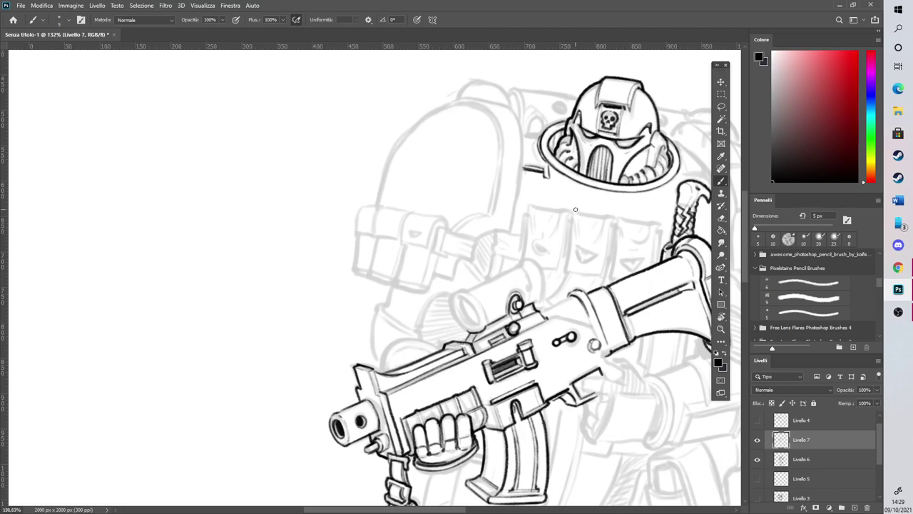
# Ink the scope's rear section with its curved band, short upper edge and rounded back edge
pyautogui.scroll(6, 504, 292)
pyautogui.moveTo(471, 245); pyautogui.dragTo(514, 353)
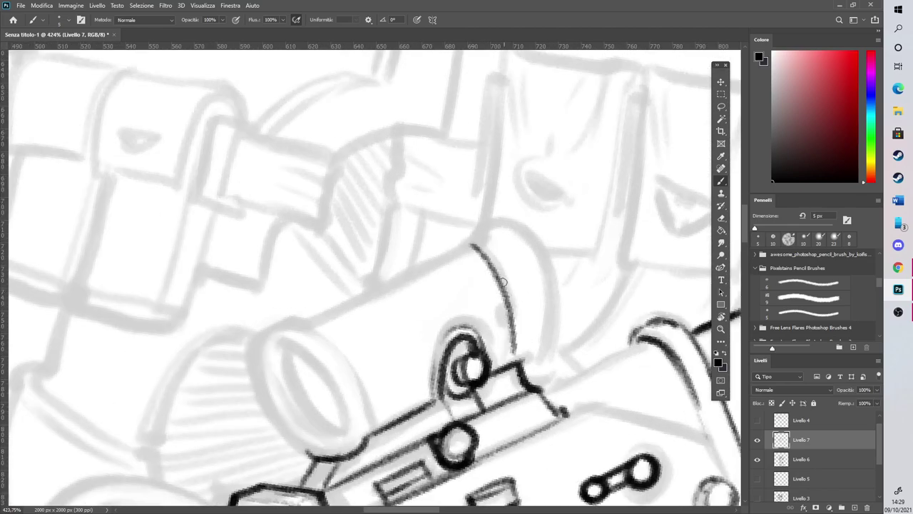
pyautogui.moveTo(469, 238)
pyautogui.mouseDown()
pyautogui.moveTo(521, 320)
pyautogui.moveTo(521, 362)
pyautogui.moveTo(547, 349)
pyautogui.moveTo(469, 238)
pyautogui.moveTo(510, 222)
pyautogui.moveTo(473, 237)
pyautogui.moveTo(494, 227)
pyautogui.mouseUp()
pyautogui.click(721, 217)
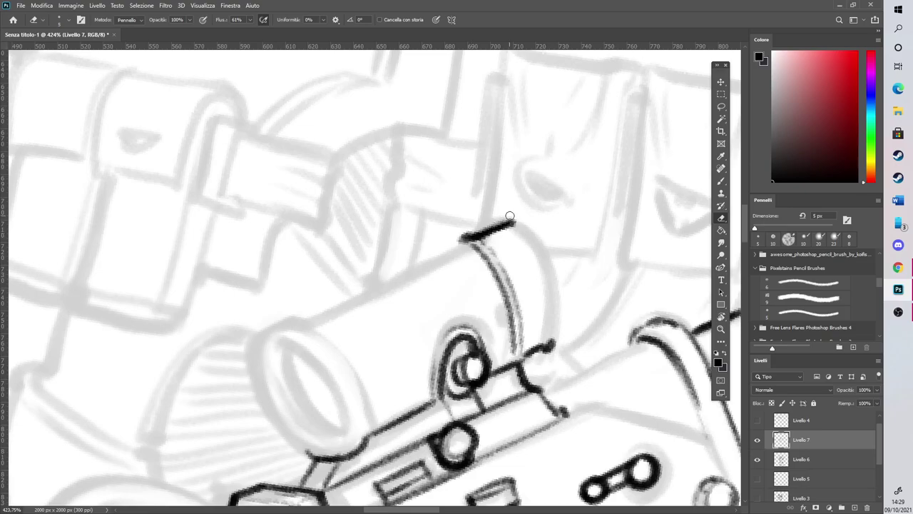
pyautogui.click(721, 181)
pyautogui.moveTo(512, 221)
pyautogui.mouseDown()
pyautogui.moveTo(549, 278)
pyautogui.moveTo(545, 336)
pyautogui.moveTo(548, 292)
pyautogui.moveTo(551, 340)
pyautogui.mouseUp()
pyautogui.scroll(-5, 627, 160)
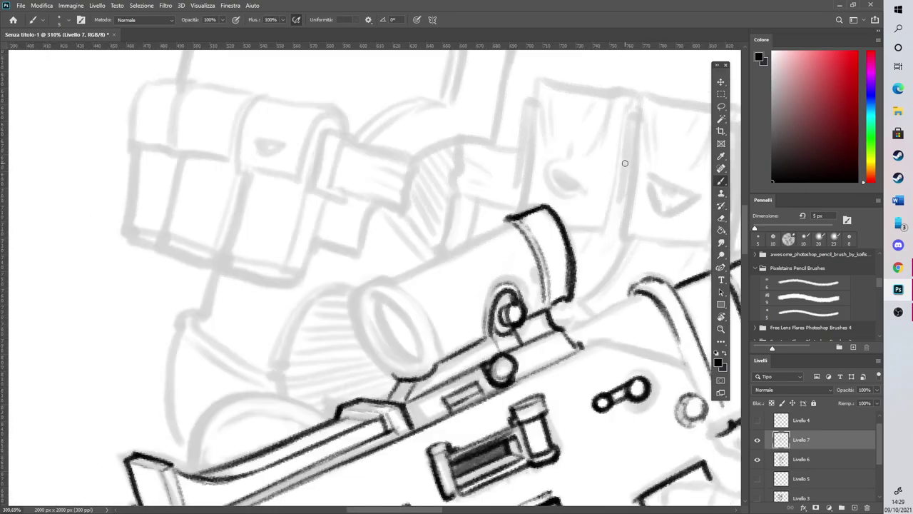
pyautogui.scroll(-3, 615, 189)
pyautogui.scroll(6, 603, 186)
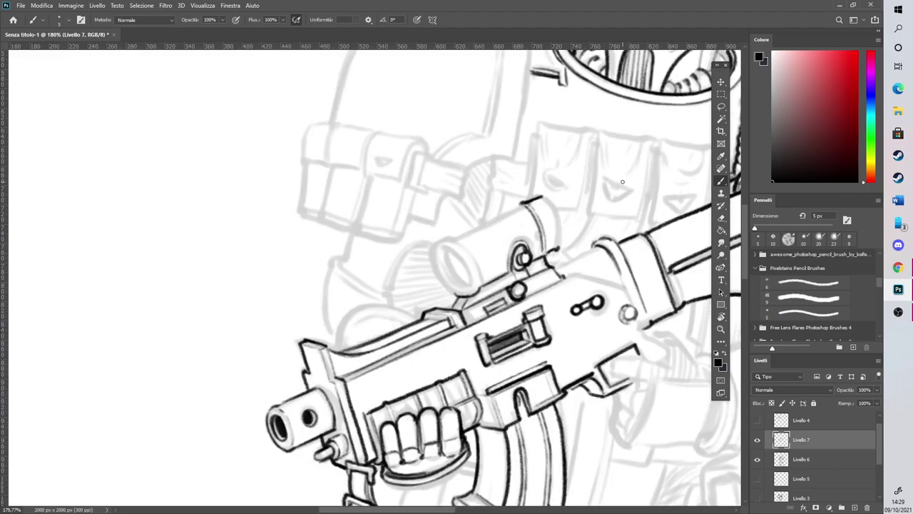
pyautogui.scroll(2, 563, 182)
pyautogui.moveTo(461, 214)
pyautogui.mouseDown()
pyautogui.moveTo(495, 279)
pyautogui.moveTo(492, 322)
pyautogui.mouseUp()
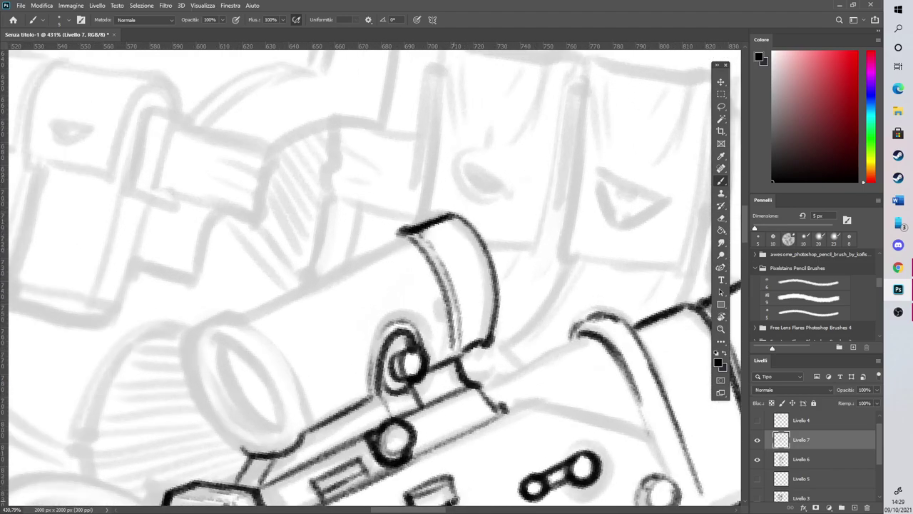
# Ink the scope tube's long upper edge and the oval lens opening at its front
pyautogui.hscroll(-5, 476, 298)
pyautogui.moveTo(423, 322)
pyautogui.mouseDown()
pyautogui.moveTo(513, 293)
pyautogui.moveTo(484, 306)
pyautogui.moveTo(662, 223)
pyautogui.mouseUp()
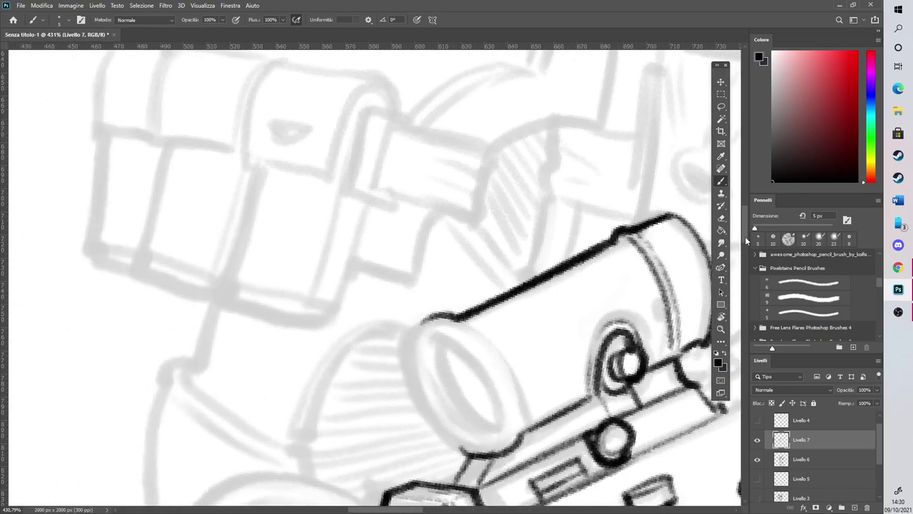
pyautogui.scroll(-2, 735, 235)
pyautogui.moveTo(416, 272)
pyautogui.mouseDown()
pyautogui.moveTo(456, 342)
pyautogui.moveTo(489, 350)
pyautogui.moveTo(498, 319)
pyautogui.mouseUp()
pyautogui.moveTo(414, 289)
pyautogui.mouseDown()
pyautogui.moveTo(429, 243)
pyautogui.moveTo(420, 254)
pyautogui.moveTo(431, 247)
pyautogui.moveTo(464, 264)
pyautogui.moveTo(448, 251)
pyautogui.moveTo(492, 314)
pyautogui.mouseUp()
pyautogui.moveTo(469, 271)
pyautogui.mouseDown()
pyautogui.moveTo(491, 349)
pyautogui.moveTo(462, 341)
pyautogui.moveTo(499, 337)
pyautogui.moveTo(457, 339)
pyautogui.moveTo(498, 335)
pyautogui.mouseUp()
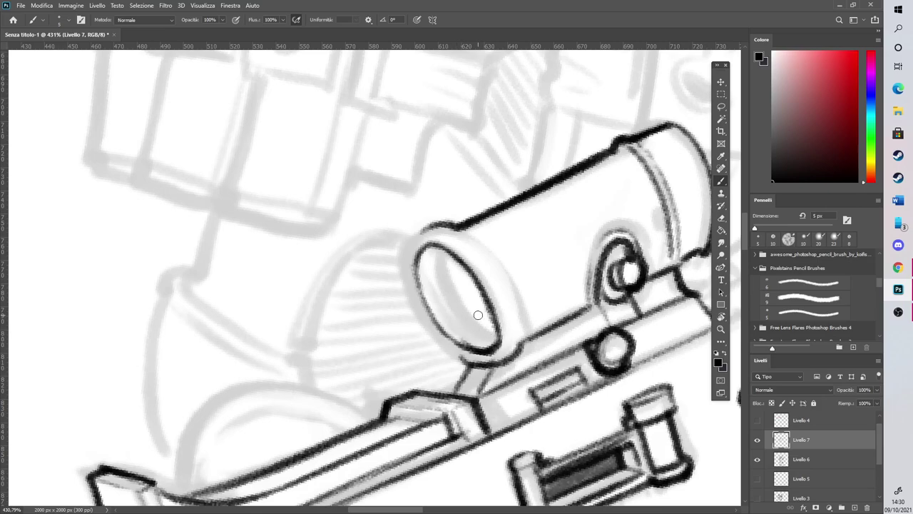
# Ink the curve inside the scope lens and the front ring's outer contour, then clean the ring with the Eraser
pyautogui.click(720, 218)
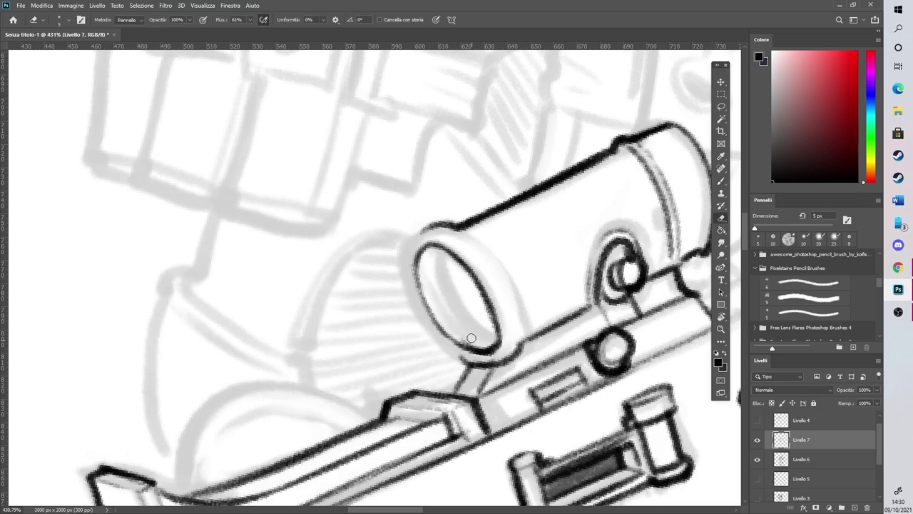
pyautogui.click(721, 181)
pyautogui.moveTo(441, 244)
pyautogui.mouseDown()
pyautogui.moveTo(455, 305)
pyautogui.moveTo(496, 335)
pyautogui.moveTo(471, 317)
pyautogui.mouseUp()
pyautogui.moveTo(428, 225)
pyautogui.mouseDown()
pyautogui.moveTo(408, 265)
pyautogui.moveTo(407, 248)
pyautogui.moveTo(416, 306)
pyautogui.moveTo(412, 288)
pyautogui.moveTo(442, 340)
pyautogui.moveTo(427, 324)
pyautogui.moveTo(463, 361)
pyautogui.moveTo(418, 307)
pyautogui.mouseUp()
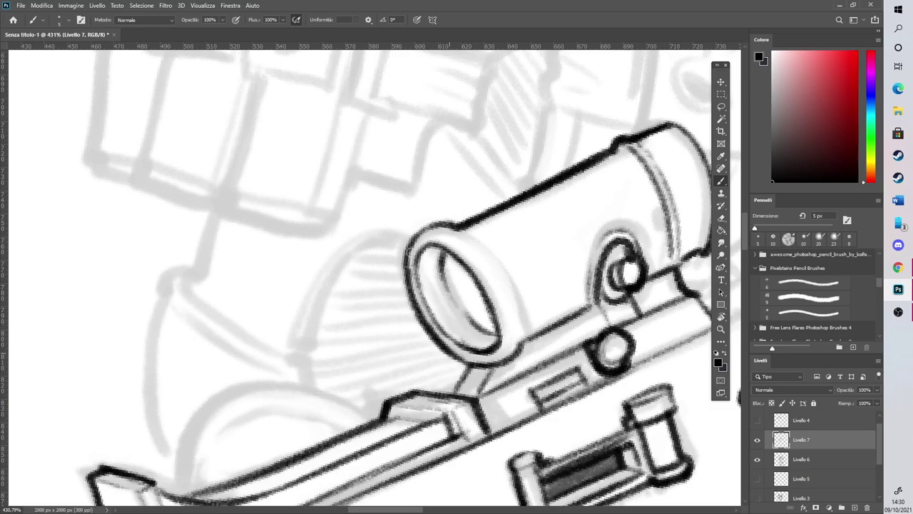
pyautogui.click(722, 219)
pyautogui.moveTo(421, 244)
pyautogui.mouseDown()
pyautogui.moveTo(429, 321)
pyautogui.moveTo(452, 348)
pyautogui.moveTo(487, 350)
pyautogui.moveTo(508, 317)
pyautogui.moveTo(495, 354)
pyautogui.mouseUp()
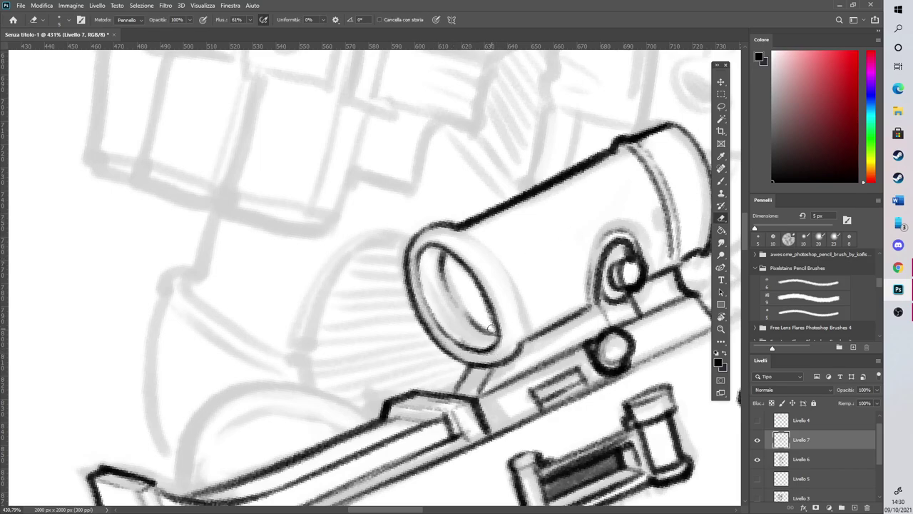
# Ink the back edge of the scope's front ring and add small dark accents beside the ring and the rear band
pyautogui.click(721, 181)
pyautogui.moveTo(476, 242)
pyautogui.mouseDown()
pyautogui.moveTo(516, 314)
pyautogui.moveTo(513, 262)
pyautogui.moveTo(514, 294)
pyautogui.moveTo(503, 265)
pyautogui.moveTo(511, 287)
pyautogui.mouseUp()
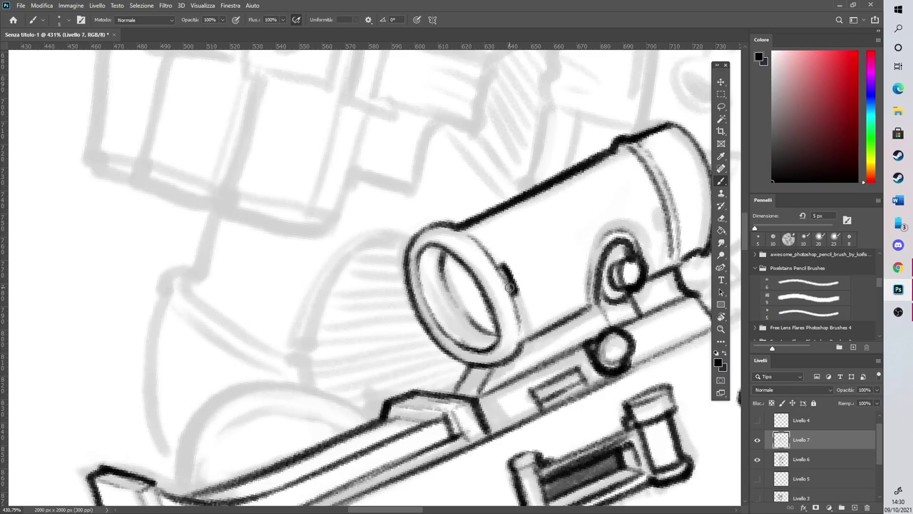
pyautogui.scroll(-5, 337, 240)
pyautogui.scroll(5, 465, 172)
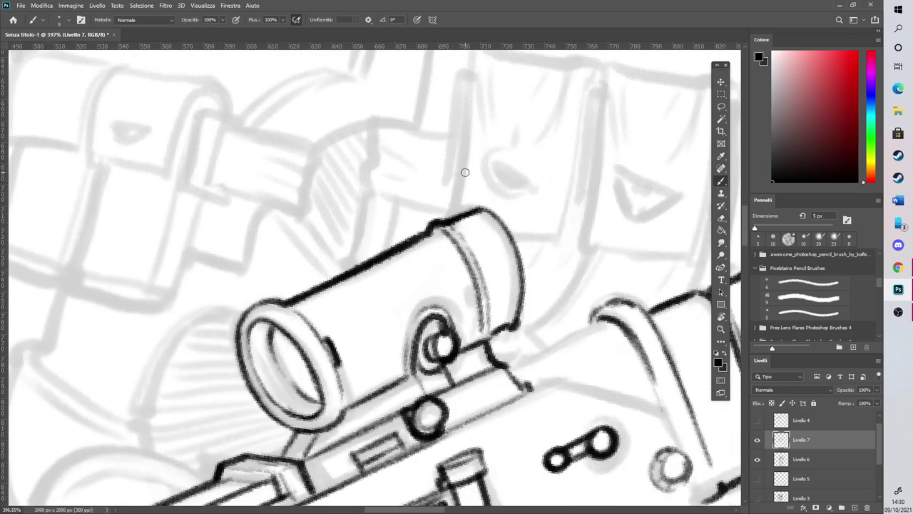
pyautogui.moveTo(466, 276)
pyautogui.mouseDown()
pyautogui.moveTo(472, 293)
pyautogui.moveTo(468, 269)
pyautogui.mouseUp()
pyautogui.moveTo(437, 235); pyautogui.dragTo(448, 240)
pyautogui.moveTo(480, 332); pyautogui.dragTo(477, 313)
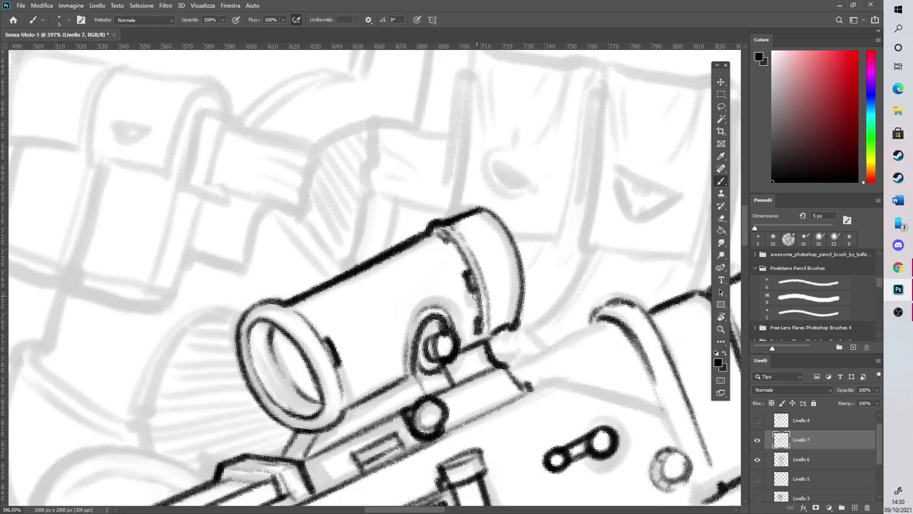
pyautogui.scroll(-3, 475, 295)
pyautogui.scroll(-3, 579, 345)
pyautogui.scroll(6, 632, 365)
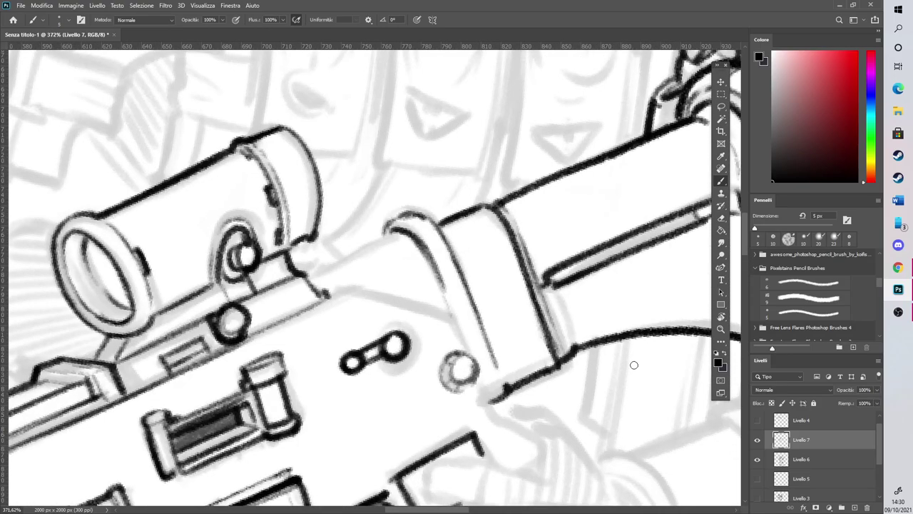
pyautogui.moveTo(334, 287)
pyautogui.mouseDown()
pyautogui.moveTo(448, 317)
pyautogui.moveTo(464, 351)
pyautogui.mouseUp()
pyautogui.hotkey('ctrl', 'z')
pyautogui.press('r')
pyautogui.moveTo(472, 309)
pyautogui.mouseDown()
pyautogui.moveTo(454, 250)
pyautogui.moveTo(421, 205)
pyautogui.moveTo(454, 279)
pyautogui.mouseUp()
pyautogui.hotkey('ctrl', 'z')
# Ink the bevelled panel line across the rear of the receiver, between the scope mount and the stock collar
pyautogui.press('r')
pyautogui.moveTo(322, 404)
pyautogui.mouseDown()
pyautogui.moveTo(360, 311)
pyautogui.moveTo(323, 404)
pyautogui.mouseUp()
pyautogui.press('r')
pyautogui.moveTo(504, 240); pyautogui.dragTo(486, 203)
pyautogui.moveTo(371, 309)
pyautogui.mouseDown()
pyautogui.moveTo(443, 230)
pyautogui.moveTo(370, 308)
pyautogui.mouseUp()
pyautogui.press('r')
pyautogui.moveTo(485, 226); pyautogui.dragTo(464, 164)
pyautogui.moveTo(410, 208)
pyautogui.mouseDown()
pyautogui.moveTo(453, 189)
pyautogui.moveTo(419, 204)
pyautogui.mouseUp()
pyautogui.moveTo(477, 181)
pyautogui.mouseDown()
pyautogui.moveTo(508, 169)
pyautogui.moveTo(498, 173)
pyautogui.mouseUp()
pyautogui.press('r')
pyautogui.moveTo(376, 202); pyautogui.dragTo(448, 260)
# Ink the receiver's upper edge from the scope mount to the stock collar, thin it with the Eraser and outline the collar's top
pyautogui.moveTo(303, 291)
pyautogui.mouseDown()
pyautogui.moveTo(365, 239)
pyautogui.moveTo(297, 297)
pyautogui.mouseUp()
pyautogui.moveTo(378, 230); pyautogui.dragTo(303, 296)
pyautogui.press('e')
pyautogui.moveTo(357, 246)
pyautogui.mouseDown()
pyautogui.moveTo(299, 292)
pyautogui.moveTo(310, 279)
pyautogui.mouseUp()
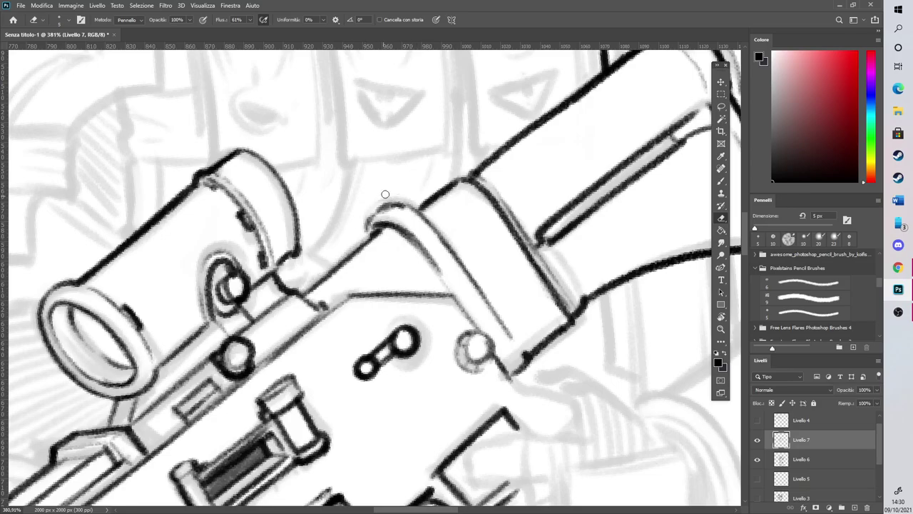
pyautogui.press('b')
pyautogui.moveTo(366, 239)
pyautogui.mouseDown()
pyautogui.moveTo(369, 220)
pyautogui.moveTo(396, 205)
pyautogui.moveTo(424, 215)
pyautogui.mouseUp()
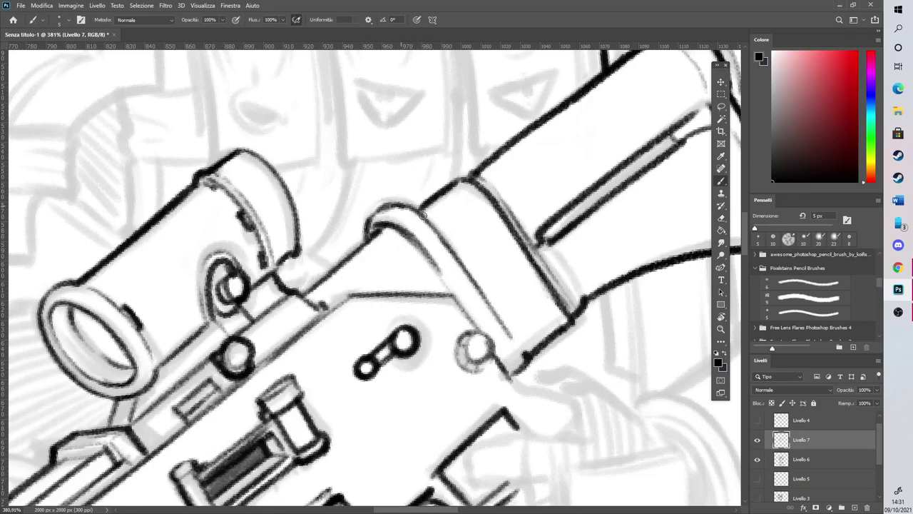
# Ink parallel lines with dark notches on the receiver just above the trigger guard
pyautogui.scroll(-5, 442, 178)
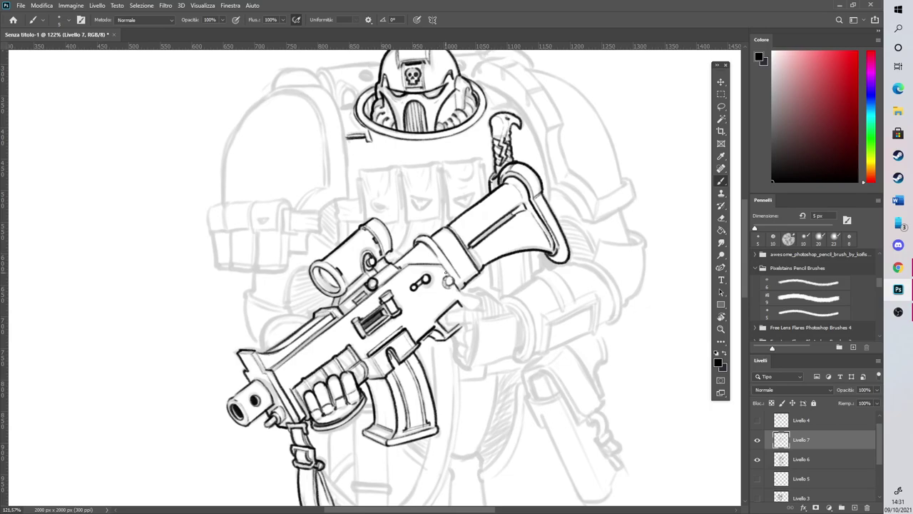
pyautogui.scroll(5, 434, 226)
pyautogui.moveTo(388, 364); pyautogui.dragTo(450, 302)
pyautogui.moveTo(388, 352); pyautogui.dragTo(454, 298)
pyautogui.moveTo(400, 334); pyautogui.dragTo(446, 299)
pyautogui.moveTo(381, 355); pyautogui.dragTo(421, 322)
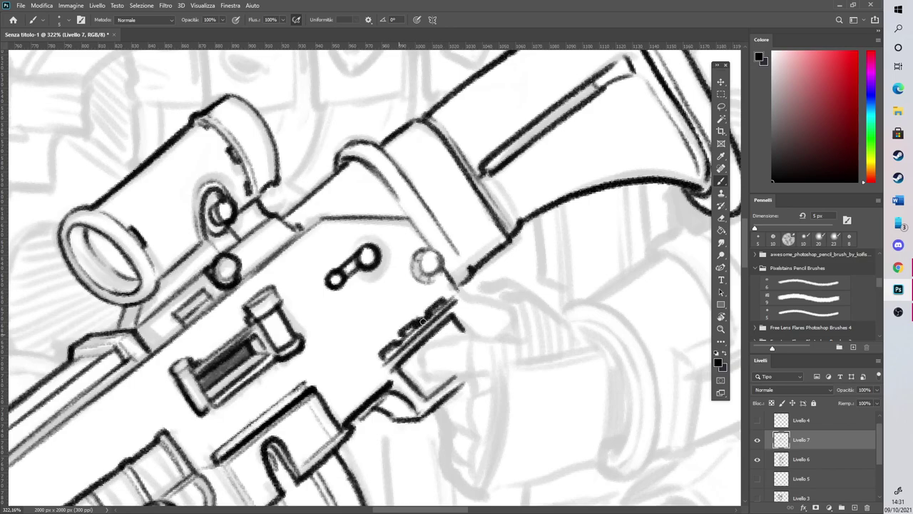
# Ink the trigger hand's fingers and the gauntlet's large back plate, then darken the gaps inside the trigger guard
pyautogui.moveTo(435, 379)
pyautogui.mouseDown()
pyautogui.moveTo(473, 375)
pyautogui.moveTo(426, 353)
pyautogui.moveTo(468, 335)
pyautogui.moveTo(471, 374)
pyautogui.mouseUp()
pyautogui.moveTo(467, 340)
pyautogui.mouseDown()
pyautogui.moveTo(493, 335)
pyautogui.moveTo(490, 369)
pyautogui.mouseUp()
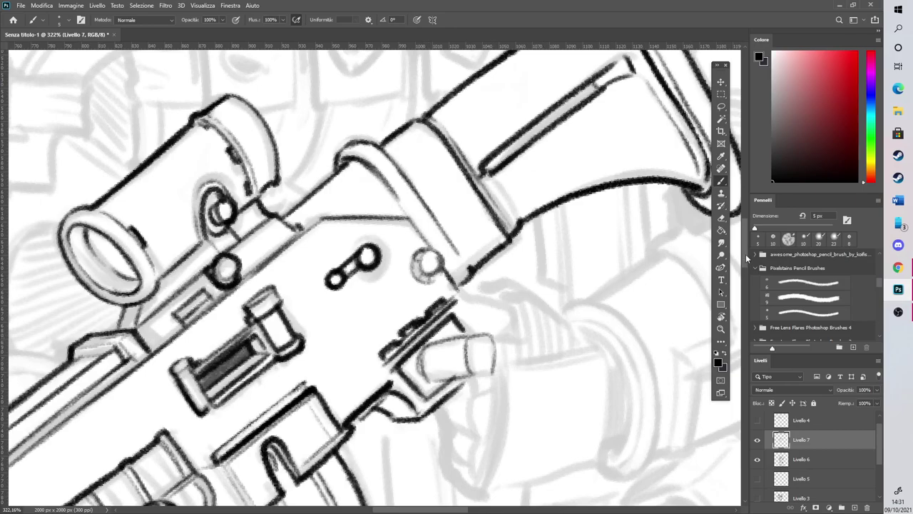
pyautogui.scroll(-5, 571, 253)
pyautogui.moveTo(494, 234)
pyautogui.mouseDown()
pyautogui.moveTo(474, 371)
pyautogui.moveTo(494, 333)
pyautogui.moveTo(478, 369)
pyautogui.moveTo(607, 329)
pyautogui.moveTo(563, 225)
pyautogui.moveTo(607, 217)
pyautogui.moveTo(596, 331)
pyautogui.mouseUp()
pyautogui.moveTo(468, 243)
pyautogui.mouseDown()
pyautogui.moveTo(473, 262)
pyautogui.moveTo(485, 258)
pyautogui.moveTo(480, 316)
pyautogui.moveTo(471, 339)
pyautogui.moveTo(447, 317)
pyautogui.moveTo(450, 293)
pyautogui.moveTo(447, 341)
pyautogui.moveTo(477, 362)
pyautogui.mouseUp()
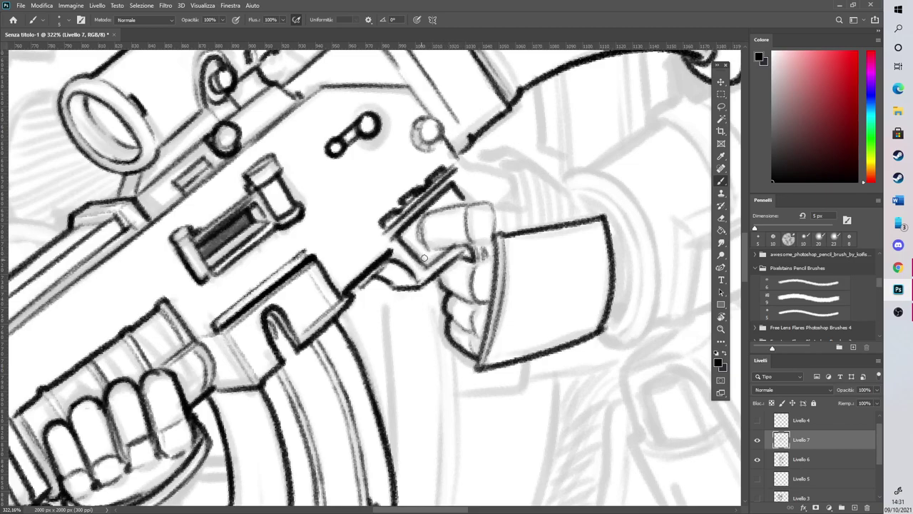
pyautogui.moveTo(420, 221); pyautogui.dragTo(427, 251)
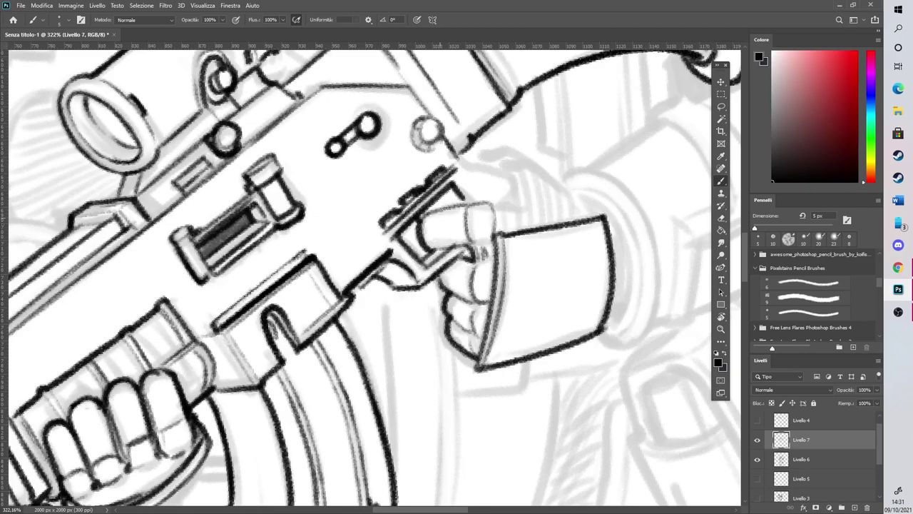
pyautogui.moveTo(448, 192); pyautogui.dragTo(458, 207)
# Ink the upper contour of the trigger hand from the index finger's knuckle to the back plate's corner
pyautogui.scroll(-10, 531, 239)
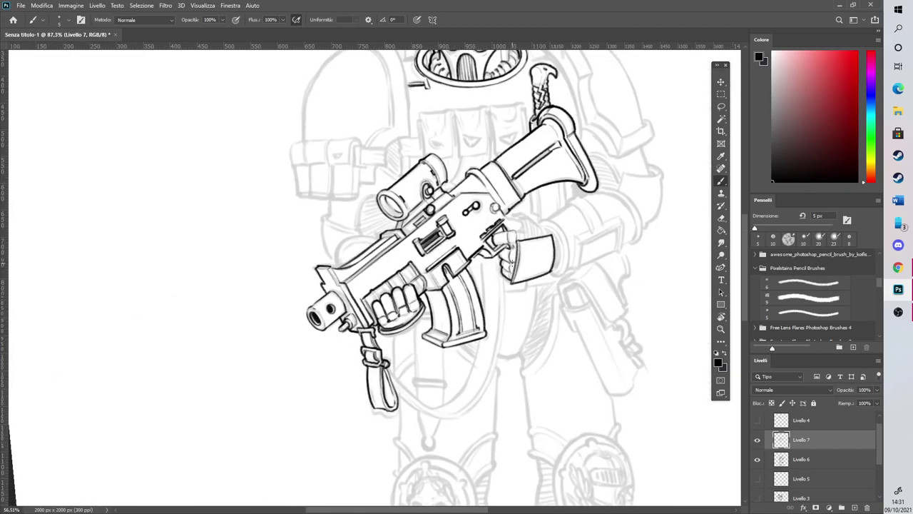
pyautogui.scroll(6, 531, 234)
pyautogui.scroll(5, 531, 235)
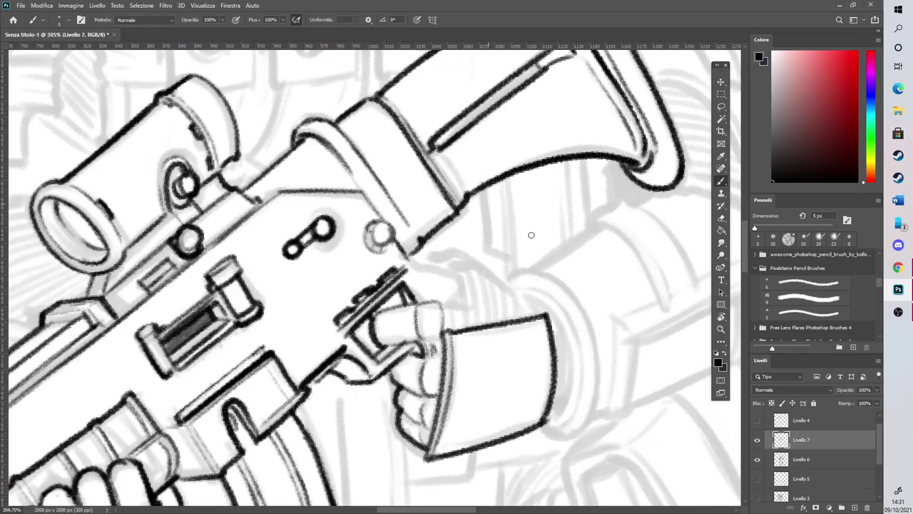
pyautogui.moveTo(432, 314); pyautogui.dragTo(528, 328)
pyautogui.moveTo(438, 312); pyautogui.dragTo(523, 323)
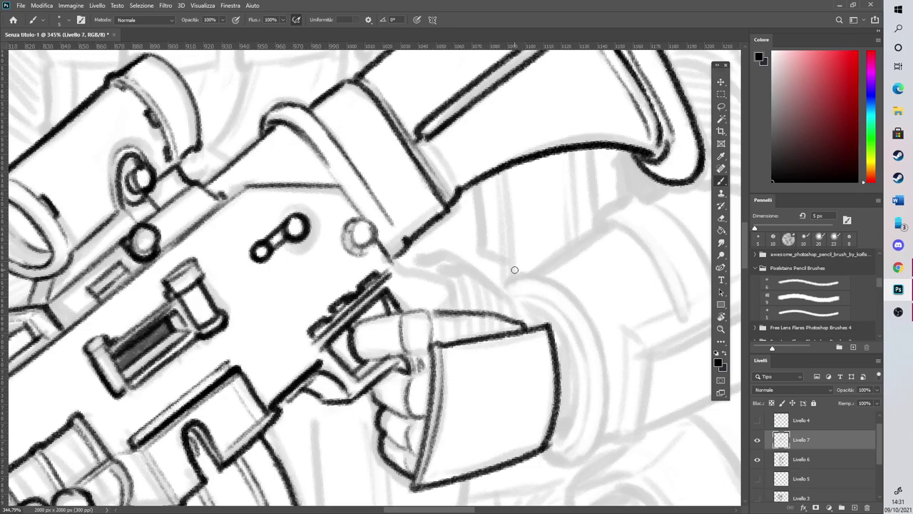
pyautogui.moveTo(397, 258); pyautogui.dragTo(462, 308)
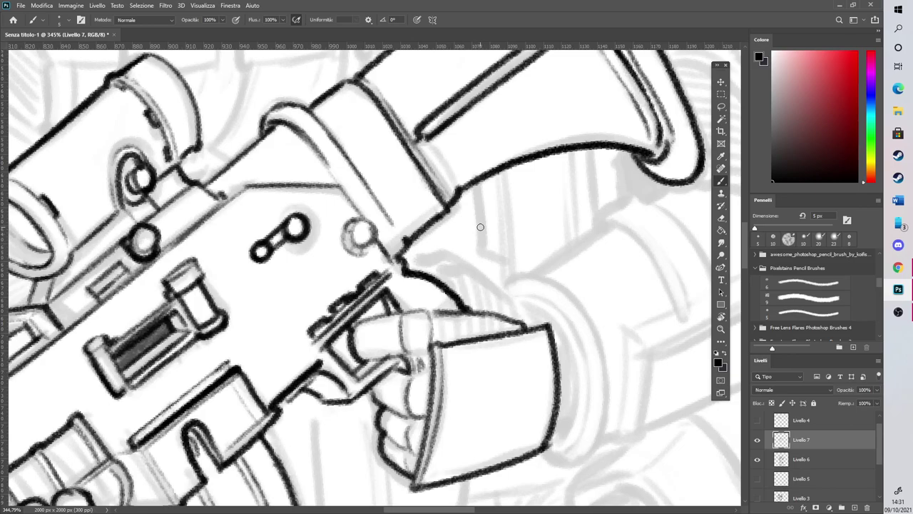
pyautogui.scroll(-4, 480, 227)
pyautogui.scroll(2, 484, 191)
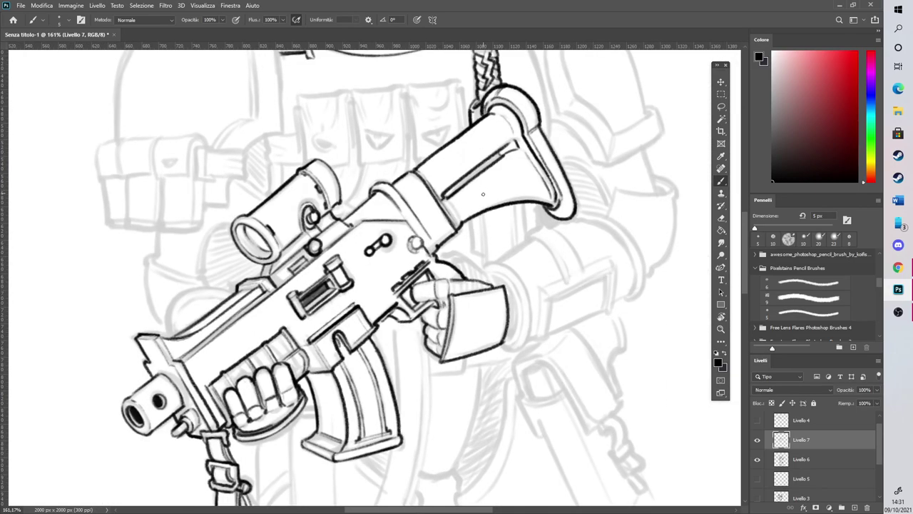
pyautogui.scroll(3, 500, 222)
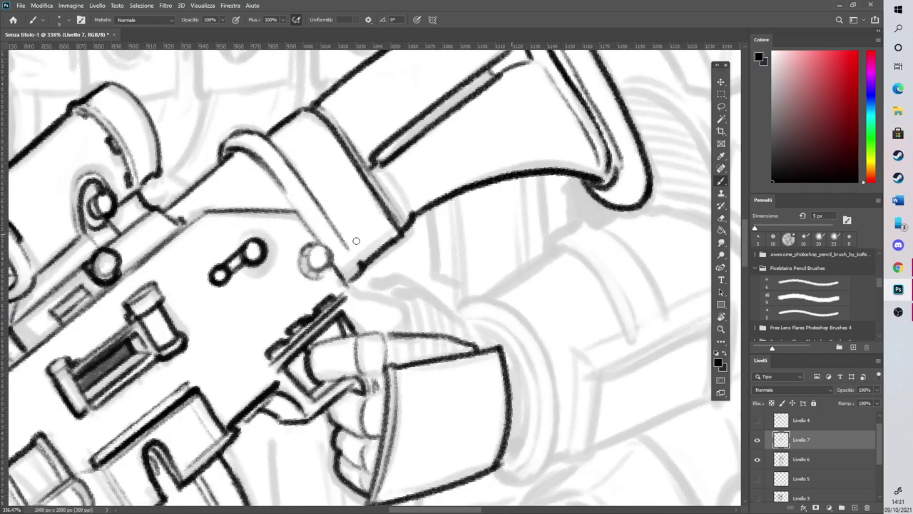
# Ink the thumb's contour from below the stock collar and the bulging edge of the hand behind it
pyautogui.moveTo(362, 281)
pyautogui.mouseDown()
pyautogui.moveTo(431, 319)
pyautogui.moveTo(450, 344)
pyautogui.mouseUp()
pyautogui.click(722, 218)
pyautogui.press('b')
pyautogui.moveTo(411, 303)
pyautogui.mouseDown()
pyautogui.moveTo(451, 303)
pyautogui.moveTo(469, 325)
pyautogui.mouseUp()
pyautogui.moveTo(439, 292)
pyautogui.mouseDown()
pyautogui.moveTo(403, 300)
pyautogui.moveTo(467, 325)
pyautogui.mouseUp()
pyautogui.press('e')
# Ink the wrist's curved edge behind the gauntlet's back plate and add inner fold lines along the wrist and hand
pyautogui.press('b')
pyautogui.moveTo(436, 298)
pyautogui.mouseDown()
pyautogui.moveTo(490, 324)
pyautogui.moveTo(515, 362)
pyautogui.moveTo(506, 340)
pyautogui.moveTo(523, 412)
pyautogui.mouseUp()
pyautogui.moveTo(527, 374)
pyautogui.mouseDown()
pyautogui.moveTo(504, 463)
pyautogui.moveTo(528, 435)
pyautogui.mouseUp()
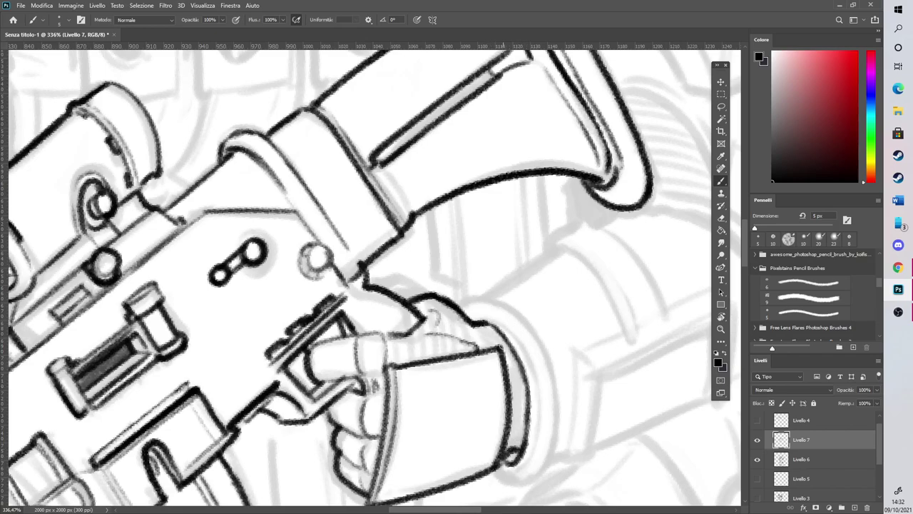
pyautogui.moveTo(472, 329)
pyautogui.mouseDown()
pyautogui.moveTo(495, 338)
pyautogui.moveTo(518, 424)
pyautogui.moveTo(513, 456)
pyautogui.mouseUp()
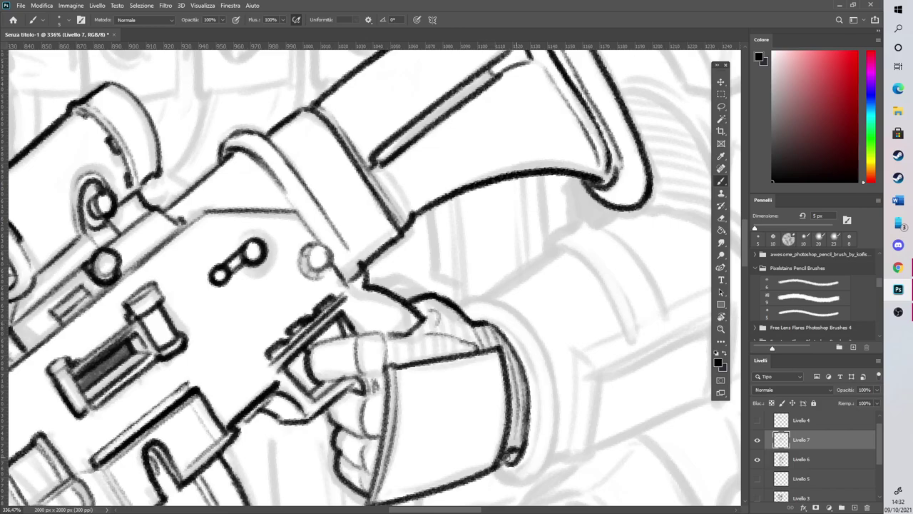
pyautogui.moveTo(406, 337); pyautogui.dragTo(478, 341)
# Ink the forearm armour's cuff as two concentric curved lines around the wrist, with its short lower edge
pyautogui.scroll(-8, 483, 343)
pyautogui.scroll(8, 482, 297)
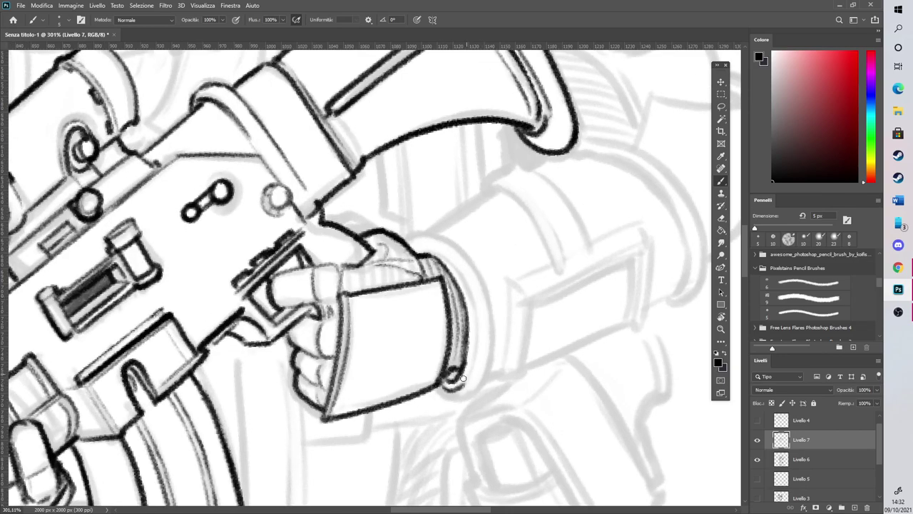
pyautogui.moveTo(453, 262); pyautogui.dragTo(475, 346)
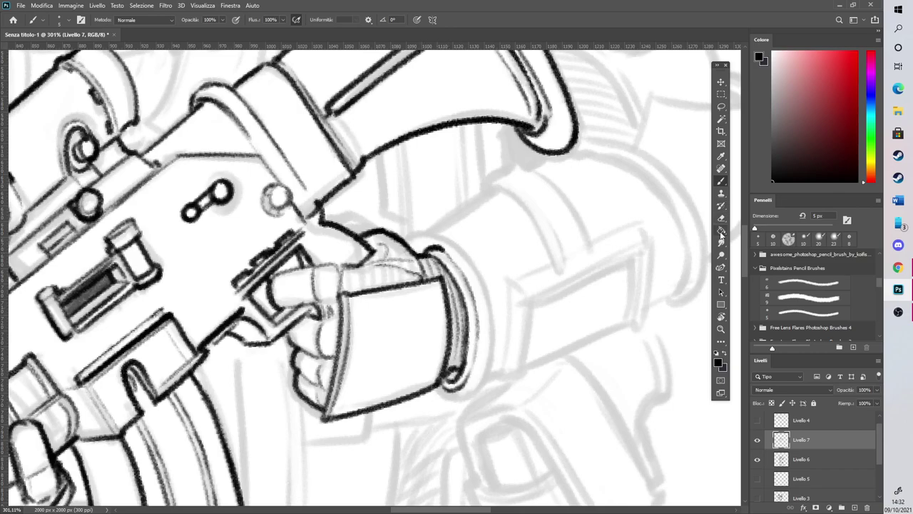
pyautogui.press('e')
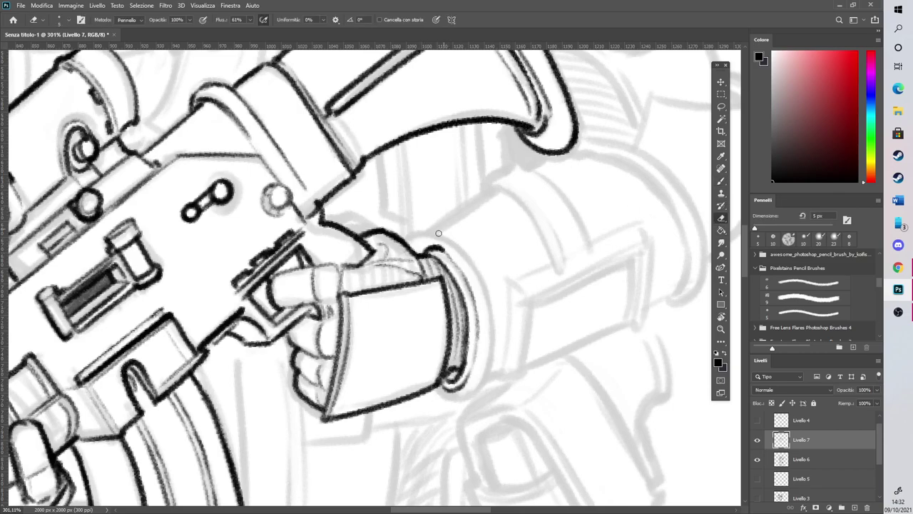
pyautogui.click(721, 180)
pyautogui.moveTo(478, 381); pyautogui.dragTo(492, 375)
pyautogui.moveTo(427, 251)
pyautogui.mouseDown()
pyautogui.moveTo(455, 234)
pyautogui.moveTo(461, 242)
pyautogui.moveTo(491, 318)
pyautogui.moveTo(478, 369)
pyautogui.mouseUp()
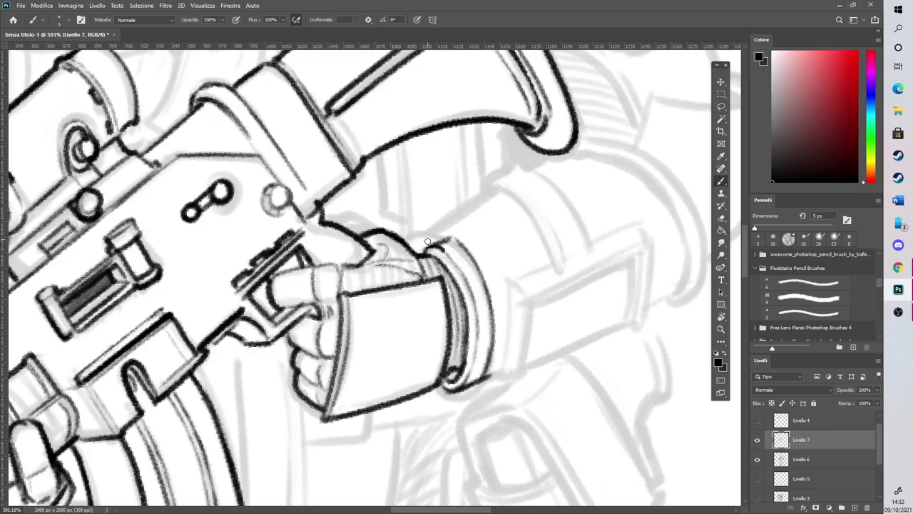
# Erase the rough marks on the wrist cuff behind the glove and re-ink its outer rim on Livello 7
pyautogui.hotkey('ctrl', '0')
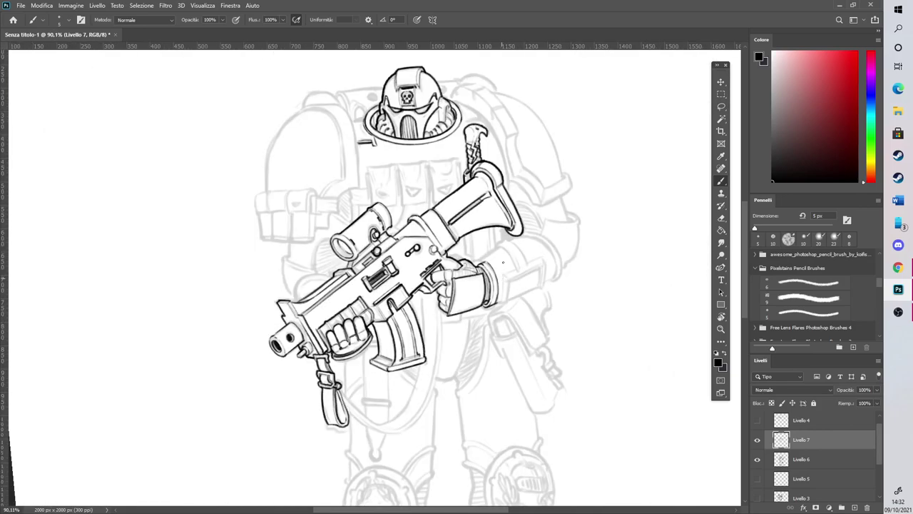
pyautogui.scroll(3, 506, 253)
pyautogui.press('r')
pyautogui.moveTo(506, 252)
pyautogui.mouseDown()
pyautogui.moveTo(456, 149)
pyautogui.moveTo(210, 126)
pyautogui.mouseUp()
pyautogui.scroll(5, 210, 126)
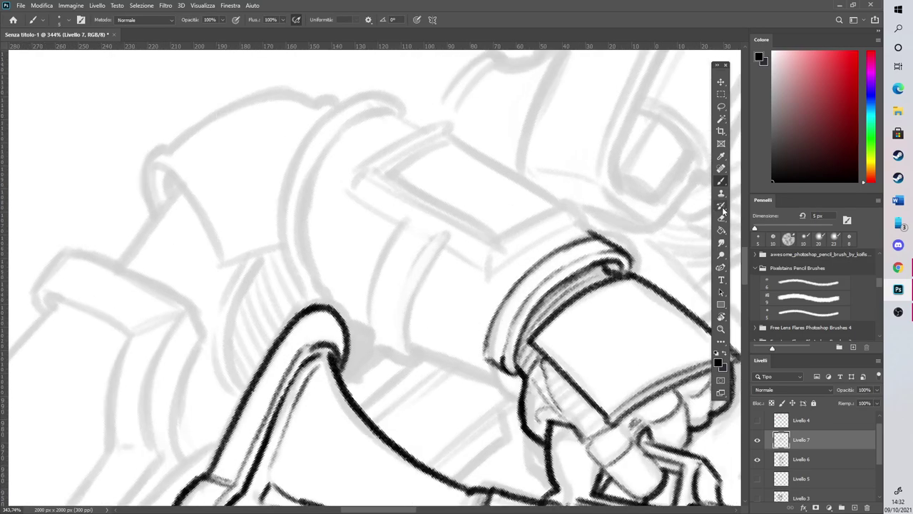
pyautogui.press('e')
pyautogui.moveTo(593, 267); pyautogui.dragTo(556, 283)
pyautogui.moveTo(509, 345)
pyautogui.mouseDown()
pyautogui.moveTo(510, 371)
pyautogui.moveTo(509, 339)
pyautogui.mouseUp()
pyautogui.click(720, 182)
pyautogui.moveTo(506, 382)
pyautogui.mouseDown()
pyautogui.moveTo(515, 314)
pyautogui.moveTo(492, 324)
pyautogui.moveTo(496, 316)
pyautogui.moveTo(523, 276)
pyautogui.moveTo(590, 236)
pyautogui.mouseUp()
pyautogui.moveTo(491, 383); pyautogui.dragTo(528, 391)
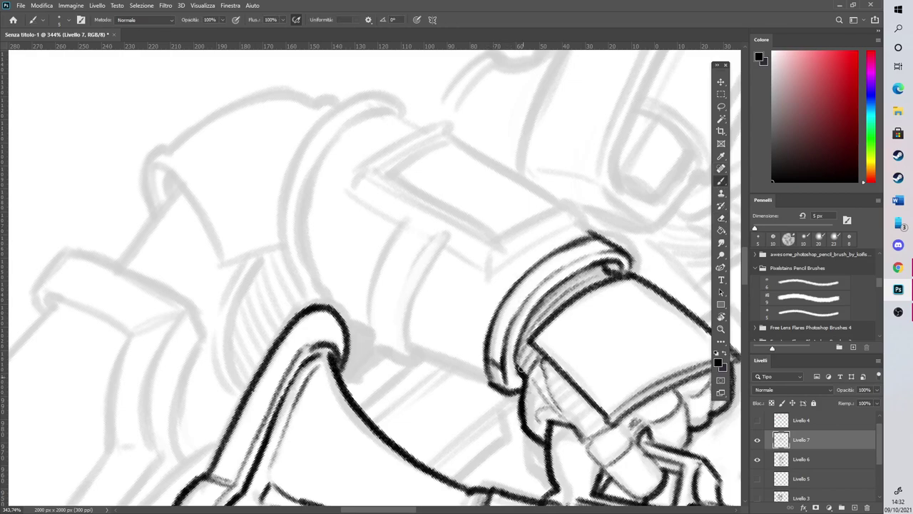
pyautogui.moveTo(632, 281); pyautogui.dragTo(629, 259)
# Ink the forearm's lower edge and the curved raised band around the vambrace, following the grey sketch
pyautogui.press('r')
pyautogui.moveTo(617, 361)
pyautogui.mouseDown()
pyautogui.moveTo(607, 336)
pyautogui.moveTo(303, 418)
pyautogui.moveTo(334, 414)
pyautogui.moveTo(275, 365)
pyautogui.moveTo(294, 296)
pyautogui.mouseUp()
pyautogui.moveTo(250, 345); pyautogui.dragTo(297, 288)
pyautogui.press('r')
pyautogui.moveTo(430, 254)
pyautogui.mouseDown()
pyautogui.moveTo(390, 219)
pyautogui.moveTo(362, 219)
pyautogui.mouseUp()
pyautogui.moveTo(372, 347); pyautogui.dragTo(448, 285)
pyautogui.moveTo(358, 351)
pyautogui.mouseDown()
pyautogui.moveTo(384, 315)
pyautogui.moveTo(444, 276)
pyautogui.mouseUp()
pyautogui.moveTo(363, 364); pyautogui.dragTo(378, 361)
pyautogui.moveTo(336, 332); pyautogui.dragTo(360, 367)
pyautogui.moveTo(336, 323); pyautogui.dragTo(417, 244)
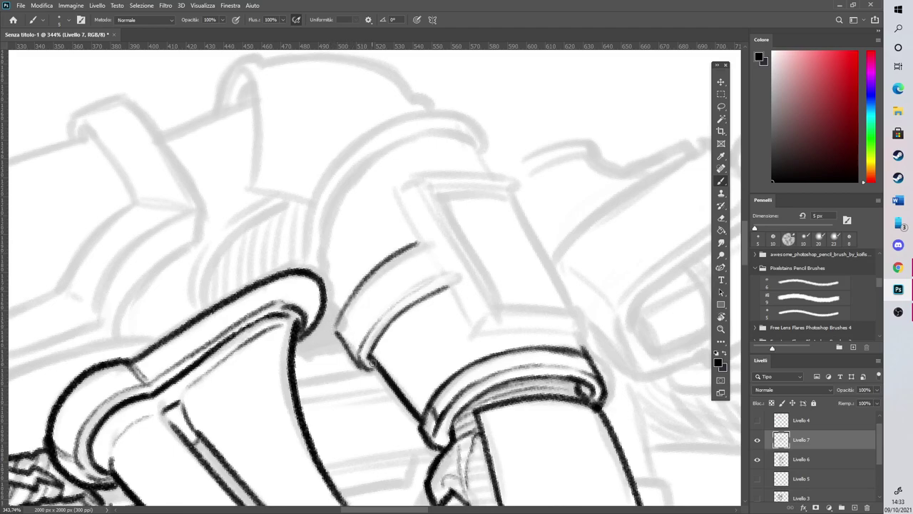
pyautogui.moveTo(329, 307)
pyautogui.mouseDown()
pyautogui.moveTo(337, 335)
pyautogui.moveTo(367, 367)
pyautogui.moveTo(362, 352)
pyautogui.moveTo(502, 230)
pyautogui.moveTo(454, 200)
pyautogui.mouseUp()
# Ink the outer frame of the raised rectangular panel on the forearm, joining it to the band and the cuff
pyautogui.press('r')
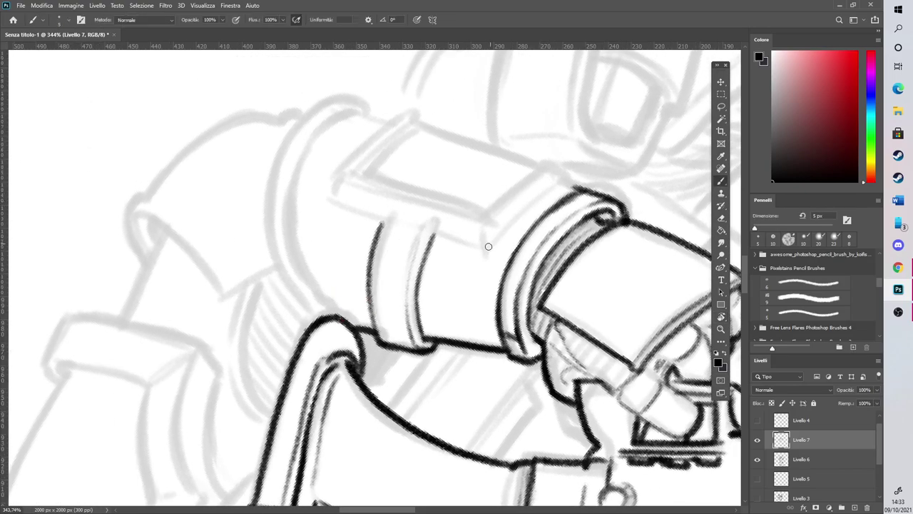
pyautogui.moveTo(490, 253); pyautogui.dragTo(564, 177)
pyautogui.moveTo(486, 230)
pyautogui.mouseDown()
pyautogui.moveTo(518, 184)
pyautogui.moveTo(561, 177)
pyautogui.moveTo(573, 188)
pyautogui.mouseUp()
pyautogui.press('r')
pyautogui.moveTo(521, 184)
pyautogui.mouseDown()
pyautogui.moveTo(523, 163)
pyautogui.moveTo(398, 142)
pyautogui.moveTo(361, 207)
pyautogui.mouseUp()
pyautogui.moveTo(397, 165); pyautogui.dragTo(368, 194)
pyautogui.moveTo(328, 241)
pyautogui.mouseDown()
pyautogui.moveTo(286, 284)
pyautogui.moveTo(265, 259)
pyautogui.mouseUp()
pyautogui.press('r')
pyautogui.moveTo(274, 172)
pyautogui.mouseDown()
pyautogui.moveTo(483, 164)
pyautogui.moveTo(494, 176)
pyautogui.mouseUp()
pyautogui.moveTo(378, 165)
pyautogui.mouseDown()
pyautogui.moveTo(446, 132)
pyautogui.moveTo(371, 190)
pyautogui.moveTo(274, 218)
pyautogui.mouseUp()
pyautogui.press('r')
pyautogui.moveTo(239, 188)
pyautogui.mouseDown()
pyautogui.moveTo(328, 78)
pyautogui.moveTo(261, 176)
pyautogui.moveTo(324, 102)
pyautogui.mouseUp()
# Ink the inner window of the forearm panel with its recessed double edges
pyautogui.moveTo(249, 196); pyautogui.dragTo(277, 249)
pyautogui.moveTo(325, 100); pyautogui.dragTo(346, 152)
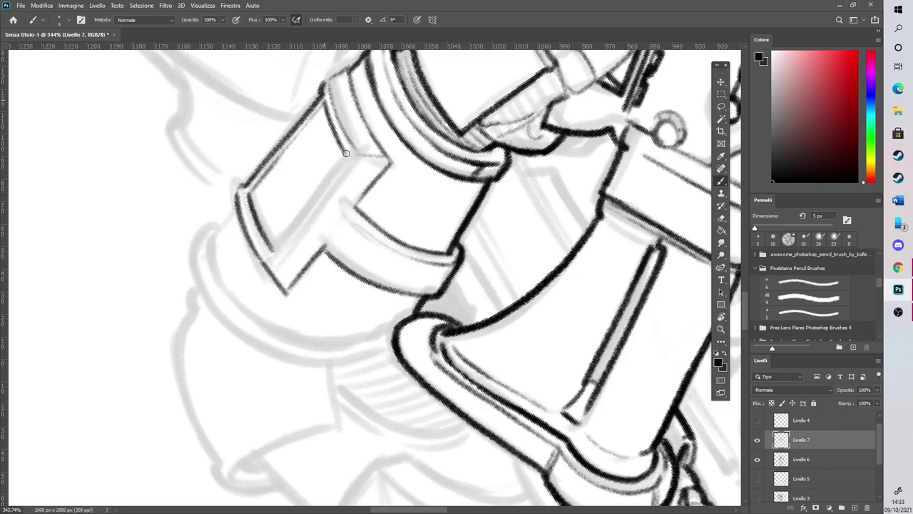
pyautogui.press('r')
pyautogui.moveTo(511, 171)
pyautogui.mouseDown()
pyautogui.moveTo(259, 306)
pyautogui.moveTo(249, 364)
pyautogui.moveTo(248, 348)
pyautogui.mouseUp()
pyautogui.moveTo(406, 404)
pyautogui.mouseDown()
pyautogui.moveTo(477, 307)
pyautogui.moveTo(398, 398)
pyautogui.moveTo(476, 292)
pyautogui.moveTo(402, 379)
pyautogui.moveTo(498, 292)
pyautogui.moveTo(409, 241)
pyautogui.moveTo(286, 247)
pyautogui.moveTo(312, 228)
pyautogui.moveTo(369, 129)
pyautogui.mouseUp()
pyautogui.moveTo(546, 243)
pyautogui.mouseDown()
pyautogui.moveTo(464, 235)
pyautogui.moveTo(530, 189)
pyautogui.moveTo(345, 244)
pyautogui.moveTo(413, 195)
pyautogui.moveTo(492, 235)
pyautogui.moveTo(528, 281)
pyautogui.moveTo(424, 231)
pyautogui.mouseUp()
pyautogui.press('r')
pyautogui.press('r')
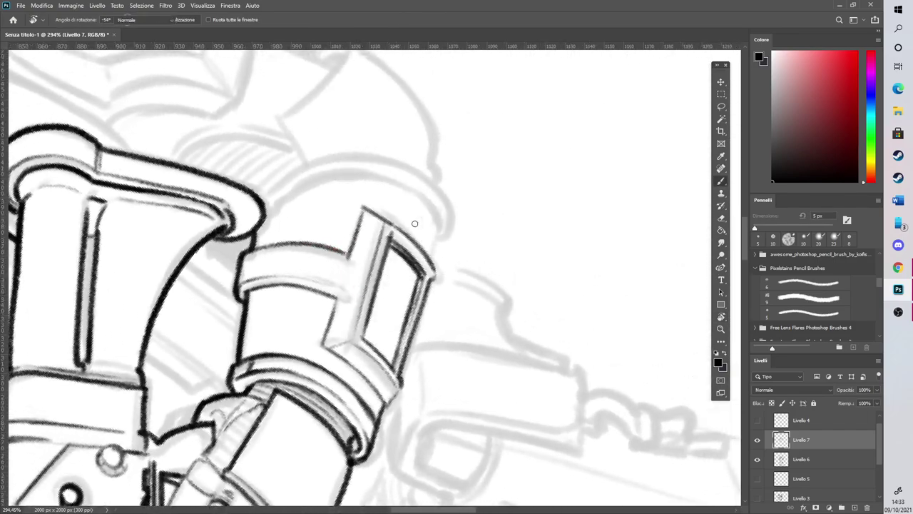
# Ink the inner curve of the rim at the elbow end of the forearm armour, redrawing its broken second stroke
pyautogui.moveTo(264, 212)
pyautogui.mouseDown()
pyautogui.moveTo(314, 183)
pyautogui.moveTo(369, 176)
pyautogui.moveTo(422, 207)
pyautogui.mouseUp()
pyautogui.scroll(3, 328, 221)
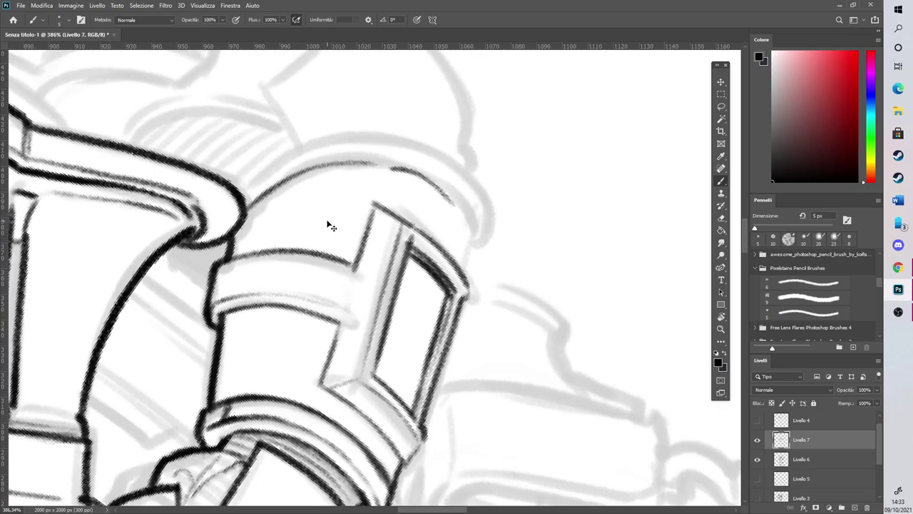
pyautogui.hotkey('ctrl', 'z')
pyautogui.press('r')
pyautogui.moveTo(516, 224); pyautogui.dragTo(273, 190)
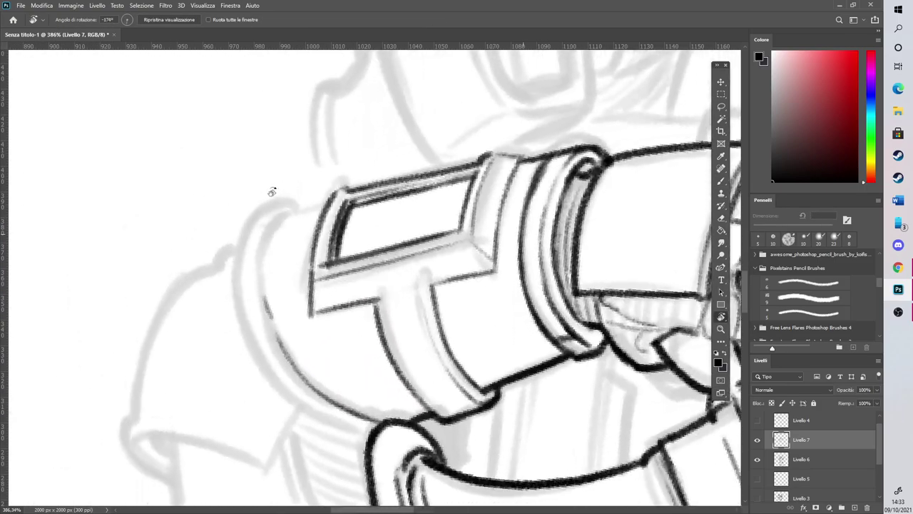
pyautogui.press('b')
pyautogui.moveTo(271, 326); pyautogui.dragTo(293, 219)
pyautogui.moveTo(267, 272); pyautogui.dragTo(318, 207)
# Ink the thick outer curve of the forearm's elbow rim, rounding it off beside the panel
pyautogui.press('r')
pyautogui.moveTo(352, 166); pyautogui.dragTo(278, 217)
pyautogui.press('b')
pyautogui.moveTo(279, 297)
pyautogui.mouseDown()
pyautogui.moveTo(293, 262)
pyautogui.moveTo(270, 311)
pyautogui.mouseUp()
pyautogui.moveTo(274, 371)
pyautogui.mouseDown()
pyautogui.moveTo(258, 346)
pyautogui.moveTo(260, 296)
pyautogui.moveTo(257, 335)
pyautogui.moveTo(275, 282)
pyautogui.mouseUp()
pyautogui.press('r')
pyautogui.moveTo(279, 222)
pyautogui.mouseDown()
pyautogui.moveTo(398, 171)
pyautogui.moveTo(407, 176)
pyautogui.mouseUp()
pyautogui.press('b')
pyautogui.moveTo(286, 177); pyautogui.dragTo(245, 256)
pyautogui.moveTo(239, 287)
pyautogui.mouseDown()
pyautogui.moveTo(249, 231)
pyautogui.moveTo(243, 321)
pyautogui.moveTo(268, 392)
pyautogui.moveTo(285, 410)
pyautogui.moveTo(258, 373)
pyautogui.moveTo(237, 259)
pyautogui.moveTo(265, 198)
pyautogui.mouseUp()
# Touch up the end of the elbow rim beside the forearm panel and undo the stray arc on the rim
pyautogui.press('r')
pyautogui.moveTo(356, 158); pyautogui.dragTo(265, 222)
pyautogui.press('b')
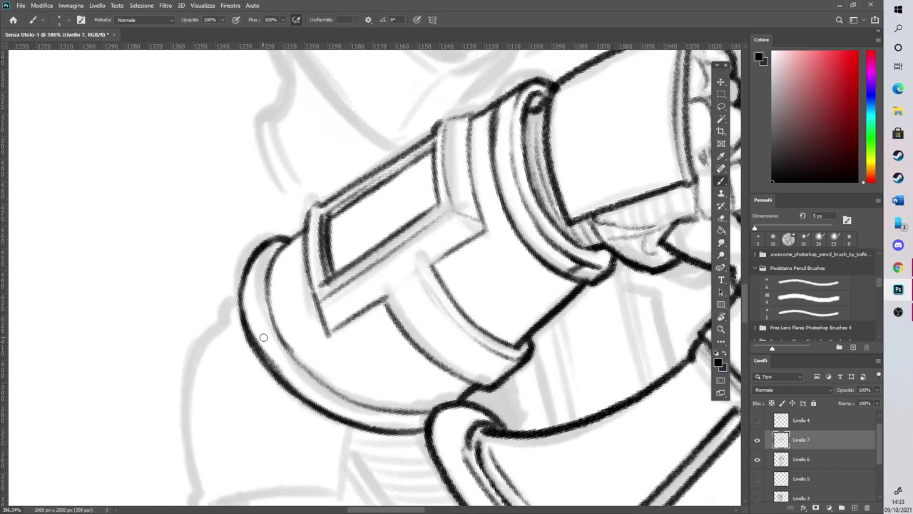
pyautogui.press('r')
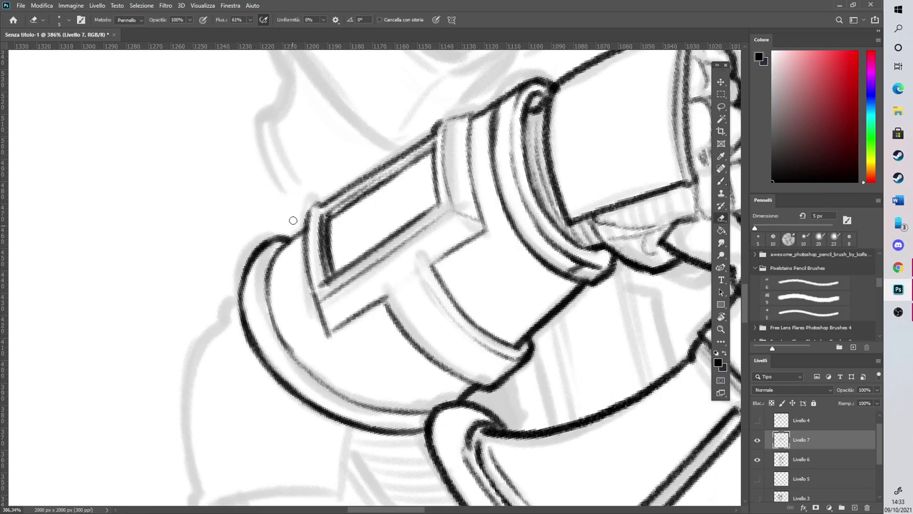
pyautogui.moveTo(286, 191); pyautogui.dragTo(265, 279)
pyautogui.press('e')
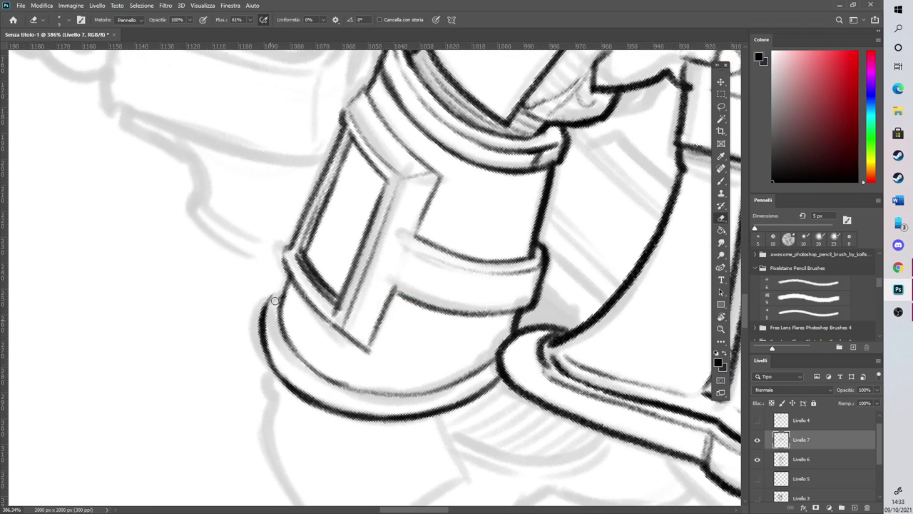
pyautogui.press('b')
pyautogui.moveTo(264, 310)
pyautogui.mouseDown()
pyautogui.moveTo(289, 273)
pyautogui.moveTo(298, 230)
pyautogui.moveTo(419, 198)
pyautogui.moveTo(298, 350)
pyautogui.moveTo(283, 185)
pyautogui.moveTo(314, 174)
pyautogui.mouseUp()
pyautogui.press('r')
pyautogui.press('b')
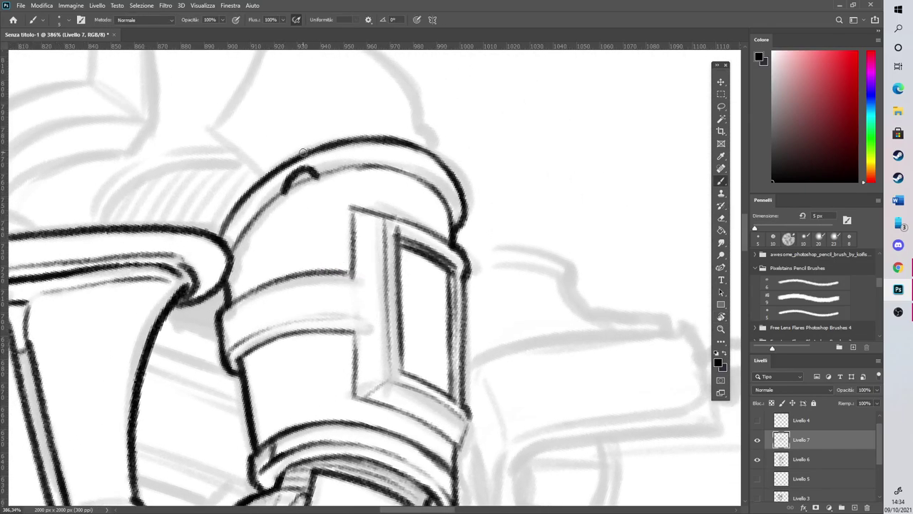
pyautogui.hotkey('ctrl', 'z')
# Ink the elbow guard's outer contour, lower edge and rolled lip, plus the upper arm line running out of it
pyautogui.scroll(-6, 370, 190)
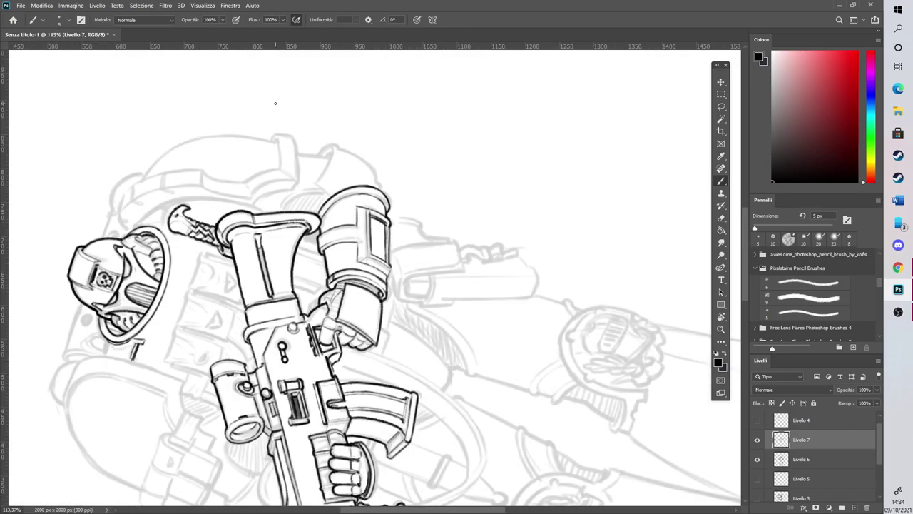
pyautogui.scroll(3, 276, 104)
pyautogui.scroll(4, 341, 144)
pyautogui.moveTo(359, 228)
pyautogui.mouseDown()
pyautogui.moveTo(395, 230)
pyautogui.moveTo(347, 325)
pyautogui.moveTo(392, 262)
pyautogui.moveTo(412, 204)
pyautogui.moveTo(368, 207)
pyautogui.moveTo(407, 196)
pyautogui.moveTo(410, 213)
pyautogui.moveTo(463, 224)
pyautogui.moveTo(554, 338)
pyautogui.mouseUp()
pyautogui.moveTo(346, 326); pyautogui.dragTo(393, 364)
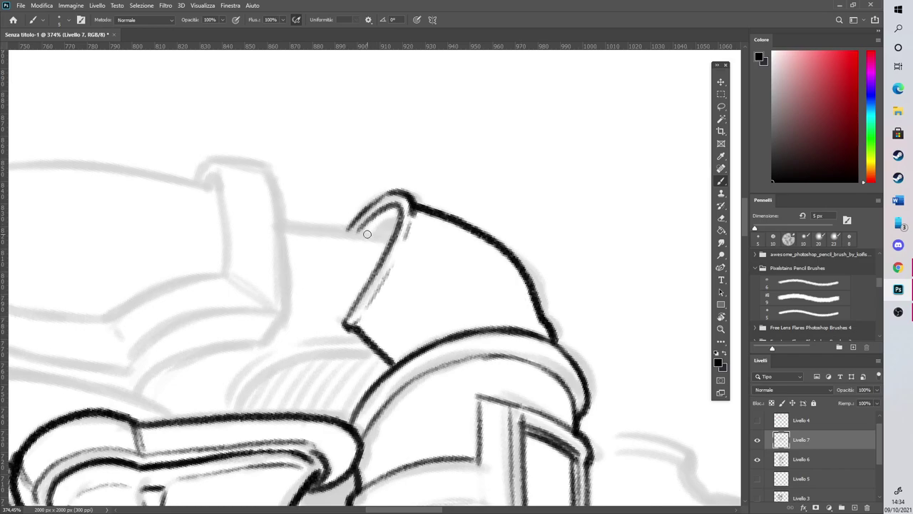
pyautogui.moveTo(374, 231)
pyautogui.mouseDown()
pyautogui.moveTo(392, 220)
pyautogui.moveTo(387, 194)
pyautogui.mouseUp()
pyautogui.moveTo(286, 225)
pyautogui.mouseDown()
pyautogui.moveTo(385, 243)
pyautogui.moveTo(390, 235)
pyautogui.mouseUp()
# Outline the ribbed inner elbow joint with curved strokes between the rifle stock and the elbow guard
pyautogui.moveTo(243, 397)
pyautogui.mouseDown()
pyautogui.moveTo(324, 356)
pyautogui.moveTo(379, 354)
pyautogui.mouseUp()
pyautogui.press('r')
pyautogui.moveTo(437, 341); pyautogui.dragTo(306, 218)
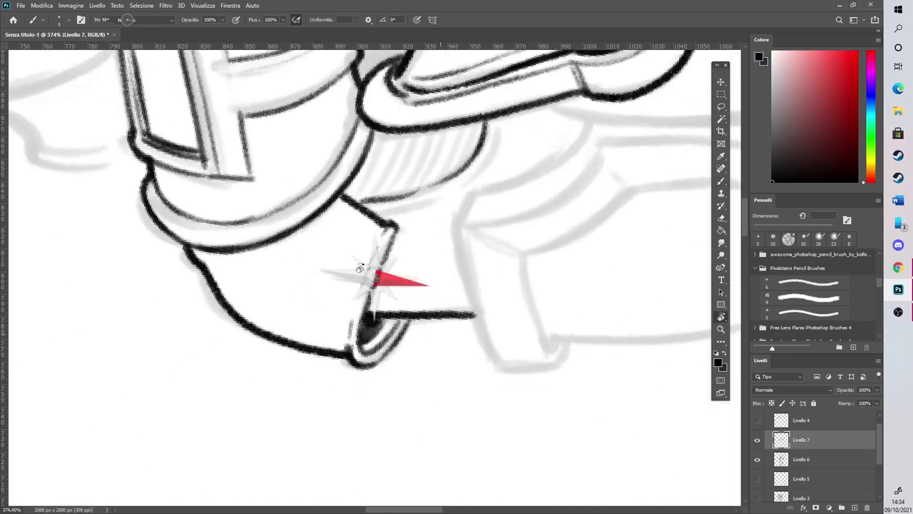
pyautogui.moveTo(503, 198); pyautogui.dragTo(385, 436)
pyautogui.moveTo(428, 356)
pyautogui.mouseDown()
pyautogui.moveTo(440, 316)
pyautogui.moveTo(426, 318)
pyautogui.moveTo(401, 403)
pyautogui.moveTo(421, 457)
pyautogui.moveTo(444, 469)
pyautogui.mouseUp()
pyautogui.press('r')
pyautogui.moveTo(508, 264)
pyautogui.mouseDown()
pyautogui.moveTo(507, 253)
pyautogui.moveTo(308, 326)
pyautogui.moveTo(387, 379)
pyautogui.mouseUp()
pyautogui.moveTo(207, 343)
pyautogui.mouseDown()
pyautogui.moveTo(243, 321)
pyautogui.moveTo(299, 322)
pyautogui.moveTo(252, 378)
pyautogui.mouseUp()
pyautogui.moveTo(303, 333)
pyautogui.mouseDown()
pyautogui.moveTo(276, 378)
pyautogui.moveTo(302, 373)
pyautogui.moveTo(304, 387)
pyautogui.mouseUp()
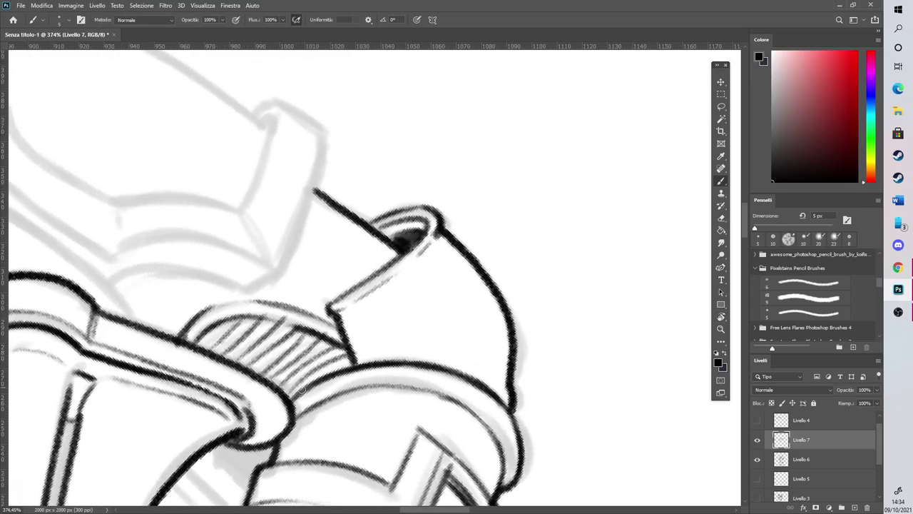
pyautogui.scroll(-8, 364, 294)
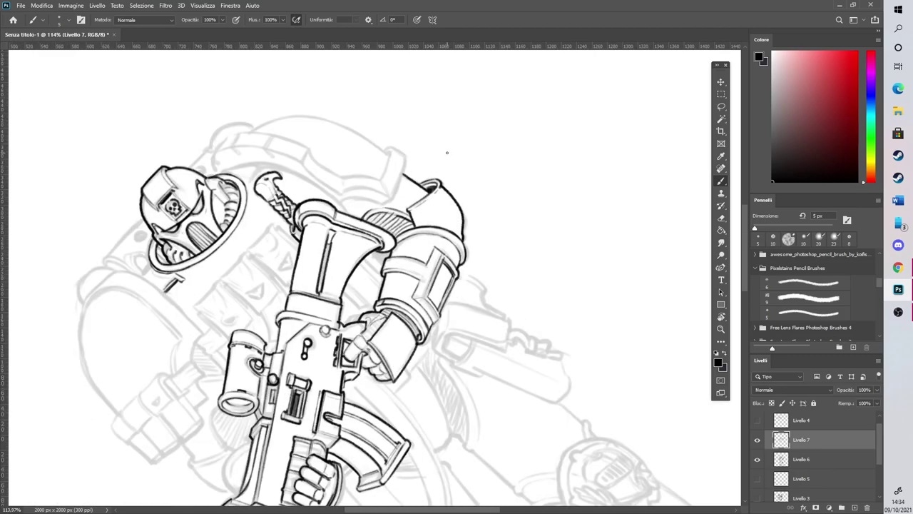
pyautogui.scroll(6, 448, 152)
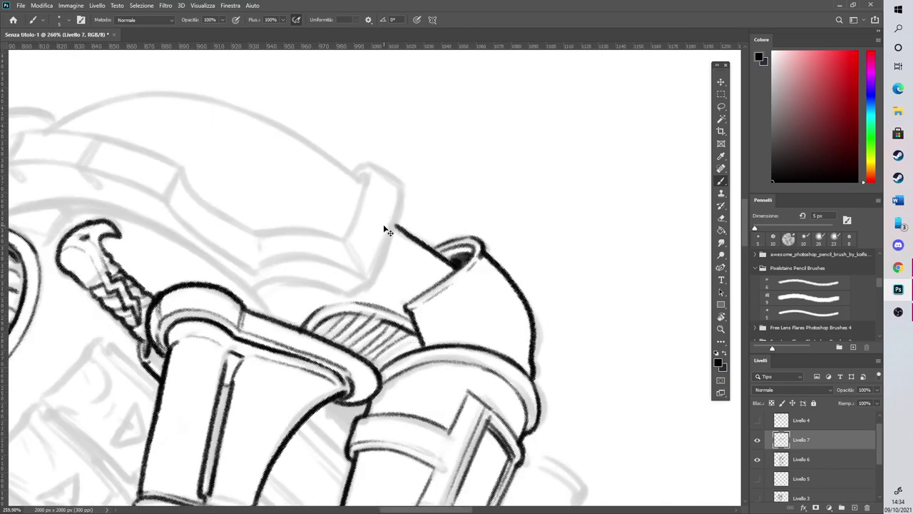
pyautogui.hotkey('ctrl', 'z')
pyautogui.hotkey('ctrl', 'z')
pyautogui.hotkey('ctrl', 'z')
pyautogui.hotkey('ctrl', 'z')
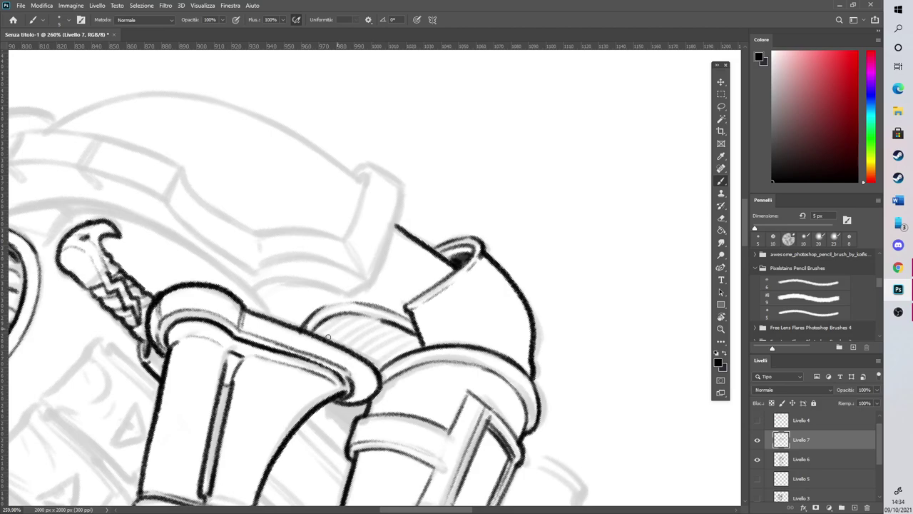
# Draw thin, curved parallel rib lines across the inner elbow joint
pyautogui.moveTo(330, 334); pyautogui.dragTo(359, 315)
pyautogui.moveTo(338, 339)
pyautogui.mouseDown()
pyautogui.moveTo(371, 319)
pyautogui.moveTo(390, 328)
pyautogui.mouseUp()
pyautogui.moveTo(363, 354)
pyautogui.mouseDown()
pyautogui.moveTo(401, 332)
pyautogui.moveTo(410, 338)
pyautogui.mouseUp()
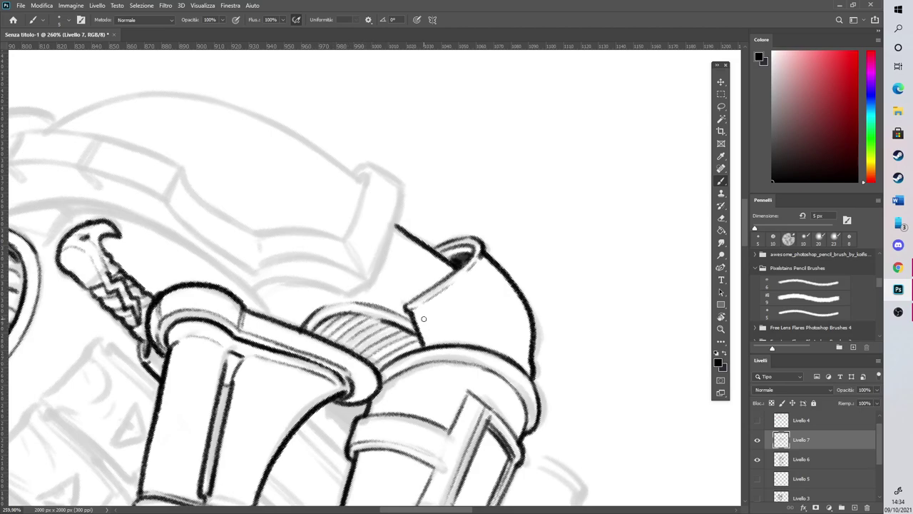
# Ink the bottom edge of the shoulder pad above the bent arm, with a double curved line toward the chest
pyautogui.scroll(-6, 424, 319)
pyautogui.press('r')
pyautogui.moveTo(493, 182); pyautogui.dragTo(524, 271)
pyautogui.scroll(-4, 524, 270)
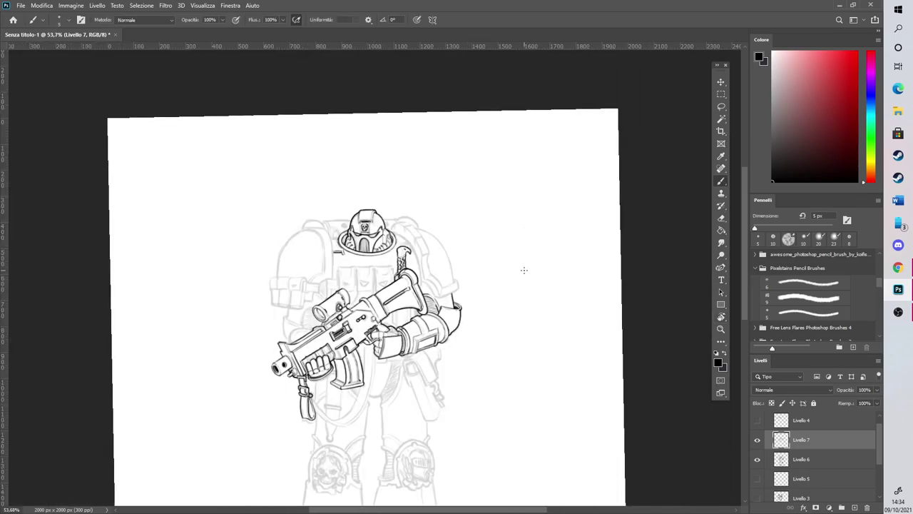
pyautogui.press('r')
pyautogui.moveTo(603, 256)
pyautogui.mouseDown()
pyautogui.moveTo(659, 241)
pyautogui.moveTo(665, 248)
pyautogui.mouseUp()
pyautogui.press('b')
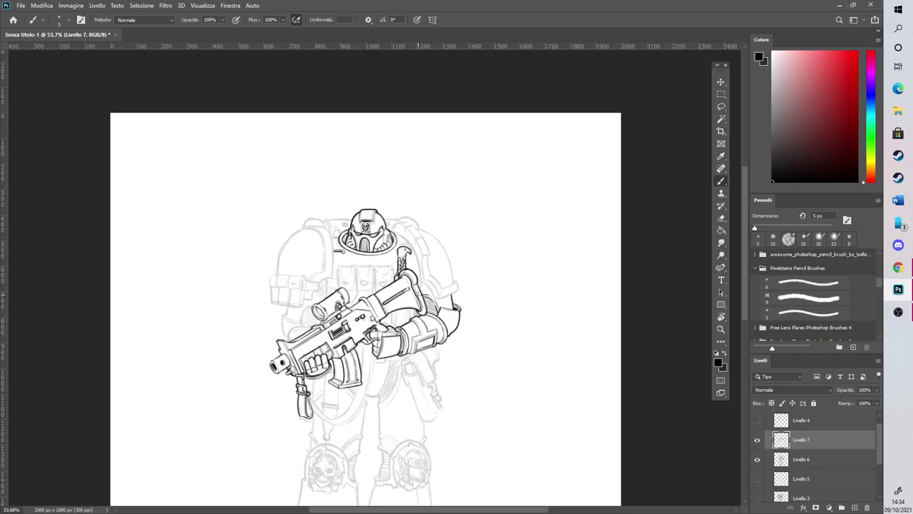
pyautogui.scroll(4, 498, 257)
pyautogui.scroll(3, 497, 257)
pyautogui.moveTo(263, 270)
pyautogui.mouseDown()
pyautogui.moveTo(313, 305)
pyautogui.moveTo(352, 394)
pyautogui.mouseUp()
pyautogui.moveTo(243, 286)
pyautogui.mouseDown()
pyautogui.moveTo(304, 342)
pyautogui.moveTo(322, 385)
pyautogui.moveTo(354, 395)
pyautogui.moveTo(452, 351)
pyautogui.mouseUp()
pyautogui.moveTo(354, 392); pyautogui.dragTo(473, 331)
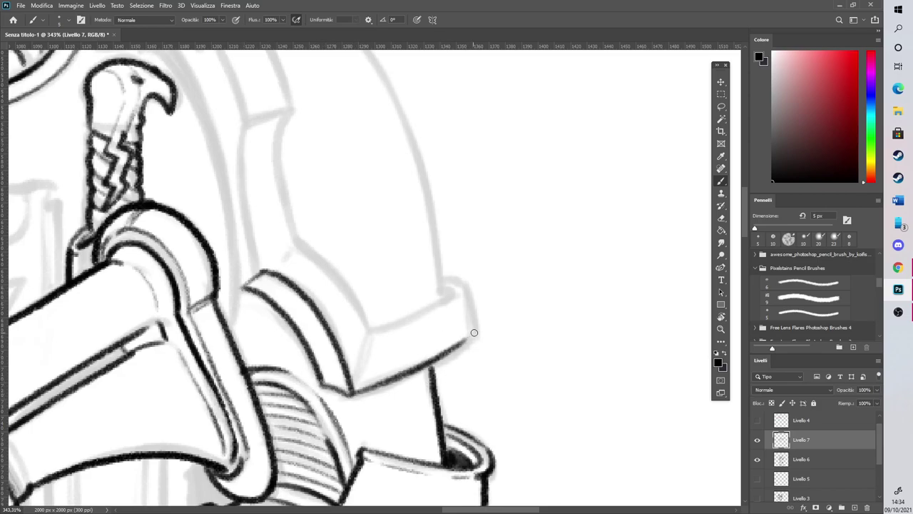
pyautogui.moveTo(375, 329); pyautogui.dragTo(421, 311)
pyautogui.hotkey('ctrl', 'z')
pyautogui.hotkey('ctrl', 'z')
# Ink the upper edge, rounded outer end and corner lines of the shoulder pad's lower rim
pyautogui.moveTo(370, 328)
pyautogui.mouseDown()
pyautogui.moveTo(427, 312)
pyautogui.moveTo(366, 329)
pyautogui.moveTo(448, 290)
pyautogui.mouseUp()
pyautogui.moveTo(378, 334); pyautogui.dragTo(455, 301)
pyautogui.moveTo(407, 327)
pyautogui.mouseDown()
pyautogui.moveTo(462, 285)
pyautogui.moveTo(471, 336)
pyautogui.mouseUp()
pyautogui.moveTo(451, 281); pyautogui.dragTo(471, 334)
pyautogui.moveTo(457, 287); pyautogui.dragTo(446, 283)
pyautogui.moveTo(296, 246)
pyautogui.mouseDown()
pyautogui.moveTo(372, 333)
pyautogui.moveTo(359, 381)
pyautogui.mouseUp()
pyautogui.moveTo(375, 334); pyautogui.dragTo(361, 376)
pyautogui.moveTo(274, 263); pyautogui.dragTo(300, 246)
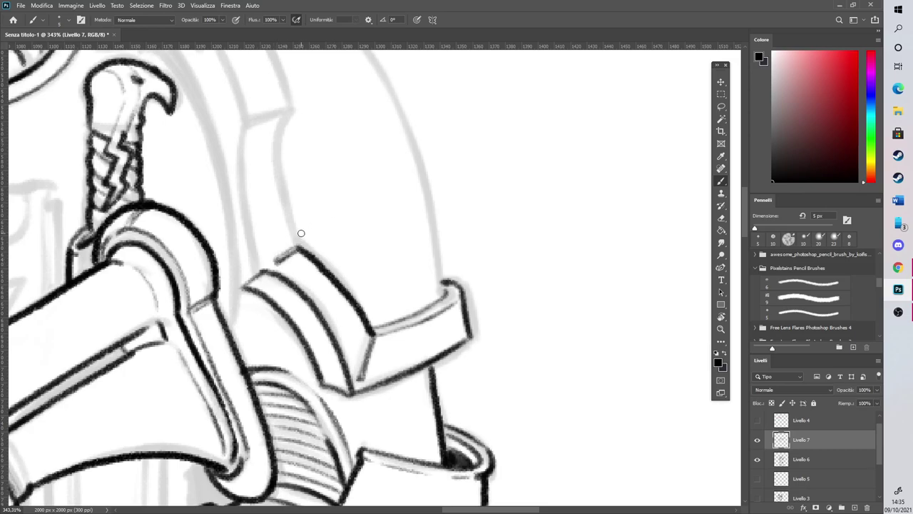
# Ink the shoulder pad's front trim upward from the lower rim, including its notch, inner line and long outer curve
pyautogui.scroll(5, 704, 199)
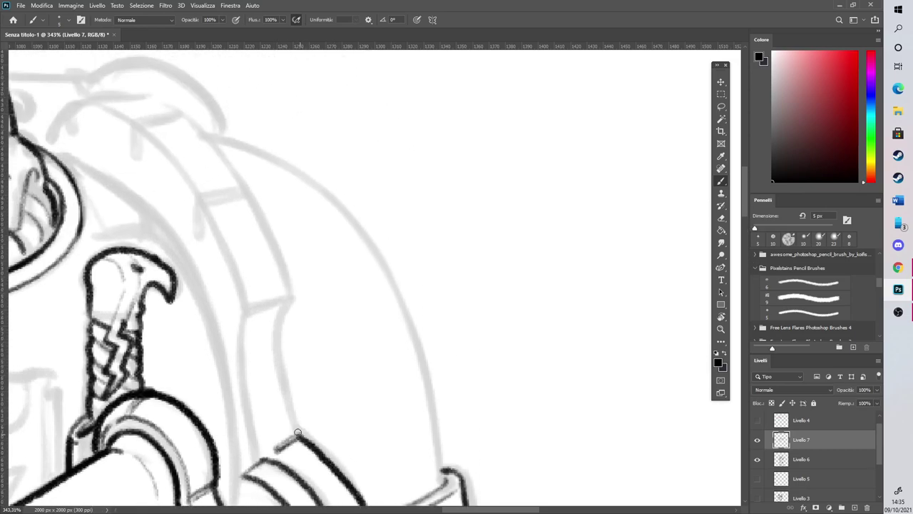
pyautogui.moveTo(299, 434)
pyautogui.mouseDown()
pyautogui.moveTo(280, 359)
pyautogui.moveTo(290, 298)
pyautogui.mouseUp()
pyautogui.moveTo(265, 460)
pyautogui.mouseDown()
pyautogui.moveTo(240, 356)
pyautogui.moveTo(263, 295)
pyautogui.moveTo(246, 311)
pyautogui.moveTo(291, 294)
pyautogui.mouseUp()
pyautogui.moveTo(204, 210); pyautogui.dragTo(248, 314)
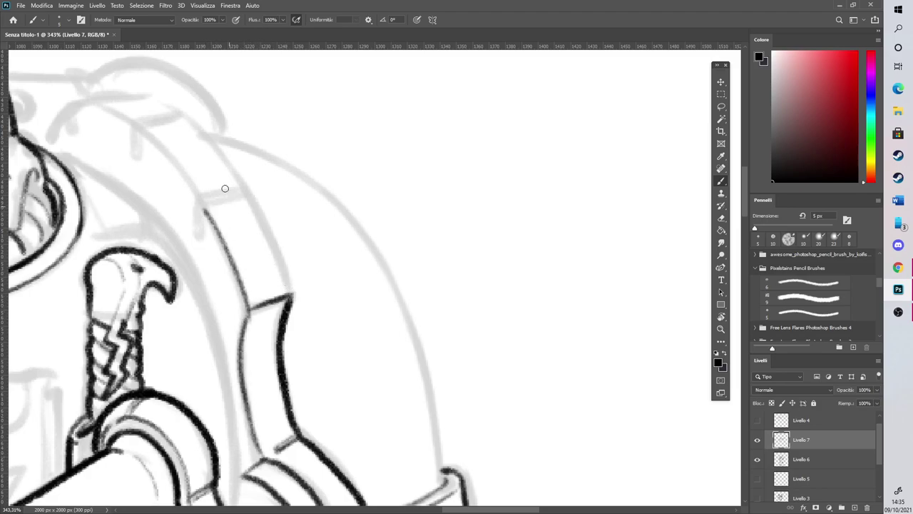
pyautogui.moveTo(147, 93)
pyautogui.mouseDown()
pyautogui.moveTo(211, 143)
pyautogui.moveTo(263, 218)
pyautogui.mouseUp()
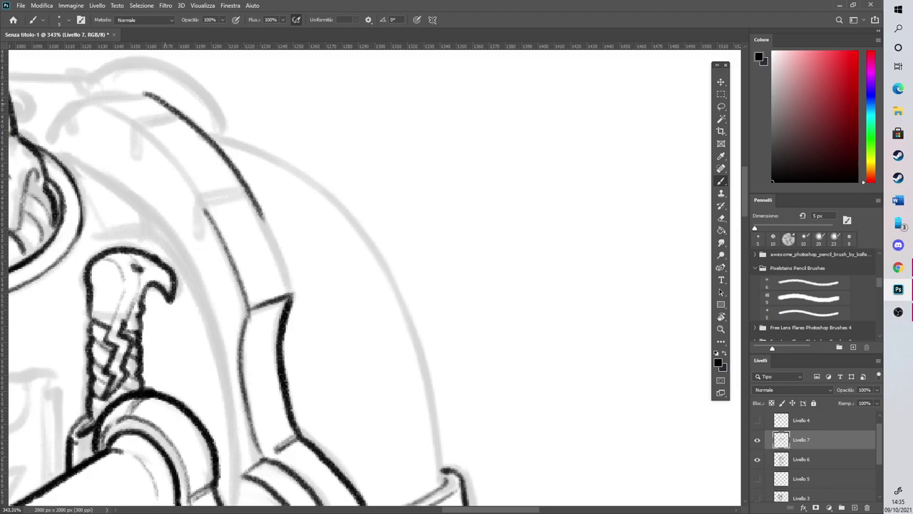
pyautogui.hotkey('ctrl', 'z')
pyautogui.moveTo(148, 93)
pyautogui.mouseDown()
pyautogui.moveTo(199, 128)
pyautogui.moveTo(236, 174)
pyautogui.moveTo(273, 243)
pyautogui.moveTo(289, 300)
pyautogui.mouseUp()
# Ink the trim's upper inner edge and rounded top end, and erase the overshoot where the lines meet
pyautogui.scroll(-3, 273, 121)
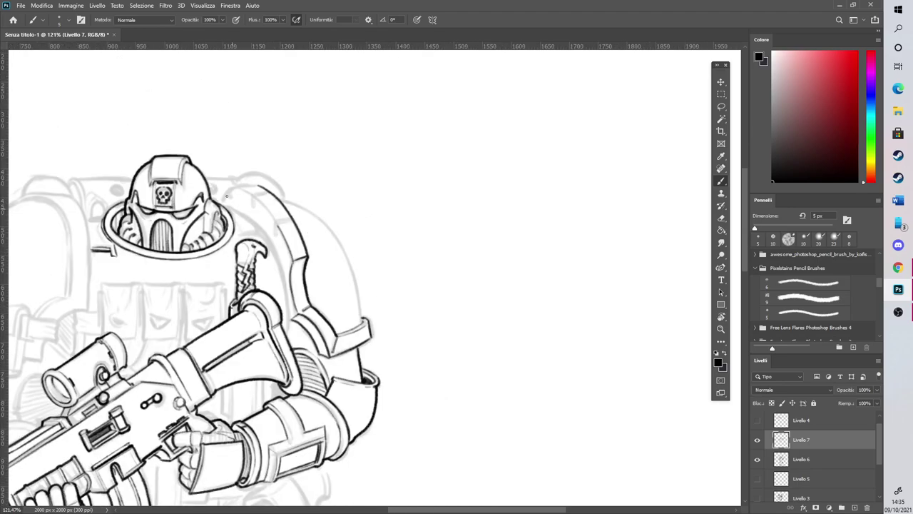
pyautogui.scroll(3, 278, 184)
pyautogui.moveTo(220, 239)
pyautogui.mouseDown()
pyautogui.moveTo(285, 288)
pyautogui.moveTo(336, 343)
pyautogui.mouseUp()
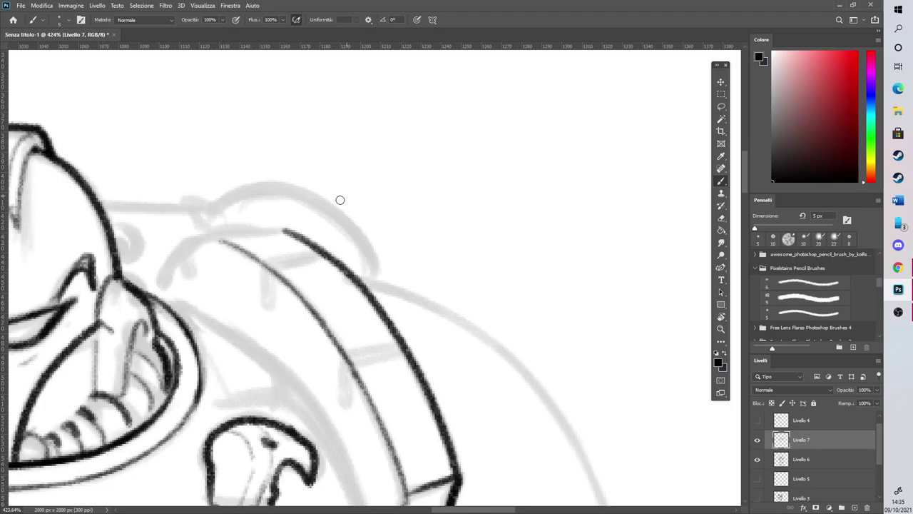
pyautogui.moveTo(163, 288)
pyautogui.mouseDown()
pyautogui.moveTo(241, 241)
pyautogui.moveTo(207, 243)
pyautogui.moveTo(296, 233)
pyautogui.mouseUp()
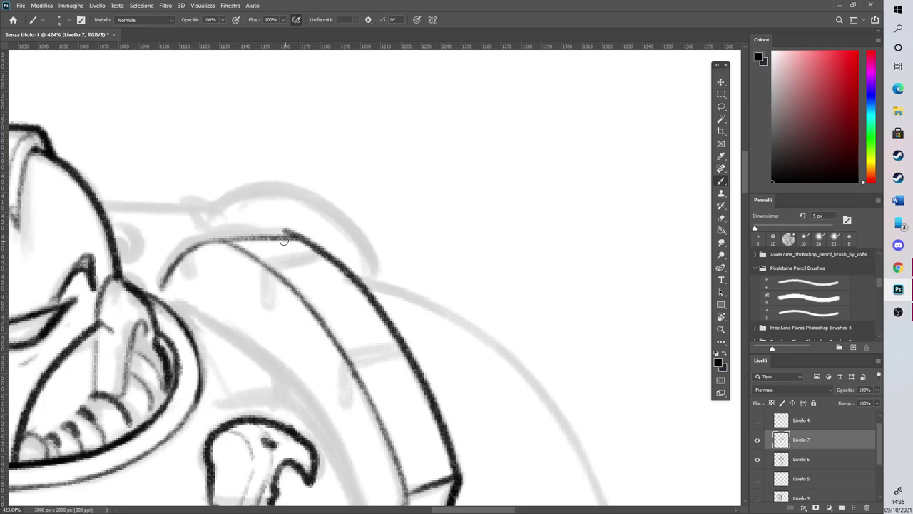
pyautogui.press('e')
pyautogui.moveTo(284, 229)
pyautogui.mouseDown()
pyautogui.moveTo(327, 247)
pyautogui.moveTo(367, 287)
pyautogui.mouseUp()
pyautogui.moveTo(306, 249); pyautogui.dragTo(338, 273)
pyautogui.moveTo(288, 233); pyautogui.dragTo(282, 231)
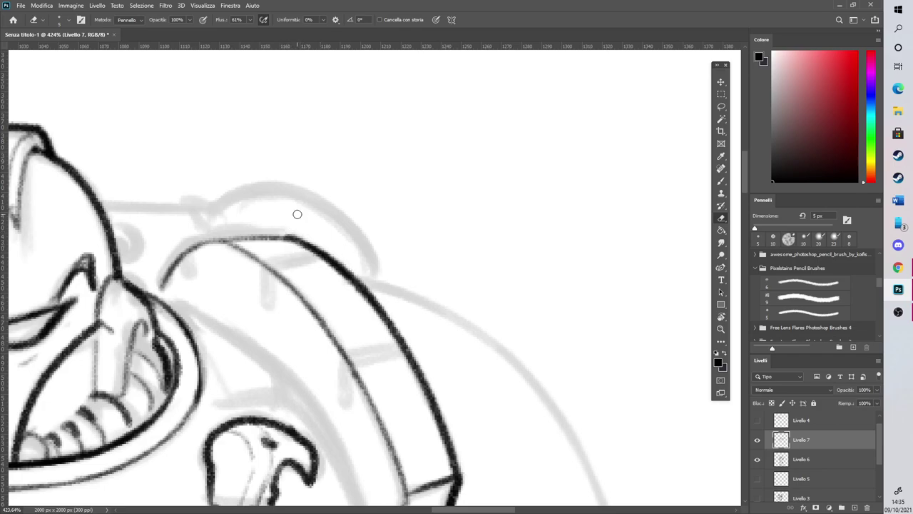
# Draw two pairs of short parallel lines across the upper part of the shoulder pad's trim
pyautogui.click(721, 184)
pyautogui.moveTo(359, 368)
pyautogui.mouseDown()
pyautogui.moveTo(410, 349)
pyautogui.moveTo(360, 365)
pyautogui.moveTo(394, 341)
pyautogui.mouseUp()
pyautogui.moveTo(354, 353)
pyautogui.mouseDown()
pyautogui.moveTo(401, 339)
pyautogui.moveTo(408, 349)
pyautogui.moveTo(396, 354)
pyautogui.mouseUp()
pyautogui.moveTo(277, 271)
pyautogui.mouseDown()
pyautogui.moveTo(327, 254)
pyautogui.moveTo(261, 267)
pyautogui.moveTo(322, 249)
pyautogui.mouseUp()
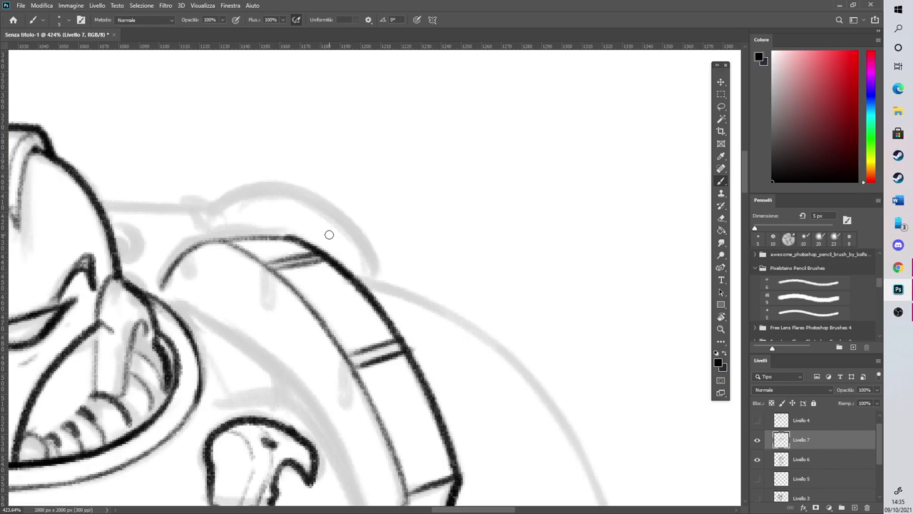
# Ink the groove lines across the upper part of the shoulder pad's trim and add short hooks at their inner ends
pyautogui.scroll(-10, 329, 235)
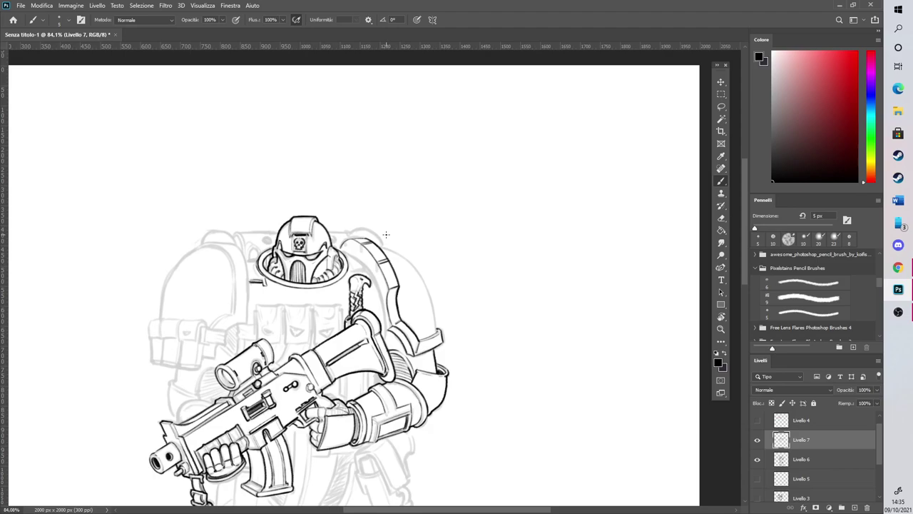
pyautogui.scroll(7, 386, 255)
pyautogui.press('r')
pyautogui.moveTo(466, 281); pyautogui.dragTo(440, 245)
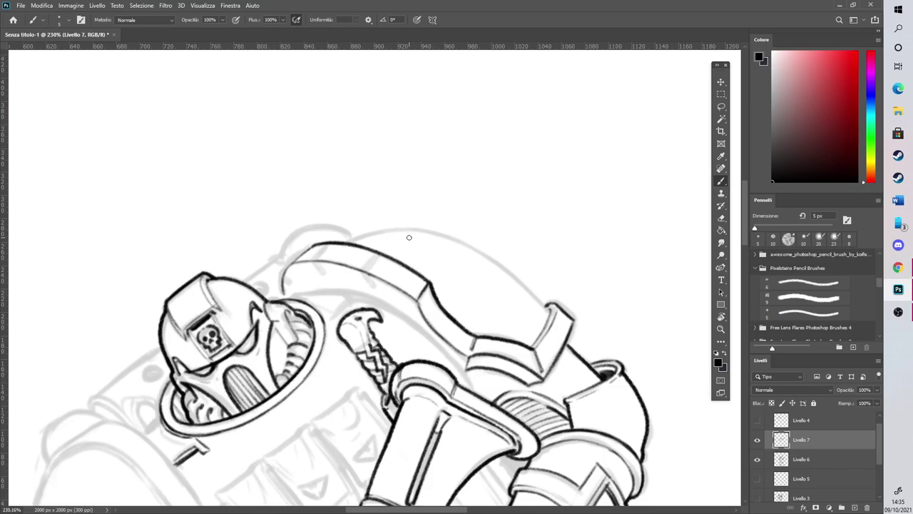
pyautogui.scroll(2, 409, 238)
pyautogui.moveTo(290, 269); pyautogui.dragTo(322, 244)
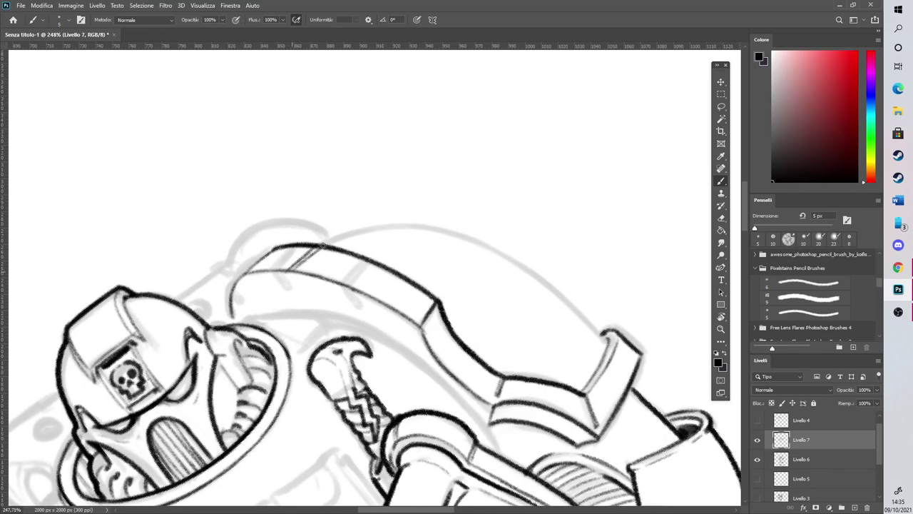
pyautogui.moveTo(295, 273); pyautogui.dragTo(312, 249)
pyautogui.moveTo(242, 276); pyautogui.dragTo(280, 243)
pyautogui.moveTo(352, 289); pyautogui.dragTo(381, 267)
pyautogui.moveTo(289, 272); pyautogui.dragTo(292, 279)
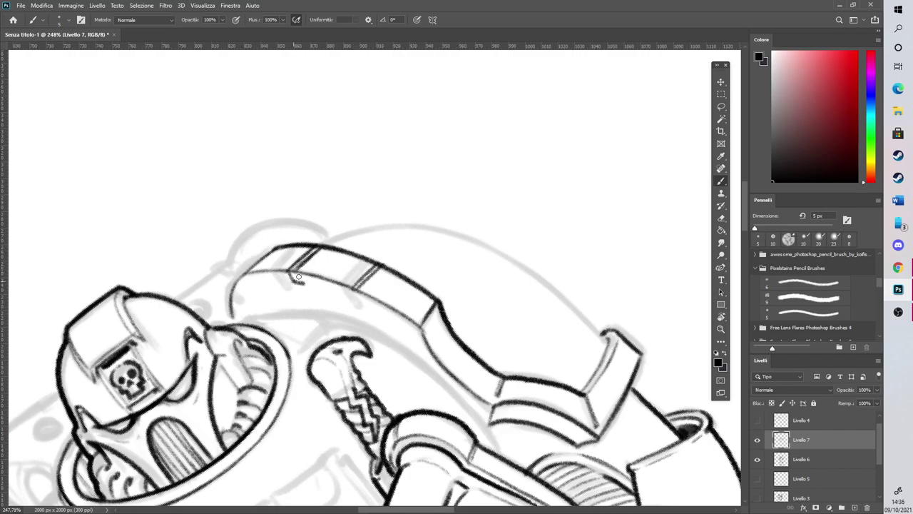
pyautogui.moveTo(355, 289); pyautogui.dragTo(359, 304)
# Erase ink within the two grooves to leave small notches in the shoulder trim's outer and inner edges
pyautogui.click(721, 218)
pyautogui.moveTo(355, 291)
pyautogui.mouseDown()
pyautogui.moveTo(361, 307)
pyautogui.moveTo(381, 258)
pyautogui.mouseUp()
pyautogui.moveTo(319, 245)
pyautogui.mouseDown()
pyautogui.moveTo(293, 275)
pyautogui.moveTo(300, 283)
pyautogui.mouseUp()
pyautogui.click(721, 180)
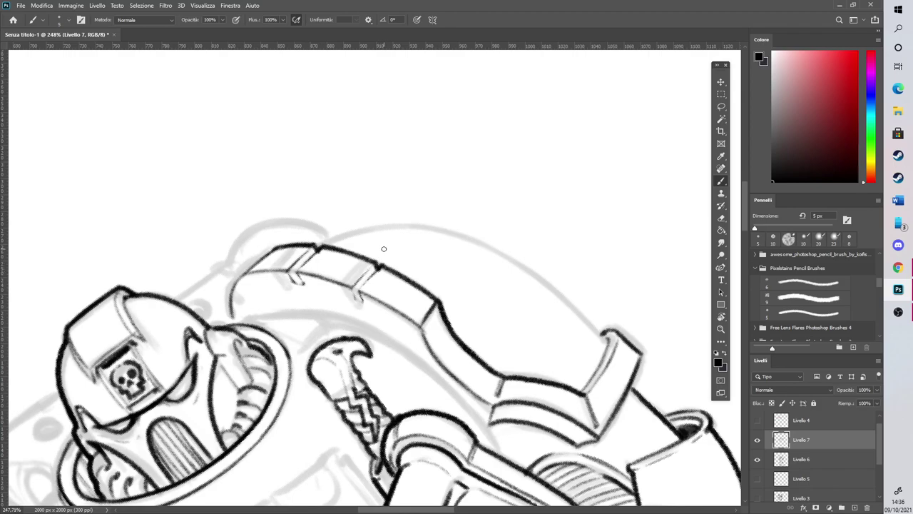
# Ink the short dark bar between collar and shoulder pad, and draw a thin first line for the shoulder opening's inner curve
pyautogui.scroll(-5, 384, 248)
pyautogui.scroll(3, 497, 277)
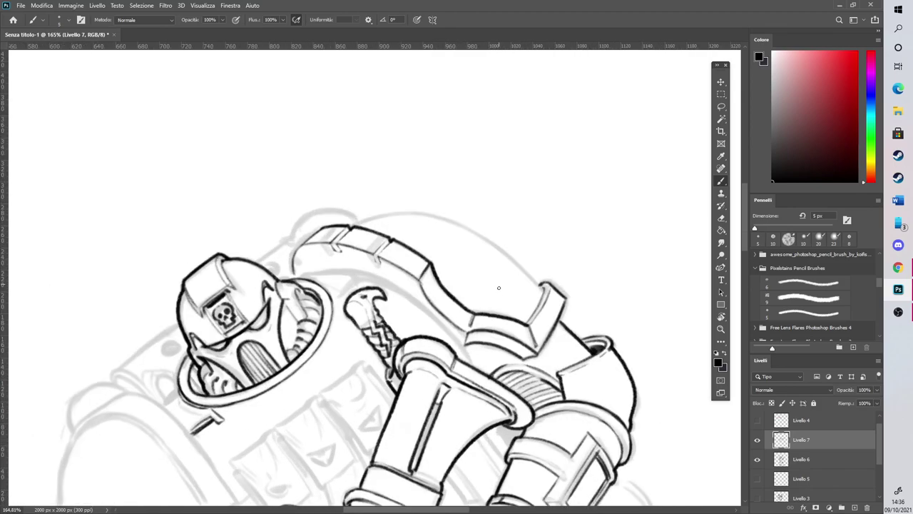
pyautogui.scroll(2, 361, 381)
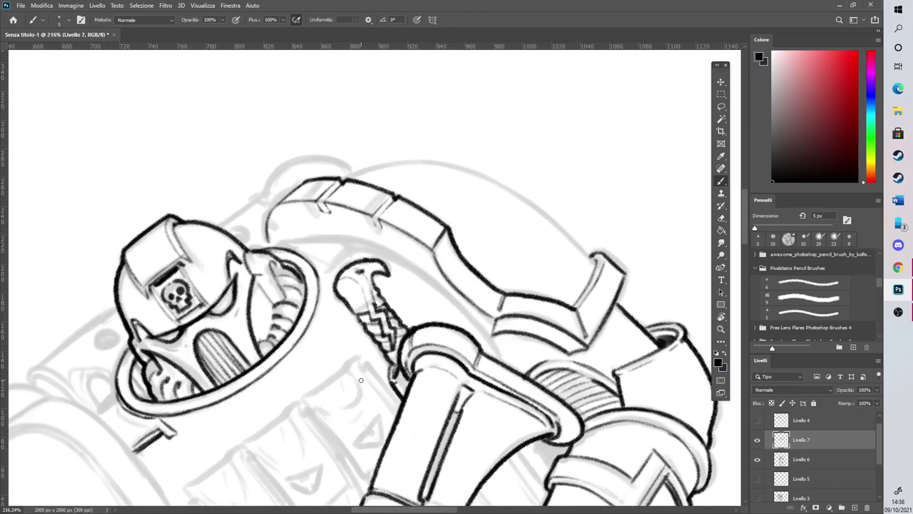
pyautogui.moveTo(187, 426)
pyautogui.mouseDown()
pyautogui.moveTo(244, 409)
pyautogui.moveTo(309, 346)
pyautogui.moveTo(289, 374)
pyautogui.moveTo(319, 325)
pyautogui.mouseUp()
pyautogui.moveTo(275, 385)
pyautogui.mouseDown()
pyautogui.moveTo(318, 336)
pyautogui.moveTo(324, 272)
pyautogui.moveTo(326, 301)
pyautogui.moveTo(333, 263)
pyautogui.moveTo(355, 242)
pyautogui.moveTo(333, 281)
pyautogui.mouseUp()
pyautogui.press('r')
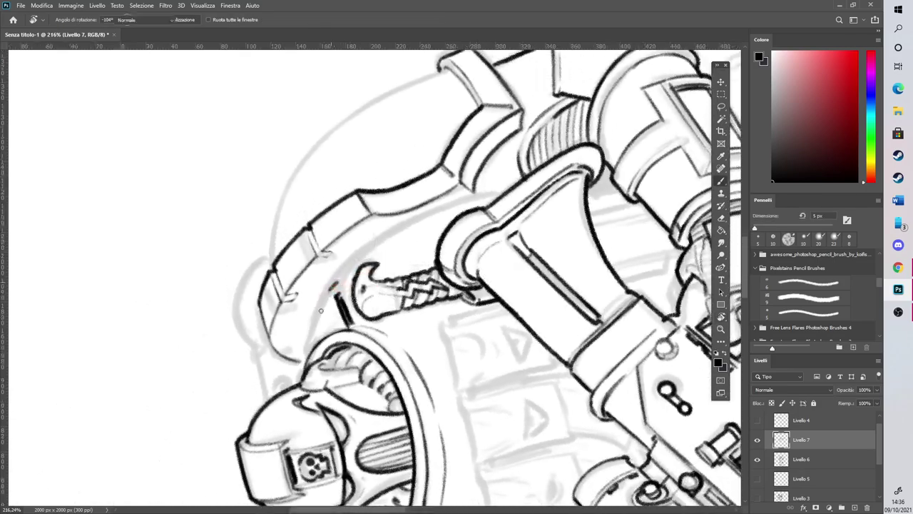
pyautogui.hotkey('ctrl', 'z')
pyautogui.moveTo(308, 355)
pyautogui.mouseDown()
pyautogui.moveTo(331, 289)
pyautogui.moveTo(446, 212)
pyautogui.moveTo(342, 275)
pyautogui.mouseUp()
pyautogui.press('r')
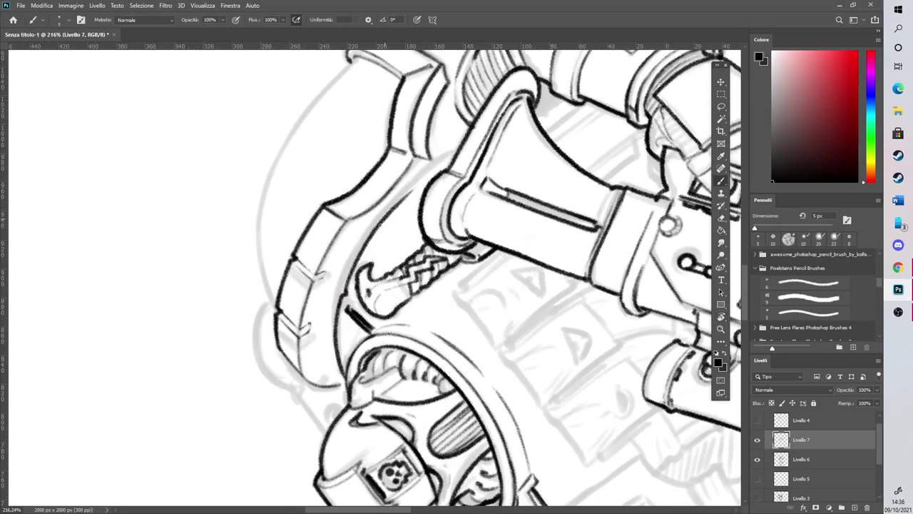
# Thicken the shoulder opening's long inner curve with overlapping strokes from the collar down to the rifle stock
pyautogui.moveTo(335, 369)
pyautogui.mouseDown()
pyautogui.moveTo(334, 299)
pyautogui.moveTo(374, 220)
pyautogui.mouseUp()
pyautogui.moveTo(352, 259); pyautogui.dragTo(437, 164)
pyautogui.moveTo(345, 277)
pyautogui.mouseDown()
pyautogui.moveTo(407, 190)
pyautogui.moveTo(435, 168)
pyautogui.mouseUp()
pyautogui.moveTo(378, 224); pyautogui.dragTo(441, 163)
pyautogui.moveTo(341, 295); pyautogui.dragTo(350, 265)
pyautogui.moveTo(337, 313); pyautogui.dragTo(346, 275)
pyautogui.moveTo(333, 340); pyautogui.dragTo(345, 281)
pyautogui.moveTo(335, 357)
pyautogui.mouseDown()
pyautogui.moveTo(332, 326)
pyautogui.moveTo(335, 364)
pyautogui.mouseUp()
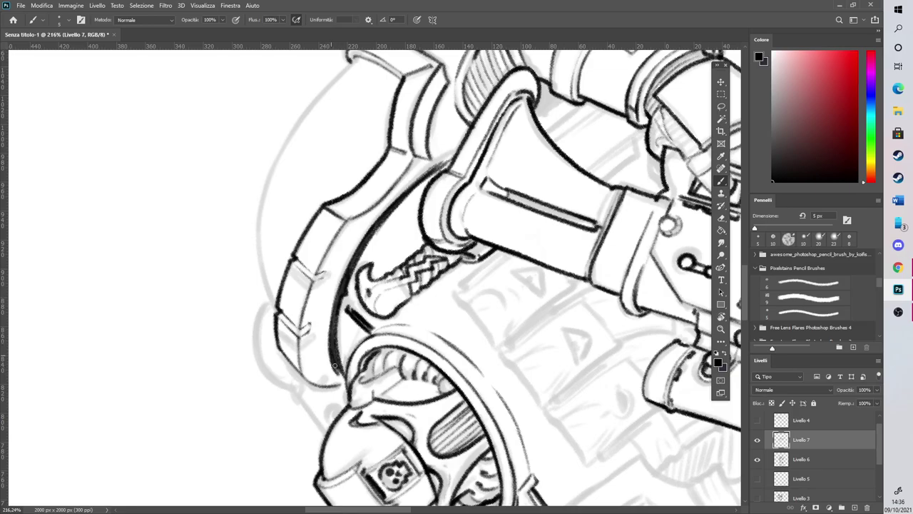
# Add small groove marks on the trim's inner face and a short line beside the lower end of the shoulder opening
pyautogui.press('r')
pyautogui.moveTo(362, 164)
pyautogui.mouseDown()
pyautogui.moveTo(416, 393)
pyautogui.moveTo(466, 360)
pyautogui.mouseUp()
pyautogui.moveTo(388, 194); pyautogui.dragTo(391, 218)
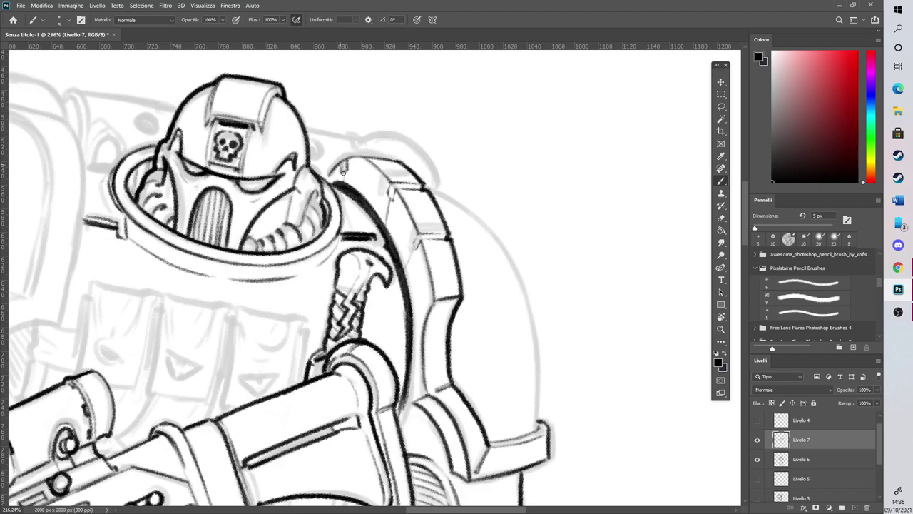
pyautogui.scroll(-3, 464, 187)
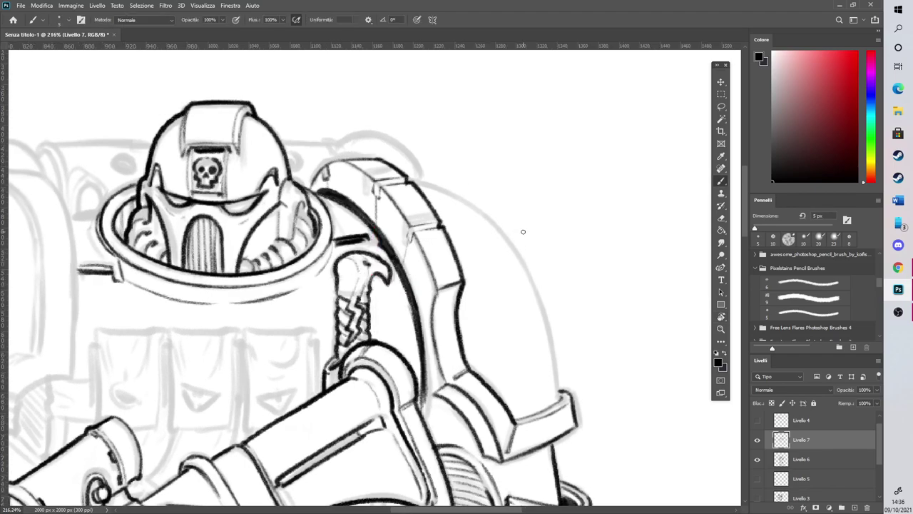
pyautogui.scroll(-3, 517, 235)
pyautogui.scroll(5, 574, 301)
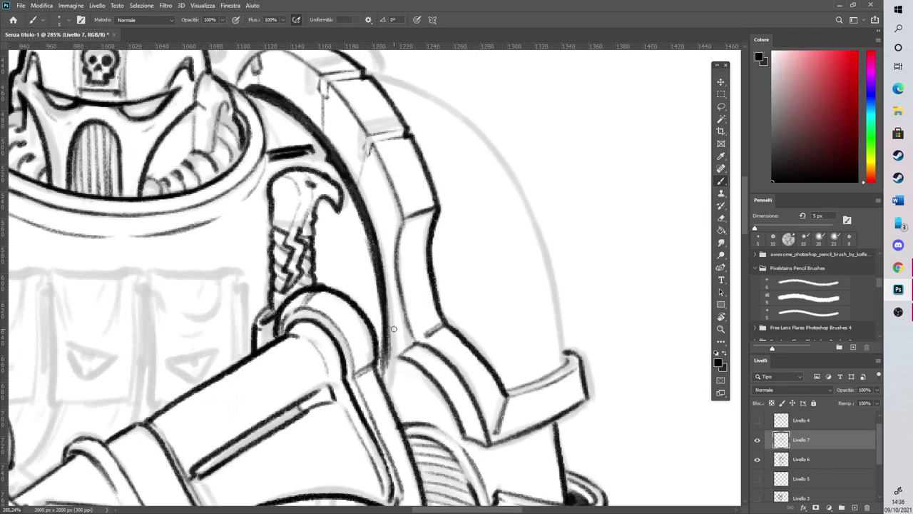
pyautogui.moveTo(388, 301)
pyautogui.mouseDown()
pyautogui.moveTo(400, 332)
pyautogui.moveTo(383, 292)
pyautogui.mouseUp()
# Draw two narrow slots in the curved band under the shoulder pad's lower rim and erase the excess ink inside them
pyautogui.moveTo(427, 361)
pyautogui.mouseDown()
pyautogui.moveTo(459, 392)
pyautogui.moveTo(452, 389)
pyautogui.moveTo(472, 435)
pyautogui.mouseUp()
pyautogui.moveTo(455, 398); pyautogui.dragTo(476, 437)
pyautogui.press('e')
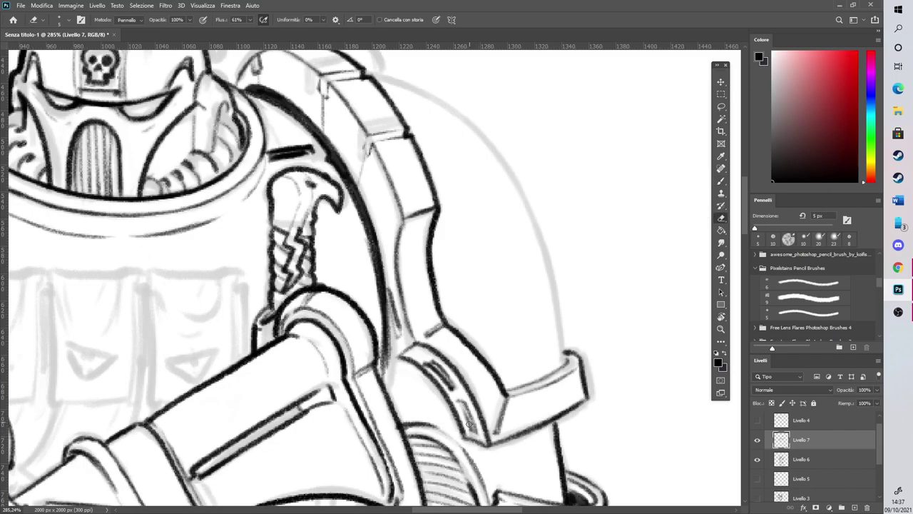
pyautogui.moveTo(426, 365); pyautogui.dragTo(452, 391)
pyautogui.moveTo(425, 363)
pyautogui.mouseDown()
pyautogui.moveTo(472, 428)
pyautogui.moveTo(458, 402)
pyautogui.mouseUp()
pyautogui.press('b')
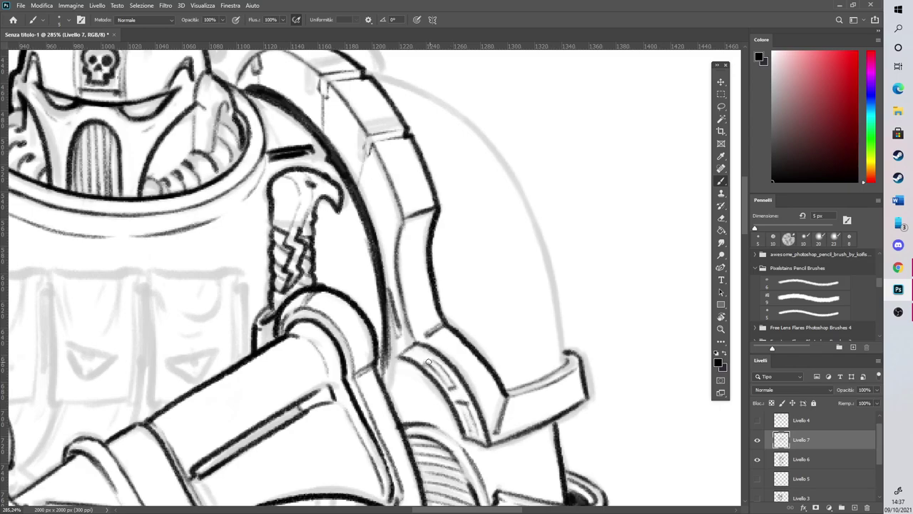
# Ink the shoulder pad's outer dome as one long curve from the trim's upper notch to the lower rim, redoing the first stroke
pyautogui.scroll(-3, 436, 326)
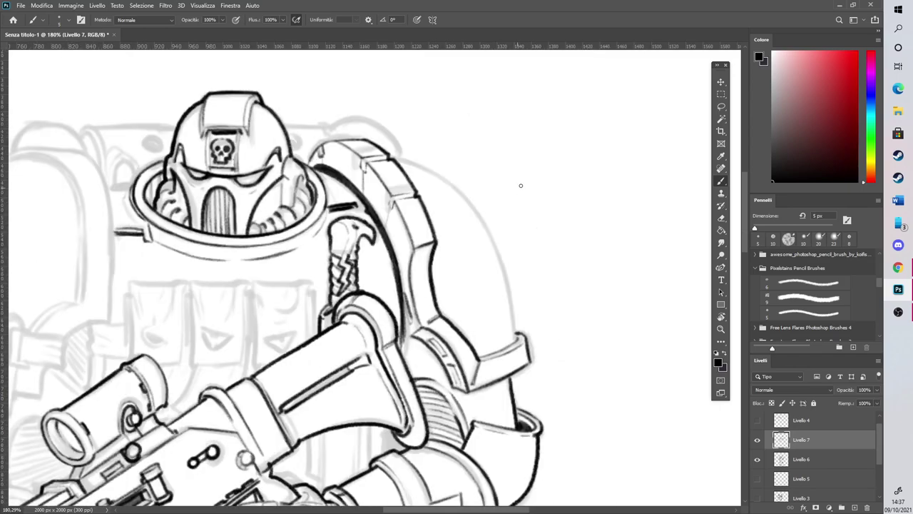
pyautogui.scroll(1, 578, 284)
pyautogui.scroll(2, 577, 351)
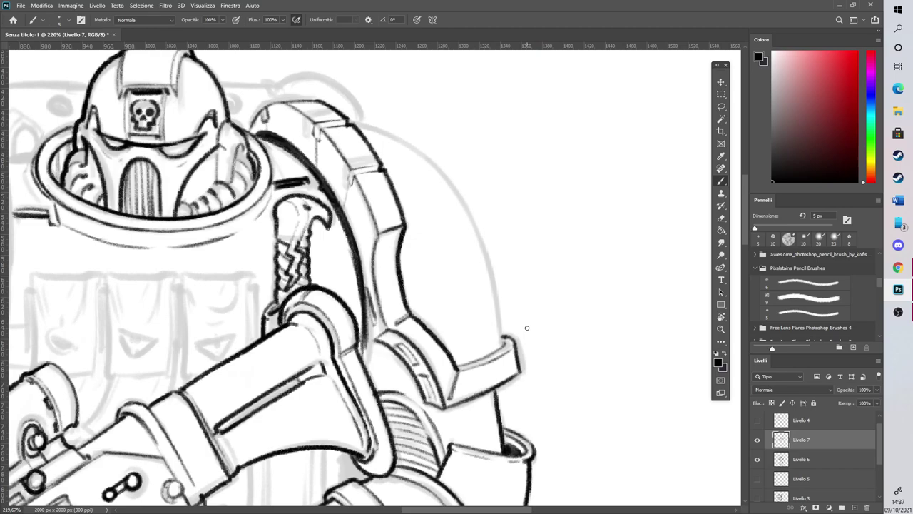
pyautogui.scroll(2, 543, 117)
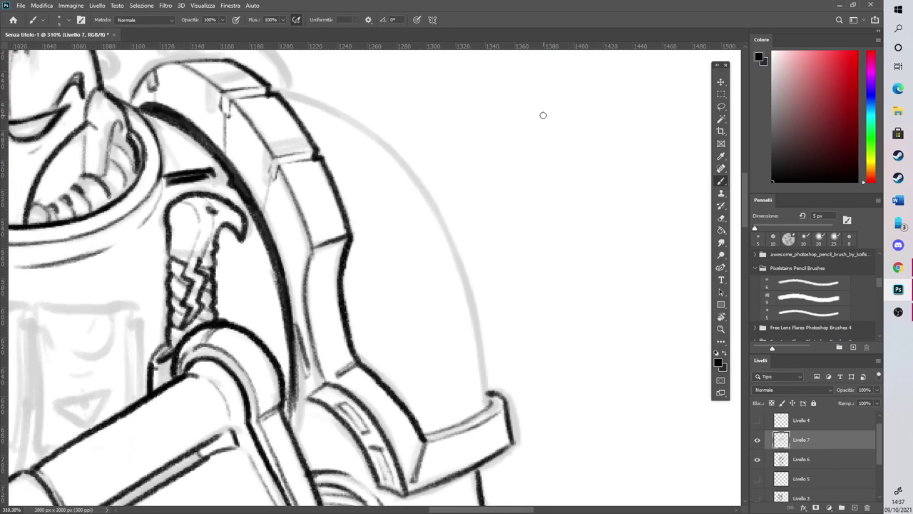
pyautogui.click(721, 218)
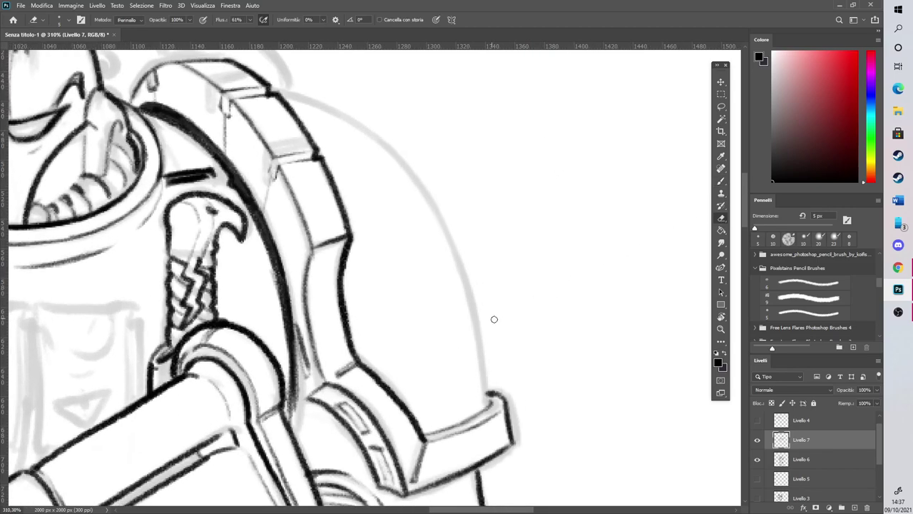
pyautogui.click(721, 181)
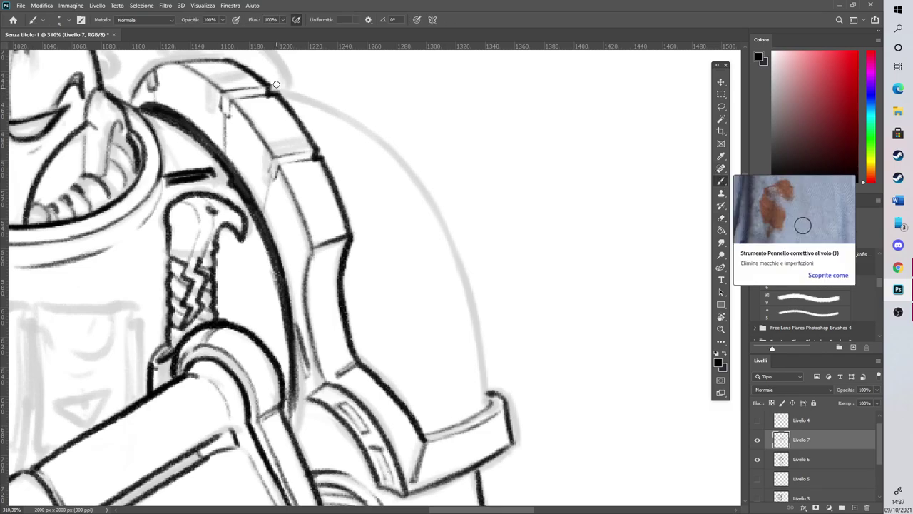
pyautogui.moveTo(269, 91)
pyautogui.mouseDown()
pyautogui.moveTo(327, 109)
pyautogui.moveTo(398, 167)
pyautogui.moveTo(433, 223)
pyautogui.moveTo(488, 401)
pyautogui.mouseUp()
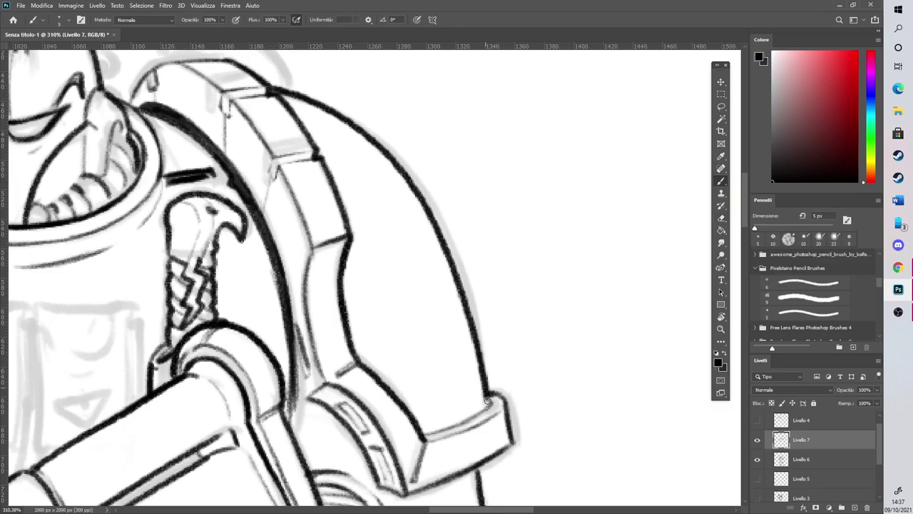
pyautogui.hotkey('ctrl', 'z')
pyautogui.moveTo(268, 91)
pyautogui.mouseDown()
pyautogui.moveTo(344, 117)
pyautogui.moveTo(435, 209)
pyautogui.moveTo(476, 318)
pyautogui.moveTo(491, 405)
pyautogui.mouseUp()
# Ink the vertical torso lines between the rifle stock and forearm, and darken the gaps beside the stock
pyautogui.scroll(-6, 472, 254)
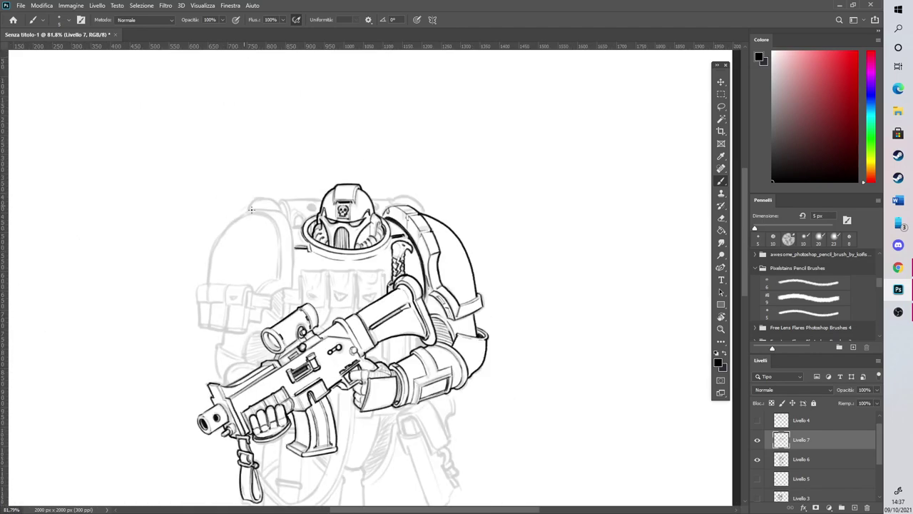
pyautogui.scroll(6, 397, 340)
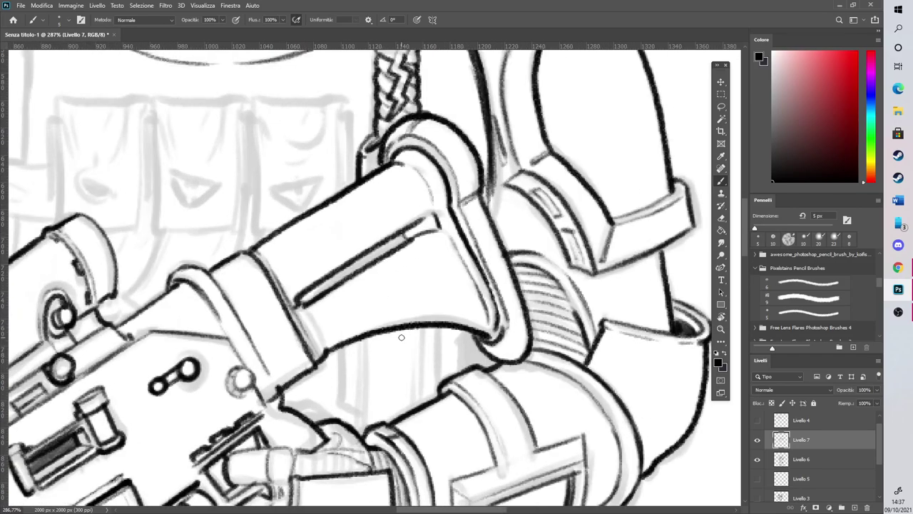
pyautogui.moveTo(369, 336); pyautogui.dragTo(366, 401)
pyautogui.moveTo(343, 346)
pyautogui.mouseDown()
pyautogui.moveTo(344, 411)
pyautogui.moveTo(361, 434)
pyautogui.moveTo(343, 385)
pyautogui.mouseUp()
pyautogui.moveTo(428, 327); pyautogui.dragTo(431, 388)
pyautogui.moveTo(433, 329)
pyautogui.mouseDown()
pyautogui.moveTo(434, 385)
pyautogui.moveTo(448, 336)
pyautogui.moveTo(449, 381)
pyautogui.moveTo(451, 366)
pyautogui.mouseUp()
pyautogui.moveTo(488, 181); pyautogui.dragTo(489, 214)
pyautogui.moveTo(470, 332)
pyautogui.mouseDown()
pyautogui.moveTo(465, 372)
pyautogui.moveTo(477, 348)
pyautogui.moveTo(487, 365)
pyautogui.moveTo(497, 346)
pyautogui.mouseUp()
# Ink the jagged triangular emblems on the right and middle chest pouches
pyautogui.scroll(-5, 495, 344)
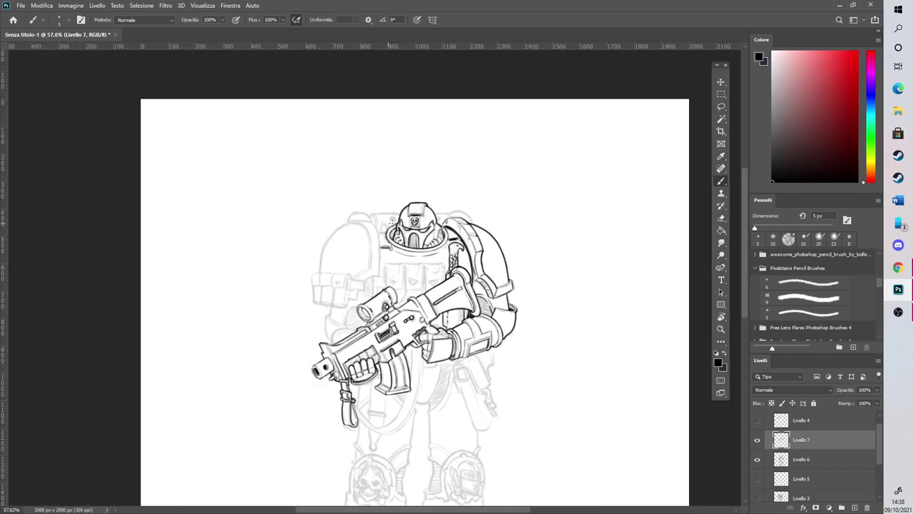
pyautogui.scroll(4, 414, 269)
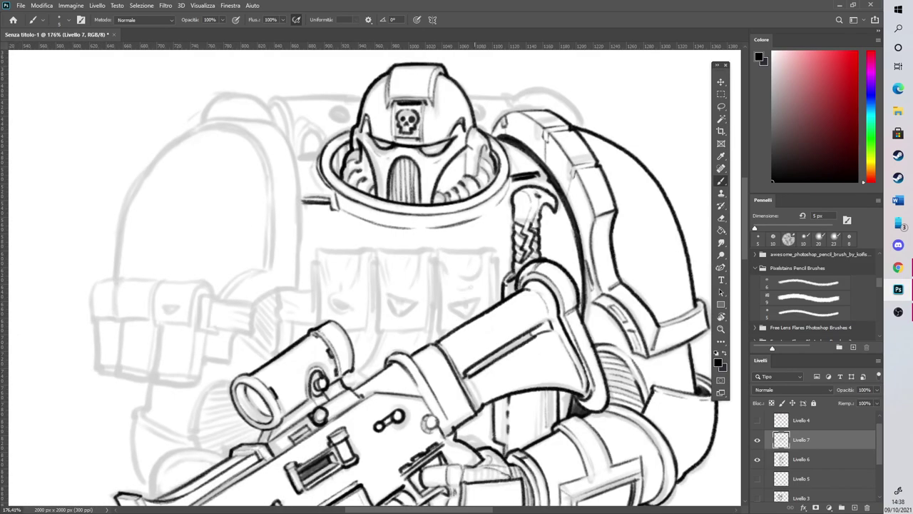
pyautogui.scroll(3, 464, 308)
pyautogui.moveTo(428, 323)
pyautogui.mouseDown()
pyautogui.moveTo(519, 304)
pyautogui.moveTo(482, 347)
pyautogui.moveTo(509, 303)
pyautogui.moveTo(485, 345)
pyautogui.mouseUp()
pyautogui.moveTo(480, 321)
pyautogui.mouseDown()
pyautogui.moveTo(446, 335)
pyautogui.moveTo(491, 337)
pyautogui.moveTo(502, 324)
pyautogui.moveTo(475, 348)
pyautogui.moveTo(448, 321)
pyautogui.moveTo(517, 298)
pyautogui.mouseUp()
pyautogui.moveTo(299, 303)
pyautogui.mouseDown()
pyautogui.moveTo(314, 335)
pyautogui.moveTo(364, 325)
pyautogui.mouseUp()
pyautogui.moveTo(363, 324); pyautogui.dragTo(324, 310)
pyautogui.moveTo(294, 304)
pyautogui.mouseDown()
pyautogui.moveTo(328, 350)
pyautogui.moveTo(368, 322)
pyautogui.moveTo(336, 315)
pyautogui.moveTo(334, 342)
pyautogui.moveTo(355, 328)
pyautogui.moveTo(317, 333)
pyautogui.moveTo(300, 306)
pyautogui.moveTo(372, 319)
pyautogui.mouseUp()
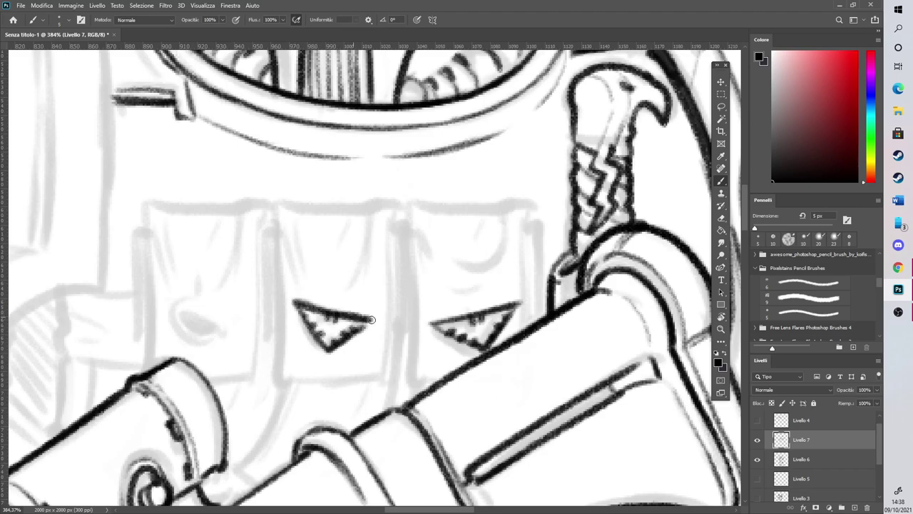
# Ink the oval emblem with a dark centre on the left chest pouch
pyautogui.moveTo(454, 510); pyautogui.dragTo(433, 509)
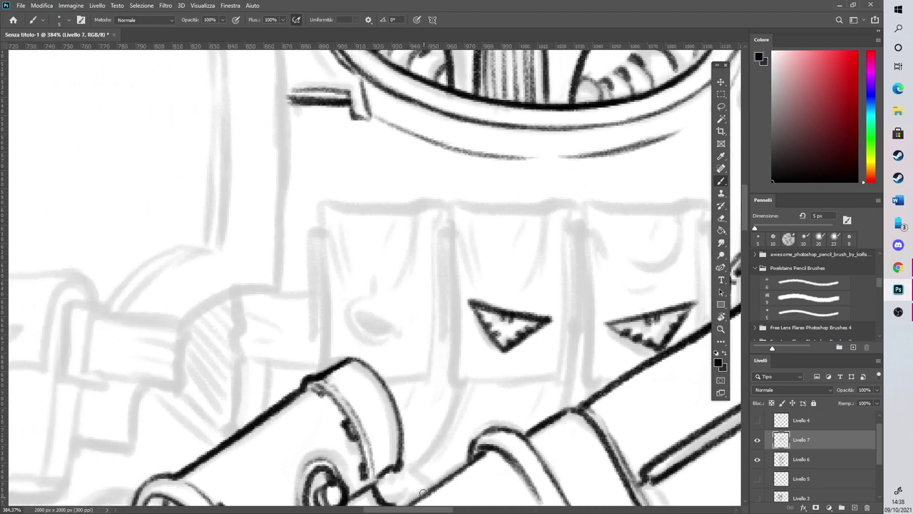
pyautogui.moveTo(360, 319); pyautogui.dragTo(400, 334)
pyautogui.hscroll(5, 401, 462)
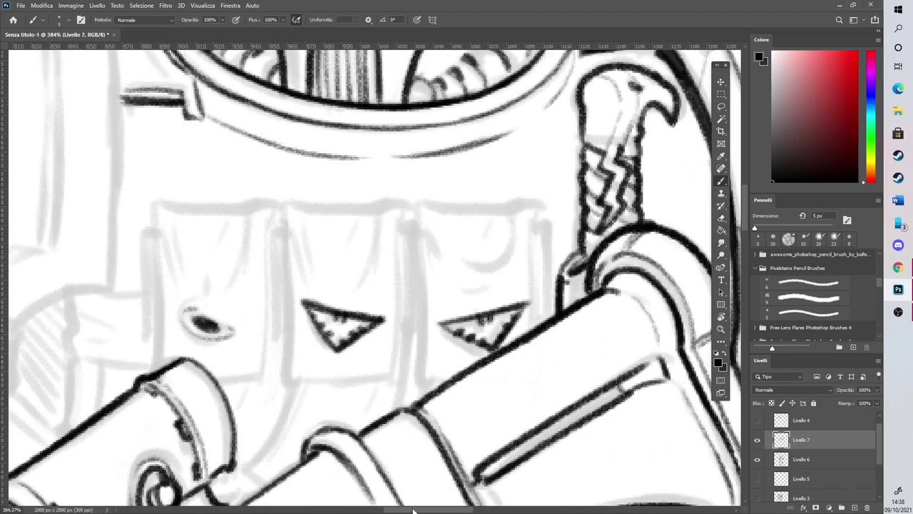
# Ink the right chest pouch's side strap, rounded top edge, left side and bottom corner, plus its curved creases
pyautogui.moveTo(540, 244)
pyautogui.mouseDown()
pyautogui.moveTo(554, 208)
pyautogui.moveTo(538, 217)
pyautogui.moveTo(534, 232)
pyautogui.moveTo(542, 335)
pyautogui.moveTo(543, 230)
pyautogui.moveTo(559, 220)
pyautogui.moveTo(552, 267)
pyautogui.mouseUp()
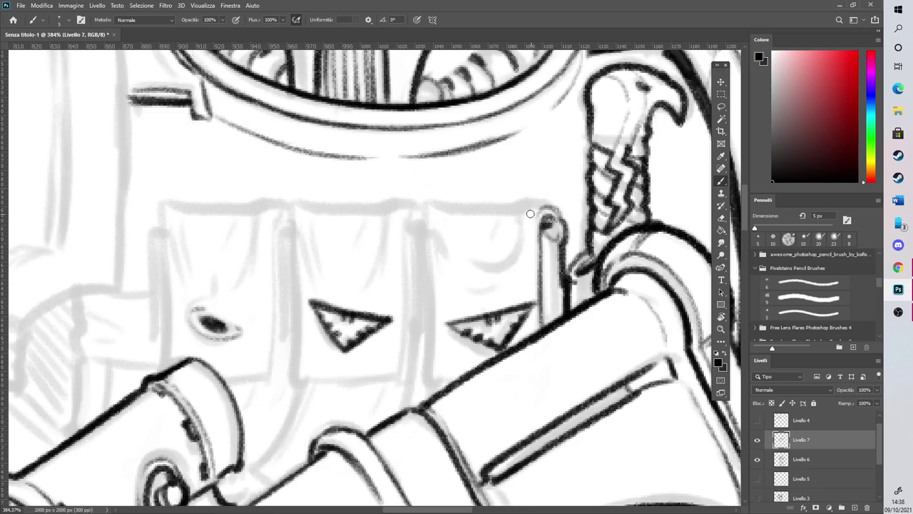
pyautogui.moveTo(428, 221)
pyautogui.mouseDown()
pyautogui.moveTo(532, 194)
pyautogui.moveTo(452, 207)
pyautogui.moveTo(553, 202)
pyautogui.moveTo(541, 204)
pyautogui.moveTo(564, 224)
pyautogui.mouseUp()
pyautogui.moveTo(448, 212)
pyautogui.mouseDown()
pyautogui.moveTo(451, 251)
pyautogui.moveTo(490, 267)
pyautogui.moveTo(533, 219)
pyautogui.mouseUp()
pyautogui.moveTo(428, 221); pyautogui.dragTo(434, 278)
pyautogui.moveTo(471, 295); pyautogui.dragTo(511, 285)
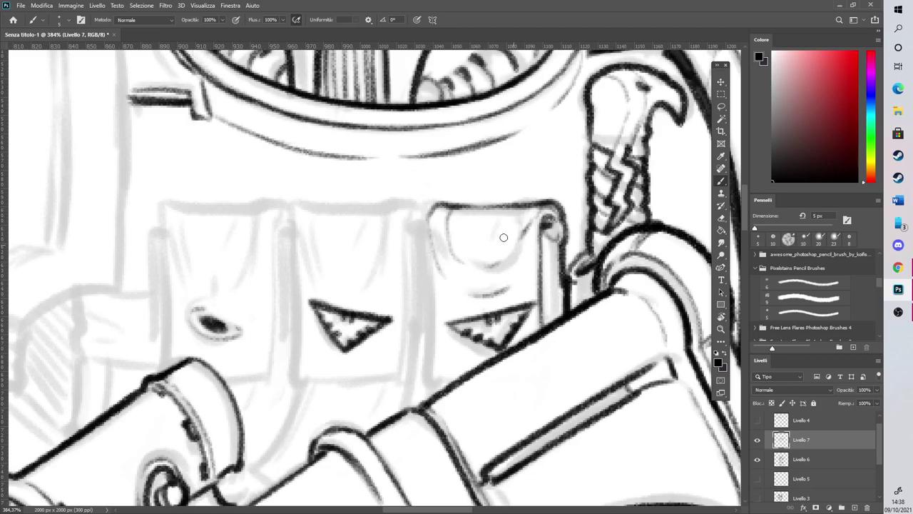
pyautogui.moveTo(442, 206)
pyautogui.mouseDown()
pyautogui.moveTo(426, 226)
pyautogui.moveTo(429, 362)
pyautogui.moveTo(452, 382)
pyautogui.mouseUp()
pyautogui.moveTo(457, 334); pyautogui.dragTo(488, 354)
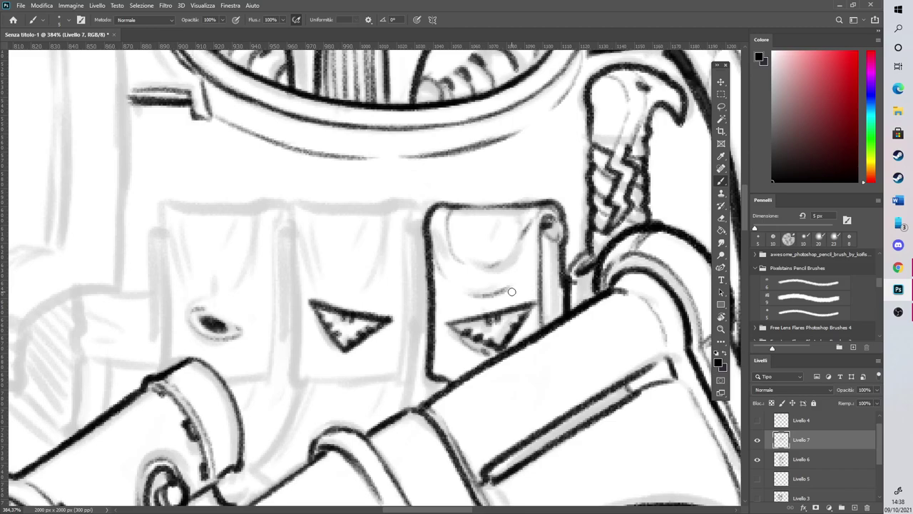
# Ink the middle chest pouch's right side and bottom edge, the strap loop beside it and a curved fold under its top
pyautogui.moveTo(422, 214)
pyautogui.mouseDown()
pyautogui.moveTo(408, 233)
pyautogui.moveTo(400, 378)
pyautogui.mouseUp()
pyautogui.moveTo(404, 218)
pyautogui.mouseDown()
pyautogui.moveTo(410, 208)
pyautogui.moveTo(401, 230)
pyautogui.mouseUp()
pyautogui.moveTo(296, 354)
pyautogui.mouseDown()
pyautogui.moveTo(318, 379)
pyautogui.moveTo(407, 376)
pyautogui.mouseUp()
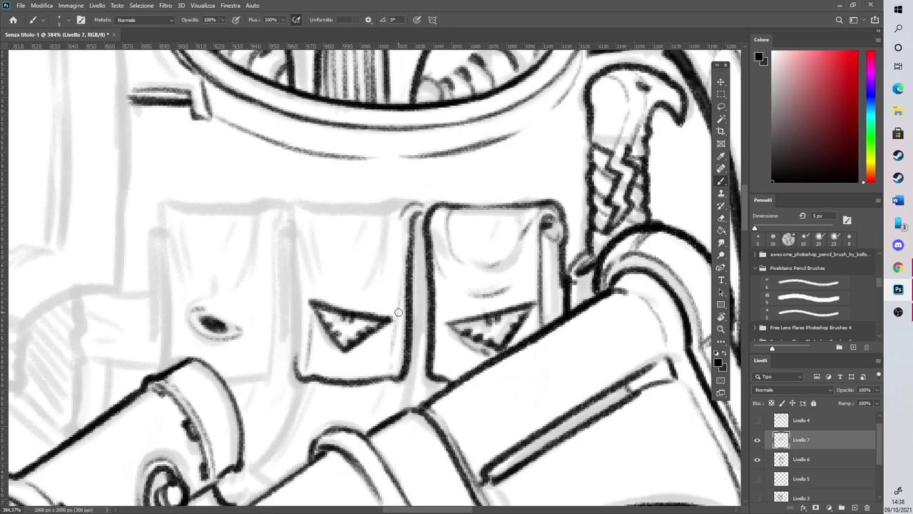
pyautogui.moveTo(316, 251); pyautogui.dragTo(393, 228)
# Ink the middle chest pouch's top edge and left side, undoing and redrawing the top strokes
pyautogui.moveTo(297, 226)
pyautogui.mouseDown()
pyautogui.moveTo(326, 205)
pyautogui.moveTo(390, 209)
pyautogui.moveTo(430, 213)
pyautogui.mouseUp()
pyautogui.hotkey('ctrl', 'z')
pyautogui.hotkey('ctrl', 'z')
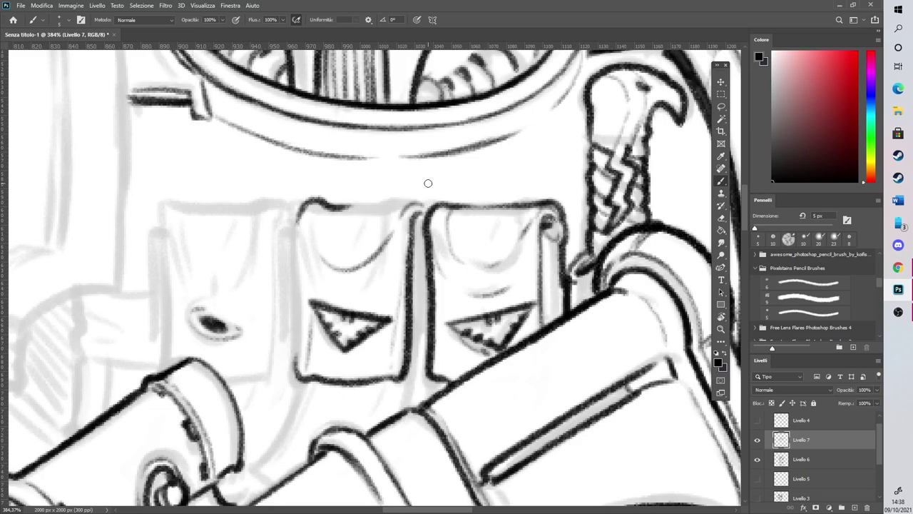
pyautogui.moveTo(346, 206); pyautogui.dragTo(423, 202)
pyautogui.moveTo(302, 211); pyautogui.dragTo(299, 256)
pyautogui.moveTo(297, 353); pyautogui.dragTo(297, 275)
pyautogui.moveTo(296, 231)
pyautogui.mouseDown()
pyautogui.moveTo(295, 320)
pyautogui.moveTo(303, 245)
pyautogui.moveTo(313, 284)
pyautogui.mouseUp()
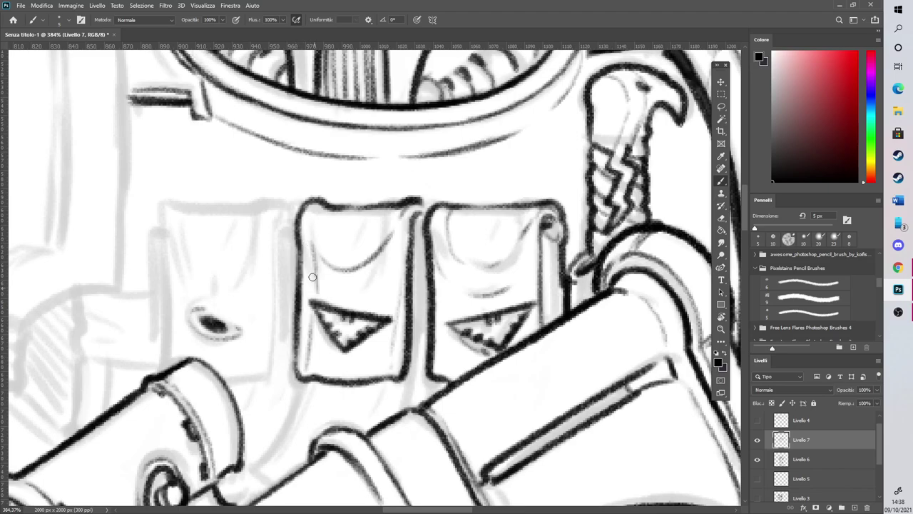
# Add light creases around the middle pouch's triangular emblem and darken the strap's upper end beside the pouch
pyautogui.moveTo(322, 327); pyautogui.dragTo(357, 351)
pyautogui.moveTo(348, 319)
pyautogui.mouseDown()
pyautogui.moveTo(341, 270)
pyautogui.moveTo(350, 213)
pyautogui.mouseUp()
pyautogui.moveTo(414, 220)
pyautogui.mouseDown()
pyautogui.moveTo(425, 207)
pyautogui.moveTo(419, 227)
pyautogui.moveTo(434, 196)
pyautogui.moveTo(414, 263)
pyautogui.mouseUp()
# Ink the left chest pouch's right side, bottom edge and lower left side, with a crease near its corner
pyautogui.moveTo(418, 510); pyautogui.dragTo(402, 512)
pyautogui.moveTo(411, 221)
pyautogui.mouseDown()
pyautogui.moveTo(392, 234)
pyautogui.moveTo(389, 360)
pyautogui.moveTo(380, 346)
pyautogui.mouseUp()
pyautogui.moveTo(339, 379)
pyautogui.mouseDown()
pyautogui.moveTo(383, 373)
pyautogui.moveTo(390, 356)
pyautogui.mouseUp()
pyautogui.moveTo(286, 366)
pyautogui.mouseDown()
pyautogui.moveTo(281, 232)
pyautogui.moveTo(296, 218)
pyautogui.moveTo(312, 305)
pyautogui.mouseUp()
pyautogui.moveTo(355, 298); pyautogui.dragTo(365, 251)
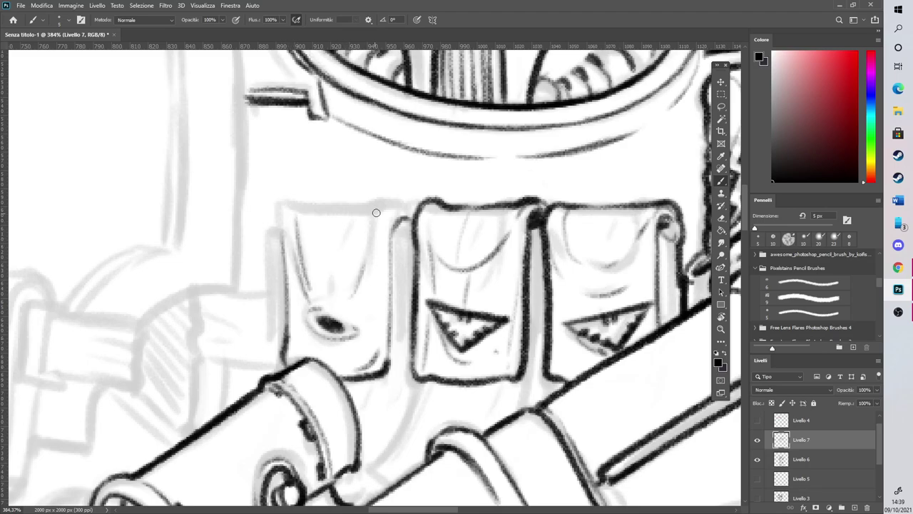
# Ink the left chest pouch's top edge with its rolled strap fold, and the curved strap line running below the pouches
pyautogui.moveTo(387, 207)
pyautogui.mouseDown()
pyautogui.moveTo(413, 216)
pyautogui.moveTo(394, 233)
pyautogui.moveTo(411, 218)
pyautogui.mouseUp()
pyautogui.moveTo(284, 217)
pyautogui.mouseDown()
pyautogui.moveTo(283, 241)
pyautogui.moveTo(321, 205)
pyautogui.moveTo(397, 203)
pyautogui.mouseUp()
pyautogui.moveTo(396, 238)
pyautogui.mouseDown()
pyautogui.moveTo(385, 368)
pyautogui.moveTo(408, 401)
pyautogui.moveTo(373, 468)
pyautogui.moveTo(400, 454)
pyautogui.mouseUp()
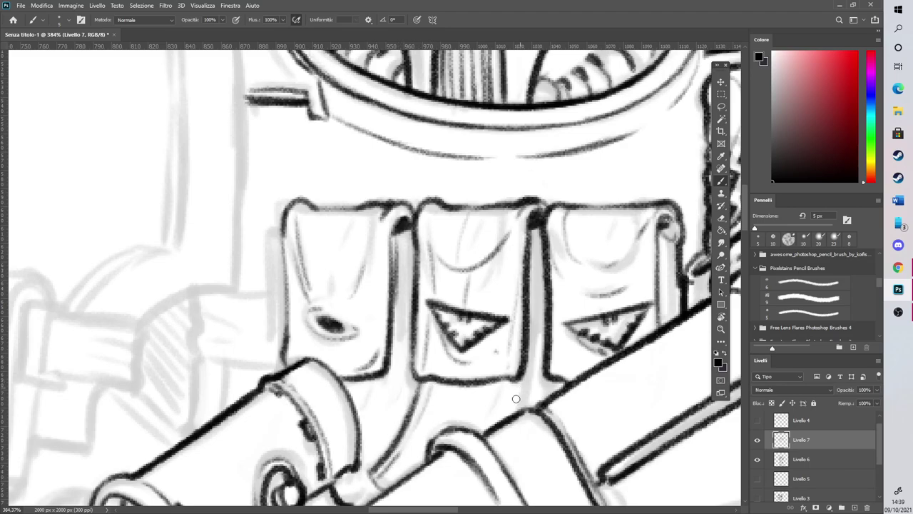
# Darken the strap between the middle and right chest pouches with vertical shading down to the rifle
pyautogui.moveTo(447, 510); pyautogui.dragTo(463, 510)
pyautogui.moveTo(397, 413); pyautogui.dragTo(411, 317)
pyautogui.moveTo(413, 267)
pyautogui.mouseDown()
pyautogui.moveTo(408, 362)
pyautogui.moveTo(416, 352)
pyautogui.moveTo(404, 411)
pyautogui.mouseUp()
pyautogui.moveTo(416, 360)
pyautogui.mouseDown()
pyautogui.moveTo(402, 406)
pyautogui.moveTo(418, 292)
pyautogui.mouseUp()
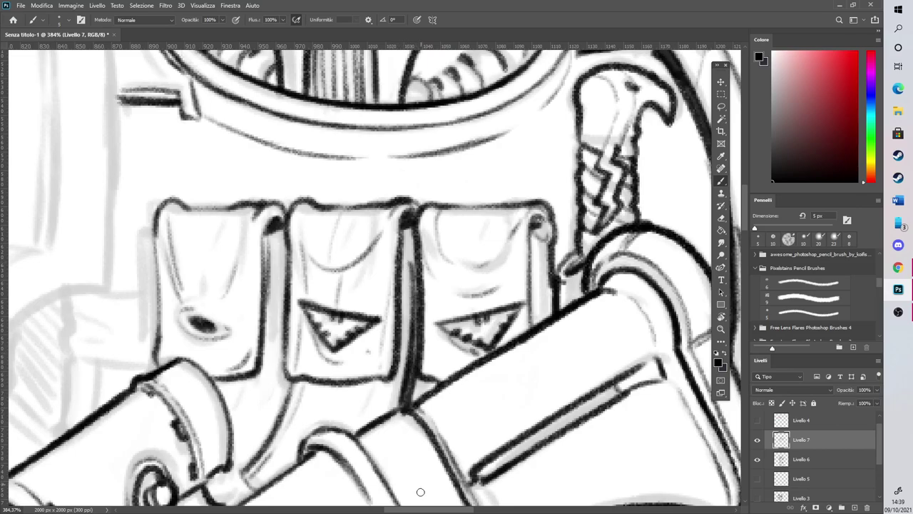
pyautogui.hscroll(-3, 420, 487)
pyautogui.click(721, 218)
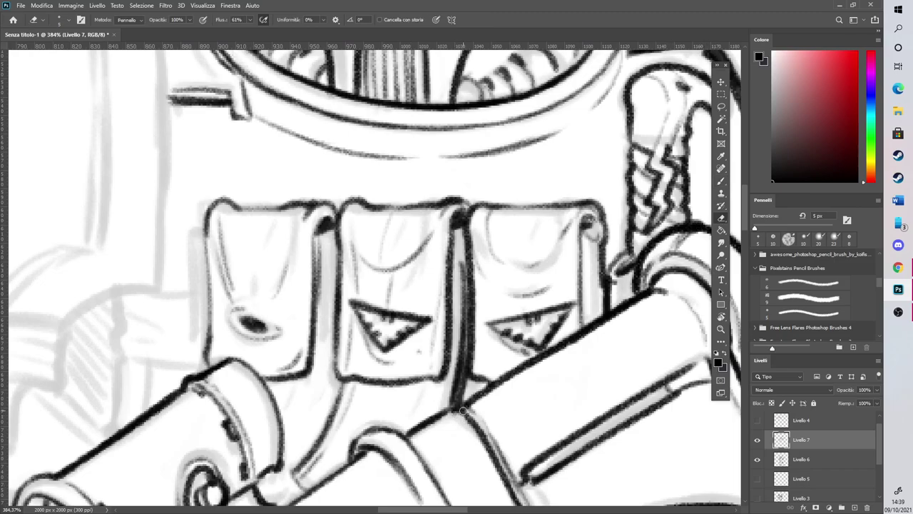
pyautogui.click(720, 181)
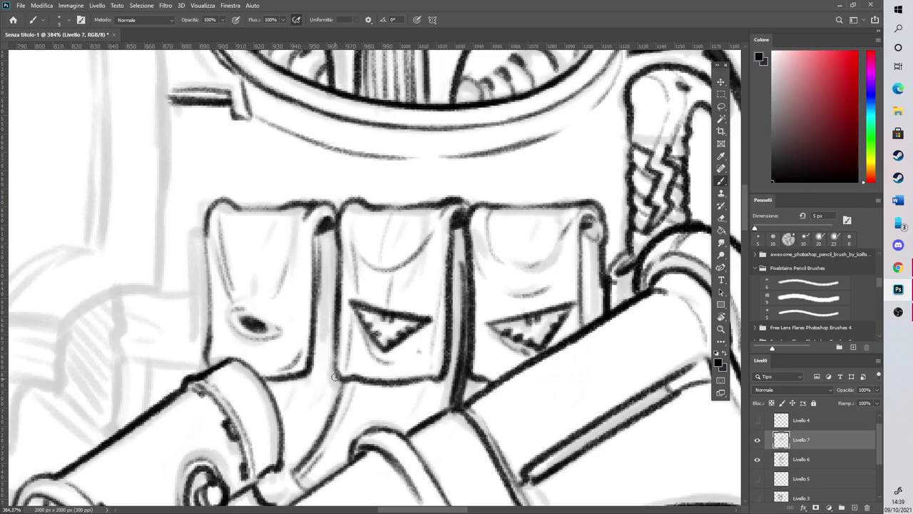
# Shade the strap between the left and middle pouches and fill its curved lower part with heavy black
pyautogui.moveTo(323, 240); pyautogui.dragTo(321, 314)
pyautogui.moveTo(315, 387)
pyautogui.mouseDown()
pyautogui.moveTo(294, 436)
pyautogui.moveTo(336, 382)
pyautogui.moveTo(289, 465)
pyautogui.mouseUp()
pyautogui.moveTo(324, 408); pyautogui.dragTo(289, 466)
pyautogui.moveTo(340, 368)
pyautogui.mouseDown()
pyautogui.moveTo(296, 461)
pyautogui.moveTo(300, 450)
pyautogui.mouseUp()
pyautogui.moveTo(338, 378)
pyautogui.mouseDown()
pyautogui.moveTo(322, 426)
pyautogui.moveTo(295, 463)
pyautogui.mouseUp()
pyautogui.moveTo(333, 394)
pyautogui.mouseDown()
pyautogui.moveTo(326, 415)
pyautogui.moveTo(337, 383)
pyautogui.moveTo(308, 446)
pyautogui.mouseUp()
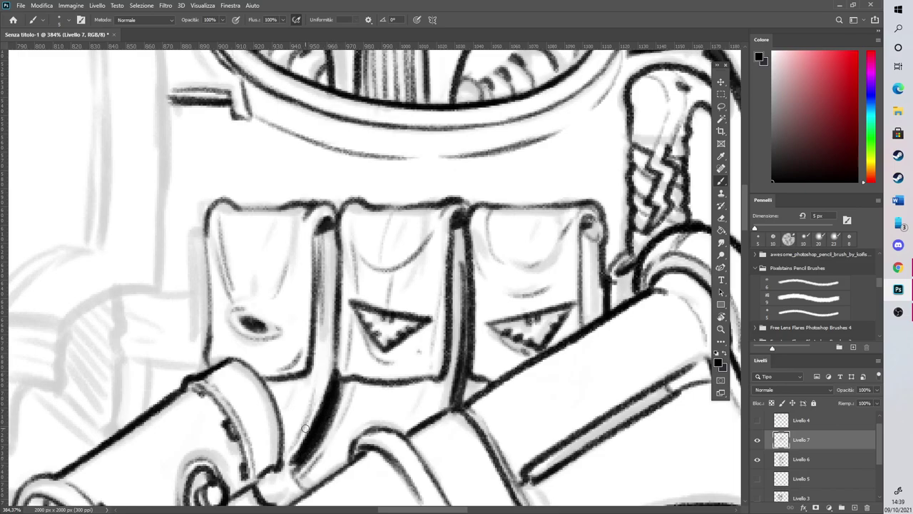
pyautogui.scroll(-5, 308, 333)
pyautogui.scroll(3, 232, 396)
pyautogui.moveTo(413, 316)
pyautogui.mouseDown()
pyautogui.moveTo(409, 337)
pyautogui.moveTo(359, 404)
pyautogui.moveTo(383, 379)
pyautogui.moveTo(382, 389)
pyautogui.mouseUp()
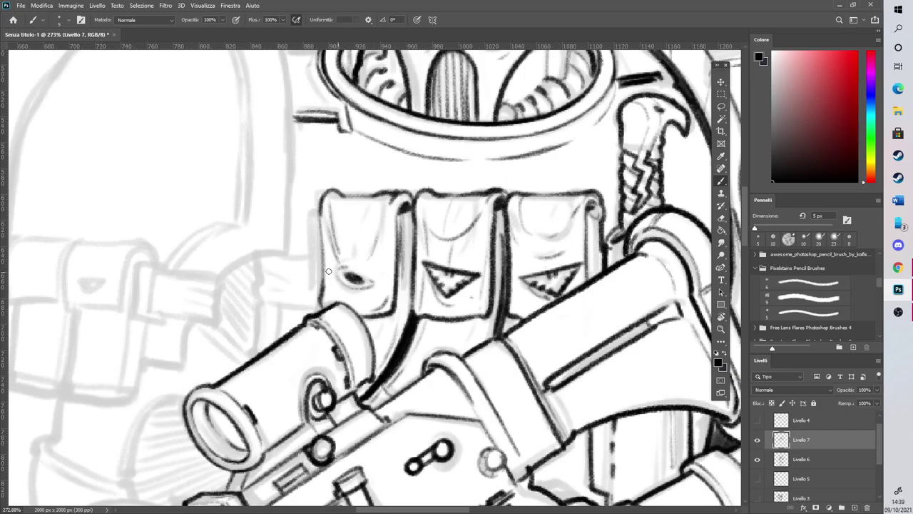
# Touch up the left pouch's upper left edge and erase stray ink beside the right pouch's strap
pyautogui.moveTo(324, 199); pyautogui.dragTo(326, 220)
pyautogui.click(722, 217)
pyautogui.moveTo(602, 240)
pyautogui.mouseDown()
pyautogui.moveTo(603, 253)
pyautogui.moveTo(614, 239)
pyautogui.moveTo(608, 255)
pyautogui.mouseUp()
pyautogui.click(720, 181)
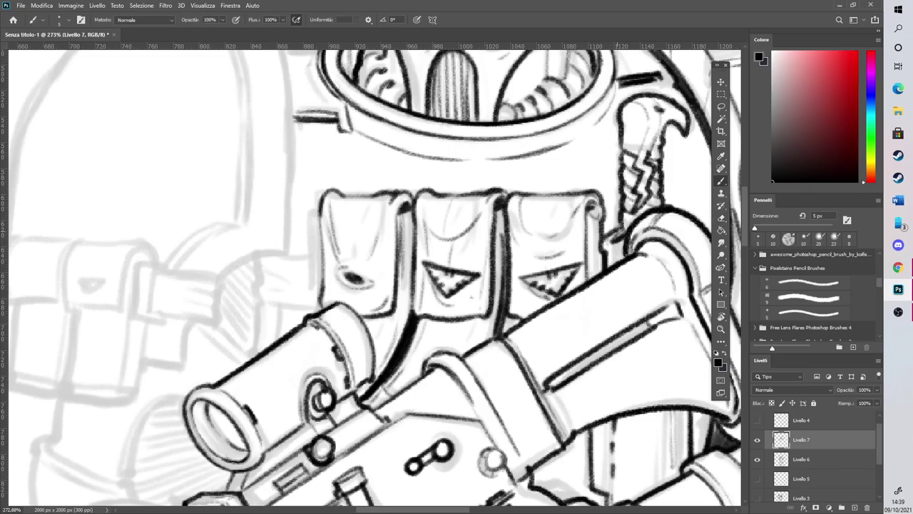
pyautogui.click(721, 218)
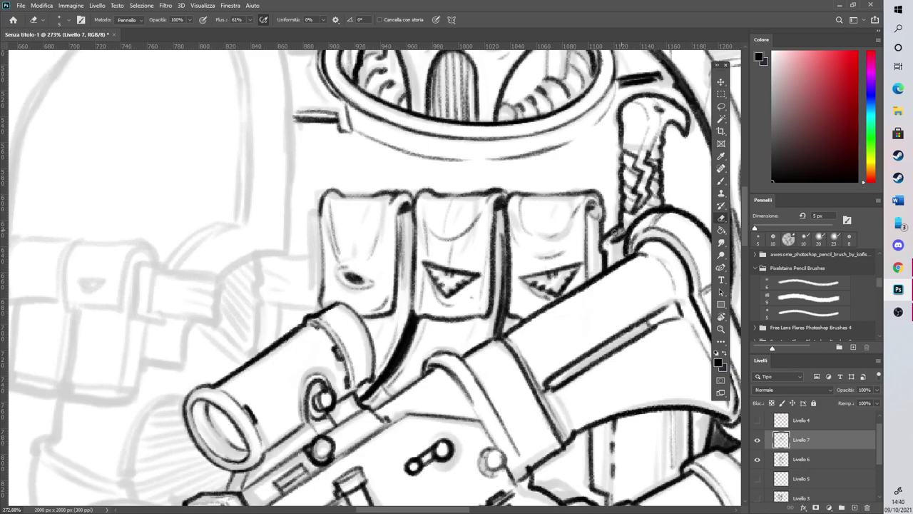
pyautogui.click(721, 180)
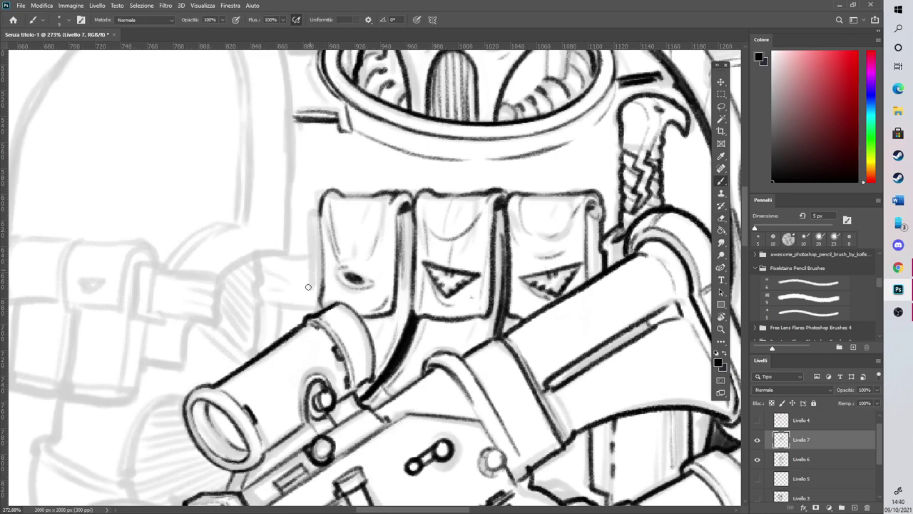
# Ink the narrow strap loop on the left pouch's outer side and the creased, ragged-ended strap coming out of it
pyautogui.moveTo(311, 258)
pyautogui.mouseDown()
pyautogui.moveTo(312, 311)
pyautogui.moveTo(320, 254)
pyautogui.moveTo(311, 298)
pyautogui.moveTo(316, 289)
pyautogui.mouseUp()
pyautogui.moveTo(322, 243); pyautogui.dragTo(319, 208)
pyautogui.hscroll(-2, 394, 501)
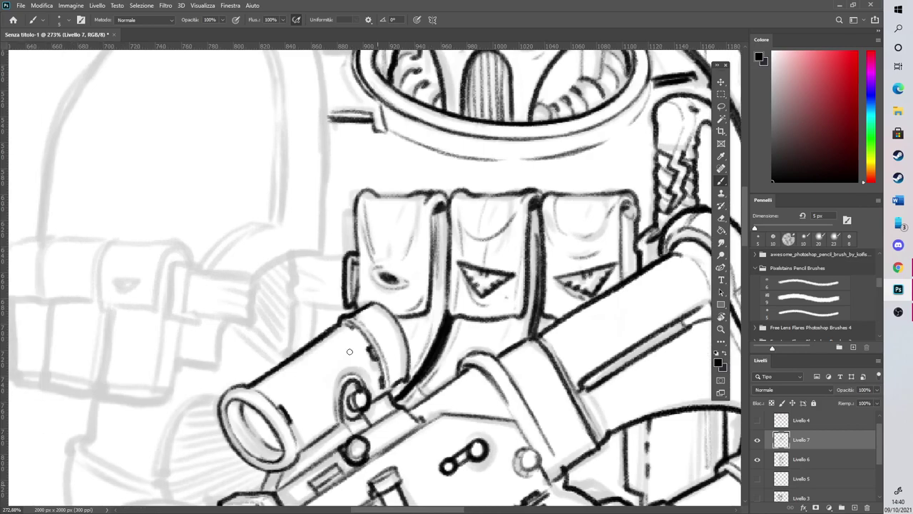
pyautogui.moveTo(302, 285)
pyautogui.mouseDown()
pyautogui.moveTo(326, 265)
pyautogui.moveTo(308, 253)
pyautogui.mouseUp()
pyautogui.moveTo(295, 294)
pyautogui.mouseDown()
pyautogui.moveTo(340, 299)
pyautogui.moveTo(298, 287)
pyautogui.moveTo(296, 239)
pyautogui.moveTo(354, 252)
pyautogui.mouseUp()
pyautogui.scroll(-5, 359, 229)
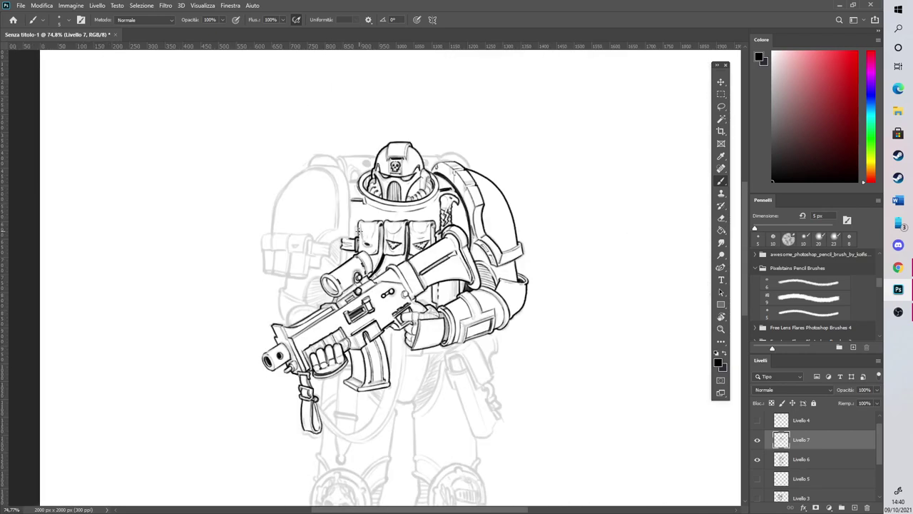
# Ink the left shoulder pad's long inner side edge and the curved and angular lines of its lower opening
pyautogui.scroll(5, 347, 196)
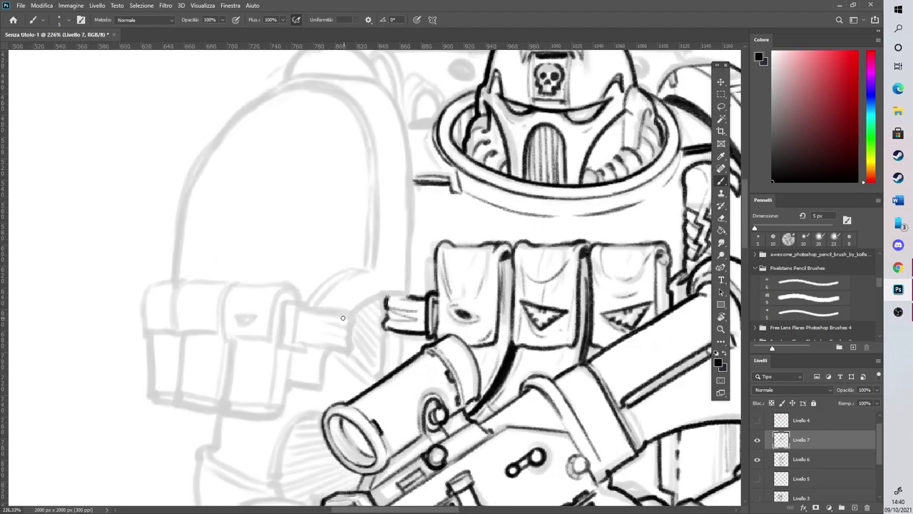
pyautogui.scroll(2, 342, 318)
pyautogui.moveTo(264, 432)
pyautogui.mouseDown()
pyautogui.moveTo(312, 435)
pyautogui.moveTo(331, 372)
pyautogui.mouseUp()
pyautogui.moveTo(373, 313)
pyautogui.mouseDown()
pyautogui.moveTo(431, 280)
pyautogui.moveTo(468, 280)
pyautogui.mouseUp()
pyautogui.scroll(8, 746, 217)
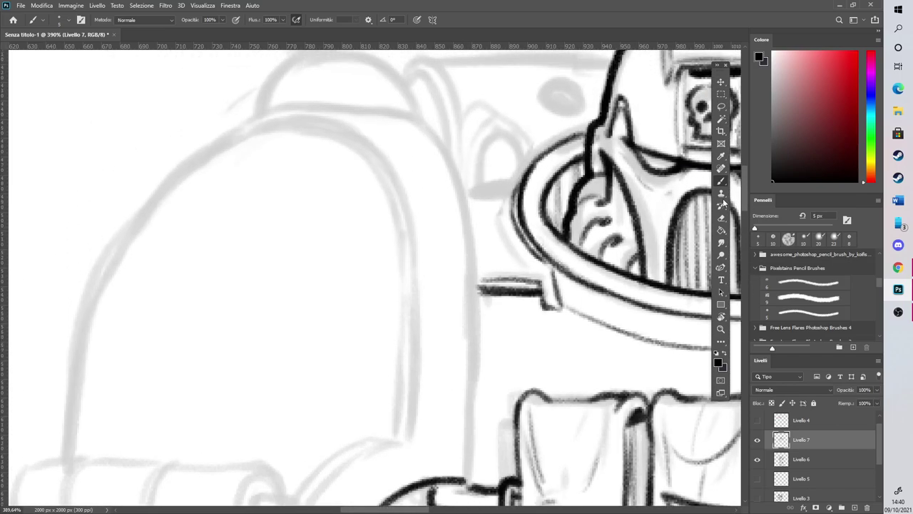
pyautogui.moveTo(414, 114)
pyautogui.mouseDown()
pyautogui.moveTo(435, 136)
pyautogui.moveTo(469, 228)
pyautogui.moveTo(475, 418)
pyautogui.moveTo(462, 483)
pyautogui.moveTo(471, 426)
pyautogui.mouseUp()
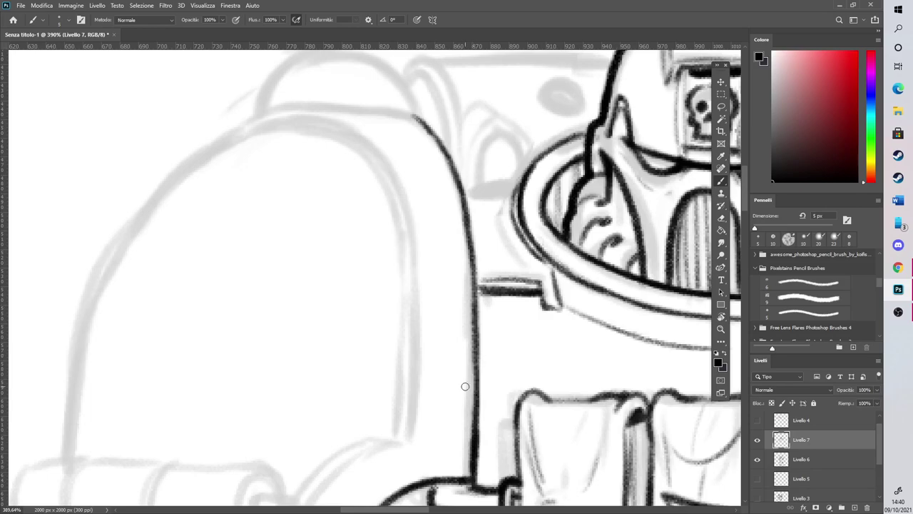
# Ink the top edge and ragged right end of the strap piece below the left shoulder pad
pyautogui.scroll(-5, 744, 212)
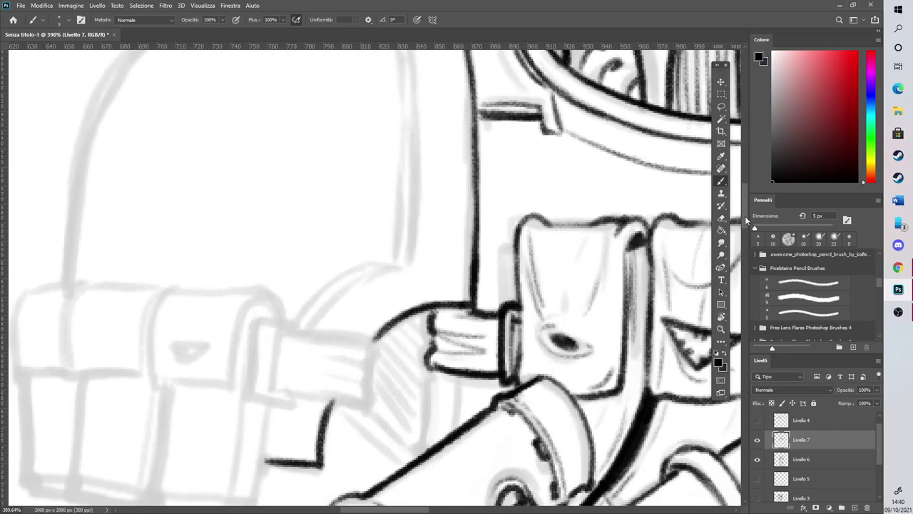
pyautogui.moveTo(287, 374)
pyautogui.mouseDown()
pyautogui.moveTo(356, 365)
pyautogui.moveTo(372, 316)
pyautogui.mouseUp()
pyautogui.moveTo(357, 352)
pyautogui.mouseDown()
pyautogui.moveTo(307, 350)
pyautogui.moveTo(352, 333)
pyautogui.moveTo(341, 325)
pyautogui.mouseUp()
pyautogui.moveTo(289, 309); pyautogui.dragTo(371, 314)
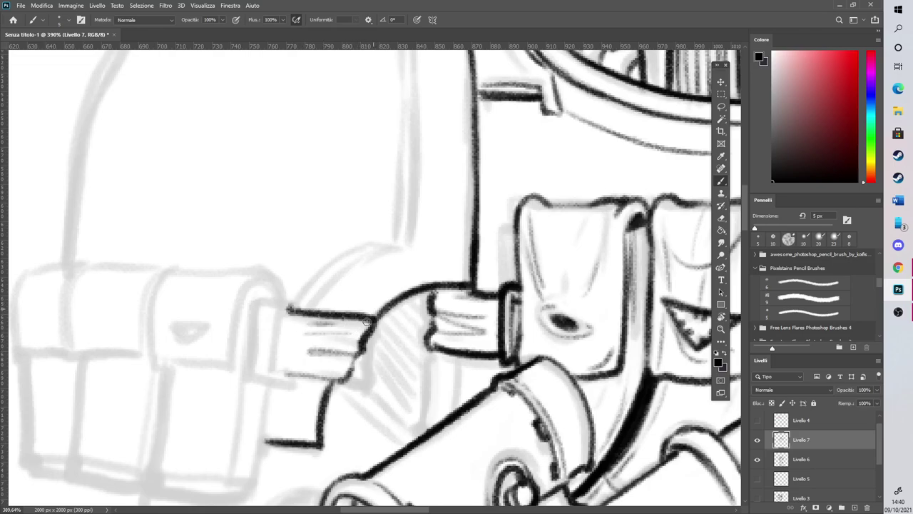
# Draw a rounded strap end with a rectangular buckle and prong below the left shoulder pad, erasing overlapping lines
pyautogui.moveTo(276, 368); pyautogui.dragTo(284, 308)
pyautogui.moveTo(249, 368)
pyautogui.mouseDown()
pyautogui.moveTo(298, 384)
pyautogui.moveTo(248, 345)
pyautogui.moveTo(268, 308)
pyautogui.moveTo(307, 304)
pyautogui.moveTo(275, 370)
pyautogui.moveTo(277, 318)
pyautogui.moveTo(275, 371)
pyautogui.moveTo(297, 380)
pyautogui.moveTo(311, 311)
pyautogui.mouseUp()
pyautogui.click(721, 217)
pyautogui.click(721, 181)
pyautogui.moveTo(305, 374)
pyautogui.mouseDown()
pyautogui.moveTo(321, 385)
pyautogui.moveTo(318, 314)
pyautogui.moveTo(311, 385)
pyautogui.moveTo(329, 306)
pyautogui.moveTo(311, 379)
pyautogui.moveTo(321, 384)
pyautogui.mouseUp()
pyautogui.press('e')
pyautogui.moveTo(318, 307)
pyautogui.mouseDown()
pyautogui.moveTo(319, 386)
pyautogui.moveTo(301, 379)
pyautogui.mouseUp()
pyautogui.moveTo(278, 342)
pyautogui.mouseDown()
pyautogui.moveTo(303, 349)
pyautogui.moveTo(303, 336)
pyautogui.moveTo(290, 341)
pyautogui.mouseUp()
pyautogui.click(721, 181)
pyautogui.moveTo(275, 350)
pyautogui.mouseDown()
pyautogui.moveTo(301, 338)
pyautogui.moveTo(346, 350)
pyautogui.mouseUp()
pyautogui.moveTo(335, 383); pyautogui.dragTo(376, 320)
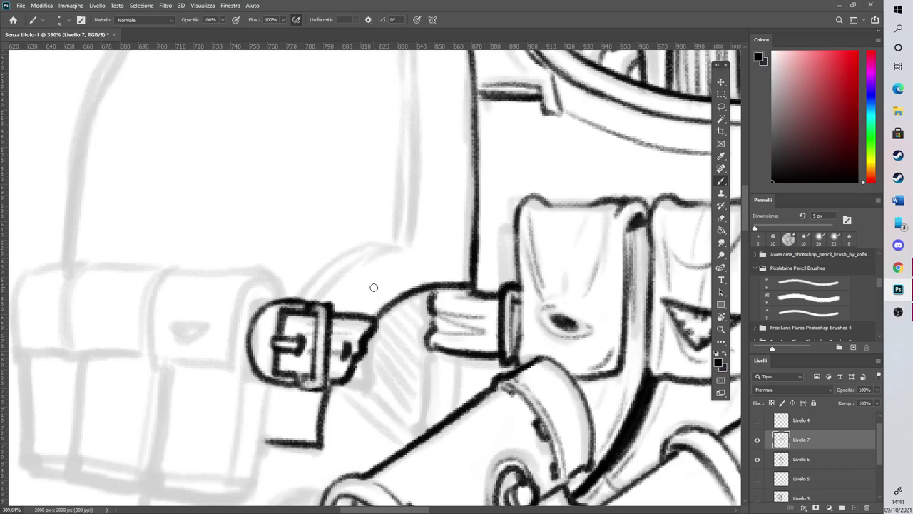
# Replace the buckled strap's ragged right end with a thick bracket-shaped metal frame, cleaning up with the eraser
pyautogui.scroll(-6, 374, 287)
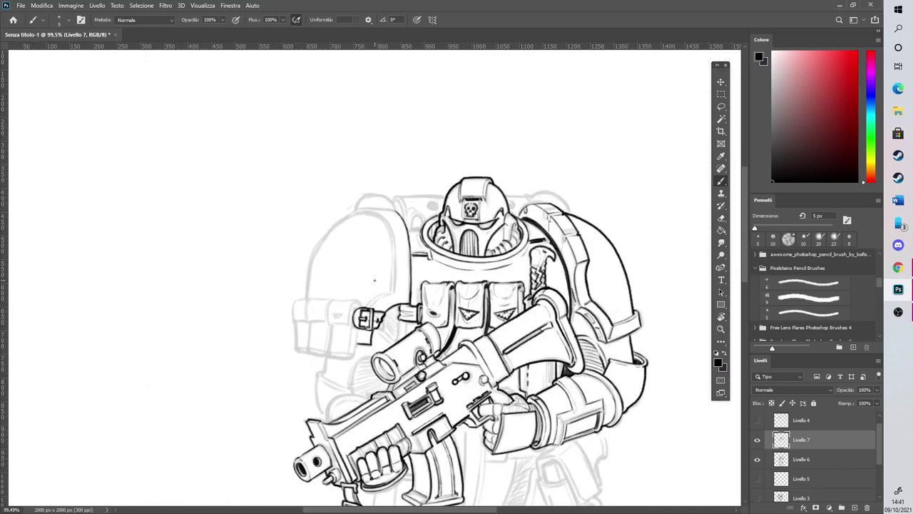
pyautogui.scroll(5, 374, 280)
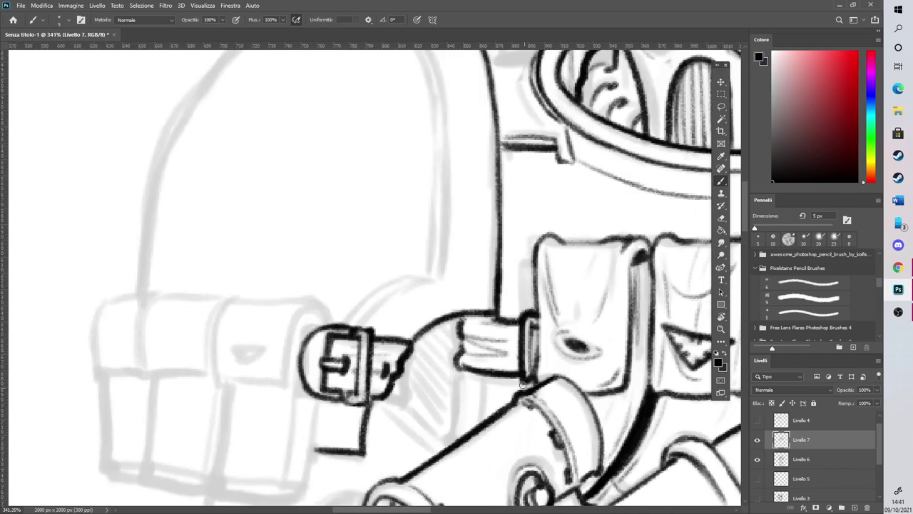
pyautogui.click(721, 218)
pyautogui.moveTo(406, 352)
pyautogui.mouseDown()
pyautogui.moveTo(386, 374)
pyautogui.moveTo(409, 349)
pyautogui.mouseUp()
pyautogui.press('b')
pyautogui.moveTo(384, 391); pyautogui.dragTo(404, 396)
pyautogui.moveTo(405, 347); pyautogui.dragTo(414, 407)
pyautogui.moveTo(420, 373)
pyautogui.mouseDown()
pyautogui.moveTo(418, 336)
pyautogui.moveTo(404, 401)
pyautogui.moveTo(403, 354)
pyautogui.moveTo(397, 373)
pyautogui.moveTo(419, 340)
pyautogui.mouseUp()
pyautogui.click(720, 218)
pyautogui.click(720, 181)
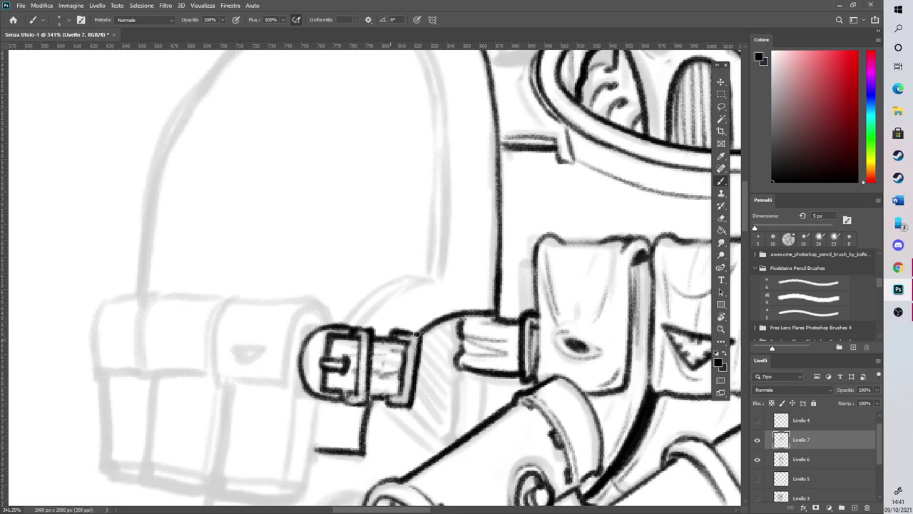
pyautogui.moveTo(382, 402); pyautogui.dragTo(414, 363)
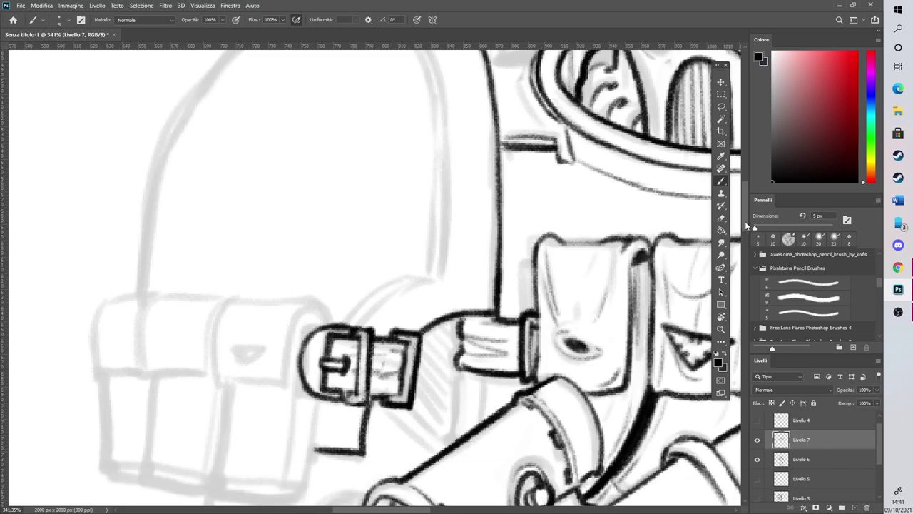
# Ink the curved lower rim of the left shoulder pad above the buckle, undoing a trial stroke on its top edge
pyautogui.scroll(2, 745, 214)
pyautogui.moveTo(362, 406)
pyautogui.mouseDown()
pyautogui.moveTo(435, 369)
pyautogui.moveTo(417, 370)
pyautogui.moveTo(443, 367)
pyautogui.moveTo(482, 381)
pyautogui.mouseUp()
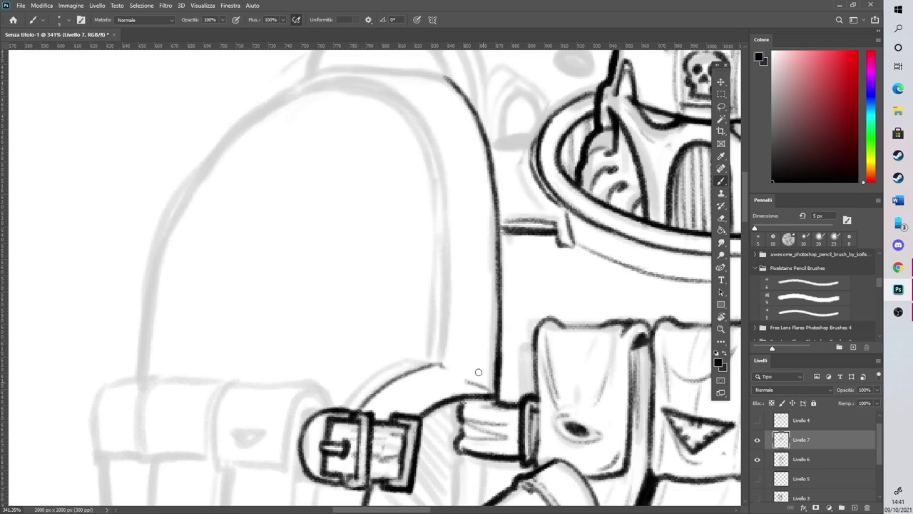
pyautogui.moveTo(335, 72); pyautogui.dragTo(374, 77)
pyautogui.hotkey('ctrl', 'z')
# Ink the double line of the left shoulder pad's inner rim from the lower opening up to the top curve
pyautogui.press('r')
pyautogui.moveTo(561, 284)
pyautogui.mouseDown()
pyautogui.moveTo(528, 228)
pyautogui.moveTo(316, 267)
pyautogui.moveTo(300, 255)
pyautogui.mouseUp()
pyautogui.moveTo(280, 449)
pyautogui.mouseDown()
pyautogui.moveTo(256, 381)
pyautogui.moveTo(303, 256)
pyautogui.moveTo(291, 282)
pyautogui.moveTo(353, 171)
pyautogui.mouseUp()
pyautogui.moveTo(304, 261); pyautogui.dragTo(357, 169)
pyautogui.moveTo(277, 416); pyautogui.dragTo(321, 254)
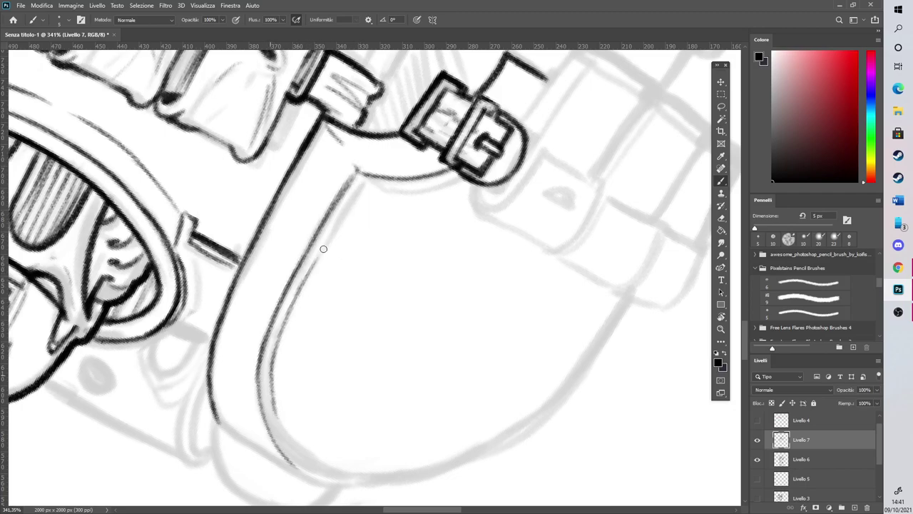
pyautogui.moveTo(361, 188); pyautogui.dragTo(310, 261)
pyautogui.press('r')
pyautogui.moveTo(245, 227)
pyautogui.mouseDown()
pyautogui.moveTo(407, 143)
pyautogui.moveTo(428, 151)
pyautogui.mouseUp()
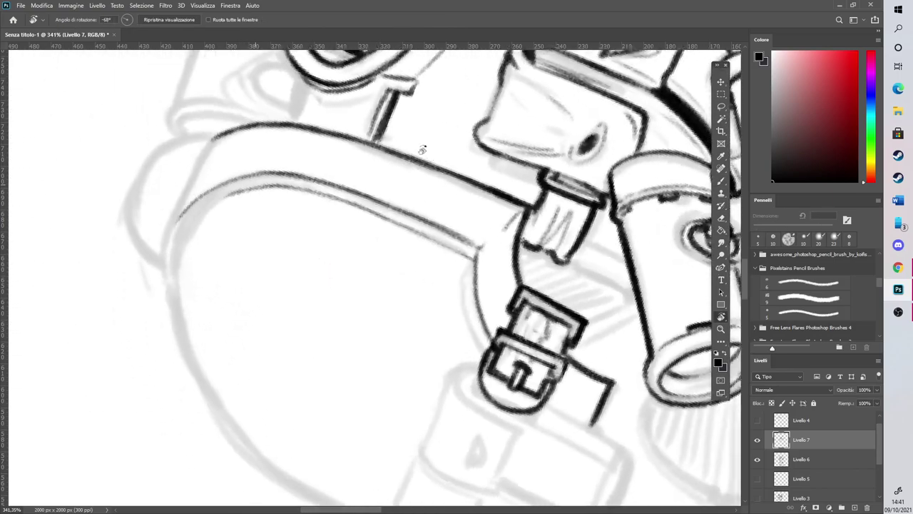
pyautogui.moveTo(179, 267)
pyautogui.mouseDown()
pyautogui.moveTo(198, 223)
pyautogui.moveTo(237, 188)
pyautogui.moveTo(174, 247)
pyautogui.moveTo(222, 184)
pyautogui.mouseUp()
pyautogui.moveTo(182, 230)
pyautogui.mouseDown()
pyautogui.moveTo(263, 168)
pyautogui.moveTo(435, 221)
pyautogui.moveTo(361, 359)
pyautogui.moveTo(348, 354)
pyautogui.mouseUp()
pyautogui.hotkey('ctrl', 'z')
pyautogui.press('r')
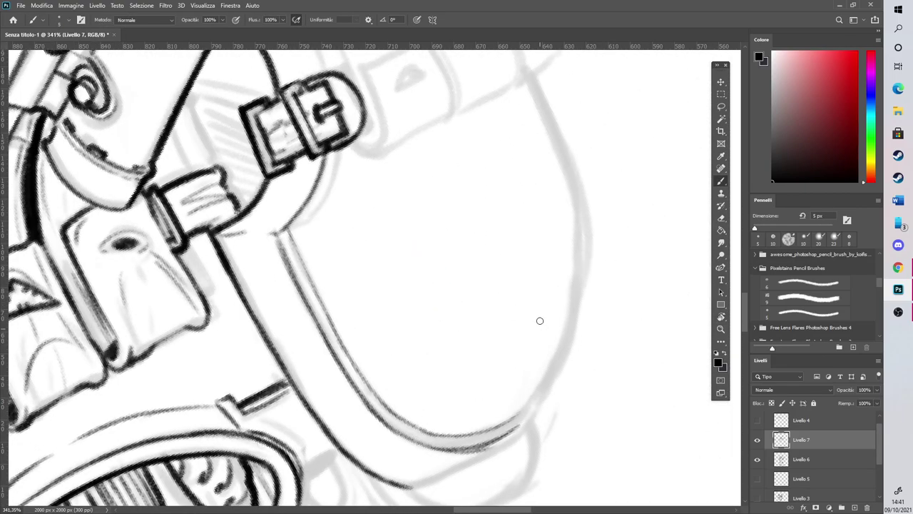
pyautogui.moveTo(541, 324); pyautogui.dragTo(495, 247)
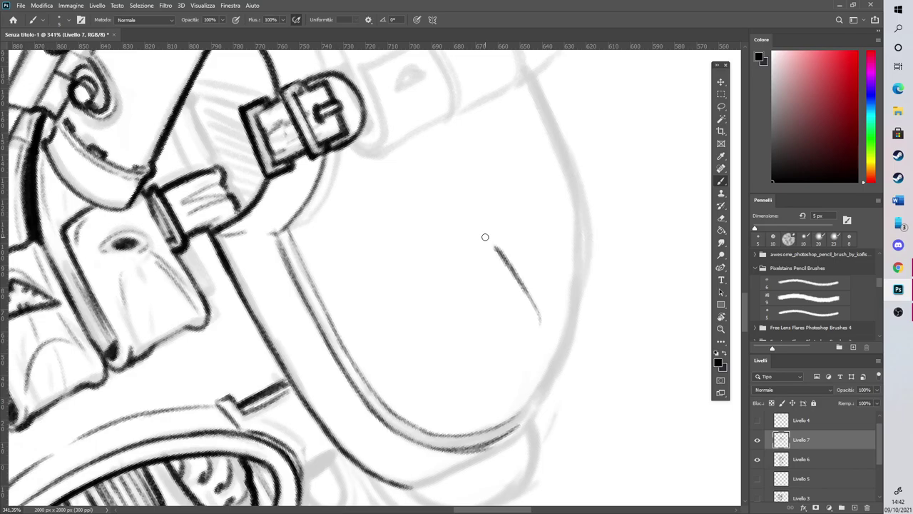
pyautogui.press('r')
pyautogui.moveTo(485, 237)
pyautogui.mouseDown()
pyautogui.moveTo(555, 237)
pyautogui.moveTo(340, 167)
pyautogui.moveTo(330, 176)
pyautogui.mouseUp()
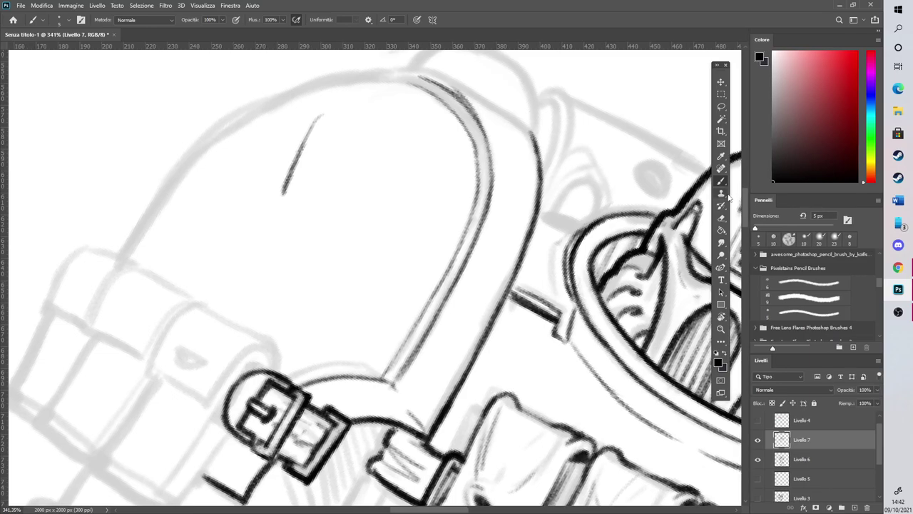
pyautogui.scroll(5, 714, 196)
pyautogui.press('e')
pyautogui.moveTo(318, 278)
pyautogui.mouseDown()
pyautogui.moveTo(280, 363)
pyautogui.moveTo(317, 284)
pyautogui.mouseUp()
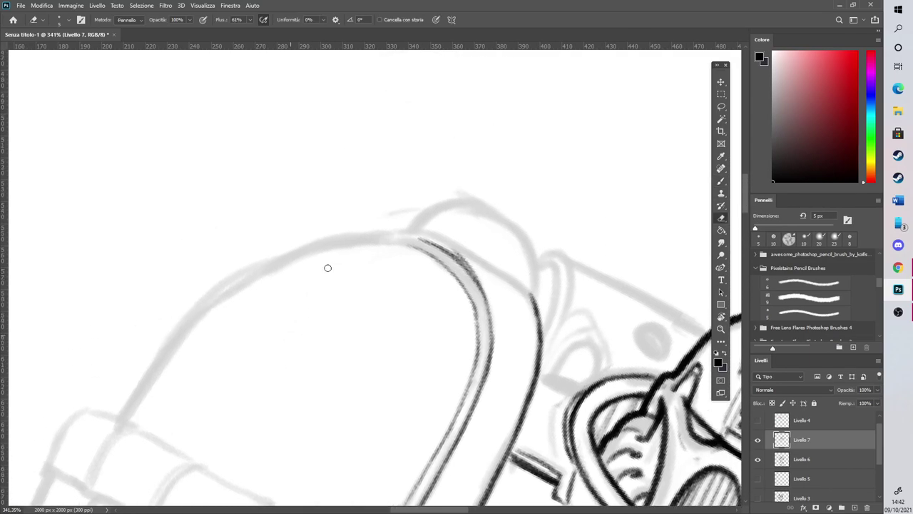
# Ink the left shoulder pad's outer edge in long overlapping strokes from the side pouches up towards the top
pyautogui.press('b')
pyautogui.moveTo(129, 410)
pyautogui.mouseDown()
pyautogui.moveTo(194, 314)
pyautogui.moveTo(180, 331)
pyautogui.moveTo(261, 259)
pyautogui.mouseUp()
pyautogui.press('r')
pyautogui.moveTo(296, 224)
pyautogui.mouseDown()
pyautogui.moveTo(315, 204)
pyautogui.moveTo(299, 221)
pyautogui.mouseUp()
pyautogui.press('b')
pyautogui.moveTo(309, 429)
pyautogui.mouseDown()
pyautogui.moveTo(303, 378)
pyautogui.moveTo(325, 281)
pyautogui.moveTo(357, 241)
pyautogui.mouseUp()
pyautogui.moveTo(314, 301)
pyautogui.mouseDown()
pyautogui.moveTo(357, 240)
pyautogui.moveTo(386, 219)
pyautogui.moveTo(321, 294)
pyautogui.mouseUp()
pyautogui.moveTo(349, 248)
pyautogui.mouseDown()
pyautogui.moveTo(307, 355)
pyautogui.moveTo(306, 425)
pyautogui.mouseUp()
pyautogui.moveTo(311, 325); pyautogui.dragTo(328, 471)
# Extend the left shoulder pad's outer contour over its top curve and erase the excess ink there
pyautogui.press('r')
pyautogui.moveTo(543, 227)
pyautogui.mouseDown()
pyautogui.moveTo(533, 204)
pyautogui.moveTo(378, 172)
pyautogui.mouseUp()
pyautogui.press('b')
pyautogui.moveTo(511, 373); pyautogui.dragTo(662, 331)
pyautogui.press('e')
pyautogui.moveTo(534, 359)
pyautogui.mouseDown()
pyautogui.moveTo(645, 335)
pyautogui.moveTo(539, 363)
pyautogui.moveTo(590, 348)
pyautogui.mouseUp()
pyautogui.press('r')
pyautogui.moveTo(334, 207)
pyautogui.mouseDown()
pyautogui.moveTo(314, 145)
pyautogui.moveTo(522, 235)
pyautogui.mouseUp()
pyautogui.press('e')
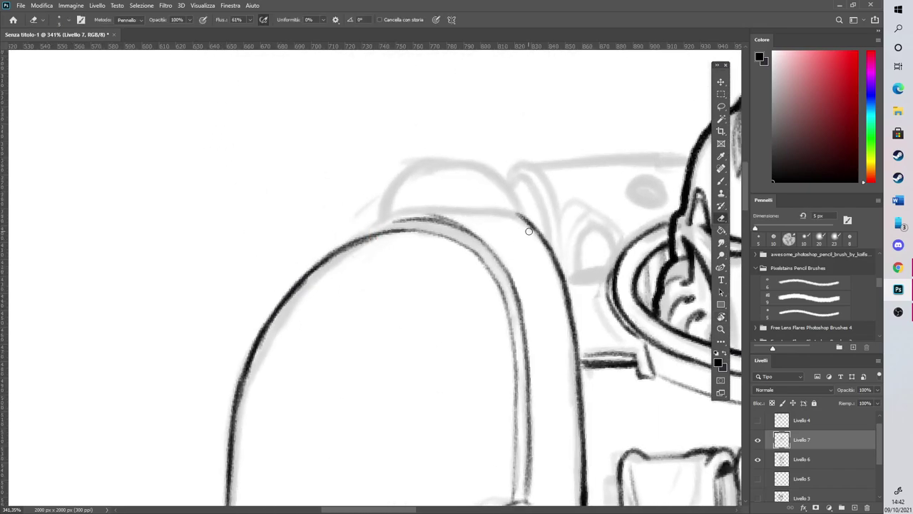
# Join the outer contour to the rim and ink the flat top edge of the left shoulder pad
pyautogui.press('b')
pyautogui.moveTo(374, 237)
pyautogui.mouseDown()
pyautogui.moveTo(410, 217)
pyautogui.moveTo(399, 221)
pyautogui.moveTo(471, 234)
pyautogui.mouseUp()
pyautogui.press('r')
pyautogui.moveTo(536, 198); pyautogui.dragTo(490, 148)
pyautogui.press('b')
pyautogui.moveTo(397, 203)
pyautogui.mouseDown()
pyautogui.moveTo(471, 171)
pyautogui.moveTo(394, 204)
pyautogui.mouseUp()
pyautogui.press('r')
pyautogui.moveTo(583, 206); pyautogui.dragTo(357, 135)
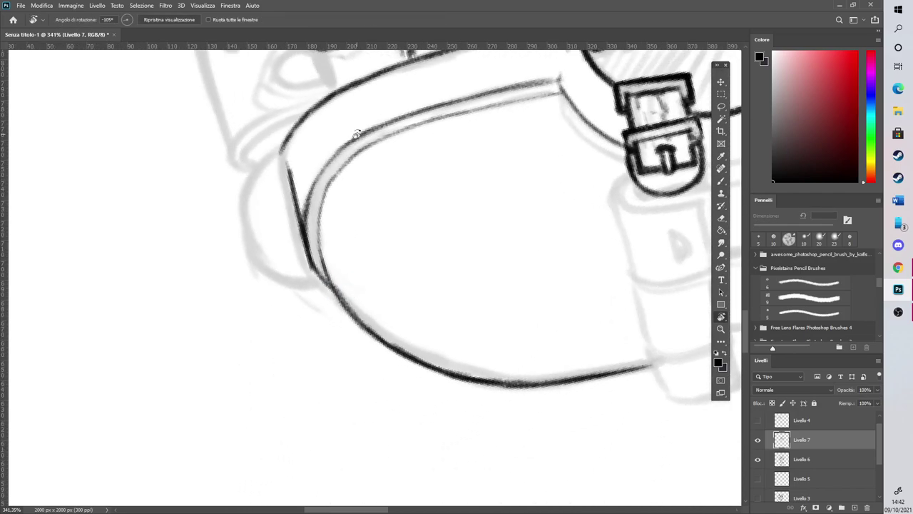
# Strengthen the left shoulder pad's inner edge near its top corner and trim the line with the eraser
pyautogui.press('b')
pyautogui.scroll(5, 745, 328)
pyautogui.moveTo(288, 367); pyautogui.dragTo(344, 290)
pyautogui.moveTo(297, 345); pyautogui.dragTo(370, 281)
pyautogui.press('e')
pyautogui.moveTo(314, 311)
pyautogui.mouseDown()
pyautogui.moveTo(274, 370)
pyautogui.moveTo(310, 312)
pyautogui.moveTo(302, 324)
pyautogui.moveTo(372, 273)
pyautogui.mouseUp()
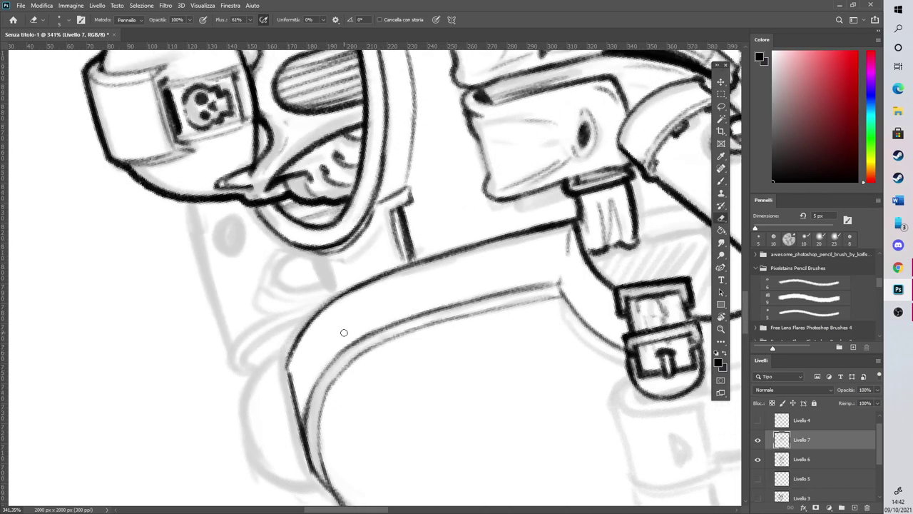
# Add a second parallel line along the left shoulder pad's curved lower rim above the buckle
pyautogui.press('b')
pyautogui.moveTo(428, 178)
pyautogui.mouseDown()
pyautogui.moveTo(509, 262)
pyautogui.moveTo(507, 341)
pyautogui.moveTo(516, 329)
pyautogui.mouseUp()
pyautogui.scroll(-4, 340, 228)
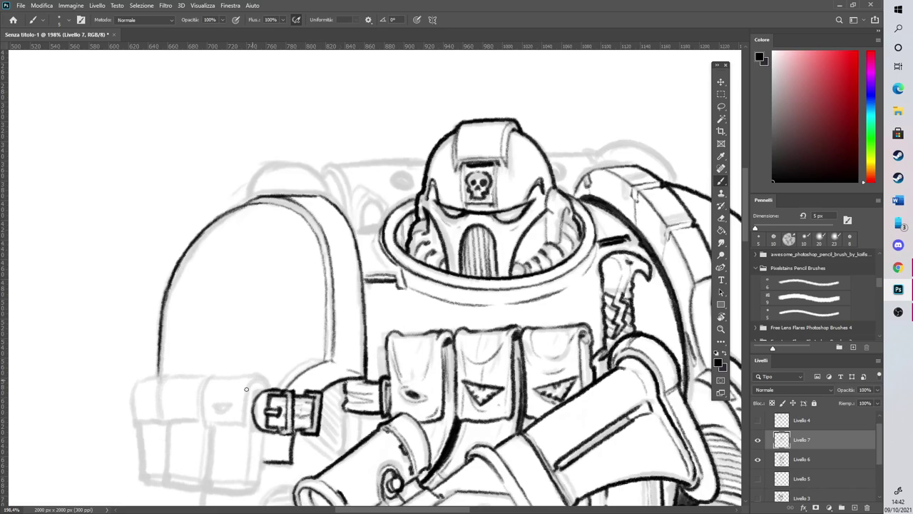
pyautogui.scroll(5, 250, 384)
pyautogui.moveTo(295, 395)
pyautogui.mouseDown()
pyautogui.moveTo(363, 335)
pyautogui.moveTo(407, 317)
pyautogui.moveTo(393, 323)
pyautogui.moveTo(435, 325)
pyautogui.mouseUp()
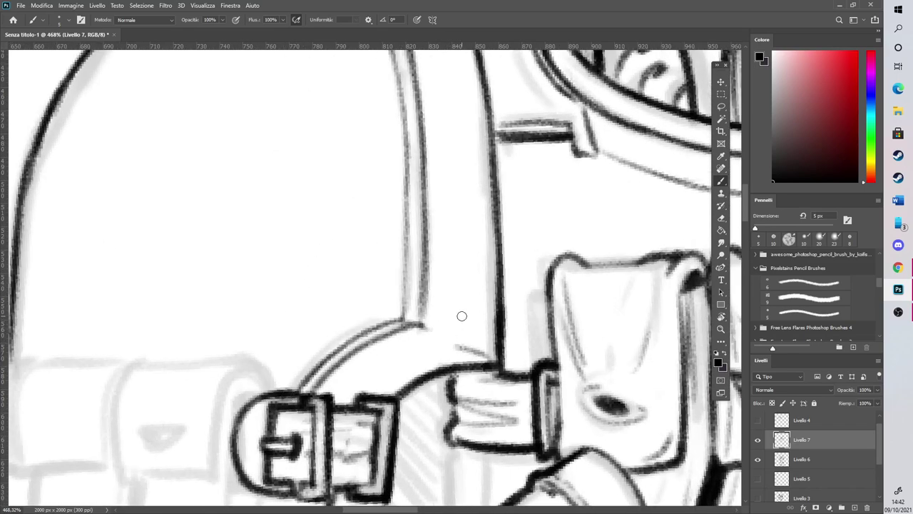
pyautogui.scroll(-8, 461, 316)
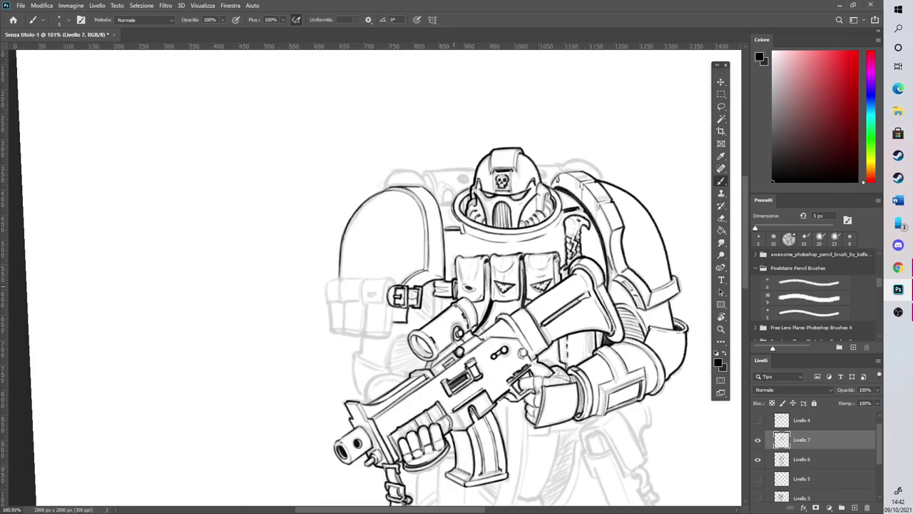
# Ink the short vertical edges hanging below the shoulder pad's strap, just above the rifle scope
pyautogui.scroll(6, 432, 298)
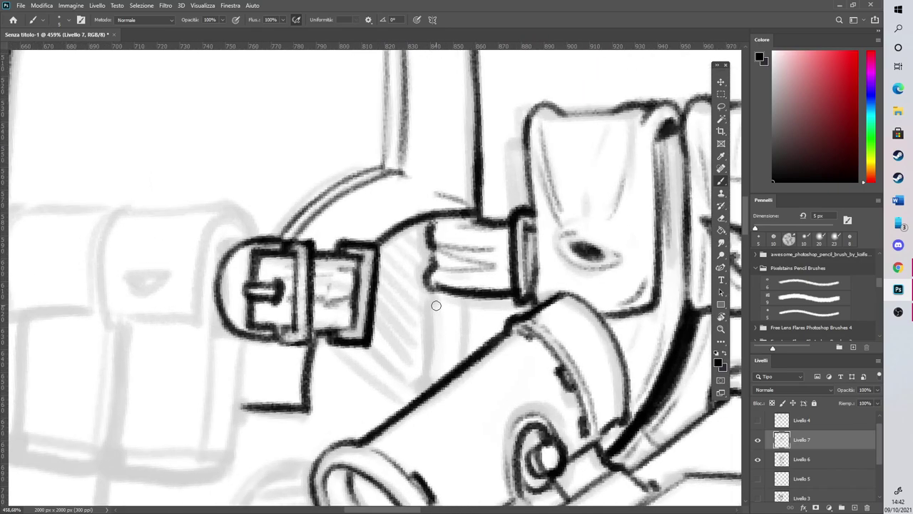
pyautogui.moveTo(438, 292); pyautogui.dragTo(425, 386)
pyautogui.moveTo(441, 296); pyautogui.dragTo(448, 378)
pyautogui.moveTo(475, 297)
pyautogui.mouseDown()
pyautogui.moveTo(469, 338)
pyautogui.moveTo(477, 353)
pyautogui.moveTo(477, 296)
pyautogui.mouseUp()
pyautogui.scroll(-4, 478, 274)
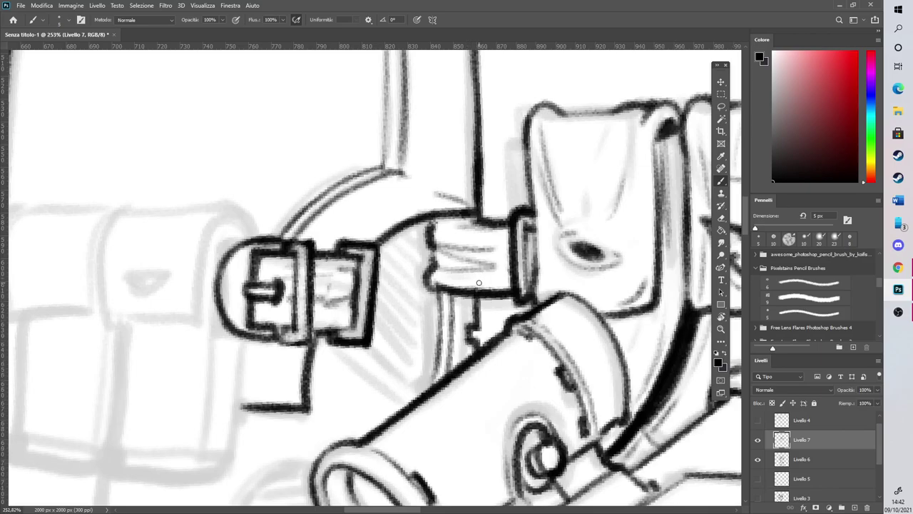
# Ink a double curved line for the arm armour's edge beside the front end of the rifle scope
pyautogui.scroll(4, 395, 349)
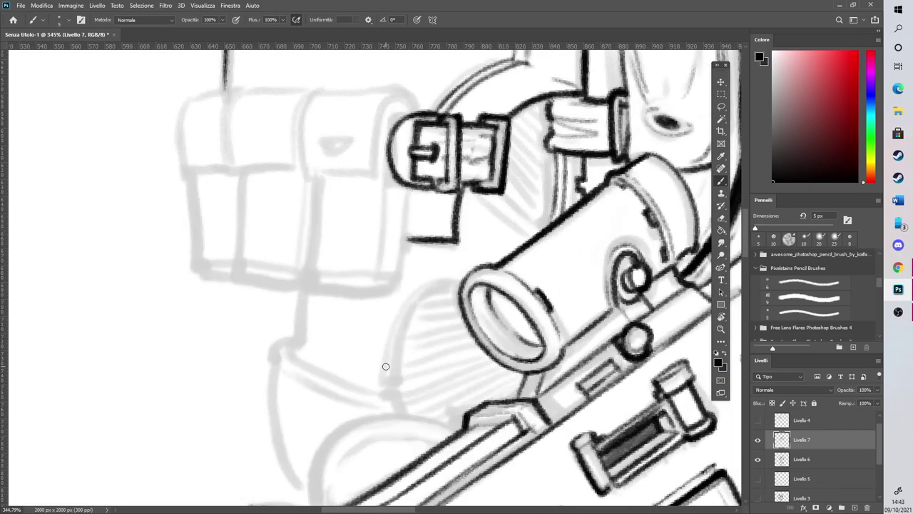
pyautogui.moveTo(383, 380)
pyautogui.mouseDown()
pyautogui.moveTo(412, 309)
pyautogui.moveTo(457, 284)
pyautogui.mouseUp()
pyautogui.moveTo(386, 365)
pyautogui.mouseDown()
pyautogui.moveTo(423, 286)
pyautogui.moveTo(466, 273)
pyautogui.mouseUp()
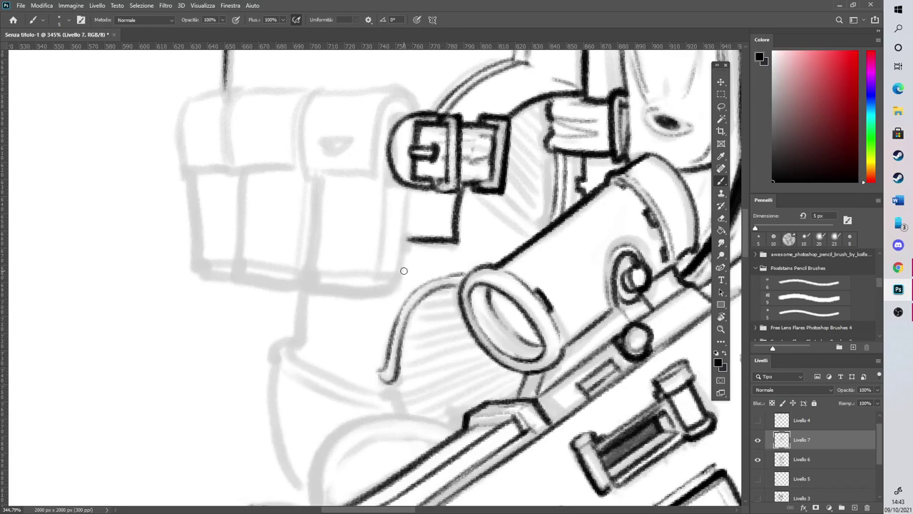
# Ink the arm's outer edge below the pouches and the elbow guard's double rim, thinning the rim with the eraser
pyautogui.moveTo(306, 289)
pyautogui.mouseDown()
pyautogui.moveTo(295, 347)
pyautogui.moveTo(328, 372)
pyautogui.moveTo(407, 411)
pyautogui.mouseUp()
pyautogui.moveTo(286, 333)
pyautogui.mouseDown()
pyautogui.moveTo(277, 342)
pyautogui.moveTo(319, 378)
pyautogui.moveTo(393, 401)
pyautogui.moveTo(389, 392)
pyautogui.mouseUp()
pyautogui.click(721, 218)
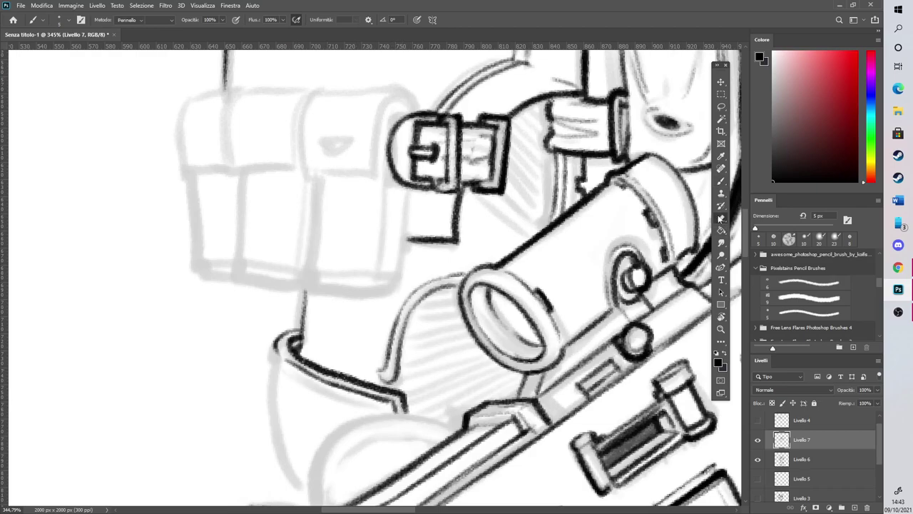
pyautogui.moveTo(284, 351)
pyautogui.mouseDown()
pyautogui.moveTo(333, 379)
pyautogui.moveTo(299, 365)
pyautogui.moveTo(390, 396)
pyautogui.mouseUp()
pyautogui.click(721, 182)
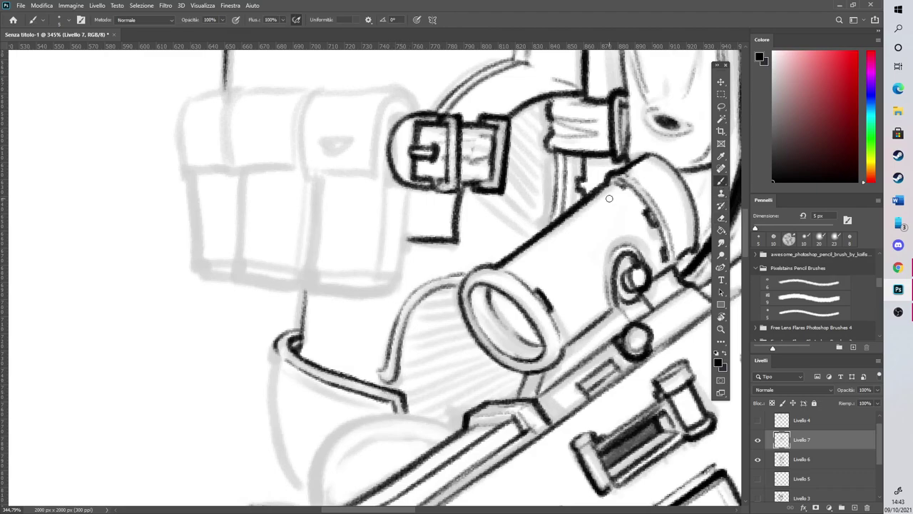
# Ink the elbow guard's curved outer contour down to the rifle and join it to the rim's rounded corner
pyautogui.moveTo(308, 493)
pyautogui.mouseDown()
pyautogui.moveTo(281, 449)
pyautogui.moveTo(276, 343)
pyautogui.moveTo(279, 434)
pyautogui.mouseUp()
pyautogui.moveTo(275, 379)
pyautogui.mouseDown()
pyautogui.moveTo(287, 465)
pyautogui.moveTo(309, 498)
pyautogui.mouseUp()
pyautogui.moveTo(277, 355); pyautogui.dragTo(301, 325)
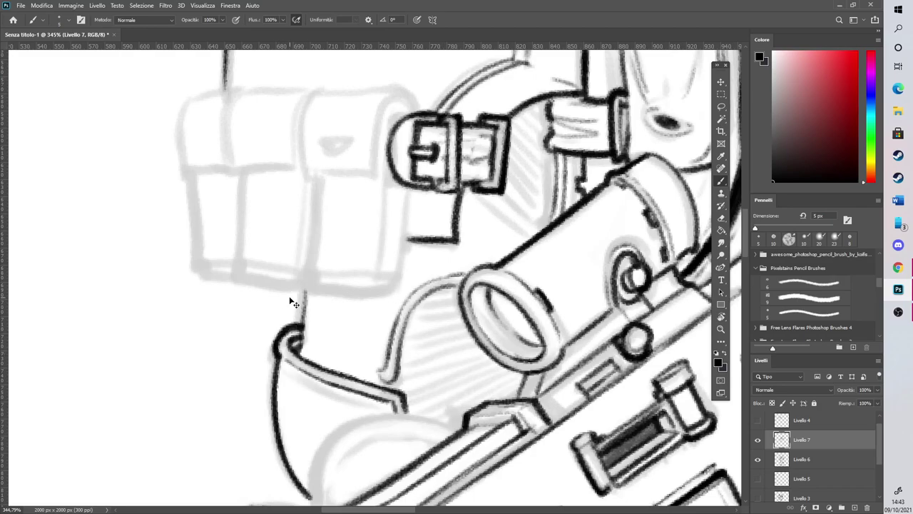
pyautogui.hotkey('ctrl', 'z')
pyautogui.moveTo(279, 347)
pyautogui.mouseDown()
pyautogui.moveTo(304, 330)
pyautogui.moveTo(308, 297)
pyautogui.moveTo(302, 331)
pyautogui.mouseUp()
pyautogui.scroll(-5, 747, 258)
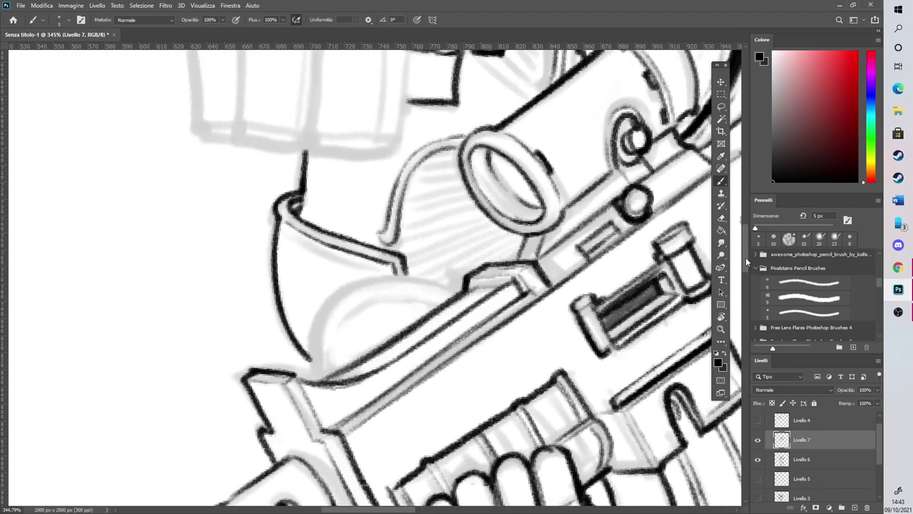
# Ink the rounded double arc of the forearm armour rising behind the rifle's barrel
pyautogui.moveTo(314, 398); pyautogui.dragTo(327, 322)
pyautogui.moveTo(312, 360)
pyautogui.mouseDown()
pyautogui.moveTo(366, 303)
pyautogui.moveTo(448, 304)
pyautogui.mouseUp()
pyautogui.moveTo(327, 391)
pyautogui.mouseDown()
pyautogui.moveTo(341, 338)
pyautogui.moveTo(370, 316)
pyautogui.moveTo(438, 318)
pyautogui.mouseUp()
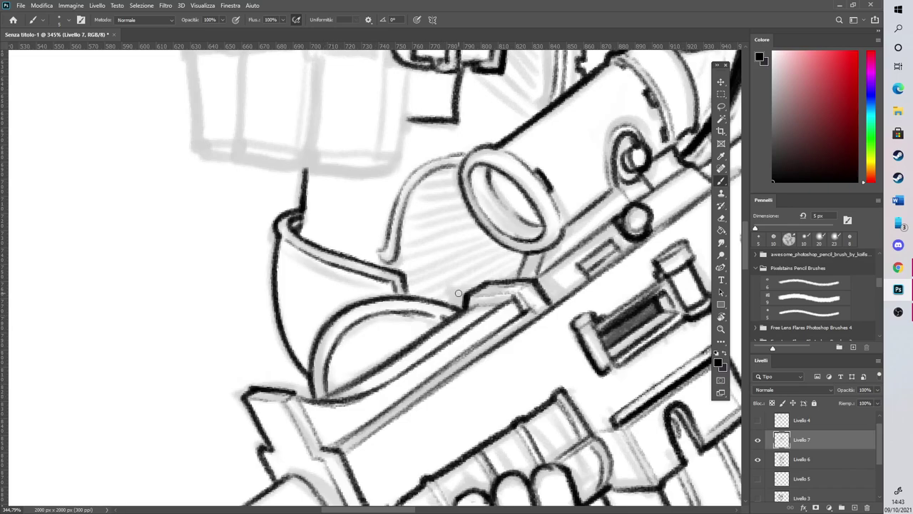
# Thicken the inner contour of the elbow joint opening between the arm armour and the rifle scope
pyautogui.click(721, 217)
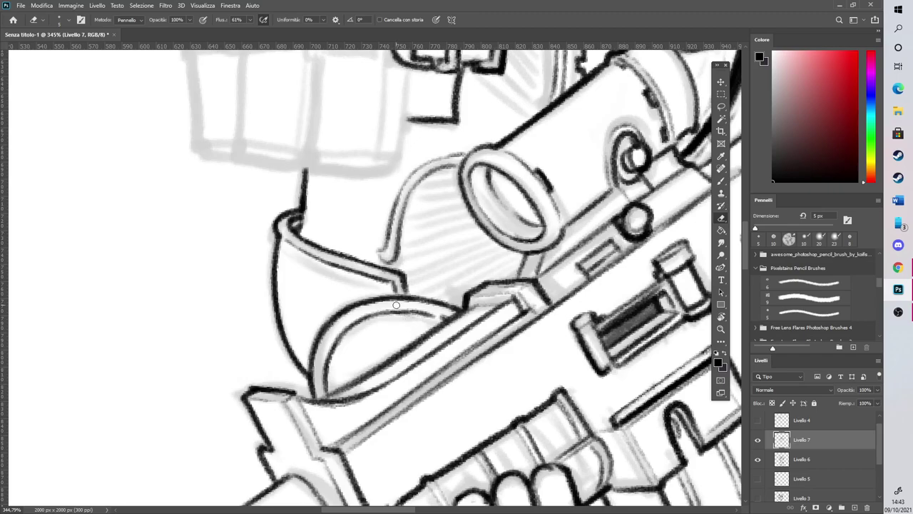
pyautogui.click(723, 182)
pyautogui.moveTo(383, 263)
pyautogui.mouseDown()
pyautogui.moveTo(397, 255)
pyautogui.moveTo(402, 214)
pyautogui.moveTo(432, 168)
pyautogui.moveTo(464, 147)
pyautogui.moveTo(461, 195)
pyautogui.moveTo(493, 240)
pyautogui.moveTo(529, 251)
pyautogui.moveTo(515, 282)
pyautogui.moveTo(488, 286)
pyautogui.mouseUp()
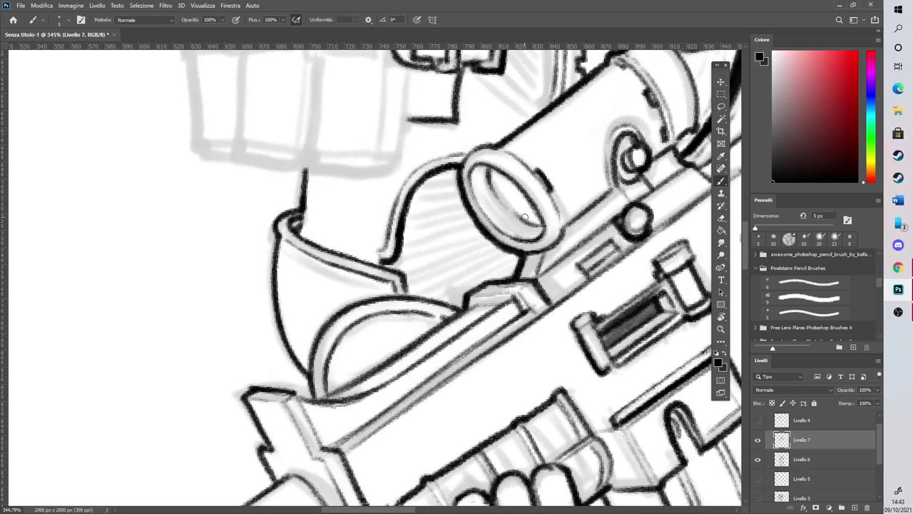
# Fill the elbow joint between the arm armour and the scope with parallel hatching lines, rotating the canvas for the strokes
pyautogui.moveTo(448, 178); pyautogui.dragTo(409, 196)
pyautogui.moveTo(463, 193)
pyautogui.mouseDown()
pyautogui.moveTo(414, 207)
pyautogui.moveTo(412, 200)
pyautogui.mouseUp()
pyautogui.press('r')
pyautogui.moveTo(552, 226); pyautogui.dragTo(503, 146)
pyautogui.moveTo(372, 205)
pyautogui.mouseDown()
pyautogui.moveTo(412, 173)
pyautogui.moveTo(421, 178)
pyautogui.mouseUp()
pyautogui.moveTo(384, 228); pyautogui.dragTo(442, 178)
pyautogui.moveTo(391, 252)
pyautogui.mouseDown()
pyautogui.moveTo(454, 184)
pyautogui.moveTo(445, 204)
pyautogui.mouseUp()
pyautogui.moveTo(392, 269); pyautogui.dragTo(456, 197)
pyautogui.moveTo(438, 228); pyautogui.dragTo(481, 190)
pyautogui.moveTo(404, 264); pyautogui.dragTo(447, 229)
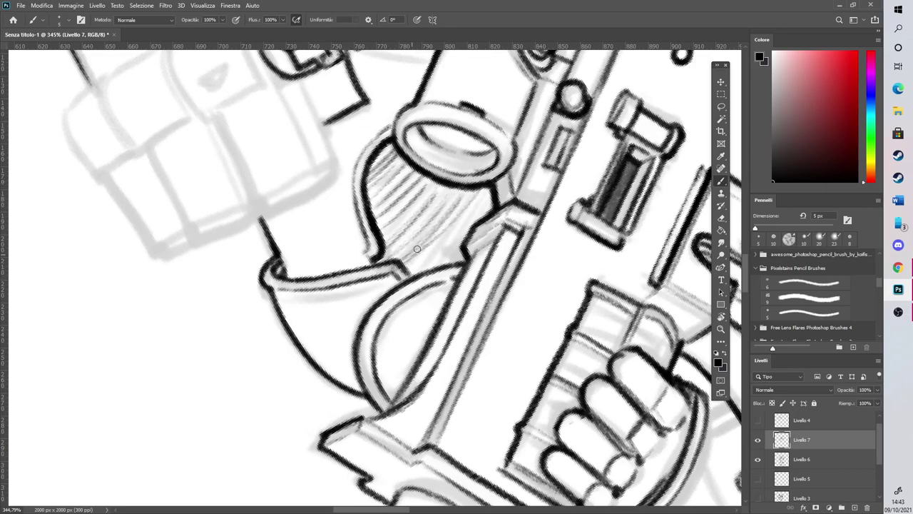
pyautogui.hotkey('ctrl', 'z')
pyautogui.moveTo(405, 273); pyautogui.dragTo(488, 186)
pyautogui.moveTo(417, 273); pyautogui.dragTo(463, 227)
pyautogui.moveTo(436, 260); pyautogui.dragTo(497, 202)
pyautogui.press('r')
pyautogui.moveTo(481, 151); pyautogui.dragTo(551, 268)
pyautogui.moveTo(419, 277); pyautogui.dragTo(289, 251)
pyautogui.press('r')
pyautogui.moveTo(618, 321); pyautogui.dragTo(618, 266)
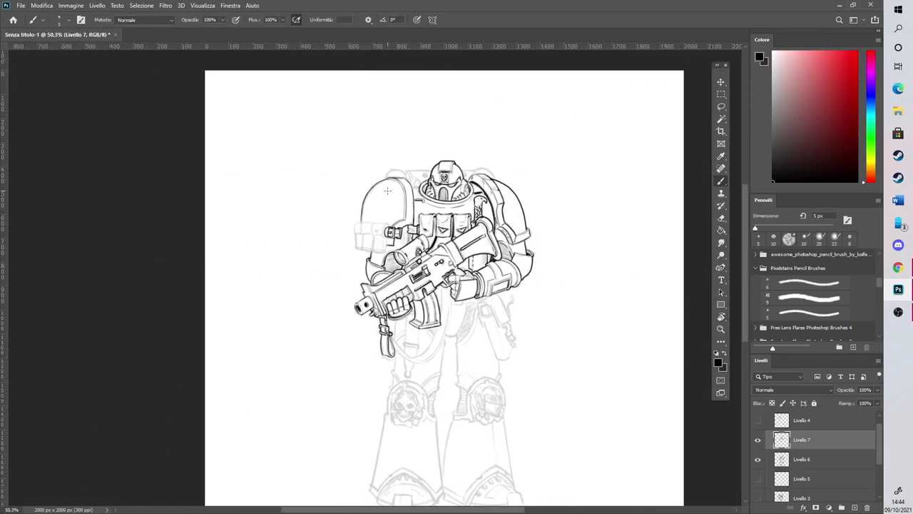
# Ink the flap of the pouch beside the buckle, with its rolled side edge and a triangular emblem
pyautogui.scroll(10, 387, 191)
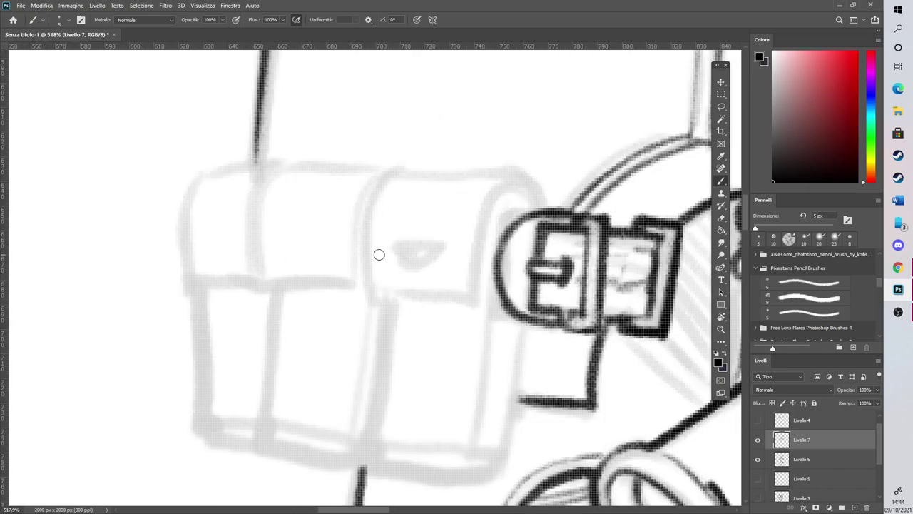
pyautogui.moveTo(494, 218)
pyautogui.mouseDown()
pyautogui.moveTo(513, 196)
pyautogui.moveTo(528, 203)
pyautogui.moveTo(471, 314)
pyautogui.mouseUp()
pyautogui.moveTo(380, 300); pyautogui.dragTo(481, 311)
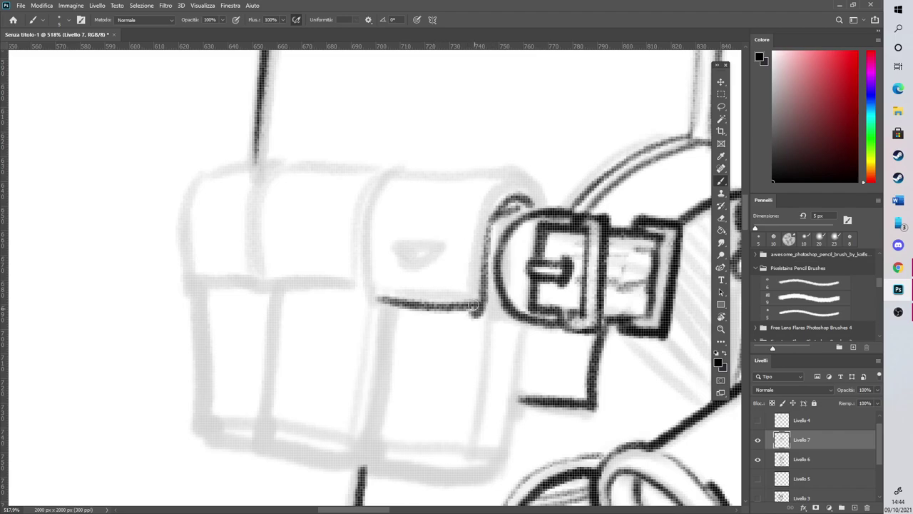
pyautogui.moveTo(490, 194)
pyautogui.mouseDown()
pyautogui.moveTo(526, 187)
pyautogui.moveTo(544, 209)
pyautogui.mouseUp()
pyautogui.moveTo(380, 284)
pyautogui.mouseDown()
pyautogui.moveTo(371, 254)
pyautogui.moveTo(406, 170)
pyautogui.mouseUp()
pyautogui.moveTo(451, 278); pyautogui.dragTo(456, 218)
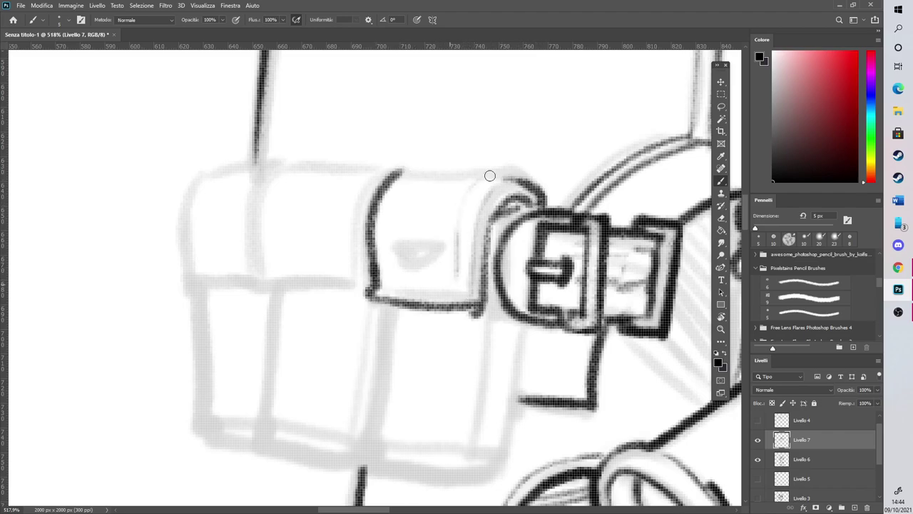
pyautogui.moveTo(414, 171); pyautogui.dragTo(529, 189)
pyautogui.moveTo(392, 241)
pyautogui.mouseDown()
pyautogui.moveTo(426, 269)
pyautogui.moveTo(408, 266)
pyautogui.moveTo(436, 265)
pyautogui.moveTo(458, 231)
pyautogui.moveTo(426, 267)
pyautogui.mouseUp()
pyautogui.scroll(-2, 263, 194)
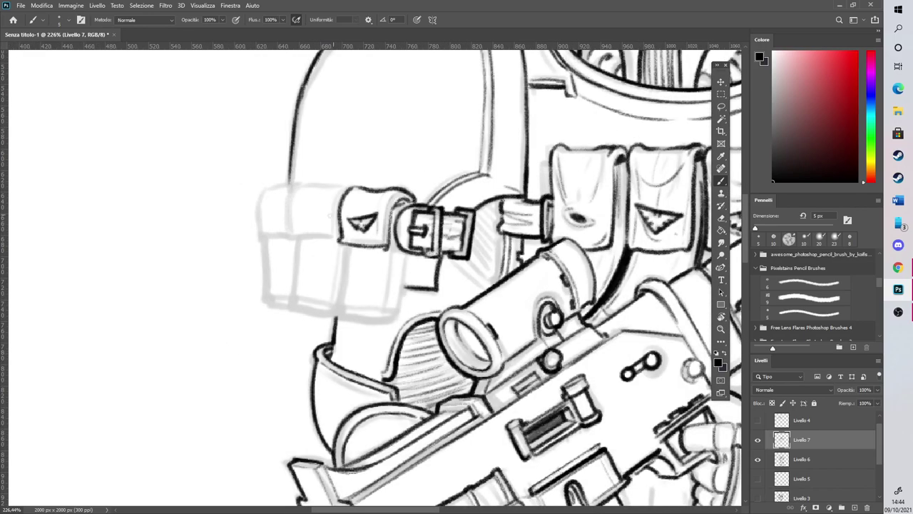
# Add the flap's fold lines to the pouch beside the buckle and ink the small clasp hanging beneath it
pyautogui.moveTo(389, 192); pyautogui.dragTo(386, 247)
pyautogui.moveTo(441, 180); pyautogui.dragTo(435, 212)
pyautogui.moveTo(394, 250)
pyautogui.mouseDown()
pyautogui.moveTo(427, 249)
pyautogui.moveTo(400, 292)
pyautogui.moveTo(421, 295)
pyautogui.moveTo(394, 305)
pyautogui.mouseUp()
pyautogui.moveTo(394, 306)
pyautogui.mouseDown()
pyautogui.moveTo(426, 307)
pyautogui.moveTo(428, 282)
pyautogui.mouseUp()
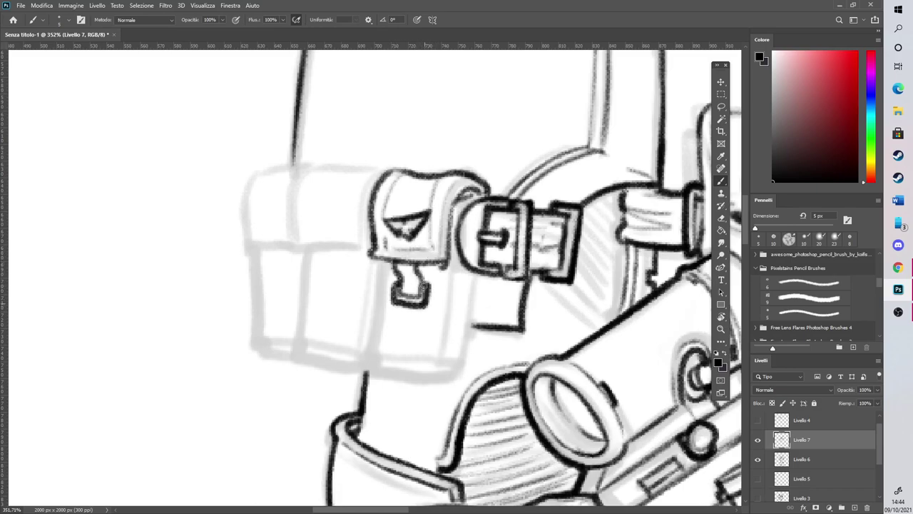
pyautogui.click(721, 218)
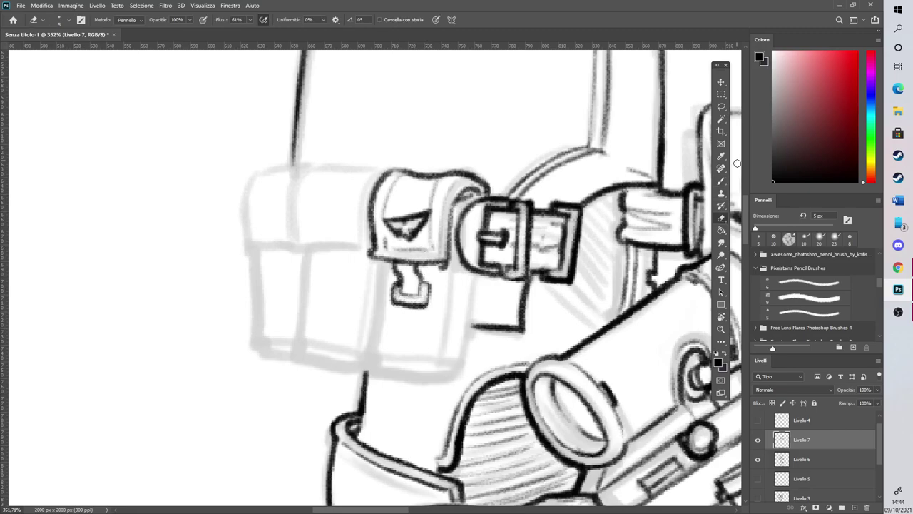
# Ink the body of the pouch beside the buckle with its side edges, vertical corner line and double base
pyautogui.click(722, 181)
pyautogui.moveTo(417, 268)
pyautogui.mouseDown()
pyautogui.moveTo(434, 357)
pyautogui.moveTo(466, 359)
pyautogui.mouseUp()
pyautogui.moveTo(473, 279)
pyautogui.mouseDown()
pyautogui.moveTo(465, 361)
pyautogui.moveTo(477, 269)
pyautogui.mouseUp()
pyautogui.moveTo(381, 257)
pyautogui.mouseDown()
pyautogui.moveTo(377, 348)
pyautogui.moveTo(436, 353)
pyautogui.mouseUp()
pyautogui.moveTo(377, 357)
pyautogui.mouseDown()
pyautogui.moveTo(383, 368)
pyautogui.moveTo(441, 375)
pyautogui.mouseUp()
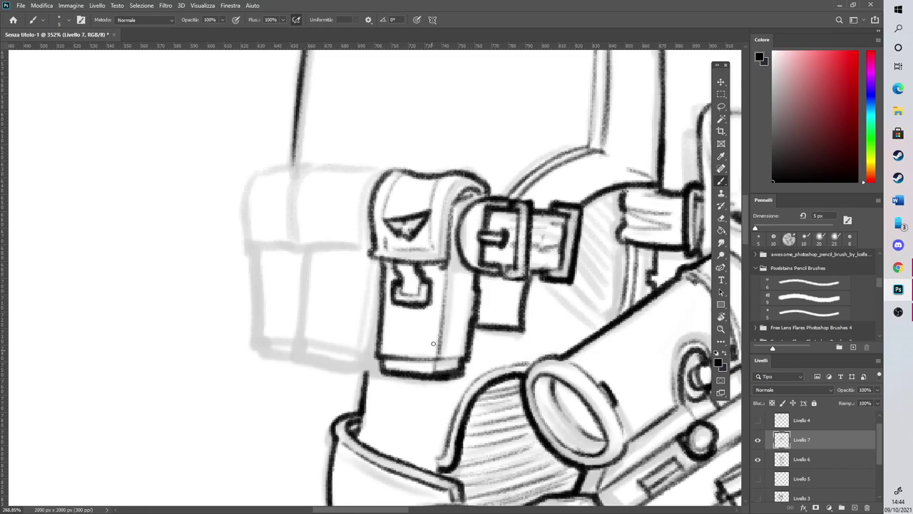
pyautogui.scroll(-5, 432, 350)
# Ink the middle pouch's flap with its side fold and a triangular emblem
pyautogui.scroll(5, 424, 317)
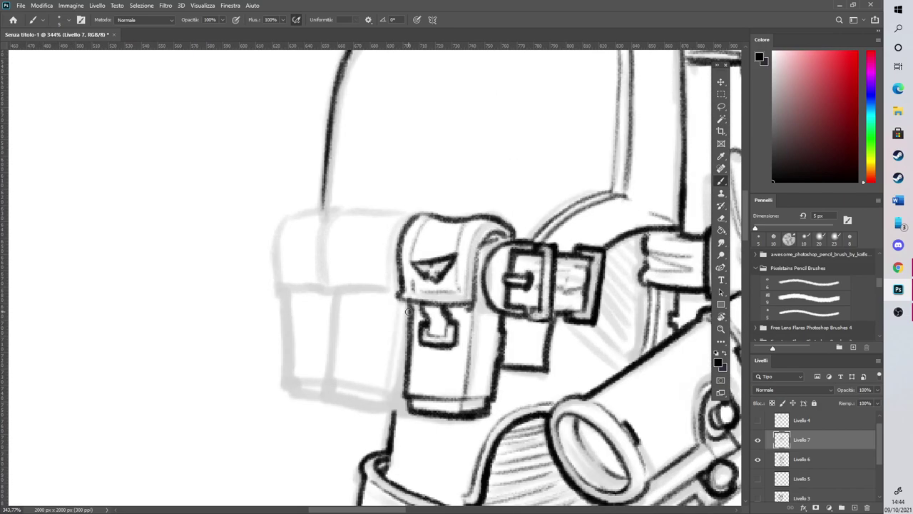
pyautogui.moveTo(330, 291); pyautogui.dragTo(393, 284)
pyautogui.moveTo(326, 290)
pyautogui.mouseDown()
pyautogui.moveTo(331, 235)
pyautogui.moveTo(353, 209)
pyautogui.moveTo(418, 213)
pyautogui.mouseUp()
pyautogui.moveTo(344, 221)
pyautogui.mouseDown()
pyautogui.moveTo(341, 281)
pyautogui.moveTo(380, 268)
pyautogui.moveTo(359, 251)
pyautogui.mouseUp()
pyautogui.moveTo(373, 272)
pyautogui.mouseDown()
pyautogui.moveTo(348, 249)
pyautogui.moveTo(389, 263)
pyautogui.mouseUp()
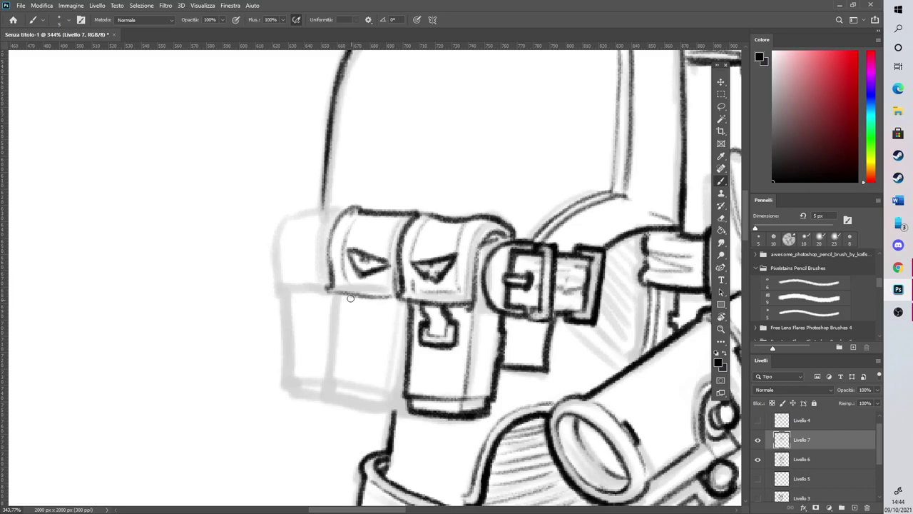
# Draw a rounded closure strap with punched holes beneath the middle pouch's flap, erasing and redrawing its edge and holes
pyautogui.moveTo(349, 309)
pyautogui.mouseDown()
pyautogui.moveTo(352, 363)
pyautogui.moveTo(374, 361)
pyautogui.mouseUp()
pyautogui.moveTo(369, 300)
pyautogui.mouseDown()
pyautogui.moveTo(372, 338)
pyautogui.moveTo(350, 350)
pyautogui.moveTo(360, 347)
pyautogui.moveTo(351, 284)
pyautogui.moveTo(351, 321)
pyautogui.mouseUp()
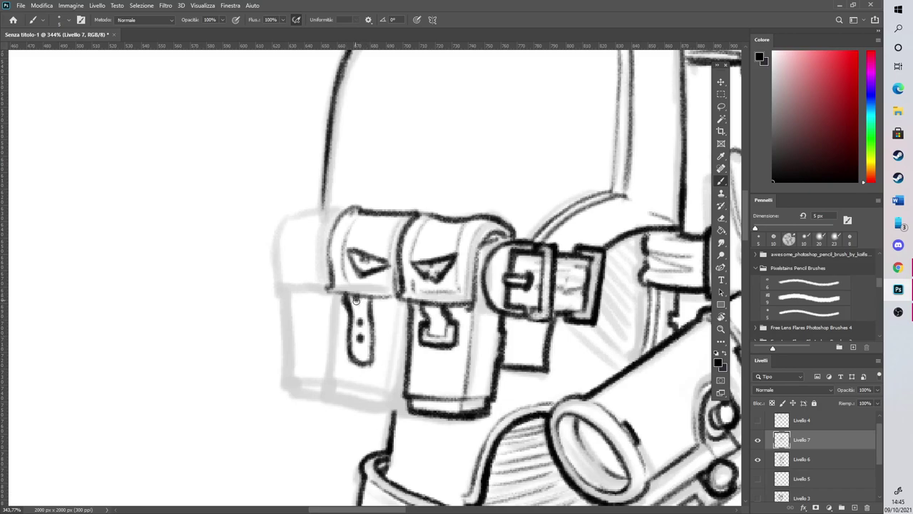
pyautogui.press('e')
pyautogui.moveTo(355, 297)
pyautogui.mouseDown()
pyautogui.moveTo(361, 354)
pyautogui.moveTo(354, 299)
pyautogui.moveTo(370, 318)
pyautogui.moveTo(371, 308)
pyautogui.moveTo(357, 350)
pyautogui.mouseUp()
pyautogui.press('b')
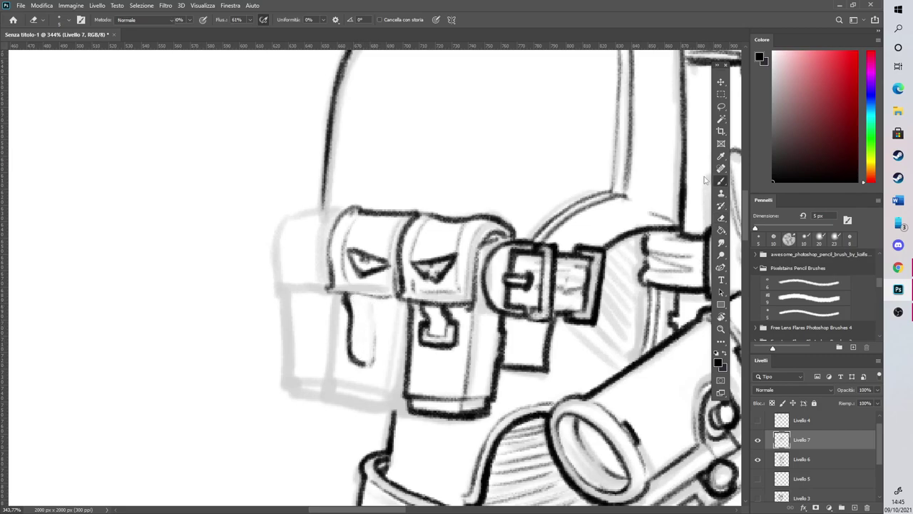
pyautogui.moveTo(369, 302)
pyautogui.mouseDown()
pyautogui.moveTo(372, 366)
pyautogui.moveTo(359, 363)
pyautogui.mouseUp()
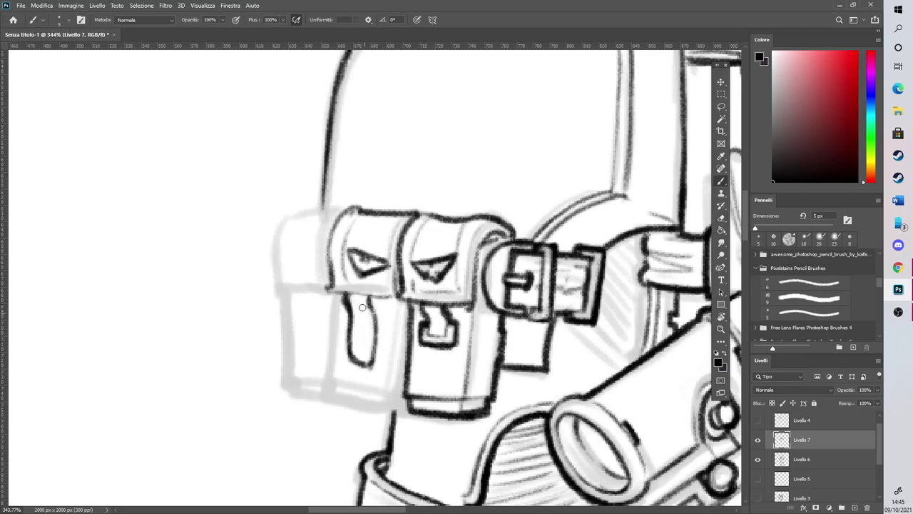
pyautogui.moveTo(361, 317); pyautogui.dragTo(361, 323)
pyautogui.moveTo(362, 337); pyautogui.dragTo(362, 344)
# Ink the middle pouch's side edges and its thick double base line, redoing the first outline
pyautogui.moveTo(401, 305); pyautogui.dragTo(387, 384)
pyautogui.moveTo(337, 290)
pyautogui.mouseDown()
pyautogui.moveTo(328, 382)
pyautogui.moveTo(401, 392)
pyautogui.mouseUp()
pyautogui.moveTo(328, 385); pyautogui.dragTo(393, 397)
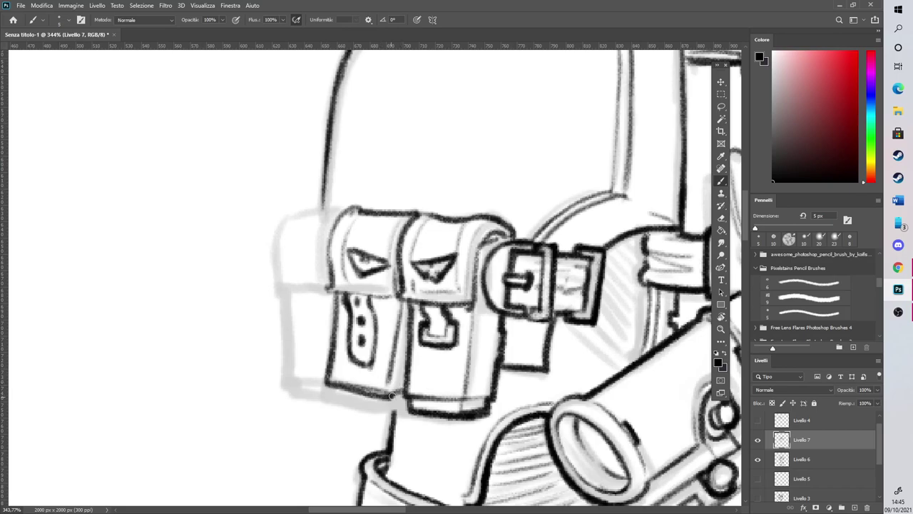
pyautogui.hotkey('ctrl', 'z')
pyautogui.hotkey('ctrl', 'z')
pyautogui.hotkey('ctrl', 'z')
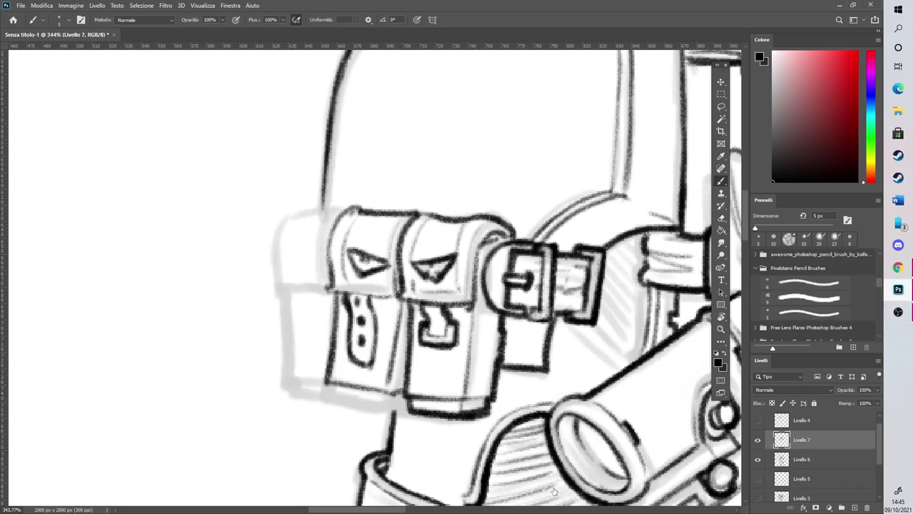
pyautogui.moveTo(343, 291)
pyautogui.mouseDown()
pyautogui.moveTo(328, 380)
pyautogui.moveTo(405, 392)
pyautogui.mouseUp()
pyautogui.moveTo(336, 392)
pyautogui.mouseDown()
pyautogui.moveTo(394, 404)
pyautogui.moveTo(406, 396)
pyautogui.moveTo(391, 403)
pyautogui.mouseUp()
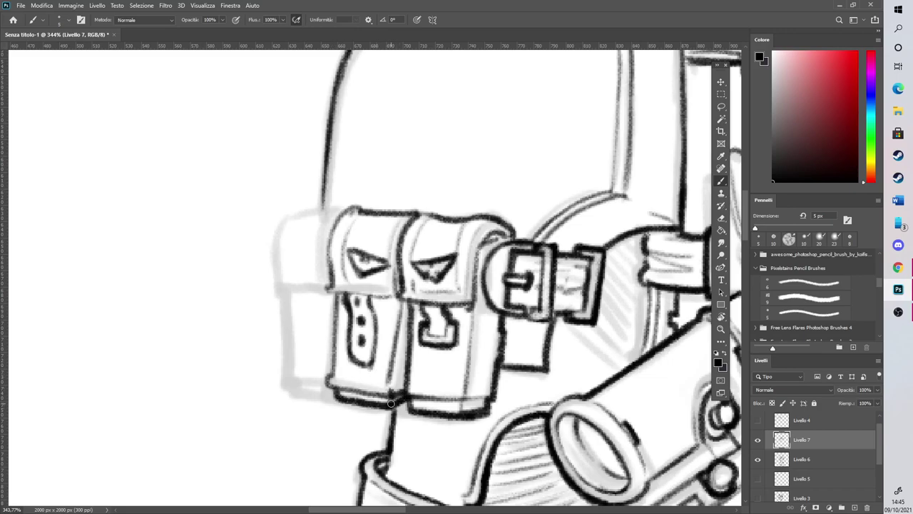
# Ink the outermost pouch's flap with its emblem seen from the side and close its top edge against the shoulder pad
pyautogui.moveTo(321, 289)
pyautogui.mouseDown()
pyautogui.moveTo(320, 207)
pyautogui.moveTo(290, 222)
pyautogui.moveTo(290, 287)
pyautogui.moveTo(316, 257)
pyautogui.moveTo(293, 265)
pyautogui.moveTo(290, 288)
pyautogui.moveTo(304, 212)
pyautogui.mouseUp()
pyautogui.moveTo(287, 263)
pyautogui.mouseDown()
pyautogui.moveTo(311, 240)
pyautogui.moveTo(278, 255)
pyautogui.moveTo(306, 248)
pyautogui.moveTo(285, 254)
pyautogui.mouseUp()
pyautogui.click(721, 218)
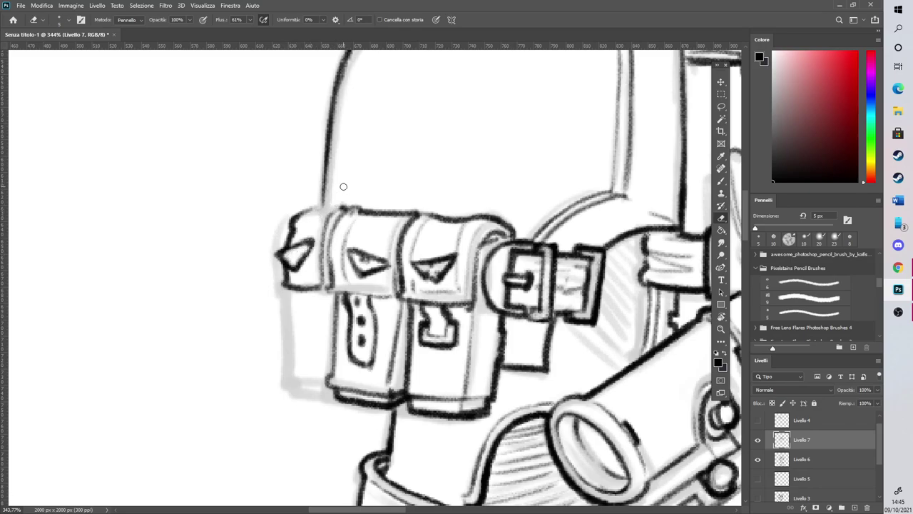
pyautogui.click(721, 180)
pyautogui.moveTo(342, 207)
pyautogui.mouseDown()
pyautogui.moveTo(304, 211)
pyautogui.moveTo(325, 206)
pyautogui.mouseUp()
# Ink the outermost pouch's body and base, and strengthen the outer edge of its flap
pyautogui.moveTo(324, 293); pyautogui.dragTo(325, 378)
pyautogui.moveTo(293, 290)
pyautogui.mouseDown()
pyautogui.moveTo(289, 371)
pyautogui.moveTo(325, 383)
pyautogui.moveTo(293, 344)
pyautogui.moveTo(290, 286)
pyautogui.mouseUp()
pyautogui.hotkey('ctrl', 'z')
pyautogui.moveTo(290, 286)
pyautogui.mouseDown()
pyautogui.moveTo(292, 378)
pyautogui.moveTo(332, 398)
pyautogui.moveTo(292, 349)
pyautogui.mouseUp()
pyautogui.hotkey('ctrl', 'z')
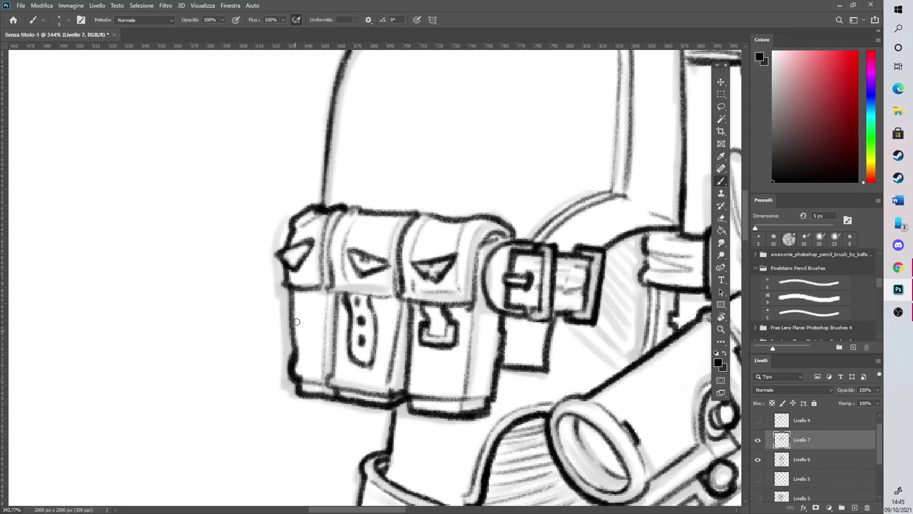
pyautogui.moveTo(328, 289)
pyautogui.mouseDown()
pyautogui.moveTo(327, 343)
pyautogui.moveTo(286, 268)
pyautogui.mouseUp()
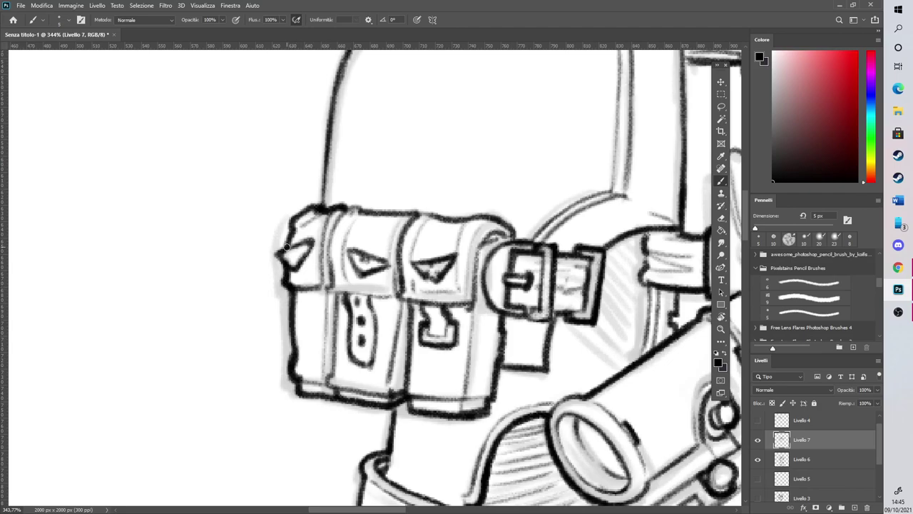
# Ink a double-lined retaining band across the rifle's hanging sling, below the magazine
pyautogui.scroll(-10, 284, 246)
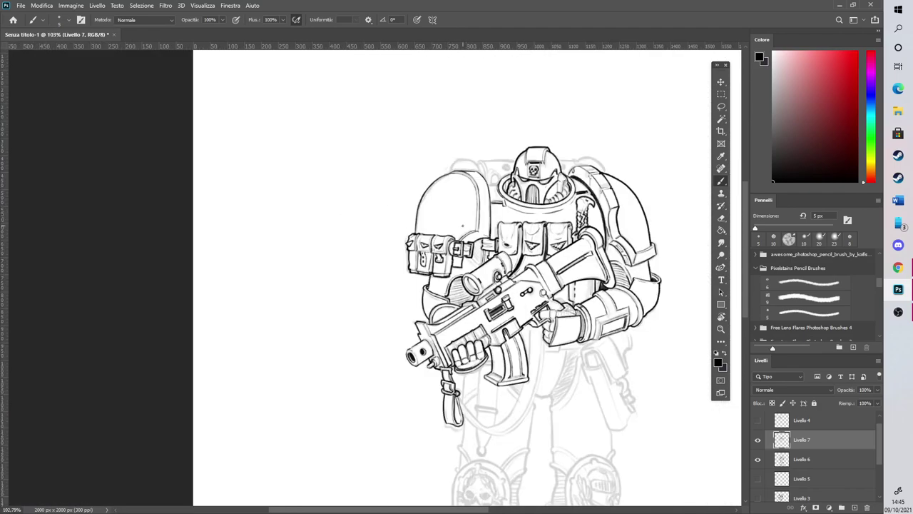
pyautogui.scroll(-3, 456, 223)
pyautogui.scroll(-2, 476, 214)
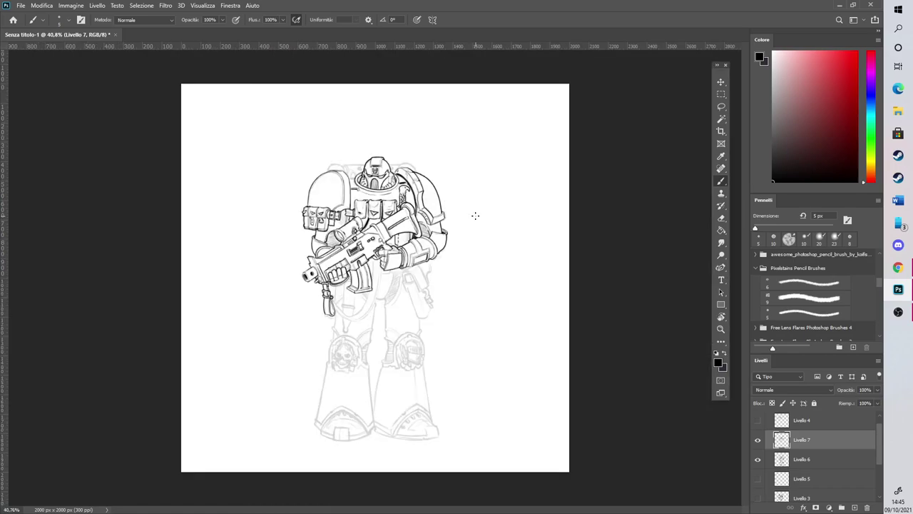
pyautogui.scroll(5, 350, 239)
pyautogui.scroll(5, 413, 310)
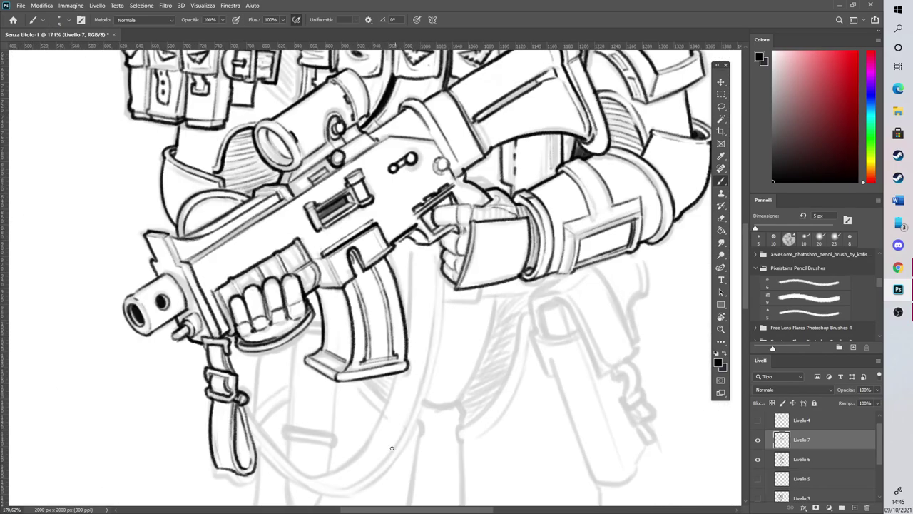
pyautogui.scroll(3, 394, 435)
pyautogui.scroll(-5, 706, 296)
pyautogui.moveTo(319, 296)
pyautogui.mouseDown()
pyautogui.moveTo(364, 319)
pyautogui.moveTo(368, 337)
pyautogui.moveTo(374, 314)
pyautogui.mouseUp()
pyautogui.moveTo(328, 286)
pyautogui.mouseDown()
pyautogui.moveTo(320, 291)
pyautogui.moveTo(369, 311)
pyautogui.moveTo(374, 333)
pyautogui.moveTo(331, 291)
pyautogui.moveTo(336, 275)
pyautogui.moveTo(389, 303)
pyautogui.moveTo(378, 329)
pyautogui.moveTo(390, 327)
pyautogui.moveTo(386, 300)
pyautogui.mouseUp()
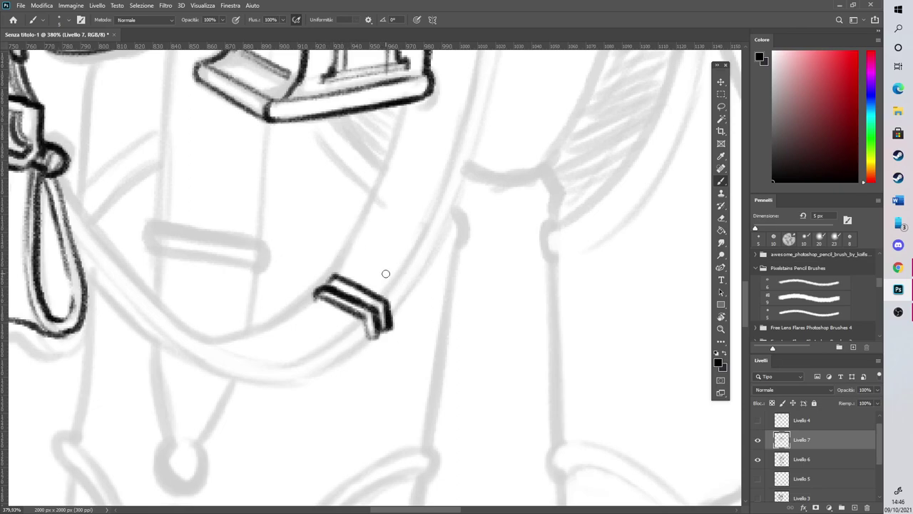
# Darken the sling's retaining band and erase into its heavy lines so the double ridges read cleanly
pyautogui.scroll(-3, 386, 273)
pyautogui.scroll(5, 381, 282)
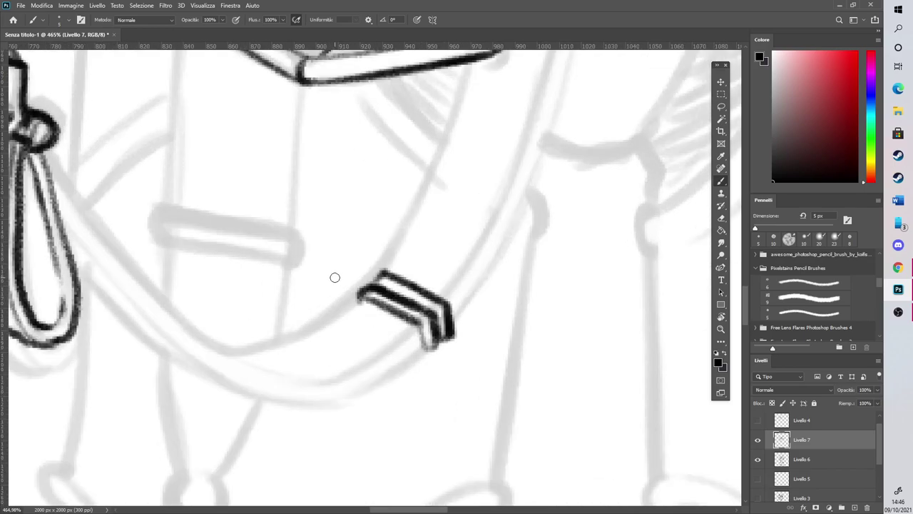
pyautogui.moveTo(377, 289)
pyautogui.mouseDown()
pyautogui.moveTo(422, 328)
pyautogui.moveTo(428, 354)
pyautogui.moveTo(451, 332)
pyautogui.mouseUp()
pyautogui.click(720, 217)
pyautogui.moveTo(373, 289)
pyautogui.mouseDown()
pyautogui.moveTo(423, 319)
pyautogui.moveTo(416, 306)
pyautogui.moveTo(429, 347)
pyautogui.mouseUp()
pyautogui.moveTo(439, 309); pyautogui.dragTo(443, 330)
pyautogui.moveTo(393, 280)
pyautogui.mouseDown()
pyautogui.moveTo(435, 286)
pyautogui.moveTo(441, 333)
pyautogui.mouseUp()
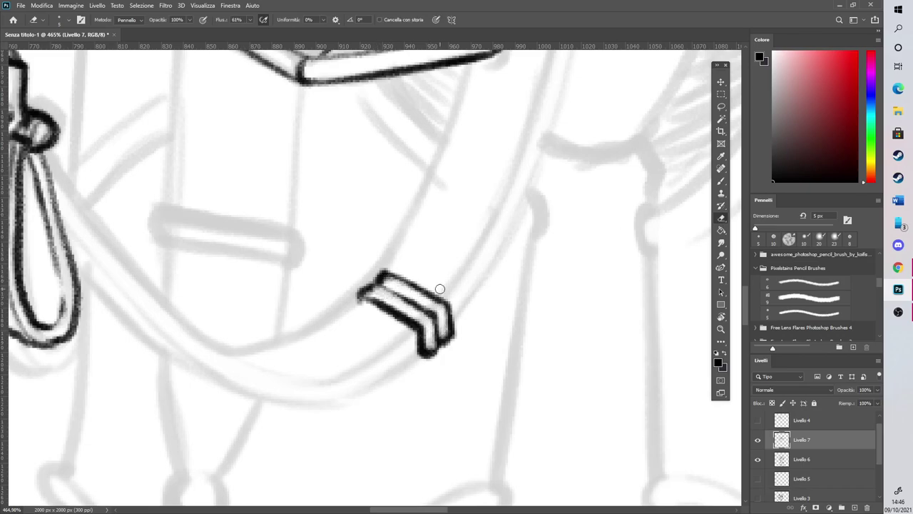
# Ink the outer edge of the hanging sling in a long curve from the retaining band to the buckle's ring
pyautogui.press('r')
pyautogui.moveTo(549, 285); pyautogui.dragTo(339, 366)
pyautogui.click(721, 181)
pyautogui.press('r')
pyautogui.moveTo(572, 193); pyautogui.dragTo(551, 152)
pyautogui.scroll(-4, 490, 308)
pyautogui.scroll(3, 458, 153)
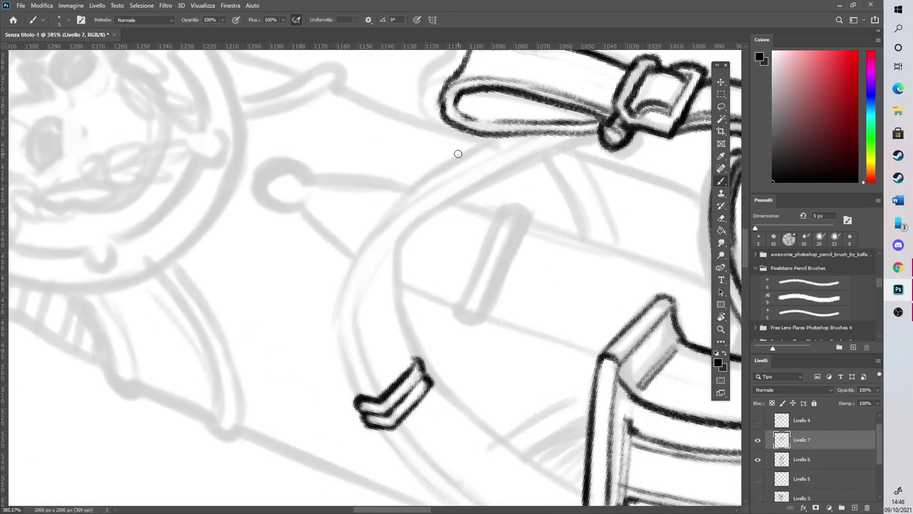
pyautogui.moveTo(380, 392)
pyautogui.mouseDown()
pyautogui.moveTo(394, 243)
pyautogui.moveTo(376, 309)
pyautogui.moveTo(372, 282)
pyautogui.mouseUp()
pyautogui.moveTo(363, 319); pyautogui.dragTo(411, 223)
pyautogui.moveTo(377, 279)
pyautogui.mouseDown()
pyautogui.moveTo(407, 229)
pyautogui.moveTo(490, 175)
pyautogui.moveTo(597, 136)
pyautogui.mouseUp()
pyautogui.moveTo(361, 394)
pyautogui.mouseDown()
pyautogui.moveTo(349, 321)
pyautogui.moveTo(367, 258)
pyautogui.moveTo(391, 227)
pyautogui.mouseUp()
pyautogui.moveTo(367, 262); pyautogui.dragTo(411, 209)
# Ink a second line just inside the sling's outer edge to show the strap's thickness up to the ring
pyautogui.press('r')
pyautogui.moveTo(532, 145); pyautogui.dragTo(503, 116)
pyautogui.moveTo(393, 214); pyautogui.dragTo(488, 131)
pyautogui.moveTo(439, 165); pyautogui.dragTo(540, 99)
pyautogui.moveTo(386, 399)
pyautogui.mouseDown()
pyautogui.moveTo(359, 320)
pyautogui.moveTo(364, 261)
pyautogui.moveTo(462, 151)
pyautogui.moveTo(533, 99)
pyautogui.mouseUp()
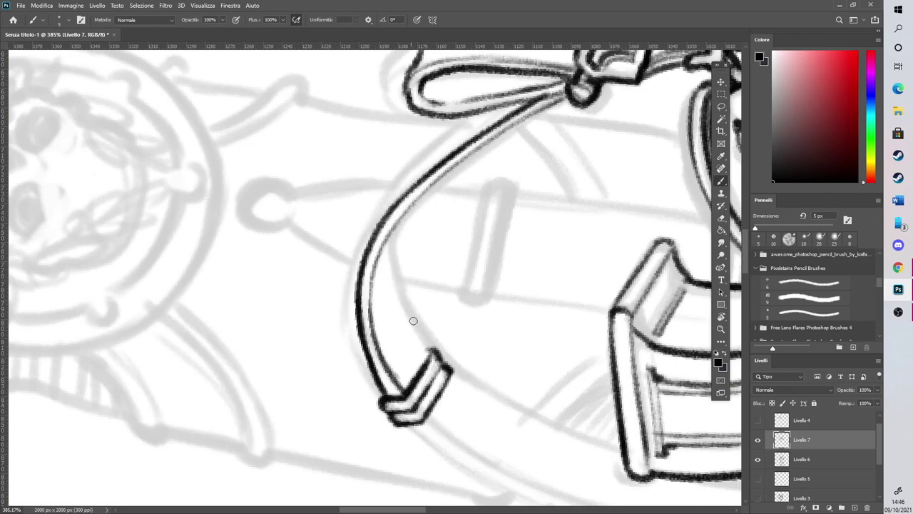
# Ink the sling's inner edge from the ring to the retaining band, redoing the first stroke, and add light fold lines near the band
pyautogui.moveTo(422, 347)
pyautogui.mouseDown()
pyautogui.moveTo(404, 307)
pyautogui.moveTo(403, 225)
pyautogui.moveTo(400, 279)
pyautogui.moveTo(416, 199)
pyautogui.moveTo(402, 227)
pyautogui.moveTo(394, 220)
pyautogui.moveTo(414, 325)
pyautogui.moveTo(399, 244)
pyautogui.moveTo(410, 214)
pyautogui.moveTo(402, 235)
pyautogui.moveTo(431, 186)
pyautogui.moveTo(566, 98)
pyautogui.mouseUp()
pyautogui.hotkey('ctrl', 'z')
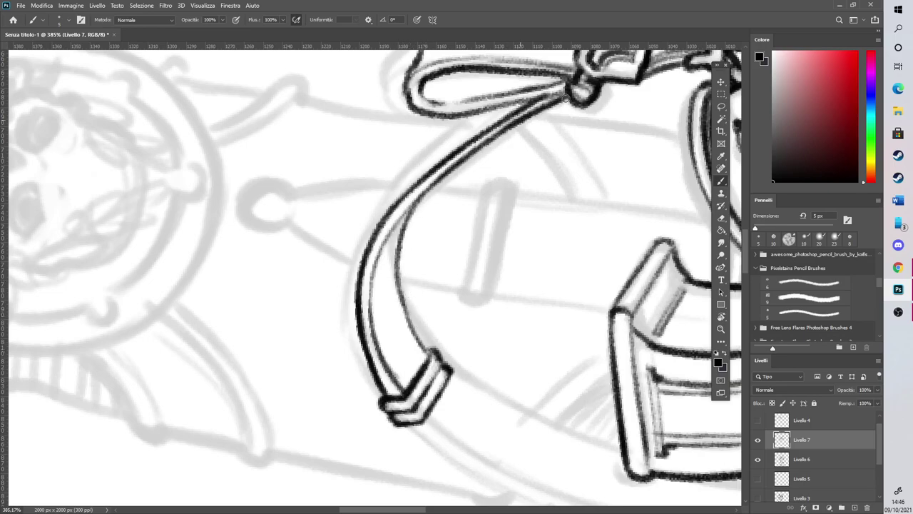
pyautogui.moveTo(413, 334)
pyautogui.mouseDown()
pyautogui.moveTo(389, 323)
pyautogui.moveTo(386, 312)
pyautogui.moveTo(408, 346)
pyautogui.moveTo(392, 269)
pyautogui.mouseUp()
pyautogui.moveTo(571, 304); pyautogui.dragTo(432, 198)
pyautogui.moveTo(614, 308)
pyautogui.mouseDown()
pyautogui.moveTo(476, 219)
pyautogui.moveTo(451, 254)
pyautogui.moveTo(423, 254)
pyautogui.mouseUp()
pyautogui.press('e')
pyautogui.scroll(-5, 423, 254)
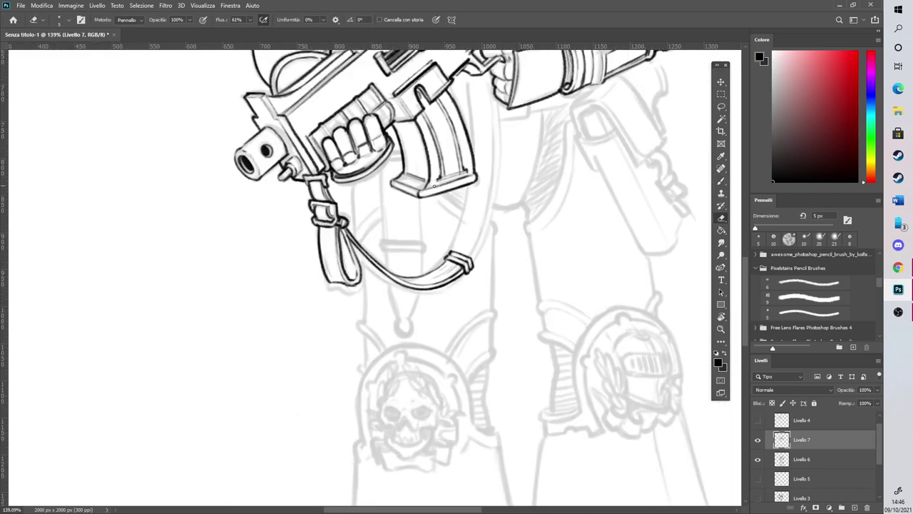
pyautogui.scroll(3, 531, 114)
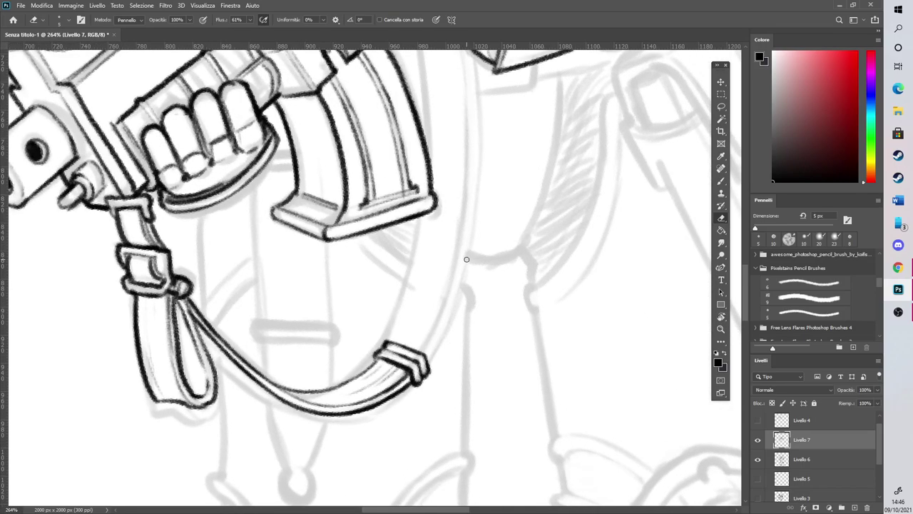
# Ink a second double-lined band across the sling just below the magazine's base corner
pyautogui.press('b')
pyautogui.scroll(2, 467, 259)
pyautogui.moveTo(372, 277)
pyautogui.mouseDown()
pyautogui.moveTo(420, 283)
pyautogui.moveTo(378, 263)
pyautogui.mouseUp()
pyautogui.moveTo(379, 264)
pyautogui.mouseDown()
pyautogui.moveTo(458, 272)
pyautogui.moveTo(465, 299)
pyautogui.mouseUp()
pyautogui.moveTo(458, 271); pyautogui.dragTo(467, 289)
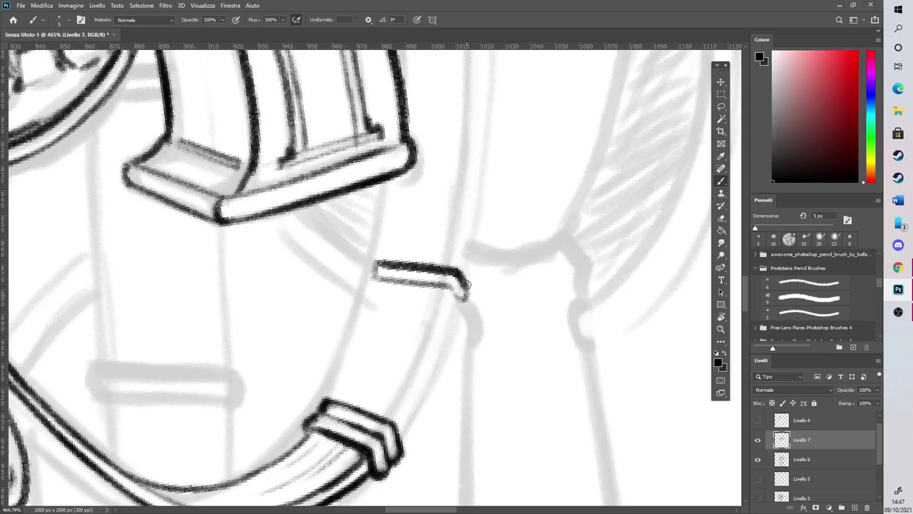
pyautogui.moveTo(378, 264)
pyautogui.mouseDown()
pyautogui.moveTo(384, 239)
pyautogui.moveTo(452, 249)
pyautogui.mouseUp()
pyautogui.moveTo(378, 240)
pyautogui.mouseDown()
pyautogui.moveTo(463, 254)
pyautogui.moveTo(471, 285)
pyautogui.mouseUp()
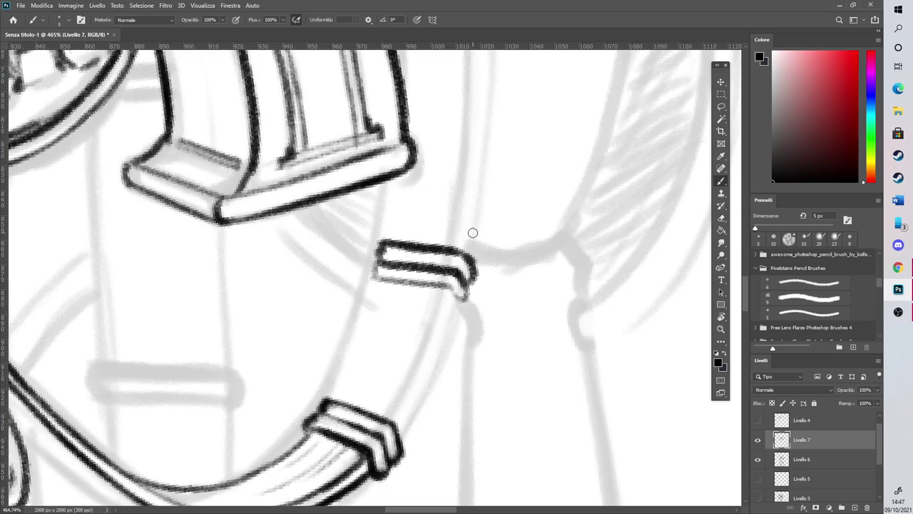
# Ink the sling's rounded strap tip above the second band, with its side edges and the buckle pin inside
pyautogui.scroll(3, 746, 282)
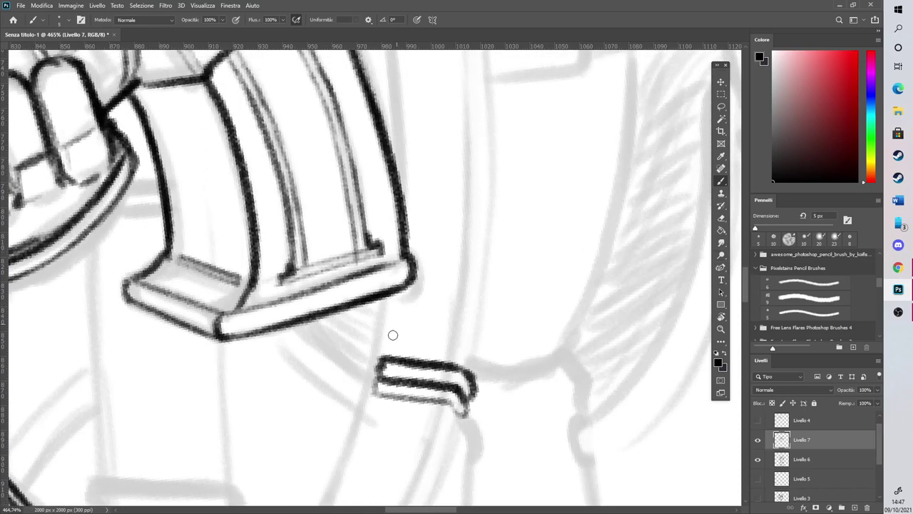
pyautogui.moveTo(396, 320); pyautogui.dragTo(463, 340)
pyautogui.moveTo(426, 286)
pyautogui.mouseDown()
pyautogui.moveTo(428, 269)
pyautogui.moveTo(473, 285)
pyautogui.moveTo(470, 371)
pyautogui.moveTo(479, 319)
pyautogui.mouseUp()
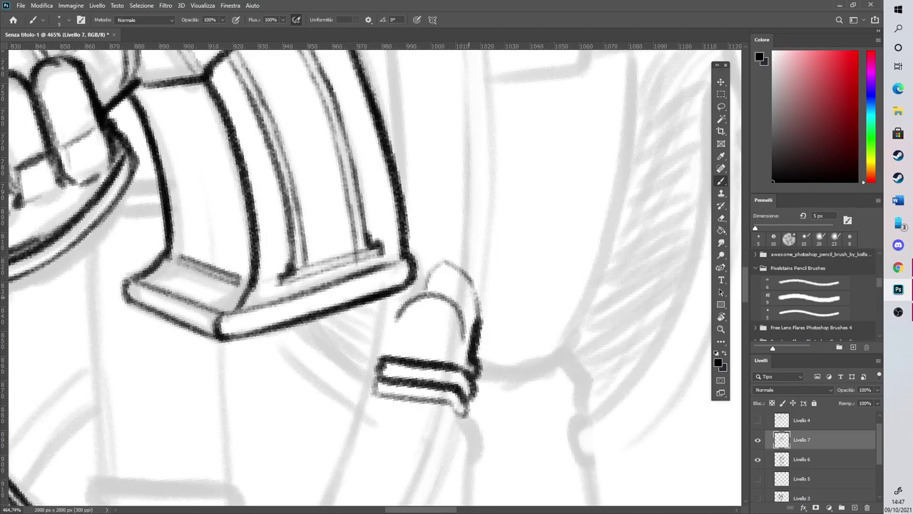
pyautogui.moveTo(380, 362)
pyautogui.mouseDown()
pyautogui.moveTo(376, 380)
pyautogui.moveTo(392, 314)
pyautogui.moveTo(410, 285)
pyautogui.moveTo(442, 266)
pyautogui.mouseUp()
pyautogui.moveTo(431, 297)
pyautogui.mouseDown()
pyautogui.moveTo(408, 314)
pyautogui.moveTo(432, 286)
pyautogui.moveTo(425, 332)
pyautogui.moveTo(438, 290)
pyautogui.moveTo(421, 334)
pyautogui.moveTo(431, 337)
pyautogui.moveTo(440, 297)
pyautogui.mouseUp()
pyautogui.press('e')
pyautogui.press('b')
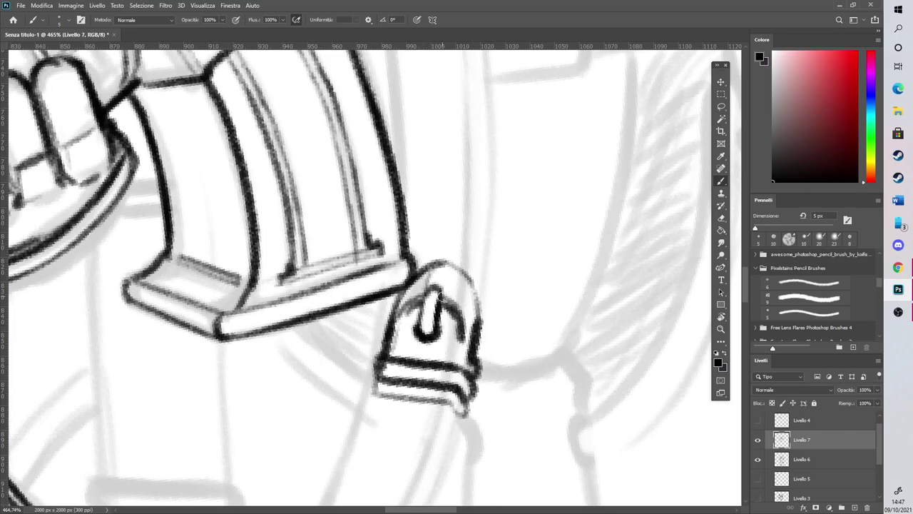
# Erase into the second band's heavy middle lines and re-ink both of its side ends
pyautogui.press('e')
pyautogui.moveTo(374, 365)
pyautogui.mouseDown()
pyautogui.moveTo(438, 374)
pyautogui.moveTo(432, 391)
pyautogui.moveTo(462, 391)
pyautogui.moveTo(465, 382)
pyautogui.moveTo(464, 397)
pyautogui.moveTo(408, 390)
pyautogui.mouseUp()
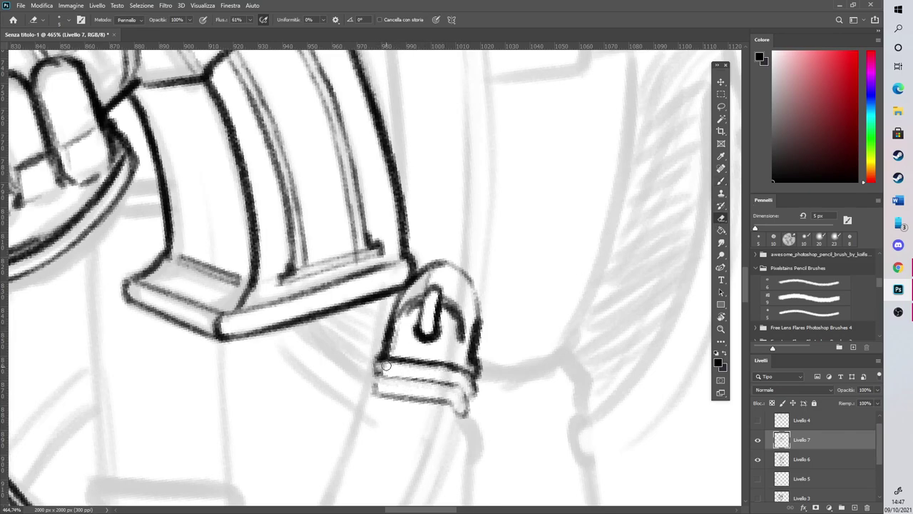
pyautogui.press('b')
pyautogui.moveTo(380, 359); pyautogui.dragTo(368, 391)
pyautogui.moveTo(462, 416); pyautogui.dragTo(480, 345)
pyautogui.scroll(-5, 464, 225)
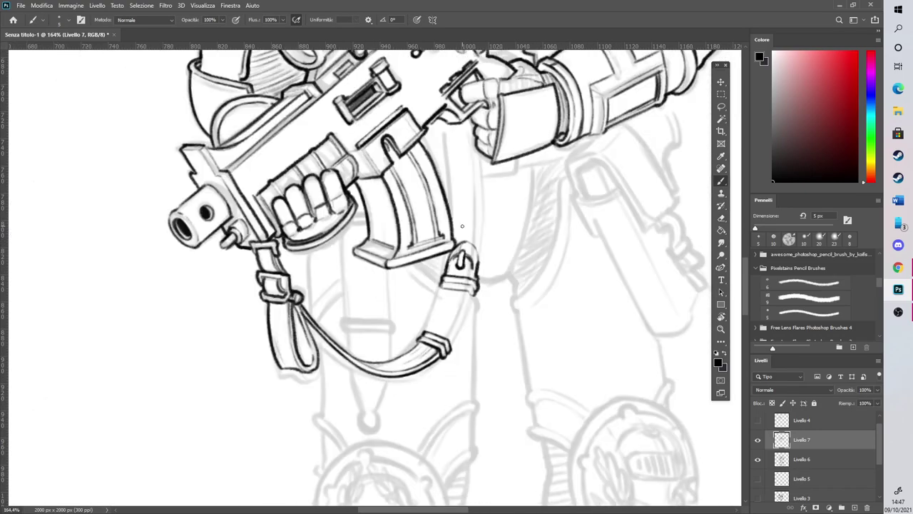
pyautogui.scroll(3, 481, 245)
pyautogui.moveTo(456, 341); pyautogui.dragTo(427, 423)
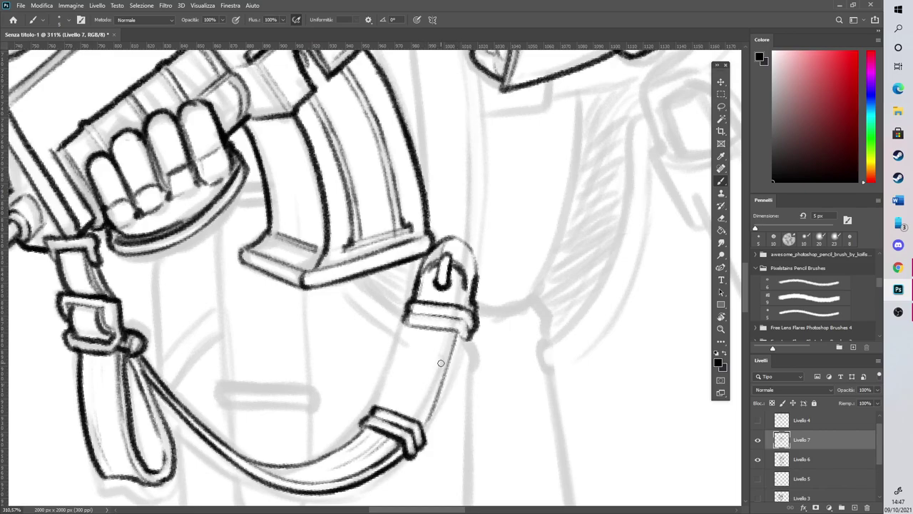
pyautogui.hotkey('ctrl', 'z')
pyautogui.hotkey('ctrl', 'z')
# Rotate the canvas and ink both edges of the sling segment between the two bands, adding an inner thickness line
pyautogui.press('r')
pyautogui.moveTo(556, 347)
pyautogui.mouseDown()
pyautogui.moveTo(301, 243)
pyautogui.moveTo(295, 254)
pyautogui.mouseUp()
pyautogui.press('b')
pyautogui.press('space')
pyautogui.moveTo(574, 101)
pyautogui.mouseDown()
pyautogui.moveTo(578, 283)
pyautogui.moveTo(484, 264)
pyautogui.mouseUp()
pyautogui.press('r')
pyautogui.press('b')
pyautogui.moveTo(370, 309); pyautogui.dragTo(318, 401)
pyautogui.moveTo(347, 331); pyautogui.dragTo(314, 401)
pyautogui.moveTo(364, 304); pyautogui.dragTo(323, 378)
pyautogui.moveTo(347, 332)
pyautogui.mouseDown()
pyautogui.moveTo(306, 407)
pyautogui.moveTo(316, 398)
pyautogui.mouseUp()
pyautogui.moveTo(375, 390); pyautogui.dragTo(367, 418)
pyautogui.moveTo(368, 405)
pyautogui.mouseDown()
pyautogui.moveTo(401, 327)
pyautogui.moveTo(423, 307)
pyautogui.mouseUp()
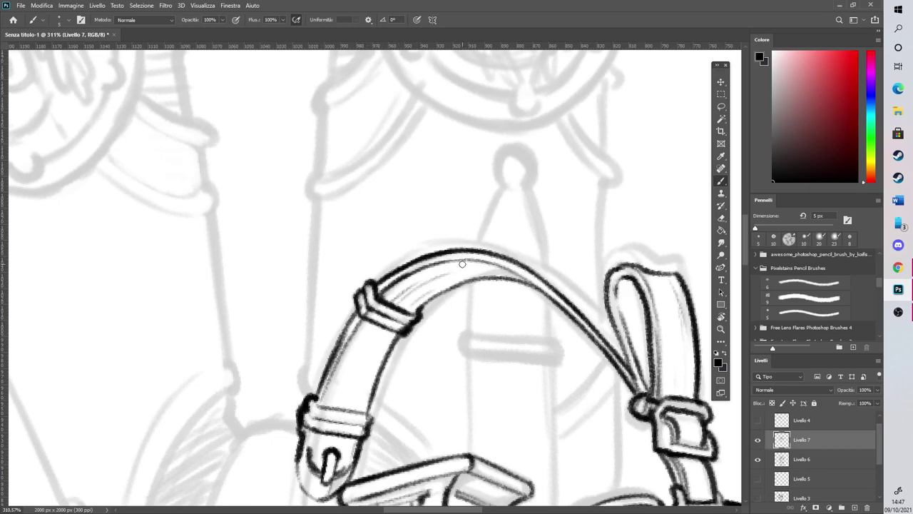
# Erase the heavy ends of the lower retaining band and redraw its outer corner with a cleaner outline
pyautogui.moveTo(366, 409)
pyautogui.mouseDown()
pyautogui.moveTo(392, 344)
pyautogui.moveTo(362, 408)
pyautogui.mouseUp()
pyautogui.press('e')
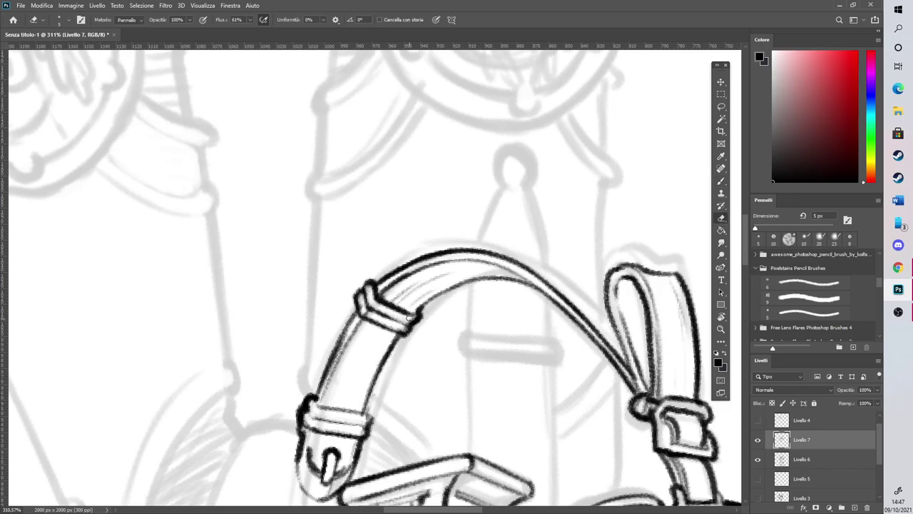
pyautogui.moveTo(370, 282)
pyautogui.mouseDown()
pyautogui.moveTo(361, 313)
pyautogui.moveTo(371, 281)
pyautogui.mouseUp()
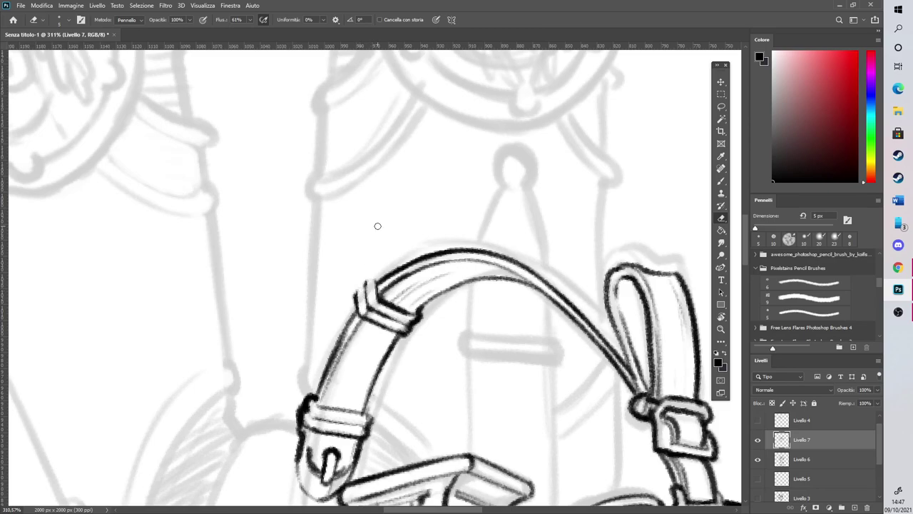
pyautogui.press('b')
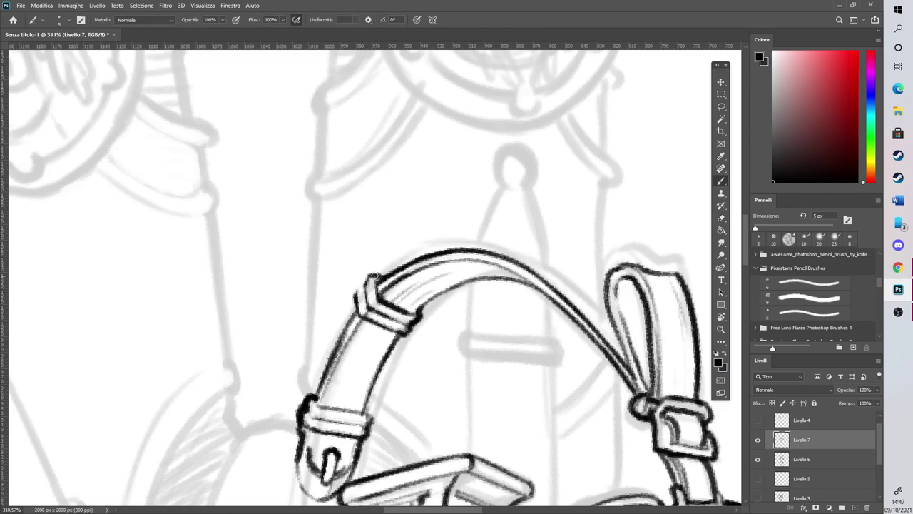
pyautogui.moveTo(356, 295); pyautogui.dragTo(364, 279)
# Strengthen the rounded strap tip's outline and ink the sling's two edges from it up to the rifle's trigger area
pyautogui.scroll(-7, 511, 308)
pyautogui.scroll(6, 469, 406)
pyautogui.press('r')
pyautogui.moveTo(483, 312); pyautogui.dragTo(437, 372)
pyautogui.press('b')
pyautogui.moveTo(414, 265); pyautogui.dragTo(411, 308)
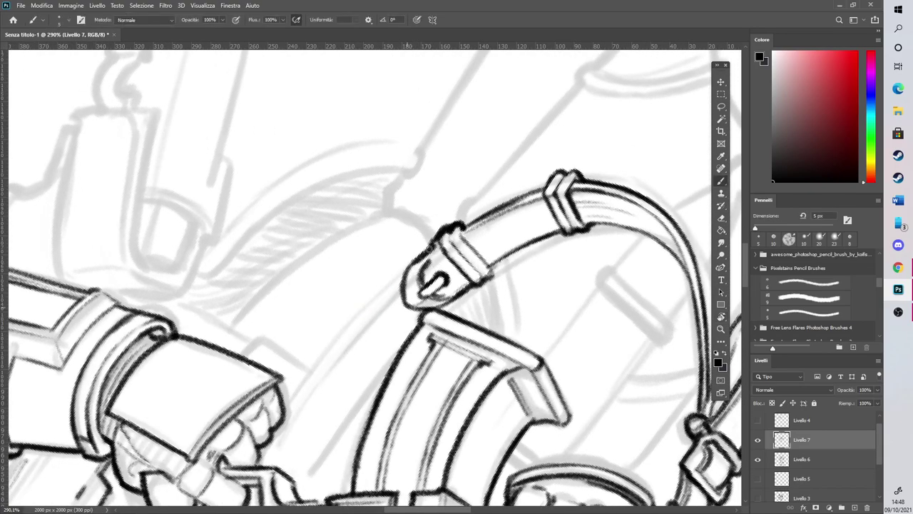
pyautogui.moveTo(298, 492); pyautogui.dragTo(421, 315)
pyautogui.moveTo(274, 474)
pyautogui.mouseDown()
pyautogui.moveTo(302, 412)
pyautogui.moveTo(392, 299)
pyautogui.moveTo(348, 351)
pyautogui.mouseUp()
pyautogui.press('e')
pyautogui.press('b')
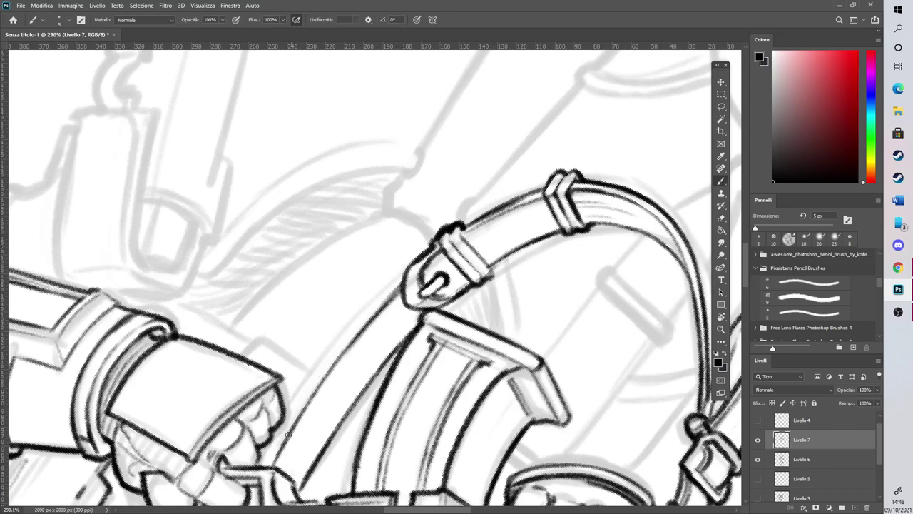
# Thicken the upper sling section's outer edge with a second line and clean up the strokes with the eraser
pyautogui.moveTo(265, 470); pyautogui.dragTo(278, 443)
pyautogui.moveTo(286, 450)
pyautogui.mouseDown()
pyautogui.moveTo(293, 415)
pyautogui.moveTo(396, 282)
pyautogui.moveTo(332, 360)
pyautogui.mouseUp()
pyautogui.moveTo(367, 318); pyautogui.dragTo(264, 464)
pyautogui.moveTo(265, 464)
pyautogui.mouseDown()
pyautogui.moveTo(397, 279)
pyautogui.moveTo(291, 428)
pyautogui.moveTo(306, 404)
pyautogui.mouseUp()
pyautogui.press('e')
pyautogui.moveTo(305, 404)
pyautogui.mouseDown()
pyautogui.moveTo(285, 440)
pyautogui.moveTo(392, 292)
pyautogui.moveTo(369, 301)
pyautogui.mouseUp()
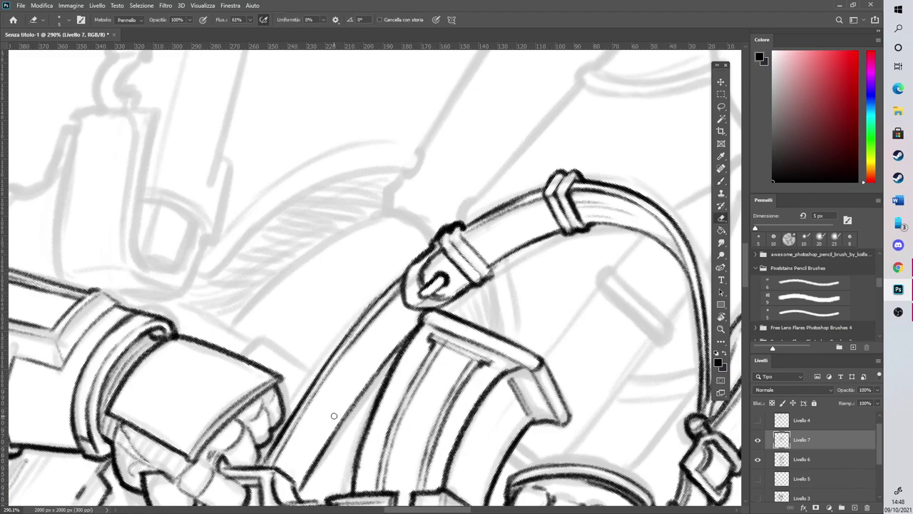
pyautogui.press('b')
pyautogui.moveTo(348, 339)
pyautogui.mouseDown()
pyautogui.moveTo(405, 274)
pyautogui.moveTo(406, 303)
pyautogui.moveTo(405, 288)
pyautogui.mouseUp()
# Add long inner fold lines along the upper sling section, from the trigger area down to the strap tip
pyautogui.press('r')
pyautogui.moveTo(475, 221)
pyautogui.mouseDown()
pyautogui.moveTo(491, 185)
pyautogui.moveTo(265, 377)
pyautogui.moveTo(292, 418)
pyautogui.mouseUp()
pyautogui.press('b')
pyautogui.scroll(-10, 383, 371)
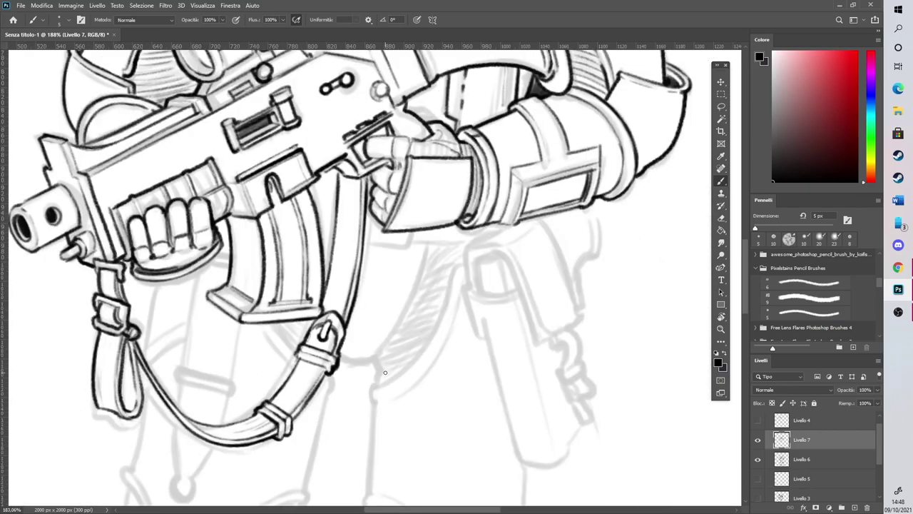
pyautogui.press('r')
pyautogui.moveTo(506, 275); pyautogui.dragTo(500, 258)
pyautogui.press('b')
pyautogui.moveTo(364, 281); pyautogui.dragTo(719, 288)
pyautogui.click(723, 217)
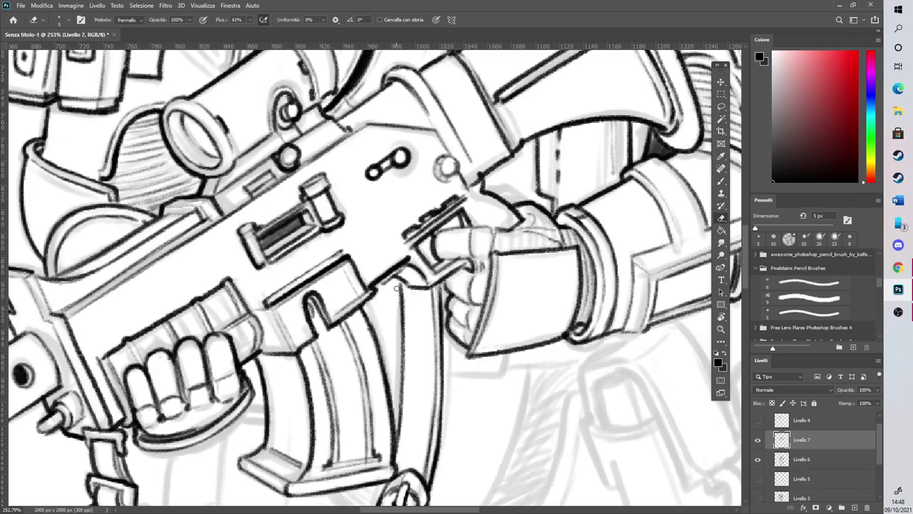
pyautogui.click(722, 183)
pyautogui.moveTo(404, 286); pyautogui.dragTo(411, 366)
pyautogui.moveTo(429, 319); pyautogui.dragTo(427, 377)
pyautogui.moveTo(408, 415)
pyautogui.mouseDown()
pyautogui.moveTo(402, 468)
pyautogui.moveTo(419, 466)
pyautogui.mouseUp()
pyautogui.scroll(-5, 744, 252)
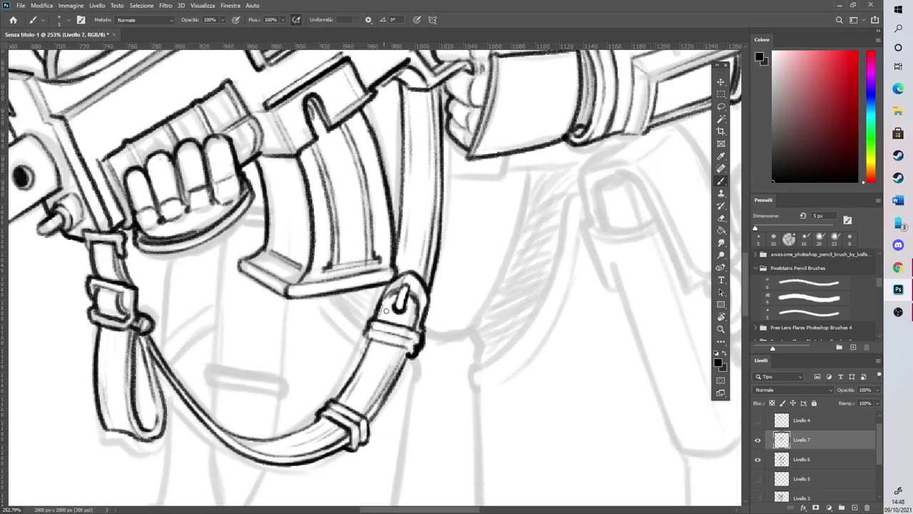
pyautogui.scroll(-6, 435, 305)
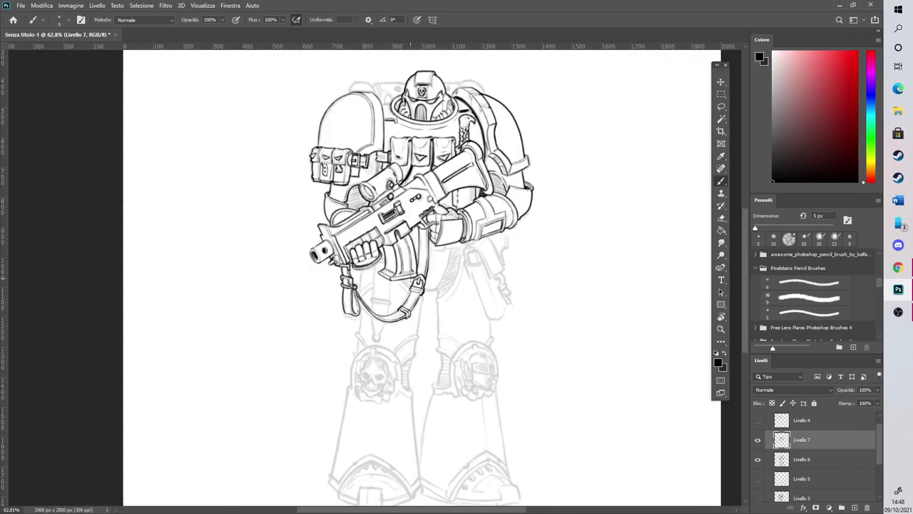
# Ink small detail strokes inside the trigger guard and on the thumb behind the rifle's grip
pyautogui.scroll(6, 415, 195)
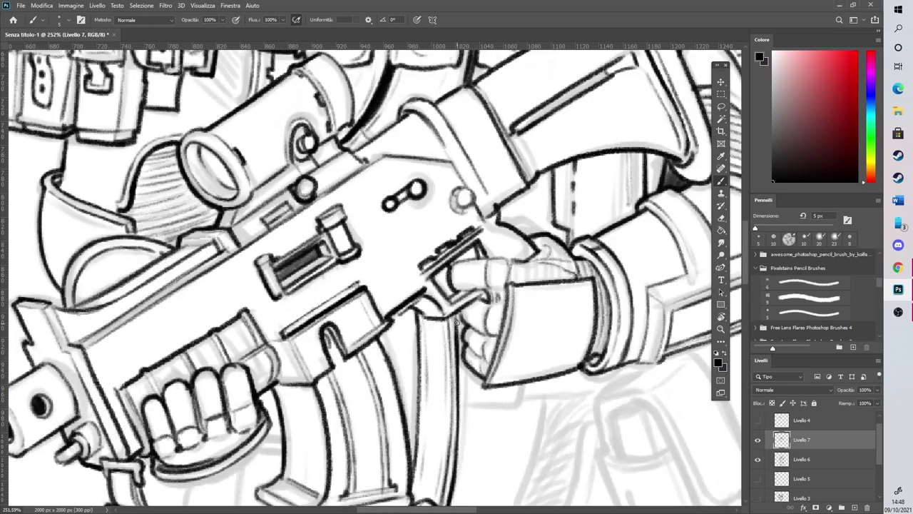
pyautogui.moveTo(444, 269); pyautogui.dragTo(446, 301)
pyautogui.moveTo(484, 238)
pyautogui.mouseDown()
pyautogui.moveTo(491, 249)
pyautogui.moveTo(507, 246)
pyautogui.moveTo(491, 250)
pyautogui.moveTo(532, 248)
pyautogui.mouseUp()
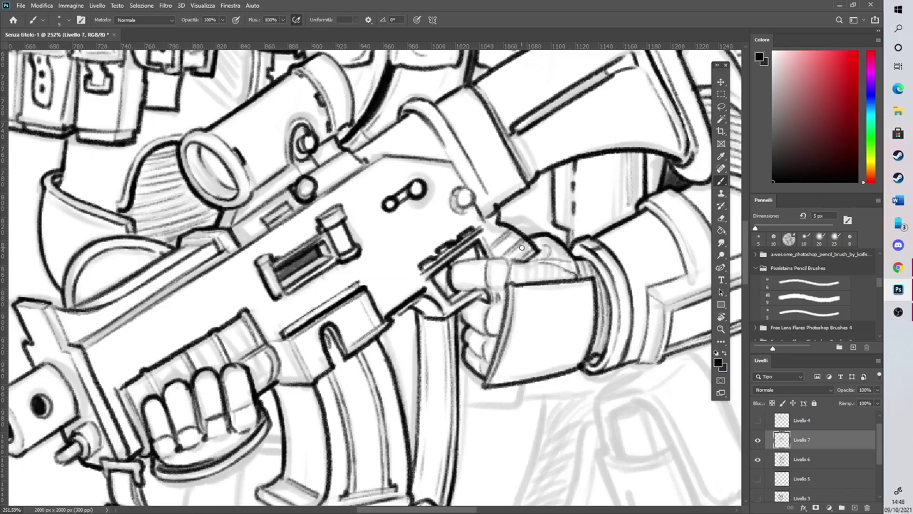
pyautogui.scroll(-5, 522, 248)
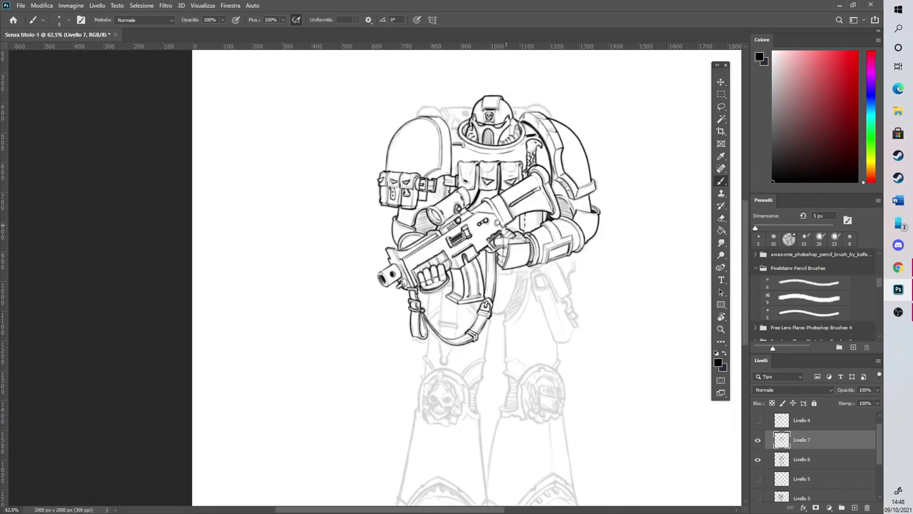
# Ink the outline of the thigh holster's flap below the forearm, with its curved top, long side edges and lower corners
pyautogui.scroll(7, 632, 287)
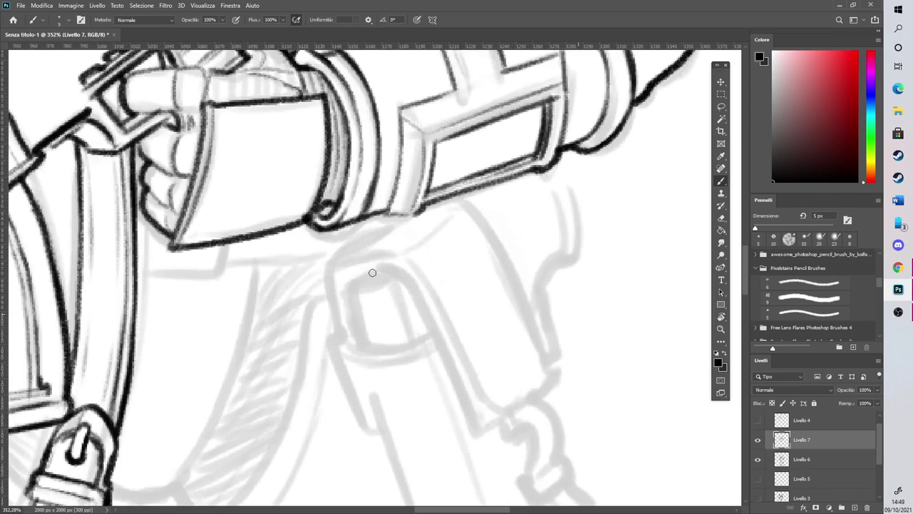
pyautogui.moveTo(350, 291)
pyautogui.mouseDown()
pyautogui.moveTo(407, 286)
pyautogui.moveTo(482, 428)
pyautogui.moveTo(555, 373)
pyautogui.mouseUp()
pyautogui.moveTo(340, 269)
pyautogui.mouseDown()
pyautogui.moveTo(404, 266)
pyautogui.moveTo(426, 303)
pyautogui.mouseUp()
pyautogui.moveTo(405, 267)
pyautogui.mouseDown()
pyautogui.moveTo(488, 417)
pyautogui.moveTo(513, 389)
pyautogui.moveTo(553, 373)
pyautogui.moveTo(510, 396)
pyautogui.moveTo(504, 377)
pyautogui.moveTo(493, 416)
pyautogui.moveTo(553, 373)
pyautogui.mouseUp()
pyautogui.moveTo(396, 264); pyautogui.dragTo(439, 240)
pyautogui.moveTo(467, 211)
pyautogui.mouseDown()
pyautogui.moveTo(463, 219)
pyautogui.moveTo(558, 378)
pyautogui.mouseUp()
pyautogui.moveTo(335, 267)
pyautogui.mouseDown()
pyautogui.moveTo(432, 205)
pyautogui.moveTo(347, 260)
pyautogui.moveTo(430, 243)
pyautogui.moveTo(333, 261)
pyautogui.moveTo(458, 193)
pyautogui.moveTo(421, 213)
pyautogui.moveTo(387, 212)
pyautogui.moveTo(405, 216)
pyautogui.moveTo(458, 193)
pyautogui.moveTo(423, 213)
pyautogui.moveTo(451, 208)
pyautogui.mouseUp()
# Ink the rounded pistol grip end inside the holster's opening, with its thick rim underneath
pyautogui.moveTo(351, 290); pyautogui.dragTo(362, 348)
pyautogui.moveTo(354, 307)
pyautogui.mouseDown()
pyautogui.moveTo(382, 349)
pyautogui.moveTo(361, 345)
pyautogui.moveTo(421, 335)
pyautogui.mouseUp()
pyautogui.moveTo(364, 347); pyautogui.dragTo(431, 329)
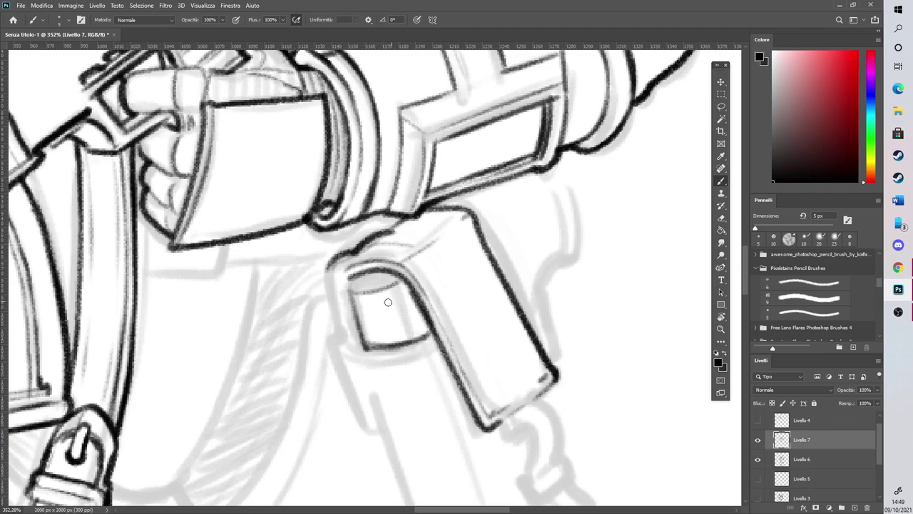
pyautogui.moveTo(361, 345); pyautogui.dragTo(346, 281)
pyautogui.moveTo(360, 351)
pyautogui.mouseDown()
pyautogui.moveTo(444, 334)
pyautogui.moveTo(363, 344)
pyautogui.moveTo(391, 348)
pyautogui.moveTo(431, 333)
pyautogui.mouseUp()
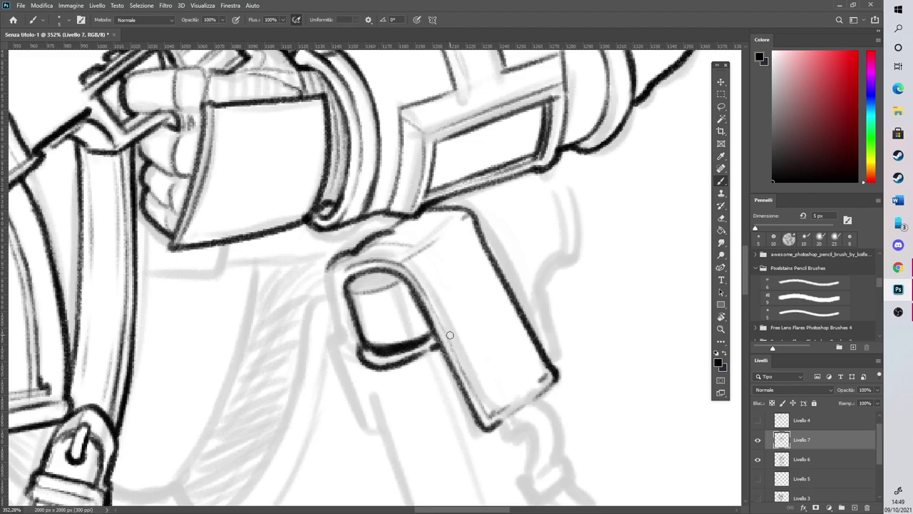
# Ink the curved strap hanging from the holster flap's lower corner and the near side of its buckle
pyautogui.scroll(-5, 733, 282)
pyautogui.moveTo(503, 267)
pyautogui.mouseDown()
pyautogui.moveTo(526, 274)
pyautogui.moveTo(533, 327)
pyautogui.mouseUp()
pyautogui.moveTo(511, 268)
pyautogui.mouseDown()
pyautogui.moveTo(540, 275)
pyautogui.moveTo(538, 317)
pyautogui.moveTo(560, 310)
pyautogui.moveTo(542, 333)
pyautogui.moveTo(562, 315)
pyautogui.mouseUp()
pyautogui.moveTo(544, 240)
pyautogui.mouseDown()
pyautogui.moveTo(558, 256)
pyautogui.moveTo(559, 300)
pyautogui.moveTo(569, 303)
pyautogui.moveTo(527, 330)
pyautogui.moveTo(537, 316)
pyautogui.moveTo(548, 363)
pyautogui.mouseUp()
pyautogui.moveTo(524, 322)
pyautogui.mouseDown()
pyautogui.moveTo(545, 377)
pyautogui.moveTo(552, 369)
pyautogui.mouseUp()
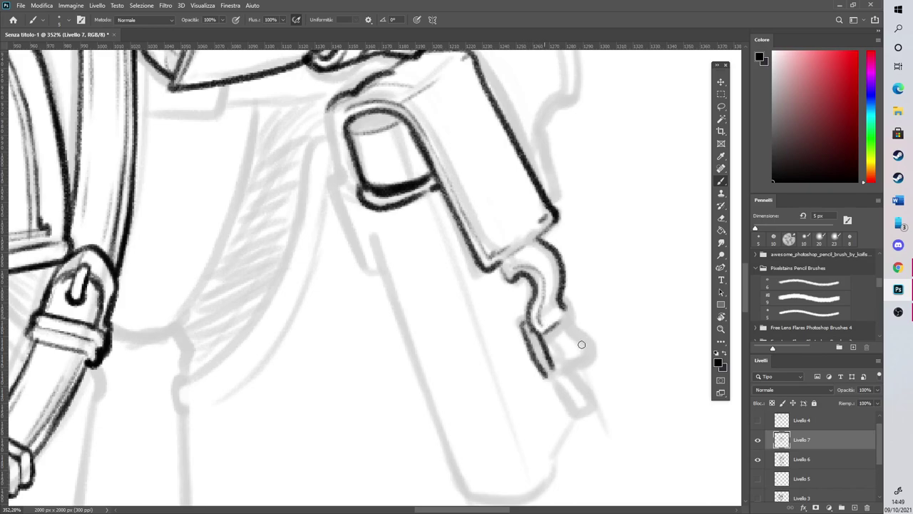
# Lighten the holster buckle's filled side with the eraser and ink the buckle's frame at the strap's end
pyautogui.click(721, 218)
pyautogui.moveTo(523, 322)
pyautogui.mouseDown()
pyautogui.moveTo(549, 377)
pyautogui.moveTo(539, 365)
pyautogui.mouseUp()
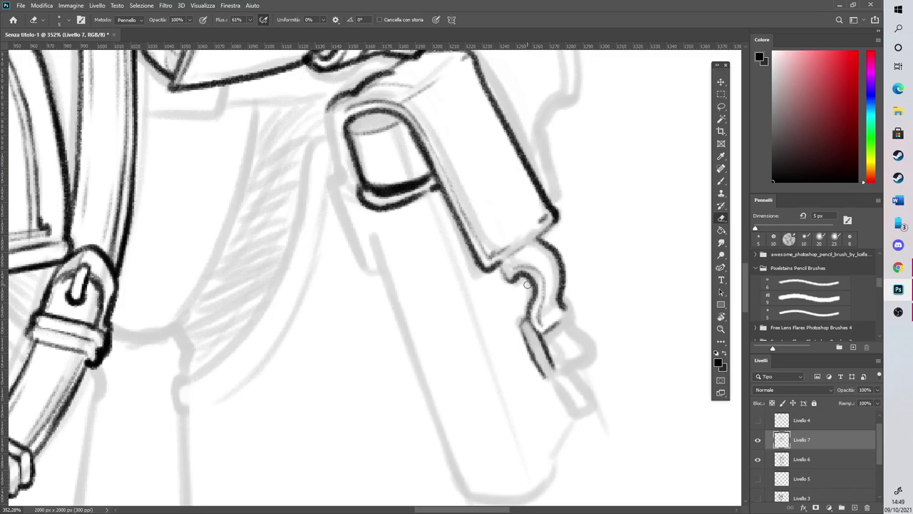
pyautogui.moveTo(546, 335)
pyautogui.mouseDown()
pyautogui.moveTo(541, 313)
pyautogui.moveTo(526, 344)
pyautogui.moveTo(522, 330)
pyautogui.moveTo(568, 322)
pyautogui.moveTo(563, 308)
pyautogui.mouseUp()
pyautogui.press('b')
pyautogui.moveTo(543, 376)
pyautogui.mouseDown()
pyautogui.moveTo(575, 351)
pyautogui.moveTo(548, 346)
pyautogui.moveTo(572, 369)
pyautogui.moveTo(556, 364)
pyautogui.moveTo(569, 369)
pyautogui.moveTo(553, 357)
pyautogui.moveTo(565, 358)
pyautogui.moveTo(564, 369)
pyautogui.moveTo(598, 352)
pyautogui.mouseUp()
pyautogui.moveTo(564, 326)
pyautogui.mouseDown()
pyautogui.moveTo(604, 344)
pyautogui.moveTo(542, 342)
pyautogui.moveTo(575, 313)
pyautogui.moveTo(570, 304)
pyautogui.moveTo(584, 329)
pyautogui.mouseUp()
# Ink the buckle's far side and the strap end beyond it, and dot three holes along the curved holster strap
pyautogui.click(721, 218)
pyautogui.click(718, 183)
pyautogui.click(721, 181)
pyautogui.moveTo(565, 297); pyautogui.dragTo(588, 339)
pyautogui.moveTo(550, 387)
pyautogui.mouseDown()
pyautogui.moveTo(591, 371)
pyautogui.moveTo(589, 361)
pyautogui.moveTo(600, 389)
pyautogui.moveTo(585, 408)
pyautogui.moveTo(595, 402)
pyautogui.moveTo(608, 341)
pyautogui.mouseUp()
pyautogui.click(536, 255)
pyautogui.click(550, 270)
pyautogui.click(553, 297)
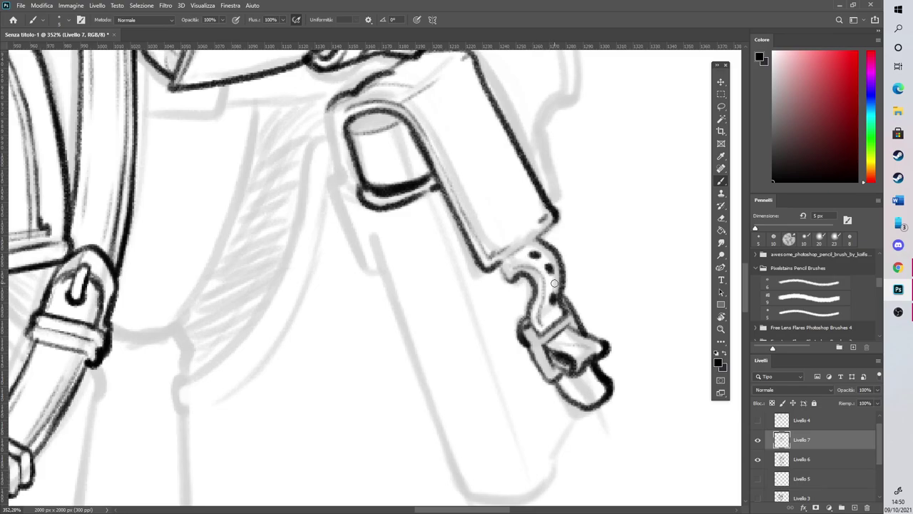
# Ink the holster body's outline: the side tab below the grip opening, the long inner edge, and the rounded bottom up to the strap
pyautogui.scroll(-5, 554, 284)
pyautogui.scroll(5, 583, 256)
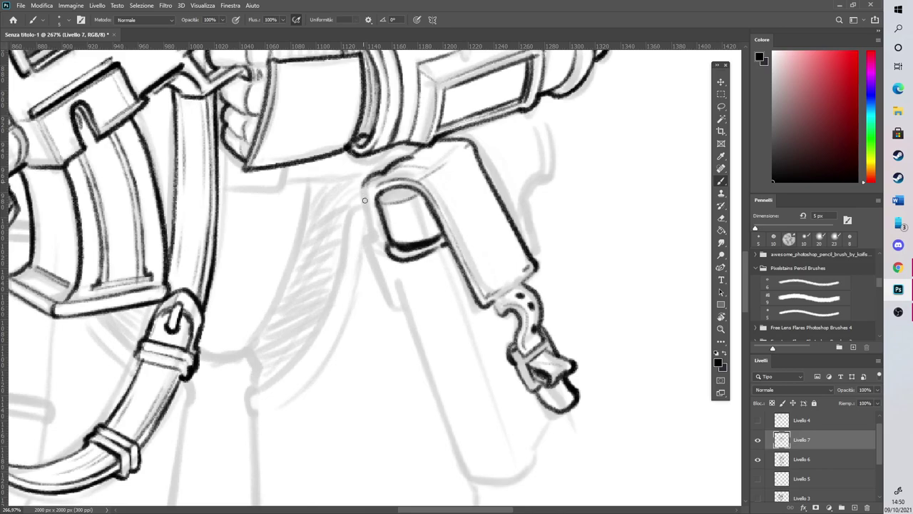
pyautogui.moveTo(364, 189)
pyautogui.mouseDown()
pyautogui.moveTo(372, 249)
pyautogui.moveTo(360, 256)
pyautogui.moveTo(374, 265)
pyautogui.moveTo(368, 269)
pyautogui.moveTo(388, 309)
pyautogui.moveTo(377, 307)
pyautogui.moveTo(391, 330)
pyautogui.moveTo(361, 269)
pyautogui.moveTo(370, 241)
pyautogui.mouseUp()
pyautogui.moveTo(404, 326); pyautogui.dragTo(460, 457)
pyautogui.moveTo(437, 407); pyautogui.dragTo(465, 477)
pyautogui.moveTo(448, 436)
pyautogui.mouseDown()
pyautogui.moveTo(464, 478)
pyautogui.moveTo(517, 485)
pyautogui.moveTo(560, 410)
pyautogui.mouseUp()
pyautogui.moveTo(527, 451); pyautogui.dragTo(559, 411)
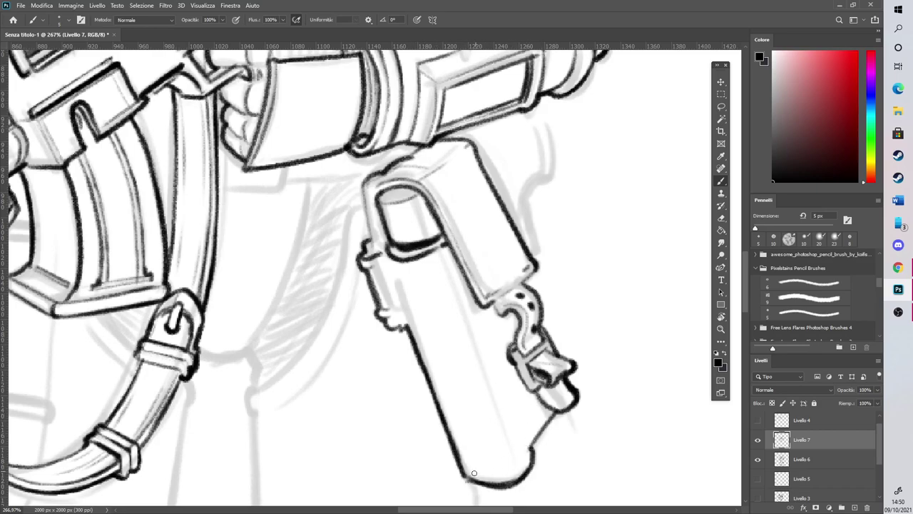
pyautogui.moveTo(464, 474)
pyautogui.mouseDown()
pyautogui.moveTo(517, 486)
pyautogui.moveTo(536, 445)
pyautogui.mouseUp()
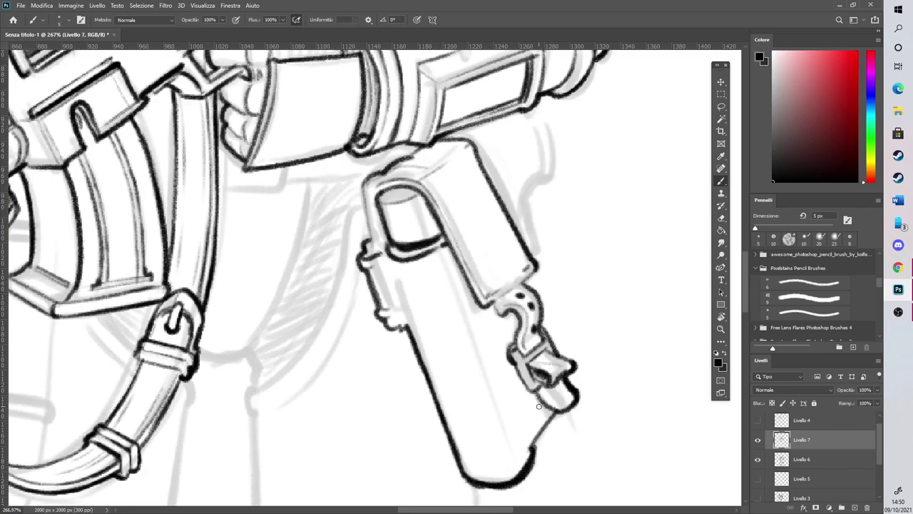
# Thin the heavy outline around the holster's rounded bottom with the eraser, up to the strap end
pyautogui.press('e')
pyautogui.moveTo(745, 282); pyautogui.dragTo(745, 292)
pyautogui.moveTo(471, 401)
pyautogui.mouseDown()
pyautogui.moveTo(488, 408)
pyautogui.moveTo(522, 388)
pyautogui.mouseUp()
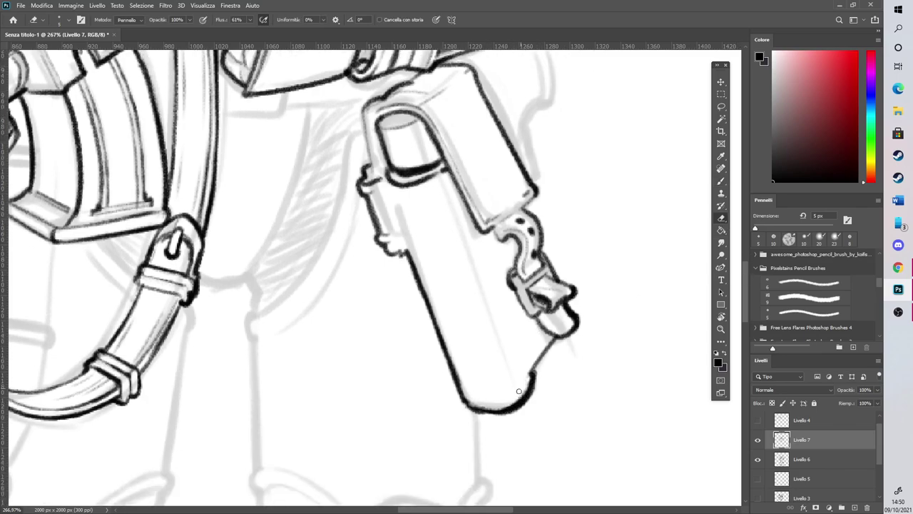
pyautogui.moveTo(487, 413)
pyautogui.mouseDown()
pyautogui.moveTo(536, 371)
pyautogui.moveTo(502, 414)
pyautogui.moveTo(492, 411)
pyautogui.moveTo(556, 335)
pyautogui.mouseUp()
# Ink the rim line under the holster's opening and two long seam lines running down its body
pyautogui.click(722, 180)
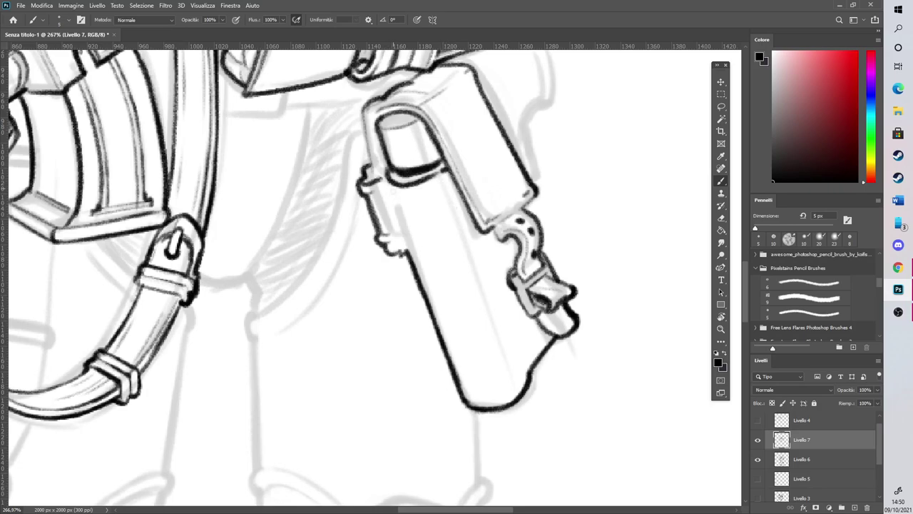
pyautogui.moveTo(388, 187)
pyautogui.mouseDown()
pyautogui.moveTo(405, 194)
pyautogui.moveTo(441, 178)
pyautogui.moveTo(515, 385)
pyautogui.mouseUp()
pyautogui.moveTo(478, 231); pyautogui.dragTo(525, 364)
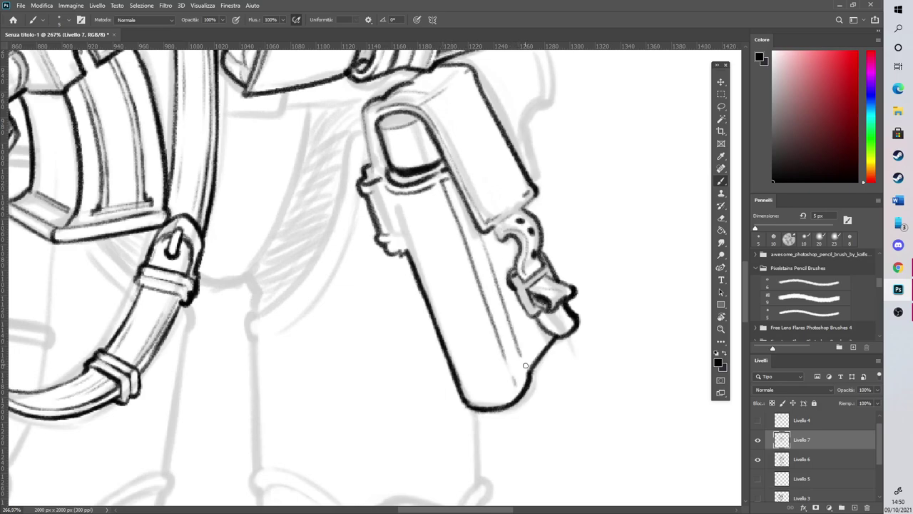
pyautogui.scroll(-8, 511, 310)
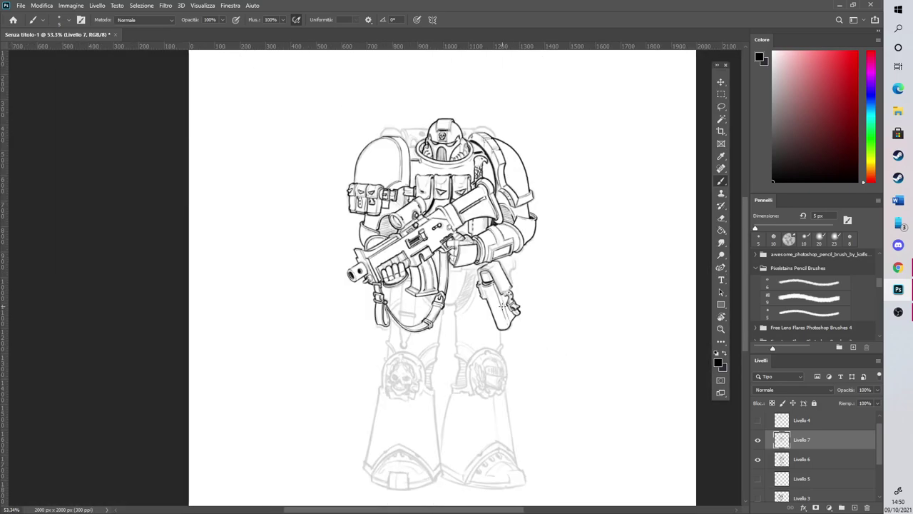
# Reinforce the holster's upper near edge and ink the outline of the hooked hip piece emerging behind the flap
pyautogui.scroll(5, 503, 251)
pyautogui.scroll(3, 503, 251)
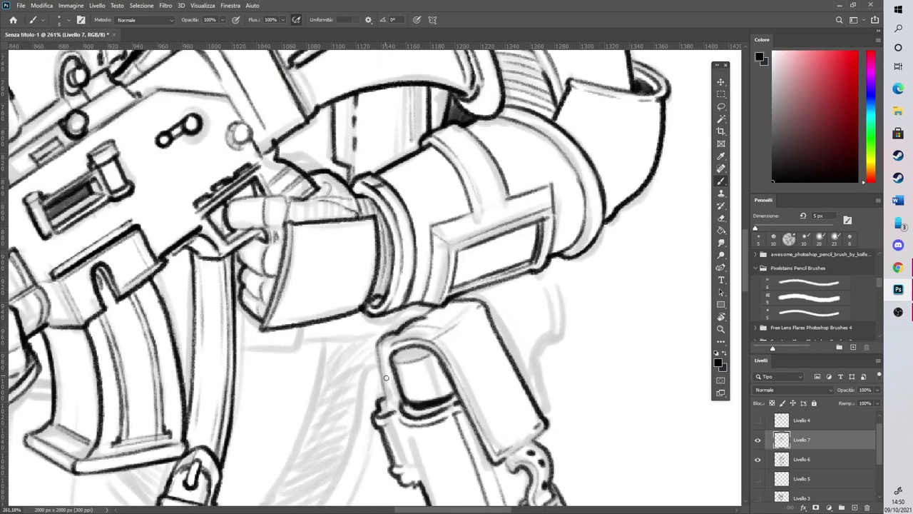
pyautogui.moveTo(378, 342); pyautogui.dragTo(379, 411)
pyautogui.moveTo(421, 318); pyautogui.dragTo(438, 306)
pyautogui.moveTo(526, 378)
pyautogui.mouseDown()
pyautogui.moveTo(544, 324)
pyautogui.moveTo(514, 295)
pyautogui.mouseUp()
pyautogui.moveTo(498, 322); pyautogui.dragTo(539, 277)
pyautogui.moveTo(543, 321); pyautogui.dragTo(560, 324)
pyautogui.moveTo(549, 273)
pyautogui.mouseDown()
pyautogui.moveTo(556, 326)
pyautogui.moveTo(542, 274)
pyautogui.mouseUp()
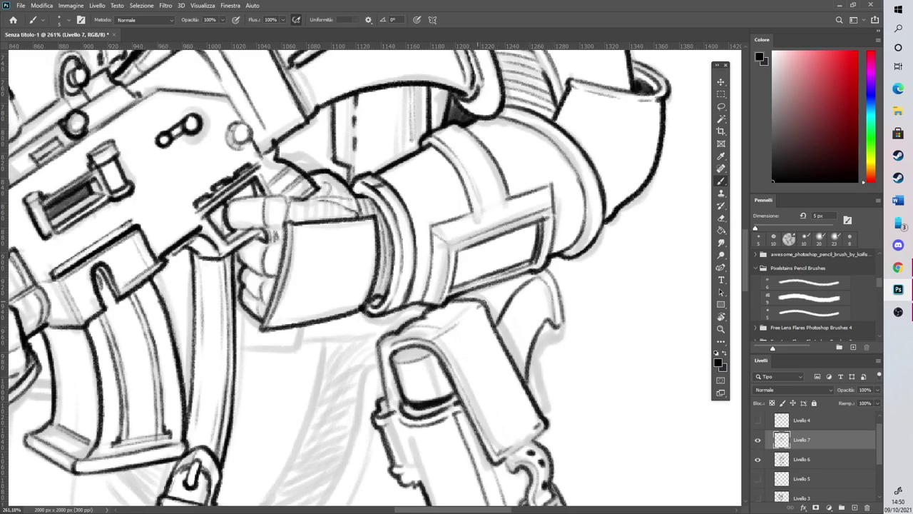
# Darken the gap between forearm and holster, and clean up the trial fold strokes on the hip piece by undoing and erasing
pyautogui.moveTo(476, 301); pyautogui.dragTo(494, 281)
pyautogui.moveTo(498, 314); pyautogui.dragTo(518, 301)
pyautogui.moveTo(526, 364)
pyautogui.mouseDown()
pyautogui.moveTo(519, 335)
pyautogui.moveTo(528, 313)
pyautogui.mouseUp()
pyautogui.click(720, 217)
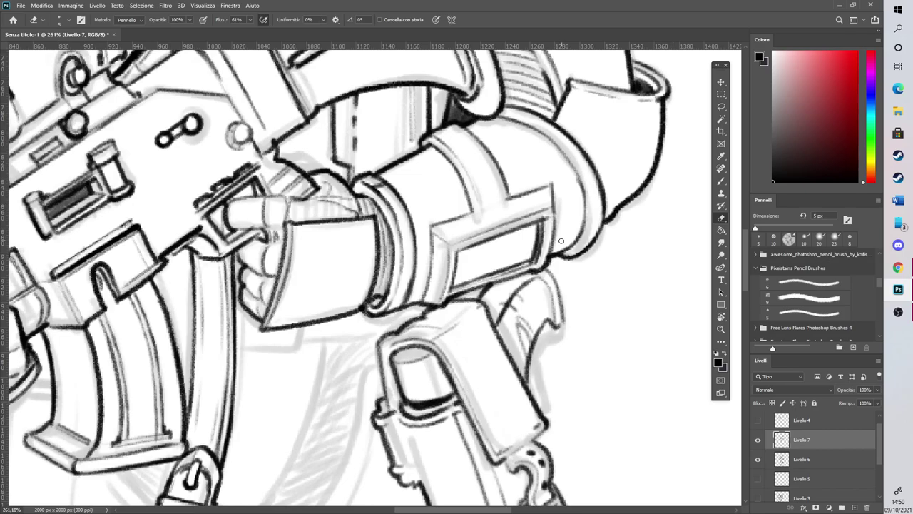
pyautogui.hotkey('ctrl', 'z')
pyautogui.moveTo(504, 311); pyautogui.dragTo(531, 284)
# Ink curved fold lines across the hip piece behind the holster and thicken its hooked outer edge
pyautogui.click(721, 181)
pyautogui.moveTo(499, 311); pyautogui.dragTo(525, 355)
pyautogui.moveTo(507, 295)
pyautogui.mouseDown()
pyautogui.moveTo(533, 332)
pyautogui.moveTo(544, 329)
pyautogui.mouseUp()
pyautogui.moveTo(535, 283)
pyautogui.mouseDown()
pyautogui.moveTo(550, 324)
pyautogui.moveTo(561, 325)
pyautogui.mouseUp()
pyautogui.moveTo(543, 266); pyautogui.dragTo(567, 327)
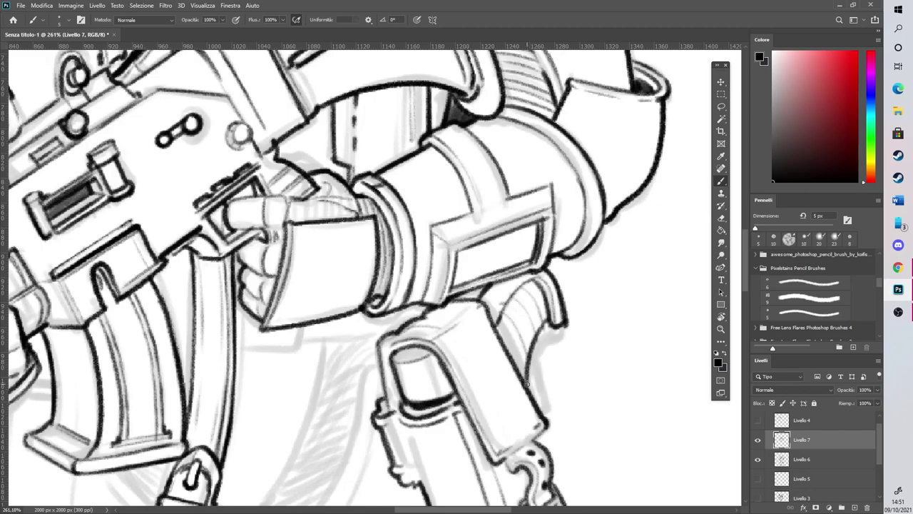
# Ink the narrow double-lined loop behind the holster flap's outer edge, just above the perforated strap
pyautogui.scroll(-3, 688, 245)
pyautogui.moveTo(529, 306)
pyautogui.mouseDown()
pyautogui.moveTo(550, 345)
pyautogui.moveTo(548, 370)
pyautogui.mouseUp()
pyautogui.moveTo(532, 303)
pyautogui.mouseDown()
pyautogui.moveTo(543, 307)
pyautogui.moveTo(556, 345)
pyautogui.moveTo(549, 373)
pyautogui.mouseUp()
pyautogui.moveTo(549, 322); pyautogui.dragTo(558, 357)
pyautogui.moveTo(541, 306)
pyautogui.mouseDown()
pyautogui.moveTo(556, 352)
pyautogui.moveTo(548, 343)
pyautogui.mouseUp()
pyautogui.moveTo(529, 313); pyautogui.dragTo(547, 364)
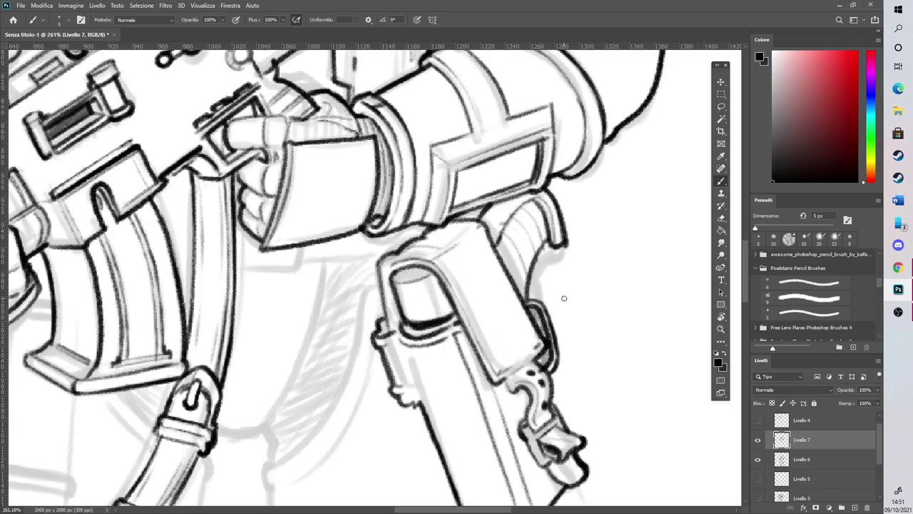
# Ink the curved edge of the thigh armour beside the holster, with a broken dashed line following its outer rim
pyautogui.scroll(-8, 564, 298)
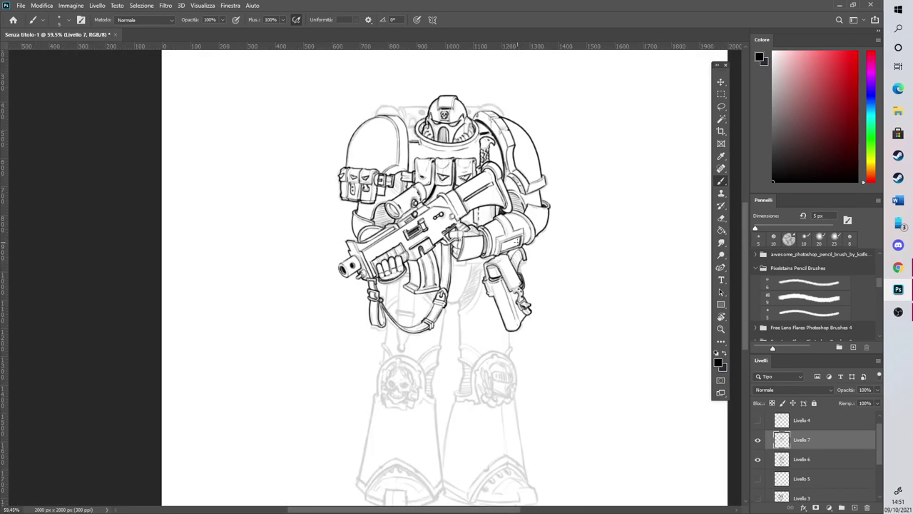
pyautogui.scroll(8, 494, 265)
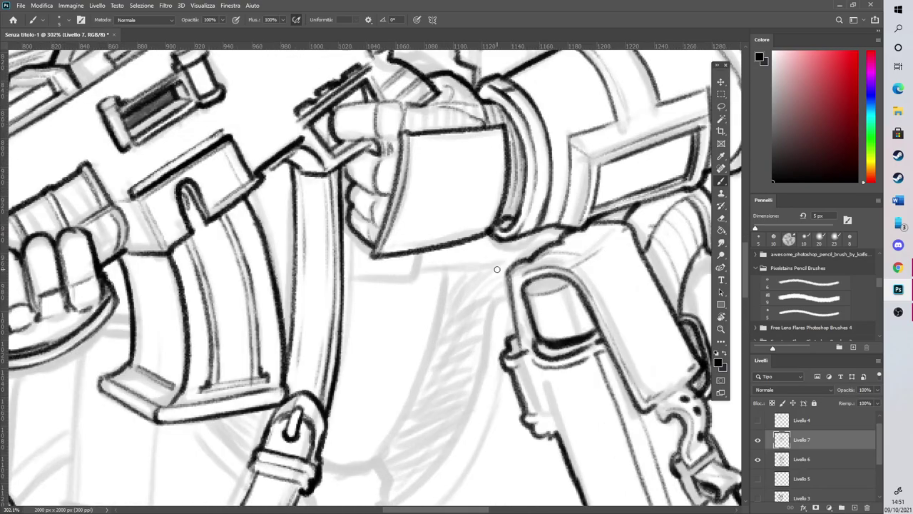
pyautogui.scroll(4, 499, 305)
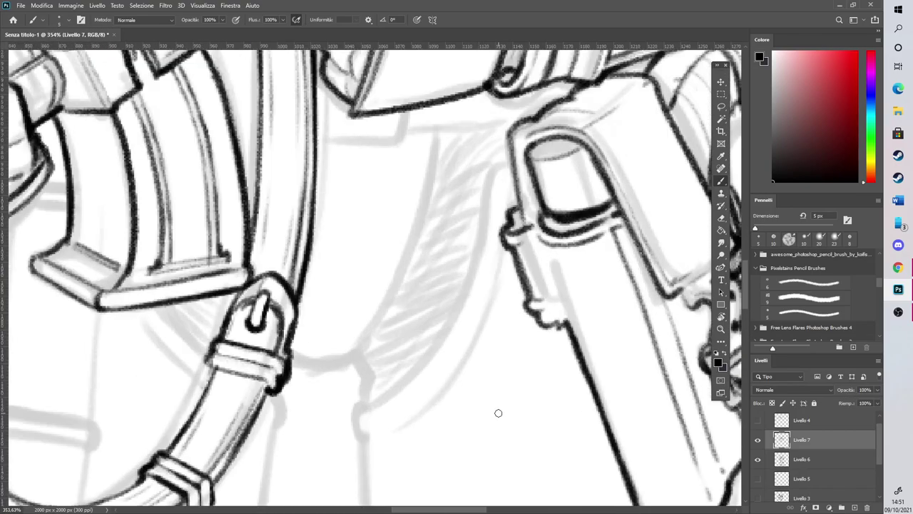
pyautogui.moveTo(371, 408)
pyautogui.mouseDown()
pyautogui.moveTo(411, 382)
pyautogui.moveTo(431, 353)
pyautogui.moveTo(461, 279)
pyautogui.mouseUp()
pyautogui.moveTo(429, 351)
pyautogui.mouseDown()
pyautogui.moveTo(468, 282)
pyautogui.moveTo(514, 159)
pyautogui.mouseUp()
pyautogui.moveTo(483, 217); pyautogui.dragTo(477, 254)
pyautogui.moveTo(359, 413)
pyautogui.mouseDown()
pyautogui.moveTo(367, 433)
pyautogui.moveTo(442, 390)
pyautogui.moveTo(449, 375)
pyautogui.mouseUp()
pyautogui.moveTo(470, 337); pyautogui.dragTo(485, 311)
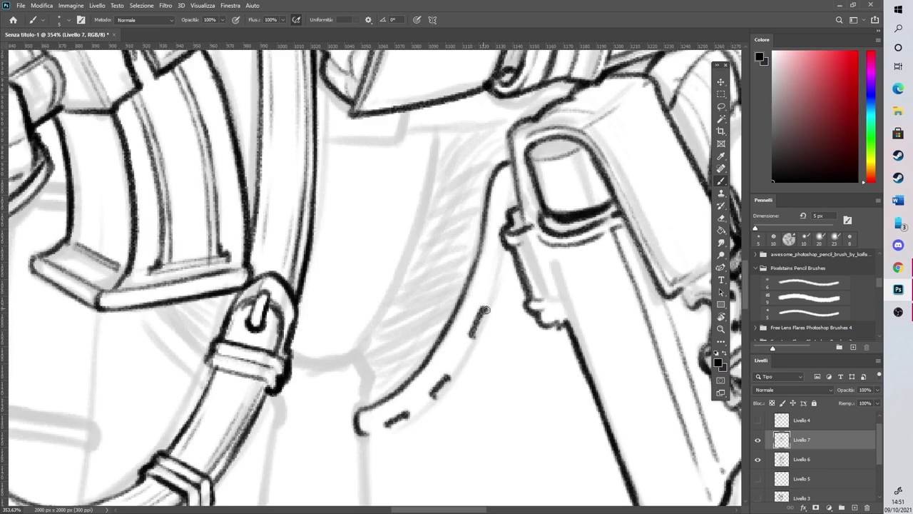
pyautogui.moveTo(496, 262); pyautogui.dragTo(499, 248)
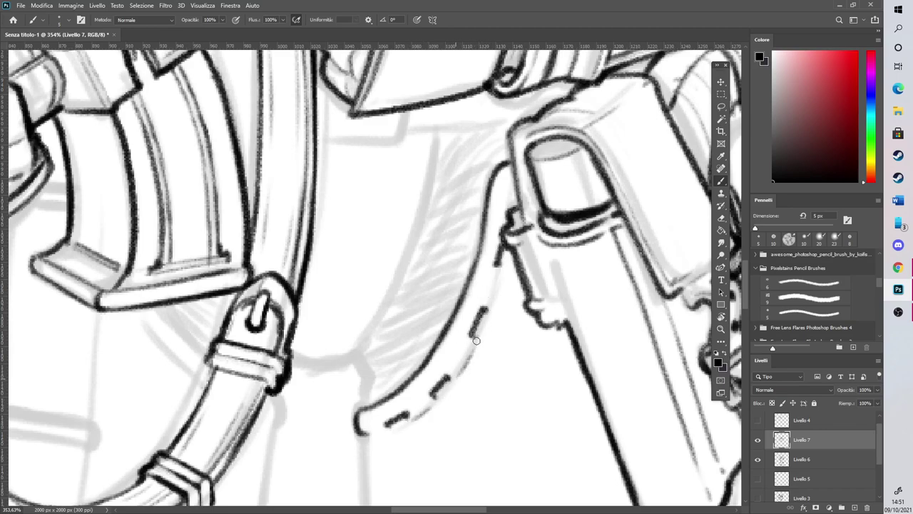
pyautogui.moveTo(492, 307); pyautogui.dragTo(503, 267)
# Ink the lower corner of the thigh armour's opening and fill its lower end with short hatching strokes
pyautogui.moveTo(374, 435)
pyautogui.mouseDown()
pyautogui.moveTo(391, 430)
pyautogui.moveTo(366, 370)
pyautogui.mouseUp()
pyautogui.moveTo(370, 382)
pyautogui.mouseDown()
pyautogui.moveTo(408, 361)
pyautogui.moveTo(383, 369)
pyautogui.moveTo(412, 352)
pyautogui.moveTo(371, 360)
pyautogui.moveTo(432, 336)
pyautogui.mouseUp()
pyautogui.moveTo(368, 362)
pyautogui.mouseDown()
pyautogui.moveTo(432, 339)
pyautogui.moveTo(442, 321)
pyautogui.mouseUp()
pyautogui.moveTo(374, 383)
pyautogui.mouseDown()
pyautogui.moveTo(436, 353)
pyautogui.moveTo(373, 374)
pyautogui.moveTo(400, 384)
pyautogui.mouseUp()
pyautogui.moveTo(364, 409); pyautogui.dragTo(358, 344)
pyautogui.scroll(2, 745, 232)
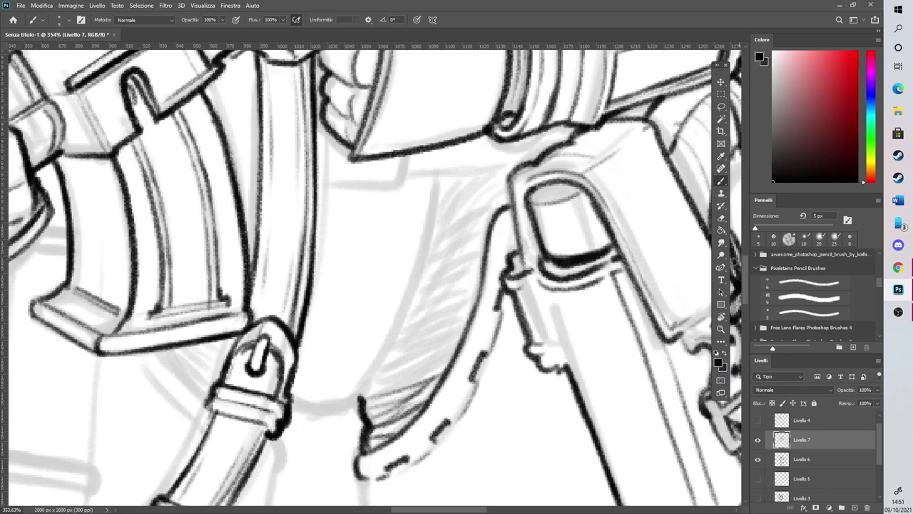
# Ink the long inner edge of the shaded groin joint up towards the fist and trim its upper end with the eraser
pyautogui.moveTo(355, 391); pyautogui.dragTo(435, 160)
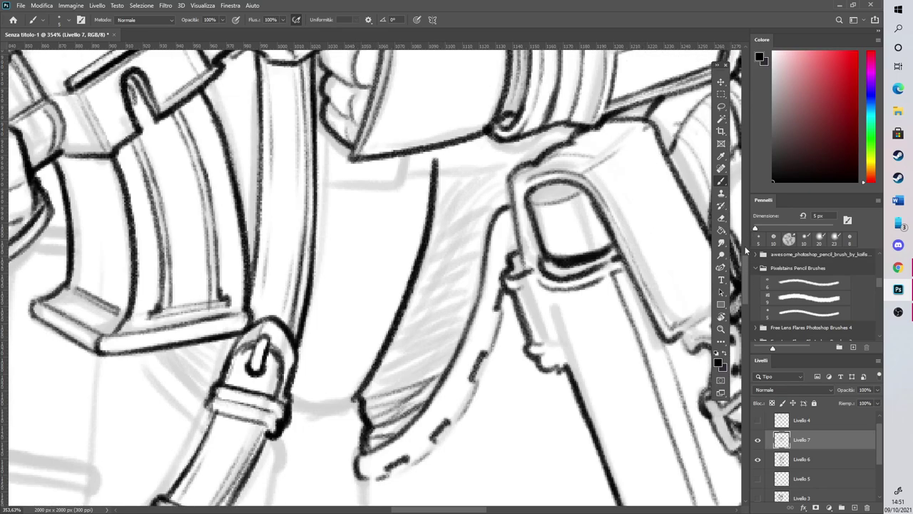
pyautogui.moveTo(746, 258); pyautogui.dragTo(745, 244)
pyautogui.click(720, 218)
pyautogui.moveTo(434, 295); pyautogui.dragTo(445, 294)
# Ink the small belt plate showing beneath the trigger hand, with its knobbed lower bar beside the sling
pyautogui.press('b')
pyautogui.moveTo(318, 322)
pyautogui.mouseDown()
pyautogui.moveTo(344, 329)
pyautogui.moveTo(410, 318)
pyautogui.moveTo(406, 285)
pyautogui.mouseUp()
pyautogui.moveTo(323, 295)
pyautogui.mouseDown()
pyautogui.moveTo(357, 308)
pyautogui.moveTo(398, 292)
pyautogui.mouseUp()
pyautogui.moveTo(320, 304)
pyautogui.mouseDown()
pyautogui.moveTo(338, 286)
pyautogui.moveTo(317, 292)
pyautogui.moveTo(329, 290)
pyautogui.moveTo(320, 277)
pyautogui.moveTo(344, 277)
pyautogui.moveTo(321, 284)
pyautogui.moveTo(345, 285)
pyautogui.moveTo(324, 254)
pyautogui.mouseUp()
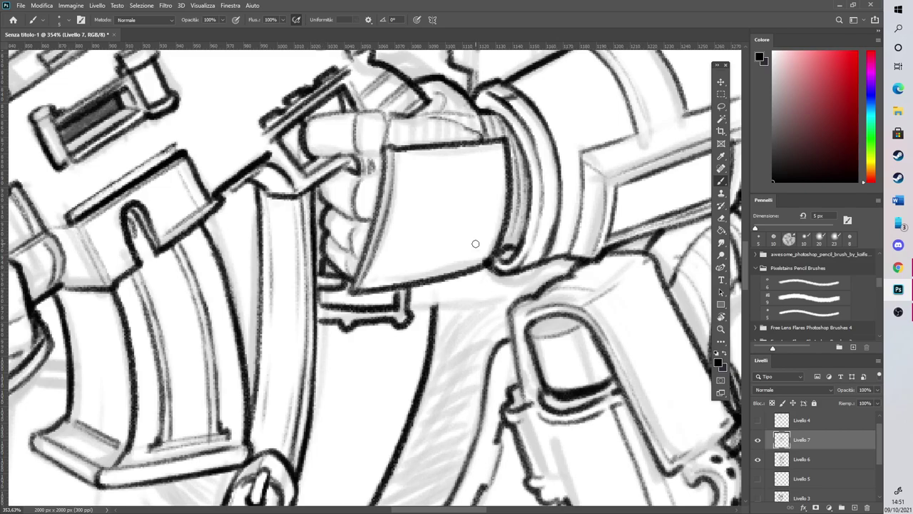
# Rotate the canvas, ink the waist curve from the belt plate to the holster below the forearm, and turn the view back
pyautogui.press('r')
pyautogui.moveTo(475, 243); pyautogui.dragTo(314, 317)
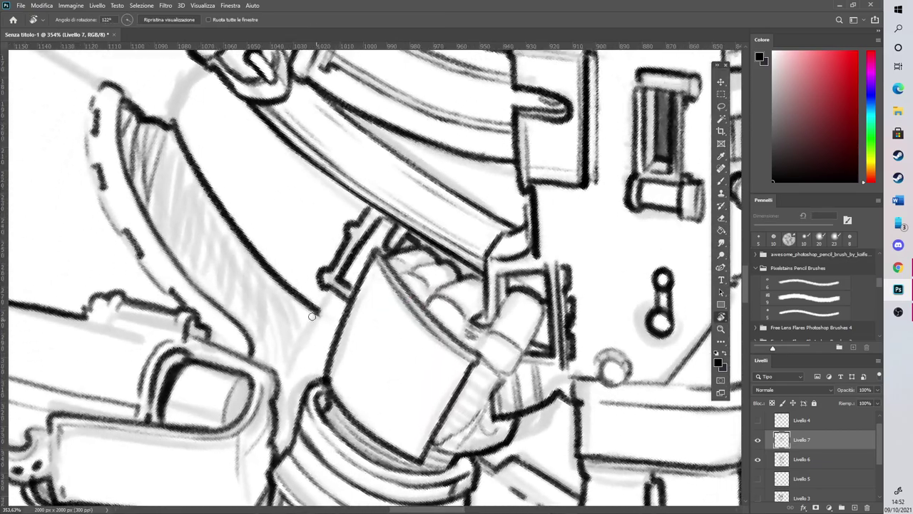
pyautogui.press('b')
pyautogui.moveTo(291, 366); pyautogui.dragTo(277, 410)
pyautogui.moveTo(325, 306); pyautogui.dragTo(280, 391)
pyautogui.moveTo(332, 289)
pyautogui.mouseDown()
pyautogui.moveTo(280, 398)
pyautogui.moveTo(291, 375)
pyautogui.mouseUp()
pyautogui.moveTo(314, 303); pyautogui.dragTo(274, 424)
pyautogui.moveTo(305, 341); pyautogui.dragTo(277, 417)
pyautogui.moveTo(330, 297)
pyautogui.mouseDown()
pyautogui.moveTo(277, 409)
pyautogui.moveTo(331, 303)
pyautogui.mouseUp()
pyautogui.press('e')
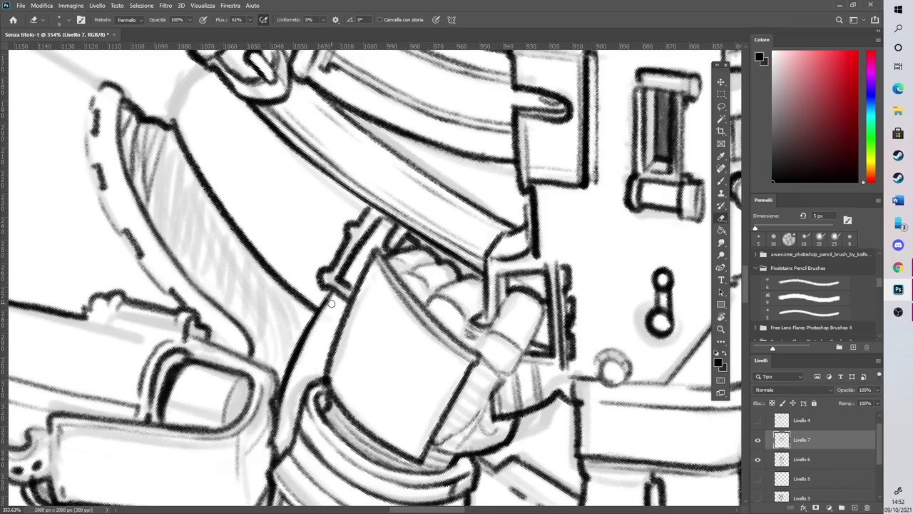
pyautogui.press('r')
pyautogui.moveTo(403, 300)
pyautogui.mouseDown()
pyautogui.moveTo(357, 214)
pyautogui.moveTo(313, 182)
pyautogui.moveTo(338, 171)
pyautogui.mouseUp()
pyautogui.press('b')
# Hatch the groin joint between the inner thigh edge and the thigh armour with slanted strokes up to the waist line
pyautogui.scroll(-10, 344, 208)
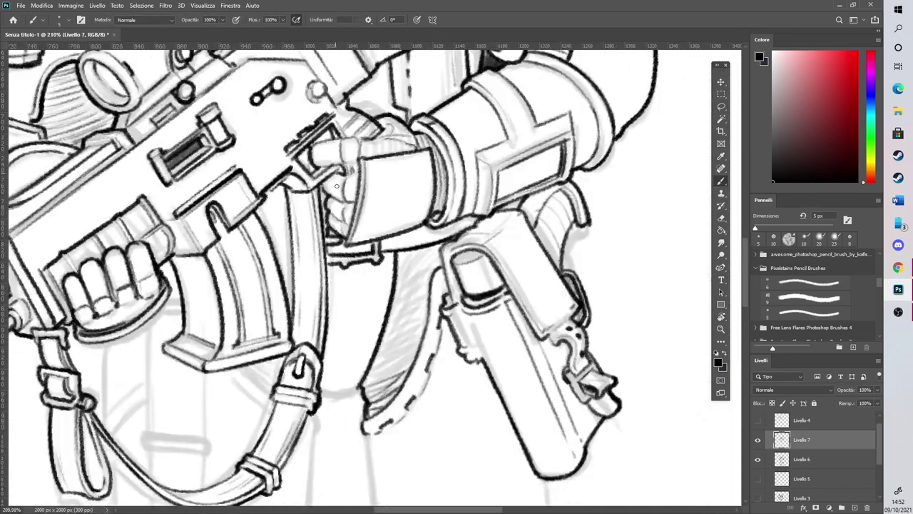
pyautogui.scroll(6, 386, 244)
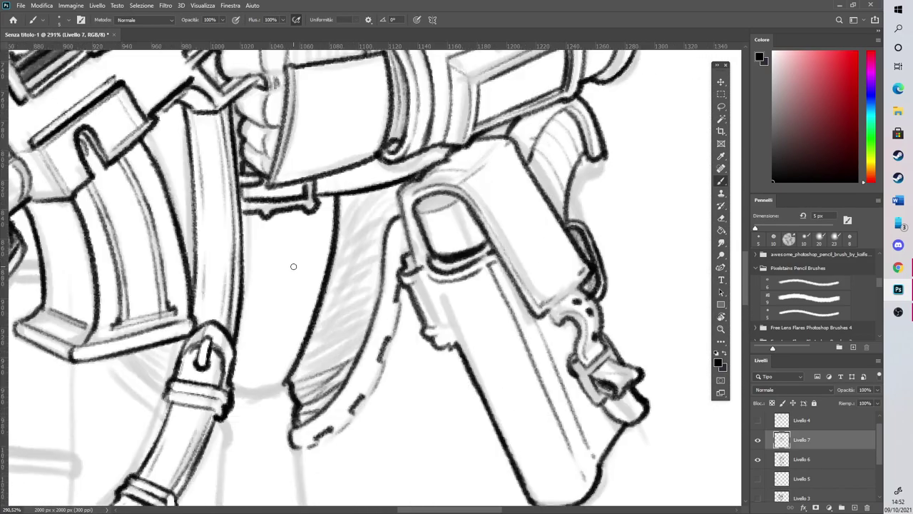
pyautogui.moveTo(292, 380)
pyautogui.mouseDown()
pyautogui.moveTo(341, 309)
pyautogui.moveTo(354, 310)
pyautogui.moveTo(301, 375)
pyautogui.moveTo(301, 409)
pyautogui.moveTo(321, 337)
pyautogui.moveTo(326, 373)
pyautogui.moveTo(300, 377)
pyautogui.moveTo(379, 314)
pyautogui.moveTo(357, 319)
pyautogui.moveTo(376, 238)
pyautogui.mouseUp()
pyautogui.moveTo(314, 325); pyautogui.dragTo(381, 273)
pyautogui.moveTo(324, 303); pyautogui.dragTo(376, 271)
pyautogui.moveTo(325, 286); pyautogui.dragTo(381, 252)
pyautogui.moveTo(330, 274); pyautogui.dragTo(390, 229)
pyautogui.moveTo(338, 242); pyautogui.dragTo(401, 215)
pyautogui.moveTo(341, 220)
pyautogui.mouseDown()
pyautogui.moveTo(398, 206)
pyautogui.moveTo(376, 194)
pyautogui.moveTo(401, 188)
pyautogui.mouseUp()
pyautogui.moveTo(339, 200); pyautogui.dragTo(379, 189)
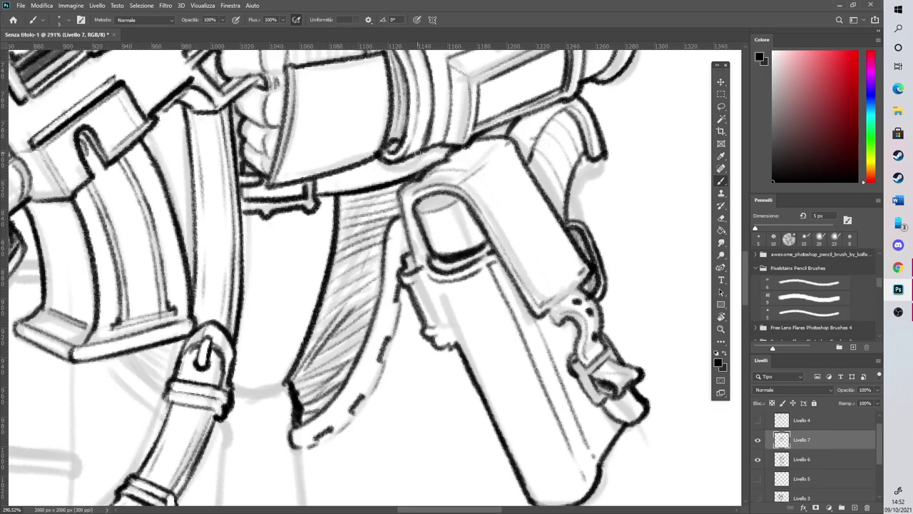
# Ink the pointed arch ornament between shoulder pad and helmet collar, with a small skull inside and a base line
pyautogui.scroll(-6, 401, 315)
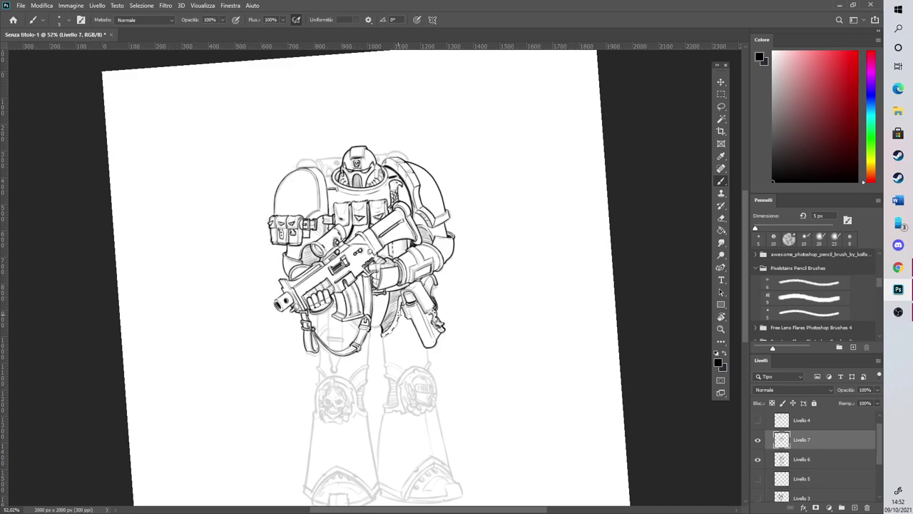
pyautogui.scroll(-2, 392, 242)
pyautogui.scroll(2, 432, 314)
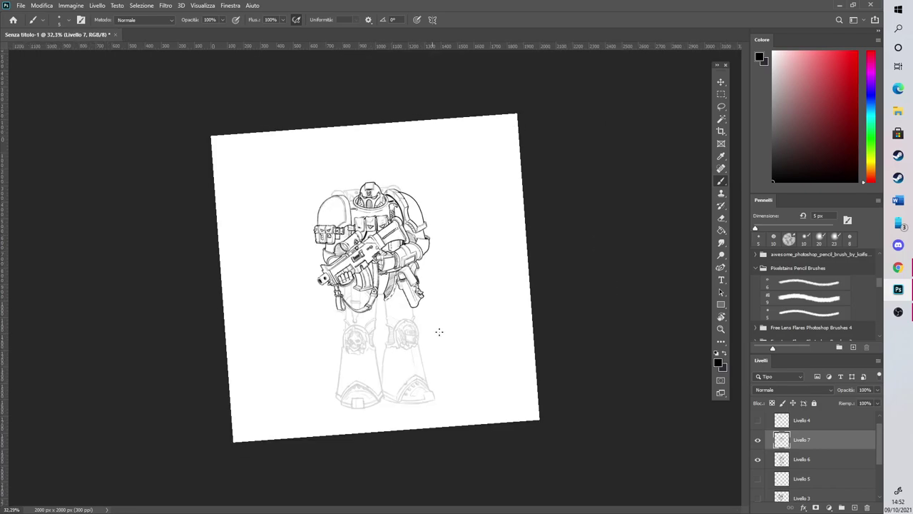
pyautogui.scroll(1, 414, 334)
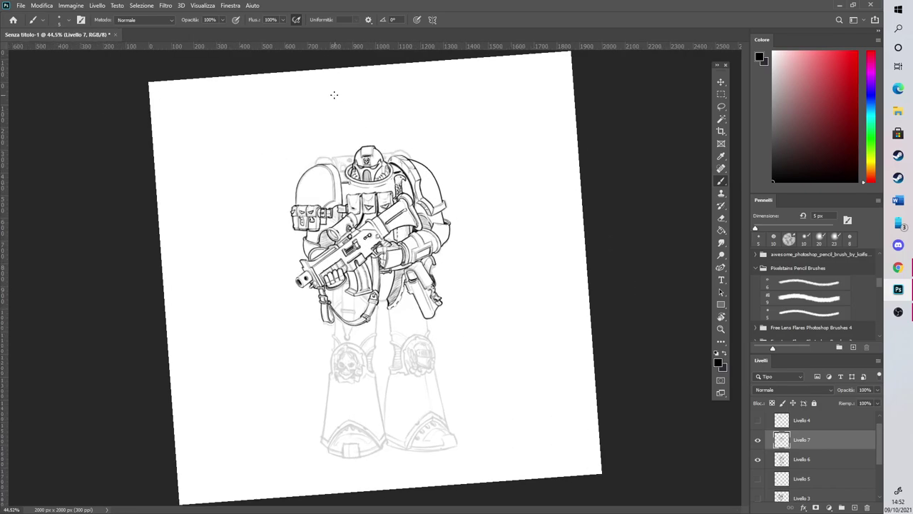
pyautogui.scroll(15, 335, 95)
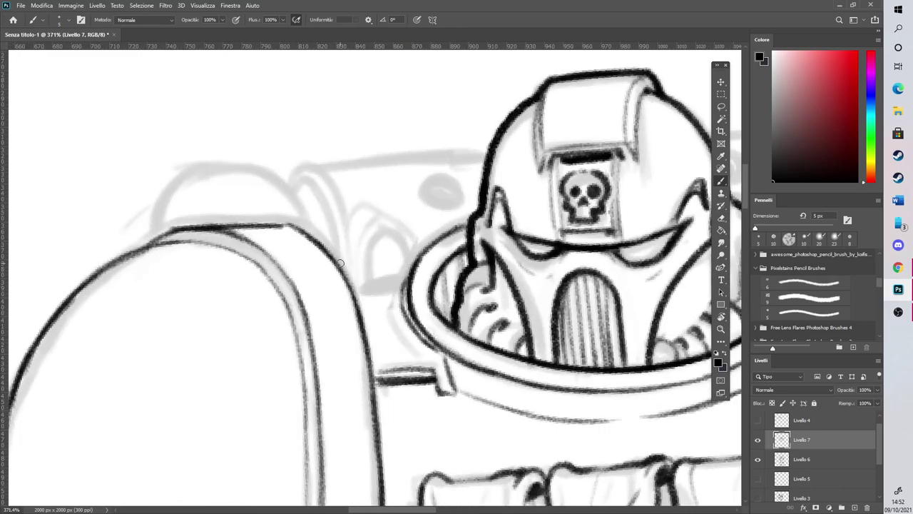
pyautogui.moveTo(356, 291)
pyautogui.mouseDown()
pyautogui.moveTo(410, 282)
pyautogui.moveTo(370, 250)
pyautogui.moveTo(382, 229)
pyautogui.moveTo(406, 253)
pyautogui.moveTo(400, 267)
pyautogui.moveTo(366, 284)
pyautogui.moveTo(364, 253)
pyautogui.moveTo(379, 224)
pyautogui.moveTo(389, 217)
pyautogui.moveTo(367, 242)
pyautogui.moveTo(391, 217)
pyautogui.moveTo(414, 249)
pyautogui.mouseUp()
pyautogui.moveTo(389, 217); pyautogui.dragTo(418, 271)
pyautogui.click(721, 218)
pyautogui.moveTo(391, 221); pyautogui.dragTo(408, 240)
pyautogui.click(721, 180)
pyautogui.moveTo(352, 220)
pyautogui.mouseDown()
pyautogui.moveTo(359, 203)
pyautogui.moveTo(378, 214)
pyautogui.mouseUp()
pyautogui.moveTo(353, 280)
pyautogui.mouseDown()
pyautogui.moveTo(351, 252)
pyautogui.moveTo(392, 227)
pyautogui.moveTo(374, 246)
pyautogui.moveTo(401, 248)
pyautogui.moveTo(389, 234)
pyautogui.moveTo(378, 263)
pyautogui.moveTo(397, 258)
pyautogui.moveTo(389, 275)
pyautogui.moveTo(402, 253)
pyautogui.moveTo(405, 282)
pyautogui.mouseUp()
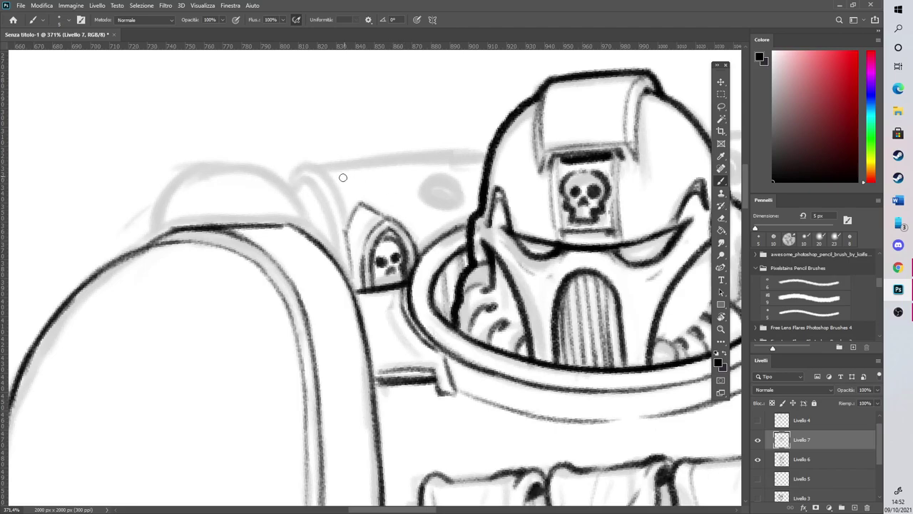
# Ink the curled trim at the backpack's near end and the dark round vent beside the helmet
pyautogui.moveTo(302, 180)
pyautogui.mouseDown()
pyautogui.moveTo(339, 245)
pyautogui.moveTo(330, 199)
pyautogui.moveTo(312, 175)
pyautogui.moveTo(321, 168)
pyautogui.moveTo(348, 219)
pyautogui.moveTo(308, 169)
pyautogui.moveTo(297, 182)
pyautogui.moveTo(331, 174)
pyautogui.moveTo(352, 202)
pyautogui.mouseUp()
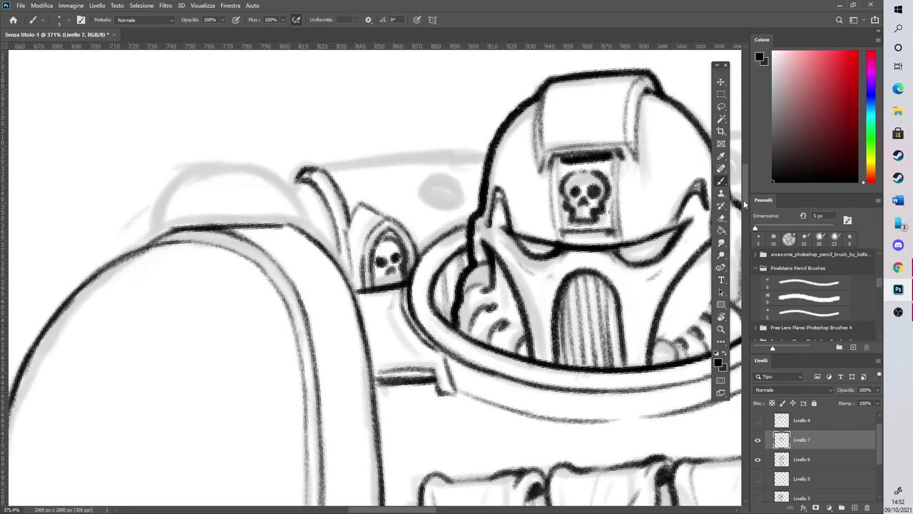
pyautogui.moveTo(744, 205); pyautogui.dragTo(745, 198)
pyautogui.moveTo(418, 267)
pyautogui.mouseDown()
pyautogui.moveTo(442, 272)
pyautogui.moveTo(413, 260)
pyautogui.moveTo(422, 270)
pyautogui.mouseUp()
pyautogui.hscroll(6, 423, 427)
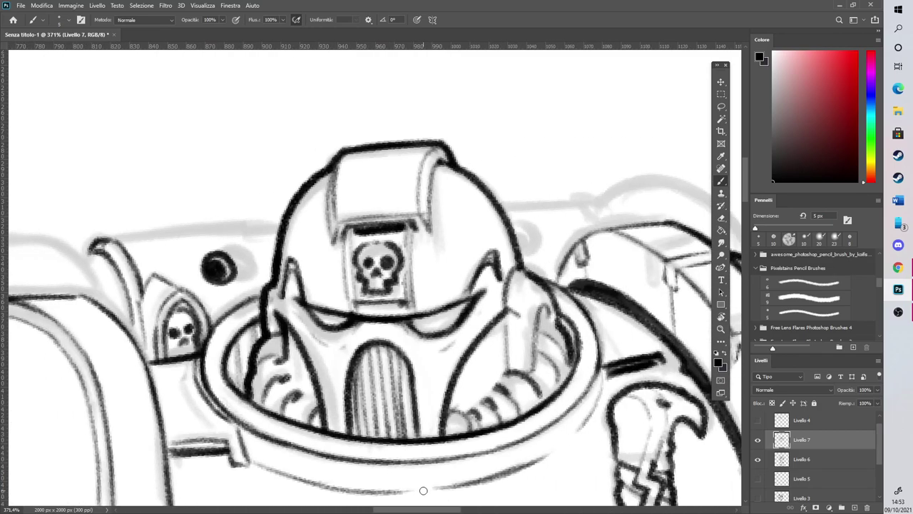
# Ink the vent arc on the helmet's far side and, with the canvas rotated, the backpack's straight upper edge on the near side
pyautogui.moveTo(510, 227)
pyautogui.mouseDown()
pyautogui.moveTo(526, 257)
pyautogui.moveTo(517, 239)
pyautogui.moveTo(423, 166)
pyautogui.mouseUp()
pyautogui.press('r')
pyautogui.moveTo(163, 414)
pyautogui.mouseDown()
pyautogui.moveTo(266, 303)
pyautogui.moveTo(180, 394)
pyautogui.moveTo(269, 286)
pyautogui.mouseUp()
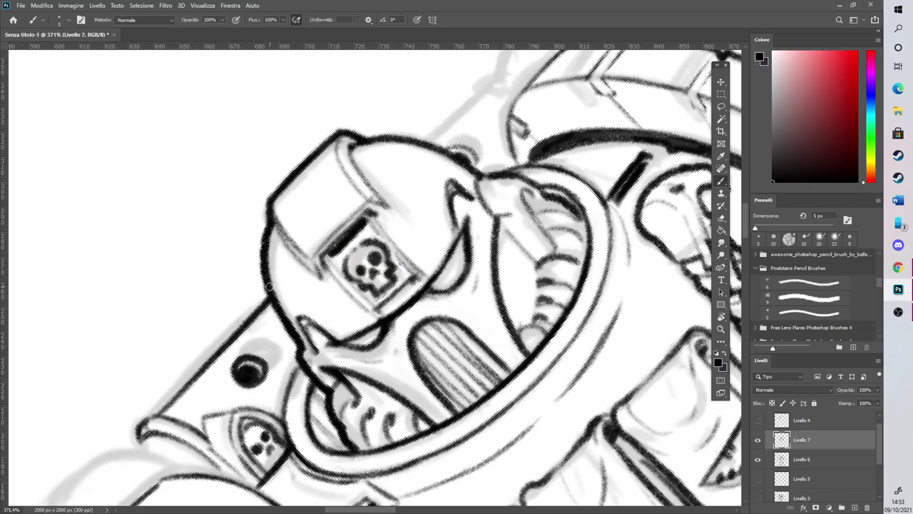
pyautogui.scroll(-5, 270, 287)
# Ink the backpack's upper edge on the helmet's far side and its curled end above the shoulder pad, rotating the canvas as needed
pyautogui.scroll(2, 374, 54)
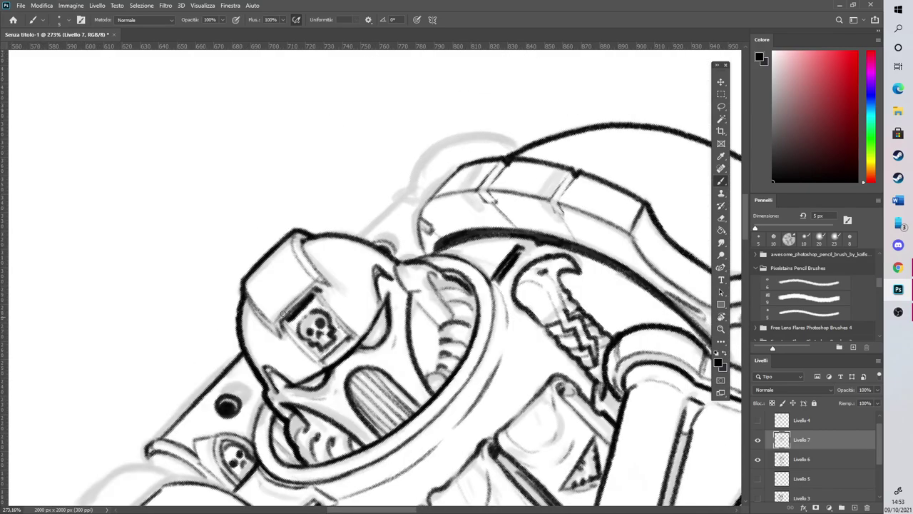
pyautogui.moveTo(361, 236); pyautogui.dragTo(402, 194)
pyautogui.press('r')
pyautogui.moveTo(488, 176); pyautogui.dragTo(332, 122)
pyautogui.press('b')
pyautogui.moveTo(322, 194)
pyautogui.mouseDown()
pyautogui.moveTo(308, 223)
pyautogui.moveTo(325, 190)
pyautogui.moveTo(414, 182)
pyautogui.moveTo(502, 225)
pyautogui.mouseUp()
pyautogui.press('r')
pyautogui.press('b')
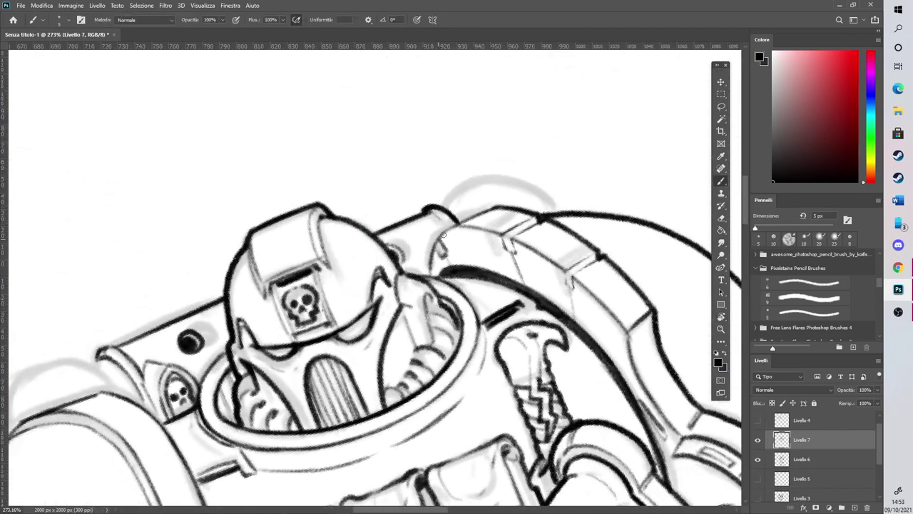
# Ink the rounded outline of the backpack vent behind the holster-side shoulder pad, undoing misplaced arcs and redrawing them
pyautogui.moveTo(439, 235); pyautogui.dragTo(497, 207)
pyautogui.moveTo(442, 204)
pyautogui.mouseDown()
pyautogui.moveTo(465, 215)
pyautogui.moveTo(463, 172)
pyautogui.moveTo(546, 188)
pyautogui.moveTo(553, 211)
pyautogui.mouseUp()
pyautogui.hotkey('ctrl', 'z')
pyautogui.moveTo(444, 206)
pyautogui.mouseDown()
pyautogui.moveTo(456, 178)
pyautogui.moveTo(551, 187)
pyautogui.moveTo(556, 217)
pyautogui.moveTo(500, 170)
pyautogui.moveTo(554, 212)
pyautogui.mouseUp()
pyautogui.hotkey('ctrl', 'z')
pyautogui.scroll(-6, 493, 178)
pyautogui.scroll(4, 323, 240)
pyautogui.scroll(3, 216, 306)
pyautogui.scroll(1, 340, 274)
pyautogui.moveTo(264, 362)
pyautogui.mouseDown()
pyautogui.moveTo(379, 247)
pyautogui.moveTo(409, 241)
pyautogui.moveTo(442, 280)
pyautogui.mouseUp()
pyautogui.moveTo(419, 234); pyautogui.dragTo(478, 309)
pyautogui.moveTo(423, 289); pyautogui.dragTo(411, 251)
pyautogui.scroll(-10, 300, 212)
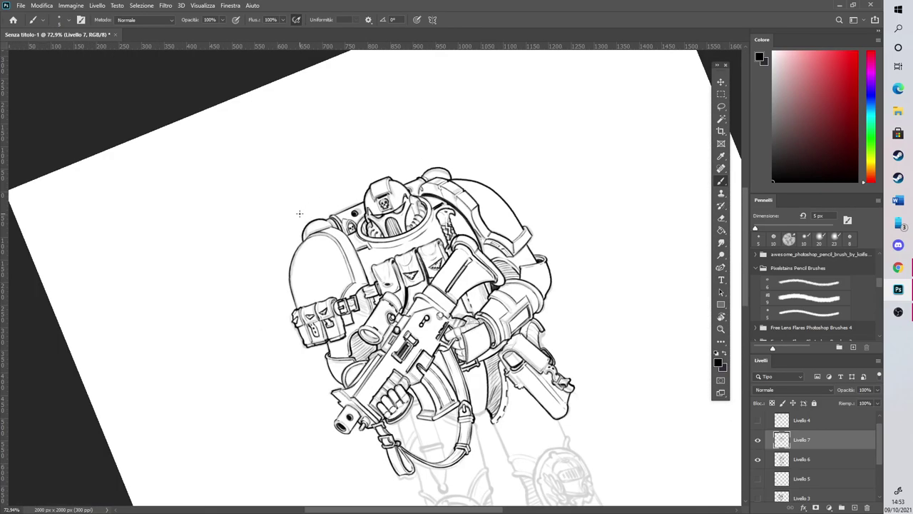
# Rotate the canvas, trim the outer edge of the vent's rounded outline with the eraser, and straighten the canvas again
pyautogui.scroll(10, 433, 148)
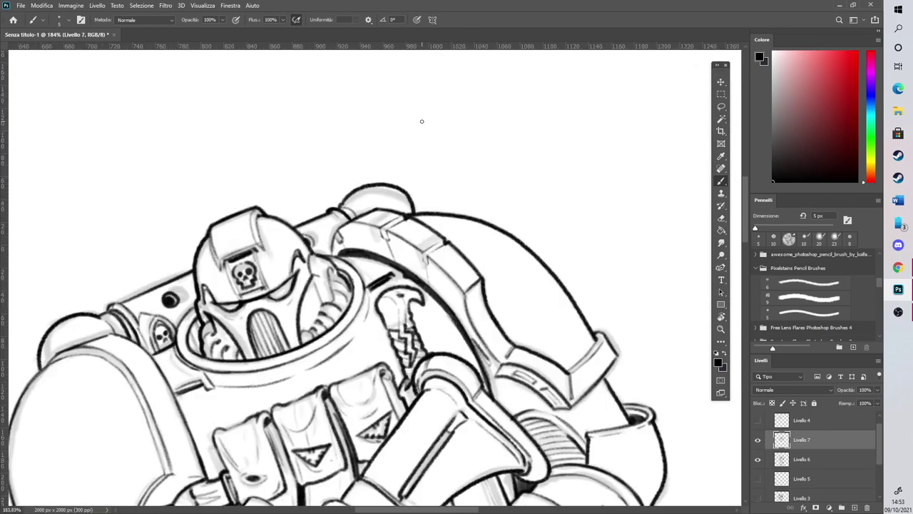
pyautogui.press('r')
pyautogui.moveTo(481, 237)
pyautogui.mouseDown()
pyautogui.moveTo(471, 218)
pyautogui.moveTo(349, 228)
pyautogui.mouseUp()
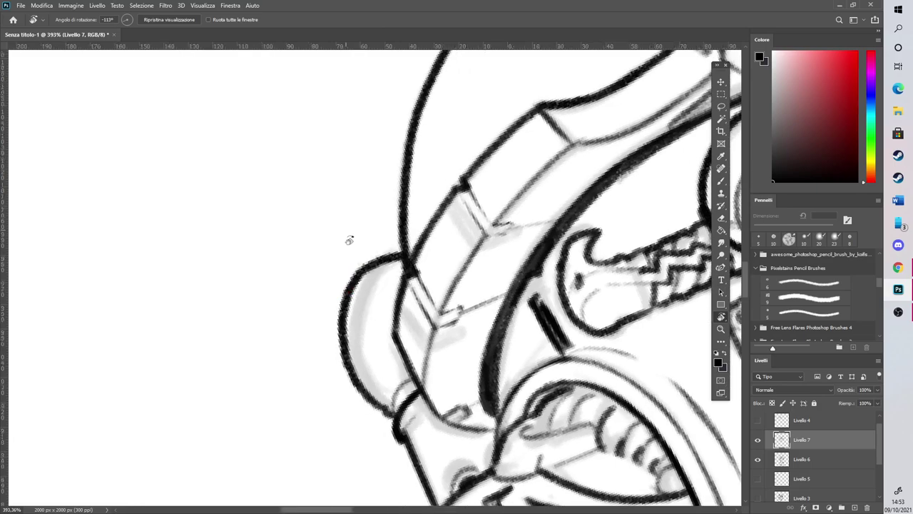
pyautogui.moveTo(394, 415)
pyautogui.mouseDown()
pyautogui.moveTo(348, 349)
pyautogui.moveTo(403, 251)
pyautogui.moveTo(364, 264)
pyautogui.moveTo(336, 321)
pyautogui.moveTo(356, 241)
pyautogui.moveTo(336, 366)
pyautogui.mouseUp()
pyautogui.press('e')
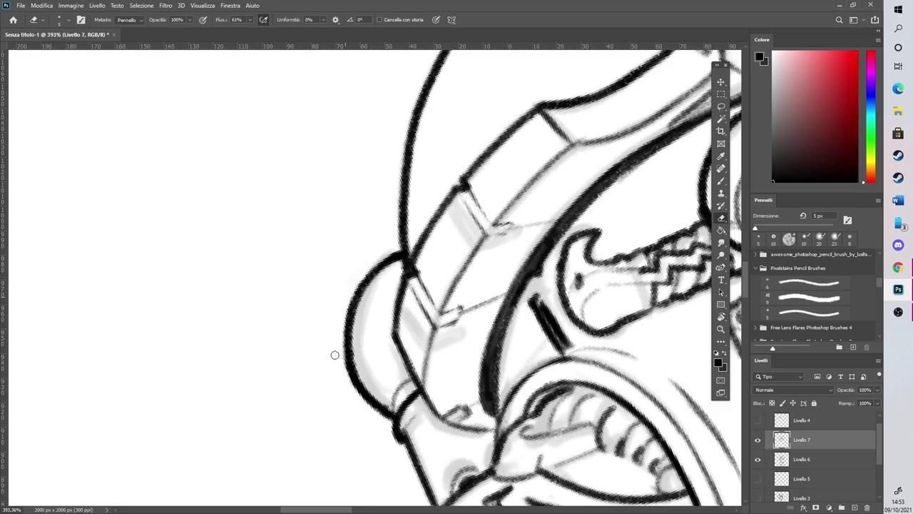
pyautogui.press('r')
pyautogui.moveTo(432, 182)
pyautogui.mouseDown()
pyautogui.moveTo(492, 171)
pyautogui.moveTo(464, 393)
pyautogui.moveTo(479, 379)
pyautogui.mouseUp()
pyautogui.scroll(-4, 530, 289)
pyautogui.scroll(-8, 519, 262)
pyautogui.press('r')
pyautogui.moveTo(607, 285); pyautogui.dragTo(606, 275)
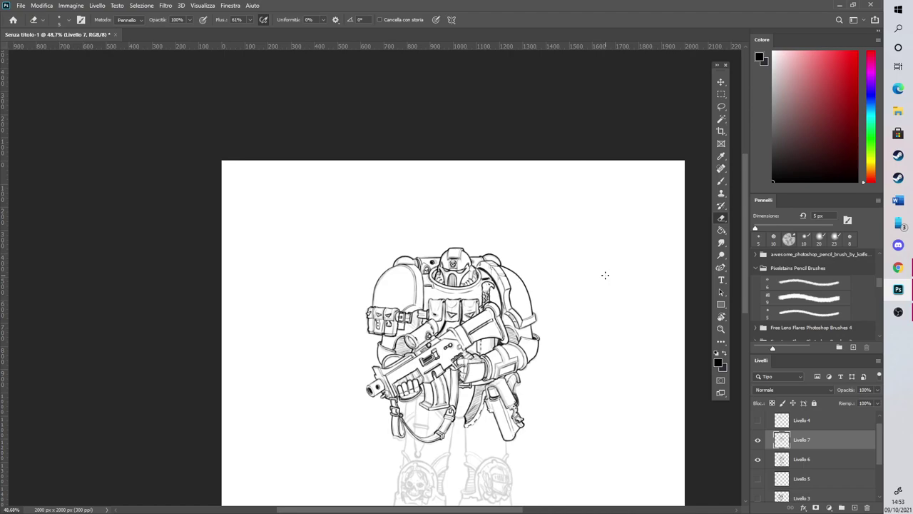
# Ink the two long side edges of the sheath hanging below the rifle magazine, leaving a gap at its band
pyautogui.scroll(-3, 520, 283)
pyautogui.scroll(6, 365, 296)
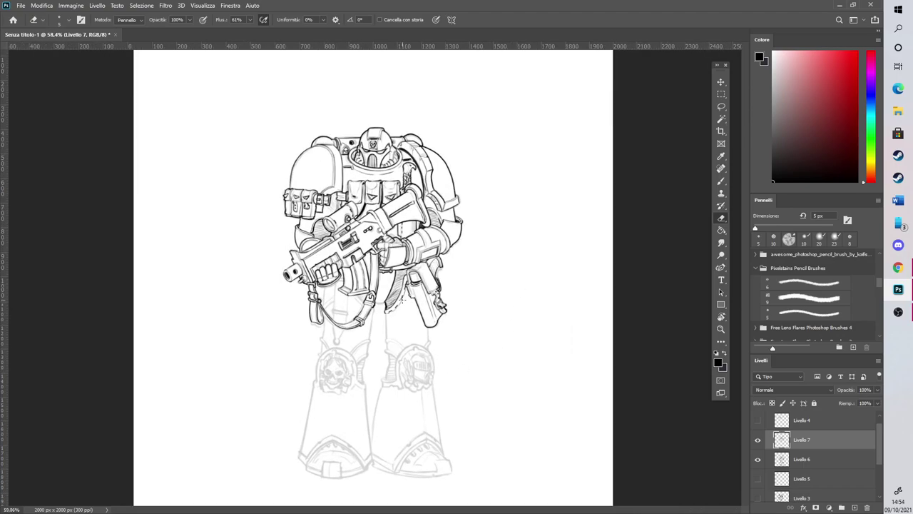
pyautogui.scroll(6, 283, 286)
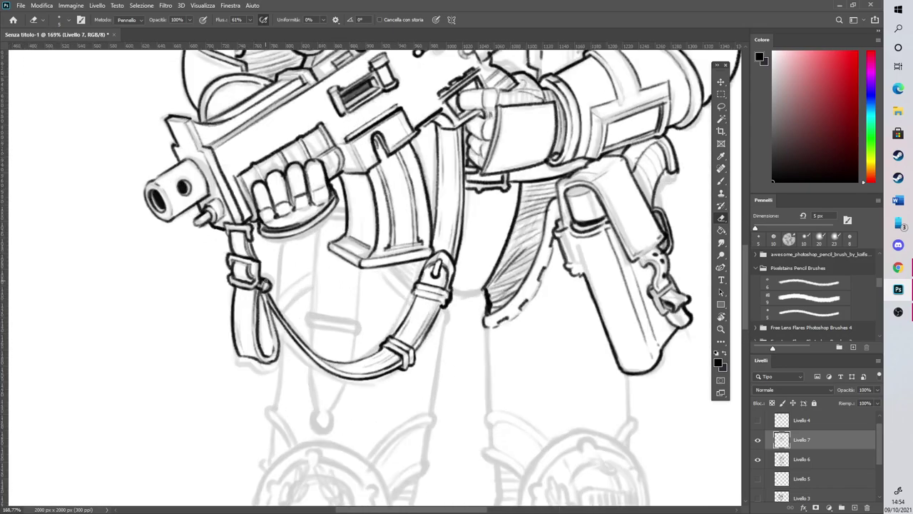
pyautogui.scroll(2, 283, 277)
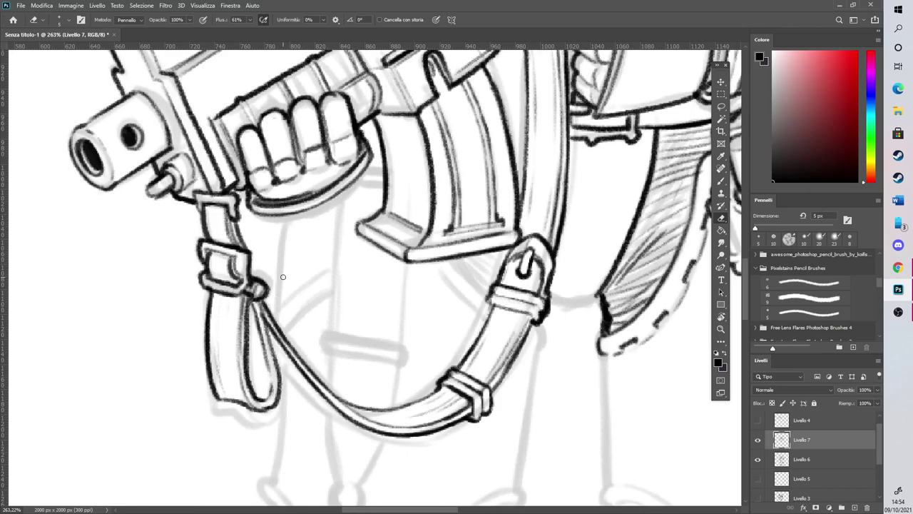
pyautogui.click(720, 183)
pyautogui.moveTo(401, 264); pyautogui.dragTo(398, 345)
pyautogui.moveTo(338, 207); pyautogui.dragTo(332, 333)
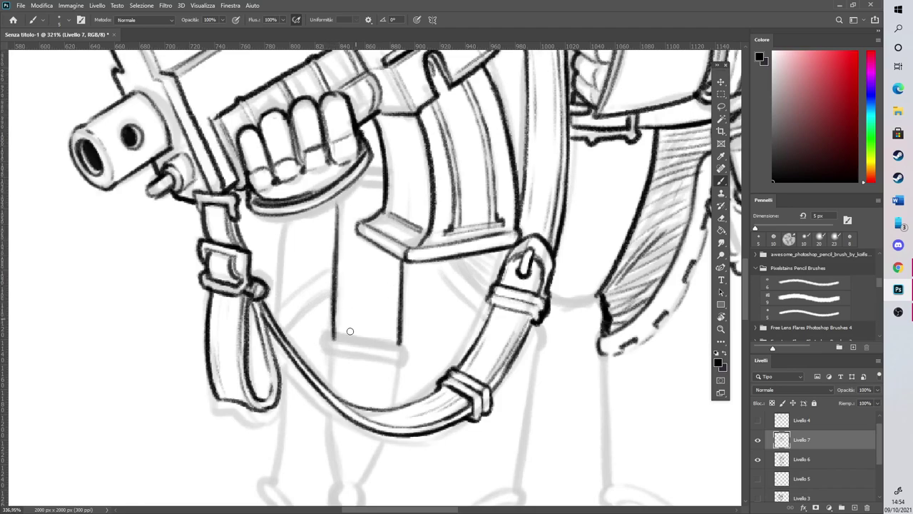
pyautogui.scroll(2, 354, 318)
pyautogui.moveTo(420, 370); pyautogui.dragTo(417, 454)
pyautogui.moveTo(326, 364); pyautogui.dragTo(322, 434)
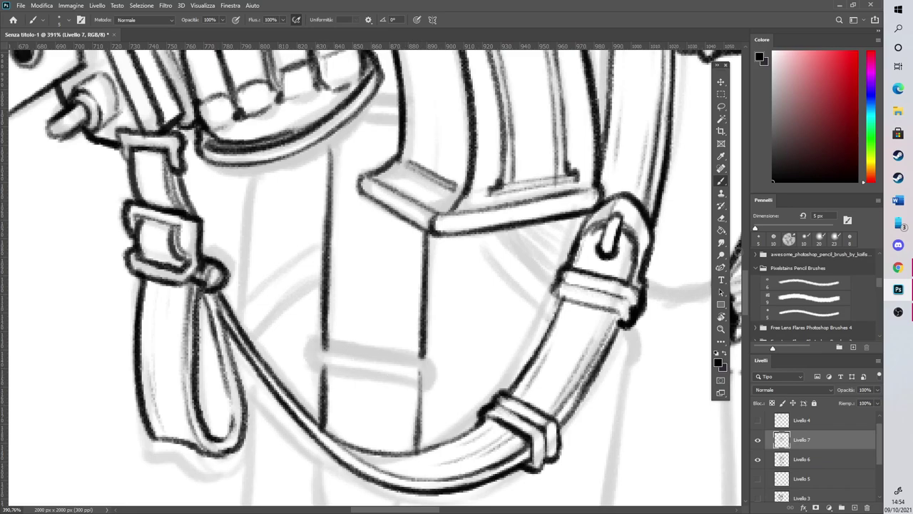
# Ink the rifle sling's lower edge and the sheath's tapering sides and round tip below the sling, strengthening the sheath's edges
pyautogui.scroll(-3, 741, 252)
pyautogui.moveTo(243, 298)
pyautogui.mouseDown()
pyautogui.moveTo(378, 392)
pyautogui.moveTo(416, 391)
pyautogui.mouseUp()
pyautogui.scroll(-2, 744, 273)
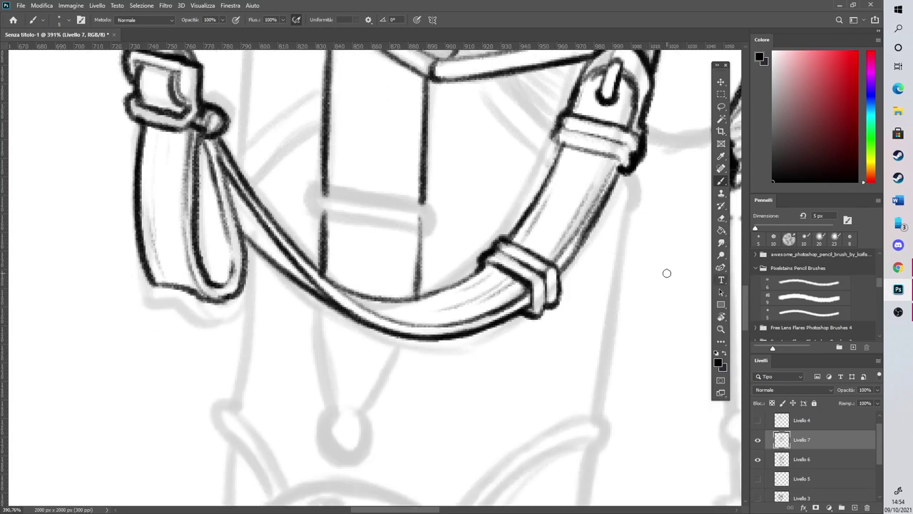
pyautogui.moveTo(413, 348); pyautogui.dragTo(413, 335)
pyautogui.moveTo(319, 303); pyautogui.dragTo(352, 408)
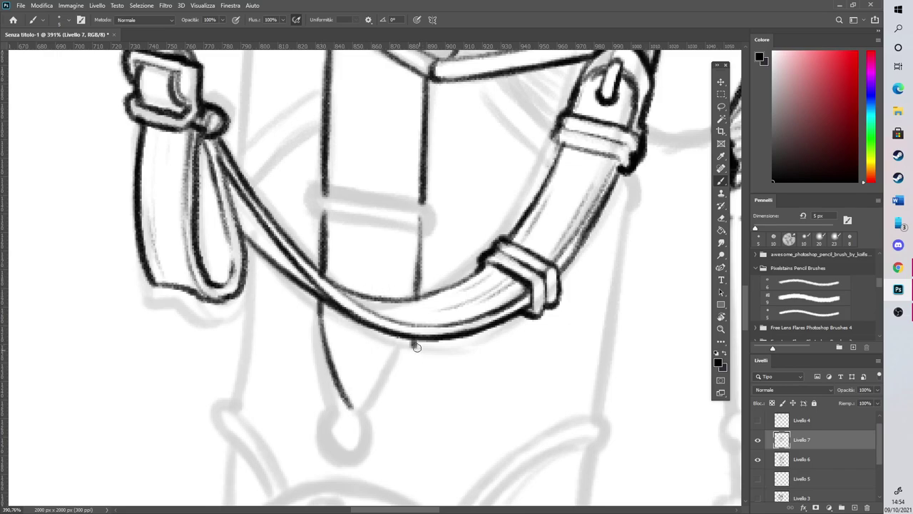
pyautogui.moveTo(413, 348)
pyautogui.mouseDown()
pyautogui.moveTo(375, 406)
pyautogui.moveTo(348, 421)
pyautogui.moveTo(376, 404)
pyautogui.moveTo(414, 343)
pyautogui.mouseUp()
pyautogui.moveTo(355, 440); pyautogui.dragTo(321, 341)
pyautogui.moveTo(319, 295); pyautogui.dragTo(323, 344)
pyautogui.moveTo(415, 233); pyautogui.dragTo(412, 293)
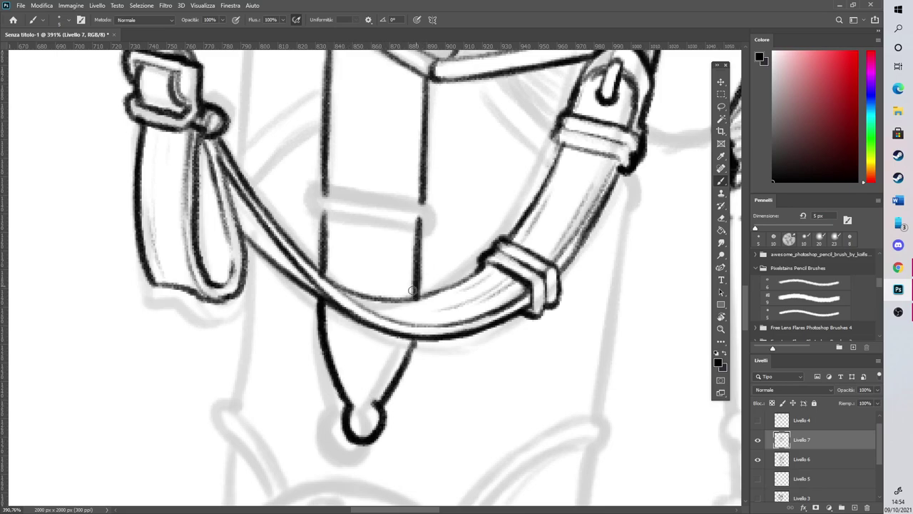
# With the canvas rotated, ink the chevron-shaped band across the sheath just above the sling
pyautogui.press('r')
pyautogui.moveTo(477, 200); pyautogui.dragTo(384, 117)
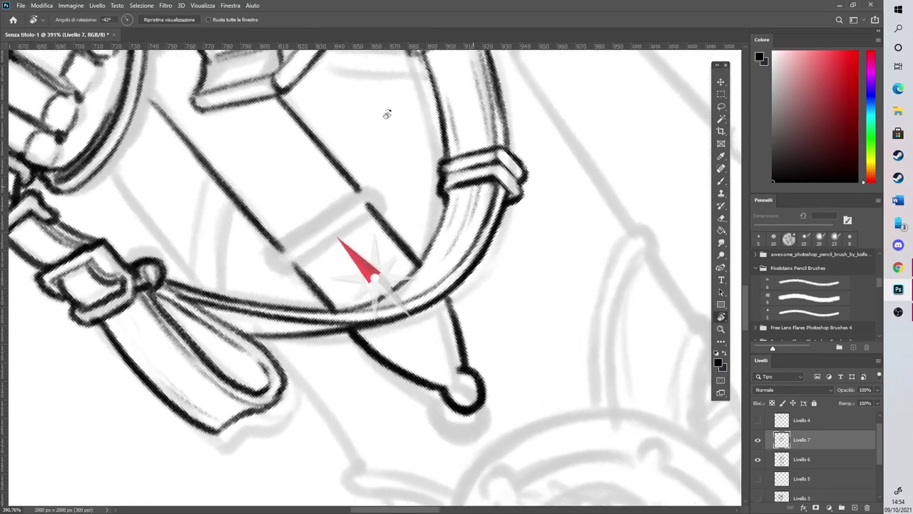
pyautogui.moveTo(745, 292); pyautogui.dragTo(746, 279)
pyautogui.moveTo(291, 442)
pyautogui.mouseDown()
pyautogui.moveTo(314, 384)
pyautogui.moveTo(367, 379)
pyautogui.mouseUp()
pyautogui.moveTo(282, 427)
pyautogui.mouseDown()
pyautogui.moveTo(315, 365)
pyautogui.moveTo(369, 365)
pyautogui.moveTo(373, 377)
pyautogui.moveTo(288, 439)
pyautogui.moveTo(301, 431)
pyautogui.moveTo(319, 368)
pyautogui.moveTo(362, 366)
pyautogui.moveTo(374, 379)
pyautogui.mouseUp()
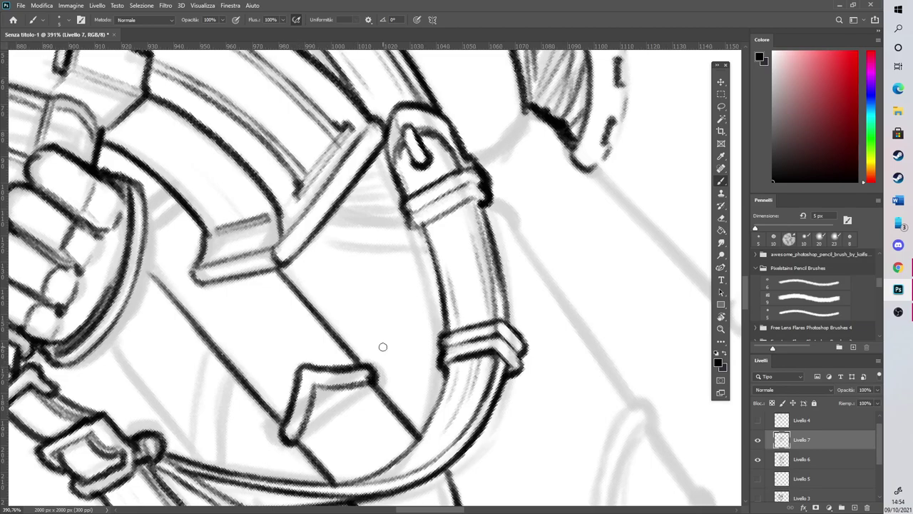
# Ink a pointed band at the sheath's upper end behind the magazine and darken the rim under the gripping hand
pyautogui.scroll(-5, 383, 347)
pyautogui.scroll(4, 309, 272)
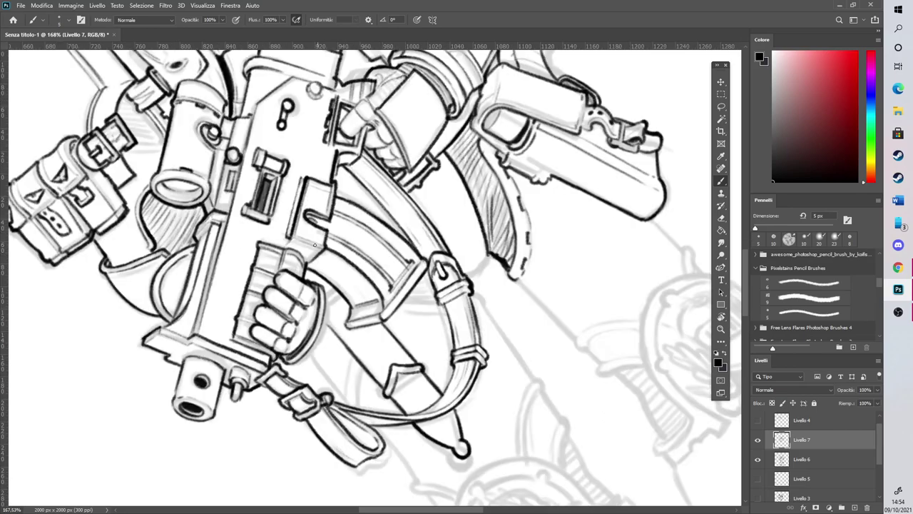
pyautogui.scroll(2, 304, 271)
pyautogui.moveTo(349, 390)
pyautogui.mouseDown()
pyautogui.moveTo(357, 329)
pyautogui.moveTo(384, 326)
pyautogui.moveTo(363, 312)
pyautogui.moveTo(348, 316)
pyautogui.moveTo(339, 393)
pyautogui.mouseUp()
pyautogui.moveTo(341, 311)
pyautogui.mouseDown()
pyautogui.moveTo(344, 361)
pyautogui.moveTo(314, 431)
pyautogui.mouseUp()
pyautogui.moveTo(260, 481)
pyautogui.mouseDown()
pyautogui.moveTo(325, 423)
pyautogui.moveTo(335, 401)
pyautogui.mouseUp()
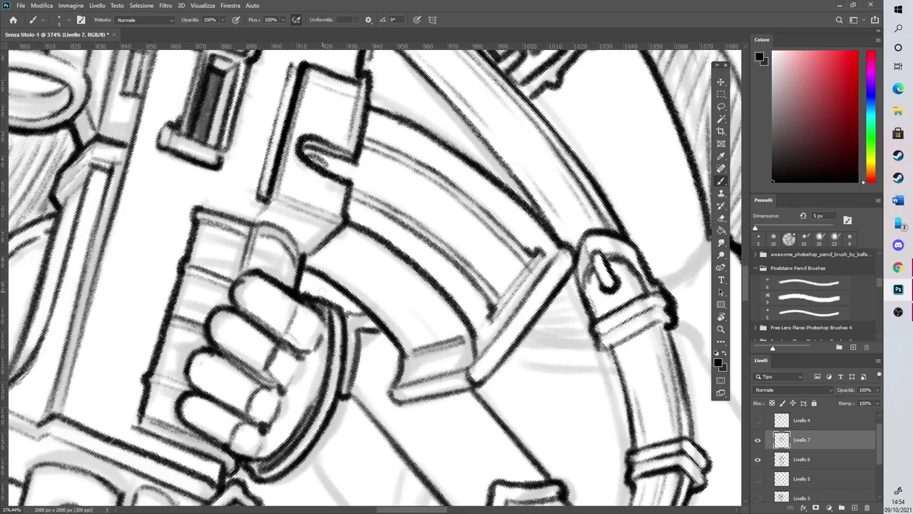
pyautogui.moveTo(301, 293); pyautogui.dragTo(304, 271)
# Straighten the canvas and erase the pointed band between the gripping hand and the magazine
pyautogui.press('r')
pyautogui.moveTo(338, 204)
pyautogui.mouseDown()
pyautogui.moveTo(414, 214)
pyautogui.moveTo(404, 191)
pyautogui.mouseUp()
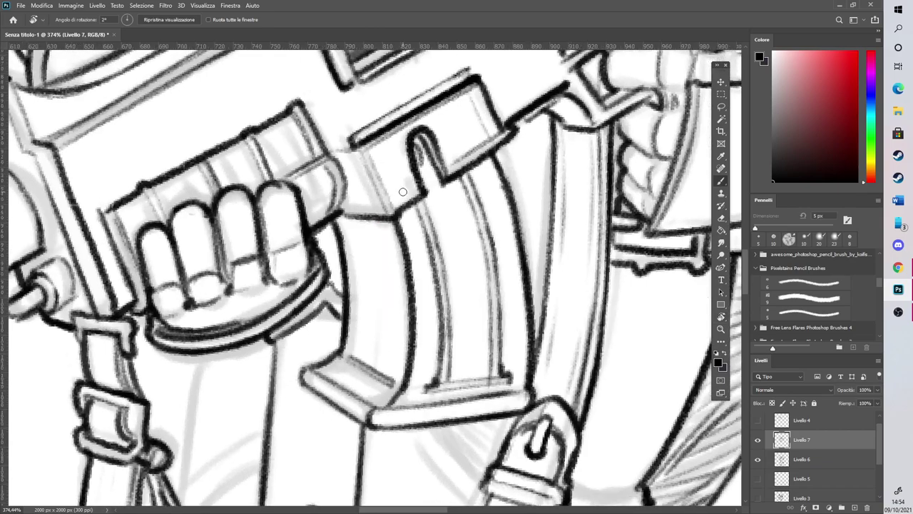
pyautogui.scroll(-15, 405, 214)
pyautogui.press('r')
pyautogui.moveTo(502, 331)
pyautogui.mouseDown()
pyautogui.moveTo(500, 313)
pyautogui.moveTo(505, 326)
pyautogui.mouseUp()
pyautogui.press('b')
pyautogui.scroll(7, 404, 271)
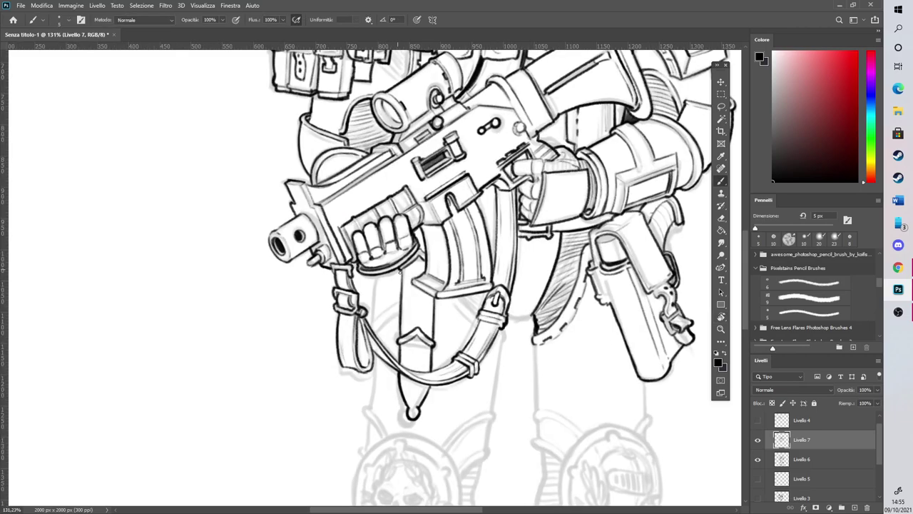
pyautogui.scroll(1, 428, 302)
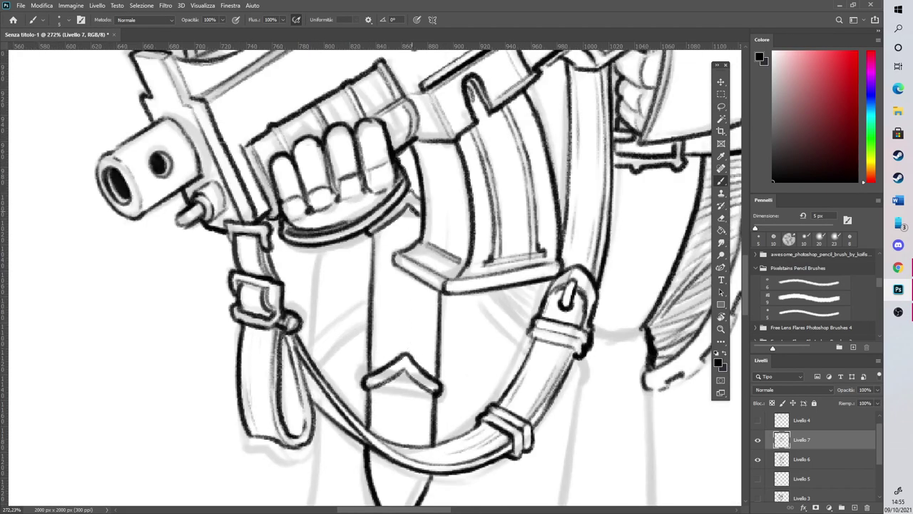
pyautogui.press('e')
pyautogui.moveTo(406, 206); pyautogui.dragTo(374, 231)
pyautogui.moveTo(412, 194); pyautogui.dragTo(414, 218)
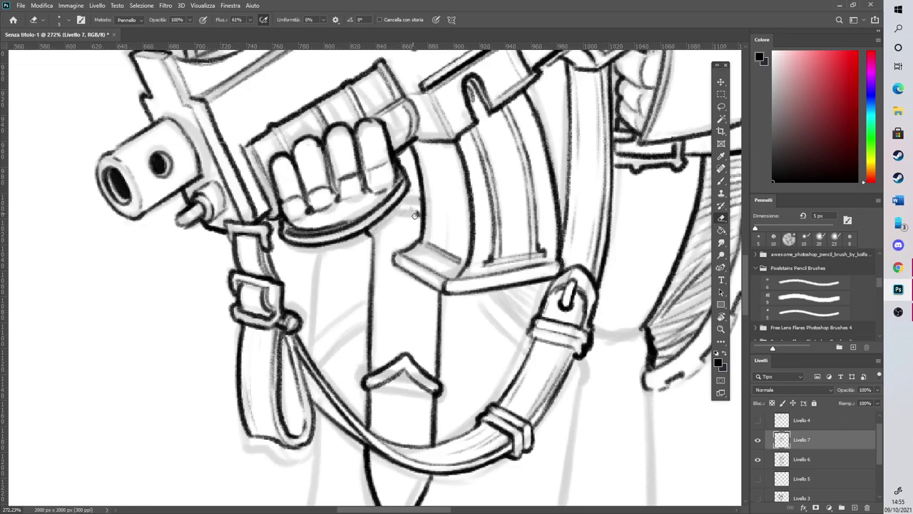
# Ink a straight band across the sheath's upper end and two small round rivets down its middle
pyautogui.press('b')
pyautogui.moveTo(376, 237)
pyautogui.mouseDown()
pyautogui.moveTo(406, 234)
pyautogui.moveTo(375, 224)
pyautogui.moveTo(421, 221)
pyautogui.mouseUp()
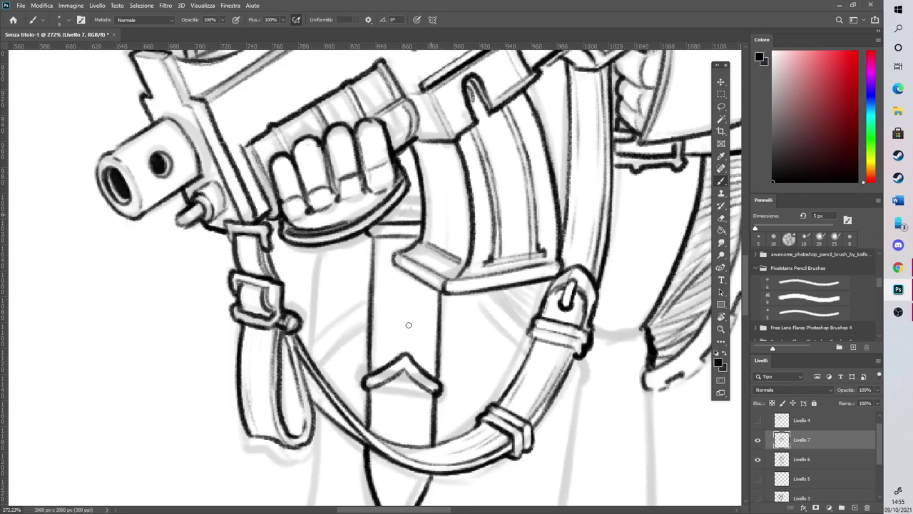
pyautogui.moveTo(401, 326); pyautogui.dragTo(402, 325)
pyautogui.moveTo(408, 283); pyautogui.dragTo(412, 284)
pyautogui.scroll(-10, 414, 260)
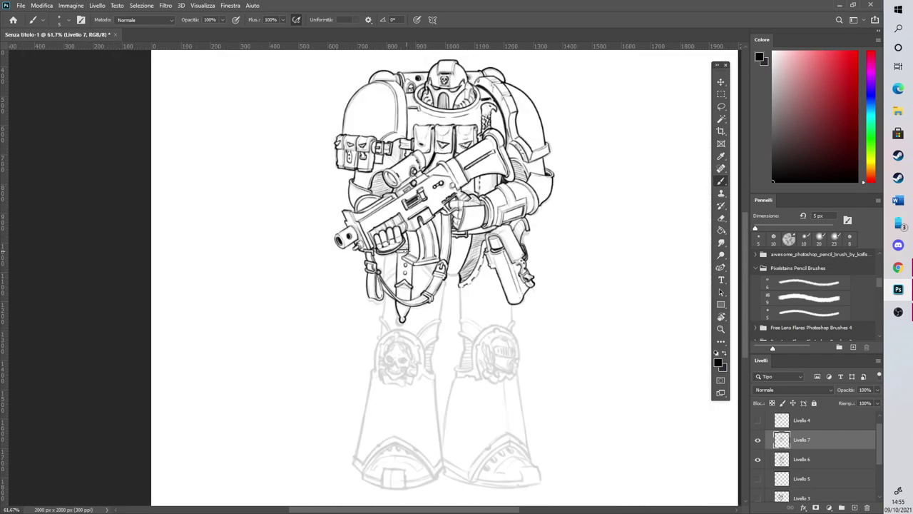
# Ink the holster-side leg's outer thigh edge and the curved, round-ended bands above its knee guard
pyautogui.scroll(2, 370, 219)
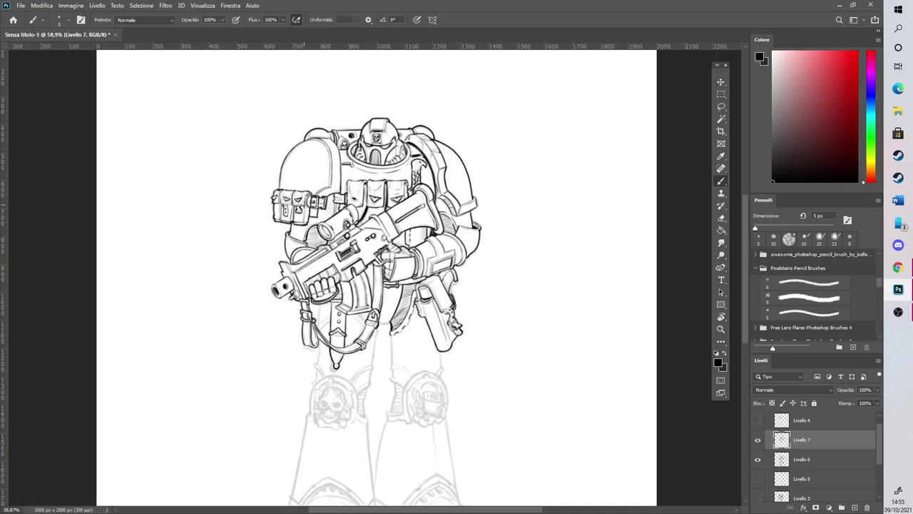
pyautogui.scroll(3, 367, 333)
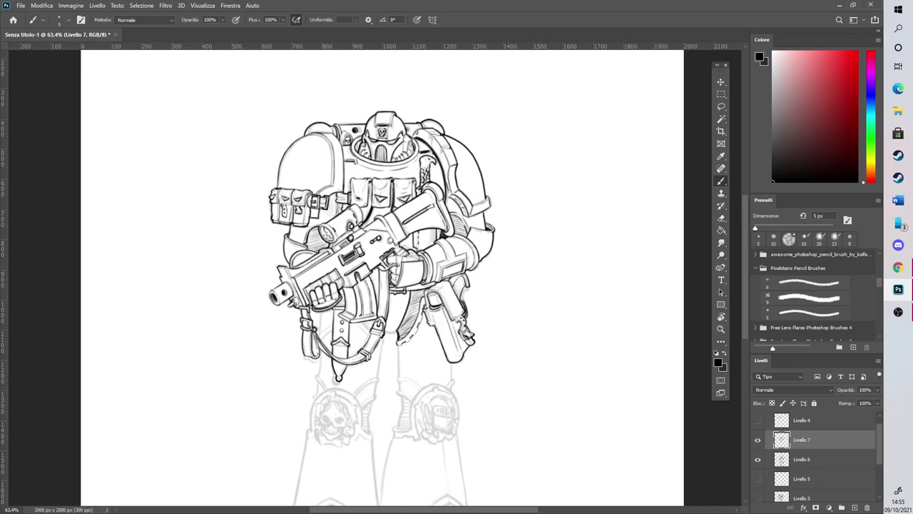
pyautogui.scroll(4, 433, 452)
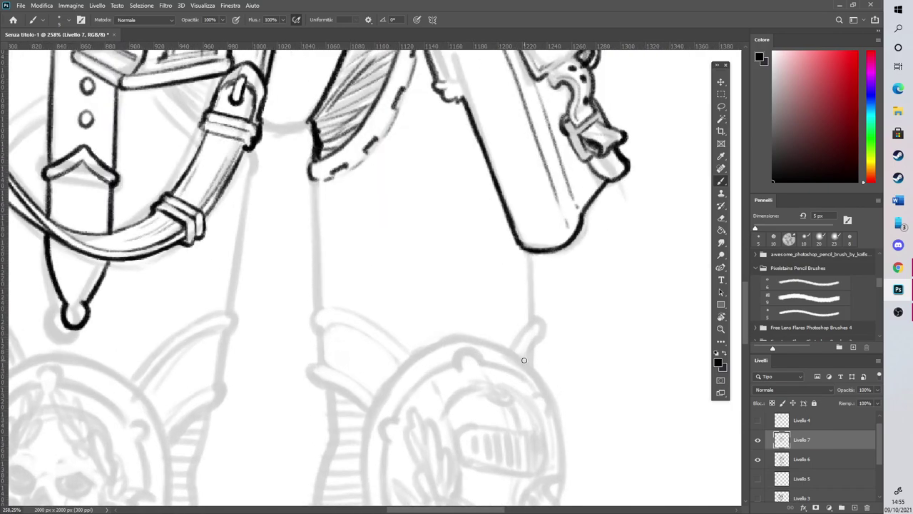
pyautogui.moveTo(533, 316); pyautogui.dragTo(525, 348)
pyautogui.moveTo(528, 253); pyautogui.dragTo(532, 318)
pyautogui.moveTo(314, 318)
pyautogui.mouseDown()
pyautogui.moveTo(367, 334)
pyautogui.moveTo(399, 360)
pyautogui.mouseUp()
pyautogui.moveTo(344, 308)
pyautogui.mouseDown()
pyautogui.moveTo(375, 317)
pyautogui.moveTo(411, 352)
pyautogui.mouseUp()
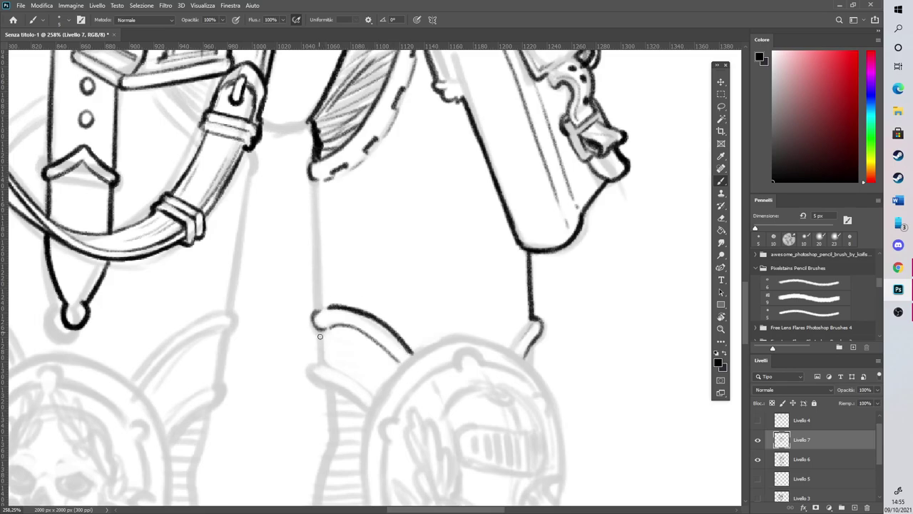
pyautogui.moveTo(319, 380); pyautogui.dragTo(365, 414)
pyautogui.moveTo(312, 378); pyautogui.dragTo(321, 327)
# Ink the same leg's inner thigh edge from the loincloth to the knee band, cleaning and thickening the line
pyautogui.moveTo(315, 179); pyautogui.dragTo(320, 303)
pyautogui.moveTo(316, 181); pyautogui.dragTo(318, 274)
pyautogui.moveTo(316, 183); pyautogui.dragTo(318, 307)
pyautogui.press('e')
pyautogui.moveTo(321, 220)
pyautogui.mouseDown()
pyautogui.moveTo(318, 288)
pyautogui.moveTo(308, 275)
pyautogui.mouseUp()
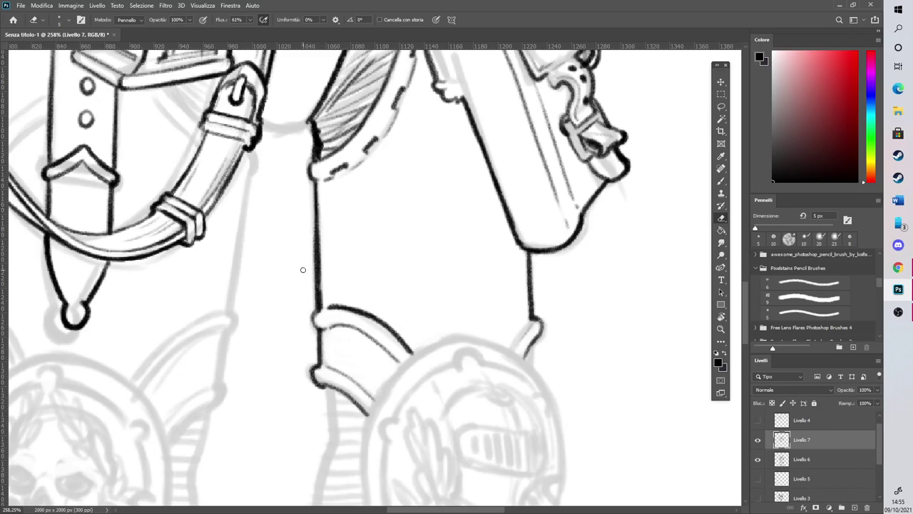
pyautogui.press('b')
pyautogui.moveTo(314, 184); pyautogui.dragTo(313, 262)
pyautogui.moveTo(317, 311)
pyautogui.mouseDown()
pyautogui.moveTo(319, 329)
pyautogui.moveTo(318, 310)
pyautogui.mouseUp()
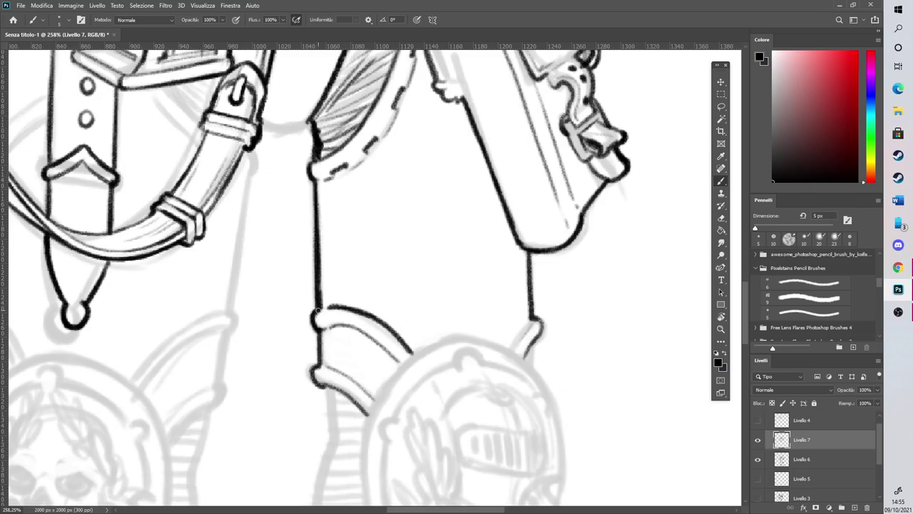
# Erase and redraw the top edge of the upper knee band, and ink the inner line of the short outer band
pyautogui.scroll(-4, 356, 292)
pyautogui.scroll(4, 520, 296)
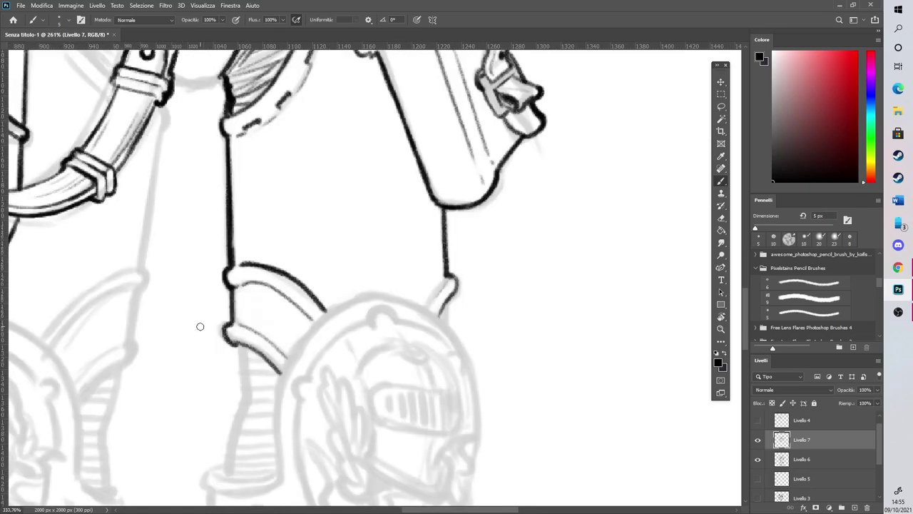
pyautogui.scroll(5, 200, 326)
pyautogui.press('e')
pyautogui.moveTo(273, 226)
pyautogui.mouseDown()
pyautogui.moveTo(327, 230)
pyautogui.moveTo(367, 249)
pyautogui.moveTo(361, 240)
pyautogui.moveTo(391, 269)
pyautogui.mouseUp()
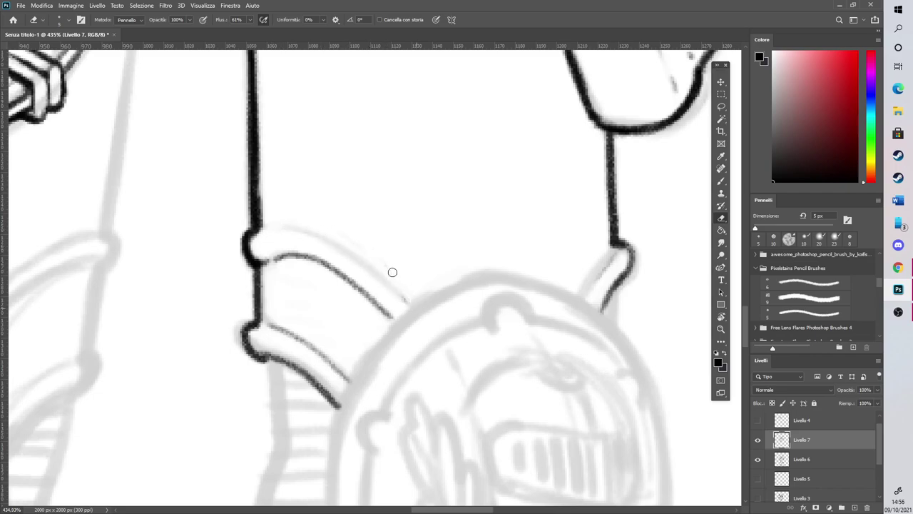
pyautogui.click(721, 183)
pyautogui.moveTo(263, 230)
pyautogui.mouseDown()
pyautogui.moveTo(298, 228)
pyautogui.moveTo(326, 242)
pyautogui.moveTo(413, 308)
pyautogui.mouseUp()
pyautogui.scroll(-6, 382, 279)
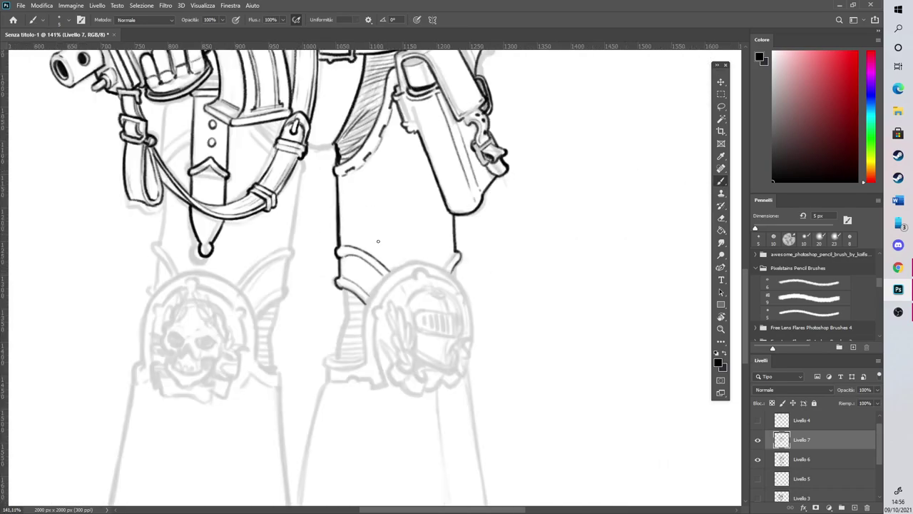
pyautogui.scroll(6, 481, 324)
pyautogui.moveTo(405, 209); pyautogui.dragTo(425, 167)
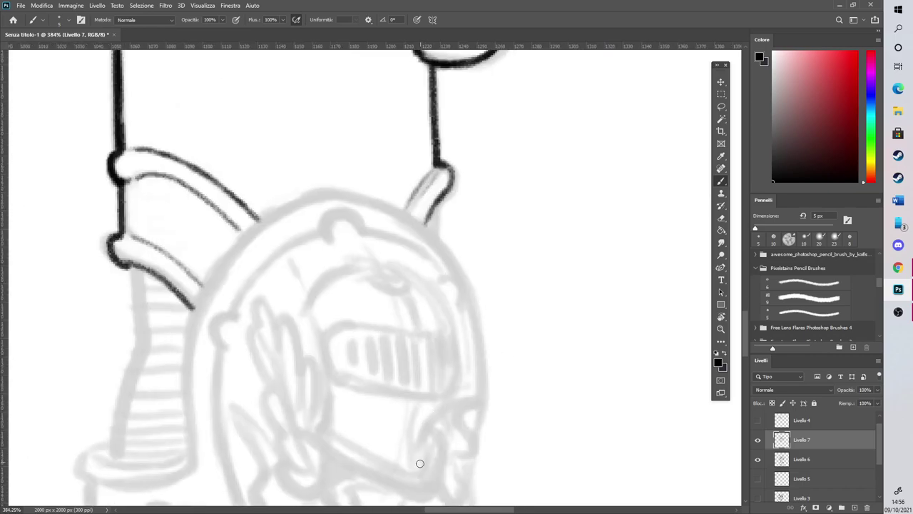
# Ink the helmet emblem's visor on the knee guard, with its dark vertical slits, round hinge and faceplate edge
pyautogui.moveTo(414, 468)
pyautogui.mouseDown()
pyautogui.moveTo(412, 445)
pyautogui.moveTo(431, 394)
pyautogui.mouseUp()
pyautogui.moveTo(344, 378)
pyautogui.mouseDown()
pyautogui.moveTo(460, 395)
pyautogui.moveTo(438, 336)
pyautogui.mouseUp()
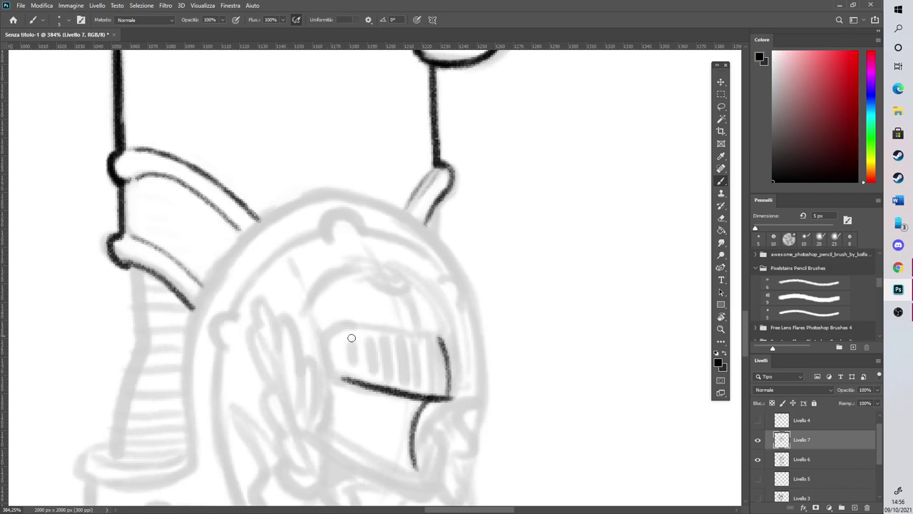
pyautogui.moveTo(330, 343)
pyautogui.mouseDown()
pyautogui.moveTo(335, 372)
pyautogui.moveTo(346, 376)
pyautogui.moveTo(320, 369)
pyautogui.moveTo(334, 336)
pyautogui.moveTo(456, 346)
pyautogui.mouseUp()
pyautogui.moveTo(450, 402); pyautogui.dragTo(456, 342)
pyautogui.moveTo(360, 344)
pyautogui.mouseDown()
pyautogui.moveTo(362, 374)
pyautogui.moveTo(389, 374)
pyautogui.moveTo(380, 374)
pyautogui.mouseUp()
pyautogui.moveTo(401, 344)
pyautogui.mouseDown()
pyautogui.moveTo(401, 383)
pyautogui.moveTo(417, 352)
pyautogui.moveTo(416, 388)
pyautogui.mouseUp()
pyautogui.moveTo(435, 349); pyautogui.dragTo(433, 391)
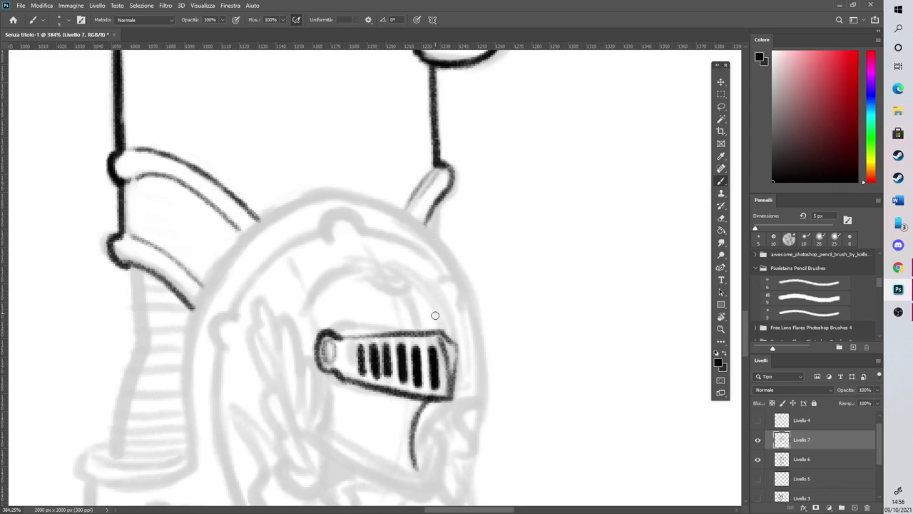
# Ink the helmet emblem's dome above the visor and its faceplate down to the double-lined chin edge, thickening the visor's front edge
pyautogui.moveTo(408, 281); pyautogui.dragTo(432, 331)
pyautogui.moveTo(319, 325)
pyautogui.mouseDown()
pyautogui.moveTo(311, 304)
pyautogui.moveTo(326, 290)
pyautogui.moveTo(365, 266)
pyautogui.moveTo(401, 266)
pyautogui.moveTo(408, 276)
pyautogui.moveTo(397, 274)
pyautogui.moveTo(442, 311)
pyautogui.moveTo(436, 301)
pyautogui.moveTo(451, 338)
pyautogui.mouseUp()
pyautogui.moveTo(454, 393); pyautogui.dragTo(449, 333)
pyautogui.scroll(-3, 679, 313)
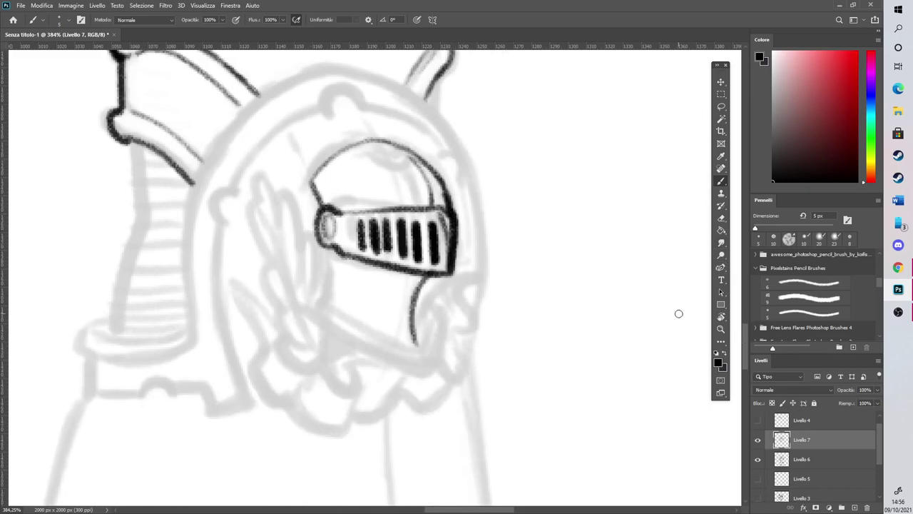
pyautogui.moveTo(329, 304)
pyautogui.mouseDown()
pyautogui.moveTo(370, 336)
pyautogui.moveTo(416, 351)
pyautogui.mouseUp()
pyautogui.moveTo(320, 307)
pyautogui.mouseDown()
pyautogui.moveTo(361, 350)
pyautogui.moveTo(426, 360)
pyautogui.moveTo(421, 368)
pyautogui.moveTo(435, 278)
pyautogui.mouseUp()
pyautogui.moveTo(315, 314); pyautogui.dragTo(329, 243)
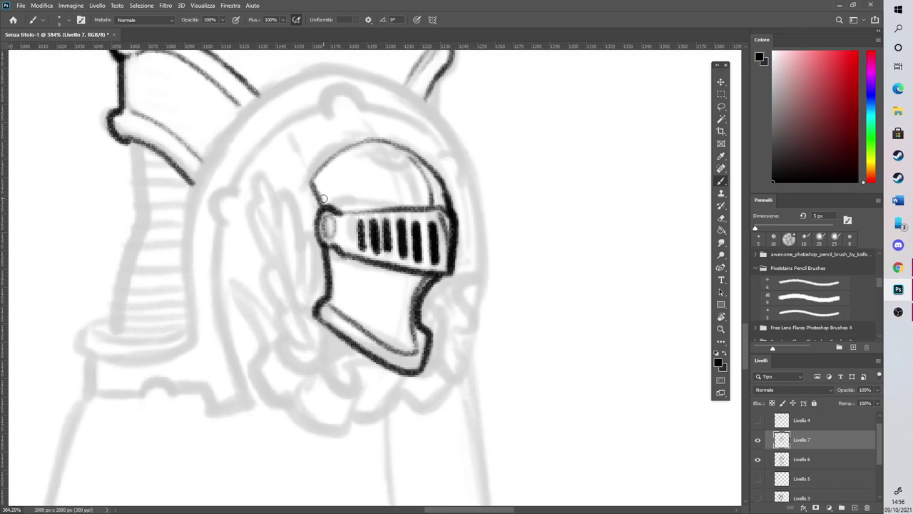
# Ink the overlapping laurel leaves along the back of the helmet emblem and erase stray lines between them
pyautogui.scroll(-5, 324, 198)
pyautogui.scroll(2, 399, 208)
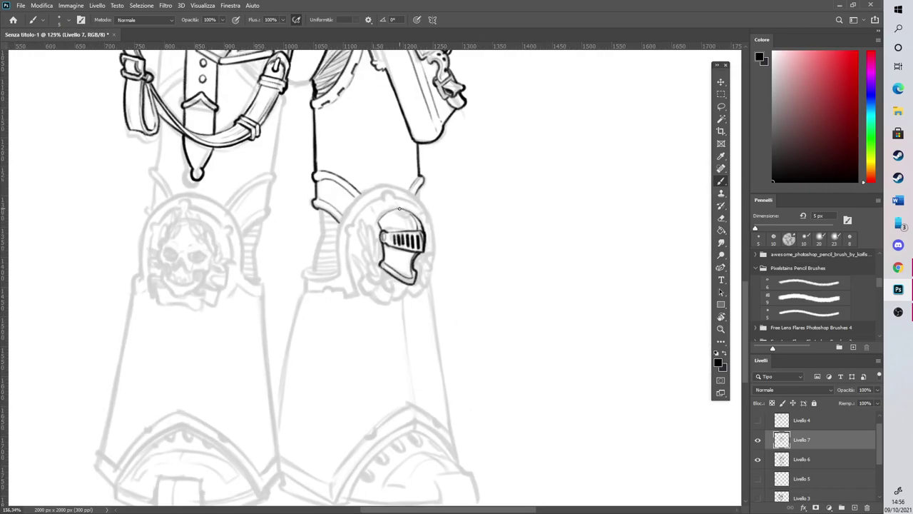
pyautogui.scroll(4, 399, 208)
pyautogui.moveTo(337, 427)
pyautogui.mouseDown()
pyautogui.moveTo(308, 293)
pyautogui.moveTo(324, 224)
pyautogui.moveTo(312, 323)
pyautogui.moveTo(346, 199)
pyautogui.moveTo(320, 273)
pyautogui.moveTo(331, 409)
pyautogui.moveTo(331, 340)
pyautogui.moveTo(319, 385)
pyautogui.moveTo(333, 323)
pyautogui.moveTo(320, 345)
pyautogui.moveTo(311, 332)
pyautogui.moveTo(329, 325)
pyautogui.moveTo(304, 322)
pyautogui.moveTo(331, 283)
pyautogui.mouseUp()
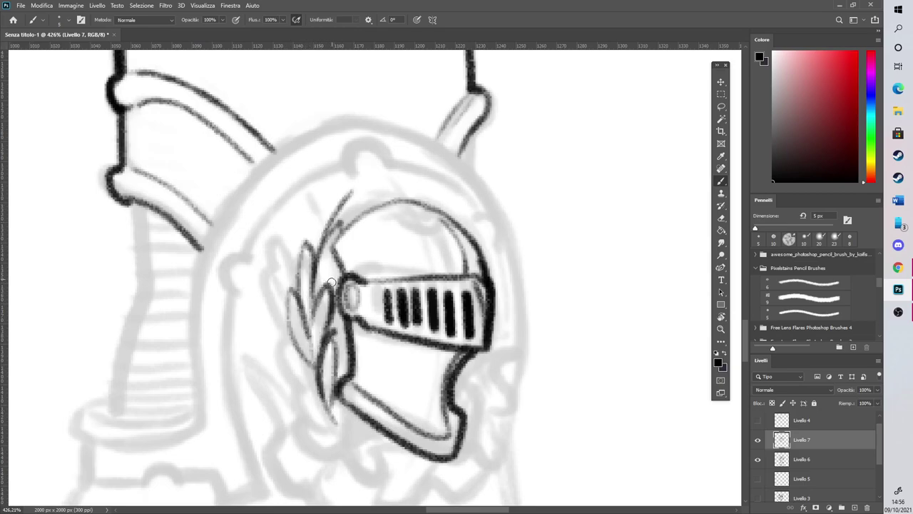
pyautogui.click(721, 217)
pyautogui.moveTo(333, 243); pyautogui.dragTo(331, 276)
pyautogui.moveTo(329, 351)
pyautogui.mouseDown()
pyautogui.moveTo(329, 374)
pyautogui.moveTo(332, 336)
pyautogui.moveTo(328, 400)
pyautogui.mouseUp()
# Add the laurel's upper leaves, thicken its outer contour, and ink the leaves showing along the helmet's front side
pyautogui.click(720, 180)
pyautogui.moveTo(341, 228)
pyautogui.mouseDown()
pyautogui.moveTo(314, 244)
pyautogui.moveTo(334, 190)
pyautogui.moveTo(349, 200)
pyautogui.moveTo(344, 228)
pyautogui.moveTo(362, 216)
pyautogui.mouseUp()
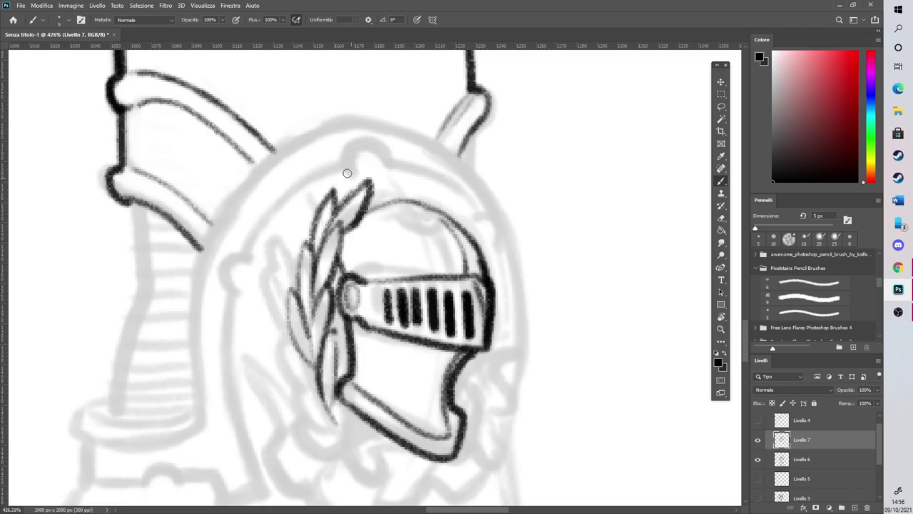
pyautogui.moveTo(364, 182)
pyautogui.mouseDown()
pyautogui.moveTo(306, 242)
pyautogui.moveTo(298, 299)
pyautogui.moveTo(310, 395)
pyautogui.moveTo(300, 355)
pyautogui.moveTo(315, 396)
pyautogui.moveTo(335, 412)
pyautogui.moveTo(334, 397)
pyautogui.moveTo(347, 425)
pyautogui.moveTo(327, 404)
pyautogui.moveTo(347, 427)
pyautogui.moveTo(343, 385)
pyautogui.mouseUp()
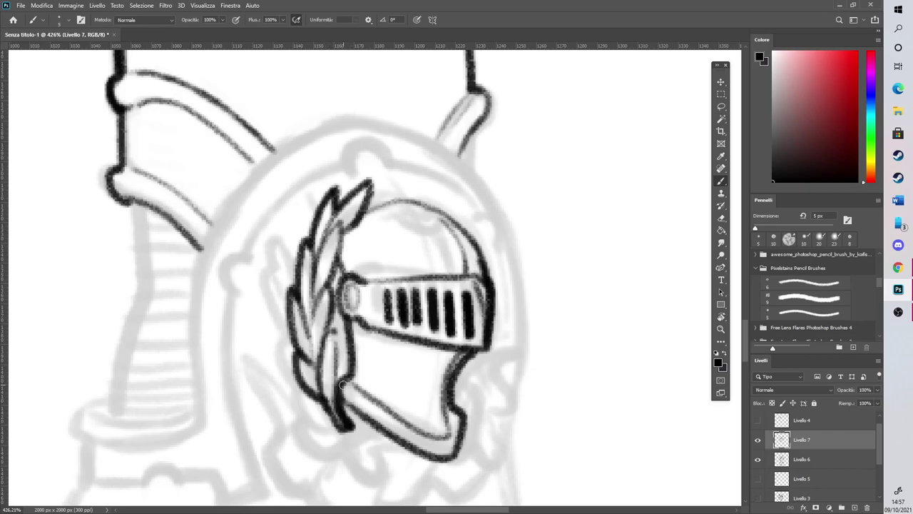
pyautogui.moveTo(450, 212)
pyautogui.mouseDown()
pyautogui.moveTo(483, 252)
pyautogui.moveTo(445, 210)
pyautogui.moveTo(464, 209)
pyautogui.moveTo(474, 228)
pyautogui.mouseUp()
pyautogui.moveTo(458, 374)
pyautogui.mouseDown()
pyautogui.moveTo(476, 383)
pyautogui.moveTo(458, 403)
pyautogui.mouseUp()
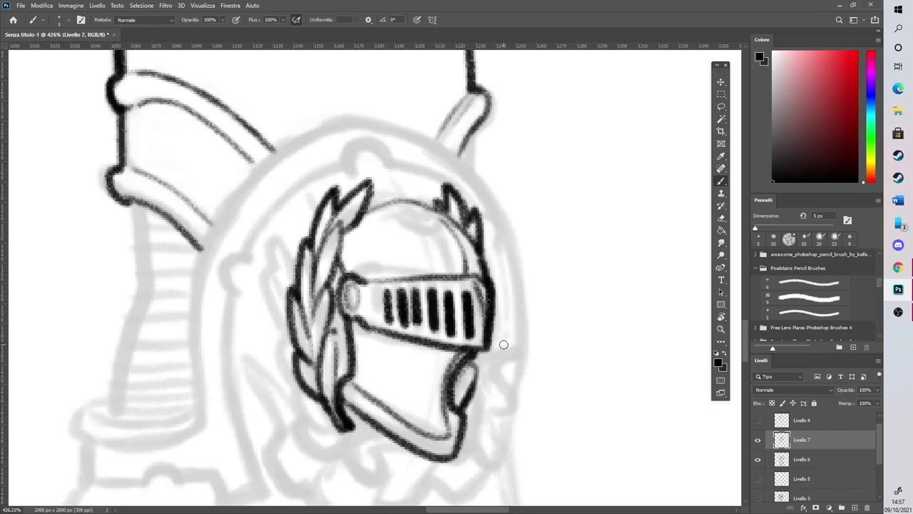
# Ink the wavy inner and outer edges of the ornamental border beneath the helmet emblem, cleaning and thickening the outer one
pyautogui.scroll(-3, 735, 285)
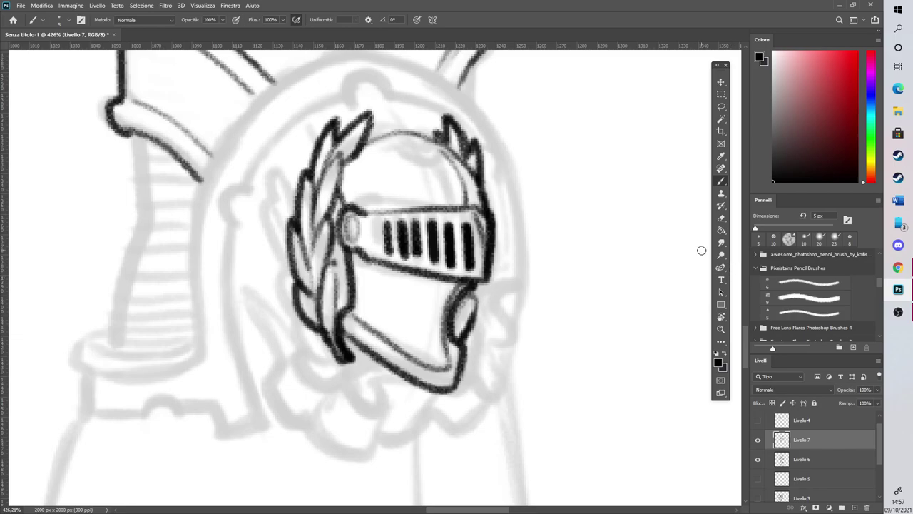
pyautogui.moveTo(296, 349)
pyautogui.mouseDown()
pyautogui.moveTo(311, 381)
pyautogui.moveTo(408, 371)
pyautogui.moveTo(405, 379)
pyautogui.moveTo(464, 383)
pyautogui.moveTo(481, 367)
pyautogui.moveTo(490, 271)
pyautogui.mouseUp()
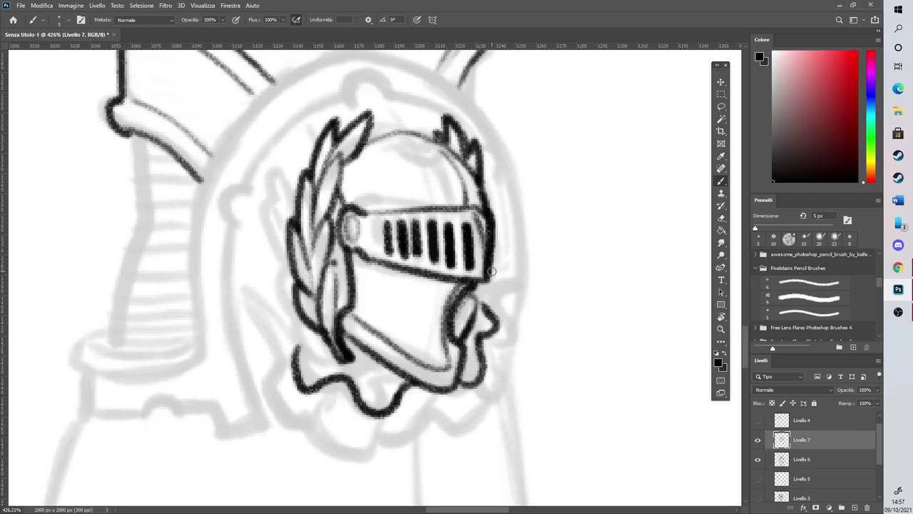
pyautogui.moveTo(297, 367)
pyautogui.mouseDown()
pyautogui.moveTo(279, 317)
pyautogui.moveTo(291, 336)
pyautogui.moveTo(279, 407)
pyautogui.moveTo(328, 414)
pyautogui.moveTo(375, 452)
pyautogui.moveTo(411, 422)
pyautogui.moveTo(443, 423)
pyautogui.moveTo(479, 396)
pyautogui.moveTo(492, 372)
pyautogui.mouseUp()
pyautogui.moveTo(390, 442)
pyautogui.mouseDown()
pyautogui.moveTo(456, 423)
pyautogui.moveTo(487, 390)
pyautogui.moveTo(508, 320)
pyautogui.moveTo(492, 289)
pyautogui.moveTo(523, 279)
pyautogui.mouseUp()
pyautogui.click(721, 218)
pyautogui.moveTo(428, 431); pyautogui.dragTo(454, 430)
pyautogui.click(721, 182)
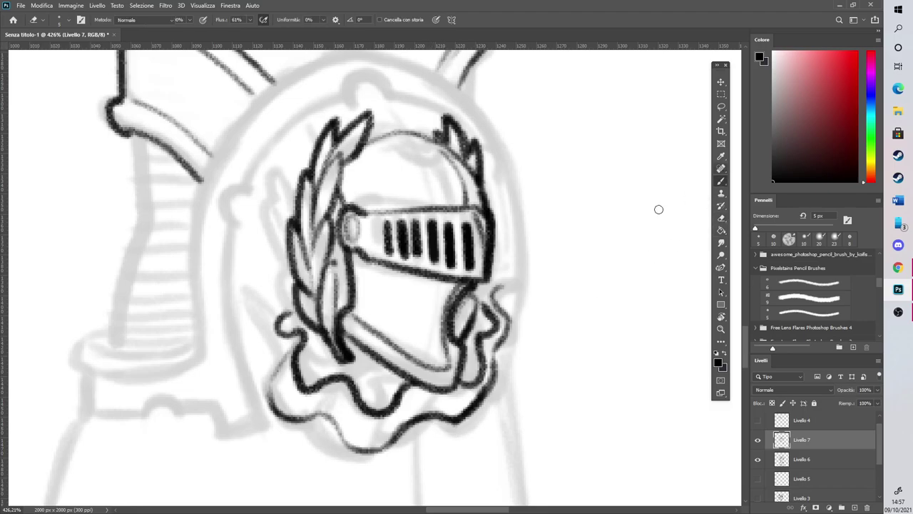
pyautogui.moveTo(497, 367); pyautogui.dragTo(502, 288)
pyautogui.moveTo(275, 360)
pyautogui.mouseDown()
pyautogui.moveTo(258, 341)
pyautogui.moveTo(289, 312)
pyautogui.moveTo(270, 262)
pyautogui.moveTo(262, 357)
pyautogui.moveTo(282, 418)
pyautogui.moveTo(325, 421)
pyautogui.moveTo(381, 452)
pyautogui.moveTo(456, 421)
pyautogui.mouseUp()
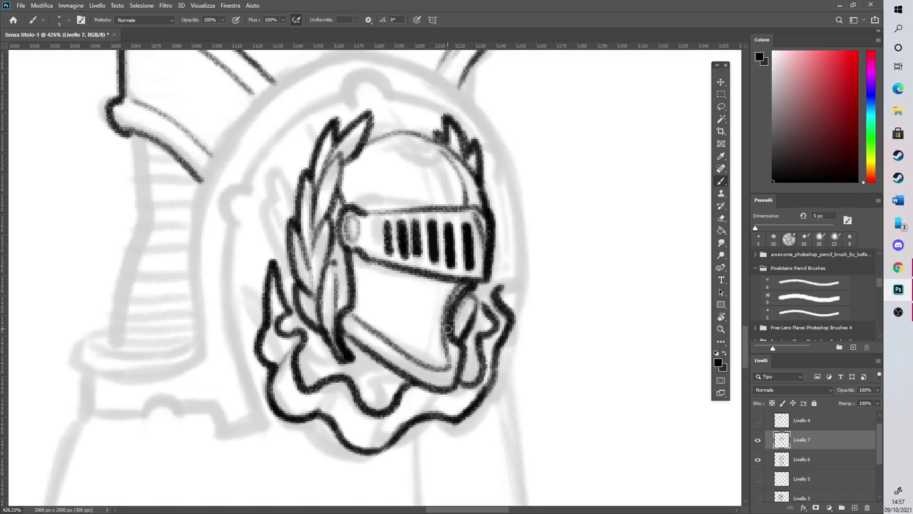
# Ink the inner line of the border's pointed tip beside the laurel, and erase the wavy inner edge down to a faint line
pyautogui.moveTo(286, 258)
pyautogui.mouseDown()
pyautogui.moveTo(271, 265)
pyautogui.moveTo(295, 303)
pyautogui.moveTo(285, 330)
pyautogui.moveTo(302, 319)
pyautogui.mouseUp()
pyautogui.press('e')
pyautogui.moveTo(278, 267)
pyautogui.mouseDown()
pyautogui.moveTo(300, 381)
pyautogui.moveTo(344, 378)
pyautogui.moveTo(379, 410)
pyautogui.moveTo(402, 389)
pyautogui.moveTo(391, 404)
pyautogui.mouseUp()
pyautogui.moveTo(465, 372)
pyautogui.mouseDown()
pyautogui.moveTo(477, 374)
pyautogui.moveTo(489, 294)
pyautogui.moveTo(492, 318)
pyautogui.moveTo(494, 302)
pyautogui.mouseUp()
pyautogui.click(720, 182)
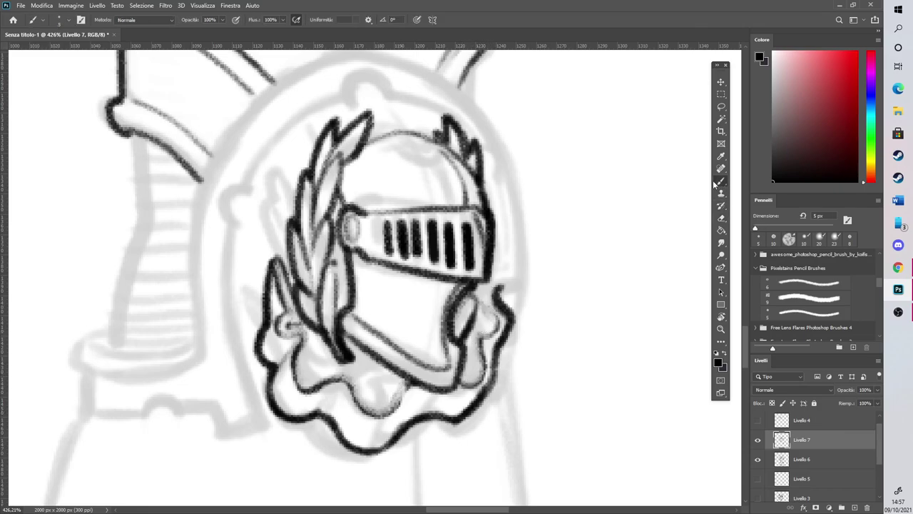
# Redraw the border's inner edge as a thin double wave, close its front end at the visor, and darken the shadowed folds
pyautogui.moveTo(319, 332)
pyautogui.mouseDown()
pyautogui.moveTo(301, 371)
pyautogui.moveTo(343, 370)
pyautogui.moveTo(367, 399)
pyautogui.moveTo(400, 392)
pyautogui.moveTo(403, 371)
pyautogui.mouseUp()
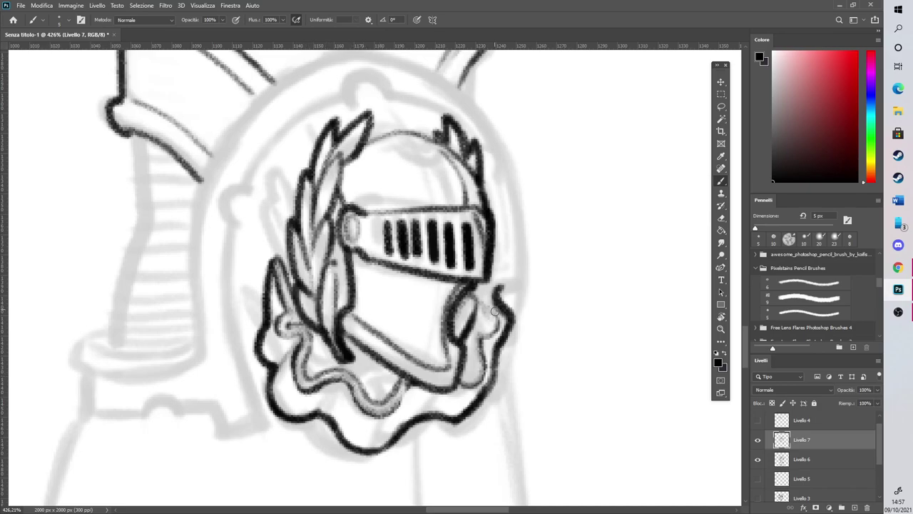
pyautogui.moveTo(467, 375); pyautogui.dragTo(491, 247)
pyautogui.moveTo(502, 299); pyautogui.dragTo(491, 251)
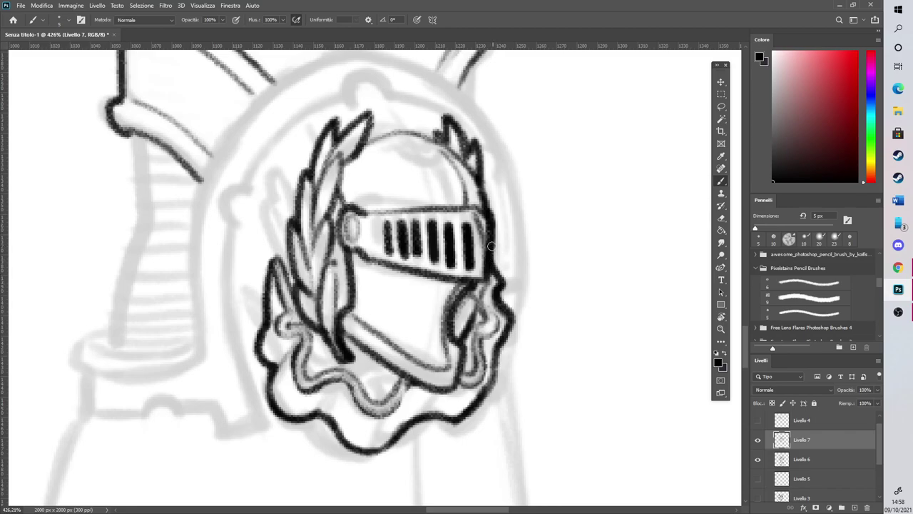
pyautogui.moveTo(307, 329)
pyautogui.mouseDown()
pyautogui.moveTo(372, 398)
pyautogui.moveTo(405, 372)
pyautogui.mouseUp()
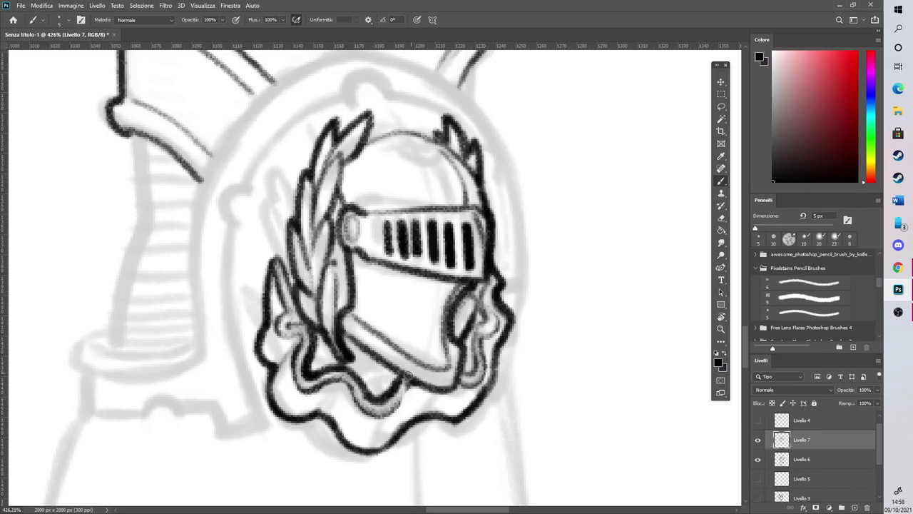
pyautogui.moveTo(463, 371); pyautogui.dragTo(492, 286)
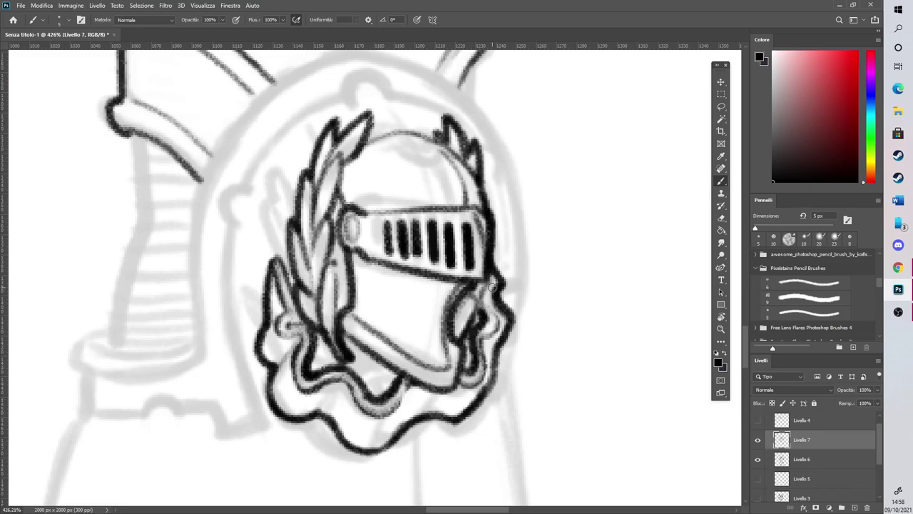
# Ink the inner line of the helmet knee guard's rim, with its round knobs at the top and side
pyautogui.scroll(-8, 491, 287)
pyautogui.scroll(5, 500, 269)
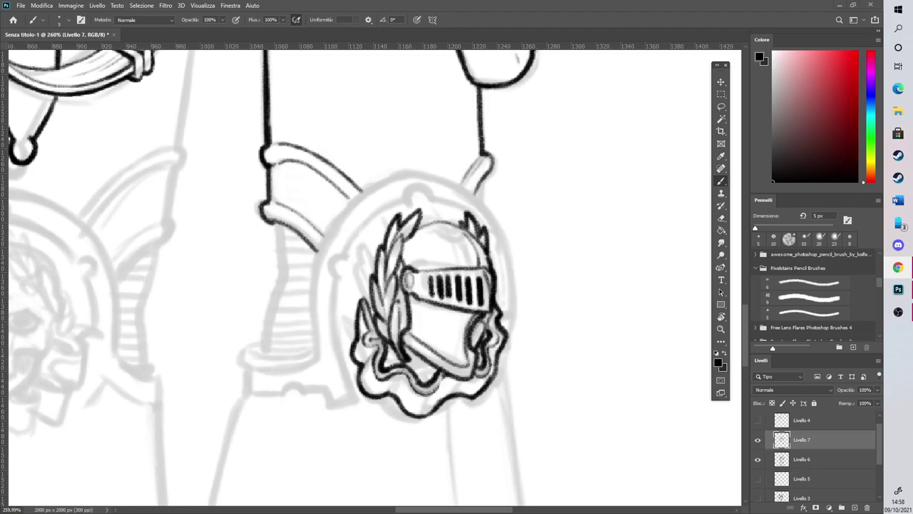
pyautogui.moveTo(336, 275); pyautogui.dragTo(344, 260)
pyautogui.moveTo(410, 198)
pyautogui.mouseDown()
pyautogui.moveTo(418, 186)
pyautogui.moveTo(431, 194)
pyautogui.moveTo(414, 194)
pyautogui.moveTo(433, 191)
pyautogui.mouseUp()
pyautogui.moveTo(344, 258); pyautogui.dragTo(390, 212)
pyautogui.moveTo(339, 271)
pyautogui.mouseDown()
pyautogui.moveTo(335, 324)
pyautogui.moveTo(359, 394)
pyautogui.mouseUp()
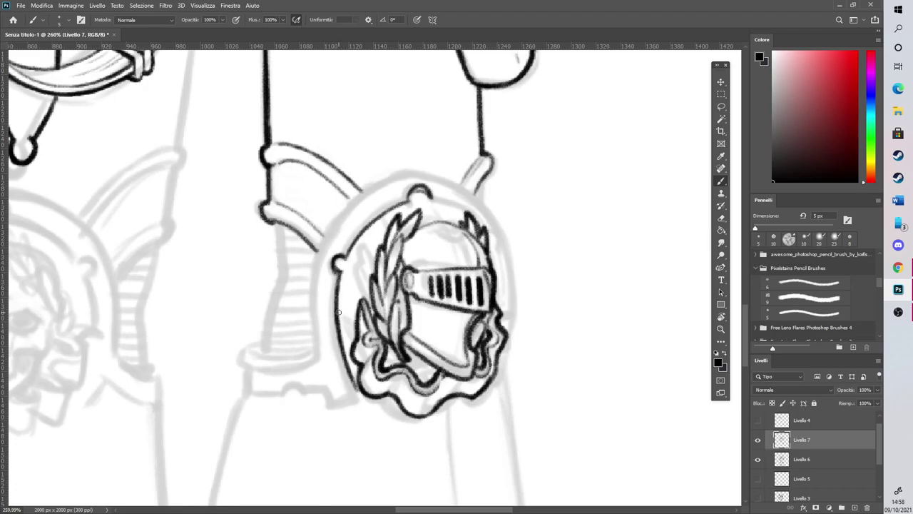
pyautogui.moveTo(435, 202); pyautogui.dragTo(473, 212)
pyautogui.moveTo(322, 247)
pyautogui.mouseDown()
pyautogui.moveTo(382, 189)
pyautogui.moveTo(433, 179)
pyautogui.mouseUp()
pyautogui.hotkey('ctrl', 'z')
pyautogui.hotkey('ctrl', 'z')
pyautogui.hotkey('ctrl', 'z')
# Ink the outer edge of the knee guard's rim across its arched top
pyautogui.moveTo(321, 254)
pyautogui.mouseDown()
pyautogui.moveTo(363, 195)
pyautogui.moveTo(401, 174)
pyautogui.mouseUp()
pyautogui.moveTo(360, 194); pyautogui.dragTo(414, 175)
pyautogui.moveTo(345, 210)
pyautogui.mouseDown()
pyautogui.moveTo(398, 179)
pyautogui.moveTo(424, 176)
pyautogui.mouseUp()
pyautogui.moveTo(386, 182); pyautogui.dragTo(435, 179)
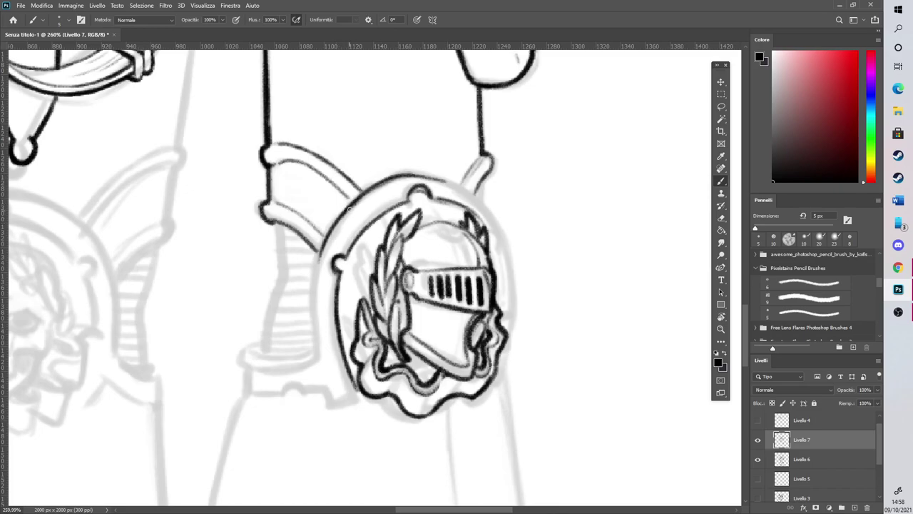
pyautogui.moveTo(347, 209); pyautogui.dragTo(444, 180)
# Extend and thicken the rim's outer edge around the arch and down the front side of the knee guard, rotating the canvas as needed
pyautogui.press('r')
pyautogui.moveTo(518, 199)
pyautogui.mouseDown()
pyautogui.moveTo(456, 137)
pyautogui.moveTo(279, 148)
pyautogui.mouseUp()
pyautogui.moveTo(281, 280); pyautogui.dragTo(271, 223)
pyautogui.moveTo(274, 264); pyautogui.dragTo(291, 186)
pyautogui.press('r')
pyautogui.moveTo(324, 157); pyautogui.dragTo(253, 228)
pyautogui.moveTo(263, 304)
pyautogui.mouseDown()
pyautogui.moveTo(251, 278)
pyautogui.moveTo(251, 230)
pyautogui.mouseUp()
pyautogui.moveTo(254, 280); pyautogui.dragTo(270, 202)
pyautogui.moveTo(254, 240)
pyautogui.mouseDown()
pyautogui.moveTo(278, 191)
pyautogui.moveTo(309, 158)
pyautogui.moveTo(296, 178)
pyautogui.moveTo(309, 168)
pyautogui.mouseUp()
# Trim the thickened outer edge of the knee guard's rim with the eraser
pyautogui.press('r')
pyautogui.moveTo(263, 180); pyautogui.dragTo(382, 130)
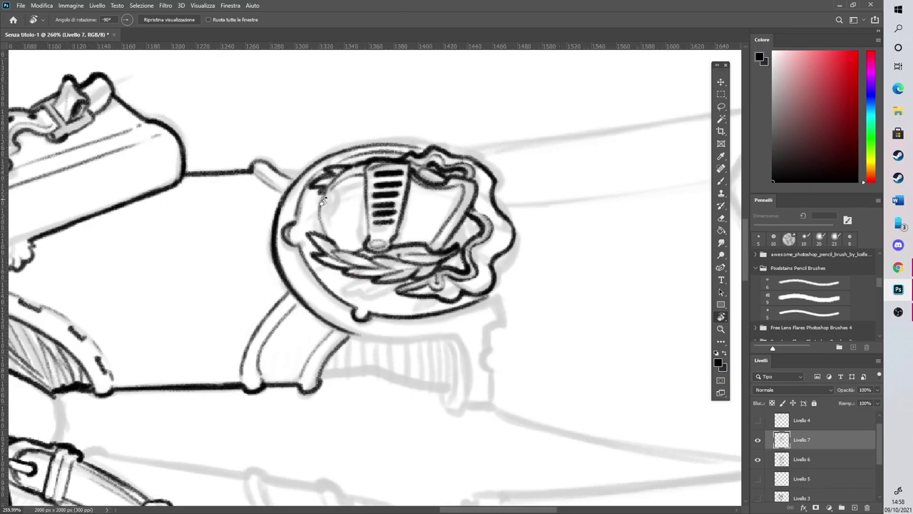
pyautogui.press('e')
pyautogui.moveTo(273, 265); pyautogui.dragTo(267, 233)
pyautogui.moveTo(284, 282)
pyautogui.mouseDown()
pyautogui.moveTo(275, 240)
pyautogui.moveTo(286, 273)
pyautogui.mouseUp()
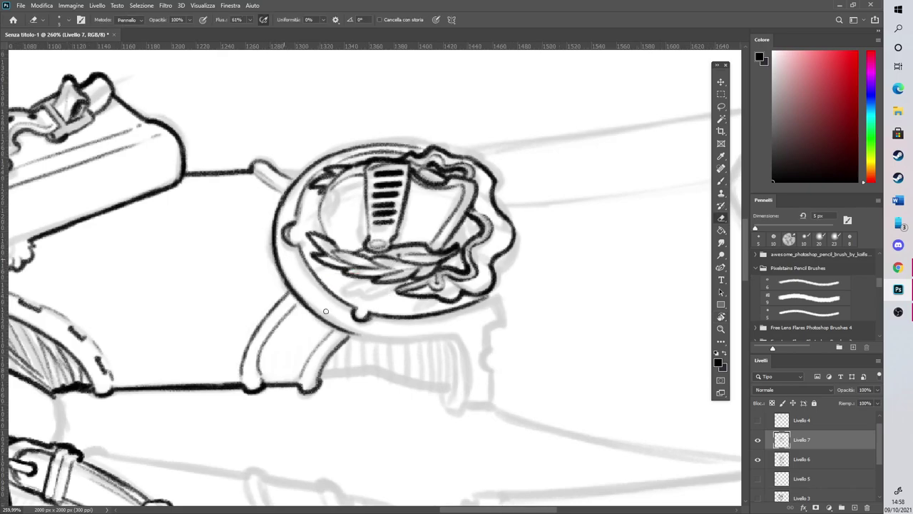
# Continue the rim's outer edge down the inner side of the knee guard with the Brush
pyautogui.press('r')
pyautogui.moveTo(309, 138)
pyautogui.mouseDown()
pyautogui.moveTo(533, 190)
pyautogui.moveTo(517, 221)
pyautogui.mouseUp()
pyautogui.press('e')
pyautogui.press('r')
pyautogui.press('e')
pyautogui.press('b')
pyautogui.moveTo(319, 245); pyautogui.dragTo(318, 330)
pyautogui.moveTo(315, 268)
pyautogui.mouseDown()
pyautogui.moveTo(327, 366)
pyautogui.moveTo(318, 242)
pyautogui.mouseUp()
# Ink the rim's rounded lower end with two round rivets, and the notched bottom edge of the adjoining shin collar
pyautogui.scroll(-4, 516, 214)
pyautogui.scroll(6, 444, 266)
pyautogui.moveTo(435, 335)
pyautogui.mouseDown()
pyautogui.moveTo(428, 355)
pyautogui.moveTo(432, 334)
pyautogui.mouseUp()
pyautogui.moveTo(440, 379)
pyautogui.mouseDown()
pyautogui.moveTo(435, 363)
pyautogui.moveTo(459, 387)
pyautogui.moveTo(466, 350)
pyautogui.mouseUp()
pyautogui.moveTo(349, 361)
pyautogui.mouseDown()
pyautogui.moveTo(418, 355)
pyautogui.moveTo(429, 379)
pyautogui.moveTo(457, 389)
pyautogui.moveTo(470, 358)
pyautogui.mouseUp()
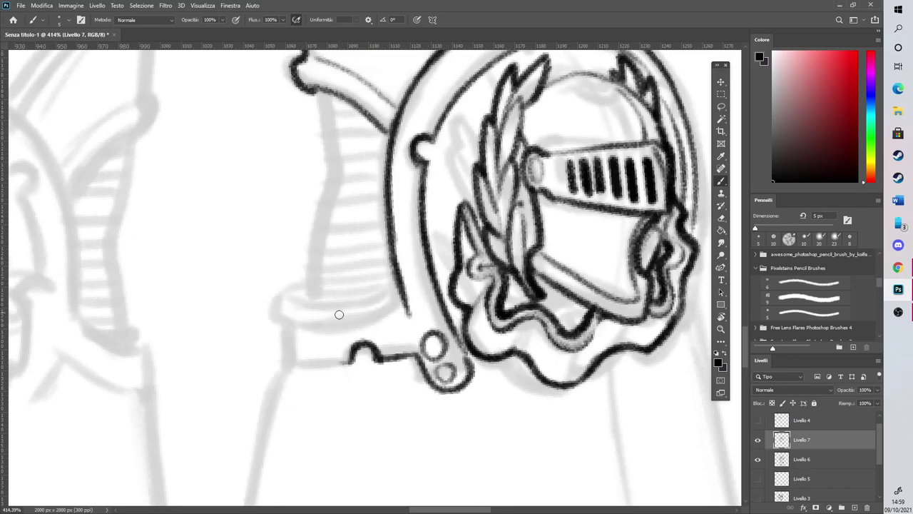
# Ink the shin collar's curved upper lip and its stepped side edge below the ribbed knee joint
pyautogui.moveTo(295, 320); pyautogui.dragTo(408, 306)
pyautogui.moveTo(298, 301); pyautogui.dragTo(400, 291)
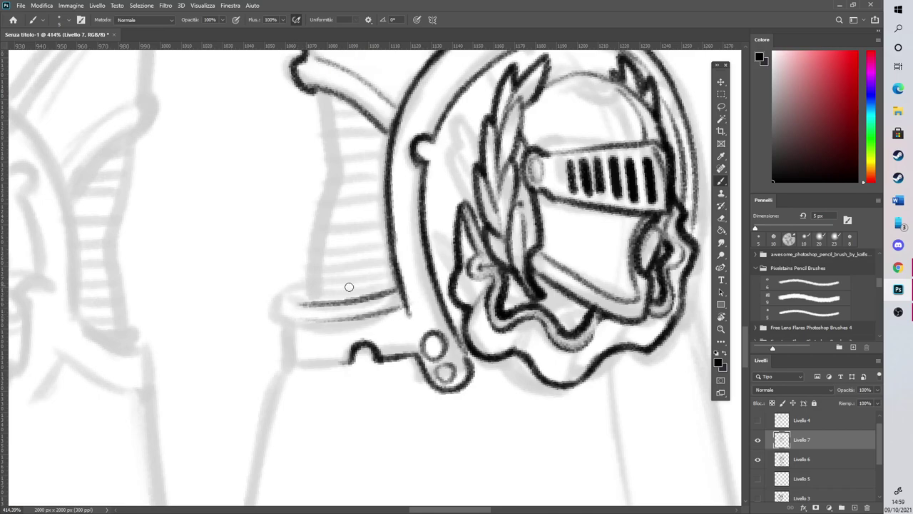
pyautogui.moveTo(300, 295)
pyautogui.mouseDown()
pyautogui.moveTo(281, 322)
pyautogui.moveTo(284, 300)
pyautogui.moveTo(298, 352)
pyautogui.moveTo(349, 361)
pyautogui.mouseUp()
pyautogui.moveTo(295, 353)
pyautogui.mouseDown()
pyautogui.moveTo(337, 372)
pyautogui.moveTo(285, 357)
pyautogui.moveTo(292, 327)
pyautogui.mouseUp()
# Ink the ribbed knee joint's bumpy outer edge and its parallel ribs between the collar and the lower knee band
pyautogui.moveTo(320, 90)
pyautogui.mouseDown()
pyautogui.moveTo(329, 198)
pyautogui.moveTo(305, 292)
pyautogui.moveTo(314, 282)
pyautogui.mouseUp()
pyautogui.press('r')
pyautogui.moveTo(504, 196)
pyautogui.mouseDown()
pyautogui.moveTo(230, 231)
pyautogui.moveTo(336, 435)
pyautogui.moveTo(321, 430)
pyautogui.mouseUp()
pyautogui.moveTo(409, 236)
pyautogui.mouseDown()
pyautogui.moveTo(364, 294)
pyautogui.moveTo(410, 244)
pyautogui.mouseUp()
pyautogui.moveTo(386, 307); pyautogui.dragTo(438, 258)
pyautogui.moveTo(400, 327)
pyautogui.mouseDown()
pyautogui.moveTo(450, 280)
pyautogui.moveTo(454, 305)
pyautogui.mouseUp()
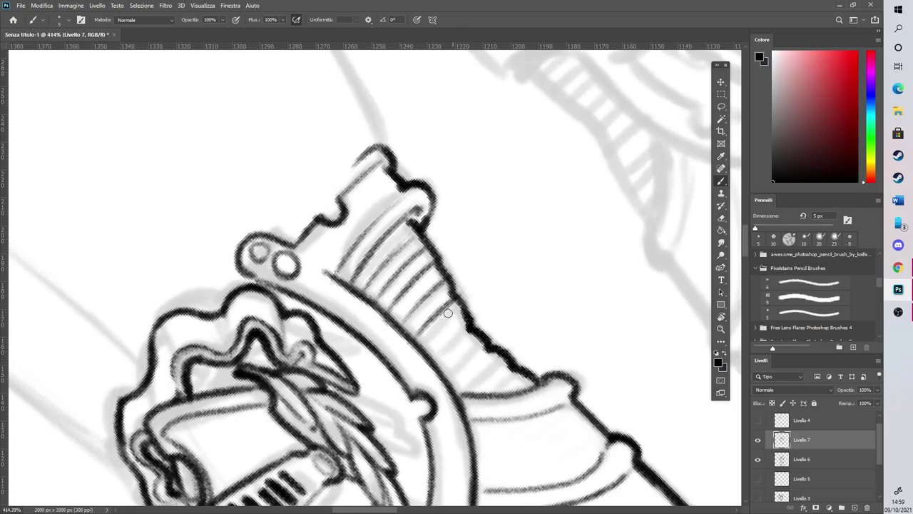
pyautogui.moveTo(427, 350); pyautogui.dragTo(466, 313)
pyautogui.moveTo(435, 372)
pyautogui.mouseDown()
pyautogui.moveTo(475, 331)
pyautogui.moveTo(491, 340)
pyautogui.mouseUp()
pyautogui.moveTo(462, 394)
pyautogui.mouseDown()
pyautogui.moveTo(509, 355)
pyautogui.moveTo(528, 369)
pyautogui.moveTo(429, 197)
pyautogui.moveTo(336, 193)
pyautogui.moveTo(308, 281)
pyautogui.moveTo(396, 294)
pyautogui.mouseUp()
# Undo the last two strokes on the knee guard's rim beside the ribbed joint
pyautogui.press('r')
pyautogui.moveTo(293, 280)
pyautogui.mouseDown()
pyautogui.moveTo(395, 293)
pyautogui.moveTo(426, 139)
pyautogui.mouseUp()
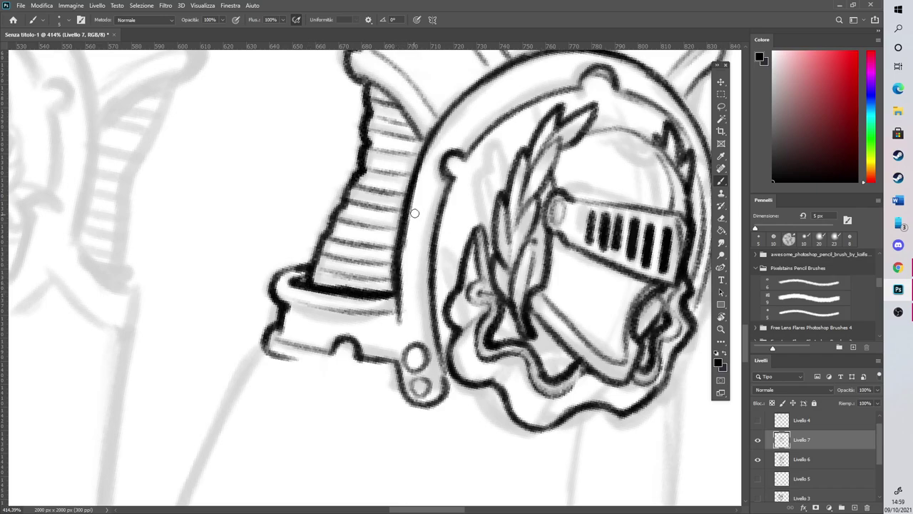
pyautogui.hotkey('ctrl', 'z')
pyautogui.hotkey('ctrl', 'z')
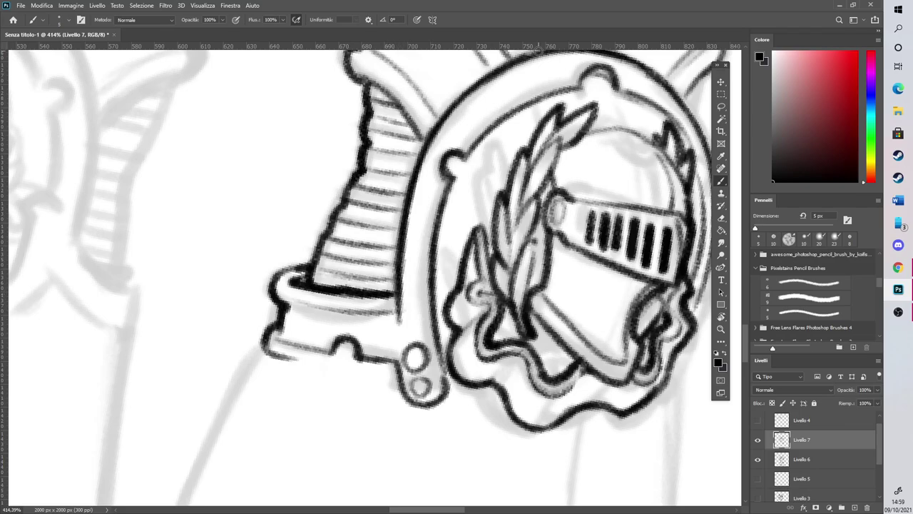
# Straighten the canvas and ink the skull emblem's eye sockets and nose cavity on the other leg's knee guard
pyautogui.scroll(-8, 418, 278)
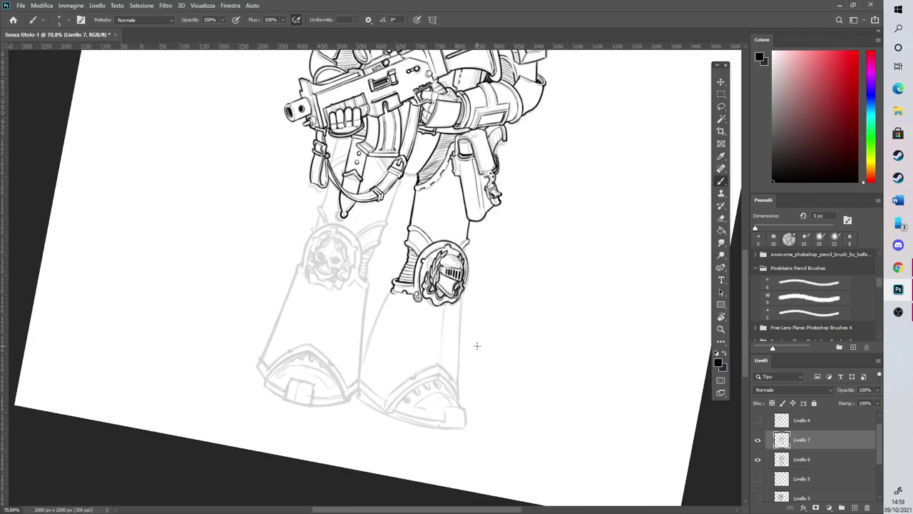
pyautogui.scroll(-2, 477, 345)
pyautogui.press('r')
pyautogui.moveTo(530, 384)
pyautogui.mouseDown()
pyautogui.moveTo(564, 362)
pyautogui.moveTo(564, 336)
pyautogui.mouseUp()
pyautogui.press('b')
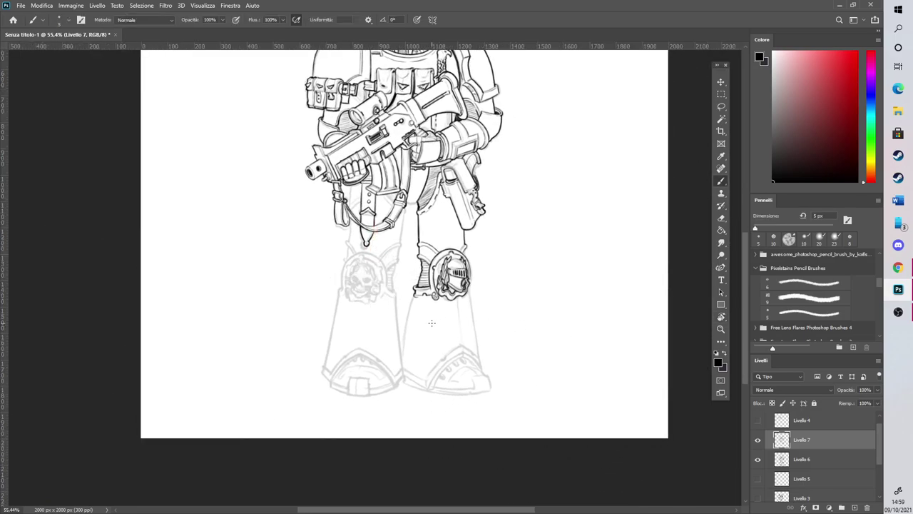
pyautogui.scroll(-4, 432, 324)
pyautogui.scroll(7, 341, 356)
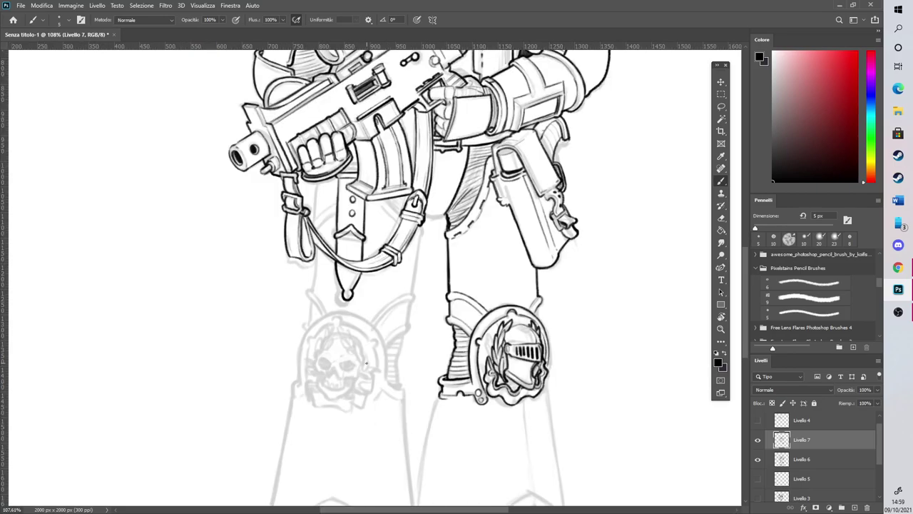
pyautogui.scroll(1, 317, 381)
pyautogui.moveTo(354, 328)
pyautogui.mouseDown()
pyautogui.moveTo(365, 342)
pyautogui.moveTo(369, 322)
pyautogui.moveTo(389, 328)
pyautogui.moveTo(372, 332)
pyautogui.moveTo(390, 334)
pyautogui.mouseUp()
pyautogui.moveTo(287, 328)
pyautogui.mouseDown()
pyautogui.moveTo(298, 308)
pyautogui.moveTo(292, 321)
pyautogui.moveTo(312, 314)
pyautogui.mouseUp()
pyautogui.moveTo(328, 350)
pyautogui.mouseDown()
pyautogui.moveTo(314, 365)
pyautogui.moveTo(330, 341)
pyautogui.mouseUp()
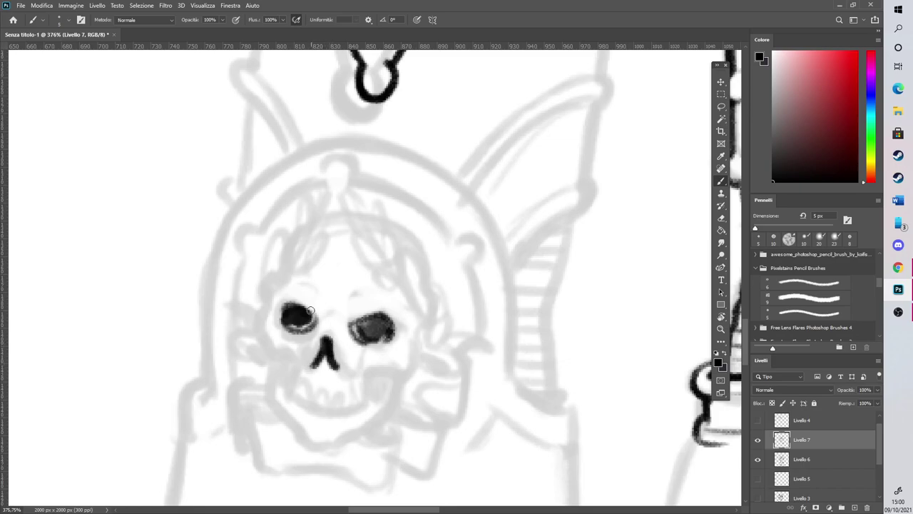
# Refine the skull's eye socket shapes, and add a short brow mark and small lines below the nose cavity
pyautogui.moveTo(312, 299)
pyautogui.mouseDown()
pyautogui.moveTo(286, 321)
pyautogui.moveTo(293, 287)
pyautogui.mouseUp()
pyautogui.moveTo(407, 317)
pyautogui.mouseDown()
pyautogui.moveTo(389, 315)
pyautogui.moveTo(394, 336)
pyautogui.moveTo(399, 327)
pyautogui.mouseUp()
pyautogui.moveTo(280, 321)
pyautogui.mouseDown()
pyautogui.moveTo(286, 305)
pyautogui.moveTo(298, 311)
pyautogui.mouseUp()
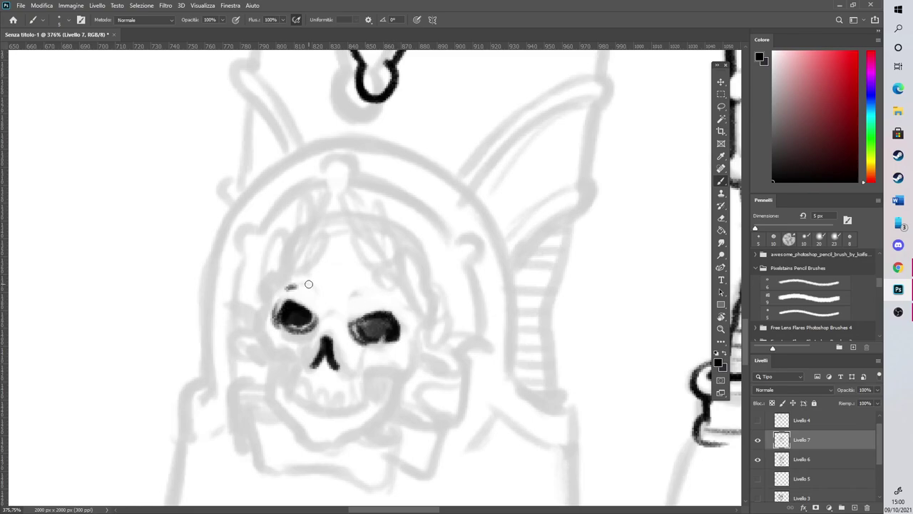
pyautogui.moveTo(309, 369); pyautogui.dragTo(349, 374)
pyautogui.moveTo(349, 328); pyautogui.dragTo(357, 350)
pyautogui.moveTo(316, 321); pyautogui.dragTo(311, 333)
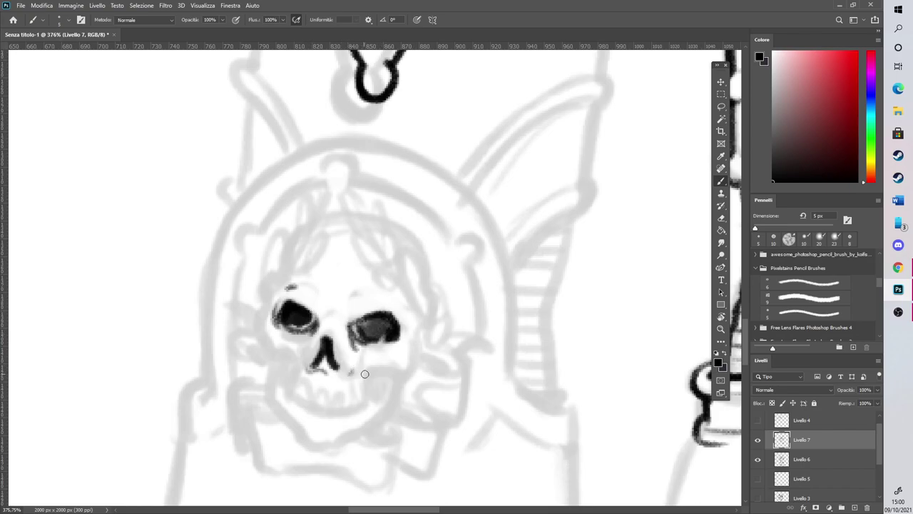
# Ink the skull's cheekbones, upper tooth line and pointed lower jaw, filling the dark hollows beside the teeth
pyautogui.moveTo(365, 385)
pyautogui.mouseDown()
pyautogui.moveTo(406, 369)
pyautogui.moveTo(410, 328)
pyautogui.mouseUp()
pyautogui.moveTo(265, 320)
pyautogui.mouseDown()
pyautogui.moveTo(280, 355)
pyautogui.moveTo(291, 357)
pyautogui.moveTo(294, 401)
pyautogui.moveTo(313, 414)
pyautogui.moveTo(356, 408)
pyautogui.moveTo(366, 375)
pyautogui.moveTo(370, 390)
pyautogui.mouseUp()
pyautogui.moveTo(289, 356); pyautogui.dragTo(291, 378)
pyautogui.moveTo(373, 378); pyautogui.dragTo(368, 394)
pyautogui.moveTo(298, 431)
pyautogui.mouseDown()
pyautogui.moveTo(309, 441)
pyautogui.moveTo(355, 432)
pyautogui.moveTo(330, 447)
pyautogui.moveTo(386, 408)
pyautogui.mouseUp()
pyautogui.moveTo(350, 434); pyautogui.dragTo(394, 370)
pyautogui.moveTo(299, 435)
pyautogui.mouseDown()
pyautogui.moveTo(268, 379)
pyautogui.moveTo(271, 349)
pyautogui.mouseUp()
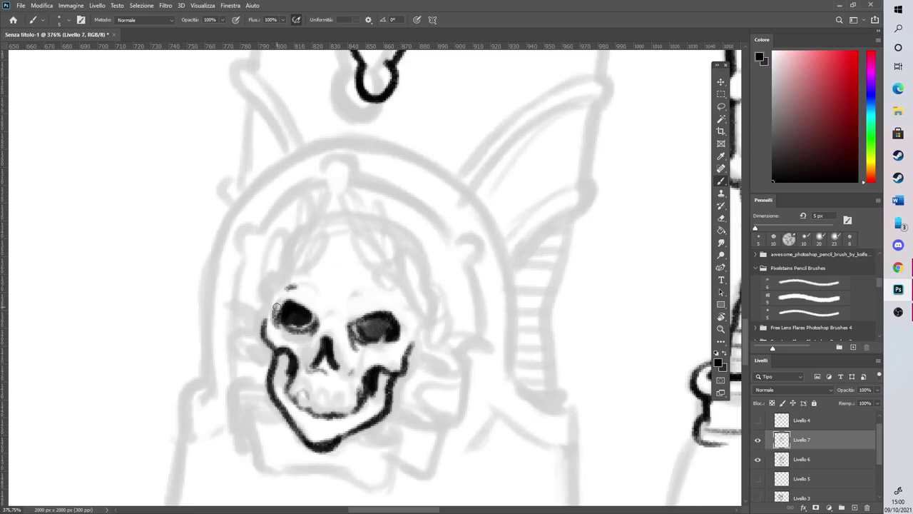
pyautogui.moveTo(333, 446); pyautogui.dragTo(354, 415)
# Ink the two laurel branches framing the skull's forehead, with overlapping leaves and thick outer contours
pyautogui.moveTo(407, 279)
pyautogui.mouseDown()
pyautogui.moveTo(416, 285)
pyautogui.moveTo(381, 250)
pyautogui.moveTo(391, 269)
pyautogui.moveTo(372, 232)
pyautogui.moveTo(371, 197)
pyautogui.moveTo(428, 299)
pyautogui.mouseUp()
pyautogui.moveTo(424, 334)
pyautogui.mouseDown()
pyautogui.moveTo(432, 307)
pyautogui.moveTo(364, 250)
pyautogui.moveTo(360, 211)
pyautogui.moveTo(396, 223)
pyautogui.moveTo(421, 249)
pyautogui.moveTo(438, 299)
pyautogui.mouseUp()
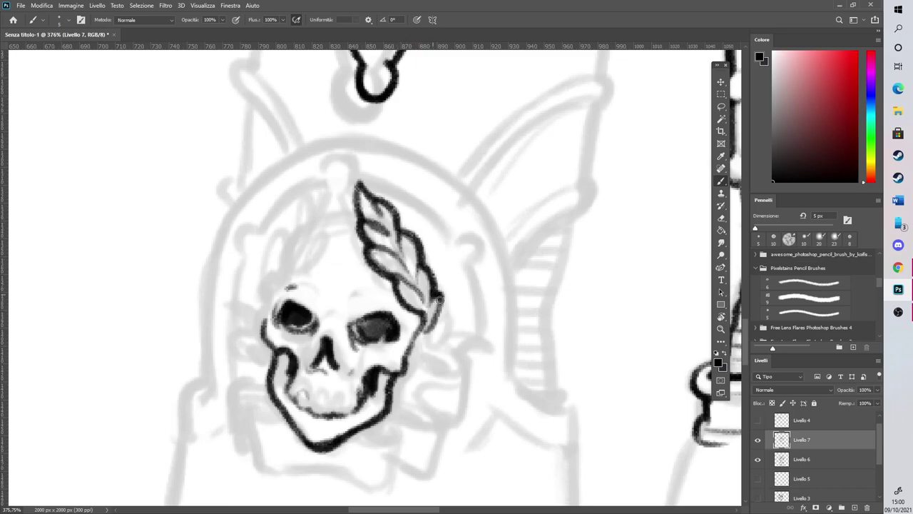
pyautogui.moveTo(313, 222)
pyautogui.mouseDown()
pyautogui.moveTo(275, 277)
pyautogui.moveTo(317, 236)
pyautogui.moveTo(305, 229)
pyautogui.moveTo(344, 194)
pyautogui.moveTo(321, 201)
pyautogui.moveTo(327, 185)
pyautogui.moveTo(290, 218)
pyautogui.moveTo(269, 257)
pyautogui.moveTo(271, 305)
pyautogui.moveTo(332, 223)
pyautogui.moveTo(334, 183)
pyautogui.mouseUp()
pyautogui.moveTo(266, 286)
pyautogui.mouseDown()
pyautogui.moveTo(275, 243)
pyautogui.moveTo(325, 182)
pyautogui.moveTo(351, 177)
pyautogui.mouseUp()
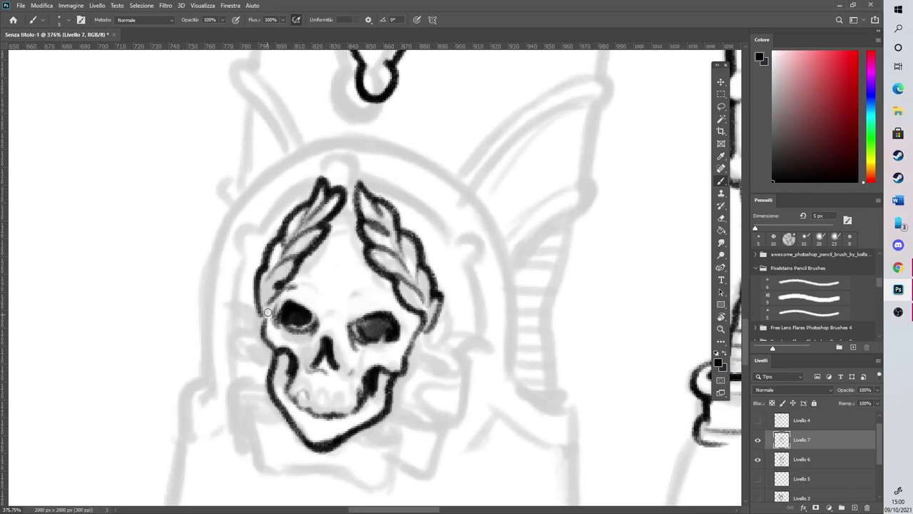
# Ink the skull's forehead curve between the laurels, with fine forehead and brow marks and a short temple line
pyautogui.moveTo(325, 237); pyautogui.dragTo(355, 226)
pyautogui.moveTo(299, 281)
pyautogui.mouseDown()
pyautogui.moveTo(337, 299)
pyautogui.moveTo(337, 323)
pyautogui.mouseUp()
pyautogui.moveTo(345, 278); pyautogui.dragTo(342, 268)
pyautogui.moveTo(356, 232); pyautogui.dragTo(350, 244)
pyautogui.moveTo(337, 284); pyautogui.dragTo(356, 285)
pyautogui.moveTo(379, 288); pyautogui.dragTo(391, 288)
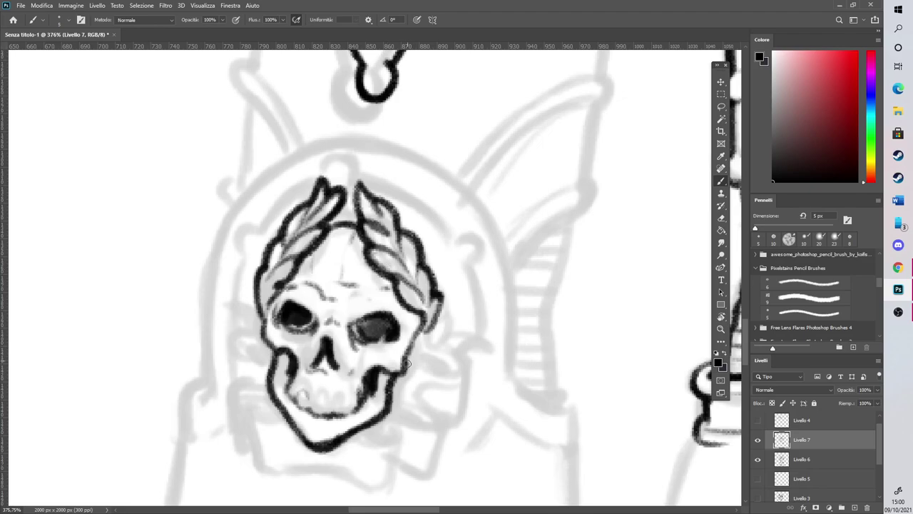
pyautogui.moveTo(404, 346); pyautogui.dragTo(416, 317)
# Ink the folded ribbon on the right side of the skull, with its pointed tail and wavy lower edge
pyautogui.scroll(-3, 420, 292)
pyautogui.scroll(-1, 417, 300)
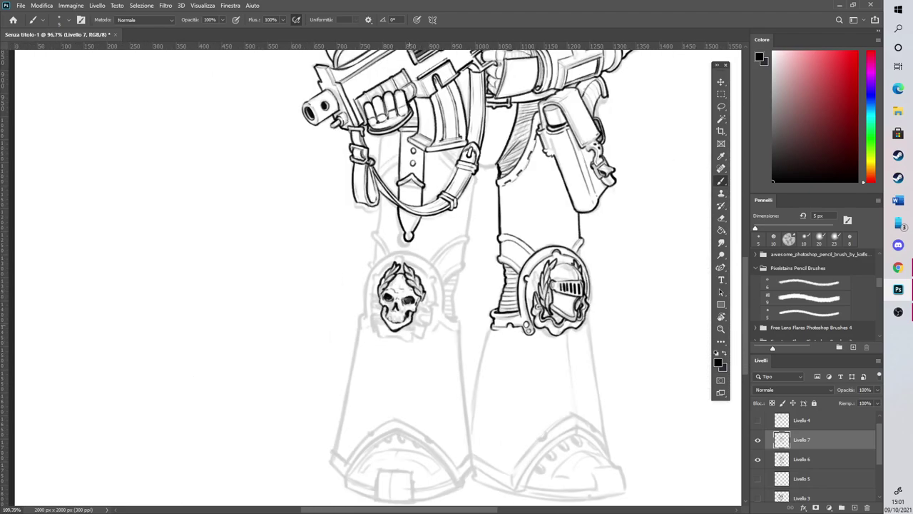
pyautogui.scroll(1, 414, 311)
pyautogui.scroll(5, 432, 305)
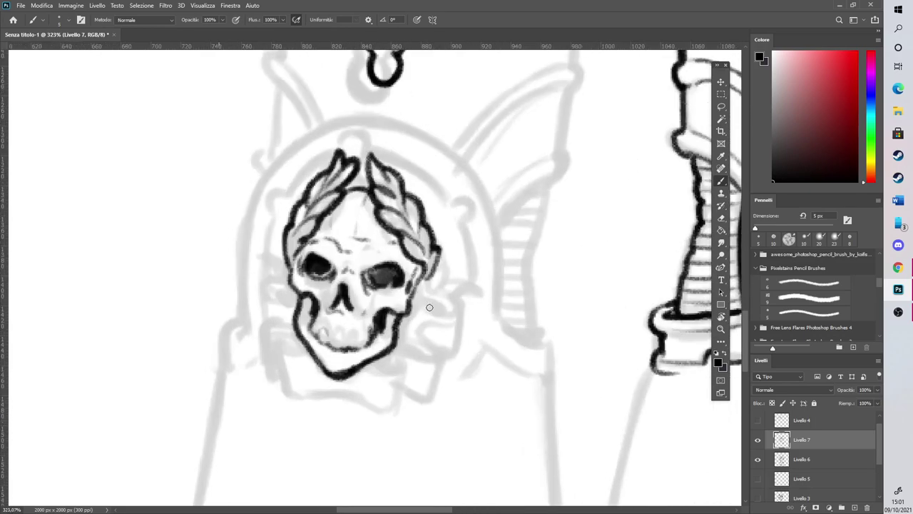
pyautogui.moveTo(360, 375)
pyautogui.mouseDown()
pyautogui.moveTo(422, 367)
pyautogui.moveTo(372, 376)
pyautogui.moveTo(440, 322)
pyautogui.moveTo(427, 296)
pyautogui.moveTo(501, 271)
pyautogui.moveTo(466, 303)
pyautogui.moveTo(444, 368)
pyautogui.moveTo(400, 398)
pyautogui.moveTo(432, 405)
pyautogui.moveTo(433, 372)
pyautogui.moveTo(430, 406)
pyautogui.moveTo(469, 288)
pyautogui.mouseUp()
pyautogui.moveTo(355, 412); pyautogui.dragTo(424, 407)
pyautogui.moveTo(360, 373)
pyautogui.mouseDown()
pyautogui.moveTo(366, 384)
pyautogui.moveTo(343, 380)
pyautogui.moveTo(394, 360)
pyautogui.moveTo(389, 378)
pyautogui.moveTo(426, 350)
pyautogui.moveTo(433, 356)
pyautogui.moveTo(411, 347)
pyautogui.moveTo(422, 323)
pyautogui.moveTo(453, 311)
pyautogui.moveTo(421, 301)
pyautogui.mouseUp()
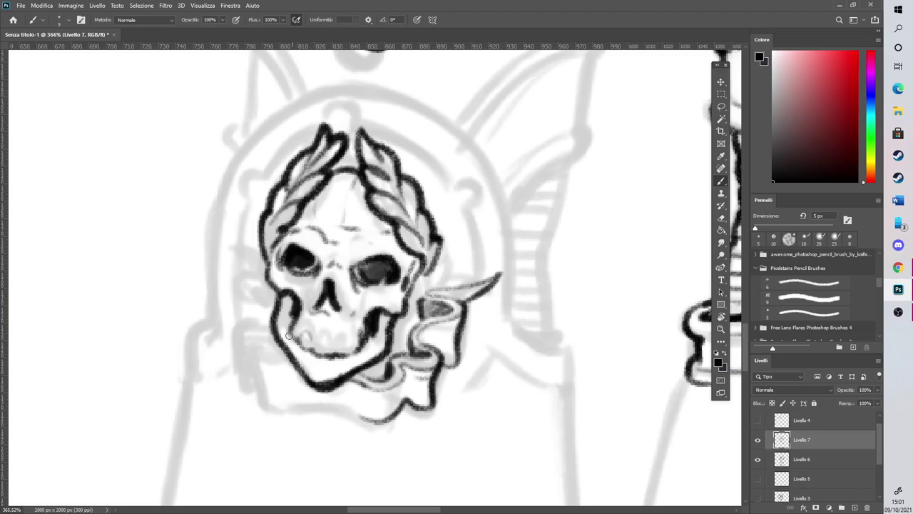
# Ink the ribbon beneath the skull's jaw and its folds up the left side, darkening the recesses between folds
pyautogui.moveTo(282, 363)
pyautogui.mouseDown()
pyautogui.moveTo(250, 357)
pyautogui.moveTo(275, 344)
pyautogui.moveTo(265, 355)
pyautogui.moveTo(272, 339)
pyautogui.moveTo(292, 356)
pyautogui.moveTo(260, 354)
pyautogui.moveTo(282, 345)
pyautogui.mouseUp()
pyautogui.moveTo(253, 364)
pyautogui.mouseDown()
pyautogui.moveTo(298, 347)
pyautogui.moveTo(247, 357)
pyautogui.moveTo(263, 329)
pyautogui.moveTo(236, 321)
pyautogui.moveTo(268, 321)
pyautogui.moveTo(270, 310)
pyautogui.moveTo(252, 321)
pyautogui.moveTo(271, 323)
pyautogui.moveTo(254, 279)
pyautogui.moveTo(260, 294)
pyautogui.moveTo(263, 284)
pyautogui.moveTo(246, 281)
pyautogui.moveTo(241, 242)
pyautogui.moveTo(239, 372)
pyautogui.moveTo(255, 367)
pyautogui.moveTo(249, 357)
pyautogui.moveTo(255, 391)
pyautogui.moveTo(374, 420)
pyautogui.moveTo(410, 406)
pyautogui.mouseUp()
pyautogui.moveTo(236, 362)
pyautogui.mouseDown()
pyautogui.moveTo(246, 284)
pyautogui.moveTo(240, 312)
pyautogui.moveTo(233, 245)
pyautogui.moveTo(236, 267)
pyautogui.moveTo(264, 277)
pyautogui.mouseUp()
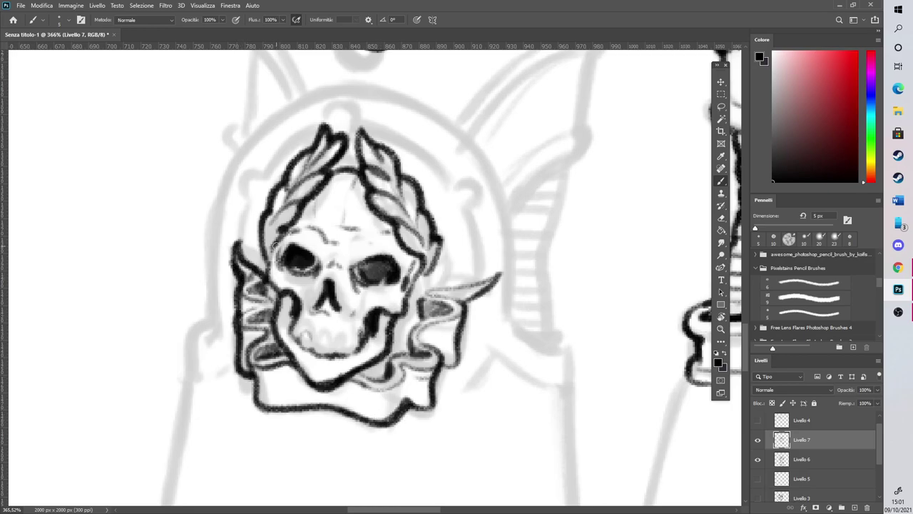
pyautogui.scroll(-6, 428, 334)
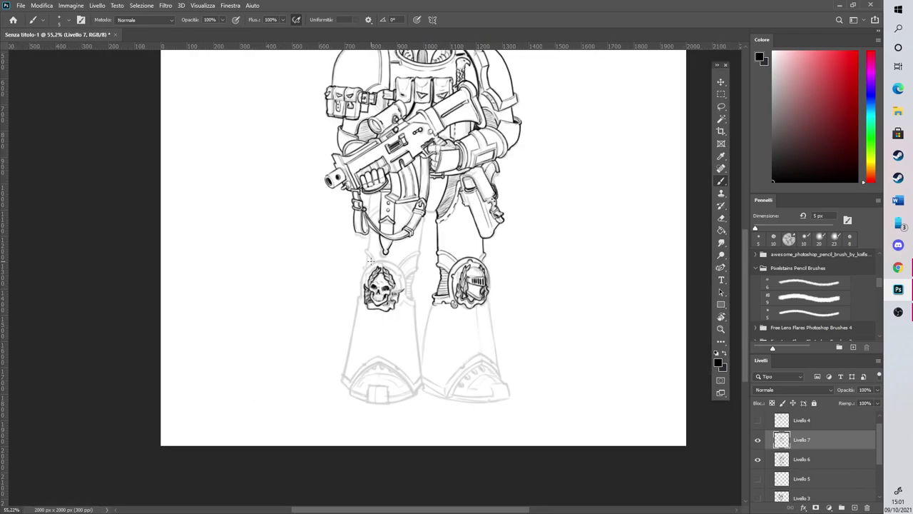
# Lasso the ribbon's right-hand part, move it slightly closer to the skull, and clear the selection
pyautogui.scroll(6, 372, 262)
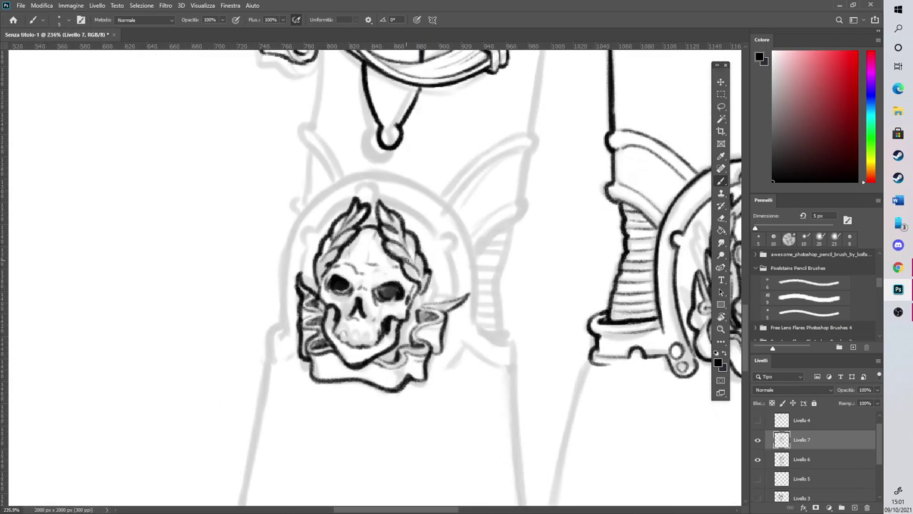
pyautogui.scroll(2, 406, 261)
pyautogui.click(721, 106)
pyautogui.moveTo(428, 431)
pyautogui.mouseDown()
pyautogui.moveTo(475, 275)
pyautogui.moveTo(421, 324)
pyautogui.moveTo(374, 398)
pyautogui.mouseUp()
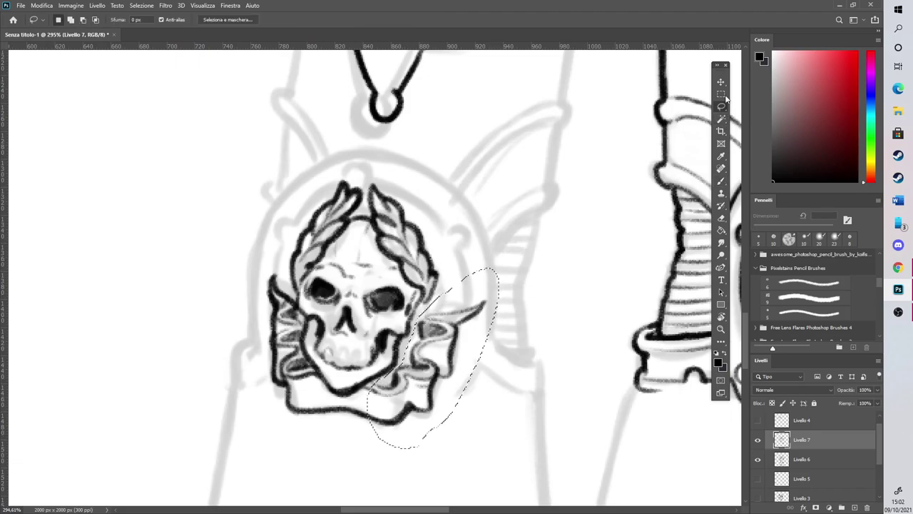
pyautogui.press('v')
pyautogui.moveTo(442, 375)
pyautogui.mouseDown()
pyautogui.moveTo(432, 370)
pyautogui.moveTo(421, 387)
pyautogui.mouseUp()
pyautogui.click(141, 5)
pyautogui.click(153, 22)
pyautogui.click(722, 181)
# Ink the three round rim studs on the skull knee guard and the inner rim line below the right stud
pyautogui.scroll(3, 744, 321)
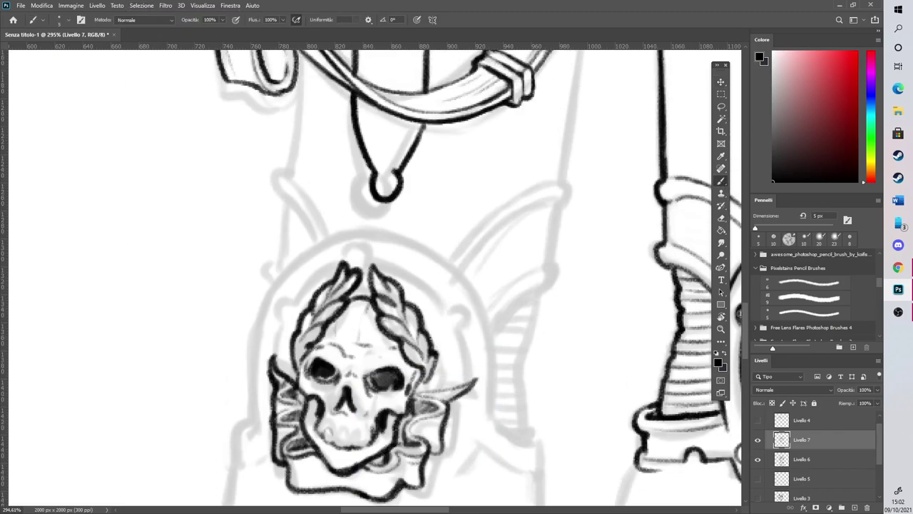
pyautogui.moveTo(357, 253)
pyautogui.mouseDown()
pyautogui.moveTo(361, 244)
pyautogui.moveTo(373, 257)
pyautogui.mouseUp()
pyautogui.moveTo(451, 312)
pyautogui.mouseDown()
pyautogui.moveTo(464, 322)
pyautogui.moveTo(468, 383)
pyautogui.mouseUp()
pyautogui.moveTo(377, 252); pyautogui.dragTo(448, 315)
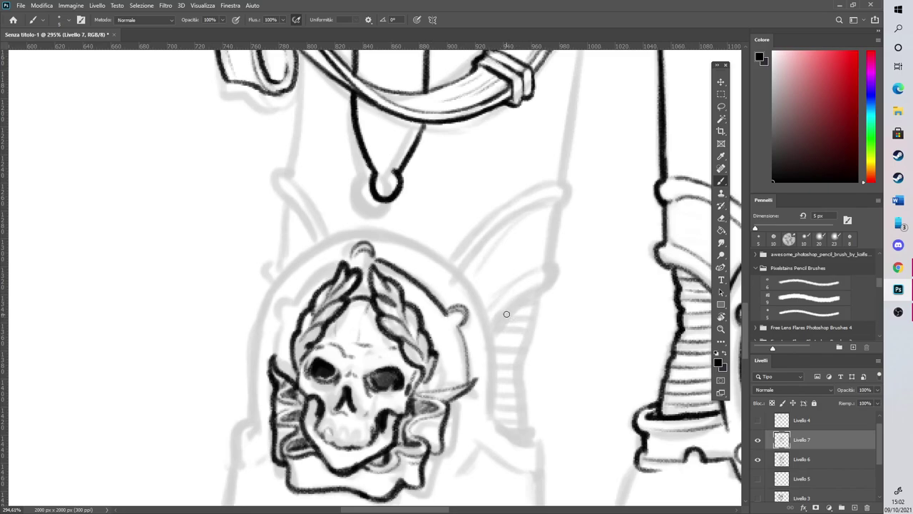
pyautogui.hotkey('ctrl', 'z')
pyautogui.moveTo(275, 315); pyautogui.dragTo(282, 305)
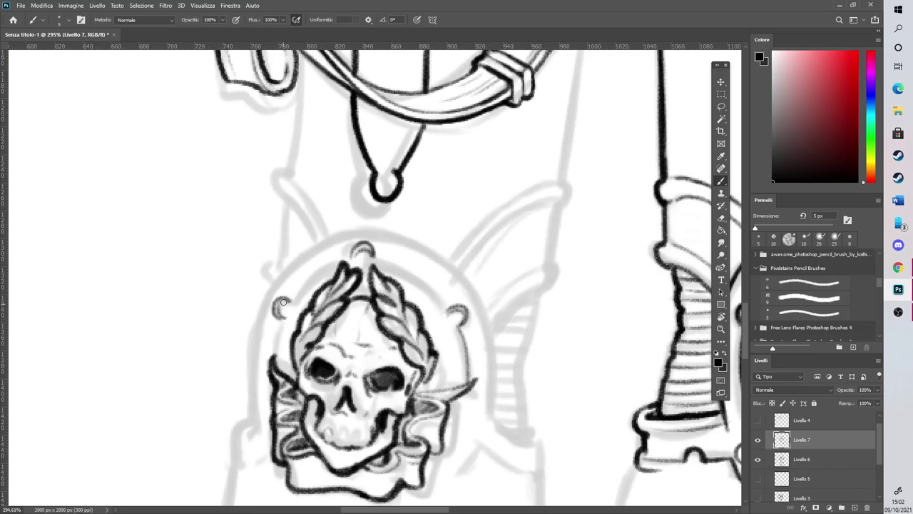
# Rotate the canvas as needed and ink the knee guard's outer arch and the inner rim lines between its studs
pyautogui.moveTo(251, 403)
pyautogui.mouseDown()
pyautogui.moveTo(250, 357)
pyautogui.moveTo(285, 274)
pyautogui.moveTo(341, 231)
pyautogui.mouseUp()
pyautogui.press('r')
pyautogui.moveTo(419, 224)
pyautogui.mouseDown()
pyautogui.moveTo(339, 327)
pyautogui.moveTo(332, 261)
pyautogui.mouseUp()
pyautogui.moveTo(334, 311); pyautogui.dragTo(348, 229)
pyautogui.press('r')
pyautogui.moveTo(388, 185); pyautogui.dragTo(307, 215)
pyautogui.moveTo(351, 316); pyautogui.dragTo(324, 275)
pyautogui.moveTo(340, 304)
pyautogui.mouseDown()
pyautogui.moveTo(322, 278)
pyautogui.moveTo(326, 286)
pyautogui.moveTo(311, 192)
pyautogui.moveTo(328, 149)
pyautogui.moveTo(376, 95)
pyautogui.mouseUp()
pyautogui.moveTo(334, 220)
pyautogui.mouseDown()
pyautogui.moveTo(367, 296)
pyautogui.moveTo(469, 195)
pyautogui.moveTo(467, 366)
pyautogui.mouseUp()
pyautogui.press('r')
pyautogui.moveTo(300, 314); pyautogui.dragTo(352, 263)
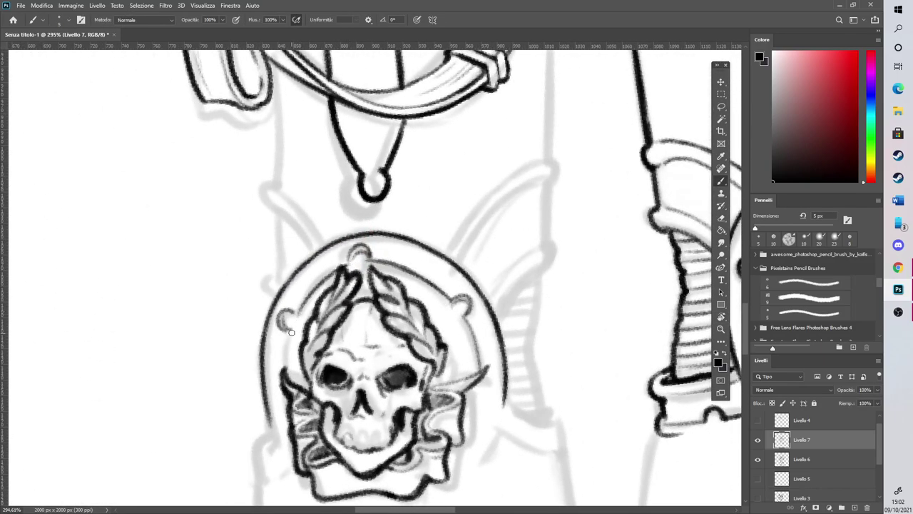
# Extend the inner rim line and ink a hinge plate with two round holes at the knee guard's lower right end
pyautogui.scroll(-5, 330, 202)
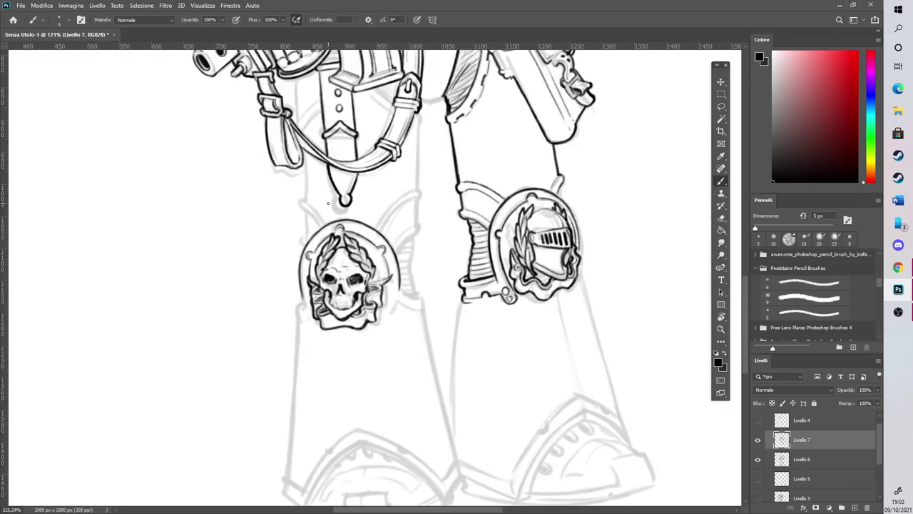
pyautogui.scroll(-1, 328, 202)
pyautogui.scroll(5, 371, 242)
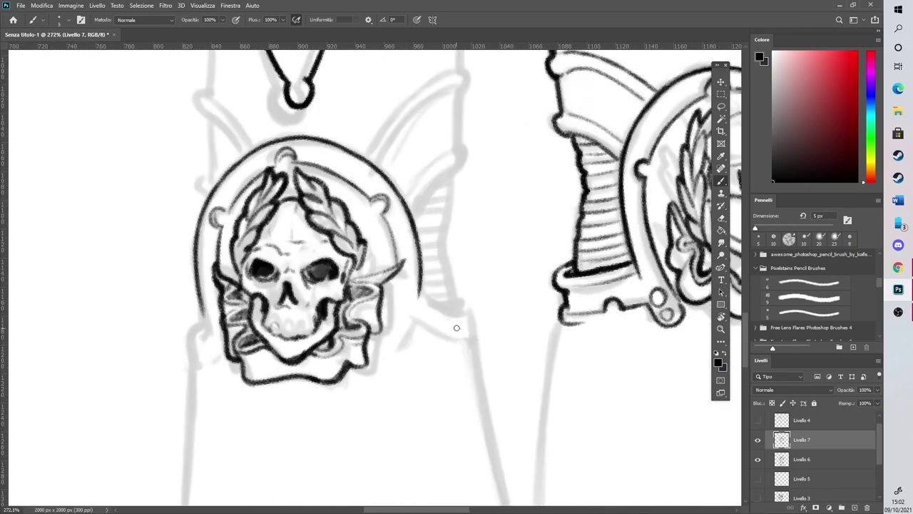
pyautogui.scroll(1, 472, 315)
pyautogui.moveTo(372, 290); pyautogui.dragTo(374, 319)
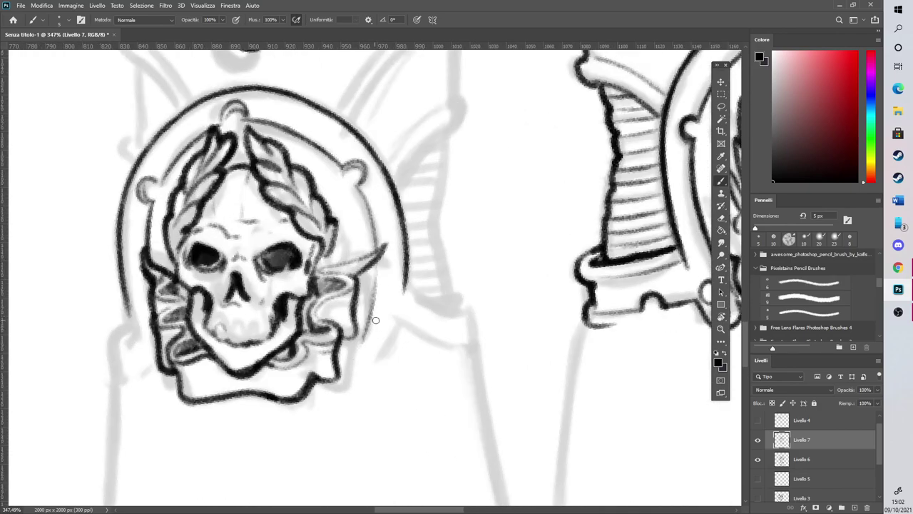
pyautogui.moveTo(373, 510); pyautogui.dragTo(381, 511)
pyautogui.moveTo(299, 324)
pyautogui.mouseDown()
pyautogui.moveTo(289, 347)
pyautogui.moveTo(298, 342)
pyautogui.moveTo(286, 333)
pyautogui.moveTo(281, 361)
pyautogui.moveTo(309, 352)
pyautogui.moveTo(321, 321)
pyautogui.mouseUp()
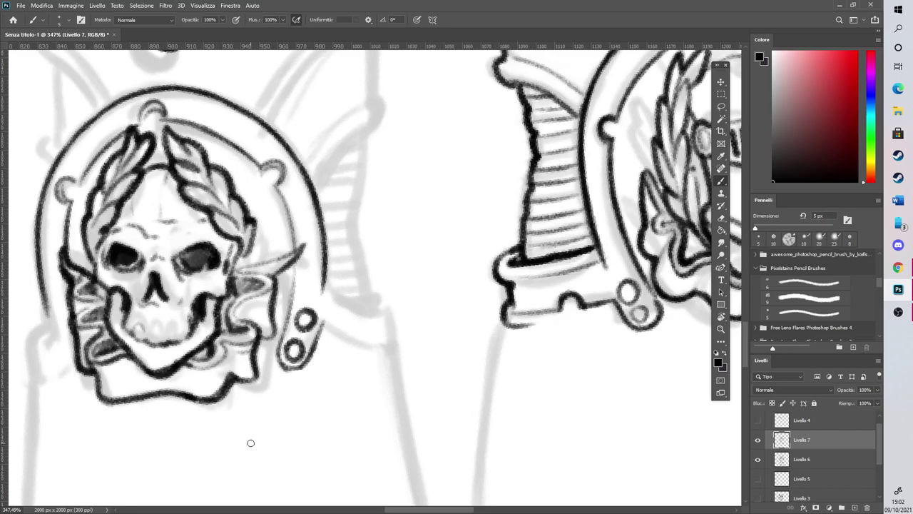
# Ink the notched band joining the skull knee guard to the top of the shin armour
pyautogui.moveTo(321, 287)
pyautogui.mouseDown()
pyautogui.moveTo(388, 298)
pyautogui.moveTo(391, 308)
pyautogui.mouseUp()
pyautogui.moveTo(337, 314); pyautogui.dragTo(388, 313)
pyautogui.moveTo(327, 344)
pyautogui.mouseDown()
pyautogui.moveTo(391, 342)
pyautogui.moveTo(385, 311)
pyautogui.moveTo(399, 335)
pyautogui.moveTo(389, 287)
pyautogui.mouseUp()
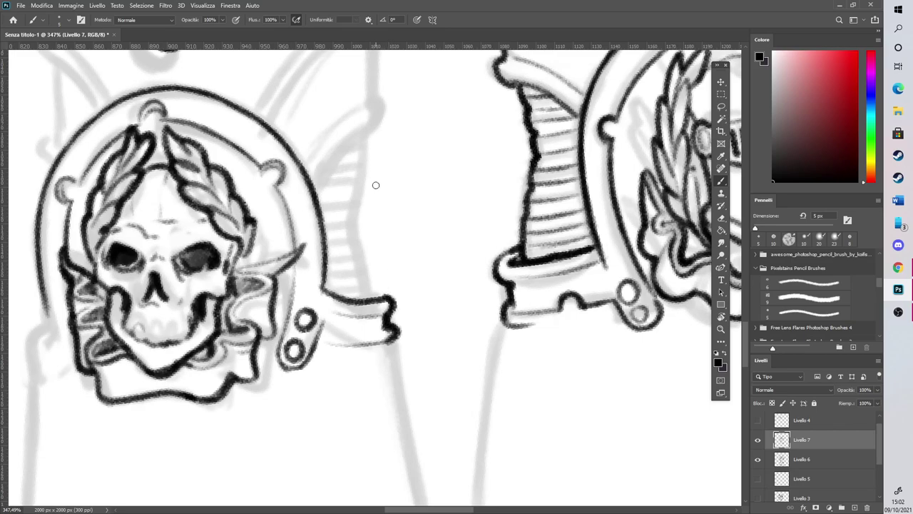
# Ink the lower curved strip beside the skull knee guard and the jagged outer edge of the ribbed joint
pyautogui.moveTo(315, 192); pyautogui.dragTo(377, 110)
pyautogui.moveTo(302, 171)
pyautogui.mouseDown()
pyautogui.moveTo(361, 123)
pyautogui.moveTo(356, 199)
pyautogui.mouseUp()
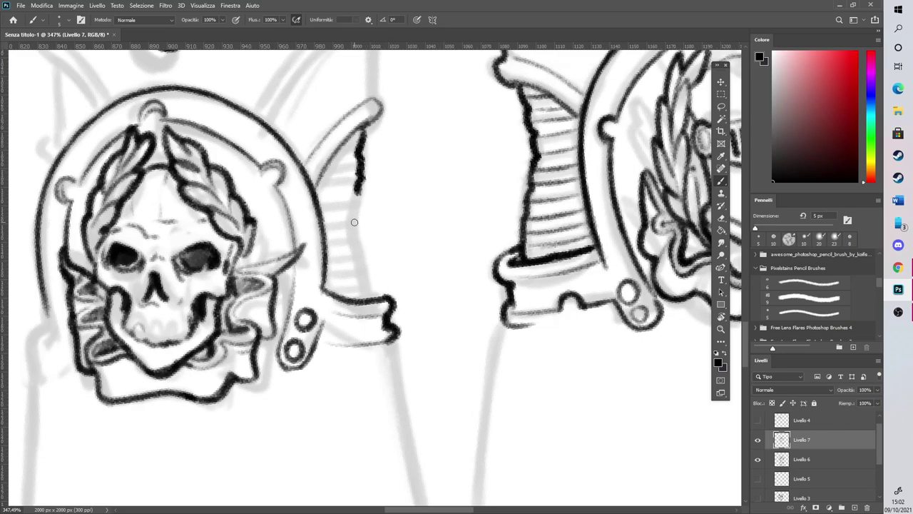
pyautogui.hotkey('ctrl', 'z')
pyautogui.moveTo(373, 297)
pyautogui.mouseDown()
pyautogui.moveTo(352, 213)
pyautogui.moveTo(367, 121)
pyautogui.moveTo(366, 135)
pyautogui.moveTo(384, 108)
pyautogui.moveTo(365, 144)
pyautogui.moveTo(375, 112)
pyautogui.mouseUp()
pyautogui.press('e')
pyautogui.press('b')
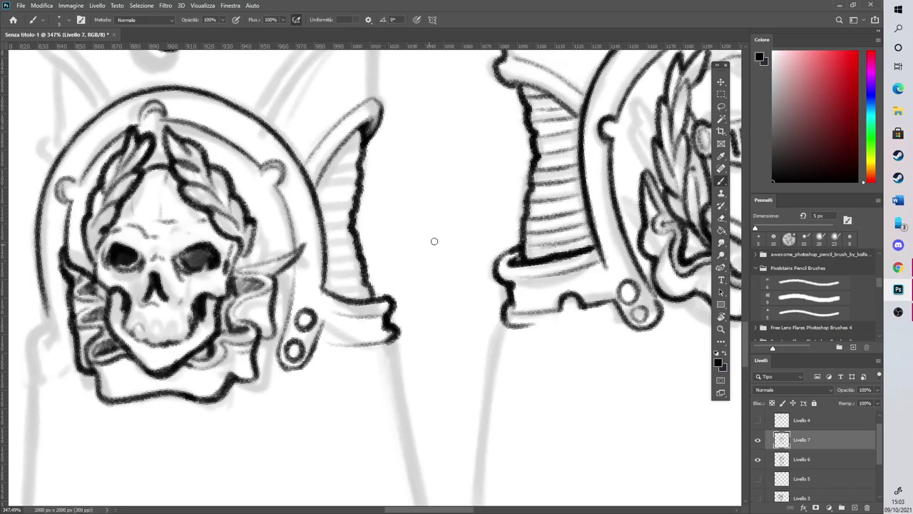
# Rotate the canvas and ink the horizontal ribs across the flexible joint beside the skull knee guard
pyautogui.press('r')
pyautogui.moveTo(461, 202); pyautogui.dragTo(357, 142)
pyautogui.moveTo(277, 221)
pyautogui.mouseDown()
pyautogui.moveTo(262, 246)
pyautogui.moveTo(296, 285)
pyautogui.mouseUp()
pyautogui.moveTo(341, 269)
pyautogui.mouseDown()
pyautogui.moveTo(320, 300)
pyautogui.moveTo(339, 310)
pyautogui.mouseUp()
pyautogui.moveTo(375, 285); pyautogui.dragTo(346, 321)
pyautogui.press('r')
pyautogui.moveTo(363, 148)
pyautogui.mouseDown()
pyautogui.moveTo(465, 204)
pyautogui.moveTo(452, 202)
pyautogui.mouseUp()
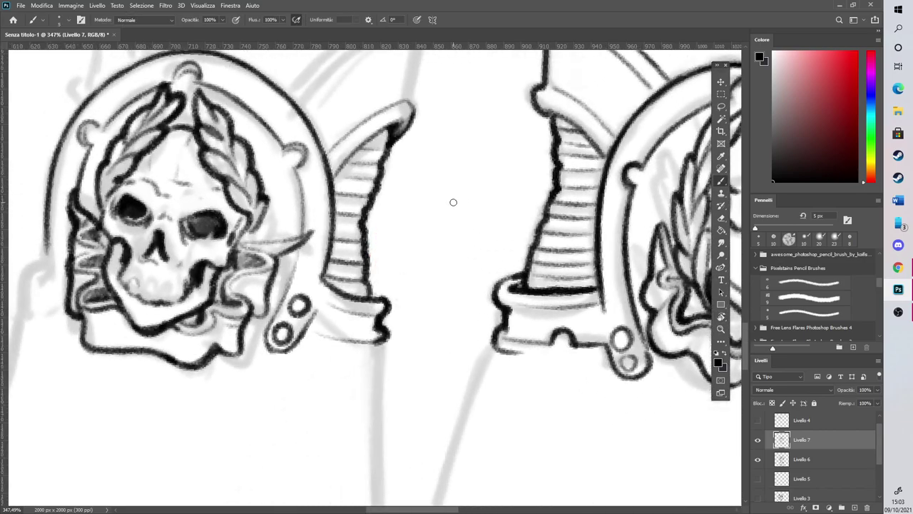
# Ink the upper curved strip above the ribbed joint, its rounded end cap, and the edge linking both strips
pyautogui.scroll(-5, 433, 250)
pyautogui.keyDown('alt'); pyautogui.scroll(6, 403, 199); pyautogui.keyUp('alt')
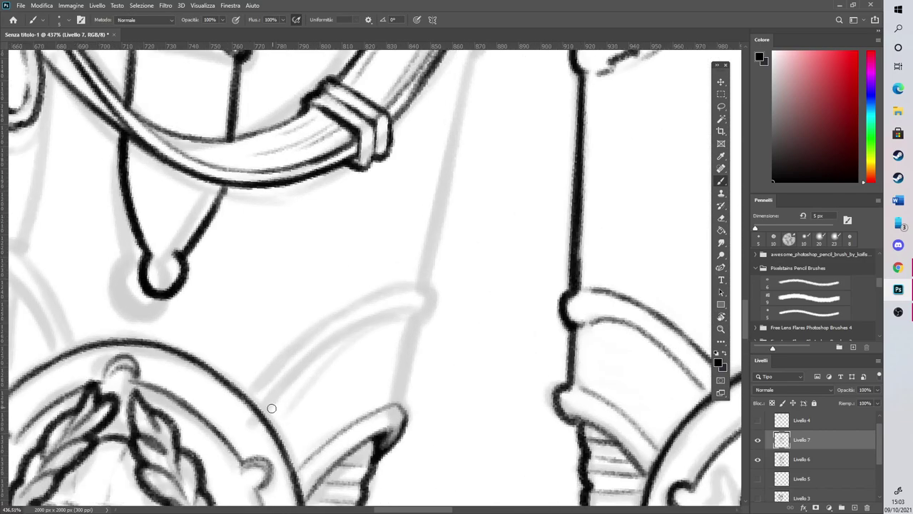
pyautogui.moveTo(271, 408)
pyautogui.mouseDown()
pyautogui.moveTo(344, 340)
pyautogui.moveTo(408, 311)
pyautogui.mouseUp()
pyautogui.moveTo(249, 400)
pyautogui.mouseDown()
pyautogui.moveTo(321, 332)
pyautogui.moveTo(385, 297)
pyautogui.moveTo(435, 293)
pyautogui.moveTo(414, 312)
pyautogui.moveTo(427, 299)
pyautogui.moveTo(395, 407)
pyautogui.mouseUp()
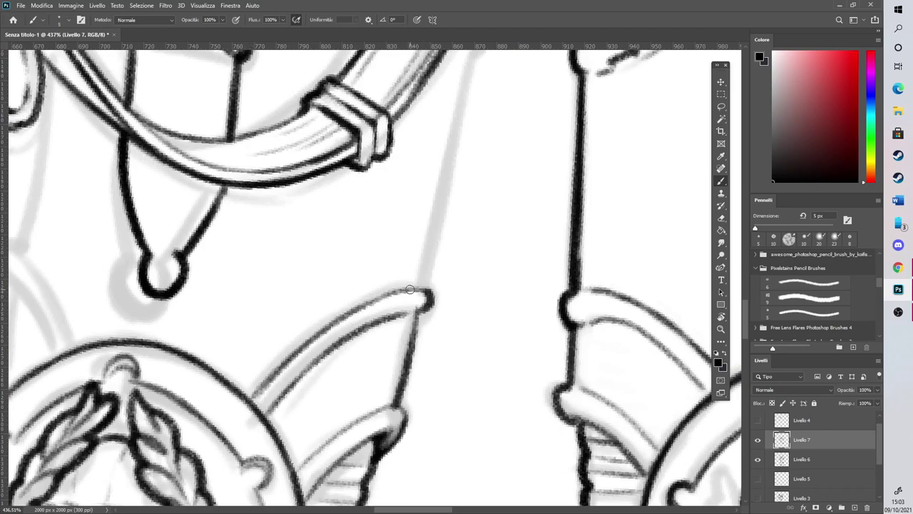
pyautogui.hotkey('ctrl', 'z')
pyautogui.moveTo(420, 310)
pyautogui.mouseDown()
pyautogui.moveTo(398, 434)
pyautogui.moveTo(428, 294)
pyautogui.mouseUp()
pyautogui.scroll(-4, 420, 385)
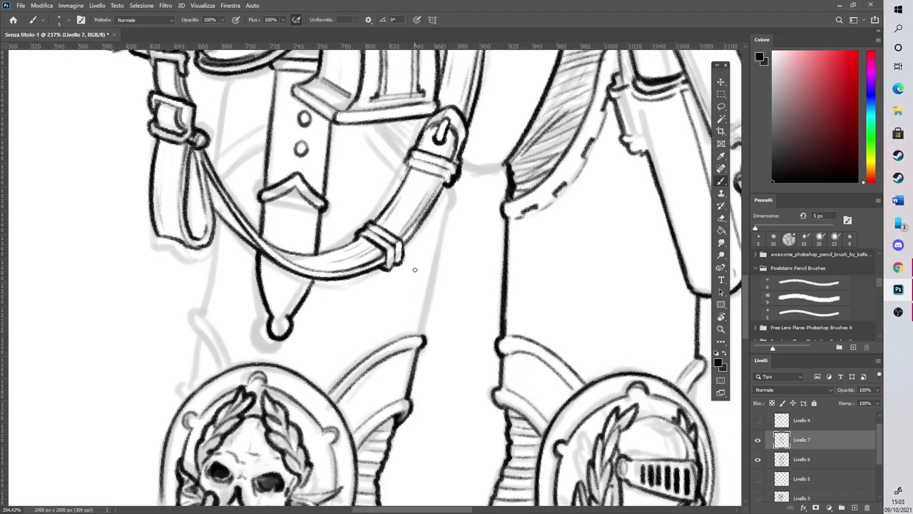
# Ink the thigh's inner edge up to the rifle sling, and the curved seam with hatching beneath the magazine
pyautogui.scroll(3, 452, 126)
pyautogui.moveTo(418, 453); pyautogui.dragTo(453, 266)
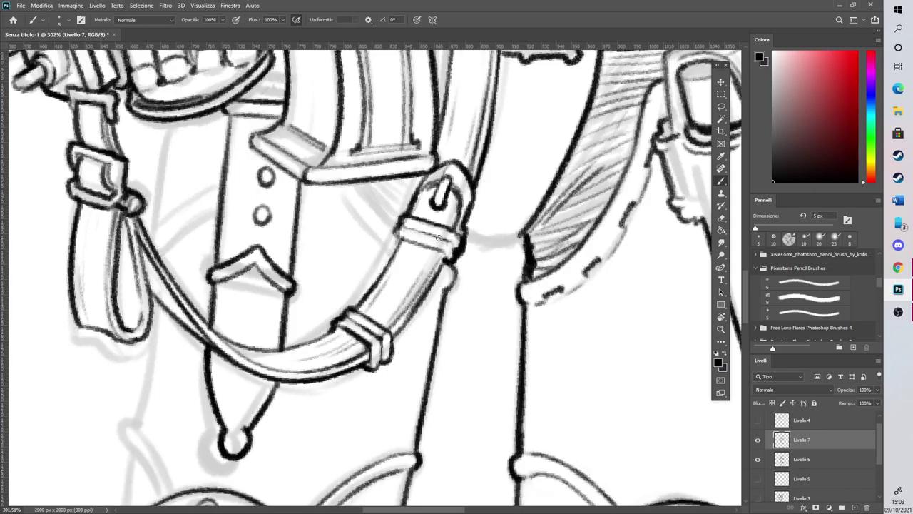
pyautogui.moveTo(364, 185)
pyautogui.mouseDown()
pyautogui.moveTo(396, 218)
pyautogui.moveTo(397, 250)
pyautogui.mouseUp()
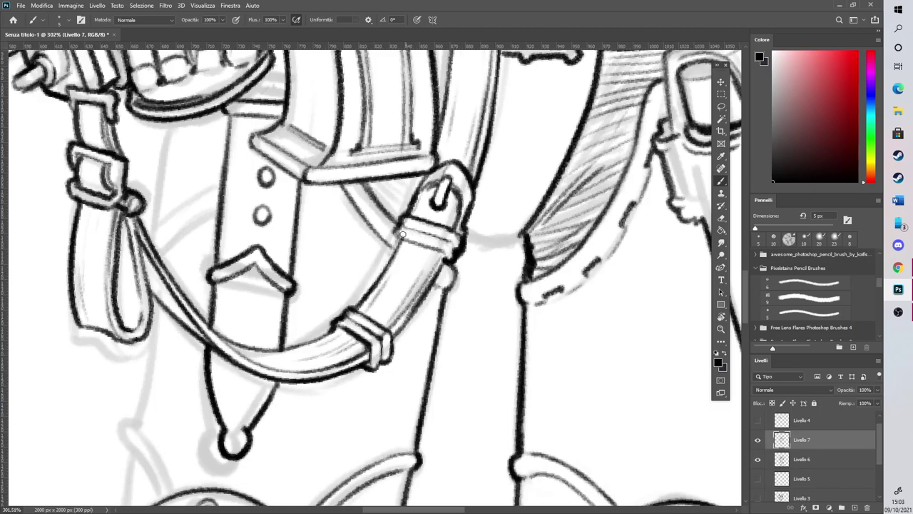
pyautogui.moveTo(360, 182)
pyautogui.mouseDown()
pyautogui.moveTo(400, 224)
pyautogui.moveTo(405, 211)
pyautogui.mouseUp()
pyautogui.moveTo(384, 183)
pyautogui.mouseDown()
pyautogui.moveTo(411, 204)
pyautogui.moveTo(421, 197)
pyautogui.mouseUp()
pyautogui.moveTo(416, 177); pyautogui.dragTo(426, 188)
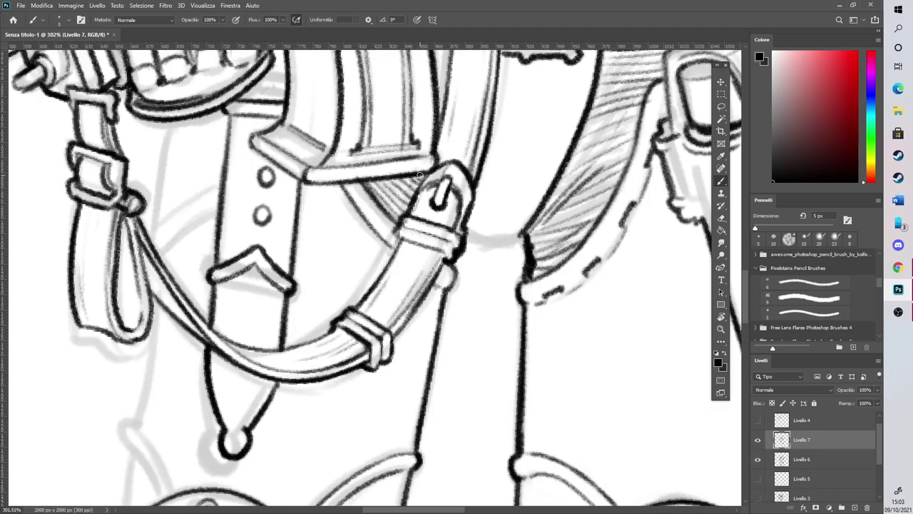
# Ink the curved strip and joint edge on the skull knee guard's left side, and the thigh's outer edge above
pyautogui.scroll(-5, 446, 268)
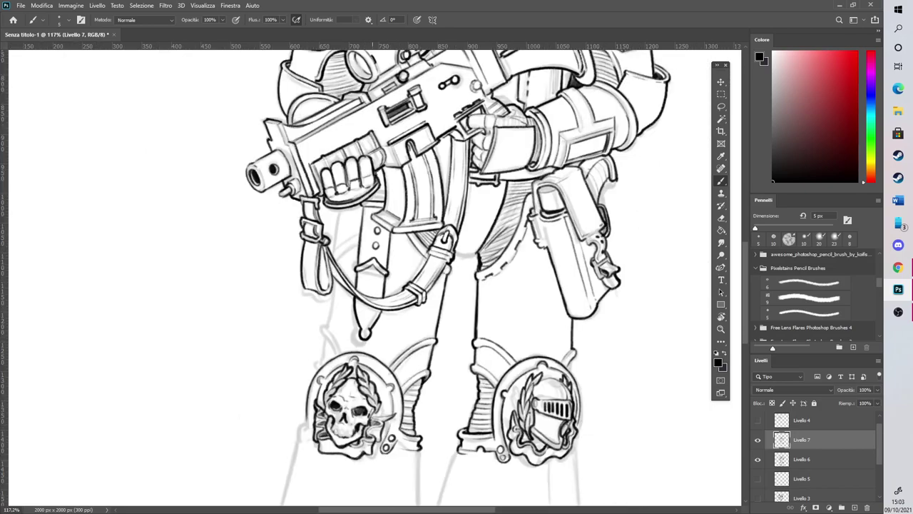
pyautogui.scroll(4, 373, 177)
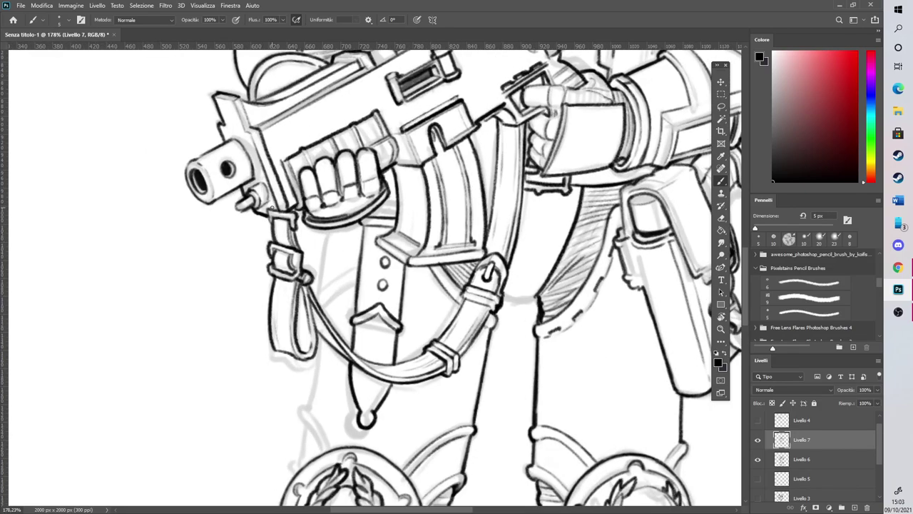
pyautogui.scroll(-2, 271, 206)
pyautogui.scroll(-1, 322, 382)
pyautogui.scroll(6, 322, 382)
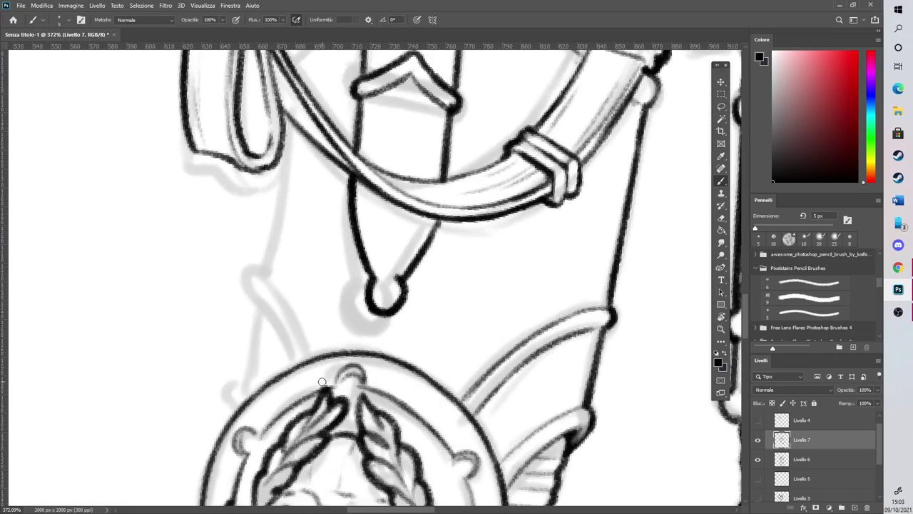
pyautogui.moveTo(253, 279)
pyautogui.mouseDown()
pyautogui.moveTo(271, 280)
pyautogui.moveTo(305, 350)
pyautogui.mouseUp()
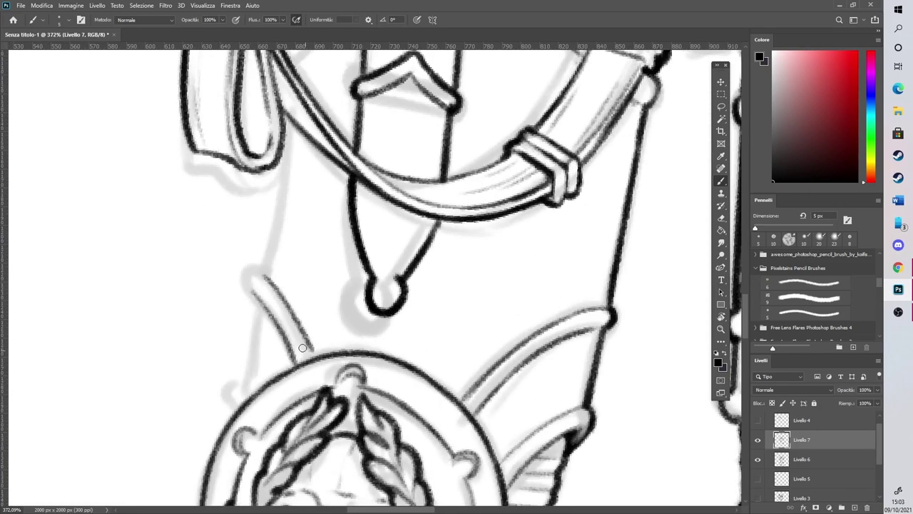
pyautogui.moveTo(251, 287); pyautogui.dragTo(304, 350)
pyautogui.moveTo(239, 405); pyautogui.dragTo(252, 358)
pyautogui.moveTo(260, 300)
pyautogui.mouseDown()
pyautogui.moveTo(237, 407)
pyautogui.moveTo(250, 380)
pyautogui.mouseUp()
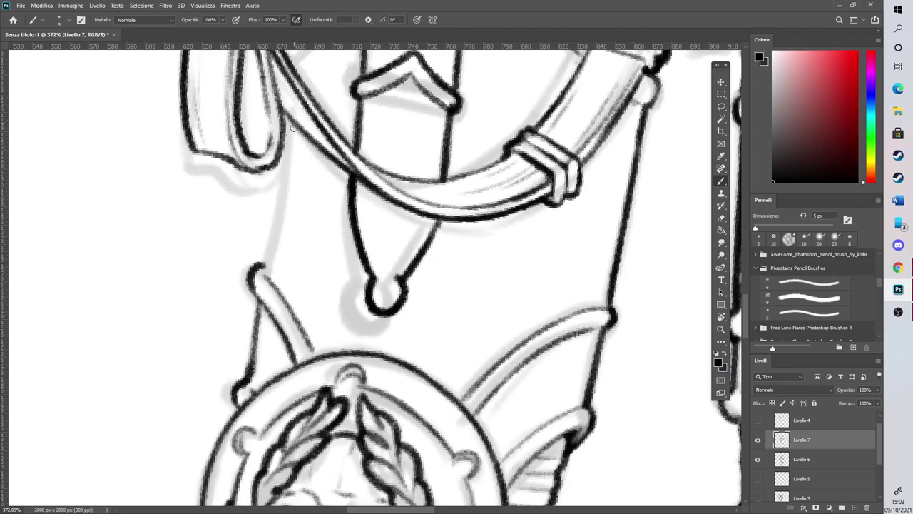
pyautogui.moveTo(269, 267); pyautogui.dragTo(292, 123)
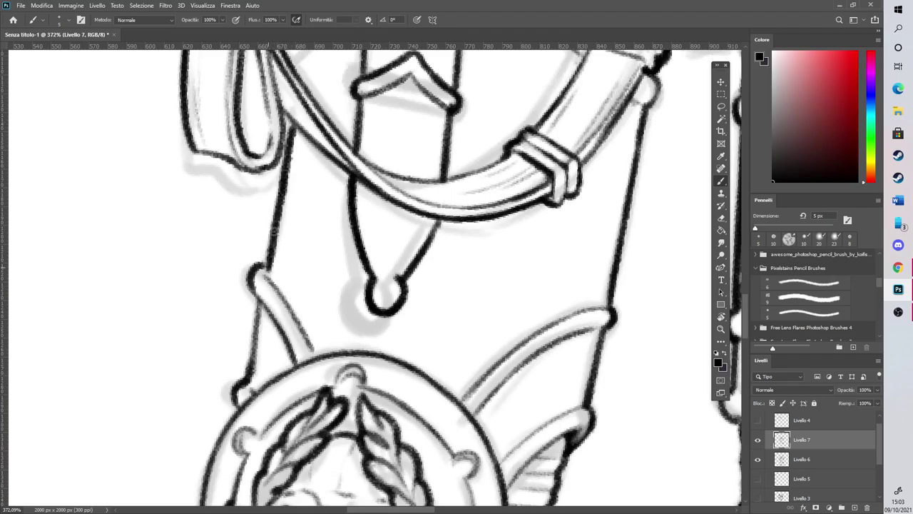
pyautogui.moveTo(251, 286); pyautogui.dragTo(249, 334)
# Ink the dashed seam on the skull-kneed leg's thigh between the sling and the hanging strap, cleaning the gaps with the Eraser
pyautogui.scroll(-10, 249, 334)
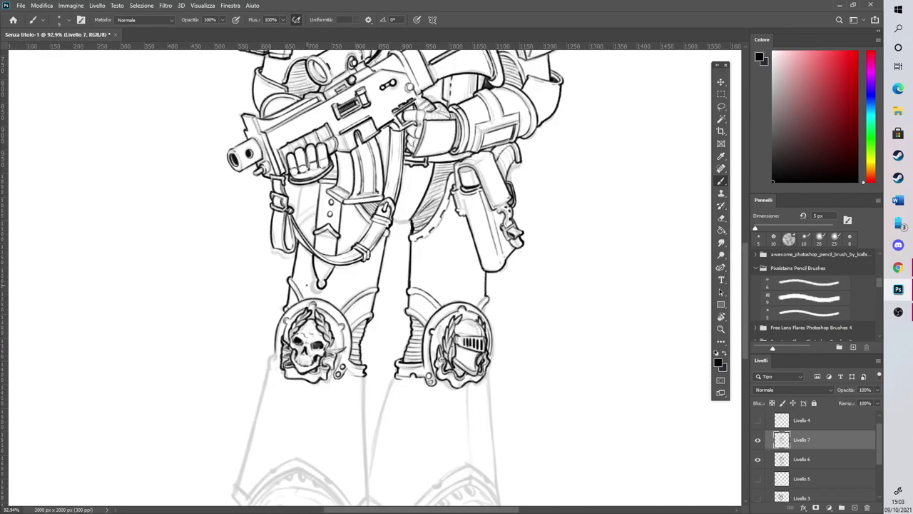
pyautogui.scroll(8, 300, 161)
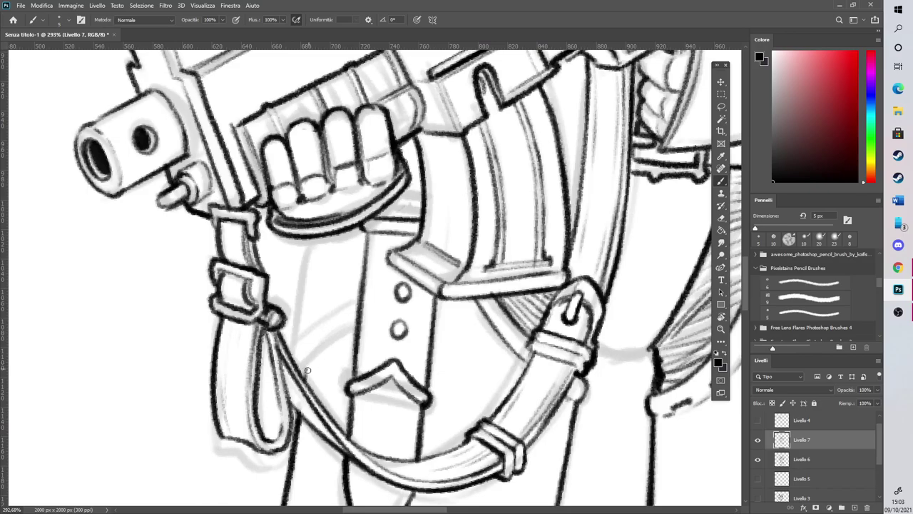
pyautogui.moveTo(306, 349); pyautogui.dragTo(356, 317)
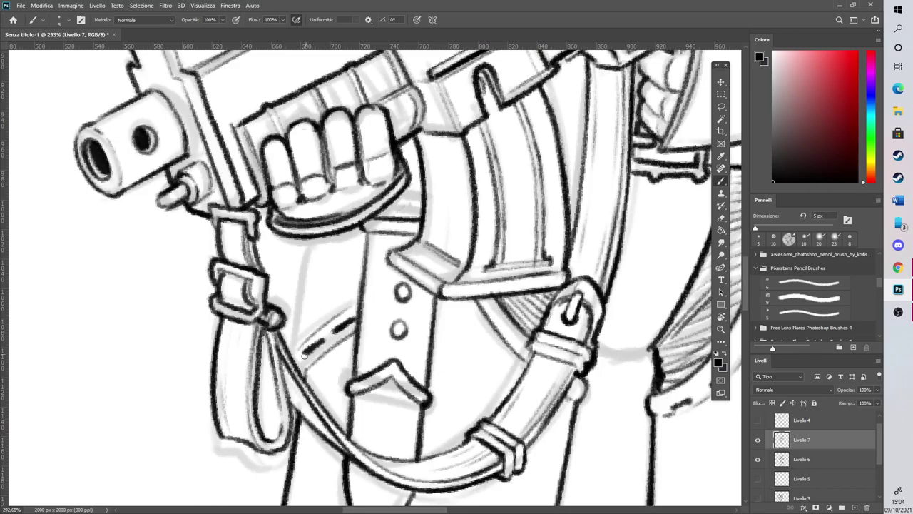
pyautogui.click(721, 219)
pyautogui.moveTo(305, 353)
pyautogui.mouseDown()
pyautogui.moveTo(322, 342)
pyautogui.moveTo(317, 348)
pyautogui.mouseUp()
pyautogui.click(721, 180)
pyautogui.moveTo(320, 343); pyautogui.dragTo(326, 338)
# Ink the same thigh's outer edge from beneath the gripping hand down to the rifle sling
pyautogui.moveTo(310, 240); pyautogui.dragTo(295, 319)
pyautogui.moveTo(306, 268)
pyautogui.mouseDown()
pyautogui.moveTo(292, 353)
pyautogui.moveTo(298, 314)
pyautogui.mouseUp()
pyautogui.moveTo(310, 240); pyautogui.dragTo(297, 316)
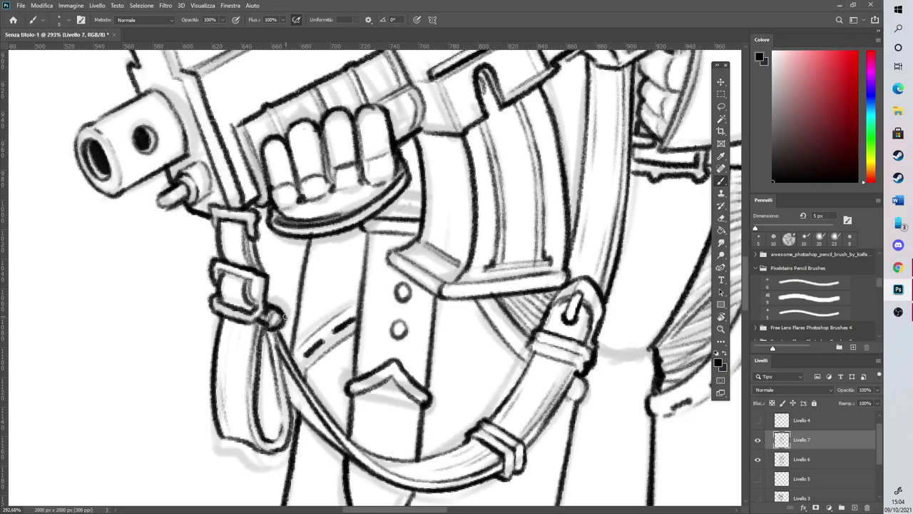
pyautogui.click(722, 218)
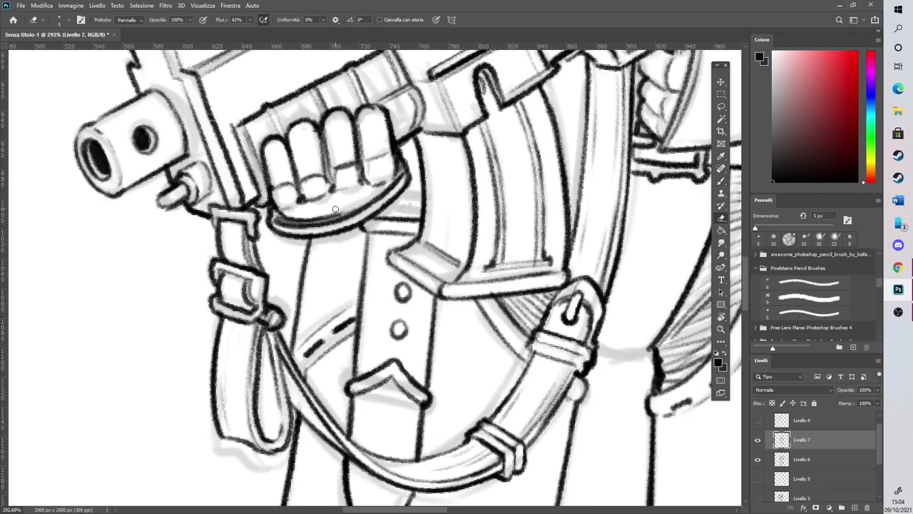
pyautogui.click(725, 178)
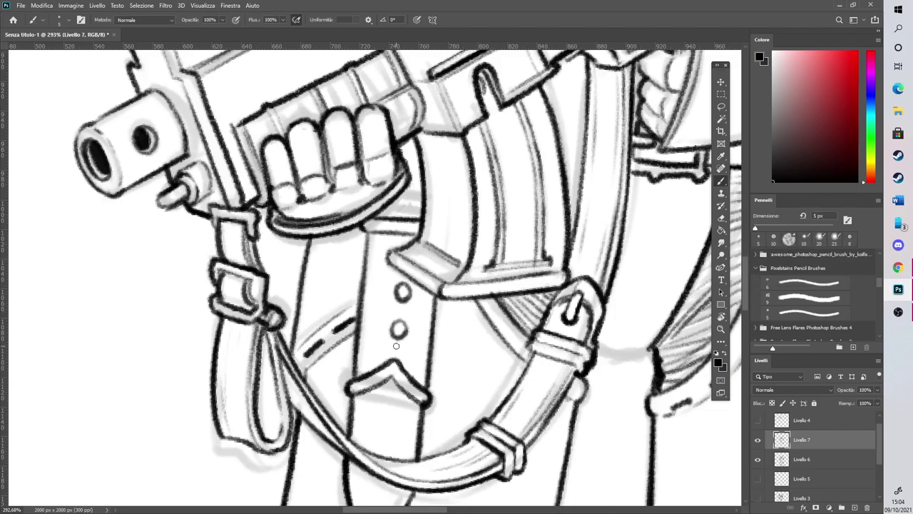
# Straighten the rotated canvas back to upright and view the whole figure
pyautogui.scroll(-5, 454, 304)
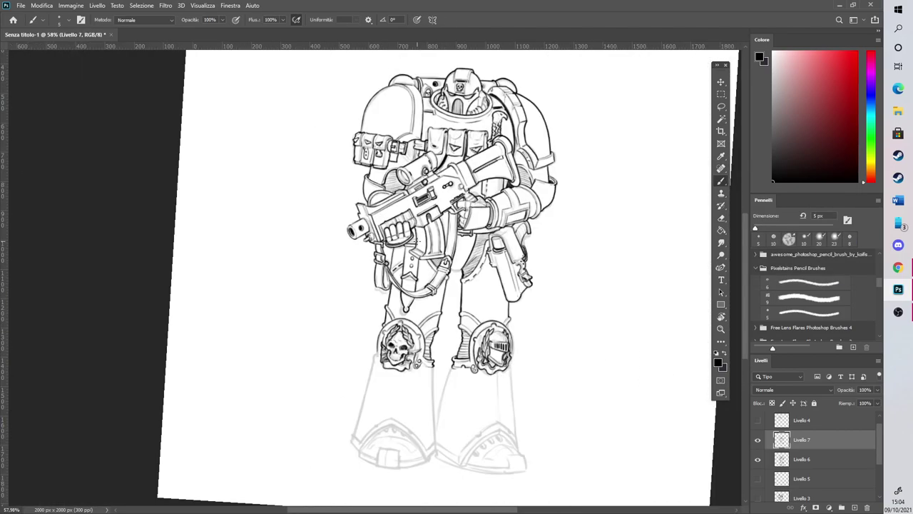
pyautogui.scroll(-1, 441, 366)
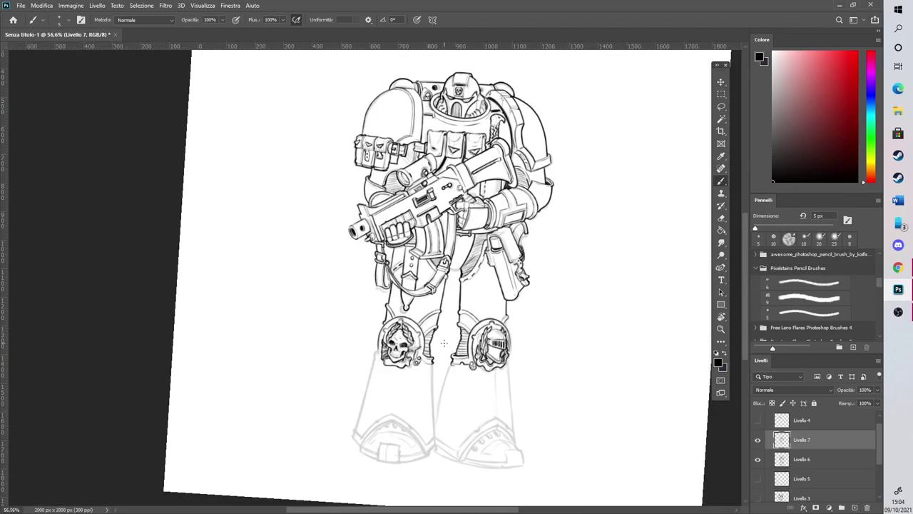
pyautogui.scroll(-2, 444, 344)
pyautogui.press('r')
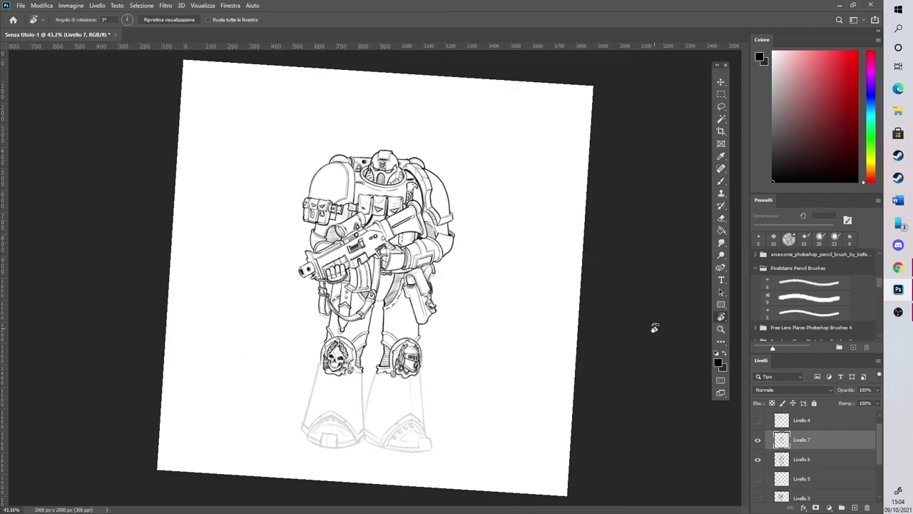
pyautogui.moveTo(653, 326); pyautogui.dragTo(646, 310)
pyautogui.press('b')
pyautogui.scroll(-1, 646, 309)
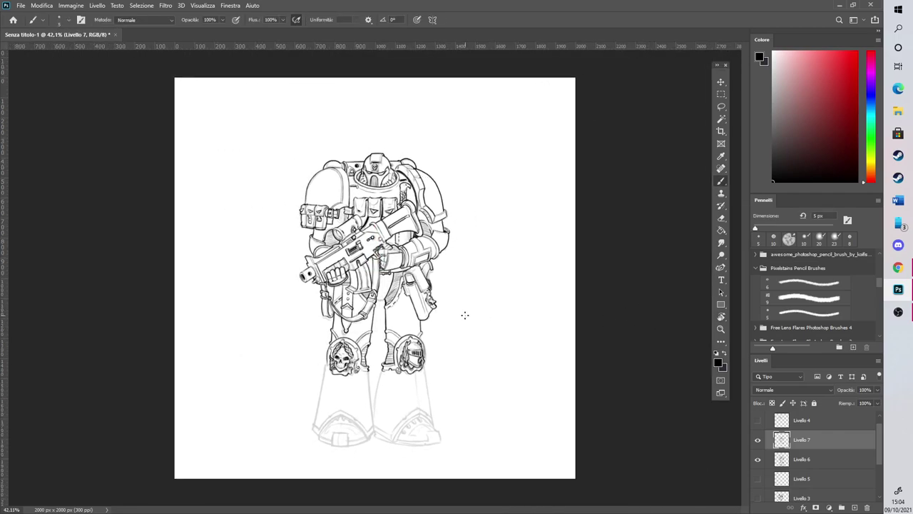
# Try copying the skull-kneed leg's line art onto a separate layer and flipping it horizontally
pyautogui.scroll(6, 465, 315)
pyautogui.click(720, 106)
pyautogui.moveTo(374, 396)
pyautogui.mouseDown()
pyautogui.moveTo(257, 340)
pyautogui.moveTo(336, 425)
pyautogui.mouseUp()
pyautogui.hotkey('ctrl', 'j')
pyautogui.click(41, 5)
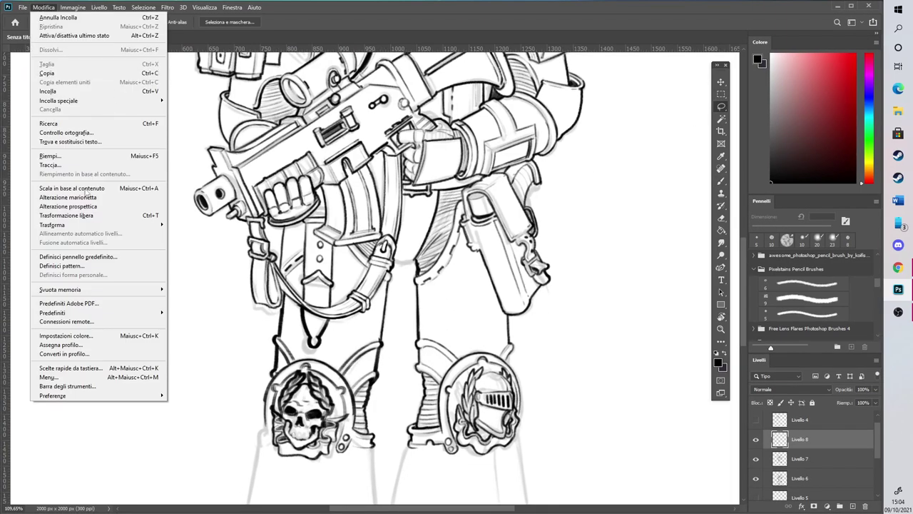
pyautogui.click(852, 6)
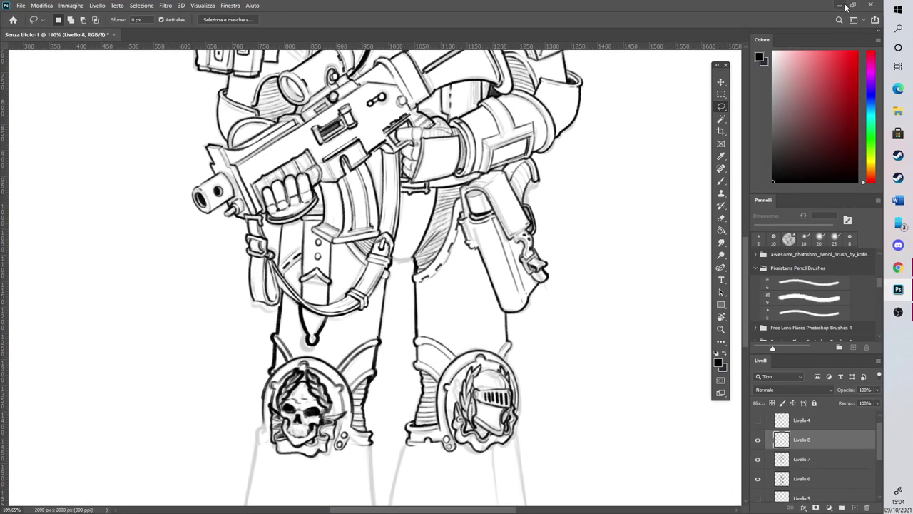
pyautogui.click(48, 7)
pyautogui.moveTo(68, 225)
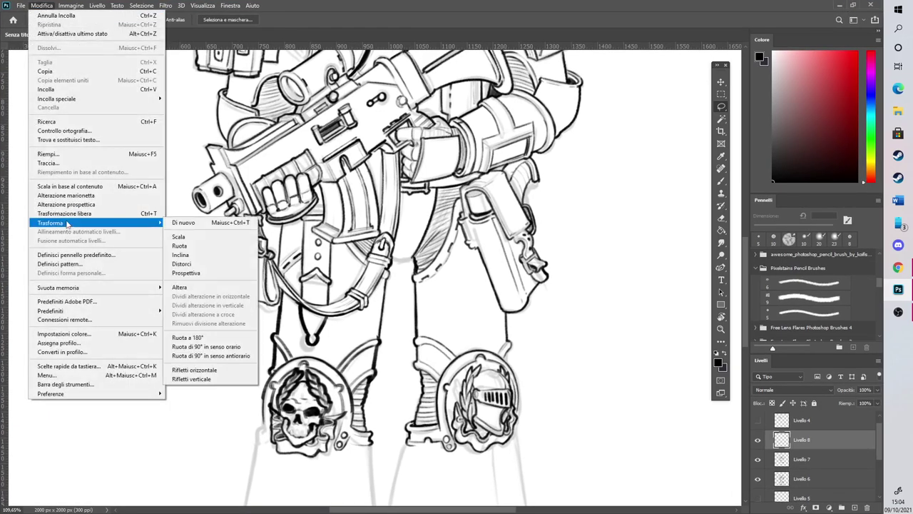
pyautogui.click(214, 371)
# Try fitting the flipped leg copy over the helmet-kneed leg by moving, rotating and scaling it
pyautogui.click(721, 82)
pyautogui.moveTo(349, 357); pyautogui.dragTo(488, 325)
pyautogui.moveTo(522, 403); pyautogui.dragTo(520, 411)
pyautogui.moveTo(488, 354); pyautogui.dragTo(490, 357)
pyautogui.moveTo(521, 425); pyautogui.dragTo(526, 423)
pyautogui.moveTo(503, 377); pyautogui.dragTo(510, 402)
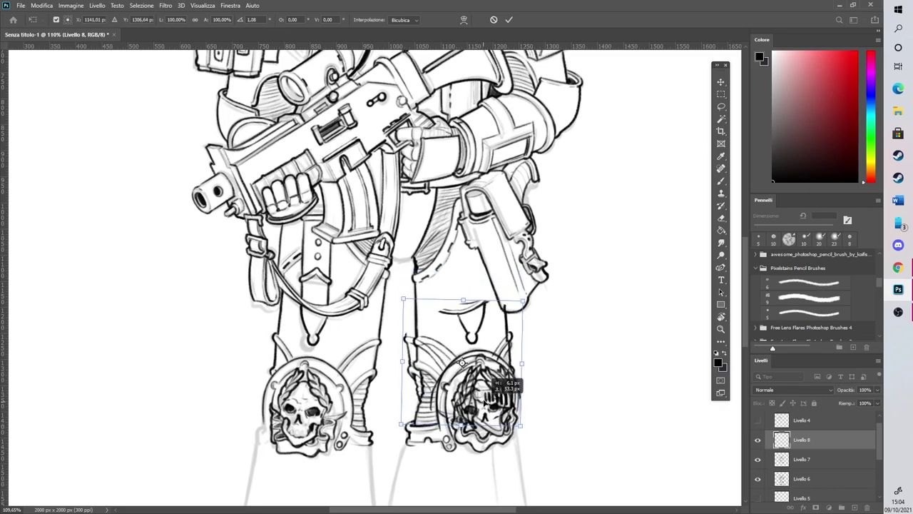
pyautogui.moveTo(497, 461); pyautogui.dragTo(494, 461)
pyautogui.moveTo(502, 384); pyautogui.dragTo(498, 389)
# Mark the mirrored joint's inner edge with a short brush tick on Livello 7, and discard the flipped copy
pyautogui.click(794, 459)
pyautogui.click(721, 180)
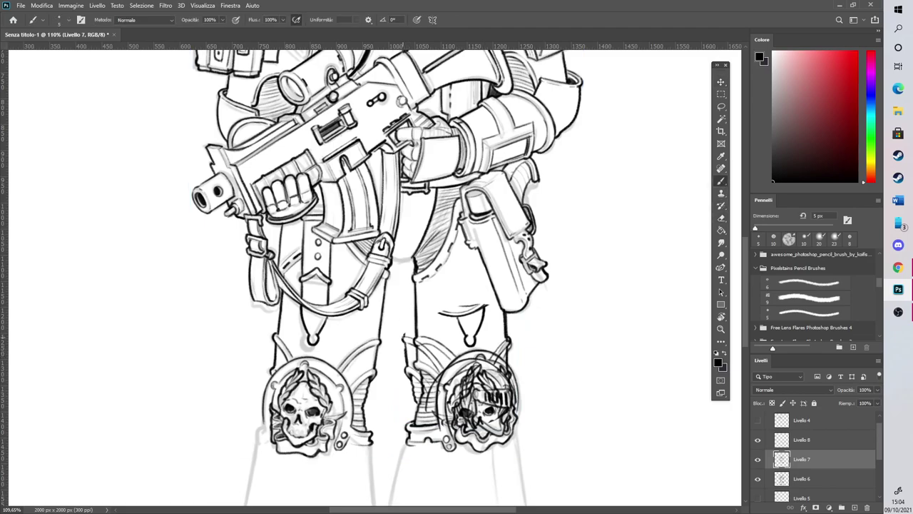
pyautogui.click(802, 439)
pyautogui.click(721, 81)
pyautogui.moveTo(502, 404); pyautogui.dragTo(542, 306)
pyautogui.scroll(4, 503, 332)
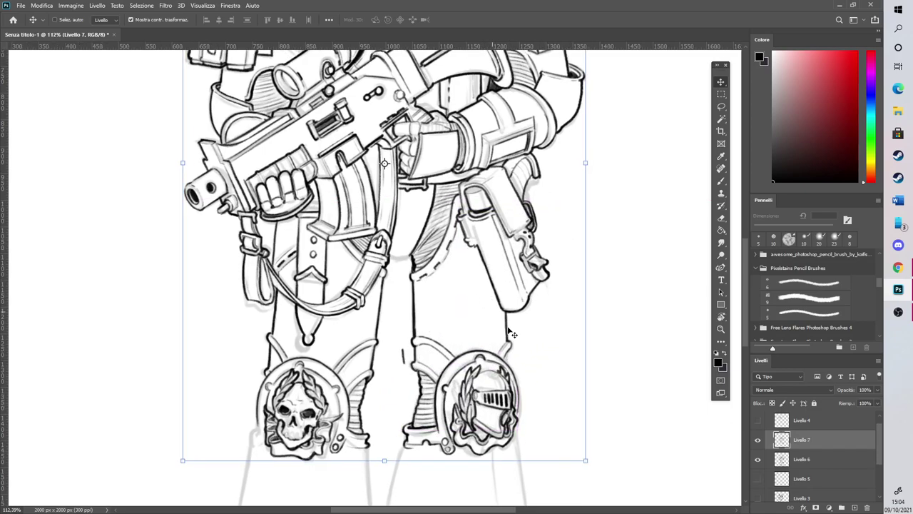
pyautogui.click(720, 183)
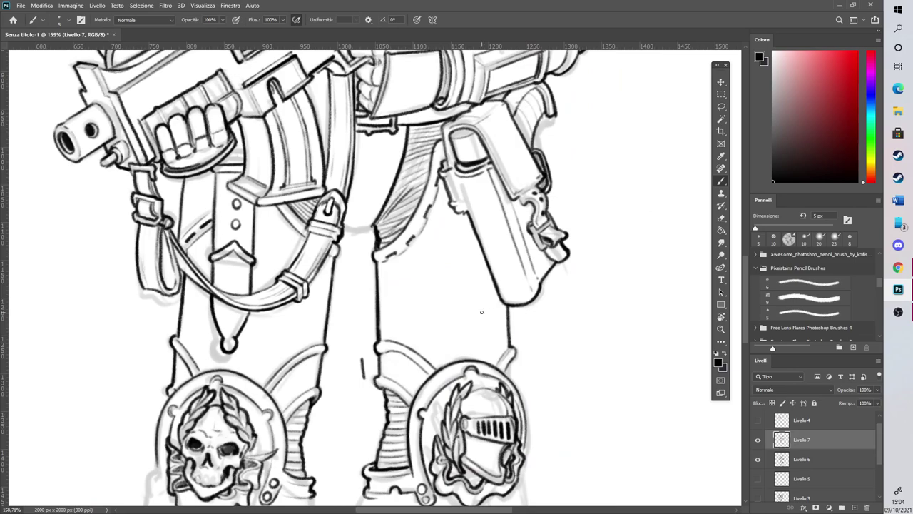
# Lower Livello 7's opacity to 33% and add a new empty layer above it
pyautogui.click(721, 106)
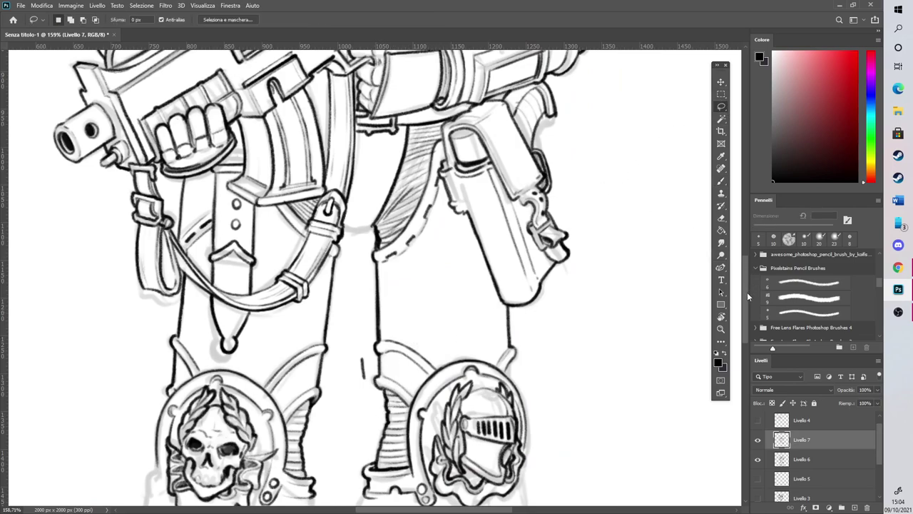
pyautogui.scroll(-3, 747, 299)
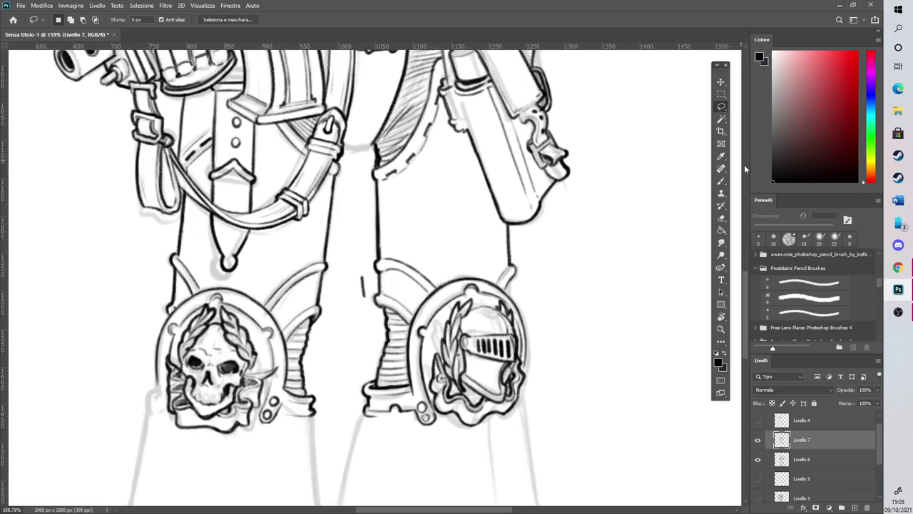
pyautogui.click(878, 390)
pyautogui.moveTo(848, 404); pyautogui.dragTo(843, 402)
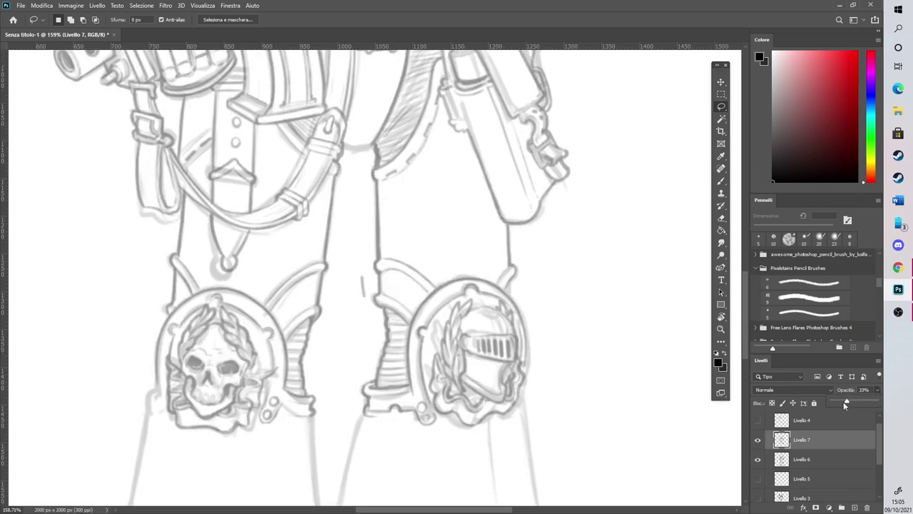
pyautogui.click(854, 507)
# Ink a wider inner thigh edge on the helmet-kneed leg, from the groin down to the lower curved strip
pyautogui.click(721, 181)
pyautogui.moveTo(355, 152)
pyautogui.mouseDown()
pyautogui.moveTo(366, 166)
pyautogui.moveTo(363, 296)
pyautogui.moveTo(408, 322)
pyautogui.mouseUp()
pyautogui.moveTo(370, 291); pyautogui.dragTo(416, 319)
pyautogui.moveTo(363, 269); pyautogui.dragTo(365, 288)
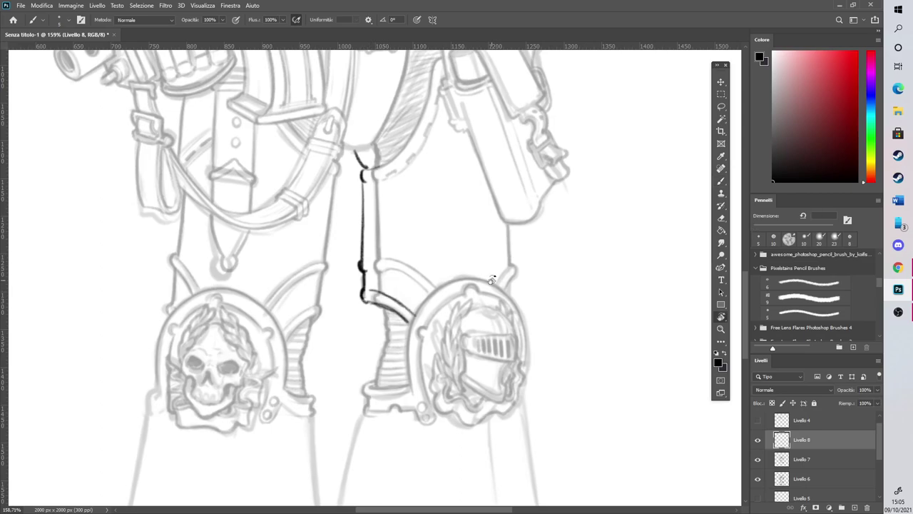
# Rotate the canvas and clean up the lower curved strip's lines and the nearby rounded cap with the Eraser
pyautogui.moveTo(492, 280); pyautogui.dragTo(408, 204)
pyautogui.scroll(4, 408, 204)
pyautogui.press('e')
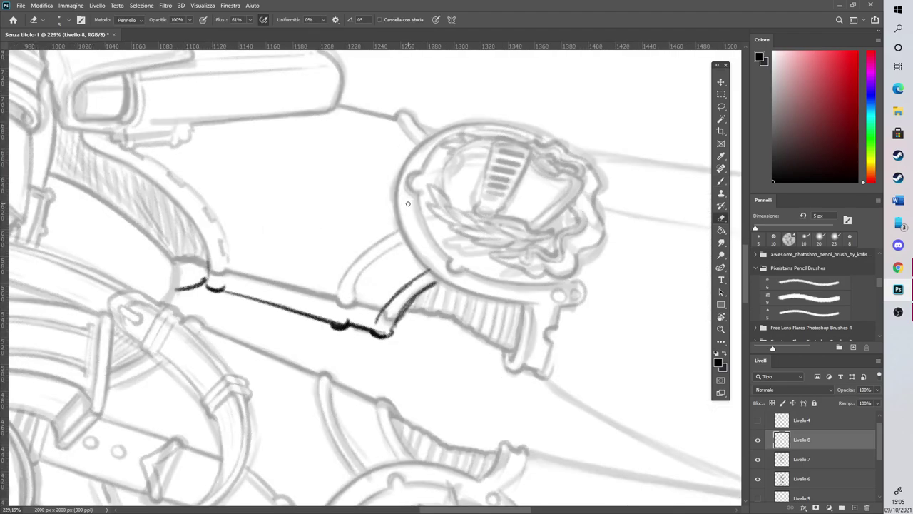
pyautogui.moveTo(394, 318); pyautogui.dragTo(428, 282)
pyautogui.moveTo(339, 321); pyautogui.dragTo(346, 322)
pyautogui.moveTo(428, 272)
pyautogui.mouseDown()
pyautogui.moveTo(387, 308)
pyautogui.moveTo(383, 325)
pyautogui.mouseUp()
pyautogui.moveTo(419, 296)
pyautogui.mouseDown()
pyautogui.moveTo(399, 322)
pyautogui.moveTo(415, 278)
pyautogui.mouseUp()
# Ink the lower strip's upper line and both contours of the upper curved strip beside the helmet knee guard
pyautogui.press('b')
pyautogui.moveTo(383, 310); pyautogui.dragTo(427, 270)
pyautogui.moveTo(360, 291)
pyautogui.mouseDown()
pyautogui.moveTo(351, 312)
pyautogui.moveTo(407, 240)
pyautogui.mouseUp()
pyautogui.moveTo(333, 322)
pyautogui.mouseDown()
pyautogui.moveTo(343, 284)
pyautogui.moveTo(402, 227)
pyautogui.mouseUp()
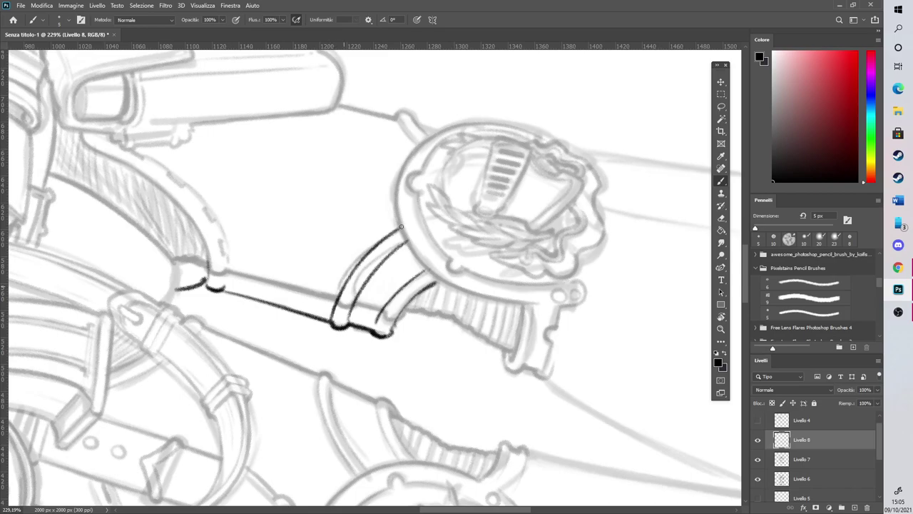
# Lasso the newly inked curved strips, nudge them into place beside the helmet knee guard, and clear the selection
pyautogui.scroll(-5, 407, 216)
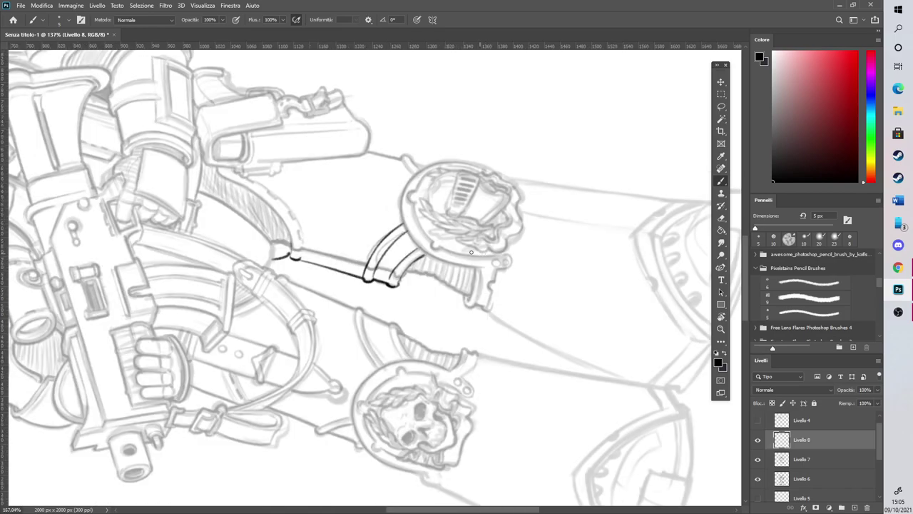
pyautogui.scroll(6, 443, 253)
pyautogui.press('l')
pyautogui.moveTo(397, 212)
pyautogui.mouseDown()
pyautogui.moveTo(388, 314)
pyautogui.moveTo(393, 213)
pyautogui.mouseUp()
pyautogui.press('v')
pyautogui.moveTo(372, 275)
pyautogui.mouseDown()
pyautogui.moveTo(359, 281)
pyautogui.moveTo(367, 300)
pyautogui.moveTo(335, 311)
pyautogui.moveTo(368, 308)
pyautogui.moveTo(420, 257)
pyautogui.mouseUp()
pyautogui.click(141, 6)
pyautogui.click(163, 25)
# Turn the canvas upright and mark the inner end of the collar below the helmet knee's ribbed joint
pyautogui.click(720, 181)
pyautogui.press('r')
pyautogui.moveTo(488, 179)
pyautogui.mouseDown()
pyautogui.moveTo(583, 318)
pyautogui.moveTo(558, 389)
pyautogui.mouseUp()
pyautogui.scroll(-2, 517, 353)
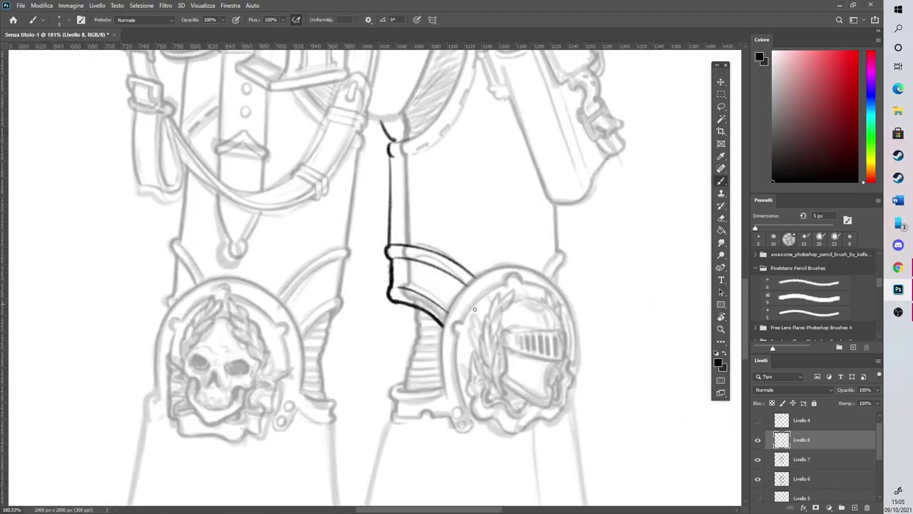
pyautogui.scroll(-4, 420, 376)
pyautogui.scroll(3, 399, 391)
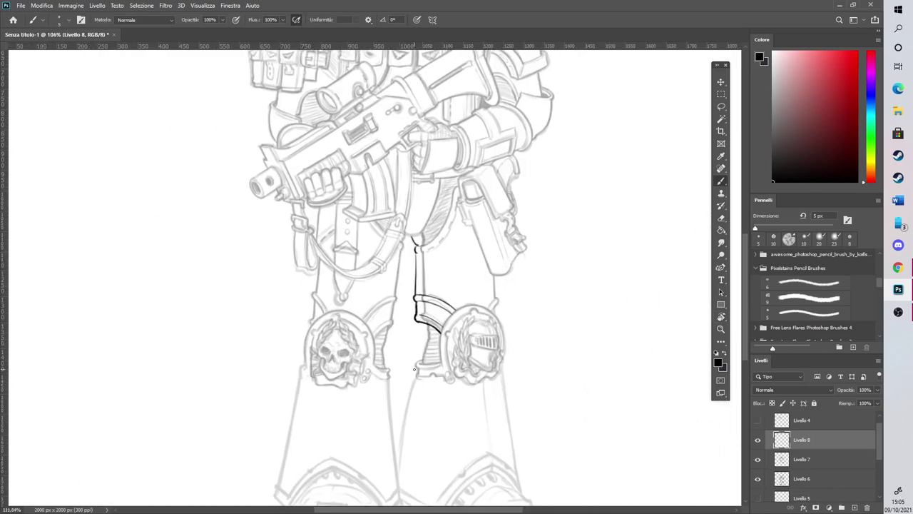
pyautogui.scroll(2, 399, 391)
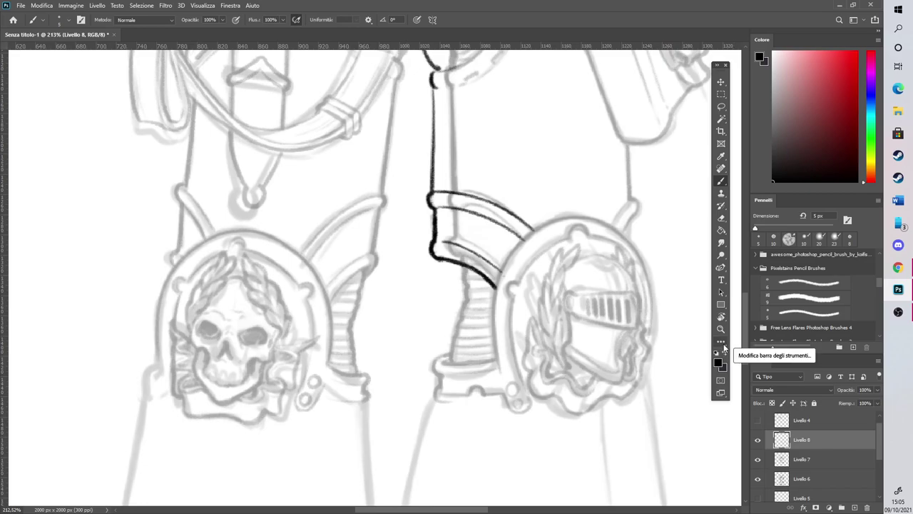
pyautogui.moveTo(420, 392)
pyautogui.mouseDown()
pyautogui.moveTo(417, 366)
pyautogui.moveTo(428, 364)
pyautogui.moveTo(423, 398)
pyautogui.mouseUp()
pyautogui.moveTo(431, 366); pyautogui.dragTo(462, 361)
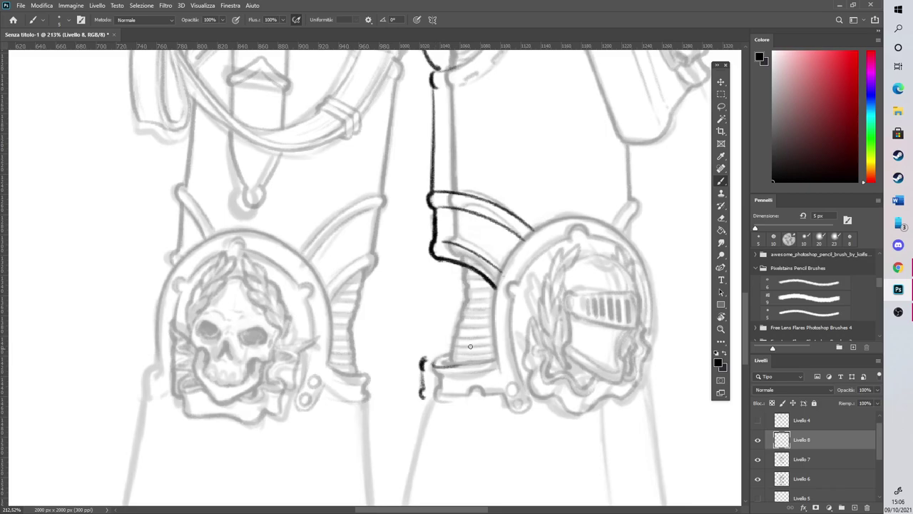
pyautogui.hotkey('ctrl', 'z')
# Rotate the canvas, ink the collar's upper rim and rounded inner corner, and clean the overlaps with the Eraser
pyautogui.scroll(2, 556, 278)
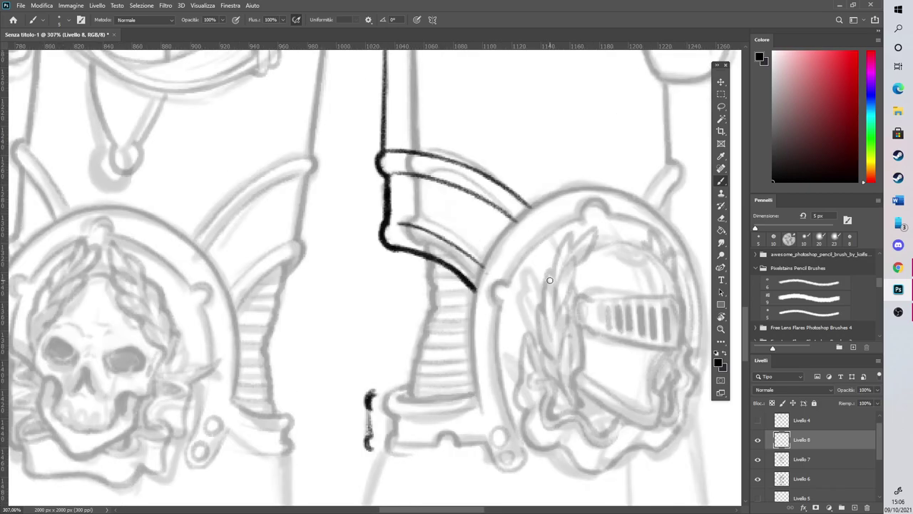
pyautogui.press('r')
pyautogui.moveTo(547, 361); pyautogui.dragTo(568, 275)
pyautogui.moveTo(441, 379)
pyautogui.mouseDown()
pyautogui.moveTo(501, 346)
pyautogui.moveTo(499, 338)
pyautogui.moveTo(423, 381)
pyautogui.moveTo(451, 354)
pyautogui.moveTo(425, 388)
pyautogui.mouseUp()
pyautogui.press('e')
pyautogui.moveTo(448, 358)
pyautogui.mouseDown()
pyautogui.moveTo(431, 392)
pyautogui.moveTo(427, 385)
pyautogui.mouseUp()
pyautogui.moveTo(448, 421); pyautogui.dragTo(460, 425)
pyautogui.press('b')
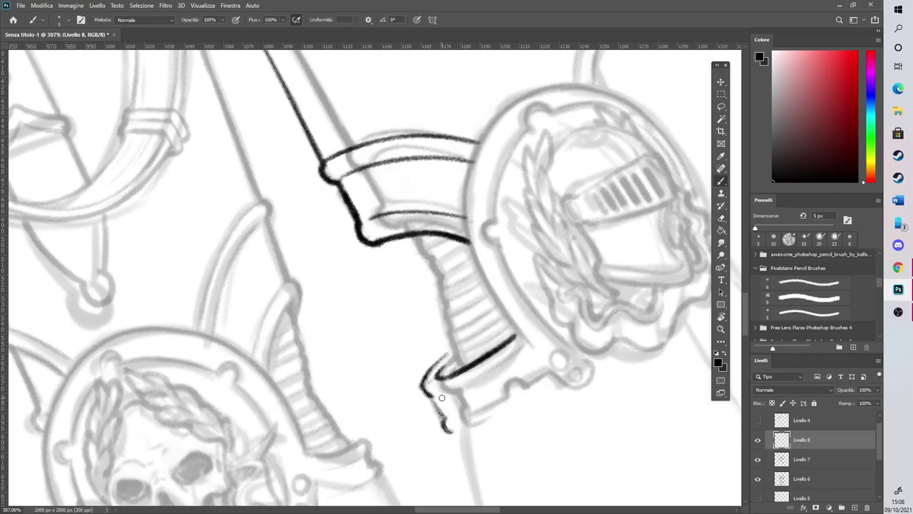
# Ink the collar's short end, its notched lower edge, and the inner line beneath the rim
pyautogui.moveTo(429, 394)
pyautogui.mouseDown()
pyautogui.moveTo(443, 418)
pyautogui.moveTo(491, 409)
pyautogui.moveTo(486, 417)
pyautogui.moveTo(506, 397)
pyautogui.mouseUp()
pyautogui.moveTo(467, 423); pyautogui.dragTo(557, 366)
pyautogui.moveTo(463, 419); pyautogui.dragTo(484, 402)
pyautogui.moveTo(430, 393); pyautogui.dragTo(448, 391)
pyautogui.moveTo(518, 356); pyautogui.dragTo(491, 370)
# Rotate the canvas and ink the flexible joint's inner edge from the lower curved strip down to the collar
pyautogui.press('r')
pyautogui.moveTo(465, 259); pyautogui.dragTo(463, 307)
pyautogui.moveTo(384, 395)
pyautogui.mouseDown()
pyautogui.moveTo(399, 329)
pyautogui.moveTo(397, 246)
pyautogui.mouseUp()
pyautogui.moveTo(401, 319); pyautogui.dragTo(385, 384)
pyautogui.scroll(-15, 419, 309)
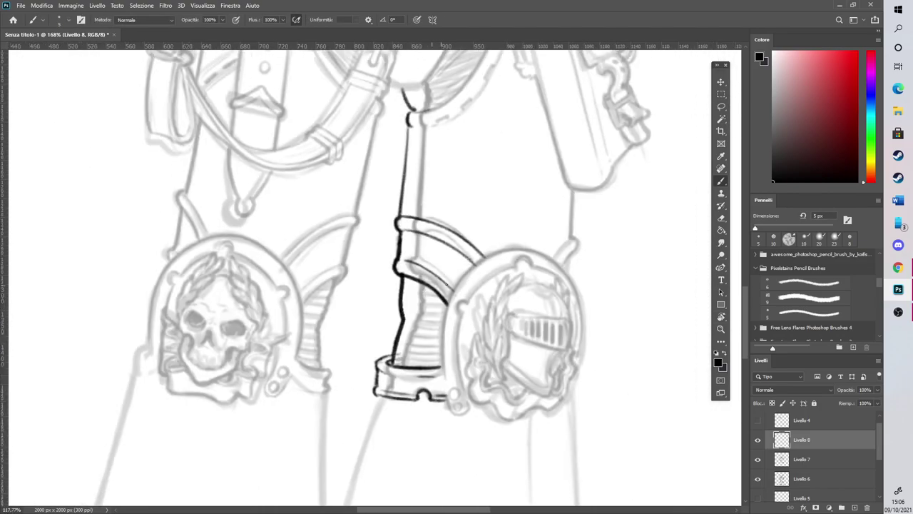
# Rotate the canvas and ink the parallel ribs across the flexible joint beside the helmet knee guard
pyautogui.press('r')
pyautogui.moveTo(510, 321)
pyautogui.mouseDown()
pyautogui.moveTo(516, 263)
pyautogui.moveTo(131, 262)
pyautogui.moveTo(242, 346)
pyautogui.mouseUp()
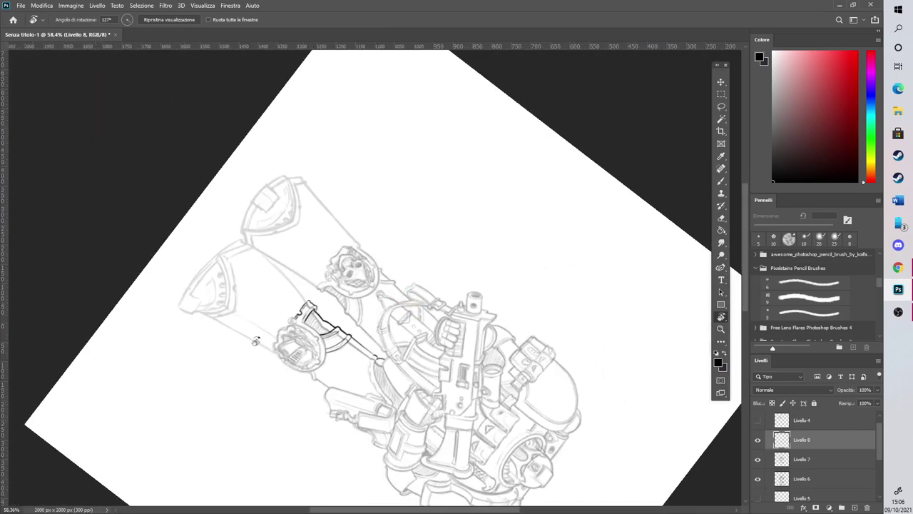
pyautogui.press('b')
pyautogui.scroll(15, 269, 329)
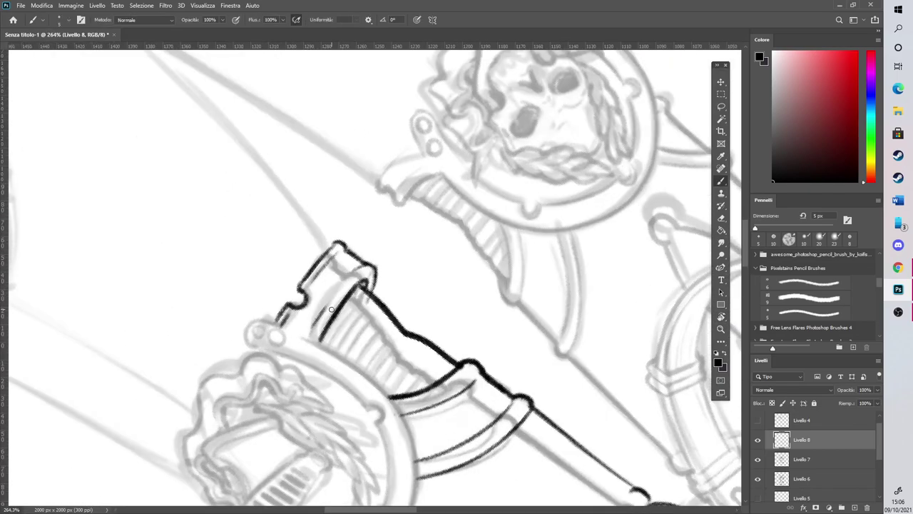
pyautogui.moveTo(357, 303)
pyautogui.mouseDown()
pyautogui.moveTo(328, 353)
pyautogui.moveTo(349, 357)
pyautogui.mouseUp()
pyautogui.moveTo(387, 320)
pyautogui.mouseDown()
pyautogui.moveTo(356, 364)
pyautogui.moveTo(364, 373)
pyautogui.mouseUp()
pyautogui.moveTo(410, 331); pyautogui.dragTo(378, 391)
pyautogui.moveTo(432, 341)
pyautogui.mouseDown()
pyautogui.moveTo(387, 396)
pyautogui.moveTo(400, 394)
pyautogui.mouseUp()
pyautogui.moveTo(442, 361)
pyautogui.mouseDown()
pyautogui.moveTo(415, 389)
pyautogui.moveTo(432, 384)
pyautogui.mouseUp()
# Rotate the canvas back to upright and frame the lower legs and boots
pyautogui.press('r')
pyautogui.moveTo(473, 274)
pyautogui.mouseDown()
pyautogui.moveTo(469, 262)
pyautogui.moveTo(322, 196)
pyautogui.mouseUp()
pyautogui.press('b')
pyautogui.scroll(-5, 321, 194)
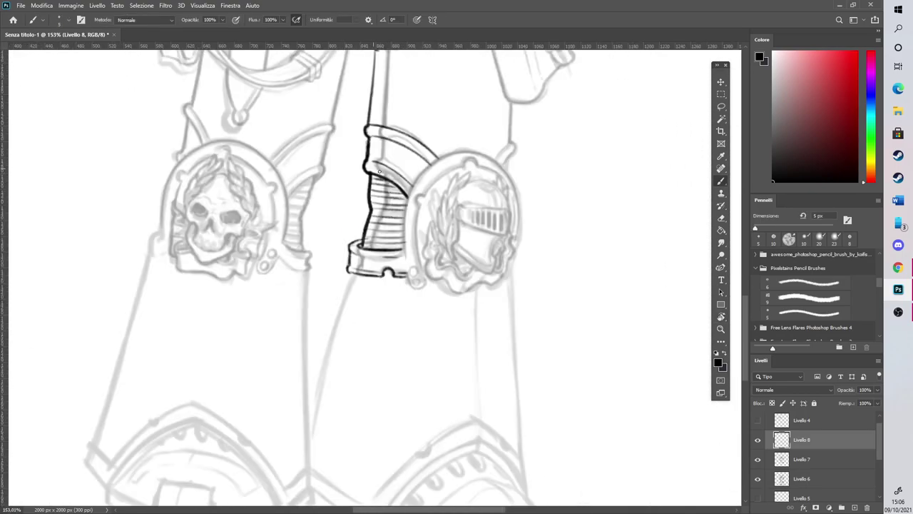
pyautogui.press('r')
pyautogui.moveTo(518, 426); pyautogui.dragTo(545, 426)
pyautogui.scroll(4, 339, 275)
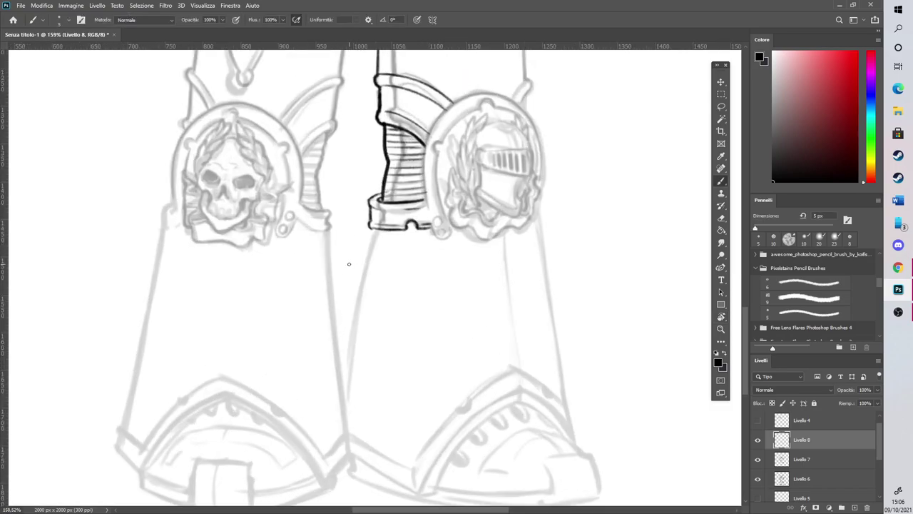
# Ink the inner shin edge of the helmet-kneed leg from the collar down towards the boot
pyautogui.moveTo(368, 230); pyautogui.dragTo(343, 404)
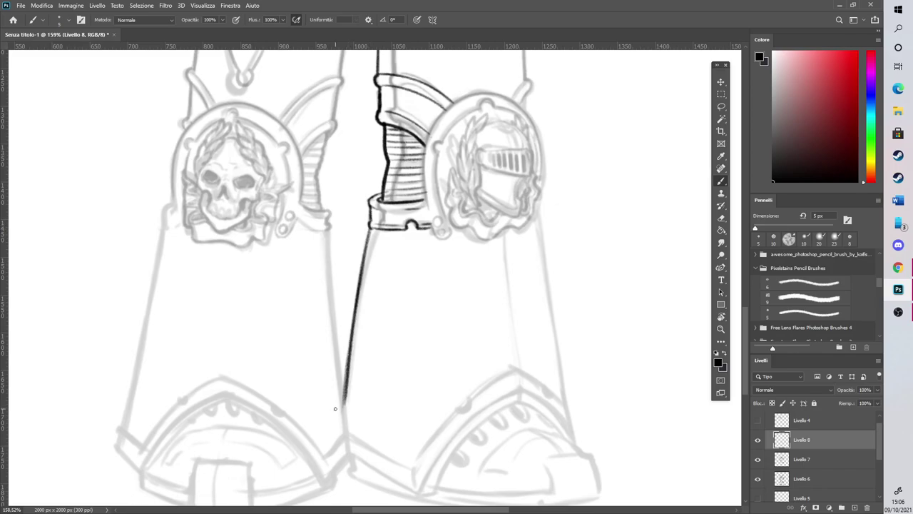
pyautogui.scroll(-8, 336, 408)
pyautogui.scroll(7, 428, 335)
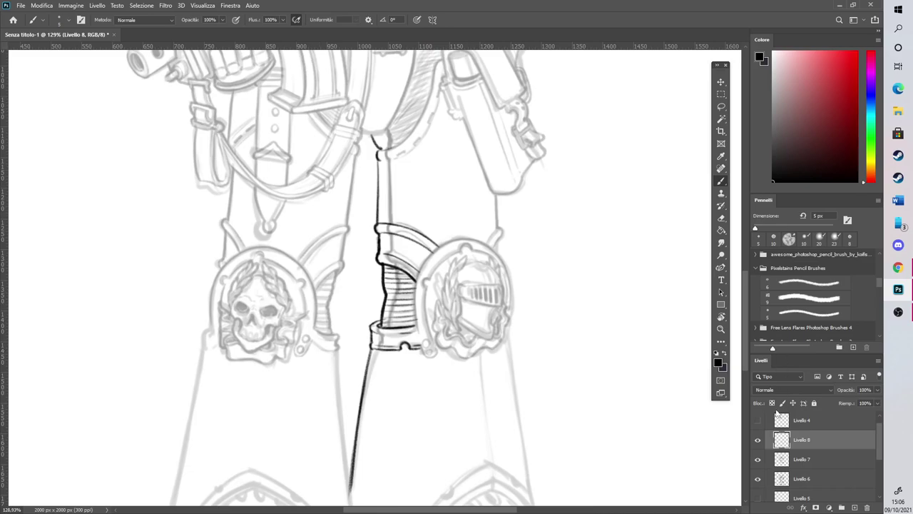
# On Livello 7, erase the old lines under the reworked inner joint, thigh and groin with a 21 px hard round eraser
pyautogui.click(799, 459)
pyautogui.press('e')
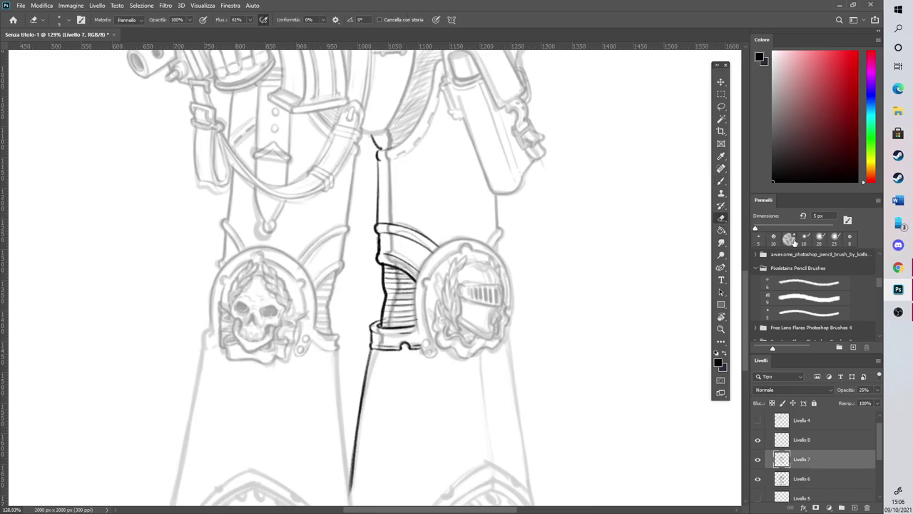
pyautogui.scroll(5, 878, 286)
pyautogui.click(769, 270)
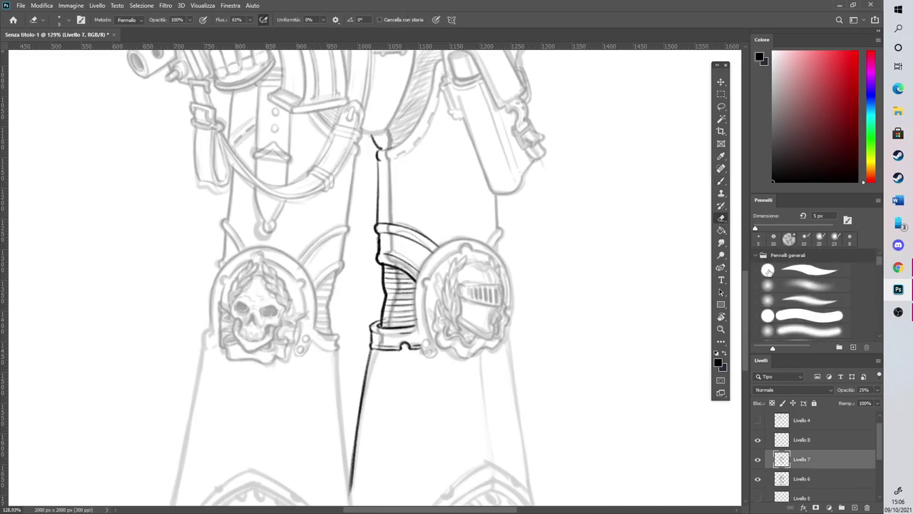
pyautogui.moveTo(762, 229); pyautogui.dragTo(762, 229)
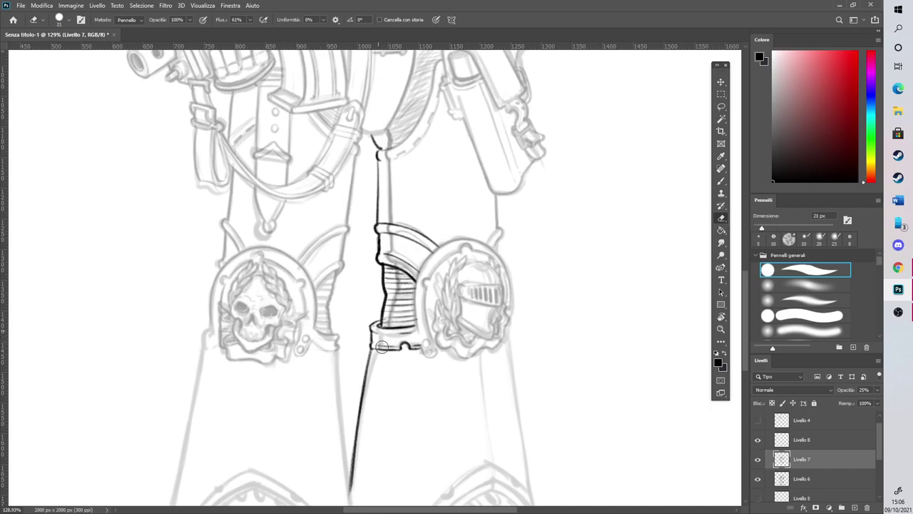
pyautogui.moveTo(407, 254)
pyautogui.mouseDown()
pyautogui.moveTo(392, 314)
pyautogui.moveTo(400, 327)
pyautogui.mouseUp()
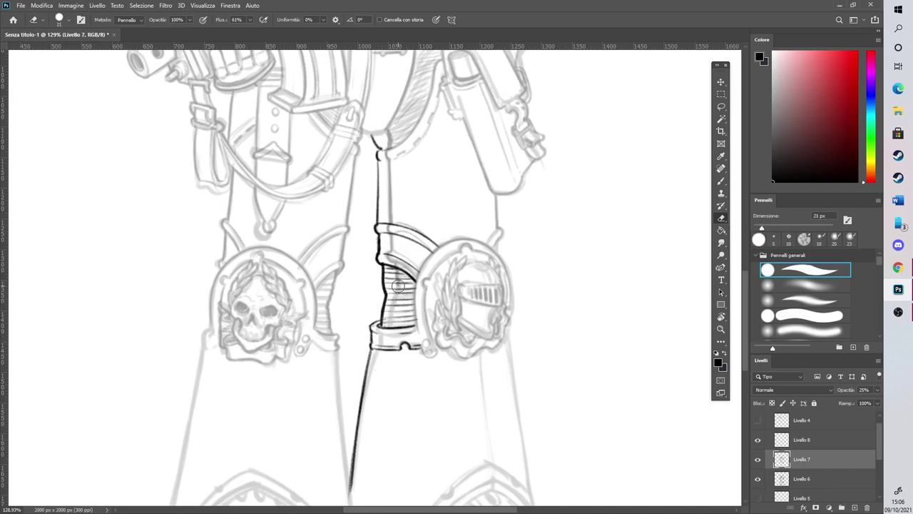
pyautogui.click(405, 332)
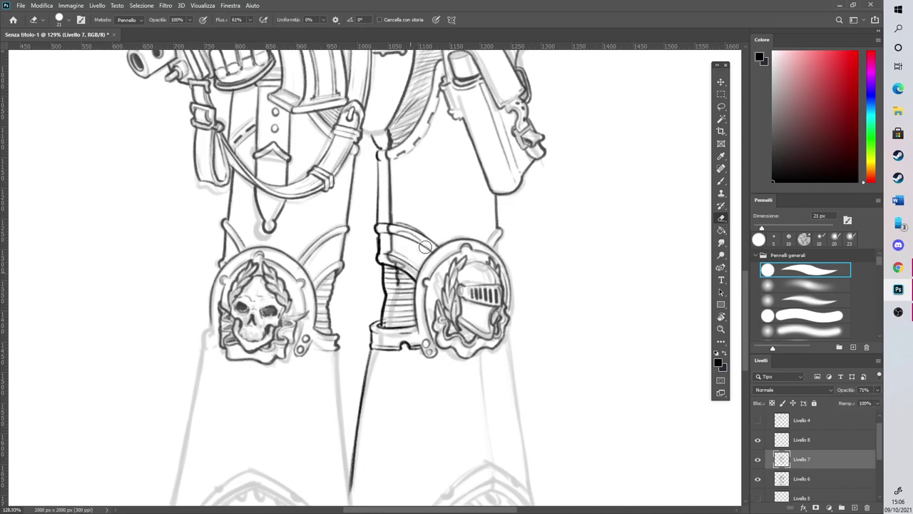
pyautogui.moveTo(391, 201)
pyautogui.mouseDown()
pyautogui.moveTo(387, 156)
pyautogui.moveTo(401, 126)
pyautogui.moveTo(385, 146)
pyautogui.moveTo(422, 99)
pyautogui.mouseUp()
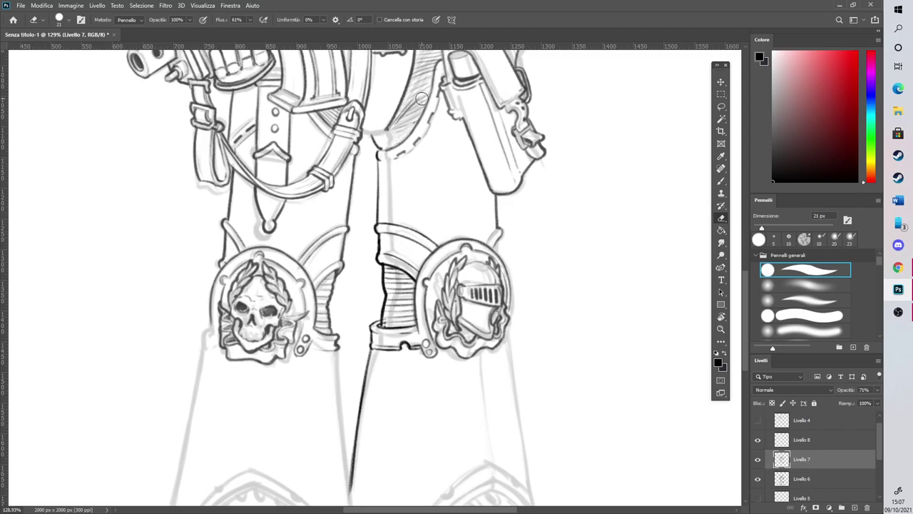
# Set the opacity of Livello 7 to 100%
pyautogui.scroll(-5, 422, 98)
pyautogui.scroll(6, 399, 123)
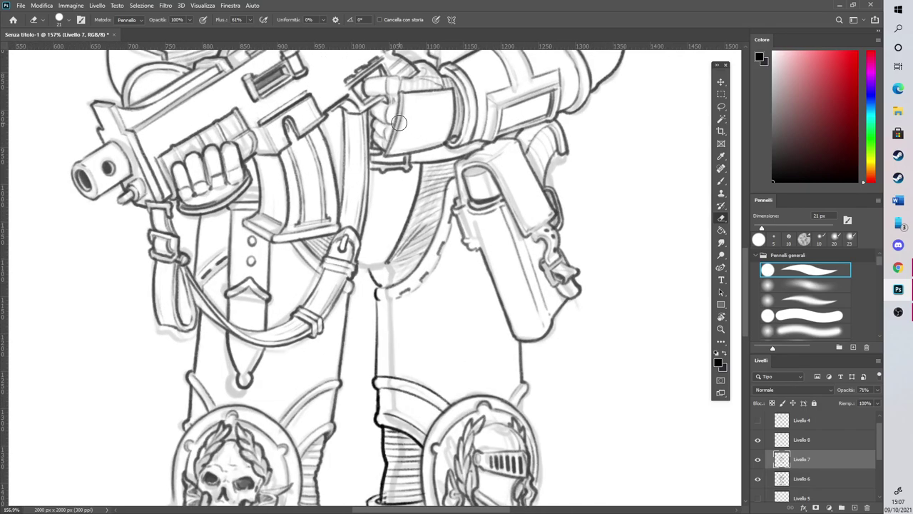
pyautogui.scroll(1, 399, 122)
pyautogui.click(877, 389)
pyautogui.moveTo(864, 400); pyautogui.dragTo(908, 394)
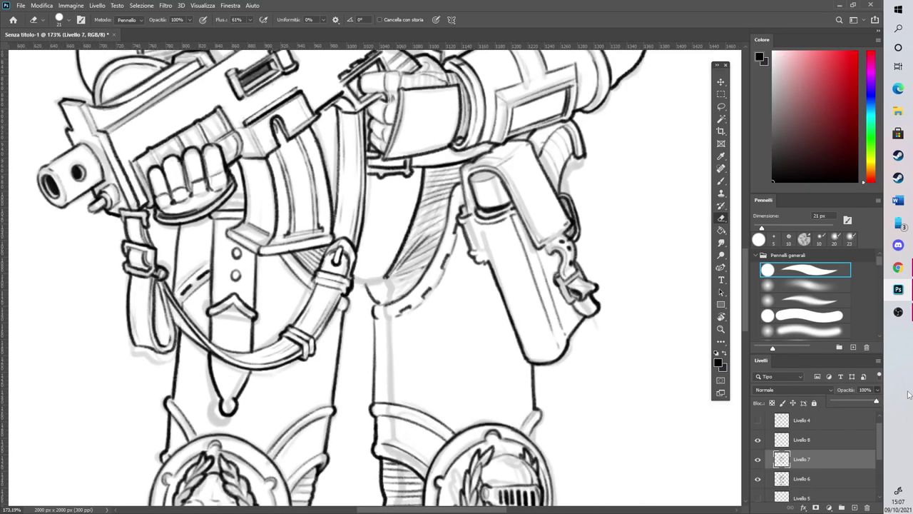
# Ink the groin plate's lower edge, the hatched area beneath it, and the end of the dashed seam atop the thigh
pyautogui.click(720, 182)
pyautogui.moveTo(373, 301); pyautogui.dragTo(402, 297)
pyautogui.moveTo(374, 298); pyautogui.dragTo(417, 286)
pyautogui.moveTo(369, 292)
pyautogui.mouseDown()
pyautogui.moveTo(418, 281)
pyautogui.moveTo(417, 268)
pyautogui.mouseUp()
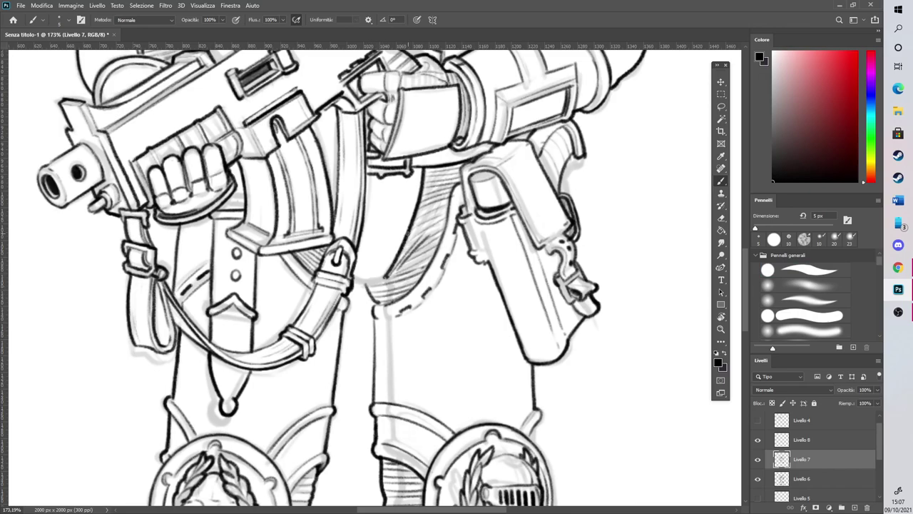
pyautogui.moveTo(353, 278)
pyautogui.mouseDown()
pyautogui.moveTo(388, 274)
pyautogui.moveTo(407, 241)
pyautogui.mouseUp()
pyautogui.scroll(-3, 378, 258)
pyautogui.scroll(4, 408, 342)
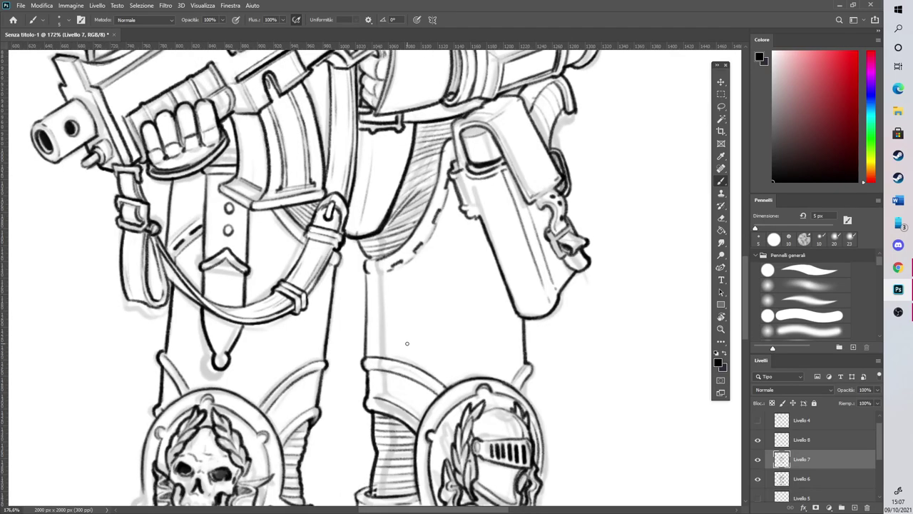
pyautogui.moveTo(369, 264); pyautogui.dragTo(397, 251)
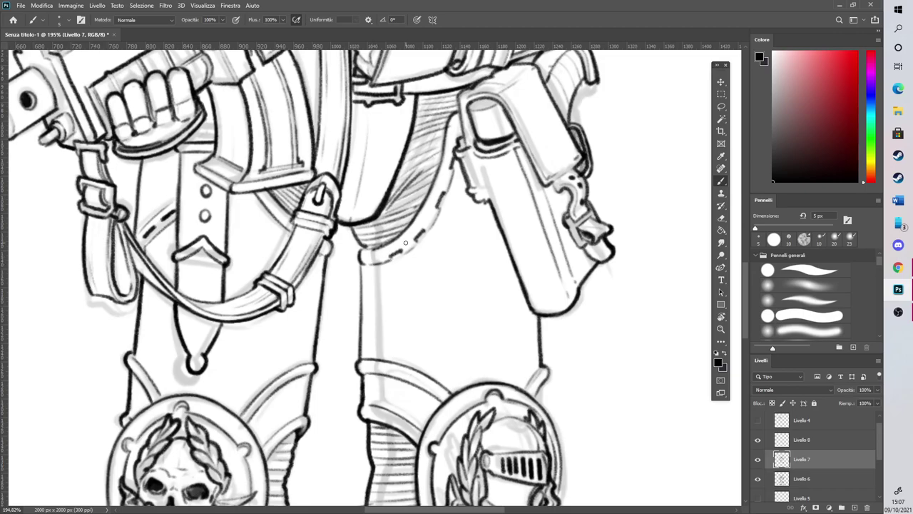
# Ink the helmet-kneed leg's outer edge above and beside the knee guard, and clean up the collar's outer end with the eraser
pyautogui.scroll(-4, 406, 243)
pyautogui.scroll(4, 491, 417)
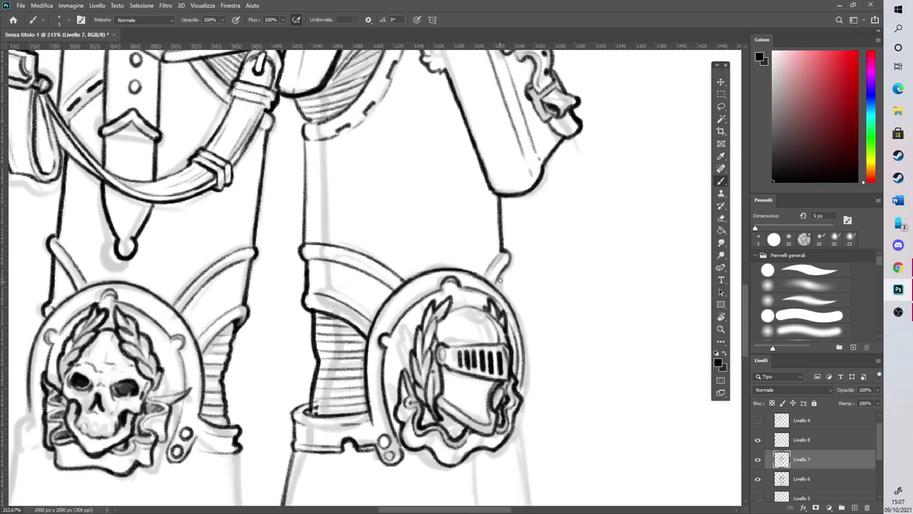
pyautogui.moveTo(501, 296); pyautogui.dragTo(504, 246)
pyautogui.scroll(-4, 497, 387)
pyautogui.scroll(5, 509, 361)
pyautogui.moveTo(518, 323)
pyautogui.mouseDown()
pyautogui.moveTo(539, 249)
pyautogui.moveTo(531, 271)
pyautogui.mouseUp()
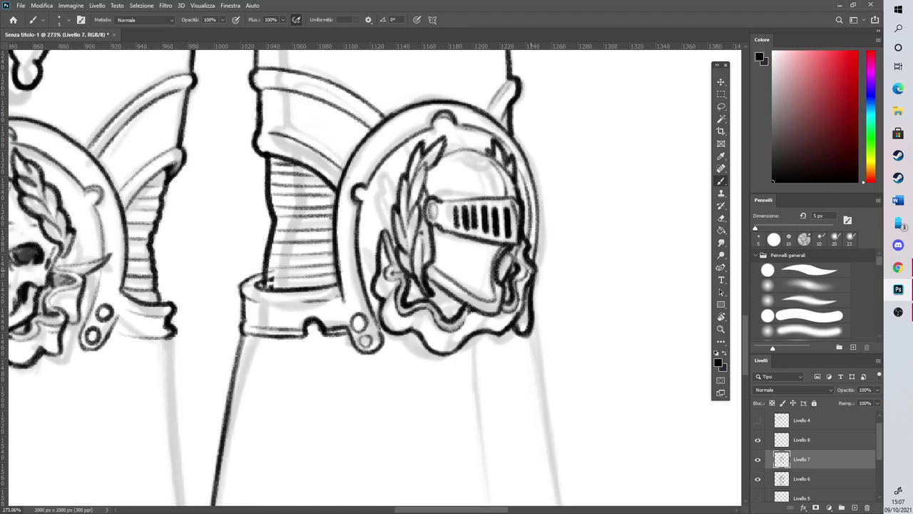
pyautogui.scroll(-4, 531, 271)
pyautogui.scroll(5, 503, 277)
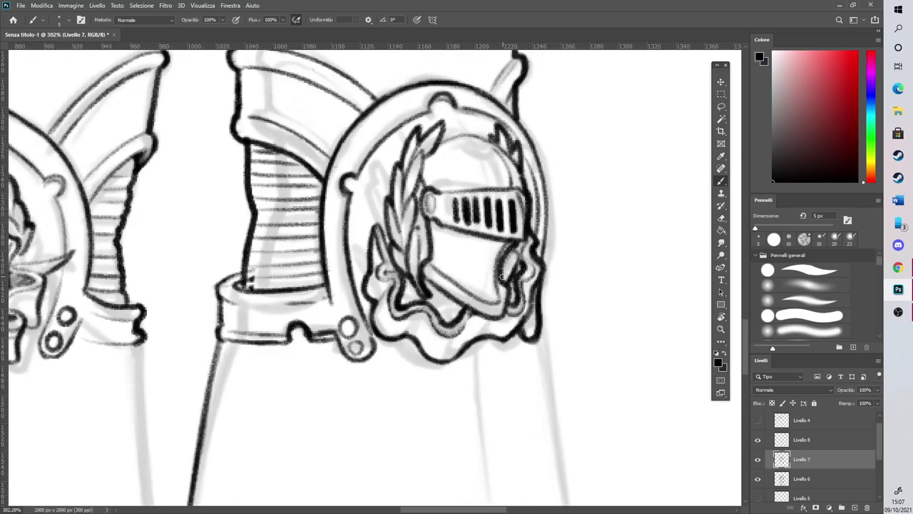
pyautogui.click(722, 219)
pyautogui.moveTo(523, 335)
pyautogui.mouseDown()
pyautogui.moveTo(535, 318)
pyautogui.moveTo(523, 331)
pyautogui.mouseUp()
pyautogui.click(722, 181)
# Ink the outer collar end and the small riveted tab beside the skull knee guard
pyautogui.moveTo(470, 510); pyautogui.dragTo(421, 510)
pyautogui.moveTo(166, 306)
pyautogui.mouseDown()
pyautogui.moveTo(187, 278)
pyautogui.moveTo(163, 302)
pyautogui.moveTo(169, 344)
pyautogui.moveTo(225, 329)
pyautogui.mouseUp()
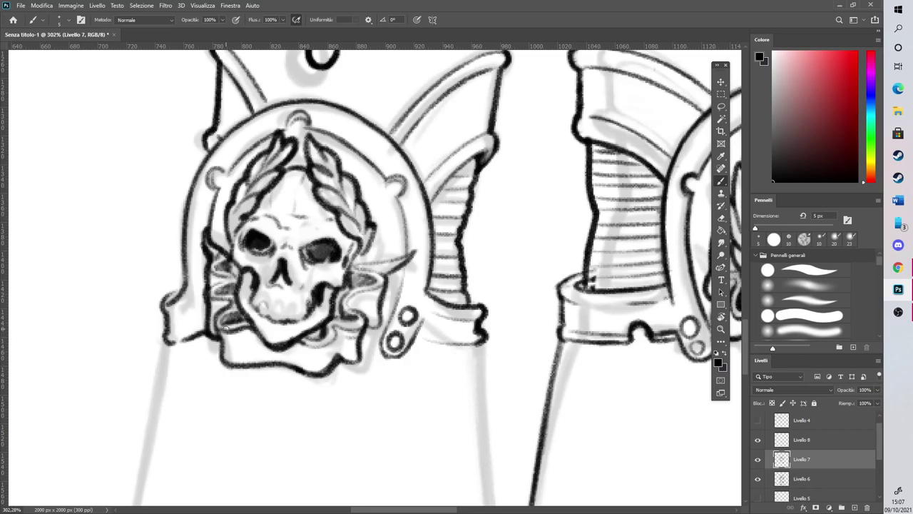
pyautogui.hotkey('ctrl', 'z')
pyautogui.moveTo(188, 331)
pyautogui.mouseDown()
pyautogui.moveTo(192, 354)
pyautogui.moveTo(207, 349)
pyautogui.moveTo(205, 357)
pyautogui.moveTo(202, 343)
pyautogui.mouseUp()
pyautogui.moveTo(202, 320)
pyautogui.mouseDown()
pyautogui.moveTo(193, 338)
pyautogui.moveTo(218, 354)
pyautogui.moveTo(191, 333)
pyautogui.moveTo(213, 364)
pyautogui.mouseUp()
pyautogui.moveTo(191, 335); pyautogui.dragTo(206, 317)
pyautogui.hotkey('ctrl', 'z')
# Toggle the visibility of Livello 8 and Livello 7 to compare which lines each layer holds
pyautogui.scroll(-6, 202, 307)
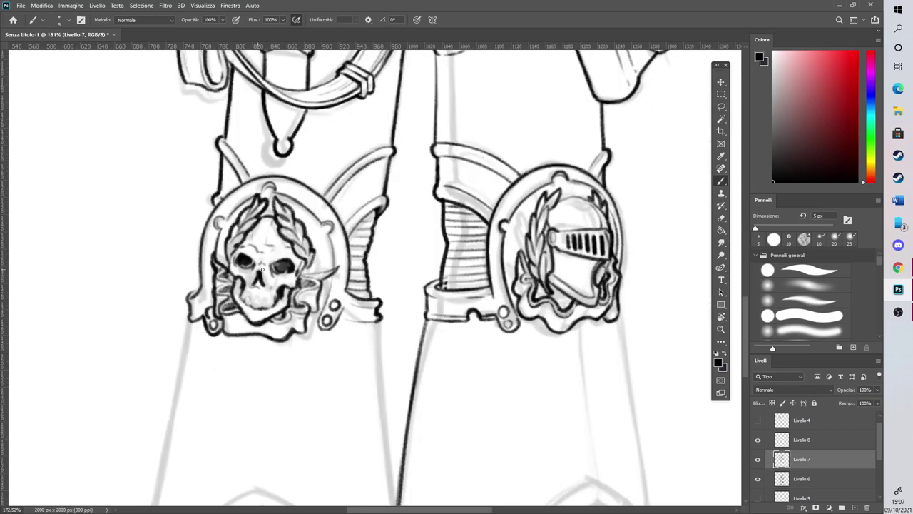
pyautogui.scroll(-4, 268, 282)
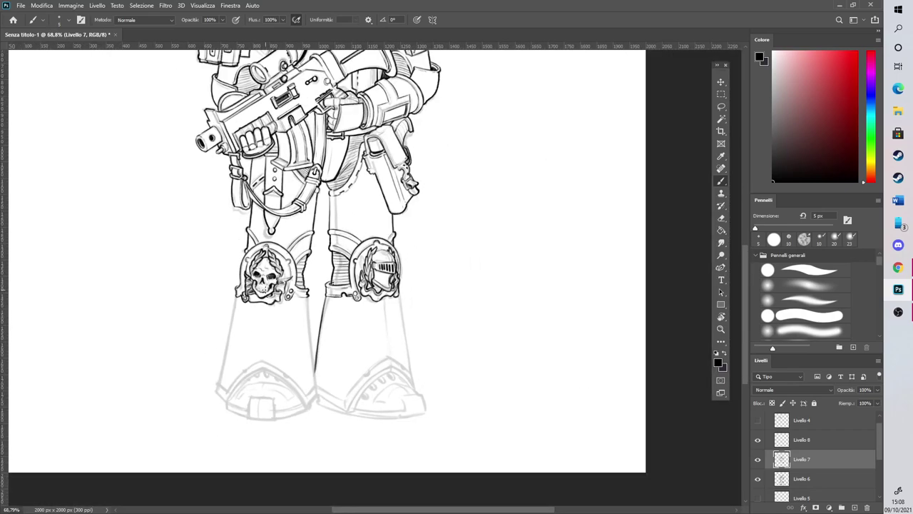
pyautogui.scroll(2, 260, 271)
pyautogui.click(758, 440)
pyautogui.click(758, 439)
pyautogui.click(758, 440)
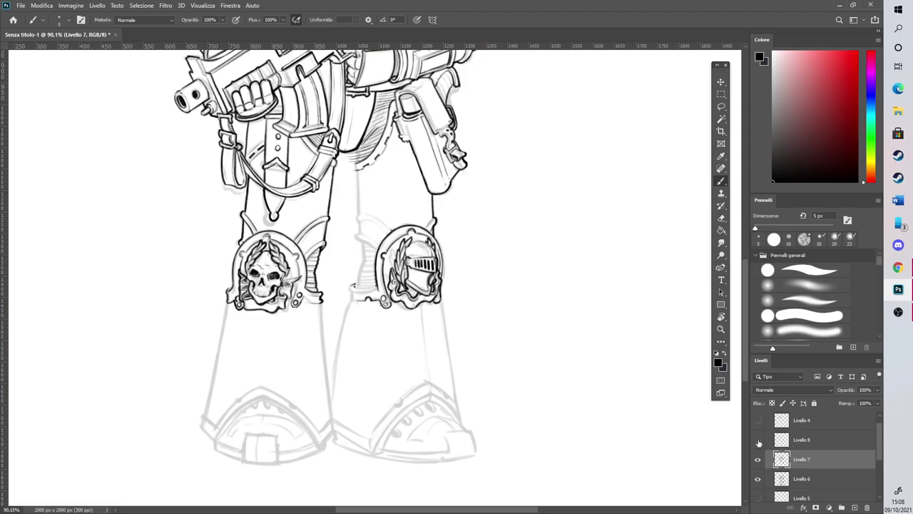
pyautogui.scroll(3, 341, 257)
pyautogui.click(758, 460)
pyautogui.click(758, 460)
pyautogui.click(758, 440)
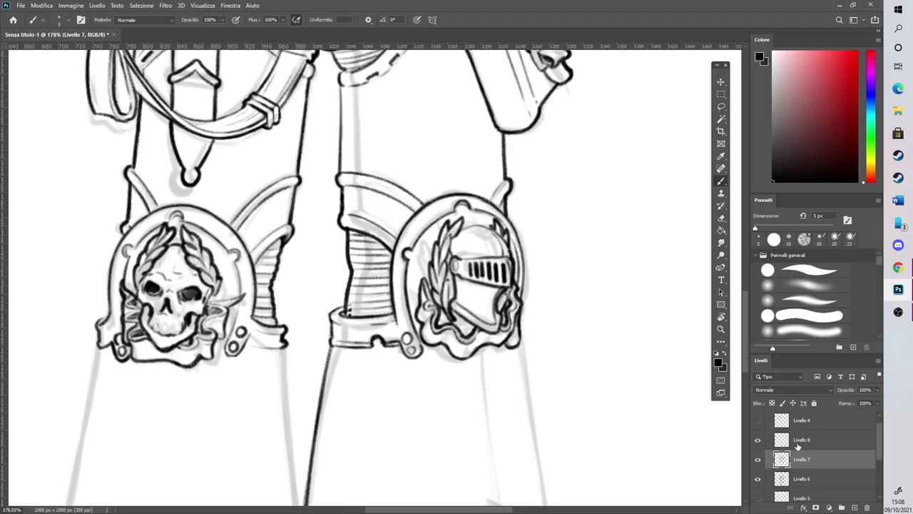
# Erase stray marks around the helmet-kneed leg's joint on Livello 7, and merge Livello 8 down into it
pyautogui.click(721, 218)
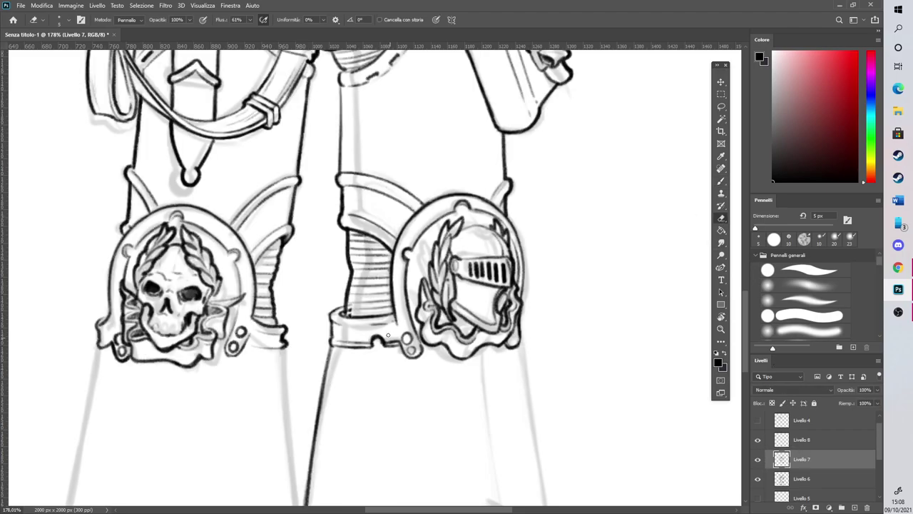
pyautogui.moveTo(384, 289); pyautogui.dragTo(388, 294)
pyautogui.click(803, 439)
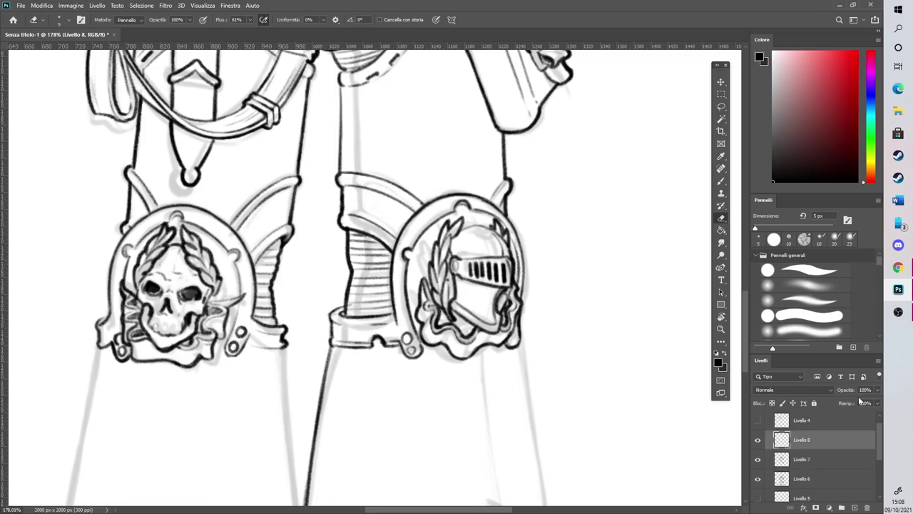
pyautogui.rightClick(820, 433)
pyautogui.click(778, 312)
# Switch back to the Brush tool and frame the lower legs and boots
pyautogui.scroll(-8, 381, 240)
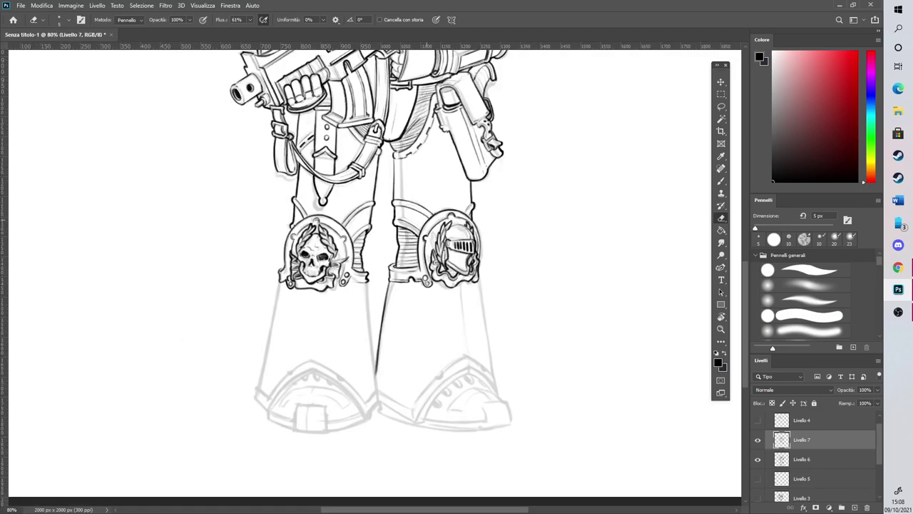
pyautogui.scroll(-3, 337, 369)
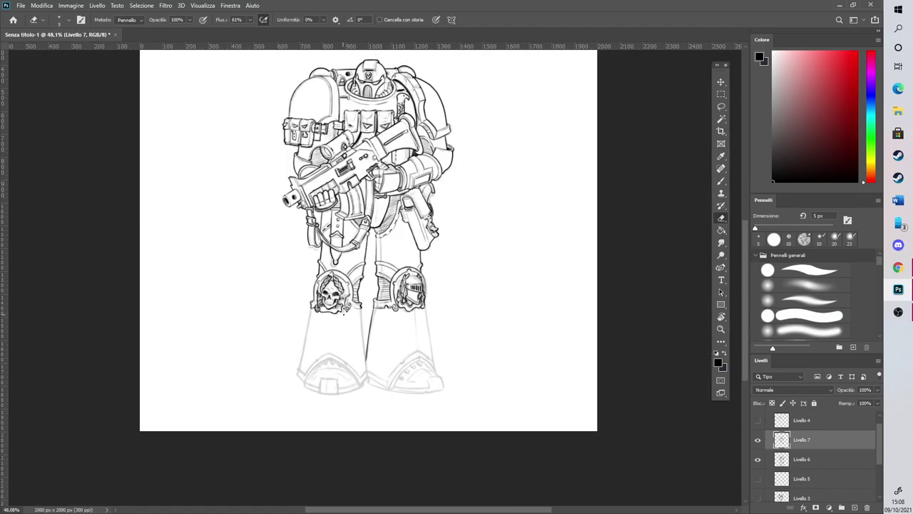
pyautogui.click(720, 181)
pyautogui.scroll(5, 408, 418)
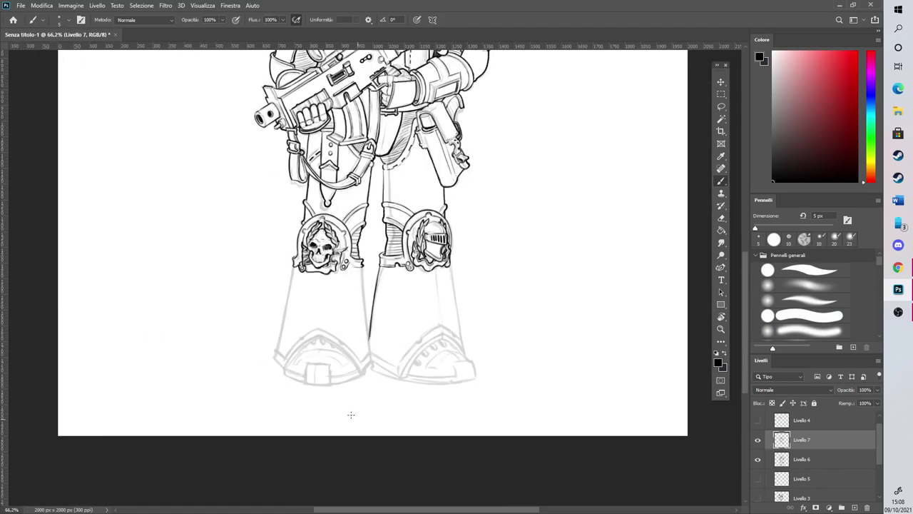
pyautogui.scroll(5, 319, 269)
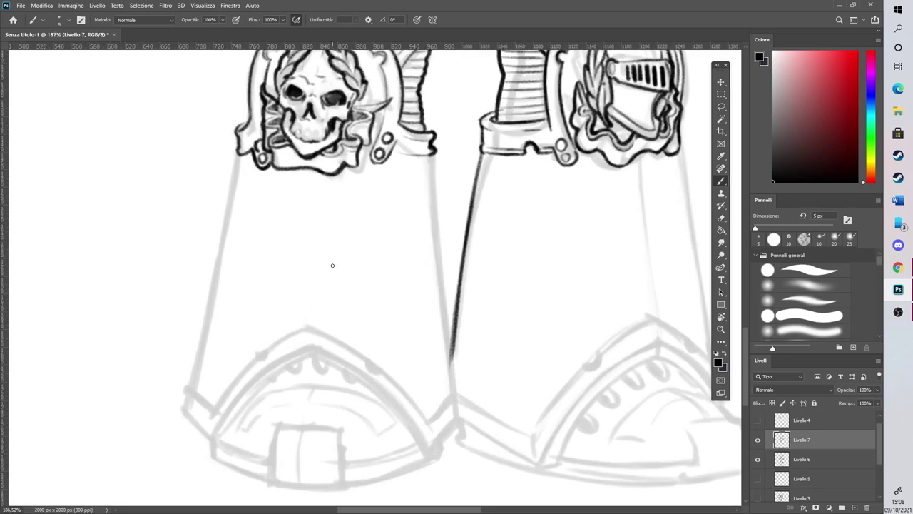
pyautogui.press('t')
pyautogui.moveTo(445, 181); pyautogui.dragTo(587, 308)
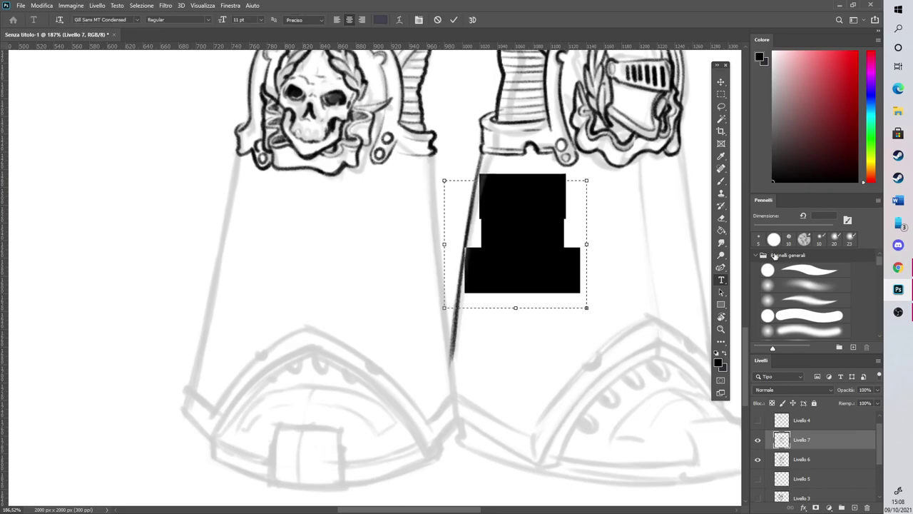
pyautogui.write('t')
pyautogui.click(831, 440)
pyautogui.press('b')
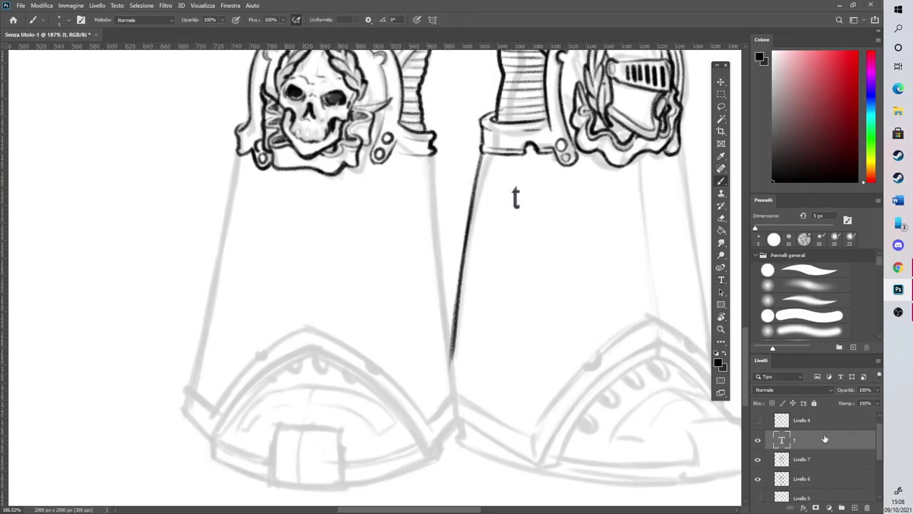
pyautogui.press('Delete')
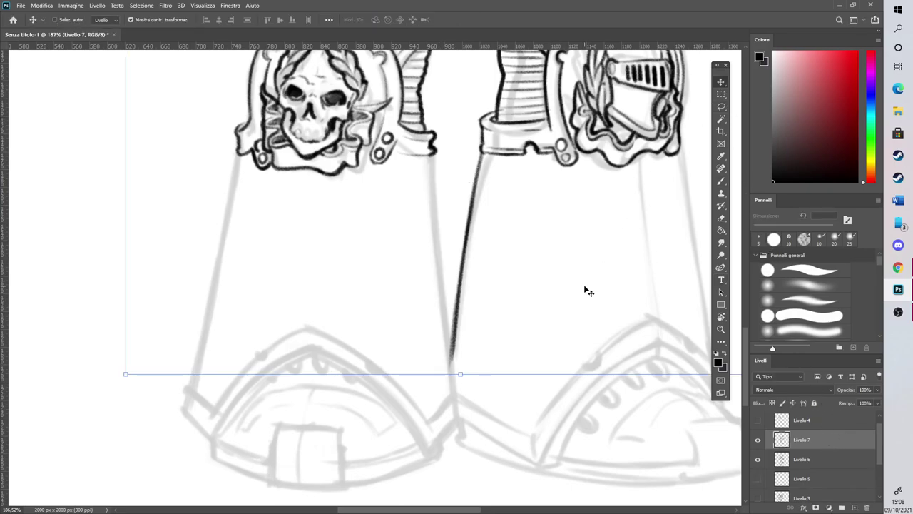
# Rotate the canvas, ink the skull-kneed leg's inner shin edge down to the boot, and erase the overlap where both shins cross
pyautogui.press('r')
pyautogui.moveTo(587, 287); pyautogui.dragTo(322, 189)
pyautogui.press('v')
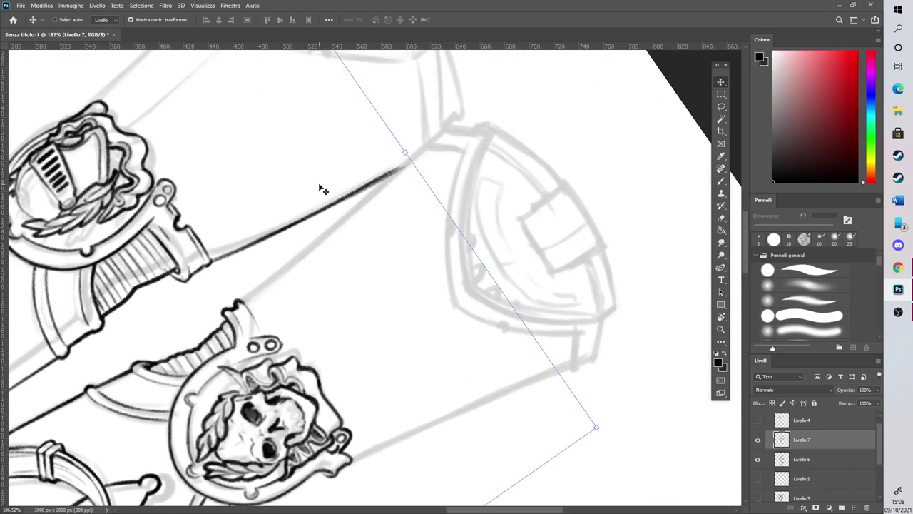
pyautogui.press('b')
pyautogui.moveTo(243, 303); pyautogui.dragTo(447, 135)
pyautogui.press('e')
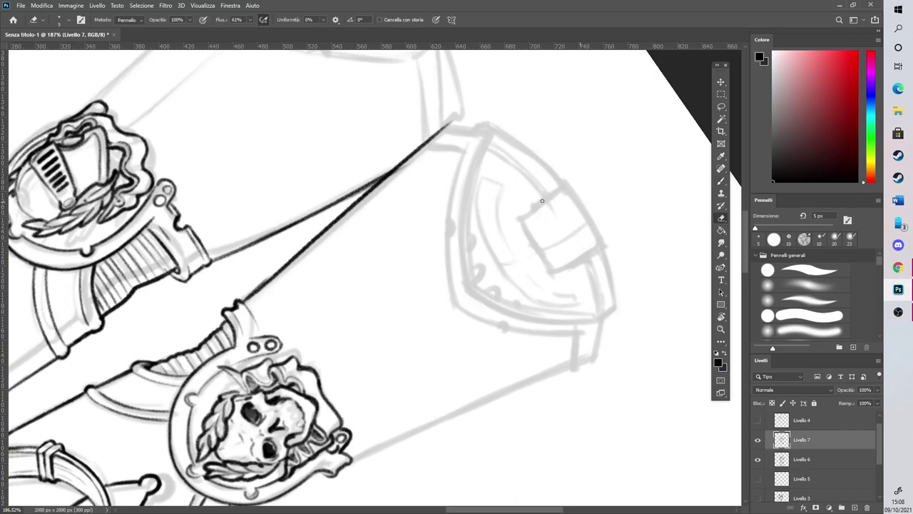
pyautogui.moveTo(406, 166); pyautogui.dragTo(394, 174)
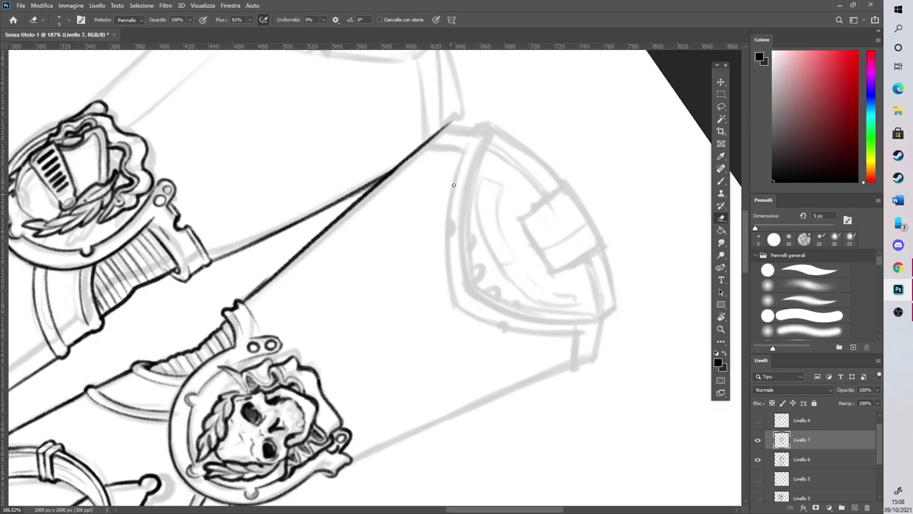
# Ink the inner half of the arched trim's upper edge above the skull-kneed leg's boot
pyautogui.press('b')
pyautogui.moveTo(464, 150)
pyautogui.mouseDown()
pyautogui.moveTo(446, 244)
pyautogui.moveTo(456, 183)
pyautogui.moveTo(446, 249)
pyautogui.moveTo(450, 205)
pyautogui.moveTo(445, 267)
pyautogui.moveTo(449, 289)
pyautogui.mouseUp()
pyautogui.moveTo(446, 251); pyautogui.dragTo(455, 307)
pyautogui.moveTo(448, 272); pyautogui.dragTo(453, 295)
pyautogui.moveTo(464, 150)
pyautogui.mouseDown()
pyautogui.moveTo(449, 281)
pyautogui.moveTo(456, 309)
pyautogui.mouseUp()
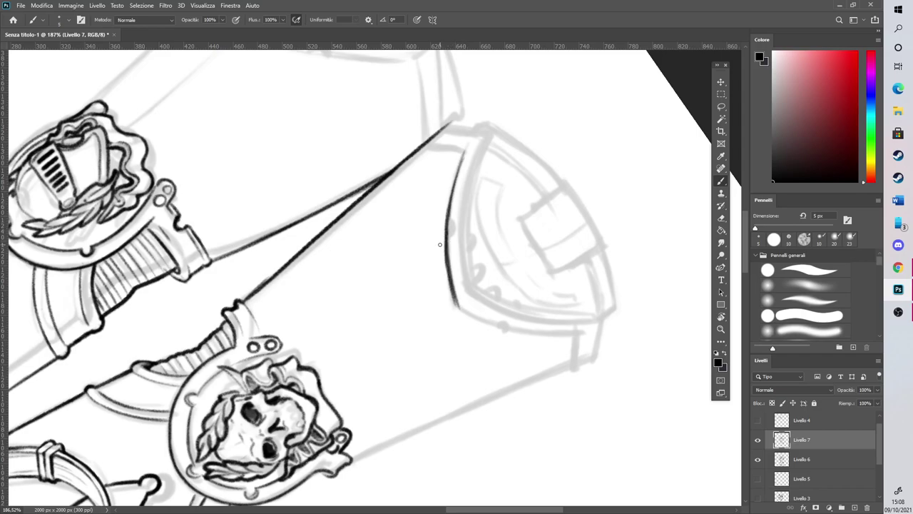
# Rotate the canvas and ink both edges of the short trim band joining the inner shin edge to the boot arch
pyautogui.press('r')
pyautogui.moveTo(535, 177)
pyautogui.mouseDown()
pyautogui.moveTo(402, 88)
pyautogui.moveTo(344, 116)
pyautogui.mouseUp()
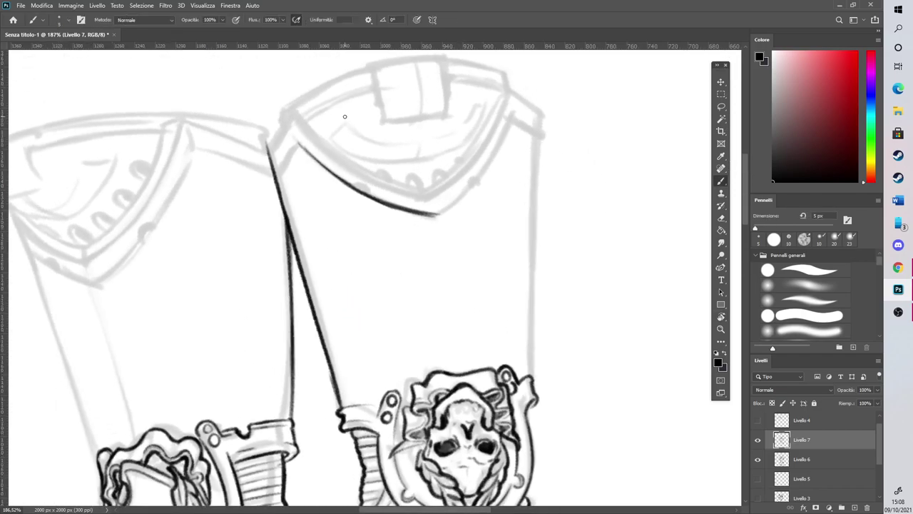
pyautogui.scroll(4, 172, 110)
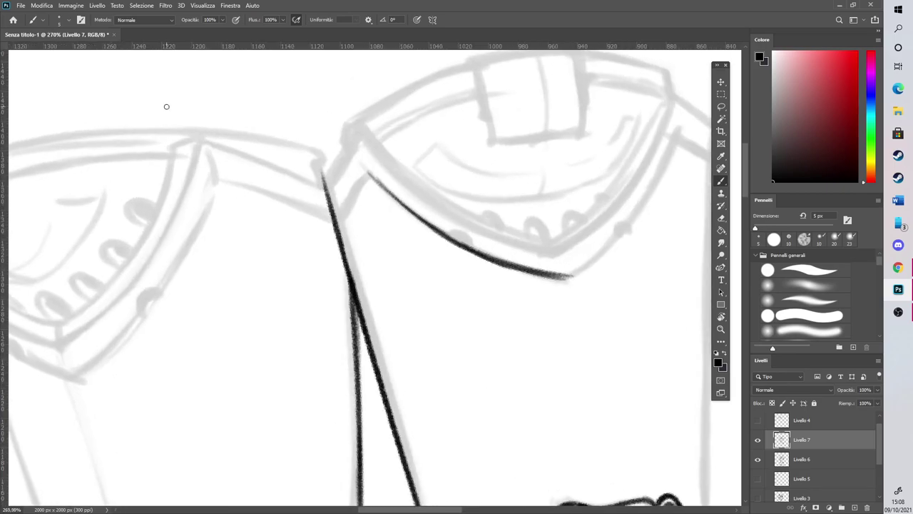
pyautogui.moveTo(371, 247); pyautogui.dragTo(408, 187)
pyautogui.moveTo(358, 204); pyautogui.dragTo(387, 155)
pyautogui.moveTo(388, 155); pyautogui.dragTo(357, 205)
pyautogui.moveTo(371, 249); pyautogui.dragTo(392, 213)
# Rotate the canvas and ink the rounded corner where the short trim band meets the boot arch
pyautogui.press('r')
pyautogui.moveTo(509, 173)
pyautogui.mouseDown()
pyautogui.moveTo(365, 181)
pyautogui.moveTo(324, 316)
pyautogui.moveTo(332, 325)
pyautogui.mouseUp()
pyautogui.press('b')
pyautogui.moveTo(745, 356); pyautogui.dragTo(745, 367)
pyautogui.moveTo(385, 297)
pyautogui.mouseDown()
pyautogui.moveTo(402, 289)
pyautogui.moveTo(407, 268)
pyautogui.mouseUp()
pyautogui.moveTo(522, 508); pyautogui.dragTo(508, 508)
pyautogui.press('r')
pyautogui.moveTo(533, 331)
pyautogui.mouseDown()
pyautogui.moveTo(535, 322)
pyautogui.moveTo(445, 218)
pyautogui.mouseUp()
pyautogui.press('b')
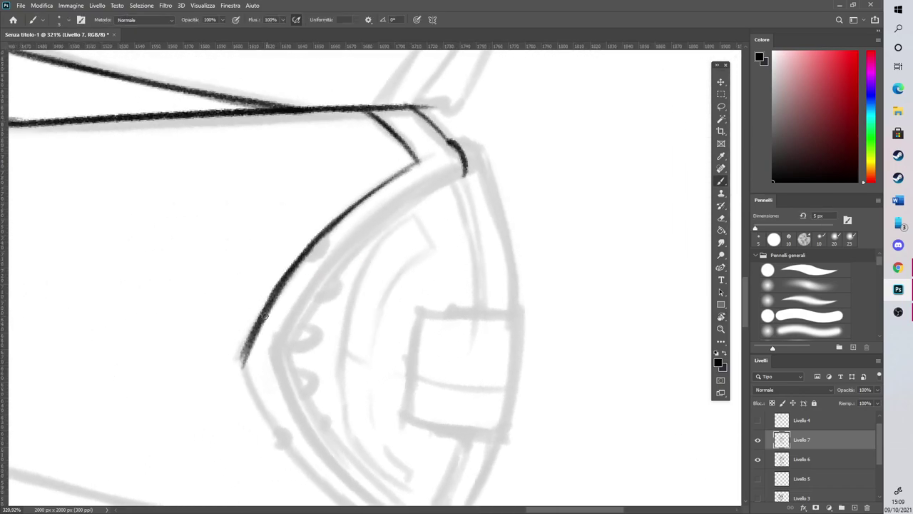
# Thin the outer trim curve of the skull-knee greave with the Eraser and ink the double inner line running alongside it
pyautogui.click(721, 217)
pyautogui.moveTo(243, 360)
pyautogui.mouseDown()
pyautogui.moveTo(268, 310)
pyautogui.moveTo(346, 225)
pyautogui.mouseUp()
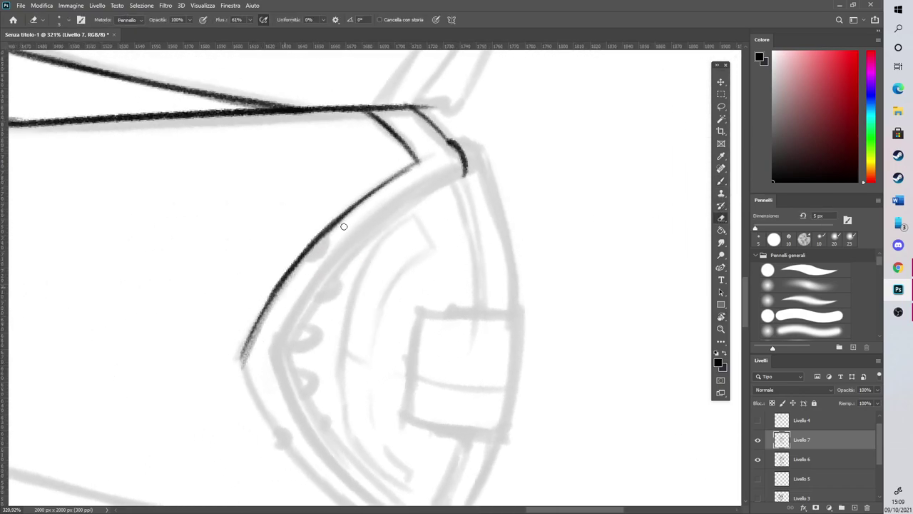
pyautogui.click(721, 181)
pyautogui.moveTo(272, 358)
pyautogui.mouseDown()
pyautogui.moveTo(340, 258)
pyautogui.moveTo(470, 159)
pyautogui.mouseUp()
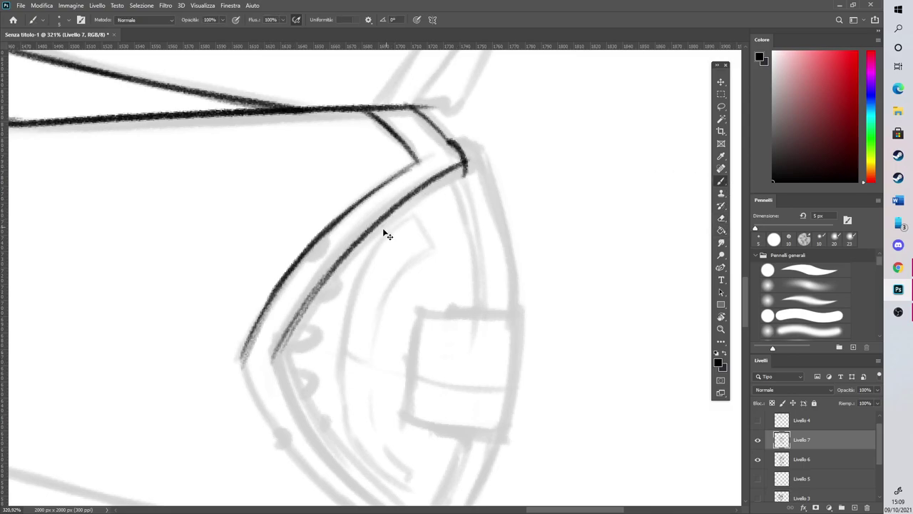
pyautogui.hotkey('ctrl', 'z')
pyautogui.hotkey('ctrl', 'z')
pyautogui.moveTo(272, 357)
pyautogui.mouseDown()
pyautogui.moveTo(292, 321)
pyautogui.moveTo(466, 167)
pyautogui.moveTo(308, 312)
pyautogui.moveTo(348, 261)
pyautogui.moveTo(465, 168)
pyautogui.mouseUp()
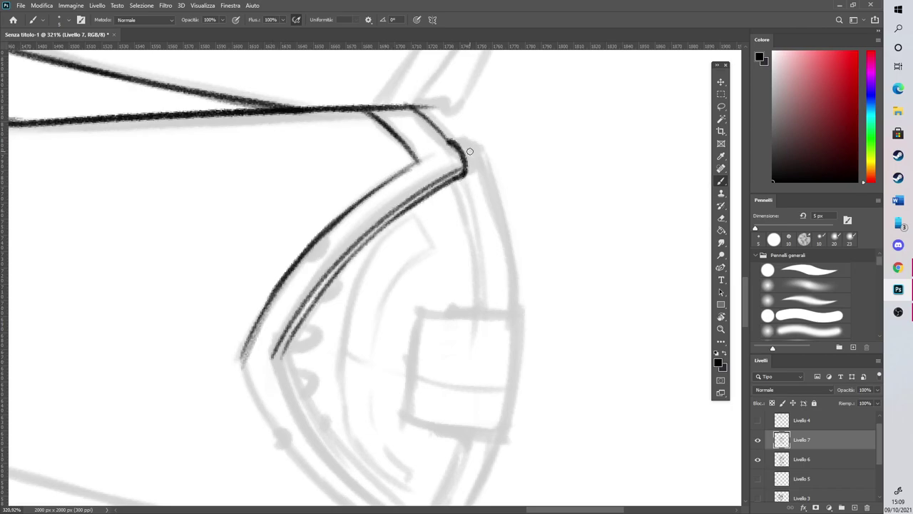
# Ink the trim's outer corner where it meets the greave's side line and tidy it with the Eraser
pyautogui.moveTo(365, 109)
pyautogui.mouseDown()
pyautogui.moveTo(417, 108)
pyautogui.moveTo(451, 150)
pyautogui.mouseUp()
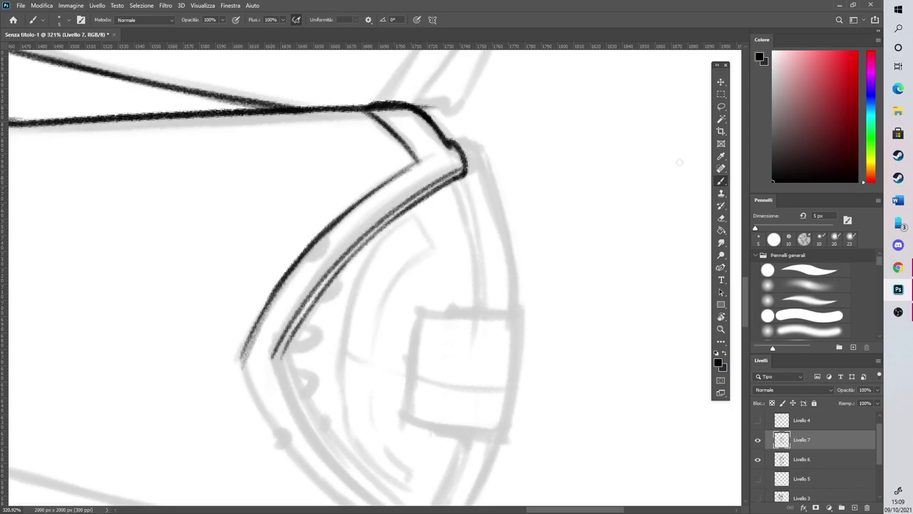
pyautogui.press('e')
pyautogui.moveTo(382, 110)
pyautogui.mouseDown()
pyautogui.moveTo(398, 109)
pyautogui.moveTo(381, 110)
pyautogui.mouseUp()
# Ink the other half of the skull-knee greave's pointed trim with a double inner line and a single outer line
pyautogui.press('b')
pyautogui.press('r')
pyautogui.moveTo(386, 294)
pyautogui.mouseDown()
pyautogui.moveTo(499, 266)
pyautogui.moveTo(498, 327)
pyautogui.mouseUp()
pyautogui.scroll(-1, 568, 135)
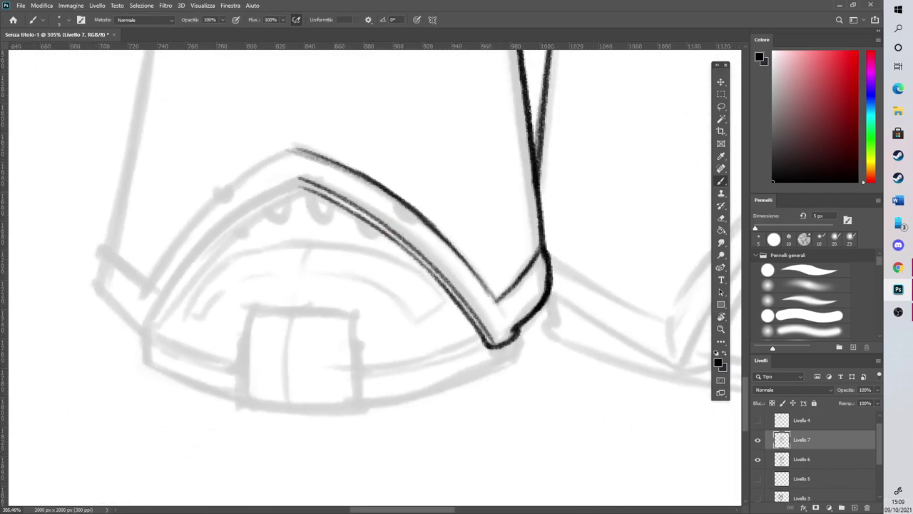
pyautogui.press('r')
pyautogui.moveTo(434, 357)
pyautogui.mouseDown()
pyautogui.moveTo(430, 379)
pyautogui.moveTo(437, 317)
pyautogui.mouseUp()
pyautogui.scroll(4, 396, 364)
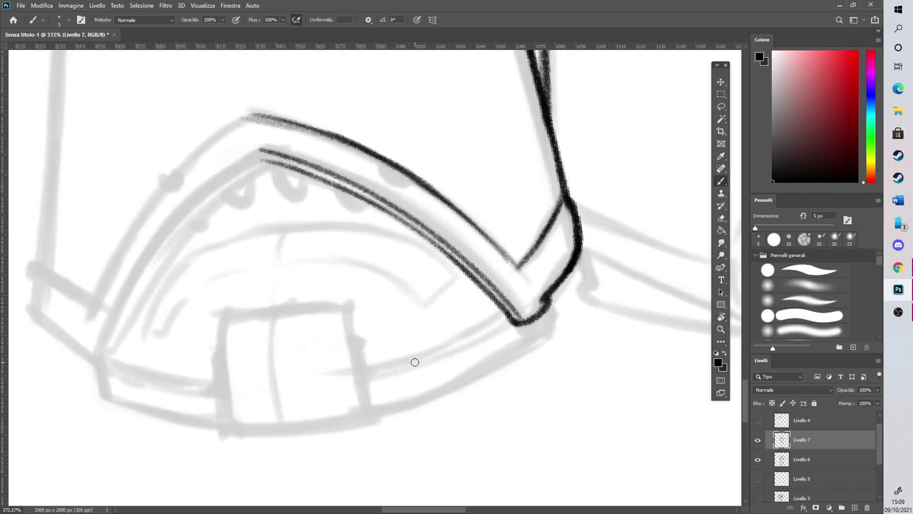
pyautogui.moveTo(113, 318)
pyautogui.mouseDown()
pyautogui.moveTo(157, 241)
pyautogui.moveTo(137, 277)
pyautogui.moveTo(261, 149)
pyautogui.mouseUp()
pyautogui.moveTo(117, 319); pyautogui.dragTo(262, 148)
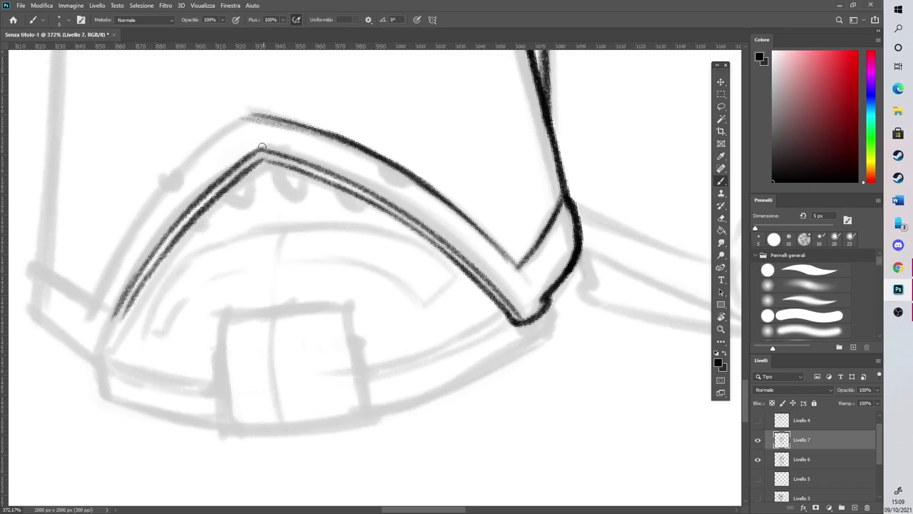
pyautogui.moveTo(95, 297); pyautogui.dragTo(251, 114)
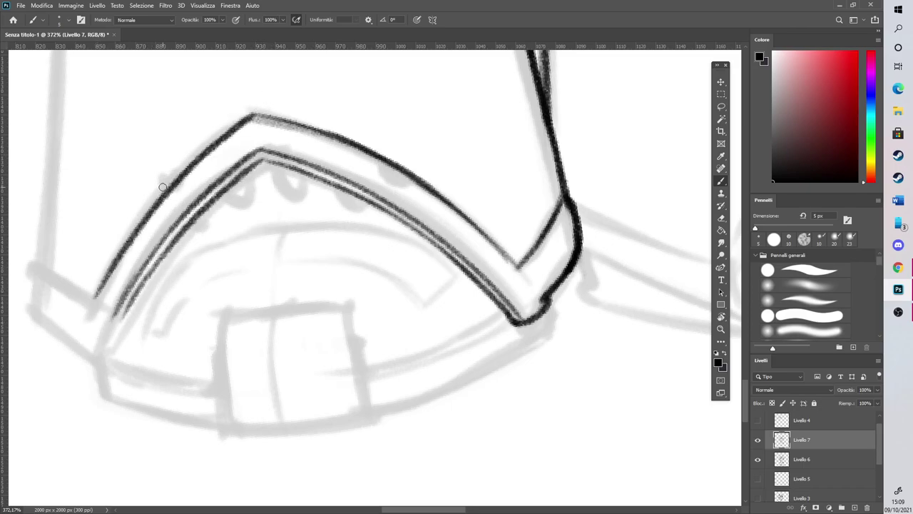
# Ink the skull-knee greave's outer trim corner, joining the trim's lower end, bottom edge and short side edge over the sketch
pyautogui.scroll(-4, 153, 246)
pyautogui.scroll(4, 75, 275)
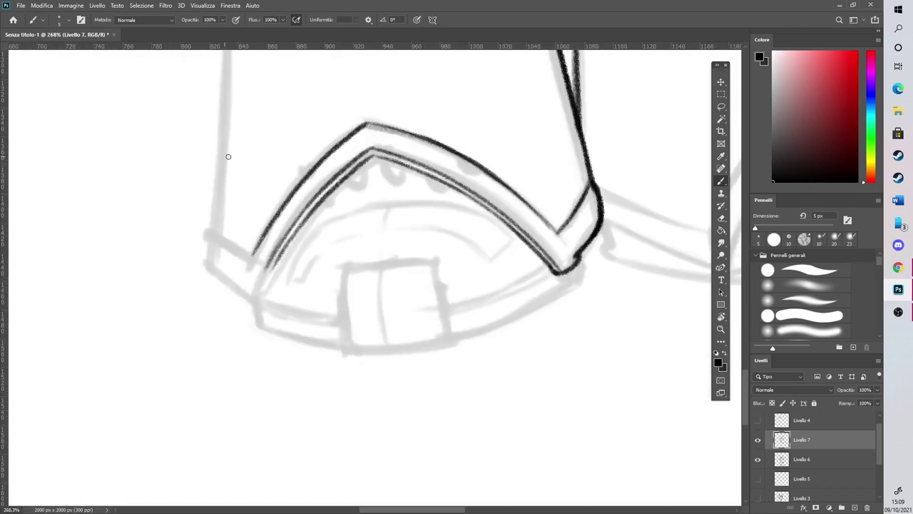
pyautogui.moveTo(256, 354)
pyautogui.mouseDown()
pyautogui.moveTo(285, 340)
pyautogui.moveTo(299, 271)
pyautogui.mouseUp()
pyautogui.moveTo(207, 307); pyautogui.dragTo(259, 357)
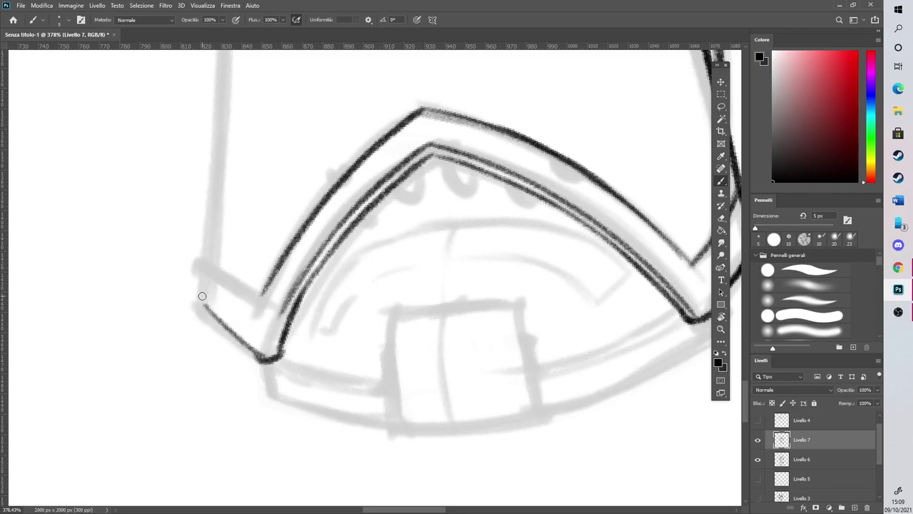
pyautogui.scroll(-3, 202, 296)
pyautogui.scroll(2, 212, 267)
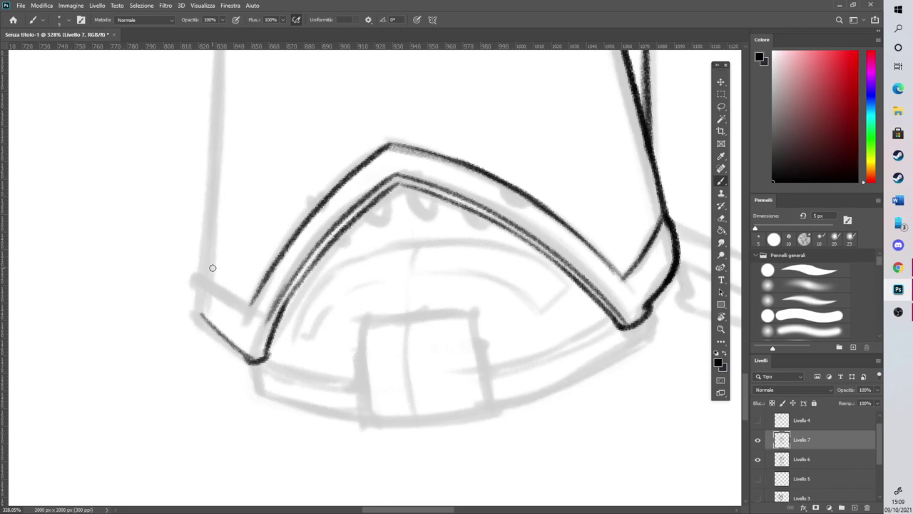
pyautogui.moveTo(201, 314); pyautogui.dragTo(206, 285)
pyautogui.press('r')
pyautogui.moveTo(438, 257); pyautogui.dragTo(258, 192)
pyautogui.scroll(-4, 458, 117)
pyautogui.scroll(3, 340, 289)
pyautogui.press('r')
pyautogui.moveTo(333, 245); pyautogui.dragTo(243, 234)
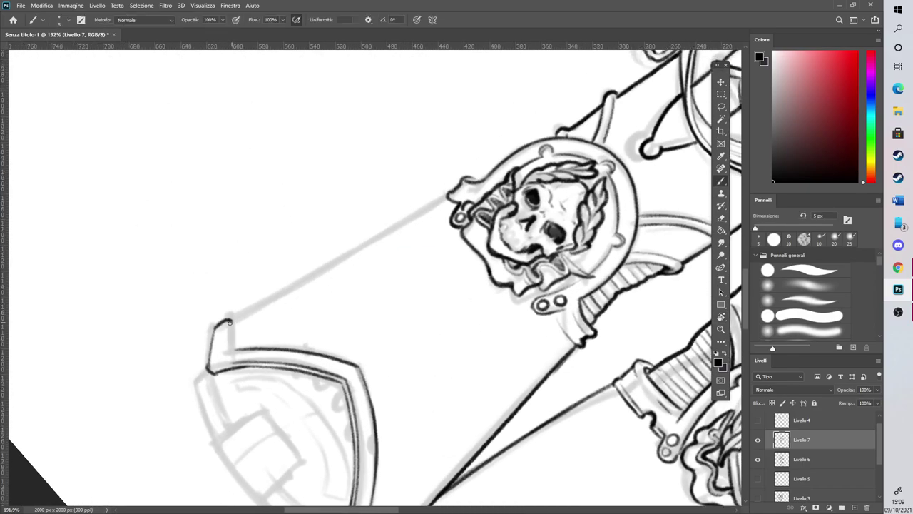
# Ink the outer side line of the skull-knee greave from the trim corner up to the knee guard, undoing unsatisfactory strokes
pyautogui.moveTo(231, 322); pyautogui.dragTo(449, 199)
pyautogui.hotkey('ctrl', 'z')
pyautogui.moveTo(229, 322)
pyautogui.mouseDown()
pyautogui.moveTo(451, 199)
pyautogui.moveTo(410, 219)
pyautogui.moveTo(357, 219)
pyautogui.mouseUp()
pyautogui.hotkey('ctrl', 'z')
pyautogui.press('r')
pyautogui.moveTo(613, 289); pyautogui.dragTo(552, 117)
pyautogui.press('b')
pyautogui.press('r')
pyautogui.moveTo(574, 330)
pyautogui.mouseDown()
pyautogui.moveTo(543, 330)
pyautogui.moveTo(538, 320)
pyautogui.mouseUp()
pyautogui.press('b')
pyautogui.scroll(6, 427, 444)
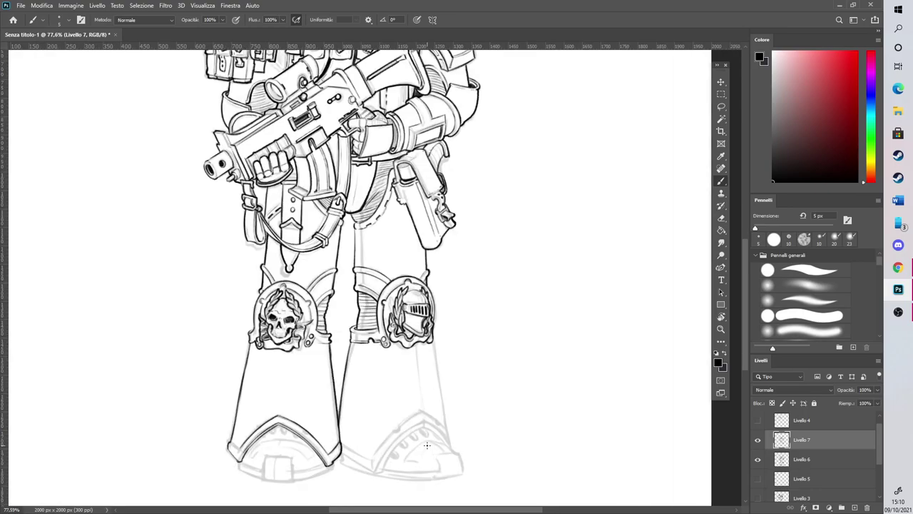
# Ink the outer side line of the helmet-knee greave from the knee guard to the trim
pyautogui.press('r')
pyautogui.moveTo(528, 344)
pyautogui.mouseDown()
pyautogui.moveTo(534, 338)
pyautogui.moveTo(346, 265)
pyautogui.moveTo(400, 238)
pyautogui.moveTo(391, 229)
pyautogui.mouseUp()
pyautogui.press('b')
pyautogui.scroll(-1, 387, 268)
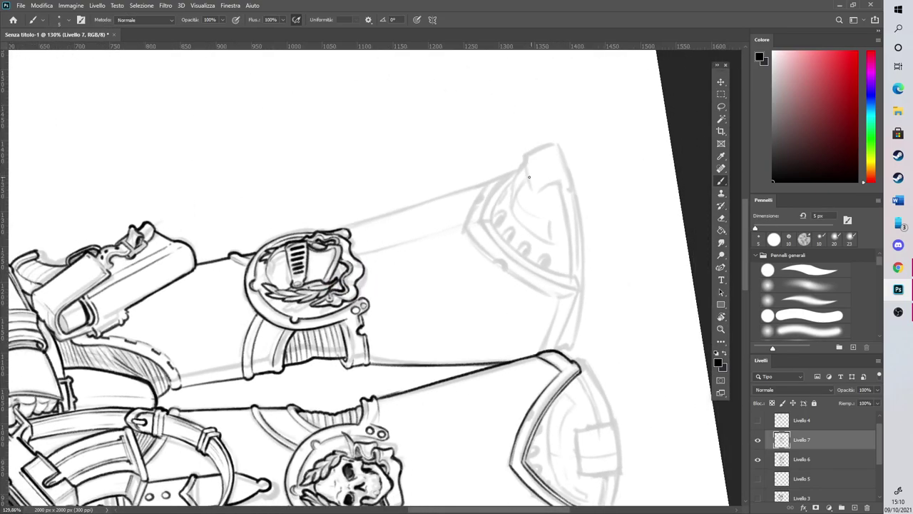
pyautogui.scroll(4, 510, 182)
pyautogui.press('r')
pyautogui.moveTo(512, 269); pyautogui.dragTo(484, 204)
pyautogui.press('b')
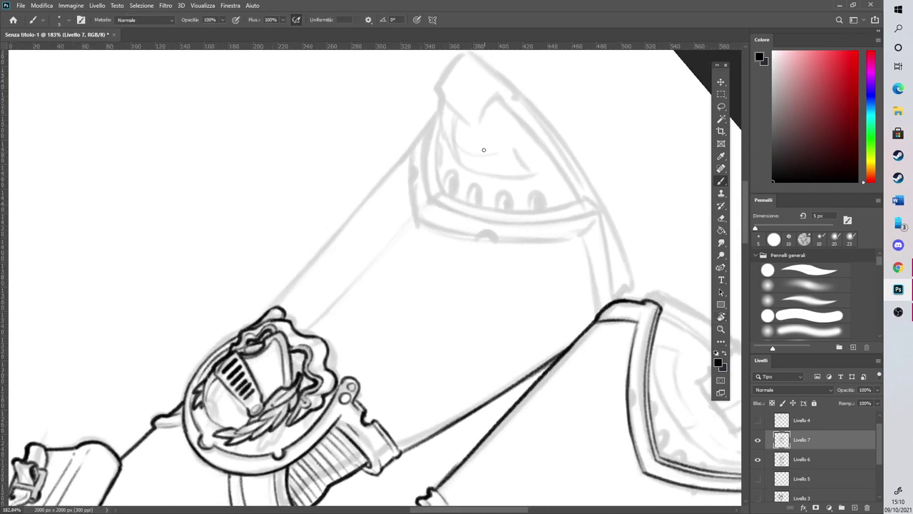
pyautogui.scroll(2, 484, 160)
pyautogui.press('r')
pyautogui.moveTo(359, 207); pyautogui.dragTo(388, 226)
pyautogui.press('b')
pyautogui.moveTo(238, 280)
pyautogui.mouseDown()
pyautogui.moveTo(478, 150)
pyautogui.moveTo(573, 250)
pyautogui.moveTo(521, 388)
pyautogui.moveTo(494, 417)
pyautogui.mouseUp()
# Ink the double inner line of the helmet-knee greave's trim from its lower end up to the peak
pyautogui.press('r')
pyautogui.press('b')
pyautogui.moveTo(744, 342); pyautogui.dragTo(744, 344)
pyautogui.scroll(-2, 744, 344)
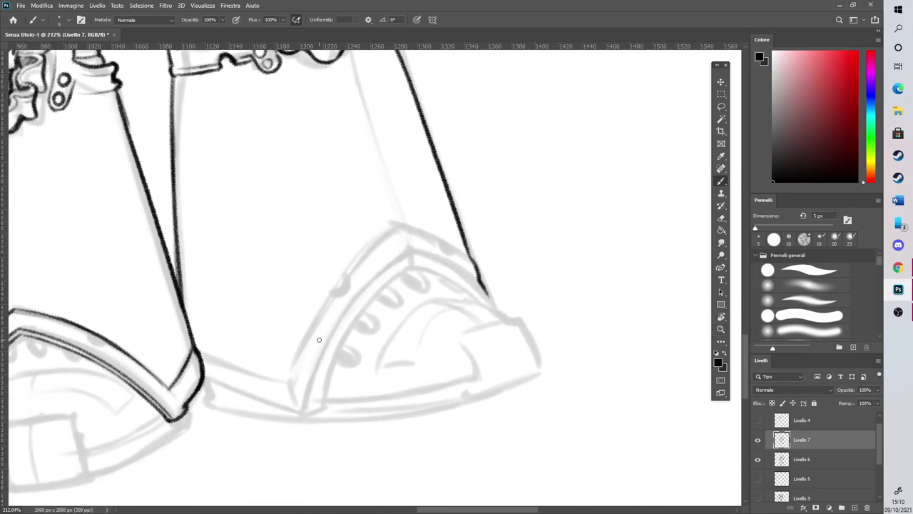
pyautogui.moveTo(290, 402)
pyautogui.mouseDown()
pyautogui.moveTo(314, 382)
pyautogui.moveTo(312, 406)
pyautogui.moveTo(336, 340)
pyautogui.moveTo(327, 361)
pyautogui.moveTo(401, 257)
pyautogui.mouseUp()
pyautogui.moveTo(308, 399)
pyautogui.mouseDown()
pyautogui.moveTo(330, 343)
pyautogui.moveTo(412, 251)
pyautogui.mouseUp()
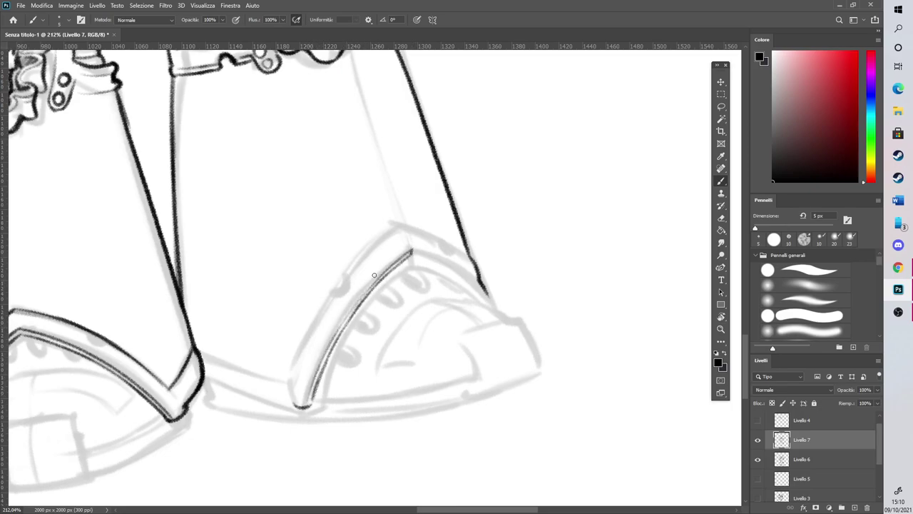
# Ink the outer line of the helmet-knee greave's trim and complete the short side beyond the peak
pyautogui.moveTo(293, 392)
pyautogui.mouseDown()
pyautogui.moveTo(320, 326)
pyautogui.moveTo(404, 227)
pyautogui.moveTo(411, 195)
pyautogui.moveTo(379, 189)
pyautogui.mouseUp()
pyautogui.press('r')
pyautogui.moveTo(363, 235); pyautogui.dragTo(408, 175)
pyautogui.moveTo(333, 242); pyautogui.dragTo(386, 179)
pyautogui.press('r')
pyautogui.moveTo(367, 214)
pyautogui.mouseDown()
pyautogui.moveTo(490, 157)
pyautogui.moveTo(310, 385)
pyautogui.moveTo(309, 363)
pyautogui.mouseUp()
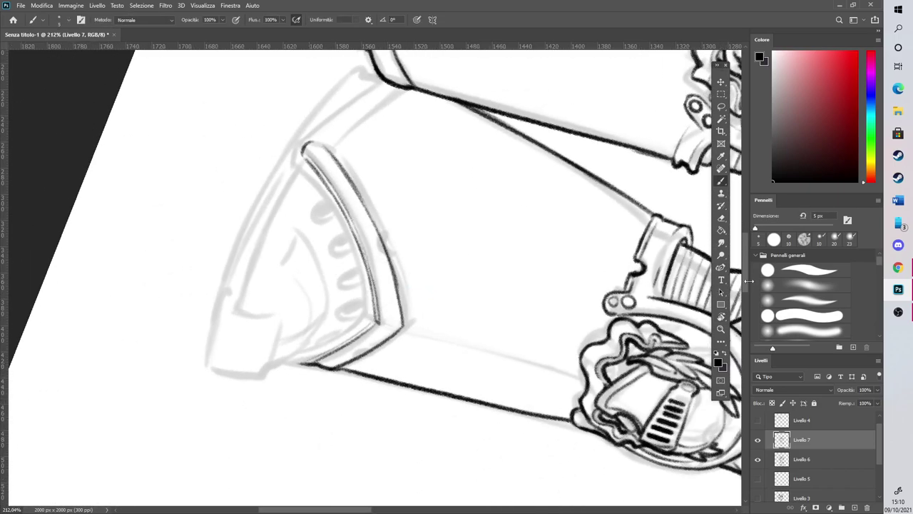
# Ink the two curved edges of the trim band joining the helmet-knee greave's trim to the neighbouring leg
pyautogui.moveTo(746, 281); pyautogui.dragTo(745, 263)
pyautogui.press('r')
pyautogui.moveTo(444, 235); pyautogui.dragTo(400, 228)
pyautogui.moveTo(345, 309); pyautogui.dragTo(377, 217)
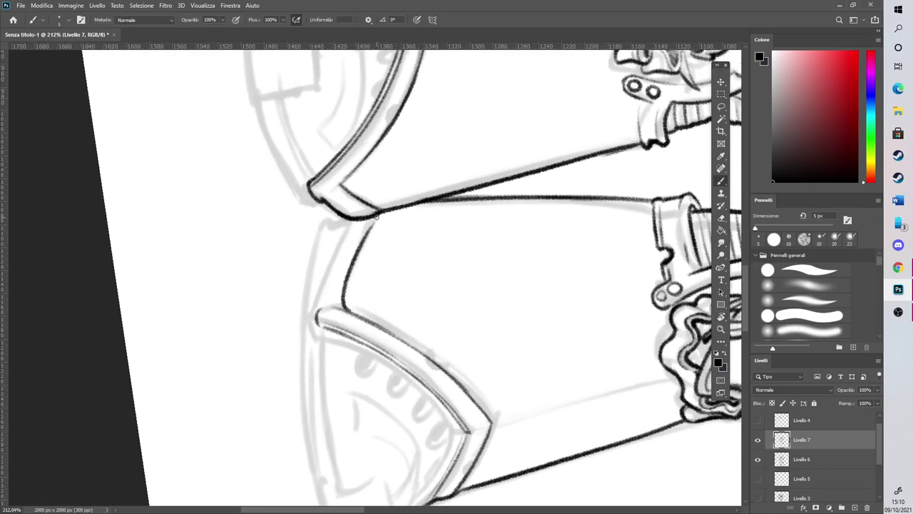
pyautogui.moveTo(316, 322); pyautogui.dragTo(353, 221)
pyautogui.press('r')
pyautogui.moveTo(420, 172)
pyautogui.mouseDown()
pyautogui.moveTo(342, 254)
pyautogui.moveTo(343, 238)
pyautogui.mouseUp()
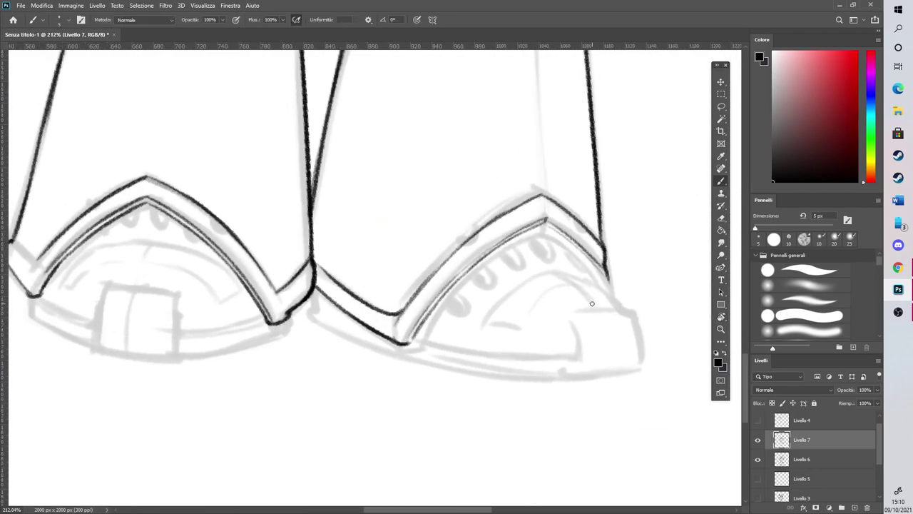
# Ink a thin central crease line down each greave, from below the knee guard to the trim's peak
pyautogui.scroll(-5, 580, 333)
pyautogui.press('r')
pyautogui.moveTo(627, 412)
pyautogui.mouseDown()
pyautogui.moveTo(634, 389)
pyautogui.moveTo(618, 369)
pyautogui.mouseUp()
pyautogui.scroll(5, 618, 369)
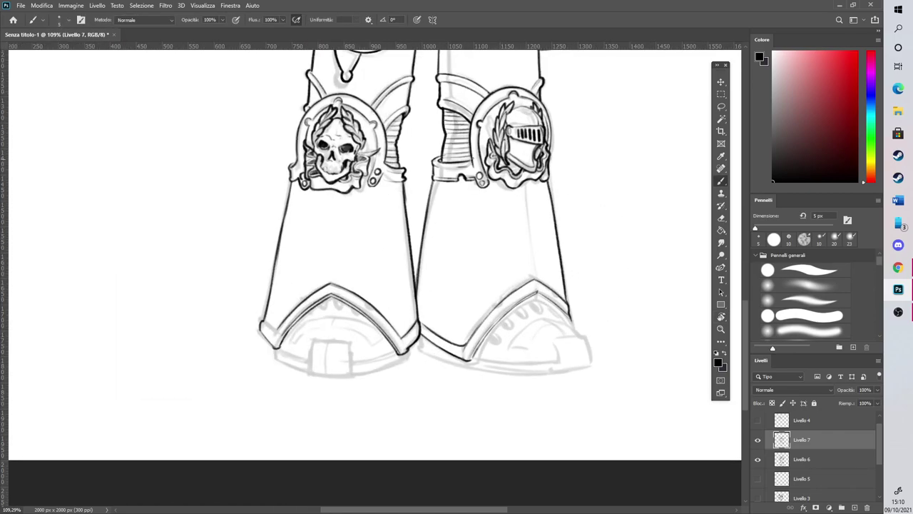
pyautogui.scroll(2, 323, 199)
pyautogui.moveTo(272, 202); pyautogui.dragTo(272, 342)
pyautogui.hotkey('ctrl', 'z')
pyautogui.moveTo(274, 214); pyautogui.dragTo(273, 337)
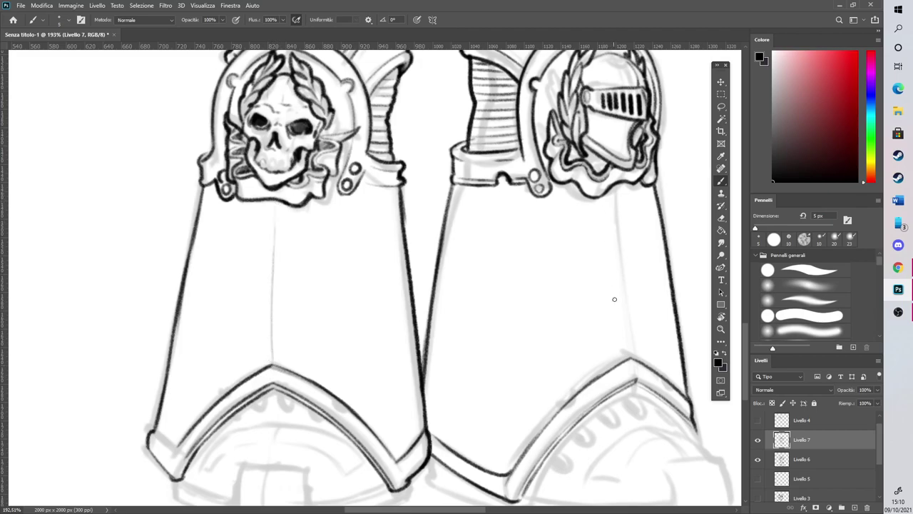
pyautogui.moveTo(615, 201); pyautogui.dragTo(634, 357)
# Fade the central crease line of the skull-knee greave with a soft eraser tip
pyautogui.click(721, 218)
pyautogui.click(802, 270)
pyautogui.click(806, 331)
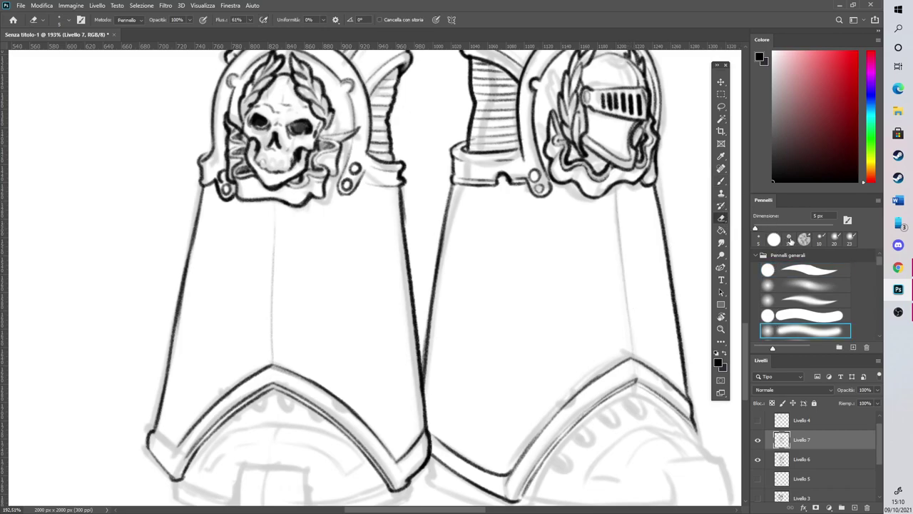
pyautogui.moveTo(285, 236)
pyautogui.mouseDown()
pyautogui.moveTo(267, 330)
pyautogui.moveTo(274, 314)
pyautogui.mouseUp()
pyautogui.click(721, 181)
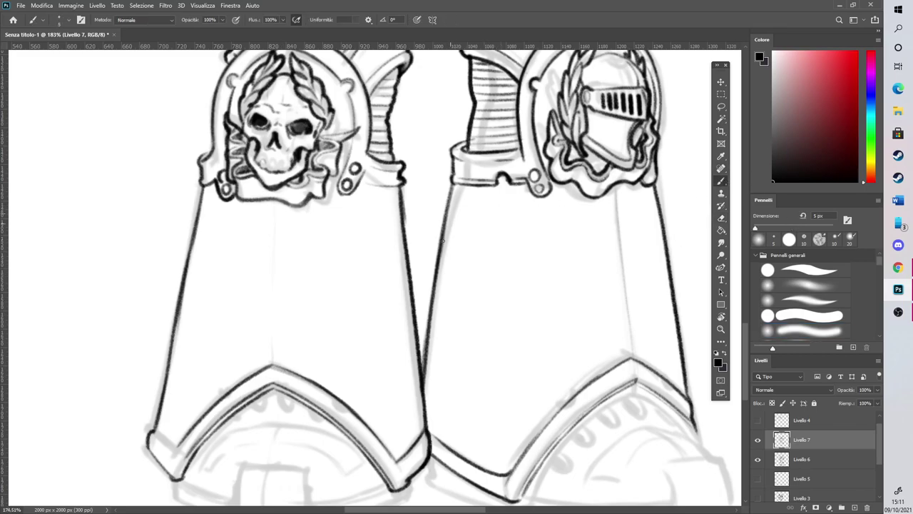
pyautogui.scroll(-5, 437, 250)
pyautogui.scroll(1, 574, 342)
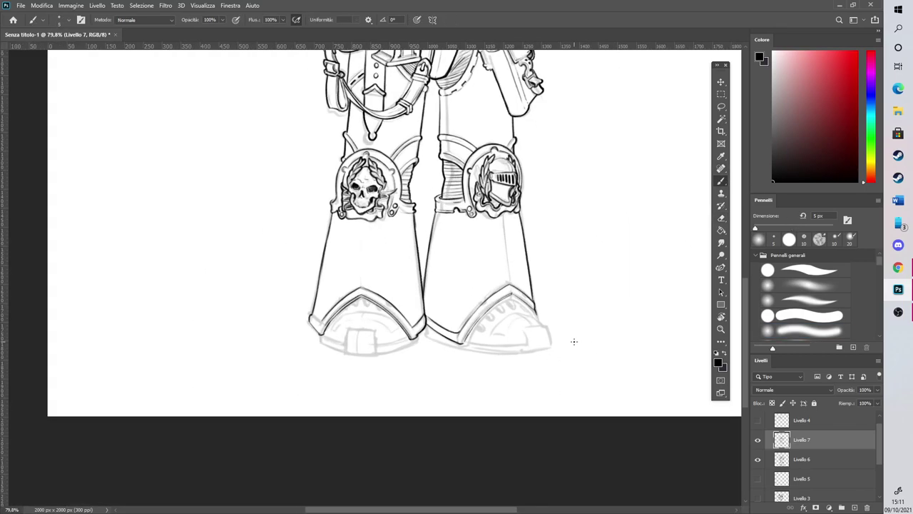
pyautogui.scroll(1, 575, 337)
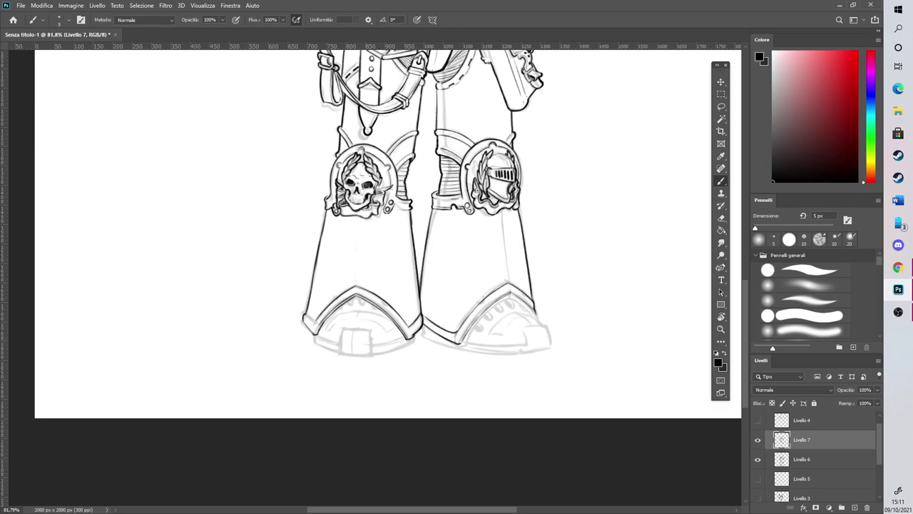
pyautogui.hotkey('alt', 'Tab')
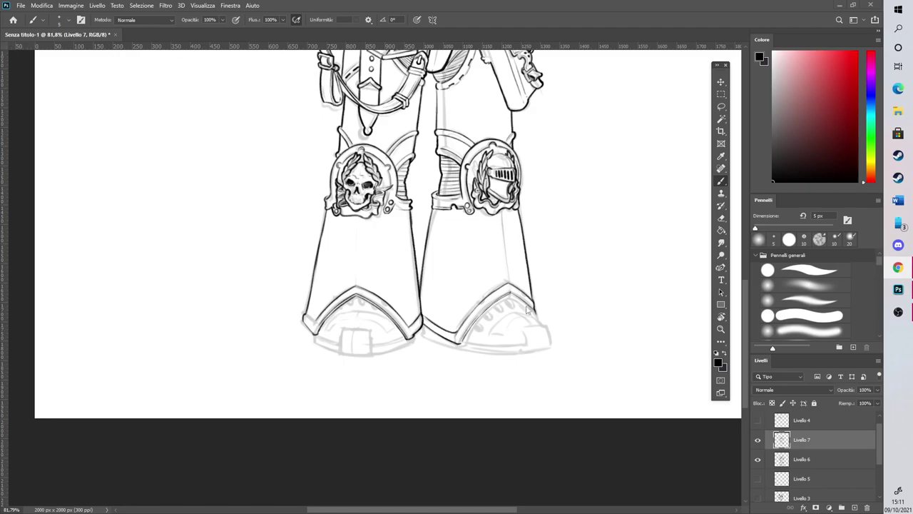
# Ink the front of the boot under the helmet-knee greave: the trim's end, upper side seam, square toe cap and toe outline
pyautogui.scroll(10, 529, 316)
pyautogui.click(544, 322)
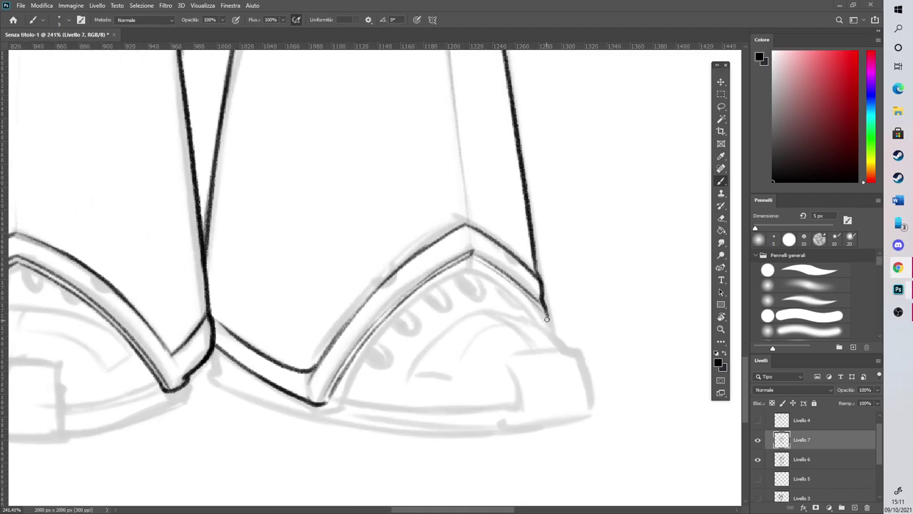
pyautogui.moveTo(468, 267)
pyautogui.mouseDown()
pyautogui.moveTo(482, 312)
pyautogui.moveTo(531, 348)
pyautogui.mouseUp()
pyautogui.moveTo(519, 396)
pyautogui.mouseDown()
pyautogui.moveTo(512, 359)
pyautogui.moveTo(567, 355)
pyautogui.moveTo(575, 403)
pyautogui.mouseUp()
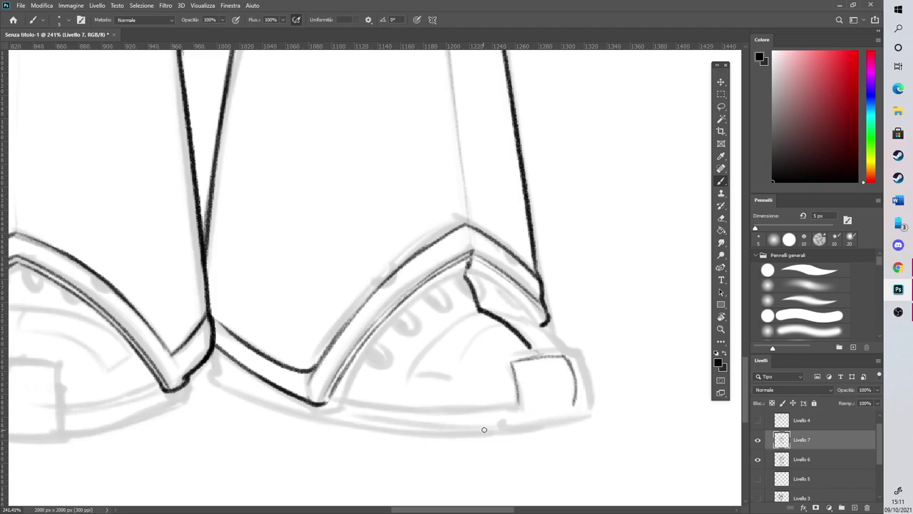
pyautogui.moveTo(487, 433)
pyautogui.mouseDown()
pyautogui.moveTo(564, 428)
pyautogui.moveTo(575, 410)
pyautogui.mouseUp()
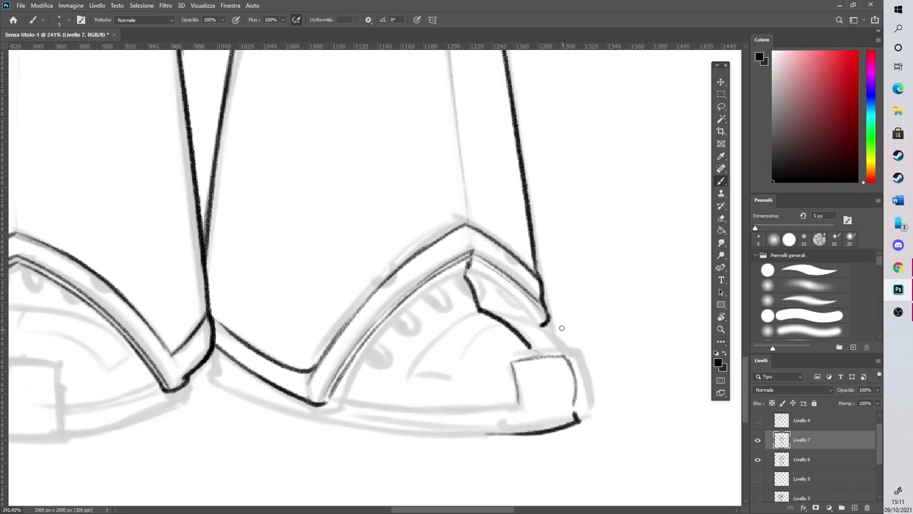
pyautogui.moveTo(543, 326)
pyautogui.mouseDown()
pyautogui.moveTo(568, 354)
pyautogui.moveTo(581, 422)
pyautogui.mouseUp()
# Ink the sole of the helmet-knee leg's boot, drawing its upper edge and its outer outline from toe to heel
pyautogui.press('r')
pyautogui.moveTo(617, 354)
pyautogui.mouseDown()
pyautogui.moveTo(606, 284)
pyautogui.moveTo(308, 339)
pyautogui.mouseUp()
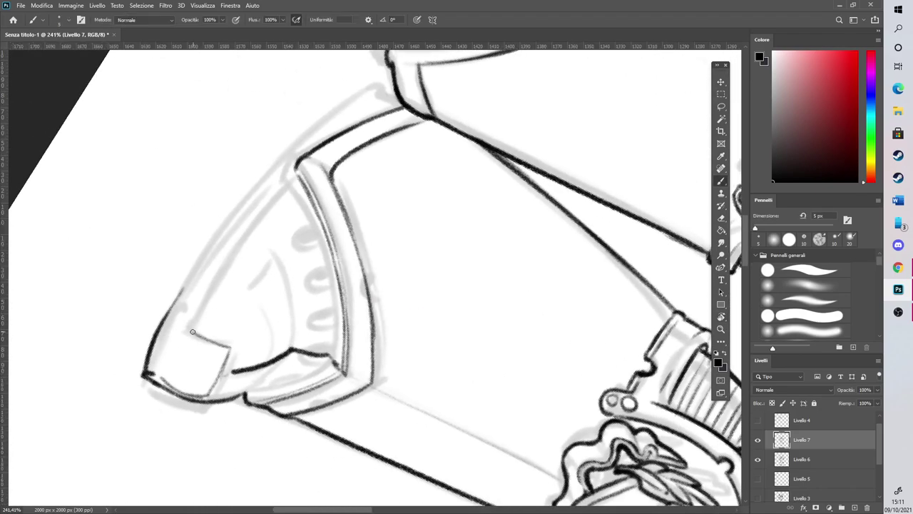
pyautogui.moveTo(193, 332); pyautogui.dragTo(290, 177)
pyautogui.moveTo(186, 331)
pyautogui.mouseDown()
pyautogui.moveTo(286, 189)
pyautogui.moveTo(233, 220)
pyautogui.mouseUp()
pyautogui.moveTo(285, 167)
pyautogui.mouseDown()
pyautogui.moveTo(371, 92)
pyautogui.moveTo(397, 106)
pyautogui.mouseUp()
pyautogui.moveTo(147, 369)
pyautogui.mouseDown()
pyautogui.moveTo(243, 209)
pyautogui.moveTo(326, 120)
pyautogui.mouseUp()
# Thin the sole's outer outline using the Eraser with a small brush tip
pyautogui.press('e')
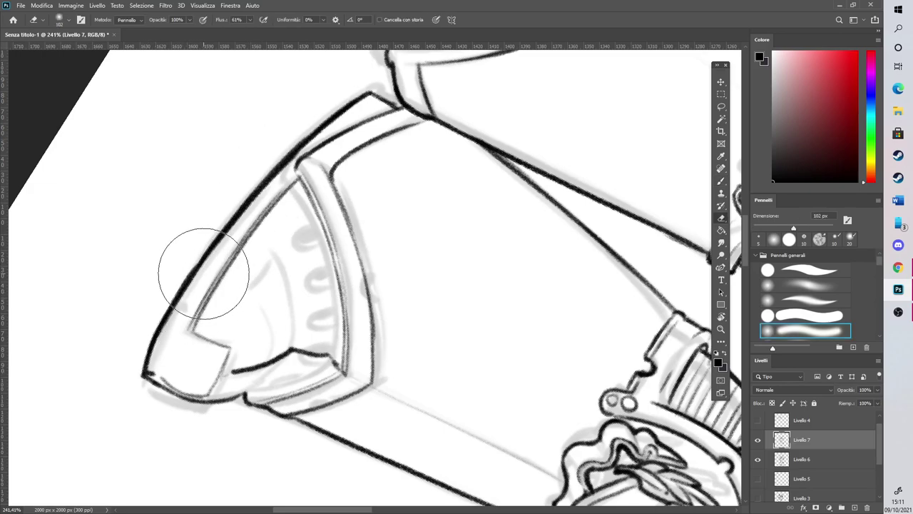
pyautogui.click(759, 239)
pyautogui.moveTo(150, 373)
pyautogui.mouseDown()
pyautogui.moveTo(174, 310)
pyautogui.moveTo(158, 344)
pyautogui.moveTo(253, 198)
pyautogui.moveTo(238, 217)
pyautogui.moveTo(357, 101)
pyautogui.mouseUp()
# Thicken the inner trim line of the helmet-knee greave on both sides of its peak
pyautogui.press('r')
pyautogui.moveTo(162, 371)
pyautogui.mouseDown()
pyautogui.moveTo(300, 428)
pyautogui.moveTo(442, 338)
pyautogui.moveTo(410, 368)
pyautogui.mouseUp()
pyautogui.press('b')
pyautogui.moveTo(337, 410)
pyautogui.mouseDown()
pyautogui.moveTo(373, 328)
pyautogui.moveTo(469, 234)
pyautogui.moveTo(486, 255)
pyautogui.moveTo(467, 249)
pyautogui.moveTo(552, 299)
pyautogui.mouseUp()
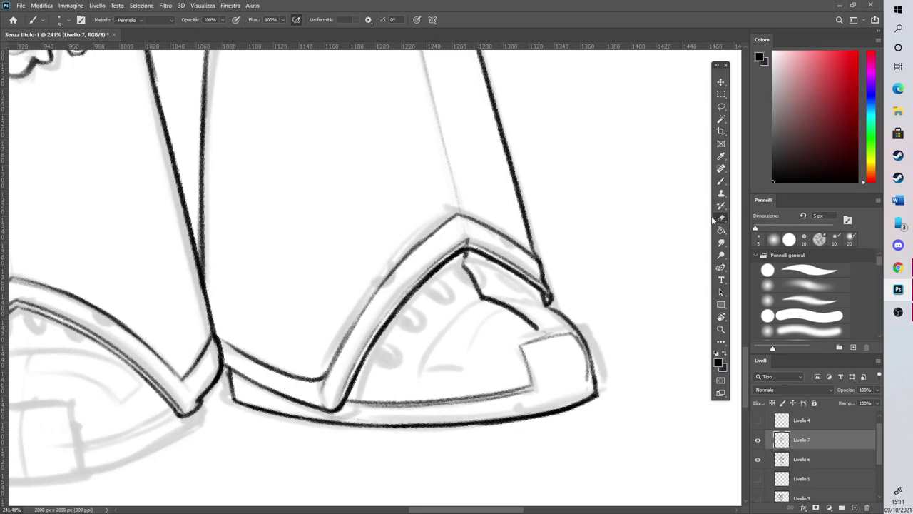
# Erase the heavy end of the helmet-knee greave's trim and re-ink the short edge meeting the boot
pyautogui.press('e')
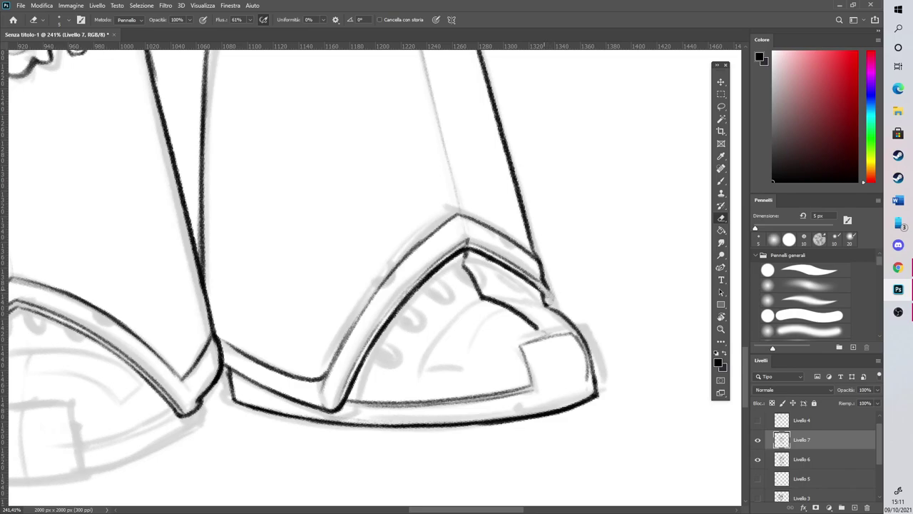
pyautogui.press('b')
pyautogui.moveTo(541, 274); pyautogui.dragTo(553, 311)
# Ink the curved toe seam and small eyelet details on the upper of the helmet-knee leg's boot
pyautogui.moveTo(417, 381)
pyautogui.mouseDown()
pyautogui.moveTo(434, 342)
pyautogui.moveTo(470, 307)
pyautogui.moveTo(454, 319)
pyautogui.moveTo(541, 309)
pyautogui.mouseUp()
pyautogui.moveTo(371, 355)
pyautogui.mouseDown()
pyautogui.moveTo(399, 359)
pyautogui.moveTo(375, 344)
pyautogui.mouseUp()
pyautogui.moveTo(418, 306); pyautogui.dragTo(402, 316)
pyautogui.scroll(-5, 535, 314)
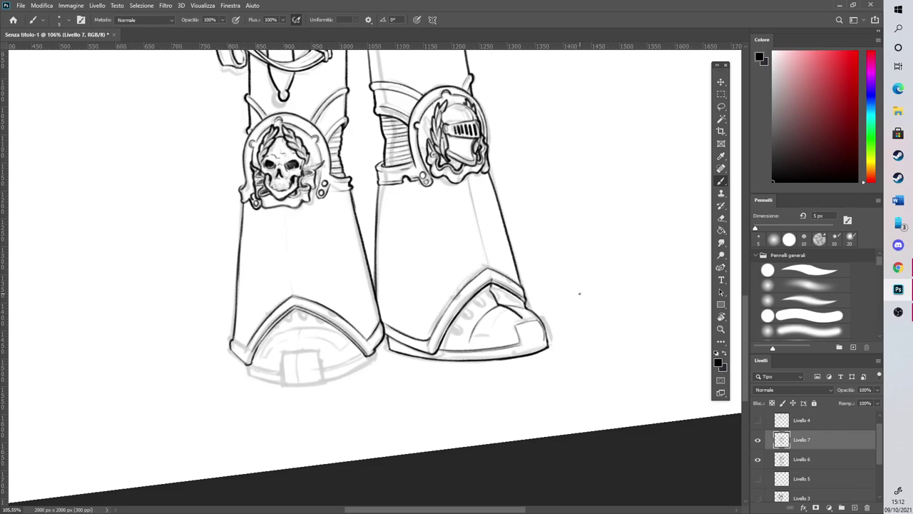
# Ink the lace eyelets along the greave's edge on the helmet-knee boot and a short bar ending the toe seam
pyautogui.press('r')
pyautogui.moveTo(589, 275)
pyautogui.mouseDown()
pyautogui.moveTo(623, 292)
pyautogui.moveTo(591, 297)
pyautogui.mouseUp()
pyautogui.press('b')
pyautogui.scroll(5, 534, 330)
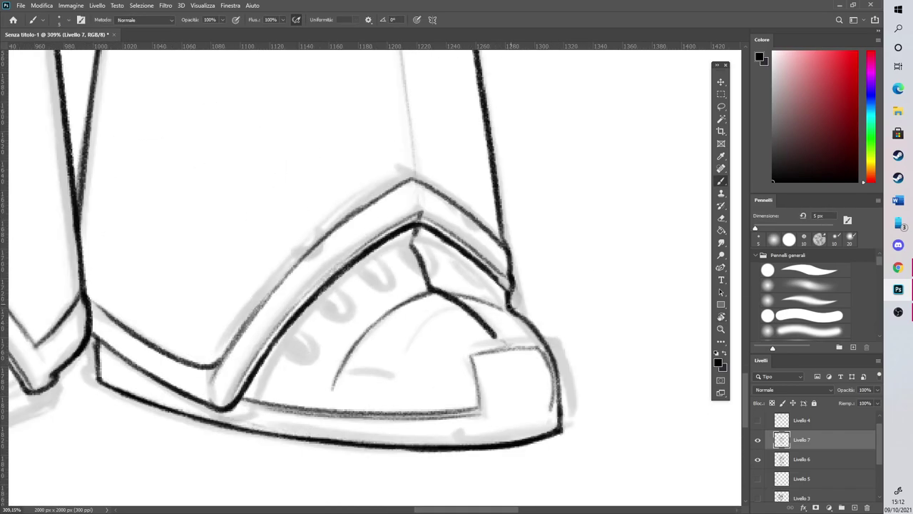
pyautogui.moveTo(485, 341)
pyautogui.mouseDown()
pyautogui.moveTo(511, 330)
pyautogui.moveTo(495, 337)
pyautogui.mouseUp()
pyautogui.moveTo(278, 347)
pyautogui.mouseDown()
pyautogui.moveTo(304, 357)
pyautogui.moveTo(289, 330)
pyautogui.mouseUp()
pyautogui.moveTo(325, 303)
pyautogui.mouseDown()
pyautogui.moveTo(318, 314)
pyautogui.moveTo(344, 318)
pyautogui.moveTo(346, 307)
pyautogui.mouseUp()
pyautogui.moveTo(354, 272)
pyautogui.mouseDown()
pyautogui.moveTo(384, 269)
pyautogui.moveTo(386, 284)
pyautogui.mouseUp()
pyautogui.moveTo(405, 246); pyautogui.dragTo(419, 243)
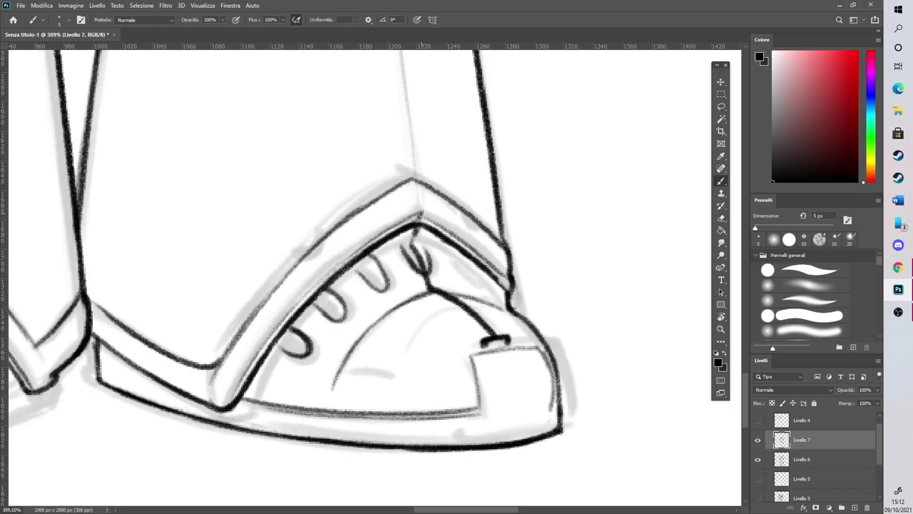
# Erase the seam above the top eyelet, ink two small eyelets on the far side, and fill the eyelet openings black
pyautogui.click(721, 217)
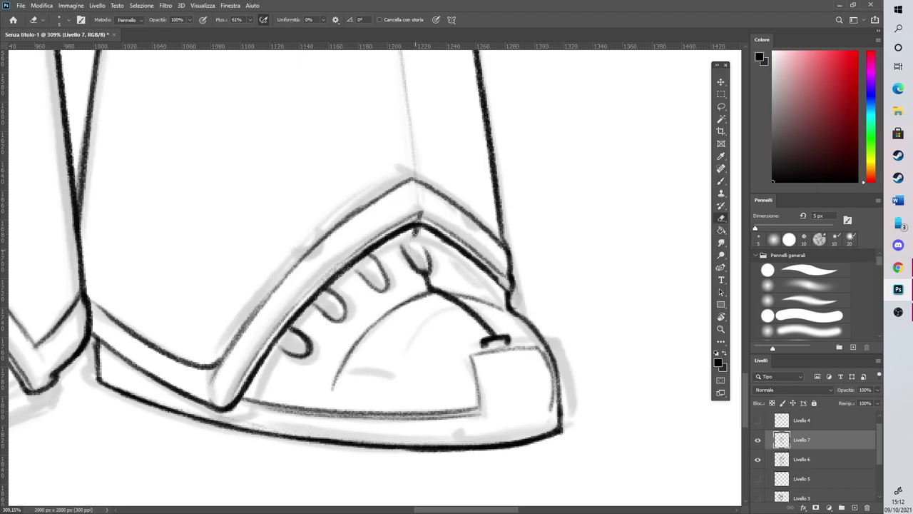
pyautogui.click(721, 181)
pyautogui.moveTo(450, 257)
pyautogui.mouseDown()
pyautogui.moveTo(489, 294)
pyautogui.moveTo(489, 278)
pyautogui.moveTo(458, 274)
pyautogui.mouseUp()
pyautogui.moveTo(411, 252)
pyautogui.mouseDown()
pyautogui.moveTo(363, 272)
pyautogui.moveTo(370, 279)
pyautogui.moveTo(358, 267)
pyautogui.moveTo(379, 288)
pyautogui.mouseUp()
pyautogui.moveTo(325, 300)
pyautogui.mouseDown()
pyautogui.moveTo(315, 303)
pyautogui.moveTo(335, 318)
pyautogui.moveTo(325, 300)
pyautogui.mouseUp()
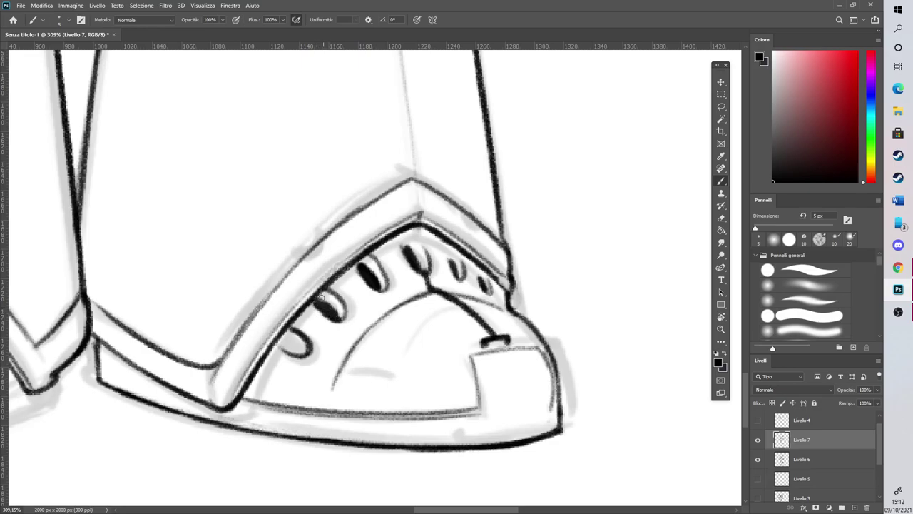
pyautogui.moveTo(285, 347)
pyautogui.mouseDown()
pyautogui.moveTo(301, 351)
pyautogui.moveTo(289, 361)
pyautogui.moveTo(307, 363)
pyautogui.mouseUp()
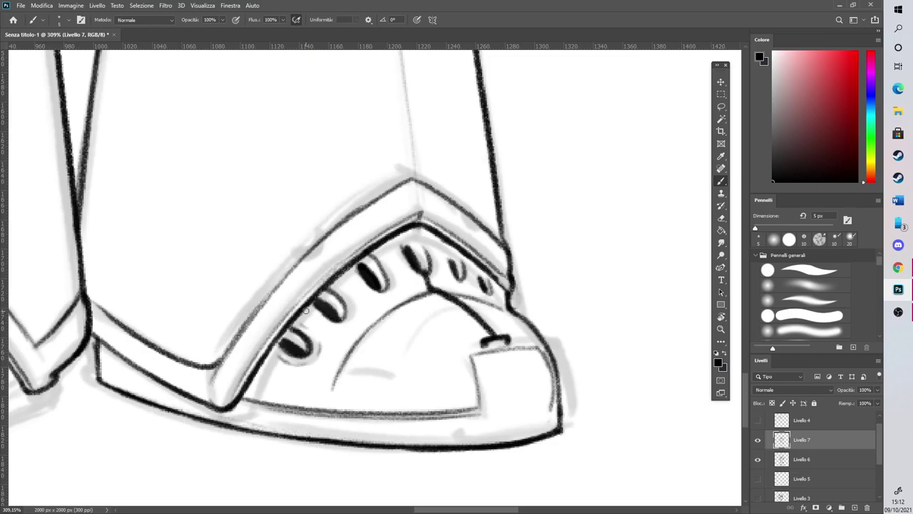
# Ink thin outer rims around the eyelets of the helmet-knee boot
pyautogui.moveTo(314, 316)
pyautogui.mouseDown()
pyautogui.moveTo(335, 327)
pyautogui.moveTo(352, 307)
pyautogui.moveTo(339, 320)
pyautogui.mouseUp()
pyautogui.scroll(5, 407, 306)
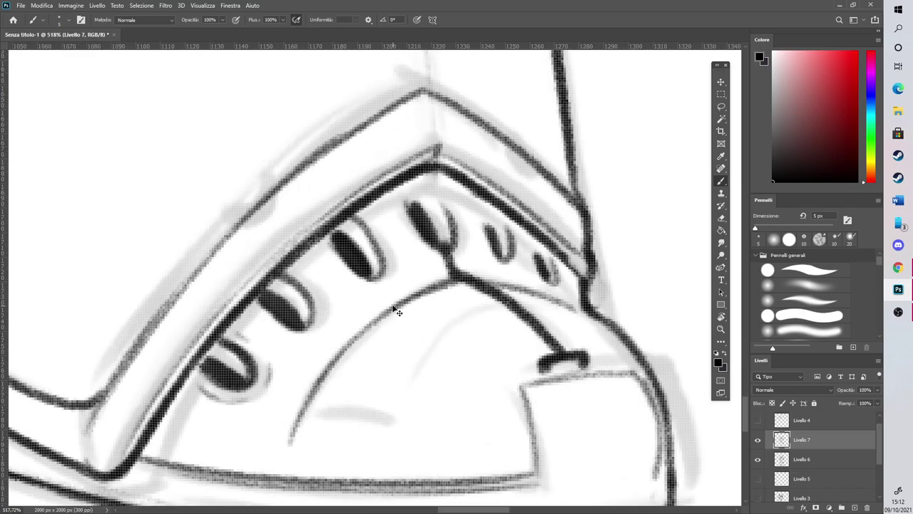
pyautogui.moveTo(258, 314); pyautogui.dragTo(318, 321)
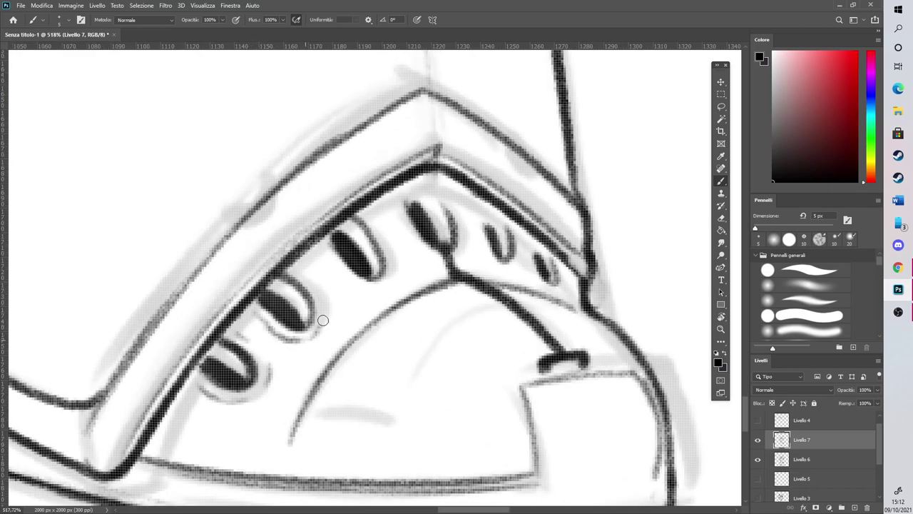
pyautogui.moveTo(335, 251)
pyautogui.mouseDown()
pyautogui.moveTo(355, 288)
pyautogui.moveTo(380, 288)
pyautogui.moveTo(396, 246)
pyautogui.mouseUp()
pyautogui.moveTo(404, 209)
pyautogui.mouseDown()
pyautogui.moveTo(399, 218)
pyautogui.moveTo(431, 265)
pyautogui.moveTo(457, 254)
pyautogui.moveTo(436, 258)
pyautogui.moveTo(464, 229)
pyautogui.moveTo(449, 196)
pyautogui.mouseUp()
pyautogui.hotkey('ctrl', 'z')
pyautogui.moveTo(476, 228)
pyautogui.mouseDown()
pyautogui.moveTo(486, 255)
pyautogui.moveTo(508, 269)
pyautogui.moveTo(518, 244)
pyautogui.moveTo(533, 274)
pyautogui.moveTo(565, 283)
pyautogui.mouseUp()
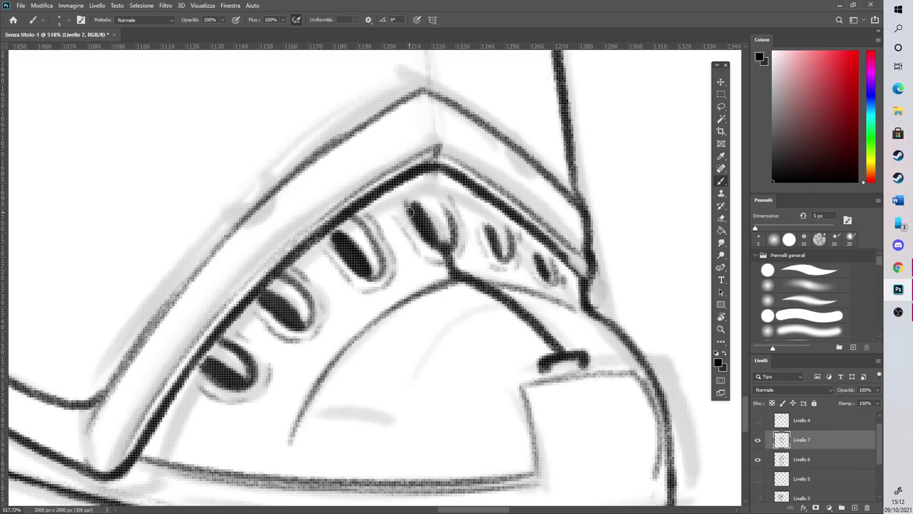
# Erase the seam where it overlaps the top eyelet and re-ink the rims of that eyelet and its neighbours
pyautogui.scroll(-3, 429, 200)
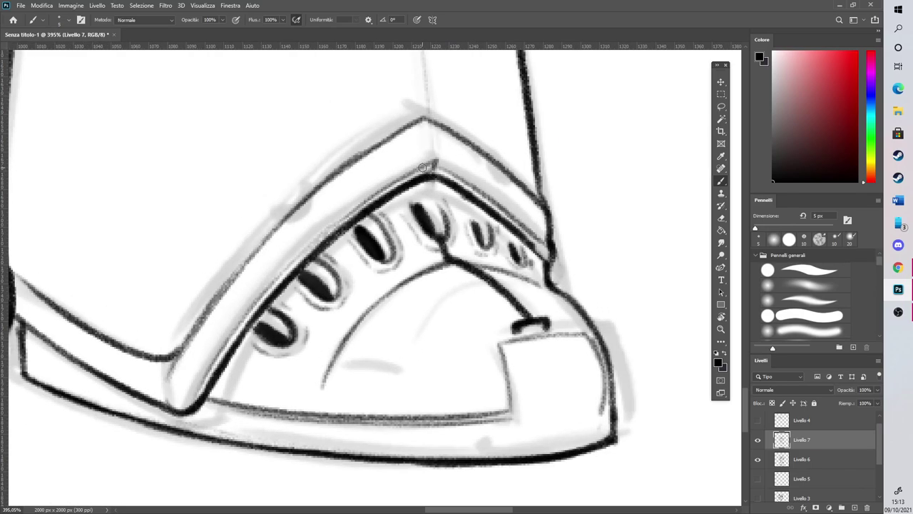
pyautogui.click(721, 218)
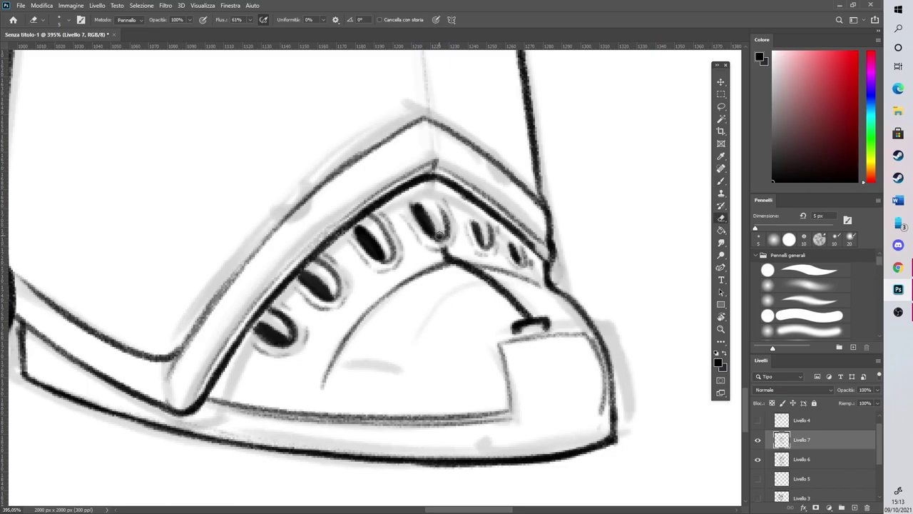
pyautogui.click(721, 181)
pyautogui.moveTo(414, 214)
pyautogui.mouseDown()
pyautogui.moveTo(416, 189)
pyautogui.moveTo(475, 226)
pyautogui.moveTo(463, 214)
pyautogui.moveTo(521, 244)
pyautogui.mouseUp()
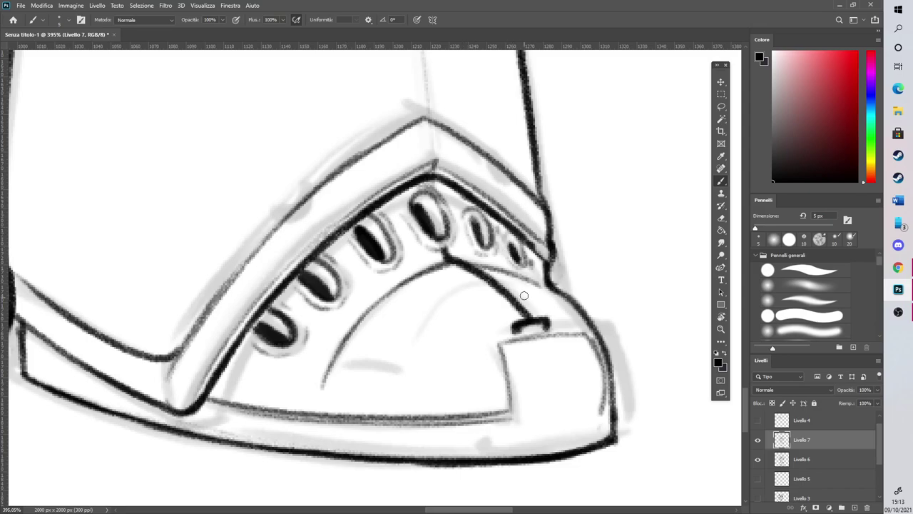
# Ink short crease lines linking the eyelets to the curved toe seam of the helmet-knee boot
pyautogui.moveTo(309, 344); pyautogui.dragTo(330, 365)
pyautogui.moveTo(347, 306); pyautogui.dragTo(357, 319)
pyautogui.moveTo(398, 266); pyautogui.dragTo(396, 278)
pyautogui.moveTo(483, 250)
pyautogui.mouseDown()
pyautogui.moveTo(484, 266)
pyautogui.moveTo(520, 276)
pyautogui.mouseUp()
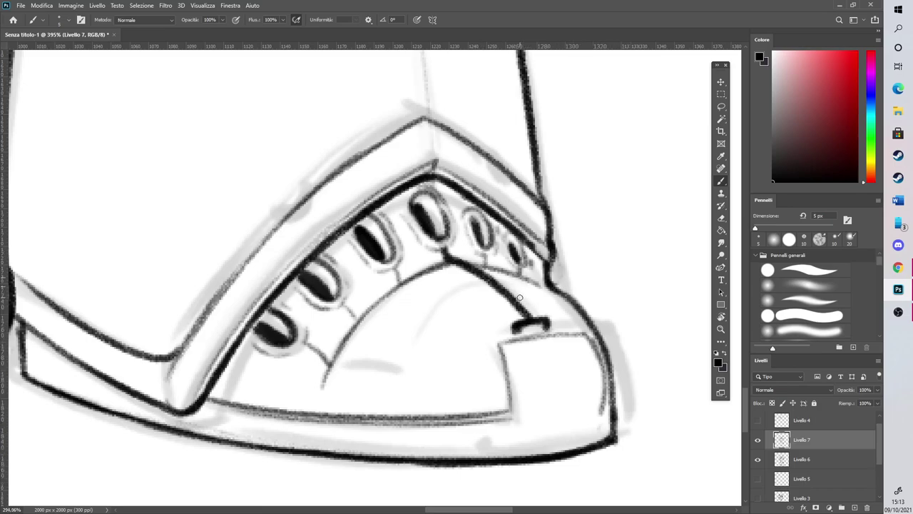
pyautogui.scroll(-2, 525, 248)
# Ink the inner curve across the helmet-knee boot's toe, then reinforce and clean up the toe-cap plate's edges
pyautogui.moveTo(429, 372); pyautogui.dragTo(500, 294)
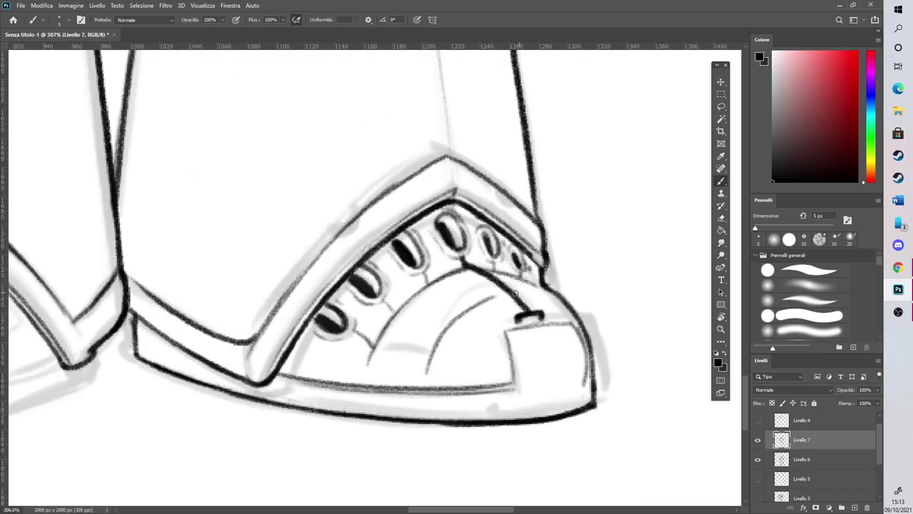
pyautogui.moveTo(450, 325)
pyautogui.mouseDown()
pyautogui.moveTo(491, 297)
pyautogui.moveTo(545, 294)
pyautogui.mouseUp()
pyautogui.moveTo(506, 334); pyautogui.dragTo(519, 391)
pyautogui.moveTo(575, 323); pyautogui.dragTo(591, 387)
pyautogui.press('e')
pyautogui.moveTo(583, 334); pyautogui.dragTo(583, 377)
pyautogui.moveTo(512, 393); pyautogui.dragTo(525, 383)
# Ink a row of short tread marks along the full lower edge of the helmet-knee boot's sole
pyautogui.press('b')
pyautogui.moveTo(280, 391)
pyautogui.mouseDown()
pyautogui.moveTo(281, 405)
pyautogui.moveTo(327, 408)
pyautogui.mouseUp()
pyautogui.moveTo(360, 404)
pyautogui.mouseDown()
pyautogui.moveTo(373, 413)
pyautogui.moveTo(343, 412)
pyautogui.moveTo(392, 416)
pyautogui.mouseUp()
pyautogui.moveTo(408, 408)
pyautogui.mouseDown()
pyautogui.moveTo(410, 417)
pyautogui.moveTo(496, 422)
pyautogui.mouseUp()
pyautogui.moveTo(520, 413)
pyautogui.mouseDown()
pyautogui.moveTo(520, 421)
pyautogui.moveTo(562, 415)
pyautogui.mouseUp()
pyautogui.moveTo(149, 351); pyautogui.dragTo(180, 368)
pyautogui.moveTo(193, 364); pyautogui.dragTo(268, 398)
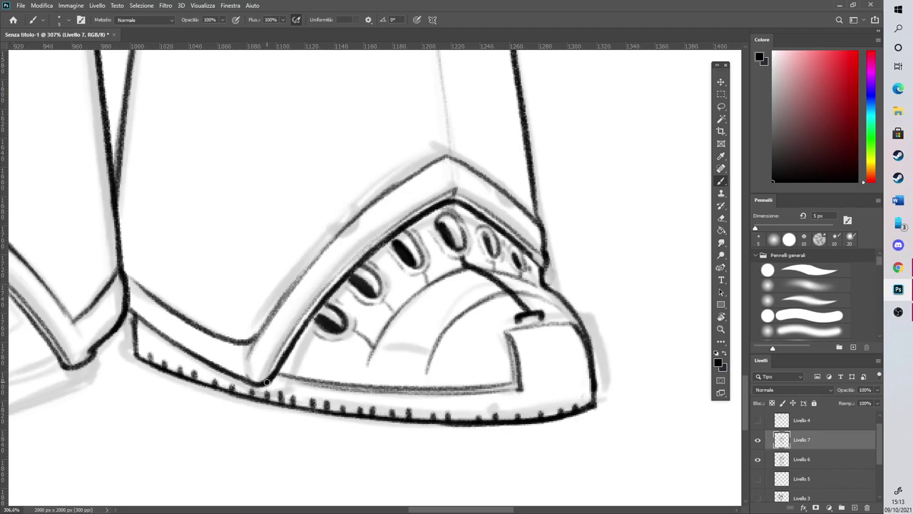
# Examine the whole figure and both boots to judge the inked line art
pyautogui.scroll(-8, 332, 321)
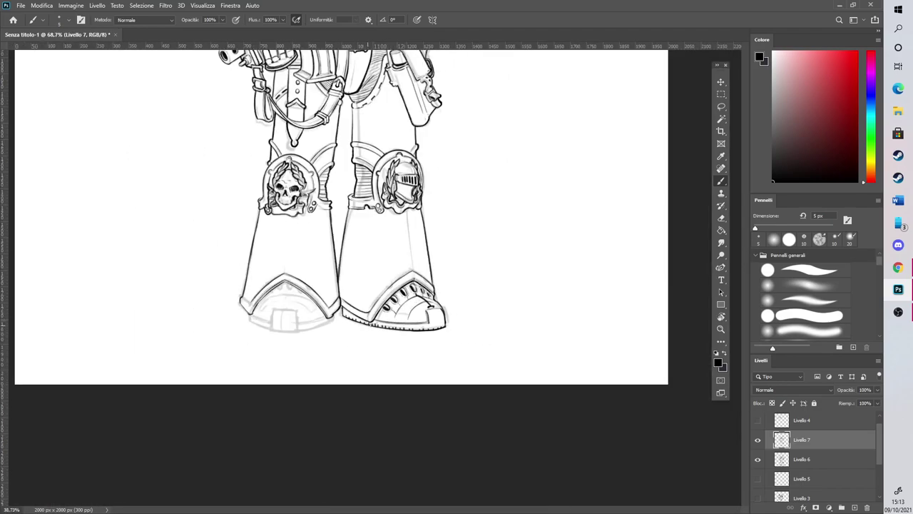
pyautogui.scroll(-2, 402, 438)
pyautogui.scroll(2, 371, 459)
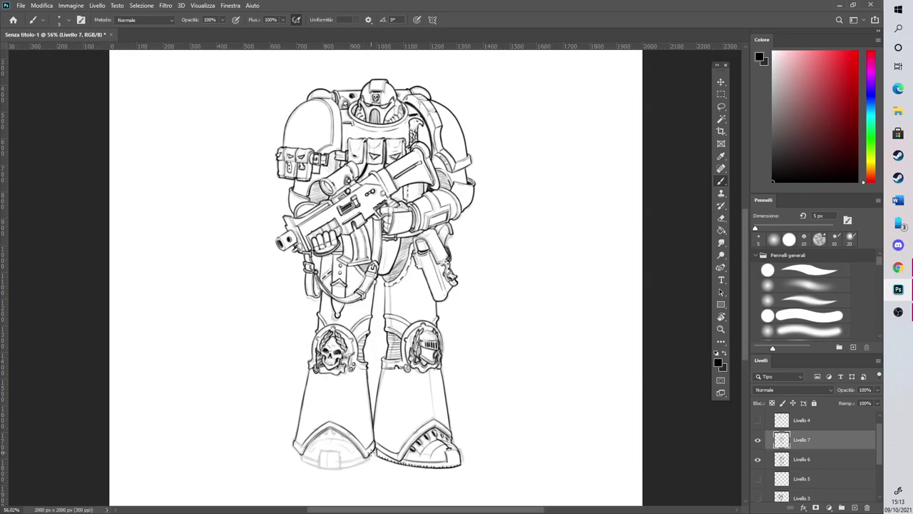
pyautogui.scroll(1, 363, 464)
pyautogui.scroll(5, 362, 464)
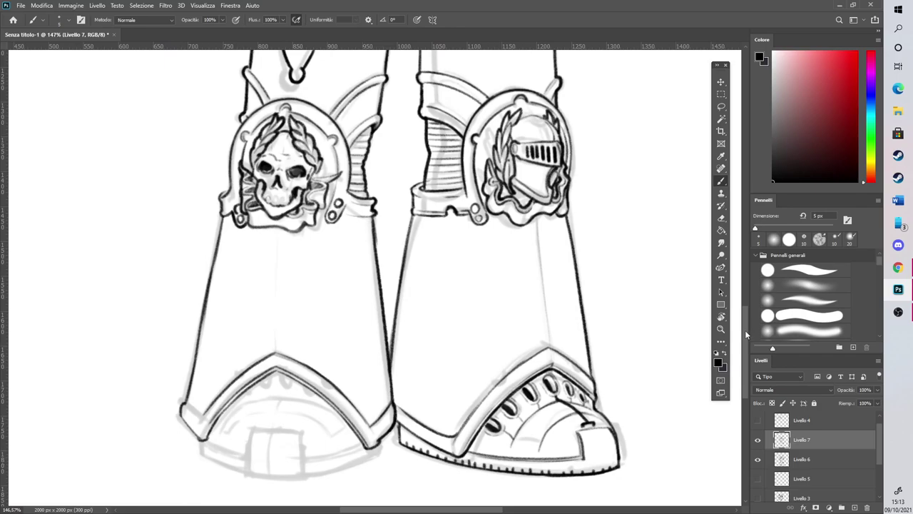
pyautogui.scroll(-2, 744, 329)
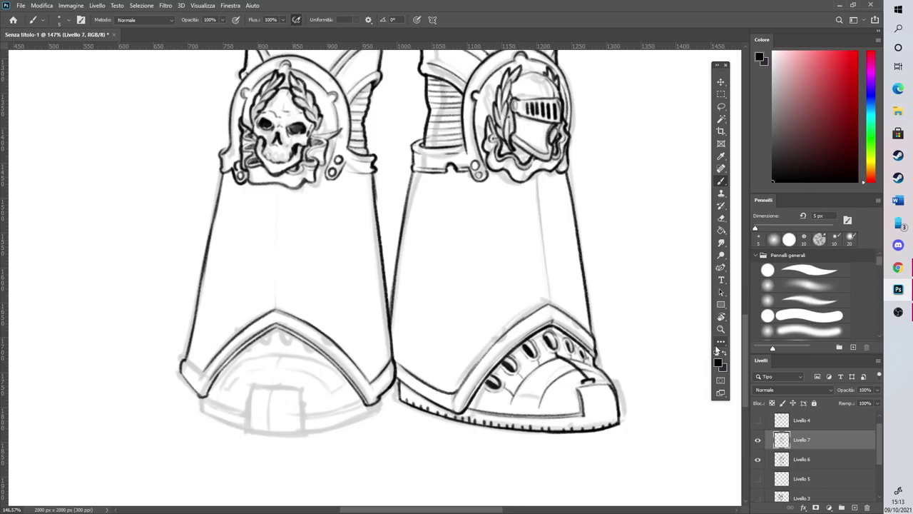
pyautogui.scroll(-3, 633, 329)
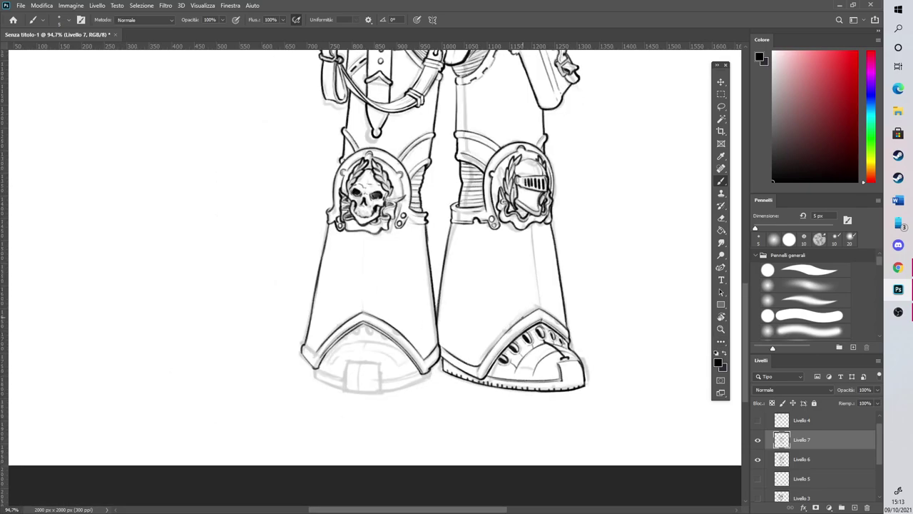
pyautogui.scroll(-3, 643, 314)
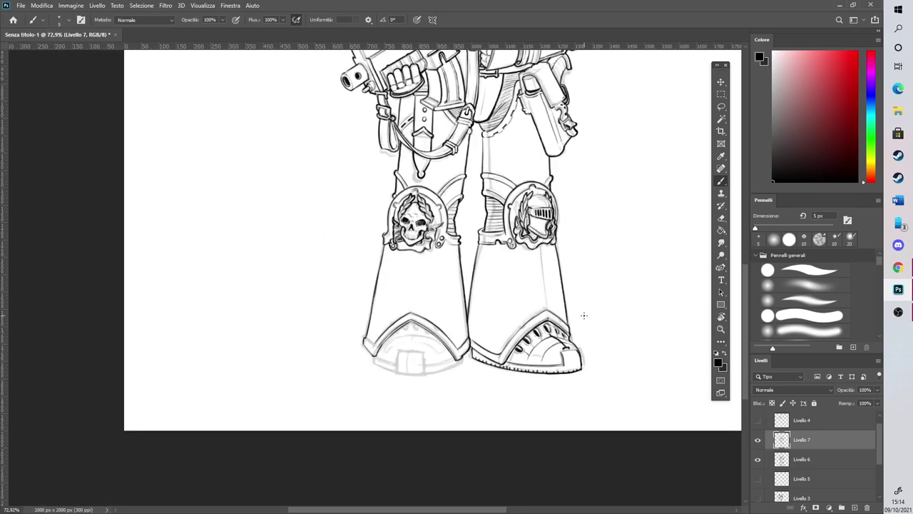
# Ink the curved outer sole outline of the skull-knee leg's boot over the sketch
pyautogui.scroll(3, 584, 315)
pyautogui.press('r')
pyautogui.moveTo(550, 345)
pyautogui.mouseDown()
pyautogui.moveTo(481, 410)
pyautogui.moveTo(259, 367)
pyautogui.moveTo(258, 341)
pyautogui.mouseUp()
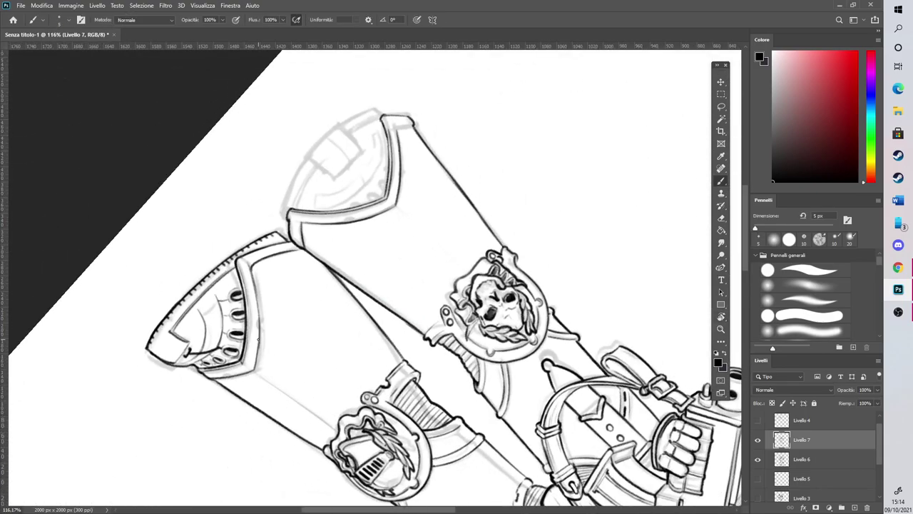
pyautogui.scroll(-4, 258, 341)
pyautogui.scroll(4, 250, 216)
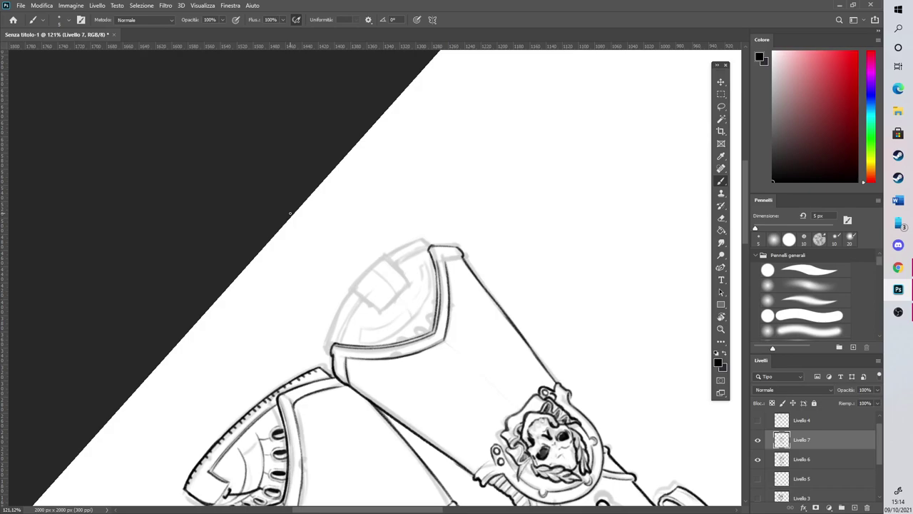
pyautogui.moveTo(327, 348)
pyautogui.mouseDown()
pyautogui.moveTo(343, 303)
pyautogui.moveTo(411, 242)
pyautogui.mouseUp()
pyautogui.moveTo(341, 306); pyautogui.dragTo(406, 246)
pyautogui.moveTo(360, 280); pyautogui.dragTo(426, 239)
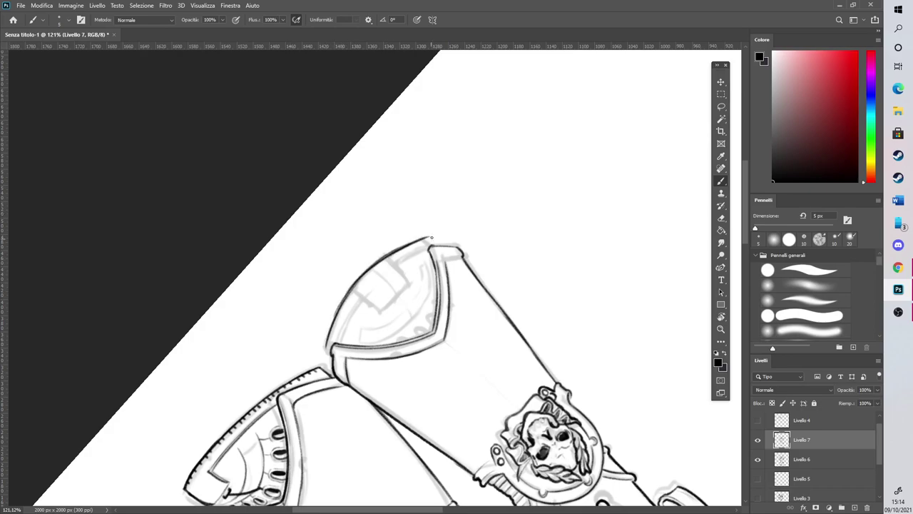
# Ink the short end edges joining the skull-knee boot's sole to the greave on both sides and tidy their corners
pyautogui.moveTo(449, 185); pyautogui.dragTo(426, 328)
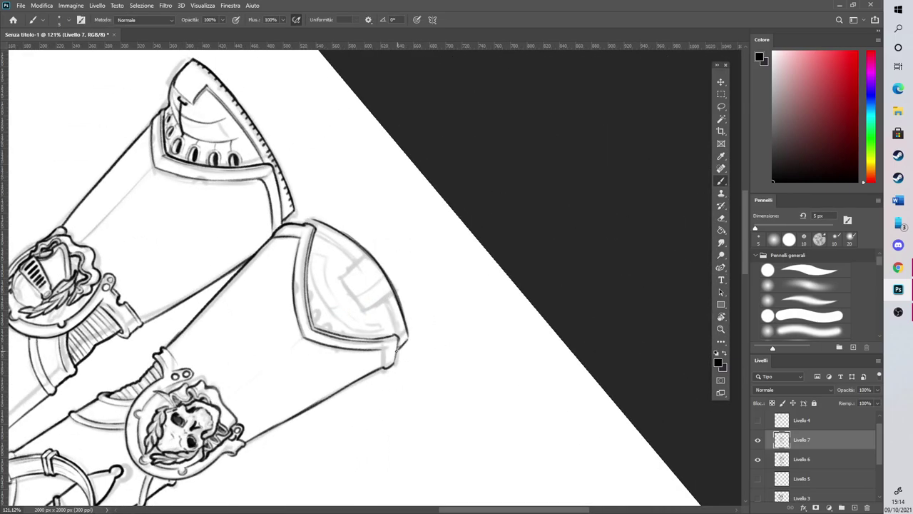
pyautogui.press('e')
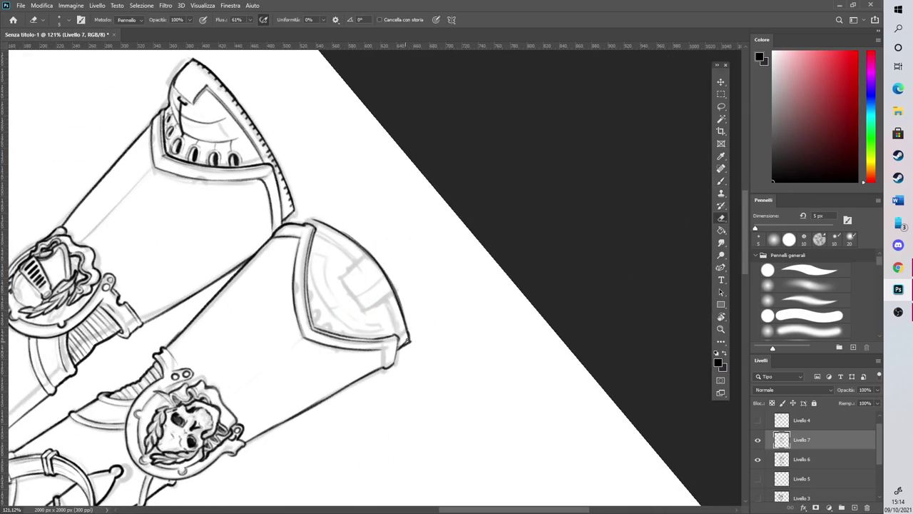
pyautogui.moveTo(418, 328)
pyautogui.mouseDown()
pyautogui.moveTo(418, 243)
pyautogui.moveTo(361, 214)
pyautogui.moveTo(330, 314)
pyautogui.mouseUp()
pyautogui.press('b')
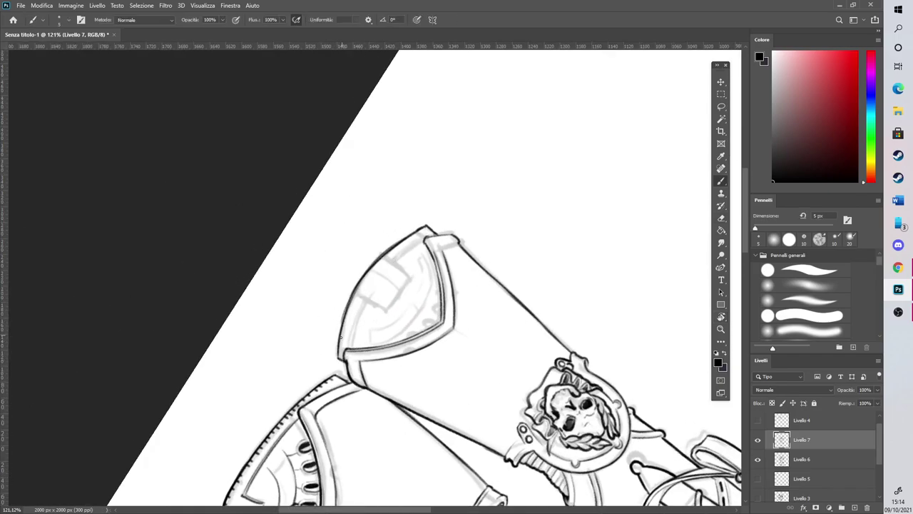
pyautogui.moveTo(347, 365)
pyautogui.mouseDown()
pyautogui.moveTo(335, 321)
pyautogui.moveTo(300, 280)
pyautogui.mouseUp()
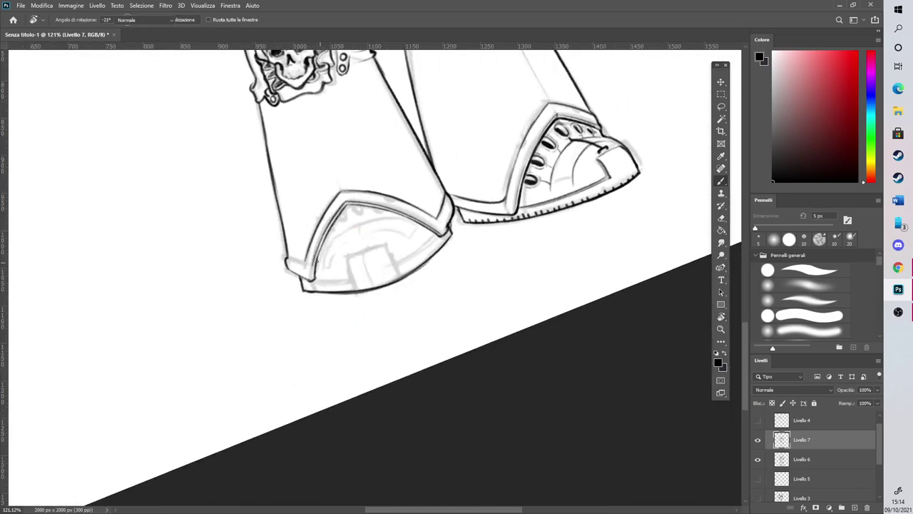
pyautogui.scroll(5, 322, 295)
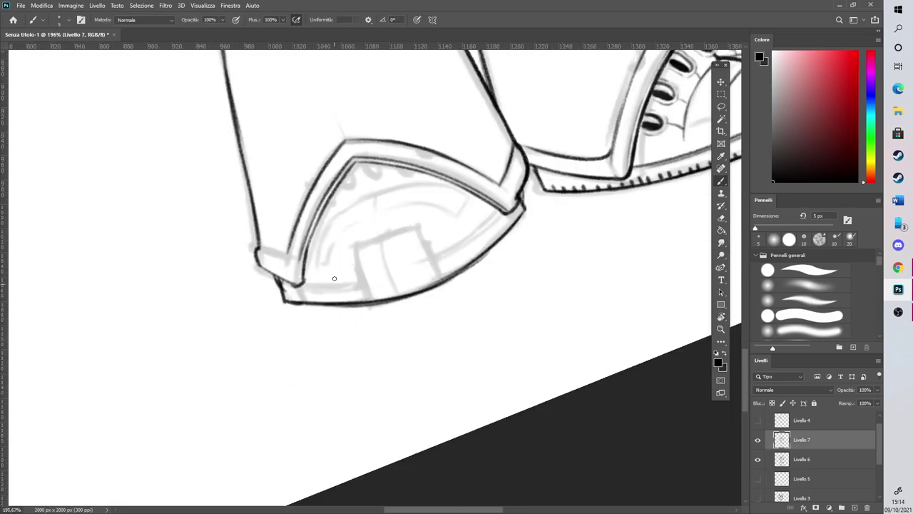
pyautogui.moveTo(245, 288)
pyautogui.mouseDown()
pyautogui.moveTo(261, 326)
pyautogui.moveTo(253, 311)
pyautogui.mouseUp()
# Thin and smooth the skull-knee boot's outer sole outline with the Eraser
pyautogui.press('e')
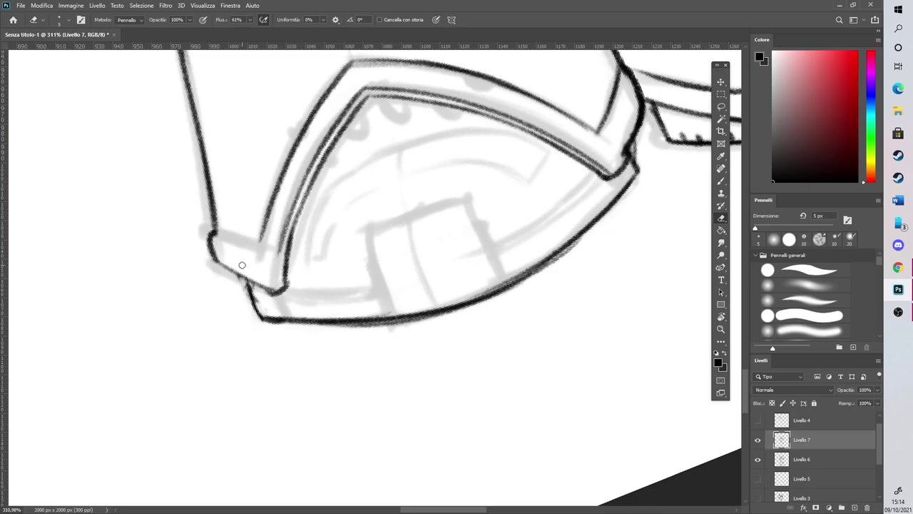
pyautogui.moveTo(335, 329); pyautogui.dragTo(420, 320)
pyautogui.moveTo(363, 325)
pyautogui.mouseDown()
pyautogui.moveTo(451, 314)
pyautogui.moveTo(589, 243)
pyautogui.mouseUp()
pyautogui.moveTo(530, 287); pyautogui.dragTo(595, 231)
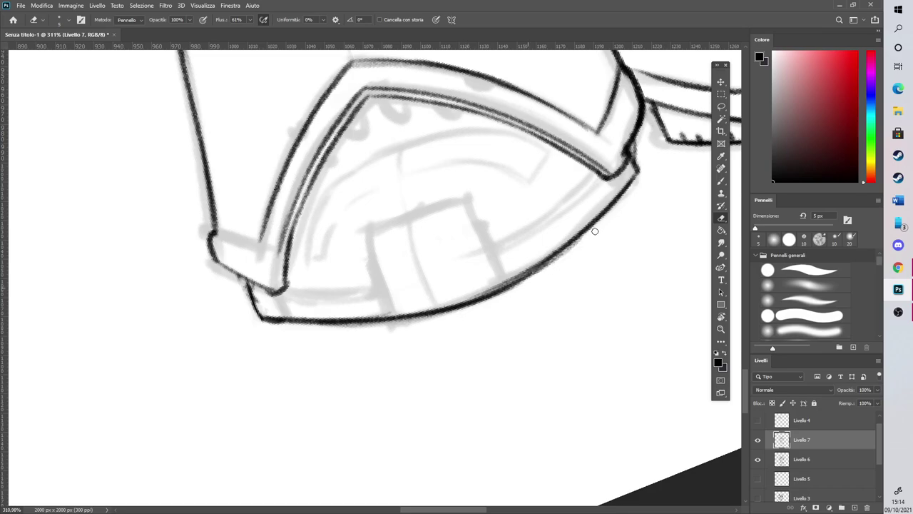
pyautogui.scroll(-3, 524, 282)
pyautogui.scroll(3, 599, 212)
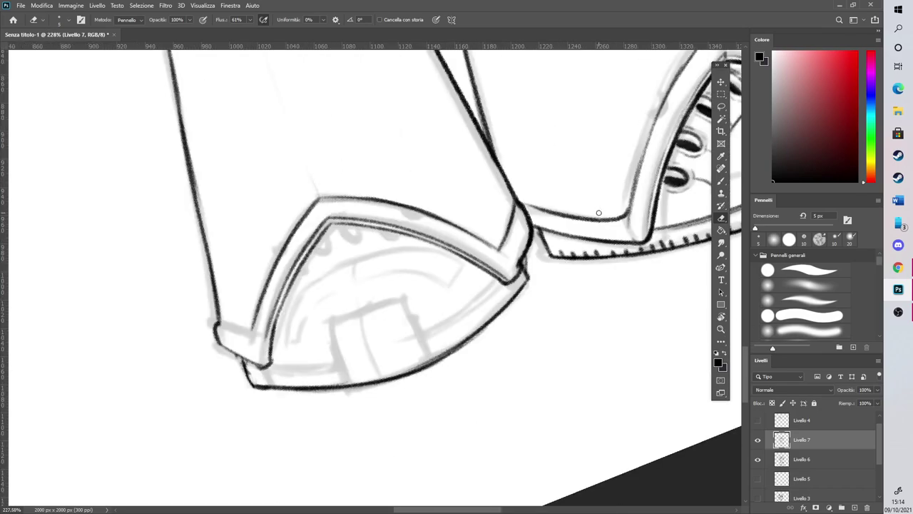
# Ink the upper sole line and the rectangular toe-cap plate on the skull-knee boot
pyautogui.press('b')
pyautogui.press('r')
pyautogui.moveTo(581, 330)
pyautogui.mouseDown()
pyautogui.moveTo(390, 241)
pyautogui.moveTo(304, 312)
pyautogui.moveTo(307, 301)
pyautogui.mouseUp()
pyautogui.moveTo(745, 226); pyautogui.dragTo(745, 217)
pyautogui.moveTo(281, 405)
pyautogui.mouseDown()
pyautogui.moveTo(292, 350)
pyautogui.moveTo(363, 210)
pyautogui.moveTo(454, 145)
pyautogui.mouseUp()
pyautogui.moveTo(319, 280)
pyautogui.mouseDown()
pyautogui.moveTo(345, 301)
pyautogui.moveTo(389, 286)
pyautogui.moveTo(425, 246)
pyautogui.mouseUp()
pyautogui.moveTo(385, 200); pyautogui.dragTo(427, 244)
pyautogui.moveTo(322, 290); pyautogui.dragTo(431, 240)
pyautogui.press('r')
pyautogui.moveTo(528, 250); pyautogui.dragTo(320, 223)
# Thicken the bottom outline of the skull-knee boot's sole with overlapping brush strokes
pyautogui.scroll(-6, 374, 258)
pyautogui.scroll(-2, 408, 288)
pyautogui.press('r')
pyautogui.moveTo(505, 310); pyautogui.dragTo(508, 363)
pyautogui.scroll(-3, 454, 340)
pyautogui.scroll(3, 424, 292)
pyautogui.scroll(10, 429, 302)
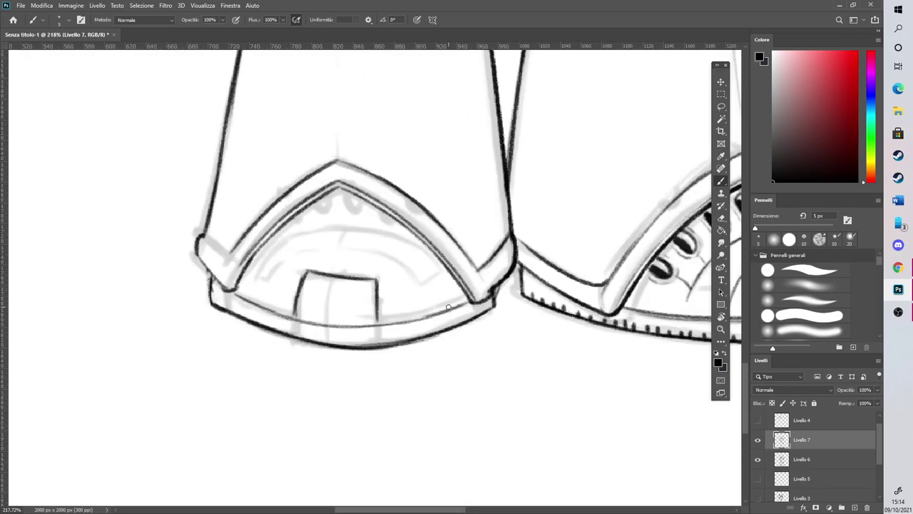
pyautogui.moveTo(431, 509)
pyautogui.mouseDown()
pyautogui.moveTo(468, 510)
pyautogui.moveTo(430, 510)
pyautogui.mouseUp()
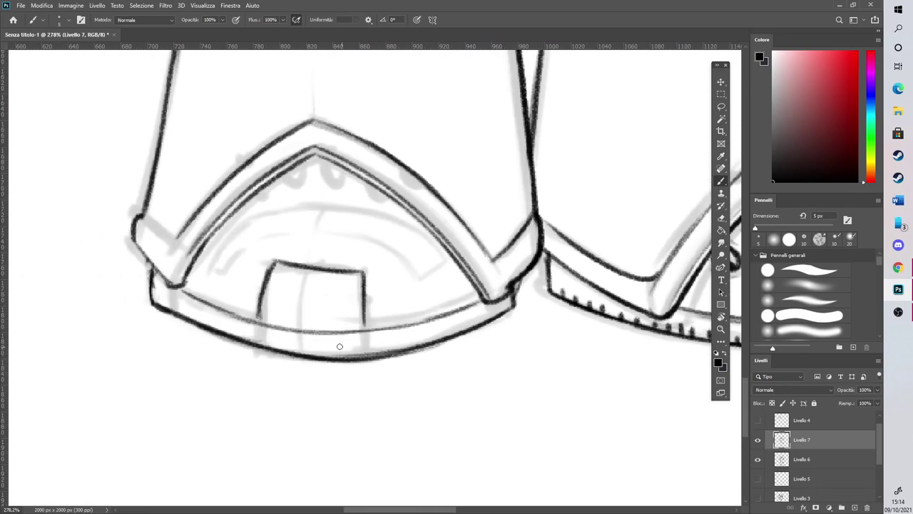
pyautogui.moveTo(260, 351); pyautogui.dragTo(309, 358)
pyautogui.moveTo(254, 350); pyautogui.dragTo(346, 359)
pyautogui.moveTo(281, 355)
pyautogui.mouseDown()
pyautogui.moveTo(361, 357)
pyautogui.moveTo(420, 343)
pyautogui.moveTo(487, 294)
pyautogui.moveTo(423, 341)
pyautogui.mouseUp()
pyautogui.scroll(-5, 369, 347)
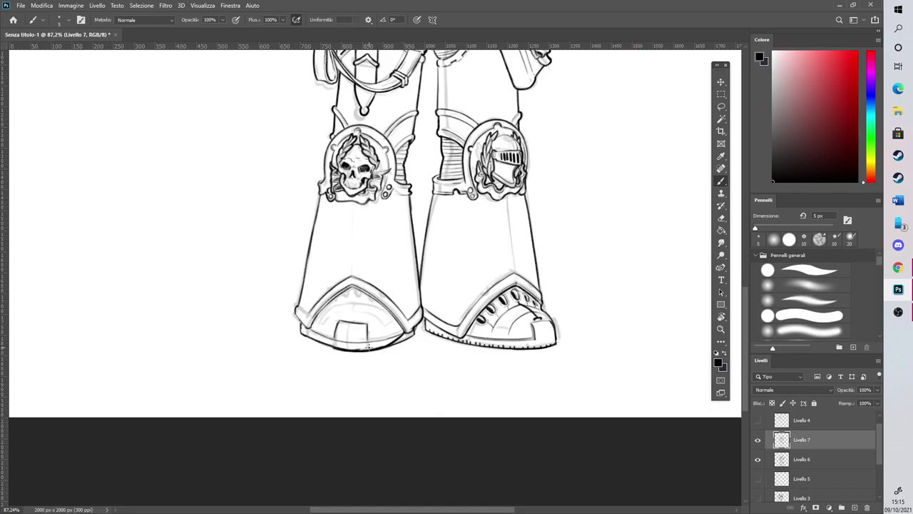
pyautogui.scroll(-4, 369, 348)
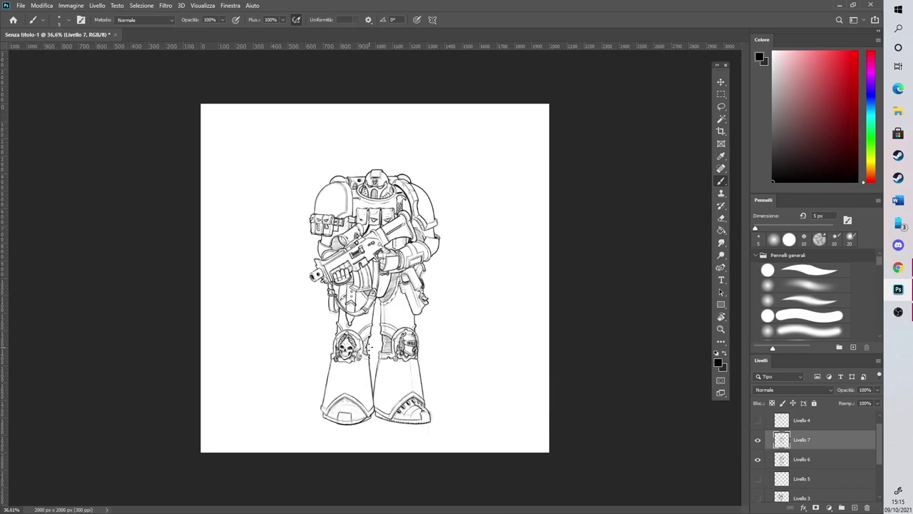
# Redraw the skull-knee boot's bottom sole curve in from the greave's corners and erase the old outer sole edges on both sides
pyautogui.scroll(7, 362, 404)
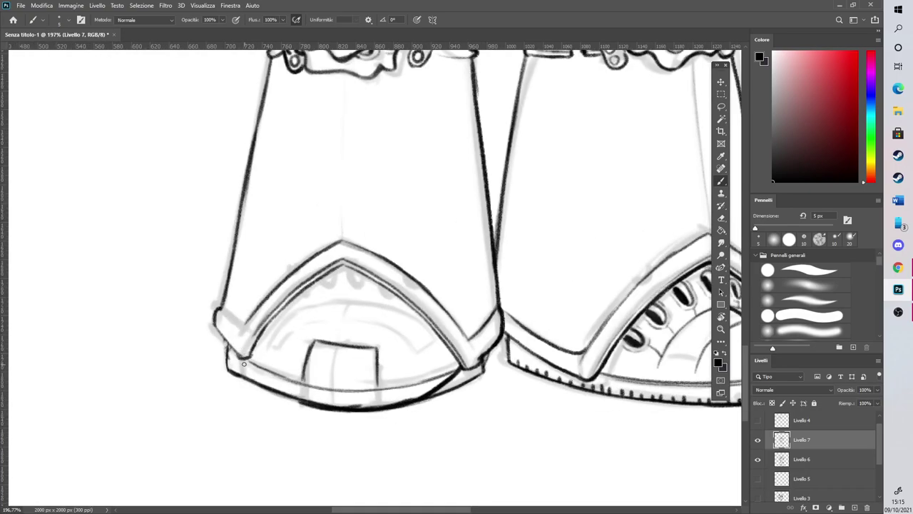
pyautogui.moveTo(233, 354)
pyautogui.mouseDown()
pyautogui.moveTo(283, 395)
pyautogui.moveTo(261, 381)
pyautogui.moveTo(303, 401)
pyautogui.mouseUp()
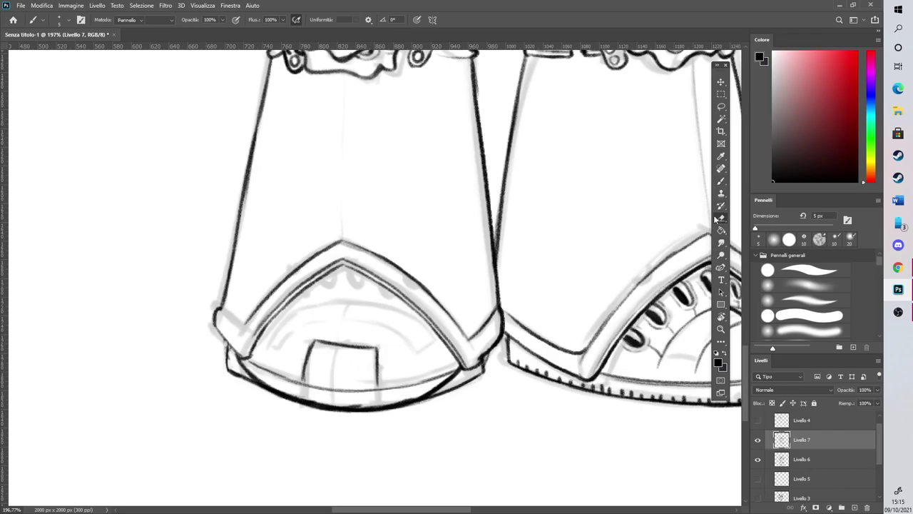
pyautogui.press('e')
pyautogui.moveTo(449, 388)
pyautogui.mouseDown()
pyautogui.moveTo(435, 394)
pyautogui.moveTo(488, 358)
pyautogui.mouseUp()
pyautogui.moveTo(235, 375)
pyautogui.mouseDown()
pyautogui.moveTo(227, 351)
pyautogui.moveTo(268, 385)
pyautogui.moveTo(304, 398)
pyautogui.moveTo(369, 398)
pyautogui.mouseUp()
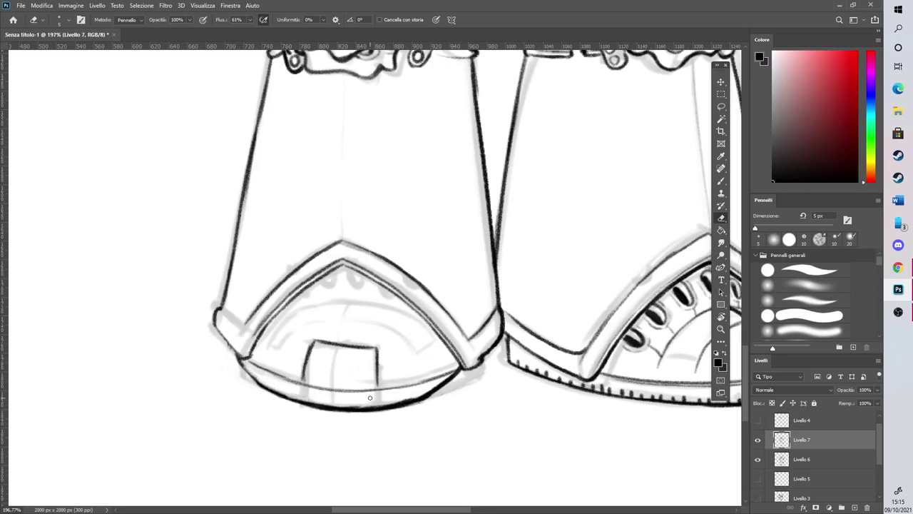
pyautogui.scroll(-5, 375, 395)
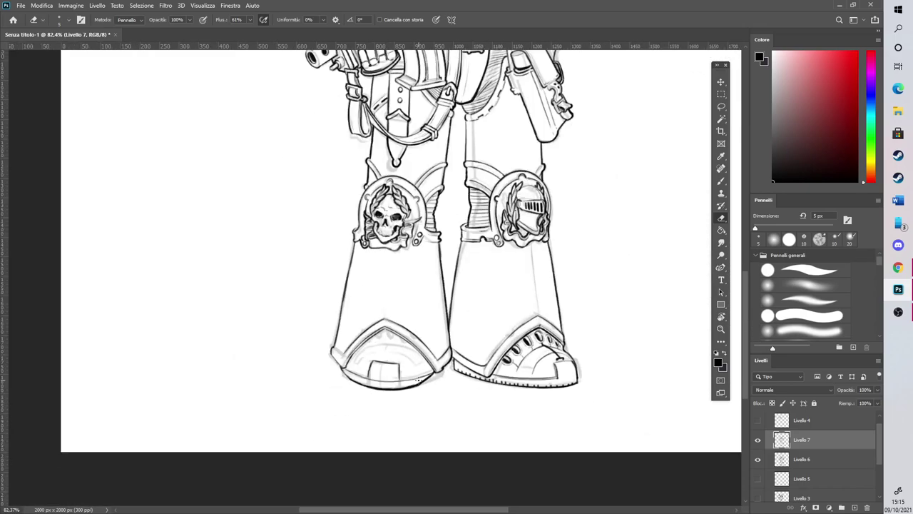
# Ink the skull-knee boot's centre seam, the small tab on top of its toe-cap plate and an eyelet under the trim's peak
pyautogui.scroll(3, 422, 374)
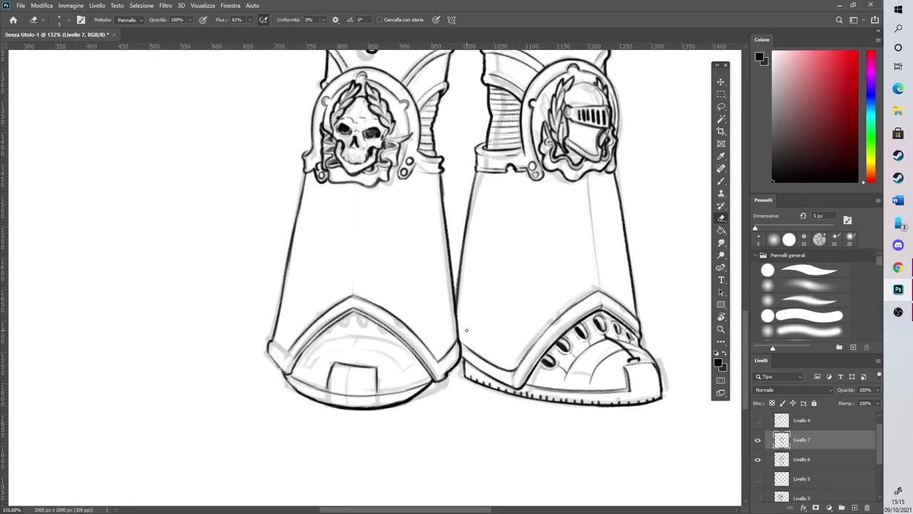
pyautogui.press('b')
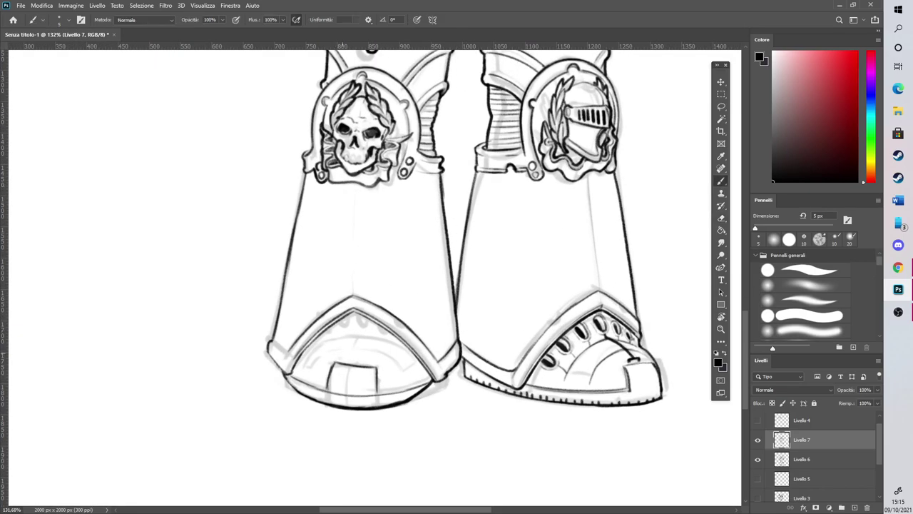
pyautogui.moveTo(344, 362)
pyautogui.mouseDown()
pyautogui.moveTo(360, 362)
pyautogui.moveTo(336, 360)
pyautogui.moveTo(375, 395)
pyautogui.moveTo(375, 367)
pyautogui.moveTo(377, 393)
pyautogui.moveTo(333, 363)
pyautogui.moveTo(360, 321)
pyautogui.mouseUp()
pyautogui.click(721, 219)
pyautogui.click(720, 180)
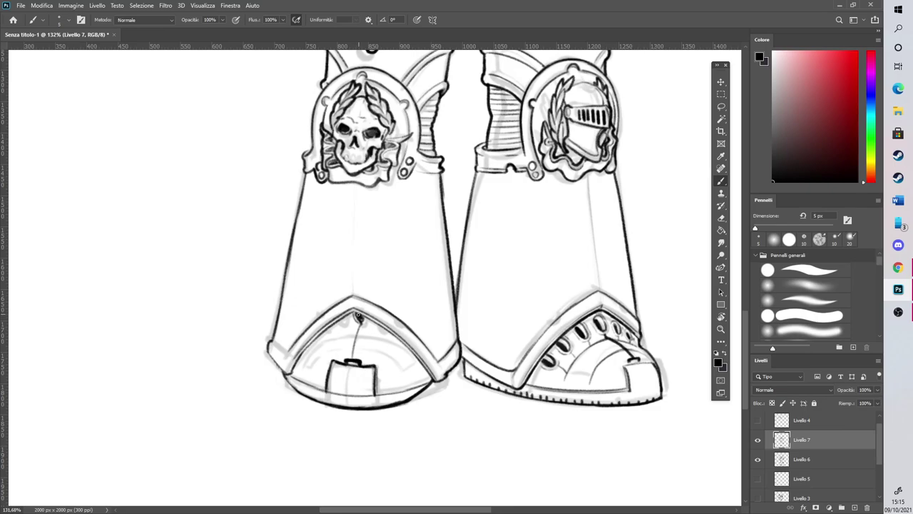
pyautogui.scroll(5, 381, 377)
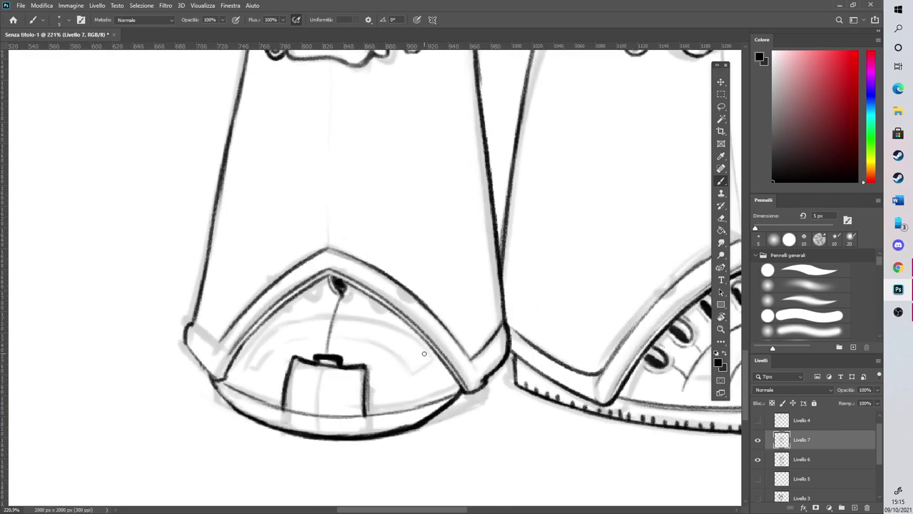
pyautogui.scroll(-2, 421, 353)
# Undo the last eyelet strokes and ink small eyelets under the skull-knee boot's pointed trim on both sides of the seam
pyautogui.hotkey('ctrl', 'z')
pyautogui.hotkey('ctrl', 'z')
pyautogui.moveTo(380, 307); pyautogui.dragTo(390, 315)
pyautogui.moveTo(328, 305); pyautogui.dragTo(321, 297)
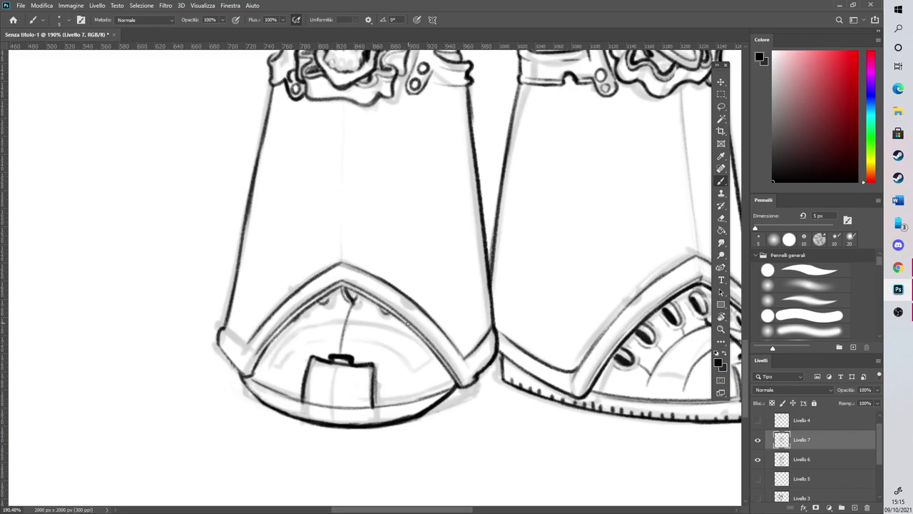
pyautogui.moveTo(385, 304); pyautogui.dragTo(388, 314)
# Ink the curved instep creases and re-ink the upper sole line of the skull-knee boot, cleaning the line with the Eraser
pyautogui.moveTo(392, 509)
pyautogui.mouseDown()
pyautogui.moveTo(415, 509)
pyautogui.moveTo(404, 508)
pyautogui.mouseUp()
pyautogui.moveTo(214, 373)
pyautogui.mouseDown()
pyautogui.moveTo(222, 351)
pyautogui.moveTo(274, 331)
pyautogui.moveTo(321, 357)
pyautogui.moveTo(331, 395)
pyautogui.mouseUp()
pyautogui.moveTo(288, 312)
pyautogui.mouseDown()
pyautogui.moveTo(322, 324)
pyautogui.moveTo(355, 381)
pyautogui.mouseUp()
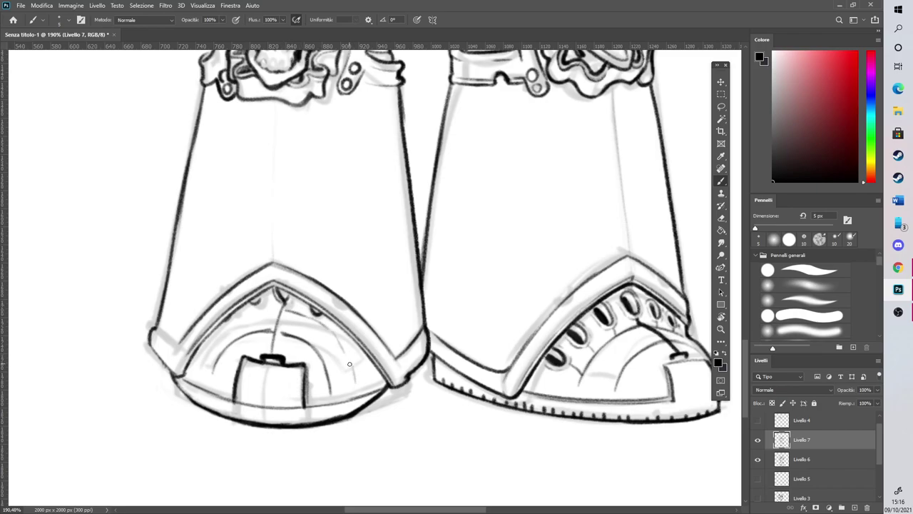
pyautogui.moveTo(214, 335); pyautogui.dragTo(254, 314)
pyautogui.moveTo(196, 404)
pyautogui.mouseDown()
pyautogui.moveTo(184, 375)
pyautogui.moveTo(196, 403)
pyautogui.moveTo(191, 358)
pyautogui.moveTo(198, 387)
pyautogui.moveTo(243, 407)
pyautogui.moveTo(322, 408)
pyautogui.moveTo(369, 383)
pyautogui.moveTo(332, 418)
pyautogui.mouseUp()
pyautogui.press('e')
pyautogui.moveTo(383, 383); pyautogui.dragTo(346, 402)
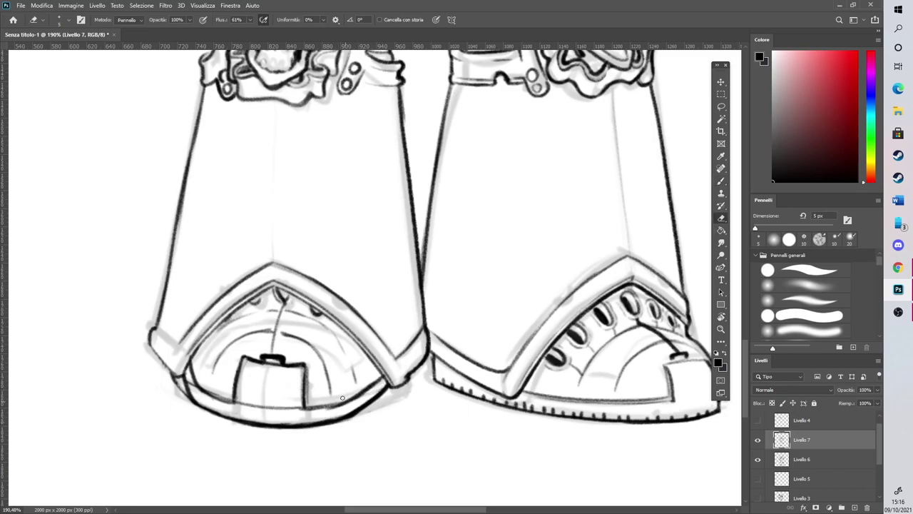
pyautogui.moveTo(195, 395)
pyautogui.mouseDown()
pyautogui.moveTo(171, 376)
pyautogui.moveTo(199, 411)
pyautogui.mouseUp()
# Erase the overlapping lines where the two boots meet with a 33 px Eraser and redraw the helmet-knee greave's inner edge and lower corner
pyautogui.scroll(-10, 265, 395)
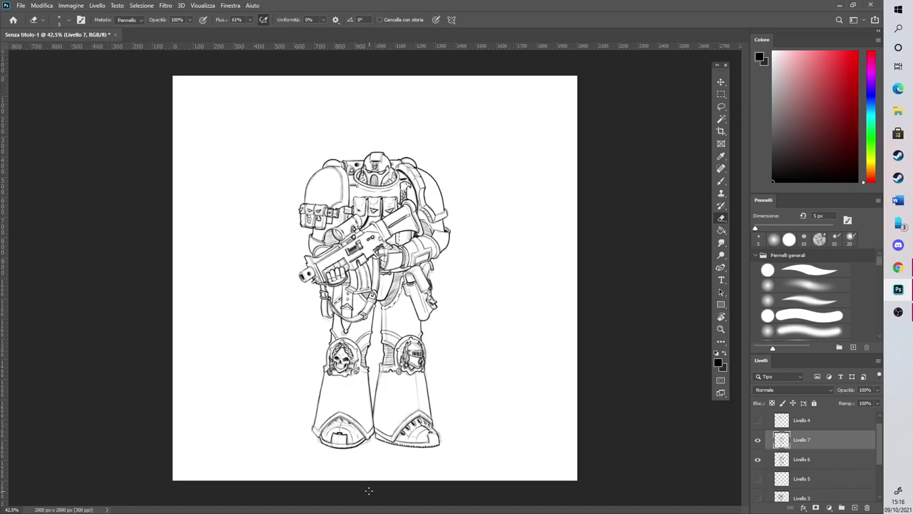
pyautogui.scroll(3, 369, 490)
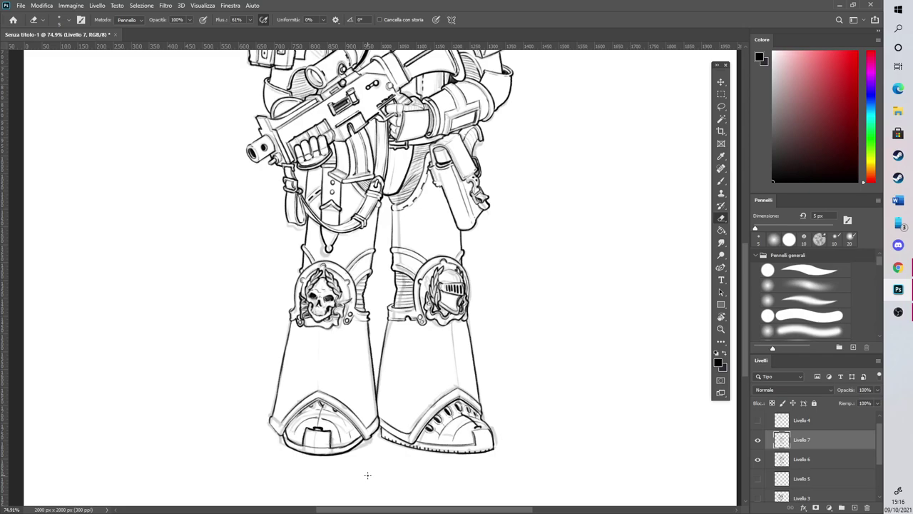
pyautogui.scroll(-2, 367, 474)
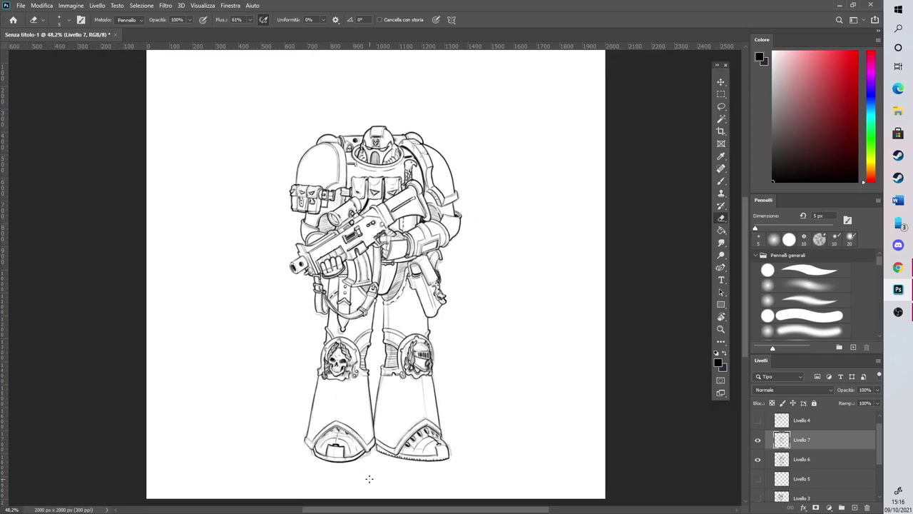
pyautogui.scroll(6, 369, 478)
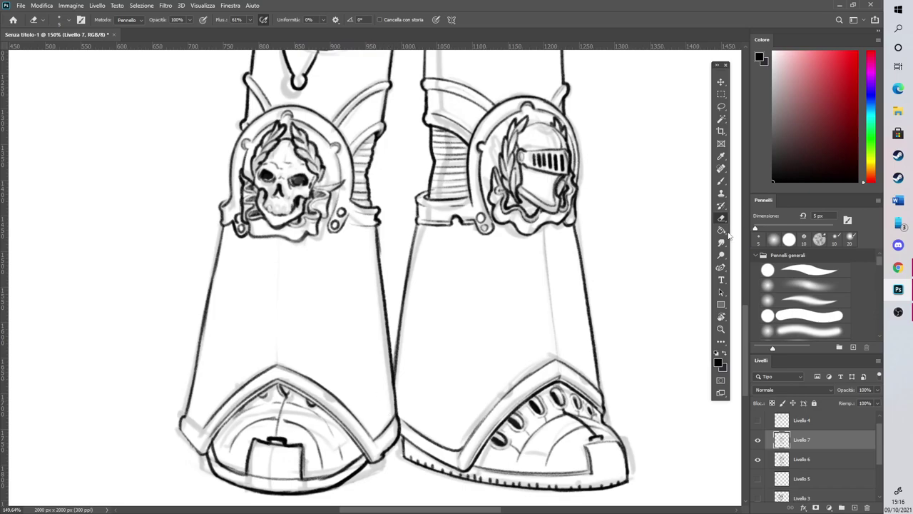
pyautogui.click(767, 270)
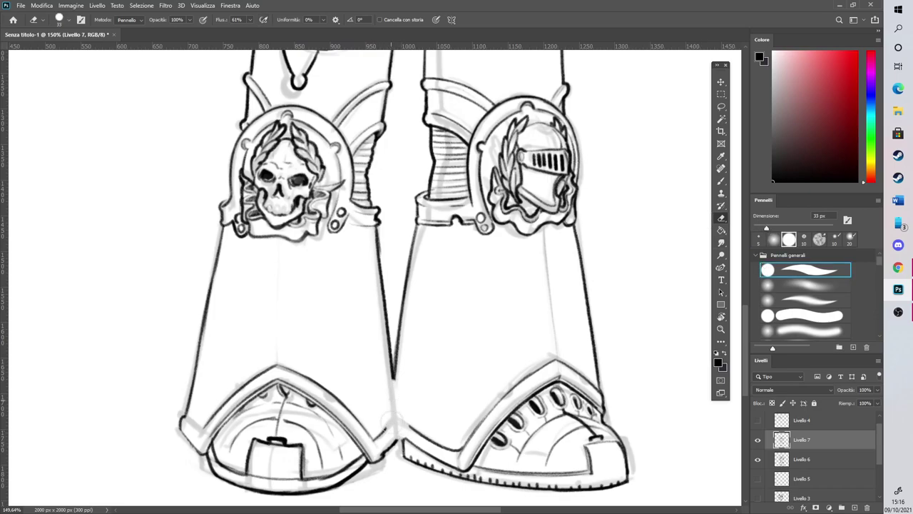
pyautogui.click(720, 180)
pyautogui.moveTo(410, 441); pyautogui.dragTo(393, 419)
pyautogui.moveTo(395, 381)
pyautogui.mouseDown()
pyautogui.moveTo(395, 421)
pyautogui.moveTo(397, 355)
pyautogui.mouseUp()
pyautogui.moveTo(416, 430)
pyautogui.mouseDown()
pyautogui.moveTo(401, 416)
pyautogui.moveTo(393, 429)
pyautogui.mouseUp()
# Tidy the helmet-knee greave's inner lower corner with a 12 px Eraser and touch it up with the Brush
pyautogui.press('e')
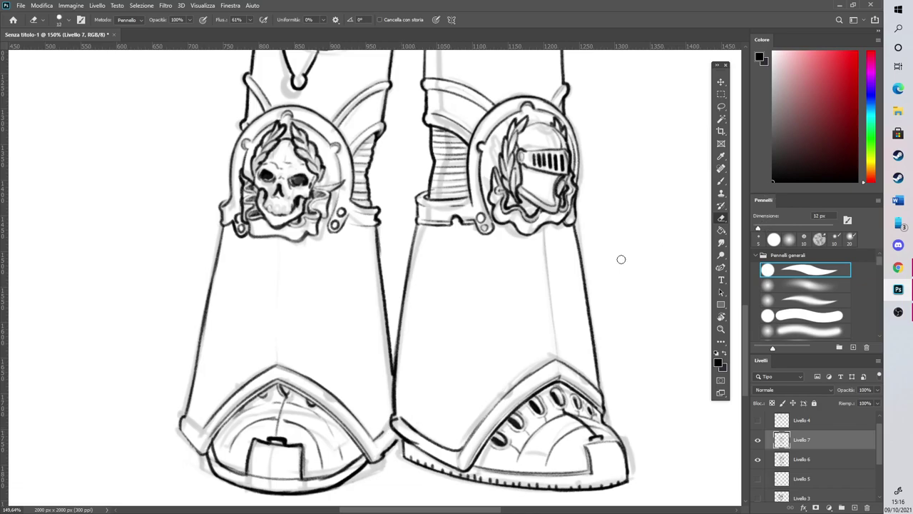
pyautogui.moveTo(401, 425)
pyautogui.mouseDown()
pyautogui.moveTo(424, 445)
pyautogui.moveTo(399, 423)
pyautogui.mouseUp()
pyautogui.click(721, 182)
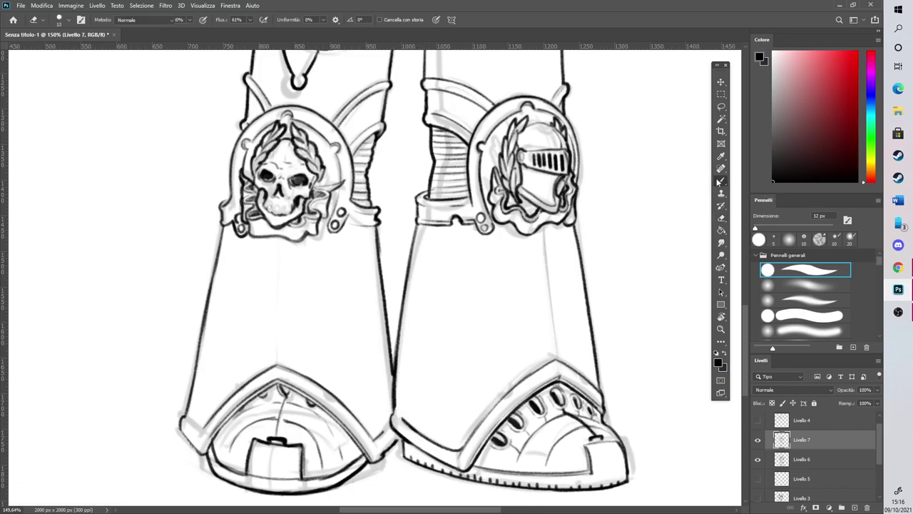
pyautogui.moveTo(394, 426)
pyautogui.mouseDown()
pyautogui.moveTo(395, 403)
pyautogui.moveTo(392, 427)
pyautogui.mouseUp()
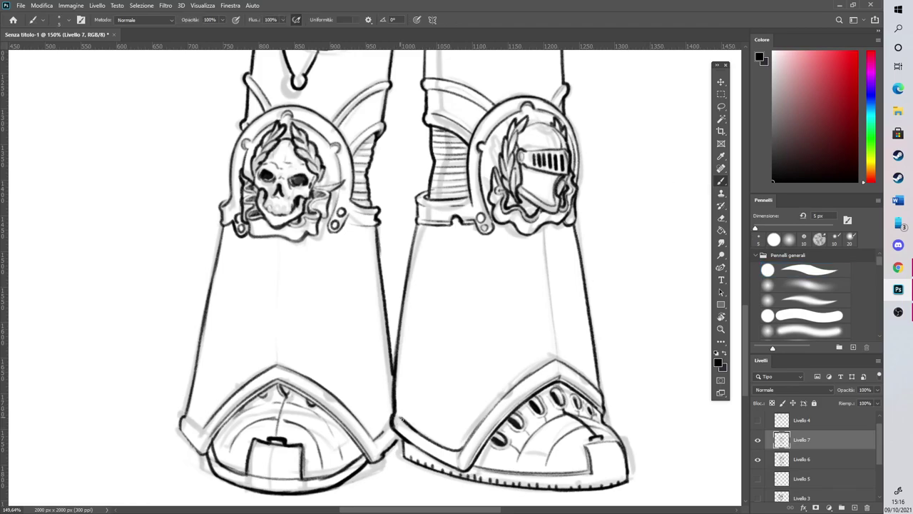
# Lasso the skull-knee leg and transform it to 97.35% width and 97.65% height with a -0.46 horizontal skew
pyautogui.click(720, 107)
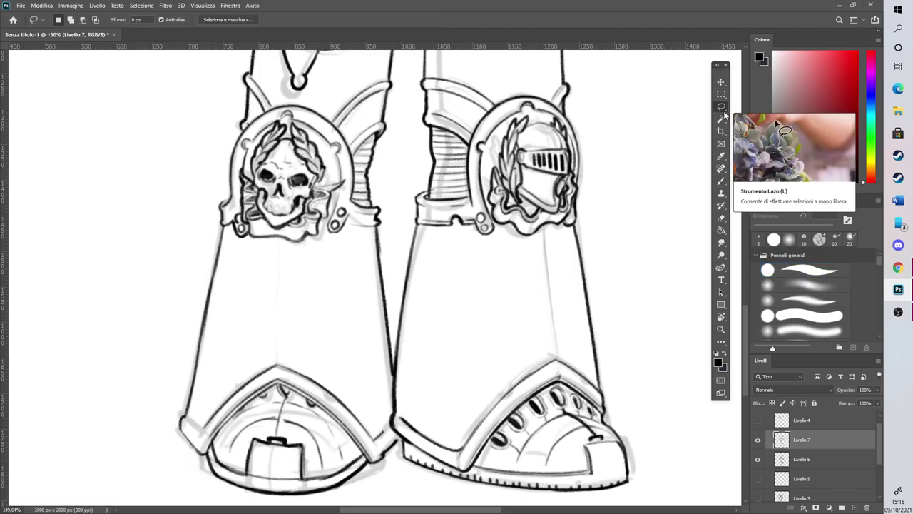
pyautogui.scroll(-2, 724, 114)
pyautogui.scroll(-3, 378, 360)
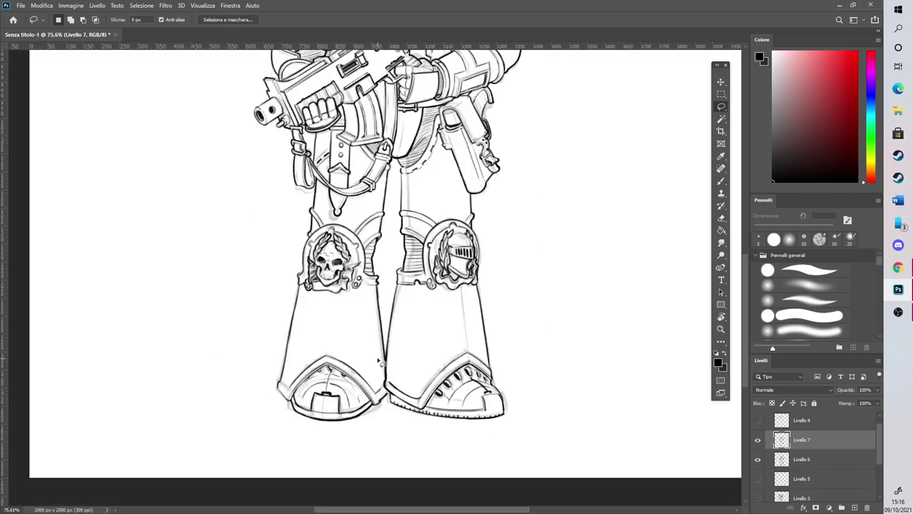
pyautogui.moveTo(392, 414)
pyautogui.mouseDown()
pyautogui.moveTo(385, 382)
pyautogui.moveTo(396, 133)
pyautogui.moveTo(359, 193)
pyautogui.moveTo(343, 201)
pyautogui.moveTo(324, 192)
pyautogui.moveTo(318, 162)
pyautogui.moveTo(301, 188)
pyautogui.moveTo(240, 401)
pyautogui.moveTo(394, 453)
pyautogui.mouseUp()
pyautogui.press('v')
pyautogui.moveTo(369, 344); pyautogui.dragTo(374, 337)
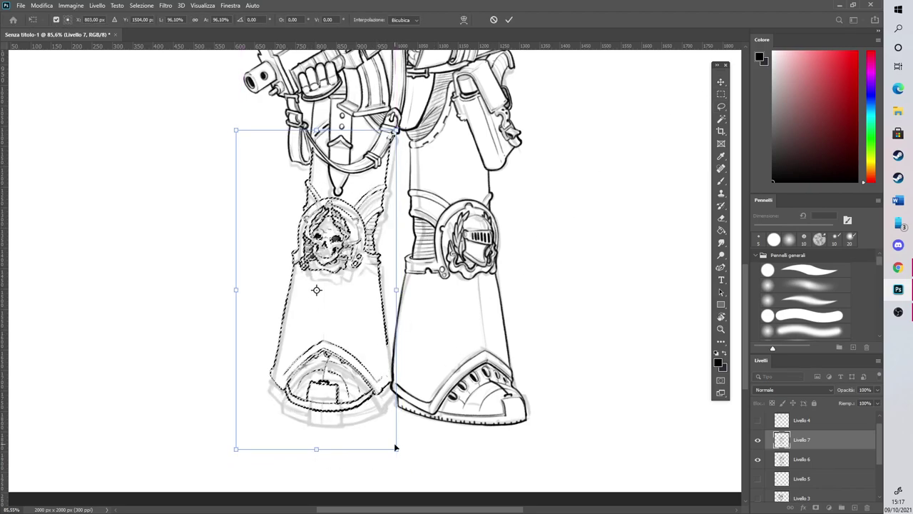
pyautogui.moveTo(398, 452)
pyautogui.mouseDown()
pyautogui.moveTo(387, 454)
pyautogui.moveTo(400, 449)
pyautogui.mouseUp()
pyautogui.moveTo(376, 291); pyautogui.dragTo(374, 290)
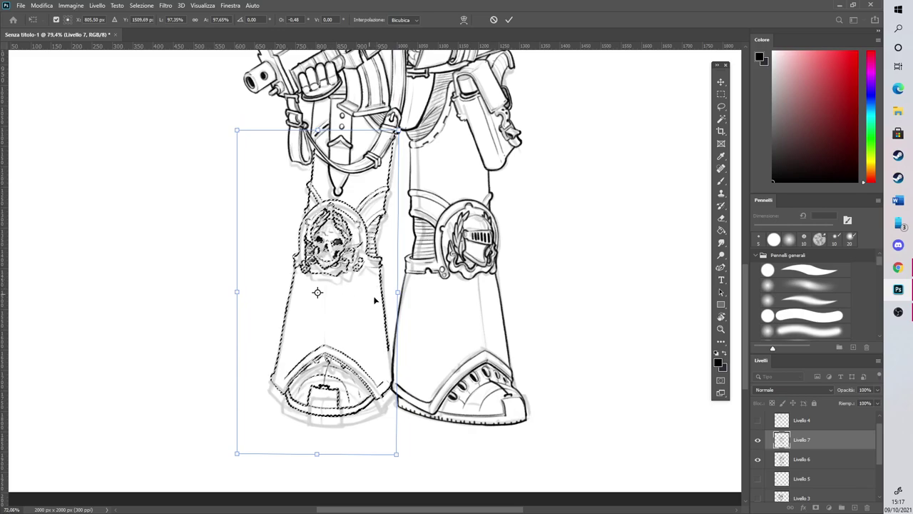
pyautogui.hotkey('ctrl', '0')
pyautogui.scroll(3, 330, 373)
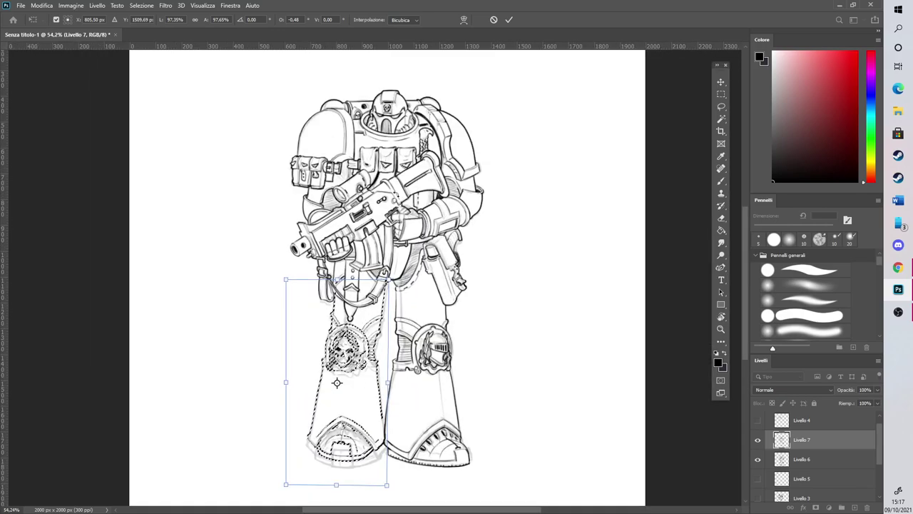
pyautogui.click(509, 19)
# Deselect the leg and erase its thigh line where it overlaps the rifle sling below the buckle
pyautogui.scroll(1, 322, 284)
pyautogui.scroll(4, 322, 284)
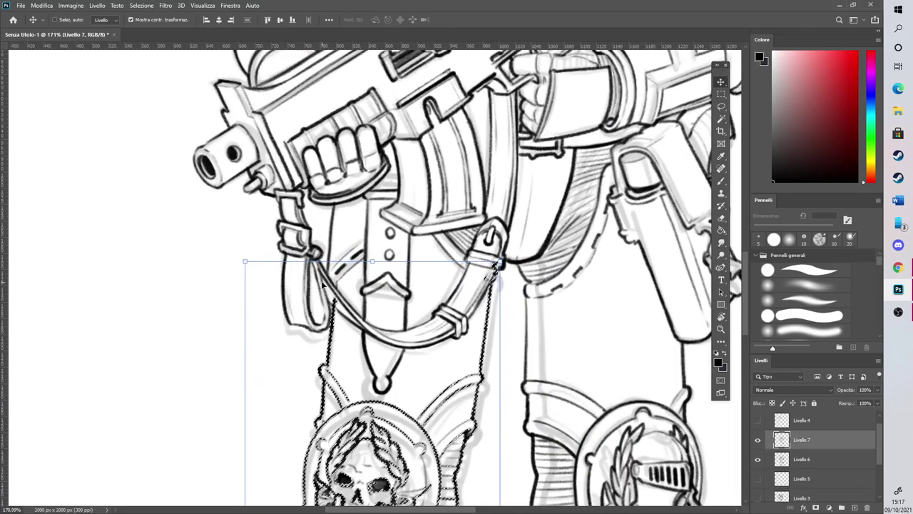
pyautogui.click(146, 5)
pyautogui.click(152, 27)
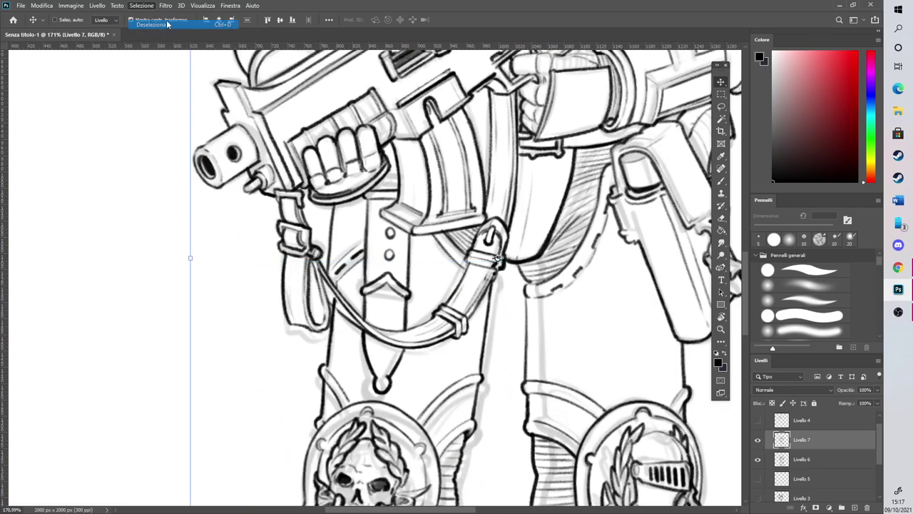
pyautogui.click(717, 218)
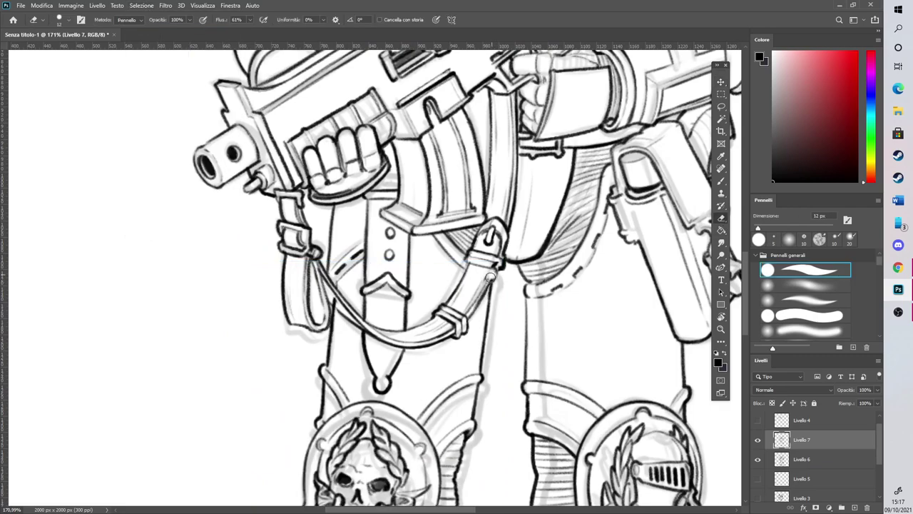
pyautogui.moveTo(498, 267); pyautogui.dragTo(473, 303)
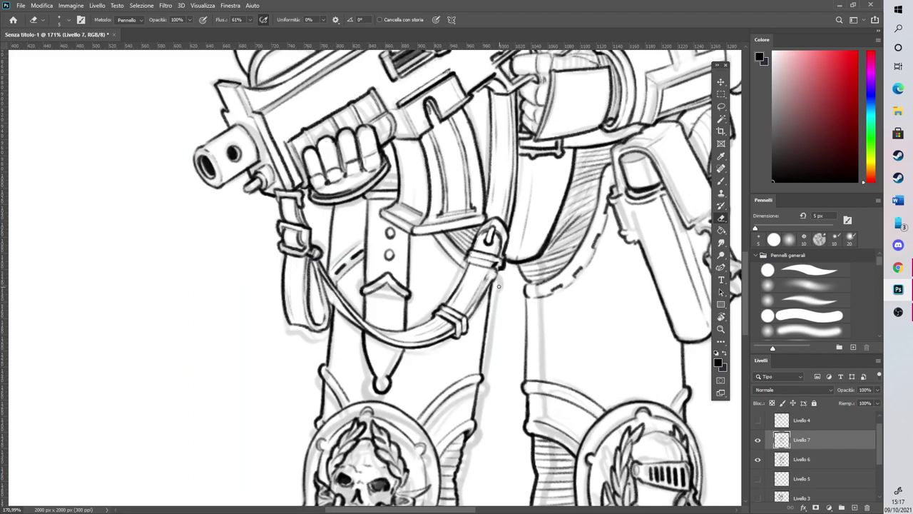
pyautogui.moveTo(489, 279)
pyautogui.mouseDown()
pyautogui.moveTo(468, 312)
pyautogui.moveTo(500, 266)
pyautogui.mouseUp()
# Thicken the skull-knee greave's inner edge down to where it touches the other greave and trim the line with the Eraser
pyautogui.click(725, 182)
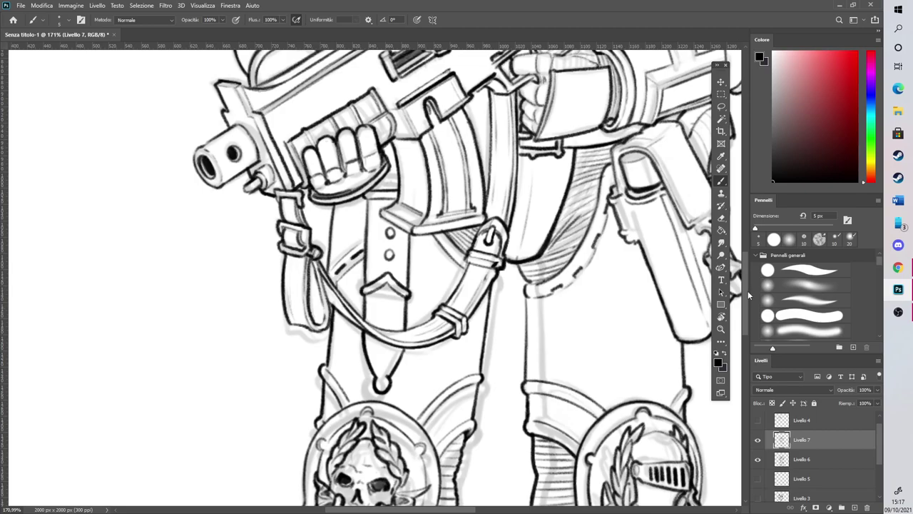
pyautogui.scroll(-10, 692, 328)
pyautogui.moveTo(482, 341)
pyautogui.mouseDown()
pyautogui.moveTo(487, 397)
pyautogui.moveTo(484, 380)
pyautogui.mouseUp()
pyautogui.moveTo(474, 434); pyautogui.dragTo(489, 398)
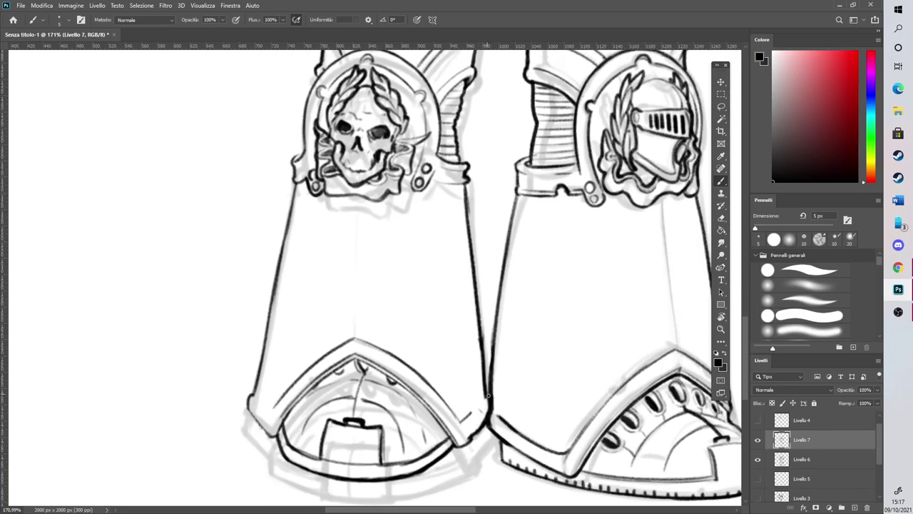
pyautogui.press('e')
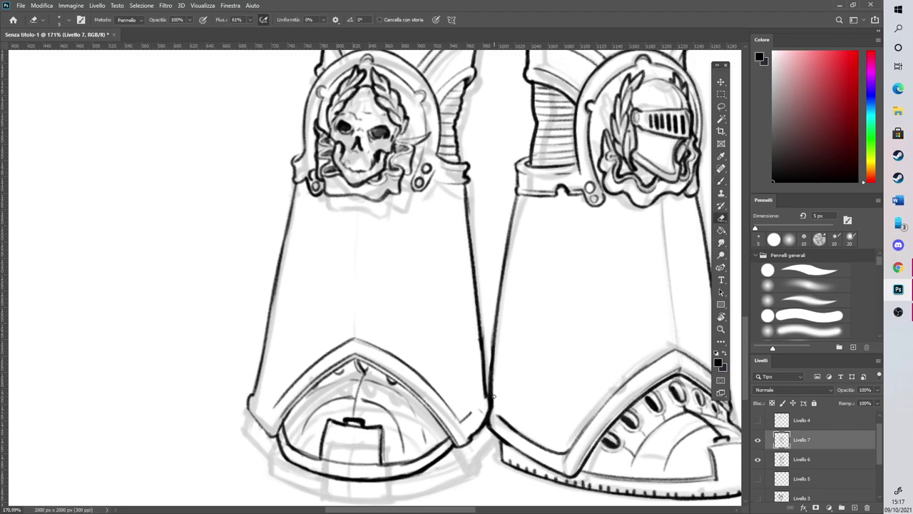
pyautogui.moveTo(487, 372)
pyautogui.mouseDown()
pyautogui.moveTo(490, 335)
pyautogui.moveTo(488, 398)
pyautogui.mouseUp()
# Erase a section of the skull-knee boot's sole with a 31 px Eraser and ink small stones over the gap and beside the boot
pyautogui.scroll(-6, 479, 346)
pyautogui.scroll(5, 467, 389)
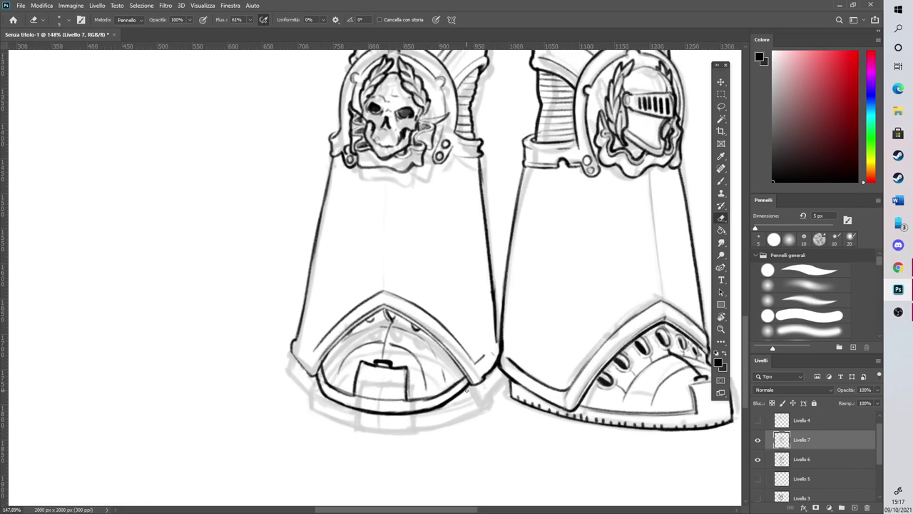
pyautogui.click(774, 239)
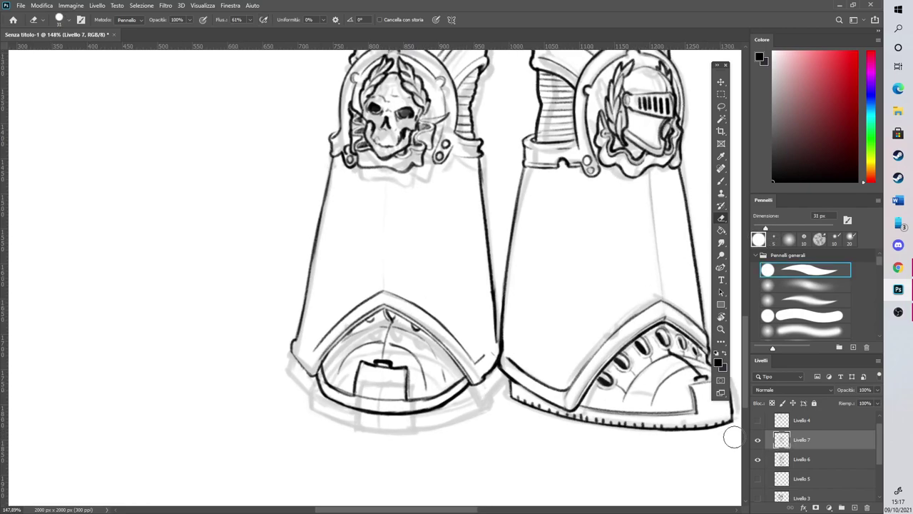
pyautogui.press('b')
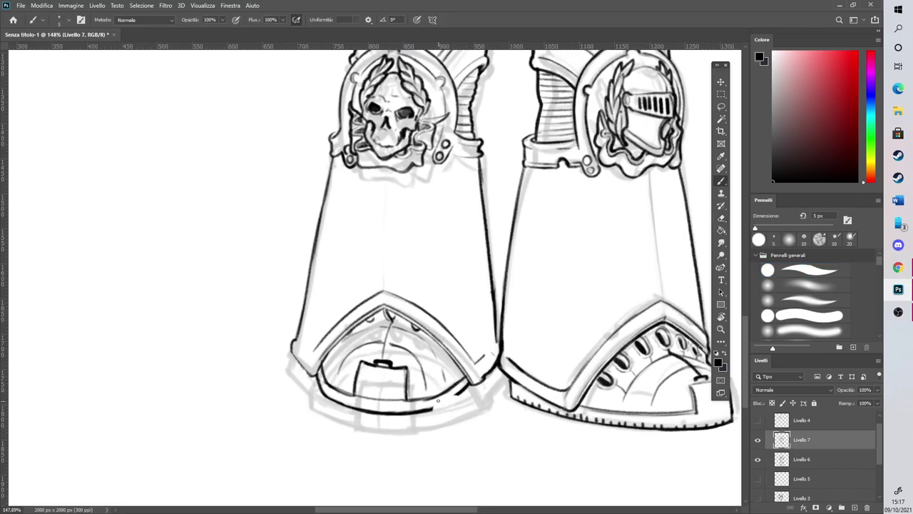
pyautogui.moveTo(454, 400)
pyautogui.mouseDown()
pyautogui.moveTo(483, 410)
pyautogui.moveTo(502, 393)
pyautogui.mouseUp()
pyautogui.moveTo(294, 407)
pyautogui.mouseDown()
pyautogui.moveTo(277, 418)
pyautogui.moveTo(292, 409)
pyautogui.moveTo(275, 394)
pyautogui.moveTo(296, 410)
pyautogui.moveTo(271, 419)
pyautogui.moveTo(314, 403)
pyautogui.moveTo(280, 391)
pyautogui.moveTo(299, 389)
pyautogui.mouseUp()
# Ink stones in front of and beside the helmet-knee boot, adding a small dark tuft on the one beside it
pyautogui.moveTo(387, 509); pyautogui.dragTo(427, 509)
pyautogui.moveTo(518, 447)
pyautogui.mouseDown()
pyautogui.moveTo(509, 457)
pyautogui.moveTo(532, 446)
pyautogui.moveTo(575, 453)
pyautogui.moveTo(562, 431)
pyautogui.moveTo(572, 451)
pyautogui.mouseUp()
pyautogui.moveTo(516, 447)
pyautogui.mouseDown()
pyautogui.moveTo(510, 455)
pyautogui.moveTo(529, 457)
pyautogui.mouseUp()
pyautogui.moveTo(584, 384)
pyautogui.mouseDown()
pyautogui.moveTo(614, 375)
pyautogui.moveTo(618, 396)
pyautogui.moveTo(630, 393)
pyautogui.moveTo(592, 365)
pyautogui.mouseUp()
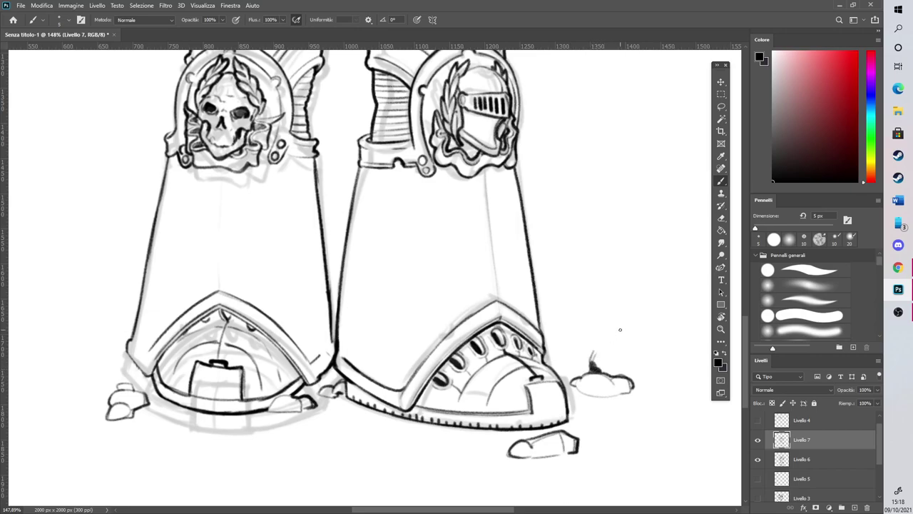
# Hide the sketch layer Livello 6 so that only the Livello 7 line art is shown
pyautogui.scroll(-8, 475, 322)
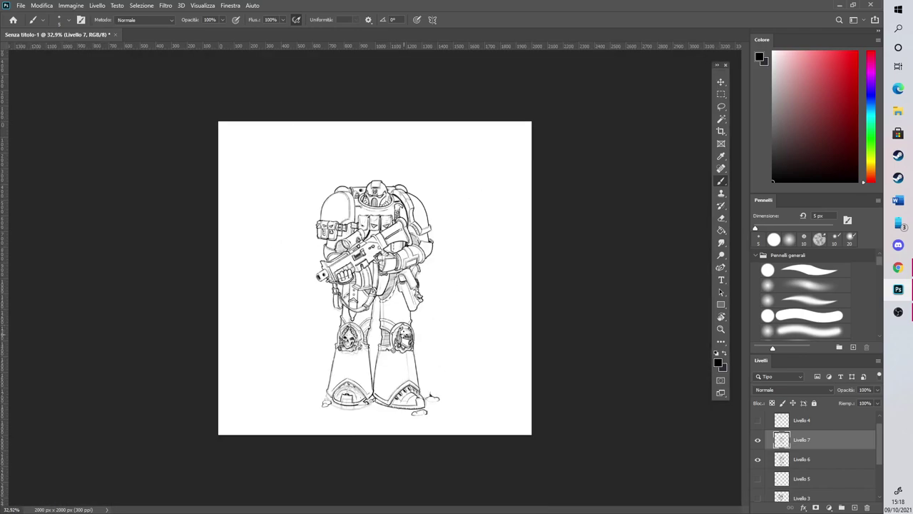
pyautogui.scroll(3, 372, 285)
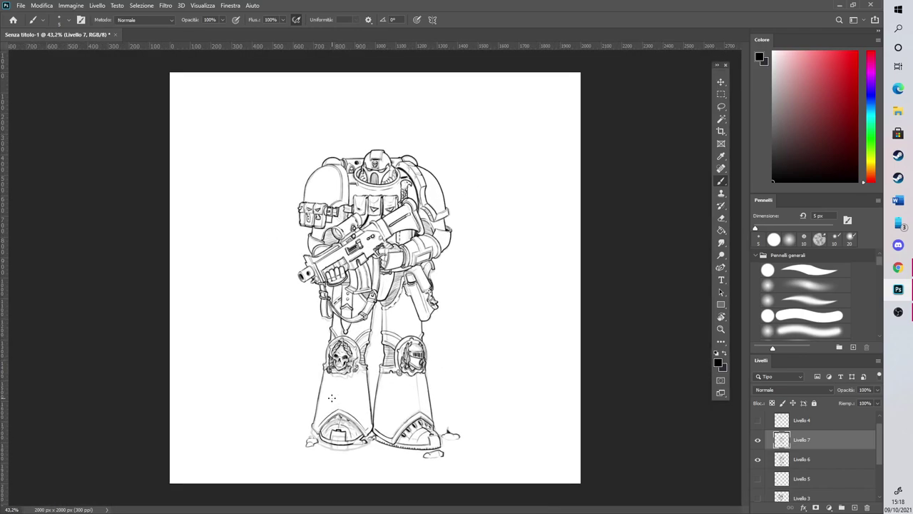
pyautogui.click(757, 461)
pyautogui.scroll(-2, 509, 296)
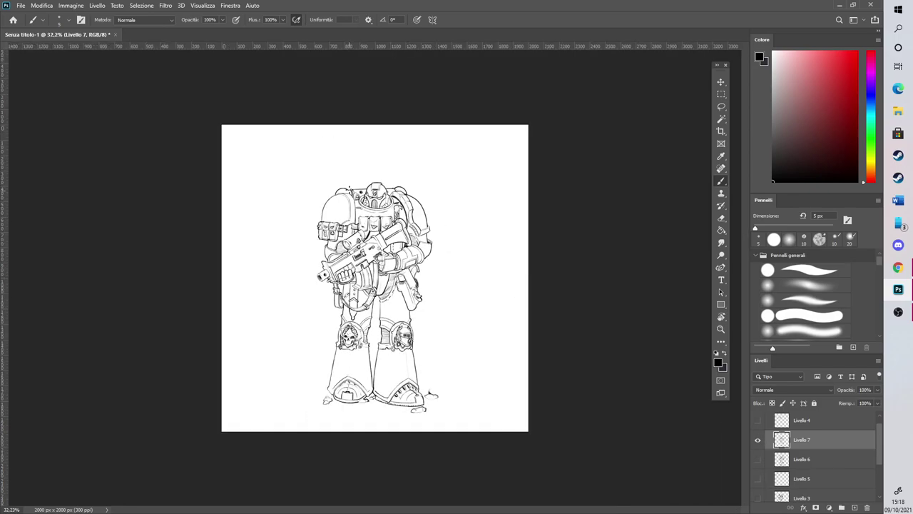
pyautogui.scroll(1, 592, 317)
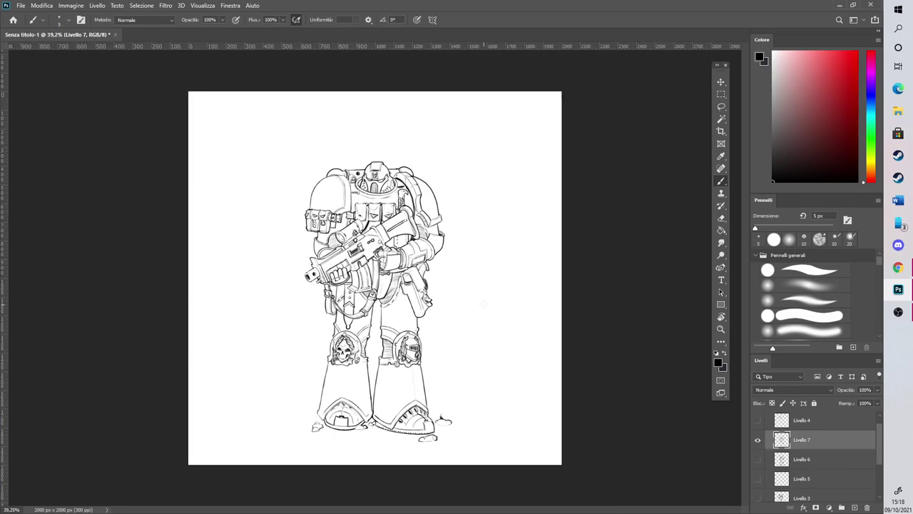
# Shift the whole soldier line art slightly upward on the canvas and rotate it by -0.25°
pyautogui.click(721, 81)
pyautogui.moveTo(407, 328); pyautogui.dragTo(408, 323)
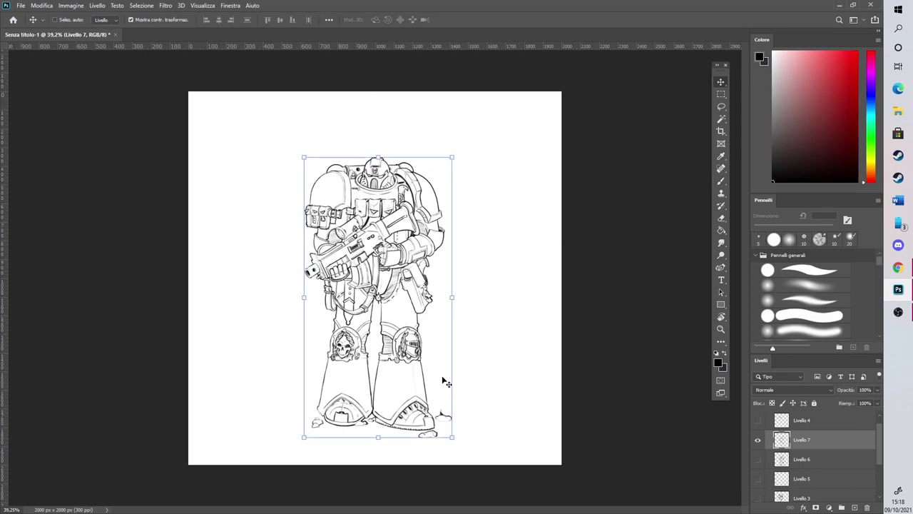
pyautogui.moveTo(456, 445); pyautogui.dragTo(458, 438)
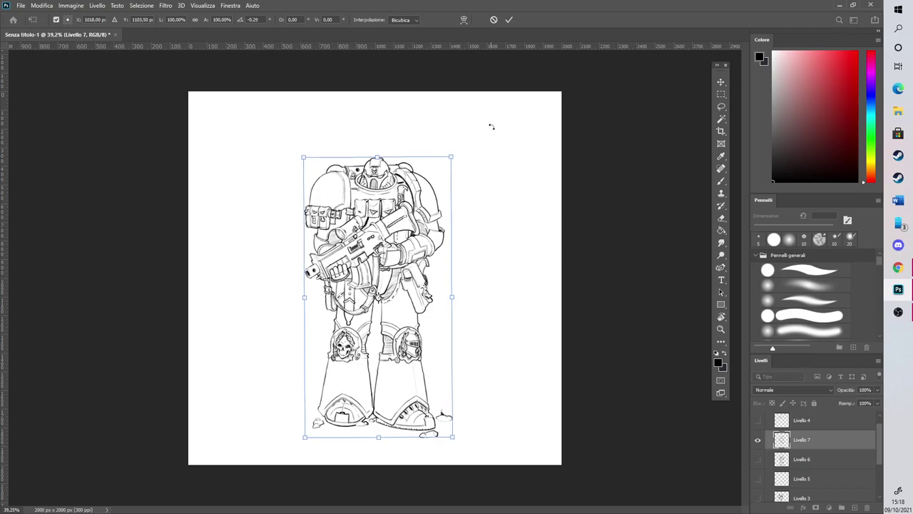
pyautogui.click(509, 20)
# Flip the soldier line art on Livello 7 horizontally
pyautogui.click(42, 5)
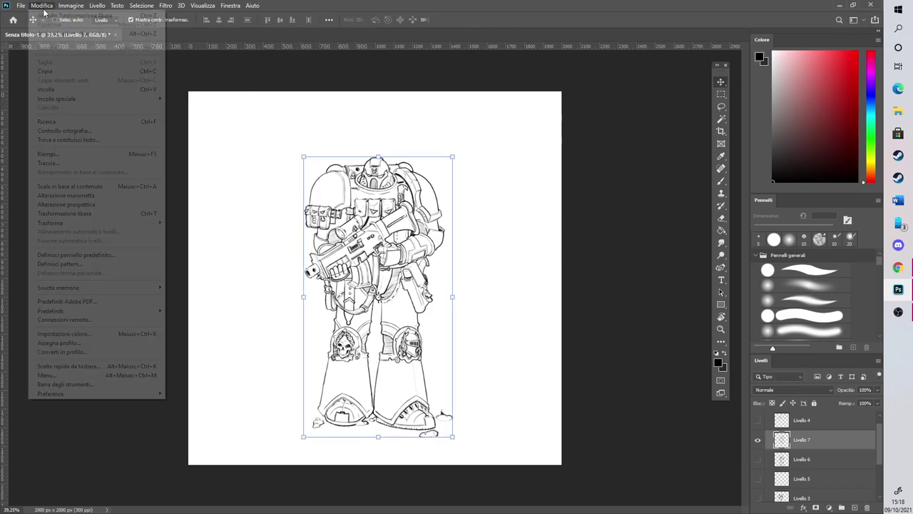
pyautogui.moveTo(68, 223)
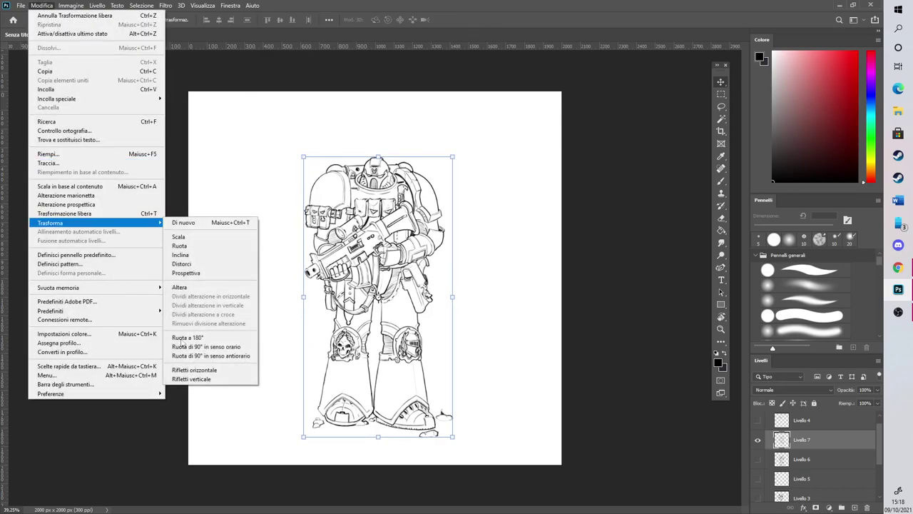
pyautogui.click(194, 370)
# Refine the helmet's mask edge and thicken its eye outlines with the 5 px Brush and Eraser
pyautogui.scroll(10, 346, 146)
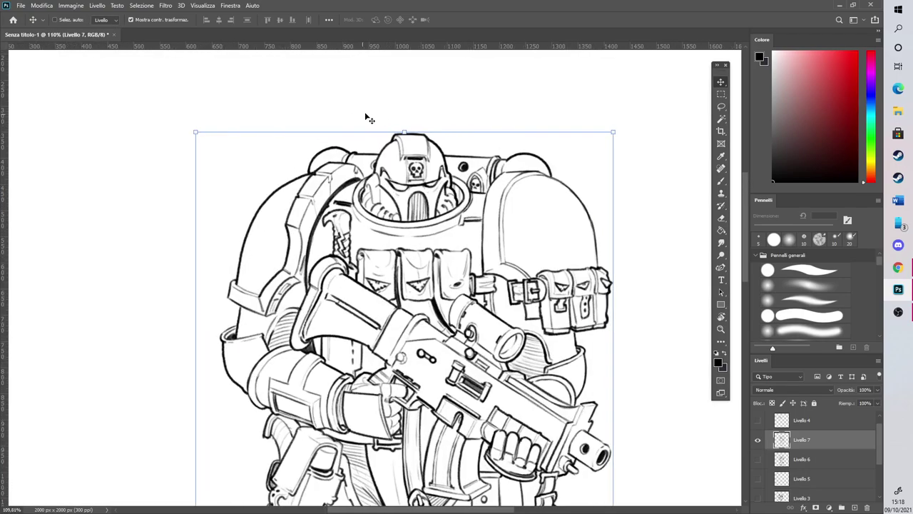
pyautogui.click(721, 181)
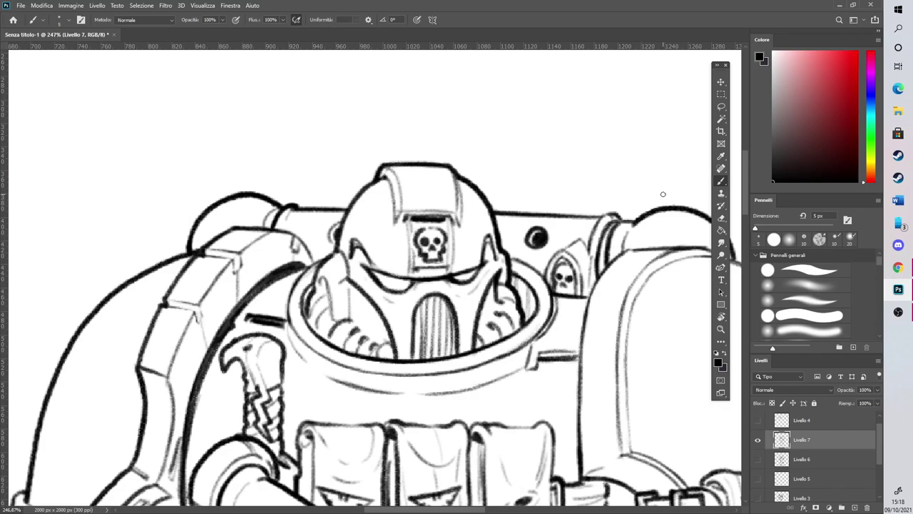
pyautogui.moveTo(392, 359); pyautogui.dragTo(387, 343)
pyautogui.click(721, 217)
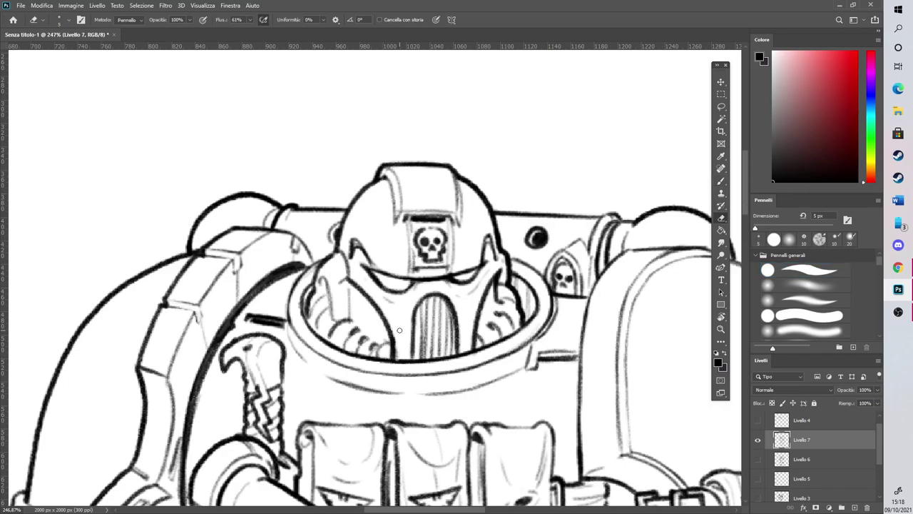
pyautogui.moveTo(379, 291)
pyautogui.mouseDown()
pyautogui.moveTo(407, 296)
pyautogui.moveTo(393, 287)
pyautogui.moveTo(482, 265)
pyautogui.mouseUp()
pyautogui.click(721, 181)
# Erase the rough breathing-hose lines beside the helmet's mask, inside the collar, with a 14 px hard round Eraser
pyautogui.click(721, 218)
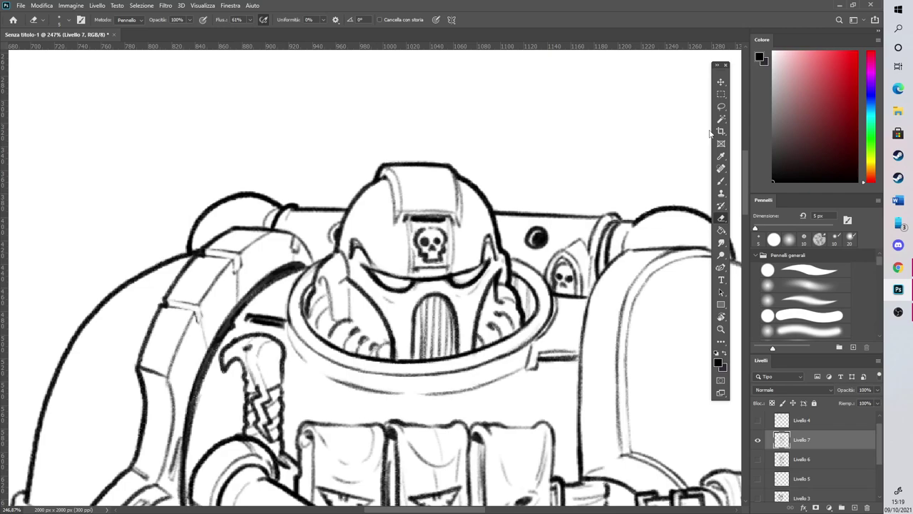
pyautogui.click(768, 269)
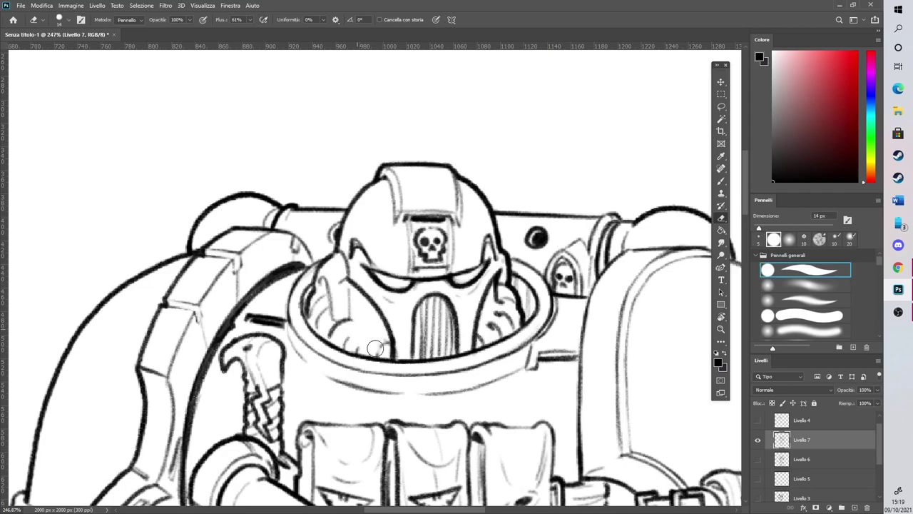
pyautogui.moveTo(349, 307)
pyautogui.mouseDown()
pyautogui.moveTo(342, 321)
pyautogui.moveTo(356, 321)
pyautogui.mouseUp()
# Ink the ribbed breathing hose beside the mask with a 5 px Brush and darken the collar's inner edge behind it
pyautogui.click(721, 180)
pyautogui.moveTo(381, 358); pyautogui.dragTo(359, 331)
pyautogui.moveTo(361, 353)
pyautogui.mouseDown()
pyautogui.moveTo(353, 325)
pyautogui.moveTo(332, 327)
pyautogui.moveTo(345, 296)
pyautogui.moveTo(326, 296)
pyautogui.moveTo(321, 329)
pyautogui.moveTo(314, 320)
pyautogui.moveTo(323, 262)
pyautogui.mouseUp()
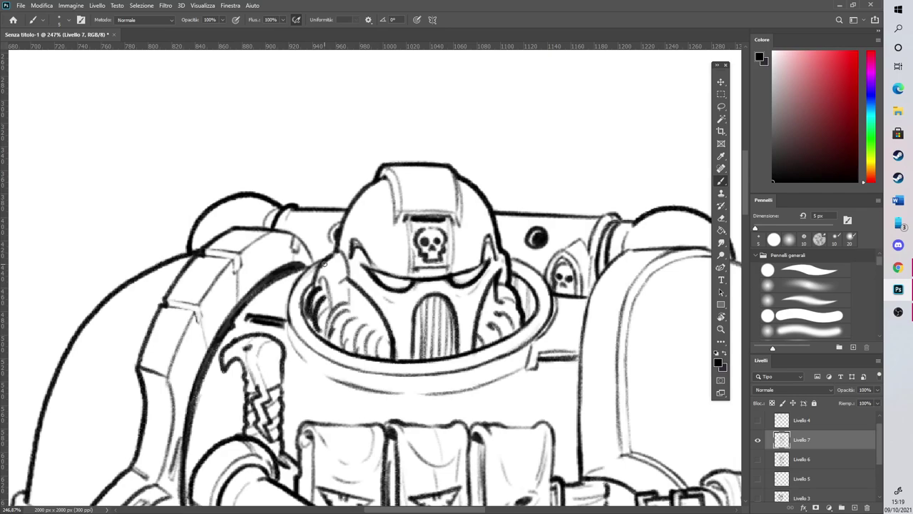
pyautogui.moveTo(309, 308); pyautogui.dragTo(325, 339)
pyautogui.moveTo(332, 309); pyautogui.dragTo(352, 299)
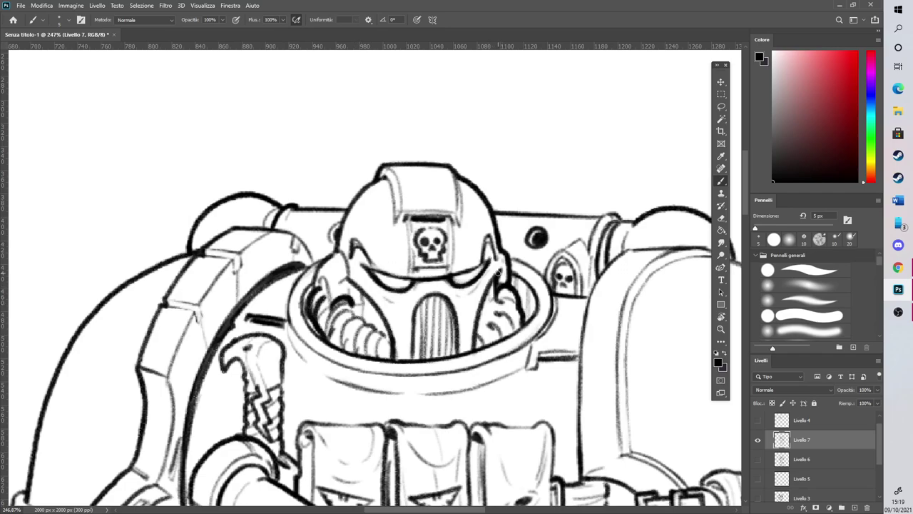
pyautogui.moveTo(305, 289)
pyautogui.mouseDown()
pyautogui.moveTo(309, 329)
pyautogui.moveTo(323, 340)
pyautogui.mouseUp()
# Copy the arched skull emblem on the backpack to a new layer and move it to the helmet's other side
pyautogui.click(720, 105)
pyautogui.moveTo(588, 308)
pyautogui.mouseDown()
pyautogui.moveTo(598, 289)
pyautogui.moveTo(591, 241)
pyautogui.moveTo(545, 275)
pyautogui.moveTo(555, 308)
pyautogui.mouseUp()
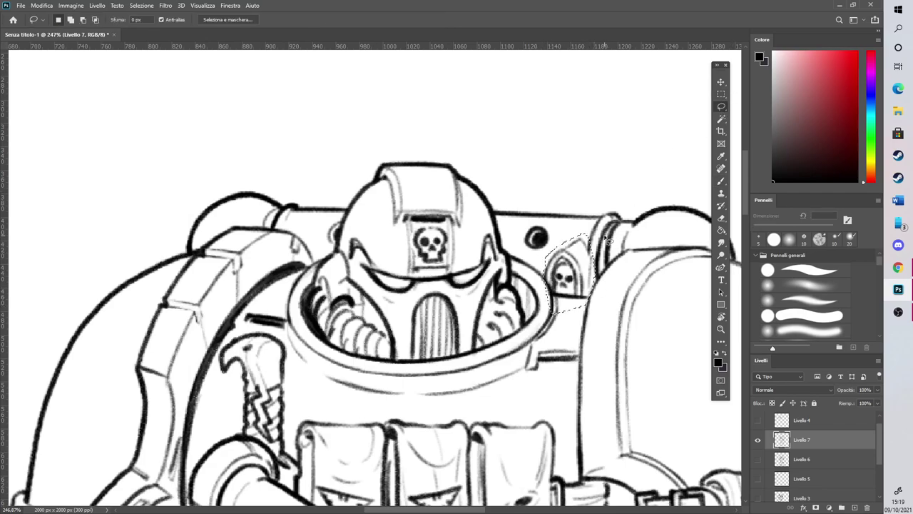
pyautogui.hotkey('ctrl', 'j')
pyautogui.click(720, 81)
pyautogui.moveTo(619, 382)
pyautogui.mouseDown()
pyautogui.moveTo(364, 366)
pyautogui.moveTo(379, 364)
pyautogui.mouseUp()
pyautogui.scroll(-3, 449, 234)
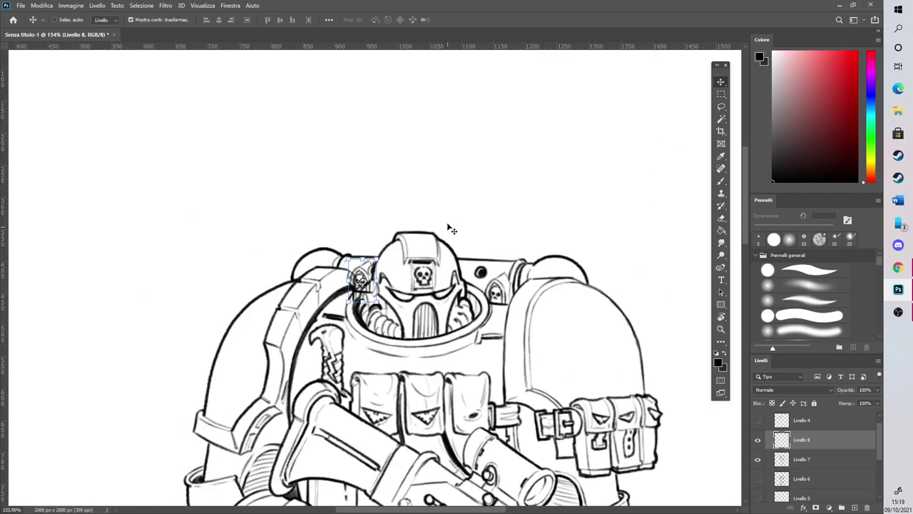
# Reposition the copied emblem toward the shoulder pad and erase its overlapping lines with the 14 px Eraser
pyautogui.scroll(2, 431, 282)
pyautogui.moveTo(510, 335); pyautogui.dragTo(480, 337)
pyautogui.scroll(2, 331, 230)
pyautogui.click(722, 219)
pyautogui.moveTo(324, 326)
pyautogui.mouseDown()
pyautogui.moveTo(303, 299)
pyautogui.moveTo(291, 312)
pyautogui.moveTo(312, 342)
pyautogui.mouseUp()
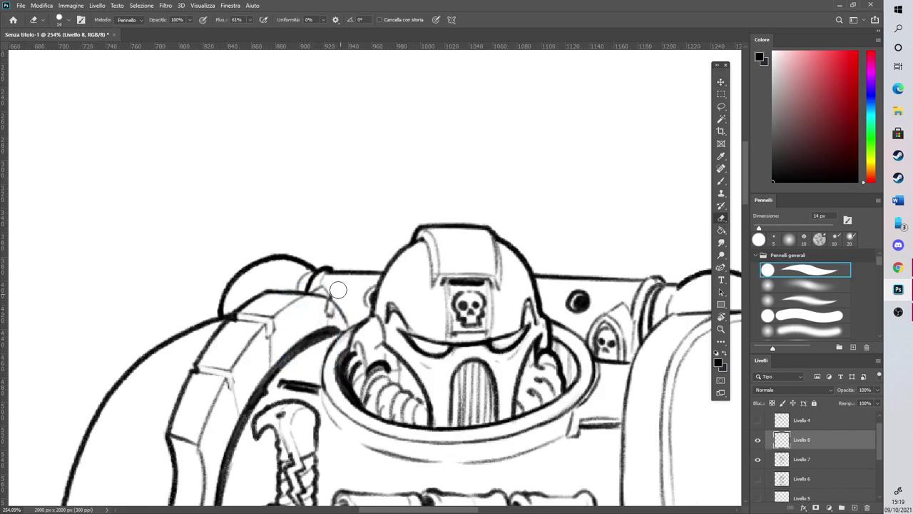
# Lasso the backpack's end and skull emblem beside the pouch-side shoulder pad and move them slightly outward on Livello 7
pyautogui.scroll(-3, 346, 280)
pyautogui.scroll(3, 550, 269)
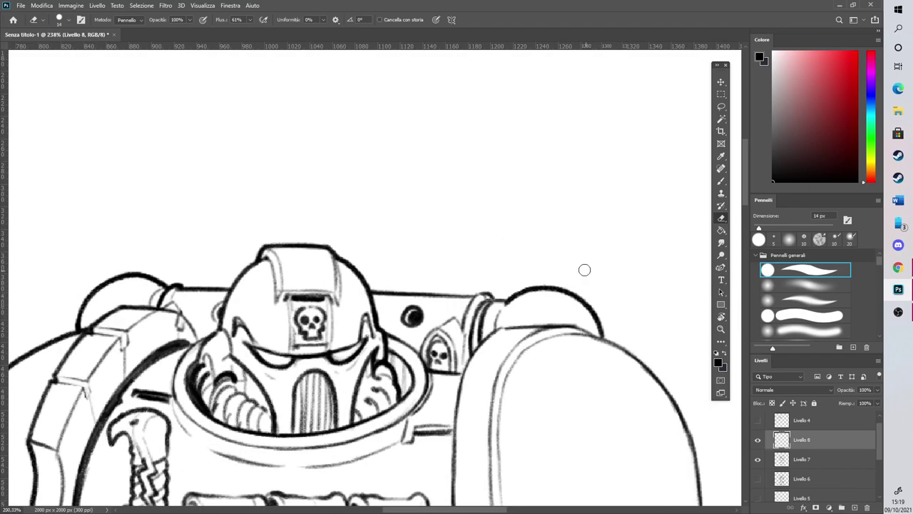
pyautogui.scroll(-5, 585, 270)
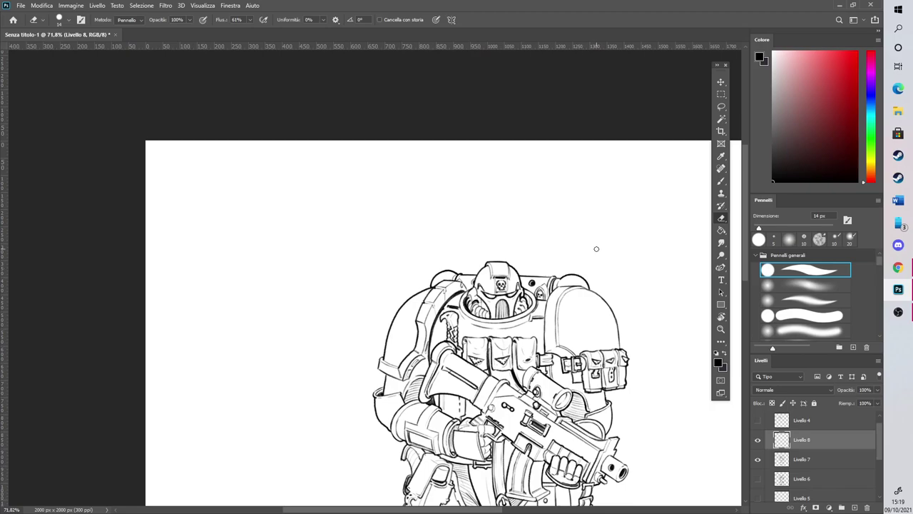
pyautogui.scroll(5, 642, 248)
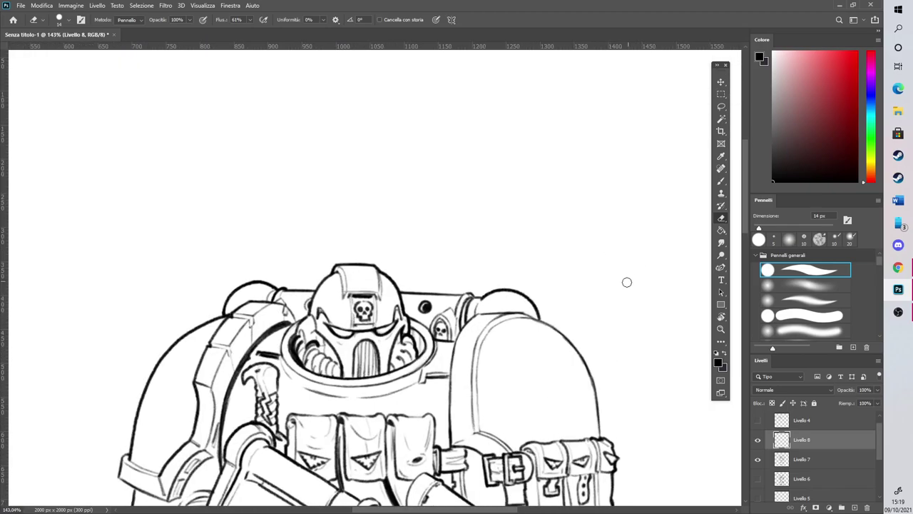
pyautogui.scroll(1, 502, 304)
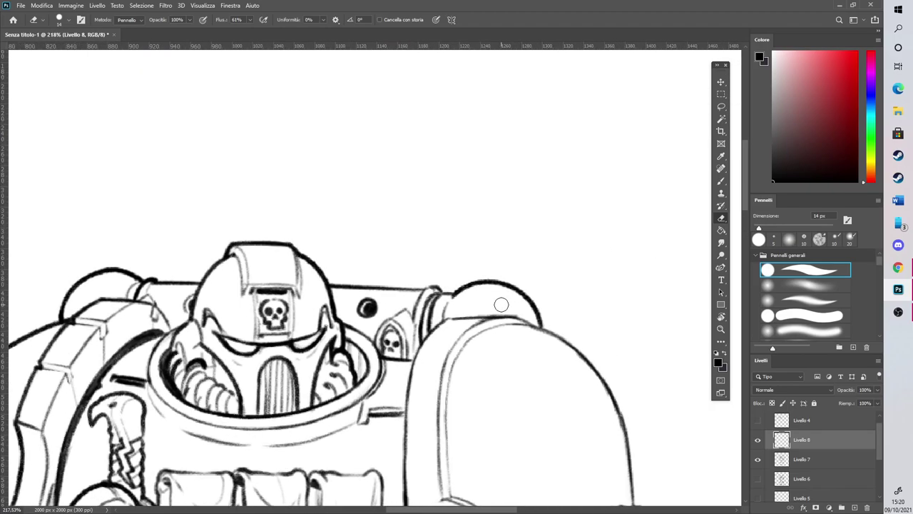
pyautogui.click(721, 105)
pyautogui.moveTo(345, 259)
pyautogui.mouseDown()
pyautogui.moveTo(342, 297)
pyautogui.moveTo(354, 325)
pyautogui.mouseUp()
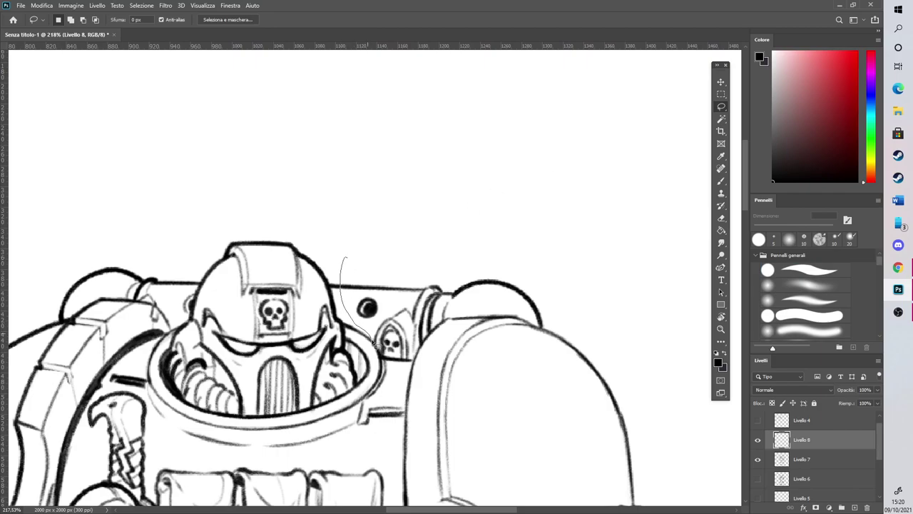
pyautogui.moveTo(422, 350)
pyautogui.mouseDown()
pyautogui.moveTo(449, 305)
pyautogui.moveTo(442, 315)
pyautogui.moveTo(506, 301)
pyautogui.moveTo(540, 329)
pyautogui.moveTo(557, 294)
pyautogui.moveTo(394, 220)
pyautogui.mouseUp()
pyautogui.click(721, 83)
pyautogui.moveTo(494, 284); pyautogui.dragTo(495, 249)
pyautogui.click(440, 192)
pyautogui.click(793, 458)
pyautogui.moveTo(480, 290); pyautogui.dragTo(494, 288)
# Deselect the moved backpack section and erase its lines where they overlap the shoulder pad
pyautogui.press('e')
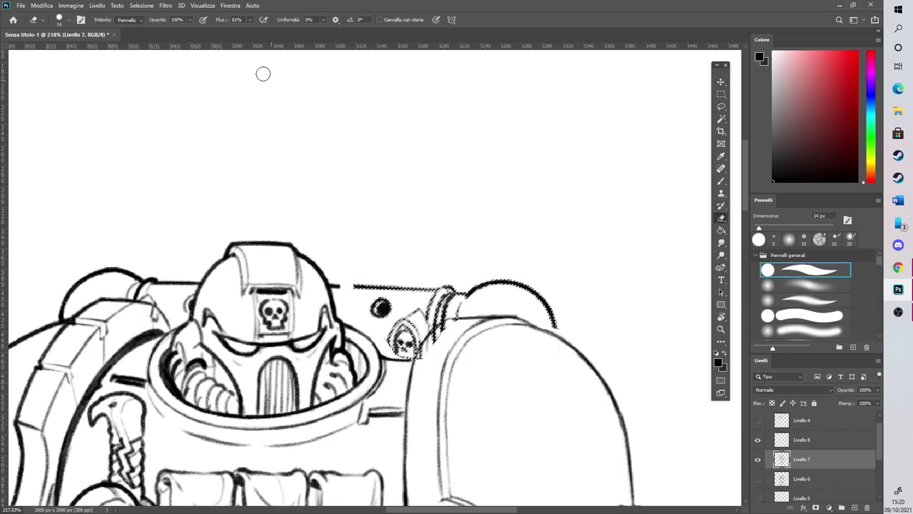
pyautogui.click(141, 6)
pyautogui.click(147, 22)
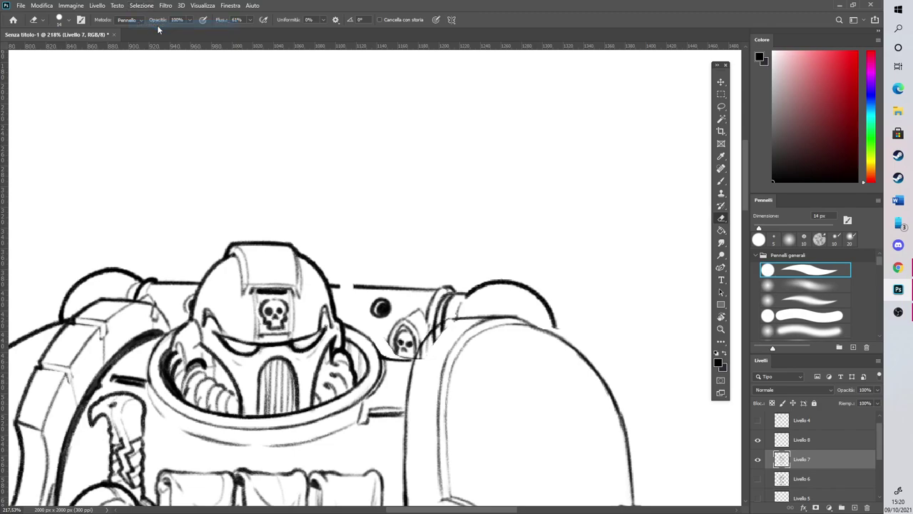
pyautogui.moveTo(447, 330); pyautogui.dragTo(424, 365)
# Clean up the skull emblem's outline and ink the gap in the backpack's top line beside the helmet
pyautogui.press('b')
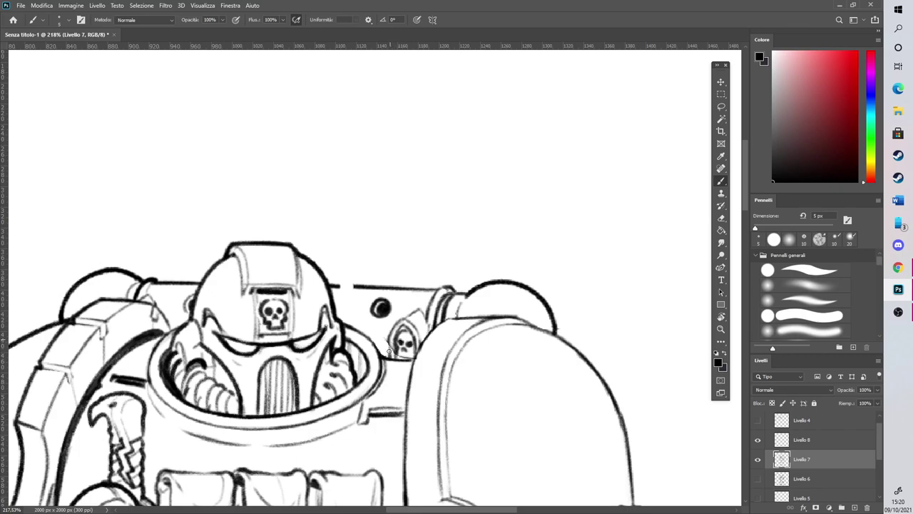
pyautogui.click(720, 217)
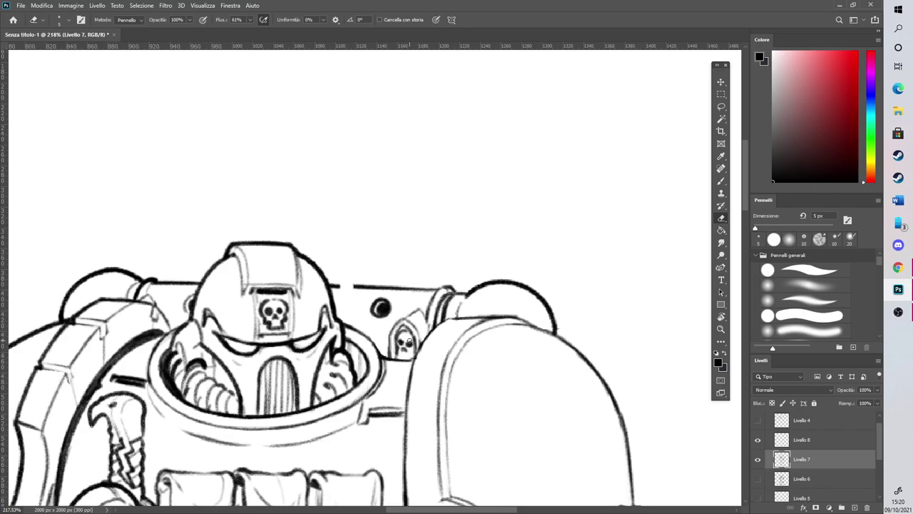
pyautogui.click(721, 180)
pyautogui.press('r')
pyautogui.moveTo(491, 278)
pyautogui.mouseDown()
pyautogui.moveTo(428, 220)
pyautogui.moveTo(357, 312)
pyautogui.moveTo(378, 285)
pyautogui.mouseUp()
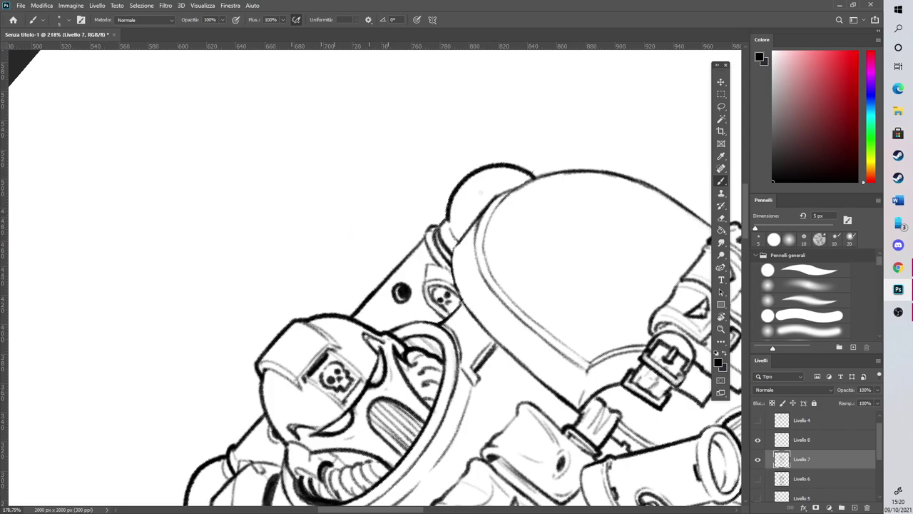
pyautogui.scroll(-8, 440, 192)
pyautogui.press('r')
pyautogui.moveTo(516, 159); pyautogui.dragTo(555, 310)
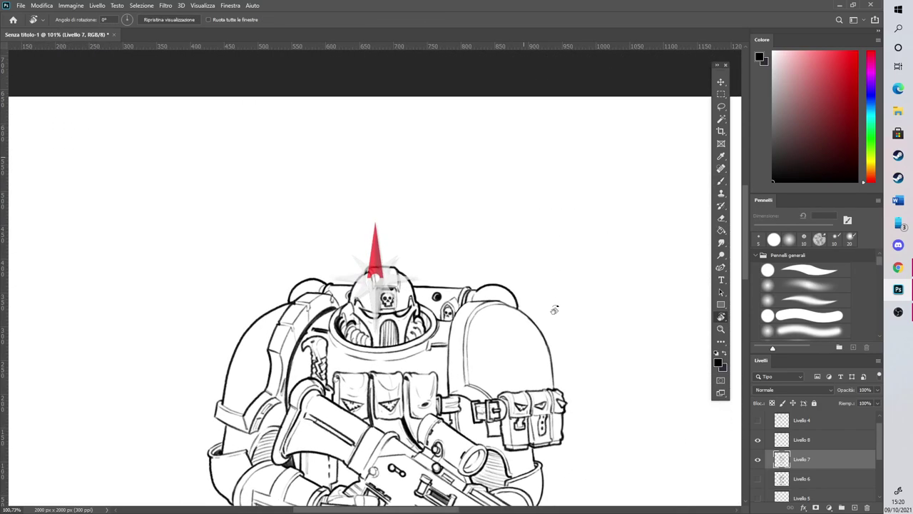
# Erase the small tread marks along the helmet-knee boot's sole, reducing the Eraser to 19 px
pyautogui.scroll(-8, 495, 271)
pyautogui.scroll(8, 361, 414)
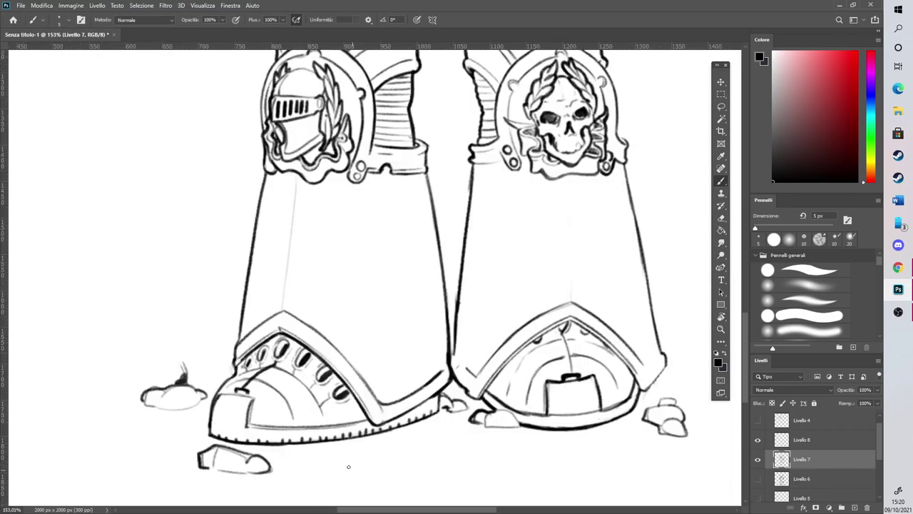
pyautogui.scroll(2, 354, 472)
pyautogui.click(721, 218)
pyautogui.moveTo(191, 406)
pyautogui.mouseDown()
pyautogui.moveTo(184, 418)
pyautogui.moveTo(207, 422)
pyautogui.moveTo(192, 422)
pyautogui.mouseUp()
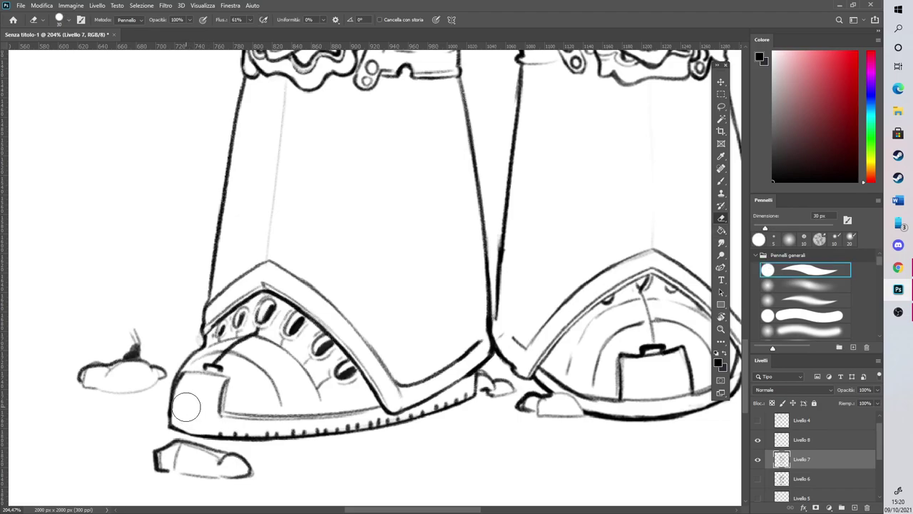
pyautogui.moveTo(766, 228); pyautogui.dragTo(761, 228)
pyautogui.moveTo(225, 423)
pyautogui.mouseDown()
pyautogui.moveTo(360, 422)
pyautogui.moveTo(372, 420)
pyautogui.moveTo(373, 405)
pyautogui.moveTo(218, 424)
pyautogui.moveTo(229, 427)
pyautogui.moveTo(218, 426)
pyautogui.moveTo(223, 405)
pyautogui.moveTo(407, 412)
pyautogui.moveTo(374, 422)
pyautogui.moveTo(425, 406)
pyautogui.moveTo(388, 421)
pyautogui.moveTo(476, 375)
pyautogui.mouseUp()
# Lasso the helmet-knee boot's lower sole line and nudge it upward to make the sole thinner
pyautogui.click(721, 106)
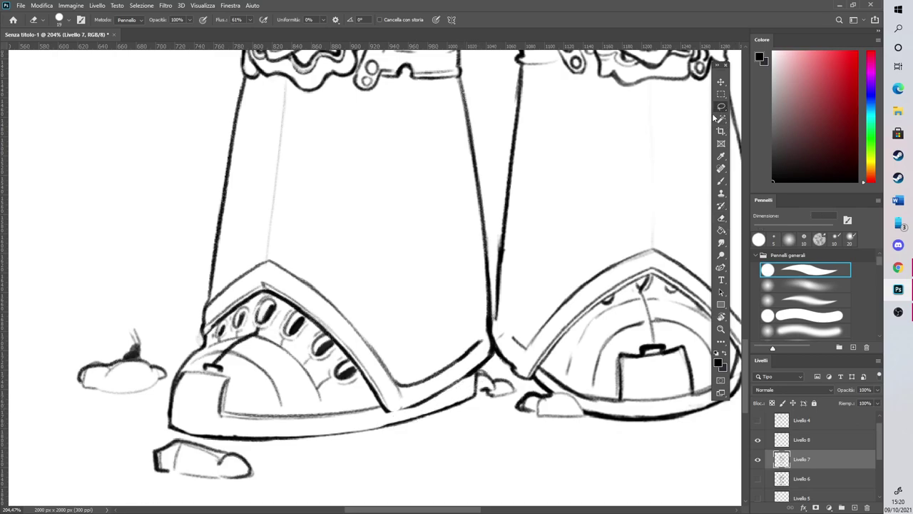
pyautogui.moveTo(479, 408)
pyautogui.mouseDown()
pyautogui.moveTo(462, 388)
pyautogui.moveTo(392, 421)
pyautogui.moveTo(234, 431)
pyautogui.moveTo(162, 409)
pyautogui.moveTo(163, 429)
pyautogui.moveTo(185, 438)
pyautogui.moveTo(273, 450)
pyautogui.mouseUp()
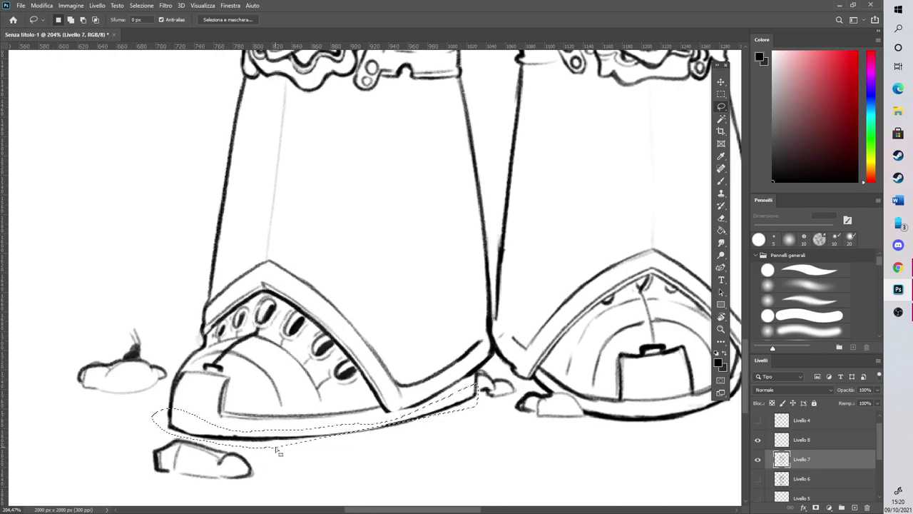
pyautogui.moveTo(414, 428)
pyautogui.mouseDown()
pyautogui.moveTo(340, 425)
pyautogui.moveTo(391, 448)
pyautogui.mouseUp()
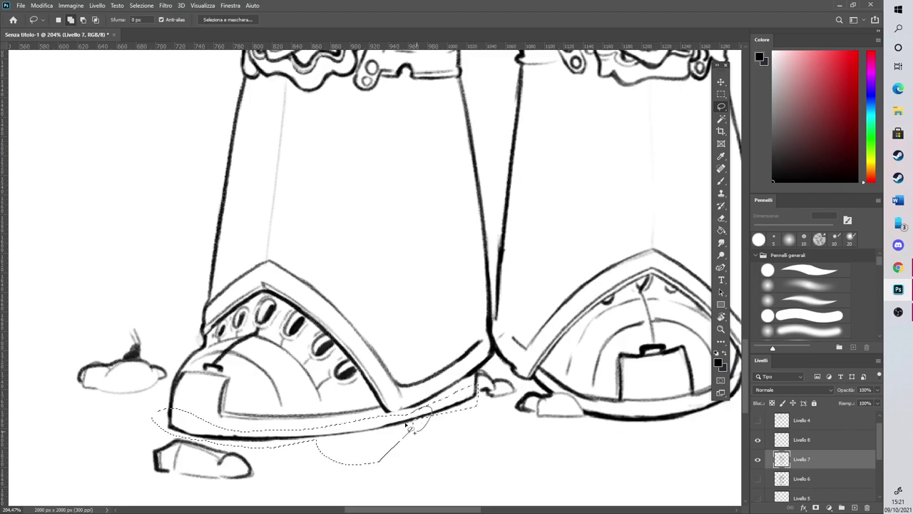
pyautogui.click(720, 82)
pyautogui.press('Up')
pyautogui.press('Up')
pyautogui.press('Up')
pyautogui.press('Up')
pyautogui.press('Up')
pyautogui.press('Up')
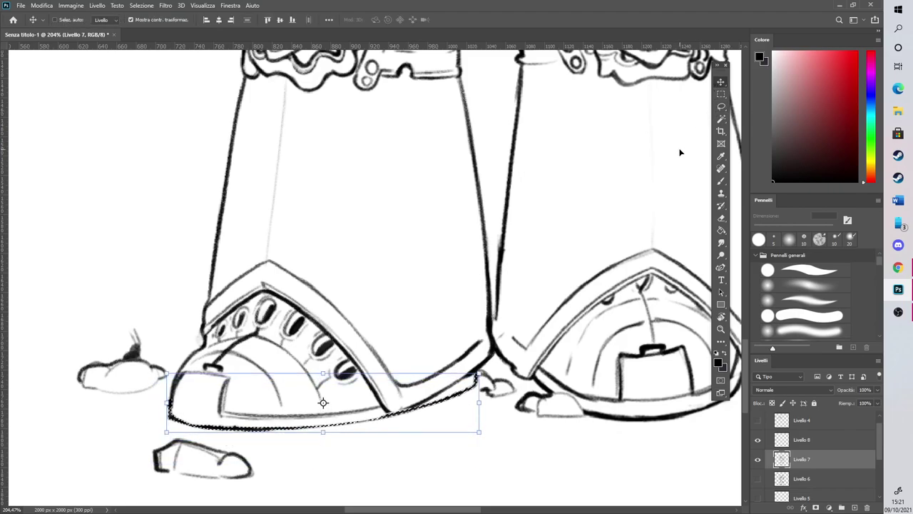
# Deselect the moved sole line and ink the toe outline of the helmet-knee boot where it meets the sole
pyautogui.click(141, 5)
pyautogui.click(164, 22)
pyautogui.click(721, 216)
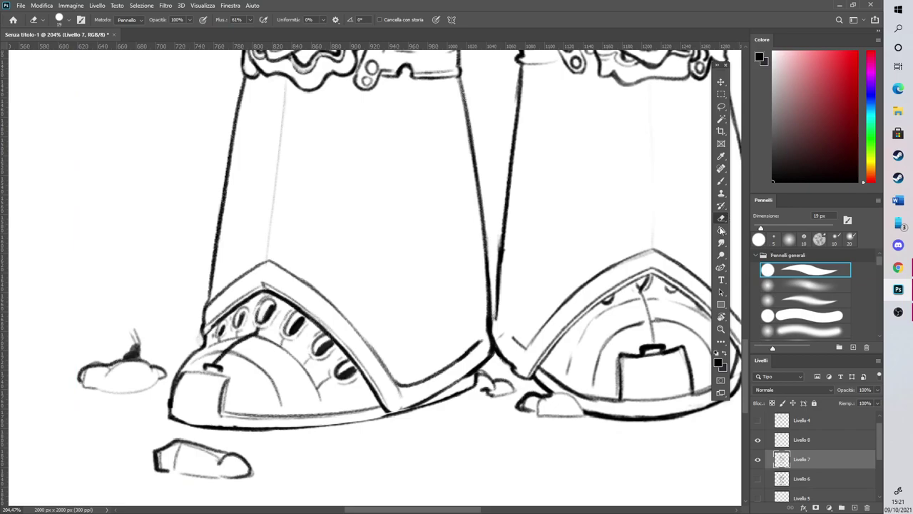
pyautogui.click(721, 181)
pyautogui.moveTo(175, 393); pyautogui.dragTo(170, 416)
pyautogui.moveTo(405, 509); pyautogui.dragTo(423, 509)
# Redraw the small clasp above the skull-knee boot's toe plate with 5 px Eraser and Brush, and touch up the details under its trim
pyautogui.click(721, 218)
pyautogui.click(759, 238)
pyautogui.moveTo(545, 351)
pyautogui.mouseDown()
pyautogui.moveTo(580, 350)
pyautogui.moveTo(567, 349)
pyautogui.mouseUp()
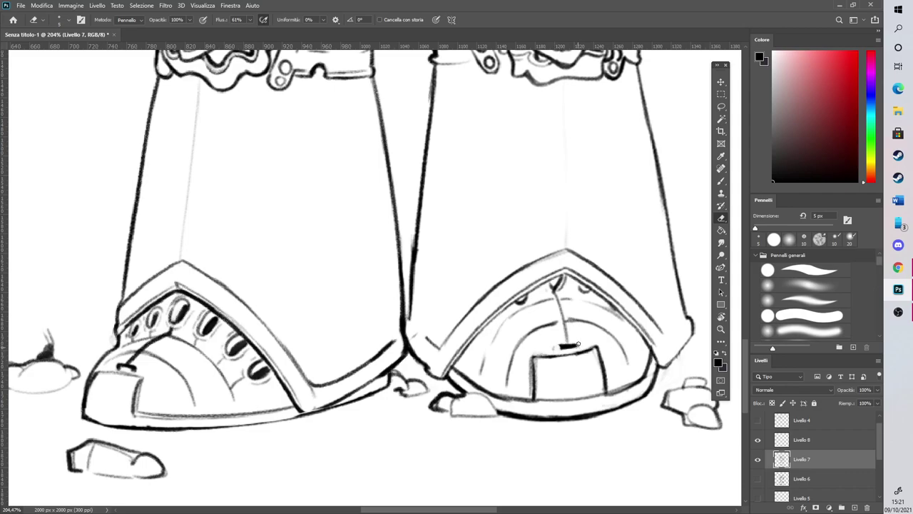
pyautogui.press('b')
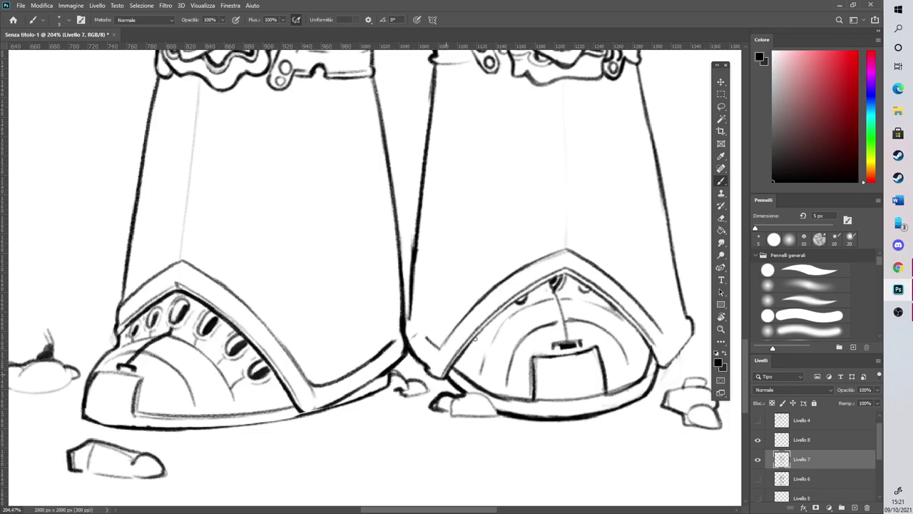
pyautogui.moveTo(540, 284)
pyautogui.mouseDown()
pyautogui.moveTo(565, 263)
pyautogui.moveTo(566, 276)
pyautogui.moveTo(648, 346)
pyautogui.mouseUp()
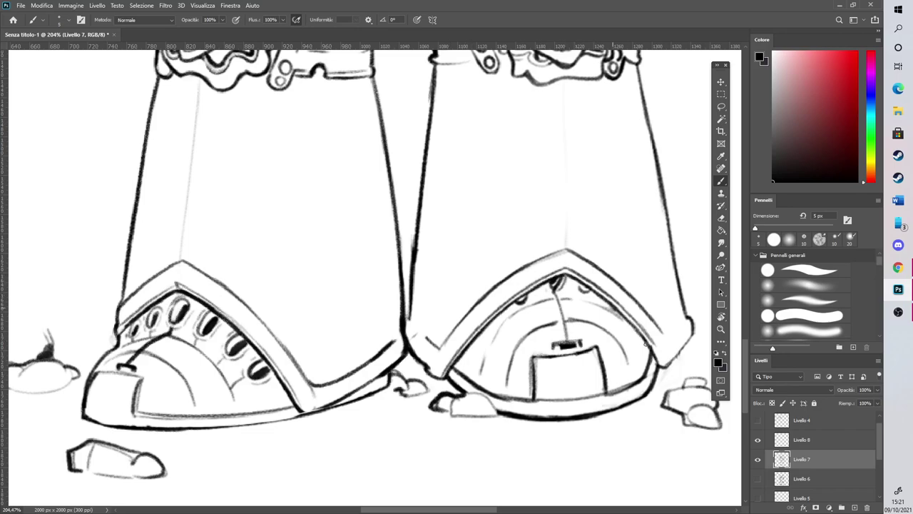
# Merge layer Livello 8 down into Livello 7
pyautogui.scroll(-10, 340, 391)
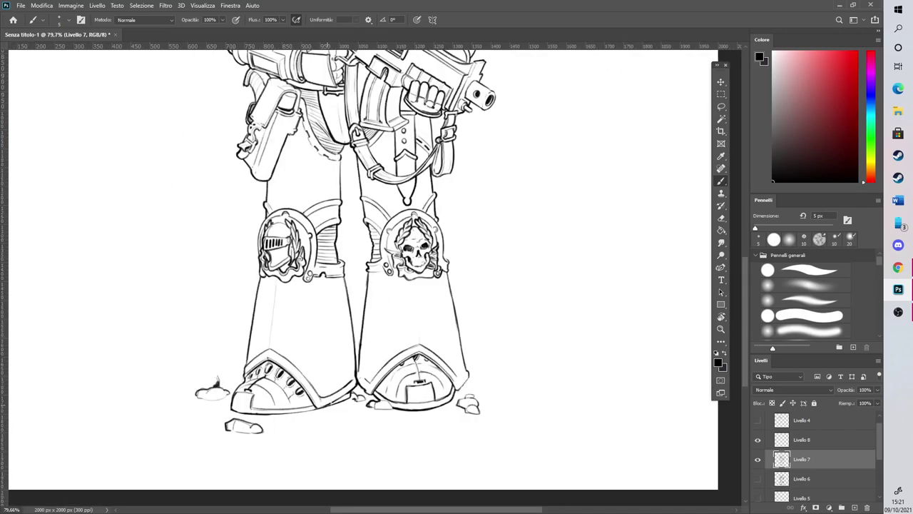
pyautogui.scroll(2, 417, 143)
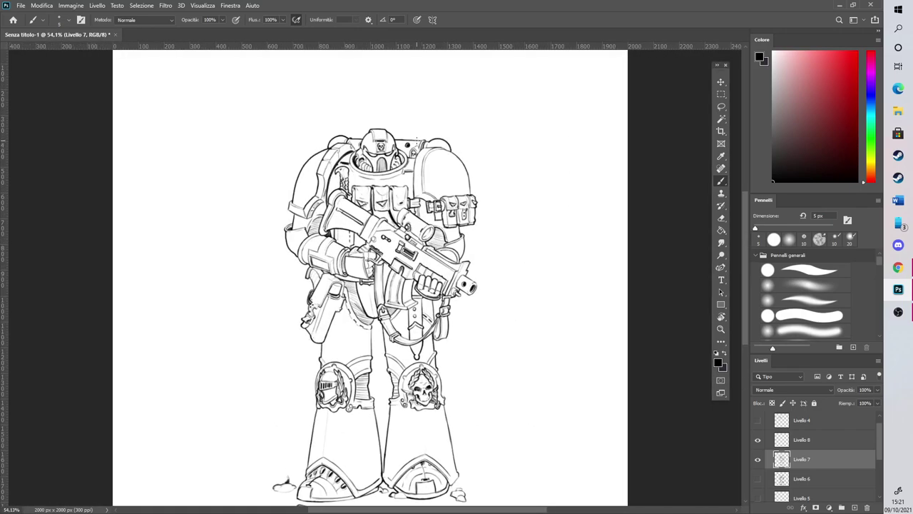
pyautogui.scroll(3, 415, 201)
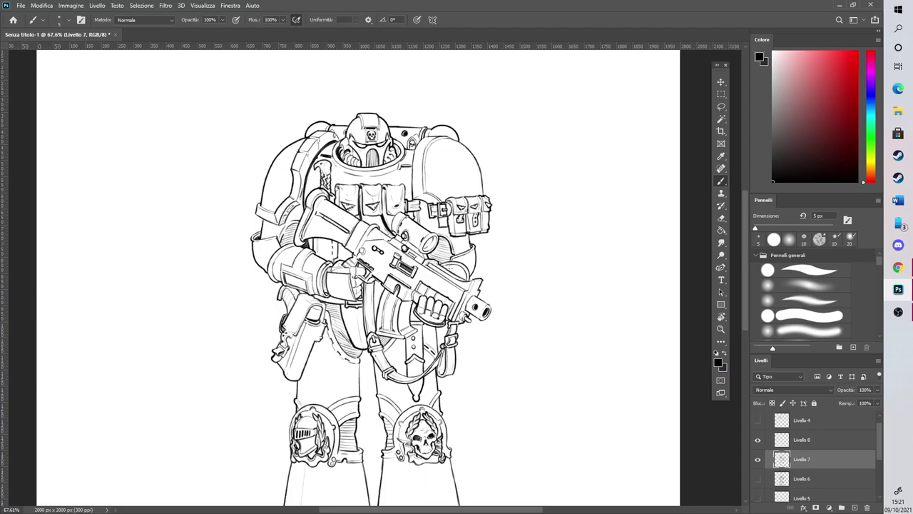
pyautogui.click(802, 440)
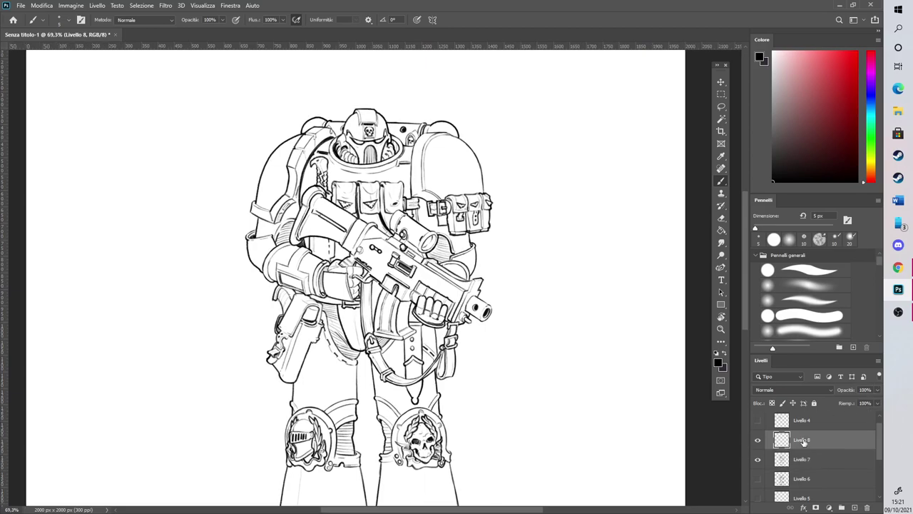
pyautogui.rightClick(801, 440)
pyautogui.click(781, 318)
pyautogui.scroll(-6, 351, 122)
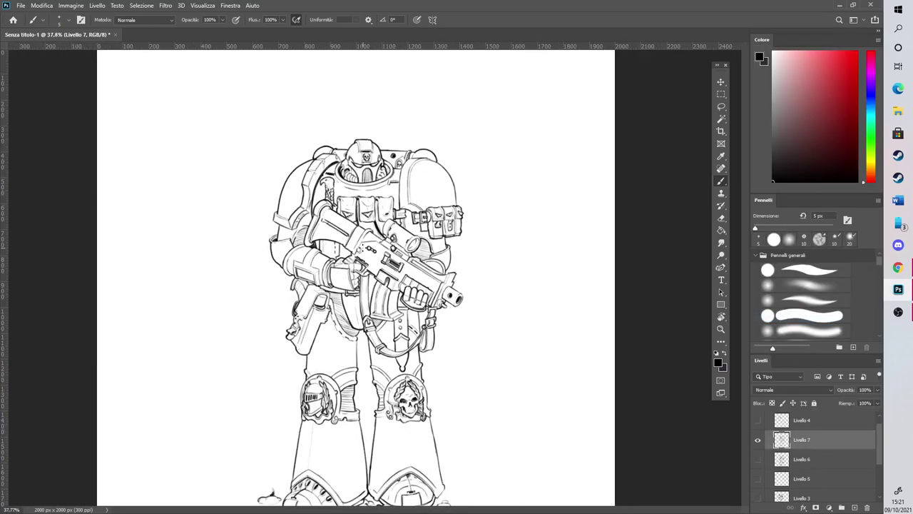
# Lasso the helmet and collar, scale them down slightly, reposition them between the shoulder pads, and deselect
pyautogui.scroll(8, 373, 96)
pyautogui.scroll(3, 420, 114)
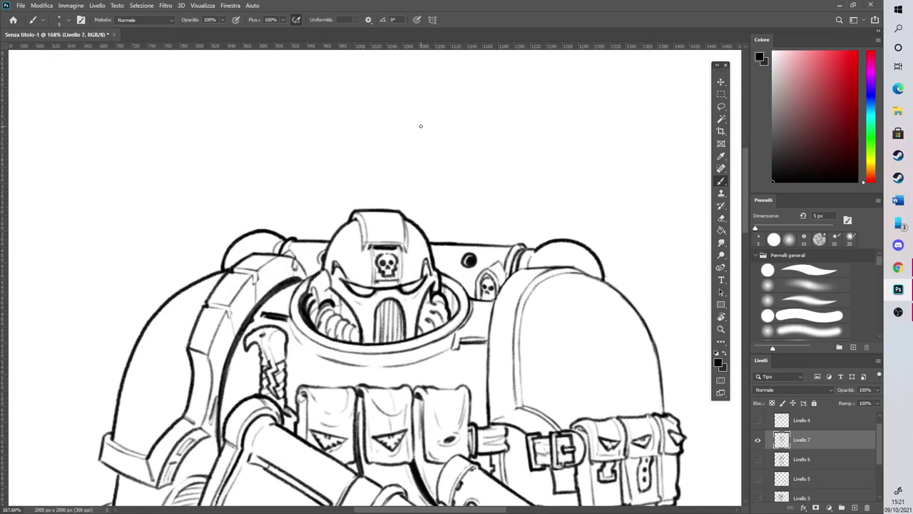
pyautogui.click(720, 107)
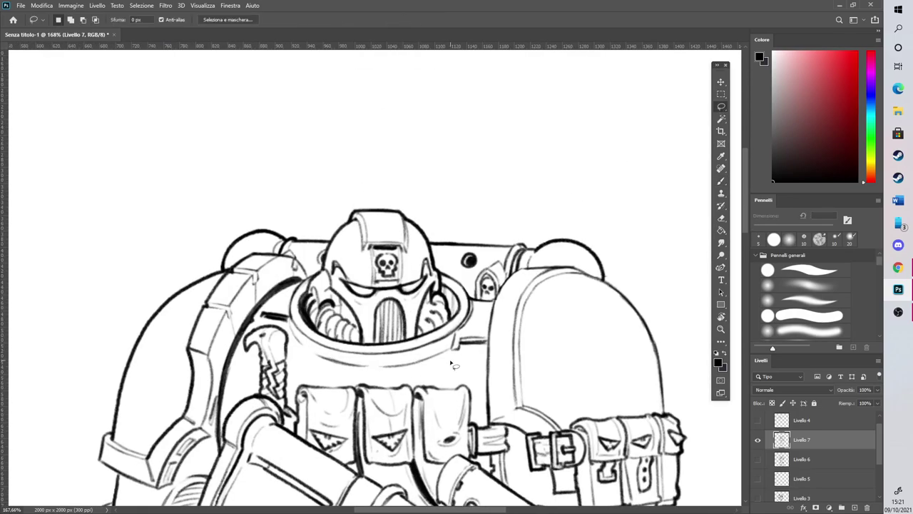
pyautogui.moveTo(449, 359)
pyautogui.mouseDown()
pyautogui.moveTo(479, 318)
pyautogui.moveTo(470, 285)
pyautogui.moveTo(428, 240)
pyautogui.moveTo(397, 149)
pyautogui.moveTo(330, 177)
pyautogui.moveTo(323, 271)
pyautogui.moveTo(291, 299)
pyautogui.moveTo(289, 318)
pyautogui.moveTo(306, 364)
pyautogui.moveTo(383, 382)
pyautogui.mouseUp()
pyautogui.click(721, 82)
pyautogui.moveTo(481, 379); pyautogui.dragTo(471, 371)
pyautogui.moveTo(454, 334); pyautogui.dragTo(461, 343)
pyautogui.click(509, 19)
pyautogui.click(142, 5)
pyautogui.click(158, 22)
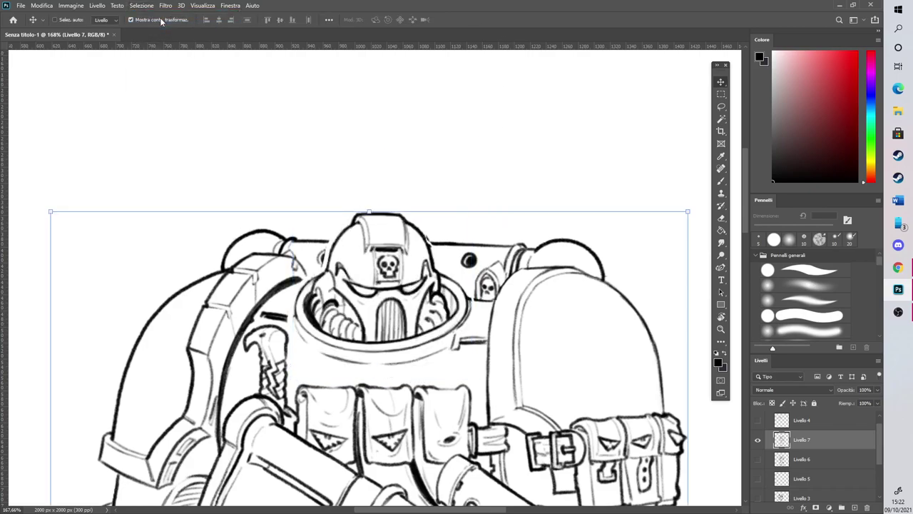
# Clean up the lines beside the resized helmet, then extend the backpack's edge and dark round port to meet it on the sword-hilt side
pyautogui.click(728, 216)
pyautogui.hotkey('ctrl', '0')
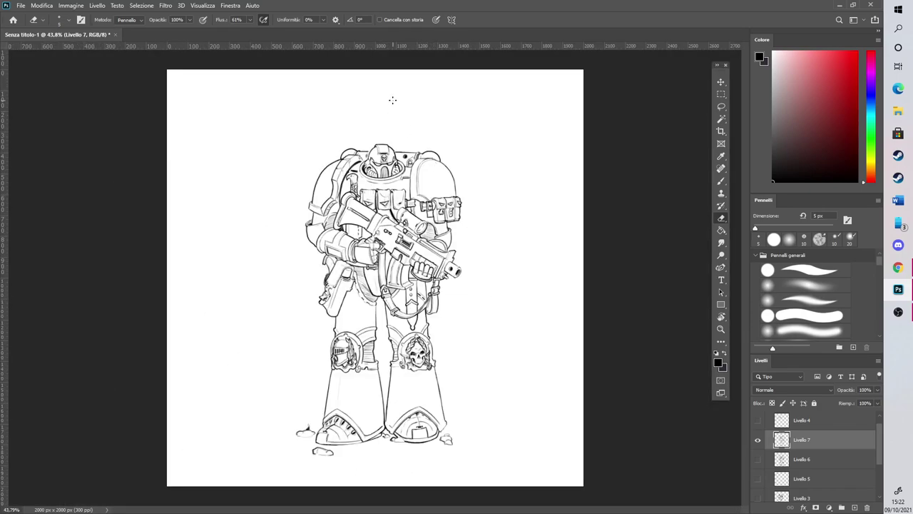
pyautogui.scroll(10, 389, 100)
pyautogui.press('r')
pyautogui.moveTo(526, 267); pyautogui.dragTo(467, 192)
pyautogui.press('e')
pyautogui.scroll(3, 438, 227)
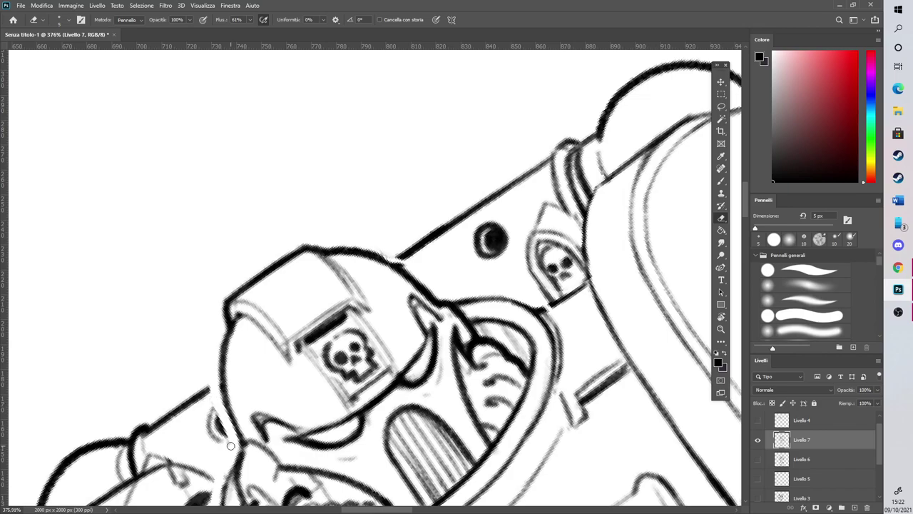
pyautogui.click(721, 182)
pyautogui.moveTo(202, 396)
pyautogui.mouseDown()
pyautogui.moveTo(226, 375)
pyautogui.moveTo(224, 432)
pyautogui.moveTo(221, 417)
pyautogui.moveTo(231, 440)
pyautogui.moveTo(228, 420)
pyautogui.mouseUp()
pyautogui.press('e')
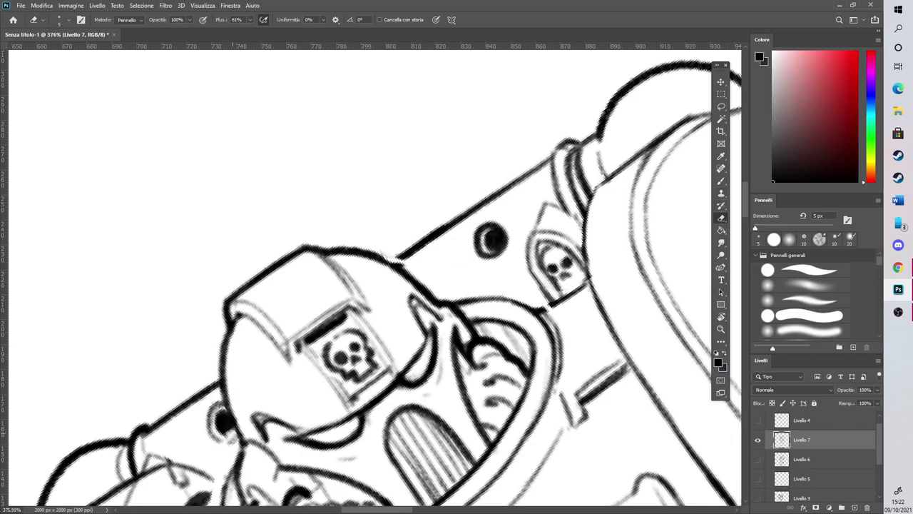
pyautogui.click(720, 181)
pyautogui.moveTo(228, 427); pyautogui.dragTo(234, 424)
# Ink a broken ring around the backpack's other round port and close the line gaps at the helmet edge and collar rim
pyautogui.moveTo(480, 260)
pyautogui.mouseDown()
pyautogui.moveTo(499, 261)
pyautogui.moveTo(511, 244)
pyautogui.moveTo(492, 216)
pyautogui.moveTo(469, 232)
pyautogui.moveTo(472, 259)
pyautogui.mouseUp()
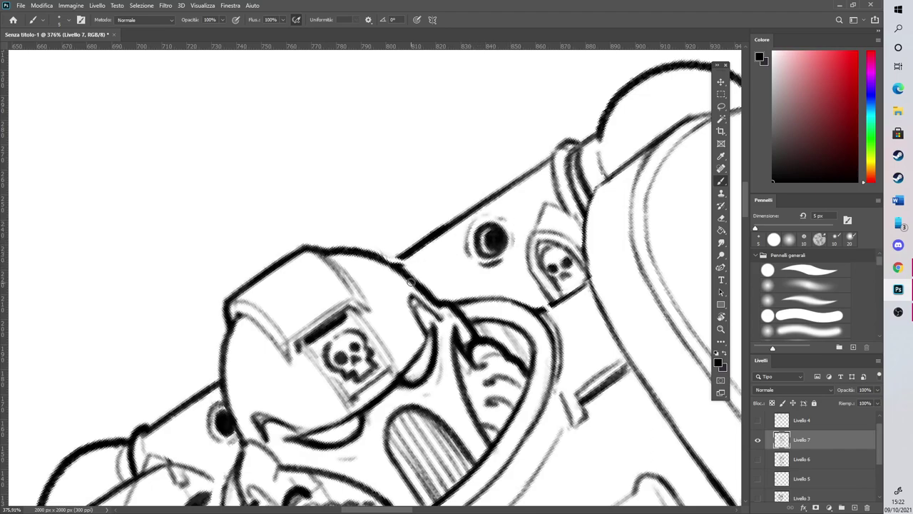
pyautogui.moveTo(410, 271); pyautogui.dragTo(434, 289)
pyautogui.moveTo(404, 255)
pyautogui.mouseDown()
pyautogui.moveTo(396, 261)
pyautogui.moveTo(414, 253)
pyautogui.moveTo(401, 269)
pyautogui.mouseUp()
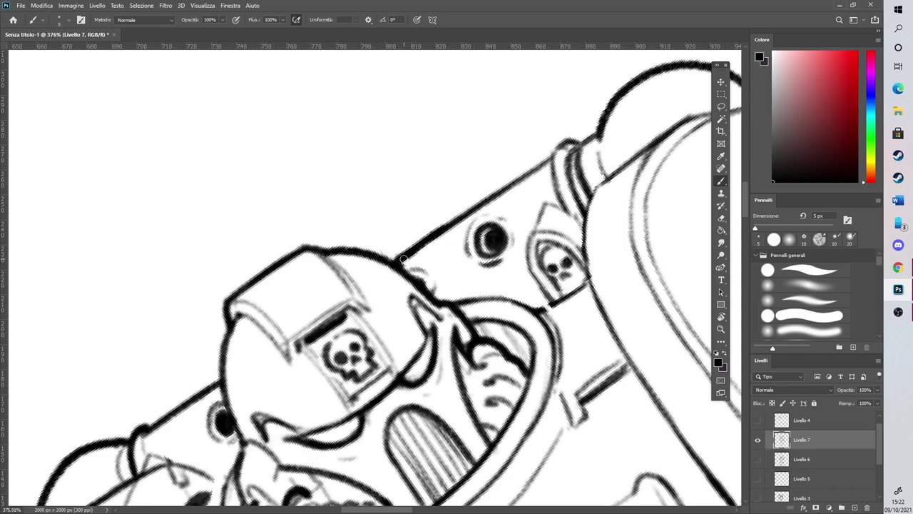
pyautogui.moveTo(539, 311); pyautogui.dragTo(569, 294)
pyautogui.scroll(-3, 744, 211)
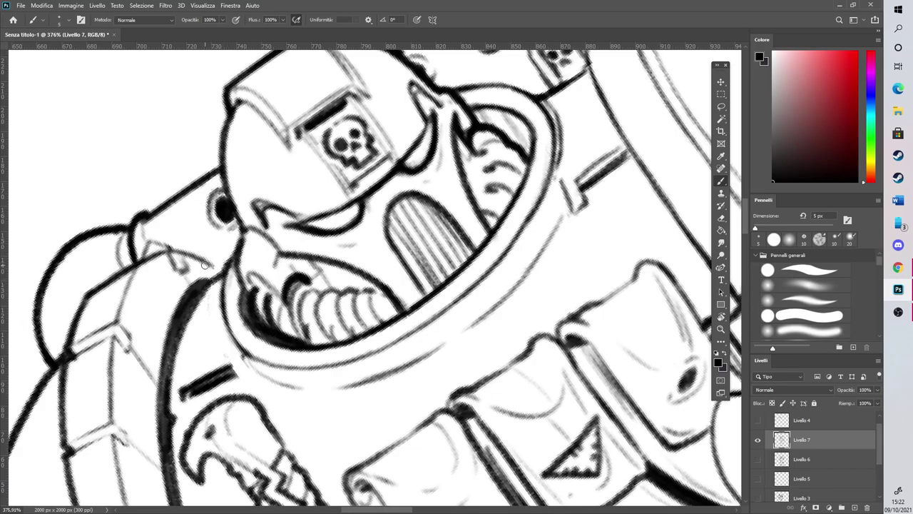
# Erase along the heavy diagonal line running from the toe clasp to the trim on the helmet-knee boot
pyautogui.scroll(-10, 244, 229)
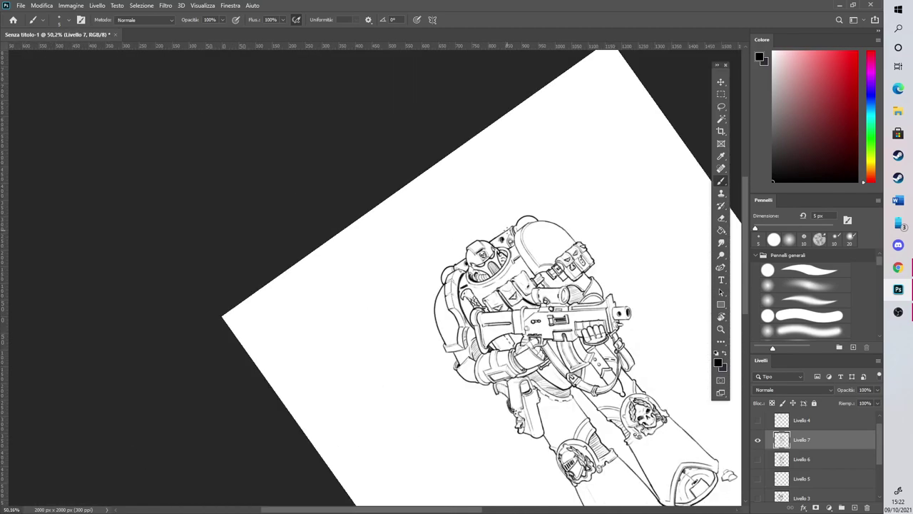
pyautogui.scroll(-2, 510, 227)
pyautogui.press('r')
pyautogui.moveTo(601, 178)
pyautogui.mouseDown()
pyautogui.moveTo(597, 328)
pyautogui.moveTo(603, 325)
pyautogui.mouseUp()
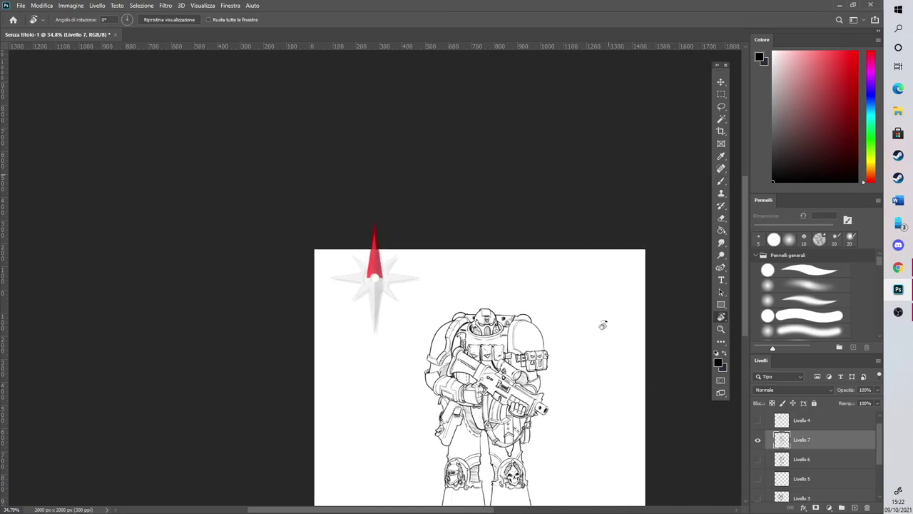
pyautogui.press('b')
pyautogui.scroll(-2, 296, 226)
pyautogui.scroll(7, 353, 342)
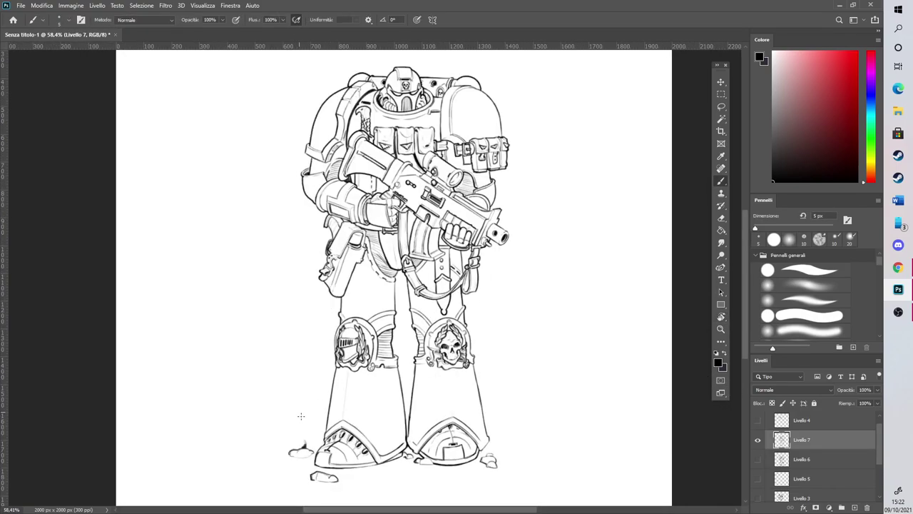
pyautogui.scroll(5, 318, 467)
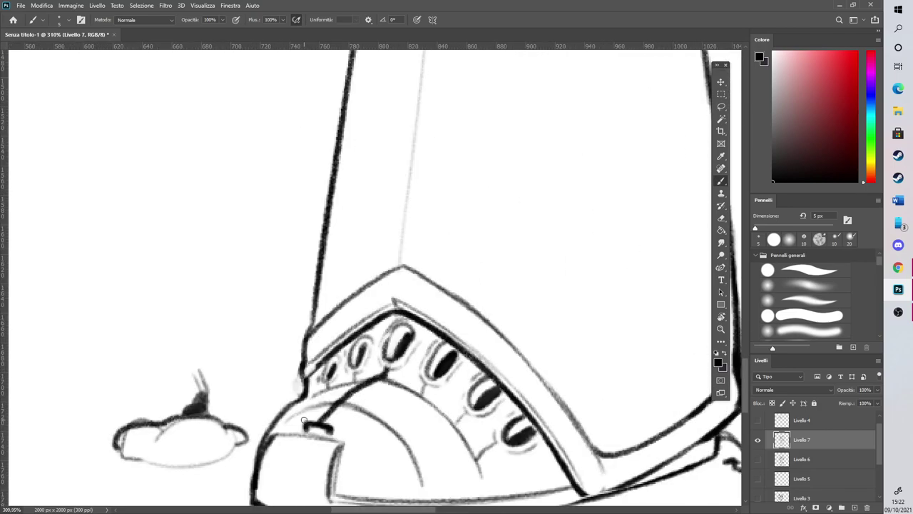
pyautogui.click(721, 218)
pyautogui.moveTo(319, 417); pyautogui.dragTo(379, 371)
pyautogui.scroll(-10, 384, 355)
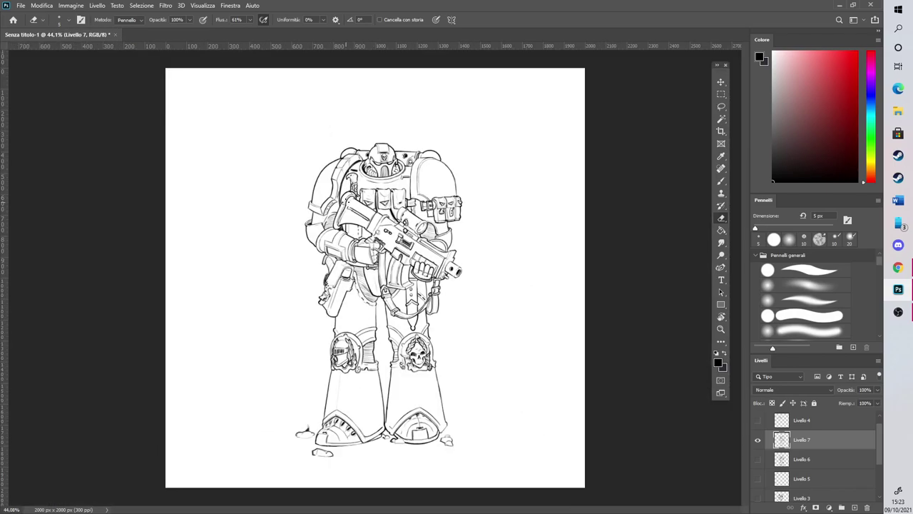
# Draw a grid of lengthwise and crosswise lines inside the rectangular panel on the trigger arm's forearm guard
pyautogui.scroll(1, 351, 154)
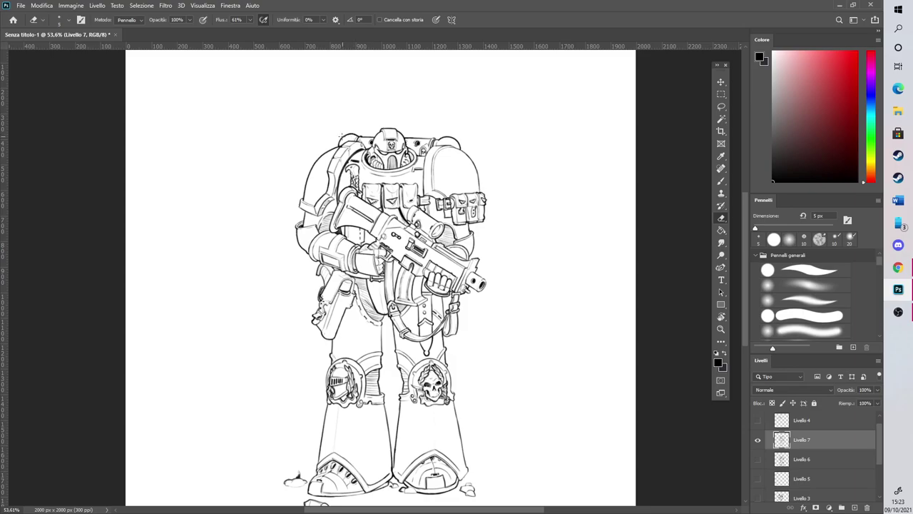
pyautogui.scroll(8, 341, 272)
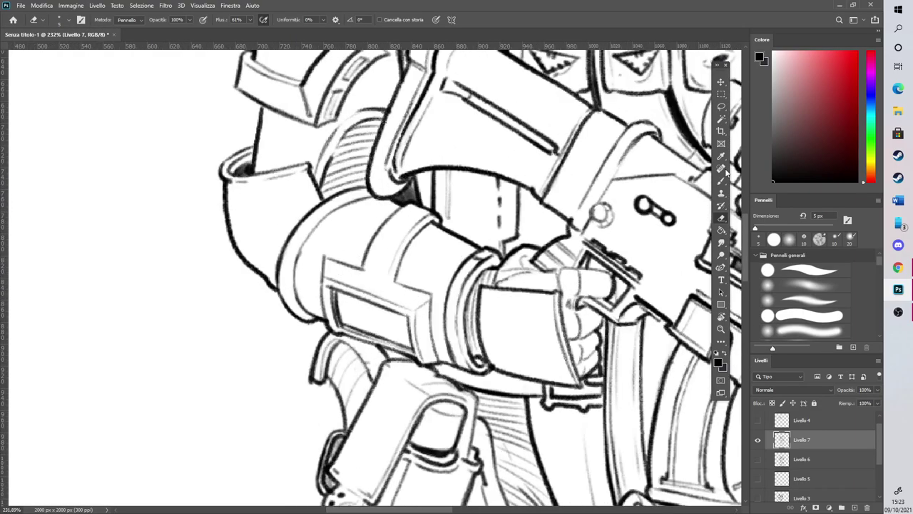
pyautogui.click(721, 180)
pyautogui.press('r')
pyautogui.moveTo(223, 226)
pyautogui.mouseDown()
pyautogui.moveTo(299, 179)
pyautogui.moveTo(406, 210)
pyautogui.mouseUp()
pyautogui.moveTo(332, 284)
pyautogui.mouseDown()
pyautogui.moveTo(369, 245)
pyautogui.moveTo(367, 236)
pyautogui.moveTo(352, 238)
pyautogui.mouseUp()
pyautogui.moveTo(318, 265); pyautogui.dragTo(348, 232)
pyautogui.scroll(2, 325, 310)
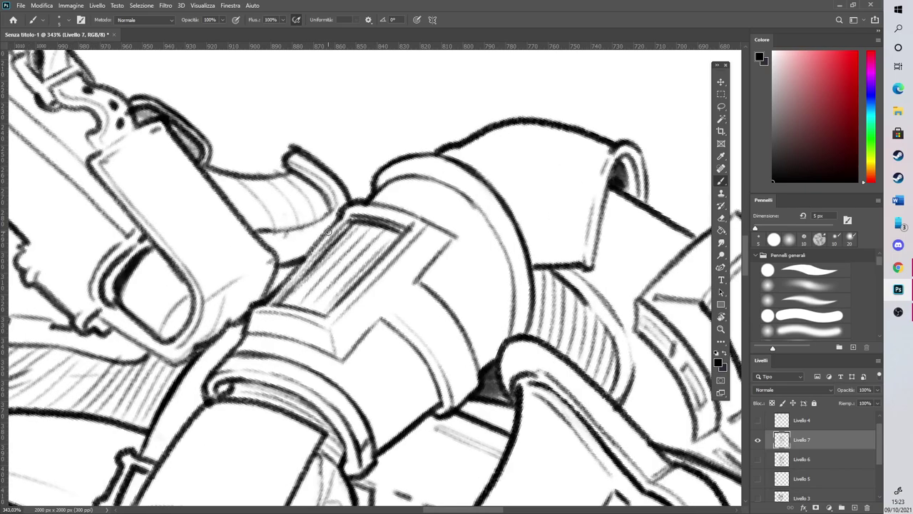
pyautogui.moveTo(360, 253)
pyautogui.mouseDown()
pyautogui.moveTo(366, 236)
pyautogui.moveTo(378, 257)
pyautogui.moveTo(390, 238)
pyautogui.mouseUp()
pyautogui.moveTo(346, 277)
pyautogui.mouseDown()
pyautogui.moveTo(360, 237)
pyautogui.moveTo(341, 264)
pyautogui.moveTo(354, 271)
pyautogui.moveTo(316, 305)
pyautogui.moveTo(327, 308)
pyautogui.moveTo(317, 301)
pyautogui.moveTo(338, 280)
pyautogui.moveTo(309, 294)
pyautogui.moveTo(320, 297)
pyautogui.moveTo(336, 266)
pyautogui.moveTo(305, 295)
pyautogui.moveTo(314, 271)
pyautogui.moveTo(380, 234)
pyautogui.mouseUp()
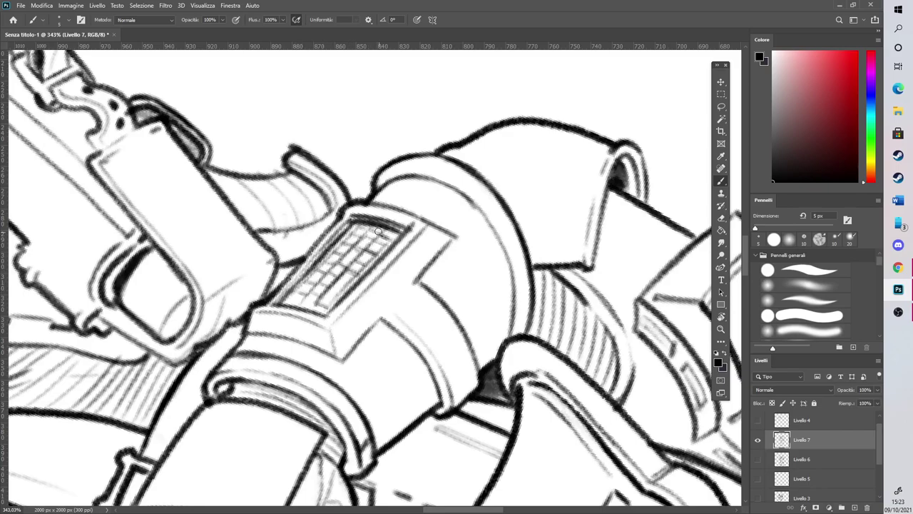
# Lower the opacity of layer Livello 7 and add a new layer above it
pyautogui.scroll(-5, 402, 215)
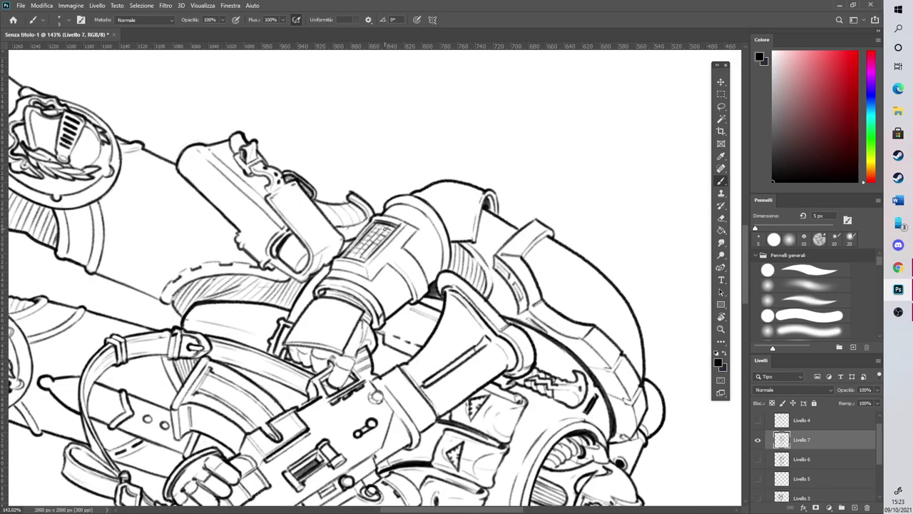
pyautogui.press('r')
pyautogui.moveTo(482, 277); pyautogui.dragTo(334, 178)
pyautogui.scroll(-7, 334, 187)
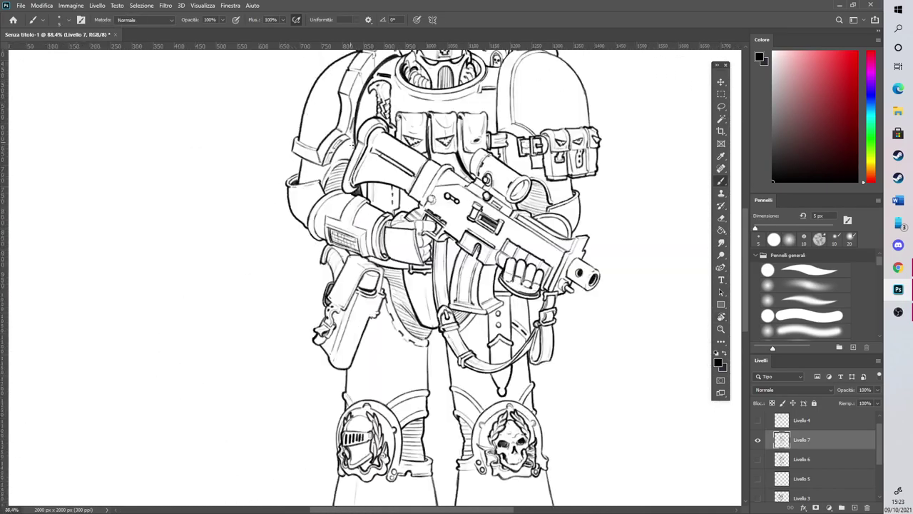
pyautogui.press('r')
pyautogui.moveTo(552, 271); pyautogui.dragTo(556, 271)
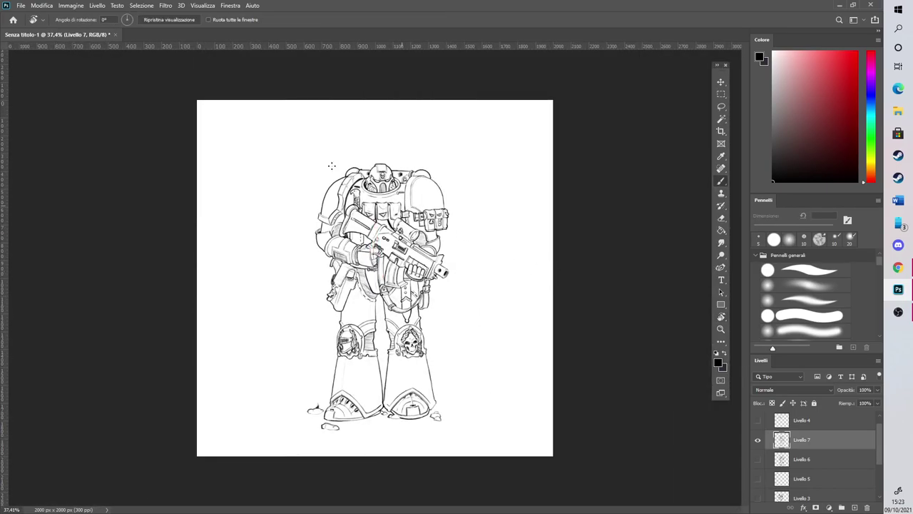
pyautogui.press('b')
pyautogui.scroll(6, 363, 228)
pyautogui.scroll(4, 371, 152)
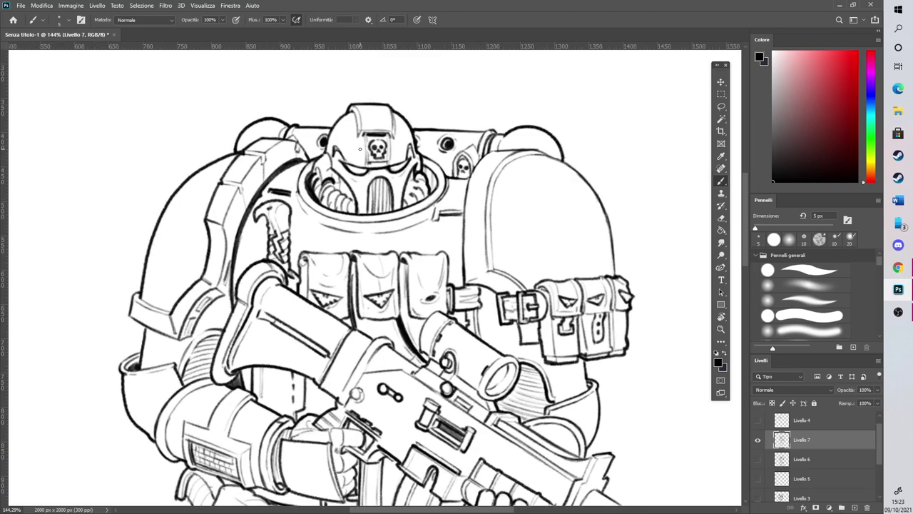
pyautogui.click(876, 389)
pyautogui.moveTo(877, 401); pyautogui.dragTo(848, 404)
pyautogui.click(855, 508)
# Draw five small circular studs in a curved row across the chest plate below the collar
pyautogui.scroll(1, 293, 187)
pyautogui.moveTo(320, 284); pyautogui.dragTo(326, 279)
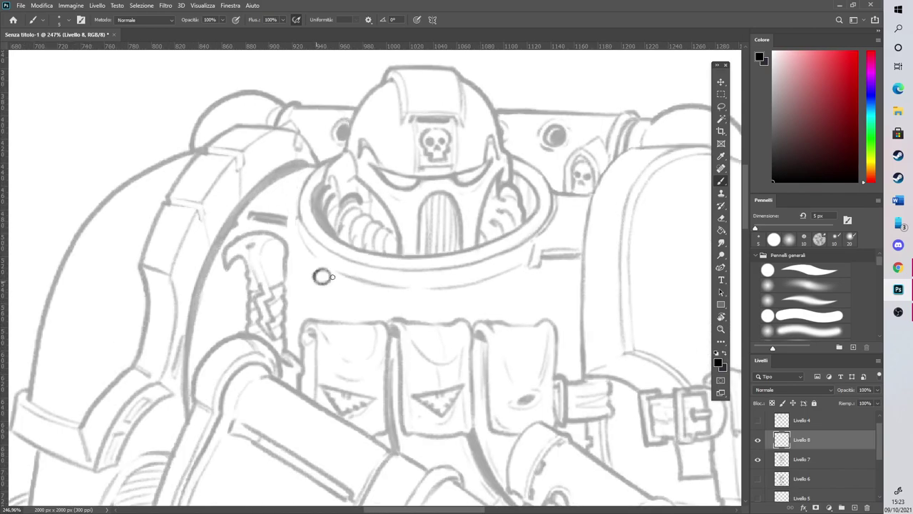
pyautogui.moveTo(399, 291)
pyautogui.mouseDown()
pyautogui.moveTo(407, 306)
pyautogui.moveTo(399, 291)
pyautogui.mouseUp()
pyautogui.moveTo(475, 291)
pyautogui.mouseDown()
pyautogui.moveTo(489, 302)
pyautogui.moveTo(478, 289)
pyautogui.mouseUp()
pyautogui.moveTo(528, 277); pyautogui.dragTo(531, 271)
pyautogui.moveTo(291, 237)
pyautogui.mouseDown()
pyautogui.moveTo(285, 243)
pyautogui.moveTo(293, 234)
pyautogui.mouseUp()
# Draw curling flourishes around the four studs above the pouches, adding pointed tips below the outer two
pyautogui.moveTo(312, 269)
pyautogui.mouseDown()
pyautogui.moveTo(303, 272)
pyautogui.moveTo(311, 301)
pyautogui.moveTo(334, 276)
pyautogui.moveTo(307, 300)
pyautogui.moveTo(315, 285)
pyautogui.mouseUp()
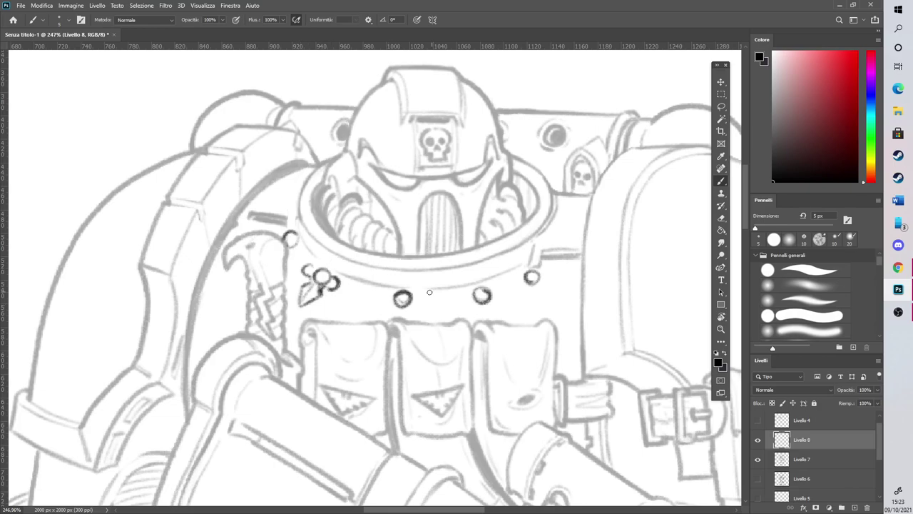
pyautogui.moveTo(394, 293)
pyautogui.mouseDown()
pyautogui.moveTo(413, 313)
pyautogui.moveTo(417, 295)
pyautogui.moveTo(460, 265)
pyautogui.moveTo(458, 308)
pyautogui.moveTo(484, 305)
pyautogui.moveTo(479, 284)
pyautogui.moveTo(469, 306)
pyautogui.mouseUp()
pyautogui.press('e')
pyautogui.press('b')
pyautogui.moveTo(471, 295)
pyautogui.mouseDown()
pyautogui.moveTo(492, 306)
pyautogui.moveTo(490, 289)
pyautogui.moveTo(538, 278)
pyautogui.moveTo(535, 301)
pyautogui.moveTo(550, 303)
pyautogui.moveTo(546, 278)
pyautogui.moveTo(538, 291)
pyautogui.moveTo(551, 311)
pyautogui.mouseUp()
pyautogui.moveTo(520, 280); pyautogui.dragTo(532, 296)
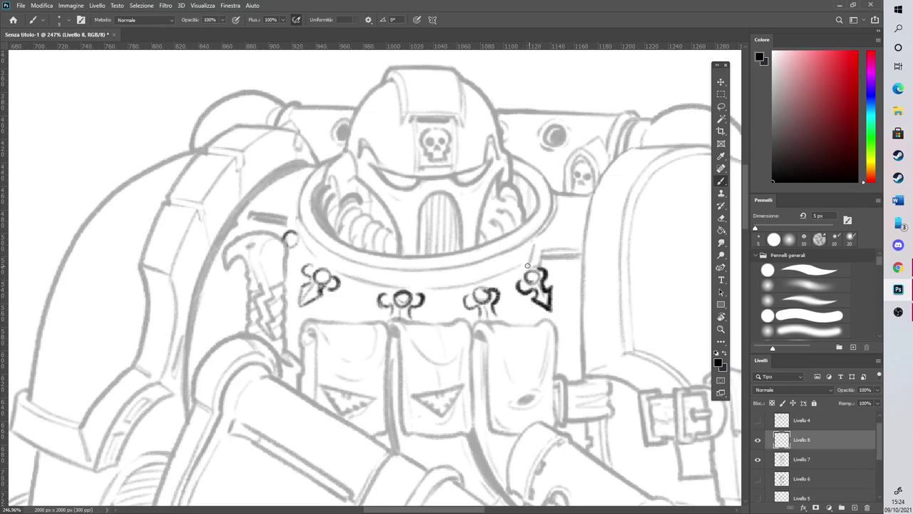
pyautogui.moveTo(476, 302); pyautogui.dragTo(496, 308)
# Clean up and redraw the curls around the second stud on the chest plate, and darken the pointed tip below the first
pyautogui.click(721, 218)
pyautogui.moveTo(419, 299); pyautogui.dragTo(381, 303)
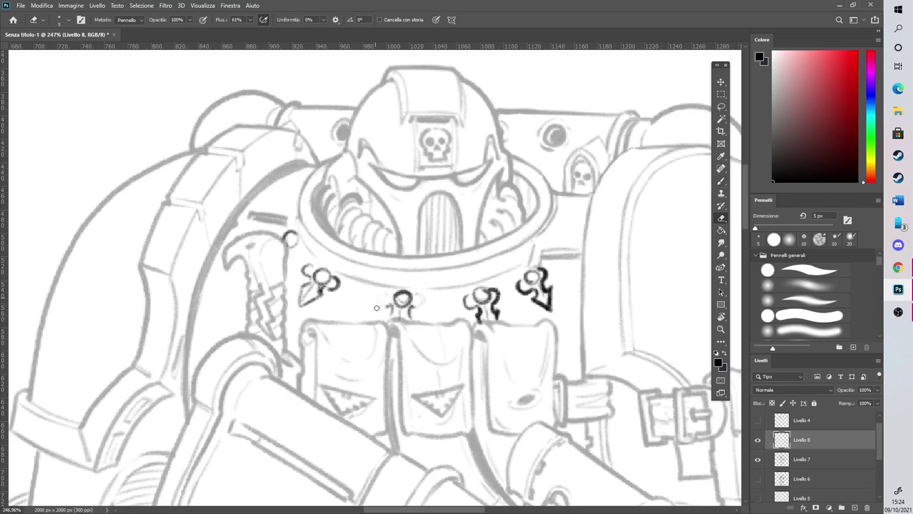
pyautogui.click(721, 181)
pyautogui.moveTo(389, 292)
pyautogui.mouseDown()
pyautogui.moveTo(412, 316)
pyautogui.moveTo(419, 292)
pyautogui.mouseUp()
pyautogui.moveTo(301, 307)
pyautogui.mouseDown()
pyautogui.moveTo(321, 290)
pyautogui.moveTo(296, 309)
pyautogui.mouseUp()
pyautogui.moveTo(300, 306); pyautogui.dragTo(295, 311)
pyautogui.moveTo(313, 275); pyautogui.dragTo(298, 307)
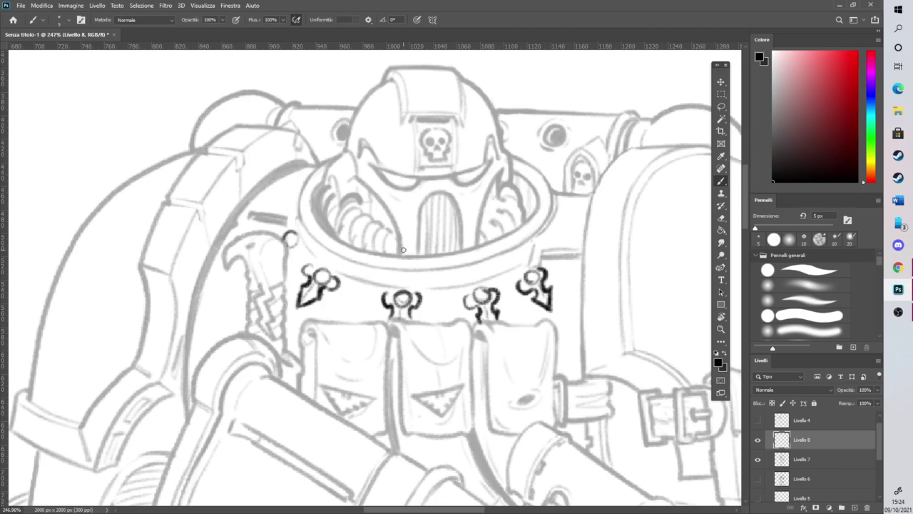
# Thicken the first stud's pointed tip, add upward curls to the studs and draw flourishes around the stud beside the knife handle
pyautogui.click(720, 218)
pyautogui.click(805, 269)
pyautogui.moveTo(321, 303)
pyautogui.mouseDown()
pyautogui.moveTo(303, 286)
pyautogui.moveTo(299, 304)
pyautogui.moveTo(329, 269)
pyautogui.mouseUp()
pyautogui.click(720, 181)
pyautogui.moveTo(470, 301)
pyautogui.mouseDown()
pyautogui.moveTo(470, 282)
pyautogui.moveTo(542, 264)
pyautogui.moveTo(545, 249)
pyautogui.mouseUp()
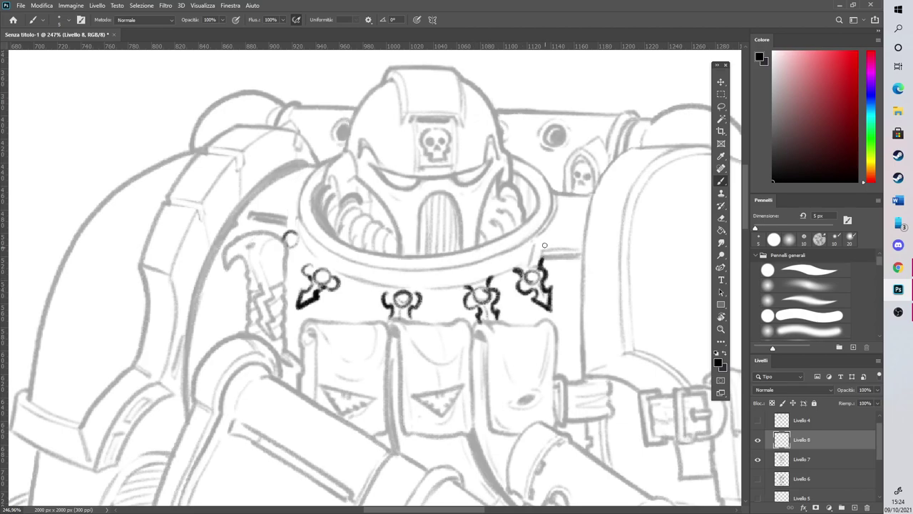
pyautogui.moveTo(414, 294); pyautogui.dragTo(417, 285)
pyautogui.moveTo(333, 279)
pyautogui.mouseDown()
pyautogui.moveTo(340, 271)
pyautogui.moveTo(298, 247)
pyautogui.moveTo(293, 226)
pyautogui.moveTo(308, 244)
pyautogui.moveTo(285, 244)
pyautogui.moveTo(285, 289)
pyautogui.mouseUp()
pyautogui.moveTo(307, 246); pyautogui.dragTo(326, 264)
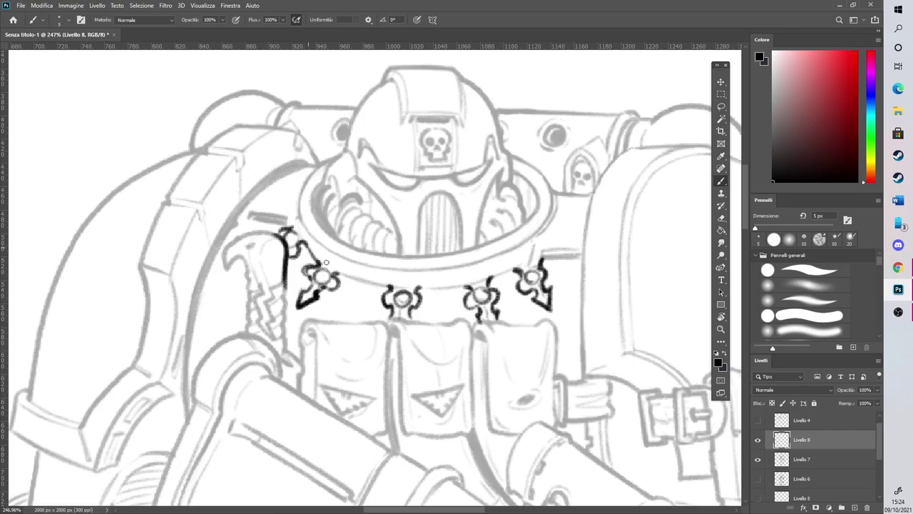
# Join the ornamented studs with curved border lines running across the chest plate below the collar
pyautogui.moveTo(488, 279); pyautogui.dragTo(500, 272)
pyautogui.scroll(-5, 523, 247)
pyautogui.scroll(6, 350, 294)
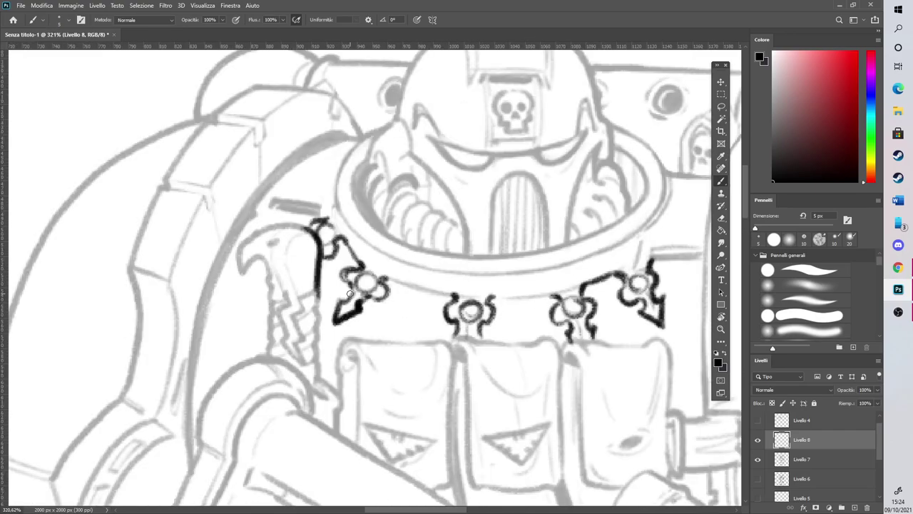
pyautogui.scroll(2, 349, 292)
pyautogui.moveTo(397, 275)
pyautogui.mouseDown()
pyautogui.moveTo(476, 298)
pyautogui.moveTo(391, 273)
pyautogui.moveTo(479, 294)
pyautogui.mouseUp()
pyautogui.moveTo(440, 510); pyautogui.dragTo(451, 511)
pyautogui.moveTo(428, 299); pyautogui.dragTo(521, 288)
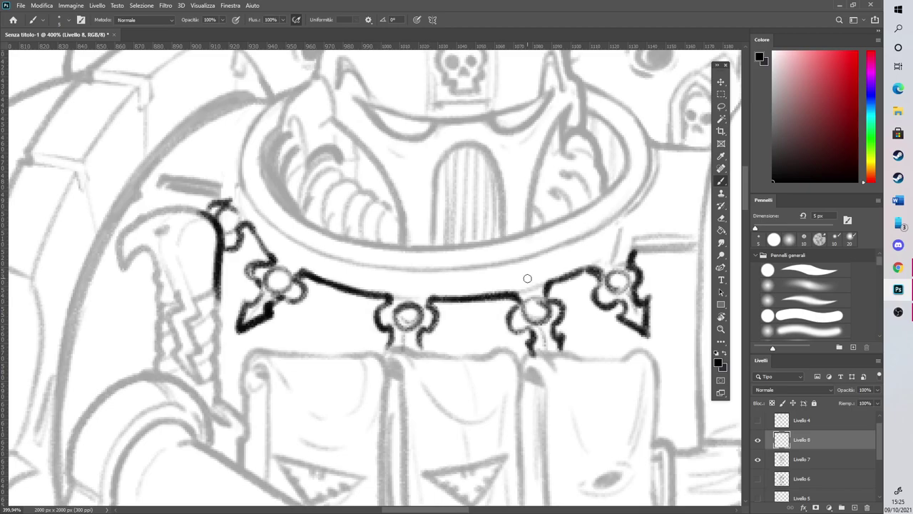
# Draw a raised double-line rim along the upper edge of the trigger arm's elbow guard, ending in an angled corner
pyautogui.scroll(-6, 527, 278)
pyautogui.scroll(-2, 501, 255)
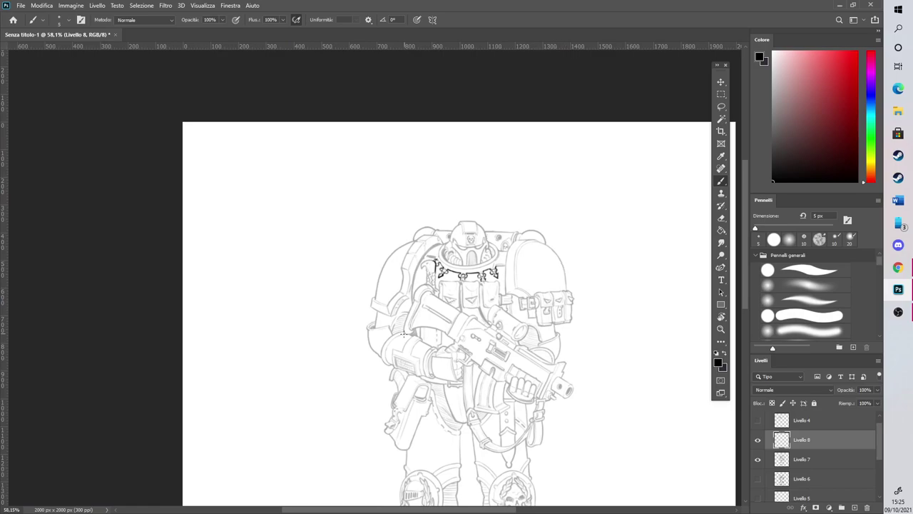
pyautogui.scroll(7, 404, 333)
pyautogui.moveTo(393, 304)
pyautogui.mouseDown()
pyautogui.moveTo(407, 338)
pyautogui.moveTo(421, 334)
pyautogui.mouseUp()
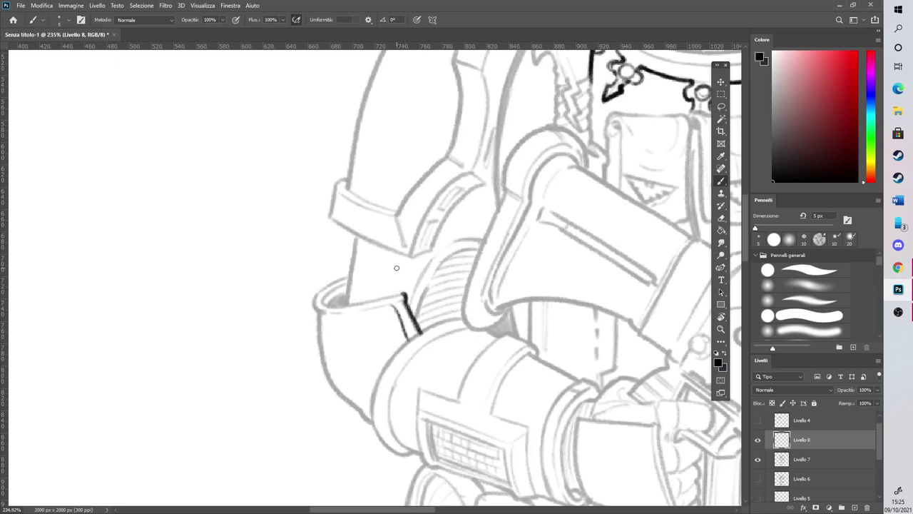
pyautogui.moveTo(321, 314)
pyautogui.mouseDown()
pyautogui.moveTo(385, 308)
pyautogui.moveTo(407, 291)
pyautogui.mouseUp()
pyautogui.scroll(3, 376, 301)
pyautogui.moveTo(283, 319)
pyautogui.mouseDown()
pyautogui.moveTo(358, 324)
pyautogui.moveTo(427, 304)
pyautogui.mouseUp()
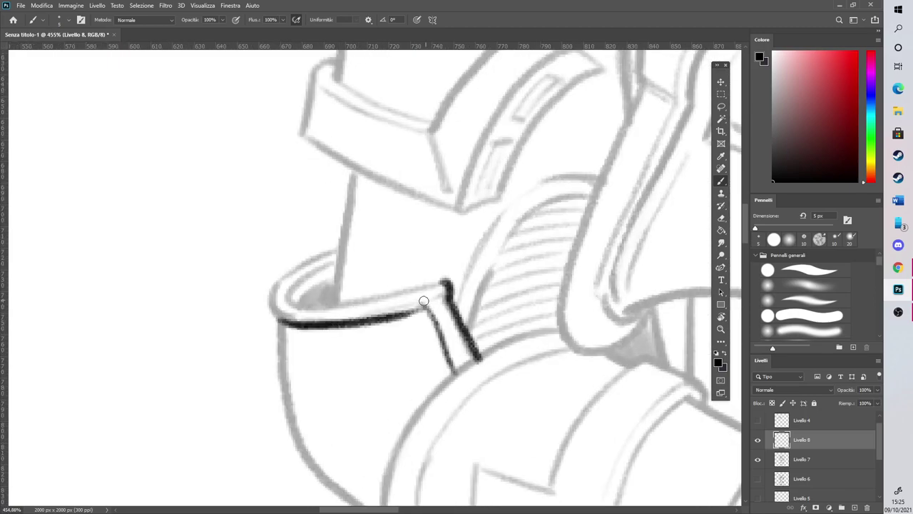
pyautogui.moveTo(285, 300)
pyautogui.mouseDown()
pyautogui.moveTo(315, 305)
pyautogui.moveTo(447, 282)
pyautogui.mouseUp()
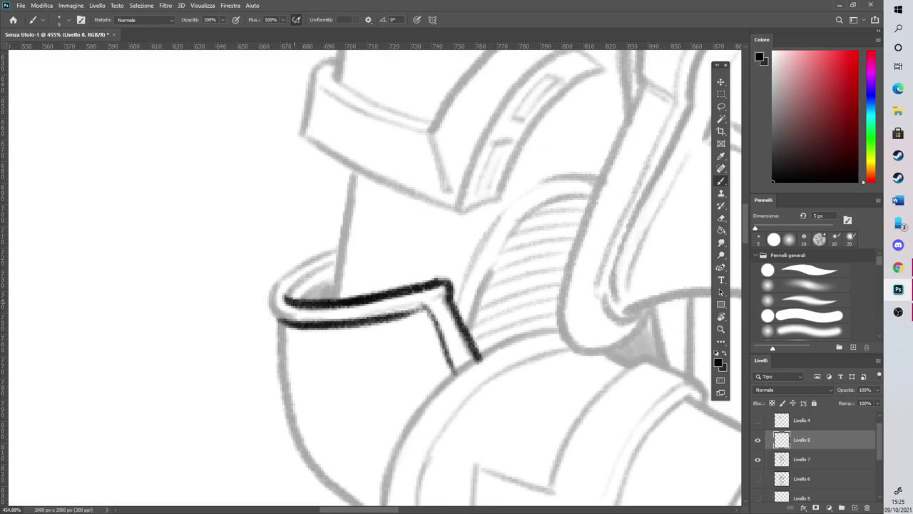
pyautogui.moveTo(268, 314); pyautogui.dragTo(344, 248)
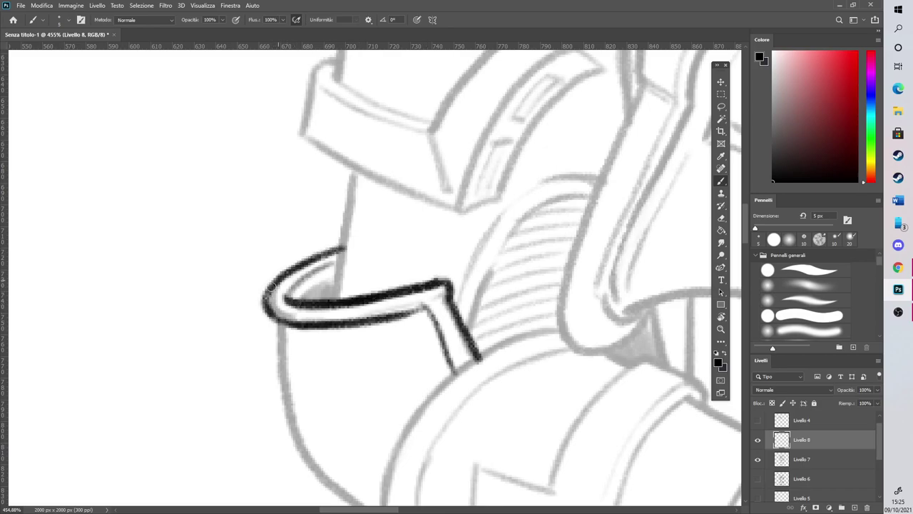
pyautogui.moveTo(277, 281); pyautogui.dragTo(284, 319)
pyautogui.moveTo(355, 301)
pyautogui.mouseDown()
pyautogui.moveTo(448, 297)
pyautogui.moveTo(483, 356)
pyautogui.mouseUp()
# Draw a small black-outlined skull on the band between the rifle's stock and body
pyautogui.scroll(-10, 349, 303)
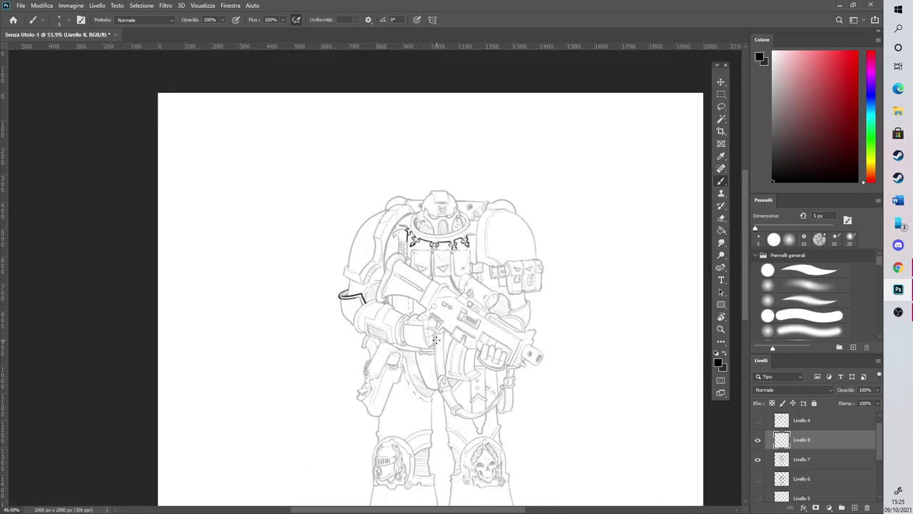
pyautogui.scroll(-2, 436, 340)
pyautogui.scroll(6, 403, 235)
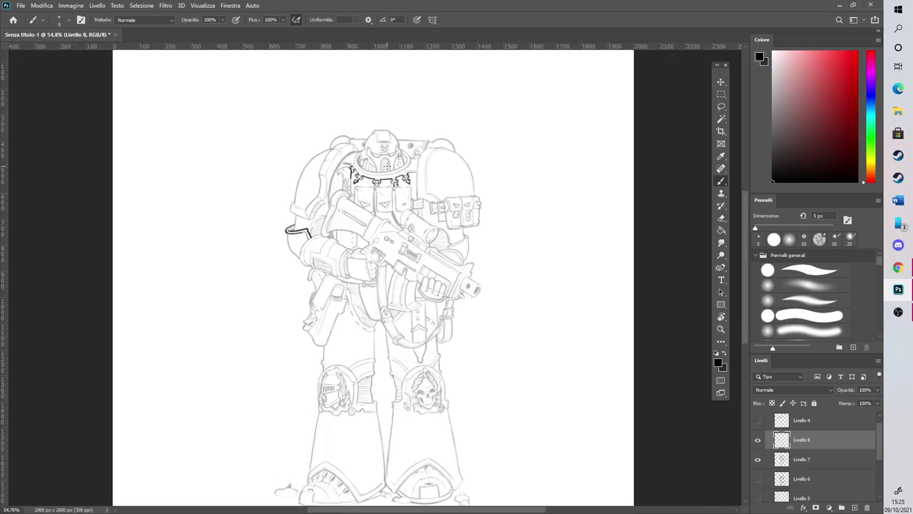
pyautogui.scroll(8, 411, 263)
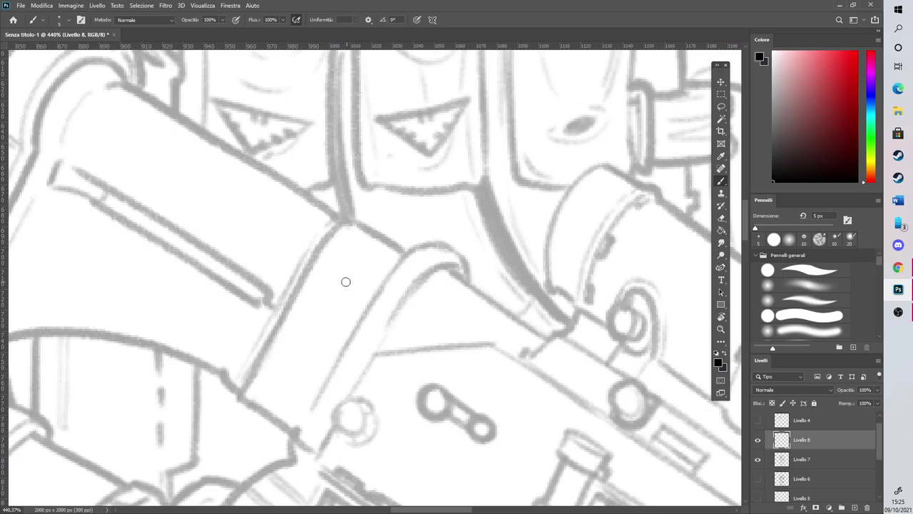
pyautogui.moveTo(362, 274)
pyautogui.mouseDown()
pyautogui.moveTo(322, 281)
pyautogui.moveTo(313, 306)
pyautogui.moveTo(326, 300)
pyautogui.moveTo(316, 307)
pyautogui.moveTo(349, 293)
pyautogui.moveTo(339, 277)
pyautogui.moveTo(312, 280)
pyautogui.moveTo(346, 298)
pyautogui.moveTo(359, 262)
pyautogui.moveTo(319, 272)
pyautogui.moveTo(324, 315)
pyautogui.moveTo(313, 310)
pyautogui.moveTo(319, 302)
pyautogui.moveTo(312, 322)
pyautogui.moveTo(335, 318)
pyautogui.moveTo(344, 292)
pyautogui.moveTo(360, 284)
pyautogui.moveTo(311, 315)
pyautogui.moveTo(315, 269)
pyautogui.moveTo(355, 289)
pyautogui.moveTo(357, 246)
pyautogui.mouseUp()
pyautogui.scroll(-5, 407, 284)
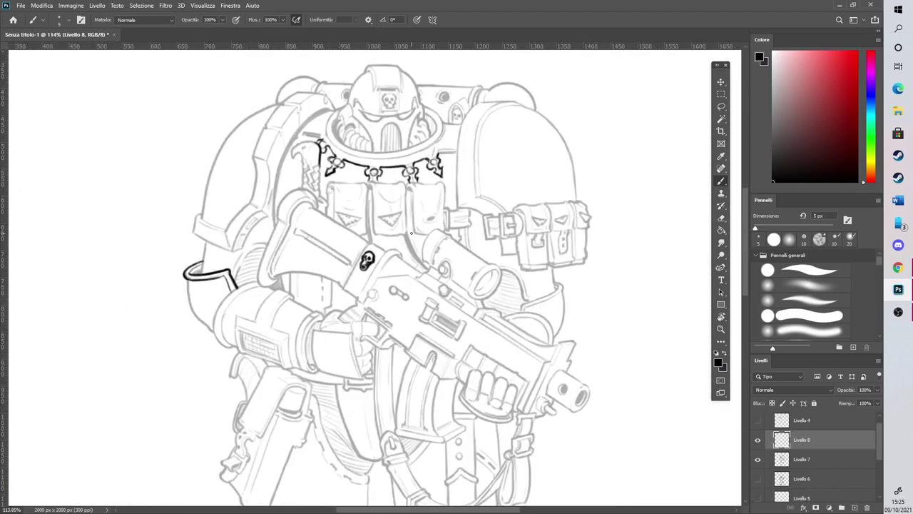
# Draw a spiral flourish with a long feathered wing on the rifle's side, between the ejection port and the gripping hand
pyautogui.scroll(-2, 425, 223)
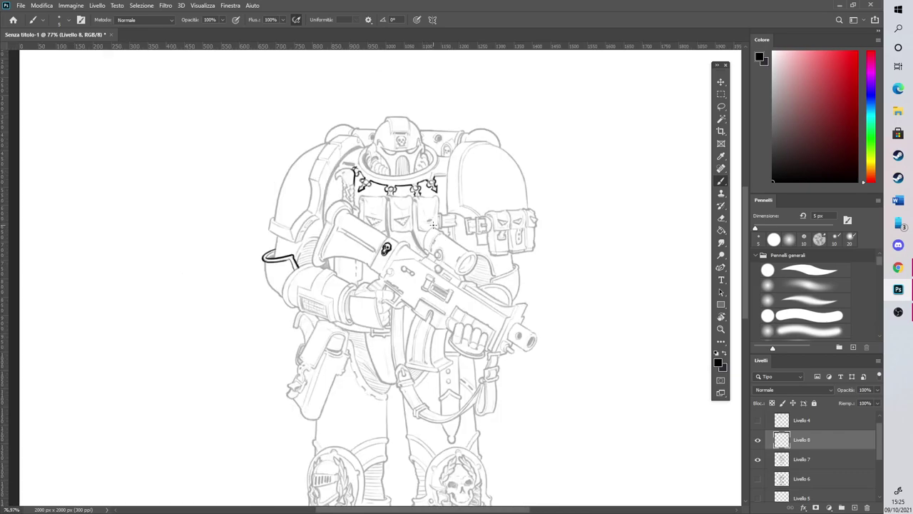
pyautogui.scroll(2, 473, 261)
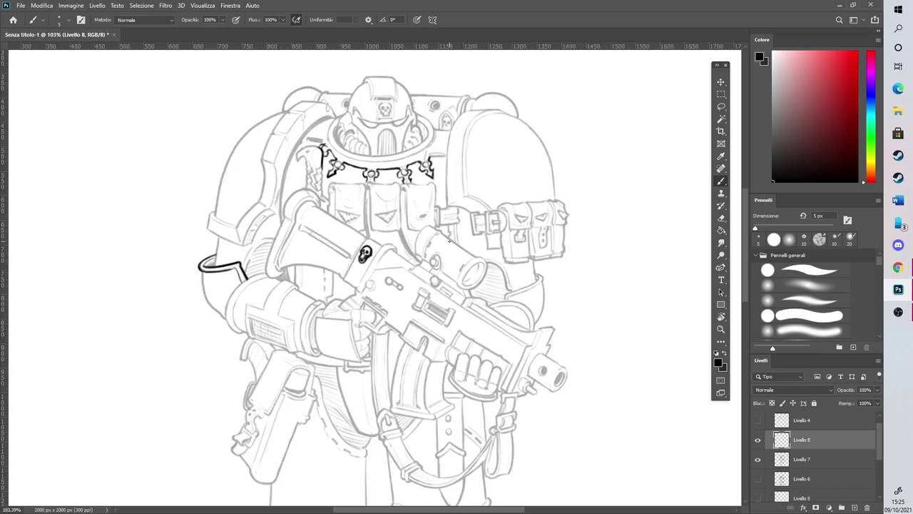
pyautogui.scroll(1, 463, 267)
pyautogui.scroll(2, 478, 282)
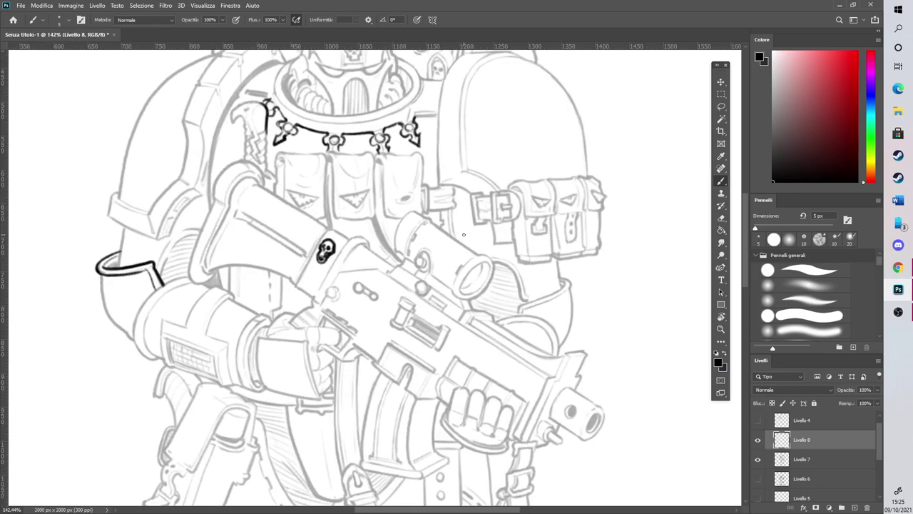
pyautogui.scroll(2, 549, 407)
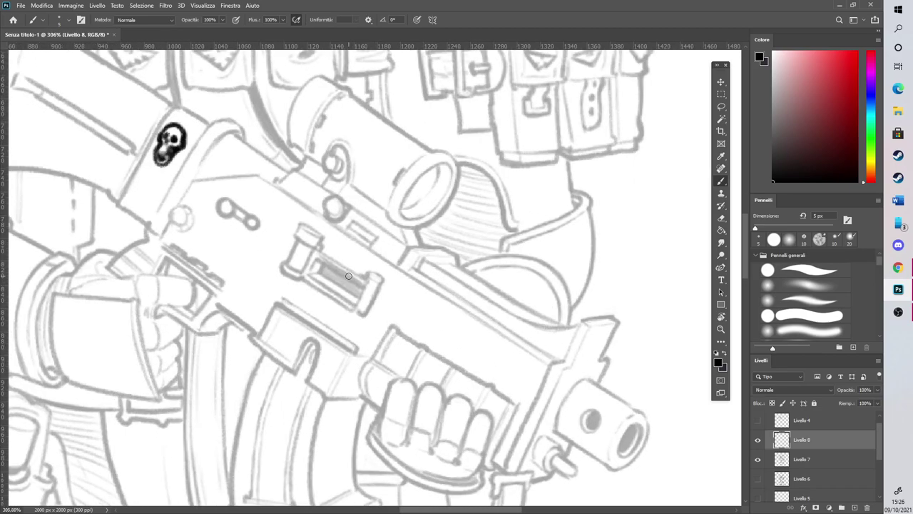
pyautogui.scroll(1, 348, 275)
pyautogui.moveTo(355, 324)
pyautogui.mouseDown()
pyautogui.moveTo(397, 308)
pyautogui.moveTo(386, 321)
pyautogui.moveTo(400, 293)
pyautogui.moveTo(424, 296)
pyautogui.moveTo(422, 309)
pyautogui.moveTo(410, 312)
pyautogui.moveTo(433, 291)
pyautogui.moveTo(439, 306)
pyautogui.moveTo(565, 382)
pyautogui.mouseUp()
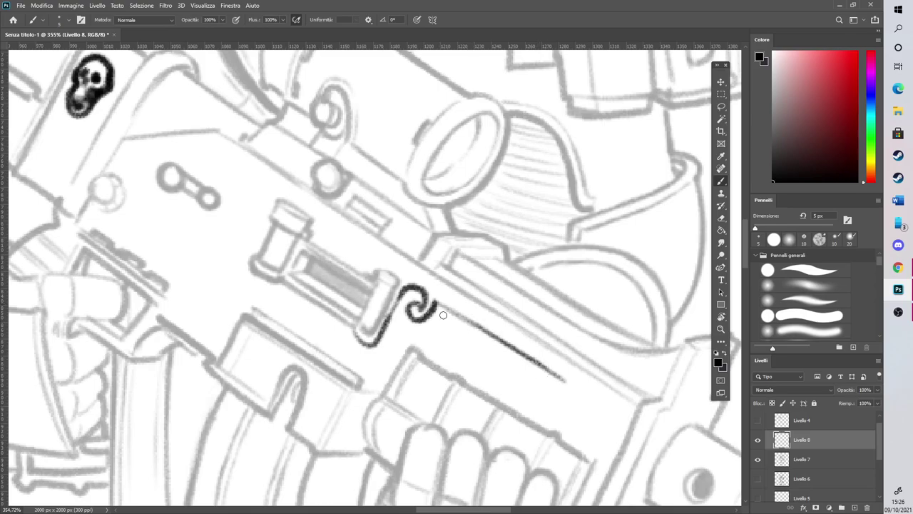
pyautogui.moveTo(443, 317)
pyautogui.mouseDown()
pyautogui.moveTo(542, 390)
pyautogui.moveTo(560, 376)
pyautogui.mouseUp()
pyautogui.moveTo(444, 323)
pyautogui.mouseDown()
pyautogui.moveTo(480, 352)
pyautogui.moveTo(542, 372)
pyautogui.moveTo(475, 351)
pyautogui.moveTo(460, 333)
pyautogui.moveTo(535, 372)
pyautogui.moveTo(534, 394)
pyautogui.mouseUp()
pyautogui.moveTo(445, 343)
pyautogui.mouseDown()
pyautogui.moveTo(514, 403)
pyautogui.moveTo(499, 398)
pyautogui.moveTo(517, 397)
pyautogui.mouseUp()
pyautogui.moveTo(463, 377)
pyautogui.mouseDown()
pyautogui.moveTo(429, 348)
pyautogui.moveTo(455, 373)
pyautogui.mouseUp()
pyautogui.moveTo(436, 302)
pyautogui.mouseDown()
pyautogui.moveTo(496, 318)
pyautogui.moveTo(545, 373)
pyautogui.mouseUp()
pyautogui.moveTo(362, 374)
pyautogui.mouseDown()
pyautogui.moveTo(403, 338)
pyautogui.moveTo(393, 359)
pyautogui.moveTo(405, 348)
pyautogui.moveTo(373, 370)
pyautogui.moveTo(364, 449)
pyautogui.moveTo(376, 395)
pyautogui.moveTo(366, 376)
pyautogui.moveTo(374, 363)
pyautogui.moveTo(379, 376)
pyautogui.moveTo(404, 341)
pyautogui.moveTo(402, 350)
pyautogui.moveTo(401, 307)
pyautogui.mouseUp()
# Draw a three-pointed interlaced knot emblem on the wide part of the rifle stock, below its long groove
pyautogui.scroll(-8, 401, 307)
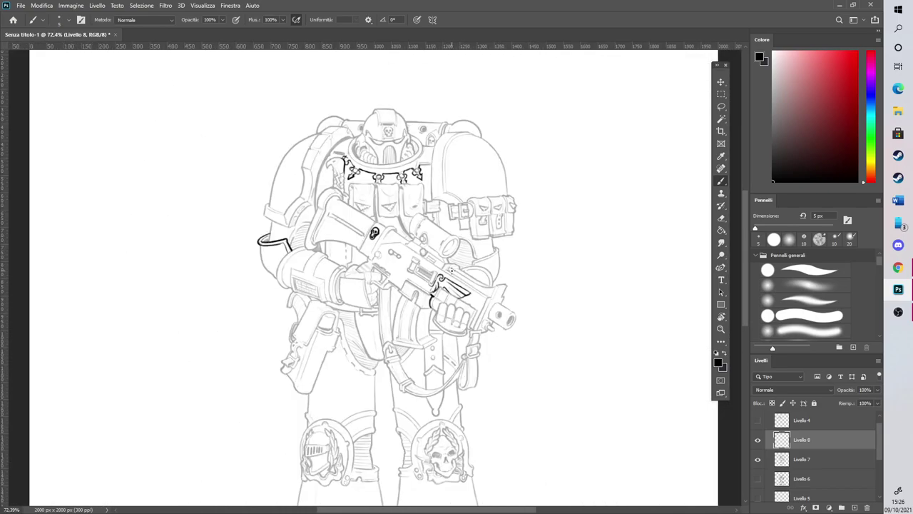
pyautogui.scroll(-1, 491, 292)
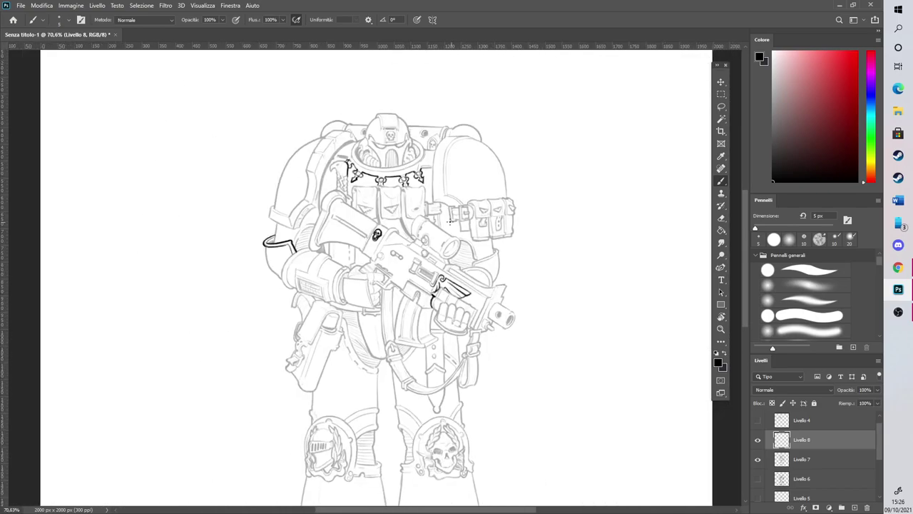
pyautogui.scroll(2, 306, 204)
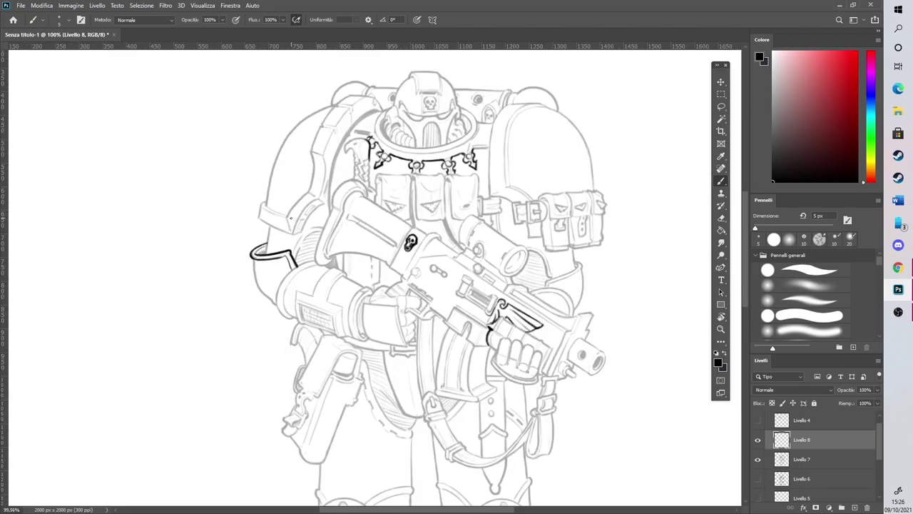
pyautogui.scroll(4, 314, 203)
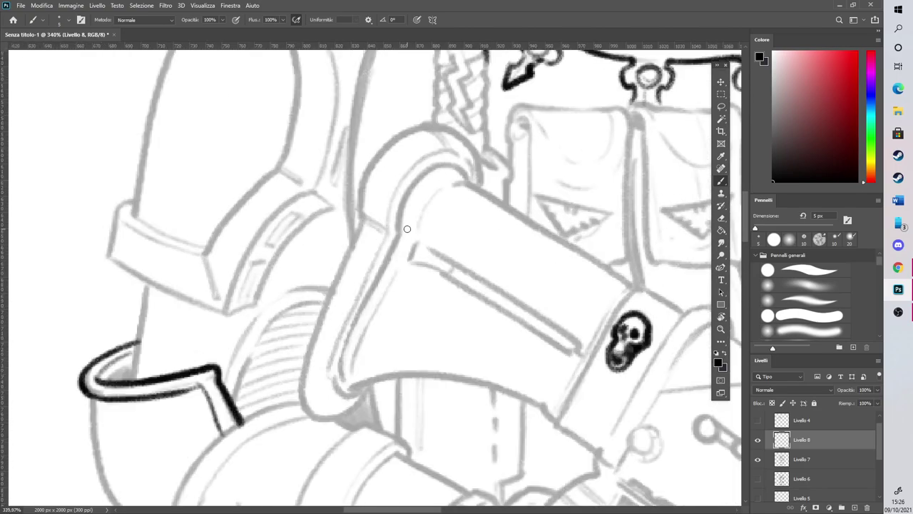
pyautogui.press('r')
pyautogui.moveTo(617, 351)
pyautogui.mouseDown()
pyautogui.moveTo(563, 250)
pyautogui.moveTo(554, 287)
pyautogui.mouseUp()
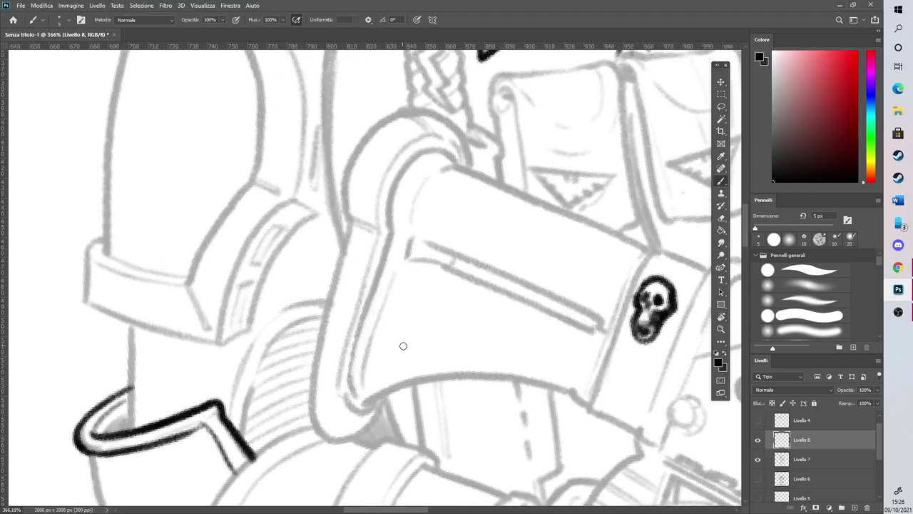
pyautogui.moveTo(396, 303)
pyautogui.mouseDown()
pyautogui.moveTo(417, 334)
pyautogui.moveTo(424, 328)
pyautogui.mouseUp()
pyautogui.moveTo(404, 300)
pyautogui.mouseDown()
pyautogui.moveTo(423, 328)
pyautogui.moveTo(410, 314)
pyautogui.moveTo(433, 314)
pyautogui.moveTo(419, 323)
pyautogui.moveTo(415, 314)
pyautogui.moveTo(431, 301)
pyautogui.moveTo(440, 324)
pyautogui.moveTo(447, 318)
pyautogui.moveTo(433, 316)
pyautogui.moveTo(457, 305)
pyautogui.moveTo(463, 315)
pyautogui.moveTo(442, 307)
pyautogui.mouseUp()
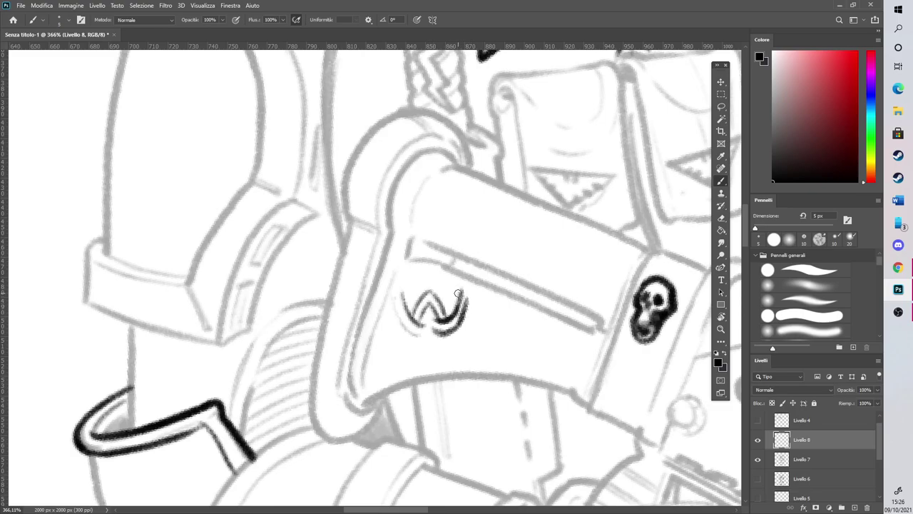
pyautogui.moveTo(421, 321)
pyautogui.mouseDown()
pyautogui.moveTo(435, 322)
pyautogui.moveTo(428, 312)
pyautogui.moveTo(433, 357)
pyautogui.moveTo(443, 336)
pyautogui.moveTo(432, 362)
pyautogui.mouseUp()
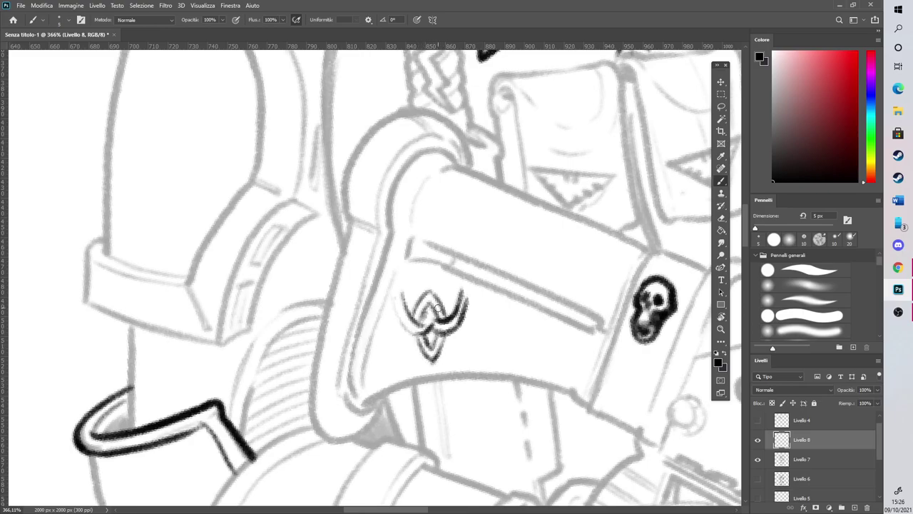
pyautogui.moveTo(421, 325)
pyautogui.mouseDown()
pyautogui.moveTo(409, 289)
pyautogui.moveTo(402, 310)
pyautogui.moveTo(394, 295)
pyautogui.moveTo(400, 319)
pyautogui.moveTo(396, 284)
pyautogui.moveTo(452, 297)
pyautogui.moveTo(443, 306)
pyautogui.moveTo(461, 292)
pyautogui.moveTo(442, 294)
pyautogui.moveTo(470, 281)
pyautogui.mouseUp()
pyautogui.click(721, 219)
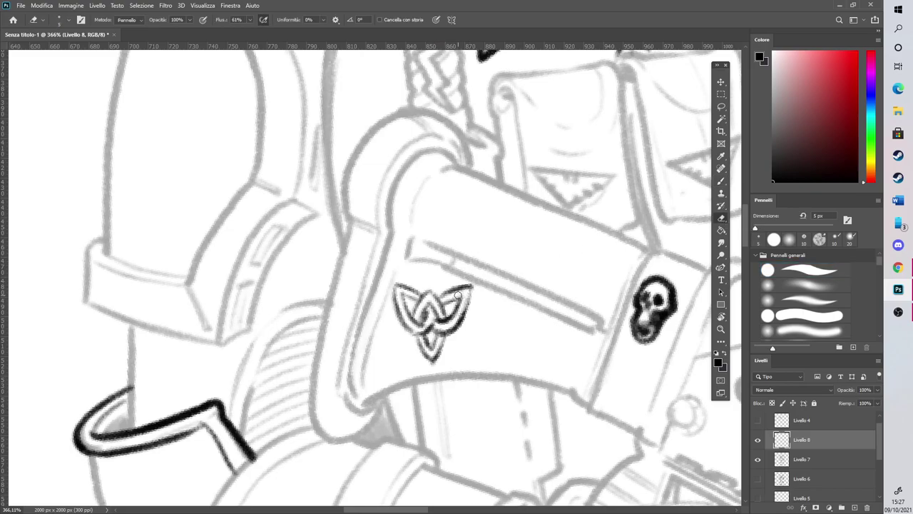
# Draw a short chain of links rising from the knot emblem toward the stock's upper edge, erasing overlapping lines
pyautogui.scroll(-5, 459, 295)
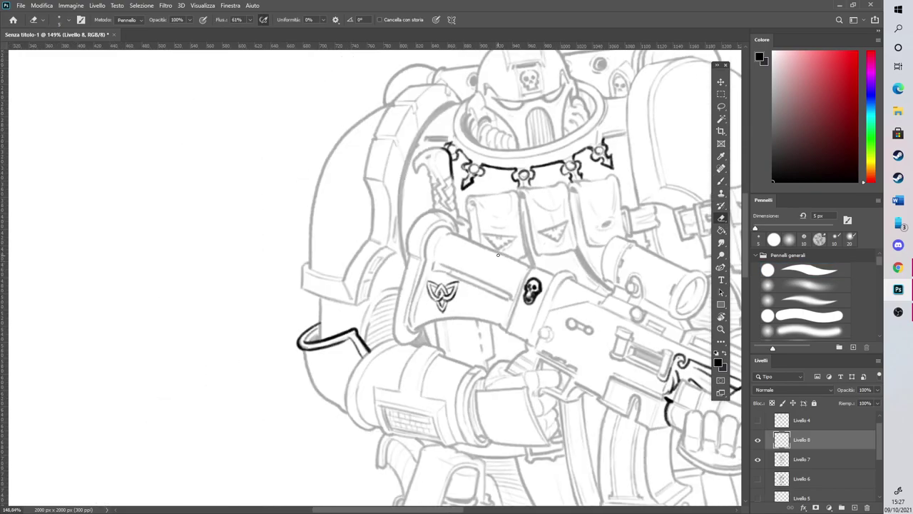
pyautogui.scroll(3, 509, 246)
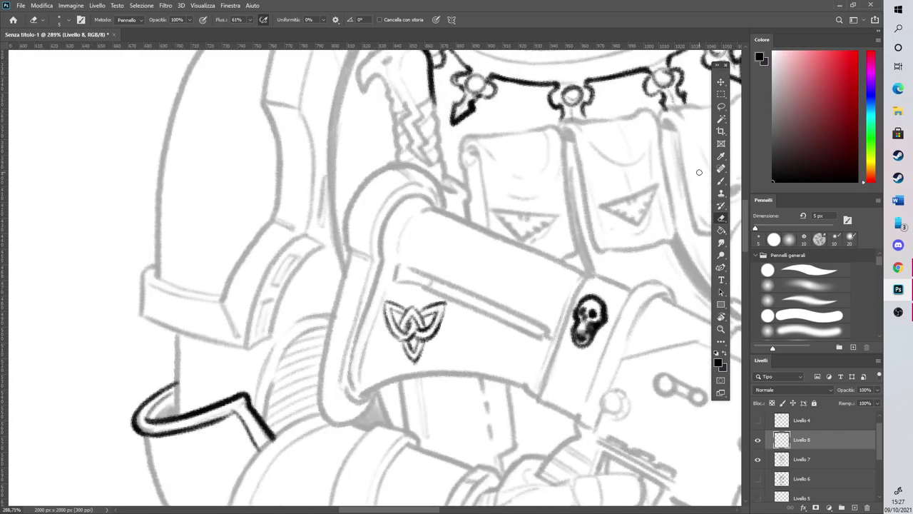
pyautogui.click(722, 181)
pyautogui.moveTo(418, 298)
pyautogui.mouseDown()
pyautogui.moveTo(409, 305)
pyautogui.moveTo(418, 308)
pyautogui.moveTo(419, 262)
pyautogui.moveTo(425, 272)
pyautogui.moveTo(433, 251)
pyautogui.moveTo(415, 263)
pyautogui.moveTo(434, 266)
pyautogui.moveTo(427, 257)
pyautogui.moveTo(413, 290)
pyautogui.mouseUp()
pyautogui.press('e')
pyautogui.moveTo(426, 260)
pyautogui.mouseDown()
pyautogui.moveTo(416, 287)
pyautogui.moveTo(421, 252)
pyautogui.moveTo(430, 264)
pyautogui.moveTo(421, 255)
pyautogui.mouseUp()
pyautogui.click(720, 180)
pyautogui.moveTo(437, 242)
pyautogui.mouseDown()
pyautogui.moveTo(425, 254)
pyautogui.moveTo(442, 220)
pyautogui.mouseUp()
pyautogui.press('e')
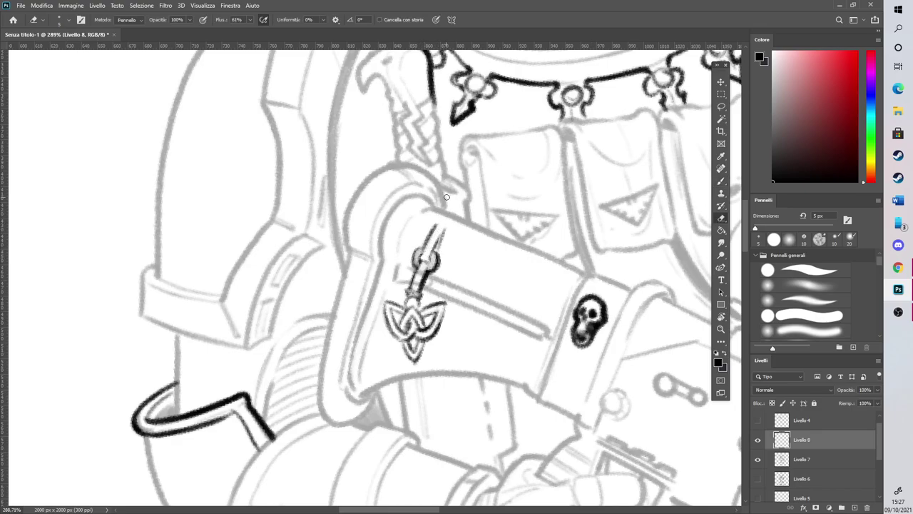
# Outline the knot emblem and chain with bold lines, and finish the chain with a ring at the stock's upper edge
pyautogui.click(721, 180)
pyautogui.moveTo(384, 302)
pyautogui.mouseDown()
pyautogui.moveTo(390, 331)
pyautogui.moveTo(419, 360)
pyautogui.moveTo(446, 302)
pyautogui.mouseUp()
pyautogui.moveTo(384, 304)
pyautogui.mouseDown()
pyautogui.moveTo(425, 292)
pyautogui.moveTo(418, 264)
pyautogui.moveTo(428, 248)
pyautogui.mouseUp()
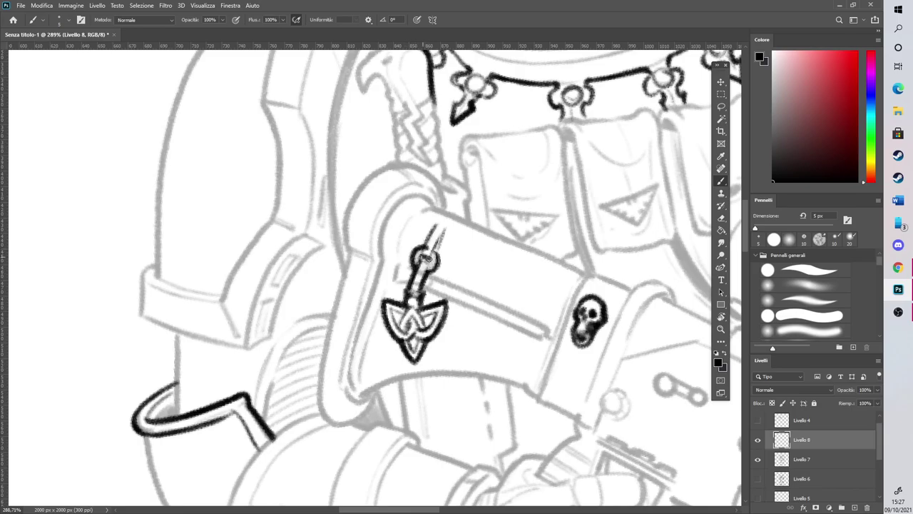
pyautogui.press('e')
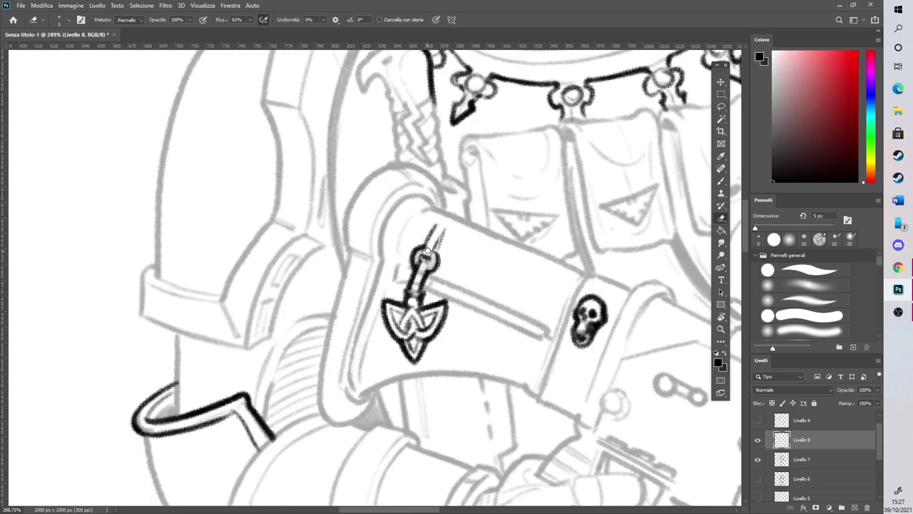
pyautogui.click(721, 179)
pyautogui.moveTo(429, 275); pyautogui.dragTo(450, 218)
pyautogui.moveTo(421, 252)
pyautogui.mouseDown()
pyautogui.moveTo(440, 215)
pyautogui.moveTo(450, 224)
pyautogui.moveTo(437, 219)
pyautogui.moveTo(461, 217)
pyautogui.moveTo(450, 207)
pyautogui.moveTo(464, 213)
pyautogui.moveTo(462, 230)
pyautogui.moveTo(441, 214)
pyautogui.moveTo(457, 215)
pyautogui.mouseUp()
pyautogui.press('e')
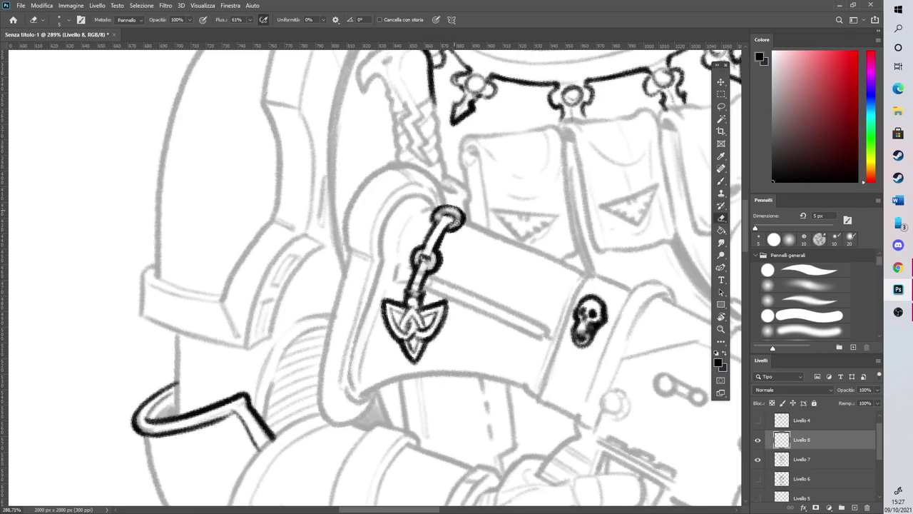
pyautogui.click(721, 180)
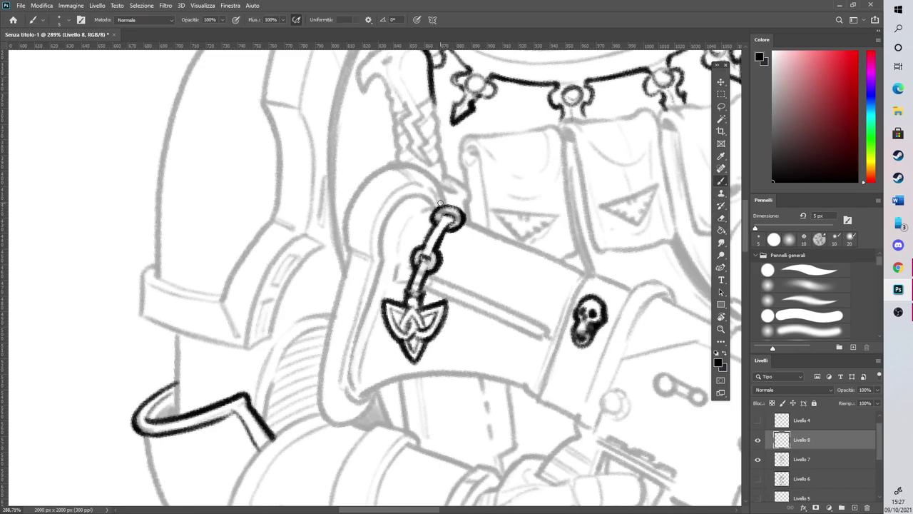
# Touch up the outline of the knot emblem on the rifle stock
pyautogui.moveTo(392, 312); pyautogui.dragTo(400, 323)
pyautogui.moveTo(408, 353); pyautogui.dragTo(423, 312)
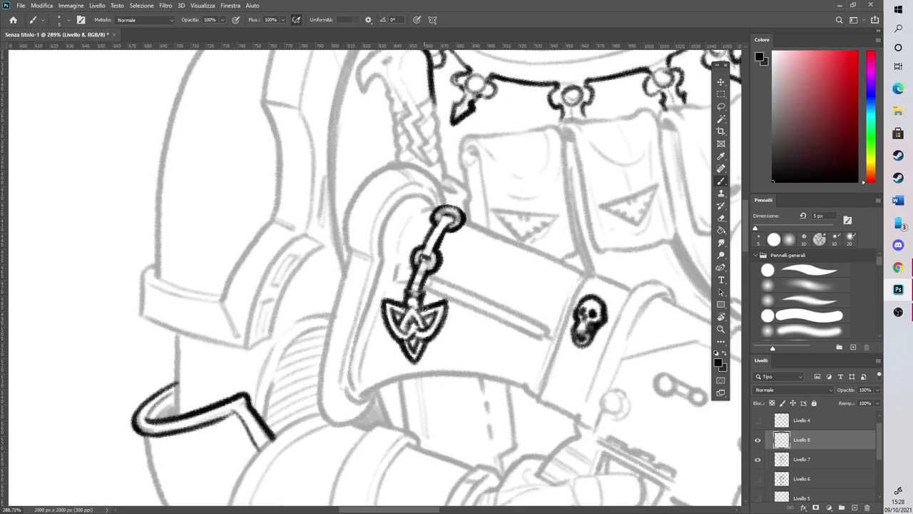
pyautogui.scroll(-8, 435, 289)
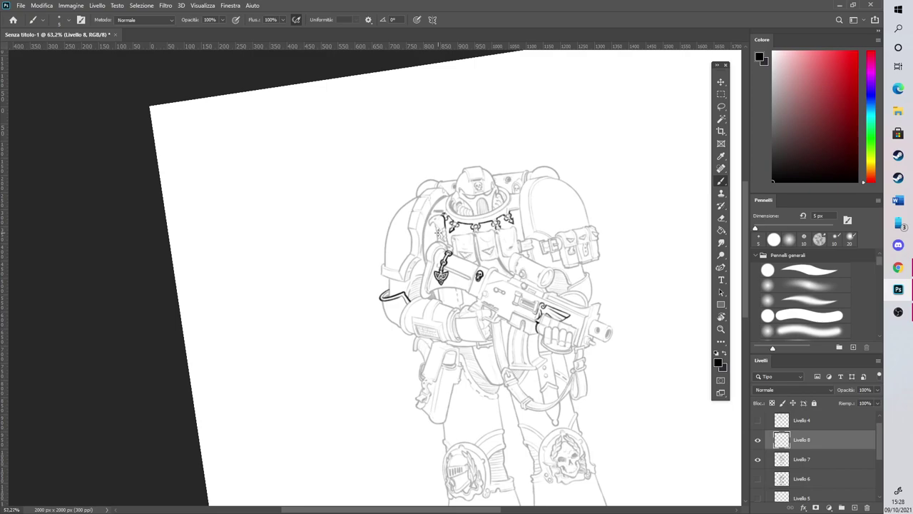
# Set the rotated canvas upright and examine the whole figure for places that need more ornament
pyautogui.scroll(-2, 439, 232)
pyautogui.press('r')
pyautogui.moveTo(634, 256); pyautogui.dragTo(638, 295)
pyautogui.press('b')
pyautogui.scroll(2, 408, 218)
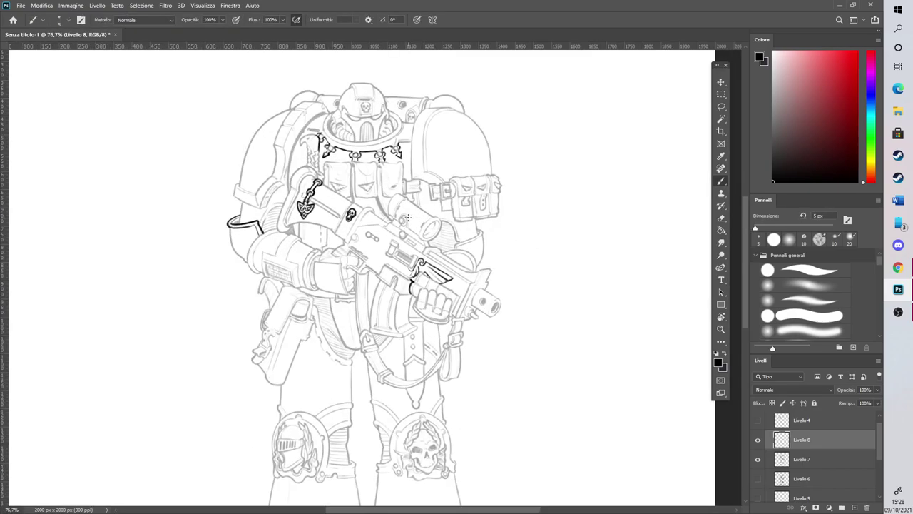
pyautogui.scroll(1, 303, 321)
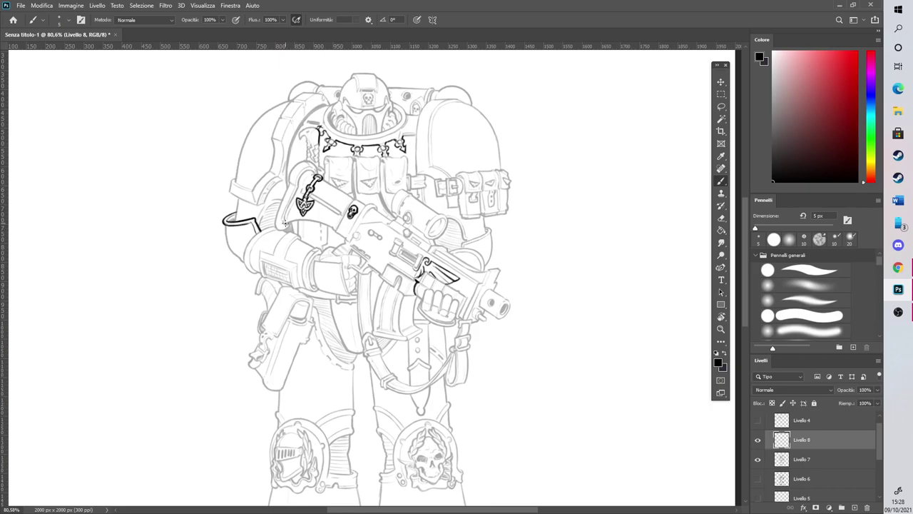
pyautogui.scroll(1, 225, 102)
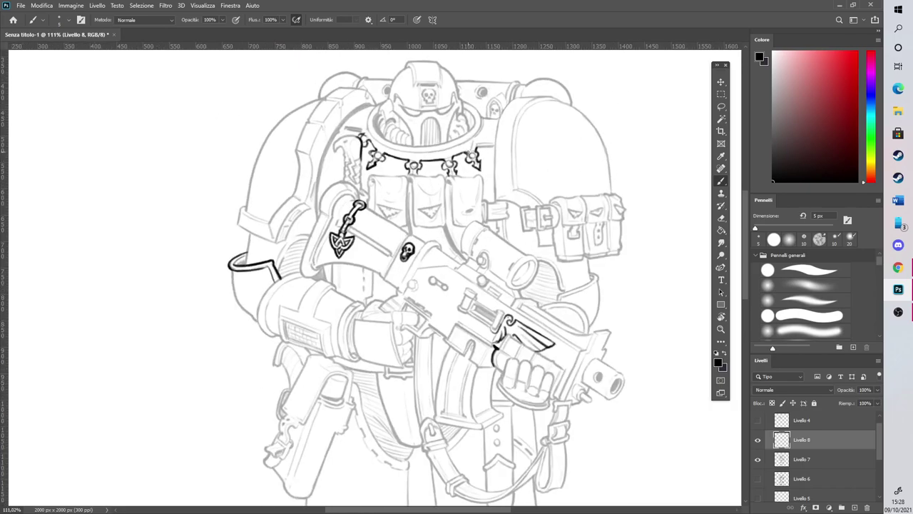
pyautogui.scroll(-1, 529, 207)
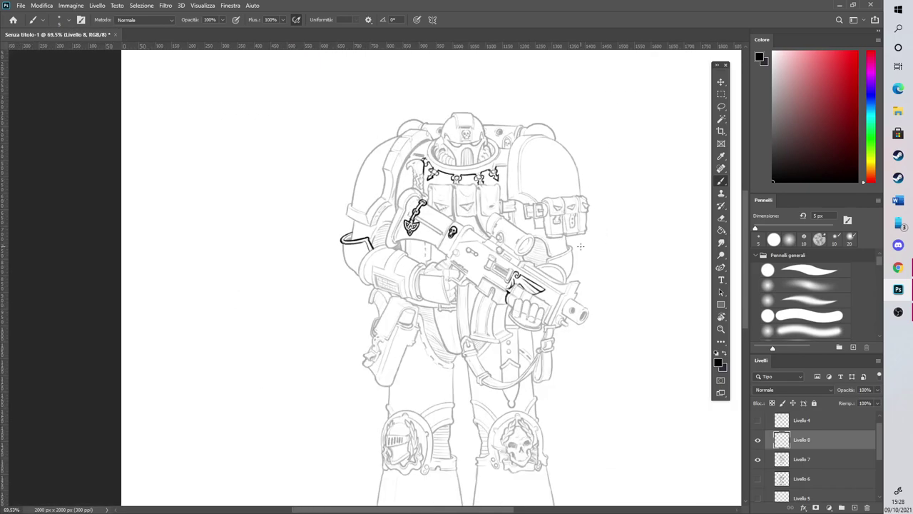
pyautogui.scroll(-4, 580, 246)
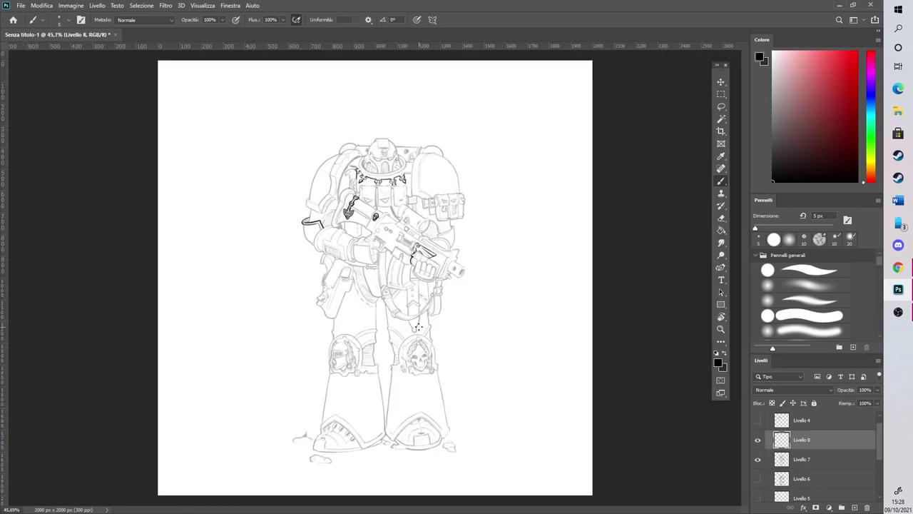
pyautogui.scroll(5, 428, 114)
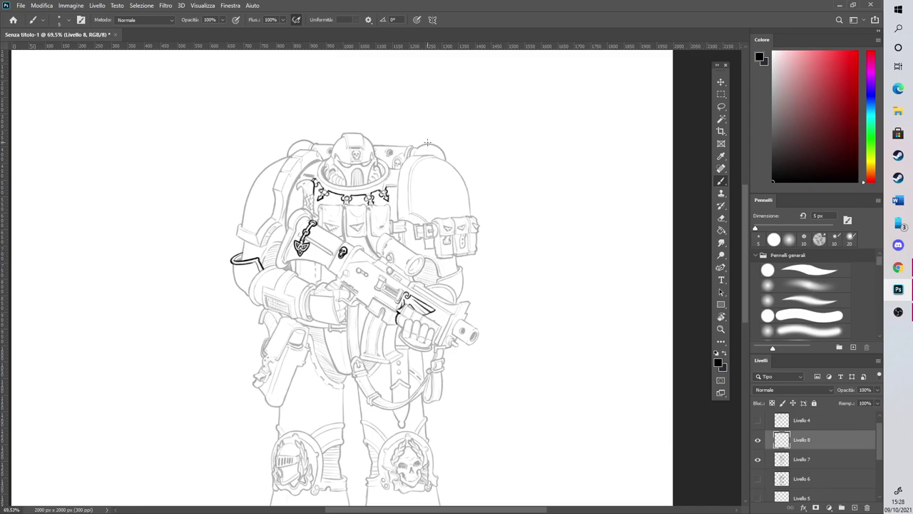
pyautogui.scroll(1, 332, 441)
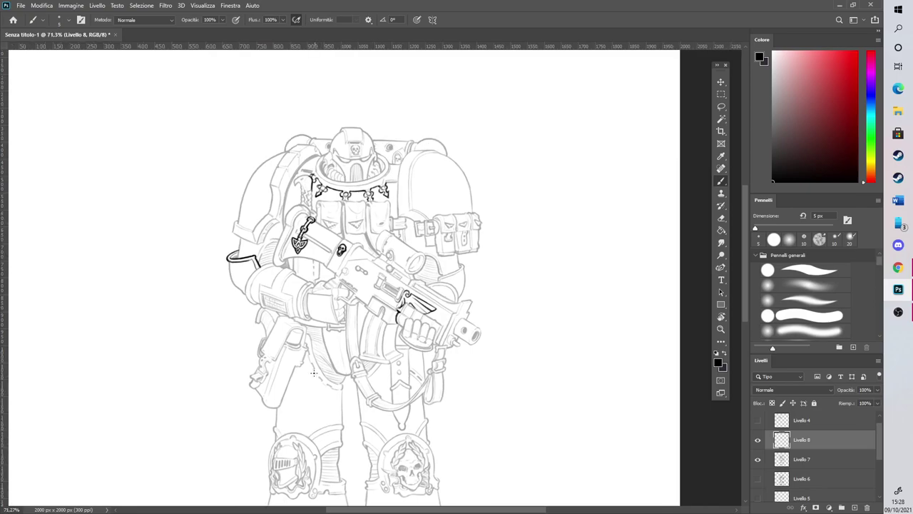
pyautogui.scroll(1, 314, 376)
pyautogui.scroll(9, 437, 90)
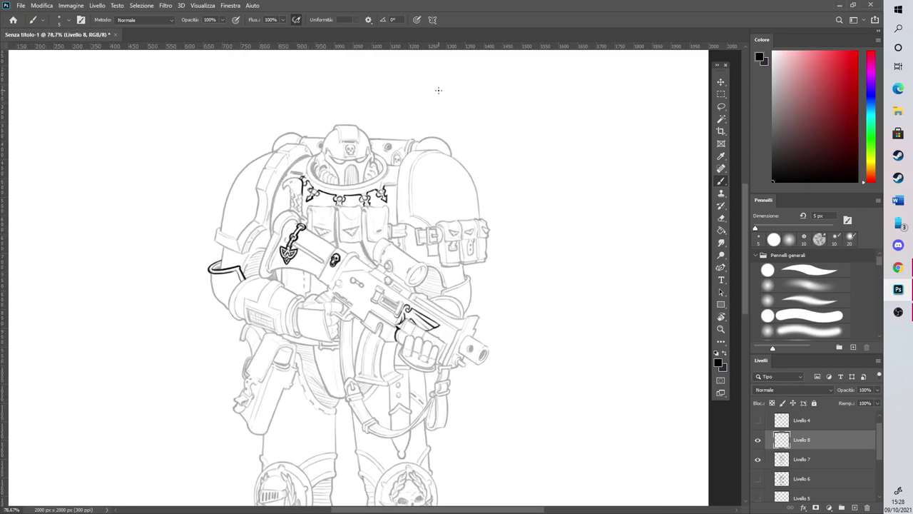
# Sketch a row of three narrow pointed arches on the upper shoulder pad above the strapped pouches
pyautogui.scroll(5, 444, 174)
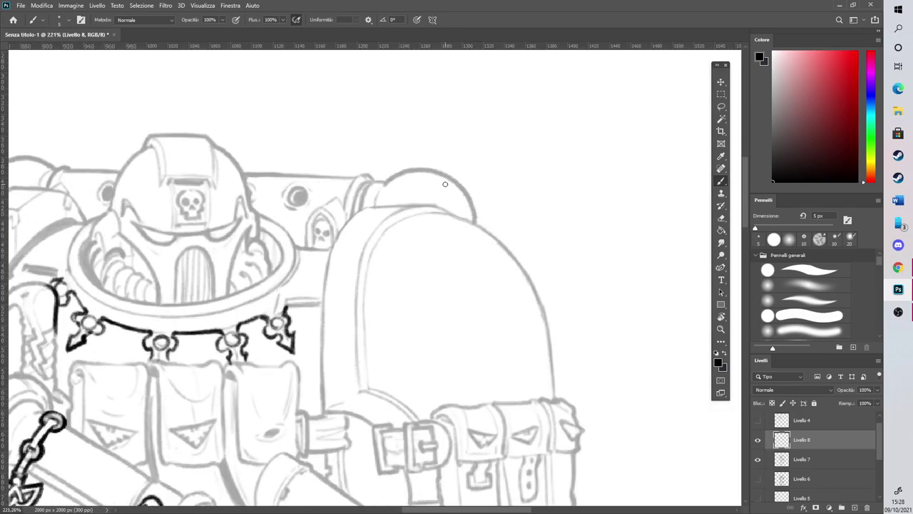
pyautogui.moveTo(445, 249)
pyautogui.mouseDown()
pyautogui.moveTo(446, 304)
pyautogui.moveTo(471, 285)
pyautogui.moveTo(471, 303)
pyautogui.mouseUp()
pyautogui.moveTo(481, 250)
pyautogui.mouseDown()
pyautogui.moveTo(482, 289)
pyautogui.moveTo(505, 305)
pyautogui.mouseUp()
pyautogui.moveTo(505, 253)
pyautogui.mouseDown()
pyautogui.moveTo(504, 302)
pyautogui.moveTo(511, 286)
pyautogui.moveTo(516, 308)
pyautogui.mouseUp()
pyautogui.moveTo(533, 255); pyautogui.dragTo(533, 307)
pyautogui.moveTo(446, 258)
pyautogui.mouseDown()
pyautogui.moveTo(462, 226)
pyautogui.moveTo(473, 255)
pyautogui.mouseUp()
pyautogui.moveTo(449, 249)
pyautogui.mouseDown()
pyautogui.moveTo(461, 226)
pyautogui.moveTo(474, 254)
pyautogui.mouseUp()
pyautogui.moveTo(481, 259)
pyautogui.mouseDown()
pyautogui.moveTo(492, 225)
pyautogui.moveTo(506, 255)
pyautogui.moveTo(493, 224)
pyautogui.mouseUp()
pyautogui.moveTo(493, 224)
pyautogui.mouseDown()
pyautogui.moveTo(506, 254)
pyautogui.moveTo(525, 229)
pyautogui.moveTo(543, 308)
pyautogui.mouseUp()
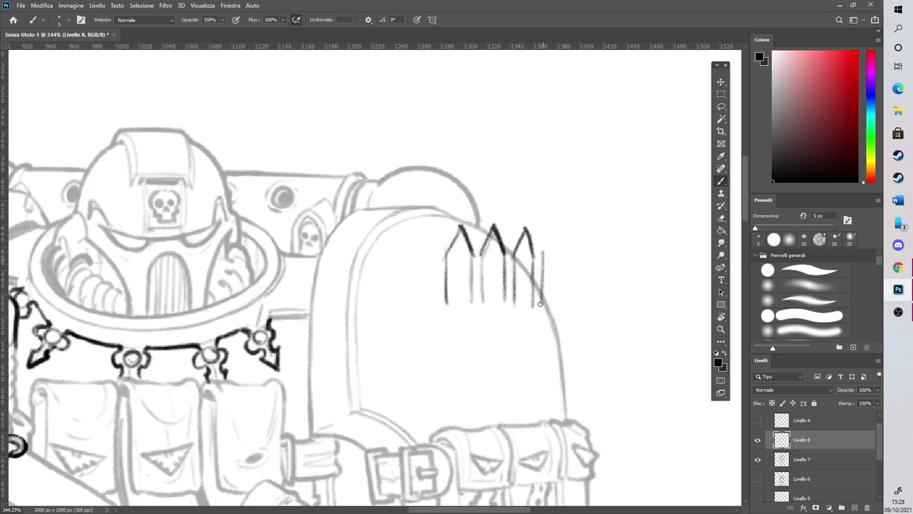
# Join the arch tips with a top edge, add a flared inner side edge, and strengthen the arches' uprights
pyautogui.moveTo(461, 234); pyautogui.dragTo(467, 305)
pyautogui.moveTo(493, 234); pyautogui.dragTo(500, 303)
pyautogui.moveTo(522, 237); pyautogui.dragTo(530, 305)
pyautogui.moveTo(444, 253); pyautogui.dragTo(414, 227)
pyautogui.moveTo(414, 227)
pyautogui.mouseDown()
pyautogui.moveTo(440, 231)
pyautogui.moveTo(415, 228)
pyautogui.moveTo(441, 307)
pyautogui.mouseUp()
pyautogui.moveTo(462, 228)
pyautogui.mouseDown()
pyautogui.moveTo(528, 229)
pyautogui.moveTo(545, 248)
pyautogui.moveTo(544, 310)
pyautogui.mouseUp()
pyautogui.moveTo(515, 250)
pyautogui.mouseDown()
pyautogui.moveTo(518, 310)
pyautogui.moveTo(531, 291)
pyautogui.moveTo(532, 311)
pyautogui.moveTo(505, 305)
pyautogui.mouseUp()
pyautogui.moveTo(480, 251); pyautogui.dragTo(472, 318)
pyautogui.moveTo(445, 252); pyautogui.dragTo(444, 312)
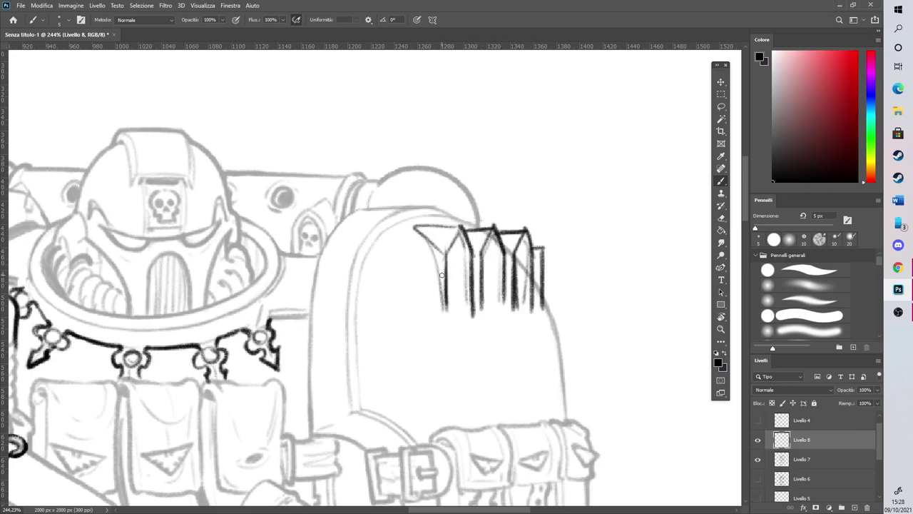
# Erase the surplus strokes between and inside the arches to clean up their uprights
pyautogui.click(721, 220)
pyautogui.moveTo(468, 256); pyautogui.dragTo(471, 322)
pyautogui.moveTo(501, 247); pyautogui.dragTo(501, 303)
pyautogui.moveTo(517, 263)
pyautogui.mouseDown()
pyautogui.moveTo(519, 326)
pyautogui.moveTo(528, 252)
pyautogui.moveTo(530, 323)
pyautogui.moveTo(538, 260)
pyautogui.moveTo(538, 278)
pyautogui.moveTo(526, 258)
pyautogui.moveTo(519, 308)
pyautogui.mouseUp()
pyautogui.moveTo(494, 229)
pyautogui.mouseDown()
pyautogui.moveTo(503, 254)
pyautogui.moveTo(471, 257)
pyautogui.moveTo(469, 325)
pyautogui.moveTo(500, 277)
pyautogui.moveTo(502, 311)
pyautogui.moveTo(500, 274)
pyautogui.moveTo(503, 319)
pyautogui.mouseUp()
pyautogui.click(721, 182)
pyautogui.click(720, 217)
pyautogui.moveTo(493, 232)
pyautogui.mouseDown()
pyautogui.moveTo(506, 320)
pyautogui.moveTo(507, 272)
pyautogui.moveTo(527, 314)
pyautogui.moveTo(523, 250)
pyautogui.mouseUp()
pyautogui.click(722, 180)
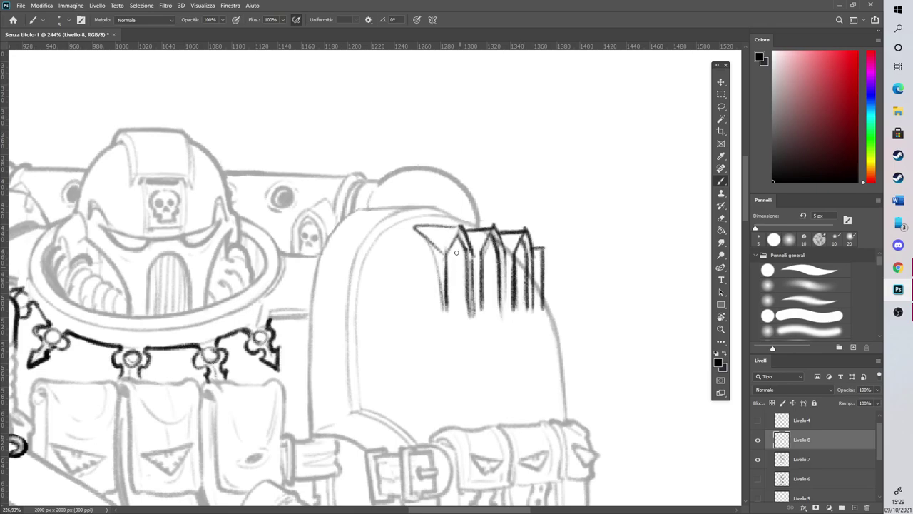
# Draw the ornament's base edge and a solid dark outer side, trimming stray marks along the base
pyautogui.scroll(-5, 459, 261)
pyautogui.scroll(6, 493, 230)
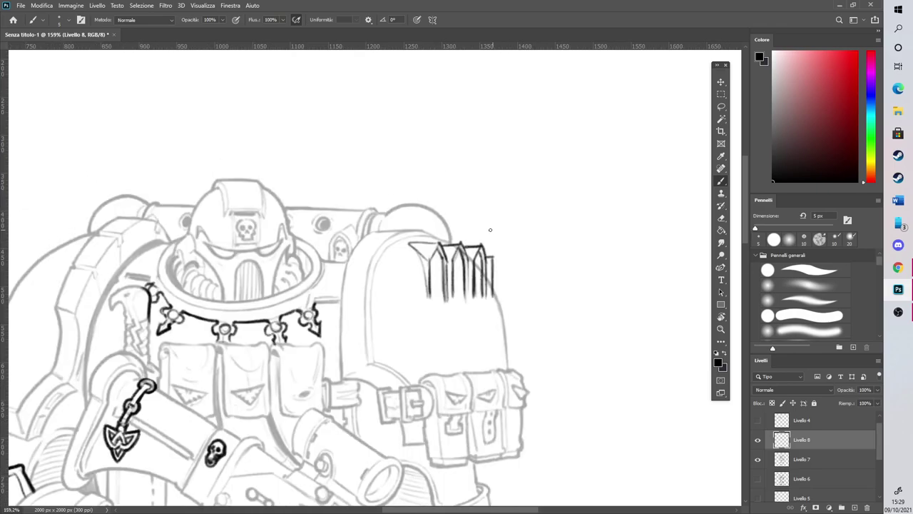
pyautogui.moveTo(394, 332)
pyautogui.mouseDown()
pyautogui.moveTo(399, 362)
pyautogui.moveTo(450, 354)
pyautogui.moveTo(450, 346)
pyautogui.moveTo(443, 355)
pyautogui.moveTo(513, 346)
pyautogui.moveTo(394, 360)
pyautogui.moveTo(448, 358)
pyautogui.mouseUp()
pyautogui.moveTo(394, 368); pyautogui.dragTo(538, 344)
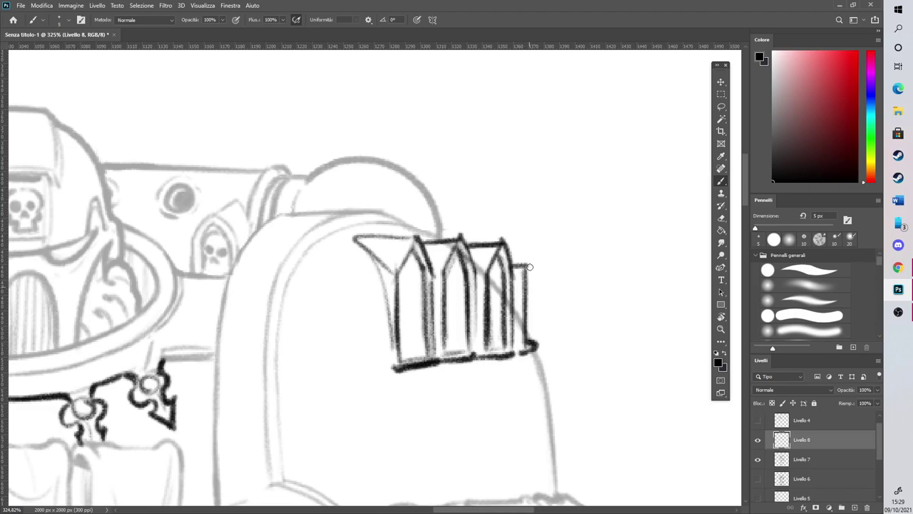
pyautogui.moveTo(513, 263); pyautogui.dragTo(530, 347)
pyautogui.moveTo(530, 289)
pyautogui.mouseDown()
pyautogui.moveTo(532, 350)
pyautogui.moveTo(523, 292)
pyautogui.moveTo(533, 337)
pyautogui.mouseUp()
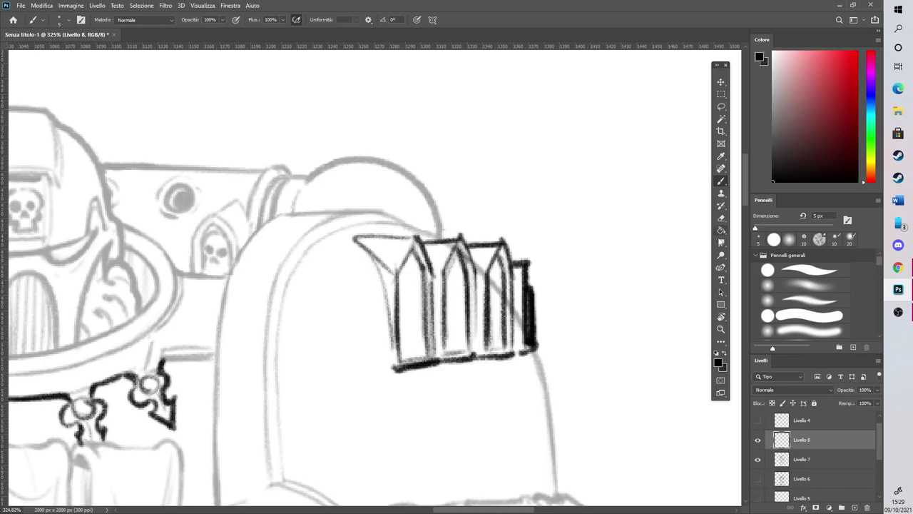
pyautogui.click(721, 218)
pyautogui.moveTo(389, 366); pyautogui.dragTo(526, 347)
pyautogui.moveTo(388, 284); pyautogui.dragTo(390, 360)
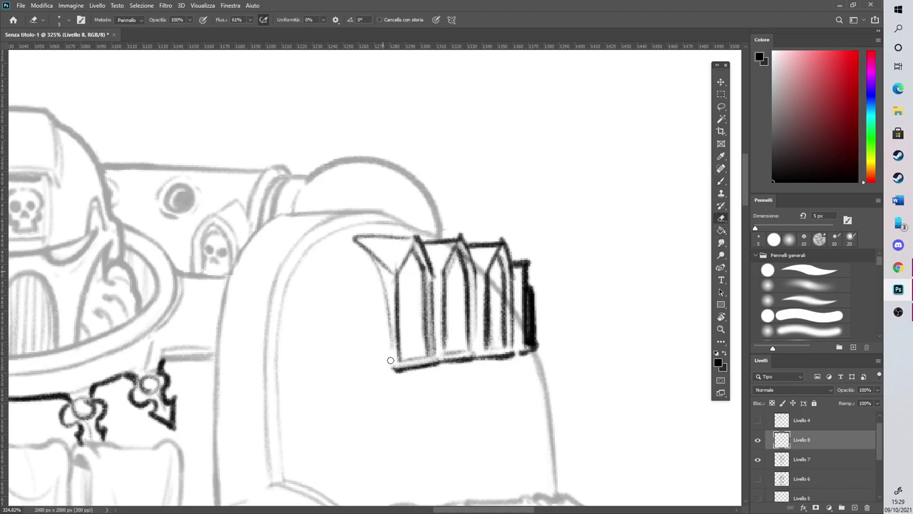
# Outline the arched ornament boldly along its flared side and top, and give the base a stepped, notched edge
pyautogui.click(720, 181)
pyautogui.moveTo(347, 244)
pyautogui.mouseDown()
pyautogui.moveTo(389, 325)
pyautogui.moveTo(382, 370)
pyautogui.mouseUp()
pyautogui.moveTo(347, 241); pyautogui.dragTo(355, 237)
pyautogui.press('r')
pyautogui.moveTo(573, 273); pyautogui.dragTo(486, 199)
pyautogui.moveTo(331, 260); pyautogui.dragTo(472, 174)
pyautogui.moveTo(434, 349)
pyautogui.mouseDown()
pyautogui.moveTo(478, 327)
pyautogui.moveTo(487, 305)
pyautogui.moveTo(510, 302)
pyautogui.moveTo(513, 274)
pyautogui.moveTo(506, 293)
pyautogui.moveTo(537, 274)
pyautogui.moveTo(546, 251)
pyautogui.mouseUp()
pyautogui.moveTo(457, 341); pyautogui.dragTo(536, 268)
pyautogui.press('e')
pyautogui.moveTo(458, 332)
pyautogui.mouseDown()
pyautogui.moveTo(548, 250)
pyautogui.moveTo(555, 258)
pyautogui.moveTo(552, 242)
pyautogui.moveTo(561, 261)
pyautogui.moveTo(557, 250)
pyautogui.mouseUp()
pyautogui.press('b')
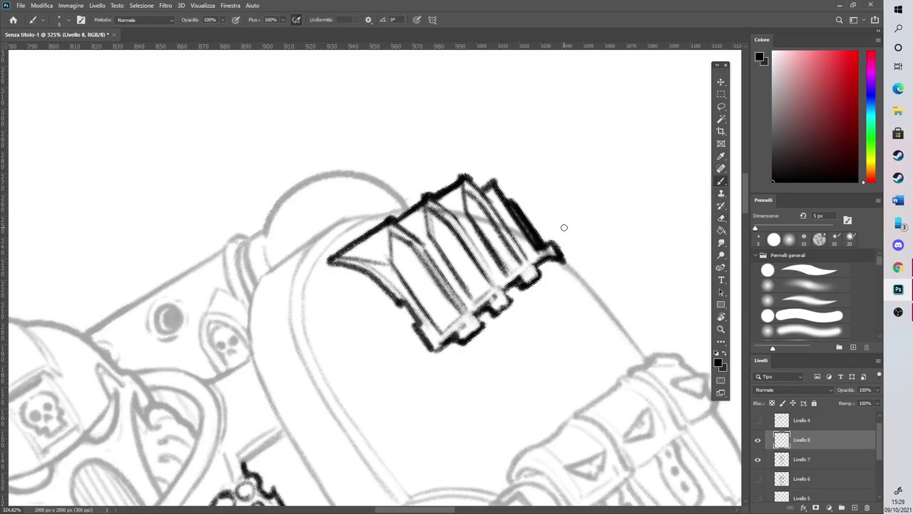
# Set the canvas upright and draw a small skeleton with skull and ribs inside the arch nearest the helmet
pyautogui.scroll(-6, 564, 227)
pyautogui.press('r')
pyautogui.moveTo(581, 157); pyautogui.dragTo(595, 291)
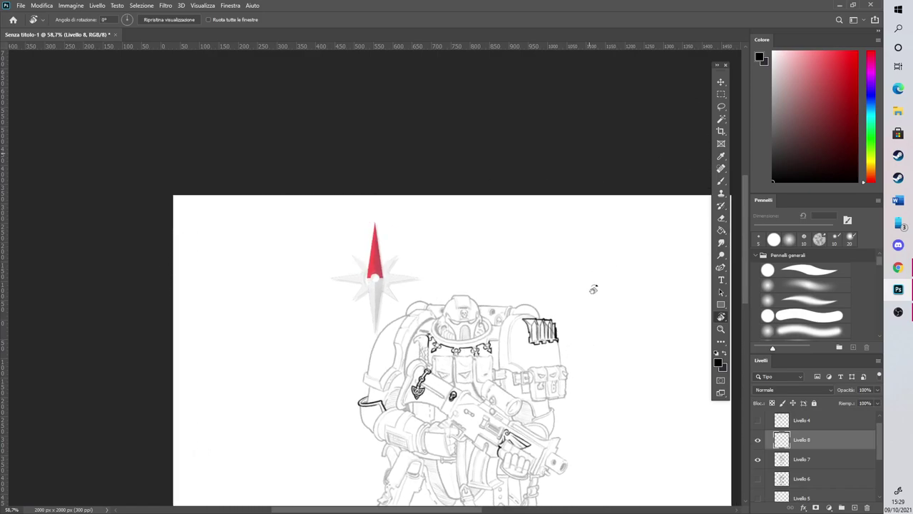
pyautogui.press('b')
pyautogui.scroll(-2, 479, 160)
pyautogui.scroll(7, 428, 135)
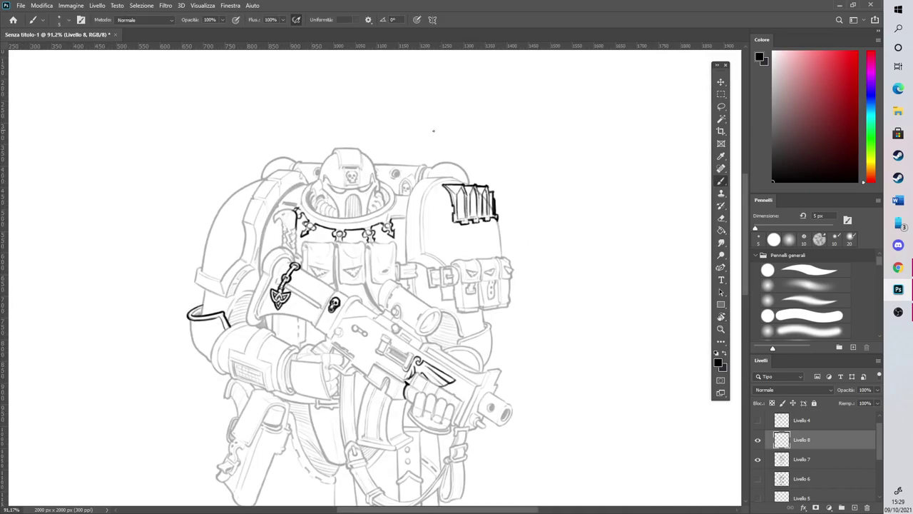
pyautogui.moveTo(423, 243)
pyautogui.mouseDown()
pyautogui.moveTo(432, 236)
pyautogui.moveTo(436, 269)
pyautogui.moveTo(423, 253)
pyautogui.moveTo(434, 282)
pyautogui.moveTo(440, 257)
pyautogui.moveTo(435, 280)
pyautogui.mouseUp()
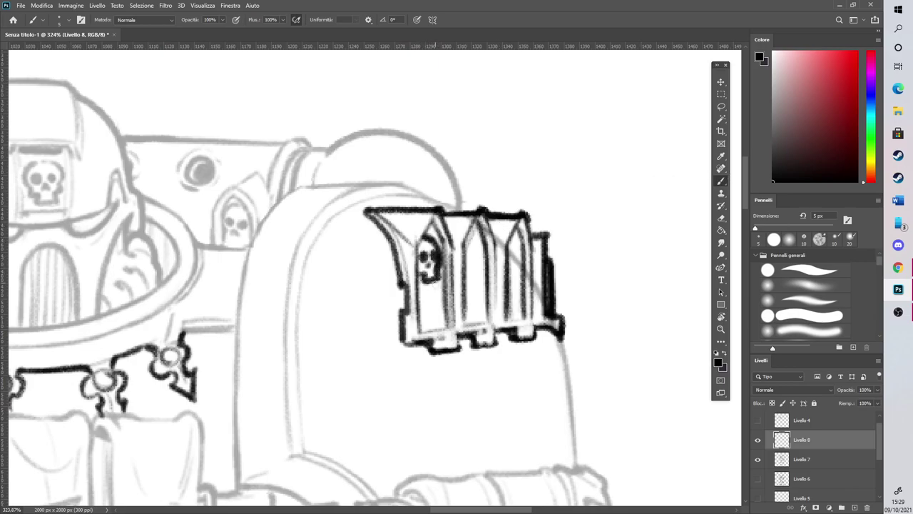
pyautogui.moveTo(418, 323)
pyautogui.mouseDown()
pyautogui.moveTo(428, 287)
pyautogui.moveTo(440, 303)
pyautogui.moveTo(438, 291)
pyautogui.moveTo(442, 314)
pyautogui.moveTo(445, 283)
pyautogui.moveTo(419, 270)
pyautogui.mouseUp()
pyautogui.moveTo(425, 321)
pyautogui.mouseDown()
pyautogui.moveTo(430, 314)
pyautogui.moveTo(443, 323)
pyautogui.mouseUp()
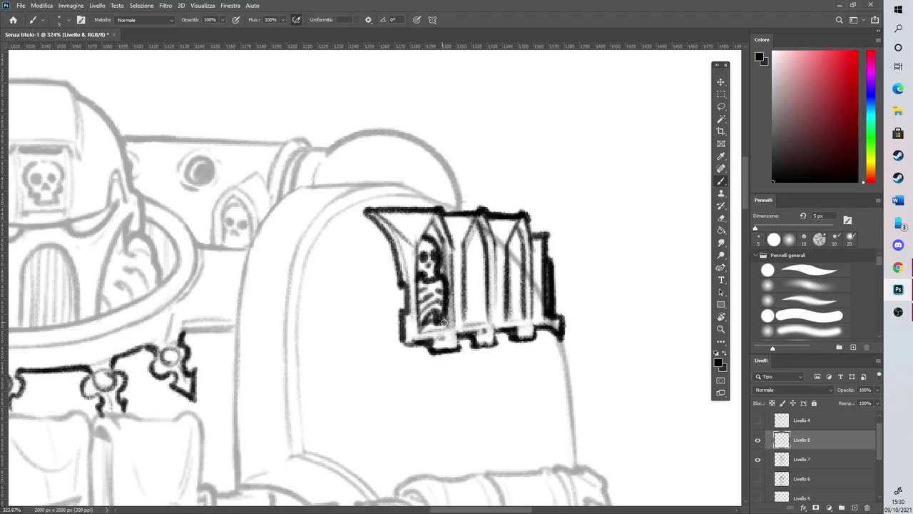
# Fill the space around the skeleton with black and thicken the inner edges of the other two arches
pyautogui.moveTo(425, 238)
pyautogui.mouseDown()
pyautogui.moveTo(431, 226)
pyautogui.moveTo(443, 255)
pyautogui.mouseUp()
pyautogui.moveTo(429, 218); pyautogui.dragTo(415, 250)
pyautogui.moveTo(418, 243); pyautogui.dragTo(419, 336)
pyautogui.moveTo(479, 221); pyautogui.dragTo(463, 334)
pyautogui.moveTo(516, 238); pyautogui.dragTo(511, 321)
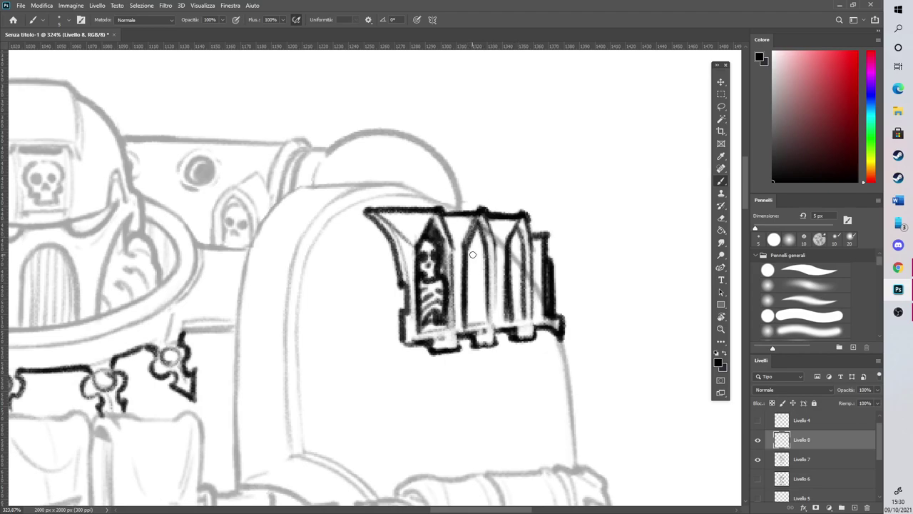
# Add fine vertical lines inside the middle arch and darken the interior of the outer arch
pyautogui.moveTo(470, 249)
pyautogui.mouseDown()
pyautogui.moveTo(474, 263)
pyautogui.moveTo(479, 243)
pyautogui.moveTo(468, 315)
pyautogui.moveTo(485, 321)
pyautogui.moveTo(471, 330)
pyautogui.mouseUp()
pyautogui.moveTo(482, 274); pyautogui.dragTo(485, 324)
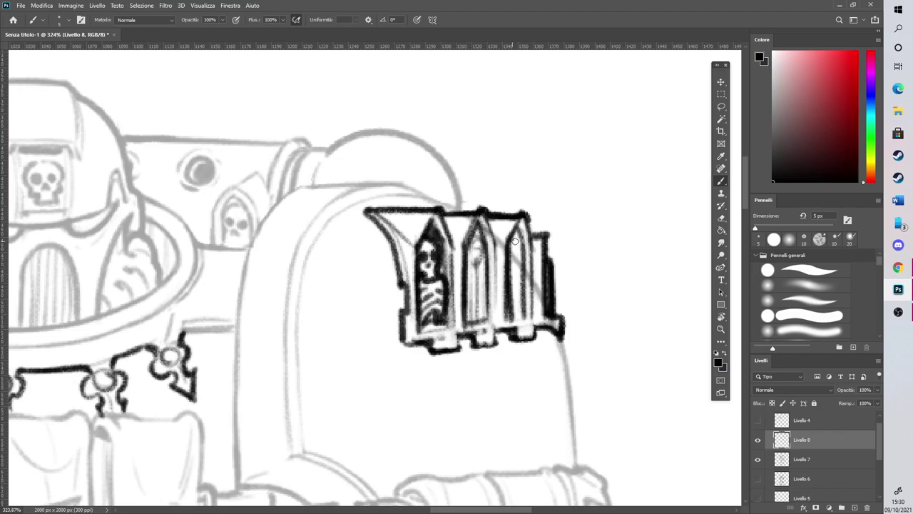
pyautogui.moveTo(513, 239); pyautogui.dragTo(519, 325)
pyautogui.moveTo(509, 256); pyautogui.dragTo(508, 325)
pyautogui.moveTo(517, 229); pyautogui.dragTo(521, 246)
pyautogui.moveTo(474, 229); pyautogui.dragTo(483, 241)
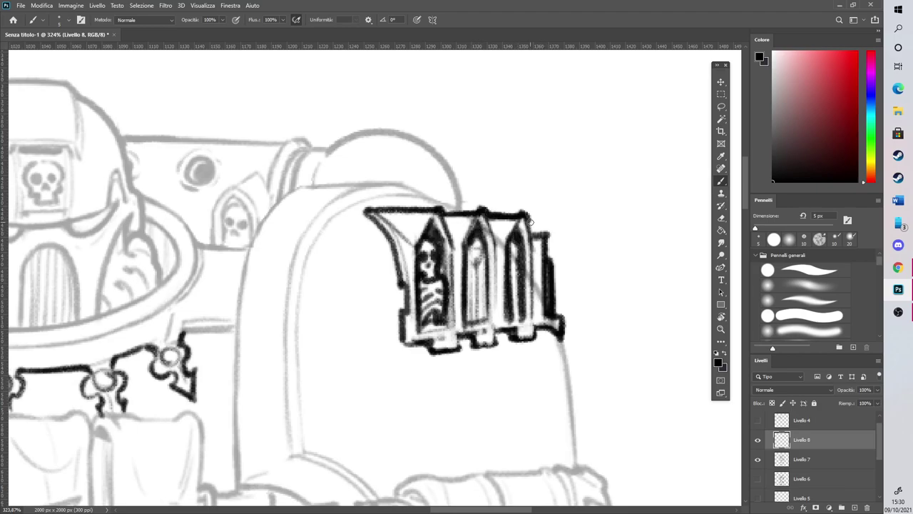
# Add a new layer and sketch a wavy serpentine body with a rounded head below the arched ornament
pyautogui.scroll(-8, 532, 222)
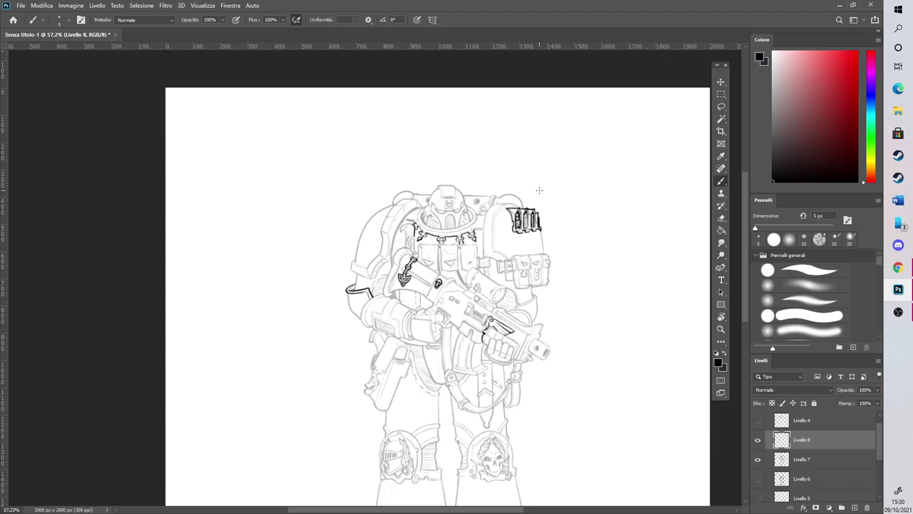
pyautogui.scroll(2, 568, 212)
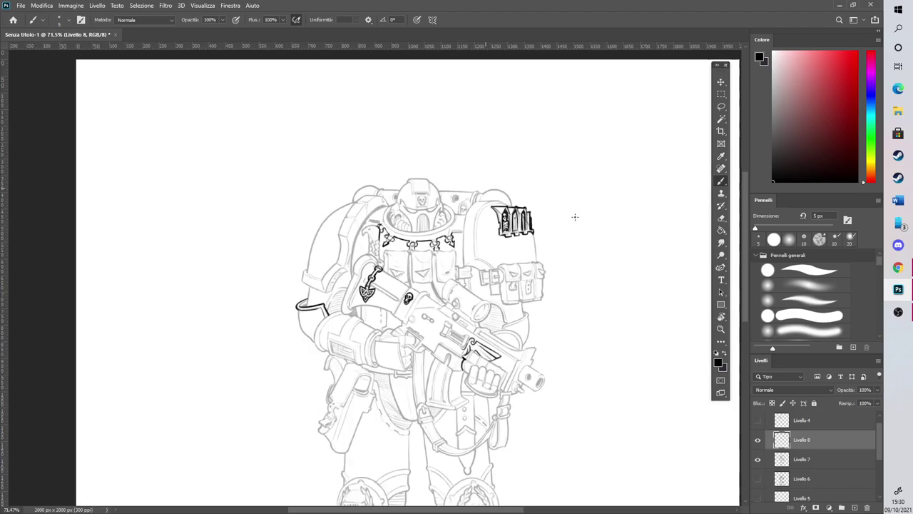
pyautogui.scroll(5, 561, 225)
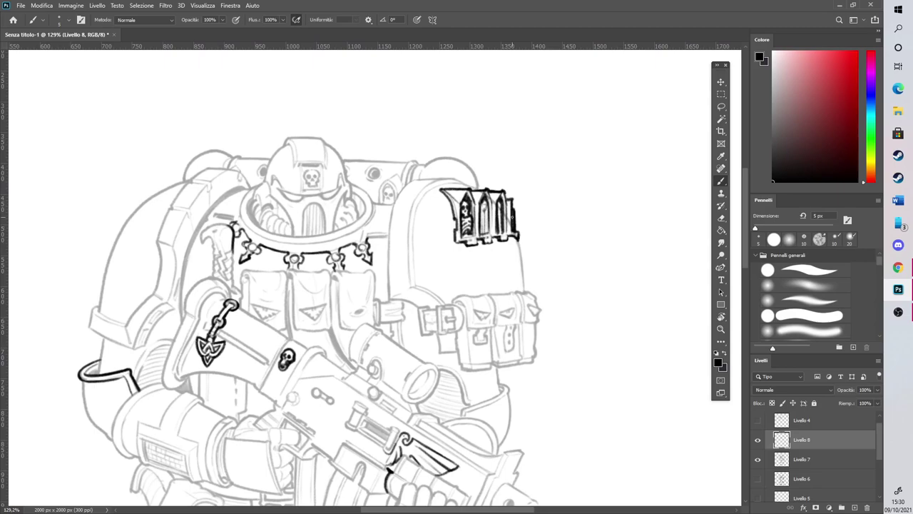
pyautogui.scroll(4, 513, 214)
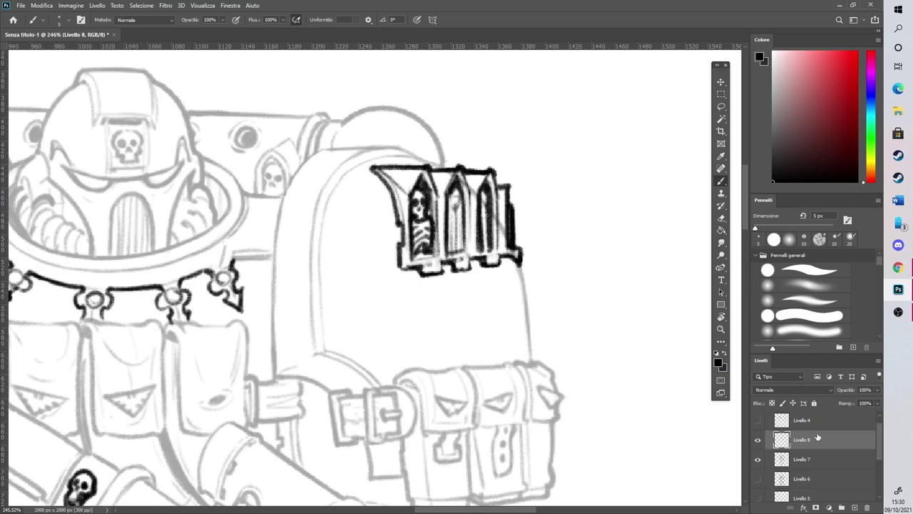
pyautogui.click(855, 508)
pyautogui.moveTo(391, 295)
pyautogui.mouseDown()
pyautogui.moveTo(394, 308)
pyautogui.moveTo(404, 294)
pyautogui.moveTo(437, 319)
pyautogui.moveTo(441, 343)
pyautogui.mouseUp()
pyautogui.moveTo(425, 315)
pyautogui.mouseDown()
pyautogui.moveTo(458, 307)
pyautogui.moveTo(481, 288)
pyautogui.mouseUp()
pyautogui.moveTo(425, 341)
pyautogui.mouseDown()
pyautogui.moveTo(459, 334)
pyautogui.moveTo(485, 310)
pyautogui.mouseUp()
pyautogui.moveTo(463, 330)
pyautogui.mouseDown()
pyautogui.moveTo(488, 309)
pyautogui.moveTo(482, 286)
pyautogui.mouseUp()
pyautogui.moveTo(464, 302)
pyautogui.mouseDown()
pyautogui.moveTo(496, 282)
pyautogui.moveTo(517, 286)
pyautogui.mouseUp()
pyautogui.moveTo(474, 319)
pyautogui.mouseDown()
pyautogui.moveTo(510, 312)
pyautogui.moveTo(503, 306)
pyautogui.moveTo(526, 309)
pyautogui.moveTo(524, 322)
pyautogui.mouseUp()
# Curve the body's end down over the shoulder pad's outer edge, firm up its contours and erase excess lines
pyautogui.moveTo(524, 280); pyautogui.dragTo(537, 308)
pyautogui.moveTo(532, 308); pyautogui.dragTo(530, 344)
pyautogui.moveTo(530, 287); pyautogui.dragTo(533, 299)
pyautogui.moveTo(466, 299)
pyautogui.mouseDown()
pyautogui.moveTo(412, 294)
pyautogui.moveTo(383, 320)
pyautogui.moveTo(462, 331)
pyautogui.mouseUp()
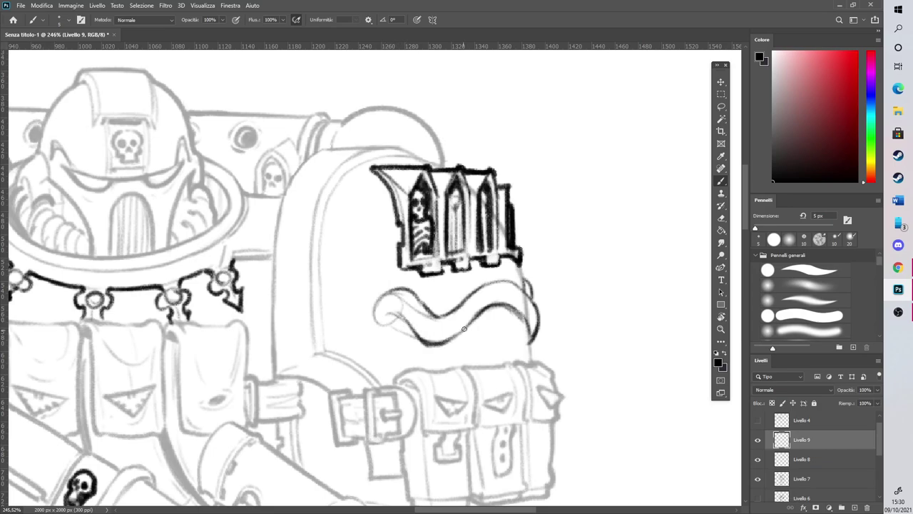
pyautogui.moveTo(417, 302); pyautogui.dragTo(458, 311)
pyautogui.moveTo(420, 336); pyautogui.dragTo(470, 328)
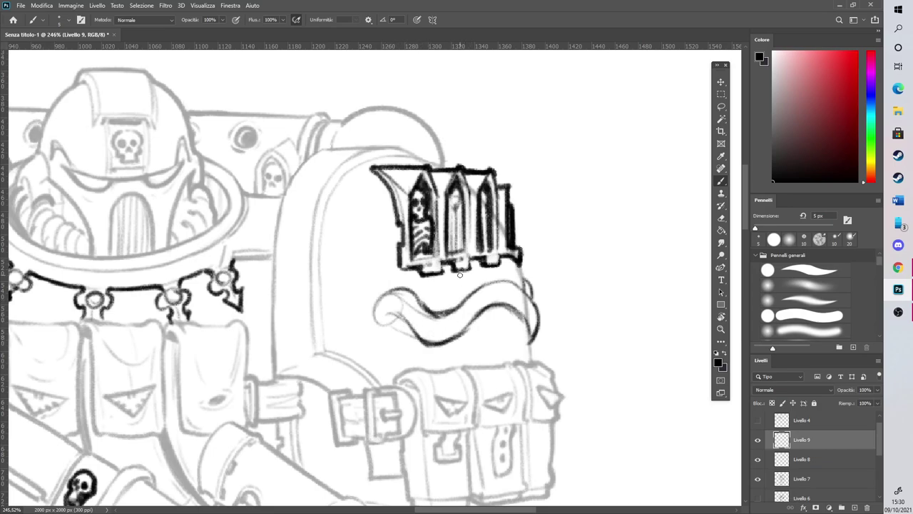
pyautogui.click(721, 217)
pyautogui.moveTo(414, 336)
pyautogui.mouseDown()
pyautogui.moveTo(385, 319)
pyautogui.moveTo(394, 312)
pyautogui.moveTo(455, 326)
pyautogui.mouseUp()
# Draw the dragon's open-jawed head, a clawed foreleg, and the lower contour of its body and tail
pyautogui.click(721, 181)
pyautogui.moveTo(383, 292); pyautogui.dragTo(352, 318)
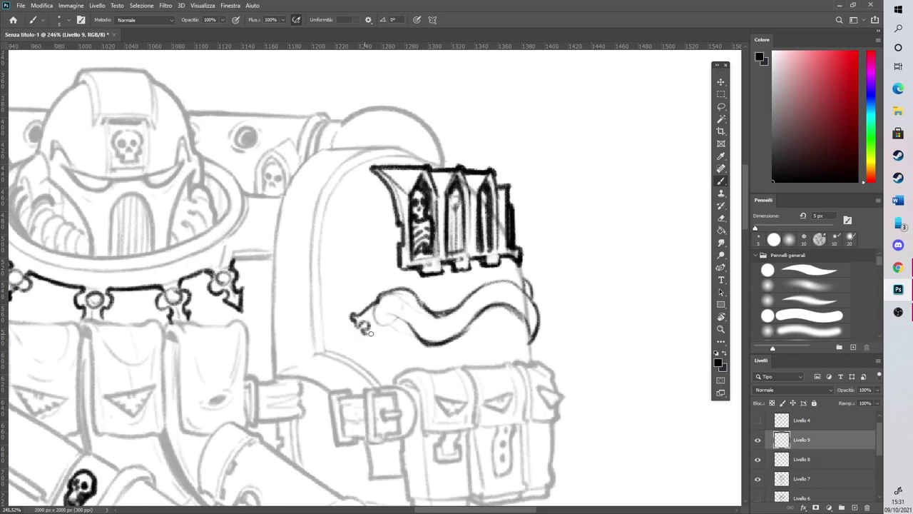
pyautogui.moveTo(370, 334)
pyautogui.mouseDown()
pyautogui.moveTo(404, 322)
pyautogui.moveTo(378, 296)
pyautogui.moveTo(400, 289)
pyautogui.moveTo(371, 271)
pyautogui.moveTo(380, 288)
pyautogui.moveTo(398, 285)
pyautogui.mouseUp()
pyautogui.moveTo(396, 321)
pyautogui.mouseDown()
pyautogui.moveTo(414, 338)
pyautogui.moveTo(389, 366)
pyautogui.moveTo(421, 358)
pyautogui.moveTo(428, 345)
pyautogui.moveTo(416, 328)
pyautogui.moveTo(433, 345)
pyautogui.moveTo(395, 364)
pyautogui.mouseUp()
pyautogui.moveTo(455, 337)
pyautogui.mouseDown()
pyautogui.moveTo(482, 312)
pyautogui.moveTo(529, 341)
pyautogui.moveTo(532, 356)
pyautogui.moveTo(537, 333)
pyautogui.mouseUp()
# Add a jagged crest along the dragon's back and a curved horn on its head, cleaning up the horn's base
pyautogui.moveTo(393, 289)
pyautogui.mouseDown()
pyautogui.moveTo(408, 284)
pyautogui.moveTo(437, 314)
pyautogui.moveTo(489, 282)
pyautogui.moveTo(518, 280)
pyautogui.moveTo(529, 293)
pyautogui.moveTo(528, 267)
pyautogui.moveTo(538, 312)
pyautogui.mouseUp()
pyautogui.moveTo(376, 331); pyautogui.dragTo(390, 311)
pyautogui.hotkey('ctrl', 'z')
pyautogui.moveTo(378, 330)
pyautogui.mouseDown()
pyautogui.moveTo(396, 313)
pyautogui.moveTo(391, 284)
pyautogui.mouseUp()
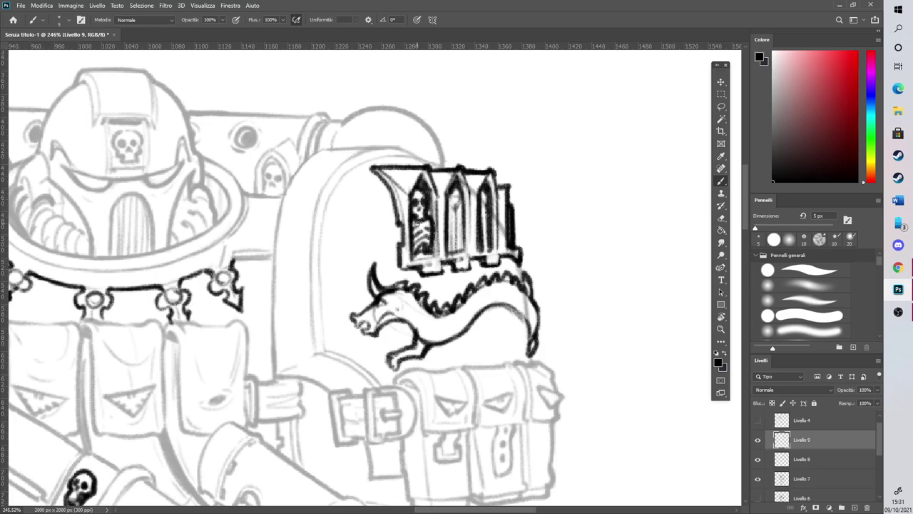
pyautogui.press('e')
pyautogui.click(760, 228)
pyautogui.moveTo(381, 283)
pyautogui.mouseDown()
pyautogui.moveTo(381, 234)
pyautogui.moveTo(387, 293)
pyautogui.moveTo(374, 267)
pyautogui.moveTo(388, 292)
pyautogui.moveTo(376, 209)
pyautogui.moveTo(380, 295)
pyautogui.mouseUp()
pyautogui.press('b')
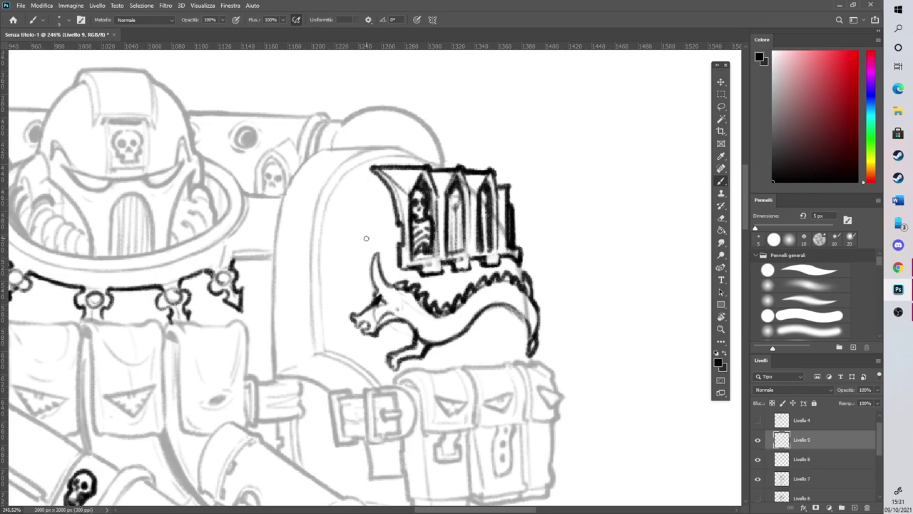
# Clean up the dragon's belly and tail contour, complete its clawed foreleg, and firm up the snout and jaw lines
pyautogui.press('e')
pyautogui.moveTo(425, 333)
pyautogui.mouseDown()
pyautogui.moveTo(396, 355)
pyautogui.moveTo(416, 334)
pyautogui.moveTo(399, 346)
pyautogui.moveTo(408, 360)
pyautogui.moveTo(421, 350)
pyautogui.moveTo(388, 344)
pyautogui.moveTo(379, 357)
pyautogui.moveTo(387, 359)
pyautogui.moveTo(381, 345)
pyautogui.moveTo(372, 357)
pyautogui.moveTo(389, 367)
pyautogui.moveTo(499, 307)
pyautogui.moveTo(531, 354)
pyautogui.mouseUp()
pyautogui.press('b')
pyautogui.moveTo(529, 294); pyautogui.dragTo(540, 333)
pyautogui.moveTo(376, 331)
pyautogui.mouseDown()
pyautogui.moveTo(404, 322)
pyautogui.moveTo(416, 338)
pyautogui.mouseUp()
pyautogui.moveTo(358, 316); pyautogui.dragTo(375, 295)
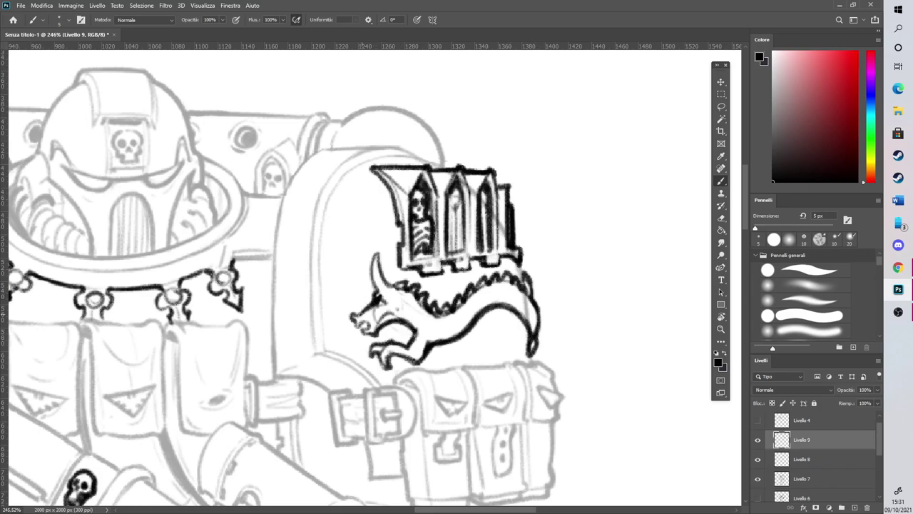
pyautogui.moveTo(362, 326); pyautogui.dragTo(369, 328)
# Thin the dragon's crest and tail outlines with the eraser and re-ink the tail end and horn
pyautogui.click(721, 218)
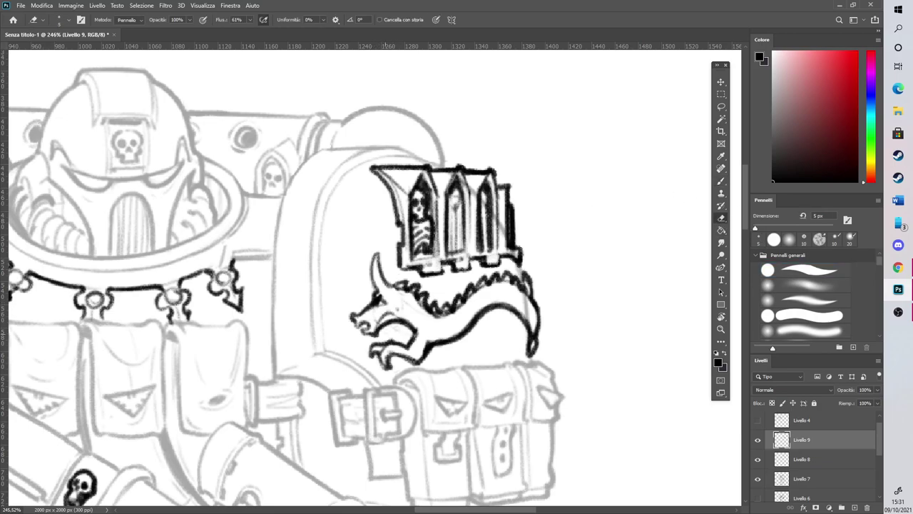
pyautogui.moveTo(399, 290)
pyautogui.mouseDown()
pyautogui.moveTo(414, 293)
pyautogui.moveTo(430, 314)
pyautogui.moveTo(495, 279)
pyautogui.moveTo(528, 284)
pyautogui.mouseUp()
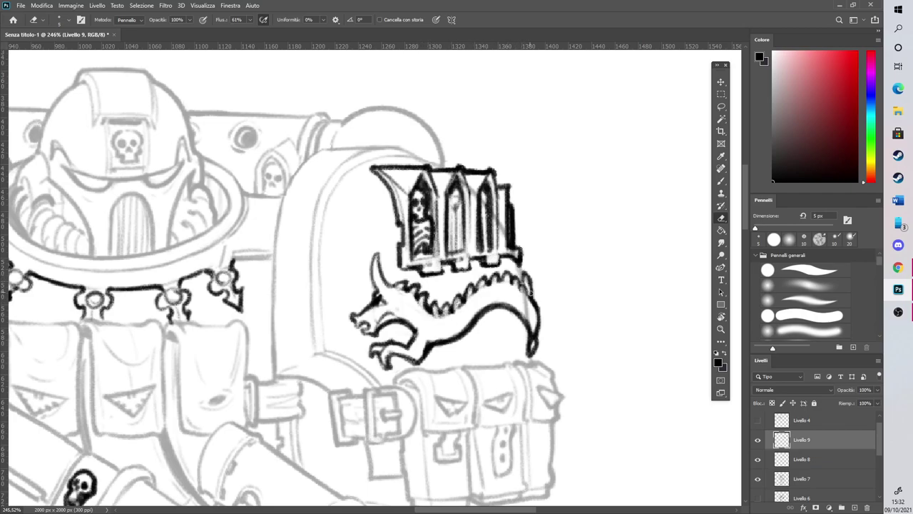
pyautogui.moveTo(533, 320)
pyautogui.mouseDown()
pyautogui.moveTo(535, 342)
pyautogui.moveTo(537, 278)
pyautogui.mouseUp()
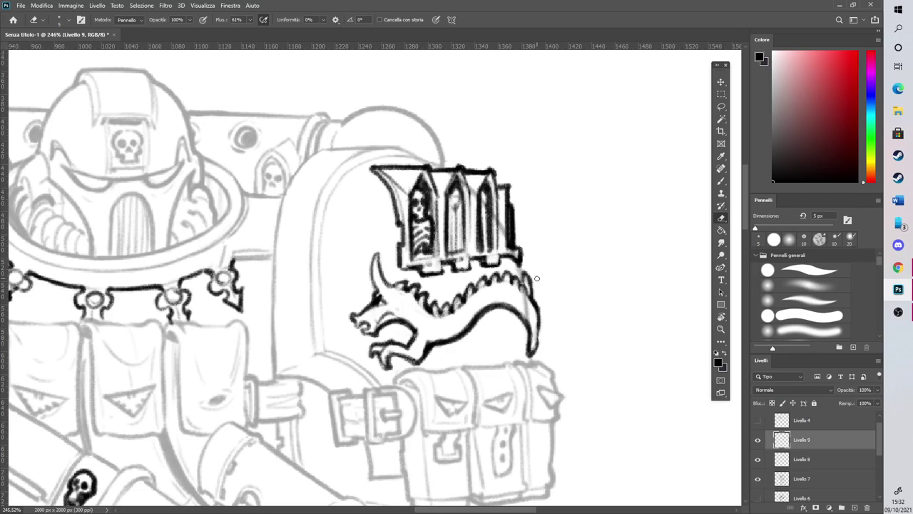
pyautogui.click(721, 180)
pyautogui.moveTo(534, 315); pyautogui.dragTo(537, 344)
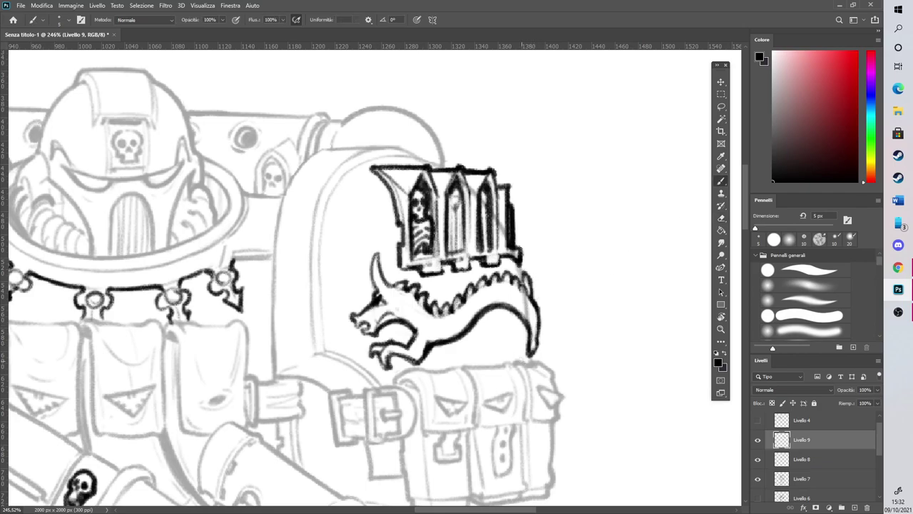
pyautogui.moveTo(377, 290); pyautogui.dragTo(379, 253)
pyautogui.scroll(-5, 419, 244)
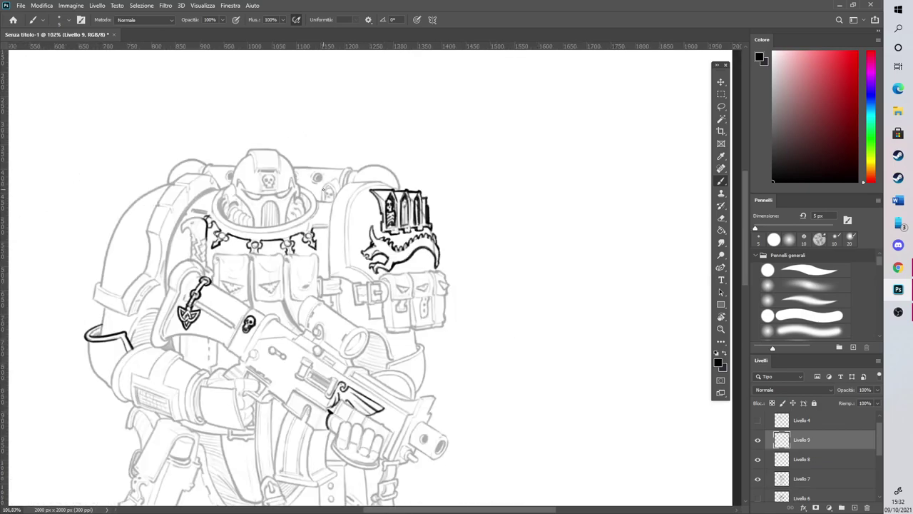
# Draw light curved bands across the dragon's body from the neck to the tail
pyautogui.scroll(5, 394, 201)
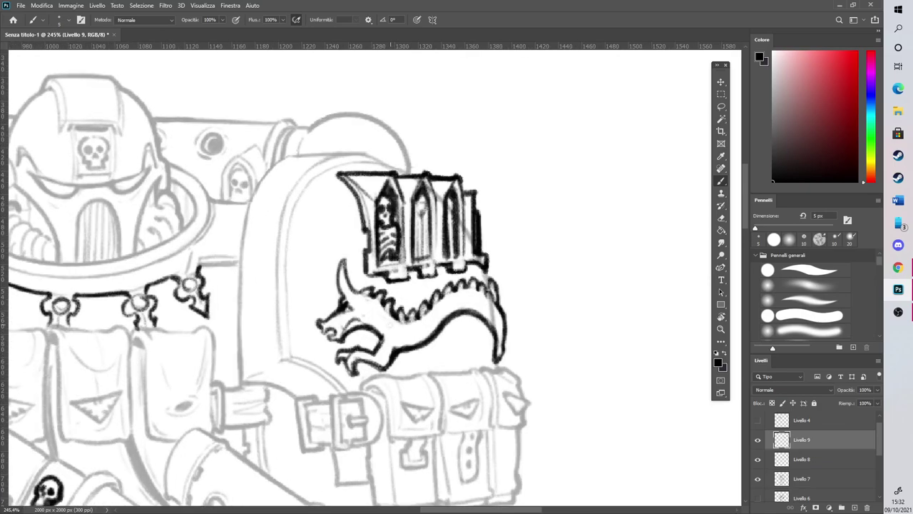
pyautogui.moveTo(370, 328)
pyautogui.mouseDown()
pyautogui.moveTo(402, 315)
pyautogui.moveTo(397, 342)
pyautogui.mouseUp()
pyautogui.moveTo(423, 314)
pyautogui.mouseDown()
pyautogui.moveTo(413, 345)
pyautogui.moveTo(427, 336)
pyautogui.mouseUp()
pyautogui.moveTo(451, 294)
pyautogui.mouseDown()
pyautogui.moveTo(440, 321)
pyautogui.moveTo(446, 318)
pyautogui.mouseUp()
pyautogui.moveTo(469, 288)
pyautogui.mouseDown()
pyautogui.moveTo(454, 318)
pyautogui.moveTo(486, 296)
pyautogui.moveTo(477, 319)
pyautogui.mouseUp()
pyautogui.moveTo(494, 303)
pyautogui.mouseDown()
pyautogui.moveTo(482, 325)
pyautogui.moveTo(497, 337)
pyautogui.mouseUp()
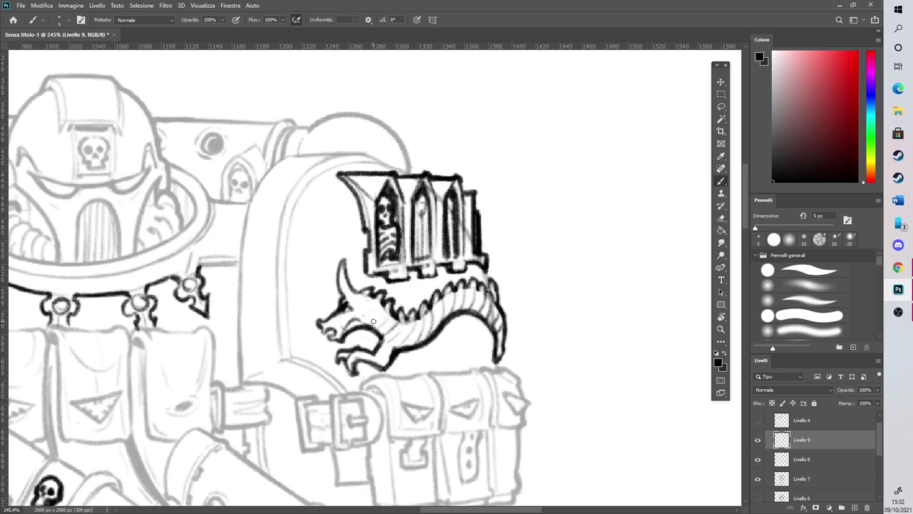
# Cross the dragon's body bands with opposing curved strokes to form a scale pattern, redoing the strokes near the tail
pyautogui.moveTo(382, 309)
pyautogui.mouseDown()
pyautogui.moveTo(371, 321)
pyautogui.moveTo(363, 316)
pyautogui.moveTo(367, 325)
pyautogui.mouseUp()
pyautogui.moveTo(373, 306); pyautogui.dragTo(390, 348)
pyautogui.moveTo(395, 316); pyautogui.dragTo(390, 334)
pyautogui.moveTo(403, 320)
pyautogui.mouseDown()
pyautogui.moveTo(394, 348)
pyautogui.moveTo(408, 344)
pyautogui.mouseUp()
pyautogui.moveTo(427, 317); pyautogui.dragTo(424, 343)
pyautogui.moveTo(441, 312); pyautogui.dragTo(434, 330)
pyautogui.moveTo(456, 297)
pyautogui.mouseDown()
pyautogui.moveTo(446, 316)
pyautogui.moveTo(481, 316)
pyautogui.mouseUp()
pyautogui.moveTo(497, 303); pyautogui.dragTo(491, 323)
pyautogui.hotkey('ctrl', 'z')
pyautogui.hotkey('ctrl', 'z')
pyautogui.hotkey('ctrl', 'z')
pyautogui.hotkey('ctrl', 'z')
pyautogui.moveTo(476, 287)
pyautogui.mouseDown()
pyautogui.moveTo(466, 304)
pyautogui.moveTo(487, 321)
pyautogui.mouseUp()
pyautogui.moveTo(495, 294); pyautogui.dragTo(498, 332)
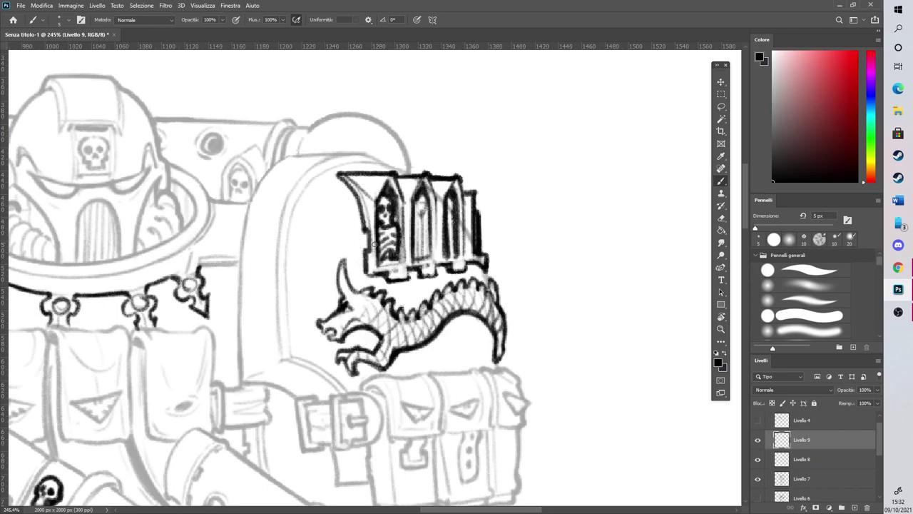
# Darken the dragon's lower jaw and add a small solid black hind leg beneath its belly
pyautogui.moveTo(323, 330); pyautogui.dragTo(332, 341)
pyautogui.moveTo(415, 350)
pyautogui.mouseDown()
pyautogui.moveTo(415, 368)
pyautogui.moveTo(434, 343)
pyautogui.mouseUp()
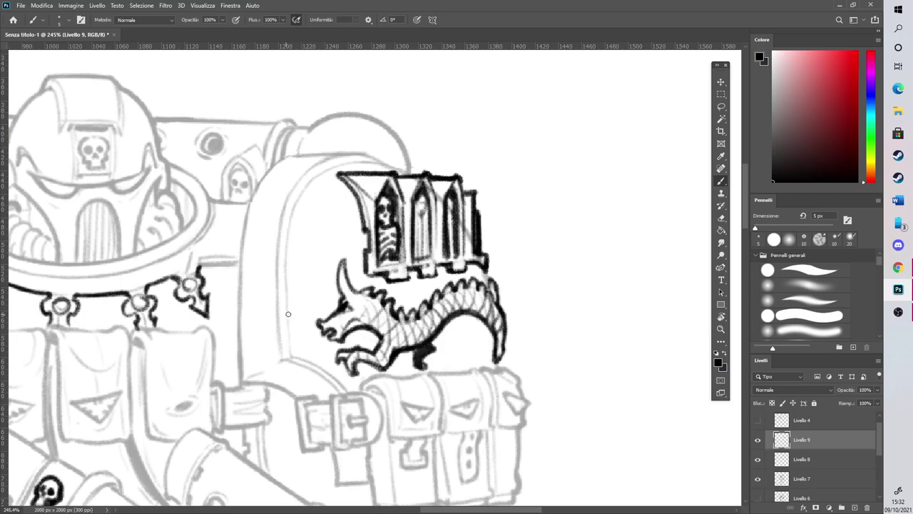
# Draw curling scroll ornaments along the shoulder pad's inner border, undo the last strokes, and link the scrolls with a contour line
pyautogui.moveTo(308, 361)
pyautogui.mouseDown()
pyautogui.moveTo(296, 325)
pyautogui.moveTo(306, 326)
pyautogui.moveTo(311, 237)
pyautogui.moveTo(318, 248)
pyautogui.moveTo(289, 288)
pyautogui.moveTo(320, 194)
pyautogui.moveTo(332, 190)
pyautogui.moveTo(354, 249)
pyautogui.moveTo(342, 185)
pyautogui.mouseUp()
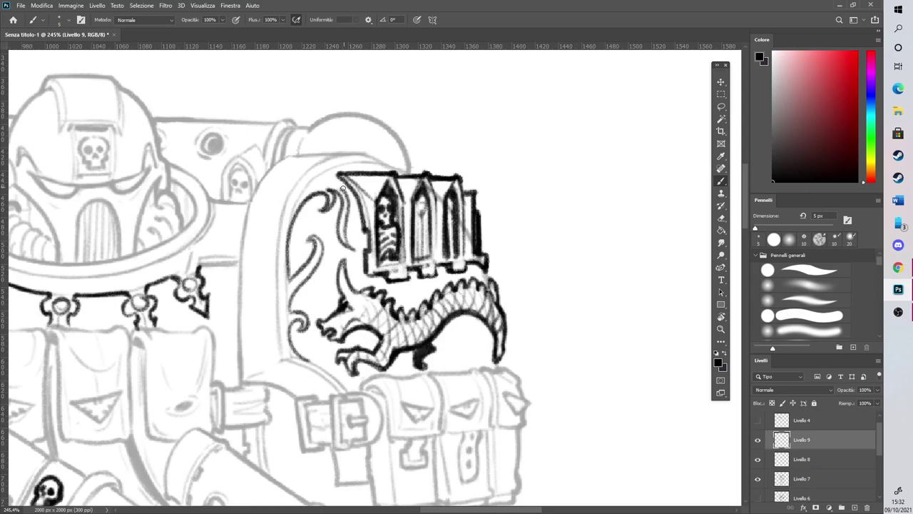
pyautogui.hotkey('ctrl', 'z')
pyautogui.hotkey('ctrl', 'z')
pyautogui.moveTo(308, 192)
pyautogui.mouseDown()
pyautogui.moveTo(321, 188)
pyautogui.moveTo(333, 197)
pyautogui.moveTo(326, 208)
pyautogui.moveTo(350, 166)
pyautogui.moveTo(377, 170)
pyautogui.mouseUp()
pyautogui.moveTo(292, 275)
pyautogui.mouseDown()
pyautogui.moveTo(312, 238)
pyautogui.moveTo(322, 269)
pyautogui.moveTo(290, 312)
pyautogui.moveTo(308, 323)
pyautogui.moveTo(299, 330)
pyautogui.mouseUp()
pyautogui.hotkey('ctrl', 'z')
pyautogui.moveTo(298, 320); pyautogui.dragTo(297, 350)
pyautogui.moveTo(291, 301)
pyautogui.mouseDown()
pyautogui.moveTo(324, 254)
pyautogui.moveTo(309, 278)
pyautogui.mouseUp()
pyautogui.scroll(-6, 293, 270)
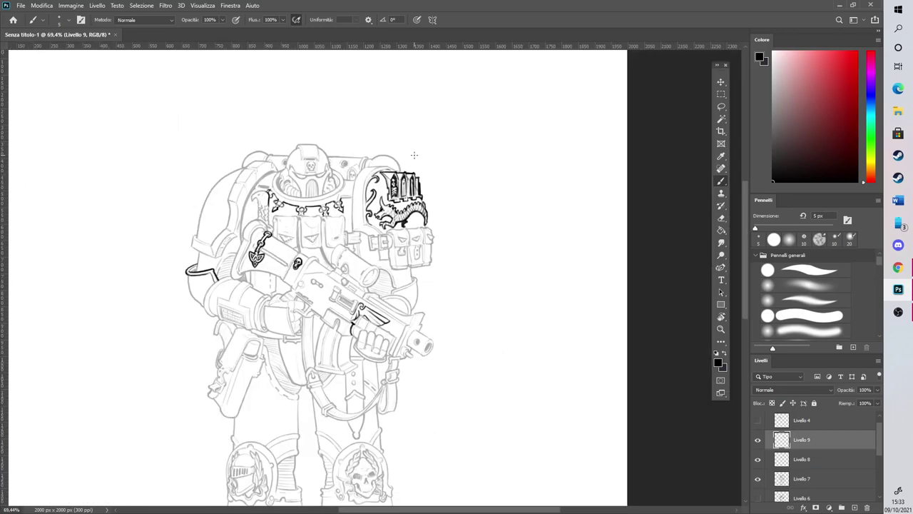
pyautogui.scroll(2, 397, 123)
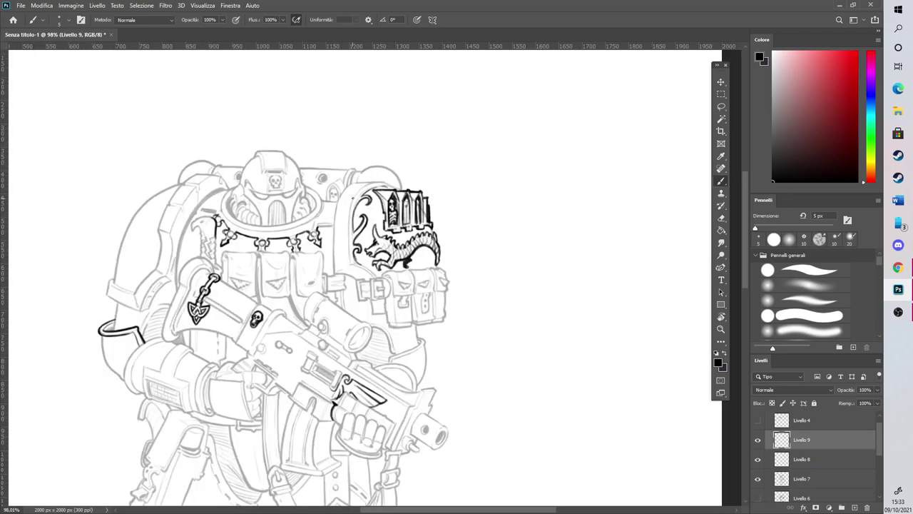
pyautogui.scroll(5, 353, 199)
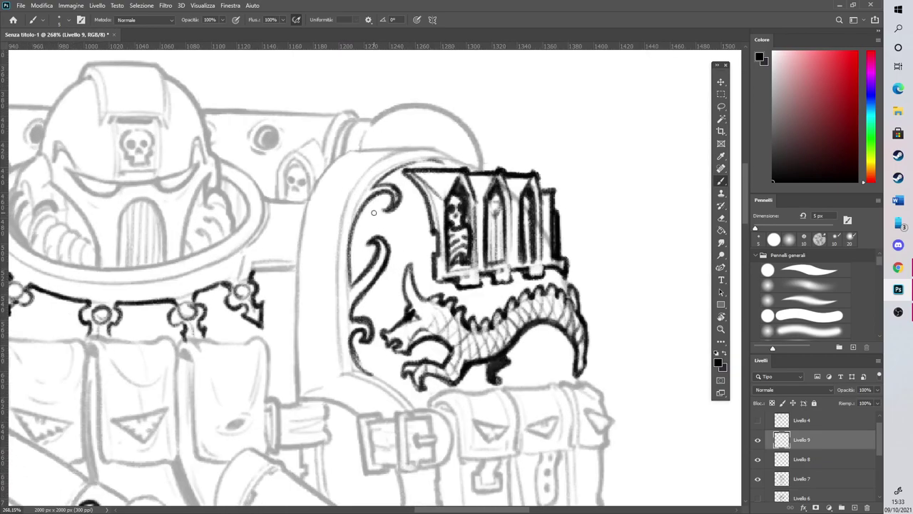
pyautogui.press('e')
pyautogui.moveTo(366, 324)
pyautogui.mouseDown()
pyautogui.moveTo(359, 289)
pyautogui.moveTo(351, 303)
pyautogui.moveTo(381, 248)
pyautogui.moveTo(390, 183)
pyautogui.moveTo(391, 208)
pyautogui.moveTo(367, 192)
pyautogui.moveTo(356, 210)
pyautogui.moveTo(346, 298)
pyautogui.mouseUp()
pyautogui.moveTo(351, 346); pyautogui.dragTo(413, 411)
pyautogui.press('b')
pyautogui.hotkey('ctrl', 'z')
pyautogui.hotkey('ctrl', 'z')
pyautogui.hotkey('ctrl', 'z')
pyautogui.hotkey('ctrl', 'z')
pyautogui.hotkey('ctrl', 'z')
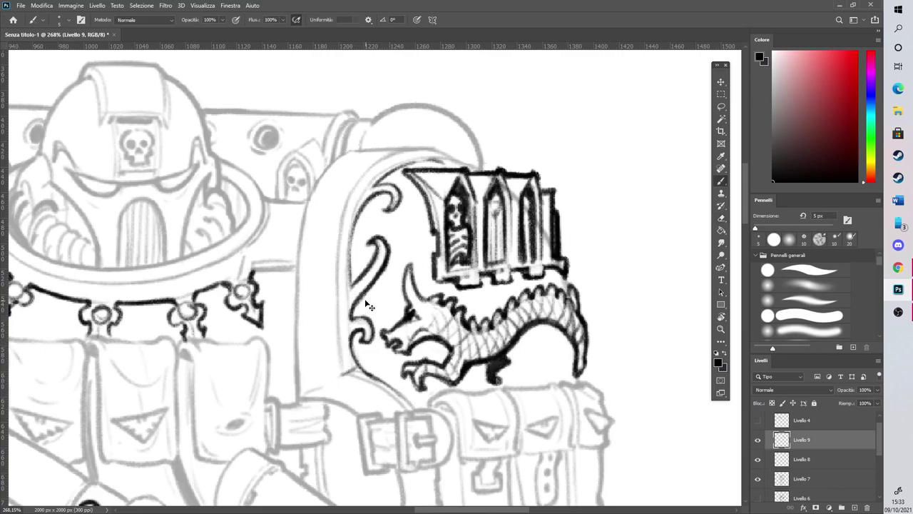
# Redraw the lower inner border line beneath the scrolls and undo the extra strokes above the pouches
pyautogui.moveTo(351, 337); pyautogui.dragTo(350, 375)
pyautogui.hotkey('ctrl', 'z')
pyautogui.moveTo(351, 334)
pyautogui.mouseDown()
pyautogui.moveTo(352, 371)
pyautogui.moveTo(368, 374)
pyautogui.mouseUp()
pyautogui.moveTo(418, 407); pyautogui.dragTo(431, 395)
pyautogui.hotkey('ctrl', 'z')
pyautogui.hotkey('ctrl', 'z')
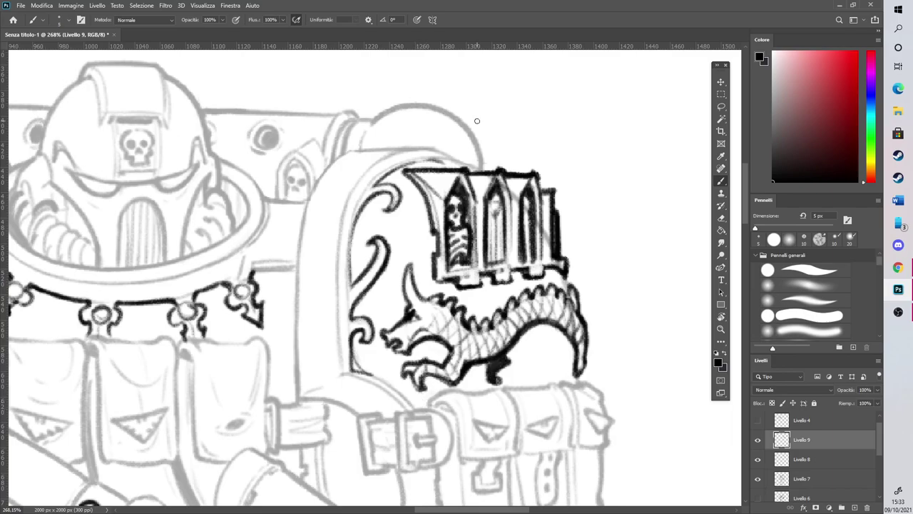
pyautogui.press('r')
pyautogui.moveTo(511, 195)
pyautogui.mouseDown()
pyautogui.moveTo(500, 179)
pyautogui.moveTo(389, 120)
pyautogui.mouseUp()
pyautogui.moveTo(298, 196)
pyautogui.mouseDown()
pyautogui.moveTo(311, 160)
pyautogui.moveTo(332, 140)
pyautogui.moveTo(314, 162)
pyautogui.mouseUp()
pyautogui.press('e')
pyautogui.press('r')
pyautogui.moveTo(343, 119); pyautogui.dragTo(496, 187)
pyautogui.scroll(-8, 513, 257)
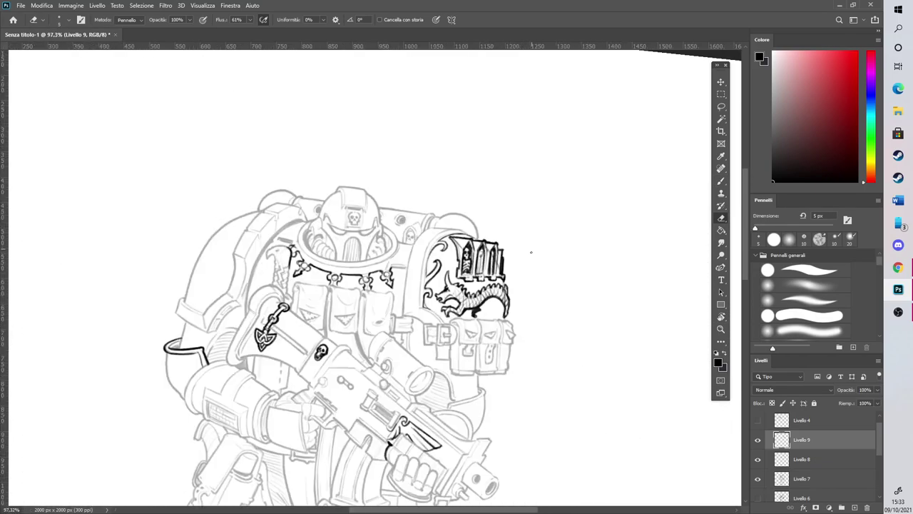
pyautogui.press('r')
pyautogui.moveTo(575, 283); pyautogui.dragTo(569, 264)
pyautogui.press('e')
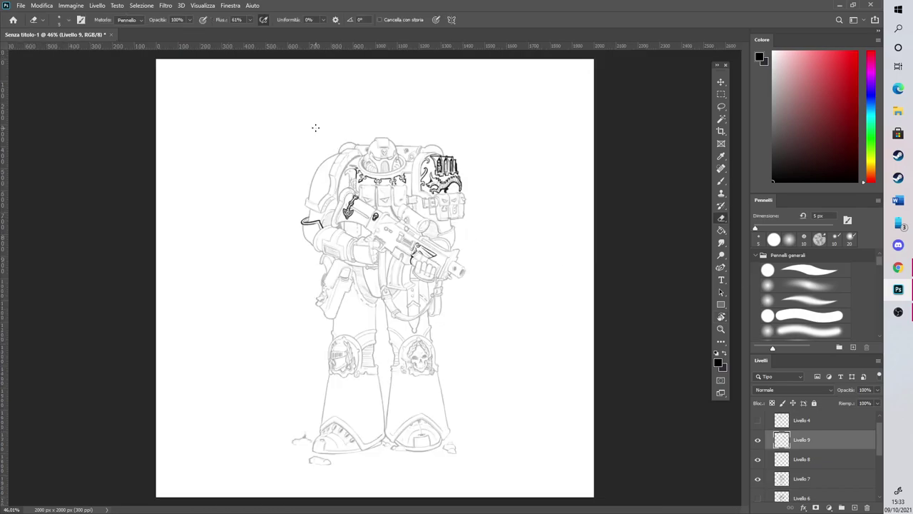
# Sketch a pointed beast-head ornament with a knobbly snout over the outer edge of the opposite shoulder pad
pyautogui.scroll(4, 290, 109)
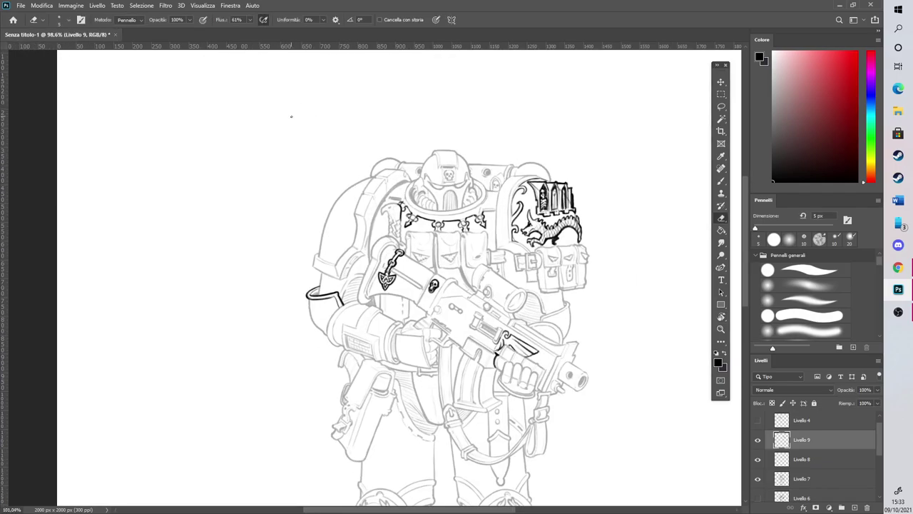
pyautogui.scroll(2, 346, 178)
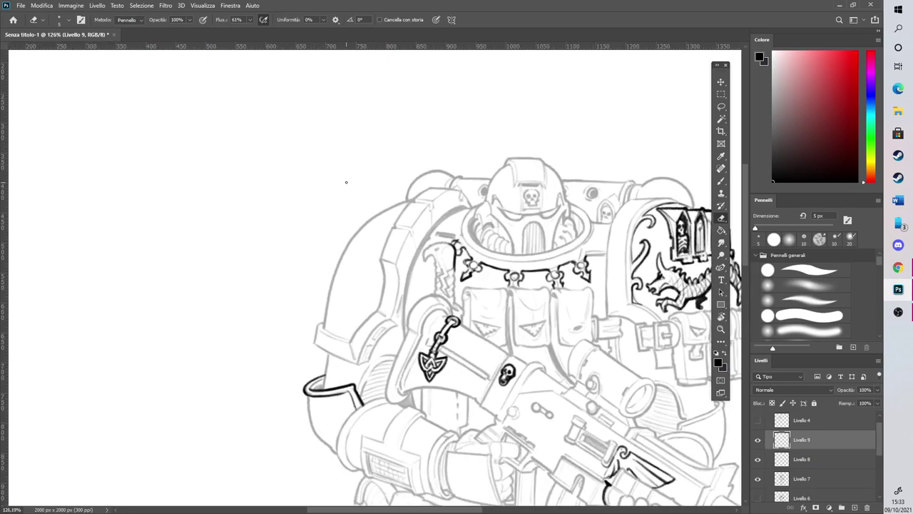
pyautogui.scroll(3, 348, 181)
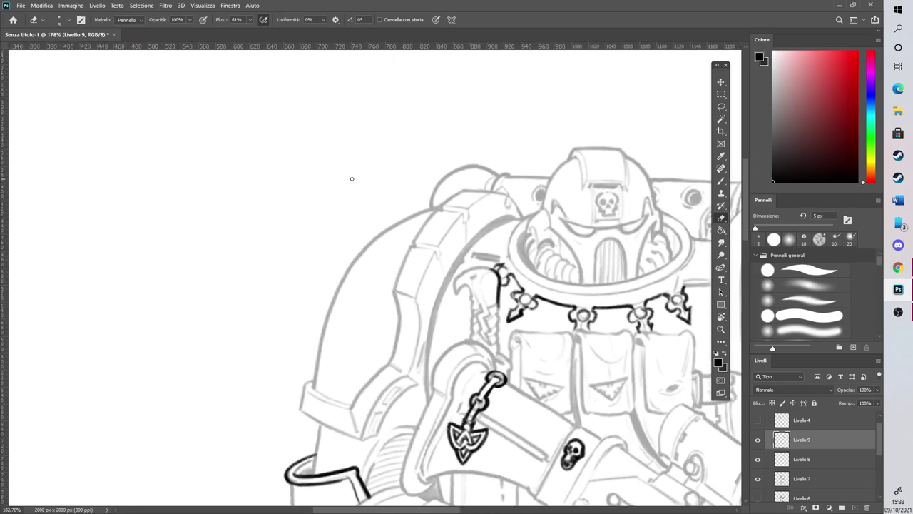
pyautogui.click(721, 181)
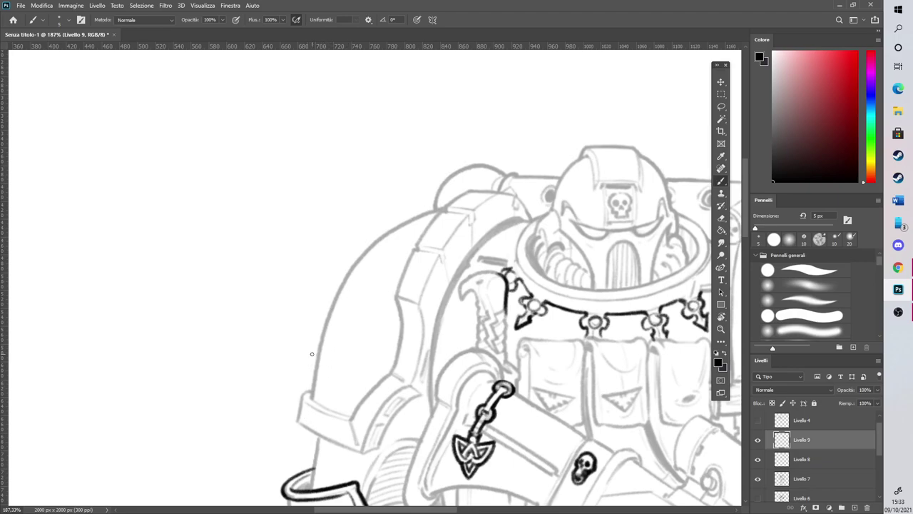
pyautogui.moveTo(349, 313); pyautogui.dragTo(391, 235)
pyautogui.moveTo(339, 306)
pyautogui.mouseDown()
pyautogui.moveTo(348, 291)
pyautogui.moveTo(331, 309)
pyautogui.moveTo(330, 293)
pyautogui.moveTo(332, 312)
pyautogui.mouseUp()
pyautogui.moveTo(335, 277)
pyautogui.mouseDown()
pyautogui.moveTo(330, 313)
pyautogui.moveTo(335, 261)
pyautogui.moveTo(393, 230)
pyautogui.mouseUp()
pyautogui.moveTo(374, 288); pyautogui.dragTo(404, 223)
pyautogui.moveTo(318, 313)
pyautogui.mouseDown()
pyautogui.moveTo(319, 328)
pyautogui.moveTo(350, 318)
pyautogui.moveTo(376, 292)
pyautogui.moveTo(375, 275)
pyautogui.mouseUp()
pyautogui.moveTo(322, 314)
pyautogui.mouseDown()
pyautogui.moveTo(310, 335)
pyautogui.moveTo(318, 349)
pyautogui.moveTo(348, 323)
pyautogui.moveTo(320, 307)
pyautogui.moveTo(334, 275)
pyautogui.moveTo(320, 325)
pyautogui.moveTo(346, 314)
pyautogui.moveTo(352, 322)
pyautogui.moveTo(373, 295)
pyautogui.mouseUp()
# Erase the stray construction lines inside the beast head and around its snout
pyautogui.click(722, 218)
pyautogui.moveTo(322, 334)
pyautogui.mouseDown()
pyautogui.moveTo(345, 314)
pyautogui.moveTo(335, 284)
pyautogui.moveTo(320, 326)
pyautogui.mouseUp()
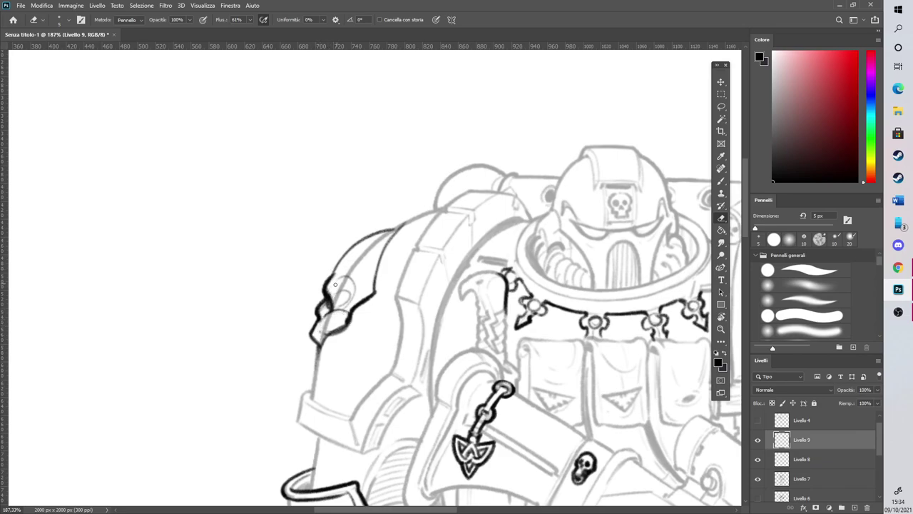
pyautogui.scroll(-3, 386, 229)
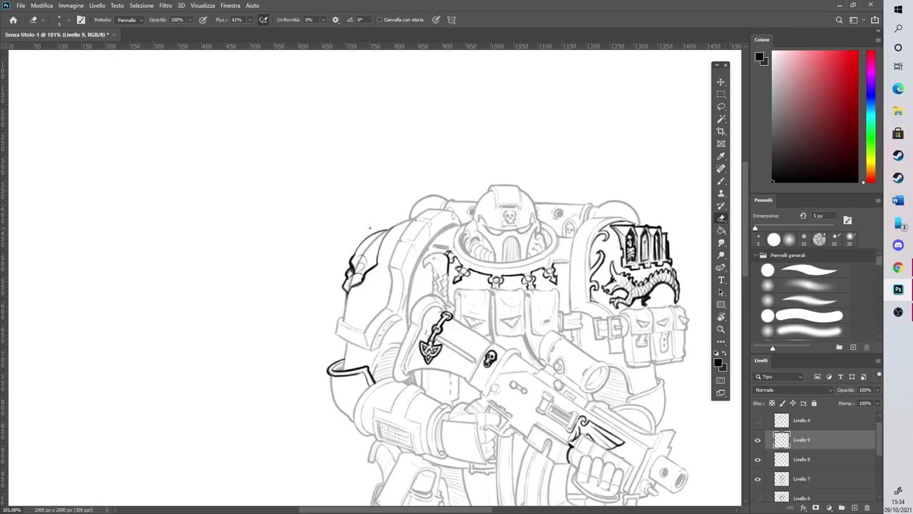
pyautogui.scroll(5, 359, 226)
pyautogui.moveTo(365, 397); pyautogui.dragTo(441, 331)
pyautogui.moveTo(399, 303)
pyautogui.mouseDown()
pyautogui.moveTo(407, 335)
pyautogui.moveTo(401, 327)
pyautogui.moveTo(417, 307)
pyautogui.mouseUp()
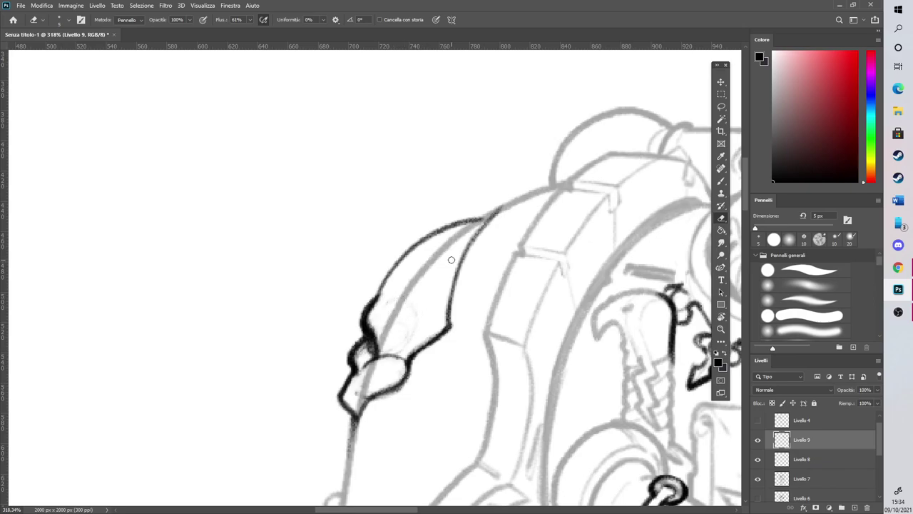
# Thicken the beast head's outer contour with a bumpy brow and add inner fold lines along its edges
pyautogui.click(721, 181)
pyautogui.moveTo(384, 344); pyautogui.dragTo(387, 284)
pyautogui.moveTo(365, 316)
pyautogui.mouseDown()
pyautogui.moveTo(401, 260)
pyautogui.moveTo(500, 201)
pyautogui.moveTo(480, 216)
pyautogui.moveTo(440, 314)
pyautogui.moveTo(484, 213)
pyautogui.mouseUp()
pyautogui.press('e')
pyautogui.moveTo(444, 308)
pyautogui.mouseDown()
pyautogui.moveTo(473, 227)
pyautogui.moveTo(499, 208)
pyautogui.mouseUp()
# Draw three rounded scales beside the beast head's inner edge and clean up their outlines with the eraser
pyautogui.click(721, 180)
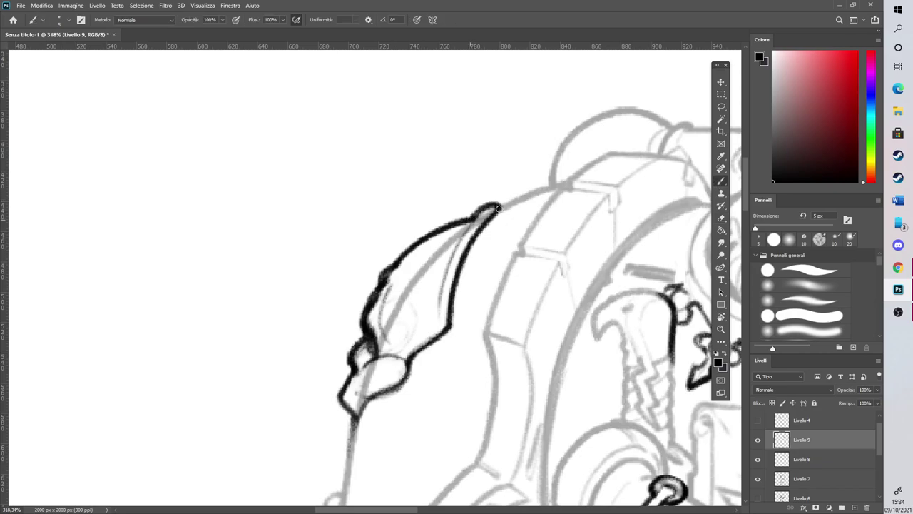
pyautogui.moveTo(432, 361)
pyautogui.mouseDown()
pyautogui.moveTo(450, 365)
pyautogui.moveTo(427, 378)
pyautogui.moveTo(440, 354)
pyautogui.moveTo(444, 378)
pyautogui.mouseUp()
pyautogui.moveTo(476, 281); pyautogui.dragTo(475, 251)
pyautogui.moveTo(514, 198)
pyautogui.mouseDown()
pyautogui.moveTo(504, 225)
pyautogui.moveTo(524, 205)
pyautogui.moveTo(500, 214)
pyautogui.mouseUp()
pyautogui.click(721, 219)
pyautogui.moveTo(493, 254)
pyautogui.mouseDown()
pyautogui.moveTo(468, 259)
pyautogui.moveTo(474, 267)
pyautogui.mouseUp()
pyautogui.moveTo(505, 210)
pyautogui.mouseDown()
pyautogui.moveTo(511, 217)
pyautogui.moveTo(512, 200)
pyautogui.moveTo(504, 218)
pyautogui.mouseUp()
pyautogui.moveTo(435, 355); pyautogui.dragTo(426, 378)
pyautogui.moveTo(424, 382)
pyautogui.mouseDown()
pyautogui.moveTo(421, 360)
pyautogui.moveTo(445, 370)
pyautogui.mouseUp()
pyautogui.moveTo(422, 359); pyautogui.dragTo(445, 358)
pyautogui.click(721, 219)
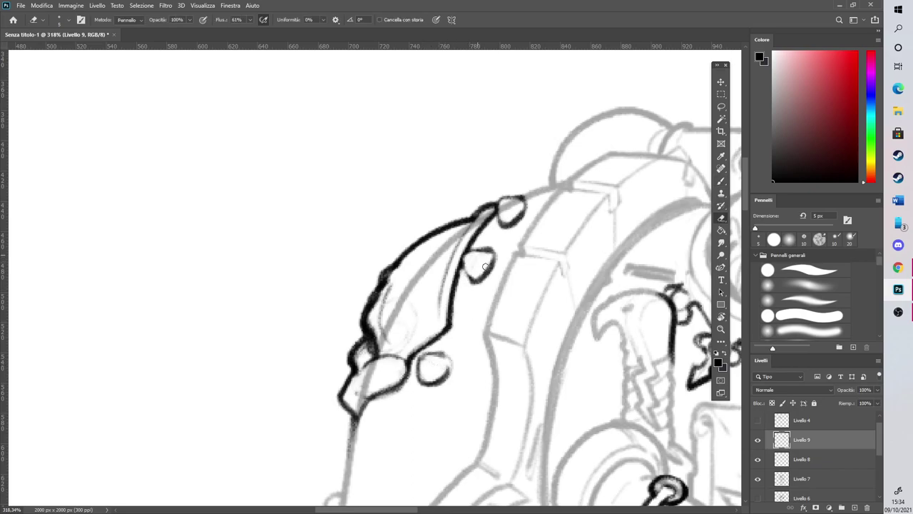
# Add a small pointed scale above the others on the pad's upper edge and darken the outlines of the existing scales
pyautogui.click(722, 192)
pyautogui.click(722, 180)
pyautogui.moveTo(530, 190)
pyautogui.mouseDown()
pyautogui.moveTo(541, 174)
pyautogui.moveTo(560, 188)
pyautogui.mouseUp()
pyautogui.moveTo(502, 207)
pyautogui.mouseDown()
pyautogui.moveTo(525, 201)
pyautogui.moveTo(500, 225)
pyautogui.moveTo(521, 204)
pyautogui.mouseUp()
pyautogui.moveTo(478, 256)
pyautogui.mouseDown()
pyautogui.moveTo(471, 284)
pyautogui.moveTo(471, 249)
pyautogui.moveTo(494, 251)
pyautogui.mouseUp()
pyautogui.moveTo(414, 357); pyautogui.dragTo(413, 390)
pyautogui.moveTo(420, 350)
pyautogui.mouseDown()
pyautogui.moveTo(422, 369)
pyautogui.moveTo(448, 354)
pyautogui.mouseUp()
pyautogui.hotkey('ctrl', 'z')
# Erase the lowest scale with a 42 px eraser and draw a small slanted eye on the beast head
pyautogui.scroll(-5, 446, 345)
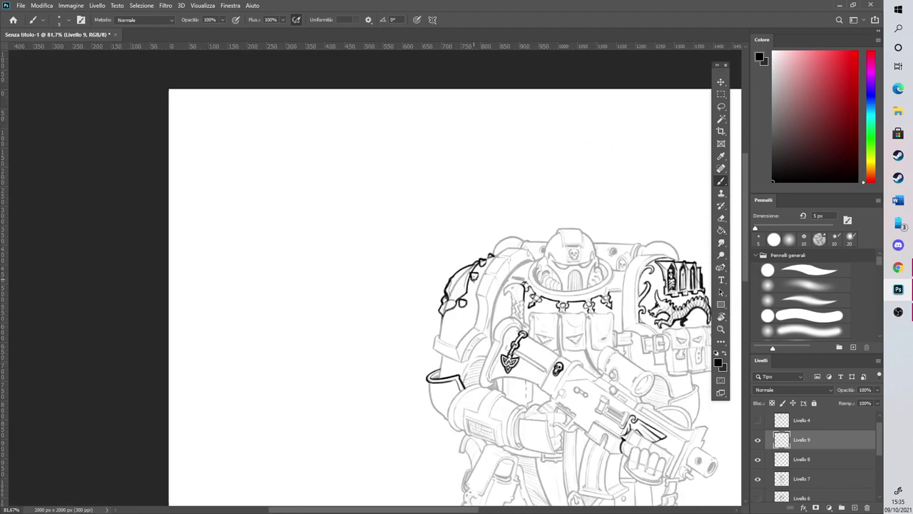
pyautogui.scroll(1, 450, 294)
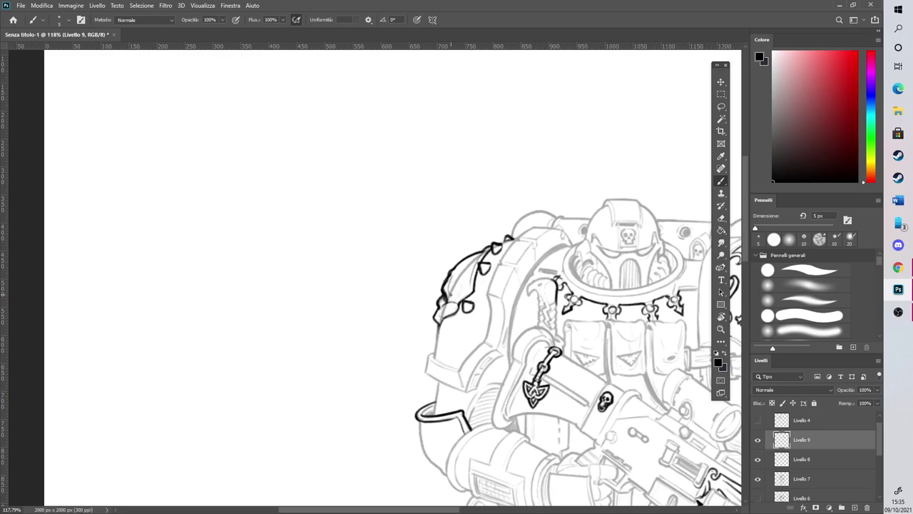
pyautogui.scroll(2, 450, 294)
pyautogui.press('e')
pyautogui.click(774, 238)
pyautogui.moveTo(473, 330); pyautogui.dragTo(484, 333)
pyautogui.click(721, 182)
pyautogui.moveTo(465, 273)
pyautogui.mouseDown()
pyautogui.moveTo(460, 281)
pyautogui.moveTo(469, 271)
pyautogui.mouseUp()
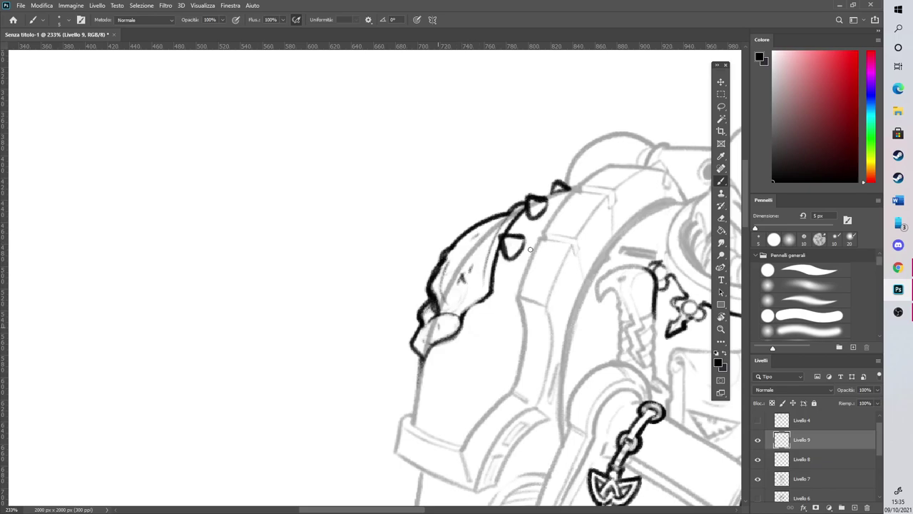
# Draw a triangular scale at the beast head's lower edge and thin the scale outlines with a 5 px eraser
pyautogui.moveTo(483, 314)
pyautogui.mouseDown()
pyautogui.moveTo(500, 305)
pyautogui.moveTo(493, 324)
pyautogui.moveTo(474, 303)
pyautogui.moveTo(488, 323)
pyautogui.mouseUp()
pyautogui.press('e')
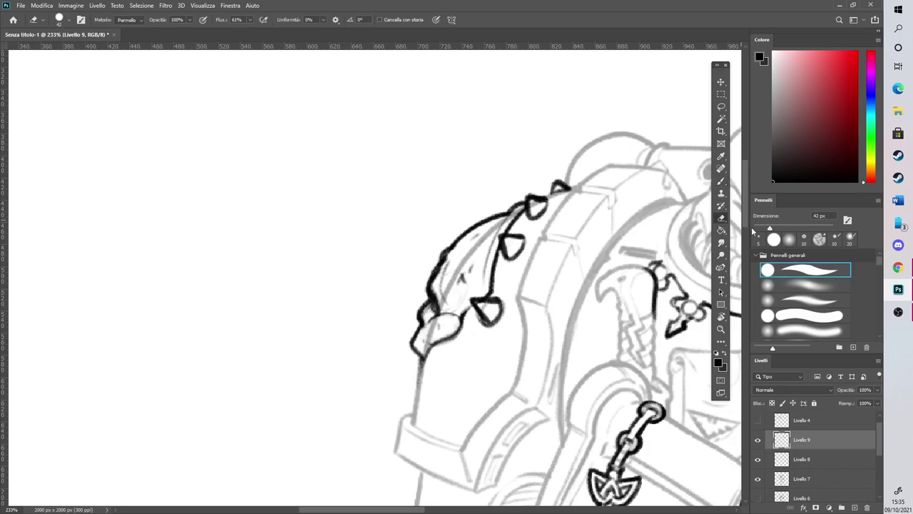
pyautogui.moveTo(472, 314)
pyautogui.mouseDown()
pyautogui.moveTo(494, 320)
pyautogui.moveTo(478, 305)
pyautogui.moveTo(495, 305)
pyautogui.mouseUp()
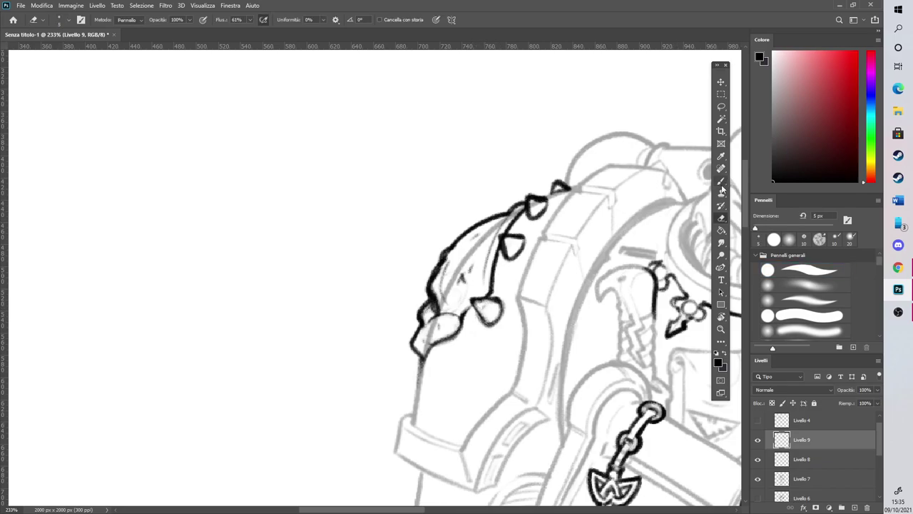
pyautogui.moveTo(505, 246); pyautogui.dragTo(517, 240)
pyautogui.moveTo(533, 208); pyautogui.dragTo(560, 181)
# Draw another triangular scale lower on the shoulder pad, refine its outline, and darken the pad's outer edge below the head
pyautogui.click(721, 181)
pyautogui.moveTo(471, 380)
pyautogui.mouseDown()
pyautogui.moveTo(478, 365)
pyautogui.moveTo(471, 361)
pyautogui.moveTo(464, 386)
pyautogui.moveTo(472, 362)
pyautogui.moveTo(447, 367)
pyautogui.moveTo(472, 362)
pyautogui.moveTo(470, 383)
pyautogui.moveTo(456, 369)
pyautogui.moveTo(467, 379)
pyautogui.mouseUp()
pyautogui.click(720, 218)
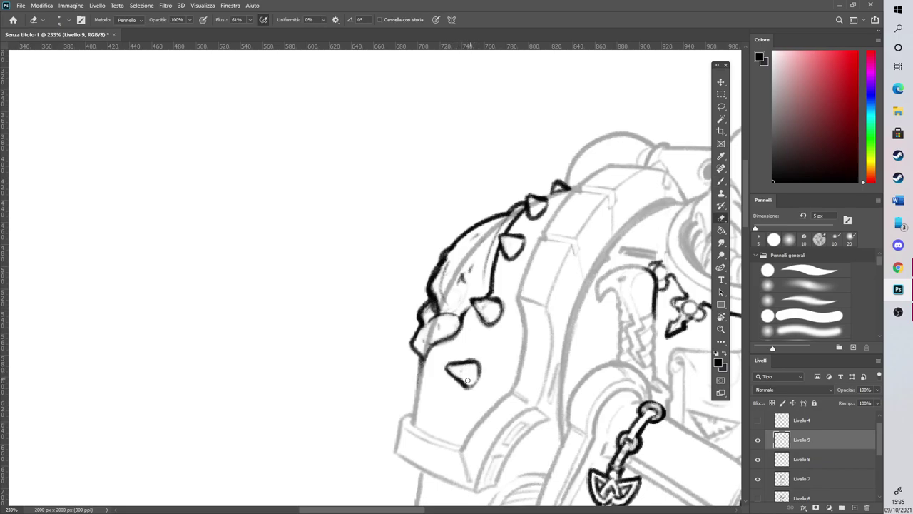
pyautogui.press('b')
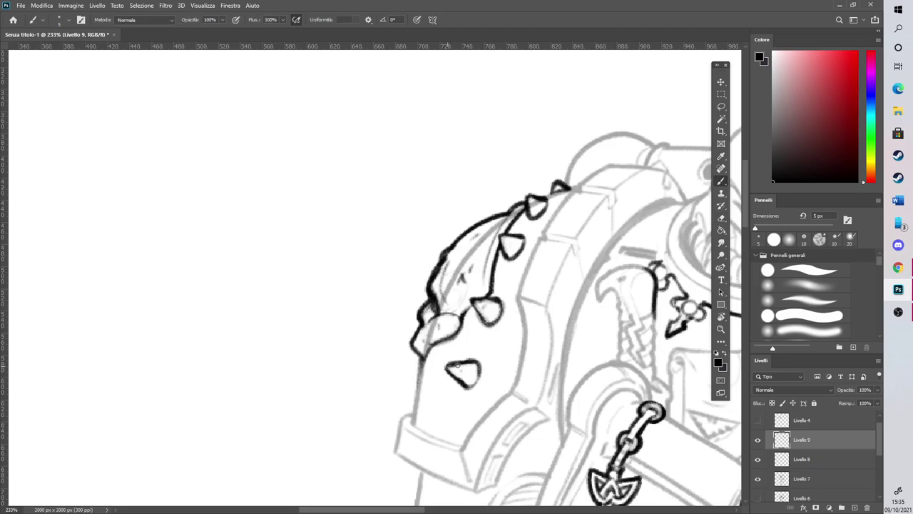
pyautogui.moveTo(460, 383); pyautogui.dragTo(468, 394)
pyautogui.moveTo(482, 375); pyautogui.dragTo(485, 380)
pyautogui.moveTo(414, 418); pyautogui.dragTo(418, 356)
pyautogui.scroll(-5, 535, 142)
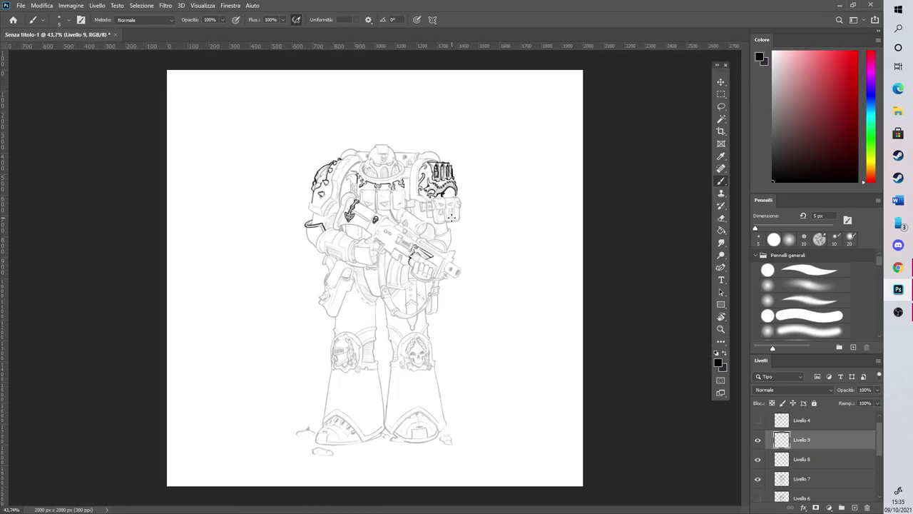
# Darken a short piece of the helmet crest's upper outline with the 5 px brush
pyautogui.scroll(-2, 488, 206)
pyautogui.scroll(3, 353, 228)
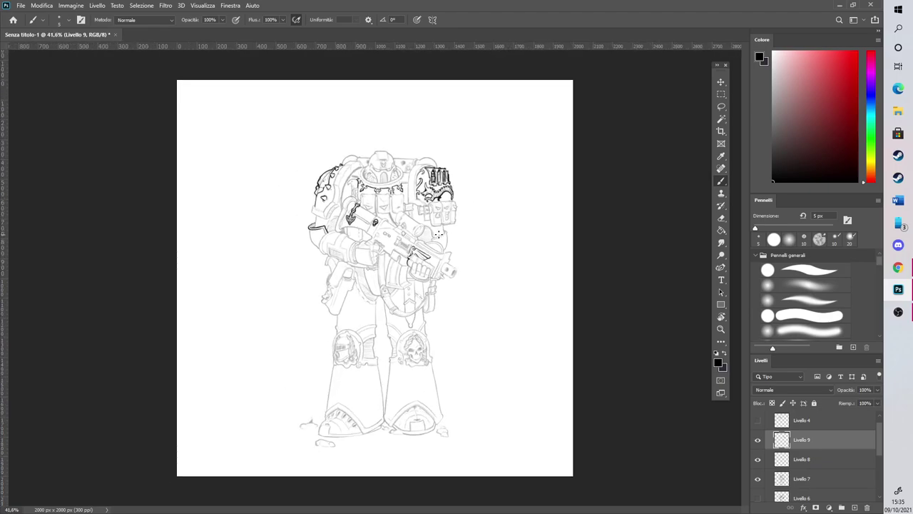
pyautogui.scroll(3, 357, 113)
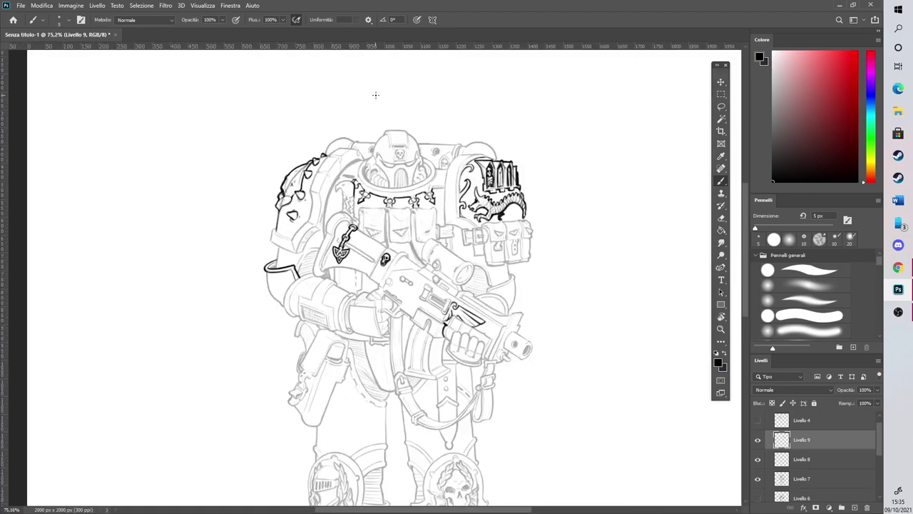
pyautogui.scroll(3, 390, 126)
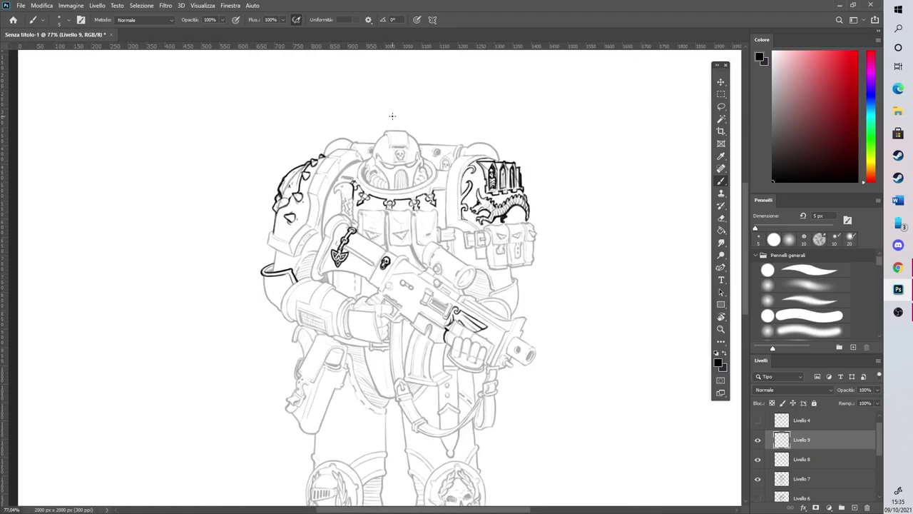
pyautogui.scroll(4, 470, 132)
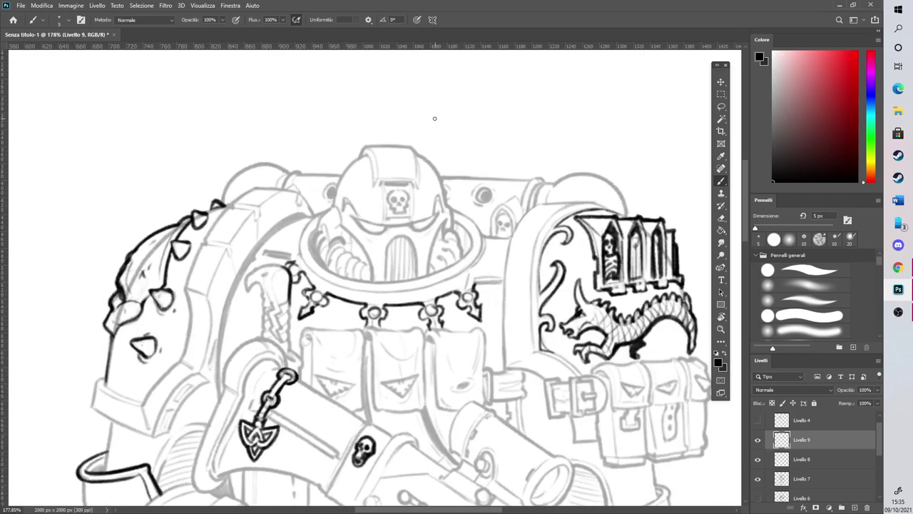
pyautogui.moveTo(322, 182); pyautogui.dragTo(336, 165)
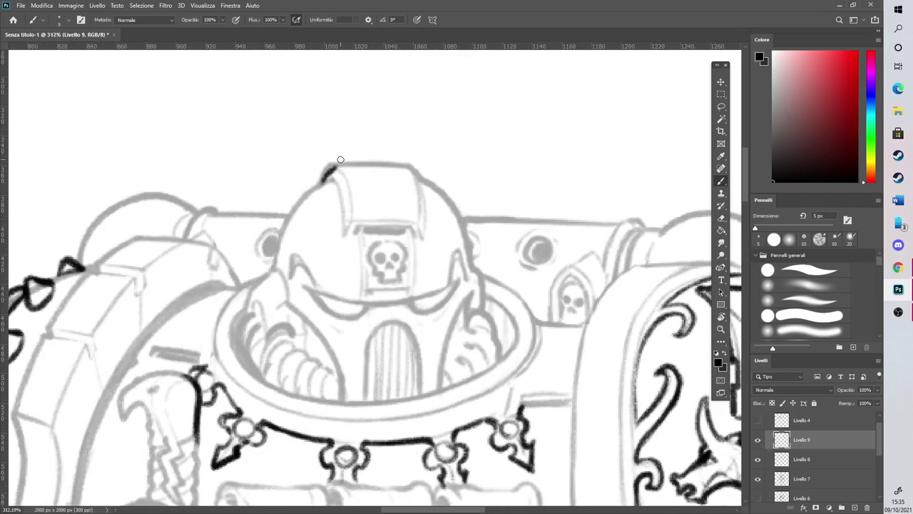
# Erase the underlying sketch lines on Livello 7 inside the spikes and beast head with a 12 px hard eraser
pyautogui.click(802, 459)
pyautogui.click(721, 218)
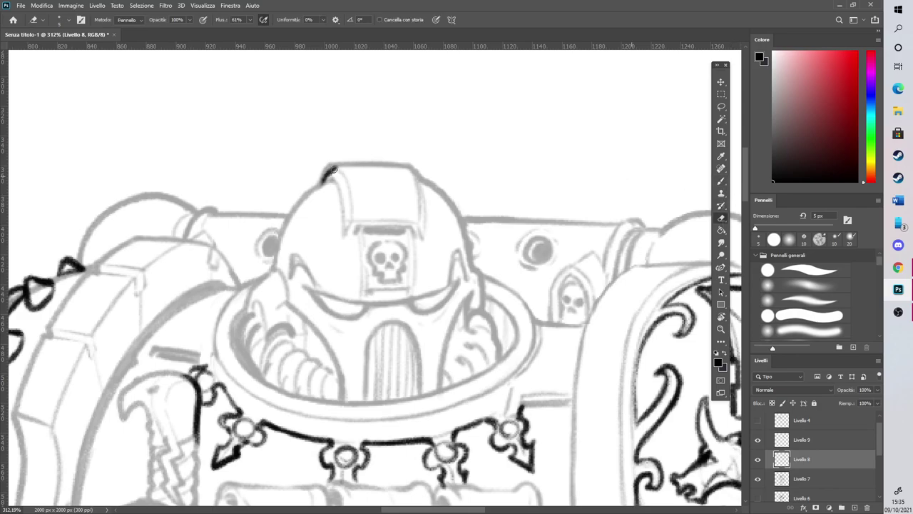
pyautogui.click(784, 474)
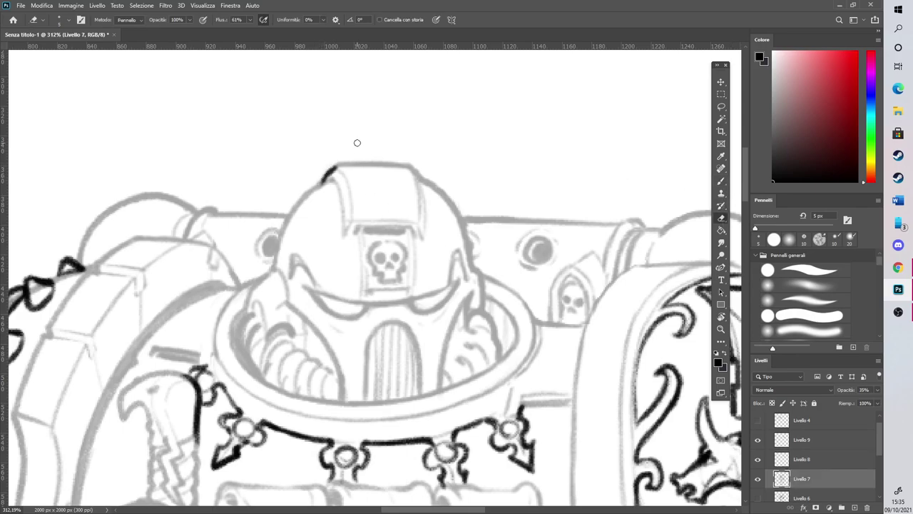
pyautogui.scroll(-5, 358, 143)
pyautogui.scroll(5, 8, 261)
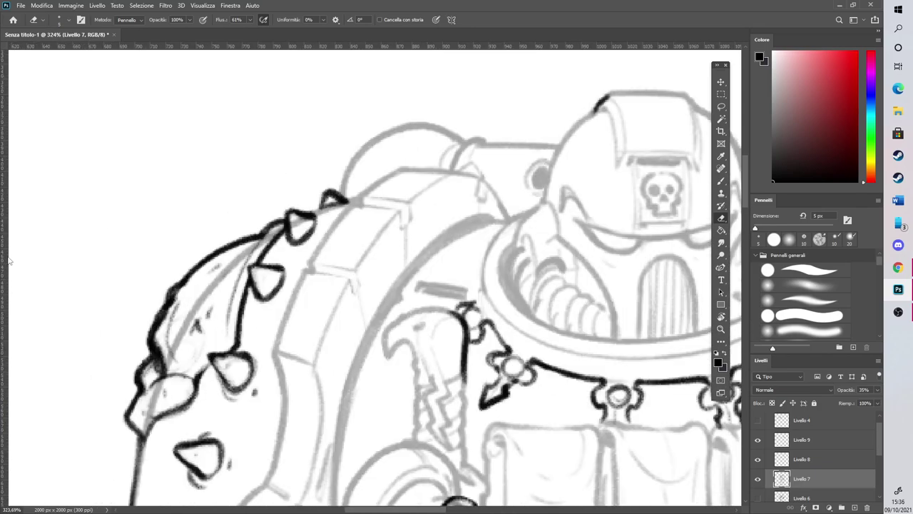
pyautogui.click(778, 269)
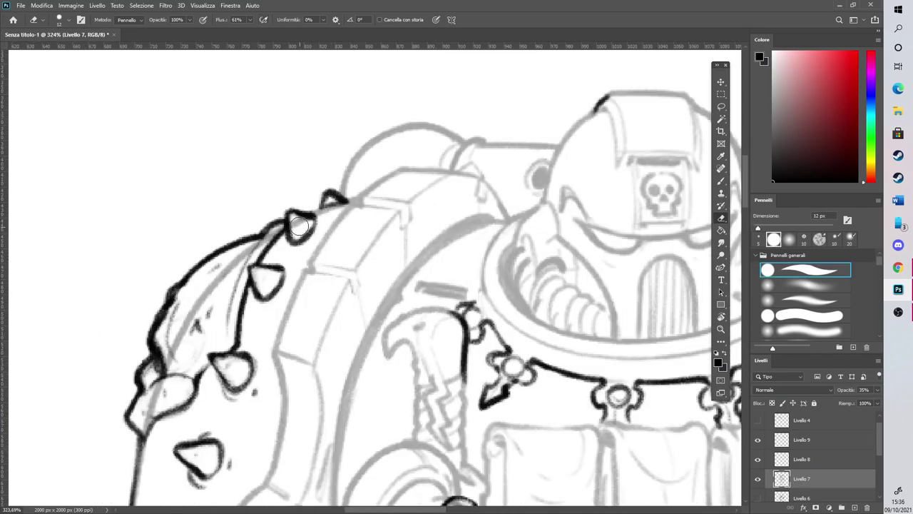
pyautogui.moveTo(334, 182)
pyautogui.mouseDown()
pyautogui.moveTo(262, 238)
pyautogui.moveTo(230, 279)
pyautogui.moveTo(199, 295)
pyautogui.moveTo(158, 365)
pyautogui.moveTo(142, 424)
pyautogui.mouseUp()
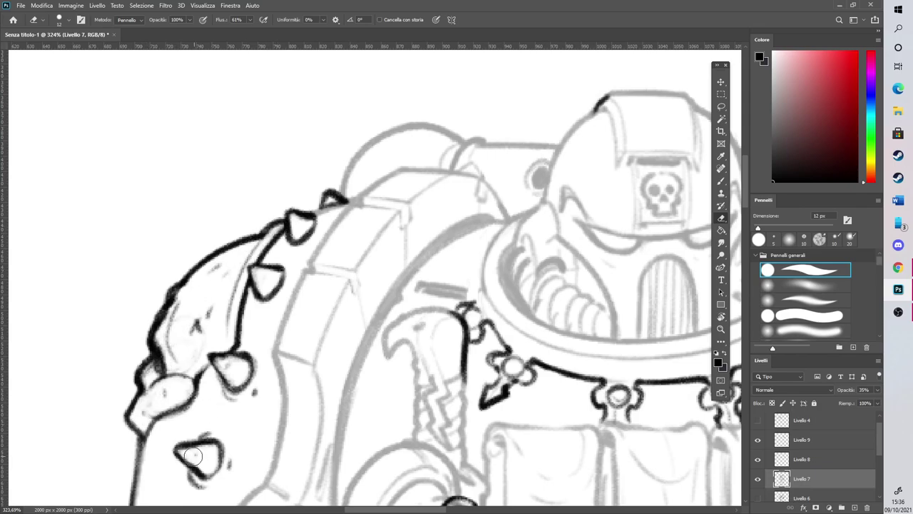
# Erase the Livello 7 sketch lines showing through the collar ornaments, the dragon pad's scrollwork and its arched windows
pyautogui.scroll(-3, 238, 365)
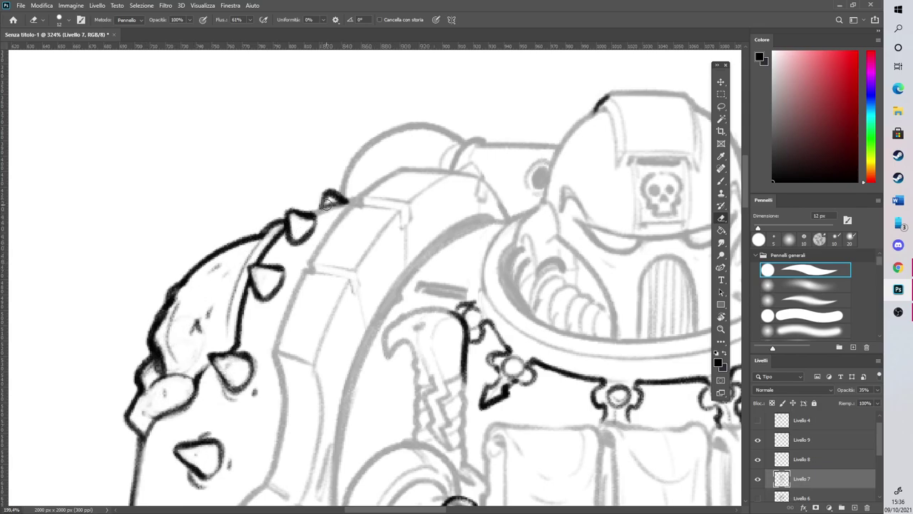
pyautogui.scroll(-3, 385, 236)
pyautogui.scroll(3, 385, 235)
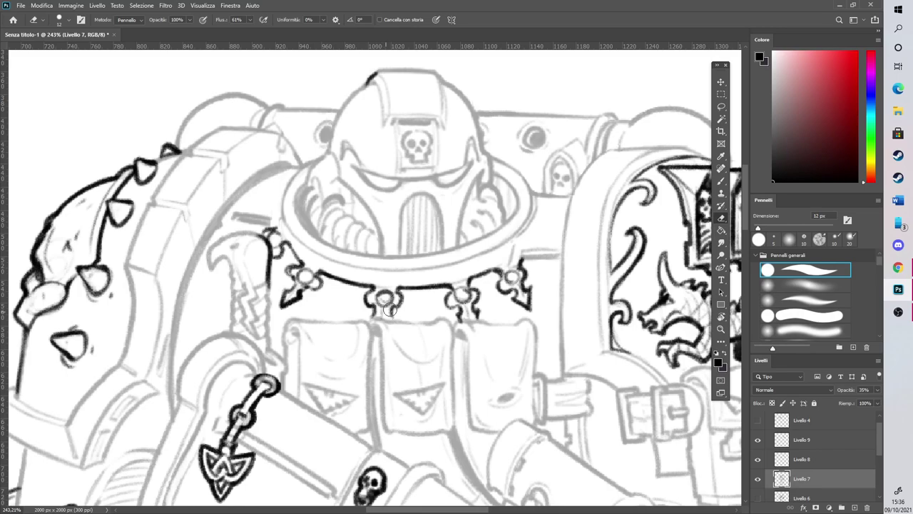
pyautogui.moveTo(443, 511); pyautogui.dragTo(479, 511)
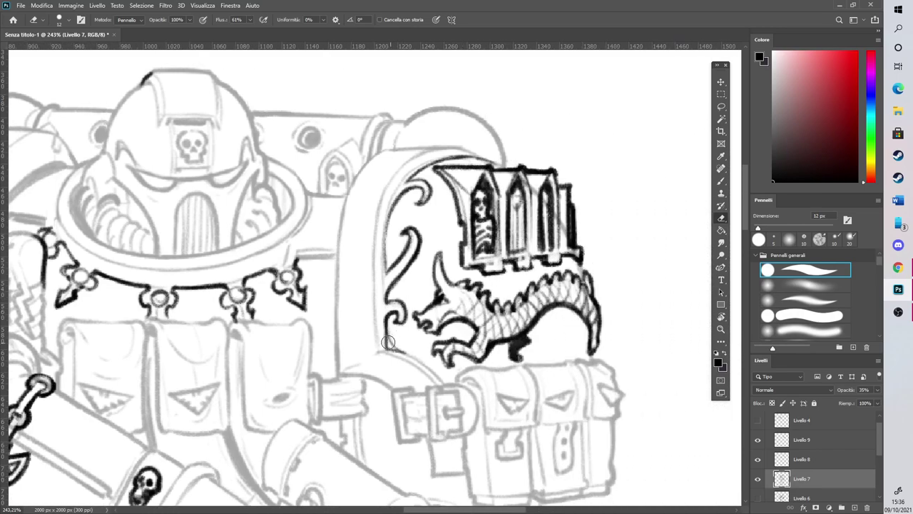
pyautogui.moveTo(397, 244); pyautogui.dragTo(389, 244)
pyautogui.moveTo(413, 175); pyautogui.dragTo(433, 163)
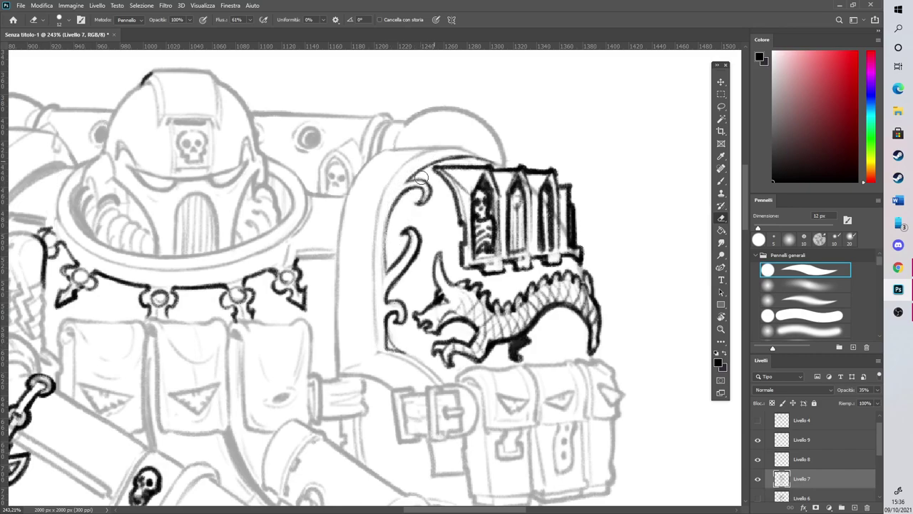
pyautogui.click(721, 181)
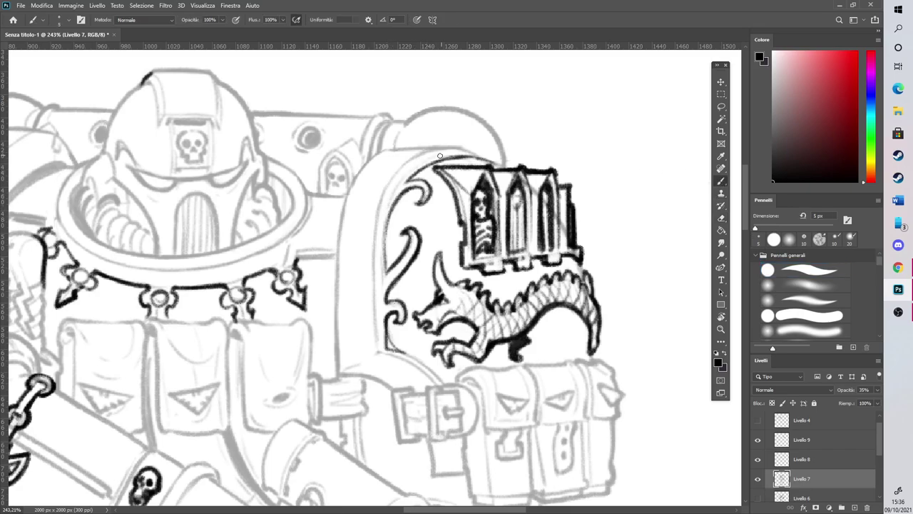
pyautogui.press('e')
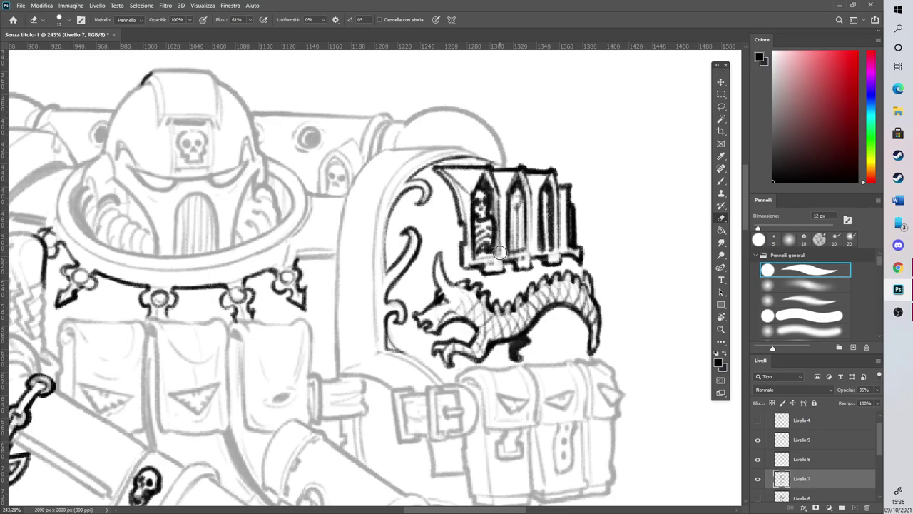
# Erase the Livello 7 sketch lines showing through the elbow guard's rim and the ornaments on the gun
pyautogui.scroll(-6, 500, 252)
pyautogui.scroll(7, 214, 314)
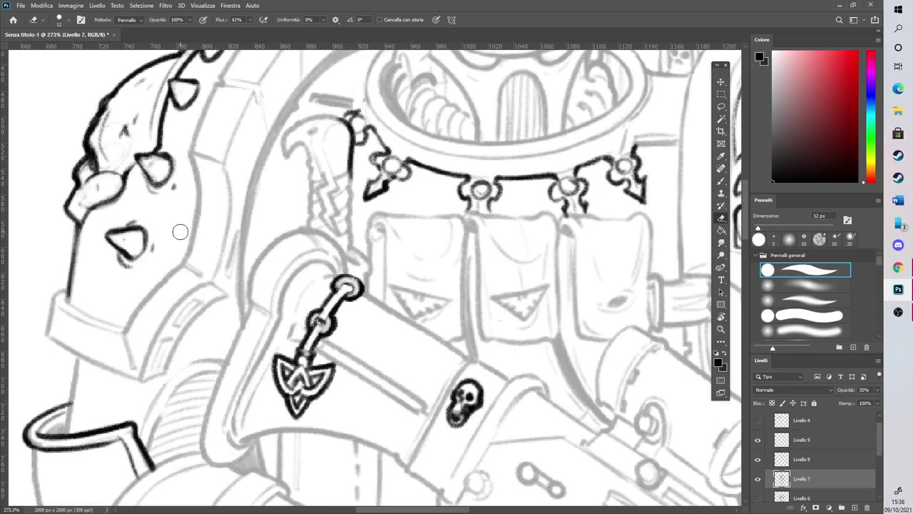
pyautogui.moveTo(26, 432); pyautogui.dragTo(52, 442)
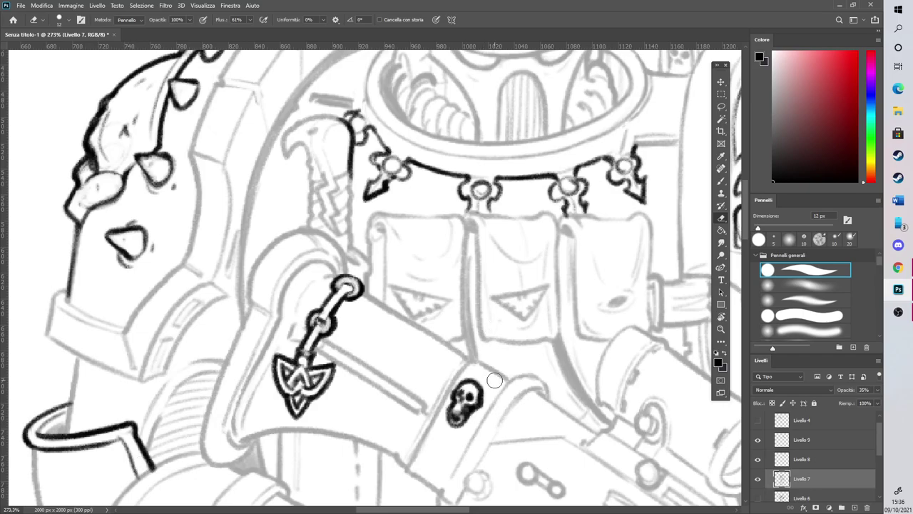
pyautogui.scroll(-6, 433, 253)
pyautogui.scroll(4, 501, 350)
pyautogui.scroll(3, 658, 411)
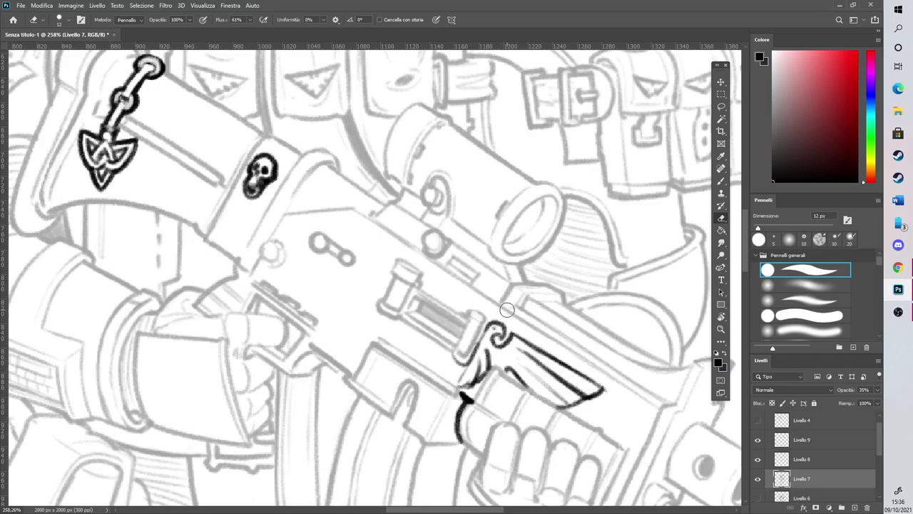
pyautogui.scroll(-5, 506, 310)
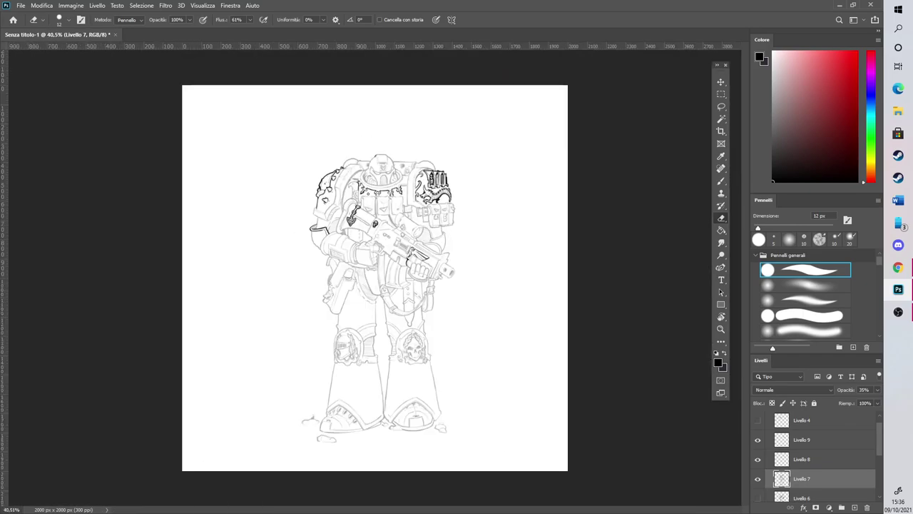
# Set the opacity of Livello 7 to 100% and merge Livello 9 and Livello 8 down into it
pyautogui.scroll(2, 378, 206)
pyautogui.click(878, 391)
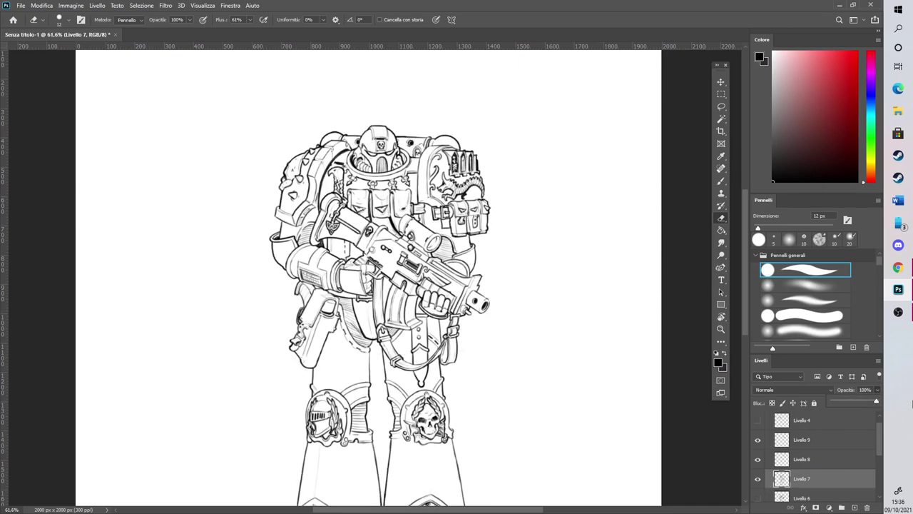
pyautogui.rightClick(809, 442)
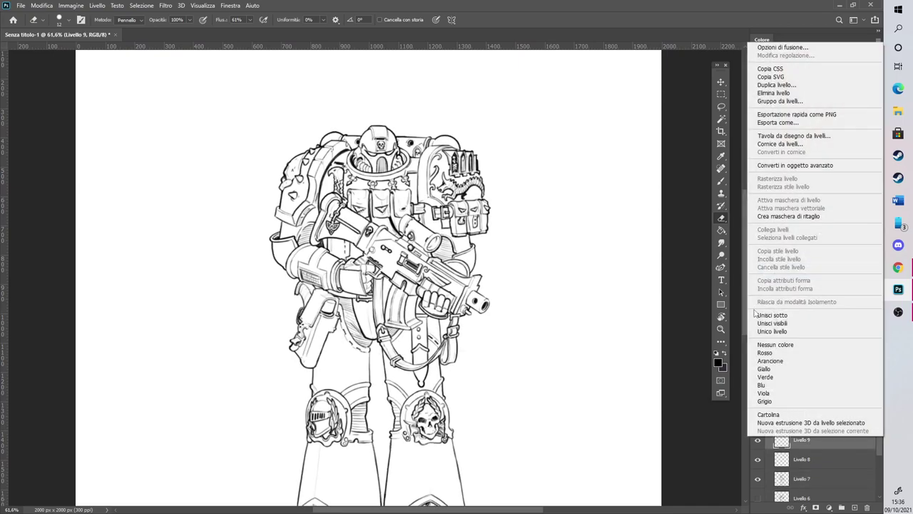
pyautogui.click(813, 318)
pyautogui.rightClick(809, 445)
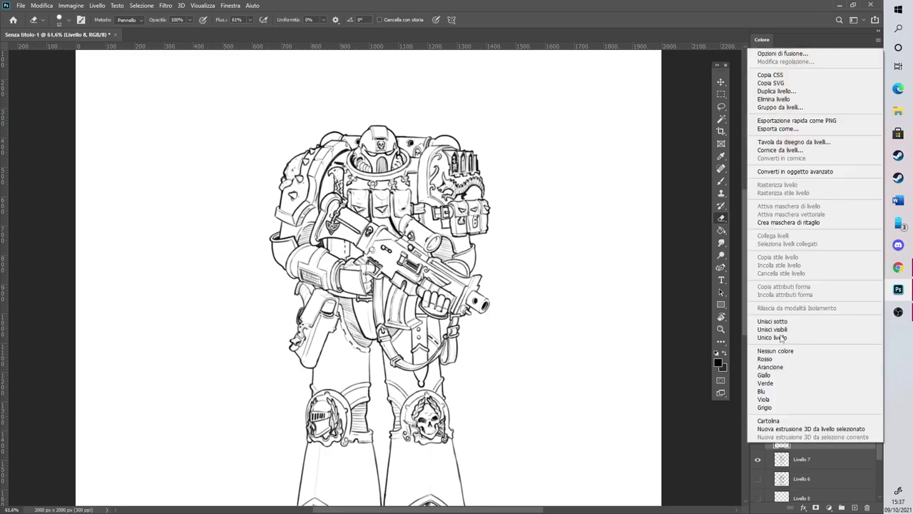
pyautogui.click(781, 321)
# Flip the merged line art of the soldier horizontally
pyautogui.scroll(-4, 451, 199)
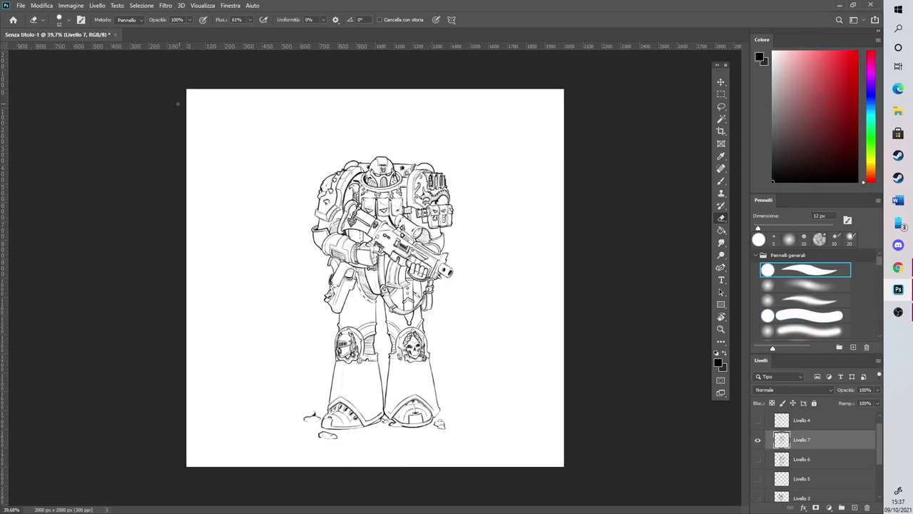
pyautogui.click(42, 5)
pyautogui.moveTo(77, 224)
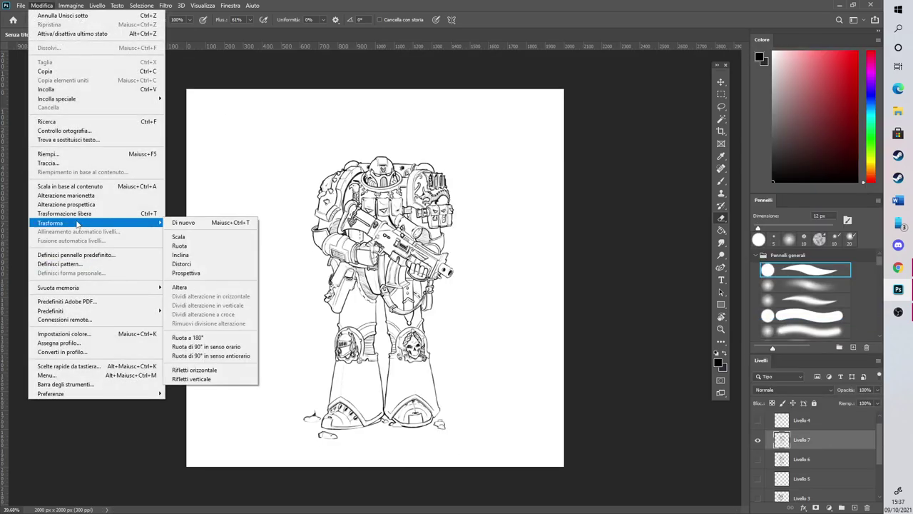
pyautogui.click(219, 369)
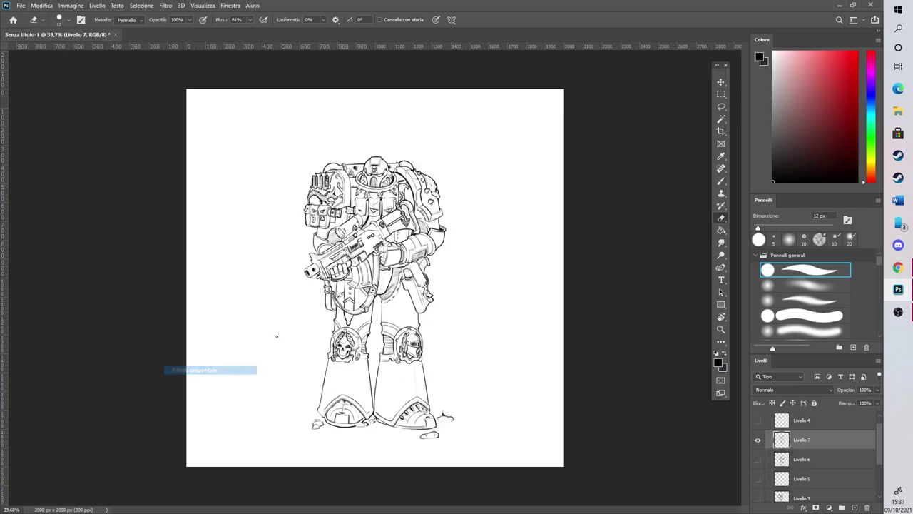
# Draw three small pointed spikes on the upper arm between the shoulder pad and elbow guard, refining the outer one
pyautogui.click(721, 180)
pyautogui.scroll(4, 366, 189)
pyautogui.scroll(5, 519, 246)
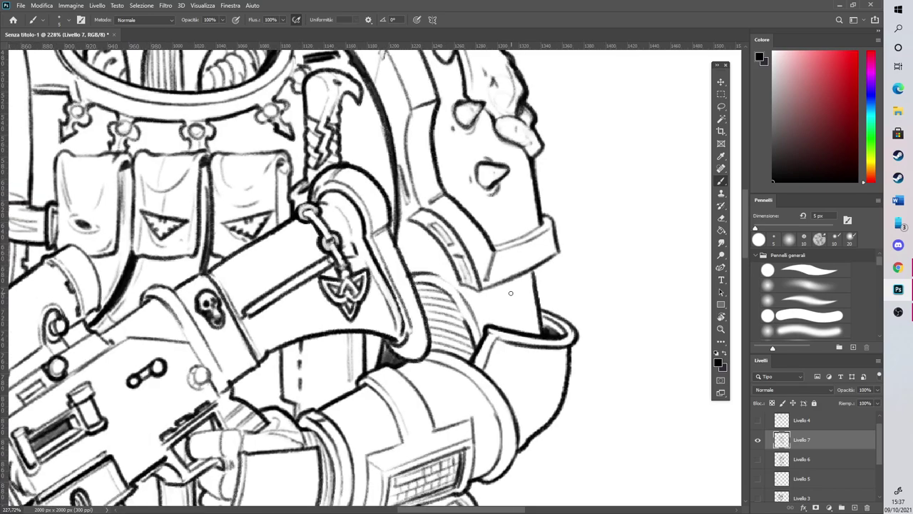
pyautogui.moveTo(511, 292)
pyautogui.mouseDown()
pyautogui.moveTo(516, 306)
pyautogui.moveTo(521, 294)
pyautogui.mouseUp()
pyautogui.moveTo(516, 328)
pyautogui.mouseDown()
pyautogui.moveTo(528, 324)
pyautogui.moveTo(522, 330)
pyautogui.mouseUp()
pyautogui.moveTo(540, 283); pyautogui.dragTo(537, 291)
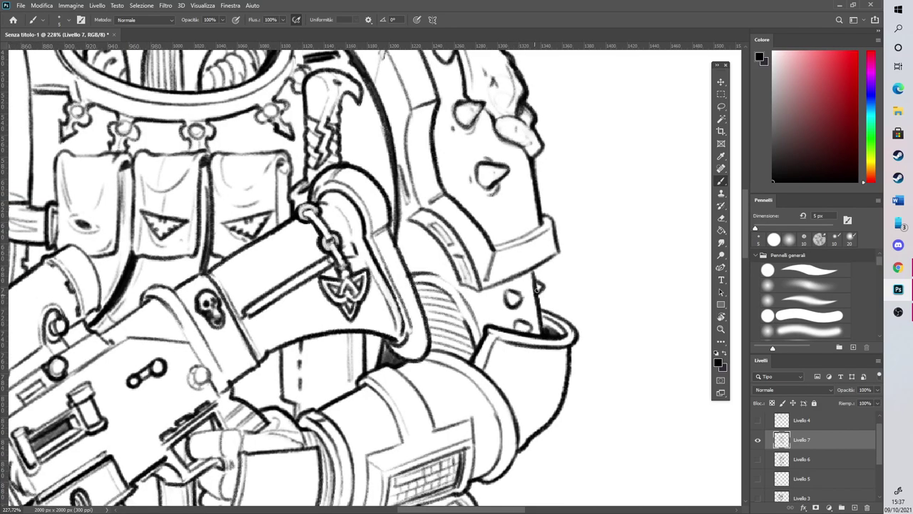
pyautogui.press('e')
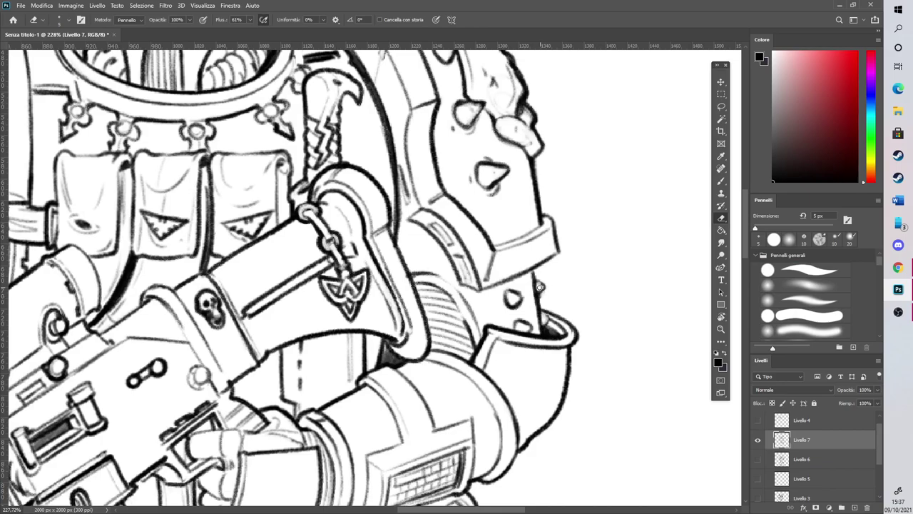
pyautogui.press('b')
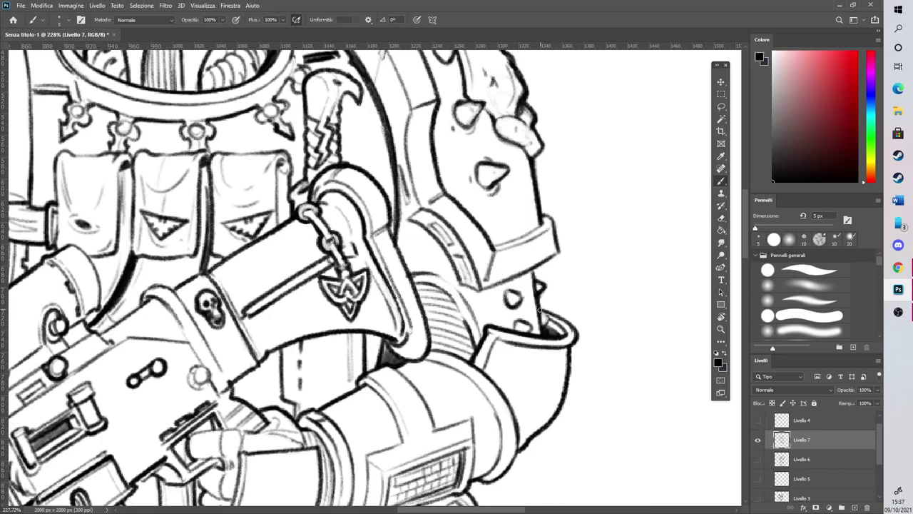
pyautogui.click(721, 218)
pyautogui.click(721, 181)
# Darken the shoulder pad's lower edge and the upper arm contour beneath it, then trim the thickened line with the eraser
pyautogui.moveTo(533, 270)
pyautogui.mouseDown()
pyautogui.moveTo(559, 252)
pyautogui.moveTo(478, 289)
pyautogui.mouseUp()
pyautogui.moveTo(397, 210)
pyautogui.mouseDown()
pyautogui.moveTo(442, 251)
pyautogui.moveTo(462, 288)
pyautogui.mouseUp()
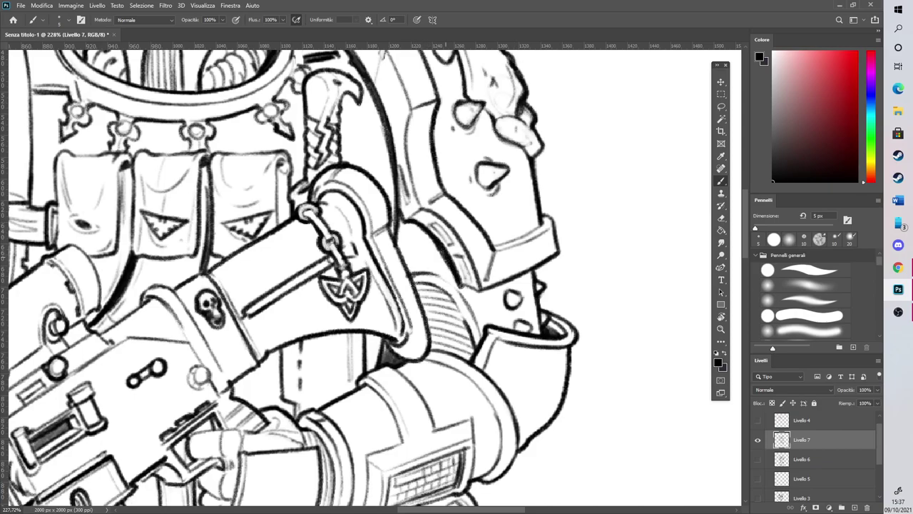
pyautogui.click(721, 218)
pyautogui.moveTo(428, 238)
pyautogui.mouseDown()
pyautogui.moveTo(451, 271)
pyautogui.moveTo(442, 258)
pyautogui.mouseUp()
pyautogui.click(721, 180)
# Lower the opacity of Livello 7 and add a new layer above it
pyautogui.scroll(-5, 593, 245)
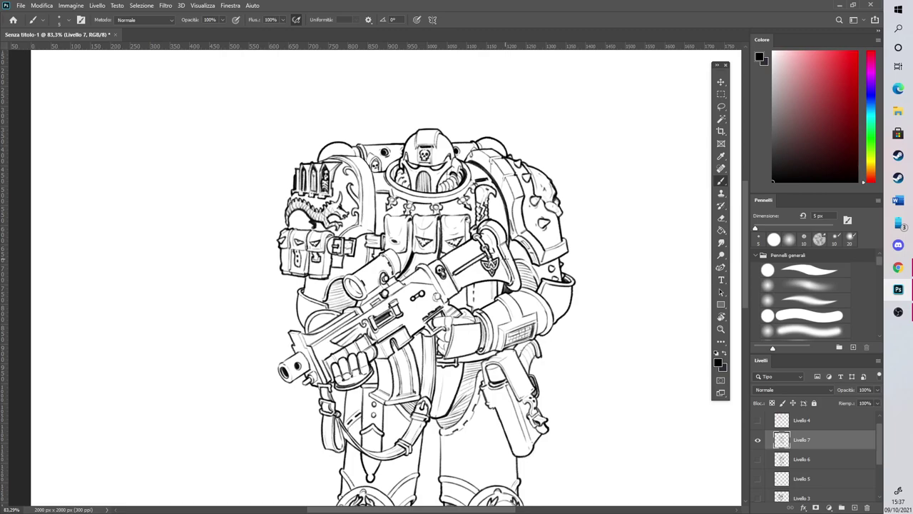
pyautogui.scroll(5, 533, 292)
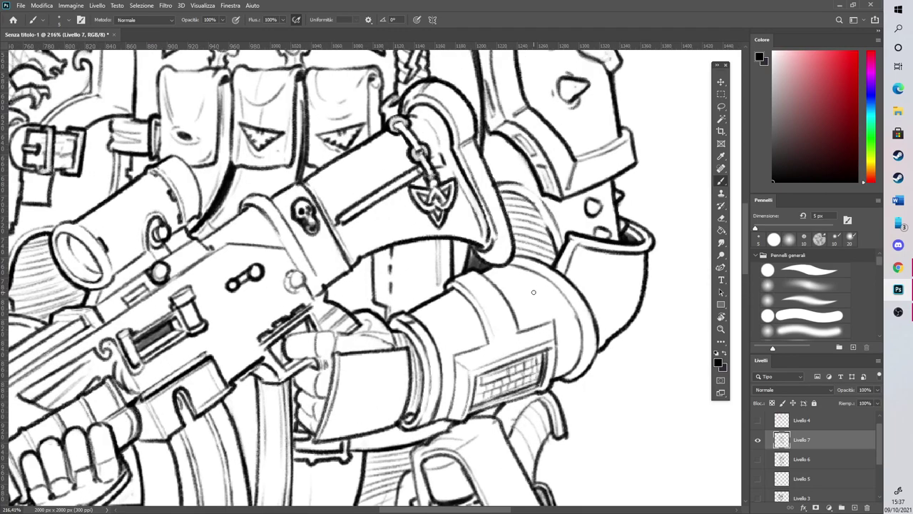
pyautogui.click(877, 389)
pyautogui.click(848, 404)
pyautogui.click(855, 508)
# Draw six small pointed spikes across the upper side of the forearm armour with the 5 px brush
pyautogui.moveTo(453, 331)
pyautogui.mouseDown()
pyautogui.moveTo(469, 330)
pyautogui.moveTo(463, 343)
pyautogui.mouseUp()
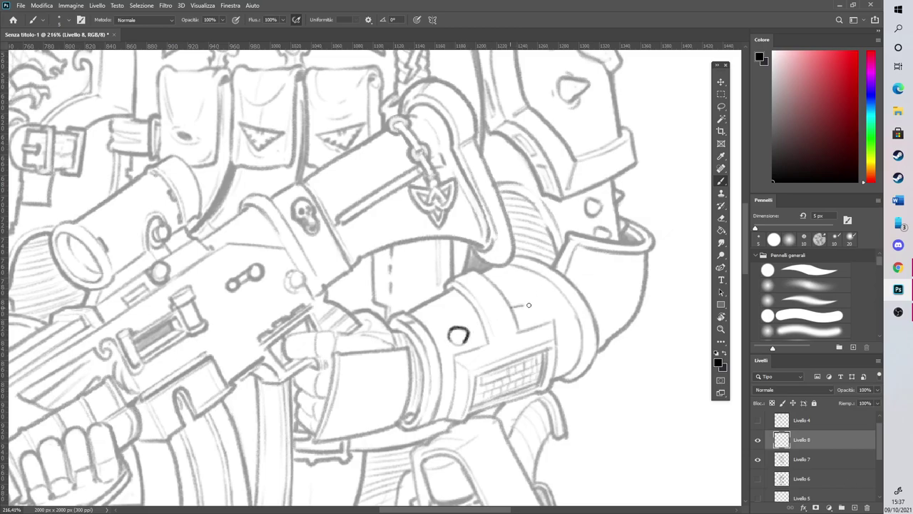
pyautogui.moveTo(536, 297)
pyautogui.mouseDown()
pyautogui.moveTo(547, 307)
pyautogui.moveTo(551, 295)
pyautogui.mouseUp()
pyautogui.moveTo(427, 311); pyautogui.dragTo(441, 309)
pyautogui.moveTo(498, 274)
pyautogui.mouseDown()
pyautogui.moveTo(503, 286)
pyautogui.moveTo(527, 264)
pyautogui.mouseUp()
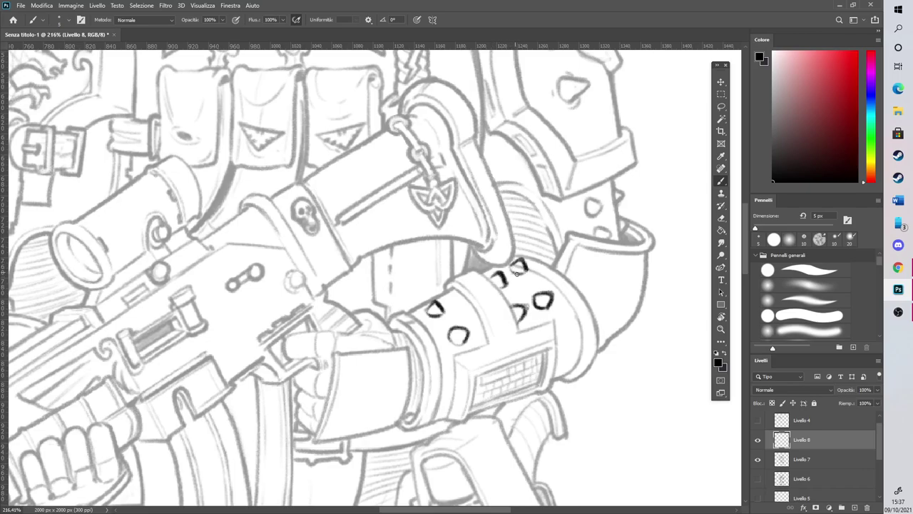
# Draw one more small pointed spike at the elbow end of the forearm armour
pyautogui.moveTo(556, 336)
pyautogui.mouseDown()
pyautogui.moveTo(570, 339)
pyautogui.moveTo(570, 347)
pyautogui.mouseUp()
pyautogui.scroll(-5, 553, 282)
pyautogui.scroll(-2, 428, 285)
pyautogui.scroll(4, 428, 285)
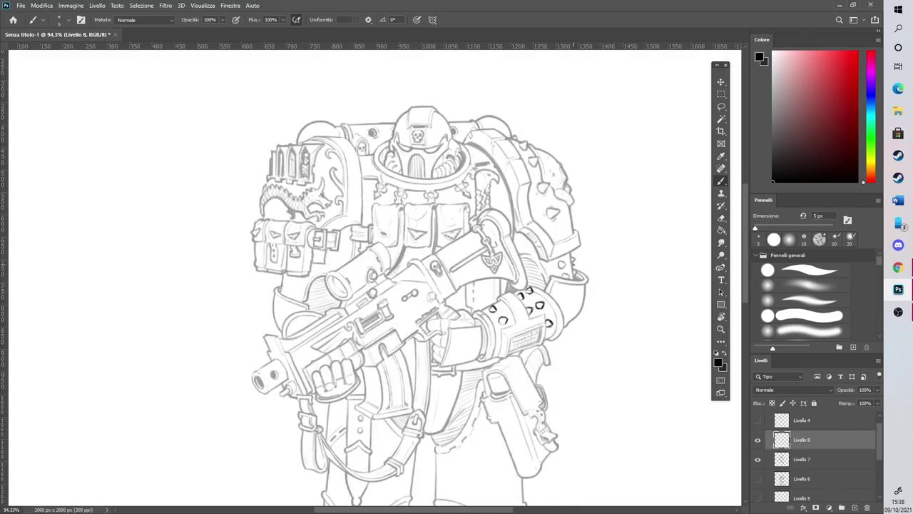
# Erase all the forearm spikes with a hard 90 px eraser, then delete the Livello 8 layer
pyautogui.click(721, 217)
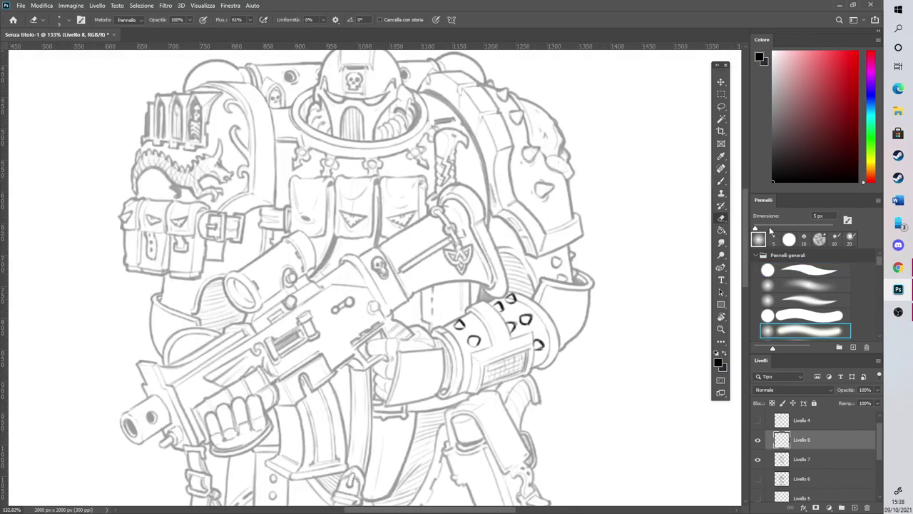
pyautogui.click(805, 270)
pyautogui.moveTo(542, 335)
pyautogui.mouseDown()
pyautogui.moveTo(508, 347)
pyautogui.moveTo(484, 331)
pyautogui.moveTo(456, 340)
pyautogui.mouseUp()
pyautogui.scroll(-2, 509, 314)
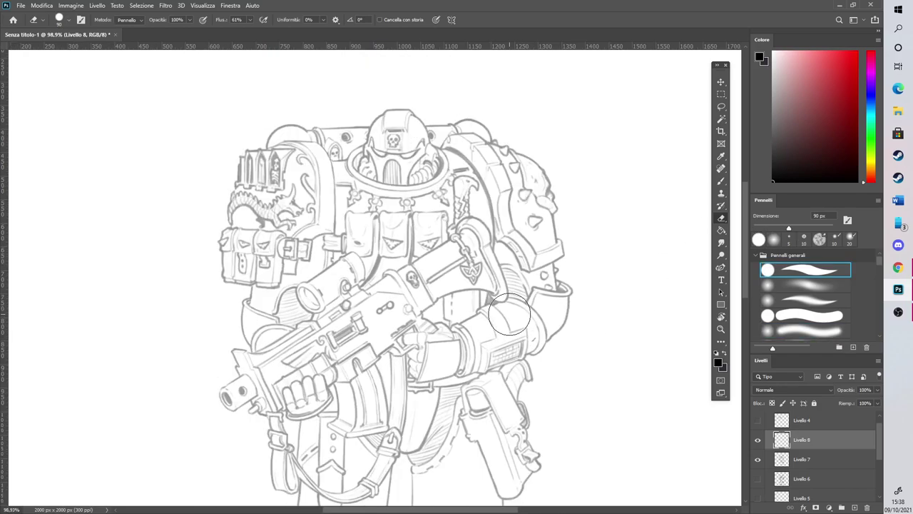
pyautogui.click(866, 506)
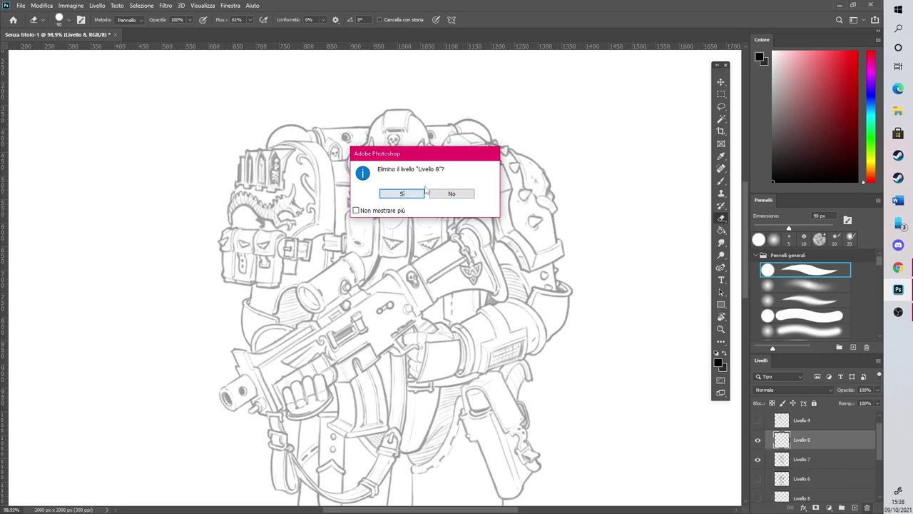
pyautogui.click(383, 194)
# Set Livello 7 to 100% opacity and flip the line art horizontally
pyautogui.click(877, 390)
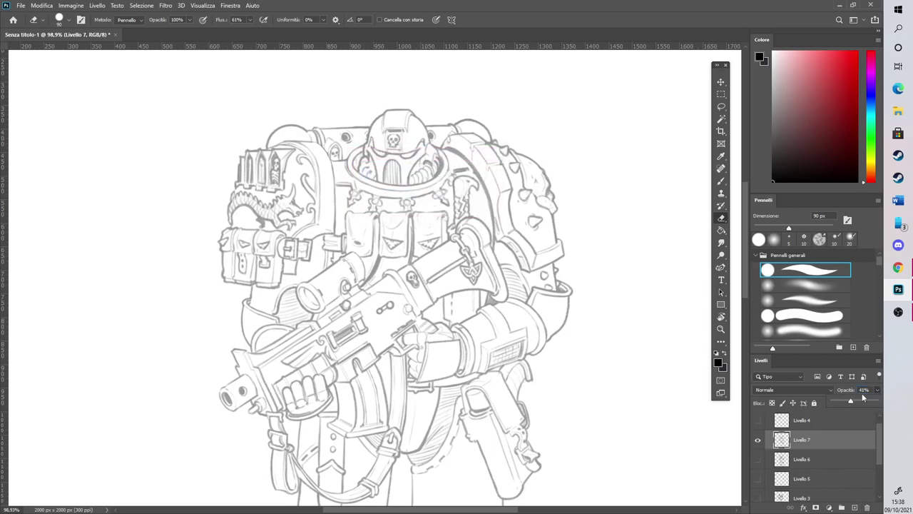
pyautogui.moveTo(847, 401); pyautogui.dragTo(902, 401)
pyautogui.scroll(-5, 542, 228)
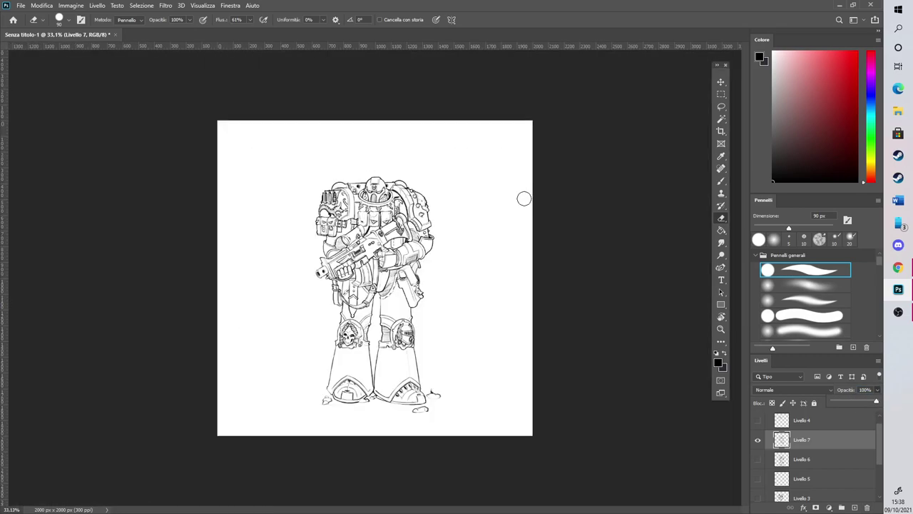
pyautogui.scroll(2, 376, 186)
pyautogui.scroll(1, 370, 291)
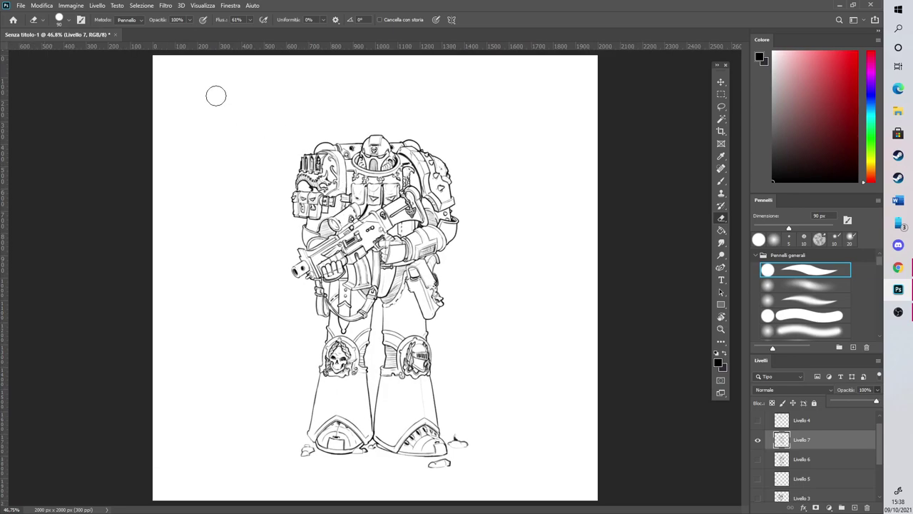
pyautogui.click(41, 6)
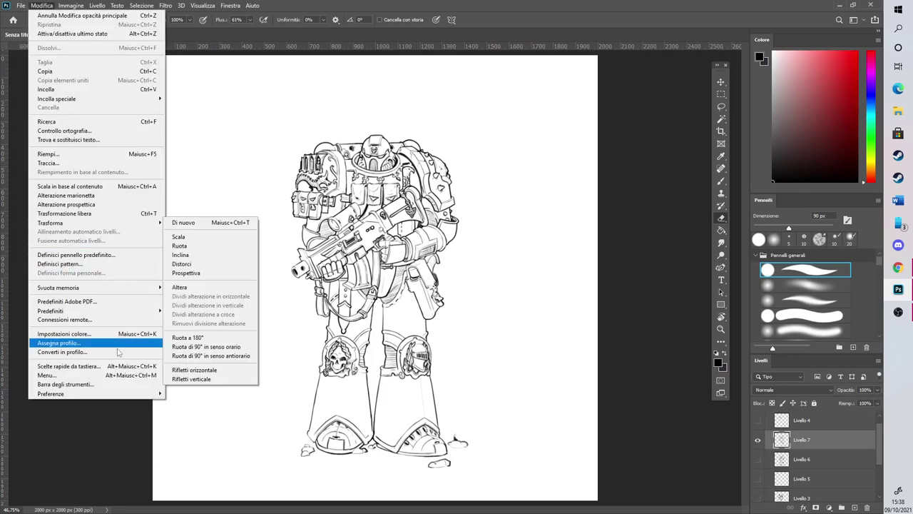
pyautogui.click(194, 370)
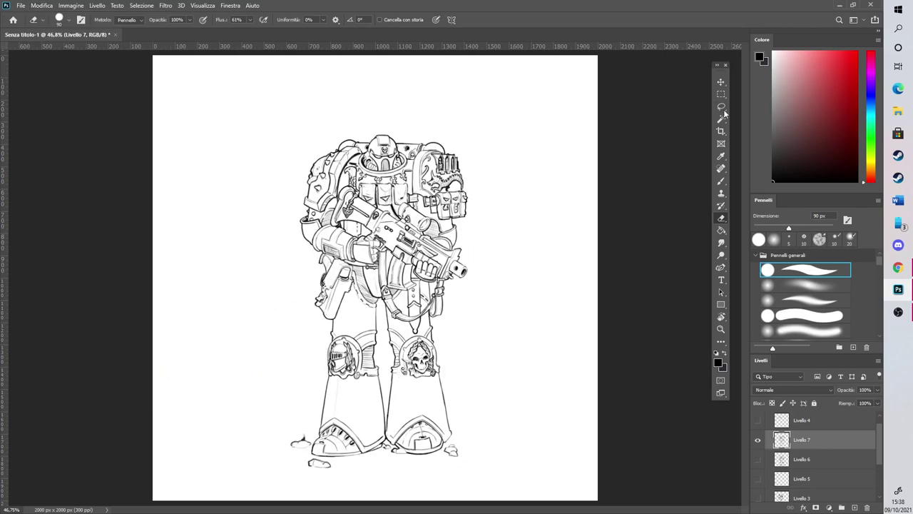
# Select the empty background around the soldier with the Magic Wand, then invert the selection to isolate the figure
pyautogui.press('w')
pyautogui.click(555, 261)
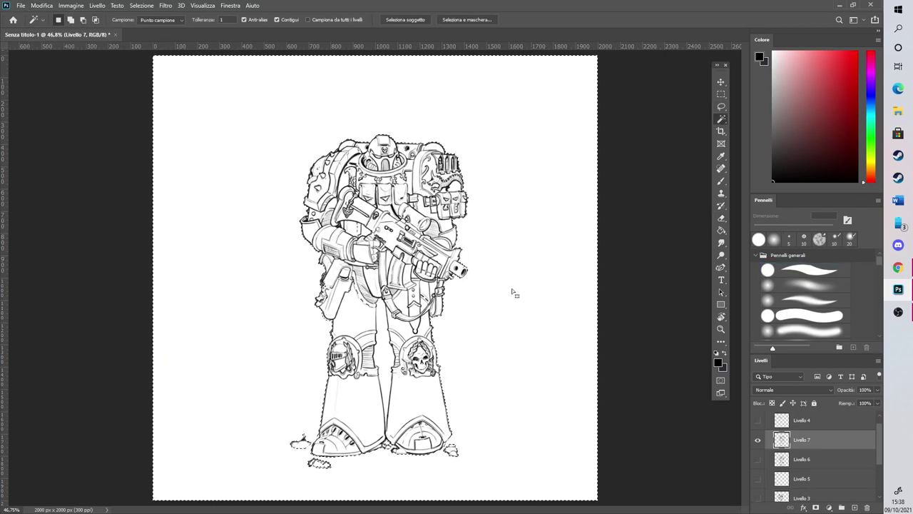
pyautogui.scroll(3, 368, 327)
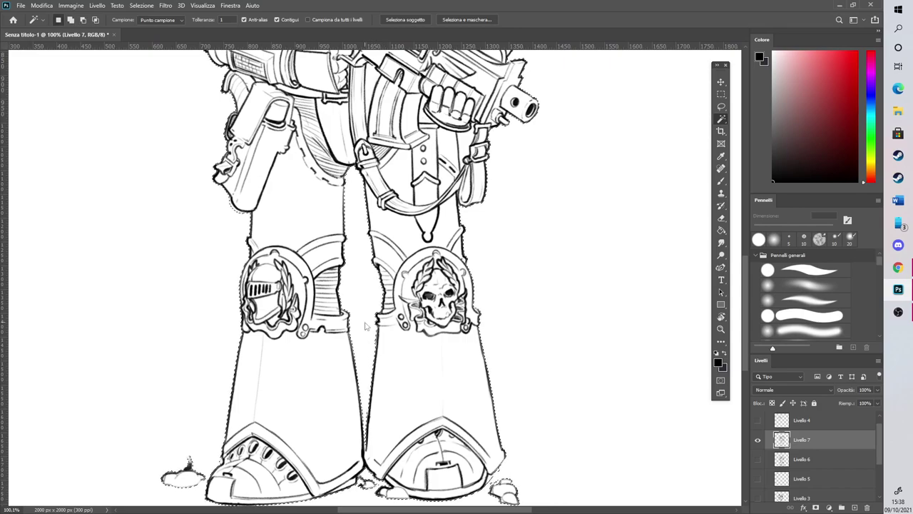
pyautogui.scroll(-2, 367, 328)
pyautogui.scroll(3, 436, 199)
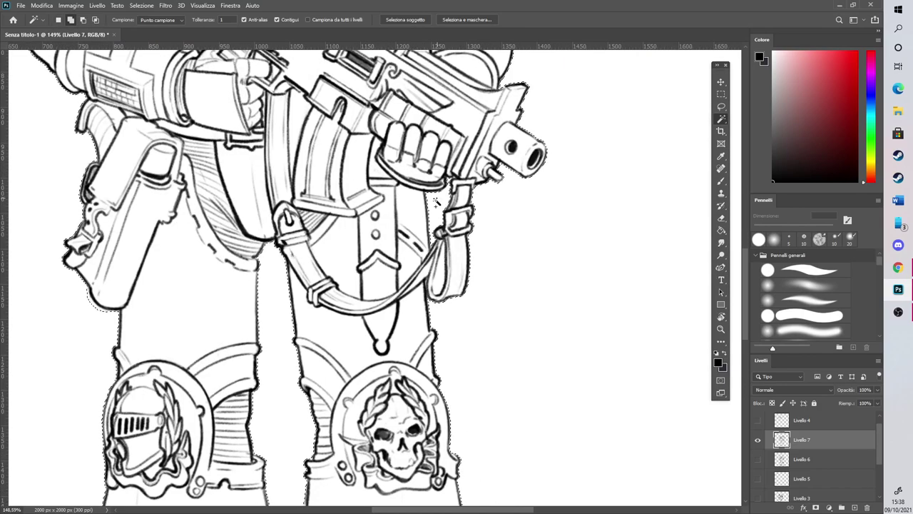
pyautogui.scroll(-3, 462, 288)
pyautogui.scroll(3, 413, 214)
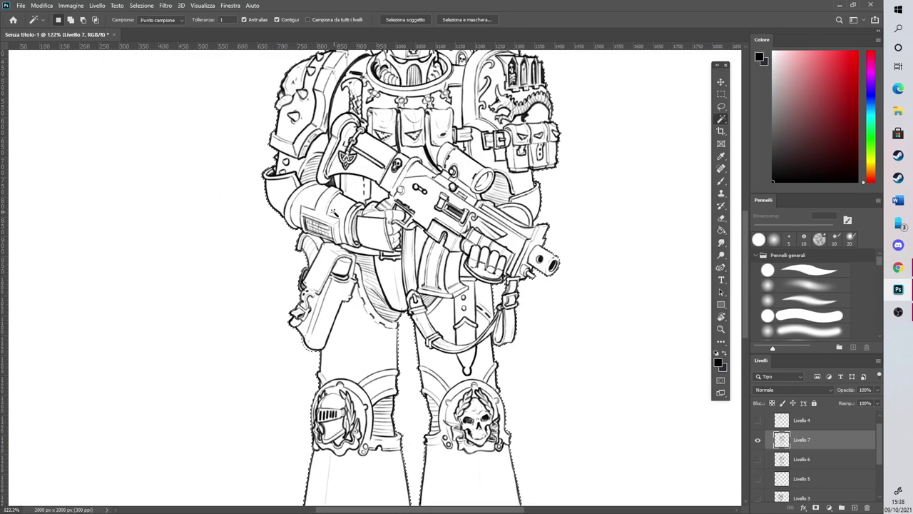
pyautogui.scroll(-4, 385, 271)
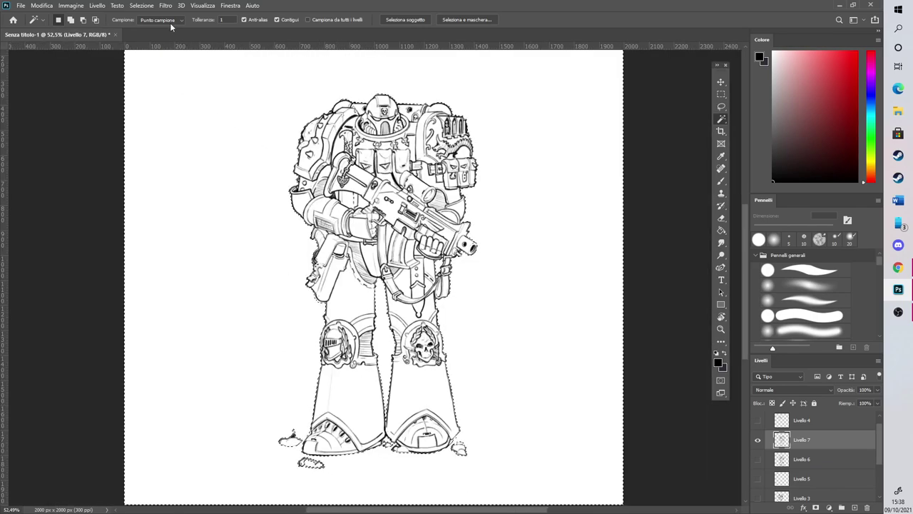
pyautogui.click(141, 5)
pyautogui.click(154, 40)
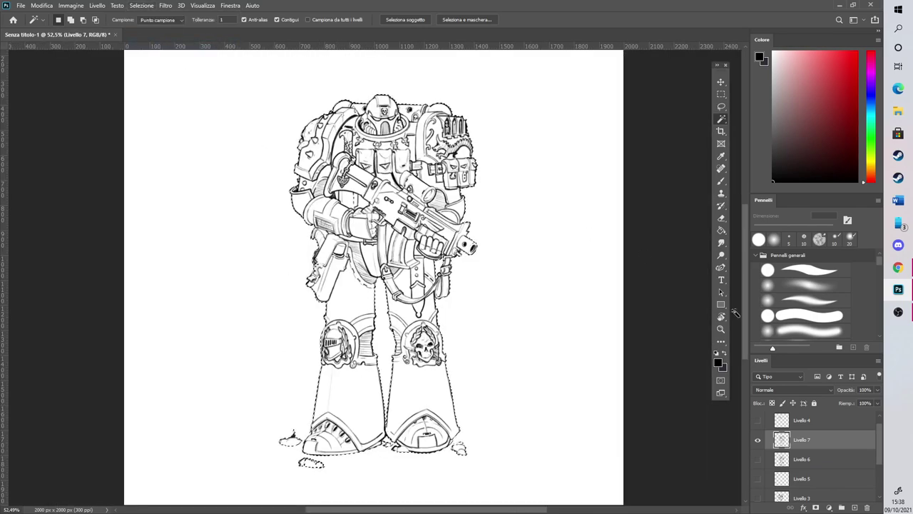
# Add a new layer beneath Livello 7 and fill the selected silhouette with a medium brownish grey
pyautogui.click(801, 459)
pyautogui.click(855, 507)
pyautogui.scroll(3, 383, 163)
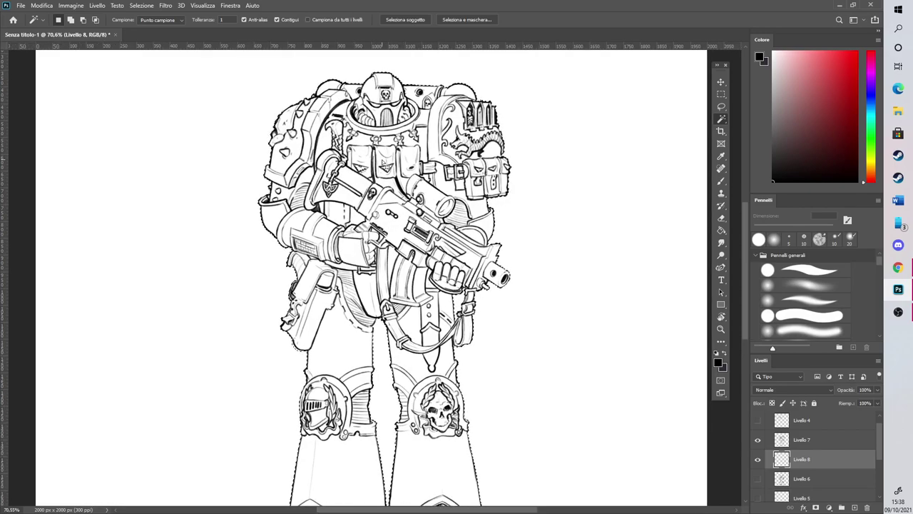
pyautogui.click(722, 232)
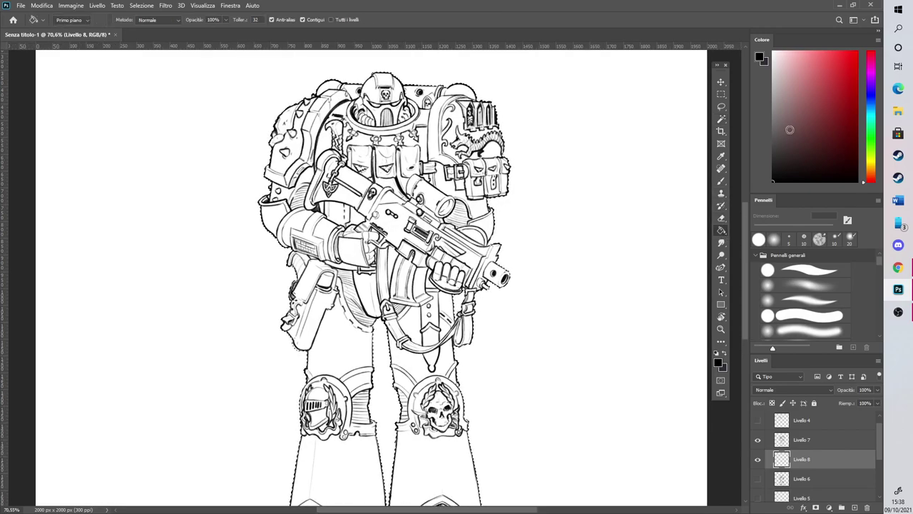
pyautogui.click(870, 168)
pyautogui.click(787, 122)
pyautogui.click(473, 244)
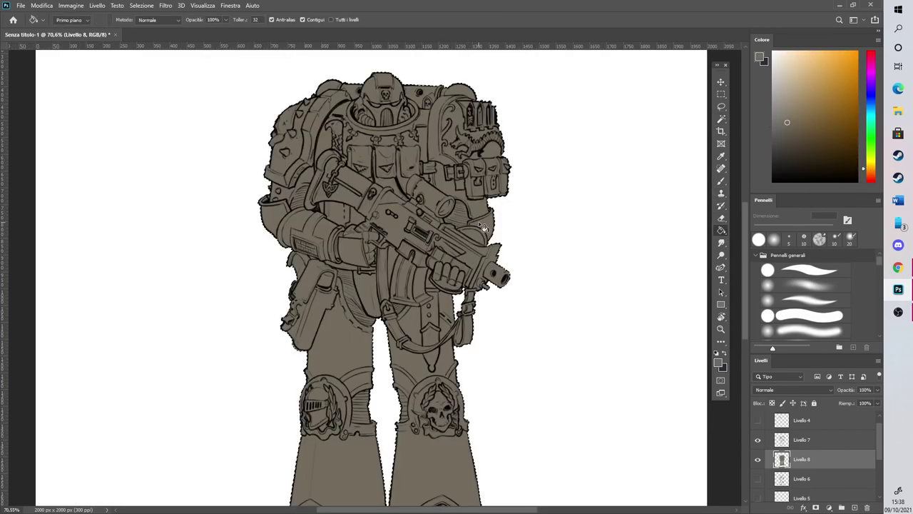
# Refill the silhouette with a lighter warm grey and deselect it
pyautogui.click(781, 96)
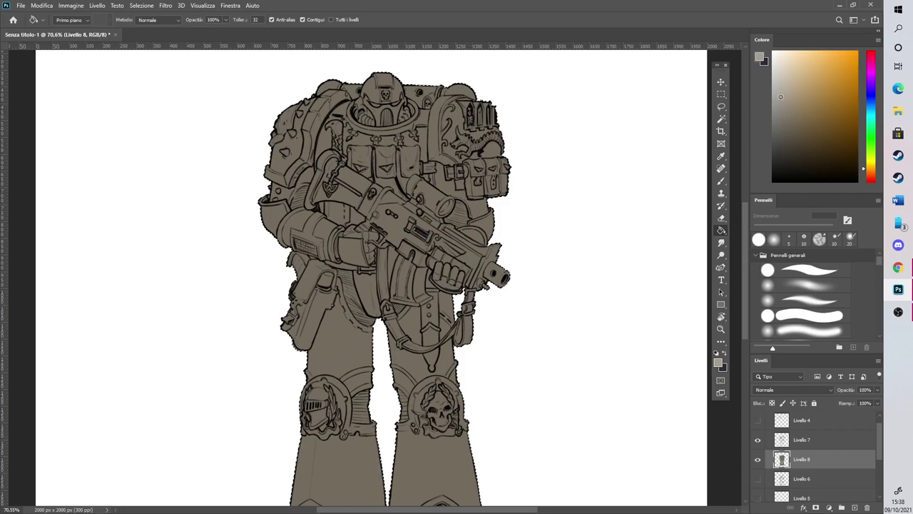
pyautogui.click(461, 236)
pyautogui.click(145, 5)
pyautogui.click(155, 24)
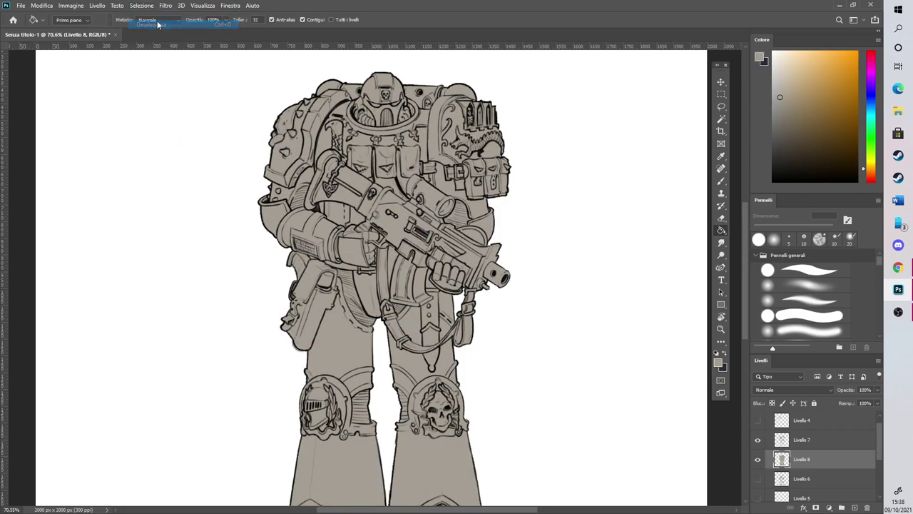
# Add a new layer beneath the silhouette layer and fill it with a very dark blue-grey as background
pyautogui.click(822, 475)
pyautogui.click(855, 507)
pyautogui.click(870, 102)
pyautogui.click(786, 128)
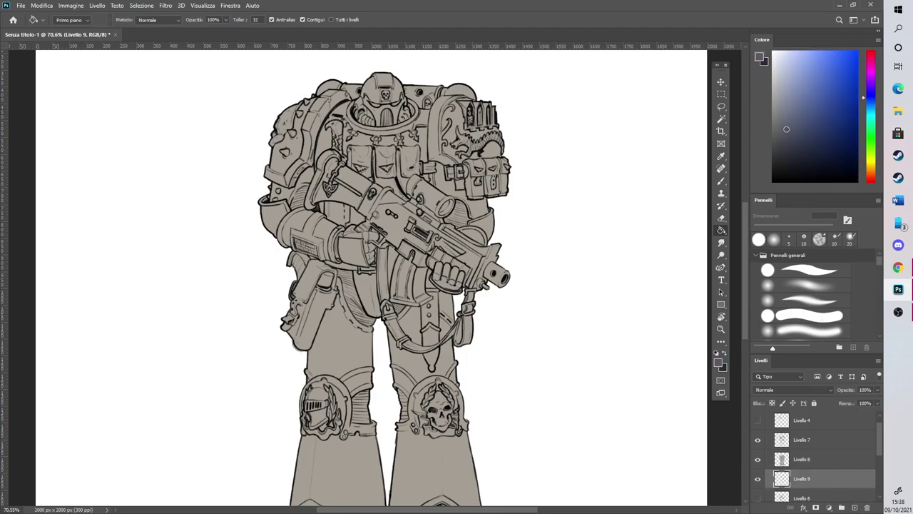
pyautogui.click(578, 264)
pyautogui.click(781, 157)
pyautogui.click(541, 278)
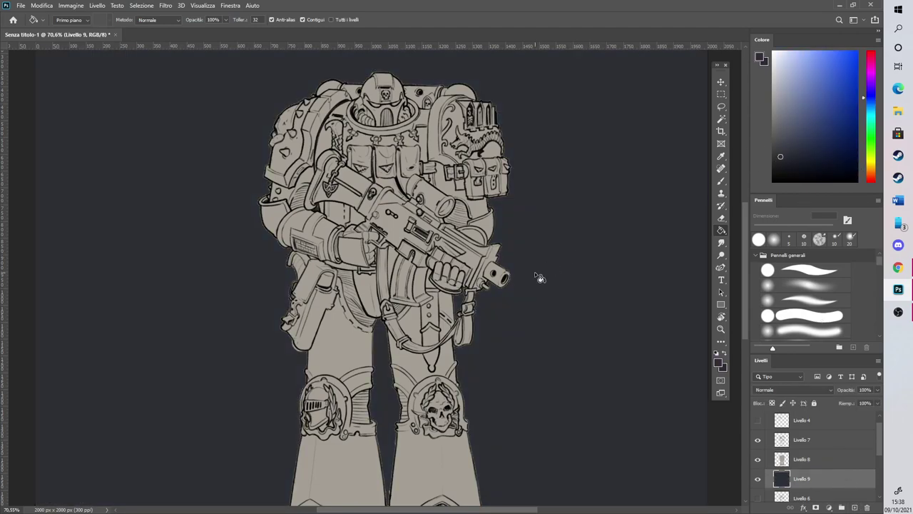
# On Livello 8, erase the grey fringe outside the ornamented shoulder pad's outer contour with a hard 7 px eraser
pyautogui.click(797, 460)
pyautogui.click(722, 219)
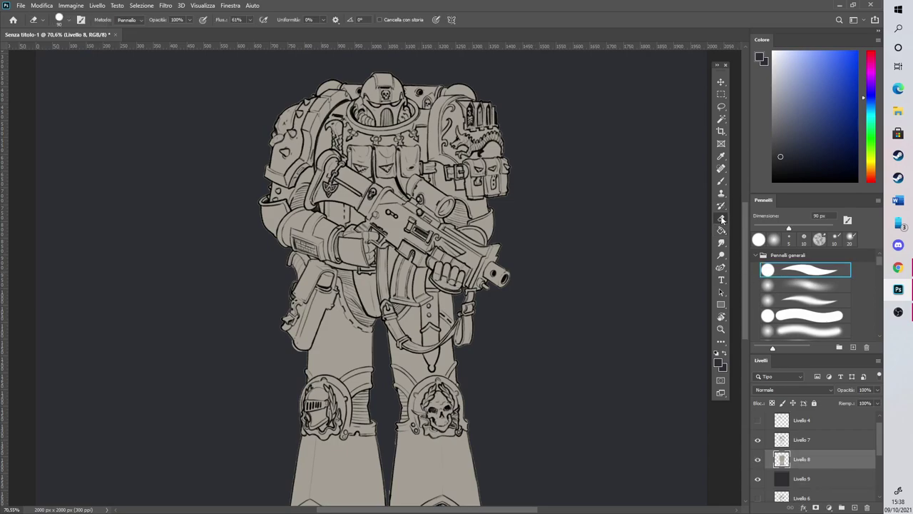
pyautogui.scroll(5, 495, 68)
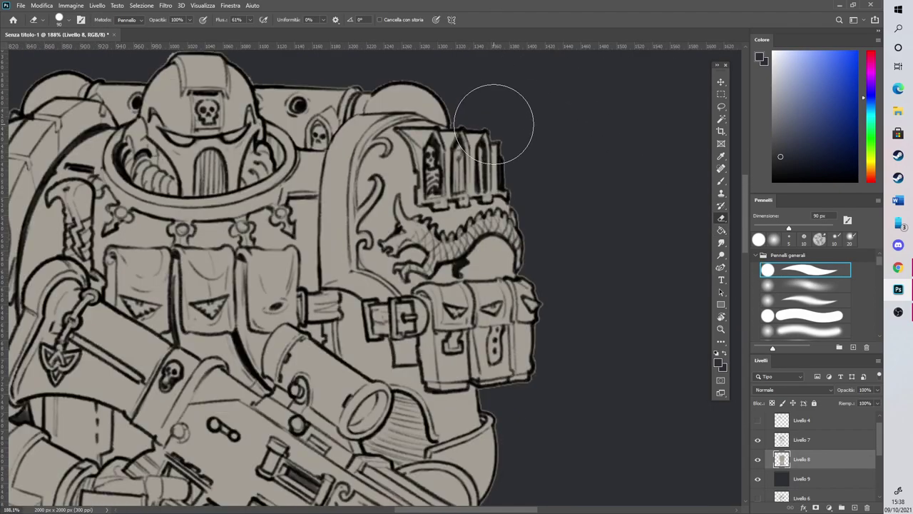
pyautogui.click(758, 229)
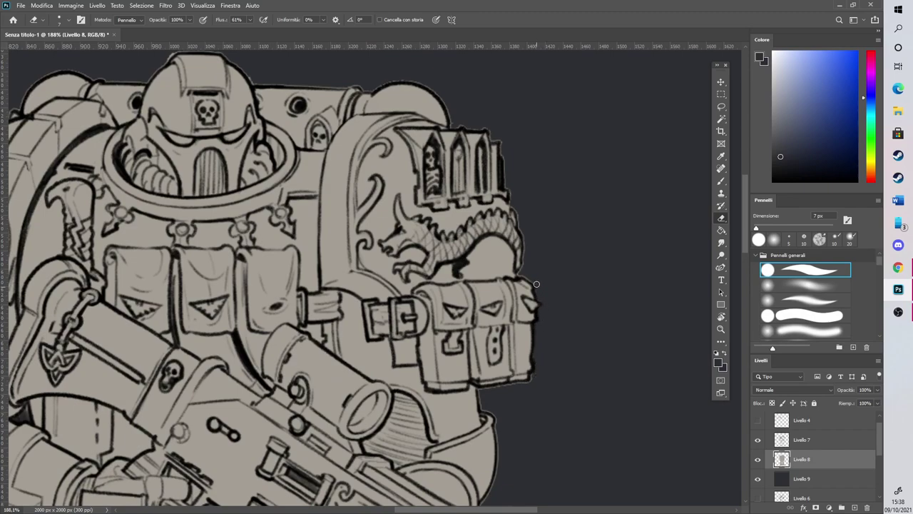
pyautogui.moveTo(524, 264); pyautogui.dragTo(527, 233)
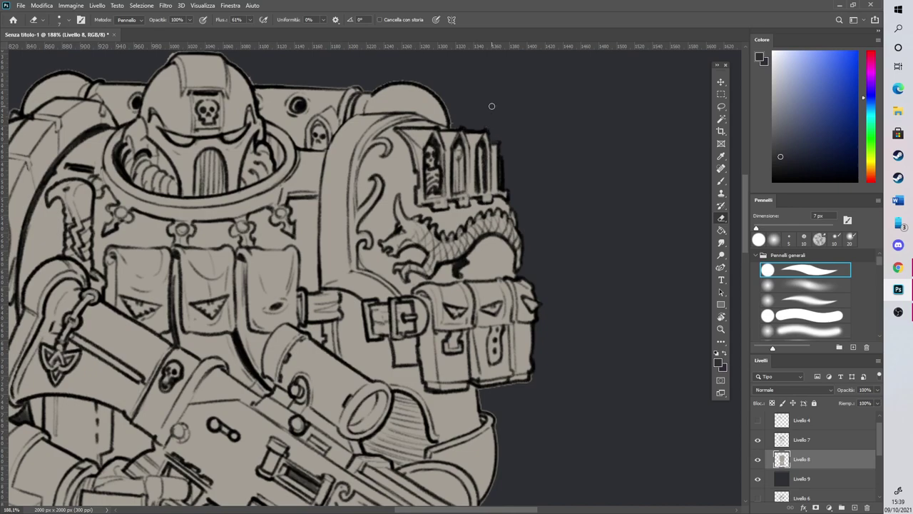
# Erase the grey fringe outside the contour of the helmet and the adjoining backpack edge
pyautogui.scroll(5, 700, 165)
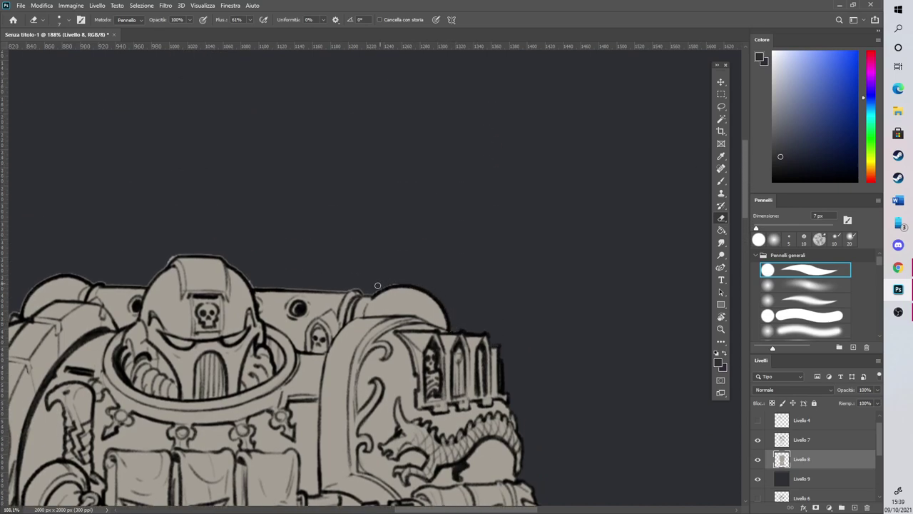
pyautogui.moveTo(514, 511); pyautogui.dragTo(480, 511)
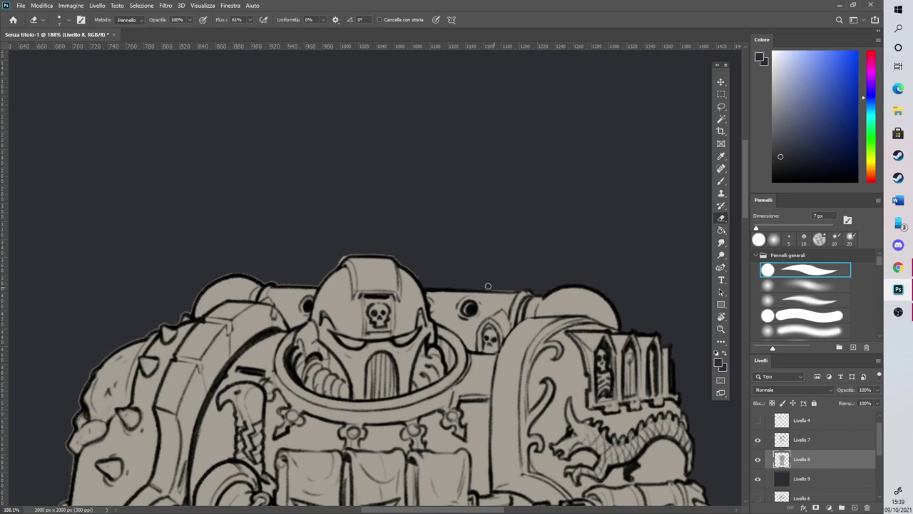
pyautogui.moveTo(404, 266); pyautogui.dragTo(419, 276)
pyautogui.moveTo(331, 270); pyautogui.dragTo(314, 284)
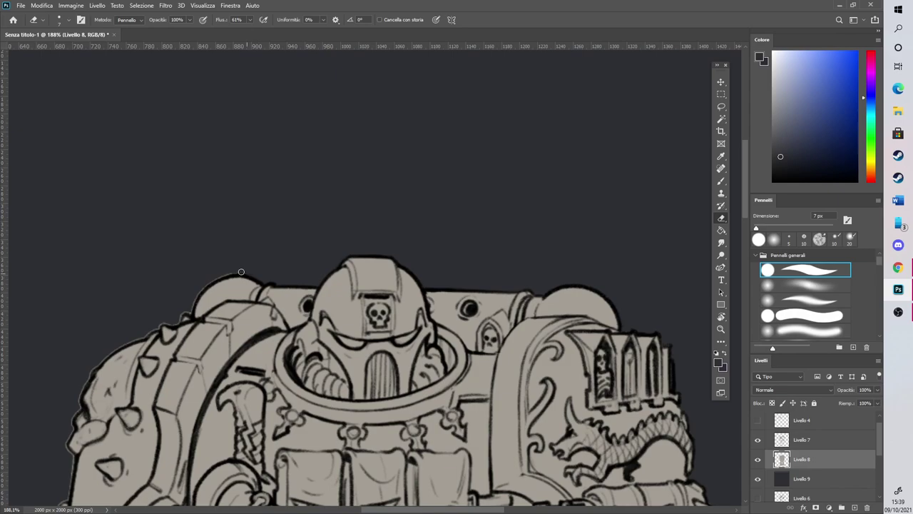
# Erase the grey fringe around the rounded backpack end and down the spiked shoulder pad's outer contour
pyautogui.moveTo(215, 278); pyautogui.dragTo(190, 310)
pyautogui.hscroll(-5, 374, 490)
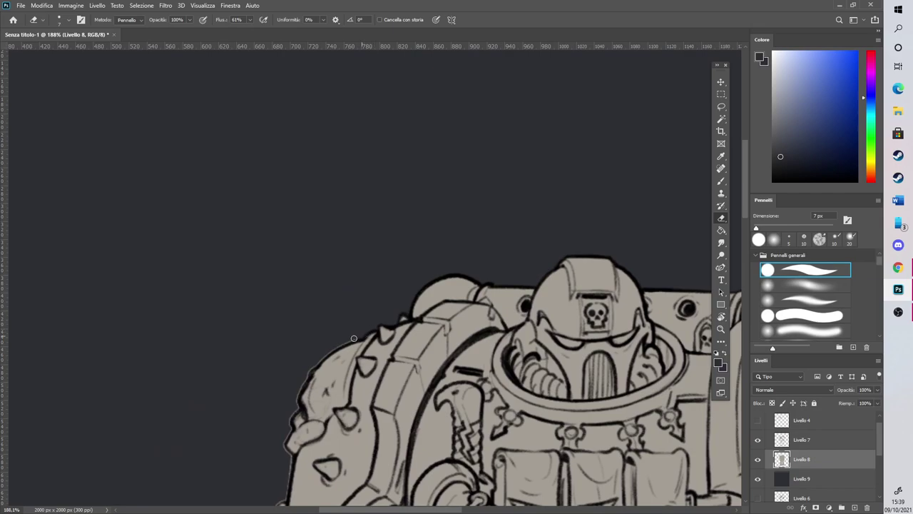
pyautogui.moveTo(329, 353); pyautogui.dragTo(296, 401)
pyautogui.moveTo(290, 460); pyautogui.dragTo(286, 499)
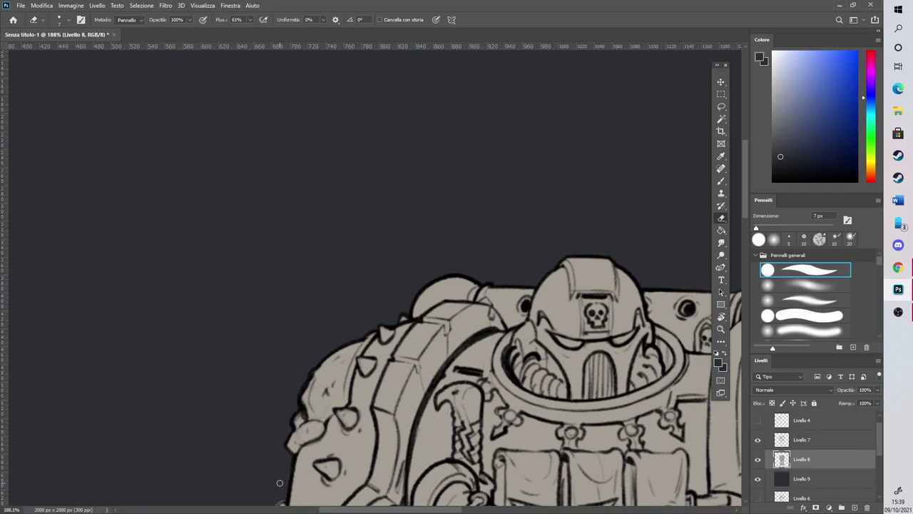
# Erase the grey fringe outside the outer contour of the bent arm, the hip holster and the thigh below it
pyautogui.scroll(-5, 748, 249)
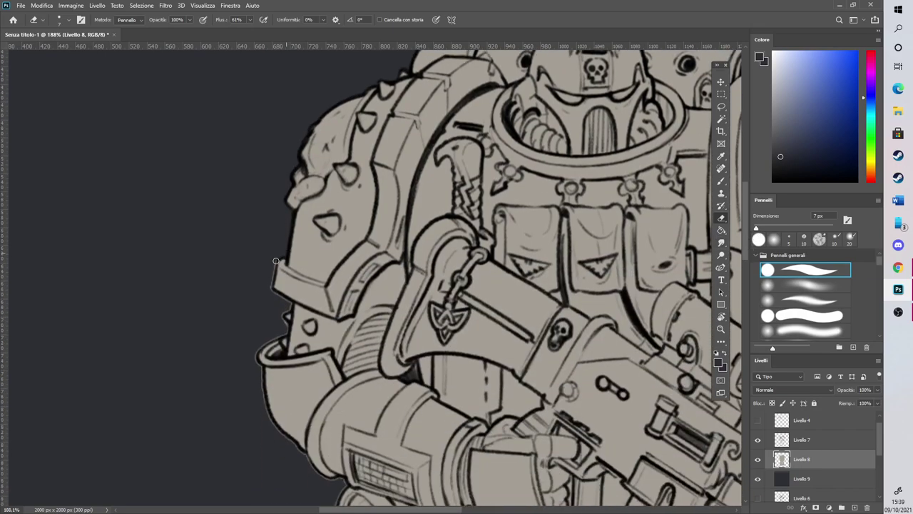
pyautogui.moveTo(274, 272); pyautogui.dragTo(291, 303)
pyautogui.moveTo(256, 365)
pyautogui.mouseDown()
pyautogui.moveTo(266, 414)
pyautogui.moveTo(299, 452)
pyautogui.mouseUp()
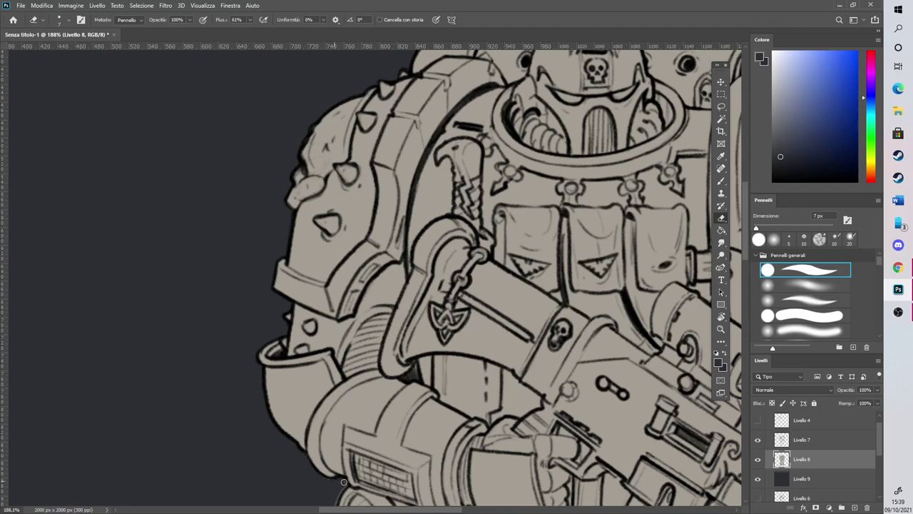
pyautogui.scroll(-5, 331, 338)
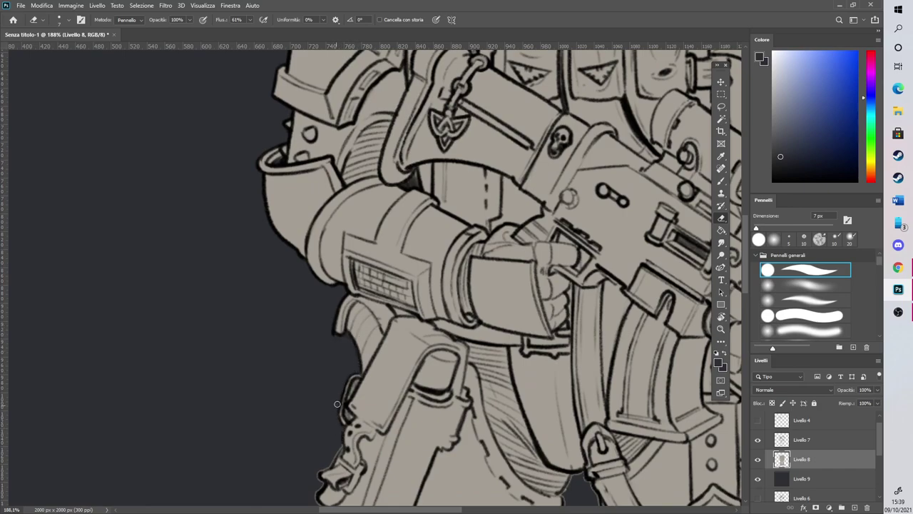
pyautogui.scroll(-3, 336, 404)
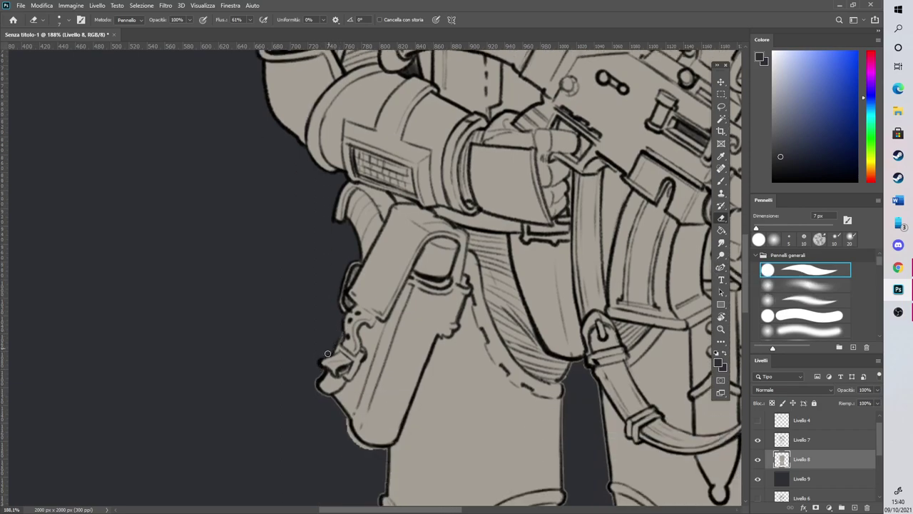
pyautogui.moveTo(316, 391)
pyautogui.mouseDown()
pyautogui.moveTo(351, 438)
pyautogui.moveTo(374, 446)
pyautogui.moveTo(383, 475)
pyautogui.mouseUp()
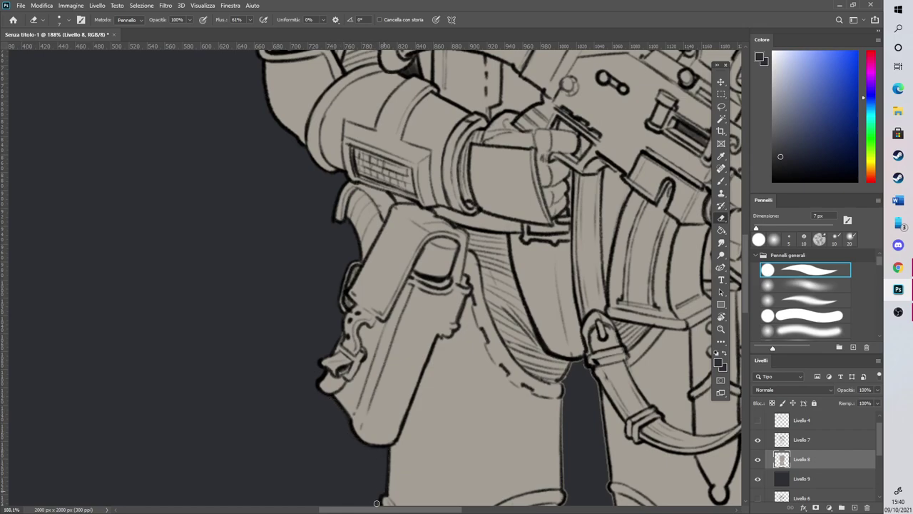
# Erase the grey fringe along the outer edge of the helmet-emblem knee guard and down that leg's shin armour
pyautogui.scroll(-5, 745, 293)
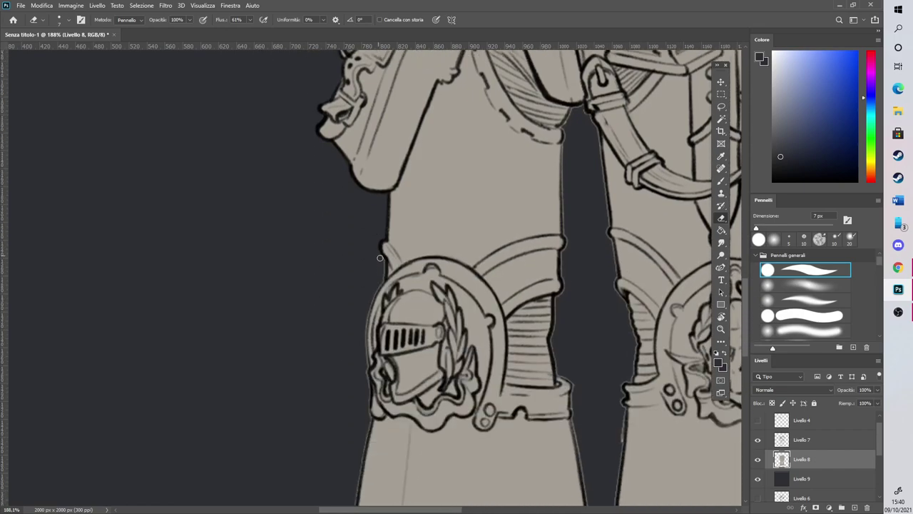
pyautogui.moveTo(372, 293); pyautogui.dragTo(362, 329)
pyautogui.moveTo(372, 394); pyautogui.dragTo(361, 450)
pyautogui.scroll(-5, 699, 327)
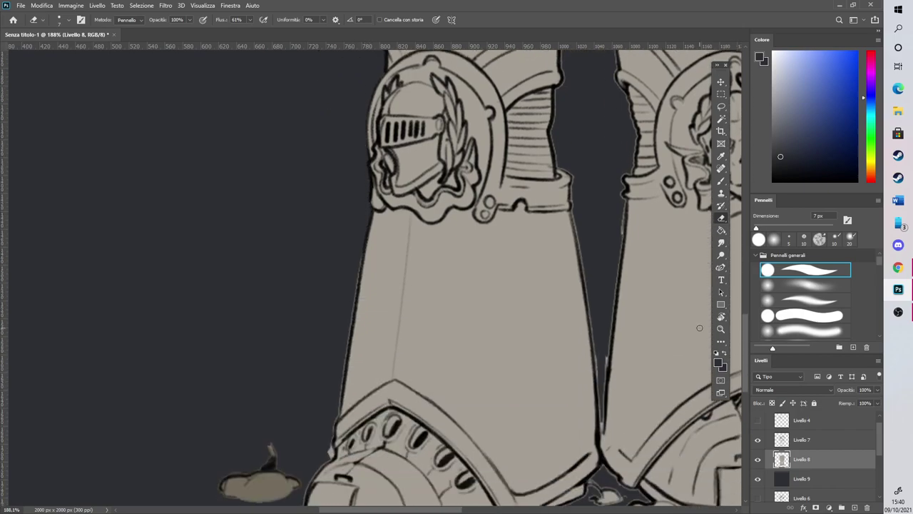
pyautogui.moveTo(361, 245); pyautogui.dragTo(346, 331)
pyautogui.moveTo(339, 369)
pyautogui.mouseDown()
pyautogui.moveTo(340, 343)
pyautogui.moveTo(332, 438)
pyautogui.mouseUp()
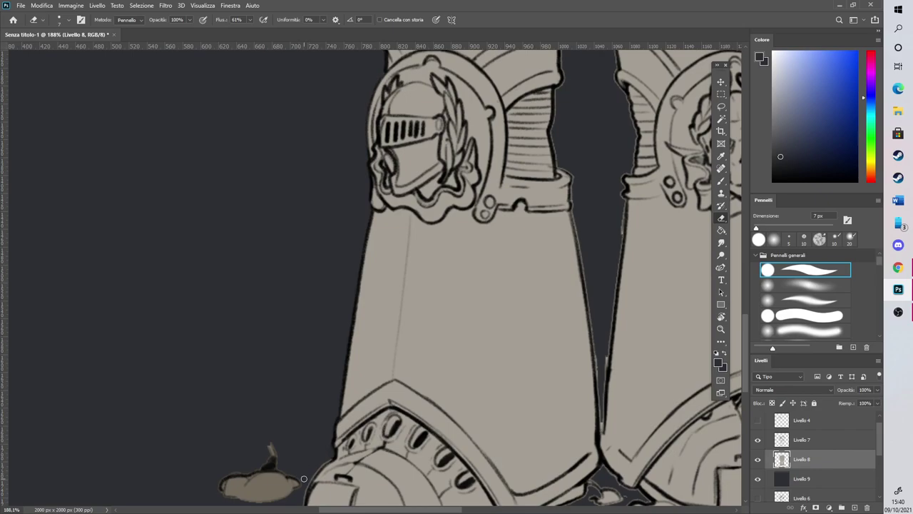
# Erase the fringe around that leg's boot and clear the grey from the rock beneath it with a 29 px eraser
pyautogui.moveTo(286, 471)
pyautogui.mouseDown()
pyautogui.moveTo(270, 466)
pyautogui.moveTo(210, 489)
pyautogui.mouseUp()
pyautogui.scroll(-5, 746, 324)
pyautogui.moveTo(324, 271); pyautogui.dragTo(300, 329)
pyautogui.click(765, 226)
pyautogui.moveTo(364, 382)
pyautogui.mouseDown()
pyautogui.moveTo(329, 361)
pyautogui.moveTo(318, 389)
pyautogui.moveTo(363, 386)
pyautogui.mouseUp()
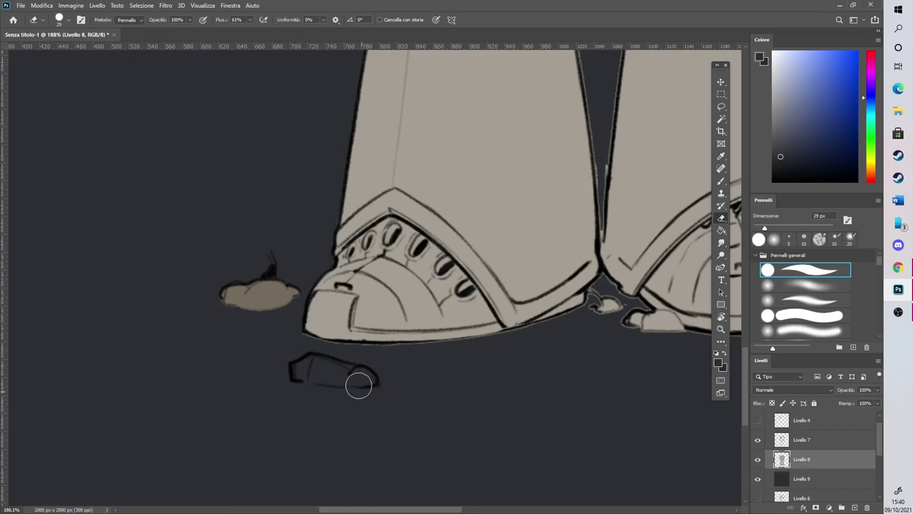
pyautogui.moveTo(300, 345)
pyautogui.mouseDown()
pyautogui.moveTo(352, 355)
pyautogui.moveTo(299, 344)
pyautogui.moveTo(319, 351)
pyautogui.moveTo(419, 332)
pyautogui.moveTo(360, 353)
pyautogui.moveTo(466, 352)
pyautogui.moveTo(433, 353)
pyautogui.moveTo(486, 346)
pyautogui.moveTo(564, 311)
pyautogui.moveTo(513, 342)
pyautogui.moveTo(580, 319)
pyautogui.moveTo(517, 343)
pyautogui.moveTo(540, 335)
pyautogui.mouseUp()
# Clear the grey fill from the remaining rubble pieces around both boots with a 14 px eraser
pyautogui.moveTo(453, 509); pyautogui.dragTo(488, 509)
pyautogui.click(759, 225)
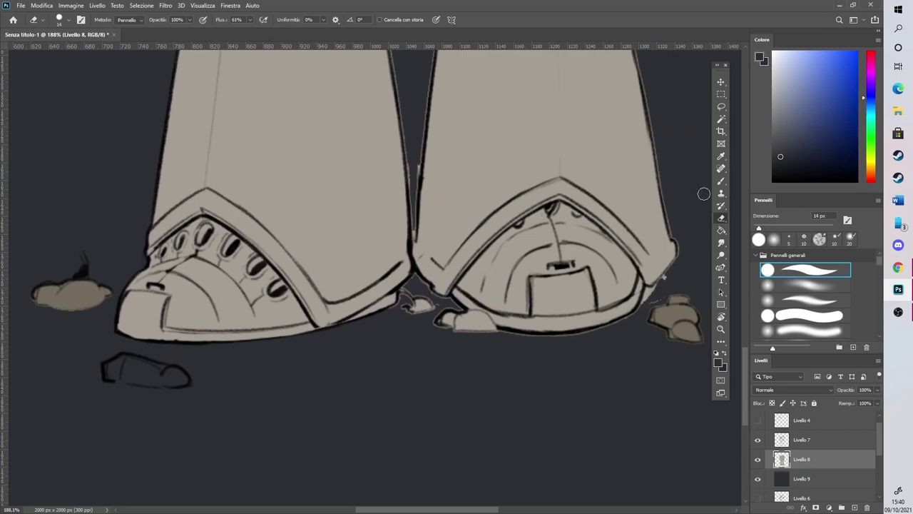
pyautogui.moveTo(399, 302)
pyautogui.mouseDown()
pyautogui.moveTo(432, 265)
pyautogui.moveTo(422, 290)
pyautogui.moveTo(419, 282)
pyautogui.moveTo(429, 310)
pyautogui.moveTo(416, 326)
pyautogui.moveTo(414, 294)
pyautogui.moveTo(446, 328)
pyautogui.moveTo(454, 330)
pyautogui.moveTo(446, 301)
pyautogui.moveTo(471, 325)
pyautogui.mouseUp()
pyautogui.moveTo(105, 272)
pyautogui.mouseDown()
pyautogui.moveTo(103, 330)
pyautogui.moveTo(95, 328)
pyautogui.moveTo(84, 257)
pyautogui.moveTo(70, 262)
pyautogui.moveTo(48, 324)
pyautogui.moveTo(35, 272)
pyautogui.moveTo(60, 299)
pyautogui.mouseUp()
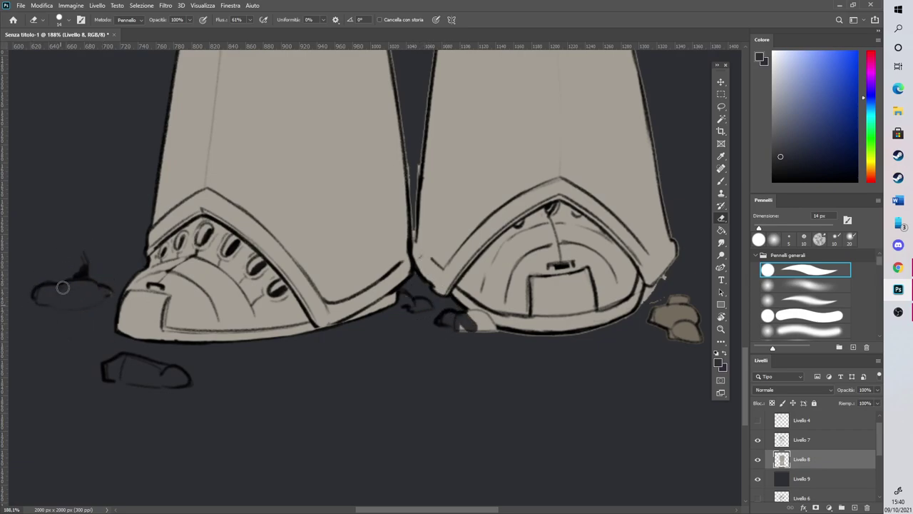
pyautogui.moveTo(473, 321)
pyautogui.mouseDown()
pyautogui.moveTo(447, 288)
pyautogui.moveTo(496, 336)
pyautogui.moveTo(456, 329)
pyautogui.moveTo(453, 311)
pyautogui.moveTo(418, 282)
pyautogui.moveTo(531, 345)
pyautogui.moveTo(492, 329)
pyautogui.moveTo(537, 340)
pyautogui.moveTo(527, 341)
pyautogui.moveTo(605, 331)
pyautogui.moveTo(524, 341)
pyautogui.moveTo(621, 330)
pyautogui.moveTo(599, 332)
pyautogui.moveTo(646, 294)
pyautogui.moveTo(625, 324)
pyautogui.moveTo(642, 311)
pyautogui.moveTo(646, 290)
pyautogui.moveTo(673, 278)
pyautogui.moveTo(662, 309)
pyautogui.moveTo(640, 320)
pyautogui.moveTo(658, 321)
pyautogui.moveTo(705, 295)
pyautogui.moveTo(676, 348)
pyautogui.moveTo(703, 338)
pyautogui.moveTo(691, 318)
pyautogui.mouseUp()
# Erase the grey fringe along the outer contour of the skull-emblem leg, from the boot's corner up to the knee guard
pyautogui.moveTo(471, 511); pyautogui.dragTo(506, 511)
pyautogui.moveTo(743, 356); pyautogui.dragTo(743, 326)
pyautogui.moveTo(484, 454); pyautogui.dragTo(505, 430)
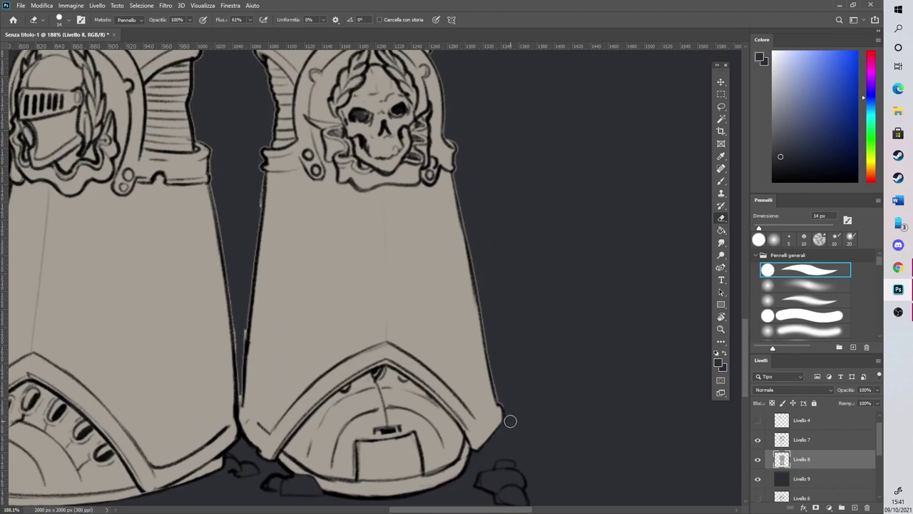
pyautogui.moveTo(506, 400); pyautogui.dragTo(495, 363)
pyautogui.moveTo(468, 237); pyautogui.dragTo(472, 243)
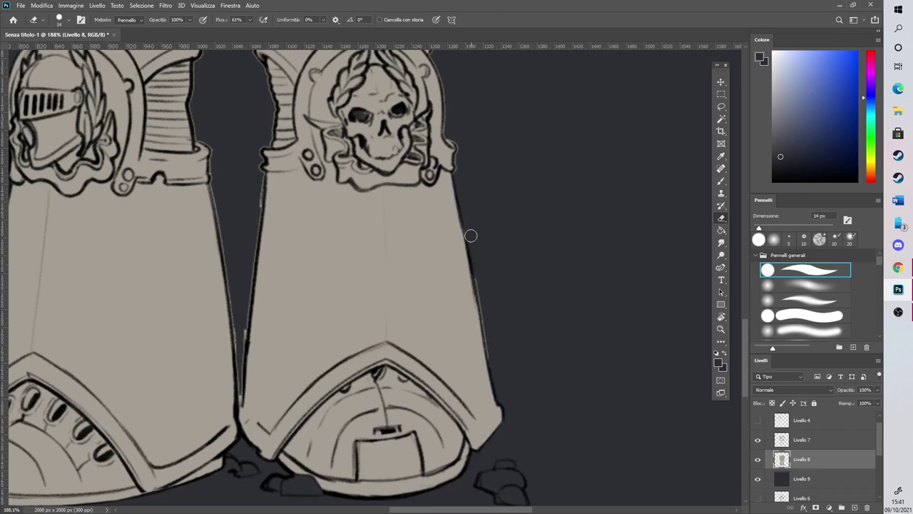
pyautogui.moveTo(476, 280); pyautogui.dragTo(489, 346)
pyautogui.scroll(5, 729, 264)
pyautogui.moveTo(459, 334); pyautogui.dragTo(442, 254)
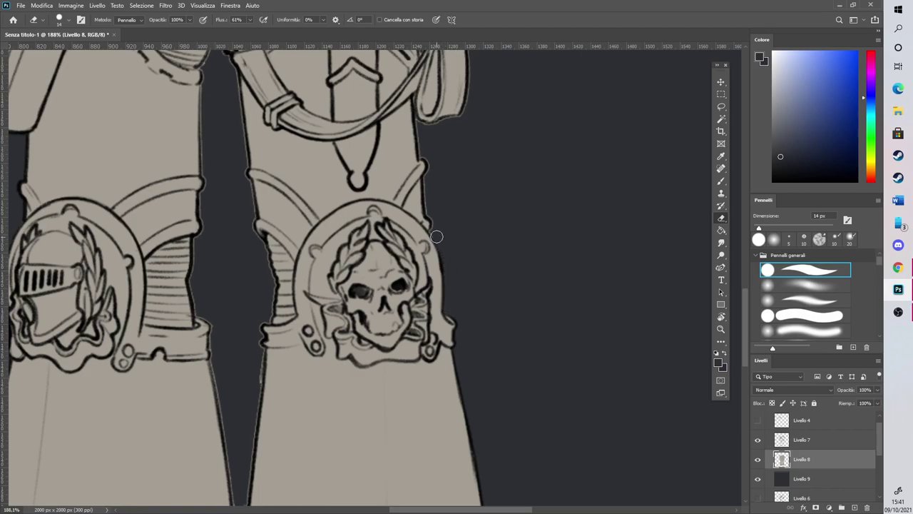
# Sample the silhouette's grey and touch up the outer edge of the skull knee guard with a 5 px brush
pyautogui.press('i')
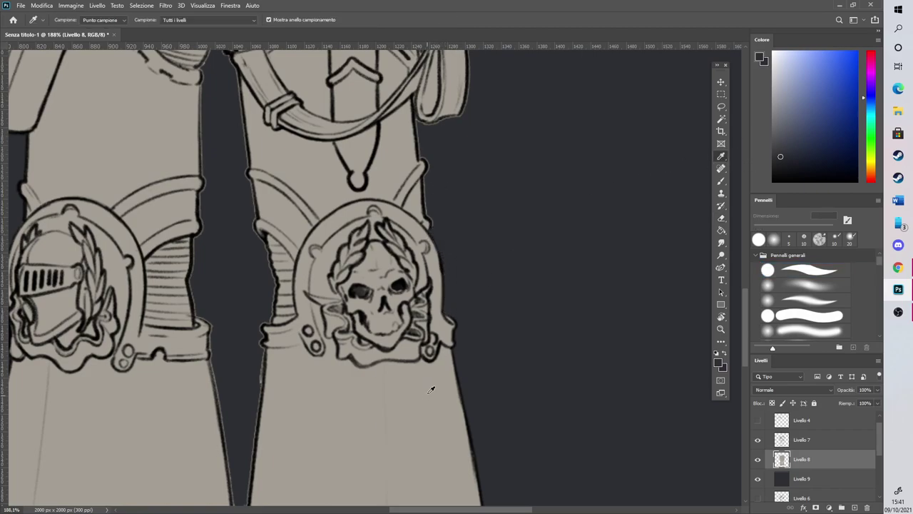
pyautogui.click(431, 391)
pyautogui.press('b')
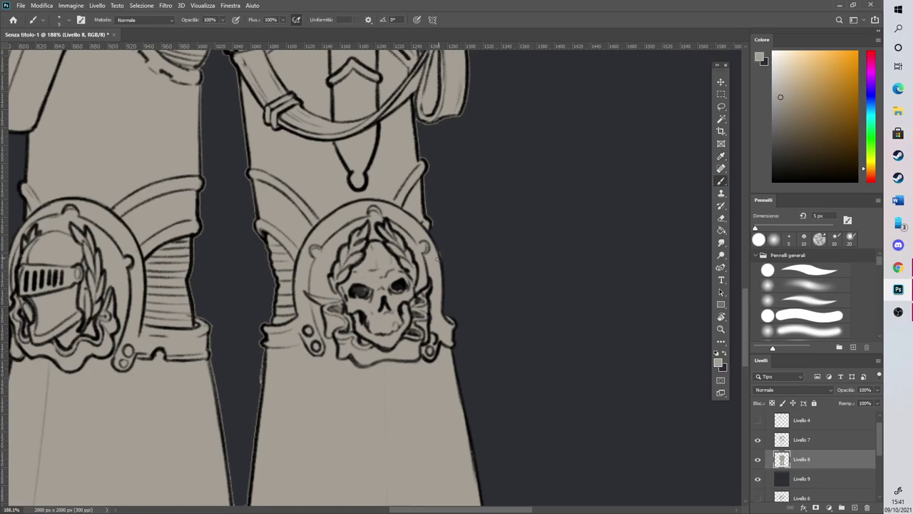
pyautogui.press('e')
# Erase the grey fringe up the skull knee guard and thigh and around the hanging rifle strap, using a smaller eraser for the strap
pyautogui.scroll(2, 673, 261)
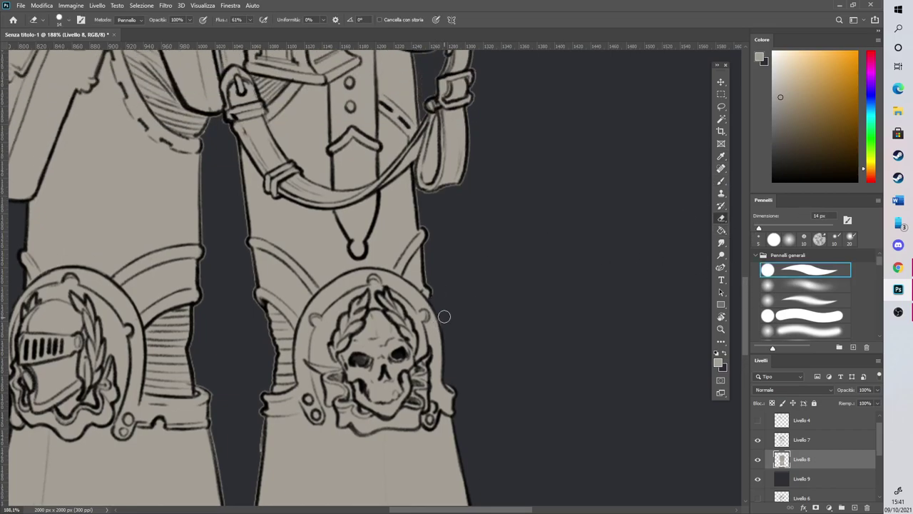
pyautogui.moveTo(445, 319)
pyautogui.mouseDown()
pyautogui.moveTo(443, 276)
pyautogui.moveTo(439, 285)
pyautogui.moveTo(430, 277)
pyautogui.moveTo(424, 224)
pyautogui.moveTo(426, 181)
pyautogui.mouseUp()
pyautogui.moveTo(761, 226); pyautogui.dragTo(756, 227)
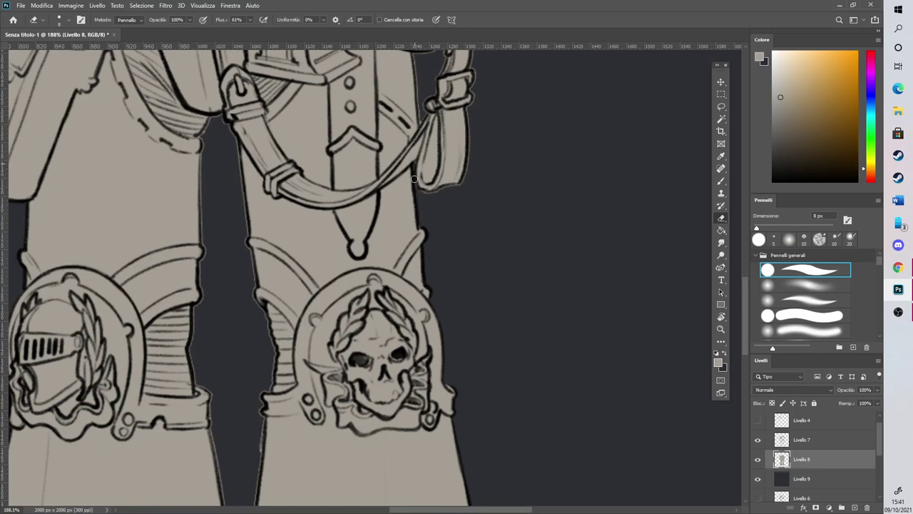
pyautogui.moveTo(418, 190)
pyautogui.mouseDown()
pyautogui.moveTo(473, 183)
pyautogui.moveTo(474, 140)
pyautogui.moveTo(464, 185)
pyautogui.moveTo(473, 93)
pyautogui.mouseUp()
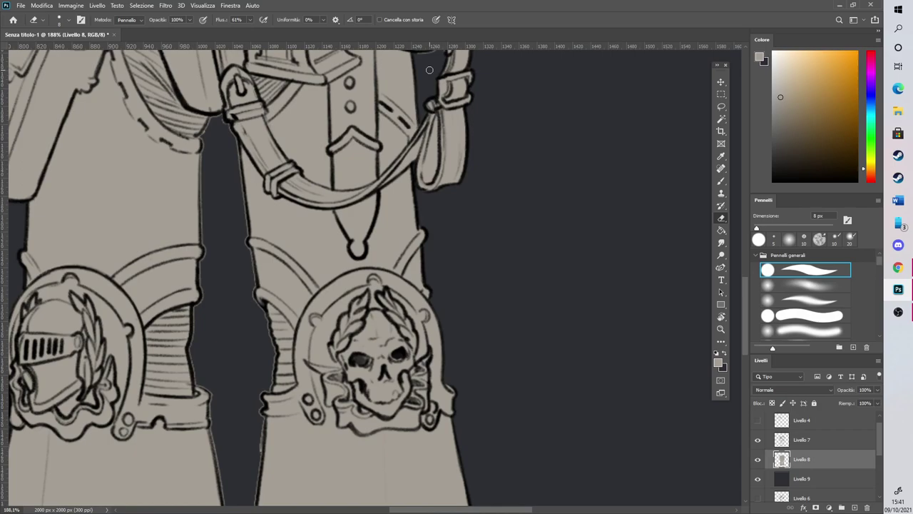
# Erase the grey fringe along both inner leg contours in the gap between the legs
pyautogui.moveTo(229, 131)
pyautogui.mouseDown()
pyautogui.moveTo(253, 301)
pyautogui.moveTo(274, 354)
pyautogui.moveTo(271, 390)
pyautogui.moveTo(260, 395)
pyautogui.moveTo(273, 427)
pyautogui.moveTo(263, 416)
pyautogui.moveTo(252, 498)
pyautogui.moveTo(255, 488)
pyautogui.moveTo(241, 457)
pyautogui.moveTo(226, 501)
pyautogui.moveTo(210, 390)
pyautogui.moveTo(215, 437)
pyautogui.moveTo(192, 359)
pyautogui.moveTo(196, 329)
pyautogui.moveTo(196, 383)
pyautogui.moveTo(190, 355)
pyautogui.moveTo(208, 253)
pyautogui.moveTo(211, 123)
pyautogui.mouseUp()
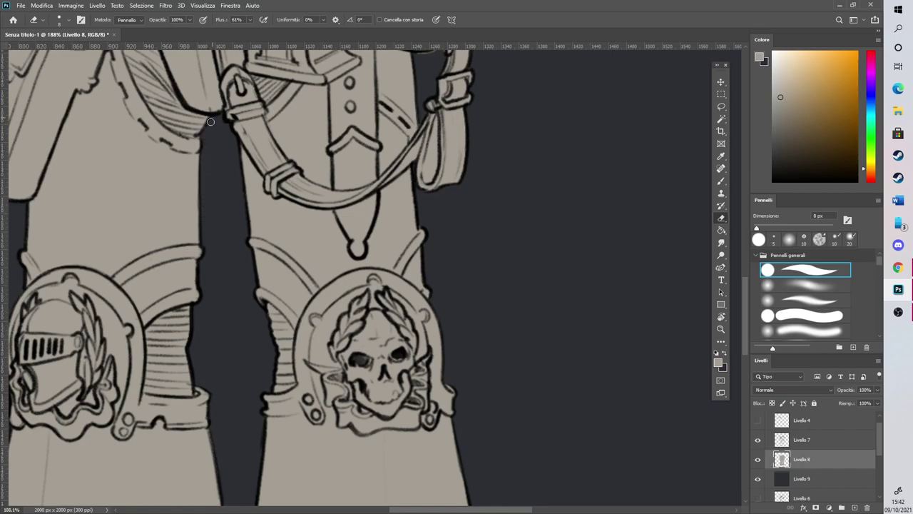
pyautogui.scroll(-6, 685, 314)
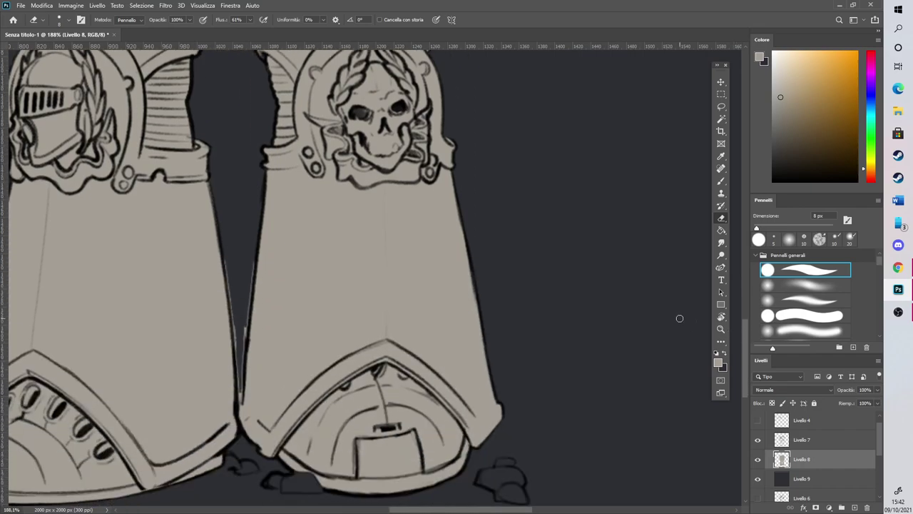
pyautogui.moveTo(240, 394)
pyautogui.mouseDown()
pyautogui.moveTo(251, 251)
pyautogui.moveTo(228, 272)
pyautogui.moveTo(241, 380)
pyautogui.mouseUp()
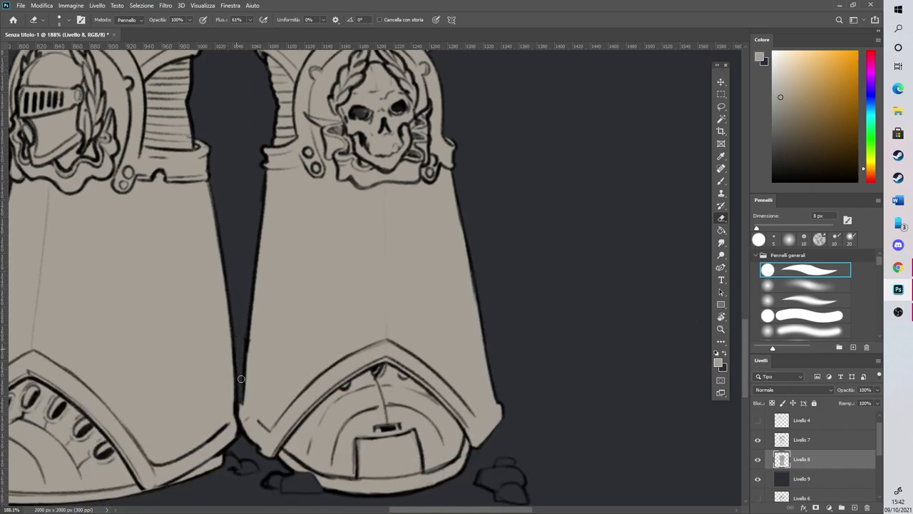
# Erase the grey fringe around the rifle's muzzle and front sight
pyautogui.moveTo(747, 337); pyautogui.dragTo(745, 232)
pyautogui.moveTo(441, 384)
pyautogui.mouseDown()
pyautogui.moveTo(417, 399)
pyautogui.moveTo(446, 391)
pyautogui.moveTo(440, 406)
pyautogui.moveTo(419, 400)
pyautogui.moveTo(446, 389)
pyautogui.moveTo(441, 397)
pyautogui.moveTo(451, 376)
pyautogui.moveTo(440, 387)
pyautogui.moveTo(513, 373)
pyautogui.moveTo(477, 392)
pyautogui.moveTo(515, 383)
pyautogui.moveTo(508, 388)
pyautogui.moveTo(508, 364)
pyautogui.moveTo(521, 371)
pyautogui.moveTo(508, 362)
pyautogui.moveTo(515, 352)
pyautogui.moveTo(552, 387)
pyautogui.moveTo(518, 371)
pyautogui.moveTo(541, 382)
pyautogui.moveTo(568, 342)
pyautogui.mouseUp()
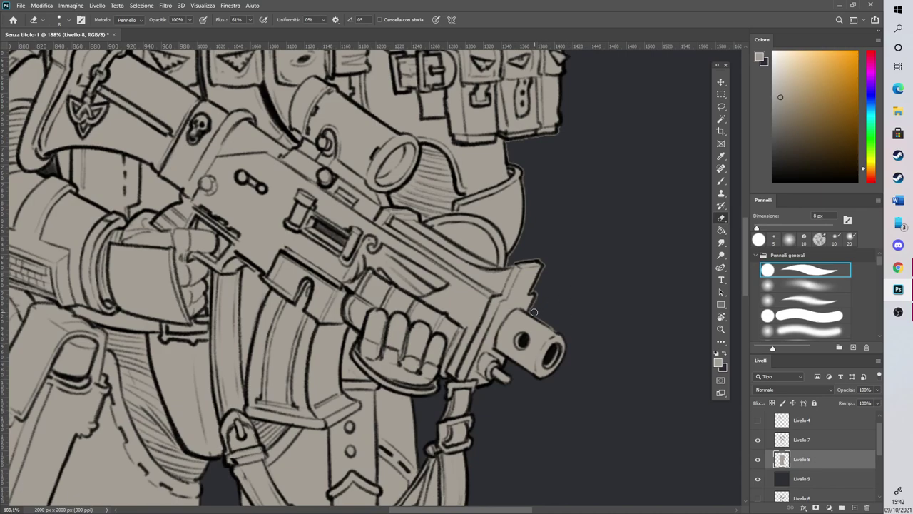
pyautogui.moveTo(535, 305)
pyautogui.mouseDown()
pyautogui.moveTo(532, 314)
pyautogui.moveTo(542, 262)
pyautogui.moveTo(521, 260)
pyautogui.moveTo(544, 216)
pyautogui.mouseUp()
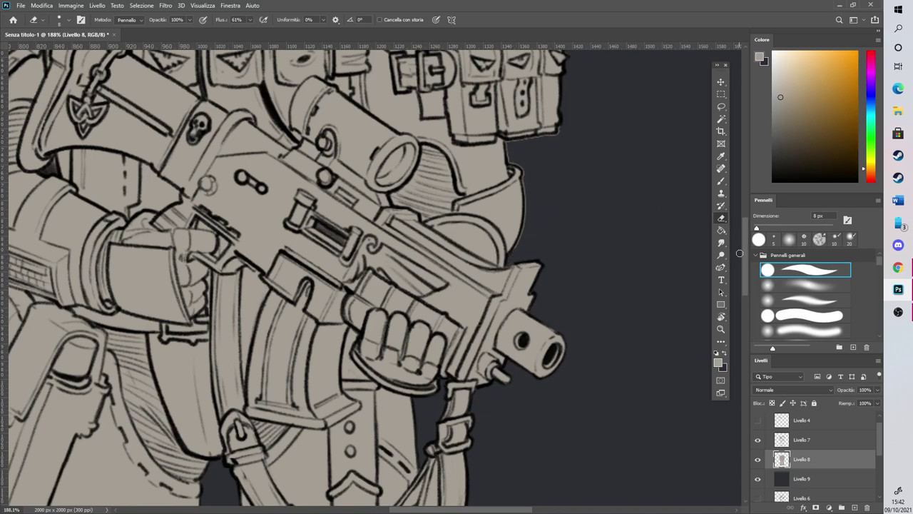
# Erase the grey fringe along the elbow armour behind the rifle and around the belt pouches above it
pyautogui.scroll(5, 739, 247)
pyautogui.moveTo(514, 387); pyautogui.dragTo(526, 361)
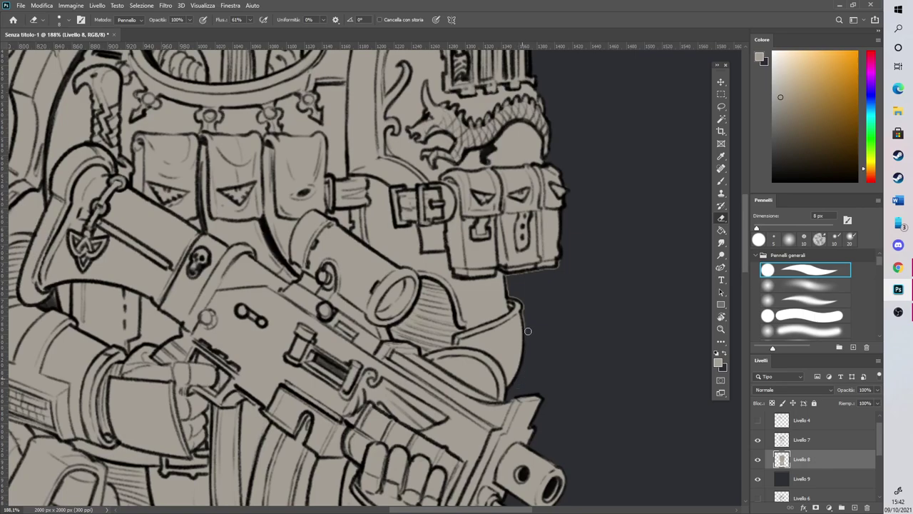
pyautogui.moveTo(526, 320)
pyautogui.mouseDown()
pyautogui.moveTo(508, 278)
pyautogui.moveTo(560, 263)
pyautogui.mouseUp()
pyautogui.scroll(5, 743, 260)
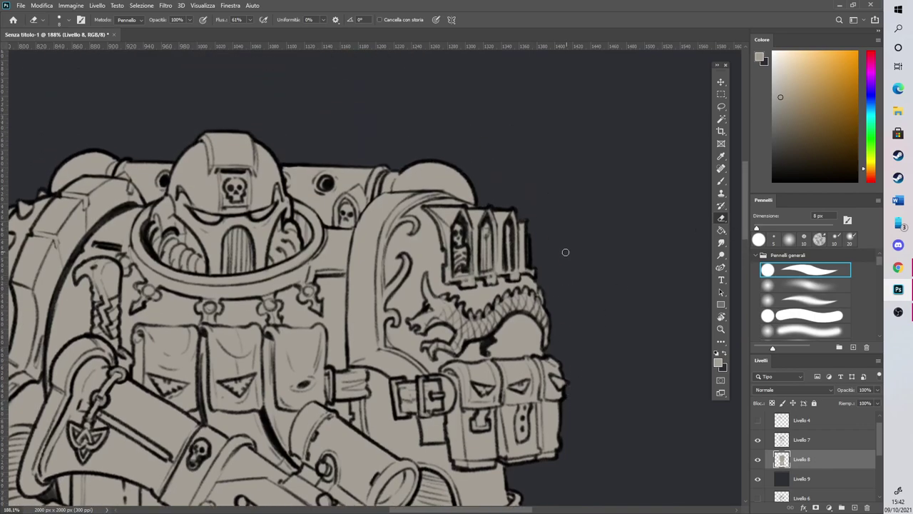
# Hide the dark background layer Livello 9 and set the silhouette layer's lightness to -100 with Hue/Saturation
pyautogui.moveTo(507, 509); pyautogui.dragTo(451, 501)
pyautogui.moveTo(747, 224); pyautogui.dragTo(733, 315)
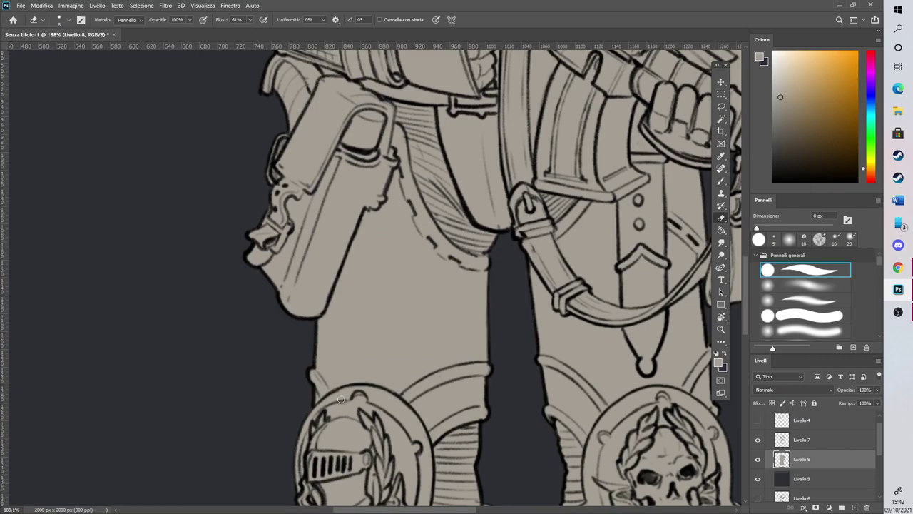
pyautogui.scroll(-6, 366, 383)
pyautogui.scroll(1, 318, 154)
pyautogui.click(758, 479)
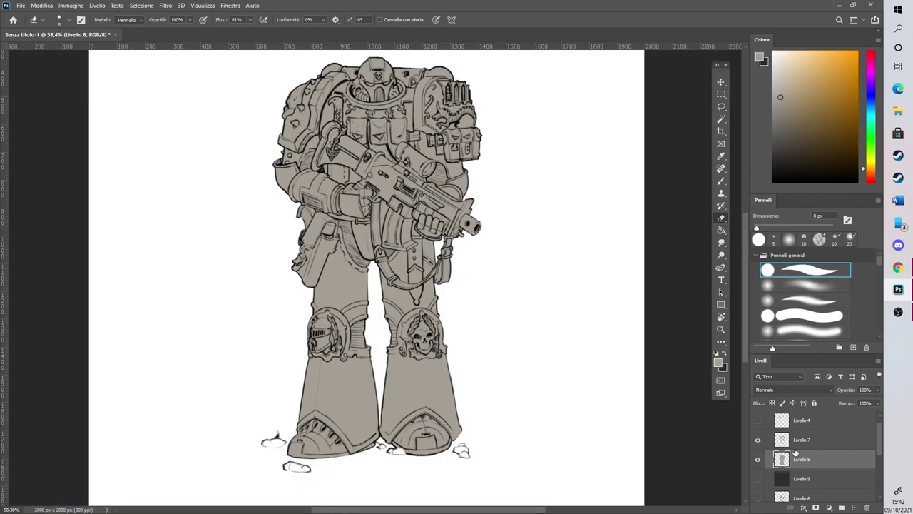
pyautogui.hotkey('ctrl', 'u')
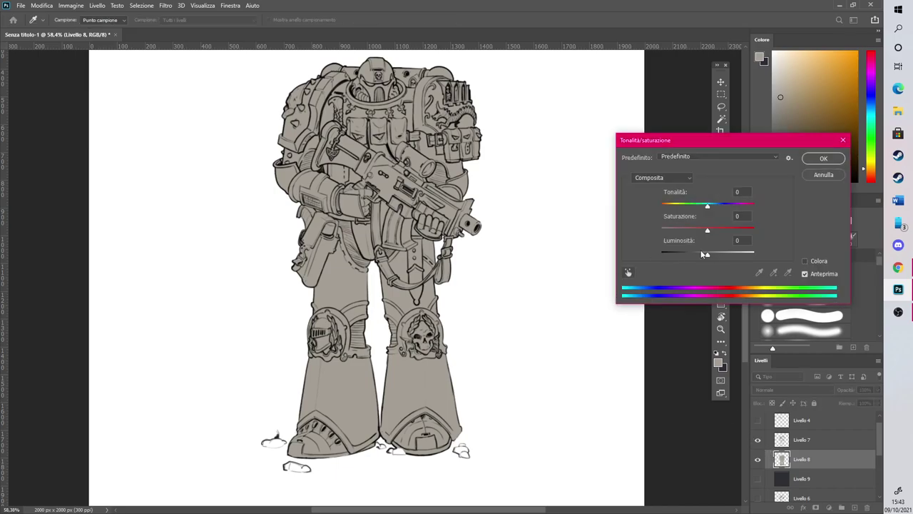
pyautogui.moveTo(707, 254); pyautogui.dragTo(645, 268)
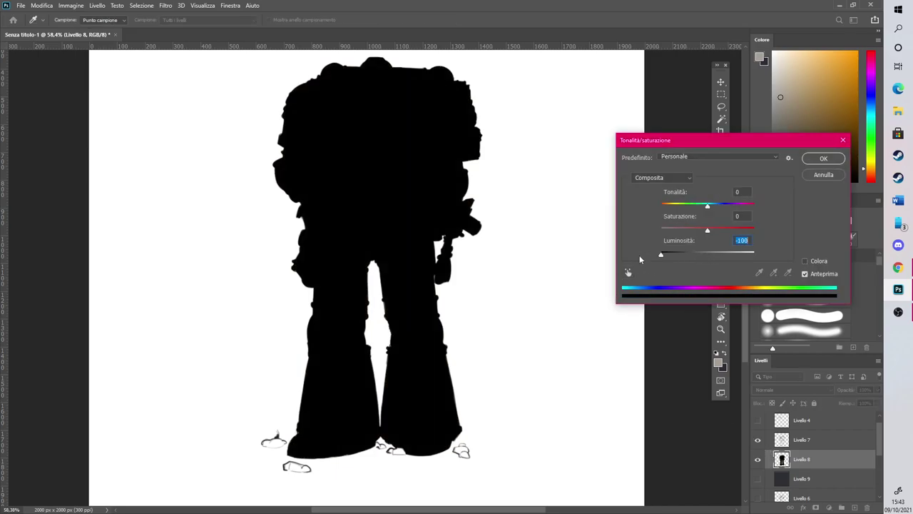
pyautogui.click(803, 163)
# Sample the silhouette's black and fill the ragged edges of the lower legs and boots with a hard 5 px brush
pyautogui.scroll(5, 400, 426)
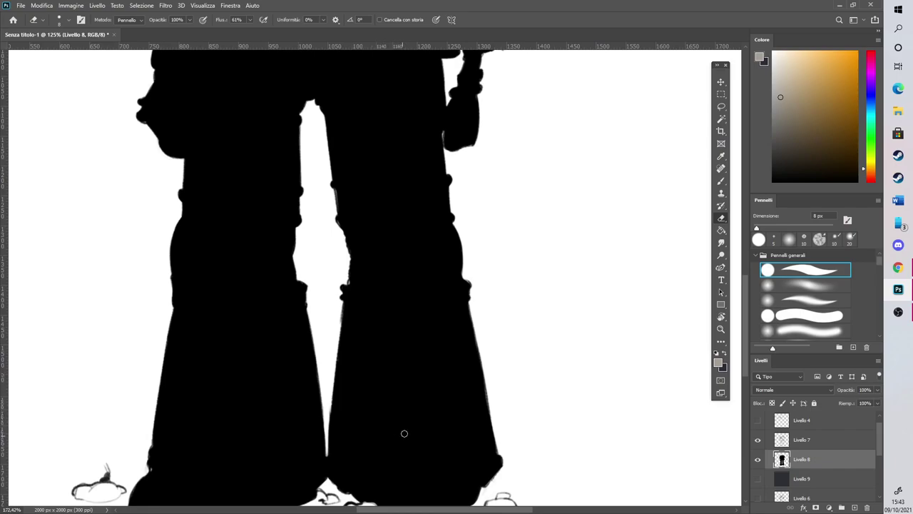
pyautogui.scroll(3, 402, 435)
pyautogui.press('i')
pyautogui.click(479, 350)
pyautogui.click(720, 181)
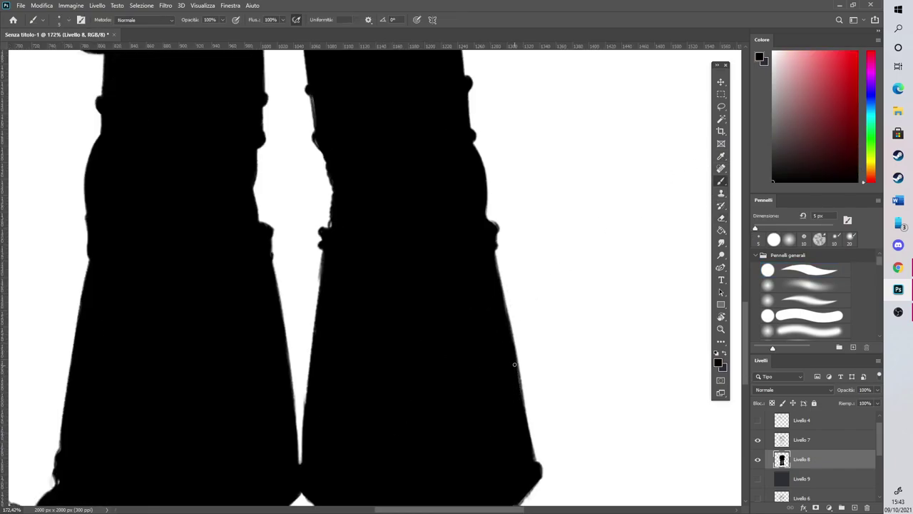
pyautogui.hscroll(-5, 519, 415)
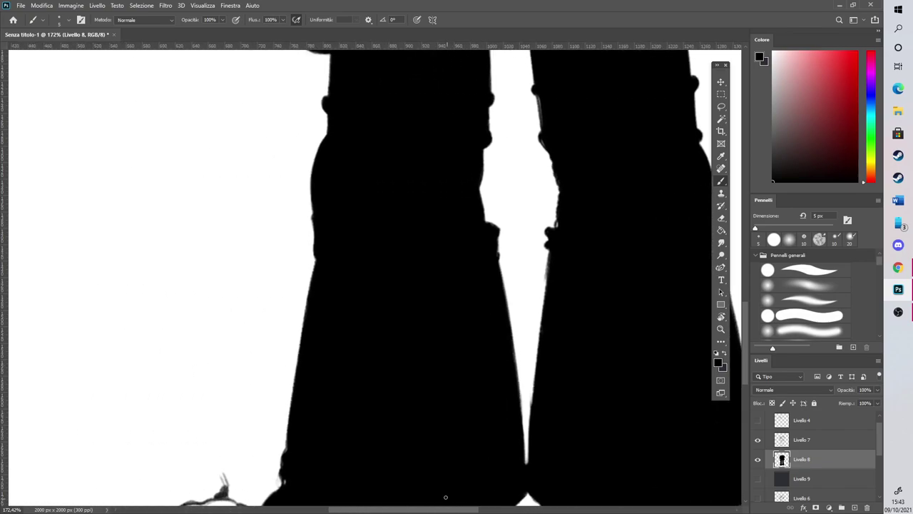
pyautogui.click(769, 268)
pyautogui.moveTo(746, 315); pyautogui.dragTo(746, 336)
pyautogui.moveTo(428, 510); pyautogui.dragTo(458, 510)
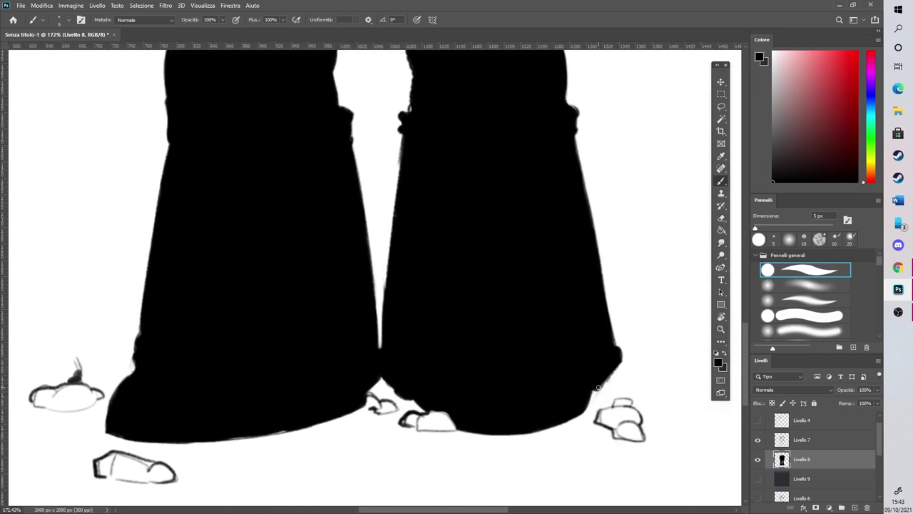
# Fill the ragged silhouette edges around the rifle, shoulder pads, arm and holster with the black 5 px brush
pyautogui.moveTo(745, 336); pyautogui.dragTo(745, 270)
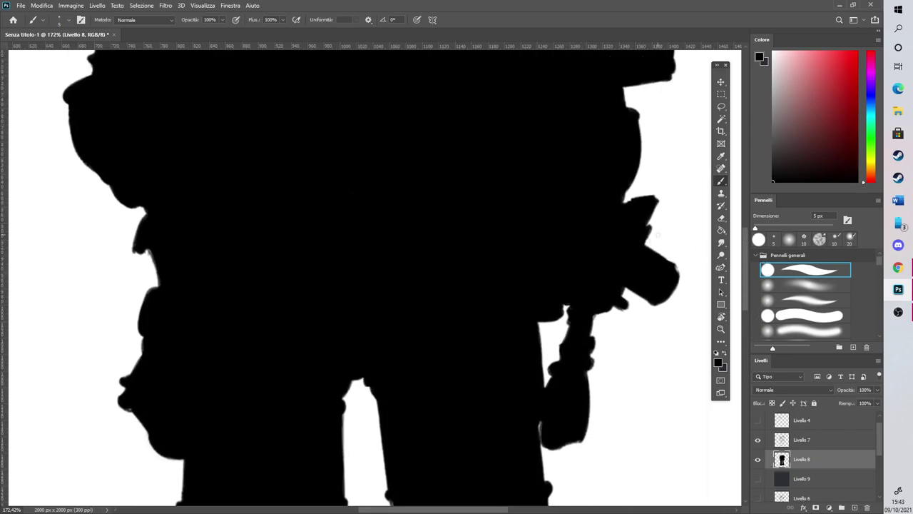
pyautogui.moveTo(748, 285); pyautogui.dragTo(742, 246)
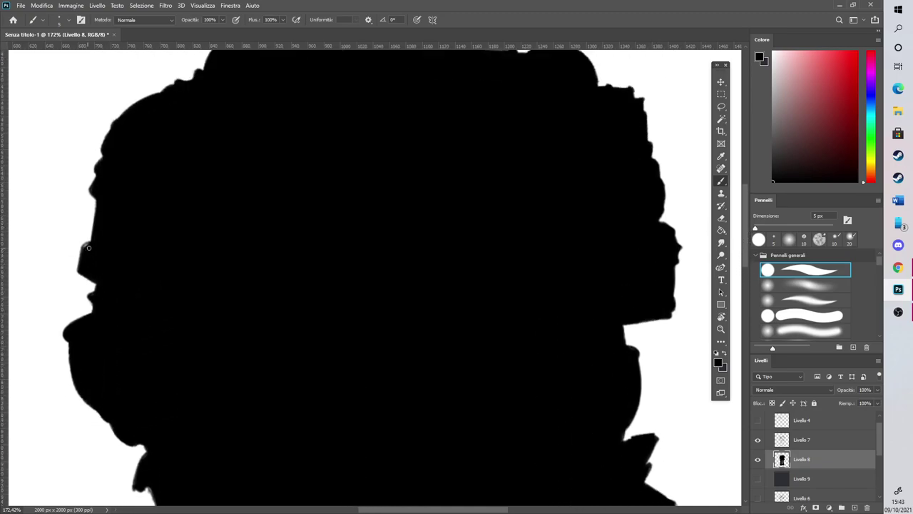
pyautogui.moveTo(750, 250); pyautogui.dragTo(745, 307)
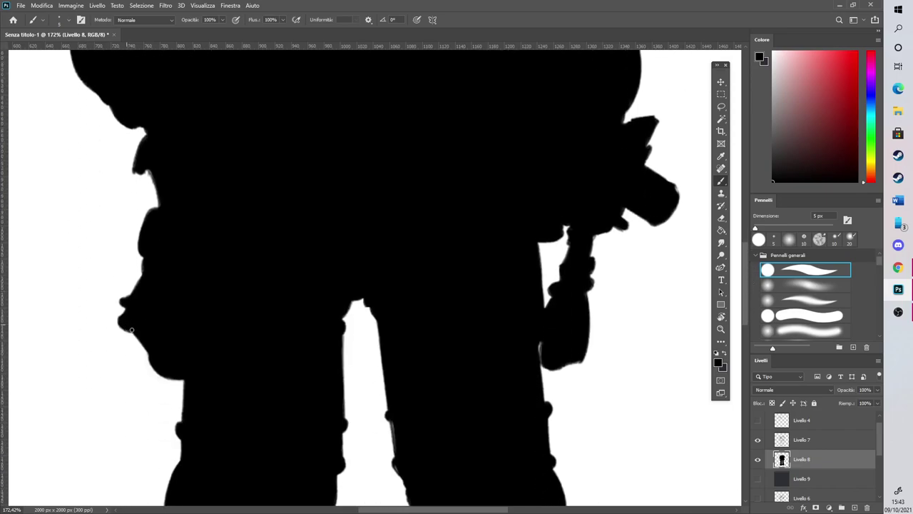
# Touch up the black silhouette's inner leg edge with the brush, and raise the silhouette layer's lightness to +84
pyautogui.moveTo(392, 426); pyautogui.dragTo(396, 454)
pyautogui.moveTo(745, 295); pyautogui.dragTo(744, 347)
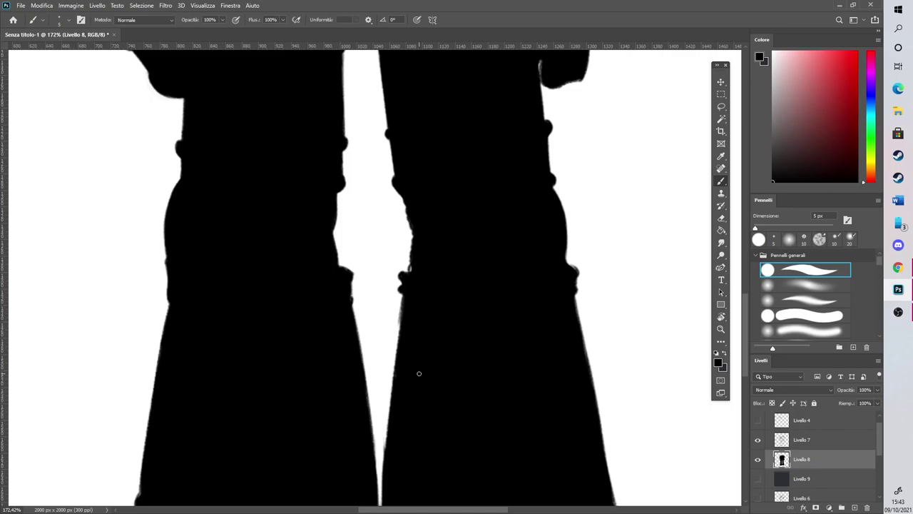
pyautogui.hotkey('ctrl', 'u')
pyautogui.moveTo(707, 254); pyautogui.dragTo(748, 254)
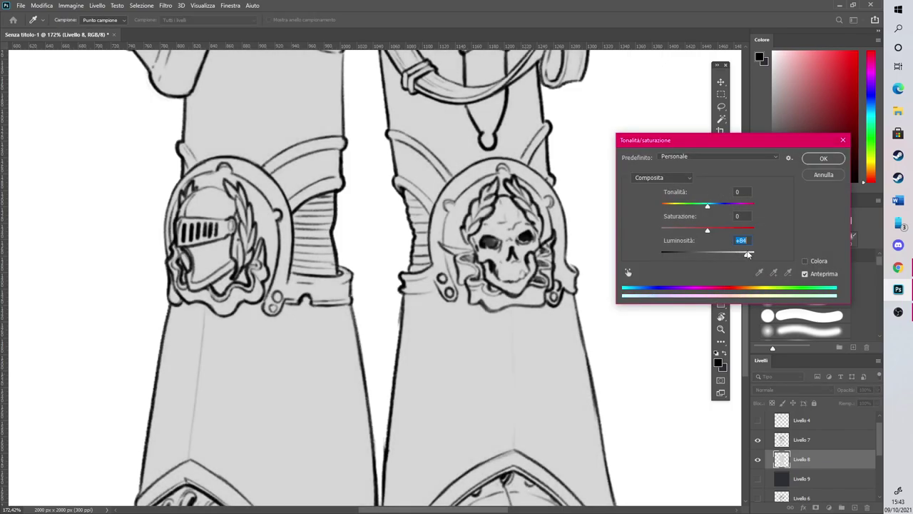
pyautogui.click(823, 159)
pyautogui.press('b')
pyautogui.scroll(-3, 470, 299)
pyautogui.scroll(-8, 470, 298)
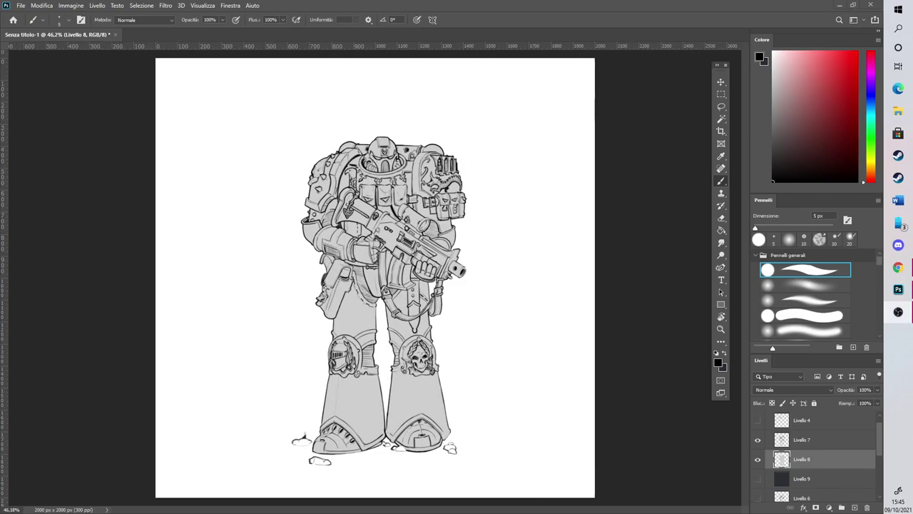
pyautogui.scroll(2, 402, 197)
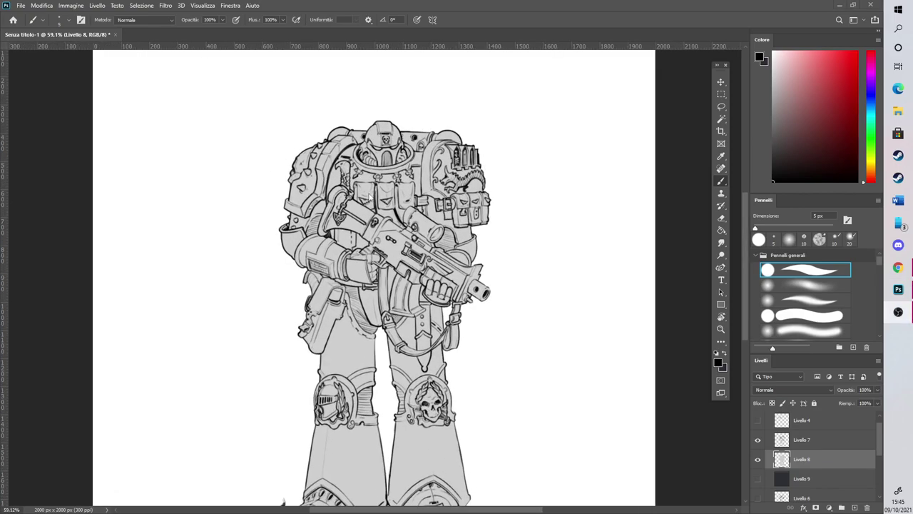
# Add a new layer directly above the grey silhouette layer and make it a clipping mask
pyautogui.click(855, 508)
pyautogui.rightClick(813, 460)
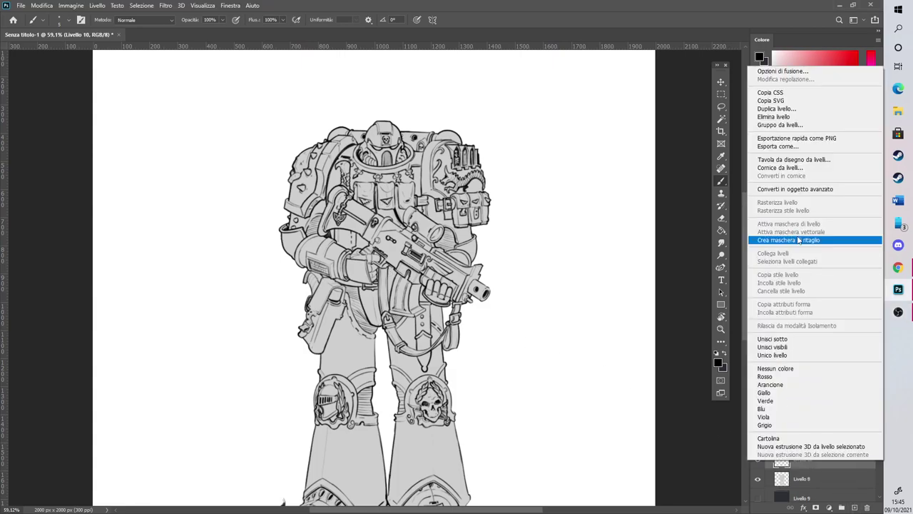
pyautogui.click(797, 238)
# Cover the whole armoured figure in a medium brown base colour with a 1766 px soft round brush
pyautogui.moveTo(871, 171)
pyautogui.mouseDown()
pyautogui.moveTo(871, 187)
pyautogui.moveTo(871, 172)
pyautogui.mouseUp()
pyautogui.click(805, 141)
pyautogui.moveTo(804, 125); pyautogui.dragTo(808, 113)
pyautogui.click(819, 227)
pyautogui.click(773, 333)
pyautogui.moveTo(871, 173); pyautogui.dragTo(872, 173)
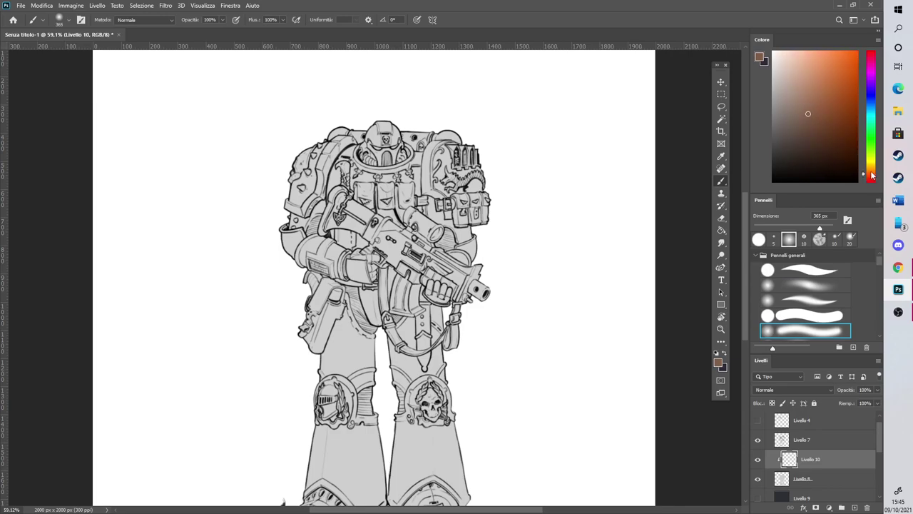
pyautogui.click(799, 77)
pyautogui.moveTo(820, 227); pyautogui.dragTo(828, 227)
pyautogui.moveTo(407, 347)
pyautogui.mouseDown()
pyautogui.moveTo(398, 245)
pyautogui.moveTo(350, 449)
pyautogui.moveTo(331, 450)
pyautogui.moveTo(383, 138)
pyautogui.moveTo(273, 331)
pyautogui.moveTo(388, 438)
pyautogui.moveTo(533, 343)
pyautogui.mouseUp()
pyautogui.click(805, 113)
pyautogui.moveTo(745, 283); pyautogui.dragTo(744, 292)
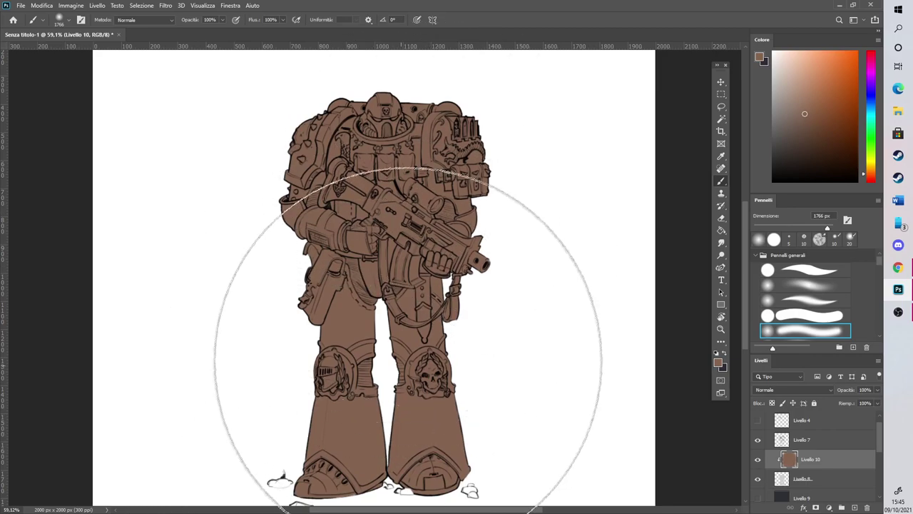
# Shade the lower legs and boots in a slightly darker brown with a 245 px soft round brush
pyautogui.click(802, 130)
pyautogui.moveTo(828, 228); pyautogui.dragTo(815, 229)
pyautogui.moveTo(299, 447)
pyautogui.mouseDown()
pyautogui.moveTo(332, 393)
pyautogui.moveTo(359, 461)
pyautogui.moveTo(390, 487)
pyautogui.moveTo(413, 471)
pyautogui.moveTo(457, 477)
pyautogui.mouseUp()
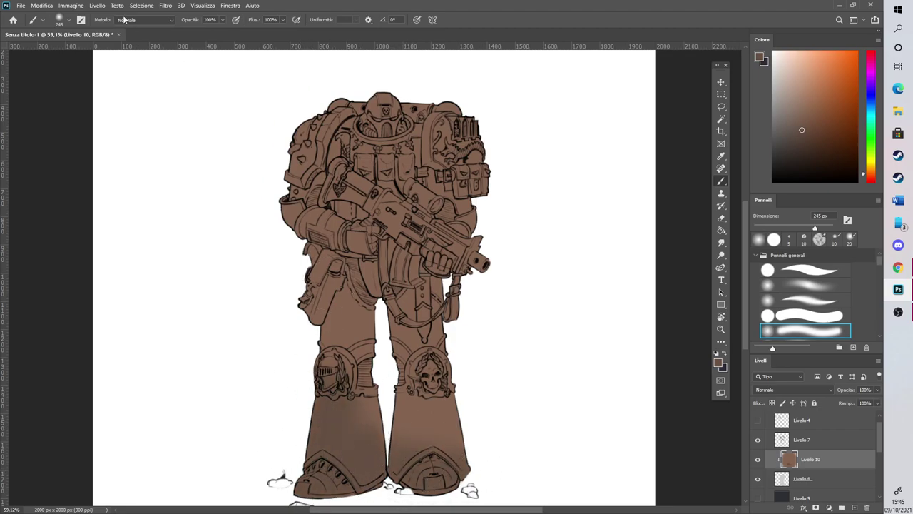
# Switch to the pressure-opacity soft round brush, set it to 317 px, and blend the darker brown over the lower legs
pyautogui.click(71, 21)
pyautogui.moveTo(124, 126); pyautogui.dragTo(125, 117)
pyautogui.click(110, 132)
pyautogui.click(260, 301)
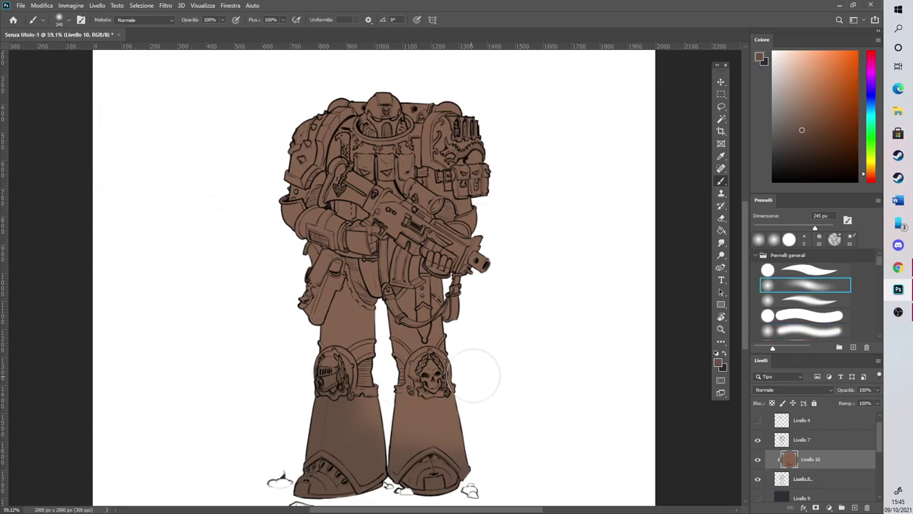
pyautogui.click(818, 228)
pyautogui.moveTo(424, 421); pyautogui.dragTo(465, 457)
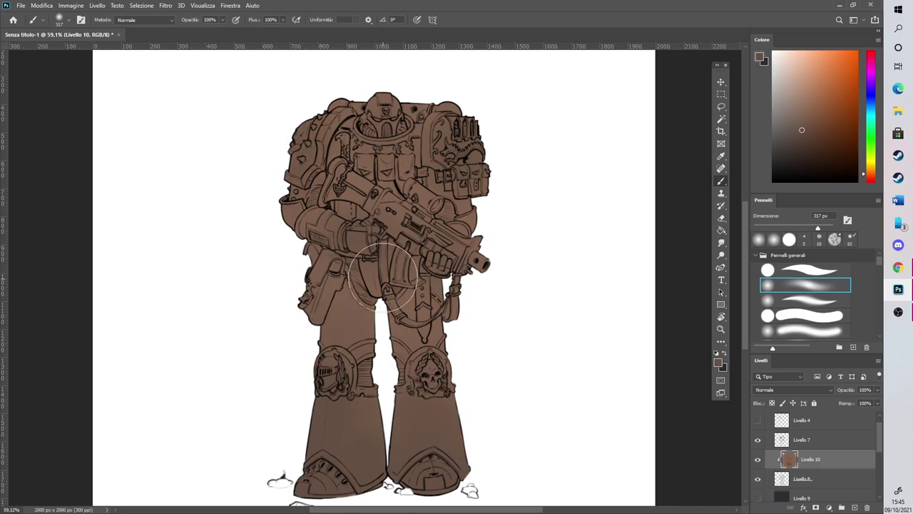
# Deepen the shading on both boots with a darker brown and a 484 px soft brush
pyautogui.click(807, 144)
pyautogui.click(824, 227)
pyautogui.moveTo(418, 466); pyautogui.dragTo(468, 452)
pyautogui.moveTo(332, 468); pyautogui.dragTo(356, 465)
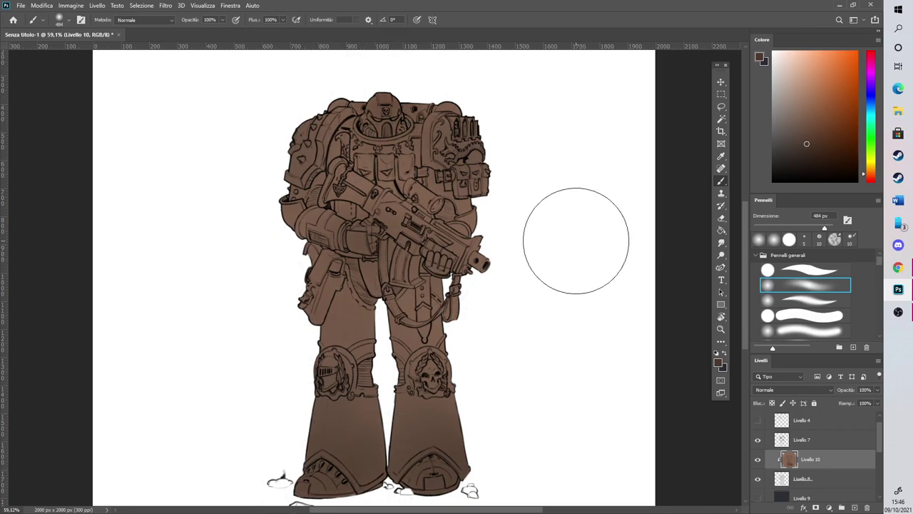
# Merge the clipped brown colour layer down into the silhouette layer
pyautogui.scroll(1, 653, 318)
pyautogui.rightClick(839, 465)
pyautogui.click(782, 344)
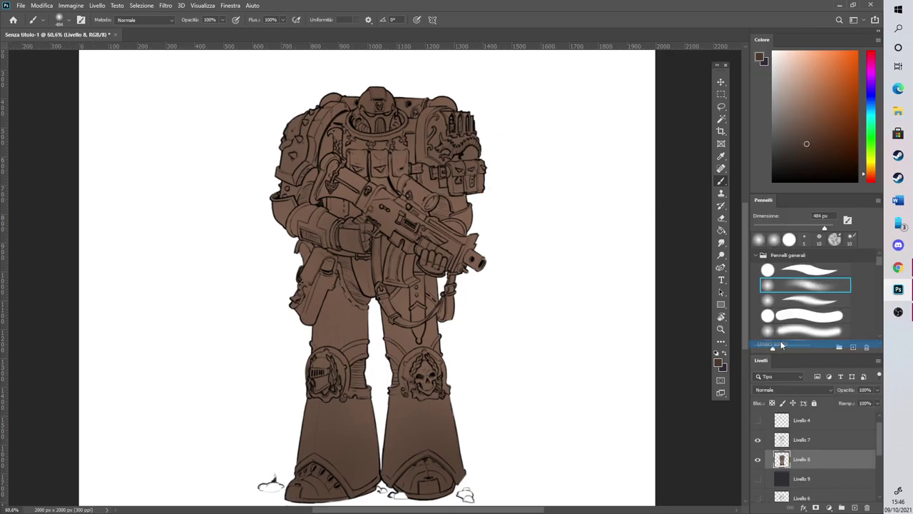
# Create a new layer above the brown base layer and name it gold
pyautogui.scroll(3, 328, 64)
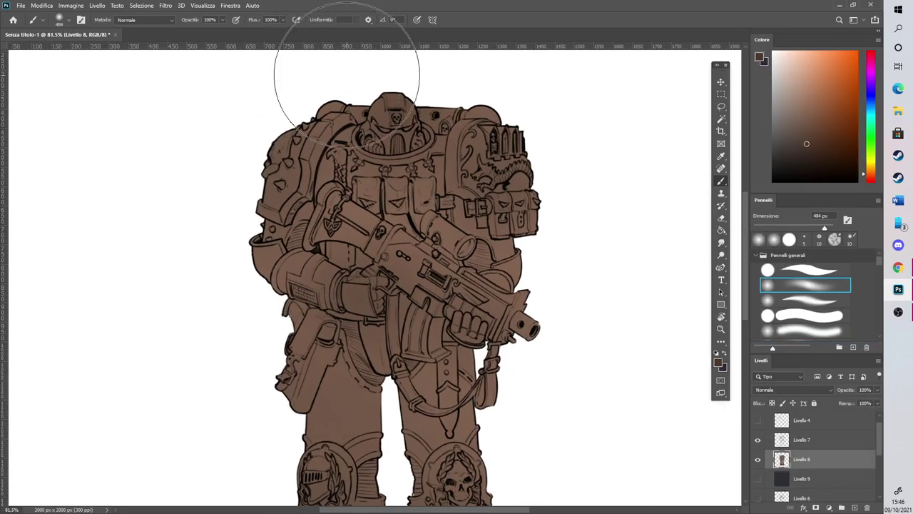
pyautogui.click(855, 507)
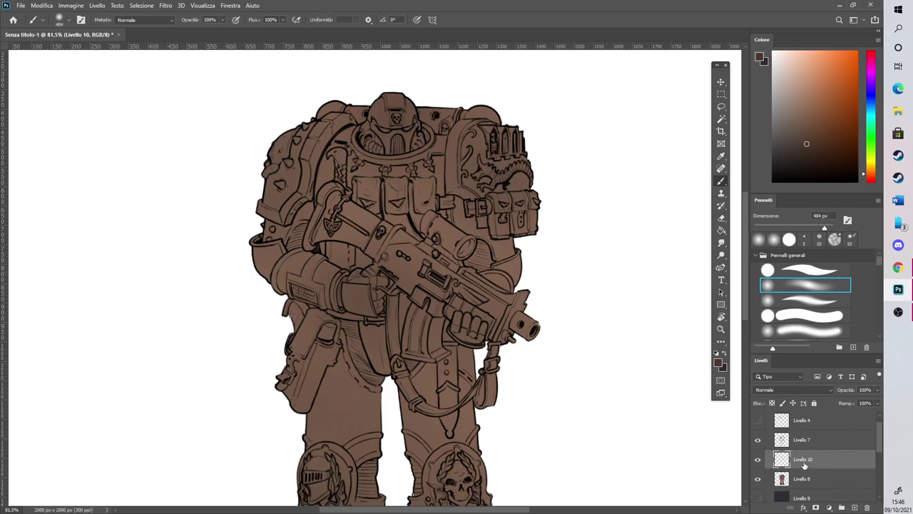
pyautogui.doubleClick(804, 461)
pyautogui.press('Return')
# Float and enlarge the colour picker, choose a light tan gold colour, and select the hard round brush
pyautogui.scroll(3, 378, 132)
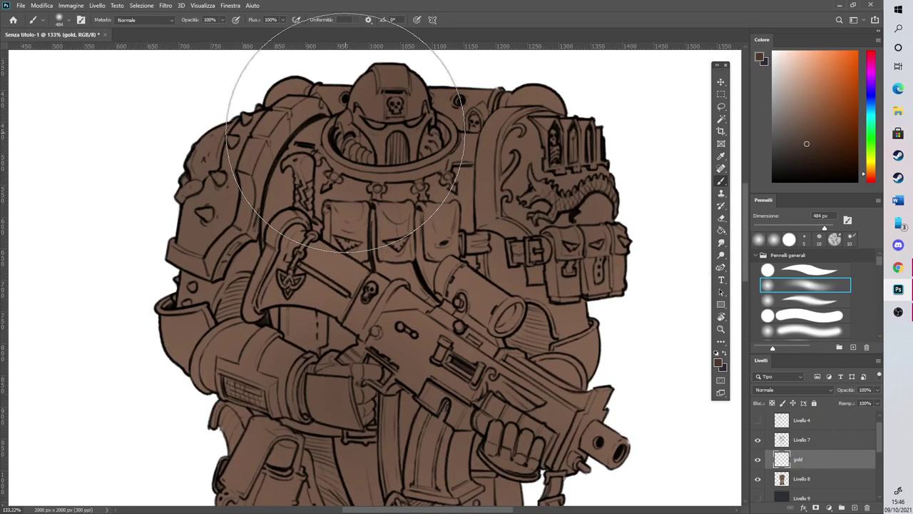
pyautogui.click(870, 167)
pyautogui.click(805, 69)
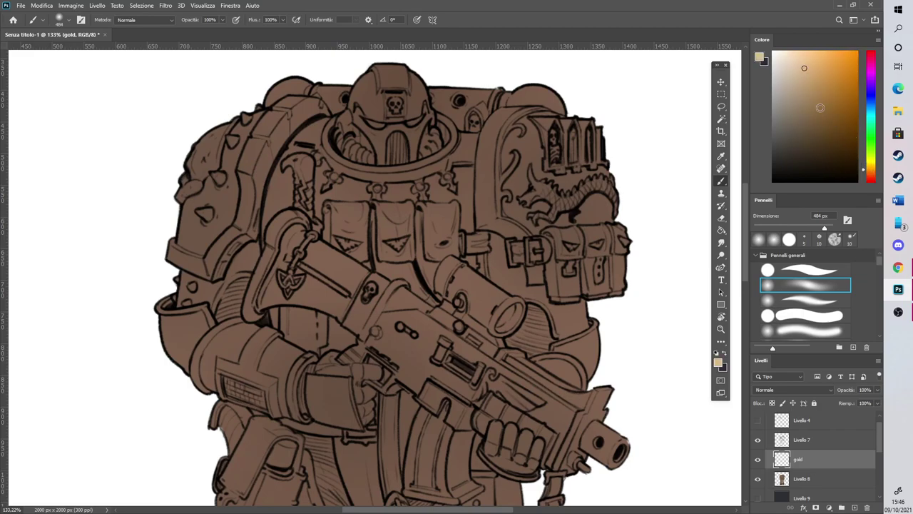
pyautogui.moveTo(762, 40); pyautogui.dragTo(64, 157)
pyautogui.moveTo(288, 359); pyautogui.dragTo(287, 352)
pyautogui.moveTo(146, 243); pyautogui.dragTo(146, 233)
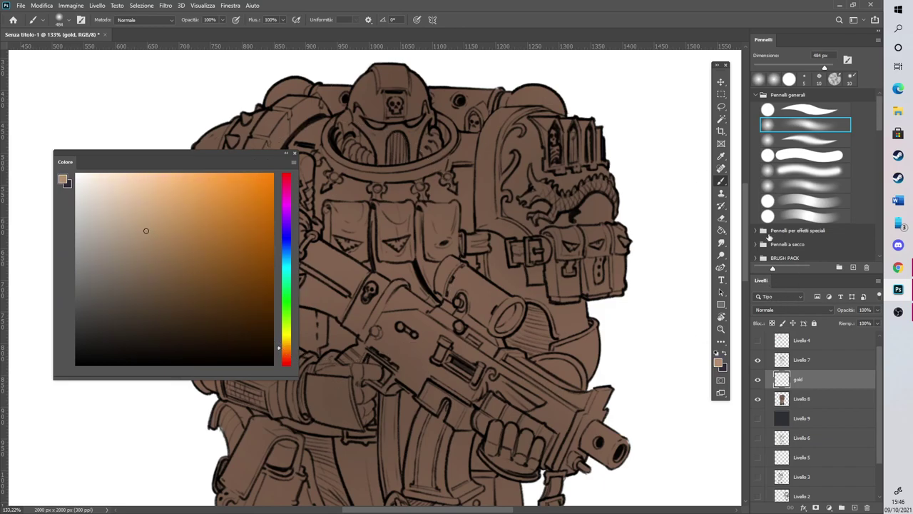
pyautogui.click(778, 108)
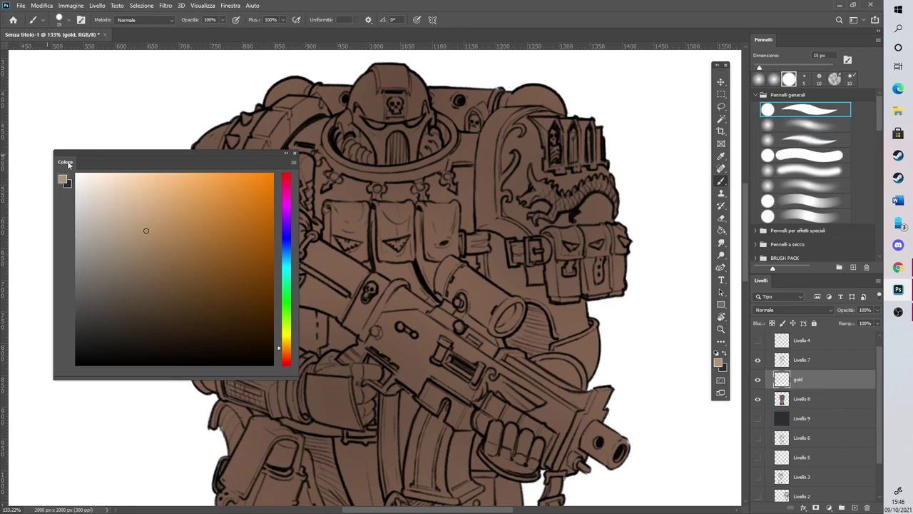
# Paint the triangular emblems on two chest pouches and the skull on the rifle tan with a 7 px brush
pyautogui.moveTo(310, 203); pyautogui.dragTo(338, 212)
pyautogui.moveTo(759, 68); pyautogui.dragTo(755, 66)
pyautogui.moveTo(465, 282)
pyautogui.mouseDown()
pyautogui.moveTo(496, 279)
pyautogui.moveTo(488, 292)
pyautogui.mouseUp()
pyautogui.moveTo(362, 273)
pyautogui.mouseDown()
pyautogui.moveTo(382, 295)
pyautogui.moveTo(390, 282)
pyautogui.moveTo(373, 279)
pyautogui.moveTo(396, 267)
pyautogui.moveTo(369, 276)
pyautogui.moveTo(408, 284)
pyautogui.mouseUp()
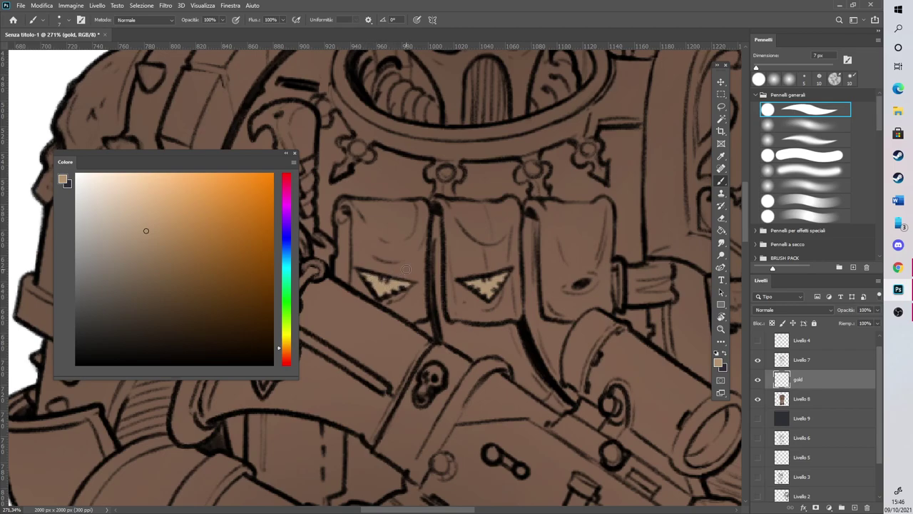
pyautogui.moveTo(431, 370); pyautogui.dragTo(424, 390)
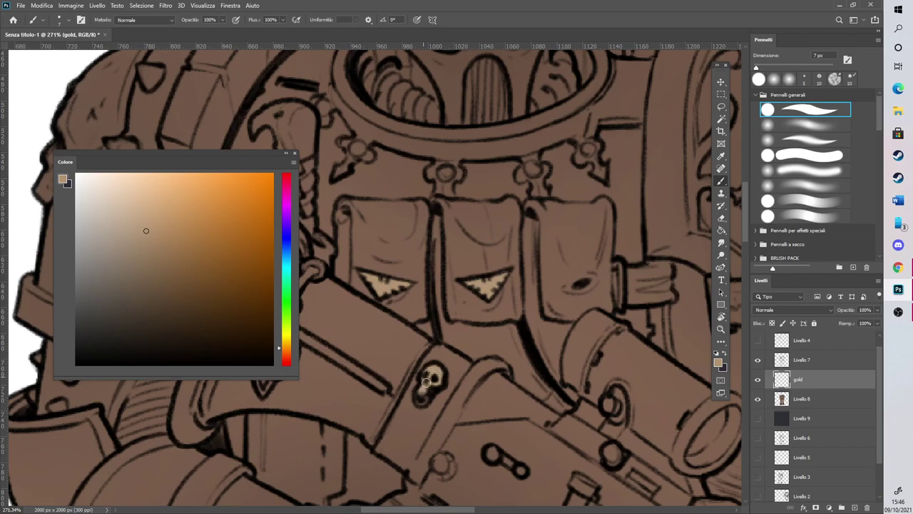
# Move the colour picker off the chest, and paint the three triangular emblems on the shoulder-side pouches tan
pyautogui.moveTo(229, 156); pyautogui.dragTo(196, 273)
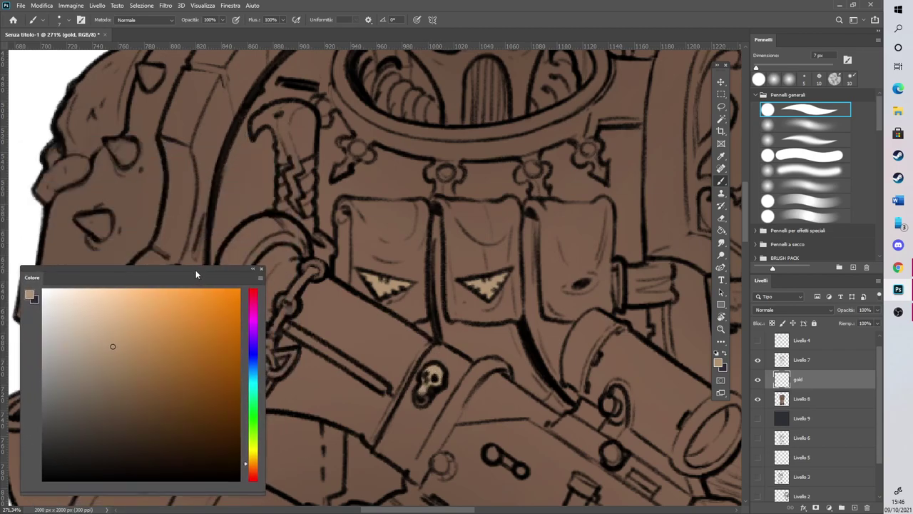
pyautogui.scroll(-4, 309, 220)
pyautogui.scroll(4, 626, 259)
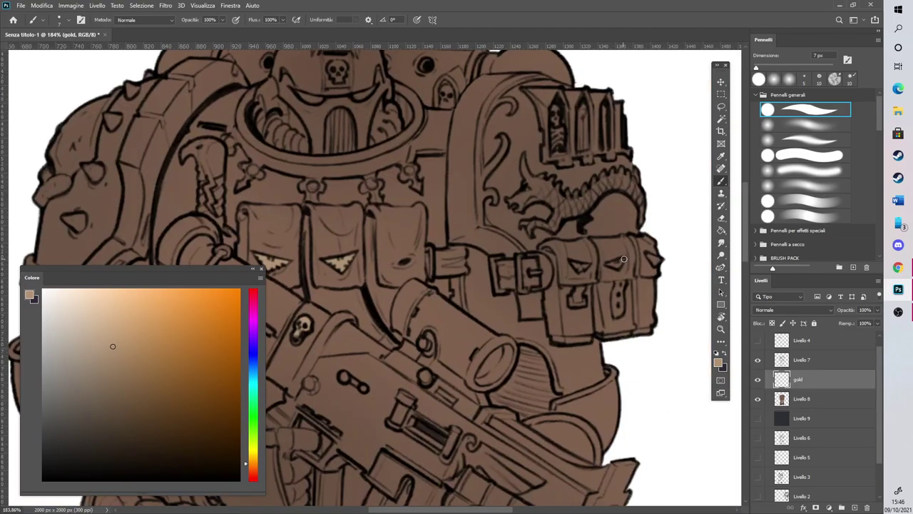
pyautogui.moveTo(549, 265); pyautogui.dragTo(670, 264)
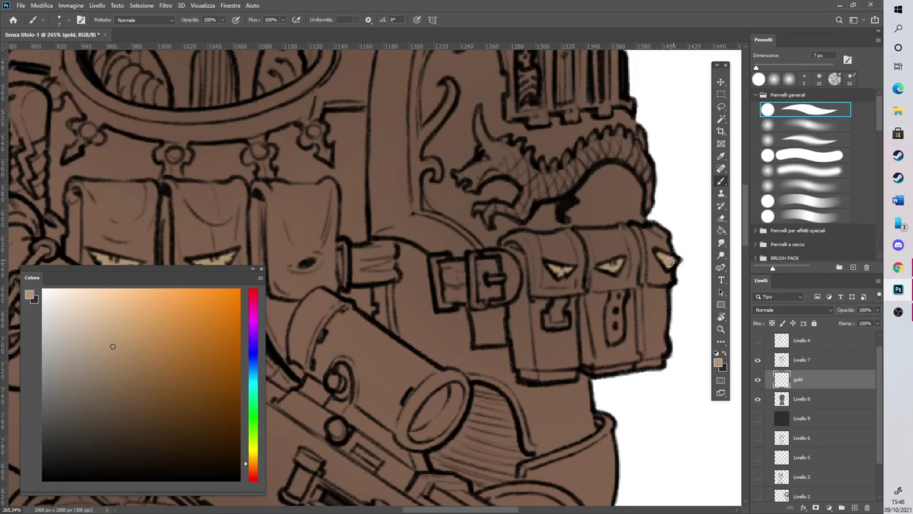
# Paint the skull on the helmet and the eagle-head ornament beside the chest pouches tan
pyautogui.moveTo(747, 240); pyautogui.dragTo(746, 213)
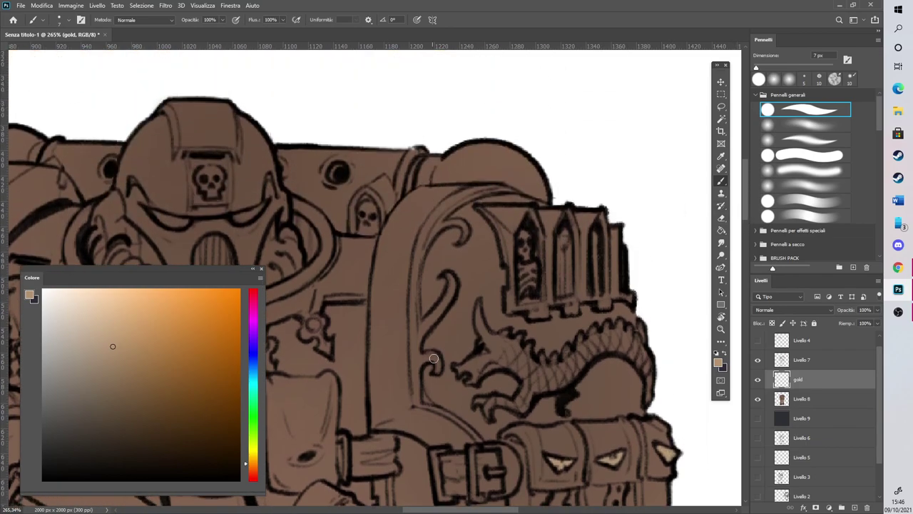
pyautogui.moveTo(468, 513); pyautogui.dragTo(419, 509)
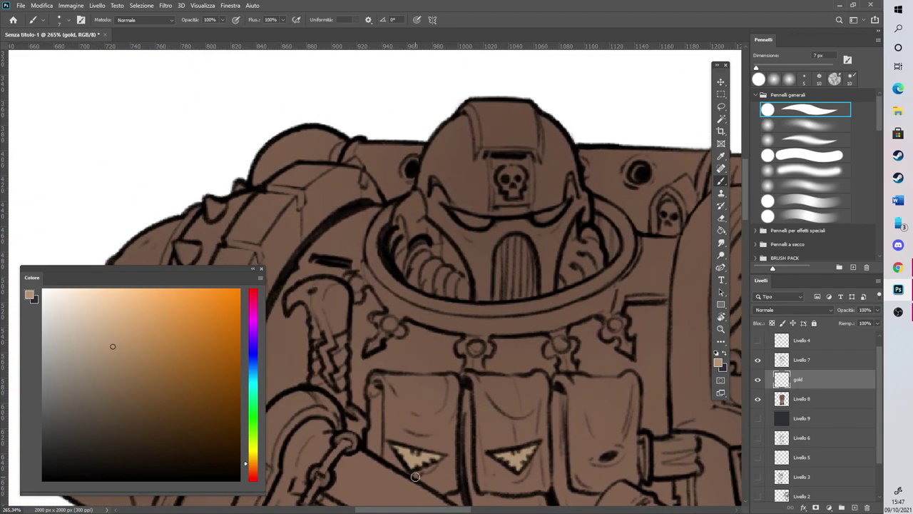
pyautogui.moveTo(509, 182)
pyautogui.mouseDown()
pyautogui.moveTo(517, 177)
pyautogui.moveTo(507, 173)
pyautogui.mouseUp()
pyautogui.moveTo(470, 509); pyautogui.dragTo(451, 511)
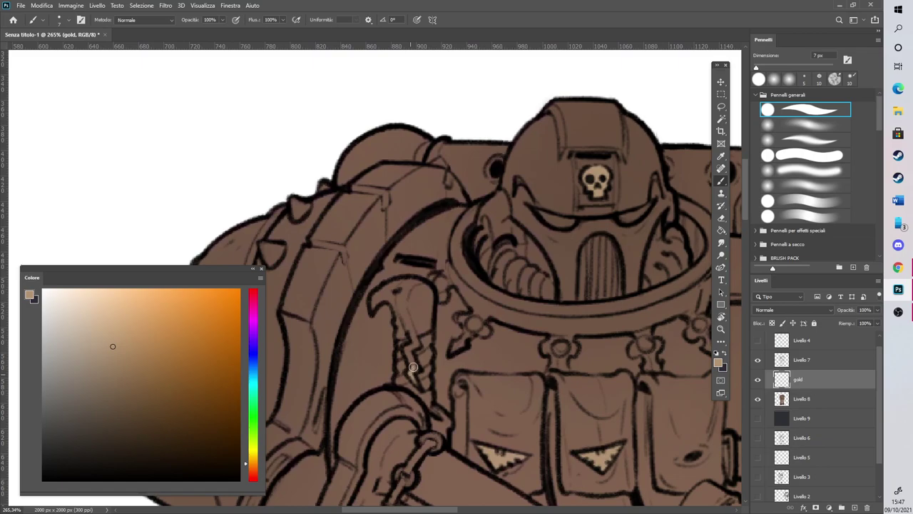
pyautogui.moveTo(407, 349)
pyautogui.mouseDown()
pyautogui.moveTo(404, 313)
pyautogui.moveTo(407, 332)
pyautogui.moveTo(399, 335)
pyautogui.moveTo(399, 322)
pyautogui.moveTo(420, 325)
pyautogui.moveTo(425, 299)
pyautogui.moveTo(411, 321)
pyautogui.moveTo(409, 303)
pyautogui.moveTo(391, 294)
pyautogui.moveTo(371, 309)
pyautogui.moveTo(393, 295)
pyautogui.mouseUp()
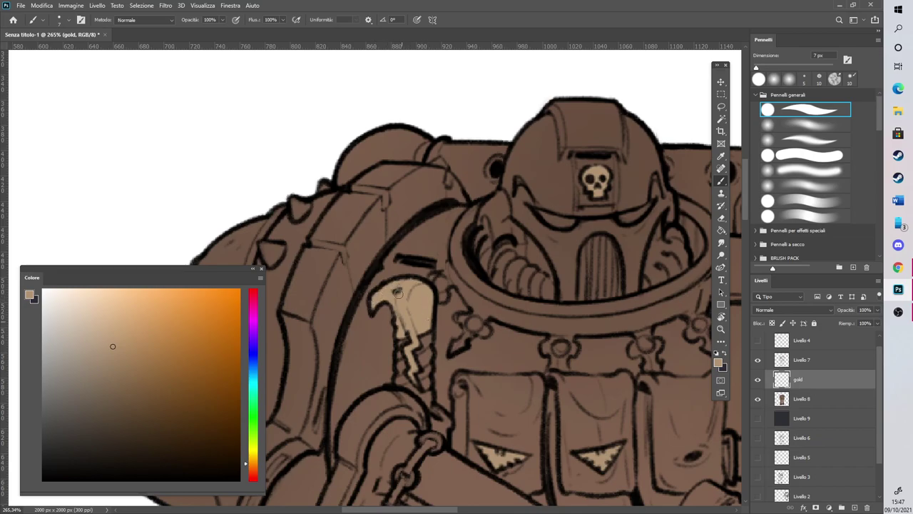
# Paint the top band and the two round studs of the piece hanging below the rifle hand tan
pyautogui.scroll(-6, 404, 271)
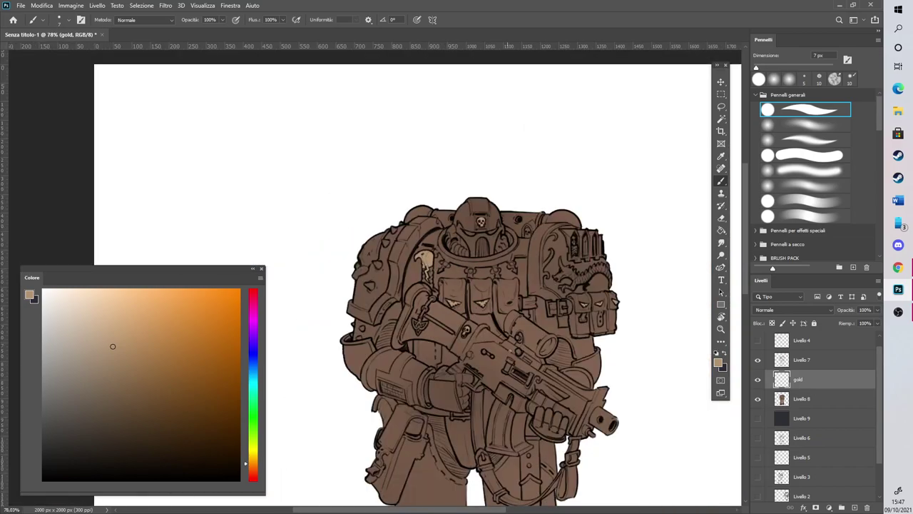
pyautogui.scroll(-2, 575, 446)
pyautogui.scroll(3, 439, 455)
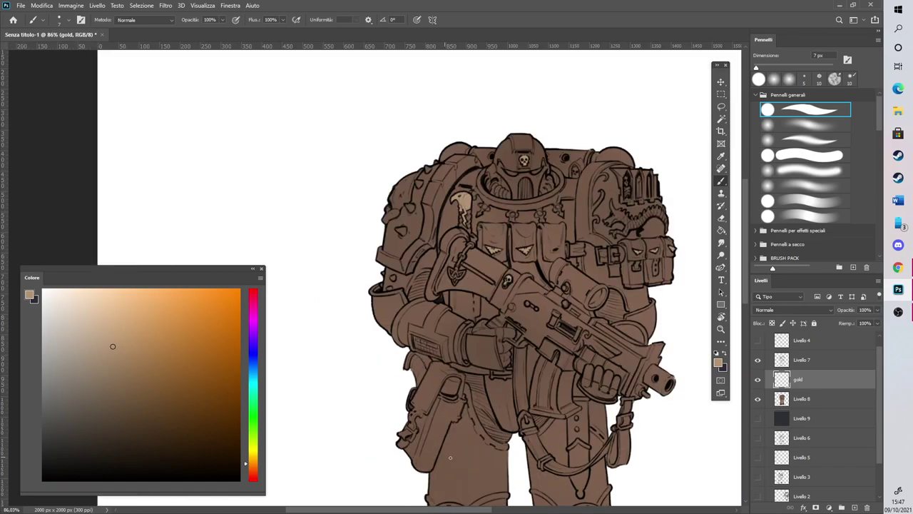
pyautogui.scroll(4, 619, 452)
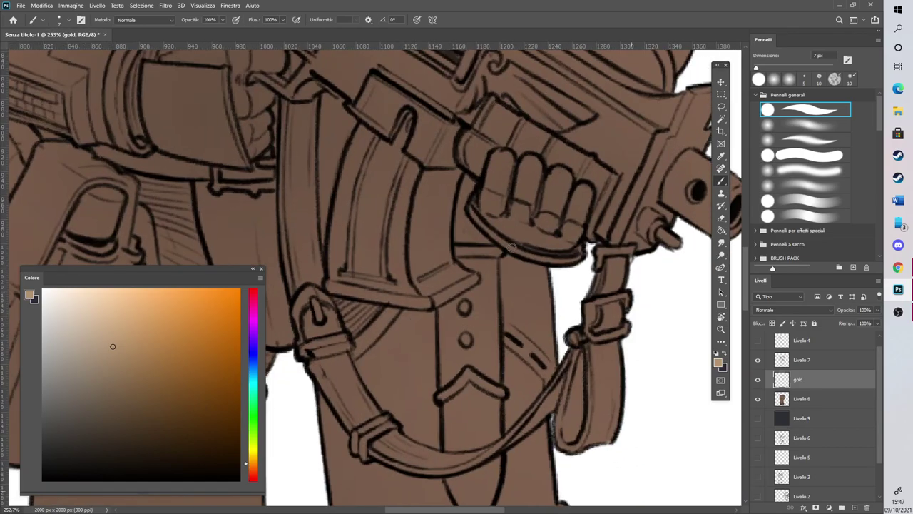
pyautogui.moveTo(456, 250); pyautogui.dragTo(499, 252)
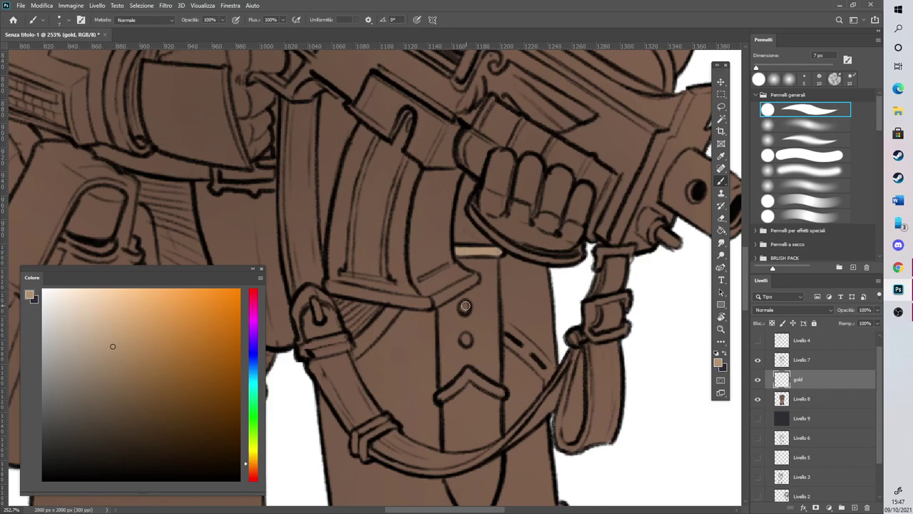
pyautogui.click(466, 339)
# Fill the hanging piece's chevron trim and plate with a 14 px brush, and its pointed tip with a 7 px brush
pyautogui.click(759, 68)
pyautogui.moveTo(444, 397)
pyautogui.mouseDown()
pyautogui.moveTo(468, 378)
pyautogui.moveTo(453, 401)
pyautogui.moveTo(449, 447)
pyautogui.moveTo(489, 435)
pyautogui.moveTo(493, 418)
pyautogui.moveTo(492, 429)
pyautogui.moveTo(499, 395)
pyautogui.moveTo(473, 380)
pyautogui.moveTo(485, 405)
pyautogui.mouseUp()
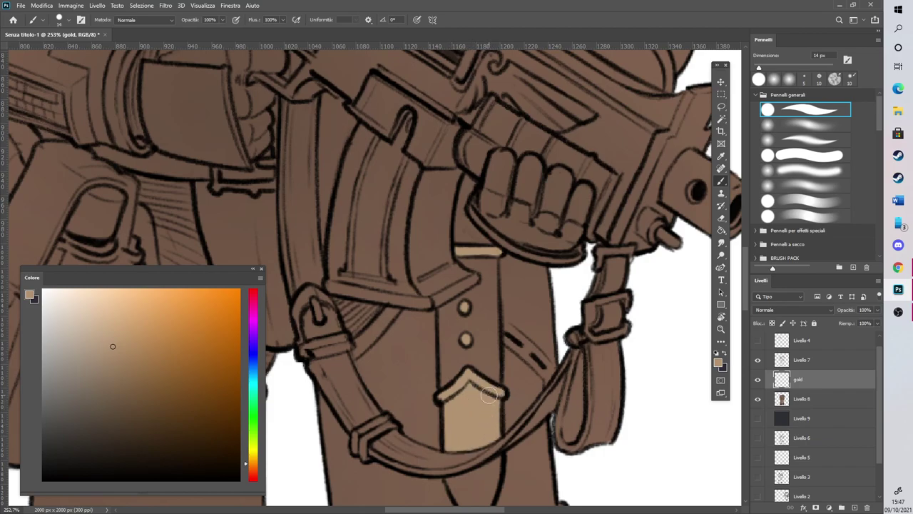
pyautogui.moveTo(748, 272); pyautogui.dragTo(748, 291)
pyautogui.scroll(-1, 748, 291)
pyautogui.moveTo(760, 68); pyautogui.dragTo(755, 68)
pyautogui.moveTo(495, 326)
pyautogui.mouseDown()
pyautogui.moveTo(474, 398)
pyautogui.moveTo(478, 346)
pyautogui.moveTo(491, 327)
pyautogui.moveTo(461, 343)
pyautogui.moveTo(465, 371)
pyautogui.moveTo(460, 352)
pyautogui.moveTo(475, 341)
pyautogui.mouseUp()
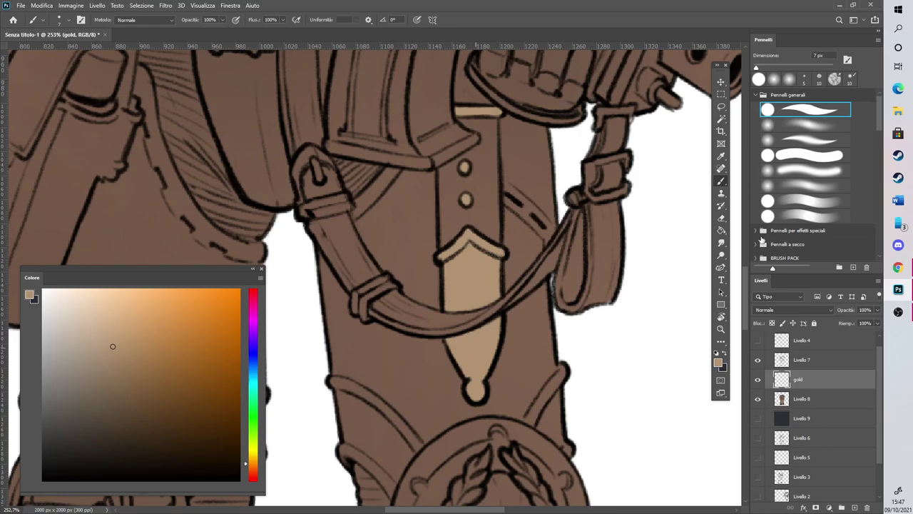
# Paint the laurel leaves on both sides of the knee pad's skull tan
pyautogui.scroll(-5, 475, 348)
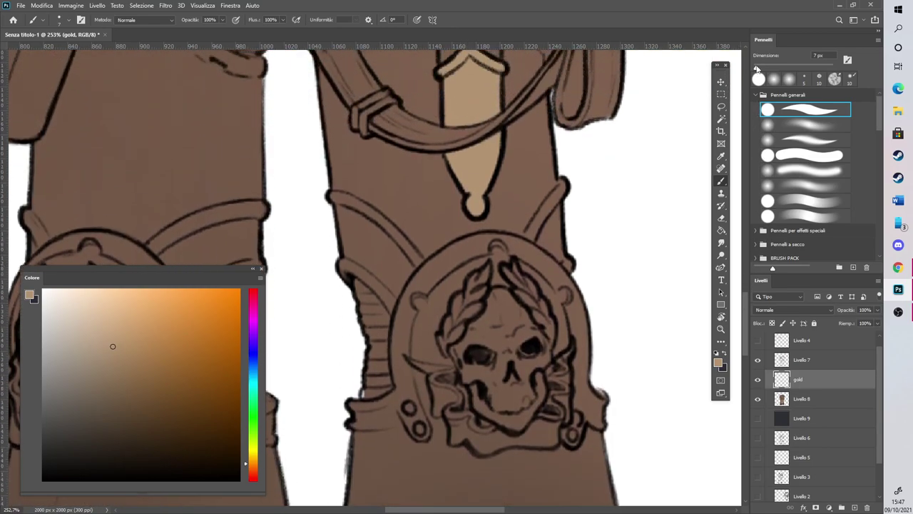
pyautogui.moveTo(467, 314)
pyautogui.mouseDown()
pyautogui.moveTo(489, 270)
pyautogui.moveTo(454, 335)
pyautogui.moveTo(441, 338)
pyautogui.moveTo(443, 351)
pyautogui.mouseUp()
pyautogui.moveTo(511, 268)
pyautogui.mouseDown()
pyautogui.moveTo(527, 294)
pyautogui.moveTo(519, 289)
pyautogui.moveTo(533, 288)
pyautogui.moveTo(552, 343)
pyautogui.mouseUp()
# Paint the laurel leaves around the knight helmet on the other knee pad tan with a 9 px brush
pyautogui.moveTo(491, 511); pyautogui.dragTo(426, 511)
pyautogui.moveTo(465, 334)
pyautogui.mouseDown()
pyautogui.moveTo(472, 366)
pyautogui.moveTo(462, 274)
pyautogui.moveTo(439, 269)
pyautogui.moveTo(455, 284)
pyautogui.mouseUp()
pyautogui.moveTo(389, 274); pyautogui.dragTo(377, 289)
pyautogui.moveTo(377, 366)
pyautogui.mouseDown()
pyautogui.moveTo(384, 394)
pyautogui.moveTo(380, 369)
pyautogui.mouseUp()
pyautogui.moveTo(469, 371)
pyautogui.mouseDown()
pyautogui.moveTo(479, 336)
pyautogui.moveTo(473, 362)
pyautogui.moveTo(460, 354)
pyautogui.moveTo(462, 392)
pyautogui.mouseUp()
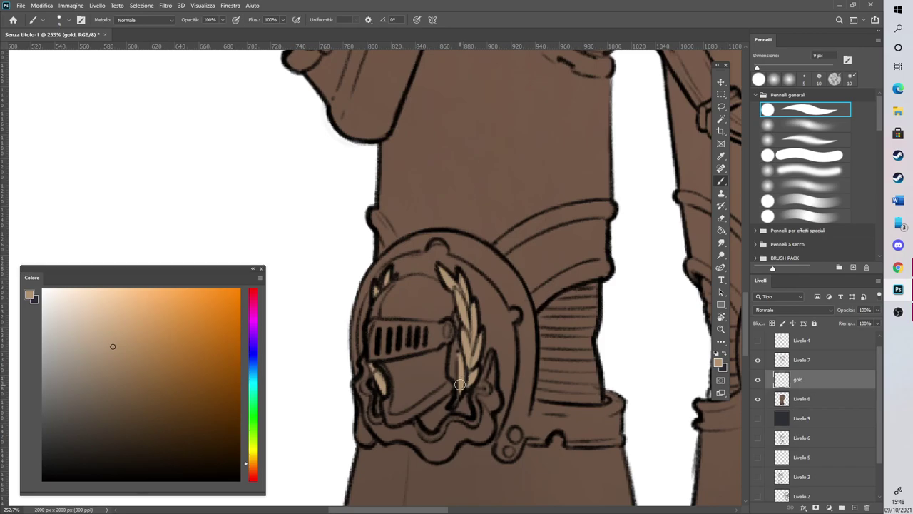
# Paint the winged pendant and the chain links above it, hanging over the rifle's stock, tan with the 9 px brush
pyautogui.scroll(-6, 471, 333)
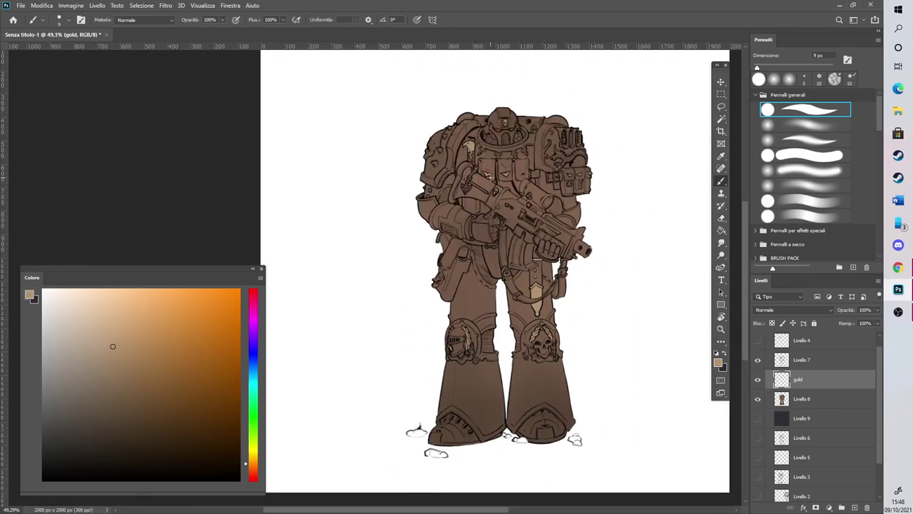
pyautogui.scroll(2, 491, 185)
pyautogui.scroll(1, 487, 117)
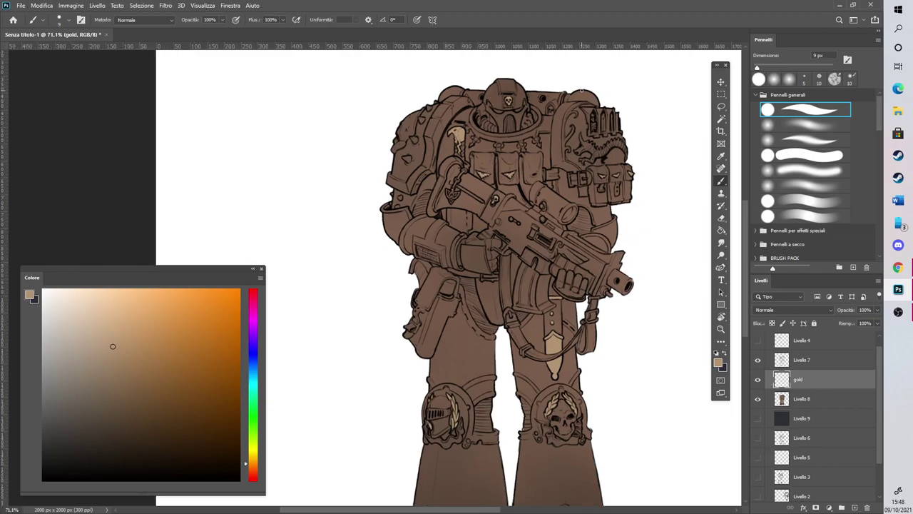
pyautogui.scroll(5, 485, 122)
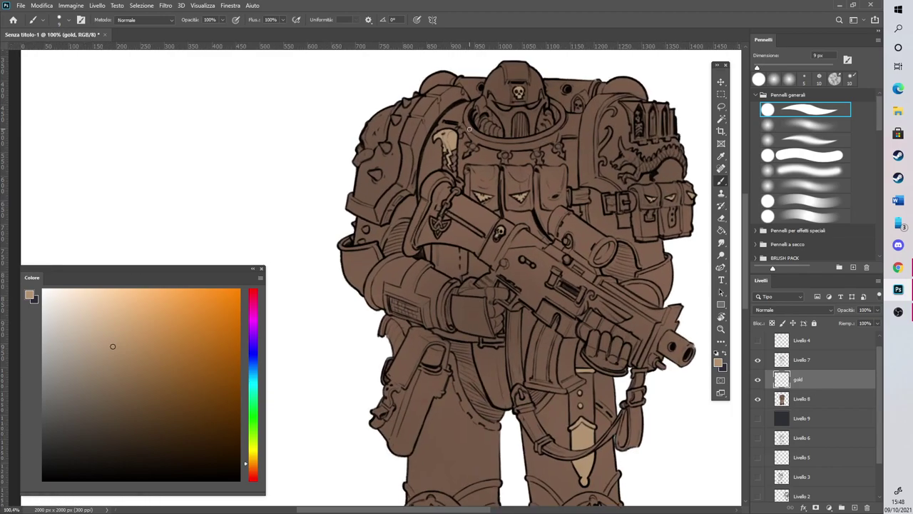
pyautogui.scroll(2, 417, 217)
pyautogui.moveTo(455, 315)
pyautogui.mouseDown()
pyautogui.moveTo(470, 306)
pyautogui.moveTo(488, 317)
pyautogui.moveTo(501, 299)
pyautogui.moveTo(483, 280)
pyautogui.moveTo(457, 293)
pyautogui.moveTo(446, 318)
pyautogui.moveTo(466, 347)
pyautogui.moveTo(483, 272)
pyautogui.mouseUp()
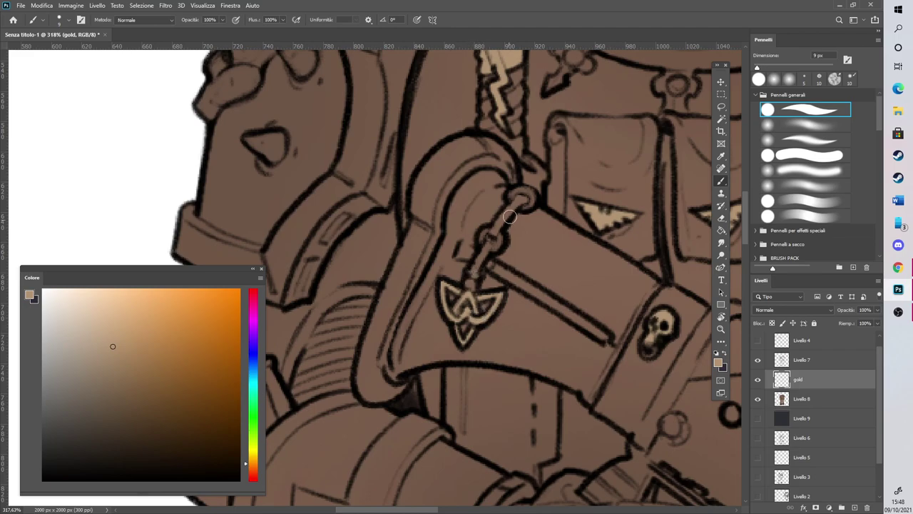
pyautogui.moveTo(482, 229)
pyautogui.mouseDown()
pyautogui.moveTo(518, 193)
pyautogui.moveTo(524, 209)
pyautogui.mouseUp()
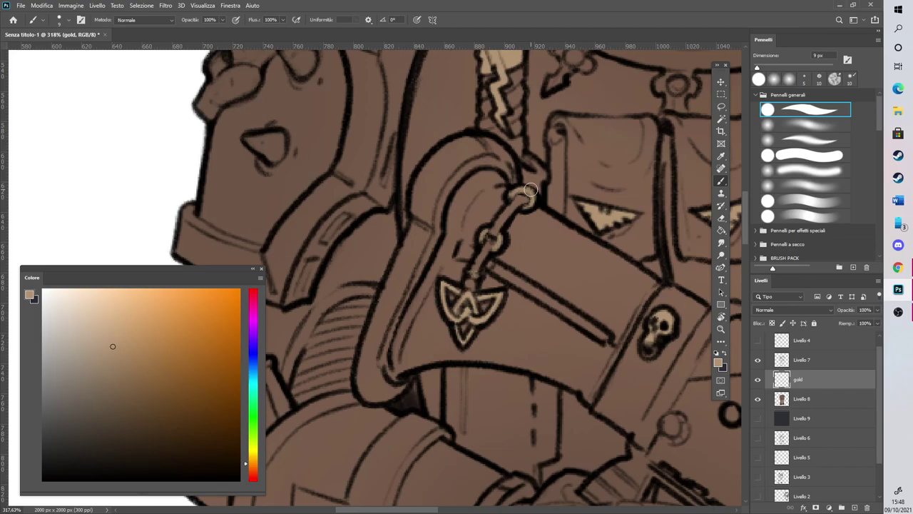
# Fill the shoulder armour's dragon with tan, covering its head, horn, claws, segmented body and tail
pyautogui.scroll(-10, 529, 189)
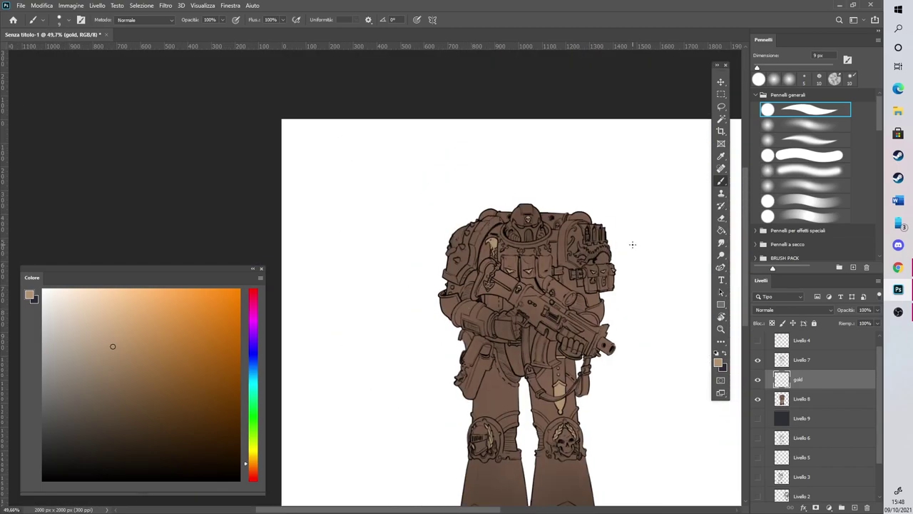
pyautogui.scroll(8, 633, 244)
pyautogui.moveTo(455, 288)
pyautogui.mouseDown()
pyautogui.moveTo(479, 276)
pyautogui.moveTo(462, 250)
pyautogui.moveTo(465, 260)
pyautogui.mouseUp()
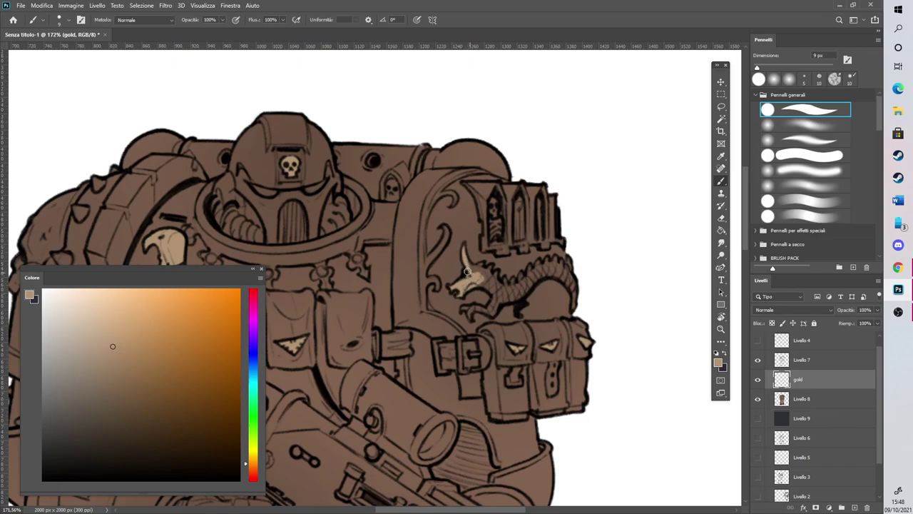
pyautogui.scroll(3, 558, 244)
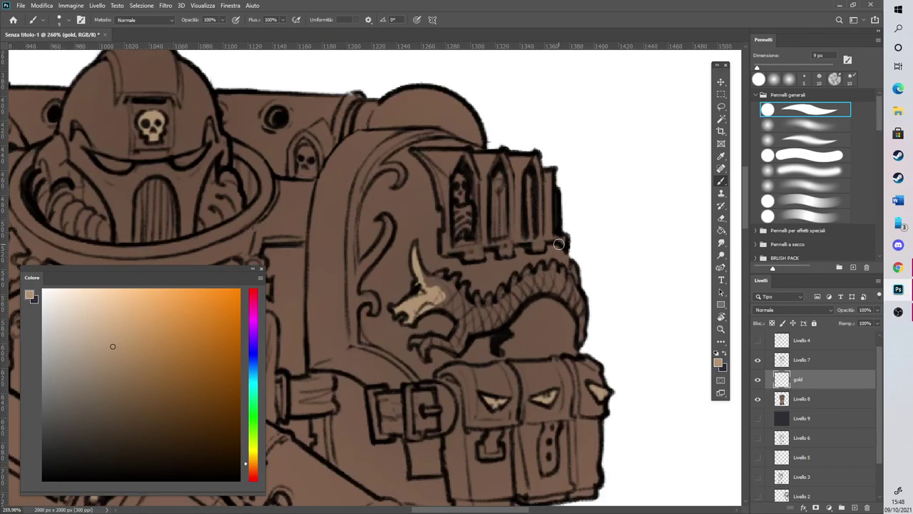
pyautogui.moveTo(416, 341)
pyautogui.mouseDown()
pyautogui.moveTo(457, 345)
pyautogui.moveTo(473, 320)
pyautogui.moveTo(505, 316)
pyautogui.moveTo(479, 329)
pyautogui.moveTo(504, 314)
pyautogui.moveTo(498, 322)
pyautogui.moveTo(512, 311)
pyautogui.moveTo(496, 308)
pyautogui.moveTo(503, 291)
pyautogui.moveTo(514, 281)
pyautogui.moveTo(514, 296)
pyautogui.moveTo(542, 269)
pyautogui.moveTo(548, 279)
pyautogui.moveTo(540, 285)
pyautogui.moveTo(562, 271)
pyautogui.moveTo(559, 255)
pyautogui.moveTo(548, 289)
pyautogui.moveTo(565, 294)
pyautogui.moveTo(574, 269)
pyautogui.moveTo(582, 319)
pyautogui.mouseUp()
pyautogui.moveTo(491, 308)
pyautogui.mouseDown()
pyautogui.moveTo(443, 276)
pyautogui.moveTo(421, 283)
pyautogui.moveTo(416, 269)
pyautogui.moveTo(431, 302)
pyautogui.moveTo(462, 318)
pyautogui.moveTo(444, 287)
pyautogui.mouseUp()
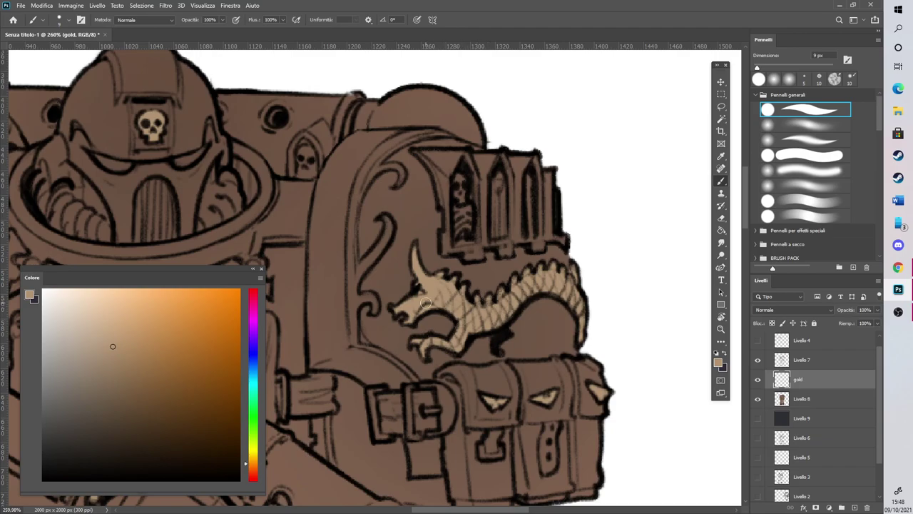
# Lock the gold layer's transparent pixels, switch to a soft round brush and choose a darker brown for shading
pyautogui.scroll(-3, 551, 263)
pyautogui.scroll(3, 552, 261)
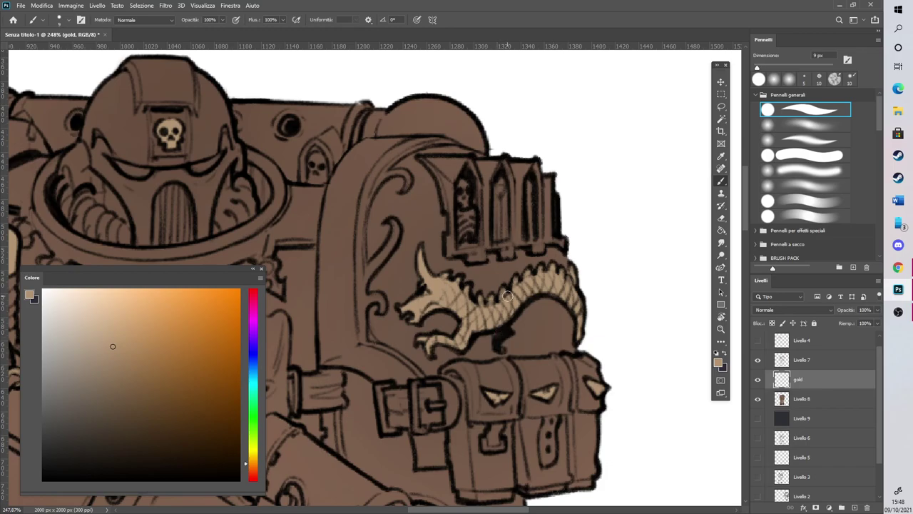
pyautogui.scroll(-8, 506, 295)
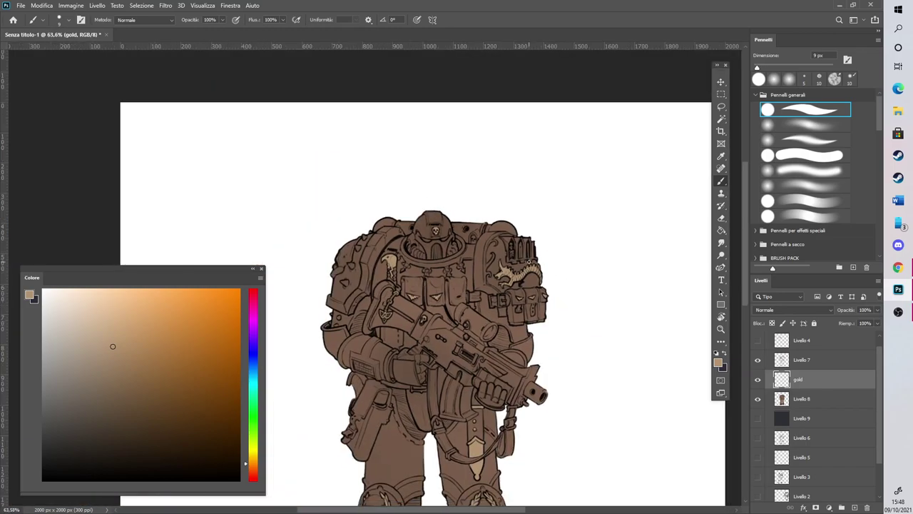
pyautogui.scroll(-1, 555, 256)
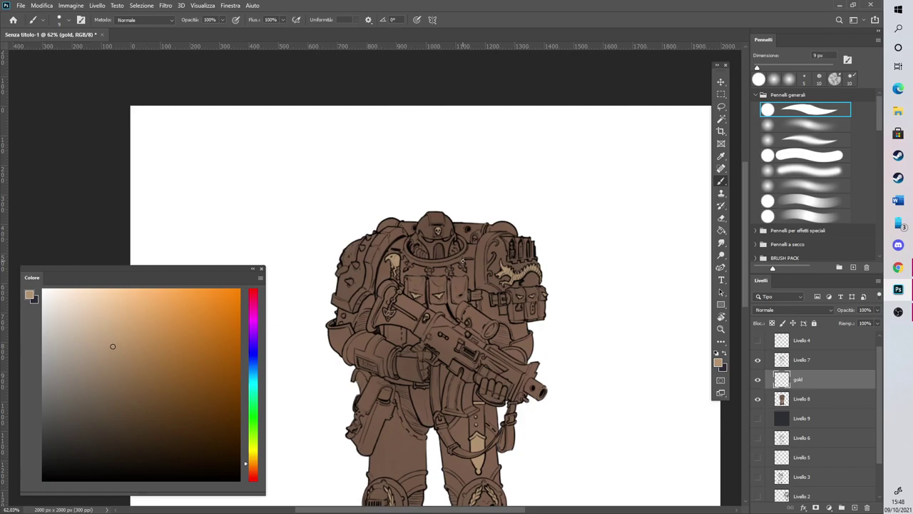
pyautogui.scroll(2, 462, 260)
pyautogui.scroll(5, 495, 235)
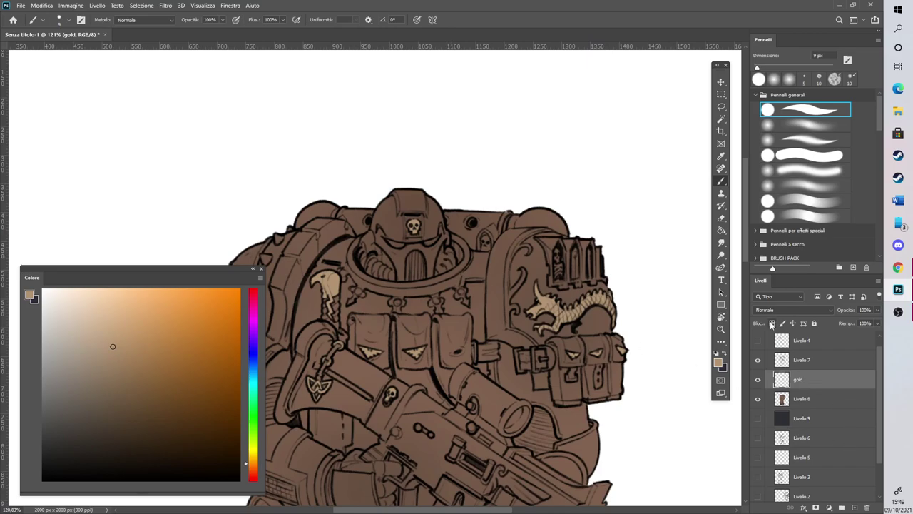
pyautogui.scroll(1, 432, 232)
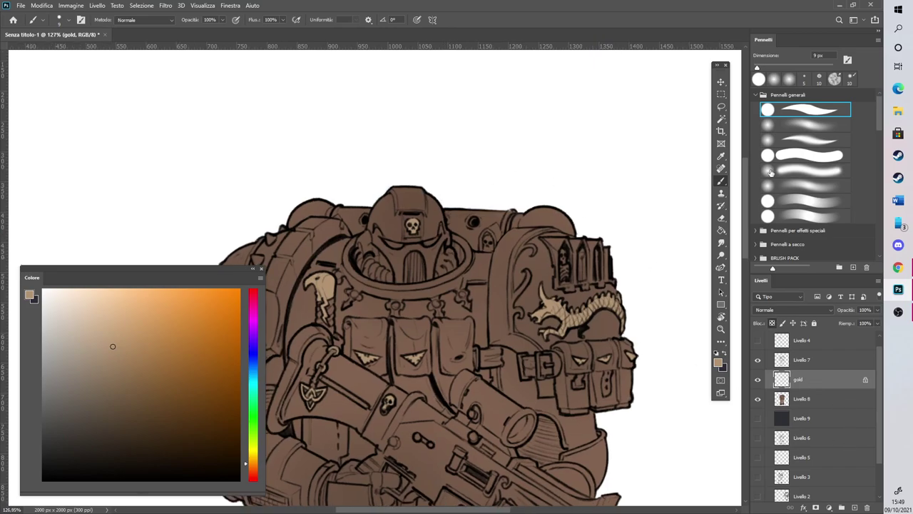
pyautogui.click(772, 127)
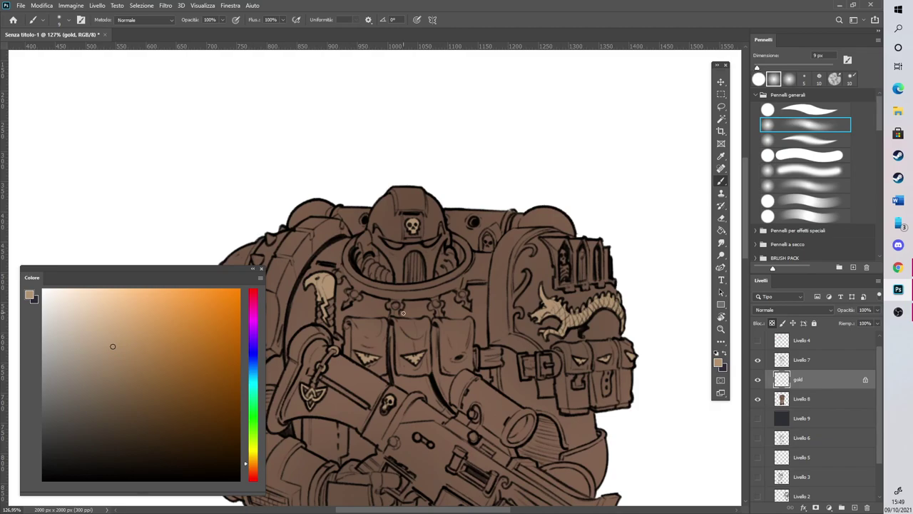
pyautogui.moveTo(118, 371); pyautogui.dragTo(120, 385)
# Shade the shoulder dragon and the eagle-headed hilt beside the collar with darker brown using the 9 px soft brush
pyautogui.scroll(3, 564, 298)
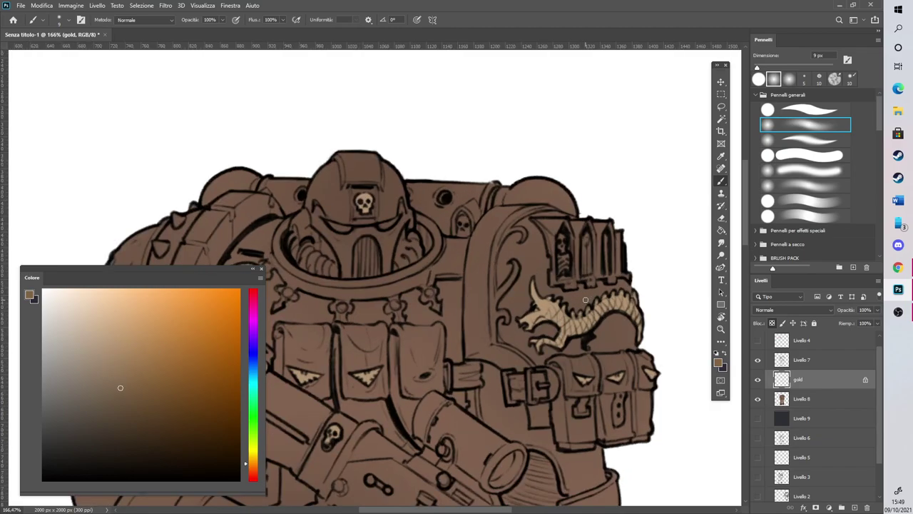
pyautogui.moveTo(540, 309); pyautogui.dragTo(533, 319)
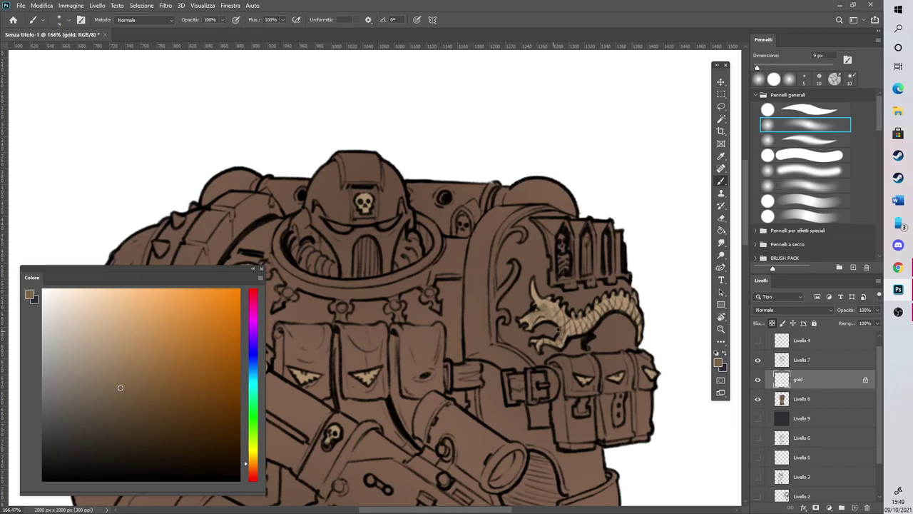
pyautogui.moveTo(530, 288); pyautogui.dragTo(538, 305)
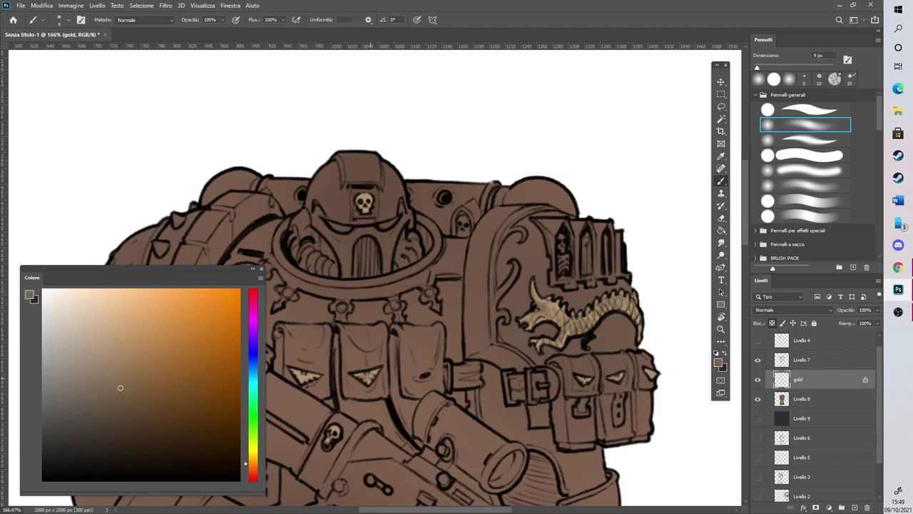
pyautogui.hscroll(-5, 431, 392)
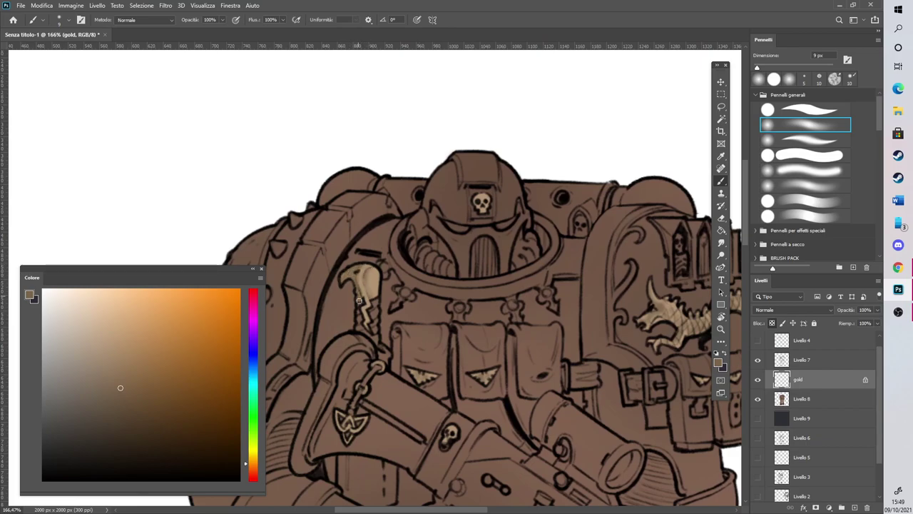
pyautogui.moveTo(364, 307); pyautogui.dragTo(370, 328)
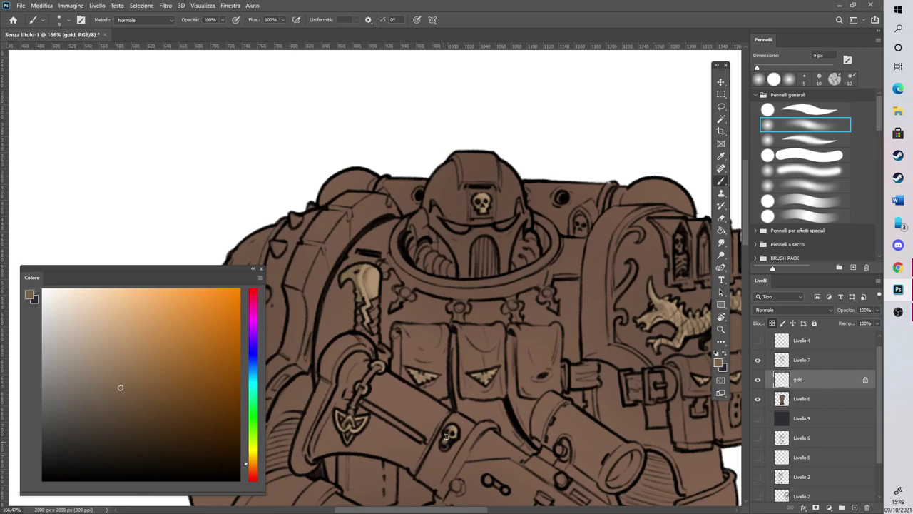
# Shade the hanging scabbard's plate with a 25 px soft brush, then its edges and pointed tip at 14 px
pyautogui.scroll(-10, 732, 285)
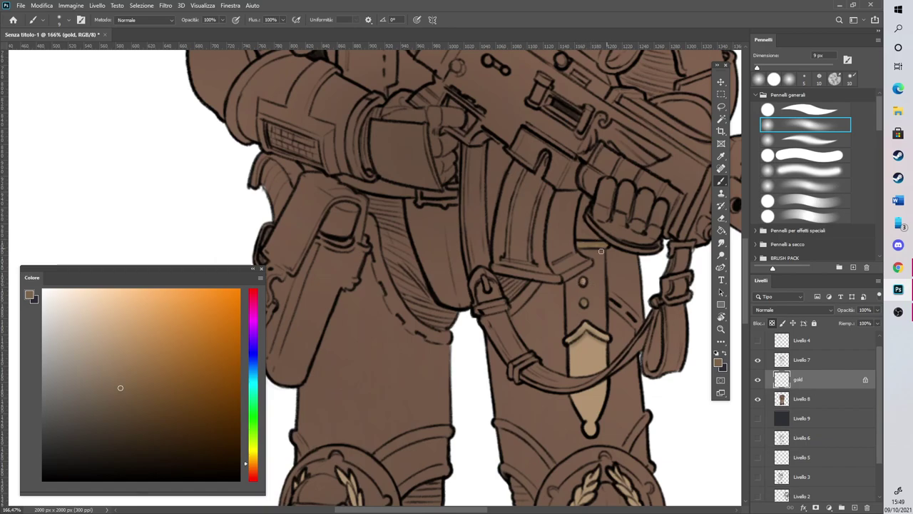
pyautogui.click(763, 67)
pyautogui.moveTo(586, 352)
pyautogui.mouseDown()
pyautogui.moveTo(585, 404)
pyautogui.moveTo(580, 352)
pyautogui.mouseUp()
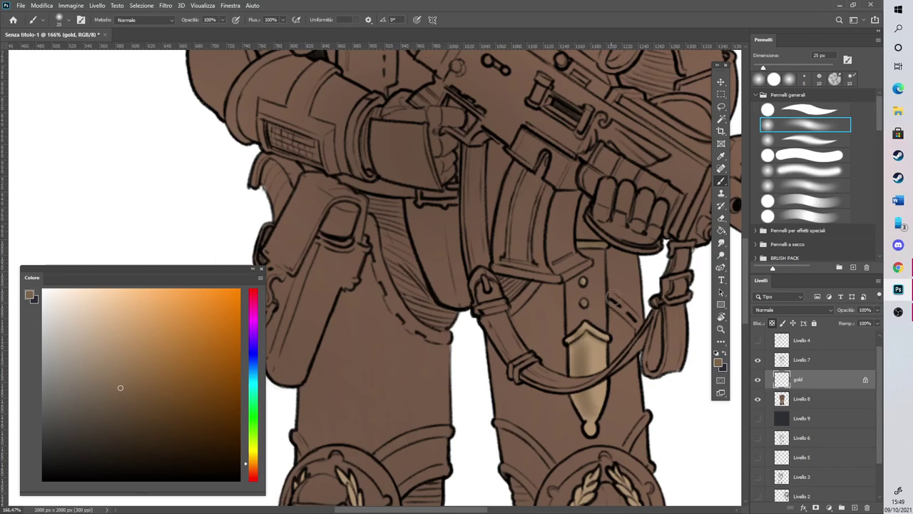
pyautogui.moveTo(763, 67); pyautogui.dragTo(758, 67)
pyautogui.moveTo(599, 387); pyautogui.dragTo(588, 428)
pyautogui.moveTo(571, 348)
pyautogui.mouseDown()
pyautogui.moveTo(596, 336)
pyautogui.moveTo(579, 359)
pyautogui.mouseUp()
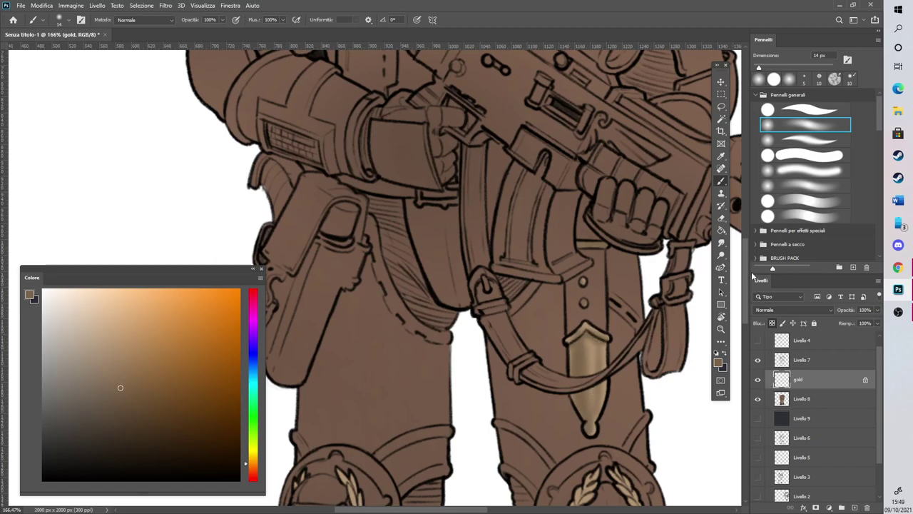
# Shade the laurel leaves on both knee pads darker brown with a 7 px soft brush
pyautogui.scroll(-5, 589, 433)
pyautogui.moveTo(759, 67); pyautogui.dragTo(755, 68)
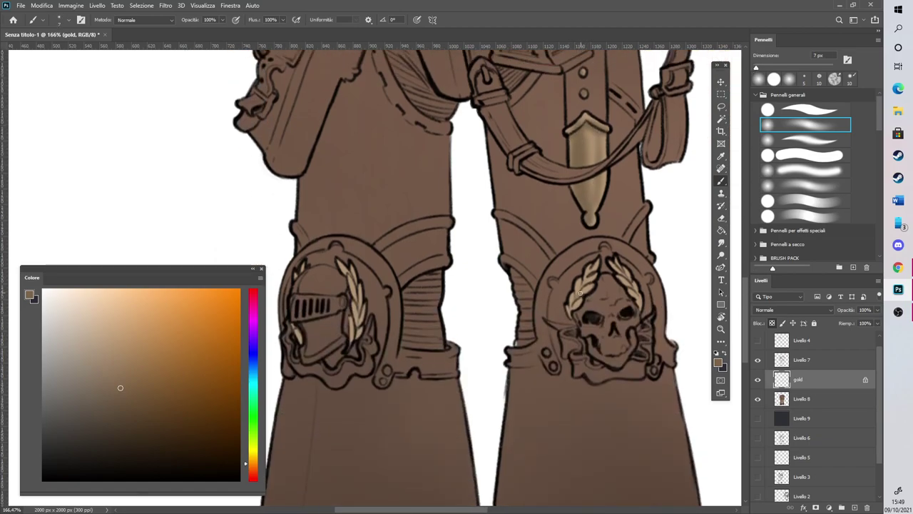
pyautogui.moveTo(575, 293); pyautogui.dragTo(575, 302)
pyautogui.moveTo(636, 265)
pyautogui.mouseDown()
pyautogui.moveTo(623, 283)
pyautogui.moveTo(638, 302)
pyautogui.mouseUp()
pyautogui.moveTo(359, 323)
pyautogui.mouseDown()
pyautogui.moveTo(353, 271)
pyautogui.moveTo(354, 337)
pyautogui.mouseUp()
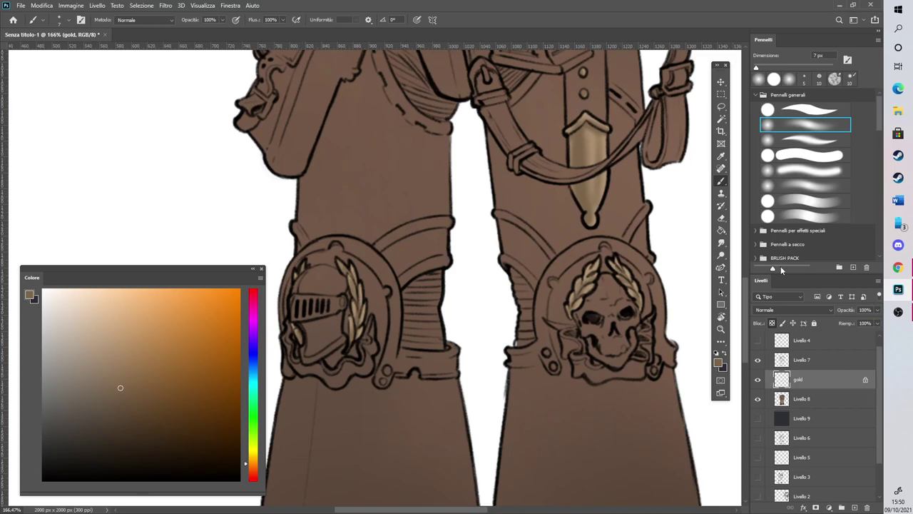
# Shade the eagle-headed hilt's rounded head, then choose a deeper brown and darken the eagle's beak and the grip
pyautogui.scroll(-6, 505, 426)
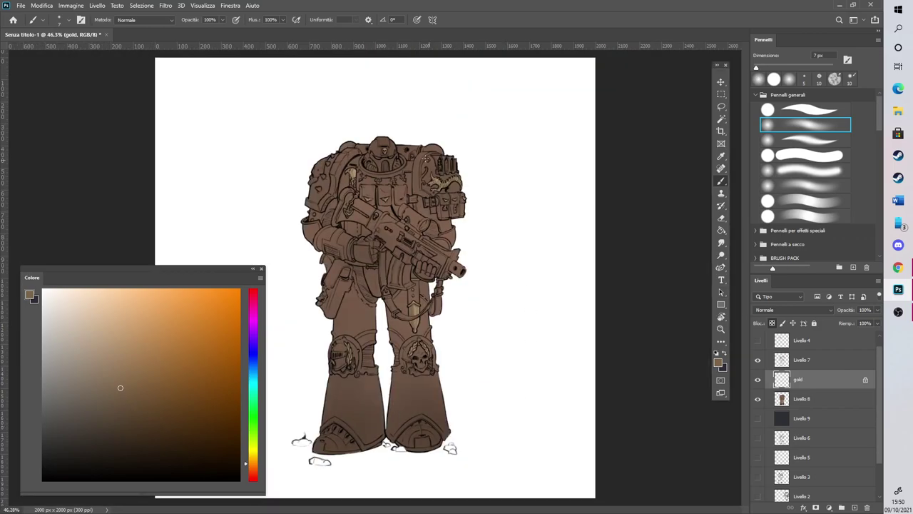
pyautogui.scroll(6, 433, 163)
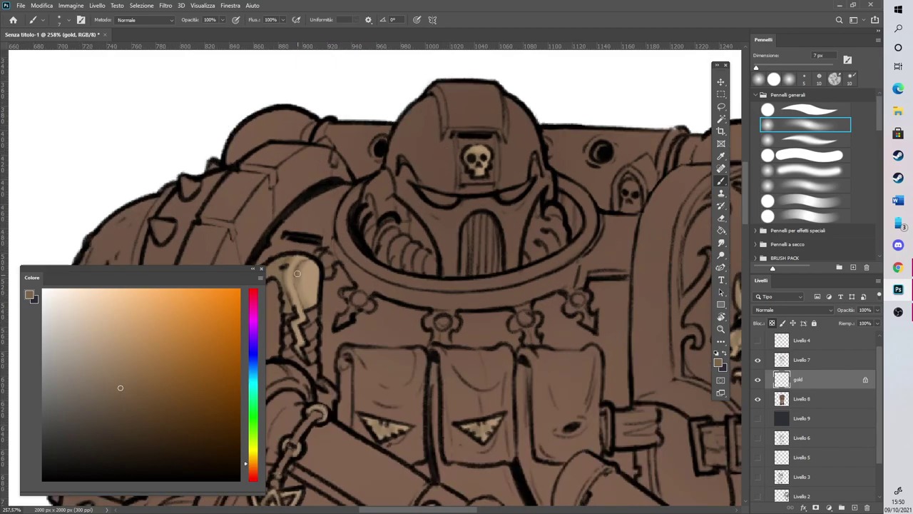
pyautogui.moveTo(309, 275); pyautogui.dragTo(309, 298)
pyautogui.click(134, 424)
pyautogui.hscroll(-2, 392, 475)
pyautogui.moveTo(359, 281)
pyautogui.mouseDown()
pyautogui.moveTo(365, 316)
pyautogui.moveTo(380, 296)
pyautogui.moveTo(377, 269)
pyautogui.moveTo(382, 324)
pyautogui.moveTo(368, 318)
pyautogui.moveTo(378, 350)
pyautogui.mouseUp()
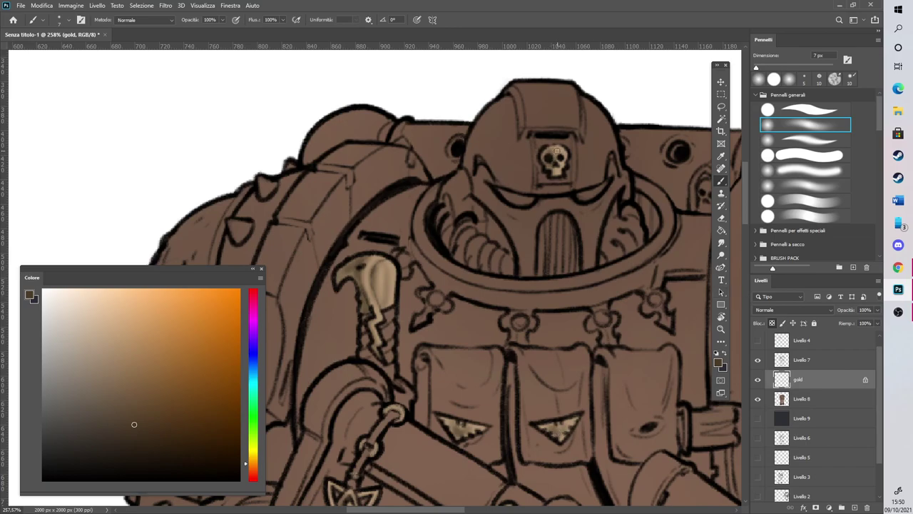
# Deepen the shadows on the shoulder dragon's jaw, claws, belly and body segments with the deeper brown
pyautogui.scroll(-6, 562, 147)
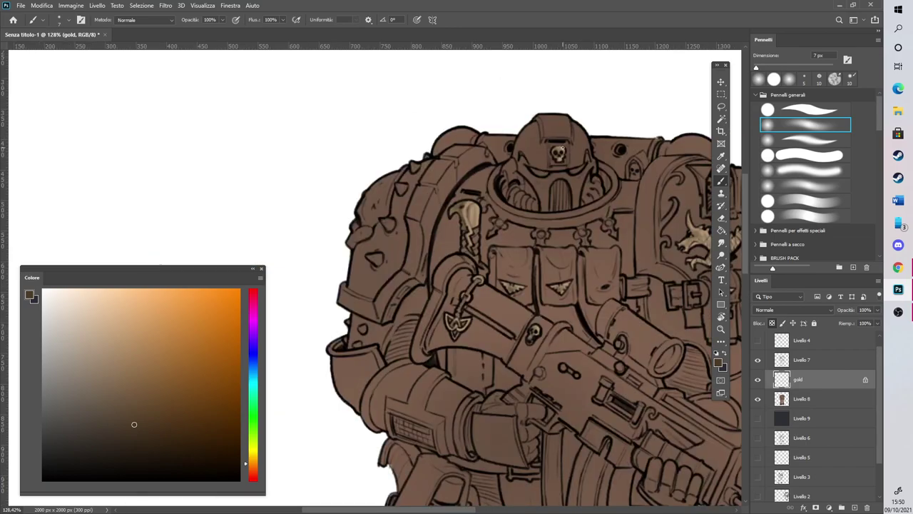
pyautogui.scroll(6, 628, 257)
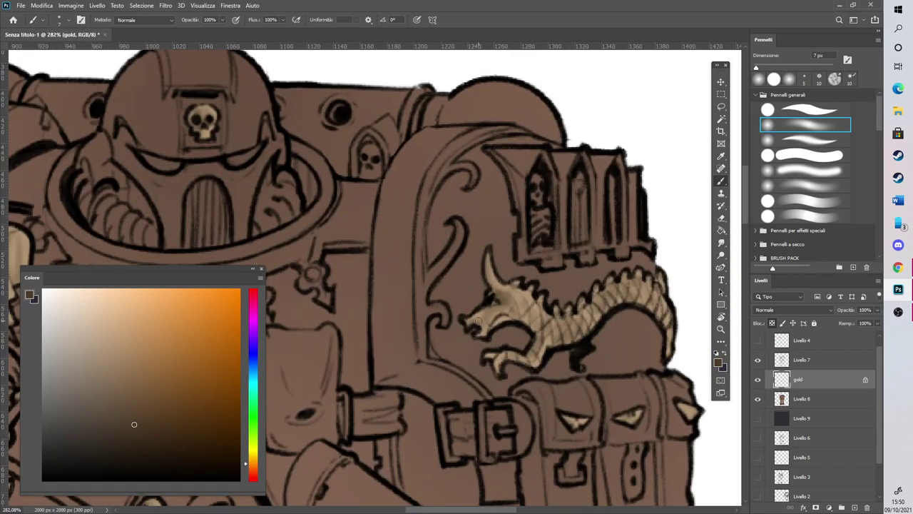
pyautogui.moveTo(499, 319)
pyautogui.mouseDown()
pyautogui.moveTo(540, 299)
pyautogui.moveTo(519, 317)
pyautogui.moveTo(513, 311)
pyautogui.moveTo(538, 334)
pyautogui.moveTo(526, 360)
pyautogui.moveTo(490, 356)
pyautogui.mouseUp()
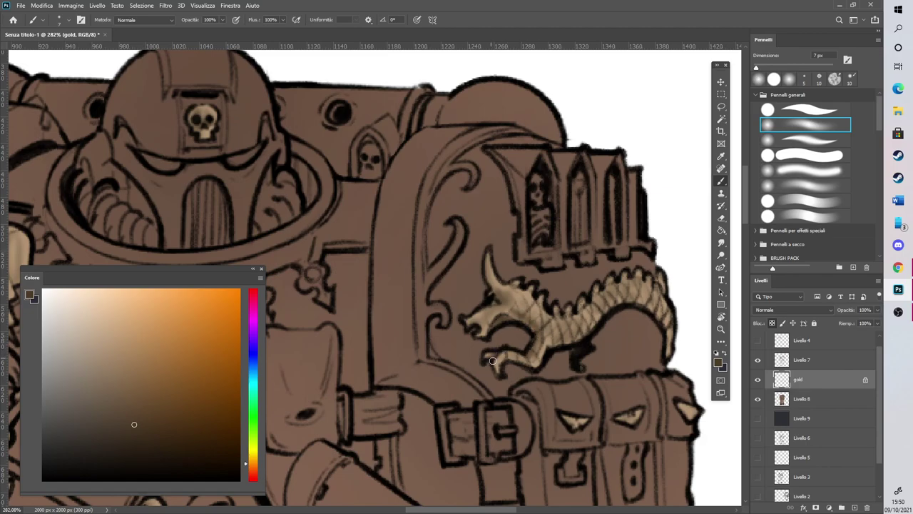
pyautogui.hscroll(3, 489, 496)
pyautogui.moveTo(424, 304)
pyautogui.mouseDown()
pyautogui.moveTo(473, 283)
pyautogui.moveTo(456, 293)
pyautogui.moveTo(483, 321)
pyautogui.moveTo(555, 281)
pyautogui.moveTo(574, 284)
pyautogui.moveTo(570, 302)
pyautogui.moveTo(594, 348)
pyautogui.mouseUp()
pyautogui.moveTo(482, 342)
pyautogui.mouseDown()
pyautogui.moveTo(501, 331)
pyautogui.moveTo(492, 326)
pyautogui.moveTo(486, 332)
pyautogui.moveTo(569, 300)
pyautogui.moveTo(558, 298)
pyautogui.moveTo(586, 312)
pyautogui.mouseUp()
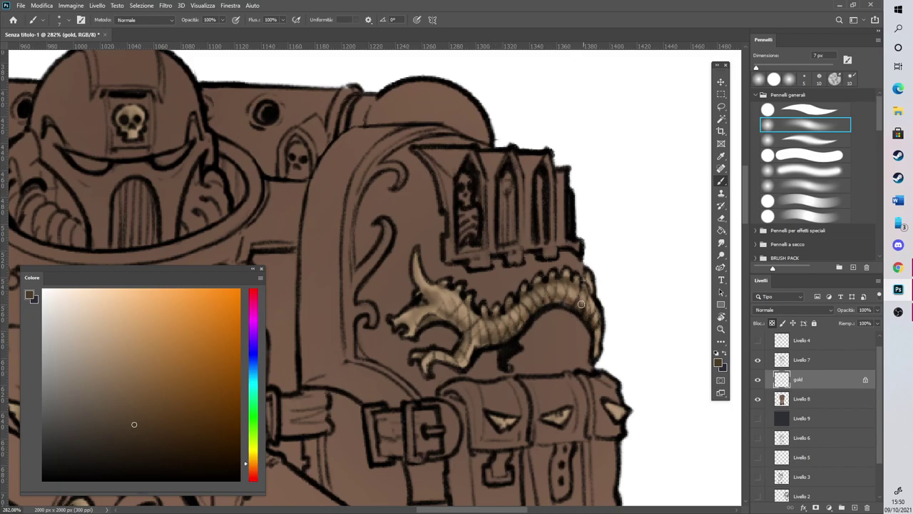
# Darken the winged emblems on the side pouches and the edge of the dragon's horn
pyautogui.moveTo(492, 419); pyautogui.dragTo(552, 421)
pyautogui.moveTo(606, 403); pyautogui.dragTo(622, 411)
pyautogui.moveTo(416, 245); pyautogui.dragTo(419, 286)
# Deepen the shadows on the hanging scabbard's upper band, round studs and plate edge with the deeper brown
pyautogui.scroll(-10, 406, 257)
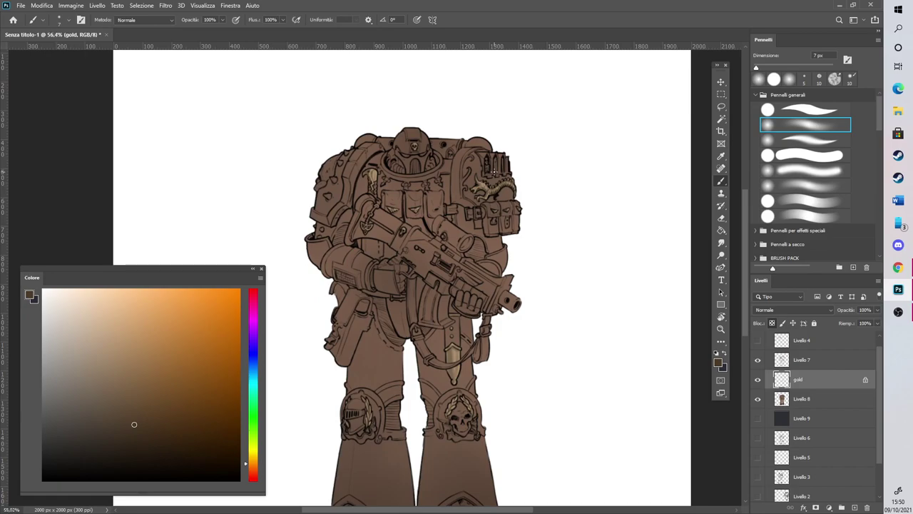
pyautogui.scroll(10, 361, 317)
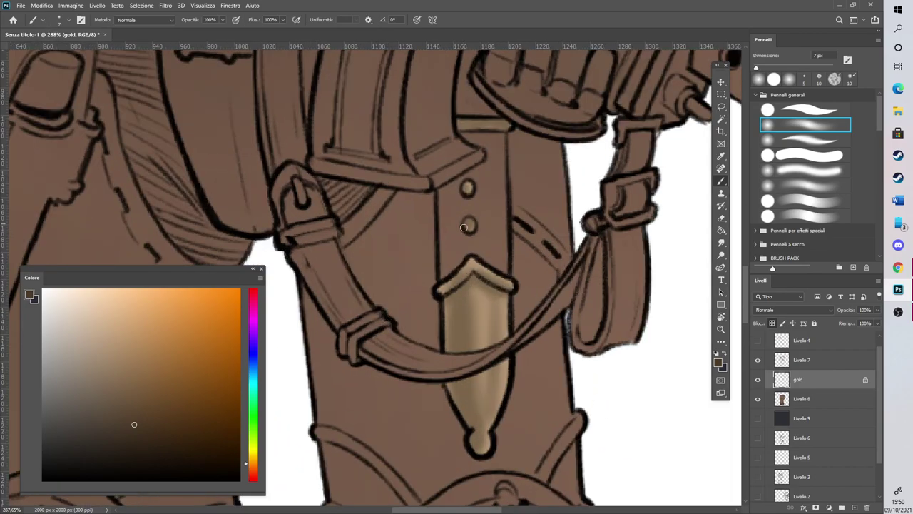
pyautogui.moveTo(456, 128); pyautogui.dragTo(511, 128)
pyautogui.moveTo(451, 294)
pyautogui.mouseDown()
pyautogui.moveTo(471, 276)
pyautogui.moveTo(502, 291)
pyautogui.moveTo(449, 344)
pyautogui.mouseUp()
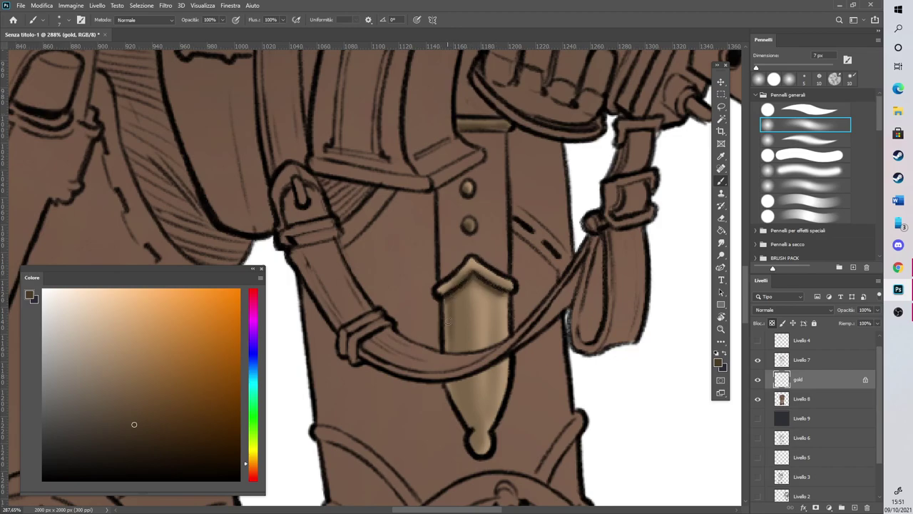
# Deepen the brown shading along the left side, right side and tip of the scabbard's golden lower section
pyautogui.moveTo(457, 282); pyautogui.dragTo(456, 351)
pyautogui.moveTo(456, 389)
pyautogui.mouseDown()
pyautogui.moveTo(474, 423)
pyautogui.moveTo(460, 375)
pyautogui.moveTo(478, 443)
pyautogui.mouseUp()
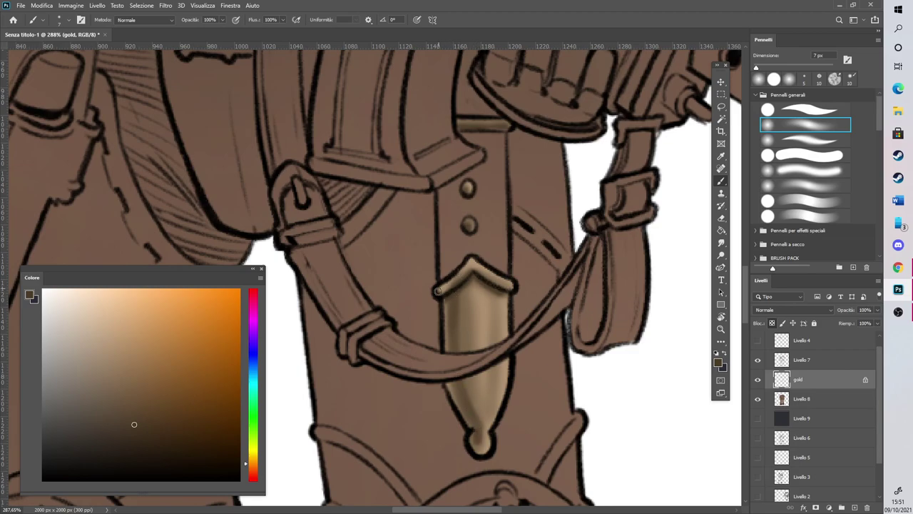
pyautogui.click(772, 322)
pyautogui.click(772, 323)
pyautogui.moveTo(494, 345); pyautogui.dragTo(493, 284)
pyautogui.moveTo(757, 67); pyautogui.dragTo(765, 67)
pyautogui.moveTo(491, 297); pyautogui.dragTo(492, 421)
pyautogui.moveTo(765, 68); pyautogui.dragTo(757, 67)
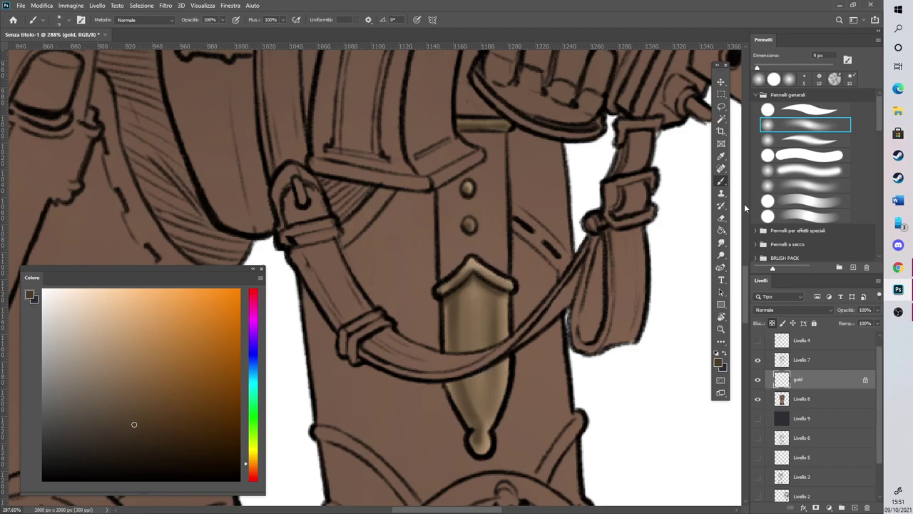
# Darken the leaves of the laurel wreaths on the skull knee guard and the helmet knee guard with a 6 px brush
pyautogui.scroll(-1, 746, 305)
pyautogui.scroll(-3, 747, 305)
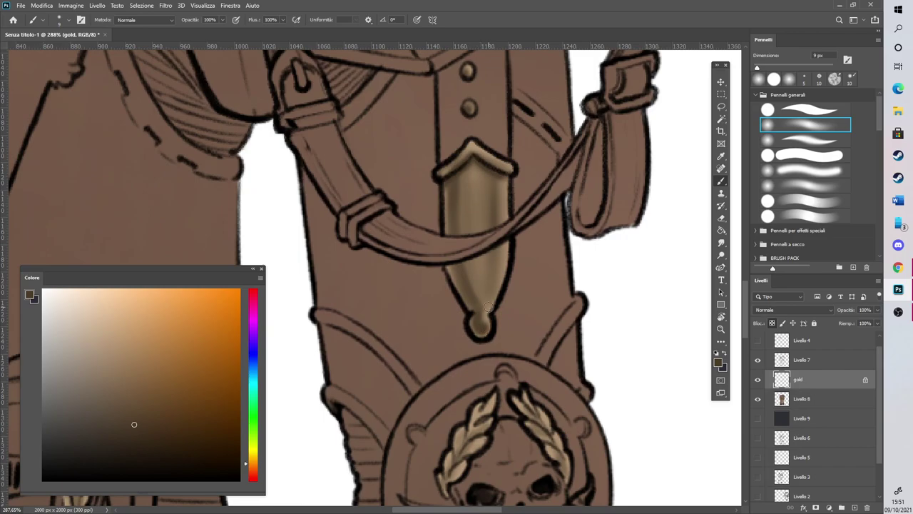
pyautogui.scroll(-4, 744, 294)
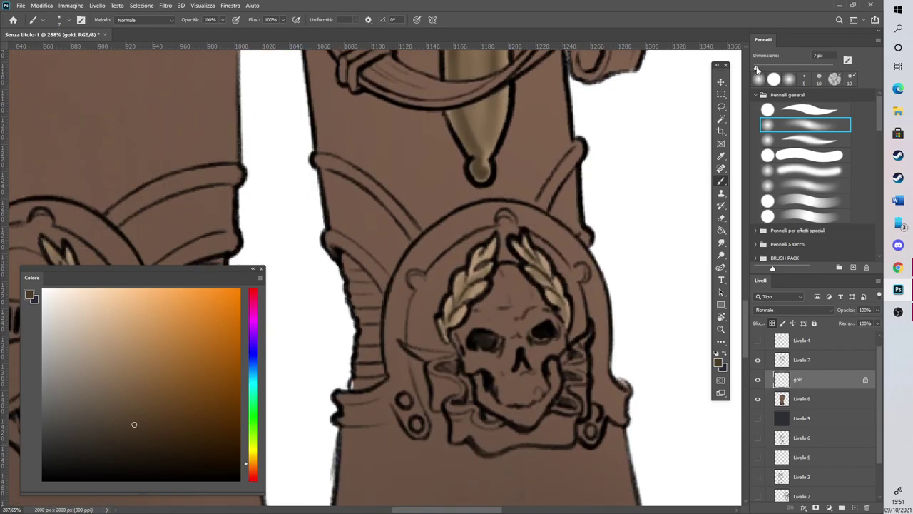
pyautogui.moveTo(459, 305)
pyautogui.mouseDown()
pyautogui.moveTo(477, 275)
pyautogui.moveTo(445, 325)
pyautogui.moveTo(486, 279)
pyautogui.mouseUp()
pyautogui.moveTo(548, 274)
pyautogui.mouseDown()
pyautogui.moveTo(566, 312)
pyautogui.moveTo(539, 262)
pyautogui.moveTo(568, 321)
pyautogui.mouseUp()
pyautogui.scroll(-5, 565, 307)
pyautogui.scroll(4, 334, 283)
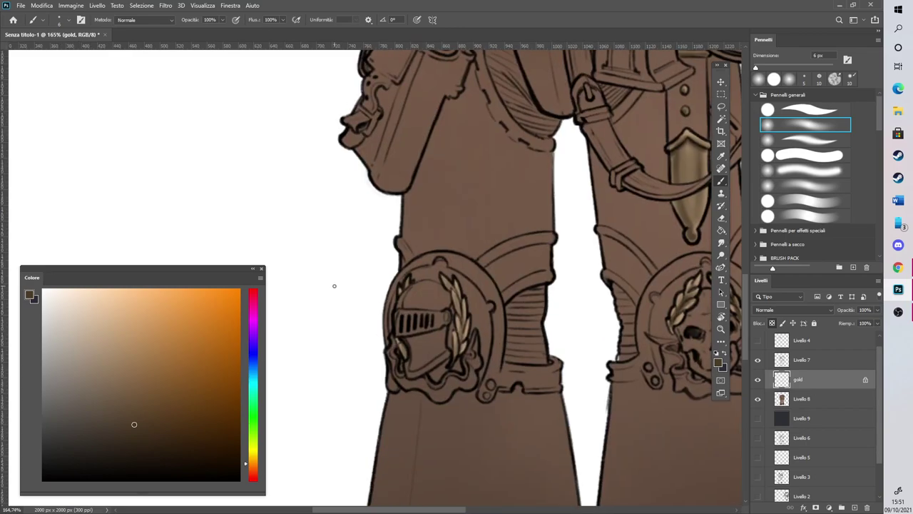
pyautogui.moveTo(482, 297)
pyautogui.mouseDown()
pyautogui.moveTo(491, 337)
pyautogui.moveTo(483, 376)
pyautogui.mouseUp()
pyautogui.moveTo(419, 364); pyautogui.dragTo(424, 378)
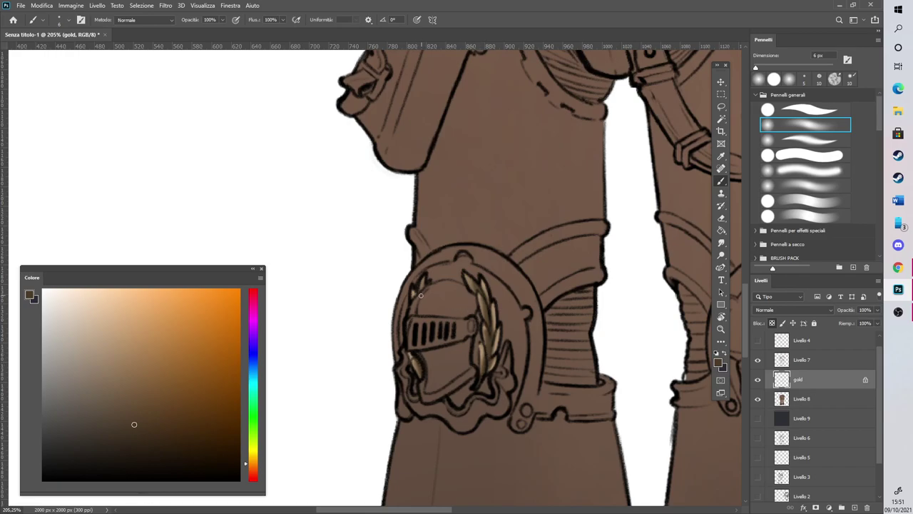
# Deepen the shadows on the chain's ring and the arrow-shaped pendant hanging over the arm
pyautogui.scroll(-8, 552, 336)
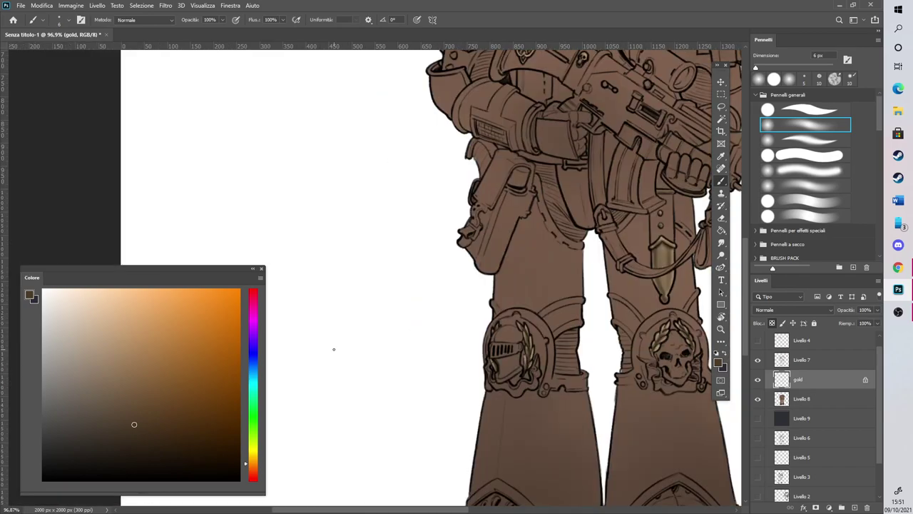
pyautogui.scroll(6, 345, 142)
pyautogui.scroll(4, 345, 140)
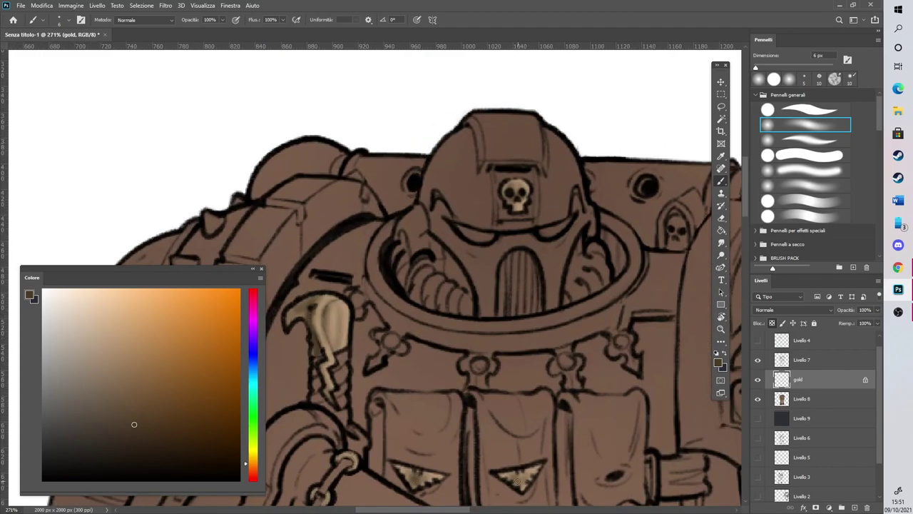
pyautogui.moveTo(344, 458); pyautogui.dragTo(341, 464)
pyautogui.scroll(-5, 739, 214)
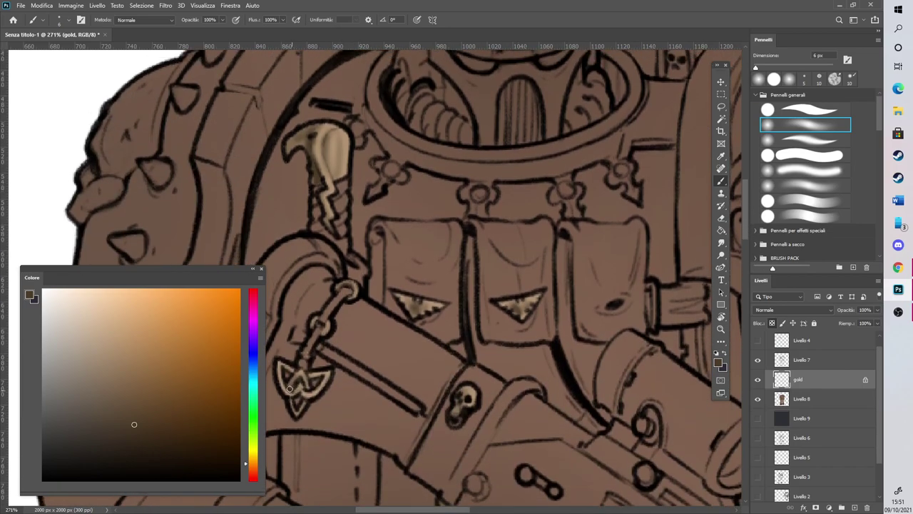
pyautogui.moveTo(290, 384); pyautogui.dragTo(300, 372)
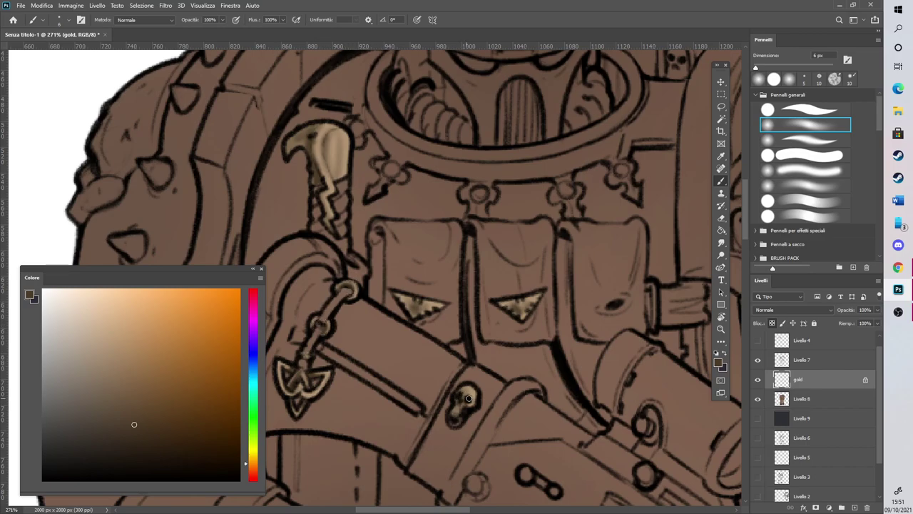
# Choose a light golden yellow and highlight the chest pouches' winged emblems and the chain's pendant with a 4 px brush
pyautogui.moveTo(254, 464); pyautogui.dragTo(254, 456)
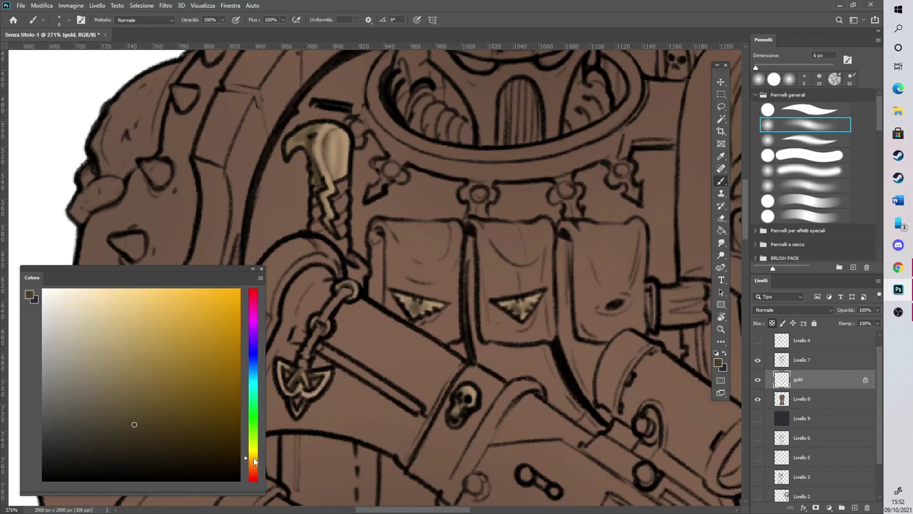
pyautogui.moveTo(138, 316); pyautogui.dragTo(130, 306)
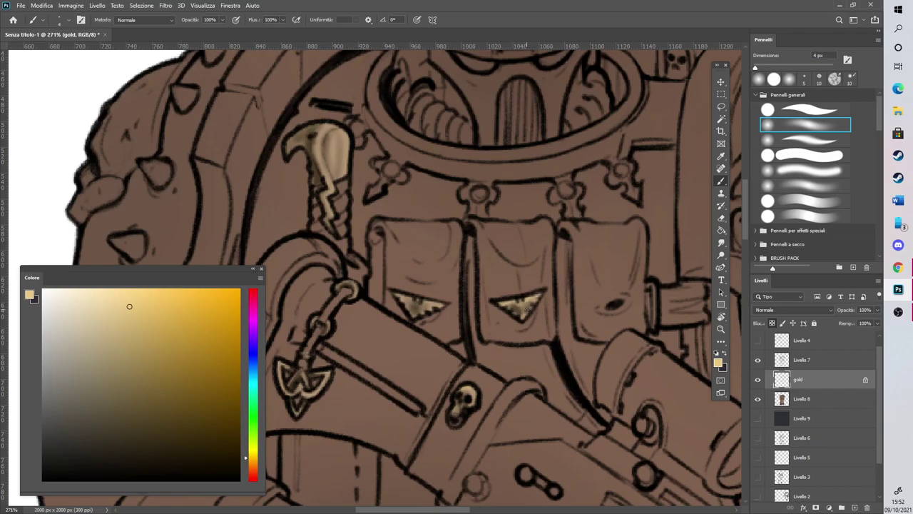
pyautogui.moveTo(538, 295); pyautogui.dragTo(527, 311)
pyautogui.moveTo(417, 314)
pyautogui.mouseDown()
pyautogui.moveTo(449, 305)
pyautogui.moveTo(414, 318)
pyautogui.moveTo(439, 296)
pyautogui.moveTo(412, 297)
pyautogui.mouseUp()
pyautogui.moveTo(317, 393); pyautogui.dragTo(312, 374)
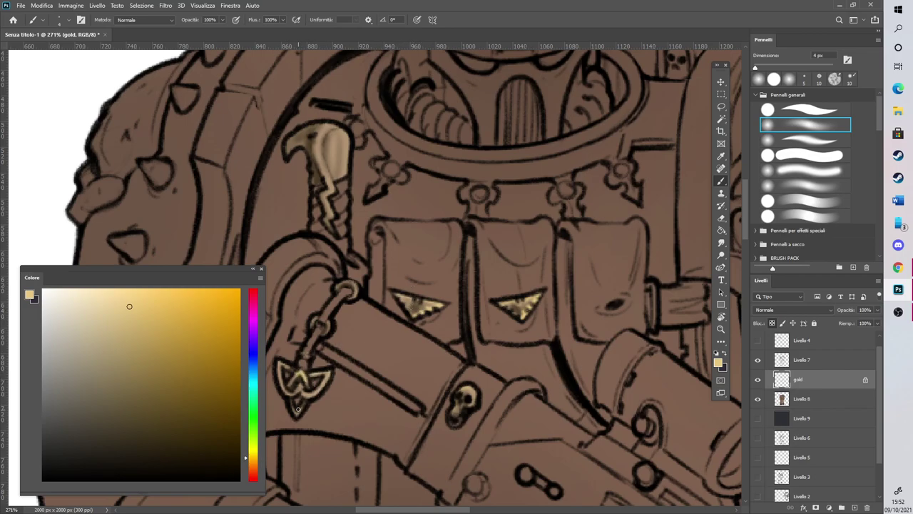
pyautogui.moveTo(298, 417); pyautogui.dragTo(302, 403)
# Highlight the eagle-headed hilt, brightening its rounded head with a paler yellow 39 px brush and its beak with an 8 px brush
pyautogui.moveTo(321, 152)
pyautogui.mouseDown()
pyautogui.moveTo(329, 203)
pyautogui.moveTo(330, 172)
pyautogui.mouseUp()
pyautogui.moveTo(340, 134); pyautogui.dragTo(344, 160)
pyautogui.click(132, 289)
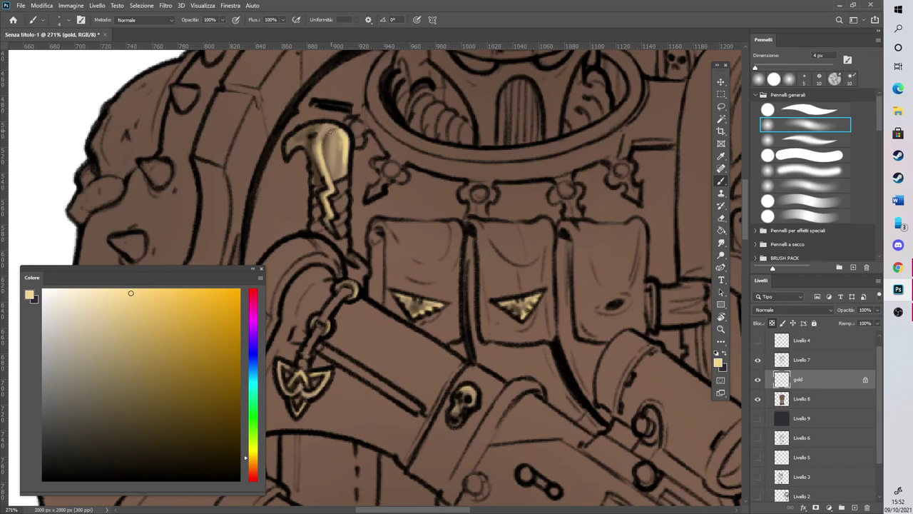
pyautogui.click(770, 67)
pyautogui.moveTo(337, 138)
pyautogui.mouseDown()
pyautogui.moveTo(341, 155)
pyautogui.moveTo(351, 147)
pyautogui.mouseUp()
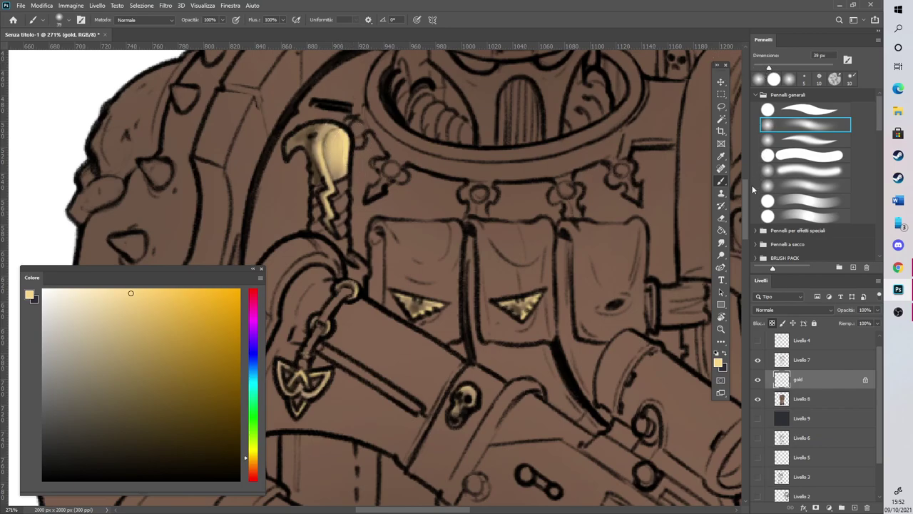
pyautogui.scroll(3, 749, 187)
pyautogui.scroll(1, 748, 186)
pyautogui.moveTo(770, 68); pyautogui.dragTo(757, 68)
pyautogui.moveTo(292, 226)
pyautogui.mouseDown()
pyautogui.moveTo(334, 213)
pyautogui.moveTo(291, 235)
pyautogui.moveTo(291, 245)
pyautogui.moveTo(304, 231)
pyautogui.moveTo(310, 249)
pyautogui.moveTo(318, 225)
pyautogui.mouseUp()
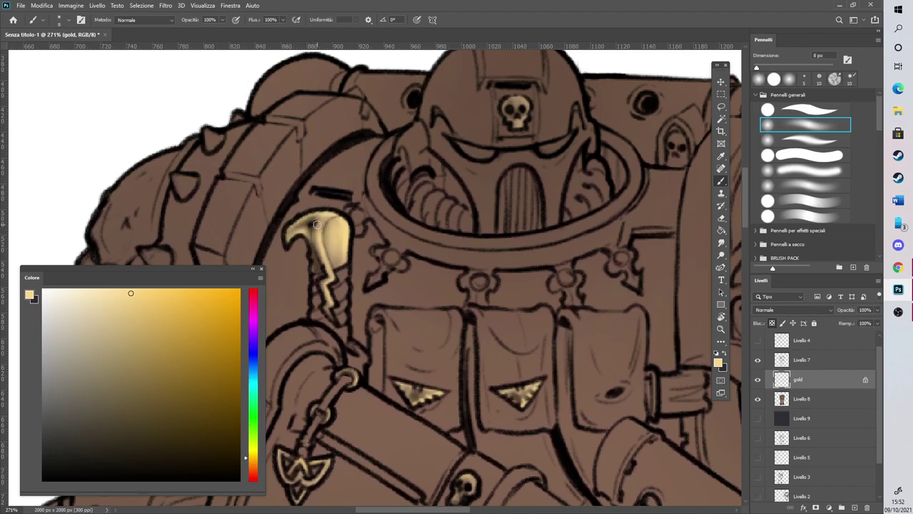
# Add pale yellow highlights to the helmet's skull, the shoulder dragon and the side pouches' winged emblems
pyautogui.moveTo(518, 98); pyautogui.dragTo(522, 122)
pyautogui.moveTo(413, 509); pyautogui.dragTo(455, 510)
pyautogui.moveTo(503, 306)
pyautogui.mouseDown()
pyautogui.moveTo(529, 294)
pyautogui.moveTo(521, 239)
pyautogui.moveTo(551, 280)
pyautogui.mouseUp()
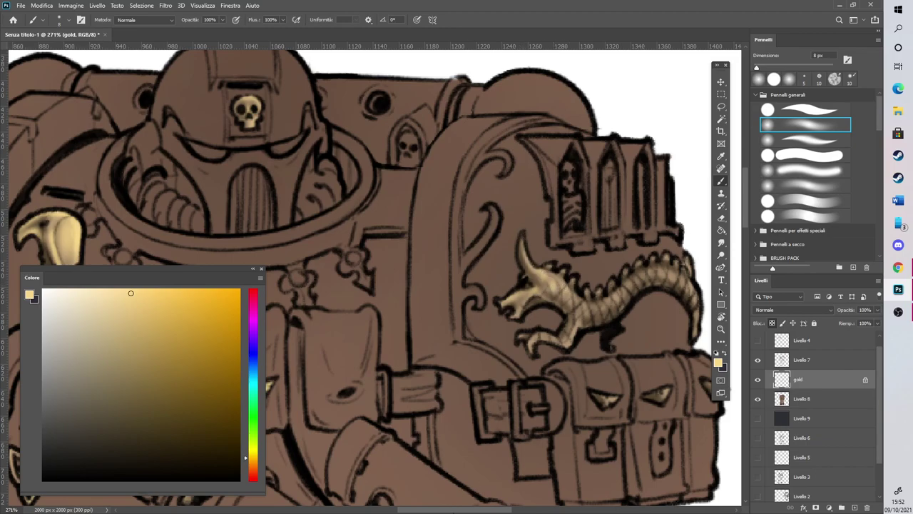
pyautogui.hscroll(3, 467, 445)
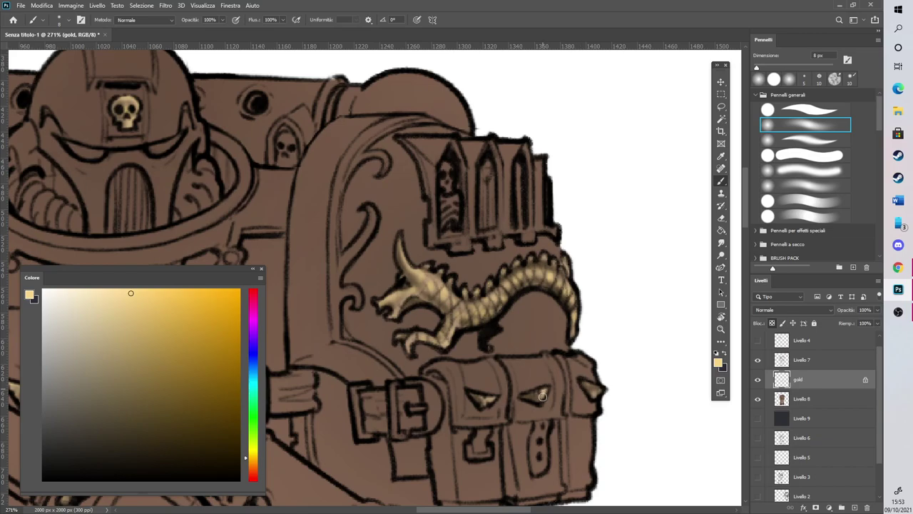
pyautogui.moveTo(527, 400); pyautogui.dragTo(544, 405)
# Highlight the scabbard's pointed rim, round studs and ball tip at 8 px, and brighten its golden body with a 79 px brush
pyautogui.scroll(-10, 519, 218)
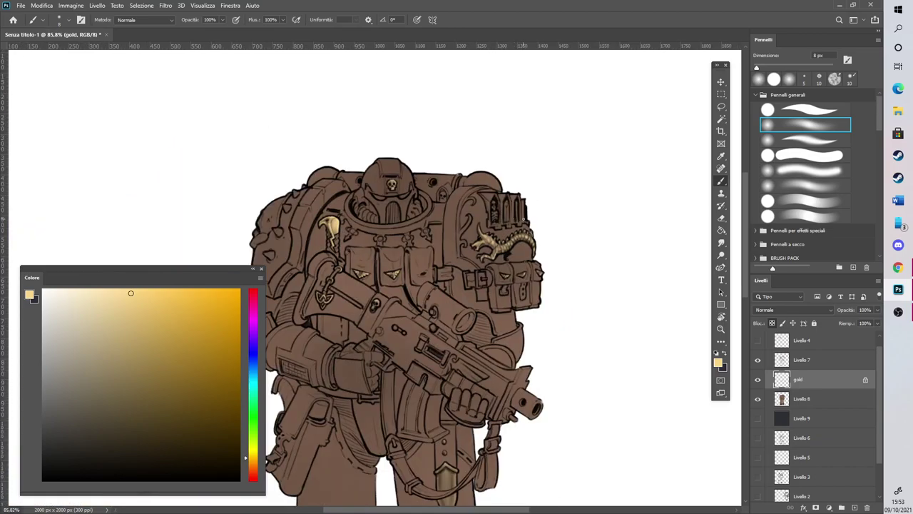
pyautogui.scroll(5, 477, 396)
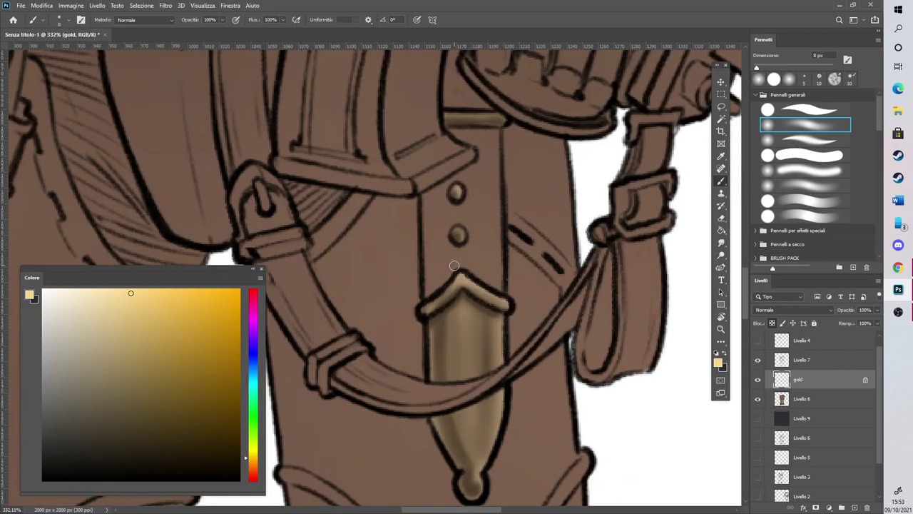
pyautogui.moveTo(421, 310)
pyautogui.mouseDown()
pyautogui.moveTo(471, 257)
pyautogui.moveTo(462, 274)
pyautogui.moveTo(510, 300)
pyautogui.mouseUp()
pyautogui.click(460, 234)
pyautogui.click(459, 191)
pyautogui.moveTo(473, 485); pyautogui.dragTo(473, 486)
pyautogui.click(781, 63)
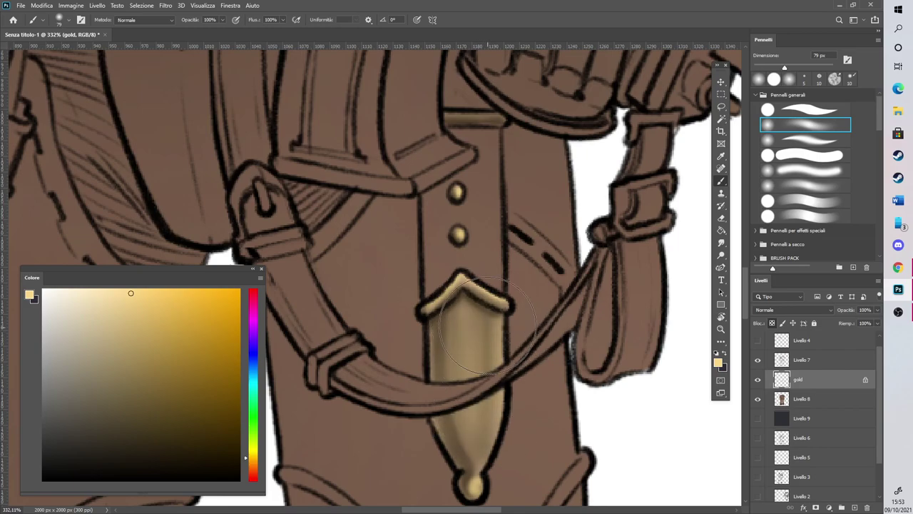
pyautogui.moveTo(487, 331); pyautogui.dragTo(491, 368)
# Add fine 3 px highlight lines along the scabbard's pointed rim and down the edge of its golden body
pyautogui.click(757, 66)
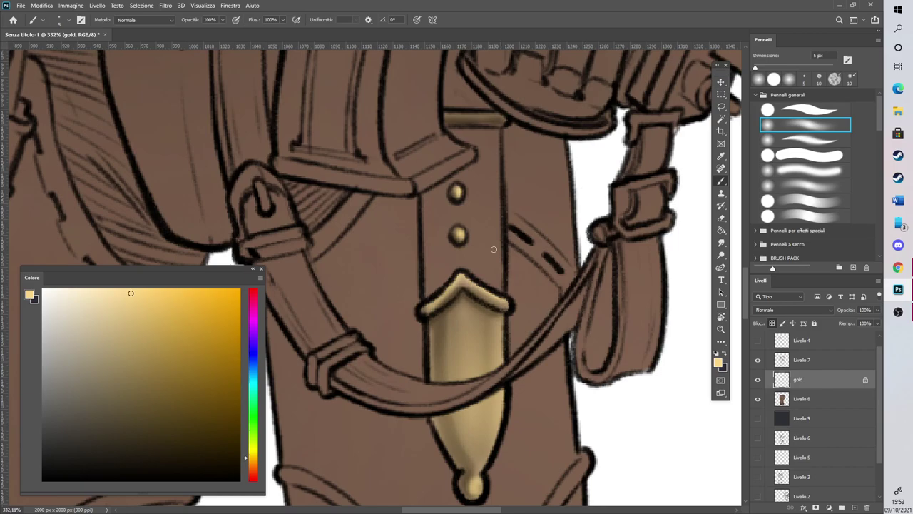
pyautogui.moveTo(424, 314); pyautogui.dragTo(462, 281)
pyautogui.hotkey('ctrl', 'z')
pyautogui.moveTo(467, 287); pyautogui.dragTo(507, 305)
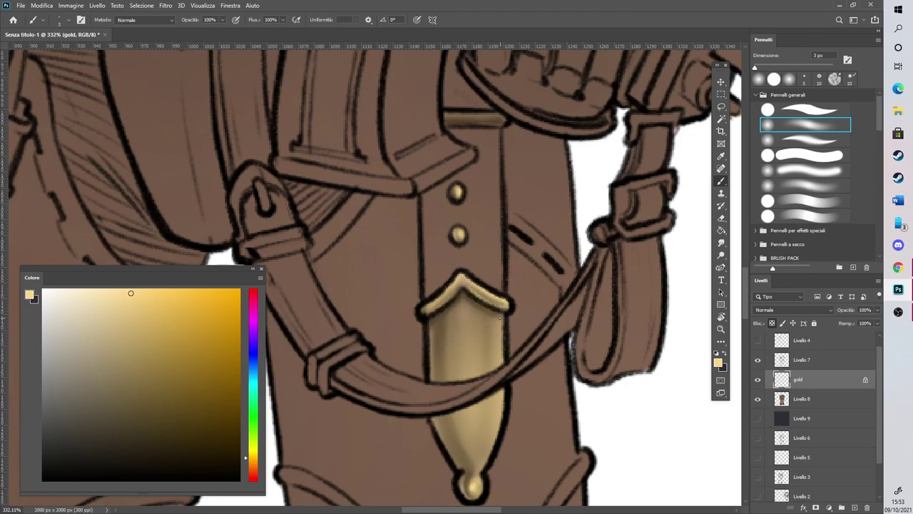
pyautogui.moveTo(499, 357); pyautogui.dragTo(479, 477)
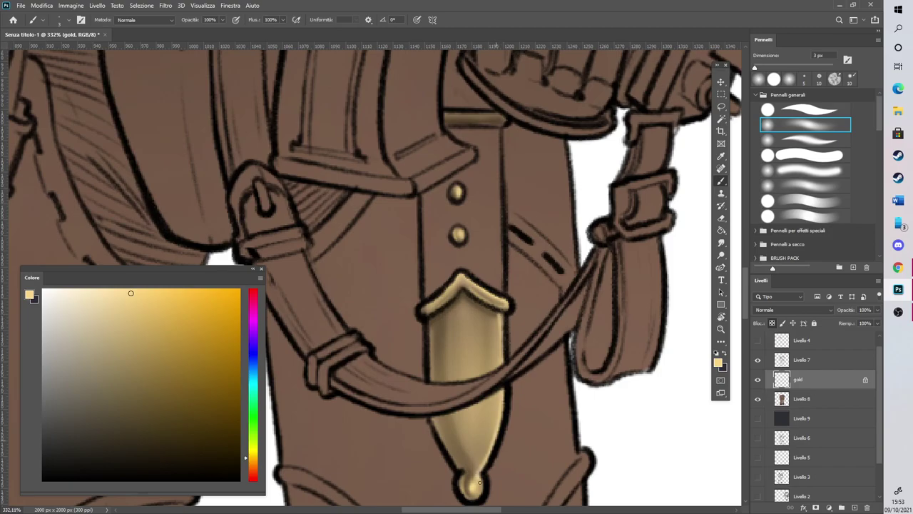
# Highlight the laurel leaves on the skull knee guard and the helmet knee guard with the 3 px brush
pyautogui.scroll(-9, 480, 441)
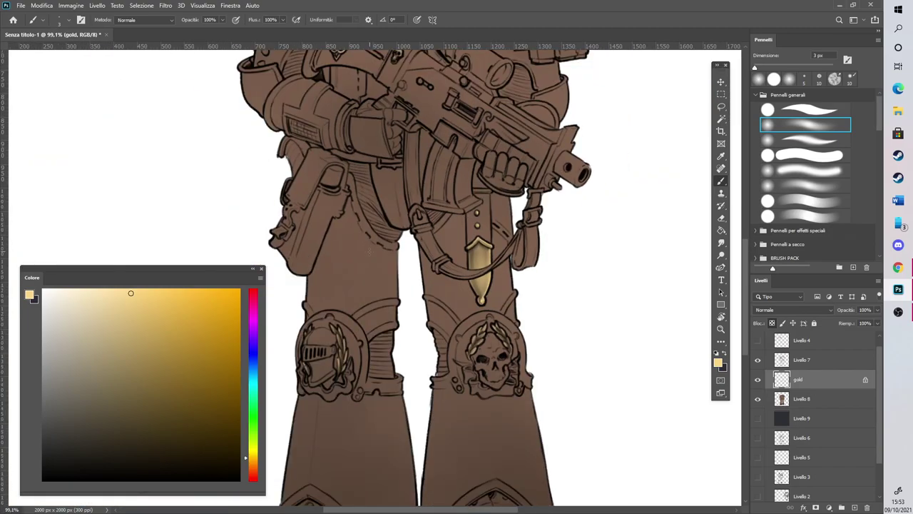
pyautogui.scroll(8, 466, 274)
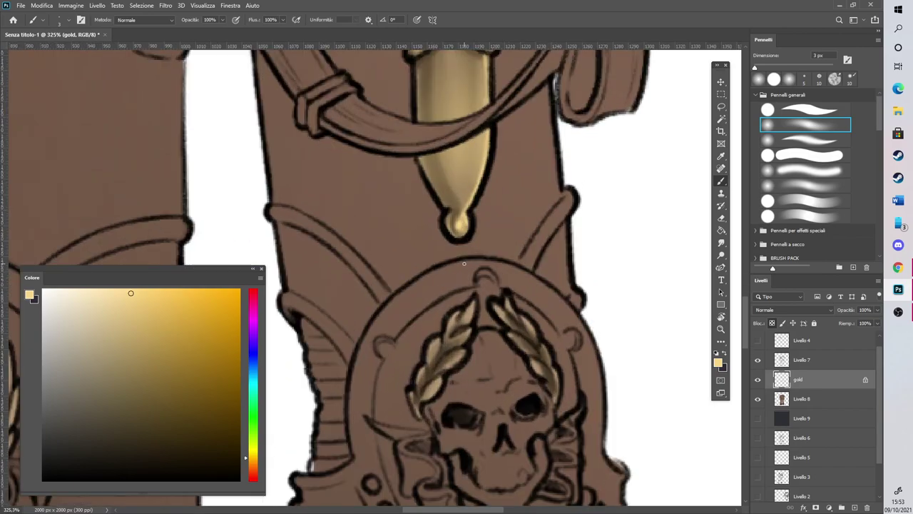
pyautogui.moveTo(462, 355)
pyautogui.mouseDown()
pyautogui.moveTo(438, 375)
pyautogui.moveTo(468, 336)
pyautogui.moveTo(447, 349)
pyautogui.moveTo(477, 302)
pyautogui.moveTo(454, 312)
pyautogui.moveTo(427, 378)
pyautogui.moveTo(424, 361)
pyautogui.moveTo(425, 397)
pyautogui.mouseUp()
pyautogui.moveTo(510, 312)
pyautogui.mouseDown()
pyautogui.moveTo(532, 346)
pyautogui.moveTo(528, 359)
pyautogui.moveTo(546, 362)
pyautogui.moveTo(528, 316)
pyautogui.moveTo(552, 369)
pyautogui.mouseUp()
pyautogui.moveTo(442, 509); pyautogui.dragTo(380, 510)
pyautogui.moveTo(448, 377)
pyautogui.mouseDown()
pyautogui.moveTo(446, 428)
pyautogui.moveTo(452, 357)
pyautogui.mouseUp()
pyautogui.moveTo(413, 303); pyautogui.dragTo(434, 347)
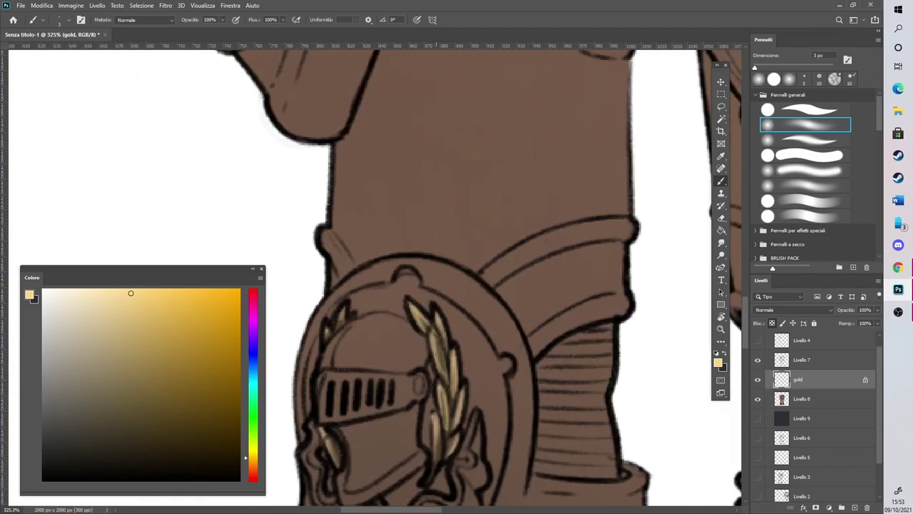
pyautogui.moveTo(435, 419); pyautogui.dragTo(438, 457)
pyautogui.moveTo(329, 439); pyautogui.dragTo(340, 451)
# Add a new layer directly above the brown base layer Livello 8
pyautogui.scroll(-10, 360, 285)
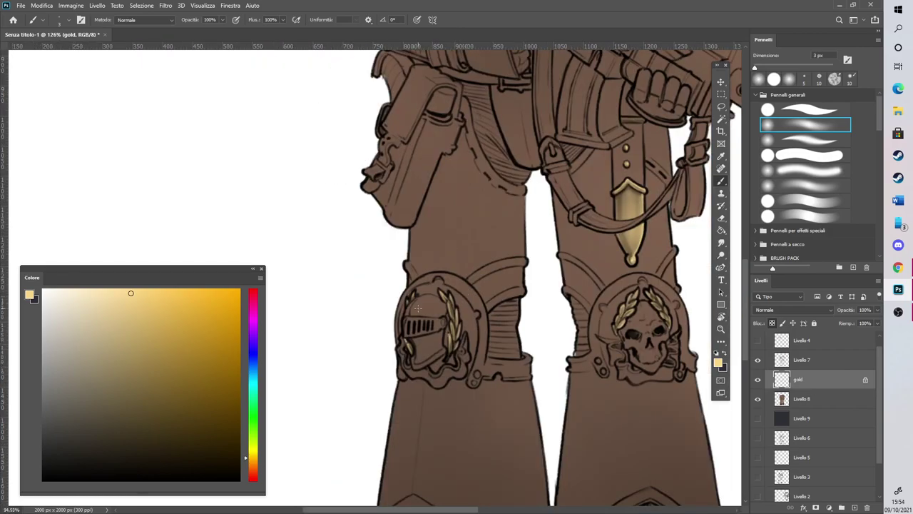
pyautogui.scroll(10, 364, 163)
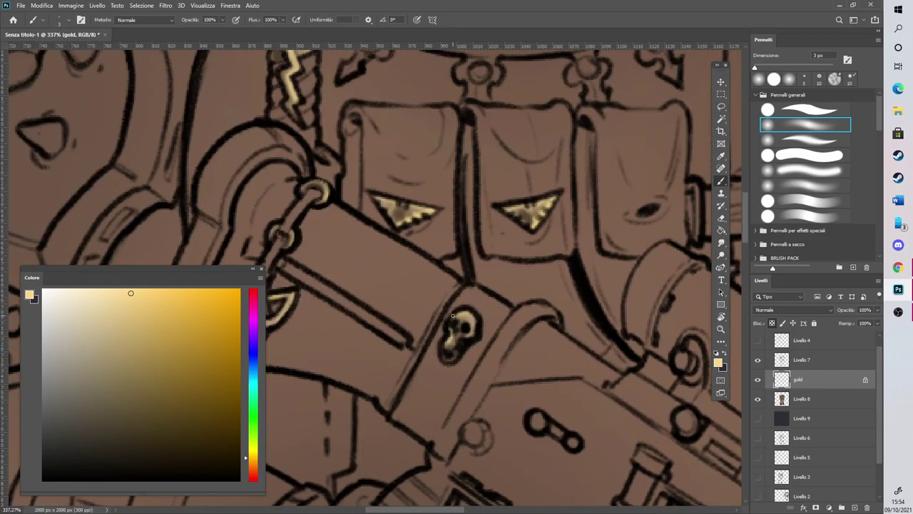
pyautogui.scroll(-8, 452, 314)
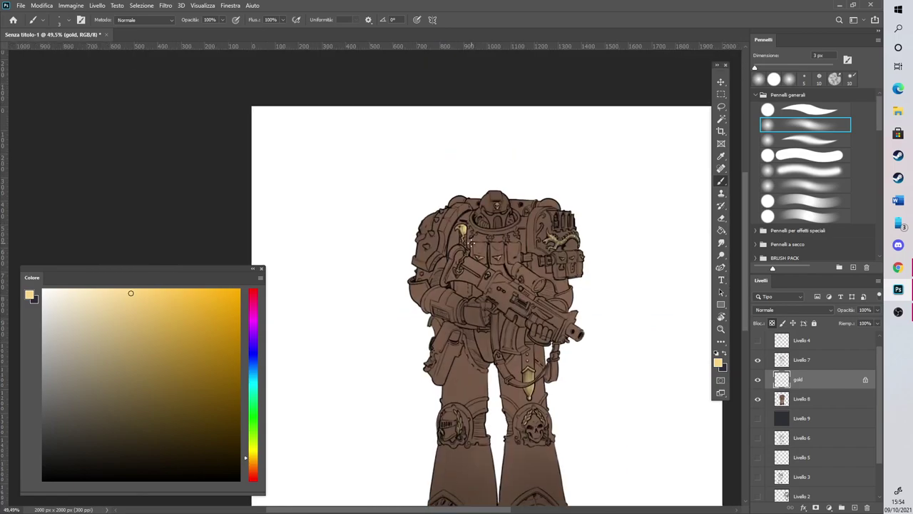
pyautogui.click(818, 401)
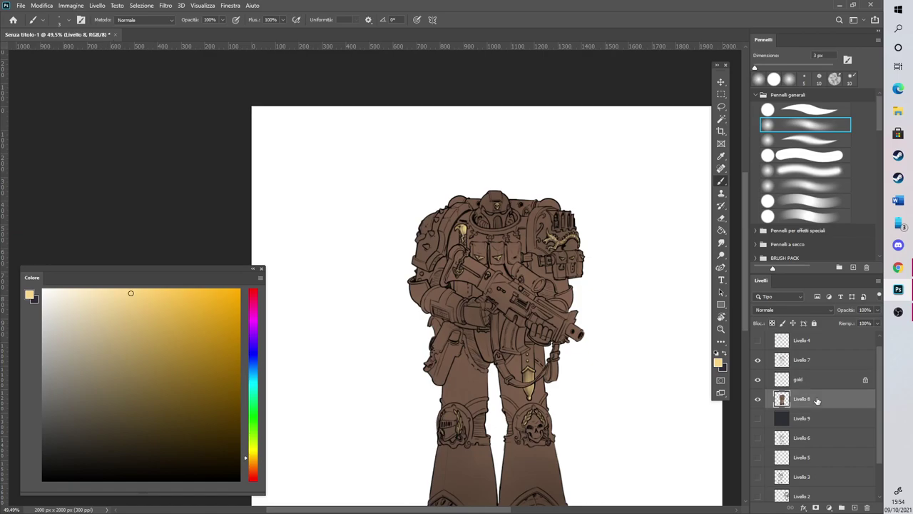
pyautogui.click(856, 508)
# Paint the ribbed elbow joint behind the gun scope dark blue on Livello 10, using the hard round brush at 17 px and 12 px
pyautogui.scroll(5, 596, 264)
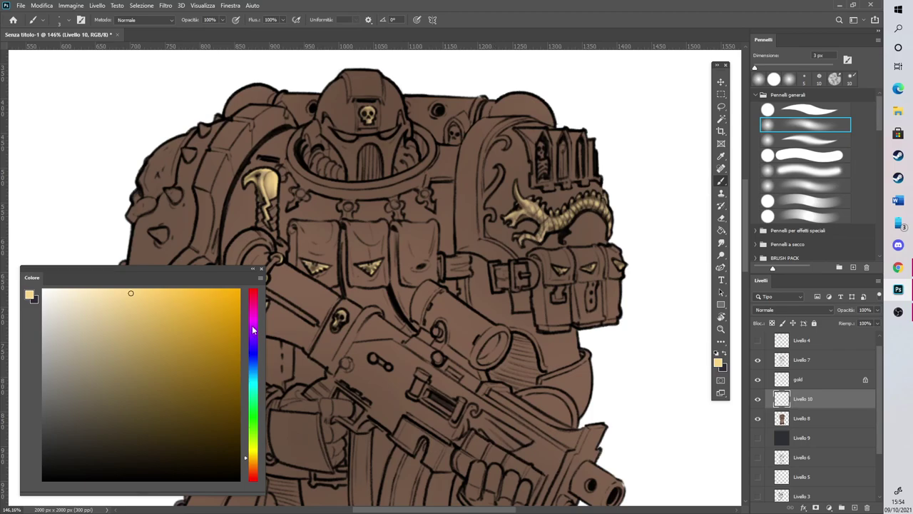
pyautogui.click(254, 356)
pyautogui.moveTo(111, 393); pyautogui.dragTo(102, 396)
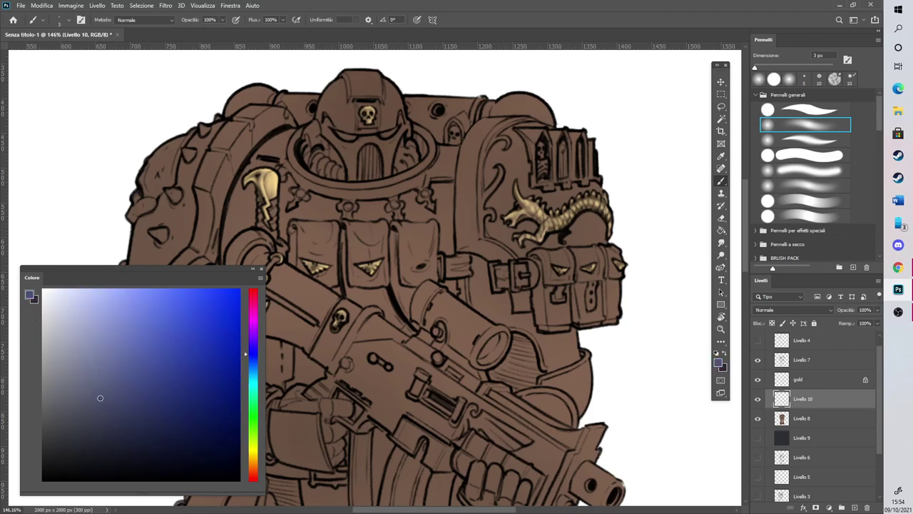
pyautogui.click(769, 111)
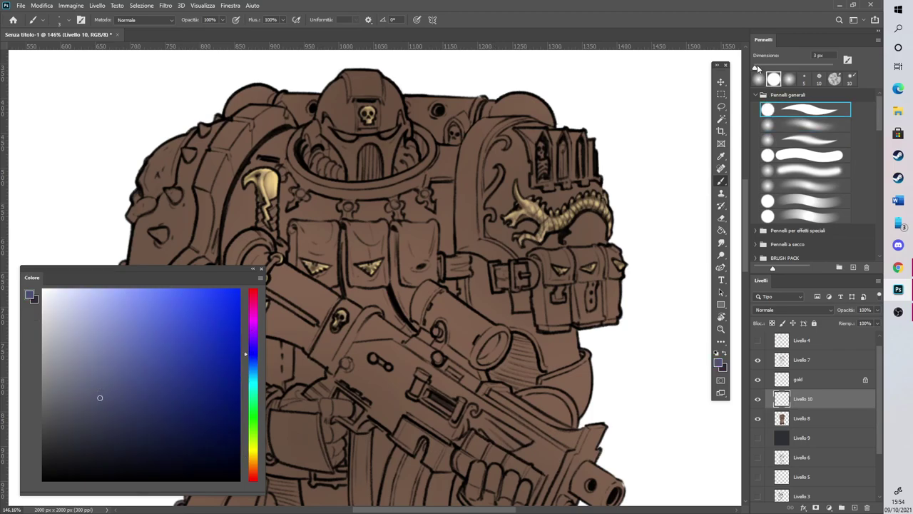
pyautogui.moveTo(524, 365)
pyautogui.mouseDown()
pyautogui.moveTo(511, 357)
pyautogui.moveTo(520, 347)
pyautogui.mouseUp()
pyautogui.click(87, 423)
pyautogui.moveTo(511, 385); pyautogui.dragTo(516, 354)
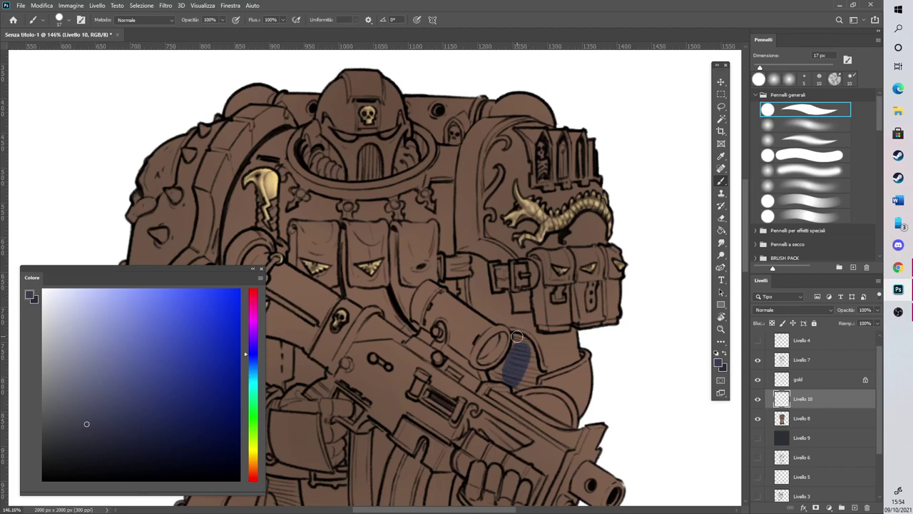
pyautogui.scroll(5, 516, 336)
pyautogui.press('[')
pyautogui.moveTo(516, 347)
pyautogui.mouseDown()
pyautogui.moveTo(511, 328)
pyautogui.moveTo(536, 356)
pyautogui.moveTo(472, 403)
pyautogui.moveTo(526, 412)
pyautogui.moveTo(510, 430)
pyautogui.moveTo(544, 416)
pyautogui.moveTo(524, 414)
pyautogui.moveTo(547, 381)
pyautogui.moveTo(555, 399)
pyautogui.moveTo(545, 416)
pyautogui.moveTo(518, 418)
pyautogui.moveTo(516, 343)
pyautogui.mouseUp()
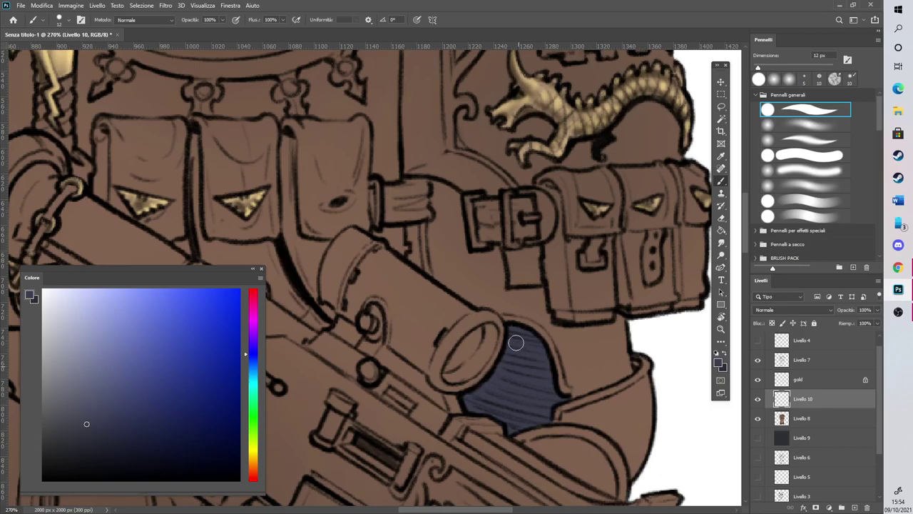
# Fill the ribbed elbow and wrist joints of the trigger arm with the dark blue 12 px brush
pyautogui.moveTo(575, 241); pyautogui.dragTo(335, 223)
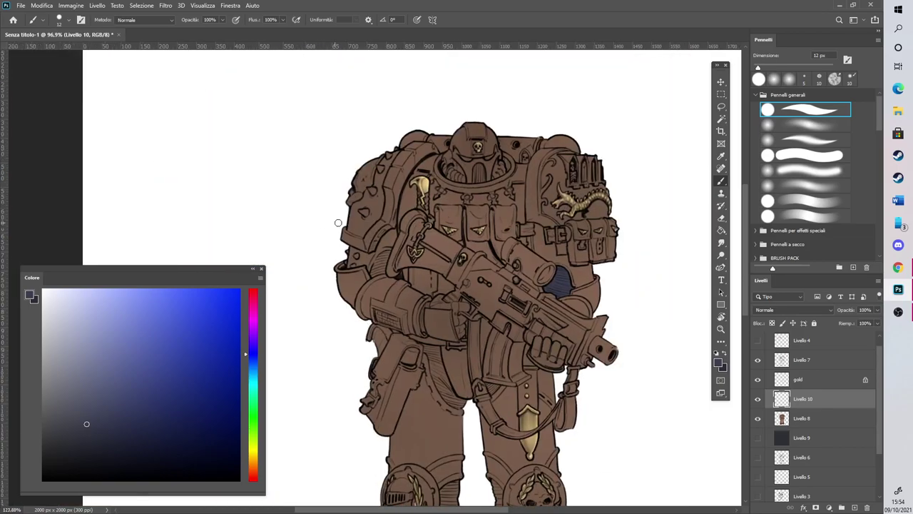
pyautogui.scroll(5, 335, 223)
pyautogui.moveTo(452, 355)
pyautogui.mouseDown()
pyautogui.moveTo(424, 417)
pyautogui.moveTo(455, 394)
pyautogui.moveTo(440, 411)
pyautogui.moveTo(469, 402)
pyautogui.moveTo(473, 354)
pyautogui.moveTo(471, 407)
pyautogui.moveTo(475, 361)
pyautogui.moveTo(466, 383)
pyautogui.moveTo(490, 331)
pyautogui.moveTo(460, 348)
pyautogui.moveTo(474, 334)
pyautogui.moveTo(433, 395)
pyautogui.moveTo(482, 321)
pyautogui.mouseUp()
pyautogui.scroll(-5, 483, 321)
pyautogui.scroll(4, 528, 357)
pyautogui.scroll(2, 473, 296)
pyautogui.moveTo(494, 409)
pyautogui.mouseDown()
pyautogui.moveTo(488, 377)
pyautogui.moveTo(491, 415)
pyautogui.moveTo(499, 347)
pyautogui.moveTo(493, 355)
pyautogui.moveTo(515, 336)
pyautogui.moveTo(510, 351)
pyautogui.moveTo(508, 329)
pyautogui.mouseUp()
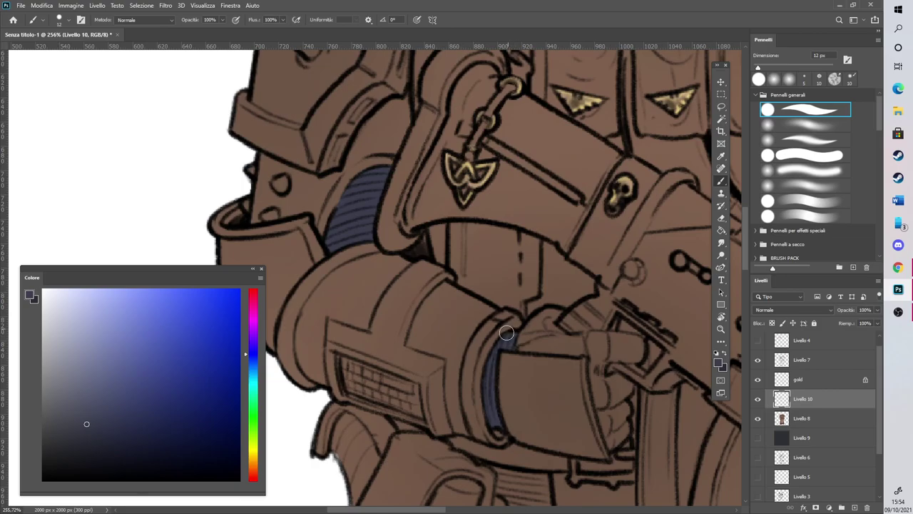
# Paint the ribbed groin area dark blue, including the part showing beneath the gun magazine
pyautogui.scroll(-5, 508, 328)
pyautogui.scroll(5, 569, 370)
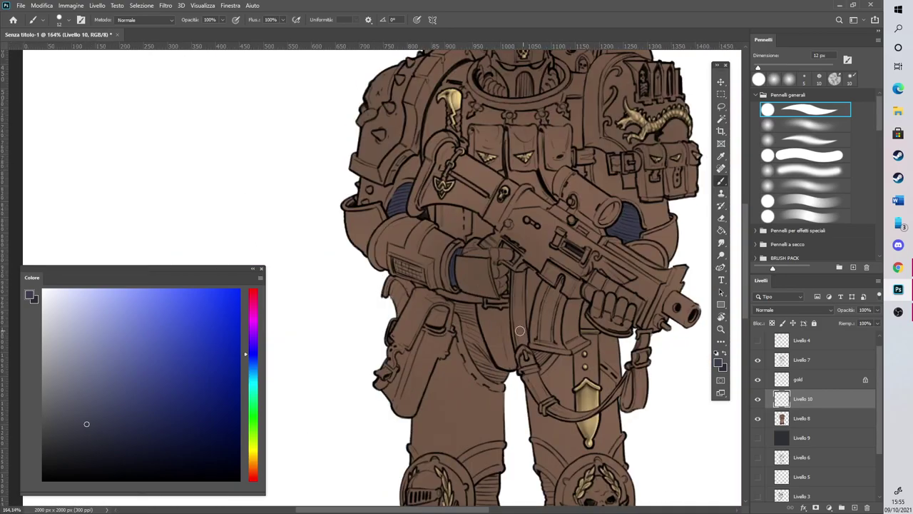
pyautogui.moveTo(418, 326)
pyautogui.mouseDown()
pyautogui.moveTo(424, 377)
pyautogui.moveTo(409, 298)
pyautogui.moveTo(388, 283)
pyautogui.moveTo(393, 267)
pyautogui.moveTo(379, 257)
pyautogui.moveTo(393, 276)
pyautogui.moveTo(390, 259)
pyautogui.moveTo(393, 270)
pyautogui.moveTo(437, 270)
pyautogui.moveTo(442, 341)
pyautogui.moveTo(433, 351)
pyautogui.moveTo(424, 346)
pyautogui.moveTo(448, 354)
pyautogui.moveTo(447, 335)
pyautogui.moveTo(487, 434)
pyautogui.moveTo(432, 371)
pyautogui.moveTo(426, 378)
pyautogui.moveTo(451, 430)
pyautogui.moveTo(423, 378)
pyautogui.moveTo(477, 461)
pyautogui.moveTo(454, 436)
pyautogui.moveTo(501, 473)
pyautogui.moveTo(457, 421)
pyautogui.moveTo(518, 461)
pyautogui.moveTo(493, 380)
pyautogui.moveTo(524, 451)
pyautogui.mouseUp()
pyautogui.moveTo(451, 510); pyautogui.dragTo(477, 509)
pyautogui.moveTo(432, 396)
pyautogui.mouseDown()
pyautogui.moveTo(446, 426)
pyautogui.moveTo(458, 413)
pyautogui.moveTo(448, 416)
pyautogui.moveTo(433, 397)
pyautogui.moveTo(478, 399)
pyautogui.mouseUp()
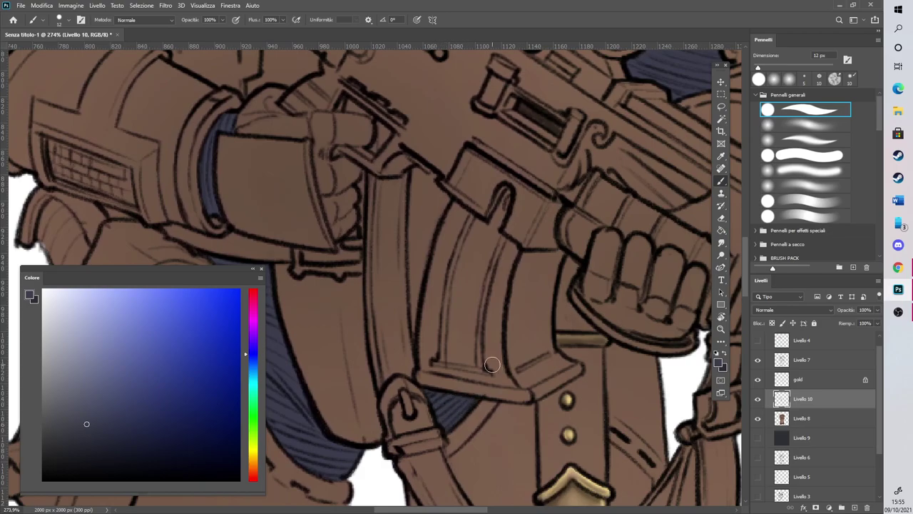
# Fill the ribbed joints behind both knee guards with the same dark blue
pyautogui.scroll(-10, 493, 365)
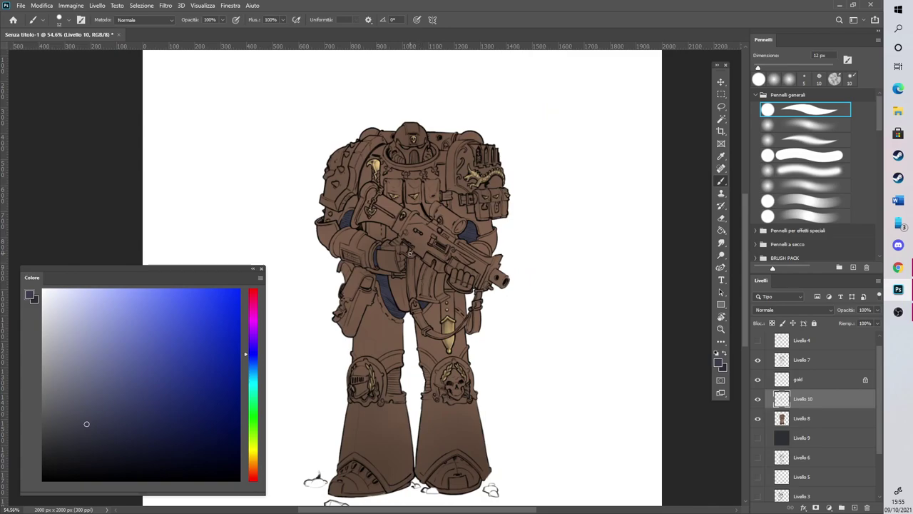
pyautogui.scroll(1, 409, 306)
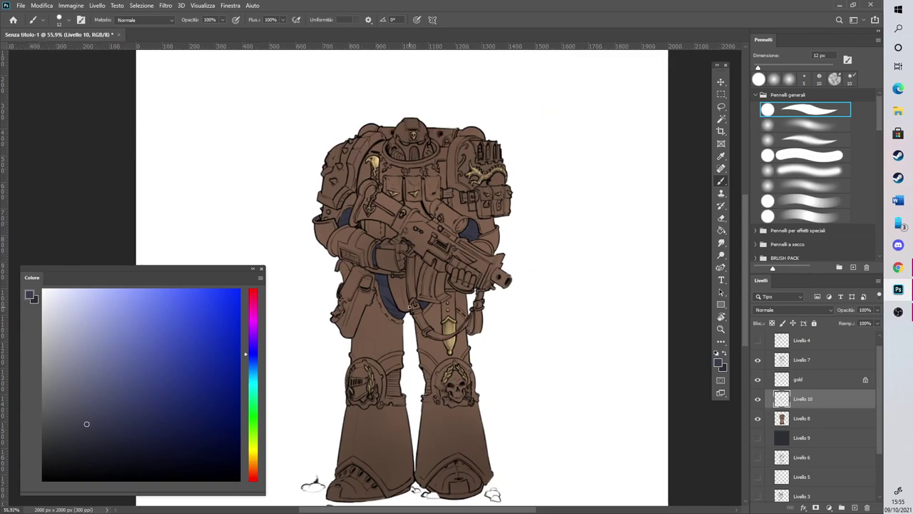
pyautogui.scroll(9, 382, 389)
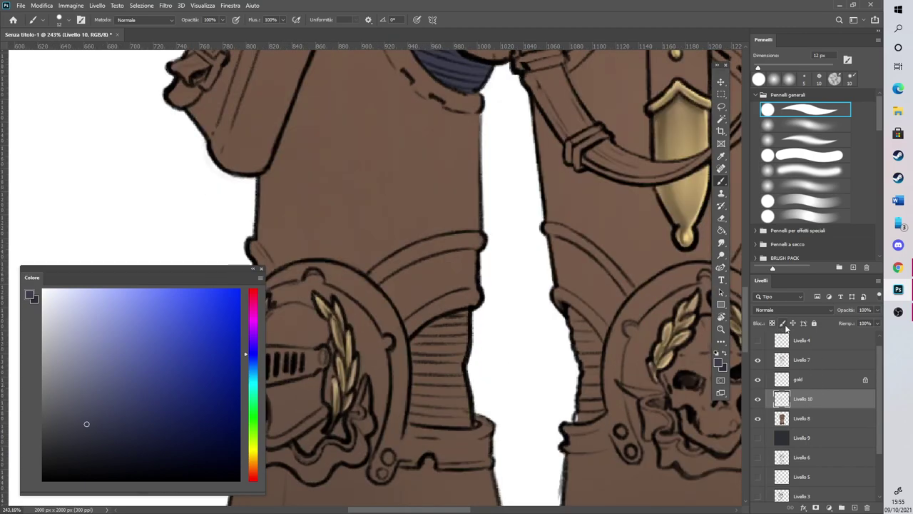
pyautogui.moveTo(582, 418)
pyautogui.mouseDown()
pyautogui.moveTo(593, 374)
pyautogui.moveTo(585, 404)
pyautogui.moveTo(592, 365)
pyautogui.moveTo(569, 311)
pyautogui.moveTo(599, 352)
pyautogui.moveTo(598, 410)
pyautogui.mouseUp()
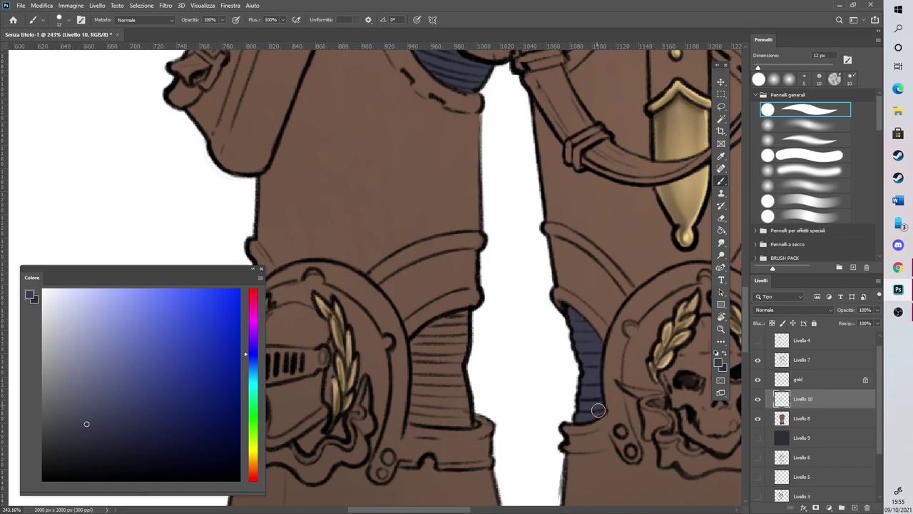
pyautogui.moveTo(423, 371)
pyautogui.mouseDown()
pyautogui.moveTo(415, 344)
pyautogui.moveTo(463, 318)
pyautogui.moveTo(456, 372)
pyautogui.moveTo(464, 308)
pyautogui.moveTo(432, 351)
pyautogui.moveTo(418, 393)
pyautogui.moveTo(431, 401)
pyautogui.moveTo(445, 388)
pyautogui.moveTo(436, 410)
pyautogui.moveTo(412, 421)
pyautogui.moveTo(466, 423)
pyautogui.moveTo(463, 393)
pyautogui.moveTo(462, 414)
pyautogui.moveTo(453, 405)
pyautogui.moveTo(444, 410)
pyautogui.moveTo(453, 355)
pyautogui.mouseUp()
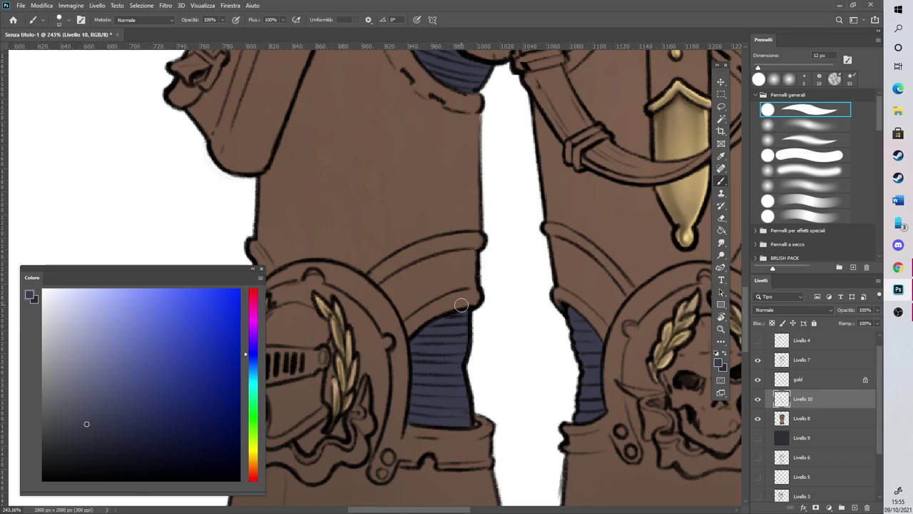
pyautogui.scroll(-5, 461, 305)
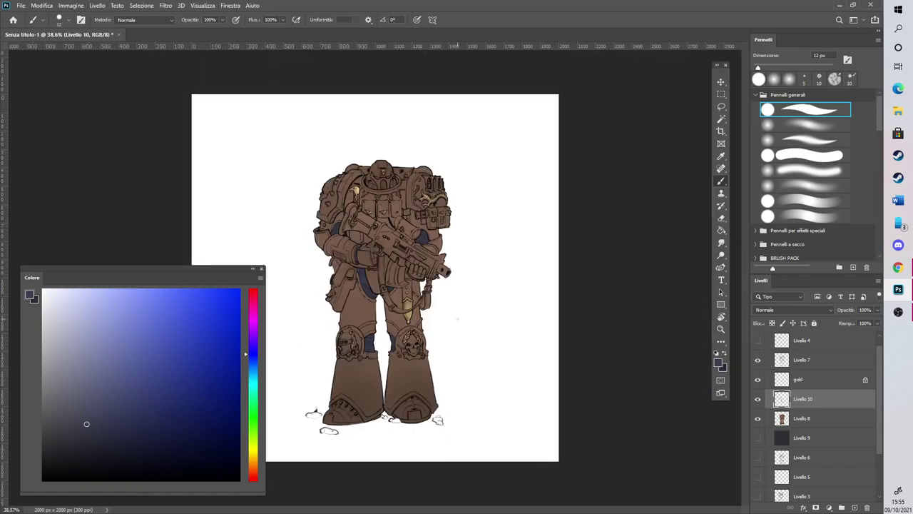
# Colour the ribbed hoses on both sides of the helmet dark blue and clean their edges with the 8 px eraser
pyautogui.scroll(5, 357, 97)
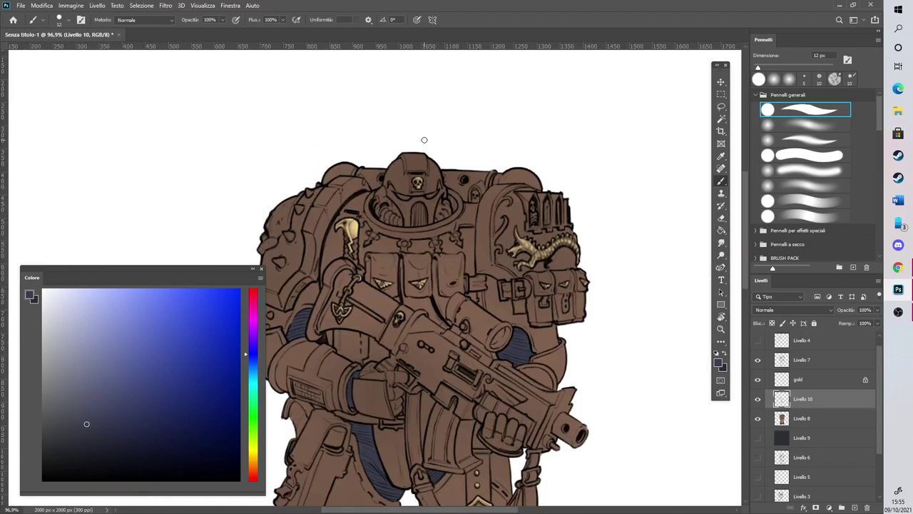
pyautogui.scroll(-2, 425, 140)
pyautogui.scroll(4, 425, 141)
pyautogui.moveTo(343, 311)
pyautogui.mouseDown()
pyautogui.moveTo(351, 337)
pyautogui.moveTo(358, 316)
pyautogui.moveTo(350, 328)
pyautogui.moveTo(347, 313)
pyautogui.moveTo(356, 303)
pyautogui.moveTo(381, 329)
pyautogui.mouseUp()
pyautogui.moveTo(479, 333)
pyautogui.mouseDown()
pyautogui.moveTo(500, 294)
pyautogui.moveTo(508, 293)
pyautogui.moveTo(490, 329)
pyautogui.moveTo(509, 307)
pyautogui.moveTo(496, 298)
pyautogui.moveTo(478, 333)
pyautogui.moveTo(480, 289)
pyautogui.mouseUp()
pyautogui.moveTo(339, 315)
pyautogui.mouseDown()
pyautogui.moveTo(323, 298)
pyautogui.moveTo(321, 314)
pyautogui.moveTo(322, 279)
pyautogui.mouseUp()
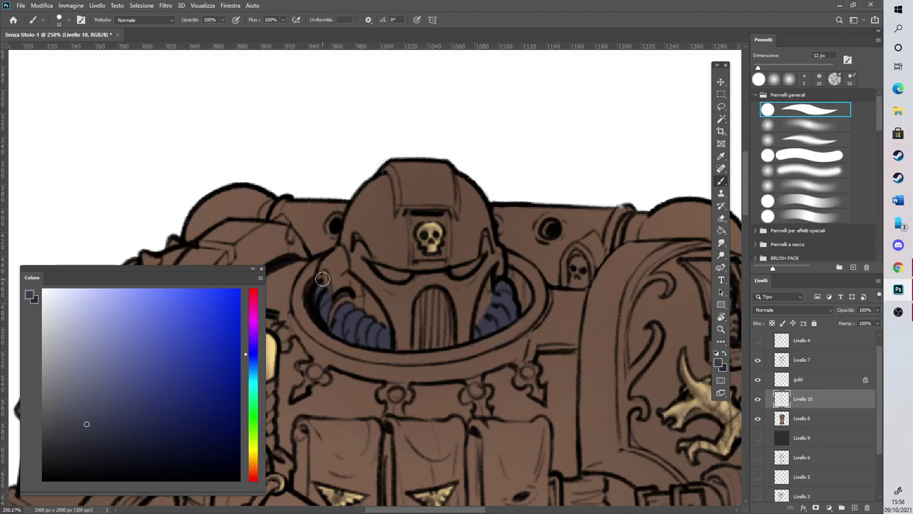
pyautogui.click(722, 217)
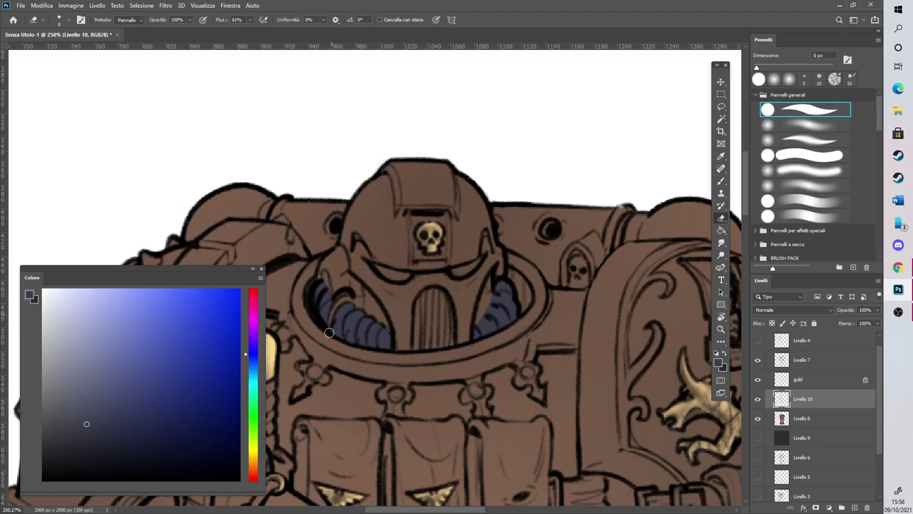
pyautogui.click(721, 180)
pyautogui.scroll(-5, 373, 147)
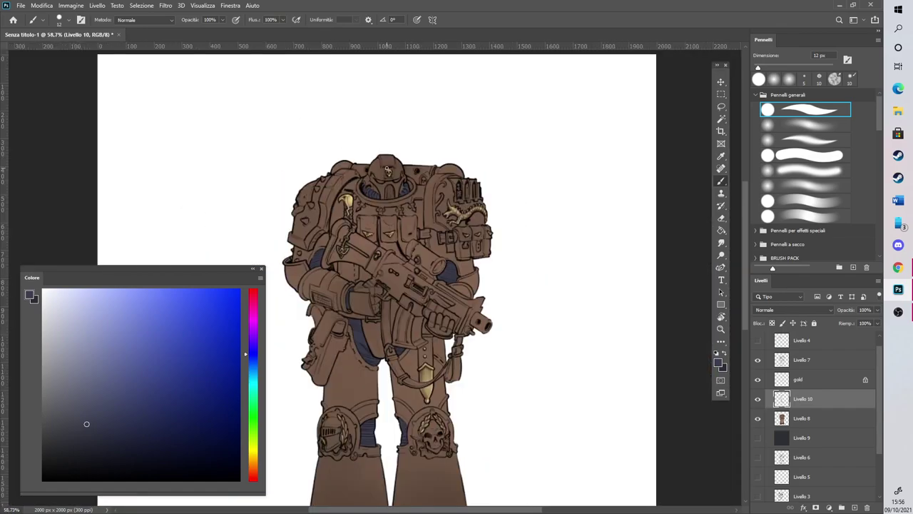
# Paint the trigger glove's upper part dark blue at 12 px and the gap beside its fingers at 7 px
pyautogui.scroll(5, 364, 290)
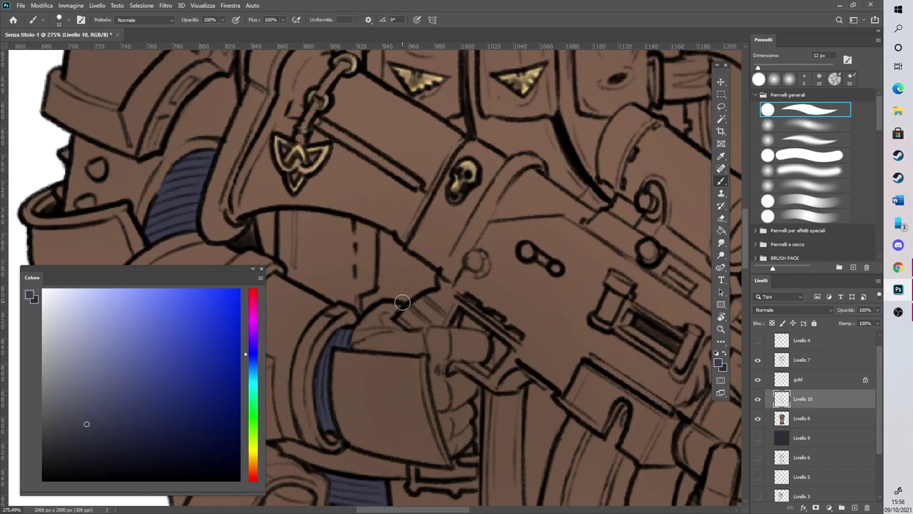
pyautogui.moveTo(402, 303)
pyautogui.mouseDown()
pyautogui.moveTo(359, 327)
pyautogui.moveTo(394, 323)
pyautogui.moveTo(366, 321)
pyautogui.moveTo(351, 342)
pyautogui.moveTo(388, 309)
pyautogui.mouseUp()
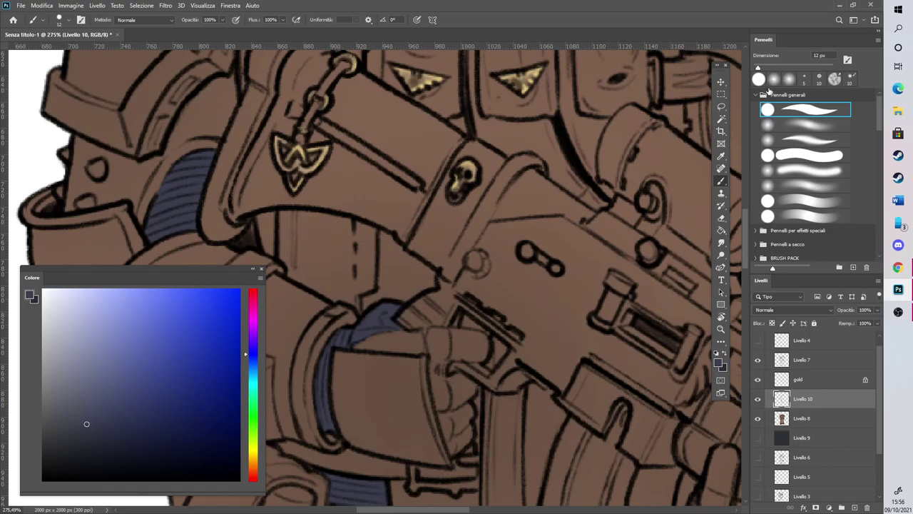
pyautogui.moveTo(758, 67); pyautogui.dragTo(742, 71)
pyautogui.moveTo(438, 368); pyautogui.dragTo(445, 365)
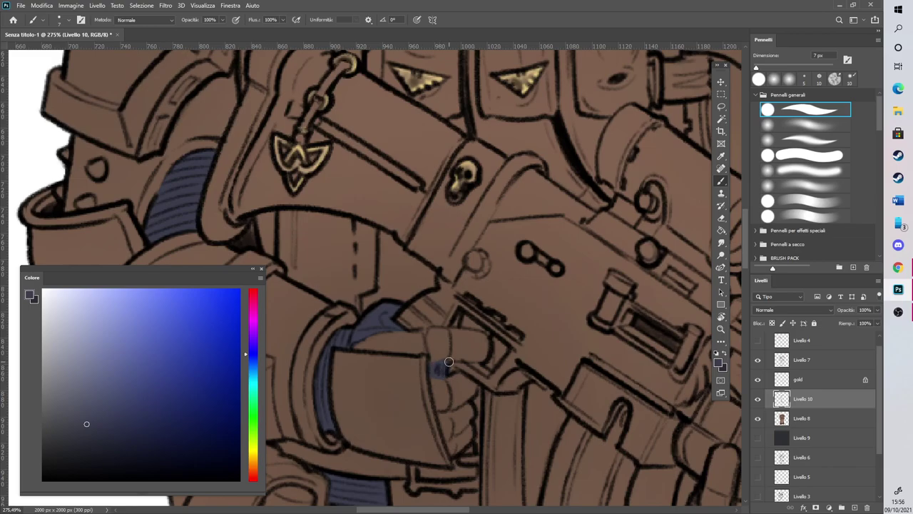
pyautogui.scroll(-5, 448, 362)
pyautogui.scroll(4, 577, 379)
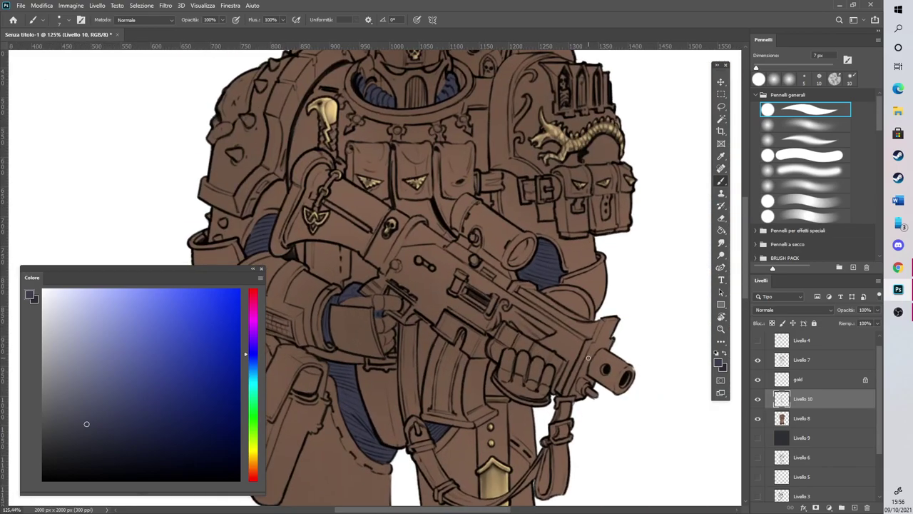
# Fill the gaps between the fingers of the hand supporting the gun with the dark blue 7 px brush
pyautogui.scroll(-2, 577, 378)
pyautogui.scroll(5, 577, 379)
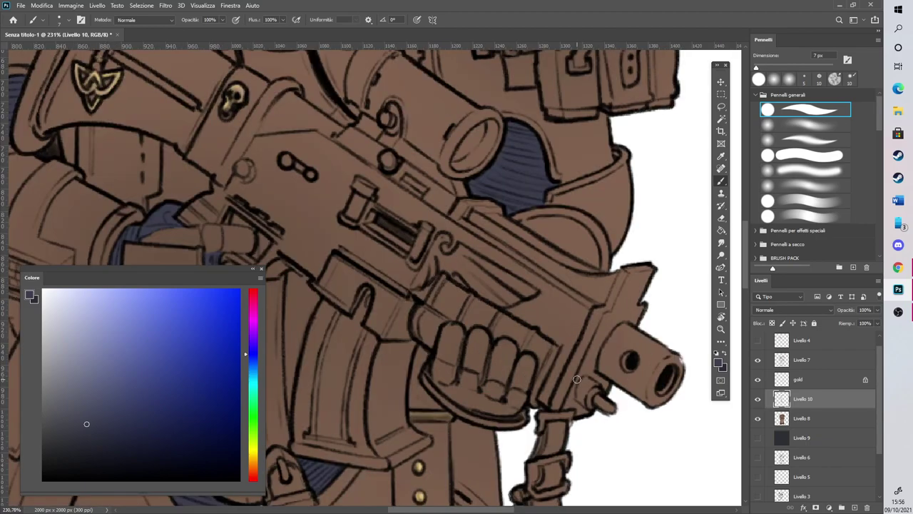
pyautogui.moveTo(459, 363); pyautogui.dragTo(466, 332)
pyautogui.moveTo(415, 384); pyautogui.dragTo(433, 323)
# Lock the transparent pixels of the blue joint layer Livello 10
pyautogui.scroll(-8, 505, 355)
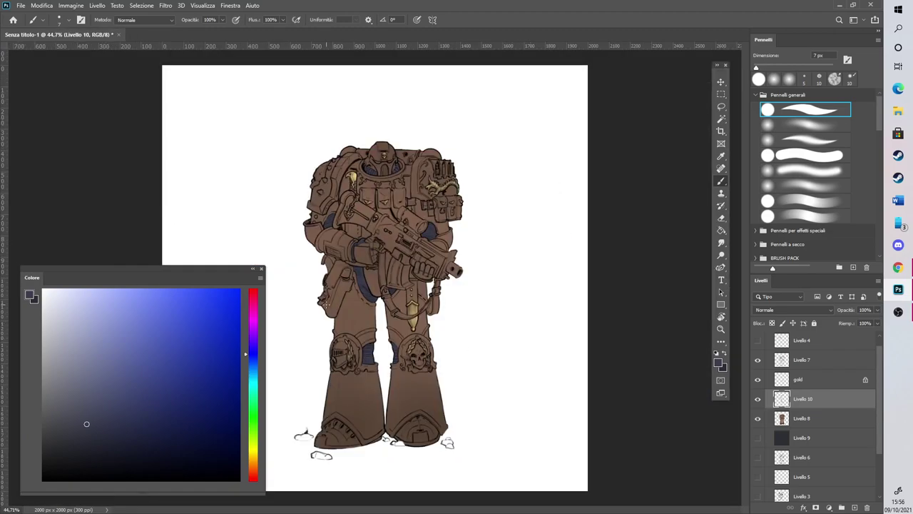
pyautogui.scroll(4, 299, 216)
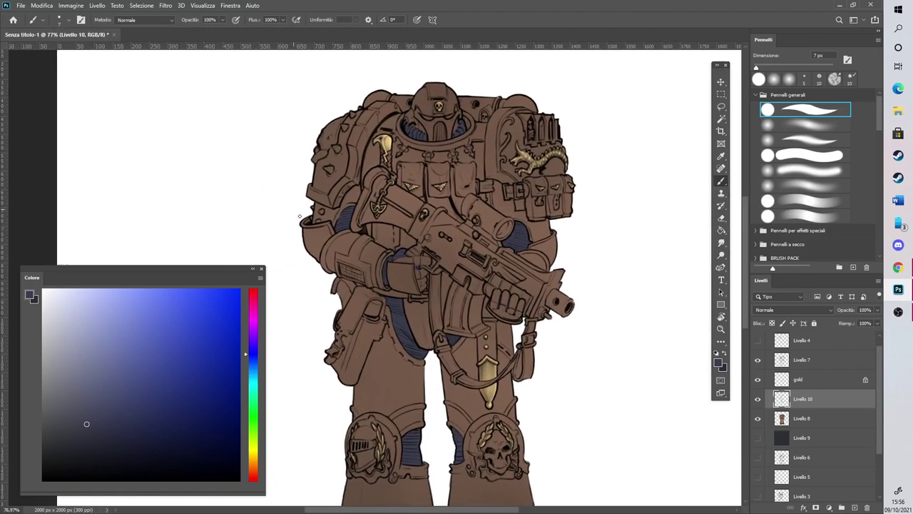
pyautogui.click(772, 323)
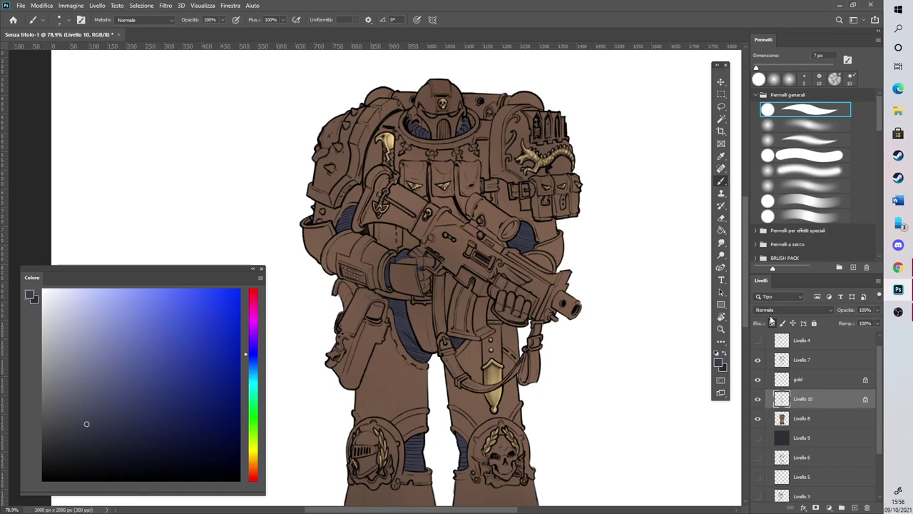
# Shade the helmet's ribbed hoses with a darker blue, using the soft round brush reduced from 52 px to 23 px
pyautogui.click(94, 437)
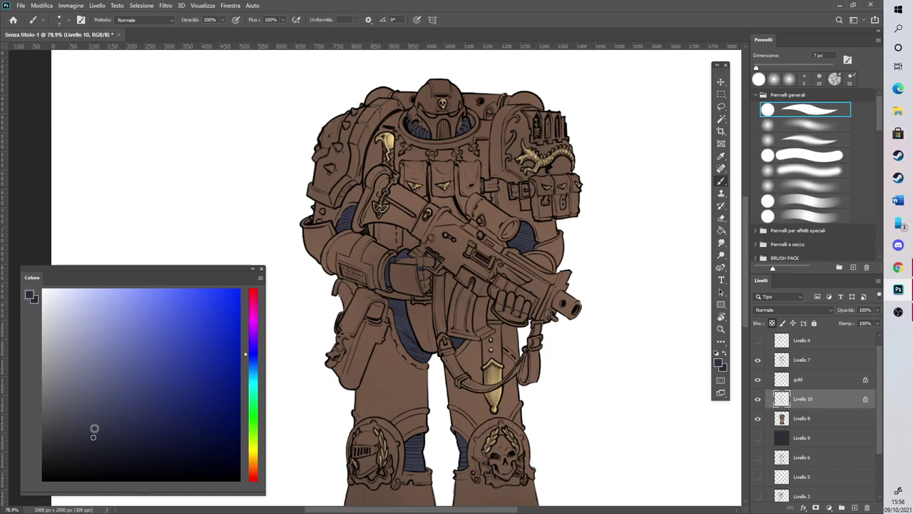
pyautogui.click(778, 129)
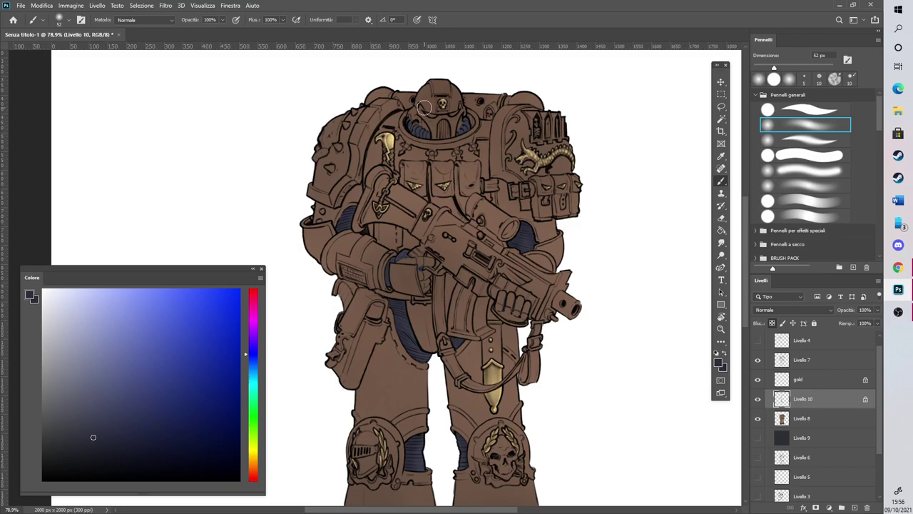
pyautogui.scroll(-3, 425, 107)
pyautogui.scroll(5, 331, 94)
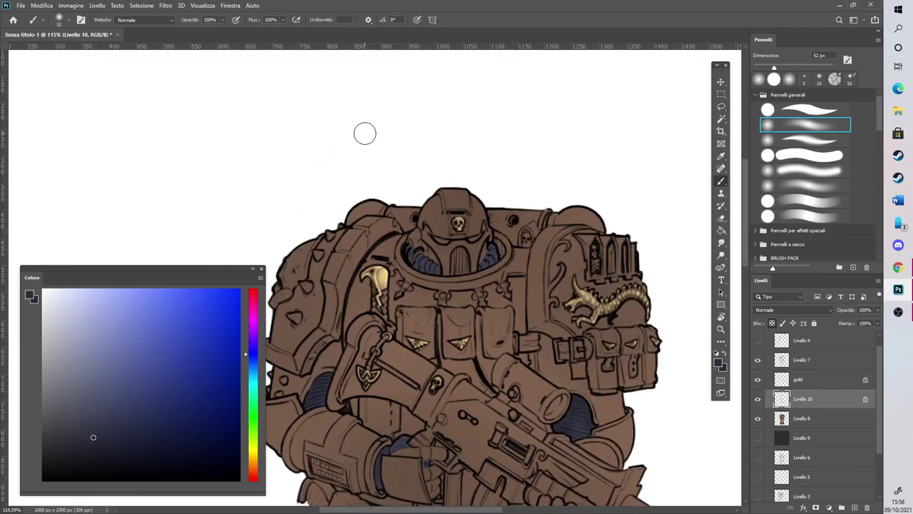
pyautogui.scroll(2, 364, 132)
pyautogui.press('[')
pyautogui.press('[')
pyautogui.press('[')
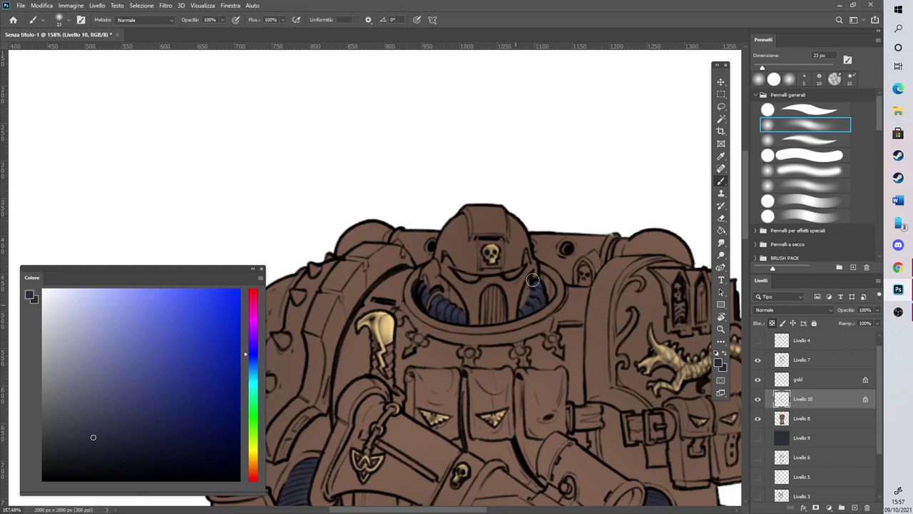
# Shade the ribbed arm, glove, thigh and knee joints with the darker blue, using the 23 px soft round brush
pyautogui.scroll(-5, 737, 263)
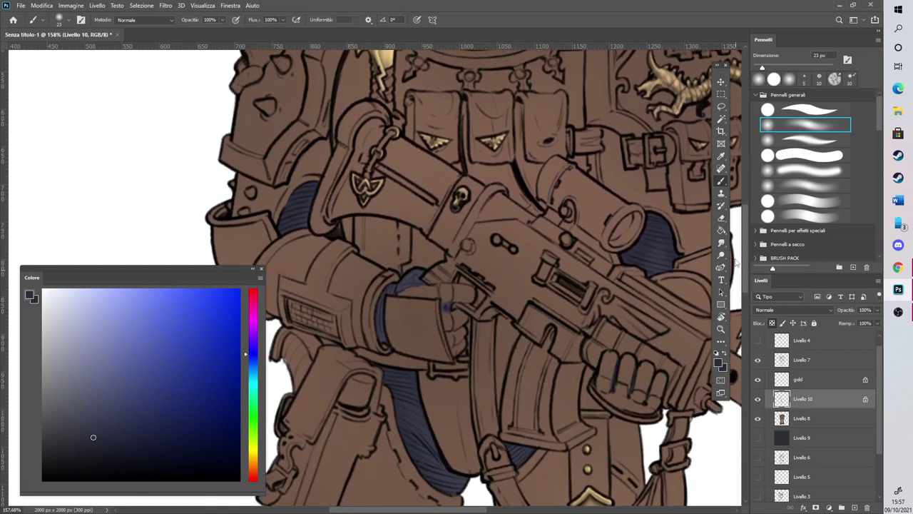
pyautogui.scroll(1, 737, 263)
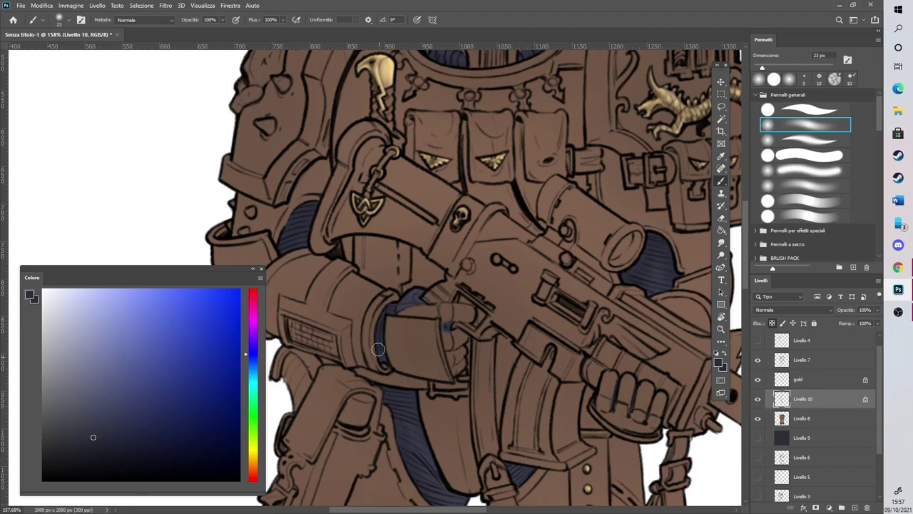
pyautogui.hscroll(3, 438, 478)
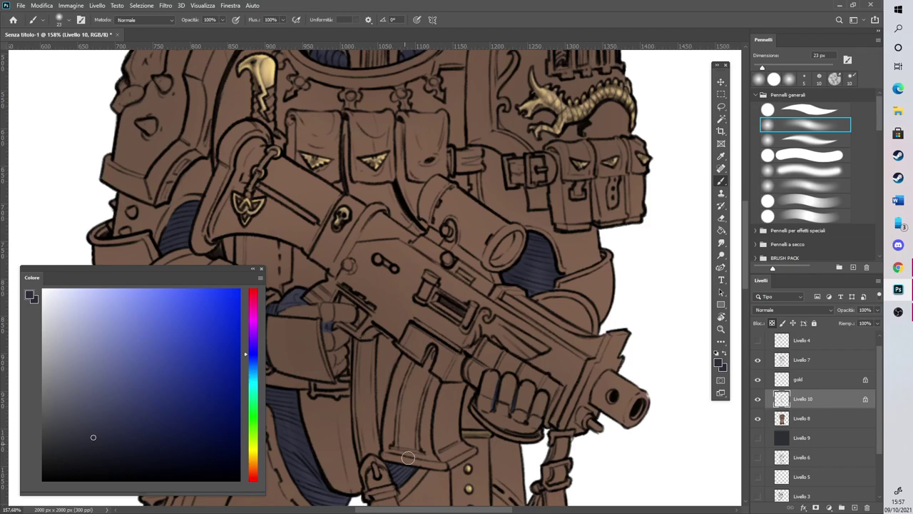
pyautogui.scroll(-3, 599, 127)
pyautogui.scroll(3, 398, 300)
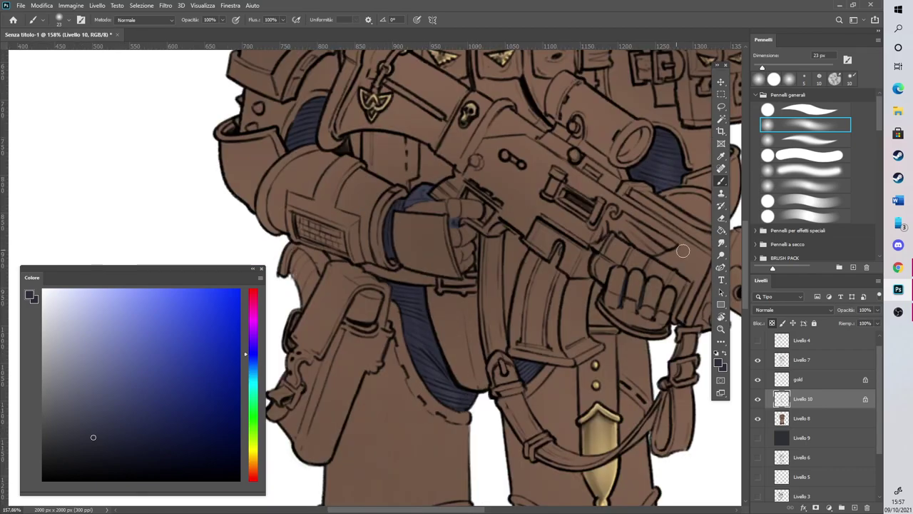
pyautogui.scroll(-5, 665, 248)
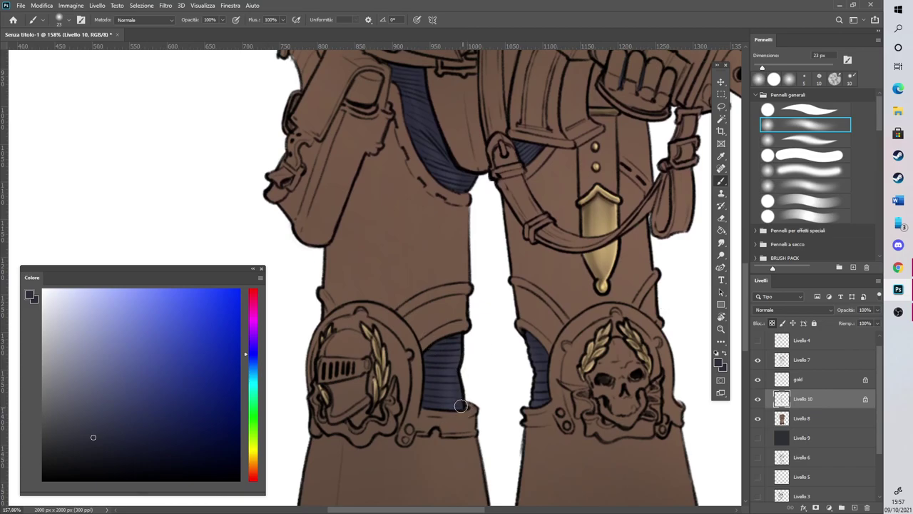
# Choose a near-black blue and deepen the shadows of the hip and elbow joints with the 23 px soft brush
pyautogui.click(102, 447)
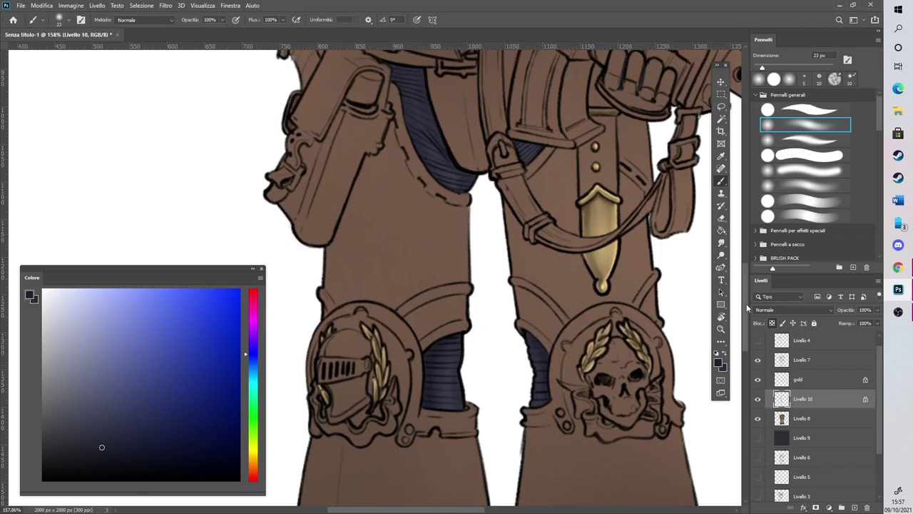
pyautogui.scroll(5, 747, 307)
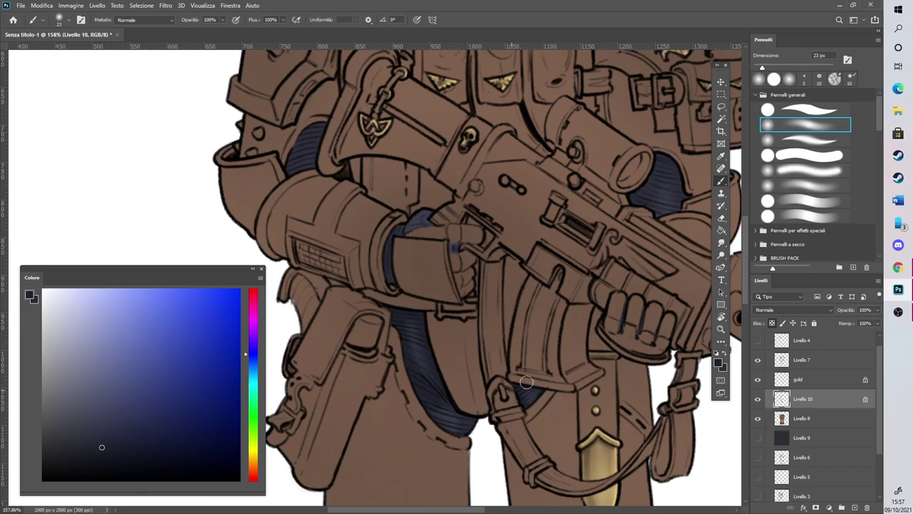
pyautogui.scroll(4, 625, 272)
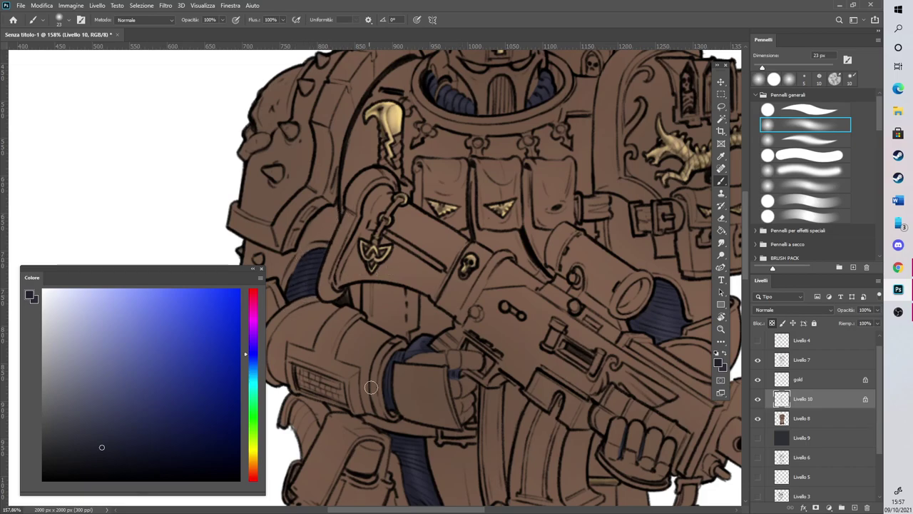
pyautogui.hscroll(5, 427, 499)
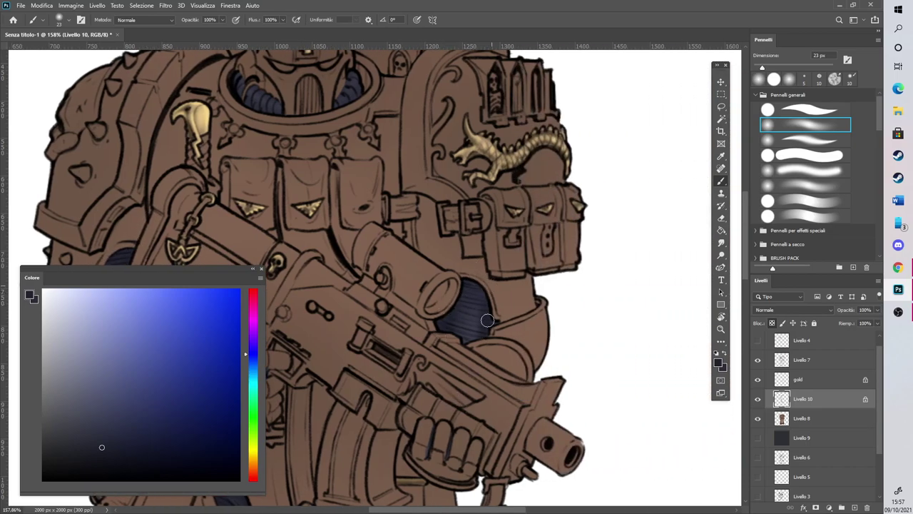
# Deepen the shadows on the helmet's ribbed hoses with the soft brush reduced to 14 px
pyautogui.moveTo(747, 256); pyautogui.dragTo(746, 221)
pyautogui.click(759, 68)
pyautogui.hscroll(-3, 395, 327)
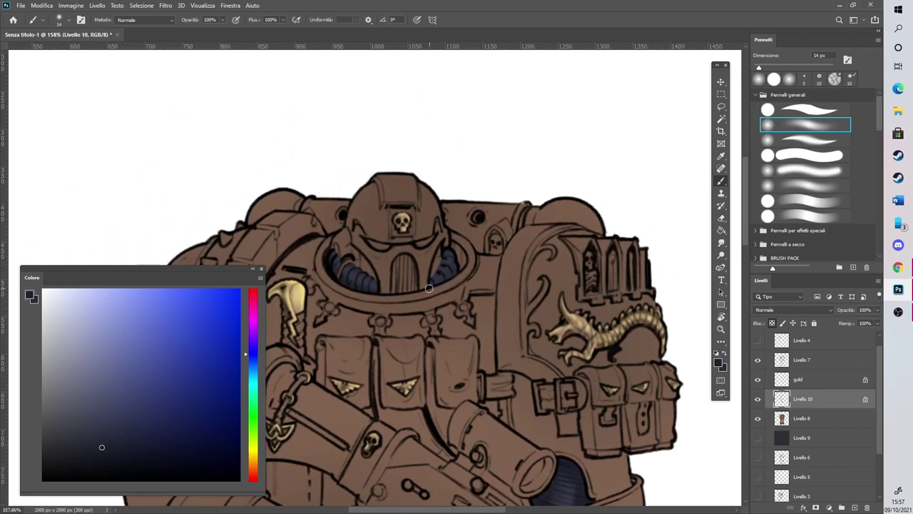
# Highlight the ribs of the helmet hoses in light blue-violet with the soft brush at 6 px and 59% opacity
pyautogui.click(84, 342)
pyautogui.click(221, 20)
pyautogui.click(206, 31)
pyautogui.click(347, 277)
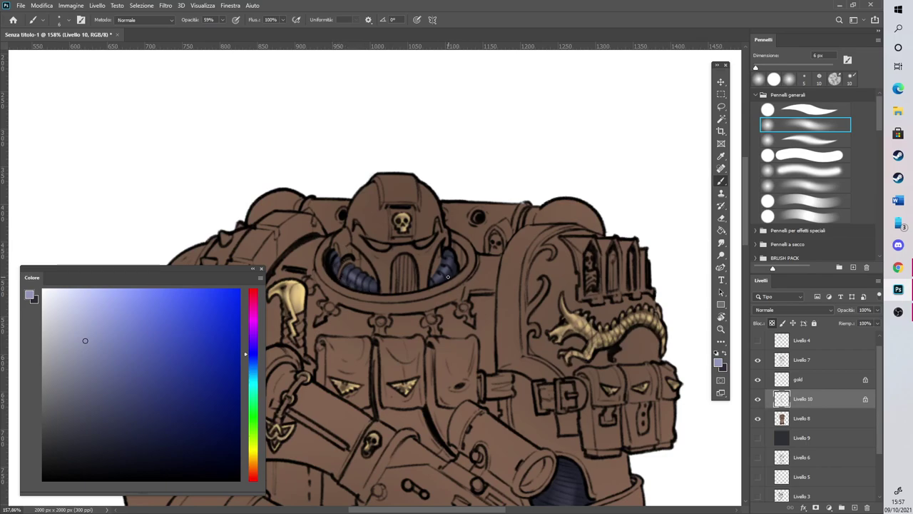
# Highlight the ribbed elbow joint beside the gun scope in light blue-violet with the soft brush at 11 px
pyautogui.scroll(-4, 443, 262)
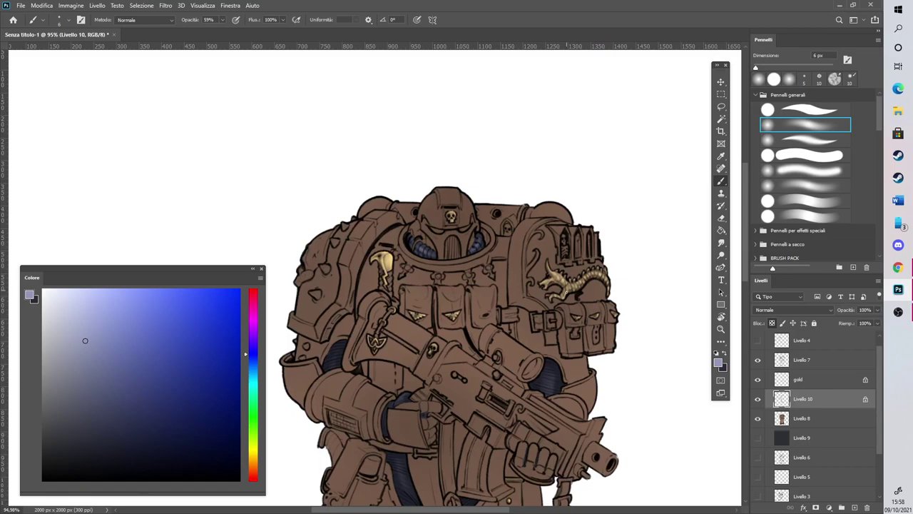
pyautogui.scroll(5, 605, 422)
pyautogui.scroll(1, 606, 422)
pyautogui.moveTo(756, 67); pyautogui.dragTo(758, 70)
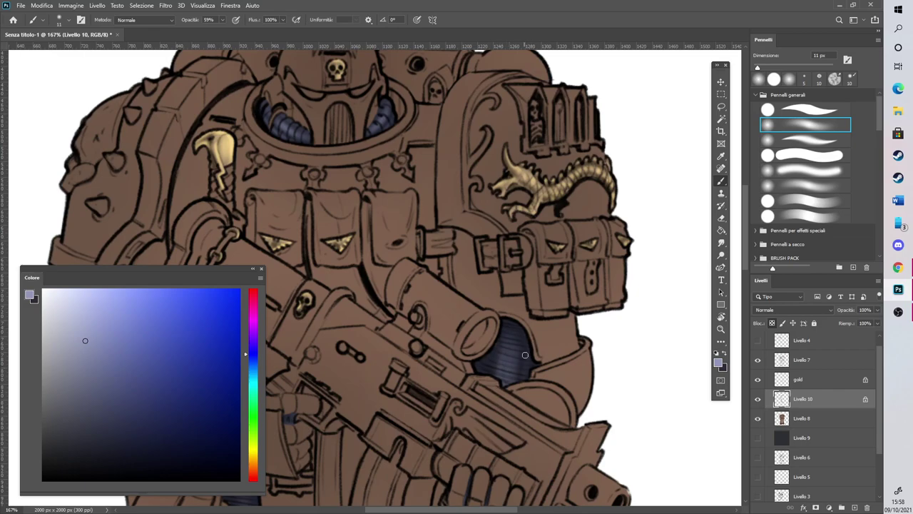
pyautogui.scroll(-5, 519, 292)
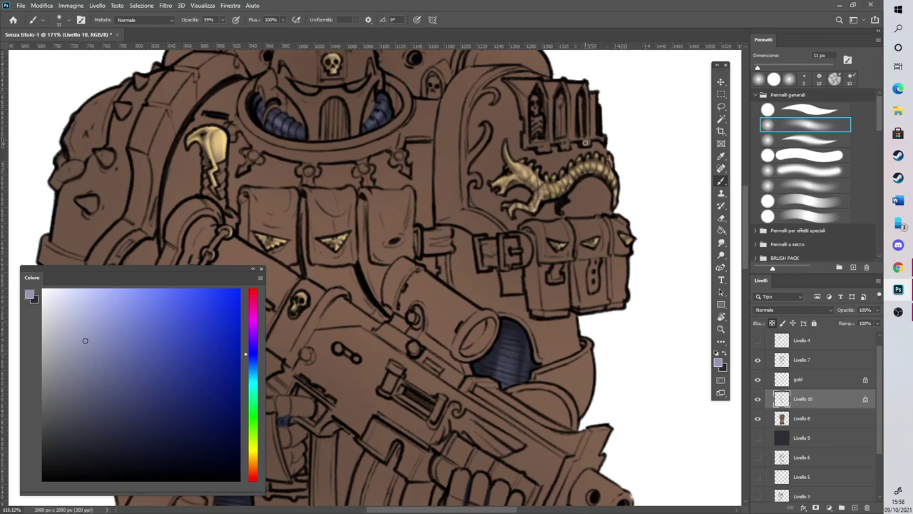
pyautogui.scroll(3, 423, 244)
# Add light blue-violet highlights along the other ribbed elbow joint and the hip joint beside the holster
pyautogui.moveTo(327, 220); pyautogui.dragTo(320, 248)
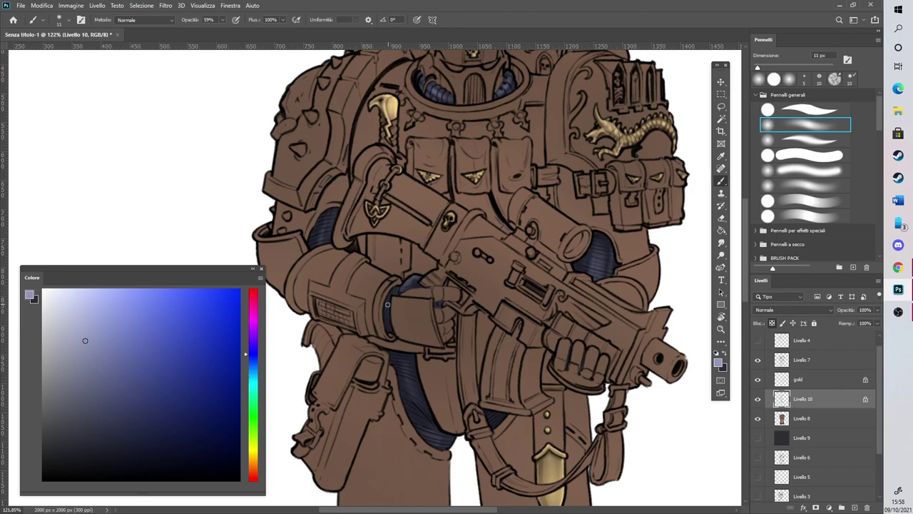
pyautogui.moveTo(413, 363); pyautogui.dragTo(420, 419)
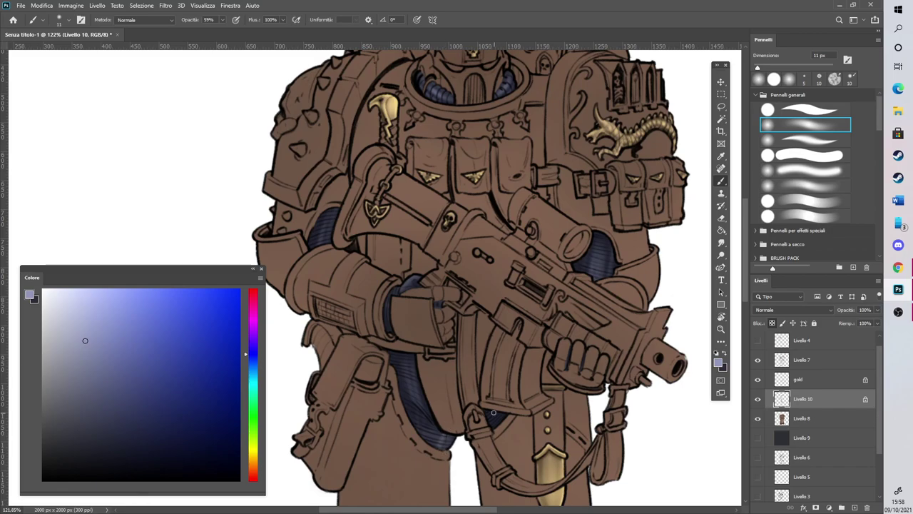
pyautogui.scroll(-5, 424, 338)
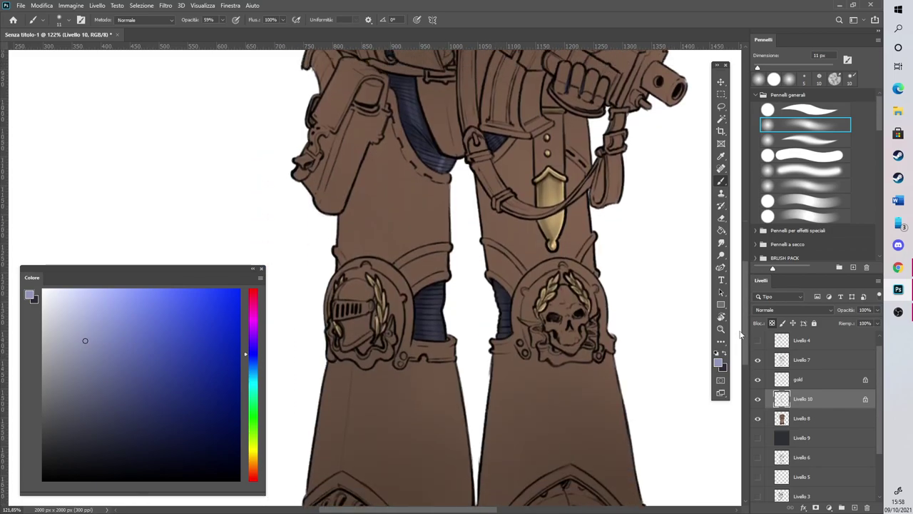
pyautogui.scroll(1, 425, 338)
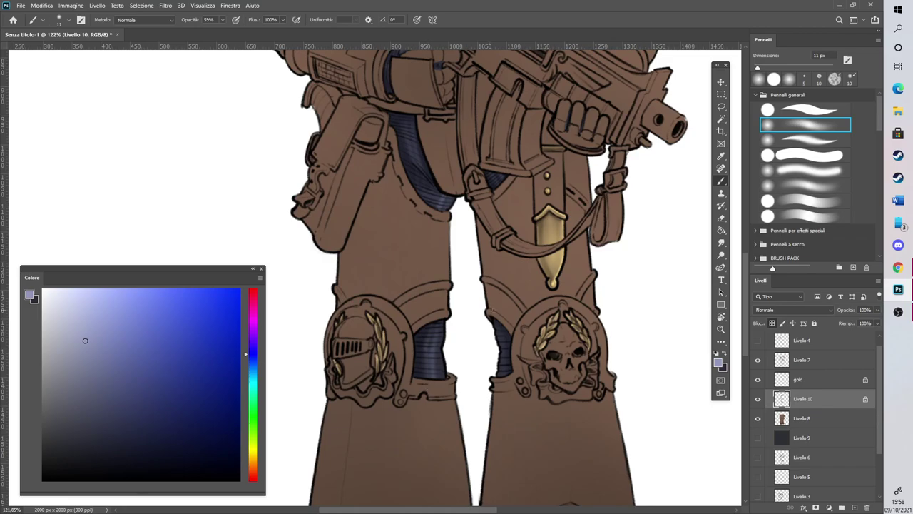
# Highlight the ribbed joints behind both knees with vertical light blue-violet strokes at 11 px
pyautogui.moveTo(505, 325); pyautogui.dragTo(507, 379)
pyautogui.moveTo(438, 327); pyautogui.dragTo(436, 381)
pyautogui.scroll(-7, 478, 336)
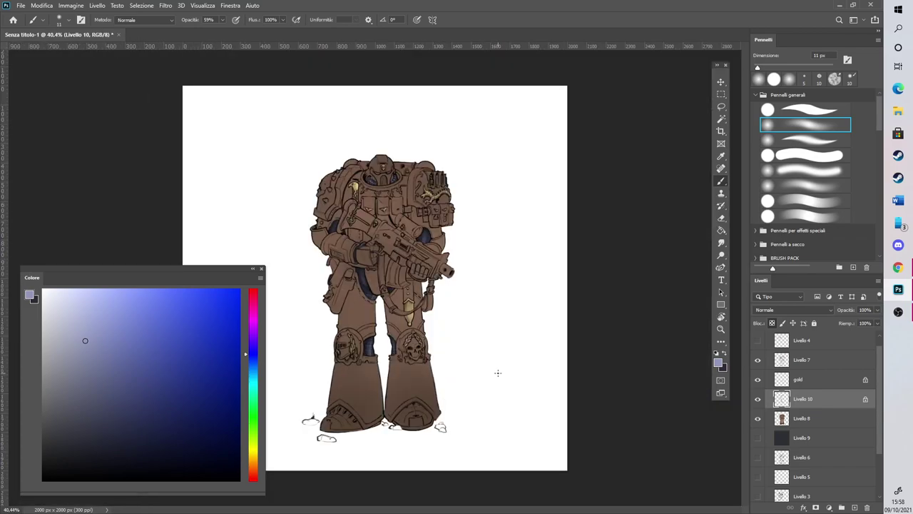
# Brush broad, soft light blue-violet highlights over the ribbed joints with the brush enlarged to 49 px
pyautogui.scroll(3, 325, 239)
pyautogui.scroll(3, 326, 240)
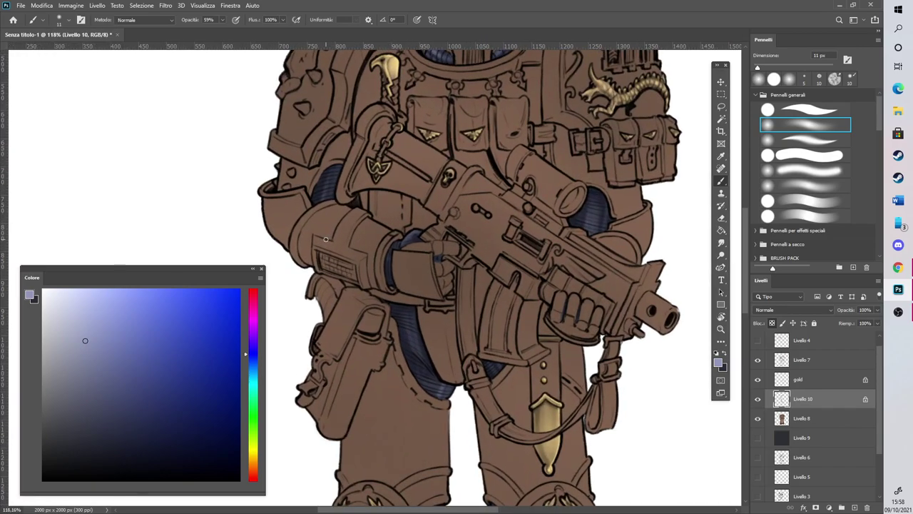
pyautogui.moveTo(770, 68); pyautogui.dragTo(772, 68)
pyautogui.scroll(-3, 520, 346)
pyautogui.scroll(-2, 526, 339)
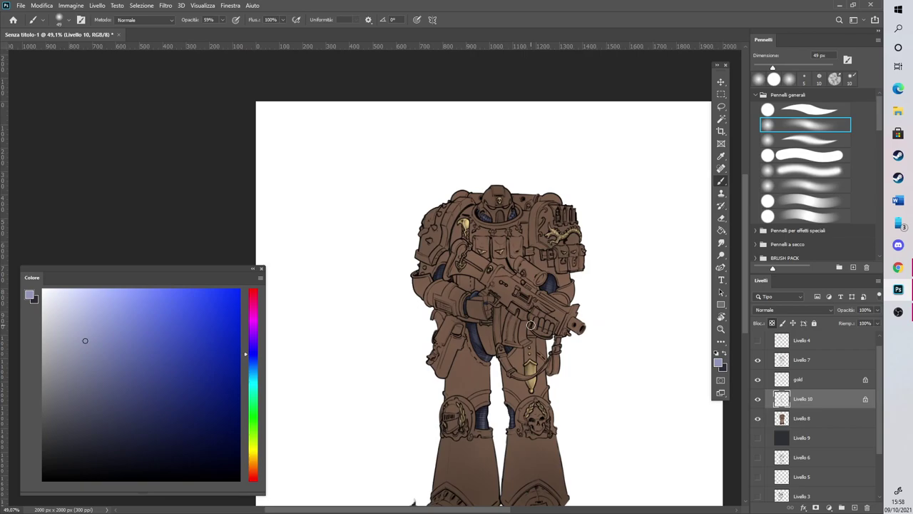
pyautogui.scroll(3, 555, 241)
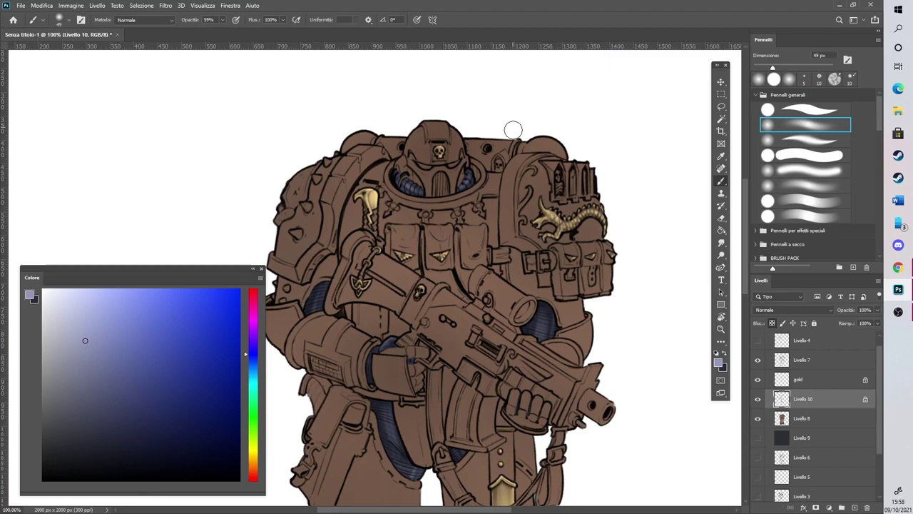
# Rename the joint layer Livello 10 as "black armour" and make the brown base layer Livello 8 active
pyautogui.scroll(-1, 521, 165)
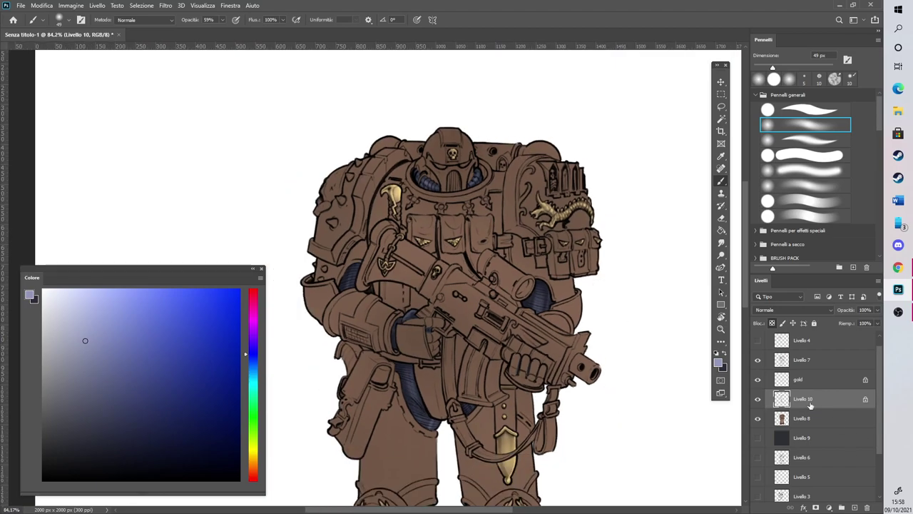
pyautogui.write('black armour')
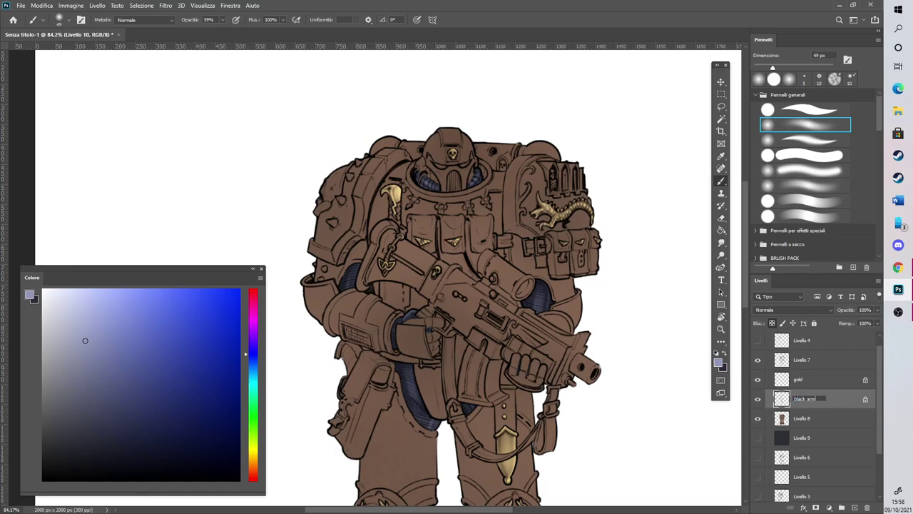
pyautogui.click(833, 413)
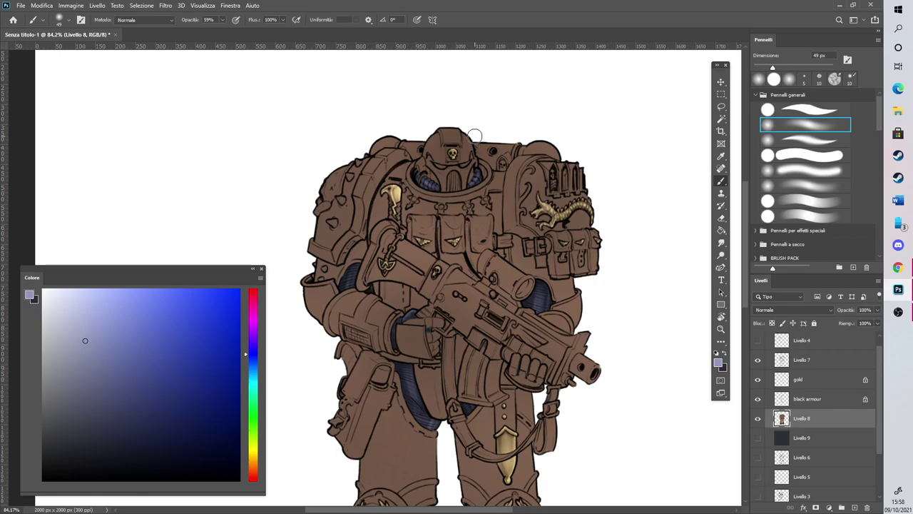
# Create a new layer directly above Livello 8 and name it "metals"
pyautogui.scroll(-5, 499, 234)
pyautogui.scroll(5, 375, 176)
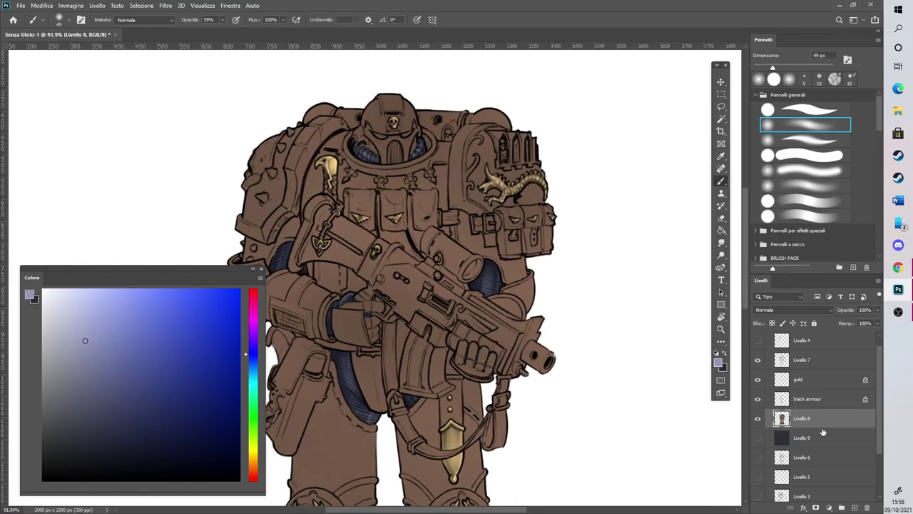
pyautogui.click(852, 507)
pyautogui.doubleClick(805, 419)
pyautogui.write('met')
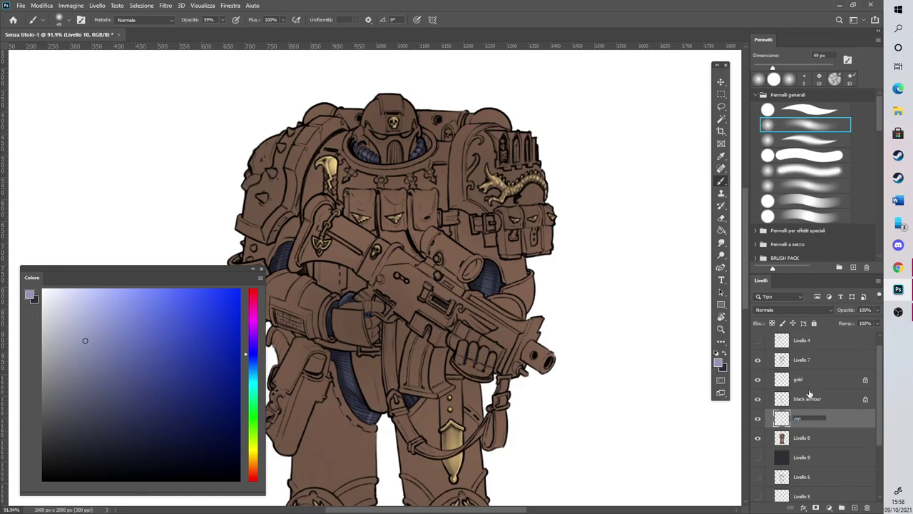
pyautogui.write('als')
pyautogui.press('Return')
# Paint a first grey-violet stroke on the front of the neck collar with the hard round brush at 9 px
pyautogui.scroll(3, 444, 125)
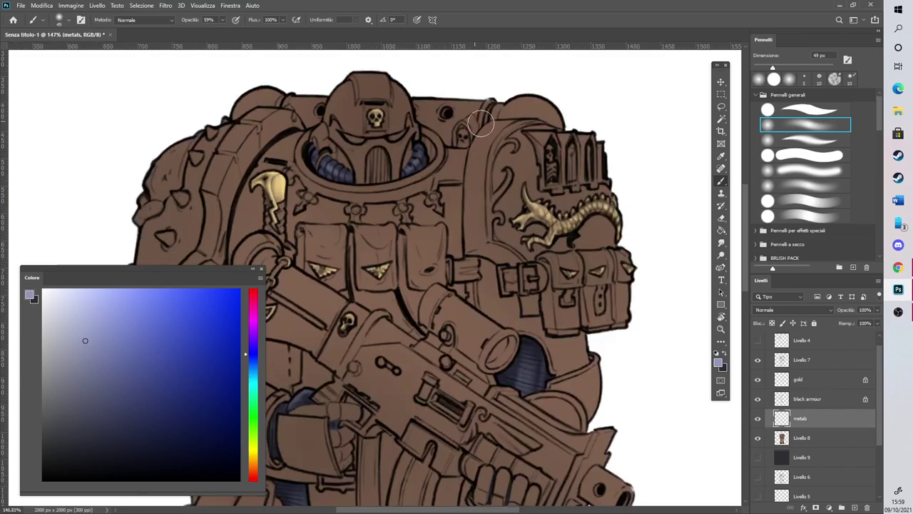
pyautogui.click(72, 377)
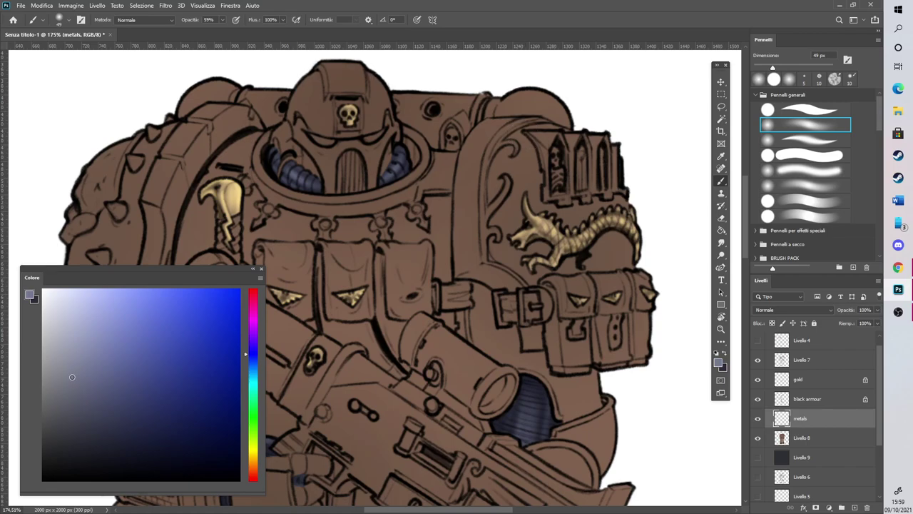
pyautogui.click(767, 109)
pyautogui.hscroll(-4, 460, 484)
pyautogui.moveTo(760, 67); pyautogui.dragTo(757, 68)
pyautogui.moveTo(468, 204); pyautogui.dragTo(488, 184)
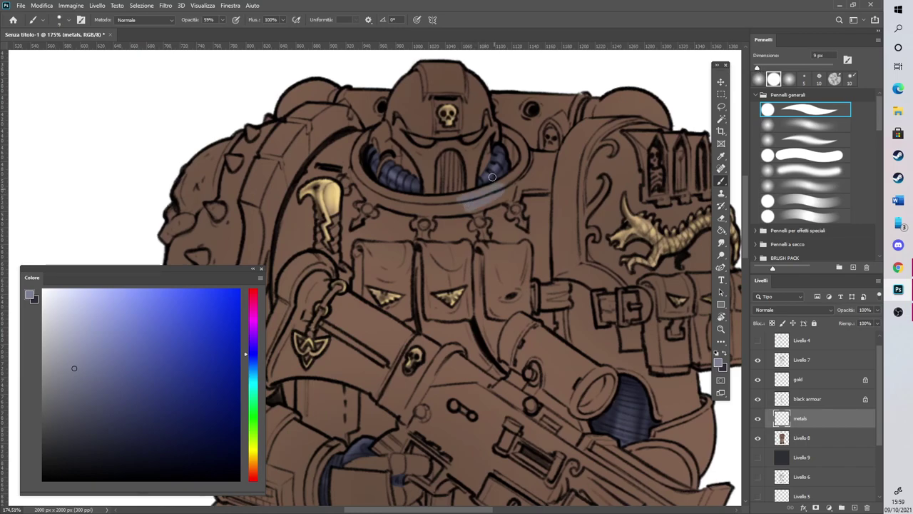
pyautogui.scroll(-4, 487, 185)
pyautogui.scroll(5, 428, 108)
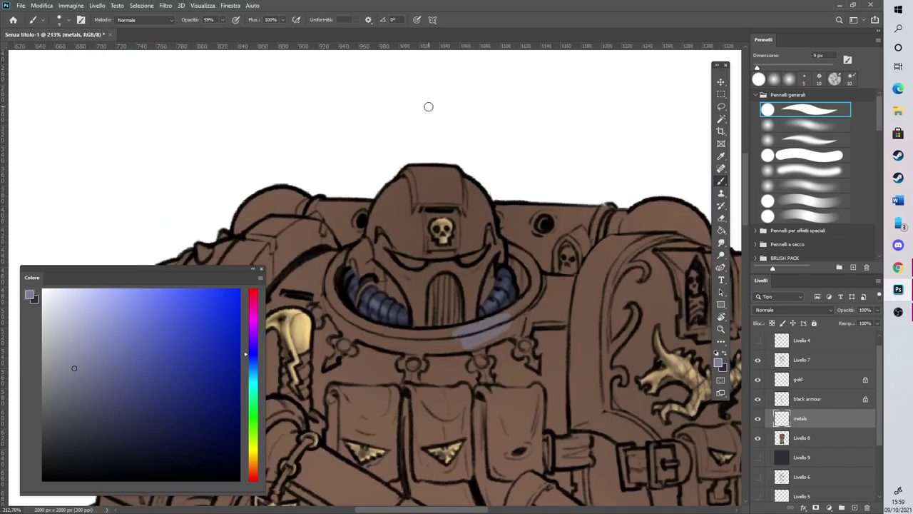
# Hide the brown base layer Livello 8 and paint the collar's right side grey-violet at 100% brush opacity
pyautogui.click(758, 437)
pyautogui.moveTo(514, 315); pyautogui.dragTo(471, 335)
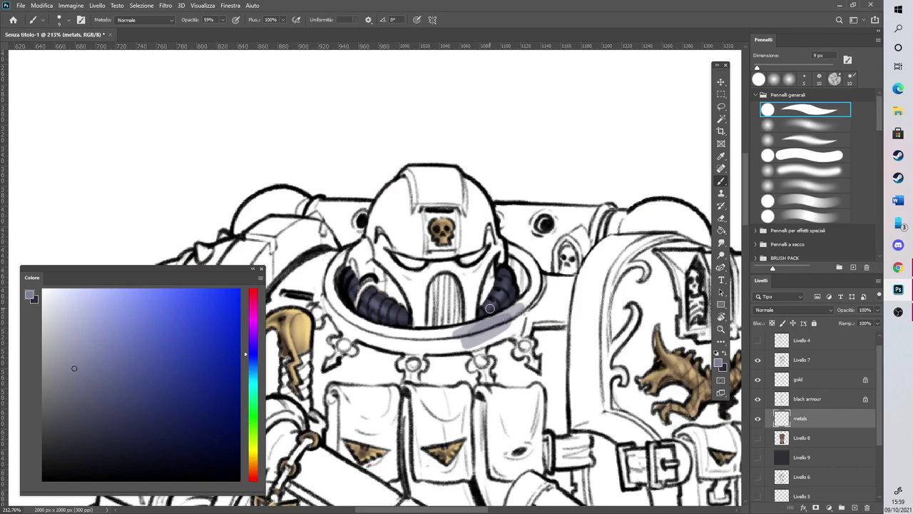
pyautogui.moveTo(224, 21); pyautogui.dragTo(269, 26)
pyautogui.moveTo(468, 341)
pyautogui.mouseDown()
pyautogui.moveTo(517, 323)
pyautogui.moveTo(492, 342)
pyautogui.moveTo(508, 321)
pyautogui.moveTo(457, 331)
pyautogui.moveTo(528, 297)
pyautogui.moveTo(532, 269)
pyautogui.moveTo(511, 249)
pyautogui.mouseUp()
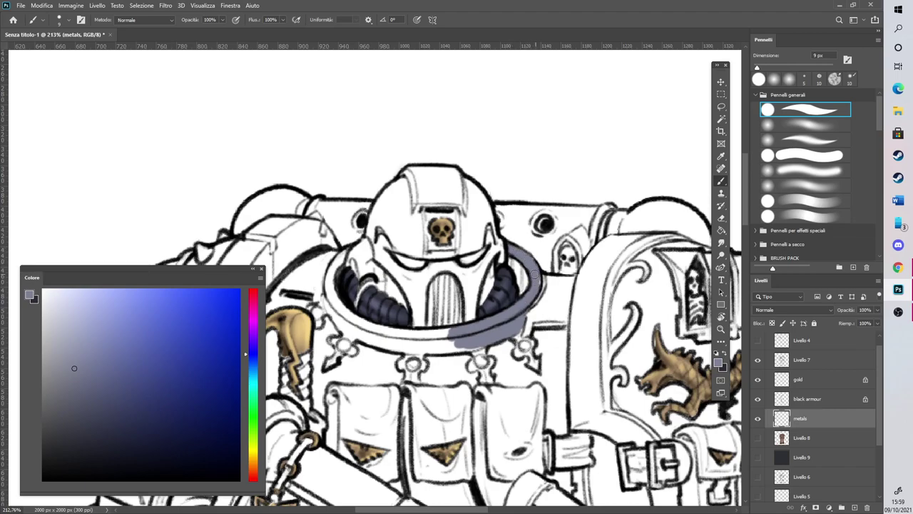
# Continue the grey-violet around the collar's front and left side, and dock the colour panel above the brushes panel
pyautogui.moveTo(477, 330); pyautogui.dragTo(408, 332)
pyautogui.moveTo(331, 301); pyautogui.dragTo(342, 321)
pyautogui.moveTo(197, 273); pyautogui.dragTo(798, 34)
pyautogui.moveTo(331, 305)
pyautogui.mouseDown()
pyautogui.moveTo(329, 313)
pyautogui.moveTo(328, 275)
pyautogui.moveTo(339, 314)
pyautogui.moveTo(341, 261)
pyautogui.mouseUp()
# Paint the hanging cross ornaments along the neck collar's lower edge grey-violet with the 9 px brush
pyautogui.moveTo(318, 312)
pyautogui.mouseDown()
pyautogui.moveTo(349, 333)
pyautogui.moveTo(331, 340)
pyautogui.moveTo(352, 351)
pyautogui.moveTo(337, 319)
pyautogui.moveTo(343, 345)
pyautogui.moveTo(333, 359)
pyautogui.moveTo(335, 342)
pyautogui.moveTo(341, 351)
pyautogui.moveTo(329, 365)
pyautogui.moveTo(350, 337)
pyautogui.moveTo(335, 316)
pyautogui.mouseUp()
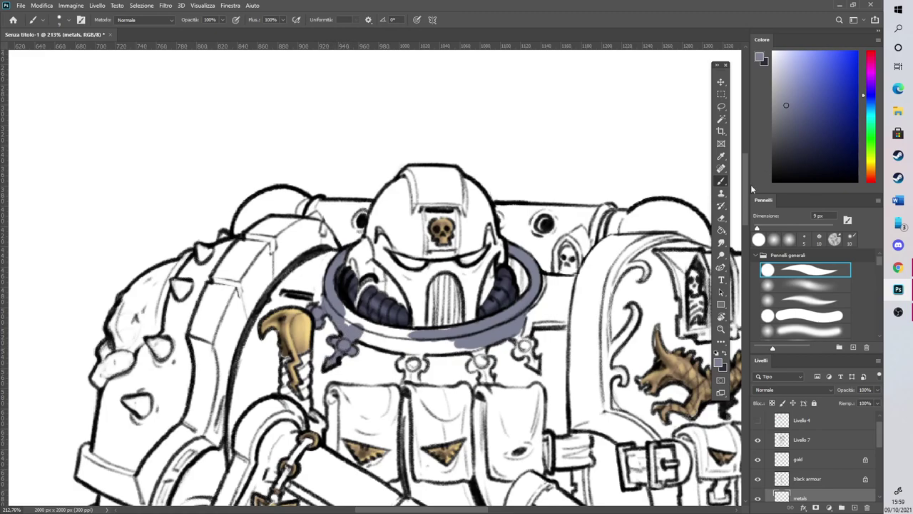
pyautogui.moveTo(405, 379)
pyautogui.mouseDown()
pyautogui.moveTo(422, 363)
pyautogui.moveTo(410, 357)
pyautogui.mouseUp()
pyautogui.moveTo(482, 359)
pyautogui.mouseDown()
pyautogui.moveTo(473, 364)
pyautogui.moveTo(490, 361)
pyautogui.moveTo(484, 380)
pyautogui.mouseUp()
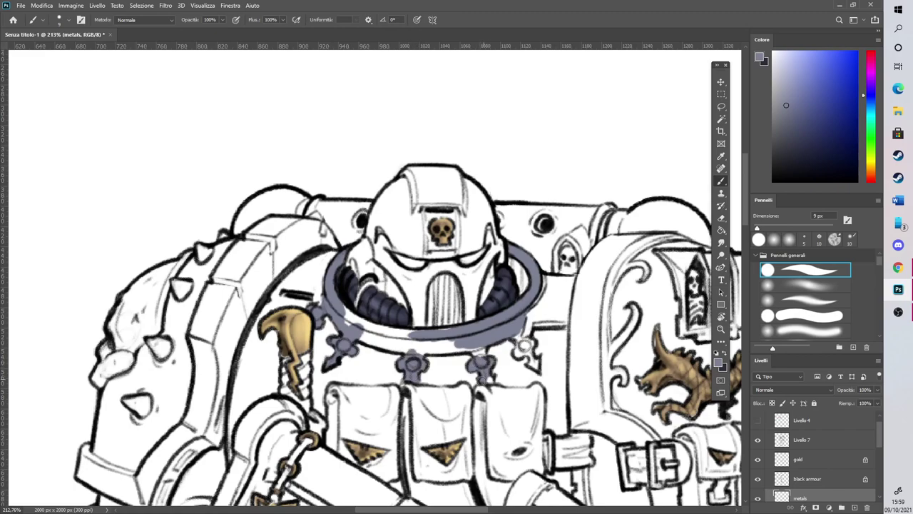
pyautogui.moveTo(525, 343)
pyautogui.mouseDown()
pyautogui.moveTo(519, 353)
pyautogui.moveTo(525, 347)
pyautogui.moveTo(531, 364)
pyautogui.moveTo(537, 351)
pyautogui.mouseUp()
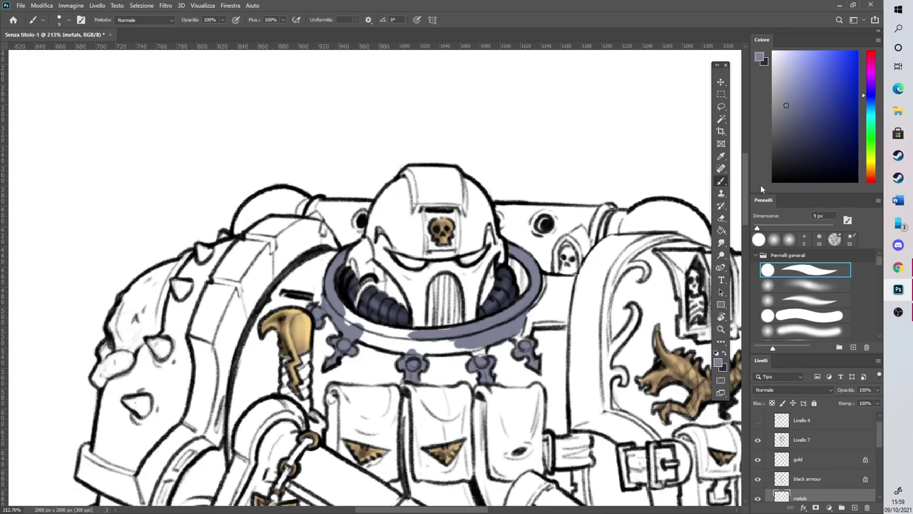
# Paint the plates on both sides of the collar grey-violet at 11 px and fill the unpainted gaps across the collar's front
pyautogui.moveTo(757, 227); pyautogui.dragTo(760, 227)
pyautogui.moveTo(523, 346)
pyautogui.mouseDown()
pyautogui.moveTo(533, 318)
pyautogui.moveTo(560, 325)
pyautogui.moveTo(564, 287)
pyautogui.moveTo(548, 284)
pyautogui.moveTo(569, 280)
pyautogui.mouseUp()
pyautogui.moveTo(761, 224); pyautogui.dragTo(758, 226)
pyautogui.moveTo(558, 278)
pyautogui.mouseDown()
pyautogui.moveTo(577, 277)
pyautogui.moveTo(569, 294)
pyautogui.mouseUp()
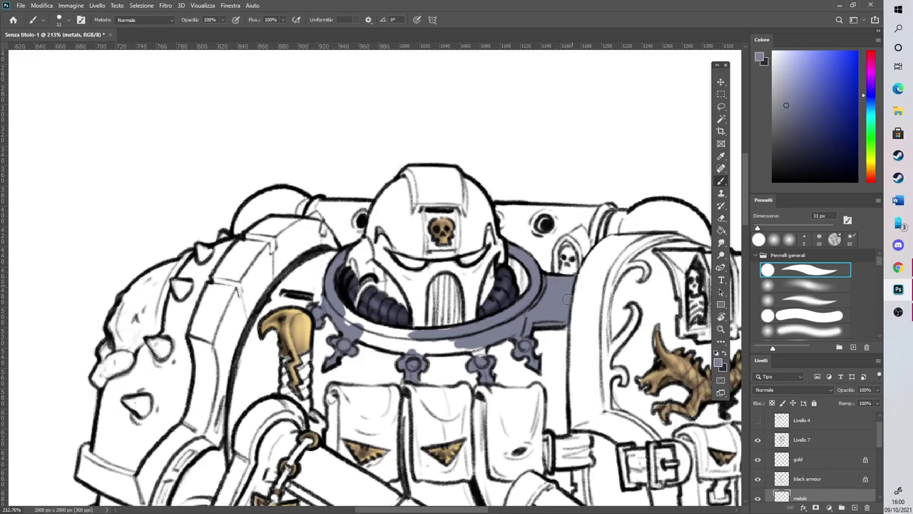
pyautogui.moveTo(272, 294)
pyautogui.mouseDown()
pyautogui.moveTo(327, 304)
pyautogui.moveTo(319, 276)
pyautogui.moveTo(300, 294)
pyautogui.moveTo(303, 277)
pyautogui.moveTo(284, 288)
pyautogui.moveTo(328, 259)
pyautogui.mouseUp()
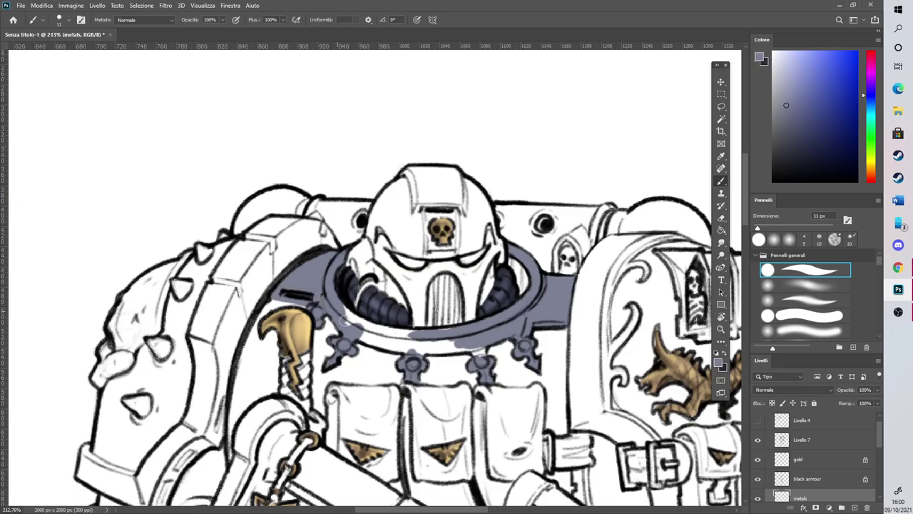
pyautogui.moveTo(341, 305)
pyautogui.mouseDown()
pyautogui.moveTo(375, 328)
pyautogui.moveTo(335, 303)
pyautogui.moveTo(365, 337)
pyautogui.moveTo(420, 352)
pyautogui.moveTo(478, 351)
pyautogui.mouseUp()
pyautogui.moveTo(391, 336)
pyautogui.mouseDown()
pyautogui.moveTo(436, 342)
pyautogui.moveTo(378, 333)
pyautogui.moveTo(434, 336)
pyautogui.moveTo(382, 329)
pyautogui.moveTo(439, 335)
pyautogui.moveTo(447, 325)
pyautogui.moveTo(437, 343)
pyautogui.moveTo(448, 322)
pyautogui.mouseUp()
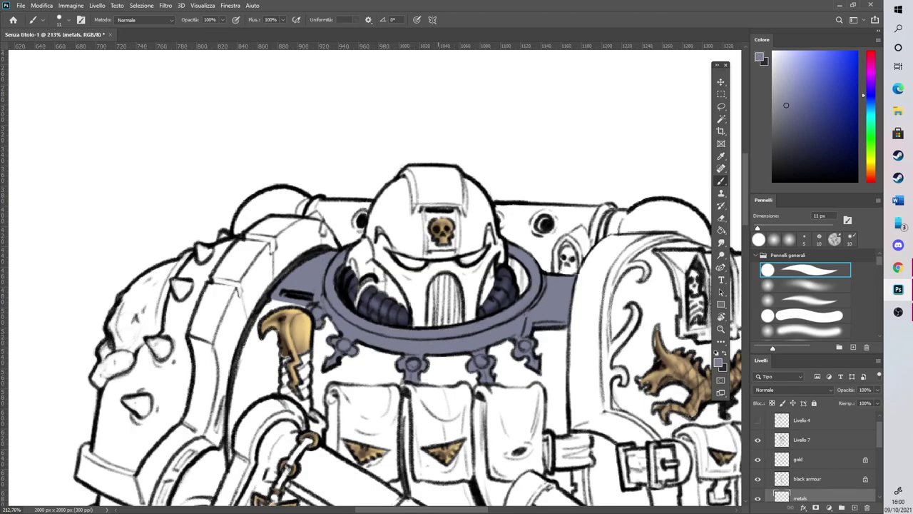
# Paint the strap buckle below the dragon shoulder pad and the adjacent pouch clasp grey-violet with a 7 px brush
pyautogui.hotkey('ctrl', '-')
pyautogui.hotkey('ctrl', '-')
pyautogui.hotkey('ctrl', '-')
pyautogui.hotkey('ctrl', '-')
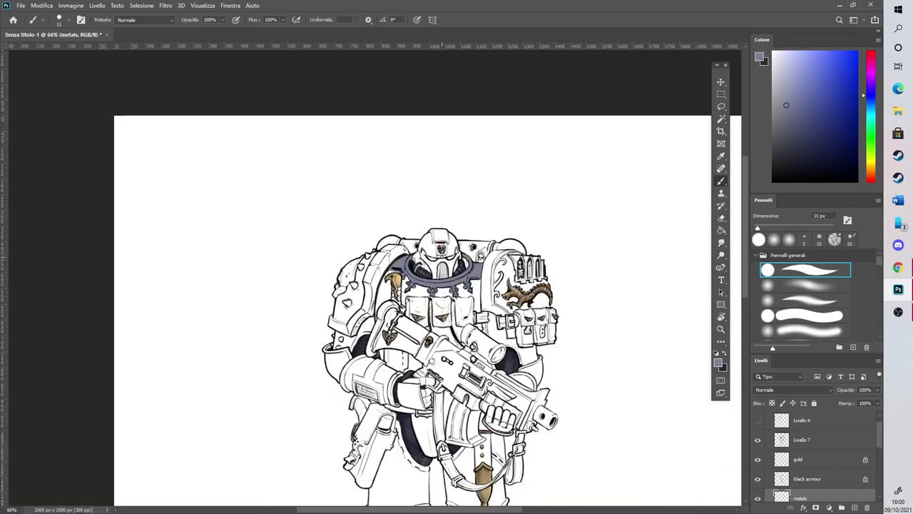
pyautogui.scroll(6, 500, 314)
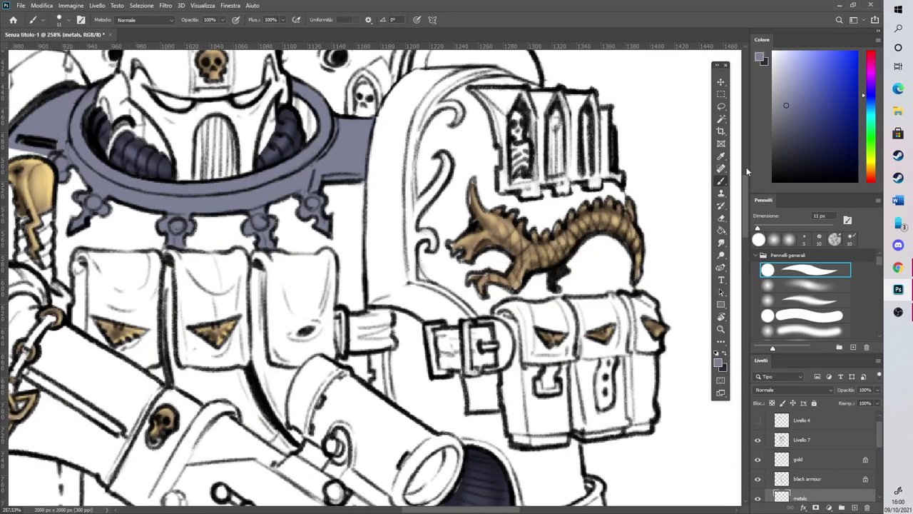
pyautogui.moveTo(757, 228); pyautogui.dragTo(756, 228)
pyautogui.moveTo(431, 333)
pyautogui.mouseDown()
pyautogui.moveTo(436, 376)
pyautogui.moveTo(445, 376)
pyautogui.moveTo(434, 329)
pyautogui.moveTo(469, 320)
pyautogui.moveTo(467, 373)
pyautogui.moveTo(476, 370)
pyautogui.moveTo(467, 323)
pyautogui.moveTo(468, 361)
pyautogui.moveTo(457, 345)
pyautogui.moveTo(504, 334)
pyautogui.moveTo(488, 347)
pyautogui.moveTo(504, 344)
pyautogui.moveTo(503, 359)
pyautogui.moveTo(507, 340)
pyautogui.moveTo(488, 319)
pyautogui.moveTo(477, 321)
pyautogui.moveTo(495, 321)
pyautogui.moveTo(499, 366)
pyautogui.moveTo(484, 370)
pyautogui.moveTo(503, 363)
pyautogui.moveTo(498, 325)
pyautogui.moveTo(509, 354)
pyautogui.moveTo(504, 312)
pyautogui.mouseUp()
pyautogui.moveTo(541, 384)
pyautogui.mouseDown()
pyautogui.moveTo(537, 395)
pyautogui.moveTo(558, 392)
pyautogui.moveTo(559, 379)
pyautogui.mouseUp()
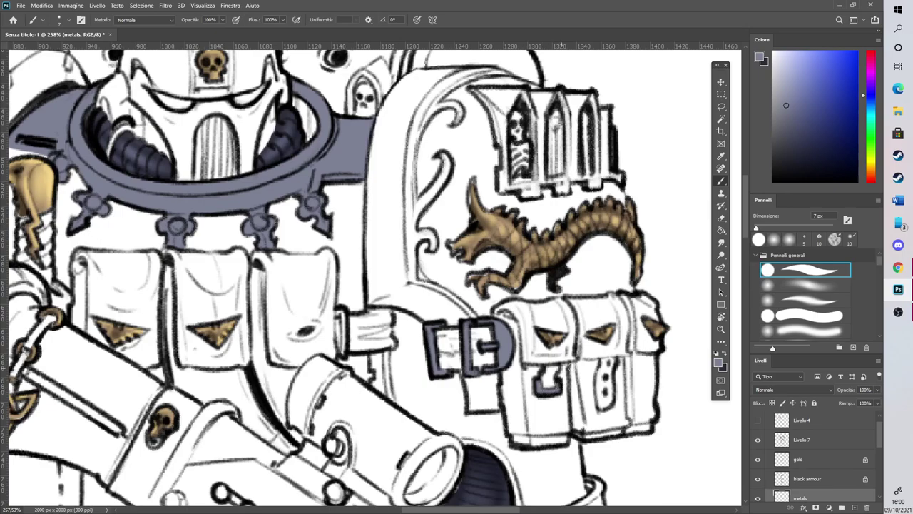
# Paint the strap loop beside the third chest pouch grey-violet and trim it with the Eraser at 8 px
pyautogui.hscroll(-6, 542, 350)
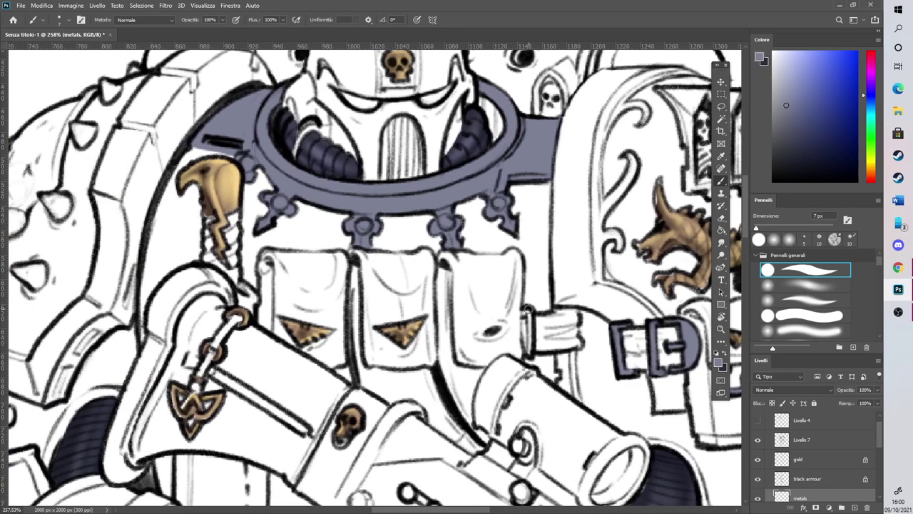
pyautogui.moveTo(526, 311); pyautogui.dragTo(530, 355)
pyautogui.press('e')
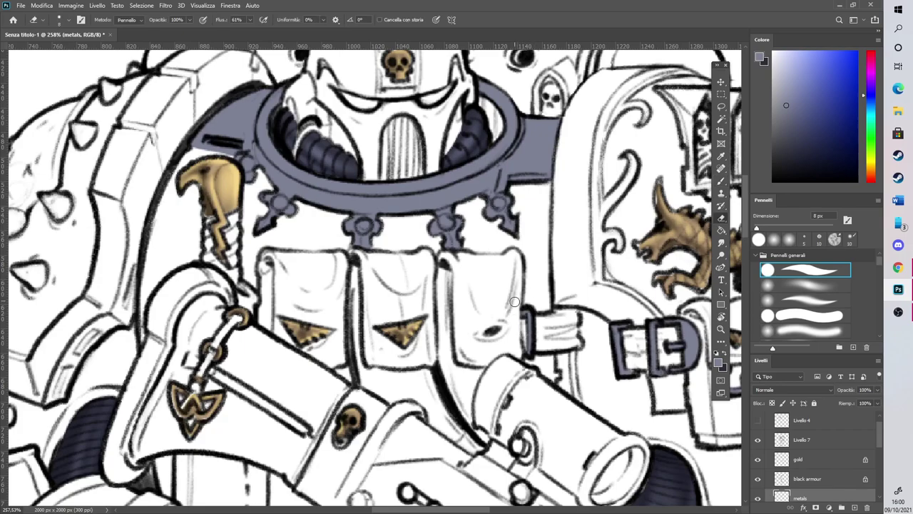
pyautogui.click(720, 181)
# On the gold layer, sample the triangular pendant's brown-gold, unlock transparent pixels and touch up the gold pendant with the 7 px brush
pyautogui.hscroll(-7, 429, 463)
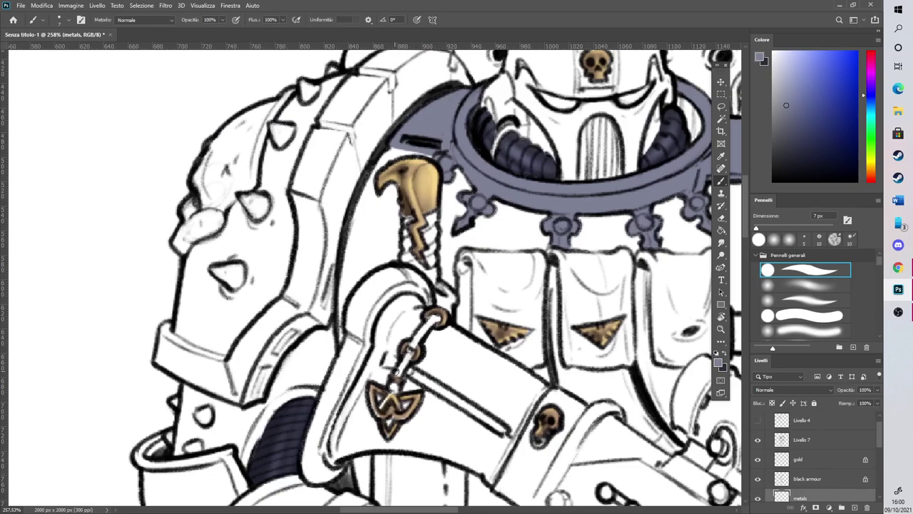
pyautogui.click(806, 459)
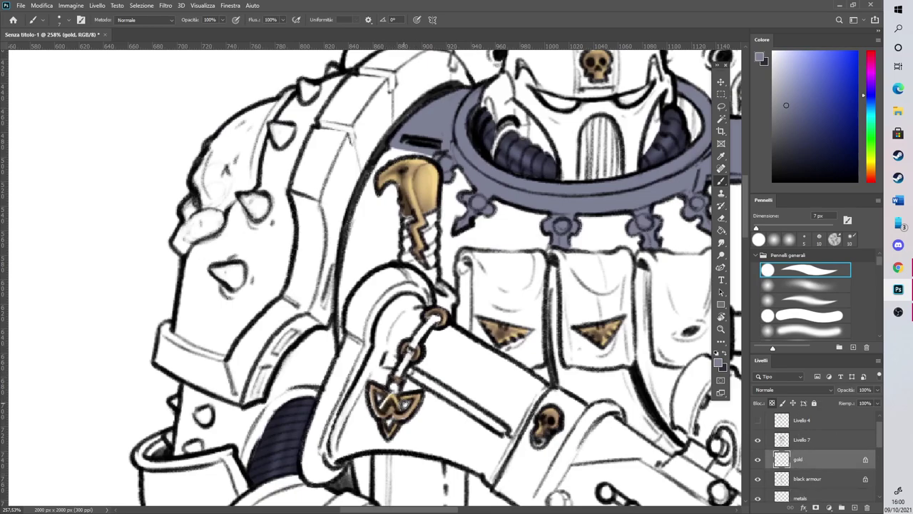
pyautogui.press('i')
pyautogui.moveTo(383, 427)
pyautogui.mouseDown()
pyautogui.moveTo(377, 391)
pyautogui.moveTo(386, 391)
pyautogui.moveTo(377, 392)
pyautogui.mouseUp()
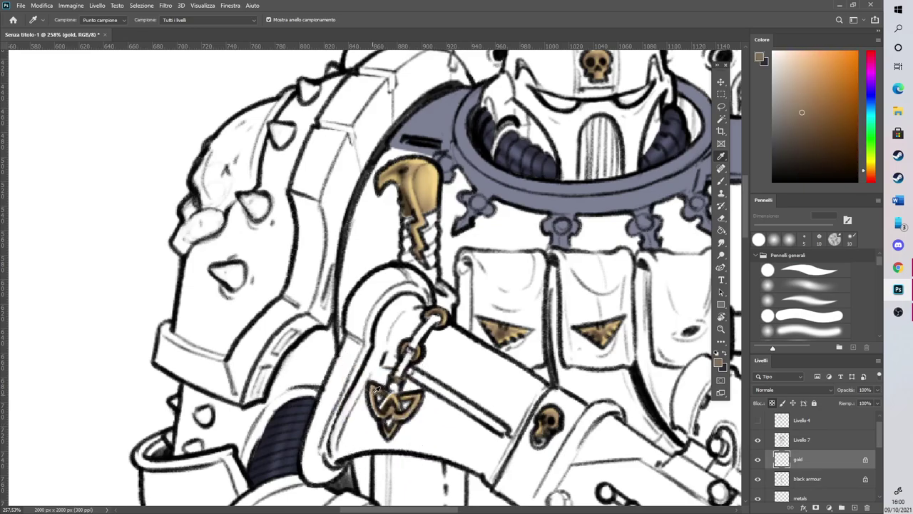
pyautogui.press('b')
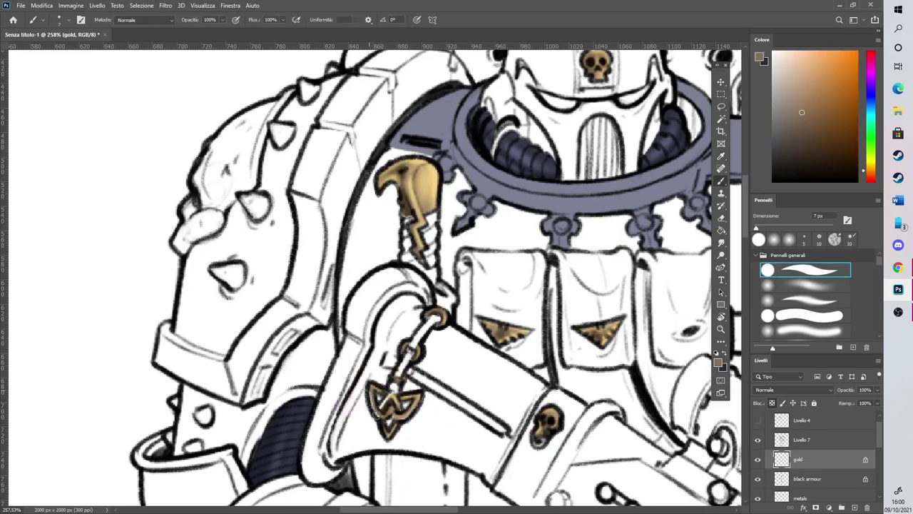
pyautogui.click(771, 403)
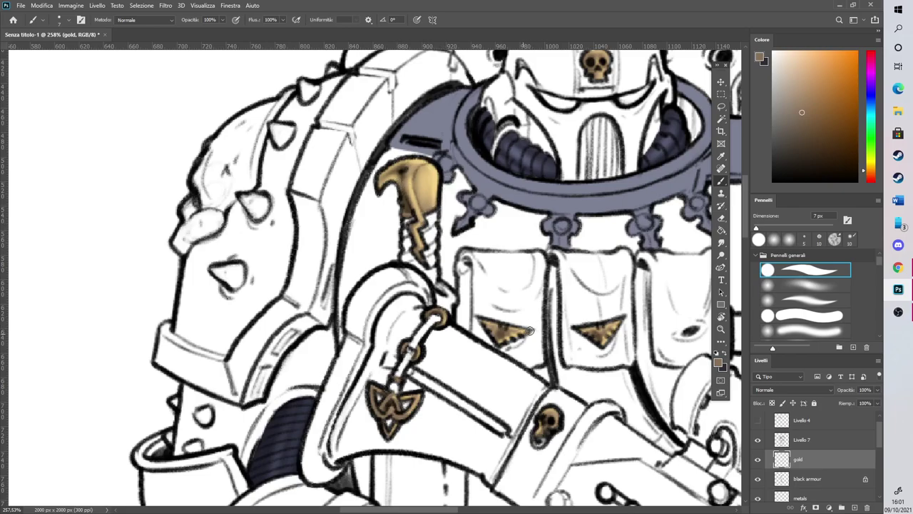
# On the metals layer, sample the collar's grey-violet and paint the rifle's round knob, linked bolts and the ejection port's rear bracket
pyautogui.click(802, 498)
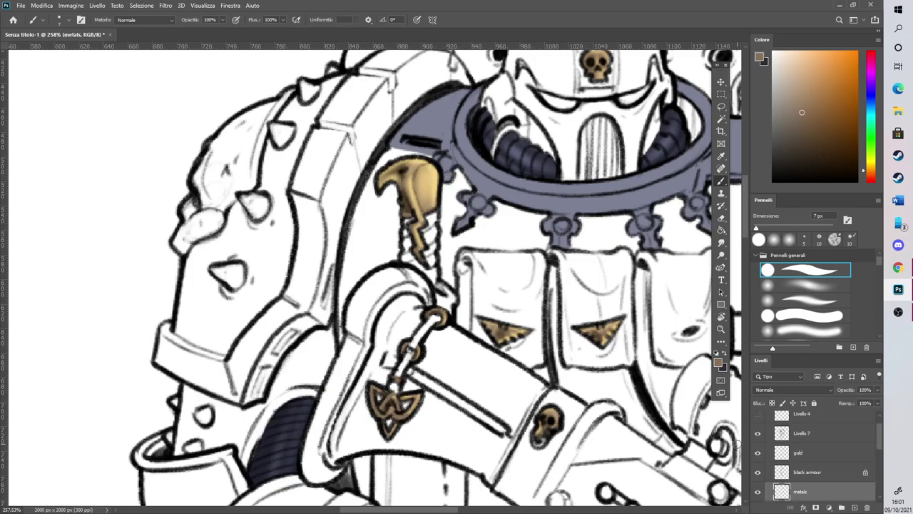
pyautogui.press('i')
pyautogui.click(571, 204)
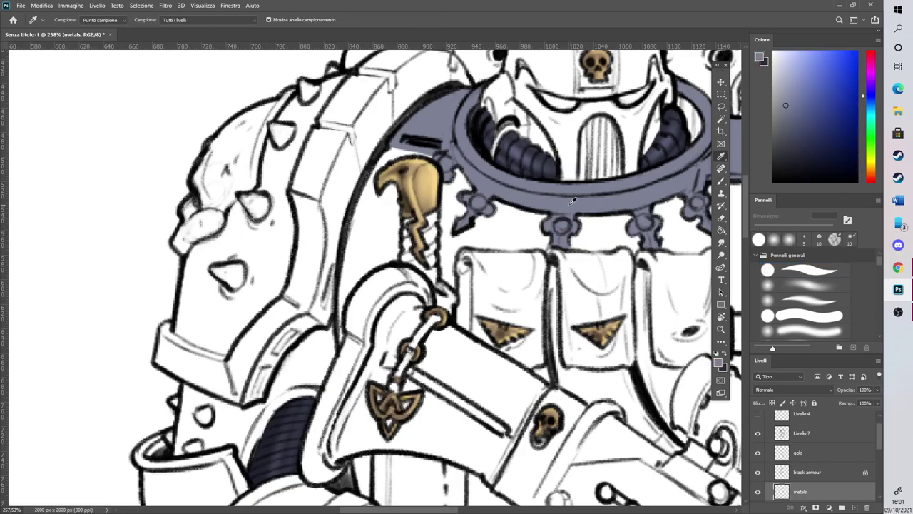
pyautogui.press('b')
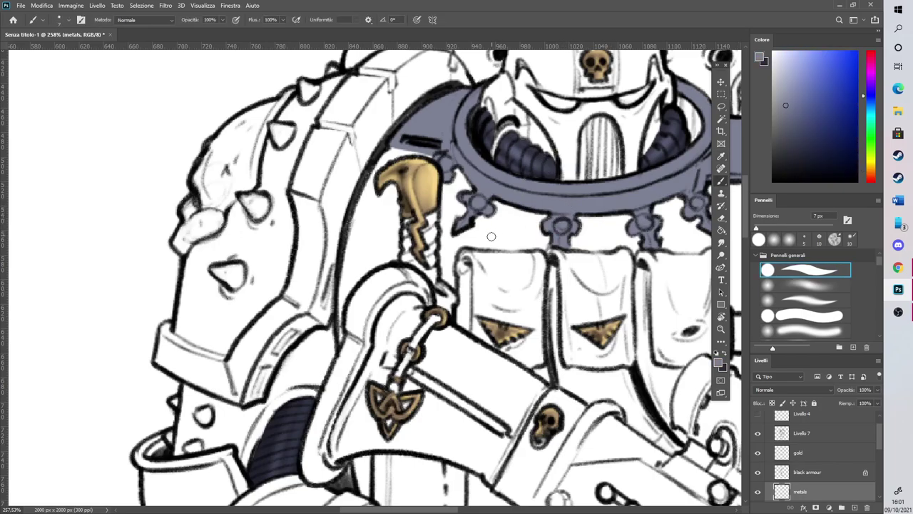
pyautogui.scroll(-6, 384, 234)
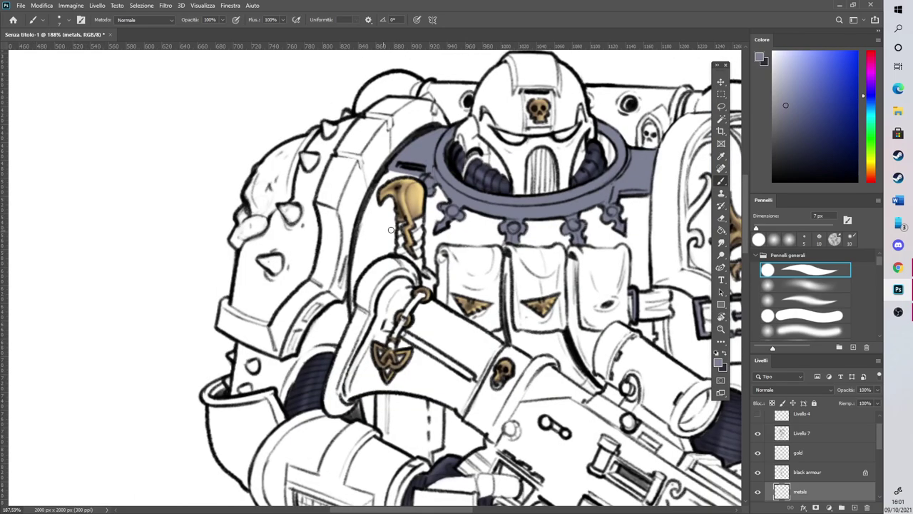
pyautogui.scroll(5, 486, 399)
pyautogui.moveTo(441, 307)
pyautogui.mouseDown()
pyautogui.moveTo(444, 318)
pyautogui.moveTo(448, 306)
pyautogui.moveTo(490, 301)
pyautogui.moveTo(506, 314)
pyautogui.mouseUp()
pyautogui.moveTo(427, 510); pyautogui.dragTo(451, 509)
pyautogui.moveTo(394, 356); pyautogui.dragTo(411, 369)
pyautogui.moveTo(410, 327); pyautogui.dragTo(429, 330)
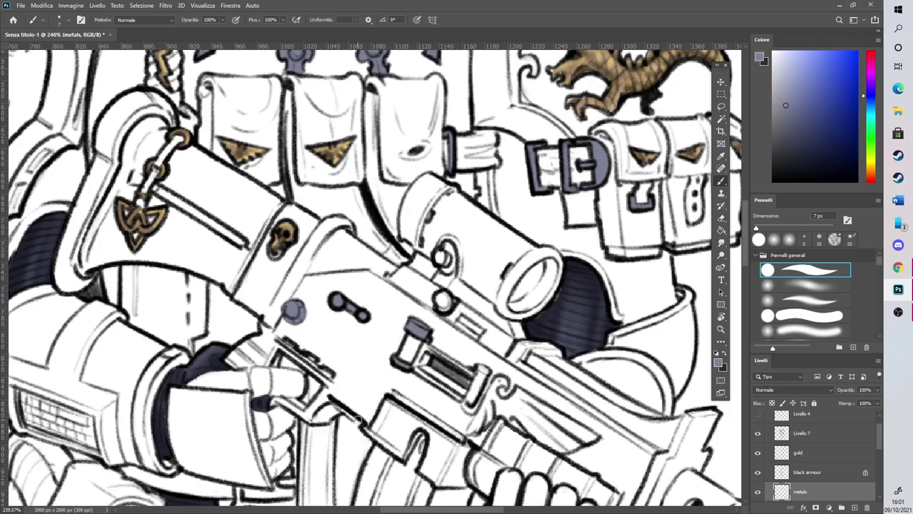
# Paint the two scope mount knobs and the rest of the rifle's ejection port frame grey-violet
pyautogui.moveTo(443, 255)
pyautogui.mouseDown()
pyautogui.moveTo(450, 268)
pyautogui.moveTo(448, 253)
pyautogui.mouseUp()
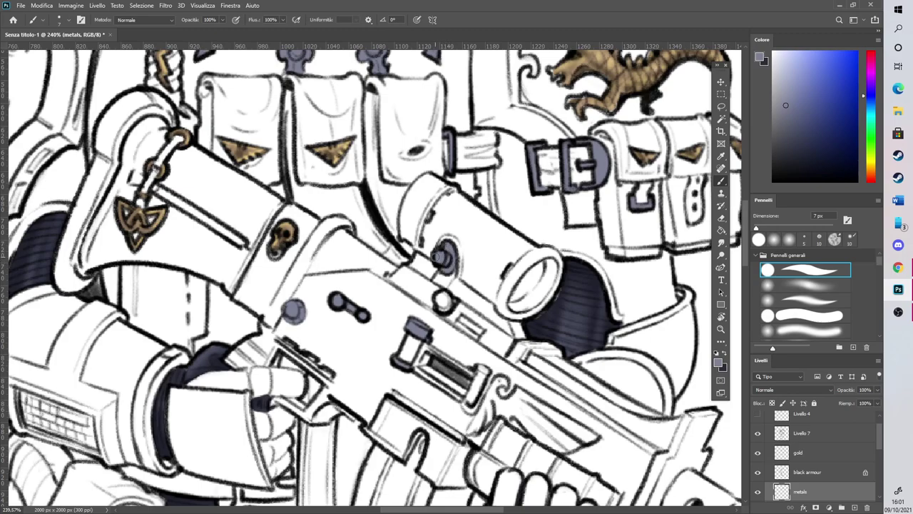
pyautogui.moveTo(441, 299); pyautogui.dragTo(443, 297)
pyautogui.moveTo(468, 401); pyautogui.dragTo(485, 371)
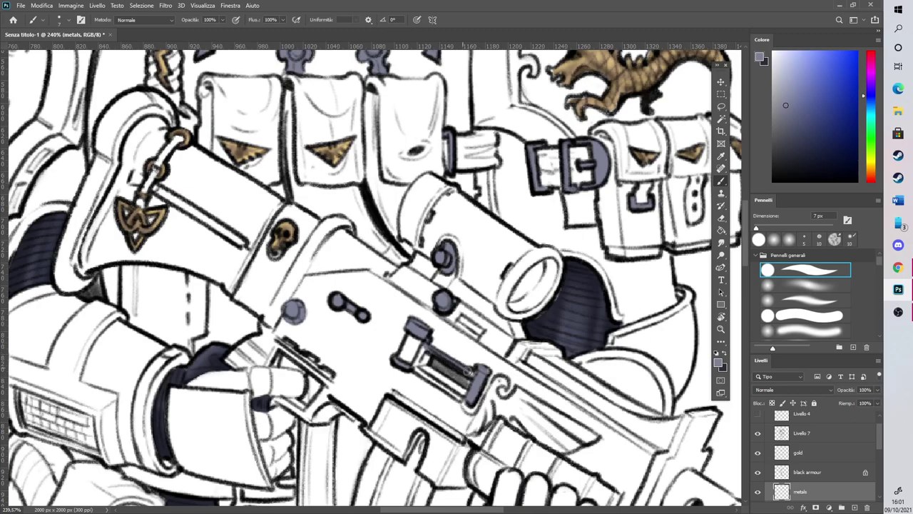
pyautogui.moveTo(424, 352)
pyautogui.mouseDown()
pyautogui.moveTo(420, 366)
pyautogui.moveTo(463, 393)
pyautogui.mouseUp()
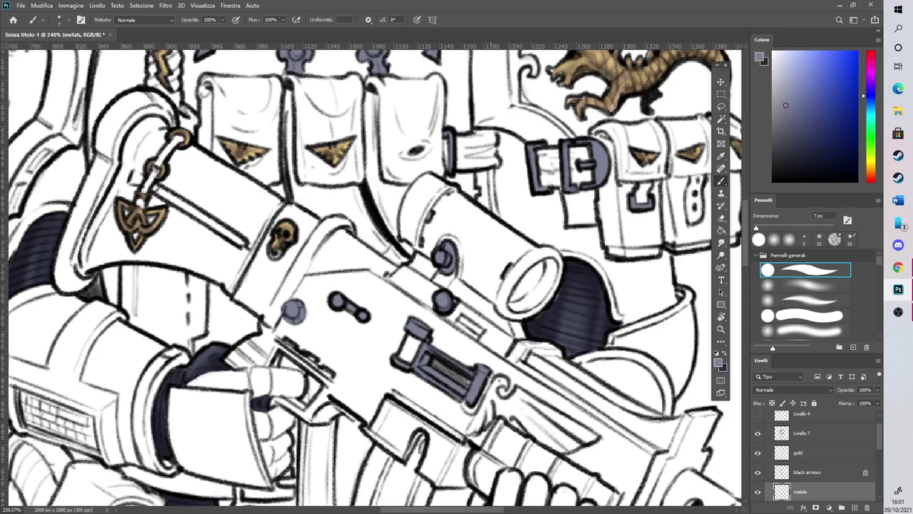
# Paint the winged ornament on the rifle's body and the scope's front ring grey-violet
pyautogui.moveTo(476, 428)
pyautogui.mouseDown()
pyautogui.moveTo(496, 401)
pyautogui.moveTo(472, 430)
pyautogui.moveTo(498, 381)
pyautogui.moveTo(504, 384)
pyautogui.moveTo(488, 403)
pyautogui.moveTo(510, 416)
pyautogui.mouseUp()
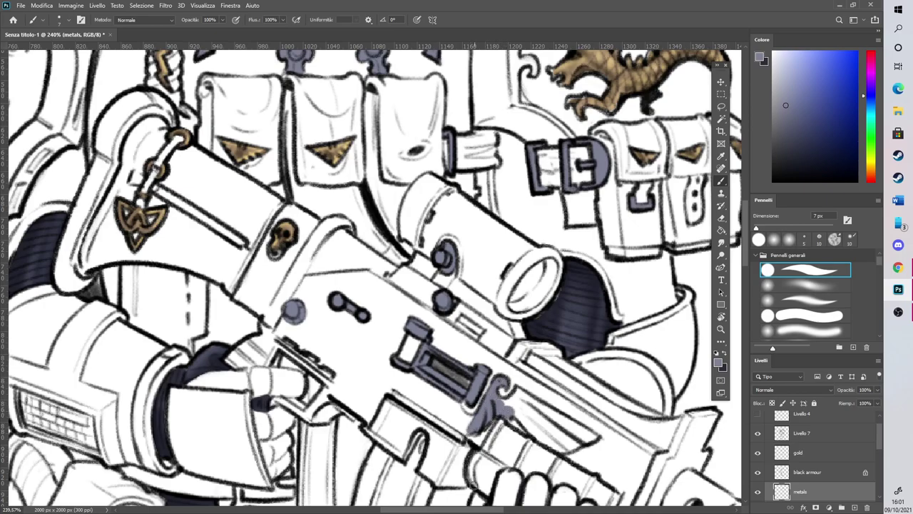
pyautogui.hscroll(3, 478, 474)
pyautogui.moveTo(384, 414)
pyautogui.mouseDown()
pyautogui.moveTo(444, 448)
pyautogui.moveTo(478, 435)
pyautogui.moveTo(403, 393)
pyautogui.moveTo(466, 434)
pyautogui.moveTo(408, 416)
pyautogui.moveTo(446, 432)
pyautogui.moveTo(388, 386)
pyautogui.moveTo(407, 398)
pyautogui.mouseUp()
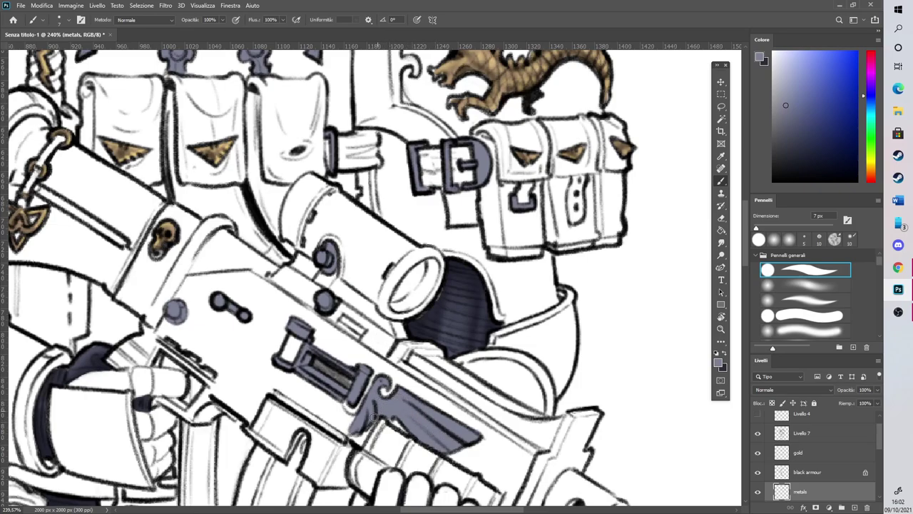
pyautogui.moveTo(397, 325)
pyautogui.mouseDown()
pyautogui.moveTo(436, 294)
pyautogui.moveTo(440, 258)
pyautogui.moveTo(422, 251)
pyautogui.moveTo(403, 264)
pyautogui.moveTo(424, 255)
pyautogui.moveTo(382, 304)
pyautogui.moveTo(403, 317)
pyautogui.moveTo(433, 295)
pyautogui.mouseUp()
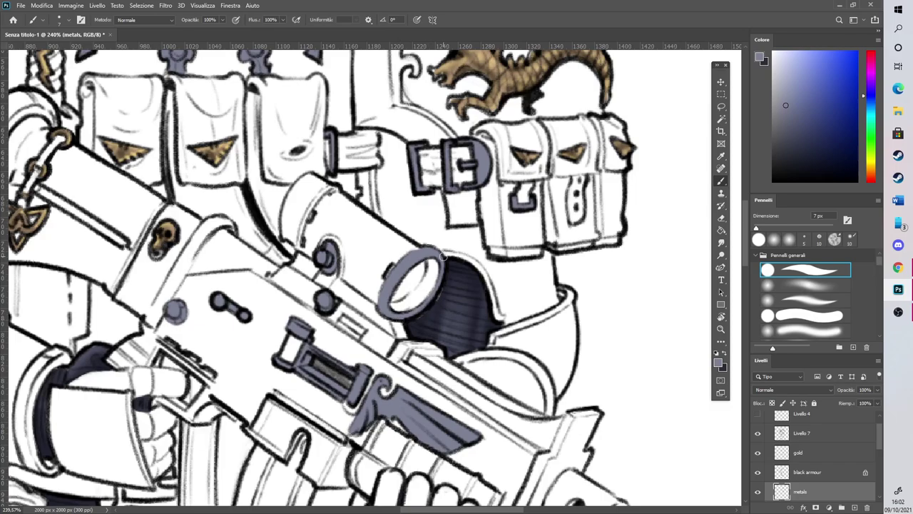
# Unlock transparent pixels on the black armour layer and retouch the dark blue joint beside the scope ring with Smudge and Eraser
pyautogui.click(805, 474)
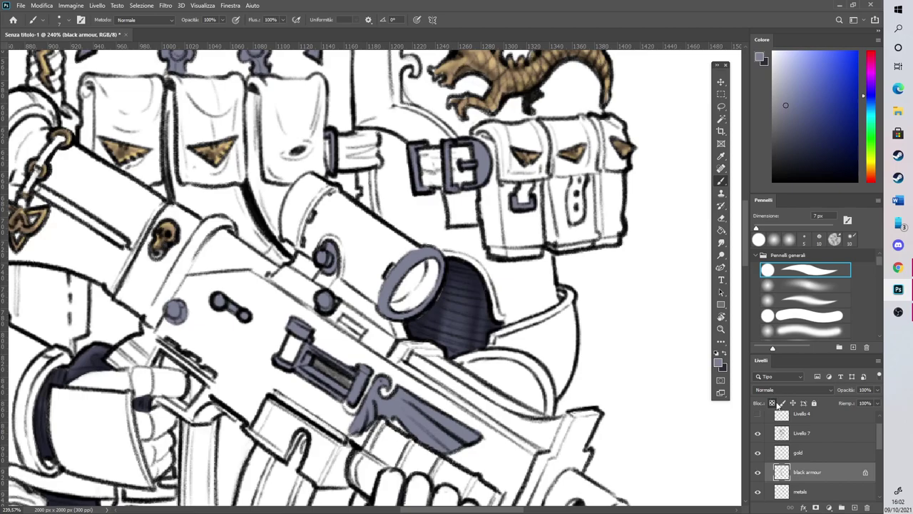
pyautogui.click(721, 243)
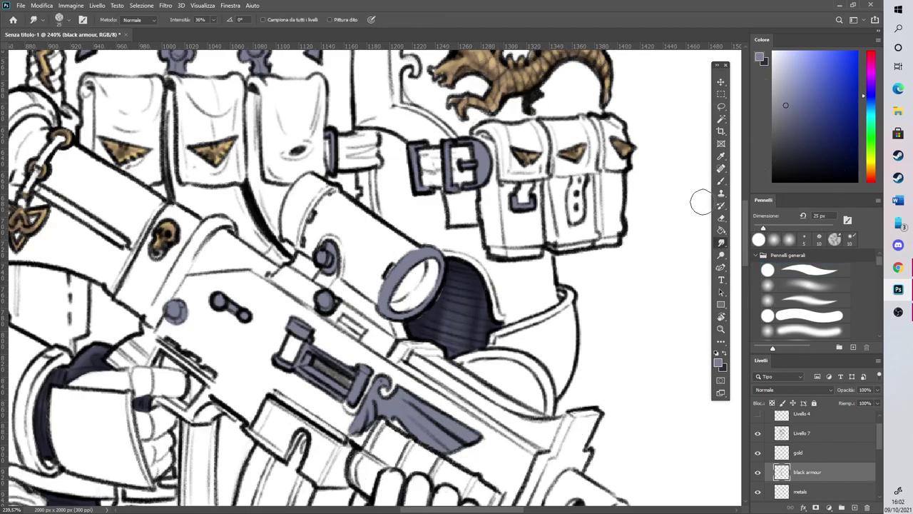
pyautogui.moveTo(441, 300)
pyautogui.mouseDown()
pyautogui.moveTo(422, 317)
pyautogui.moveTo(430, 305)
pyautogui.mouseUp()
pyautogui.click(722, 219)
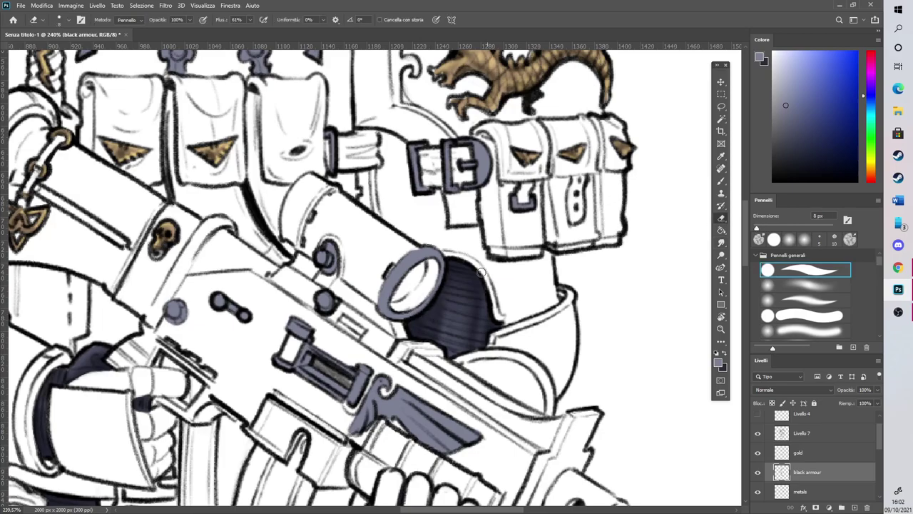
# Return to the metals layer and paint the inner edge of the scope's front ring and the scope's rear ring grey-violet
pyautogui.hotkey('alt', '[')
pyautogui.press('b')
pyautogui.moveTo(397, 308)
pyautogui.mouseDown()
pyautogui.moveTo(389, 306)
pyautogui.moveTo(420, 292)
pyautogui.moveTo(431, 262)
pyautogui.moveTo(433, 292)
pyautogui.moveTo(403, 314)
pyautogui.mouseUp()
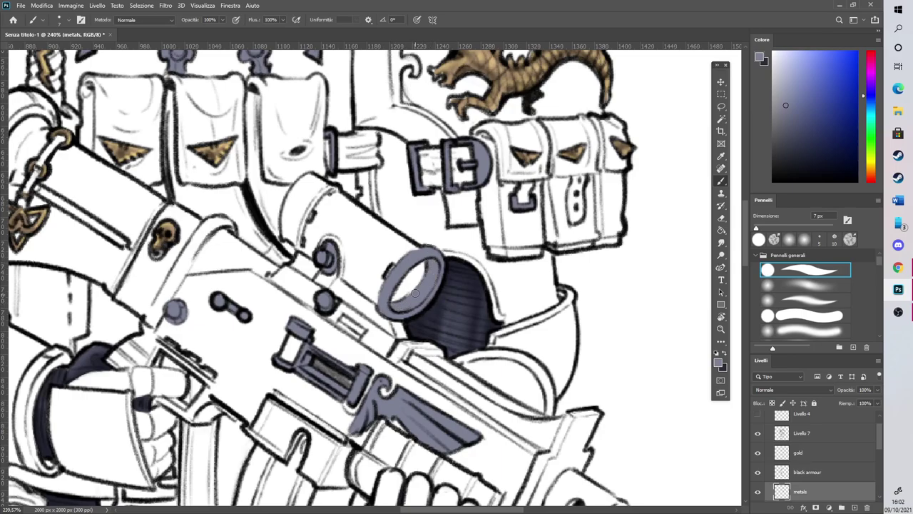
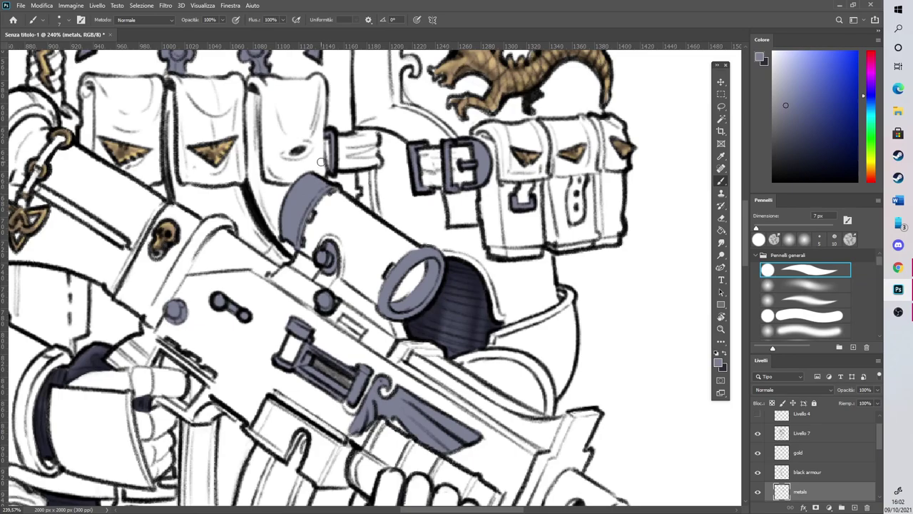
# Paint the two rifle sling buckles below the muzzle and the small ring beside them grey-violet
pyautogui.scroll(-6, 422, 395)
pyautogui.moveTo(279, 314); pyautogui.dragTo(291, 294)
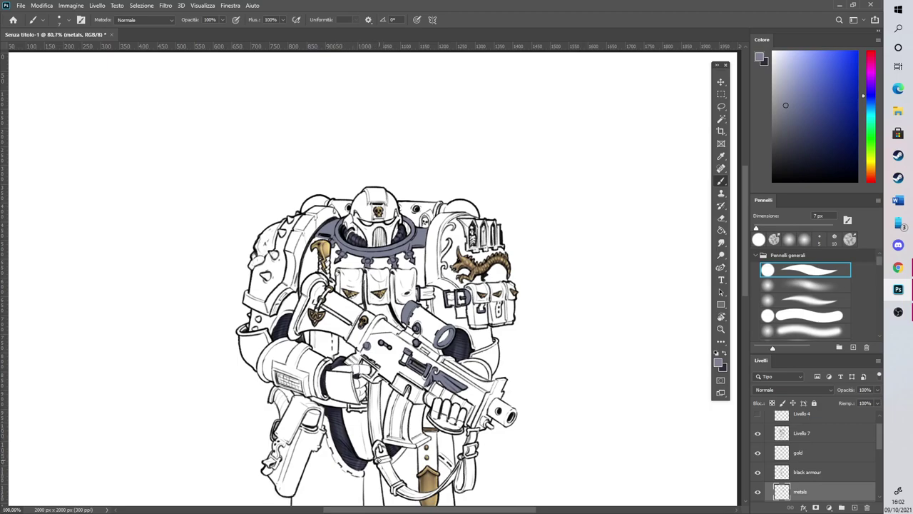
pyautogui.scroll(5, 564, 441)
pyautogui.moveTo(468, 401)
pyautogui.mouseDown()
pyautogui.moveTo(471, 383)
pyautogui.moveTo(510, 383)
pyautogui.moveTo(505, 393)
pyautogui.mouseUp()
pyautogui.moveTo(502, 443)
pyautogui.mouseDown()
pyautogui.moveTo(489, 434)
pyautogui.moveTo(462, 440)
pyautogui.moveTo(455, 468)
pyautogui.moveTo(464, 458)
pyautogui.moveTo(456, 478)
pyautogui.moveTo(498, 478)
pyautogui.moveTo(477, 460)
pyautogui.mouseUp()
pyautogui.scroll(-5, 515, 262)
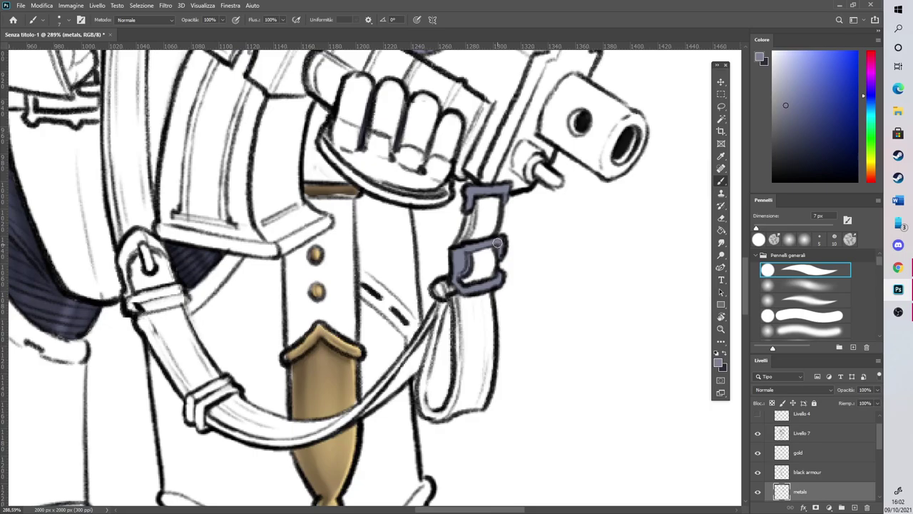
pyautogui.moveTo(440, 288); pyautogui.dragTo(449, 289)
# Paint the sling's end fitting below the magazine, its band and the lower strap buckle grey-violet
pyautogui.moveTo(459, 511); pyautogui.dragTo(425, 511)
pyautogui.moveTo(386, 269)
pyautogui.mouseDown()
pyautogui.moveTo(376, 244)
pyautogui.moveTo(368, 249)
pyautogui.moveTo(373, 236)
pyautogui.moveTo(358, 255)
pyautogui.moveTo(362, 290)
pyautogui.moveTo(388, 246)
pyautogui.mouseUp()
pyautogui.moveTo(383, 294)
pyautogui.mouseDown()
pyautogui.moveTo(423, 273)
pyautogui.moveTo(404, 289)
pyautogui.mouseUp()
pyautogui.moveTo(425, 398)
pyautogui.mouseDown()
pyautogui.moveTo(438, 428)
pyautogui.moveTo(446, 418)
pyautogui.moveTo(432, 421)
pyautogui.moveTo(432, 403)
pyautogui.moveTo(465, 383)
pyautogui.mouseUp()
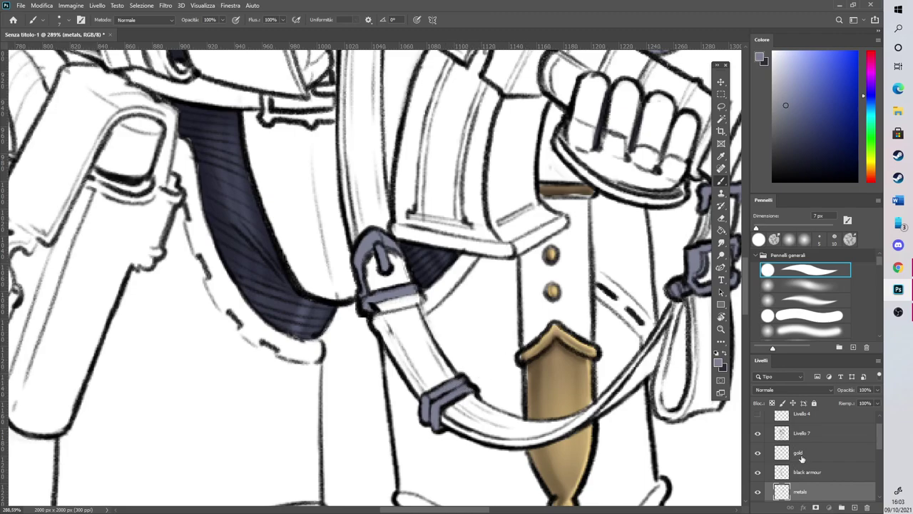
# Smudge the edge of the gold scabbard tip and the laurel leaves on the knee guards on the gold layer
pyautogui.click(802, 458)
pyautogui.click(721, 243)
pyautogui.moveTo(521, 357); pyautogui.dragTo(533, 367)
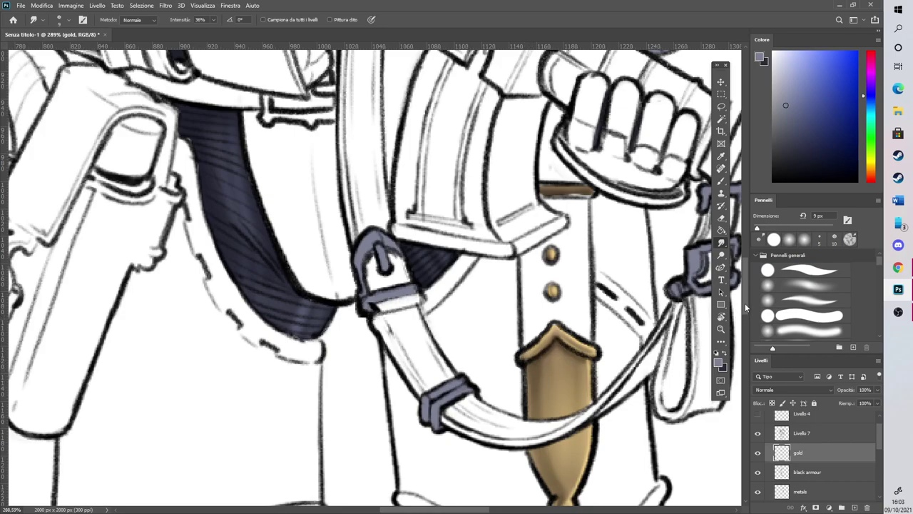
pyautogui.scroll(-3, 745, 305)
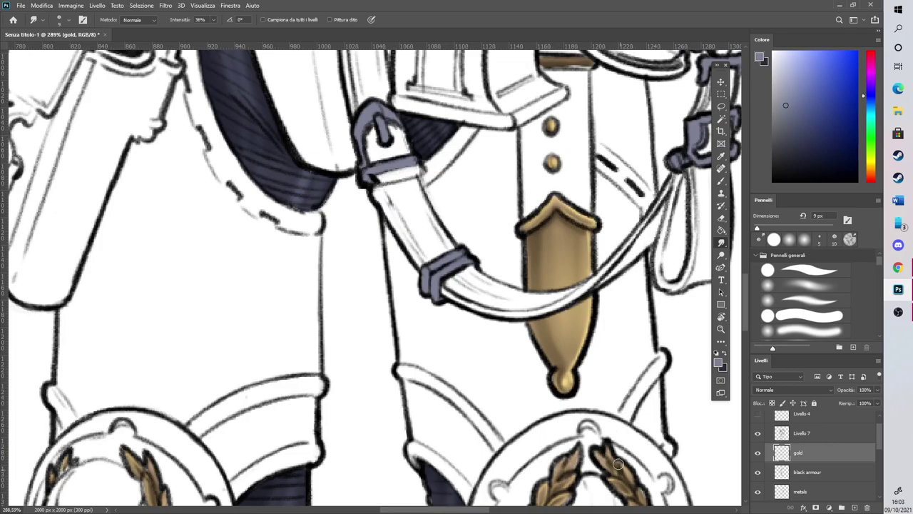
pyautogui.scroll(-5, 745, 313)
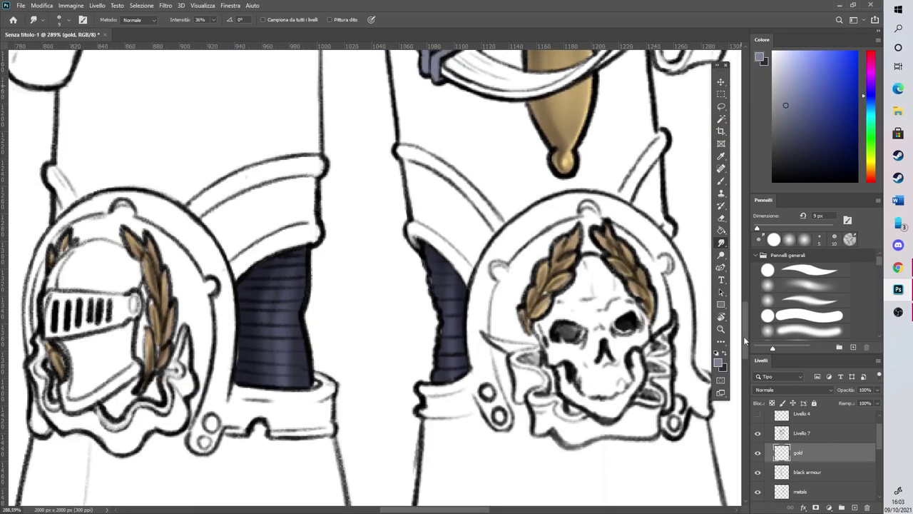
pyautogui.scroll(1, 544, 328)
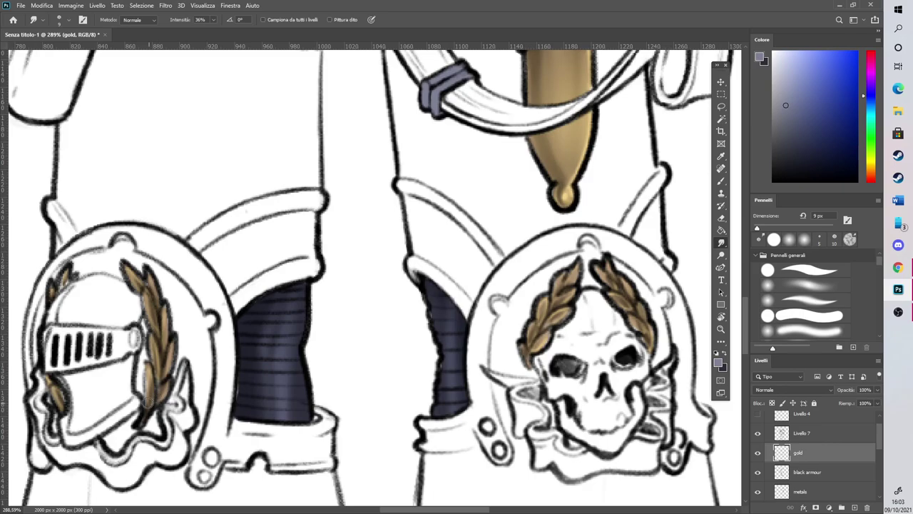
pyautogui.moveTo(67, 278)
pyautogui.mouseDown()
pyautogui.moveTo(62, 288)
pyautogui.moveTo(71, 270)
pyautogui.mouseUp()
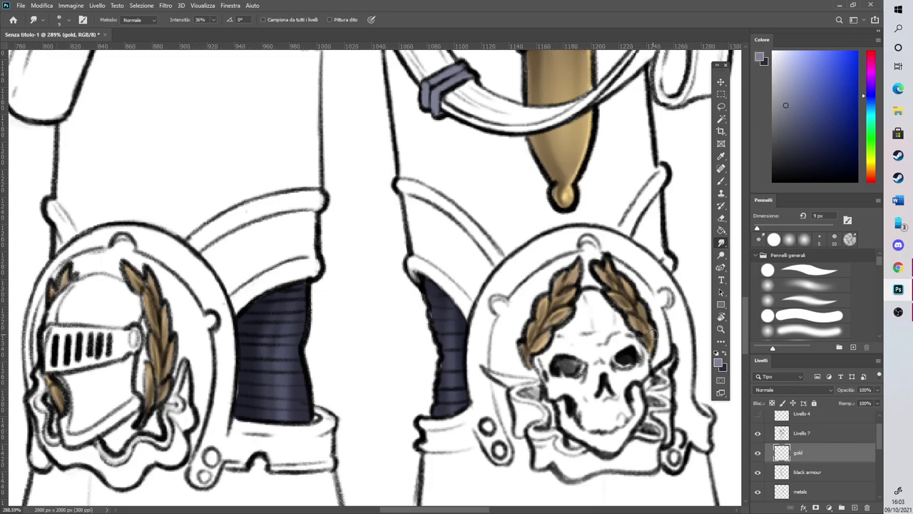
# Rename the metals layer as "metal 1"
pyautogui.scroll(5, 742, 290)
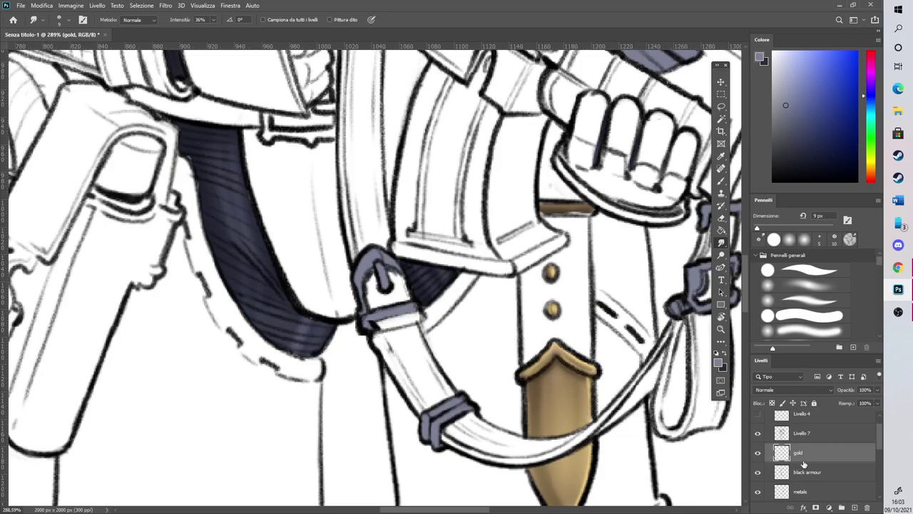
pyautogui.click(810, 492)
pyautogui.doubleClick(803, 492)
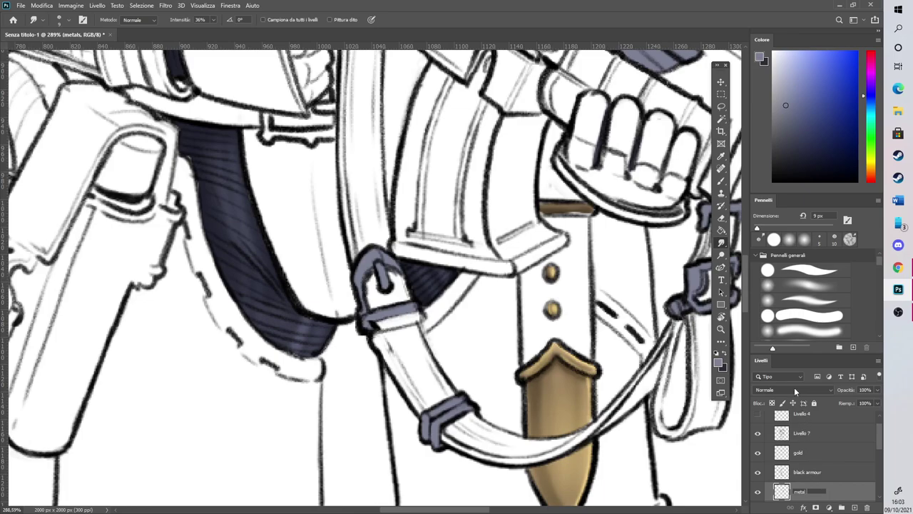
pyautogui.write('metal 1')
# Paint the buckle and the small metal loop on the holster strap grey-violet with the Brush
pyautogui.click(722, 182)
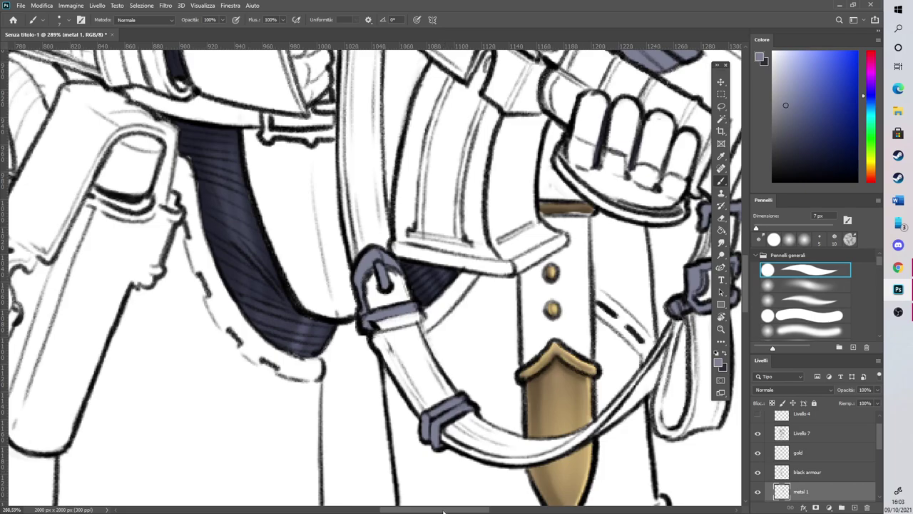
pyautogui.hscroll(-5, 357, 306)
pyautogui.moveTo(355, 306)
pyautogui.mouseDown()
pyautogui.moveTo(379, 321)
pyautogui.moveTo(367, 350)
pyautogui.moveTo(392, 292)
pyautogui.moveTo(360, 296)
pyautogui.moveTo(348, 310)
pyautogui.moveTo(358, 285)
pyautogui.mouseUp()
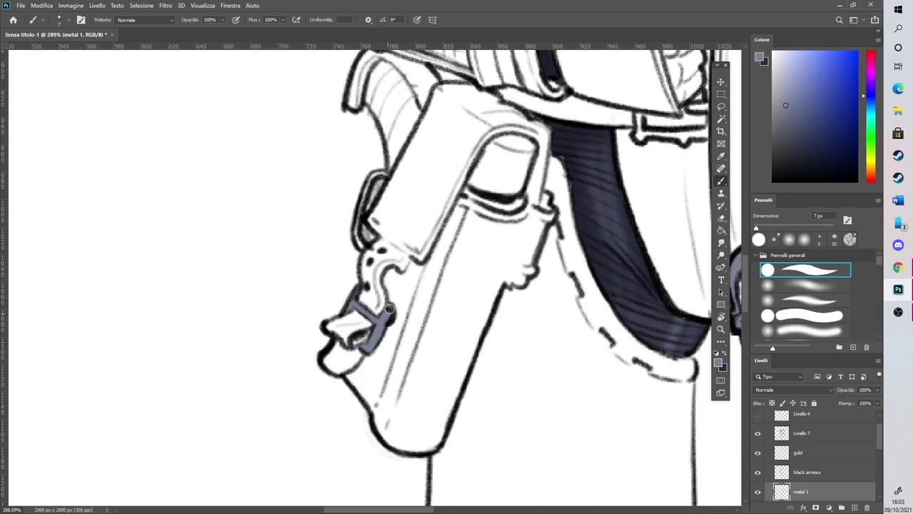
pyautogui.moveTo(361, 242)
pyautogui.mouseDown()
pyautogui.moveTo(368, 187)
pyautogui.moveTo(385, 172)
pyautogui.moveTo(362, 235)
pyautogui.moveTo(368, 222)
pyautogui.mouseUp()
pyautogui.scroll(-5, 369, 223)
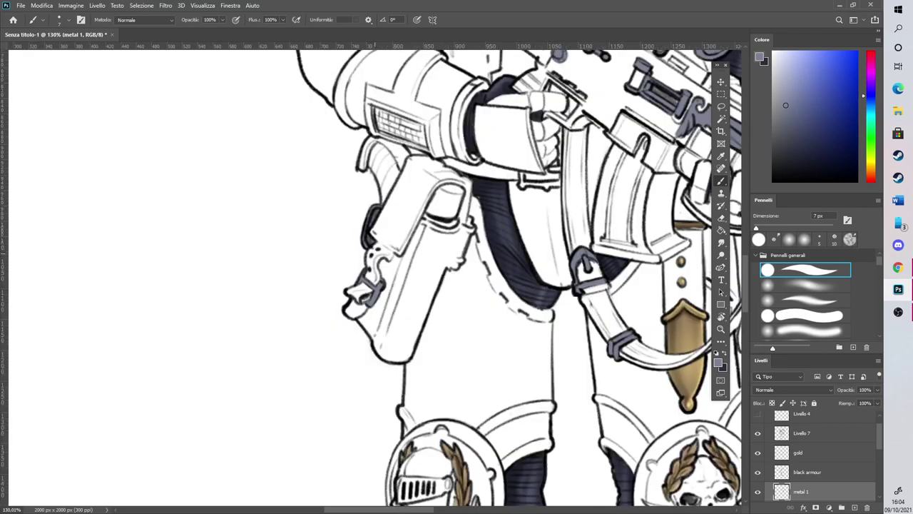
# Paint the belt fitting below the trigger hand grey-violet
pyautogui.scroll(5, 444, 162)
pyautogui.moveTo(340, 391)
pyautogui.mouseDown()
pyautogui.moveTo(338, 417)
pyautogui.moveTo(391, 423)
pyautogui.moveTo(396, 413)
pyautogui.moveTo(412, 413)
pyautogui.moveTo(406, 387)
pyautogui.moveTo(396, 386)
pyautogui.moveTo(413, 386)
pyautogui.moveTo(415, 362)
pyautogui.moveTo(416, 405)
pyautogui.mouseUp()
pyautogui.moveTo(413, 349); pyautogui.dragTo(414, 372)
# Paint the knight's helmet emblem on the knee guard grey-violet with a larger brush and set the brush size to 21 px
pyautogui.scroll(-8, 413, 328)
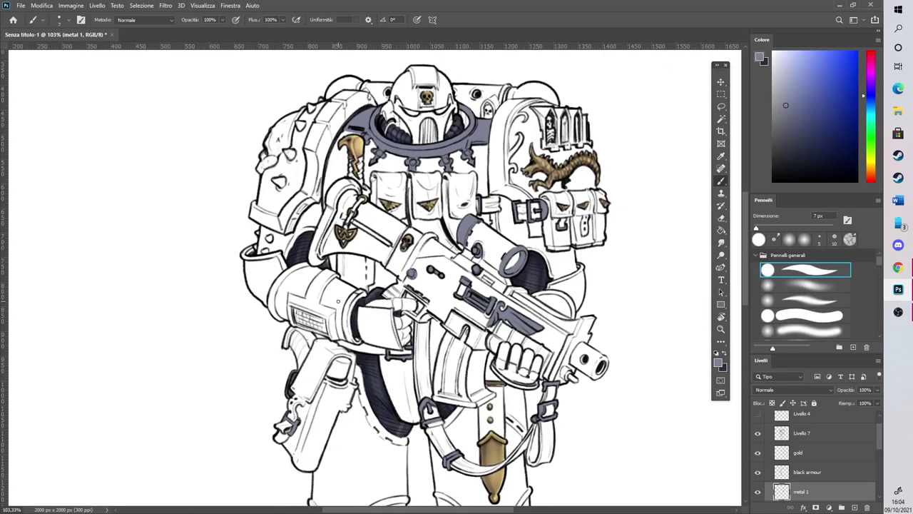
pyautogui.scroll(-2, 361, 131)
pyautogui.scroll(5, 426, 336)
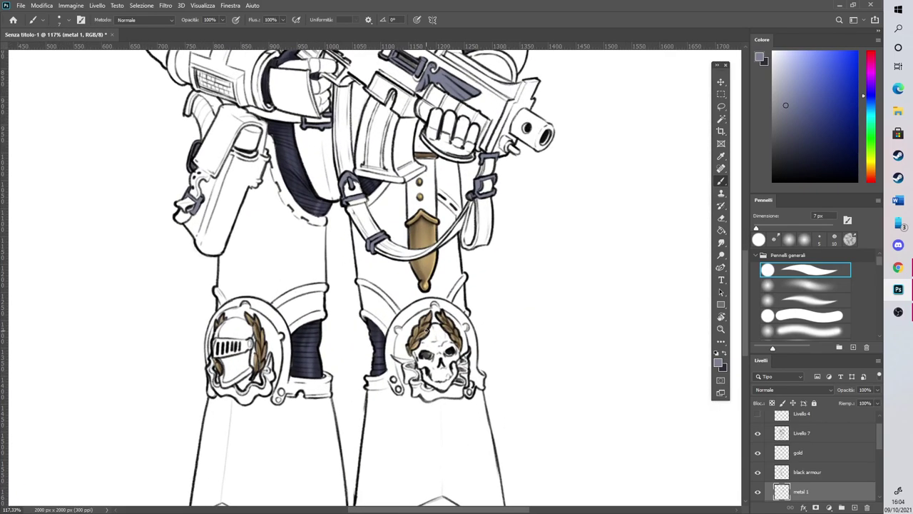
pyautogui.scroll(-2, 325, 285)
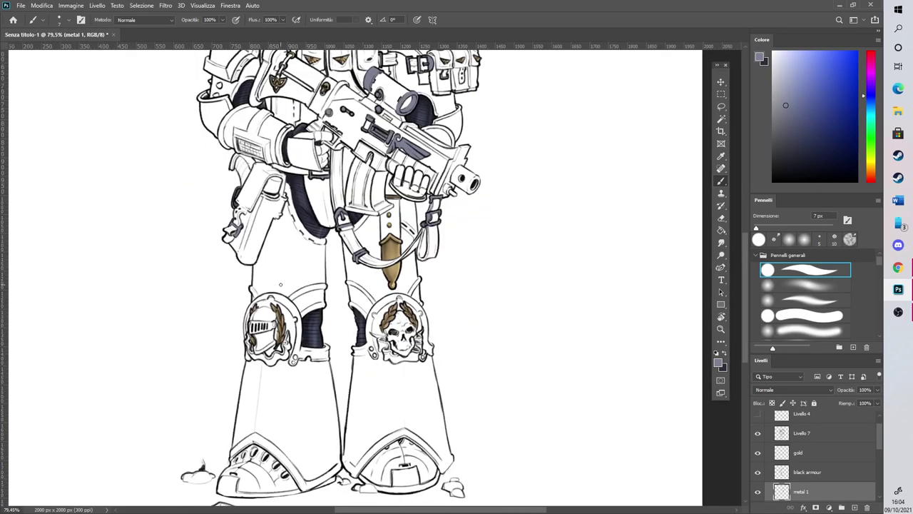
pyautogui.scroll(6, 195, 298)
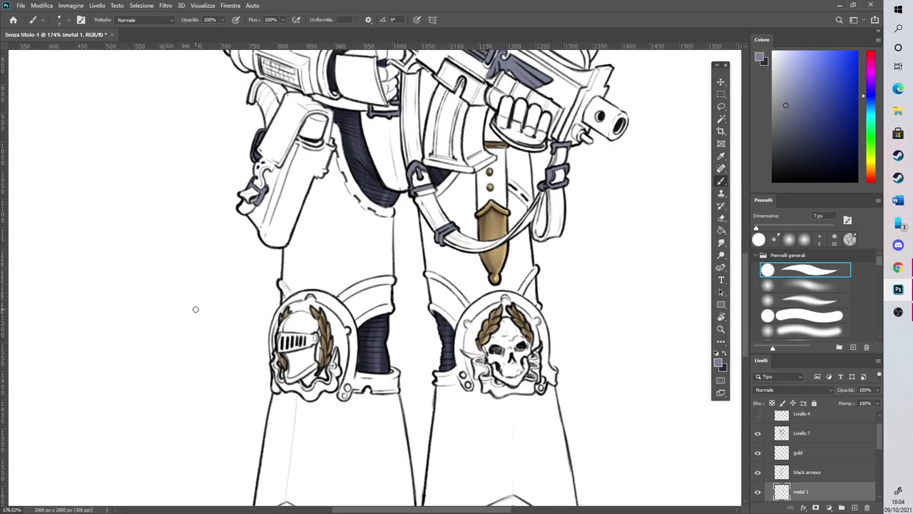
pyautogui.click(766, 228)
pyautogui.moveTo(421, 341)
pyautogui.mouseDown()
pyautogui.moveTo(417, 400)
pyautogui.moveTo(423, 318)
pyautogui.moveTo(382, 320)
pyautogui.moveTo(368, 378)
pyautogui.moveTo(398, 414)
pyautogui.moveTo(378, 446)
pyautogui.moveTo(430, 414)
pyautogui.moveTo(436, 389)
pyautogui.moveTo(417, 327)
pyautogui.mouseUp()
pyautogui.click(762, 227)
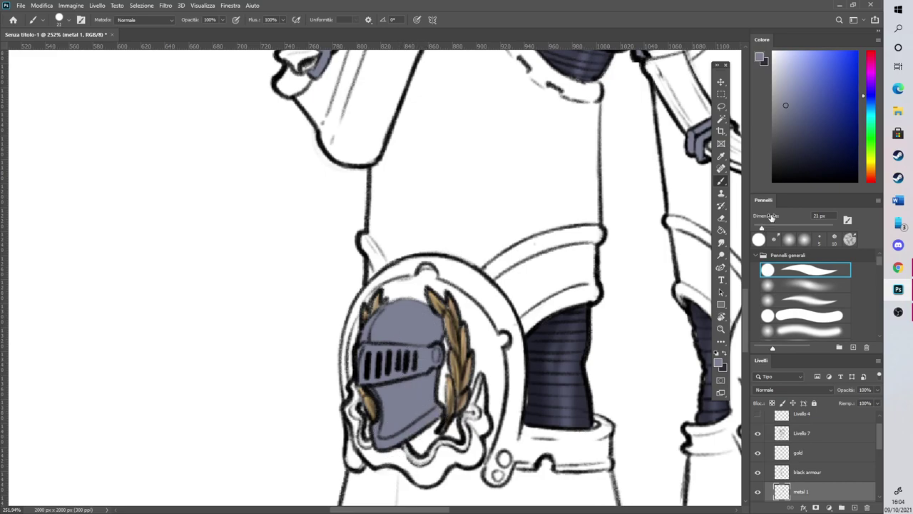
# Examine the whole figure and the upper armour and rifle for metal parts that still need colour
pyautogui.scroll(-3, 379, 296)
pyautogui.scroll(-5, 376, 297)
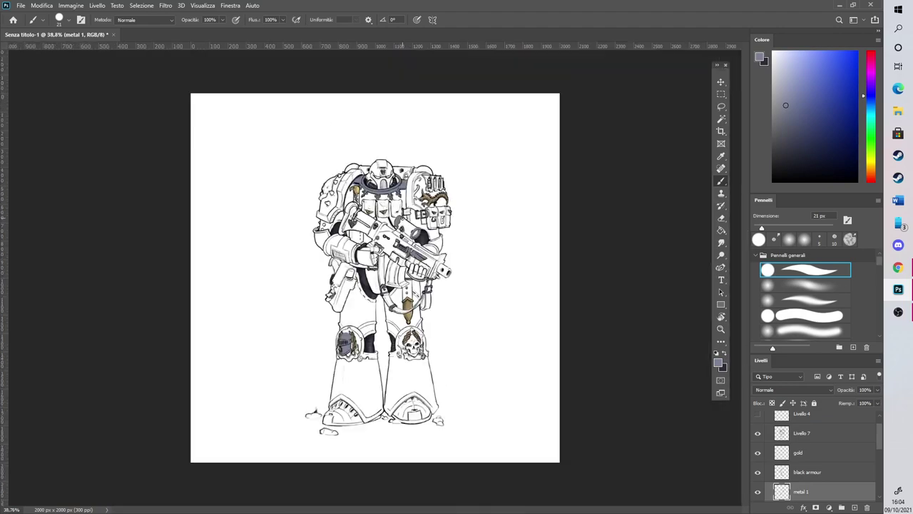
pyautogui.scroll(2, 391, 249)
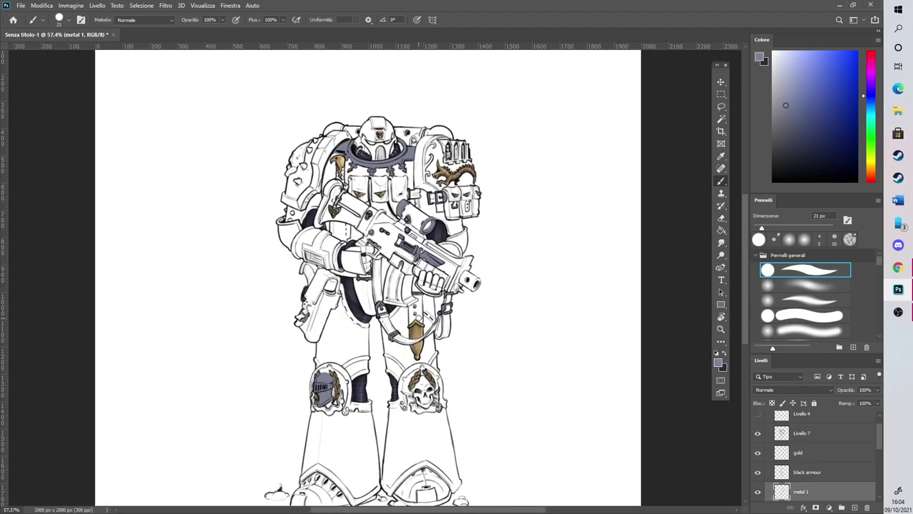
pyautogui.scroll(3, 403, 207)
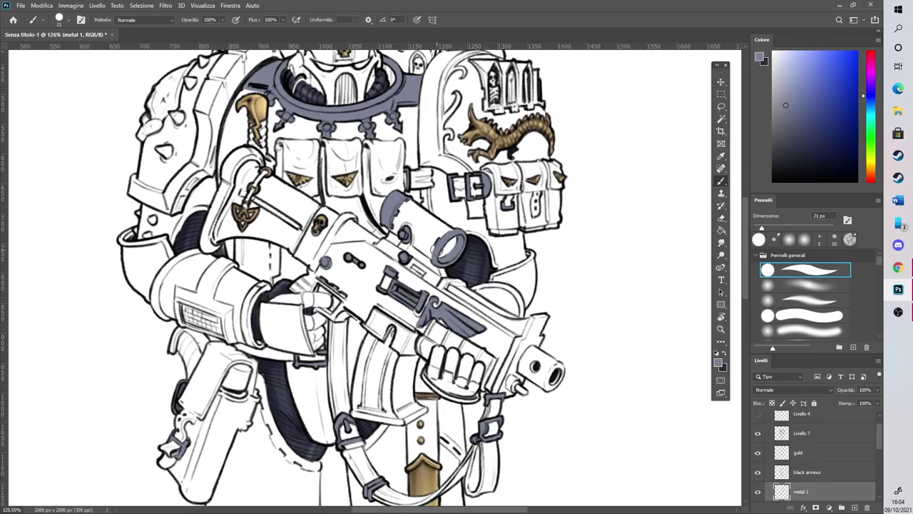
pyautogui.scroll(-5, 438, 248)
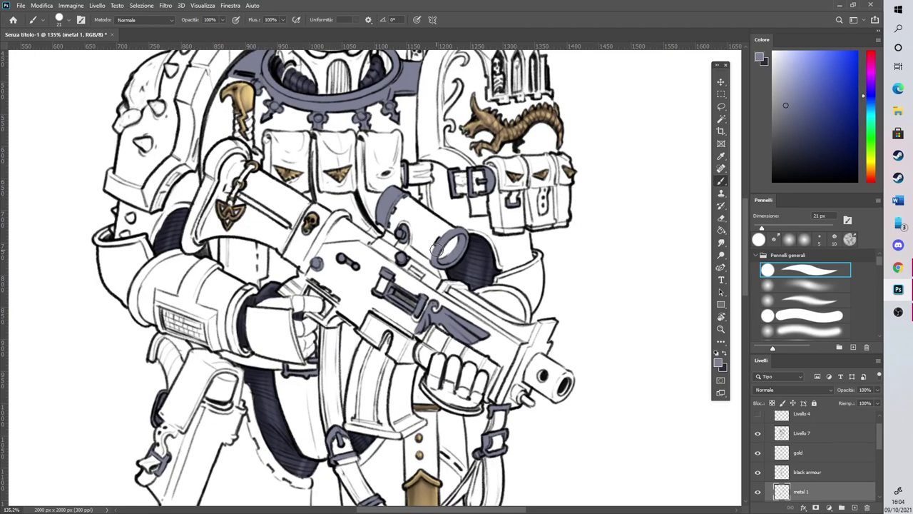
pyautogui.scroll(4, 373, 118)
pyautogui.scroll(-4, 389, 199)
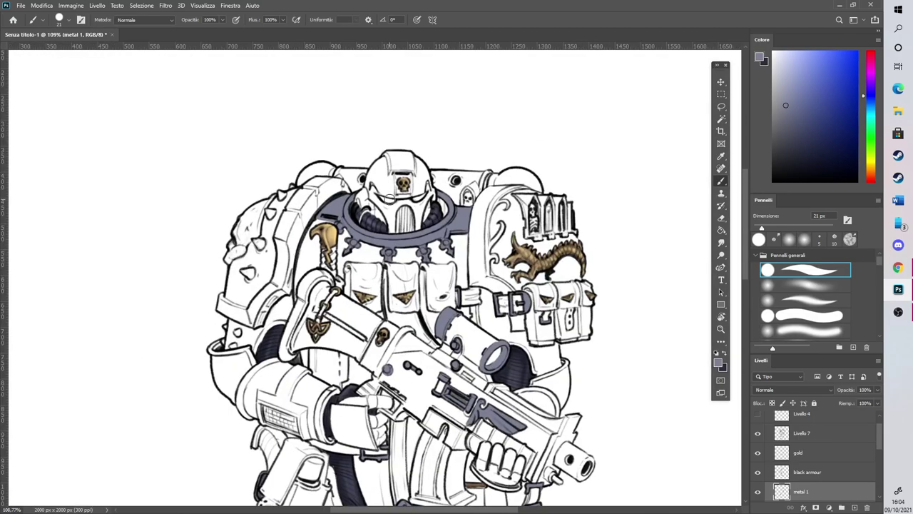
pyautogui.scroll(4, 420, 359)
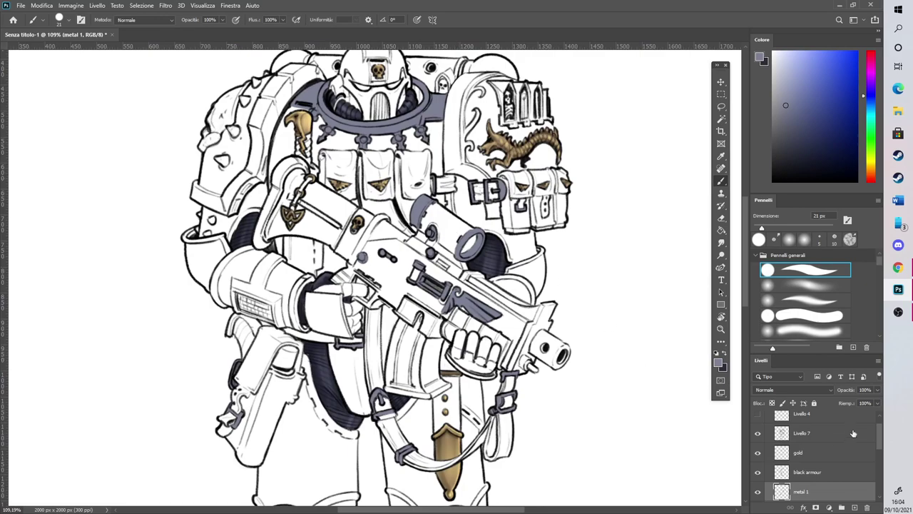
pyautogui.scroll(-1, 803, 464)
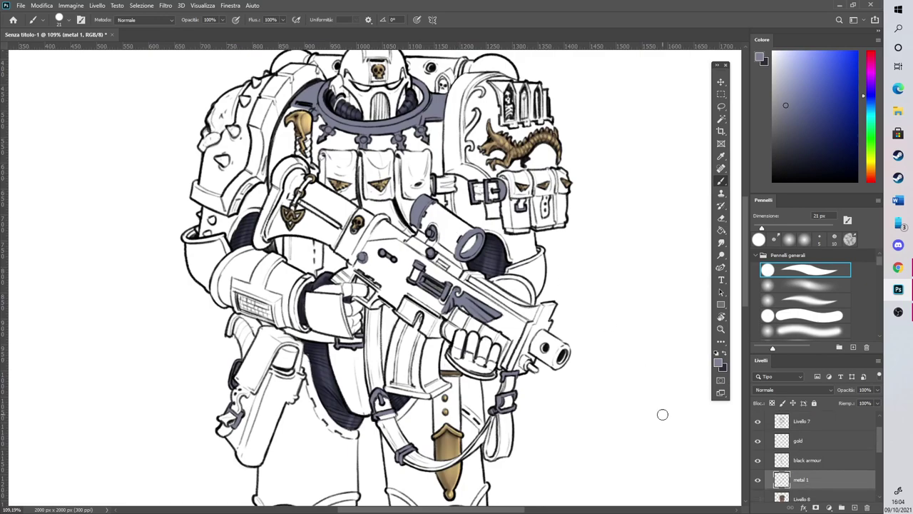
pyautogui.scroll(-1, 428, 264)
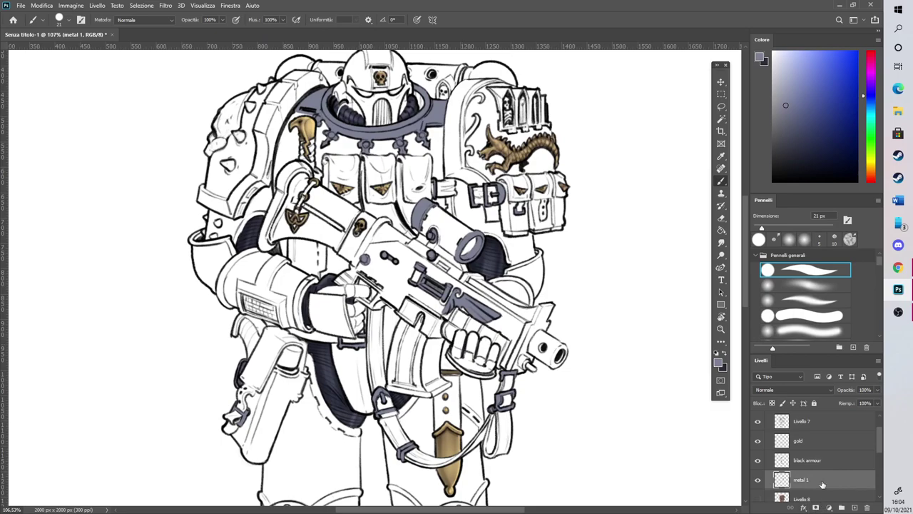
# Add a new layer directly below metal 1 and name it "metal armour"
pyautogui.keyDown('ctrl'); pyautogui.click(853, 506); pyautogui.keyUp('ctrl')
pyautogui.doubleClick(809, 488)
pyautogui.write('metal scuro')
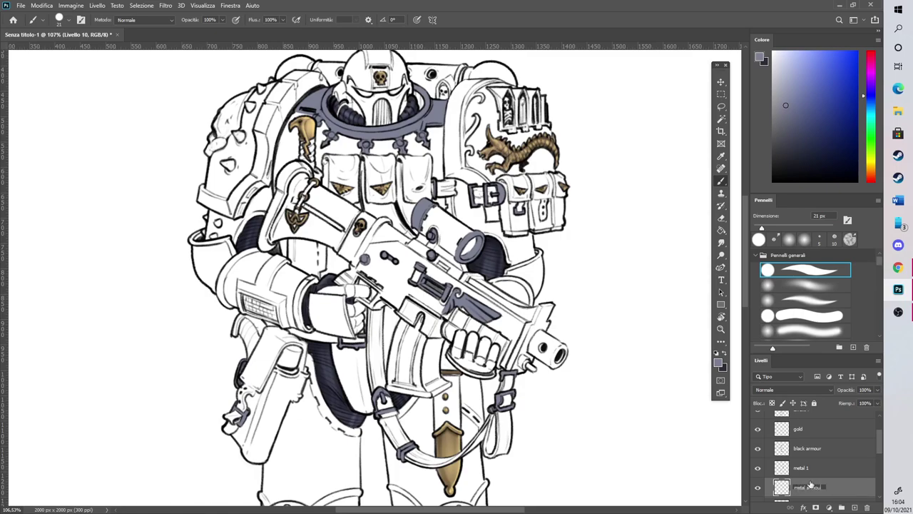
pyautogui.press('Return')
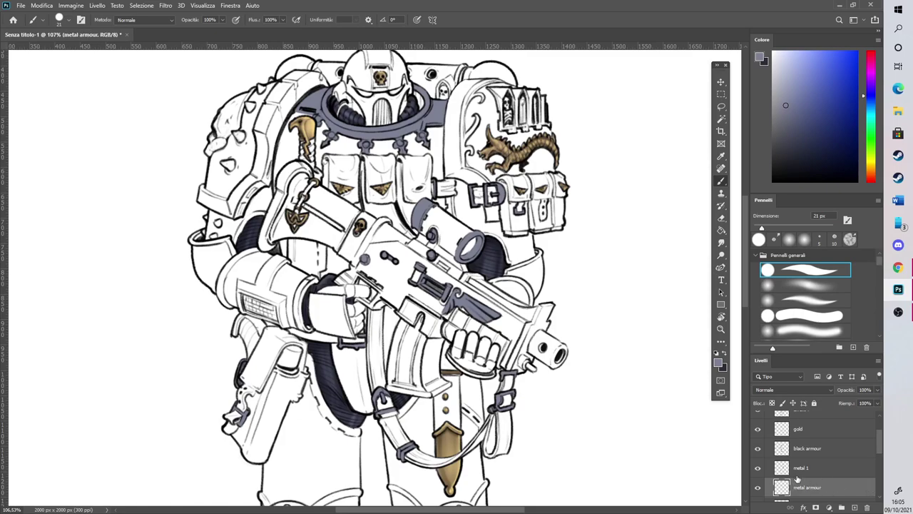
# Show the brown base layer to check the collar and other metal parts against it, and hide it again
pyautogui.scroll(-1, 797, 478)
pyautogui.click(758, 495)
pyautogui.scroll(-2, 495, 297)
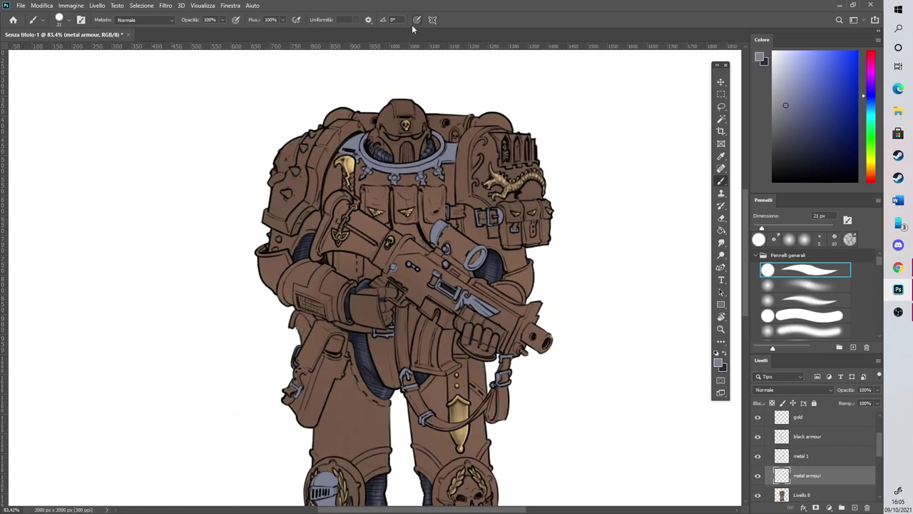
pyautogui.scroll(5, 457, 88)
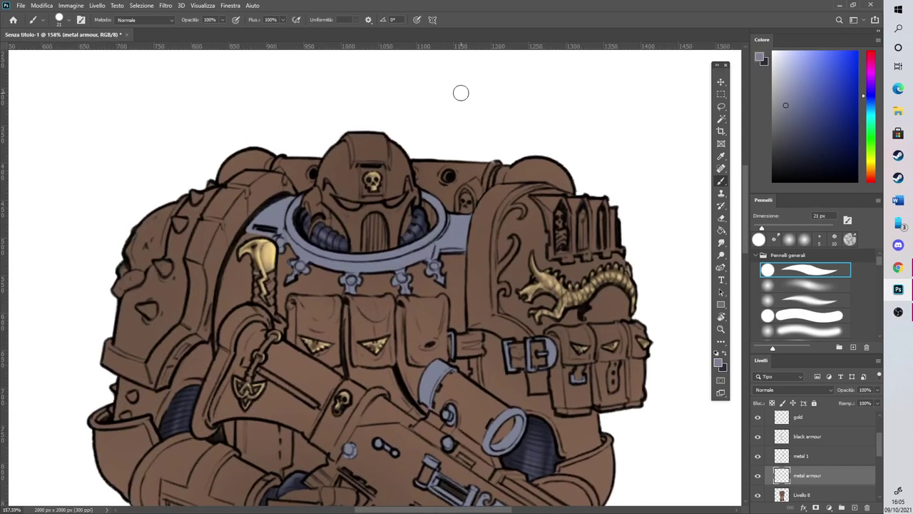
pyautogui.scroll(1, 501, 154)
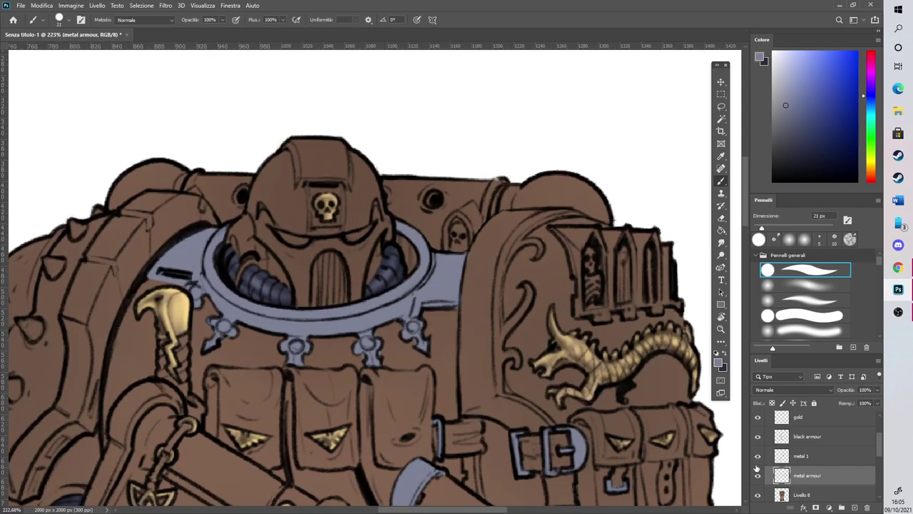
pyautogui.click(803, 456)
pyautogui.scroll(1, 636, 344)
pyautogui.click(721, 217)
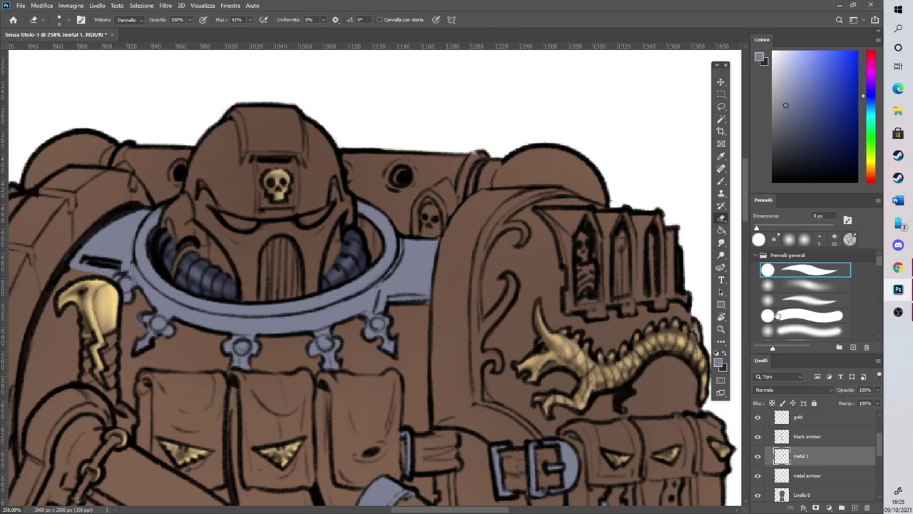
pyautogui.click(814, 476)
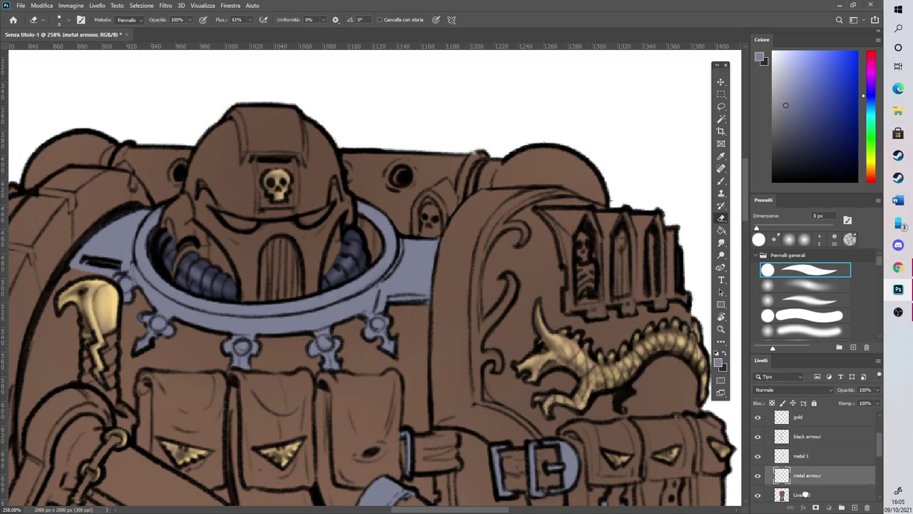
pyautogui.click(801, 494)
pyautogui.click(758, 494)
# Sample the collar's grey-violet, darken it slightly, and start painting the dragon shoulder guard's rim on the metal armour layer
pyautogui.click(721, 156)
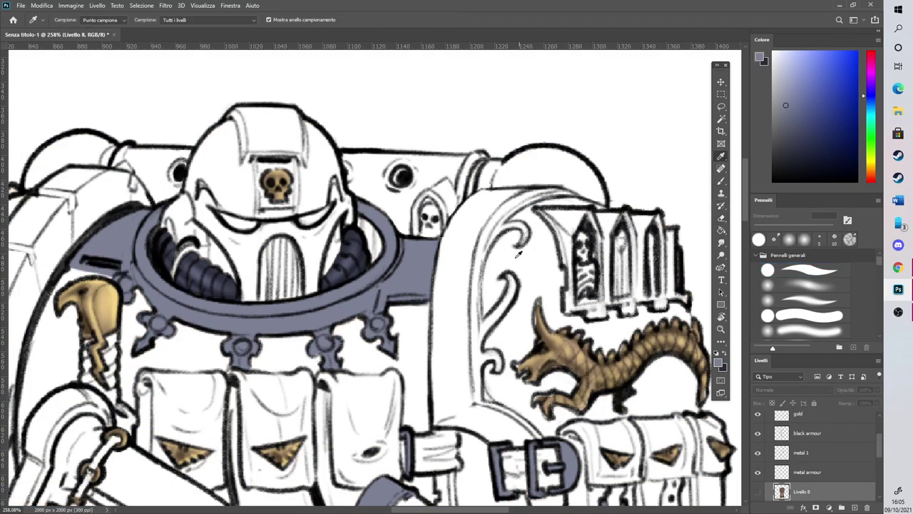
pyautogui.click(416, 270)
pyautogui.press('b')
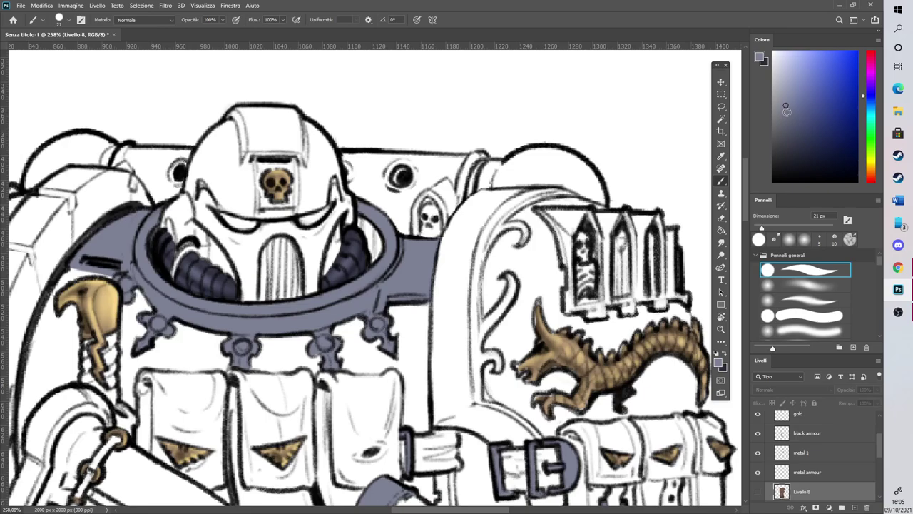
pyautogui.click(785, 114)
pyautogui.click(444, 314)
pyautogui.click(431, 197)
pyautogui.click(809, 473)
pyautogui.moveTo(451, 314)
pyautogui.mouseDown()
pyautogui.moveTo(449, 374)
pyautogui.moveTo(452, 351)
pyautogui.mouseUp()
# Fill the dragon shoulder guard's side rim using a 13 px brush and its curved upper rim using a 12 px brush
pyautogui.moveTo(768, 228); pyautogui.dragTo(759, 227)
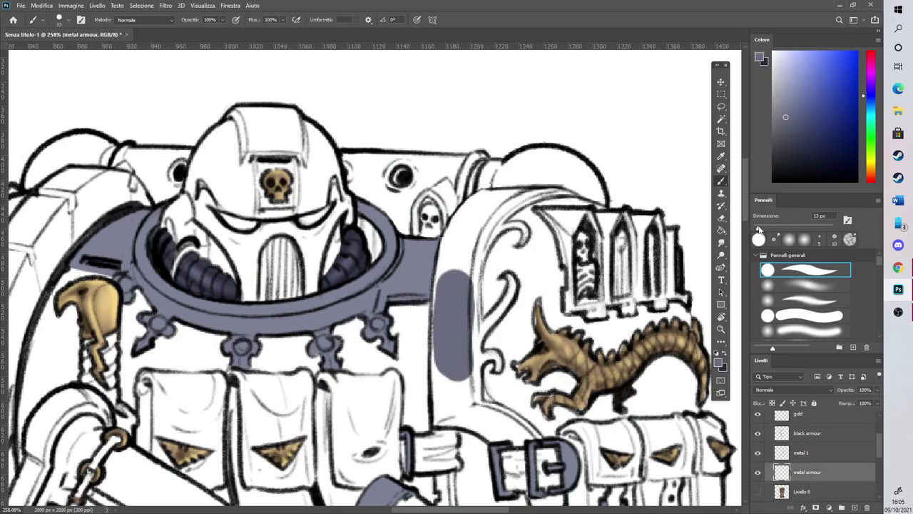
pyautogui.moveTo(462, 234)
pyautogui.mouseDown()
pyautogui.moveTo(439, 329)
pyautogui.moveTo(437, 421)
pyautogui.moveTo(492, 434)
pyautogui.moveTo(499, 414)
pyautogui.moveTo(521, 445)
pyautogui.moveTo(539, 445)
pyautogui.moveTo(488, 411)
pyautogui.moveTo(474, 382)
pyautogui.moveTo(507, 430)
pyautogui.moveTo(470, 411)
pyautogui.mouseUp()
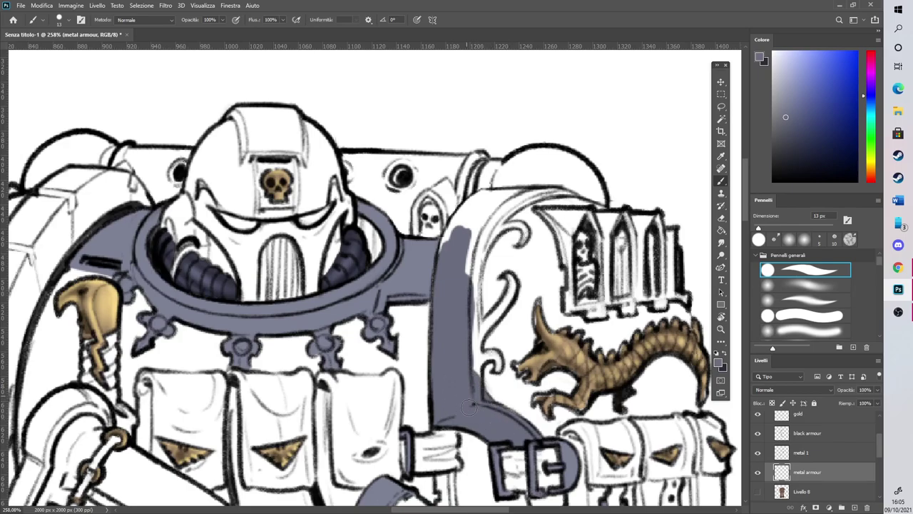
pyautogui.click(759, 227)
pyautogui.moveTo(473, 257)
pyautogui.mouseDown()
pyautogui.moveTo(478, 233)
pyautogui.moveTo(493, 228)
pyautogui.moveTo(460, 214)
pyautogui.moveTo(438, 257)
pyautogui.moveTo(481, 199)
pyautogui.moveTo(546, 190)
pyautogui.moveTo(517, 207)
pyautogui.moveTo(577, 189)
pyautogui.mouseUp()
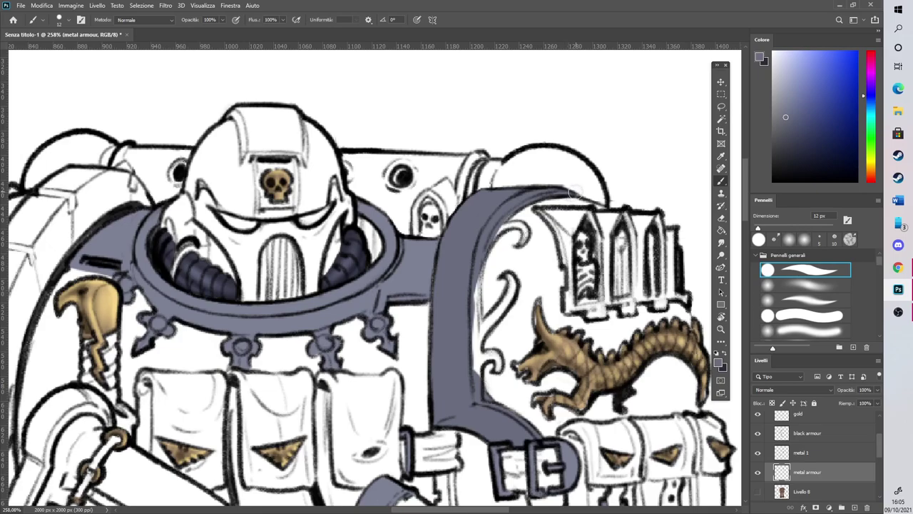
# Fill the three curled flourishes along the dragon shoulder guard's rim with the darker grey-violet on the metal armour layer
pyautogui.moveTo(494, 231)
pyautogui.mouseDown()
pyautogui.moveTo(518, 225)
pyautogui.moveTo(524, 241)
pyautogui.mouseUp()
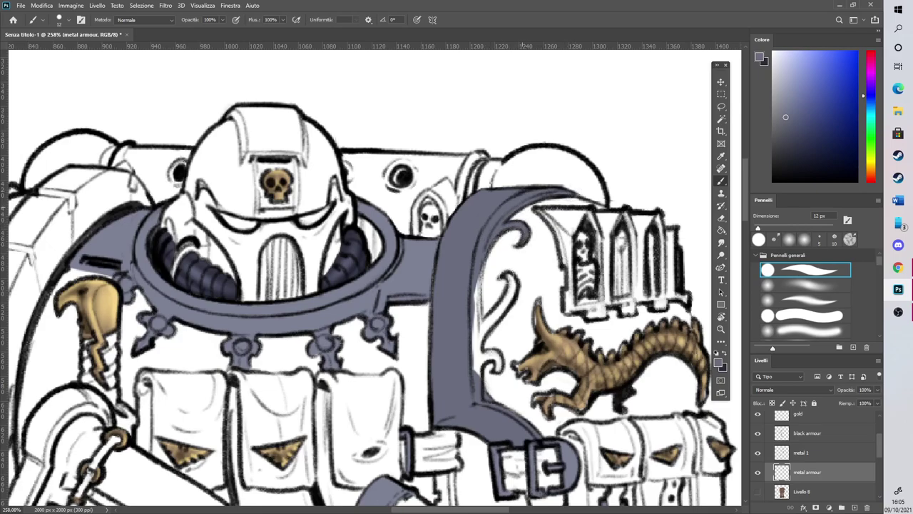
pyautogui.moveTo(479, 253)
pyautogui.mouseDown()
pyautogui.moveTo(474, 296)
pyautogui.moveTo(498, 224)
pyautogui.moveTo(471, 341)
pyautogui.moveTo(498, 363)
pyautogui.mouseUp()
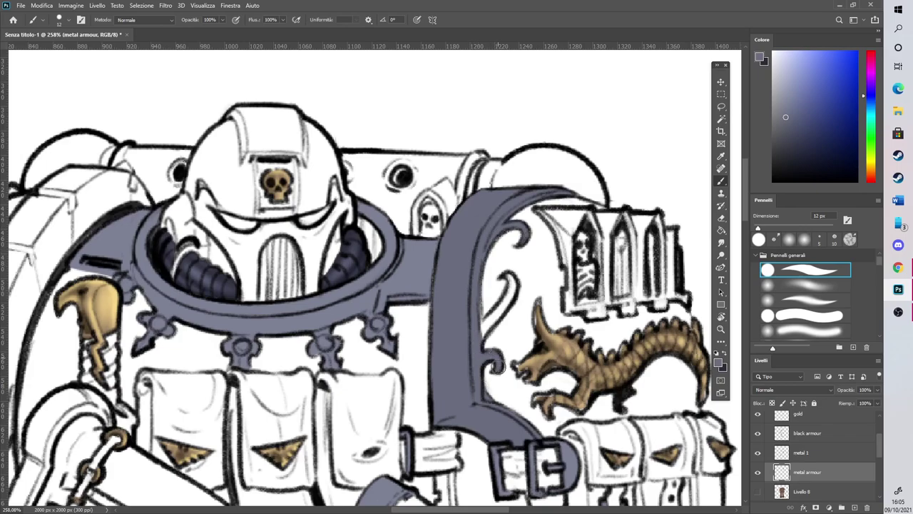
pyautogui.moveTo(482, 329)
pyautogui.mouseDown()
pyautogui.moveTo(508, 306)
pyautogui.moveTo(508, 282)
pyautogui.mouseUp()
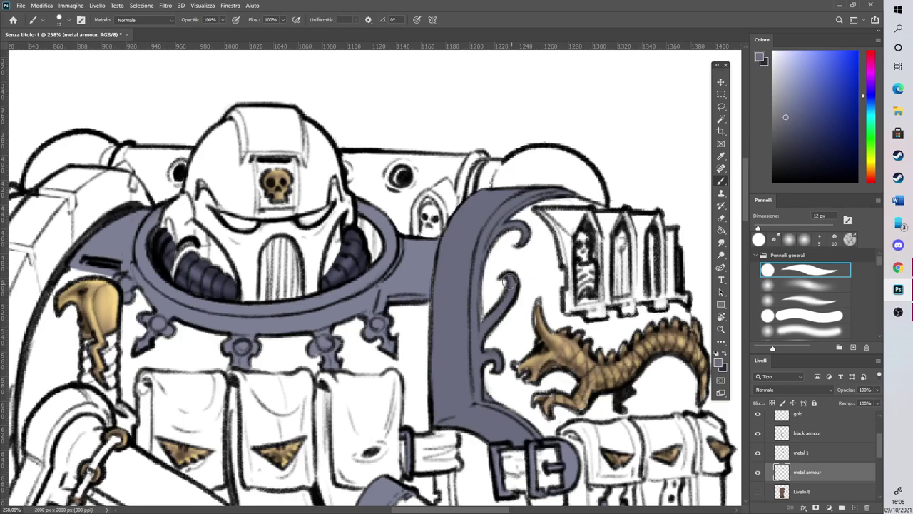
# Add a new layer between gold and black armour, sample the dragon's dark brown, and touch up the dragon with a 5 px brush
pyautogui.click(833, 433)
pyautogui.click(853, 508)
pyautogui.press('i')
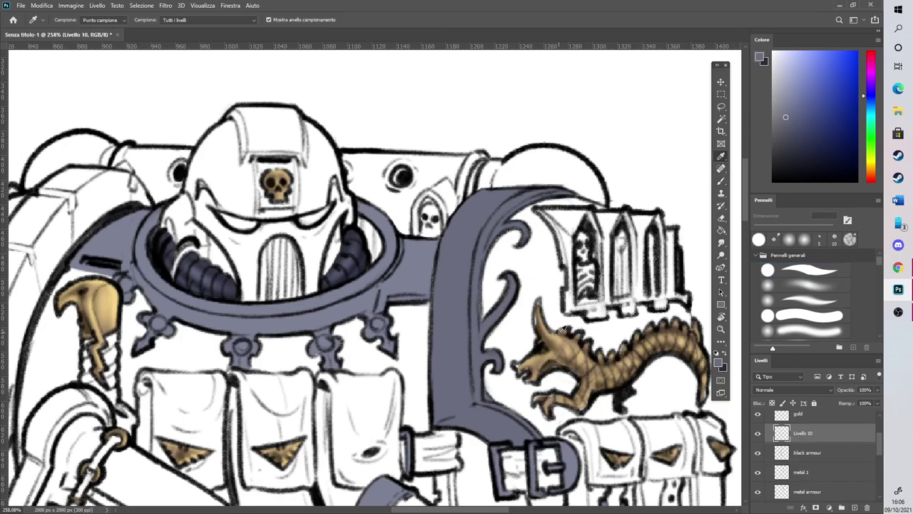
pyautogui.click(545, 335)
pyautogui.press('b')
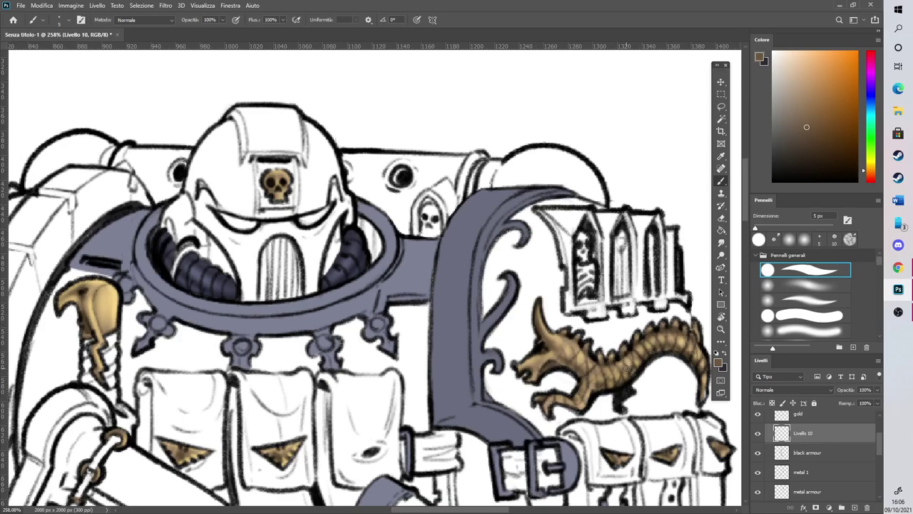
# Touch up the gold pouch emblems and the rifle's skull ornament with the same dark brown
pyautogui.hscroll(3, 563, 432)
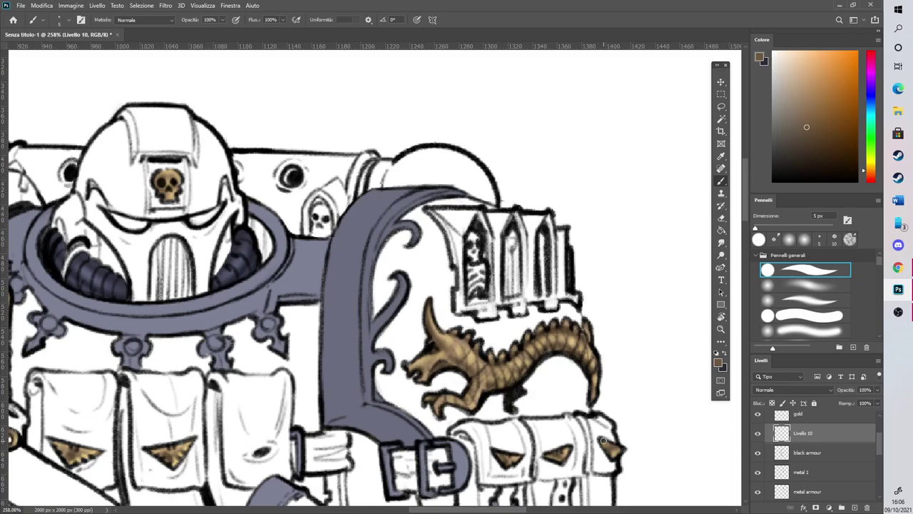
pyautogui.scroll(-5, 313, 168)
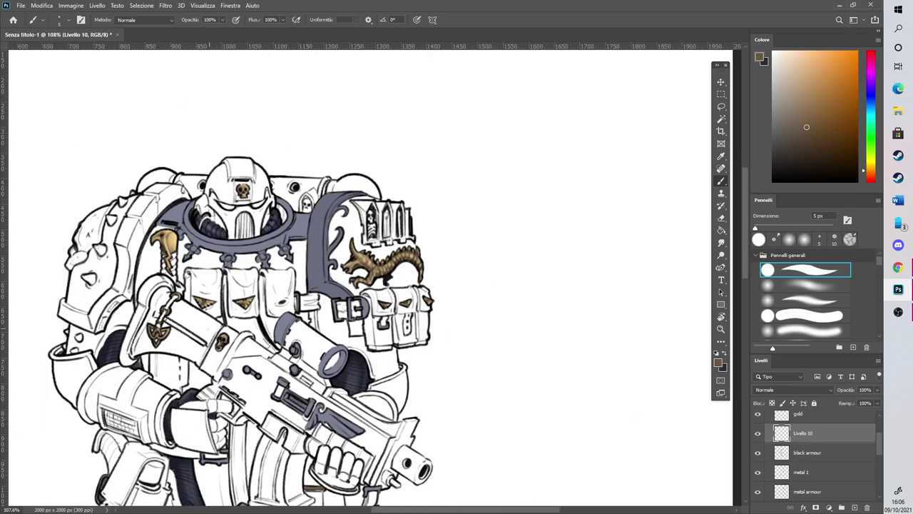
pyautogui.scroll(5, 202, 284)
pyautogui.moveTo(280, 385); pyautogui.dragTo(278, 395)
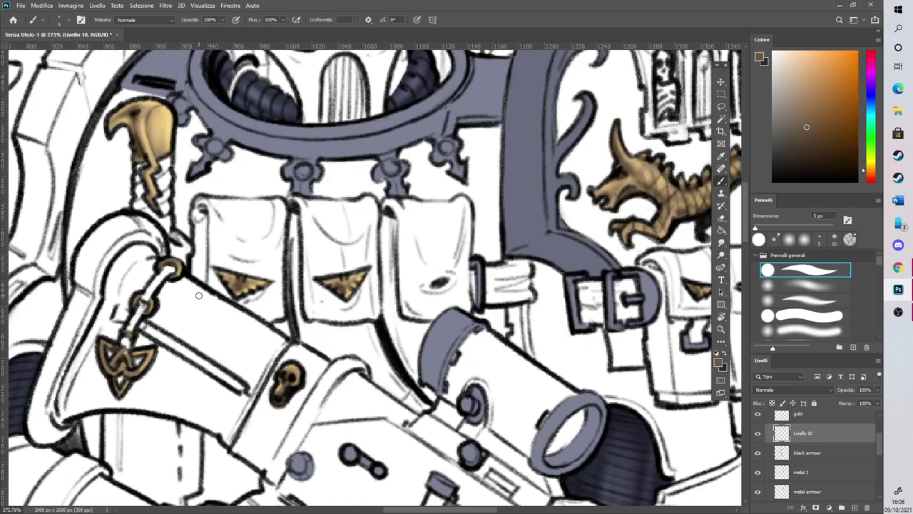
pyautogui.scroll(-10, 199, 296)
pyautogui.scroll(5, 464, 450)
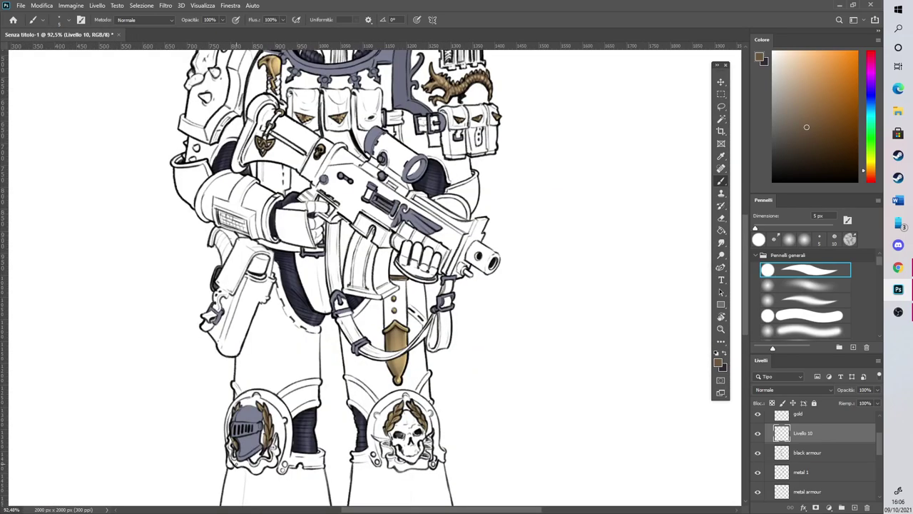
# Touch up the gold laurel leaves around the knee guard's helmet emblem with the 5 px dark brown brush
pyautogui.scroll(5, 173, 464)
pyautogui.moveTo(271, 336); pyautogui.dragTo(276, 316)
pyautogui.click(721, 218)
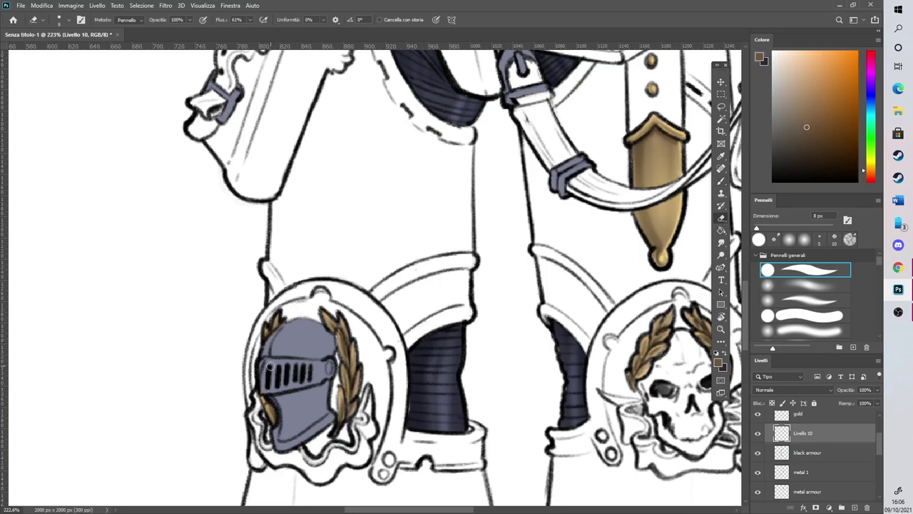
pyautogui.click(721, 182)
pyautogui.moveTo(337, 329); pyautogui.dragTo(338, 346)
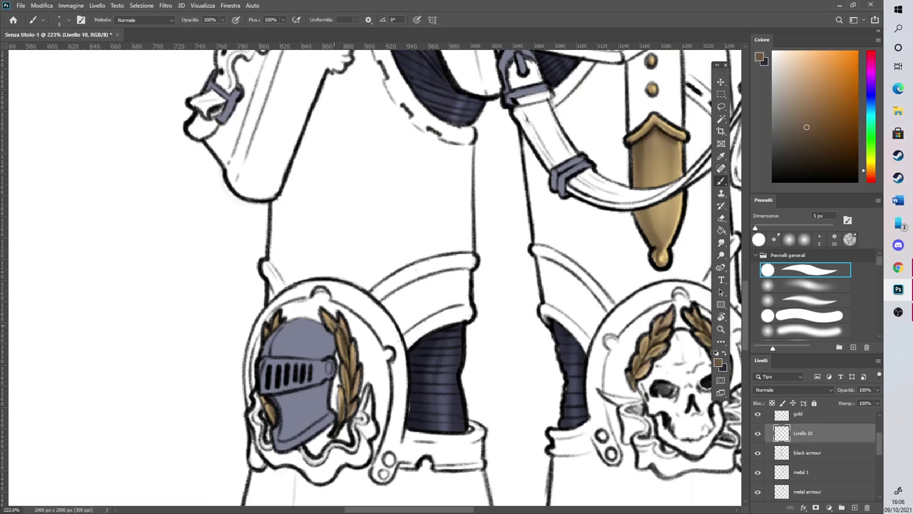
pyautogui.moveTo(340, 394); pyautogui.dragTo(349, 427)
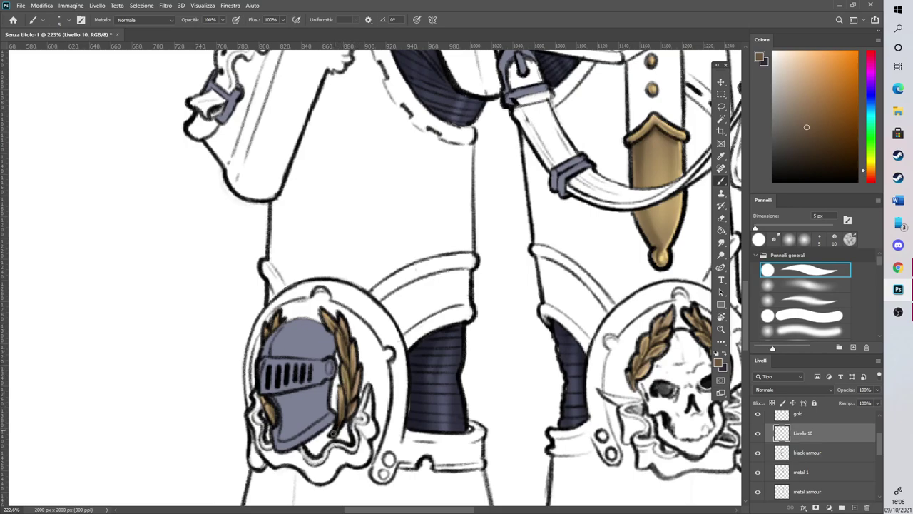
pyautogui.moveTo(393, 509); pyautogui.dragTo(429, 509)
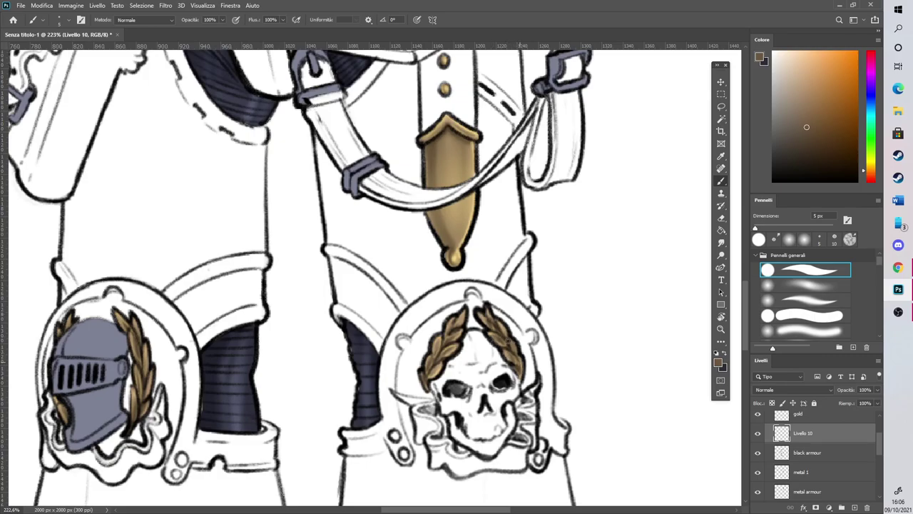
pyautogui.moveTo(747, 297); pyautogui.dragTo(743, 258)
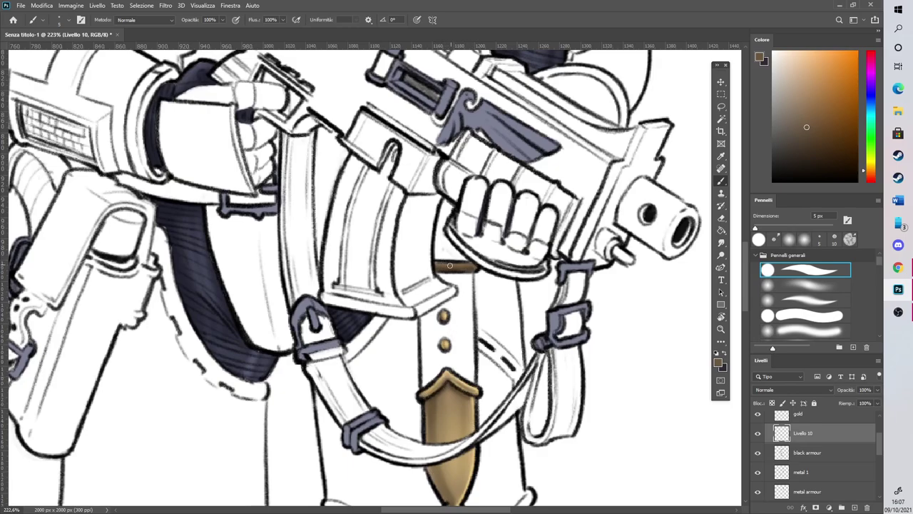
pyautogui.moveTo(747, 280); pyautogui.dragTo(753, 200)
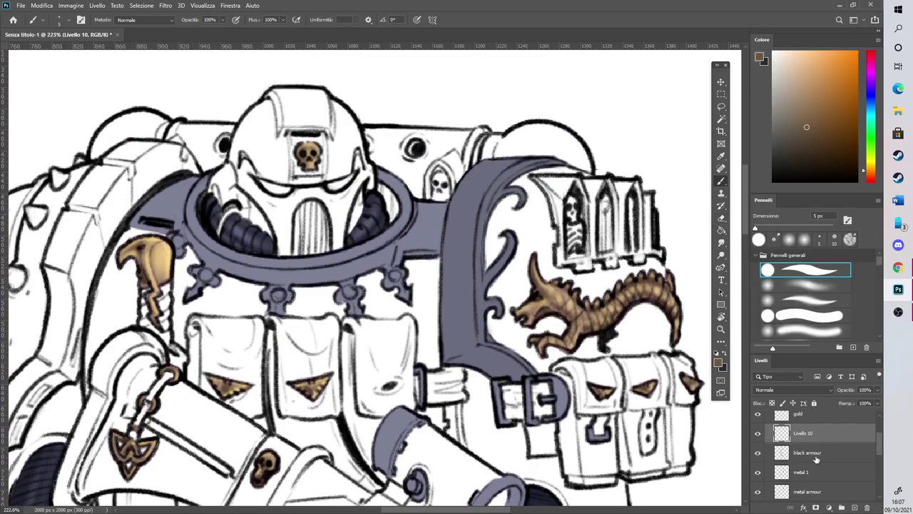
# Merge the gold layer down into the brown touch-up layer and rename the merged layer "gold"
pyautogui.rightClick(832, 414)
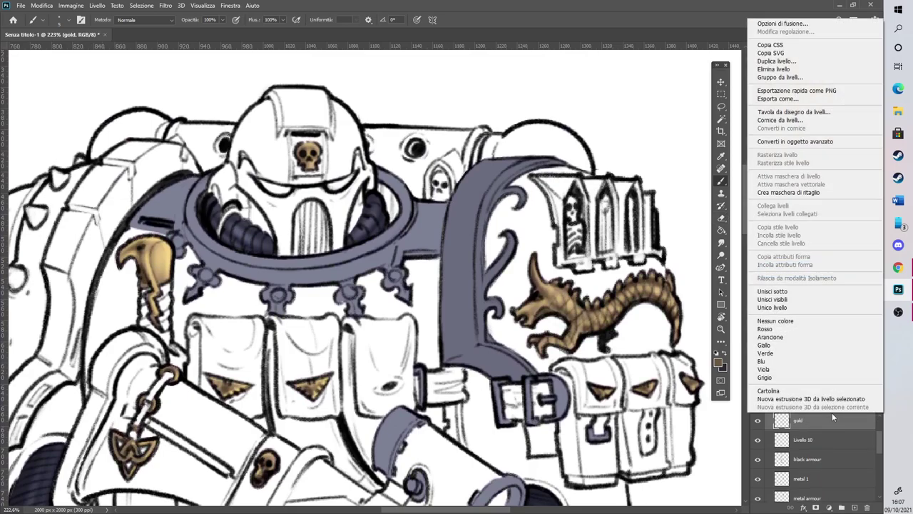
pyautogui.click(798, 294)
pyautogui.doubleClick(803, 420)
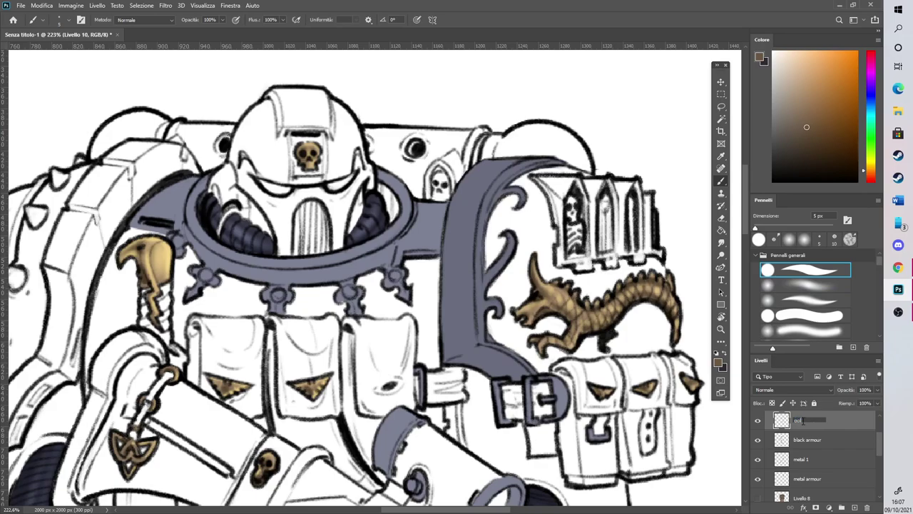
pyautogui.write('gold')
pyautogui.press('Return')
# On the metal armour layer, sample the shoulder rim's grey-violet and fill the small plate below the belt buckle with a 6 px brush
pyautogui.click(815, 477)
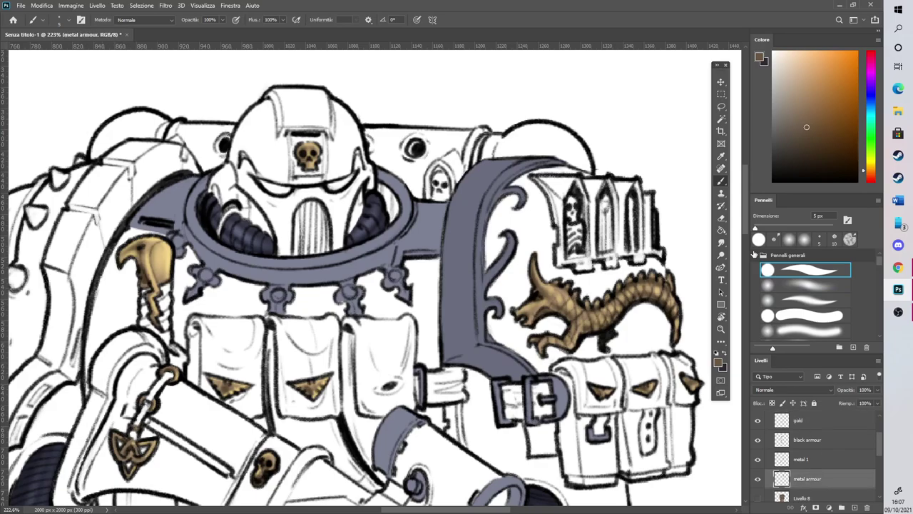
pyautogui.click(721, 155)
pyautogui.click(461, 274)
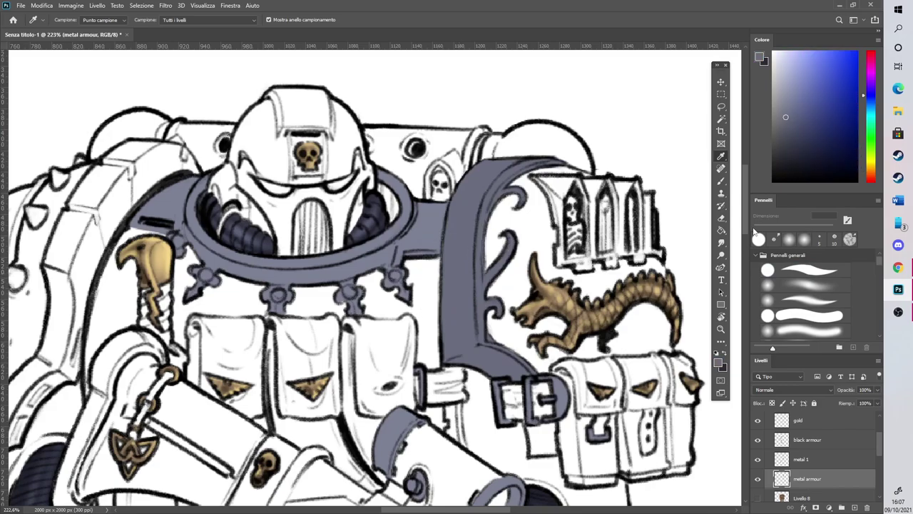
pyautogui.click(720, 181)
pyautogui.moveTo(564, 149); pyautogui.dragTo(521, 150)
pyautogui.moveTo(560, 271); pyautogui.dragTo(601, 285)
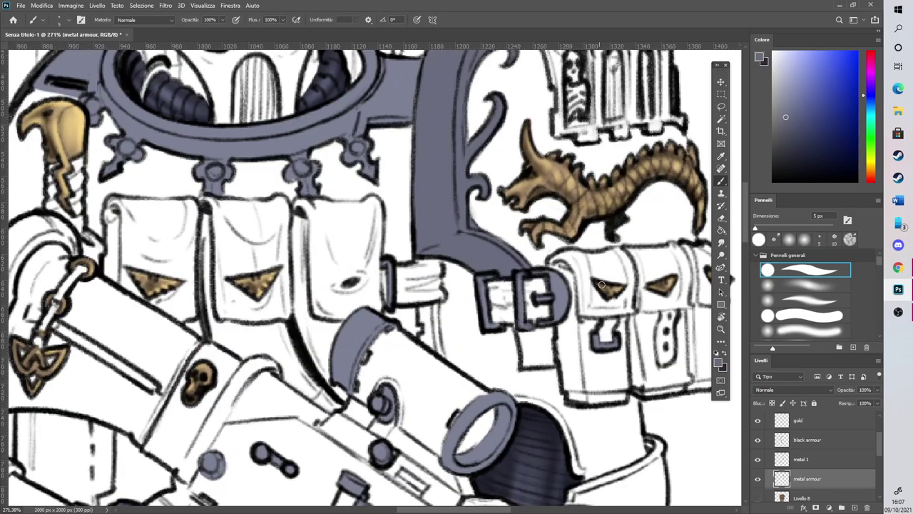
pyautogui.press(']')
pyautogui.moveTo(515, 325)
pyautogui.mouseDown()
pyautogui.moveTo(524, 360)
pyautogui.moveTo(548, 363)
pyautogui.moveTo(545, 330)
pyautogui.moveTo(535, 349)
pyautogui.moveTo(526, 345)
pyautogui.mouseUp()
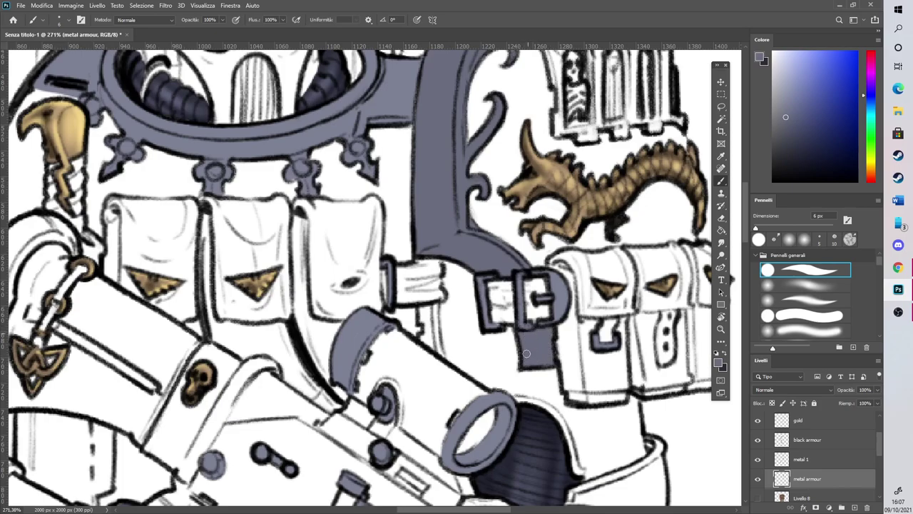
# Fill the spiked shoulder guard's segmented rim and lower band with grey-violet using an 11 px brush
pyautogui.scroll(-5, 528, 309)
pyautogui.scroll(5, 464, 285)
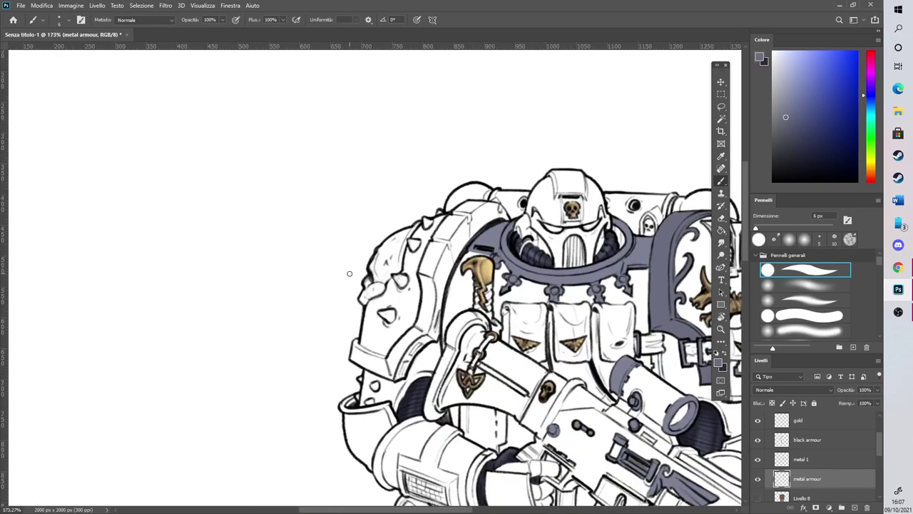
pyautogui.click(764, 228)
pyautogui.moveTo(496, 239)
pyautogui.mouseDown()
pyautogui.moveTo(471, 264)
pyautogui.moveTo(510, 174)
pyautogui.moveTo(556, 146)
pyautogui.moveTo(535, 141)
pyautogui.moveTo(516, 228)
pyautogui.moveTo(592, 159)
pyautogui.moveTo(600, 139)
pyautogui.moveTo(575, 131)
pyautogui.moveTo(553, 139)
pyautogui.mouseUp()
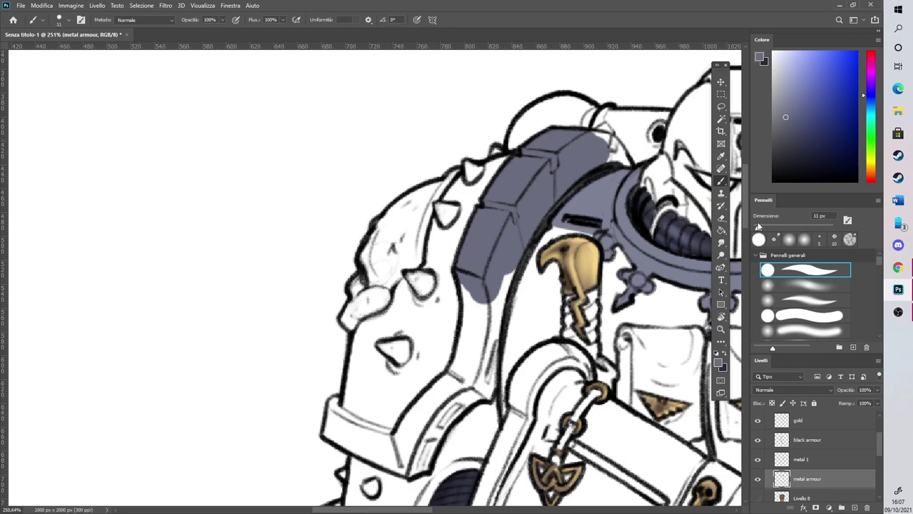
pyautogui.moveTo(608, 159)
pyautogui.mouseDown()
pyautogui.moveTo(594, 140)
pyautogui.moveTo(614, 150)
pyautogui.moveTo(612, 143)
pyautogui.moveTo(636, 154)
pyautogui.mouseUp()
pyautogui.moveTo(527, 239)
pyautogui.mouseDown()
pyautogui.moveTo(494, 297)
pyautogui.moveTo(492, 326)
pyautogui.moveTo(469, 312)
pyautogui.moveTo(464, 276)
pyautogui.moveTo(470, 330)
pyautogui.moveTo(456, 369)
pyautogui.moveTo(468, 379)
pyautogui.moveTo(489, 291)
pyautogui.moveTo(469, 311)
pyautogui.moveTo(489, 396)
pyautogui.moveTo(470, 382)
pyautogui.moveTo(481, 317)
pyautogui.moveTo(478, 386)
pyautogui.moveTo(488, 391)
pyautogui.moveTo(460, 397)
pyautogui.moveTo(399, 445)
pyautogui.moveTo(419, 405)
pyautogui.moveTo(452, 374)
pyautogui.moveTo(399, 440)
pyautogui.moveTo(393, 459)
pyautogui.moveTo(408, 457)
pyautogui.moveTo(401, 466)
pyautogui.moveTo(421, 441)
pyautogui.moveTo(420, 465)
pyautogui.moveTo(418, 414)
pyautogui.mouseUp()
pyautogui.moveTo(341, 427)
pyautogui.mouseDown()
pyautogui.moveTo(324, 432)
pyautogui.moveTo(385, 464)
pyautogui.moveTo(336, 421)
pyautogui.moveTo(367, 428)
pyautogui.mouseUp()
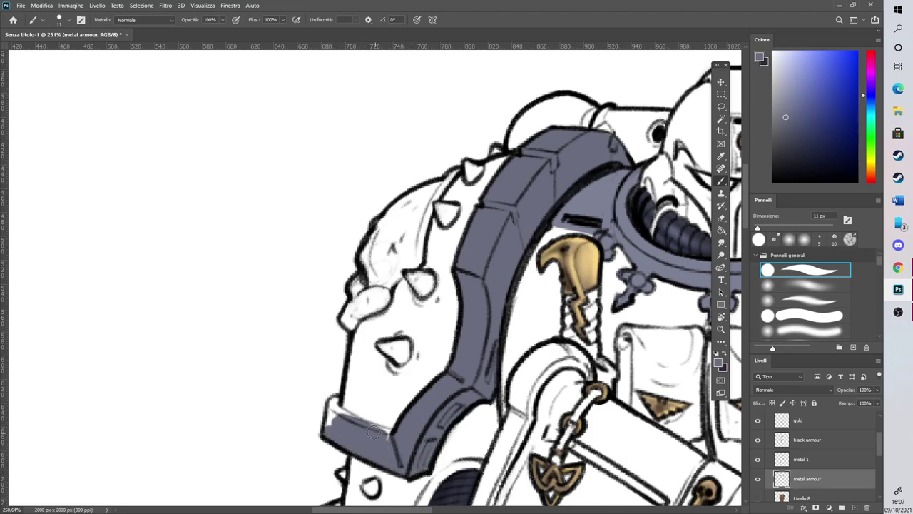
pyautogui.moveTo(335, 401); pyautogui.dragTo(330, 426)
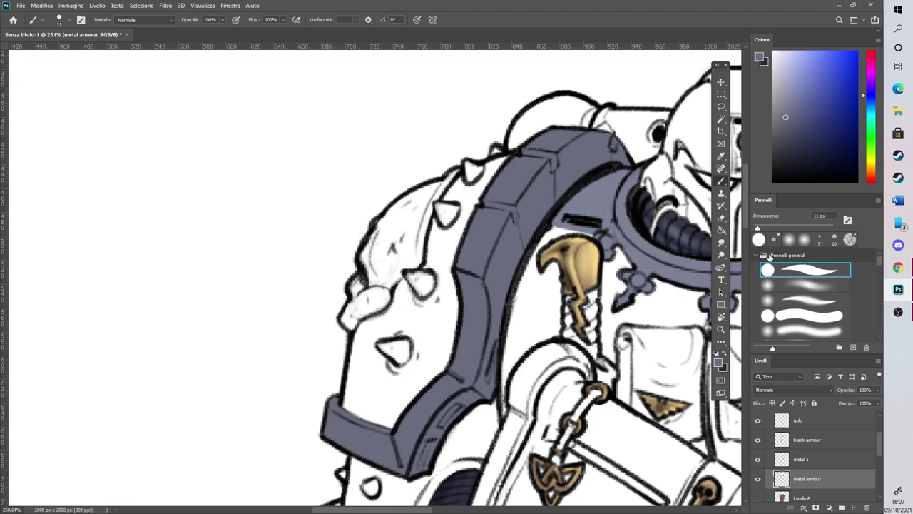
# Fill the elbow guard's rim, the border around the arm joint and the forearm's upper cuff below the spiked shoulder guard
pyautogui.scroll(-5, 703, 223)
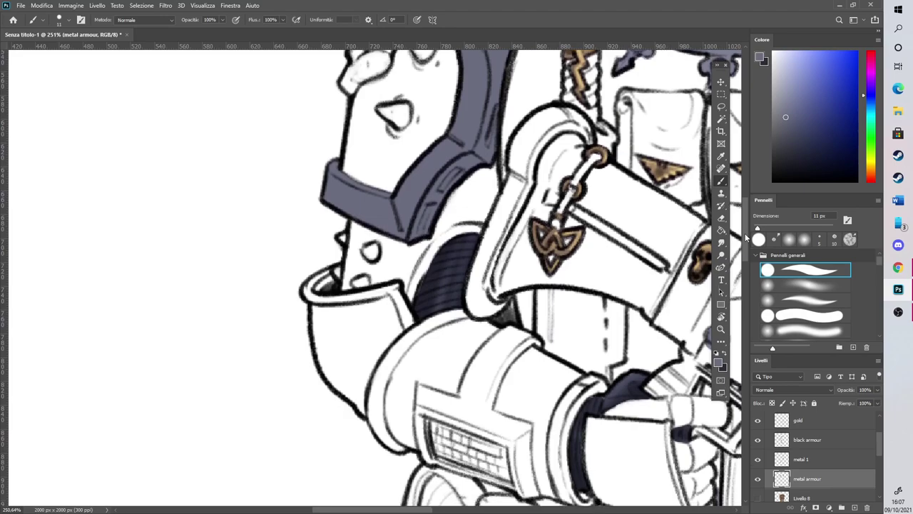
pyautogui.moveTo(412, 355)
pyautogui.mouseDown()
pyautogui.moveTo(435, 312)
pyautogui.moveTo(430, 318)
pyautogui.moveTo(483, 287)
pyautogui.mouseUp()
pyautogui.moveTo(398, 343)
pyautogui.mouseDown()
pyautogui.moveTo(408, 390)
pyautogui.moveTo(413, 384)
pyautogui.mouseUp()
pyautogui.moveTo(391, 349)
pyautogui.mouseDown()
pyautogui.moveTo(310, 358)
pyautogui.moveTo(320, 339)
pyautogui.moveTo(334, 344)
pyautogui.mouseUp()
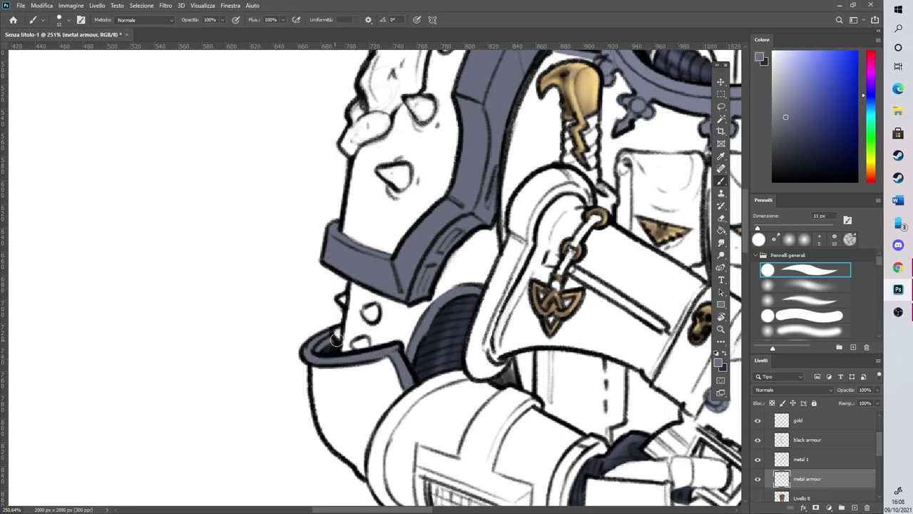
pyautogui.moveTo(374, 471)
pyautogui.mouseDown()
pyautogui.moveTo(378, 444)
pyautogui.moveTo(372, 474)
pyautogui.moveTo(399, 414)
pyautogui.moveTo(380, 437)
pyautogui.moveTo(418, 392)
pyautogui.moveTo(408, 401)
pyautogui.moveTo(469, 371)
pyautogui.mouseUp()
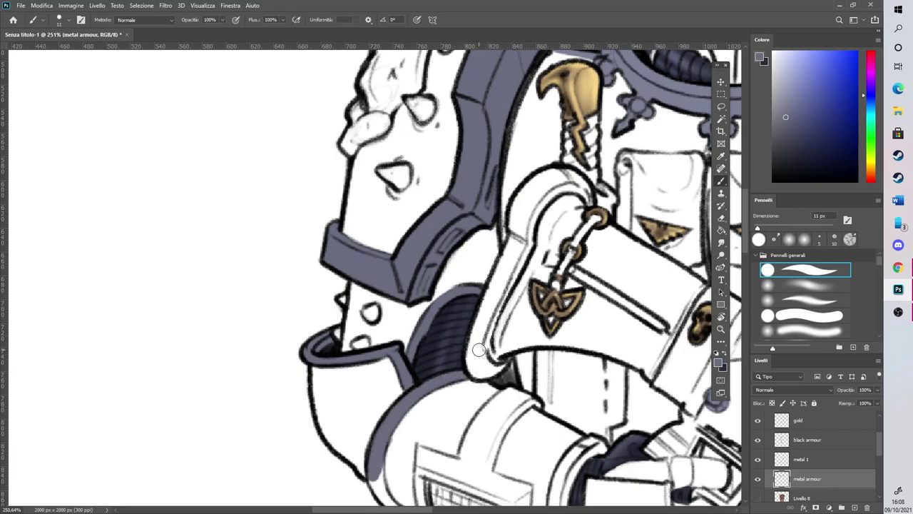
pyautogui.moveTo(746, 247); pyautogui.dragTo(747, 267)
pyautogui.moveTo(366, 319)
pyautogui.mouseDown()
pyautogui.moveTo(376, 339)
pyautogui.moveTo(378, 313)
pyautogui.moveTo(402, 365)
pyautogui.mouseUp()
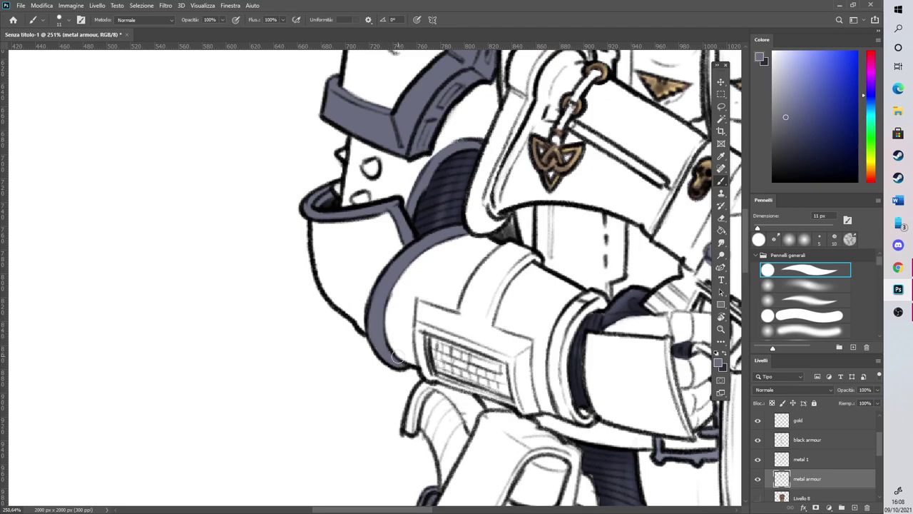
# Fill the same forearm's wrist band and the edges of both gauntlets with the grey-violet
pyautogui.scroll(-5, 398, 355)
pyautogui.scroll(5, 624, 387)
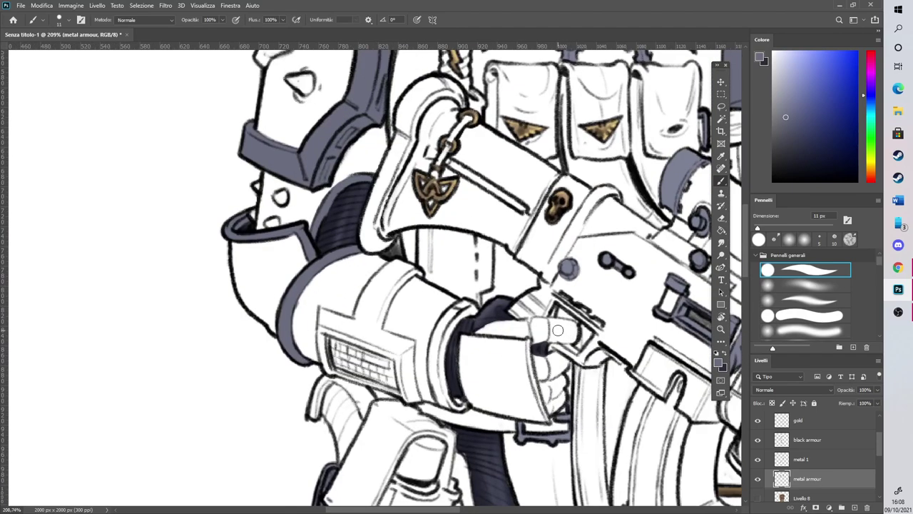
pyautogui.moveTo(395, 384)
pyautogui.mouseDown()
pyautogui.moveTo(414, 423)
pyautogui.moveTo(409, 416)
pyautogui.moveTo(429, 429)
pyautogui.moveTo(403, 374)
pyautogui.moveTo(401, 392)
pyautogui.moveTo(406, 334)
pyautogui.moveTo(414, 356)
pyautogui.moveTo(418, 326)
pyautogui.moveTo(404, 333)
pyautogui.moveTo(422, 306)
pyautogui.moveTo(423, 320)
pyautogui.moveTo(454, 308)
pyautogui.moveTo(492, 436)
pyautogui.mouseUp()
pyautogui.scroll(-4, 422, 282)
pyautogui.scroll(4, 524, 327)
pyautogui.scroll(-4, 469, 410)
pyautogui.scroll(4, 576, 355)
pyautogui.moveTo(308, 380)
pyautogui.mouseDown()
pyautogui.moveTo(378, 433)
pyautogui.moveTo(405, 439)
pyautogui.moveTo(431, 431)
pyautogui.moveTo(384, 432)
pyautogui.moveTo(316, 381)
pyautogui.mouseUp()
pyautogui.moveTo(745, 284); pyautogui.dragTo(745, 269)
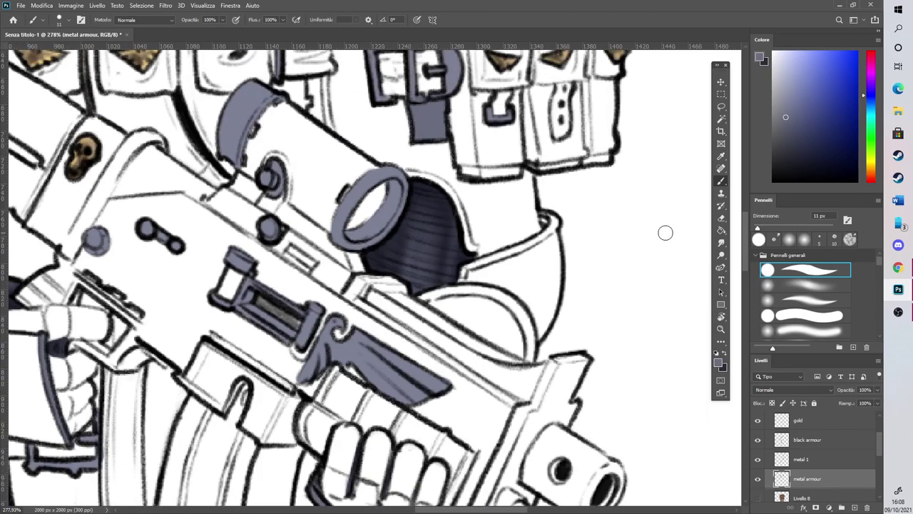
# Fill the opposite forearm's cuff, elbow guard rim and arm joint border behind the rifle scope with grey-violet
pyautogui.moveTo(426, 297)
pyautogui.mouseDown()
pyautogui.moveTo(496, 293)
pyautogui.moveTo(488, 292)
pyautogui.moveTo(525, 318)
pyautogui.moveTo(529, 356)
pyautogui.mouseUp()
pyautogui.moveTo(462, 271)
pyautogui.mouseDown()
pyautogui.moveTo(551, 226)
pyautogui.moveTo(541, 214)
pyautogui.moveTo(559, 221)
pyautogui.mouseUp()
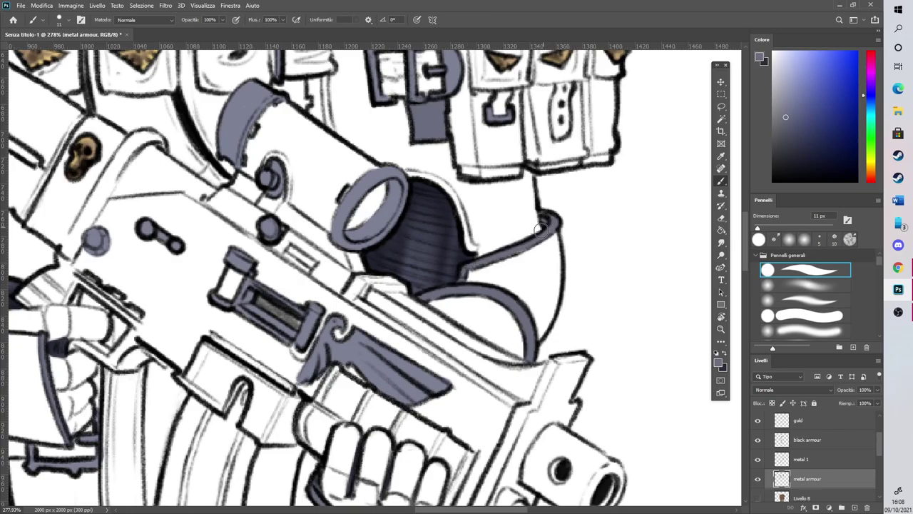
pyautogui.moveTo(404, 170)
pyautogui.mouseDown()
pyautogui.moveTo(438, 183)
pyautogui.moveTo(475, 257)
pyautogui.moveTo(466, 243)
pyautogui.mouseUp()
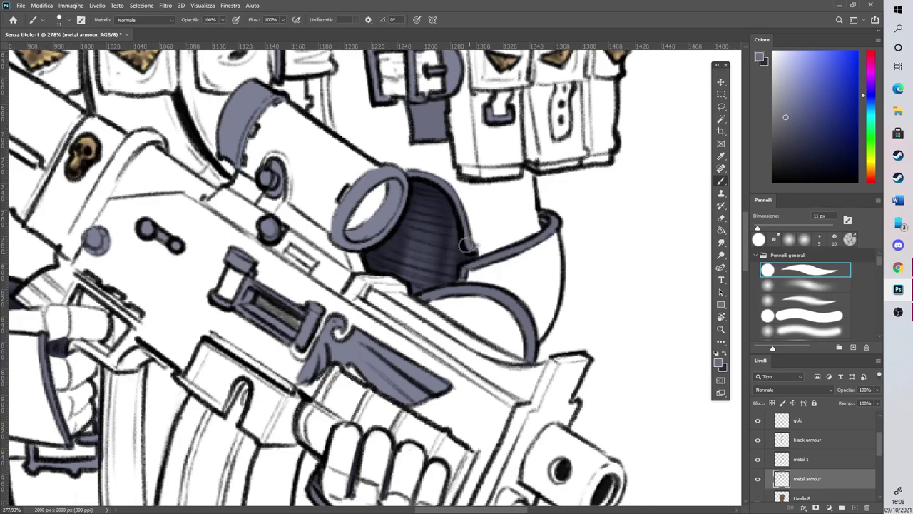
pyautogui.scroll(-6, 471, 228)
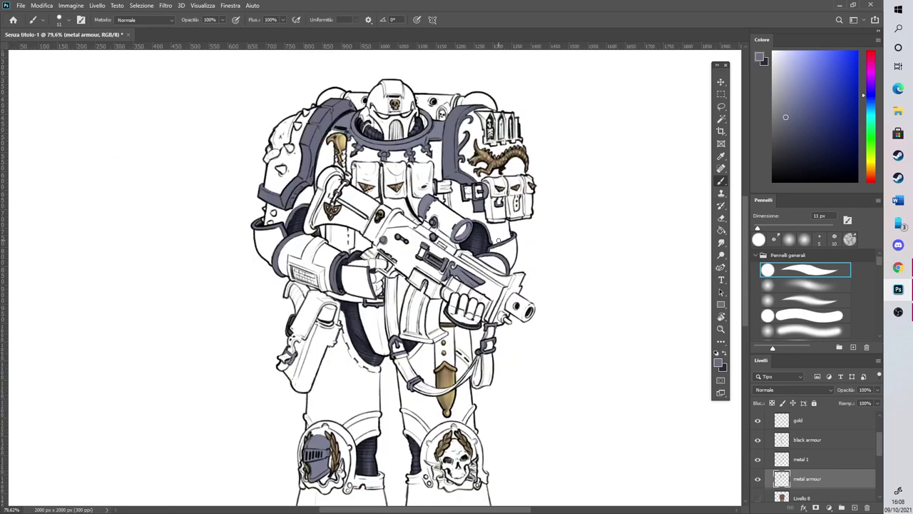
pyautogui.scroll(6, 368, 399)
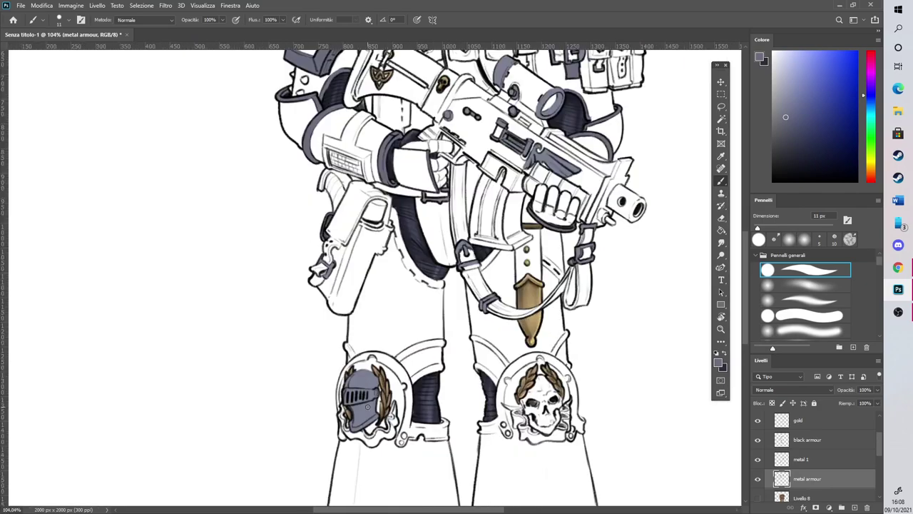
# Fill the thigh bands above the helmet-emblem knee and the knee guard's rim with grey-violet using the 11 px brush
pyautogui.moveTo(437, 309)
pyautogui.mouseDown()
pyautogui.moveTo(487, 272)
pyautogui.moveTo(448, 300)
pyautogui.moveTo(523, 260)
pyautogui.moveTo(460, 286)
pyautogui.moveTo(553, 255)
pyautogui.mouseUp()
pyautogui.moveTo(500, 340)
pyautogui.mouseDown()
pyautogui.moveTo(521, 327)
pyautogui.moveTo(486, 349)
pyautogui.moveTo(555, 321)
pyautogui.mouseUp()
pyautogui.moveTo(475, 364)
pyautogui.mouseDown()
pyautogui.moveTo(472, 393)
pyautogui.moveTo(465, 386)
pyautogui.moveTo(476, 431)
pyautogui.moveTo(473, 410)
pyautogui.moveTo(465, 462)
pyautogui.moveTo(476, 472)
pyautogui.mouseUp()
pyautogui.moveTo(454, 350)
pyautogui.mouseDown()
pyautogui.moveTo(466, 355)
pyautogui.moveTo(450, 340)
pyautogui.moveTo(468, 349)
pyautogui.mouseUp()
pyautogui.moveTo(396, 302)
pyautogui.mouseDown()
pyautogui.moveTo(451, 352)
pyautogui.moveTo(422, 298)
pyautogui.moveTo(378, 287)
pyautogui.moveTo(323, 308)
pyautogui.mouseUp()
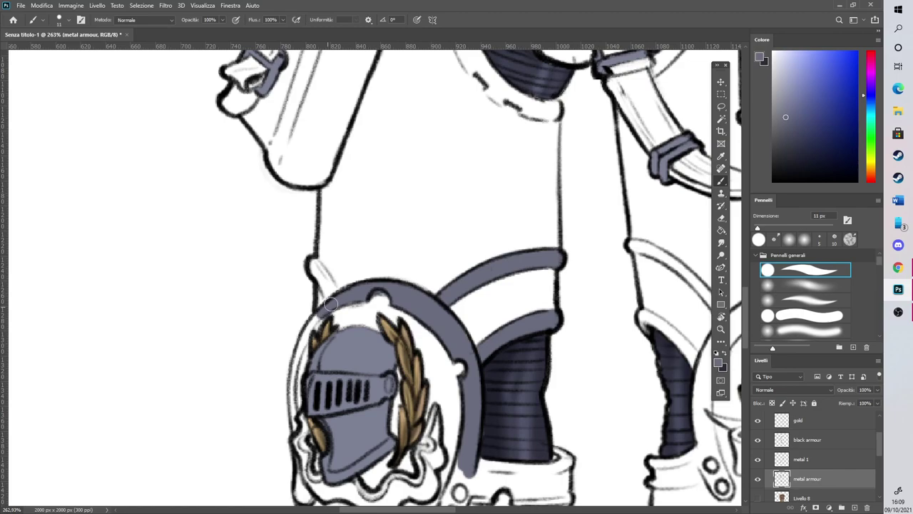
pyautogui.moveTo(370, 289); pyautogui.dragTo(358, 294)
pyautogui.moveTo(313, 323)
pyautogui.mouseDown()
pyautogui.moveTo(296, 359)
pyautogui.moveTo(313, 325)
pyautogui.moveTo(295, 425)
pyautogui.mouseUp()
pyautogui.click(722, 218)
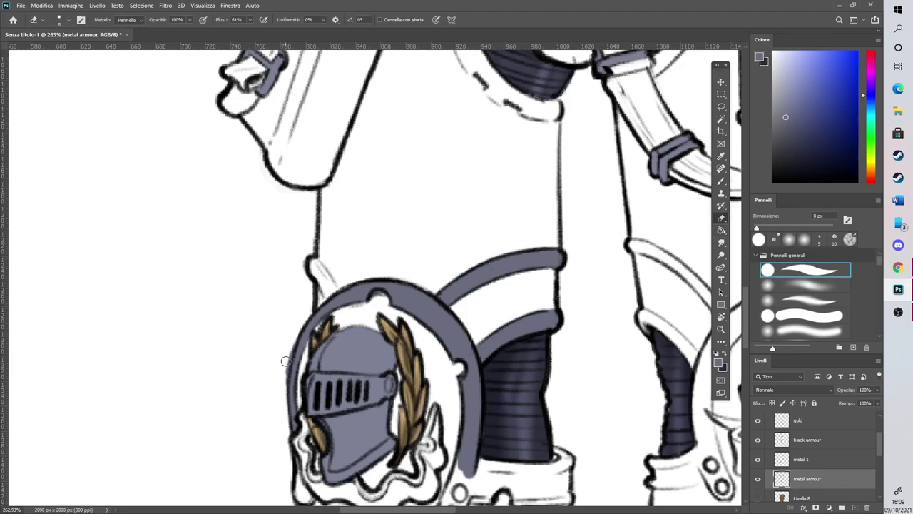
pyautogui.click(721, 182)
pyautogui.moveTo(311, 265); pyautogui.dragTo(330, 289)
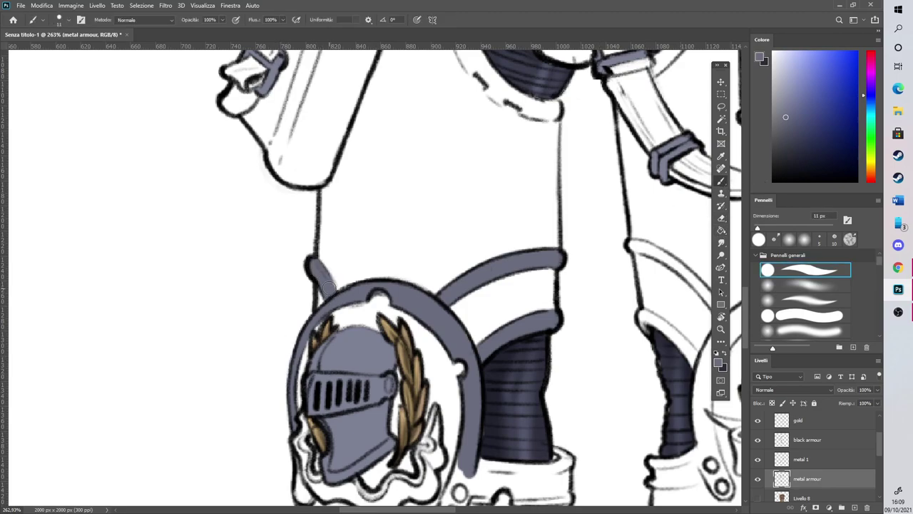
# Extend the grey-violet down the helmet knee guard's riveted hinge and fill the shin's upper band beside it
pyautogui.scroll(-4, 652, 279)
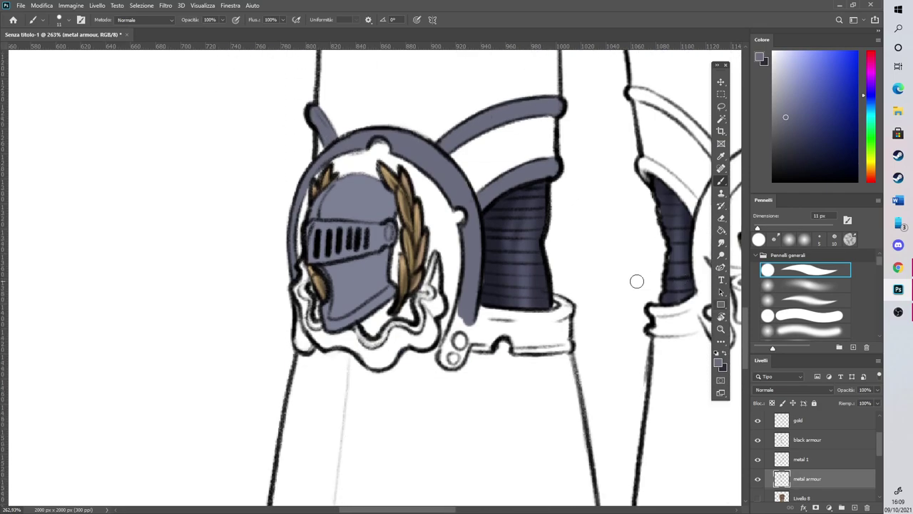
pyautogui.moveTo(464, 314)
pyautogui.mouseDown()
pyautogui.moveTo(449, 359)
pyautogui.moveTo(486, 342)
pyautogui.moveTo(498, 322)
pyautogui.moveTo(481, 329)
pyautogui.moveTo(489, 294)
pyautogui.mouseUp()
pyautogui.moveTo(497, 327)
pyautogui.mouseDown()
pyautogui.moveTo(522, 333)
pyautogui.moveTo(517, 345)
pyautogui.moveTo(566, 346)
pyautogui.mouseUp()
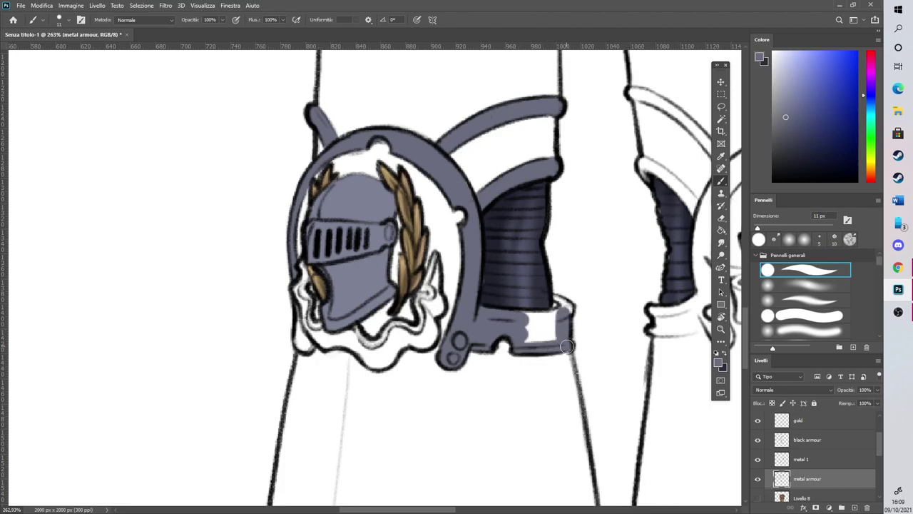
pyautogui.moveTo(563, 311)
pyautogui.mouseDown()
pyautogui.moveTo(553, 345)
pyautogui.moveTo(519, 311)
pyautogui.mouseUp()
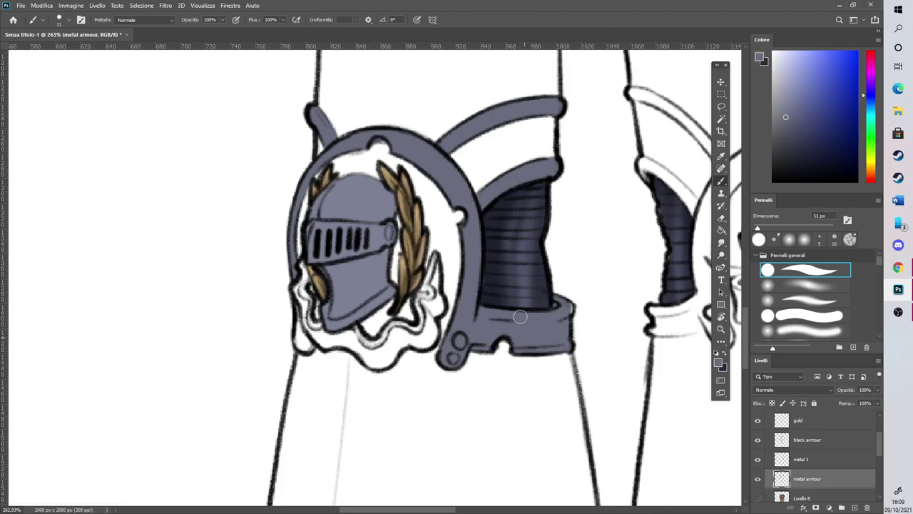
pyautogui.click(809, 439)
pyautogui.click(721, 243)
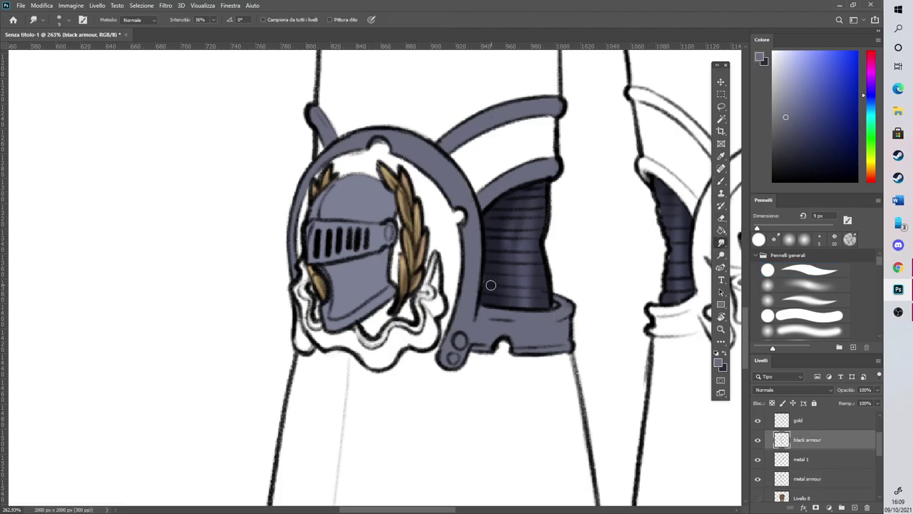
pyautogui.click(811, 480)
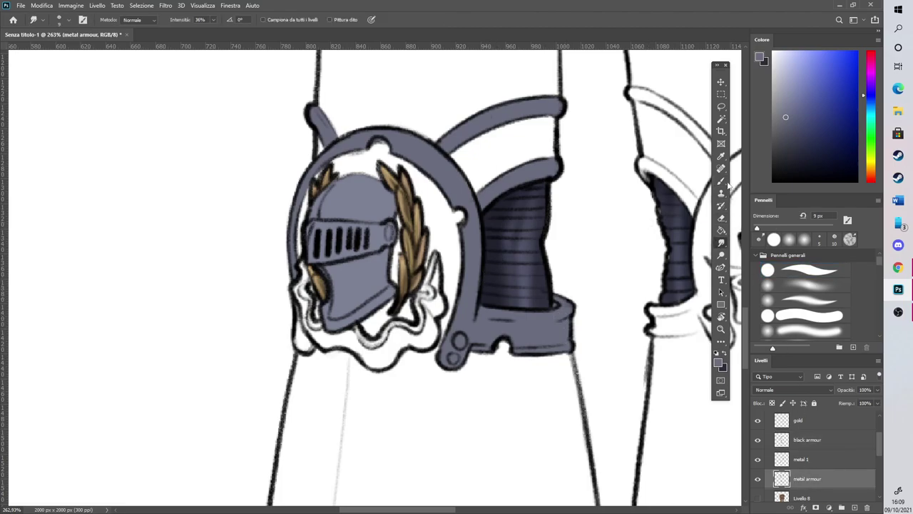
pyautogui.click(809, 463)
pyautogui.click(813, 479)
pyautogui.click(804, 440)
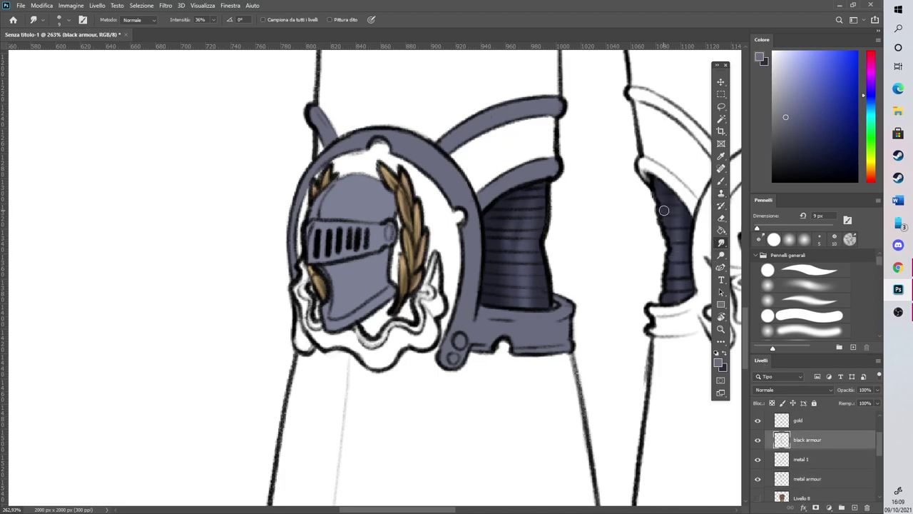
# On the metal armour layer, fill the skull knee guard's inner riveted hinge and the adjoining shin band with grey-violet
pyautogui.moveTo(575, 511); pyautogui.dragTo(396, 476)
pyautogui.click(814, 478)
pyautogui.click(720, 180)
pyautogui.moveTo(468, 307); pyautogui.dragTo(491, 341)
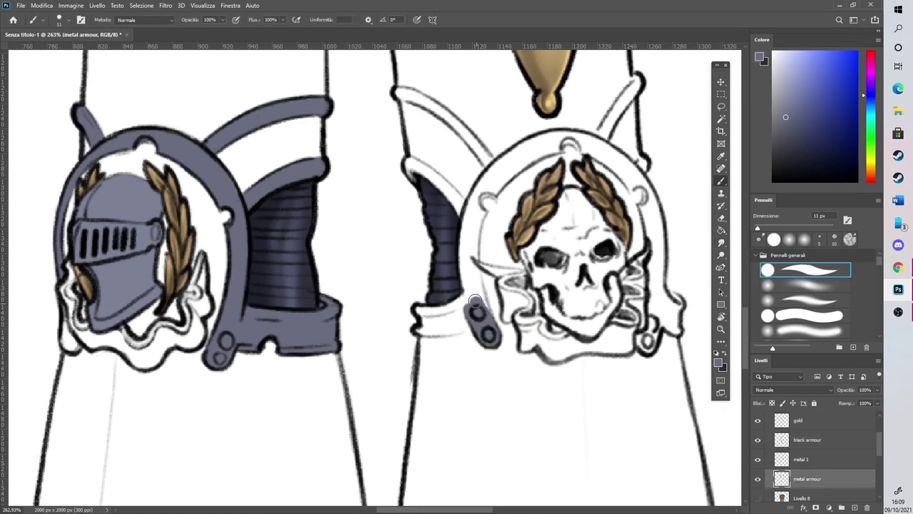
pyautogui.moveTo(429, 305)
pyautogui.mouseDown()
pyautogui.moveTo(416, 314)
pyautogui.moveTo(434, 327)
pyautogui.moveTo(472, 294)
pyautogui.moveTo(466, 258)
pyautogui.moveTo(461, 289)
pyautogui.moveTo(474, 268)
pyautogui.moveTo(482, 282)
pyautogui.mouseUp()
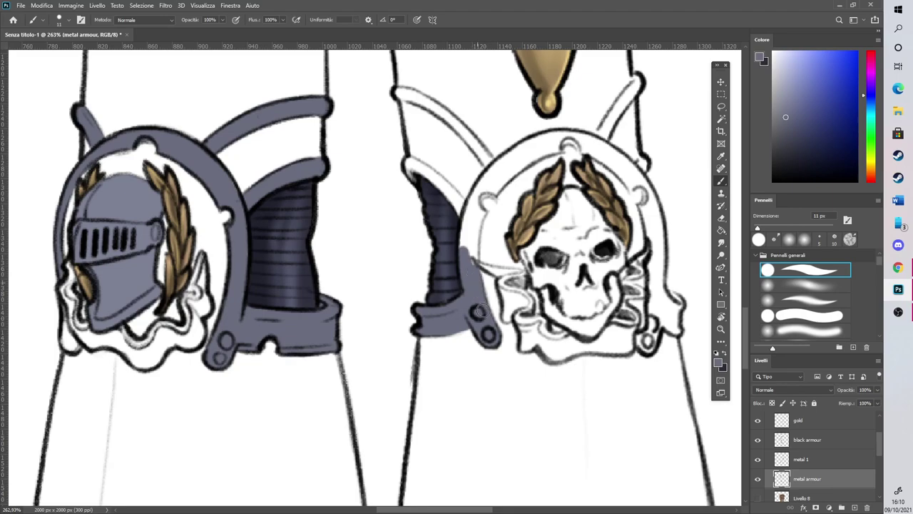
# Fill the skull knee guard's arched rim around to its outer hinge and shin band edge with grey-violet
pyautogui.moveTo(465, 251)
pyautogui.mouseDown()
pyautogui.moveTo(473, 254)
pyautogui.moveTo(478, 213)
pyautogui.mouseUp()
pyautogui.moveTo(473, 251)
pyautogui.mouseDown()
pyautogui.moveTo(477, 197)
pyautogui.moveTo(491, 186)
pyautogui.moveTo(484, 191)
pyautogui.moveTo(495, 192)
pyautogui.moveTo(481, 191)
pyautogui.moveTo(474, 205)
pyautogui.moveTo(469, 255)
pyautogui.moveTo(477, 201)
pyautogui.moveTo(465, 236)
pyautogui.moveTo(520, 135)
pyautogui.moveTo(490, 186)
pyautogui.moveTo(486, 177)
pyautogui.moveTo(544, 136)
pyautogui.moveTo(495, 190)
pyautogui.moveTo(571, 132)
pyautogui.mouseUp()
pyautogui.scroll(-3, 448, 249)
pyautogui.scroll(4, 653, 130)
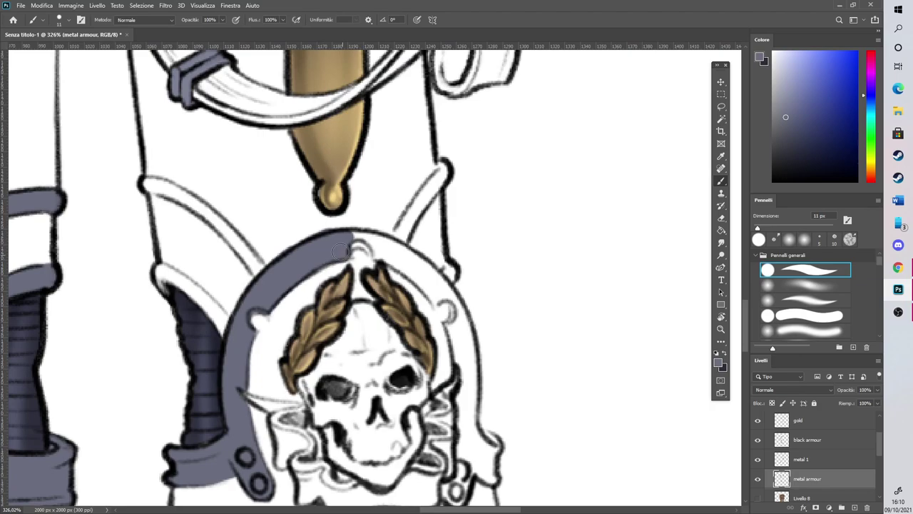
pyautogui.moveTo(347, 247)
pyautogui.mouseDown()
pyautogui.moveTo(451, 302)
pyautogui.moveTo(458, 319)
pyautogui.moveTo(445, 312)
pyautogui.moveTo(466, 366)
pyautogui.moveTo(456, 396)
pyautogui.mouseUp()
pyautogui.moveTo(465, 323)
pyautogui.mouseDown()
pyautogui.moveTo(474, 382)
pyautogui.moveTo(457, 457)
pyautogui.mouseUp()
pyautogui.press('e')
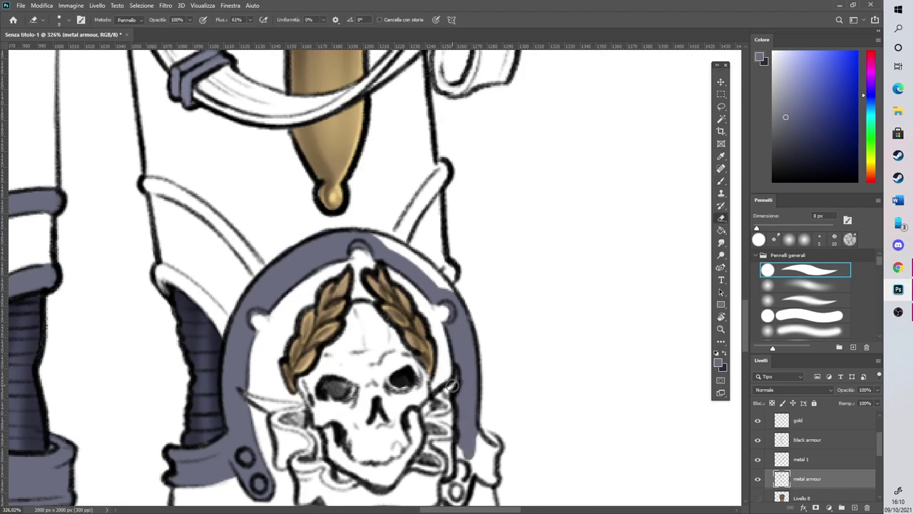
pyautogui.press('b')
pyautogui.moveTo(493, 432)
pyautogui.mouseDown()
pyautogui.moveTo(490, 478)
pyautogui.moveTo(485, 459)
pyautogui.moveTo(479, 468)
pyautogui.moveTo(461, 461)
pyautogui.moveTo(463, 447)
pyautogui.moveTo(454, 496)
pyautogui.mouseUp()
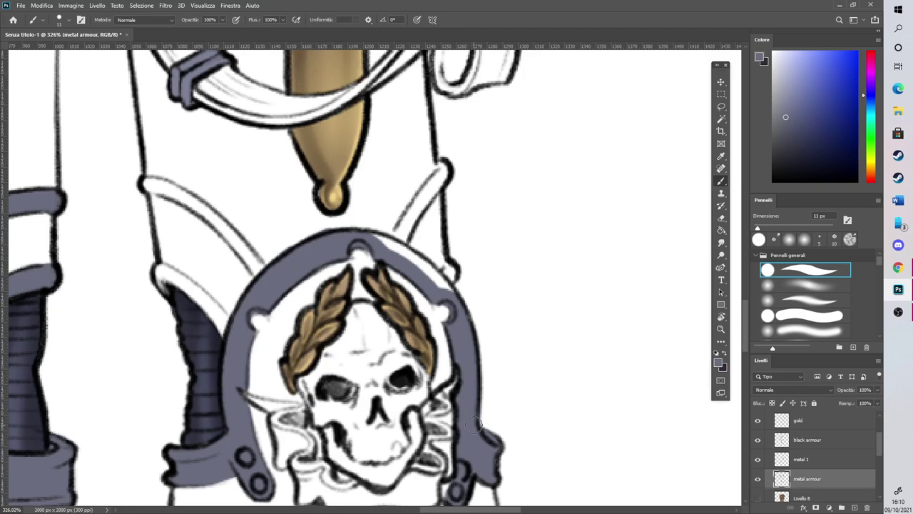
# Cover the white gap left in the skull knee guard's rim and fill the thigh bands on both sides above it
pyautogui.scroll(-3, 452, 282)
pyautogui.scroll(3, 437, 238)
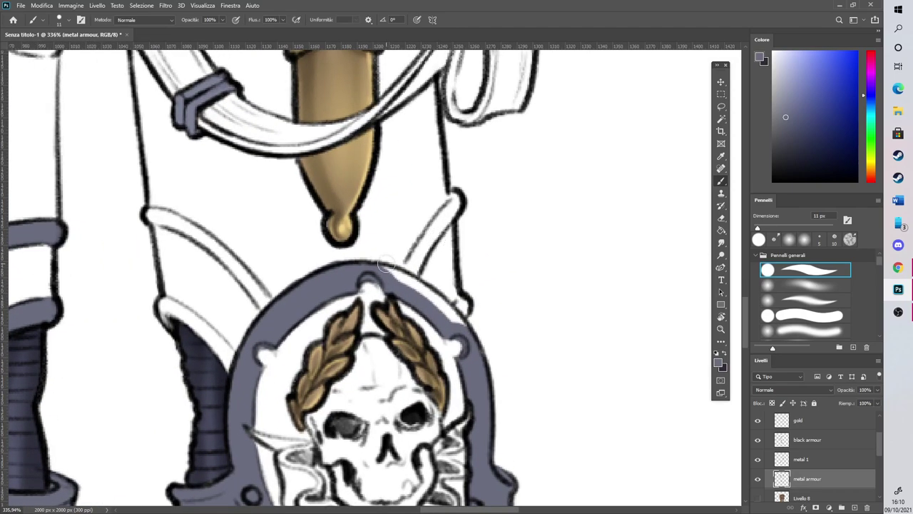
pyautogui.moveTo(387, 274)
pyautogui.mouseDown()
pyautogui.moveTo(463, 334)
pyautogui.moveTo(424, 265)
pyautogui.moveTo(459, 310)
pyautogui.mouseUp()
pyautogui.moveTo(414, 276); pyautogui.dragTo(457, 186)
pyautogui.moveTo(147, 211)
pyautogui.mouseDown()
pyautogui.moveTo(193, 231)
pyautogui.moveTo(274, 314)
pyautogui.mouseUp()
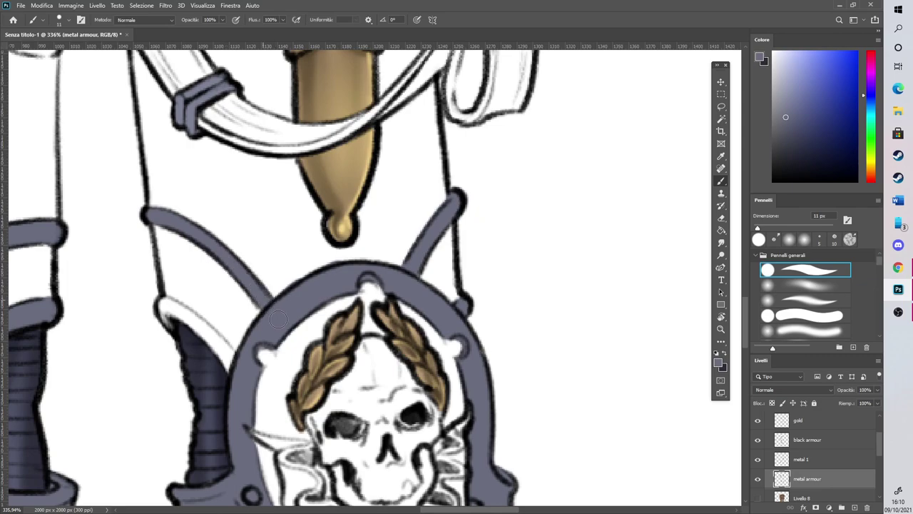
pyautogui.moveTo(165, 308)
pyautogui.mouseDown()
pyautogui.moveTo(202, 329)
pyautogui.moveTo(228, 366)
pyautogui.moveTo(168, 305)
pyautogui.mouseUp()
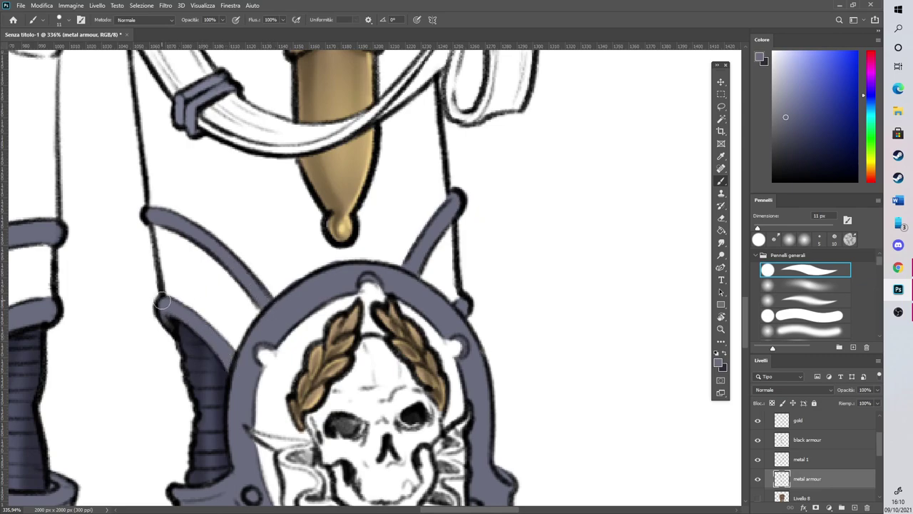
# Fill the rifle's front plate and raised front sight behind the muzzle with grey-violet
pyautogui.scroll(10, 710, 239)
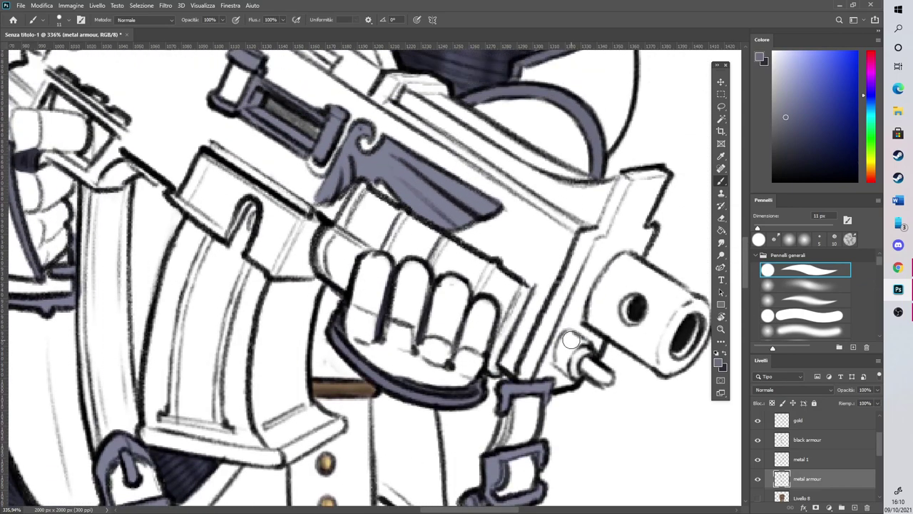
pyautogui.moveTo(531, 366)
pyautogui.mouseDown()
pyautogui.moveTo(553, 368)
pyautogui.moveTo(538, 374)
pyautogui.moveTo(562, 381)
pyautogui.moveTo(593, 359)
pyautogui.moveTo(570, 379)
pyautogui.moveTo(555, 371)
pyautogui.moveTo(568, 315)
pyautogui.moveTo(526, 367)
pyautogui.moveTo(571, 283)
pyautogui.moveTo(571, 309)
pyautogui.moveTo(550, 318)
pyautogui.moveTo(540, 346)
pyautogui.moveTo(587, 329)
pyautogui.moveTo(578, 327)
pyautogui.moveTo(597, 346)
pyautogui.moveTo(618, 318)
pyautogui.moveTo(576, 303)
pyautogui.moveTo(577, 314)
pyautogui.moveTo(612, 238)
pyautogui.moveTo(590, 246)
pyautogui.moveTo(564, 292)
pyautogui.moveTo(585, 240)
pyautogui.moveTo(603, 234)
pyautogui.moveTo(588, 274)
pyautogui.moveTo(632, 230)
pyautogui.moveTo(637, 236)
pyautogui.moveTo(623, 244)
pyautogui.moveTo(638, 249)
pyautogui.moveTo(649, 233)
pyautogui.moveTo(642, 204)
pyautogui.moveTo(621, 203)
pyautogui.moveTo(600, 242)
pyautogui.moveTo(627, 178)
pyautogui.moveTo(658, 173)
pyautogui.moveTo(619, 234)
pyautogui.moveTo(632, 231)
pyautogui.moveTo(657, 179)
pyautogui.mouseUp()
pyautogui.click(721, 218)
pyautogui.click(721, 182)
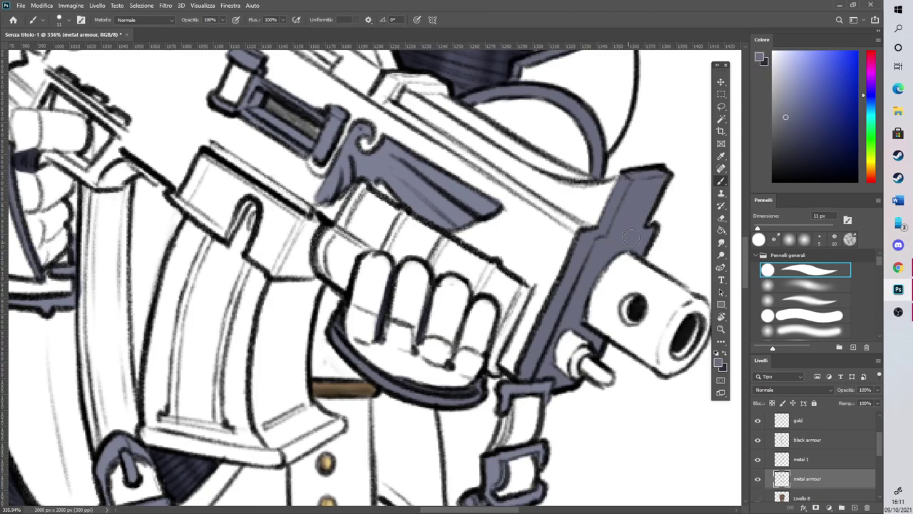
# Fill the notched thigh armour borders alongside the dark hip joints with grey-violet on both legs
pyautogui.scroll(-3, 642, 207)
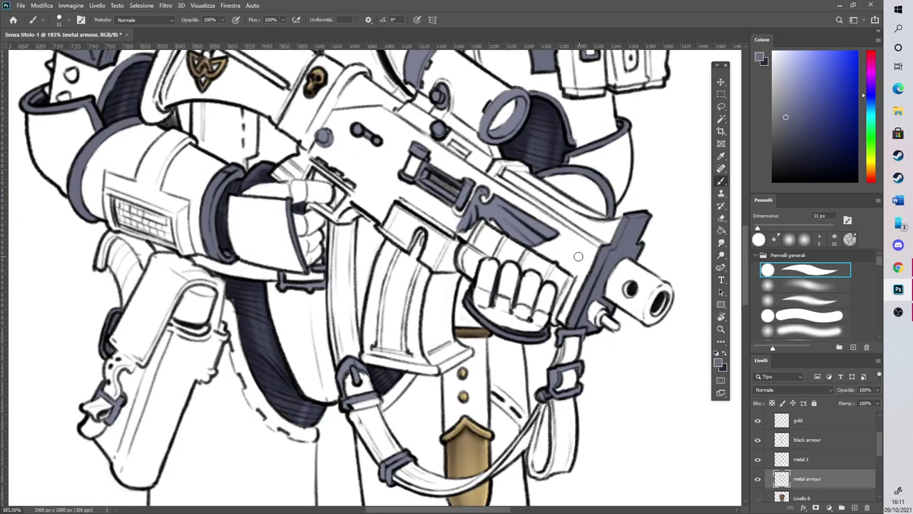
pyautogui.scroll(-3, 579, 256)
pyautogui.scroll(3, 493, 283)
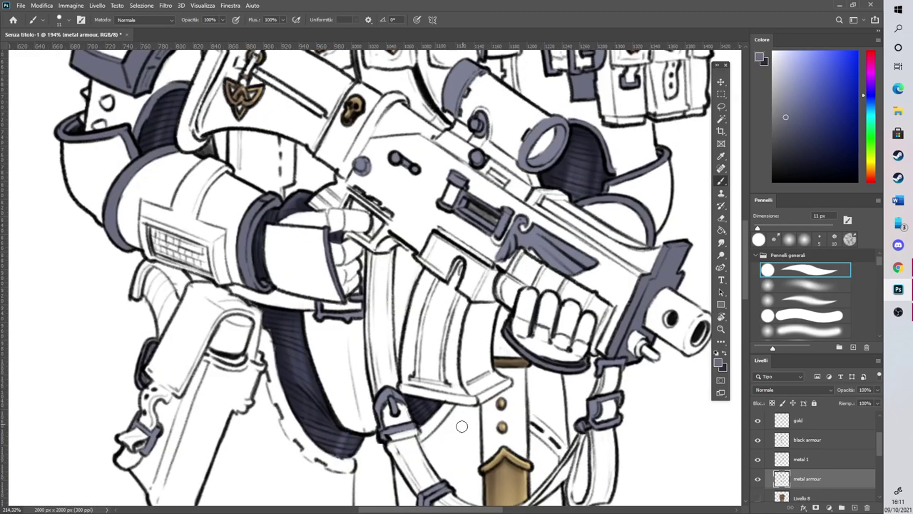
pyautogui.scroll(3, 457, 421)
pyautogui.moveTo(398, 427)
pyautogui.mouseDown()
pyautogui.moveTo(427, 411)
pyautogui.moveTo(401, 433)
pyautogui.moveTo(420, 406)
pyautogui.moveTo(417, 415)
pyautogui.moveTo(444, 393)
pyautogui.moveTo(416, 424)
pyautogui.mouseUp()
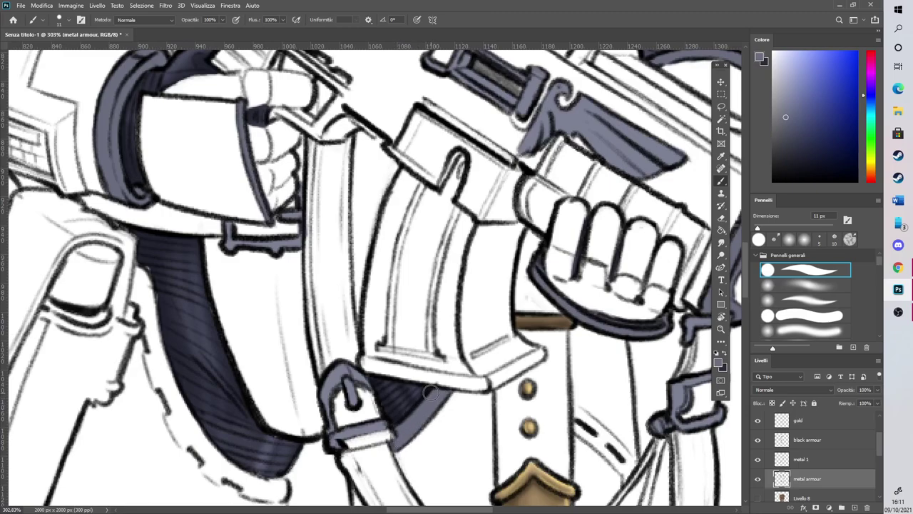
pyautogui.hscroll(-3, 429, 399)
pyautogui.moveTo(326, 297)
pyautogui.mouseDown()
pyautogui.moveTo(337, 269)
pyautogui.moveTo(346, 364)
pyautogui.moveTo(342, 356)
pyautogui.moveTo(367, 406)
pyautogui.moveTo(350, 318)
pyautogui.moveTo(375, 408)
pyautogui.moveTo(370, 426)
pyautogui.moveTo(362, 419)
pyautogui.moveTo(377, 441)
pyautogui.moveTo(379, 429)
pyautogui.moveTo(419, 465)
pyautogui.moveTo(407, 457)
pyautogui.moveTo(398, 468)
pyautogui.moveTo(410, 478)
pyautogui.moveTo(409, 468)
pyautogui.moveTo(464, 494)
pyautogui.moveTo(422, 463)
pyautogui.mouseUp()
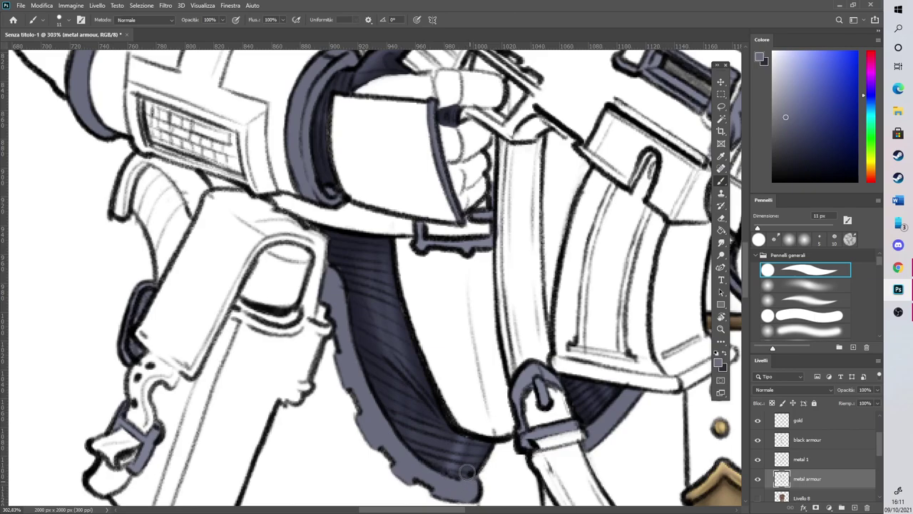
# Fill the rounded opening near the top of the pistol holster with grey-violet
pyautogui.scroll(-5, 455, 390)
pyautogui.scroll(5, 255, 286)
pyautogui.moveTo(432, 329)
pyautogui.mouseDown()
pyautogui.moveTo(412, 341)
pyautogui.moveTo(397, 373)
pyautogui.moveTo(439, 375)
pyautogui.moveTo(448, 329)
pyautogui.moveTo(412, 366)
pyautogui.mouseUp()
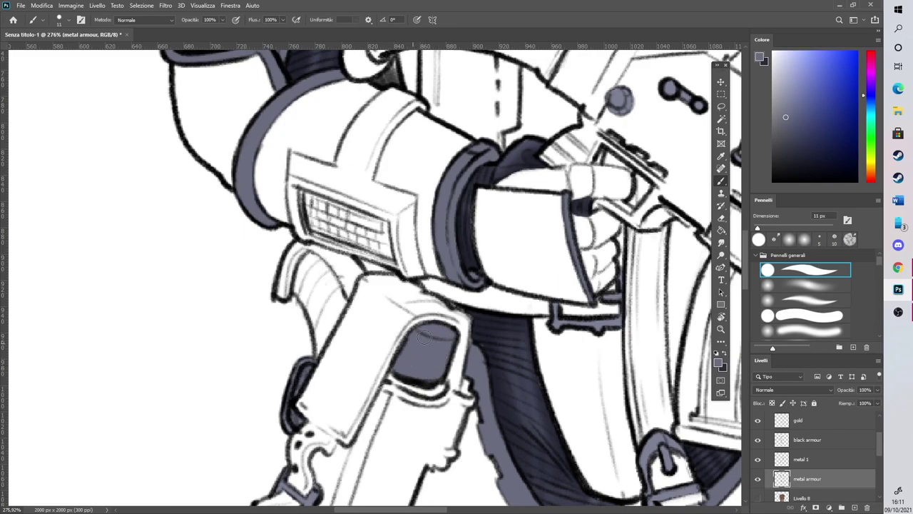
# Fill the pointed trim along the shin armour's lower edge above the boot on the helmet-knee leg with grey-violet
pyautogui.scroll(1, 437, 329)
pyautogui.scroll(-6, 436, 329)
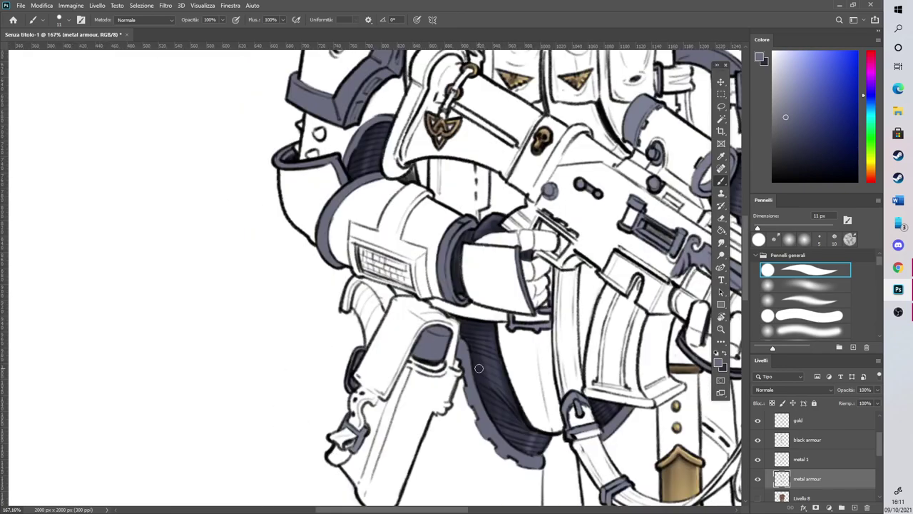
pyautogui.scroll(2, 573, 140)
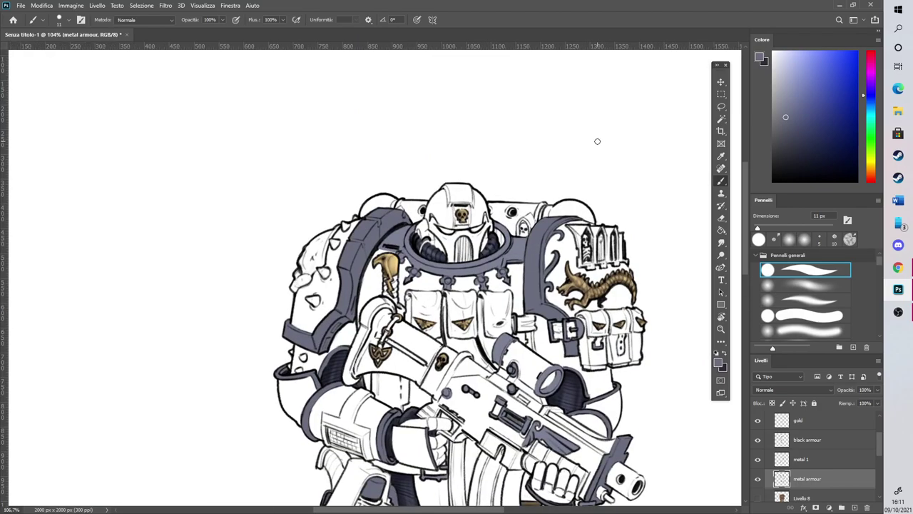
pyautogui.scroll(3, 555, 193)
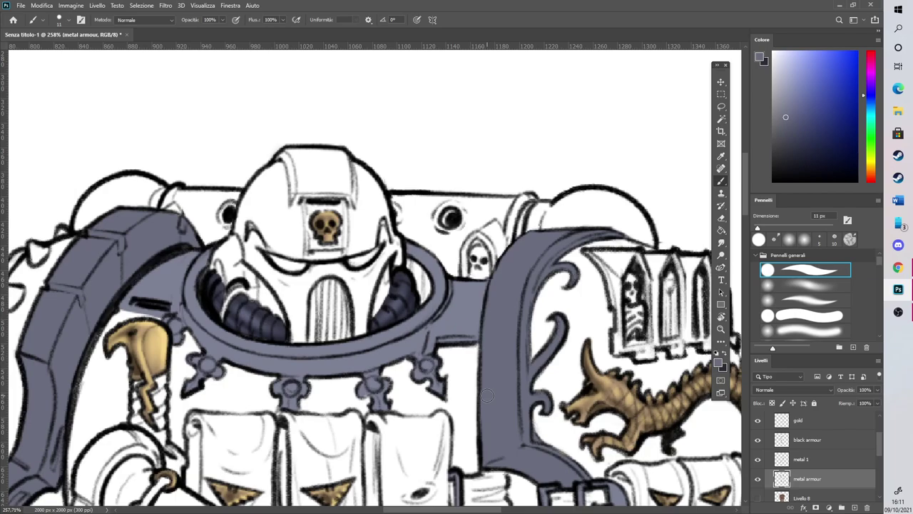
pyautogui.scroll(-5, 489, 424)
pyautogui.scroll(-2, 464, 326)
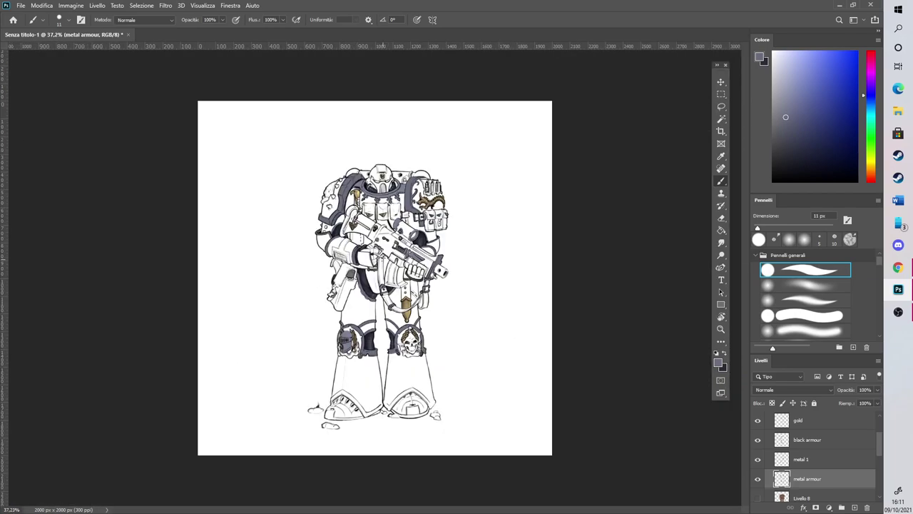
pyautogui.scroll(7, 310, 421)
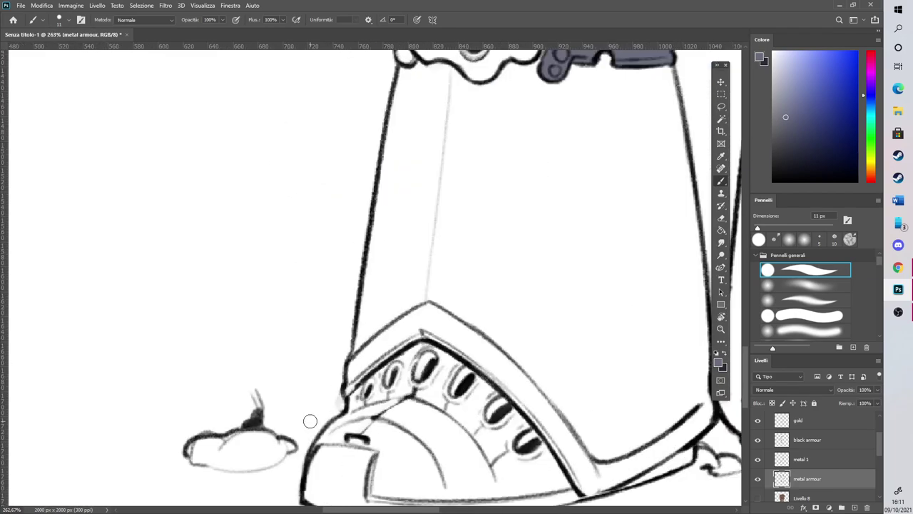
pyautogui.moveTo(347, 390)
pyautogui.mouseDown()
pyautogui.moveTo(384, 347)
pyautogui.moveTo(422, 328)
pyautogui.moveTo(367, 370)
pyautogui.moveTo(416, 314)
pyautogui.moveTo(362, 358)
pyautogui.mouseUp()
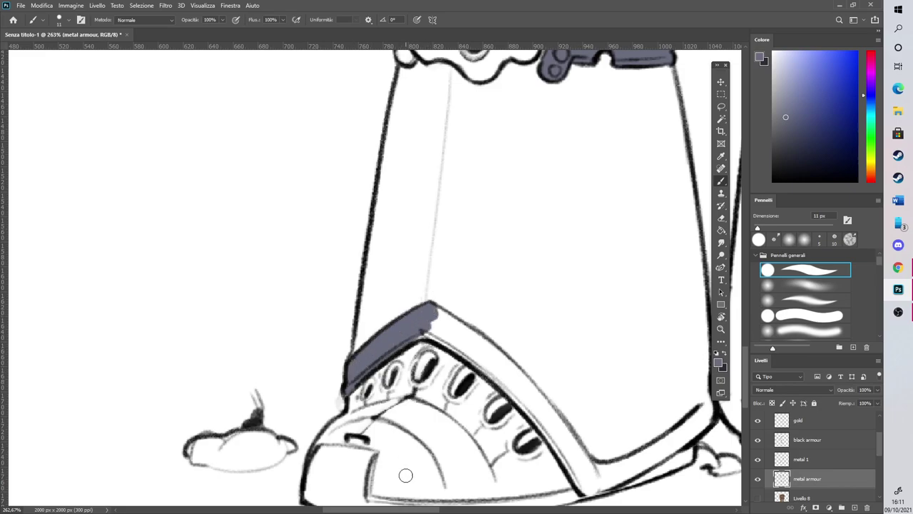
pyautogui.hscroll(3, 405, 462)
pyautogui.moveTo(281, 330)
pyautogui.mouseDown()
pyautogui.moveTo(331, 352)
pyautogui.moveTo(377, 403)
pyautogui.moveTo(329, 357)
pyautogui.moveTo(395, 399)
pyautogui.moveTo(335, 342)
pyautogui.moveTo(346, 347)
pyautogui.moveTo(290, 313)
pyautogui.moveTo(353, 351)
pyautogui.moveTo(303, 330)
pyautogui.moveTo(424, 434)
pyautogui.moveTo(383, 401)
pyautogui.moveTo(435, 465)
pyautogui.moveTo(388, 401)
pyautogui.moveTo(422, 428)
pyautogui.moveTo(452, 472)
pyautogui.moveTo(413, 427)
pyautogui.moveTo(426, 456)
pyautogui.mouseUp()
pyautogui.moveTo(449, 490)
pyautogui.mouseDown()
pyautogui.moveTo(469, 478)
pyautogui.moveTo(451, 466)
pyautogui.moveTo(476, 470)
pyautogui.moveTo(504, 455)
pyautogui.moveTo(462, 483)
pyautogui.moveTo(549, 426)
pyautogui.mouseUp()
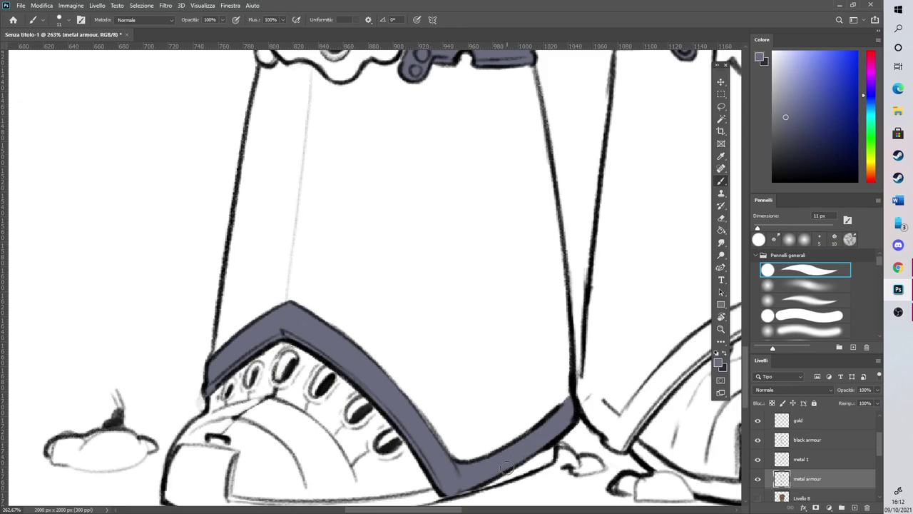
# Fill the pointed trim along the skull-knee leg's lower shin edge, from the inner corner to the outer one
pyautogui.hscroll(5, 514, 462)
pyautogui.moveTo(352, 395)
pyautogui.mouseDown()
pyautogui.moveTo(380, 417)
pyautogui.moveTo(389, 445)
pyautogui.moveTo(418, 402)
pyautogui.moveTo(394, 446)
pyautogui.moveTo(450, 353)
pyautogui.moveTo(458, 348)
pyautogui.moveTo(422, 386)
pyautogui.moveTo(515, 311)
pyautogui.moveTo(430, 391)
pyautogui.moveTo(530, 312)
pyautogui.moveTo(435, 391)
pyautogui.moveTo(530, 315)
pyautogui.moveTo(550, 309)
pyautogui.moveTo(504, 328)
pyautogui.moveTo(553, 292)
pyautogui.mouseUp()
pyautogui.moveTo(437, 510); pyautogui.dragTo(465, 510)
pyautogui.click(722, 218)
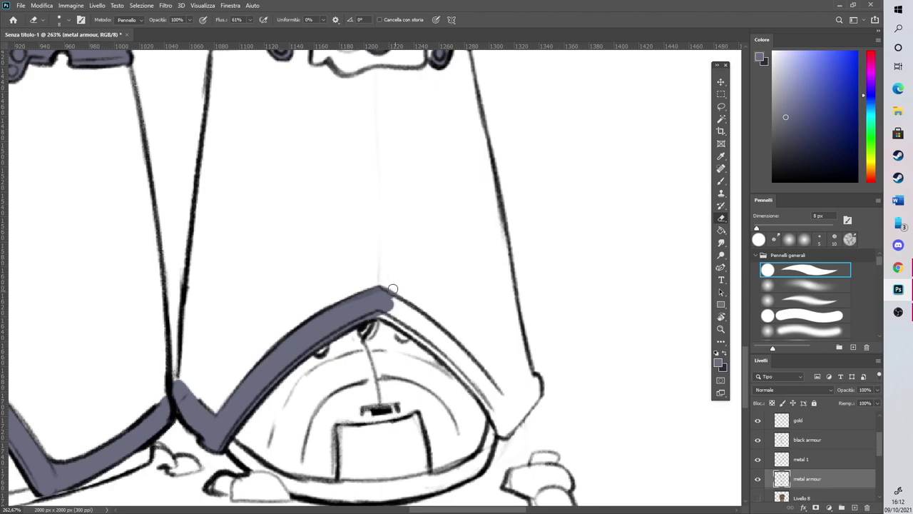
pyautogui.click(721, 183)
pyautogui.moveTo(382, 294)
pyautogui.mouseDown()
pyautogui.moveTo(401, 311)
pyautogui.moveTo(390, 317)
pyautogui.moveTo(448, 346)
pyautogui.moveTo(415, 314)
pyautogui.moveTo(469, 381)
pyautogui.moveTo(451, 346)
pyautogui.moveTo(504, 422)
pyautogui.moveTo(535, 381)
pyautogui.moveTo(506, 426)
pyautogui.mouseUp()
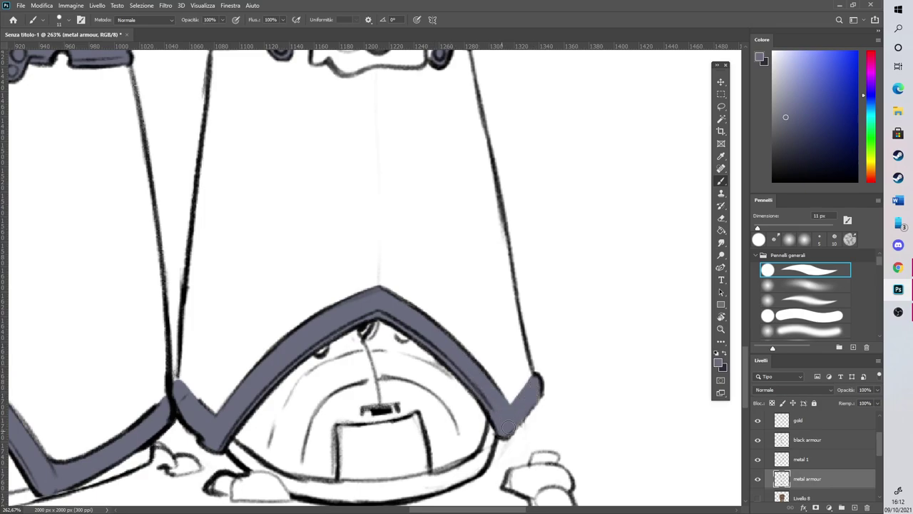
pyautogui.hotkey('ctrl', '0')
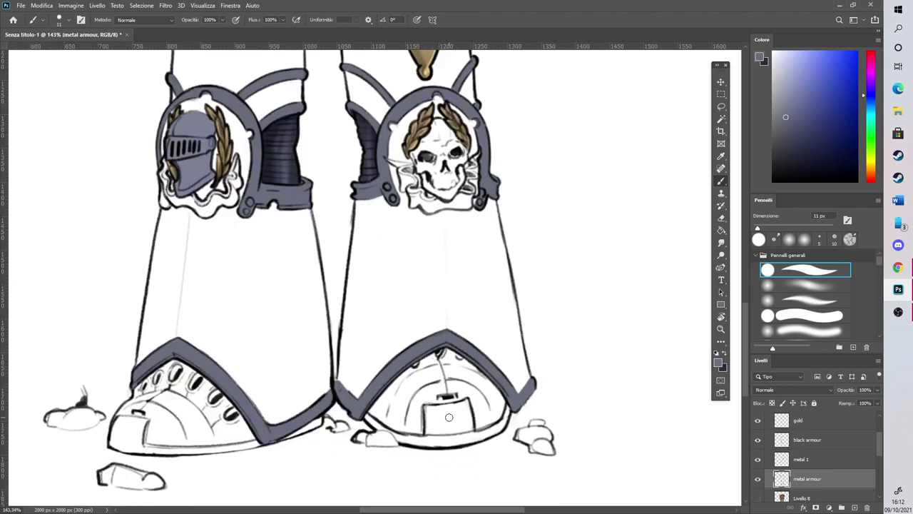
pyautogui.scroll(3, 342, 109)
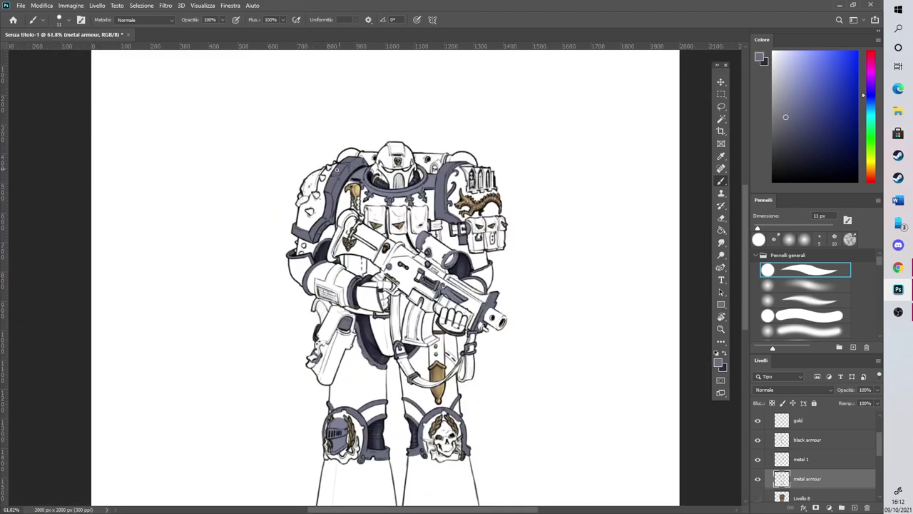
# Fill the thin strip below the chest strap beside the gun scope with grey-violet
pyautogui.scroll(3, 368, 183)
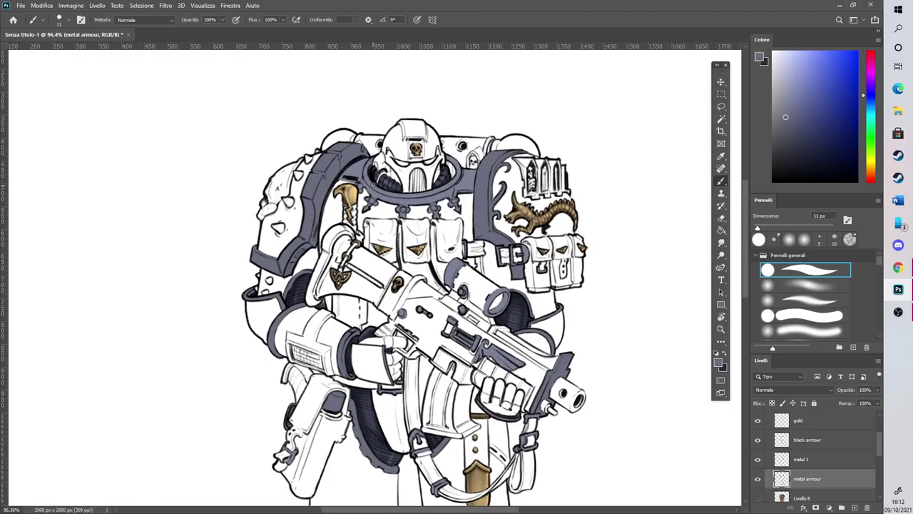
pyautogui.scroll(4, 442, 225)
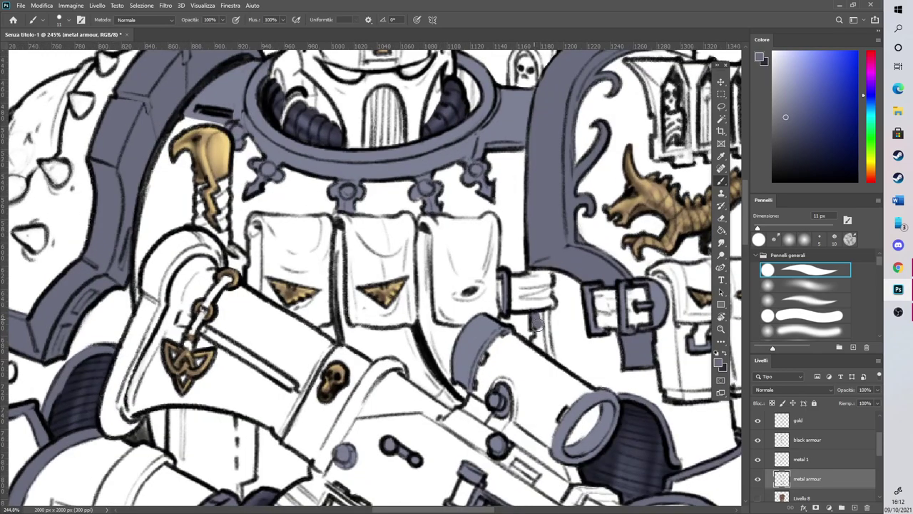
pyautogui.moveTo(537, 323)
pyautogui.mouseDown()
pyautogui.moveTo(540, 346)
pyautogui.moveTo(544, 314)
pyautogui.moveTo(546, 338)
pyautogui.mouseUp()
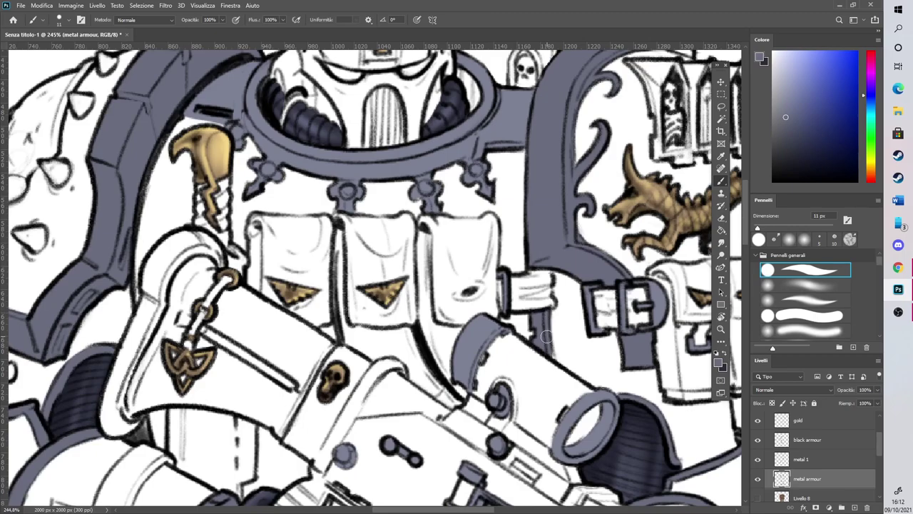
pyautogui.scroll(-4, 544, 294)
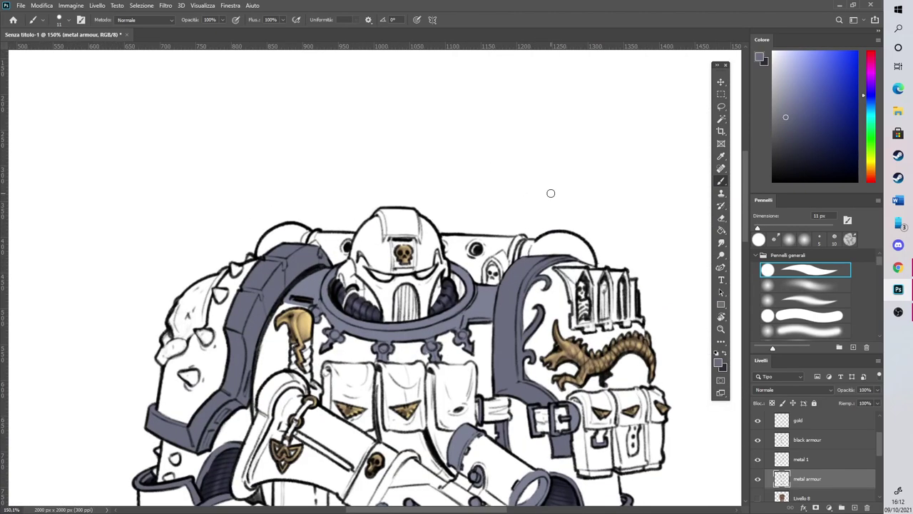
# Fill the collar rings on both sides of the backpack behind the helmet with grey-violet
pyautogui.scroll(3, 528, 199)
pyautogui.moveTo(500, 312)
pyautogui.mouseDown()
pyautogui.moveTo(505, 275)
pyautogui.moveTo(496, 310)
pyautogui.moveTo(521, 264)
pyautogui.mouseUp()
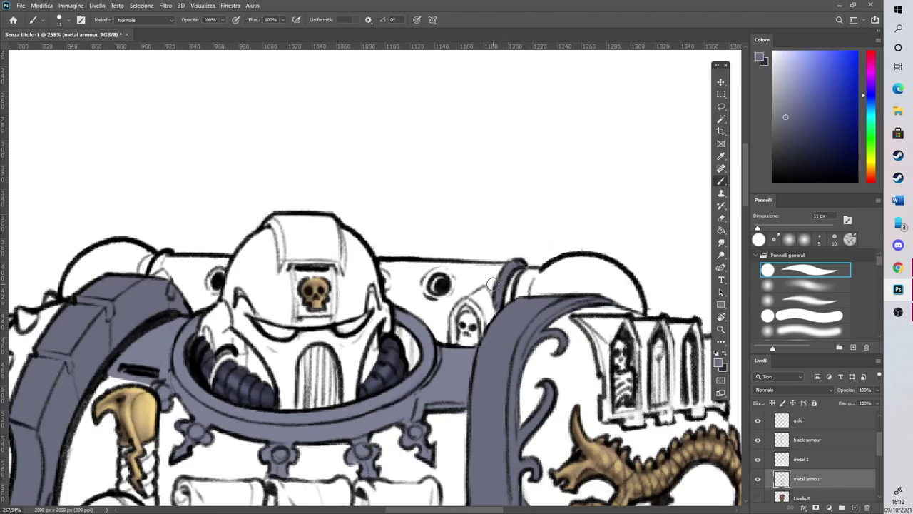
pyautogui.moveTo(161, 275); pyautogui.dragTo(158, 253)
# Lock the transparent pixels of the metal armour layer and float a compact colour picker beside the figure
pyautogui.scroll(-8, 156, 255)
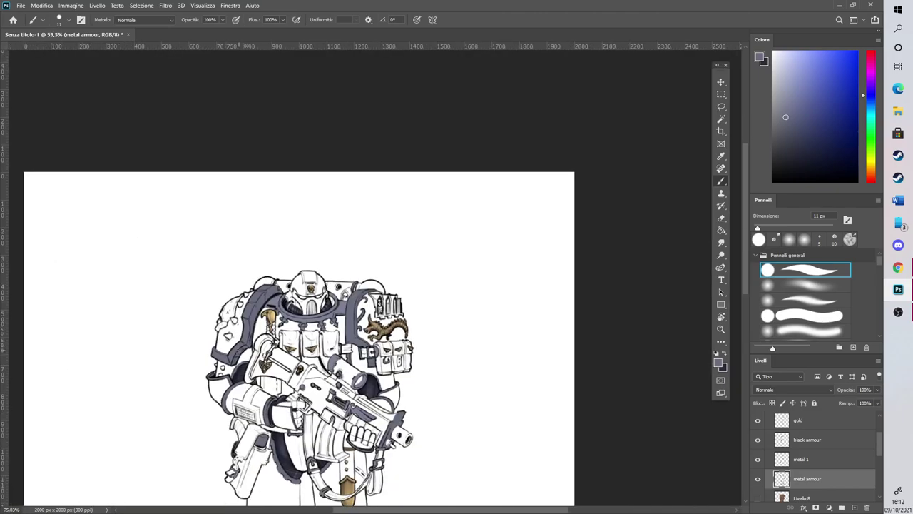
pyautogui.scroll(4, 236, 352)
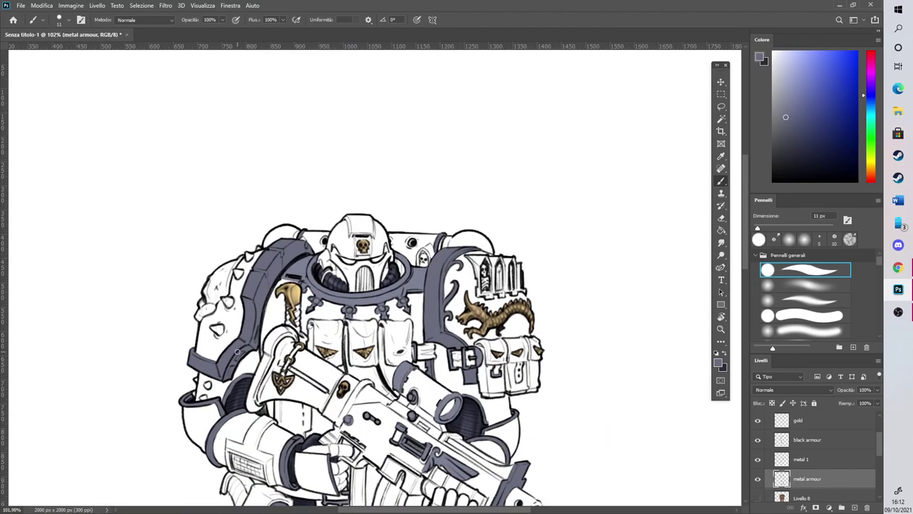
pyautogui.click(773, 403)
pyautogui.scroll(2, 323, 244)
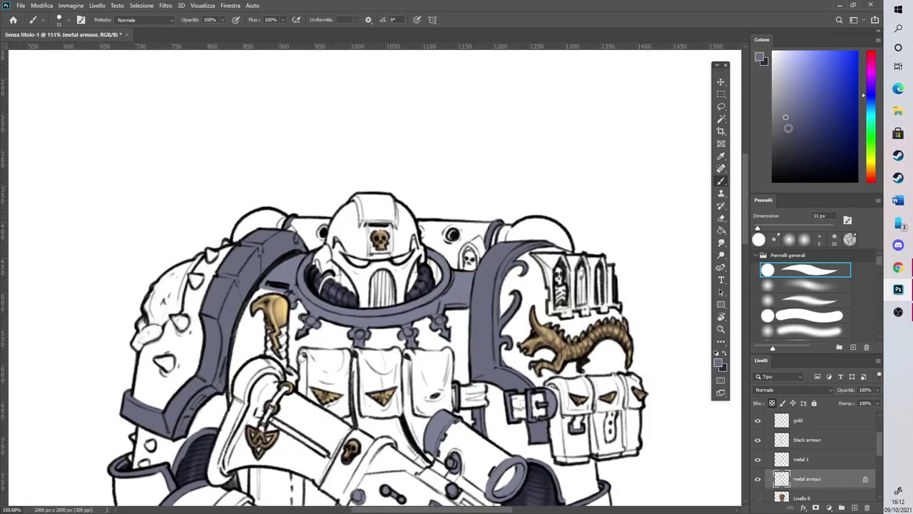
pyautogui.moveTo(784, 41); pyautogui.dragTo(94, 95)
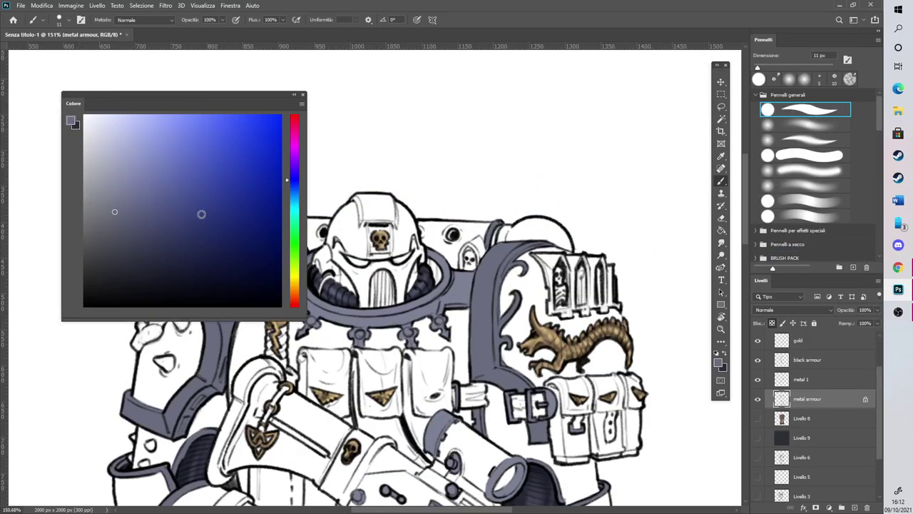
pyautogui.moveTo(218, 100); pyautogui.dragTo(165, 65)
pyautogui.moveTo(251, 286); pyautogui.dragTo(190, 218)
# Choose a darker grey-violet and set up a soft round brush at 37 px with 68% opacity
pyautogui.click(59, 144)
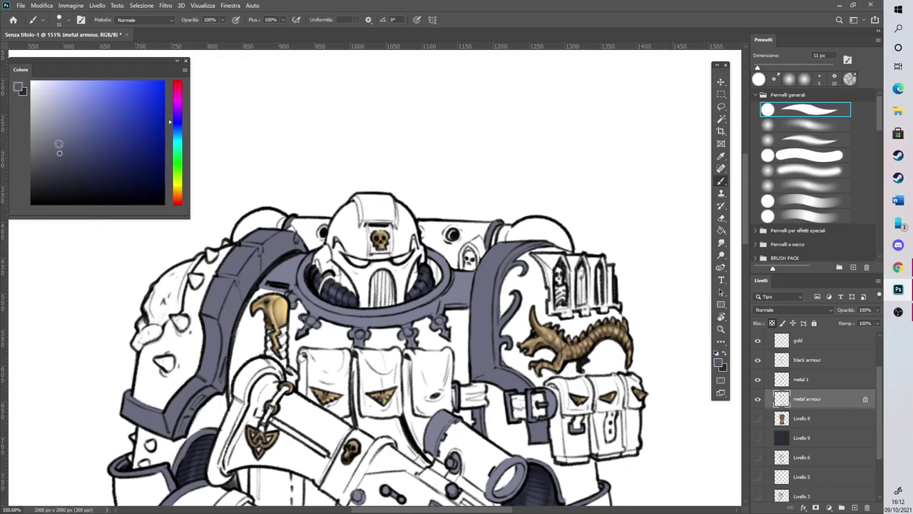
pyautogui.click(807, 126)
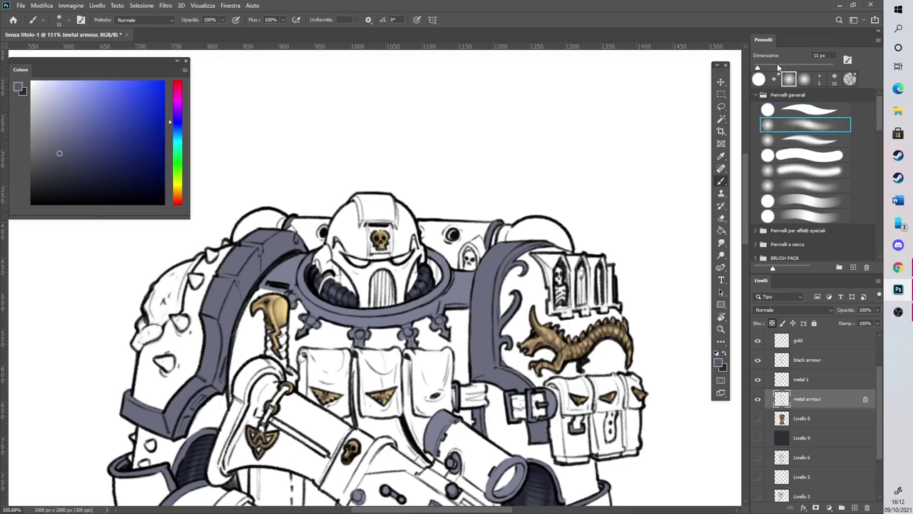
pyautogui.click(223, 21)
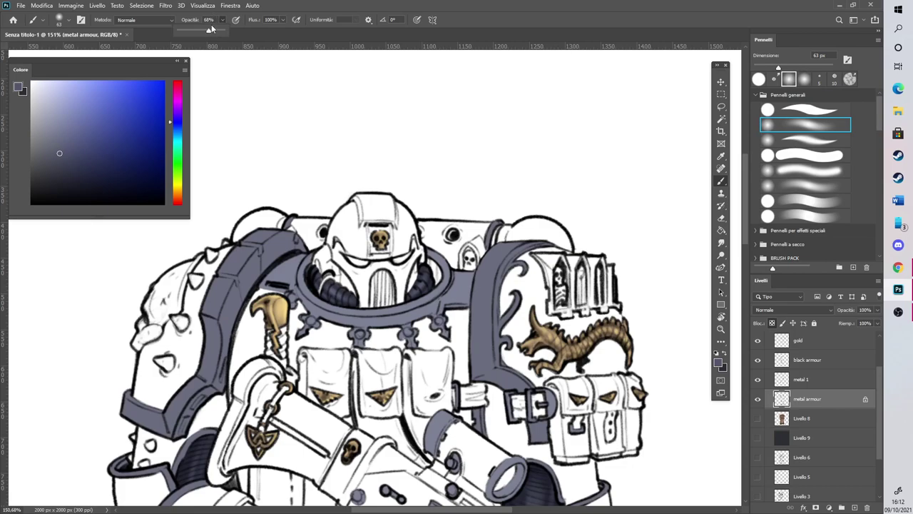
pyautogui.click(768, 67)
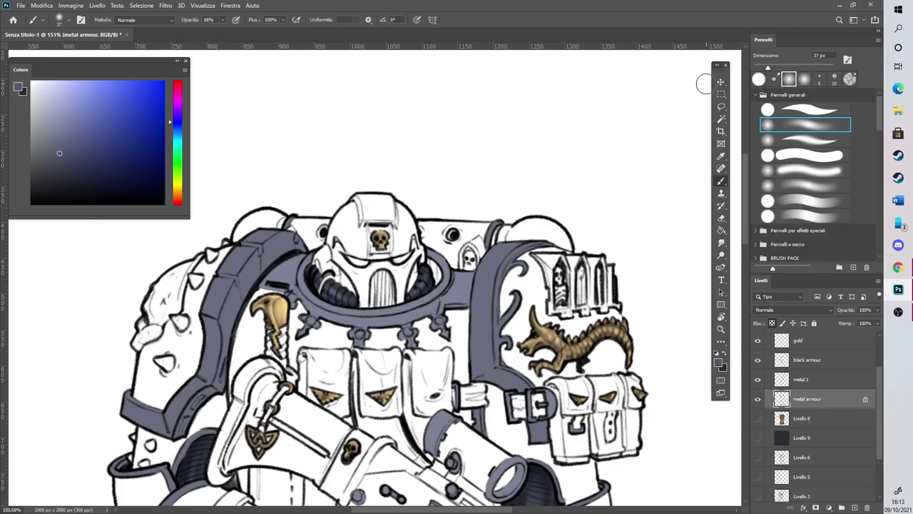
# Softly shade both shoulder-pad trims and the notched hip armour border beside the pistol holster with the darker grey-violet
pyautogui.moveTo(490, 250)
pyautogui.mouseDown()
pyautogui.moveTo(482, 368)
pyautogui.moveTo(491, 391)
pyautogui.moveTo(515, 389)
pyautogui.moveTo(543, 450)
pyautogui.mouseUp()
pyautogui.moveTo(227, 307)
pyautogui.mouseDown()
pyautogui.moveTo(276, 245)
pyautogui.moveTo(229, 296)
pyautogui.moveTo(242, 249)
pyautogui.moveTo(178, 429)
pyautogui.moveTo(132, 390)
pyautogui.moveTo(142, 426)
pyautogui.moveTo(178, 449)
pyautogui.moveTo(230, 327)
pyautogui.moveTo(234, 284)
pyautogui.moveTo(286, 261)
pyautogui.mouseUp()
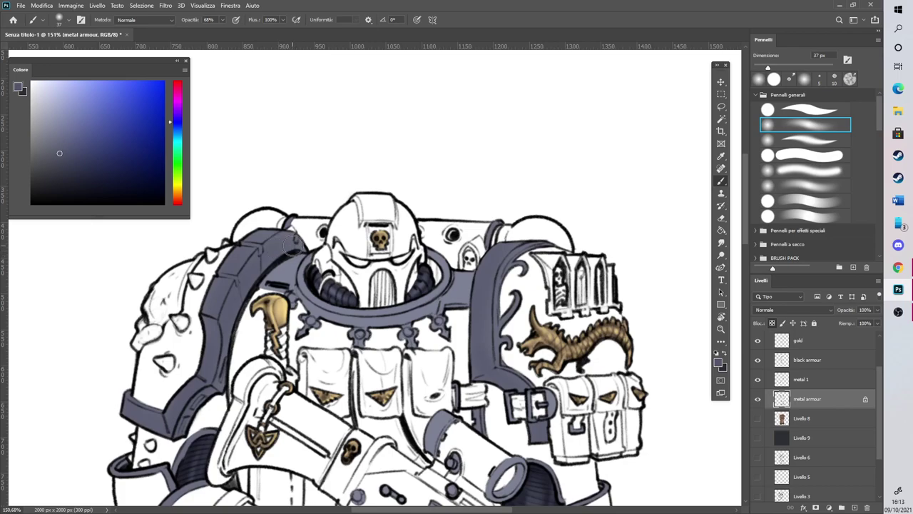
pyautogui.scroll(-5, 523, 259)
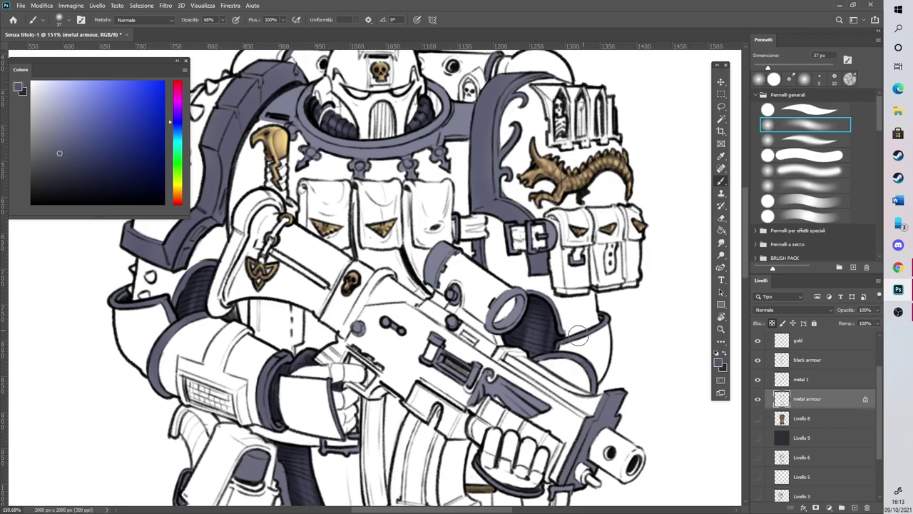
pyautogui.scroll(-5, 571, 296)
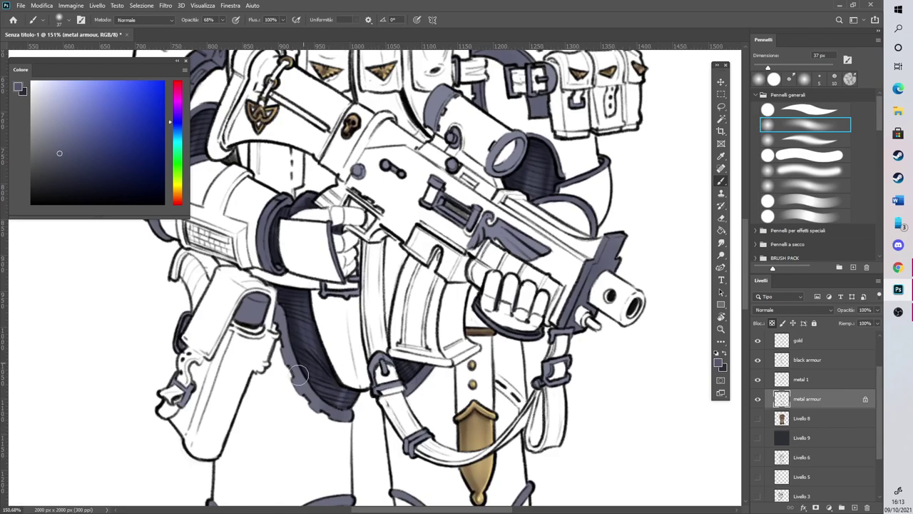
pyautogui.moveTo(305, 336); pyautogui.dragTo(288, 357)
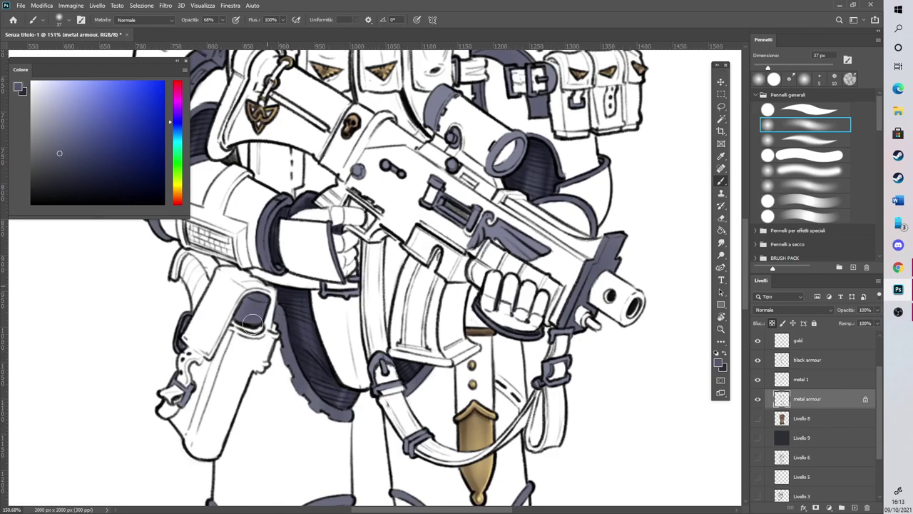
# Shade the pointed shin trims above both boots with an even darker grey-violet, using the soft brush at 30 px
pyautogui.scroll(-10, 468, 274)
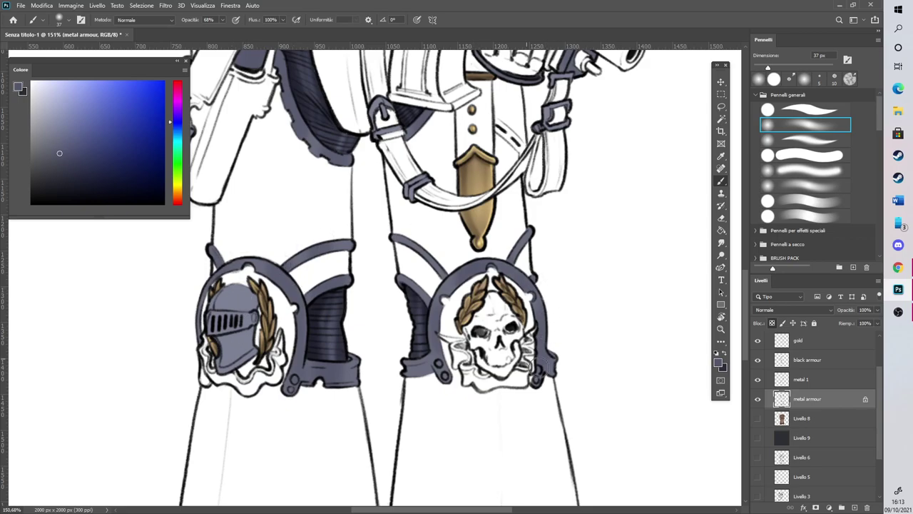
pyautogui.scroll(-5, 731, 352)
pyautogui.scroll(-1, 731, 352)
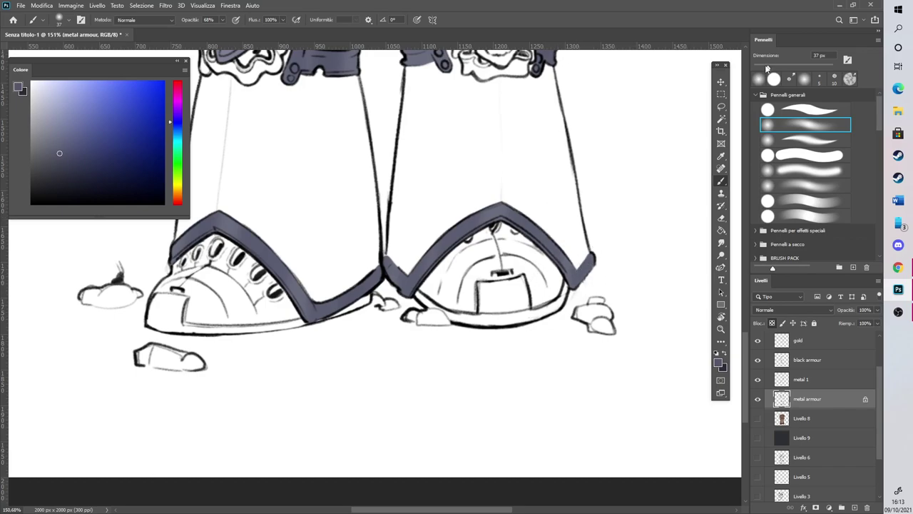
pyautogui.click(64, 165)
pyautogui.moveTo(277, 289)
pyautogui.mouseDown()
pyautogui.moveTo(283, 267)
pyautogui.moveTo(260, 228)
pyautogui.mouseUp()
pyautogui.moveTo(209, 214); pyautogui.dragTo(180, 249)
pyautogui.moveTo(352, 297); pyautogui.dragTo(351, 315)
pyautogui.moveTo(368, 281); pyautogui.dragTo(365, 302)
pyautogui.moveTo(401, 264); pyautogui.dragTo(400, 286)
pyautogui.moveTo(431, 239); pyautogui.dragTo(430, 271)
pyautogui.moveTo(493, 210)
pyautogui.mouseDown()
pyautogui.moveTo(542, 211)
pyautogui.moveTo(536, 244)
pyautogui.moveTo(589, 258)
pyautogui.mouseUp()
# Shade the knee guard rims and the lower bands behind both knees with the dark grey-violet
pyautogui.scroll(10, 618, 289)
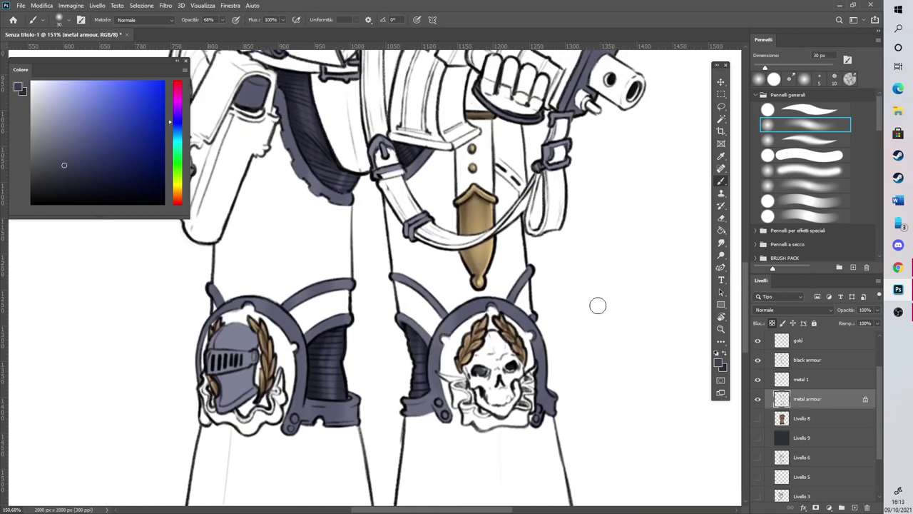
pyautogui.moveTo(429, 365); pyautogui.dragTo(431, 421)
pyautogui.moveTo(312, 321); pyautogui.dragTo(315, 416)
pyautogui.moveTo(341, 385); pyautogui.dragTo(344, 418)
pyautogui.moveTo(263, 306); pyautogui.dragTo(296, 335)
# Shade the notched hip armour borders and the curved thigh bands above the skull knee with the dark grey-violet
pyautogui.moveTo(329, 183); pyautogui.dragTo(307, 159)
pyautogui.moveTo(295, 110); pyautogui.dragTo(281, 149)
pyautogui.moveTo(401, 153); pyautogui.dragTo(417, 171)
pyautogui.moveTo(526, 270); pyautogui.dragTo(520, 284)
pyautogui.moveTo(438, 303); pyautogui.dragTo(397, 267)
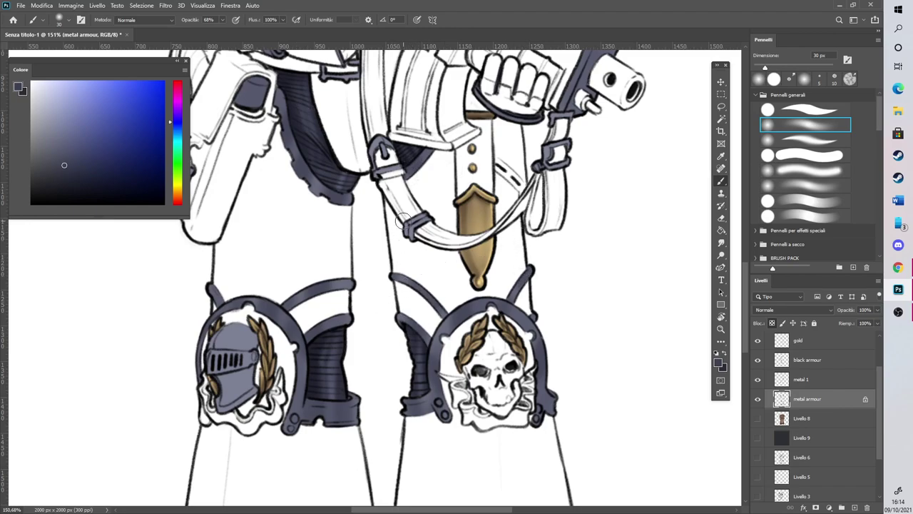
# Shade the rounded opening of the pistol holster with the dark grey-violet
pyautogui.scroll(5, 403, 222)
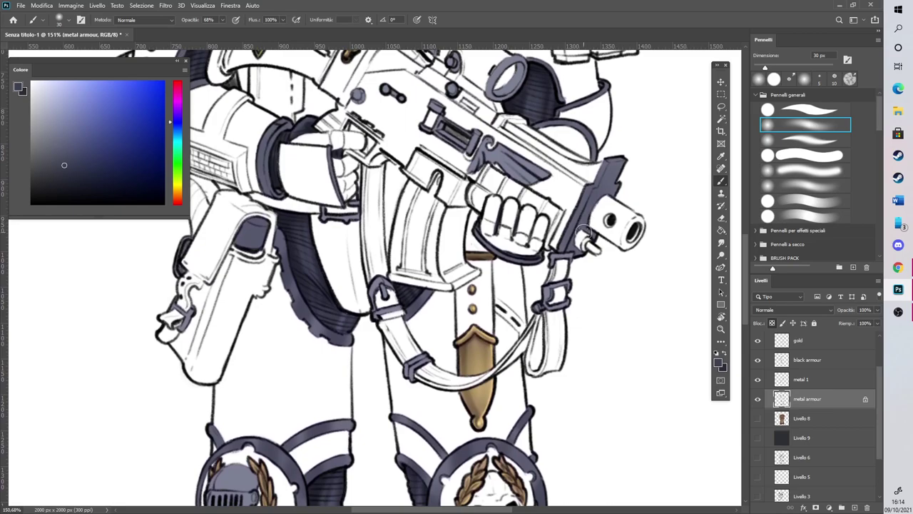
pyautogui.scroll(6, 706, 214)
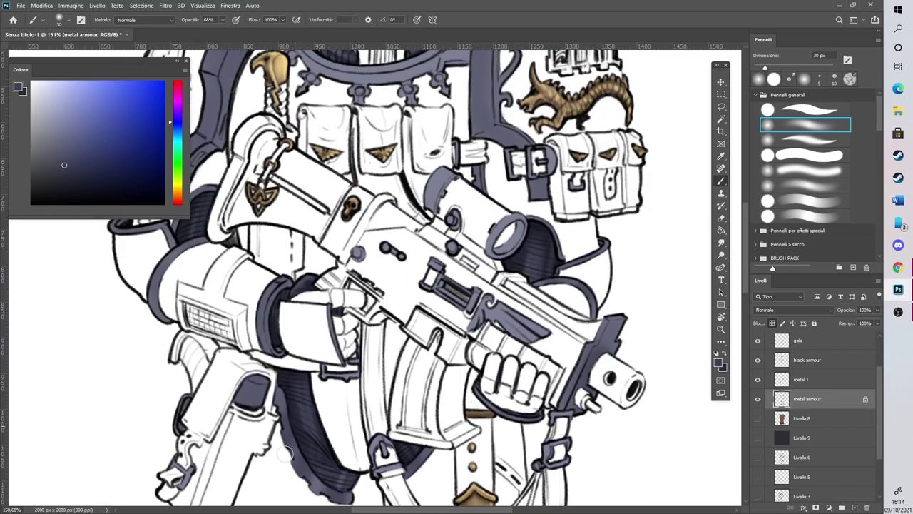
pyautogui.moveTo(241, 399); pyautogui.dragTo(246, 374)
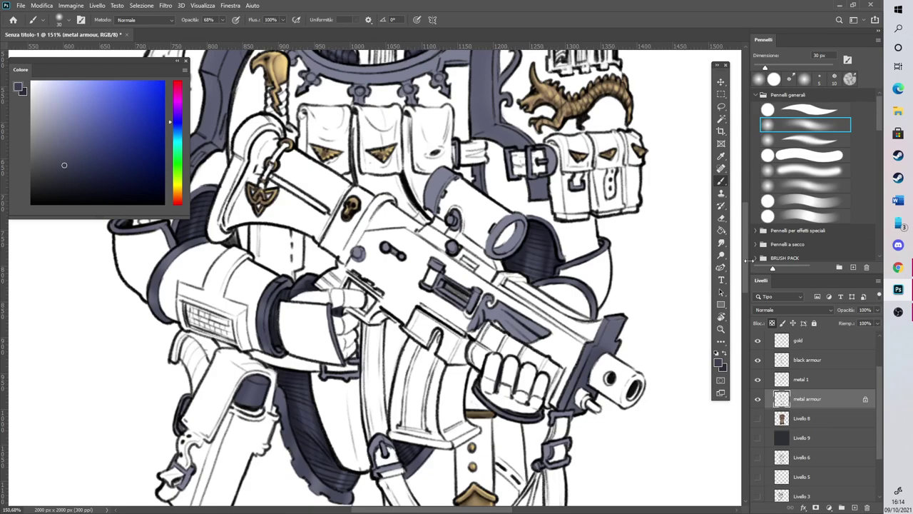
pyautogui.moveTo(756, 244)
pyautogui.mouseDown()
pyautogui.moveTo(753, 206)
pyautogui.moveTo(798, 229)
pyautogui.moveTo(795, 239)
pyautogui.moveTo(830, 222)
pyautogui.moveTo(829, 240)
pyautogui.mouseUp()
# Reselect the soft round brush and darken the dragon shoulder pad's trim, its buckle strap and the spiked shoulder pad's trim
pyautogui.scroll(3, 752, 213)
pyautogui.scroll(2, 752, 212)
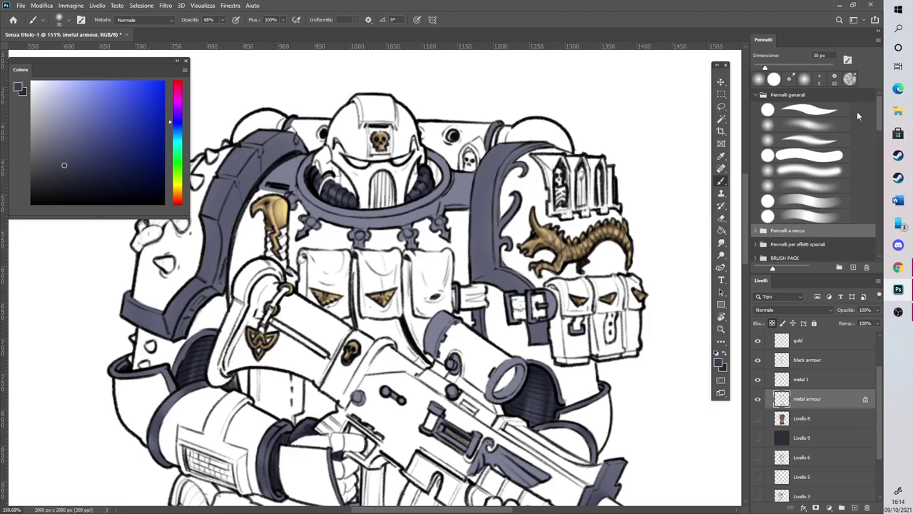
pyautogui.click(832, 119)
pyautogui.scroll(3, 664, 192)
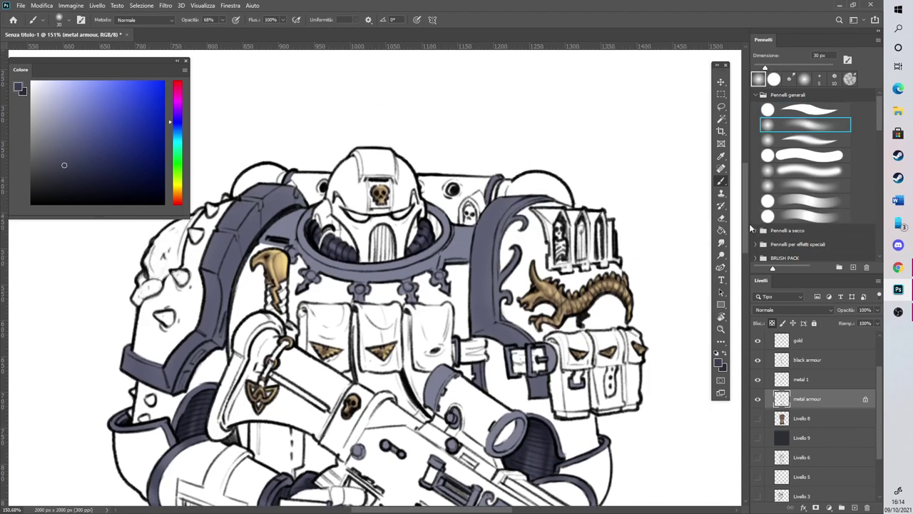
pyautogui.moveTo(495, 247)
pyautogui.mouseDown()
pyautogui.moveTo(528, 230)
pyautogui.moveTo(511, 249)
pyautogui.moveTo(496, 296)
pyautogui.moveTo(480, 263)
pyautogui.moveTo(473, 346)
pyautogui.mouseUp()
pyautogui.moveTo(475, 314); pyautogui.dragTo(475, 347)
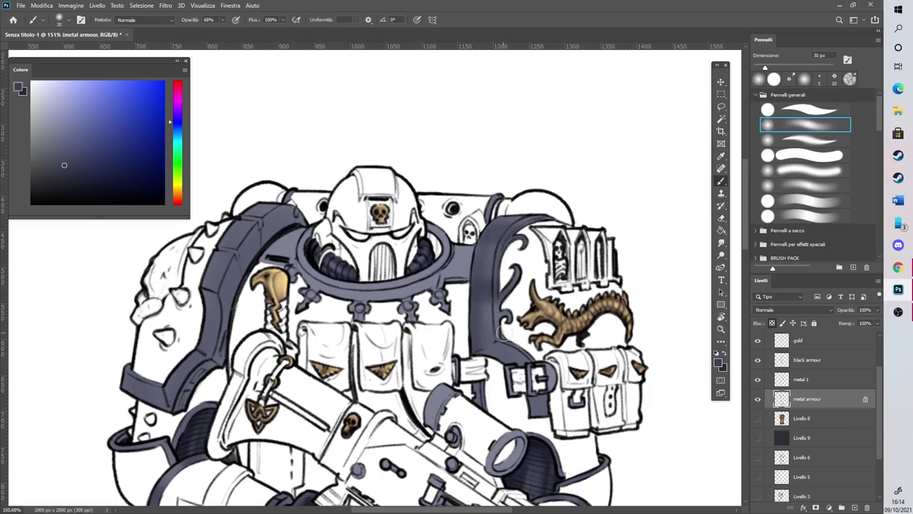
pyautogui.moveTo(517, 371); pyautogui.dragTo(526, 360)
pyautogui.moveTo(542, 401); pyautogui.dragTo(544, 414)
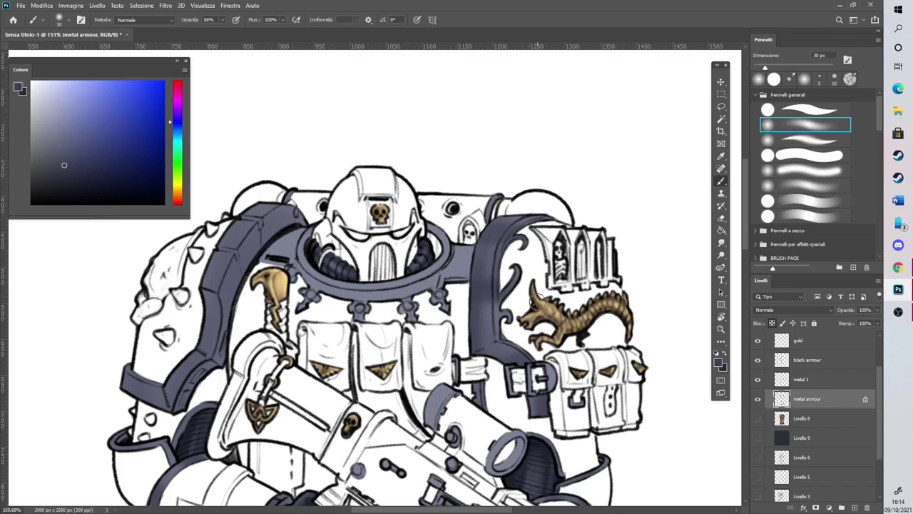
pyautogui.moveTo(242, 260)
pyautogui.mouseDown()
pyautogui.moveTo(238, 315)
pyautogui.moveTo(246, 230)
pyautogui.moveTo(228, 235)
pyautogui.moveTo(214, 274)
pyautogui.moveTo(247, 229)
pyautogui.moveTo(252, 248)
pyautogui.moveTo(282, 217)
pyautogui.moveTo(245, 291)
pyautogui.moveTo(212, 309)
pyautogui.moveTo(202, 355)
pyautogui.moveTo(142, 393)
pyautogui.moveTo(176, 414)
pyautogui.moveTo(167, 465)
pyautogui.moveTo(219, 377)
pyautogui.moveTo(231, 336)
pyautogui.mouseUp()
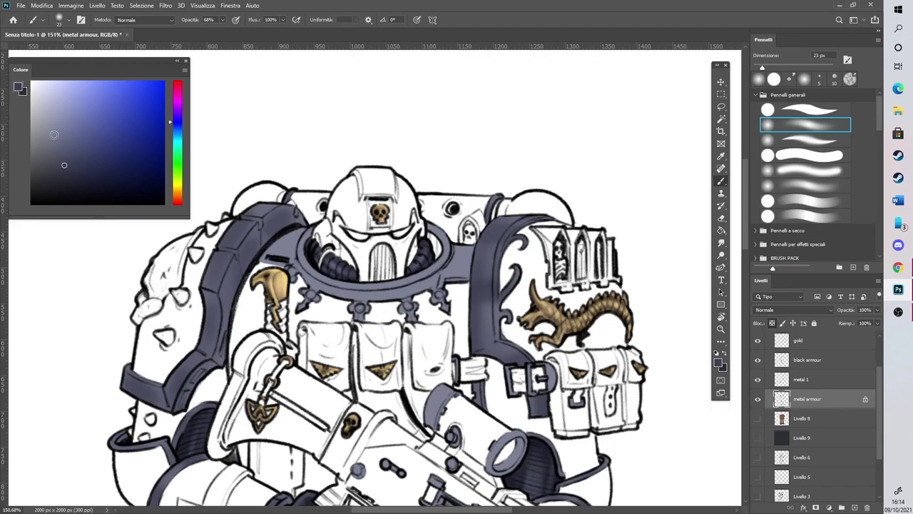
# Highlight the dragon shoulder pad's trim and the hanging strap end below it with a lighter grey-violet and an 8 px brush
pyautogui.click(56, 126)
pyautogui.scroll(3, 544, 247)
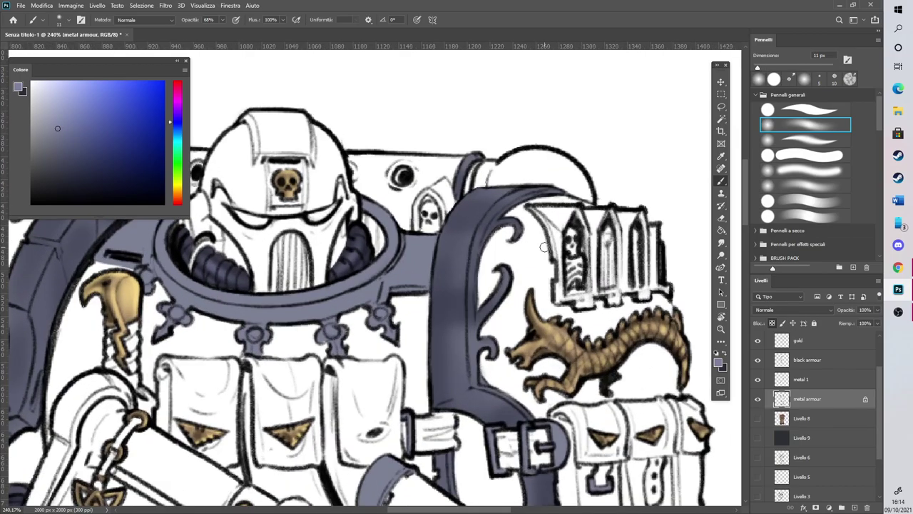
pyautogui.moveTo(461, 318); pyautogui.dragTo(468, 255)
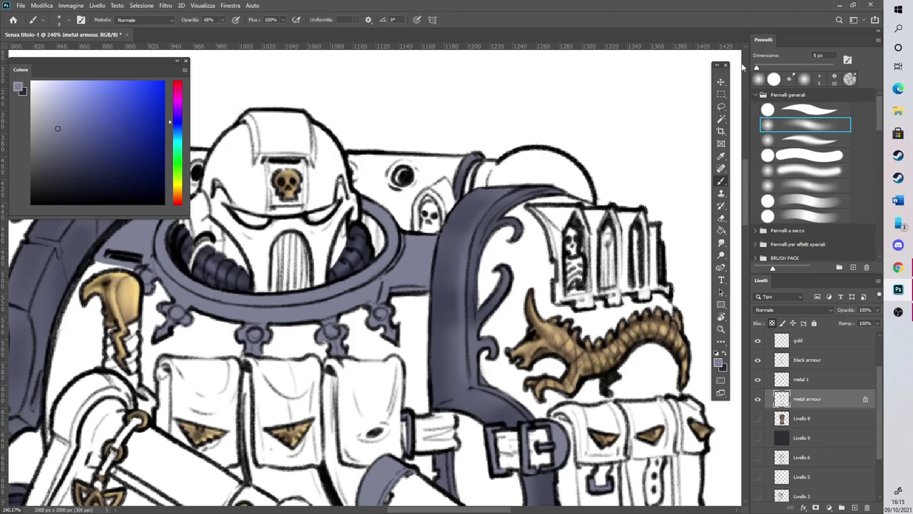
pyautogui.moveTo(435, 406)
pyautogui.mouseDown()
pyautogui.moveTo(437, 275)
pyautogui.moveTo(435, 296)
pyautogui.moveTo(454, 222)
pyautogui.moveTo(493, 185)
pyautogui.mouseUp()
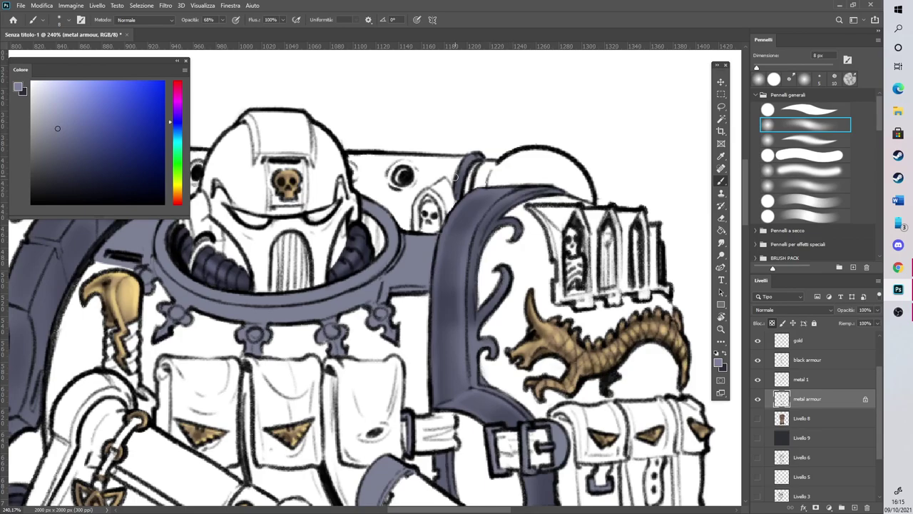
pyautogui.scroll(-4, 696, 243)
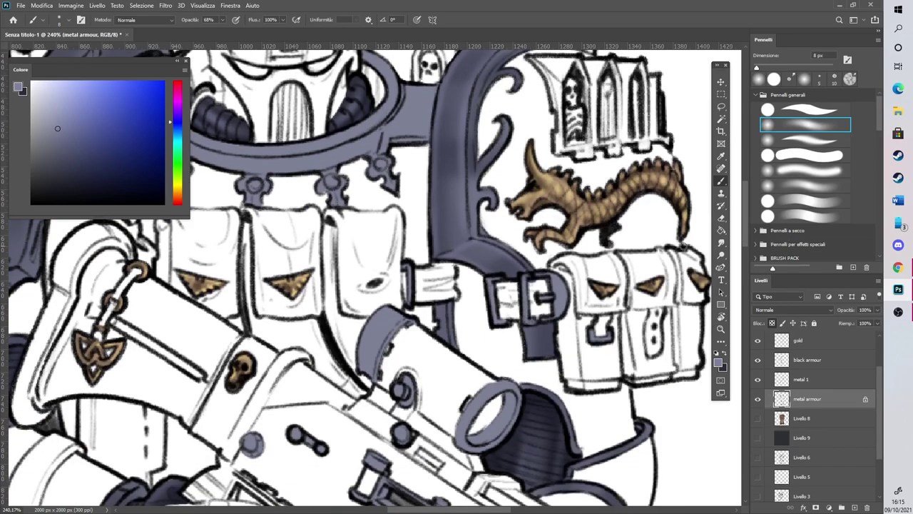
pyautogui.moveTo(528, 348)
pyautogui.mouseDown()
pyautogui.moveTo(553, 353)
pyautogui.moveTo(526, 325)
pyautogui.moveTo(553, 354)
pyautogui.mouseUp()
# Highlight the lower band and the curved plated trim of the spiked shoulder pad with the lighter grey-violet
pyautogui.moveTo(469, 509); pyautogui.dragTo(395, 509)
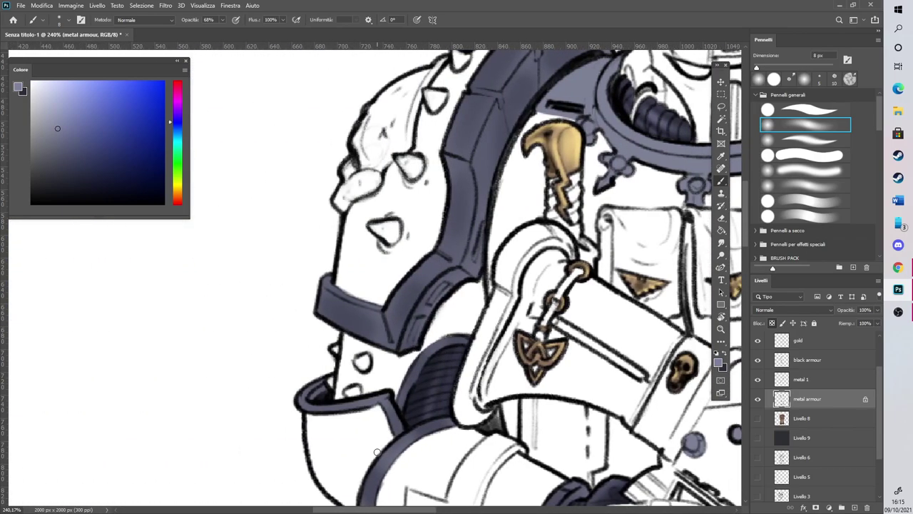
pyautogui.moveTo(320, 301); pyautogui.dragTo(345, 301)
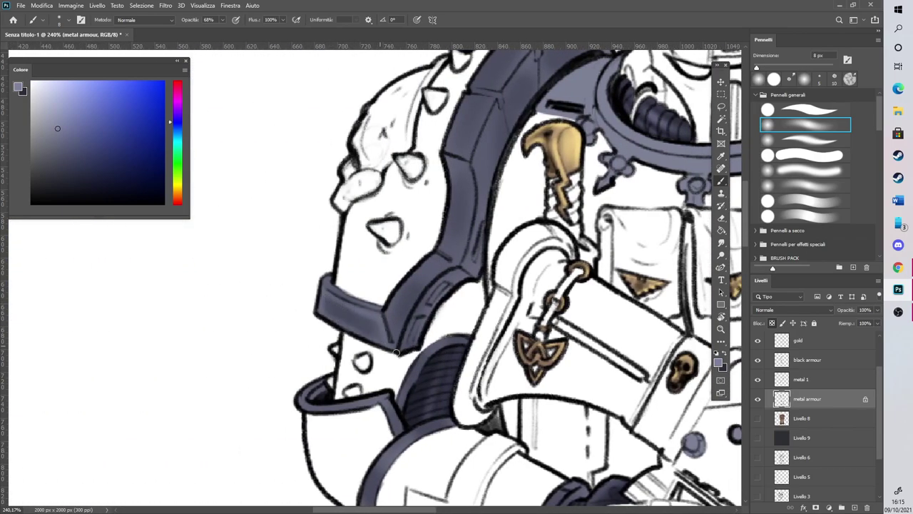
pyautogui.moveTo(390, 322)
pyautogui.mouseDown()
pyautogui.moveTo(401, 289)
pyautogui.moveTo(438, 255)
pyautogui.moveTo(396, 347)
pyautogui.moveTo(450, 257)
pyautogui.moveTo(445, 251)
pyautogui.moveTo(457, 265)
pyautogui.moveTo(439, 251)
pyautogui.moveTo(445, 154)
pyautogui.moveTo(470, 176)
pyautogui.moveTo(464, 258)
pyautogui.mouseUp()
pyautogui.scroll(-8, 388, 355)
pyautogui.scroll(3, 433, 204)
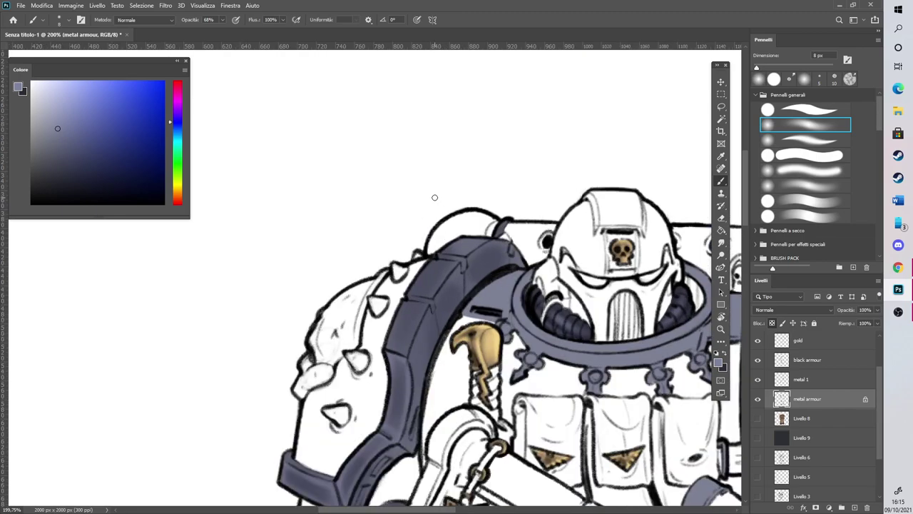
pyautogui.moveTo(433, 290); pyautogui.dragTo(456, 261)
pyautogui.moveTo(409, 295); pyautogui.dragTo(457, 248)
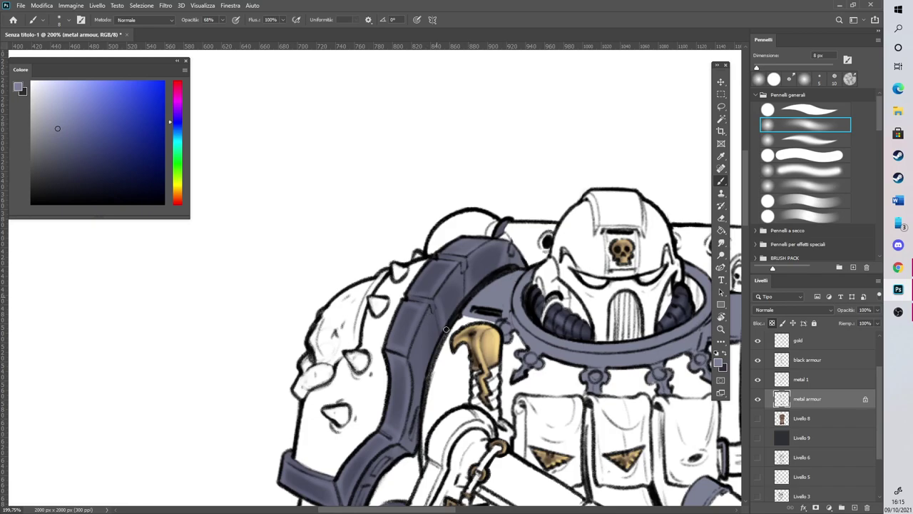
pyautogui.moveTo(425, 319); pyautogui.dragTo(419, 354)
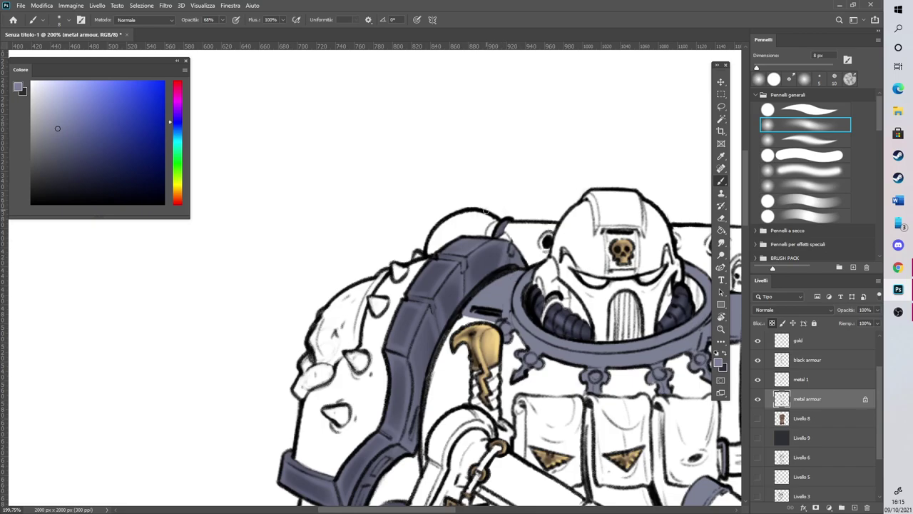
# Highlight the elbow rim, the curved forearm band and the wrist cuff of the arm below the spiked shoulder pad
pyautogui.scroll(-5, 728, 221)
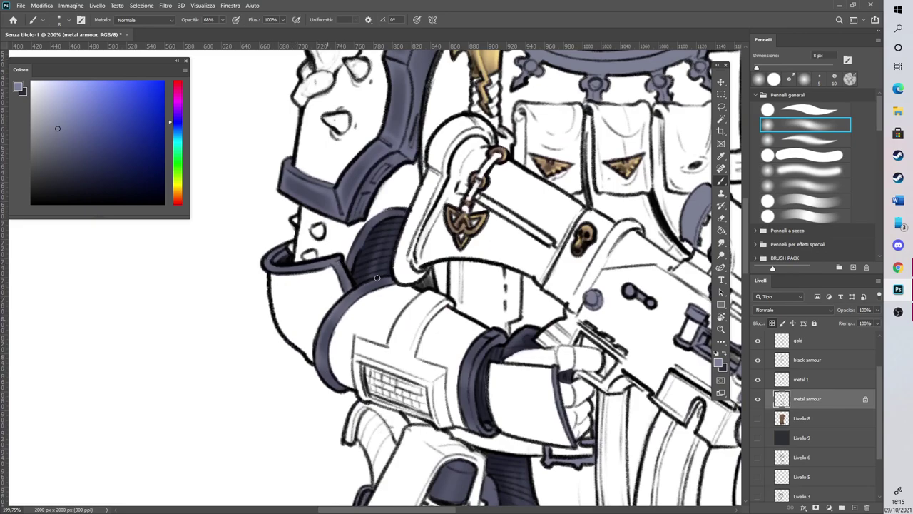
pyautogui.moveTo(338, 320)
pyautogui.mouseDown()
pyautogui.moveTo(332, 333)
pyautogui.moveTo(344, 380)
pyautogui.mouseUp()
pyautogui.moveTo(349, 273); pyautogui.dragTo(400, 215)
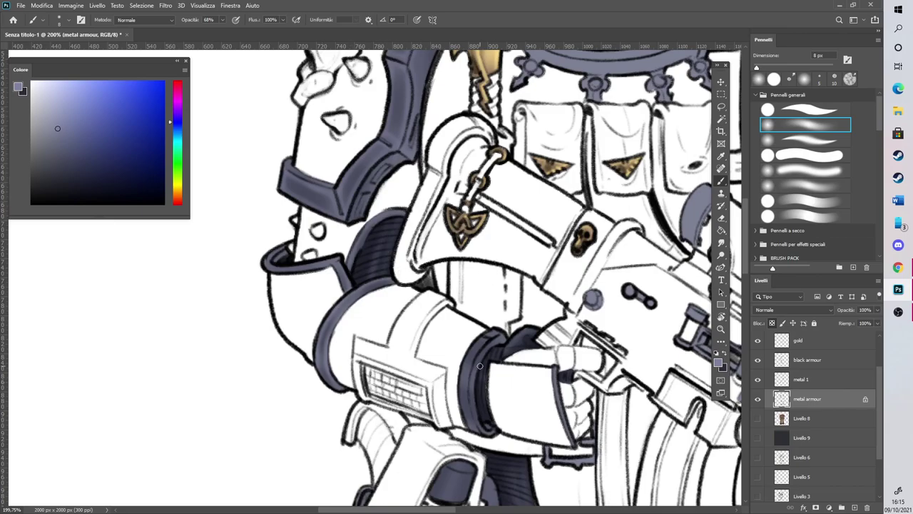
pyautogui.moveTo(465, 372)
pyautogui.mouseDown()
pyautogui.moveTo(482, 435)
pyautogui.moveTo(469, 381)
pyautogui.moveTo(489, 335)
pyautogui.mouseUp()
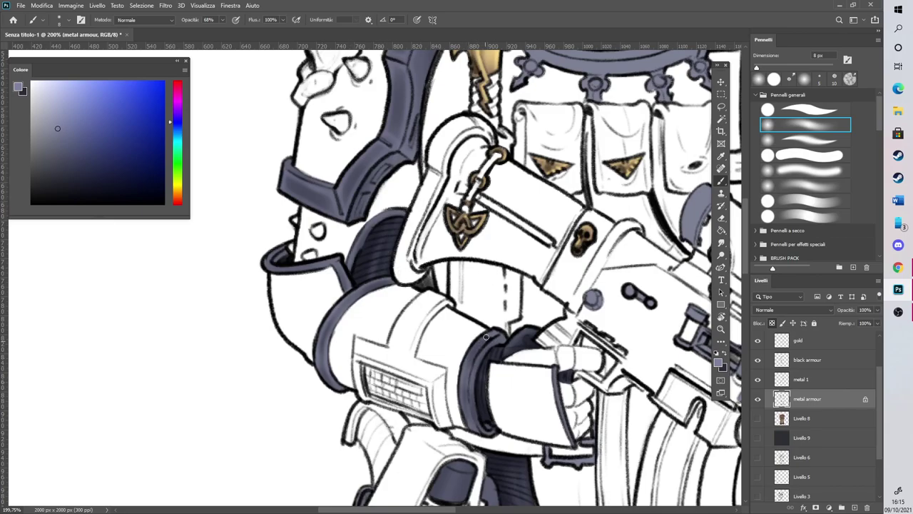
# Highlight the rounded opening of the pistol holster with the lighter grey-violet
pyautogui.hscroll(2, 500, 396)
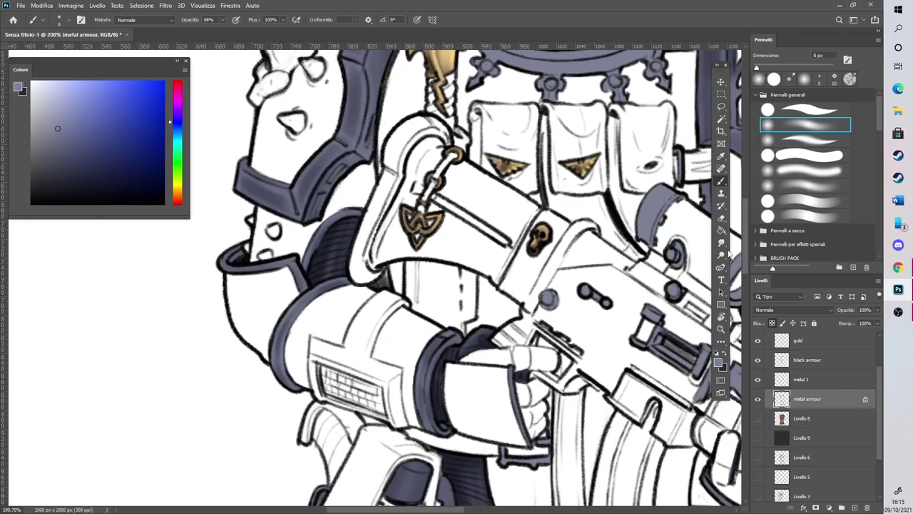
pyautogui.scroll(-3, 389, 379)
pyautogui.moveTo(389, 378)
pyautogui.mouseDown()
pyautogui.moveTo(403, 354)
pyautogui.moveTo(429, 363)
pyautogui.moveTo(400, 359)
pyautogui.moveTo(407, 368)
pyautogui.moveTo(393, 392)
pyautogui.moveTo(417, 392)
pyautogui.moveTo(413, 376)
pyautogui.moveTo(402, 398)
pyautogui.moveTo(414, 353)
pyautogui.mouseUp()
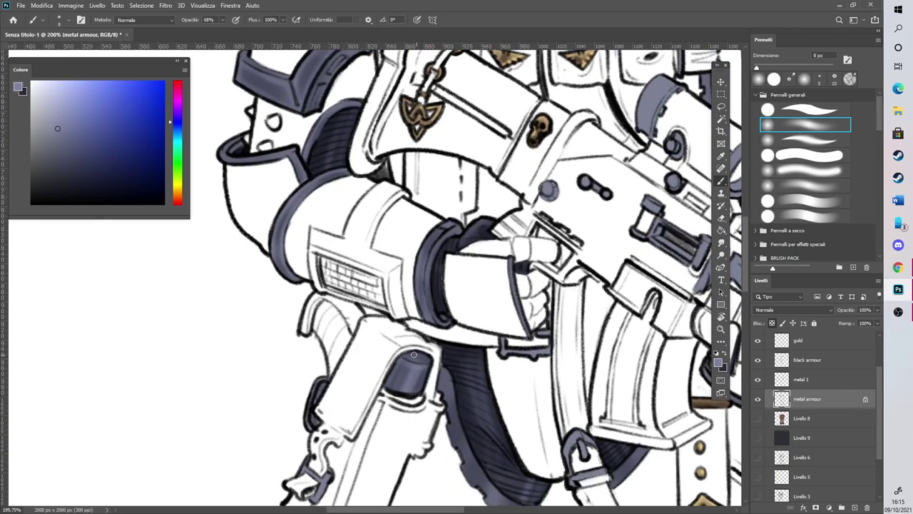
pyautogui.scroll(-5, 419, 373)
pyautogui.scroll(5, 478, 386)
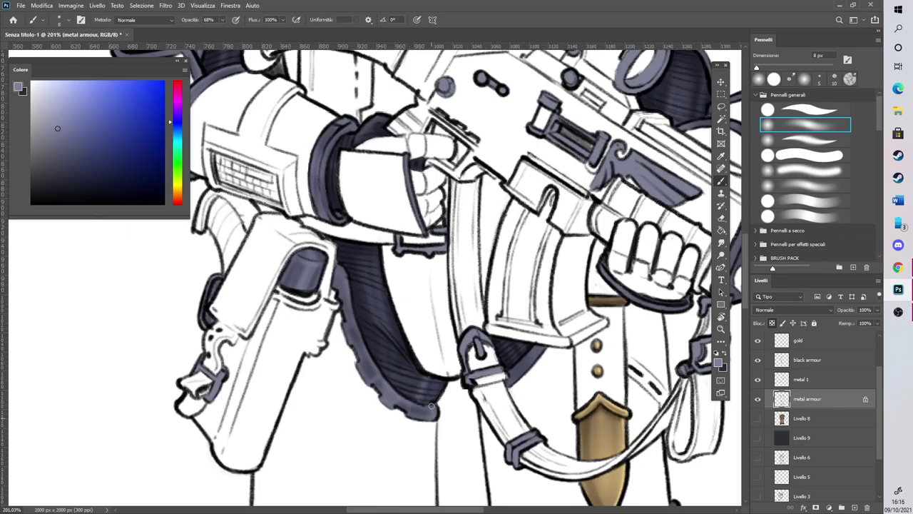
pyautogui.hscroll(3, 435, 503)
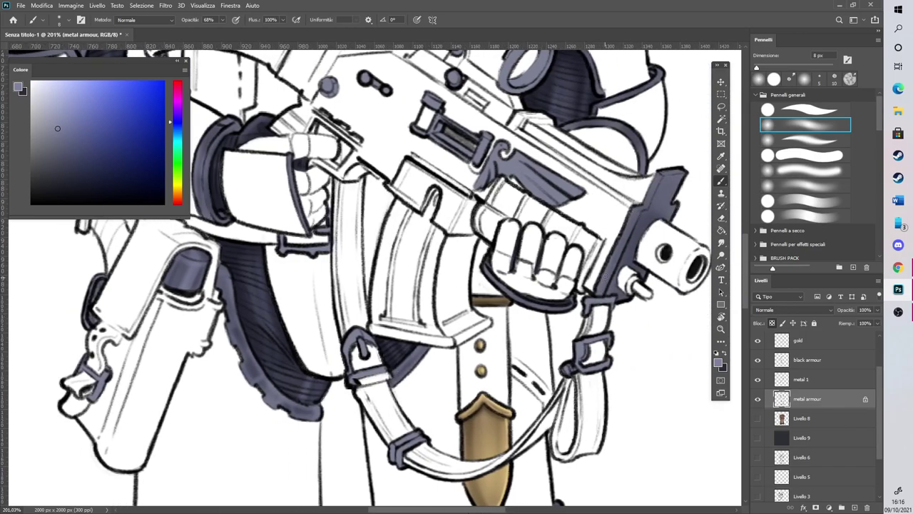
pyautogui.hscroll(3, 450, 492)
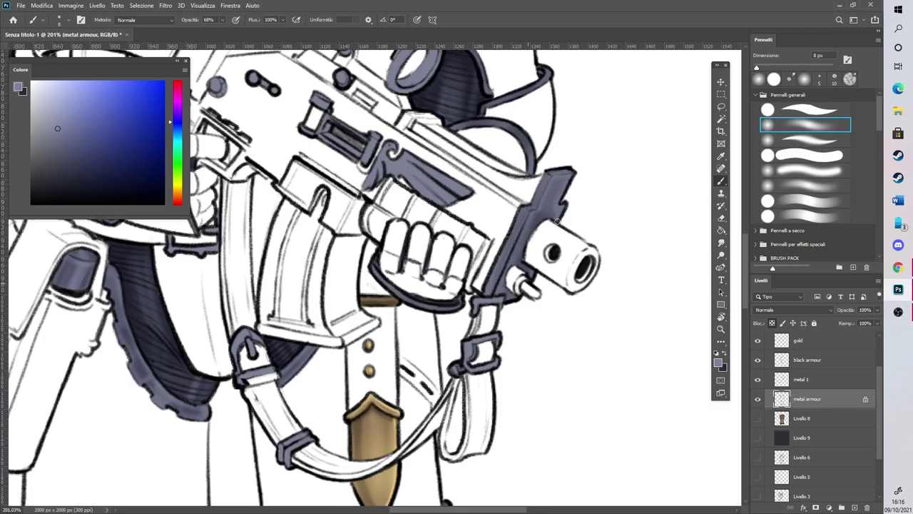
# Highlight the curved forearm rim behind the rifle, below the dragon shoulder pad
pyautogui.scroll(-6, 503, 232)
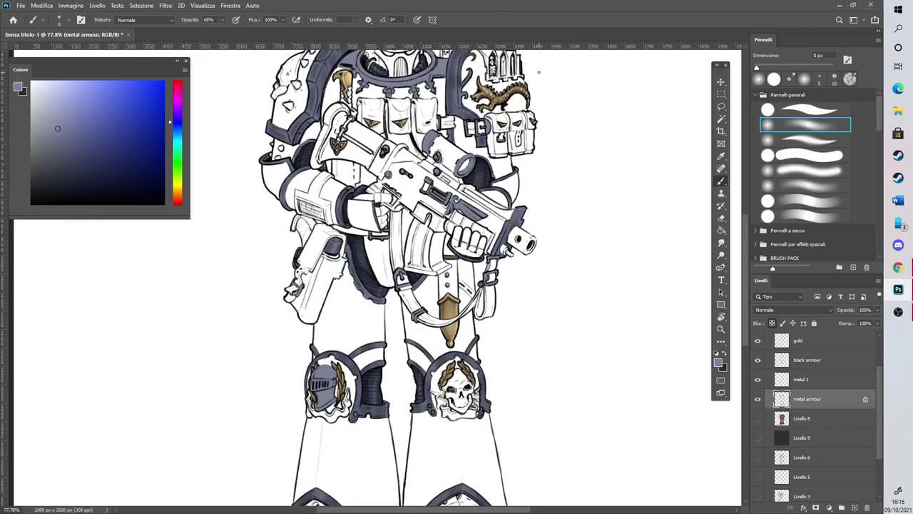
pyautogui.scroll(6, 540, 73)
pyautogui.moveTo(395, 376); pyautogui.dragTo(415, 373)
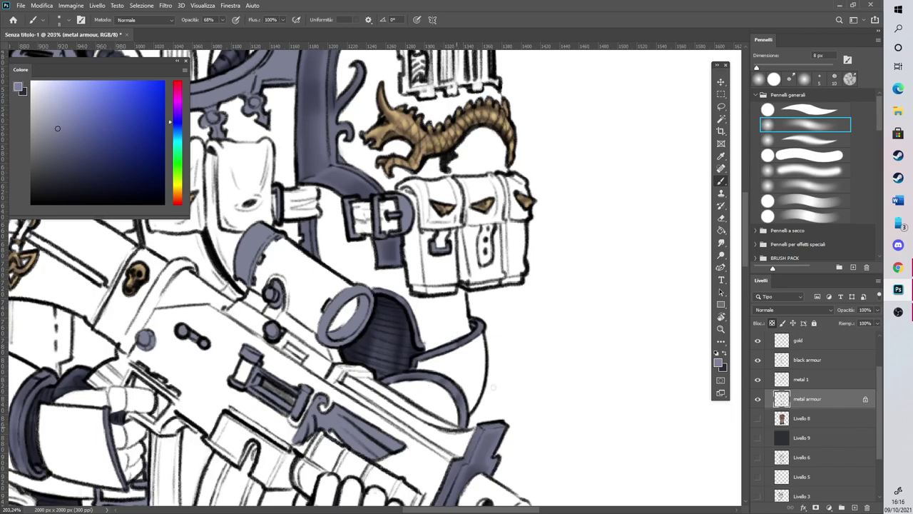
# Highlight the rounded border of the skull knee plate and the curved thigh band above it
pyautogui.scroll(-10, 530, 338)
pyautogui.scroll(10, 452, 485)
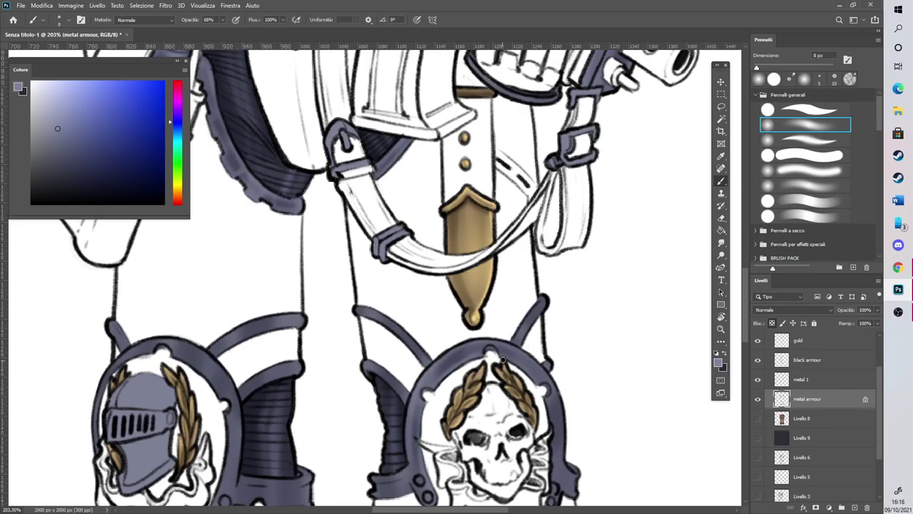
pyautogui.moveTo(553, 387); pyautogui.dragTo(563, 464)
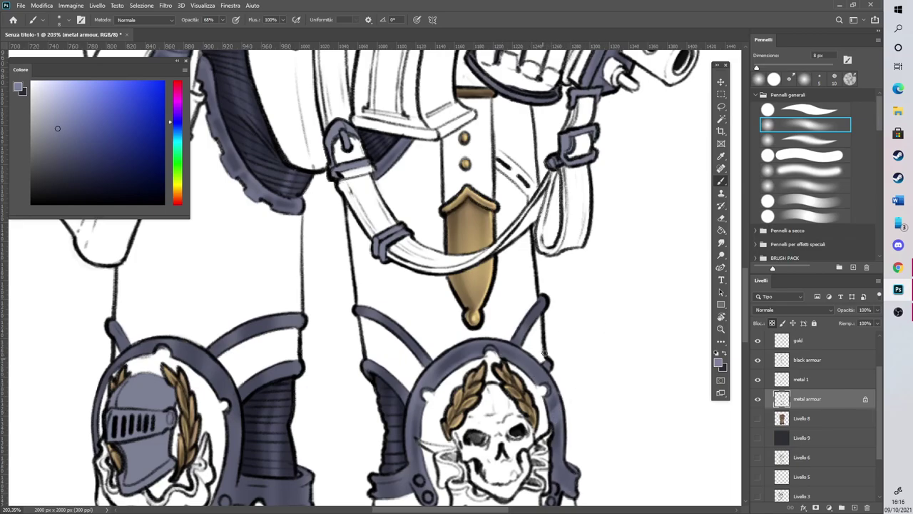
pyautogui.moveTo(453, 362); pyautogui.dragTo(468, 349)
pyautogui.moveTo(389, 331); pyautogui.dragTo(380, 319)
pyautogui.moveTo(413, 347); pyautogui.dragTo(404, 335)
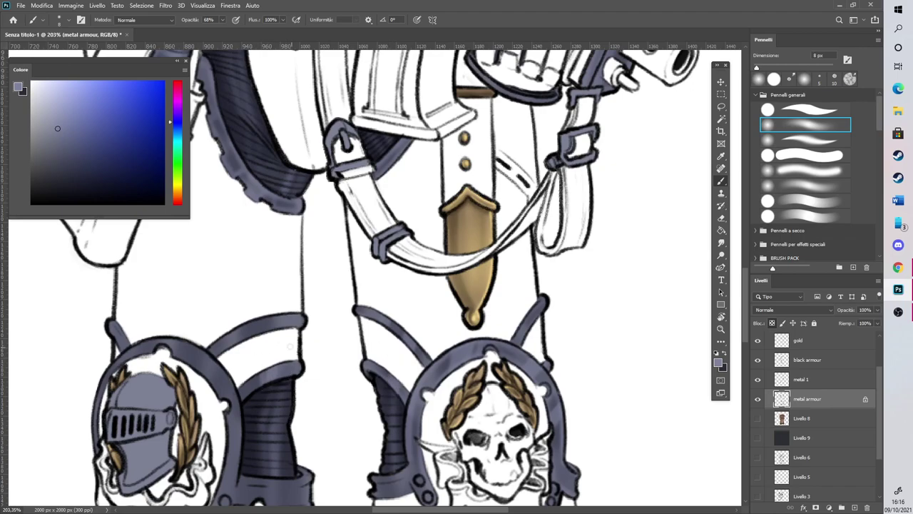
# Highlight the helmet knee's thigh band, rounded border and lower band, plus the inner side of the skull knee's border
pyautogui.moveTo(213, 347); pyautogui.dragTo(285, 320)
pyautogui.moveTo(386, 510); pyautogui.dragTo(346, 509)
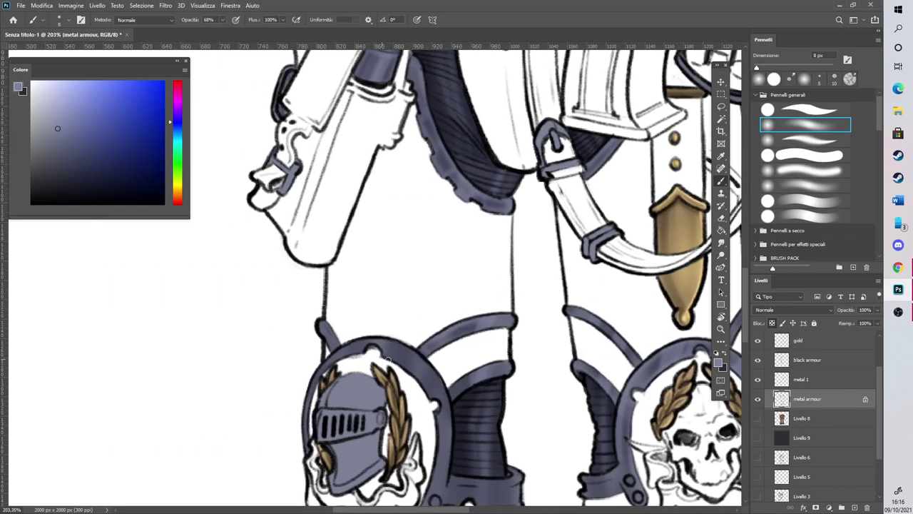
pyautogui.moveTo(446, 431)
pyautogui.mouseDown()
pyautogui.moveTo(448, 493)
pyautogui.moveTo(435, 488)
pyautogui.mouseUp()
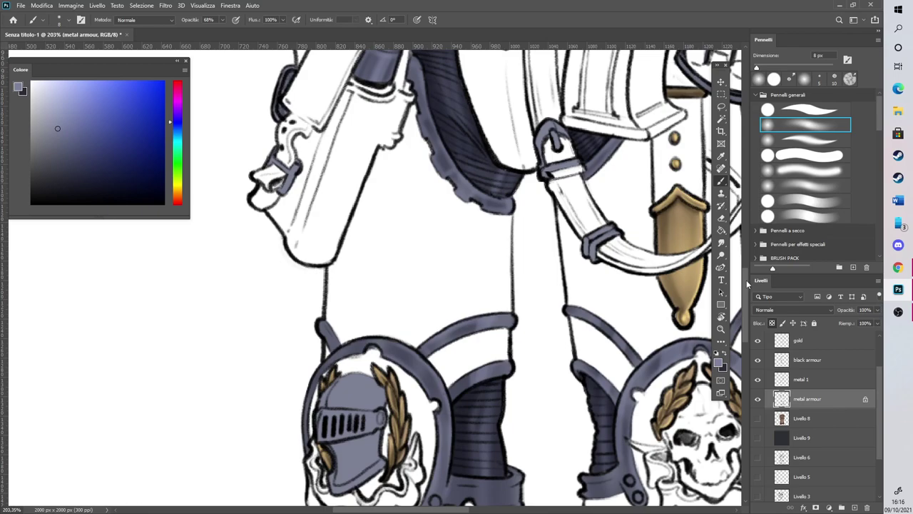
pyautogui.scroll(-5, 566, 291)
pyautogui.moveTo(472, 314)
pyautogui.mouseDown()
pyautogui.moveTo(509, 314)
pyautogui.moveTo(497, 319)
pyautogui.moveTo(489, 349)
pyautogui.moveTo(480, 320)
pyautogui.moveTo(459, 342)
pyautogui.mouseUp()
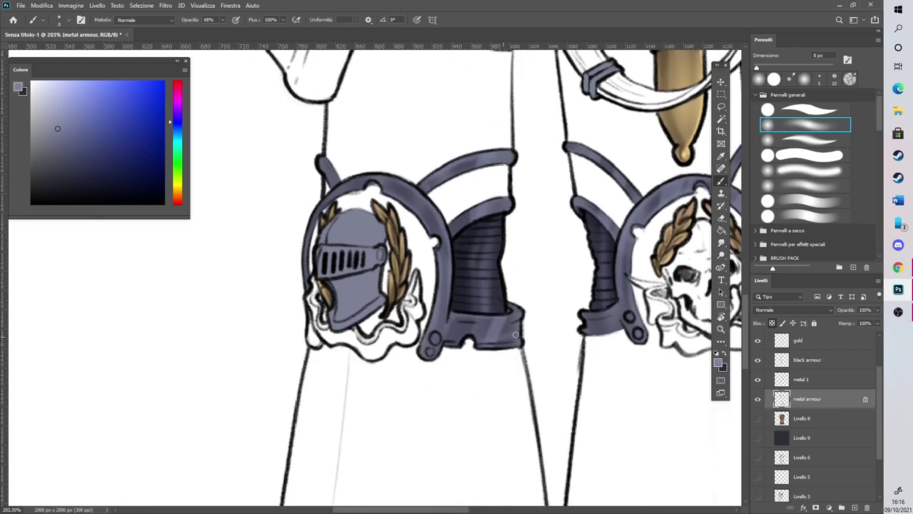
pyautogui.moveTo(519, 318); pyautogui.dragTo(515, 346)
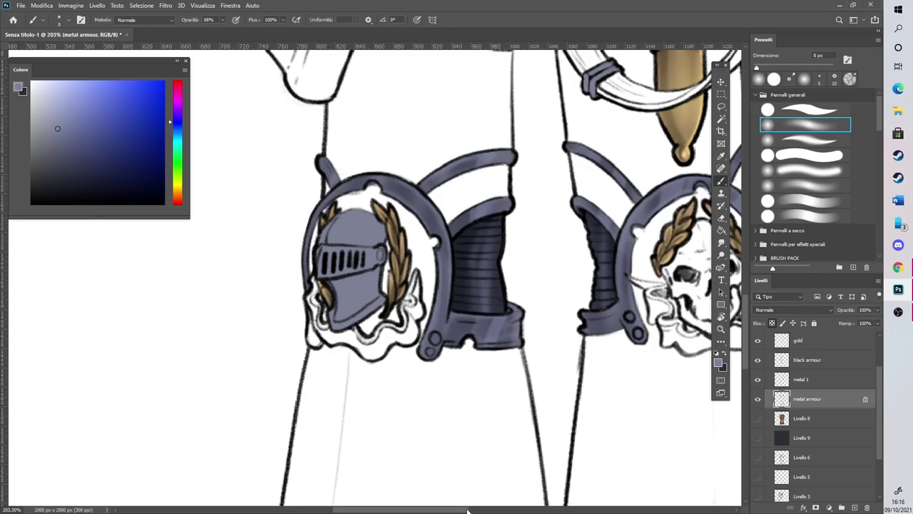
pyautogui.moveTo(467, 511); pyautogui.dragTo(499, 511)
pyautogui.moveTo(451, 309); pyautogui.dragTo(454, 236)
# Highlight the pointed greave trim above the boot of the helmet-knee leg with the lighter grey-violet
pyautogui.scroll(-5, 478, 203)
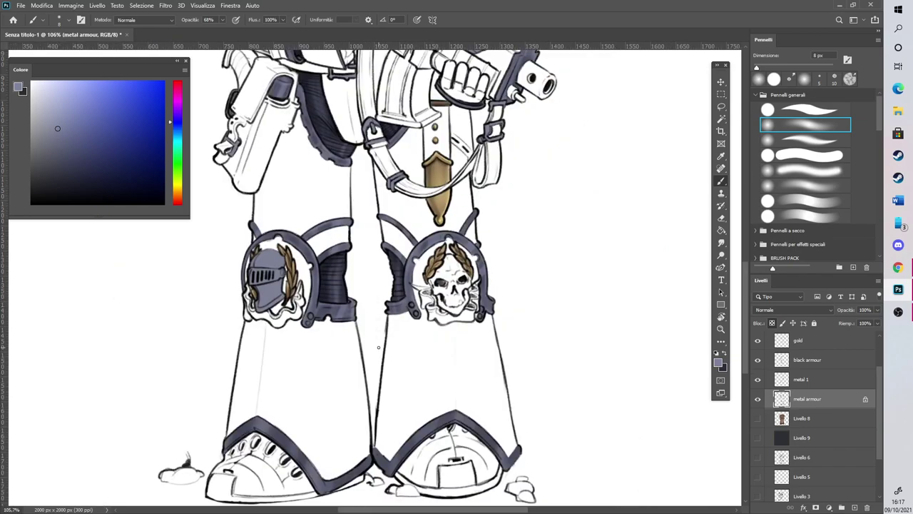
pyautogui.scroll(4, 300, 464)
pyautogui.scroll(2, 238, 374)
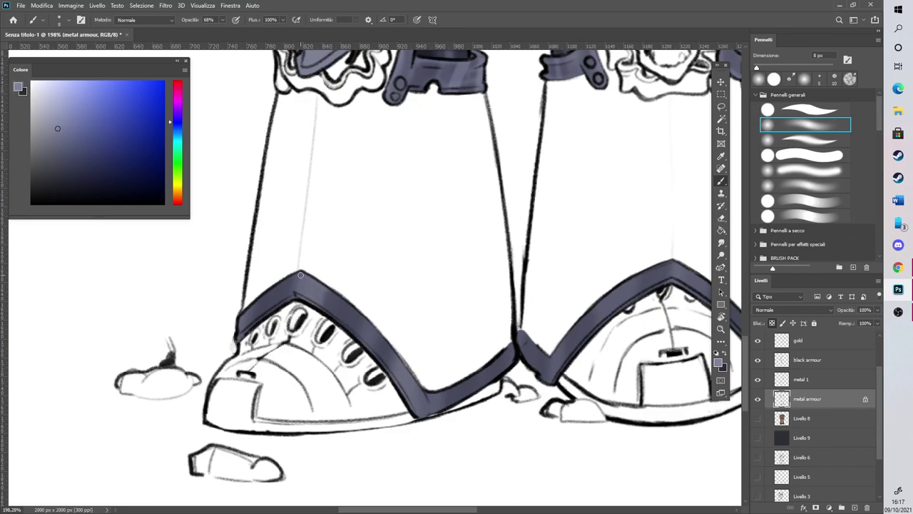
pyautogui.moveTo(329, 302)
pyautogui.mouseDown()
pyautogui.moveTo(354, 332)
pyautogui.moveTo(358, 310)
pyautogui.moveTo(382, 358)
pyautogui.mouseUp()
pyautogui.moveTo(421, 400)
pyautogui.mouseDown()
pyautogui.moveTo(429, 416)
pyautogui.moveTo(440, 392)
pyautogui.moveTo(469, 384)
pyautogui.moveTo(504, 354)
pyautogui.moveTo(479, 391)
pyautogui.moveTo(502, 339)
pyautogui.mouseUp()
pyautogui.moveTo(243, 328); pyautogui.dragTo(300, 274)
pyautogui.moveTo(259, 314); pyautogui.dragTo(265, 299)
# Highlight the pointed greave trim above the boot of the skull-knee leg with the lighter grey-violet
pyautogui.moveTo(402, 509); pyautogui.dragTo(428, 510)
pyautogui.moveTo(391, 333)
pyautogui.mouseDown()
pyautogui.moveTo(427, 381)
pyautogui.moveTo(464, 314)
pyautogui.moveTo(443, 345)
pyautogui.mouseUp()
pyautogui.moveTo(482, 308)
pyautogui.mouseDown()
pyautogui.moveTo(541, 262)
pyautogui.moveTo(507, 292)
pyautogui.moveTo(528, 269)
pyautogui.moveTo(516, 288)
pyautogui.mouseUp()
pyautogui.moveTo(437, 509); pyautogui.dragTo(462, 509)
pyautogui.moveTo(443, 287); pyautogui.dragTo(490, 331)
pyautogui.moveTo(442, 300)
pyautogui.mouseDown()
pyautogui.moveTo(498, 367)
pyautogui.moveTo(524, 324)
pyautogui.moveTo(517, 356)
pyautogui.moveTo(529, 336)
pyautogui.mouseUp()
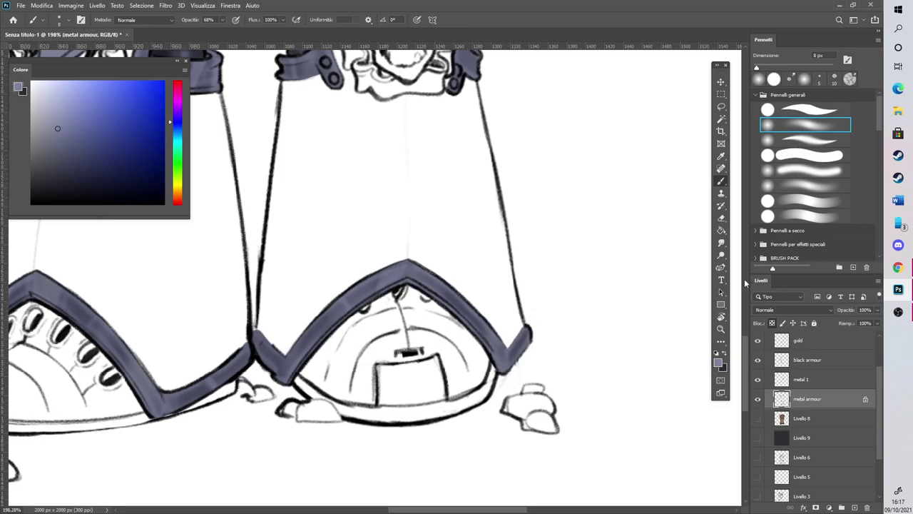
# Enlarge the brush to 19 px and softly lighten the upper trim of the dragon and spiked shoulder pads
pyautogui.scroll(10, 746, 278)
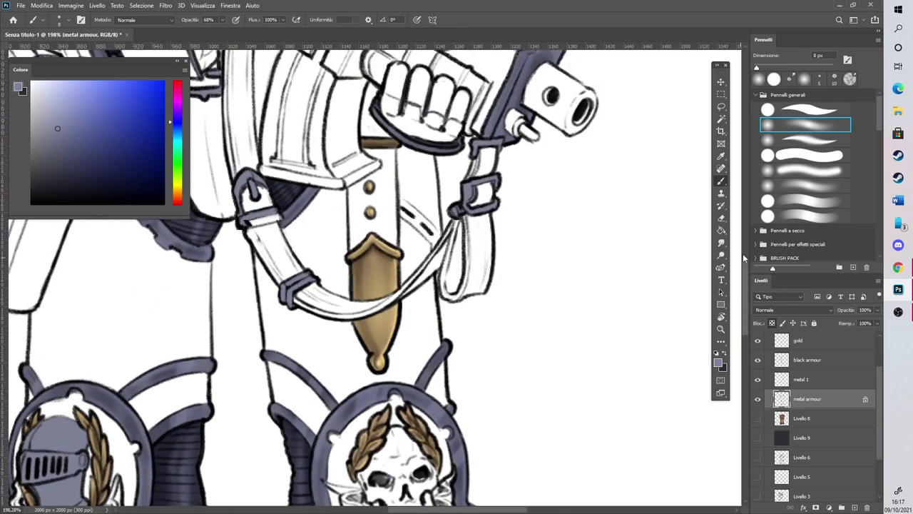
pyautogui.scroll(-3, 421, 333)
pyautogui.scroll(-4, 384, 400)
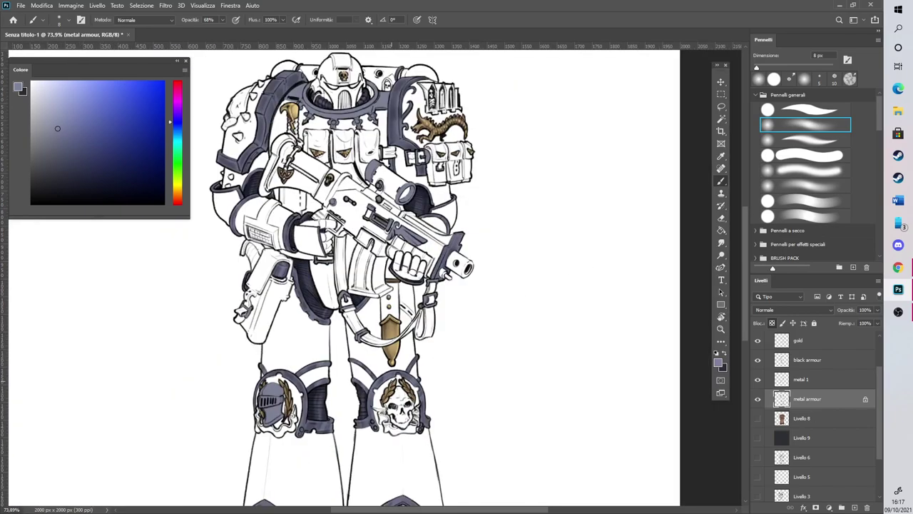
pyautogui.scroll(4, 464, 124)
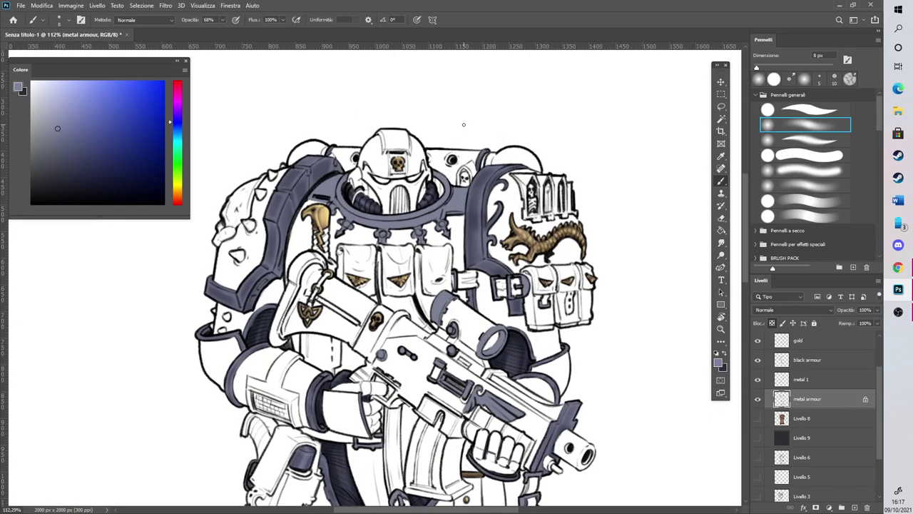
pyautogui.scroll(3, 464, 124)
pyautogui.moveTo(773, 70); pyautogui.dragTo(760, 70)
pyautogui.moveTo(465, 317)
pyautogui.mouseDown()
pyautogui.moveTo(483, 302)
pyautogui.moveTo(468, 322)
pyautogui.moveTo(477, 221)
pyautogui.moveTo(511, 222)
pyautogui.mouseUp()
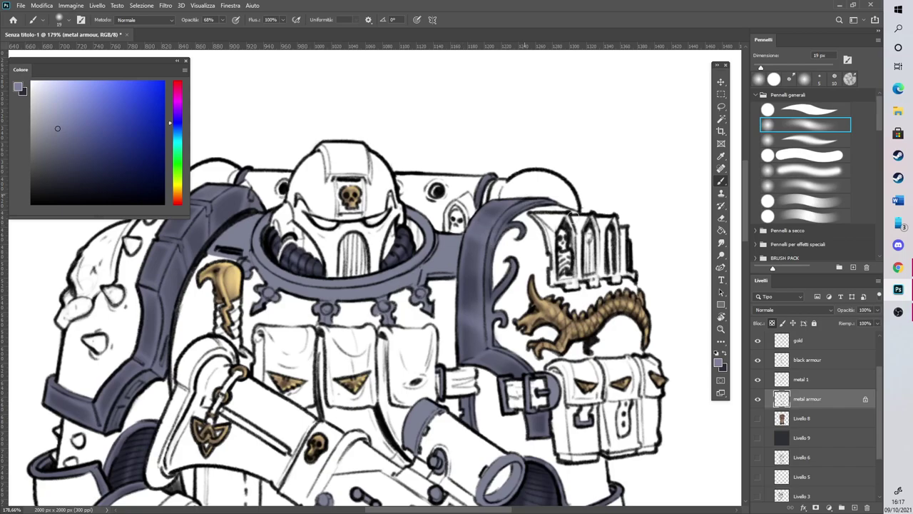
pyautogui.scroll(-3, 580, 212)
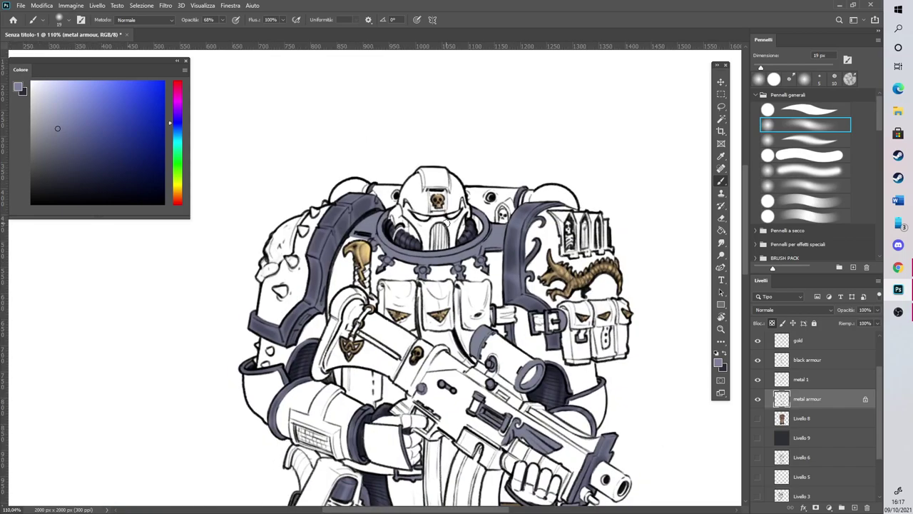
pyautogui.scroll(2, 446, 215)
pyautogui.moveTo(278, 249); pyautogui.dragTo(284, 238)
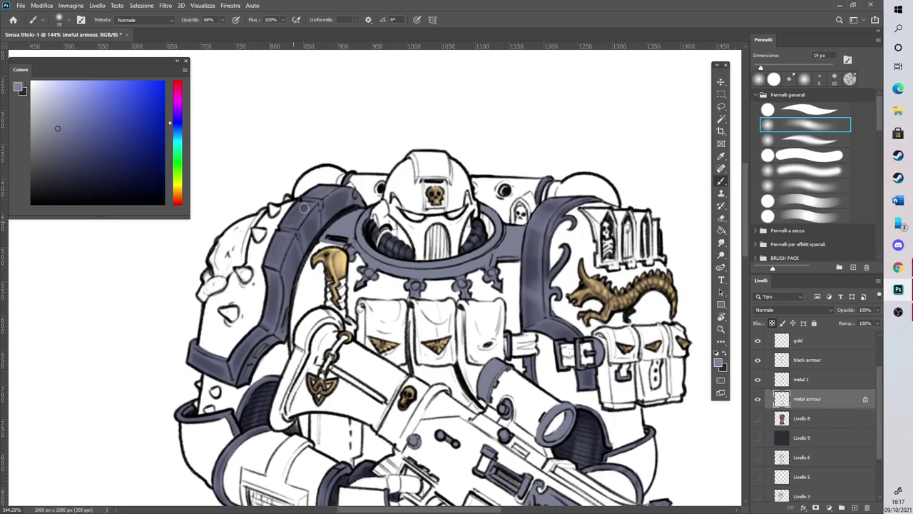
# Pick a paler grey-violet and brighten the dragon shoulder pad's curved trim with an 8 px brush
pyautogui.scroll(-4, 556, 264)
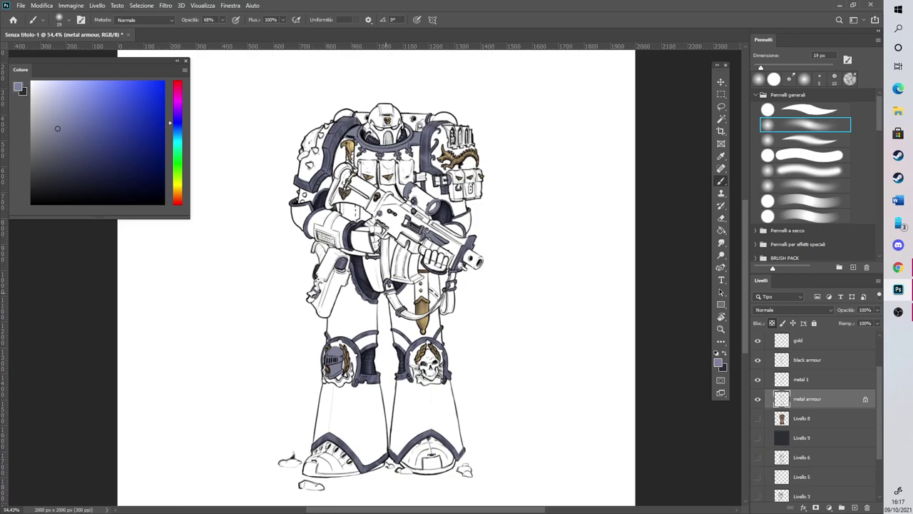
pyautogui.scroll(1, 396, 278)
pyautogui.scroll(6, 407, 108)
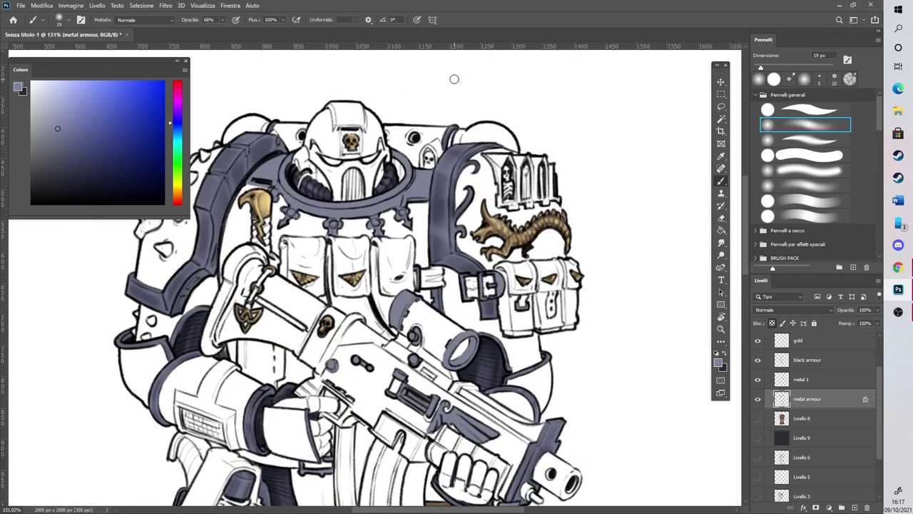
pyautogui.click(52, 100)
pyautogui.press('[')
pyautogui.press('[')
pyautogui.press('[')
pyautogui.press('[')
pyautogui.moveTo(411, 298); pyautogui.dragTo(414, 400)
pyautogui.moveTo(413, 276); pyautogui.dragTo(451, 198)
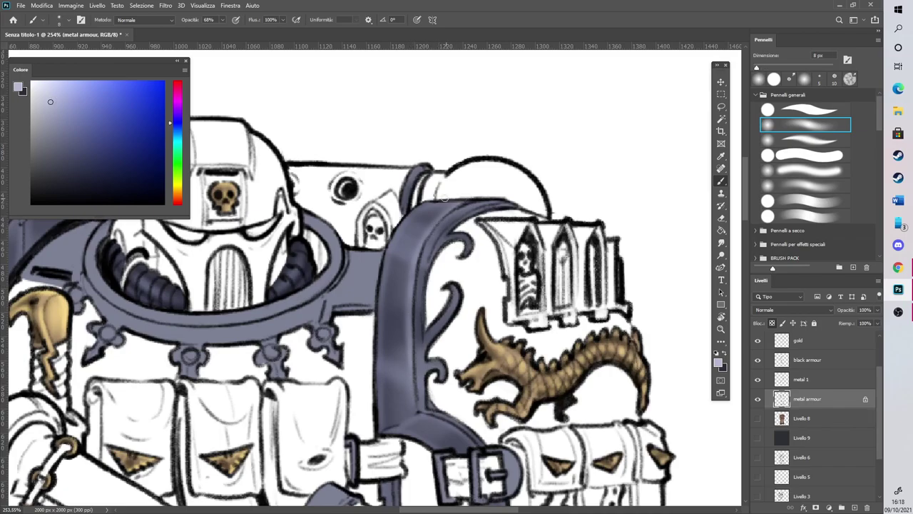
# Reduce the brush to 3 px and add fine pale highlights along the dragon shoulder pad's trim
pyautogui.moveTo(758, 68); pyautogui.dragTo(754, 68)
pyautogui.moveTo(417, 373); pyautogui.dragTo(417, 287)
pyautogui.moveTo(435, 239); pyautogui.dragTo(451, 221)
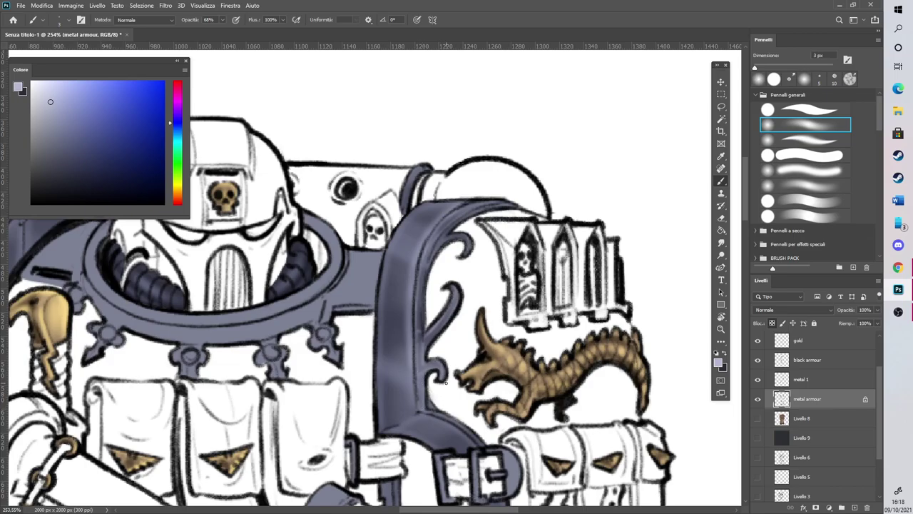
# Add pale streaks across the dragon shoulder pad's trim, and softly brighten its curve and lower corner with a 12 px brush
pyautogui.moveTo(382, 427); pyautogui.dragTo(420, 403)
pyautogui.moveTo(382, 274); pyautogui.dragTo(408, 227)
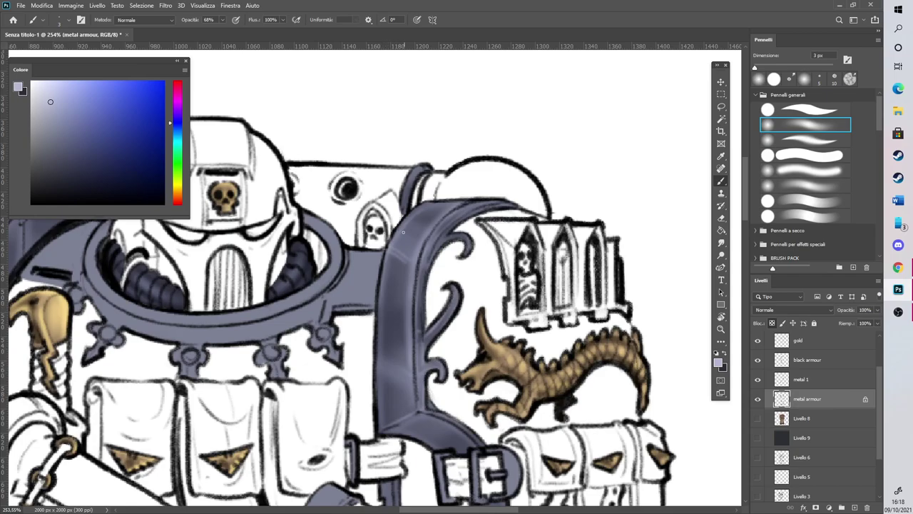
pyautogui.moveTo(754, 69); pyautogui.dragTo(758, 68)
pyautogui.moveTo(380, 299)
pyautogui.mouseDown()
pyautogui.moveTo(434, 204)
pyautogui.moveTo(463, 202)
pyautogui.mouseUp()
pyautogui.moveTo(403, 269)
pyautogui.mouseDown()
pyautogui.moveTo(408, 411)
pyautogui.moveTo(454, 429)
pyautogui.mouseUp()
# Softly brighten the spiked shoulder pad's trim from its upper bend to the lower corner with the pale grey-violet
pyautogui.scroll(-6, 445, 386)
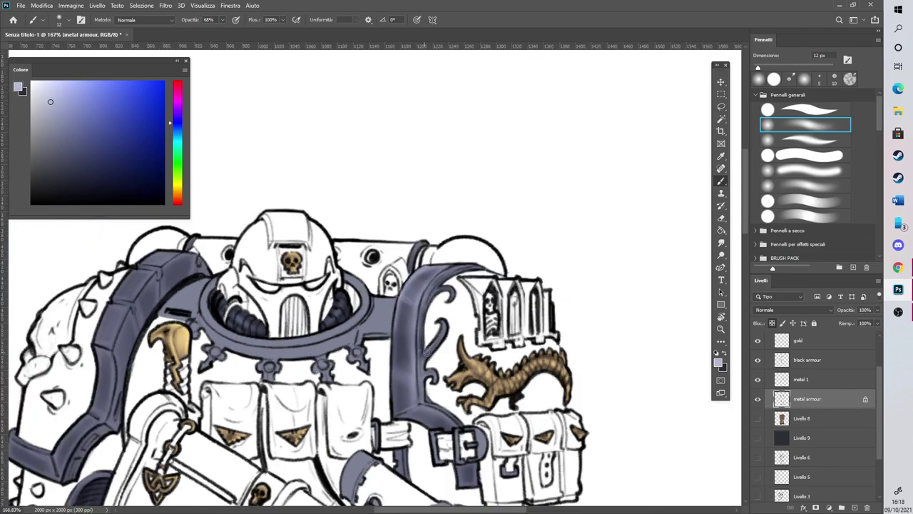
pyautogui.scroll(3, 392, 297)
pyautogui.moveTo(255, 329)
pyautogui.mouseDown()
pyautogui.moveTo(266, 302)
pyautogui.moveTo(257, 325)
pyautogui.mouseUp()
pyautogui.moveTo(274, 292); pyautogui.dragTo(323, 249)
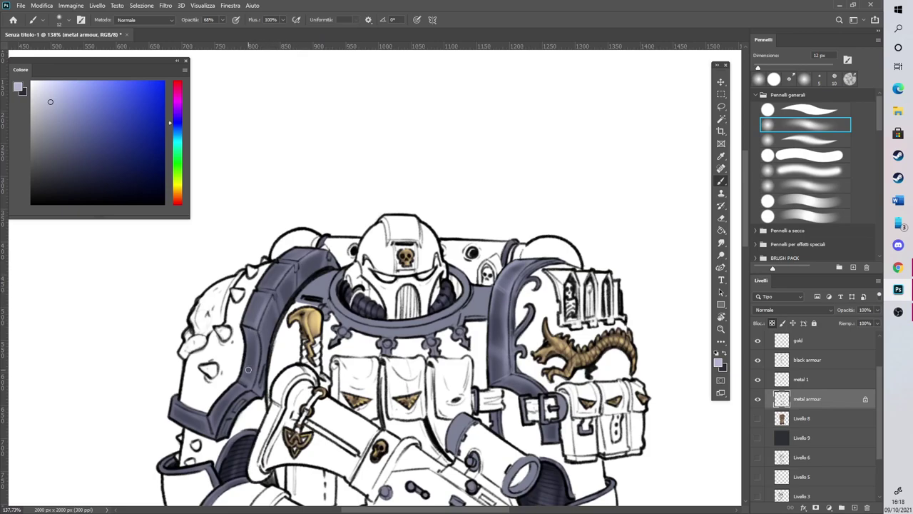
pyautogui.moveTo(218, 425); pyautogui.dragTo(237, 398)
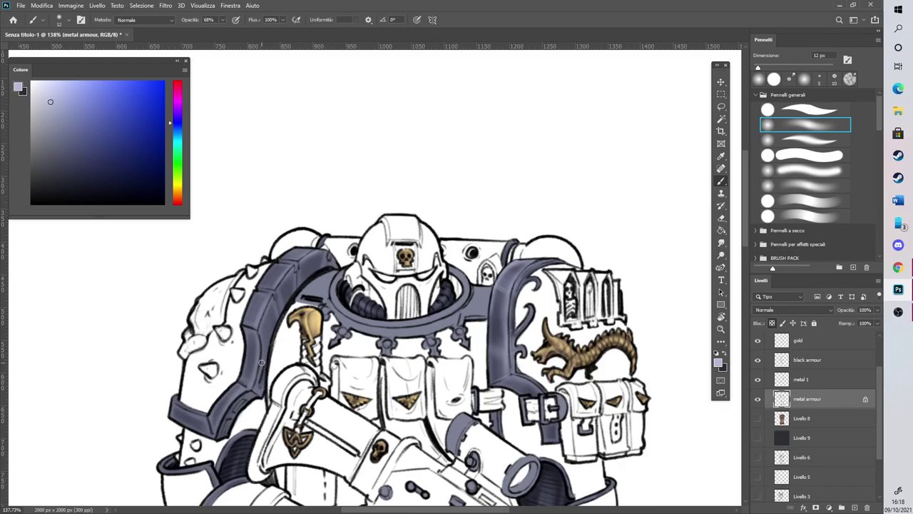
# Add pale grey-violet highlights to the trim band behind the helmet-emblem knee pad, below the ribbed joint
pyautogui.scroll(-4, 418, 190)
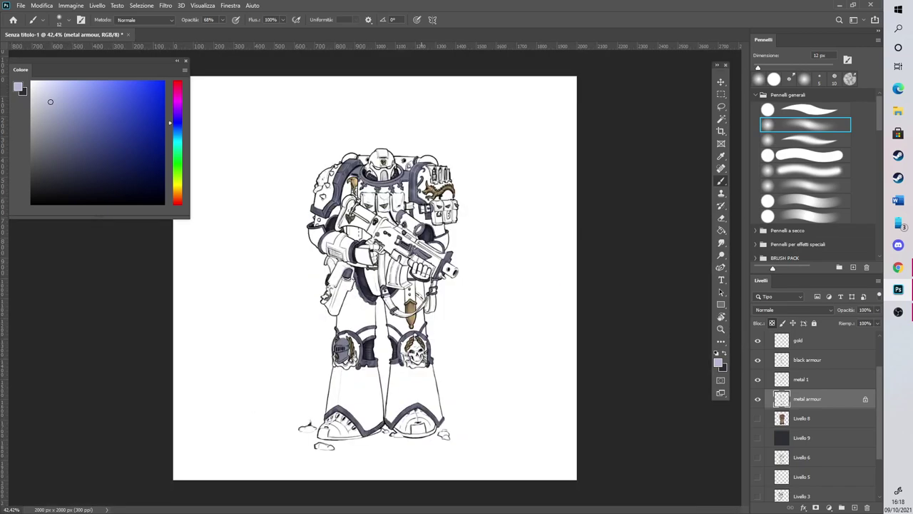
pyautogui.scroll(2, 421, 368)
pyautogui.scroll(3, 405, 347)
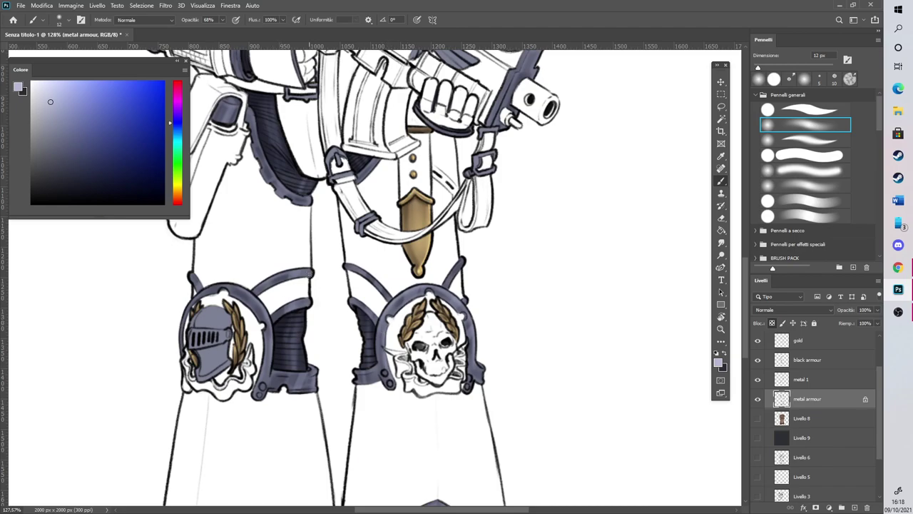
pyautogui.moveTo(284, 372); pyautogui.dragTo(316, 385)
pyautogui.scroll(-6, 483, 364)
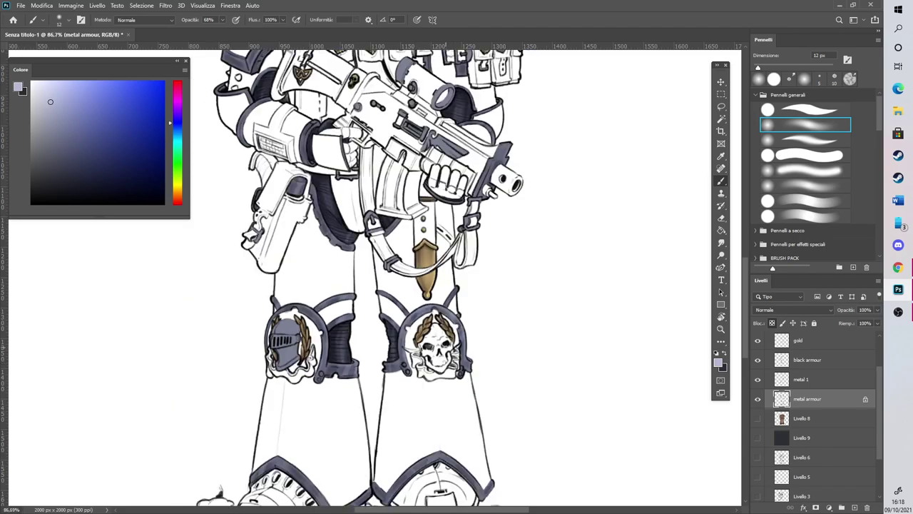
pyautogui.scroll(5, 362, 169)
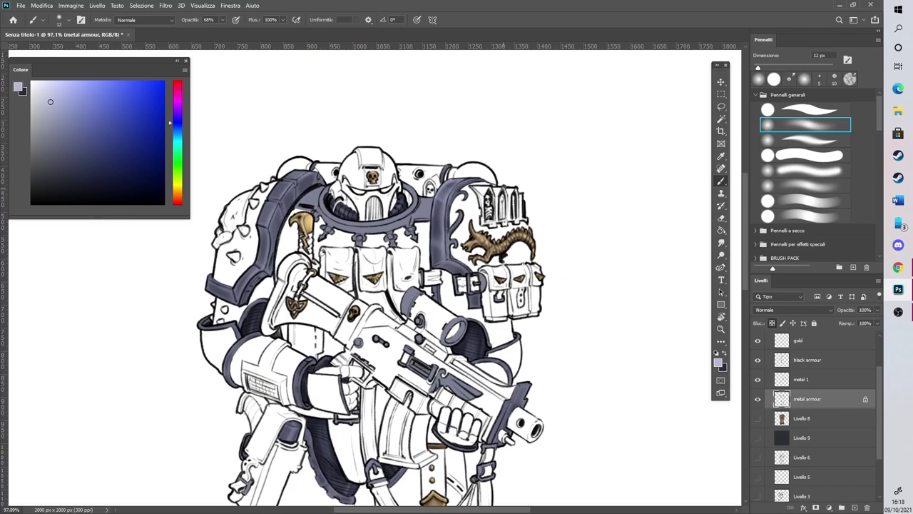
# On the metal 1 layer with transparency locked, shade the neck collar with a 26 px soft brush in a darker blue-grey than the sampled armour tone
pyautogui.click(806, 378)
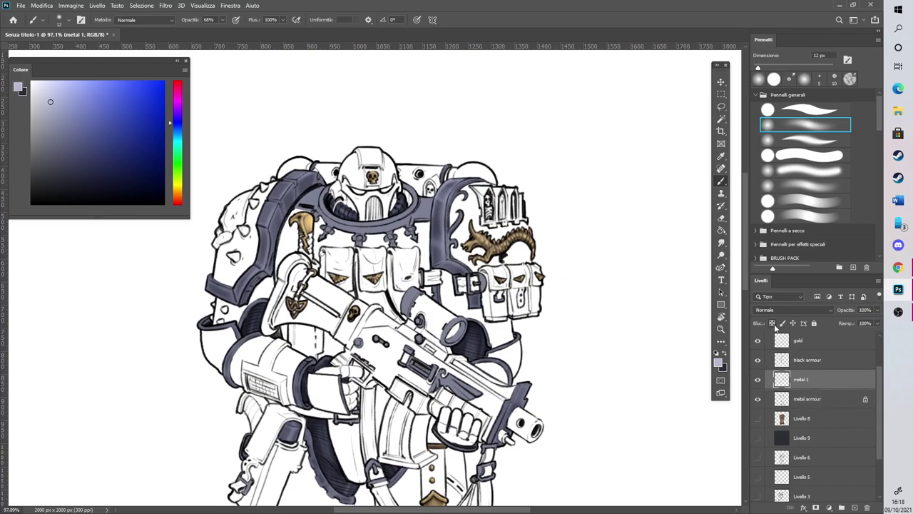
pyautogui.scroll(4, 351, 102)
pyautogui.click(721, 157)
pyautogui.click(500, 289)
pyautogui.click(720, 182)
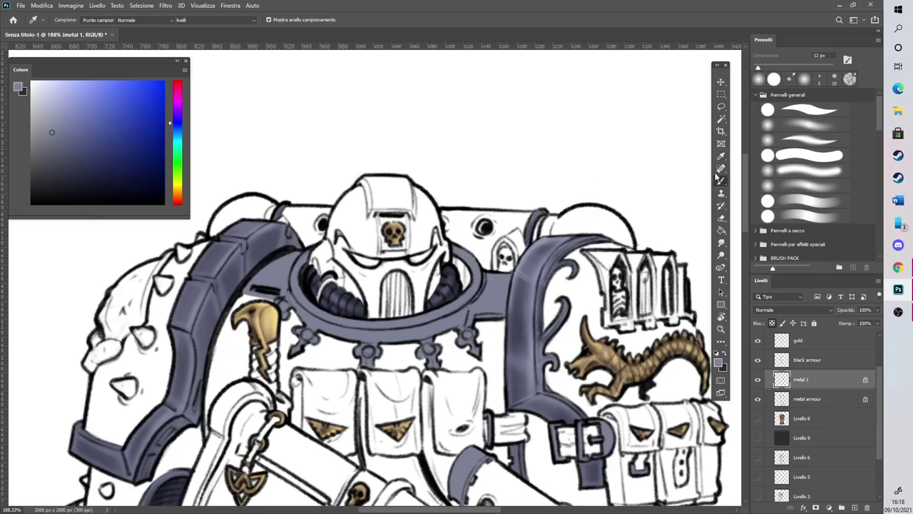
pyautogui.click(63, 150)
pyautogui.moveTo(757, 67); pyautogui.dragTo(766, 67)
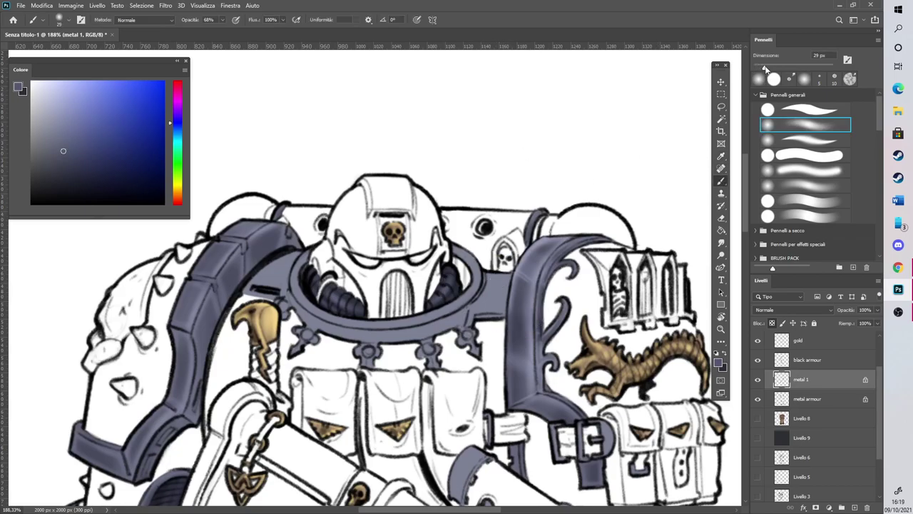
pyautogui.moveTo(502, 285)
pyautogui.mouseDown()
pyautogui.moveTo(492, 303)
pyautogui.moveTo(507, 278)
pyautogui.moveTo(496, 303)
pyautogui.mouseUp()
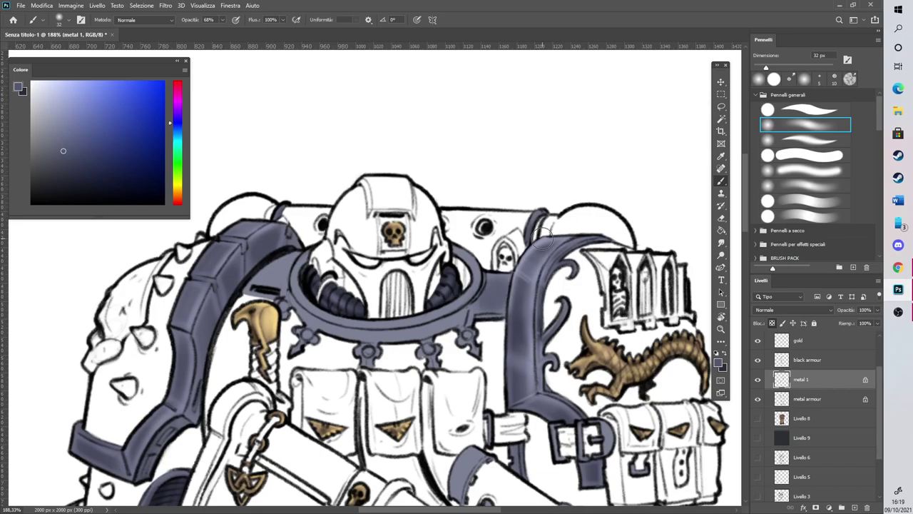
pyautogui.moveTo(766, 68); pyautogui.dragTo(763, 68)
pyautogui.moveTo(300, 275)
pyautogui.mouseDown()
pyautogui.moveTo(279, 261)
pyautogui.moveTo(266, 284)
pyautogui.moveTo(360, 335)
pyautogui.moveTo(399, 339)
pyautogui.moveTo(431, 321)
pyautogui.moveTo(433, 358)
pyautogui.mouseUp()
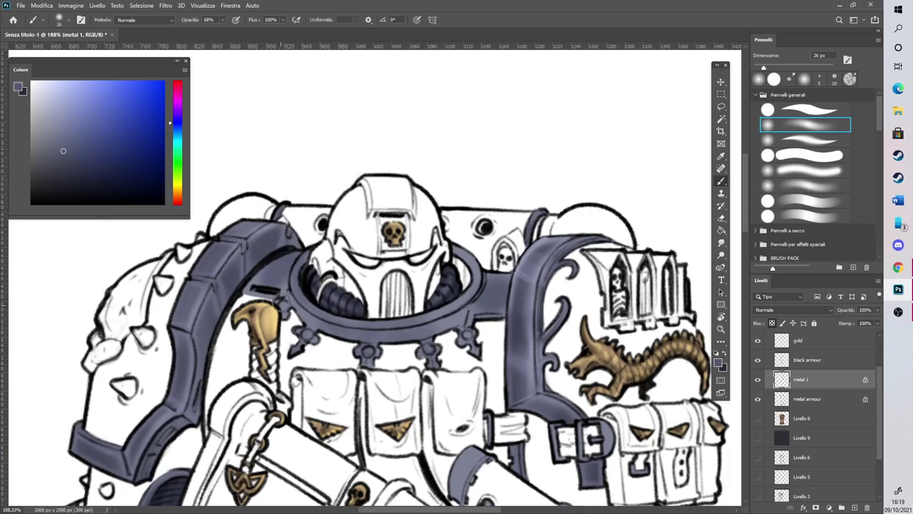
pyautogui.moveTo(466, 287); pyautogui.dragTo(463, 261)
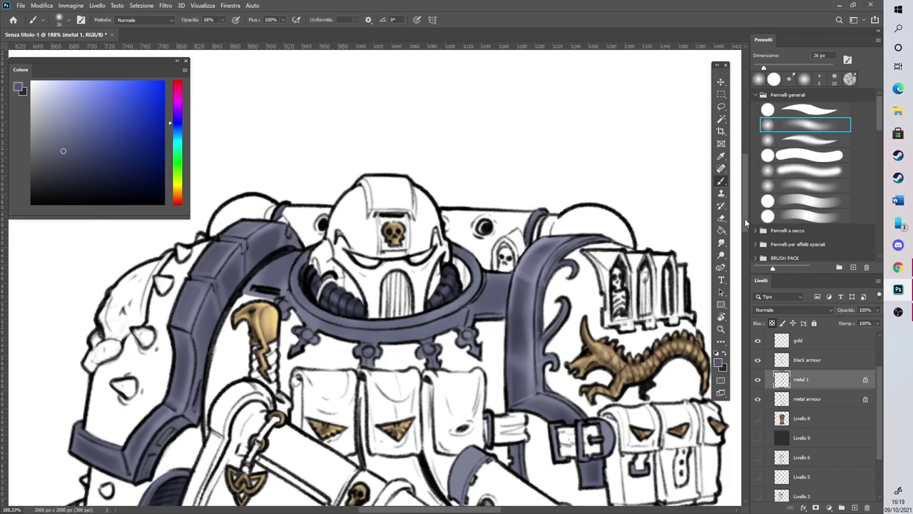
# Continue the dark shading over the rifle's scope and metal fittings and the knight helmet on the knee, reducing the brush to 19 px
pyautogui.scroll(-3, 737, 246)
pyautogui.moveTo(461, 304); pyautogui.dragTo(472, 317)
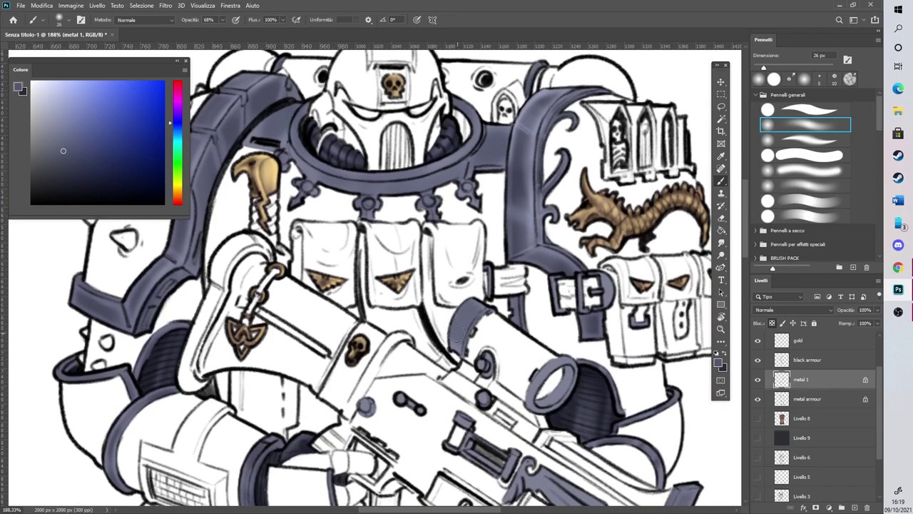
pyautogui.moveTo(764, 68); pyautogui.dragTo(761, 68)
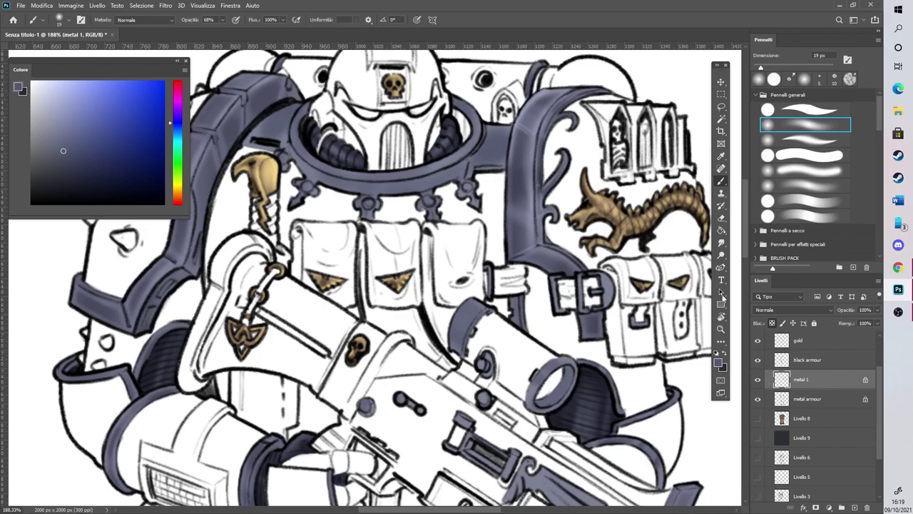
pyautogui.scroll(-4, 735, 300)
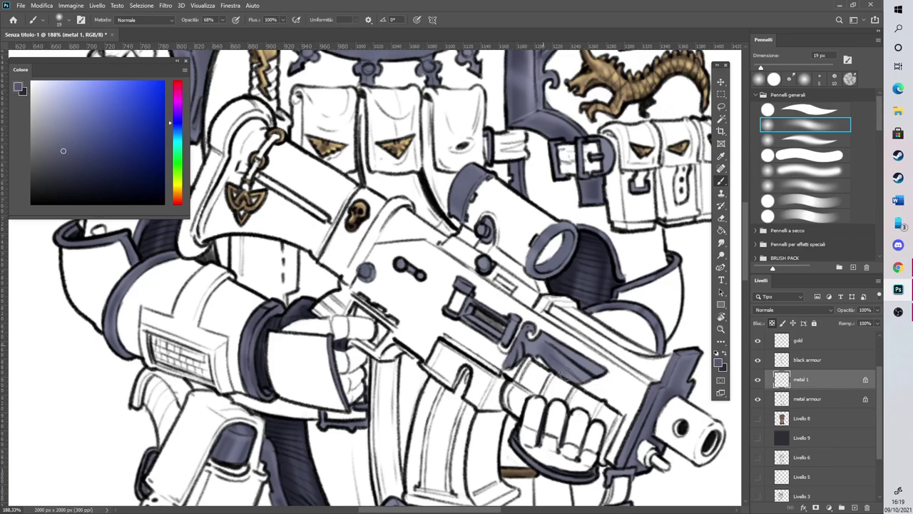
pyautogui.scroll(-5, 558, 289)
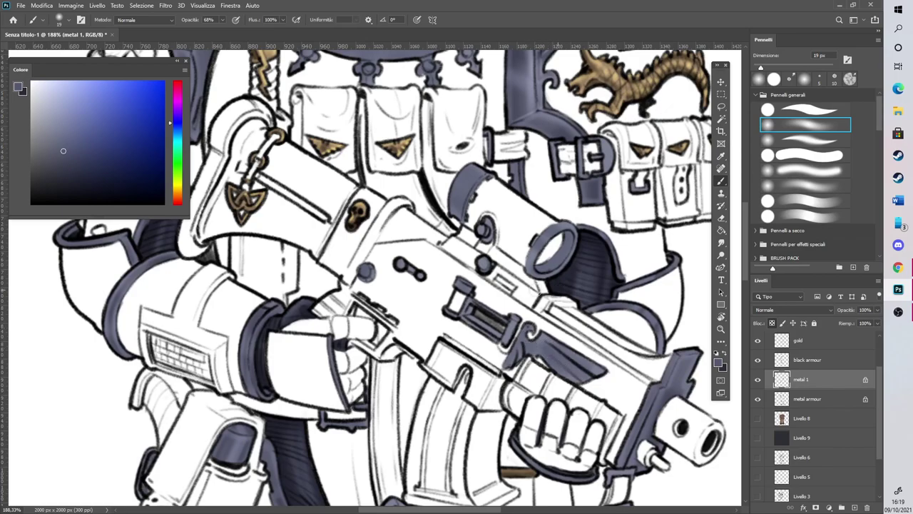
pyautogui.scroll(2, 489, 407)
pyautogui.scroll(2, 490, 407)
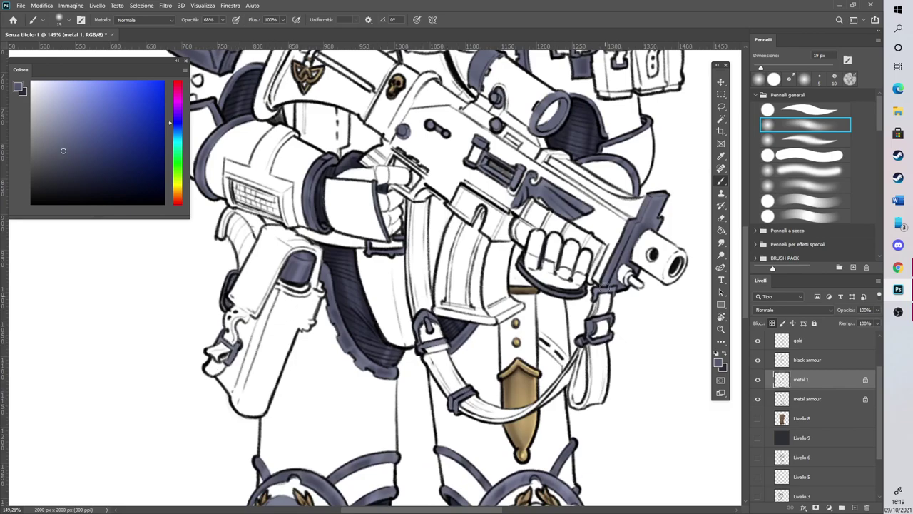
pyautogui.moveTo(746, 250); pyautogui.dragTo(739, 292)
pyautogui.moveTo(289, 299)
pyautogui.mouseDown()
pyautogui.moveTo(281, 334)
pyautogui.moveTo(277, 304)
pyautogui.moveTo(264, 296)
pyautogui.moveTo(257, 321)
pyautogui.moveTo(269, 354)
pyautogui.moveTo(263, 346)
pyautogui.moveTo(301, 310)
pyautogui.mouseUp()
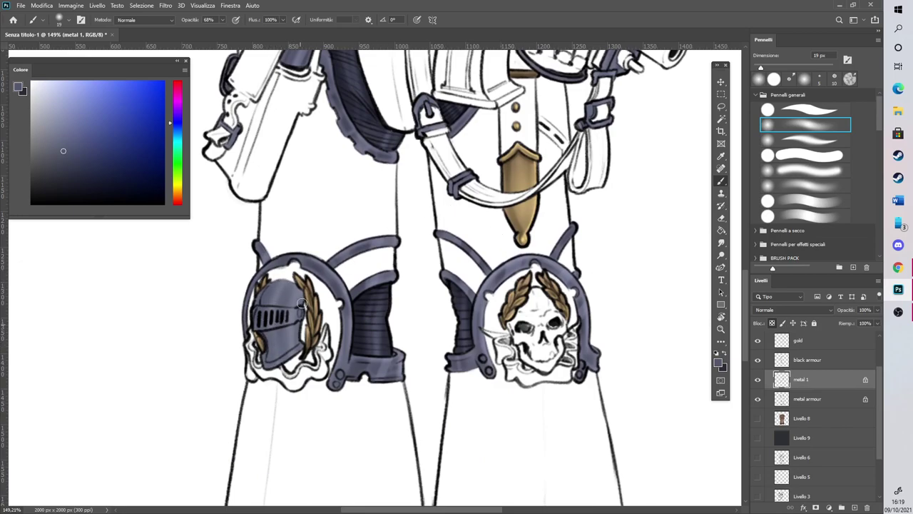
# Choose a deeper blue-grey and darken the shadows on the scope ring and the holster buckle with a 15 px brush
pyautogui.moveTo(746, 278); pyautogui.dragTo(748, 170)
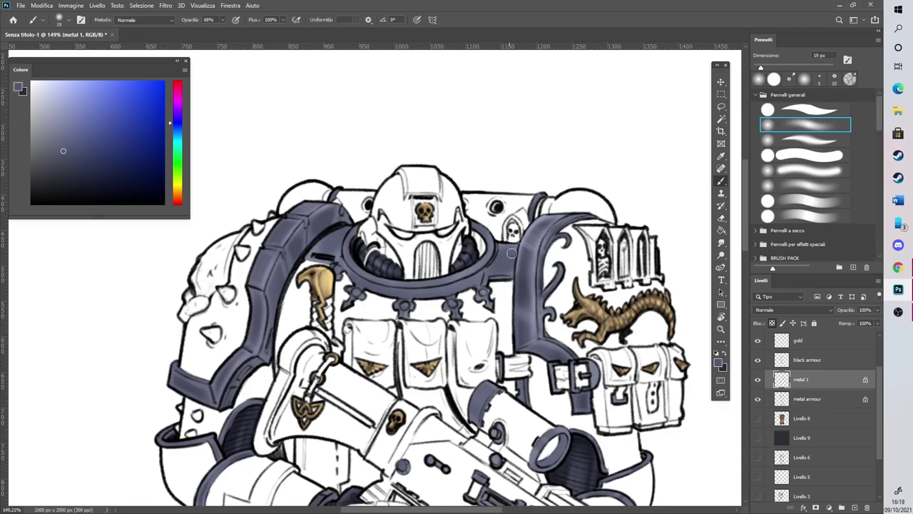
pyautogui.click(68, 163)
pyautogui.moveTo(760, 68); pyautogui.dragTo(759, 68)
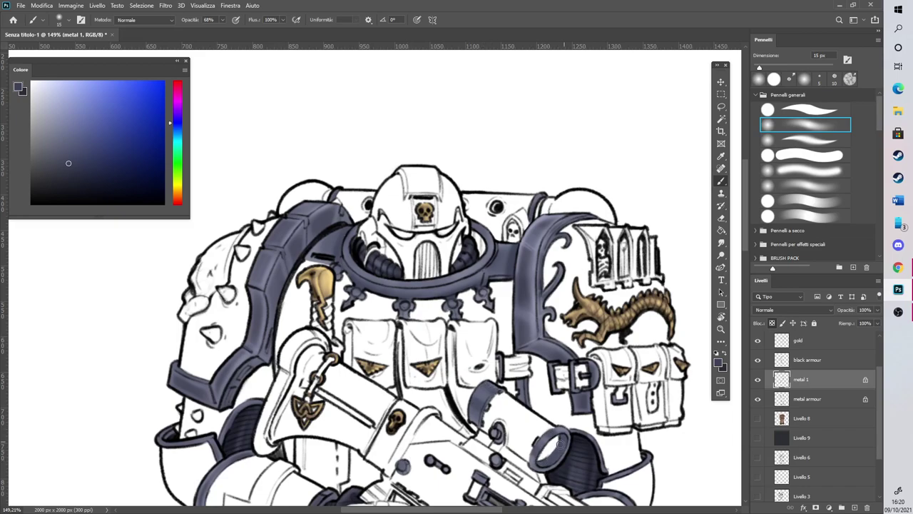
pyautogui.moveTo(744, 206)
pyautogui.mouseDown()
pyautogui.moveTo(744, 242)
pyautogui.moveTo(723, 267)
pyautogui.mouseUp()
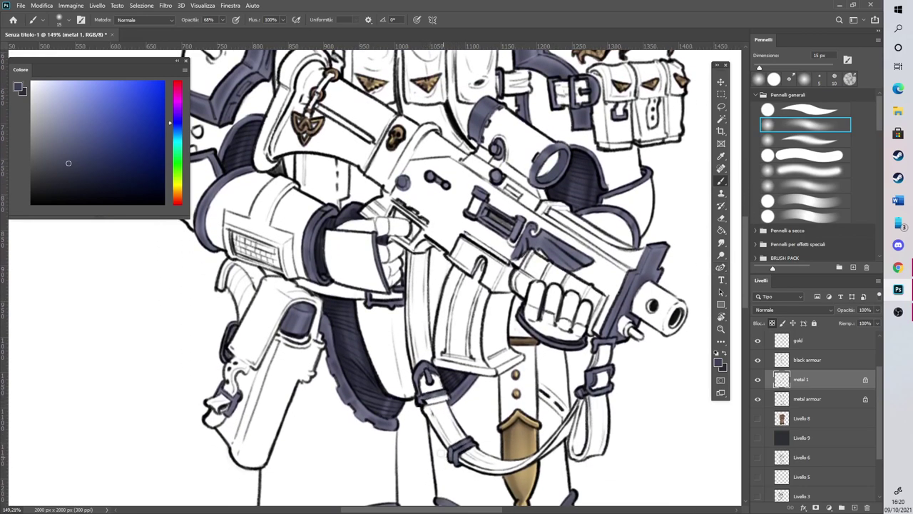
pyautogui.moveTo(236, 397); pyautogui.dragTo(231, 404)
# Deepen the shadows around the visor and dome of the knight helmet on the knee
pyautogui.scroll(-5, 653, 305)
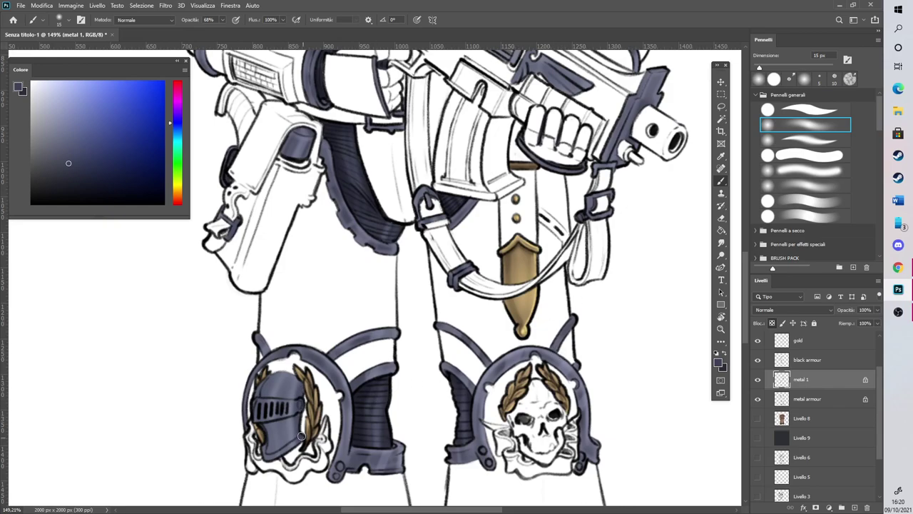
pyautogui.moveTo(257, 426)
pyautogui.mouseDown()
pyautogui.moveTo(289, 416)
pyautogui.moveTo(273, 427)
pyautogui.mouseUp()
pyautogui.moveTo(261, 393)
pyautogui.mouseDown()
pyautogui.moveTo(285, 371)
pyautogui.moveTo(261, 386)
pyautogui.moveTo(261, 418)
pyautogui.moveTo(284, 375)
pyautogui.mouseUp()
pyautogui.scroll(-5, 303, 408)
# Paint pale lavender highlights on the knee's knight helmet, covering its dome, visor and lower faceplate, with a 6 px brush
pyautogui.scroll(5, 514, 333)
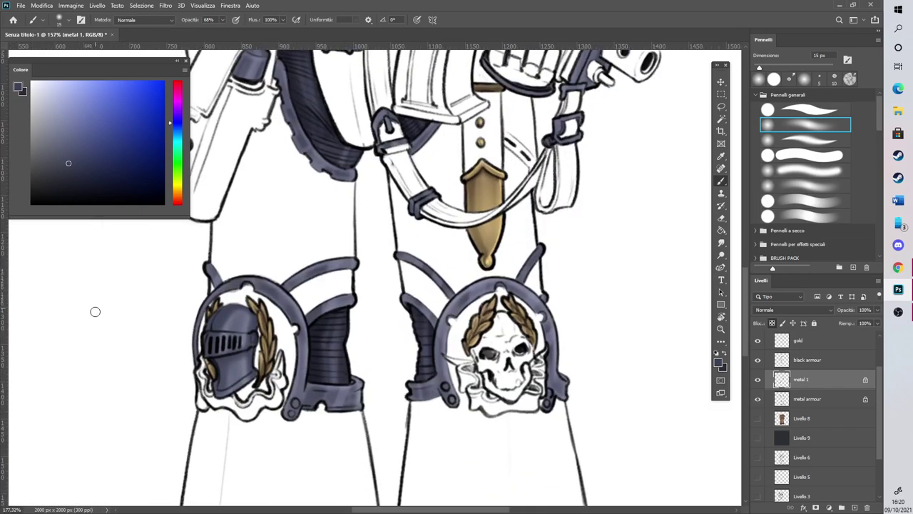
pyautogui.scroll(3, 95, 309)
pyautogui.click(55, 104)
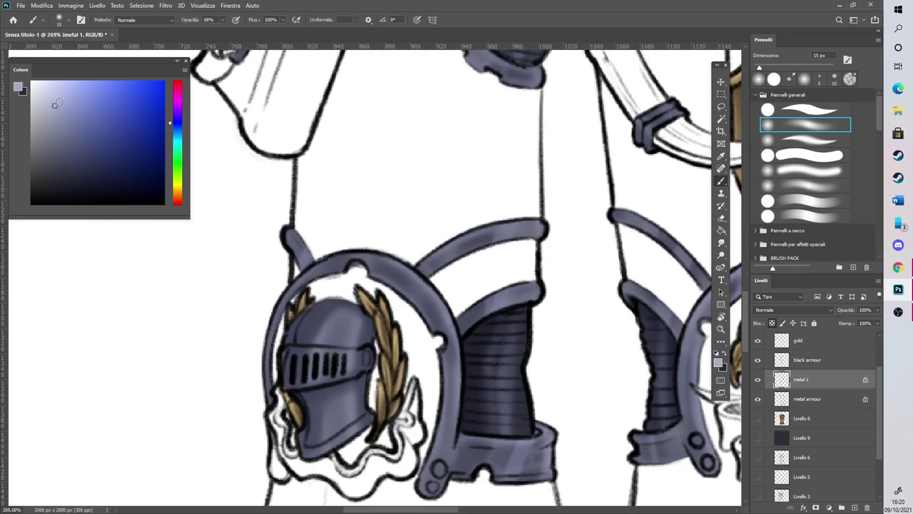
pyautogui.moveTo(754, 65); pyautogui.dragTo(759, 66)
pyautogui.moveTo(301, 339); pyautogui.dragTo(313, 306)
pyautogui.moveTo(316, 343)
pyautogui.mouseDown()
pyautogui.moveTo(344, 301)
pyautogui.moveTo(319, 344)
pyautogui.moveTo(334, 312)
pyautogui.moveTo(330, 337)
pyautogui.moveTo(350, 304)
pyautogui.moveTo(366, 319)
pyautogui.moveTo(368, 346)
pyautogui.moveTo(326, 343)
pyautogui.moveTo(343, 342)
pyautogui.moveTo(322, 350)
pyautogui.moveTo(358, 352)
pyautogui.moveTo(314, 359)
pyautogui.moveTo(316, 350)
pyautogui.moveTo(317, 383)
pyautogui.moveTo(304, 347)
pyautogui.moveTo(289, 352)
pyautogui.moveTo(289, 384)
pyautogui.moveTo(312, 381)
pyautogui.moveTo(313, 411)
pyautogui.moveTo(301, 391)
pyautogui.moveTo(307, 446)
pyautogui.moveTo(359, 408)
pyautogui.moveTo(343, 392)
pyautogui.moveTo(322, 397)
pyautogui.moveTo(328, 435)
pyautogui.moveTo(323, 392)
pyautogui.moveTo(325, 417)
pyautogui.mouseUp()
pyautogui.moveTo(318, 447); pyautogui.dragTo(370, 413)
pyautogui.moveTo(361, 371); pyautogui.dragTo(366, 342)
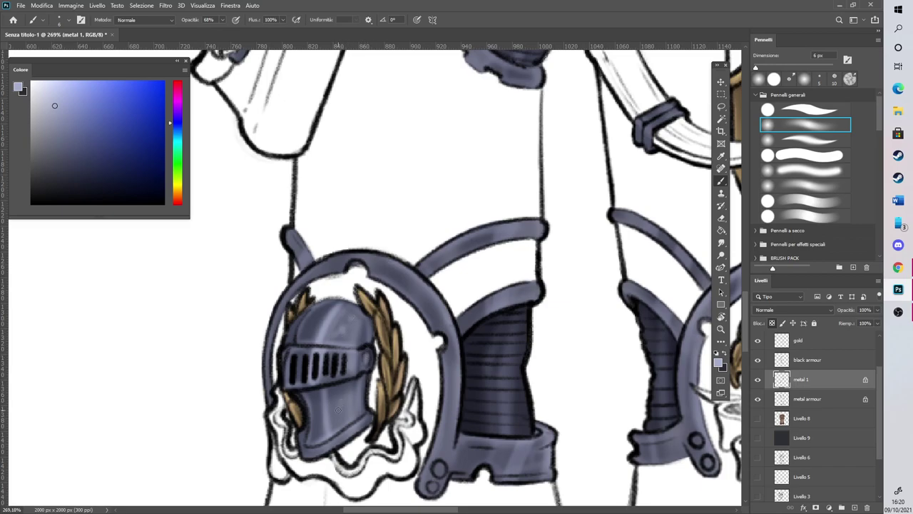
# Paint pale highlights on the rifle's wing ornament, bolt mechanism and both scope rings with the 6 px brush
pyautogui.scroll(-10, 351, 454)
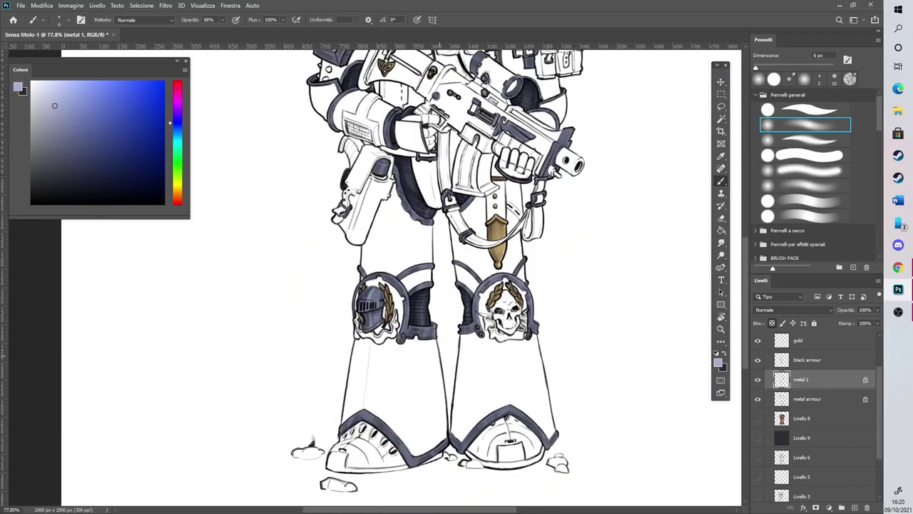
pyautogui.scroll(5, 379, 158)
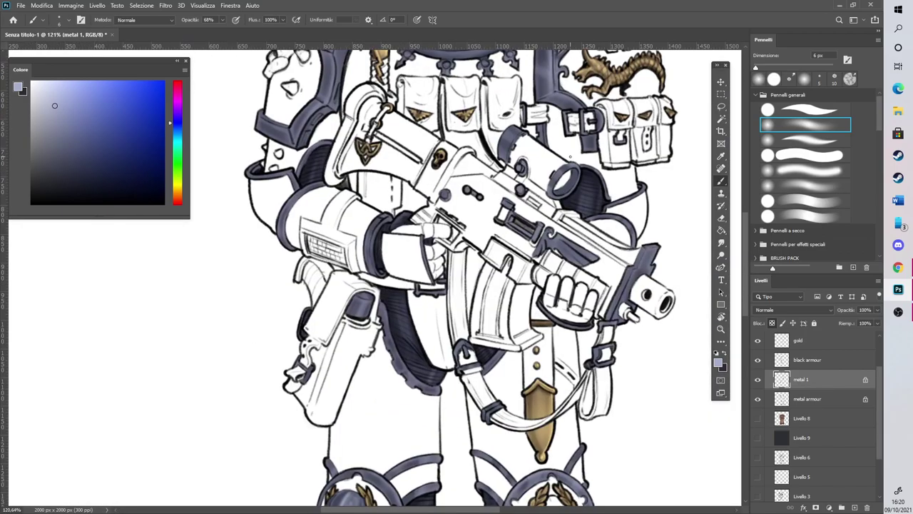
pyautogui.scroll(4, 564, 155)
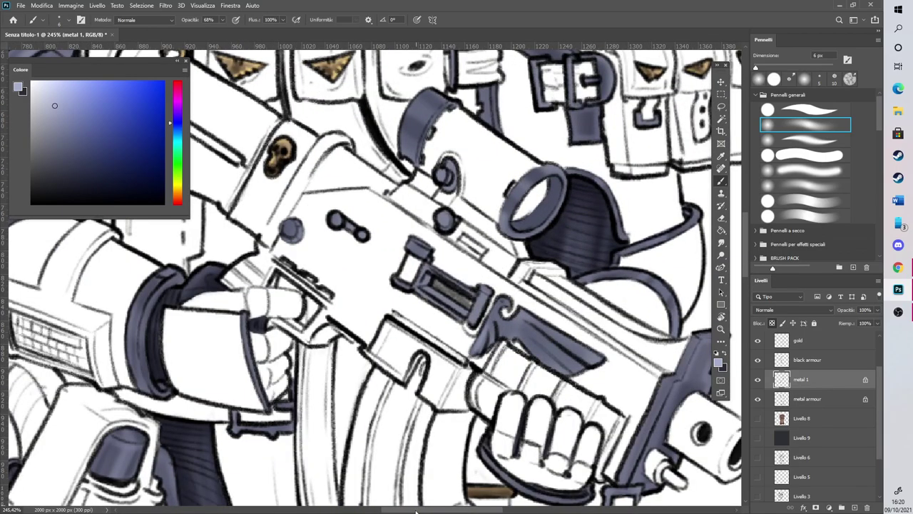
pyautogui.moveTo(416, 510); pyautogui.dragTo(432, 509)
pyautogui.moveTo(419, 339); pyautogui.dragTo(471, 373)
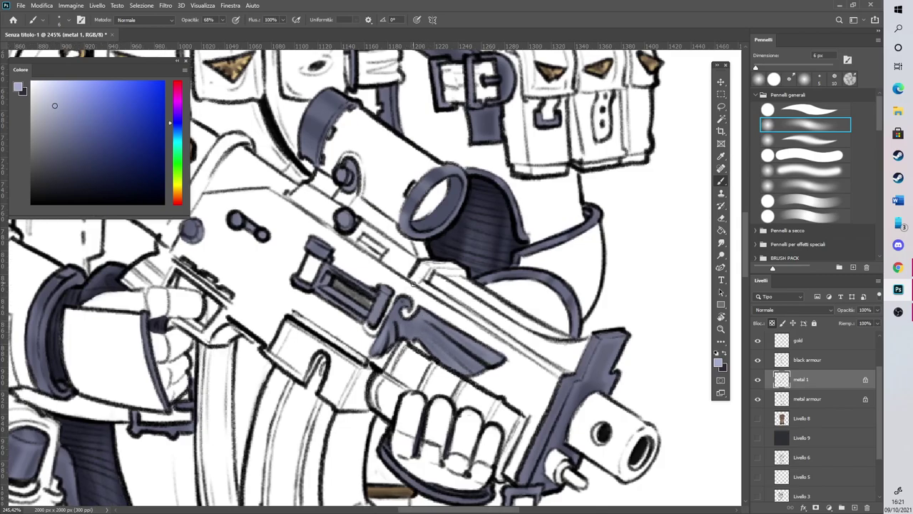
pyautogui.moveTo(404, 324)
pyautogui.mouseDown()
pyautogui.moveTo(424, 305)
pyautogui.moveTo(400, 308)
pyautogui.mouseUp()
pyautogui.moveTo(315, 242); pyautogui.dragTo(327, 249)
pyautogui.moveTo(316, 139)
pyautogui.mouseDown()
pyautogui.moveTo(328, 112)
pyautogui.moveTo(301, 155)
pyautogui.moveTo(333, 90)
pyautogui.moveTo(318, 104)
pyautogui.moveTo(331, 116)
pyautogui.moveTo(322, 91)
pyautogui.moveTo(313, 106)
pyautogui.moveTo(329, 93)
pyautogui.moveTo(332, 131)
pyautogui.mouseUp()
pyautogui.moveTo(412, 217)
pyautogui.mouseDown()
pyautogui.moveTo(456, 170)
pyautogui.moveTo(403, 212)
pyautogui.moveTo(412, 235)
pyautogui.moveTo(452, 213)
pyautogui.moveTo(468, 172)
pyautogui.mouseUp()
pyautogui.moveTo(453, 327)
pyautogui.mouseDown()
pyautogui.moveTo(479, 367)
pyautogui.moveTo(428, 331)
pyautogui.moveTo(460, 364)
pyautogui.moveTo(418, 328)
pyautogui.moveTo(446, 347)
pyautogui.moveTo(433, 350)
pyautogui.mouseUp()
pyautogui.scroll(-2, 433, 319)
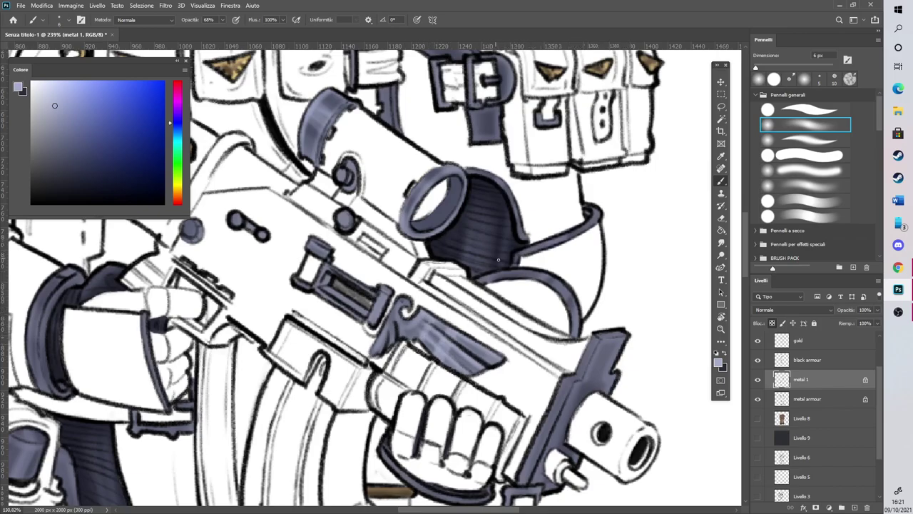
pyautogui.scroll(-3, 433, 319)
pyautogui.scroll(3, 548, 189)
pyautogui.scroll(1, 548, 189)
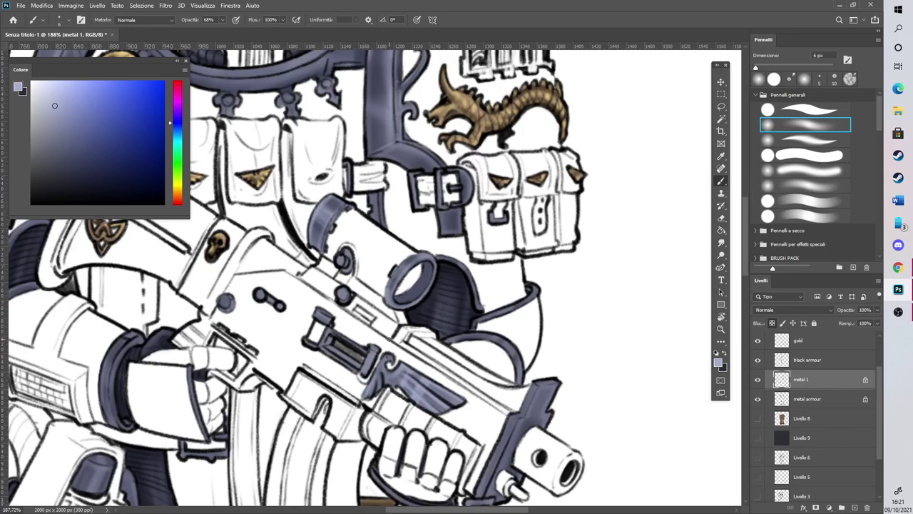
pyautogui.click(324, 317)
# On the metal 1 layer, add pale highlights to the strap buckle beside the shoulder pouches
pyautogui.moveTo(423, 510); pyautogui.dragTo(411, 510)
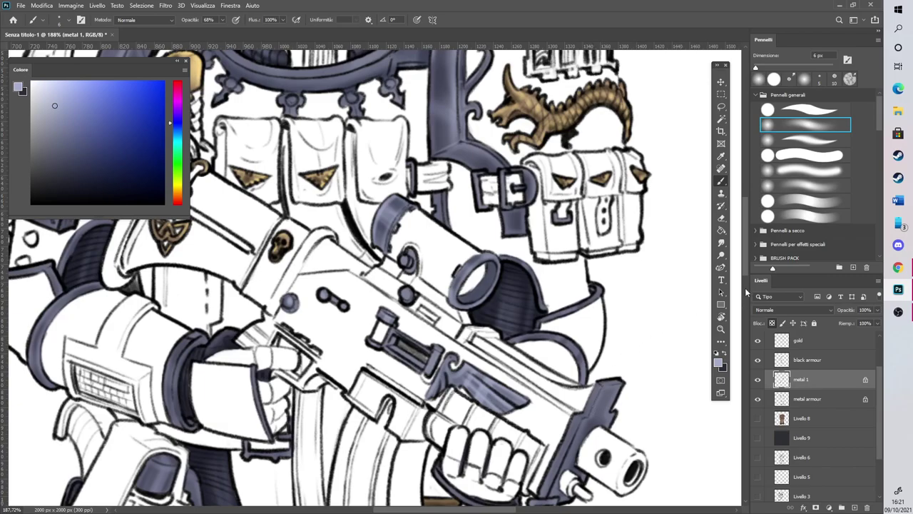
pyautogui.scroll(-2, 744, 269)
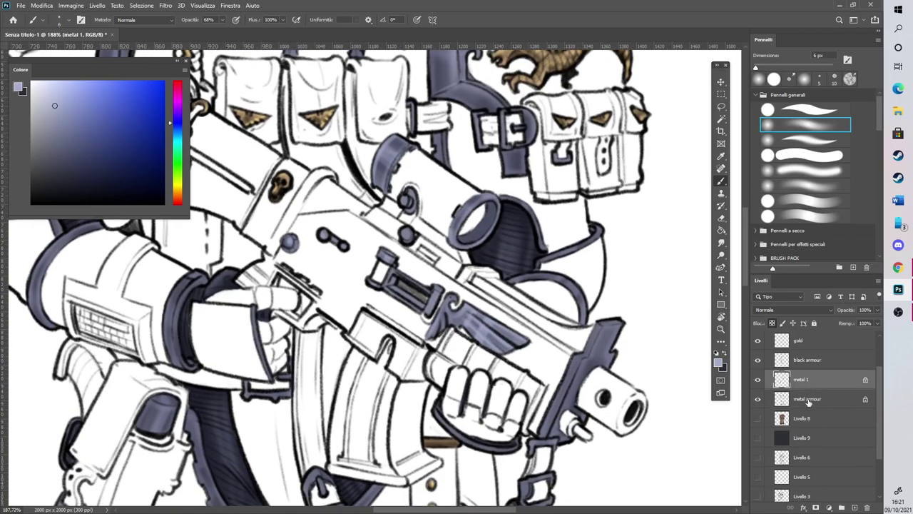
pyautogui.click(809, 401)
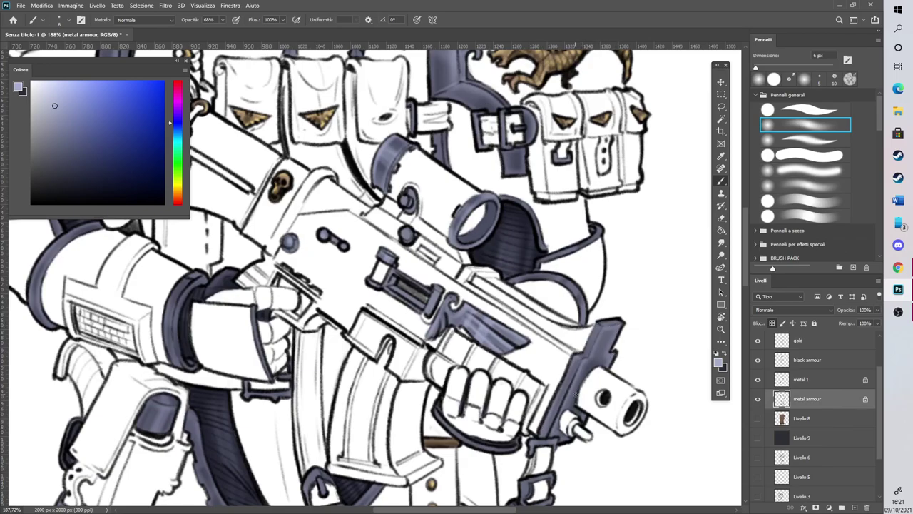
pyautogui.click(795, 378)
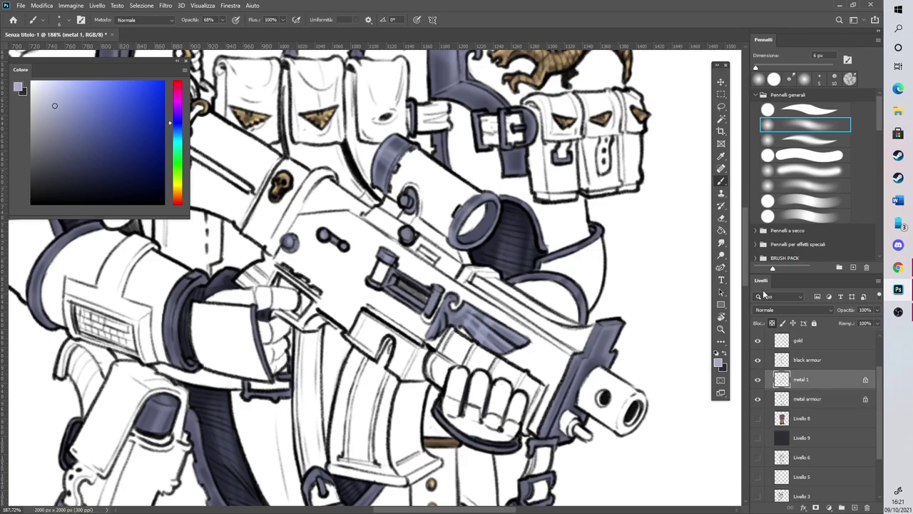
pyautogui.scroll(10, 717, 227)
pyautogui.moveTo(532, 437); pyautogui.dragTo(532, 453)
pyautogui.moveTo(524, 425); pyautogui.dragTo(527, 457)
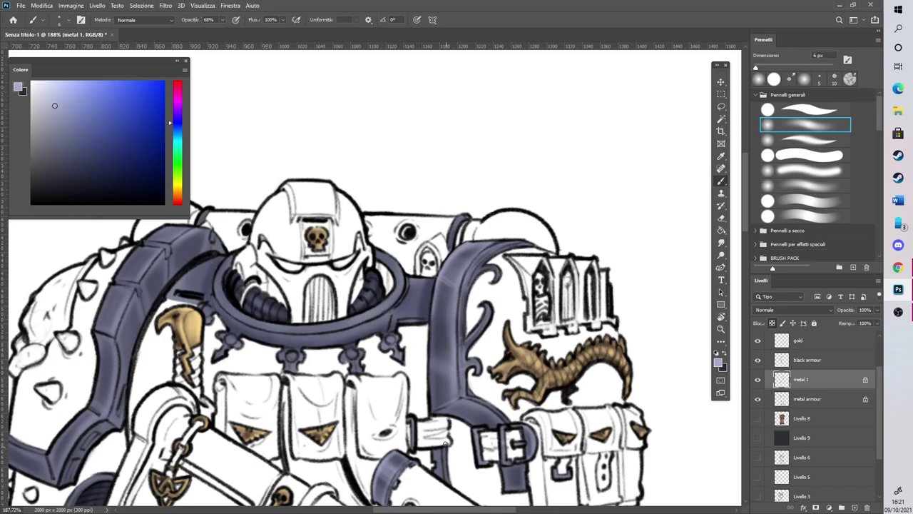
# On the metal 1 layer, paint thin pale highlights along the neck collar's rim and front edge
pyautogui.click(804, 400)
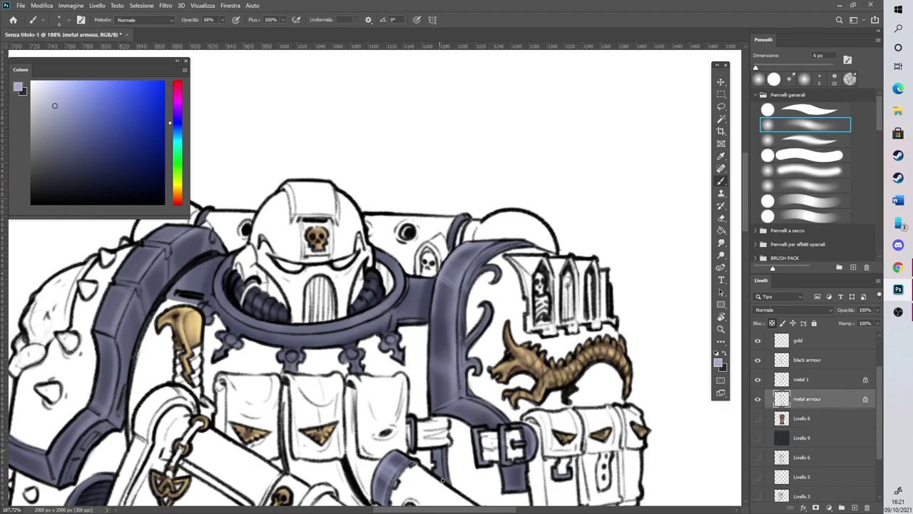
pyautogui.click(801, 379)
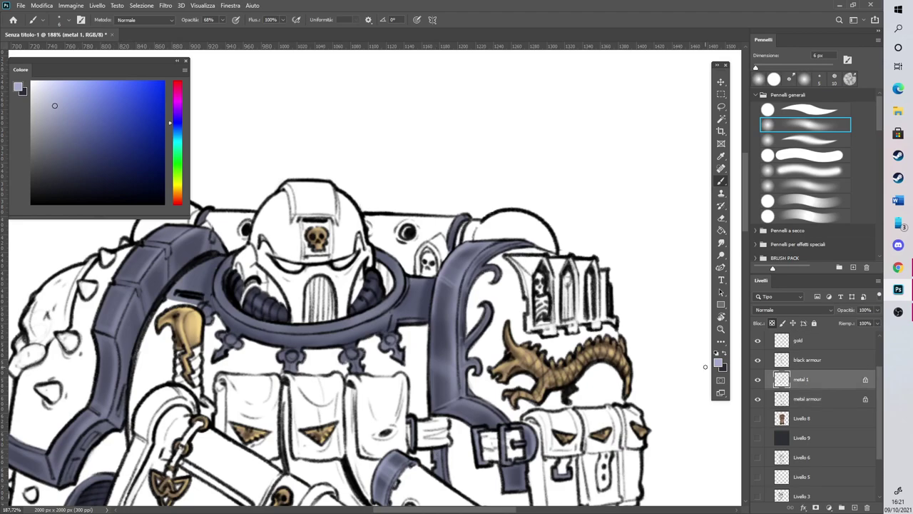
pyautogui.hscroll(-5, 476, 321)
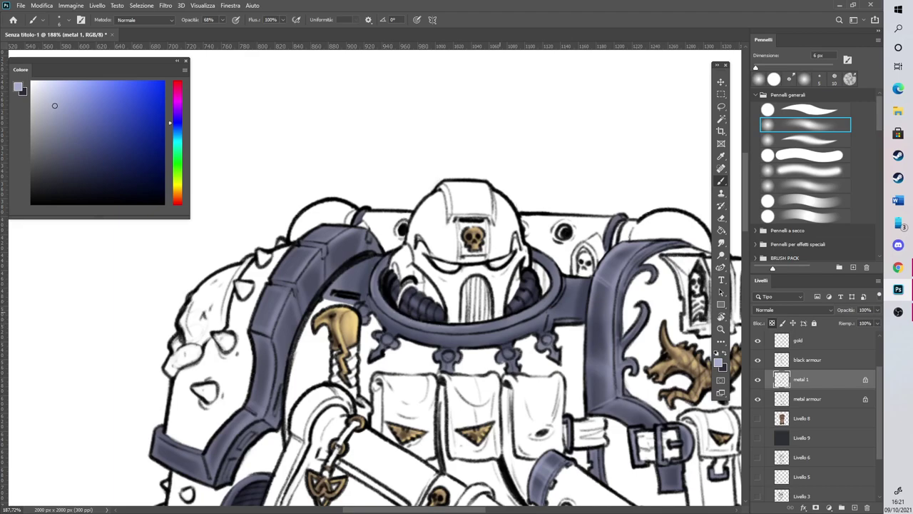
pyautogui.moveTo(548, 289); pyautogui.dragTo(546, 268)
pyautogui.moveTo(460, 331)
pyautogui.mouseDown()
pyautogui.moveTo(537, 310)
pyautogui.moveTo(531, 317)
pyautogui.moveTo(551, 299)
pyautogui.moveTo(568, 232)
pyautogui.moveTo(565, 294)
pyautogui.moveTo(567, 278)
pyautogui.moveTo(553, 317)
pyautogui.moveTo(590, 279)
pyautogui.mouseUp()
pyautogui.moveTo(589, 279); pyautogui.dragTo(578, 306)
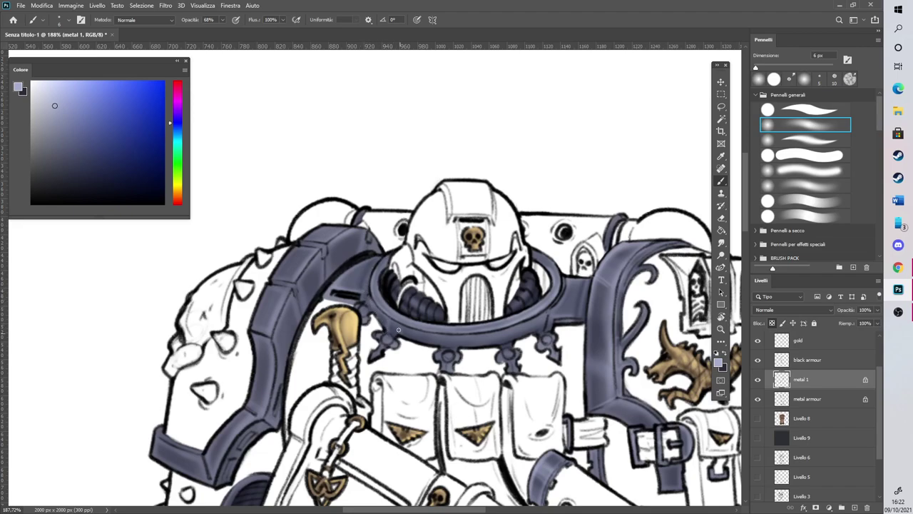
pyautogui.moveTo(459, 342)
pyautogui.mouseDown()
pyautogui.moveTo(548, 311)
pyautogui.moveTo(546, 323)
pyautogui.moveTo(540, 314)
pyautogui.mouseUp()
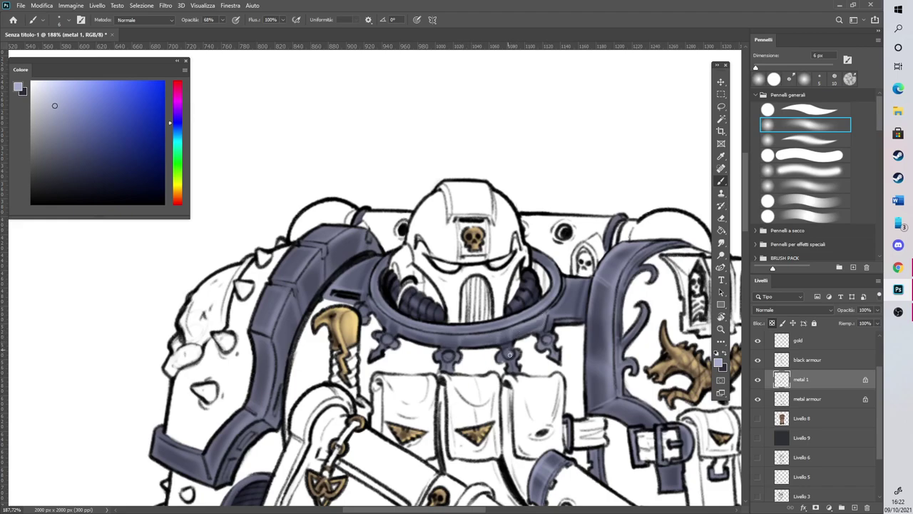
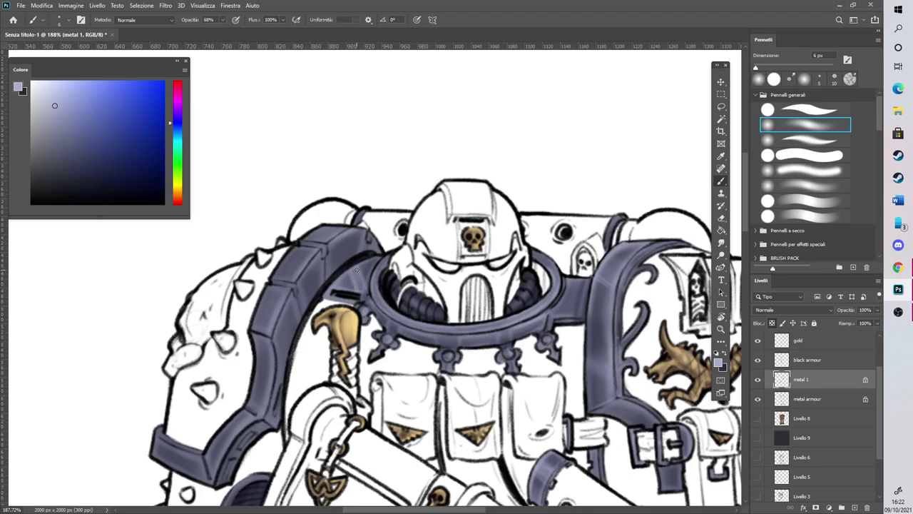
# Add a pale 6 px highlight to the collar's side bracket, beside the shoulder guard, on the metal 1 layer
pyautogui.moveTo(563, 289); pyautogui.dragTo(582, 315)
# Examine the metal shading across the whole figure, comparing it with the metal 1 and metal armour layers hidden and shown
pyautogui.scroll(-5, 564, 289)
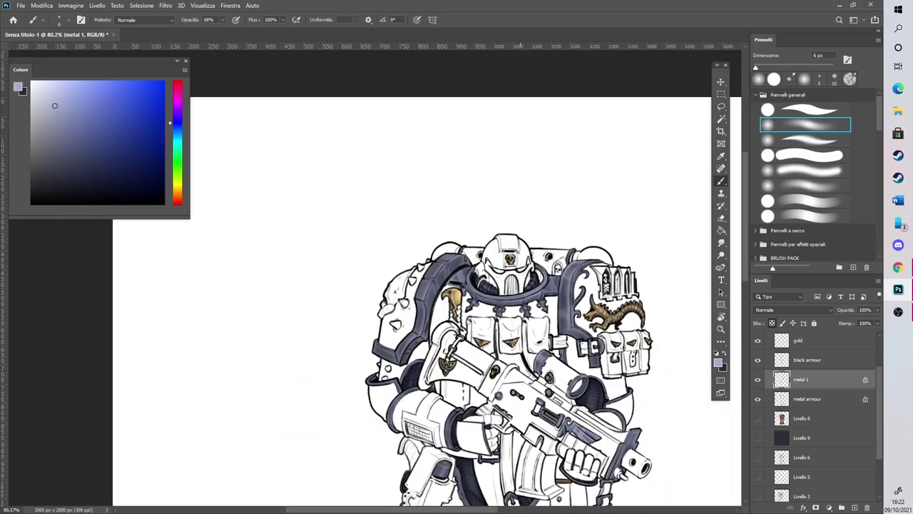
pyautogui.scroll(5, 477, 418)
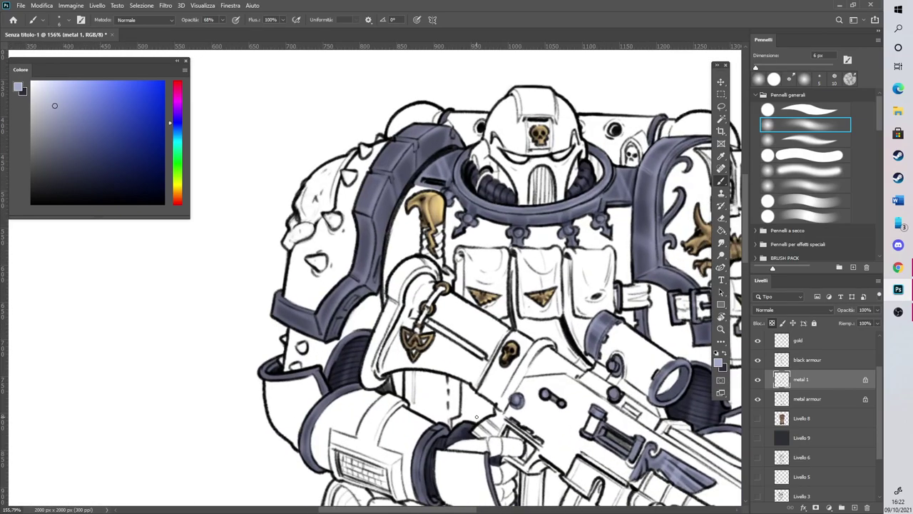
pyautogui.scroll(-2, 745, 270)
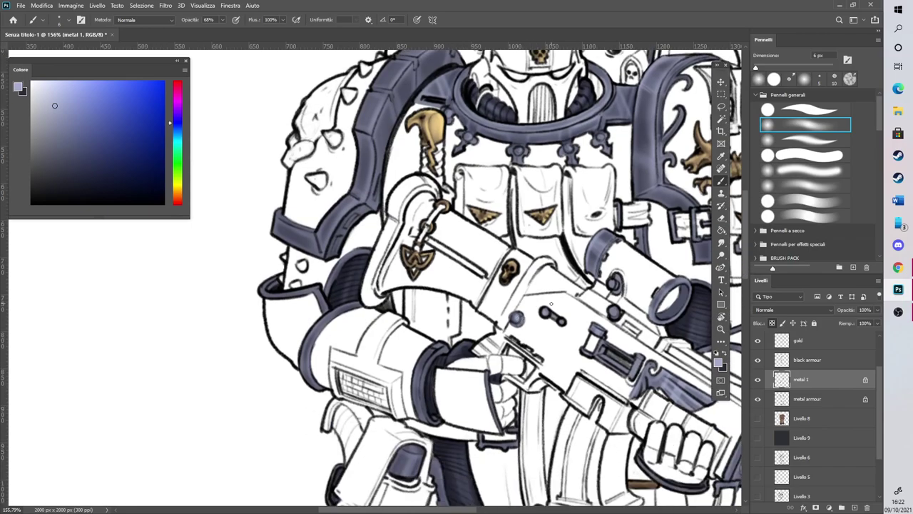
pyautogui.scroll(-5, 733, 223)
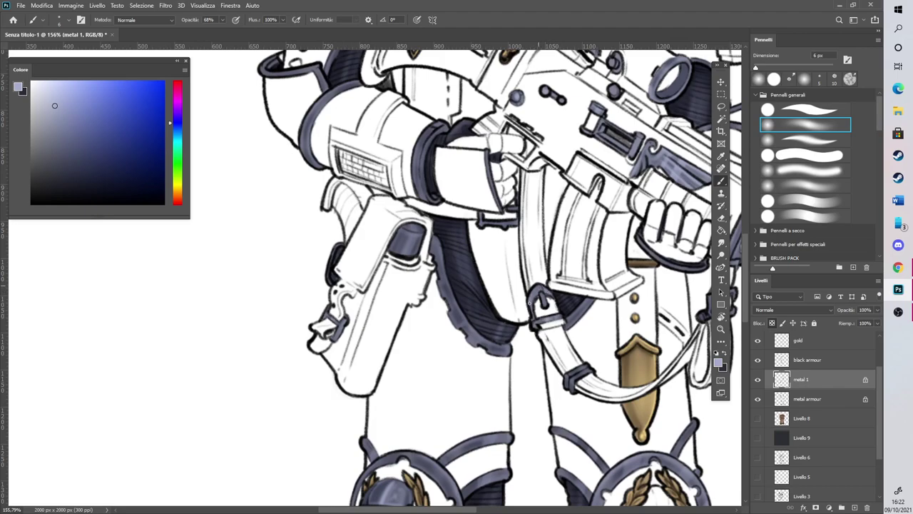
pyautogui.scroll(-4, 526, 258)
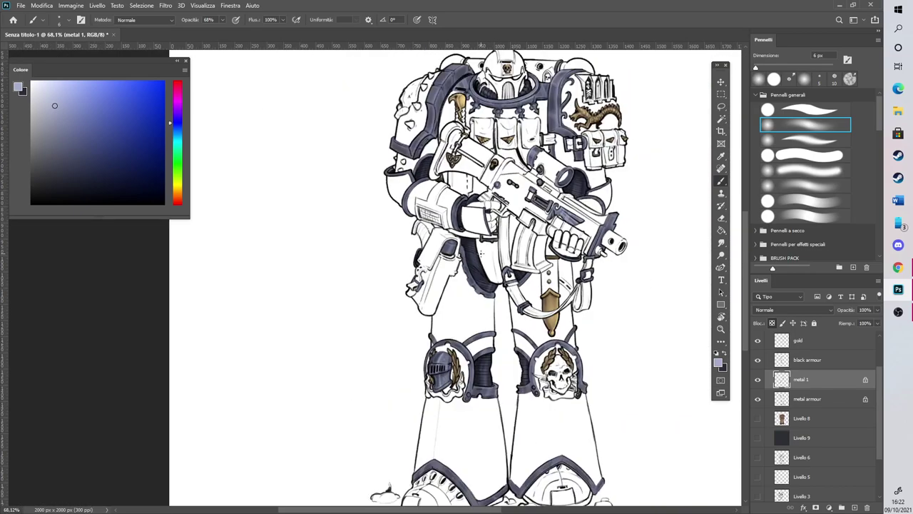
pyautogui.scroll(-3, 444, 324)
pyautogui.scroll(3, 275, 135)
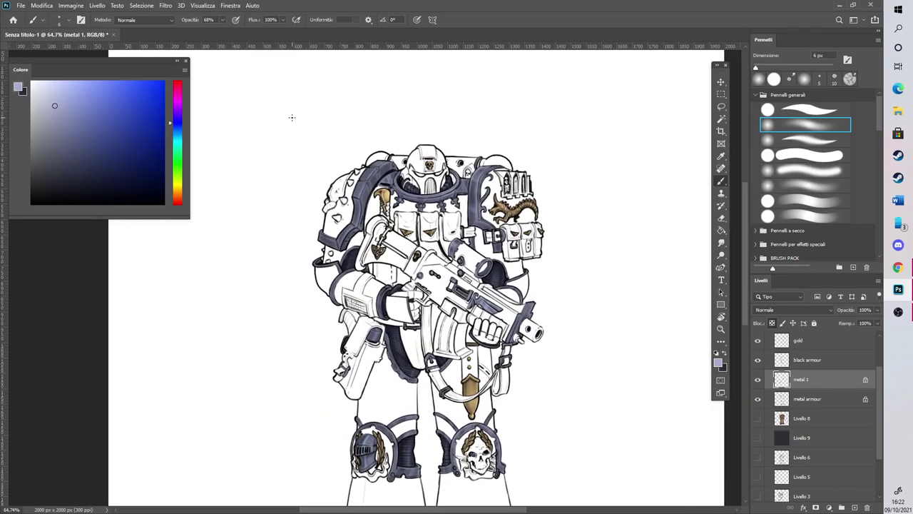
pyautogui.click(758, 380)
pyautogui.click(759, 380)
pyautogui.scroll(5, 522, 374)
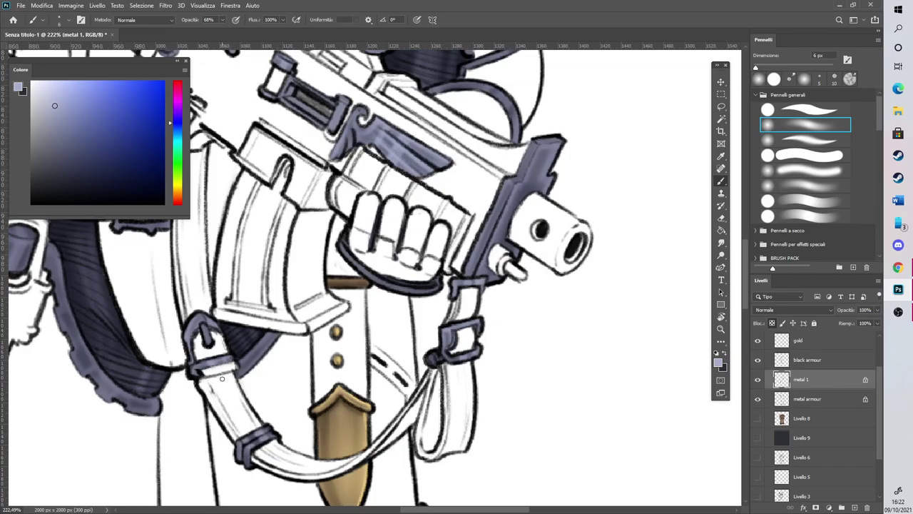
pyautogui.scroll(10, 743, 275)
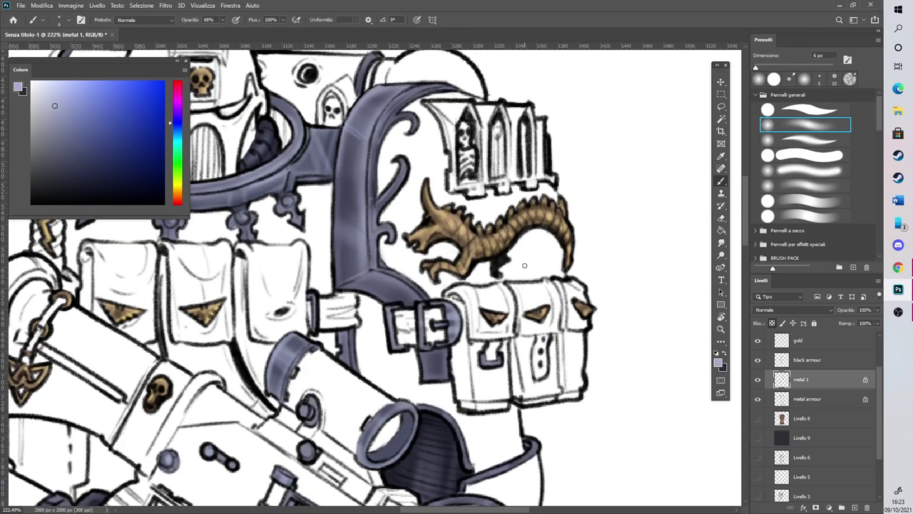
pyautogui.scroll(-8, 517, 274)
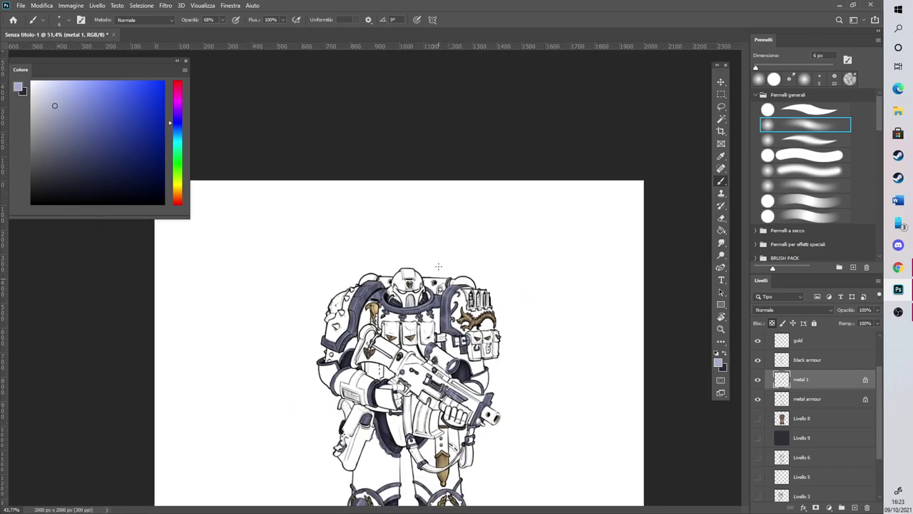
pyautogui.scroll(-2, 438, 271)
pyautogui.click(759, 379)
pyautogui.click(759, 380)
pyautogui.click(759, 399)
pyautogui.click(759, 398)
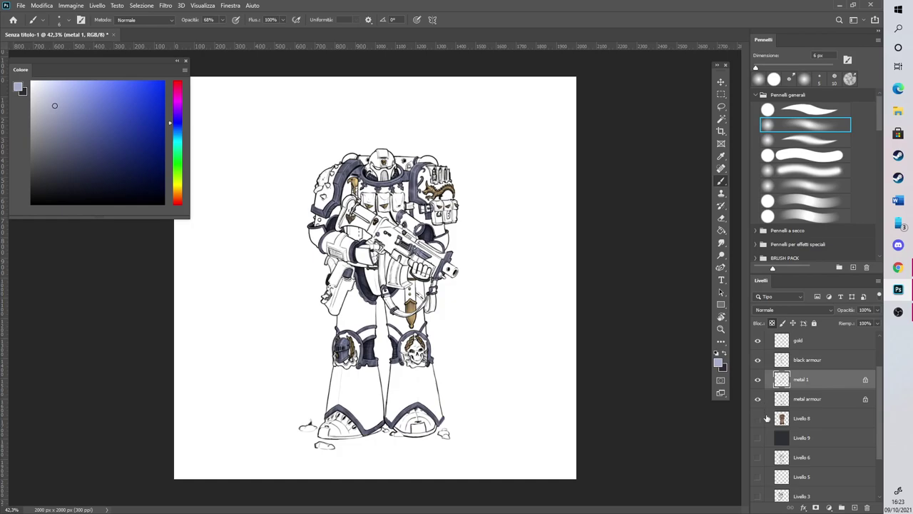
# Show the brown base layer Livello 8 and add a new layer named bones directly above it
pyautogui.click(766, 421)
pyautogui.click(757, 419)
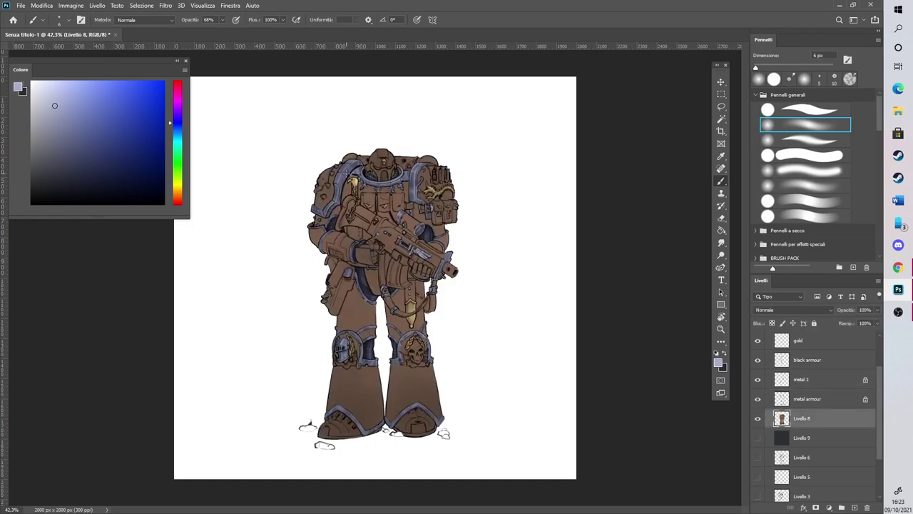
pyautogui.scroll(5, 359, 170)
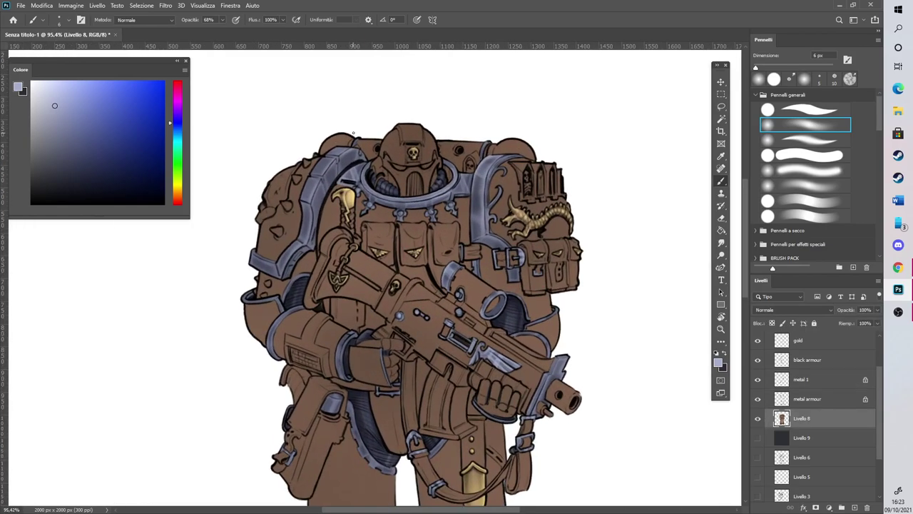
pyautogui.click(854, 507)
pyautogui.doubleClick(805, 418)
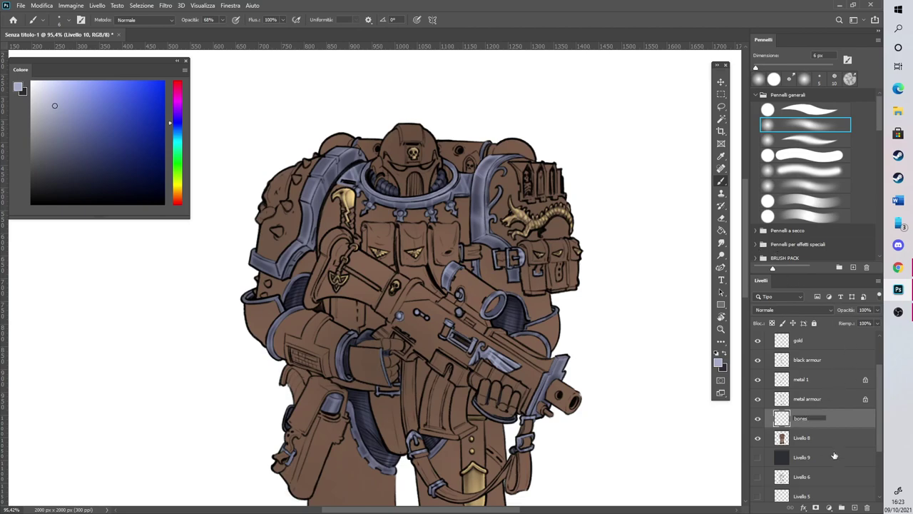
pyautogui.press('Return')
# Hide Livello 8 and start filling the shoulder guard's bony patch in beige with a hard round 19 px brush at 100% opacity
pyautogui.scroll(5, 308, 104)
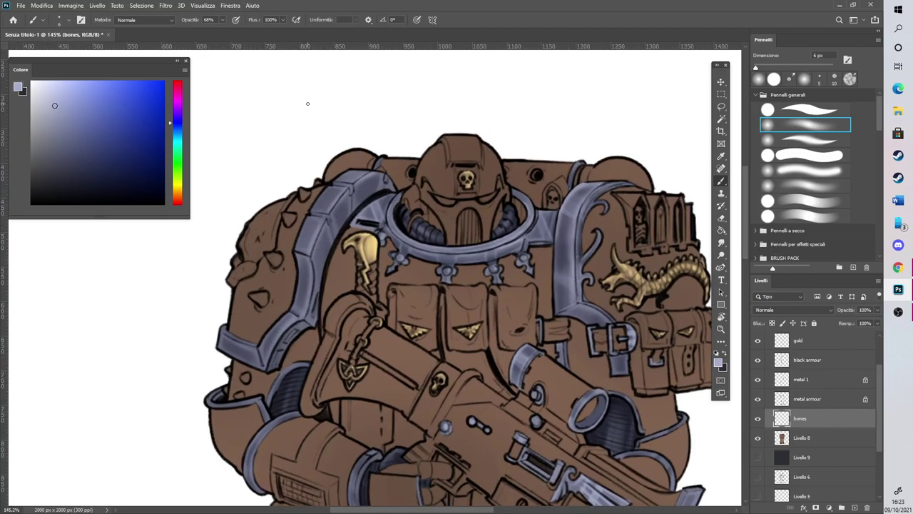
pyautogui.click(177, 194)
pyautogui.moveTo(69, 144); pyautogui.dragTo(68, 119)
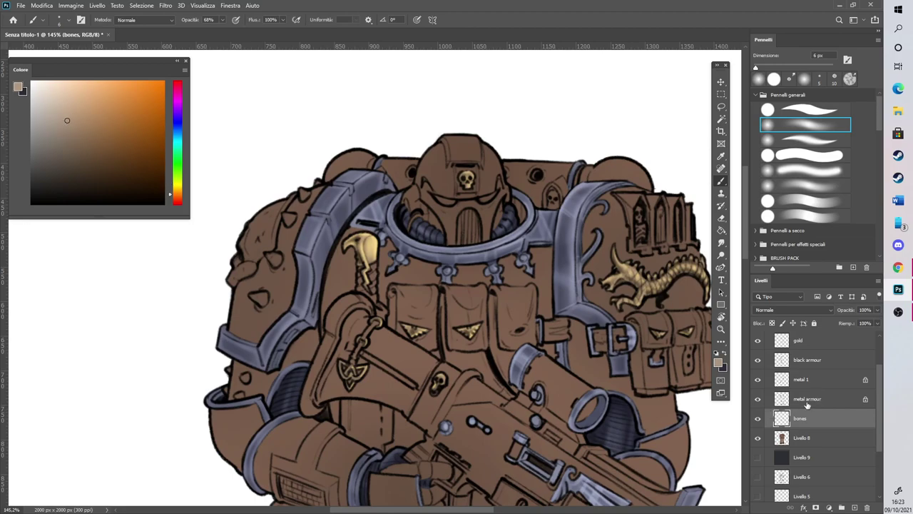
pyautogui.click(760, 438)
pyautogui.moveTo(756, 67); pyautogui.dragTo(761, 69)
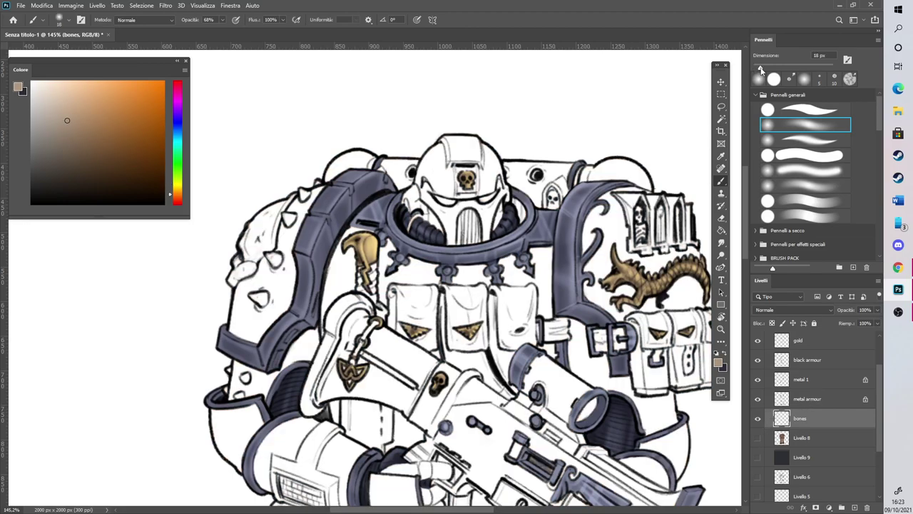
pyautogui.moveTo(271, 214)
pyautogui.mouseDown()
pyautogui.moveTo(247, 255)
pyautogui.moveTo(273, 210)
pyautogui.mouseUp()
pyautogui.click(768, 109)
pyautogui.click(224, 21)
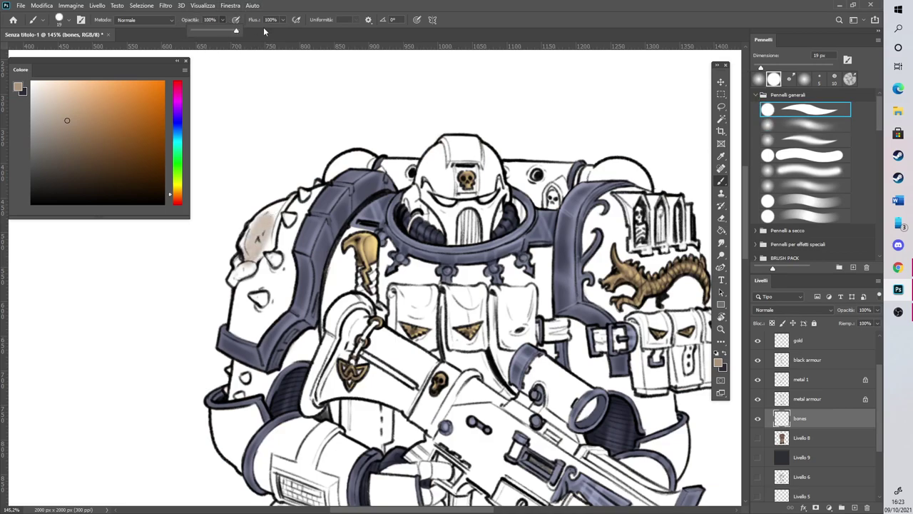
pyautogui.moveTo(267, 232)
pyautogui.mouseDown()
pyautogui.moveTo(262, 214)
pyautogui.moveTo(258, 229)
pyautogui.mouseUp()
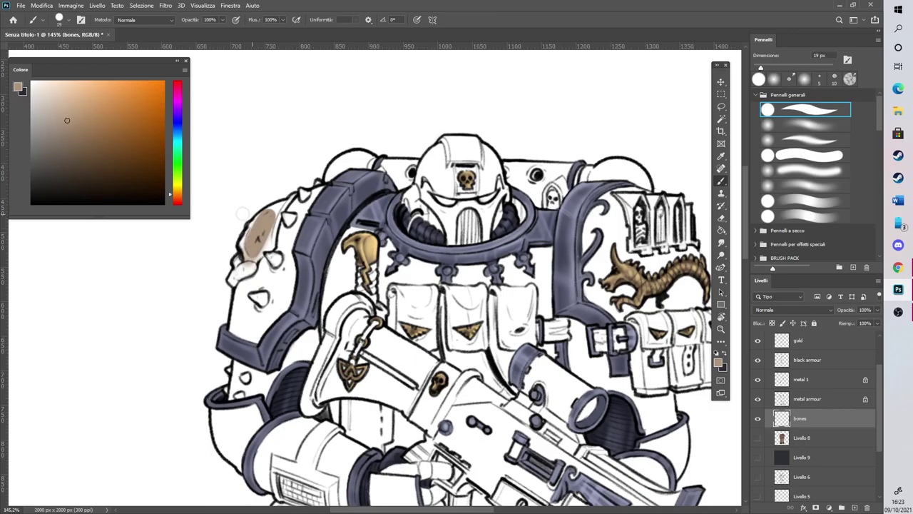
# Choose a darker brown and fill the shoulder guard's bony patch and protruding spikes with an 11 px brush
pyautogui.scroll(5, 194, 216)
pyautogui.click(78, 139)
pyautogui.moveTo(332, 228)
pyautogui.mouseDown()
pyautogui.moveTo(300, 271)
pyautogui.moveTo(285, 264)
pyautogui.moveTo(293, 236)
pyautogui.moveTo(385, 173)
pyautogui.moveTo(364, 200)
pyautogui.moveTo(356, 189)
pyautogui.moveTo(371, 195)
pyautogui.moveTo(332, 285)
pyautogui.moveTo(351, 256)
pyautogui.moveTo(281, 325)
pyautogui.moveTo(275, 298)
pyautogui.moveTo(275, 334)
pyautogui.moveTo(262, 346)
pyautogui.moveTo(300, 320)
pyautogui.mouseUp()
pyautogui.moveTo(328, 286)
pyautogui.mouseDown()
pyautogui.moveTo(351, 308)
pyautogui.moveTo(353, 293)
pyautogui.mouseUp()
pyautogui.moveTo(312, 372); pyautogui.dragTo(327, 367)
pyautogui.moveTo(361, 227)
pyautogui.mouseDown()
pyautogui.moveTo(378, 227)
pyautogui.moveTo(376, 207)
pyautogui.mouseUp()
pyautogui.moveTo(397, 165)
pyautogui.mouseDown()
pyautogui.moveTo(404, 176)
pyautogui.moveTo(436, 136)
pyautogui.mouseUp()
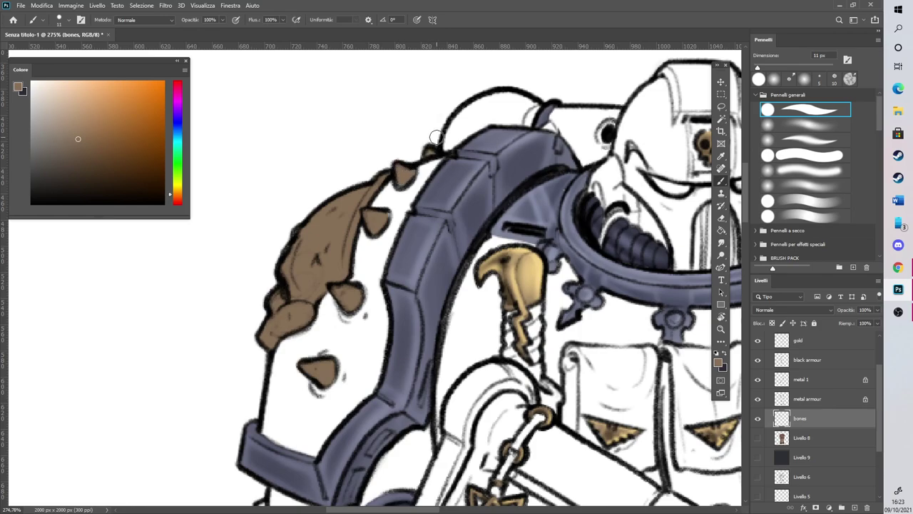
# Fill the small spikes on the upper arm, below the shoulder guard, with the same brown on the bones layer
pyautogui.scroll(-10, 378, 214)
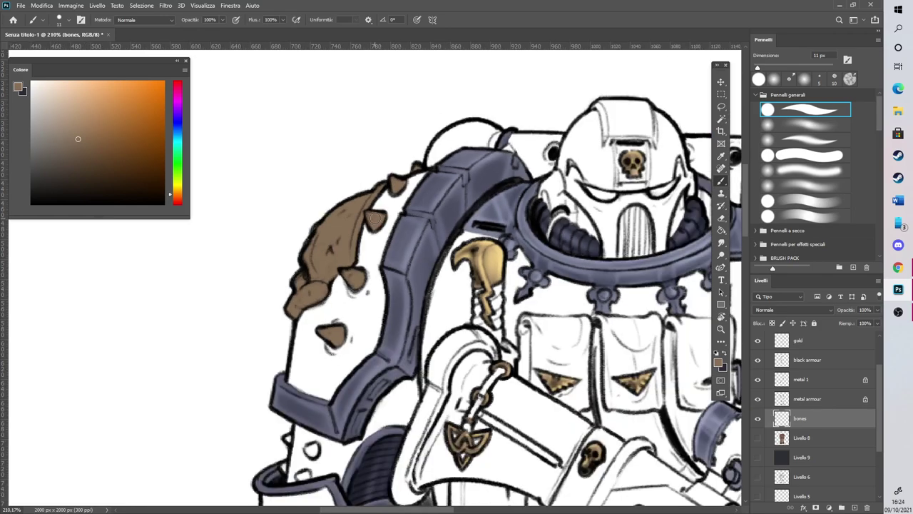
pyautogui.scroll(10, 348, 294)
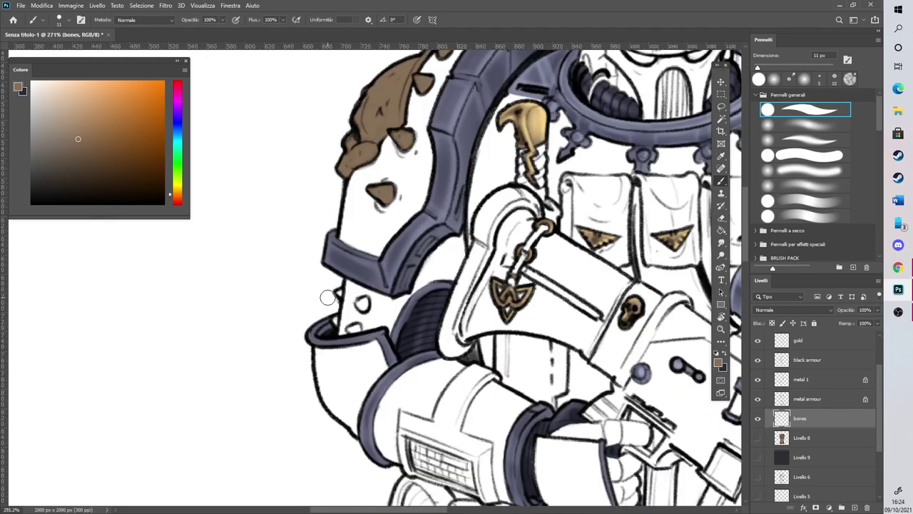
pyautogui.moveTo(377, 304); pyautogui.dragTo(384, 305)
pyautogui.moveTo(362, 348)
pyautogui.mouseDown()
pyautogui.moveTo(372, 344)
pyautogui.moveTo(336, 332)
pyautogui.mouseUp()
pyautogui.moveTo(344, 292); pyautogui.dragTo(346, 286)
# Paint the skull in the backpack's arched niche and the skeleton and arched windows of the shoulder reliquary flat brown
pyautogui.scroll(-10, 351, 271)
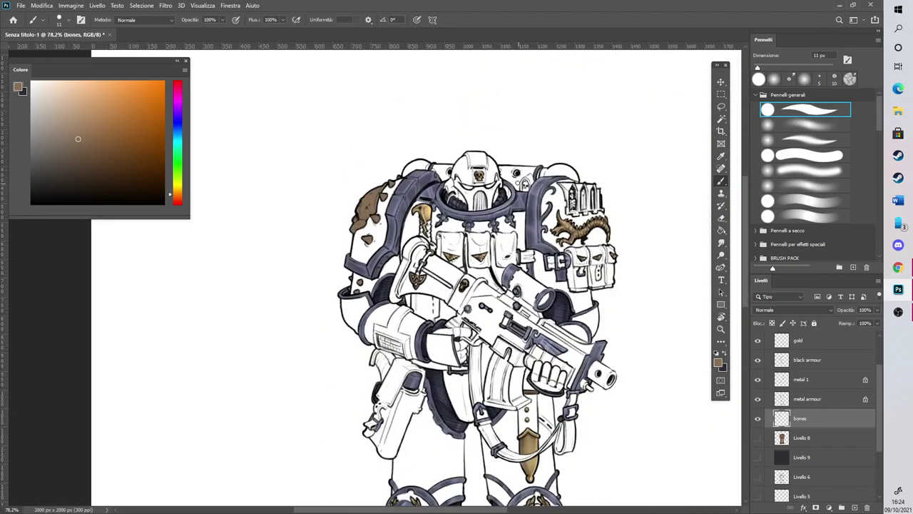
pyautogui.scroll(8, 529, 162)
pyautogui.moveTo(510, 239)
pyautogui.mouseDown()
pyautogui.moveTo(504, 259)
pyautogui.moveTo(513, 254)
pyautogui.moveTo(507, 242)
pyautogui.mouseUp()
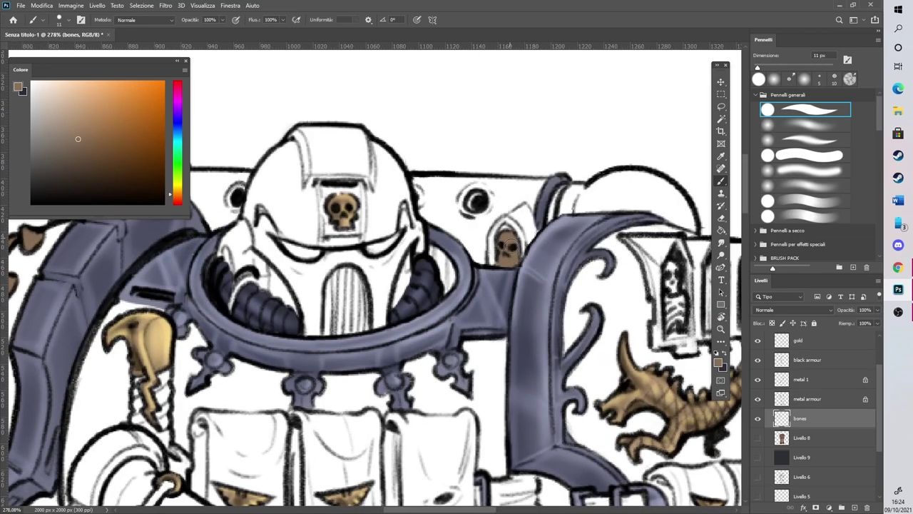
pyautogui.hscroll(5, 468, 299)
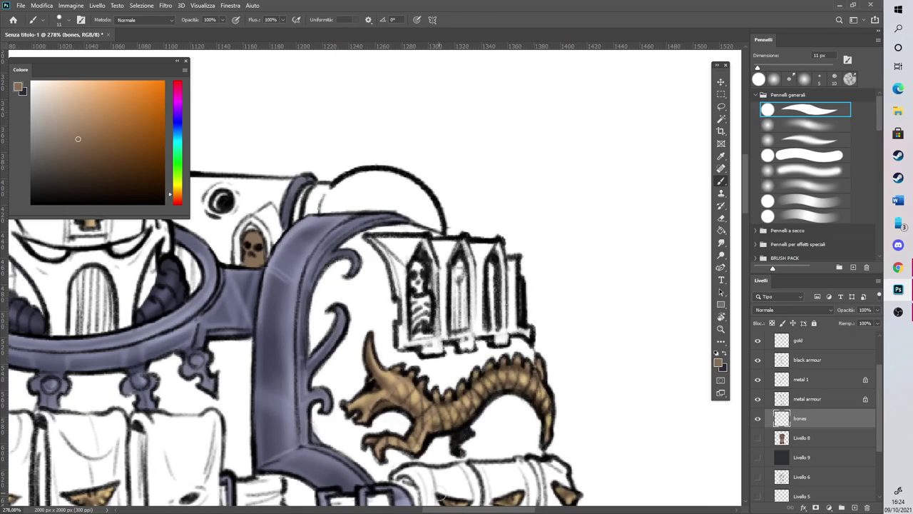
pyautogui.moveTo(417, 308)
pyautogui.mouseDown()
pyautogui.moveTo(417, 330)
pyautogui.moveTo(432, 299)
pyautogui.mouseUp()
pyautogui.moveTo(454, 269)
pyautogui.mouseDown()
pyautogui.moveTo(455, 324)
pyautogui.moveTo(461, 268)
pyautogui.moveTo(463, 323)
pyautogui.moveTo(461, 273)
pyautogui.moveTo(493, 268)
pyautogui.moveTo(491, 316)
pyautogui.moveTo(488, 261)
pyautogui.moveTo(490, 324)
pyautogui.moveTo(488, 267)
pyautogui.mouseUp()
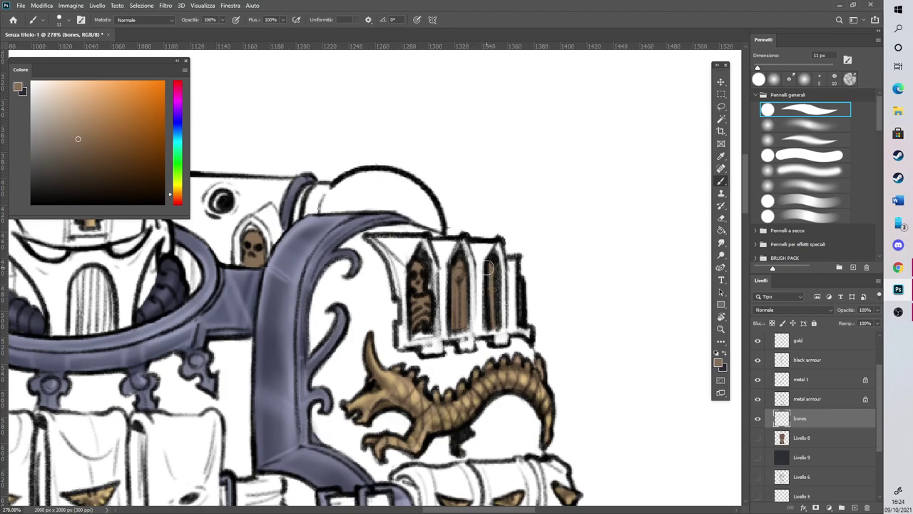
pyautogui.scroll(-2, 490, 267)
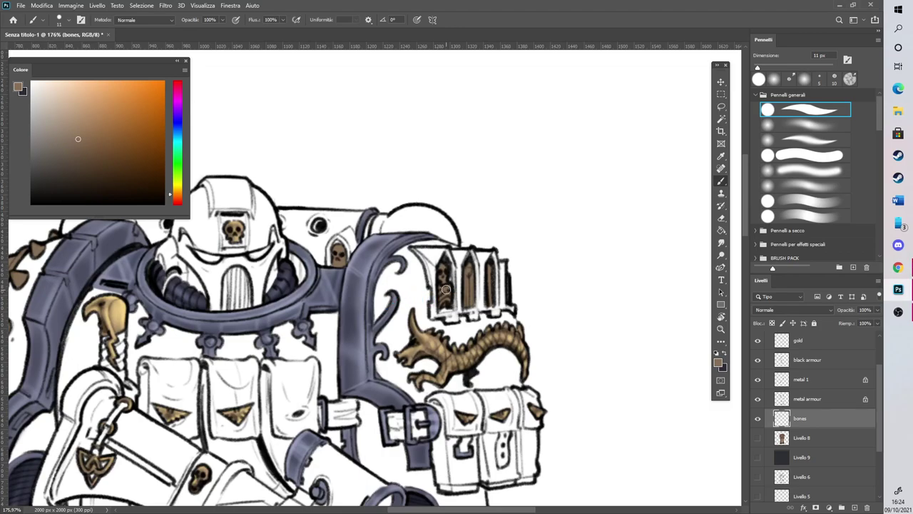
# Fill the knee guard's large skull and the crumpled ribbon beneath it with brown on the bones layer
pyautogui.scroll(-5, 453, 272)
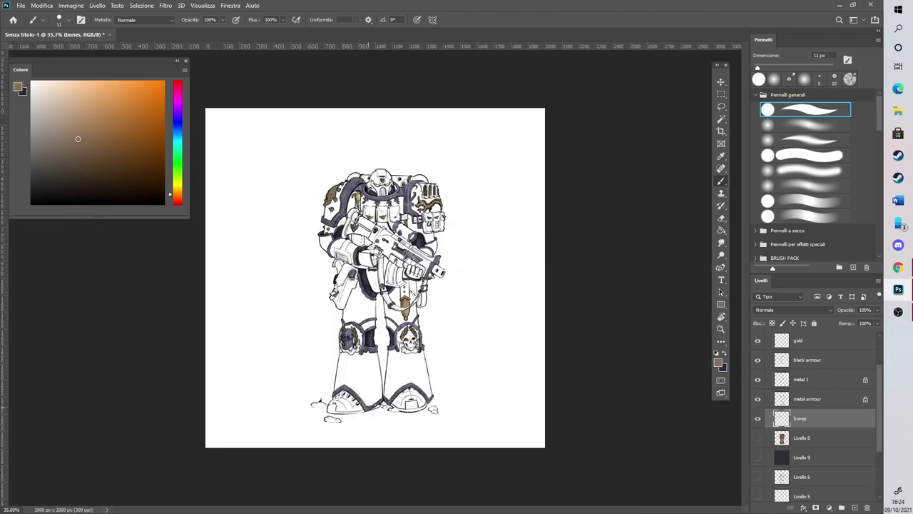
pyautogui.scroll(7, 491, 343)
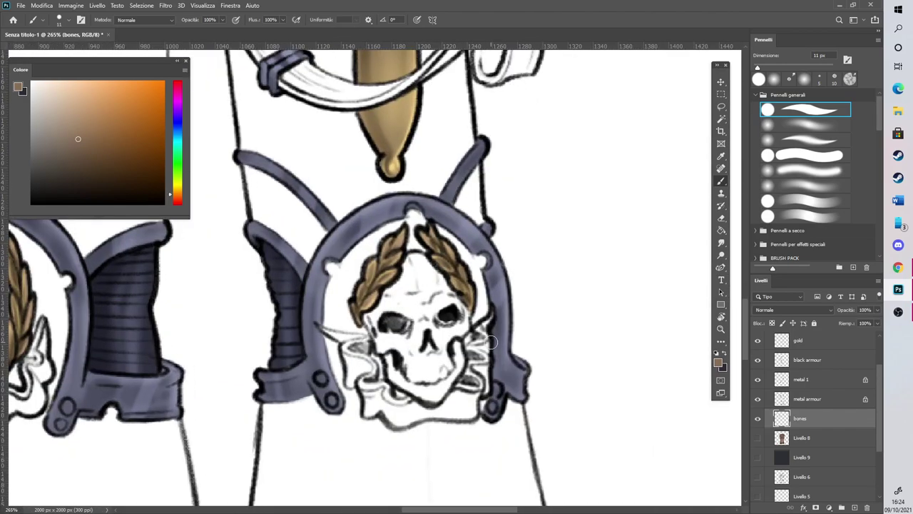
pyautogui.moveTo(480, 330)
pyautogui.mouseDown()
pyautogui.moveTo(494, 309)
pyautogui.moveTo(473, 347)
pyautogui.moveTo(482, 349)
pyautogui.moveTo(484, 334)
pyautogui.moveTo(479, 370)
pyautogui.moveTo(471, 367)
pyautogui.moveTo(479, 362)
pyautogui.moveTo(472, 394)
pyautogui.mouseUp()
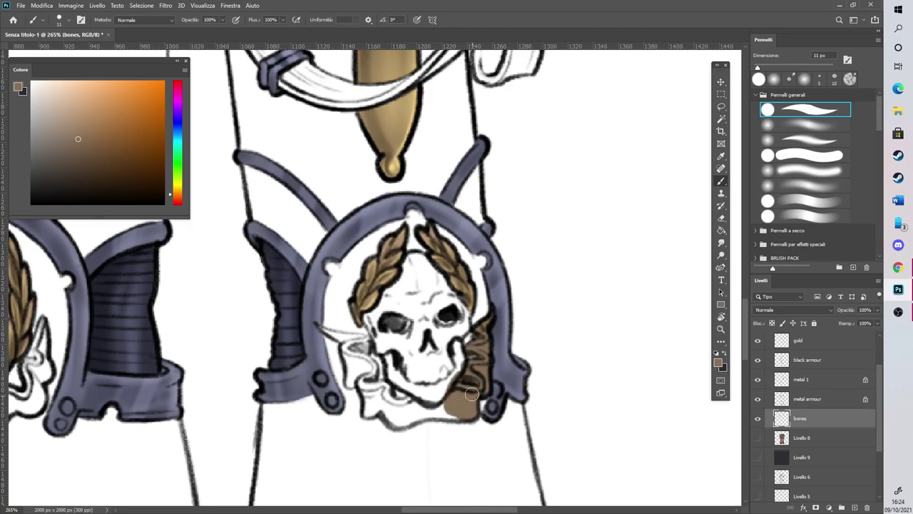
pyautogui.moveTo(376, 367)
pyautogui.mouseDown()
pyautogui.moveTo(347, 348)
pyautogui.moveTo(349, 380)
pyautogui.moveTo(371, 372)
pyautogui.moveTo(364, 350)
pyautogui.moveTo(319, 327)
pyautogui.moveTo(352, 342)
pyautogui.moveTo(331, 333)
pyautogui.moveTo(366, 337)
pyautogui.moveTo(369, 375)
pyautogui.moveTo(384, 375)
pyautogui.moveTo(366, 380)
pyautogui.moveTo(368, 414)
pyautogui.moveTo(367, 396)
pyautogui.moveTo(396, 421)
pyautogui.moveTo(421, 408)
pyautogui.moveTo(409, 419)
pyautogui.moveTo(464, 413)
pyautogui.moveTo(442, 370)
pyautogui.moveTo(399, 405)
pyautogui.moveTo(397, 354)
pyautogui.mouseUp()
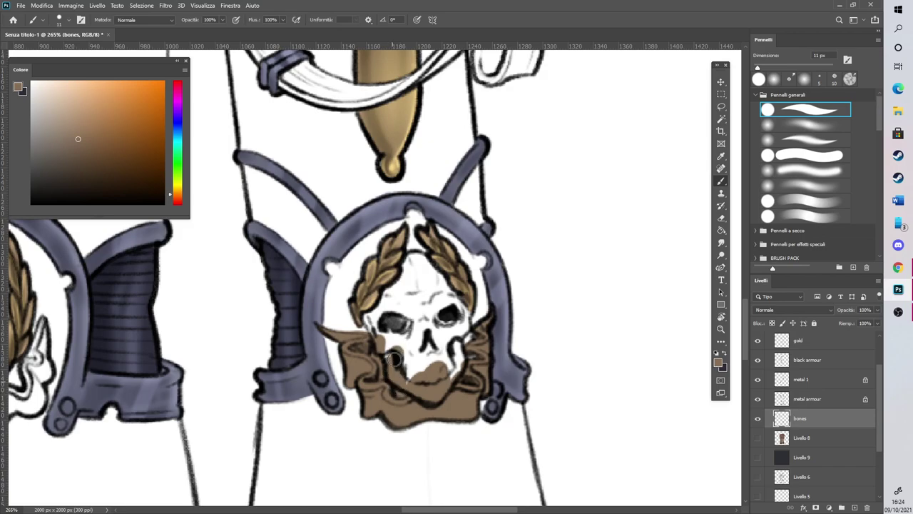
pyautogui.moveTo(373, 316)
pyautogui.mouseDown()
pyautogui.moveTo(395, 379)
pyautogui.moveTo(413, 366)
pyautogui.moveTo(440, 312)
pyautogui.moveTo(450, 306)
pyautogui.moveTo(464, 314)
pyautogui.moveTo(466, 303)
pyautogui.moveTo(460, 368)
pyautogui.moveTo(471, 337)
pyautogui.moveTo(475, 363)
pyautogui.moveTo(452, 290)
pyautogui.moveTo(428, 311)
pyautogui.moveTo(430, 270)
pyautogui.moveTo(408, 268)
pyautogui.moveTo(420, 259)
pyautogui.moveTo(376, 323)
pyautogui.mouseUp()
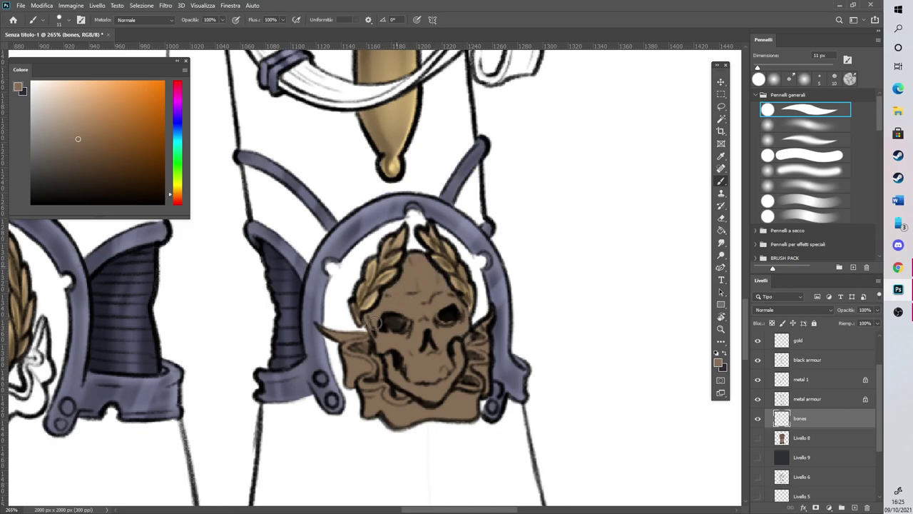
# Paint the wavy ribbon below the other knee's knight helmet and laurel wreath brown
pyautogui.hscroll(-5, 371, 312)
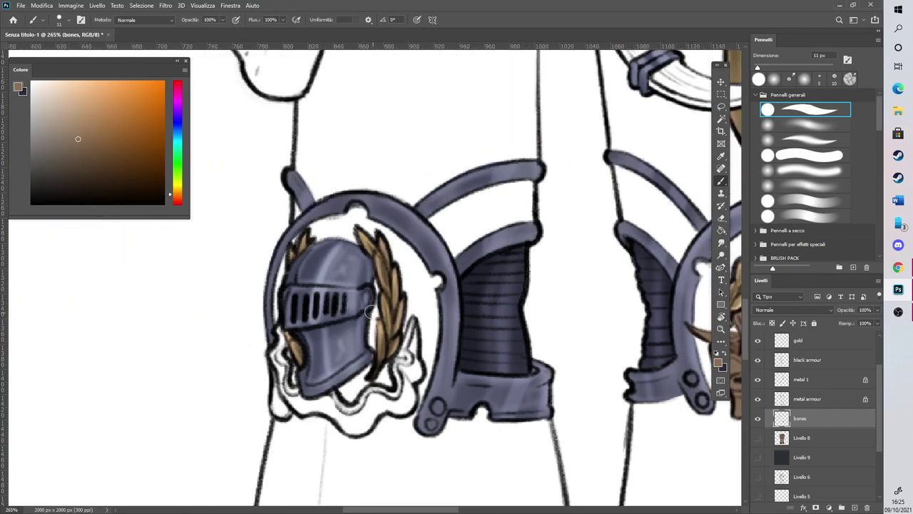
pyautogui.moveTo(403, 355)
pyautogui.mouseDown()
pyautogui.moveTo(413, 327)
pyautogui.moveTo(399, 377)
pyautogui.moveTo(416, 367)
pyautogui.moveTo(402, 407)
pyautogui.moveTo(374, 395)
pyautogui.moveTo(363, 413)
pyautogui.moveTo(377, 395)
pyautogui.moveTo(388, 402)
pyautogui.moveTo(380, 413)
pyautogui.moveTo(379, 404)
pyautogui.moveTo(353, 412)
pyautogui.moveTo(331, 395)
pyautogui.moveTo(333, 411)
pyautogui.moveTo(354, 428)
pyautogui.moveTo(372, 406)
pyautogui.mouseUp()
pyautogui.moveTo(317, 400)
pyautogui.mouseDown()
pyautogui.moveTo(275, 356)
pyautogui.moveTo(281, 331)
pyautogui.moveTo(306, 408)
pyautogui.moveTo(315, 409)
pyautogui.moveTo(293, 346)
pyautogui.mouseUp()
# On the metal armour layer, sample the blue-grey, unlock transparent pixels and fill the white rim end beside the knight helmet's ribbon
pyautogui.click(811, 395)
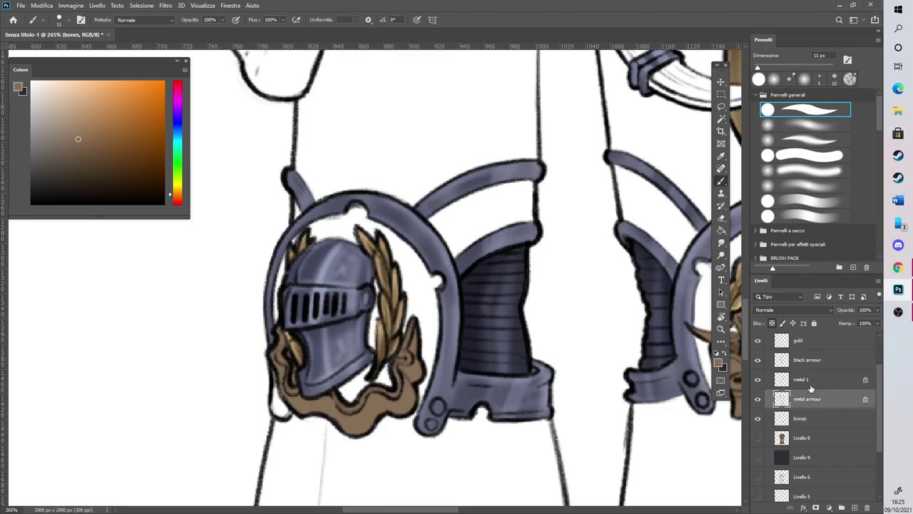
pyautogui.press('i')
pyautogui.click(468, 389)
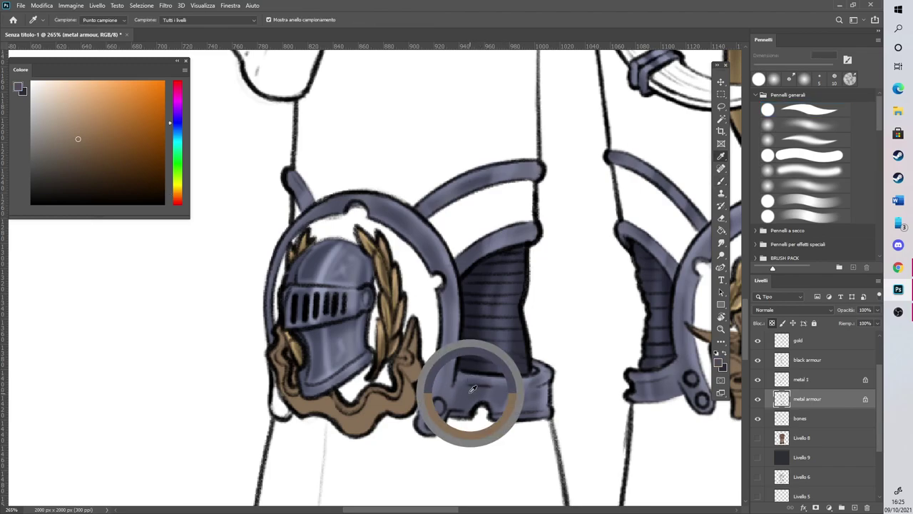
pyautogui.press('b')
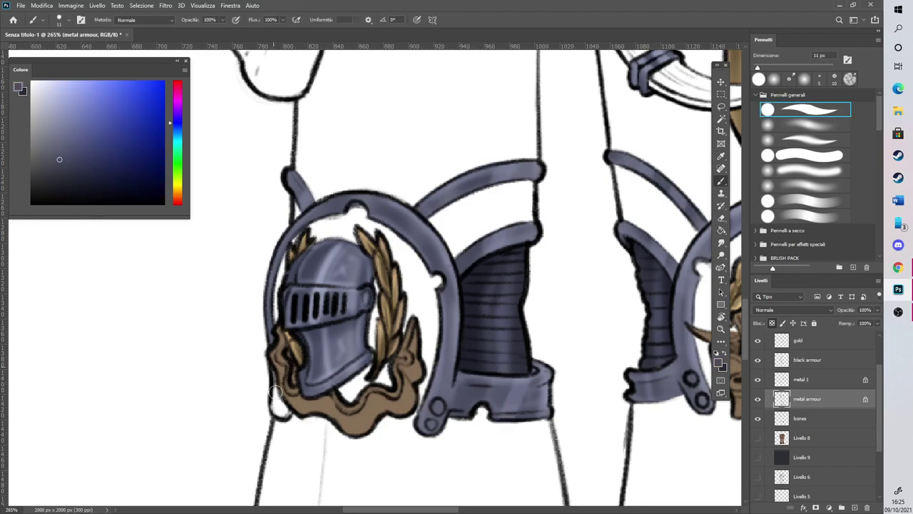
pyautogui.click(772, 323)
pyautogui.moveTo(274, 395)
pyautogui.mouseDown()
pyautogui.moveTo(288, 414)
pyautogui.moveTo(277, 407)
pyautogui.moveTo(280, 392)
pyautogui.mouseUp()
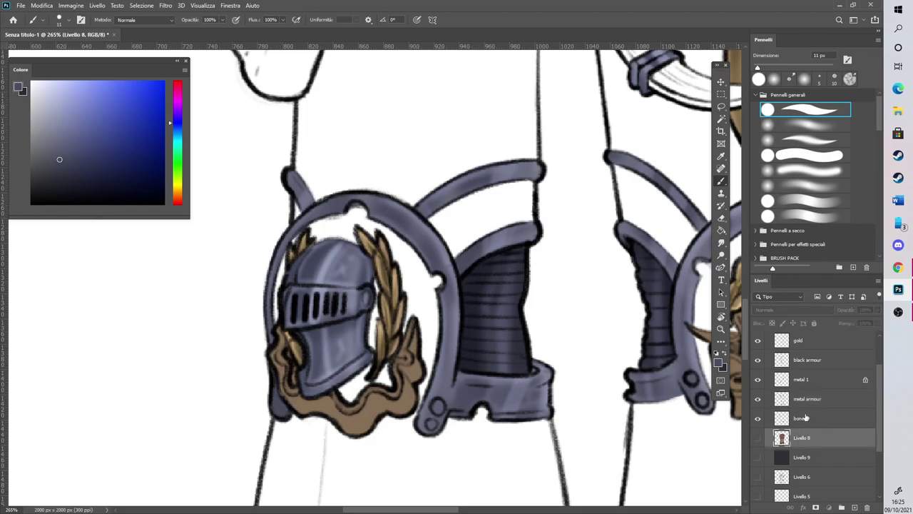
# Return to the bones layer, resample the ribbon's brown and lock the layer's transparent pixels
pyautogui.click(800, 418)
pyautogui.press('i')
pyautogui.click(371, 406)
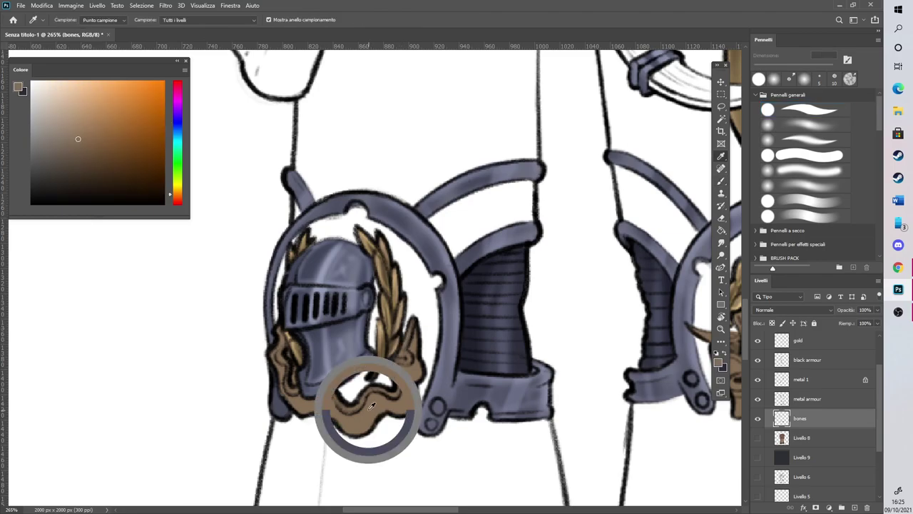
pyautogui.press('b')
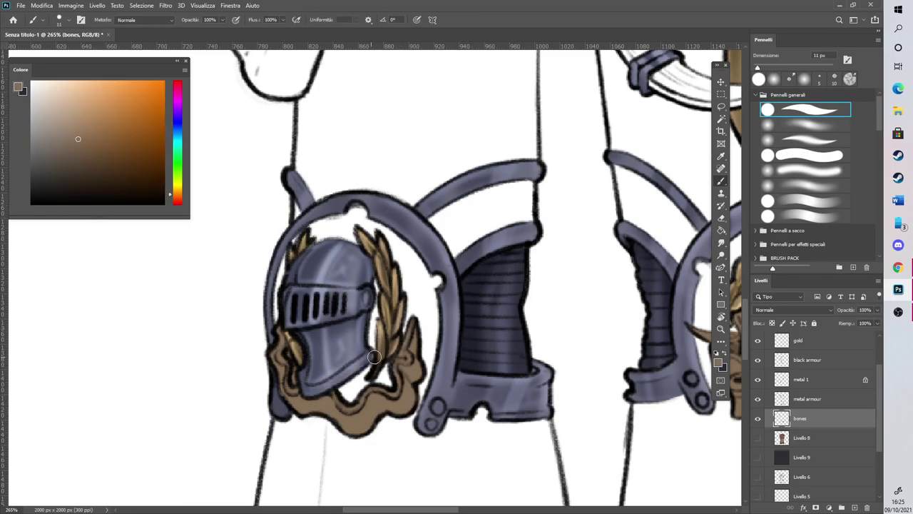
pyautogui.scroll(-8, 371, 353)
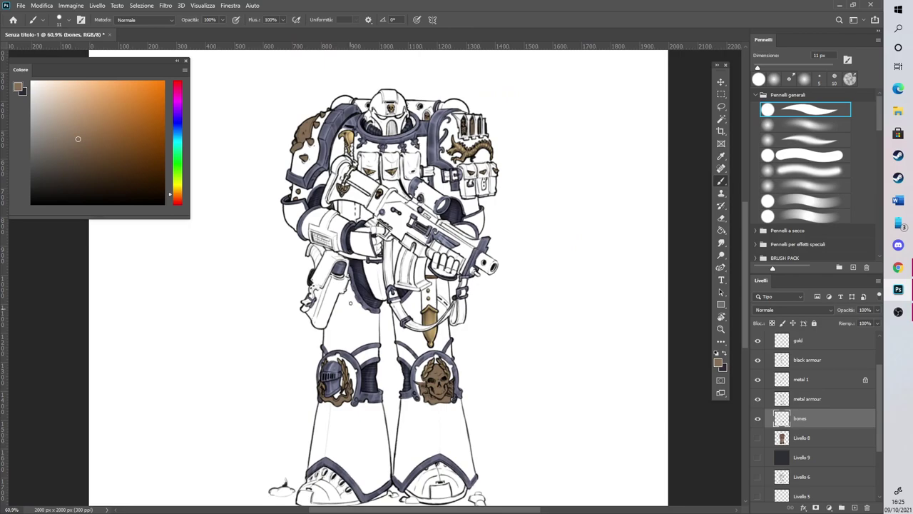
pyautogui.scroll(3, 378, 209)
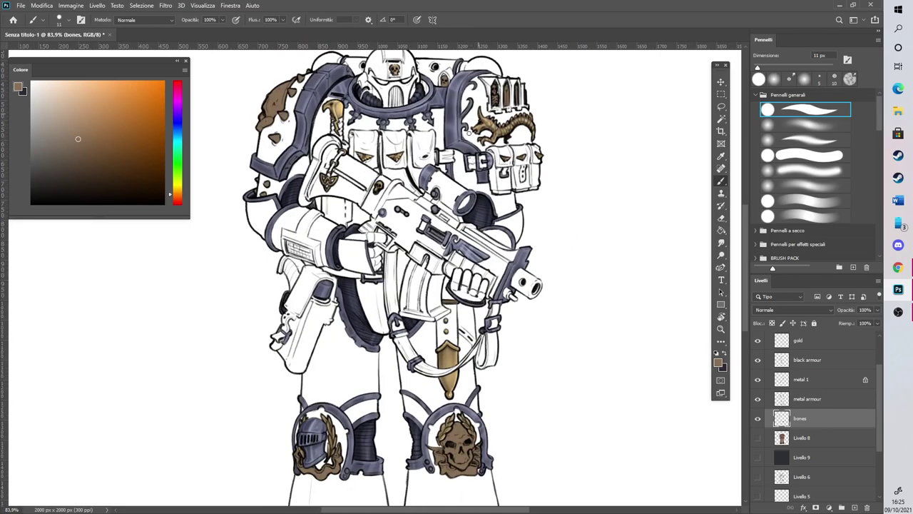
pyautogui.scroll(-2, 426, 188)
pyautogui.scroll(-1, 426, 188)
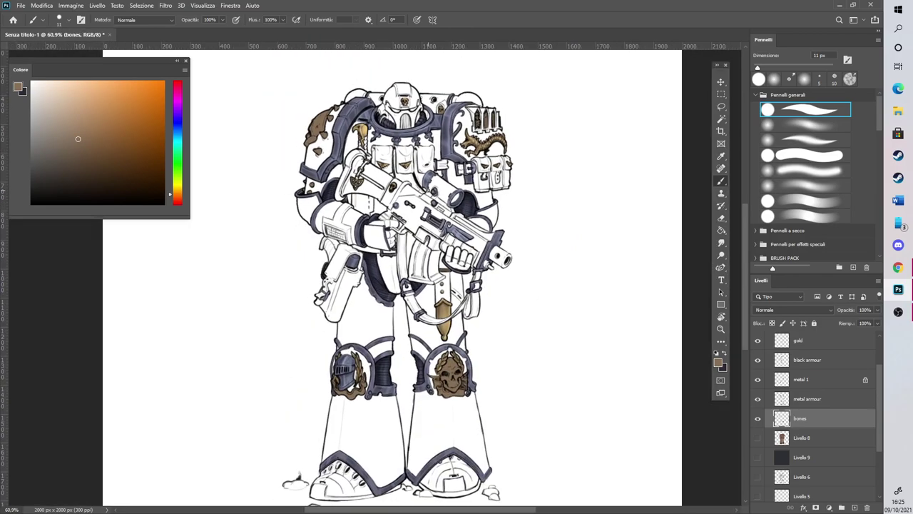
pyautogui.scroll(8, 482, 372)
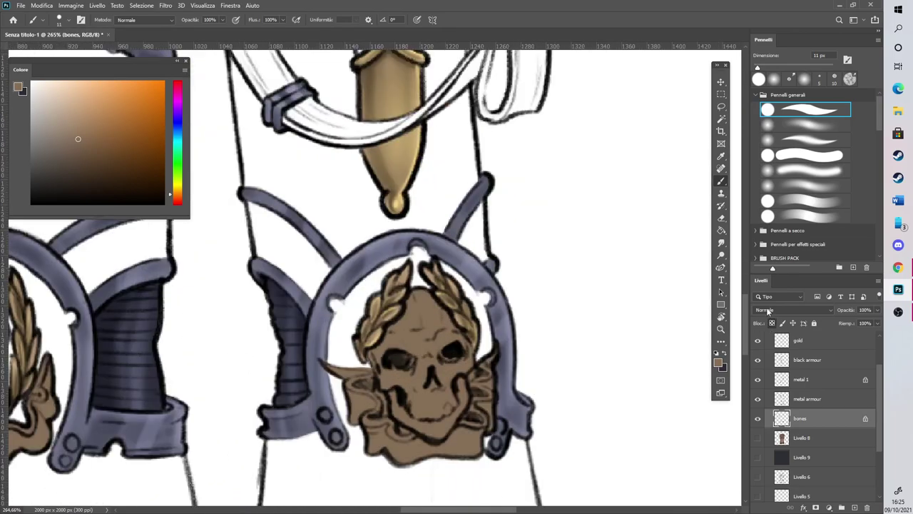
# Shade the knee guard's large skull in a darker brown with a soft 30 px brush at 64% opacity
pyautogui.click(79, 162)
pyautogui.click(770, 126)
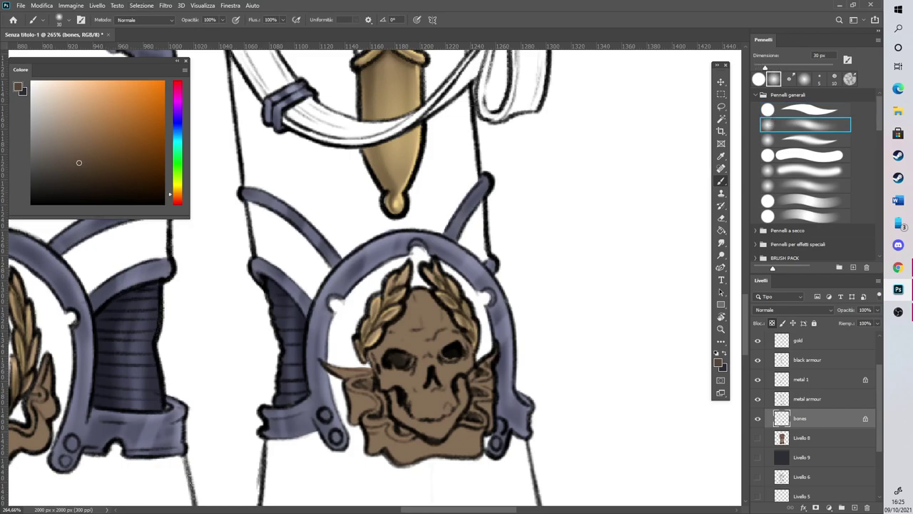
pyautogui.moveTo(223, 23); pyautogui.dragTo(208, 34)
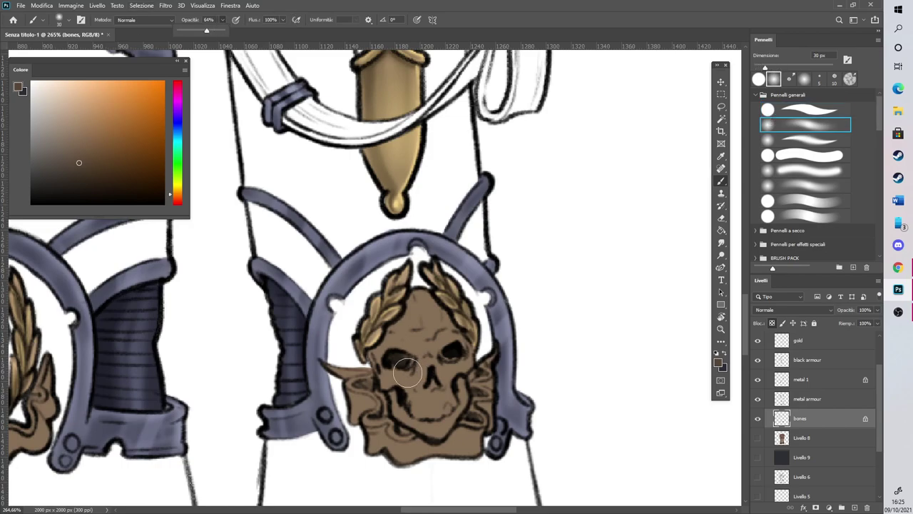
pyautogui.moveTo(401, 363)
pyautogui.mouseDown()
pyautogui.moveTo(460, 344)
pyautogui.moveTo(451, 359)
pyautogui.moveTo(459, 327)
pyautogui.moveTo(401, 360)
pyautogui.moveTo(432, 387)
pyautogui.mouseUp()
pyautogui.moveTo(388, 332)
pyautogui.mouseDown()
pyautogui.moveTo(401, 309)
pyautogui.moveTo(449, 323)
pyautogui.mouseUp()
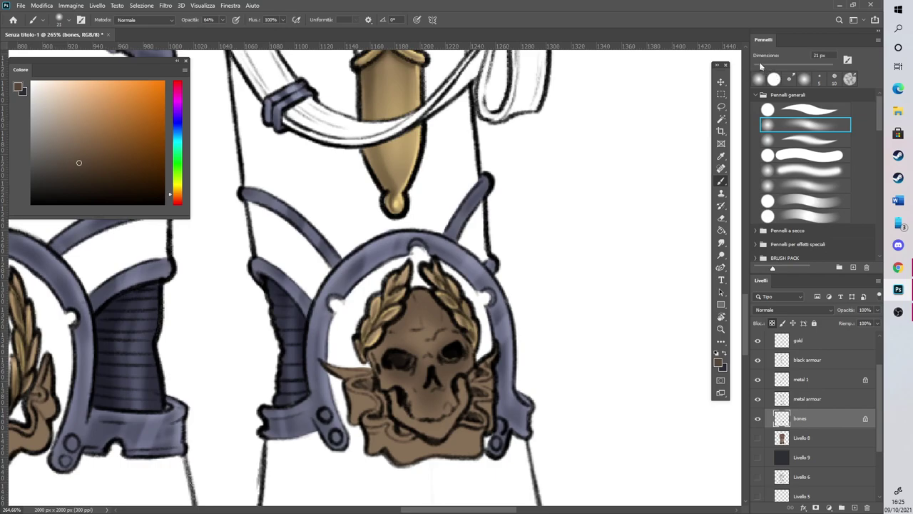
# With the soft brush at 21 px, shade the crumpled ribbon under the skull and the wavy ribbon on the other knee
pyautogui.moveTo(371, 406); pyautogui.dragTo(364, 398)
pyautogui.moveTo(386, 430)
pyautogui.mouseDown()
pyautogui.moveTo(421, 448)
pyautogui.moveTo(411, 432)
pyautogui.mouseUp()
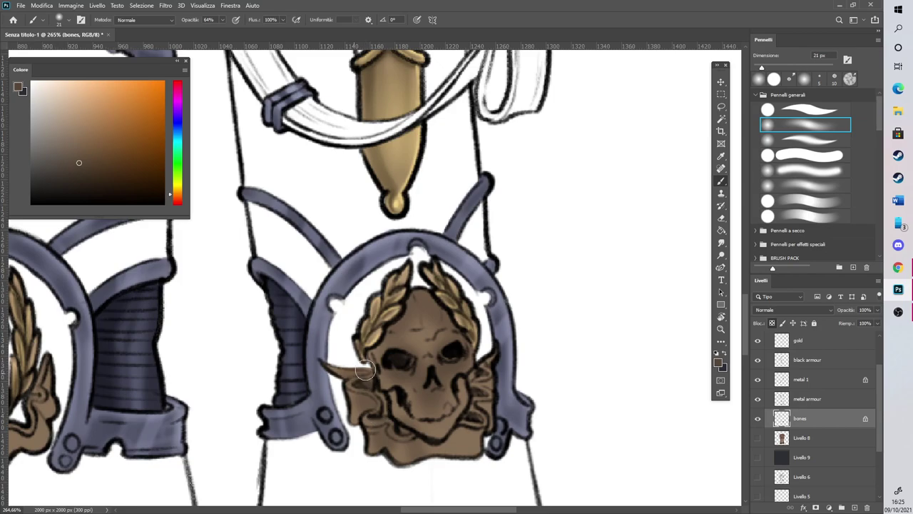
pyautogui.moveTo(467, 431)
pyautogui.mouseDown()
pyautogui.moveTo(453, 448)
pyautogui.moveTo(474, 418)
pyautogui.moveTo(479, 367)
pyautogui.moveTo(464, 386)
pyautogui.moveTo(392, 395)
pyautogui.moveTo(450, 403)
pyautogui.mouseUp()
pyautogui.moveTo(443, 510); pyautogui.dragTo(386, 509)
pyautogui.moveTo(399, 406)
pyautogui.mouseDown()
pyautogui.moveTo(379, 459)
pyautogui.moveTo(378, 445)
pyautogui.mouseUp()
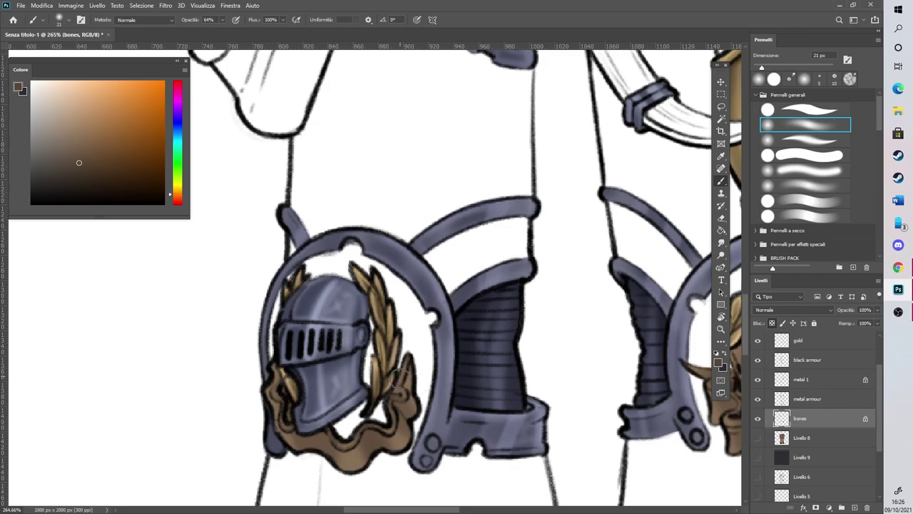
# Shade the large bone piece and the small spikes on the shoulder guard with the same darker brown
pyautogui.scroll(-3, 435, 391)
pyautogui.scroll(-4, 435, 391)
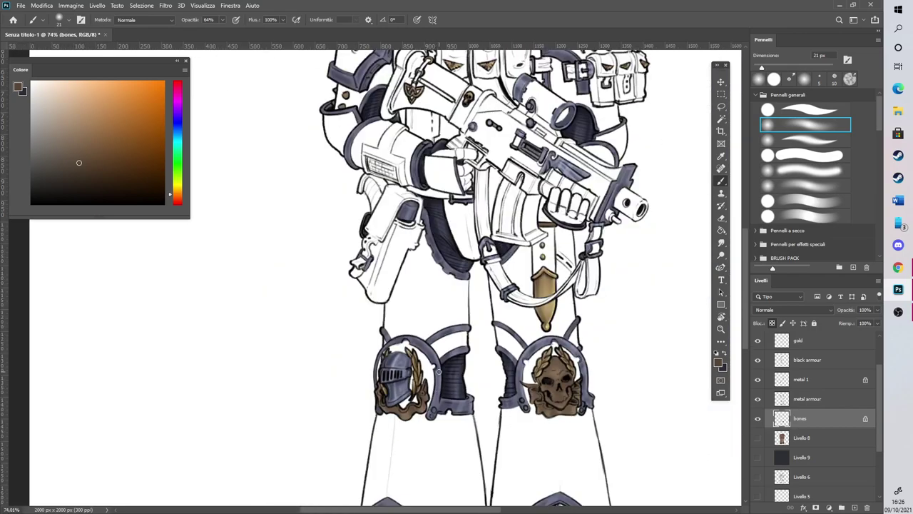
pyautogui.scroll(3, 563, 206)
pyautogui.scroll(-3, 465, 303)
pyautogui.scroll(6, 377, 87)
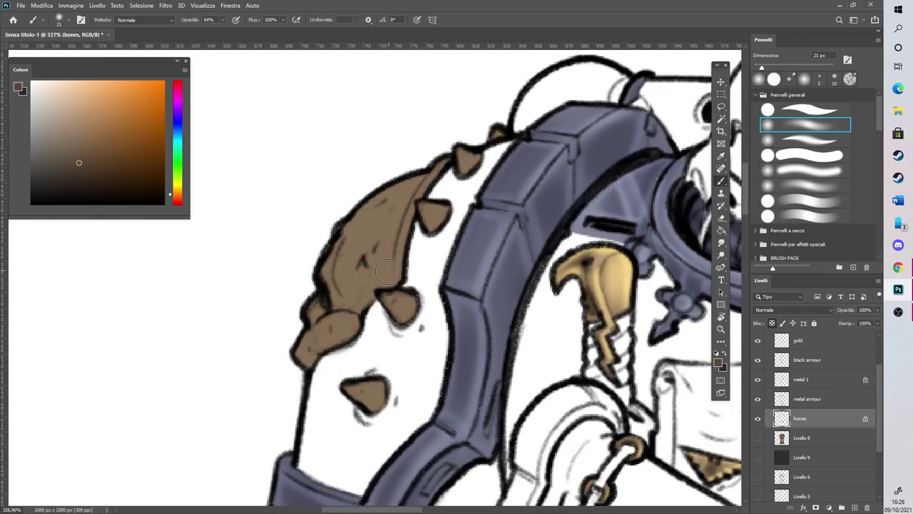
pyautogui.moveTo(386, 271)
pyautogui.mouseDown()
pyautogui.moveTo(386, 241)
pyautogui.moveTo(325, 290)
pyautogui.moveTo(370, 206)
pyautogui.moveTo(391, 245)
pyautogui.moveTo(352, 294)
pyautogui.moveTo(329, 284)
pyautogui.moveTo(308, 320)
pyautogui.moveTo(359, 326)
pyautogui.moveTo(320, 341)
pyautogui.moveTo(369, 397)
pyautogui.mouseUp()
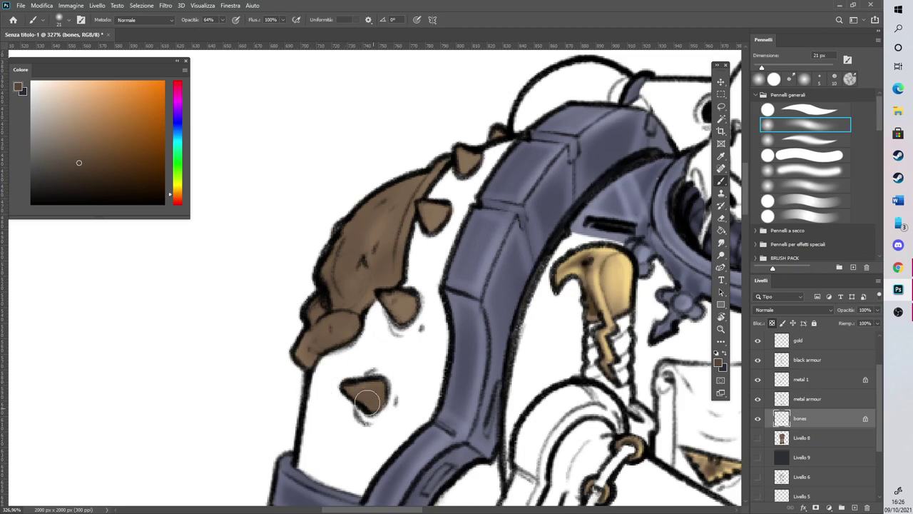
pyautogui.moveTo(386, 292); pyautogui.dragTo(399, 313)
pyautogui.moveTo(418, 206)
pyautogui.mouseDown()
pyautogui.moveTo(426, 220)
pyautogui.moveTo(432, 206)
pyautogui.mouseUp()
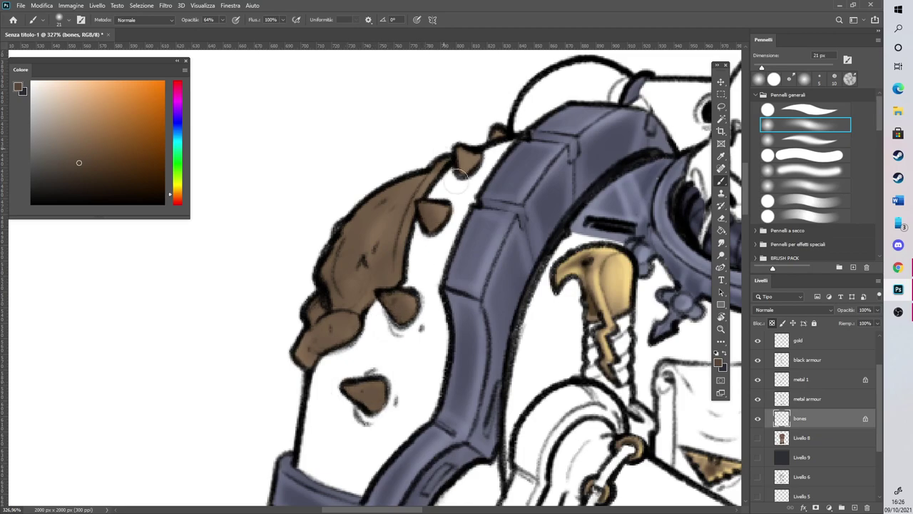
# Add darker brown shading to the shoulder reliquary's arched windows and the skull in the backpack niche
pyautogui.scroll(-1, 331, 215)
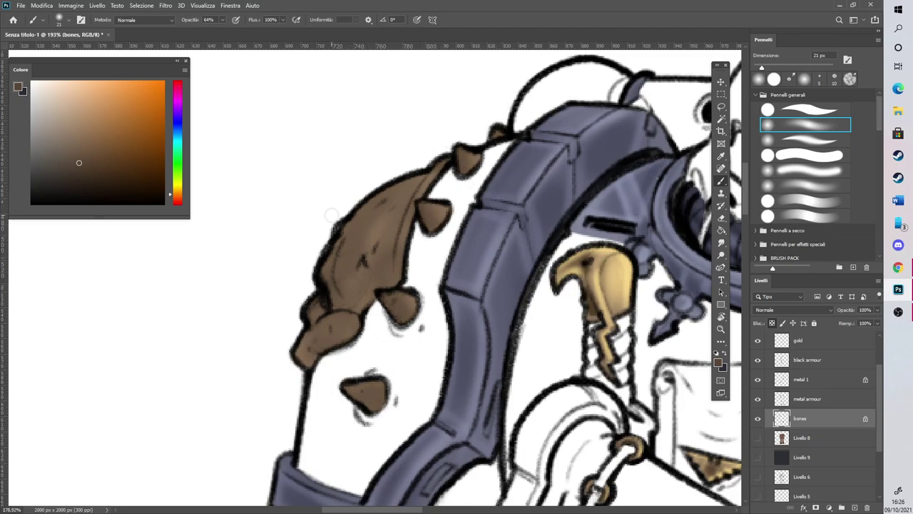
pyautogui.scroll(-3, 332, 214)
pyautogui.moveTo(371, 510); pyautogui.dragTo(450, 510)
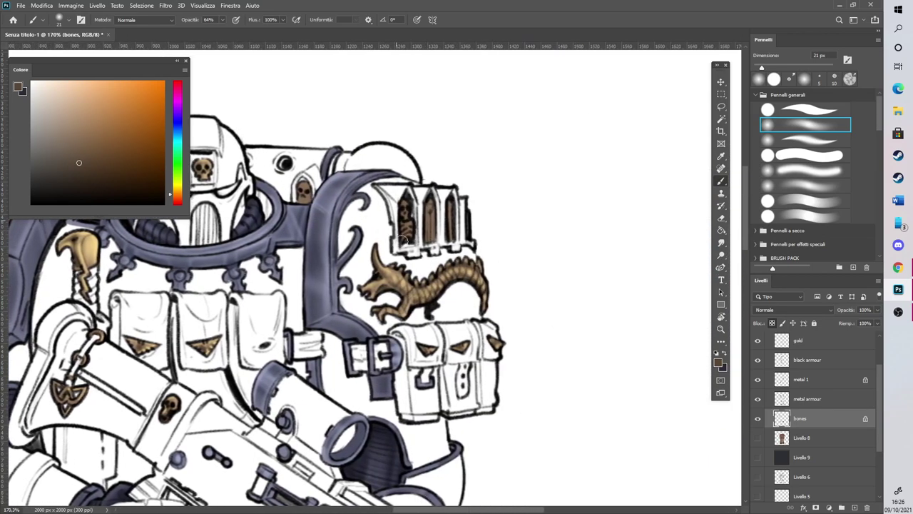
pyautogui.moveTo(428, 207); pyautogui.dragTo(429, 234)
pyautogui.moveTo(303, 185); pyautogui.dragTo(303, 202)
# Deepen the shadows of the knee skull and its crumpled ribbon with a very dark brown and a 15 px soft brush
pyautogui.scroll(-8, 591, 256)
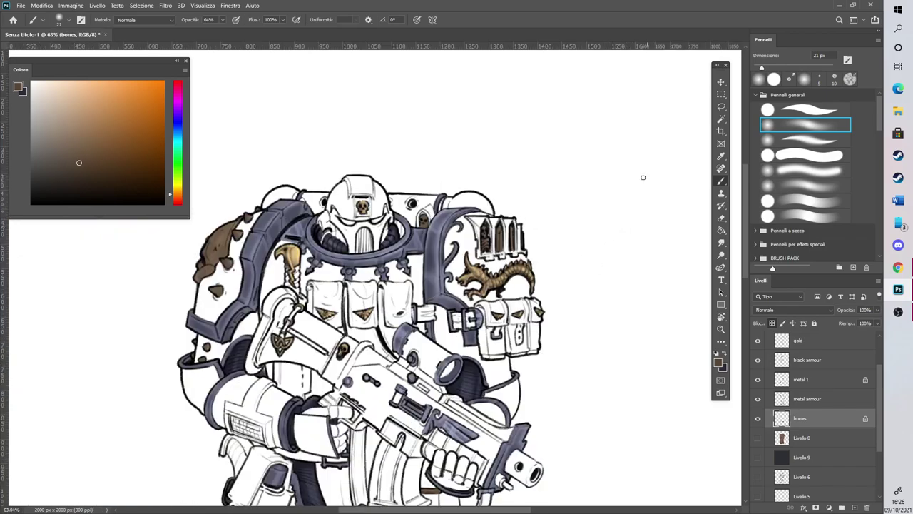
pyautogui.scroll(5, 386, 342)
pyautogui.scroll(5, 442, 384)
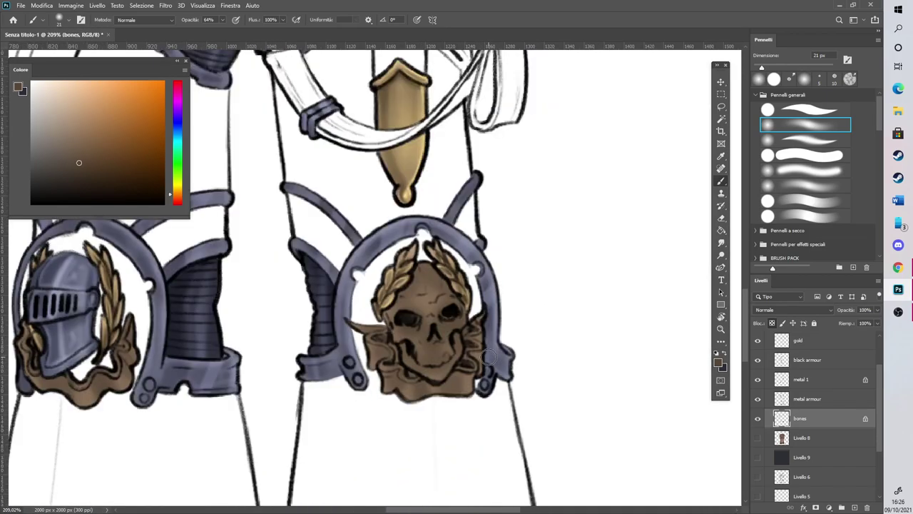
pyautogui.click(86, 173)
pyautogui.moveTo(773, 68); pyautogui.dragTo(760, 69)
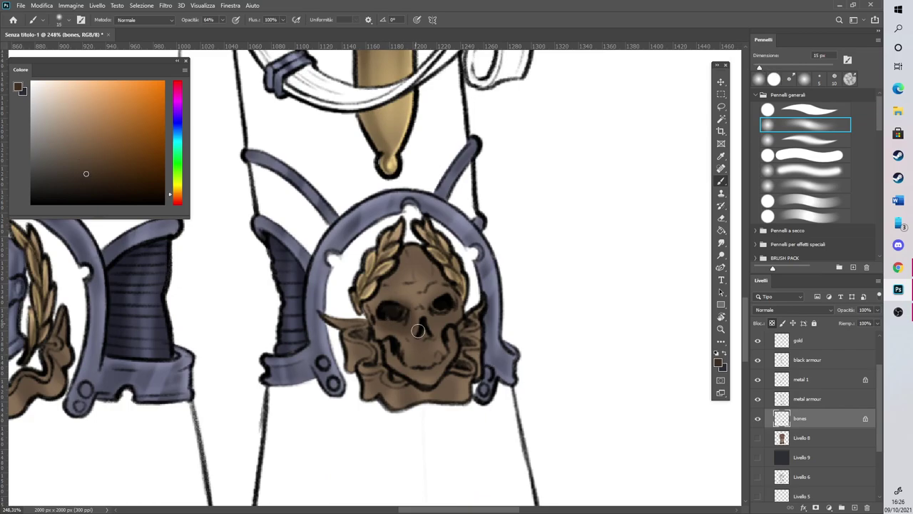
pyautogui.moveTo(431, 329); pyautogui.dragTo(438, 308)
pyautogui.moveTo(392, 282)
pyautogui.mouseDown()
pyautogui.moveTo(369, 308)
pyautogui.moveTo(435, 264)
pyautogui.moveTo(398, 354)
pyautogui.moveTo(432, 361)
pyautogui.moveTo(387, 364)
pyautogui.moveTo(394, 374)
pyautogui.moveTo(359, 338)
pyautogui.moveTo(365, 351)
pyautogui.moveTo(357, 356)
pyautogui.moveTo(377, 379)
pyautogui.mouseUp()
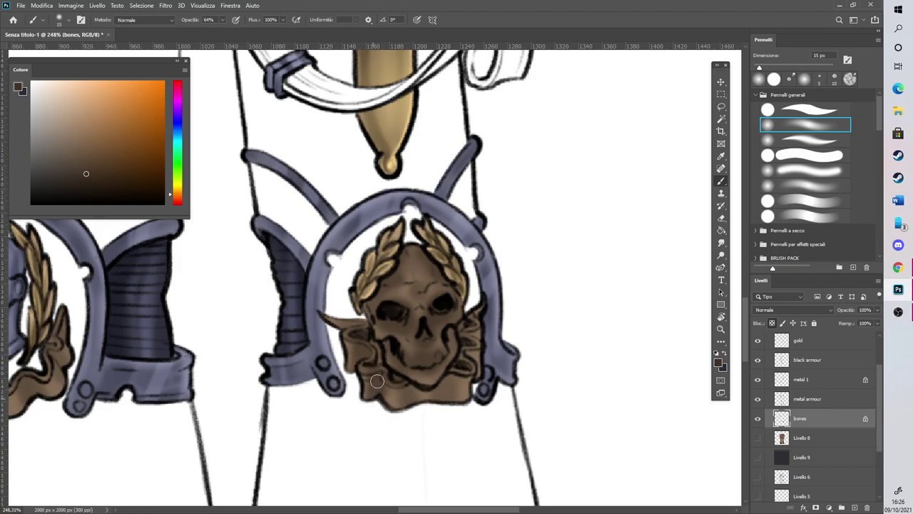
pyautogui.moveTo(442, 406)
pyautogui.mouseDown()
pyautogui.moveTo(424, 398)
pyautogui.moveTo(446, 390)
pyautogui.moveTo(474, 357)
pyautogui.moveTo(463, 355)
pyautogui.mouseUp()
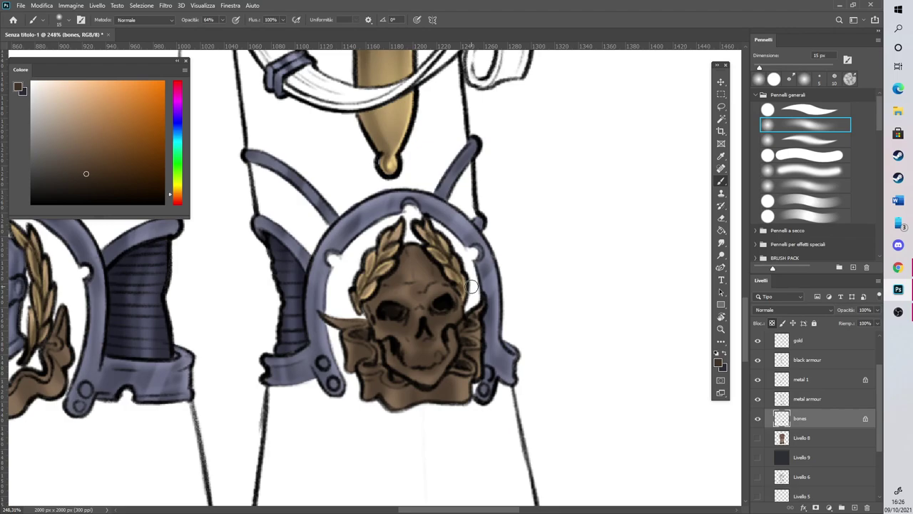
# Add very dark brown shadows along the folds of the wavy ribbon below the knight helmet
pyautogui.scroll(-5, 472, 286)
pyautogui.scroll(5, 222, 264)
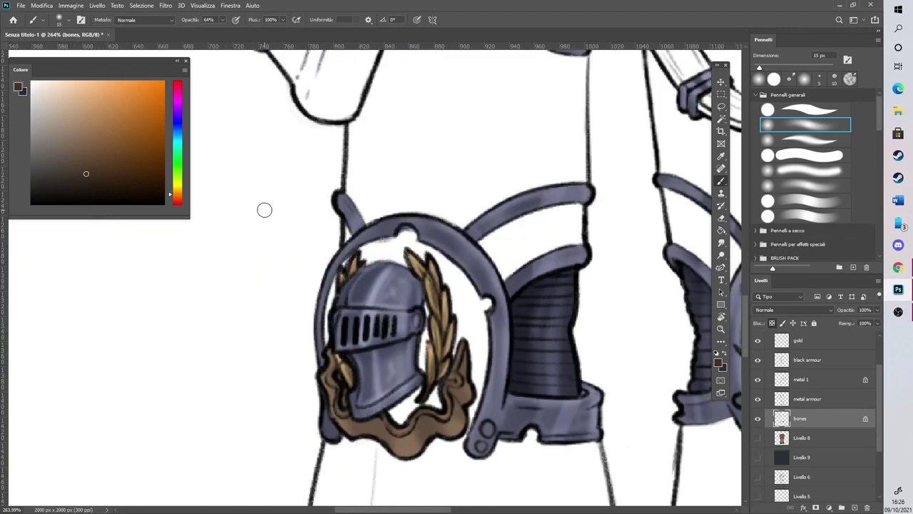
pyautogui.moveTo(413, 437)
pyautogui.mouseDown()
pyautogui.moveTo(472, 419)
pyautogui.moveTo(458, 375)
pyautogui.mouseUp()
# Darken the edges and creases of the shoulder guard's large bone piece with the very dark brown
pyautogui.scroll(-3, 340, 371)
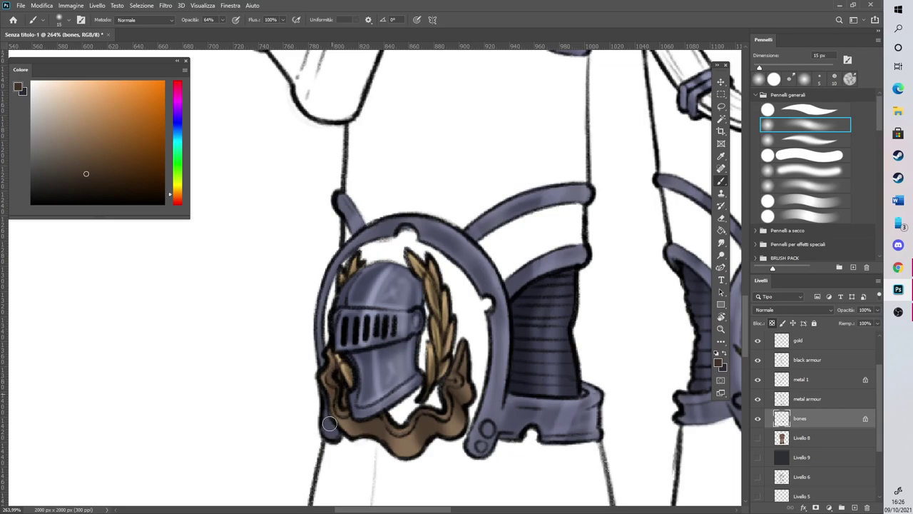
pyautogui.scroll(-4, 381, 357)
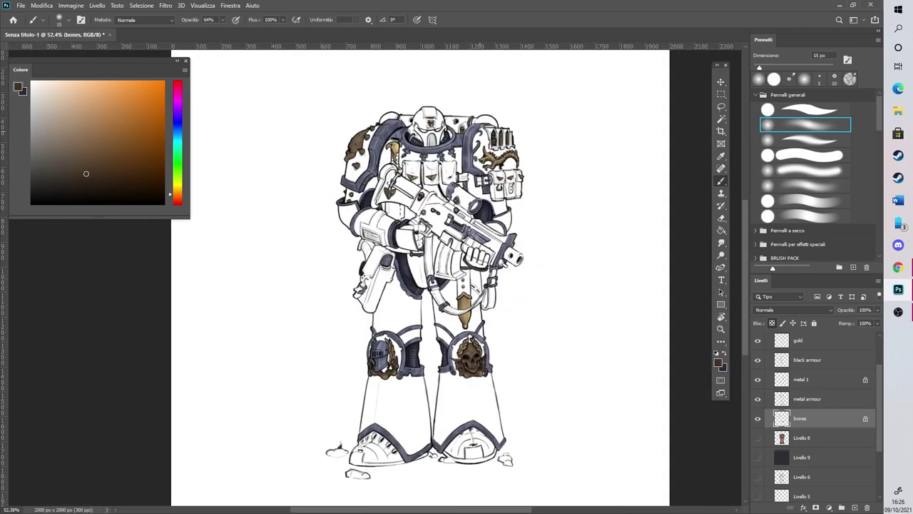
pyautogui.scroll(5, 278, 81)
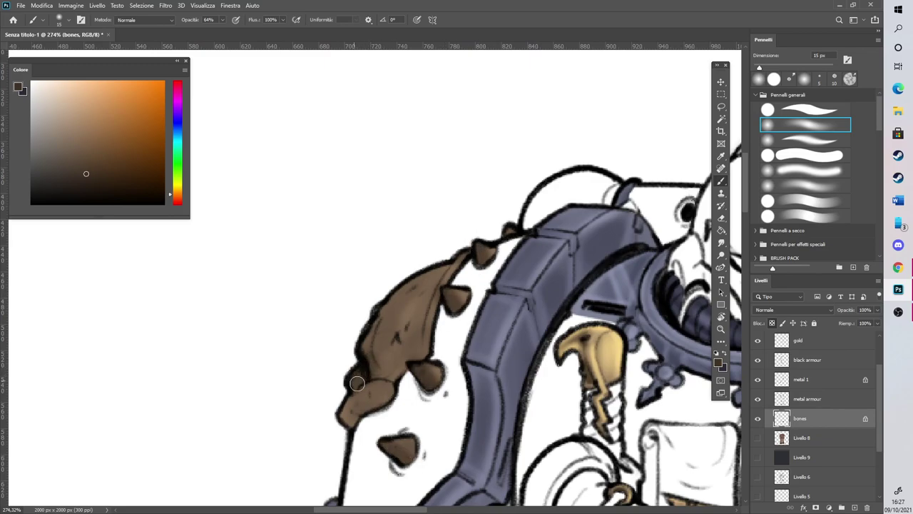
pyautogui.moveTo(393, 313)
pyautogui.mouseDown()
pyautogui.moveTo(424, 292)
pyautogui.moveTo(411, 348)
pyautogui.moveTo(424, 281)
pyautogui.moveTo(390, 321)
pyautogui.moveTo(381, 372)
pyautogui.moveTo(390, 369)
pyautogui.moveTo(390, 352)
pyautogui.moveTo(376, 383)
pyautogui.moveTo(351, 404)
pyautogui.moveTo(352, 393)
pyautogui.moveTo(357, 425)
pyautogui.moveTo(397, 396)
pyautogui.moveTo(457, 249)
pyautogui.mouseUp()
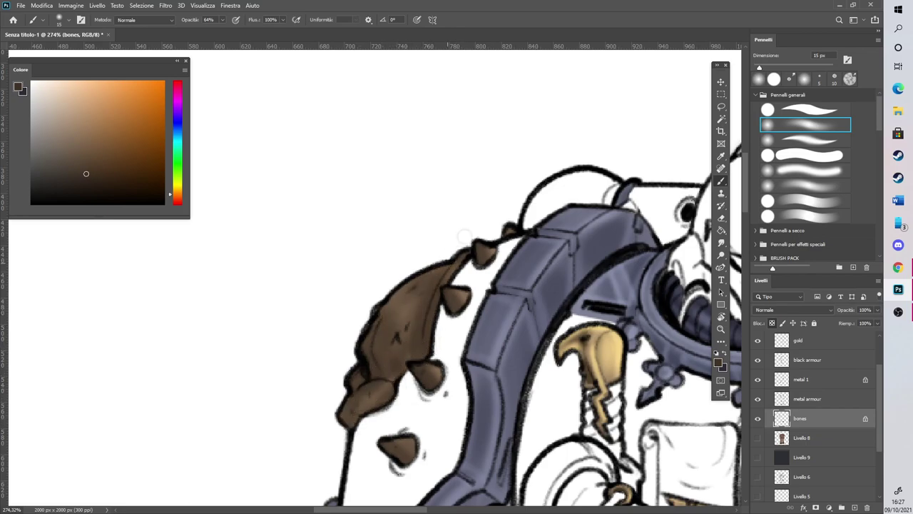
# Deepen the shadows in the shoulder reliquary's windows and around the backpack niche skull with the very dark brown
pyautogui.scroll(-6, 472, 228)
pyautogui.scroll(4, 486, 190)
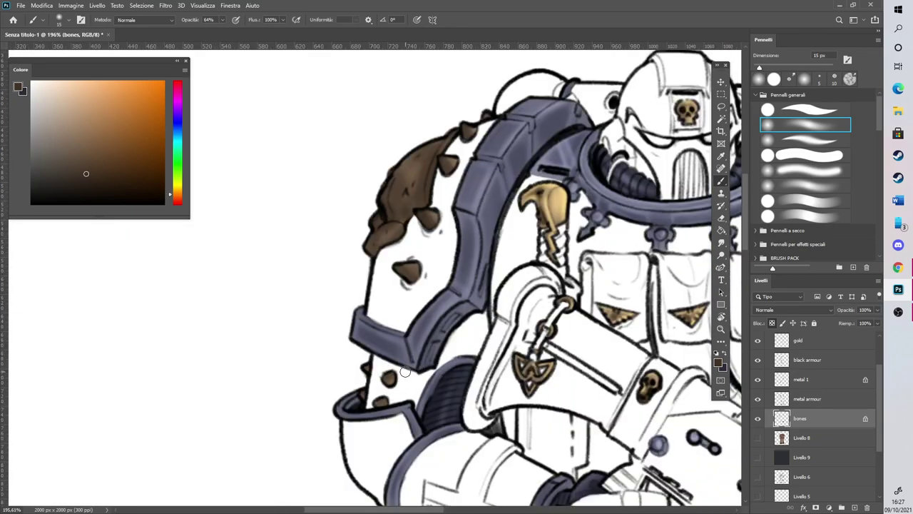
pyautogui.scroll(-4, 405, 371)
pyautogui.scroll(4, 626, 172)
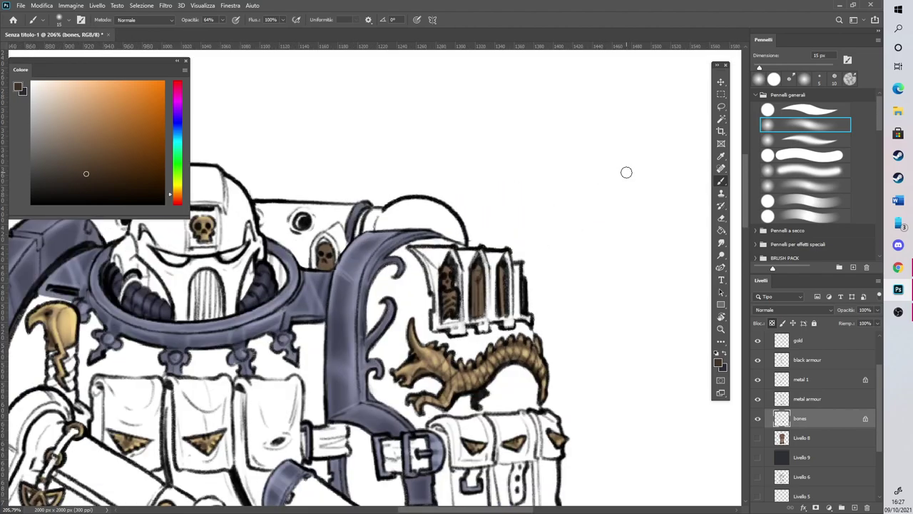
pyautogui.moveTo(474, 271); pyautogui.dragTo(475, 314)
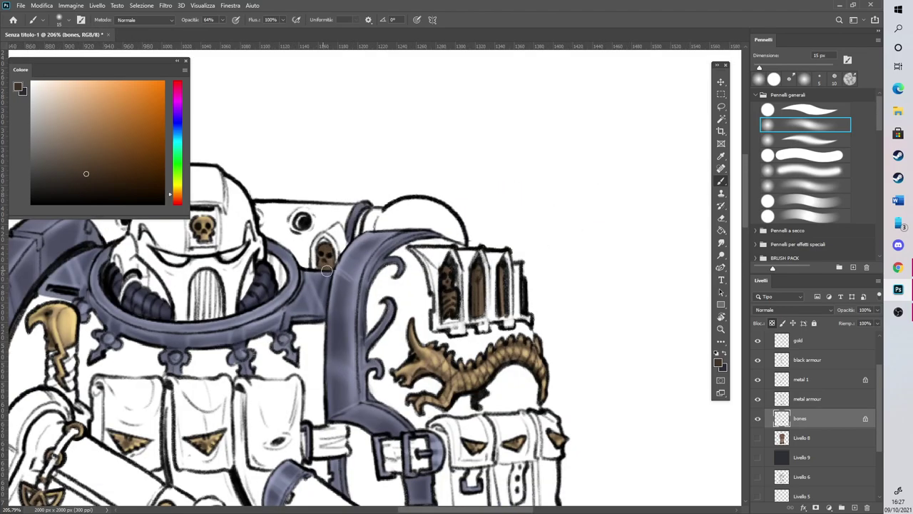
# Add light tan highlights with a 4 px soft brush to the shoulder reliquary's bones and the backpack niche skull
pyautogui.click(82, 101)
pyautogui.click(78, 97)
pyautogui.moveTo(760, 69); pyautogui.dragTo(758, 60)
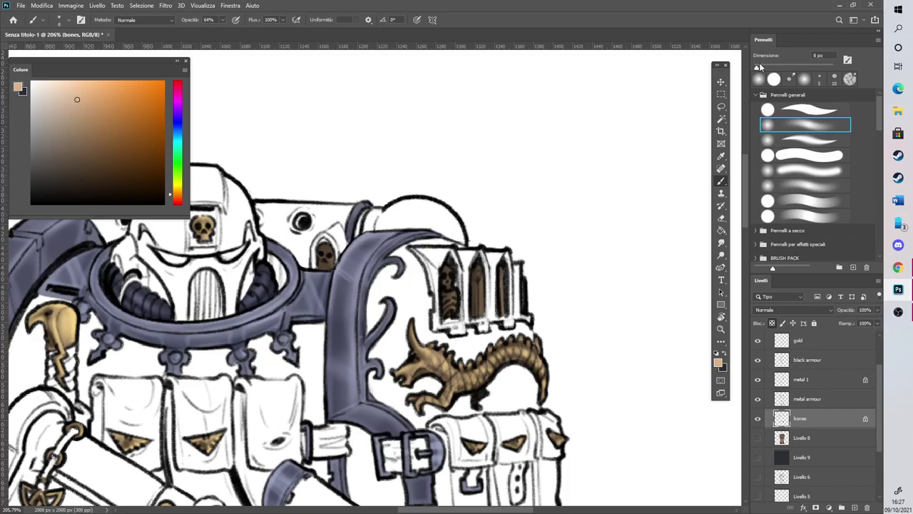
pyautogui.scroll(3, 447, 259)
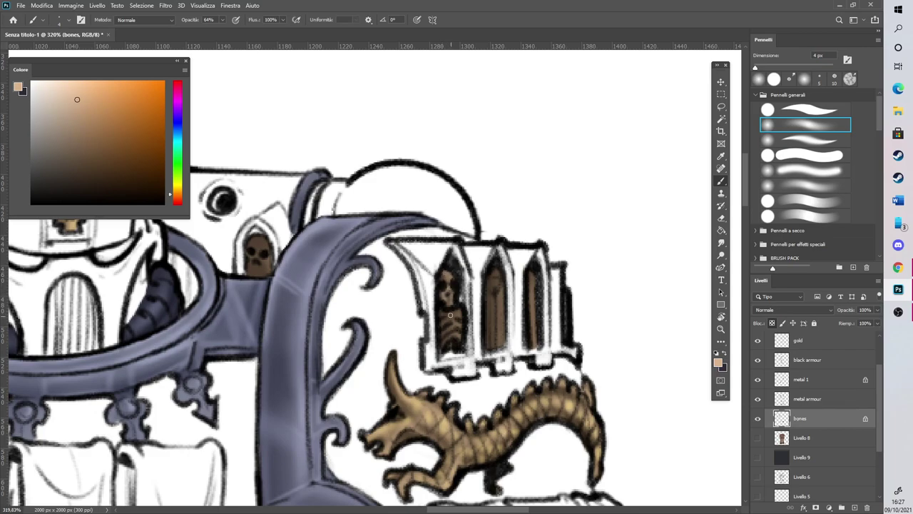
pyautogui.moveTo(494, 291); pyautogui.dragTo(532, 333)
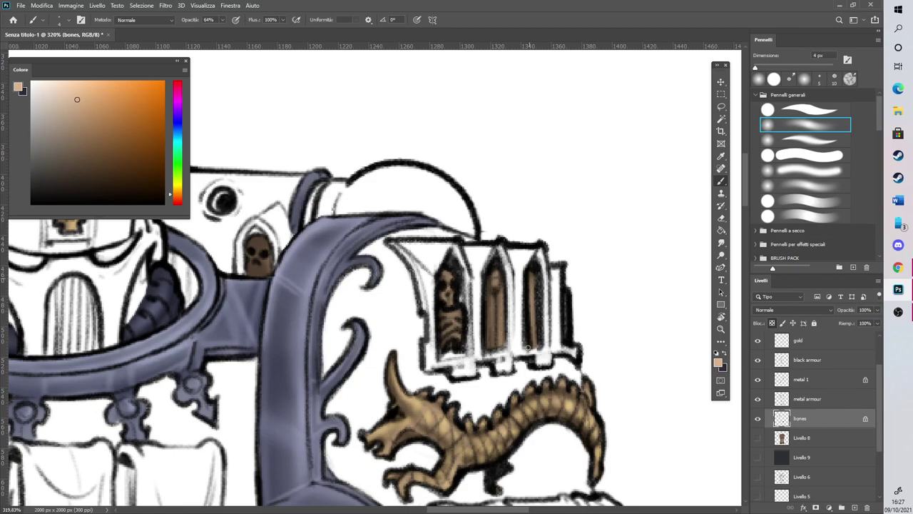
pyautogui.moveTo(474, 511); pyautogui.dragTo(452, 511)
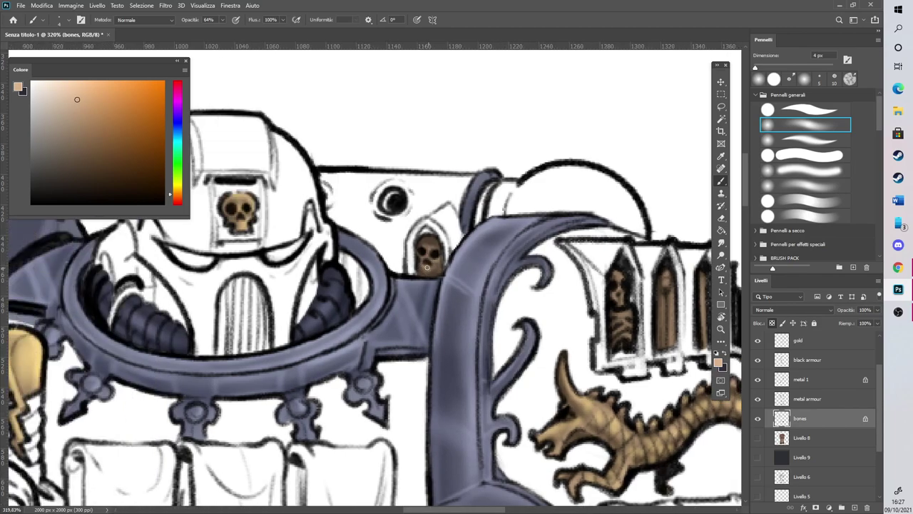
# Paint thin tan highlights on the spikes and along the edges and cracks of the other shoulder guard's large bone piece
pyautogui.moveTo(450, 509); pyautogui.dragTo(381, 510)
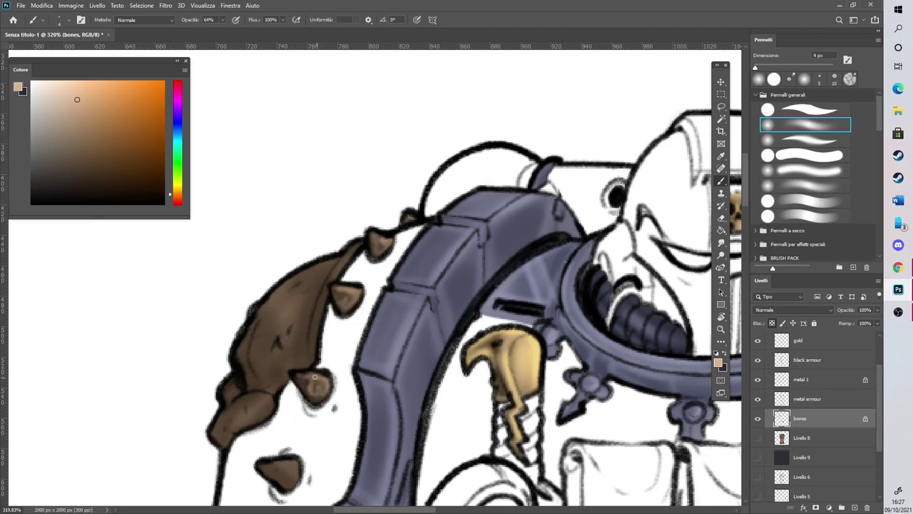
pyautogui.moveTo(271, 468); pyautogui.dragTo(292, 469)
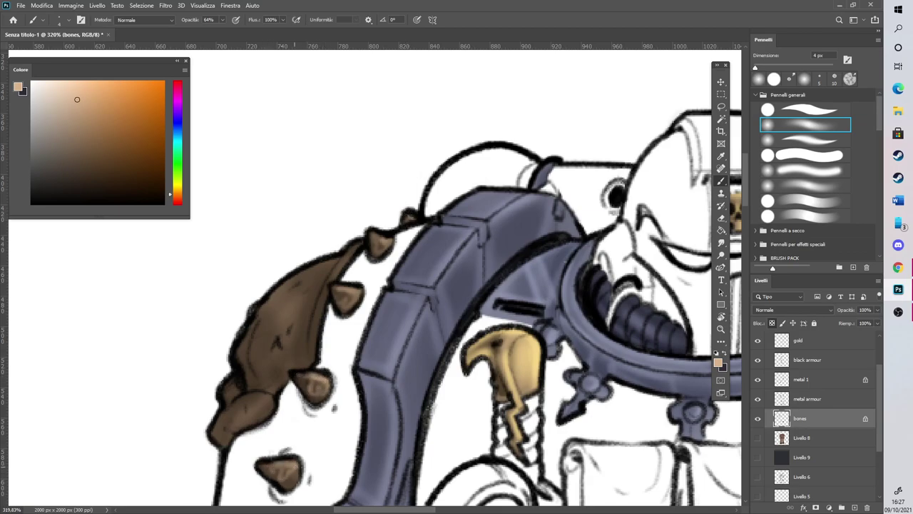
pyautogui.moveTo(279, 333)
pyautogui.mouseDown()
pyautogui.moveTo(274, 352)
pyautogui.moveTo(298, 289)
pyautogui.mouseUp()
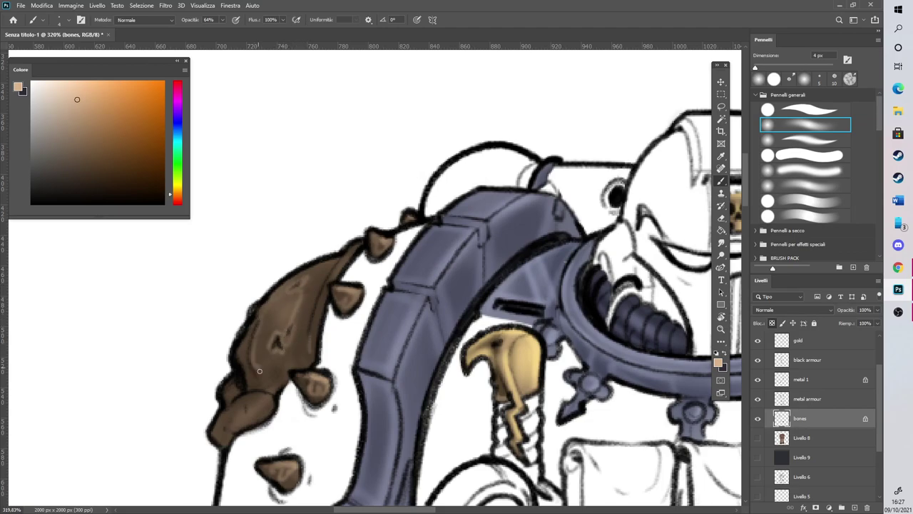
pyautogui.moveTo(251, 372)
pyautogui.mouseDown()
pyautogui.moveTo(253, 330)
pyautogui.moveTo(239, 354)
pyautogui.moveTo(265, 303)
pyautogui.moveTo(300, 270)
pyautogui.moveTo(331, 257)
pyautogui.mouseUp()
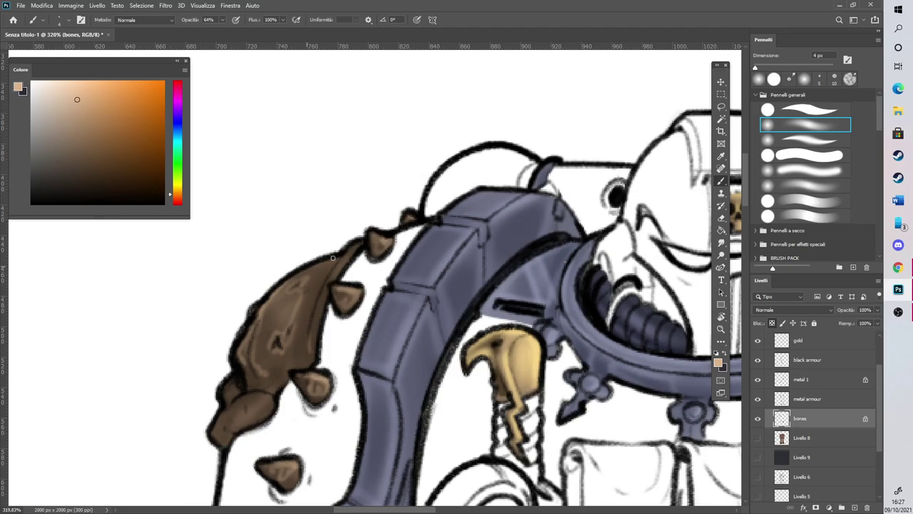
pyautogui.moveTo(303, 299); pyautogui.dragTo(294, 323)
pyautogui.moveTo(239, 400)
pyautogui.mouseDown()
pyautogui.moveTo(226, 391)
pyautogui.moveTo(244, 415)
pyautogui.mouseUp()
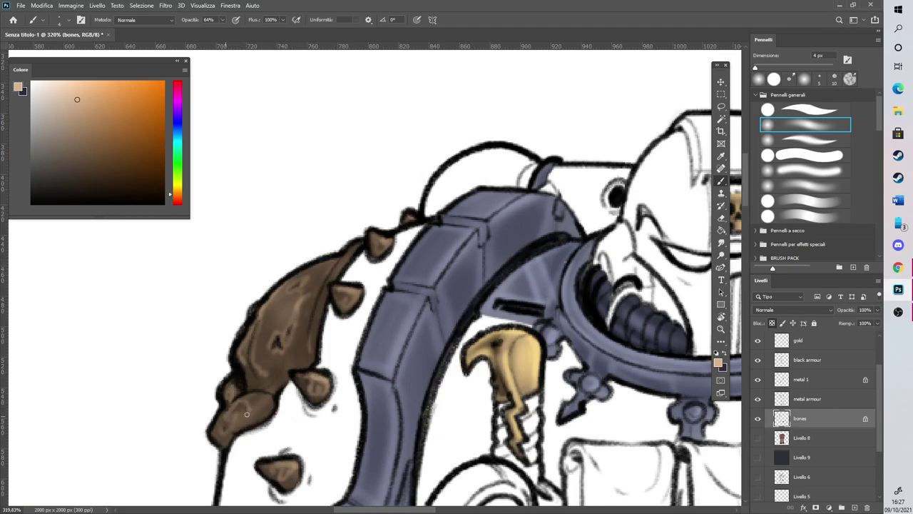
# Softly lighten the broad surface of the shoulder guard's large bone piece and the nearby spike with tan, using a 27 px brush
pyautogui.click(771, 67)
pyautogui.moveTo(279, 331); pyautogui.dragTo(312, 272)
pyautogui.click(764, 67)
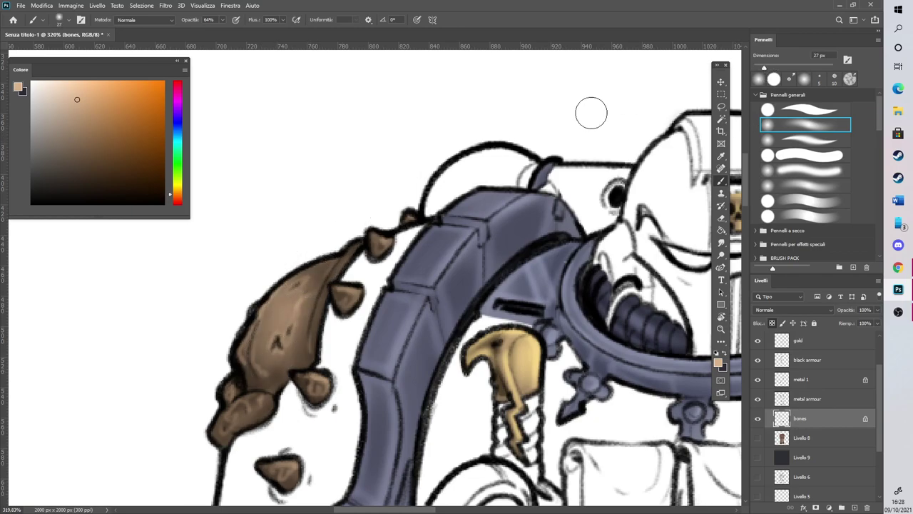
pyautogui.moveTo(276, 341); pyautogui.dragTo(322, 257)
pyautogui.moveTo(298, 307); pyautogui.dragTo(316, 275)
pyautogui.moveTo(269, 311)
pyautogui.mouseDown()
pyautogui.moveTo(229, 420)
pyautogui.moveTo(269, 359)
pyautogui.mouseUp()
pyautogui.moveTo(316, 382); pyautogui.dragTo(326, 374)
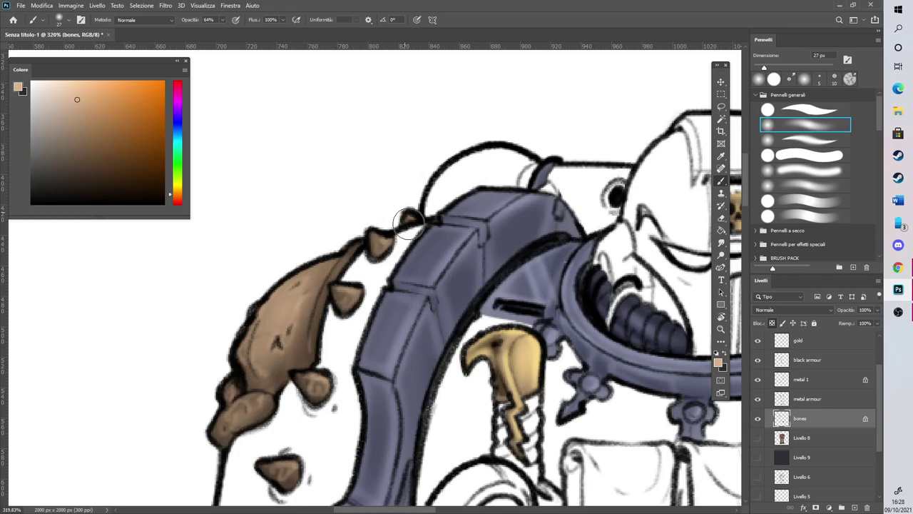
# Highlight the small spikes on the arm below the shoulder guard in tan with a 5 px brush
pyautogui.scroll(-5, 357, 221)
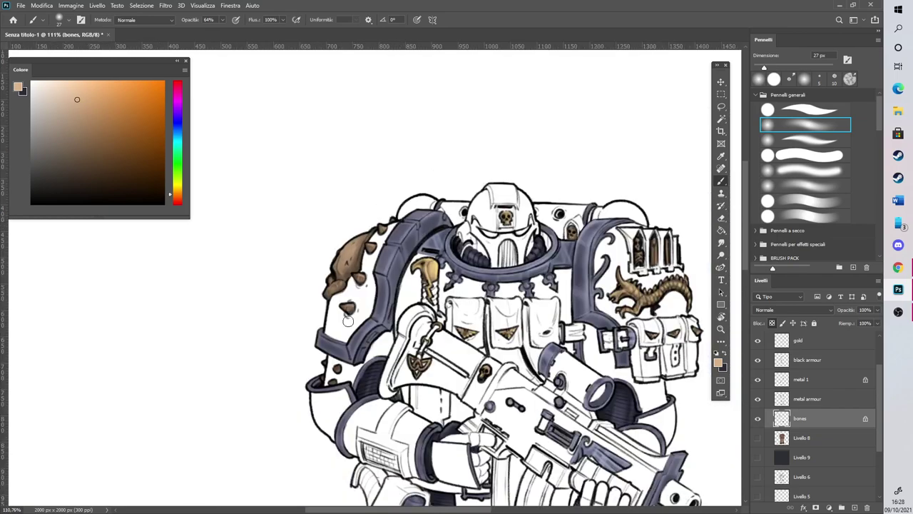
pyautogui.scroll(3, 302, 423)
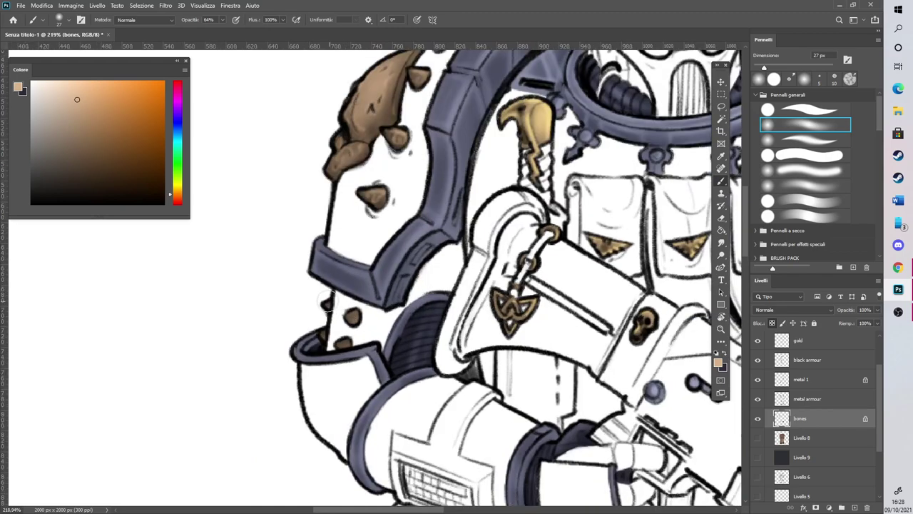
pyautogui.click(757, 68)
pyautogui.scroll(-4, 337, 332)
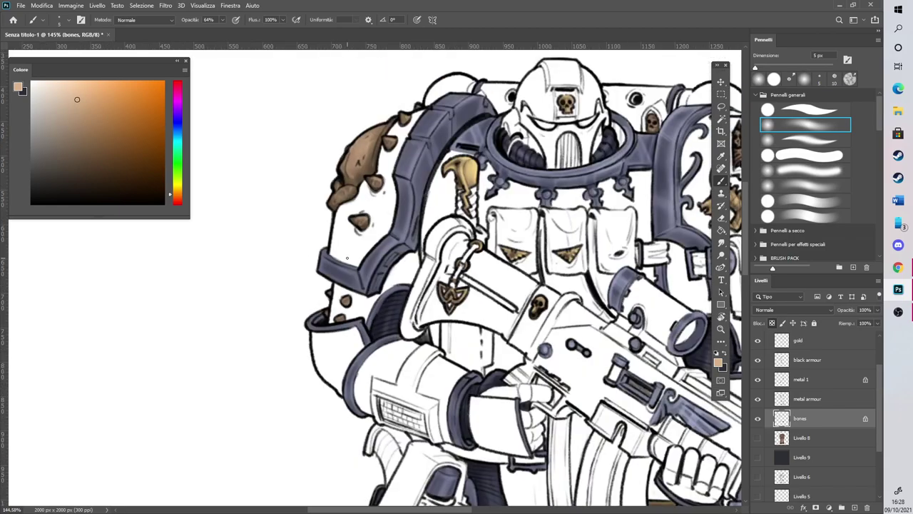
# Add fine tan highlights to the knee skull's forehead, brow, nose, cheeks and jaw with the 5 px brush
pyautogui.scroll(4, 492, 485)
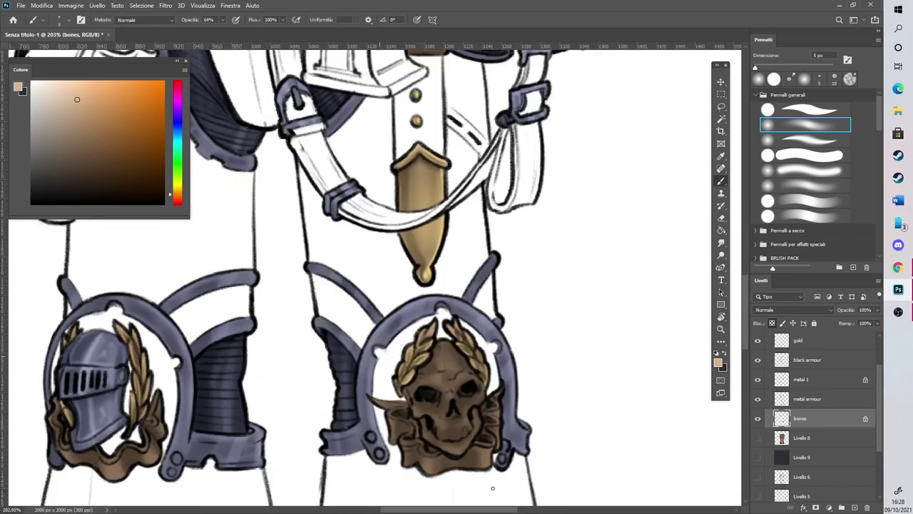
pyautogui.moveTo(423, 359)
pyautogui.mouseDown()
pyautogui.moveTo(426, 384)
pyautogui.moveTo(434, 353)
pyautogui.moveTo(446, 368)
pyautogui.moveTo(459, 359)
pyautogui.moveTo(451, 379)
pyautogui.moveTo(474, 365)
pyautogui.mouseUp()
pyautogui.moveTo(386, 369)
pyautogui.mouseDown()
pyautogui.moveTo(414, 376)
pyautogui.moveTo(421, 405)
pyautogui.moveTo(438, 412)
pyautogui.moveTo(452, 399)
pyautogui.mouseUp()
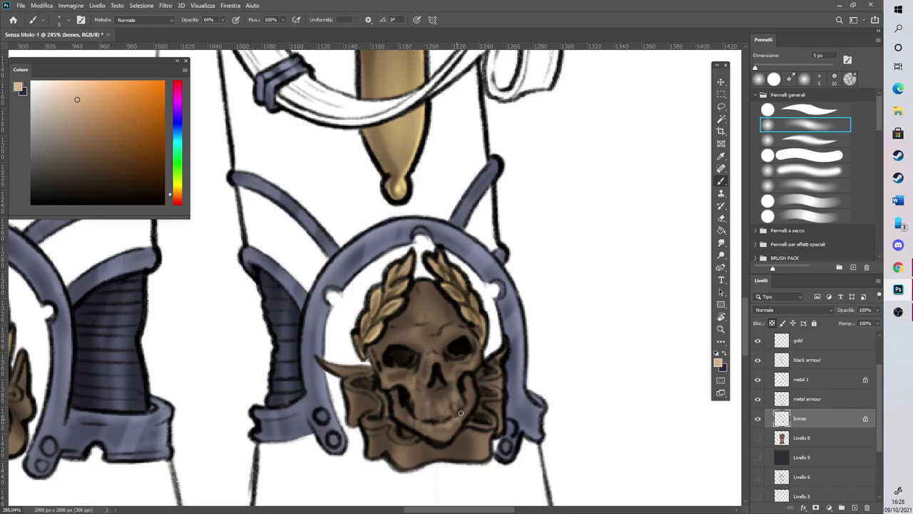
pyautogui.moveTo(467, 382); pyautogui.dragTo(452, 437)
pyautogui.moveTo(398, 418); pyautogui.dragTo(395, 393)
pyautogui.moveTo(417, 350)
pyautogui.mouseDown()
pyautogui.moveTo(399, 342)
pyautogui.moveTo(437, 328)
pyautogui.moveTo(447, 336)
pyautogui.moveTo(435, 352)
pyautogui.mouseUp()
pyautogui.moveTo(429, 309)
pyautogui.mouseDown()
pyautogui.moveTo(435, 287)
pyautogui.moveTo(453, 313)
pyautogui.moveTo(448, 292)
pyautogui.mouseUp()
# Add fine tan highlights along the folds of the crumpled ribbon around the knee skull
pyautogui.moveTo(355, 393); pyautogui.dragTo(348, 392)
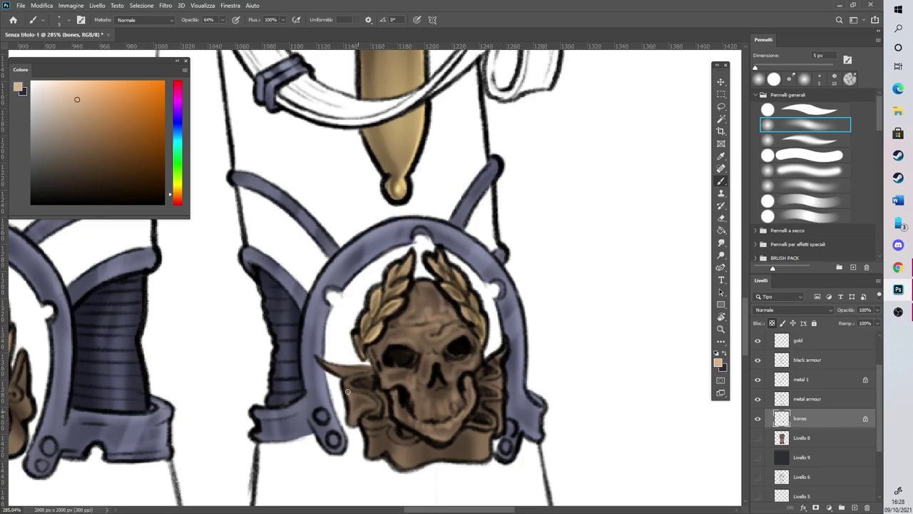
pyautogui.moveTo(393, 444)
pyautogui.mouseDown()
pyautogui.moveTo(412, 456)
pyautogui.moveTo(404, 454)
pyautogui.mouseUp()
pyautogui.moveTo(472, 433)
pyautogui.mouseDown()
pyautogui.moveTo(490, 450)
pyautogui.moveTo(451, 455)
pyautogui.moveTo(461, 456)
pyautogui.mouseUp()
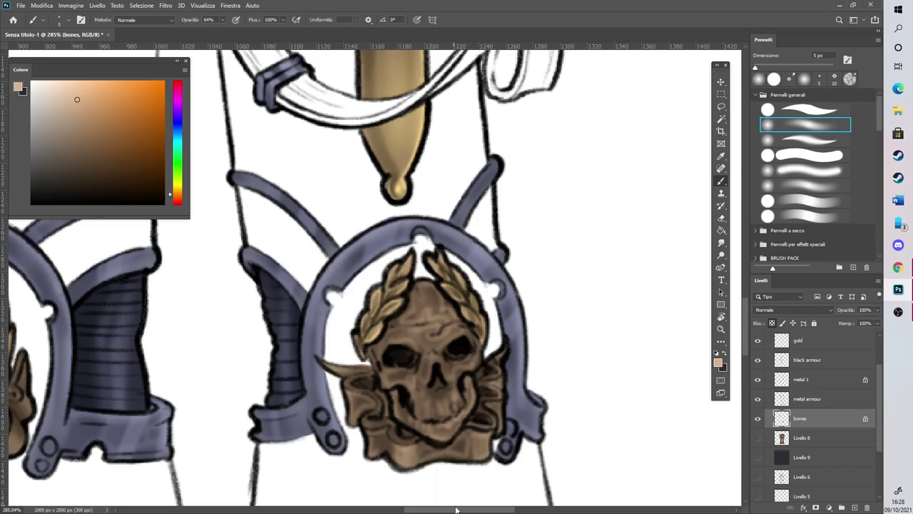
# Softly lighten the knee skull and its crumpled ribbon with tan, using a 43 px brush
pyautogui.moveTo(455, 509); pyautogui.dragTo(451, 510)
pyautogui.click(771, 68)
pyautogui.moveTo(459, 332)
pyautogui.mouseDown()
pyautogui.moveTo(457, 309)
pyautogui.moveTo(472, 339)
pyautogui.moveTo(455, 379)
pyautogui.moveTo(481, 319)
pyautogui.moveTo(457, 326)
pyautogui.moveTo(439, 312)
pyautogui.moveTo(431, 343)
pyautogui.moveTo(489, 345)
pyautogui.mouseUp()
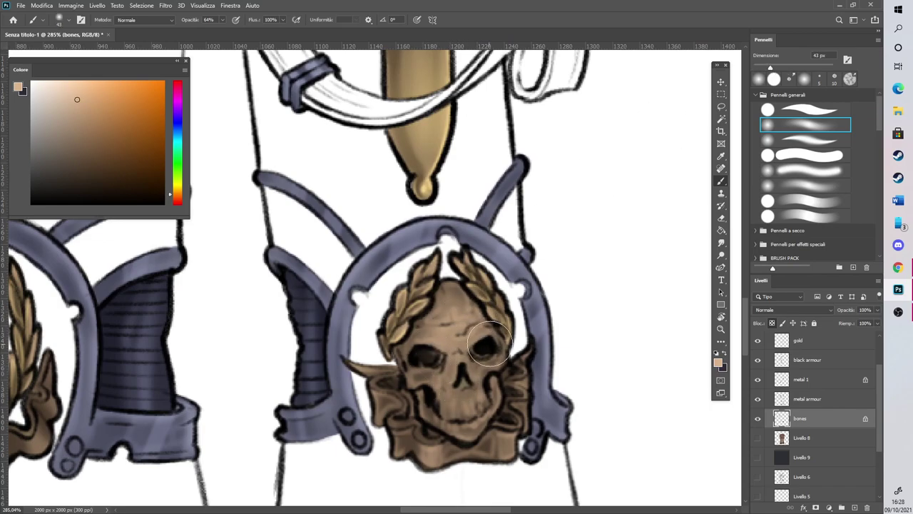
pyautogui.moveTo(503, 425); pyautogui.dragTo(511, 389)
pyautogui.moveTo(385, 400); pyautogui.dragTo(406, 437)
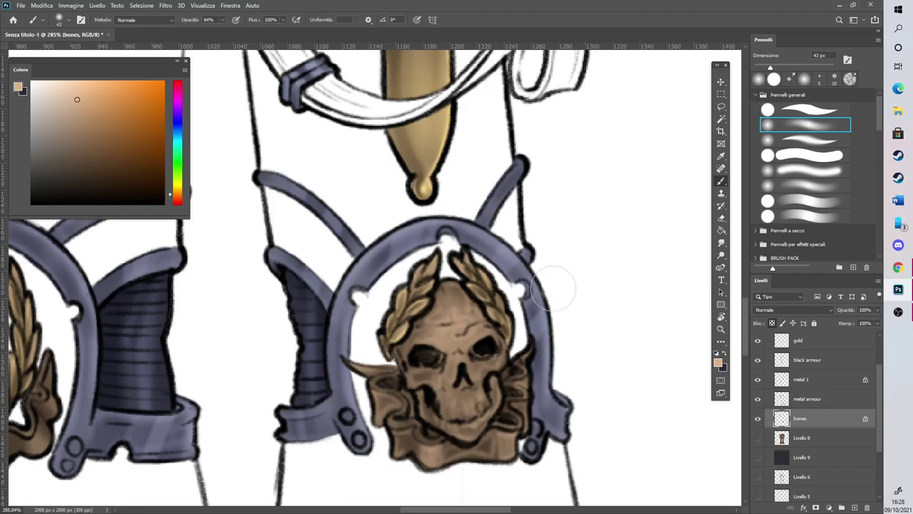
# Add tan highlights along the wavy ribbon below the knight helmet with a 7 px brush
pyautogui.scroll(-5, 538, 308)
pyautogui.scroll(5, 265, 316)
pyautogui.scroll(-2, 285, 309)
pyautogui.moveTo(770, 68); pyautogui.dragTo(756, 68)
pyautogui.moveTo(416, 405)
pyautogui.mouseDown()
pyautogui.moveTo(466, 403)
pyautogui.moveTo(495, 355)
pyautogui.moveTo(477, 360)
pyautogui.moveTo(472, 392)
pyautogui.moveTo(414, 391)
pyautogui.moveTo(421, 407)
pyautogui.mouseUp()
pyautogui.moveTo(366, 391)
pyautogui.mouseDown()
pyautogui.moveTo(353, 332)
pyautogui.moveTo(413, 417)
pyautogui.moveTo(416, 399)
pyautogui.mouseUp()
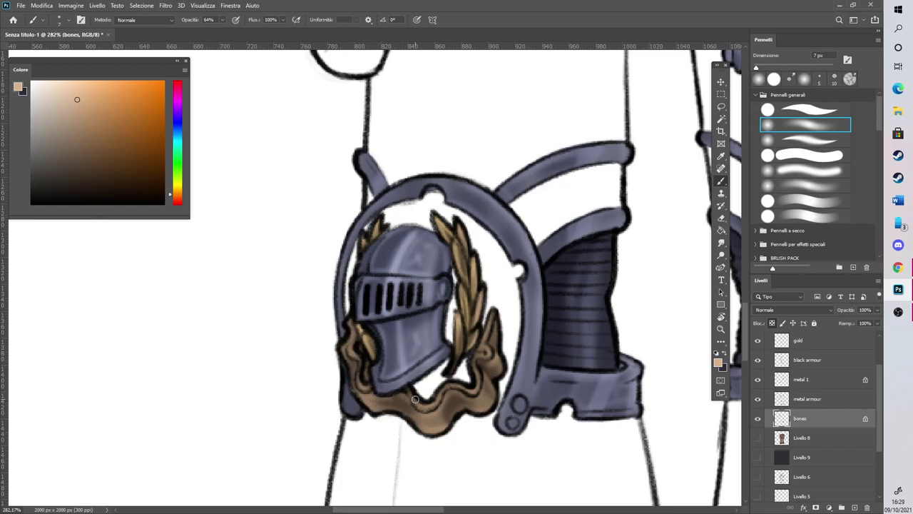
# Brighten the wavy ribbon below the knight helmet with a pale cream yellow and a 38 px soft brush
pyautogui.moveTo(67, 84); pyautogui.dragTo(75, 84)
pyautogui.moveTo(177, 191); pyautogui.dragTo(177, 189)
pyautogui.click(769, 67)
pyautogui.moveTo(488, 355)
pyautogui.mouseDown()
pyautogui.moveTo(486, 397)
pyautogui.moveTo(446, 410)
pyautogui.mouseUp()
pyautogui.moveTo(357, 356); pyautogui.dragTo(376, 390)
# Brighten the knee skull's face and jaw with soft pale cream strokes from the 38 px brush
pyautogui.moveTo(397, 509); pyautogui.dragTo(465, 511)
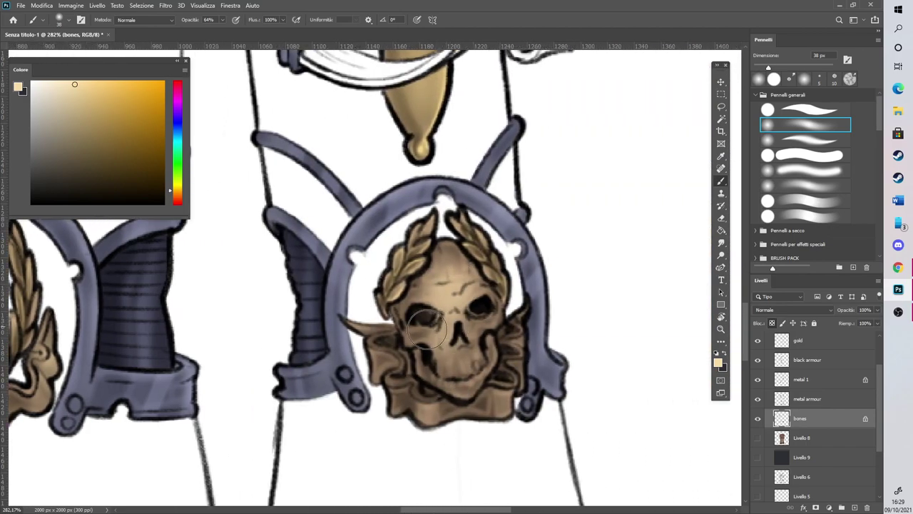
pyautogui.moveTo(446, 328); pyautogui.dragTo(482, 322)
pyautogui.moveTo(456, 354); pyautogui.dragTo(466, 384)
# Add sharp pale cream highlights to the knee skull's features and its ribbon folds with a 7 px brush
pyautogui.moveTo(759, 65); pyautogui.dragTo(755, 64)
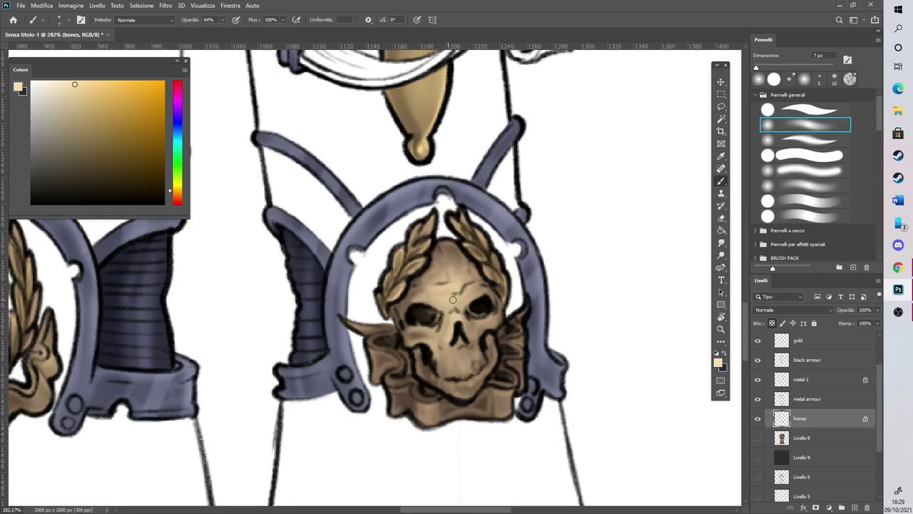
pyautogui.moveTo(466, 371); pyautogui.dragTo(472, 358)
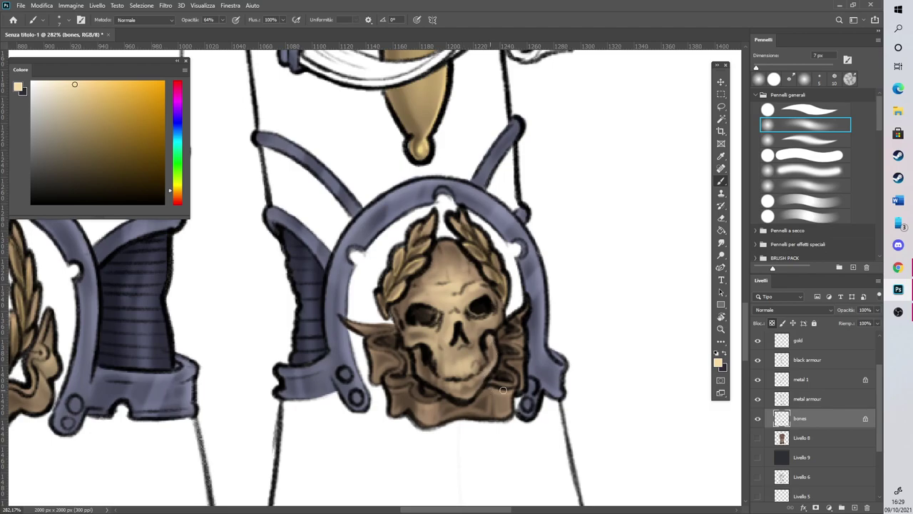
pyautogui.moveTo(488, 384)
pyautogui.mouseDown()
pyautogui.moveTo(515, 383)
pyautogui.moveTo(507, 327)
pyautogui.mouseUp()
pyautogui.moveTo(415, 383)
pyautogui.mouseDown()
pyautogui.moveTo(395, 378)
pyautogui.moveTo(383, 332)
pyautogui.mouseUp()
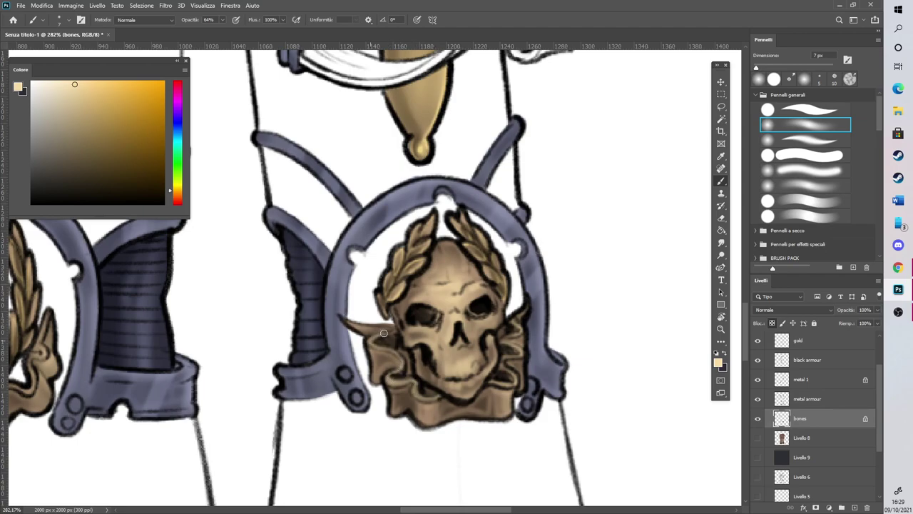
pyautogui.moveTo(429, 401); pyautogui.dragTo(431, 422)
pyautogui.moveTo(477, 321)
pyautogui.mouseDown()
pyautogui.moveTo(491, 313)
pyautogui.moveTo(482, 289)
pyautogui.mouseUp()
pyautogui.moveTo(413, 330); pyautogui.dragTo(428, 304)
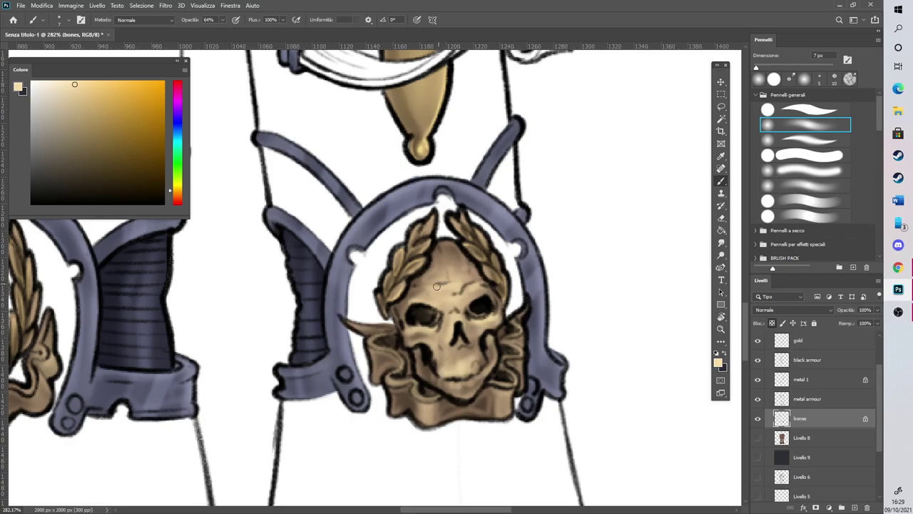
# Glaze the shoulder guard's large bone piece with pale cream, using a 62 px soft brush
pyautogui.hotkey('ctrl', '0')
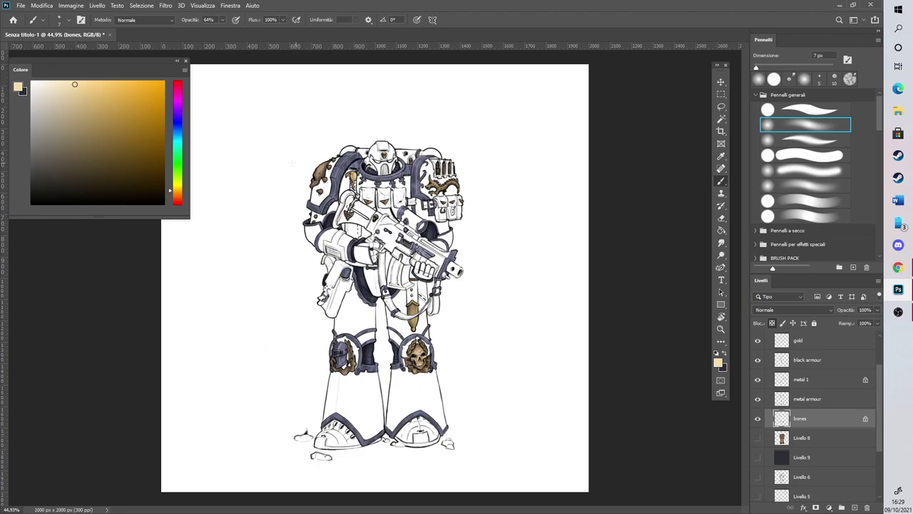
pyautogui.scroll(10, 296, 162)
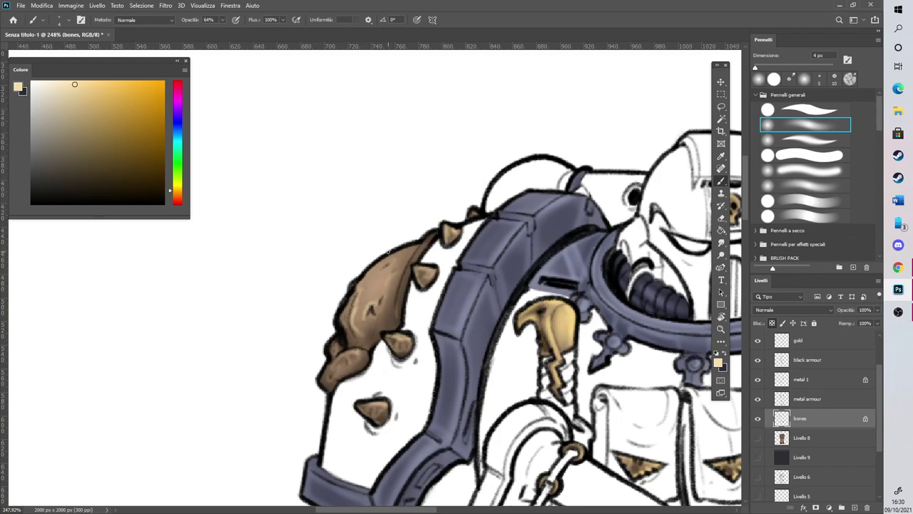
pyautogui.click(777, 67)
pyautogui.moveTo(371, 289)
pyautogui.mouseDown()
pyautogui.moveTo(389, 252)
pyautogui.moveTo(385, 263)
pyautogui.mouseUp()
pyautogui.moveTo(341, 357); pyautogui.dragTo(357, 332)
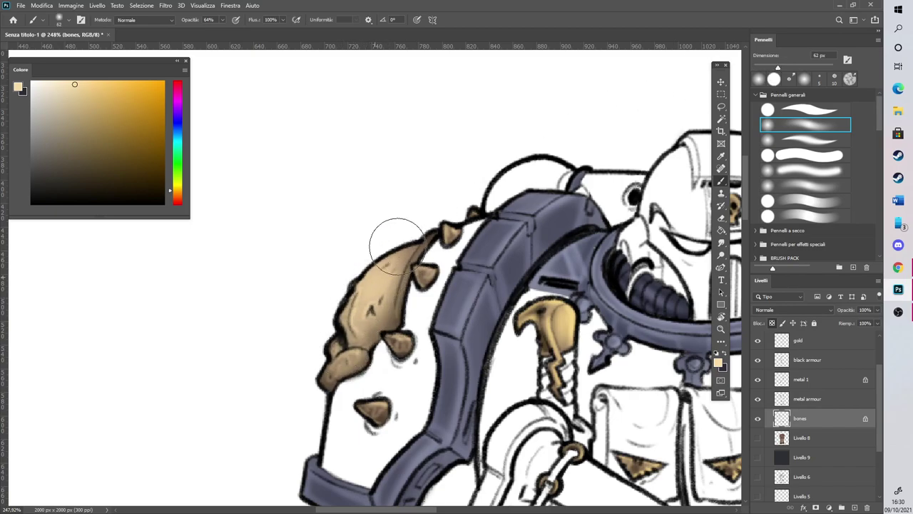
# Add fine pale cream highlights to the shoulder guard's bone piece and spikes with a 6 px brush
pyautogui.click(758, 68)
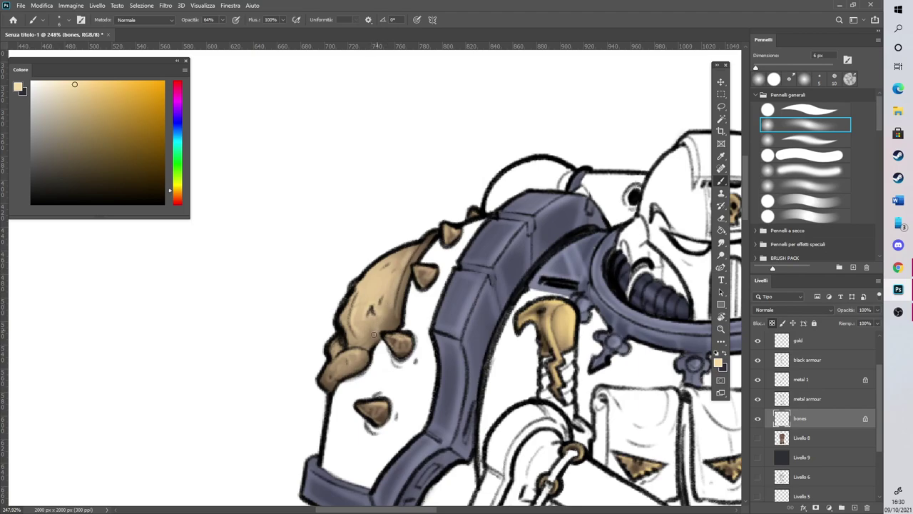
pyautogui.scroll(-5, 446, 347)
pyautogui.scroll(5, 466, 327)
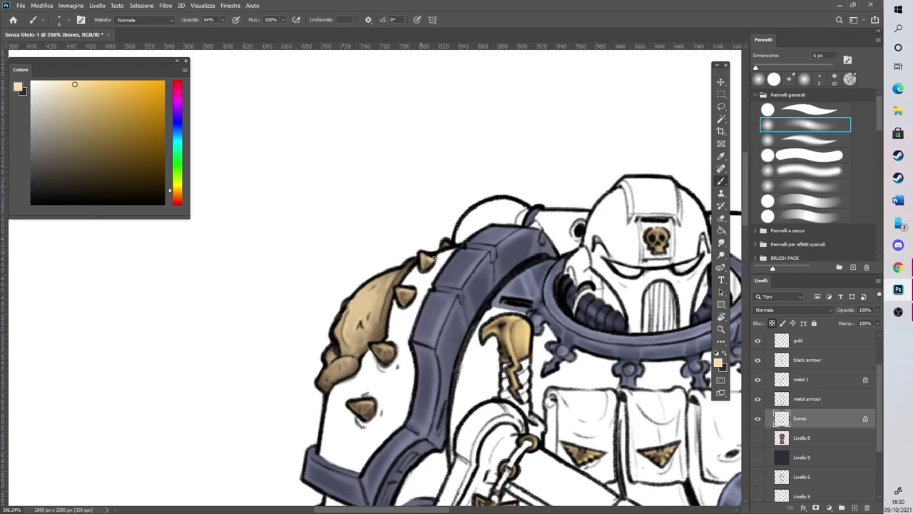
pyautogui.scroll(-5, 433, 250)
pyautogui.scroll(5, 463, 348)
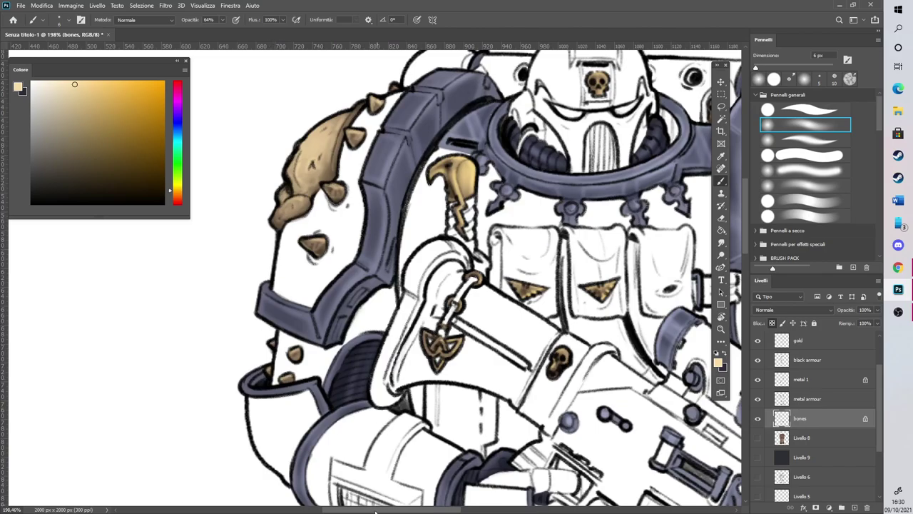
# Add pale cream highlights to the shoulder reliquary's bones and the backpack niche skull with the 6 px brush
pyautogui.moveTo(376, 511); pyautogui.dragTo(442, 511)
pyautogui.scroll(4, 692, 186)
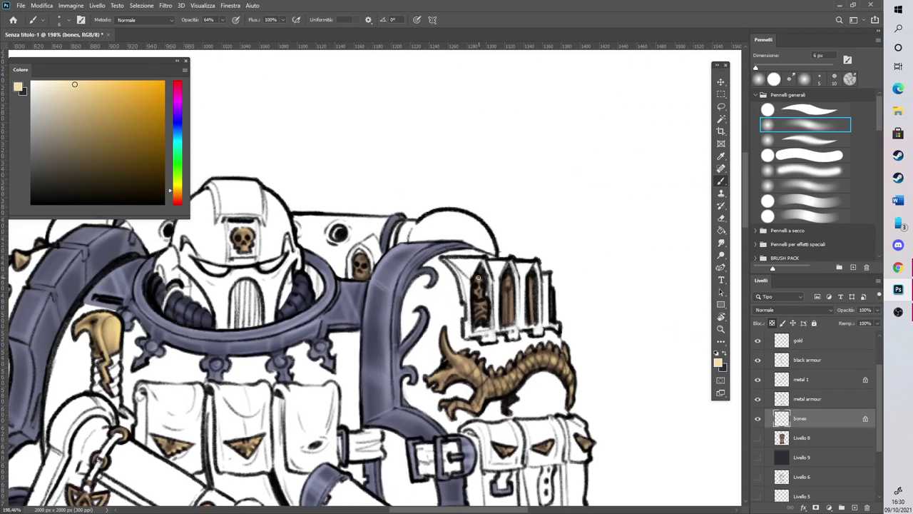
pyautogui.moveTo(511, 279); pyautogui.dragTo(509, 317)
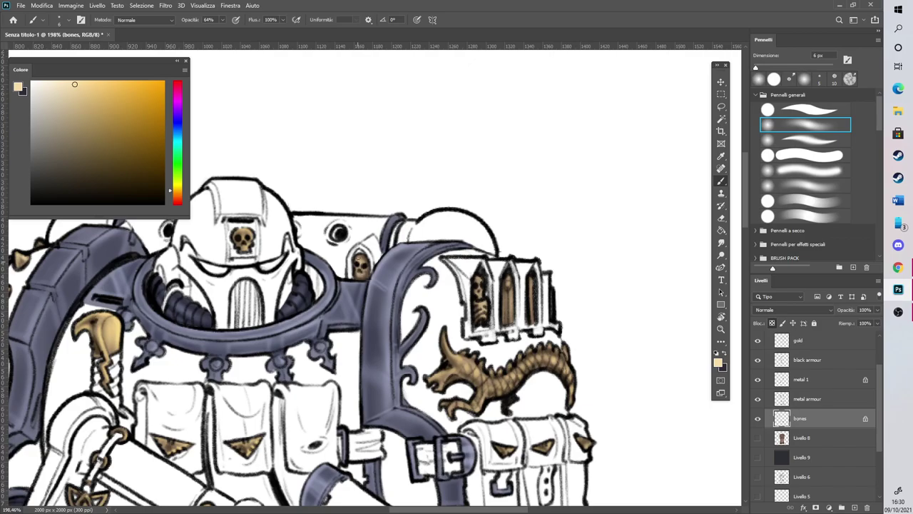
pyautogui.scroll(-1, 364, 239)
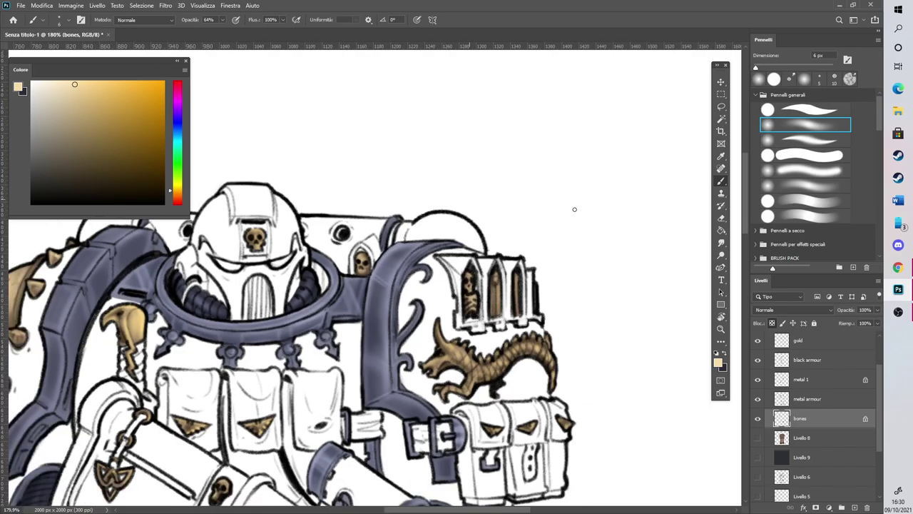
# Create a new layer directly above Livello 8 and name it "pockets"
pyautogui.scroll(-5, 525, 205)
pyautogui.scroll(-2, 636, 251)
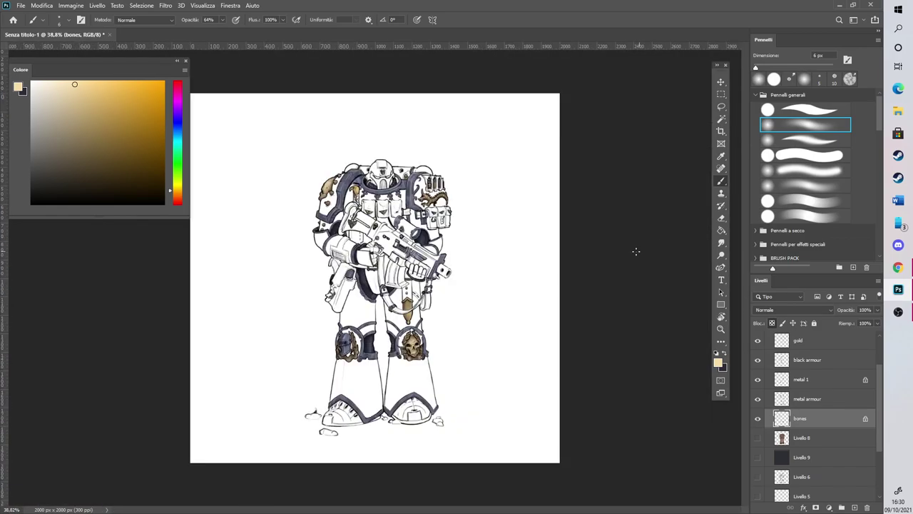
pyautogui.scroll(3, 395, 333)
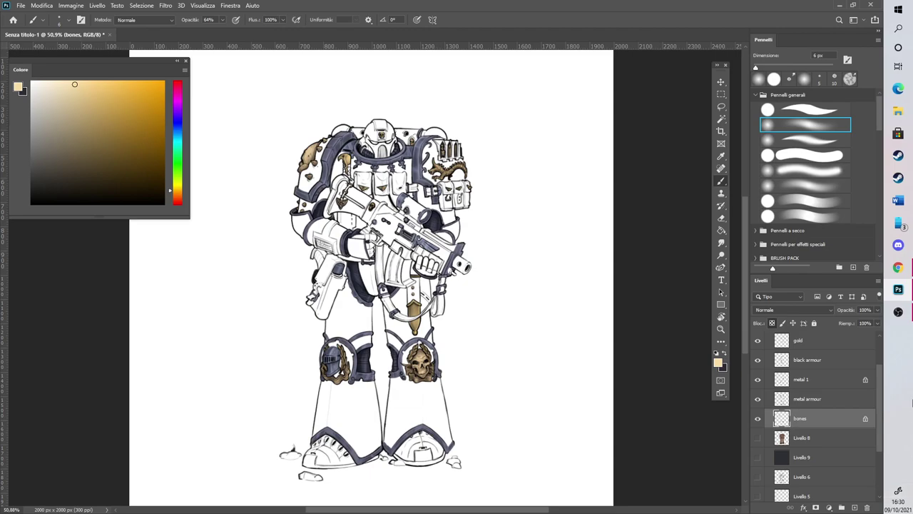
pyautogui.click(819, 438)
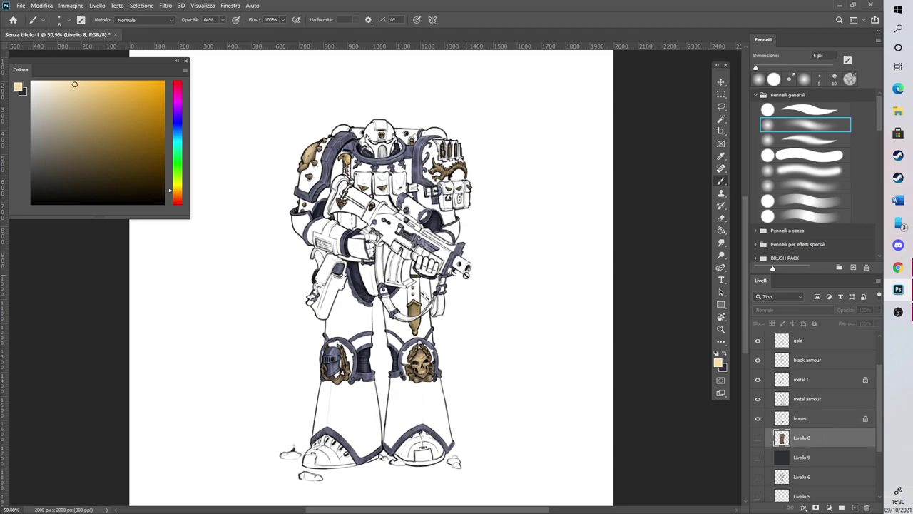
pyautogui.scroll(2, 366, 170)
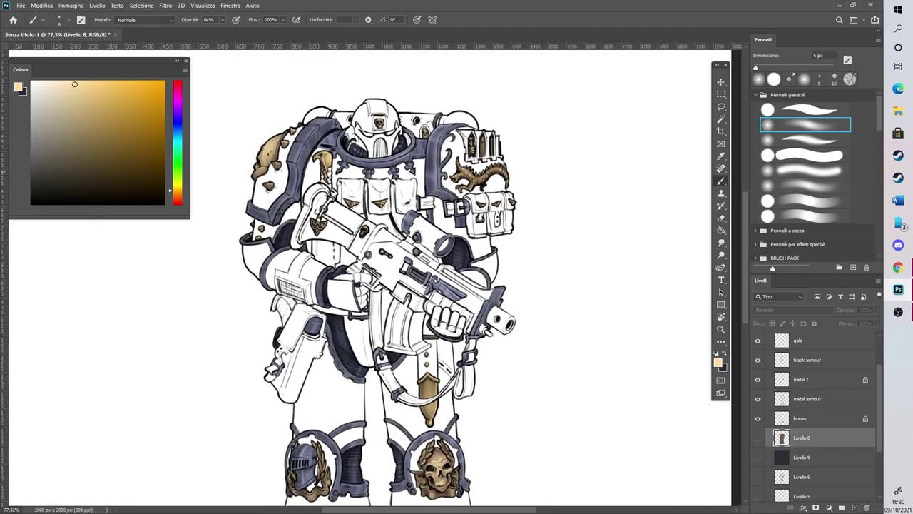
pyautogui.click(854, 506)
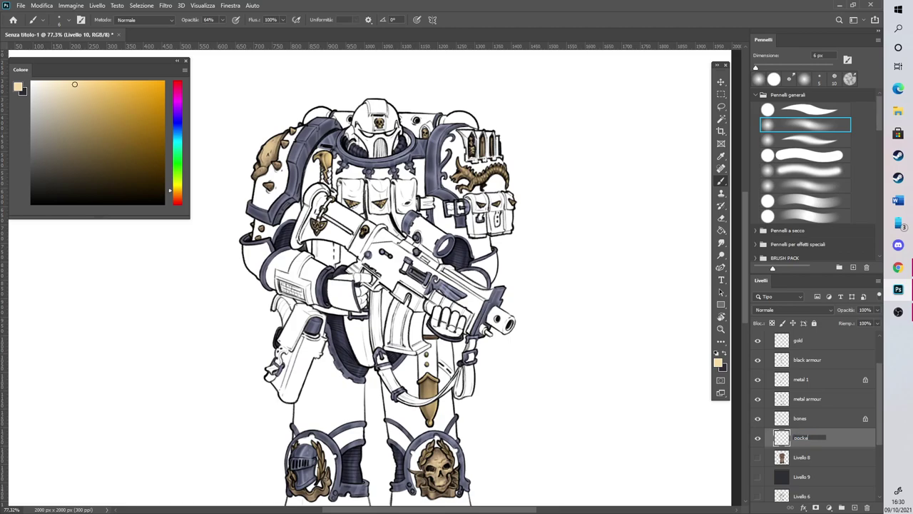
pyautogui.press('Return')
# Fill the three chest pouches with flat dark grey-blue, using a hard round brush at 100% opacity, reduced to 24 px for the edges
pyautogui.scroll(4, 341, 107)
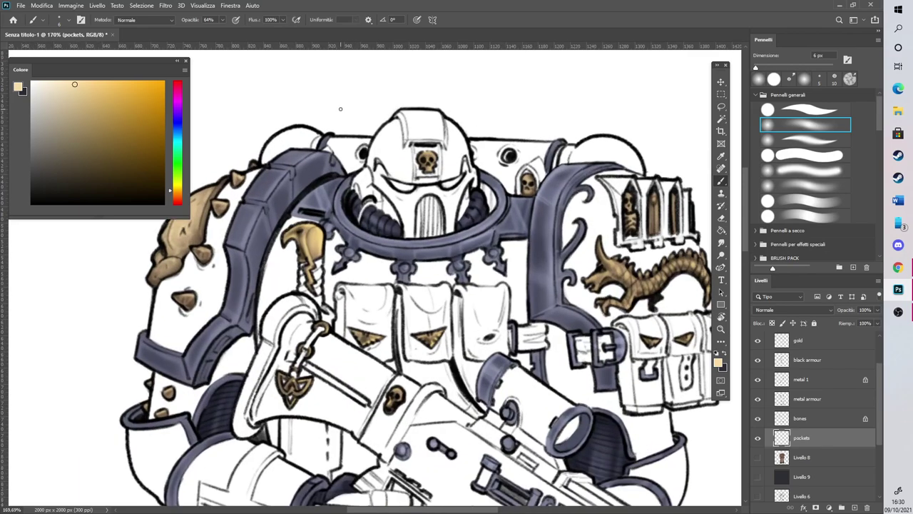
pyautogui.click(178, 119)
pyautogui.click(55, 157)
pyautogui.moveTo(178, 118); pyautogui.dragTo(175, 124)
pyautogui.click(771, 78)
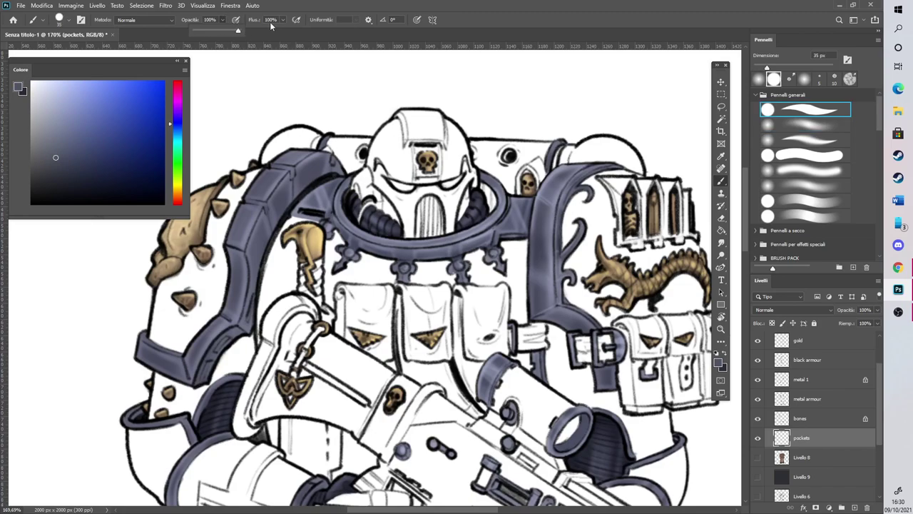
pyautogui.moveTo(369, 307)
pyautogui.mouseDown()
pyautogui.moveTo(367, 335)
pyautogui.moveTo(342, 294)
pyautogui.moveTo(344, 323)
pyautogui.moveTo(341, 292)
pyautogui.moveTo(389, 298)
pyautogui.moveTo(384, 334)
pyautogui.moveTo(368, 345)
pyautogui.moveTo(396, 366)
pyautogui.moveTo(399, 289)
pyautogui.moveTo(440, 301)
pyautogui.moveTo(418, 354)
pyautogui.moveTo(434, 314)
pyautogui.moveTo(445, 351)
pyautogui.moveTo(446, 292)
pyautogui.moveTo(398, 371)
pyautogui.moveTo(448, 378)
pyautogui.moveTo(444, 346)
pyautogui.moveTo(415, 356)
pyautogui.moveTo(428, 336)
pyautogui.mouseUp()
pyautogui.scroll(3, 635, 322)
pyautogui.moveTo(302, 407)
pyautogui.mouseDown()
pyautogui.moveTo(314, 438)
pyautogui.moveTo(308, 446)
pyautogui.moveTo(363, 478)
pyautogui.moveTo(309, 403)
pyautogui.moveTo(356, 365)
pyautogui.moveTo(355, 400)
pyautogui.moveTo(369, 369)
pyautogui.moveTo(362, 403)
pyautogui.moveTo(366, 359)
pyautogui.moveTo(386, 347)
pyautogui.moveTo(393, 378)
pyautogui.moveTo(398, 333)
pyautogui.moveTo(401, 374)
pyautogui.moveTo(397, 301)
pyautogui.moveTo(395, 325)
pyautogui.moveTo(403, 268)
pyautogui.moveTo(370, 314)
pyautogui.moveTo(396, 279)
pyautogui.moveTo(385, 302)
pyautogui.moveTo(385, 275)
pyautogui.moveTo(324, 270)
pyautogui.moveTo(317, 346)
pyautogui.moveTo(363, 299)
pyautogui.moveTo(249, 261)
pyautogui.mouseUp()
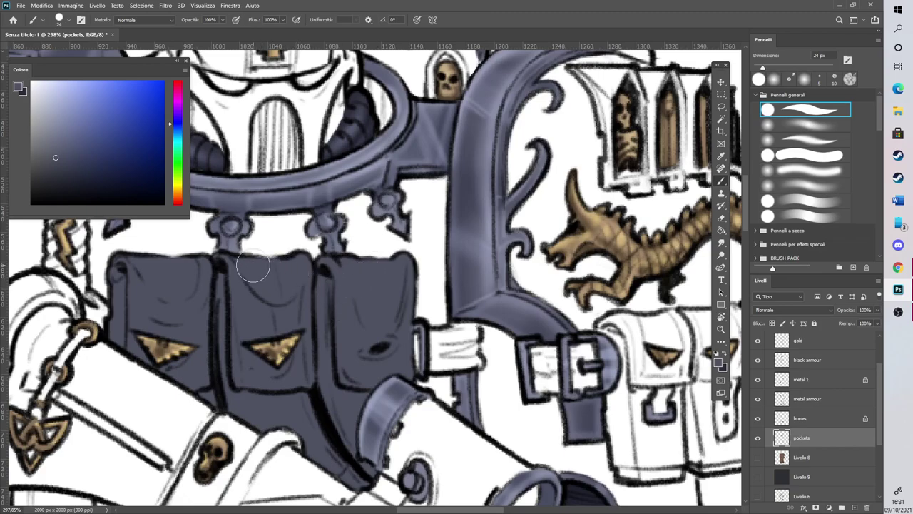
# Fill the buckled arm strap and the side pouches below the dragon ornament with flat dark grey-blue
pyautogui.moveTo(417, 345)
pyautogui.mouseDown()
pyautogui.moveTo(462, 334)
pyautogui.moveTo(424, 356)
pyautogui.moveTo(464, 357)
pyautogui.moveTo(481, 331)
pyautogui.moveTo(467, 361)
pyautogui.moveTo(478, 365)
pyautogui.moveTo(487, 343)
pyautogui.moveTo(543, 349)
pyautogui.moveTo(546, 373)
pyautogui.moveTo(588, 368)
pyautogui.moveTo(567, 370)
pyautogui.moveTo(583, 386)
pyautogui.moveTo(558, 389)
pyautogui.mouseUp()
pyautogui.moveTo(440, 510); pyautogui.dragTo(480, 510)
pyautogui.moveTo(481, 426)
pyautogui.mouseDown()
pyautogui.moveTo(379, 399)
pyautogui.moveTo(352, 418)
pyautogui.moveTo(357, 465)
pyautogui.moveTo(400, 466)
pyautogui.moveTo(373, 444)
pyautogui.moveTo(449, 436)
pyautogui.moveTo(436, 460)
pyautogui.moveTo(501, 439)
pyautogui.moveTo(487, 451)
pyautogui.moveTo(499, 452)
pyautogui.moveTo(491, 406)
pyautogui.moveTo(466, 428)
pyautogui.moveTo(424, 420)
pyautogui.moveTo(399, 371)
pyautogui.moveTo(406, 326)
pyautogui.moveTo(338, 334)
pyautogui.moveTo(448, 329)
pyautogui.moveTo(415, 323)
pyautogui.moveTo(475, 319)
pyautogui.moveTo(466, 317)
pyautogui.moveTo(478, 319)
pyautogui.moveTo(491, 344)
pyautogui.moveTo(500, 319)
pyautogui.moveTo(495, 345)
pyautogui.moveTo(506, 361)
pyautogui.moveTo(495, 409)
pyautogui.moveTo(499, 399)
pyautogui.moveTo(500, 382)
pyautogui.moveTo(447, 435)
pyautogui.mouseUp()
pyautogui.scroll(-6, 447, 435)
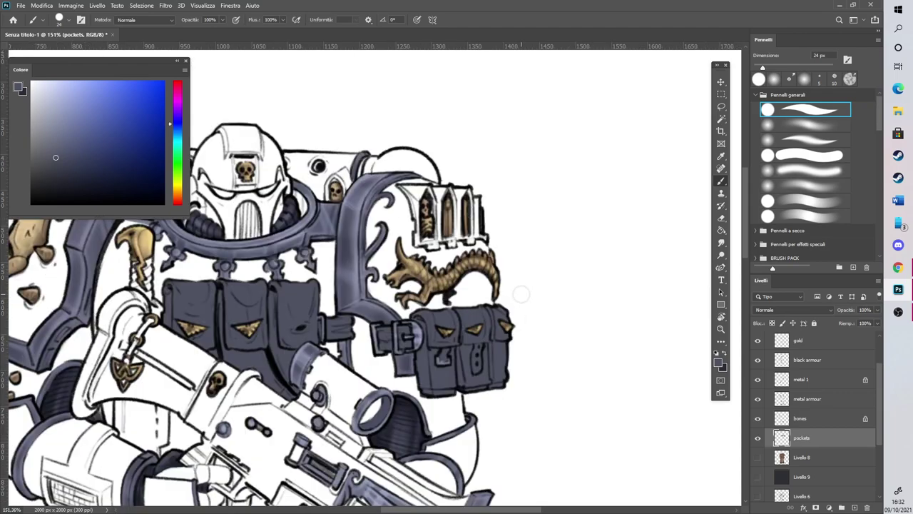
pyautogui.scroll(-2, 261, 284)
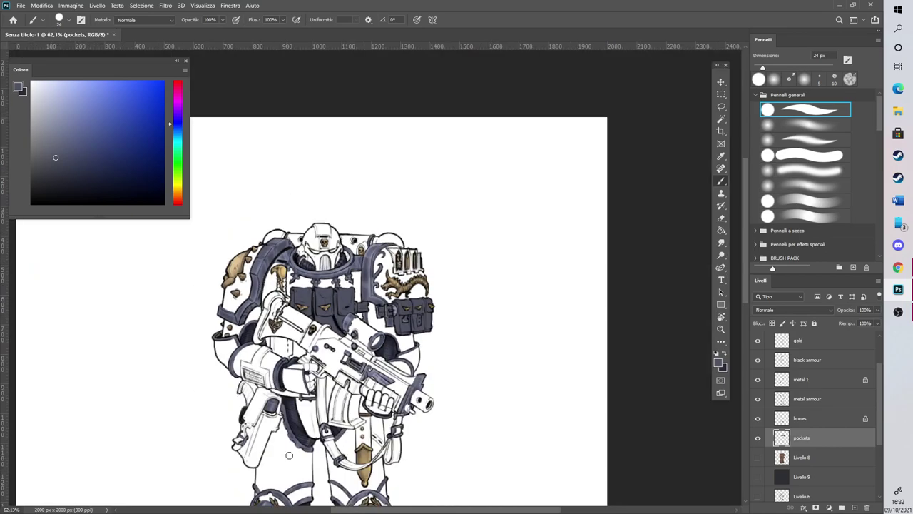
# Fill the panel beneath the rifle stock with dark grey-blue at 24 px and the stock's chain links with a 12 px brush
pyautogui.scroll(7, 286, 457)
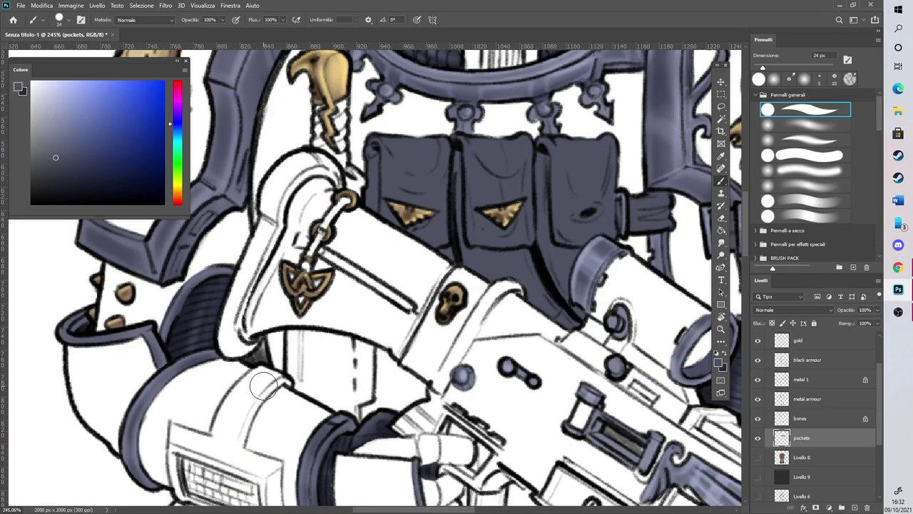
pyautogui.moveTo(299, 334)
pyautogui.mouseDown()
pyautogui.moveTo(305, 381)
pyautogui.moveTo(335, 397)
pyautogui.moveTo(346, 396)
pyautogui.moveTo(349, 378)
pyautogui.moveTo(351, 409)
pyautogui.moveTo(353, 387)
pyautogui.moveTo(365, 390)
pyautogui.moveTo(363, 351)
pyautogui.moveTo(294, 336)
pyautogui.moveTo(310, 370)
pyautogui.moveTo(333, 372)
pyautogui.moveTo(350, 354)
pyautogui.moveTo(340, 357)
pyautogui.moveTo(380, 333)
pyautogui.moveTo(366, 350)
pyautogui.mouseUp()
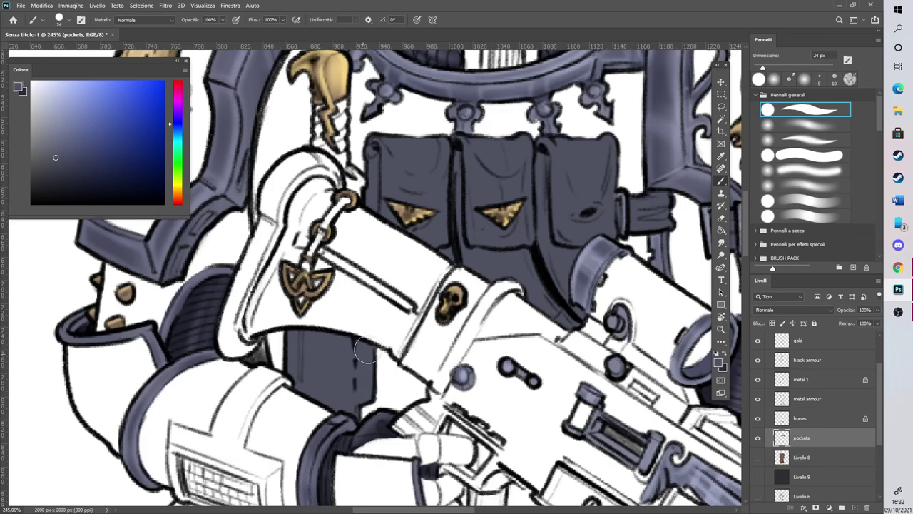
pyautogui.moveTo(762, 68); pyautogui.dragTo(744, 68)
pyautogui.moveTo(323, 229)
pyautogui.mouseDown()
pyautogui.moveTo(347, 199)
pyautogui.moveTo(321, 227)
pyautogui.moveTo(307, 264)
pyautogui.mouseUp()
pyautogui.moveTo(348, 172)
pyautogui.mouseDown()
pyautogui.moveTo(354, 187)
pyautogui.moveTo(347, 165)
pyautogui.moveTo(359, 179)
pyautogui.mouseUp()
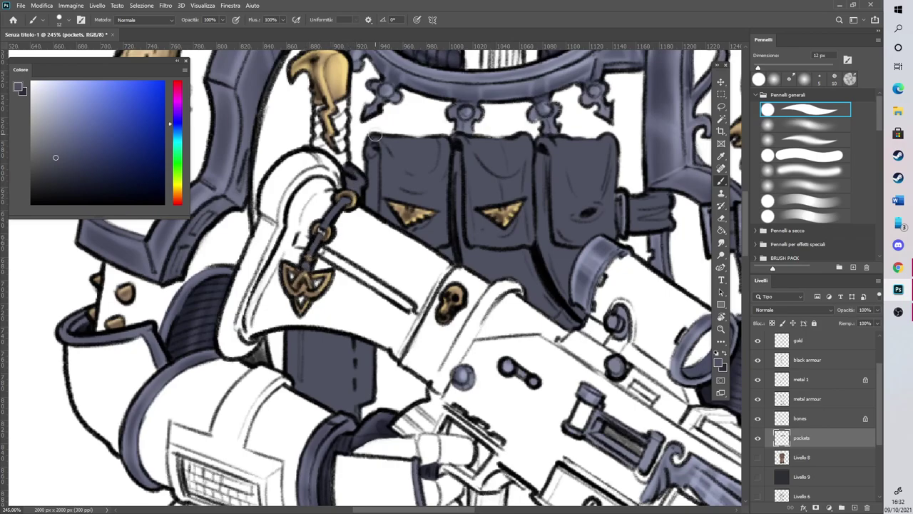
pyautogui.click(721, 219)
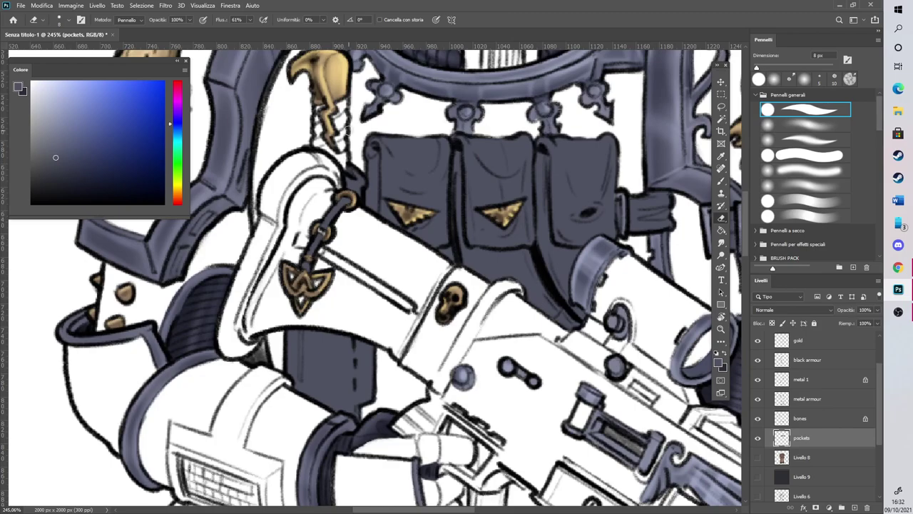
pyautogui.click(721, 180)
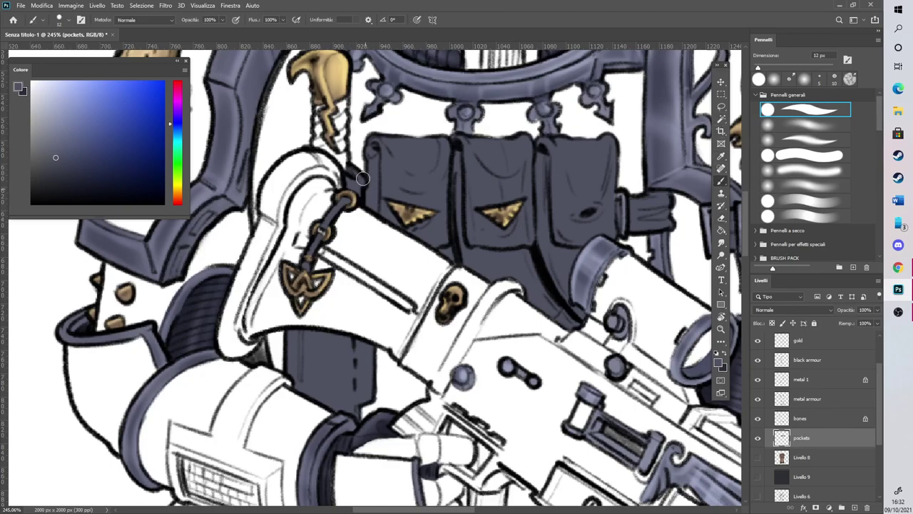
# Fill the forearm band and the frame around the gauntlet's keypad with dark grey-blue, using the 12 px brush
pyautogui.moveTo(245, 416)
pyautogui.mouseDown()
pyautogui.moveTo(231, 454)
pyautogui.moveTo(254, 399)
pyautogui.moveTo(237, 447)
pyautogui.moveTo(275, 383)
pyautogui.moveTo(289, 379)
pyautogui.moveTo(264, 372)
pyautogui.moveTo(238, 391)
pyautogui.moveTo(218, 437)
pyautogui.moveTo(252, 381)
pyautogui.moveTo(248, 403)
pyautogui.mouseUp()
pyautogui.scroll(-3, 218, 392)
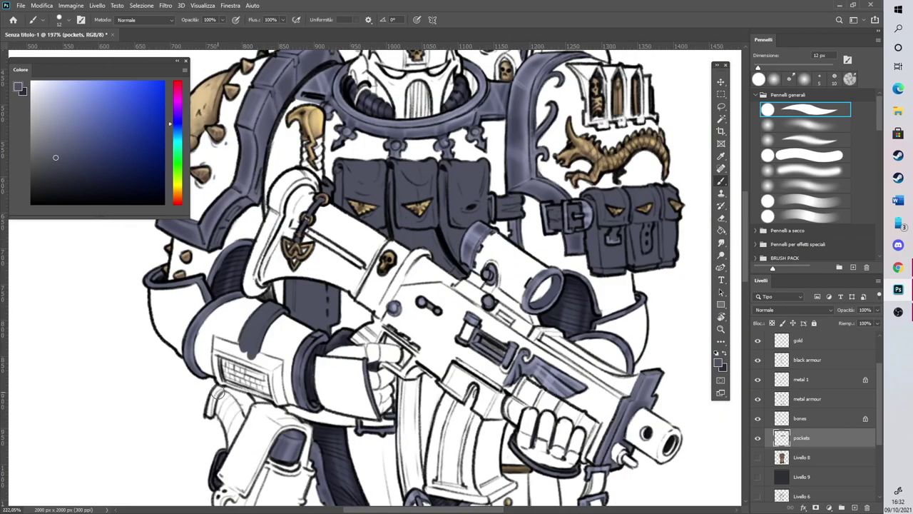
pyautogui.scroll(6, 214, 337)
pyautogui.moveTo(220, 294)
pyautogui.mouseDown()
pyautogui.moveTo(223, 316)
pyautogui.moveTo(376, 368)
pyautogui.mouseUp()
pyautogui.moveTo(323, 352)
pyautogui.mouseDown()
pyautogui.moveTo(367, 370)
pyautogui.moveTo(369, 437)
pyautogui.moveTo(388, 446)
pyautogui.moveTo(373, 376)
pyautogui.moveTo(381, 433)
pyautogui.mouseUp()
pyautogui.moveTo(377, 345)
pyautogui.mouseDown()
pyautogui.moveTo(389, 438)
pyautogui.moveTo(378, 345)
pyautogui.mouseUp()
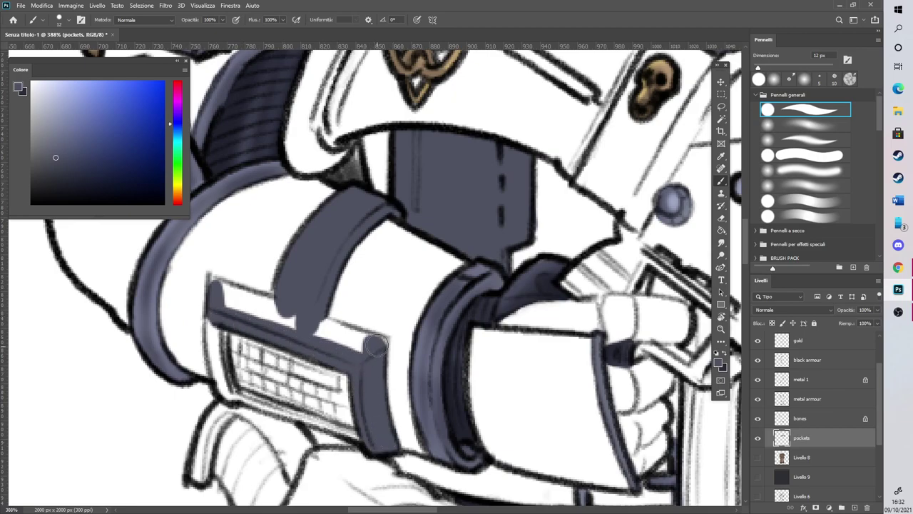
pyautogui.moveTo(284, 311)
pyautogui.mouseDown()
pyautogui.moveTo(367, 351)
pyautogui.moveTo(316, 325)
pyautogui.moveTo(372, 344)
pyautogui.moveTo(368, 327)
pyautogui.moveTo(377, 346)
pyautogui.moveTo(235, 308)
pyautogui.moveTo(213, 283)
pyautogui.moveTo(314, 319)
pyautogui.moveTo(230, 292)
pyautogui.moveTo(221, 272)
pyautogui.moveTo(222, 375)
pyautogui.moveTo(213, 329)
pyautogui.moveTo(220, 378)
pyautogui.moveTo(222, 364)
pyautogui.moveTo(236, 394)
pyautogui.moveTo(364, 439)
pyautogui.mouseUp()
pyautogui.scroll(-5, 371, 329)
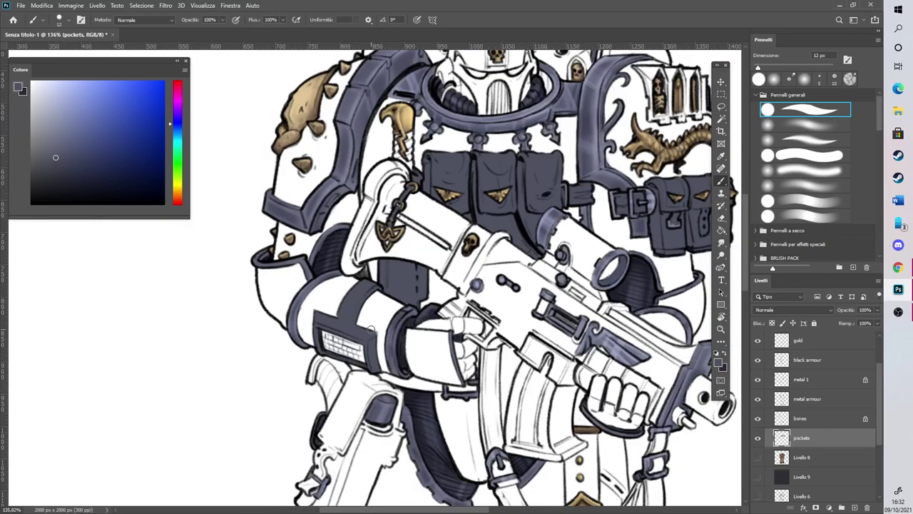
# Fill the main body and flap of the pistol holster with flat dark grey-blue, using an enlarged hard brush
pyautogui.scroll(2, 428, 418)
pyautogui.scroll(3, 157, 274)
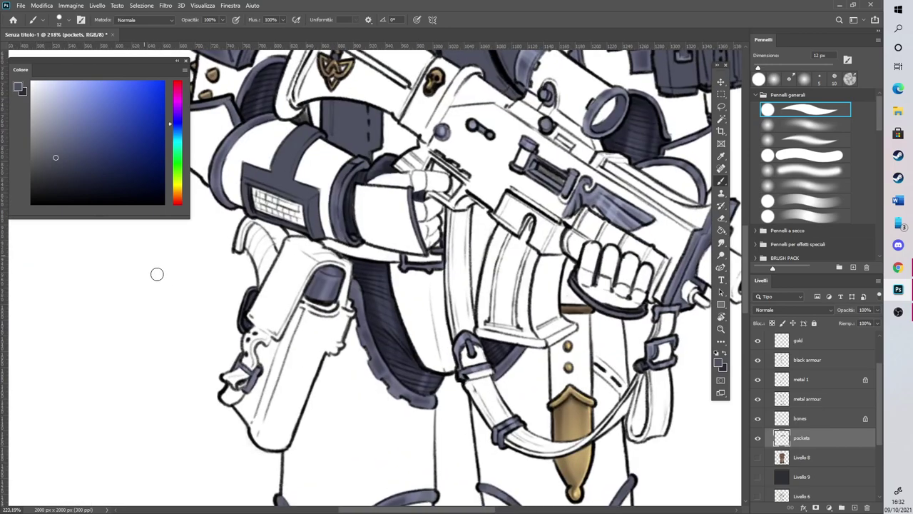
pyautogui.moveTo(775, 69); pyautogui.dragTo(773, 69)
pyautogui.moveTo(350, 307)
pyautogui.mouseDown()
pyautogui.moveTo(304, 396)
pyautogui.moveTo(308, 328)
pyautogui.moveTo(335, 311)
pyautogui.moveTo(298, 416)
pyautogui.moveTo(290, 405)
pyautogui.moveTo(274, 439)
pyautogui.moveTo(254, 442)
pyautogui.moveTo(274, 445)
pyautogui.moveTo(305, 494)
pyautogui.moveTo(323, 475)
pyautogui.moveTo(331, 426)
pyautogui.moveTo(329, 467)
pyautogui.moveTo(385, 307)
pyautogui.moveTo(375, 318)
pyautogui.moveTo(370, 267)
pyautogui.moveTo(349, 245)
pyautogui.moveTo(304, 336)
pyautogui.moveTo(332, 223)
pyautogui.moveTo(292, 299)
pyautogui.moveTo(298, 267)
pyautogui.mouseUp()
pyautogui.press('e')
pyautogui.click(722, 180)
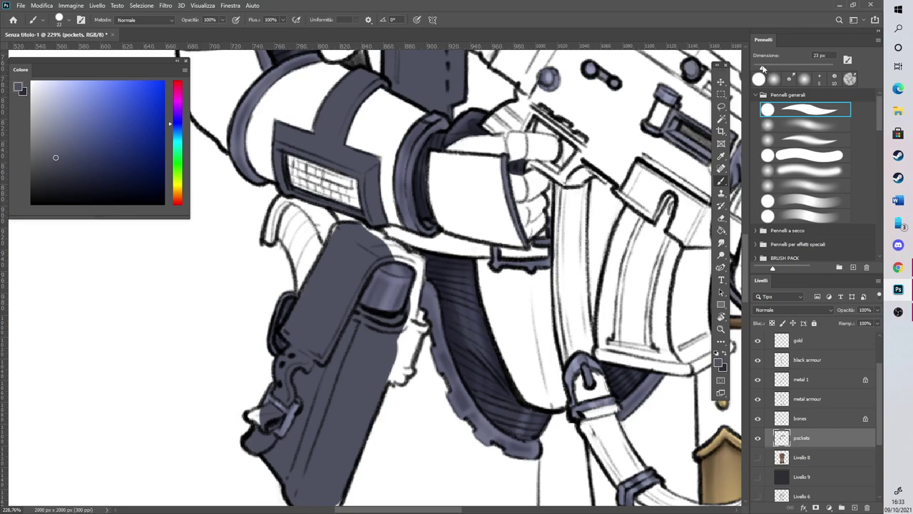
# Fill the holster's clasp strap and its remaining white edge beside the thigh with dark grey-blue at 24 px
pyautogui.moveTo(339, 232); pyautogui.dragTo(331, 226)
pyautogui.moveTo(261, 410)
pyautogui.mouseDown()
pyautogui.moveTo(250, 416)
pyautogui.moveTo(272, 417)
pyautogui.mouseUp()
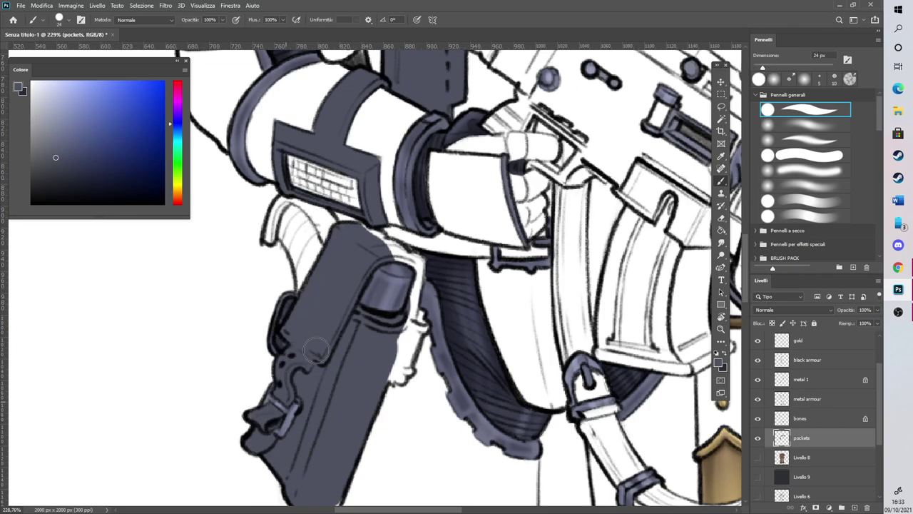
pyautogui.moveTo(388, 255)
pyautogui.mouseDown()
pyautogui.moveTo(372, 239)
pyautogui.moveTo(415, 264)
pyautogui.moveTo(410, 314)
pyautogui.moveTo(417, 274)
pyautogui.moveTo(411, 317)
pyautogui.moveTo(420, 323)
pyautogui.moveTo(394, 371)
pyautogui.moveTo(383, 371)
pyautogui.moveTo(380, 342)
pyautogui.mouseUp()
pyautogui.scroll(-5, 380, 341)
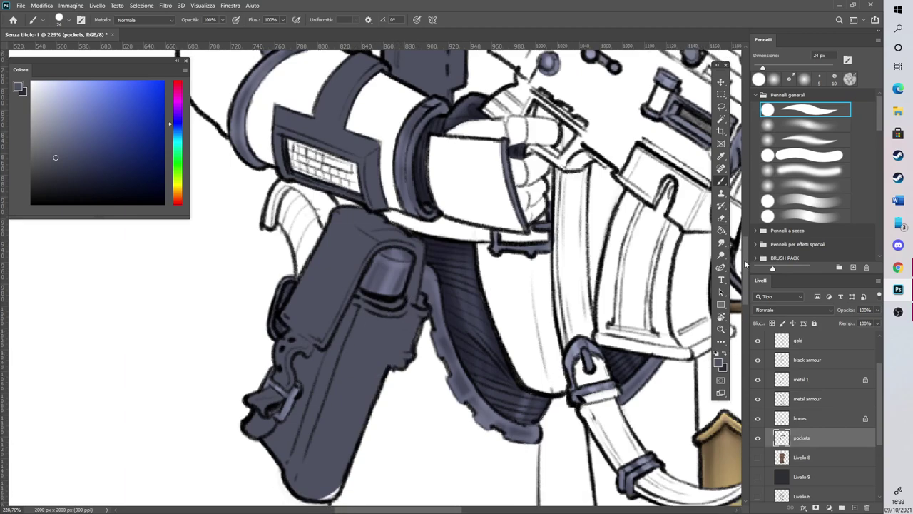
pyautogui.moveTo(324, 351)
pyautogui.mouseDown()
pyautogui.moveTo(326, 339)
pyautogui.moveTo(327, 354)
pyautogui.mouseUp()
pyautogui.scroll(-6, 348, 288)
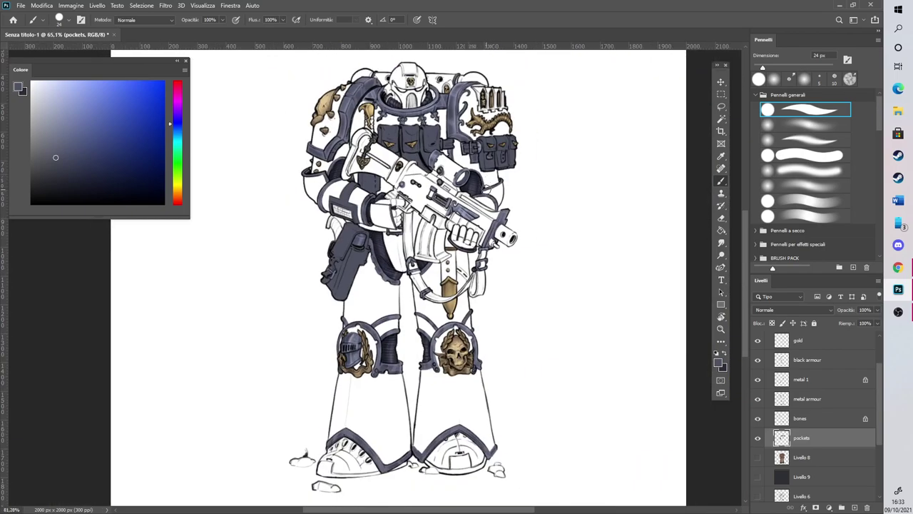
# Fill the rifle sling's buckled end and hanging loop near the muzzle with flat dark grey-blue
pyautogui.scroll(7, 486, 236)
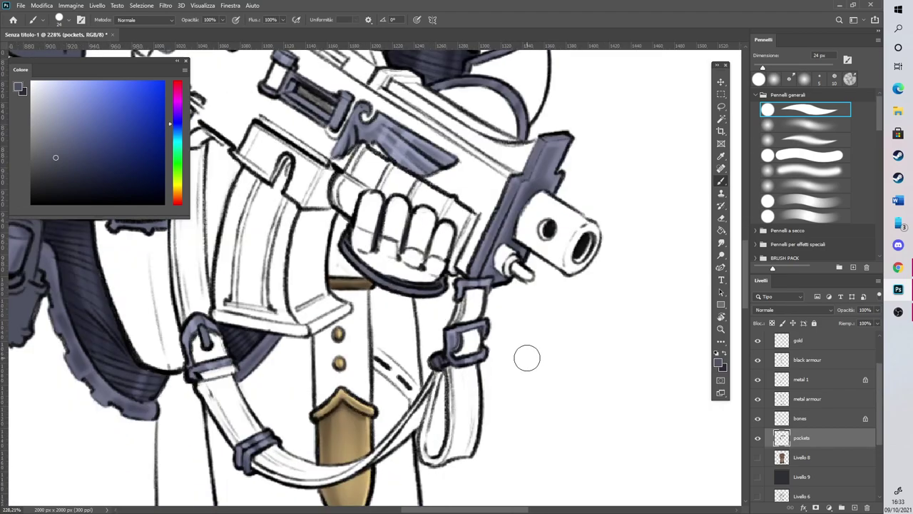
pyautogui.moveTo(457, 373)
pyautogui.mouseDown()
pyautogui.moveTo(429, 448)
pyautogui.moveTo(444, 448)
pyautogui.moveTo(434, 454)
pyautogui.moveTo(465, 444)
pyautogui.moveTo(468, 369)
pyautogui.moveTo(468, 443)
pyautogui.moveTo(469, 379)
pyautogui.moveTo(457, 336)
pyautogui.moveTo(469, 323)
pyautogui.moveTo(469, 294)
pyautogui.moveTo(469, 336)
pyautogui.moveTo(477, 292)
pyautogui.mouseUp()
pyautogui.click(721, 218)
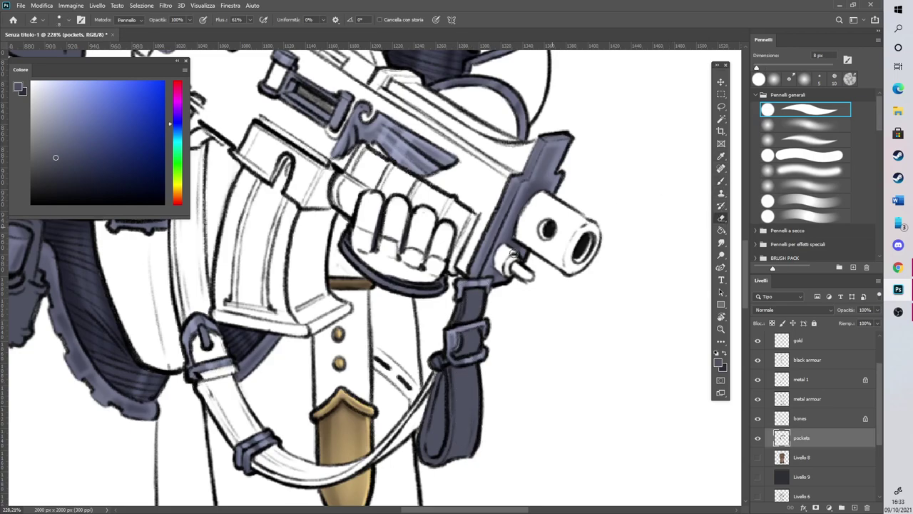
pyautogui.click(722, 180)
pyautogui.moveTo(382, 452)
pyautogui.mouseDown()
pyautogui.moveTo(425, 405)
pyautogui.moveTo(388, 444)
pyautogui.moveTo(435, 406)
pyautogui.moveTo(423, 433)
pyautogui.moveTo(435, 393)
pyautogui.moveTo(410, 420)
pyautogui.mouseUp()
pyautogui.press('e')
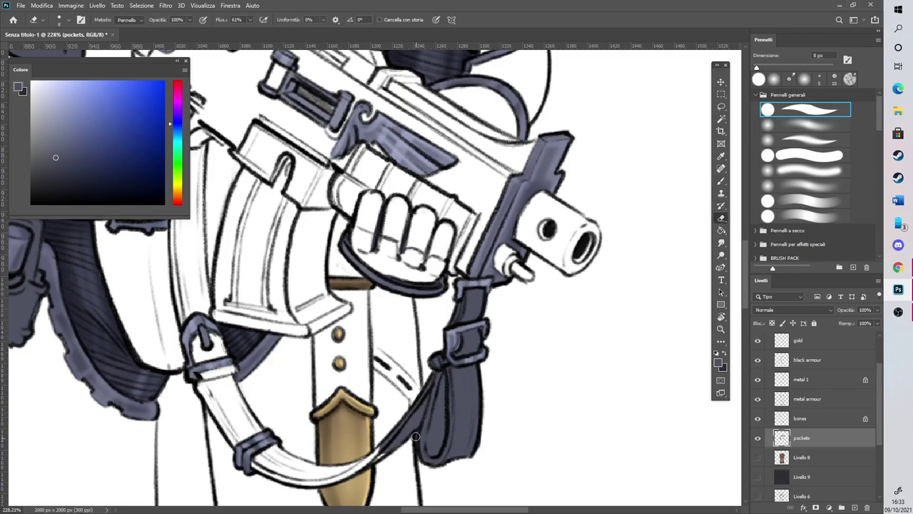
# Fill the sling's lower curve, from the buckle below the magazine across the dagger sheath, with dark grey-blue at 15 px
pyautogui.click(758, 457)
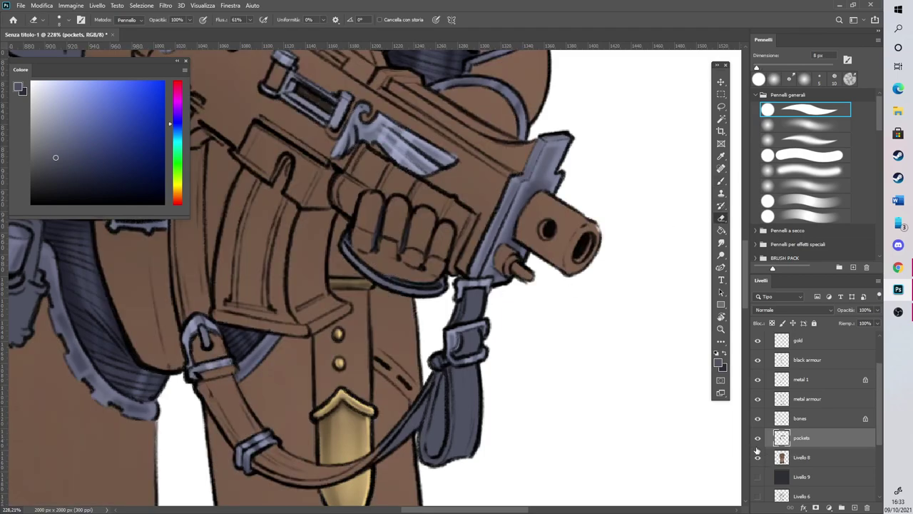
pyautogui.click(759, 457)
pyautogui.click(721, 183)
pyautogui.moveTo(198, 353)
pyautogui.mouseDown()
pyautogui.moveTo(215, 407)
pyautogui.moveTo(194, 341)
pyautogui.moveTo(219, 343)
pyautogui.moveTo(232, 371)
pyautogui.moveTo(203, 326)
pyautogui.moveTo(214, 338)
pyautogui.moveTo(220, 411)
pyautogui.moveTo(247, 453)
pyautogui.mouseUp()
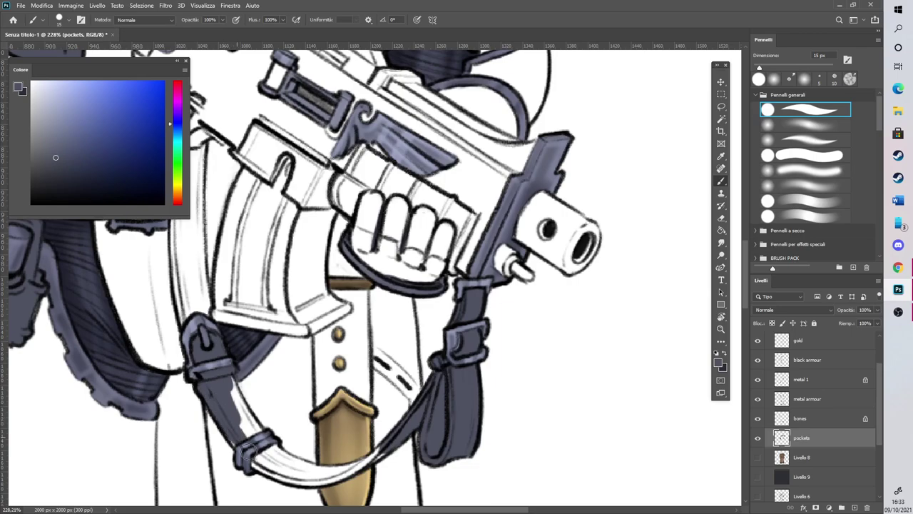
pyautogui.moveTo(226, 422)
pyautogui.mouseDown()
pyautogui.moveTo(238, 398)
pyautogui.moveTo(222, 378)
pyautogui.moveTo(257, 431)
pyautogui.moveTo(225, 376)
pyautogui.moveTo(255, 460)
pyautogui.moveTo(301, 479)
pyautogui.moveTo(380, 453)
pyautogui.mouseUp()
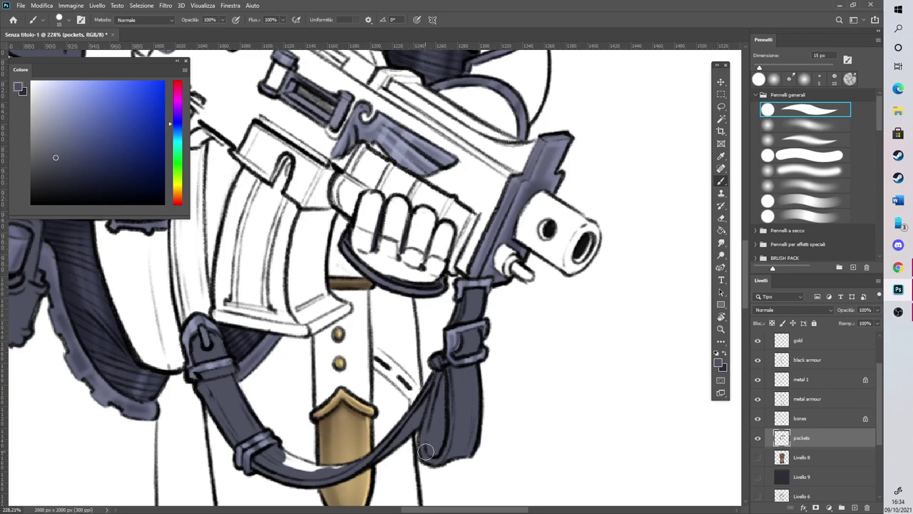
pyautogui.moveTo(278, 458)
pyautogui.mouseDown()
pyautogui.moveTo(300, 465)
pyautogui.moveTo(284, 458)
pyautogui.moveTo(333, 470)
pyautogui.mouseUp()
# Fill the vertical sling section beside the magazine and the belt segment behind it with dark grey-blue at 15 px
pyautogui.moveTo(371, 428); pyautogui.dragTo(348, 428)
pyautogui.moveTo(282, 287); pyautogui.dragTo(299, 286)
pyautogui.moveTo(372, 406)
pyautogui.mouseDown()
pyautogui.moveTo(367, 357)
pyautogui.moveTo(380, 437)
pyautogui.moveTo(388, 434)
pyautogui.moveTo(383, 331)
pyautogui.moveTo(389, 338)
pyautogui.moveTo(375, 381)
pyautogui.moveTo(366, 384)
pyautogui.moveTo(360, 262)
pyautogui.moveTo(386, 276)
pyautogui.moveTo(390, 263)
pyautogui.moveTo(375, 271)
pyautogui.moveTo(386, 377)
pyautogui.moveTo(374, 353)
pyautogui.mouseUp()
pyautogui.moveTo(333, 330)
pyautogui.mouseDown()
pyautogui.moveTo(401, 319)
pyautogui.moveTo(374, 334)
pyautogui.moveTo(406, 331)
pyautogui.moveTo(365, 312)
pyautogui.moveTo(422, 303)
pyautogui.mouseUp()
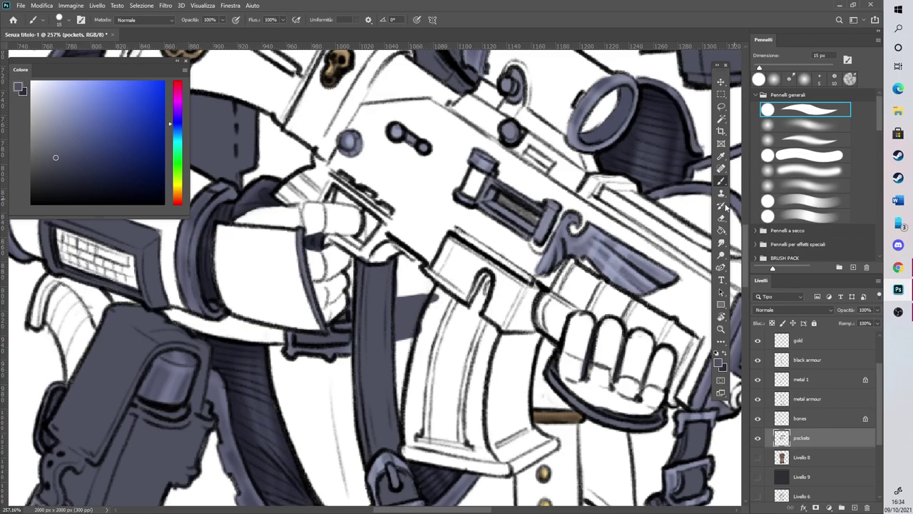
# Fill the belt strip running below the gauntlet, on the pockets layer, with dark grey-blue using the 15 px brush
pyautogui.press('e')
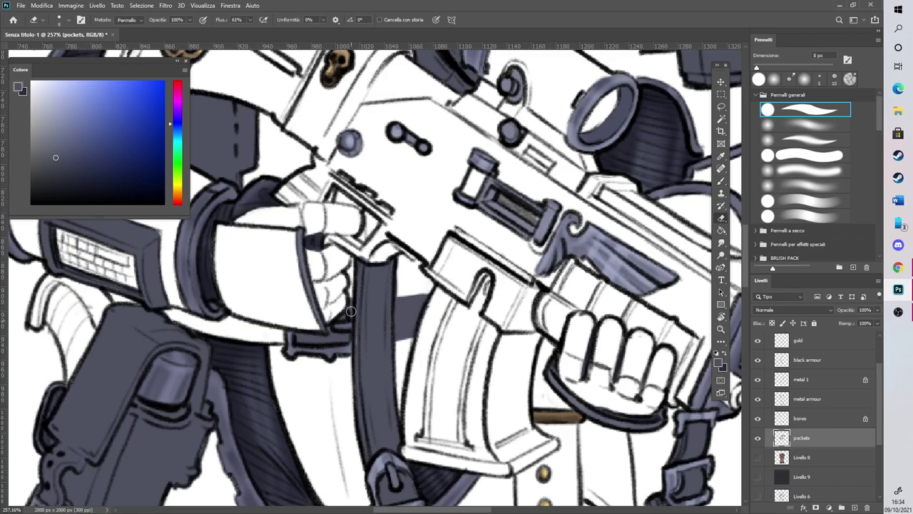
pyautogui.click(800, 378)
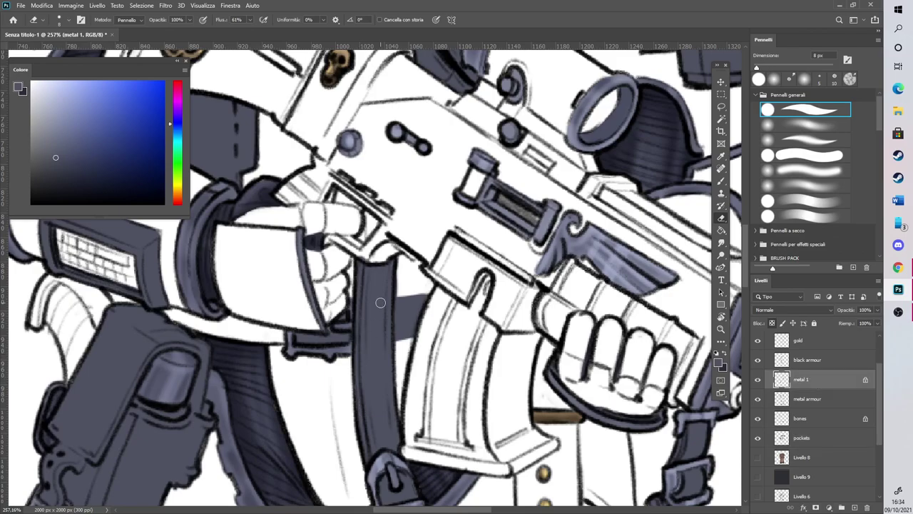
pyautogui.click(803, 437)
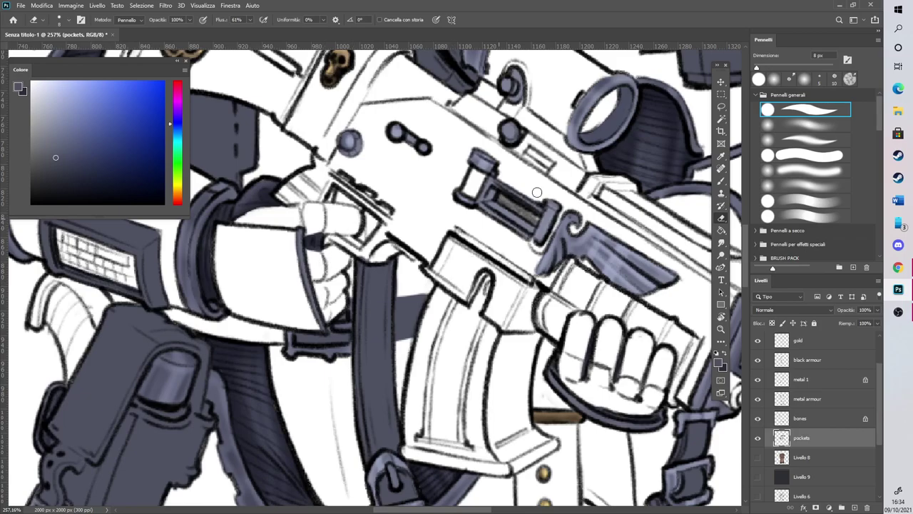
pyautogui.click(721, 181)
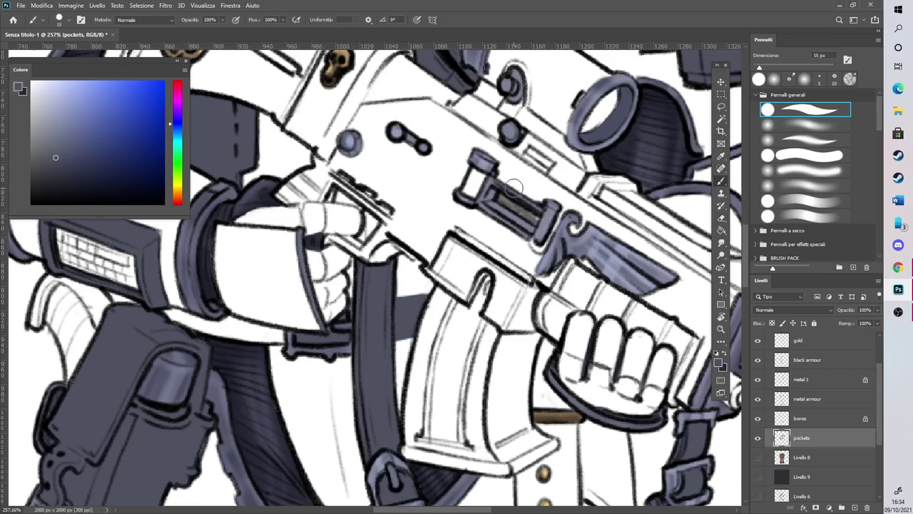
pyautogui.moveTo(170, 314)
pyautogui.mouseDown()
pyautogui.moveTo(282, 340)
pyautogui.moveTo(280, 332)
pyautogui.mouseUp()
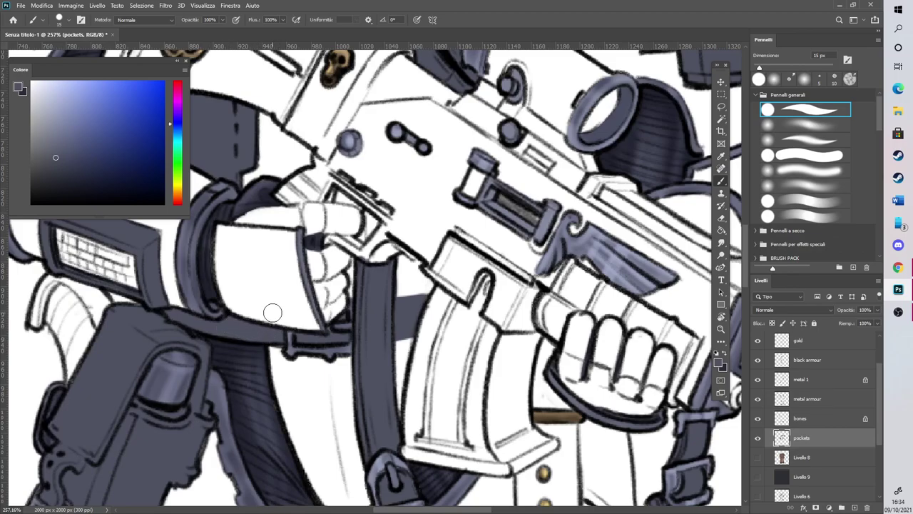
# Touch up the flat dark grey-blue on the sling top and belt segment beside the magazine, cleaning the edge with the 8 px Eraser
pyautogui.scroll(-3, 324, 304)
pyautogui.scroll(3, 383, 173)
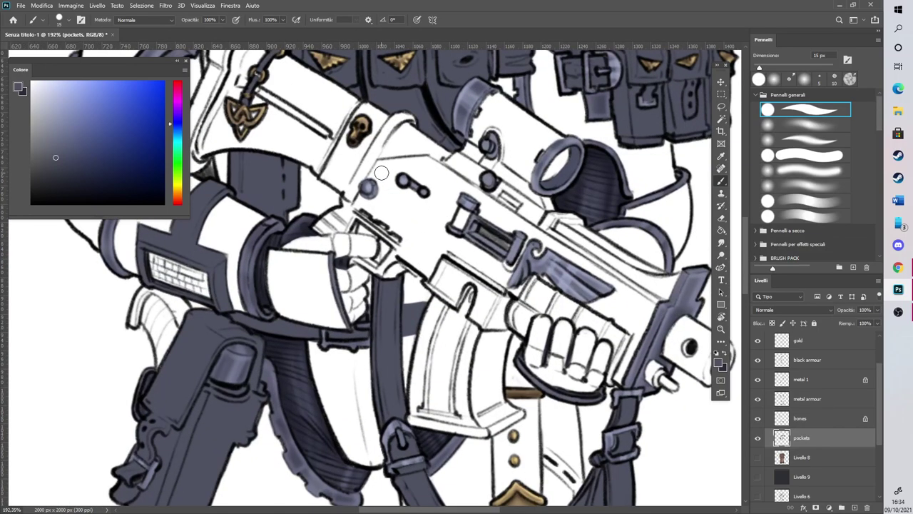
pyautogui.moveTo(381, 295)
pyautogui.mouseDown()
pyautogui.moveTo(383, 282)
pyautogui.moveTo(389, 287)
pyautogui.moveTo(379, 281)
pyautogui.mouseUp()
pyautogui.scroll(-4, 379, 280)
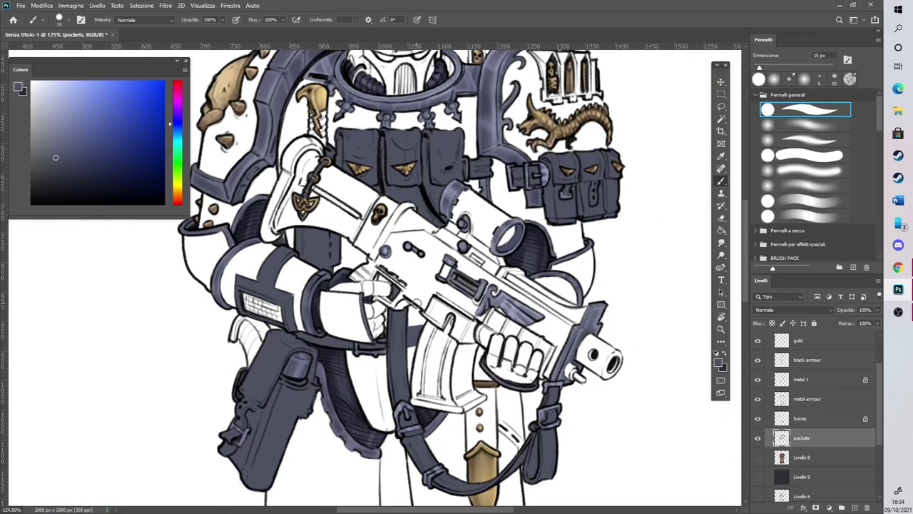
pyautogui.scroll(-2, 416, 304)
pyautogui.scroll(5, 399, 321)
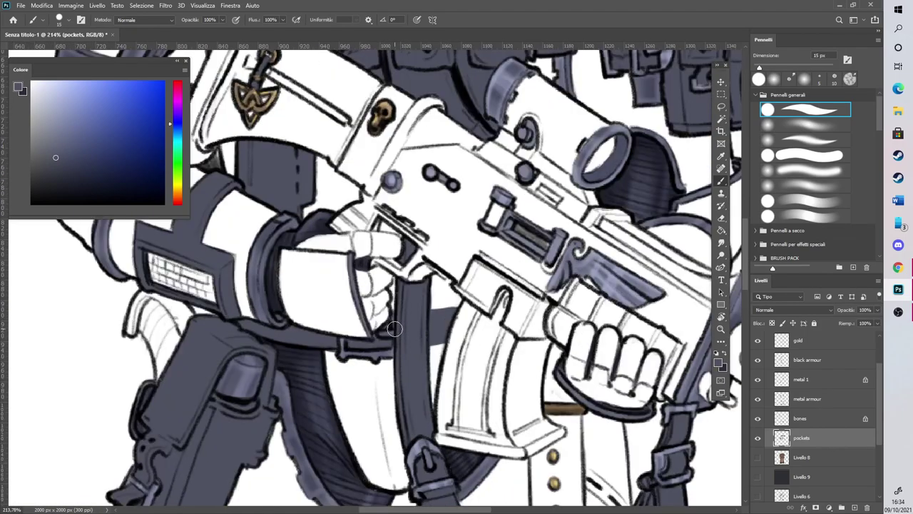
pyautogui.moveTo(442, 313); pyautogui.dragTo(489, 291)
pyautogui.click(721, 218)
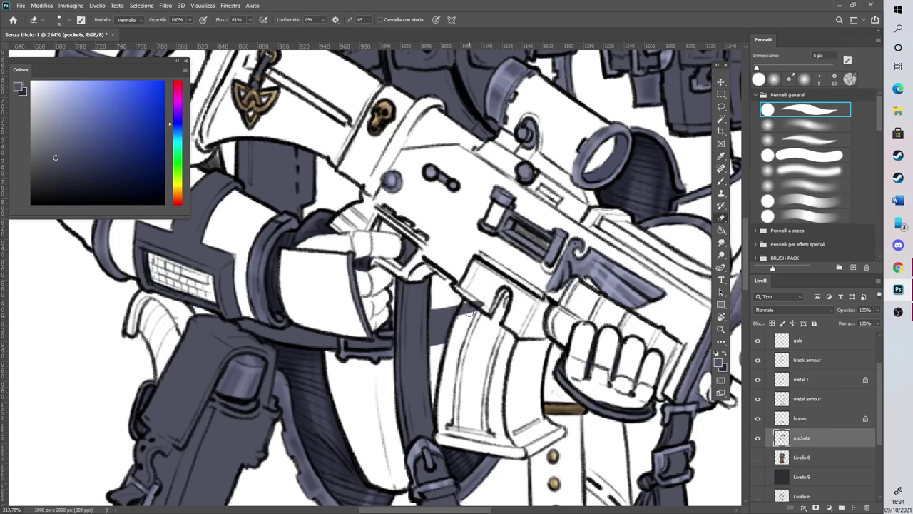
# Check the flat fills across the figure and lock the transparent pixels of the pockets layer
pyautogui.scroll(-2, 531, 247)
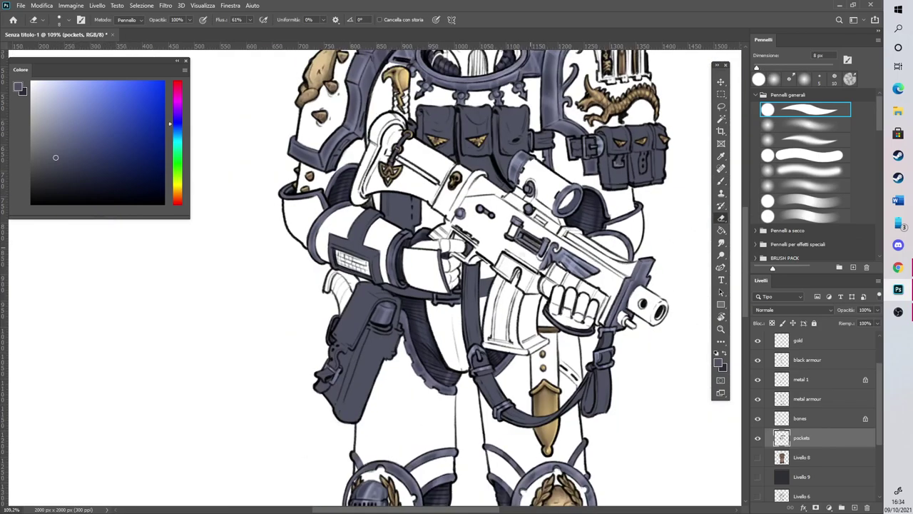
pyautogui.scroll(-2, 531, 247)
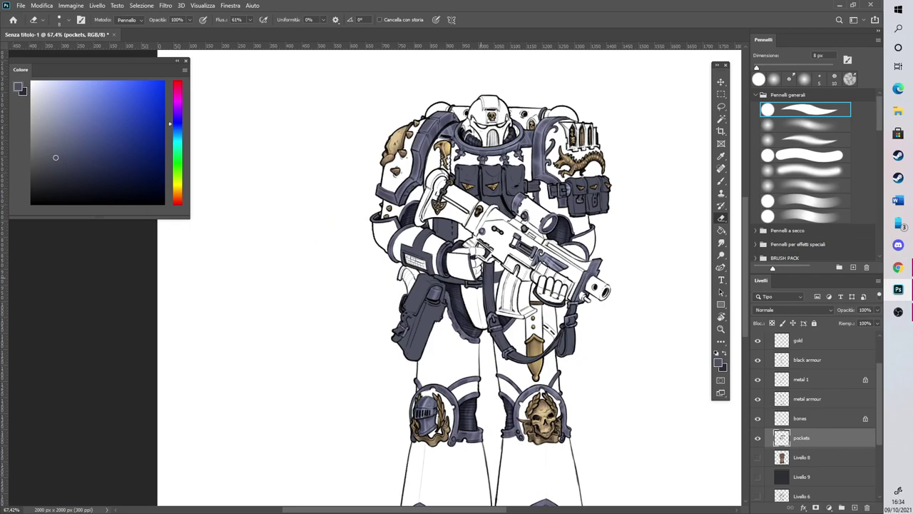
pyautogui.scroll(-1, 477, 277)
pyautogui.scroll(3, 356, 180)
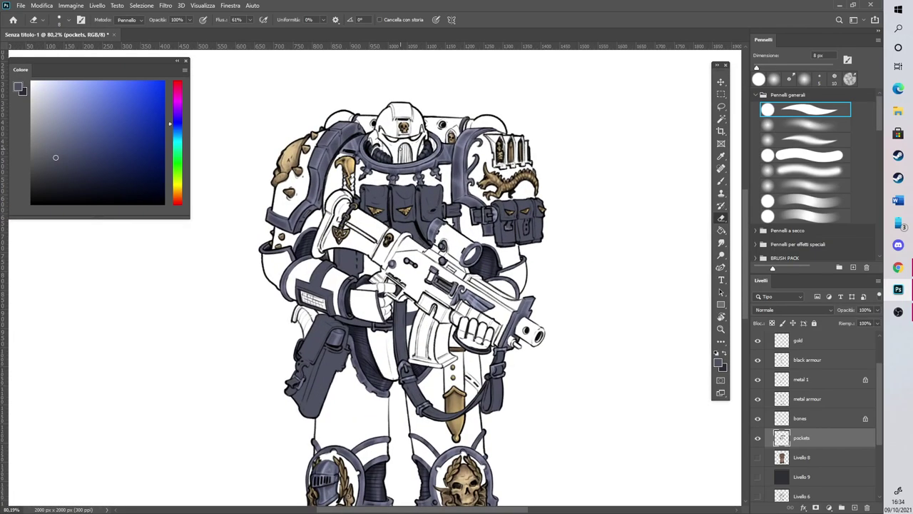
pyautogui.scroll(1, 403, 147)
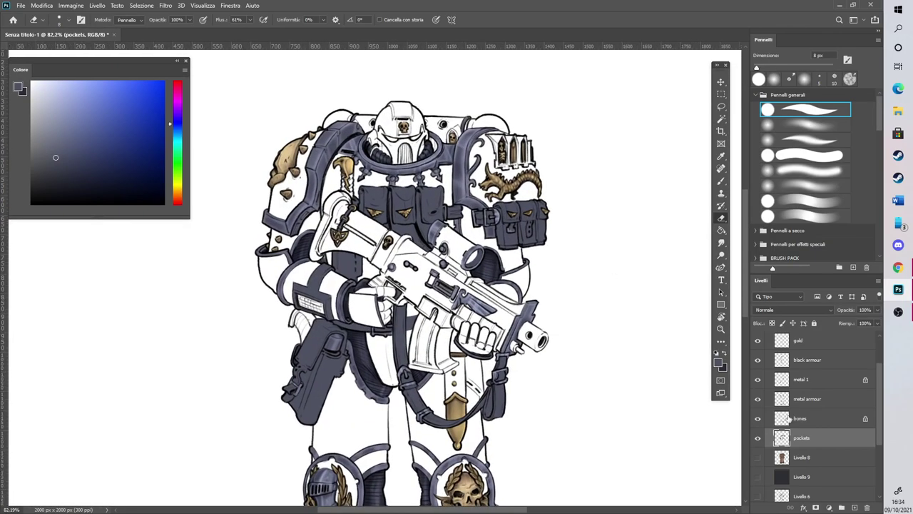
pyautogui.scroll(4, 428, 148)
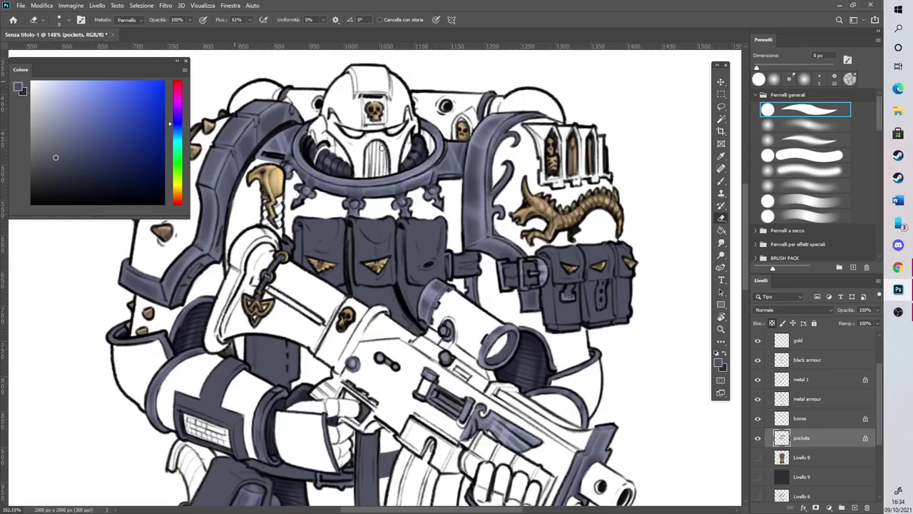
# Sample the pouches' grey-blue, pick a darker shade of it, and shade the three chest pouches with the soft round brush at 30 px
pyautogui.press('i')
pyautogui.click(360, 264)
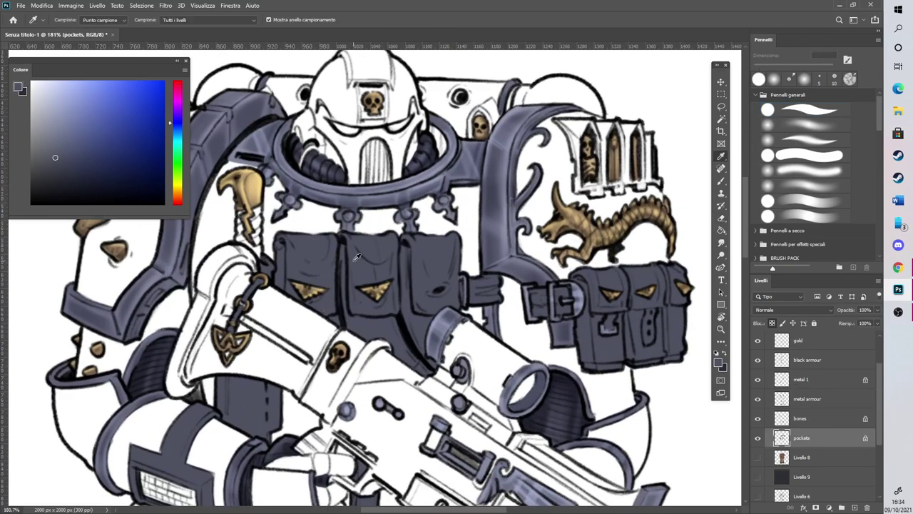
pyautogui.press('b')
pyautogui.click(769, 122)
pyautogui.moveTo(350, 247); pyautogui.dragTo(353, 326)
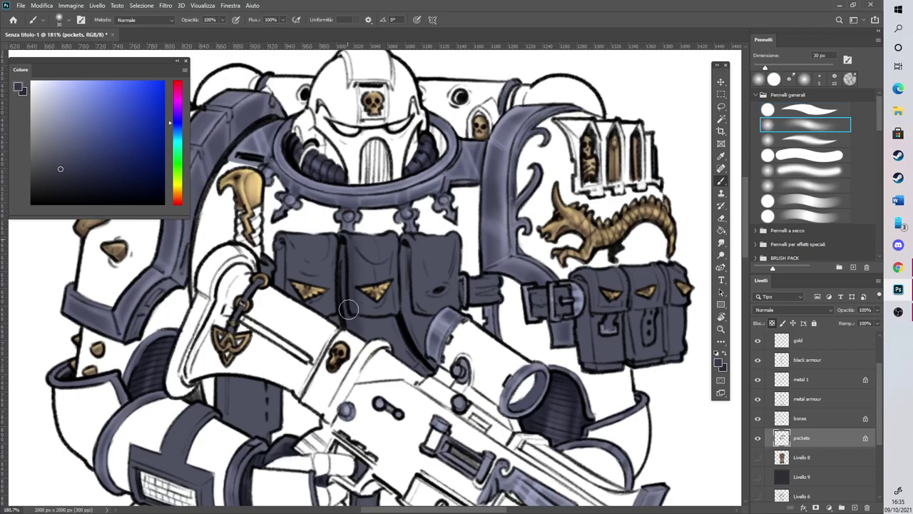
pyautogui.moveTo(361, 266); pyautogui.dragTo(378, 257)
pyautogui.moveTo(373, 316); pyautogui.dragTo(382, 305)
pyautogui.moveTo(408, 262)
pyautogui.mouseDown()
pyautogui.moveTo(427, 359)
pyautogui.moveTo(442, 275)
pyautogui.mouseUp()
pyautogui.moveTo(304, 242)
pyautogui.mouseDown()
pyautogui.moveTo(292, 245)
pyautogui.moveTo(287, 285)
pyautogui.mouseUp()
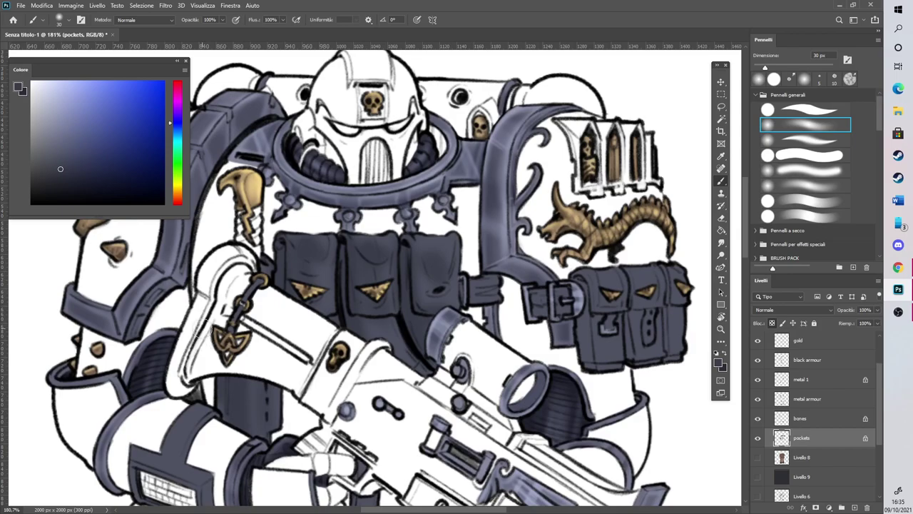
# Shade the three pouches below the shoulder dragon with the darker grey-blue, using the soft brush at 30 px
pyautogui.scroll(-3, 372, 184)
pyautogui.scroll(3, 581, 193)
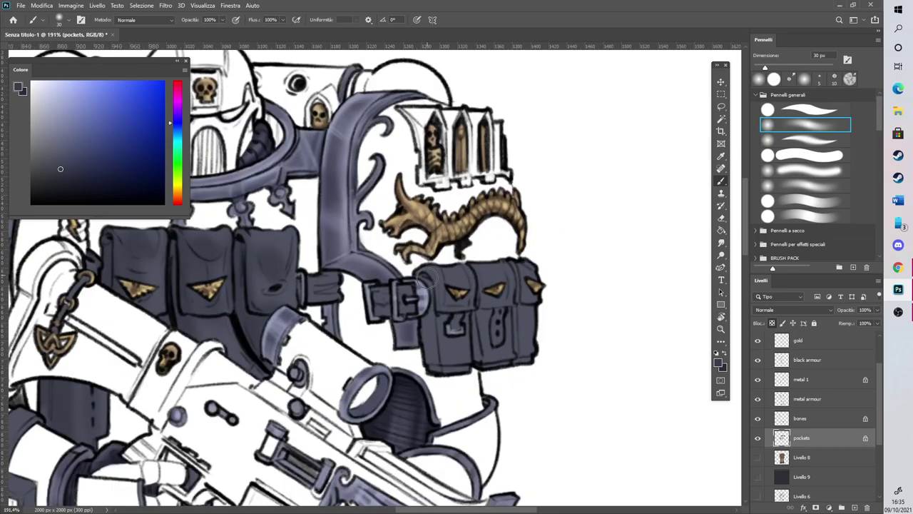
pyautogui.moveTo(478, 278); pyautogui.dragTo(482, 356)
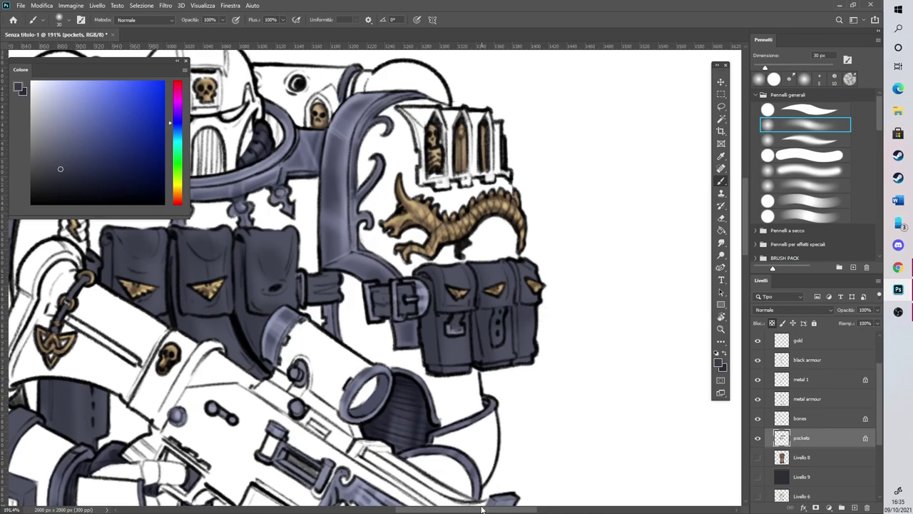
# Shade the thigh holster and the vertical sling section with darker grey-blue, using the soft brush at 30 and 38 px
pyautogui.hscroll(-10, 365, 345)
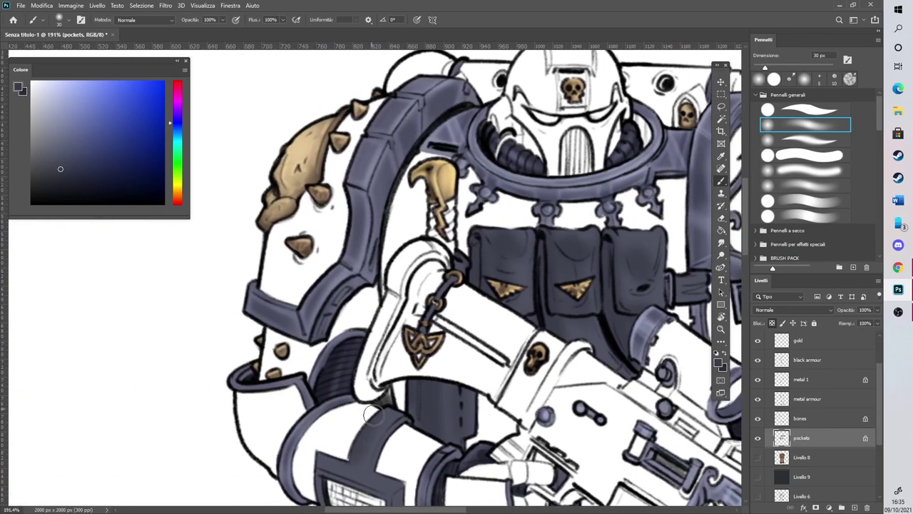
pyautogui.scroll(-5, 695, 234)
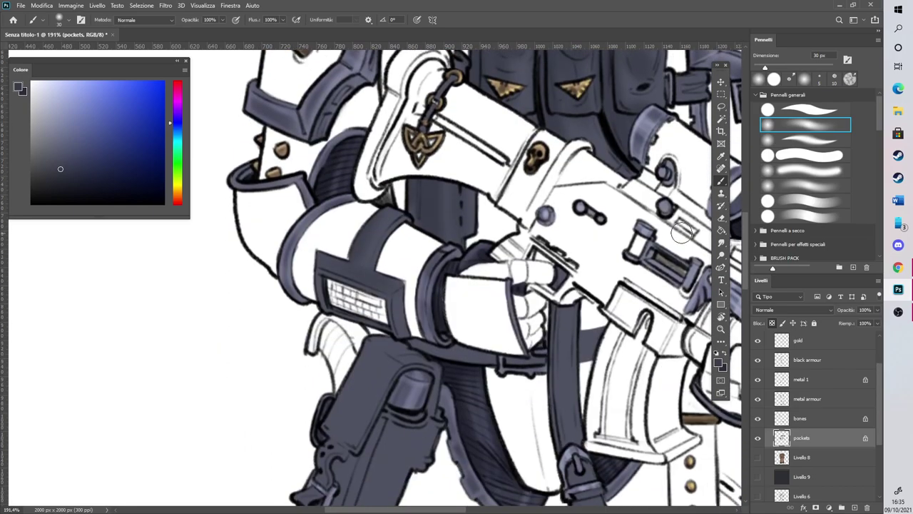
pyautogui.moveTo(370, 356)
pyautogui.mouseDown()
pyautogui.moveTo(331, 426)
pyautogui.moveTo(357, 377)
pyautogui.moveTo(392, 356)
pyautogui.moveTo(351, 428)
pyautogui.mouseUp()
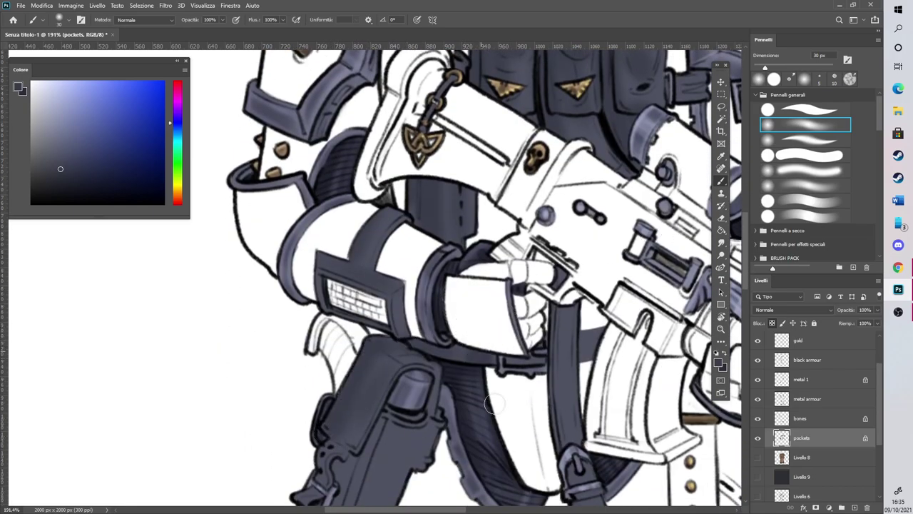
pyautogui.scroll(-5, 534, 371)
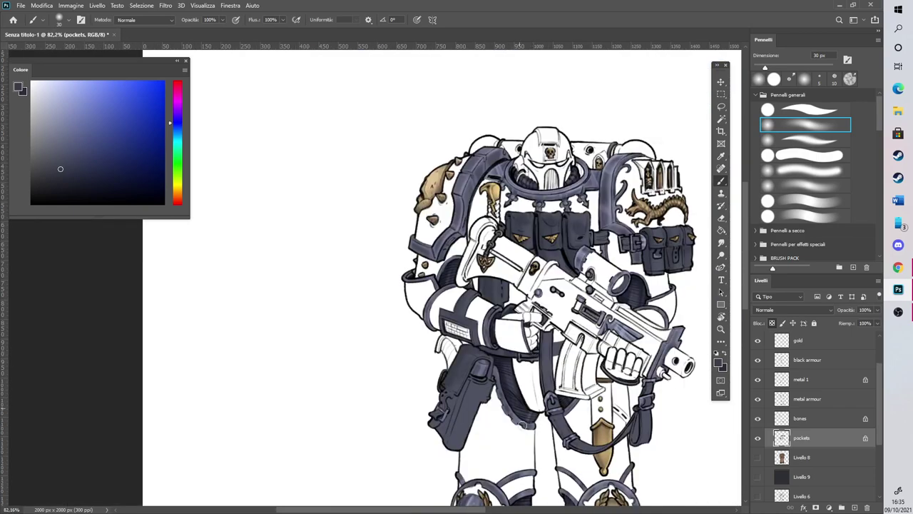
pyautogui.scroll(3, 542, 417)
pyautogui.moveTo(556, 366); pyautogui.dragTo(553, 274)
pyautogui.moveTo(428, 348)
pyautogui.mouseDown()
pyautogui.moveTo(389, 446)
pyautogui.moveTo(427, 341)
pyautogui.moveTo(420, 408)
pyautogui.moveTo(398, 464)
pyautogui.mouseUp()
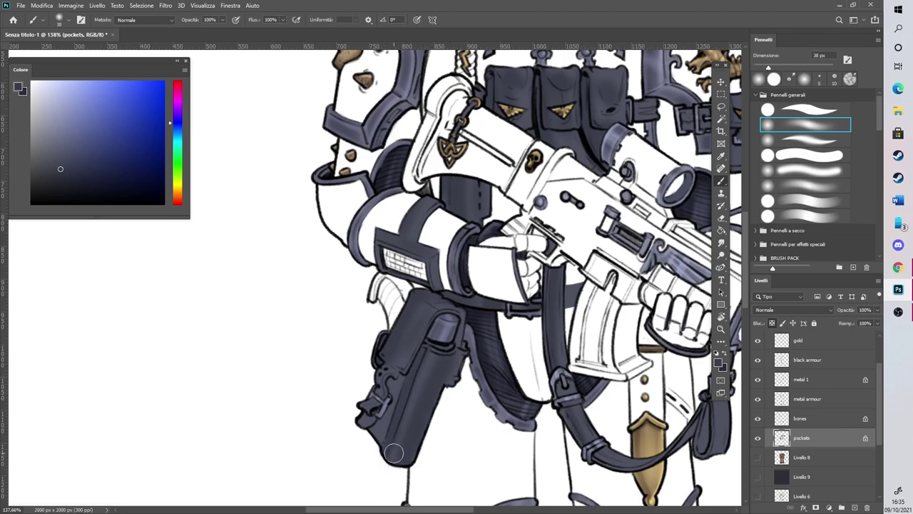
pyautogui.moveTo(378, 380)
pyautogui.mouseDown()
pyautogui.moveTo(399, 385)
pyautogui.moveTo(377, 438)
pyautogui.mouseUp()
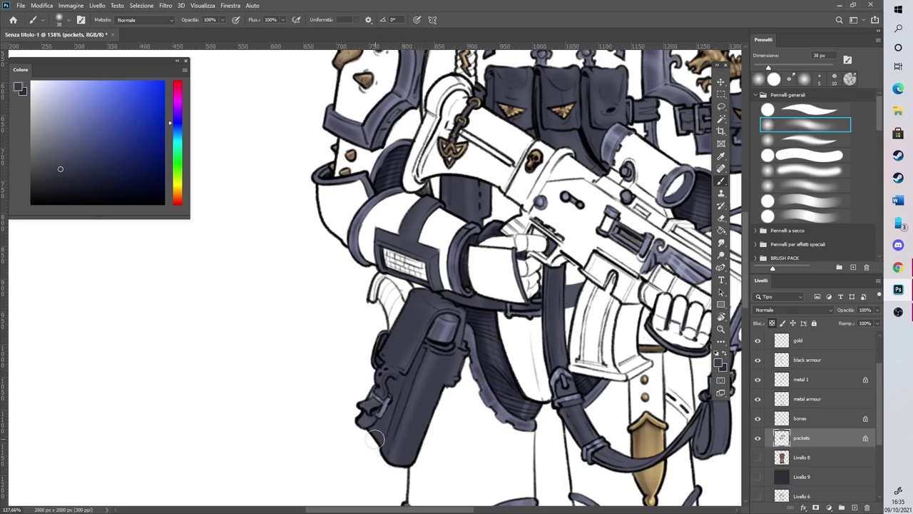
# Shade the sling's hanging loop, lower curve and vertical section with darker grey-blue, using the soft brush at 45 and 37 px
pyautogui.scroll(-4, 609, 406)
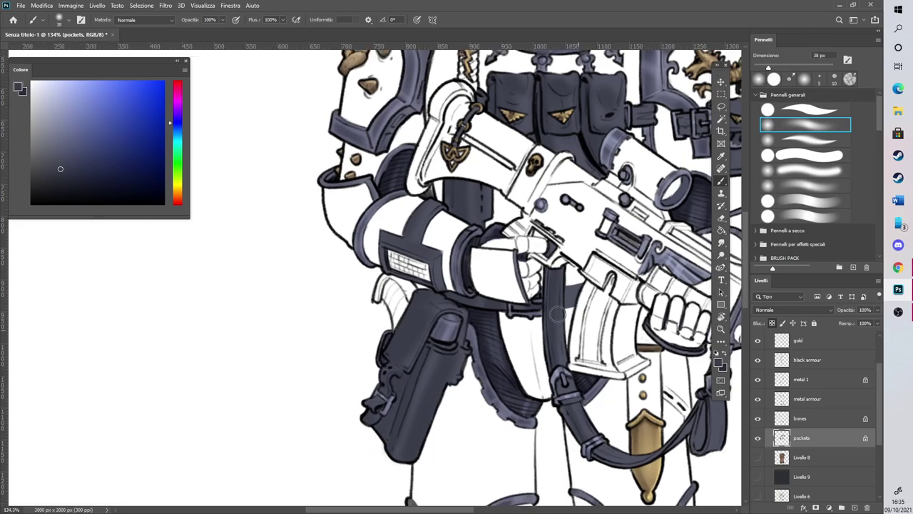
pyautogui.scroll(4, 673, 353)
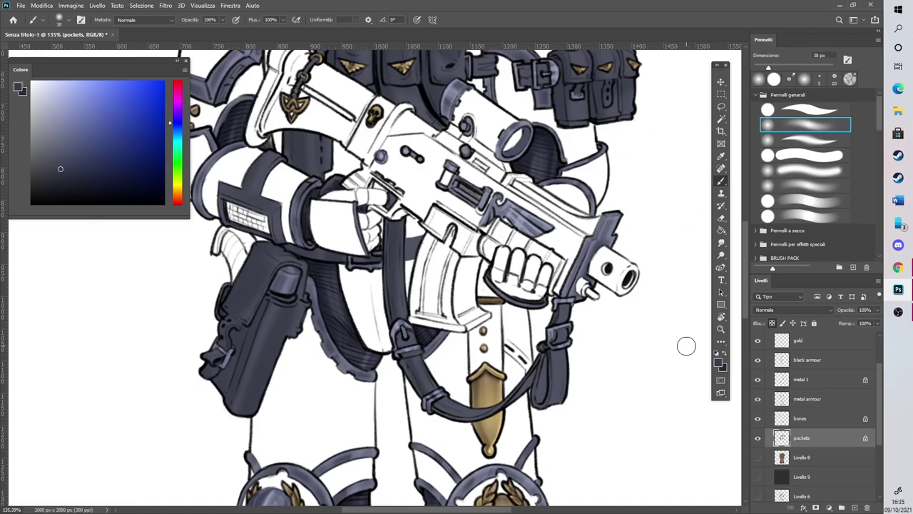
pyautogui.moveTo(541, 379)
pyautogui.mouseDown()
pyautogui.moveTo(556, 354)
pyautogui.moveTo(551, 410)
pyautogui.moveTo(563, 333)
pyautogui.mouseUp()
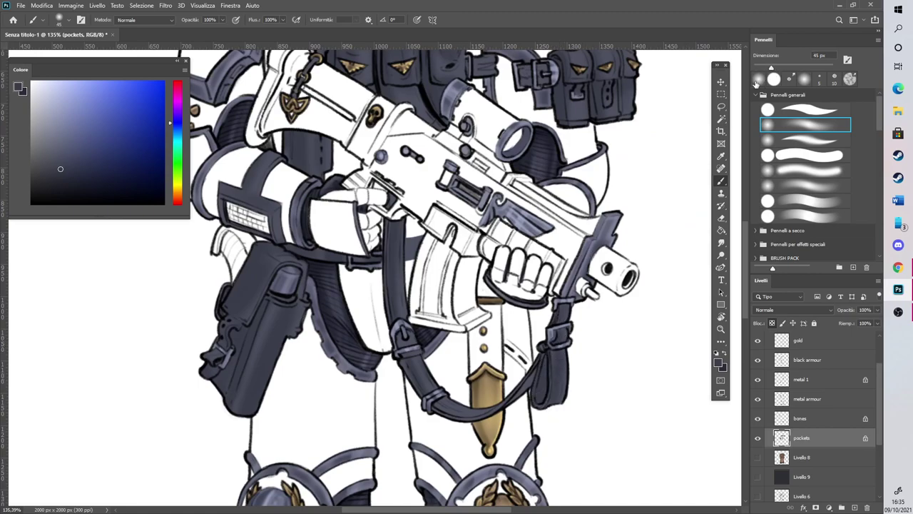
pyautogui.moveTo(533, 376); pyautogui.dragTo(533, 373)
pyautogui.moveTo(420, 374); pyautogui.dragTo(472, 424)
pyautogui.moveTo(417, 256); pyautogui.dragTo(404, 217)
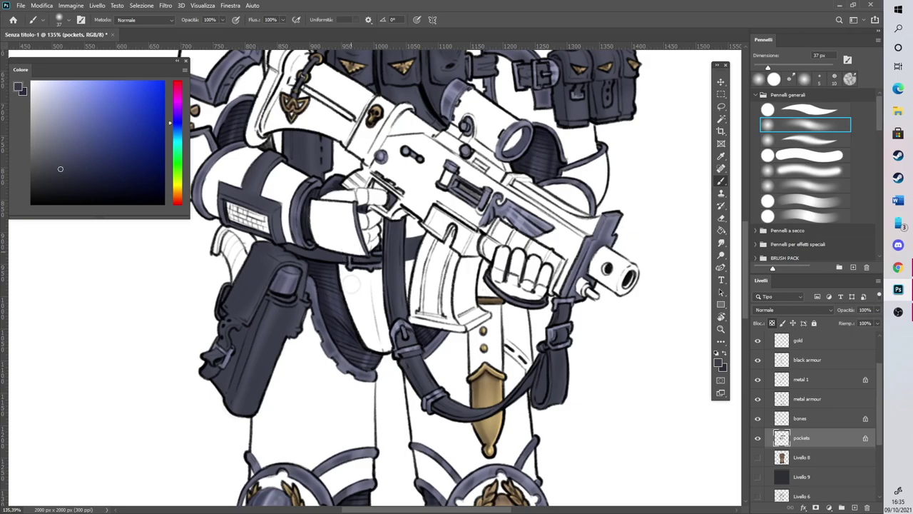
# Pick a near-black blue and deepen the shadows along the sling's loop, buckled end and vertical section with the soft brush at 17 px
pyautogui.moveTo(747, 253); pyautogui.dragTo(749, 201)
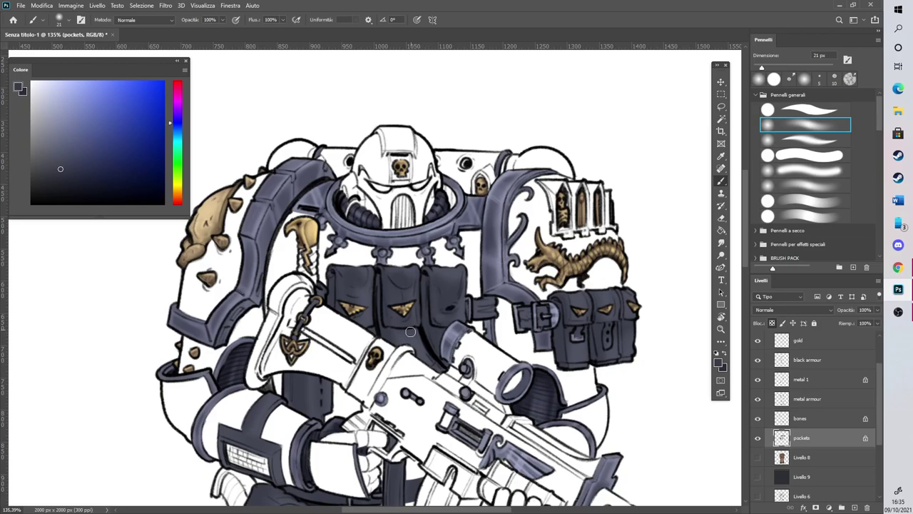
pyautogui.moveTo(745, 269); pyautogui.dragTo(744, 294)
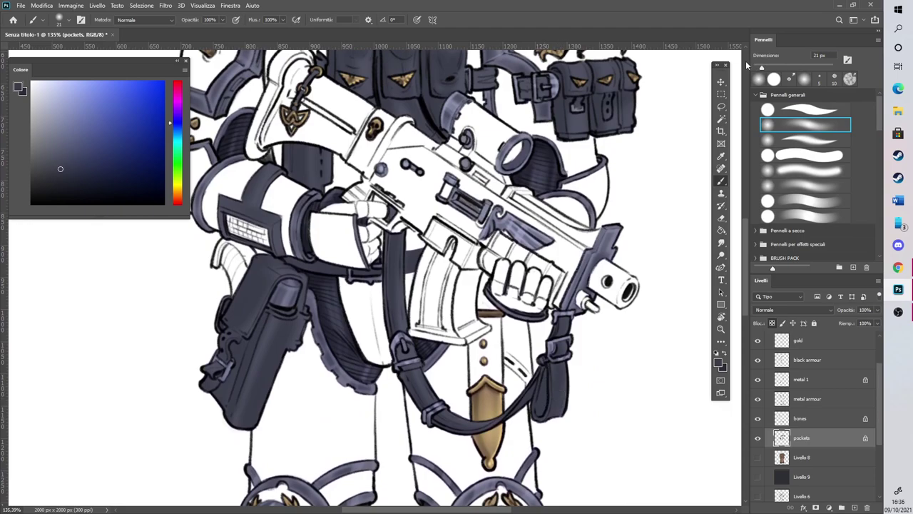
pyautogui.click(68, 177)
pyautogui.moveTo(761, 66); pyautogui.dragTo(758, 66)
pyautogui.moveTo(545, 378)
pyautogui.mouseDown()
pyautogui.moveTo(538, 411)
pyautogui.moveTo(544, 388)
pyautogui.mouseUp()
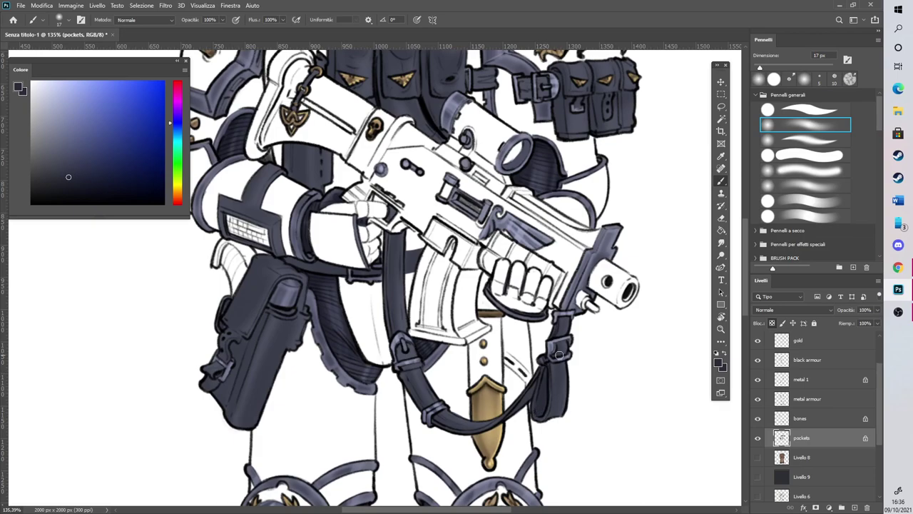
pyautogui.moveTo(560, 317); pyautogui.dragTo(555, 335)
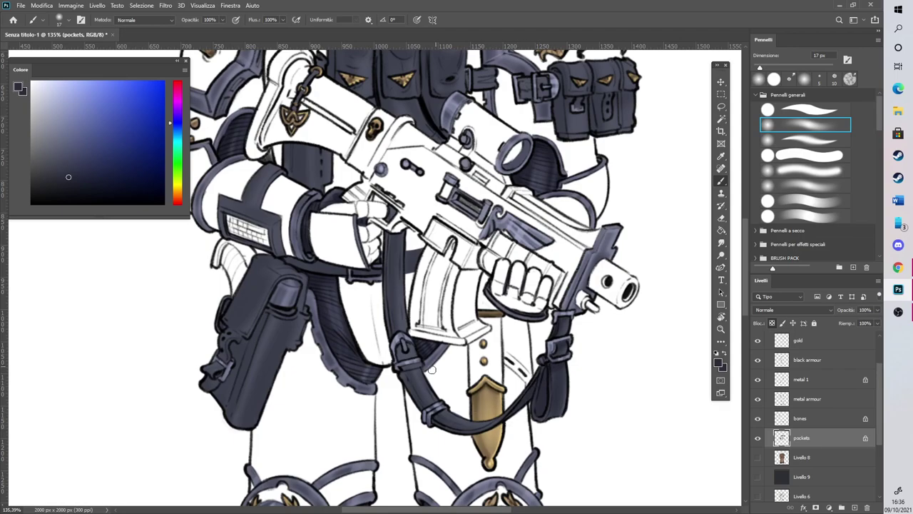
pyautogui.moveTo(387, 281); pyautogui.dragTo(402, 329)
# Deepen the shadows on the holster, the pouch below the rifle stock and the forearm panel with near-black blue at 17 px
pyautogui.moveTo(253, 341)
pyautogui.mouseDown()
pyautogui.moveTo(238, 379)
pyautogui.moveTo(232, 354)
pyautogui.mouseUp()
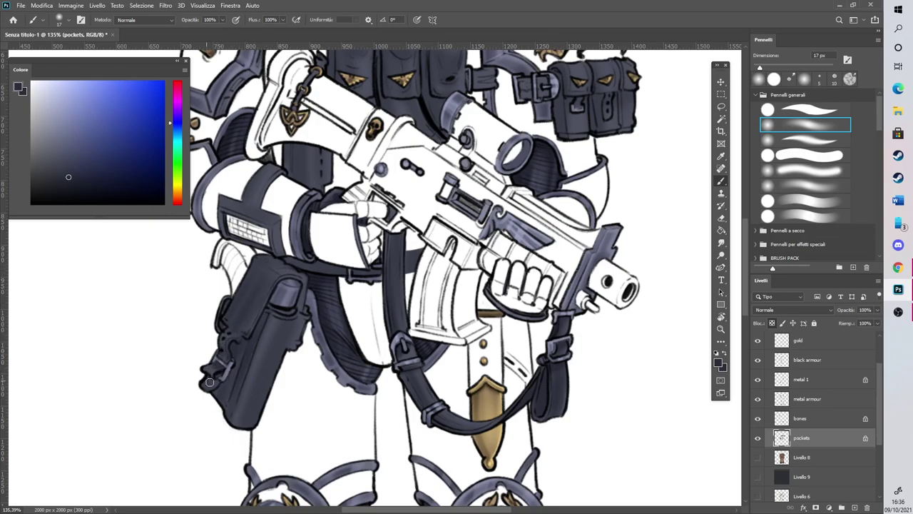
pyautogui.moveTo(277, 314); pyautogui.dragTo(298, 307)
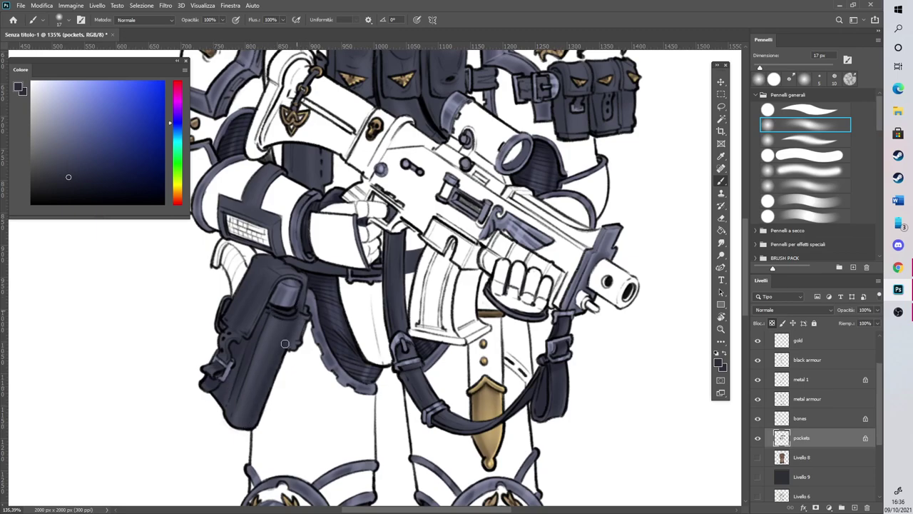
pyautogui.scroll(5, 322, 370)
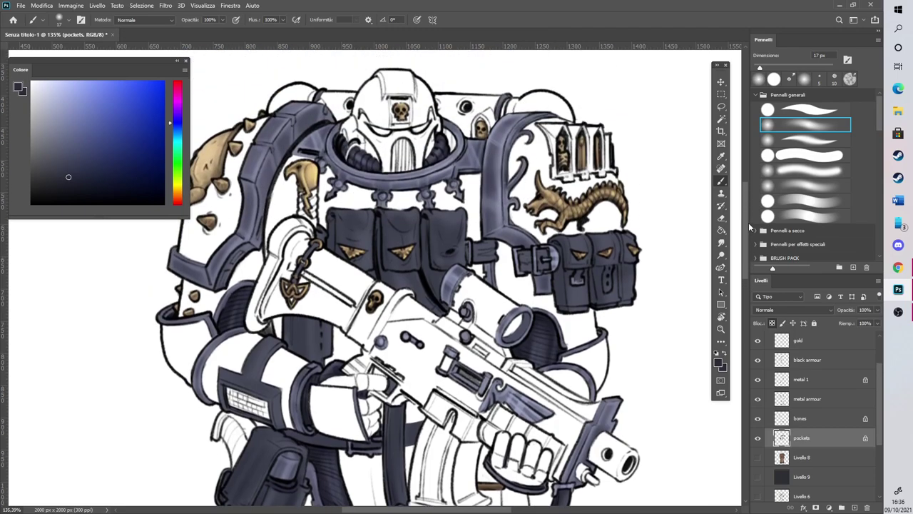
pyautogui.moveTo(321, 378); pyautogui.dragTo(319, 413)
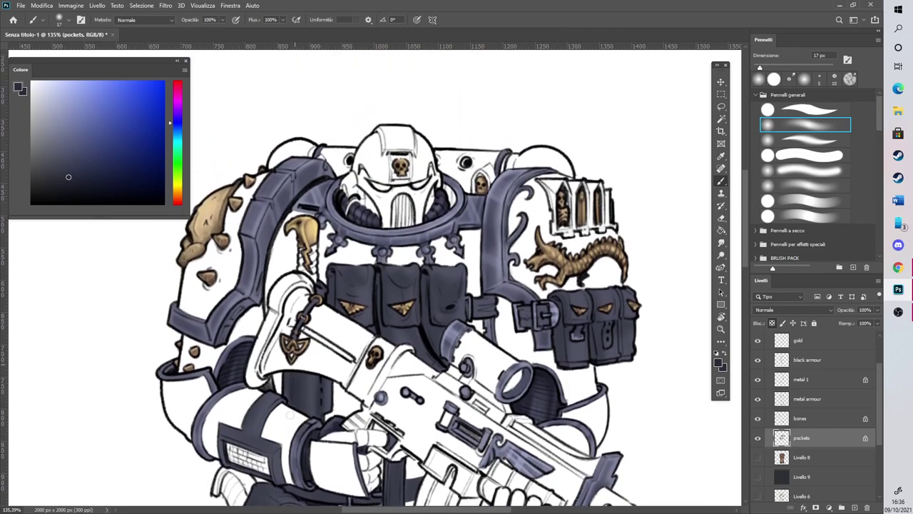
pyautogui.moveTo(235, 436); pyautogui.dragTo(263, 440)
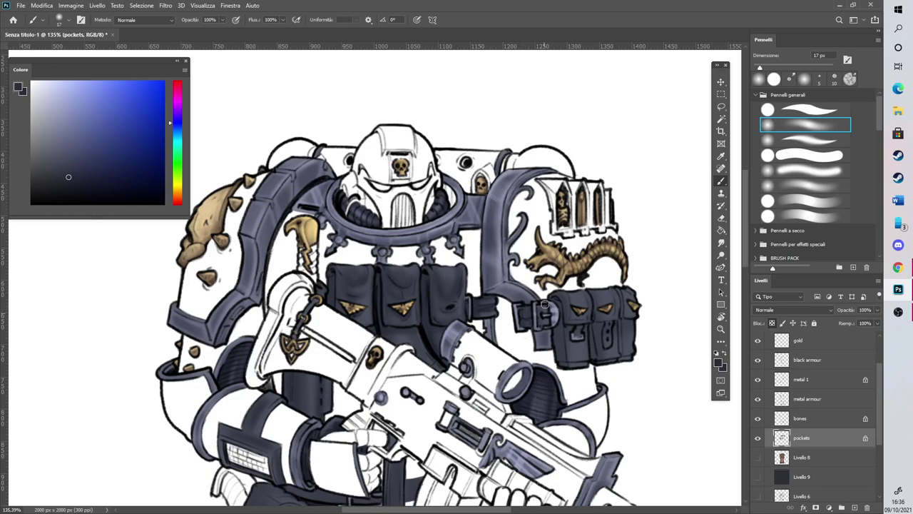
# Deepen the shadows on the three pouches below the shoulder dragon with near-black blue, using the soft 17 px brush
pyautogui.moveTo(561, 331); pyautogui.dragTo(563, 361)
pyautogui.moveTo(592, 333); pyautogui.dragTo(597, 358)
pyautogui.moveTo(619, 291); pyautogui.dragTo(622, 357)
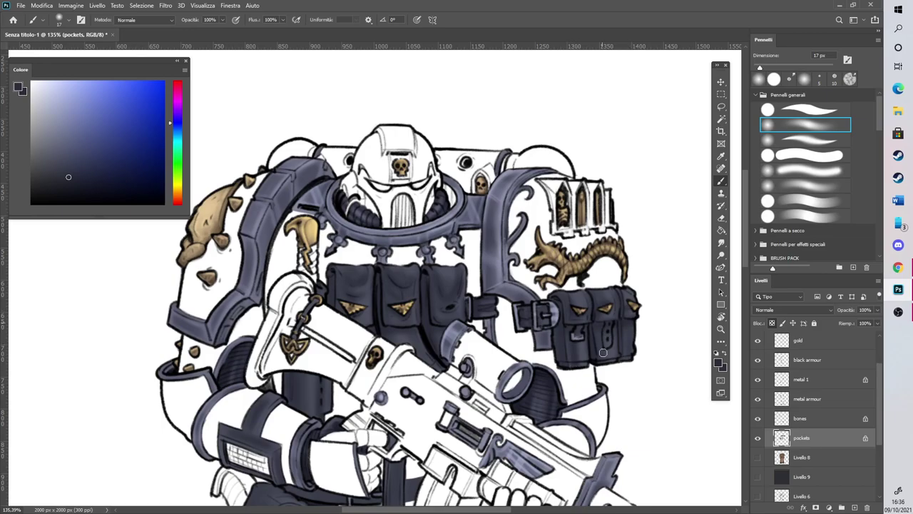
pyautogui.moveTo(434, 202); pyautogui.dragTo(412, 195)
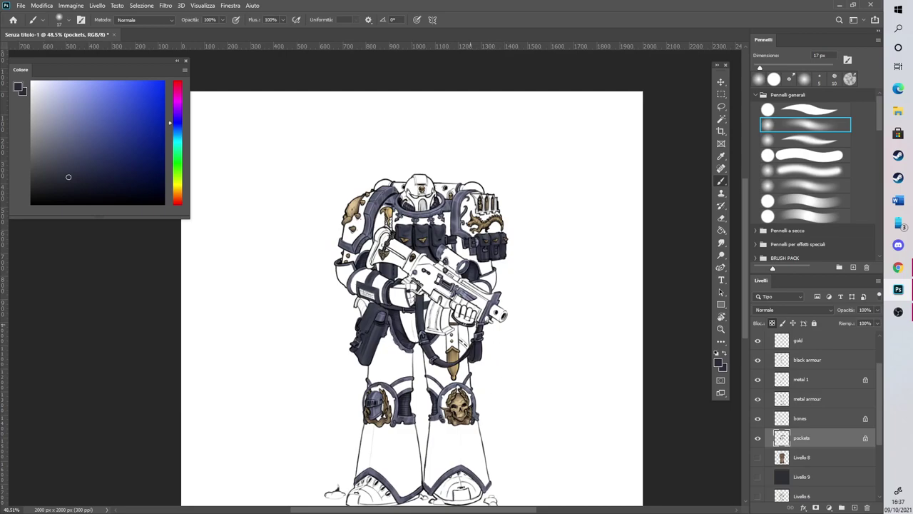
# Pick a lighter grey-blue at 56% opacity and highlight the holster with the soft brush at 6 px
pyautogui.scroll(5, 448, 294)
pyautogui.click(222, 20)
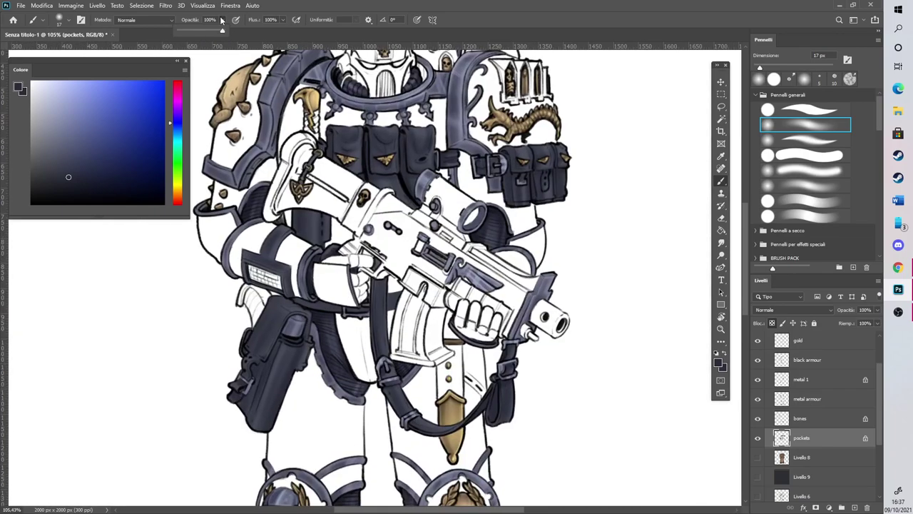
pyautogui.click(204, 31)
pyautogui.click(69, 118)
pyautogui.moveTo(758, 67); pyautogui.dragTo(757, 68)
pyautogui.scroll(3, 195, 308)
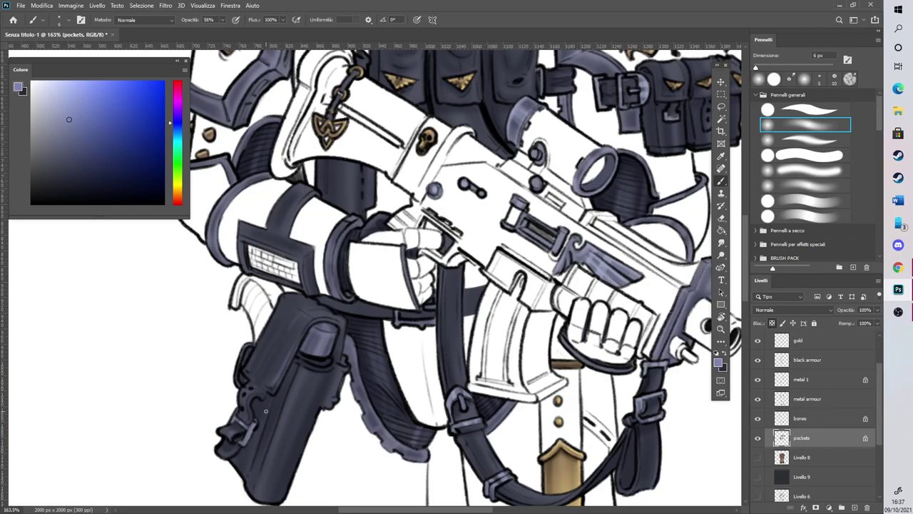
pyautogui.moveTo(264, 474); pyautogui.dragTo(275, 446)
pyautogui.moveTo(281, 487)
pyautogui.mouseDown()
pyautogui.moveTo(293, 447)
pyautogui.moveTo(281, 402)
pyautogui.mouseUp()
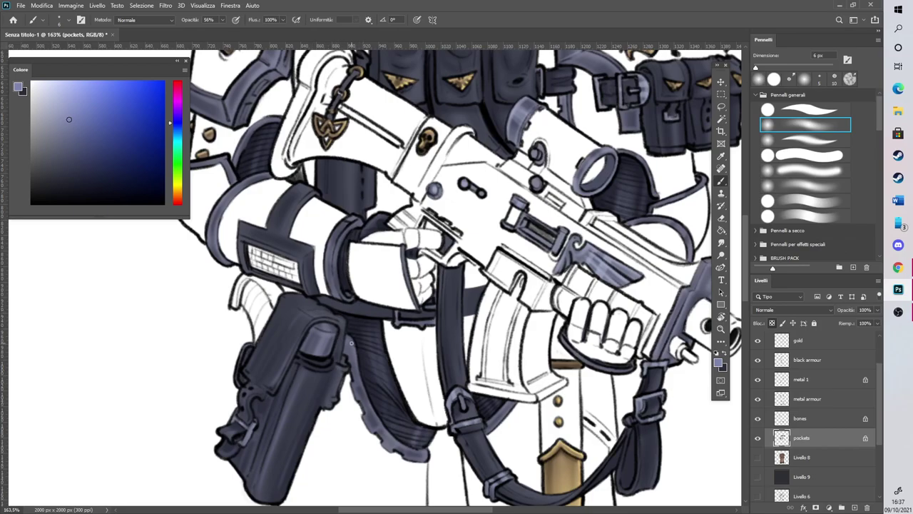
# Highlight the sling's vertical section, buckled end, hanging loop and lower curve with the lighter grey-blue soft brush at 6 px
pyautogui.moveTo(451, 293); pyautogui.dragTo(454, 351)
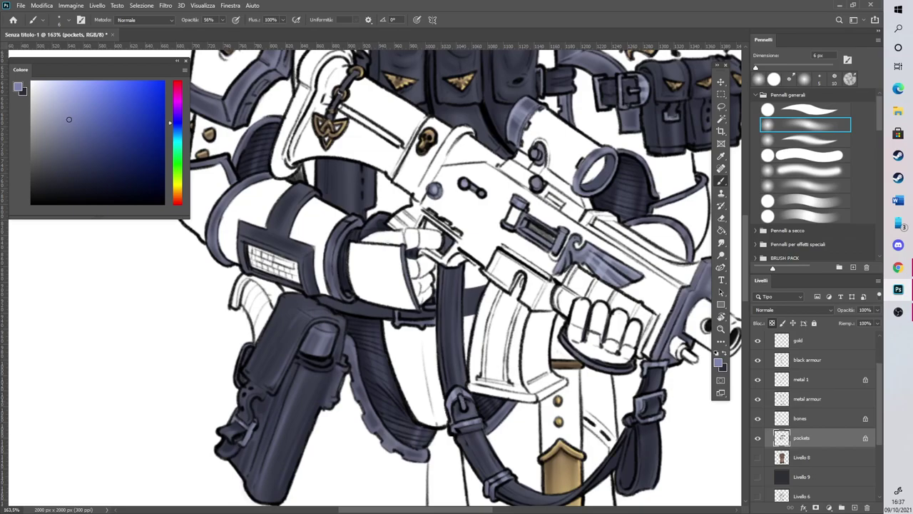
pyautogui.scroll(-6, 374, 214)
pyautogui.scroll(8, 599, 346)
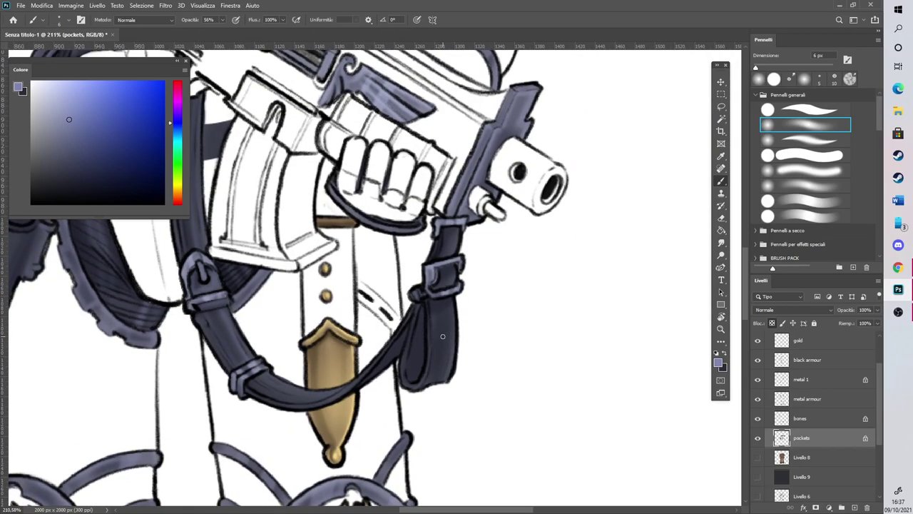
pyautogui.moveTo(455, 230); pyautogui.dragTo(451, 256)
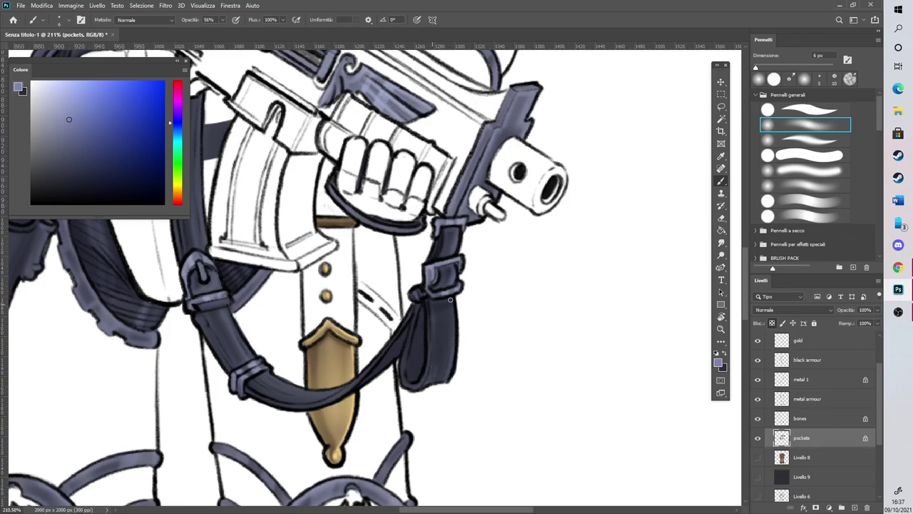
pyautogui.moveTo(448, 336)
pyautogui.mouseDown()
pyautogui.moveTo(434, 379)
pyautogui.moveTo(442, 302)
pyautogui.mouseUp()
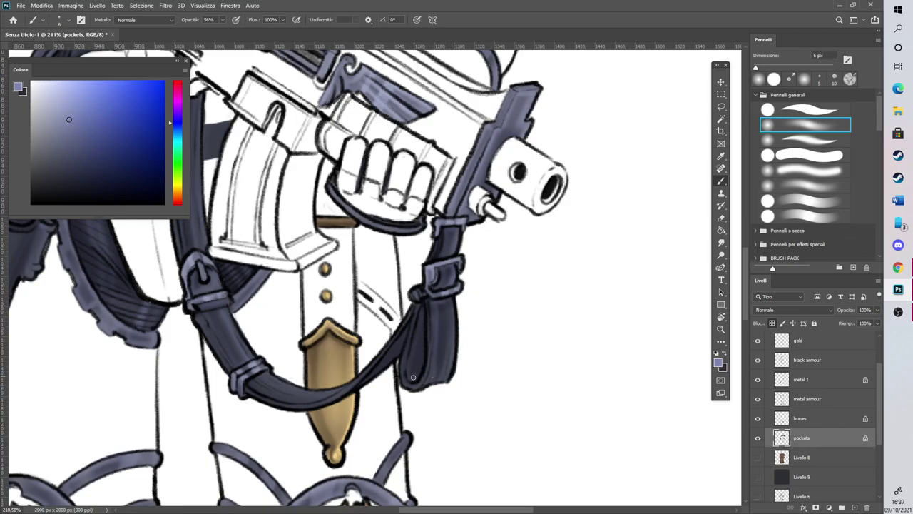
pyautogui.moveTo(424, 348); pyautogui.dragTo(420, 371)
pyautogui.moveTo(411, 355); pyautogui.dragTo(404, 384)
pyautogui.moveTo(249, 387)
pyautogui.mouseDown()
pyautogui.moveTo(297, 400)
pyautogui.moveTo(344, 388)
pyautogui.mouseUp()
# Add lighter grey-blue highlights to the pouches below the shoulder dragon and the chest pouches with the soft 6 px brush
pyautogui.scroll(10, 687, 194)
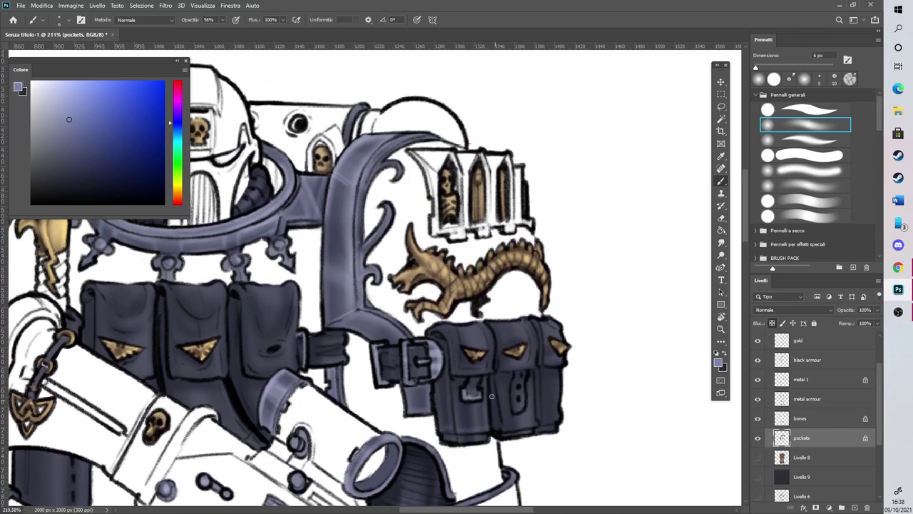
pyautogui.moveTo(531, 370)
pyautogui.mouseDown()
pyautogui.moveTo(531, 421)
pyautogui.moveTo(545, 426)
pyautogui.mouseUp()
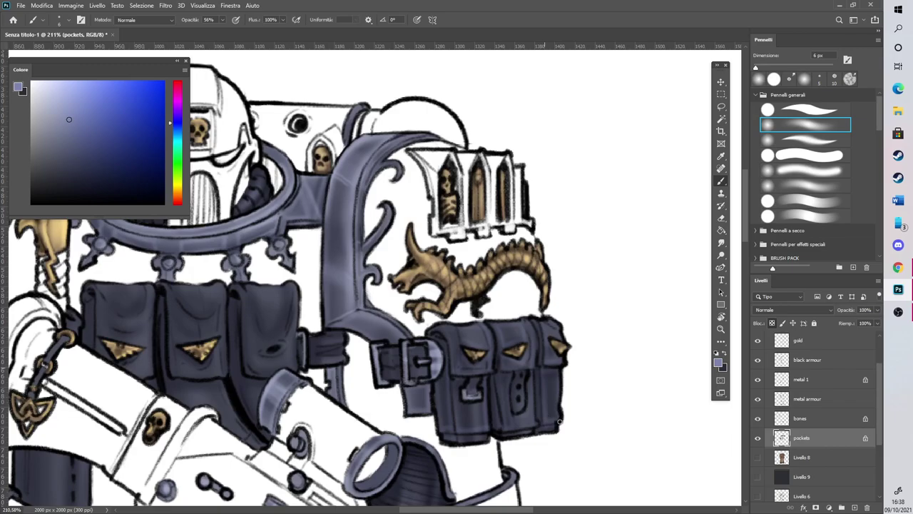
pyautogui.scroll(-6, 535, 363)
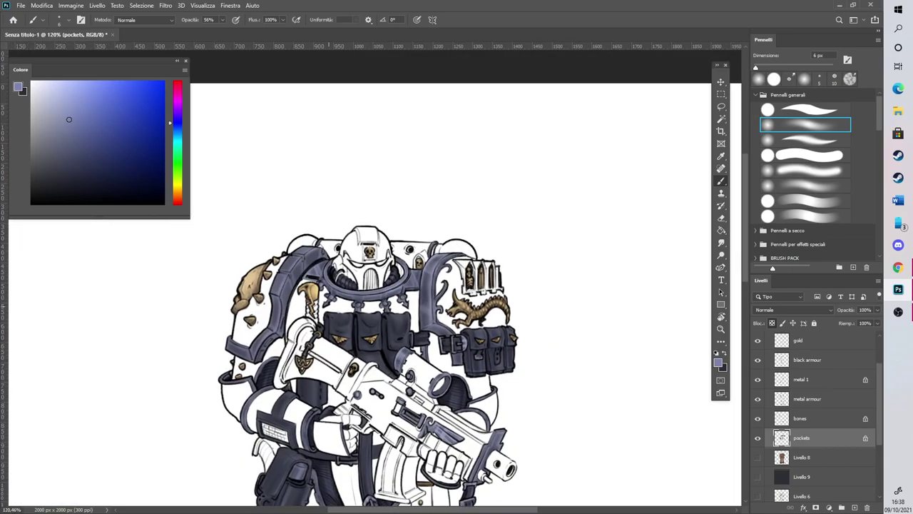
pyautogui.scroll(5, 338, 312)
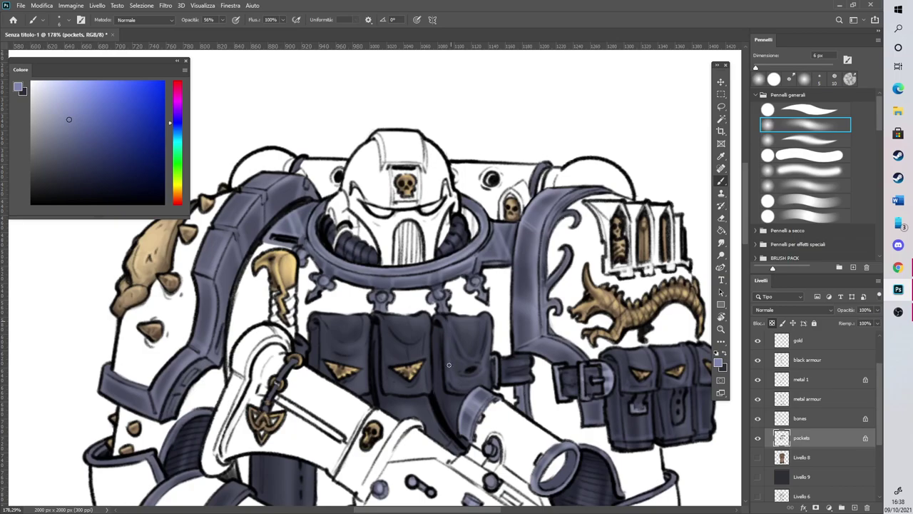
pyautogui.moveTo(413, 320)
pyautogui.mouseDown()
pyautogui.moveTo(421, 341)
pyautogui.moveTo(401, 355)
pyautogui.mouseUp()
pyautogui.moveTo(428, 338); pyautogui.dragTo(433, 422)
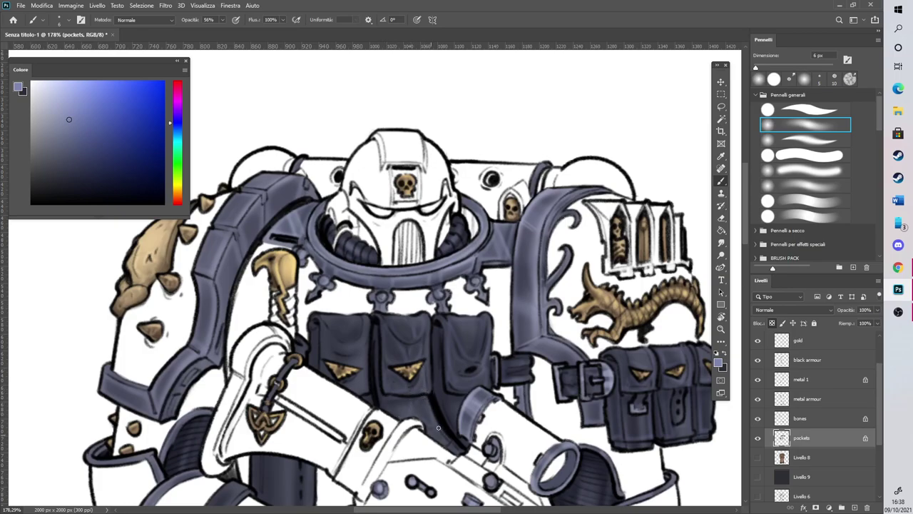
pyautogui.moveTo(339, 353)
pyautogui.mouseDown()
pyautogui.moveTo(364, 360)
pyautogui.moveTo(361, 321)
pyautogui.moveTo(325, 314)
pyautogui.moveTo(353, 329)
pyautogui.moveTo(320, 349)
pyautogui.moveTo(315, 339)
pyautogui.mouseUp()
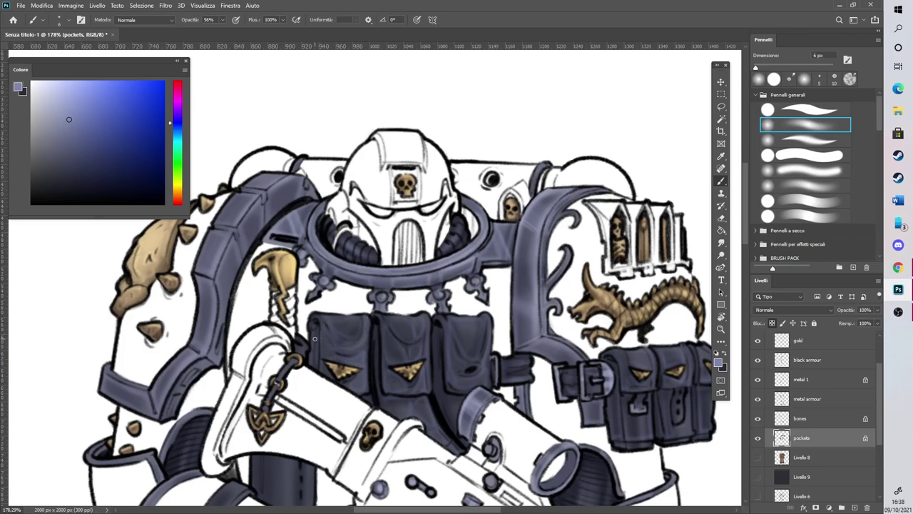
# Enlarge the soft brush to 39 px and brighten the sling's vertical section and the holster with broad lighter grey-blue strokes
pyautogui.scroll(-6, 525, 231)
pyautogui.scroll(4, 428, 326)
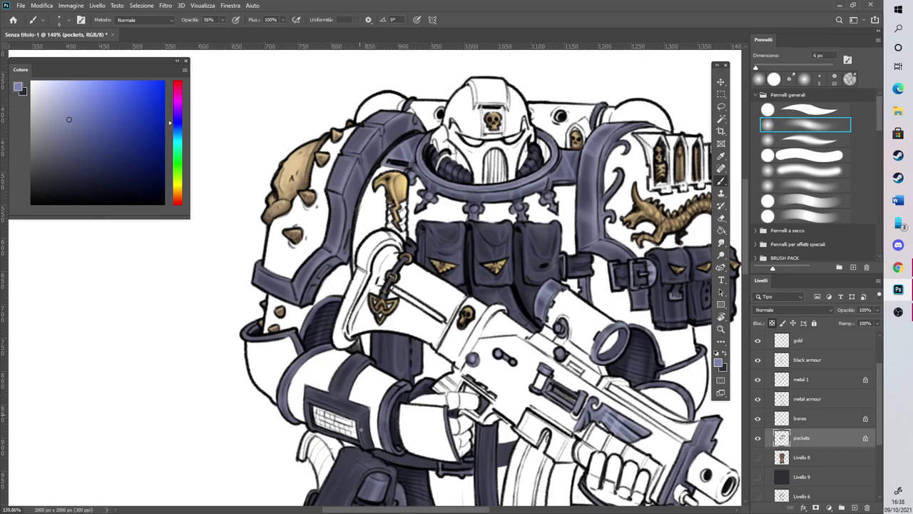
pyautogui.scroll(-3, 332, 306)
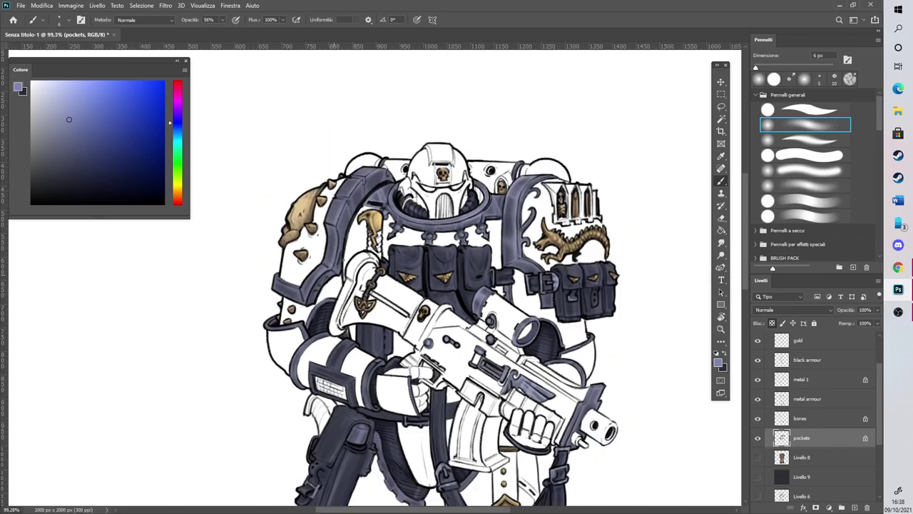
pyautogui.scroll(3, 457, 261)
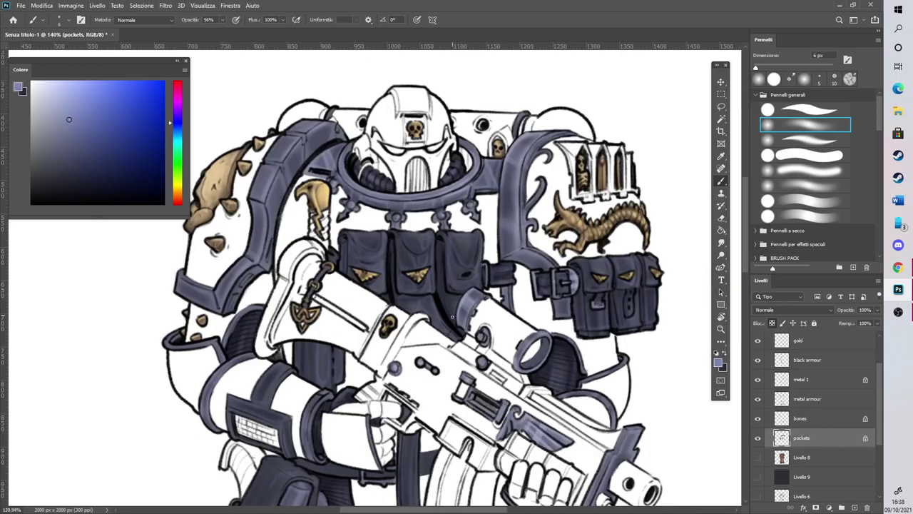
pyautogui.moveTo(744, 243); pyautogui.dragTo(742, 305)
pyautogui.scroll(2, 580, 323)
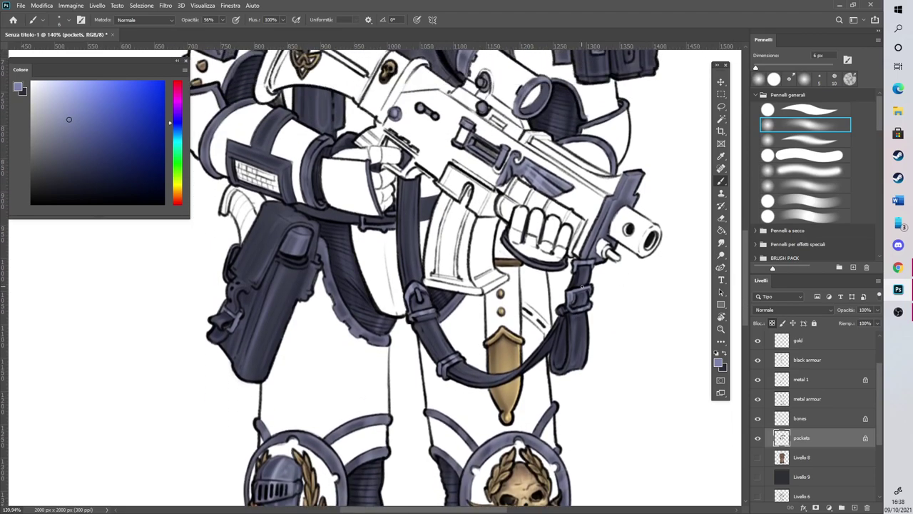
pyautogui.moveTo(745, 252); pyautogui.dragTo(746, 231)
pyautogui.click(769, 69)
pyautogui.moveTo(414, 289)
pyautogui.mouseDown()
pyautogui.moveTo(416, 351)
pyautogui.moveTo(444, 458)
pyautogui.mouseUp()
pyautogui.moveTo(298, 374); pyautogui.dragTo(267, 454)
pyautogui.moveTo(282, 397); pyautogui.dragTo(261, 461)
pyautogui.moveTo(259, 366)
pyautogui.mouseDown()
pyautogui.moveTo(279, 324)
pyautogui.moveTo(274, 338)
pyautogui.mouseUp()
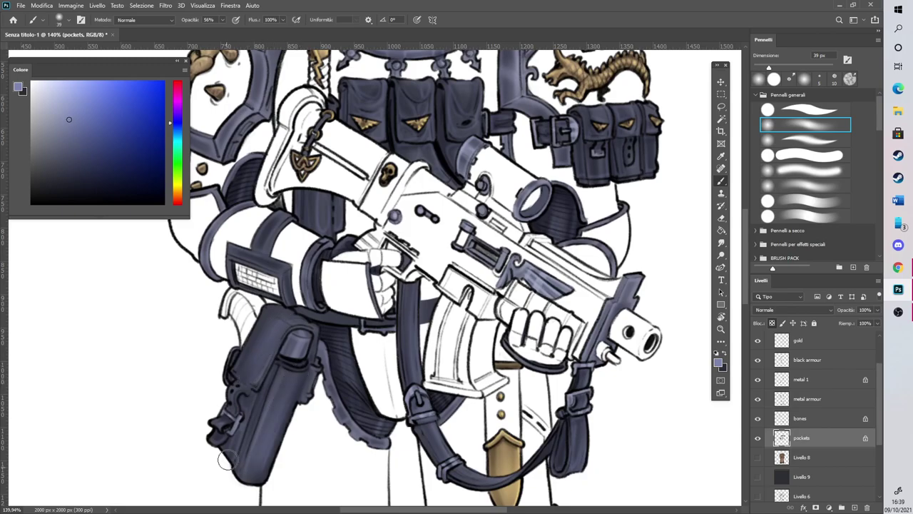
# Brighten the outermost pouch below the shoulder dragon with the soft 39 px brush, and reduce the brush size to 12 px
pyautogui.scroll(-5, 306, 266)
pyautogui.scroll(5, 331, 135)
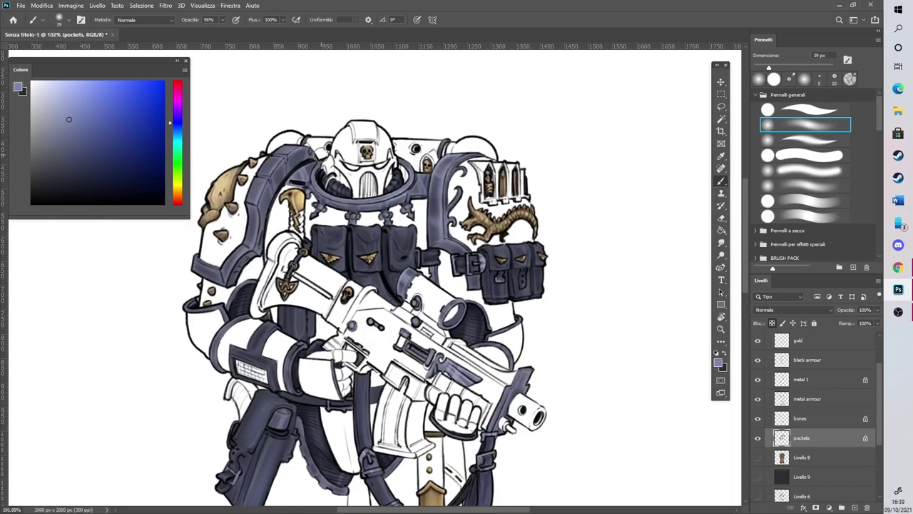
pyautogui.moveTo(618, 285); pyautogui.dragTo(619, 316)
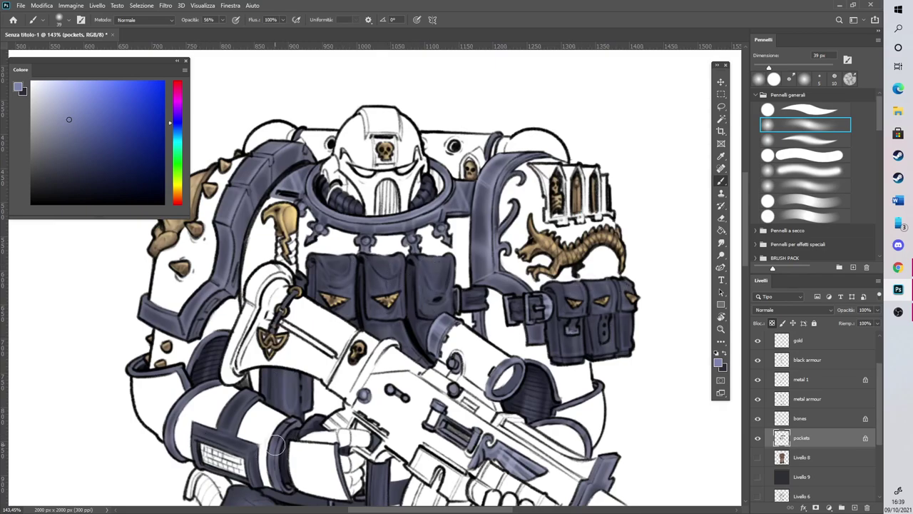
pyautogui.scroll(-3, 424, 337)
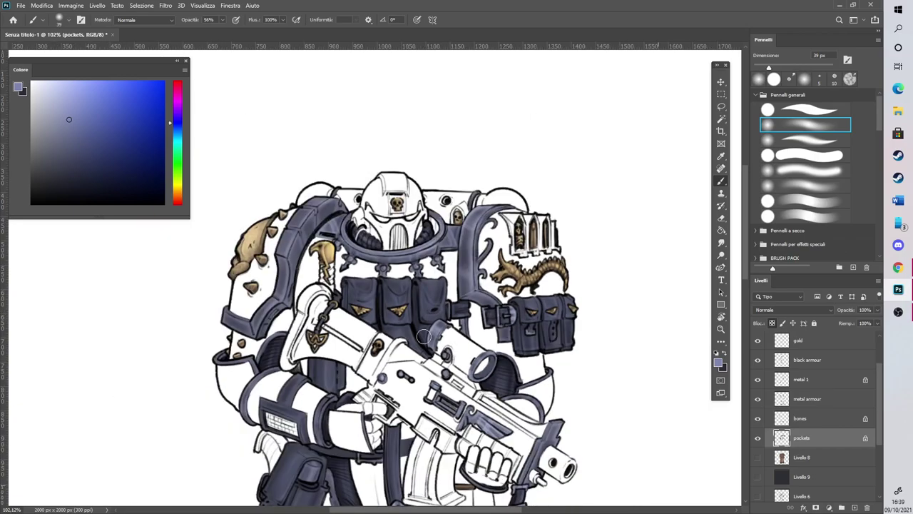
pyautogui.scroll(-3, 424, 337)
pyautogui.scroll(5, 361, 186)
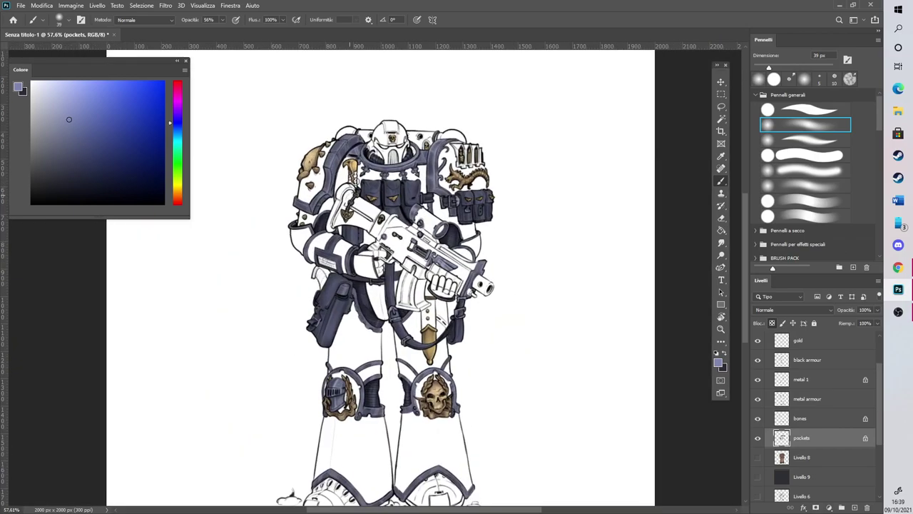
pyautogui.scroll(2, 385, 138)
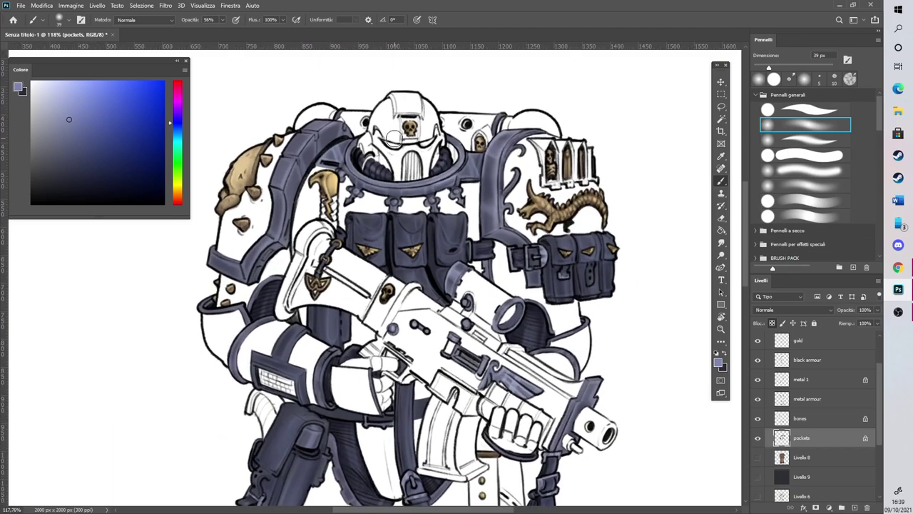
pyautogui.scroll(-2, 455, 229)
pyautogui.scroll(3, 395, 224)
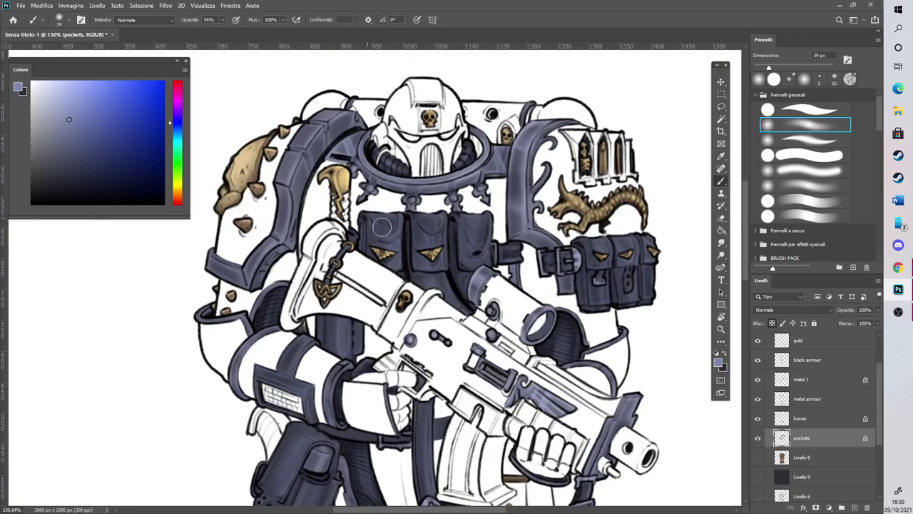
pyautogui.moveTo(769, 68); pyautogui.dragTo(752, 63)
pyautogui.scroll(-3, 390, 176)
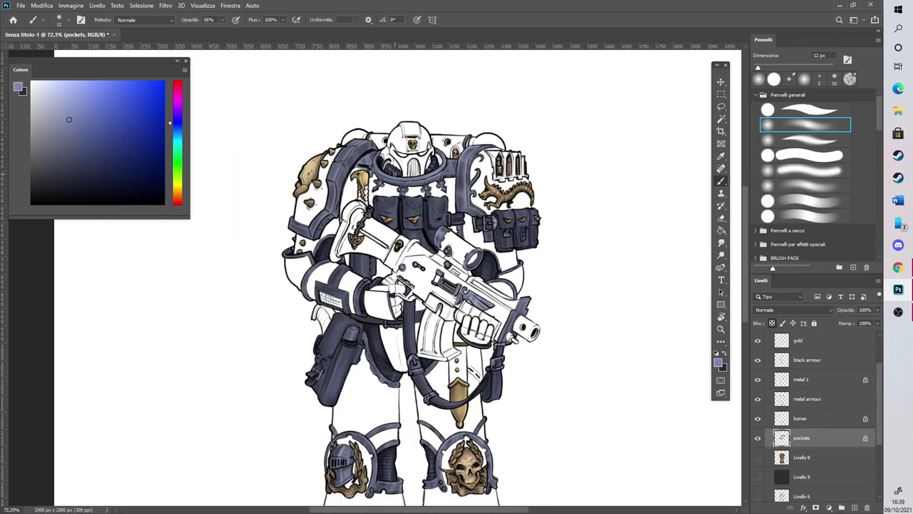
# Create a new layer directly below the pockets layer and name it "weapon ammo"
pyautogui.click(831, 458)
pyautogui.click(854, 508)
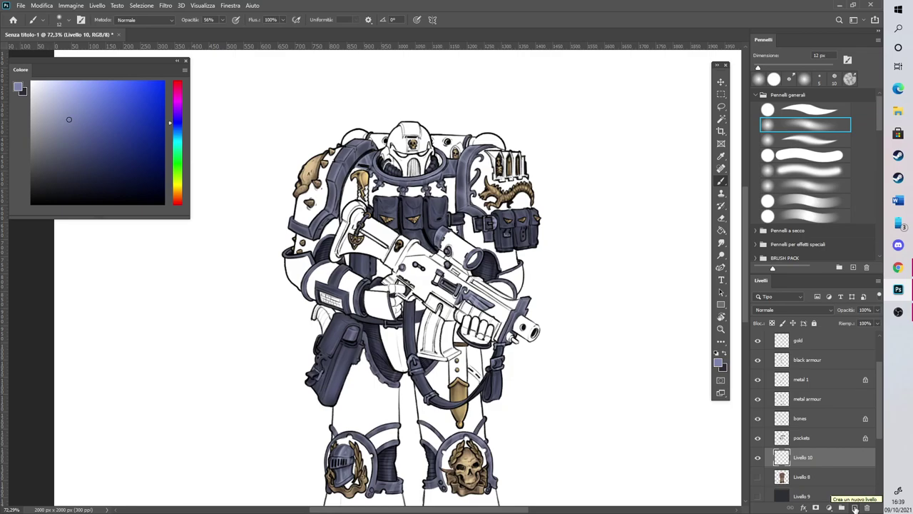
pyautogui.doubleClick(811, 459)
pyautogui.write('w')
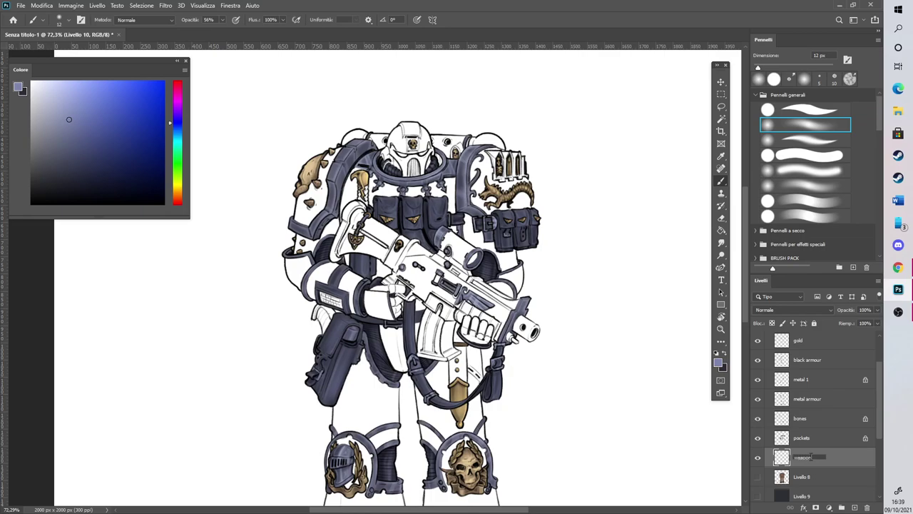
pyautogui.write('eapon ammo')
pyautogui.press('Return')
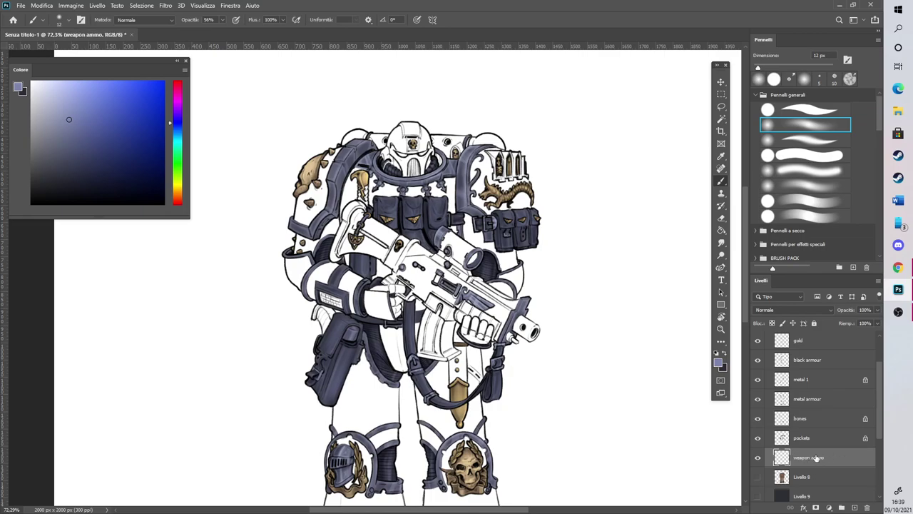
# Pick a pale grey-blue and start laying the rifle magazine's base colour with the hard round brush at 33 px
pyautogui.scroll(5, 418, 310)
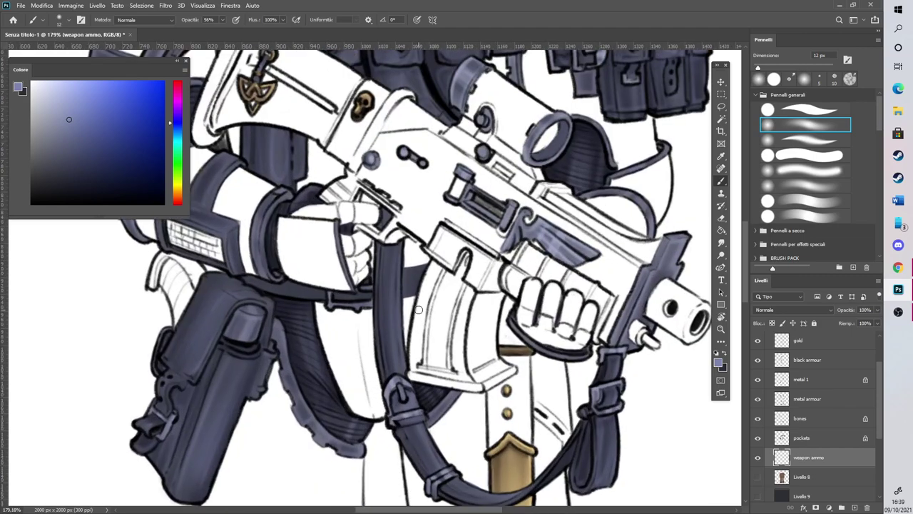
pyautogui.click(178, 130)
pyautogui.click(55, 92)
pyautogui.click(51, 113)
pyautogui.click(52, 102)
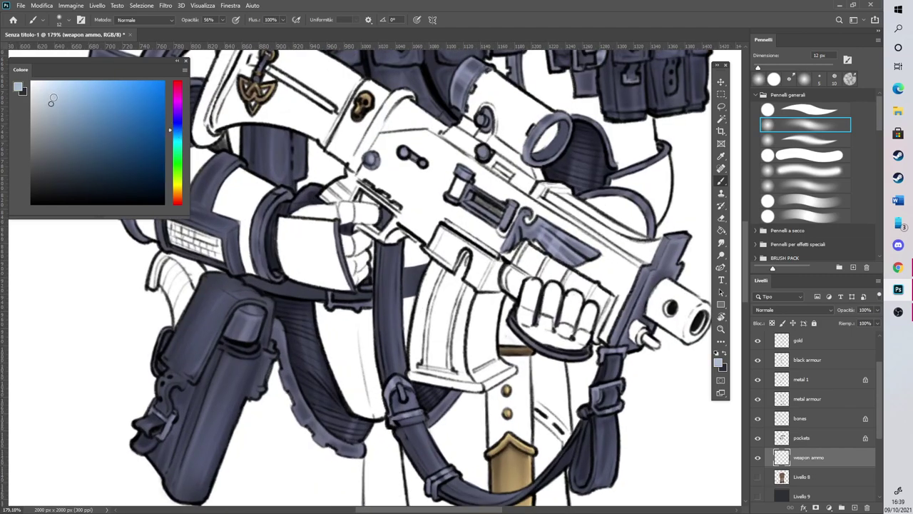
pyautogui.click(805, 109)
pyautogui.moveTo(446, 358)
pyautogui.mouseDown()
pyautogui.moveTo(441, 327)
pyautogui.moveTo(459, 295)
pyautogui.mouseUp()
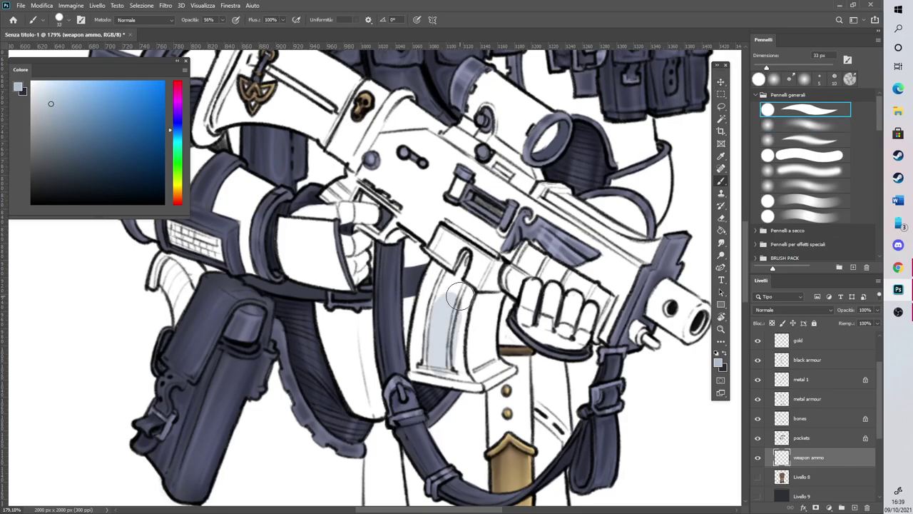
# Use Livello 8 as a brown backdrop and fill the whole magazine at 100% opacity with the 19 px brush, then set it to 9 px
pyautogui.click(761, 68)
pyautogui.click(757, 475)
pyautogui.moveTo(463, 261)
pyautogui.mouseDown()
pyautogui.moveTo(448, 299)
pyautogui.moveTo(468, 254)
pyautogui.moveTo(445, 303)
pyautogui.moveTo(443, 276)
pyautogui.mouseUp()
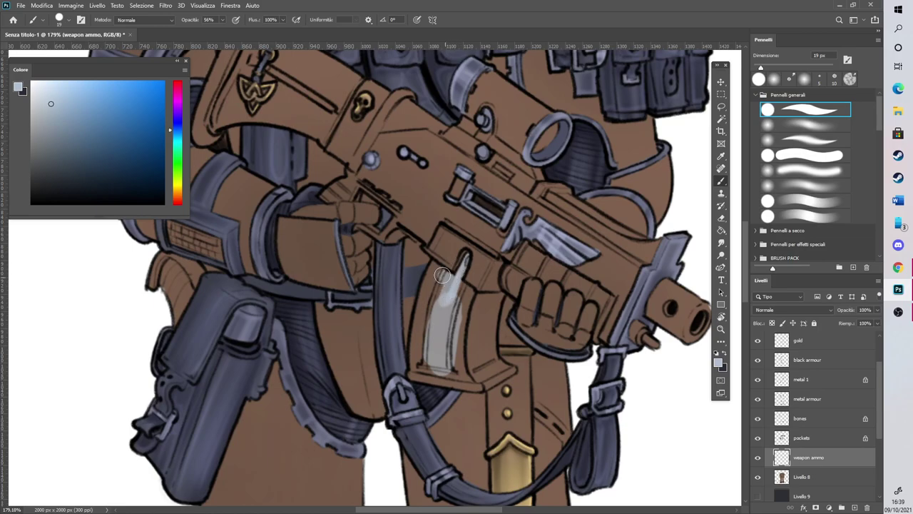
pyautogui.click(223, 20)
pyautogui.moveTo(223, 31); pyautogui.dragTo(247, 31)
pyautogui.moveTo(444, 288)
pyautogui.mouseDown()
pyautogui.moveTo(435, 268)
pyautogui.moveTo(422, 320)
pyautogui.moveTo(435, 301)
pyautogui.moveTo(432, 278)
pyautogui.moveTo(421, 302)
pyautogui.moveTo(414, 375)
pyautogui.moveTo(444, 378)
pyautogui.moveTo(424, 363)
pyautogui.moveTo(478, 384)
pyautogui.moveTo(460, 371)
pyautogui.moveTo(444, 328)
pyautogui.moveTo(467, 279)
pyautogui.moveTo(464, 297)
pyautogui.moveTo(462, 287)
pyautogui.moveTo(479, 300)
pyautogui.moveTo(499, 299)
pyautogui.moveTo(487, 342)
pyautogui.moveTo(472, 353)
pyautogui.moveTo(473, 341)
pyautogui.moveTo(488, 366)
pyautogui.moveTo(494, 306)
pyautogui.moveTo(485, 374)
pyautogui.moveTo(490, 381)
pyautogui.moveTo(502, 372)
pyautogui.moveTo(492, 362)
pyautogui.moveTo(512, 369)
pyautogui.moveTo(499, 355)
pyautogui.moveTo(499, 366)
pyautogui.moveTo(473, 382)
pyautogui.mouseUp()
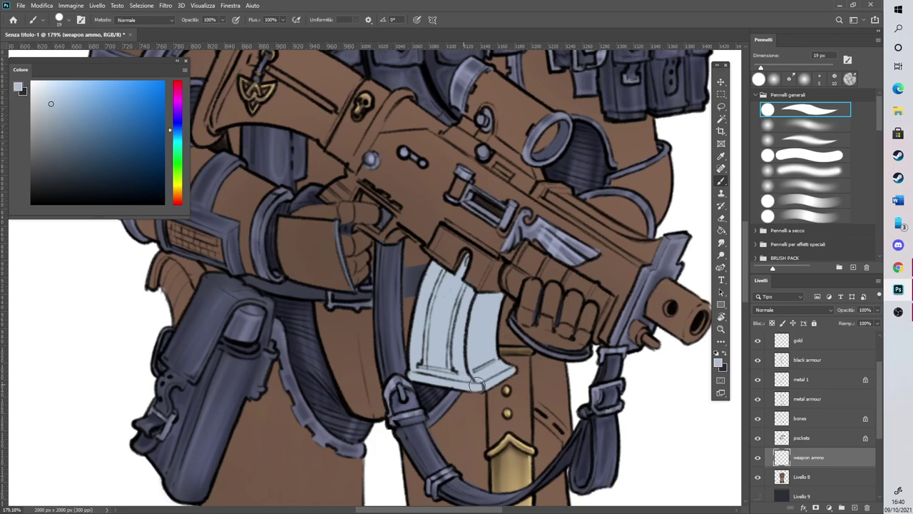
pyautogui.click(759, 475)
pyautogui.click(759, 79)
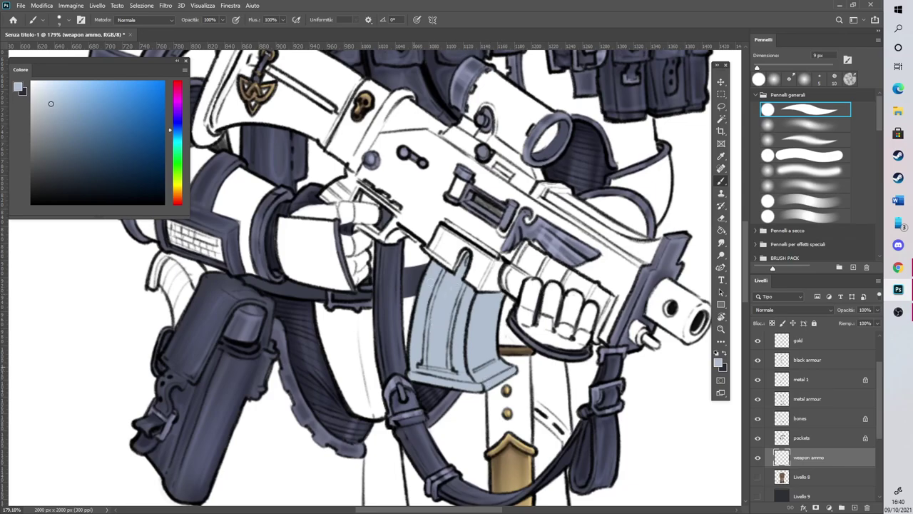
pyautogui.click(758, 477)
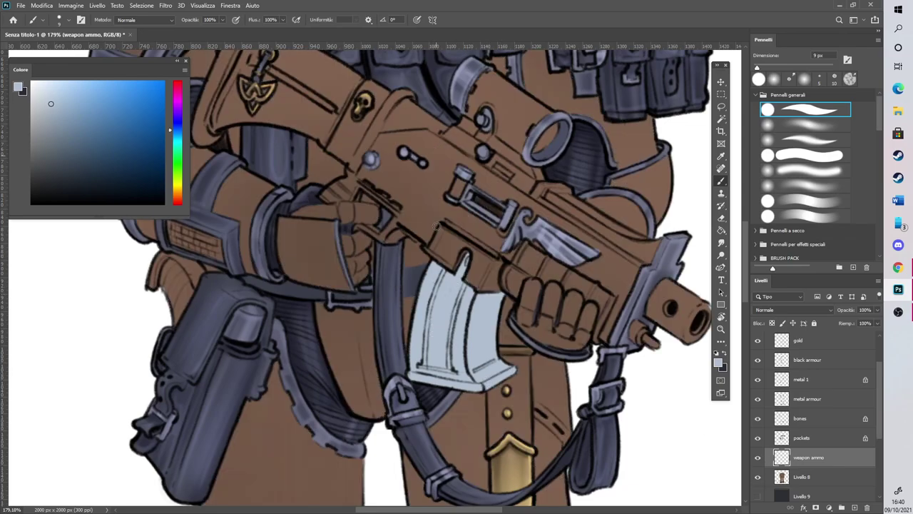
# Darken the magazine colour with Hue/Saturation at a lightness of -26, and lock the weapon ammo layer's transparent pixels
pyautogui.scroll(-5, 438, 192)
pyautogui.scroll(3, 463, 293)
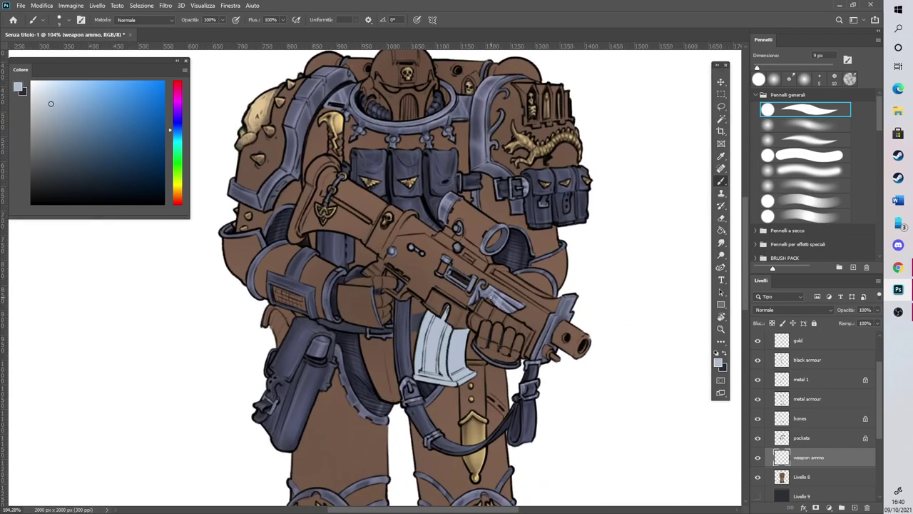
pyautogui.hotkey('ctrl', 'u')
pyautogui.moveTo(708, 255); pyautogui.dragTo(697, 257)
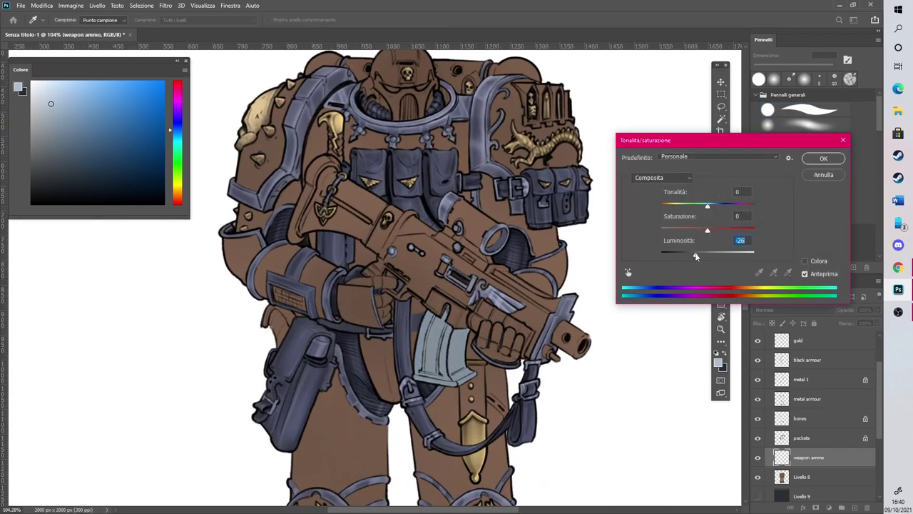
pyautogui.press('Return')
pyautogui.press('b')
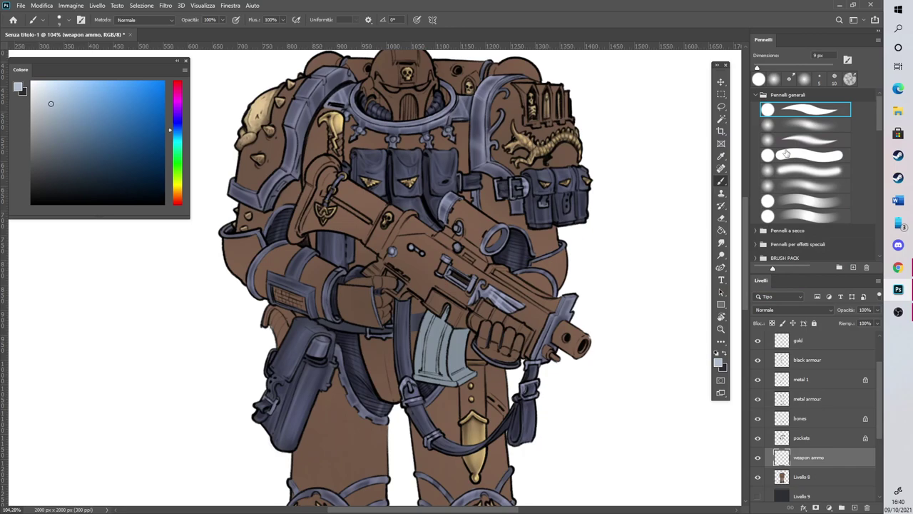
pyautogui.click(771, 323)
# Sample the magazine colour, choose a darker blue-grey and lay the first shading on the magazine with the soft 35 px brush
pyautogui.press('i')
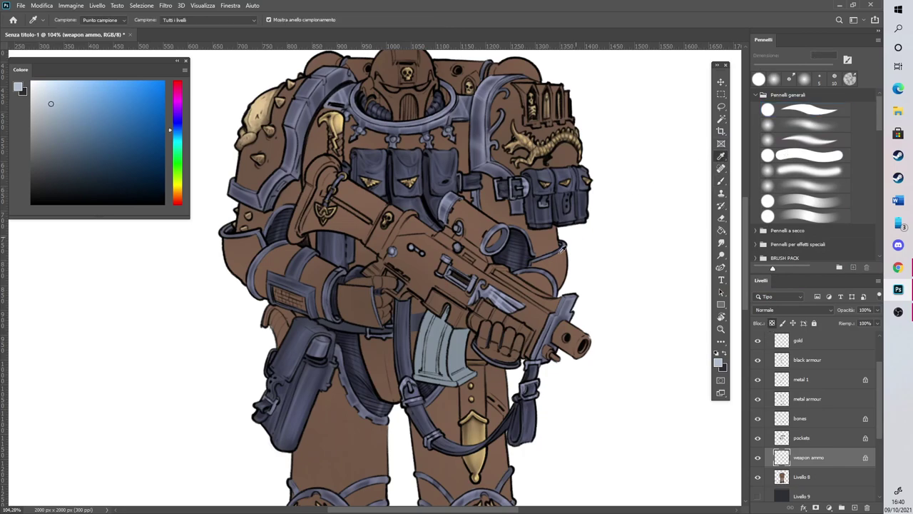
pyautogui.click(454, 345)
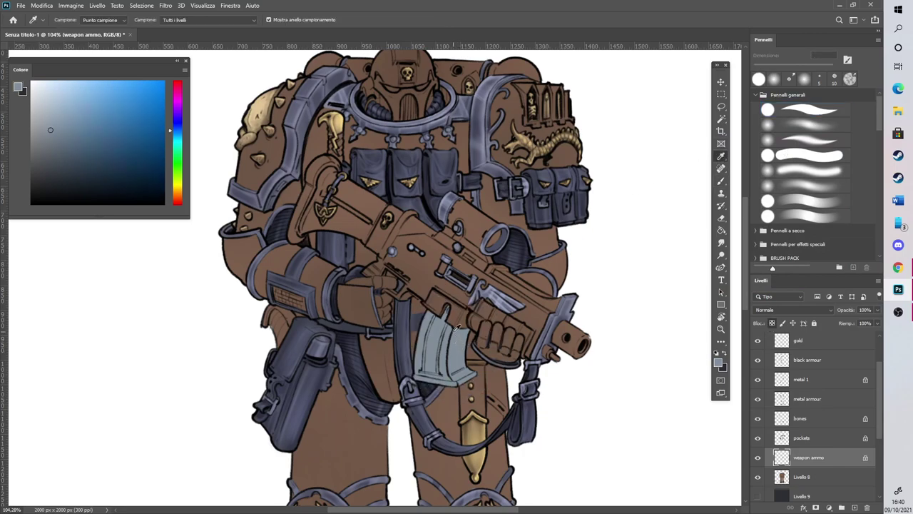
pyautogui.click(721, 181)
pyautogui.click(784, 127)
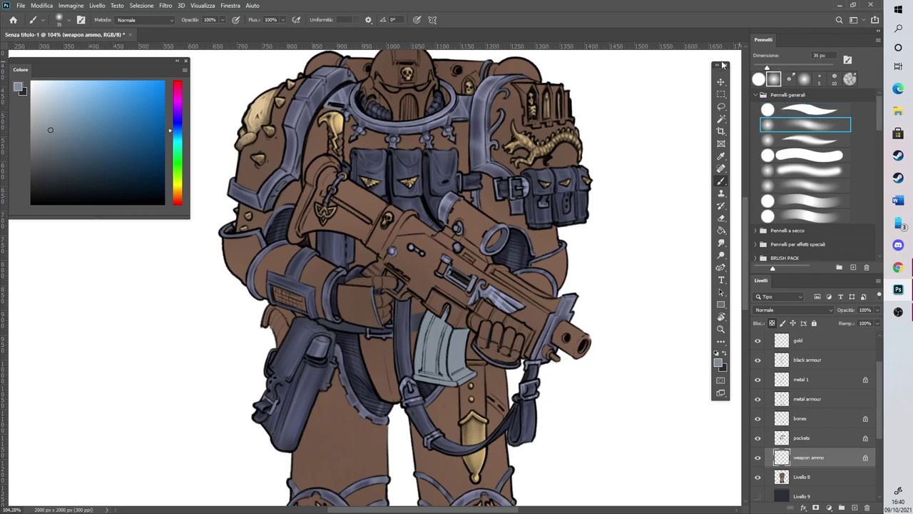
pyautogui.click(64, 147)
pyautogui.moveTo(433, 321)
pyautogui.mouseDown()
pyautogui.moveTo(425, 369)
pyautogui.moveTo(442, 342)
pyautogui.moveTo(436, 366)
pyautogui.moveTo(451, 371)
pyautogui.mouseUp()
pyautogui.moveTo(465, 325); pyautogui.dragTo(460, 364)
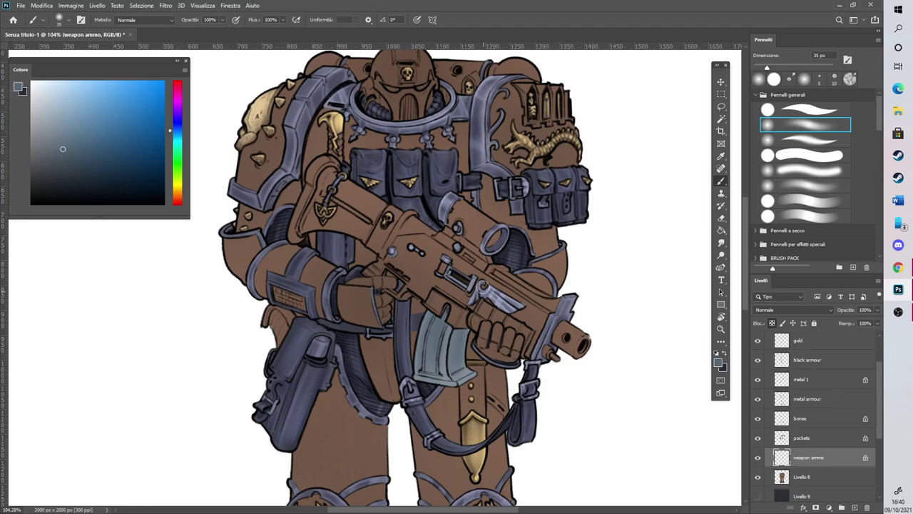
pyautogui.moveTo(437, 315); pyautogui.dragTo(448, 330)
# Deepen the magazine's shadows along its ribs and edges with progressively darker blue-greys, reducing the soft brush to 19 px
pyautogui.click(70, 157)
pyautogui.moveTo(451, 331); pyautogui.dragTo(450, 371)
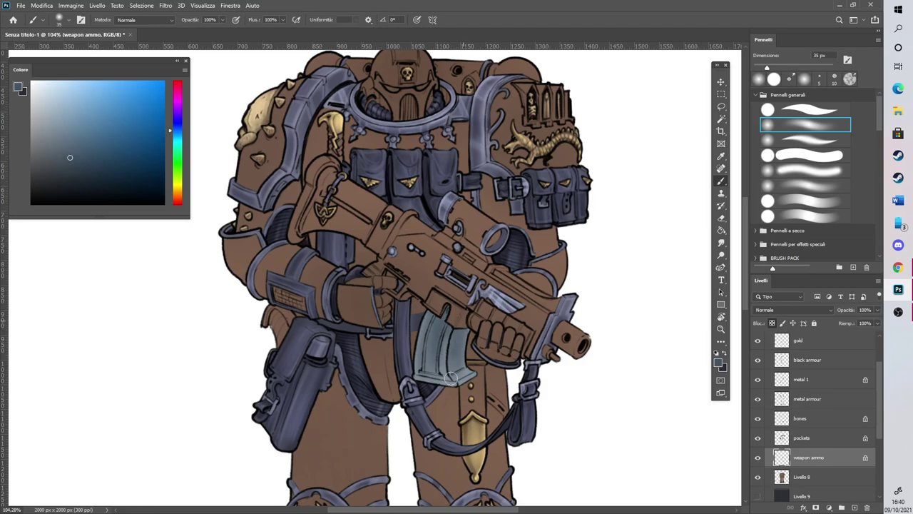
pyautogui.click(772, 82)
pyautogui.moveTo(424, 372)
pyautogui.mouseDown()
pyautogui.moveTo(430, 333)
pyautogui.moveTo(435, 365)
pyautogui.moveTo(449, 319)
pyautogui.moveTo(437, 360)
pyautogui.moveTo(456, 355)
pyautogui.moveTo(451, 368)
pyautogui.moveTo(465, 309)
pyautogui.moveTo(420, 375)
pyautogui.moveTo(460, 378)
pyautogui.moveTo(453, 369)
pyautogui.moveTo(429, 376)
pyautogui.moveTo(431, 390)
pyautogui.moveTo(465, 379)
pyautogui.moveTo(468, 325)
pyautogui.mouseUp()
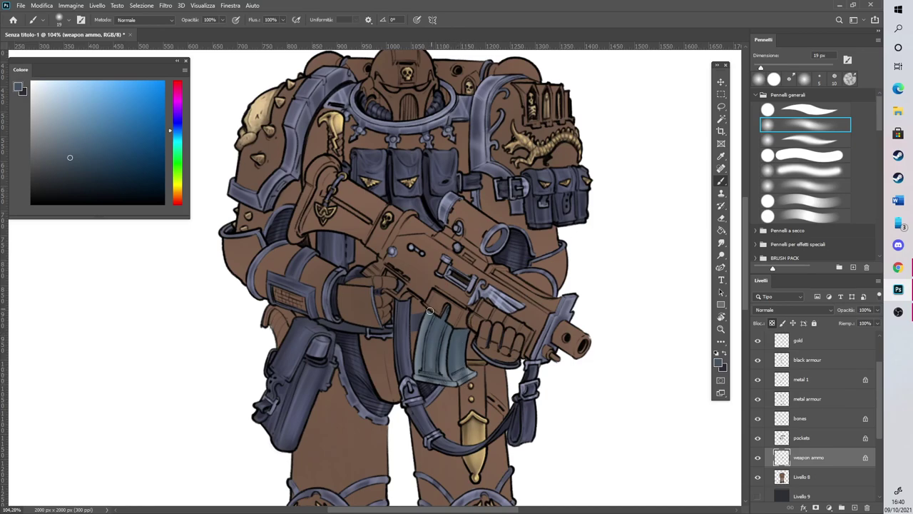
pyautogui.moveTo(421, 318); pyautogui.dragTo(415, 374)
pyautogui.click(77, 165)
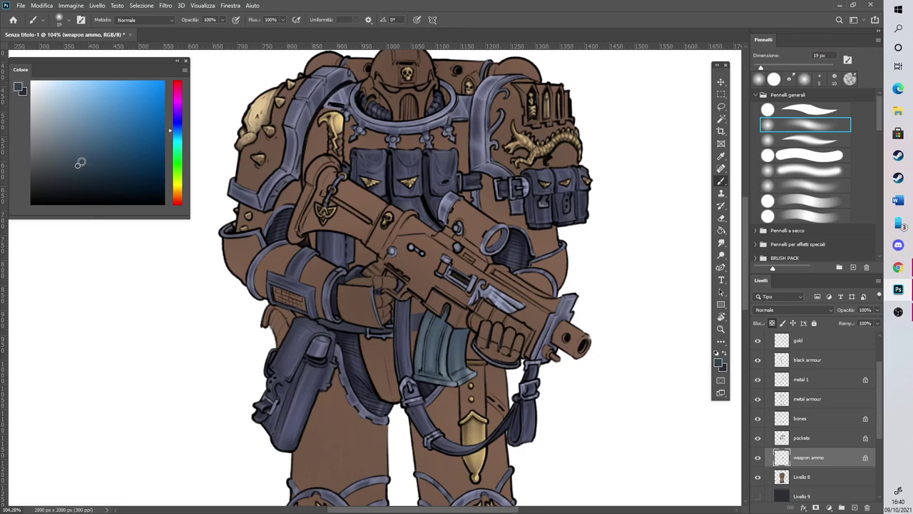
pyautogui.click(770, 68)
pyautogui.moveTo(468, 312); pyautogui.dragTo(458, 329)
# Pick a light blue and highlight the magazine's central ridge, front panel edges and base with the soft 6 px brush
pyautogui.click(66, 99)
pyautogui.moveTo(759, 69); pyautogui.dragTo(758, 67)
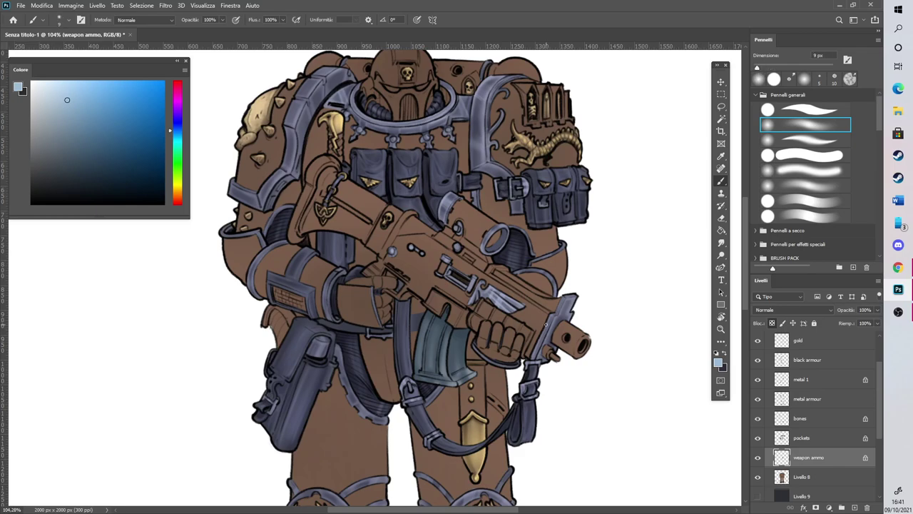
pyautogui.scroll(3, 452, 367)
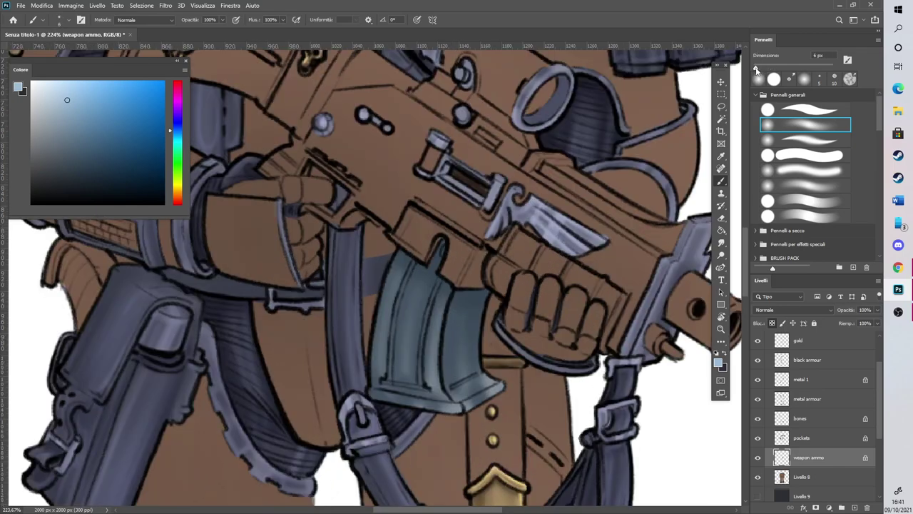
pyautogui.moveTo(428, 384)
pyautogui.mouseDown()
pyautogui.moveTo(431, 328)
pyautogui.moveTo(429, 383)
pyautogui.moveTo(443, 286)
pyautogui.mouseUp()
pyautogui.moveTo(447, 322)
pyautogui.mouseDown()
pyautogui.moveTo(451, 393)
pyautogui.moveTo(480, 370)
pyautogui.moveTo(486, 291)
pyautogui.mouseUp()
pyautogui.moveTo(477, 360); pyautogui.dragTo(479, 323)
pyautogui.moveTo(450, 381); pyautogui.dragTo(457, 294)
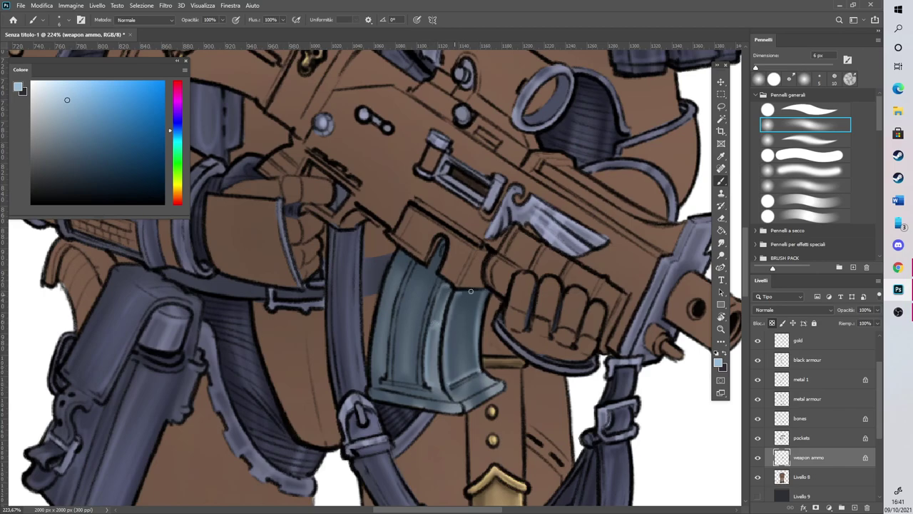
pyautogui.moveTo(455, 389); pyautogui.dragTo(485, 375)
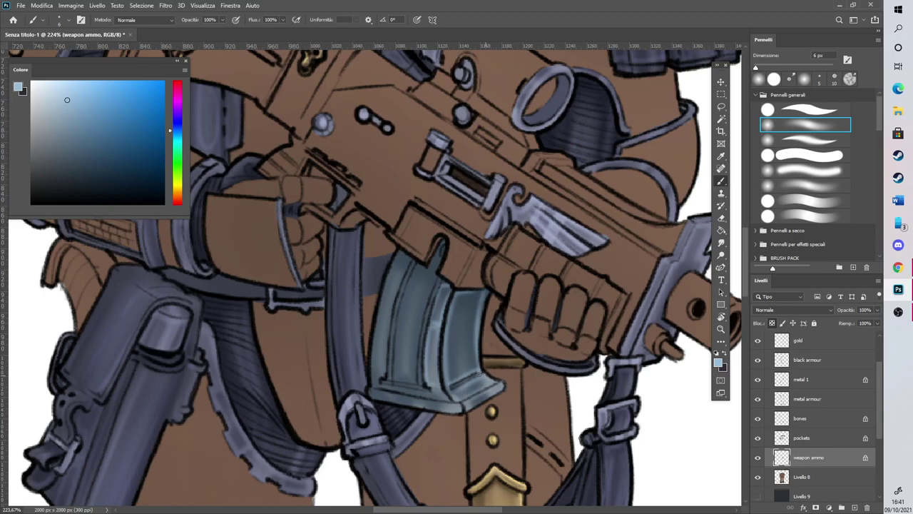
# Add light blue edge highlights and fine scratches across the magazine's panels, reducing the soft brush to 3 px
pyautogui.moveTo(415, 370); pyautogui.dragTo(436, 277)
pyautogui.moveTo(397, 378); pyautogui.dragTo(411, 382)
pyautogui.moveTo(395, 374)
pyautogui.mouseDown()
pyautogui.moveTo(418, 262)
pyautogui.moveTo(435, 274)
pyautogui.moveTo(397, 277)
pyautogui.mouseUp()
pyautogui.moveTo(386, 357); pyautogui.dragTo(410, 255)
pyautogui.moveTo(385, 290)
pyautogui.mouseDown()
pyautogui.moveTo(373, 381)
pyautogui.moveTo(448, 402)
pyautogui.mouseUp()
pyautogui.moveTo(459, 349); pyautogui.dragTo(466, 310)
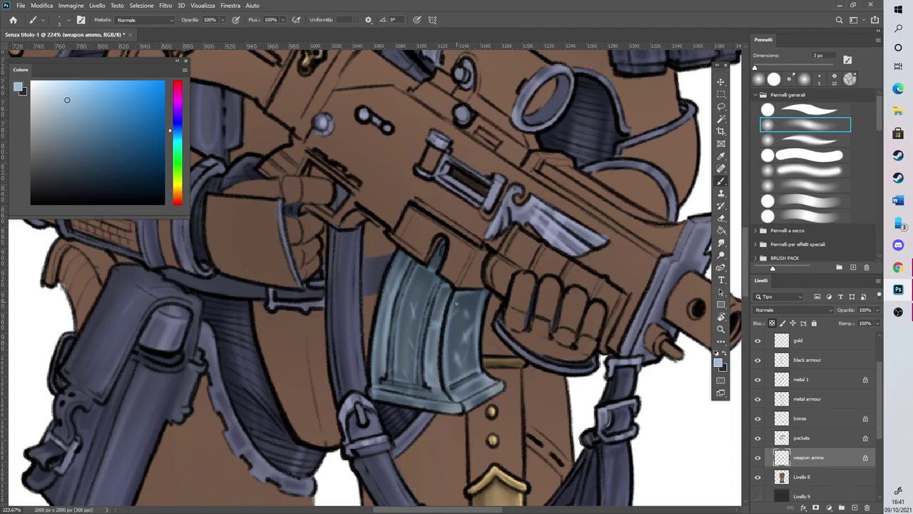
# Create a new layer directly above Livello 8 and name it "beige weapon"
pyautogui.scroll(-8, 461, 310)
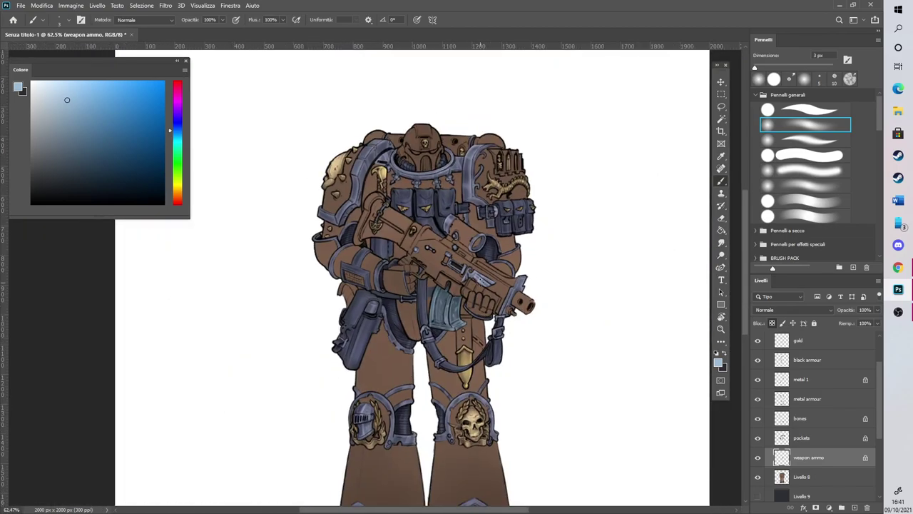
pyautogui.scroll(-2, 433, 260)
pyautogui.scroll(2, 577, 331)
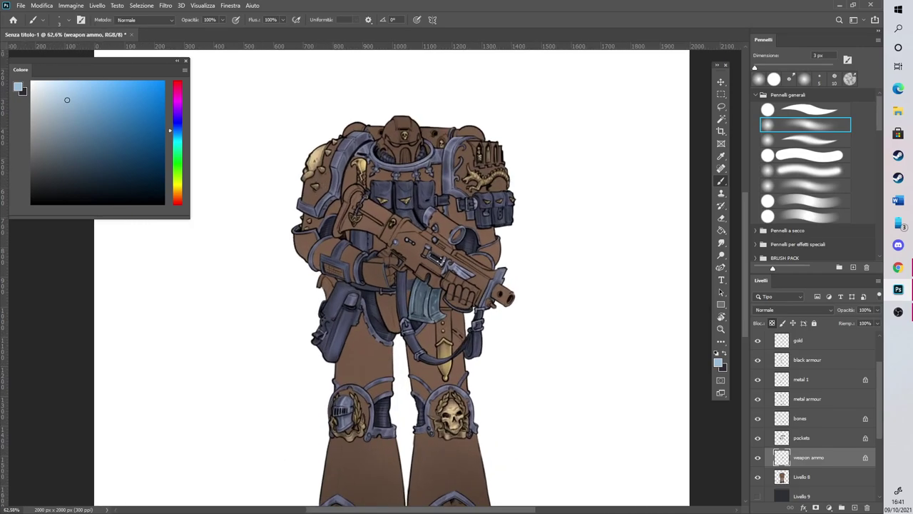
pyautogui.click(845, 480)
pyautogui.click(854, 507)
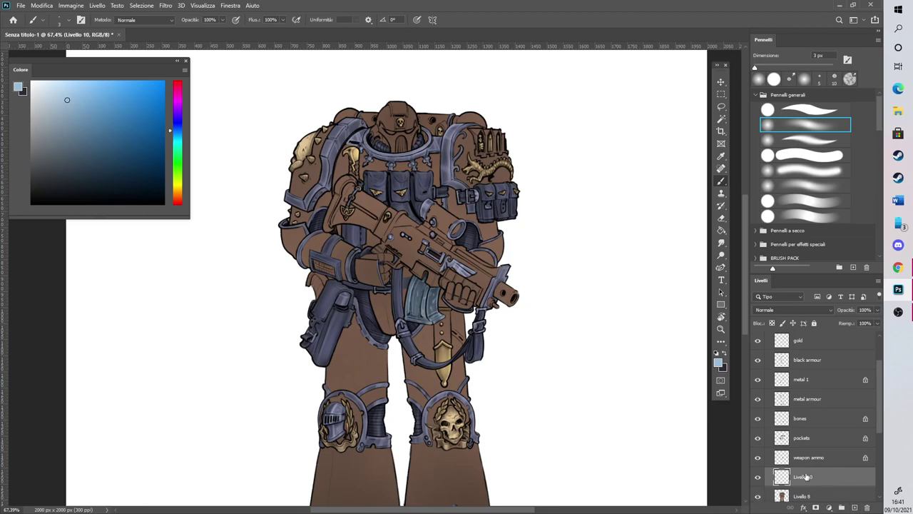
pyautogui.doubleClick(805, 477)
pyautogui.press('Return')
# Choose a pale beige, start painting the rifle stock with the hard round brush at 49 px, and hide Livello 8
pyautogui.scroll(3, 362, 173)
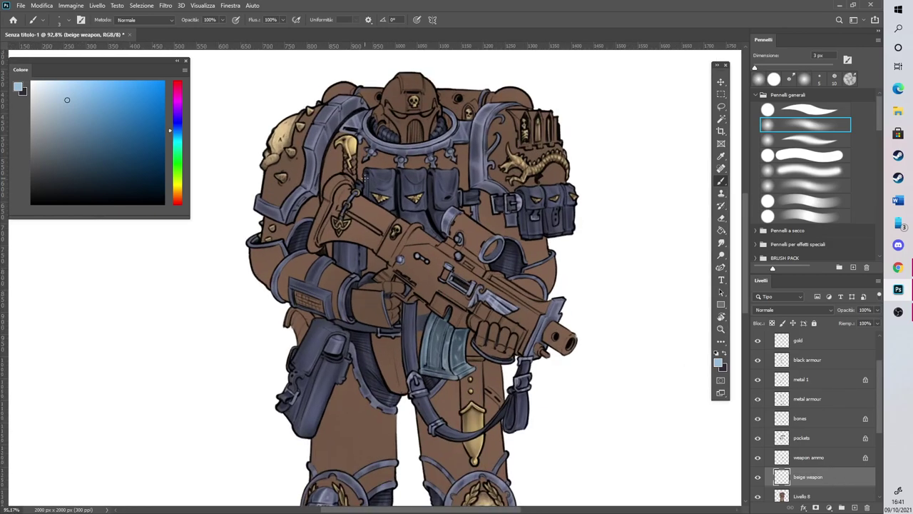
pyautogui.click(178, 194)
pyautogui.moveTo(60, 120); pyautogui.dragTo(59, 95)
pyautogui.moveTo(179, 194); pyautogui.dragTo(178, 187)
pyautogui.click(58, 117)
pyautogui.click(768, 109)
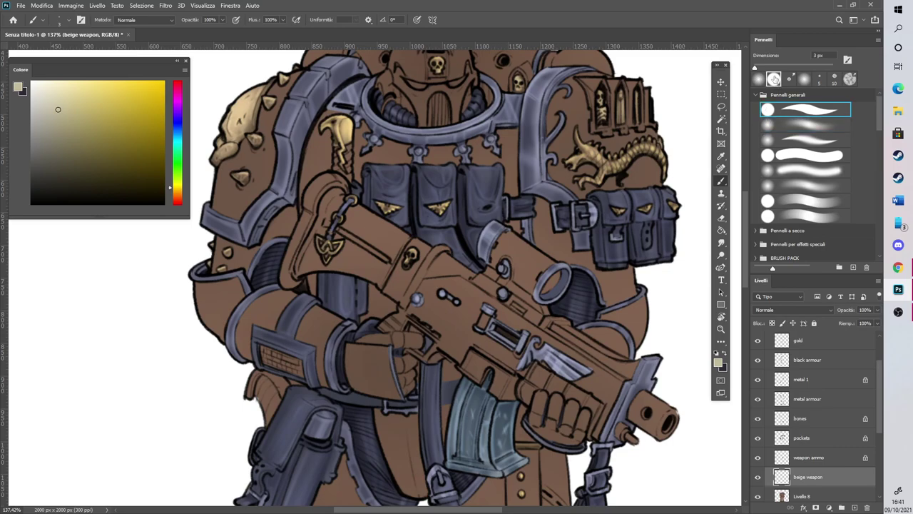
pyautogui.moveTo(367, 246)
pyautogui.mouseDown()
pyautogui.moveTo(326, 192)
pyautogui.moveTo(321, 202)
pyautogui.mouseUp()
pyautogui.click(757, 496)
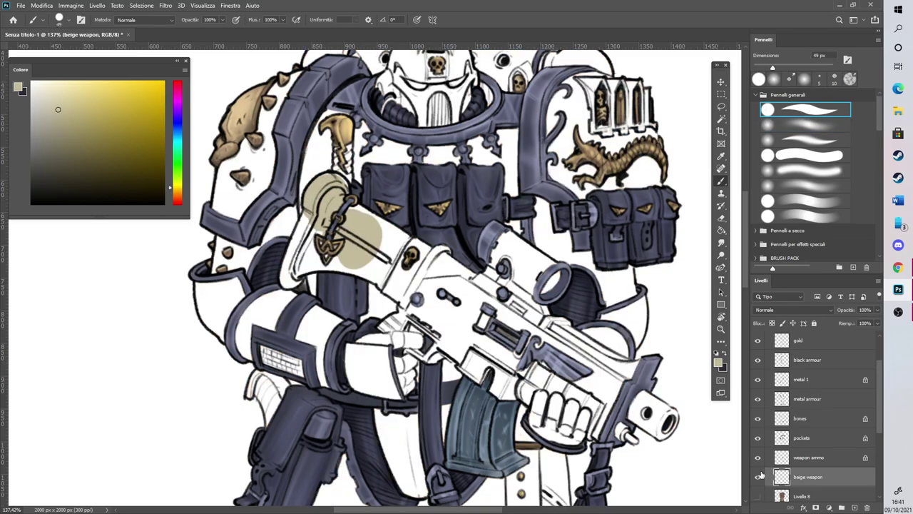
# Fill the rifle stock and the housing above the magazine with flat beige using the 25 px brush
pyautogui.scroll(3, 275, 196)
pyautogui.click(763, 67)
pyautogui.moveTo(348, 173)
pyautogui.mouseDown()
pyautogui.moveTo(384, 218)
pyautogui.moveTo(455, 256)
pyautogui.moveTo(445, 264)
pyautogui.moveTo(458, 249)
pyautogui.moveTo(423, 324)
pyautogui.moveTo(408, 307)
pyautogui.moveTo(416, 283)
pyautogui.moveTo(403, 304)
pyautogui.moveTo(334, 293)
pyautogui.moveTo(290, 316)
pyautogui.moveTo(307, 302)
pyautogui.moveTo(301, 314)
pyautogui.moveTo(339, 243)
pyautogui.moveTo(359, 242)
pyautogui.moveTo(375, 228)
pyautogui.moveTo(332, 231)
pyautogui.moveTo(307, 267)
pyautogui.moveTo(316, 232)
pyautogui.moveTo(286, 304)
pyautogui.mouseUp()
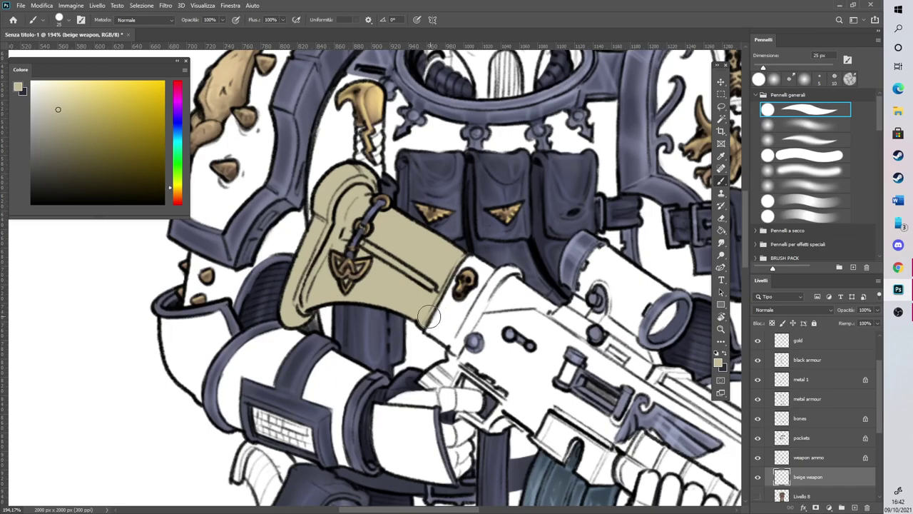
pyautogui.hscroll(5, 510, 437)
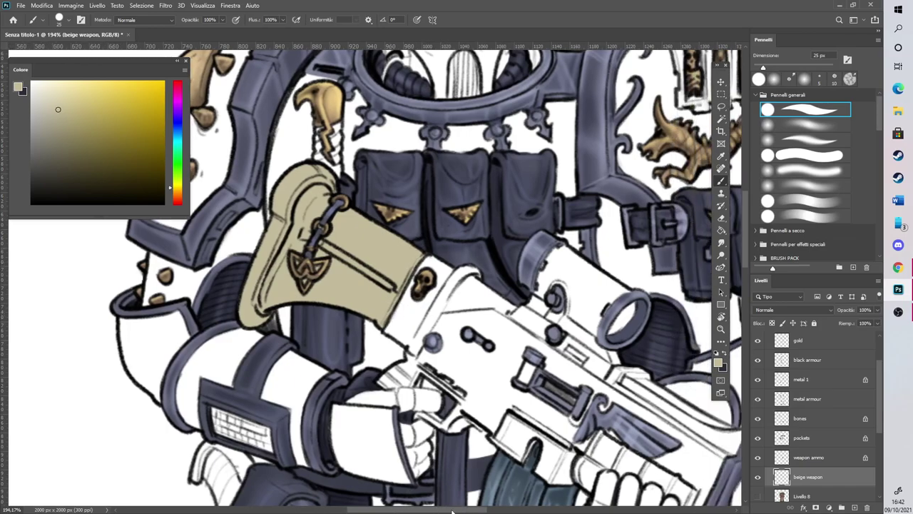
pyautogui.moveTo(386, 436)
pyautogui.mouseDown()
pyautogui.moveTo(412, 455)
pyautogui.moveTo(405, 419)
pyautogui.moveTo(441, 447)
pyautogui.moveTo(459, 485)
pyautogui.moveTo(462, 455)
pyautogui.moveTo(436, 447)
pyautogui.moveTo(431, 414)
pyautogui.moveTo(453, 454)
pyautogui.mouseUp()
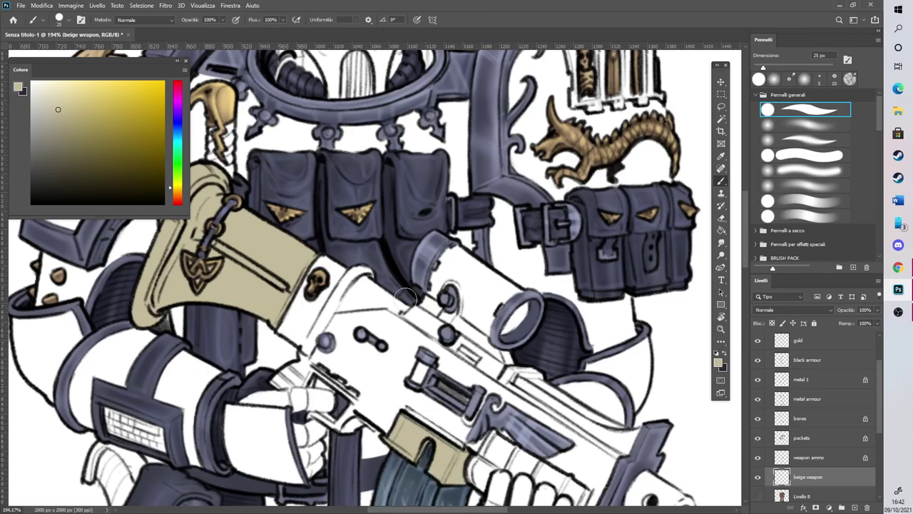
# Paint the rifle's handguard beige with the 23 px brush and erase the overspill on the fingers with the 8 px eraser
pyautogui.scroll(-5, 289, 197)
pyautogui.scroll(5, 458, 285)
pyautogui.click(762, 67)
pyautogui.moveTo(353, 374)
pyautogui.mouseDown()
pyautogui.moveTo(336, 404)
pyautogui.moveTo(350, 419)
pyautogui.moveTo(361, 381)
pyautogui.moveTo(391, 400)
pyautogui.moveTo(378, 400)
pyautogui.moveTo(387, 396)
pyautogui.moveTo(427, 418)
pyautogui.moveTo(415, 421)
pyautogui.moveTo(442, 427)
pyautogui.moveTo(434, 456)
pyautogui.moveTo(449, 427)
pyautogui.moveTo(431, 468)
pyautogui.mouseUp()
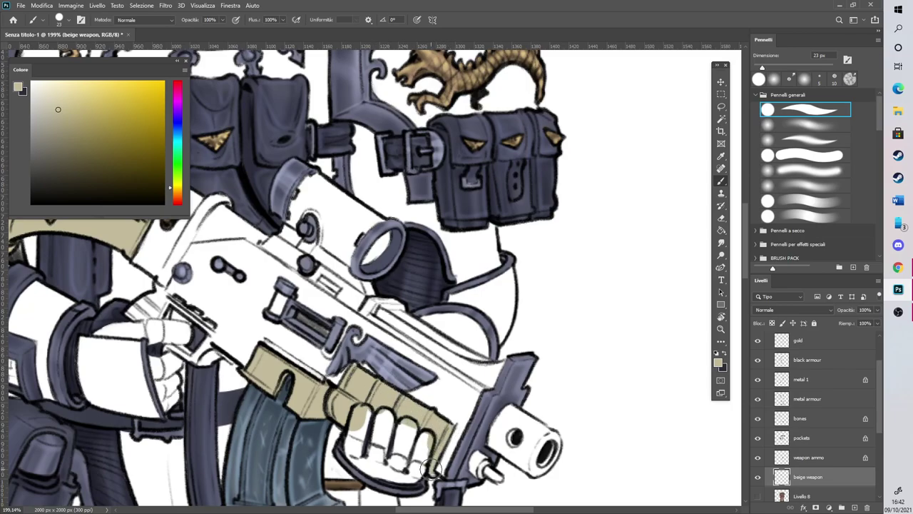
pyautogui.press('e')
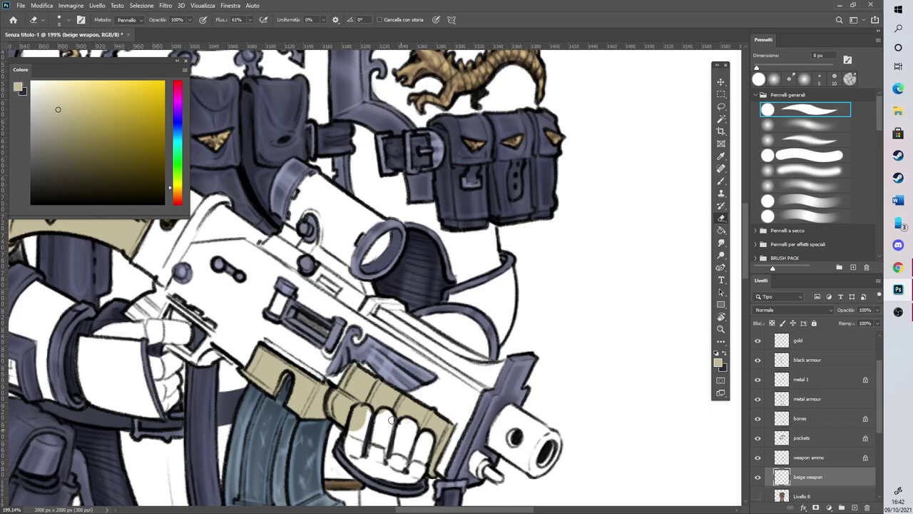
pyautogui.moveTo(365, 426); pyautogui.dragTo(362, 412)
# Fill the scope mount along the top of the rifle with beige, reducing the hard round brush to 18 px
pyautogui.click(722, 182)
pyautogui.scroll(1, 696, 202)
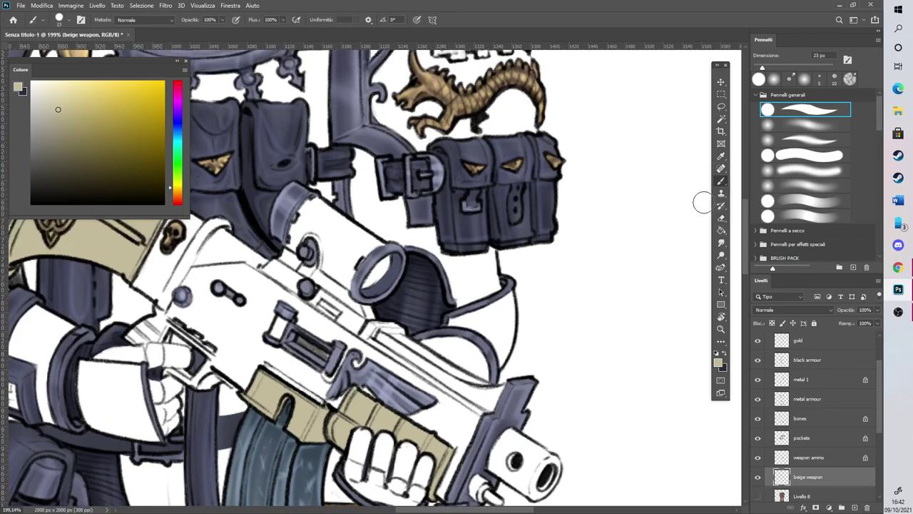
pyautogui.moveTo(260, 268)
pyautogui.mouseDown()
pyautogui.moveTo(355, 328)
pyautogui.moveTo(314, 289)
pyautogui.moveTo(346, 300)
pyautogui.moveTo(304, 271)
pyautogui.moveTo(277, 267)
pyautogui.moveTo(280, 256)
pyautogui.moveTo(318, 280)
pyautogui.moveTo(289, 281)
pyautogui.moveTo(323, 301)
pyautogui.moveTo(294, 280)
pyautogui.mouseUp()
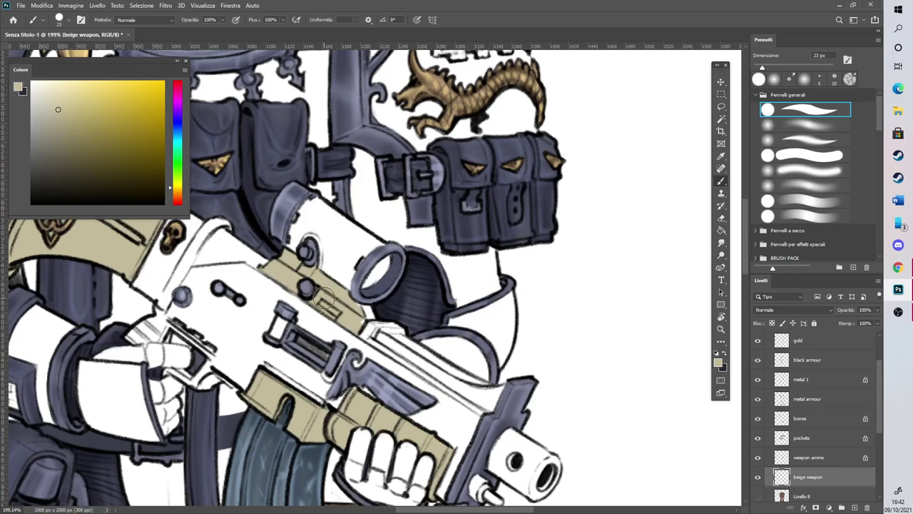
pyautogui.moveTo(762, 68); pyautogui.dragTo(760, 68)
pyautogui.moveTo(357, 330); pyautogui.dragTo(376, 295)
# Paint the outer edge of the pistol grip above the hip holster beige with the 18 px brush
pyautogui.hotkey('ctrl', '0')
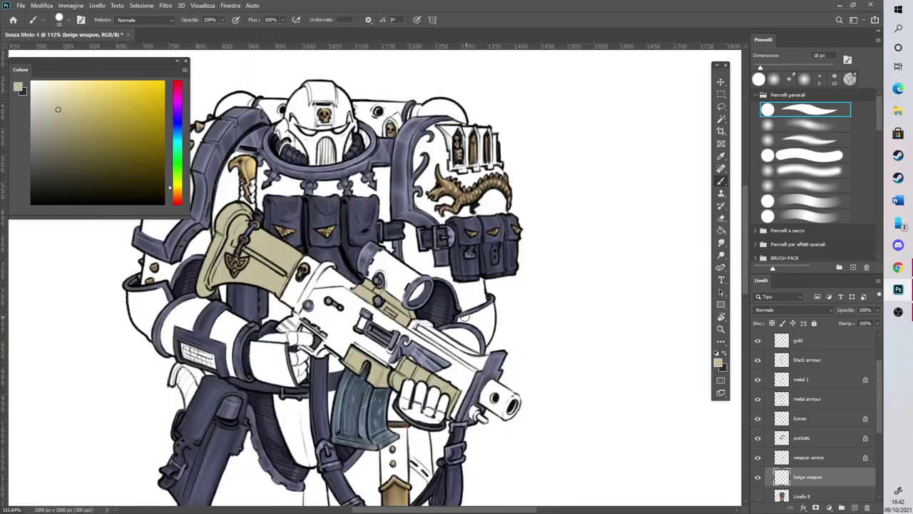
pyautogui.scroll(5, 242, 355)
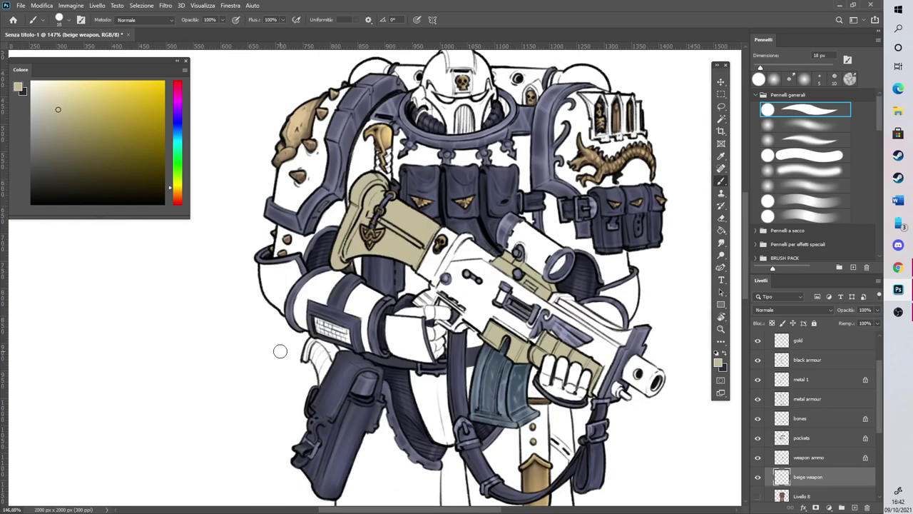
pyautogui.moveTo(319, 357)
pyautogui.mouseDown()
pyautogui.moveTo(332, 333)
pyautogui.moveTo(350, 339)
pyautogui.mouseUp()
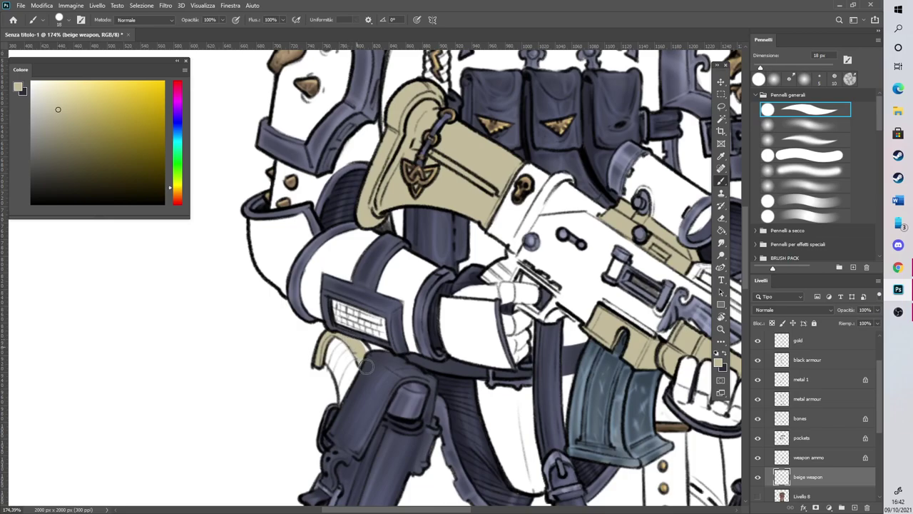
pyautogui.scroll(-6, 372, 346)
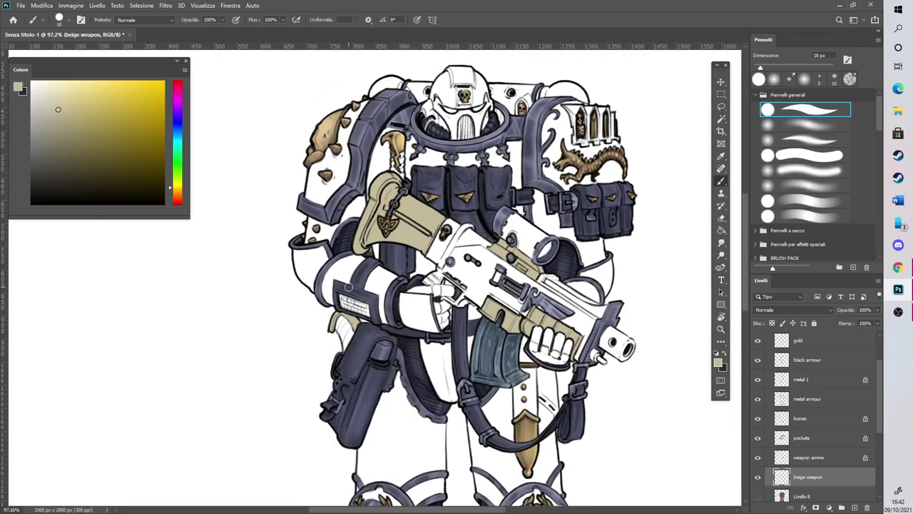
# Check the beige areas by toggling the beige weapon layer's visibility, lock its transparent pixels and activate the Eyedropper
pyautogui.scroll(5, 406, 199)
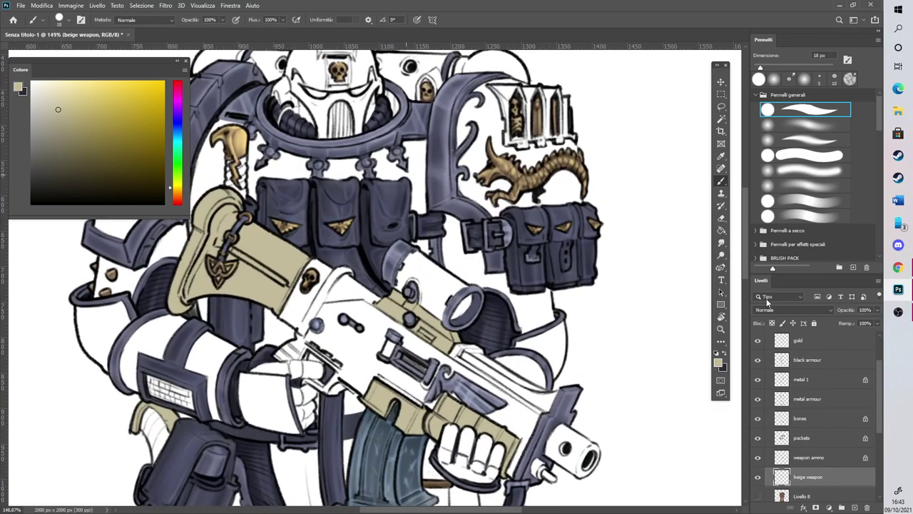
pyautogui.hscroll(-2, 478, 495)
pyautogui.click(721, 218)
pyautogui.click(758, 477)
pyautogui.click(758, 477)
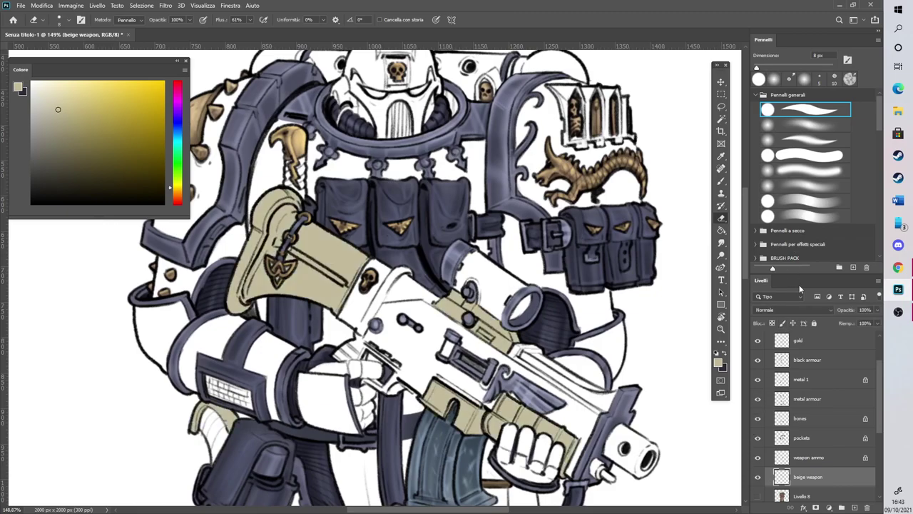
pyautogui.click(772, 323)
pyautogui.click(721, 180)
pyautogui.press('i')
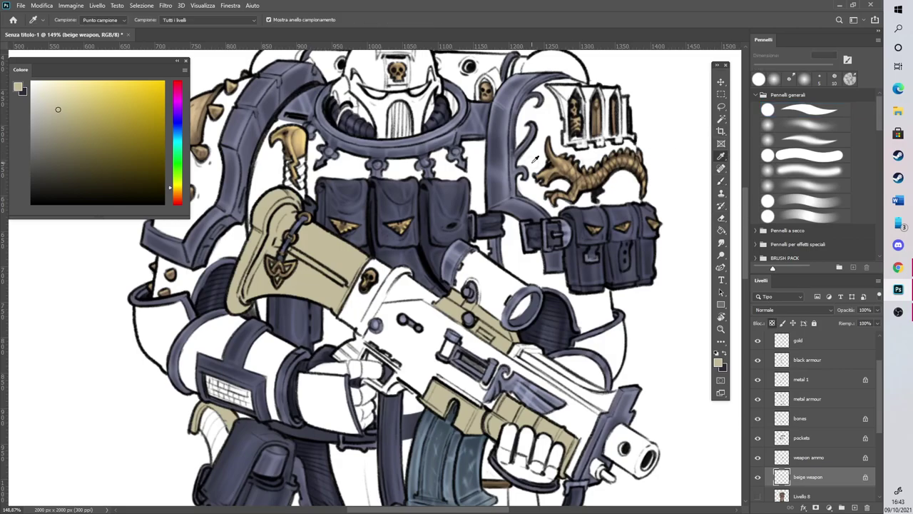
# Pick a darker beige and shade the rifle stock with a 43 px soft round brush at 58% opacity
pyautogui.click(68, 138)
pyautogui.press('b')
pyautogui.click(775, 128)
pyautogui.click(221, 20)
pyautogui.moveTo(307, 255)
pyautogui.mouseDown()
pyautogui.moveTo(338, 273)
pyautogui.moveTo(274, 225)
pyautogui.moveTo(285, 245)
pyautogui.moveTo(351, 282)
pyautogui.moveTo(267, 225)
pyautogui.moveTo(289, 255)
pyautogui.moveTo(240, 296)
pyautogui.moveTo(296, 302)
pyautogui.moveTo(261, 276)
pyautogui.moveTo(292, 302)
pyautogui.mouseUp()
pyautogui.moveTo(238, 265)
pyautogui.mouseDown()
pyautogui.moveTo(267, 244)
pyautogui.moveTo(325, 275)
pyautogui.mouseUp()
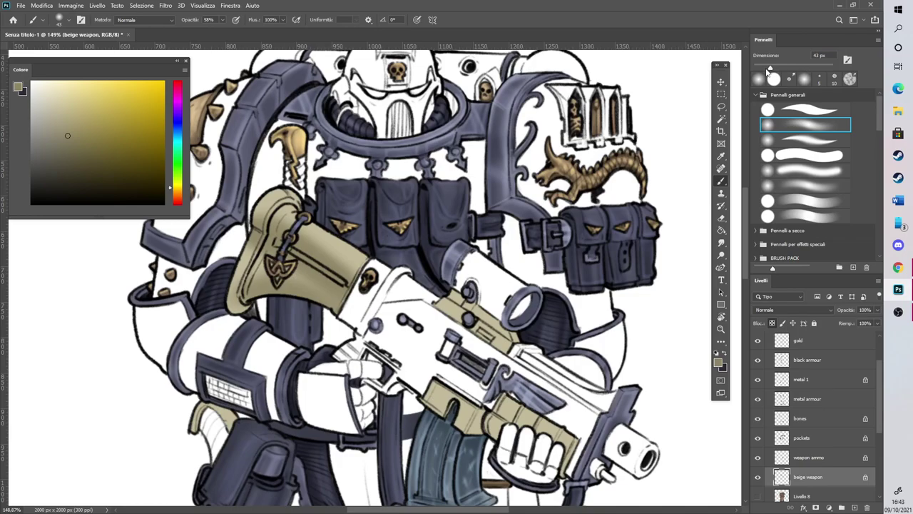
# Shade the magazine well and handguard with the 17 px soft brush and clean up around the fingers with the 8 px eraser
pyautogui.moveTo(428, 384)
pyautogui.mouseDown()
pyautogui.moveTo(506, 439)
pyautogui.moveTo(538, 448)
pyautogui.moveTo(524, 411)
pyautogui.moveTo(545, 453)
pyautogui.moveTo(534, 429)
pyautogui.mouseUp()
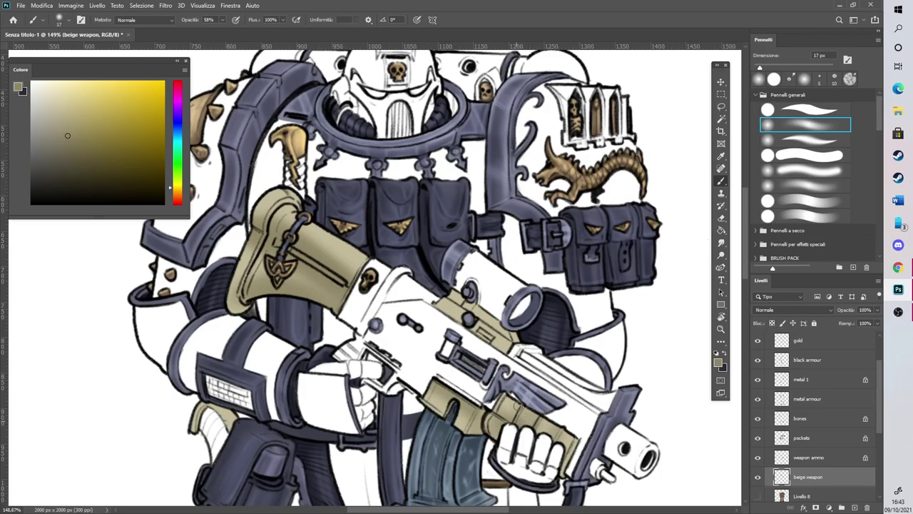
pyautogui.click(721, 218)
pyautogui.moveTo(516, 428); pyautogui.dragTo(518, 432)
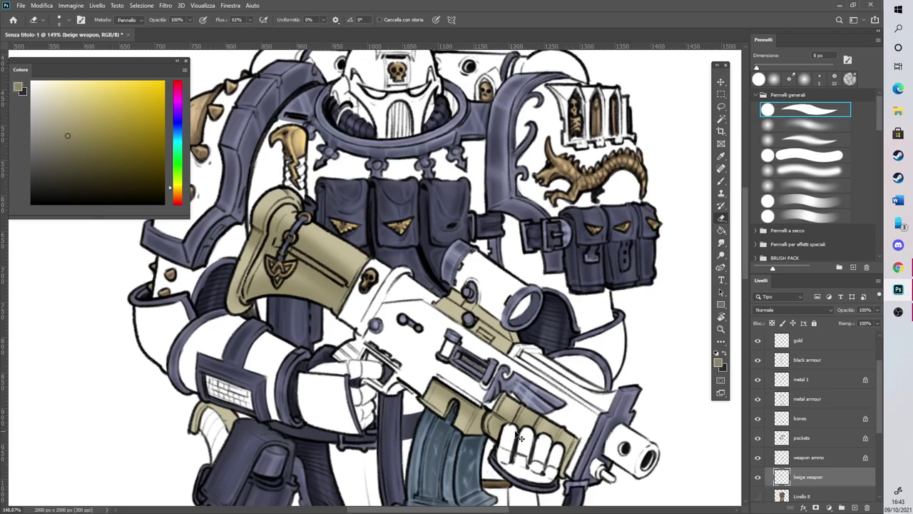
pyautogui.click(721, 181)
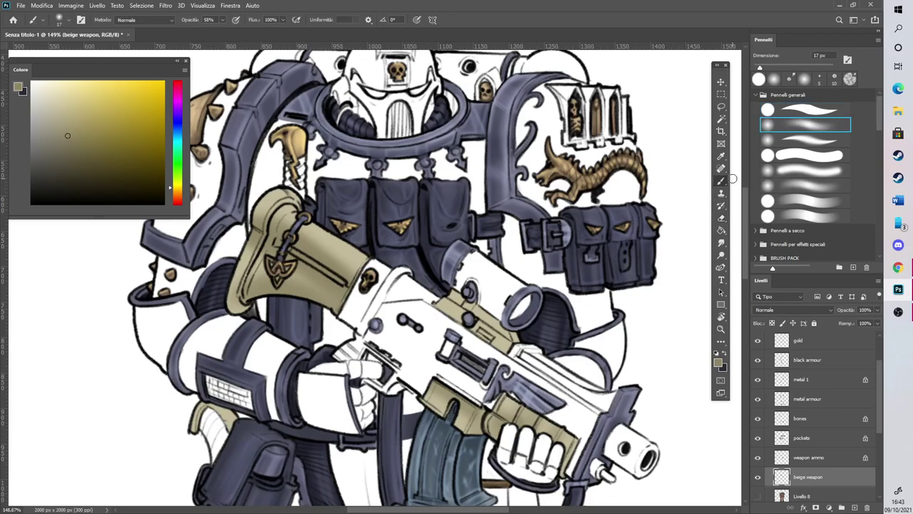
pyautogui.click(772, 323)
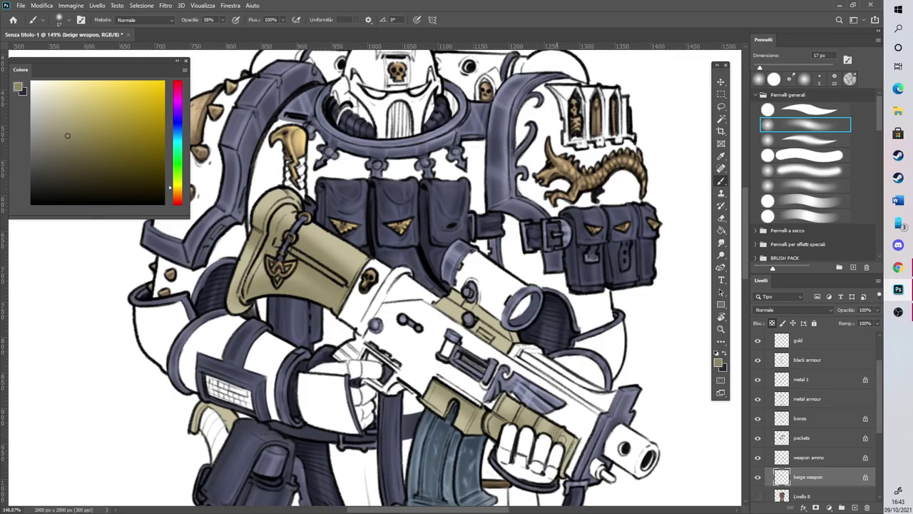
# Shade the scope mount along the rifle's top and the edge of the holstered pistol grip with the 17 px soft brush
pyautogui.moveTo(480, 341); pyautogui.dragTo(482, 334)
pyautogui.moveTo(464, 291); pyautogui.dragTo(501, 334)
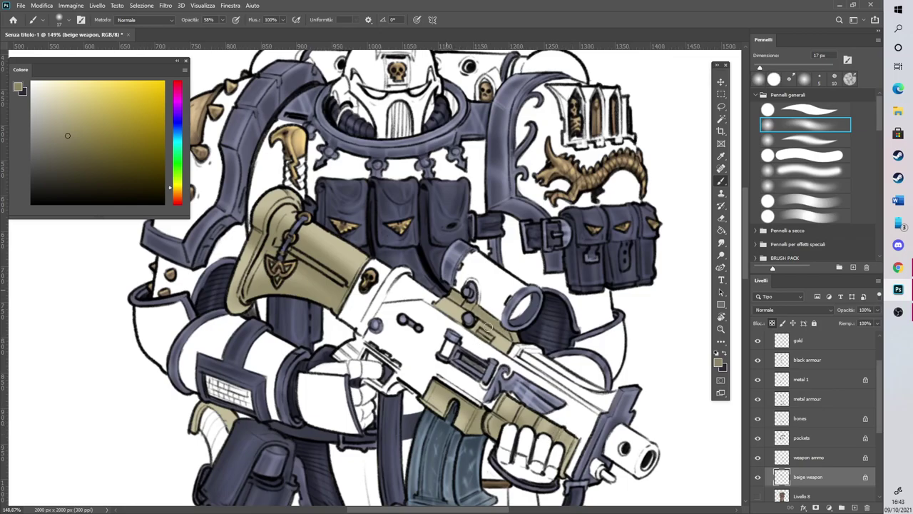
pyautogui.moveTo(429, 304); pyautogui.dragTo(516, 366)
pyautogui.moveTo(197, 413); pyautogui.dragTo(207, 408)
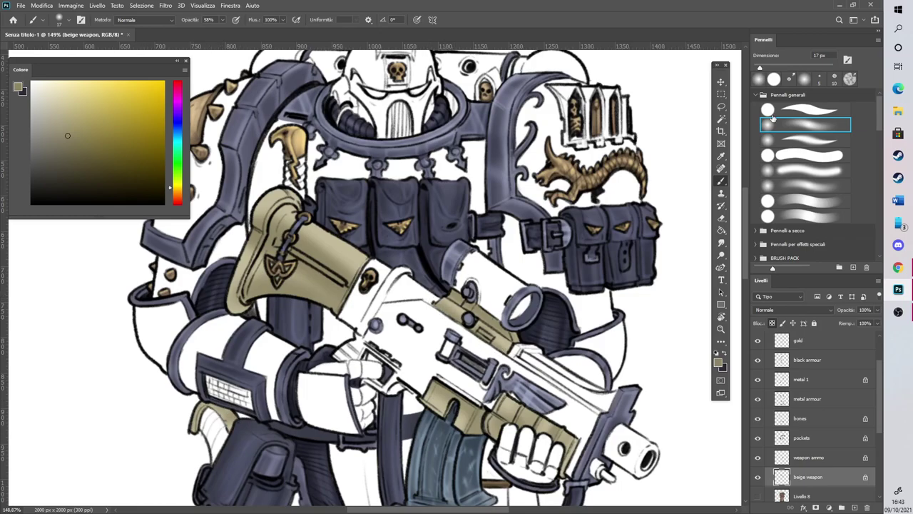
# Choose a deeper olive beige and darken the stock below its groove with the 26 px soft brush
pyautogui.click(78, 147)
pyautogui.moveTo(287, 248); pyautogui.dragTo(341, 288)
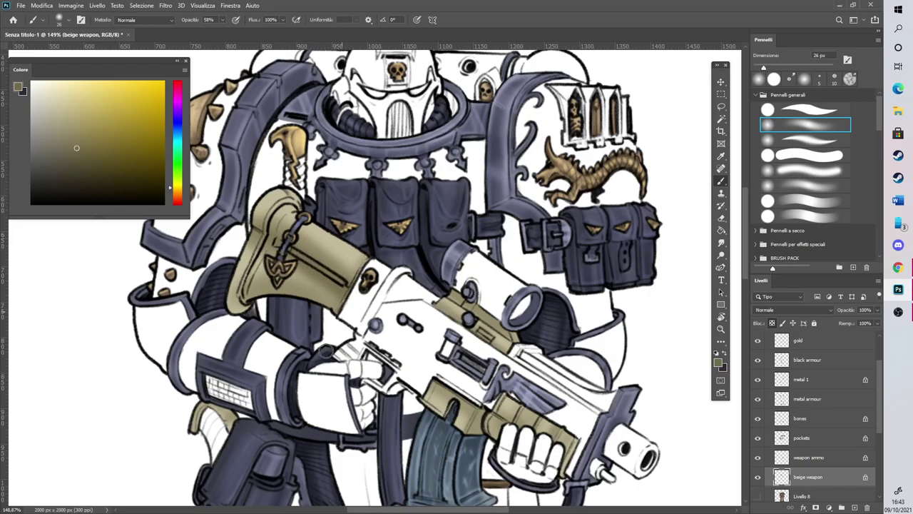
pyautogui.click(772, 323)
pyautogui.click(757, 67)
pyautogui.click(722, 218)
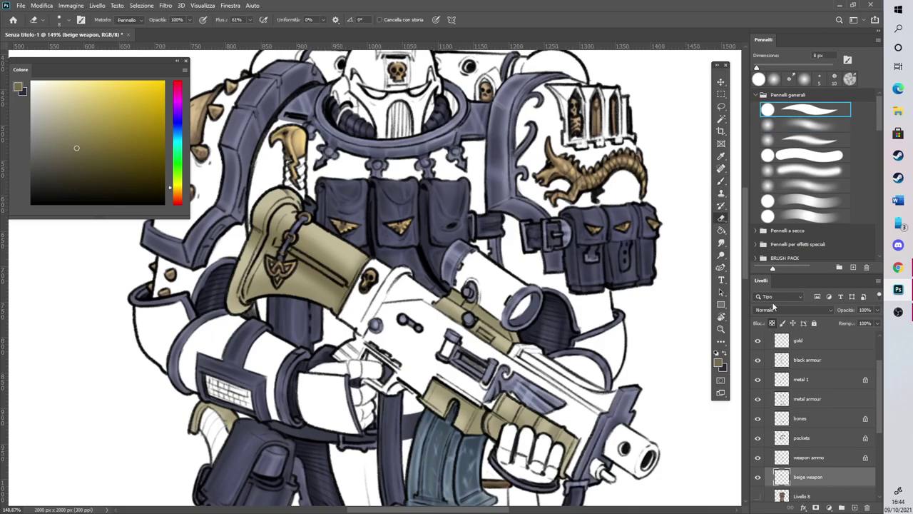
pyautogui.moveTo(756, 68); pyautogui.dragTo(772, 68)
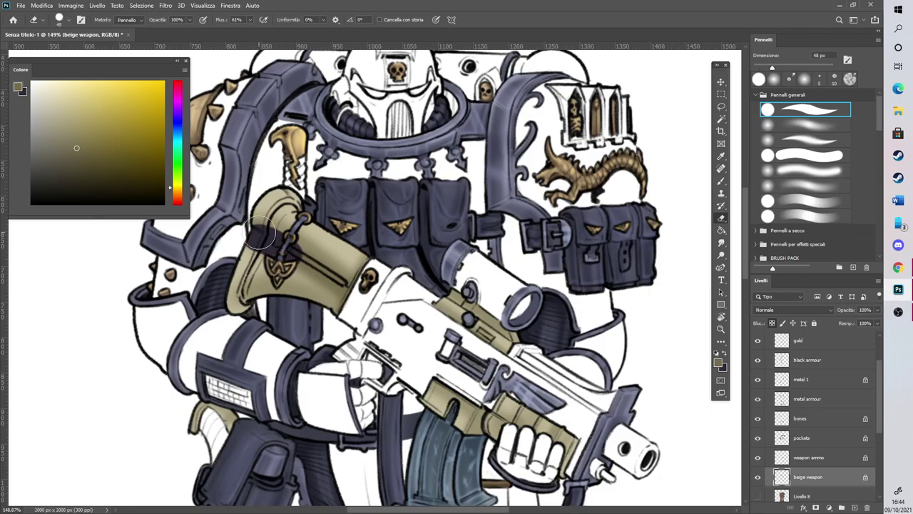
pyautogui.click(721, 181)
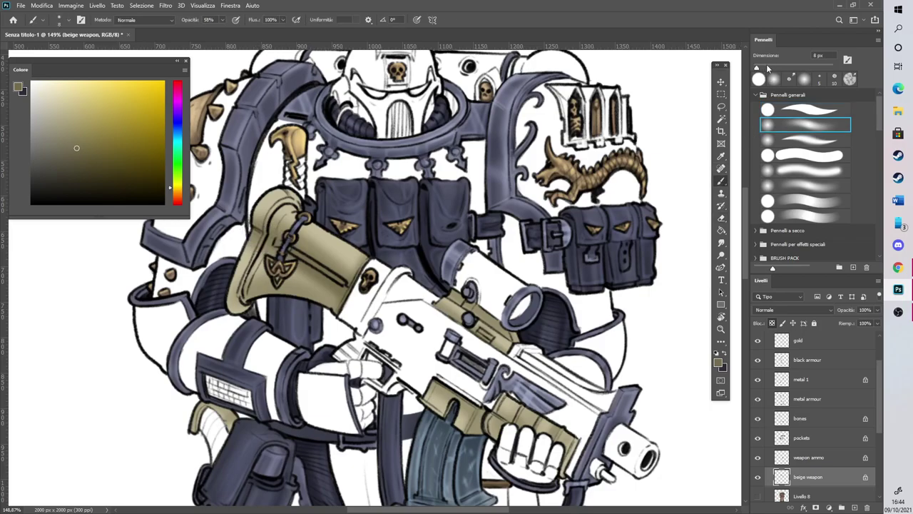
# Darken the stock's edges, the magazine well and the scope mount with the 20 px soft brush
pyautogui.moveTo(252, 237); pyautogui.dragTo(253, 231)
pyautogui.moveTo(235, 292)
pyautogui.mouseDown()
pyautogui.moveTo(269, 264)
pyautogui.moveTo(267, 277)
pyautogui.moveTo(268, 262)
pyautogui.moveTo(279, 264)
pyautogui.moveTo(283, 274)
pyautogui.moveTo(262, 287)
pyautogui.moveTo(331, 305)
pyautogui.mouseUp()
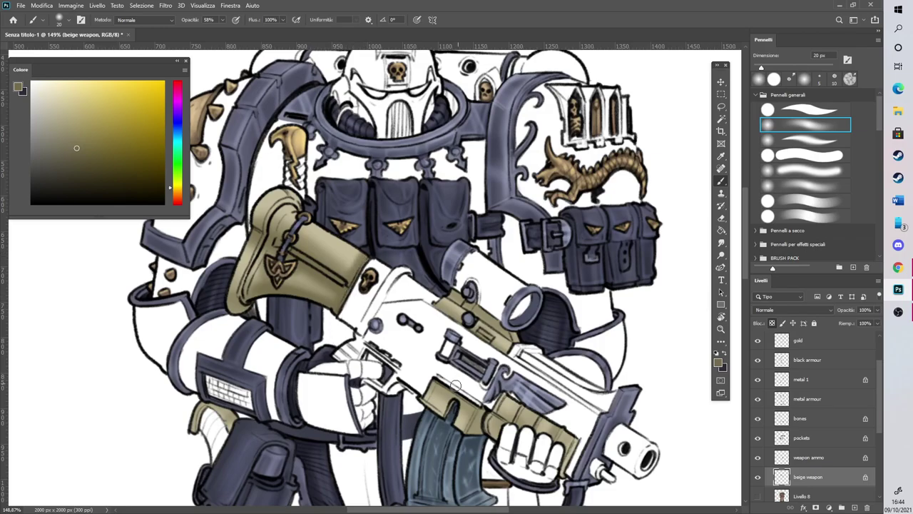
pyautogui.moveTo(472, 430); pyautogui.dragTo(479, 415)
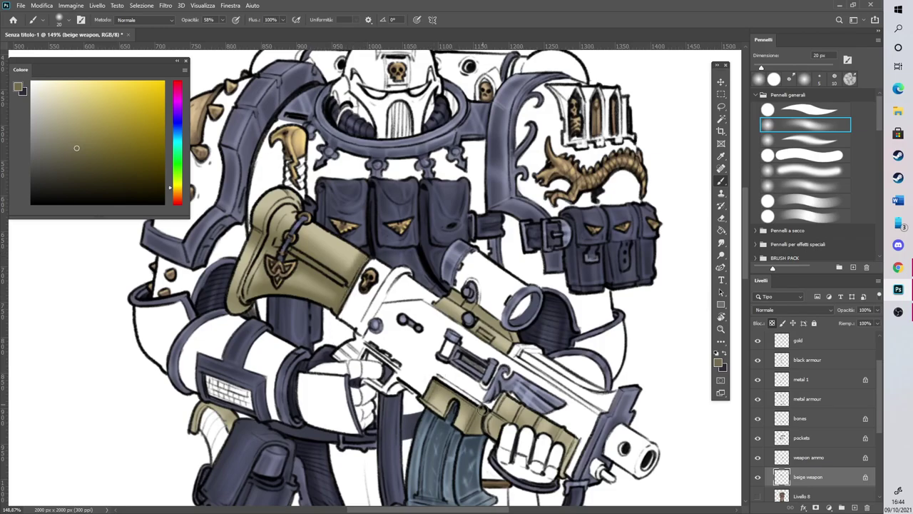
pyautogui.moveTo(473, 300)
pyautogui.mouseDown()
pyautogui.moveTo(453, 286)
pyautogui.moveTo(511, 330)
pyautogui.moveTo(441, 289)
pyautogui.moveTo(516, 336)
pyautogui.mouseUp()
# Touch up the shading on the handguard and the butt end of the stock with the 17 px soft brush
pyautogui.scroll(-6, 526, 323)
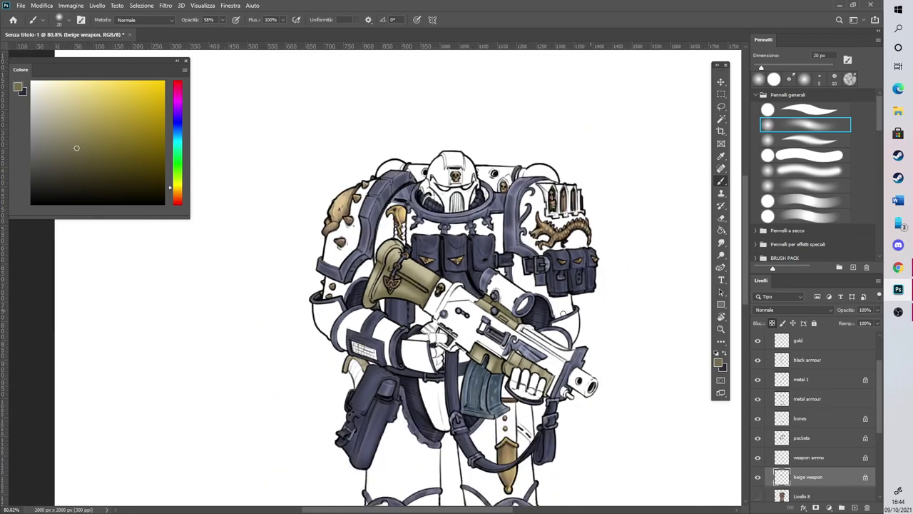
pyautogui.scroll(6, 503, 389)
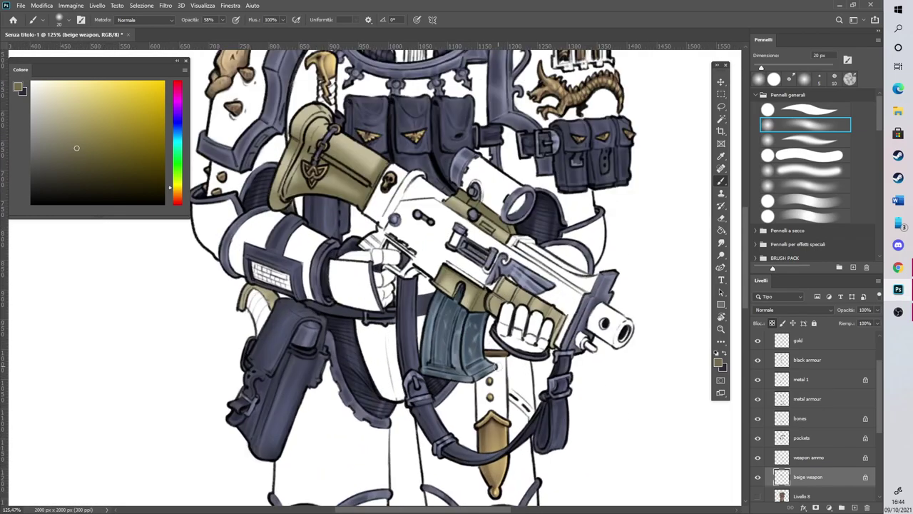
pyautogui.moveTo(516, 287)
pyautogui.mouseDown()
pyautogui.moveTo(512, 297)
pyautogui.moveTo(546, 306)
pyautogui.moveTo(556, 327)
pyautogui.moveTo(495, 314)
pyautogui.moveTo(504, 282)
pyautogui.moveTo(501, 294)
pyautogui.mouseUp()
pyautogui.scroll(-4, 518, 258)
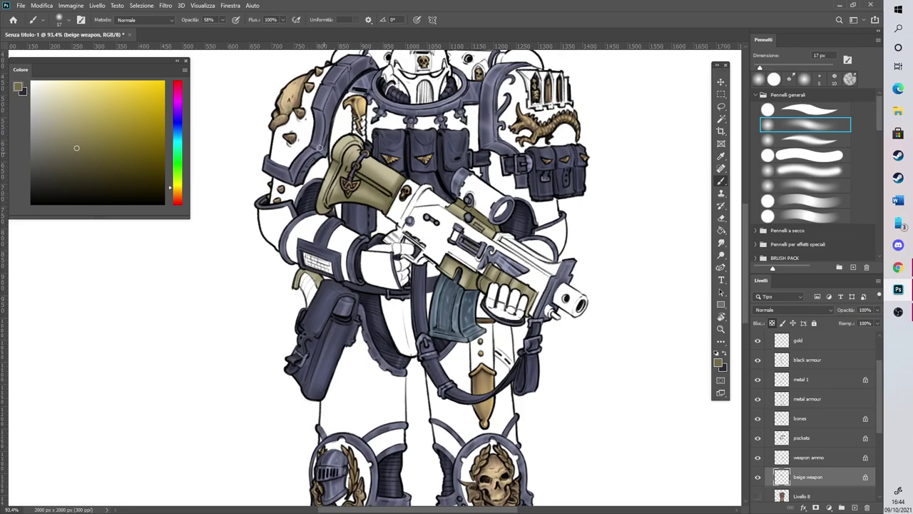
pyautogui.scroll(6, 380, 192)
pyautogui.moveTo(320, 265)
pyautogui.mouseDown()
pyautogui.moveTo(368, 143)
pyautogui.moveTo(388, 135)
pyautogui.moveTo(353, 175)
pyautogui.moveTo(331, 228)
pyautogui.mouseUp()
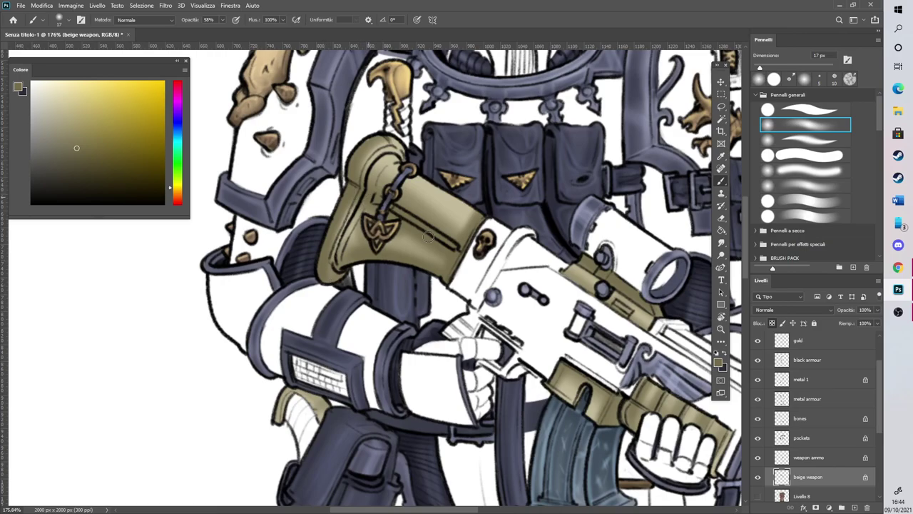
# Select a dark olive and deepen the shadows along the stock's groove and inner butt edge at 17 px
pyautogui.click(87, 166)
pyautogui.moveTo(390, 201)
pyautogui.mouseDown()
pyautogui.moveTo(374, 189)
pyautogui.moveTo(456, 247)
pyautogui.mouseUp()
pyautogui.moveTo(369, 189)
pyautogui.mouseDown()
pyautogui.moveTo(457, 243)
pyautogui.moveTo(374, 170)
pyautogui.moveTo(396, 157)
pyautogui.moveTo(349, 180)
pyautogui.moveTo(338, 278)
pyautogui.moveTo(345, 220)
pyautogui.mouseUp()
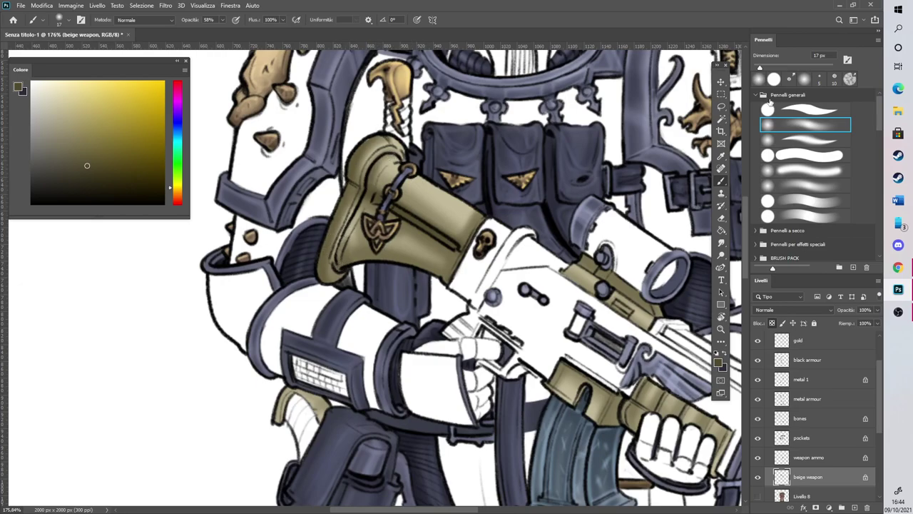
# Deepen the shadows on the stock's butt and front end and on the magazine well with a 38 px soft brush
pyautogui.moveTo(759, 68); pyautogui.dragTo(756, 68)
pyautogui.click(772, 322)
pyautogui.click(769, 68)
pyautogui.moveTo(349, 201)
pyautogui.mouseDown()
pyautogui.moveTo(331, 230)
pyautogui.moveTo(329, 263)
pyautogui.mouseUp()
pyautogui.moveTo(472, 239)
pyautogui.mouseDown()
pyautogui.moveTo(453, 290)
pyautogui.moveTo(446, 259)
pyautogui.mouseUp()
pyautogui.moveTo(583, 366)
pyautogui.mouseDown()
pyautogui.moveTo(559, 352)
pyautogui.moveTo(620, 389)
pyautogui.mouseUp()
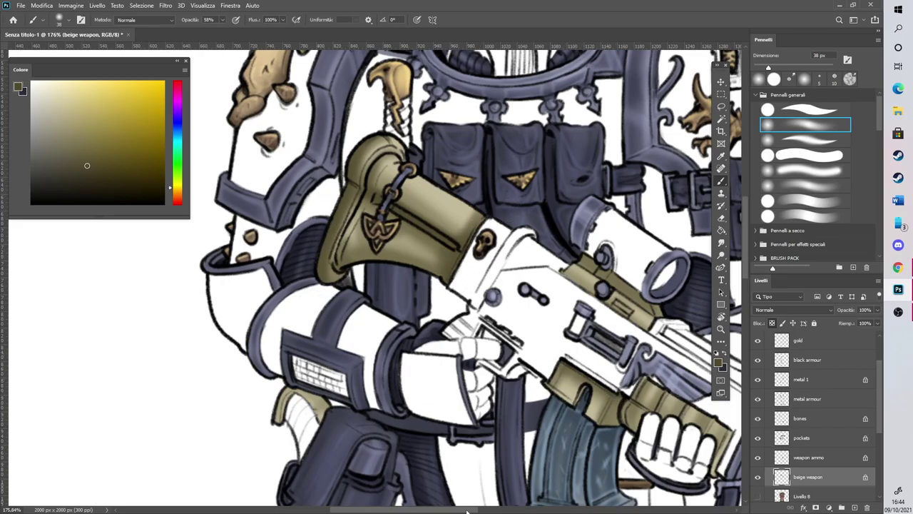
# Add dark olive shadows between the handguard's ridges and around the fingers, reducing the soft brush from 19 to 18 px
pyautogui.moveTo(467, 509); pyautogui.dragTo(482, 510)
pyautogui.click(761, 68)
pyautogui.moveTo(542, 410)
pyautogui.mouseDown()
pyautogui.moveTo(546, 397)
pyautogui.moveTo(530, 421)
pyautogui.mouseUp()
pyautogui.hscroll(4, 485, 500)
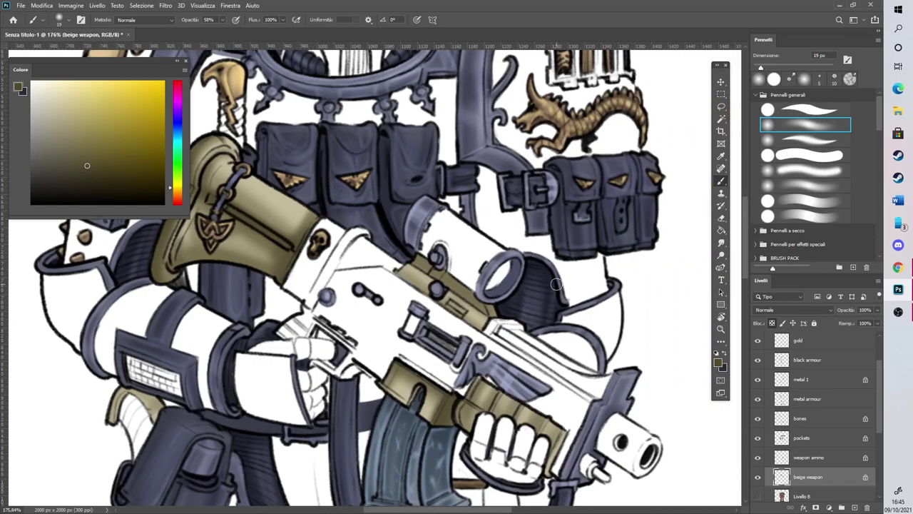
pyautogui.moveTo(494, 394)
pyautogui.mouseDown()
pyautogui.moveTo(515, 414)
pyautogui.moveTo(544, 412)
pyautogui.moveTo(558, 423)
pyautogui.moveTo(554, 471)
pyautogui.mouseUp()
pyautogui.moveTo(462, 399)
pyautogui.mouseDown()
pyautogui.moveTo(475, 410)
pyautogui.moveTo(453, 420)
pyautogui.moveTo(489, 442)
pyautogui.mouseUp()
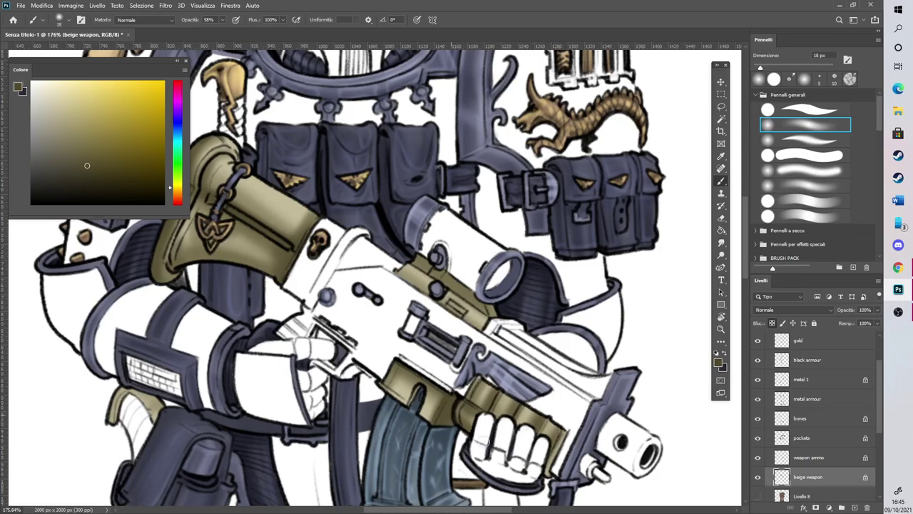
pyautogui.moveTo(565, 433)
pyautogui.mouseDown()
pyautogui.moveTo(539, 484)
pyautogui.moveTo(563, 439)
pyautogui.mouseUp()
pyautogui.moveTo(486, 414); pyautogui.dragTo(535, 433)
# Darken the scope mount with the soft brush reduced to 14 px and refine the magazine well's shadows at 8 px
pyautogui.moveTo(428, 266); pyautogui.dragTo(465, 291)
pyautogui.moveTo(762, 69); pyautogui.dragTo(758, 65)
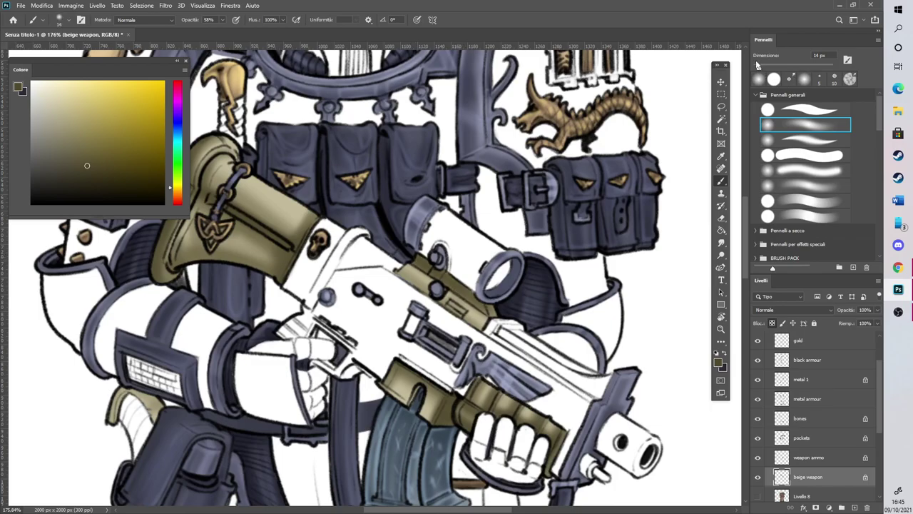
pyautogui.moveTo(451, 301)
pyautogui.mouseDown()
pyautogui.moveTo(458, 309)
pyautogui.moveTo(420, 288)
pyautogui.mouseUp()
pyautogui.moveTo(467, 320); pyautogui.dragTo(481, 331)
pyautogui.moveTo(420, 269)
pyautogui.mouseDown()
pyautogui.moveTo(478, 311)
pyautogui.moveTo(450, 297)
pyautogui.mouseUp()
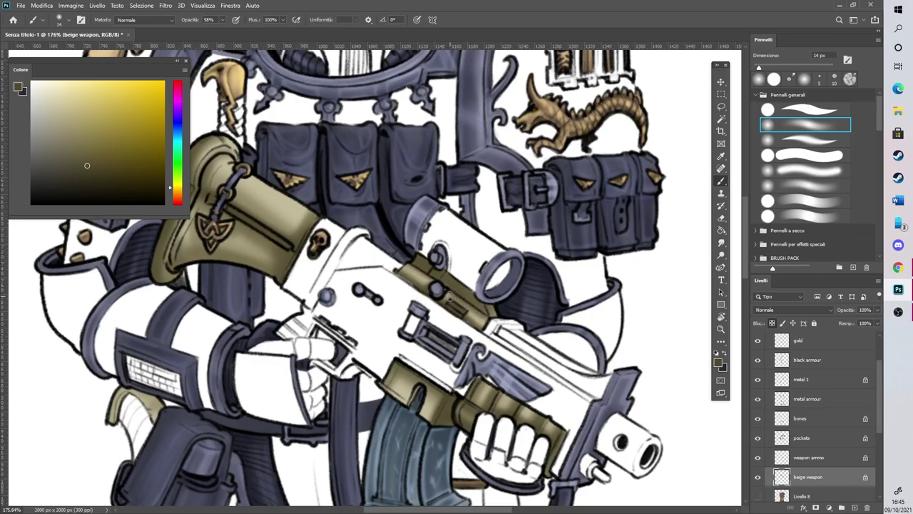
pyautogui.moveTo(759, 68); pyautogui.dragTo(737, 66)
pyautogui.moveTo(397, 388)
pyautogui.mouseDown()
pyautogui.moveTo(424, 418)
pyautogui.moveTo(390, 401)
pyautogui.mouseUp()
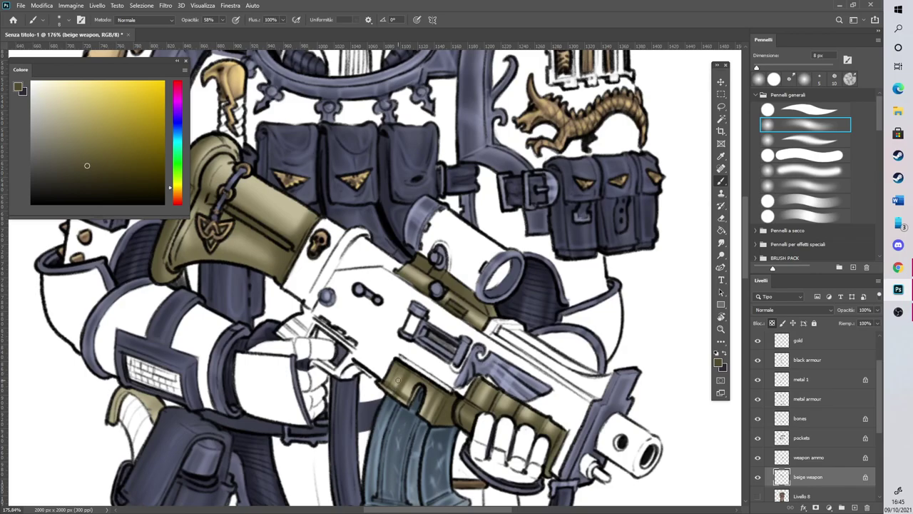
# Paint a dark olive crosshatched diamond pattern over the rifle stock with a fine 7–8 px soft brush
pyautogui.scroll(-6, 397, 380)
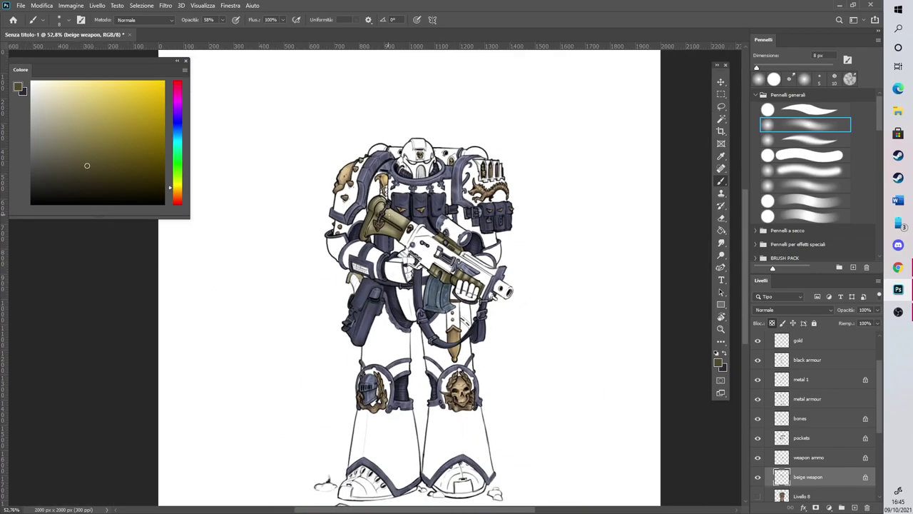
pyautogui.scroll(8, 383, 178)
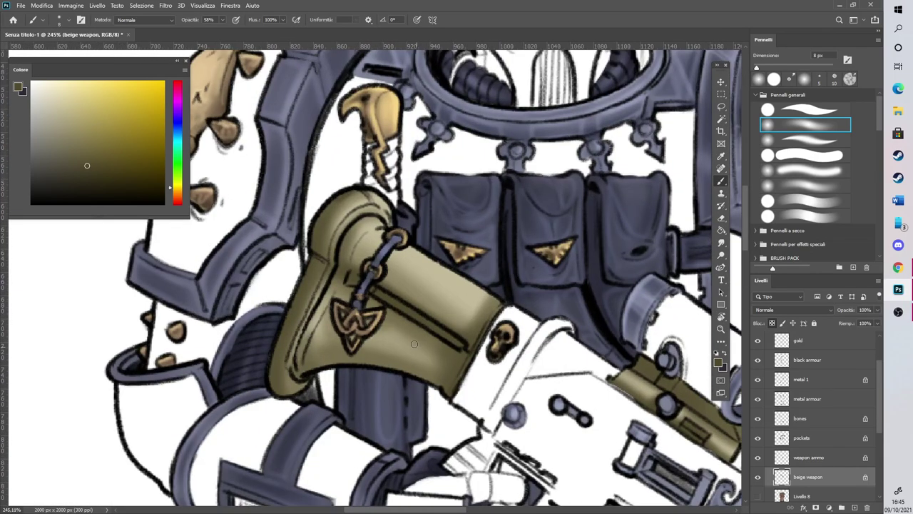
pyautogui.moveTo(387, 316)
pyautogui.mouseDown()
pyautogui.moveTo(390, 367)
pyautogui.moveTo(407, 371)
pyautogui.mouseUp()
pyautogui.moveTo(418, 325)
pyautogui.mouseDown()
pyautogui.moveTo(424, 378)
pyautogui.moveTo(438, 376)
pyautogui.mouseUp()
pyautogui.moveTo(383, 258); pyautogui.dragTo(393, 299)
pyautogui.moveTo(403, 241)
pyautogui.mouseDown()
pyautogui.moveTo(408, 297)
pyautogui.moveTo(426, 310)
pyautogui.mouseUp()
pyautogui.moveTo(435, 263); pyautogui.dragTo(448, 327)
pyautogui.moveTo(460, 276)
pyautogui.mouseDown()
pyautogui.moveTo(470, 339)
pyautogui.moveTo(482, 322)
pyautogui.mouseUp()
pyautogui.moveTo(364, 332); pyautogui.dragTo(371, 364)
pyautogui.moveTo(337, 283); pyautogui.dragTo(347, 361)
pyautogui.moveTo(321, 310)
pyautogui.mouseDown()
pyautogui.moveTo(326, 364)
pyautogui.moveTo(314, 371)
pyautogui.mouseUp()
pyautogui.moveTo(361, 238)
pyautogui.mouseDown()
pyautogui.moveTo(363, 267)
pyautogui.moveTo(375, 256)
pyautogui.mouseUp()
pyautogui.moveTo(356, 363)
pyautogui.mouseDown()
pyautogui.moveTo(411, 323)
pyautogui.moveTo(440, 328)
pyautogui.mouseUp()
pyautogui.moveTo(391, 372); pyautogui.dragTo(448, 343)
pyautogui.moveTo(432, 380); pyautogui.dragTo(464, 361)
pyautogui.moveTo(315, 366)
pyautogui.mouseDown()
pyautogui.moveTo(335, 330)
pyautogui.moveTo(329, 317)
pyautogui.mouseUp()
pyautogui.moveTo(375, 257); pyautogui.dragTo(353, 263)
pyautogui.moveTo(423, 247)
pyautogui.mouseDown()
pyautogui.moveTo(386, 261)
pyautogui.moveTo(391, 279)
pyautogui.mouseUp()
pyautogui.moveTo(443, 269)
pyautogui.mouseDown()
pyautogui.moveTo(397, 291)
pyautogui.moveTo(444, 274)
pyautogui.mouseUp()
pyautogui.moveTo(471, 277)
pyautogui.mouseDown()
pyautogui.moveTo(413, 303)
pyautogui.moveTo(431, 313)
pyautogui.mouseUp()
pyautogui.moveTo(490, 287)
pyautogui.mouseDown()
pyautogui.moveTo(450, 305)
pyautogui.moveTo(443, 326)
pyautogui.moveTo(471, 327)
pyautogui.mouseUp()
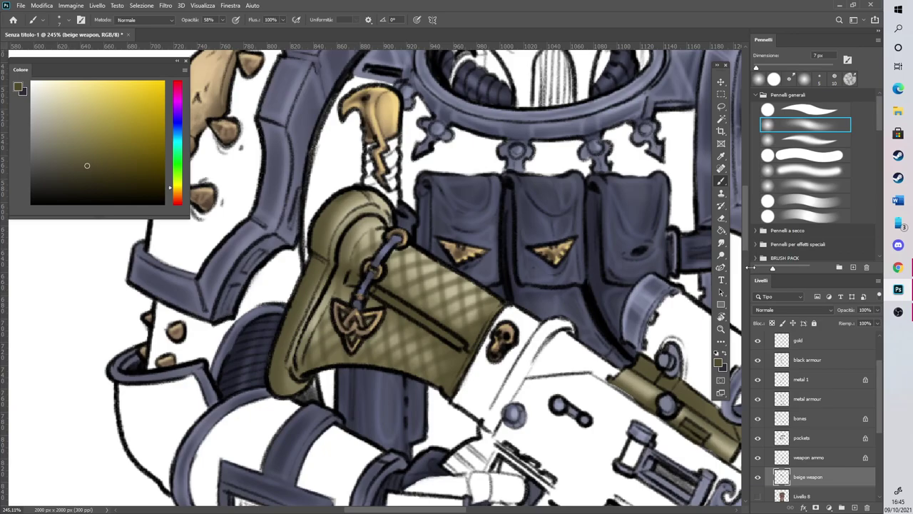
# Darken the beige edge of the pistol grip above the hip holster with dark olive strokes at 7 px
pyautogui.moveTo(749, 245); pyautogui.dragTo(749, 289)
pyautogui.moveTo(748, 286); pyautogui.dragTo(747, 282)
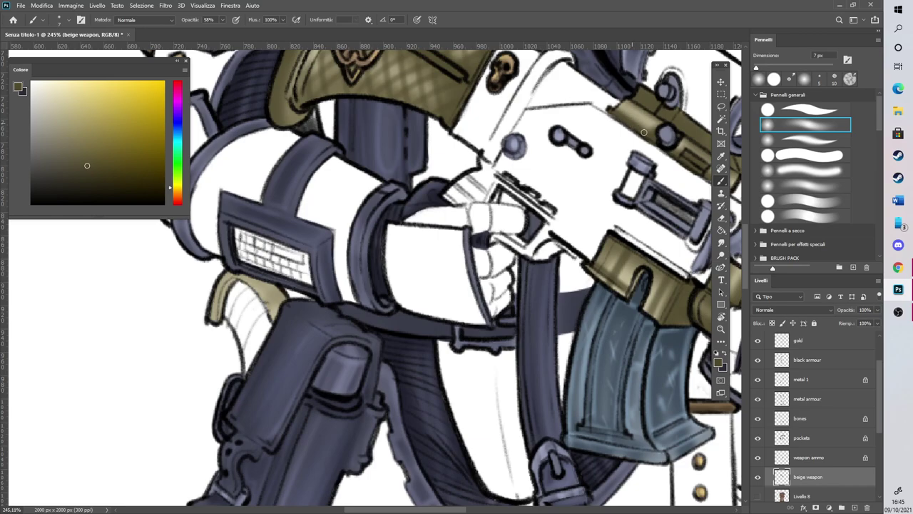
pyautogui.press('/')
pyautogui.moveTo(219, 322)
pyautogui.mouseDown()
pyautogui.moveTo(284, 288)
pyautogui.moveTo(270, 314)
pyautogui.moveTo(287, 299)
pyautogui.moveTo(275, 276)
pyautogui.moveTo(264, 294)
pyautogui.moveTo(279, 310)
pyautogui.moveTo(263, 279)
pyautogui.moveTo(280, 297)
pyautogui.moveTo(263, 293)
pyautogui.moveTo(281, 324)
pyautogui.moveTo(242, 274)
pyautogui.moveTo(262, 295)
pyautogui.moveTo(230, 284)
pyautogui.moveTo(215, 322)
pyautogui.moveTo(226, 266)
pyautogui.moveTo(235, 281)
pyautogui.moveTo(277, 273)
pyautogui.moveTo(269, 342)
pyautogui.moveTo(283, 297)
pyautogui.mouseUp()
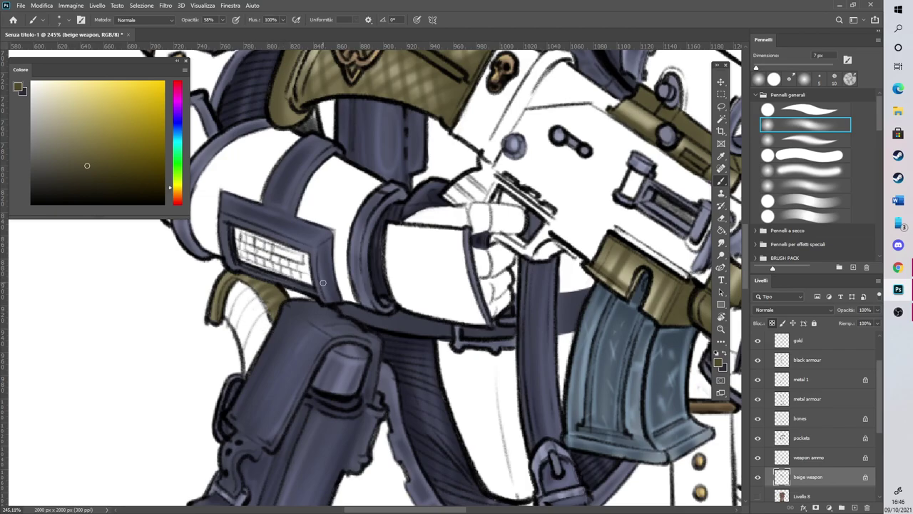
# Pick a light yellowish beige and highlight the diamonds of the stock's crosshatch pattern with the soft brush at 9 px
pyautogui.hotkey('ctrl', '0')
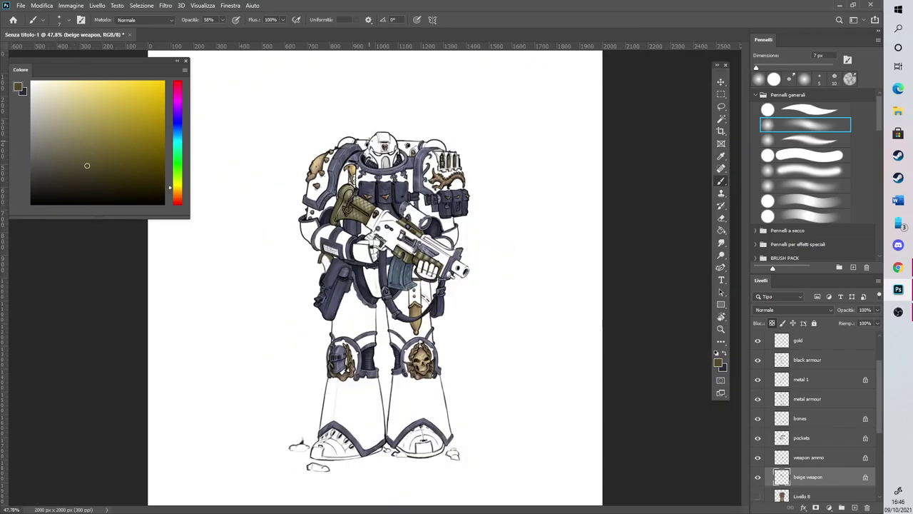
pyautogui.scroll(10, 364, 162)
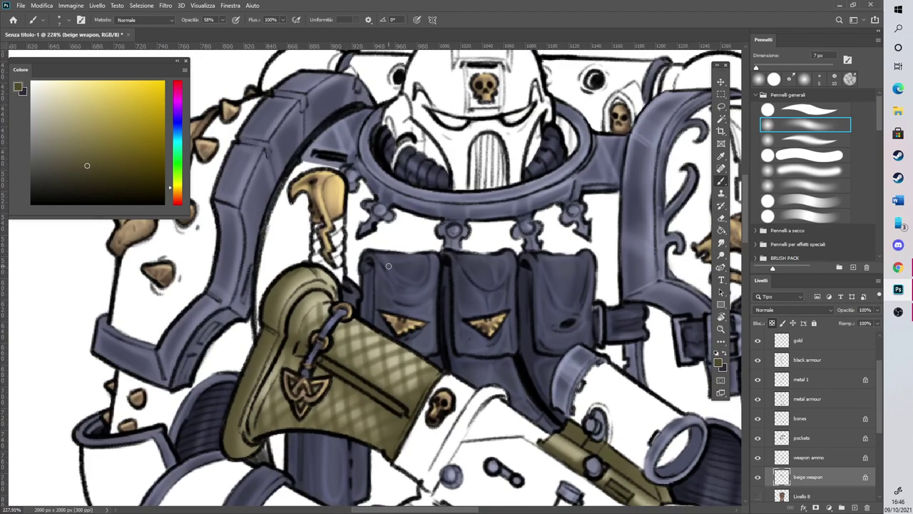
pyautogui.click(84, 97)
pyautogui.moveTo(758, 68); pyautogui.dragTo(755, 68)
pyautogui.press(']')
pyautogui.press(']')
pyautogui.press(']')
pyautogui.press(']')
pyautogui.press(']')
pyautogui.press(']')
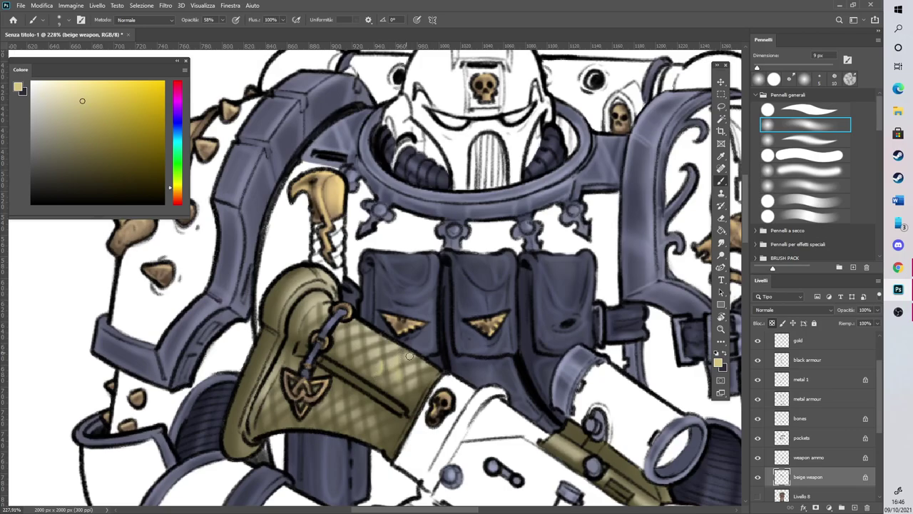
# Glaze light beige over the upper and lower faces of the crosshatched stock with a 49 px soft brush
pyautogui.click(773, 68)
pyautogui.moveTo(330, 328); pyautogui.dragTo(403, 375)
pyautogui.moveTo(328, 378); pyautogui.dragTo(394, 426)
pyautogui.moveTo(372, 353); pyautogui.dragTo(453, 382)
# Highlight the beige handguard and scope rail of the rifle with light beige, using the soft brush at 14 px and 7 px
pyautogui.scroll(-5, 453, 377)
pyautogui.scroll(-4, 443, 357)
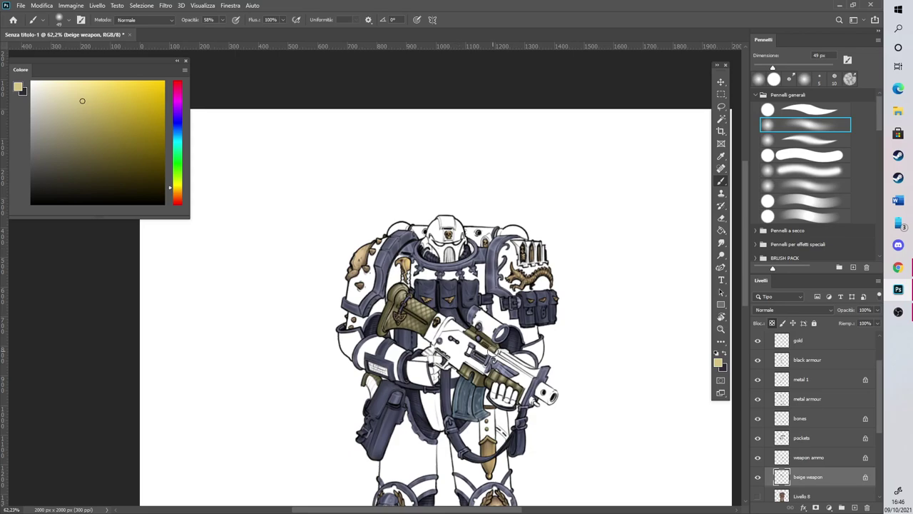
pyautogui.scroll(5, 502, 372)
pyautogui.click(760, 68)
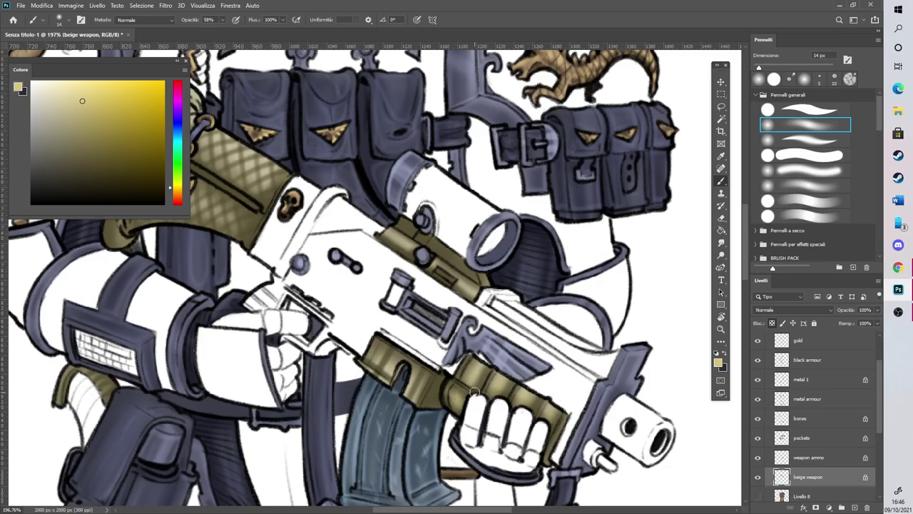
pyautogui.click(757, 68)
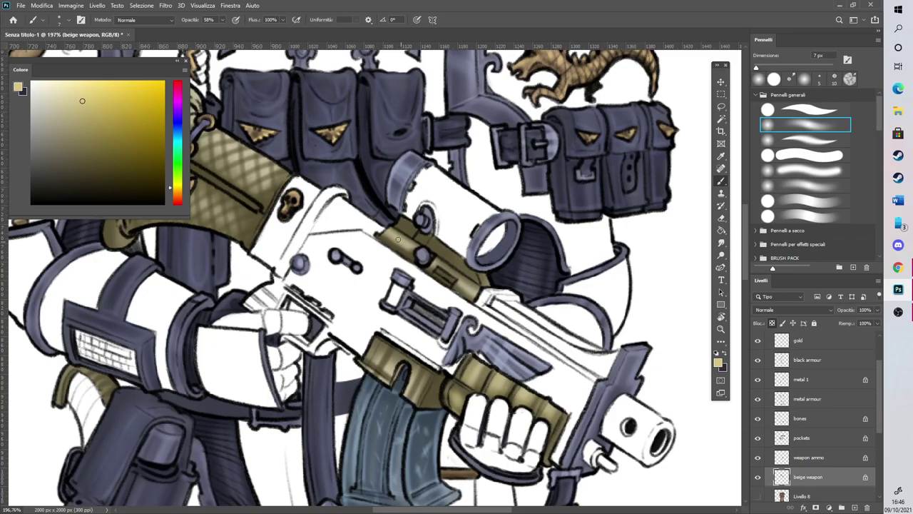
pyautogui.scroll(-6, 493, 216)
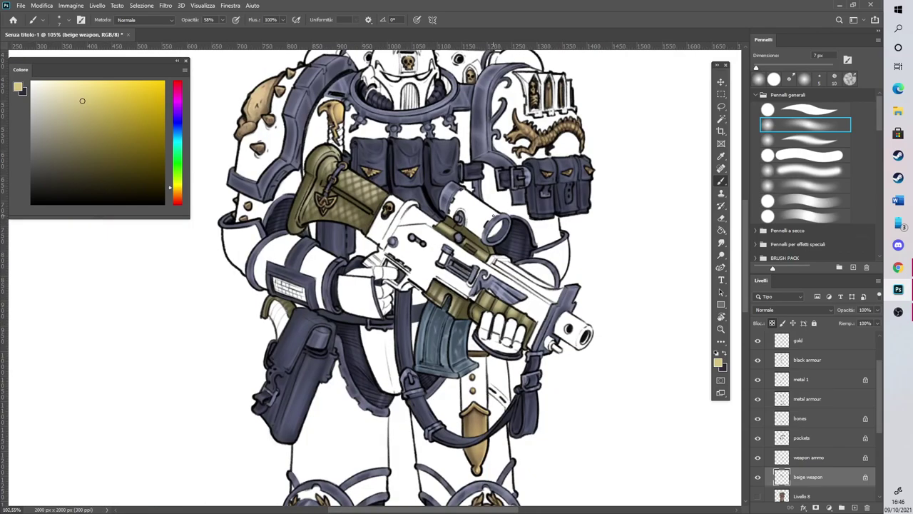
# Show the brown base layer Livello 8 and darken the beige weapon layer with Hue/Saturation at lightness -12
pyautogui.click(757, 496)
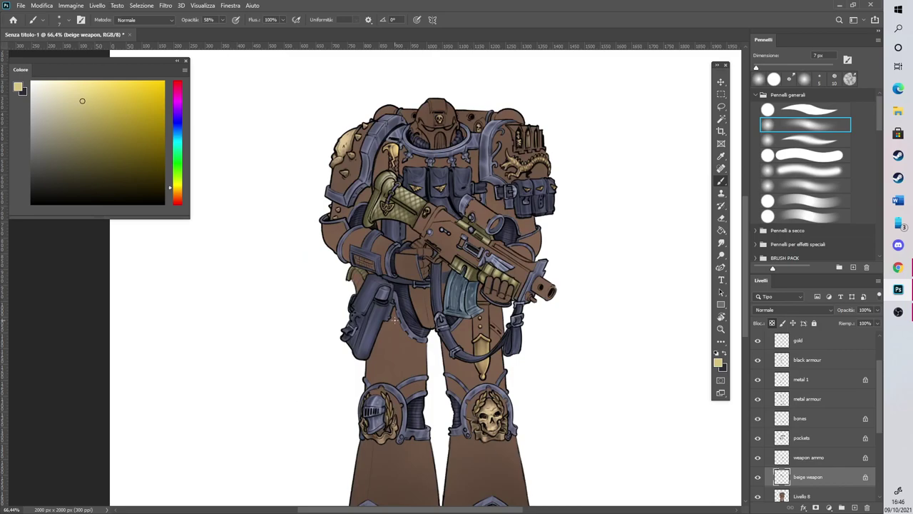
pyautogui.scroll(-2, 415, 273)
pyautogui.scroll(5, 415, 189)
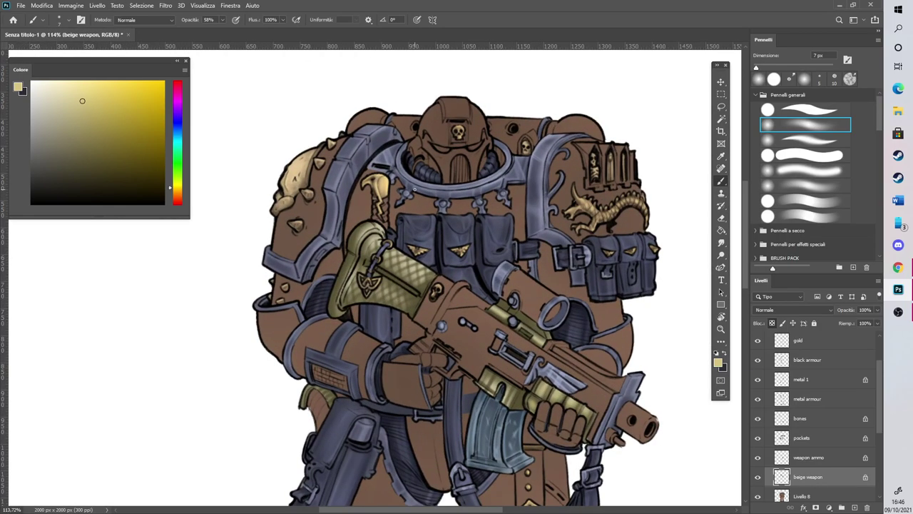
pyautogui.hotkey('ctrl', 'u')
pyautogui.moveTo(708, 259); pyautogui.dragTo(699, 256)
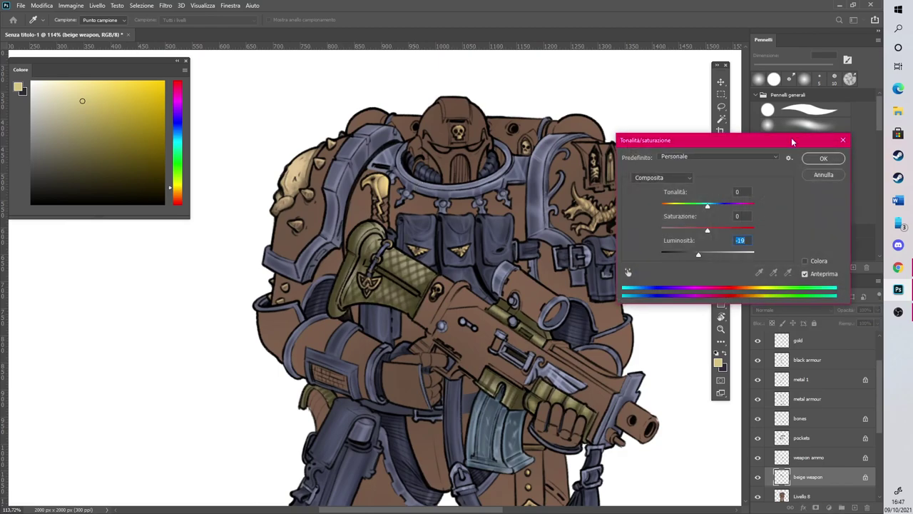
pyautogui.moveTo(701, 258); pyautogui.dragTo(704, 246)
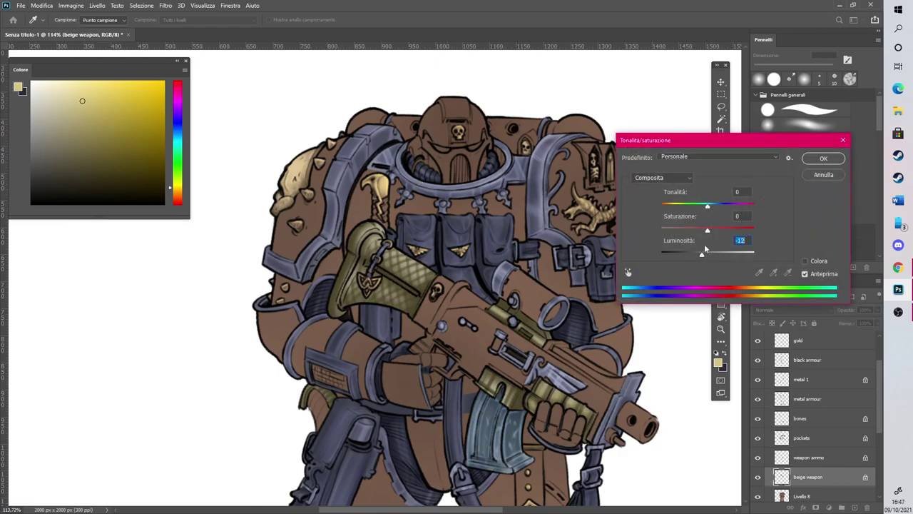
pyautogui.click(821, 159)
pyautogui.moveTo(532, 279); pyautogui.dragTo(383, 234)
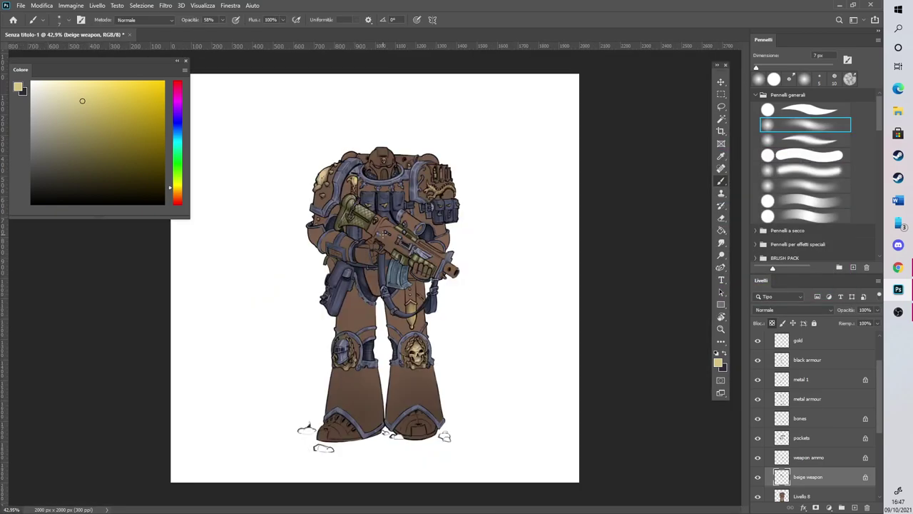
pyautogui.scroll(3, 340, 137)
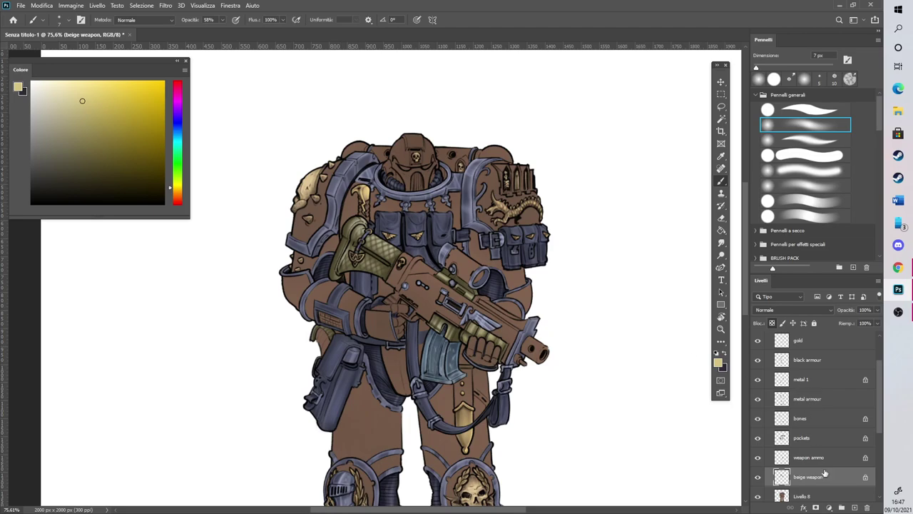
# Create a new layer below beige weapon and name it visors
pyautogui.click(854, 507)
pyautogui.doubleClick(804, 492)
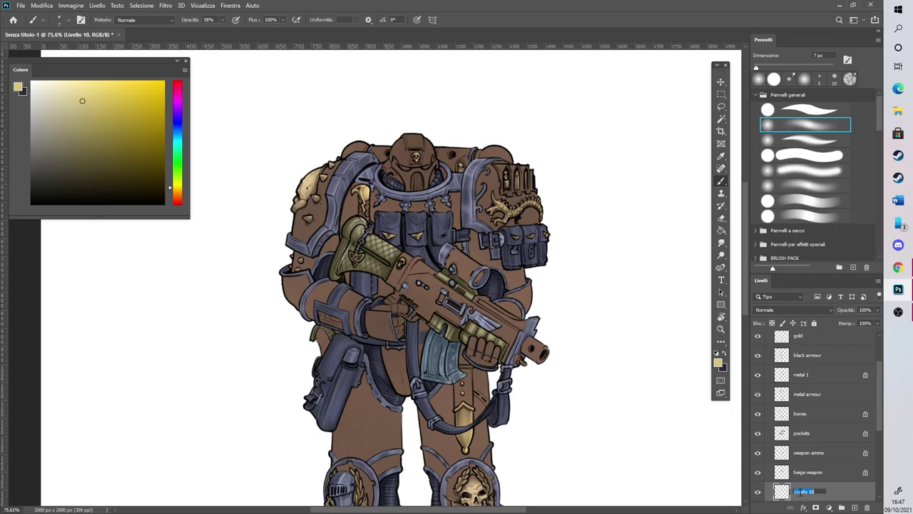
pyautogui.write('y')
pyautogui.press('Return')
# Paint both helmet eye lenses flat light green with a 9 px hard round brush, raising the opacity to 100%
pyautogui.scroll(6, 389, 90)
pyautogui.scroll(5, 400, 196)
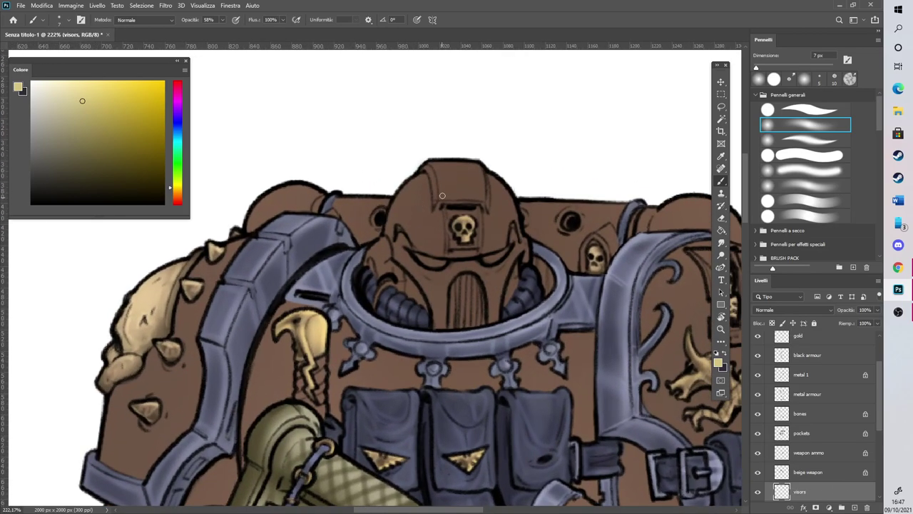
pyautogui.click(178, 170)
pyautogui.click(79, 139)
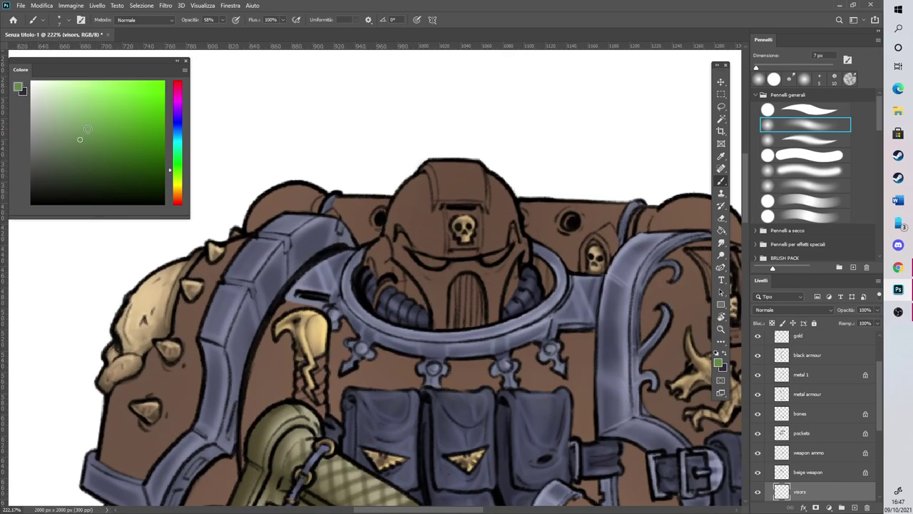
pyautogui.click(771, 109)
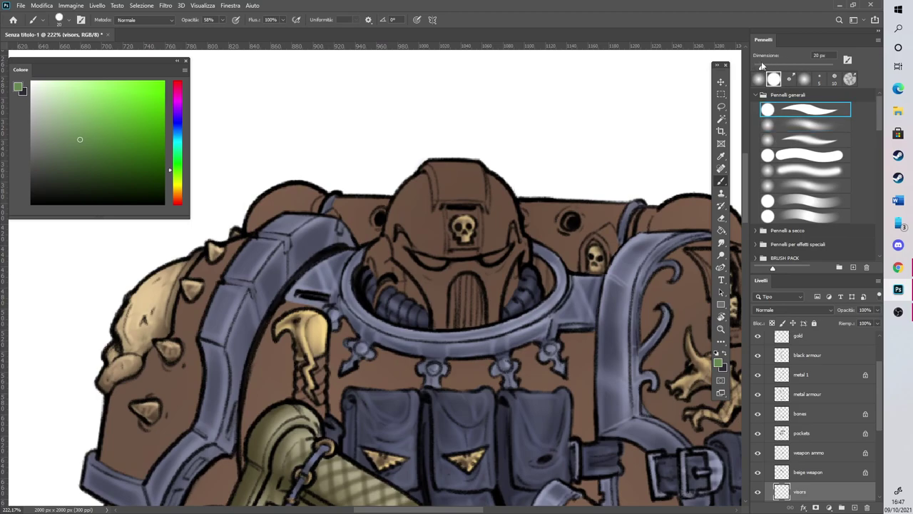
pyautogui.click(103, 119)
pyautogui.click(757, 67)
pyautogui.moveTo(418, 257); pyautogui.dragTo(438, 257)
pyautogui.click(223, 20)
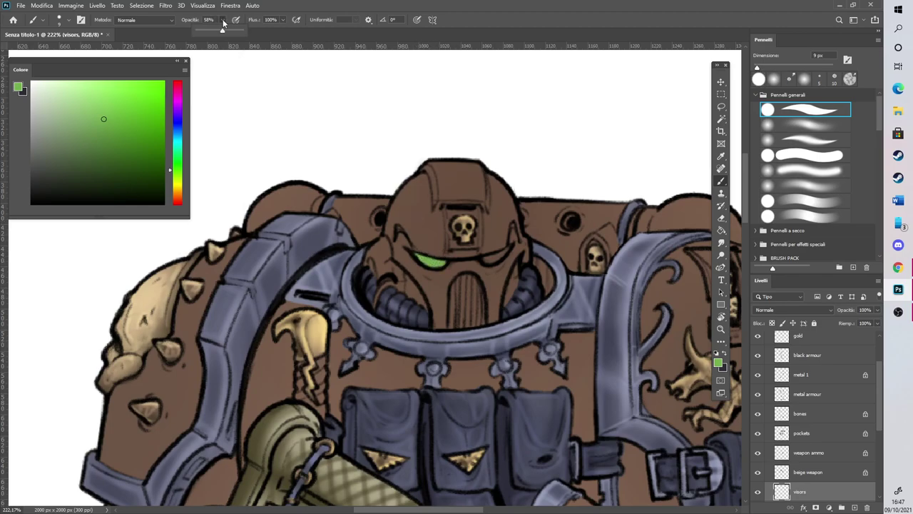
pyautogui.click(422, 259)
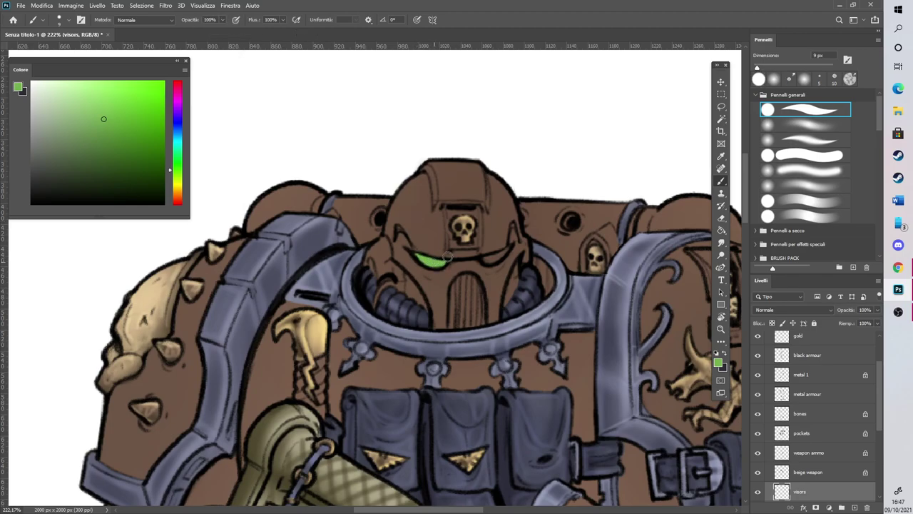
pyautogui.moveTo(486, 260)
pyautogui.mouseDown()
pyautogui.moveTo(504, 252)
pyautogui.moveTo(495, 258)
pyautogui.mouseUp()
pyautogui.press('e')
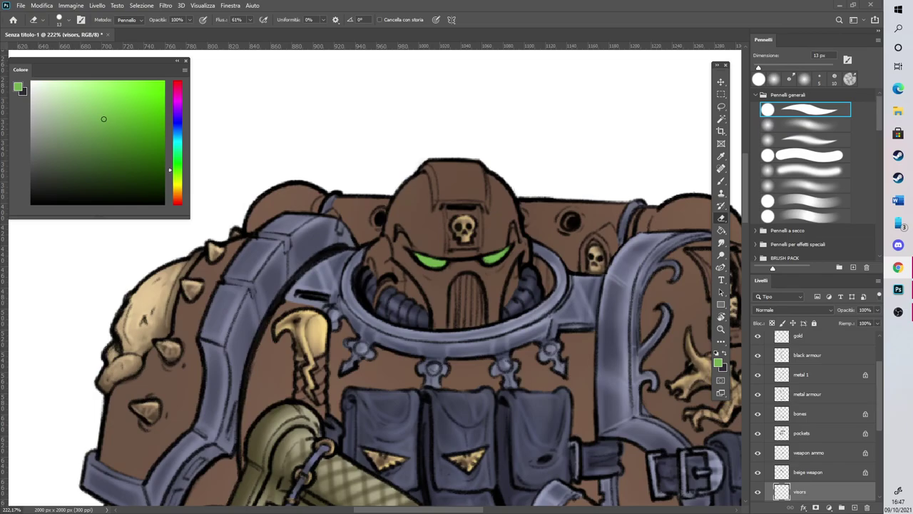
# Pick a medium blue and fill the lens of the rifle scope with the 9 px hard round brush
pyautogui.scroll(-10, 556, 245)
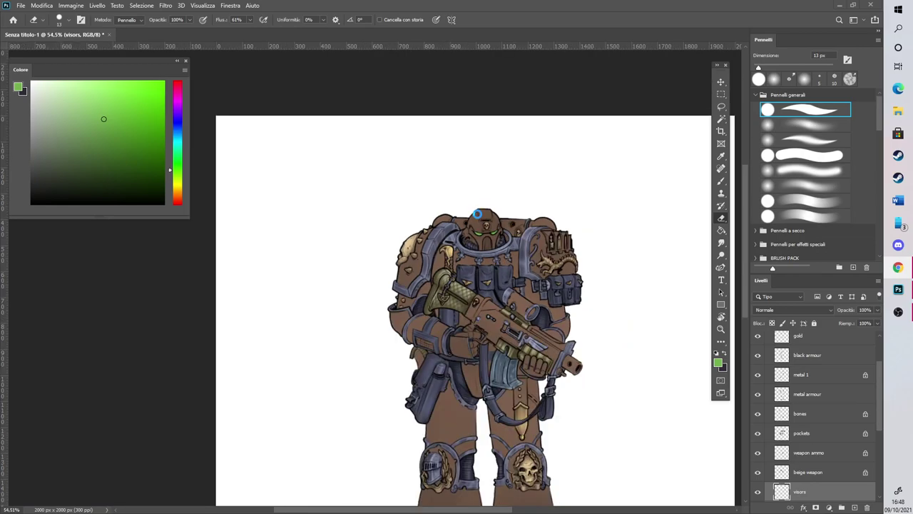
pyautogui.scroll(-2, 478, 214)
pyautogui.scroll(8, 396, 183)
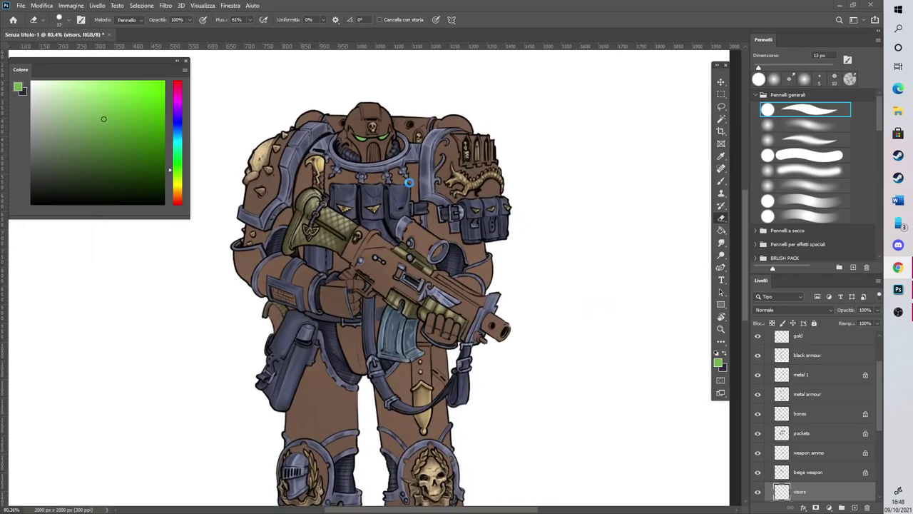
pyautogui.scroll(5, 412, 184)
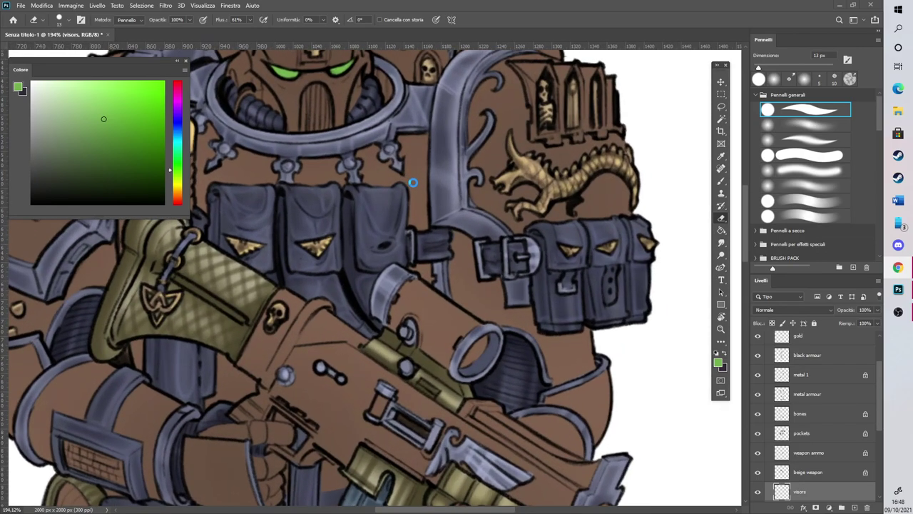
pyautogui.click(178, 127)
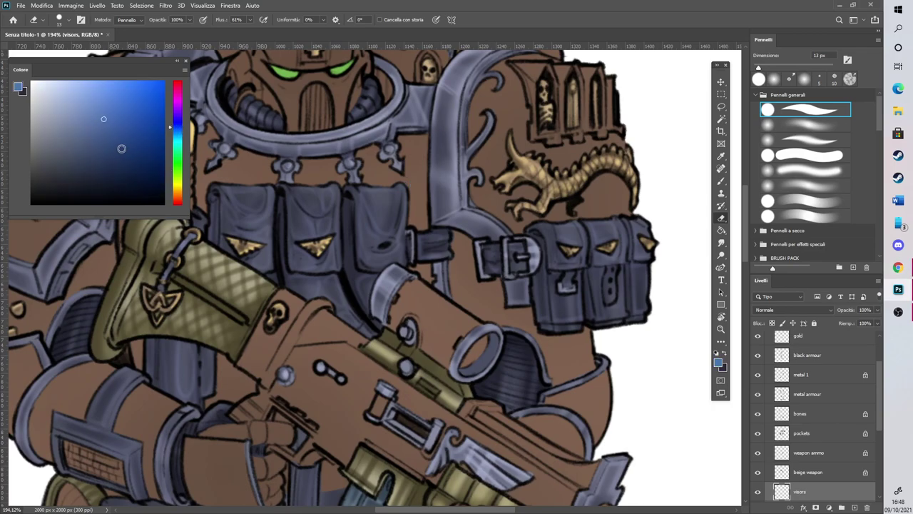
pyautogui.moveTo(759, 67); pyautogui.dragTo(762, 67)
pyautogui.click(722, 181)
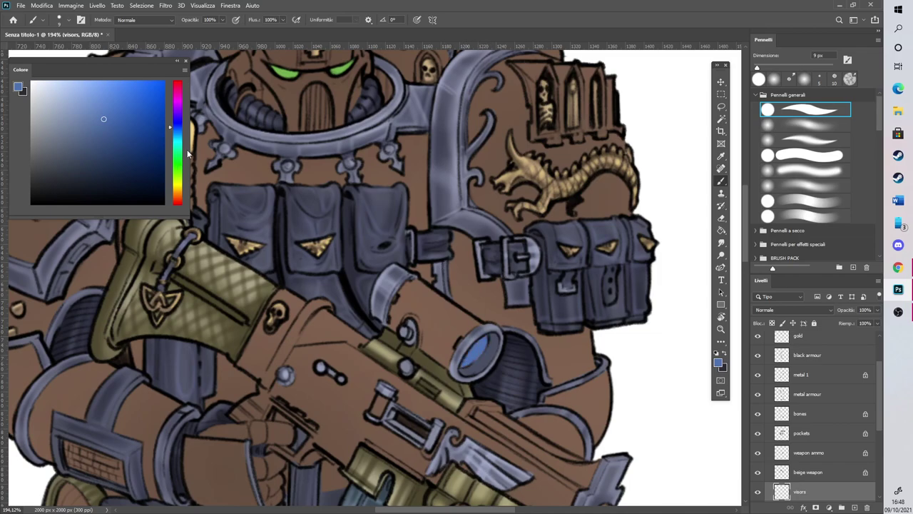
# Pick a medium green and fill the gridded screen on the forearm armour with the 9 px hard round brush
pyautogui.scroll(-12, 499, 242)
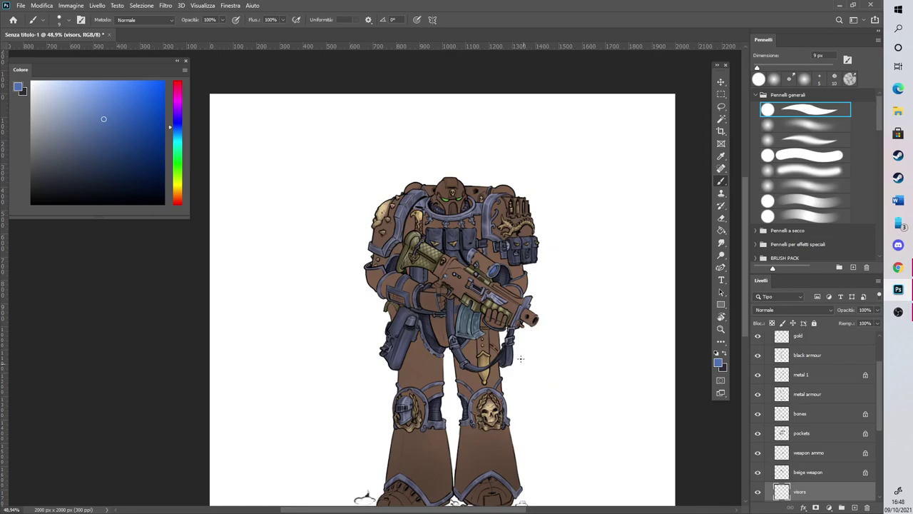
pyautogui.scroll(8, 389, 347)
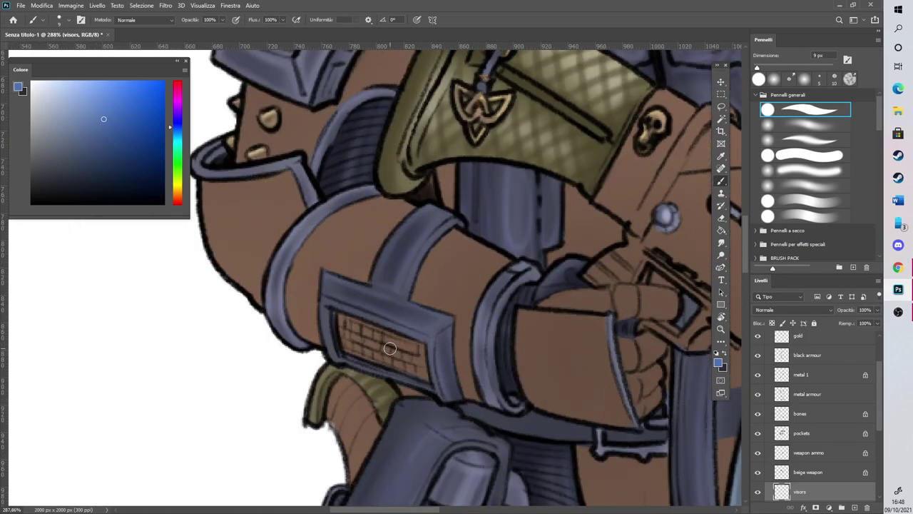
pyautogui.click(177, 164)
pyautogui.click(97, 144)
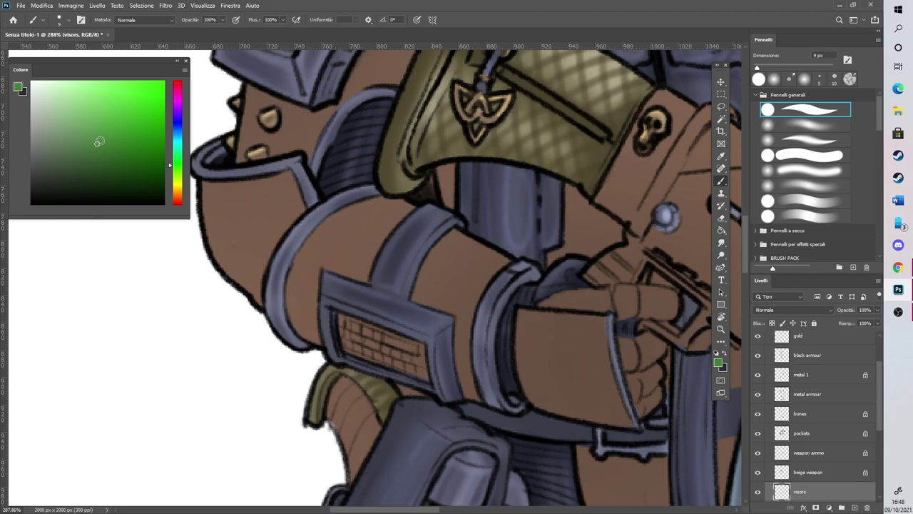
pyautogui.moveTo(350, 335)
pyautogui.mouseDown()
pyautogui.moveTo(371, 362)
pyautogui.moveTo(378, 337)
pyautogui.moveTo(403, 364)
pyautogui.moveTo(421, 349)
pyautogui.mouseUp()
# Shade the grid of the forearm screen with dark green soft brush strokes, reducing the size to 12 px
pyautogui.click(106, 157)
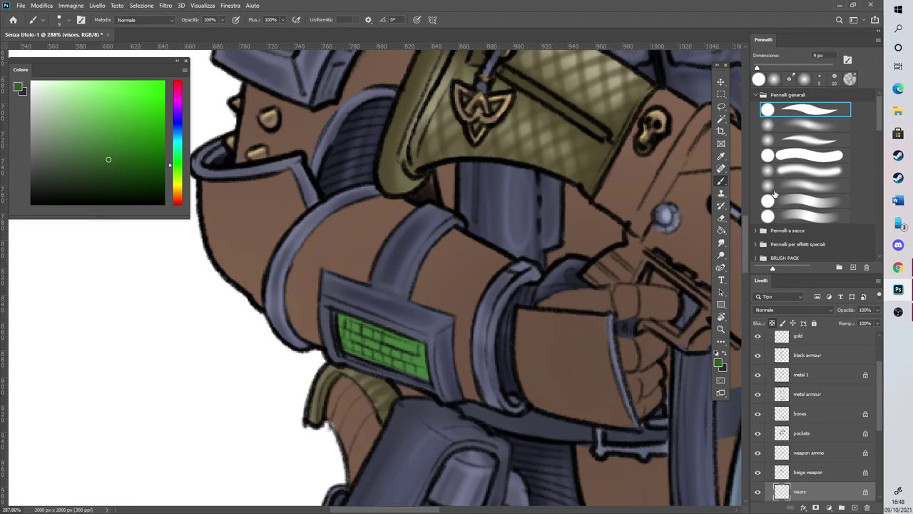
pyautogui.click(780, 125)
pyautogui.moveTo(359, 344)
pyautogui.mouseDown()
pyautogui.moveTo(410, 354)
pyautogui.moveTo(410, 337)
pyautogui.mouseUp()
pyautogui.moveTo(761, 67); pyautogui.dragTo(758, 67)
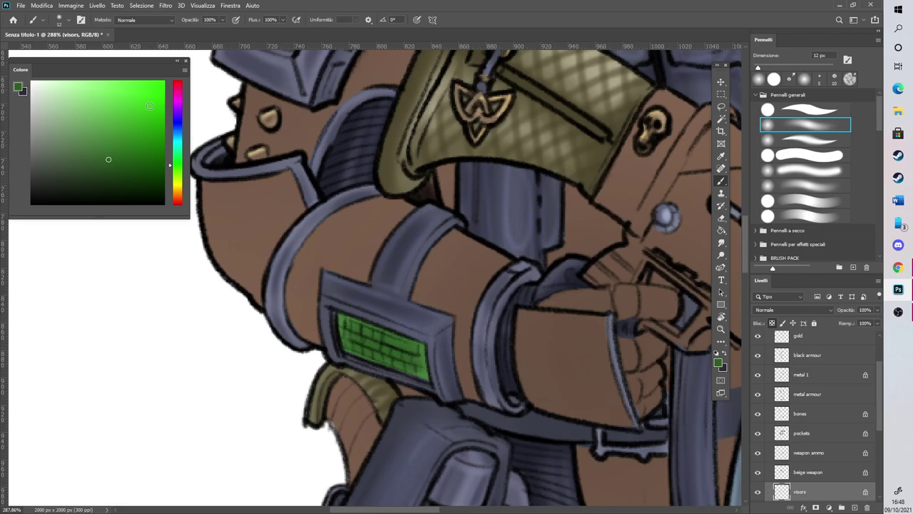
# Highlight the forearm screen in bright light green, brushing its upper edge at 25 px and individual grid cells at 7 px
pyautogui.click(113, 88)
pyautogui.click(763, 67)
pyautogui.moveTo(337, 304); pyautogui.dragTo(437, 336)
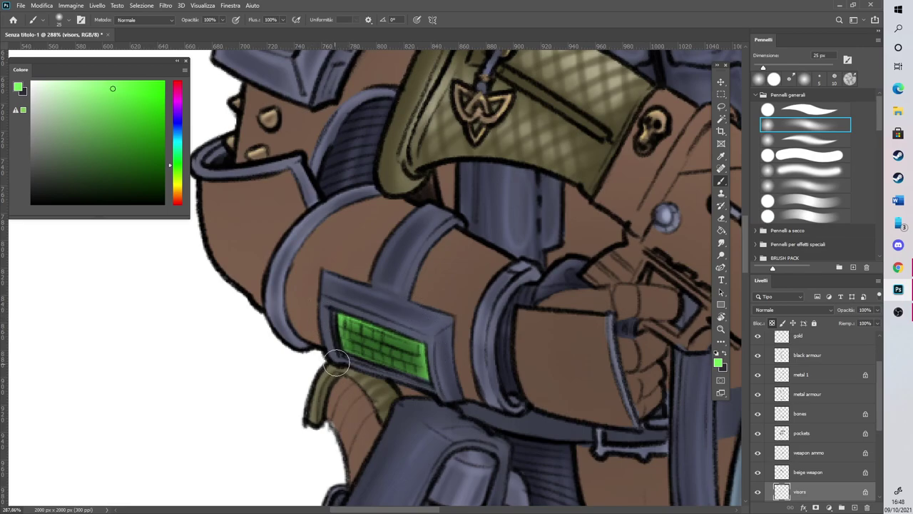
pyautogui.moveTo(763, 67); pyautogui.dragTo(755, 65)
pyautogui.click(368, 340)
pyautogui.click(392, 353)
pyautogui.click(406, 356)
pyautogui.click(393, 344)
pyautogui.click(383, 355)
pyautogui.moveTo(377, 352)
pyautogui.mouseDown()
pyautogui.moveTo(364, 333)
pyautogui.moveTo(376, 335)
pyautogui.moveTo(356, 329)
pyautogui.moveTo(370, 353)
pyautogui.moveTo(414, 367)
pyautogui.mouseUp()
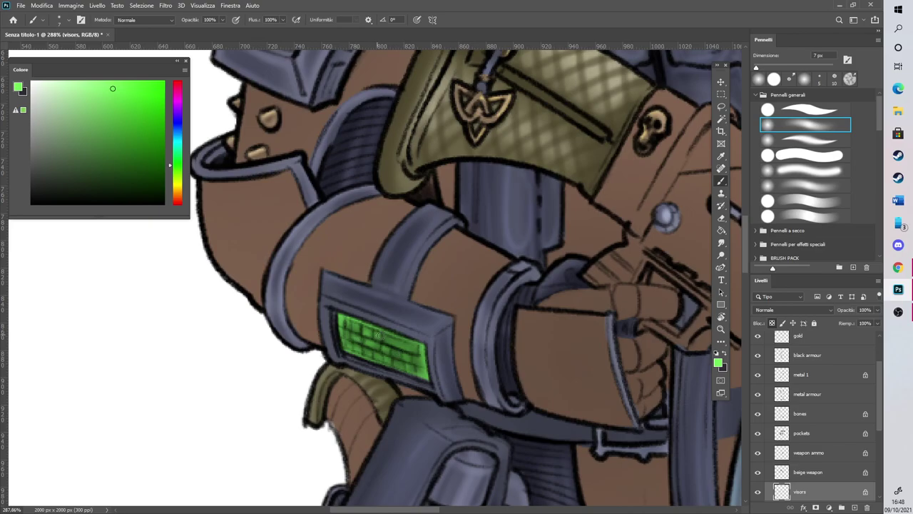
# Shade both green helmet eye lenses with dark green using the soft brush at 7 px, redoing one stroke
pyautogui.scroll(-6, 426, 345)
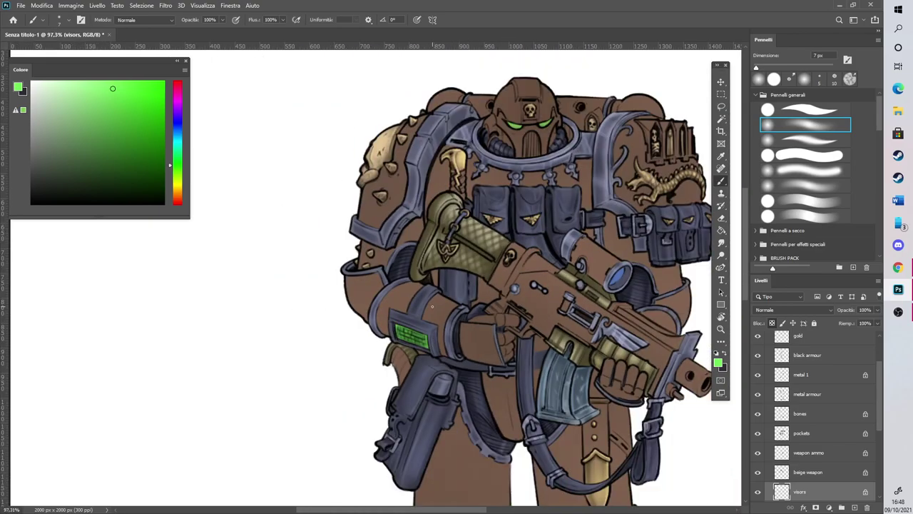
pyautogui.scroll(6, 485, 175)
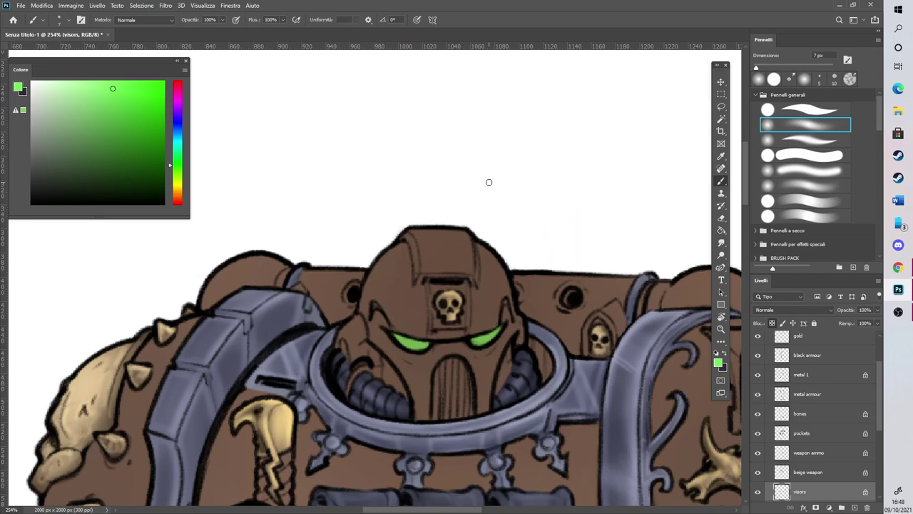
pyautogui.click(131, 164)
pyautogui.moveTo(405, 341); pyautogui.dragTo(427, 343)
pyautogui.moveTo(483, 339); pyautogui.dragTo(496, 332)
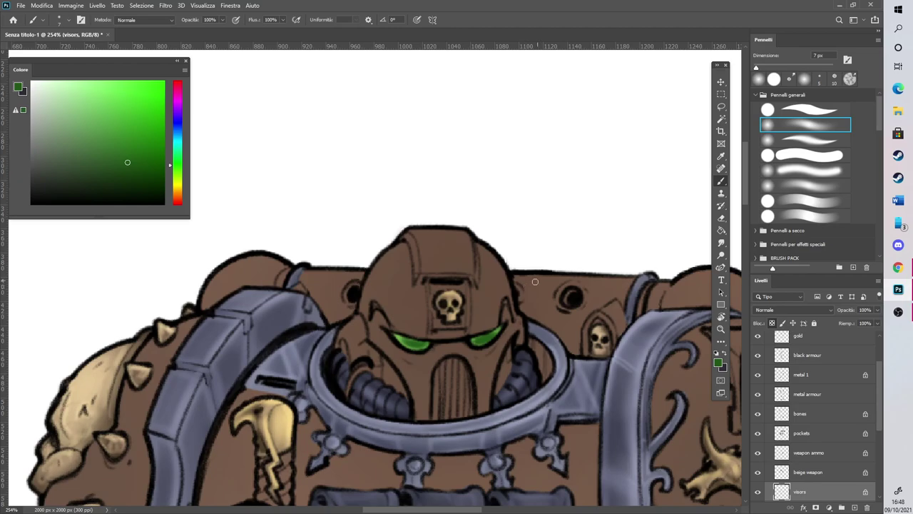
pyautogui.hotkey('ctrl', 'z')
pyautogui.moveTo(500, 332); pyautogui.dragTo(485, 332)
# Highlight both helmet eye lenses with bright light green using the soft brush at 3 px
pyautogui.scroll(-3, 435, 324)
pyautogui.scroll(4, 435, 324)
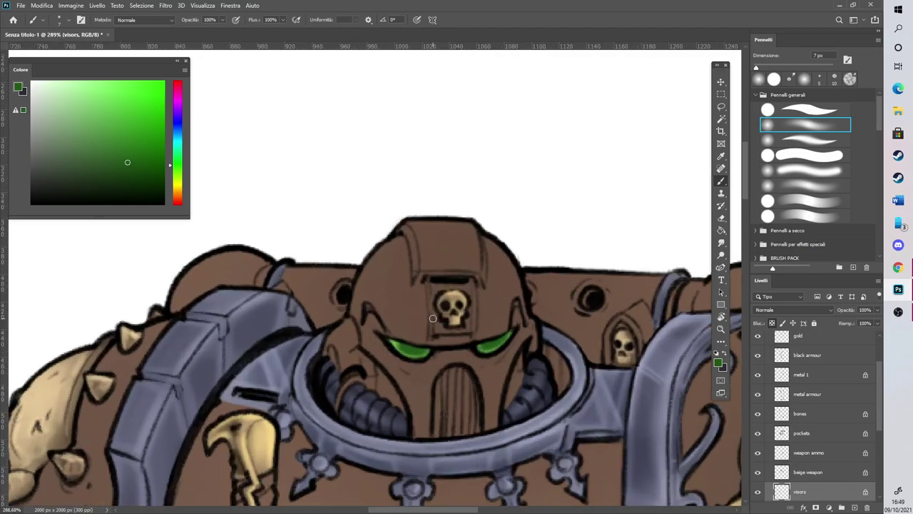
pyautogui.click(124, 88)
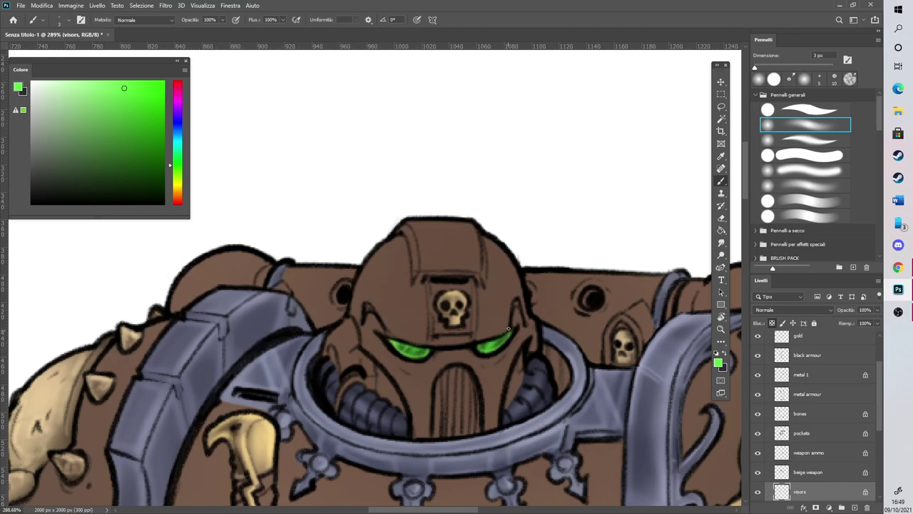
pyautogui.scroll(-10, 476, 259)
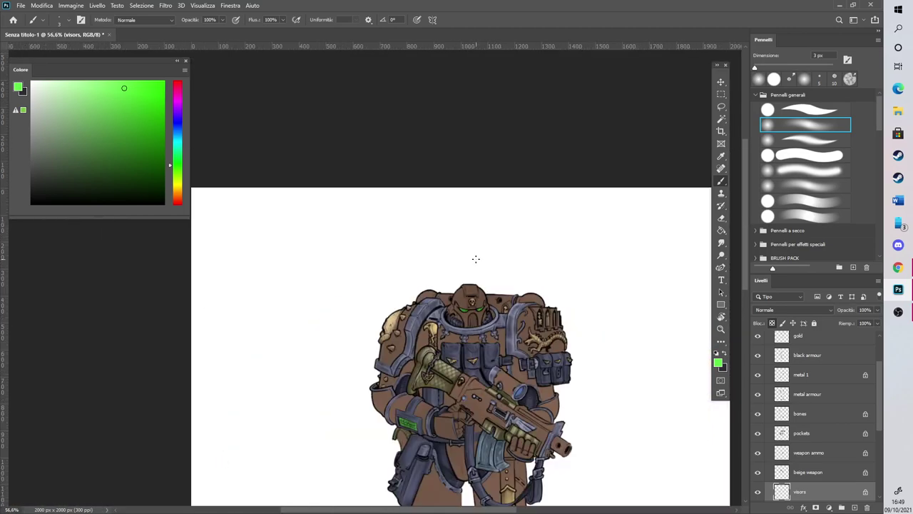
# Shade the scope lens with a darker blue sampled from it, using the soft brush at 24 px
pyautogui.scroll(10, 403, 202)
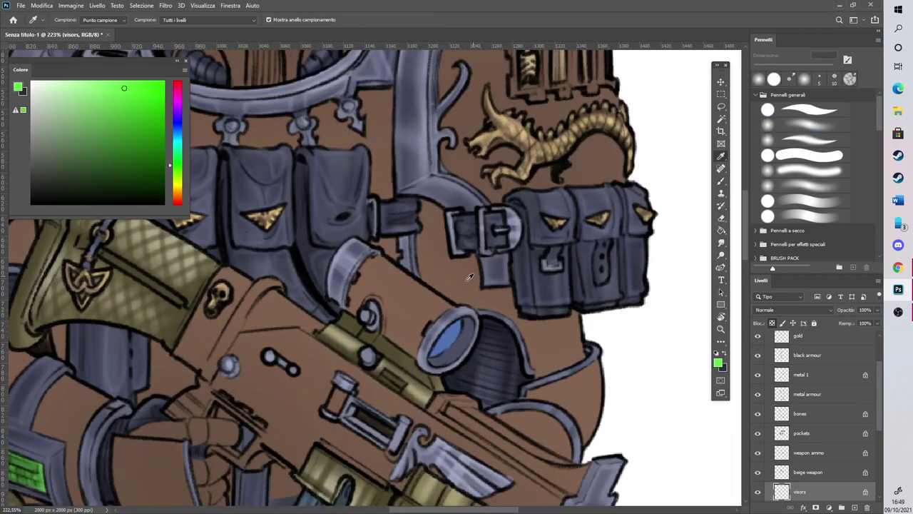
pyautogui.click(452, 334)
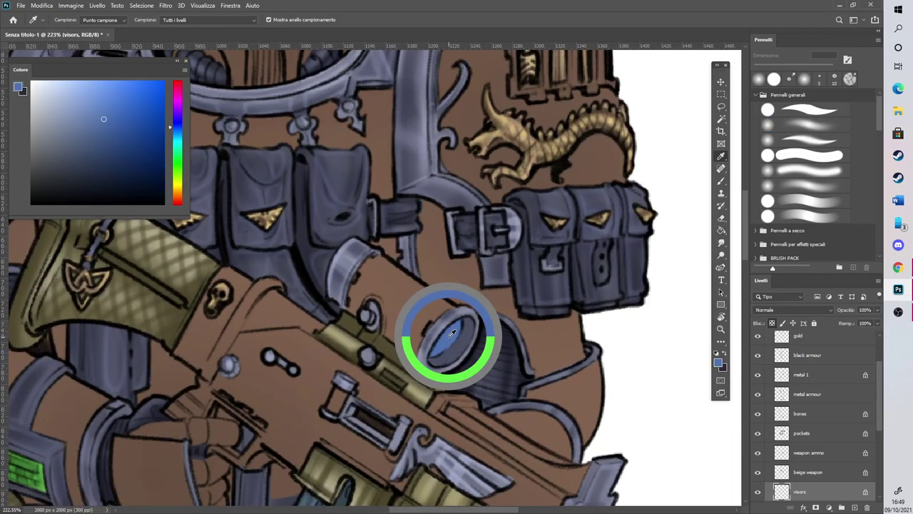
pyautogui.click(133, 141)
pyautogui.moveTo(755, 68); pyautogui.dragTo(762, 68)
pyautogui.moveTo(438, 346)
pyautogui.mouseDown()
pyautogui.moveTo(452, 321)
pyautogui.moveTo(440, 340)
pyautogui.mouseUp()
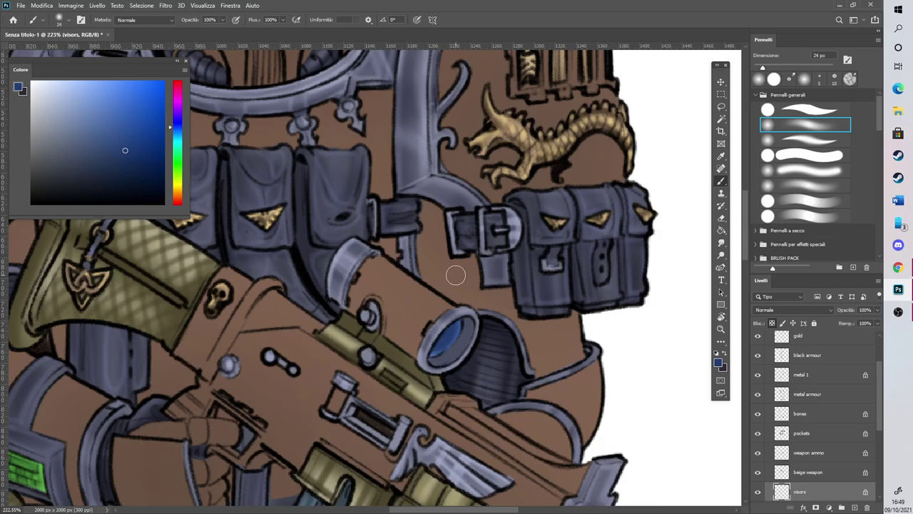
# Highlight the edge of the scope lens in light blue with the soft brush at 7 px
pyautogui.click(93, 92)
pyautogui.moveTo(762, 69); pyautogui.dragTo(749, 65)
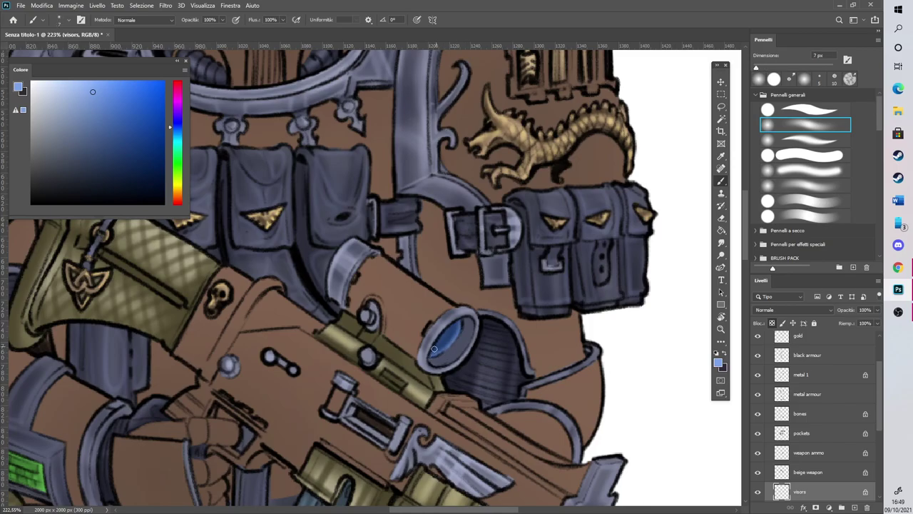
pyautogui.moveTo(445, 322); pyautogui.dragTo(452, 347)
pyautogui.scroll(-5, 436, 328)
pyautogui.scroll(4, 441, 319)
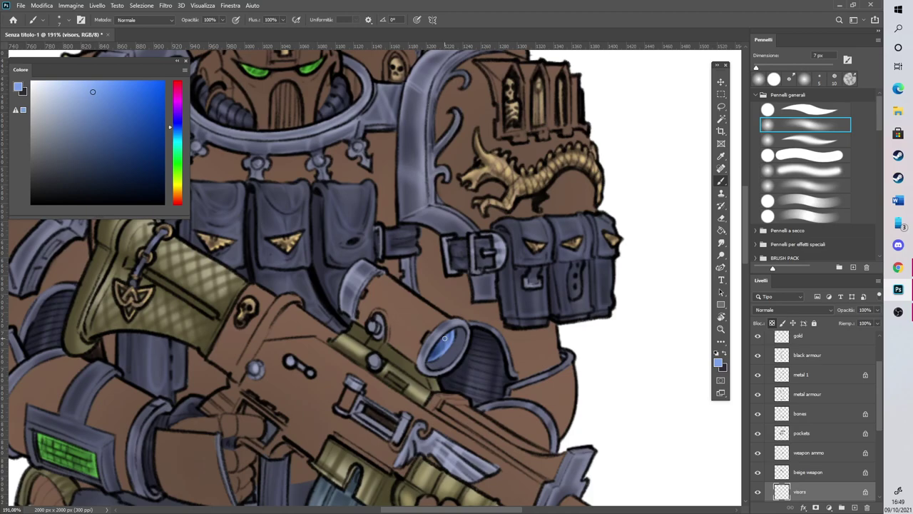
# Examine the whole figure for parts that still need their own colour
pyautogui.scroll(-5, 444, 338)
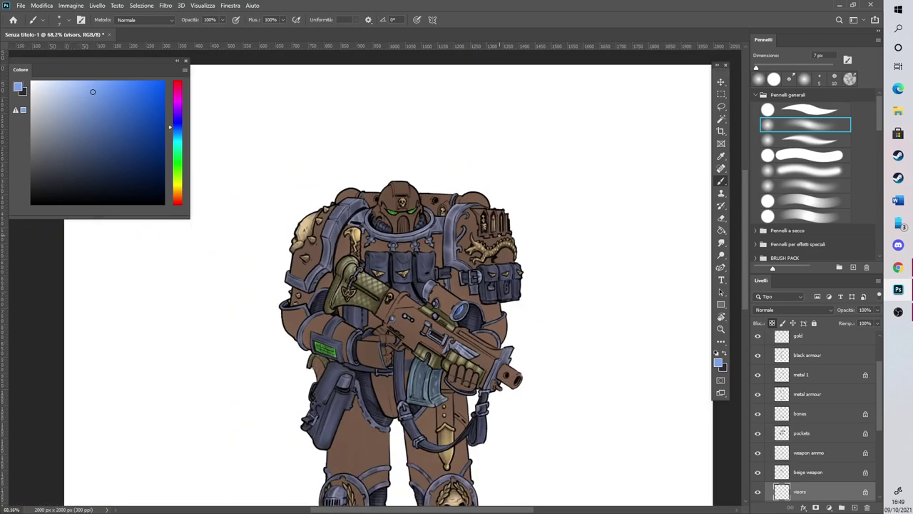
pyautogui.scroll(-1, 500, 246)
pyautogui.scroll(-4, 431, 244)
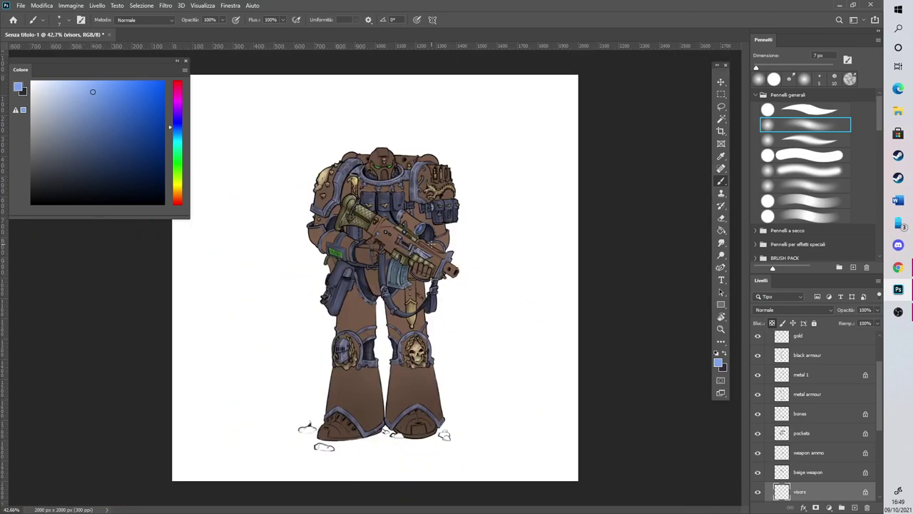
pyautogui.scroll(5, 402, 255)
pyautogui.scroll(3, 361, 157)
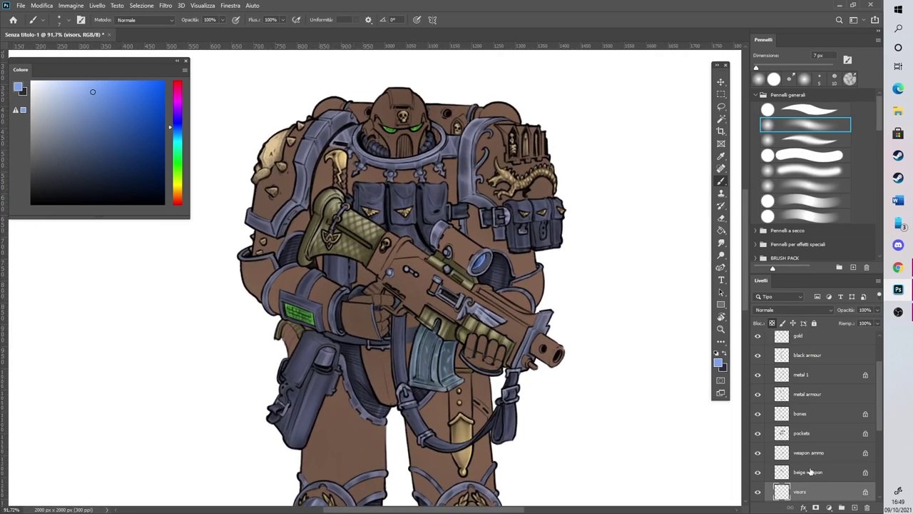
pyautogui.scroll(2, 423, 231)
pyautogui.scroll(-3, 423, 230)
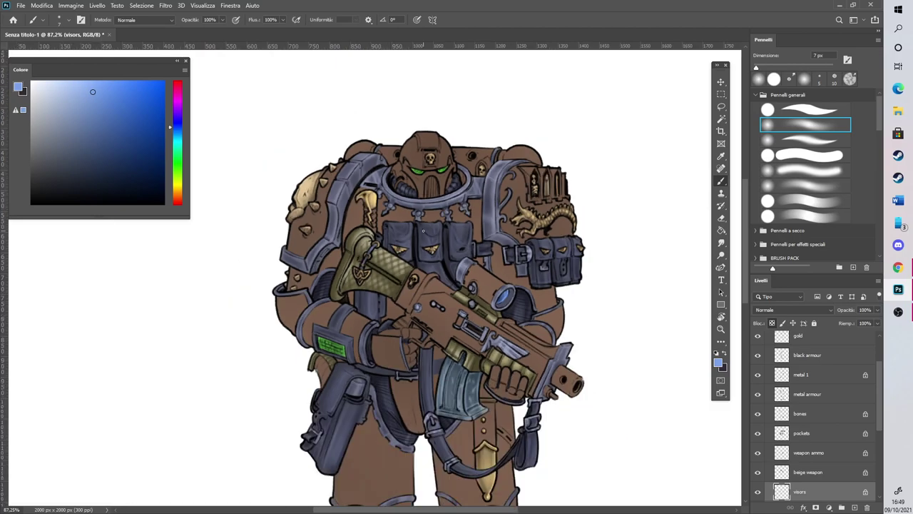
# Add a new layer directly above Livello 8 and name it "weapon 1"
pyautogui.scroll(-2, 842, 479)
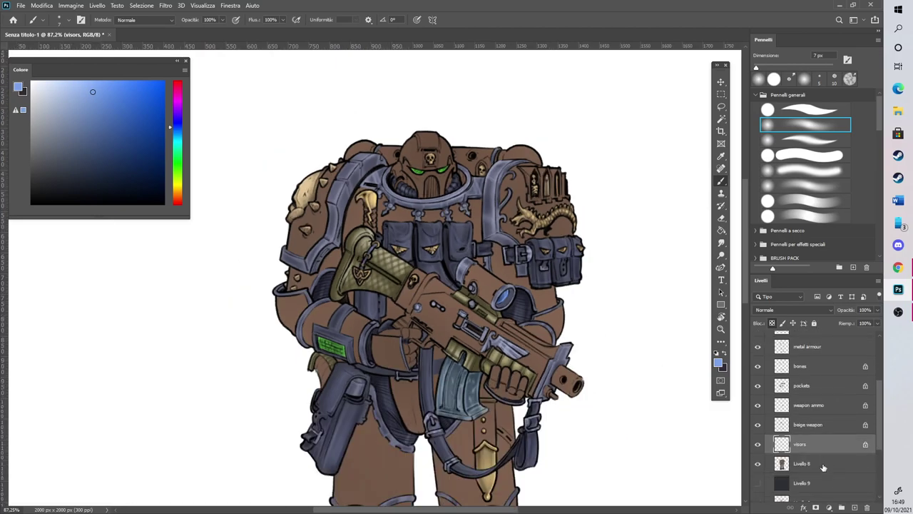
pyautogui.click(823, 465)
pyautogui.click(854, 507)
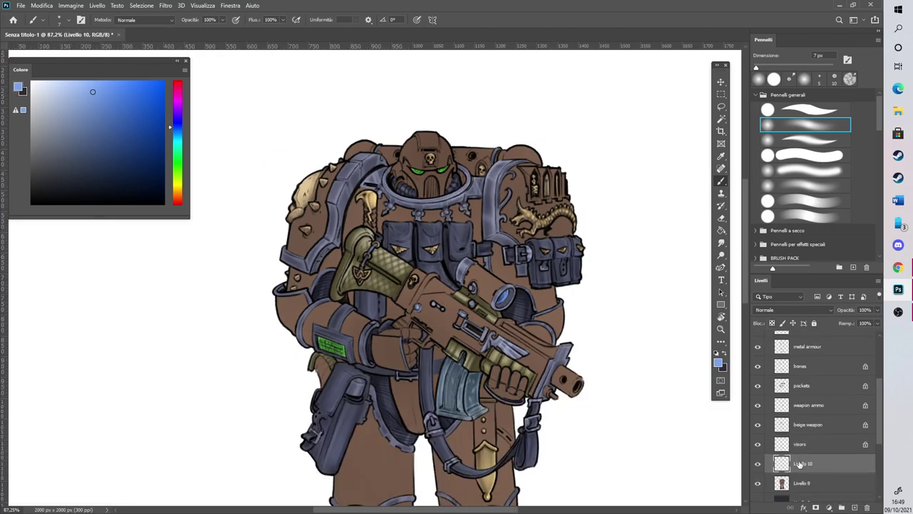
pyautogui.doubleClick(803, 464)
pyautogui.write('weapon 1')
pyautogui.press('Return')
# Paint the weapon's muzzle dark blue with the hard round brush at 18 px, hiding the Livello 8 layer to see the uncoloured areas
pyautogui.scroll(4, 519, 279)
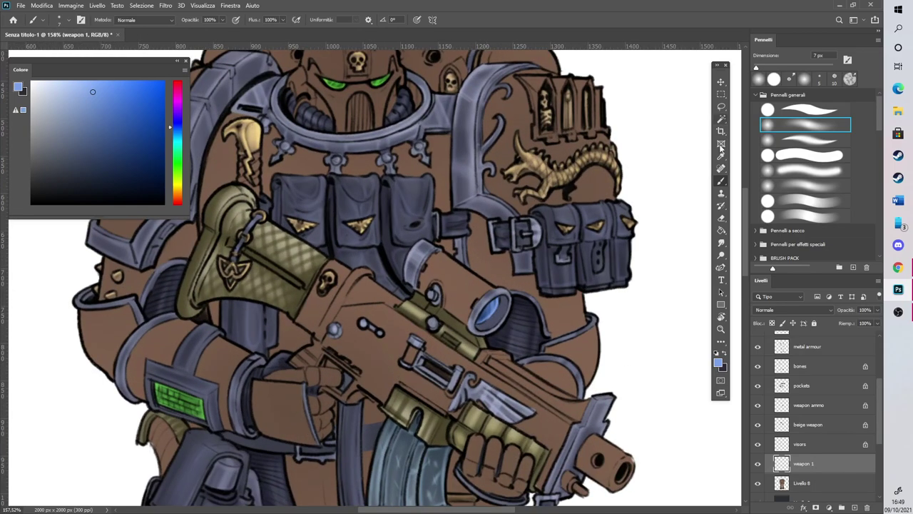
pyautogui.keyDown('alt'); pyautogui.click(563, 268); pyautogui.keyUp('alt')
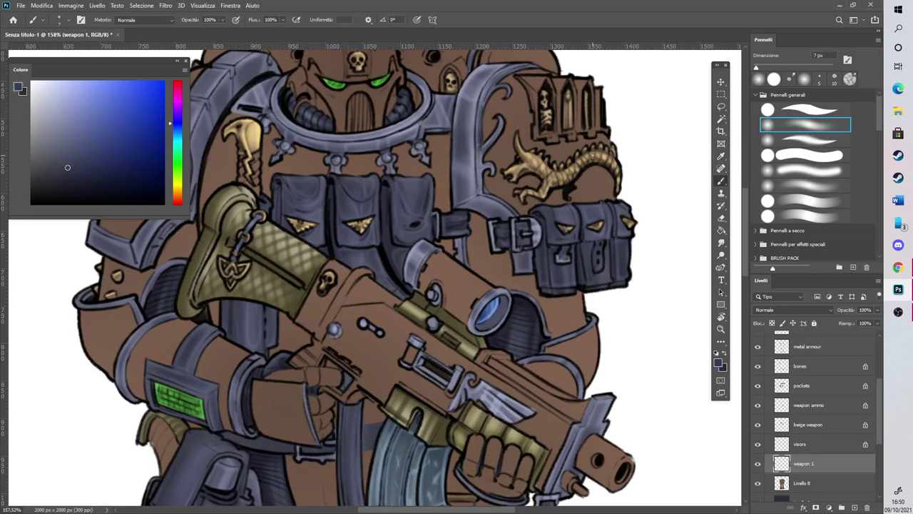
pyautogui.click(92, 155)
pyautogui.click(767, 111)
pyautogui.moveTo(600, 446)
pyautogui.mouseDown()
pyautogui.moveTo(582, 458)
pyautogui.moveTo(613, 482)
pyautogui.mouseUp()
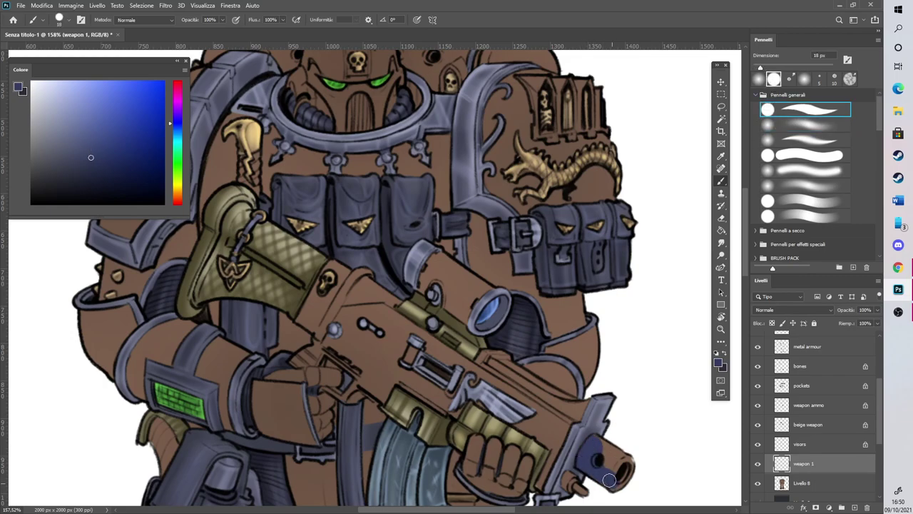
pyautogui.click(758, 483)
pyautogui.moveTo(617, 475)
pyautogui.mouseDown()
pyautogui.moveTo(613, 485)
pyautogui.moveTo(628, 461)
pyautogui.moveTo(605, 447)
pyautogui.moveTo(600, 460)
pyautogui.moveTo(622, 470)
pyautogui.moveTo(579, 474)
pyautogui.moveTo(571, 484)
pyautogui.moveTo(583, 491)
pyautogui.moveTo(568, 473)
pyautogui.mouseUp()
# Fill the weapon's grip and trigger guard with dark blue, cleaning edges with a 7 px eraser and painting details at 6 and 8 px
pyautogui.moveTo(291, 361)
pyautogui.mouseDown()
pyautogui.moveTo(319, 357)
pyautogui.moveTo(298, 360)
pyautogui.moveTo(299, 352)
pyautogui.moveTo(318, 343)
pyautogui.moveTo(312, 349)
pyautogui.moveTo(313, 337)
pyautogui.moveTo(333, 365)
pyautogui.moveTo(367, 376)
pyautogui.mouseUp()
pyautogui.scroll(3, 298, 351)
pyautogui.click(720, 218)
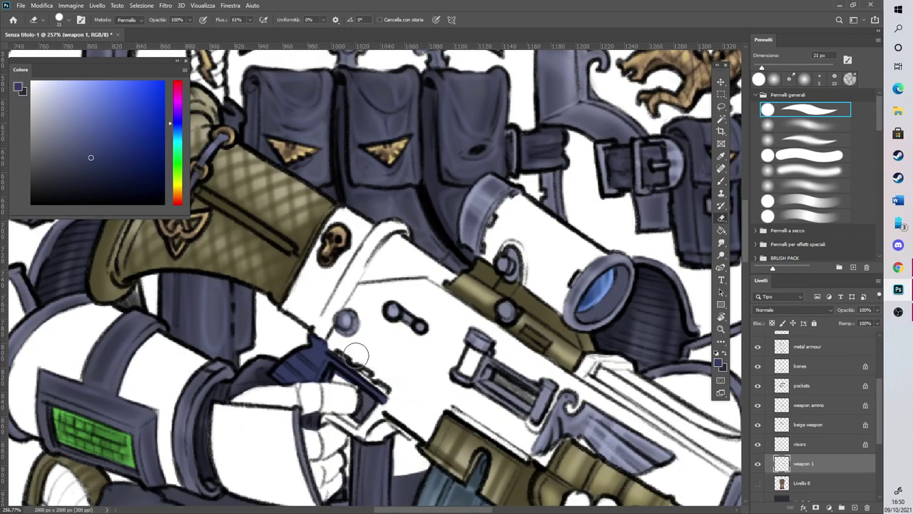
pyautogui.click(757, 70)
pyautogui.moveTo(337, 372); pyautogui.dragTo(354, 381)
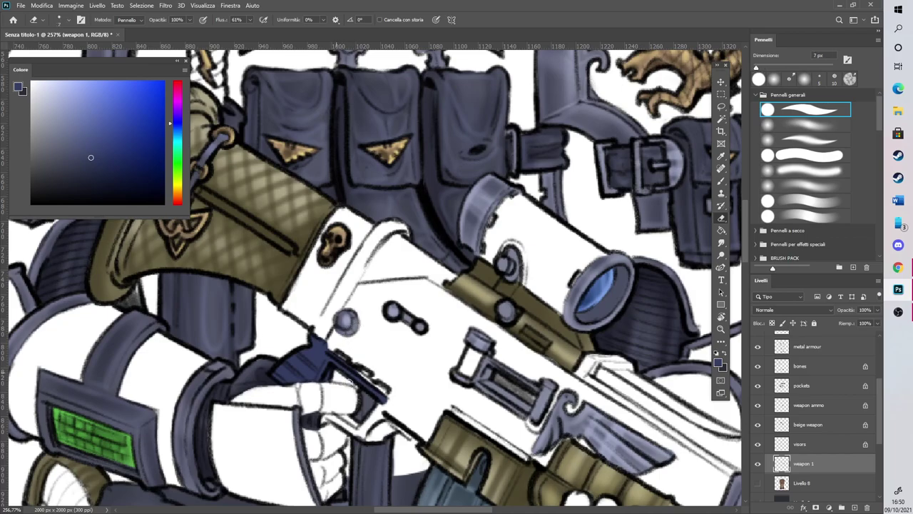
pyautogui.click(721, 181)
pyautogui.moveTo(340, 360); pyautogui.dragTo(383, 388)
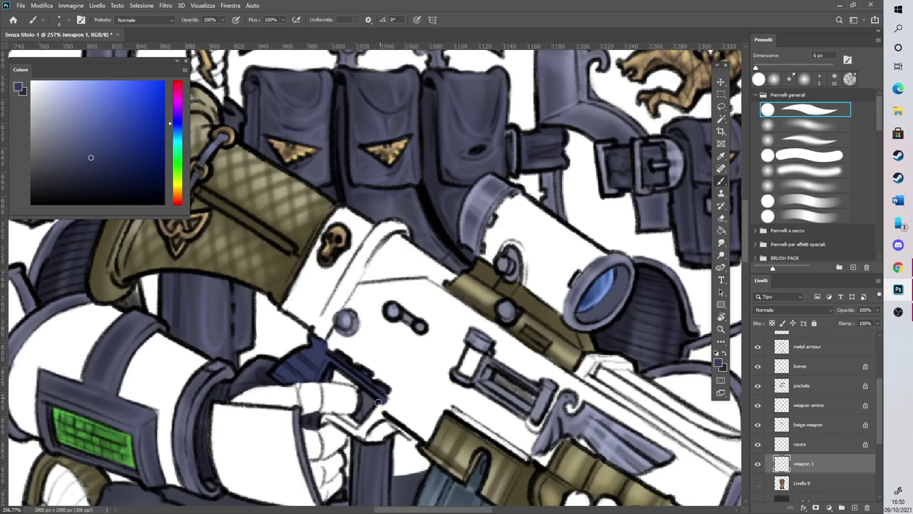
pyautogui.moveTo(321, 419)
pyautogui.mouseDown()
pyautogui.moveTo(365, 437)
pyautogui.moveTo(383, 404)
pyautogui.moveTo(375, 426)
pyautogui.moveTo(391, 427)
pyautogui.mouseUp()
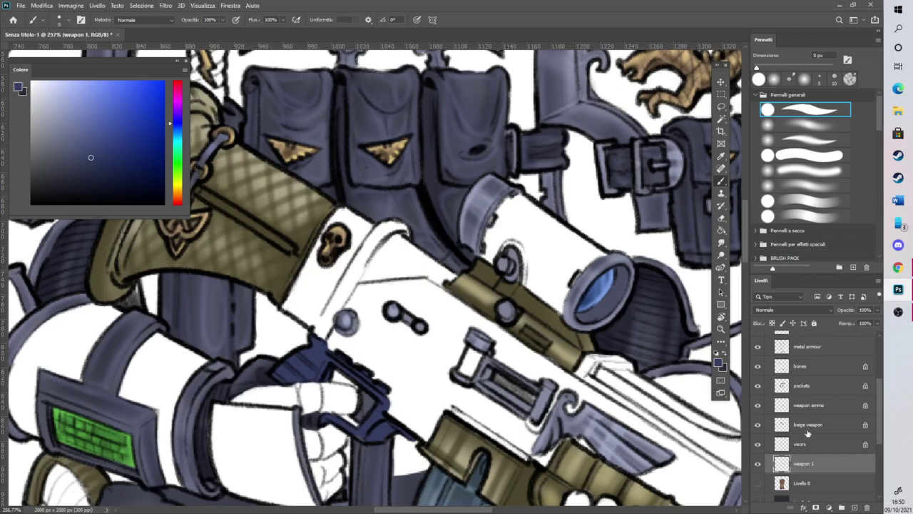
pyautogui.click(815, 384)
pyautogui.press('e')
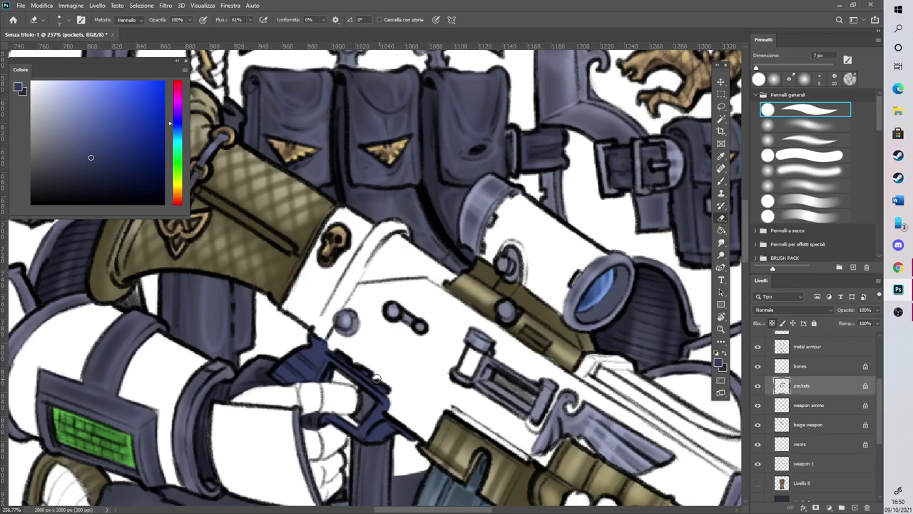
pyautogui.click(811, 464)
pyautogui.click(721, 181)
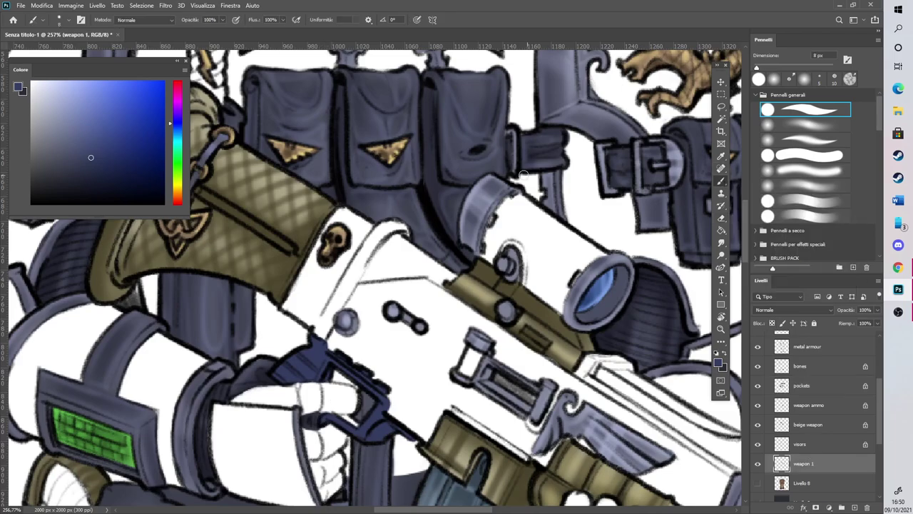
# Fill the scope tube with dark blue using the hard round brush at 14 px
pyautogui.scroll(-5, 528, 175)
pyautogui.scroll(1, 581, 233)
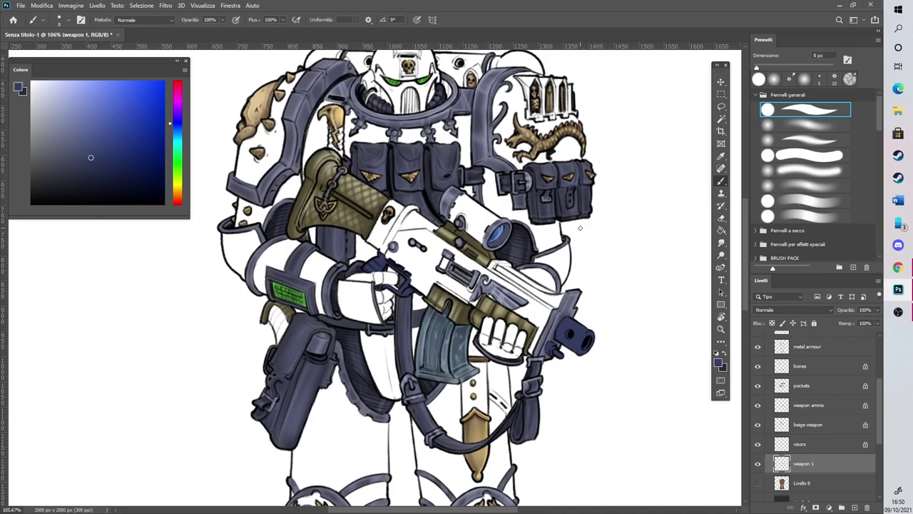
pyautogui.scroll(4, 501, 138)
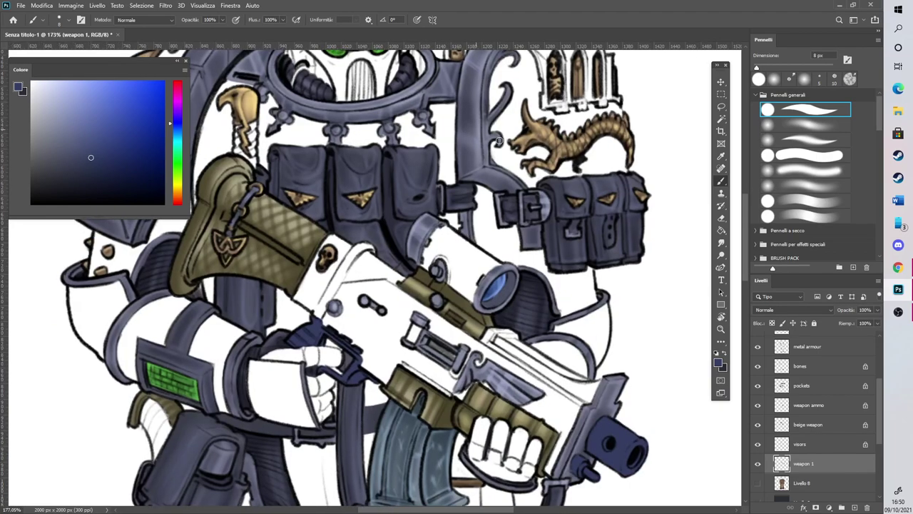
pyautogui.click(759, 68)
pyautogui.moveTo(417, 281)
pyautogui.mouseDown()
pyautogui.moveTo(436, 310)
pyautogui.moveTo(445, 304)
pyautogui.moveTo(456, 351)
pyautogui.moveTo(470, 344)
pyautogui.moveTo(456, 304)
pyautogui.moveTo(441, 302)
pyautogui.moveTo(434, 268)
pyautogui.moveTo(491, 312)
pyautogui.mouseUp()
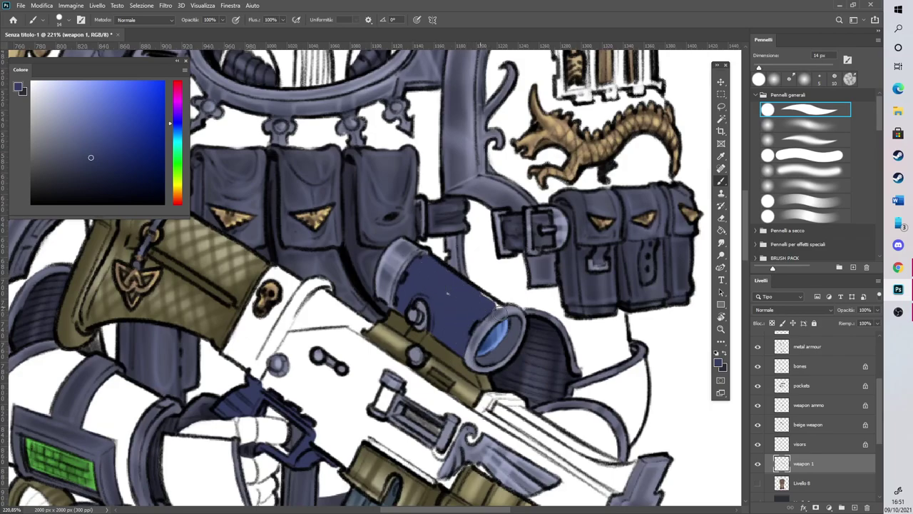
# Fill the stock collar around the gold skull with dark blue at 14 px
pyautogui.scroll(-4, 472, 238)
pyautogui.scroll(6, 381, 227)
pyautogui.moveTo(326, 416)
pyautogui.mouseDown()
pyautogui.moveTo(349, 439)
pyautogui.moveTo(351, 424)
pyautogui.moveTo(332, 426)
pyautogui.moveTo(330, 399)
pyautogui.moveTo(348, 383)
pyautogui.moveTo(362, 341)
pyautogui.moveTo(379, 317)
pyautogui.moveTo(403, 331)
pyautogui.moveTo(385, 347)
pyautogui.moveTo(411, 330)
pyautogui.moveTo(348, 438)
pyautogui.moveTo(407, 333)
pyautogui.moveTo(348, 427)
pyautogui.moveTo(359, 395)
pyautogui.mouseUp()
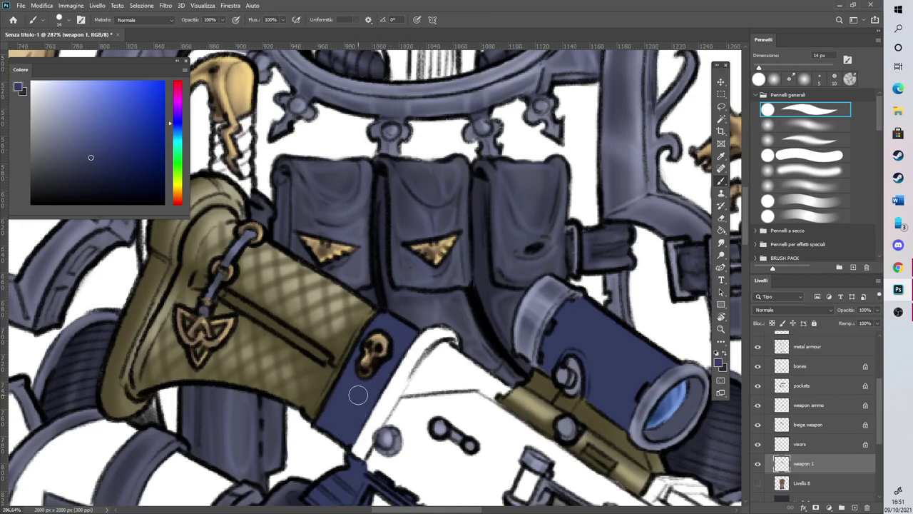
# Choose a brighter blue and fill the knife sheath behind the magazine with it
pyautogui.scroll(-2, 484, 191)
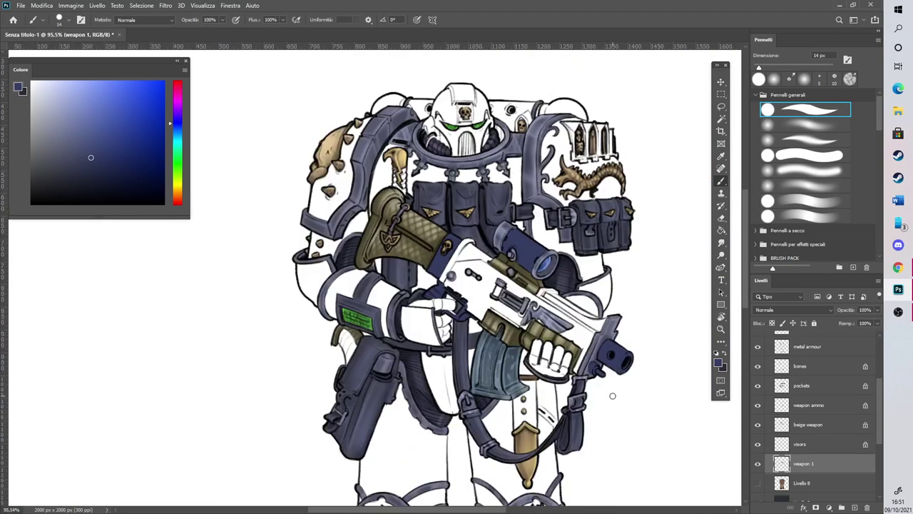
pyautogui.scroll(3, 612, 395)
pyautogui.click(110, 131)
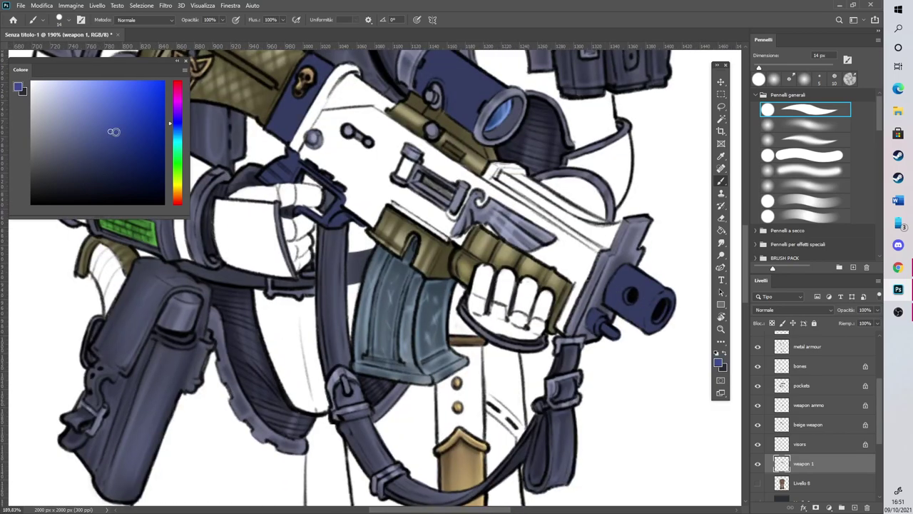
pyautogui.moveTo(454, 314)
pyautogui.mouseDown()
pyautogui.moveTo(459, 285)
pyautogui.moveTo(457, 352)
pyautogui.moveTo(470, 341)
pyautogui.moveTo(475, 349)
pyautogui.moveTo(478, 439)
pyautogui.moveTo(478, 370)
pyautogui.moveTo(461, 436)
pyautogui.moveTo(448, 436)
pyautogui.moveTo(441, 381)
pyautogui.moveTo(439, 437)
pyautogui.mouseUp()
# Choose a dark green and fill the curved piece behind the hip holster with it
pyautogui.moveTo(435, 509); pyautogui.dragTo(389, 509)
pyautogui.click(177, 166)
pyautogui.click(97, 168)
pyautogui.click(98, 166)
pyautogui.moveTo(349, 255)
pyautogui.mouseDown()
pyautogui.moveTo(347, 278)
pyautogui.moveTo(345, 246)
pyautogui.moveTo(334, 263)
pyautogui.moveTo(353, 314)
pyautogui.moveTo(365, 291)
pyautogui.moveTo(361, 256)
pyautogui.mouseUp()
pyautogui.scroll(-6, 355, 239)
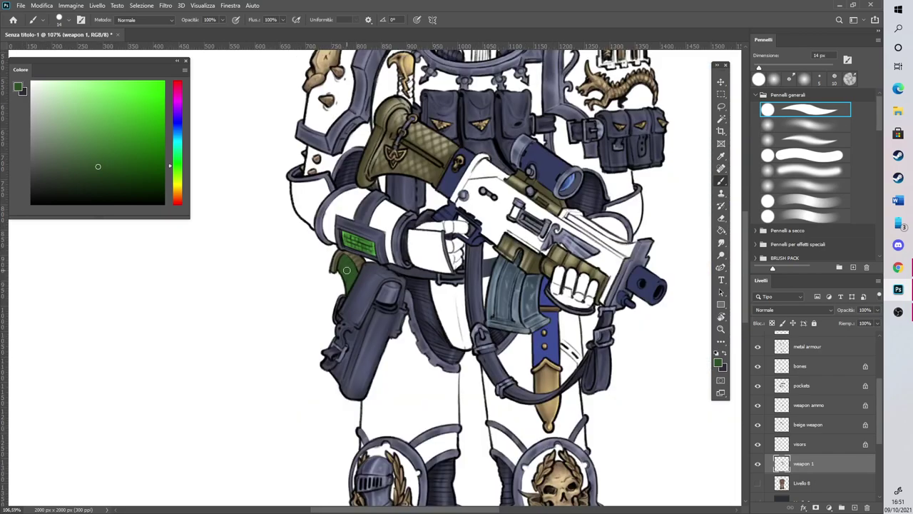
# Make the brown Livello 8 base layer visible again and check the new colours against it
pyautogui.scroll(2, 375, 199)
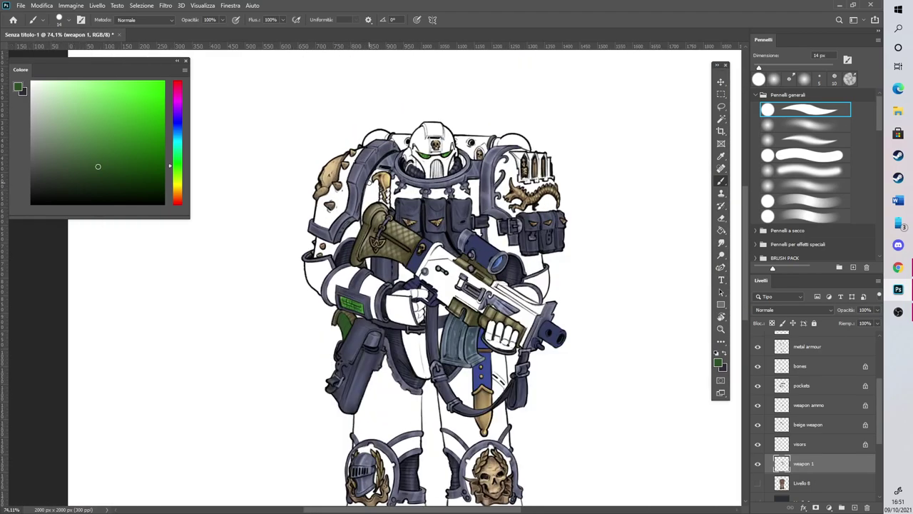
pyautogui.scroll(2, 435, 224)
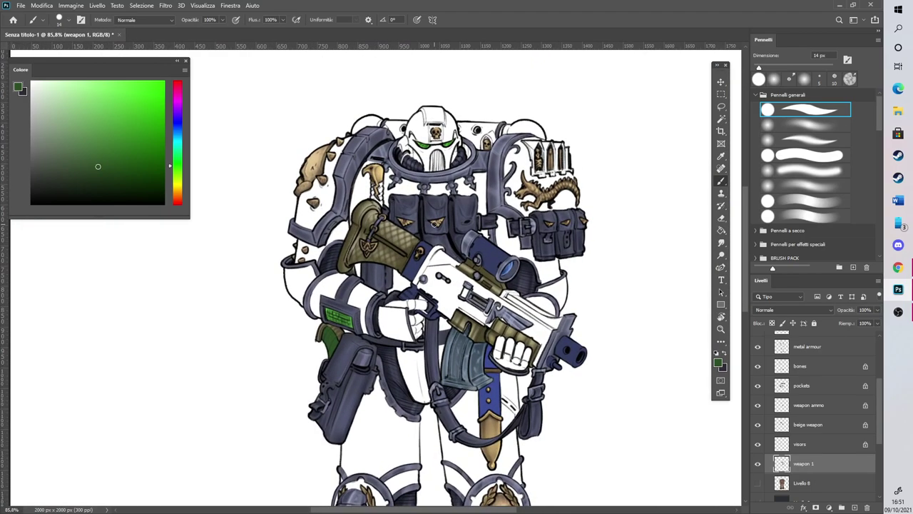
pyautogui.click(758, 483)
pyautogui.scroll(4, 343, 117)
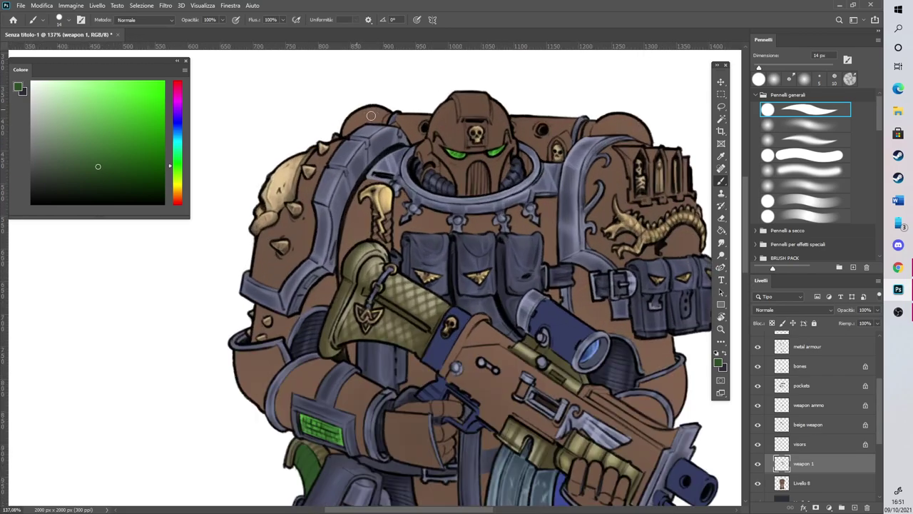
pyautogui.scroll(1, 371, 115)
# Lock the transparent pixels of the weapon 1 layer
pyautogui.click(810, 426)
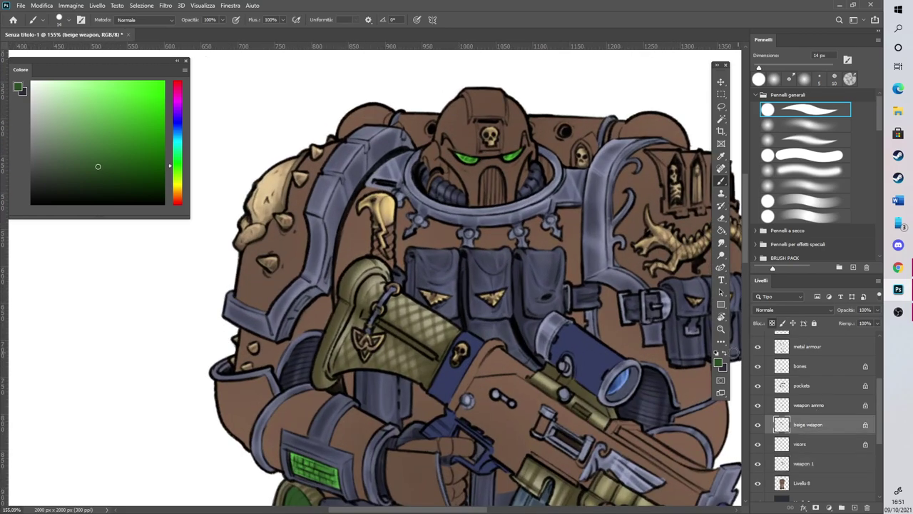
pyautogui.click(817, 463)
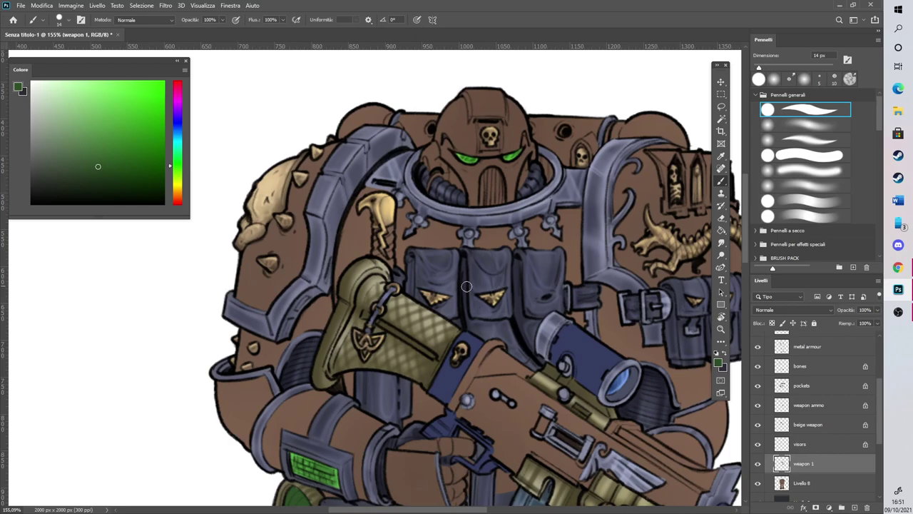
pyautogui.scroll(-10, 404, 271)
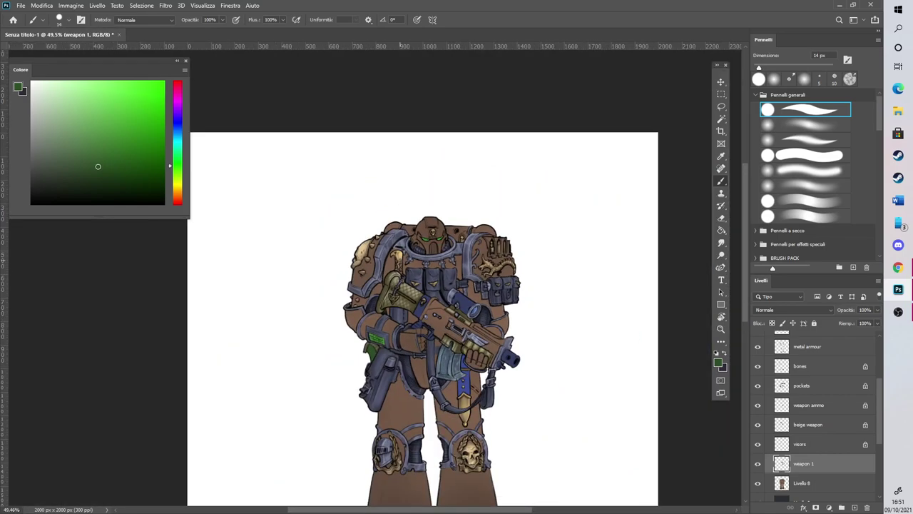
pyautogui.scroll(-3, 401, 260)
pyautogui.scroll(4, 364, 232)
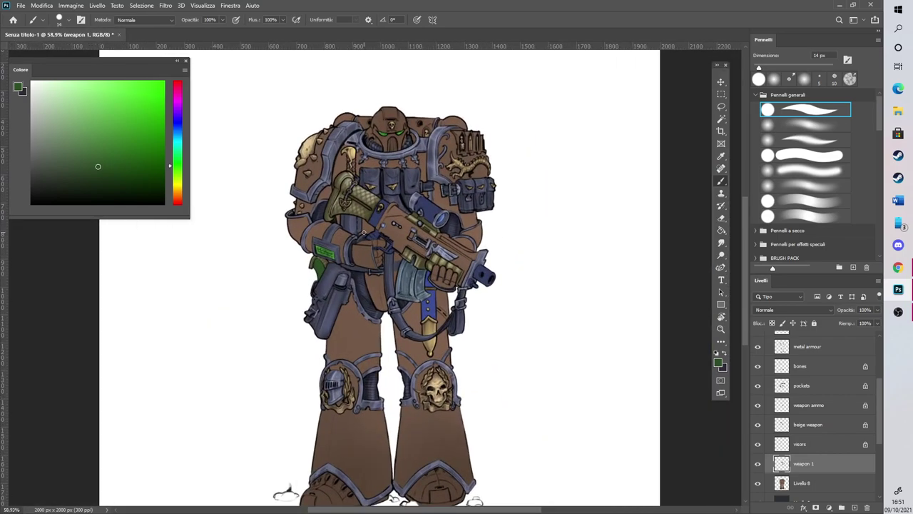
pyautogui.scroll(2, 363, 233)
pyautogui.scroll(2, 377, 192)
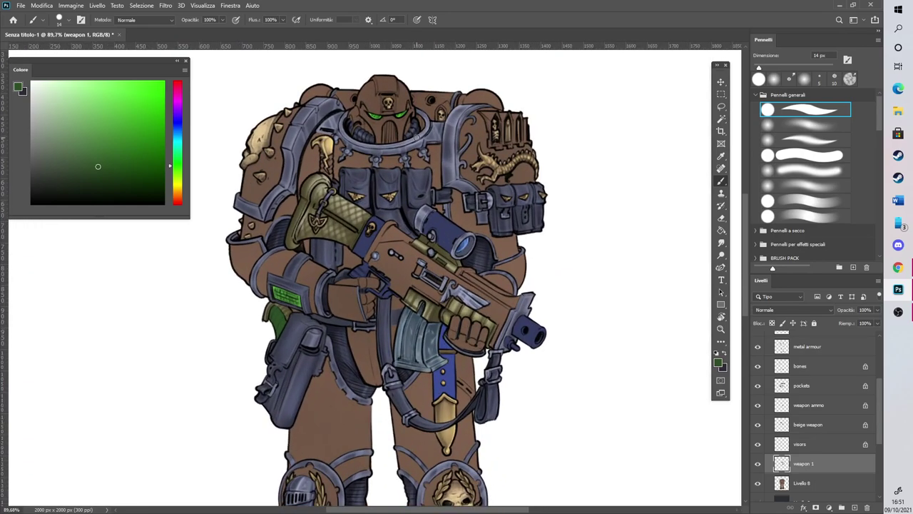
pyautogui.click(772, 322)
# Shade the blue scope tube in darker blue with the soft brush at 29 px and 61% opacity, and choose a light blue for highlights
pyautogui.press('i')
pyautogui.click(441, 227)
pyautogui.press('b')
pyautogui.click(767, 126)
pyautogui.moveTo(762, 68); pyautogui.dragTo(766, 67)
pyautogui.click(221, 20)
pyautogui.moveTo(226, 30); pyautogui.dragTo(207, 28)
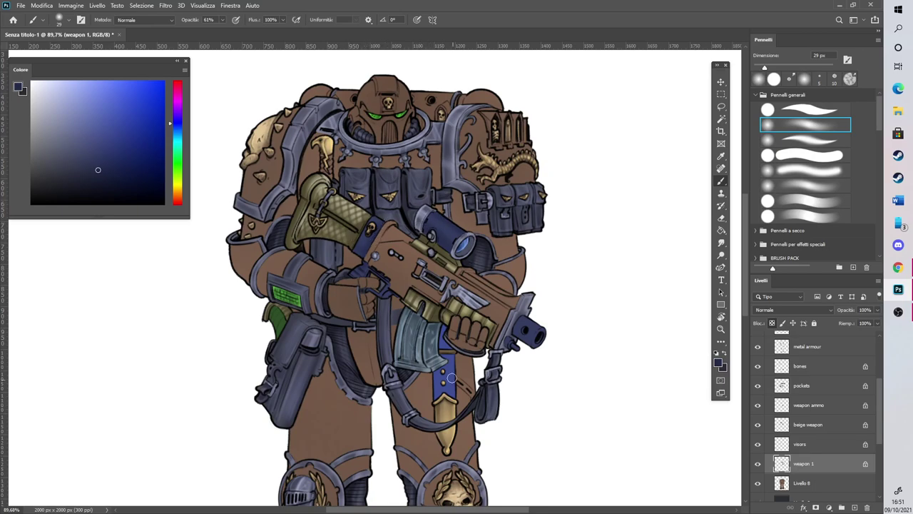
pyautogui.click(108, 178)
pyautogui.click(80, 119)
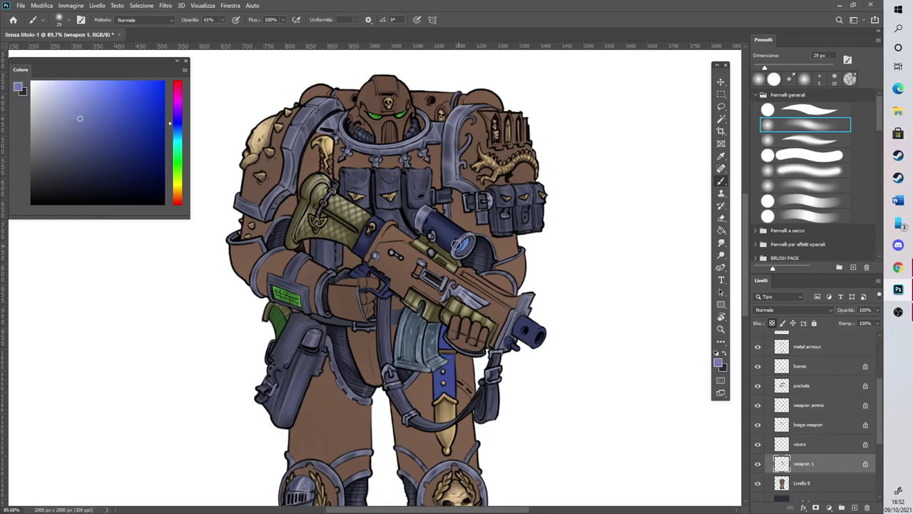
# Paint light blue highlights and fine scratches on the rifle's blue scope and stock band, using 13 px and 3 px soft brushes
pyautogui.moveTo(760, 69); pyautogui.dragTo(758, 69)
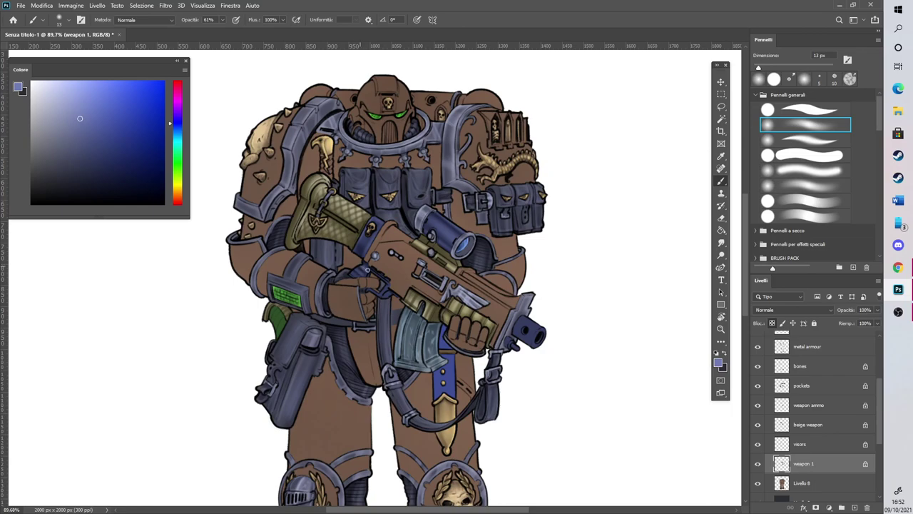
pyautogui.scroll(5, 400, 210)
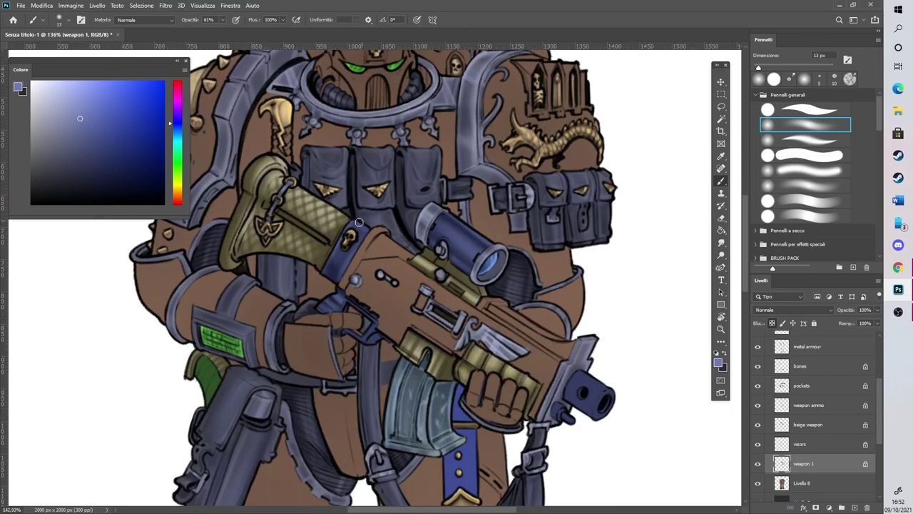
pyautogui.moveTo(760, 67); pyautogui.dragTo(758, 69)
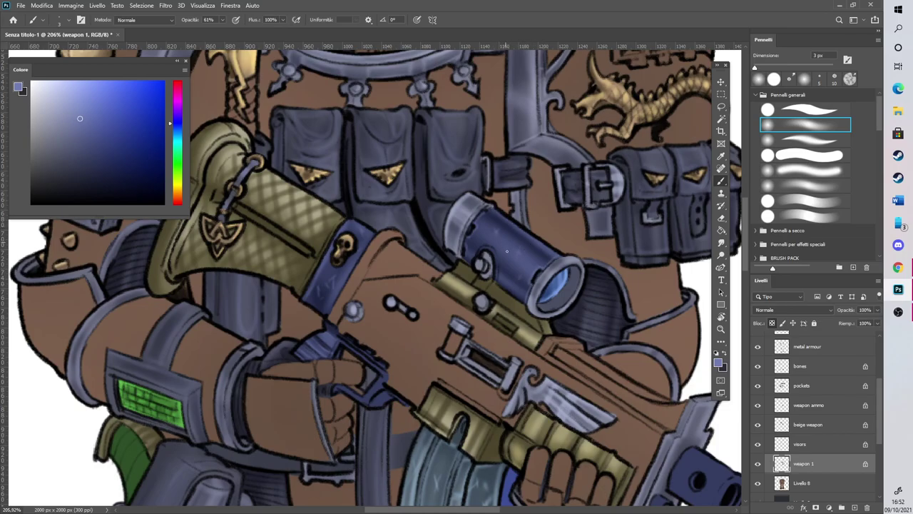
pyautogui.scroll(-5, 529, 229)
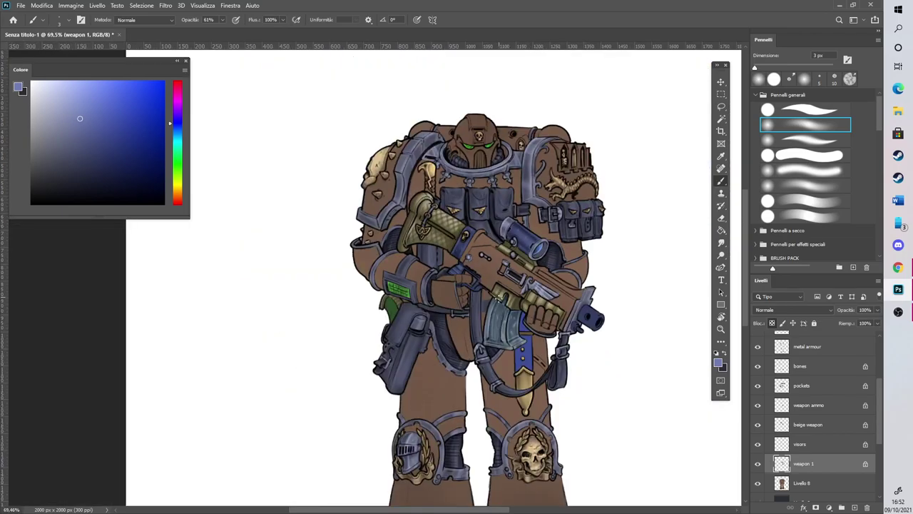
pyautogui.scroll(-1, 471, 328)
pyautogui.scroll(5, 545, 215)
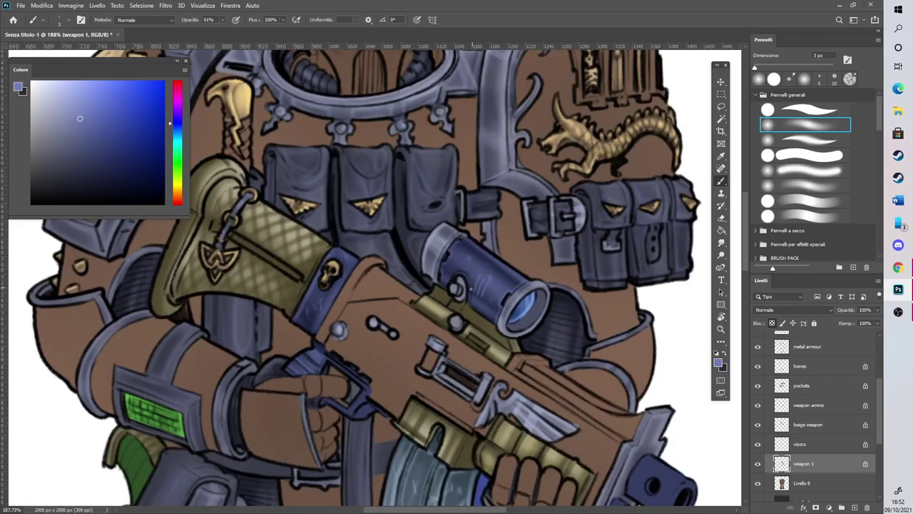
pyautogui.scroll(-5, 514, 246)
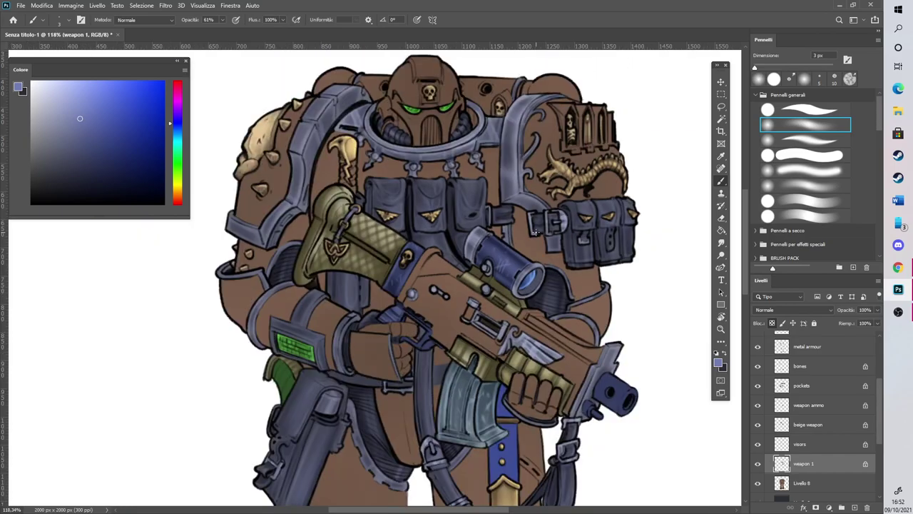
pyautogui.scroll(-1, 516, 227)
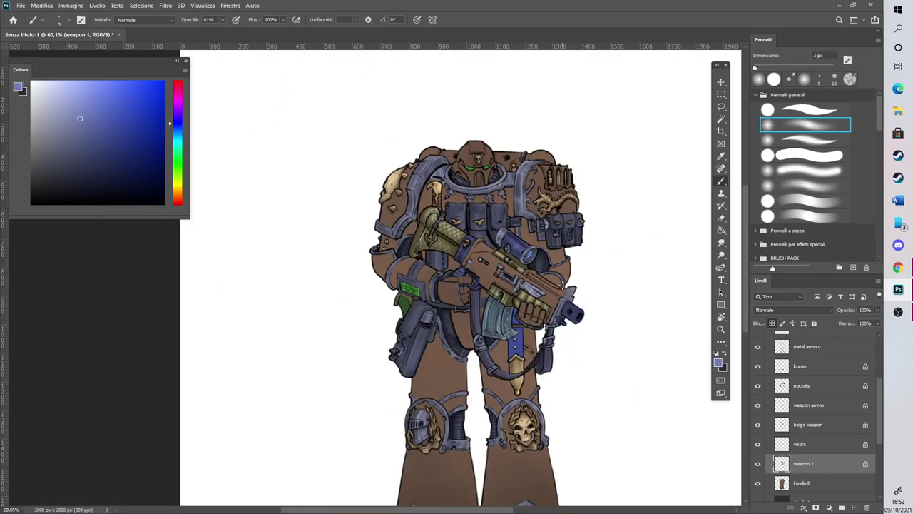
# Shade the green piece behind the holster with darker greens based on its own colour, using a 13 px soft brush
pyautogui.scroll(5, 409, 296)
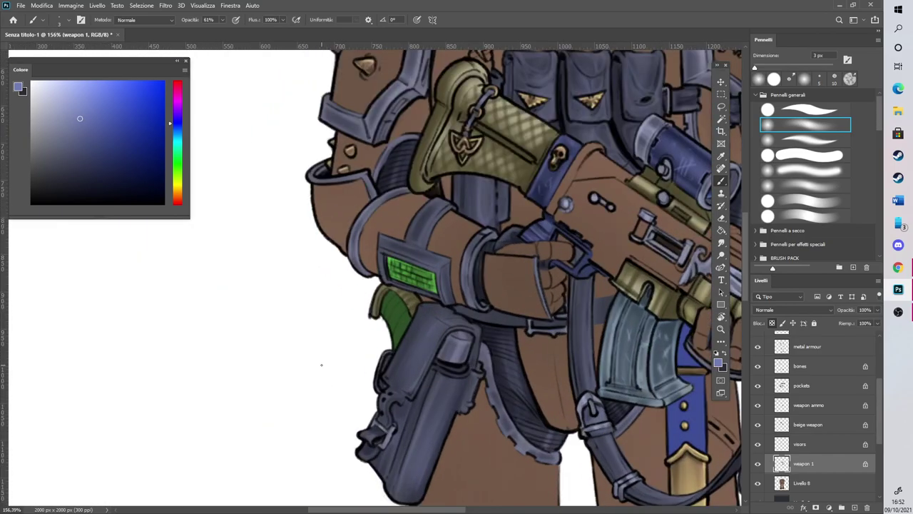
pyautogui.keyDown('alt'); pyautogui.click(394, 309); pyautogui.keyUp('alt')
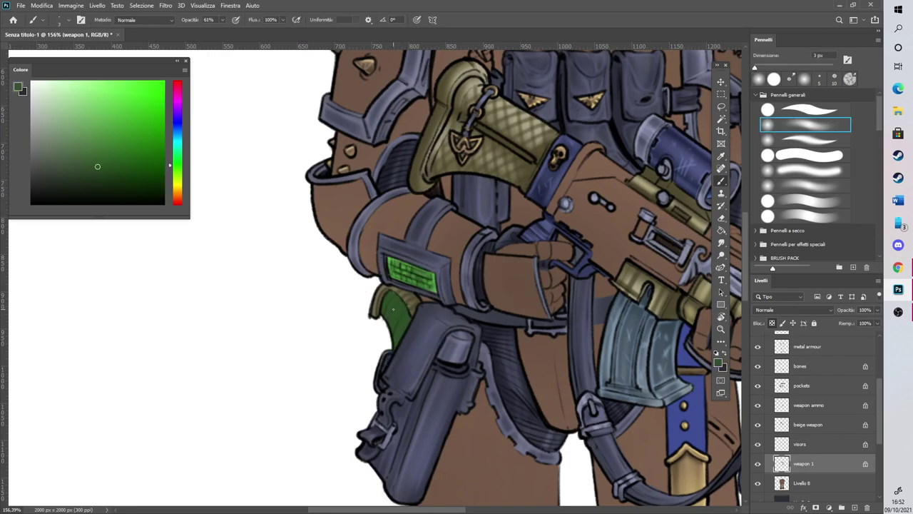
pyautogui.click(106, 175)
pyautogui.click(758, 67)
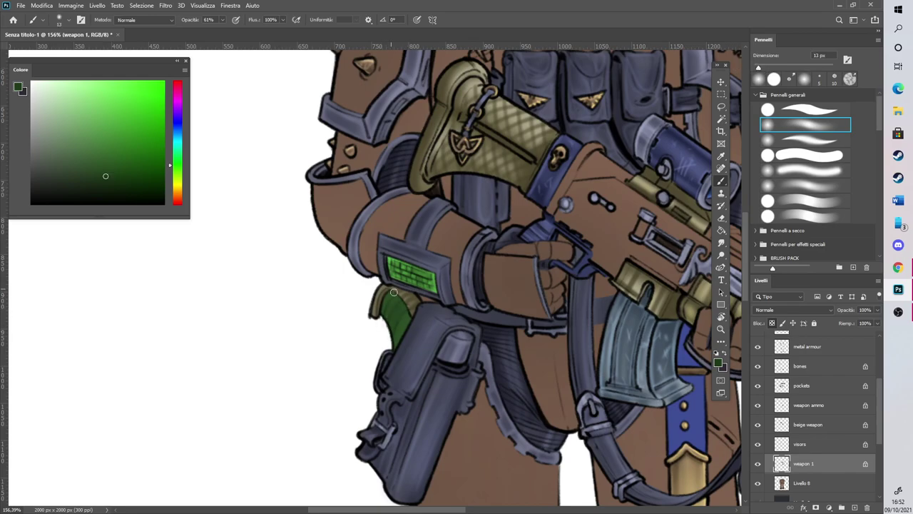
pyautogui.click(119, 183)
pyautogui.moveTo(390, 330)
pyautogui.mouseDown()
pyautogui.moveTo(404, 290)
pyautogui.moveTo(398, 348)
pyautogui.mouseUp()
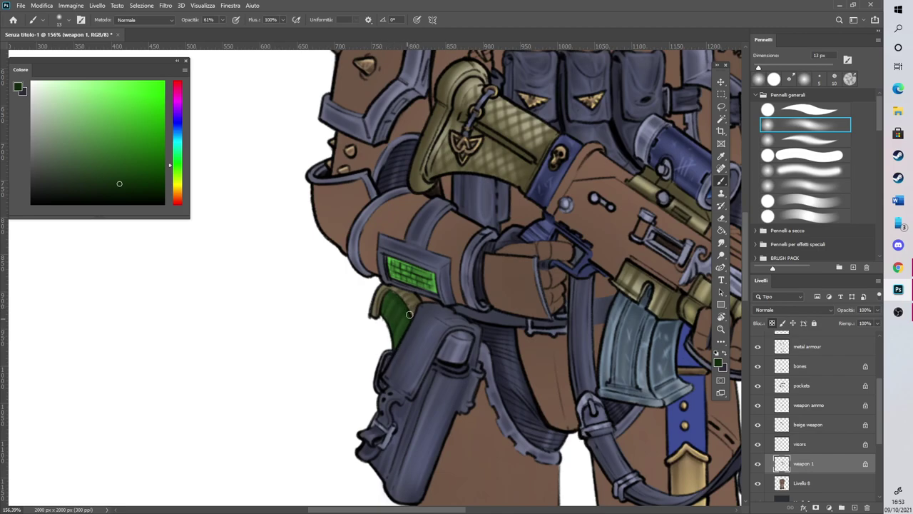
# Add bright green highlights to the piece behind the holster with a 7 px brush
pyautogui.click(116, 119)
pyautogui.moveTo(759, 69); pyautogui.dragTo(757, 70)
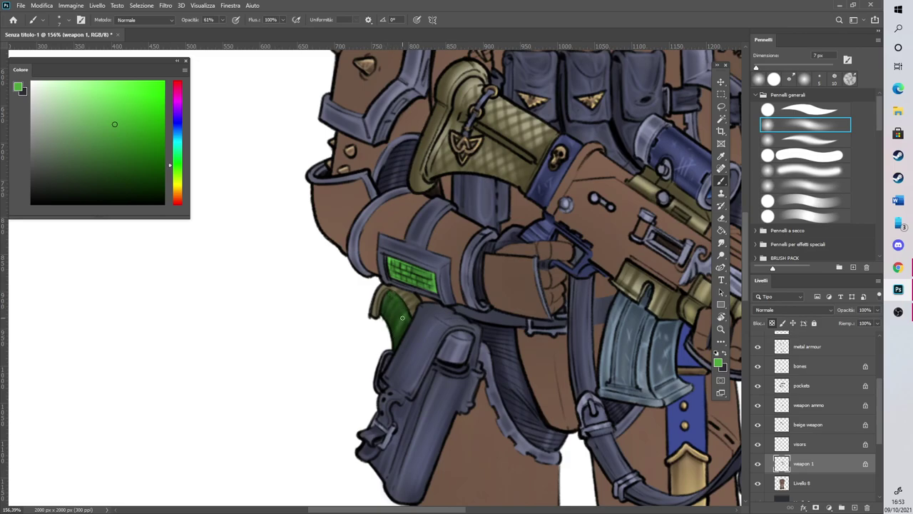
pyautogui.scroll(-5, 420, 237)
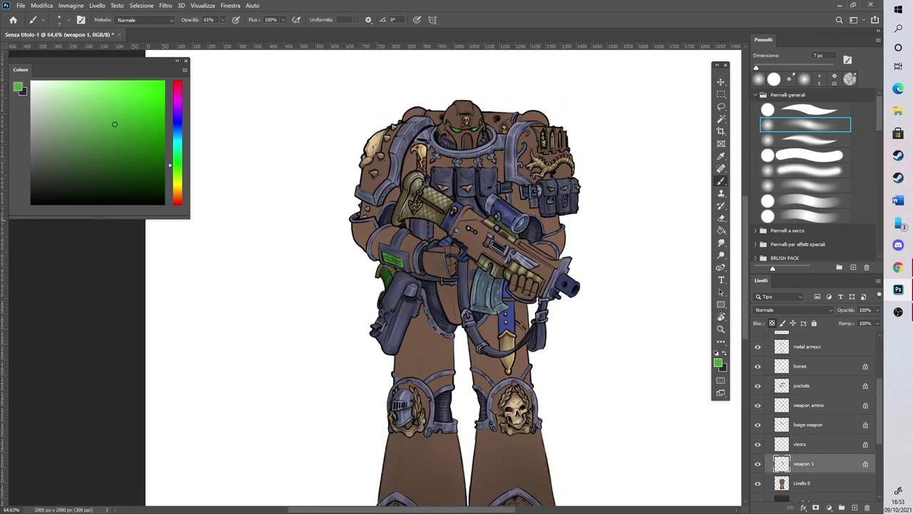
# Sample the dagger sheath's blue, darken it and shade both edges of the sheath with a 15 px soft brush
pyautogui.scroll(2, 531, 260)
pyautogui.scroll(4, 532, 260)
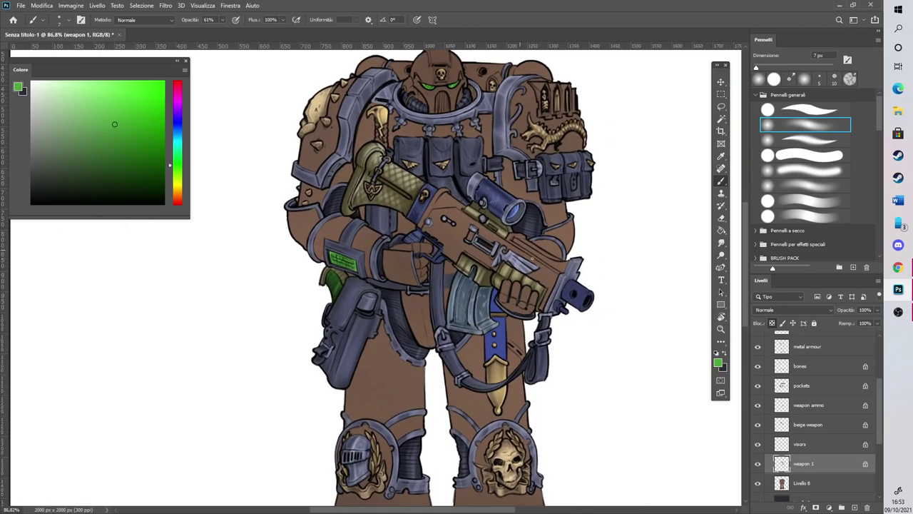
pyautogui.keyDown('alt'); pyautogui.click(491, 351); pyautogui.keyUp('alt')
pyautogui.click(119, 151)
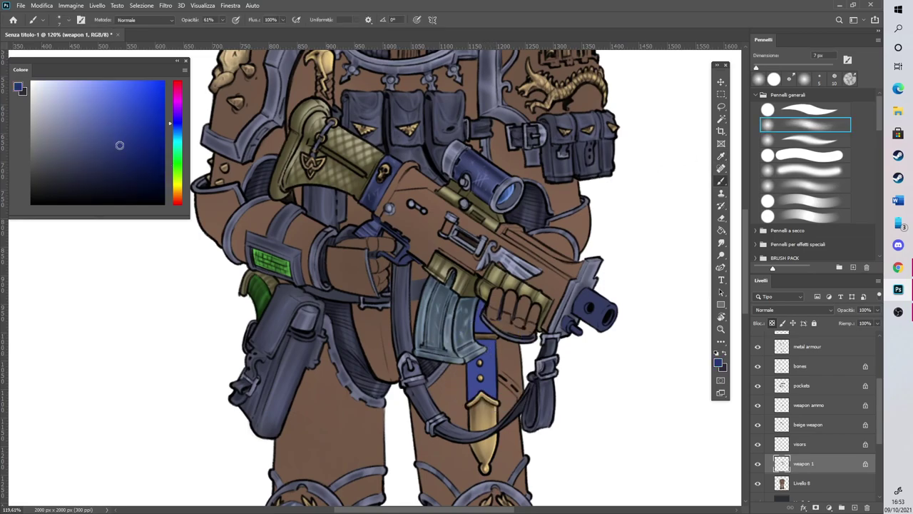
pyautogui.click(760, 68)
pyautogui.click(760, 68)
pyautogui.moveTo(472, 351); pyautogui.dragTo(472, 402)
pyautogui.moveTo(490, 338); pyautogui.dragTo(496, 407)
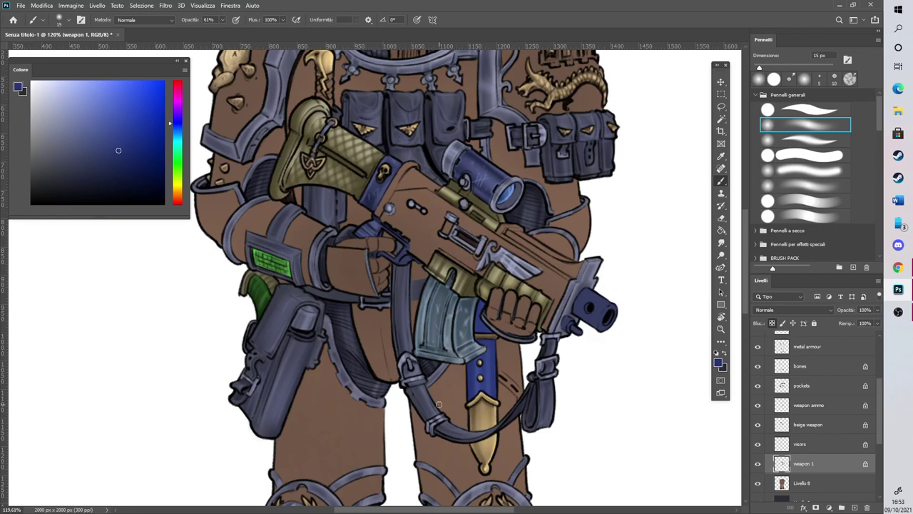
# Deepen the blue sheath's shadows with progressively darker navy tones, enlarging the brush to 19 px
pyautogui.click(131, 168)
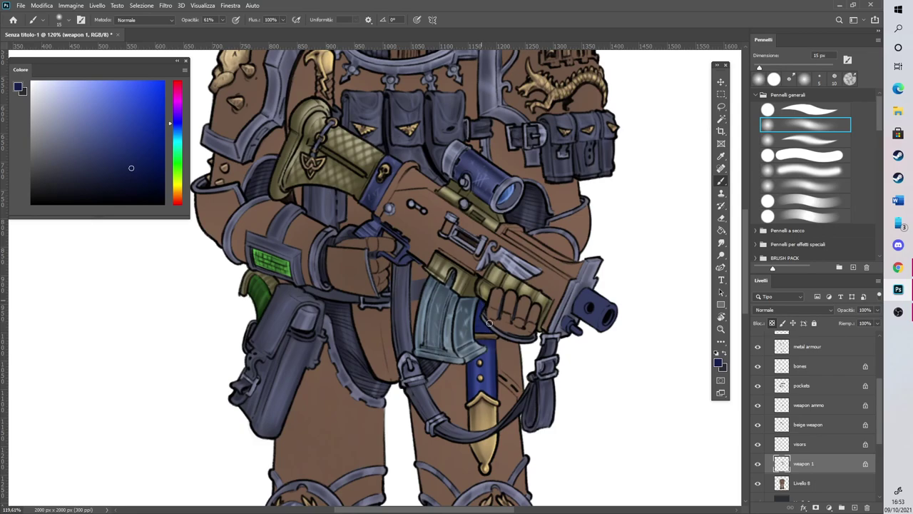
pyautogui.click(778, 67)
pyautogui.moveTo(468, 377); pyautogui.dragTo(467, 397)
pyautogui.click(142, 179)
pyautogui.click(762, 67)
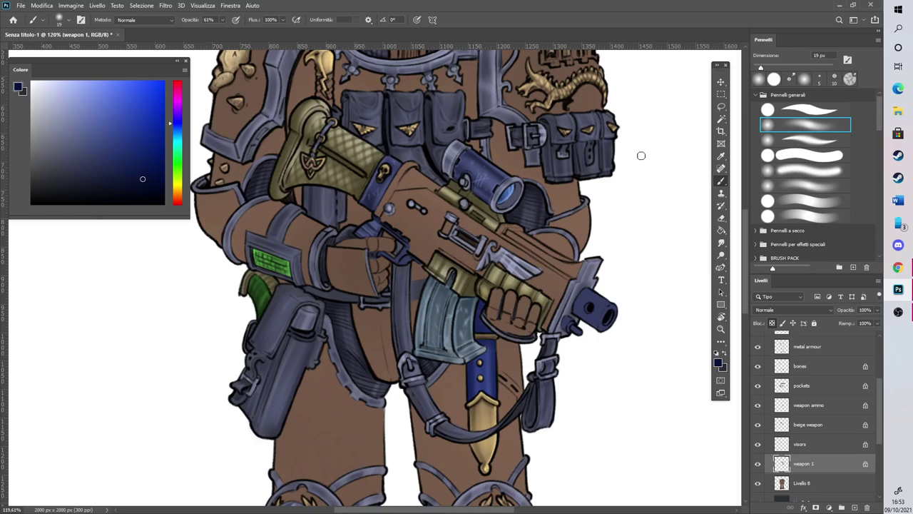
# Brush a lighter blue highlight along the dagger sheath with an 11 px soft brush
pyautogui.click(115, 109)
pyautogui.press('[')
pyautogui.press('[')
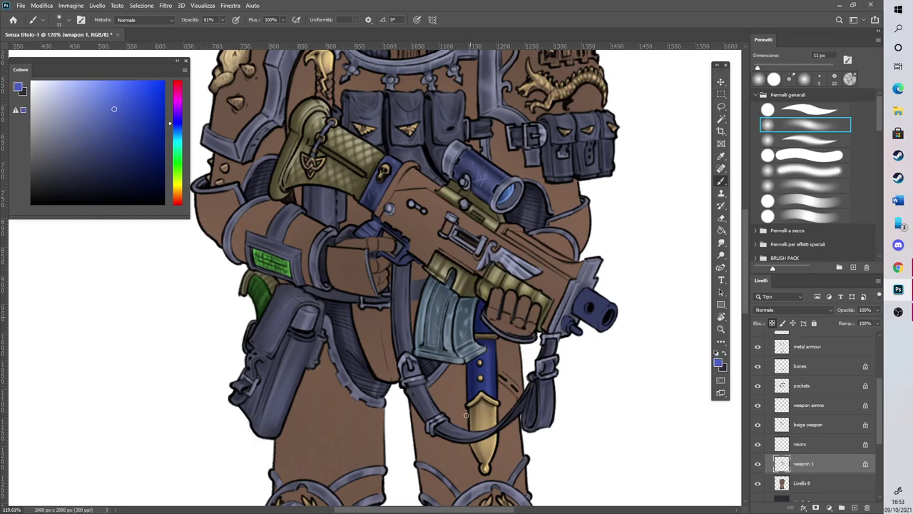
pyautogui.moveTo(490, 336); pyautogui.dragTo(500, 421)
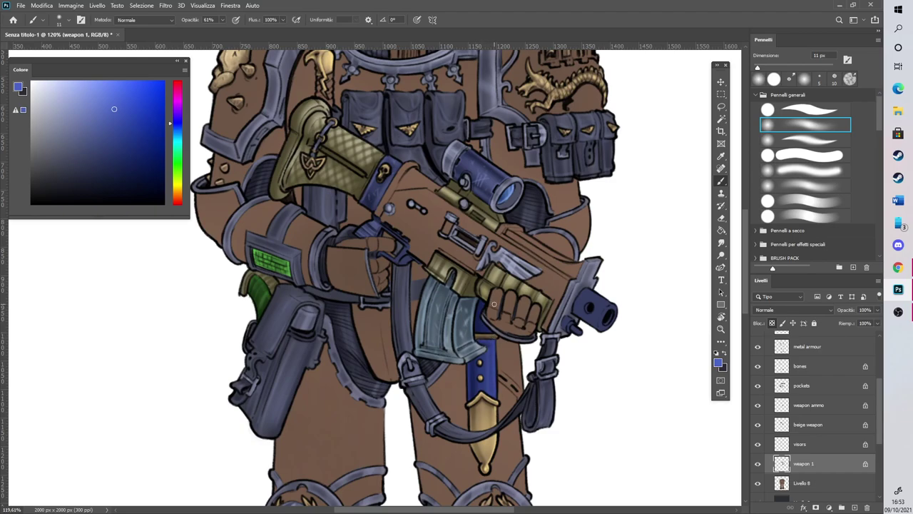
# Draw a fine crosshatch texture over the blue sheath in a brighter blue with a 4 px brush
pyautogui.scroll(3, 490, 361)
pyautogui.click(110, 93)
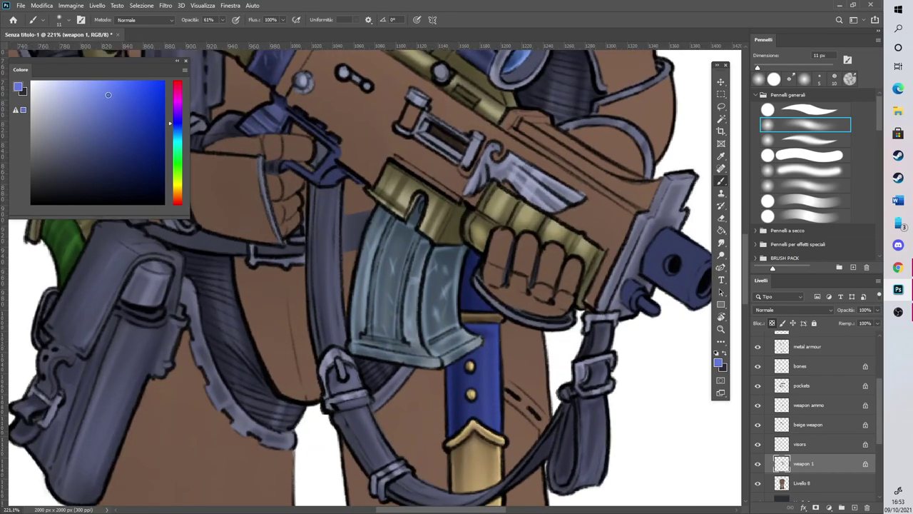
pyautogui.click(817, 56)
pyautogui.write('4')
pyautogui.press('Return')
pyautogui.moveTo(483, 425); pyautogui.dragTo(498, 396)
pyautogui.moveTo(453, 430)
pyautogui.mouseDown()
pyautogui.moveTo(497, 383)
pyautogui.moveTo(492, 372)
pyautogui.mouseUp()
pyautogui.moveTo(451, 407); pyautogui.dragTo(493, 364)
pyautogui.moveTo(448, 384)
pyautogui.mouseDown()
pyautogui.moveTo(490, 342)
pyautogui.moveTo(485, 337)
pyautogui.mouseUp()
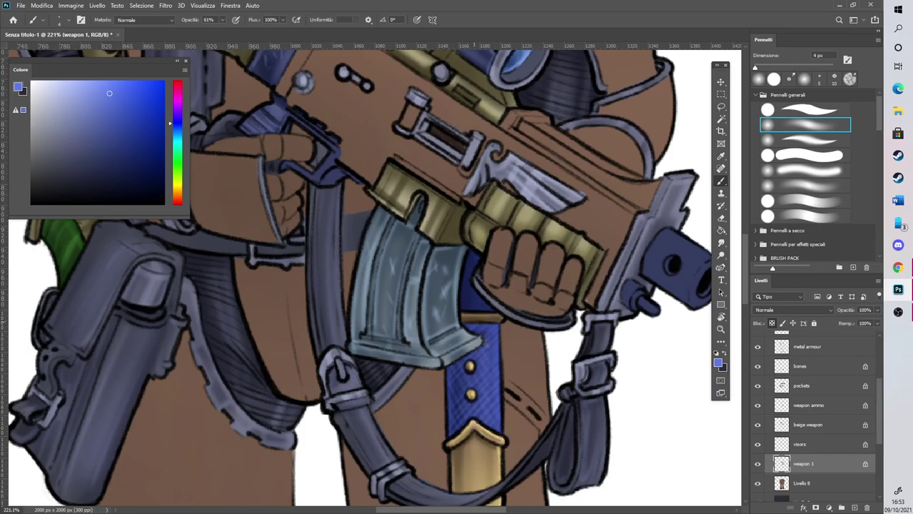
pyautogui.scroll(-6, 504, 337)
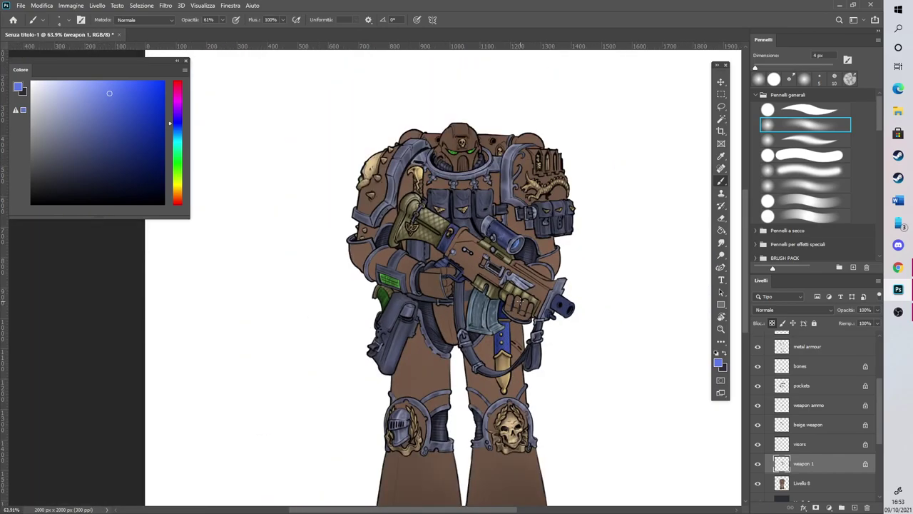
# Darken the edges of the crosshatched sheath with dark blue shadows, using a 19 px soft brush
pyautogui.scroll(2, 521, 301)
pyautogui.scroll(3, 491, 347)
pyautogui.click(116, 149)
pyautogui.click(767, 79)
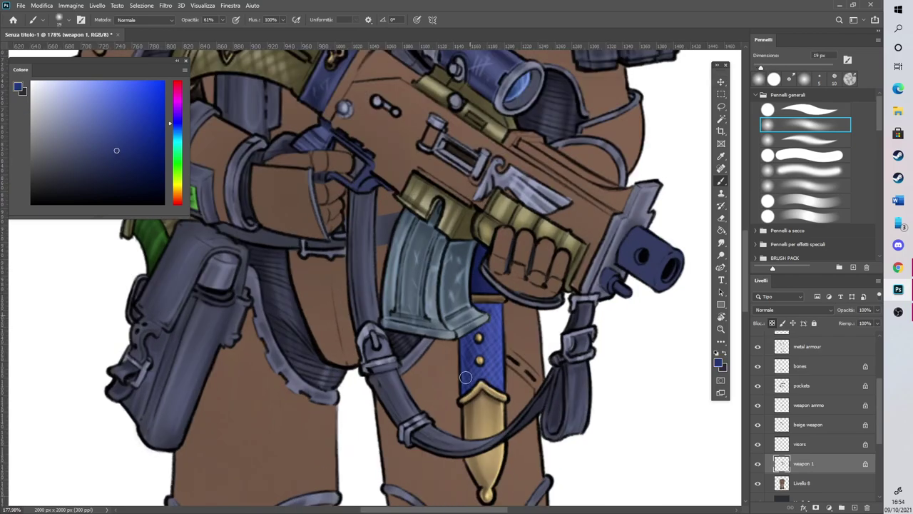
pyautogui.click(129, 173)
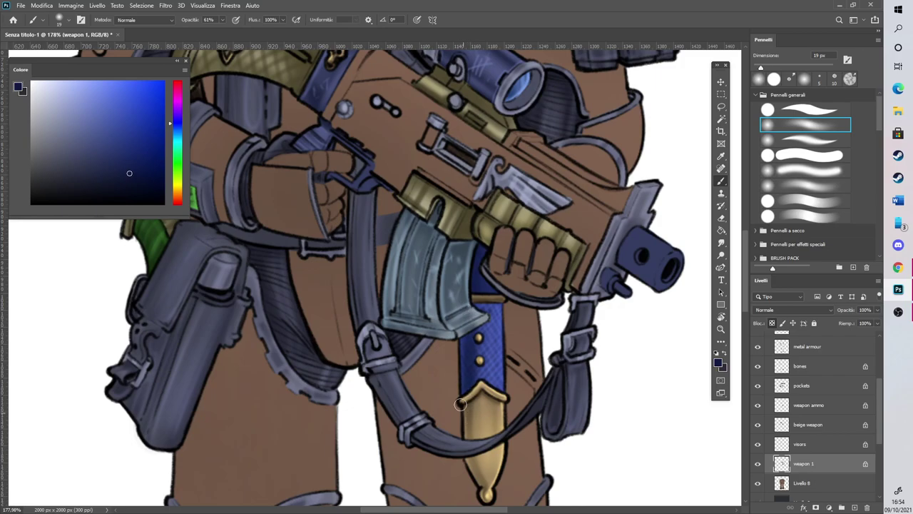
pyautogui.moveTo(491, 318); pyautogui.dragTo(495, 400)
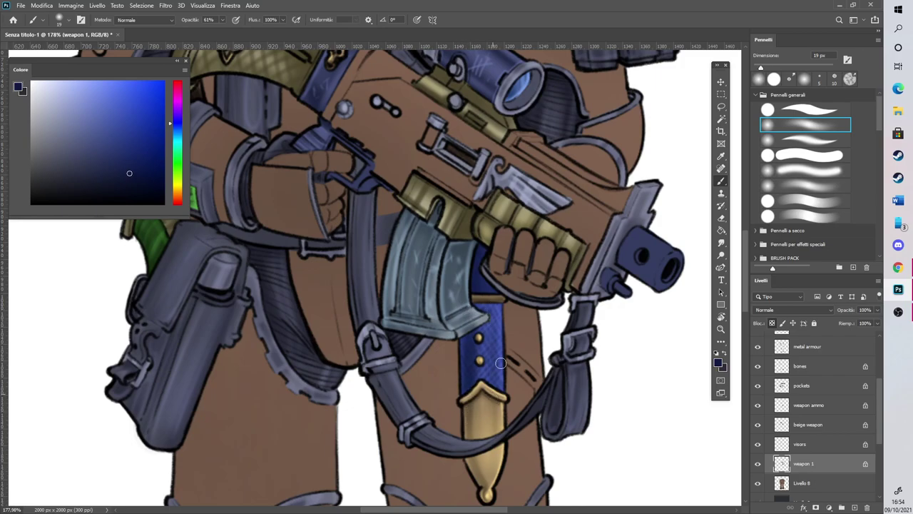
pyautogui.scroll(-5, 485, 314)
# Lasso the green piece behind the holster, shift its hue to teal blue with Hue/Saturation, and clear the selection
pyautogui.scroll(3, 382, 163)
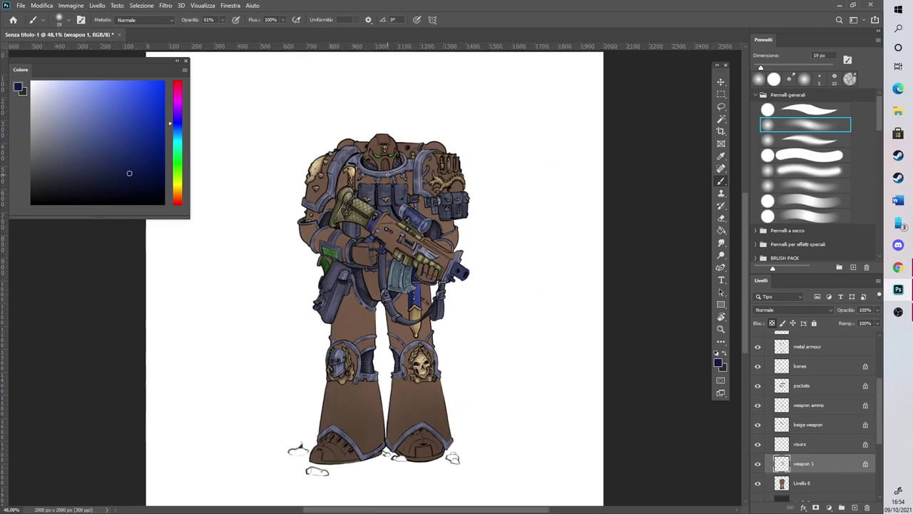
pyautogui.scroll(1, 378, 164)
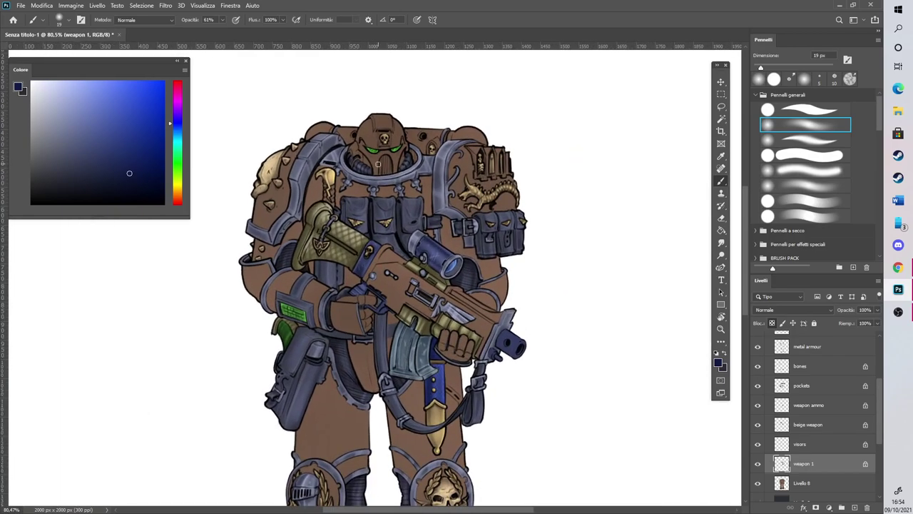
pyautogui.scroll(-1, 605, 406)
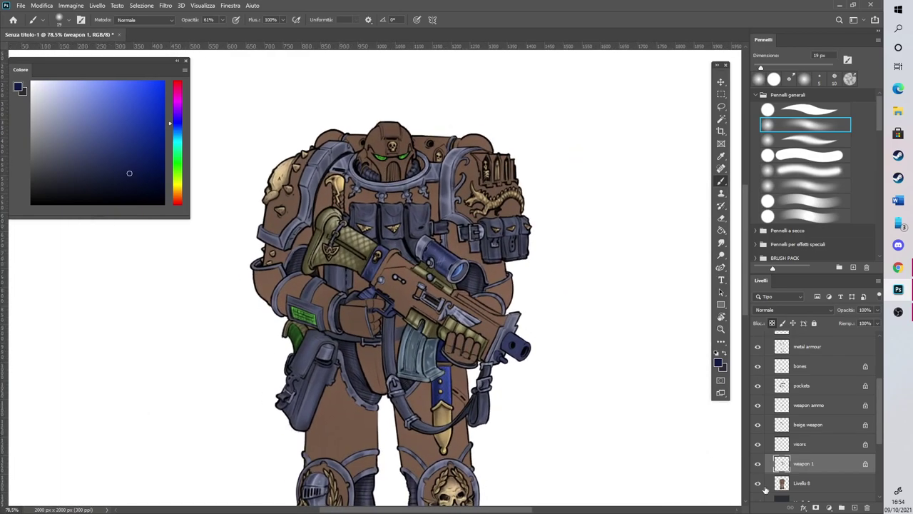
pyautogui.click(722, 106)
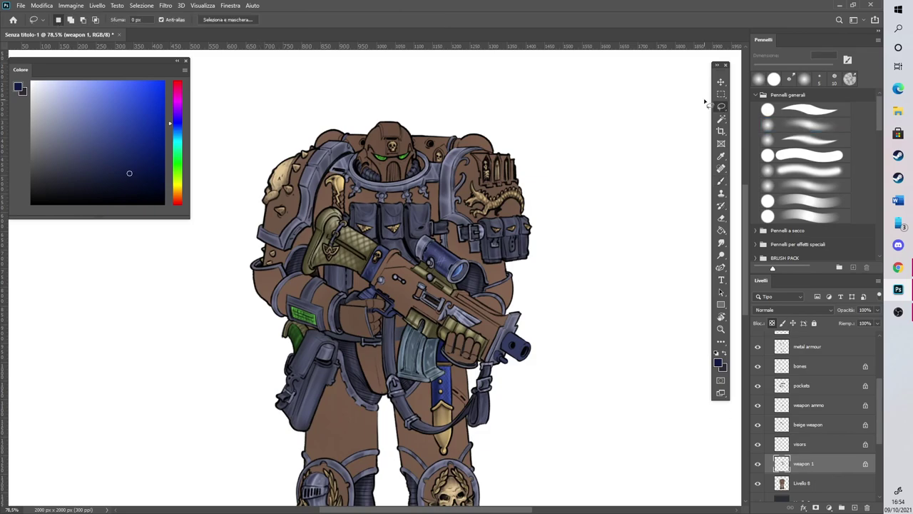
pyautogui.moveTo(306, 368); pyautogui.dragTo(313, 354)
pyautogui.hotkey('ctrl', 'u')
pyautogui.moveTo(708, 205); pyautogui.dragTo(740, 207)
pyautogui.click(823, 157)
pyautogui.click(141, 5)
pyautogui.click(146, 25)
# Add a new layer directly above Livello 8 and name it "weapon 2"
pyautogui.click(841, 485)
pyautogui.click(855, 507)
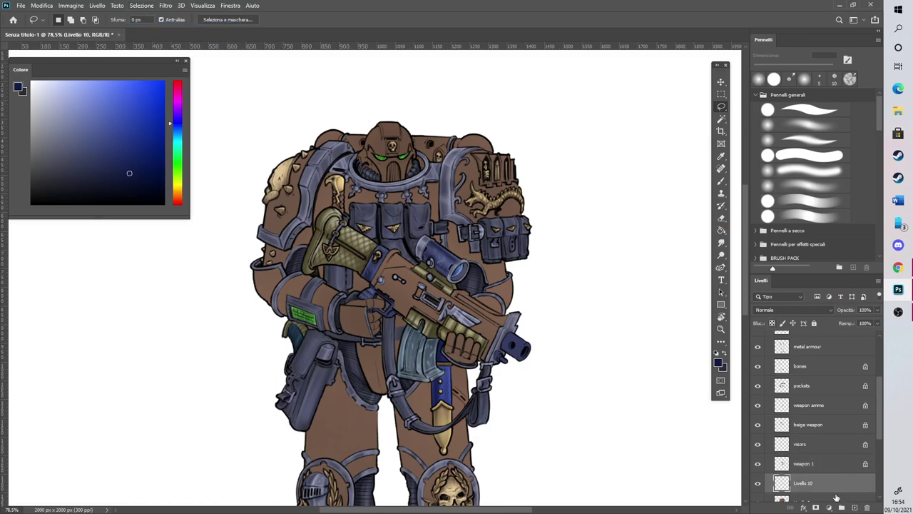
pyautogui.doubleClick(804, 483)
pyautogui.write('weapon 2')
pyautogui.press('Return')
# Sample the armour's brown, shift it to a more saturated reddish brown, choose a hard round brush and hide the brown base colour layer
pyautogui.scroll(2, 421, 219)
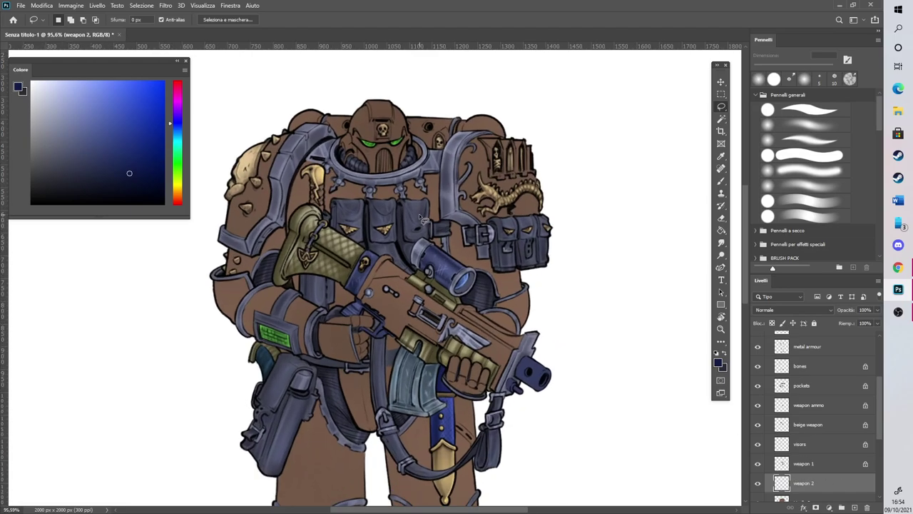
pyautogui.press('i')
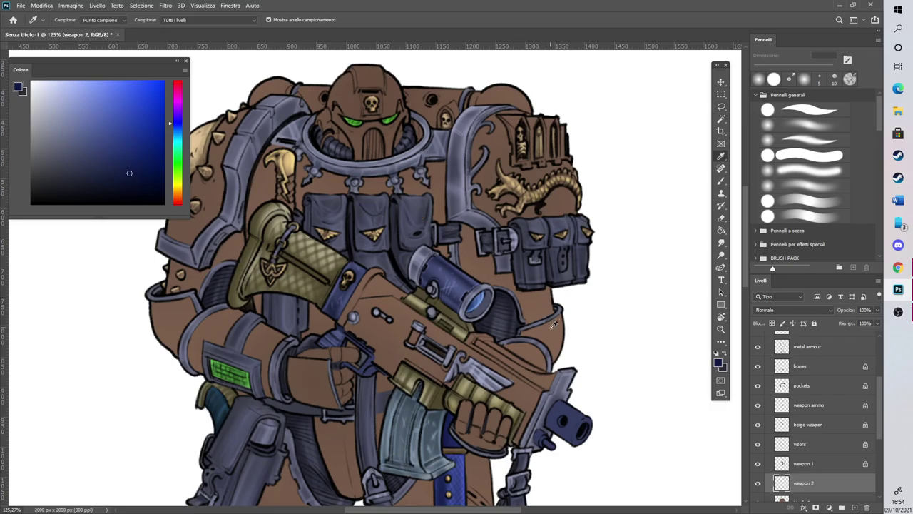
pyautogui.click(555, 322)
pyautogui.press('b')
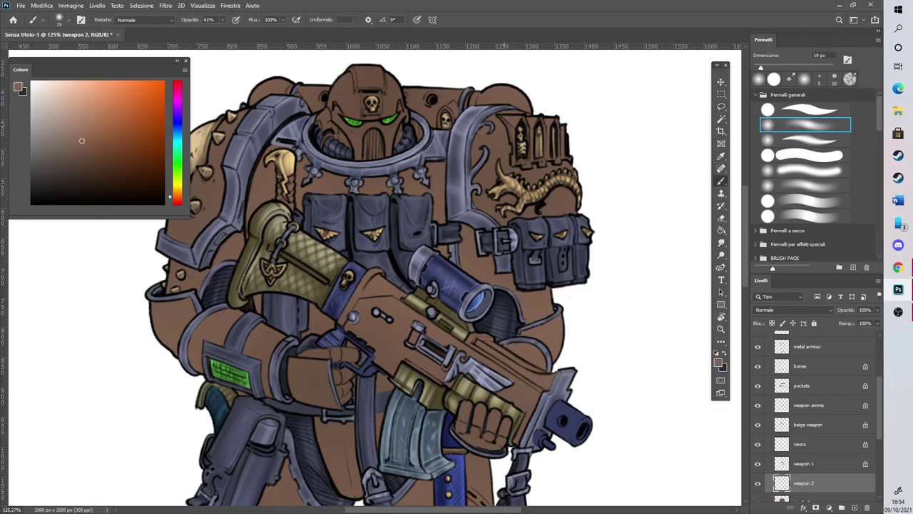
pyautogui.click(116, 142)
pyautogui.click(112, 136)
pyautogui.click(771, 110)
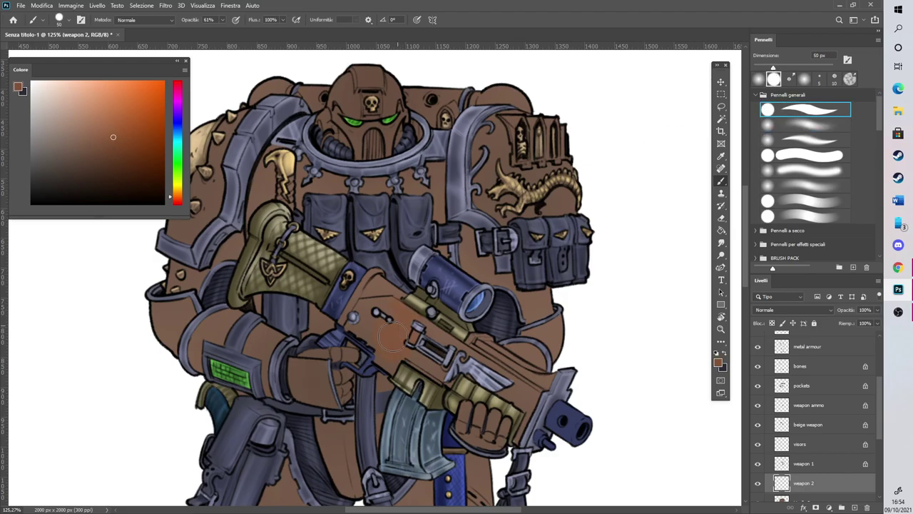
pyautogui.click(759, 500)
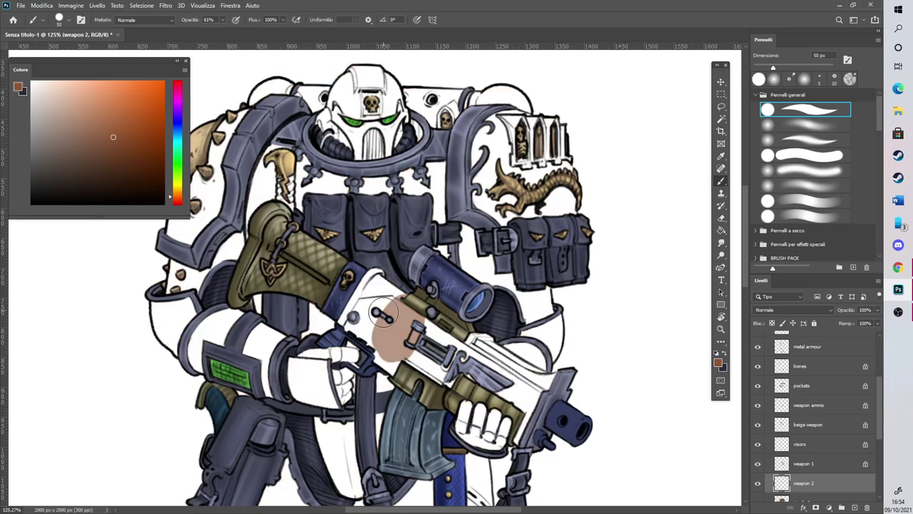
# Paint the rifle body solid reddish brown on the weapon 2 layer at 100% opacity, reducing the brush to 31 px
pyautogui.click(222, 20)
pyautogui.moveTo(229, 32); pyautogui.dragTo(244, 31)
pyautogui.moveTo(384, 314)
pyautogui.mouseDown()
pyautogui.moveTo(387, 337)
pyautogui.moveTo(355, 314)
pyautogui.moveTo(383, 338)
pyautogui.moveTo(362, 323)
pyautogui.moveTo(355, 303)
pyautogui.moveTo(376, 280)
pyautogui.moveTo(374, 306)
pyautogui.moveTo(394, 298)
pyautogui.moveTo(370, 289)
pyautogui.moveTo(403, 350)
pyautogui.moveTo(377, 351)
pyautogui.moveTo(388, 365)
pyautogui.moveTo(400, 363)
pyautogui.moveTo(362, 310)
pyautogui.moveTo(374, 296)
pyautogui.moveTo(363, 300)
pyautogui.moveTo(438, 270)
pyautogui.moveTo(403, 341)
pyautogui.moveTo(440, 365)
pyautogui.moveTo(444, 380)
pyautogui.moveTo(433, 324)
pyautogui.moveTo(462, 352)
pyautogui.moveTo(462, 369)
pyautogui.moveTo(480, 339)
pyautogui.moveTo(498, 386)
pyautogui.moveTo(488, 381)
pyautogui.moveTo(522, 410)
pyautogui.moveTo(521, 433)
pyautogui.moveTo(537, 393)
pyautogui.moveTo(505, 378)
pyautogui.moveTo(484, 346)
pyautogui.mouseUp()
pyautogui.click(766, 67)
pyautogui.scroll(5, 685, 375)
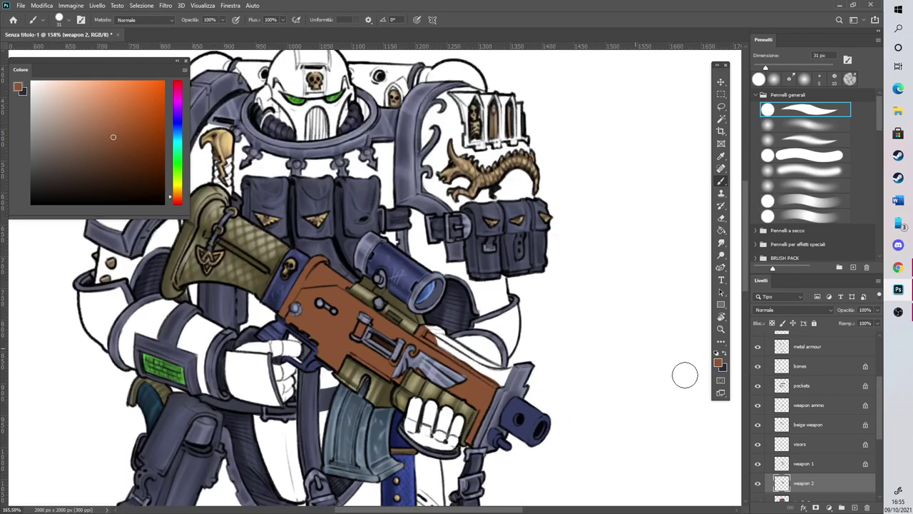
pyautogui.moveTo(246, 292)
pyautogui.mouseDown()
pyautogui.moveTo(328, 353)
pyautogui.moveTo(303, 341)
pyautogui.moveTo(378, 374)
pyautogui.moveTo(410, 373)
pyautogui.moveTo(365, 375)
pyautogui.moveTo(369, 403)
pyautogui.moveTo(335, 483)
pyautogui.moveTo(325, 467)
pyautogui.mouseUp()
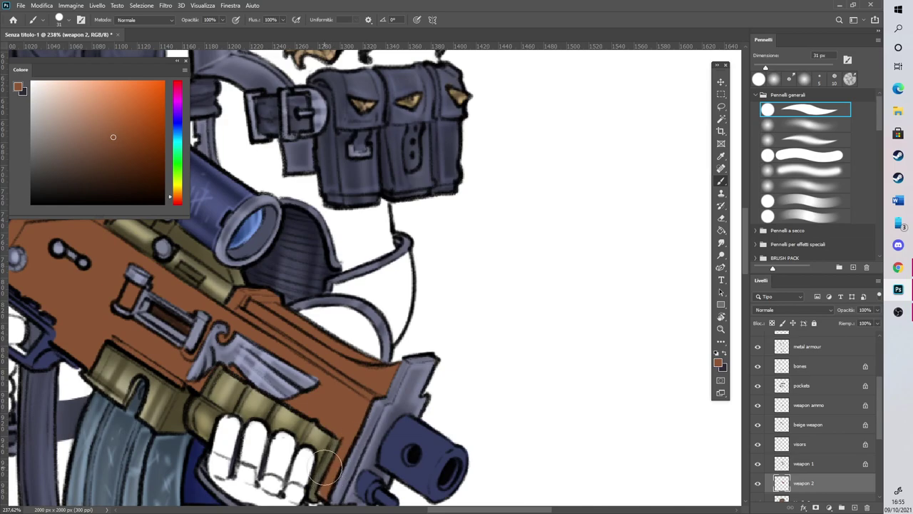
# Make the metal 1 layer active and set up a soft 4 px brush in very pale blue
pyautogui.click(805, 385)
pyautogui.click(807, 419)
pyautogui.press('e')
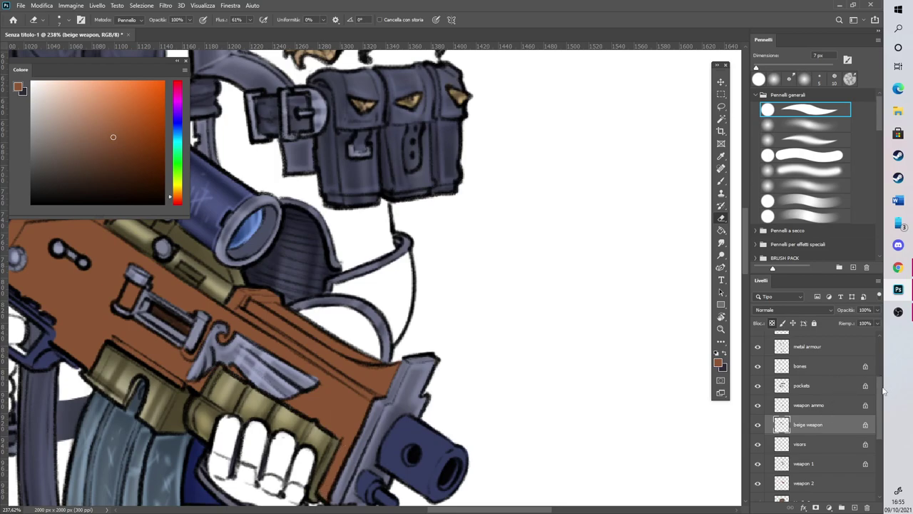
pyautogui.scroll(2, 883, 391)
pyautogui.click(803, 371)
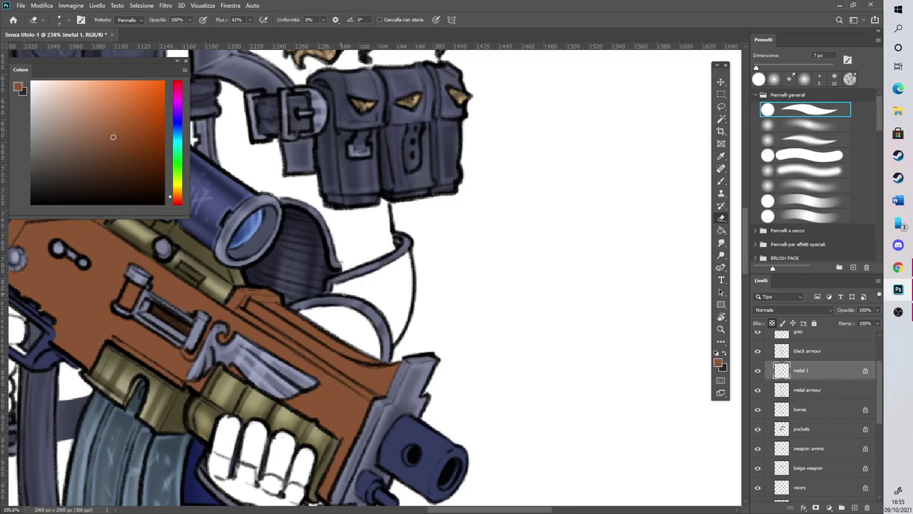
pyautogui.moveTo(341, 293); pyautogui.dragTo(154, 289)
pyautogui.moveTo(214, 264); pyautogui.dragTo(377, 299)
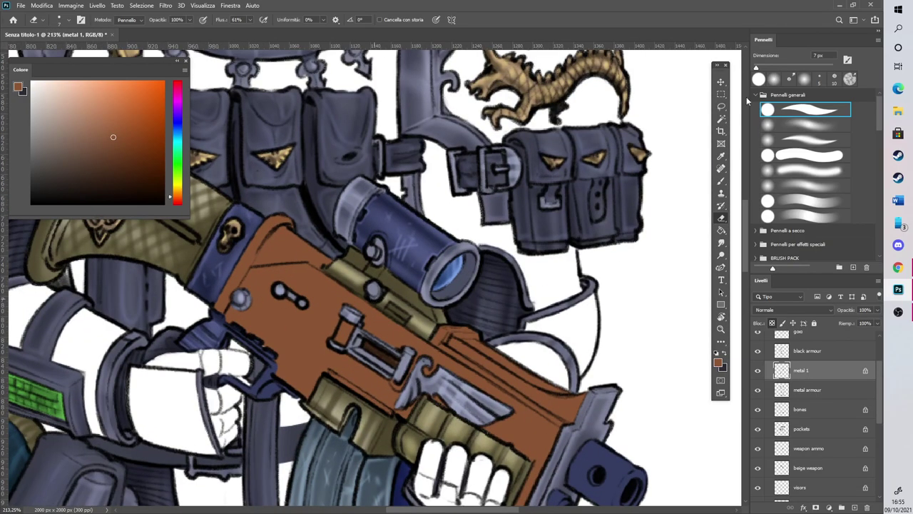
pyautogui.click(721, 181)
pyautogui.click(782, 74)
pyautogui.click(178, 131)
pyautogui.click(51, 83)
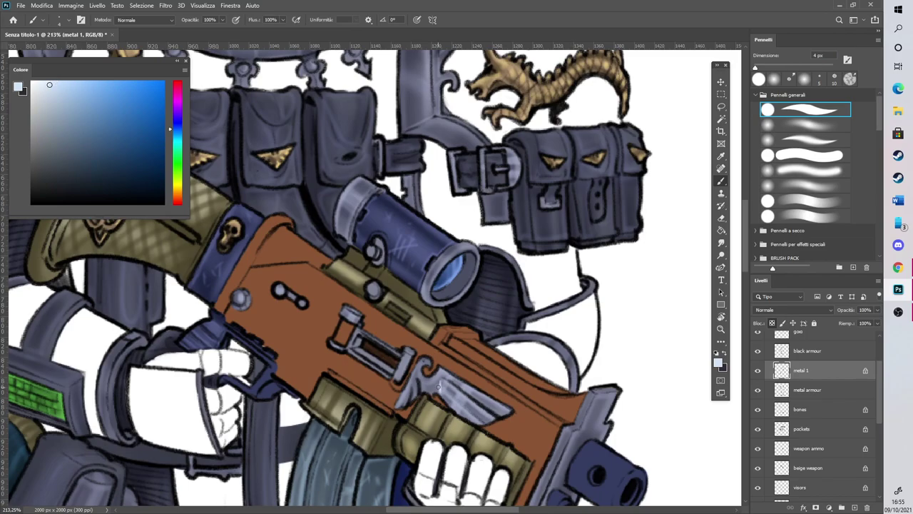
pyautogui.click(777, 127)
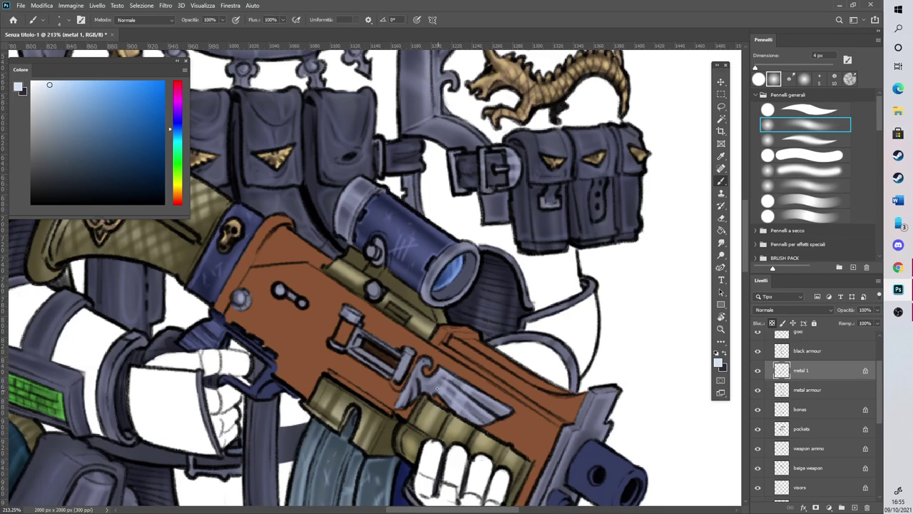
# Paint thin pale blue highlights along the feathers of the rifle's winged emblem and on the scope's rear rim
pyautogui.moveTo(435, 391); pyautogui.dragTo(436, 380)
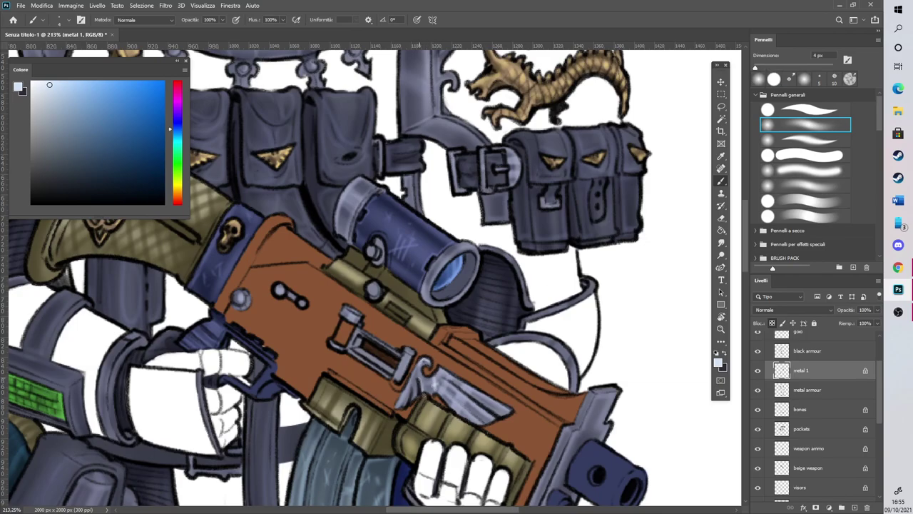
pyautogui.moveTo(404, 405)
pyautogui.mouseDown()
pyautogui.moveTo(419, 358)
pyautogui.moveTo(474, 404)
pyautogui.mouseUp()
pyautogui.moveTo(450, 391); pyautogui.dragTo(486, 415)
pyautogui.moveTo(446, 374); pyautogui.dragTo(502, 411)
pyautogui.moveTo(446, 399); pyautogui.dragTo(478, 421)
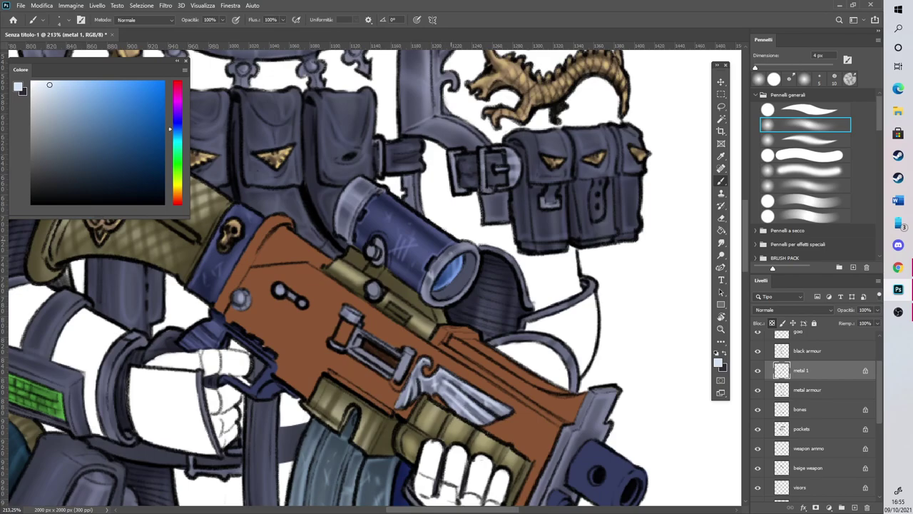
pyautogui.moveTo(336, 219); pyautogui.dragTo(351, 197)
# Merge the metal 1 layer into metal armour and add pale highlights to the shoulder strap's buckles and the pouch clasp
pyautogui.scroll(-7, 449, 310)
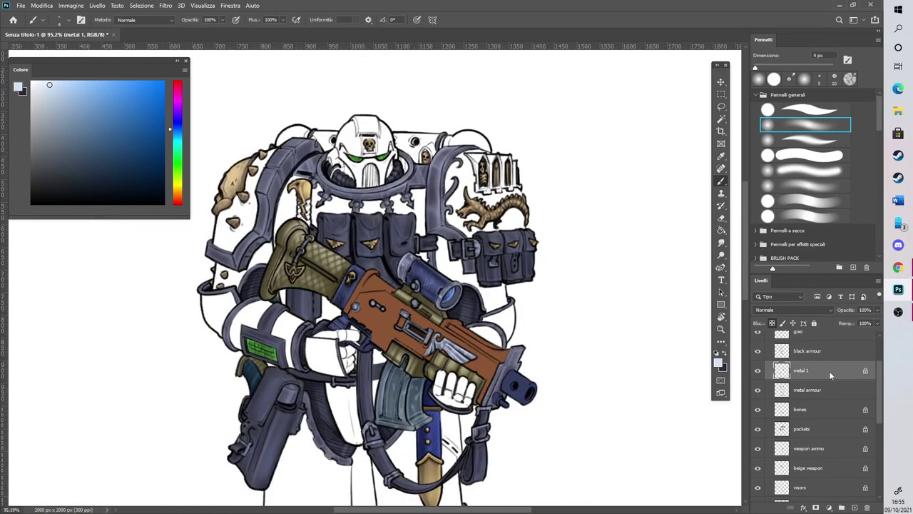
pyautogui.rightClick(830, 373)
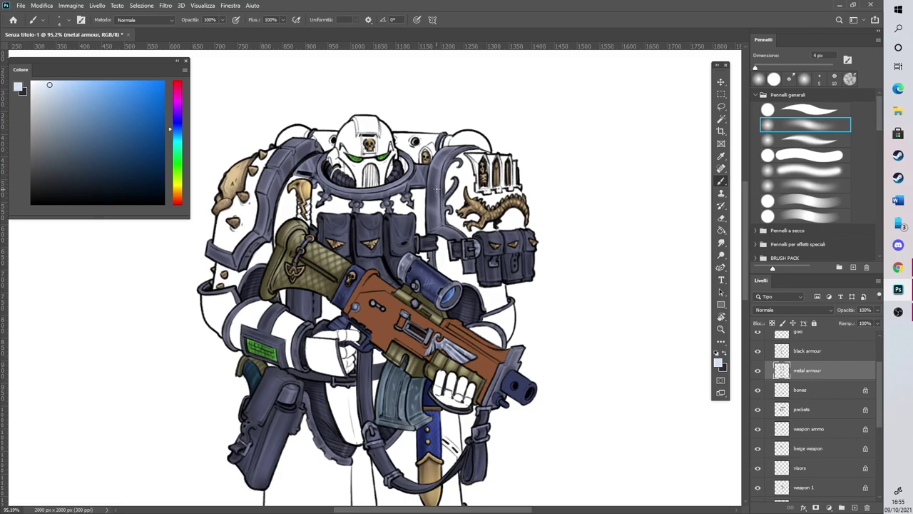
pyautogui.scroll(6, 451, 243)
pyautogui.moveTo(486, 294)
pyautogui.mouseDown()
pyautogui.moveTo(487, 319)
pyautogui.moveTo(494, 301)
pyautogui.moveTo(486, 348)
pyautogui.moveTo(446, 295)
pyautogui.moveTo(452, 310)
pyautogui.moveTo(464, 288)
pyautogui.mouseUp()
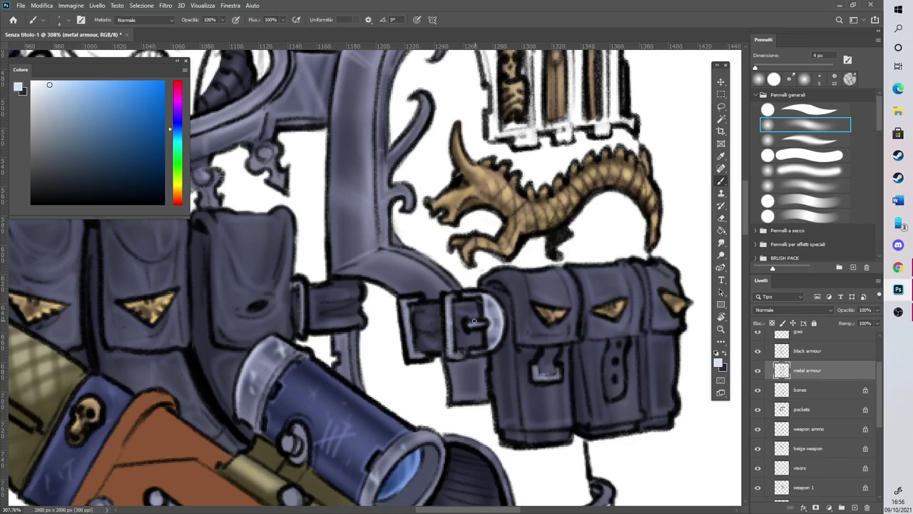
pyautogui.moveTo(404, 302); pyautogui.dragTo(411, 356)
pyautogui.moveTo(535, 369)
pyautogui.mouseDown()
pyautogui.moveTo(554, 379)
pyautogui.moveTo(559, 368)
pyautogui.mouseUp()
# Paint pale blue edge highlights and small scratches along the metal collar ring below the helmet
pyautogui.moveTo(435, 511); pyautogui.dragTo(433, 511)
pyautogui.hscroll(-5, 433, 511)
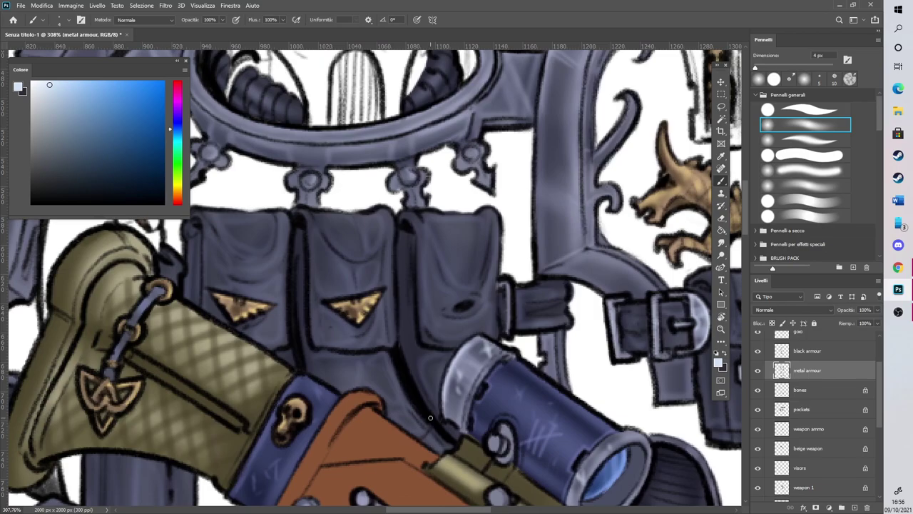
pyautogui.hscroll(-2, 462, 503)
pyautogui.scroll(5, 742, 220)
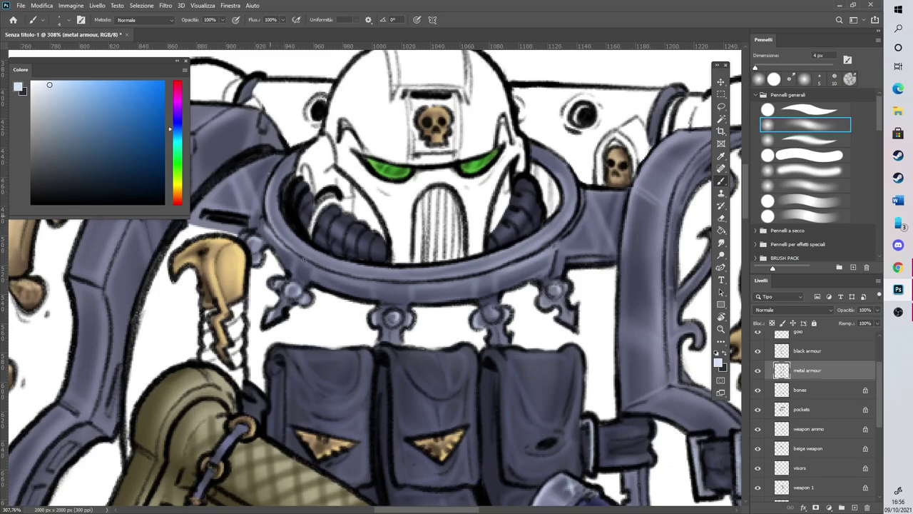
pyautogui.moveTo(307, 256)
pyautogui.mouseDown()
pyautogui.moveTo(403, 282)
pyautogui.moveTo(497, 267)
pyautogui.moveTo(554, 241)
pyautogui.moveTo(577, 202)
pyautogui.mouseUp()
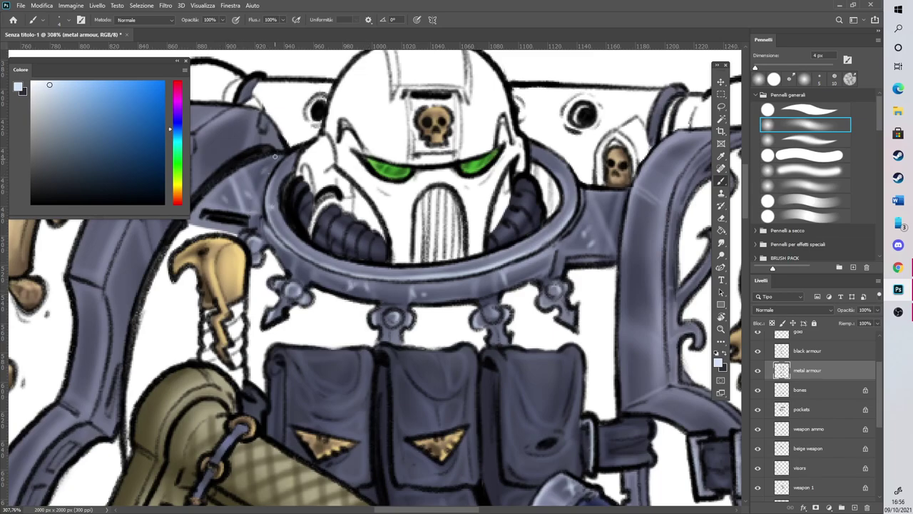
# Add pale blue highlights to the rifle's metal muzzle bracket and the sling buckles hanging beneath it
pyautogui.scroll(-5, 444, 158)
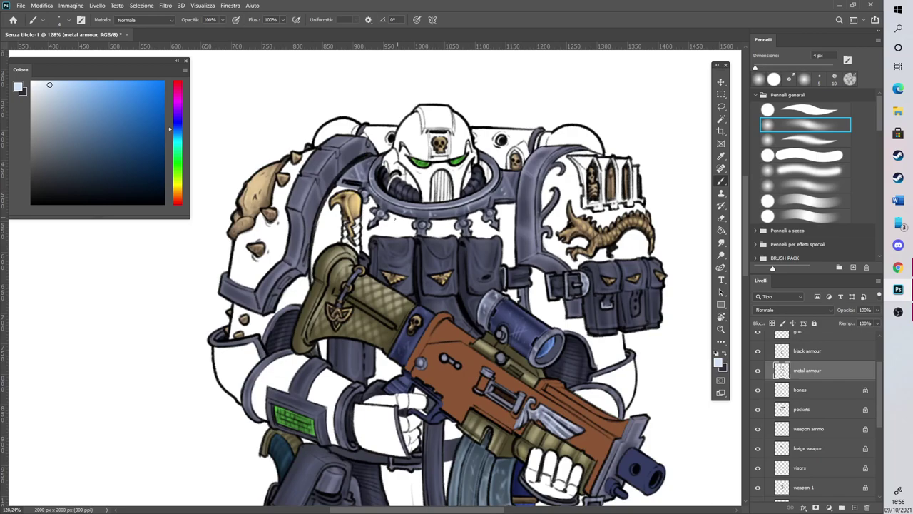
pyautogui.scroll(3, 441, 353)
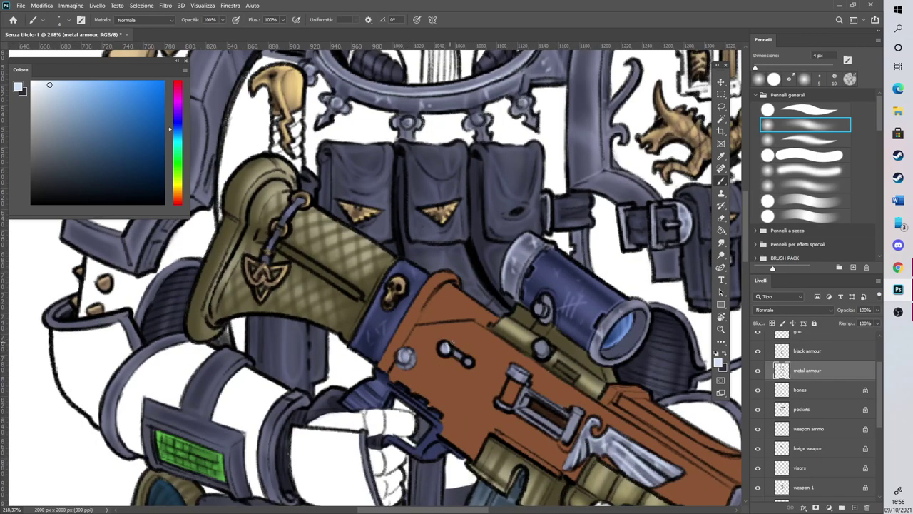
pyautogui.hscroll(3, 439, 425)
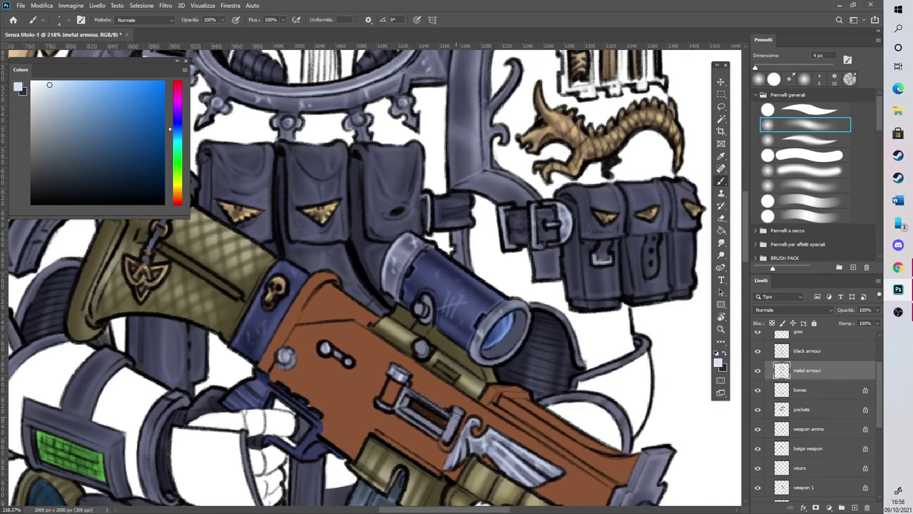
pyautogui.scroll(-5, 503, 291)
pyautogui.scroll(4, 596, 391)
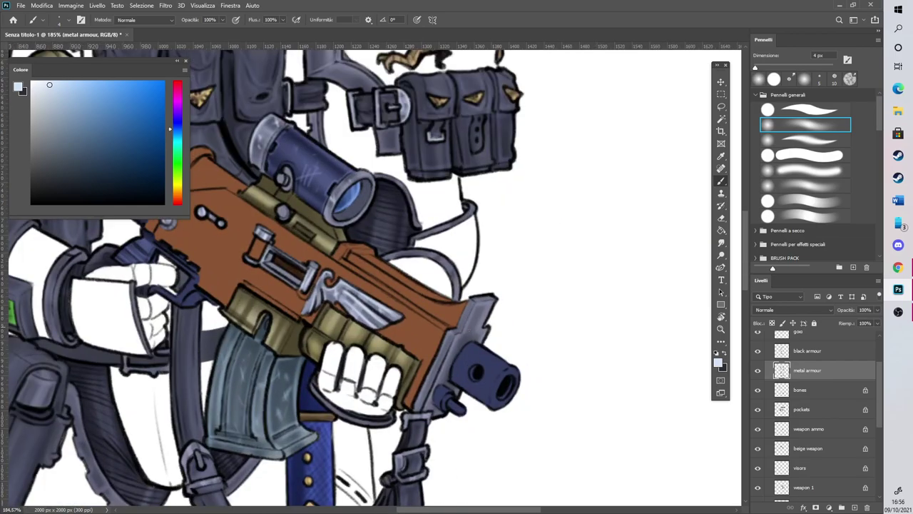
pyautogui.moveTo(414, 407); pyautogui.dragTo(442, 348)
pyautogui.moveTo(474, 307); pyautogui.dragTo(471, 324)
pyautogui.moveTo(405, 428)
pyautogui.mouseDown()
pyautogui.moveTo(431, 415)
pyautogui.moveTo(430, 423)
pyautogui.mouseUp()
pyautogui.moveTo(401, 470)
pyautogui.mouseDown()
pyautogui.moveTo(402, 454)
pyautogui.moveTo(426, 449)
pyautogui.mouseUp()
pyautogui.moveTo(402, 482); pyautogui.dragTo(424, 475)
# Highlight the two lower buckles on the rifle sling and the metal parts of the holster in pale blue
pyautogui.scroll(-5, 438, 332)
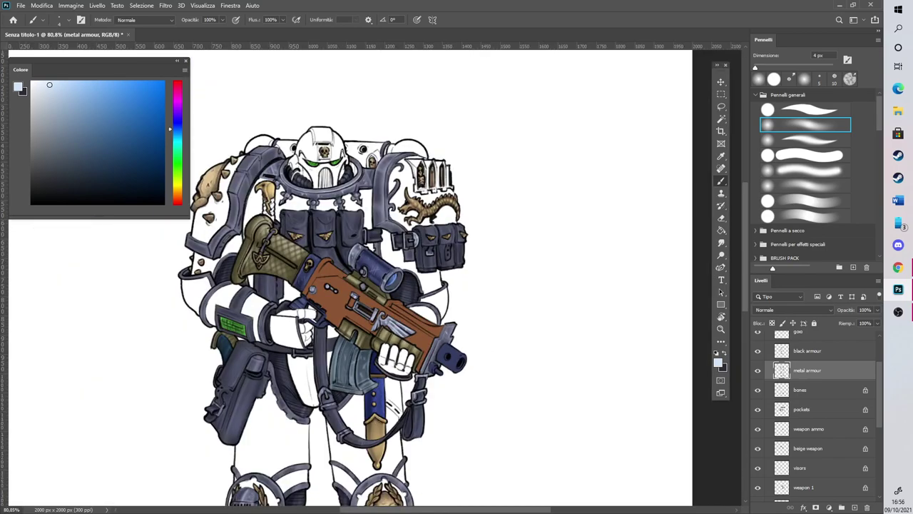
pyautogui.scroll(5, 299, 483)
pyautogui.moveTo(353, 279)
pyautogui.mouseDown()
pyautogui.moveTo(374, 314)
pyautogui.moveTo(359, 301)
pyautogui.mouseUp()
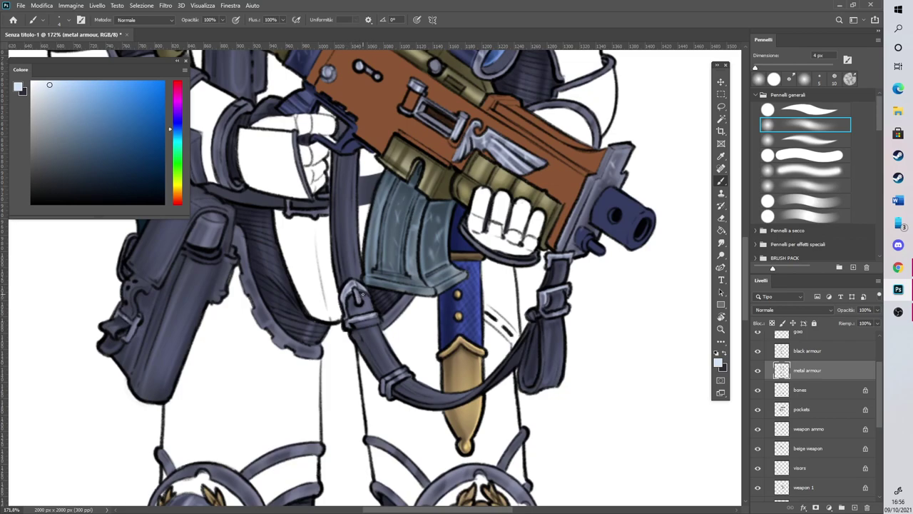
pyautogui.moveTo(389, 384)
pyautogui.mouseDown()
pyautogui.moveTo(402, 371)
pyautogui.moveTo(392, 393)
pyautogui.moveTo(406, 376)
pyautogui.mouseUp()
pyautogui.moveTo(493, 511); pyautogui.dragTo(446, 511)
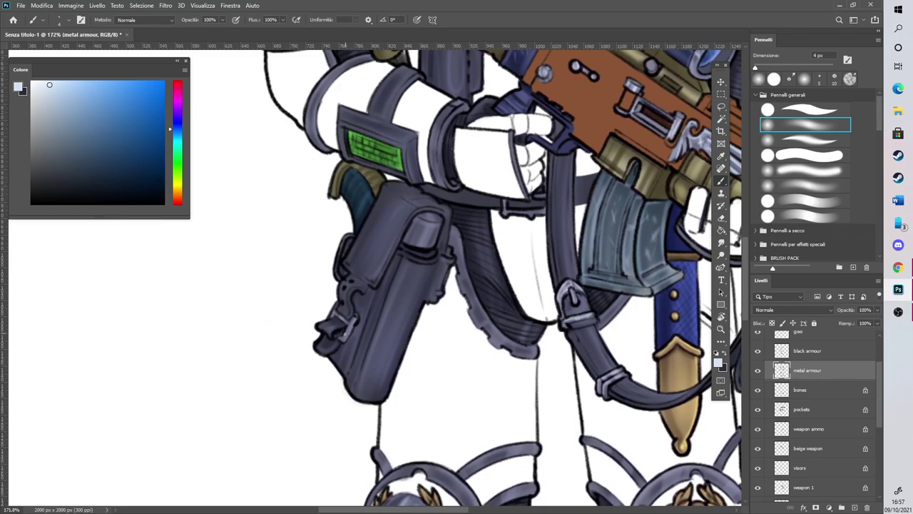
pyautogui.moveTo(411, 242)
pyautogui.mouseDown()
pyautogui.moveTo(433, 189)
pyautogui.moveTo(434, 219)
pyautogui.moveTo(414, 228)
pyautogui.mouseUp()
# Paint pale blue highlights and scratches on the metal rims and bands of both knee guards and the helmet emblem
pyautogui.moveTo(748, 283); pyautogui.dragTo(747, 323)
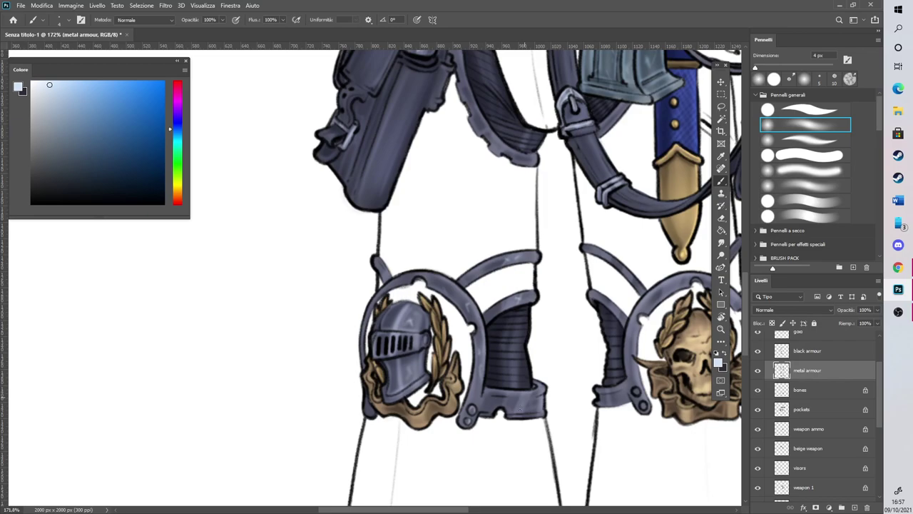
pyautogui.hscroll(5, 470, 452)
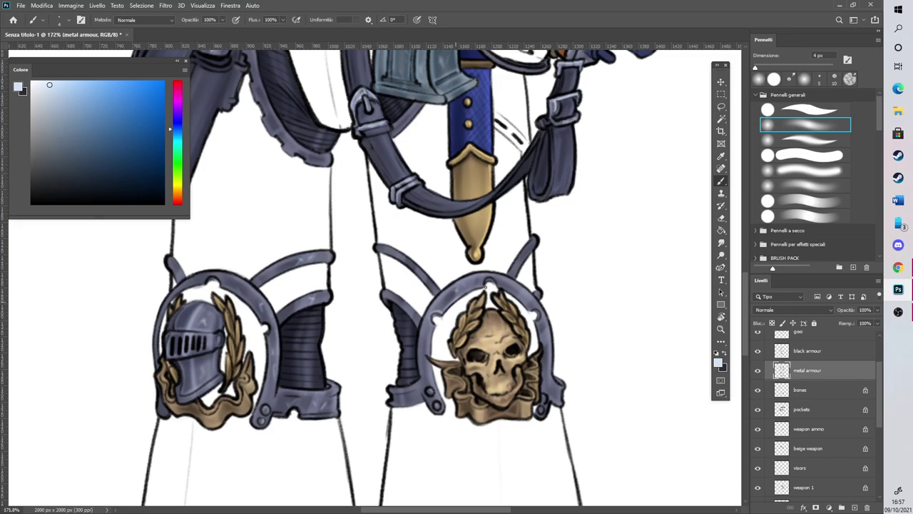
pyautogui.moveTo(506, 281)
pyautogui.mouseDown()
pyautogui.moveTo(544, 320)
pyautogui.moveTo(553, 395)
pyautogui.mouseUp()
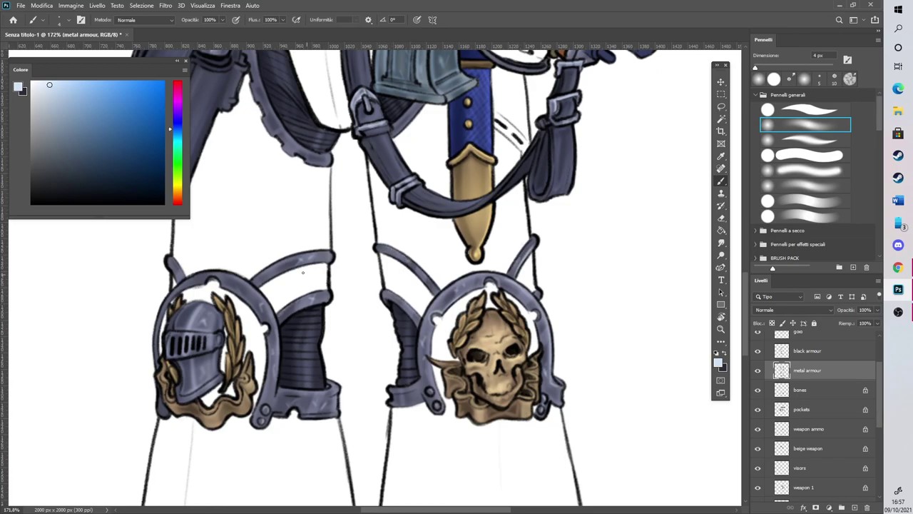
# Add pale blue highlights and scratches along the pointed metal trims above both boots
pyautogui.scroll(-5, 391, 273)
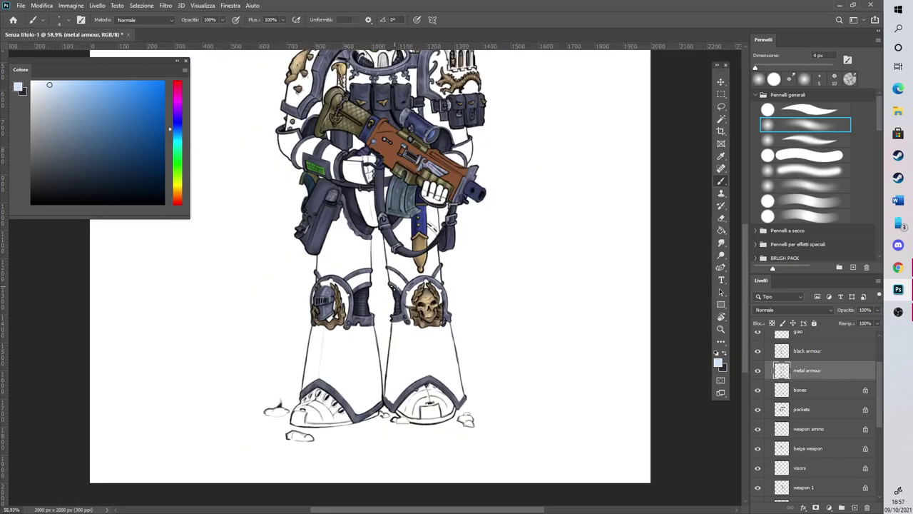
pyautogui.scroll(6, 412, 367)
pyautogui.moveTo(353, 419)
pyautogui.mouseDown()
pyautogui.moveTo(426, 355)
pyautogui.moveTo(421, 365)
pyautogui.moveTo(426, 356)
pyautogui.moveTo(498, 374)
pyautogui.moveTo(503, 387)
pyautogui.mouseUp()
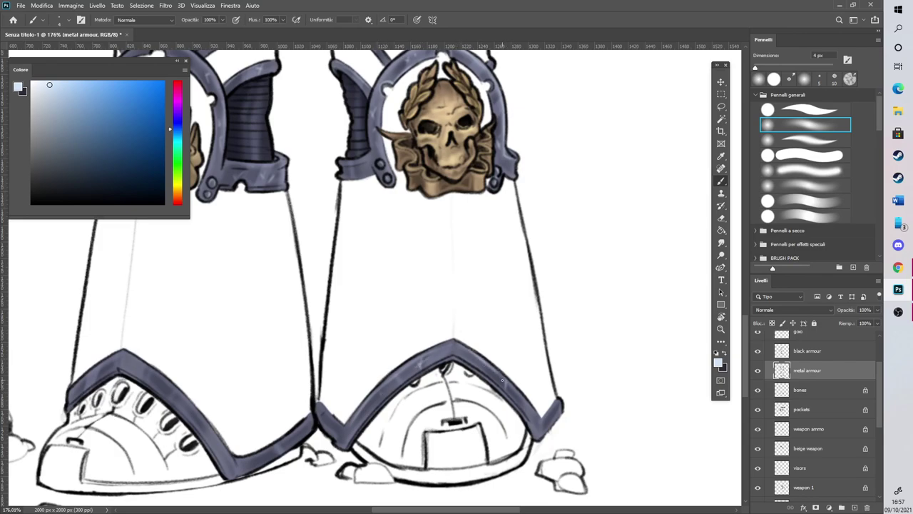
pyautogui.moveTo(128, 352)
pyautogui.mouseDown()
pyautogui.moveTo(206, 425)
pyautogui.moveTo(214, 437)
pyautogui.moveTo(203, 447)
pyautogui.moveTo(243, 468)
pyautogui.mouseUp()
pyautogui.moveTo(68, 395); pyautogui.dragTo(123, 352)
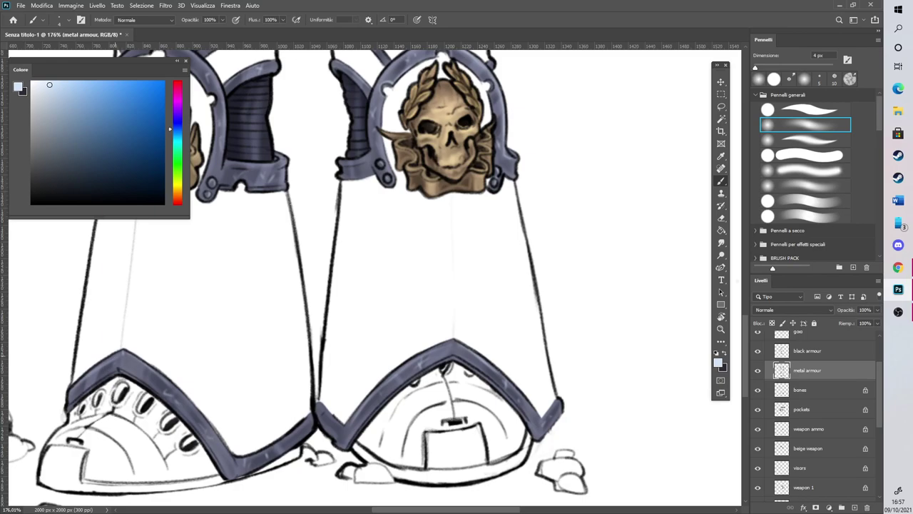
# Paint pale blue highlights on the notched metal trim beside the holster at the hip
pyautogui.scroll(10, 662, 242)
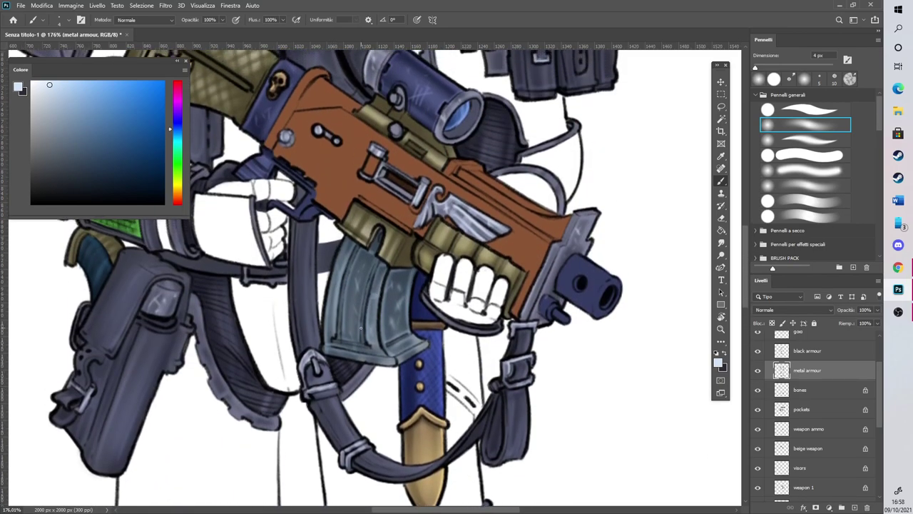
pyautogui.moveTo(201, 319); pyautogui.dragTo(222, 381)
pyautogui.moveTo(237, 411); pyautogui.dragTo(245, 404)
pyautogui.scroll(-6, 373, 358)
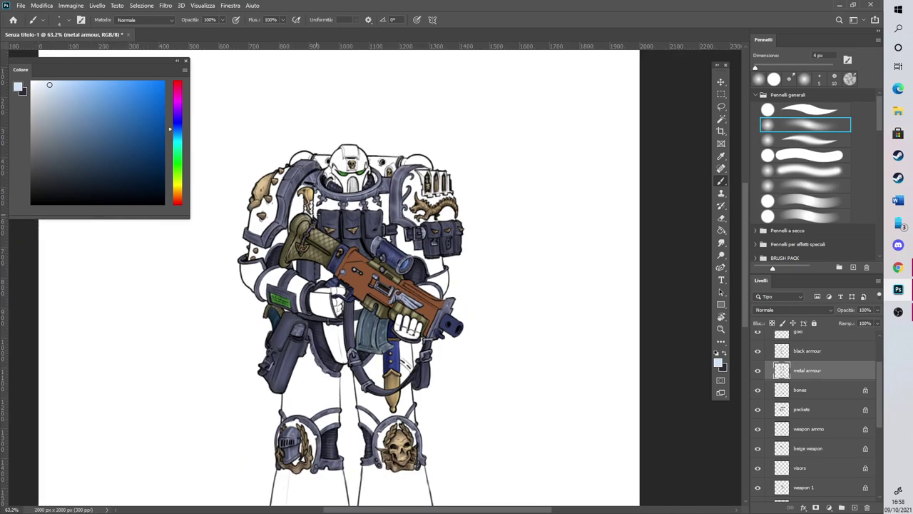
# Add pale blue highlights on the rims of both shoulder pads and the elbow guard on the metal armour layer
pyautogui.scroll(4, 286, 214)
pyautogui.scroll(1, 286, 213)
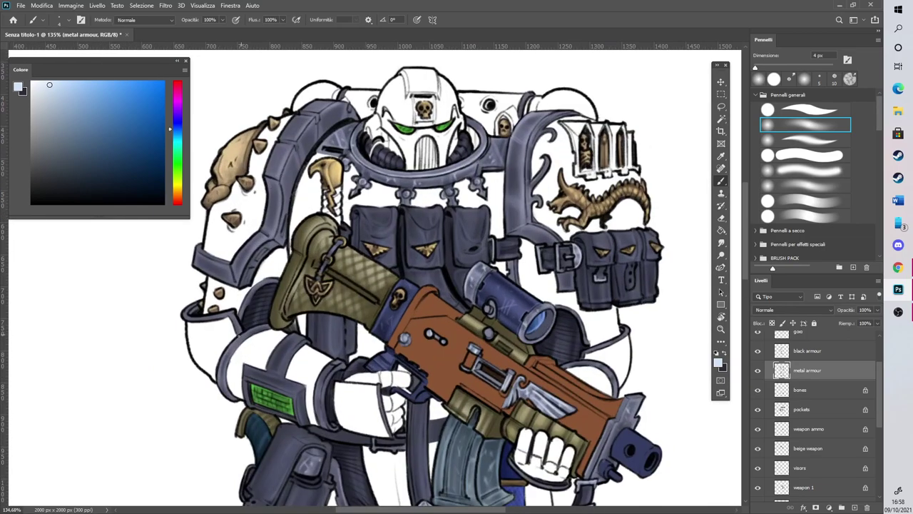
pyautogui.moveTo(198, 317); pyautogui.dragTo(225, 315)
pyautogui.moveTo(309, 136); pyautogui.dragTo(312, 157)
pyautogui.hotkey('ctrl', 'z')
pyautogui.moveTo(309, 128)
pyautogui.mouseDown()
pyautogui.moveTo(307, 144)
pyautogui.moveTo(308, 127)
pyautogui.mouseUp()
pyautogui.moveTo(514, 183); pyautogui.dragTo(518, 193)
pyautogui.scroll(-5, 424, 280)
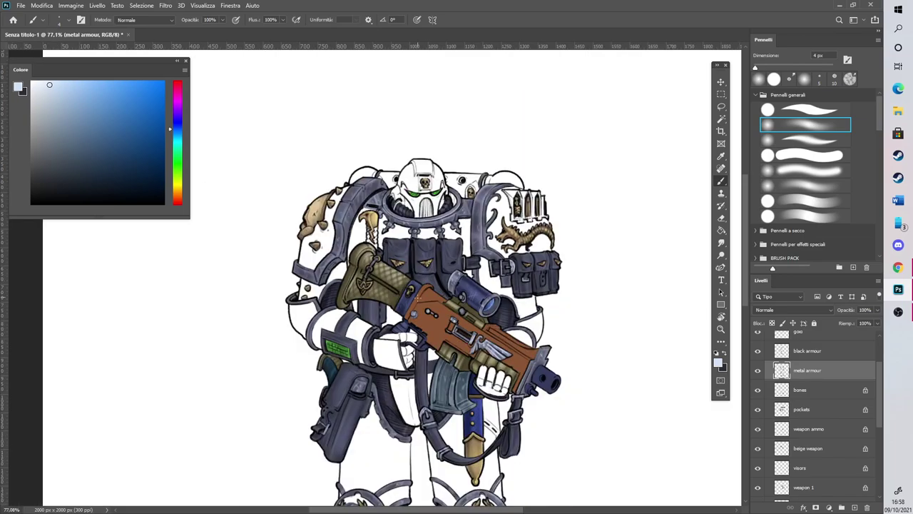
# Lock the weapon 2 layer's transparent pixels, and shade the rifle muzzle on the weapon 1 layer in dark navy with a 20 px soft brush
pyautogui.scroll(2, 489, 336)
pyautogui.scroll(-2, 874, 411)
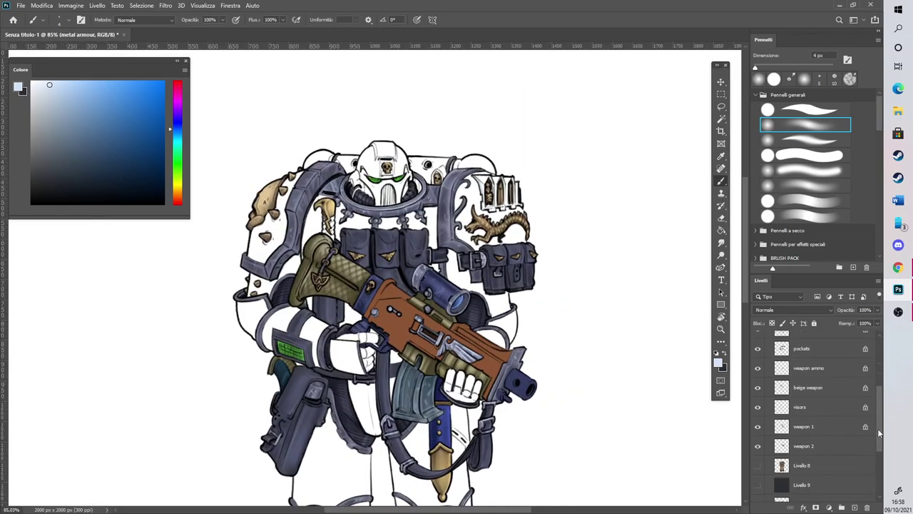
pyautogui.click(804, 448)
pyautogui.scroll(1, 392, 387)
pyautogui.scroll(2, 421, 351)
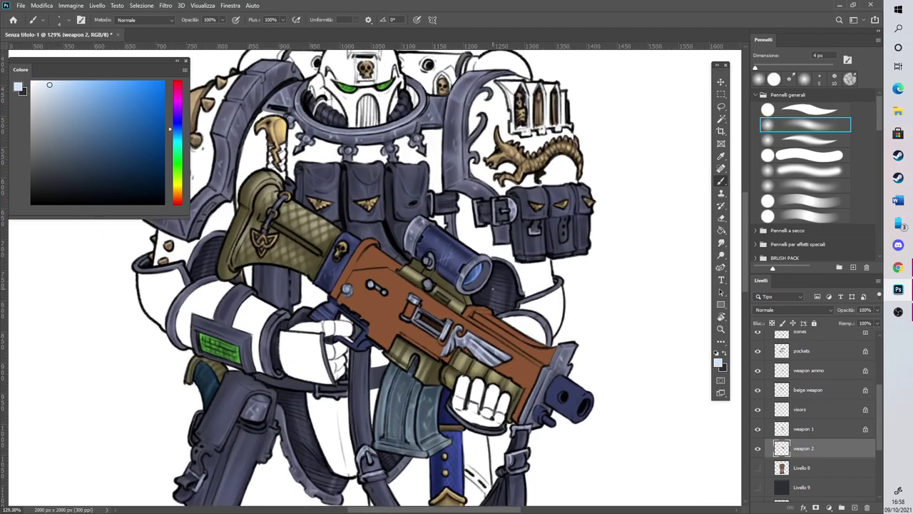
pyautogui.press('i')
pyautogui.click(575, 393)
pyautogui.press('b')
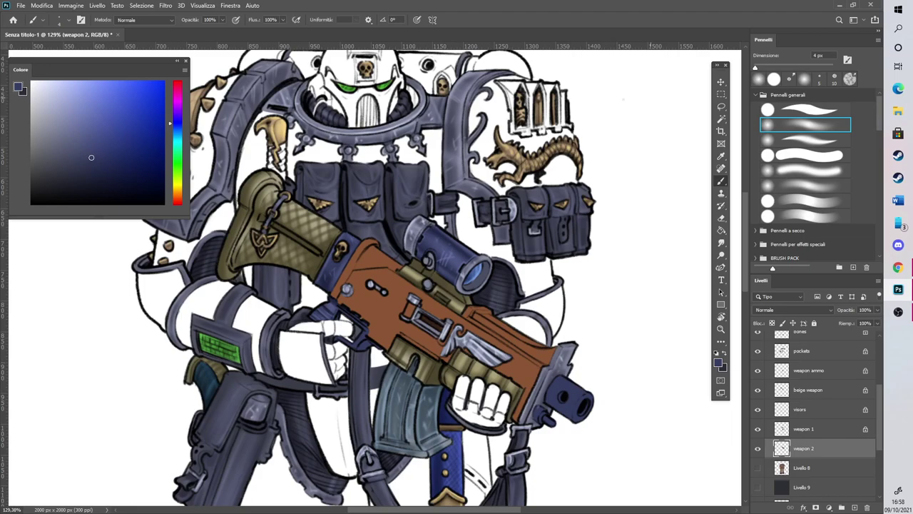
pyautogui.click(108, 166)
pyautogui.press(']')
pyautogui.press(']')
pyautogui.press(']')
pyautogui.press(']')
pyautogui.press(']')
pyautogui.press(']')
pyautogui.press(']')
pyautogui.click(122, 181)
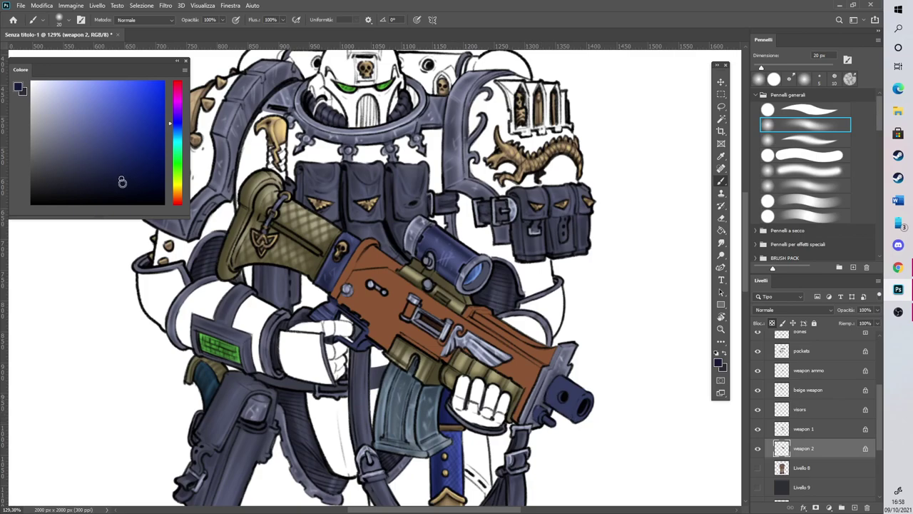
pyautogui.click(795, 431)
pyautogui.moveTo(548, 403); pyautogui.dragTo(581, 426)
pyautogui.moveTo(564, 383); pyautogui.dragTo(588, 398)
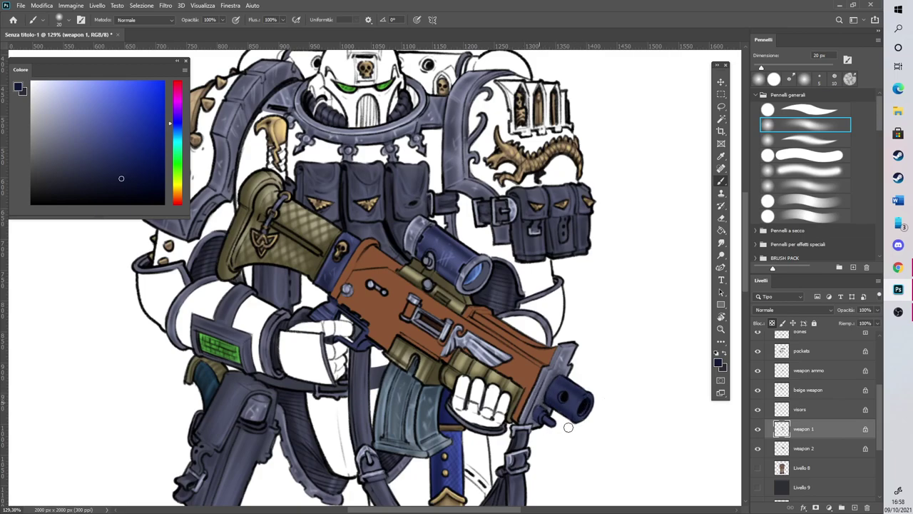
# Highlight the edges of the rifle muzzle in lighter blue with a soft brush at 8 px and 6 px
pyautogui.click(94, 117)
pyautogui.moveTo(761, 69); pyautogui.dragTo(757, 69)
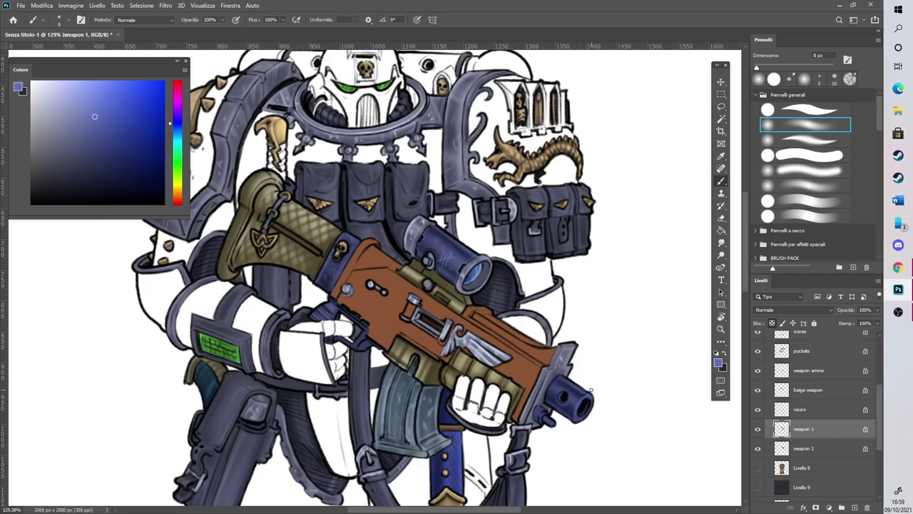
pyautogui.scroll(-5, 591, 389)
pyautogui.scroll(3, 498, 219)
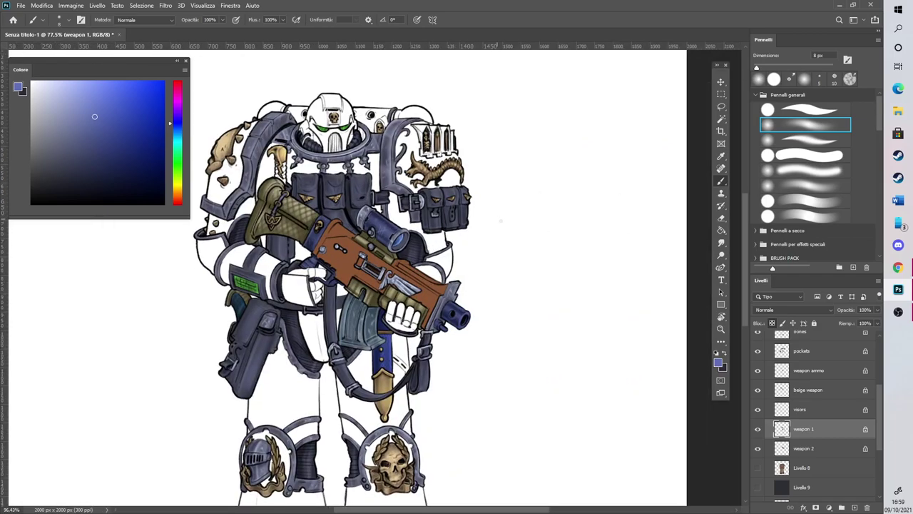
pyautogui.scroll(2, 498, 219)
pyautogui.press('[')
pyautogui.press('[')
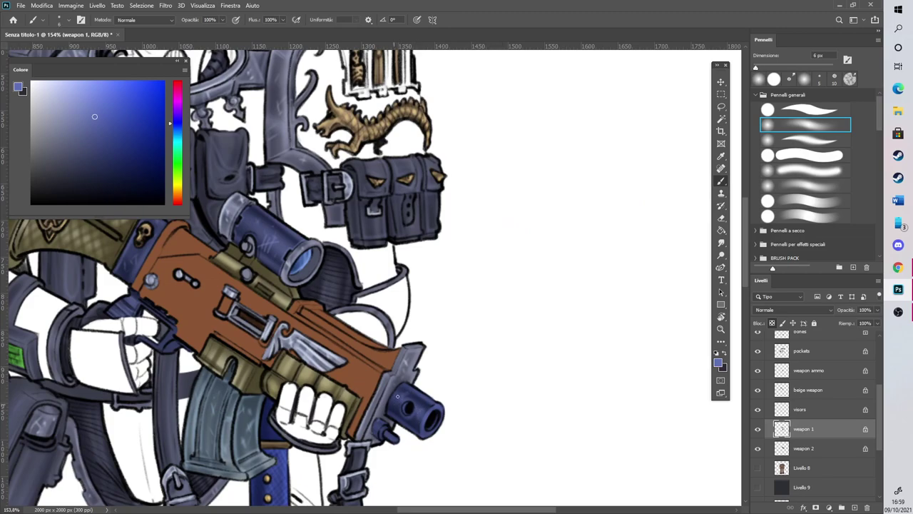
# Unlock the weapon 1 layer's transparent pixels, fill in the trigger guard area in dark navy with a 6 px hard brush, and tidy it with the Eraser
pyautogui.scroll(-4, 424, 389)
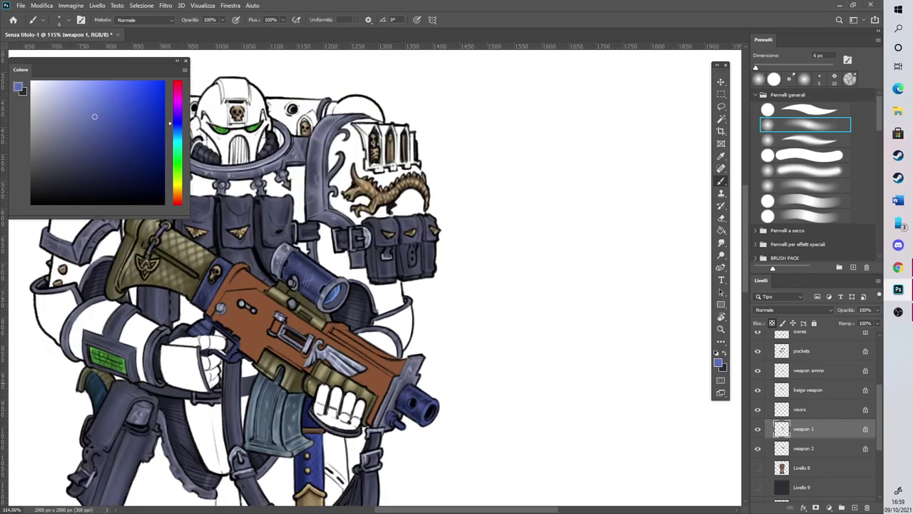
pyautogui.scroll(5, 212, 368)
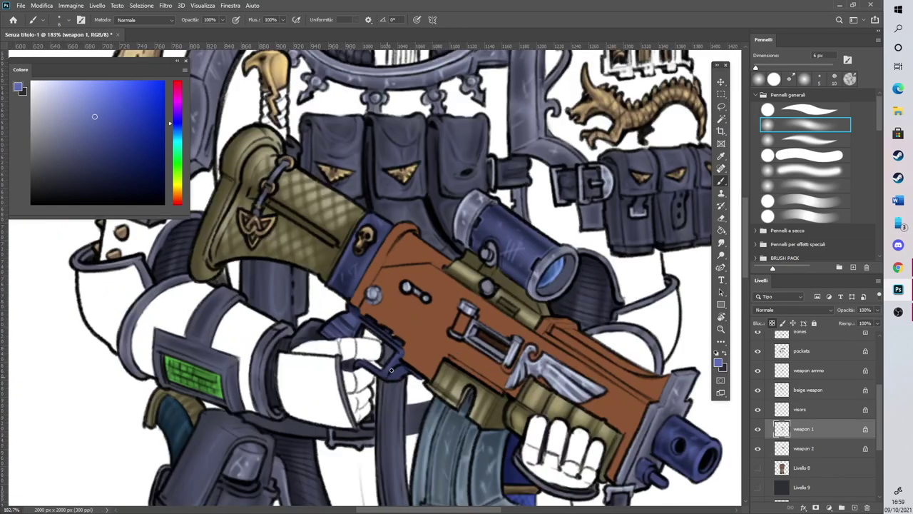
pyautogui.click(115, 159)
pyautogui.click(772, 323)
pyautogui.click(104, 170)
pyautogui.click(222, 19)
pyautogui.click(367, 333)
pyautogui.click(773, 109)
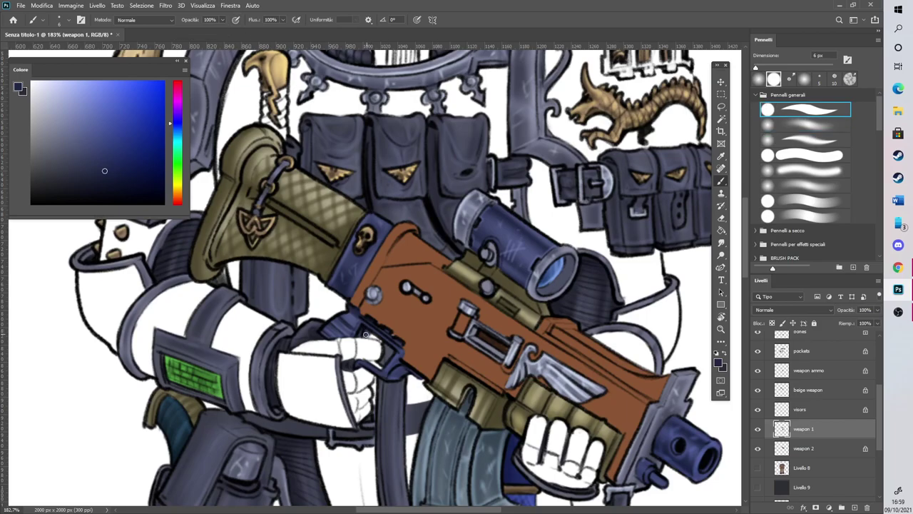
pyautogui.press(',')
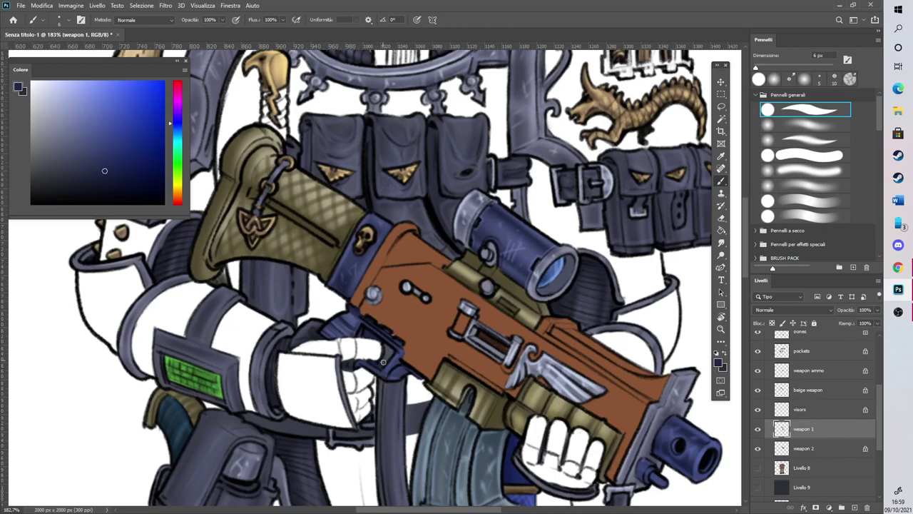
pyautogui.press('e')
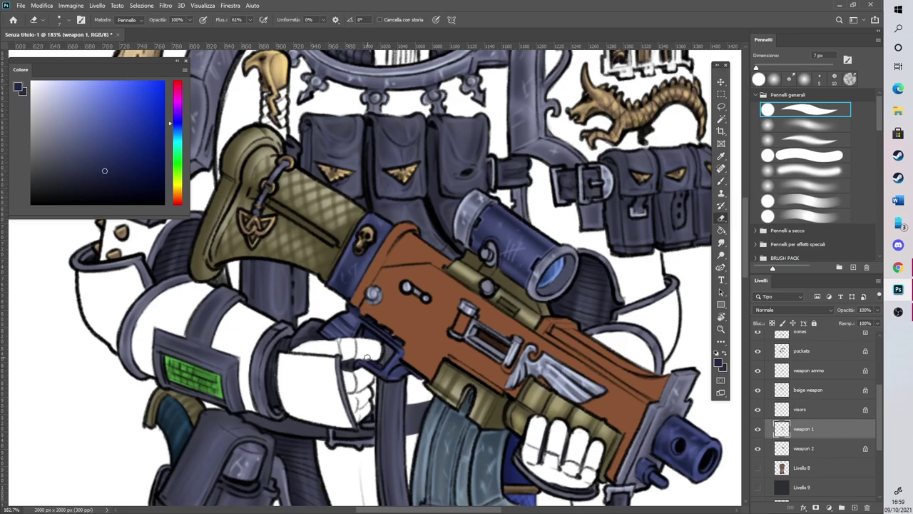
pyautogui.scroll(-5, 409, 272)
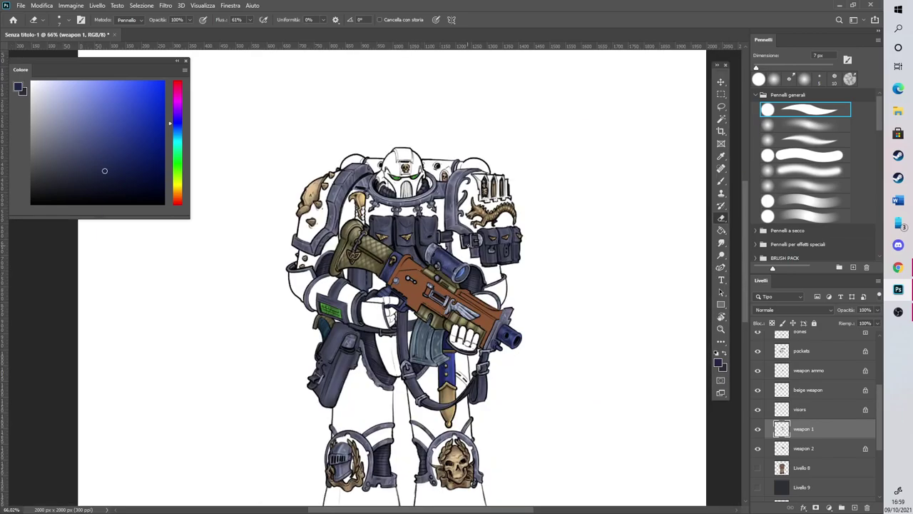
# Highlight the trigger guard in lighter blue on the weapon 1 layer with a 5 px soft brush
pyautogui.scroll(5, 392, 255)
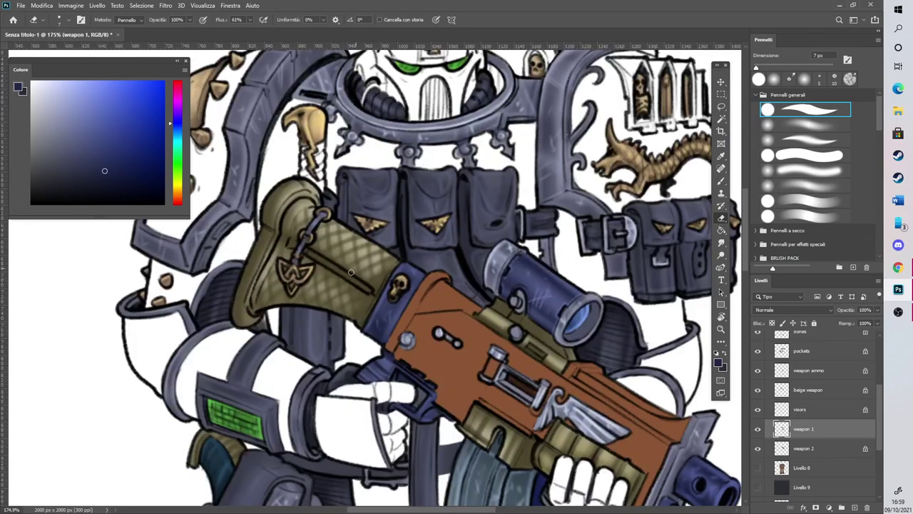
pyautogui.click(95, 105)
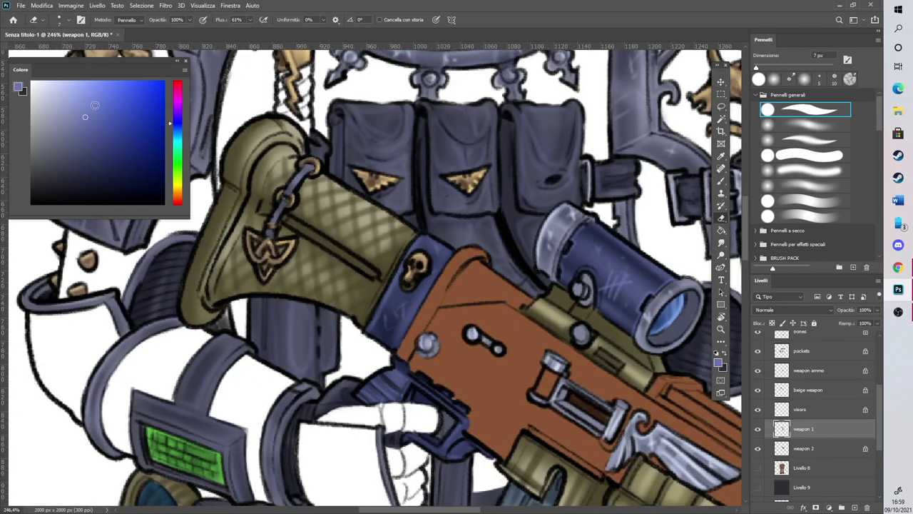
pyautogui.click(770, 126)
pyautogui.click(819, 79)
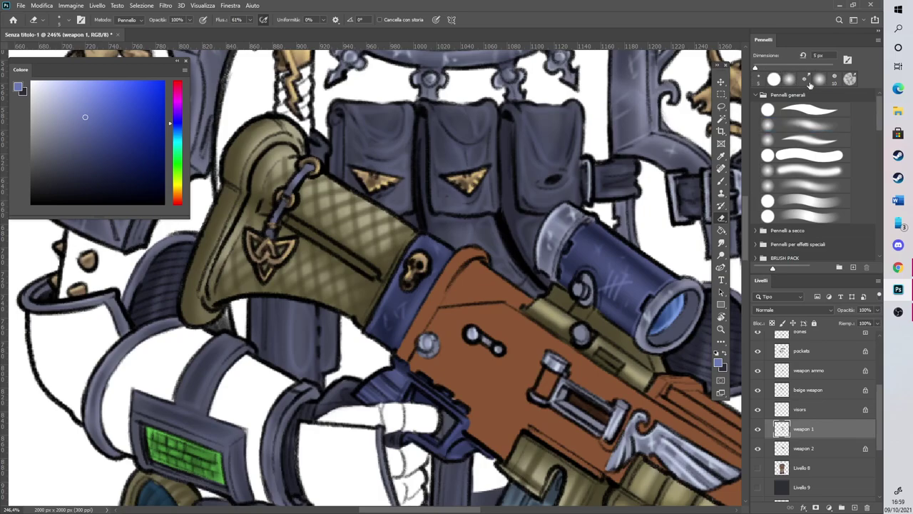
pyautogui.click(769, 124)
pyautogui.moveTo(417, 399); pyautogui.dragTo(423, 402)
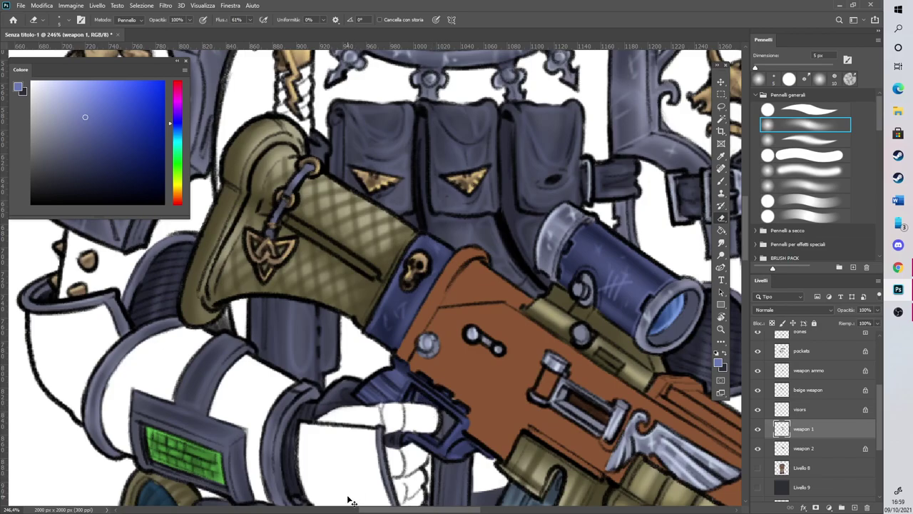
pyautogui.click(721, 181)
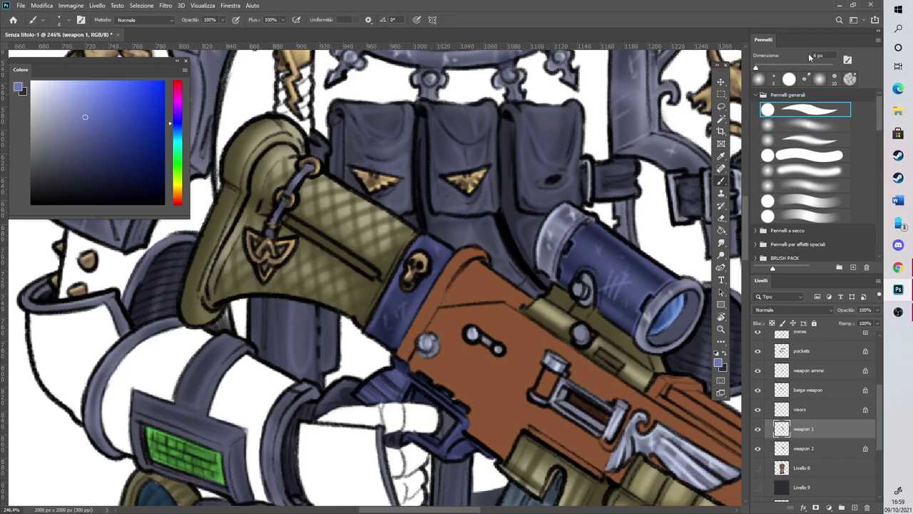
pyautogui.click(774, 80)
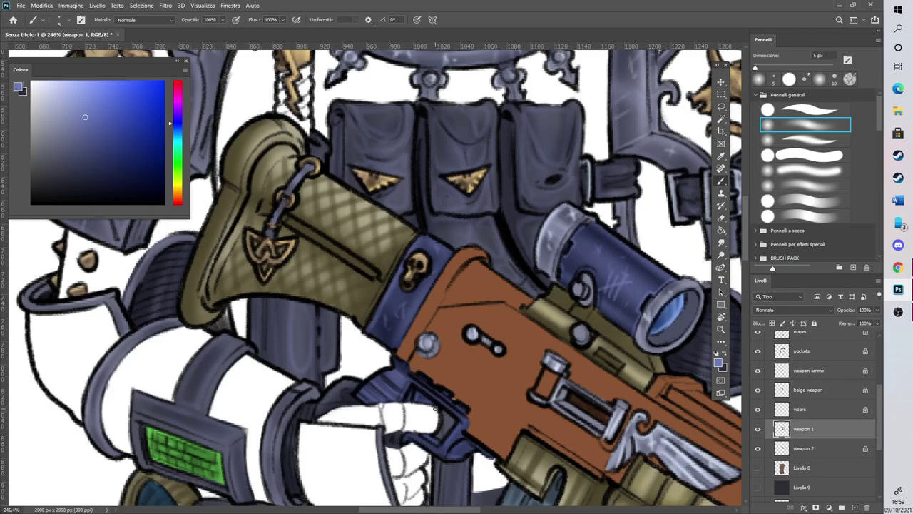
# Touch up the rifle body's flat brown near the trigger on the weapon 2 layer, using the sampled body colour and a 19 px hard brush
pyautogui.scroll(-4, 436, 407)
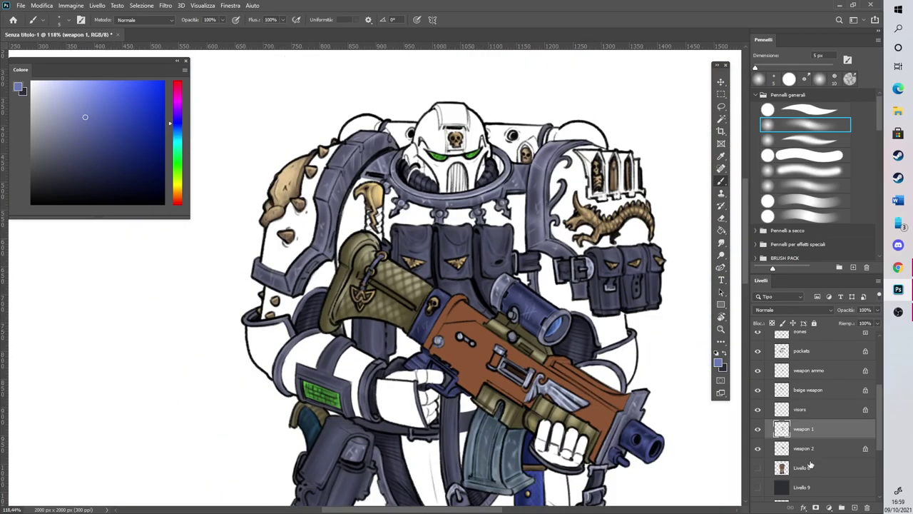
pyautogui.click(808, 451)
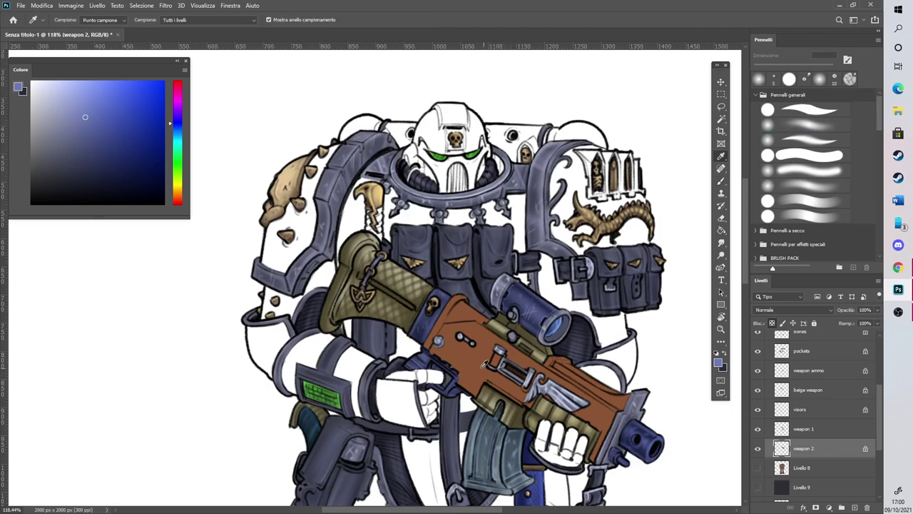
pyautogui.keyDown('alt'); pyautogui.click(470, 359); pyautogui.keyUp('alt')
pyautogui.click(772, 107)
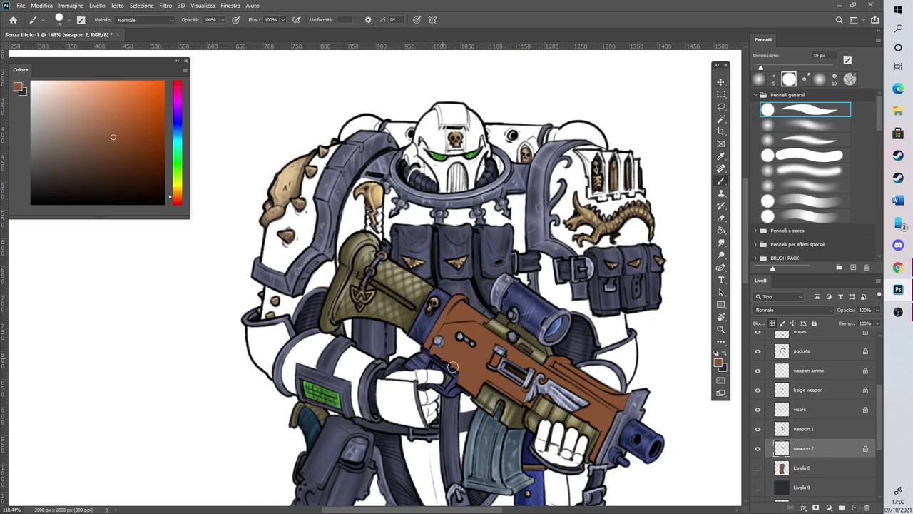
pyautogui.scroll(2, 452, 366)
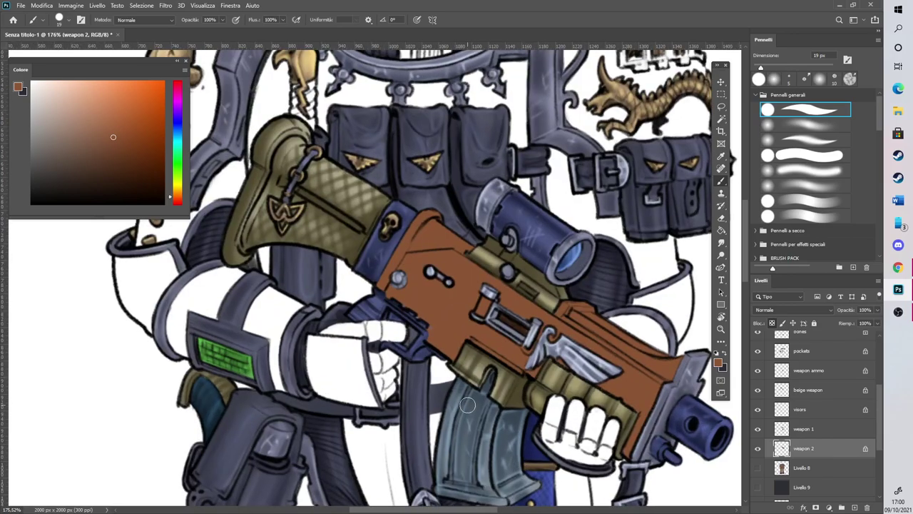
pyautogui.scroll(-5, 467, 404)
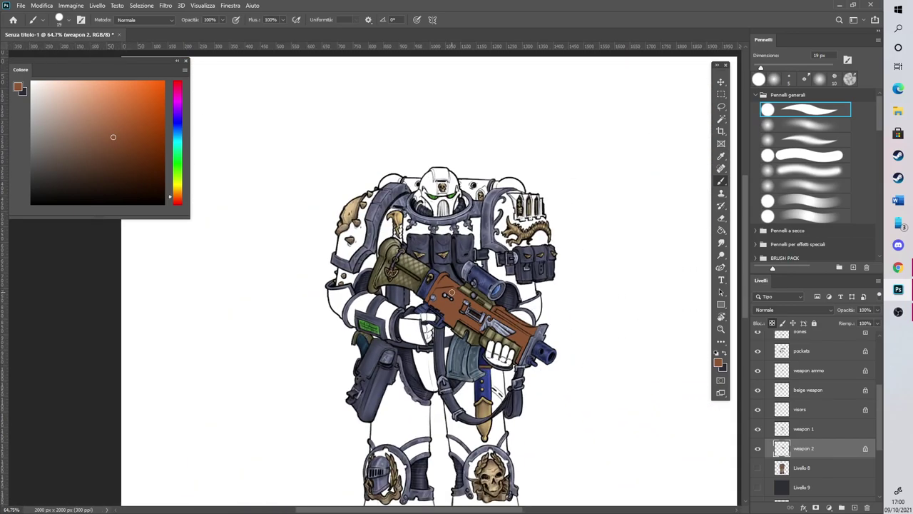
pyautogui.scroll(3, 452, 292)
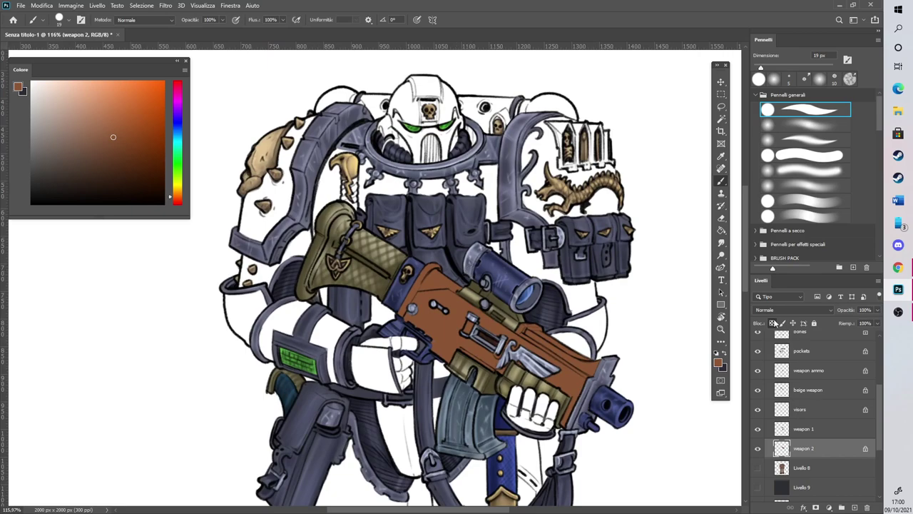
# Shade the rifle body's edges and the area around its metal fittings in darker brown with a 24 px soft brush
pyautogui.click(115, 158)
pyautogui.click(774, 125)
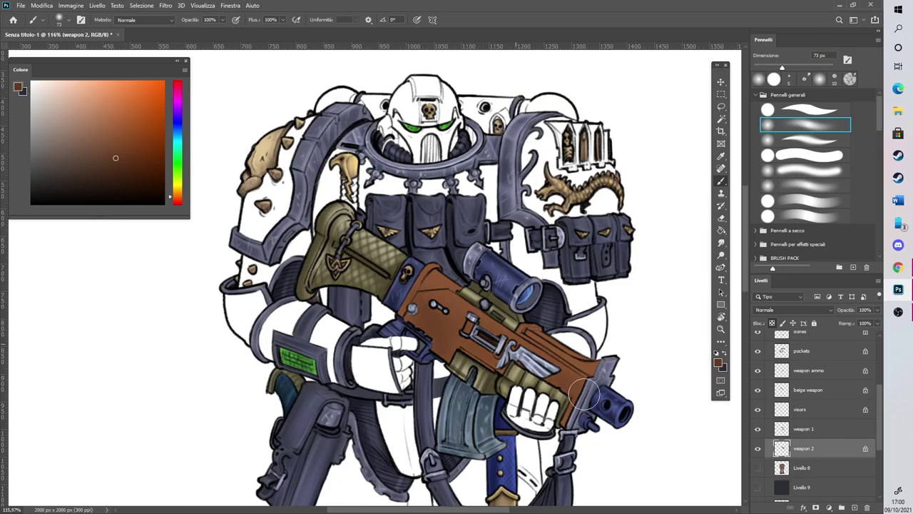
pyautogui.click(763, 66)
pyautogui.moveTo(523, 332); pyautogui.dragTo(596, 378)
pyautogui.moveTo(444, 280)
pyautogui.mouseDown()
pyautogui.moveTo(457, 286)
pyautogui.moveTo(405, 316)
pyautogui.mouseUp()
pyautogui.moveTo(463, 333); pyautogui.dragTo(493, 356)
# Deepen the shadows along the rifle body's edges and rear ridge in very dark brown with a soft brush at 20 px and 13 px
pyautogui.click(127, 170)
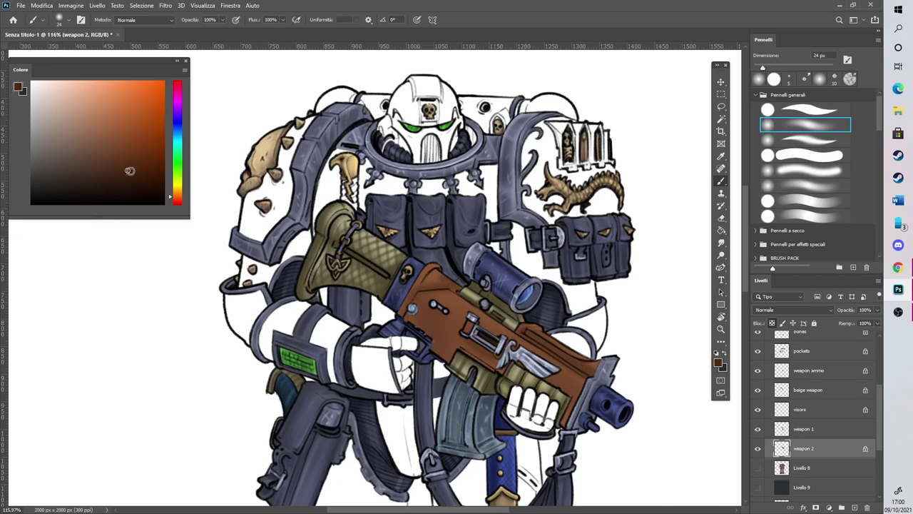
pyautogui.moveTo(763, 68); pyautogui.dragTo(761, 68)
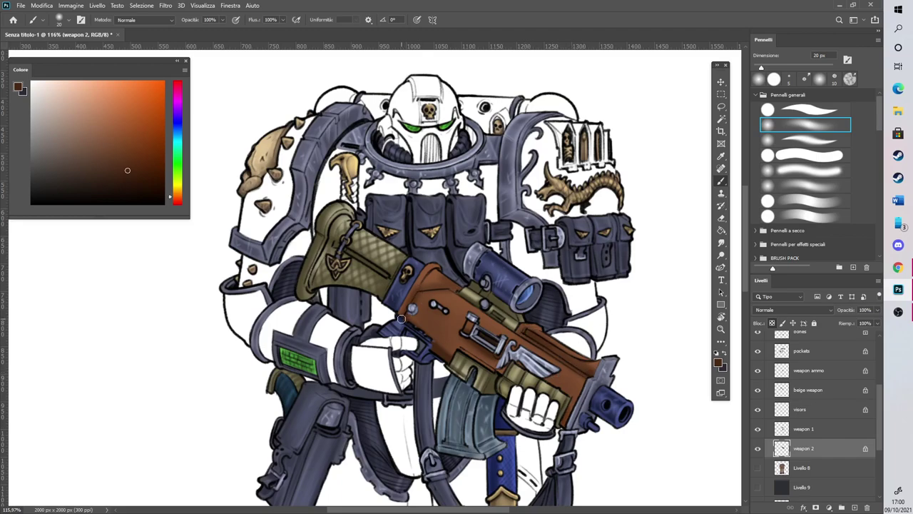
pyautogui.scroll(3, 578, 316)
pyautogui.moveTo(763, 68); pyautogui.dragTo(759, 68)
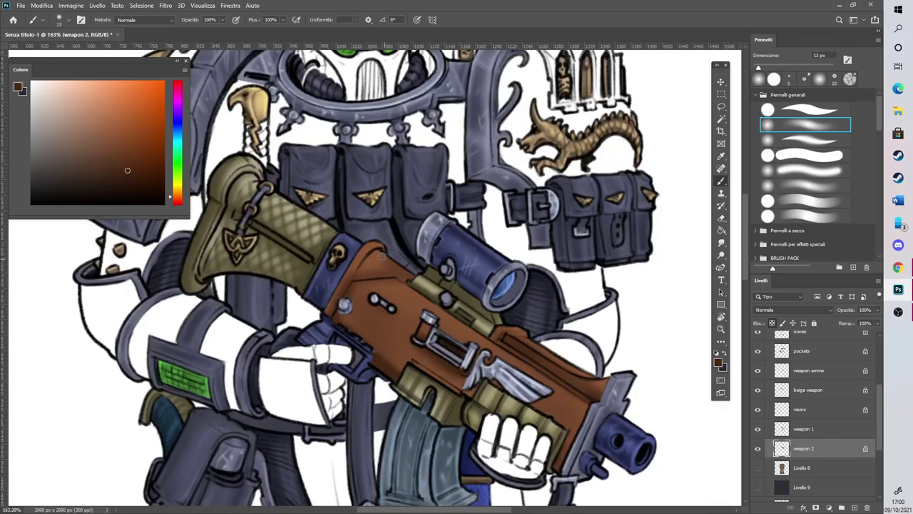
pyautogui.moveTo(383, 250); pyautogui.dragTo(354, 280)
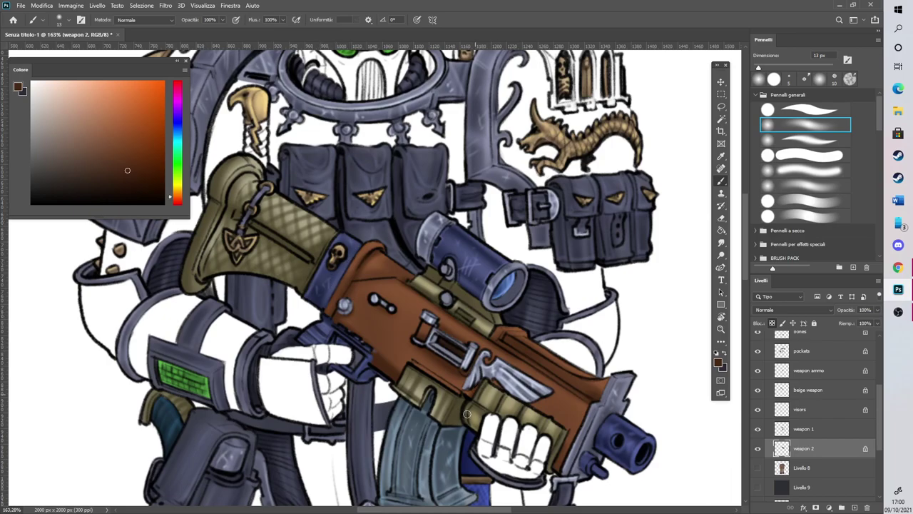
# Paint thin dark brown cracks and scratches on the rifle body with a 5 px soft brush
pyautogui.click(111, 119)
pyautogui.click(98, 127)
pyautogui.moveTo(758, 68); pyautogui.dragTo(755, 68)
pyautogui.click(115, 163)
pyautogui.moveTo(755, 68); pyautogui.dragTo(757, 67)
pyautogui.press('[')
pyautogui.press('[')
pyautogui.press('[')
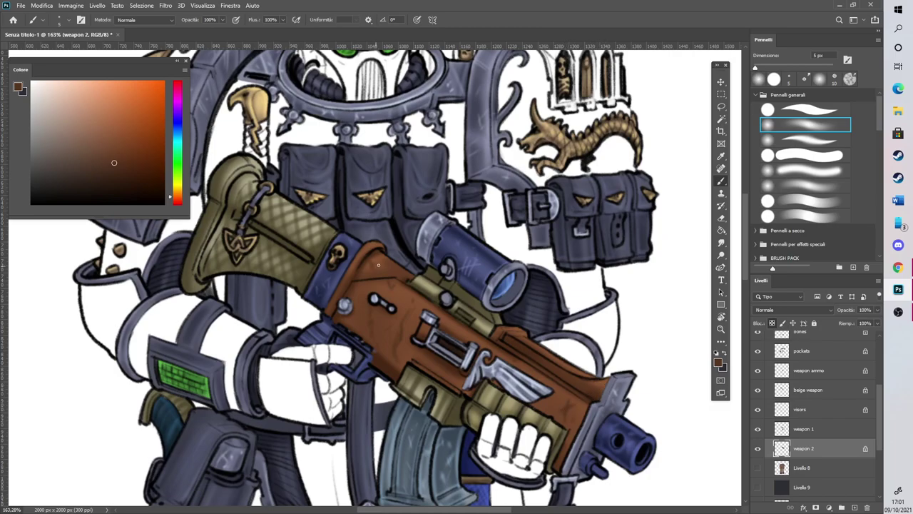
# Add light orange-brown scratches and edge highlights to the rear part of the rifle body with the 5 px soft brush
pyautogui.keyDown('alt'); pyautogui.click(404, 289); pyautogui.keyUp('alt')
pyautogui.moveTo(368, 320)
pyautogui.mouseDown()
pyautogui.moveTo(374, 344)
pyautogui.moveTo(372, 312)
pyautogui.mouseUp()
pyautogui.moveTo(381, 269)
pyautogui.mouseDown()
pyautogui.moveTo(371, 270)
pyautogui.moveTo(384, 254)
pyautogui.mouseUp()
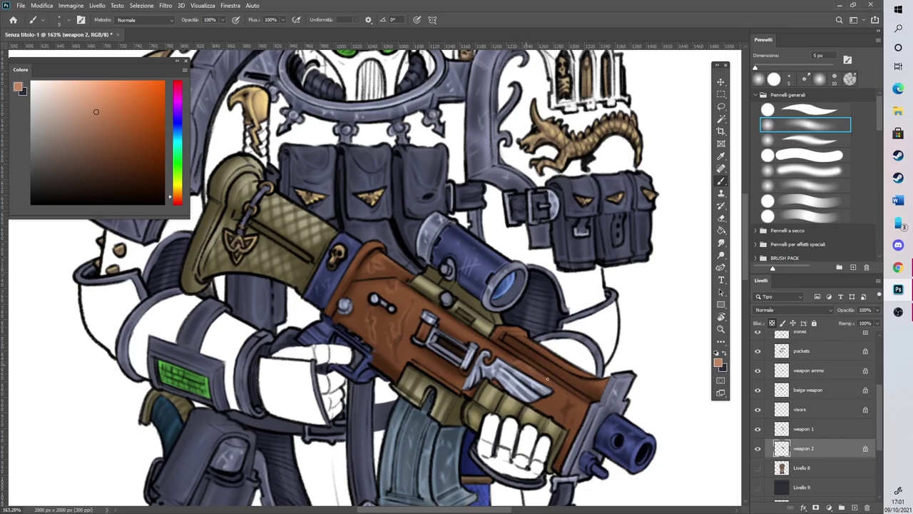
# Add light orange-brown edge highlights along the front, upper ridge and rear rim of the rifle body with the 5 px soft brush
pyautogui.moveTo(570, 402)
pyautogui.mouseDown()
pyautogui.moveTo(570, 414)
pyautogui.moveTo(563, 406)
pyautogui.moveTo(573, 432)
pyautogui.mouseUp()
pyautogui.moveTo(420, 298); pyautogui.dragTo(494, 349)
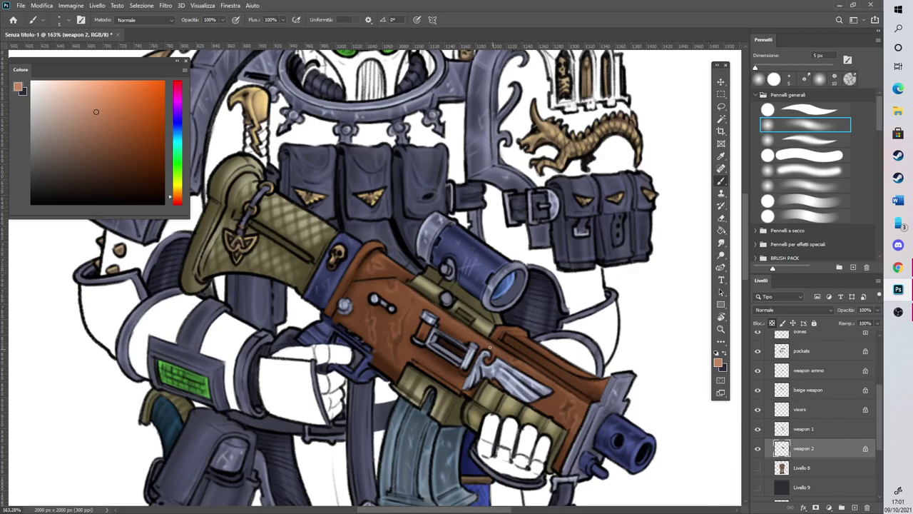
pyautogui.moveTo(387, 278)
pyautogui.mouseDown()
pyautogui.moveTo(348, 295)
pyautogui.moveTo(352, 313)
pyautogui.moveTo(344, 279)
pyautogui.mouseUp()
pyautogui.moveTo(366, 245); pyautogui.dragTo(378, 247)
pyautogui.moveTo(333, 305)
pyautogui.mouseDown()
pyautogui.moveTo(364, 255)
pyautogui.moveTo(409, 275)
pyautogui.moveTo(359, 279)
pyautogui.mouseUp()
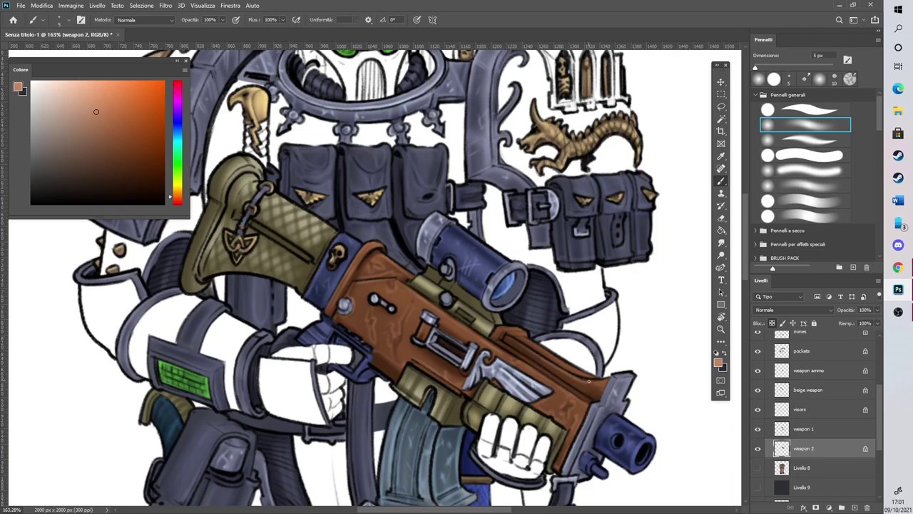
pyautogui.moveTo(594, 389); pyautogui.dragTo(604, 387)
pyautogui.moveTo(505, 342)
pyautogui.mouseDown()
pyautogui.moveTo(561, 372)
pyautogui.moveTo(512, 334)
pyautogui.moveTo(525, 338)
pyautogui.moveTo(575, 369)
pyautogui.mouseUp()
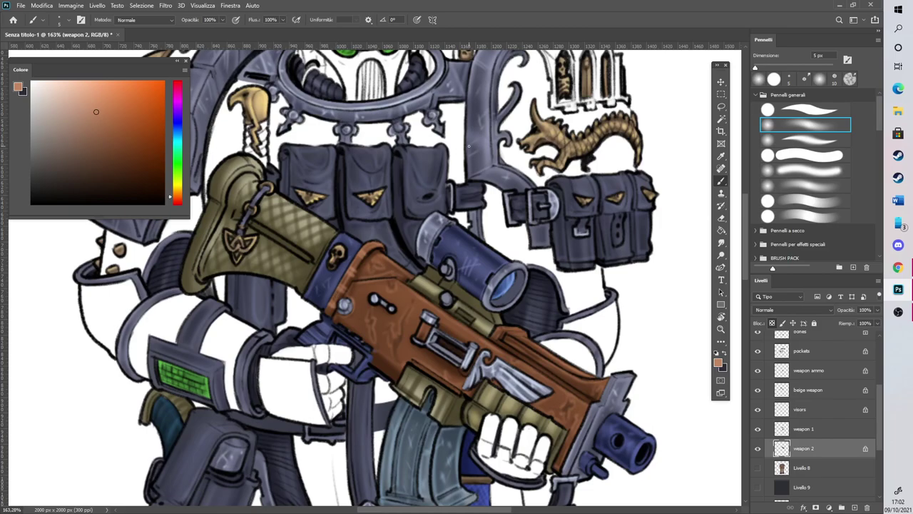
# Examine the shaded rifle body up close and within the whole figure
pyautogui.scroll(-5, 469, 145)
pyautogui.scroll(-3, 511, 237)
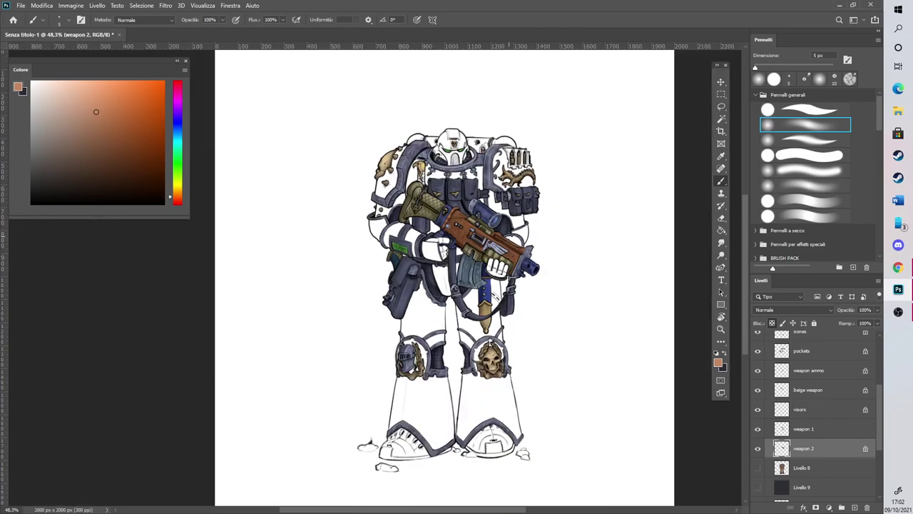
pyautogui.scroll(5, 529, 188)
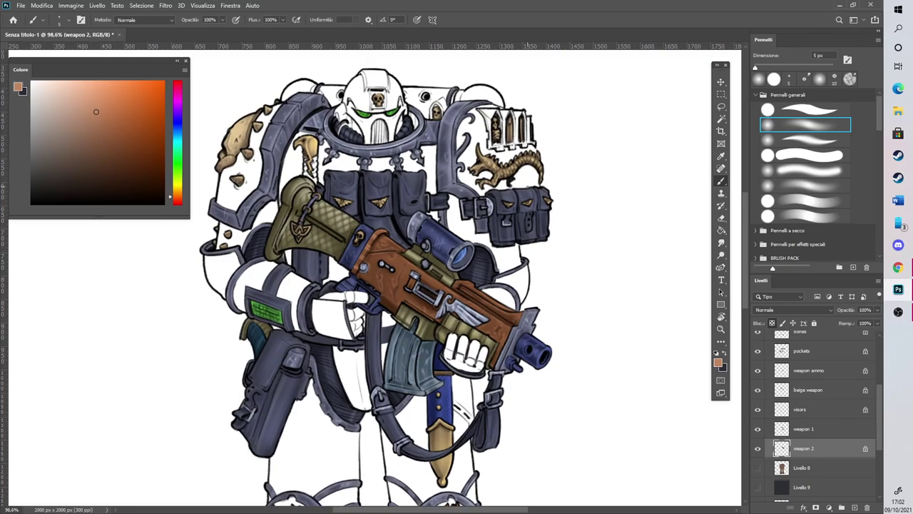
pyautogui.scroll(1, 529, 188)
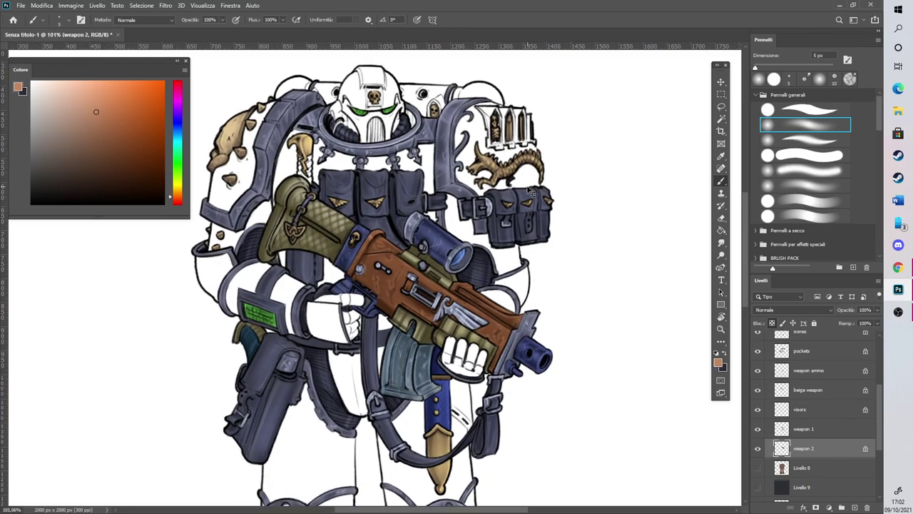
pyautogui.scroll(4, 531, 191)
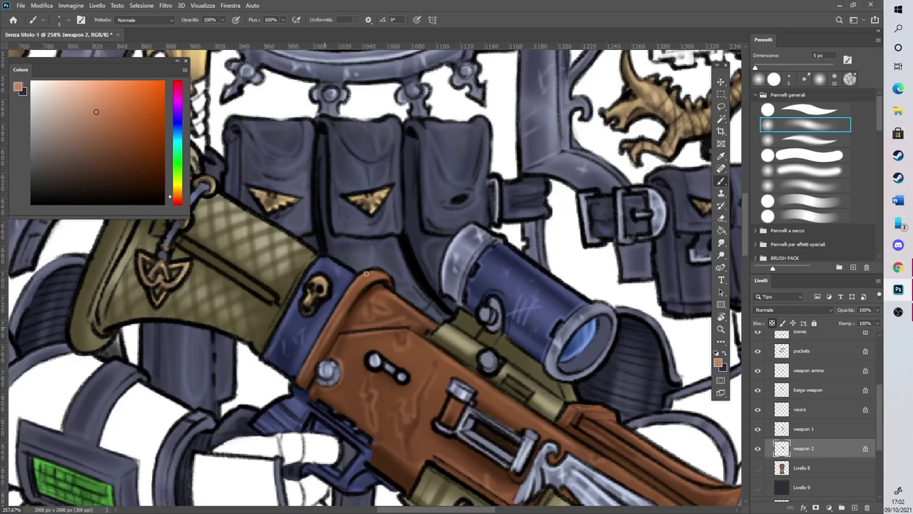
pyautogui.hscroll(5, 428, 399)
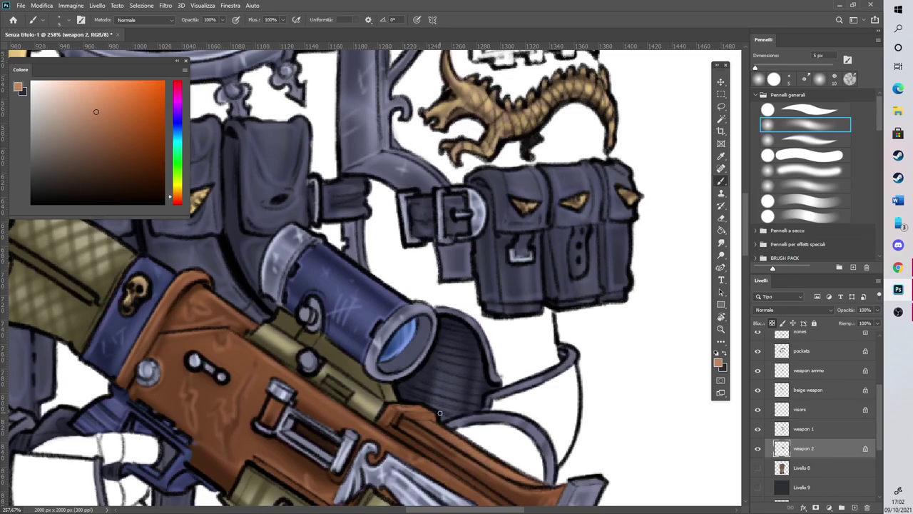
pyautogui.scroll(-8, 469, 259)
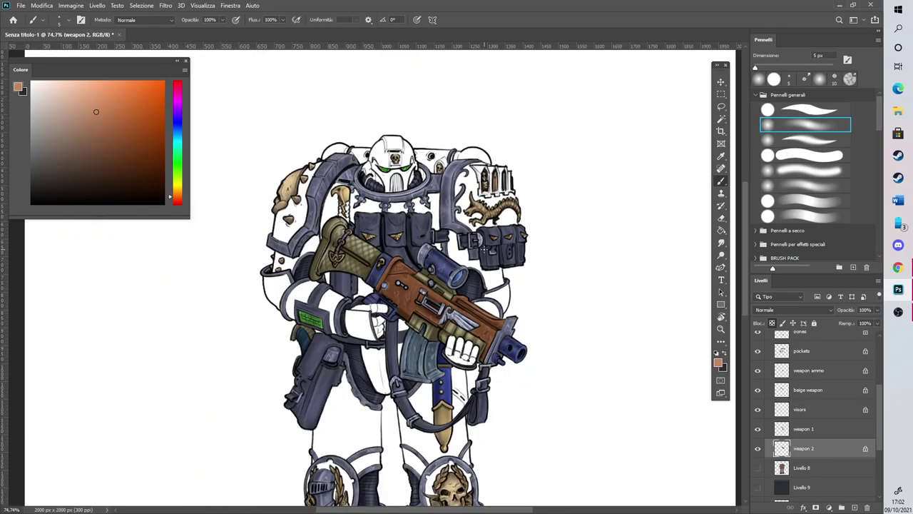
pyautogui.scroll(-3, 476, 226)
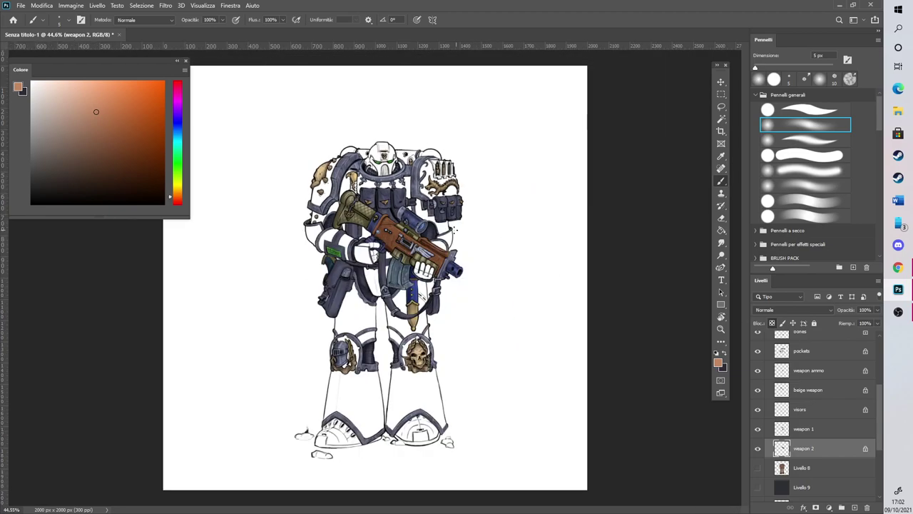
# Show the brown base layer beneath the weapon layers and rename it armour
pyautogui.scroll(2, 477, 226)
pyautogui.click(759, 468)
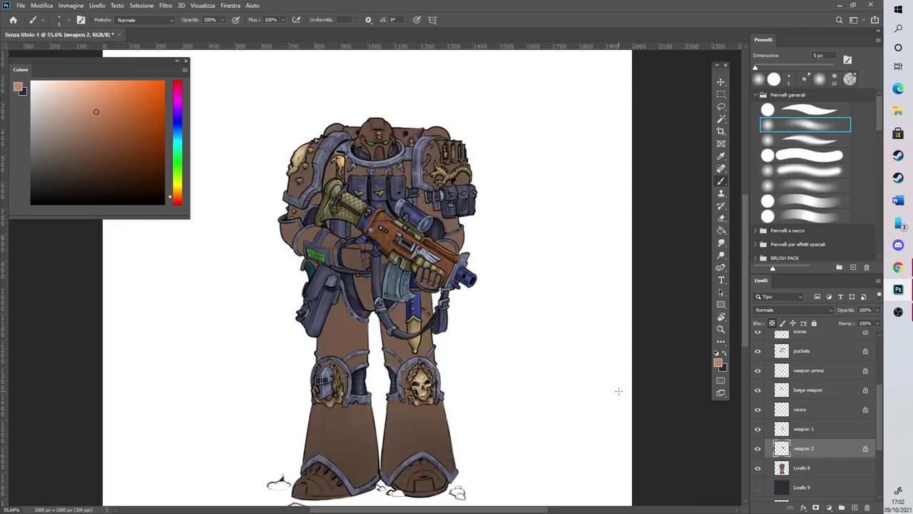
pyautogui.scroll(-1, 561, 389)
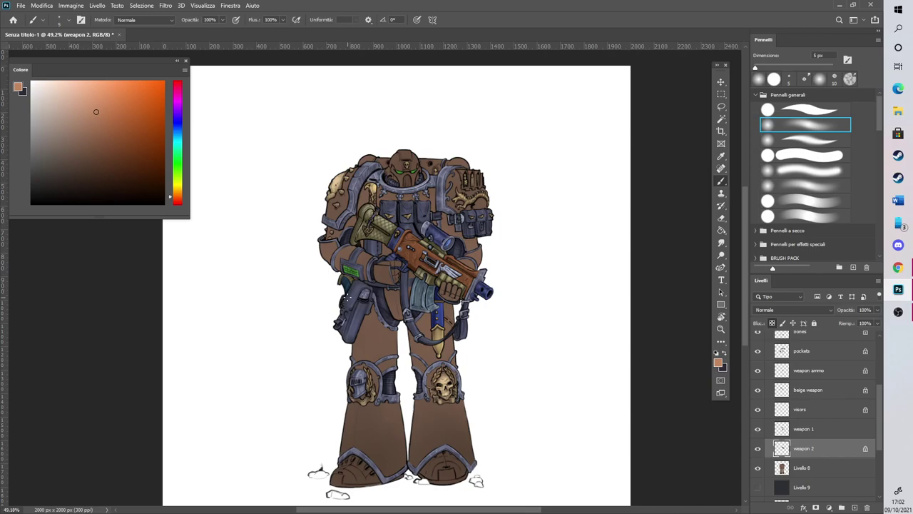
pyautogui.scroll(1, 345, 298)
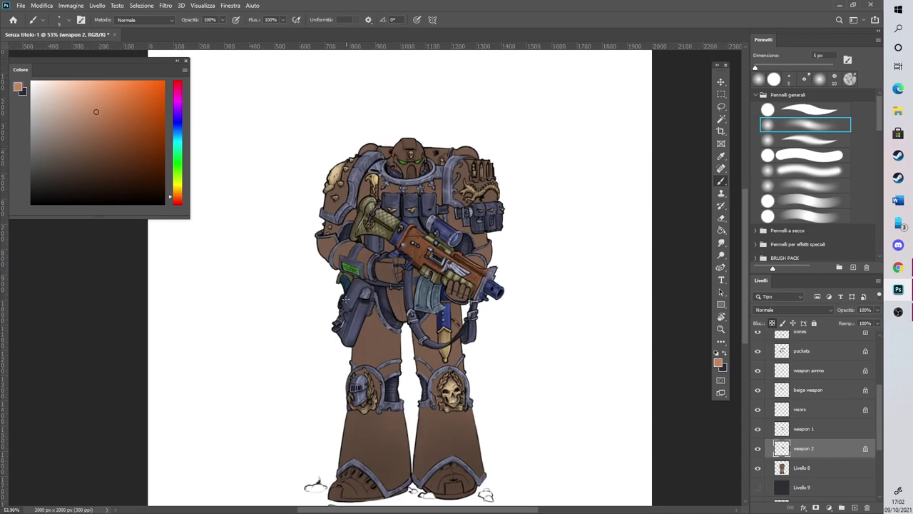
pyautogui.doubleClick(810, 468)
pyautogui.write('armour')
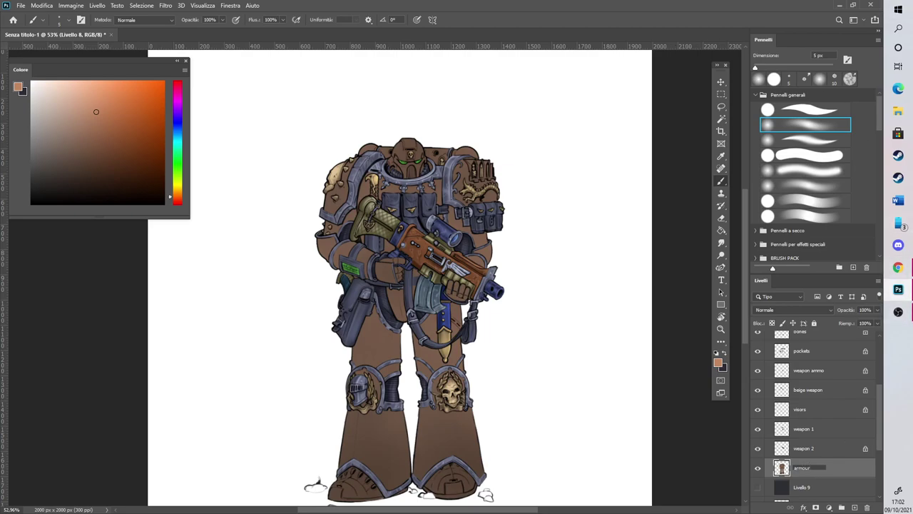
pyautogui.press('Return')
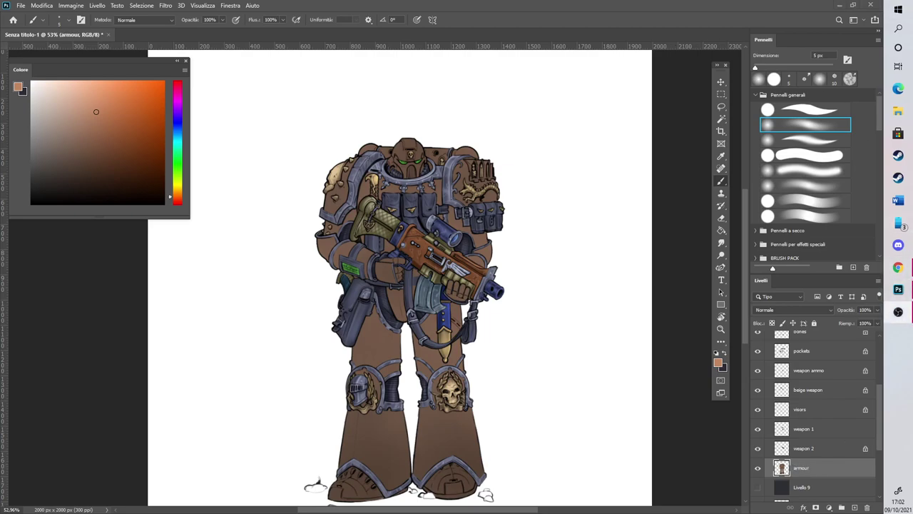
# Lock the armour layer's transparent pixels and shade the legs in a darker shade of the armour brown with a 50 px soft brush
pyautogui.scroll(2, 347, 388)
pyautogui.click(722, 158)
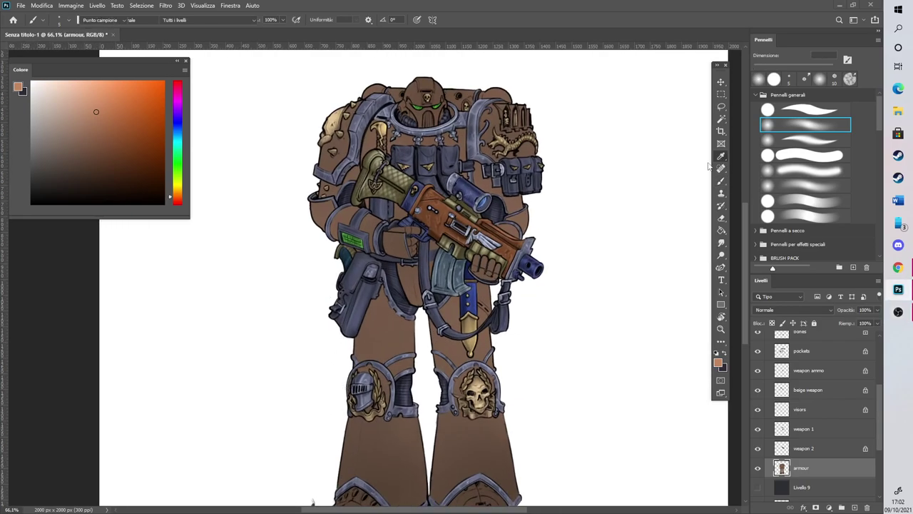
pyautogui.click(403, 417)
pyautogui.click(722, 181)
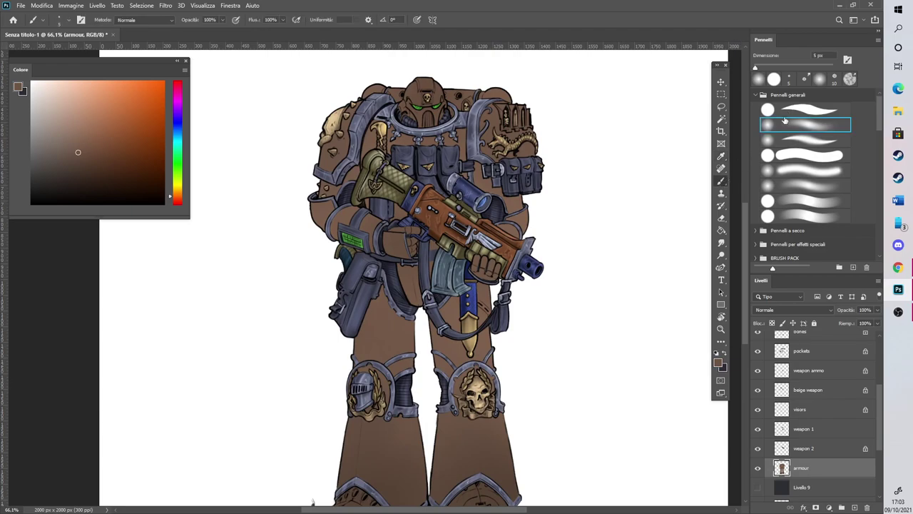
pyautogui.click(90, 161)
pyautogui.click(772, 68)
pyautogui.click(772, 323)
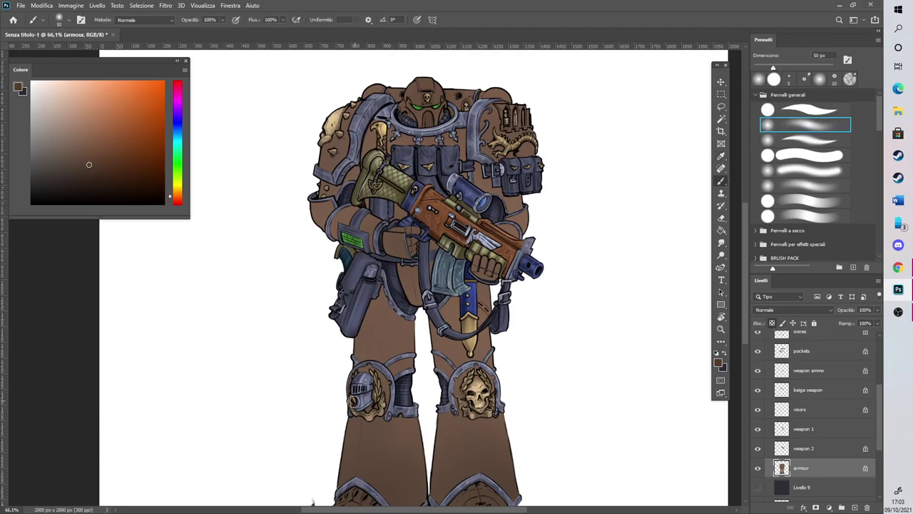
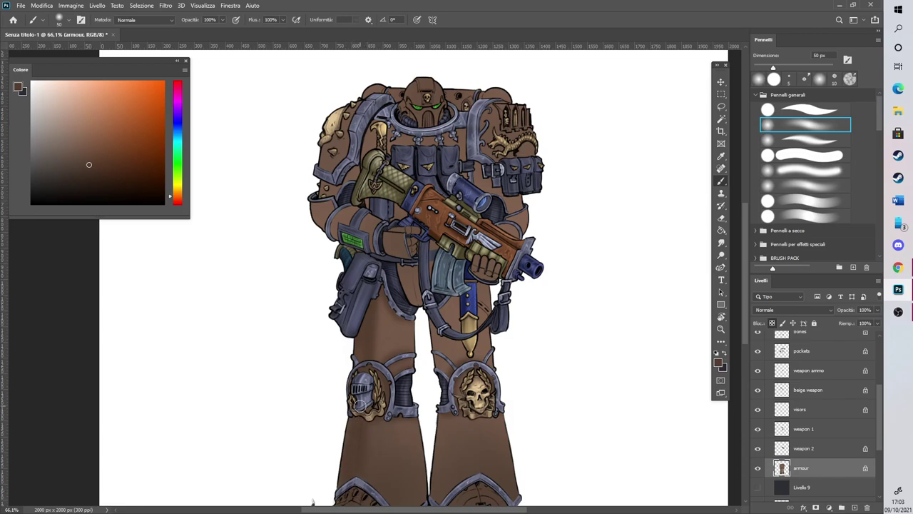
pyautogui.scroll(-2, 360, 408)
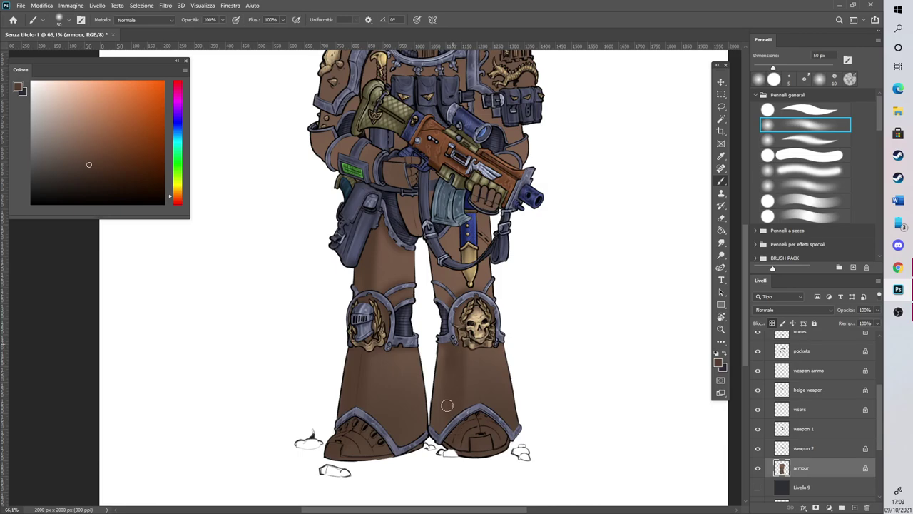
pyautogui.moveTo(497, 345)
pyautogui.mouseDown()
pyautogui.moveTo(496, 381)
pyautogui.moveTo(494, 367)
pyautogui.mouseUp()
pyautogui.moveTo(398, 349)
pyautogui.mouseDown()
pyautogui.moveTo(396, 376)
pyautogui.moveTo(401, 353)
pyautogui.mouseUp()
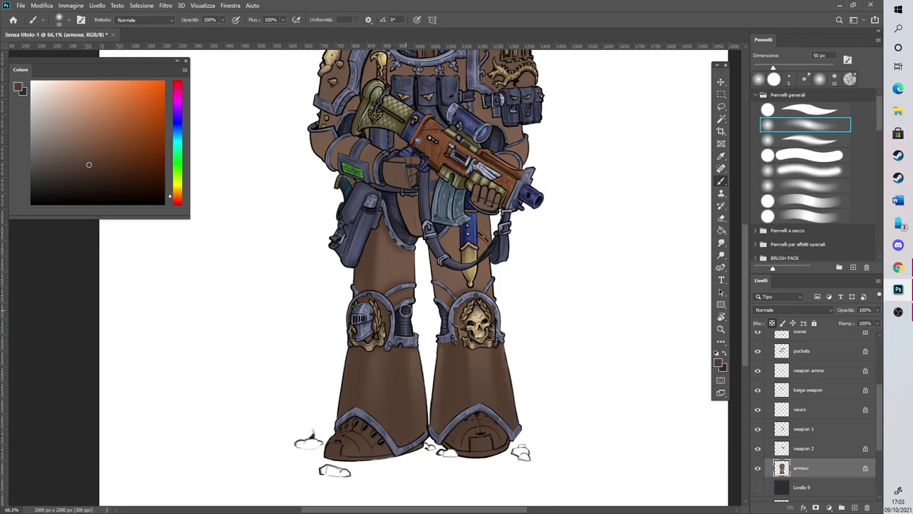
# Deepen the dark brown shading on the thighs and around the groin plate with the 50 px soft brush
pyautogui.scroll(-4, 405, 310)
pyautogui.scroll(6, 384, 212)
pyautogui.moveTo(358, 396); pyautogui.dragTo(354, 451)
pyautogui.moveTo(393, 381); pyautogui.dragTo(403, 432)
pyautogui.moveTo(424, 358); pyautogui.dragTo(424, 422)
pyautogui.moveTo(419, 384); pyautogui.dragTo(419, 356)
pyautogui.moveTo(419, 414); pyautogui.dragTo(428, 431)
pyautogui.moveTo(403, 363); pyautogui.dragTo(410, 432)
pyautogui.moveTo(456, 359); pyautogui.dragTo(456, 381)
# Shade the forearm, shoulder armour, chest, helmet and backpack in dark brown with a soft brush at 50 px and 30 px
pyautogui.moveTo(348, 320)
pyautogui.mouseDown()
pyautogui.moveTo(367, 365)
pyautogui.moveTo(377, 354)
pyautogui.mouseUp()
pyautogui.moveTo(334, 287); pyautogui.dragTo(335, 308)
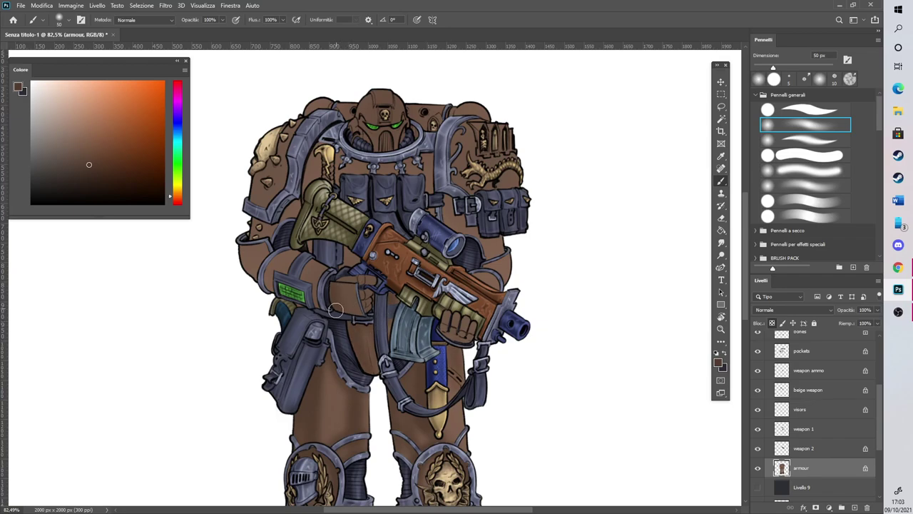
pyautogui.moveTo(268, 266)
pyautogui.mouseDown()
pyautogui.moveTo(320, 284)
pyautogui.moveTo(252, 255)
pyautogui.moveTo(294, 200)
pyautogui.moveTo(262, 176)
pyautogui.mouseUp()
pyautogui.moveTo(294, 127); pyautogui.dragTo(292, 167)
pyautogui.moveTo(320, 141)
pyautogui.mouseDown()
pyautogui.moveTo(302, 223)
pyautogui.moveTo(407, 153)
pyautogui.mouseUp()
pyautogui.moveTo(344, 252); pyautogui.dragTo(344, 268)
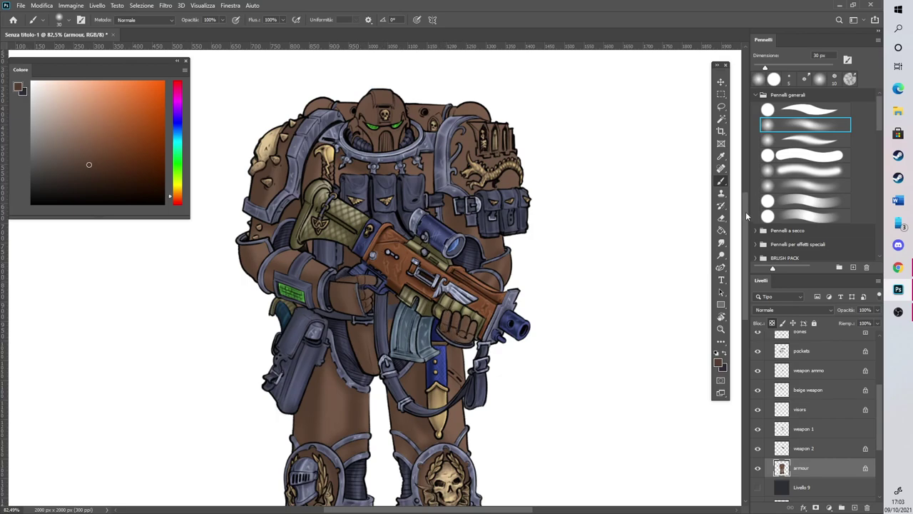
pyautogui.scroll(3, 654, 181)
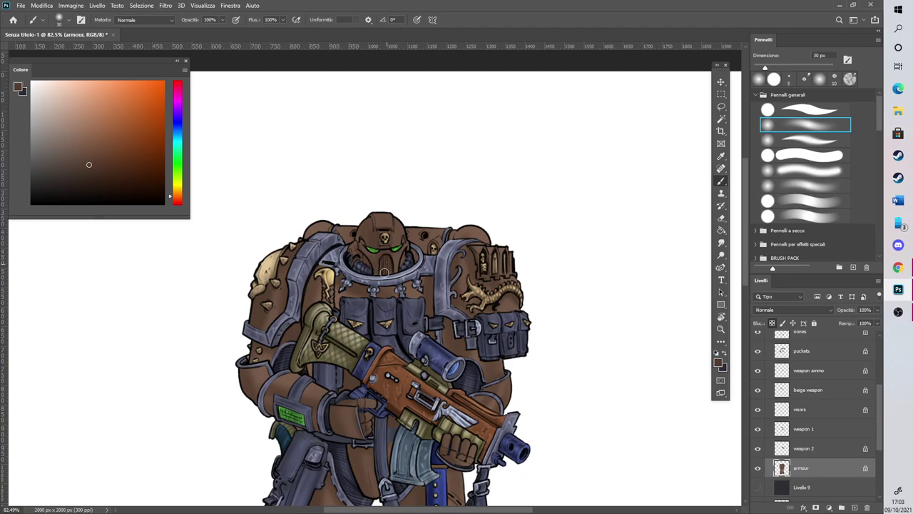
pyautogui.moveTo(409, 245)
pyautogui.mouseDown()
pyautogui.moveTo(420, 240)
pyautogui.moveTo(427, 251)
pyautogui.moveTo(470, 232)
pyautogui.mouseUp()
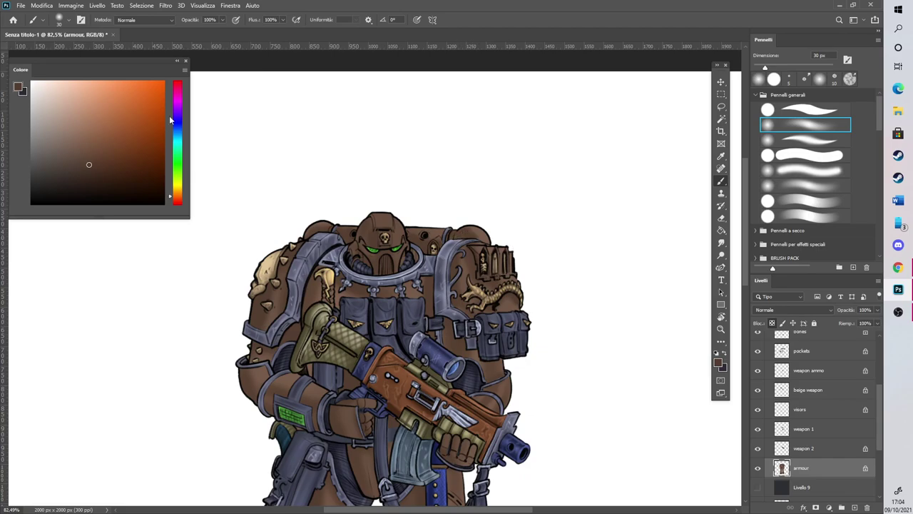
# Set the painting colour to dark blue and choose a 39 px hard round brush
pyautogui.click(177, 123)
pyautogui.click(96, 165)
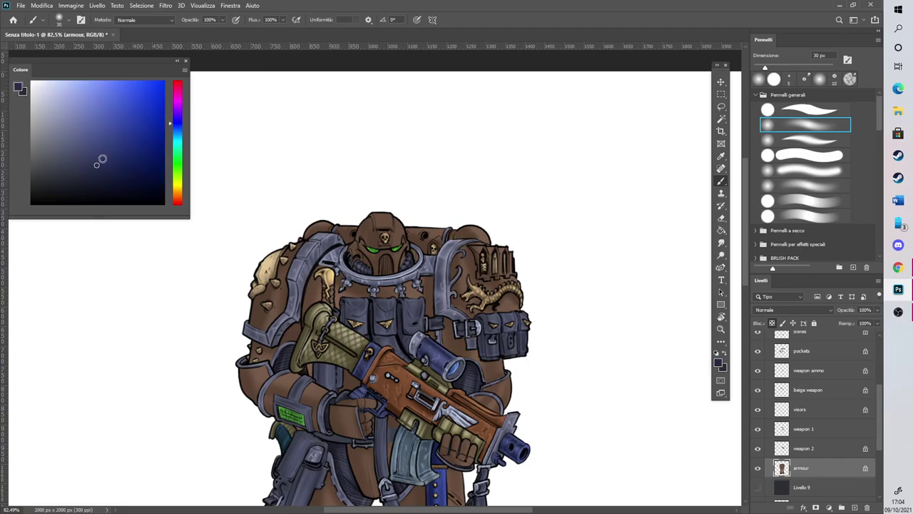
pyautogui.click(769, 76)
# Try to paint the shoulder pad behind the dragon emblem dark blue directly on the armour layer
pyautogui.moveTo(455, 261)
pyautogui.mouseDown()
pyautogui.moveTo(470, 281)
pyautogui.moveTo(456, 298)
pyautogui.moveTo(475, 305)
pyautogui.moveTo(483, 328)
pyautogui.moveTo(475, 313)
pyautogui.moveTo(483, 293)
pyautogui.moveTo(503, 305)
pyautogui.moveTo(512, 287)
pyautogui.moveTo(503, 287)
pyautogui.moveTo(500, 354)
pyautogui.moveTo(465, 327)
pyautogui.moveTo(489, 262)
pyautogui.moveTo(456, 264)
pyautogui.moveTo(434, 298)
pyautogui.moveTo(417, 268)
pyautogui.moveTo(401, 275)
pyautogui.moveTo(415, 257)
pyautogui.moveTo(430, 276)
pyautogui.mouseUp()
pyautogui.scroll(7, 519, 246)
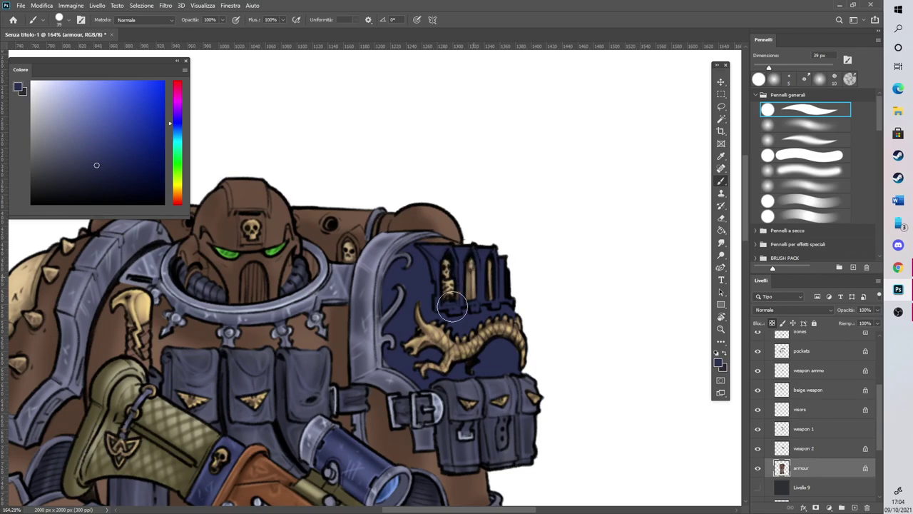
pyautogui.moveTo(419, 257)
pyautogui.mouseDown()
pyautogui.moveTo(453, 257)
pyautogui.moveTo(478, 243)
pyautogui.mouseUp()
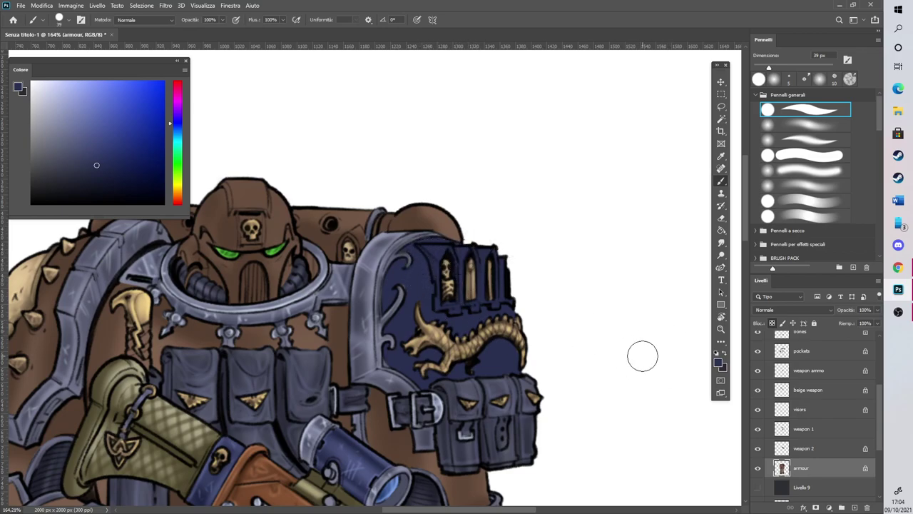
pyautogui.scroll(-5, 583, 269)
pyautogui.scroll(-6, 582, 268)
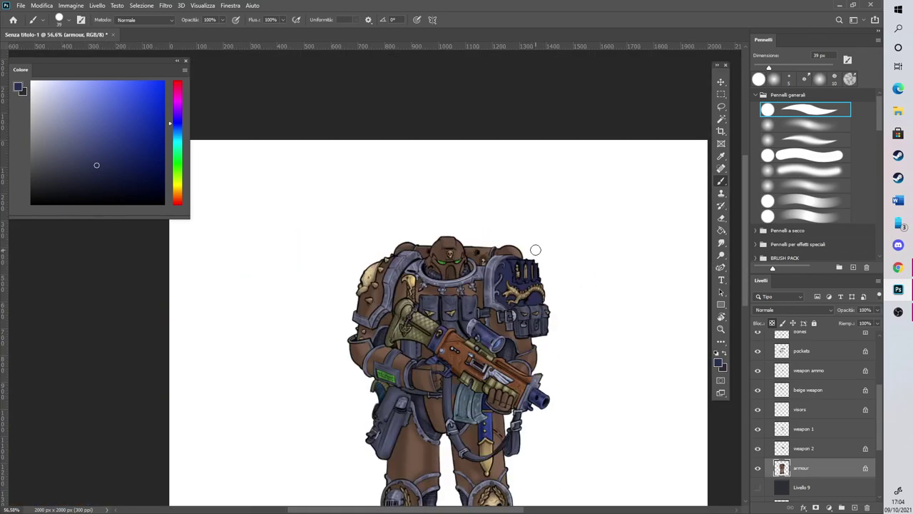
pyautogui.scroll(5, 442, 125)
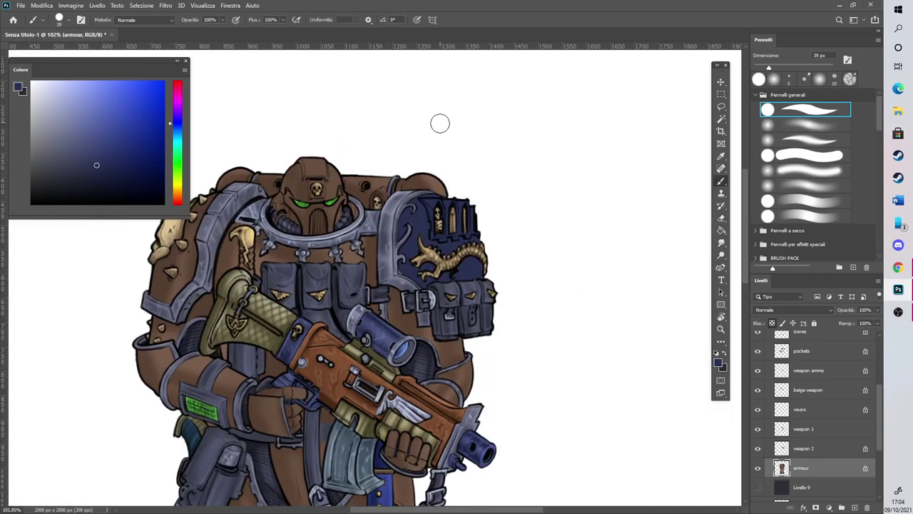
pyautogui.hotkey('ctrl', 'z')
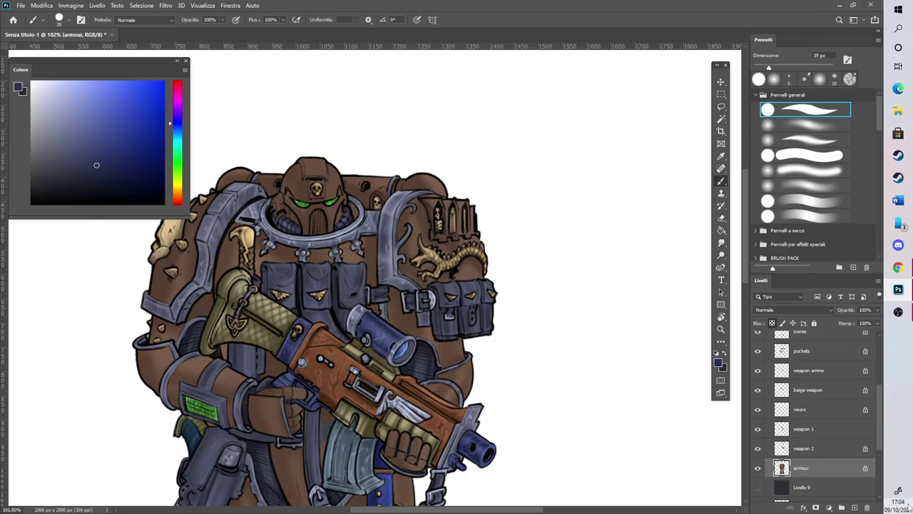
# Add a new layer above armour and paint the dragon shoulder pad dark blue on it, using a smaller hard brush near the edges
pyautogui.click(854, 508)
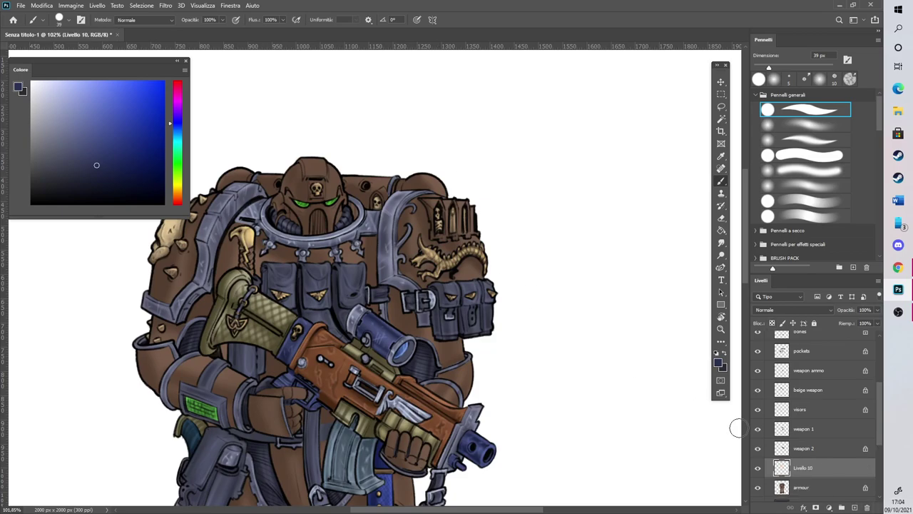
pyautogui.scroll(5, 454, 244)
pyautogui.moveTo(345, 179)
pyautogui.mouseDown()
pyautogui.moveTo(346, 253)
pyautogui.moveTo(381, 243)
pyautogui.moveTo(416, 209)
pyautogui.moveTo(454, 222)
pyautogui.moveTo(476, 269)
pyautogui.moveTo(481, 219)
pyautogui.moveTo(490, 311)
pyautogui.mouseUp()
pyautogui.scroll(3, 622, 207)
pyautogui.moveTo(379, 308)
pyautogui.mouseDown()
pyautogui.moveTo(361, 257)
pyautogui.moveTo(374, 243)
pyautogui.moveTo(391, 274)
pyautogui.mouseUp()
pyautogui.press('[')
pyautogui.press('[')
pyautogui.press('[')
pyautogui.press('[')
pyautogui.press('[')
pyautogui.moveTo(378, 230)
pyautogui.mouseDown()
pyautogui.moveTo(437, 222)
pyautogui.moveTo(443, 234)
pyautogui.moveTo(426, 232)
pyautogui.moveTo(428, 220)
pyautogui.mouseUp()
# Erase the blue from the arched window frames on the shoulder pad with a 7 px hard eraser
pyautogui.click(721, 218)
pyautogui.click(757, 76)
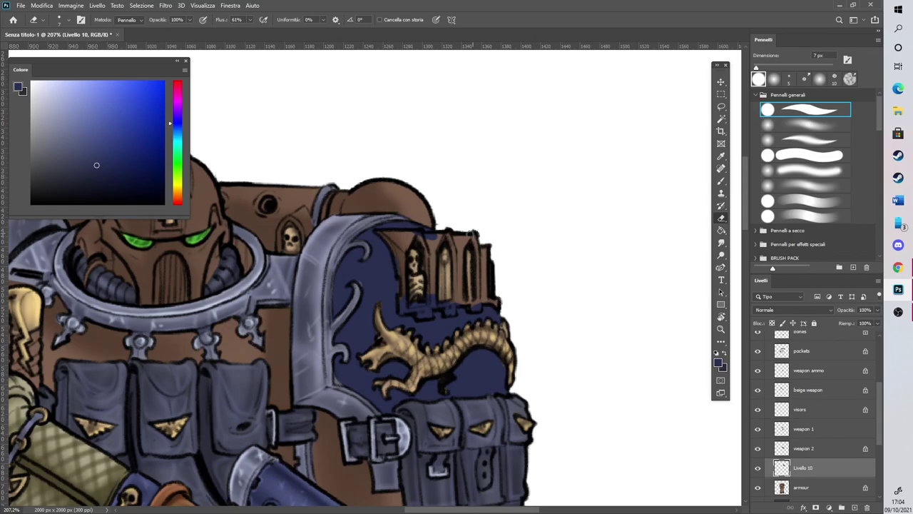
pyautogui.moveTo(418, 235); pyautogui.dragTo(440, 238)
pyautogui.moveTo(418, 307)
pyautogui.mouseDown()
pyautogui.moveTo(423, 315)
pyautogui.moveTo(430, 294)
pyautogui.moveTo(440, 304)
pyautogui.mouseUp()
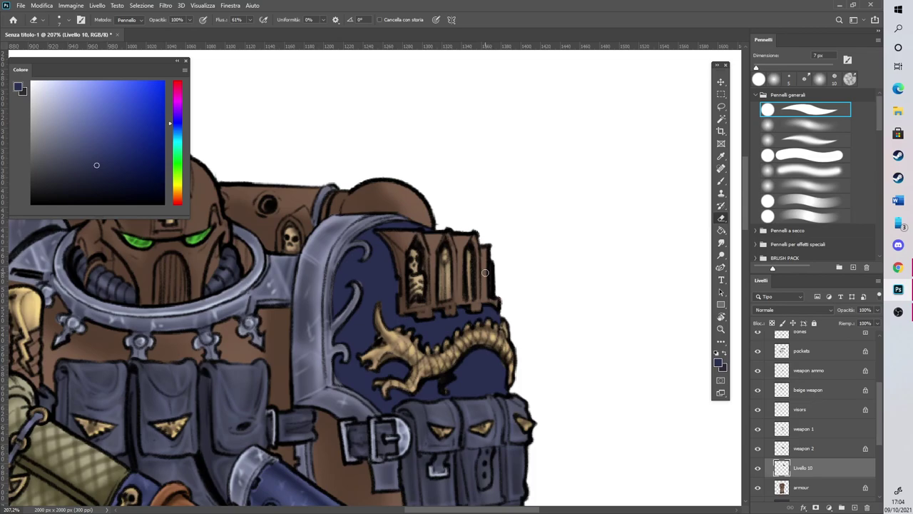
pyautogui.press('b')
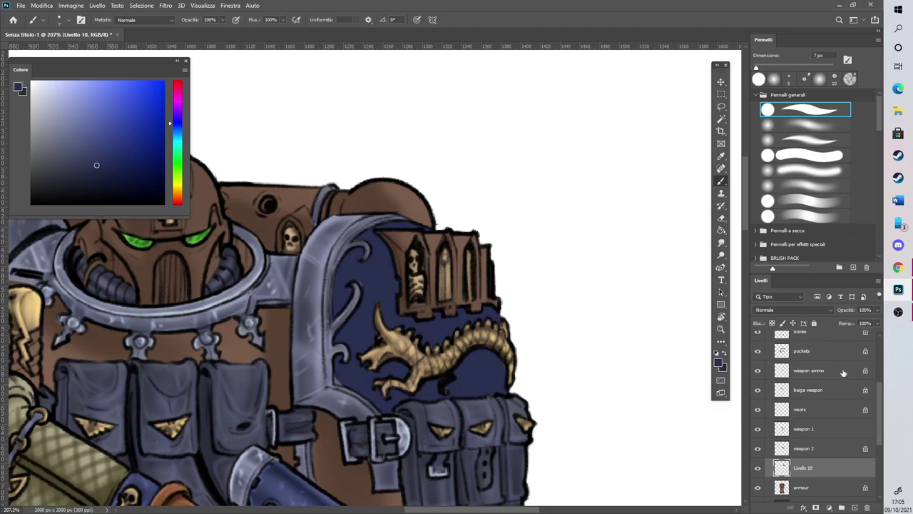
# Clean up the metal scrollwork on the dragon shoulder pad with a 7 px hard eraser on the metal armour layer
pyautogui.moveTo(879, 390); pyautogui.dragTo(876, 363)
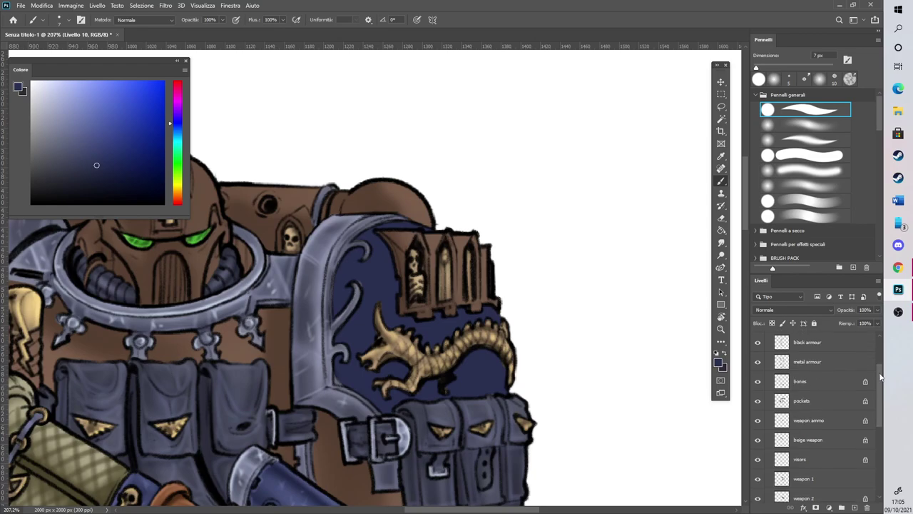
pyautogui.click(839, 361)
pyautogui.press('e')
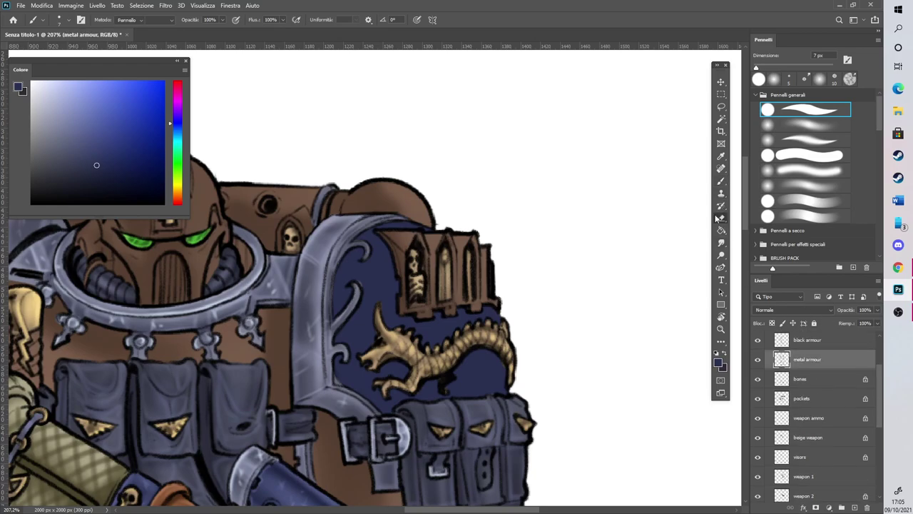
pyautogui.moveTo(363, 285); pyautogui.dragTo(364, 289)
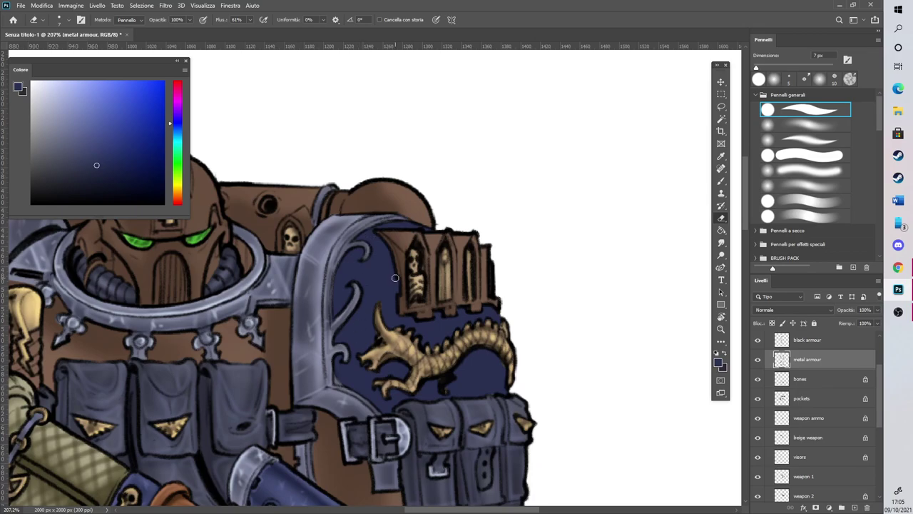
pyautogui.scroll(-6, 452, 222)
pyautogui.scroll(2, 452, 222)
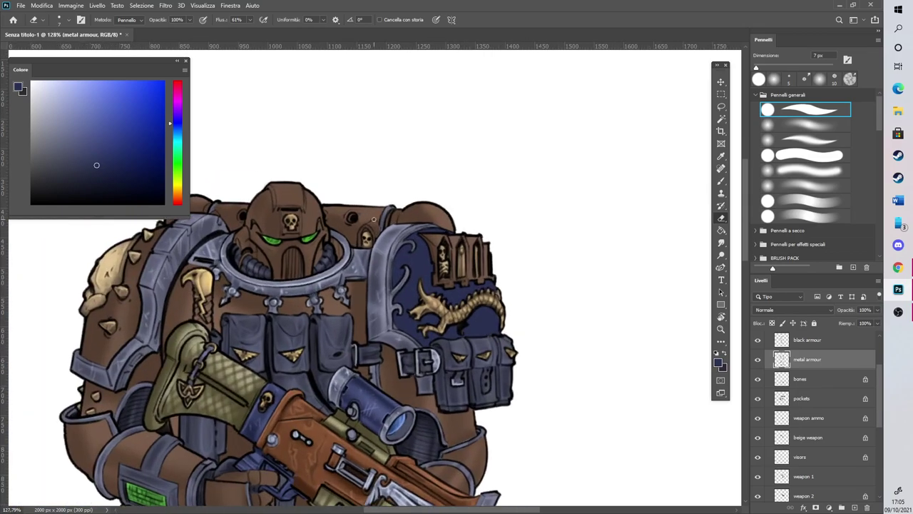
# Rename the blue shoulder pad layer Livello 10 as pauldron
pyautogui.scroll(-3, 825, 478)
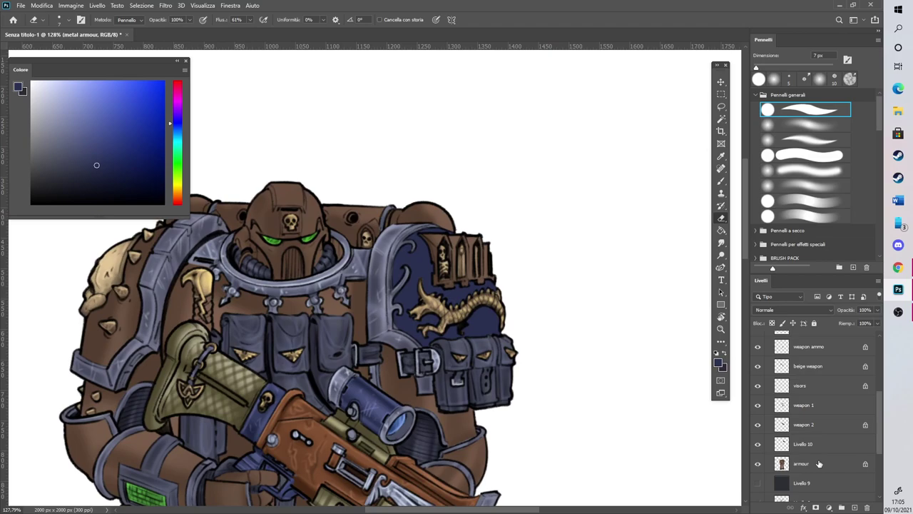
pyautogui.click(819, 464)
pyautogui.doubleClick(835, 444)
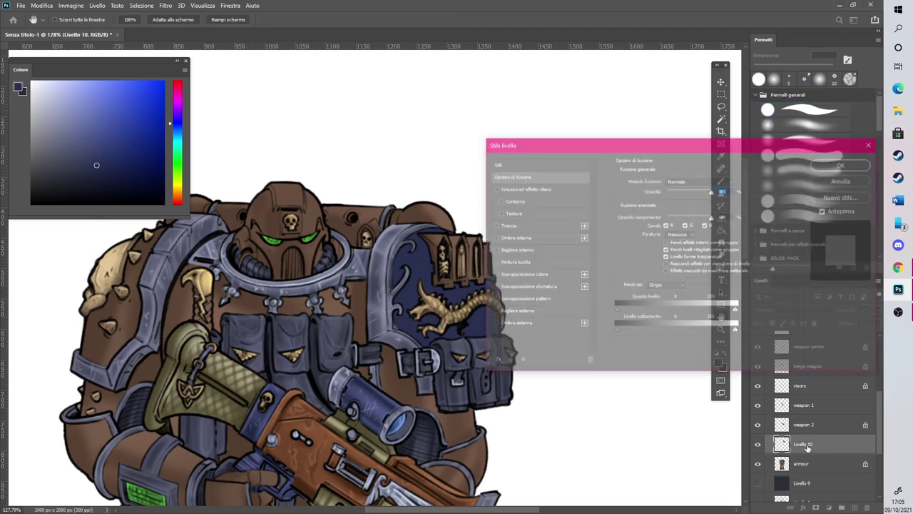
pyautogui.click(844, 179)
pyautogui.doubleClick(804, 444)
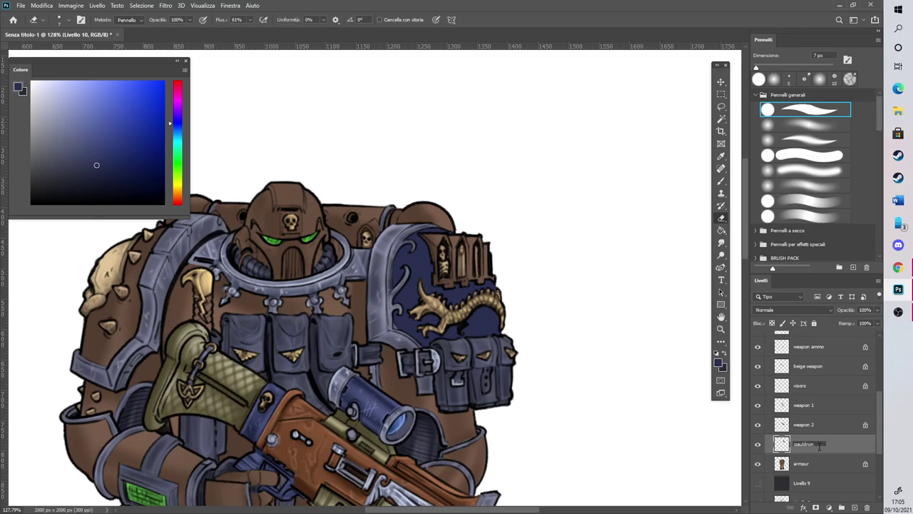
pyautogui.click(835, 465)
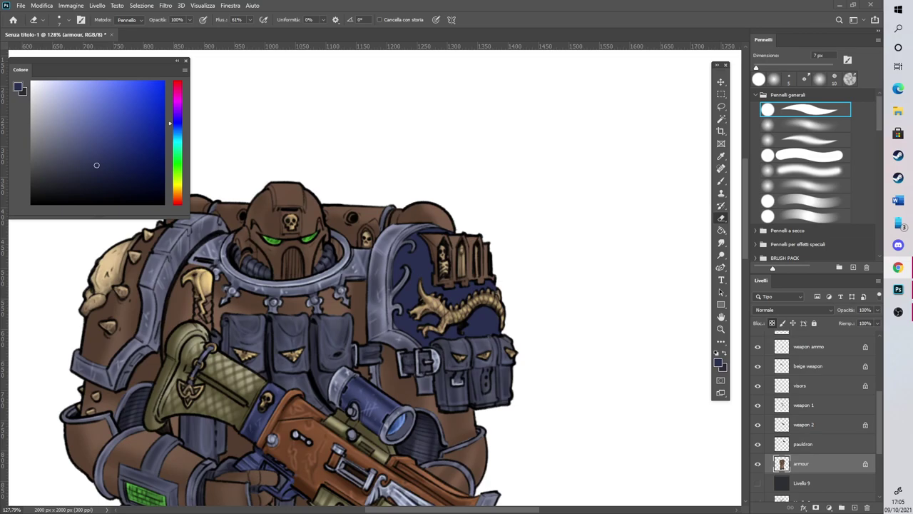
# Lock the pauldron layer's transparent pixels and shade the dragon shoulder pad in a darker blue with a 50 px soft round brush
pyautogui.click(721, 183)
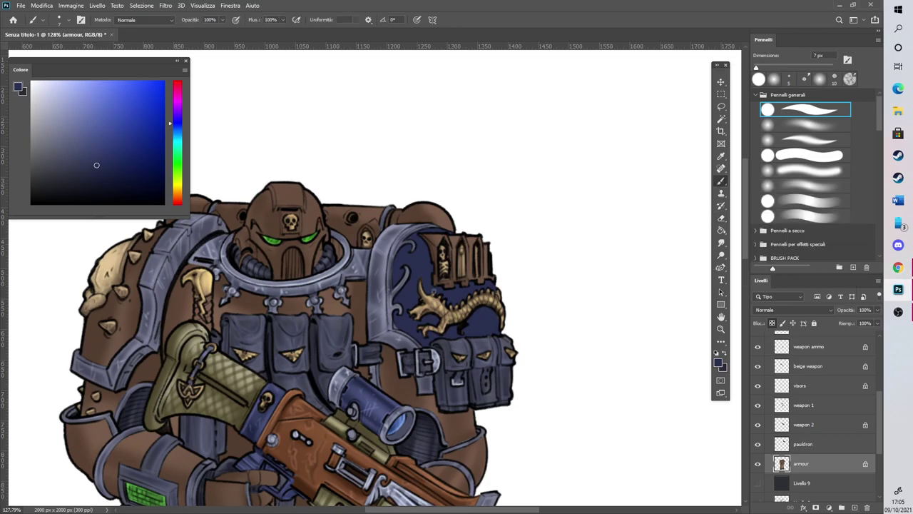
pyautogui.scroll(2, 426, 266)
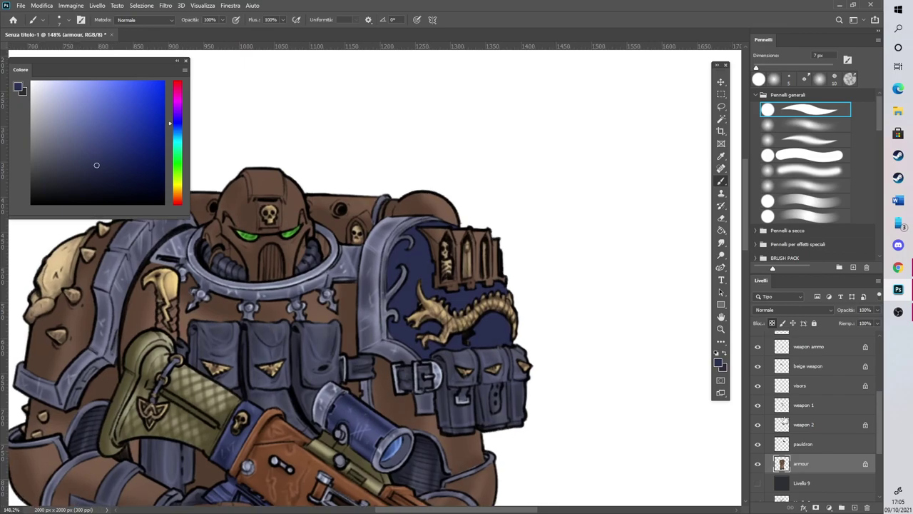
pyautogui.click(803, 444)
pyautogui.click(721, 156)
pyautogui.click(421, 259)
pyautogui.press('b')
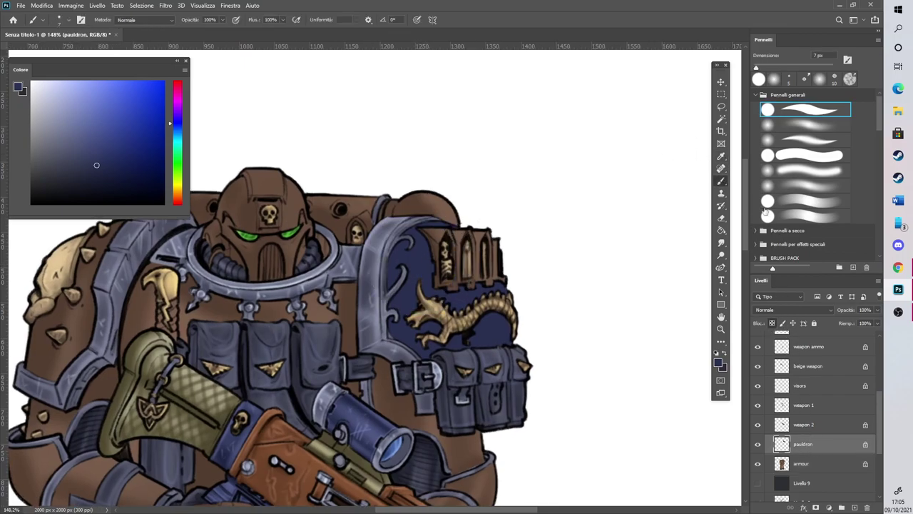
pyautogui.click(108, 172)
pyautogui.click(769, 125)
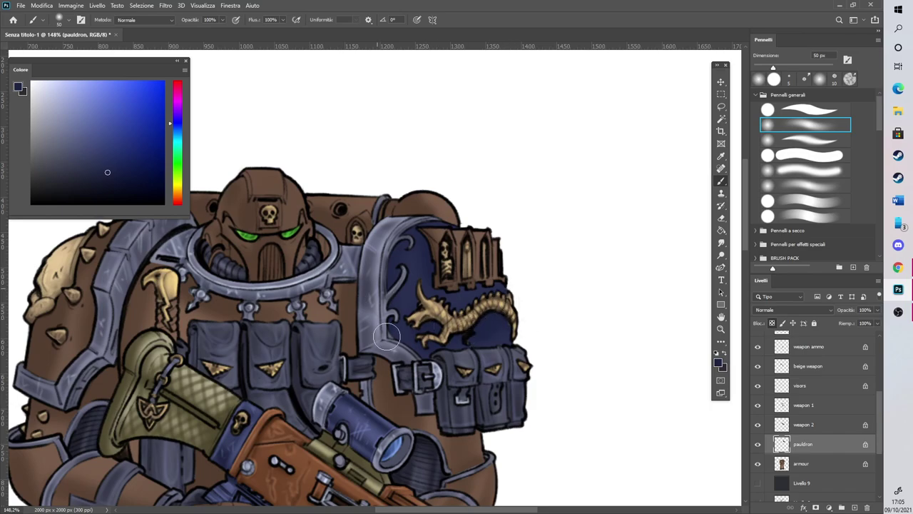
# Highlight the dragon shoulder pad in a lighter blue with the soft brush, reducing its size from 50 px to 24 px and 6 px
pyautogui.click(96, 119)
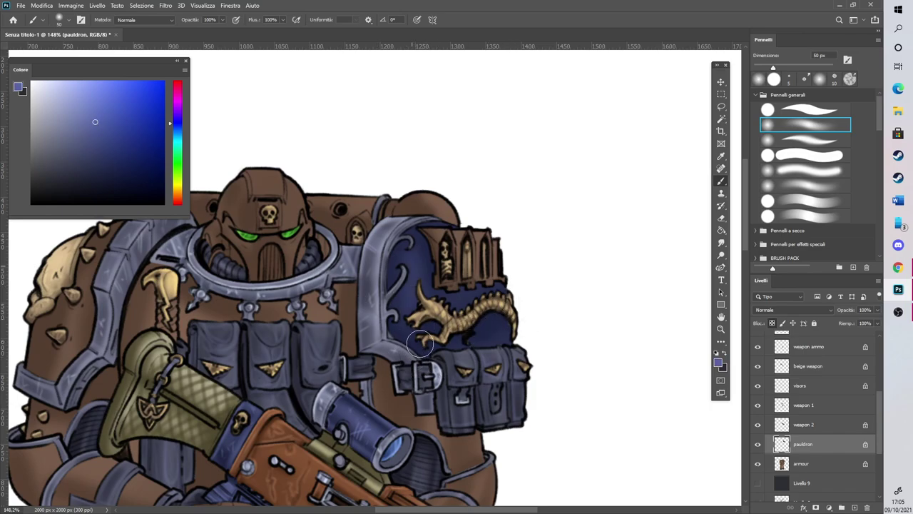
pyautogui.click(763, 68)
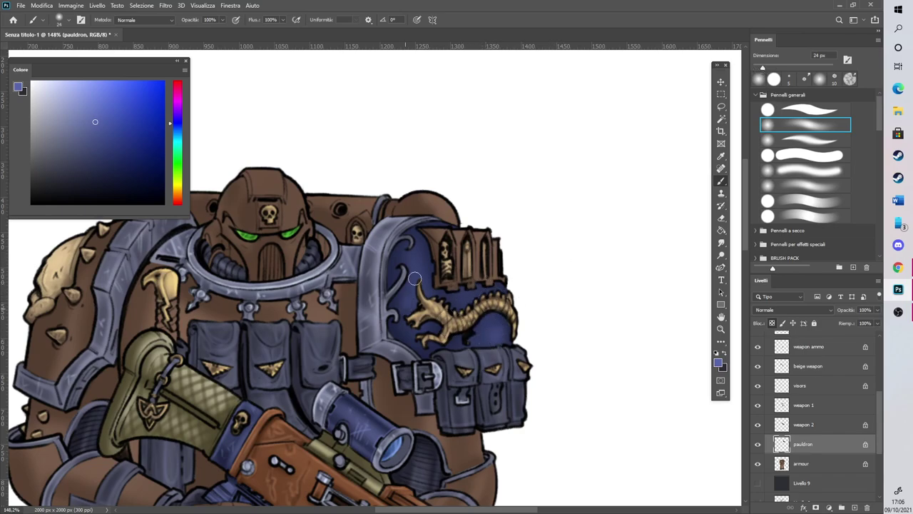
pyautogui.moveTo(762, 69); pyautogui.dragTo(758, 68)
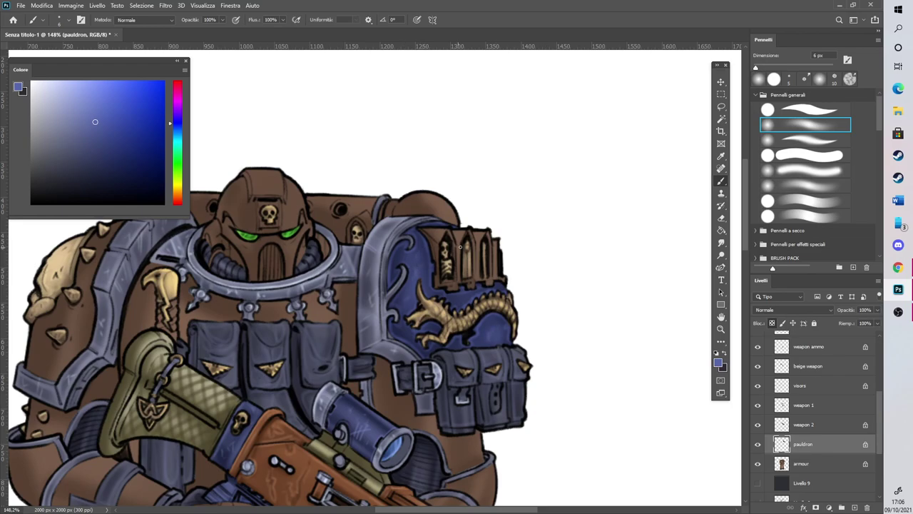
pyautogui.scroll(-2, 464, 243)
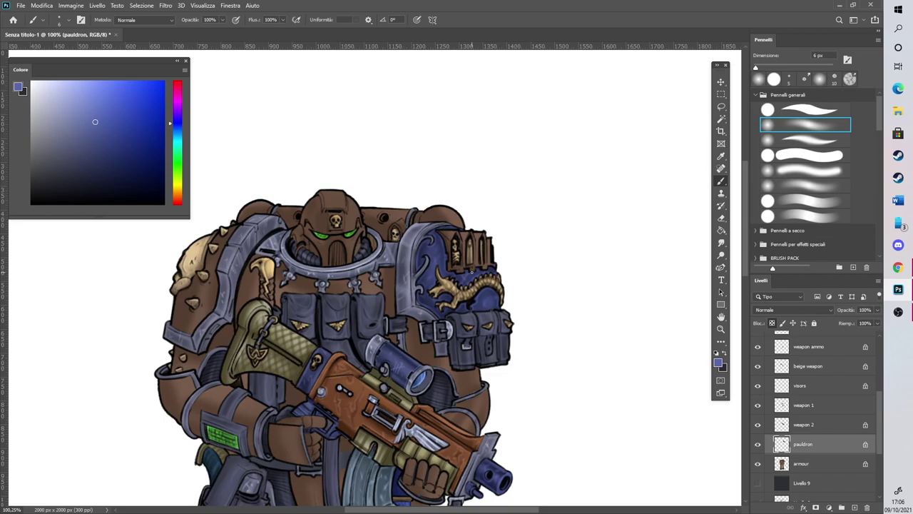
pyautogui.scroll(-3, 479, 247)
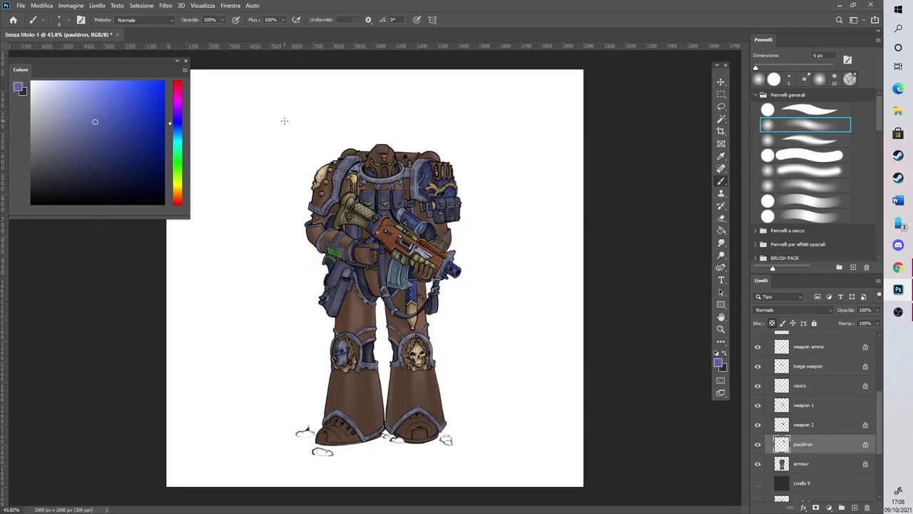
# Unlock the pauldron layer and paint the spiked shoulder pad with dark blue sampled from the dragon pad, using a 25 px hard round brush
pyautogui.scroll(5, 284, 121)
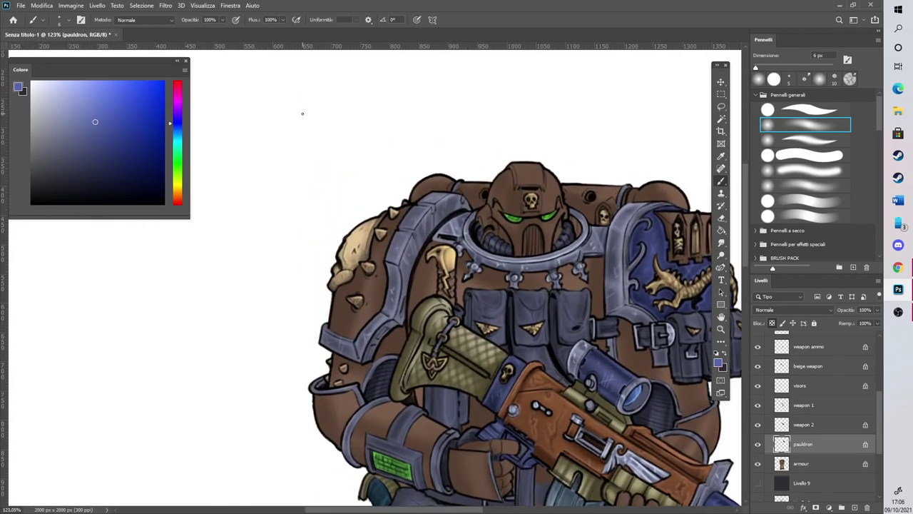
pyautogui.click(721, 156)
pyautogui.click(642, 235)
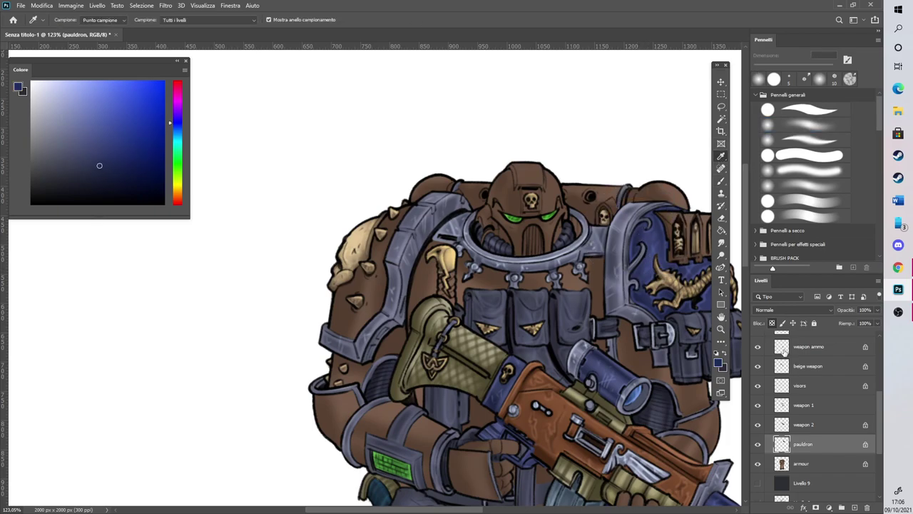
pyautogui.click(722, 181)
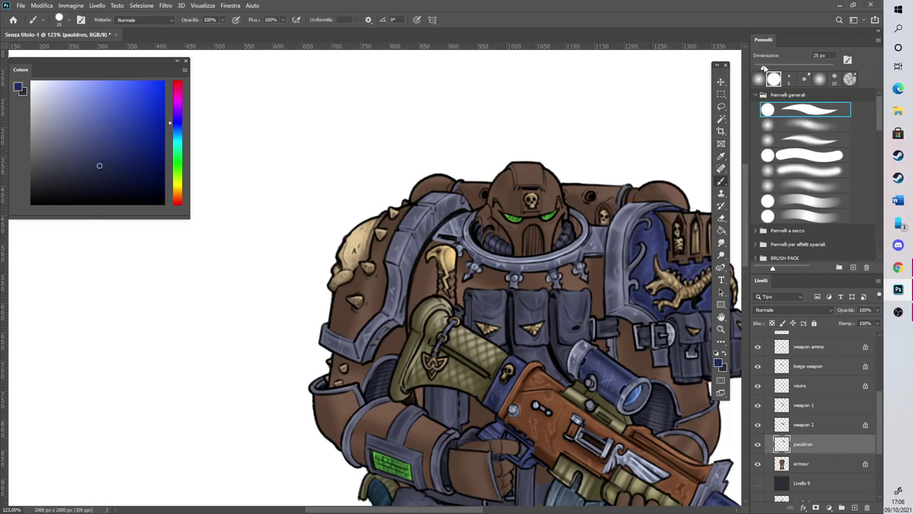
pyautogui.moveTo(386, 255)
pyautogui.mouseDown()
pyautogui.moveTo(369, 317)
pyautogui.moveTo(344, 314)
pyautogui.moveTo(342, 287)
pyautogui.moveTo(337, 326)
pyautogui.moveTo(349, 332)
pyautogui.mouseUp()
pyautogui.moveTo(382, 230); pyautogui.dragTo(399, 218)
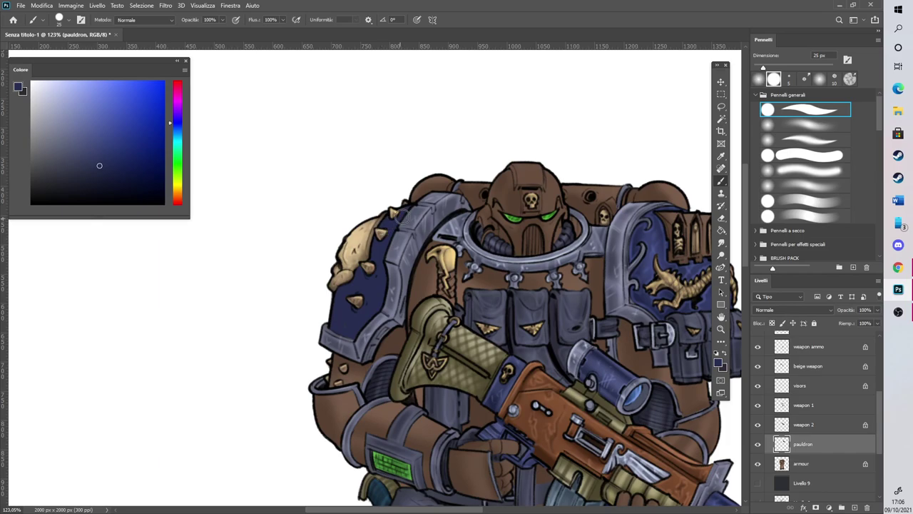
pyautogui.scroll(-3, 391, 226)
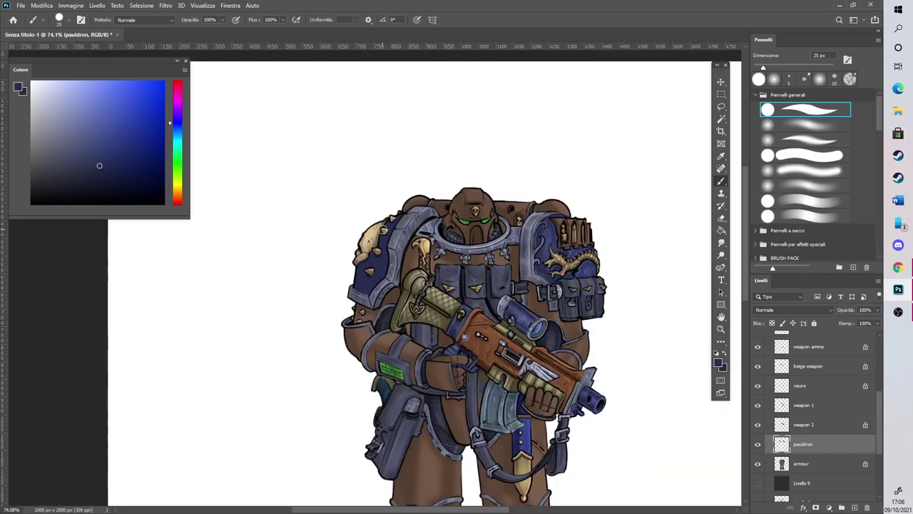
pyautogui.scroll(-3, 391, 178)
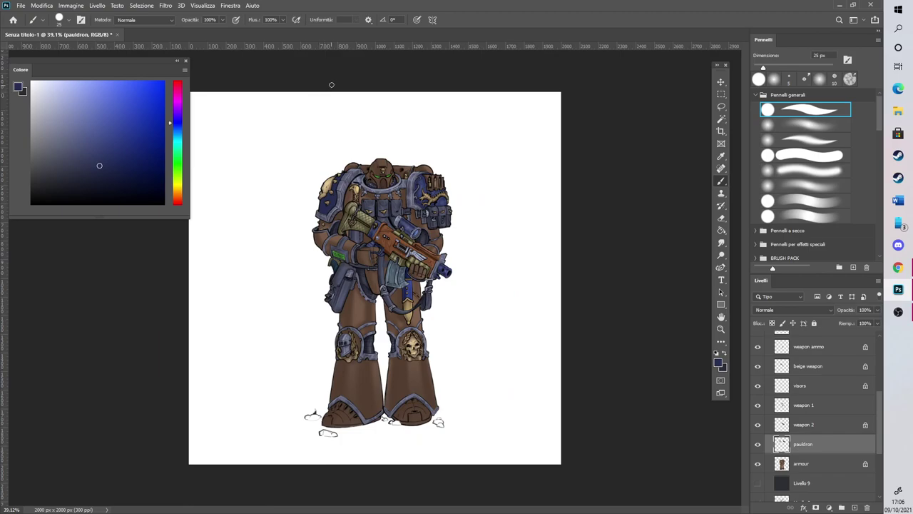
# Paint both gauntlets holding the gun dark blue on the pauldron layer with a hard round brush at 25 px and 19 px
pyautogui.scroll(5, 371, 112)
pyautogui.moveTo(352, 438)
pyautogui.mouseDown()
pyautogui.moveTo(351, 466)
pyautogui.moveTo(378, 468)
pyautogui.moveTo(357, 441)
pyautogui.mouseUp()
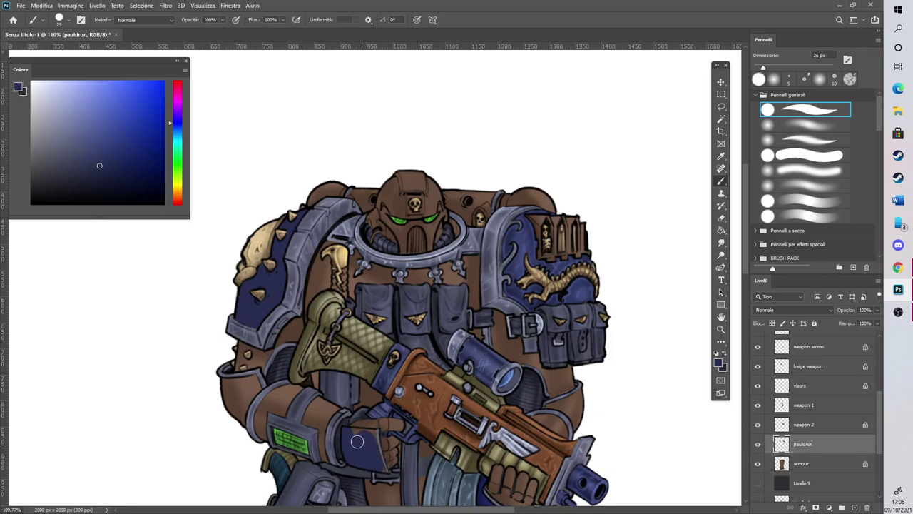
pyautogui.scroll(-4, 354, 426)
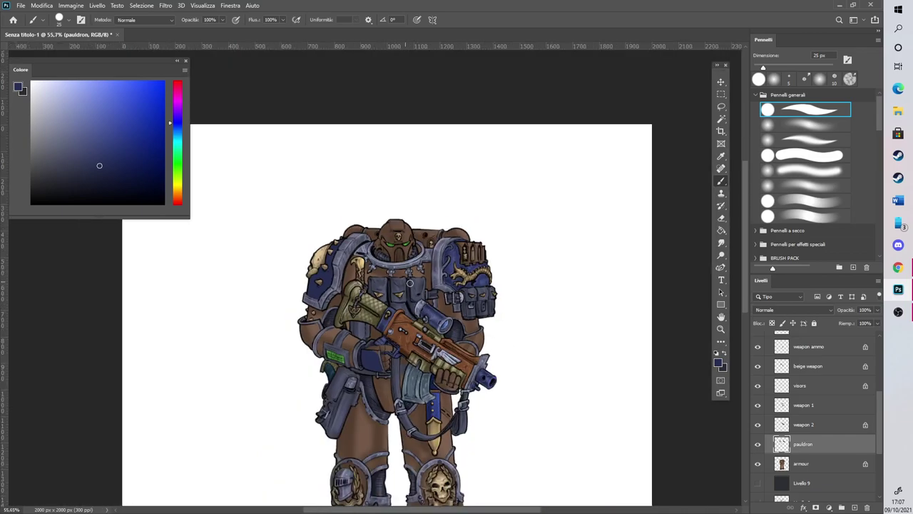
pyautogui.scroll(5, 424, 338)
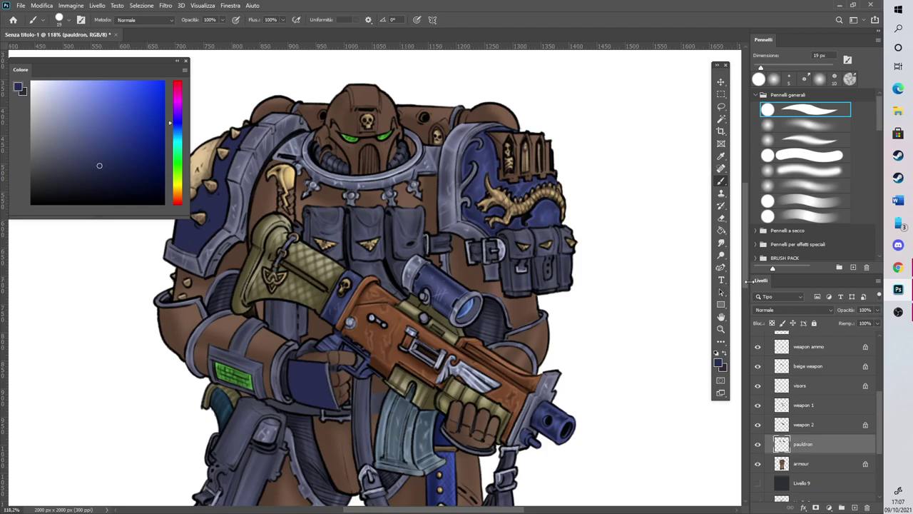
pyautogui.scroll(-1, 693, 269)
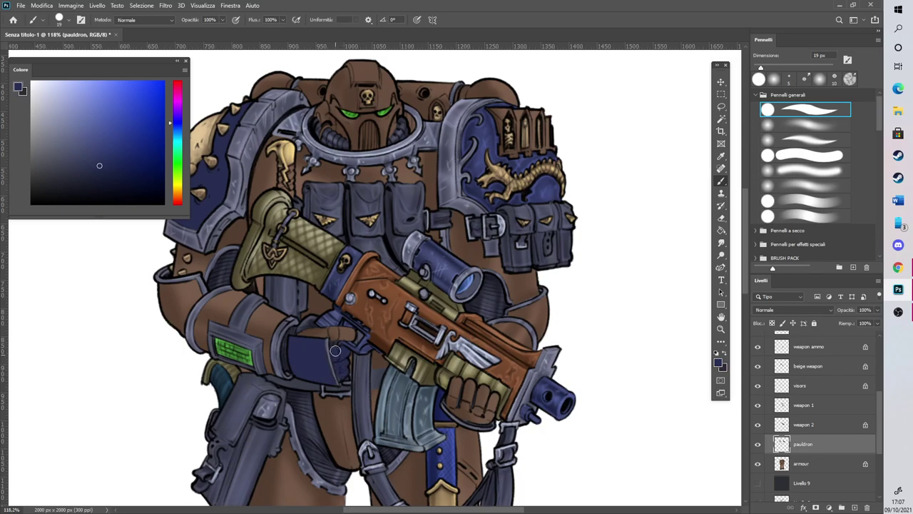
pyautogui.moveTo(326, 328)
pyautogui.mouseDown()
pyautogui.moveTo(307, 336)
pyautogui.moveTo(349, 332)
pyautogui.moveTo(331, 334)
pyautogui.moveTo(341, 329)
pyautogui.mouseUp()
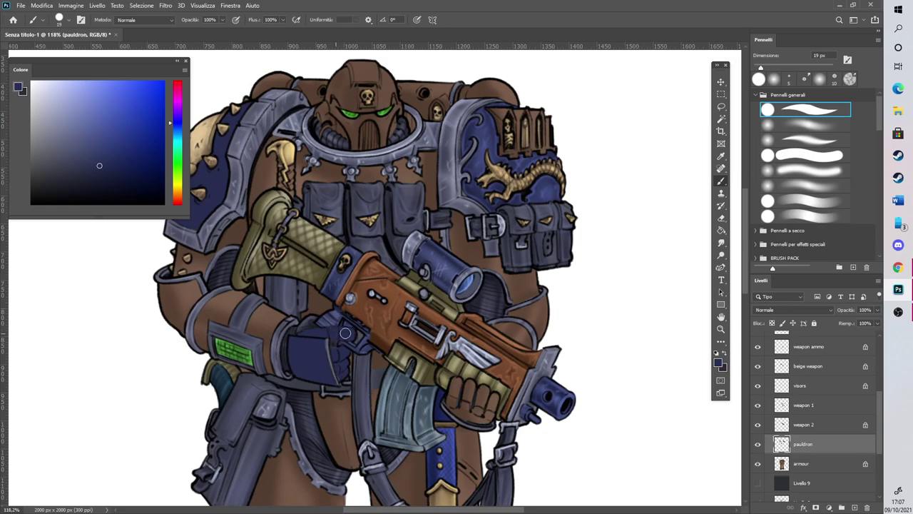
pyautogui.moveTo(464, 382)
pyautogui.mouseDown()
pyautogui.moveTo(451, 403)
pyautogui.moveTo(468, 406)
pyautogui.moveTo(481, 384)
pyautogui.moveTo(466, 417)
pyautogui.moveTo(491, 394)
pyautogui.mouseUp()
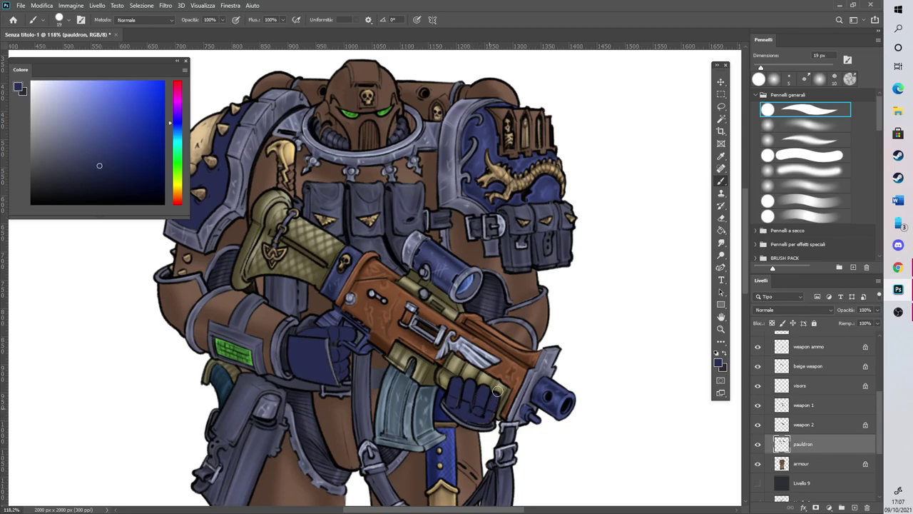
# Erase stray metal colour around the two blue gauntlets on the metal armour layer with a 7 px hard eraser
pyautogui.scroll(5, 501, 335)
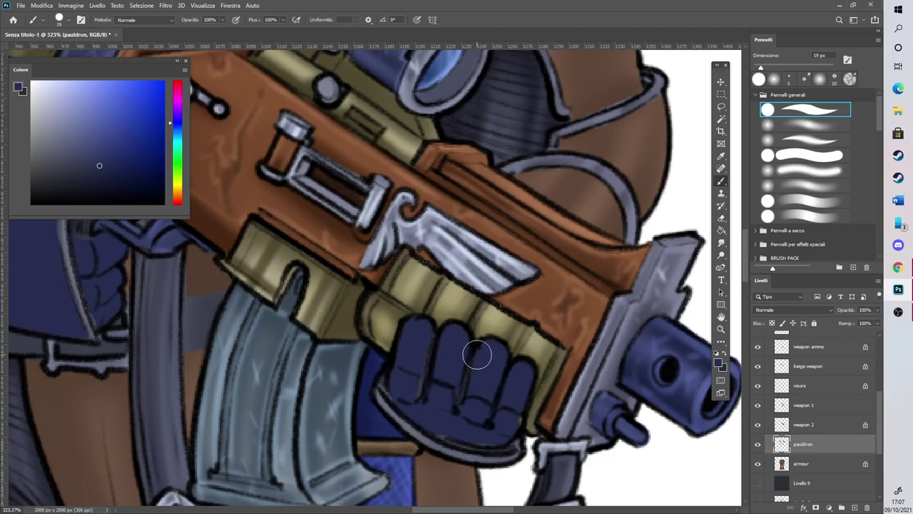
pyautogui.click(820, 365)
pyautogui.press('e')
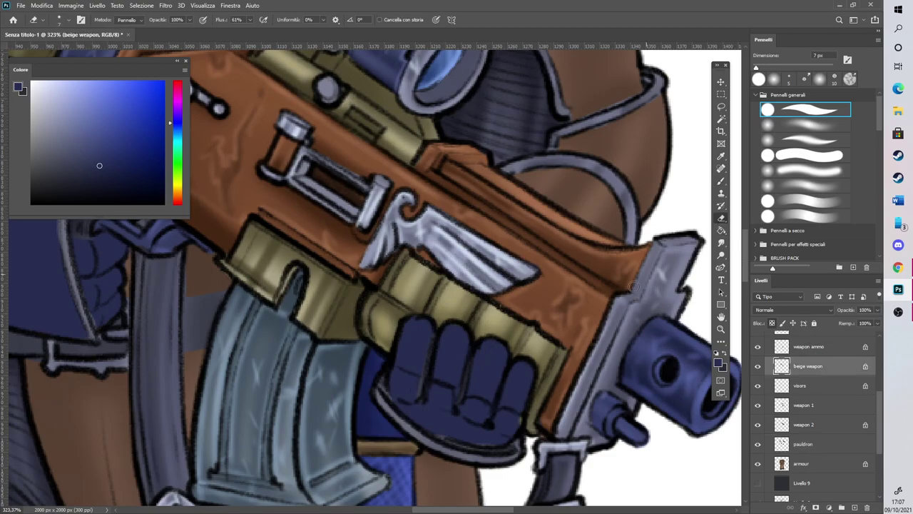
pyautogui.click(836, 348)
pyautogui.scroll(3, 828, 350)
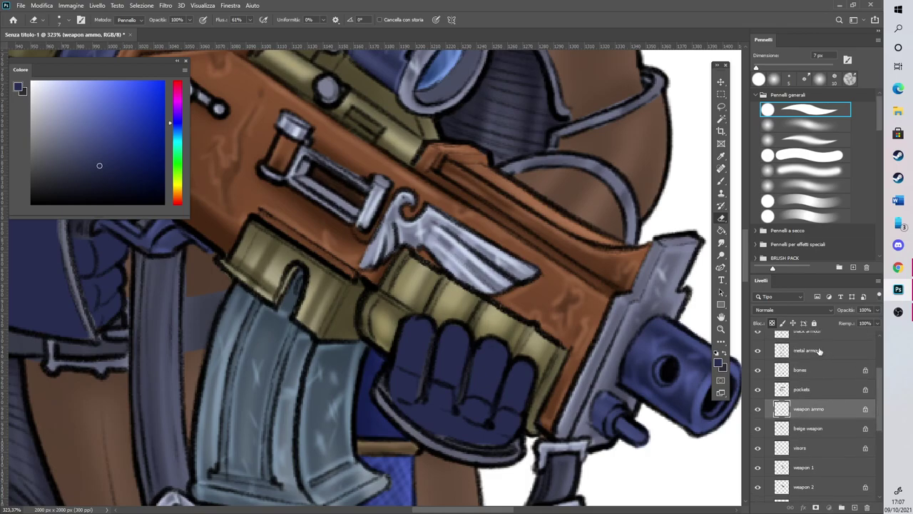
pyautogui.click(821, 351)
pyautogui.moveTo(468, 510); pyautogui.dragTo(447, 510)
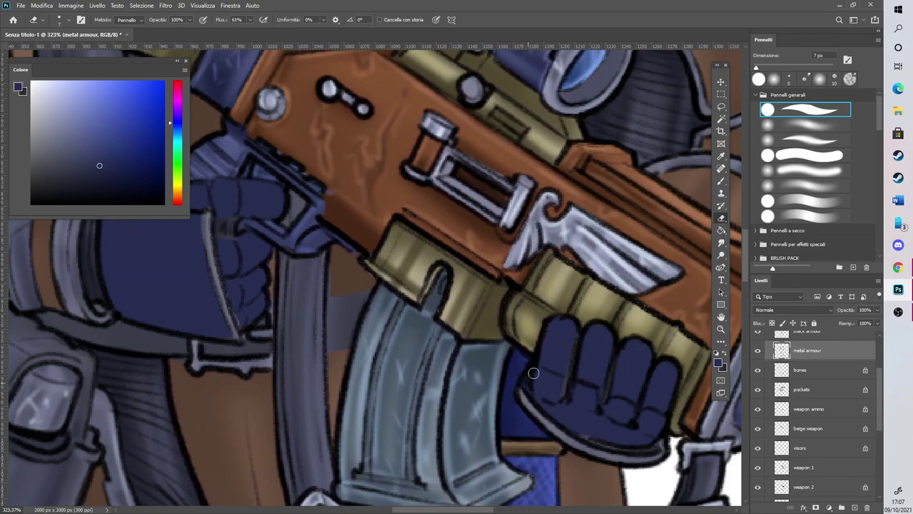
pyautogui.scroll(-10, 543, 352)
pyautogui.scroll(10, 153, 243)
pyautogui.moveTo(494, 400); pyautogui.dragTo(491, 389)
pyautogui.scroll(-10, 485, 311)
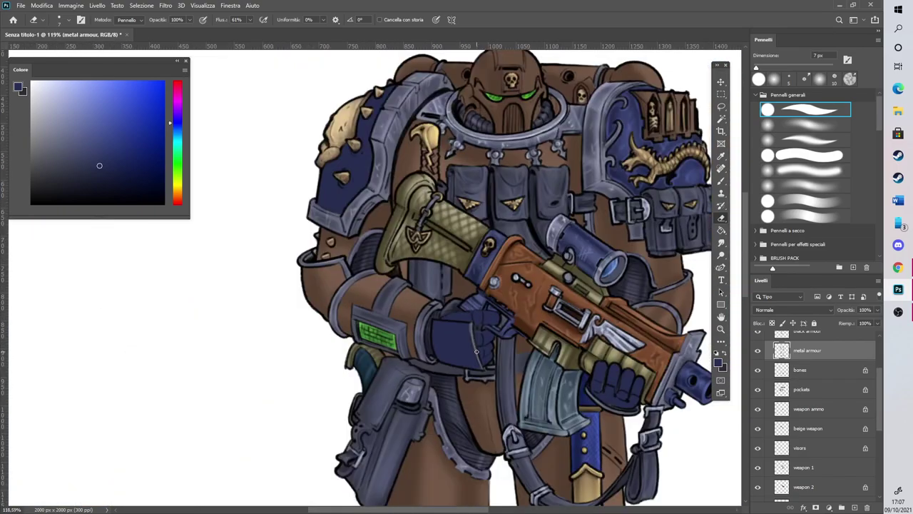
pyautogui.scroll(-2, 826, 434)
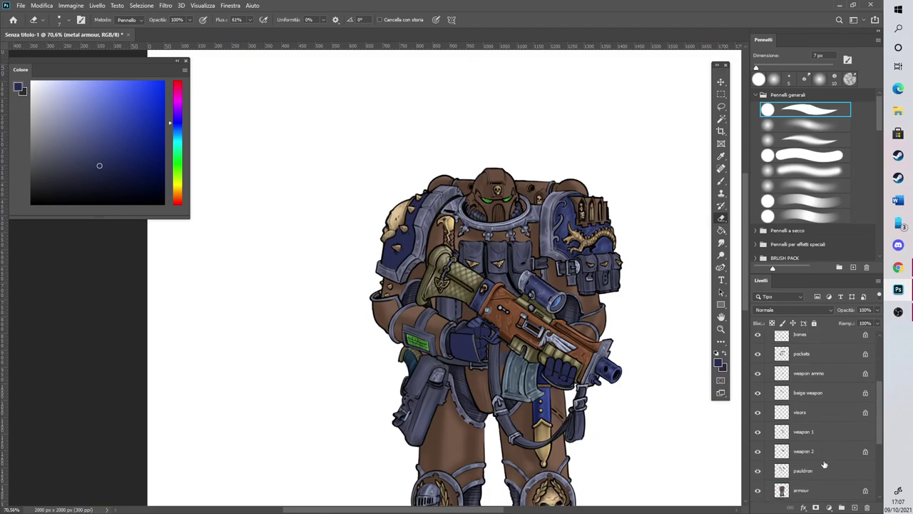
# Paint the backgrounds of both knee emblems and the thigh-side knee strip on the helmet-emblem leg dark blue on the pauldron layer with the hard round brush
pyautogui.click(821, 472)
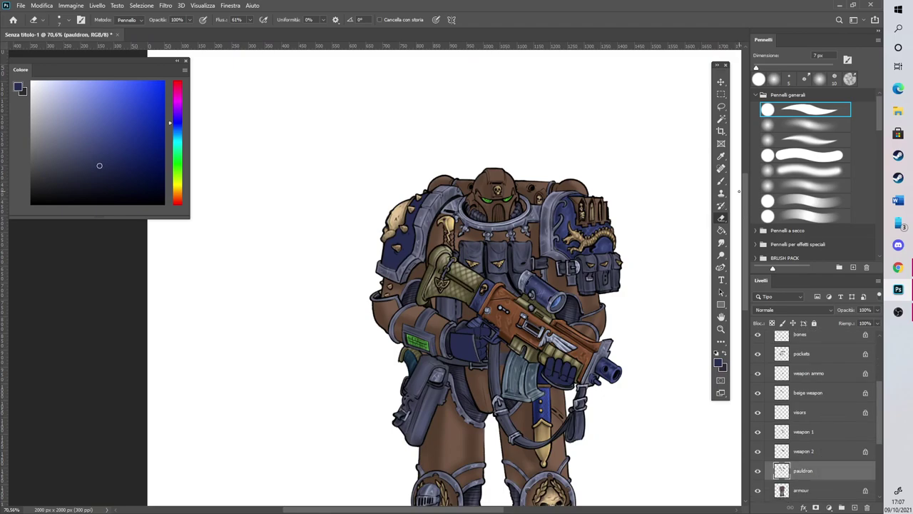
pyautogui.click(721, 156)
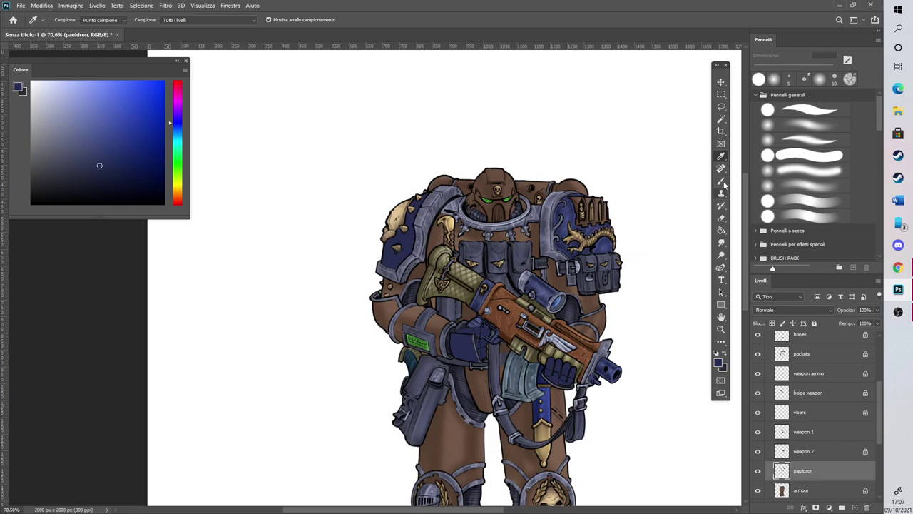
pyautogui.press('b')
pyautogui.scroll(-2, 584, 444)
pyautogui.scroll(3, 262, 343)
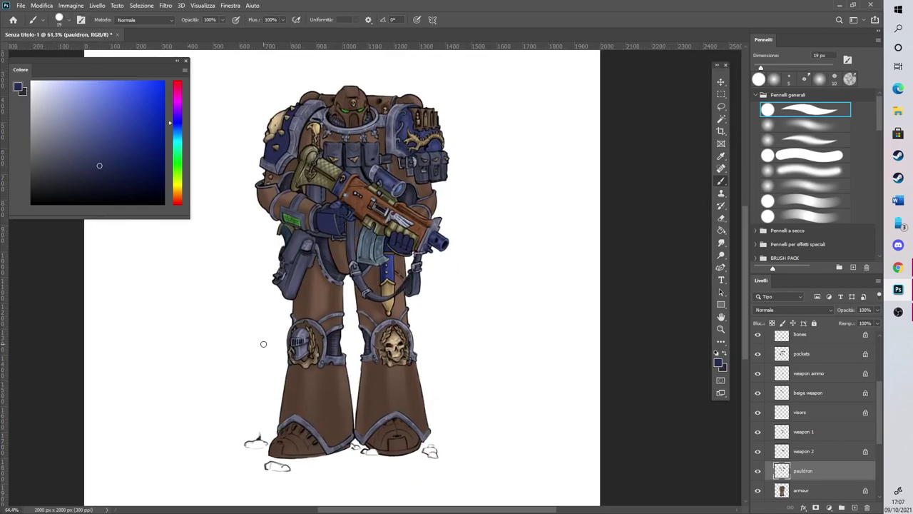
pyautogui.moveTo(476, 336)
pyautogui.mouseDown()
pyautogui.moveTo(463, 379)
pyautogui.moveTo(507, 347)
pyautogui.moveTo(494, 330)
pyautogui.moveTo(468, 324)
pyautogui.moveTo(485, 385)
pyautogui.moveTo(503, 364)
pyautogui.moveTo(465, 382)
pyautogui.moveTo(491, 385)
pyautogui.mouseUp()
pyautogui.moveTo(306, 346)
pyautogui.mouseDown()
pyautogui.moveTo(304, 333)
pyautogui.moveTo(323, 371)
pyautogui.moveTo(349, 350)
pyautogui.moveTo(323, 349)
pyautogui.moveTo(321, 314)
pyautogui.moveTo(303, 336)
pyautogui.moveTo(314, 356)
pyautogui.mouseUp()
pyautogui.moveTo(375, 307)
pyautogui.mouseDown()
pyautogui.moveTo(349, 332)
pyautogui.moveTo(378, 314)
pyautogui.moveTo(384, 291)
pyautogui.mouseUp()
# Paint the side panels above the skull knee pad dark blue with the hard round brush at 24 px
pyautogui.scroll(3, 385, 293)
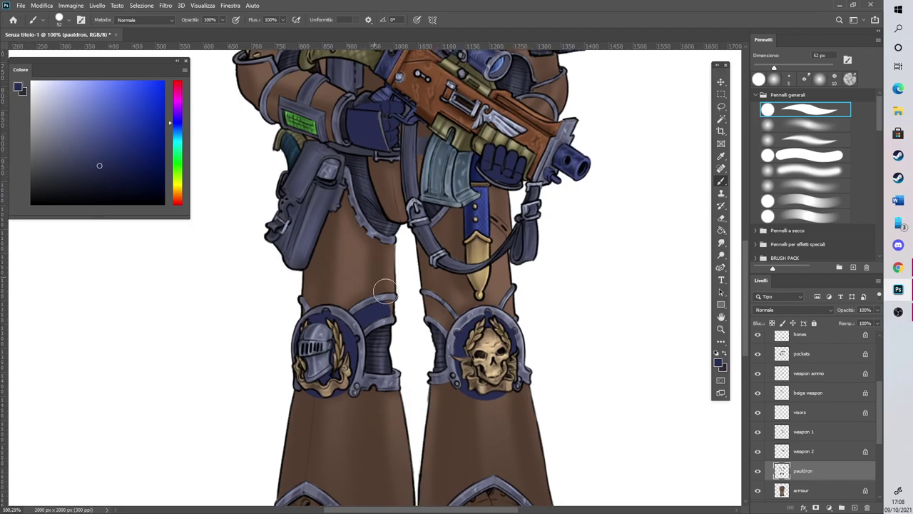
pyautogui.moveTo(774, 68); pyautogui.dragTo(765, 68)
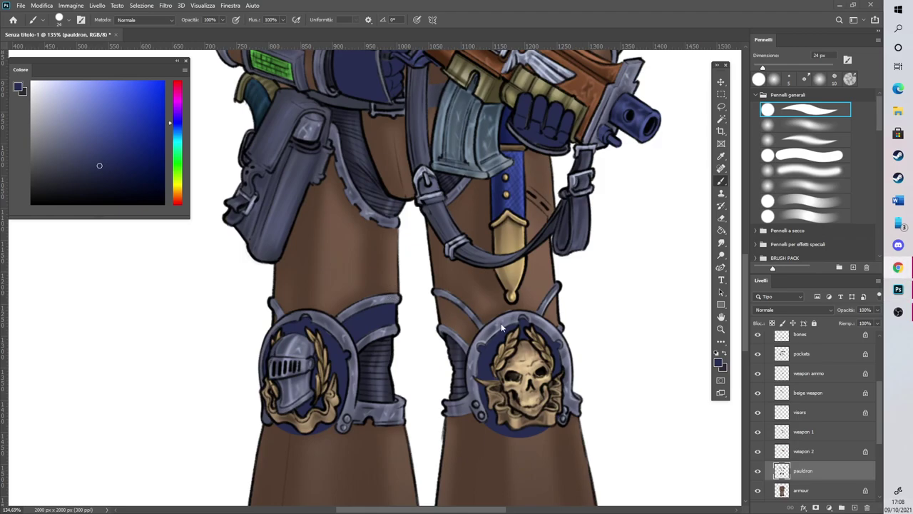
pyautogui.moveTo(453, 315)
pyautogui.mouseDown()
pyautogui.moveTo(442, 299)
pyautogui.moveTo(447, 320)
pyautogui.moveTo(452, 311)
pyautogui.moveTo(473, 330)
pyautogui.moveTo(460, 308)
pyautogui.mouseUp()
pyautogui.moveTo(551, 318)
pyautogui.mouseDown()
pyautogui.moveTo(553, 299)
pyautogui.moveTo(555, 330)
pyautogui.moveTo(559, 275)
pyautogui.mouseUp()
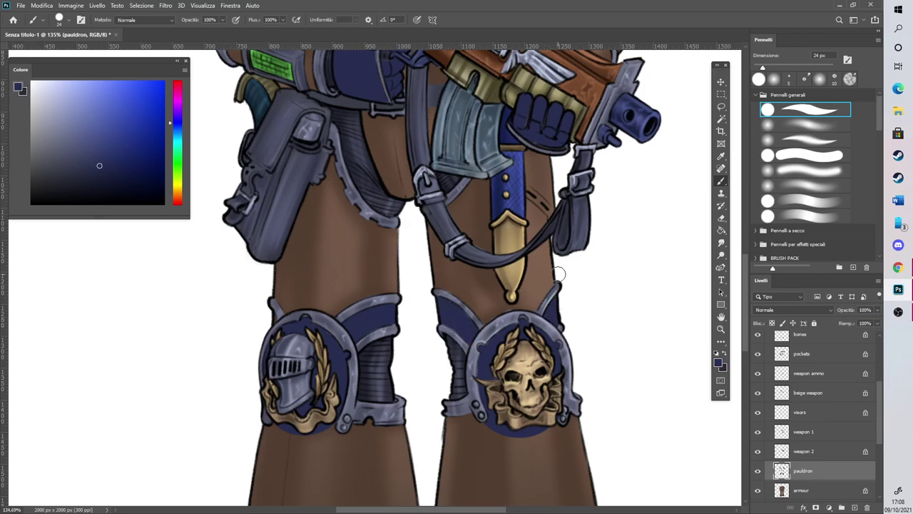
# Clean up stray metal colour around the knee emblems on the metal armour layer with a 7 px hard eraser
pyautogui.scroll(3, 559, 275)
pyautogui.press('e')
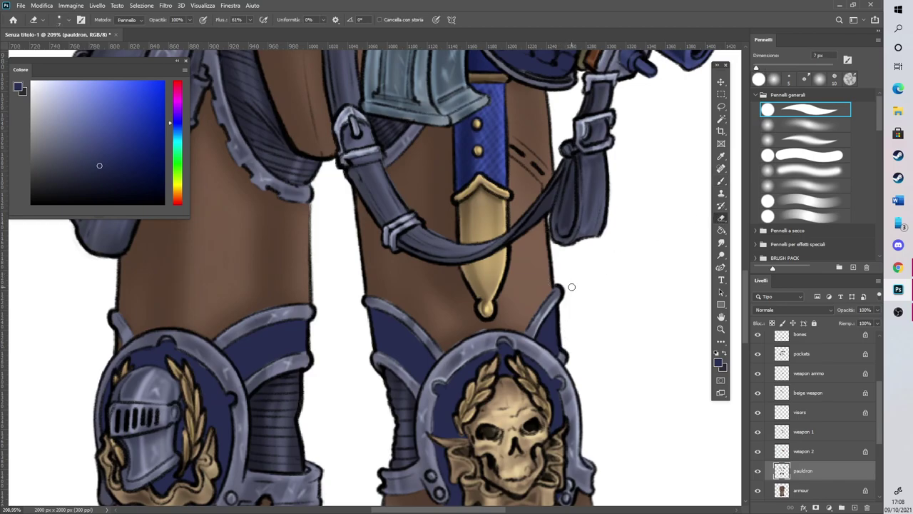
pyautogui.scroll(2, 850, 345)
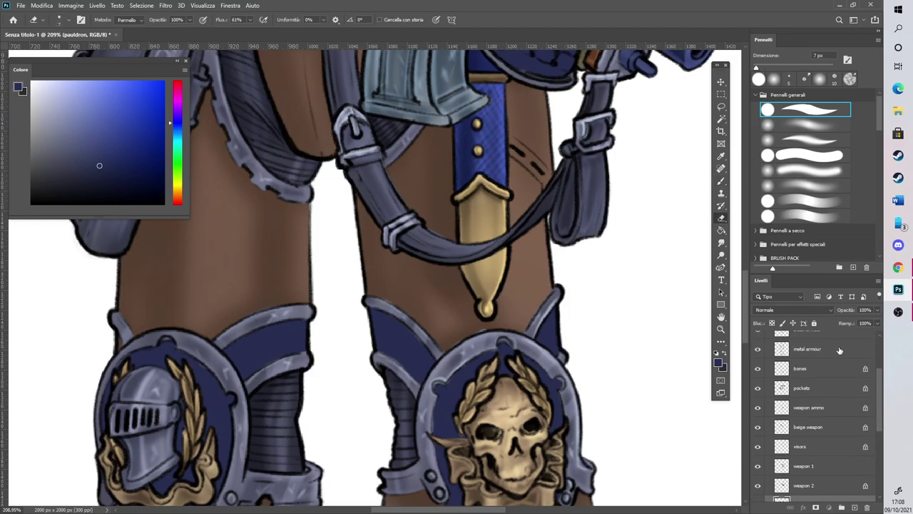
pyautogui.click(839, 349)
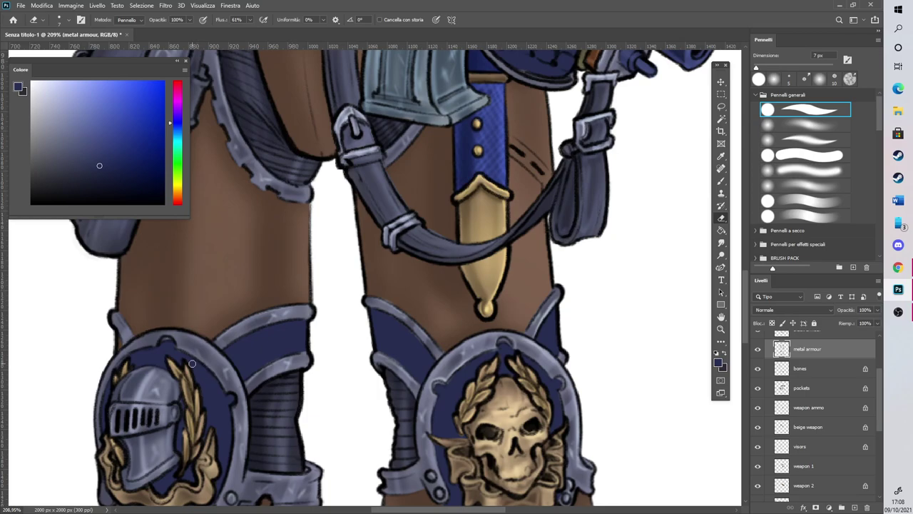
pyautogui.scroll(-4, 326, 287)
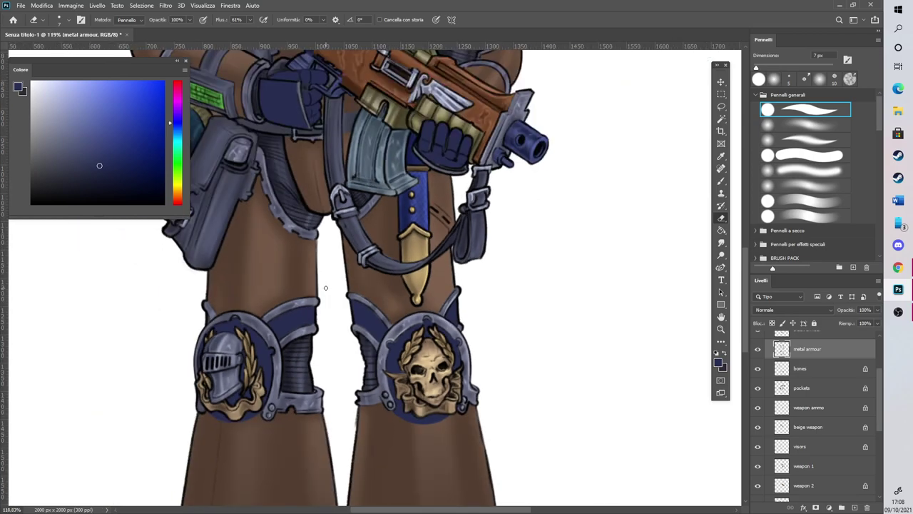
# Rename the pauldron layer "armour 1" and the armour layer "armour 2"
pyautogui.scroll(-3, 882, 446)
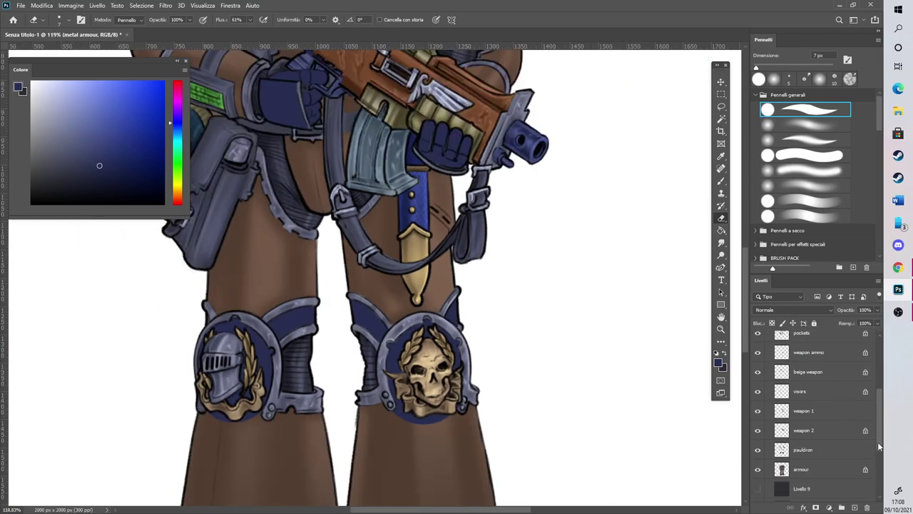
pyautogui.click(820, 452)
pyautogui.doubleClick(803, 454)
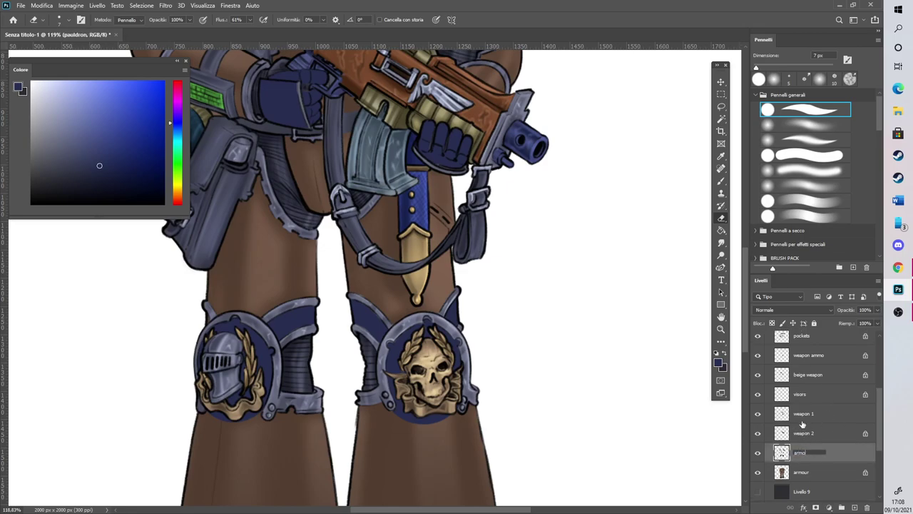
pyautogui.write('armour 1')
pyautogui.press('Return')
pyautogui.doubleClick(808, 473)
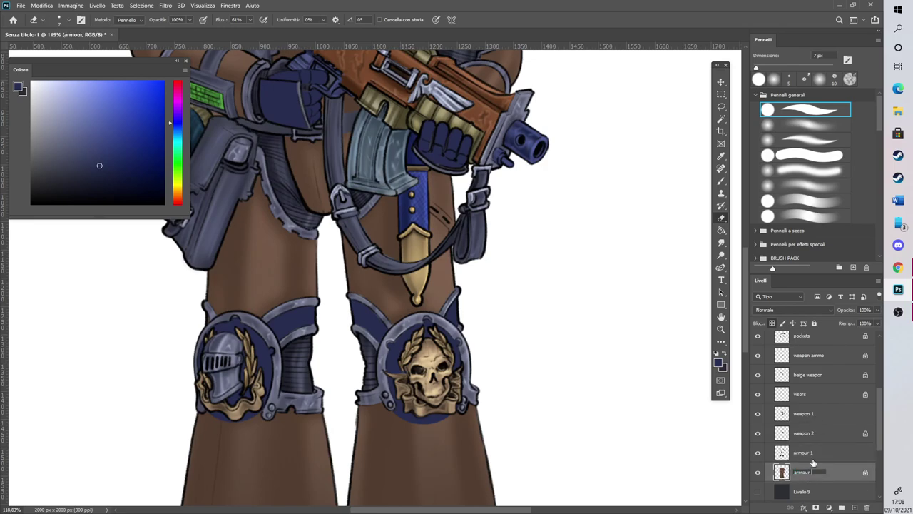
pyautogui.write('armour 2')
# Load the armour 2 layer's painted area as a selection and make armour 1 the active layer for the brush
pyautogui.click(822, 457)
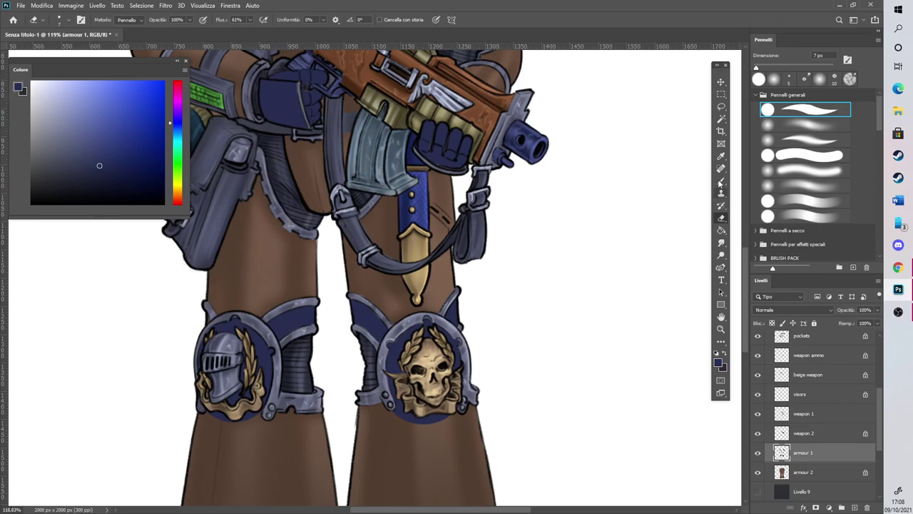
pyautogui.click(721, 180)
pyautogui.scroll(-5, 374, 325)
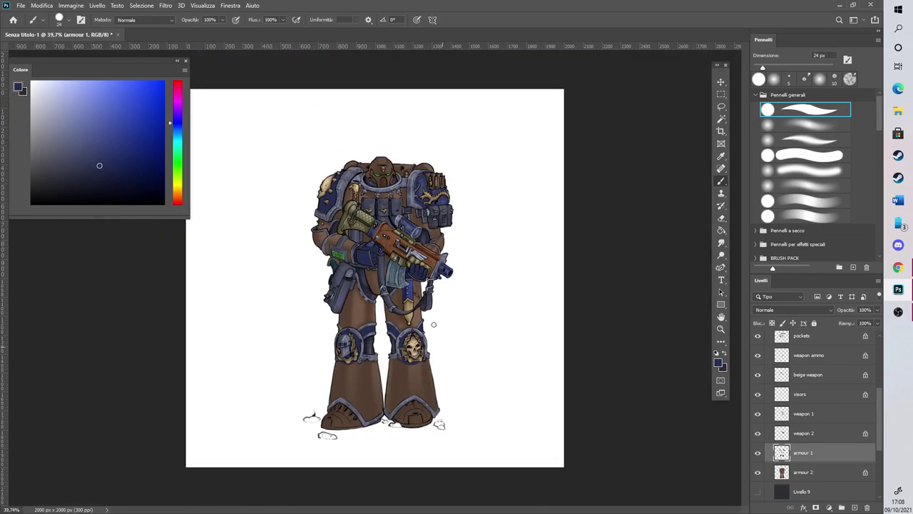
pyautogui.scroll(-1, 393, 261)
pyautogui.click(787, 475)
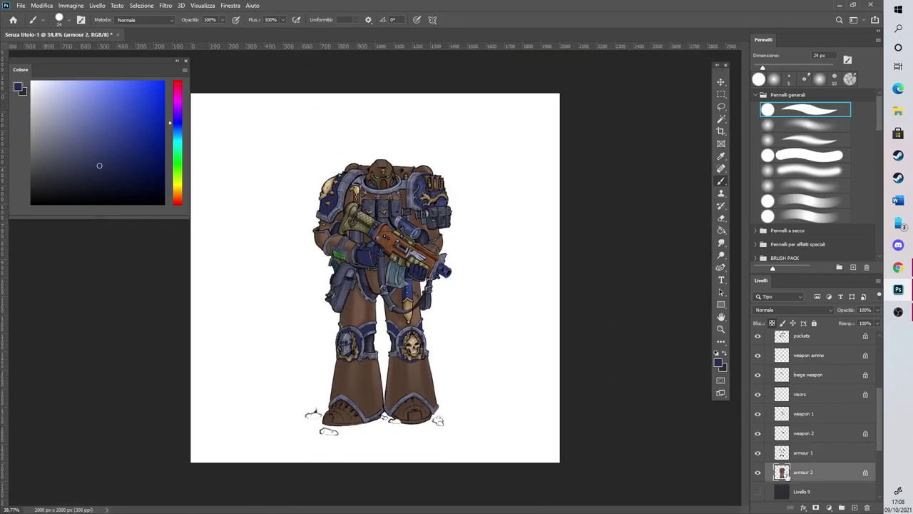
pyautogui.rightClick(788, 475)
pyautogui.click(795, 306)
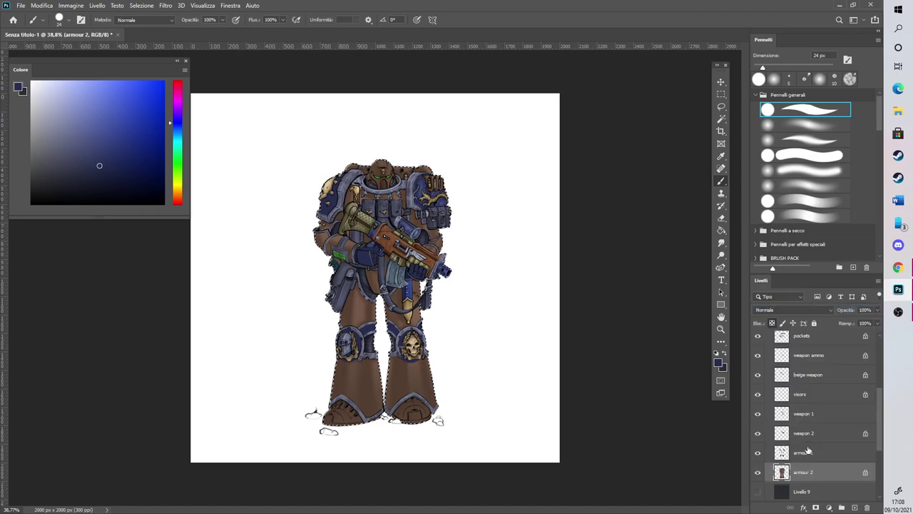
pyautogui.click(802, 453)
# Paint both boot toes dark blue on the armour 1 layer inside the selection with the hard round brush at 50 px
pyautogui.scroll(5, 383, 173)
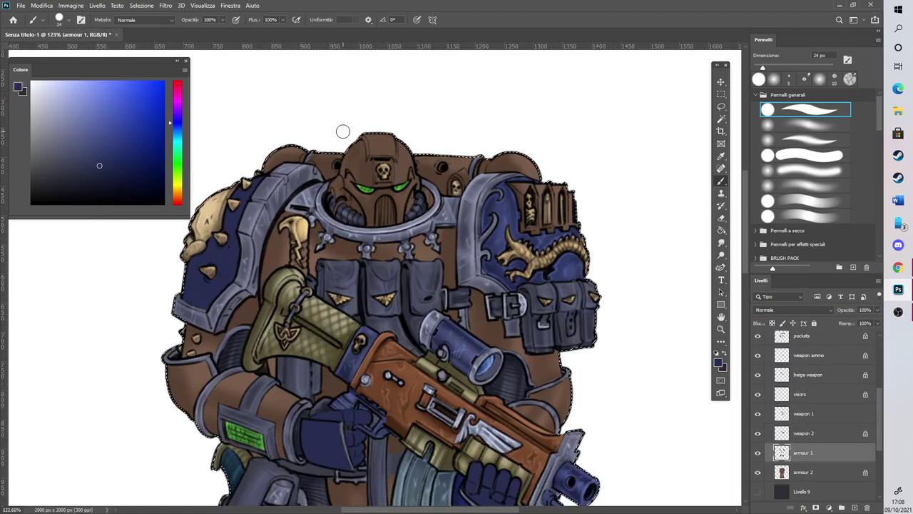
pyautogui.moveTo(747, 187); pyautogui.dragTo(747, 313)
pyautogui.click(773, 68)
pyautogui.moveTo(485, 378)
pyautogui.mouseDown()
pyautogui.moveTo(428, 422)
pyautogui.moveTo(482, 393)
pyautogui.moveTo(503, 432)
pyautogui.moveTo(532, 423)
pyautogui.mouseUp()
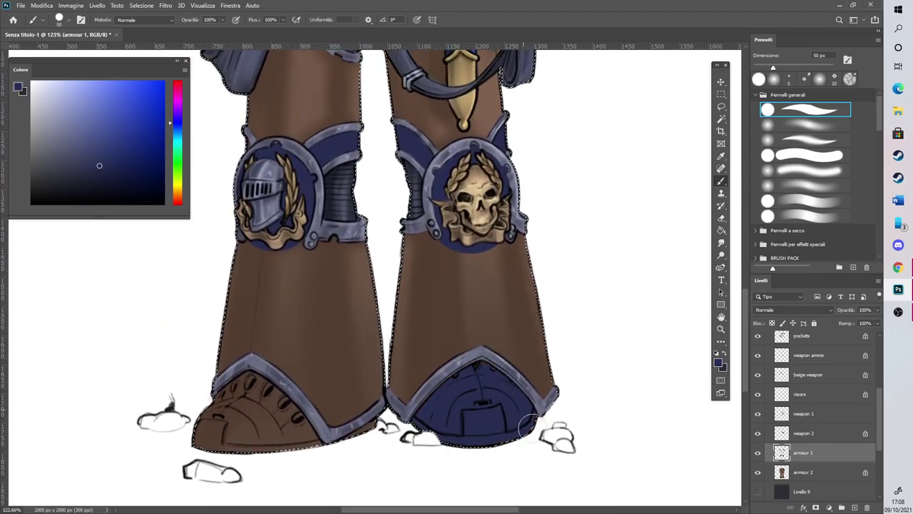
pyautogui.moveTo(247, 406)
pyautogui.mouseDown()
pyautogui.moveTo(219, 452)
pyautogui.moveTo(255, 439)
pyautogui.moveTo(251, 431)
pyautogui.moveTo(260, 446)
pyautogui.moveTo(291, 442)
pyautogui.moveTo(312, 455)
pyautogui.moveTo(301, 429)
pyautogui.moveTo(356, 463)
pyautogui.moveTo(338, 451)
pyautogui.moveTo(389, 426)
pyautogui.mouseUp()
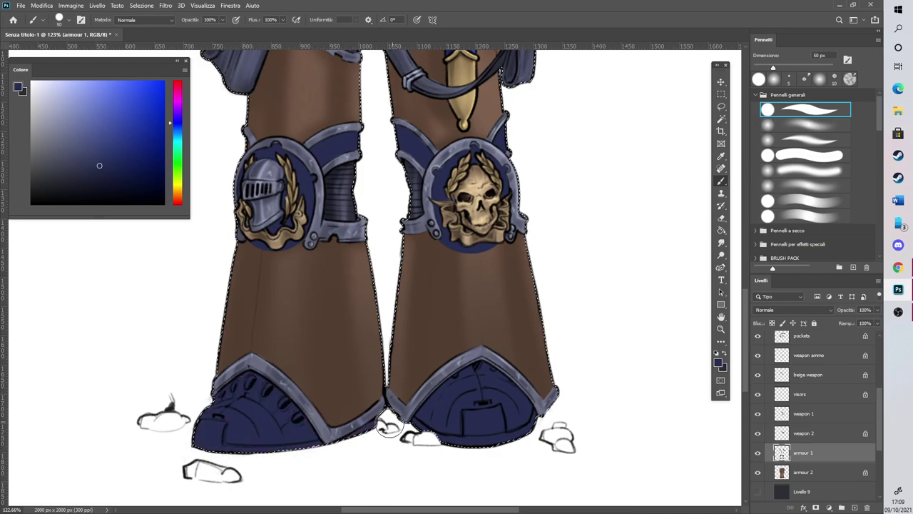
# Paint both elbow guards dark blue with the hard round brush at 25 px
pyautogui.scroll(-2, 471, 458)
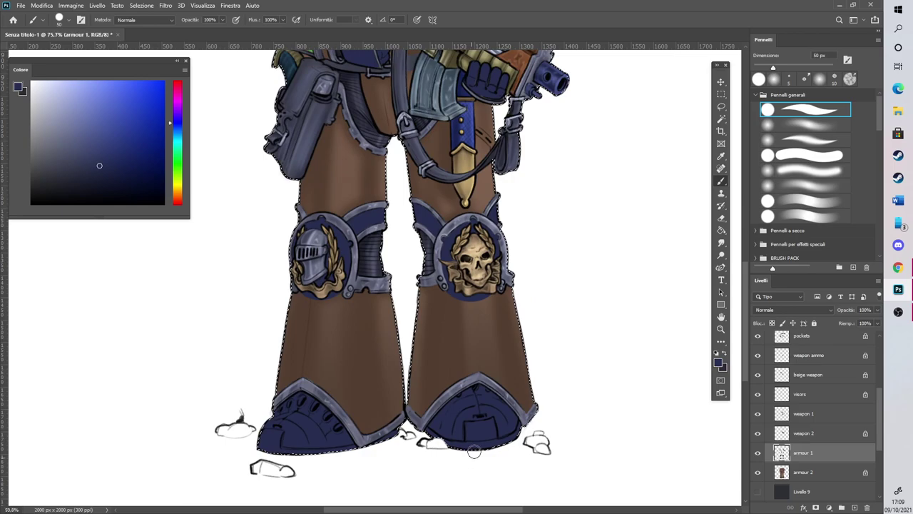
pyautogui.scroll(-3, 471, 458)
pyautogui.scroll(3, 383, 137)
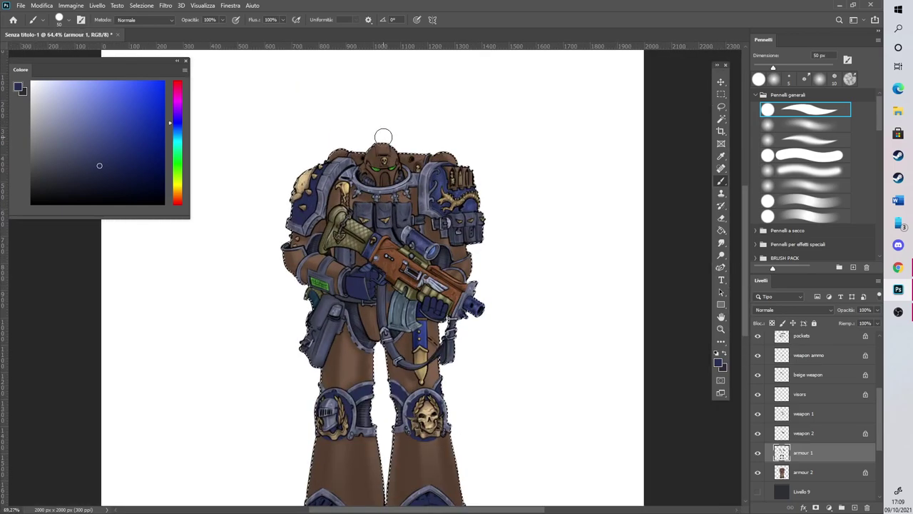
pyautogui.scroll(3, 384, 137)
pyautogui.press('[')
pyautogui.press('[')
pyautogui.moveTo(528, 371)
pyautogui.mouseDown()
pyautogui.moveTo(521, 373)
pyautogui.moveTo(542, 374)
pyautogui.moveTo(528, 368)
pyautogui.mouseUp()
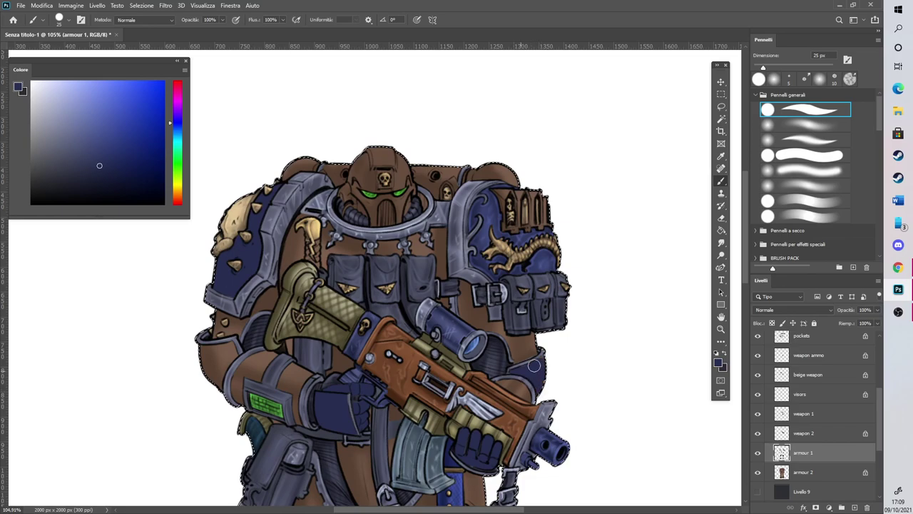
pyautogui.moveTo(204, 350)
pyautogui.mouseDown()
pyautogui.moveTo(209, 363)
pyautogui.moveTo(229, 344)
pyautogui.moveTo(219, 389)
pyautogui.moveTo(231, 346)
pyautogui.mouseUp()
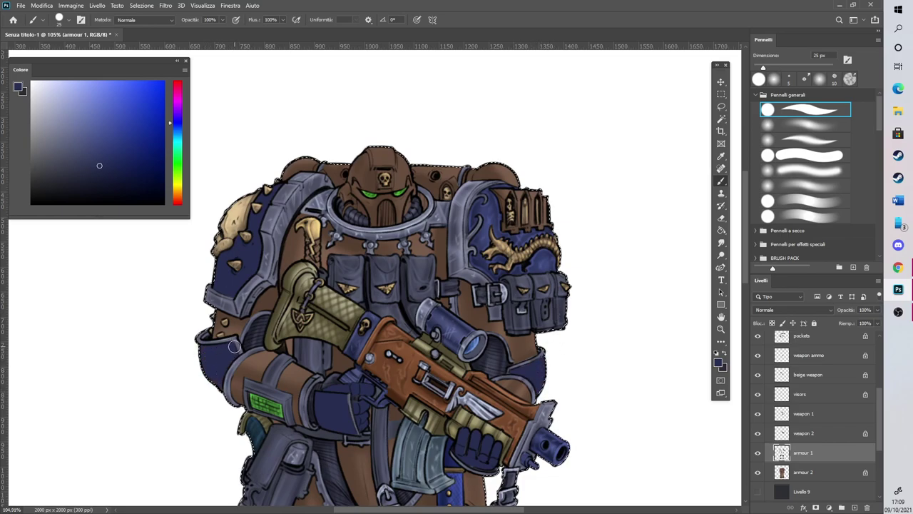
# Paint the helmet dome dark blue at 15 px and erase the overspill from the central crest and skull plate with the 7 px eraser
pyautogui.scroll(-6, 419, 216)
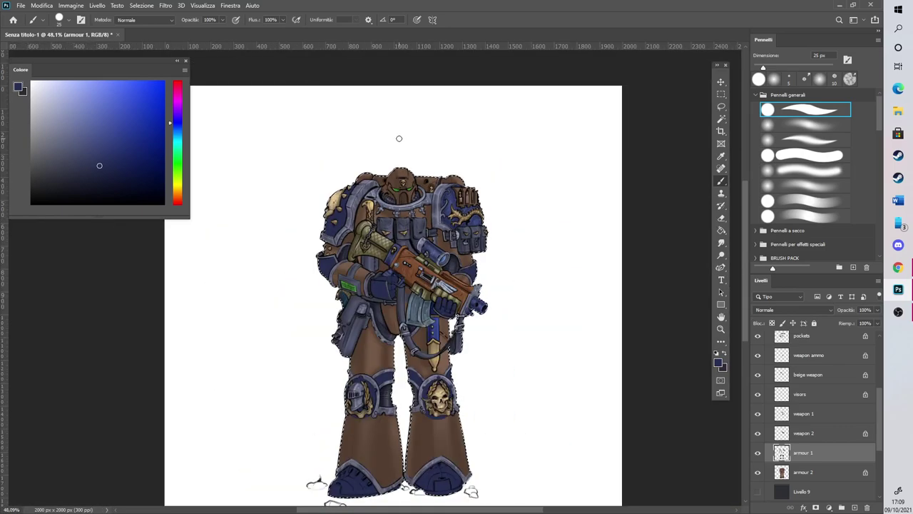
pyautogui.scroll(9, 387, 164)
pyautogui.press('[')
pyautogui.moveTo(337, 331)
pyautogui.mouseDown()
pyautogui.moveTo(357, 306)
pyautogui.moveTo(363, 318)
pyautogui.moveTo(350, 312)
pyautogui.moveTo(371, 341)
pyautogui.moveTo(447, 348)
pyautogui.moveTo(467, 339)
pyautogui.moveTo(478, 303)
pyautogui.moveTo(491, 329)
pyautogui.moveTo(470, 298)
pyautogui.moveTo(449, 318)
pyautogui.mouseUp()
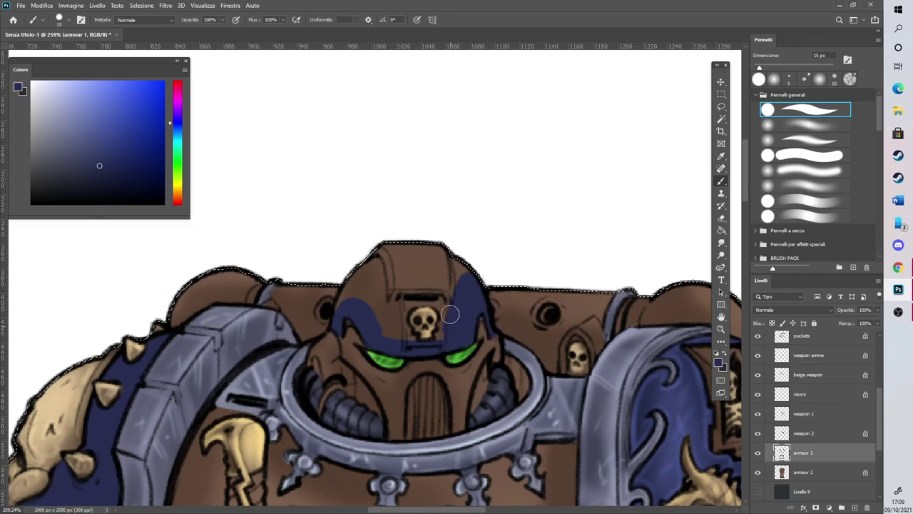
pyautogui.moveTo(396, 307)
pyautogui.mouseDown()
pyautogui.moveTo(395, 352)
pyautogui.moveTo(396, 307)
pyautogui.moveTo(384, 334)
pyautogui.moveTo(373, 264)
pyautogui.moveTo(353, 280)
pyautogui.moveTo(368, 286)
pyautogui.moveTo(371, 238)
pyautogui.moveTo(407, 331)
pyautogui.mouseUp()
pyautogui.press('e')
pyautogui.moveTo(407, 342)
pyautogui.mouseDown()
pyautogui.moveTo(437, 342)
pyautogui.moveTo(441, 298)
pyautogui.mouseUp()
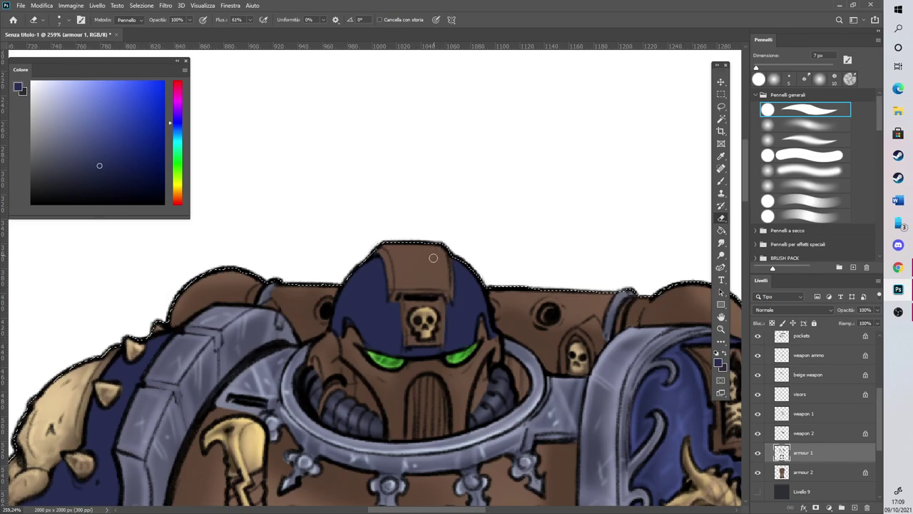
# Paint the helmet's lower side areas beside the faceplate dark blue with the hard round brush at 15 px
pyautogui.click(720, 182)
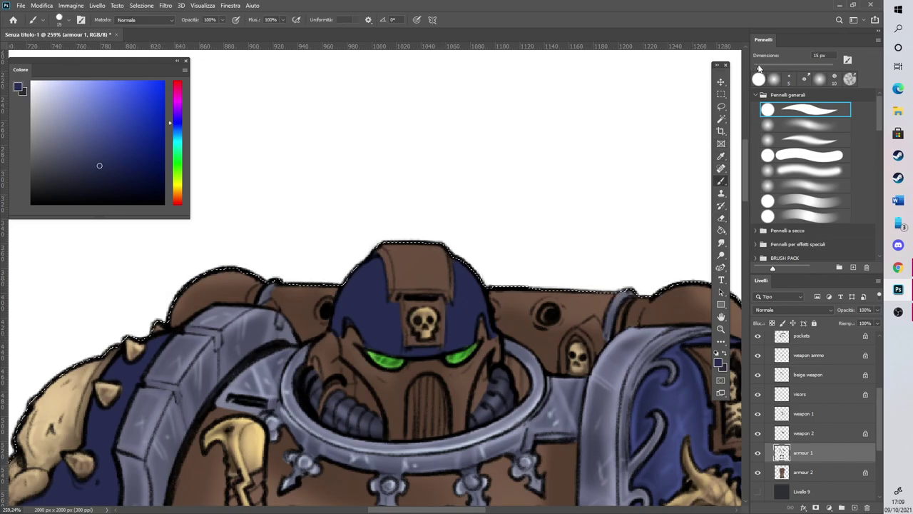
pyautogui.moveTo(352, 396); pyautogui.dragTo(369, 403)
pyautogui.moveTo(487, 387)
pyautogui.mouseDown()
pyautogui.moveTo(481, 418)
pyautogui.moveTo(487, 367)
pyautogui.moveTo(480, 414)
pyautogui.moveTo(478, 384)
pyautogui.mouseUp()
pyautogui.scroll(-2, 560, 378)
pyautogui.scroll(3, 514, 371)
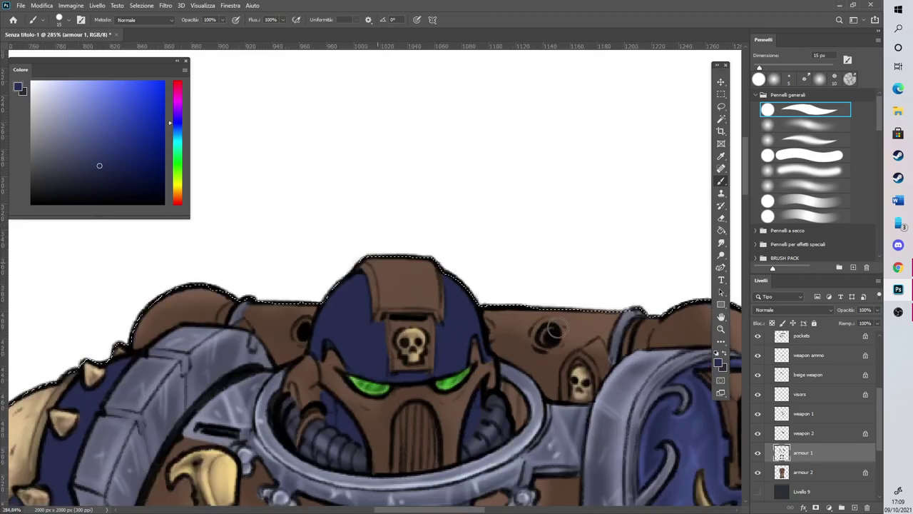
# Paint the arched skull niche on the backpack dark blue at 15 px and tidy its edges with the 7 px eraser
pyautogui.scroll(-8, 457, 212)
pyautogui.scroll(3, 516, 238)
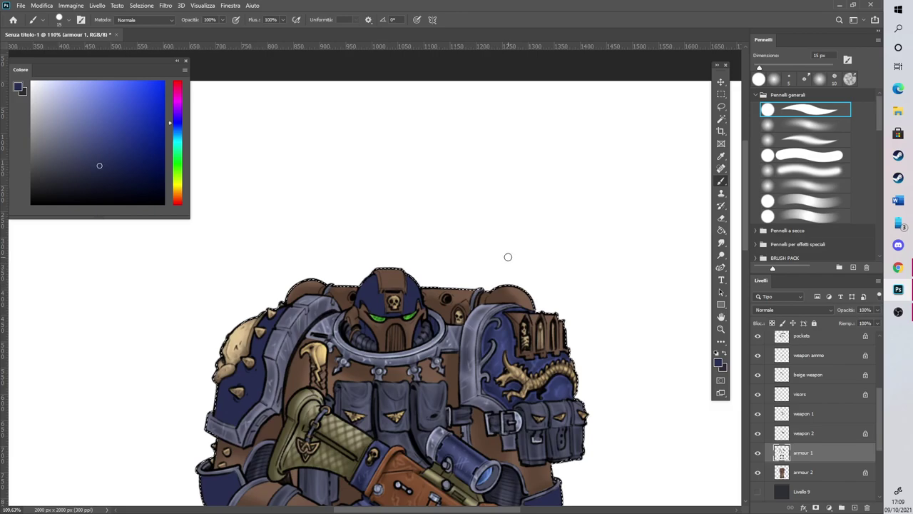
pyautogui.scroll(2, 283, 290)
pyautogui.scroll(1, 283, 290)
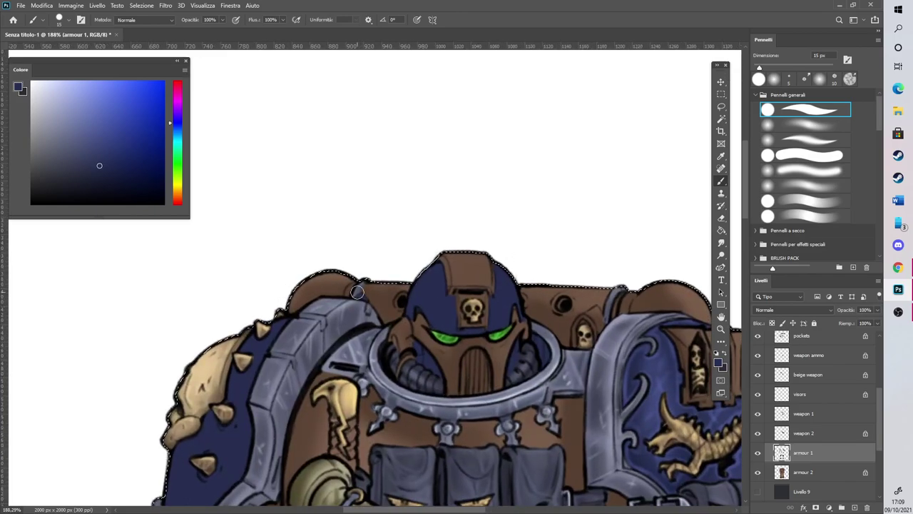
pyautogui.moveTo(596, 310); pyautogui.dragTo(585, 328)
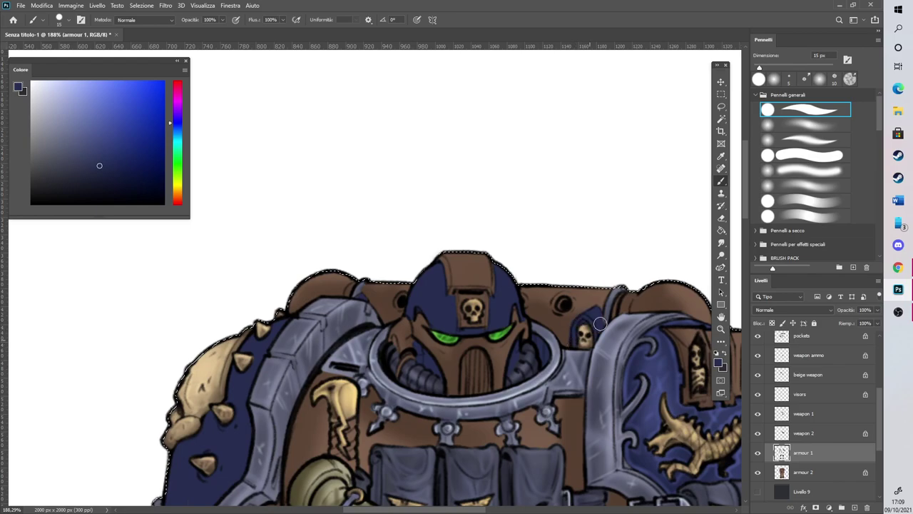
pyautogui.click(720, 218)
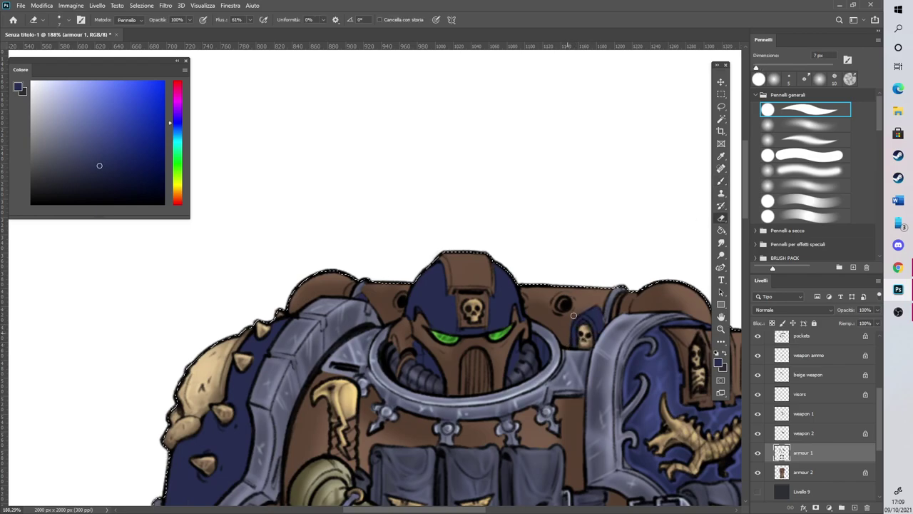
pyautogui.scroll(-7, 526, 249)
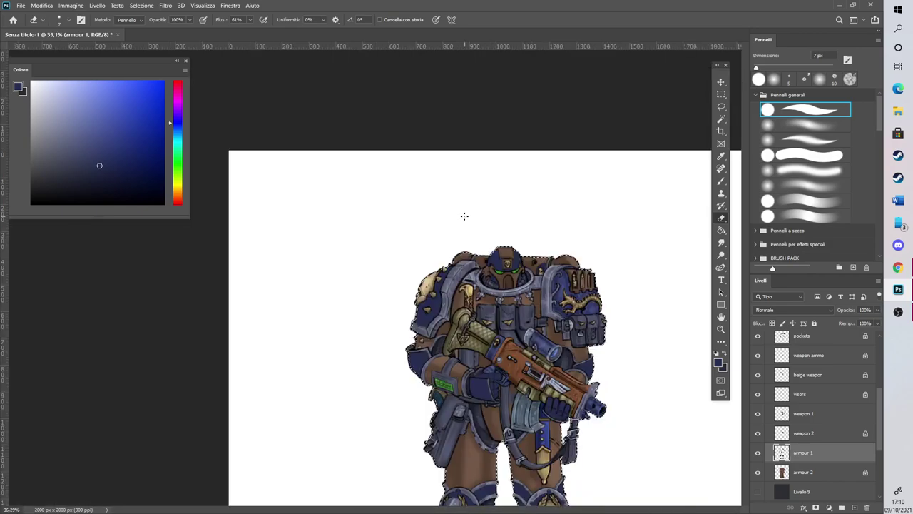
pyautogui.scroll(3, 301, 147)
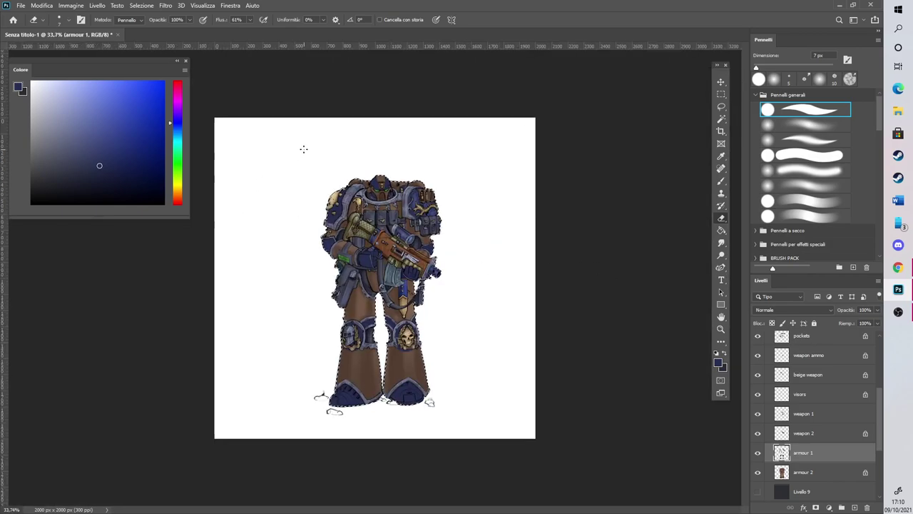
# Paint the groin plate between the thighs dark blue on armour 1 with the hard round brush at 15 px
pyautogui.scroll(2, 422, 360)
pyautogui.scroll(1, 422, 360)
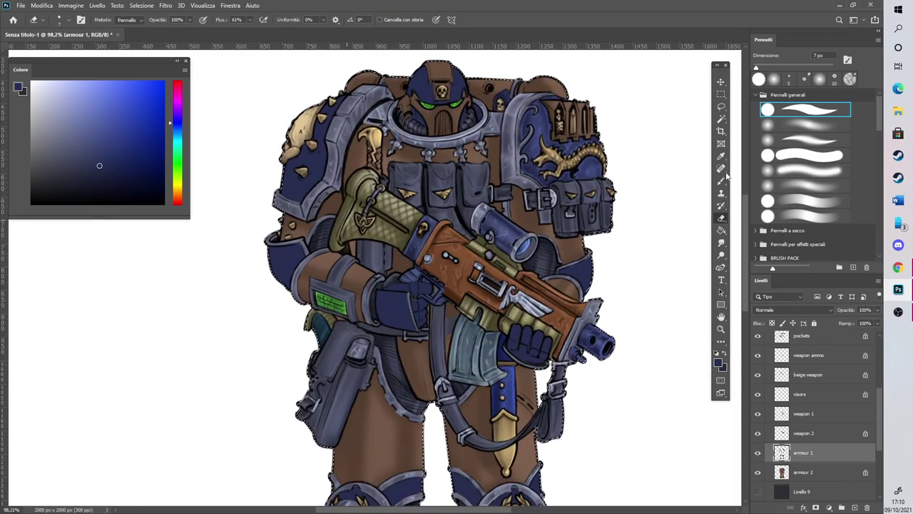
pyautogui.press('b')
pyautogui.moveTo(403, 341)
pyautogui.mouseDown()
pyautogui.moveTo(413, 391)
pyautogui.moveTo(423, 338)
pyautogui.moveTo(426, 366)
pyautogui.mouseUp()
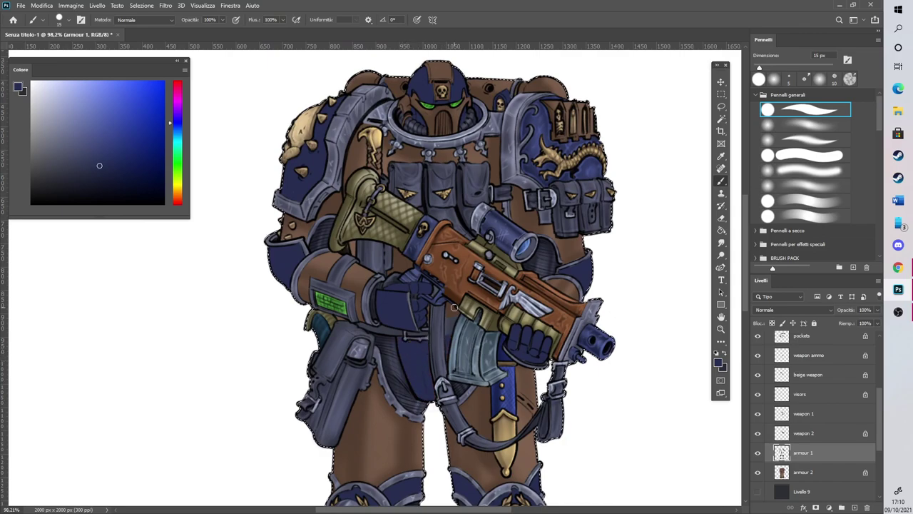
pyautogui.scroll(-5, 449, 300)
pyautogui.scroll(-1, 428, 300)
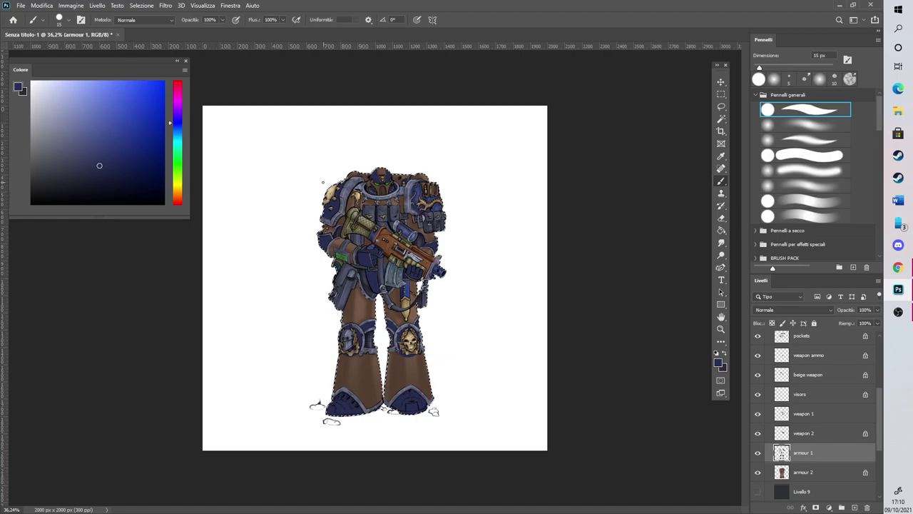
pyautogui.scroll(3, 428, 300)
pyautogui.scroll(1, 322, 182)
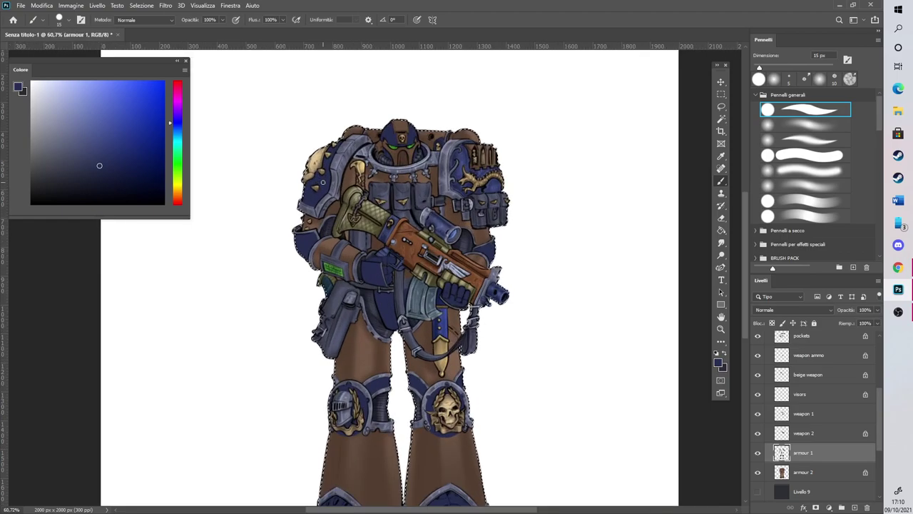
pyautogui.scroll(-4, 322, 182)
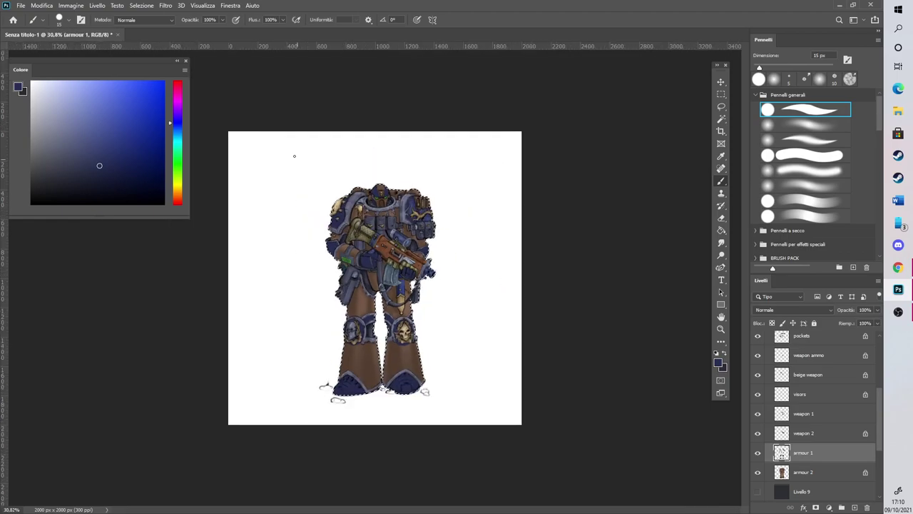
pyautogui.scroll(2, 314, 150)
pyautogui.scroll(2, 344, 181)
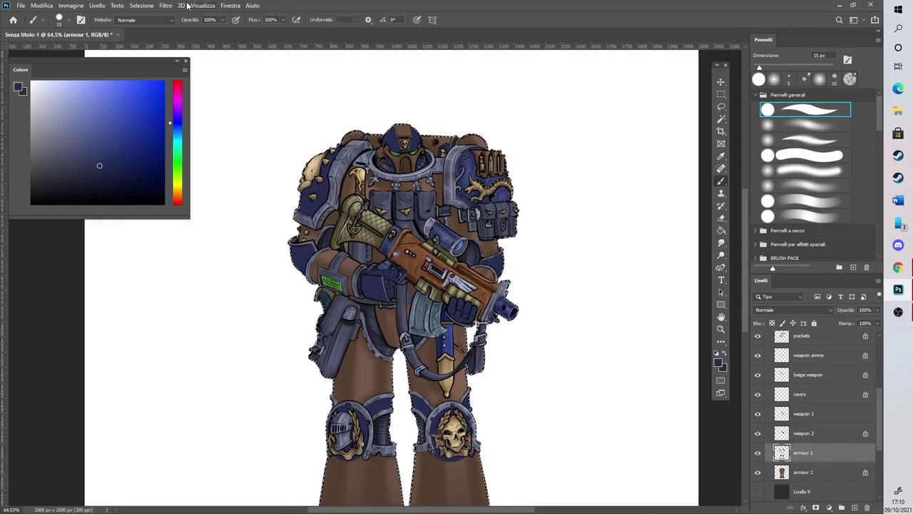
# Clear the selection around the figure and lock the transparent pixels of the armour 1 layer
pyautogui.click(148, 6)
pyautogui.click(150, 24)
pyautogui.scroll(1, 369, 83)
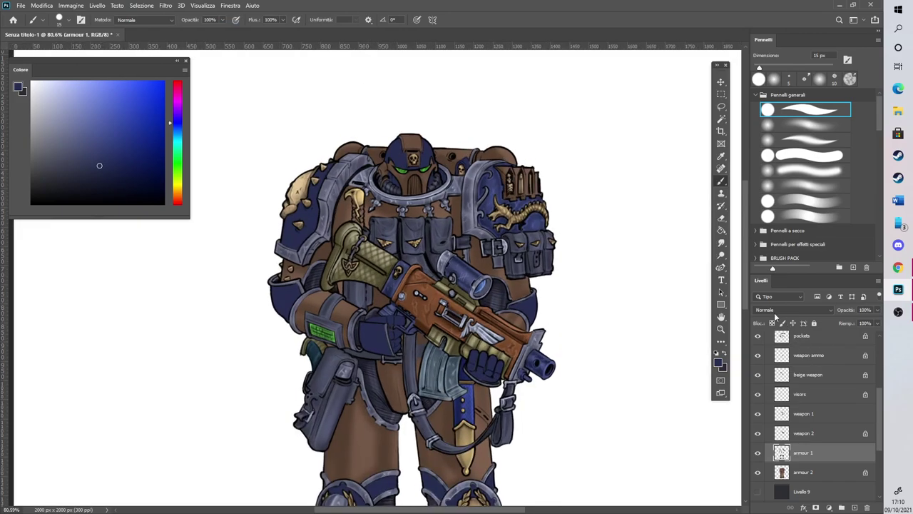
pyautogui.scroll(2, 371, 141)
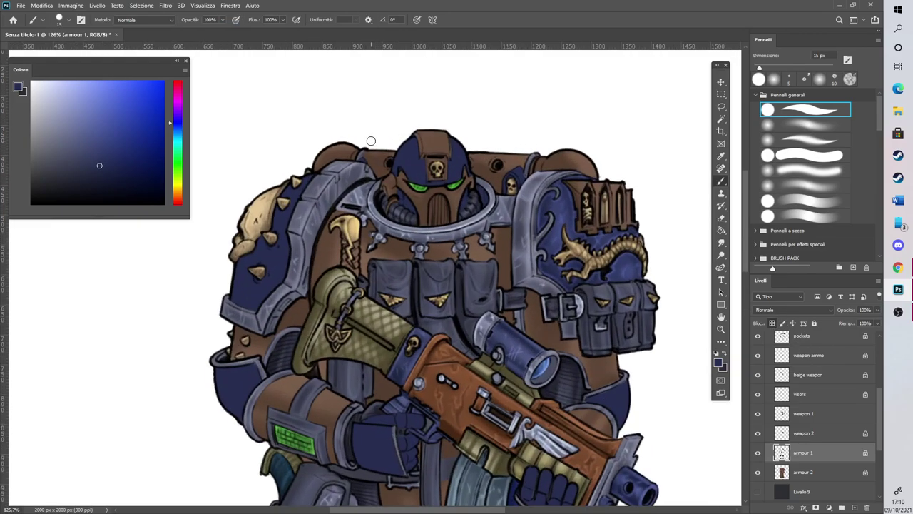
# Shade the helmet dome in a darker navy with a soft round brush at 53% opacity and 75 px
pyautogui.click(109, 176)
pyautogui.click(762, 123)
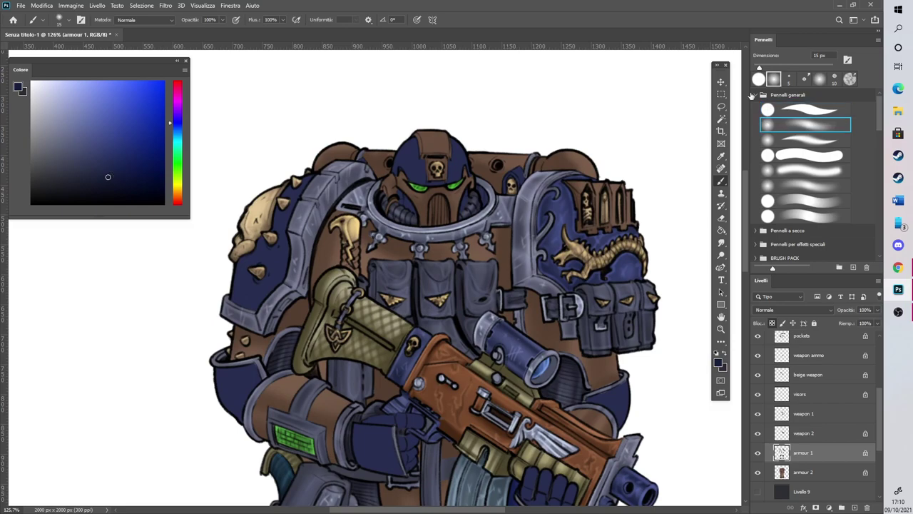
pyautogui.moveTo(222, 20); pyautogui.dragTo(211, 29)
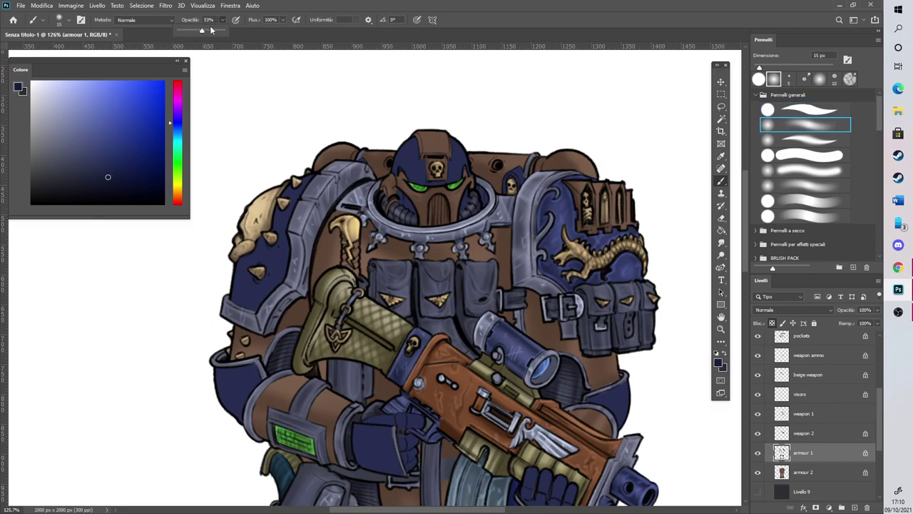
pyautogui.click(783, 67)
pyautogui.moveTo(423, 175); pyautogui.dragTo(455, 169)
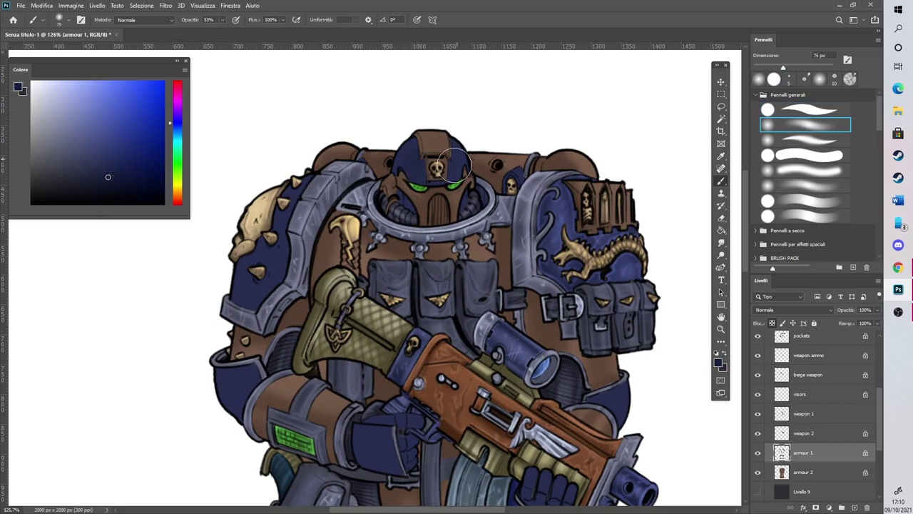
# Shade the helmet's side, the spiked shoulder pad and the glove cuff in the dark navy at 54 px
pyautogui.click(775, 67)
pyautogui.moveTo(485, 201); pyautogui.dragTo(482, 185)
pyautogui.click(254, 268)
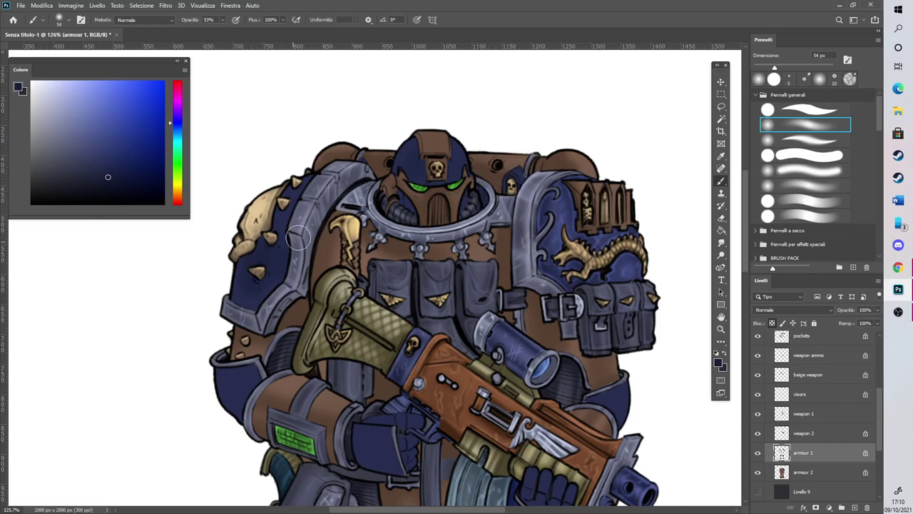
pyautogui.moveTo(352, 450); pyautogui.dragTo(362, 448)
# Shade the gloves and the blue knee plates in the dark navy with the soft brush at 32 px
pyautogui.moveTo(773, 67); pyautogui.dragTo(766, 68)
pyautogui.scroll(-5, 401, 388)
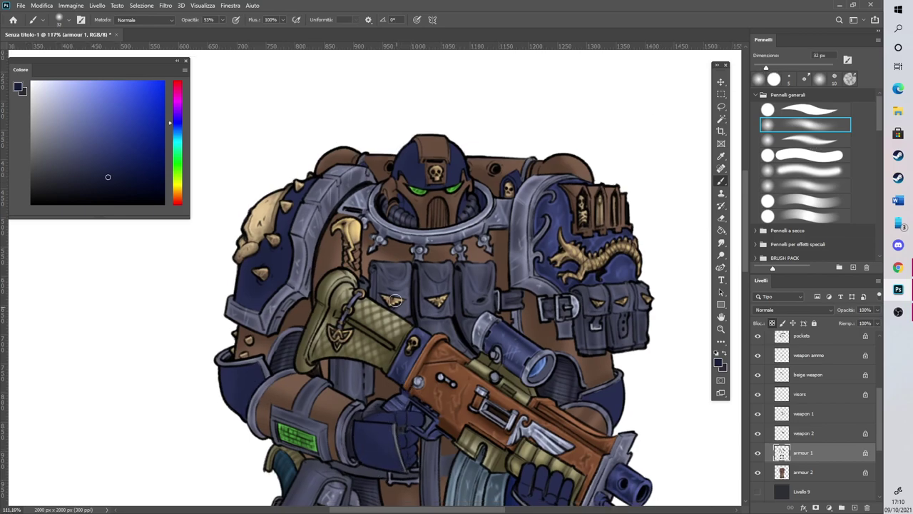
pyautogui.scroll(4, 418, 307)
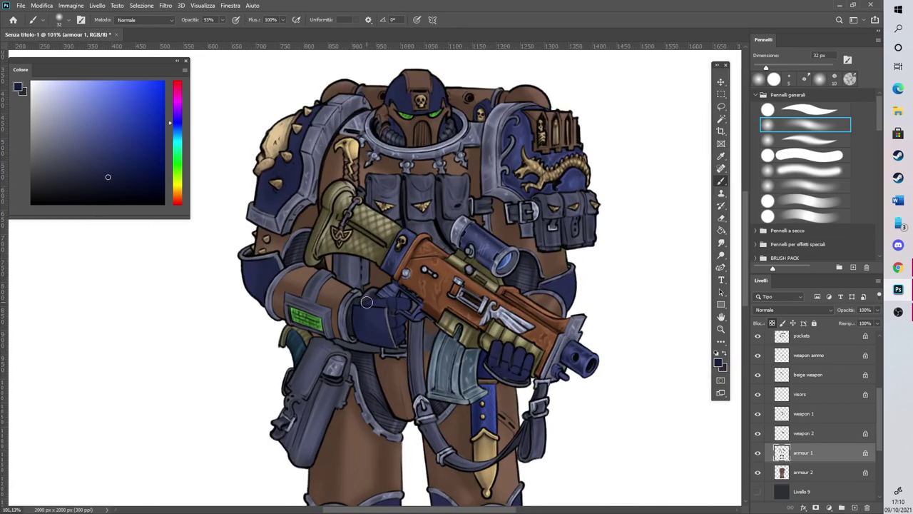
pyautogui.scroll(-5, 504, 339)
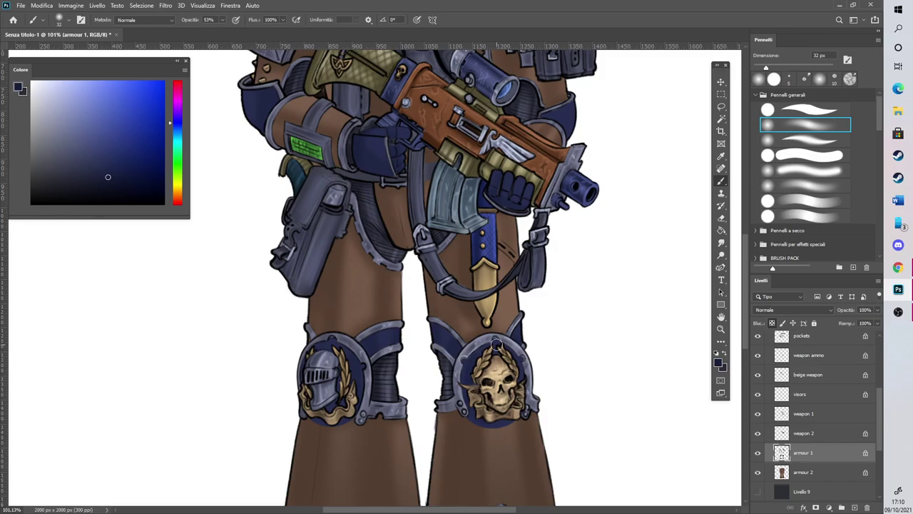
pyautogui.scroll(-5, 497, 344)
pyautogui.scroll(4, 451, 471)
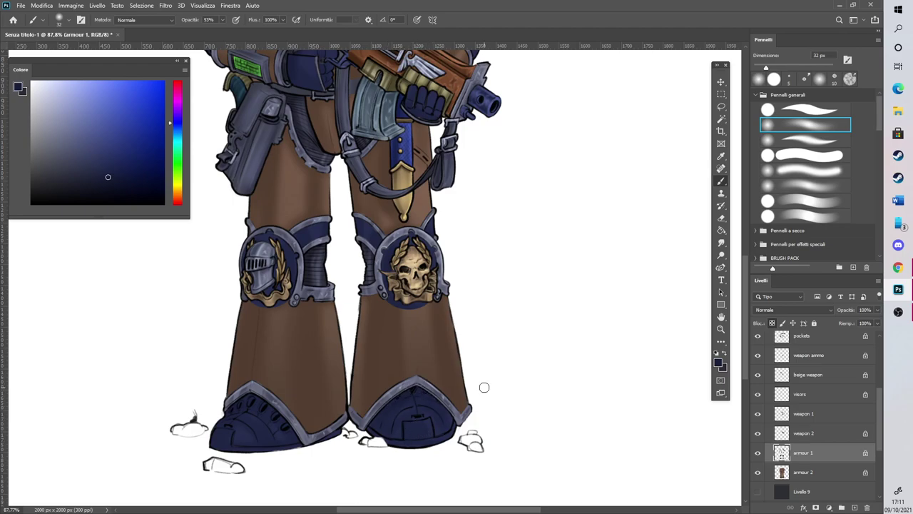
# Deepen the shadows on both boots with an even darker navy, using the soft brush at 32 px
pyautogui.scroll(3, 484, 388)
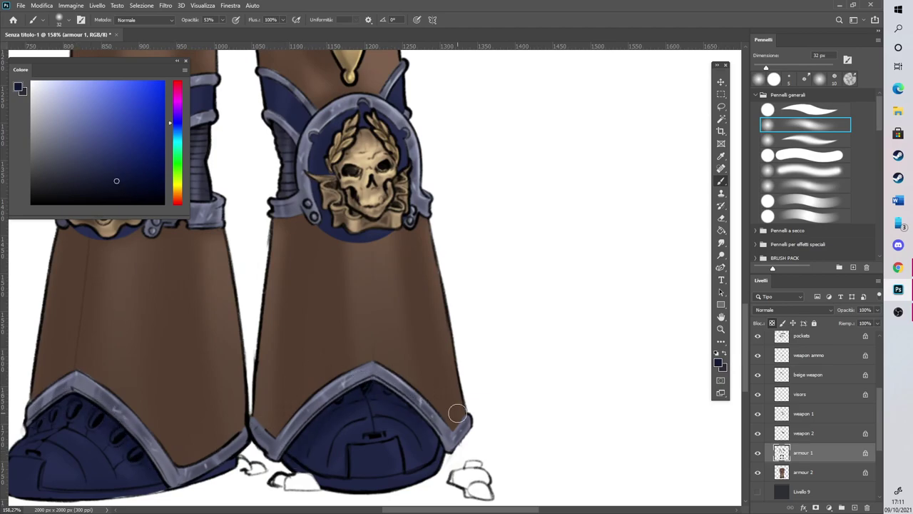
pyautogui.scroll(-4, 457, 411)
pyautogui.scroll(3, 363, 352)
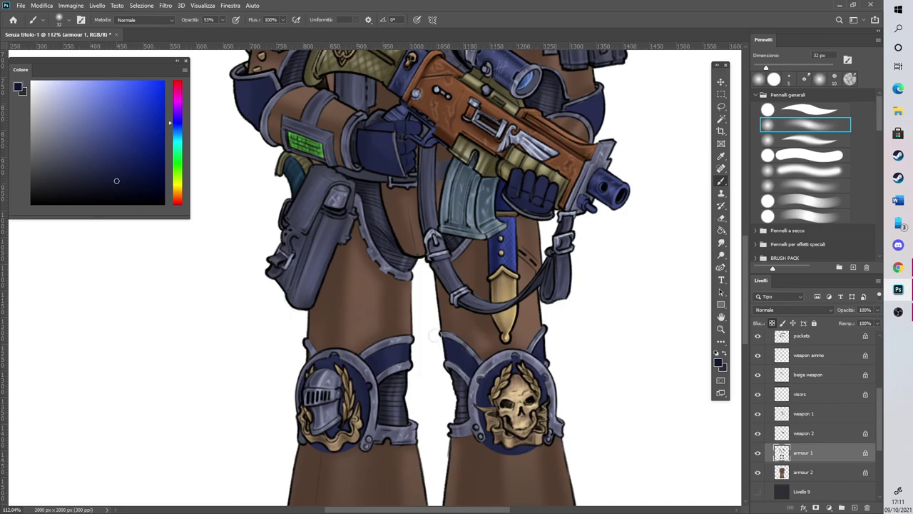
pyautogui.scroll(-5, 439, 341)
pyautogui.scroll(6, 414, 152)
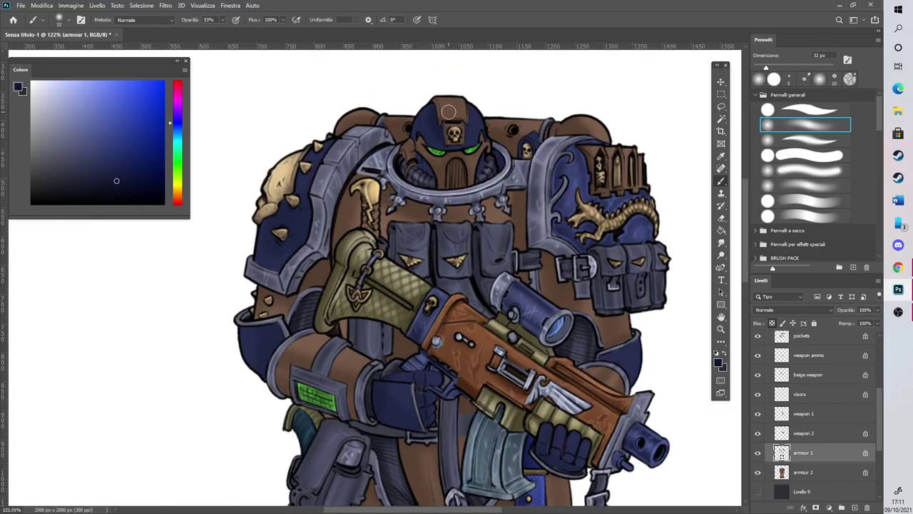
# Highlight the elbow guards, gloves and knee plates in a lighter blue with the soft brush reduced to 20 px
pyautogui.moveTo(746, 208); pyautogui.dragTo(746, 195)
pyautogui.click(105, 119)
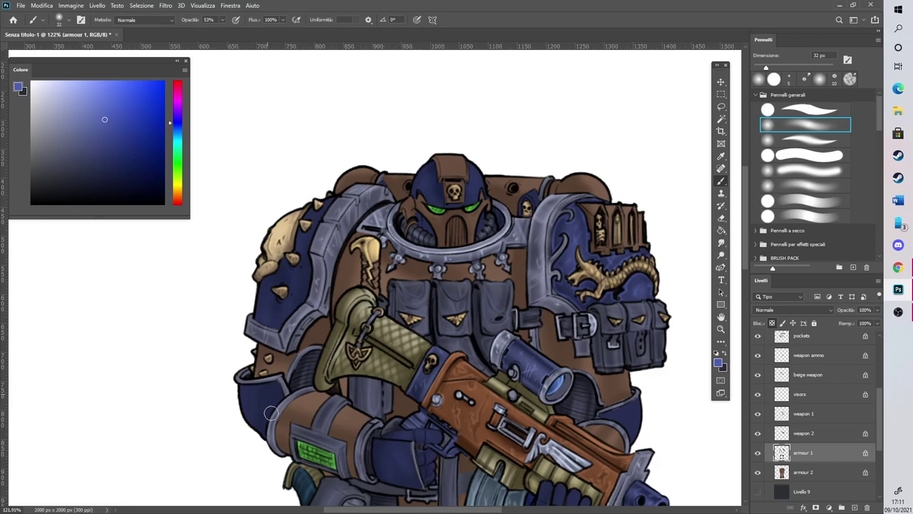
pyautogui.scroll(-5, 266, 407)
pyautogui.press('[')
pyautogui.press('[')
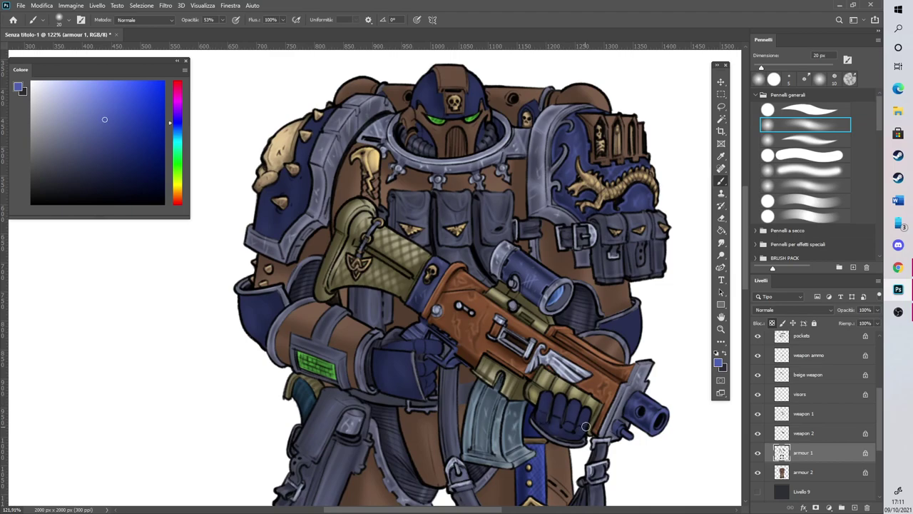
pyautogui.scroll(-15, 488, 246)
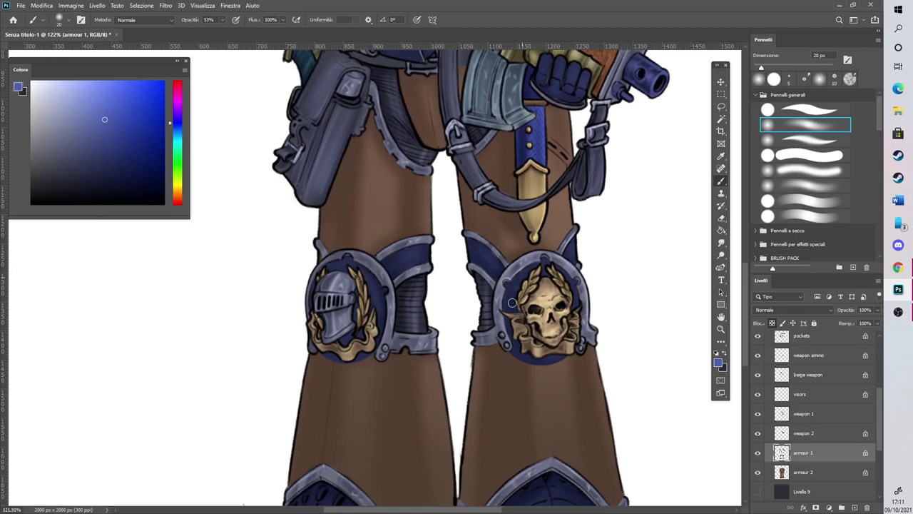
pyautogui.scroll(-8, 557, 353)
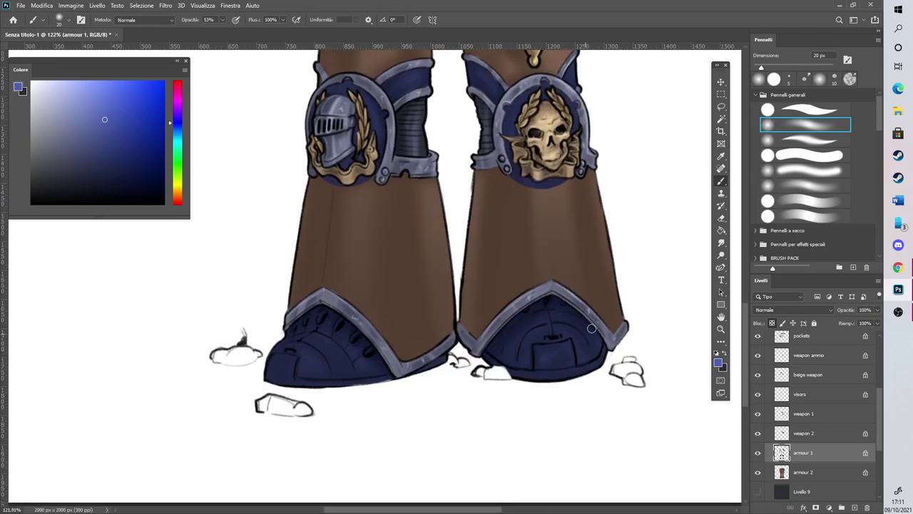
# Highlight the toe sections of both boots in the lighter blue with the soft brush at 47 px
pyautogui.moveTo(762, 68); pyautogui.dragTo(772, 68)
pyautogui.moveTo(516, 351); pyautogui.dragTo(580, 342)
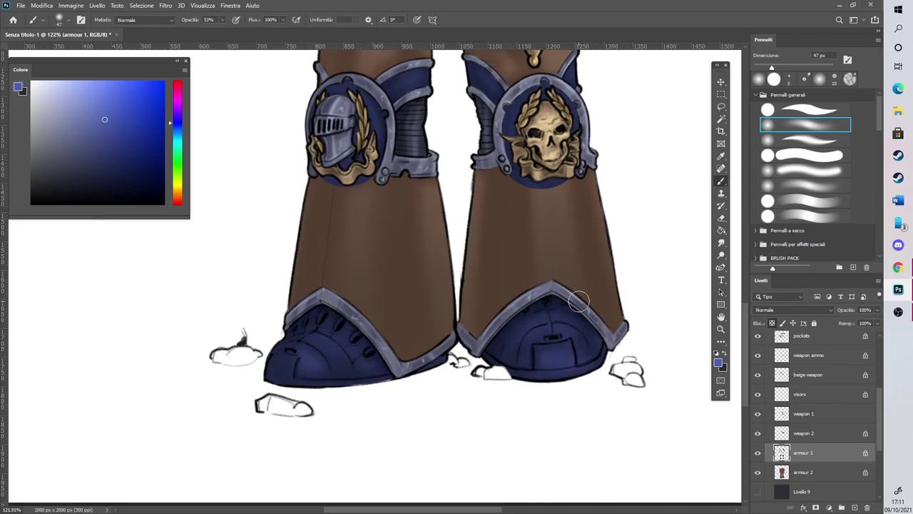
pyautogui.scroll(-1, 542, 321)
pyautogui.scroll(-5, 557, 356)
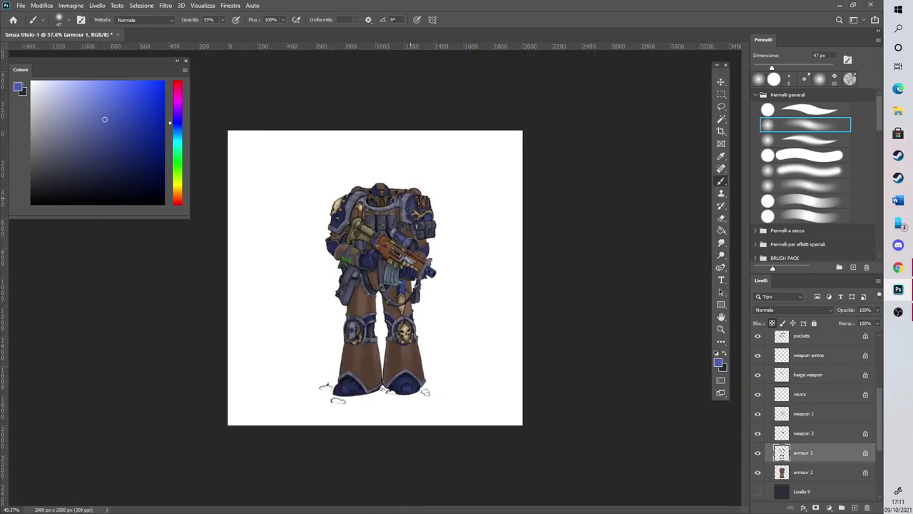
pyautogui.scroll(5, 455, 174)
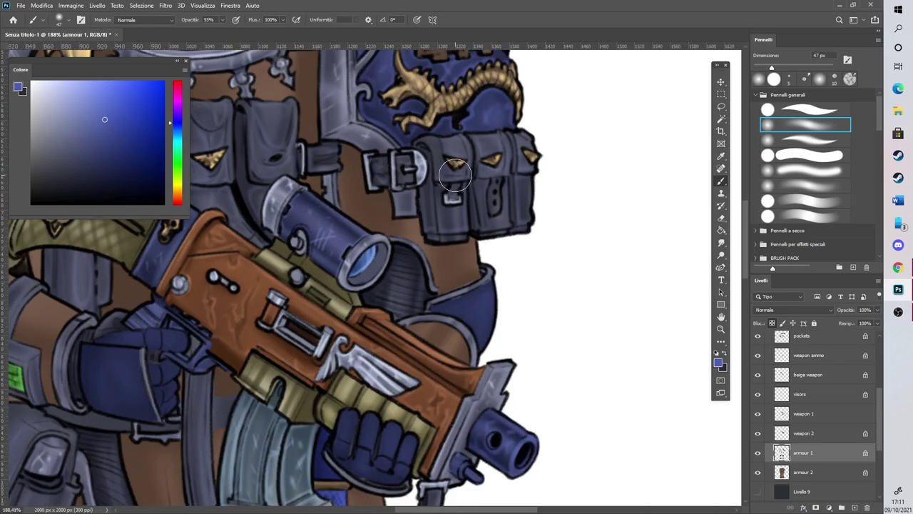
# Erase the stray metal colour beside the elbow joint on the metal armour layer with the 7 px eraser
pyautogui.moveTo(880, 396); pyautogui.dragTo(879, 365)
pyautogui.click(821, 374)
pyautogui.press('e')
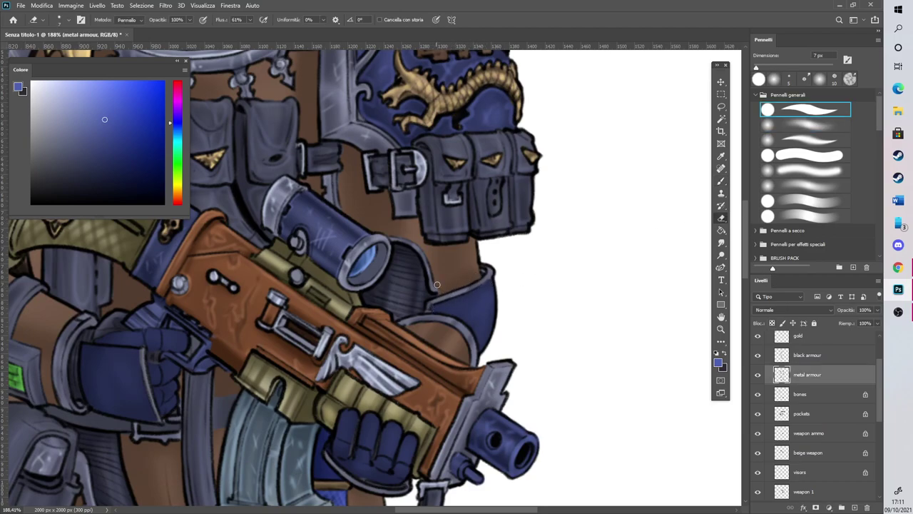
pyautogui.moveTo(476, 511); pyautogui.dragTo(447, 509)
# Make armour 1 the active layer and toggle its visibility to check which parts it covers
pyautogui.scroll(-4, 453, 331)
pyautogui.scroll(-2, 421, 316)
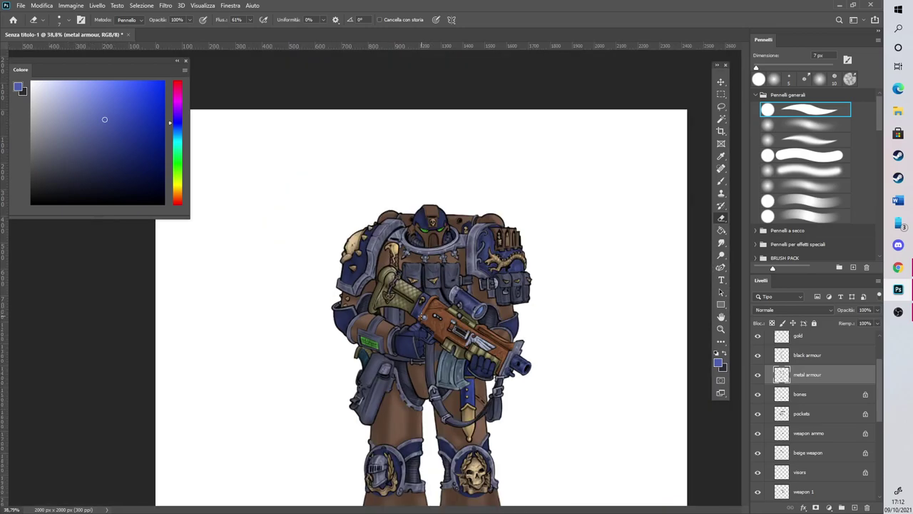
pyautogui.scroll(-2, 421, 317)
pyautogui.scroll(7, 388, 413)
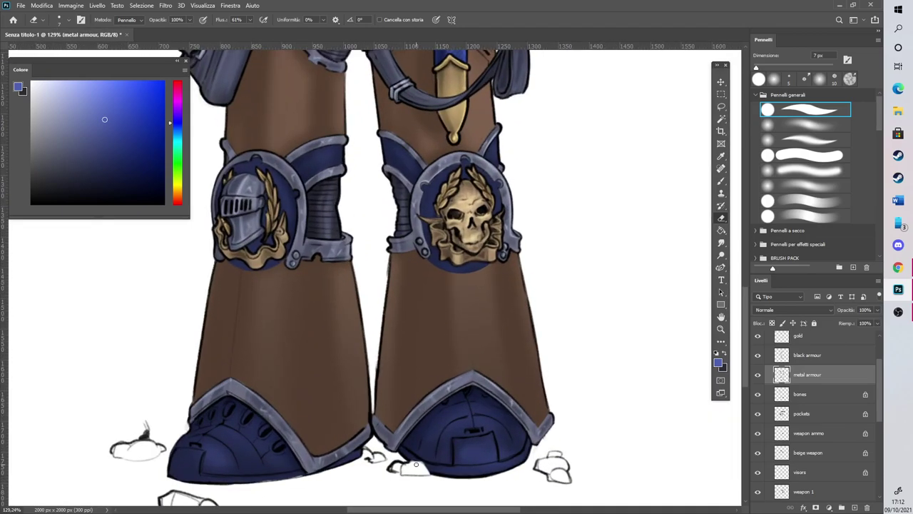
pyautogui.scroll(1, 416, 465)
pyautogui.scroll(-3, 882, 393)
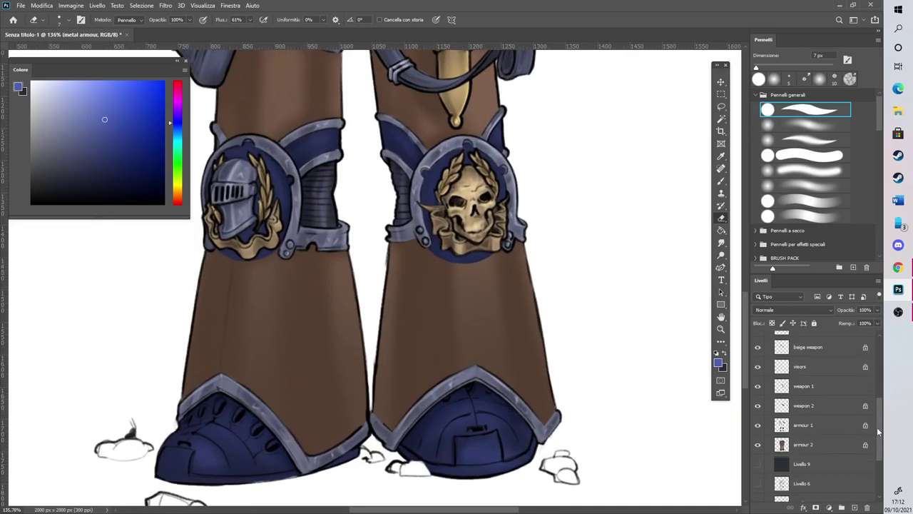
pyautogui.click(839, 448)
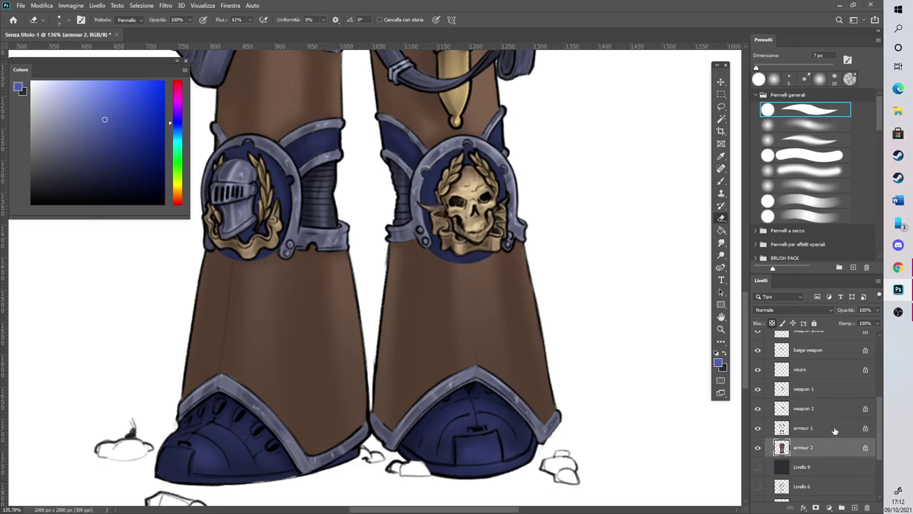
pyautogui.click(835, 429)
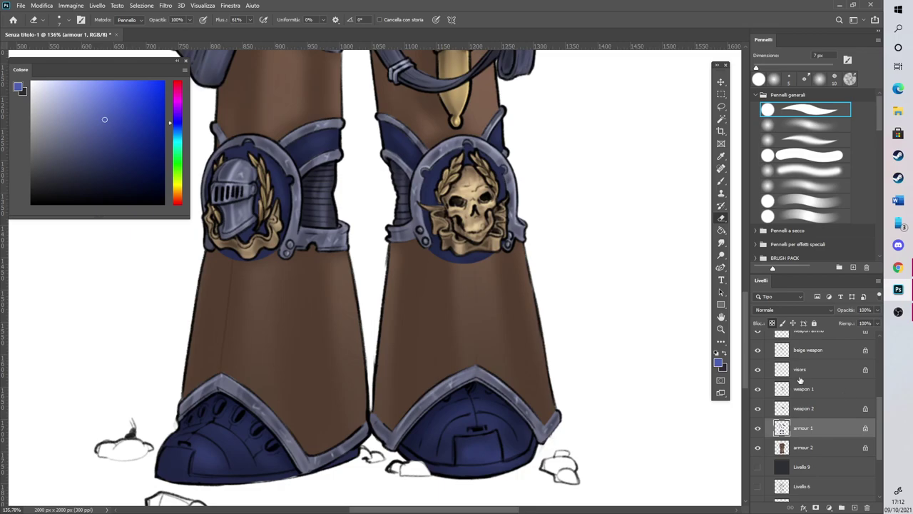
pyautogui.click(758, 429)
pyautogui.click(758, 428)
# Paint fine lighter-blue highlight streaks on the blue plates beside both knees with a 7 px soft brush
pyautogui.click(99, 98)
pyautogui.click(771, 122)
pyautogui.scroll(5, 436, 181)
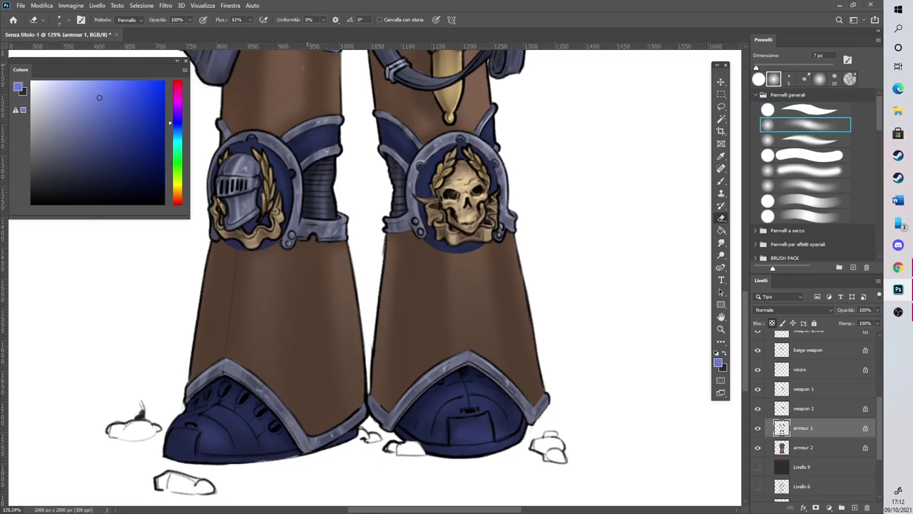
pyautogui.moveTo(290, 221); pyautogui.dragTo(344, 186)
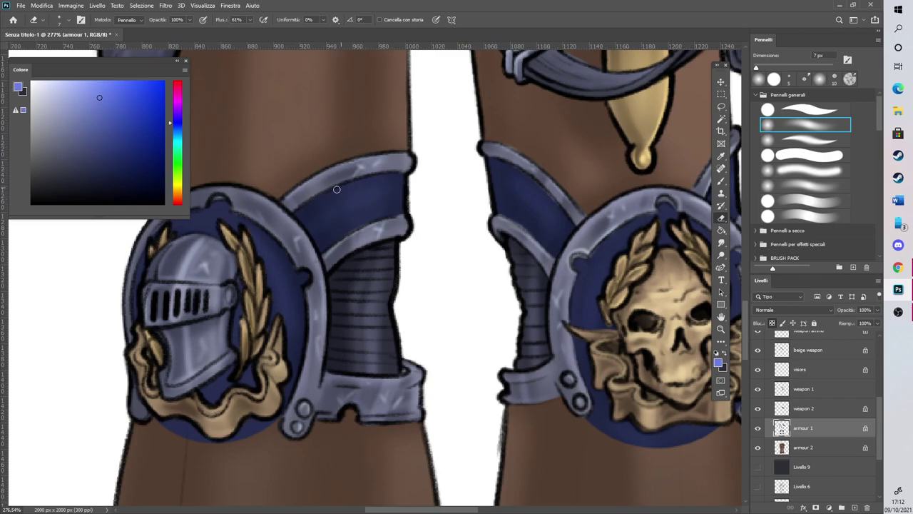
pyautogui.scroll(3, 748, 279)
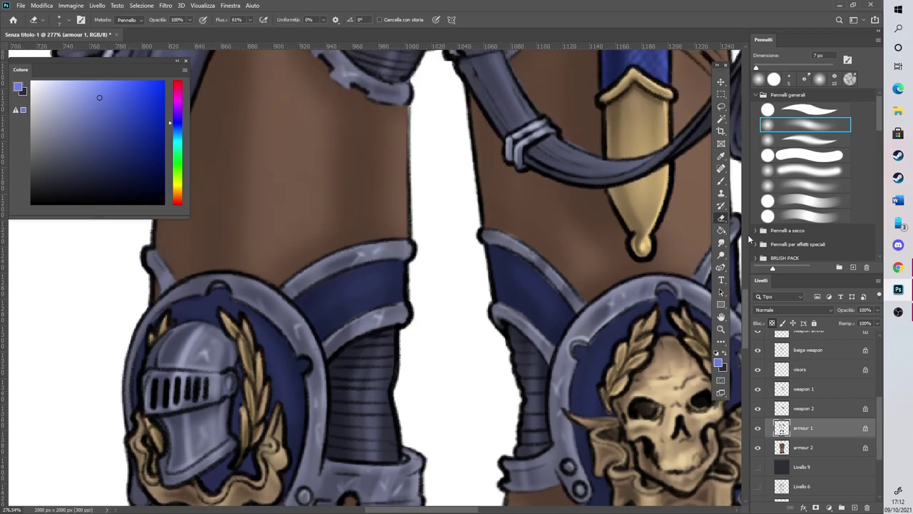
pyautogui.click(721, 180)
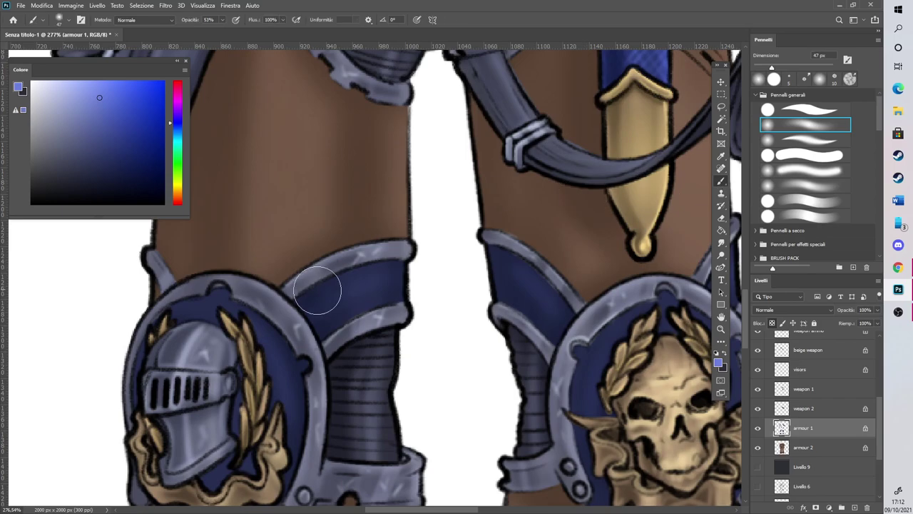
pyautogui.click(817, 55)
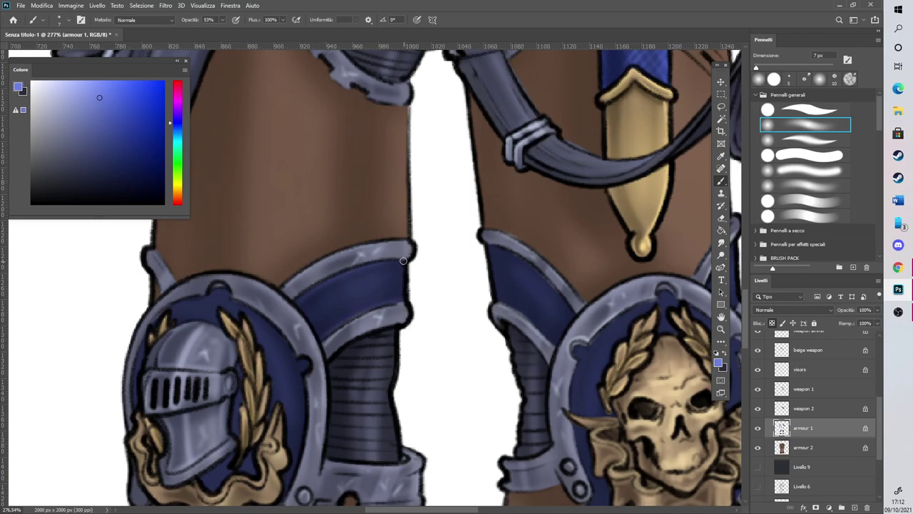
pyautogui.moveTo(344, 324); pyautogui.dragTo(364, 282)
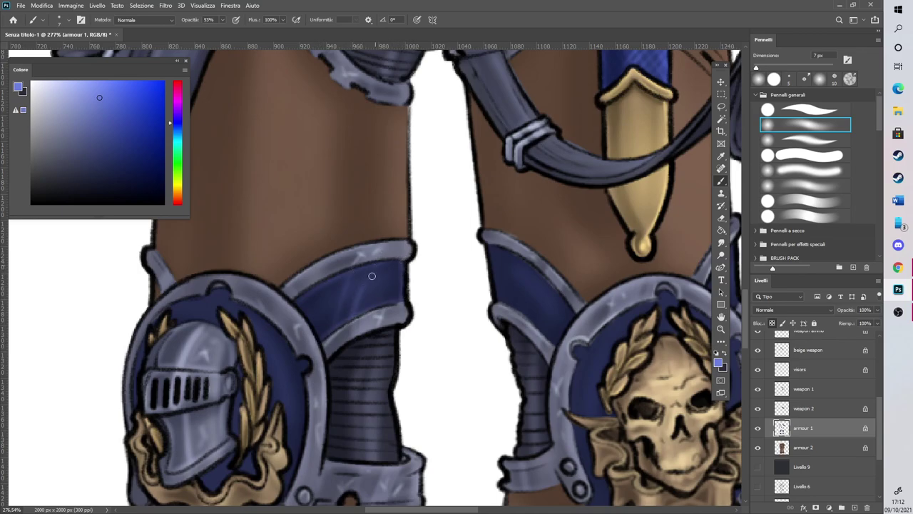
pyautogui.moveTo(492, 256); pyautogui.dragTo(498, 288)
pyautogui.moveTo(520, 260); pyautogui.dragTo(575, 321)
pyautogui.moveTo(499, 299); pyautogui.dragTo(557, 348)
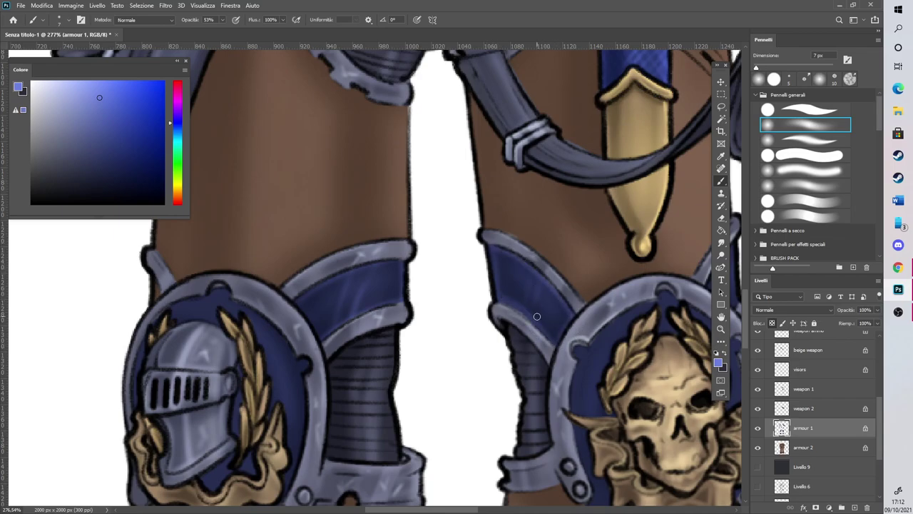
# Add thin lighter-blue edge highlights to the blue discs behind the skull and helmet knee emblems
pyautogui.scroll(-6, 537, 316)
pyautogui.scroll(5, 581, 226)
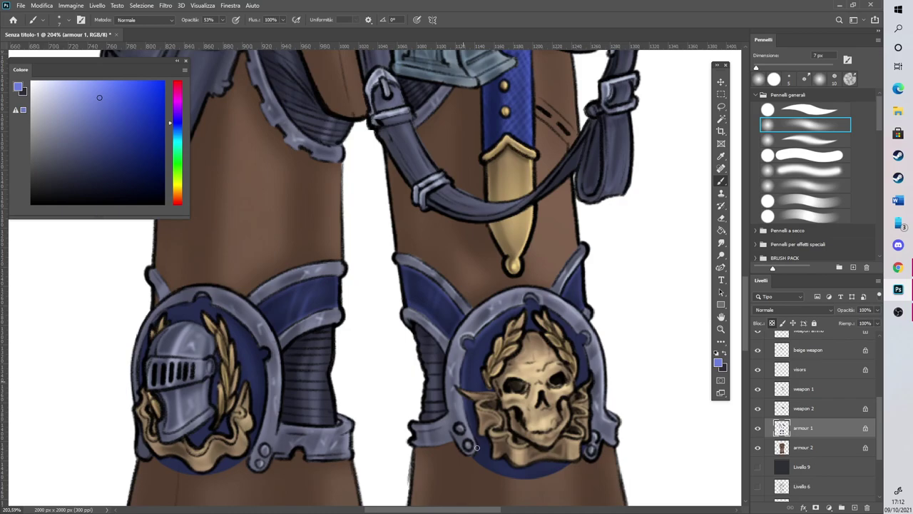
pyautogui.moveTo(491, 468)
pyautogui.mouseDown()
pyautogui.moveTo(511, 478)
pyautogui.moveTo(568, 466)
pyautogui.mouseUp()
pyautogui.moveTo(550, 309); pyautogui.dragTo(581, 336)
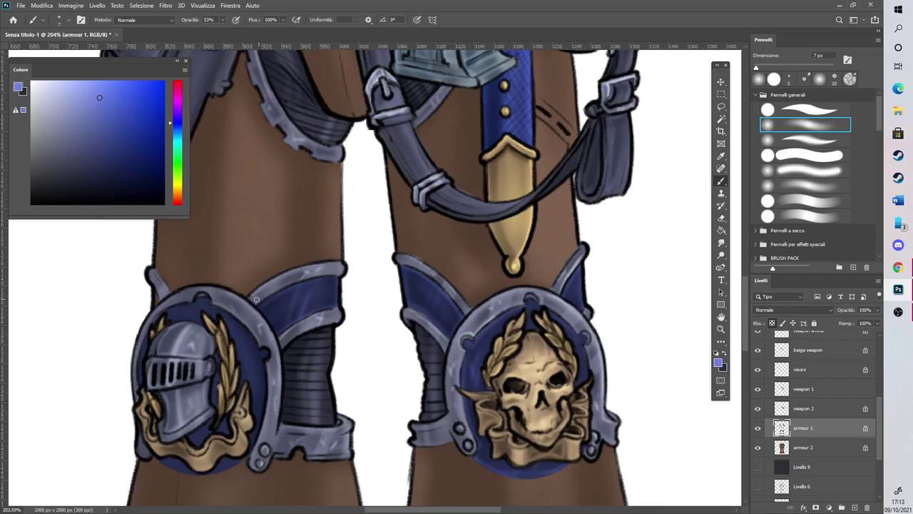
pyautogui.moveTo(259, 353); pyautogui.dragTo(261, 402)
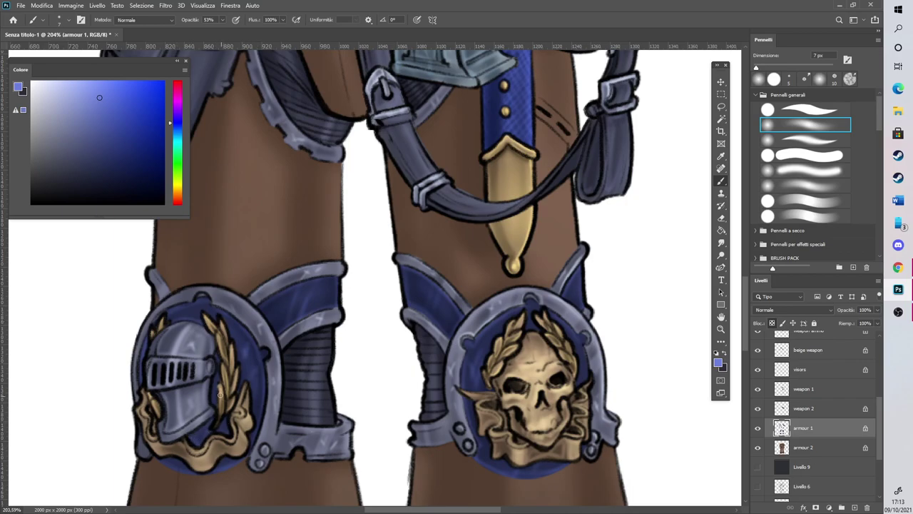
# Highlight the fingers, cuff edge and back of the glove on the rifle's trigger with fine lighter-blue strokes
pyautogui.scroll(-10, 233, 317)
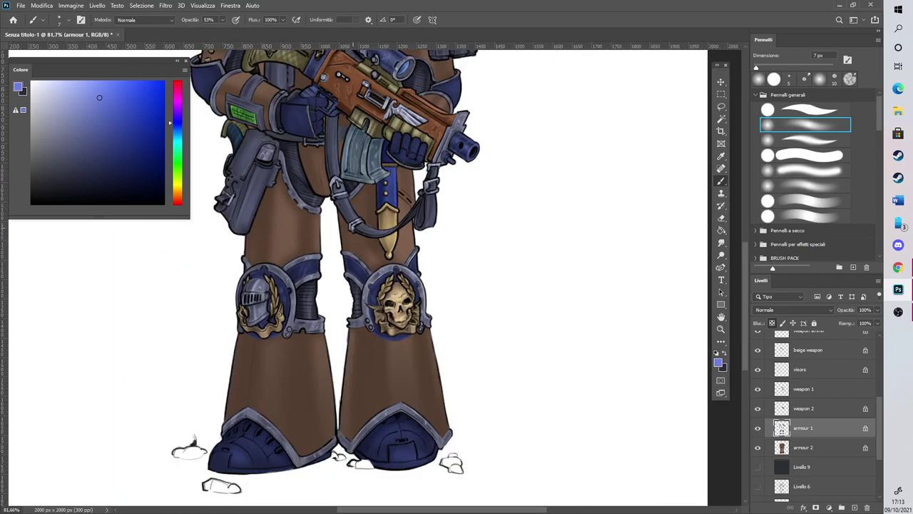
pyautogui.scroll(10, 394, 239)
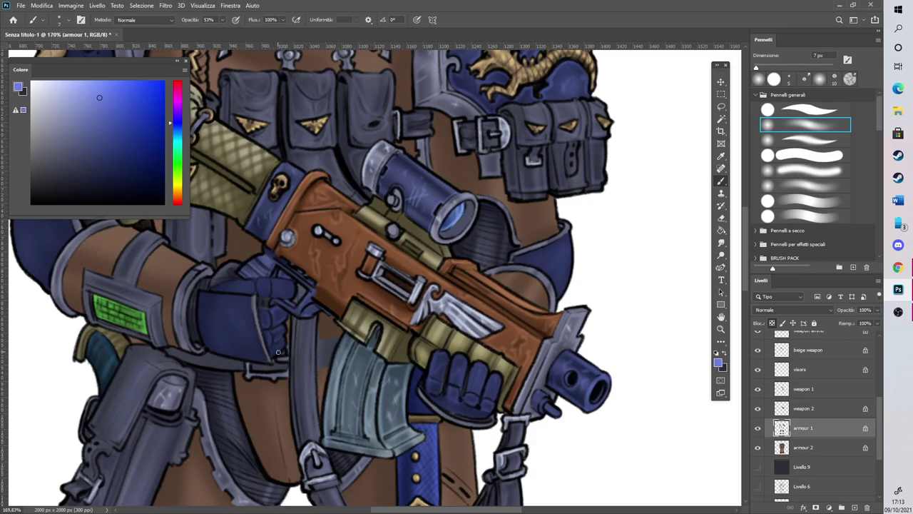
pyautogui.moveTo(272, 282); pyautogui.dragTo(290, 298)
pyautogui.hscroll(-3, 405, 468)
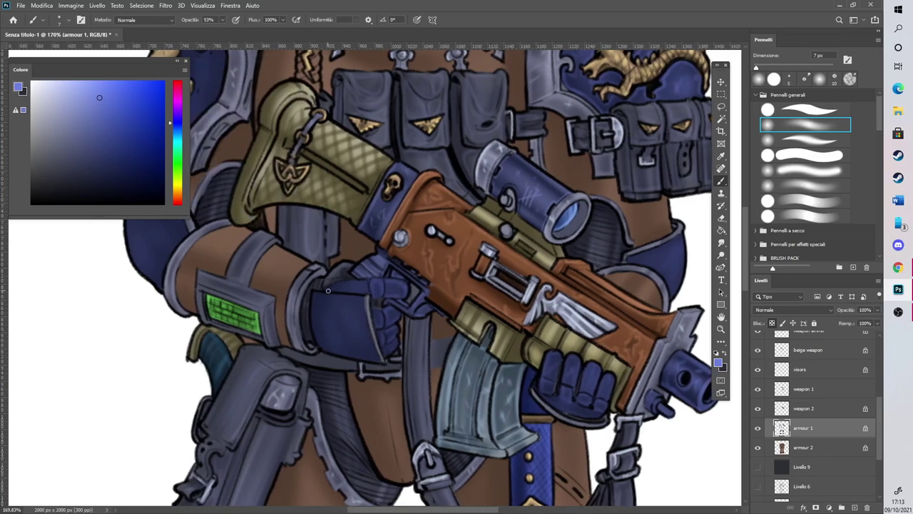
pyautogui.moveTo(370, 293); pyautogui.dragTo(377, 350)
pyautogui.moveTo(321, 290)
pyautogui.mouseDown()
pyautogui.moveTo(363, 296)
pyautogui.moveTo(314, 330)
pyautogui.mouseUp()
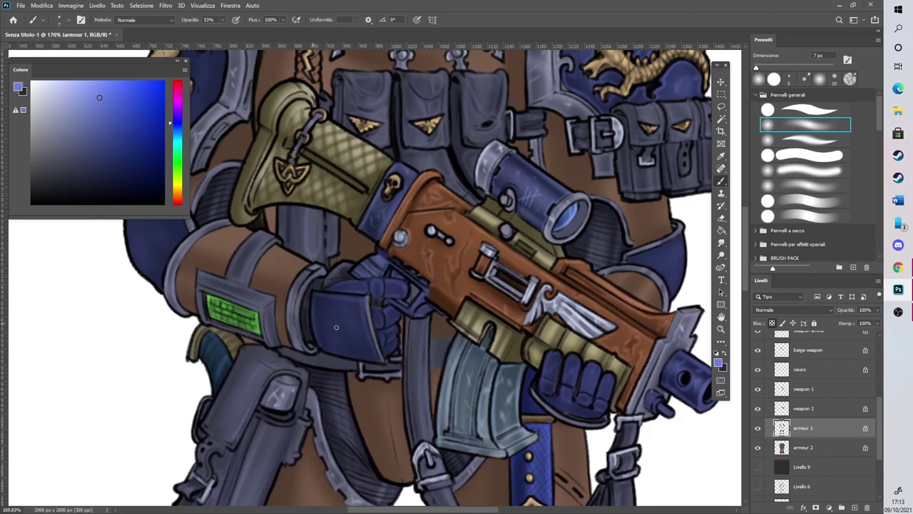
pyautogui.moveTo(329, 306)
pyautogui.mouseDown()
pyautogui.moveTo(335, 298)
pyautogui.moveTo(344, 308)
pyautogui.mouseUp()
# Add fine lighter-blue highlights to the elbow guard below the pouched shoulder pad
pyautogui.scroll(-5, 451, 300)
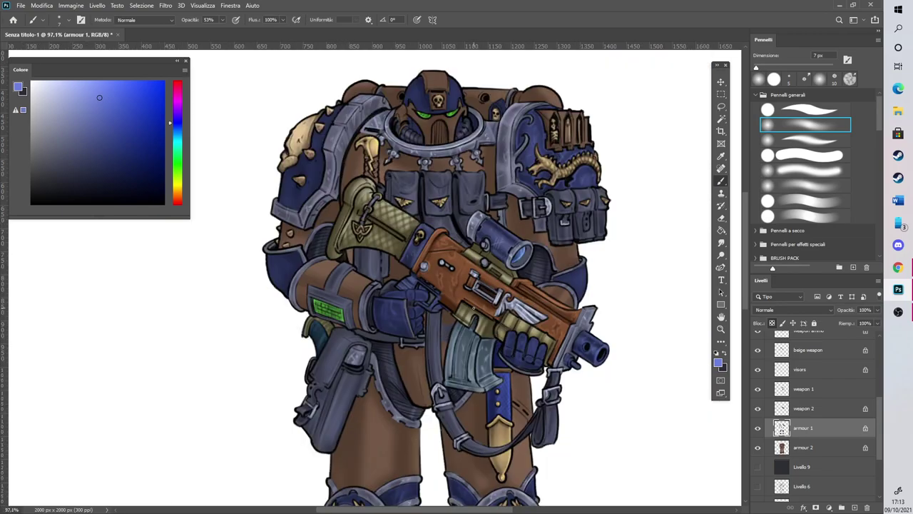
pyautogui.scroll(3, 593, 256)
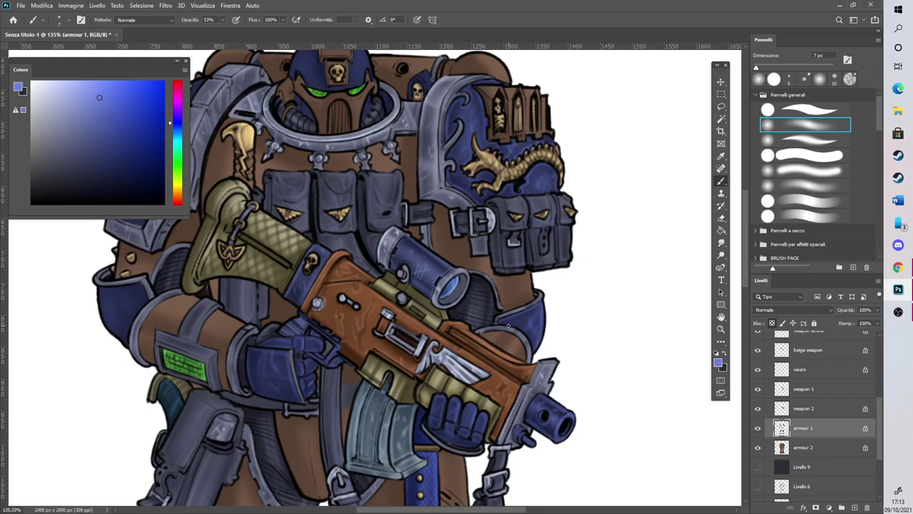
pyautogui.moveTo(503, 509); pyautogui.dragTo(490, 509)
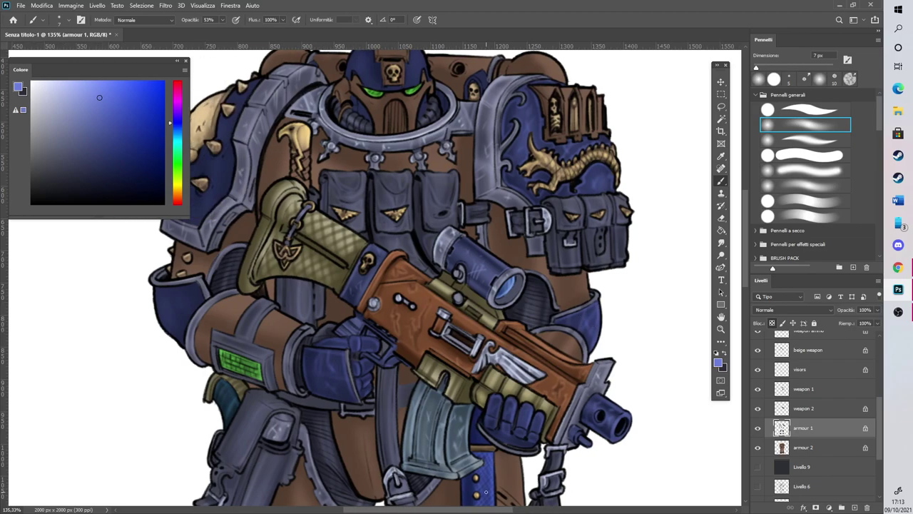
pyautogui.scroll(-3, 458, 258)
pyautogui.scroll(3, 500, 240)
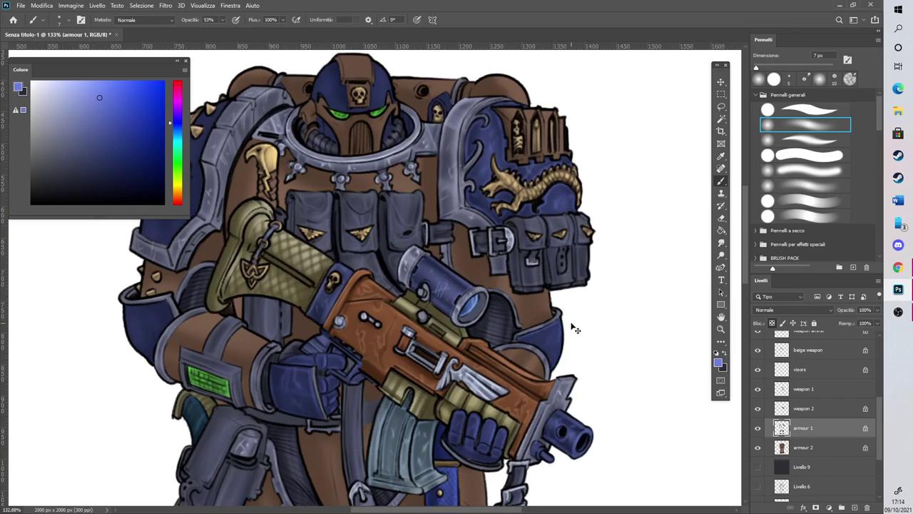
pyautogui.scroll(2, 575, 327)
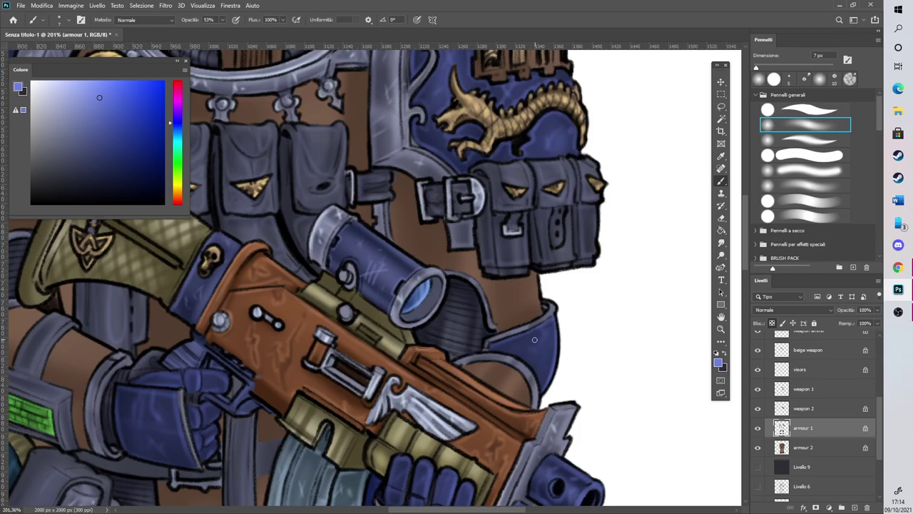
pyautogui.scroll(-4, 549, 361)
pyautogui.scroll(3, 436, 277)
pyautogui.moveTo(601, 336); pyautogui.dragTo(571, 351)
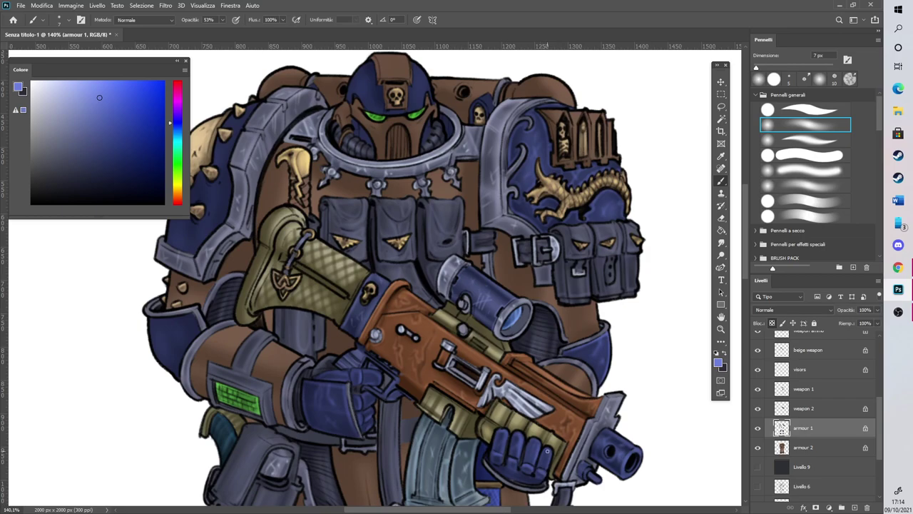
# Paint fine lighter-blue highlights on the opposite elbow guard and the blue surface of the spiked shoulder pad
pyautogui.moveTo(503, 511); pyautogui.dragTo(479, 511)
pyautogui.moveTo(745, 277); pyautogui.dragTo(745, 262)
pyautogui.moveTo(264, 394); pyautogui.dragTo(282, 390)
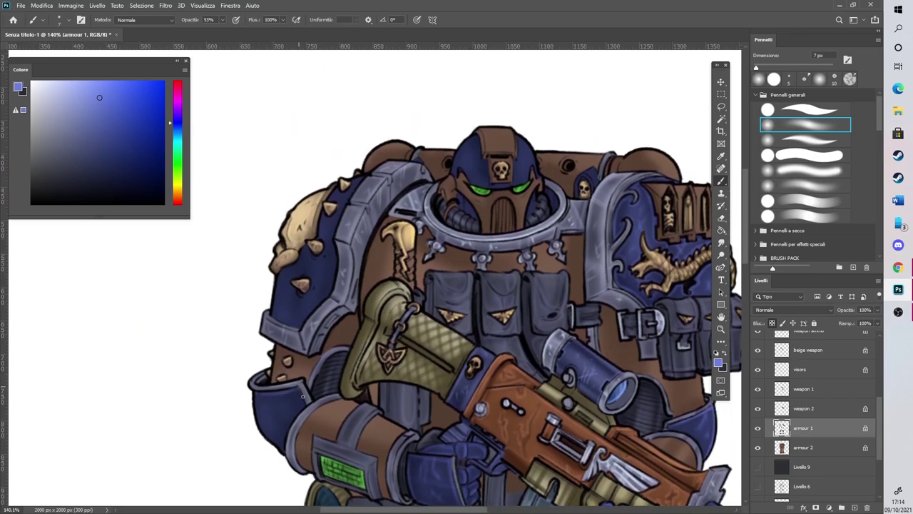
pyautogui.moveTo(284, 448); pyautogui.dragTo(304, 405)
pyautogui.moveTo(276, 303)
pyautogui.mouseDown()
pyautogui.moveTo(299, 329)
pyautogui.moveTo(305, 292)
pyautogui.moveTo(295, 290)
pyautogui.moveTo(302, 294)
pyautogui.moveTo(311, 278)
pyautogui.moveTo(312, 287)
pyautogui.moveTo(320, 263)
pyautogui.moveTo(312, 253)
pyautogui.moveTo(288, 269)
pyautogui.moveTo(306, 246)
pyautogui.mouseUp()
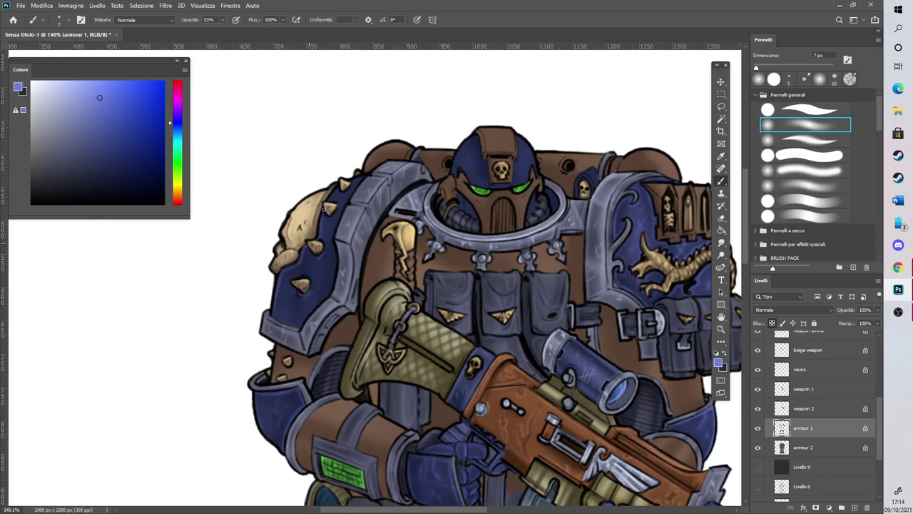
pyautogui.moveTo(340, 194); pyautogui.dragTo(357, 177)
# Highlight the blue parts of the helmet and the small skull panel beside it with fine lighter-blue strokes
pyautogui.moveTo(457, 164)
pyautogui.mouseDown()
pyautogui.moveTo(475, 137)
pyautogui.moveTo(487, 161)
pyautogui.moveTo(533, 161)
pyautogui.mouseUp()
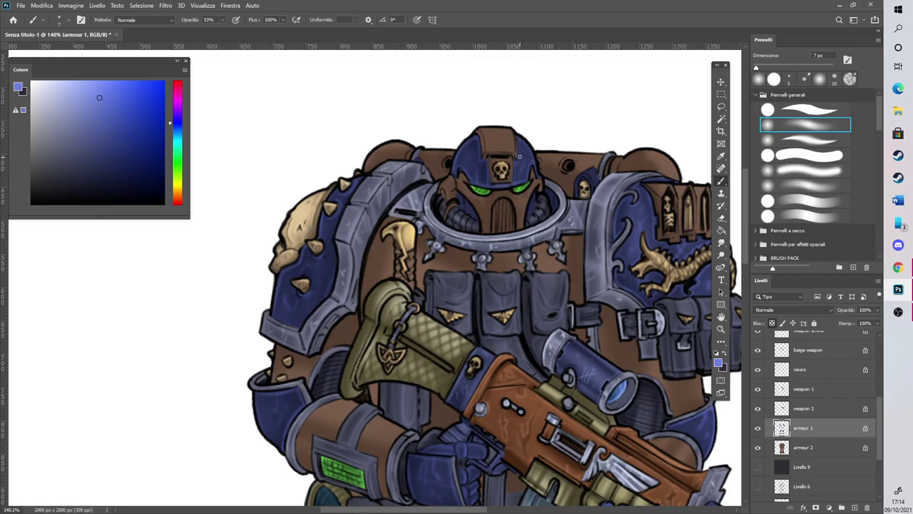
pyautogui.moveTo(467, 202); pyautogui.dragTo(481, 218)
pyautogui.moveTo(535, 192); pyautogui.dragTo(528, 217)
pyautogui.moveTo(580, 176); pyautogui.dragTo(577, 196)
# Add fine lighter-blue highlights along the toe plate and panel edges of the boot below the skull knee guard
pyautogui.scroll(-8, 432, 145)
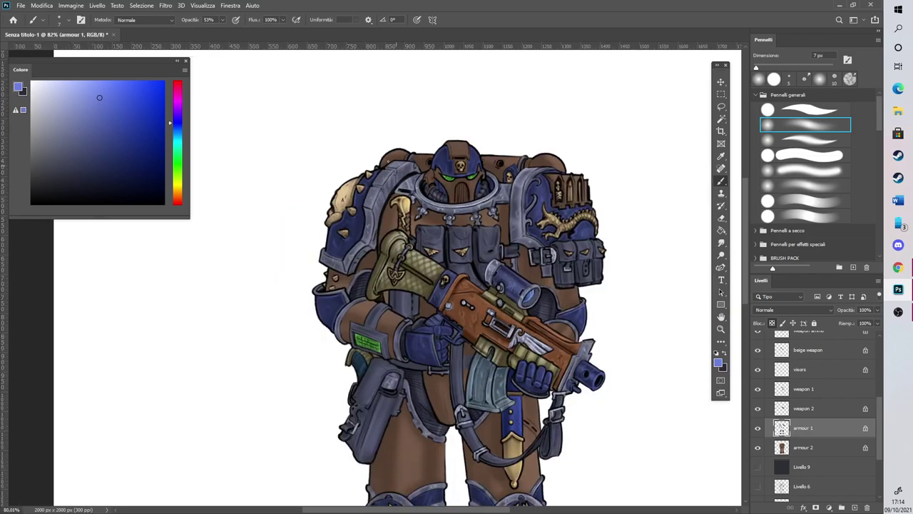
pyautogui.scroll(3, 410, 328)
pyautogui.scroll(3, 385, 250)
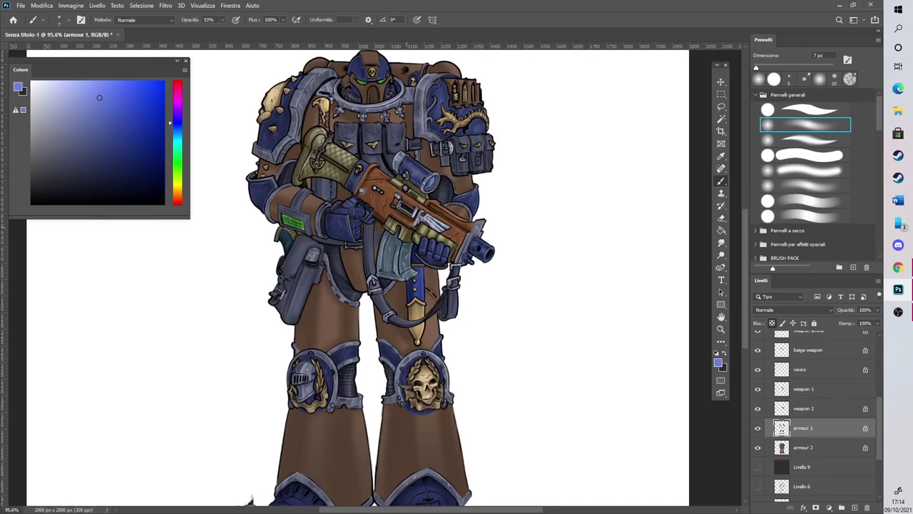
pyautogui.scroll(-2, 385, 250)
pyautogui.scroll(-3, 326, 393)
pyautogui.scroll(5, 326, 393)
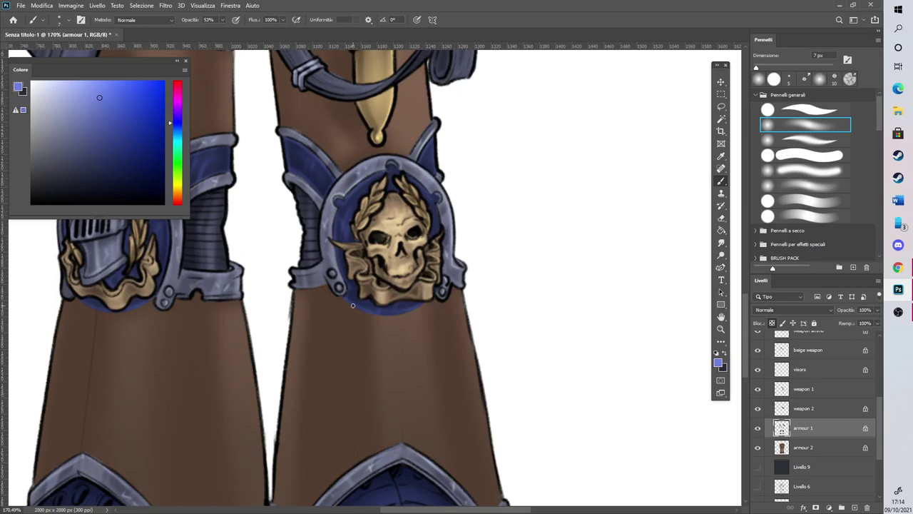
pyautogui.scroll(-3, 738, 319)
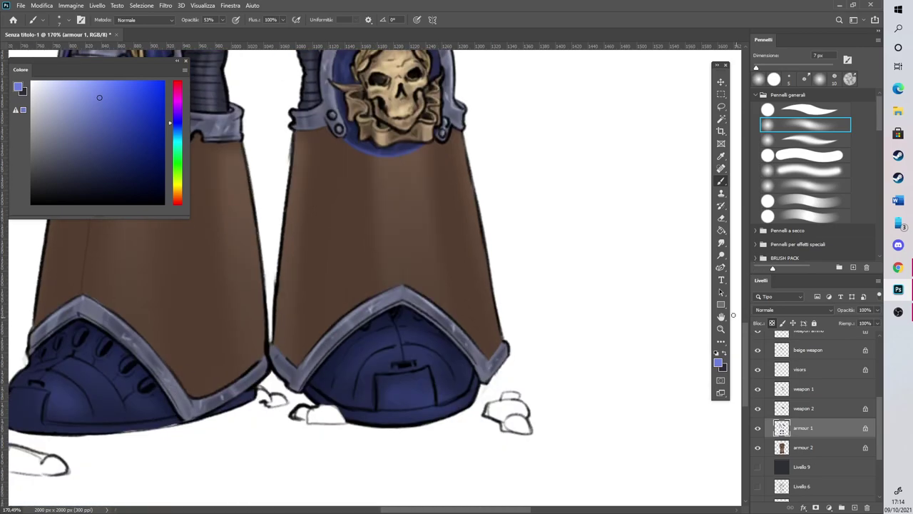
pyautogui.moveTo(381, 380); pyautogui.dragTo(380, 396)
pyautogui.moveTo(382, 378)
pyautogui.mouseDown()
pyautogui.moveTo(424, 370)
pyautogui.moveTo(429, 399)
pyautogui.mouseUp()
pyautogui.moveTo(361, 375); pyautogui.dragTo(398, 348)
pyautogui.moveTo(371, 376); pyautogui.dragTo(368, 388)
pyautogui.moveTo(449, 366); pyautogui.dragTo(454, 392)
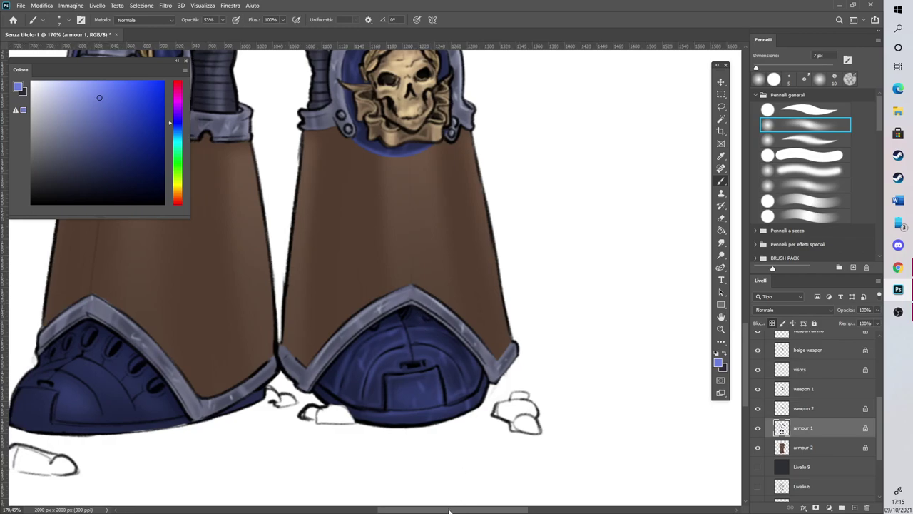
# Paint matching lighter-blue highlights on the toe plates, sole edge and vents of the boot below the helmet knee guard
pyautogui.hscroll(-5, 432, 396)
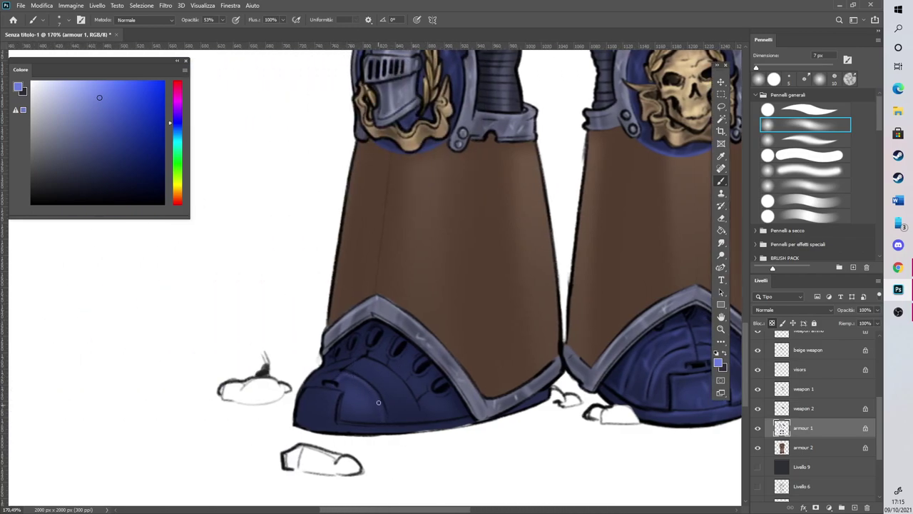
pyautogui.moveTo(343, 403); pyautogui.dragTo(379, 421)
pyautogui.moveTo(350, 366); pyautogui.dragTo(385, 369)
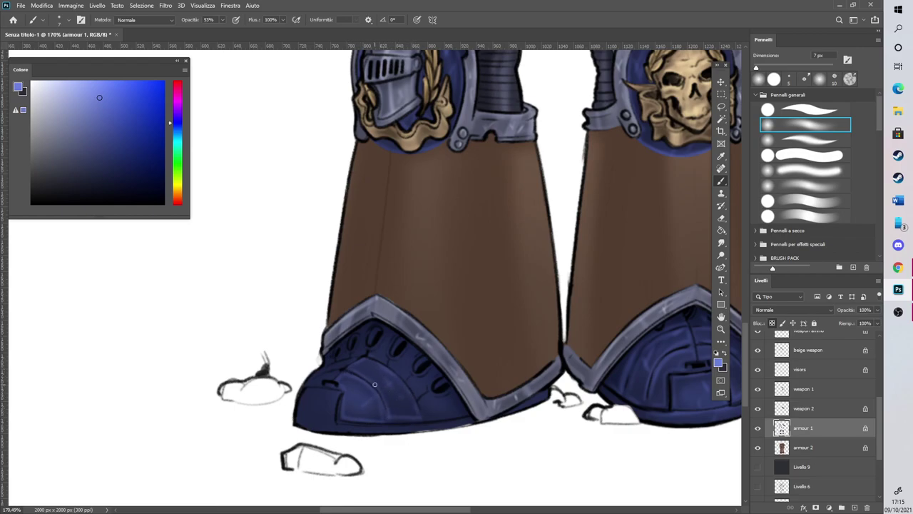
pyautogui.moveTo(315, 391)
pyautogui.mouseDown()
pyautogui.moveTo(334, 395)
pyautogui.moveTo(335, 422)
pyautogui.moveTo(303, 421)
pyautogui.mouseUp()
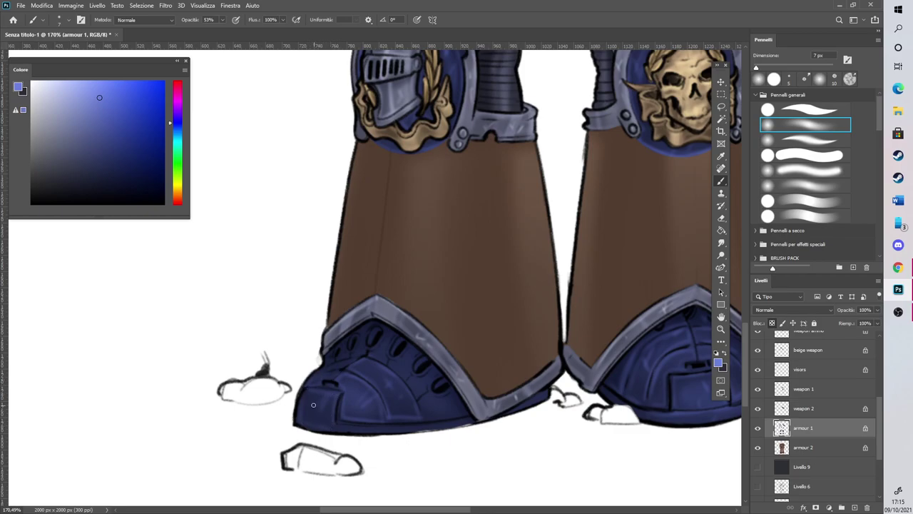
pyautogui.moveTo(374, 431)
pyautogui.mouseDown()
pyautogui.moveTo(437, 419)
pyautogui.moveTo(418, 409)
pyautogui.moveTo(433, 391)
pyautogui.moveTo(443, 394)
pyautogui.moveTo(425, 417)
pyautogui.moveTo(460, 413)
pyautogui.moveTo(453, 389)
pyautogui.moveTo(462, 416)
pyautogui.moveTo(449, 390)
pyautogui.mouseUp()
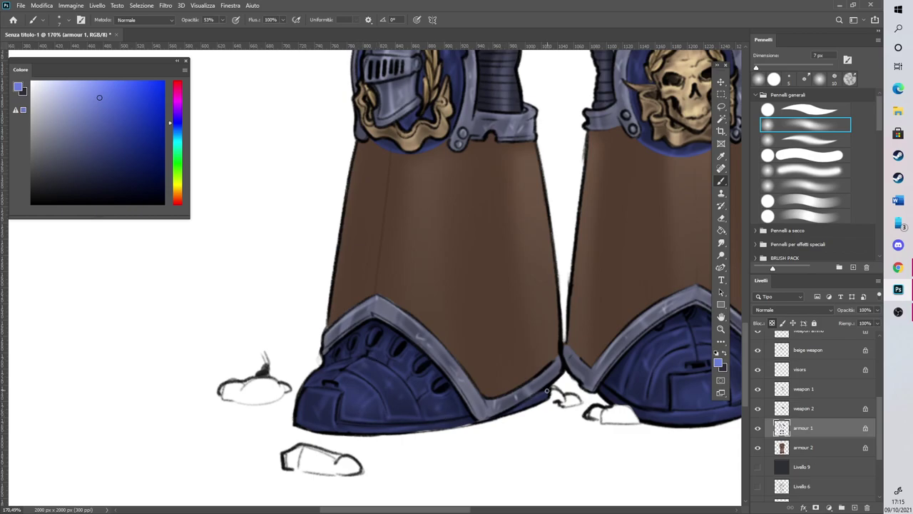
# Check the whole figure and make armour 2 the active layer
pyautogui.scroll(-6, 432, 315)
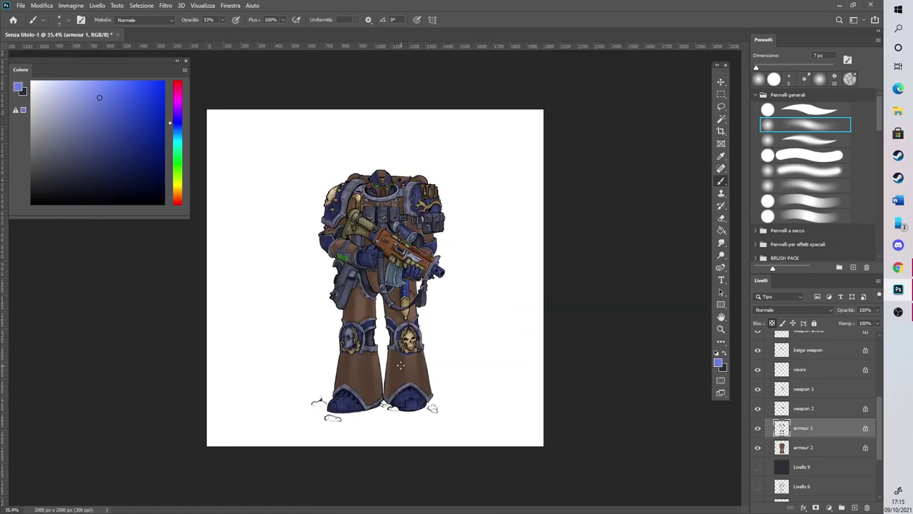
pyautogui.scroll(2, 376, 274)
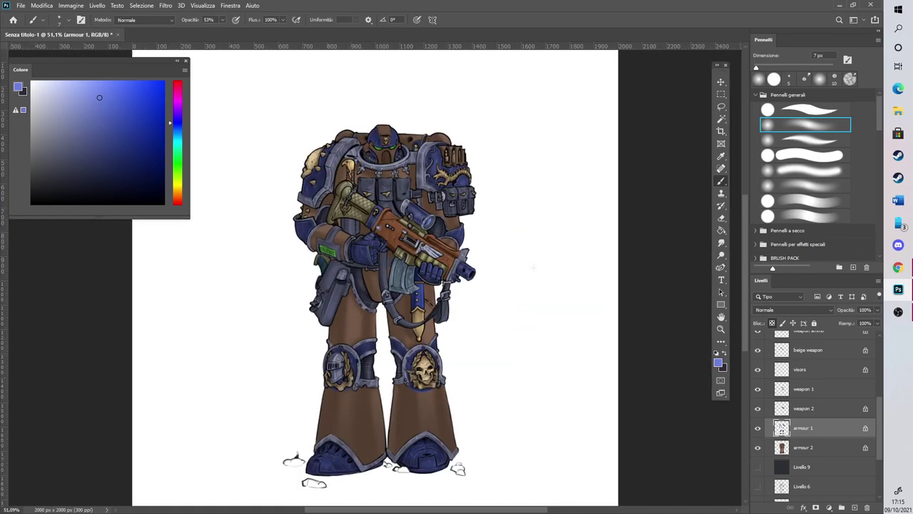
pyautogui.click(826, 448)
pyautogui.scroll(1, 459, 375)
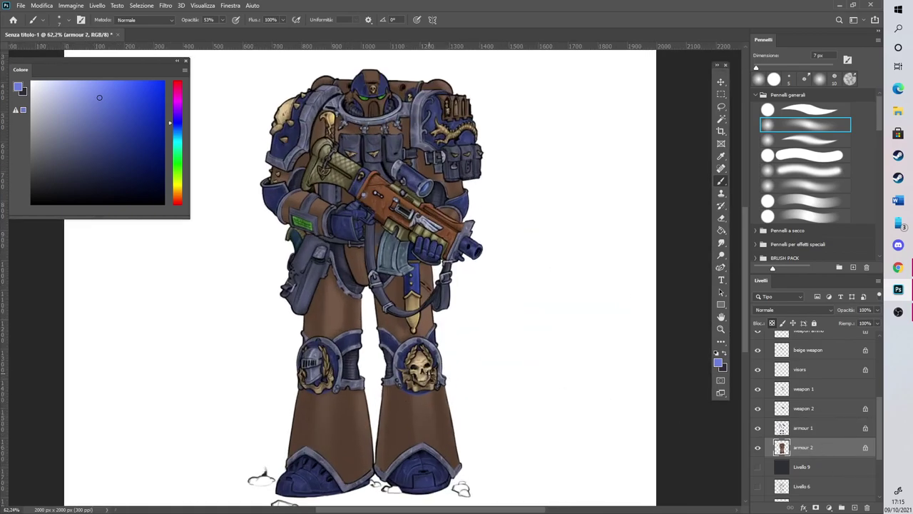
# Shade the brown shin armour and thigh edges on armour 2 in darker sampled brown with a 67 px soft brush
pyautogui.scroll(1, 427, 368)
pyautogui.keyDown('alt'); pyautogui.click(344, 403); pyautogui.keyUp('alt')
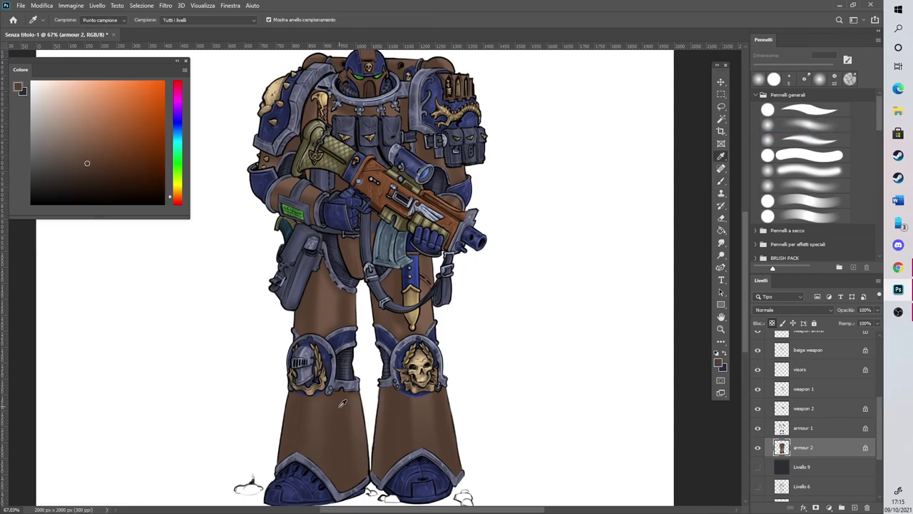
pyautogui.click(94, 175)
pyautogui.click(780, 68)
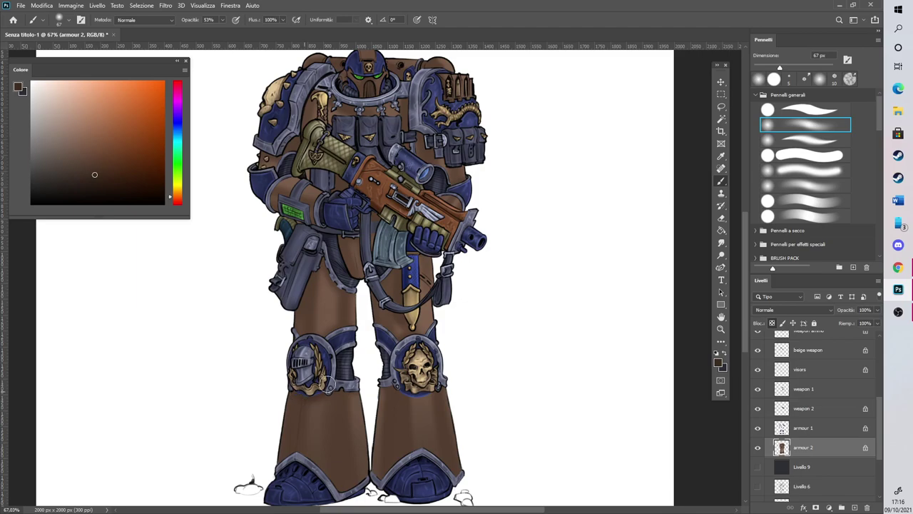
pyautogui.click(86, 183)
pyautogui.moveTo(378, 408); pyautogui.dragTo(375, 481)
pyautogui.moveTo(382, 402); pyautogui.dragTo(378, 477)
pyautogui.moveTo(303, 465); pyautogui.dragTo(302, 388)
pyautogui.moveTo(291, 401); pyautogui.dragTo(272, 466)
pyautogui.moveTo(295, 336)
pyautogui.mouseDown()
pyautogui.moveTo(306, 265)
pyautogui.moveTo(322, 250)
pyautogui.moveTo(348, 286)
pyautogui.mouseUp()
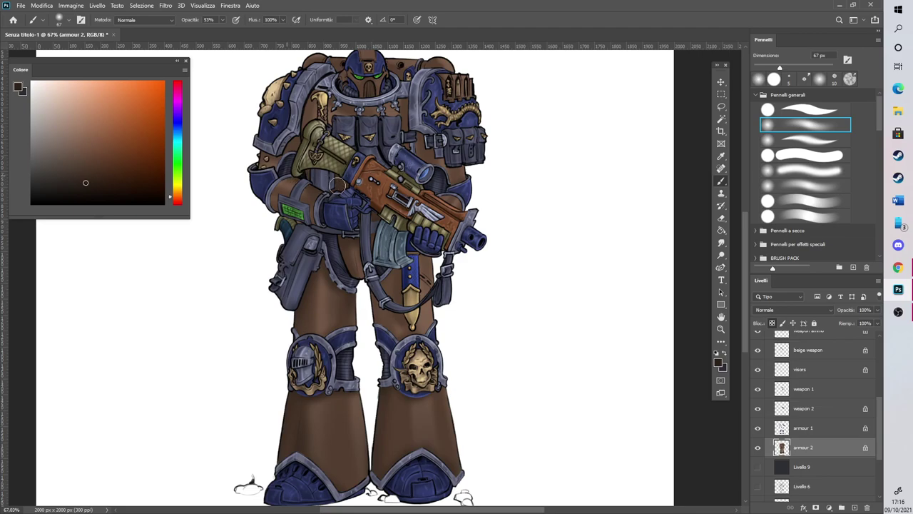
pyautogui.moveTo(743, 244); pyautogui.dragTo(747, 136)
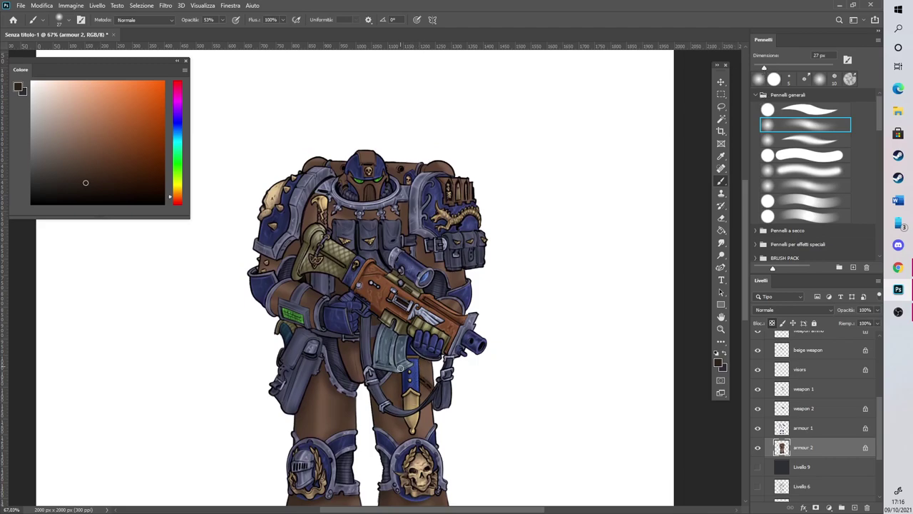
pyautogui.moveTo(746, 241); pyautogui.dragTo(744, 211)
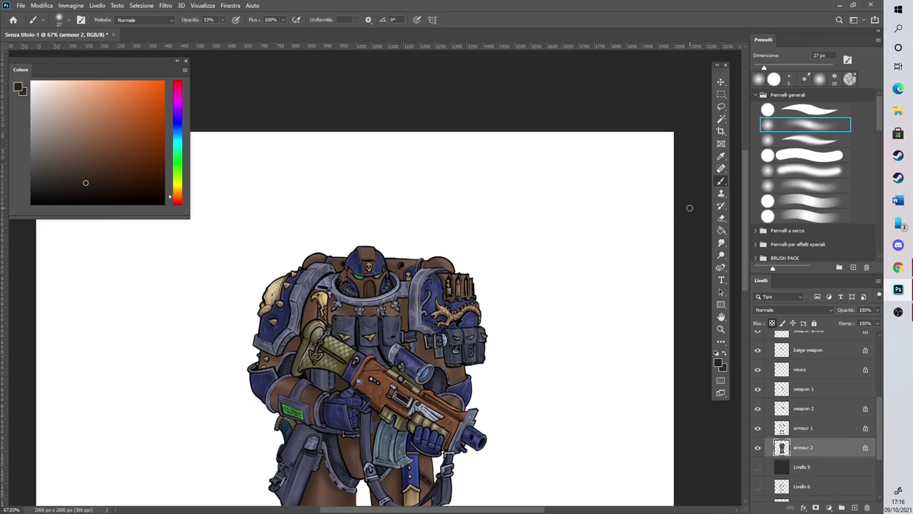
pyautogui.click(776, 67)
pyautogui.keyDown('ctrl'); pyautogui.moveTo(414, 299); pyautogui.dragTo(407, 335); pyautogui.keyUp('ctrl')
pyautogui.hotkey('ctrl', 'z')
# Shade the brown upper arm below the dragon shoulder pad in dark brown with a 27 px soft brush
pyautogui.scroll(5, 389, 285)
pyautogui.click(766, 71)
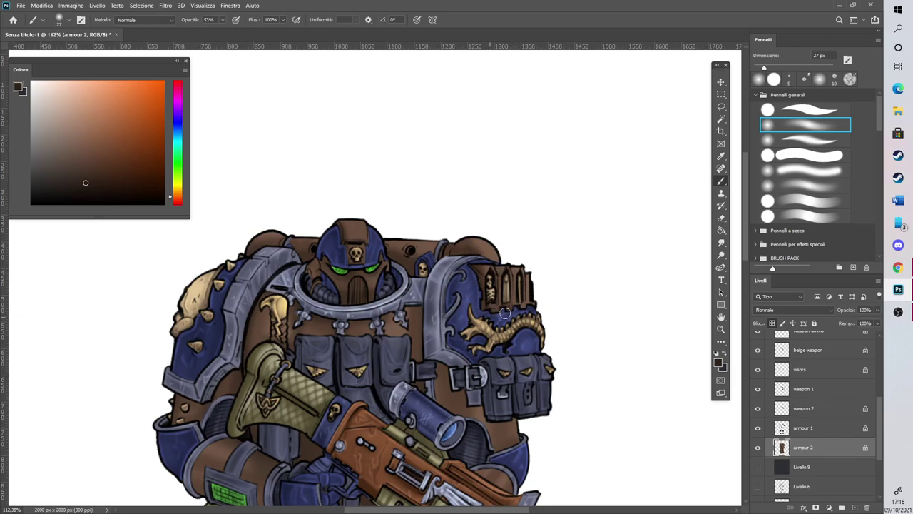
pyautogui.scroll(-5, 480, 274)
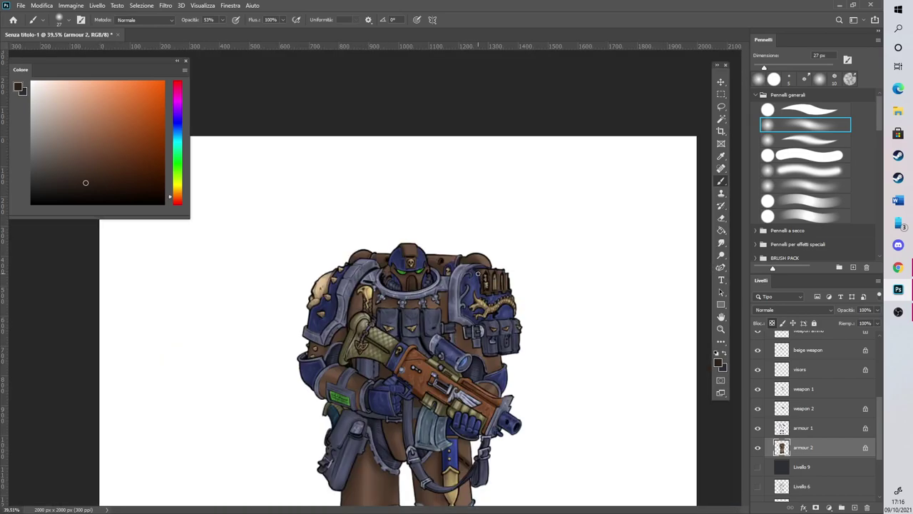
pyautogui.scroll(5, 395, 184)
pyautogui.moveTo(467, 236)
pyautogui.mouseDown()
pyautogui.moveTo(493, 282)
pyautogui.moveTo(516, 295)
pyautogui.moveTo(506, 281)
pyautogui.moveTo(522, 316)
pyautogui.mouseUp()
pyautogui.moveTo(518, 281); pyautogui.dragTo(538, 285)
pyautogui.moveTo(471, 235); pyautogui.dragTo(474, 273)
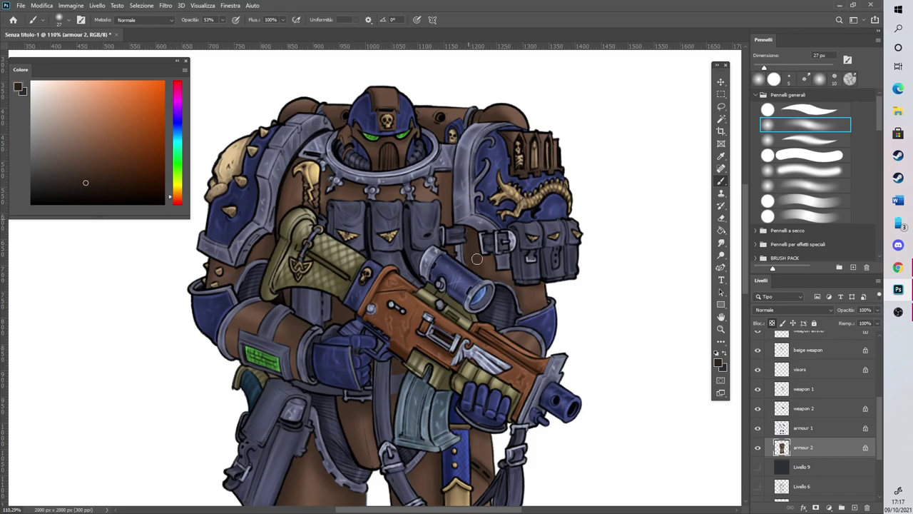
# Darken the brown thigh armour just above the skull knee guard with the dark brown soft brush
pyautogui.scroll(-5, 455, 335)
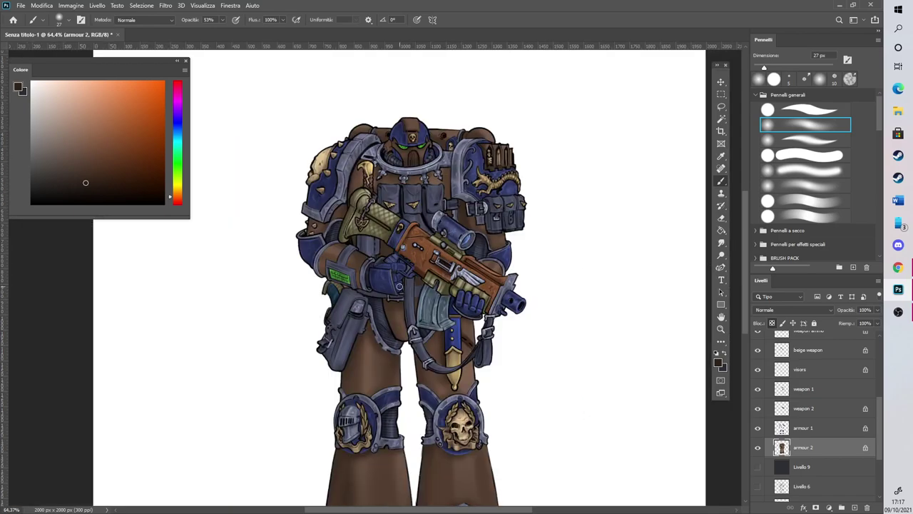
pyautogui.scroll(2, 400, 286)
pyautogui.moveTo(434, 385); pyautogui.dragTo(442, 424)
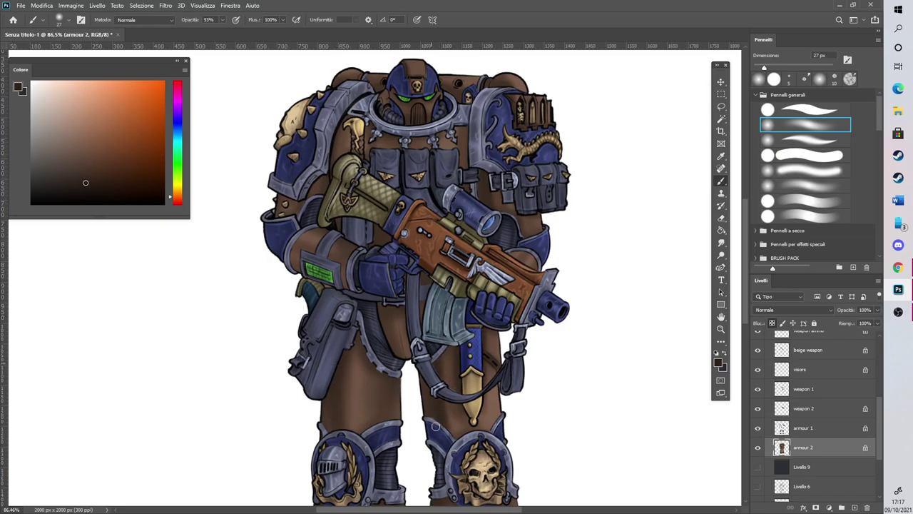
pyautogui.scroll(-4, 438, 309)
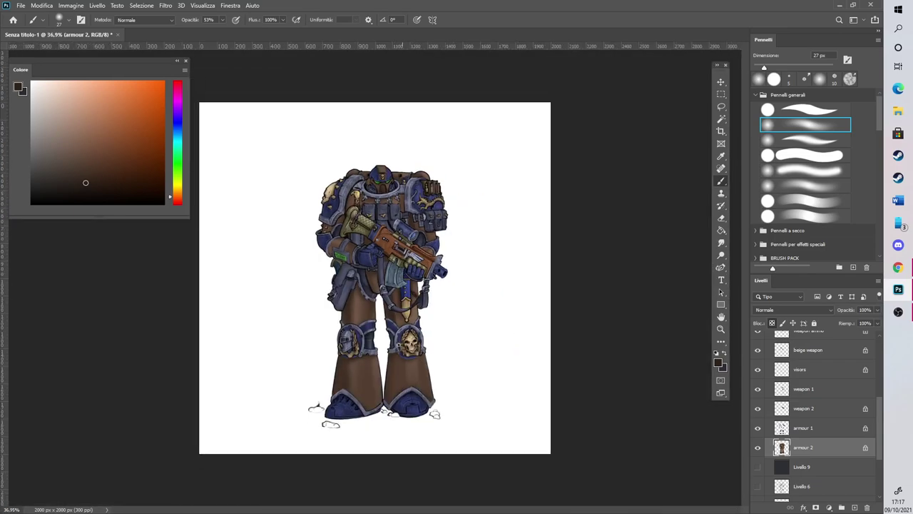
# Switch to the Eraser on the pockets layer and examine the straps, holster and chest pouches up close
pyautogui.scroll(6, 384, 290)
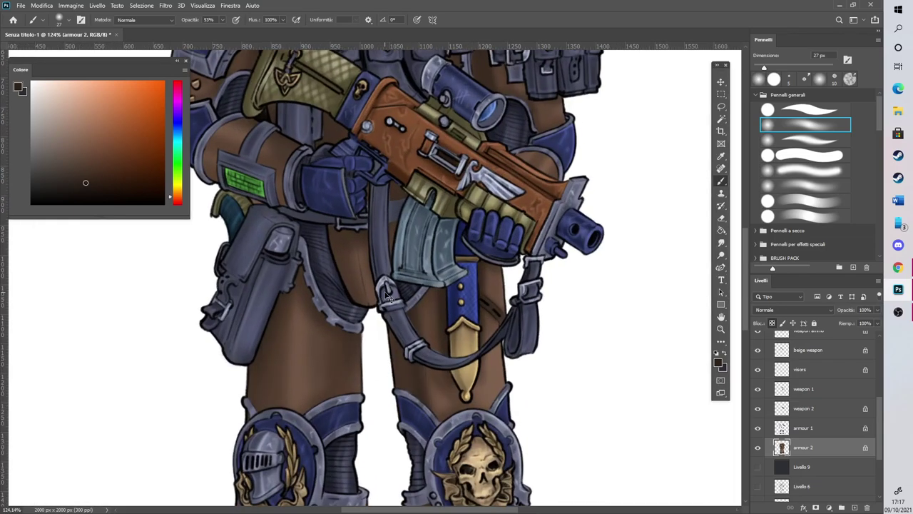
pyautogui.scroll(2, 384, 290)
pyautogui.scroll(3, 385, 291)
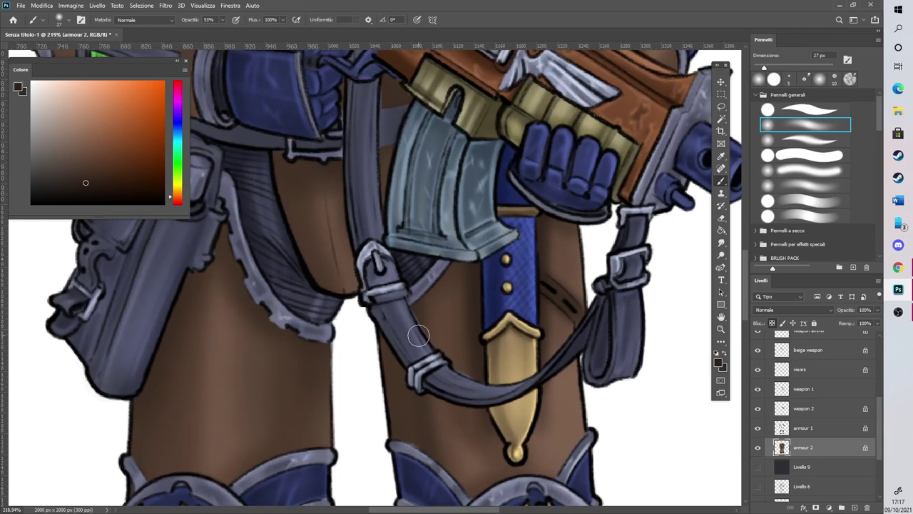
pyautogui.scroll(1, 844, 384)
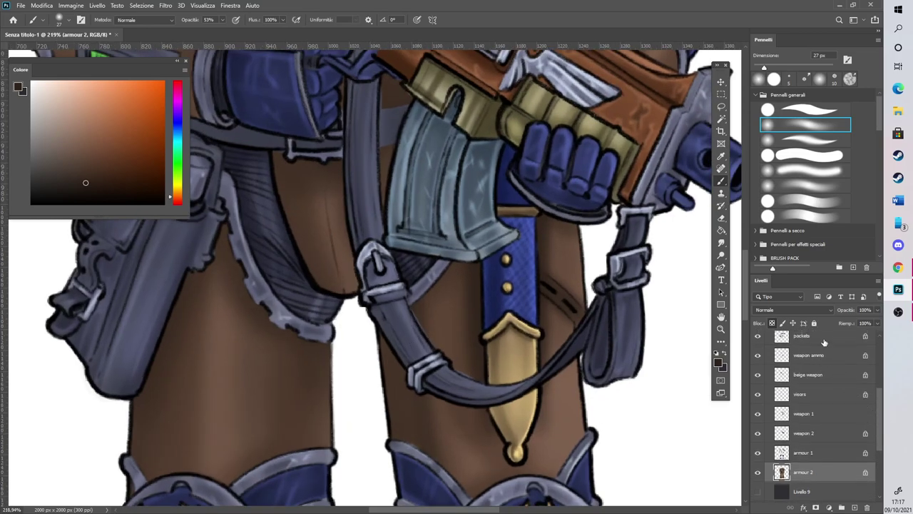
pyautogui.click(824, 343)
pyautogui.press('e')
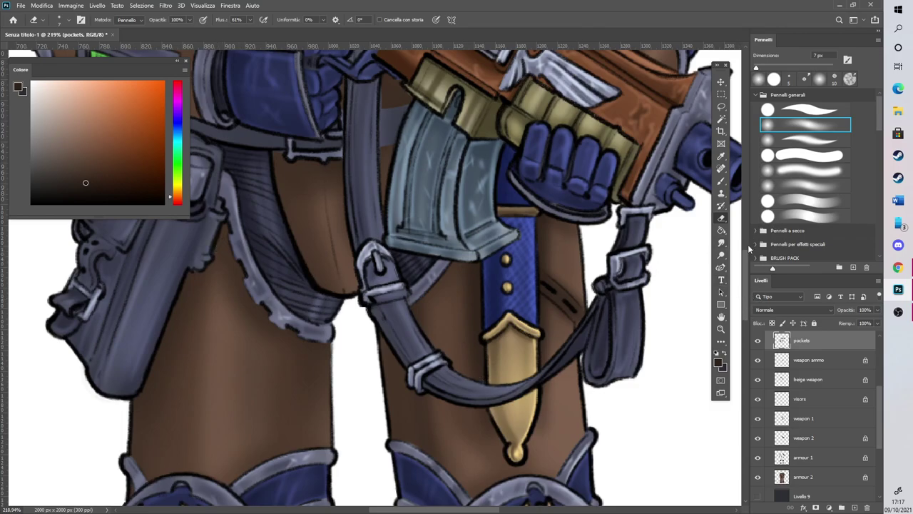
pyautogui.scroll(5, 696, 219)
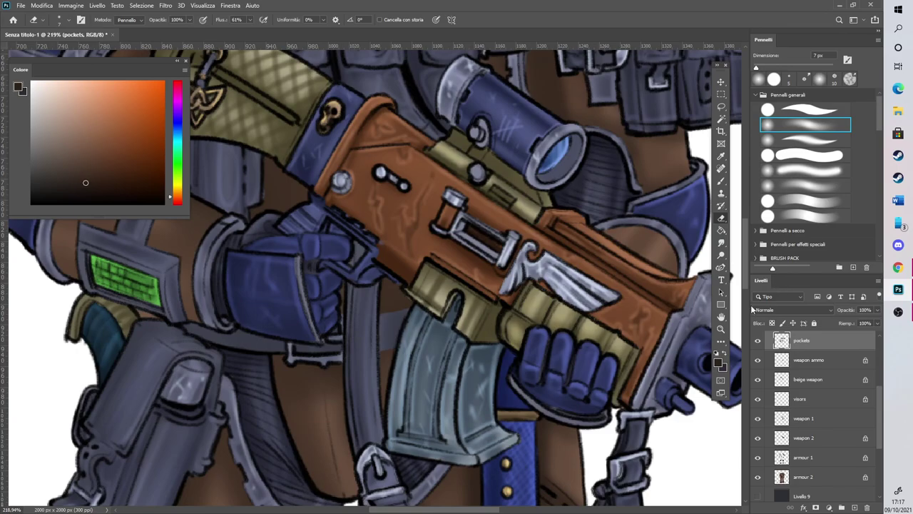
pyautogui.scroll(8, 749, 242)
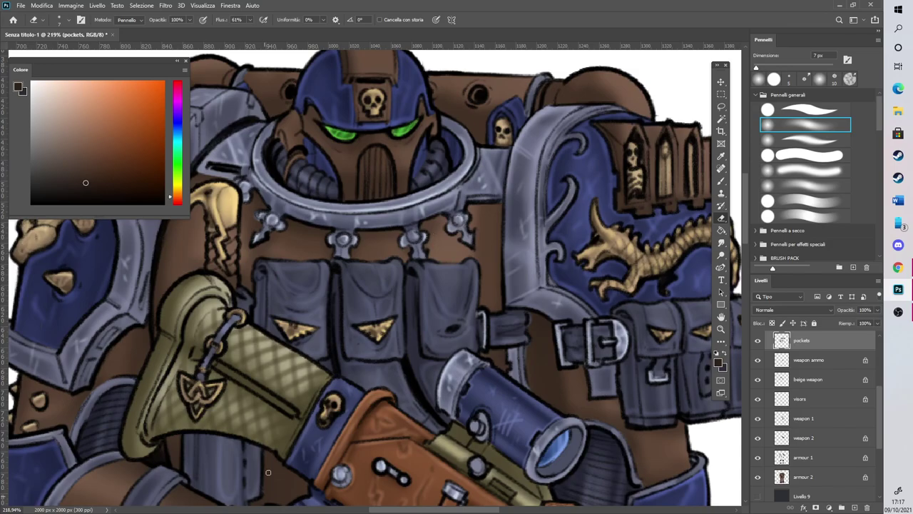
pyautogui.scroll(-5, 303, 356)
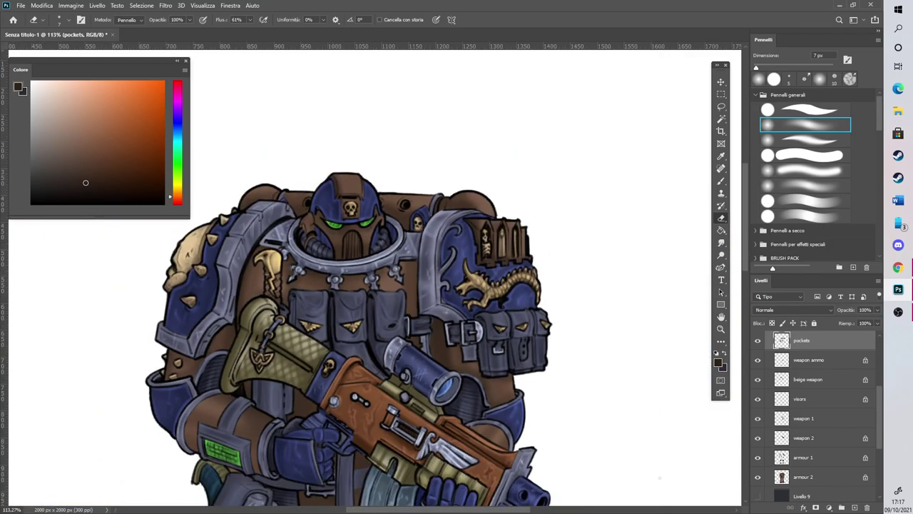
# Return to the Brush on armour 2 and add dark brown shading to the shin below the skull knee guard
pyautogui.click(813, 477)
pyautogui.press('b')
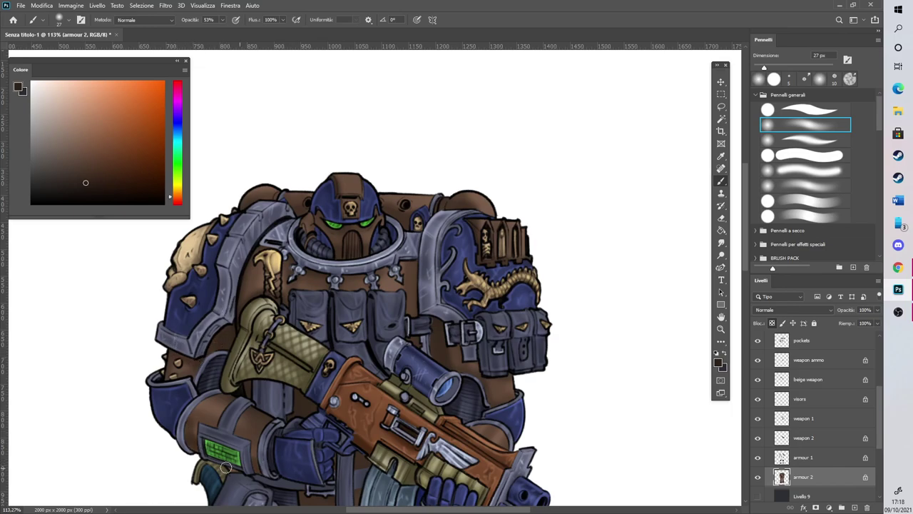
pyautogui.scroll(-3, 749, 285)
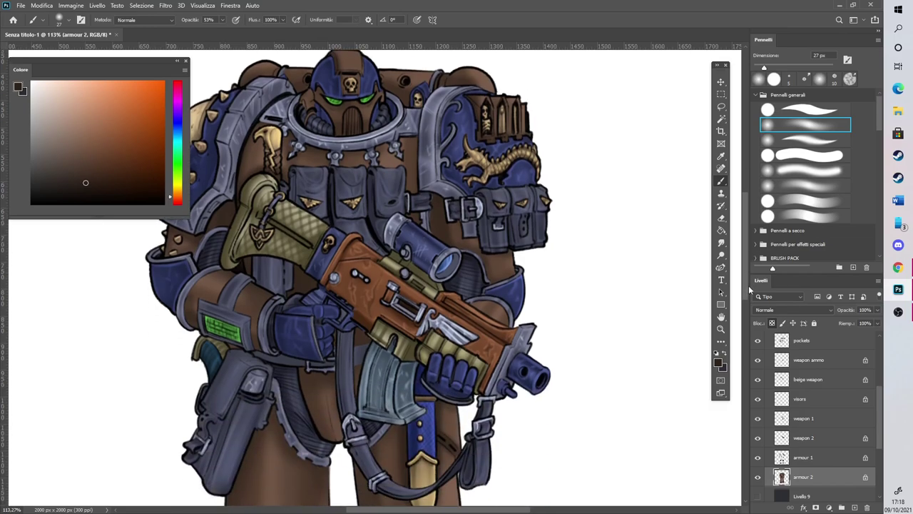
pyautogui.scroll(1, 748, 292)
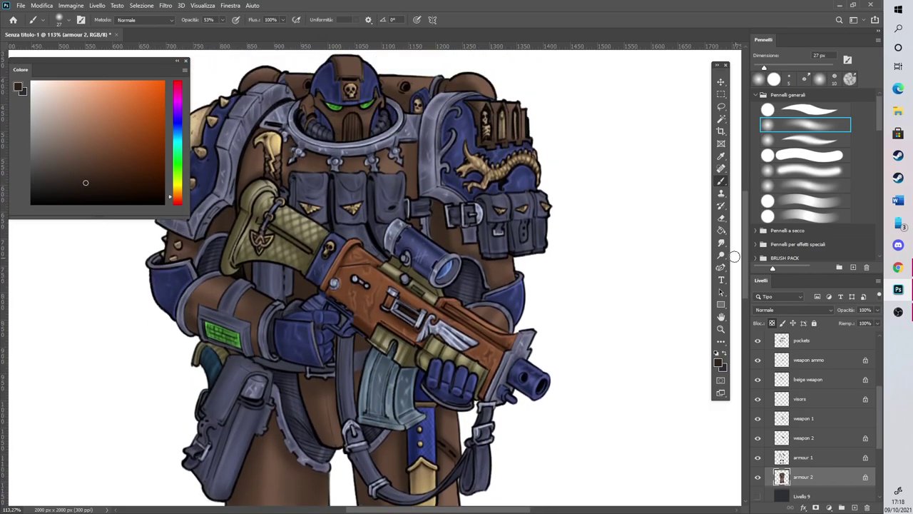
pyautogui.click(720, 218)
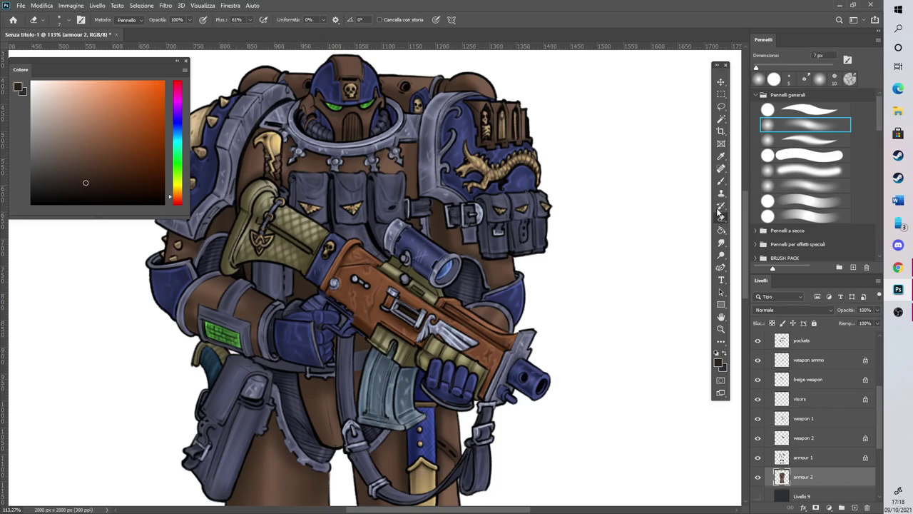
pyautogui.click(721, 180)
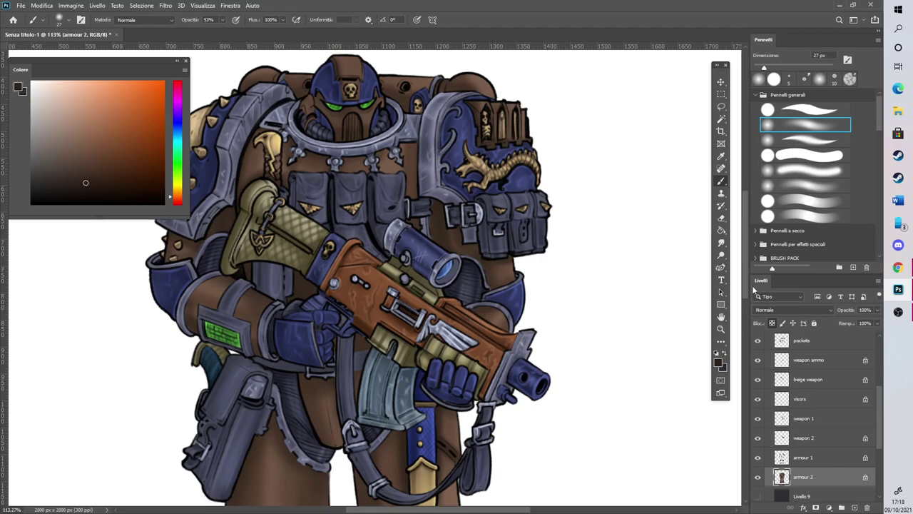
pyautogui.scroll(-3, 720, 289)
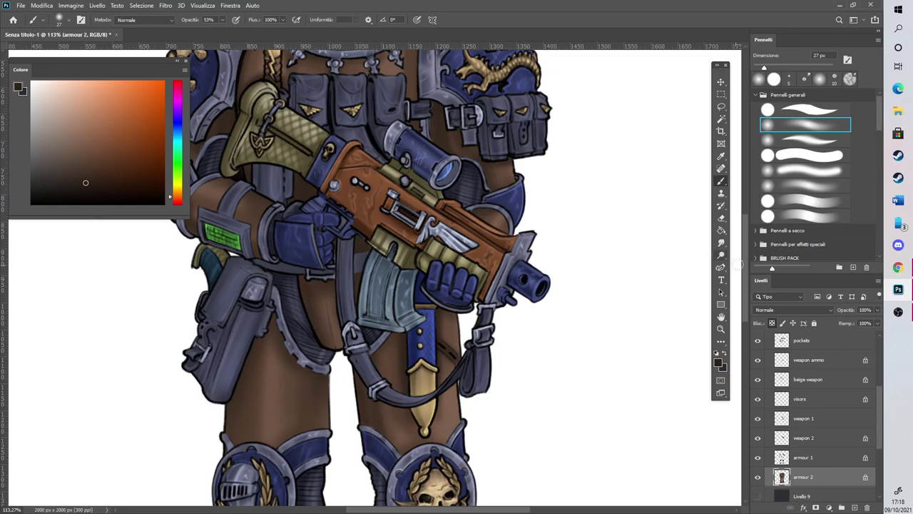
pyautogui.scroll(-5, 517, 298)
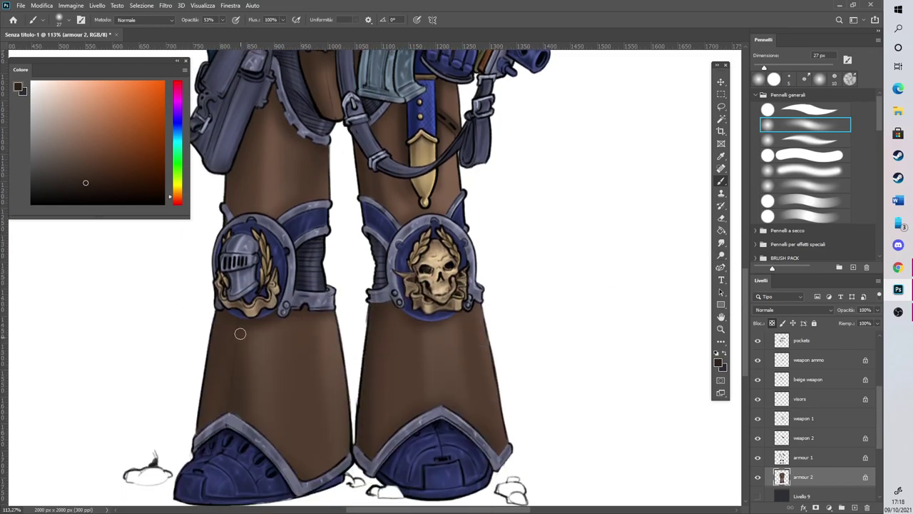
pyautogui.moveTo(434, 336); pyautogui.dragTo(437, 394)
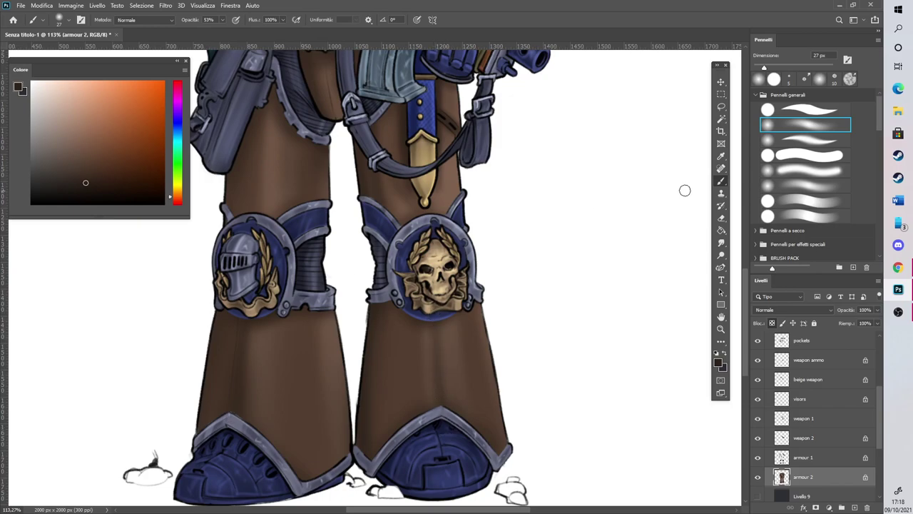
# Examine the brown armour shading across the whole figure and around the upper body
pyautogui.moveTo(746, 291)
pyautogui.mouseDown()
pyautogui.moveTo(746, 308)
pyautogui.moveTo(745, 284)
pyautogui.mouseUp()
pyautogui.scroll(3, 747, 283)
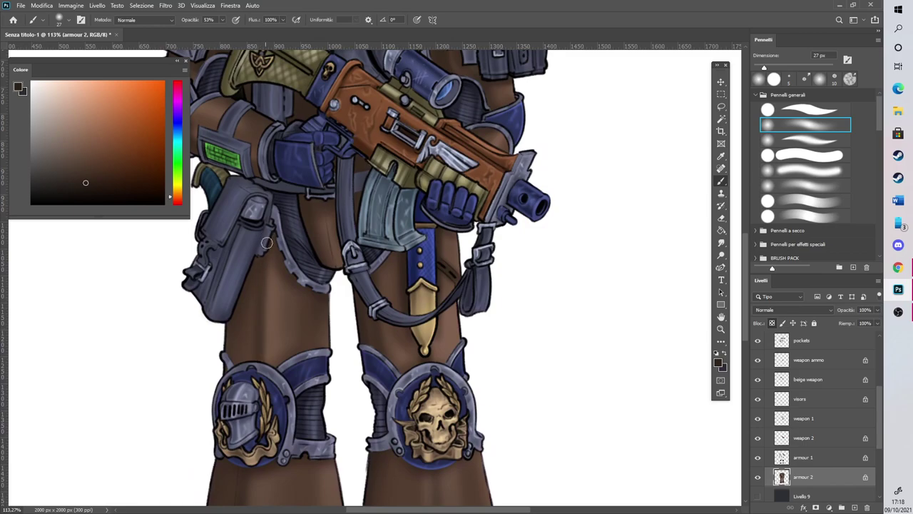
pyautogui.hotkey('ctrl', '0')
pyautogui.scroll(-1, 535, 247)
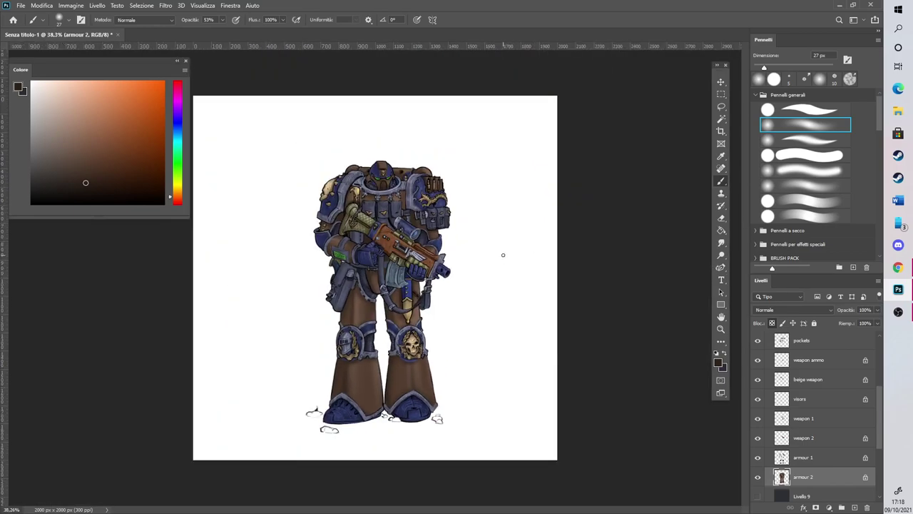
pyautogui.scroll(2, 469, 240)
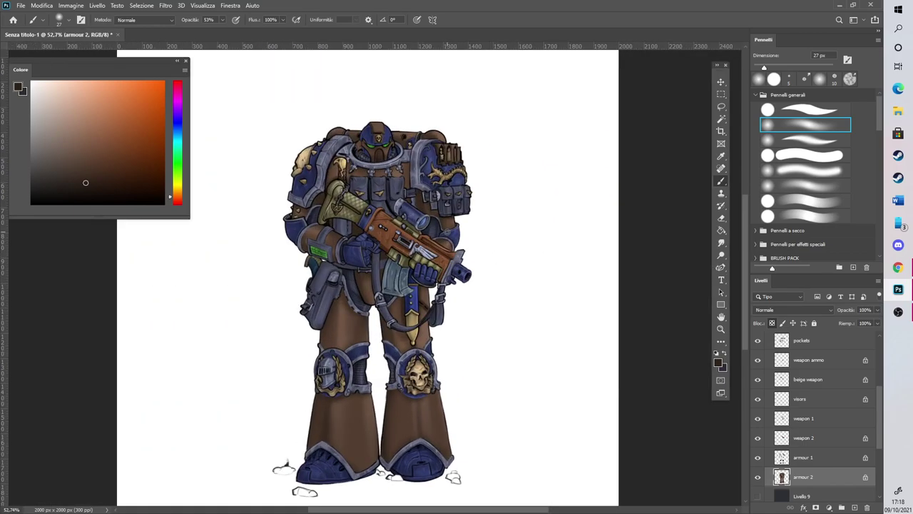
pyautogui.scroll(3, 392, 150)
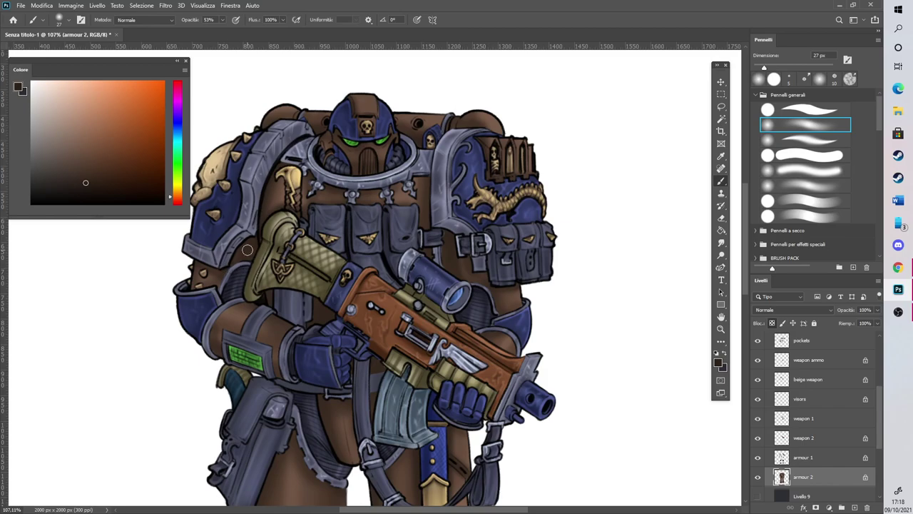
# Switch to the Eraser and examine the chest straps and pouches up close on the pockets and metal armour layers
pyautogui.scroll(5, 473, 228)
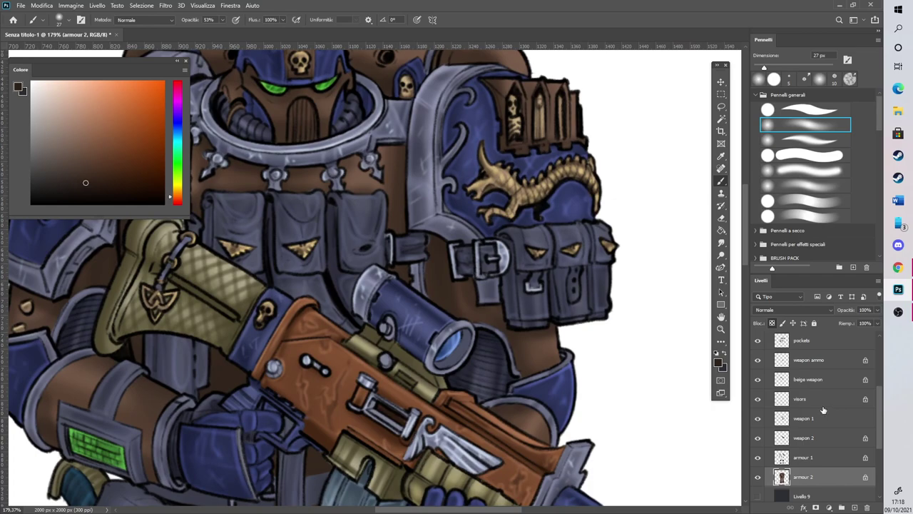
pyautogui.press('e')
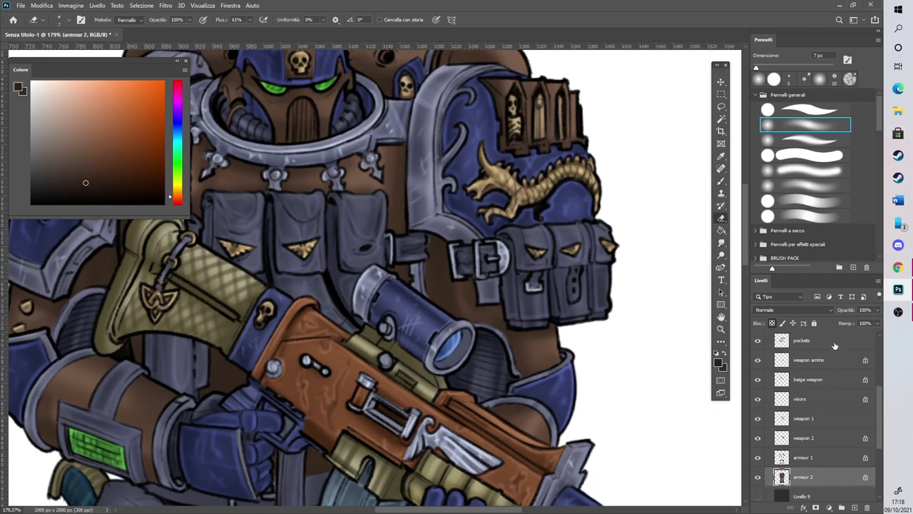
pyautogui.click(831, 340)
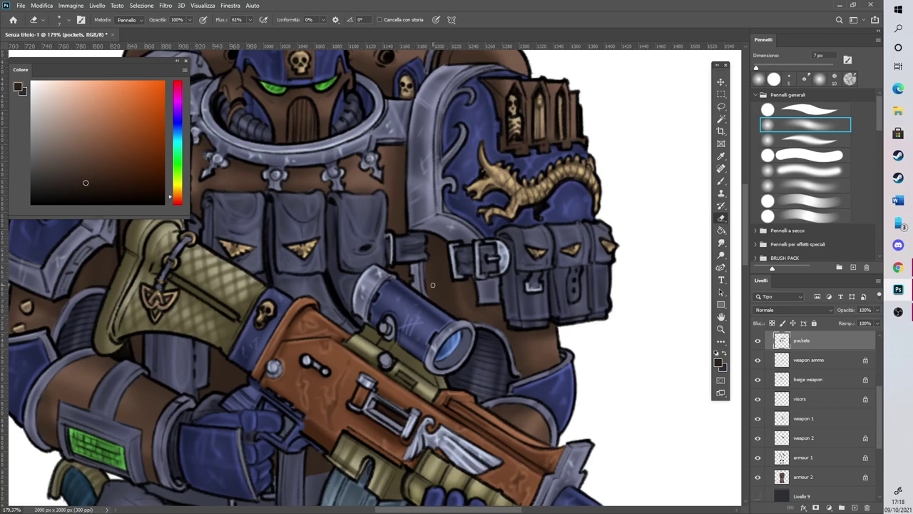
pyautogui.scroll(3, 881, 393)
pyautogui.click(849, 375)
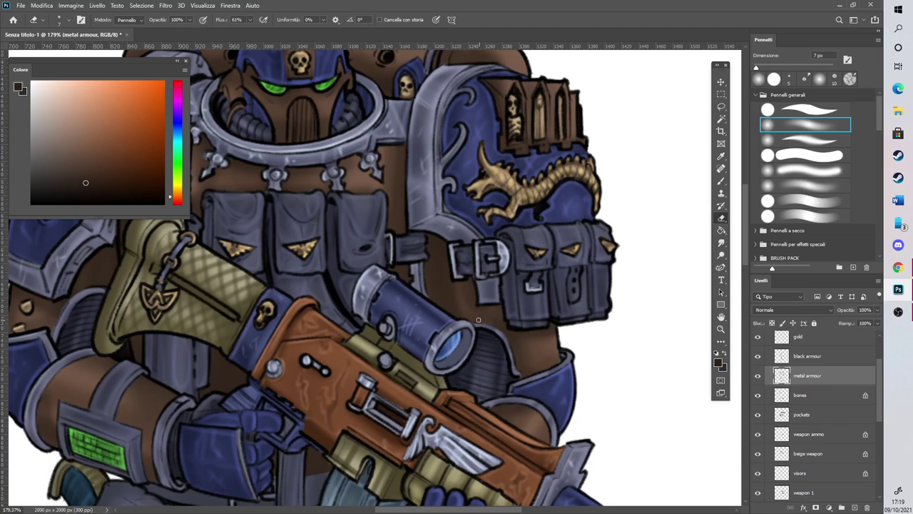
# Examine the spiked shoulder, arm and collar edges with the Eraser, checking the pockets and metal armour layers
pyautogui.hscroll(-5, 540, 441)
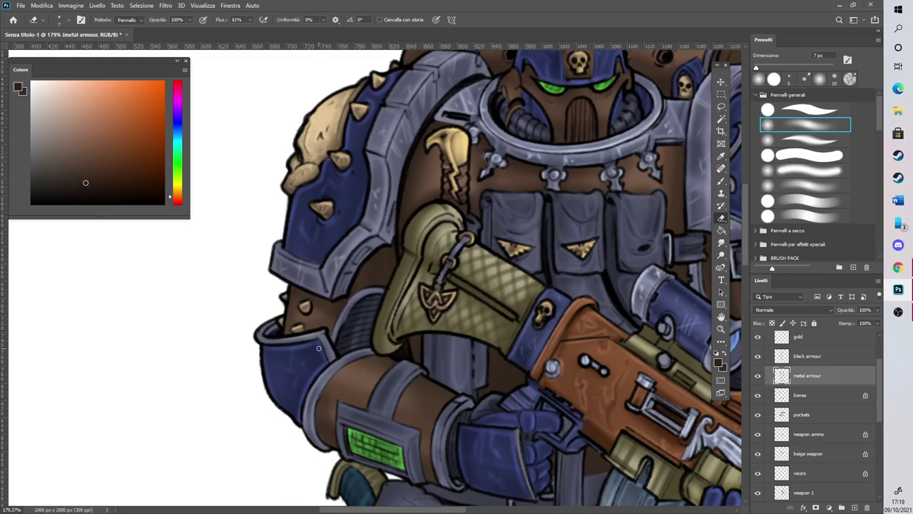
pyautogui.scroll(3, 745, 232)
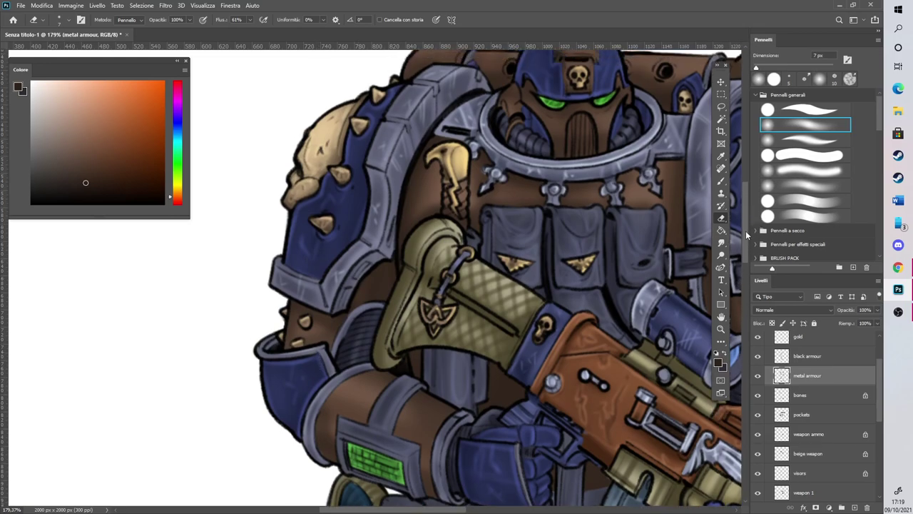
pyautogui.click(829, 433)
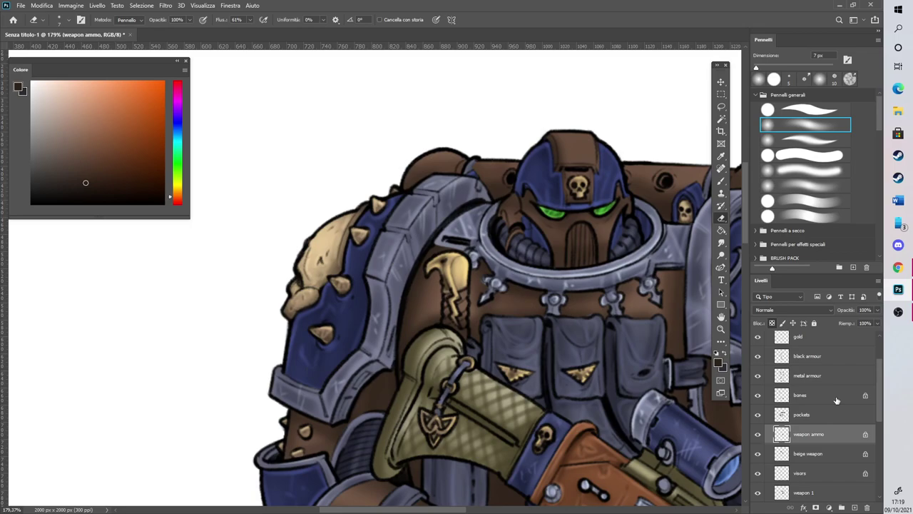
pyautogui.click(812, 415)
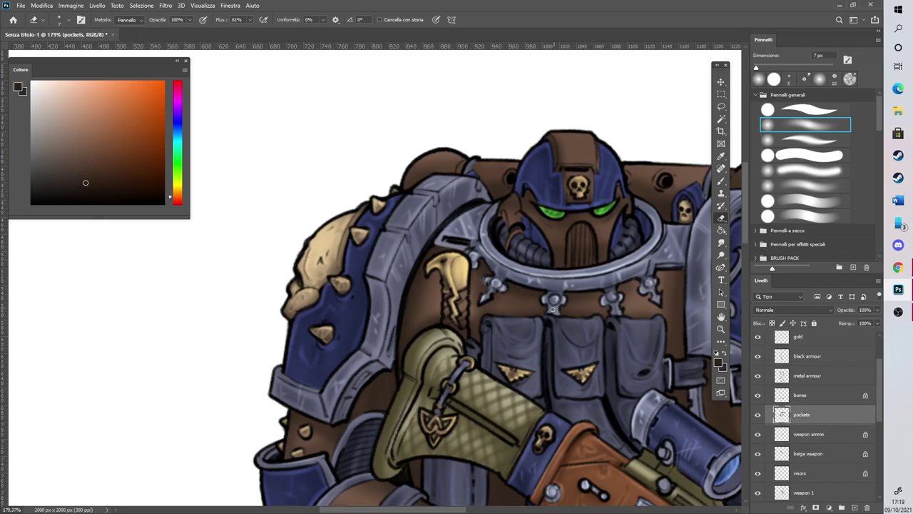
pyautogui.click(814, 377)
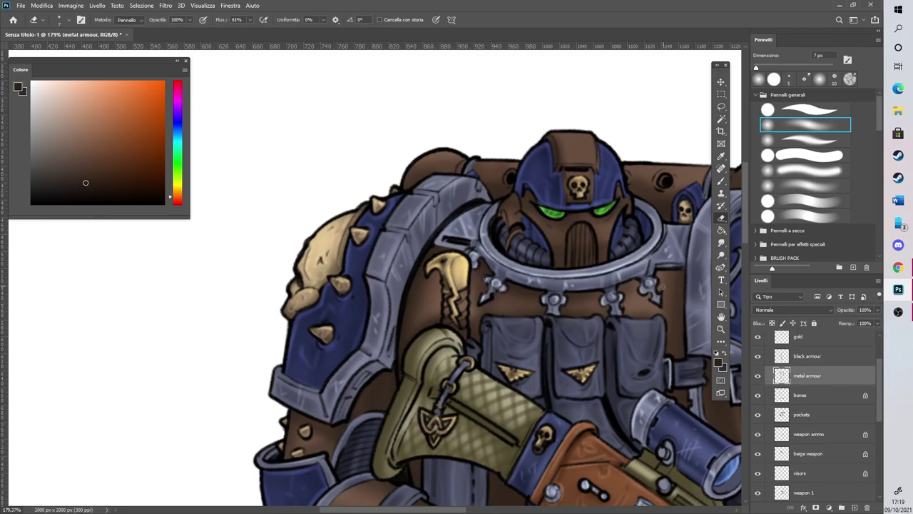
pyautogui.hscroll(5, 464, 493)
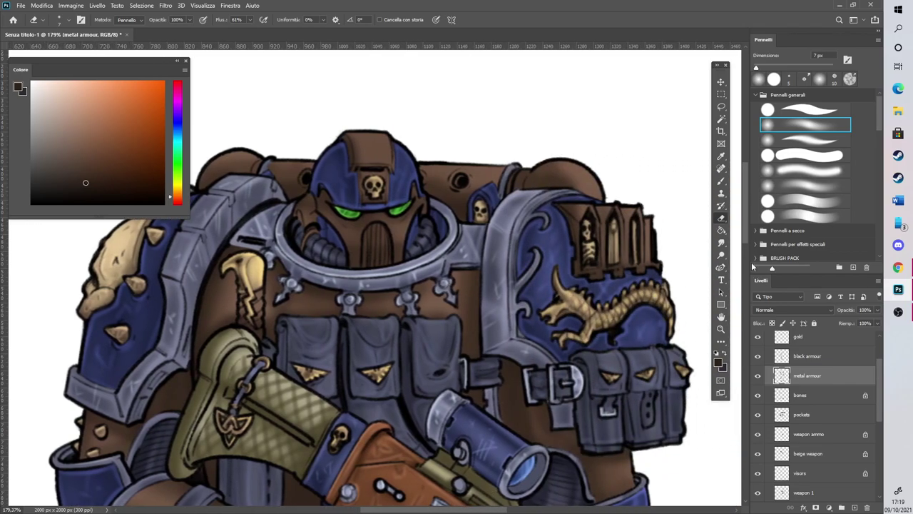
# Examine the boots, shins and knee guards up close, and check the whole figure and upper body
pyautogui.scroll(-3, 746, 242)
pyautogui.moveTo(752, 247); pyautogui.dragTo(733, 398)
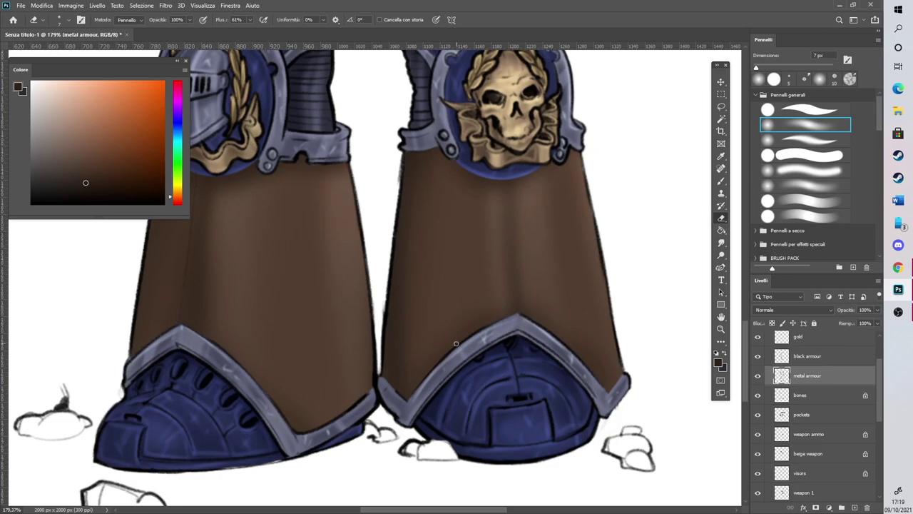
pyautogui.scroll(10, 619, 275)
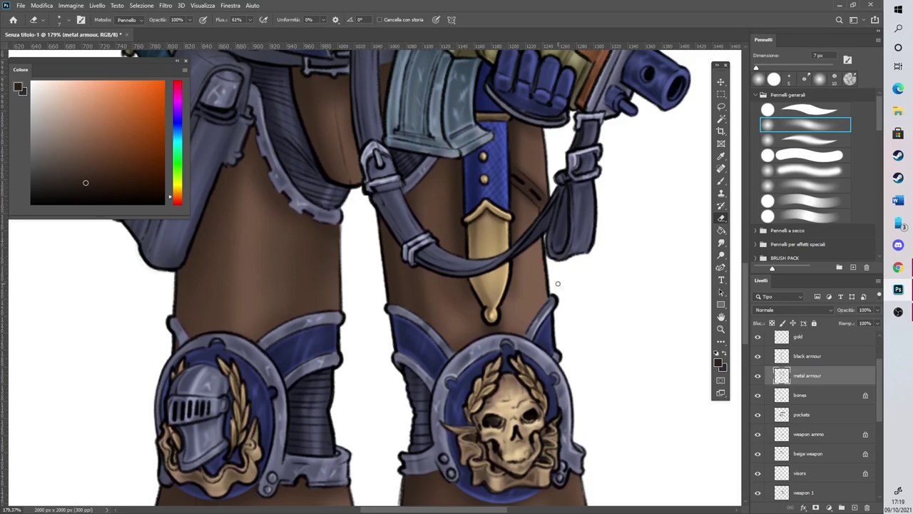
pyautogui.scroll(-8, 558, 283)
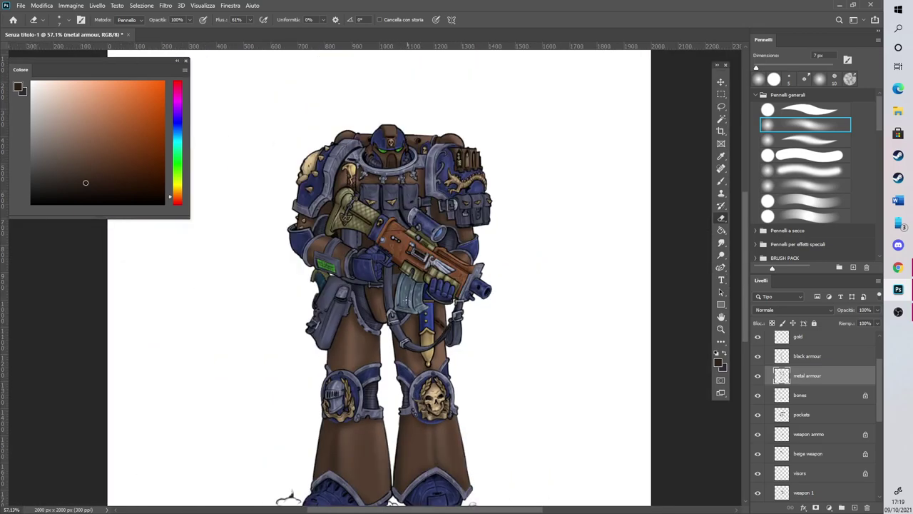
pyautogui.scroll(6, 383, 113)
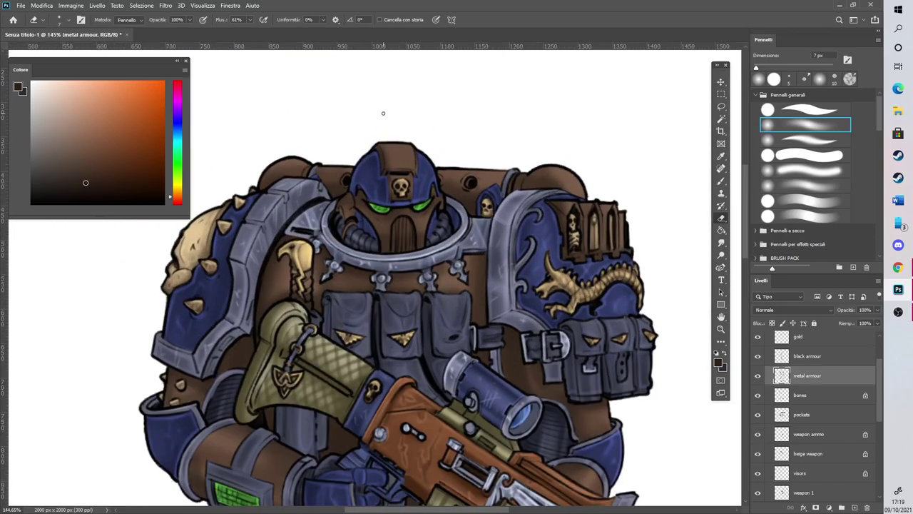
# Return to the Brush on the armour 2 layer and examine the brown shading from the chest to the boots and back
pyautogui.moveTo(878, 419); pyautogui.dragTo(878, 469)
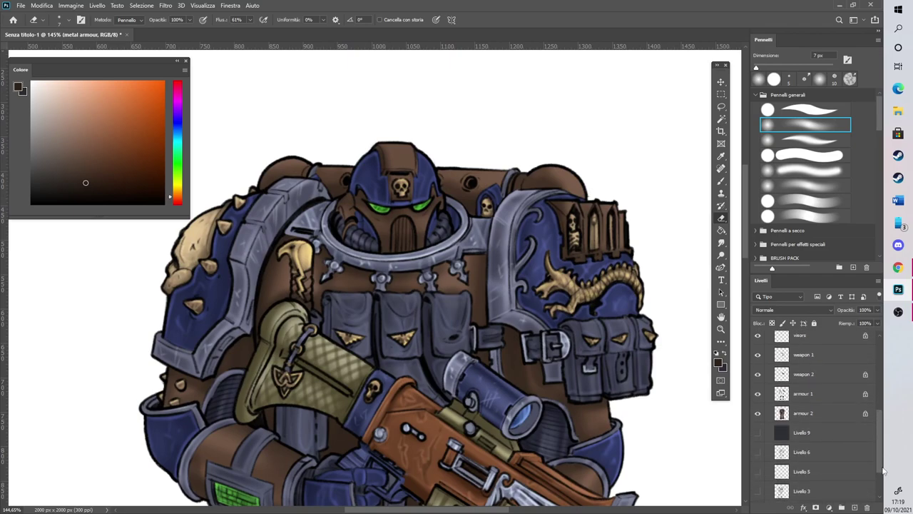
pyautogui.click(821, 413)
pyautogui.click(722, 182)
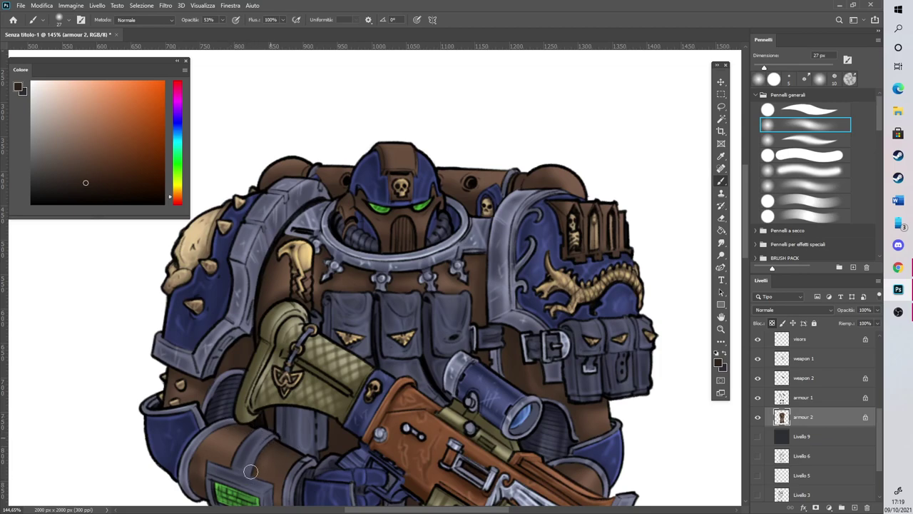
pyautogui.scroll(-3, 680, 245)
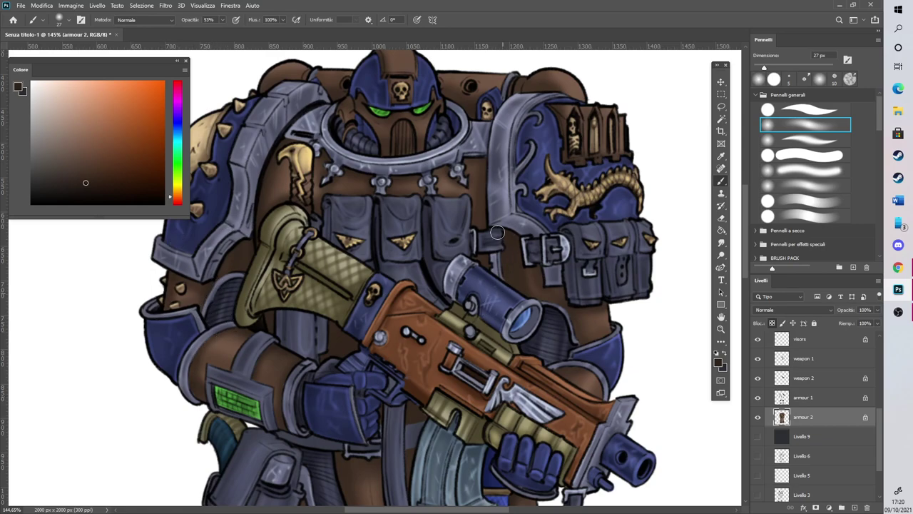
pyautogui.moveTo(744, 265); pyautogui.dragTo(745, 310)
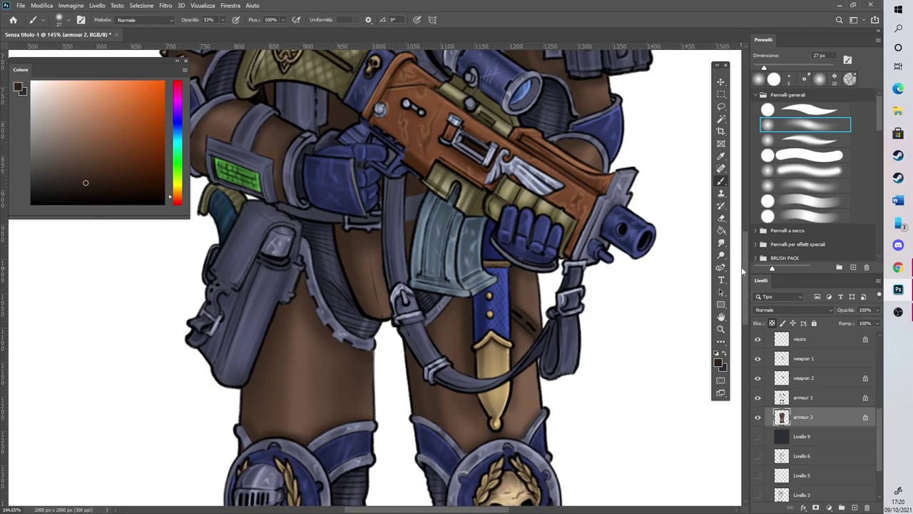
pyautogui.scroll(-5, 711, 286)
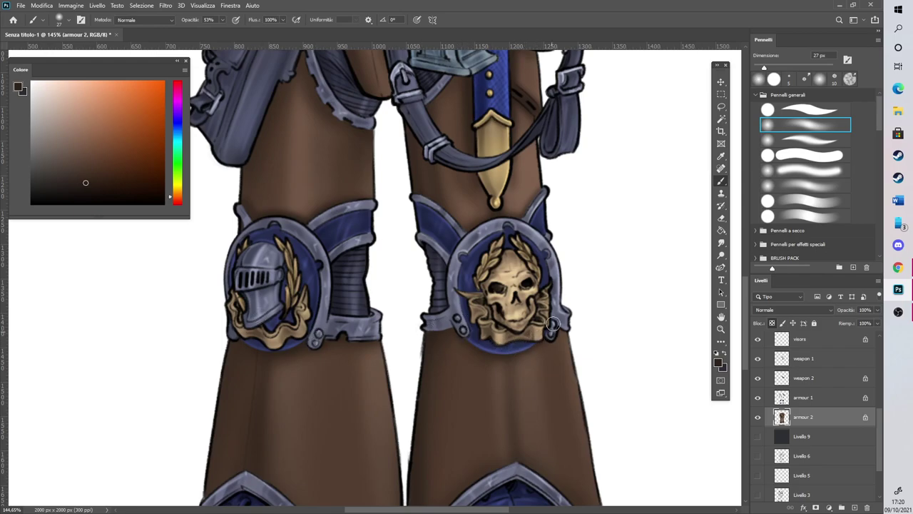
pyautogui.moveTo(750, 282); pyautogui.dragTo(746, 292)
pyautogui.scroll(-4, 488, 330)
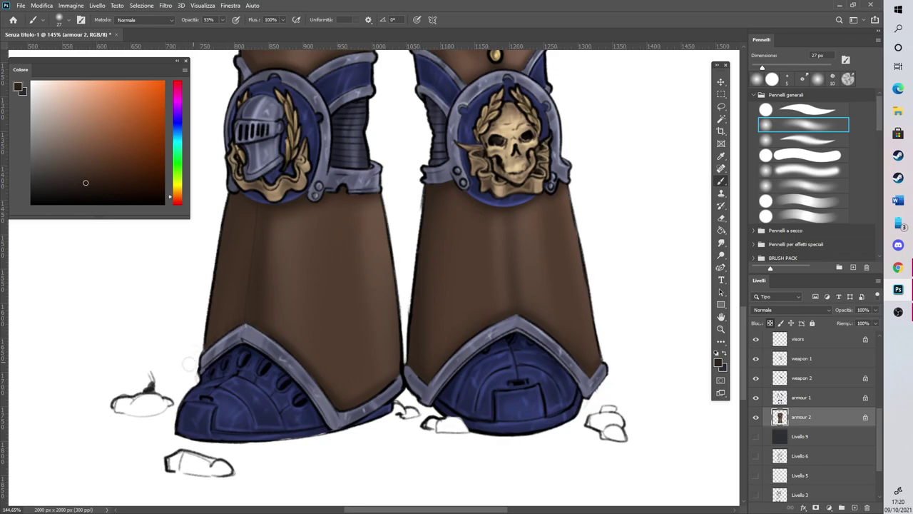
pyautogui.moveTo(742, 311); pyautogui.dragTo(743, 193)
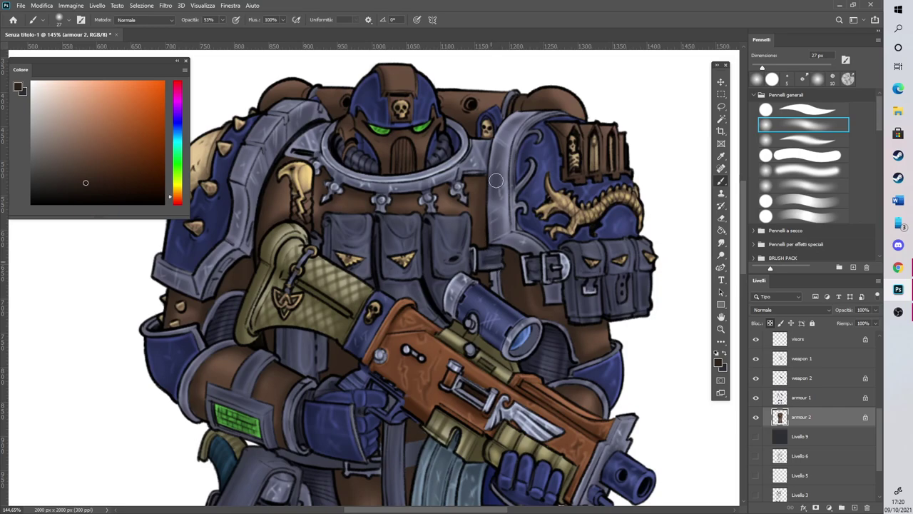
pyautogui.scroll(5, 745, 246)
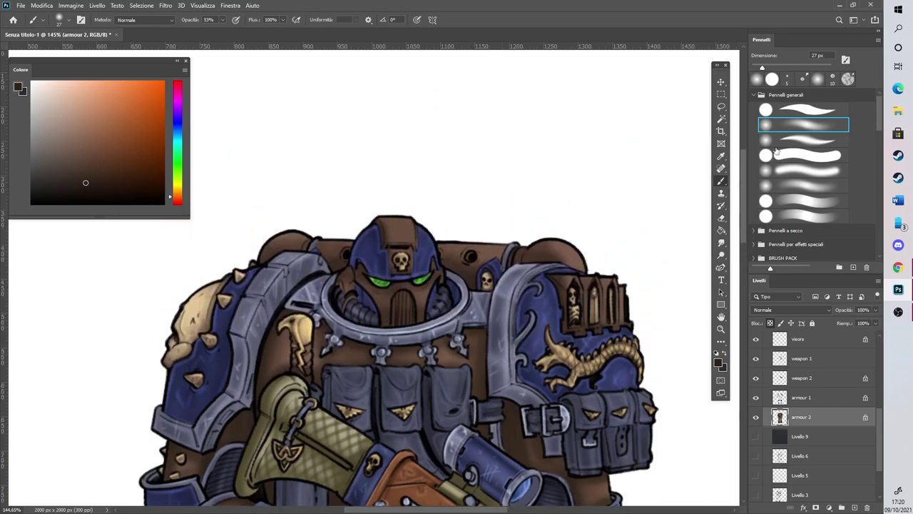
# Reduce the brush to 18 px, select the weapon 1 layer and toggle its visibility to identify its parts
pyautogui.moveTo(763, 68); pyautogui.dragTo(758, 68)
pyautogui.click(801, 375)
pyautogui.click(834, 362)
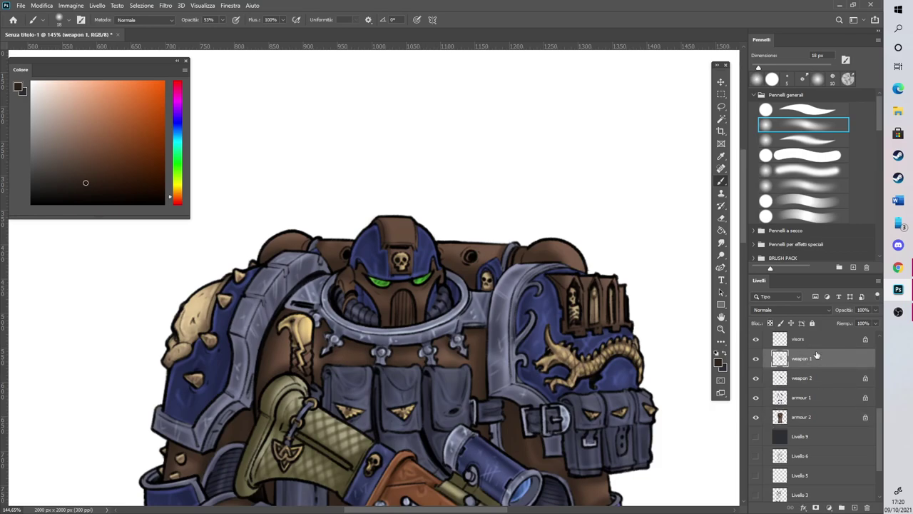
pyautogui.click(756, 359)
pyautogui.click(757, 359)
pyautogui.scroll(-6, 741, 261)
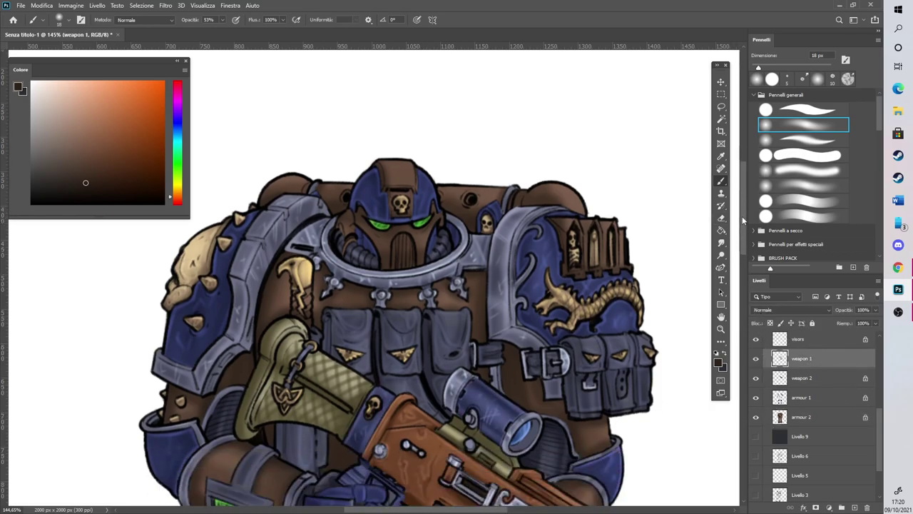
pyautogui.scroll(1, 740, 261)
# Sample the blue of the knife sheath as the brush colour
pyautogui.click(721, 157)
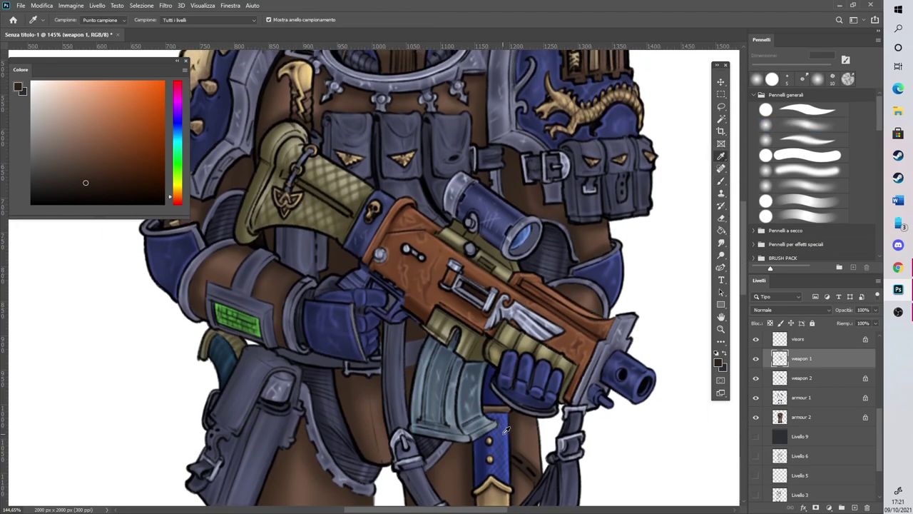
pyautogui.click(505, 430)
pyautogui.click(721, 180)
pyautogui.scroll(4, 742, 200)
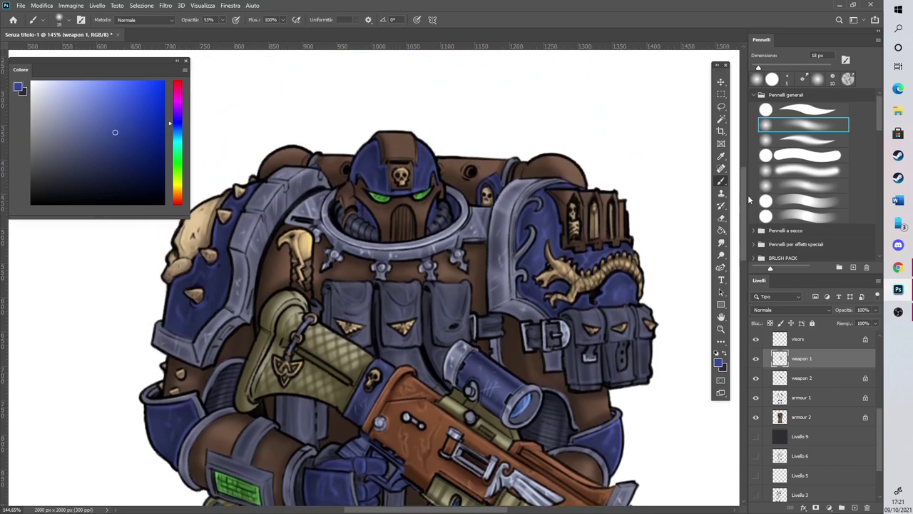
# Paint the braided grip below the gold eagle head on the chest green, using the hard round brush at 100% opacity
pyautogui.click(765, 113)
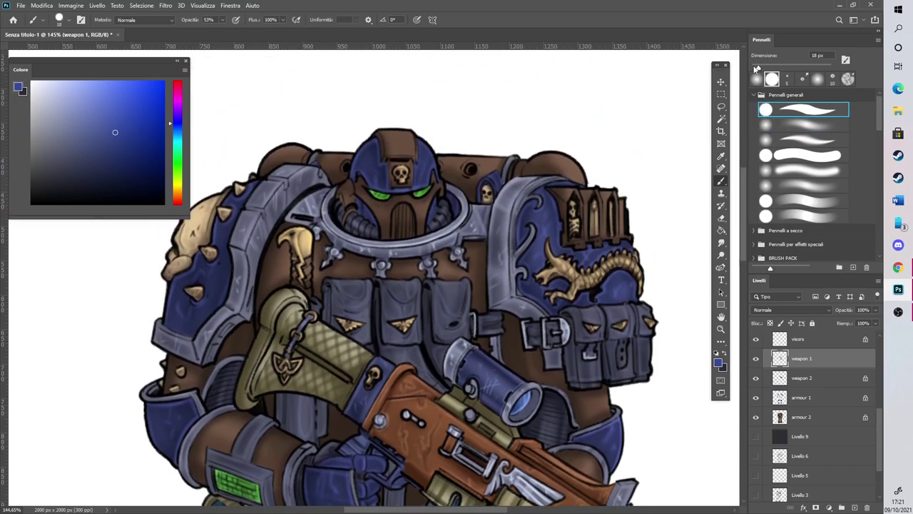
pyautogui.scroll(4, 114, 216)
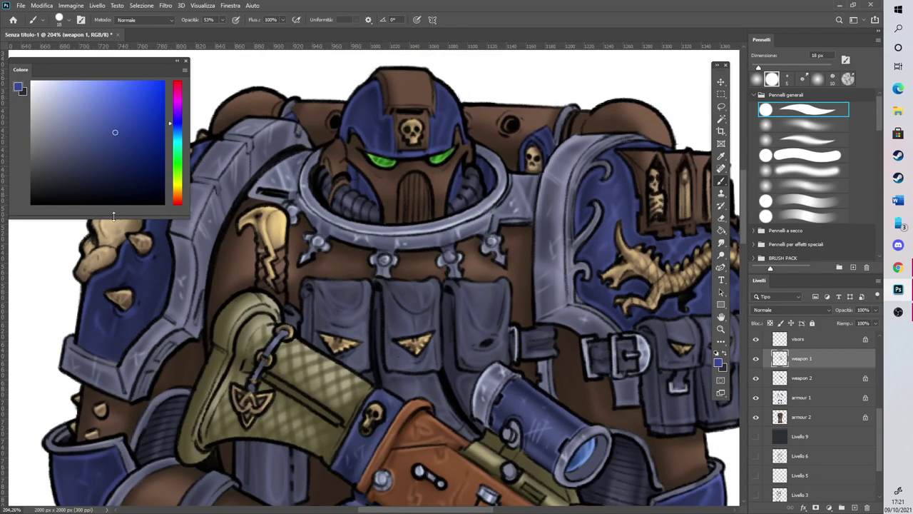
pyautogui.click(170, 20)
pyautogui.click(170, 20)
pyautogui.moveTo(226, 20); pyautogui.dragTo(285, 22)
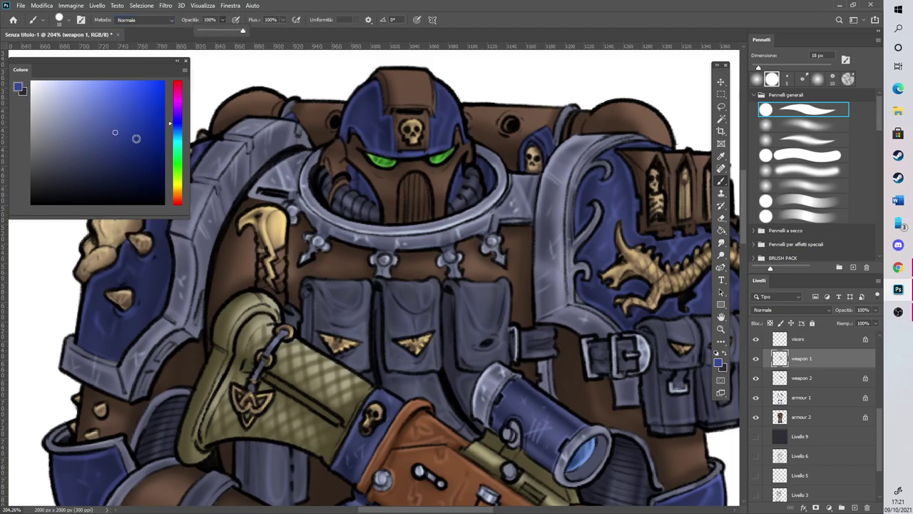
pyautogui.moveTo(177, 181); pyautogui.dragTo(177, 163)
pyautogui.click(101, 140)
pyautogui.moveTo(278, 265)
pyautogui.mouseDown()
pyautogui.moveTo(275, 250)
pyautogui.moveTo(264, 253)
pyautogui.moveTo(263, 282)
pyautogui.moveTo(278, 299)
pyautogui.moveTo(277, 253)
pyautogui.mouseUp()
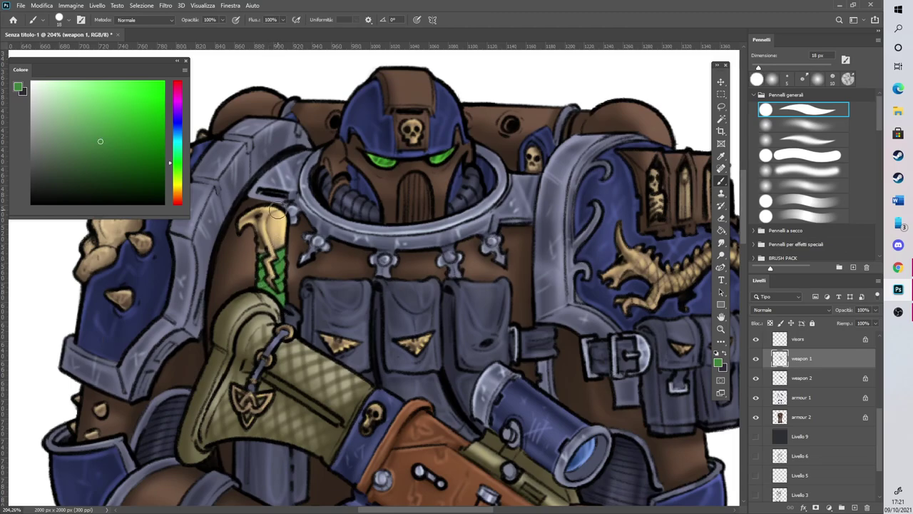
# Lock the transparent pixels of weapon 1 and shade the green grip darker with the soft brush at 59% opacity
pyautogui.click(770, 323)
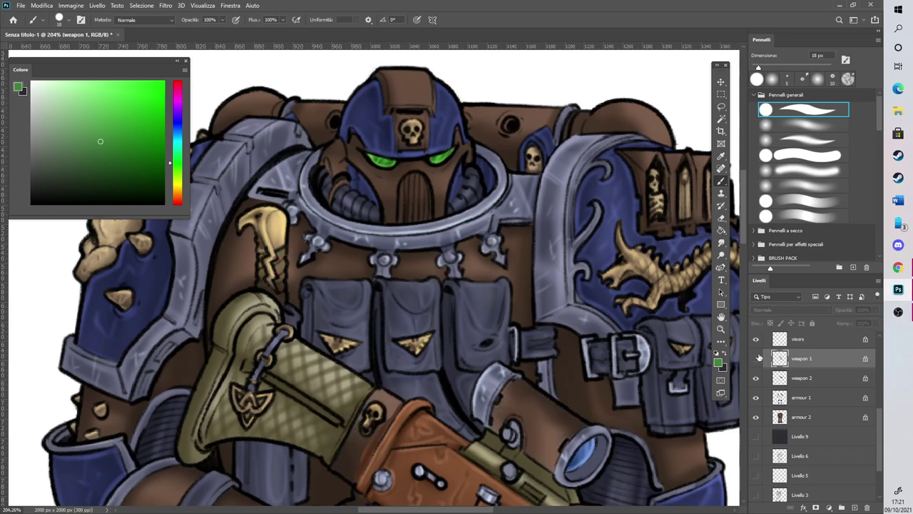
pyautogui.click(110, 164)
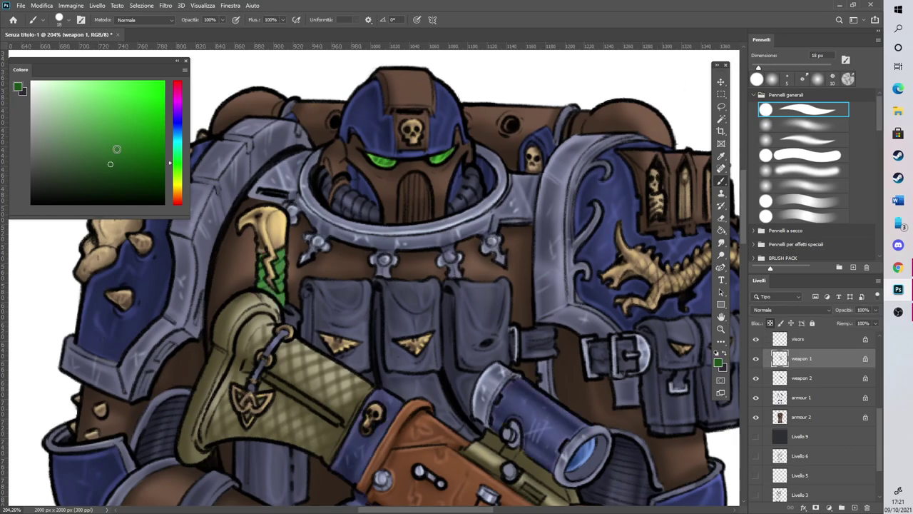
pyautogui.moveTo(223, 21); pyautogui.dragTo(204, 30)
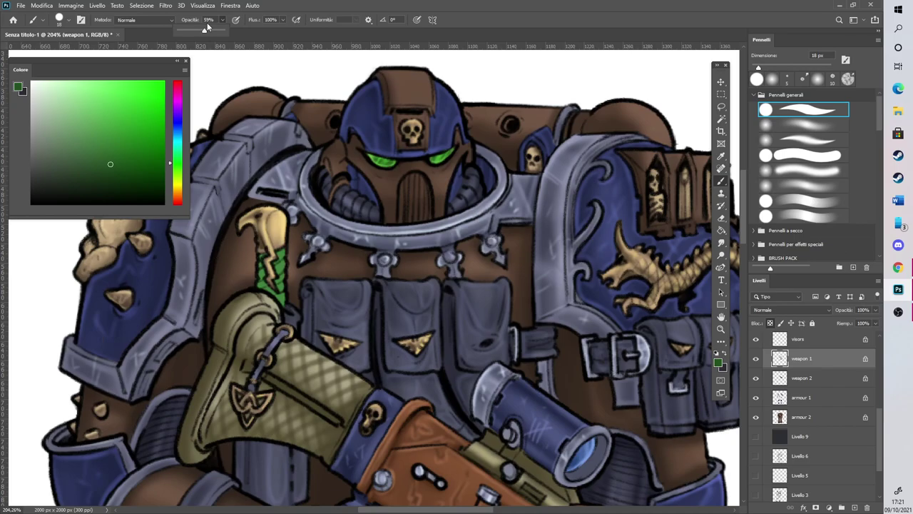
pyautogui.click(804, 125)
pyautogui.moveTo(282, 258); pyautogui.dragTo(286, 305)
# Deepen the shadows on the green braided grip with progressively darker greens, using the hard round brush at 11 px and 8 px
pyautogui.moveTo(758, 69); pyautogui.dragTo(755, 69)
pyautogui.click(120, 172)
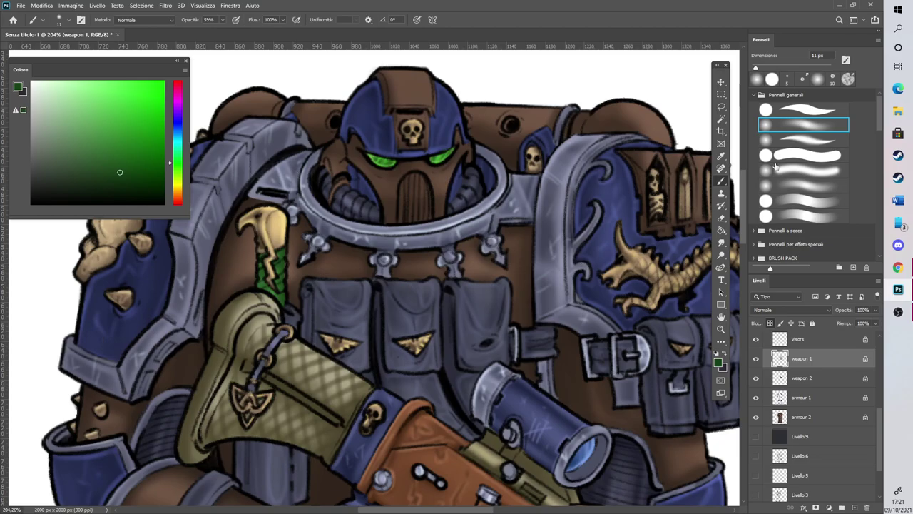
pyautogui.click(766, 109)
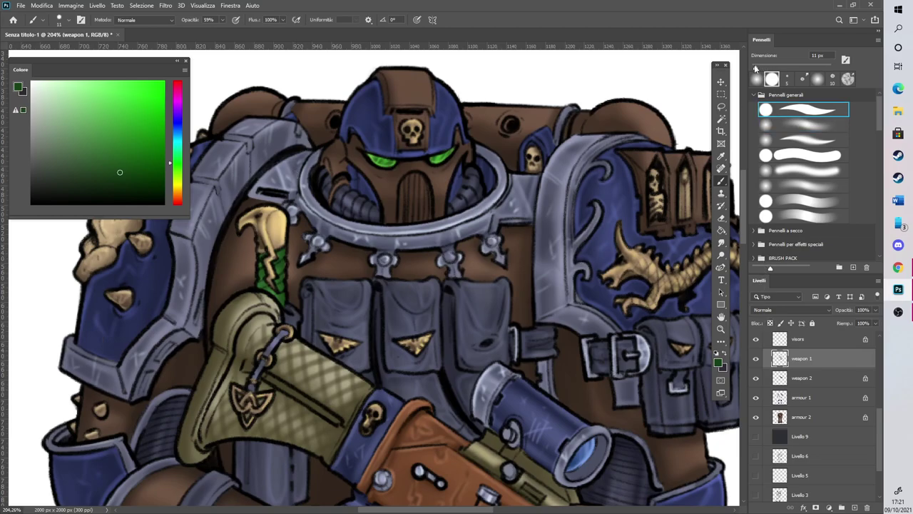
pyautogui.moveTo(284, 257); pyautogui.dragTo(282, 273)
pyautogui.click(104, 184)
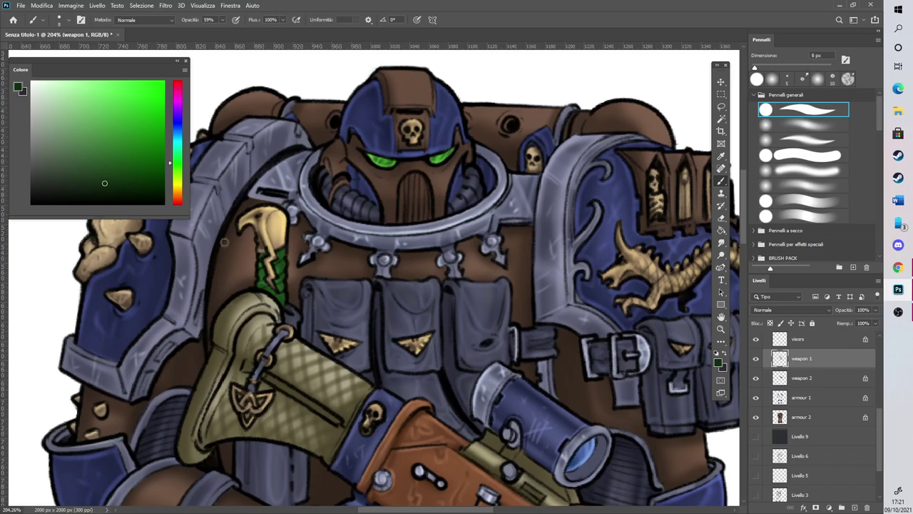
pyautogui.moveTo(283, 307); pyautogui.dragTo(284, 290)
pyautogui.scroll(5, 164, 227)
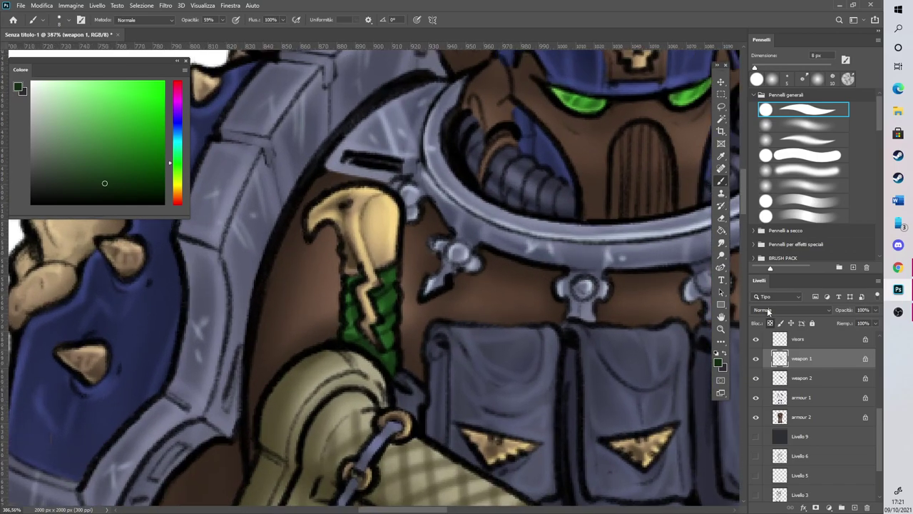
# Add light green highlights to the strands of the braided grip with the soft brush at 5 px
pyautogui.click(95, 102)
pyautogui.click(764, 125)
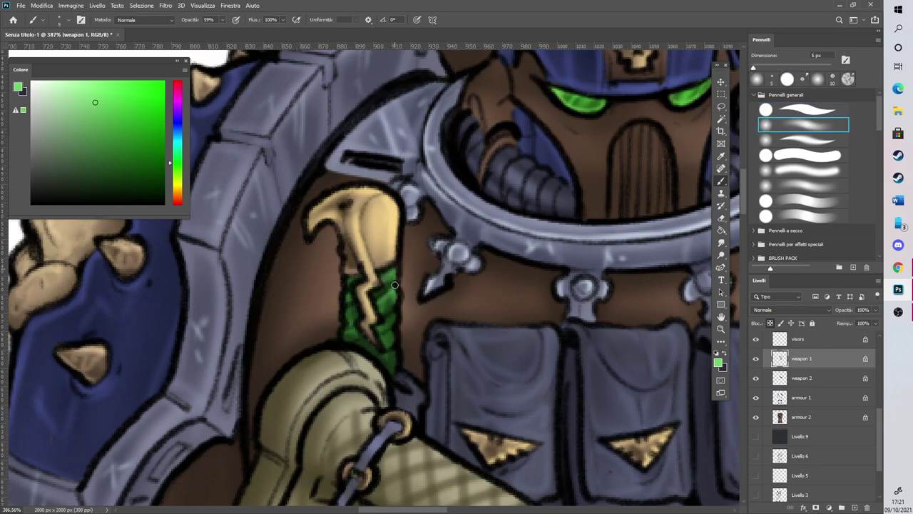
pyautogui.moveTo(395, 312)
pyautogui.mouseDown()
pyautogui.moveTo(389, 332)
pyautogui.moveTo(391, 314)
pyautogui.mouseUp()
pyautogui.moveTo(382, 357); pyautogui.dragTo(394, 376)
pyautogui.moveTo(396, 271)
pyautogui.mouseDown()
pyautogui.moveTo(391, 297)
pyautogui.moveTo(346, 343)
pyautogui.mouseUp()
pyautogui.hotkey('ctrl', '0')
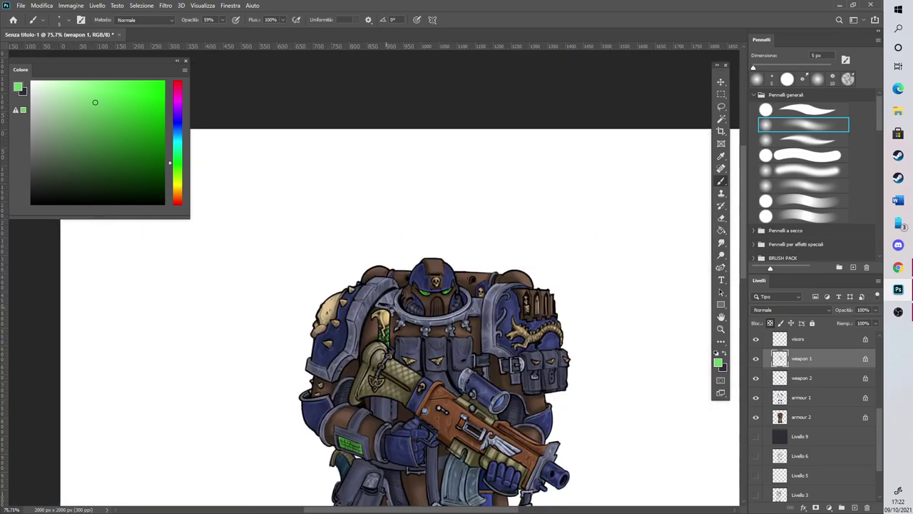
pyautogui.scroll(3, 350, 121)
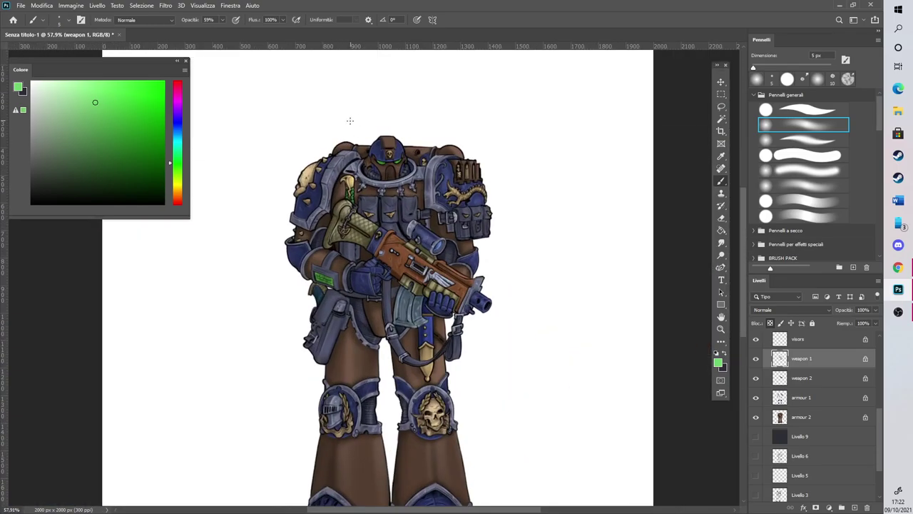
pyautogui.scroll(4, 350, 120)
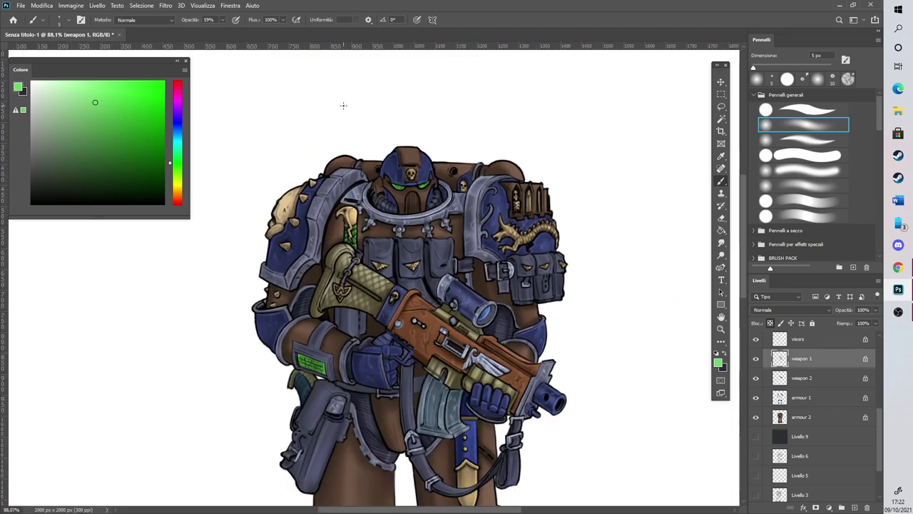
# Lasso the chest weapon's handle, shift its hue to +40, saturation to +9 and lightness to -13, and deselect
pyautogui.click(721, 105)
pyautogui.moveTo(381, 361)
pyautogui.mouseDown()
pyautogui.moveTo(371, 378)
pyautogui.moveTo(369, 295)
pyautogui.moveTo(361, 374)
pyautogui.mouseUp()
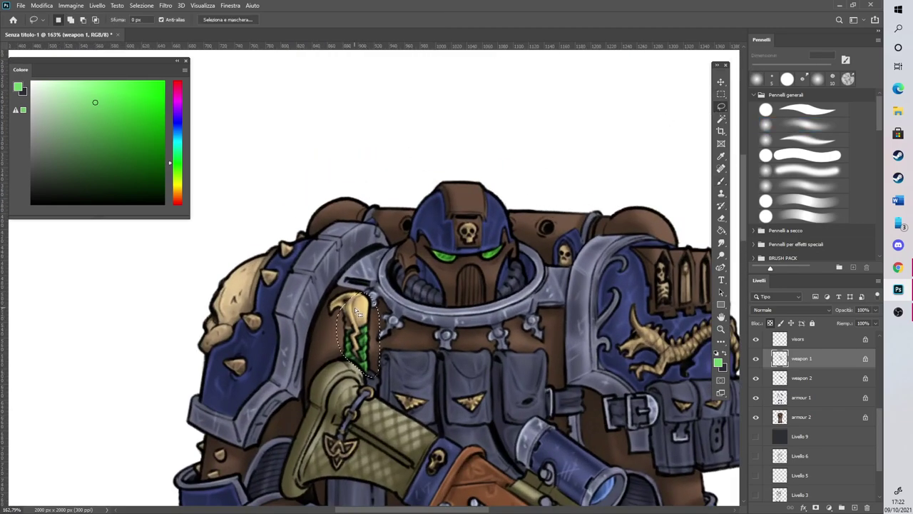
pyautogui.hotkey('ctrl', 'u')
pyautogui.moveTo(720, 204); pyautogui.dragTo(713, 233)
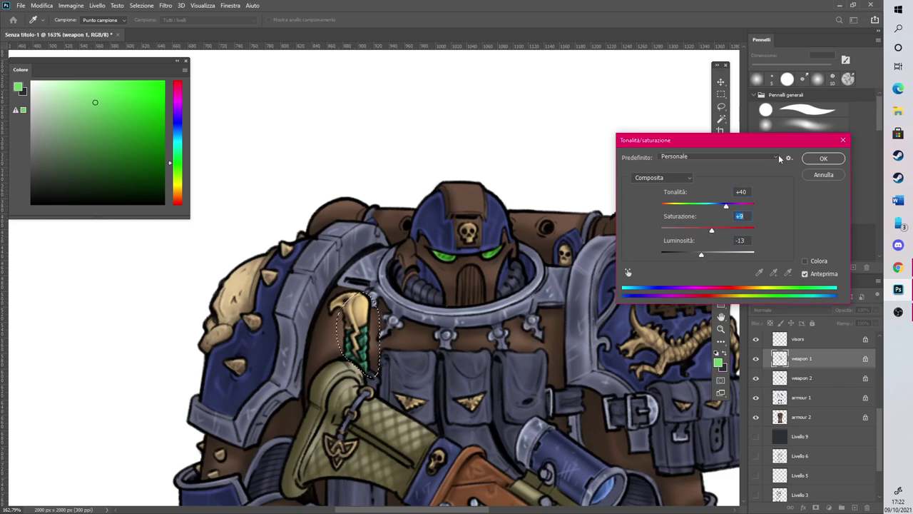
pyautogui.click(823, 157)
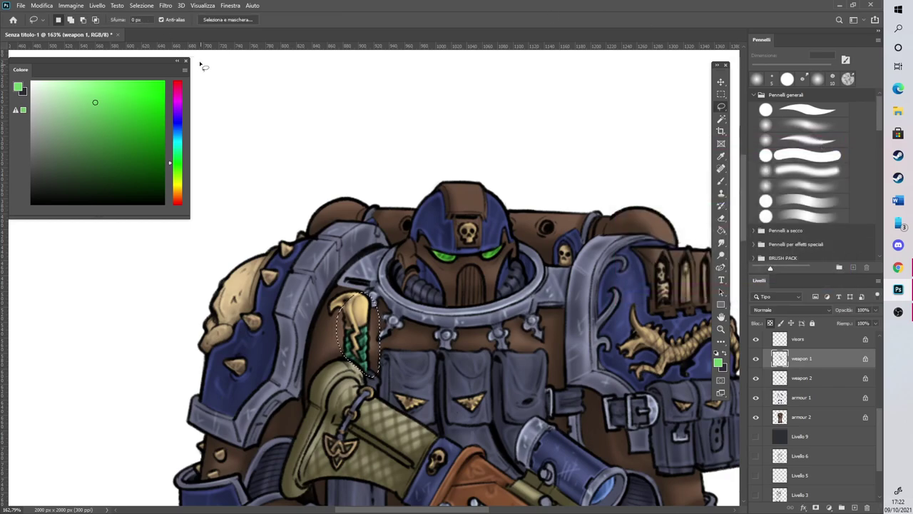
pyautogui.click(141, 5)
pyautogui.click(156, 26)
# Select the armour 2 layer and sample a dark brown from the lower leg armour as the brush colour
pyautogui.scroll(-5, 536, 312)
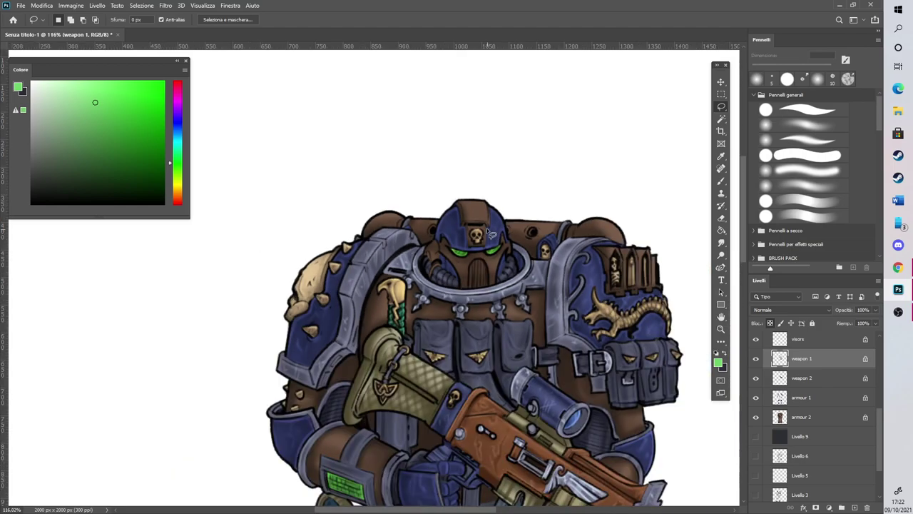
pyautogui.scroll(1, 363, 161)
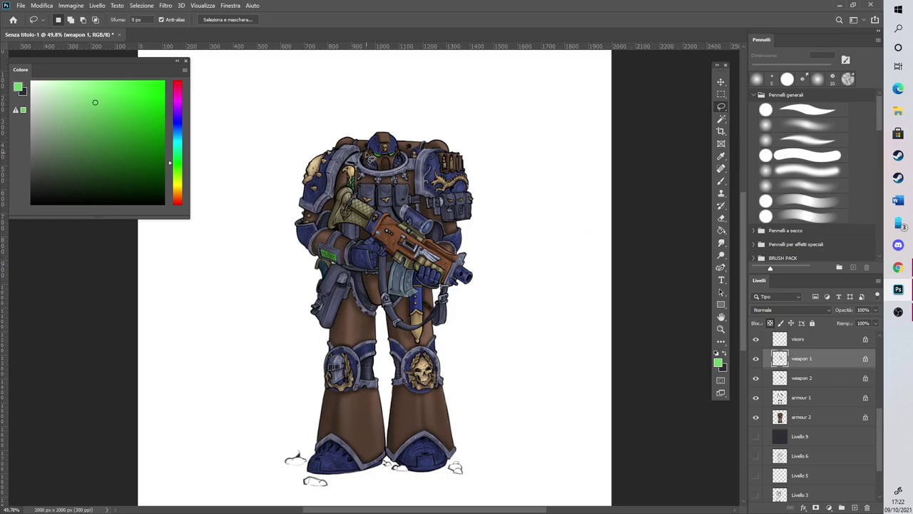
pyautogui.scroll(1, 332, 112)
pyautogui.scroll(1, 828, 380)
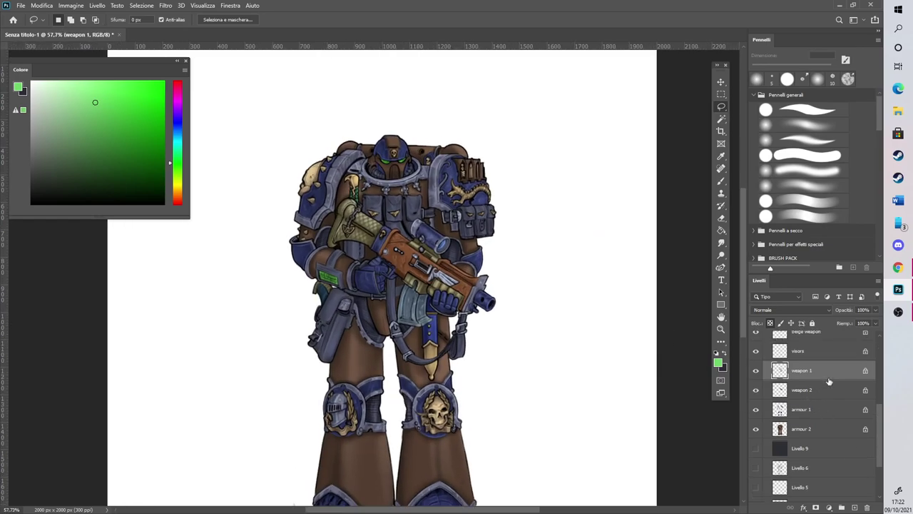
pyautogui.scroll(1, 833, 386)
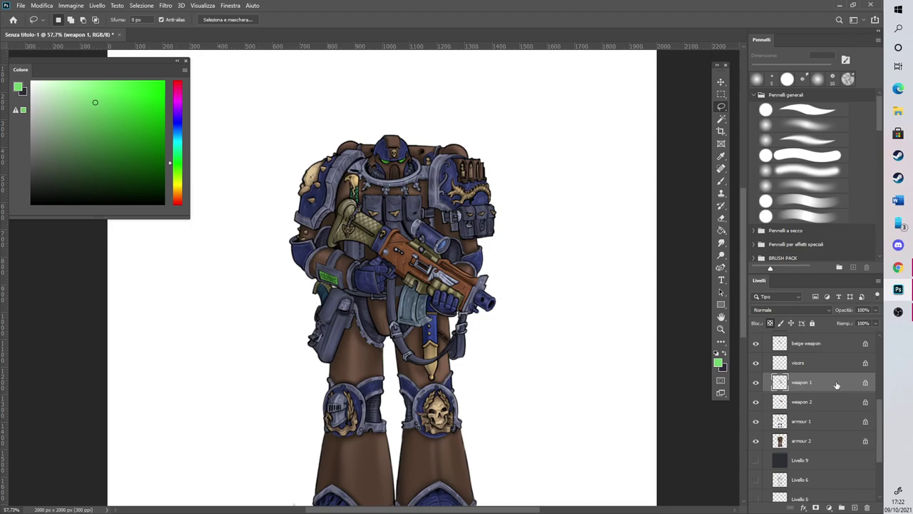
pyautogui.scroll(-1, 819, 414)
pyautogui.click(809, 428)
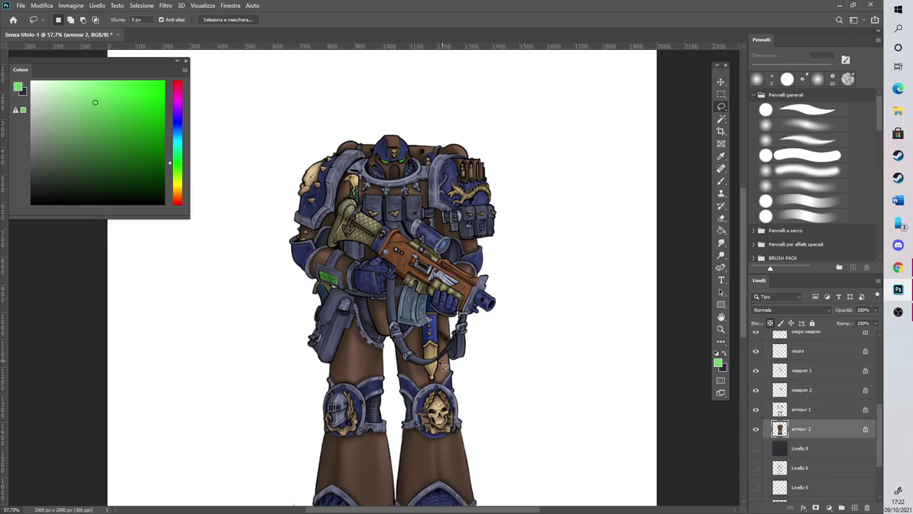
pyautogui.keyDown('alt'); pyautogui.scroll(3, 296, 407); pyautogui.keyUp('alt')
pyautogui.press('i')
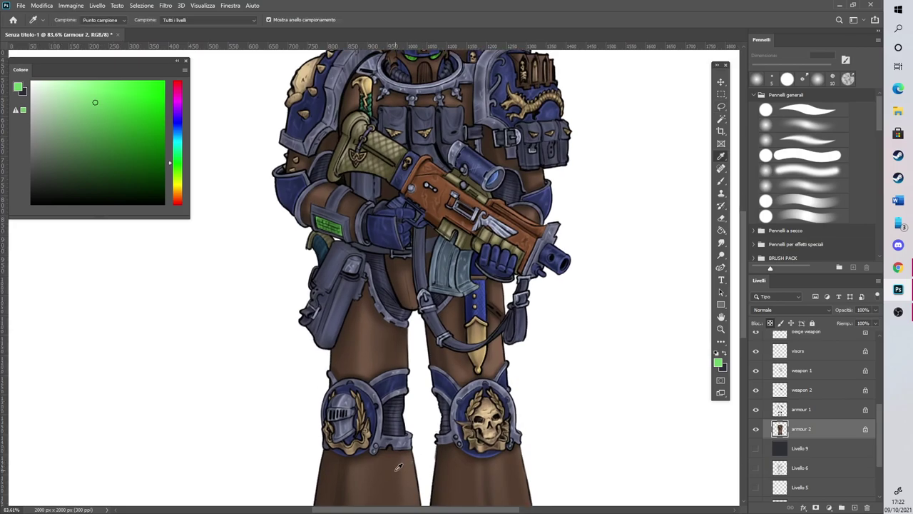
pyautogui.click(409, 470)
pyautogui.moveTo(409, 469); pyautogui.dragTo(343, 474)
pyautogui.press('b')
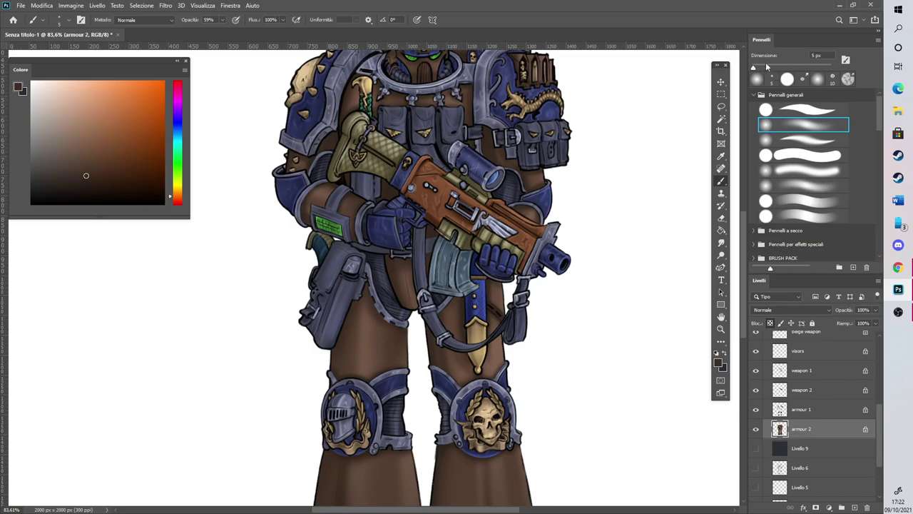
# Paint thin dark scratches on the brown leg and arm armour with the soft brush at 6 px
pyautogui.scroll(-4, 742, 231)
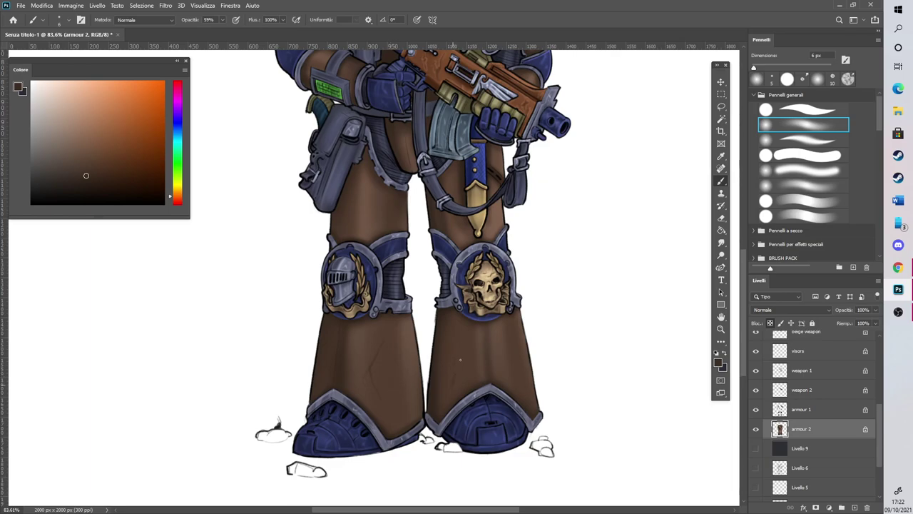
pyautogui.scroll(2, 705, 191)
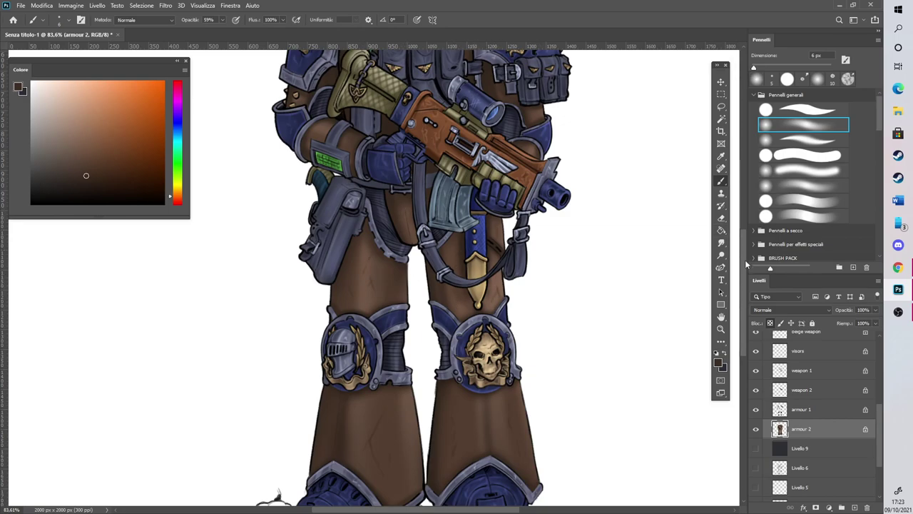
pyautogui.scroll(5, 732, 259)
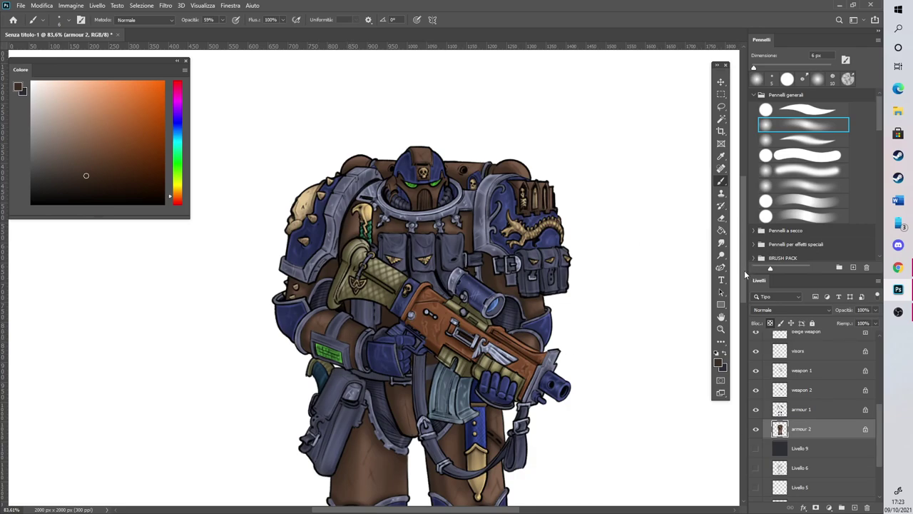
pyautogui.moveTo(744, 274); pyautogui.dragTo(745, 315)
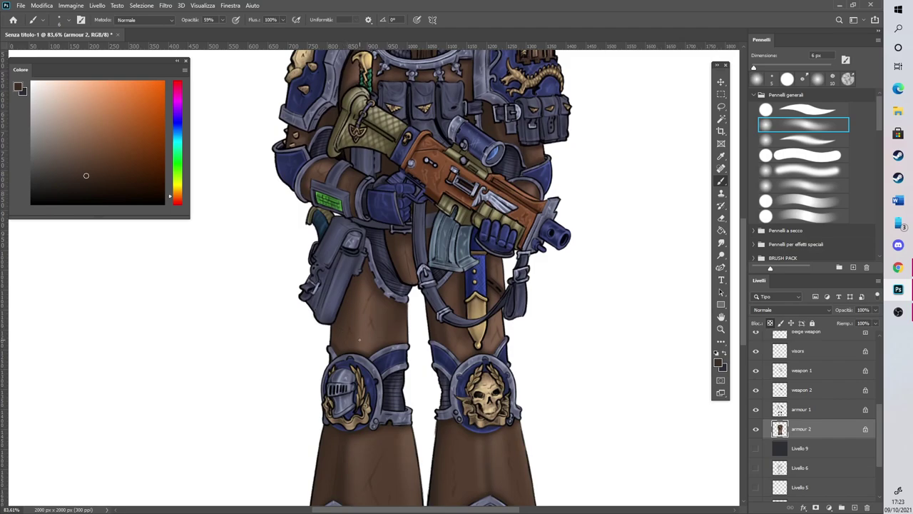
pyautogui.scroll(2, 359, 341)
pyautogui.scroll(3, 522, 283)
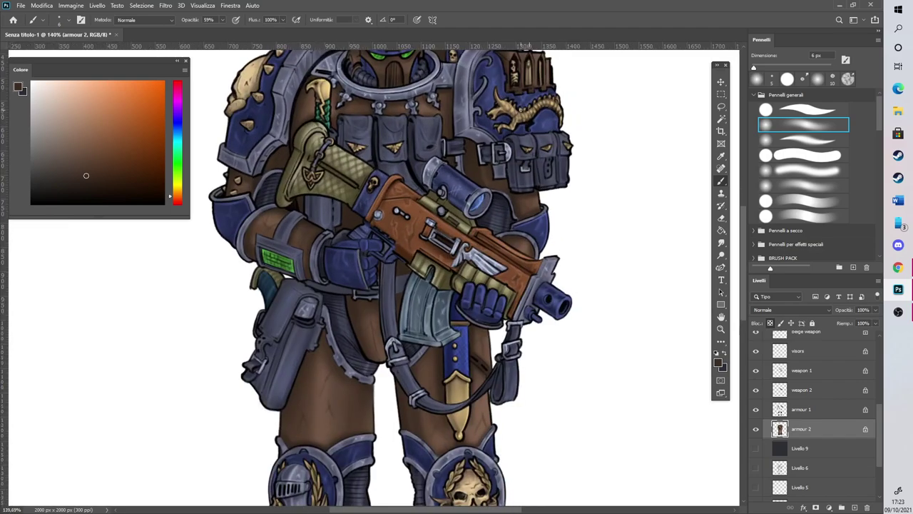
# Choose a light orange-brown and highlight the edges of the brown arm armour beside the rifle's scope and barrel
pyautogui.click(88, 120)
pyautogui.scroll(3, 501, 198)
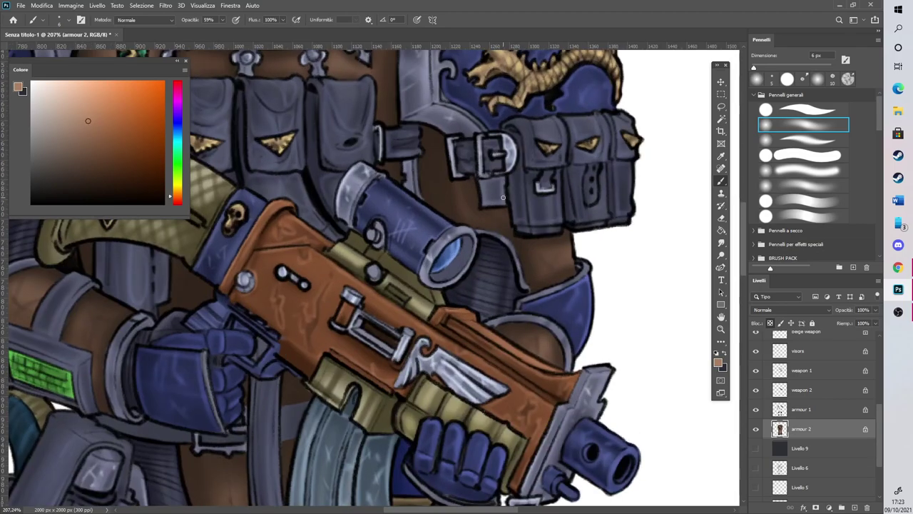
pyautogui.click(88, 106)
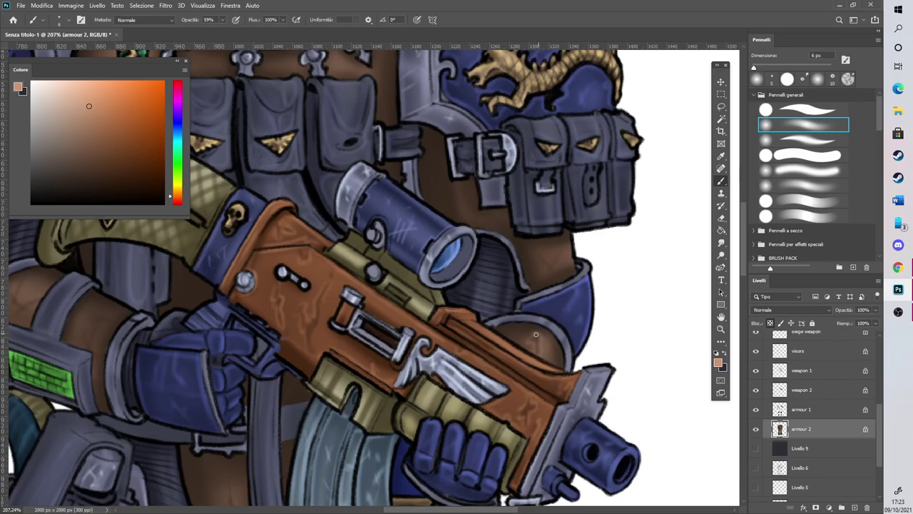
pyautogui.moveTo(518, 324)
pyautogui.mouseDown()
pyautogui.moveTo(536, 326)
pyautogui.moveTo(561, 358)
pyautogui.mouseUp()
pyautogui.moveTo(550, 276)
pyautogui.mouseDown()
pyautogui.moveTo(558, 250)
pyautogui.moveTo(548, 270)
pyautogui.mouseUp()
pyautogui.moveTo(571, 227); pyautogui.dragTo(568, 259)
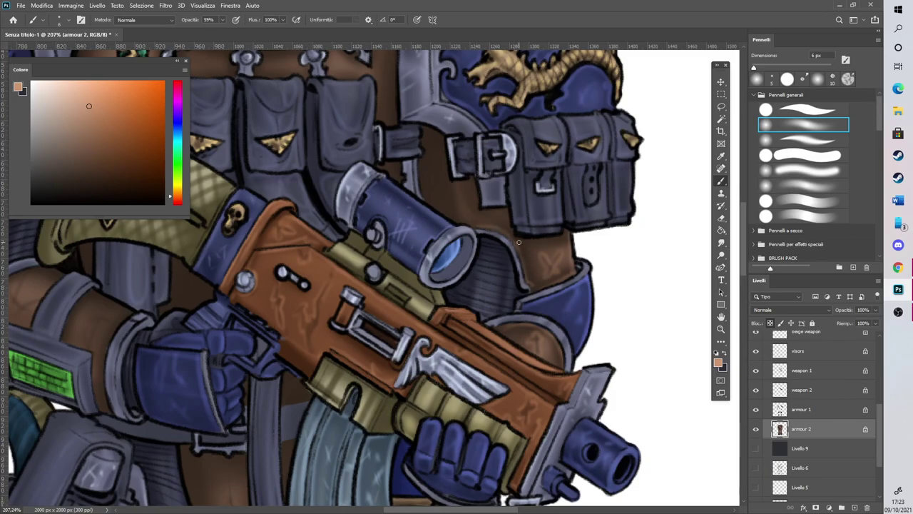
pyautogui.scroll(-3, 519, 242)
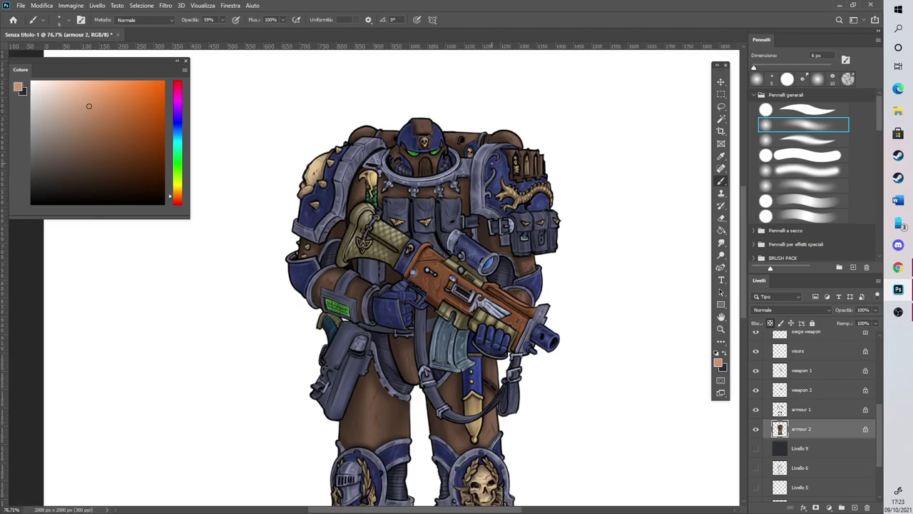
# Highlight the edges of the brown skeleton reliquary on the dragon shoulder pad and the rounded backpack end behind it in light orange-brown
pyautogui.scroll(1, 509, 109)
pyautogui.scroll(5, 547, 108)
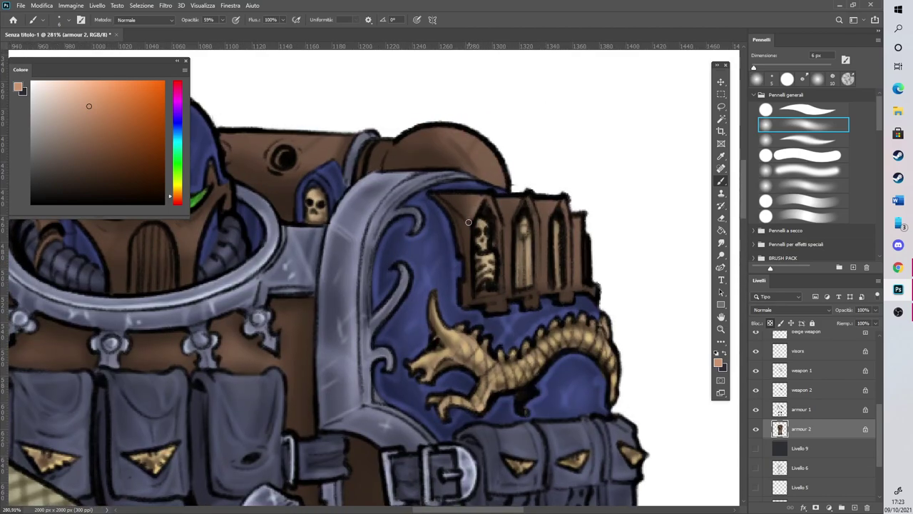
pyautogui.moveTo(472, 285); pyautogui.dragTo(496, 301)
pyautogui.moveTo(492, 201); pyautogui.dragTo(502, 304)
pyautogui.moveTo(511, 218)
pyautogui.mouseDown()
pyautogui.moveTo(522, 195)
pyautogui.moveTo(538, 291)
pyautogui.mouseUp()
pyautogui.moveTo(560, 199); pyautogui.dragTo(546, 286)
pyautogui.moveTo(490, 311); pyautogui.dragTo(570, 298)
pyautogui.moveTo(579, 222); pyautogui.dragTo(579, 272)
pyautogui.moveTo(439, 193); pyautogui.dragTo(468, 217)
pyautogui.moveTo(454, 198)
pyautogui.mouseDown()
pyautogui.moveTo(488, 194)
pyautogui.moveTo(470, 128)
pyautogui.moveTo(471, 164)
pyautogui.moveTo(479, 172)
pyautogui.moveTo(475, 146)
pyautogui.moveTo(501, 183)
pyautogui.mouseUp()
pyautogui.moveTo(459, 139); pyautogui.dragTo(461, 163)
pyautogui.moveTo(388, 170); pyautogui.dragTo(418, 134)
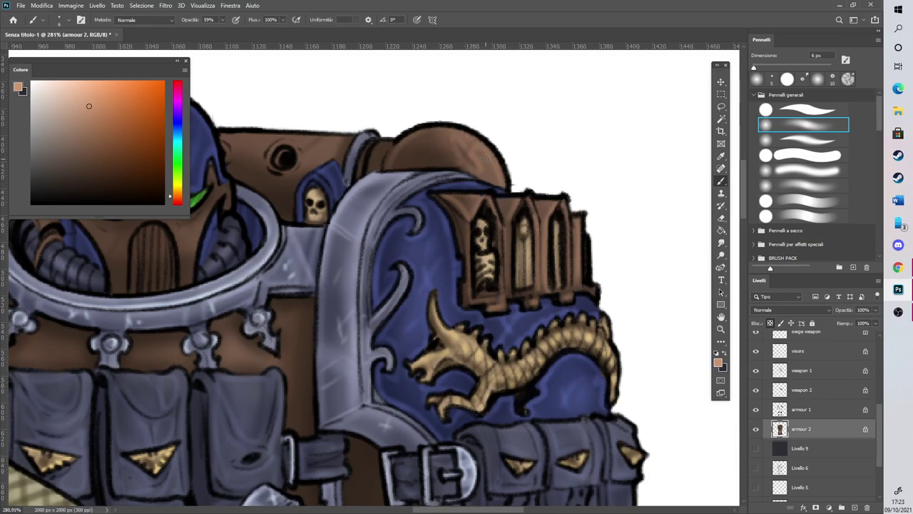
# Highlight the brown chest armour around the hanging metal crosses below the collar in light orange-brown
pyautogui.moveTo(464, 510); pyautogui.dragTo(435, 510)
pyautogui.moveTo(439, 331)
pyautogui.mouseDown()
pyautogui.moveTo(481, 357)
pyautogui.moveTo(476, 315)
pyautogui.moveTo(517, 300)
pyautogui.mouseUp()
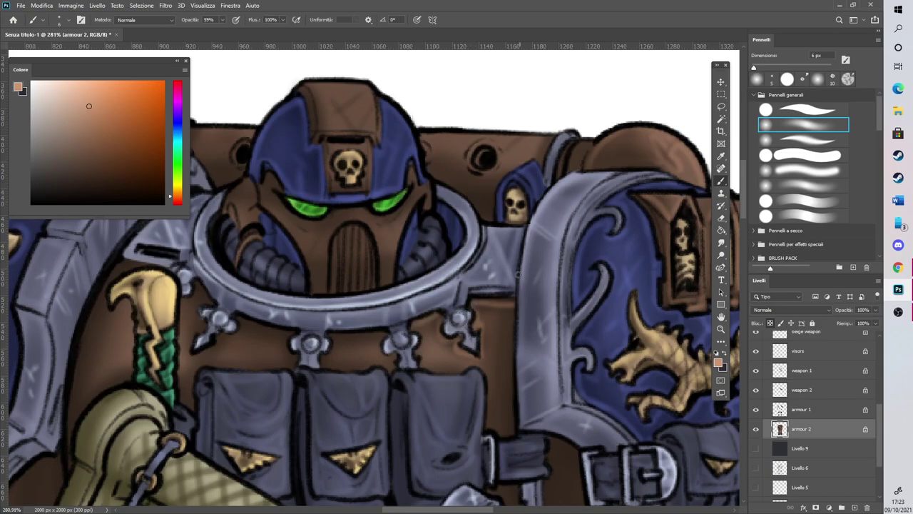
pyautogui.click(722, 218)
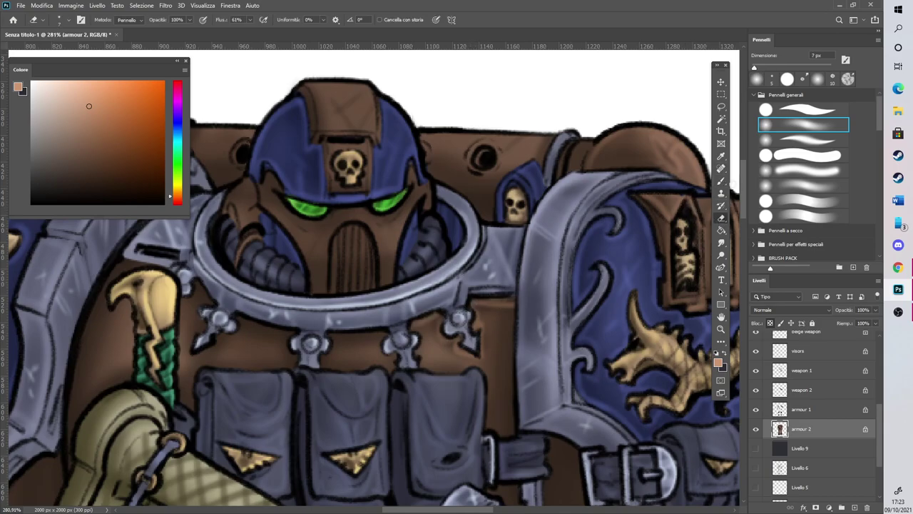
pyautogui.click(721, 181)
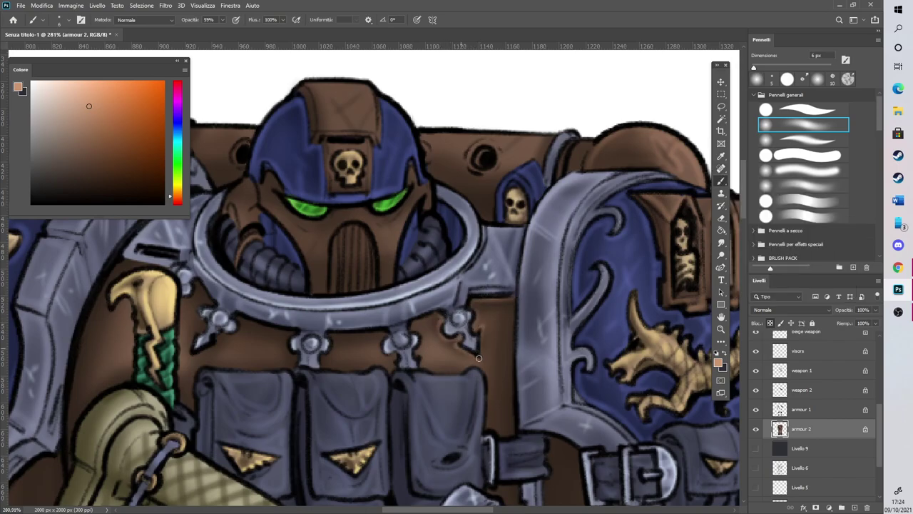
pyautogui.moveTo(421, 354)
pyautogui.mouseDown()
pyautogui.moveTo(422, 364)
pyautogui.moveTo(387, 355)
pyautogui.moveTo(394, 333)
pyautogui.mouseUp()
pyautogui.moveTo(440, 509); pyautogui.dragTo(421, 511)
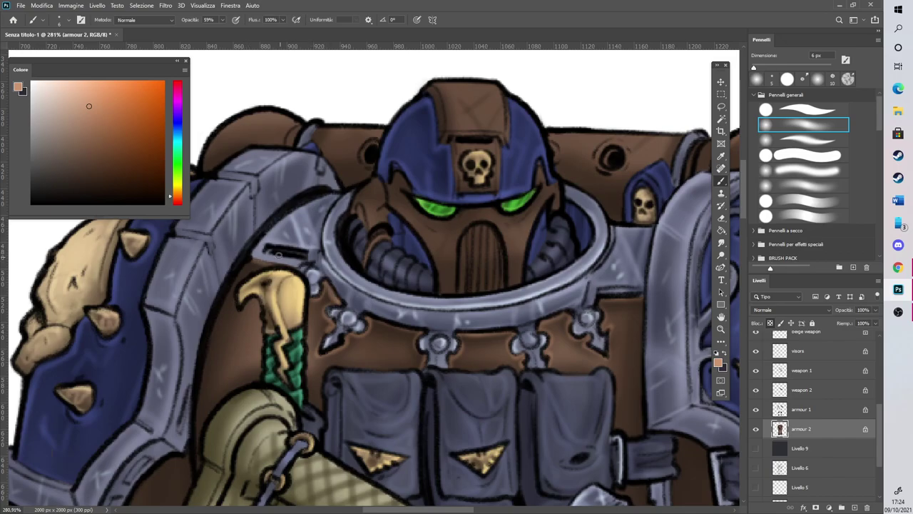
pyautogui.scroll(-5, 322, 250)
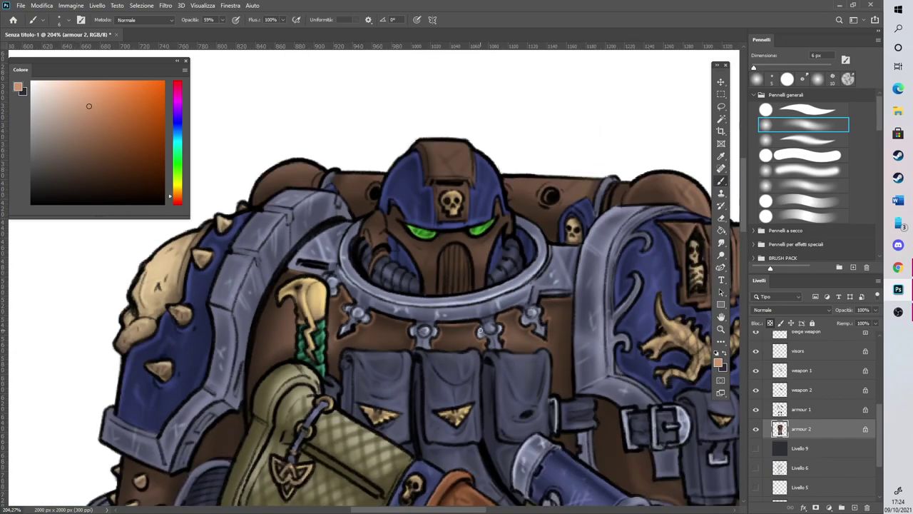
pyautogui.scroll(4, 482, 233)
pyautogui.scroll(2, 405, 284)
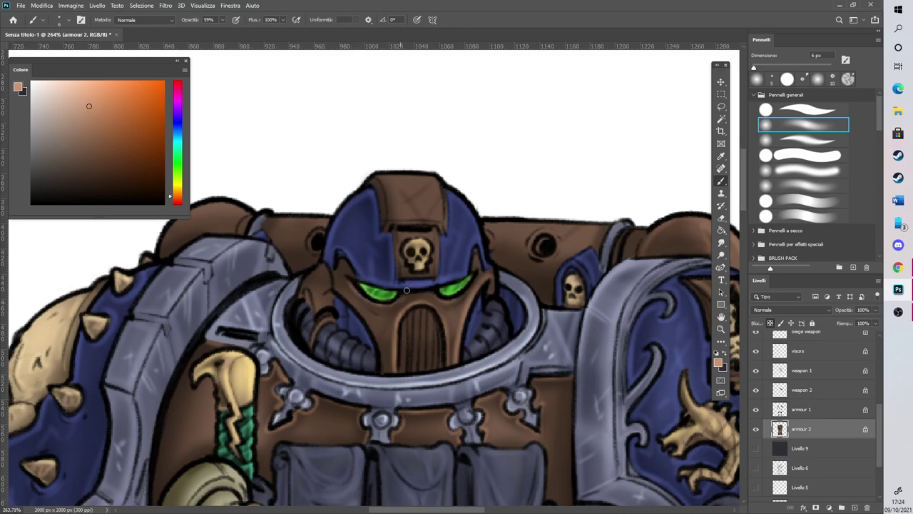
# Highlight the brown faceplate, crest plate and side breathing piece of the helmet in light orange-brown with the 6 px soft brush
pyautogui.moveTo(401, 304); pyautogui.dragTo(435, 295)
pyautogui.moveTo(392, 221); pyautogui.dragTo(421, 220)
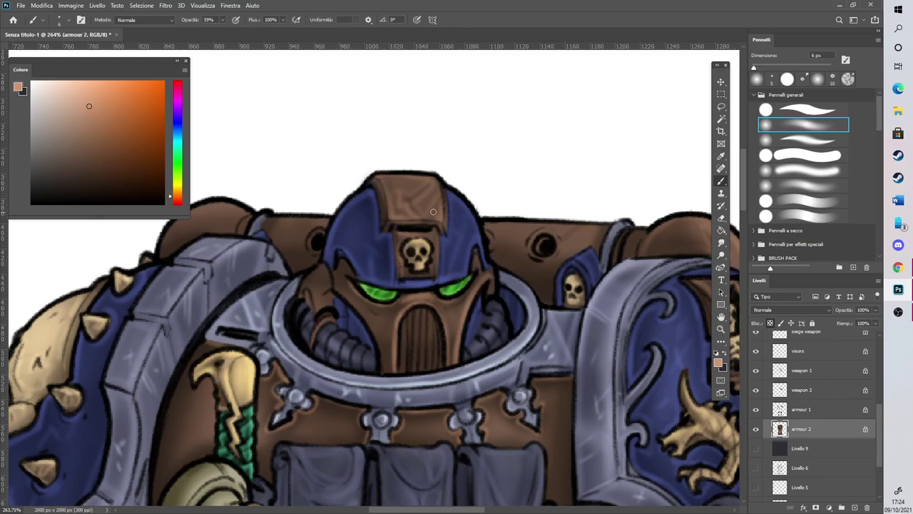
pyautogui.moveTo(313, 290)
pyautogui.mouseDown()
pyautogui.moveTo(304, 303)
pyautogui.moveTo(327, 267)
pyautogui.mouseUp()
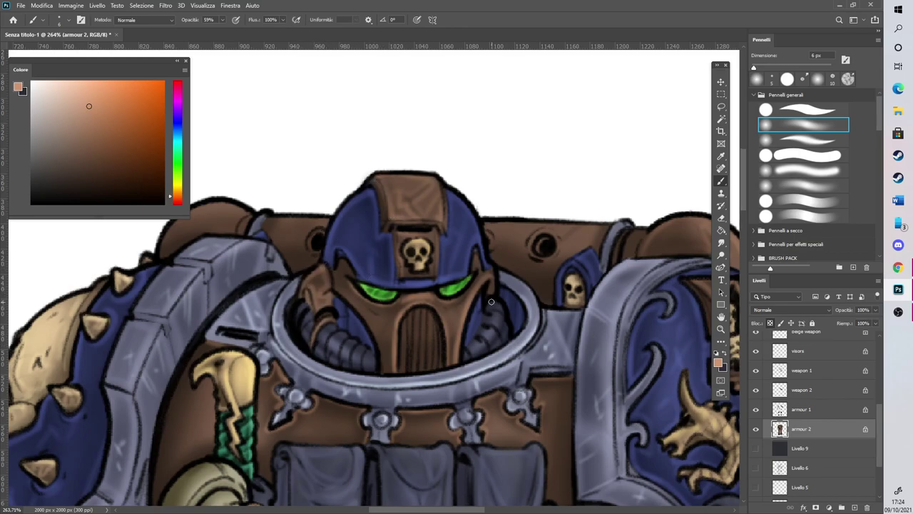
pyautogui.moveTo(350, 301); pyautogui.dragTo(381, 354)
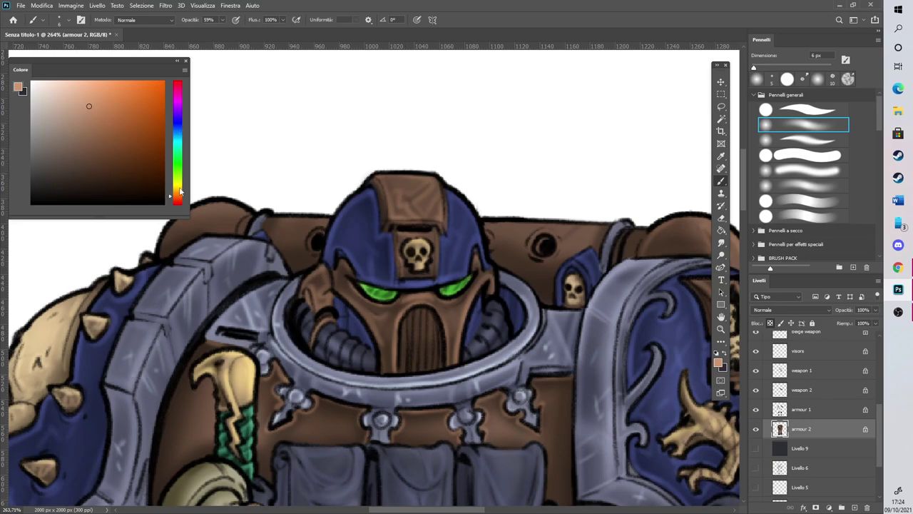
# Highlight the brown backpack behind the helmet in light orange-brown, along its rounded end, beside the helmet and around the small skull niche
pyautogui.hscroll(-4, 386, 357)
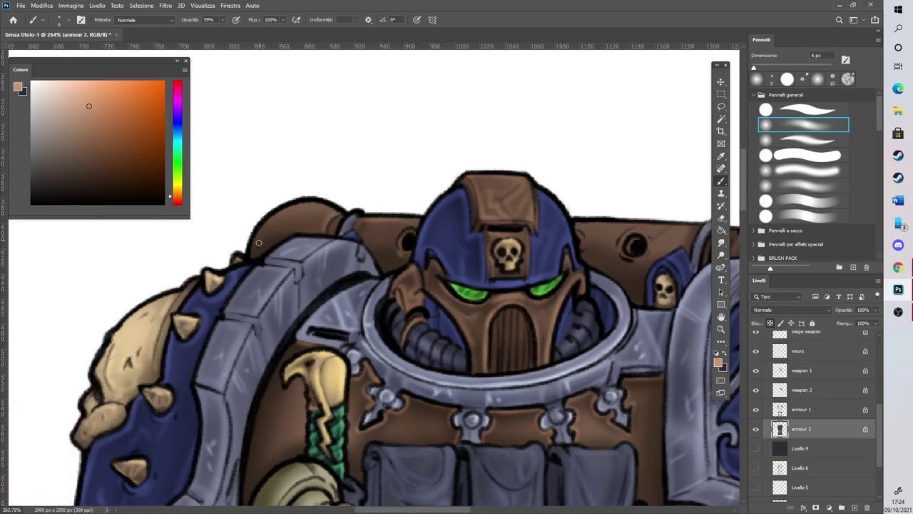
pyautogui.moveTo(266, 223)
pyautogui.mouseDown()
pyautogui.moveTo(318, 204)
pyautogui.moveTo(349, 212)
pyautogui.mouseUp()
pyautogui.hscroll(4, 421, 503)
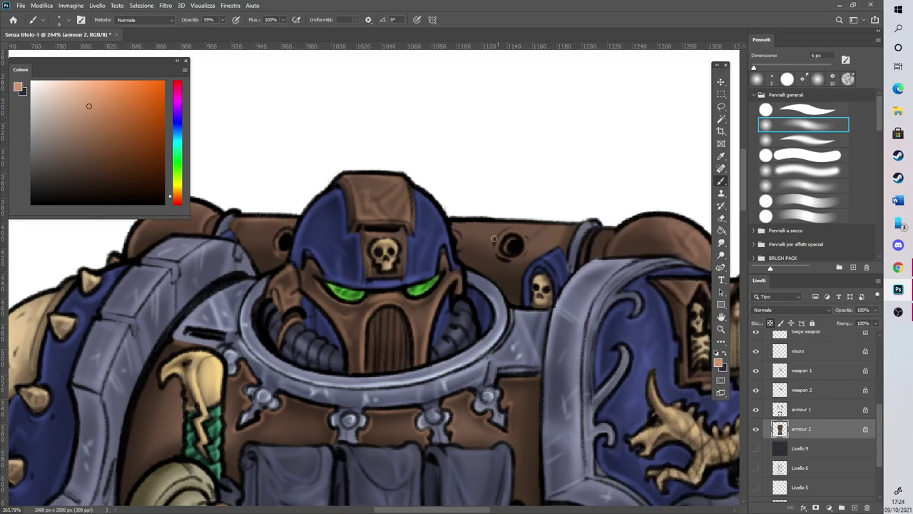
pyautogui.moveTo(453, 232); pyautogui.dragTo(457, 245)
pyautogui.moveTo(276, 252); pyautogui.dragTo(282, 244)
pyautogui.moveTo(523, 299)
pyautogui.mouseDown()
pyautogui.moveTo(525, 266)
pyautogui.moveTo(554, 248)
pyautogui.mouseUp()
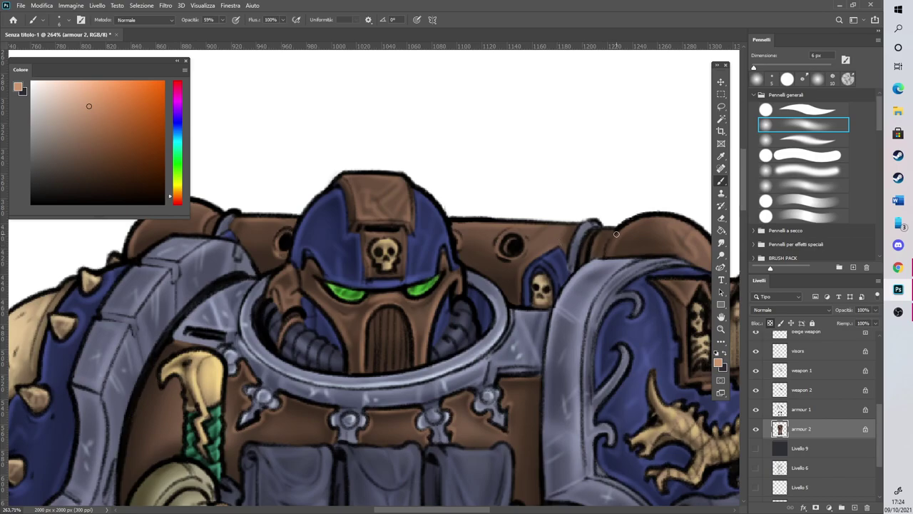
# Paint light orange-brown highlights and scratches on the brown forearm armour around the green screen and the grey band
pyautogui.scroll(-5, 525, 247)
pyautogui.scroll(4, 495, 314)
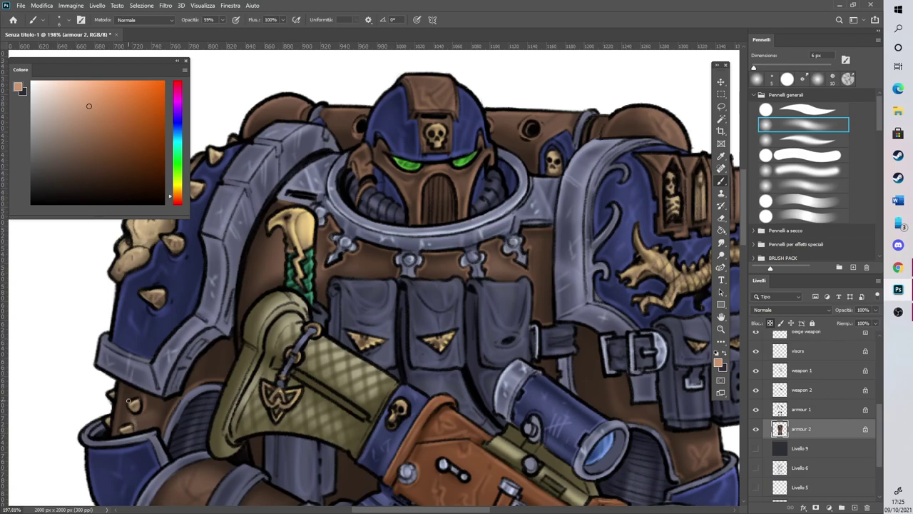
pyautogui.scroll(-1, 746, 241)
pyautogui.scroll(-3, 747, 242)
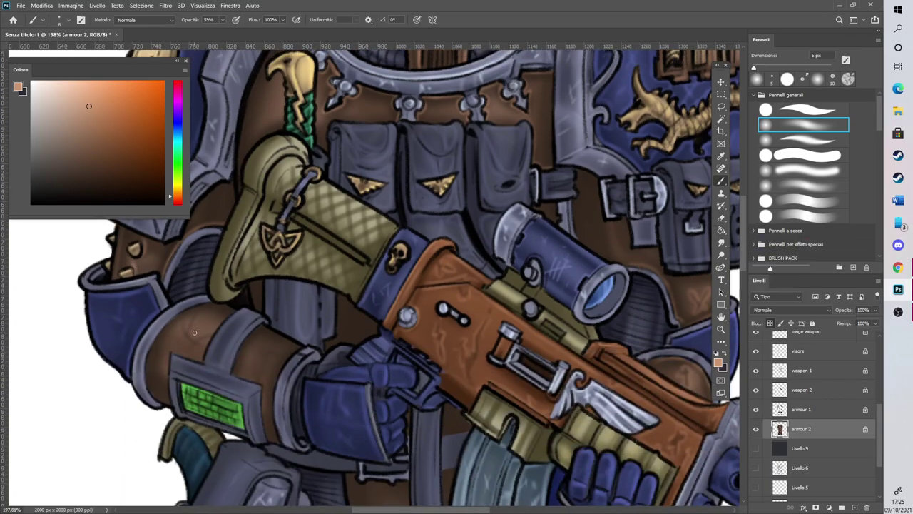
pyautogui.moveTo(212, 308)
pyautogui.mouseDown()
pyautogui.moveTo(206, 352)
pyautogui.moveTo(187, 342)
pyautogui.moveTo(182, 321)
pyautogui.moveTo(195, 312)
pyautogui.moveTo(166, 333)
pyautogui.moveTo(149, 374)
pyautogui.moveTo(166, 399)
pyautogui.moveTo(210, 282)
pyautogui.mouseUp()
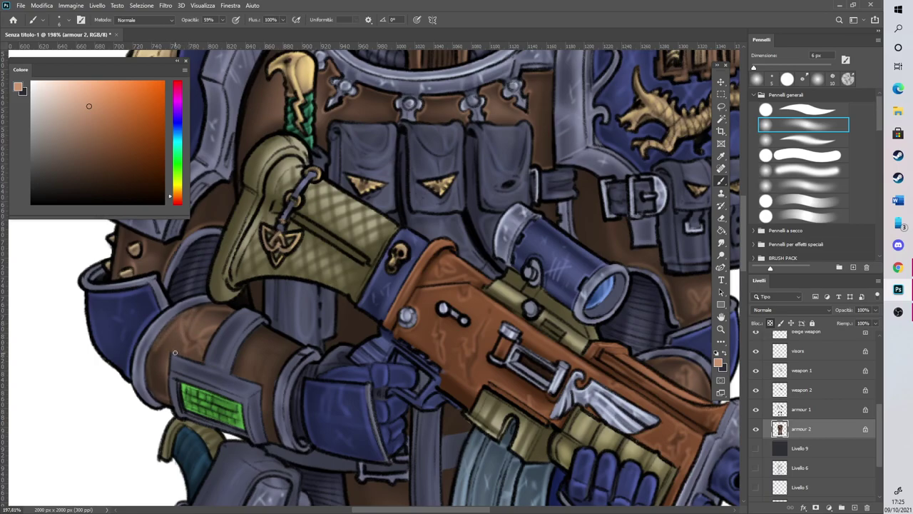
pyautogui.moveTo(234, 371)
pyautogui.mouseDown()
pyautogui.moveTo(260, 365)
pyautogui.moveTo(273, 437)
pyautogui.moveTo(276, 373)
pyautogui.moveTo(301, 345)
pyautogui.mouseUp()
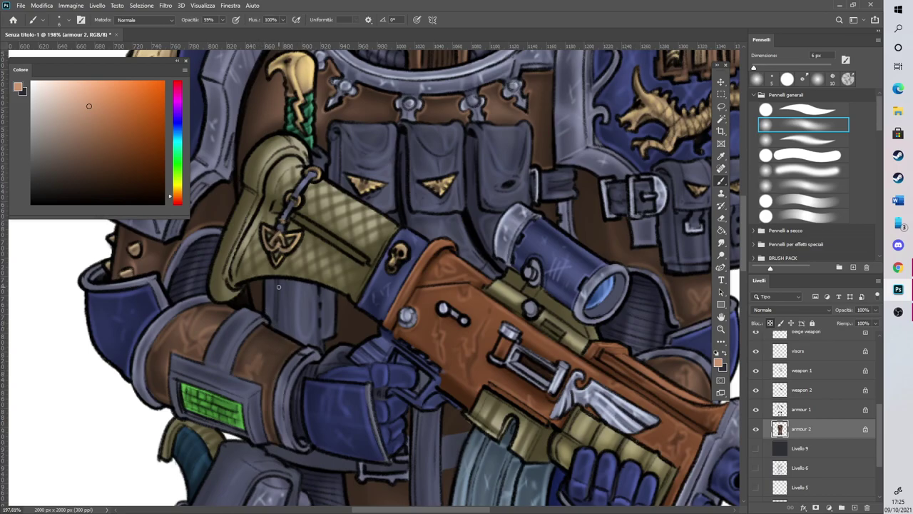
pyautogui.scroll(-5, 278, 287)
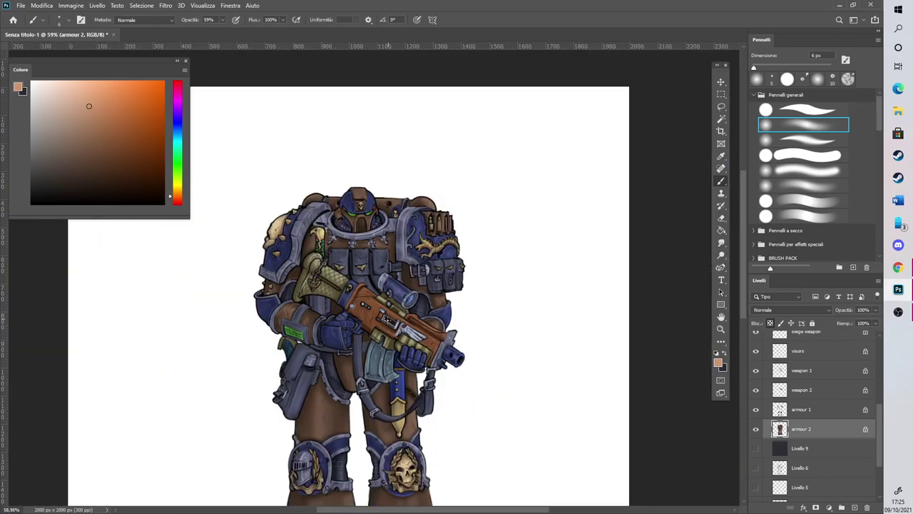
# Paint thin orange-tan highlights along the cracks and knee-guard edge of the brown thigh armour behind the dagger, using the 6 px soft brush
pyautogui.scroll(4, 332, 378)
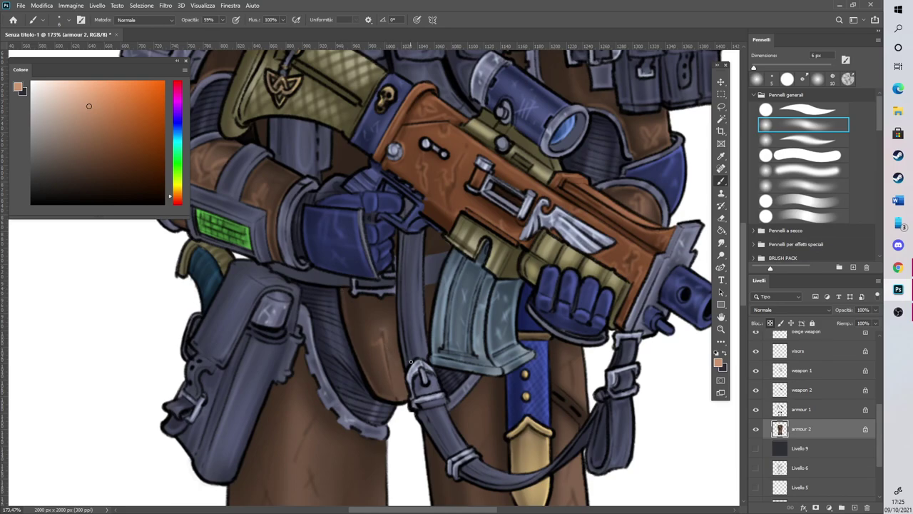
pyautogui.scroll(-3, 572, 294)
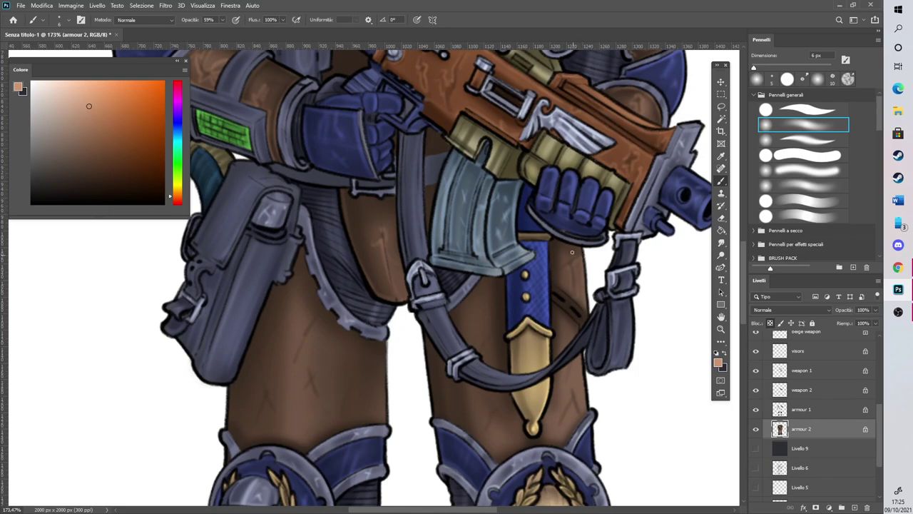
pyautogui.moveTo(552, 271); pyautogui.dragTo(572, 297)
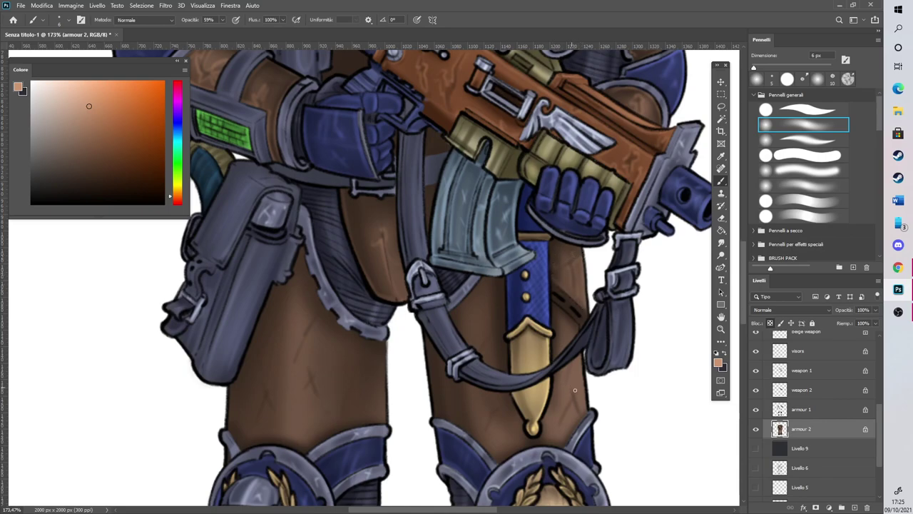
pyautogui.moveTo(566, 441); pyautogui.dragTo(584, 417)
pyautogui.moveTo(489, 418)
pyautogui.mouseDown()
pyautogui.moveTo(480, 441)
pyautogui.moveTo(497, 459)
pyautogui.moveTo(558, 448)
pyautogui.mouseUp()
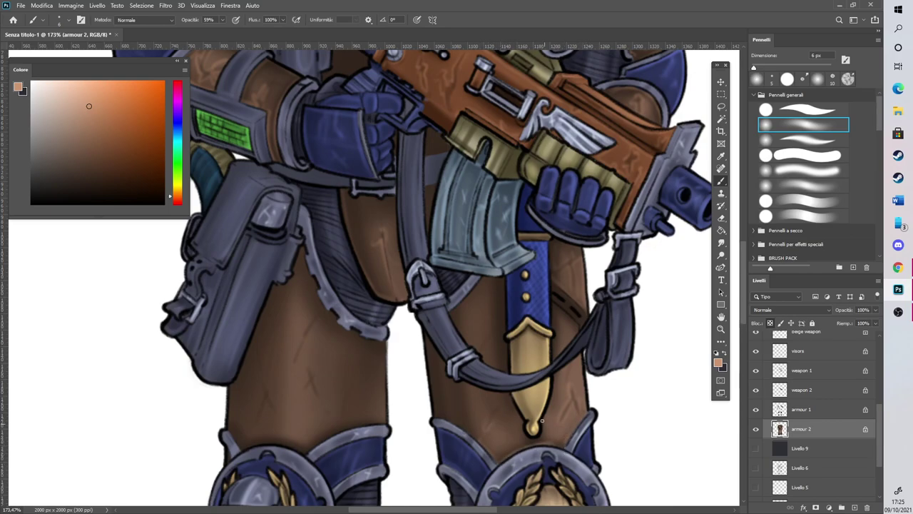
pyautogui.moveTo(438, 416); pyautogui.dragTo(470, 433)
# Highlight the cracks and outer edges of the brown thigh armour beside the holster with thin orange-tan strokes
pyautogui.moveTo(317, 392)
pyautogui.mouseDown()
pyautogui.moveTo(311, 355)
pyautogui.moveTo(295, 363)
pyautogui.moveTo(314, 316)
pyautogui.mouseUp()
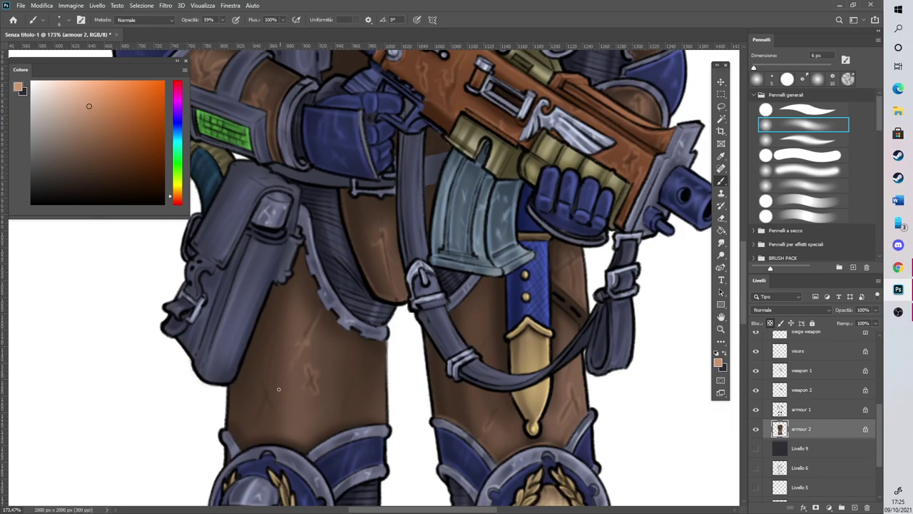
pyautogui.moveTo(268, 393); pyautogui.dragTo(273, 355)
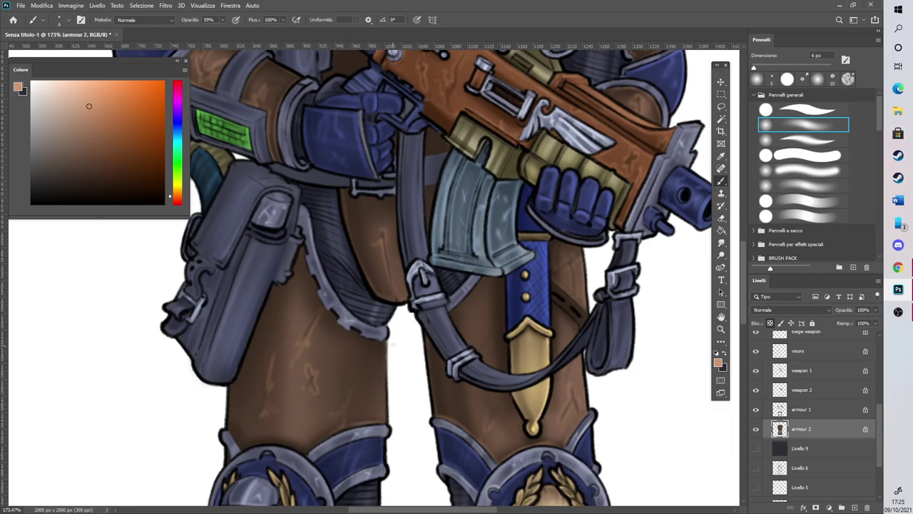
pyautogui.moveTo(227, 428)
pyautogui.mouseDown()
pyautogui.moveTo(273, 416)
pyautogui.moveTo(248, 453)
pyautogui.moveTo(266, 443)
pyautogui.moveTo(245, 450)
pyautogui.moveTo(294, 452)
pyautogui.mouseUp()
pyautogui.moveTo(306, 265)
pyautogui.mouseDown()
pyautogui.moveTo(337, 322)
pyautogui.moveTo(384, 339)
pyautogui.mouseUp()
pyautogui.moveTo(230, 427)
pyautogui.mouseDown()
pyautogui.moveTo(232, 375)
pyautogui.moveTo(258, 319)
pyautogui.mouseUp()
pyautogui.moveTo(282, 281); pyautogui.dragTo(298, 254)
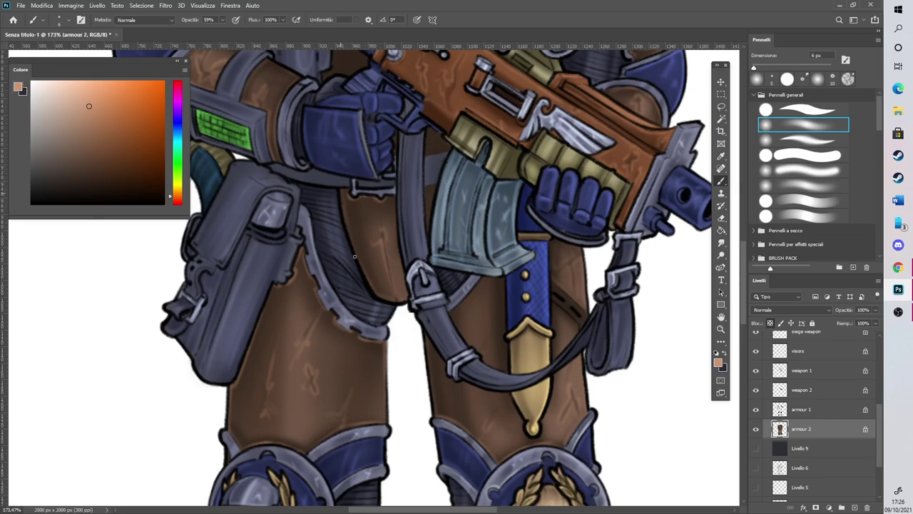
# Paint thin orange-tan edge highlights on the brown greaves directly beneath the skull and helmet knee guards
pyautogui.scroll(-3, 436, 185)
pyautogui.scroll(-2, 436, 184)
pyautogui.moveTo(523, 380); pyautogui.dragTo(560, 398)
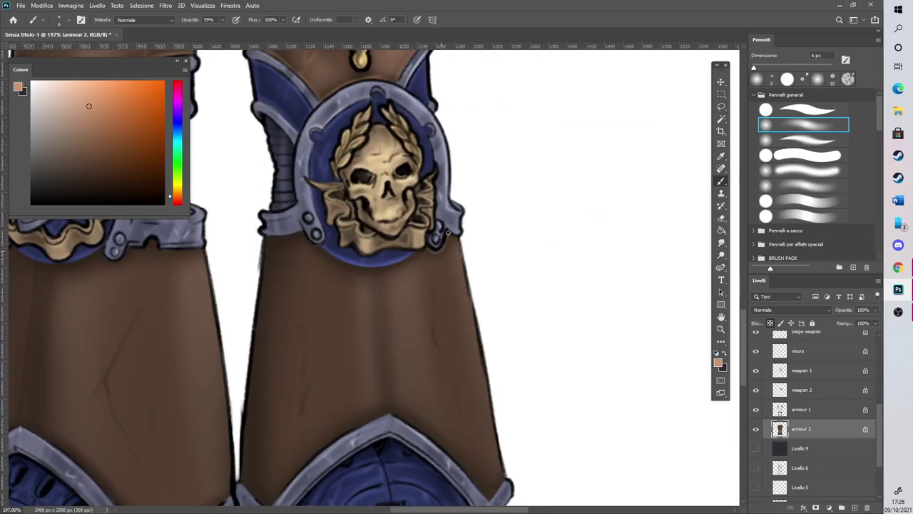
pyautogui.moveTo(266, 236)
pyautogui.mouseDown()
pyautogui.moveTo(307, 225)
pyautogui.moveTo(378, 267)
pyautogui.moveTo(427, 244)
pyautogui.mouseUp()
pyautogui.scroll(-5, 453, 225)
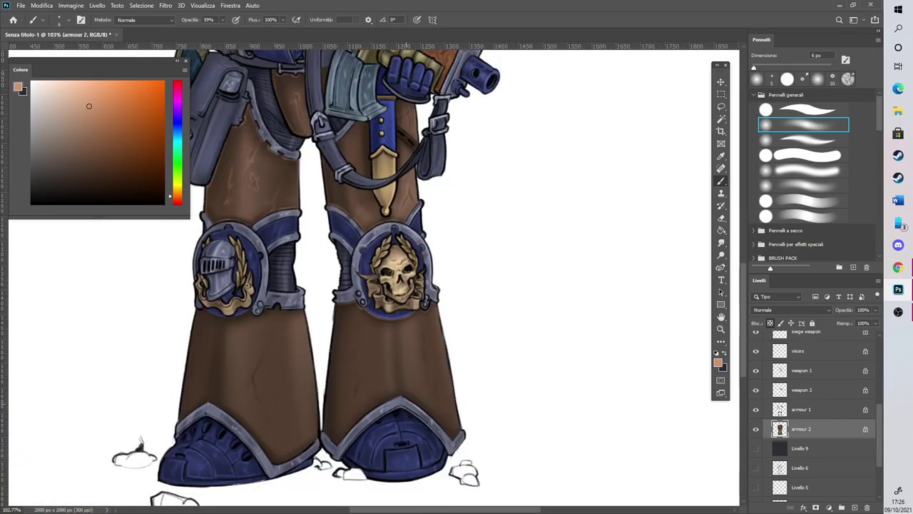
pyautogui.scroll(5, 132, 319)
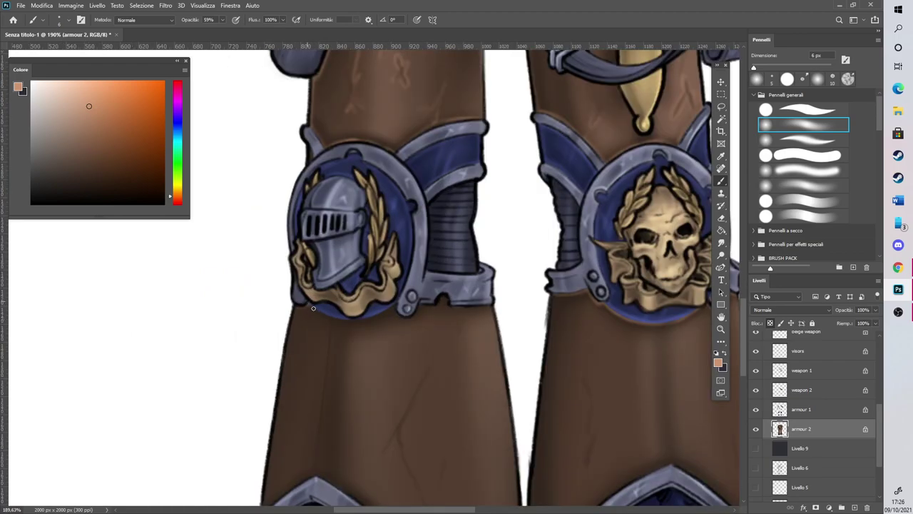
pyautogui.moveTo(346, 322)
pyautogui.mouseDown()
pyautogui.moveTo(384, 308)
pyautogui.moveTo(454, 304)
pyautogui.mouseUp()
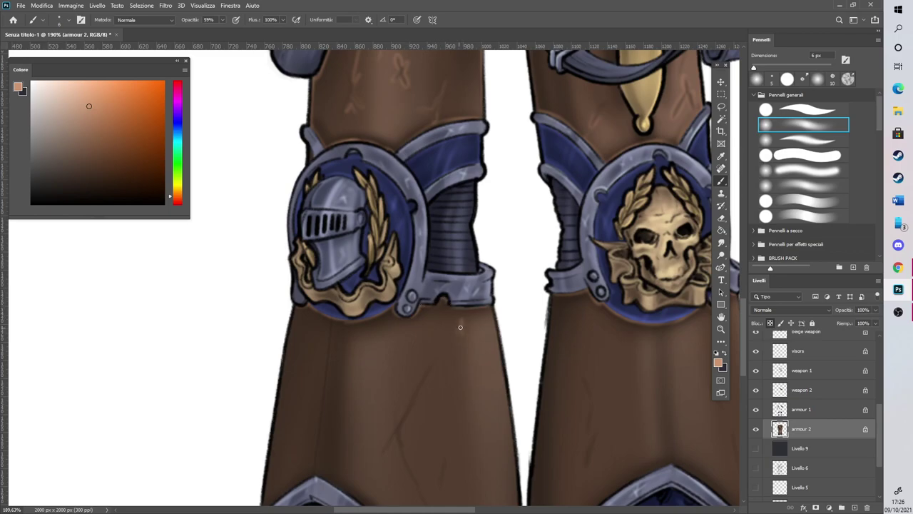
# Trace orange-tan highlights along the cracks on both brown shin greaves
pyautogui.moveTo(391, 426)
pyautogui.mouseDown()
pyautogui.moveTo(436, 360)
pyautogui.moveTo(405, 341)
pyautogui.moveTo(430, 381)
pyautogui.moveTo(404, 320)
pyautogui.mouseUp()
pyautogui.scroll(-3, 713, 317)
pyautogui.moveTo(437, 359)
pyautogui.mouseDown()
pyautogui.moveTo(450, 325)
pyautogui.moveTo(441, 364)
pyautogui.moveTo(462, 511)
pyautogui.moveTo(409, 272)
pyautogui.mouseUp()
pyautogui.hscroll(5, 432, 447)
pyautogui.moveTo(532, 229)
pyautogui.mouseDown()
pyautogui.moveTo(535, 275)
pyautogui.moveTo(558, 334)
pyautogui.mouseUp()
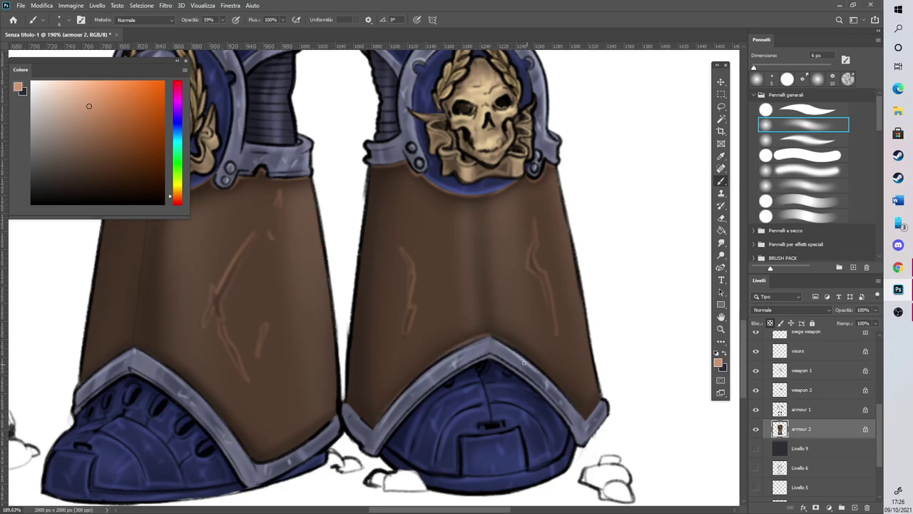
# Add thin edge highlights to both brown greaves along the metal trim above the boots and the outer shin edge
pyautogui.moveTo(534, 362)
pyautogui.mouseDown()
pyautogui.moveTo(578, 411)
pyautogui.moveTo(594, 389)
pyautogui.moveTo(584, 421)
pyautogui.mouseUp()
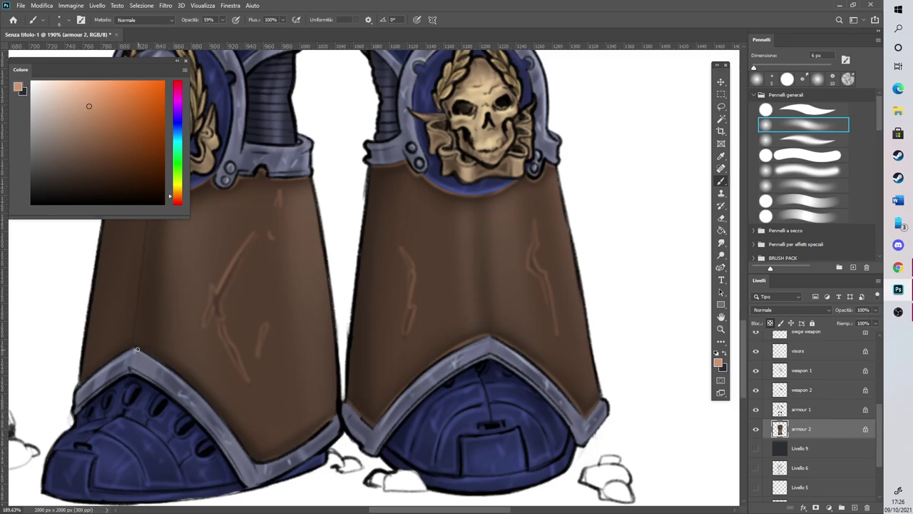
pyautogui.moveTo(137, 350)
pyautogui.mouseDown()
pyautogui.moveTo(195, 388)
pyautogui.moveTo(247, 446)
pyautogui.mouseUp()
pyautogui.hscroll(-5, 309, 393)
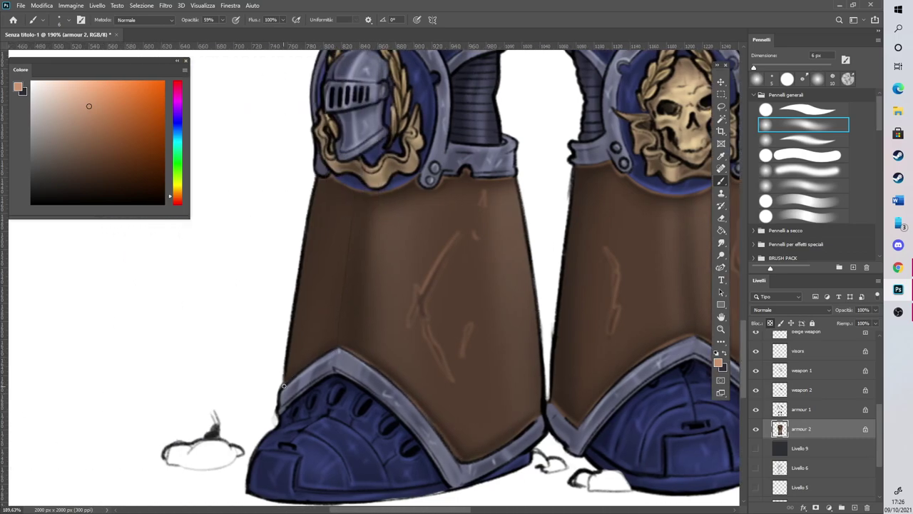
pyautogui.moveTo(312, 210); pyautogui.dragTo(304, 262)
# Set the brush size to 30 px and paint soft highlights down the side edges of both shin greaves
pyautogui.click(780, 68)
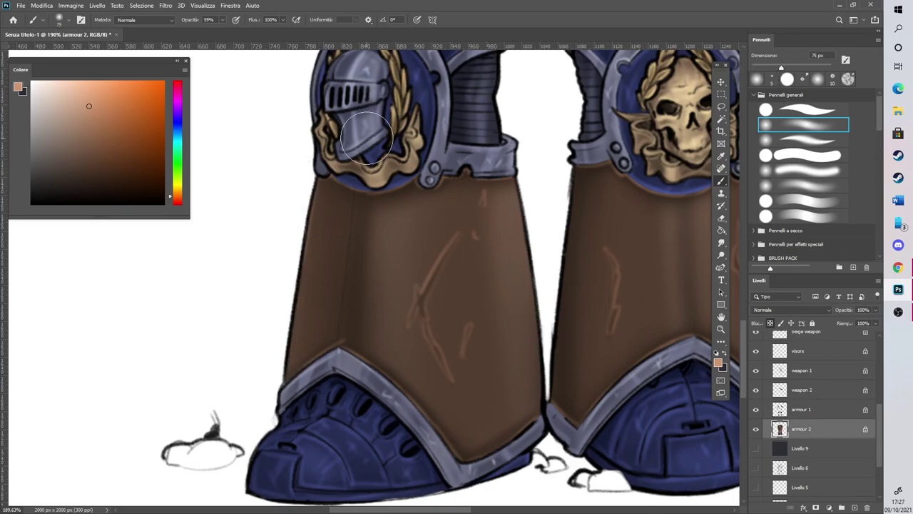
pyautogui.click(763, 68)
pyautogui.moveTo(316, 187); pyautogui.dragTo(284, 334)
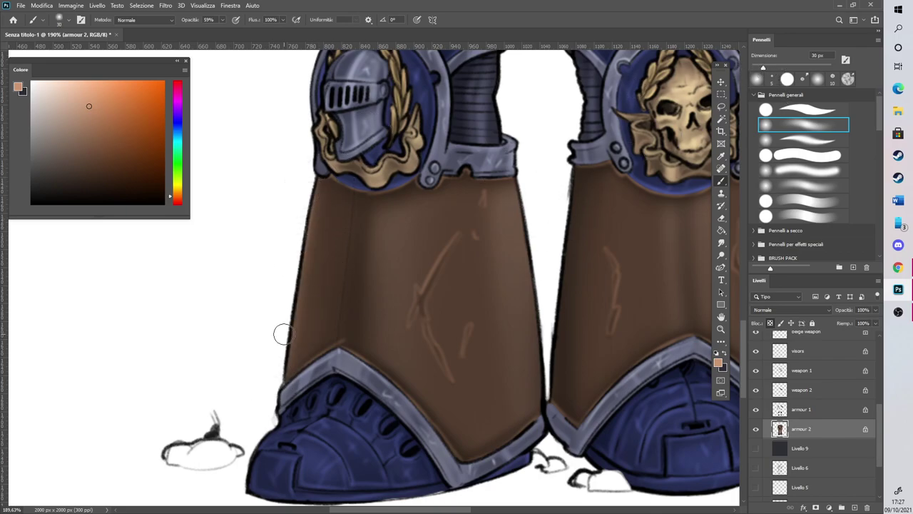
pyautogui.moveTo(522, 227); pyautogui.dragTo(539, 398)
pyautogui.moveTo(576, 158)
pyautogui.mouseDown()
pyautogui.moveTo(560, 374)
pyautogui.moveTo(579, 407)
pyautogui.mouseUp()
pyautogui.scroll(-5, 533, 446)
pyautogui.scroll(-2, 491, 375)
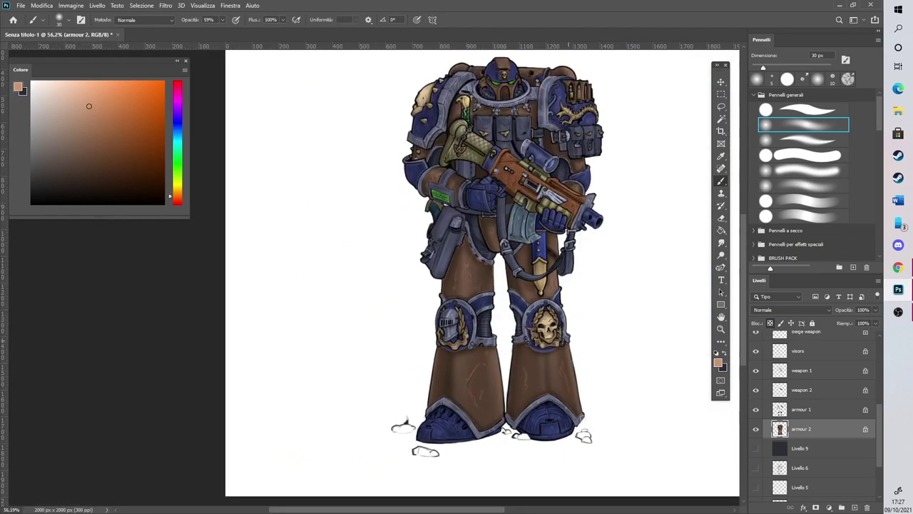
# Set the brush size to 108 px and brush broad soft highlights over the brown shins and thigh
pyautogui.scroll(2, 591, 301)
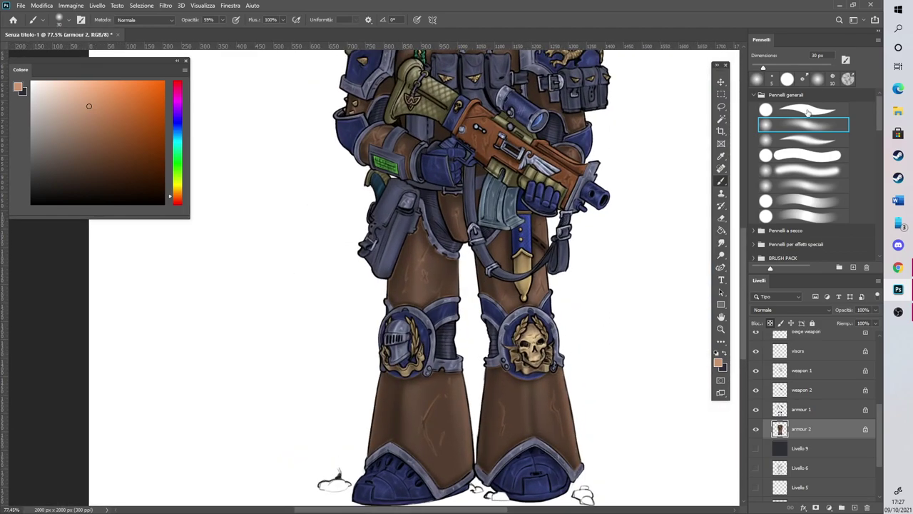
pyautogui.click(793, 67)
pyautogui.moveTo(543, 391); pyautogui.dragTo(565, 450)
pyautogui.moveTo(433, 390); pyautogui.dragTo(430, 466)
pyautogui.moveTo(431, 229); pyautogui.dragTo(431, 292)
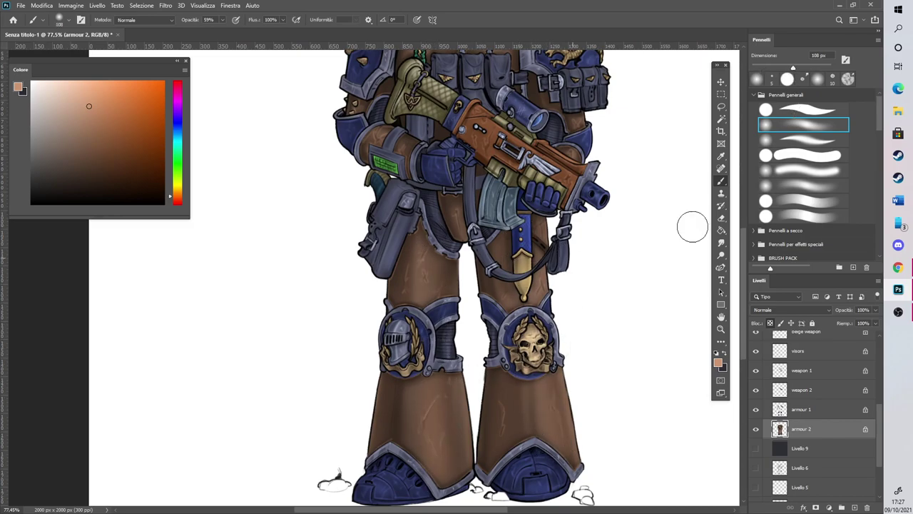
pyautogui.scroll(5, 606, 261)
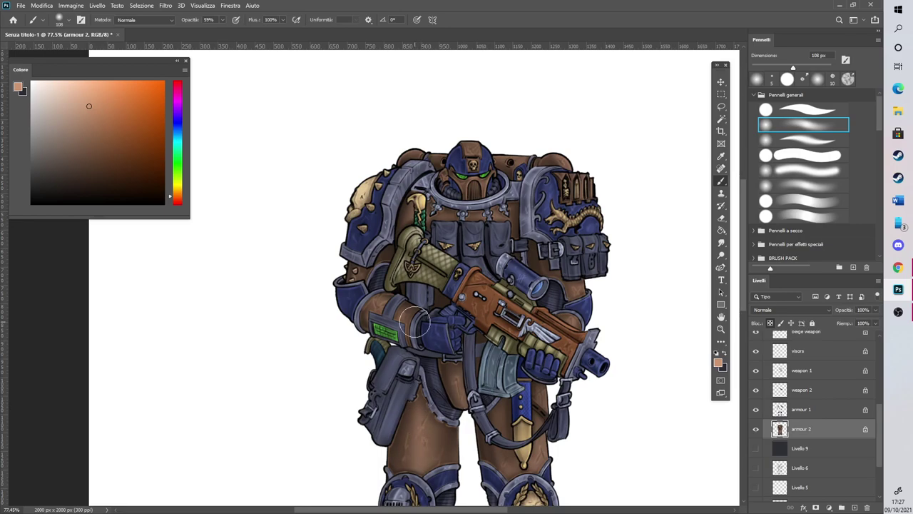
pyautogui.scroll(-5, 415, 322)
pyautogui.scroll(2, 371, 271)
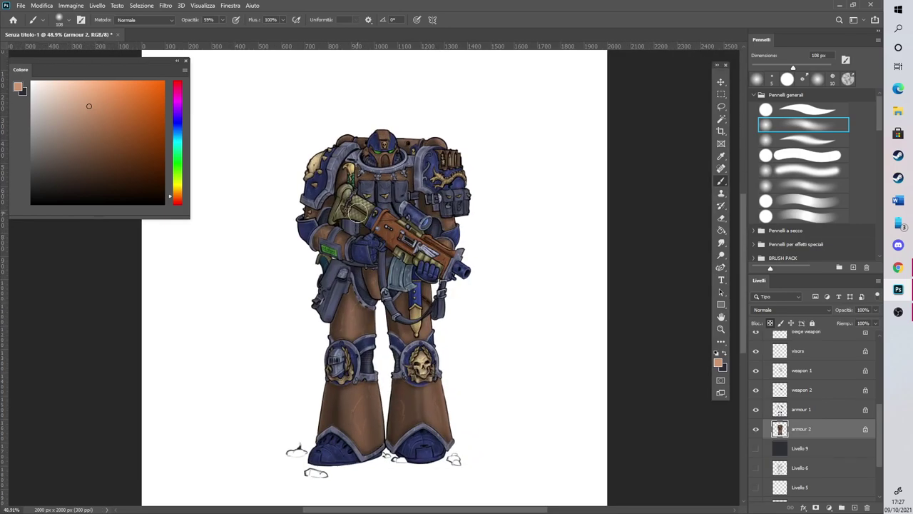
# Load the pixels of the armour 2 layer as a selection
pyautogui.scroll(1, 474, 188)
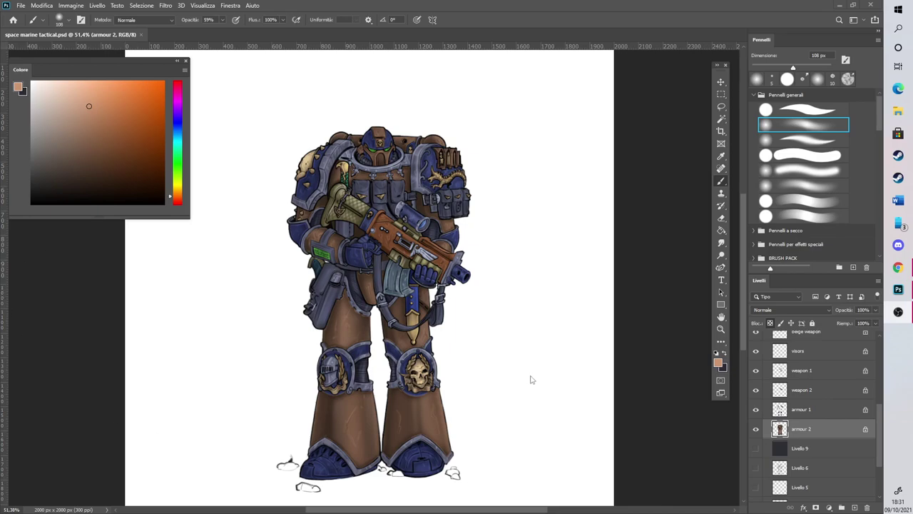
pyautogui.scroll(2, 307, 253)
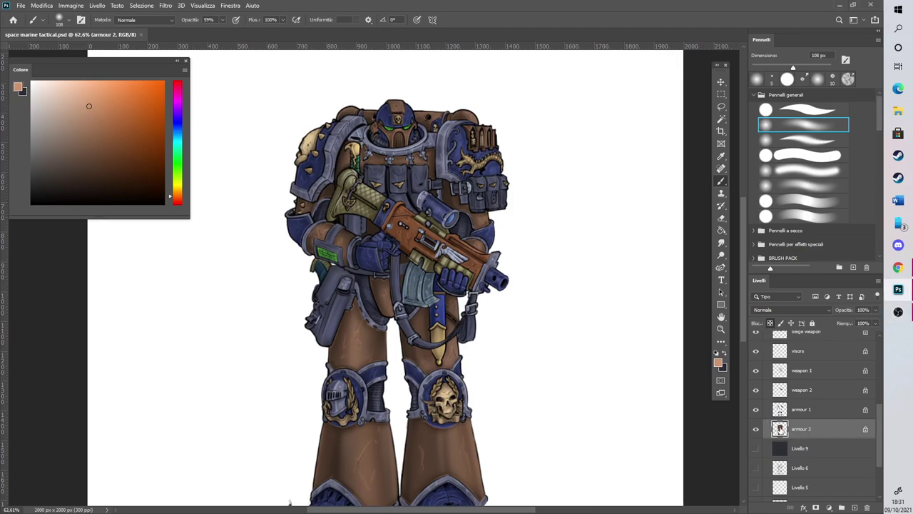
pyautogui.rightClick(781, 430)
pyautogui.click(791, 264)
pyautogui.scroll(-4, 417, 390)
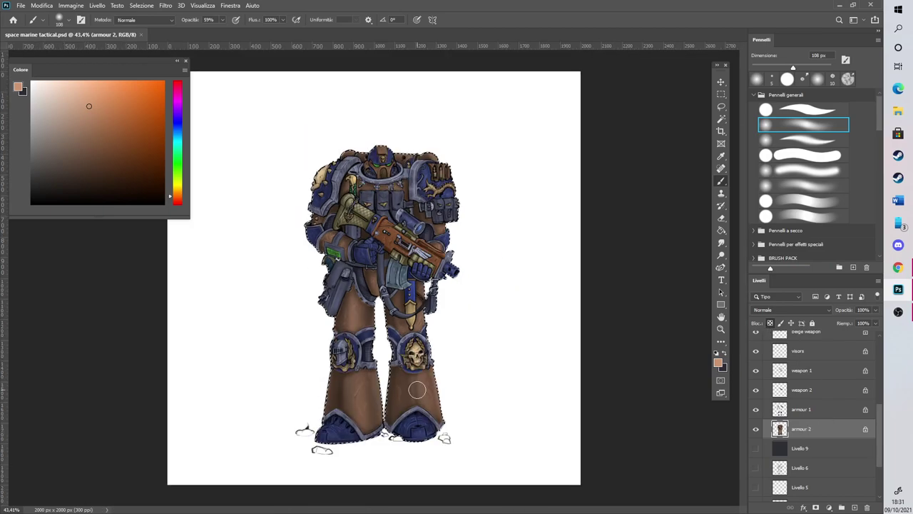
pyautogui.scroll(3, 264, 341)
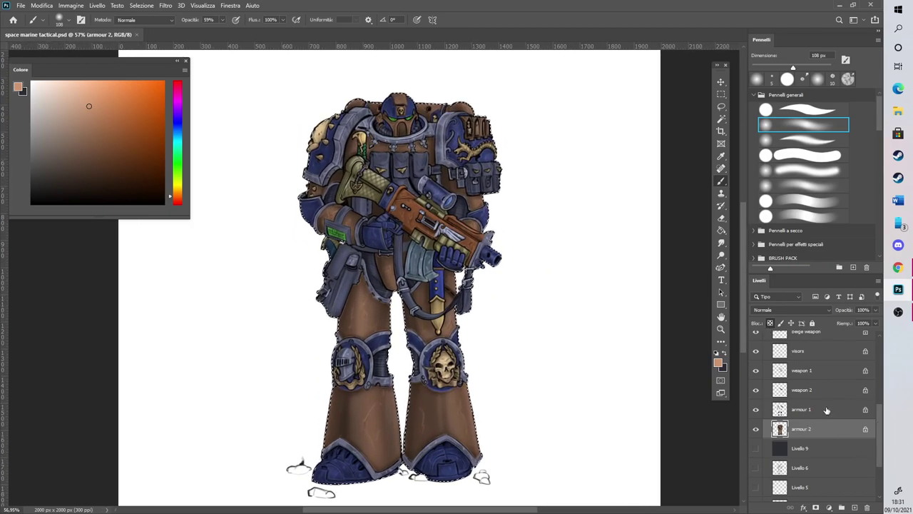
# Rename the layer Livello 7 as lineart
pyautogui.scroll(10, 831, 418)
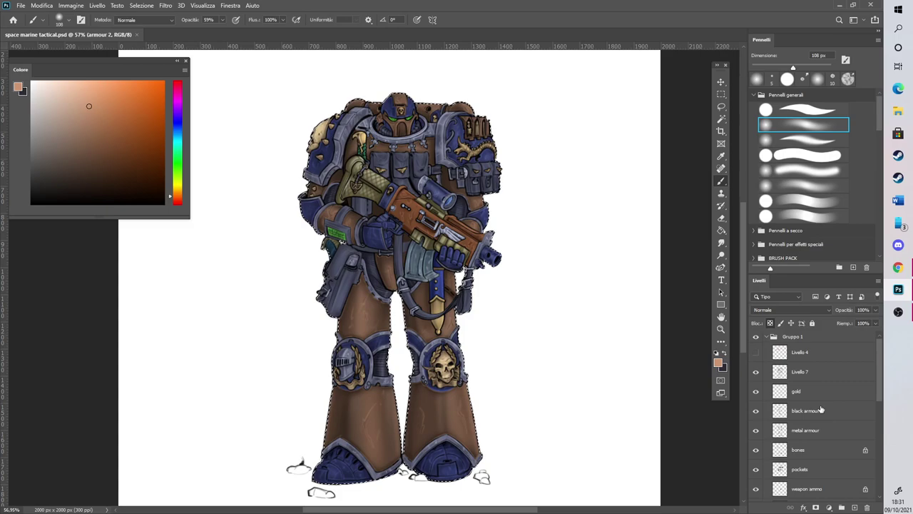
pyautogui.doubleClick(800, 372)
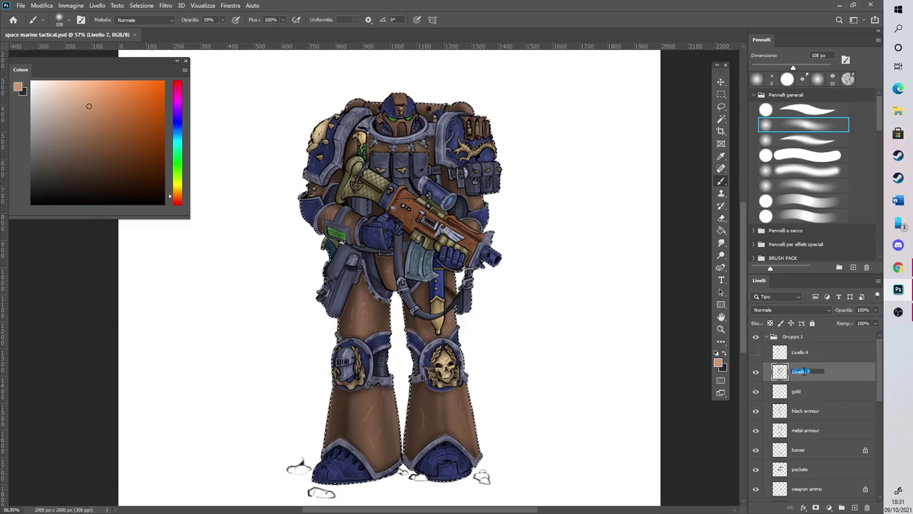
pyautogui.write('li')
pyautogui.write('lineart')
pyautogui.press('Return')
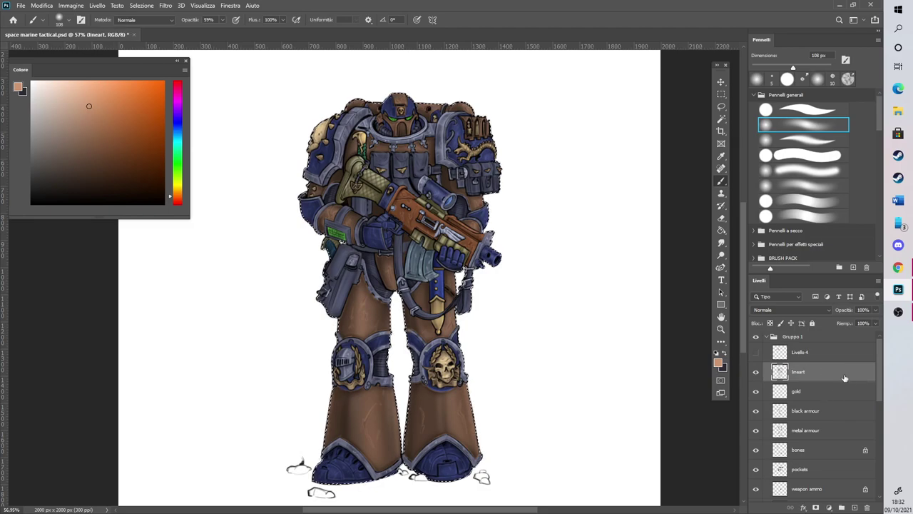
# Create a new layer above lineart and name it shades
pyautogui.click(854, 507)
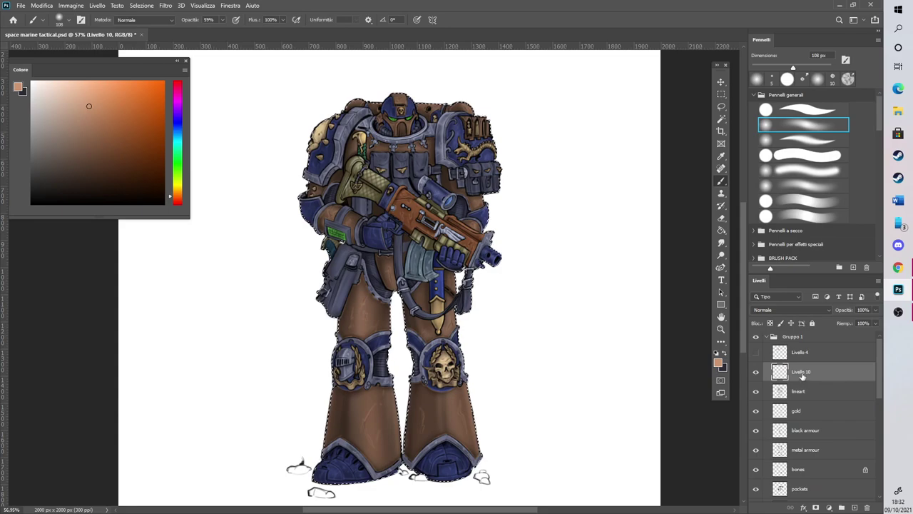
pyautogui.doubleClick(800, 372)
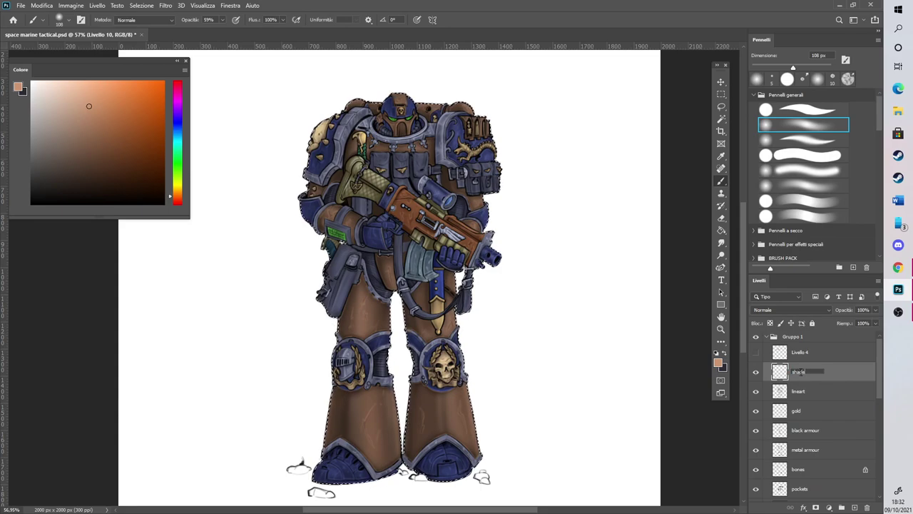
pyautogui.write('shades')
pyautogui.press('Return')
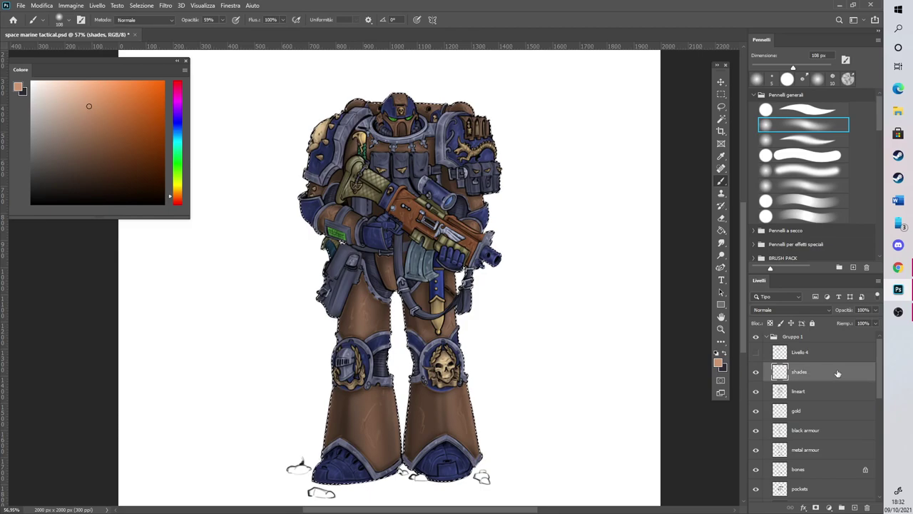
# Set the shades layer's blending mode to Moltiplica and rename the layer as shades - multiply
pyautogui.click(828, 310)
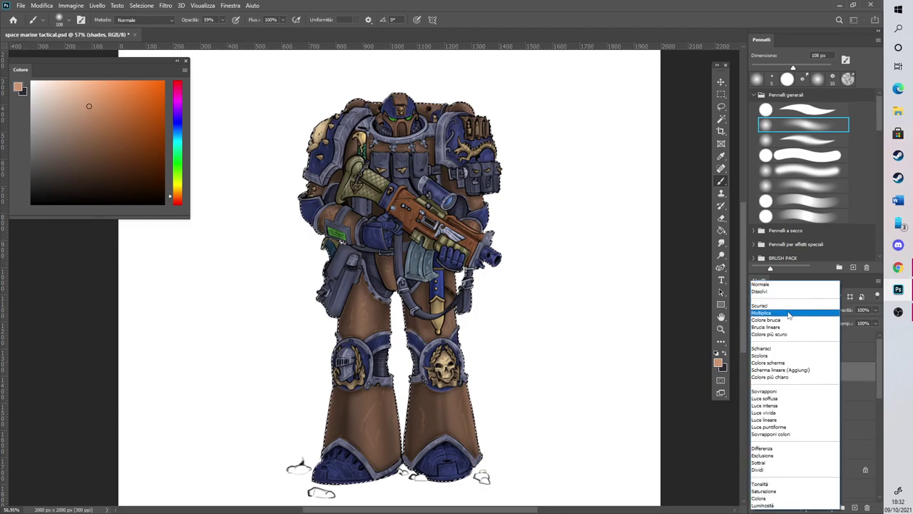
pyautogui.click(763, 308)
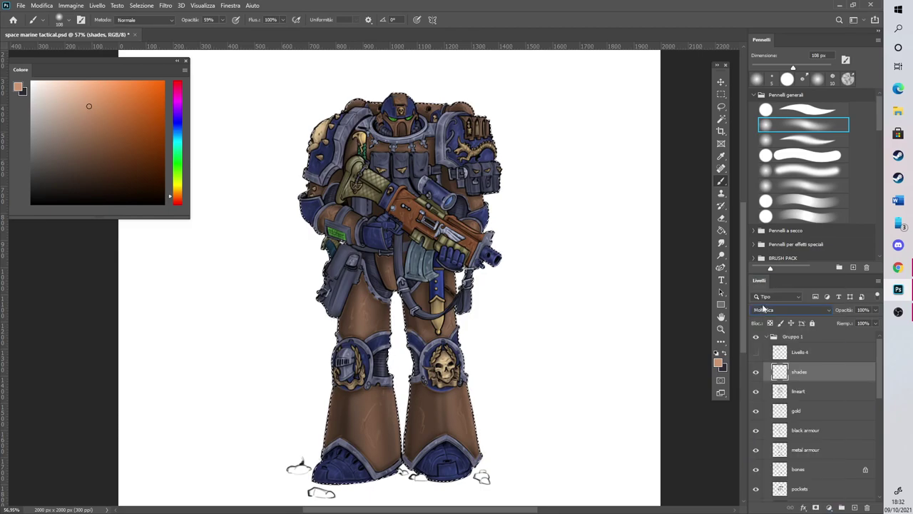
pyautogui.doubleClick(800, 372)
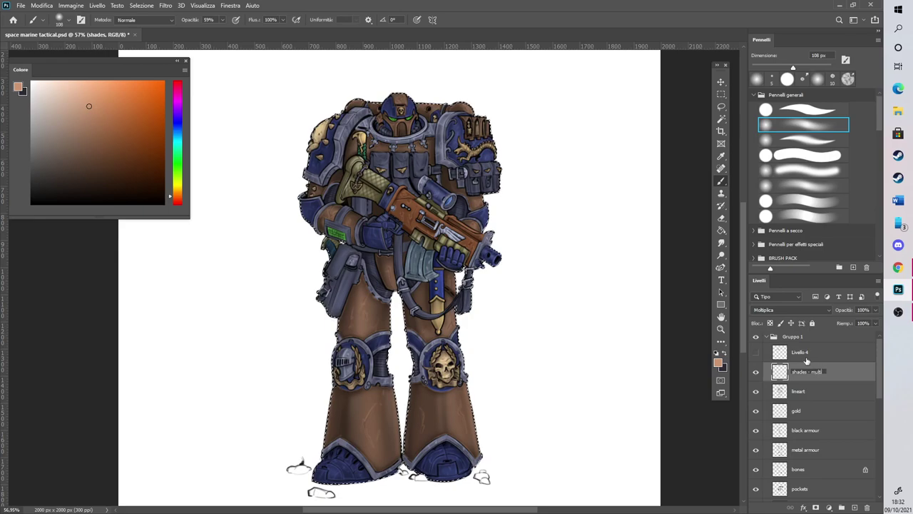
pyautogui.press('Return')
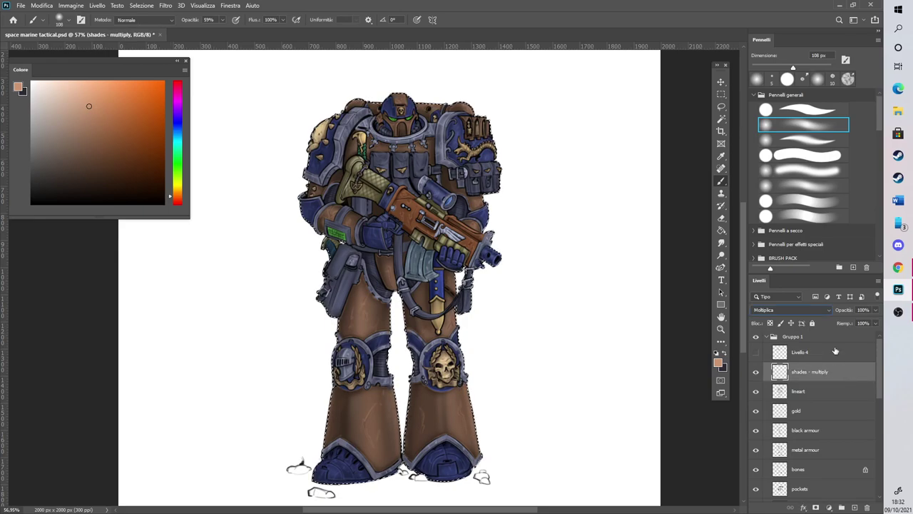
# Shade the holster and the arm holding the rifle grip in dark violet with a soft 163 px brush
pyautogui.click(177, 114)
pyautogui.click(96, 150)
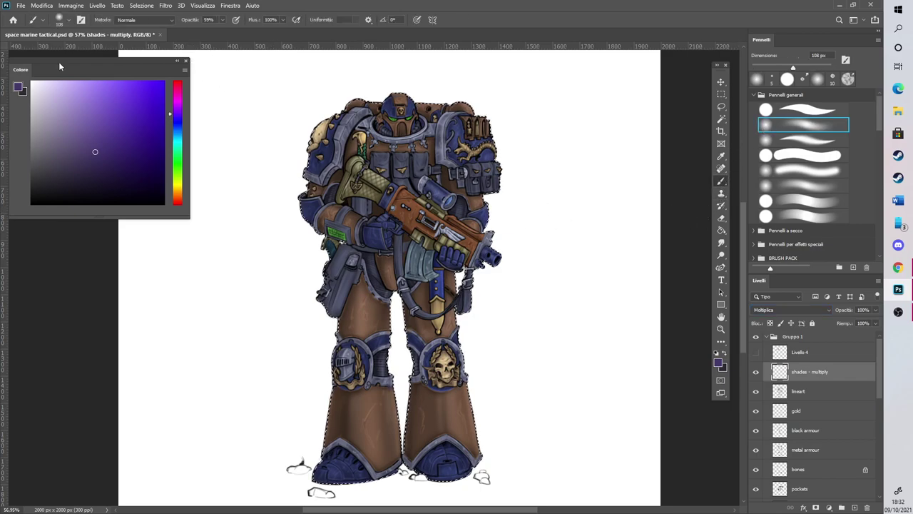
pyautogui.scroll(3, 286, 89)
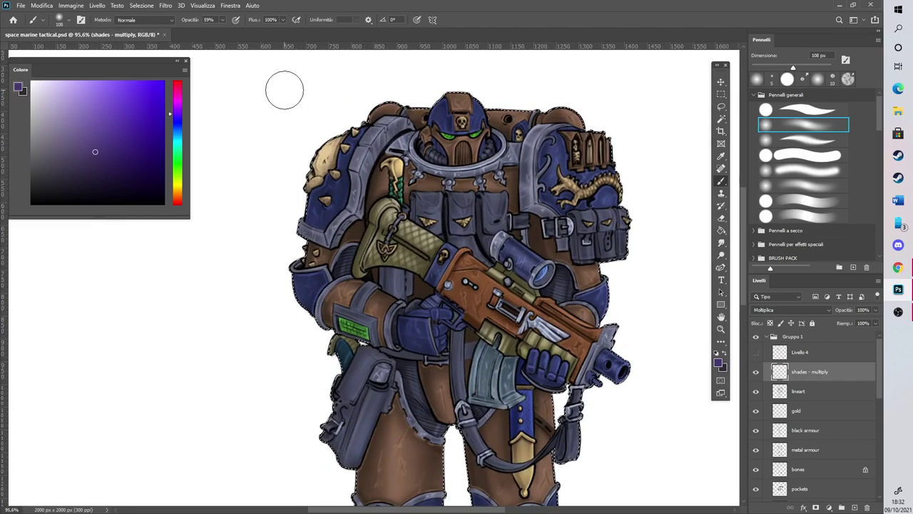
pyautogui.click(803, 67)
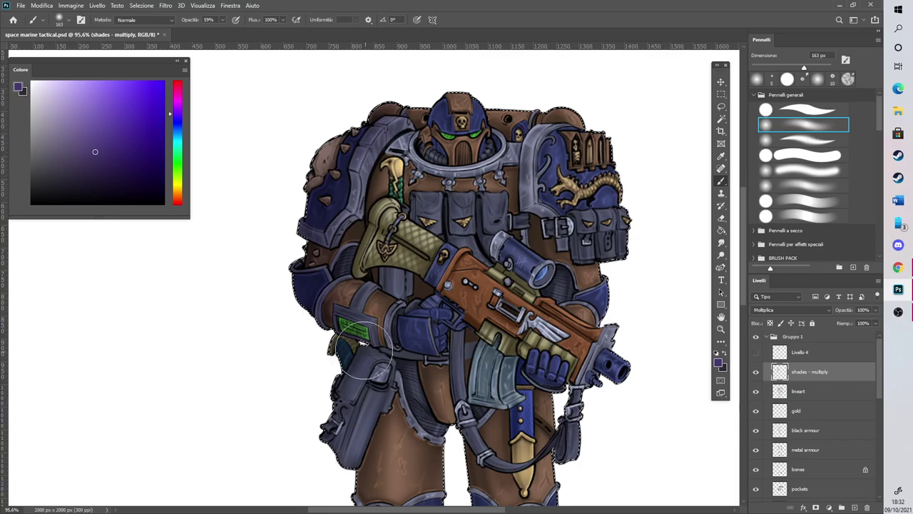
pyautogui.moveTo(364, 346)
pyautogui.mouseDown()
pyautogui.moveTo(333, 308)
pyautogui.moveTo(387, 344)
pyautogui.moveTo(333, 449)
pyautogui.moveTo(361, 347)
pyautogui.moveTo(349, 503)
pyautogui.moveTo(384, 334)
pyautogui.moveTo(347, 487)
pyautogui.moveTo(351, 321)
pyautogui.mouseUp()
pyautogui.hotkey('ctrl', '0')
pyautogui.scroll(1, 347, 268)
# Darken the spiked shoulder pad with the same soft violet brush and clear the figure selection
pyautogui.press('e')
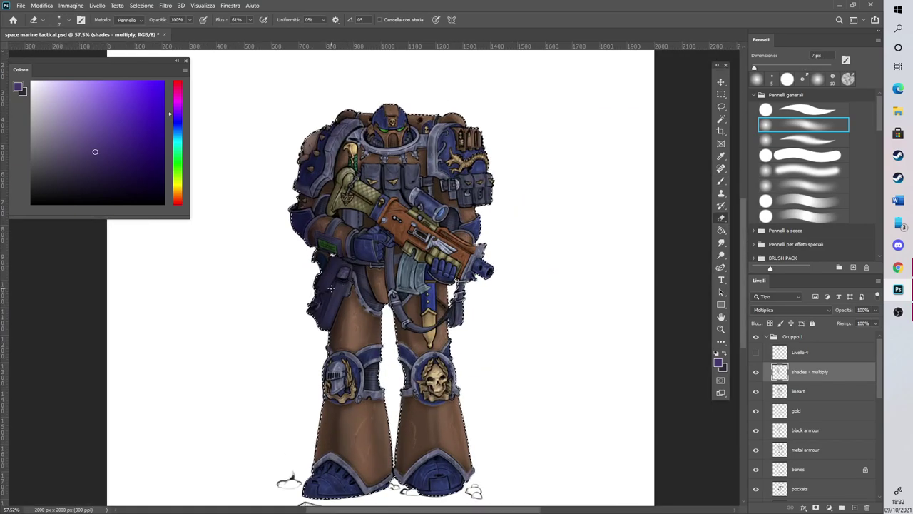
pyautogui.click(720, 181)
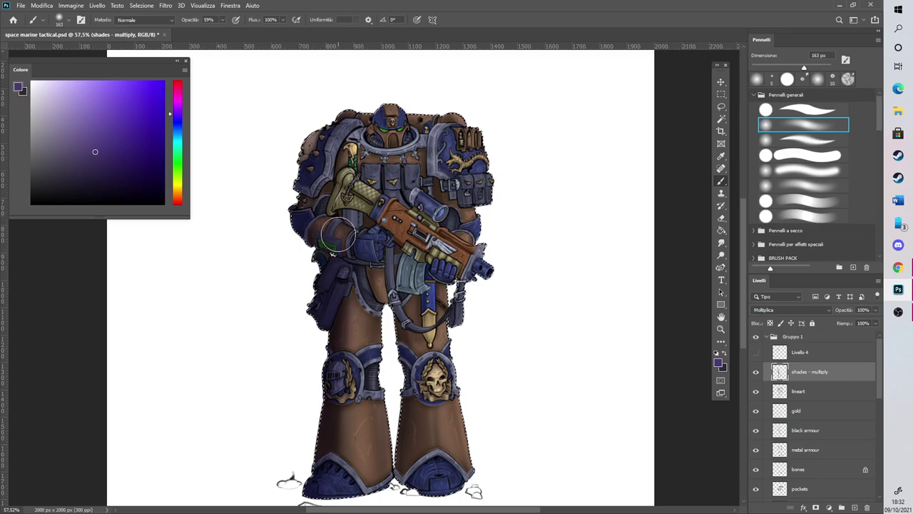
pyautogui.moveTo(354, 130)
pyautogui.mouseDown()
pyautogui.moveTo(378, 95)
pyautogui.moveTo(364, 137)
pyautogui.moveTo(342, 143)
pyautogui.mouseUp()
pyautogui.hotkey('ctrl', 'z')
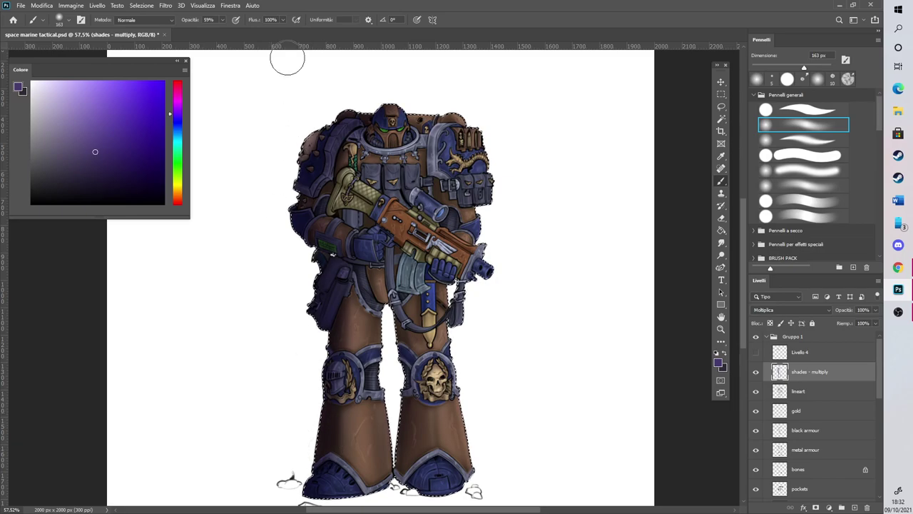
pyautogui.scroll(3, 343, 82)
pyautogui.scroll(2, 343, 82)
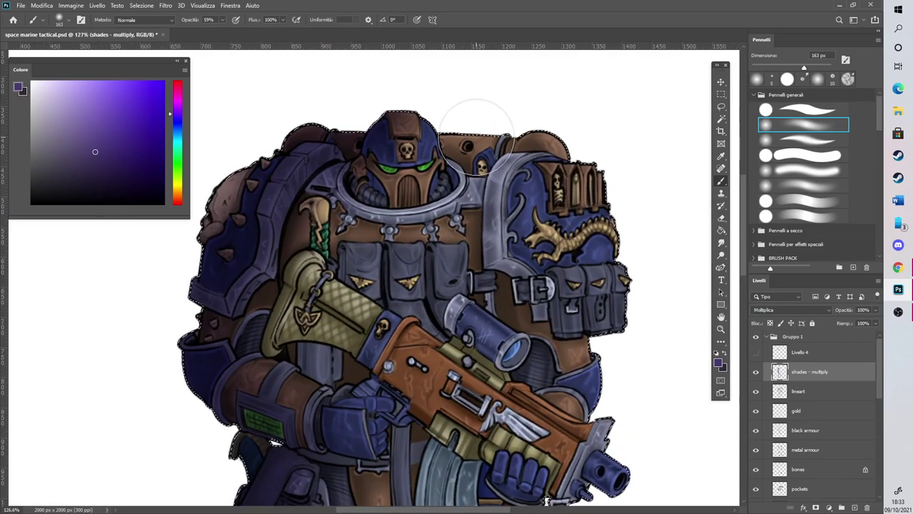
pyautogui.click(142, 5)
pyautogui.click(147, 25)
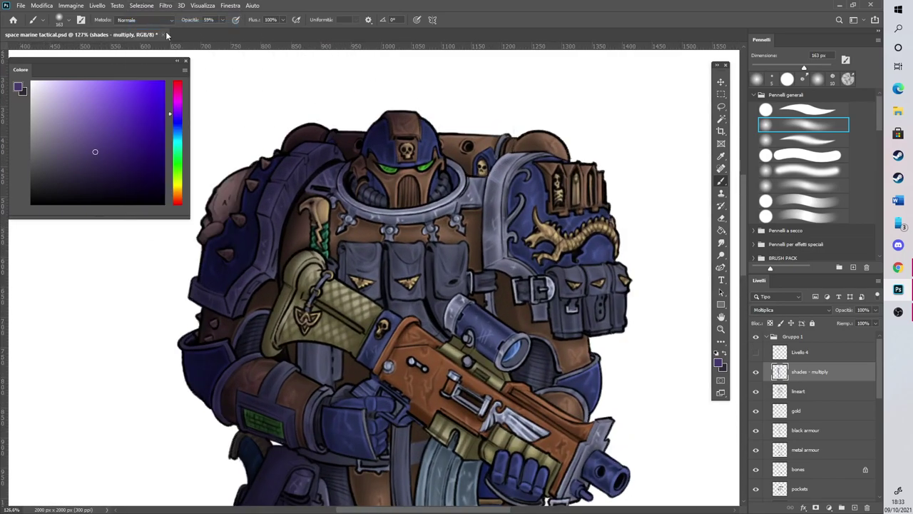
# Lasso the brown chest and upper arm area beside the dragon shoulder pad, excluding the helmet and collar ring
pyautogui.click(721, 107)
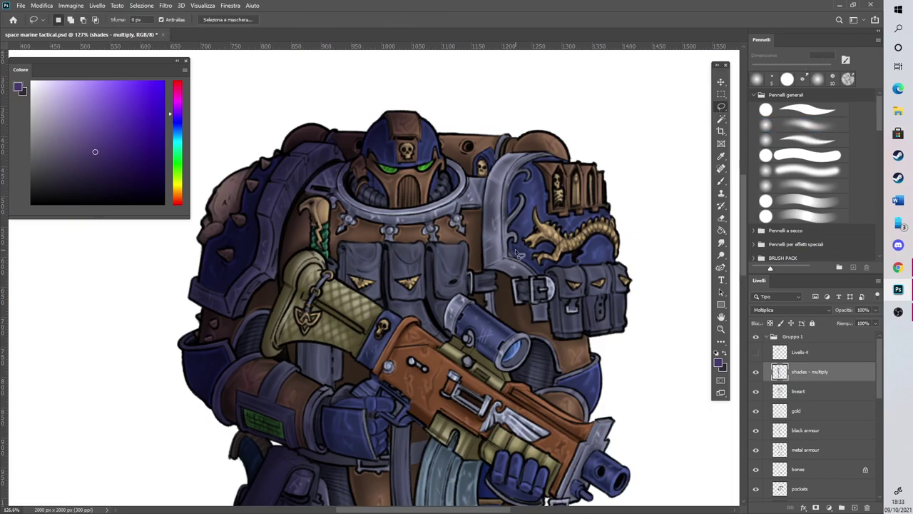
pyautogui.scroll(1, 519, 254)
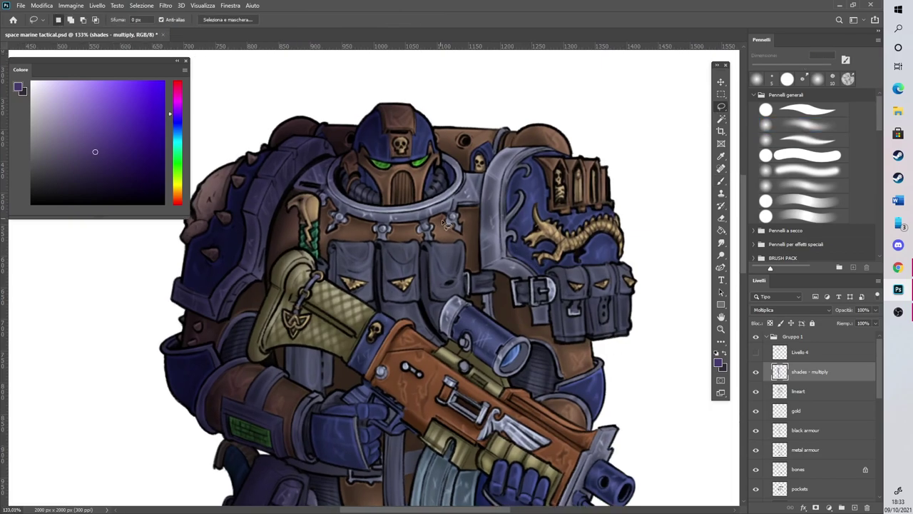
pyautogui.scroll(1, 602, 262)
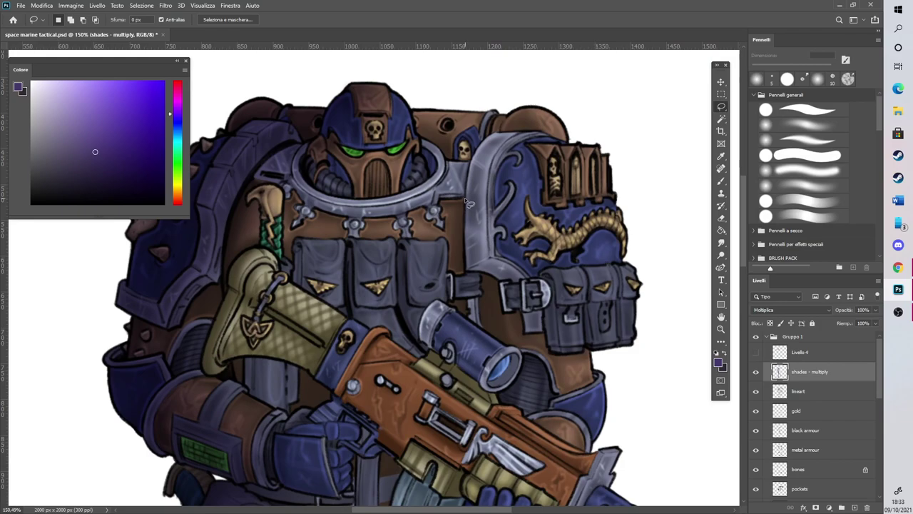
pyautogui.moveTo(465, 247)
pyautogui.mouseDown()
pyautogui.moveTo(468, 273)
pyautogui.moveTo(494, 278)
pyautogui.moveTo(507, 294)
pyautogui.moveTo(501, 287)
pyautogui.moveTo(505, 318)
pyautogui.moveTo(522, 311)
pyautogui.moveTo(525, 335)
pyautogui.moveTo(563, 338)
pyautogui.moveTo(547, 336)
pyautogui.moveTo(551, 354)
pyautogui.moveTo(584, 364)
pyautogui.moveTo(563, 357)
pyautogui.moveTo(592, 350)
pyautogui.moveTo(595, 375)
pyautogui.moveTo(593, 344)
pyautogui.moveTo(603, 344)
pyautogui.moveTo(599, 380)
pyautogui.moveTo(572, 413)
pyautogui.moveTo(577, 354)
pyautogui.moveTo(595, 367)
pyautogui.moveTo(560, 405)
pyautogui.moveTo(533, 357)
pyautogui.moveTo(452, 308)
pyautogui.moveTo(448, 245)
pyautogui.moveTo(410, 240)
pyautogui.moveTo(428, 114)
pyautogui.moveTo(483, 107)
pyautogui.mouseUp()
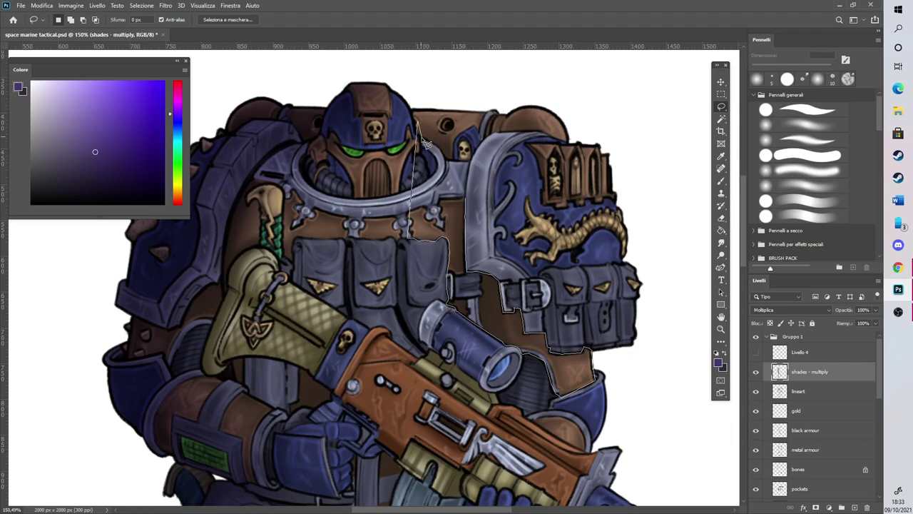
pyautogui.click(467, 174)
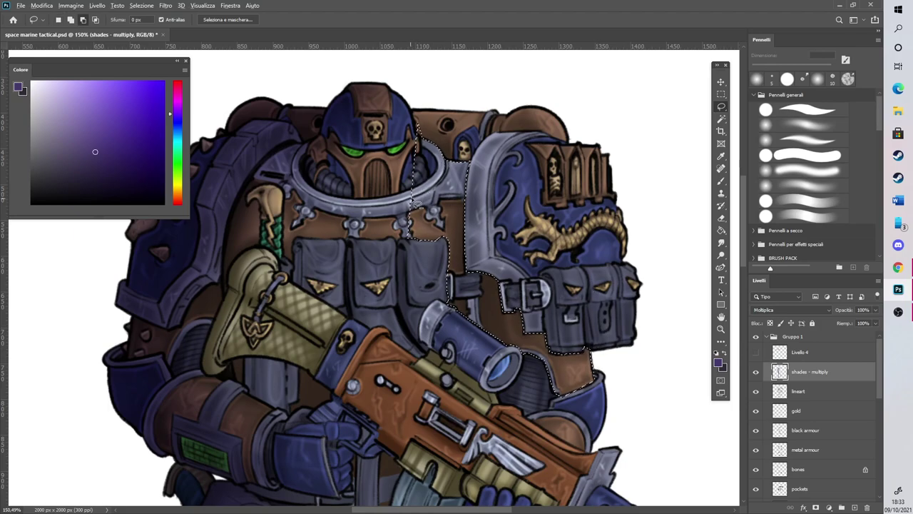
pyautogui.moveTo(445, 164)
pyautogui.mouseDown()
pyautogui.moveTo(407, 110)
pyautogui.moveTo(398, 195)
pyautogui.mouseUp()
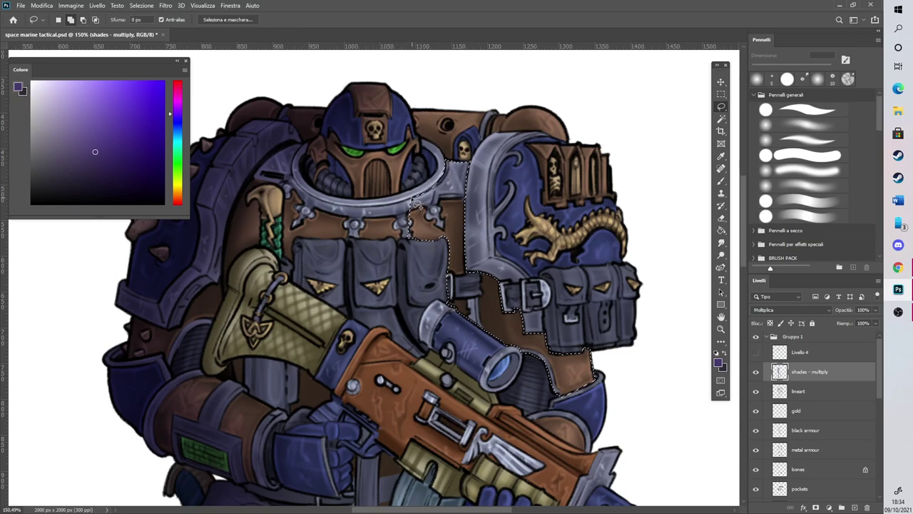
pyautogui.moveTo(408, 247)
pyautogui.mouseDown()
pyautogui.moveTo(404, 203)
pyautogui.moveTo(412, 230)
pyautogui.mouseUp()
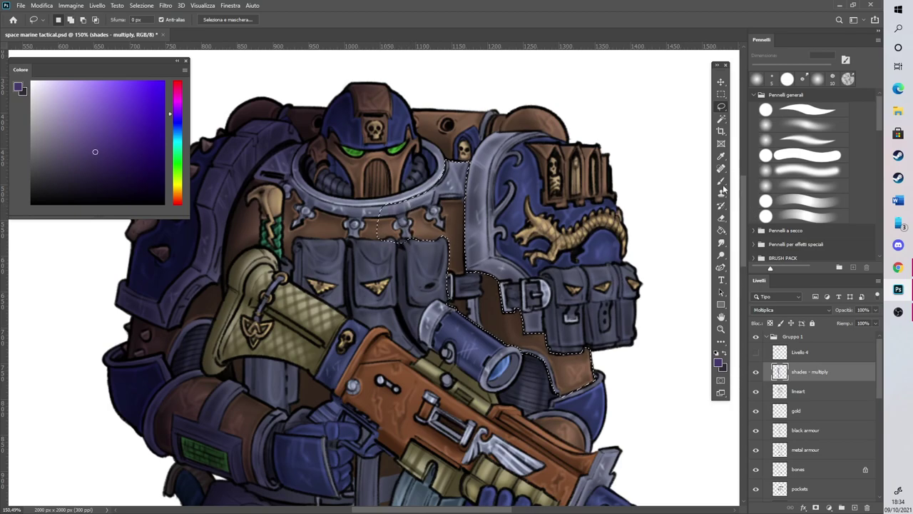
# Shade the selected chest side and upper arm with a soft 137 px brush, and deselect the area
pyautogui.click(792, 123)
pyautogui.moveTo(802, 69); pyautogui.dragTo(798, 69)
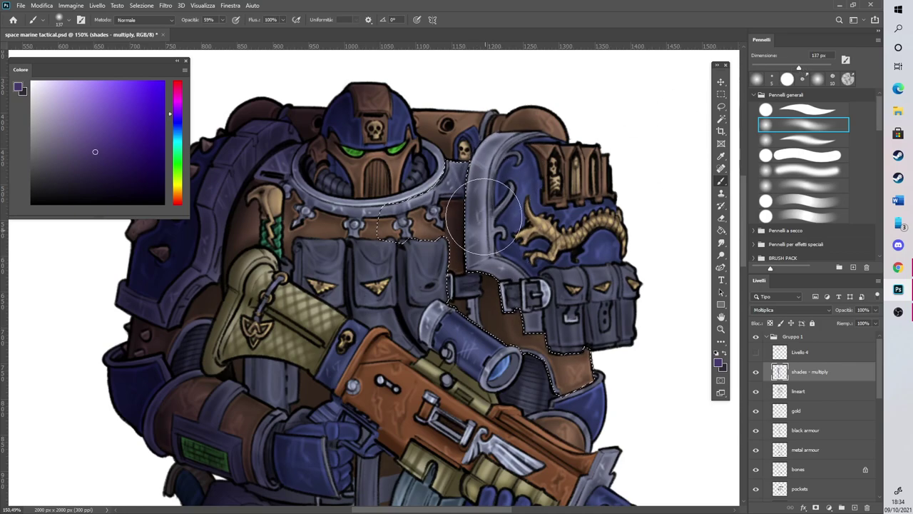
pyautogui.moveTo(513, 277); pyautogui.dragTo(576, 341)
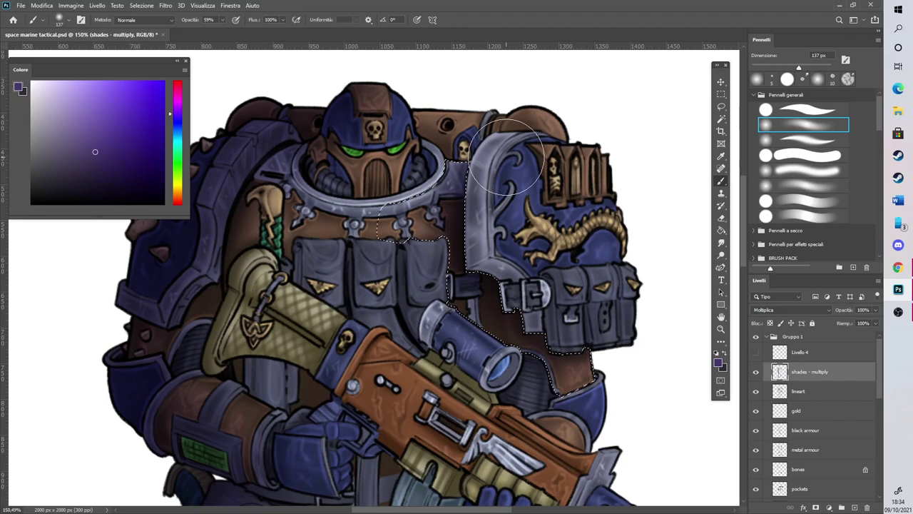
pyautogui.scroll(-1, 512, 157)
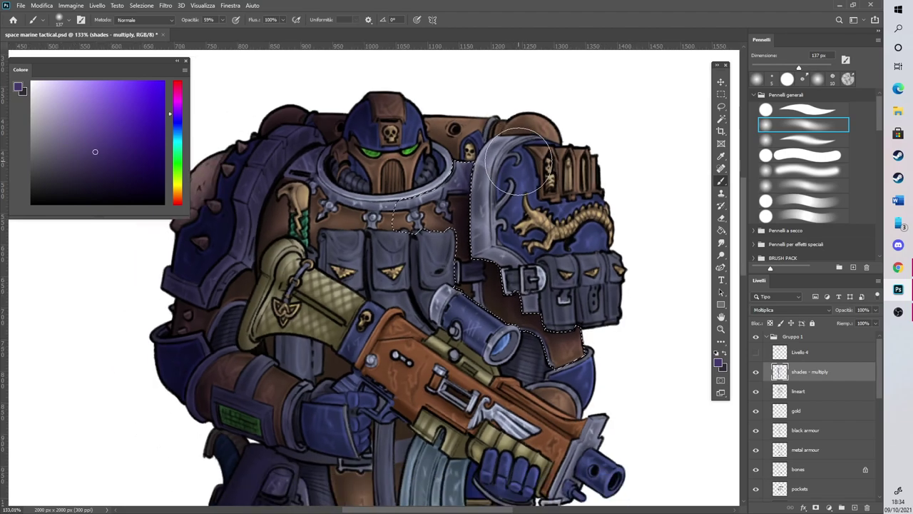
pyautogui.click(141, 5)
pyautogui.click(154, 25)
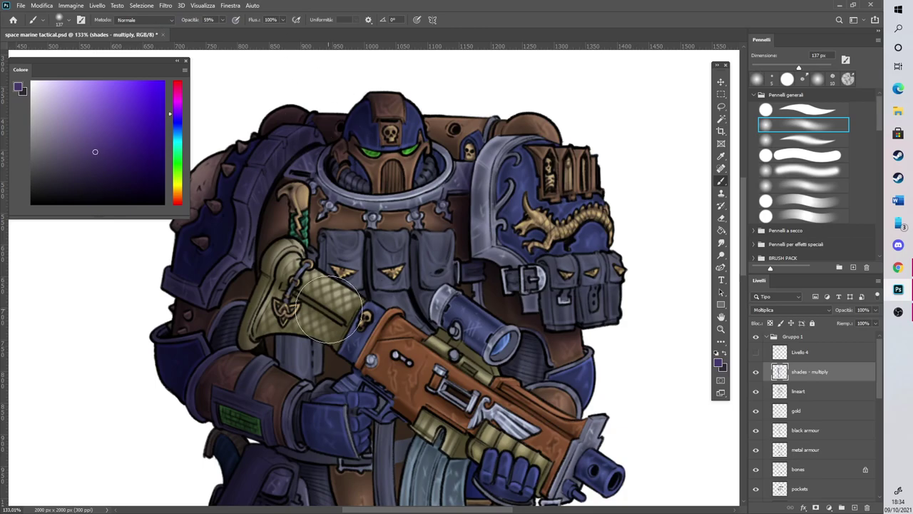
pyautogui.scroll(-5, 474, 239)
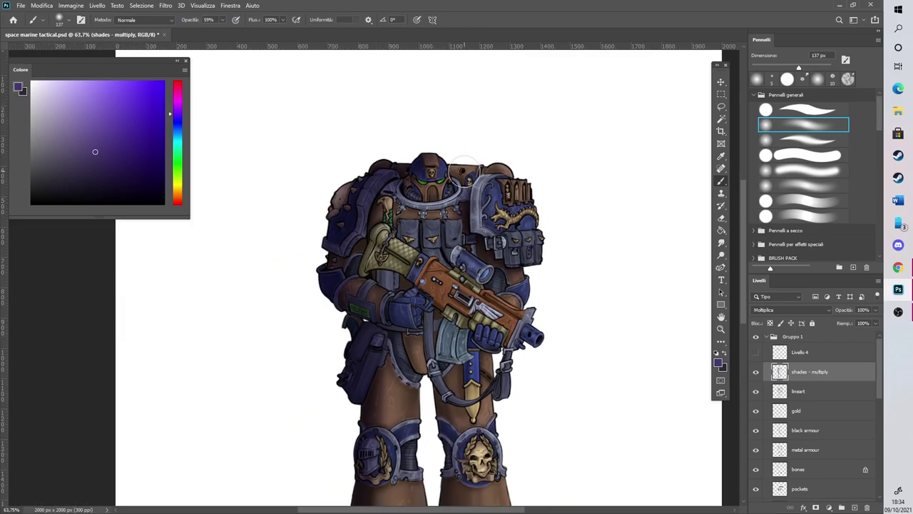
pyautogui.scroll(4, 446, 186)
pyautogui.scroll(3, 423, 232)
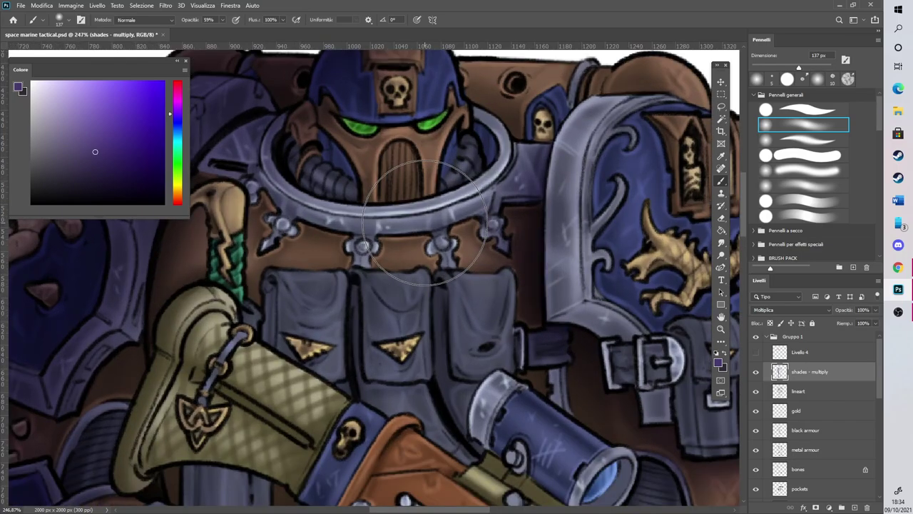
pyautogui.press('r')
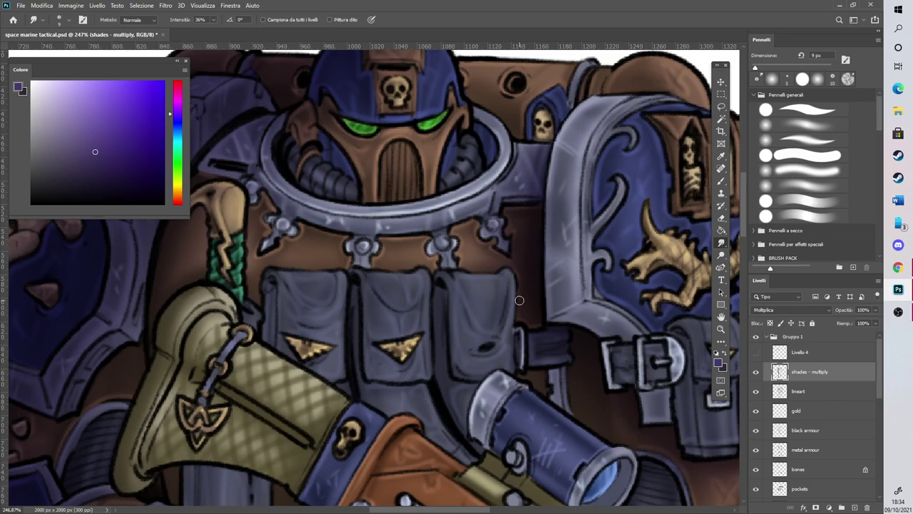
pyautogui.scroll(-6, 520, 301)
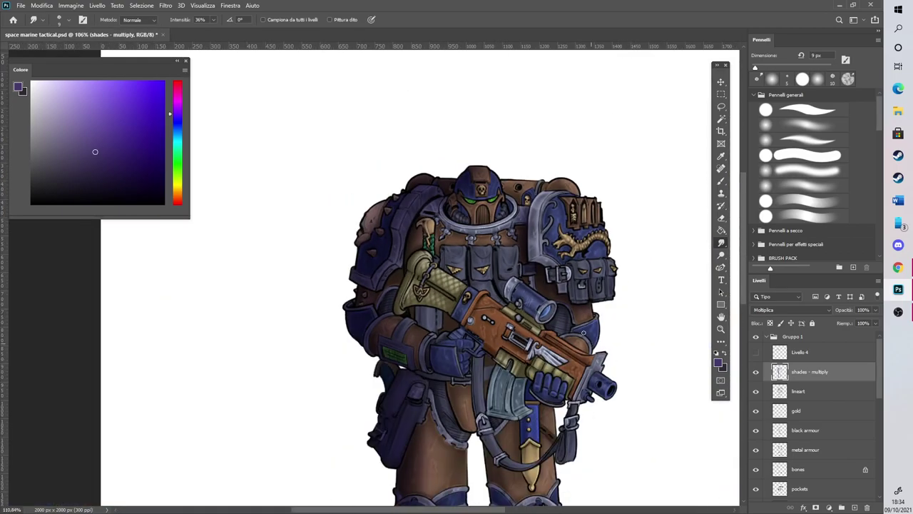
# Lasso the arm and elbow area behind the rifle scope, up to the belt pouches and shoulder pad edge
pyautogui.scroll(4, 571, 318)
pyautogui.press('l')
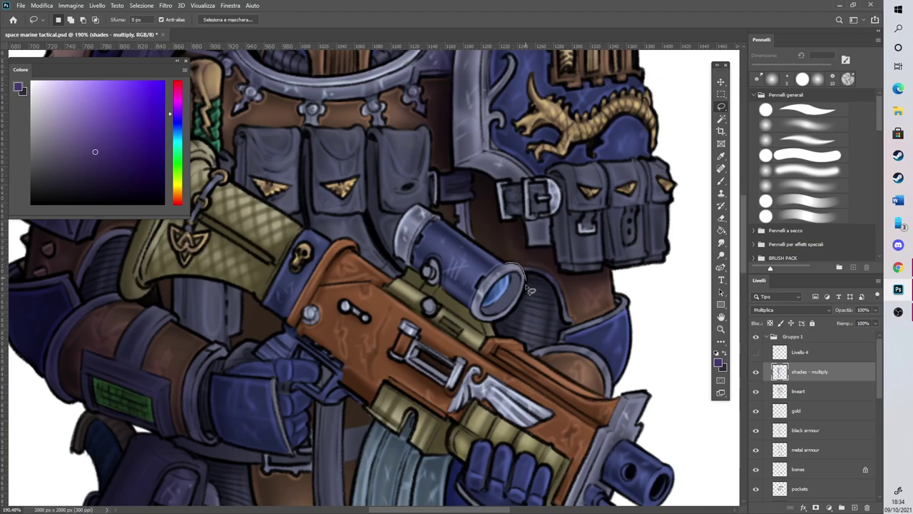
pyautogui.moveTo(495, 325)
pyautogui.mouseDown()
pyautogui.moveTo(505, 341)
pyautogui.moveTo(608, 401)
pyautogui.moveTo(626, 378)
pyautogui.mouseUp()
pyautogui.moveTo(621, 302)
pyautogui.mouseDown()
pyautogui.moveTo(614, 281)
pyautogui.moveTo(571, 274)
pyautogui.moveTo(556, 253)
pyautogui.moveTo(532, 250)
pyautogui.moveTo(498, 196)
pyautogui.moveTo(434, 175)
pyautogui.moveTo(437, 215)
pyautogui.moveTo(499, 263)
pyautogui.moveTo(505, 229)
pyautogui.mouseUp()
pyautogui.press('shift')
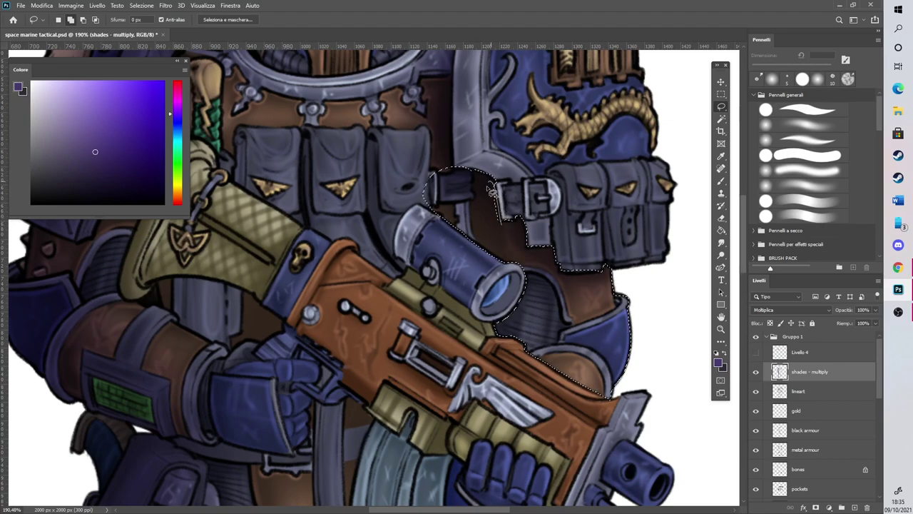
pyautogui.press('alt')
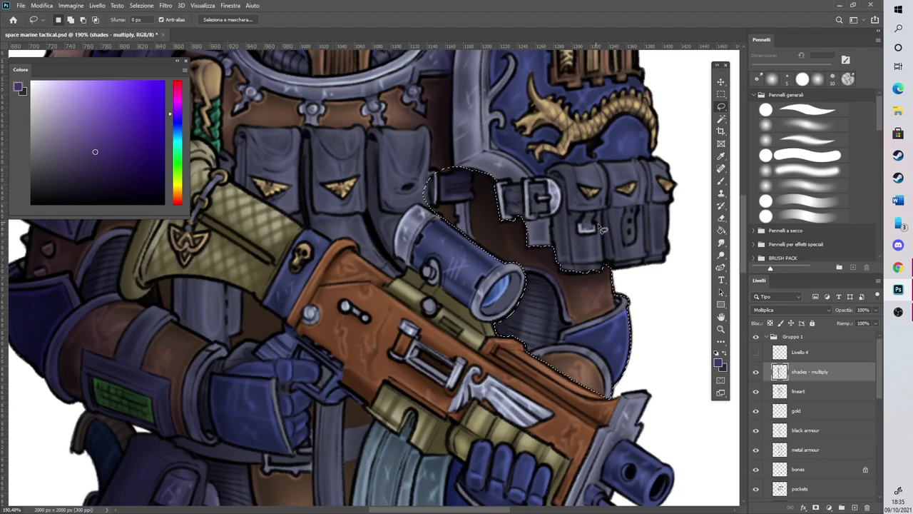
pyautogui.press('alt')
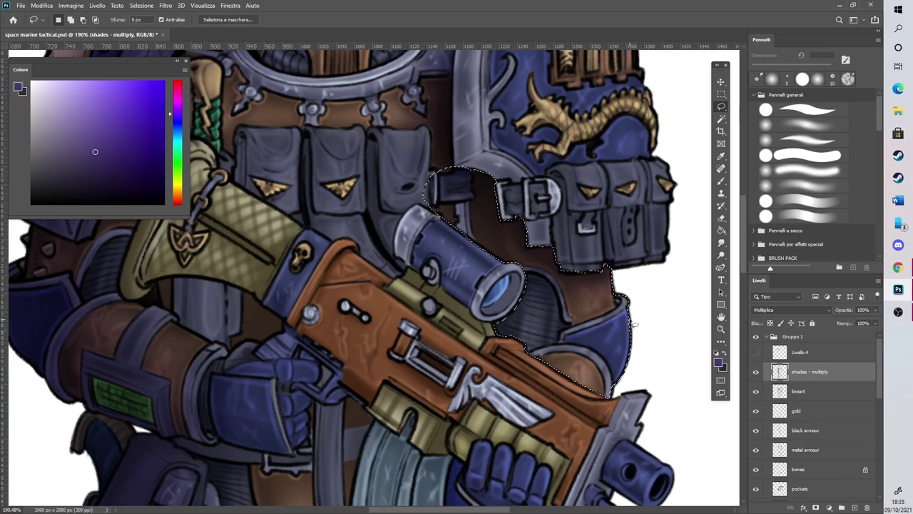
# Shade the selected arm area behind the scope with the soft 137 px brush, and clear the selection
pyautogui.click(722, 181)
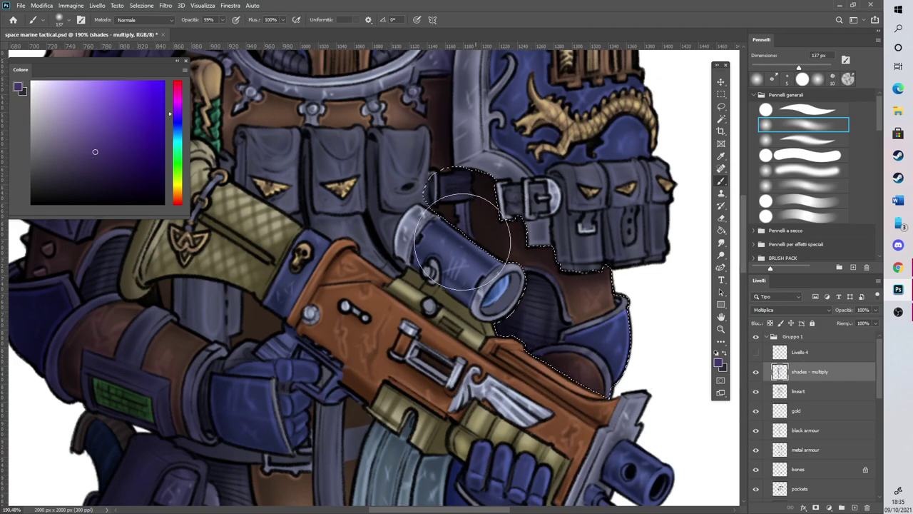
pyautogui.click(142, 5)
pyautogui.click(165, 30)
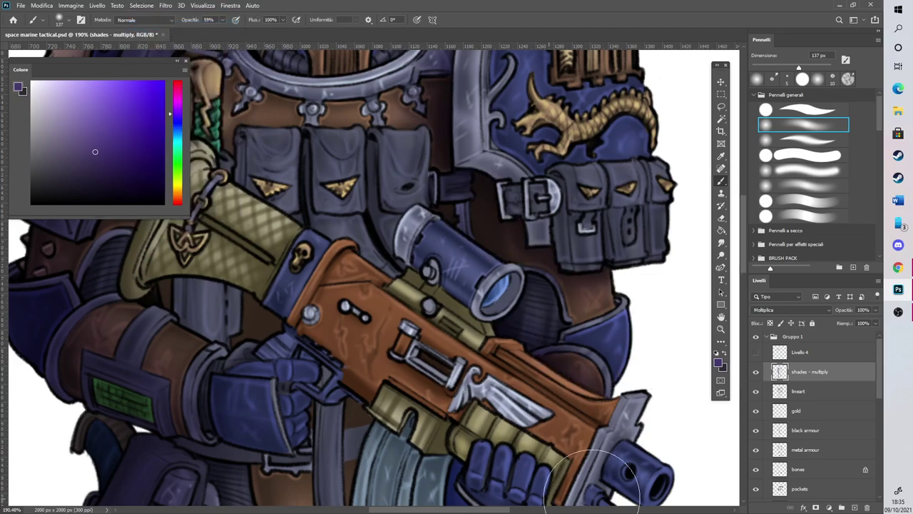
# Lasso the chest area above the rifle, following the upper edges of the stock, receiver and scope
pyautogui.scroll(-2, 559, 301)
pyautogui.scroll(-3, 468, 218)
pyautogui.scroll(3, 492, 257)
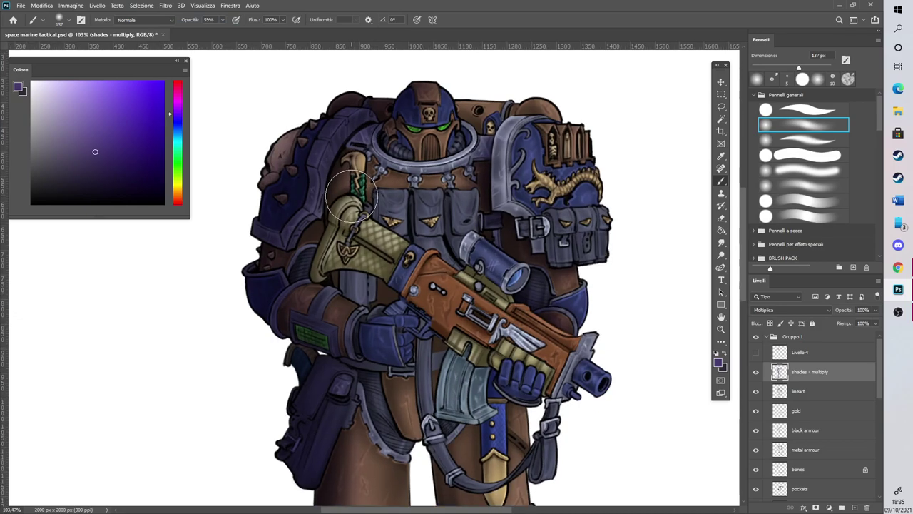
pyautogui.scroll(4, 492, 257)
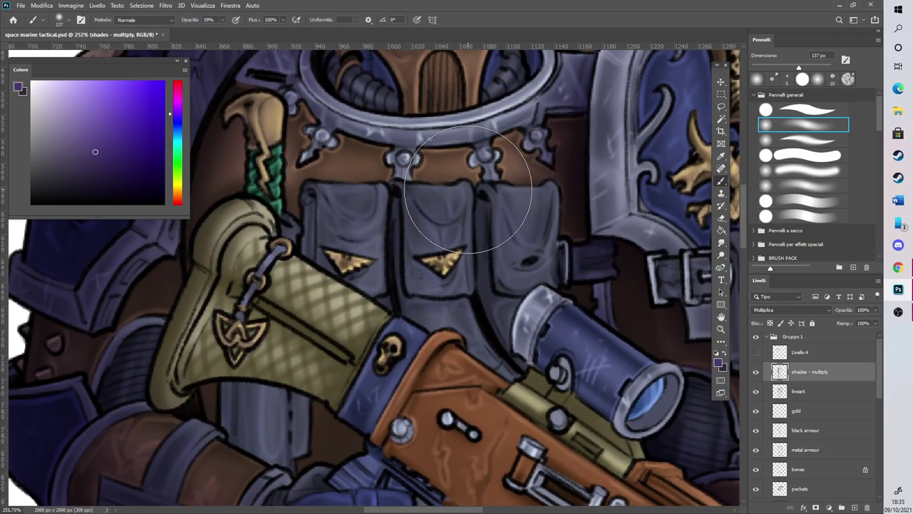
pyautogui.click(721, 106)
pyautogui.moveTo(270, 208)
pyautogui.mouseDown()
pyautogui.moveTo(282, 242)
pyautogui.moveTo(310, 266)
pyautogui.moveTo(433, 340)
pyautogui.moveTo(422, 328)
pyautogui.moveTo(444, 318)
pyautogui.moveTo(439, 341)
pyautogui.mouseUp()
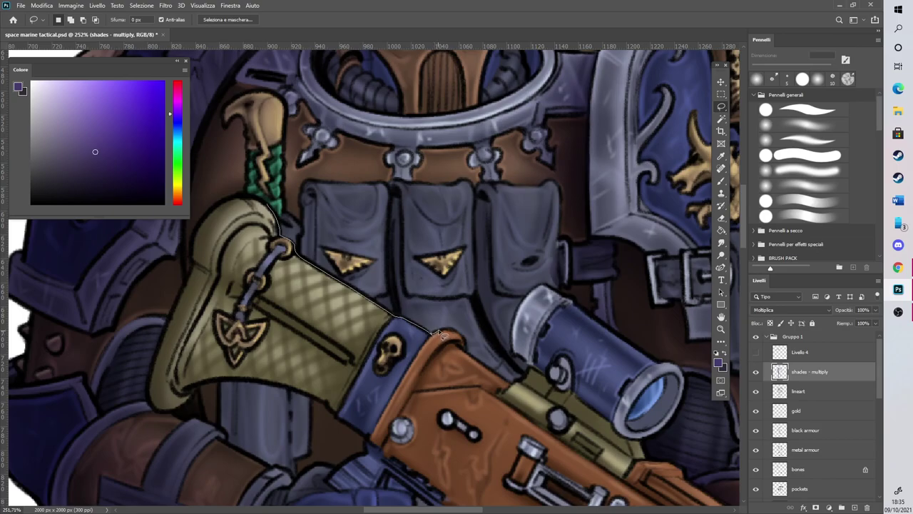
pyautogui.moveTo(474, 361); pyautogui.dragTo(524, 383)
pyautogui.moveTo(558, 295); pyautogui.dragTo(629, 342)
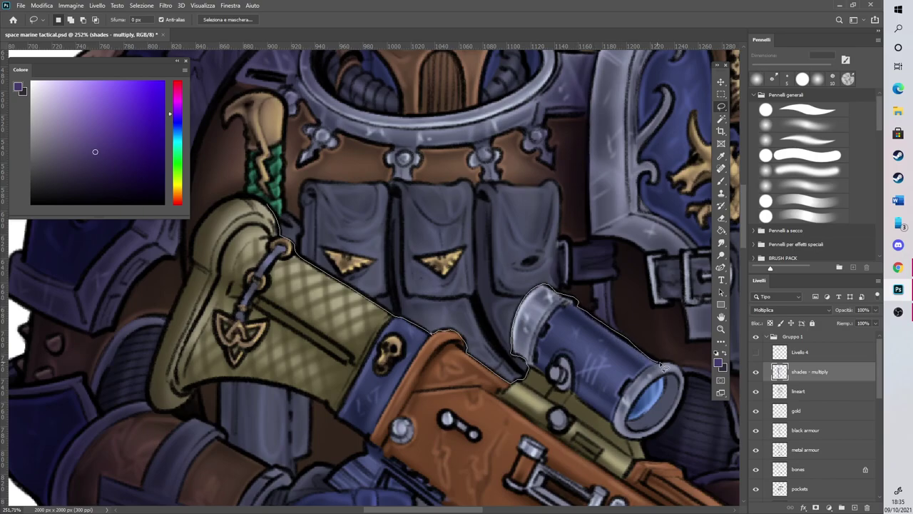
pyautogui.moveTo(670, 365)
pyautogui.mouseDown()
pyautogui.moveTo(703, 302)
pyautogui.moveTo(692, 144)
pyautogui.moveTo(574, 57)
pyautogui.moveTo(367, 55)
pyautogui.moveTo(241, 65)
pyautogui.mouseUp()
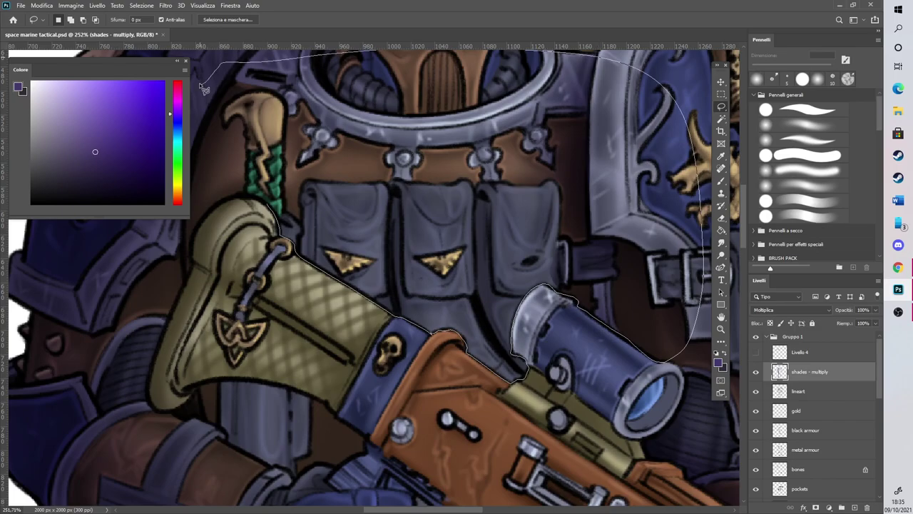
pyautogui.moveTo(199, 84)
pyautogui.mouseDown()
pyautogui.moveTo(387, 126)
pyautogui.moveTo(212, 175)
pyautogui.moveTo(154, 215)
pyautogui.moveTo(191, 280)
pyautogui.moveTo(185, 286)
pyautogui.moveTo(194, 247)
pyautogui.mouseUp()
pyautogui.moveTo(214, 212)
pyautogui.mouseDown()
pyautogui.moveTo(259, 205)
pyautogui.moveTo(237, 193)
pyautogui.moveTo(272, 205)
pyautogui.mouseUp()
pyautogui.scroll(-4, 364, 236)
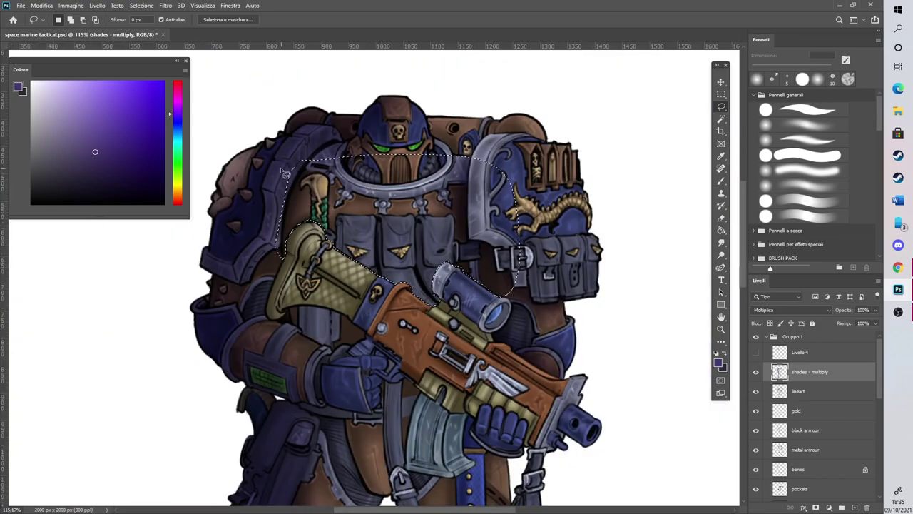
# Trim the chest selection along the inner edge of the spiked shoulder pad so it leaves the pad out
pyautogui.scroll(2, 345, 215)
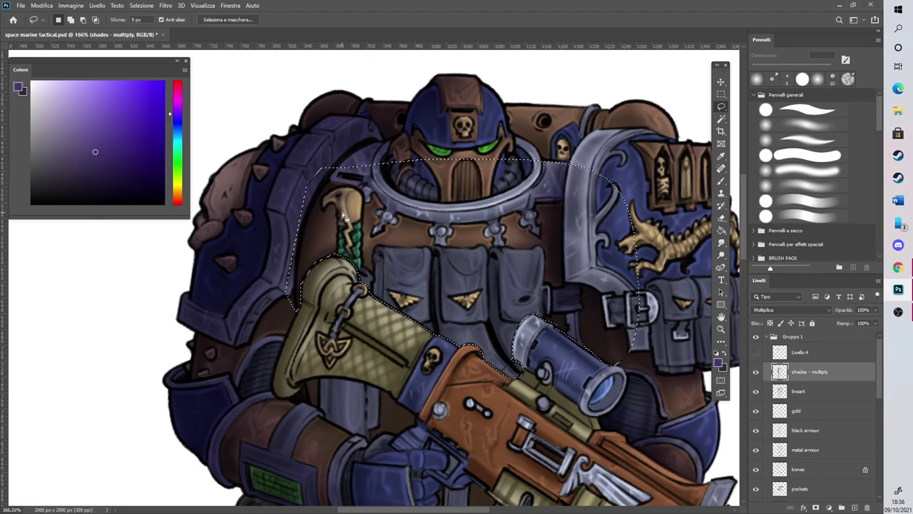
pyautogui.scroll(2, 394, 248)
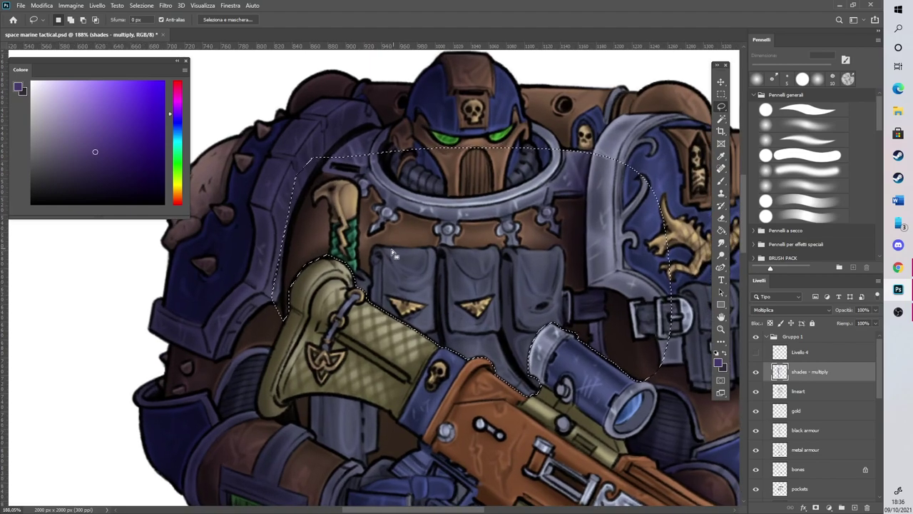
pyautogui.moveTo(254, 290)
pyautogui.mouseDown()
pyautogui.moveTo(265, 307)
pyautogui.moveTo(301, 181)
pyautogui.mouseUp()
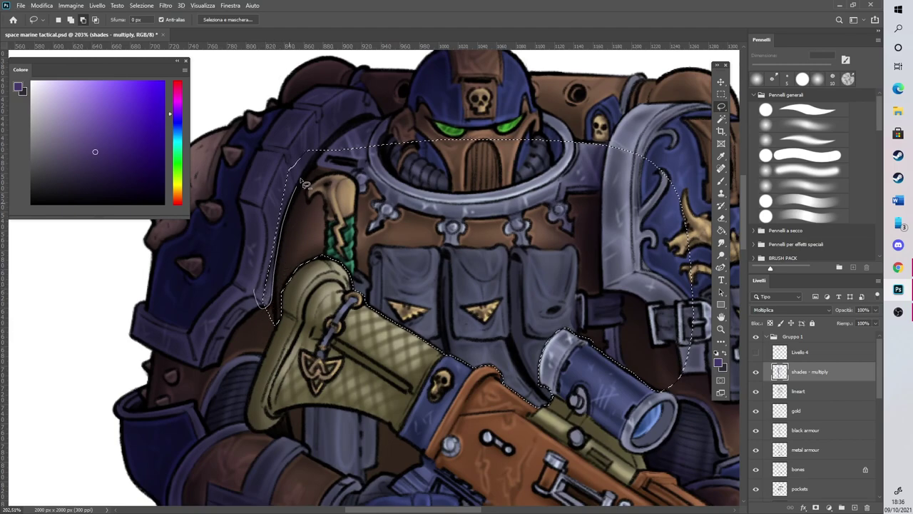
pyautogui.moveTo(327, 140); pyautogui.dragTo(235, 307)
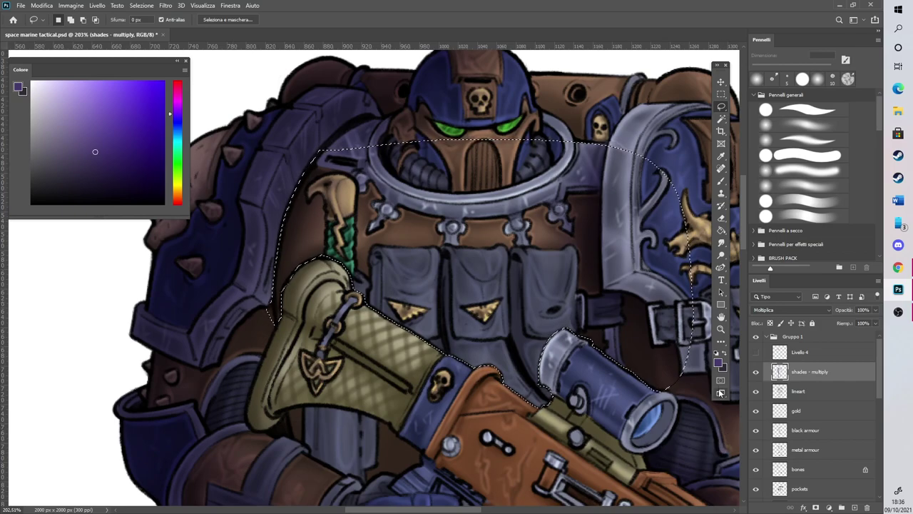
# Shade the selected chest and pouches above the rifle with the soft brush at 106 px, and deselect the area
pyautogui.press('b')
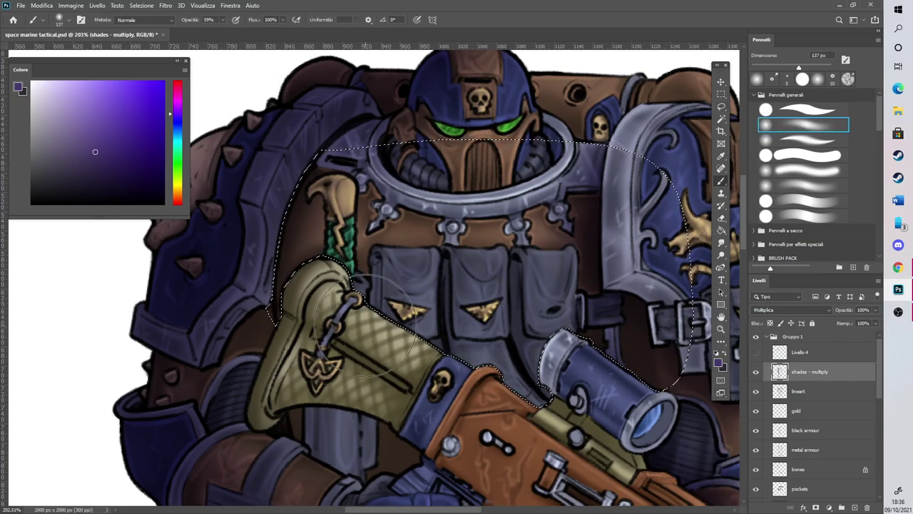
pyautogui.moveTo(797, 67); pyautogui.dragTo(792, 68)
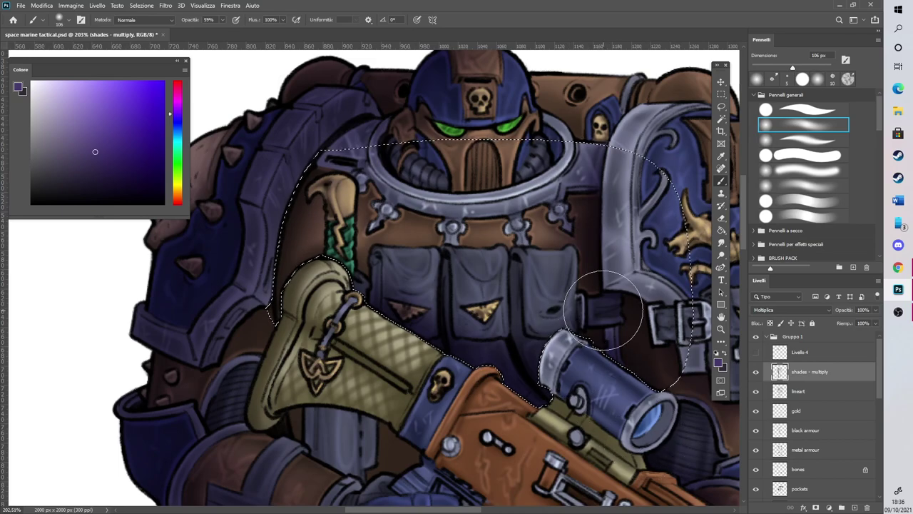
pyautogui.click(141, 5)
pyautogui.click(160, 24)
# Lasso the chest around the bird-headed hilt, following the spiked shoulder pad and the rifle stock's upper edge
pyautogui.scroll(-7, 371, 278)
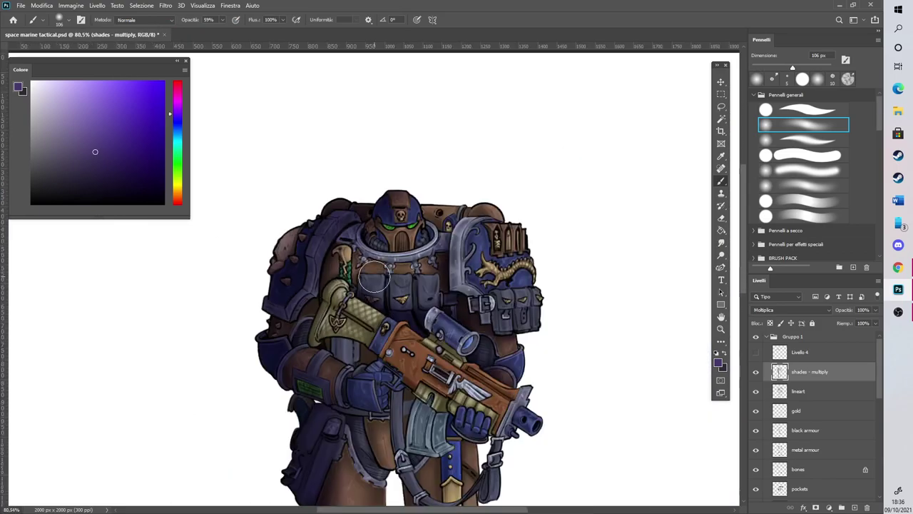
pyautogui.scroll(8, 316, 214)
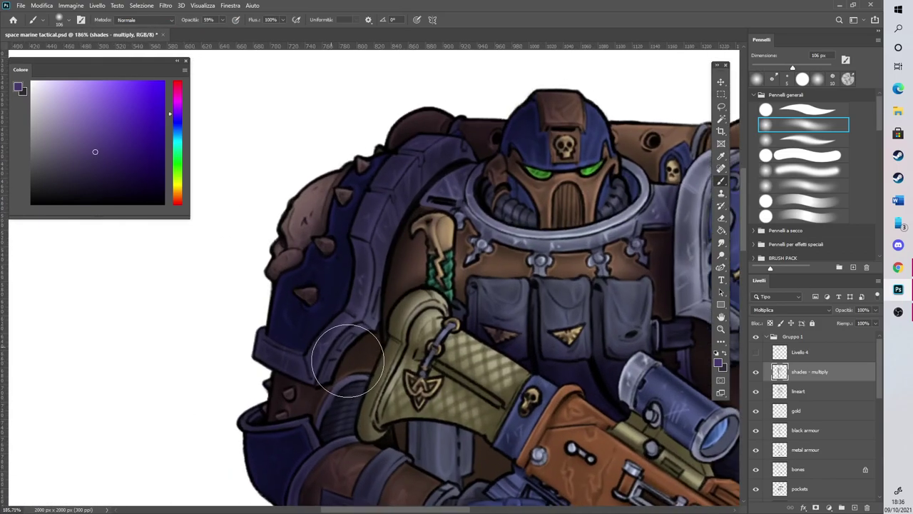
pyautogui.click(721, 107)
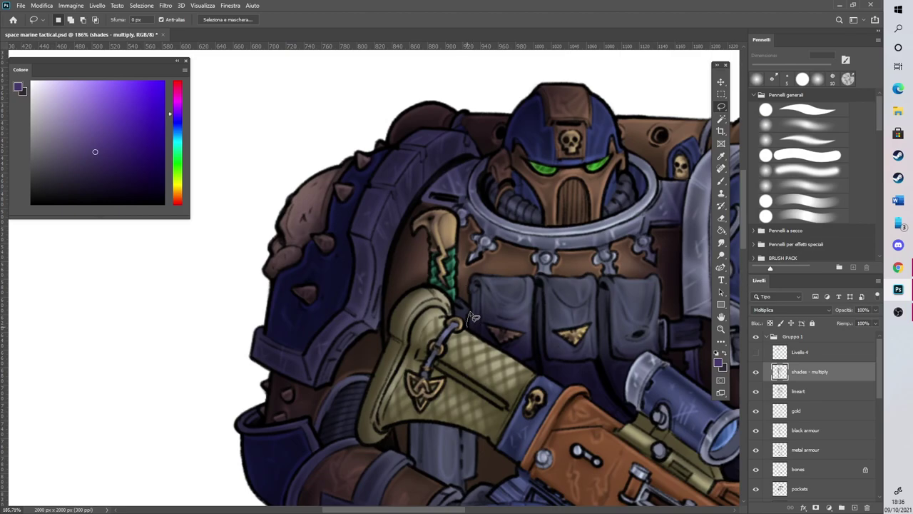
pyautogui.moveTo(457, 261)
pyautogui.mouseDown()
pyautogui.moveTo(457, 219)
pyautogui.moveTo(444, 209)
pyautogui.moveTo(414, 224)
pyautogui.moveTo(417, 237)
pyautogui.moveTo(427, 235)
pyautogui.moveTo(428, 285)
pyautogui.moveTo(396, 308)
pyautogui.moveTo(386, 346)
pyautogui.moveTo(384, 283)
pyautogui.moveTo(397, 230)
pyautogui.moveTo(455, 151)
pyautogui.moveTo(493, 145)
pyautogui.moveTo(567, 258)
pyautogui.moveTo(553, 366)
pyautogui.mouseUp()
pyautogui.press('alt')
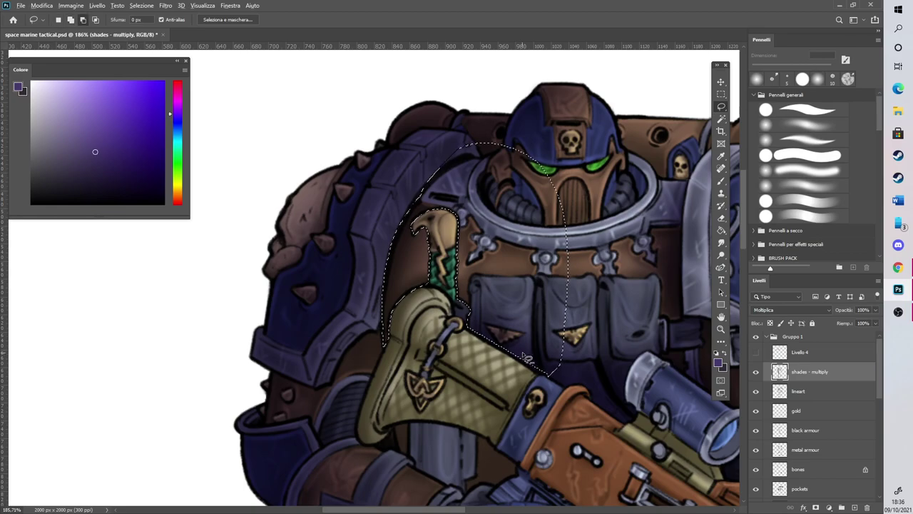
pyautogui.moveTo(489, 340); pyautogui.dragTo(469, 326)
pyautogui.press('shift')
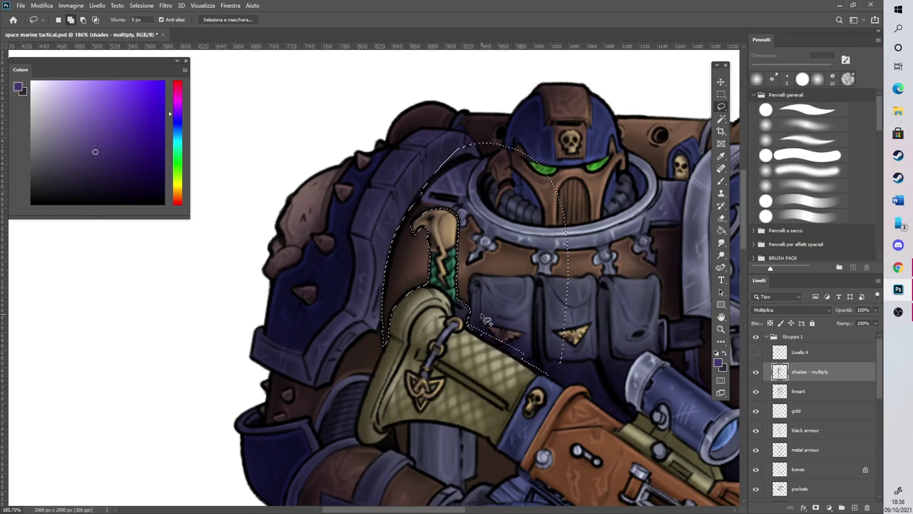
pyautogui.moveTo(545, 381); pyautogui.dragTo(549, 321)
# Shade the selected chest area around the hilt with the soft brush at 26 to 29 px, and clear the selection
pyautogui.press('b')
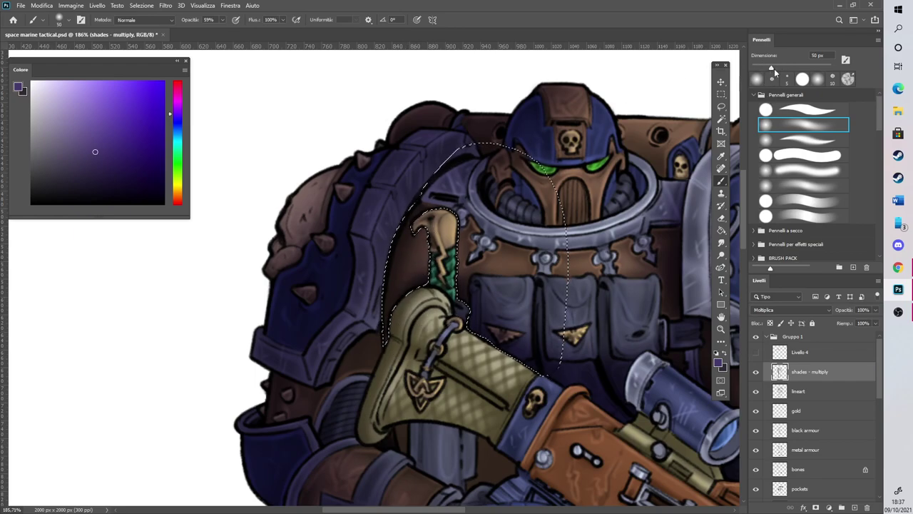
pyautogui.moveTo(769, 68); pyautogui.dragTo(762, 69)
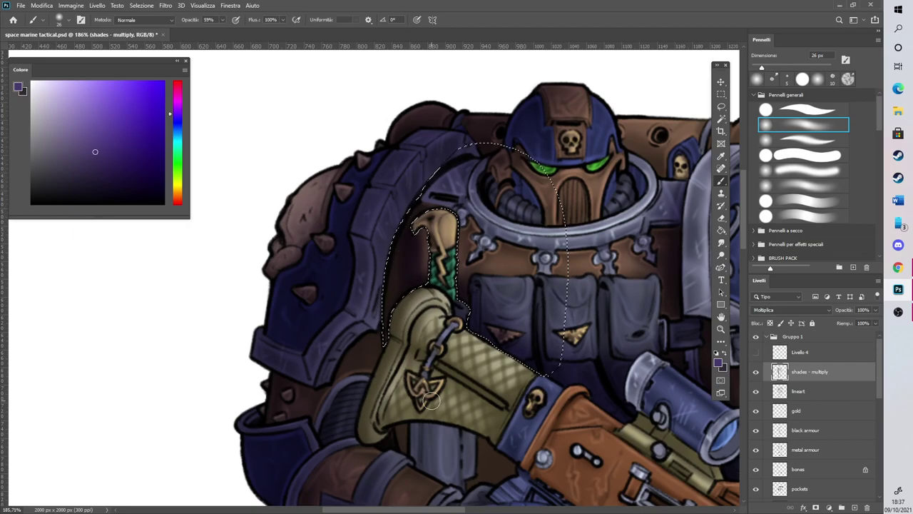
pyautogui.scroll(-3, 431, 401)
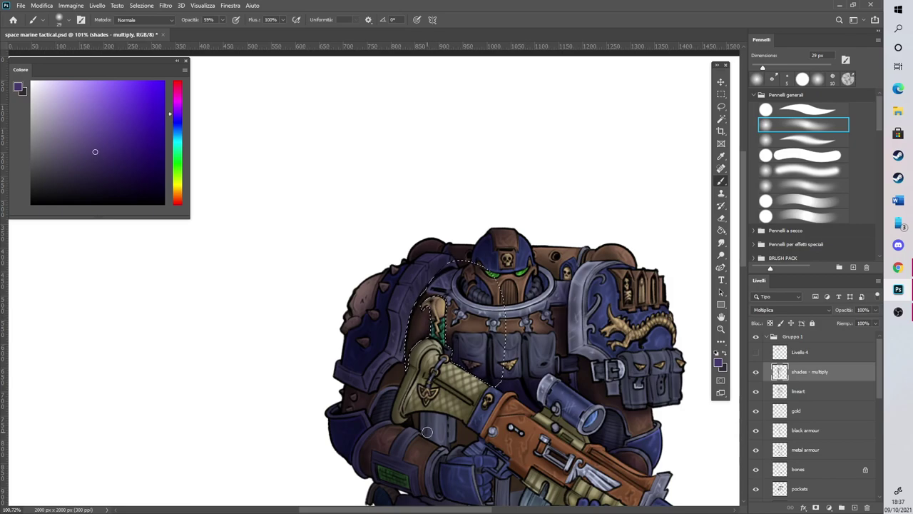
pyautogui.scroll(-1, 575, 266)
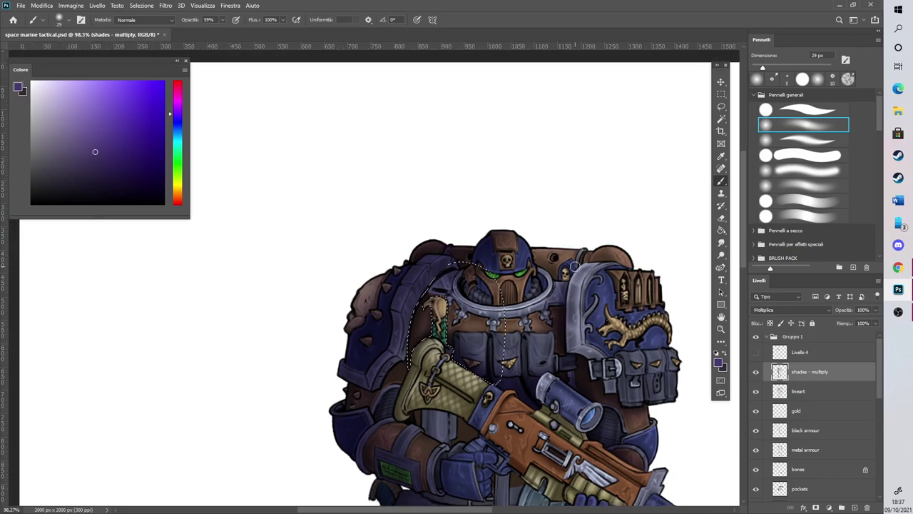
pyautogui.click(140, 5)
pyautogui.click(151, 25)
# Lasso the torso gap between the rifle stock's underside and the forearm, and set the soft brush to 140 px
pyautogui.scroll(-3, 409, 188)
pyautogui.scroll(2, 426, 299)
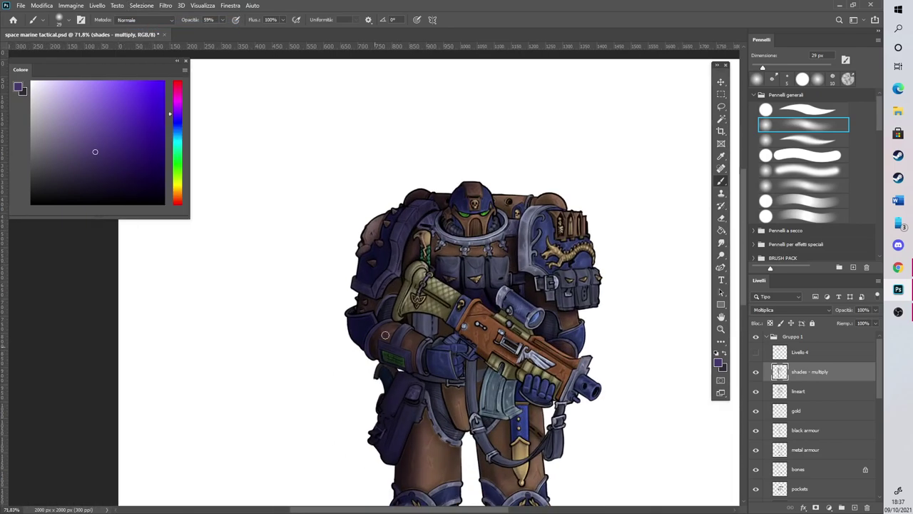
pyautogui.scroll(6, 378, 344)
pyautogui.press('l')
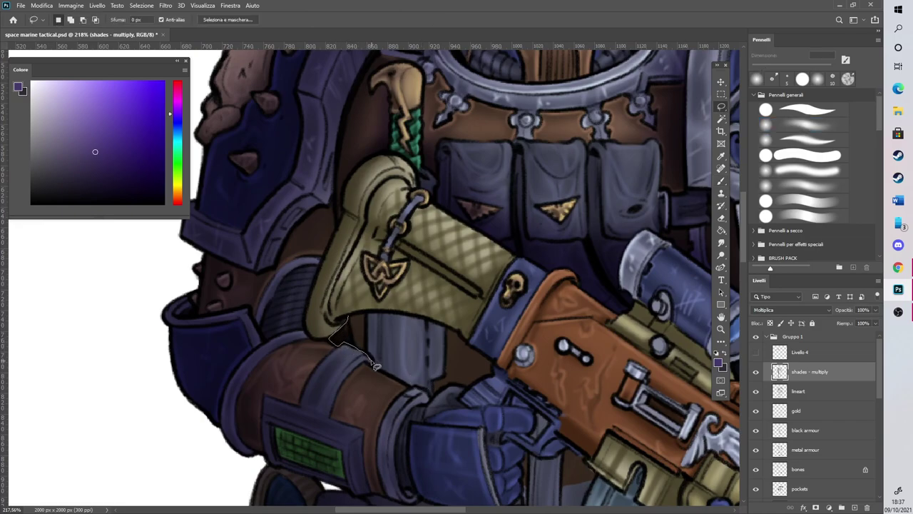
pyautogui.moveTo(411, 370); pyautogui.dragTo(421, 389)
pyautogui.moveTo(353, 322); pyautogui.dragTo(349, 318)
pyautogui.press('b')
pyautogui.click(799, 68)
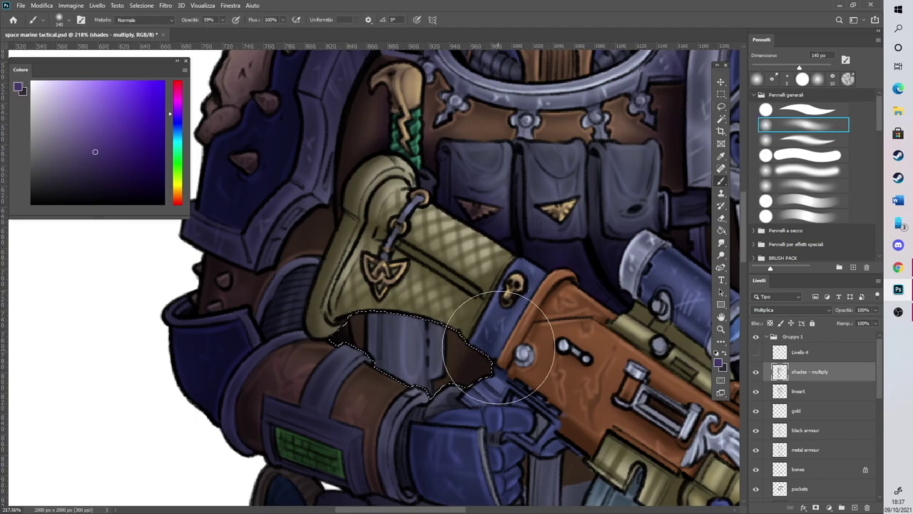
pyautogui.moveTo(500, 350); pyautogui.dragTo(398, 387)
pyautogui.hotkey('ctrl', 'z')
pyautogui.hotkey('ctrl', 'z')
pyautogui.moveTo(480, 349)
pyautogui.mouseDown()
pyautogui.moveTo(392, 331)
pyautogui.moveTo(416, 296)
pyautogui.mouseUp()
pyautogui.hotkey('ctrl', 'z')
pyautogui.click(142, 5)
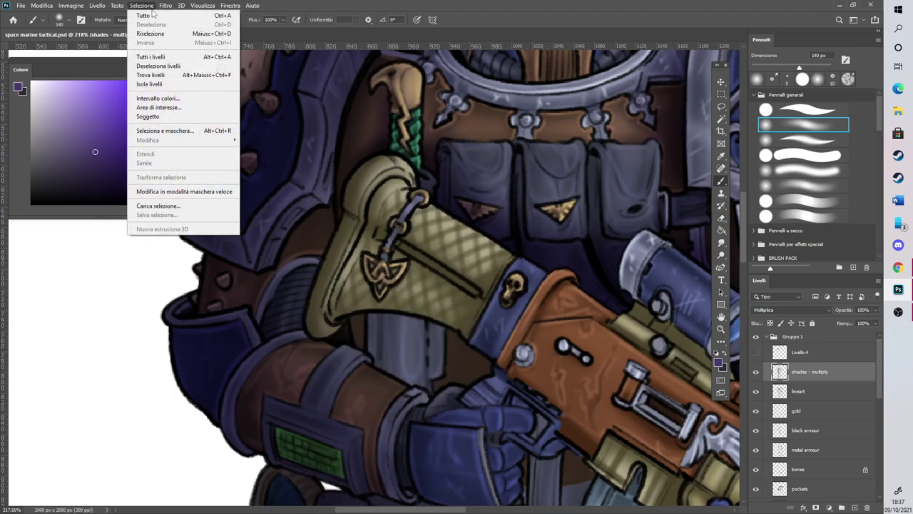
pyautogui.moveTo(43, 6)
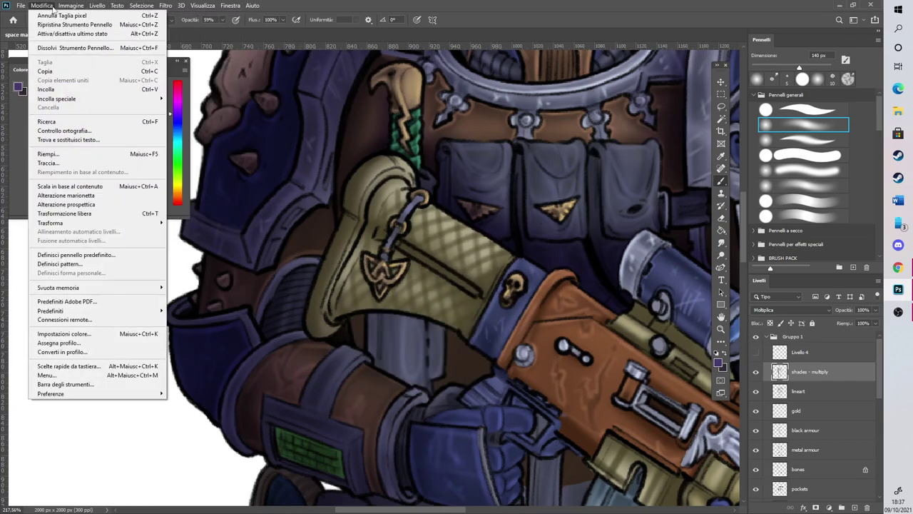
pyautogui.click(105, 33)
pyautogui.hotkey('ctrl', 'z')
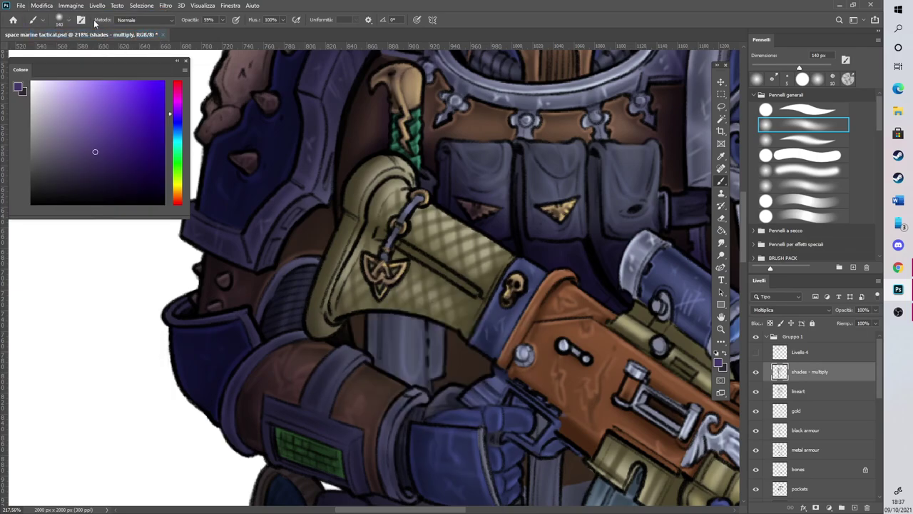
# Darken the selected torso gap beneath the rifle stock with the soft 140 px brush, and deselect it
pyautogui.moveTo(359, 339)
pyautogui.mouseDown()
pyautogui.moveTo(457, 369)
pyautogui.moveTo(431, 402)
pyautogui.moveTo(388, 320)
pyautogui.moveTo(289, 317)
pyautogui.moveTo(348, 295)
pyautogui.mouseUp()
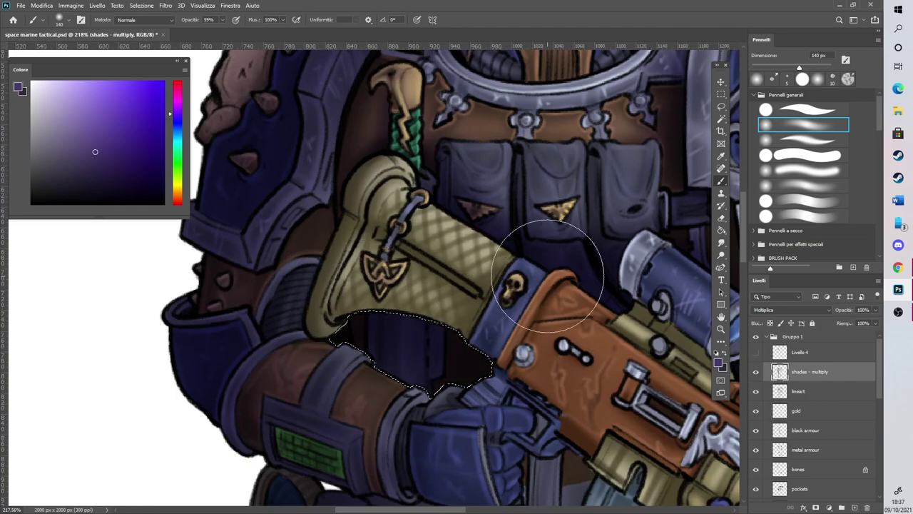
pyautogui.click(141, 5)
pyautogui.click(151, 25)
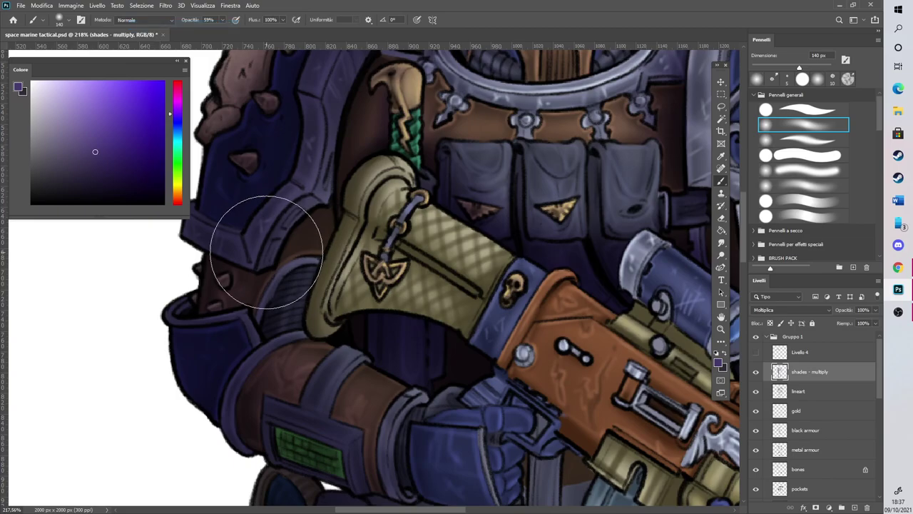
# Lasso the exposed arm between the spiked shoulder pad, the elbow guard and the rifle butt, including its studs
pyautogui.scroll(-8, 459, 210)
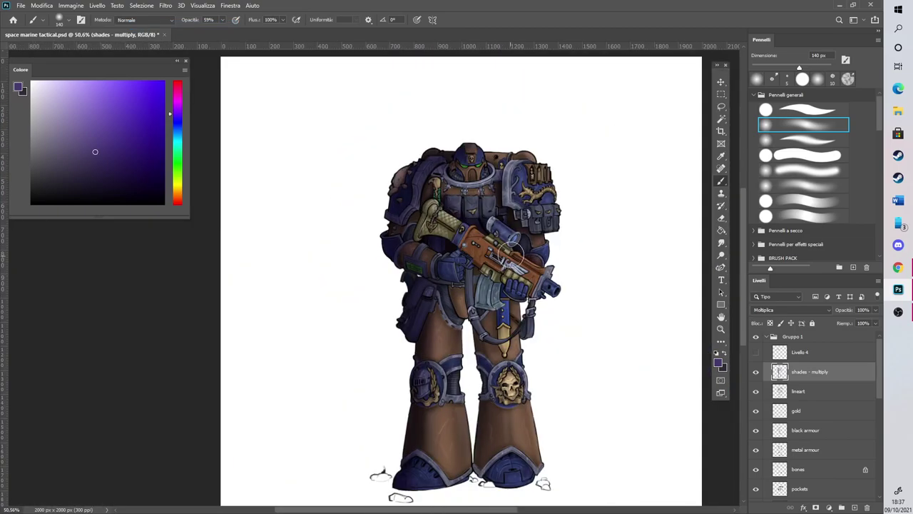
pyautogui.scroll(5, 428, 191)
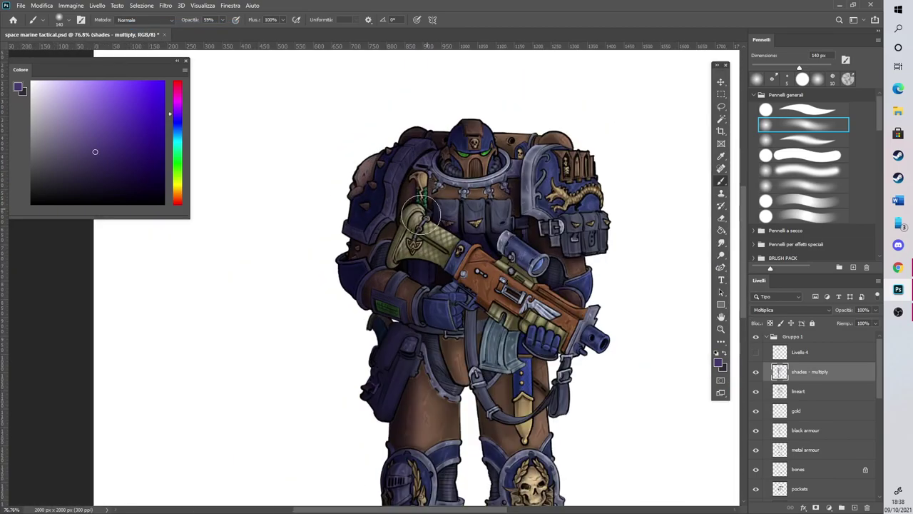
pyautogui.press('l')
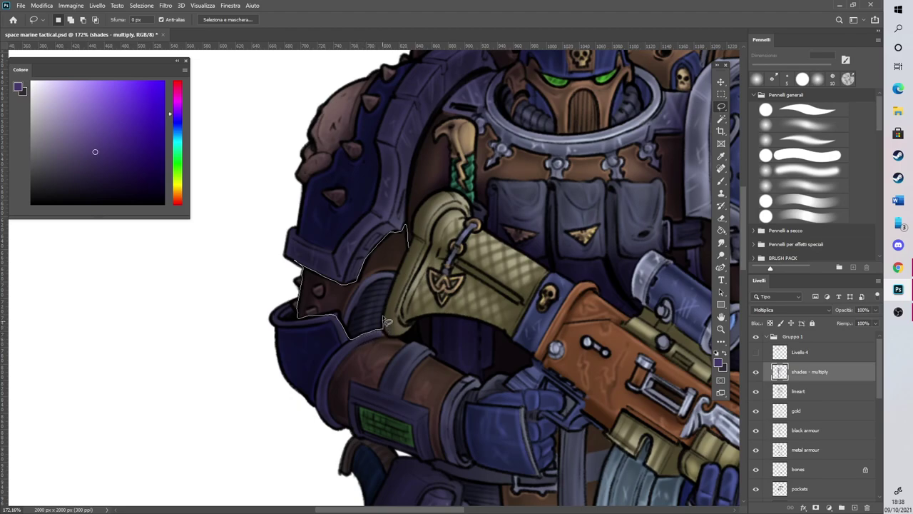
pyautogui.click(302, 282)
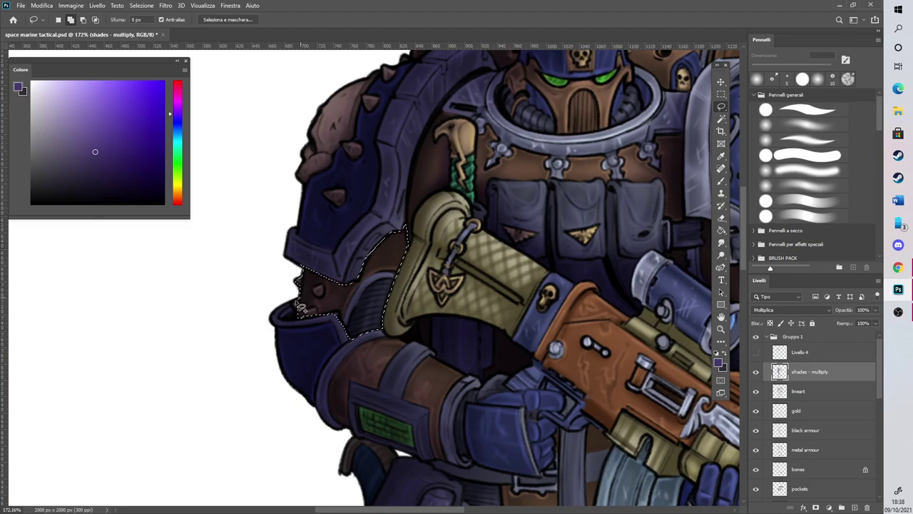
# Shade the selected arm section below the shoulder pad with the soft brush at 87 px, and clear the selection
pyautogui.click(721, 180)
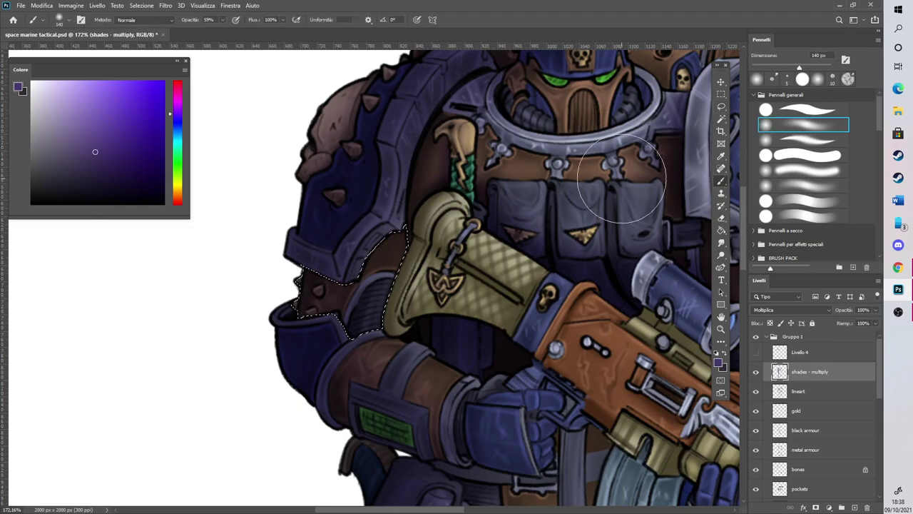
pyautogui.click(786, 67)
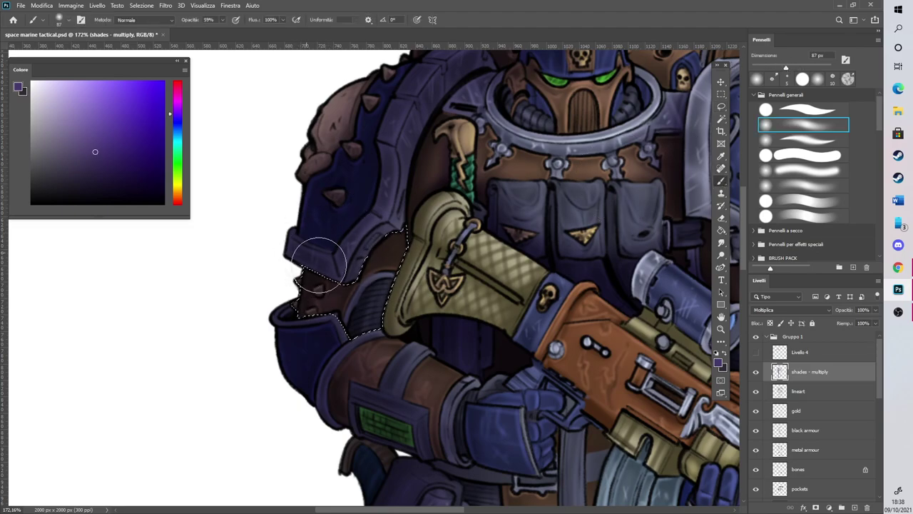
pyautogui.moveTo(369, 233)
pyautogui.mouseDown()
pyautogui.moveTo(359, 255)
pyautogui.moveTo(384, 217)
pyautogui.moveTo(408, 204)
pyautogui.moveTo(348, 275)
pyautogui.moveTo(349, 263)
pyautogui.moveTo(400, 210)
pyautogui.moveTo(418, 232)
pyautogui.moveTo(414, 292)
pyautogui.moveTo(388, 340)
pyautogui.mouseUp()
pyautogui.click(142, 5)
pyautogui.click(159, 27)
# Lasso the helmet together with the breathing tubes inside the inner edge of the collar ring
pyautogui.scroll(-5, 400, 214)
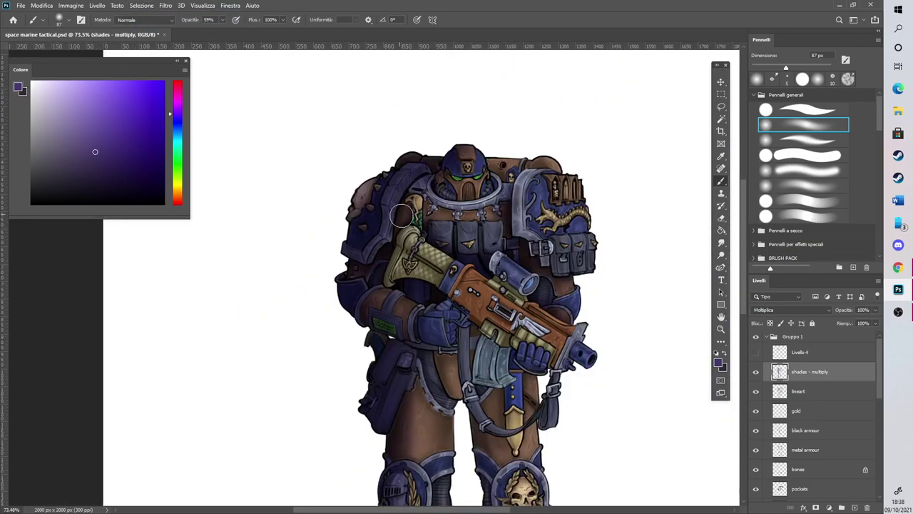
pyautogui.scroll(6, 457, 139)
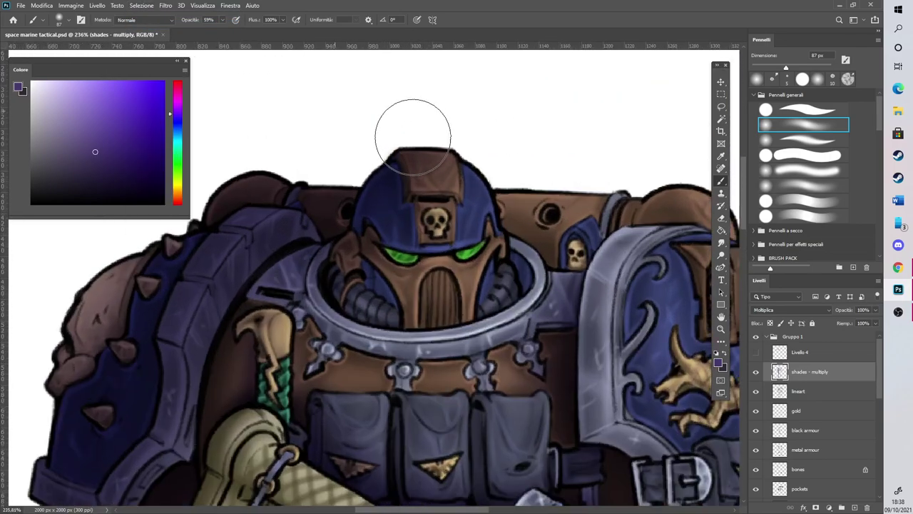
pyautogui.press('l')
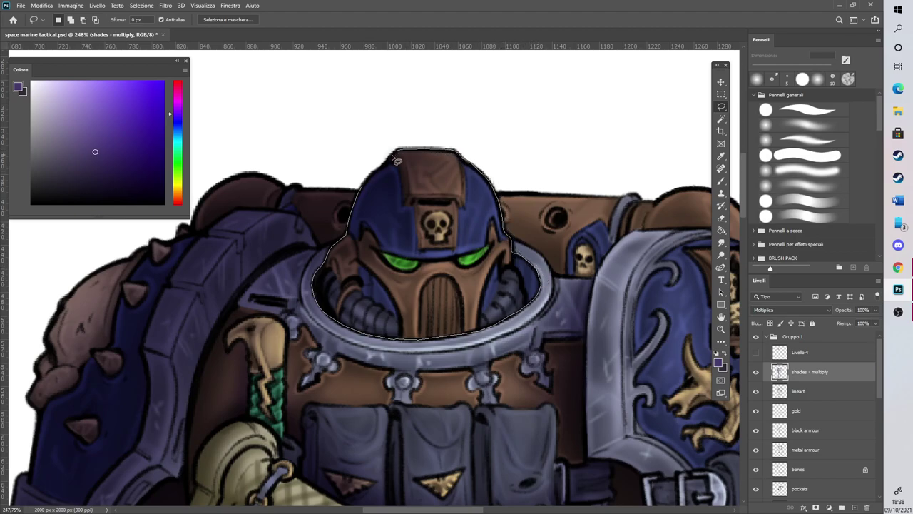
pyautogui.moveTo(369, 185)
pyautogui.mouseDown()
pyautogui.moveTo(396, 181)
pyautogui.moveTo(416, 159)
pyautogui.mouseUp()
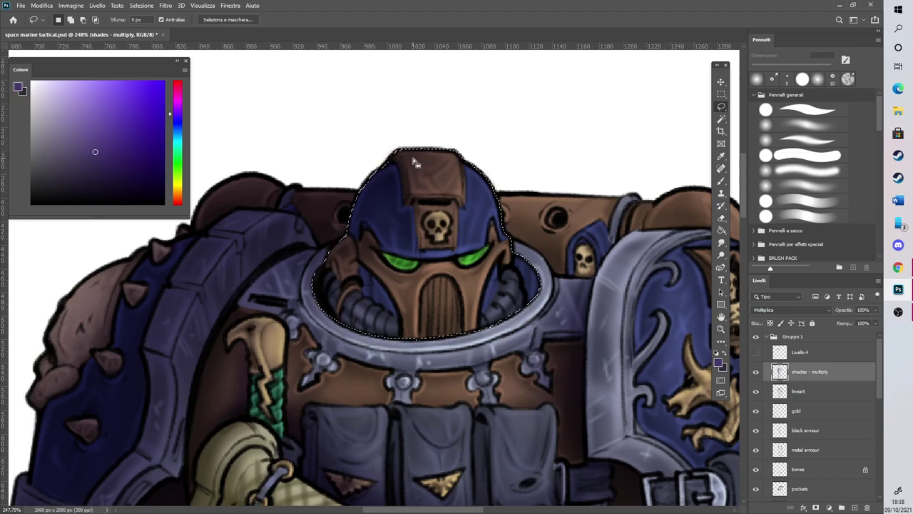
# Shade the lower helmet and breathing tubes inside the collar in dark violet with the soft brush at 78 px
pyautogui.press('b')
pyautogui.keyDown('alt'); pyautogui.click(344, 314); pyautogui.keyUp('alt')
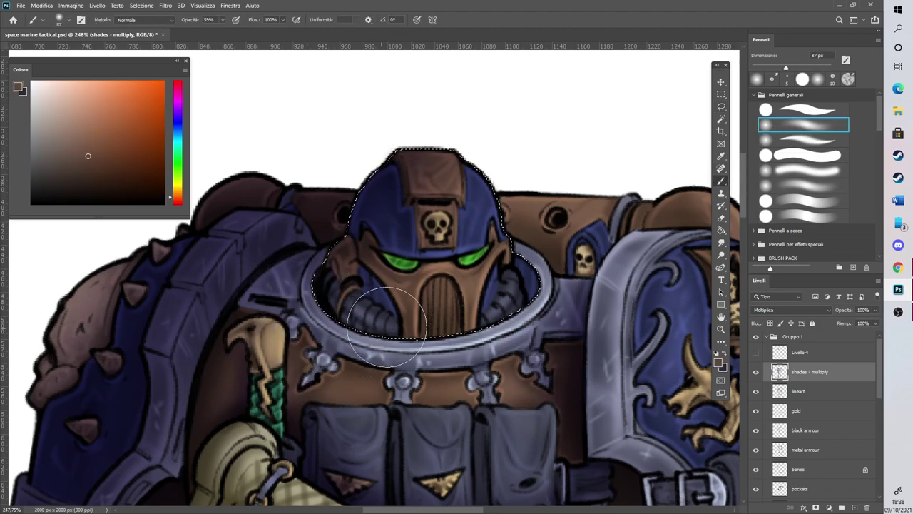
pyautogui.click(179, 113)
pyautogui.moveTo(106, 141); pyautogui.dragTo(88, 147)
pyautogui.moveTo(786, 67); pyautogui.dragTo(782, 67)
pyautogui.moveTo(303, 299)
pyautogui.mouseDown()
pyautogui.moveTo(354, 382)
pyautogui.moveTo(333, 334)
pyautogui.moveTo(394, 356)
pyautogui.moveTo(370, 362)
pyautogui.moveTo(399, 377)
pyautogui.mouseUp()
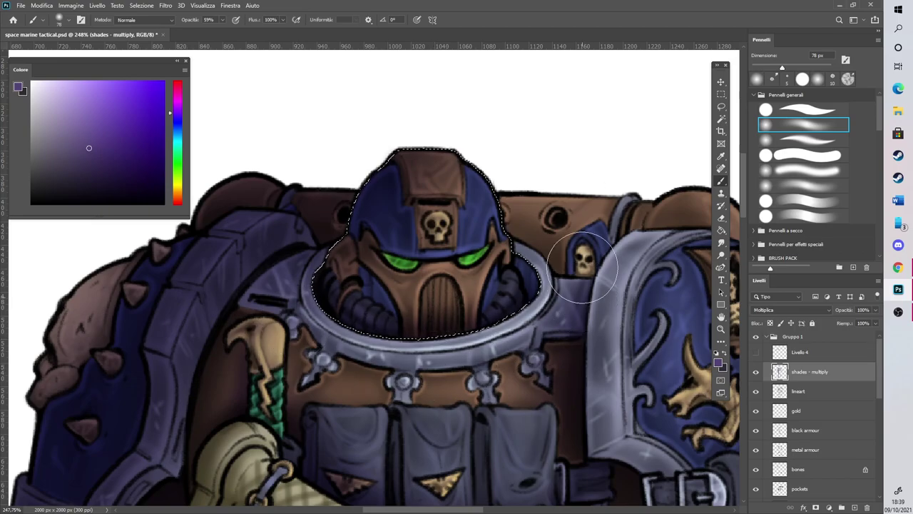
# Replace the current selection with a lasso around the helmet's faceplate, following the brow edge above the green eyes
pyautogui.scroll(-4, 568, 197)
pyautogui.scroll(3, 575, 159)
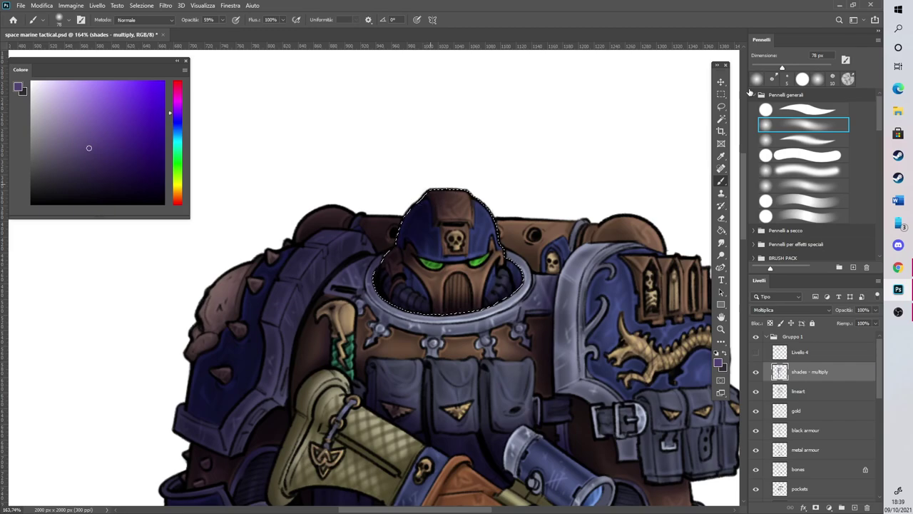
pyautogui.click(721, 106)
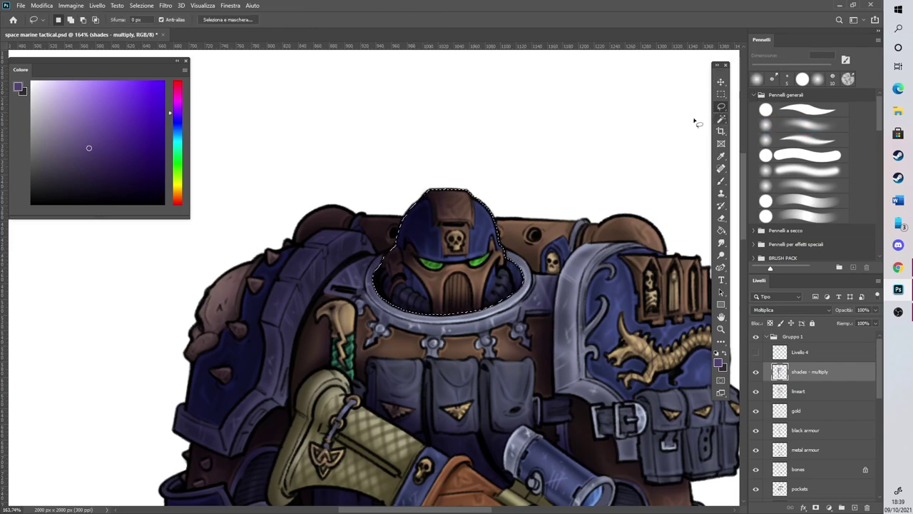
pyautogui.scroll(5, 491, 251)
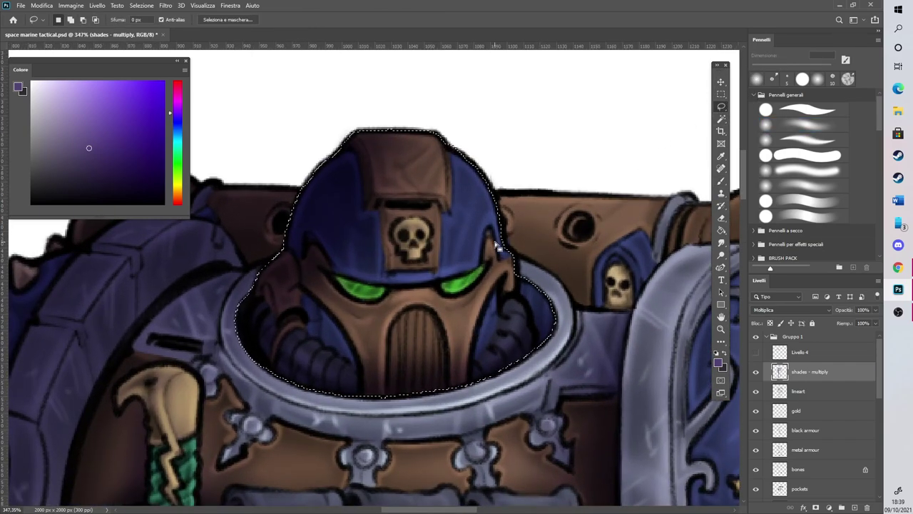
pyautogui.hotkey('ctrl', 'd')
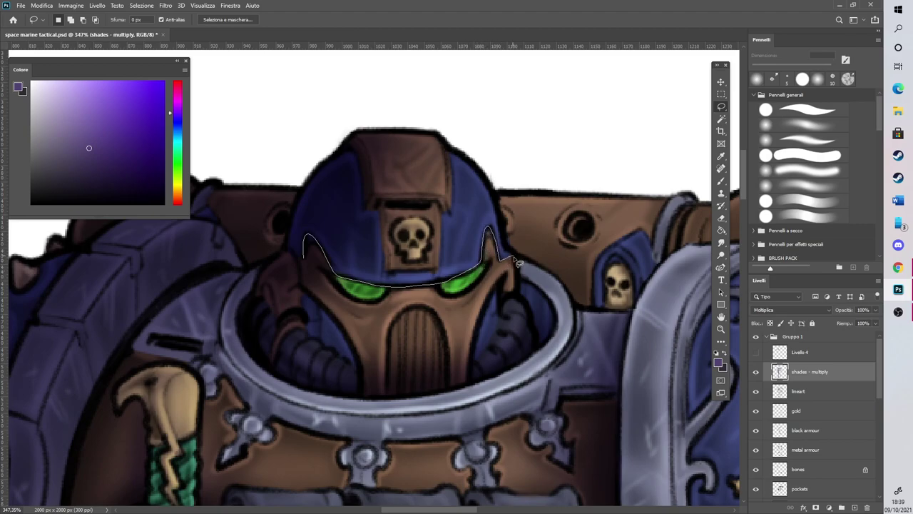
pyautogui.moveTo(531, 314)
pyautogui.mouseDown()
pyautogui.moveTo(491, 368)
pyautogui.moveTo(359, 378)
pyautogui.moveTo(292, 328)
pyautogui.moveTo(306, 246)
pyautogui.mouseUp()
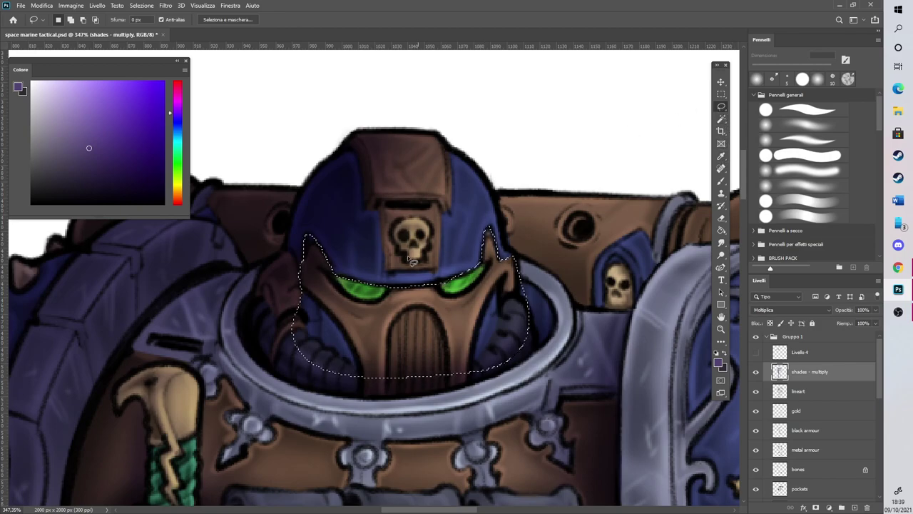
# Shade the eyes and upper faceplate below the helmet's brow with the soft brush at 48 px, and clear the selection
pyautogui.press('b')
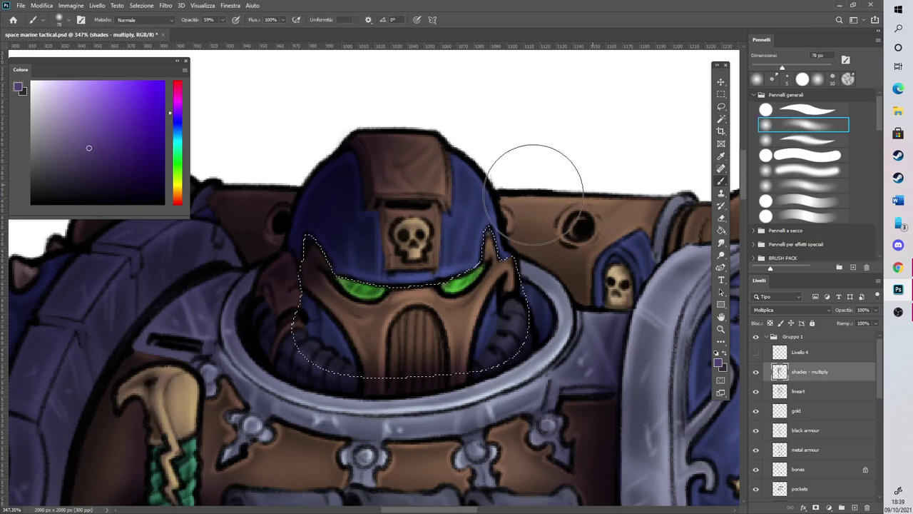
pyautogui.click(770, 67)
pyautogui.moveTo(327, 240); pyautogui.dragTo(370, 268)
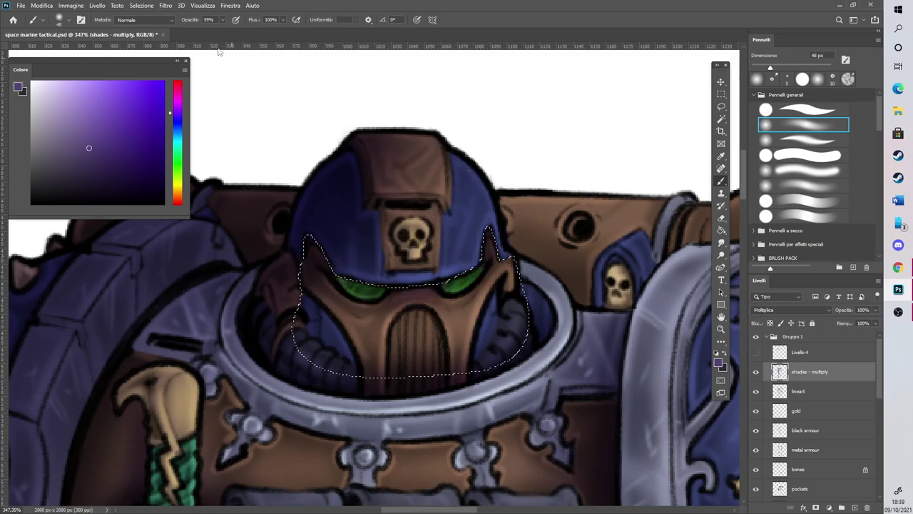
pyautogui.click(140, 6)
pyautogui.click(151, 25)
# Lasso and shade the blue cheek areas on both sides of the mouth grille with the 48 px soft brush, and clear the selection
pyautogui.scroll(-5, 496, 176)
pyautogui.scroll(3, 496, 177)
pyautogui.press('l')
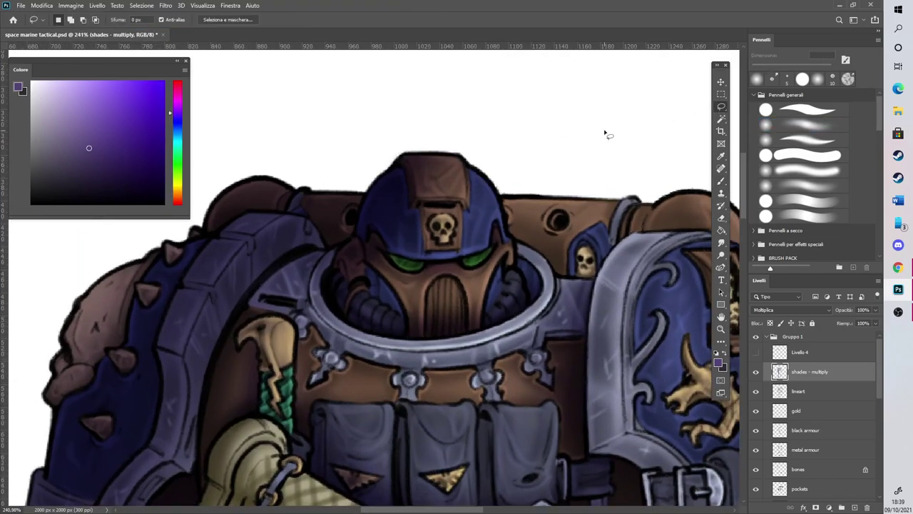
pyautogui.moveTo(406, 334); pyautogui.dragTo(367, 261)
pyautogui.click(721, 181)
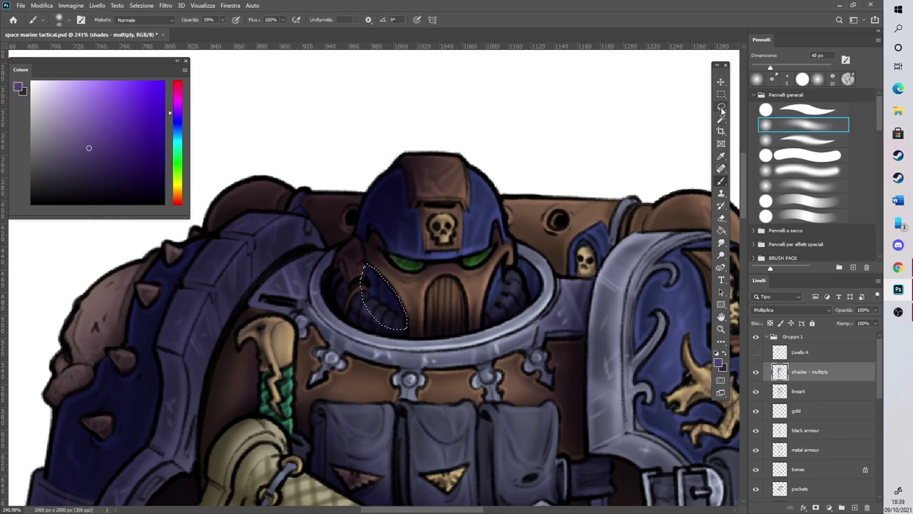
pyautogui.press('l')
pyautogui.moveTo(482, 320)
pyautogui.mouseDown()
pyautogui.moveTo(503, 256)
pyautogui.moveTo(483, 320)
pyautogui.mouseUp()
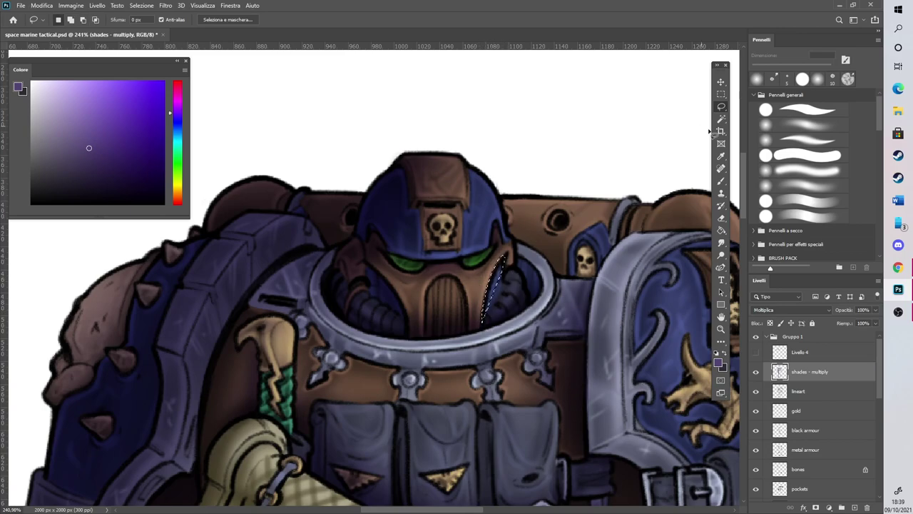
pyautogui.press('b')
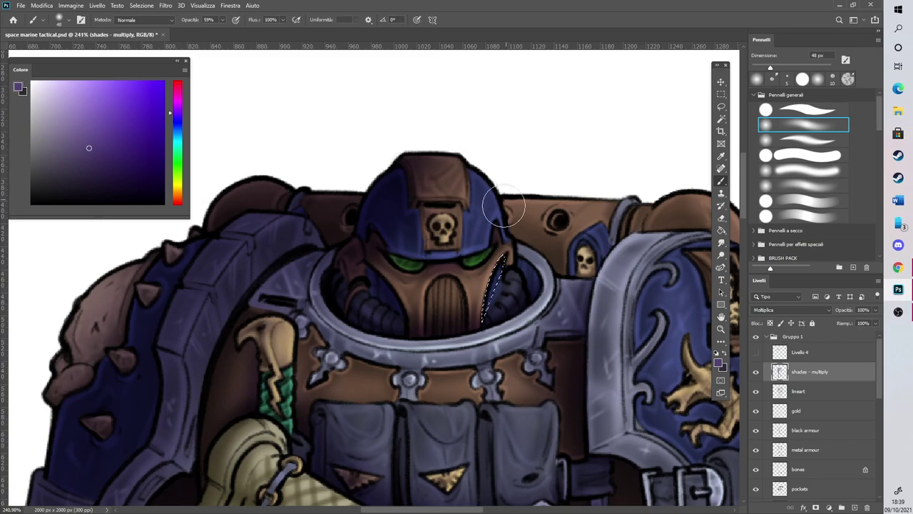
pyautogui.click(149, 5)
pyautogui.click(159, 24)
pyautogui.click(721, 242)
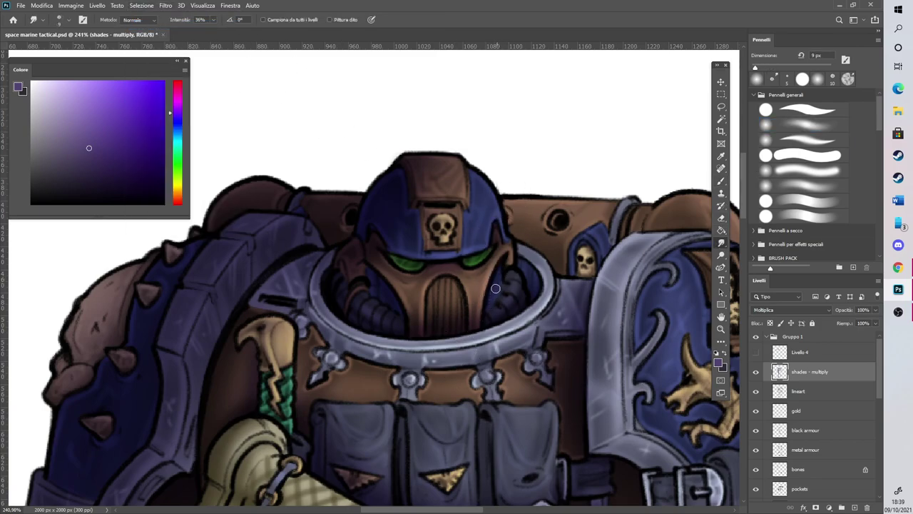
pyautogui.scroll(-3, 508, 229)
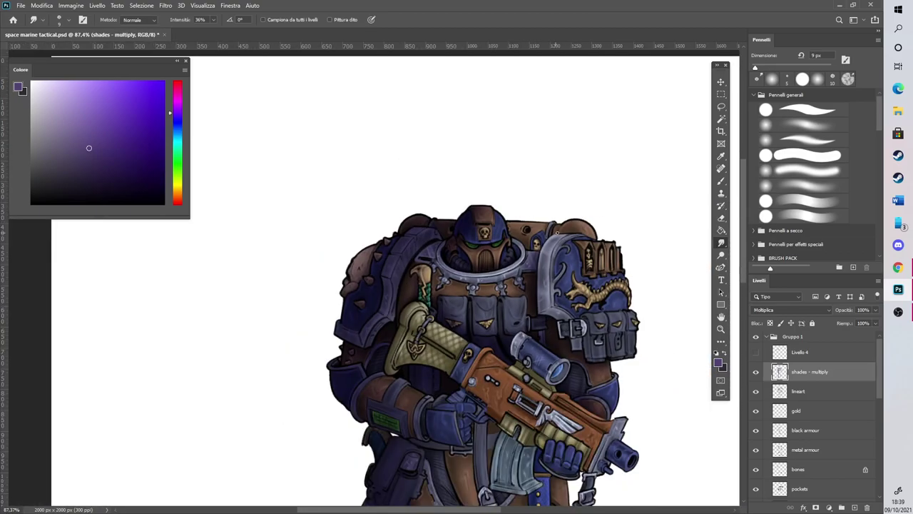
# Lasso the backpack between the helmet, collar and dragon shoulder pad, extending the selection along the rounded end's lower and outer edges
pyautogui.scroll(5, 540, 242)
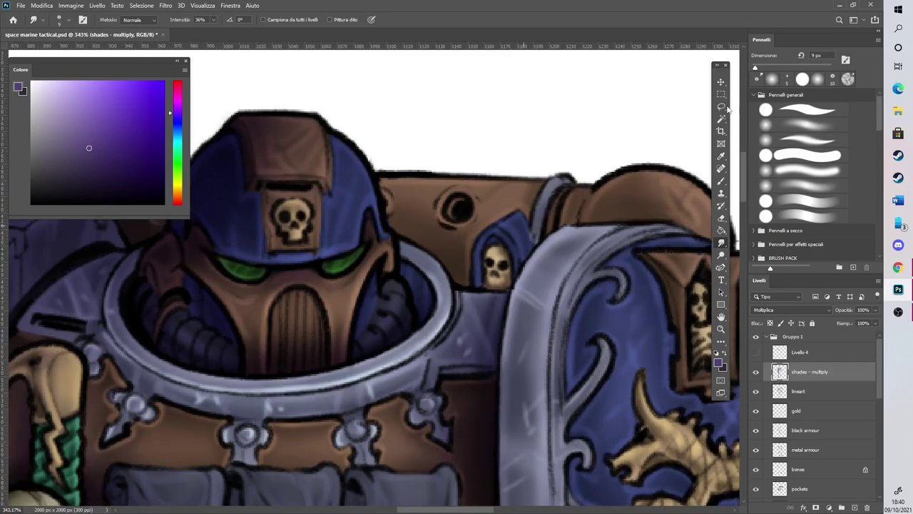
pyautogui.click(721, 106)
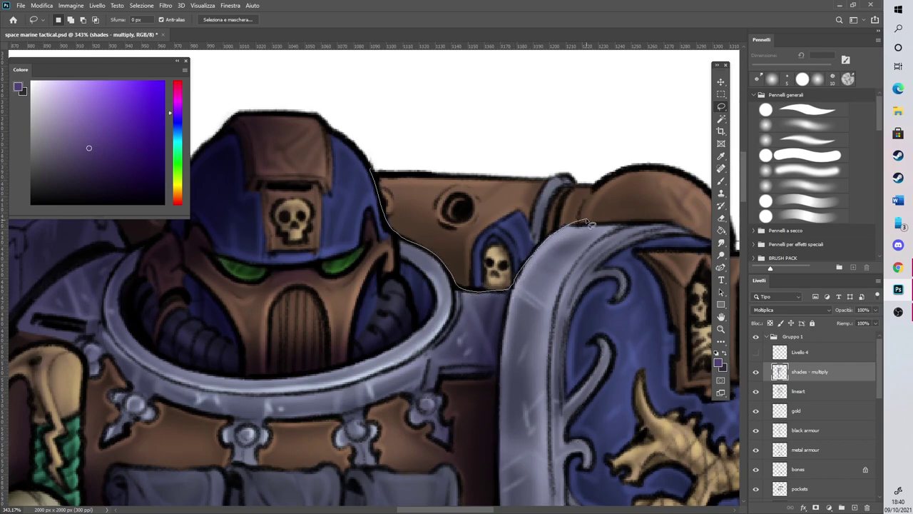
pyautogui.moveTo(575, 226); pyautogui.dragTo(650, 226)
pyautogui.moveTo(710, 241)
pyautogui.mouseDown()
pyautogui.moveTo(708, 168)
pyautogui.moveTo(566, 59)
pyautogui.moveTo(379, 98)
pyautogui.moveTo(374, 179)
pyautogui.mouseUp()
pyautogui.scroll(-3, 386, 164)
pyautogui.scroll(5, 595, 162)
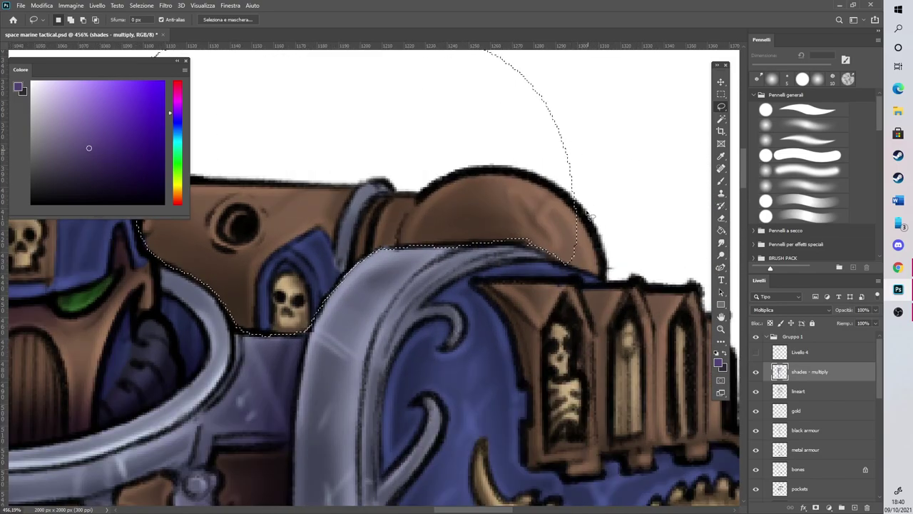
pyautogui.moveTo(510, 247)
pyautogui.mouseDown()
pyautogui.moveTo(551, 258)
pyautogui.moveTo(524, 223)
pyautogui.moveTo(504, 241)
pyautogui.moveTo(520, 250)
pyautogui.mouseUp()
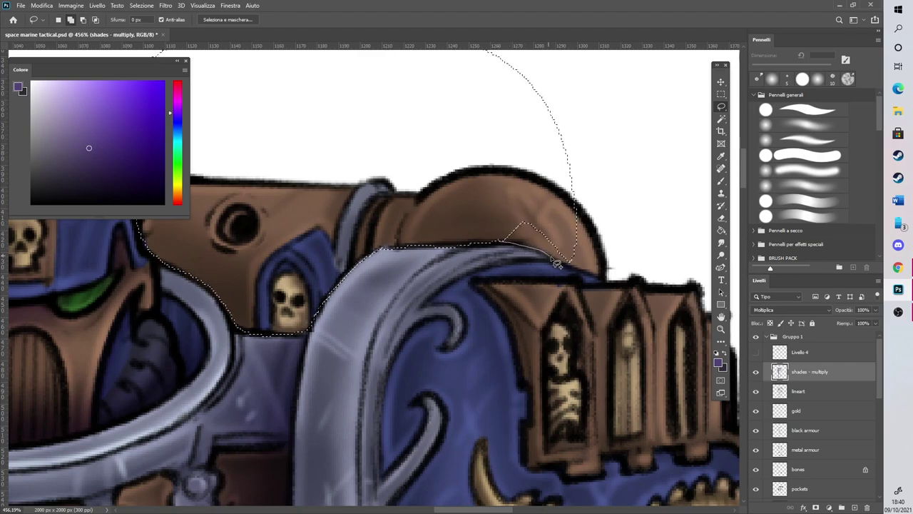
pyautogui.moveTo(551, 194); pyautogui.dragTo(553, 192)
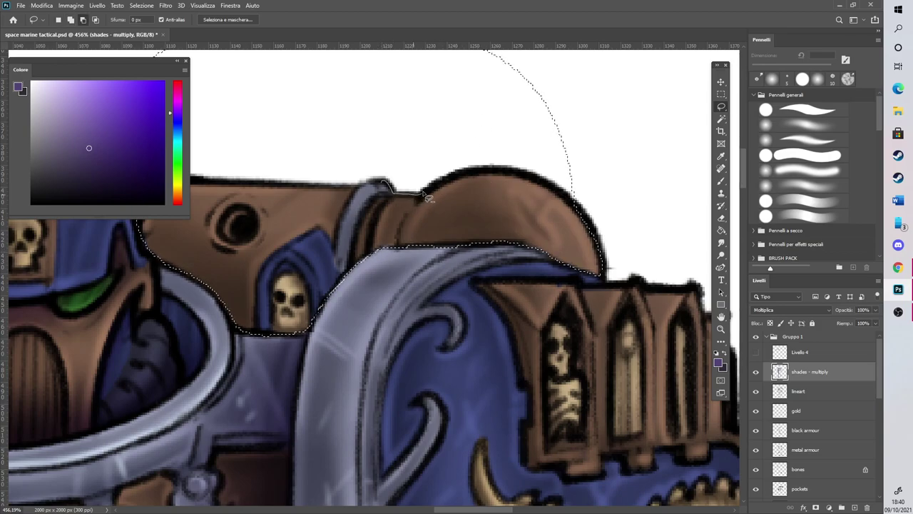
# Subtract the empty background above the backpack from the selection, following the backpack's upper outline from the rounded end to the helmet
pyautogui.moveTo(553, 193)
pyautogui.mouseDown()
pyautogui.moveTo(498, 102)
pyautogui.moveTo(267, 122)
pyautogui.moveTo(225, 160)
pyautogui.mouseUp()
pyautogui.moveTo(356, 189); pyautogui.dragTo(379, 180)
pyautogui.scroll(-5, 378, 181)
pyautogui.scroll(3, 278, 111)
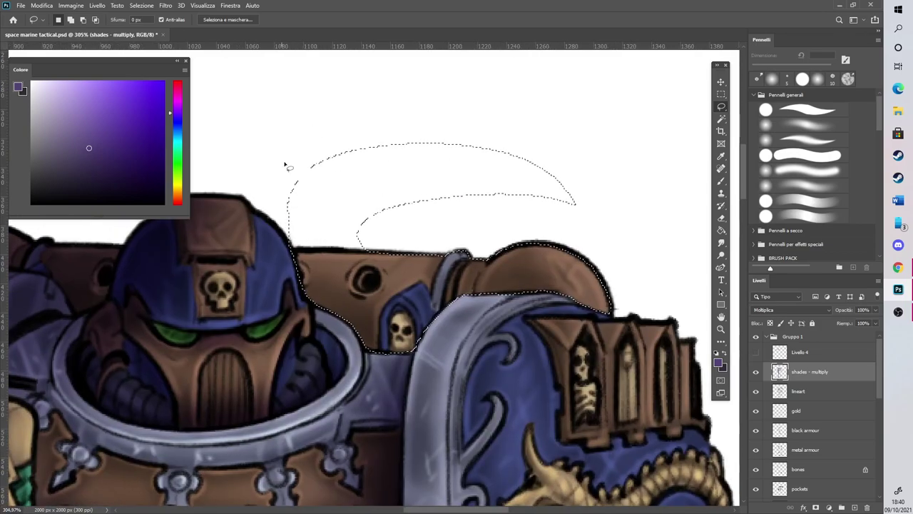
pyautogui.scroll(2, 284, 157)
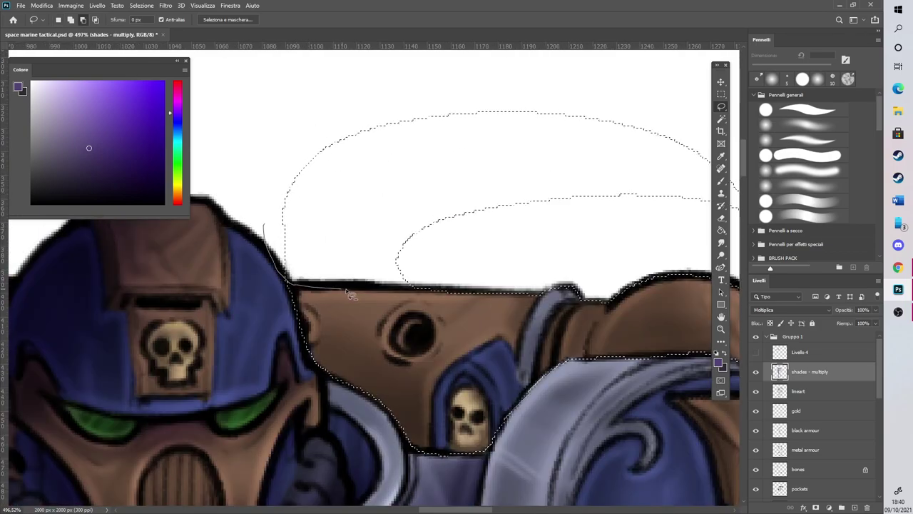
pyautogui.moveTo(403, 291)
pyautogui.mouseDown()
pyautogui.moveTo(459, 279)
pyautogui.moveTo(644, 65)
pyautogui.moveTo(240, 167)
pyautogui.mouseUp()
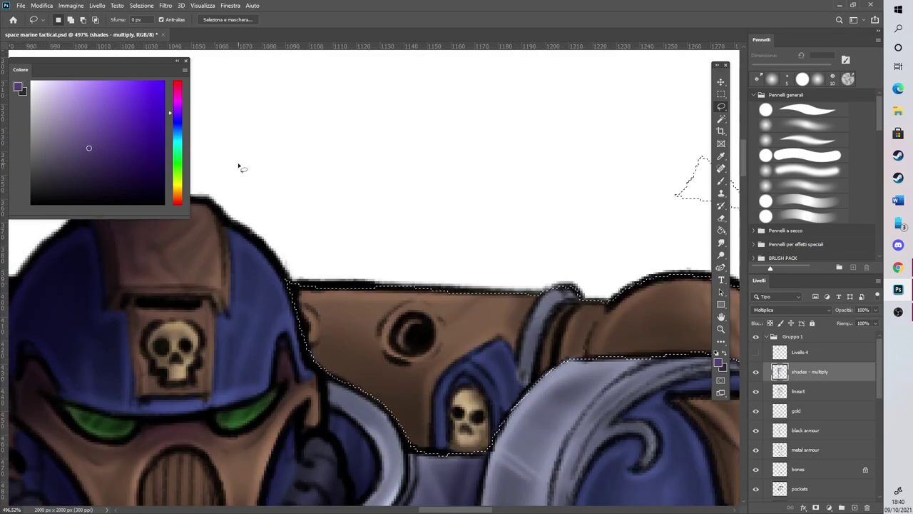
# Shade the selected backpack beside the helmet, around the skull niche and along the shoulder pad with the 48 px soft brush, and clear the selection
pyautogui.press('b')
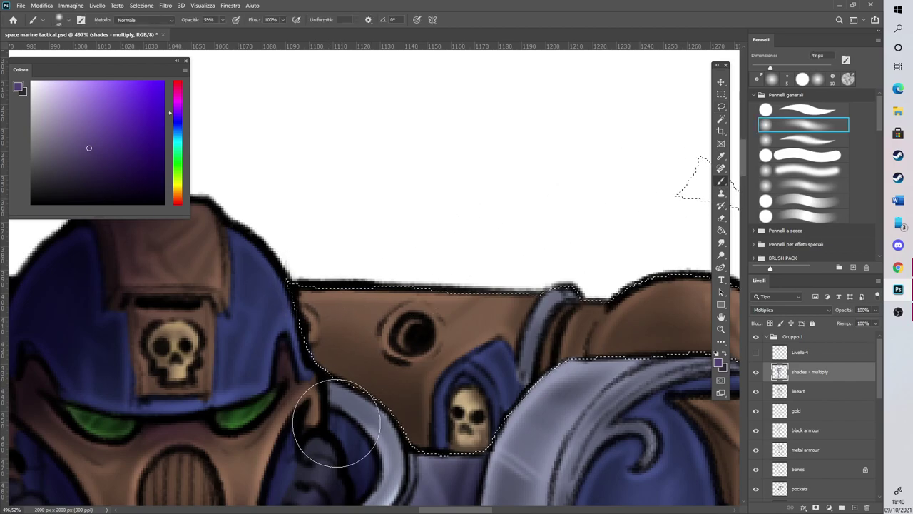
pyautogui.moveTo(303, 389)
pyautogui.mouseDown()
pyautogui.moveTo(396, 435)
pyautogui.moveTo(518, 426)
pyautogui.moveTo(476, 459)
pyautogui.moveTo(444, 464)
pyautogui.moveTo(571, 405)
pyautogui.moveTo(485, 440)
pyautogui.moveTo(551, 404)
pyautogui.moveTo(674, 388)
pyautogui.moveTo(548, 394)
pyautogui.moveTo(613, 398)
pyautogui.moveTo(458, 456)
pyautogui.moveTo(530, 443)
pyautogui.moveTo(409, 458)
pyautogui.moveTo(411, 442)
pyautogui.moveTo(287, 372)
pyautogui.mouseUp()
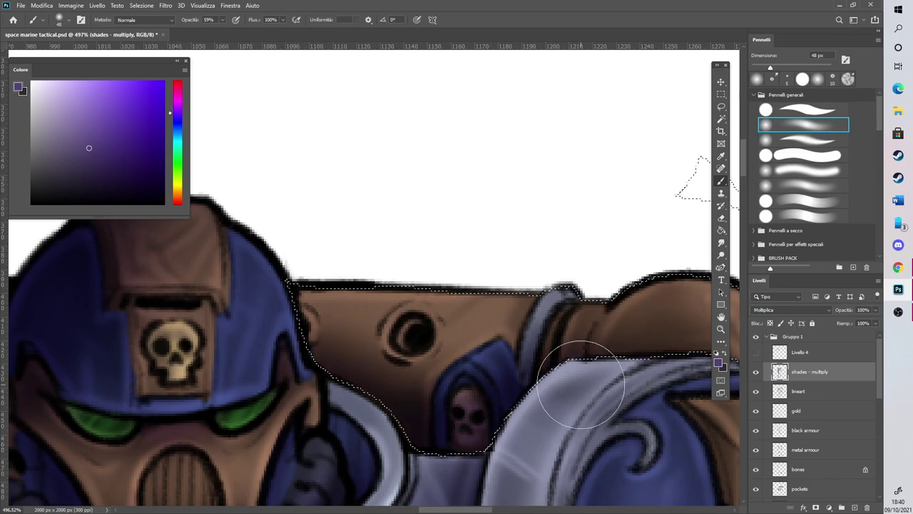
pyautogui.scroll(-2, 544, 369)
pyautogui.hscroll(5, 658, 407)
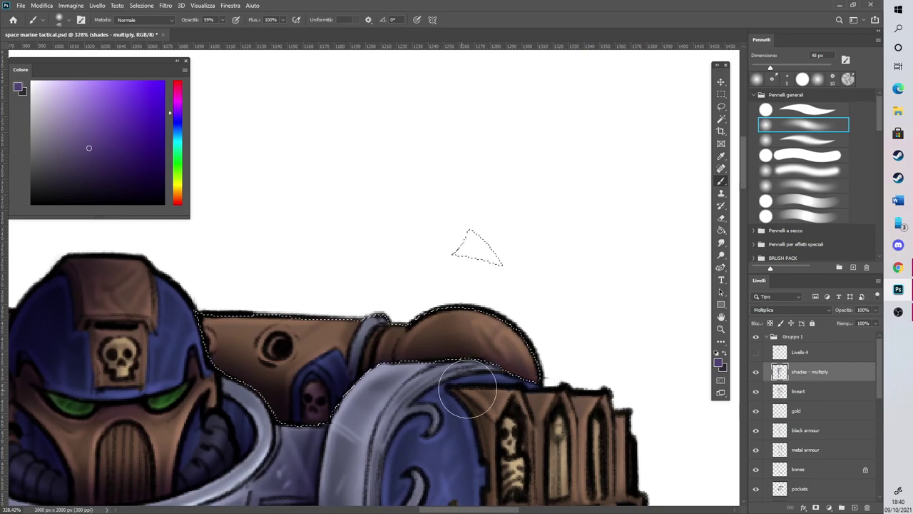
pyautogui.scroll(-4, 519, 214)
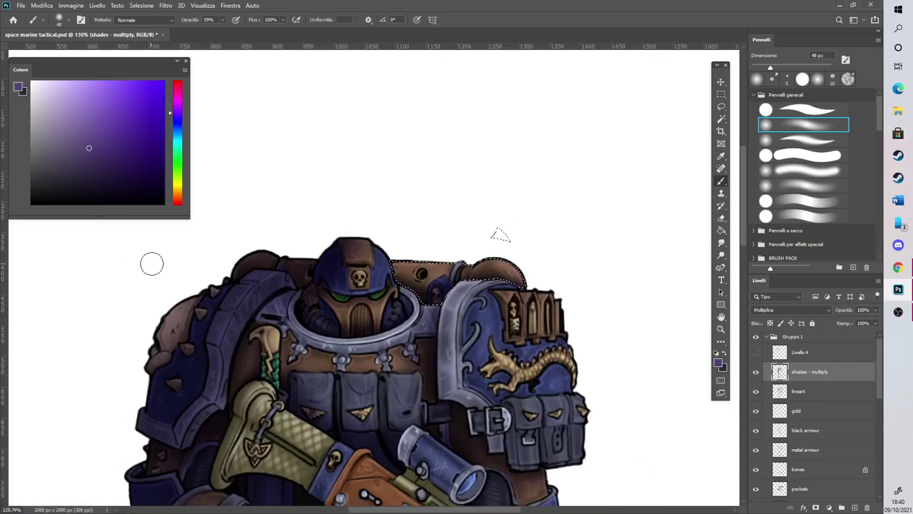
pyautogui.click(141, 5)
pyautogui.click(154, 28)
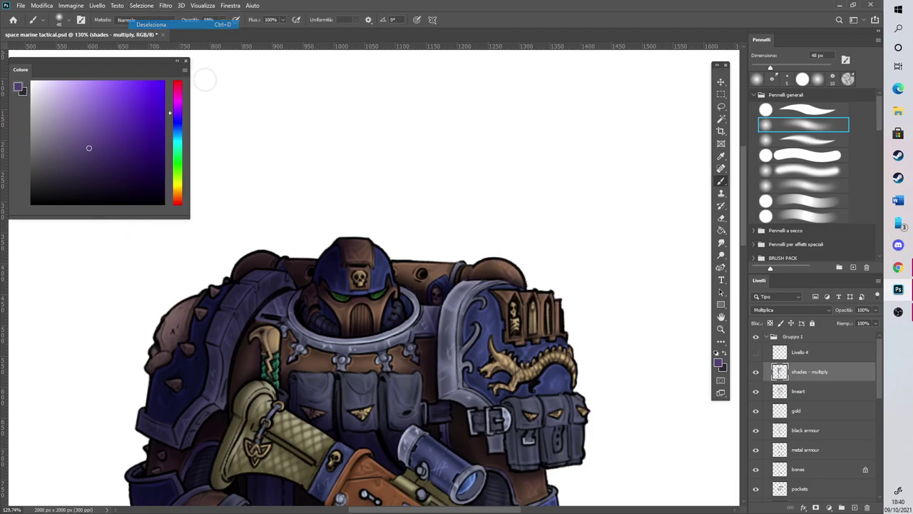
# Lasso the gap between the rifle's sling and magazine and shade it in dark violet with the soft brush at 48 px
pyautogui.scroll(-3, 439, 203)
pyautogui.scroll(-1, 440, 203)
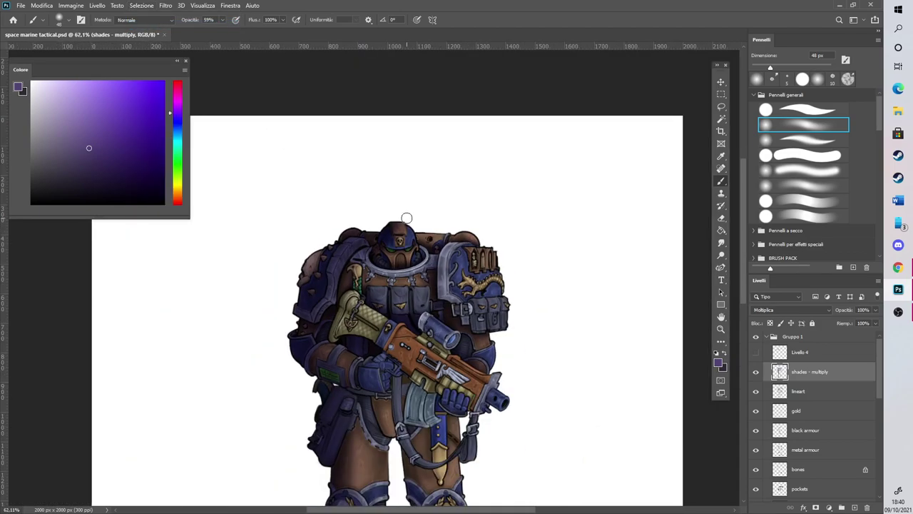
pyautogui.scroll(-1, 406, 218)
pyautogui.scroll(7, 393, 300)
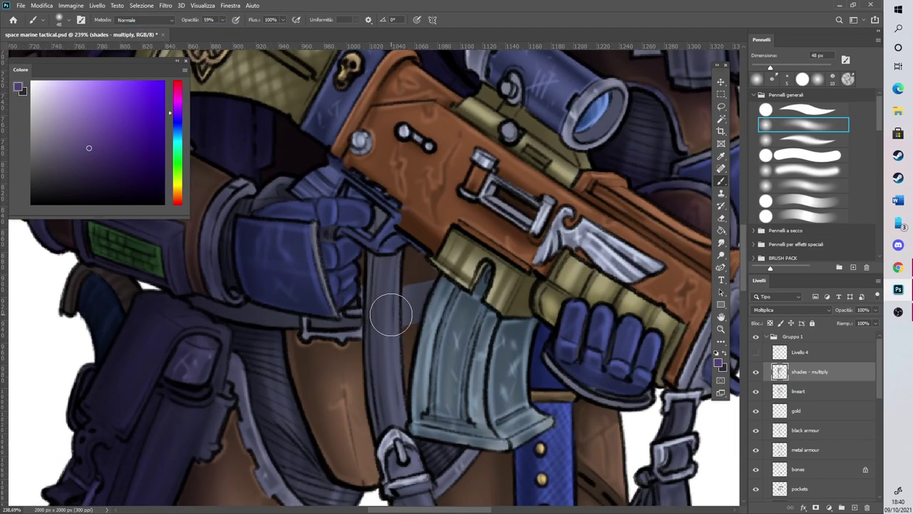
pyautogui.press('l')
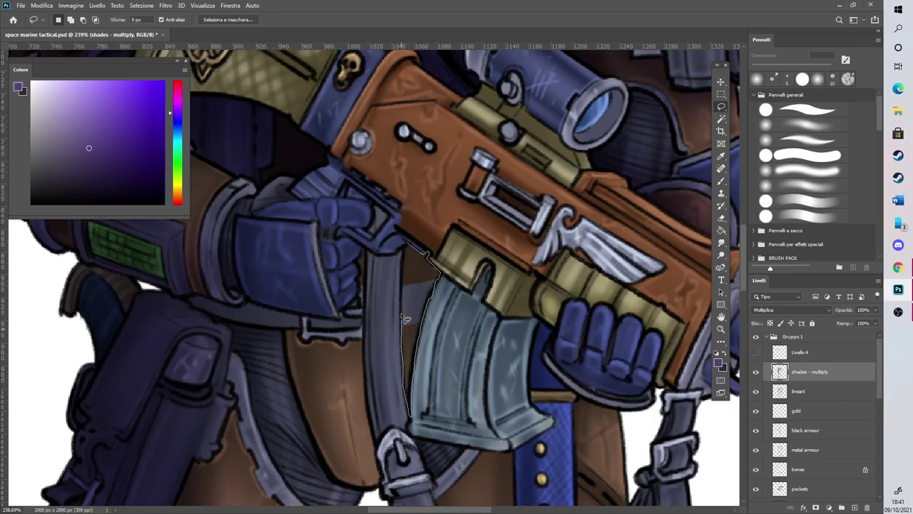
pyautogui.moveTo(412, 249); pyautogui.dragTo(414, 251)
pyautogui.press('b')
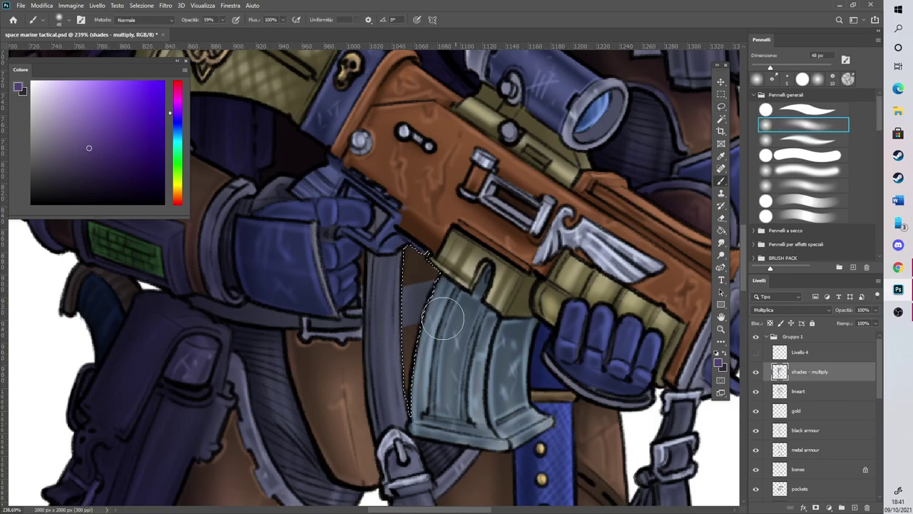
pyautogui.moveTo(427, 300)
pyautogui.mouseDown()
pyautogui.moveTo(421, 431)
pyautogui.moveTo(398, 221)
pyautogui.moveTo(417, 450)
pyautogui.mouseUp()
# Lasso the small opening inside the rifle's trigger guard and shade it with the soft brush at 48 px
pyautogui.scroll(-5, 428, 362)
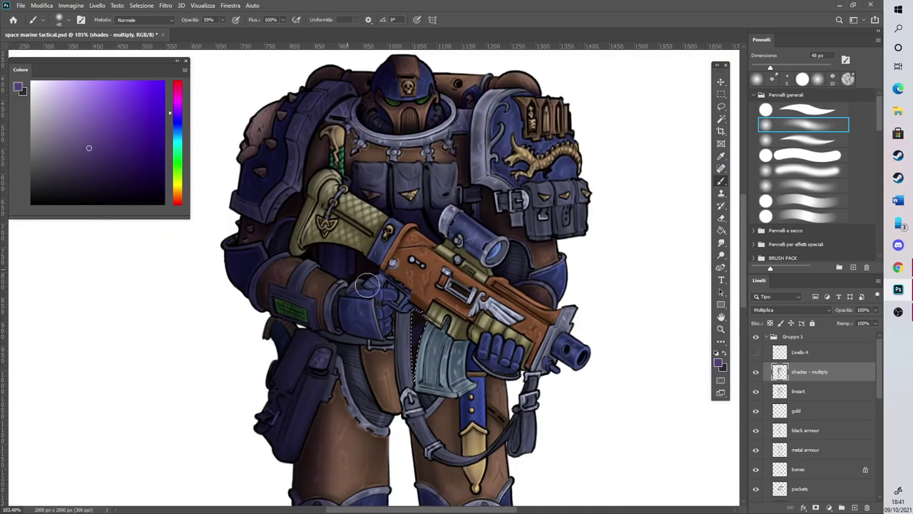
pyautogui.scroll(6, 387, 285)
pyautogui.click(721, 106)
pyautogui.click(463, 324)
pyautogui.moveTo(452, 322); pyautogui.dragTo(451, 325)
pyautogui.press('b')
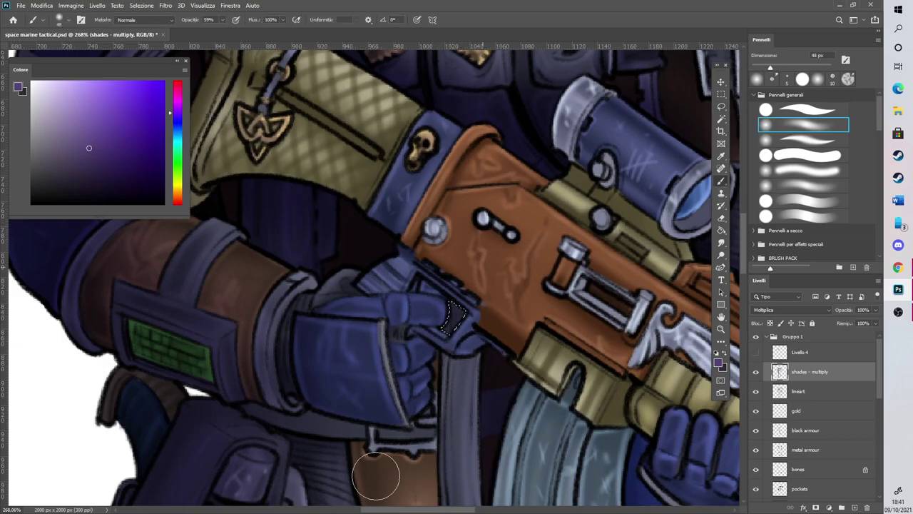
# Lasso the narrow gap between the trigger hand's fingers and the rifle sling, shade it with the 48 px soft brush, and clear the selection
pyautogui.scroll(-3, 336, 483)
pyautogui.scroll(3, 313, 362)
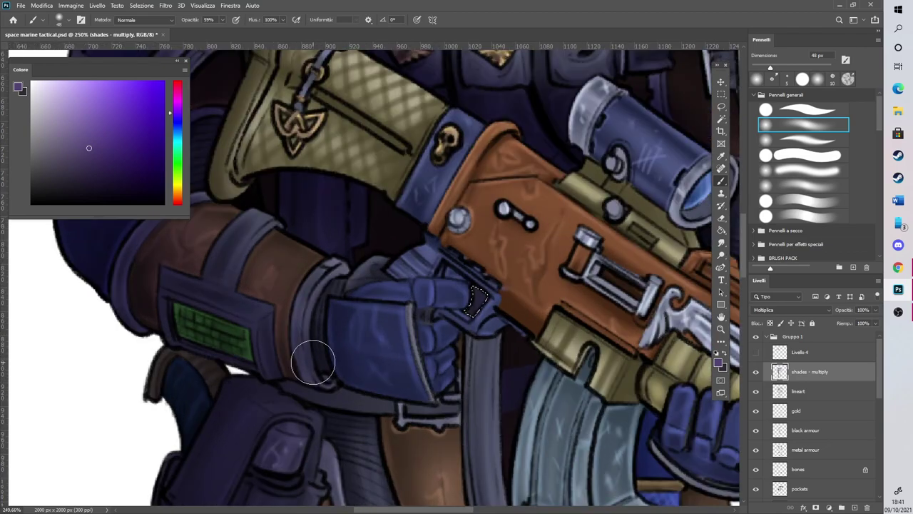
pyautogui.click(721, 106)
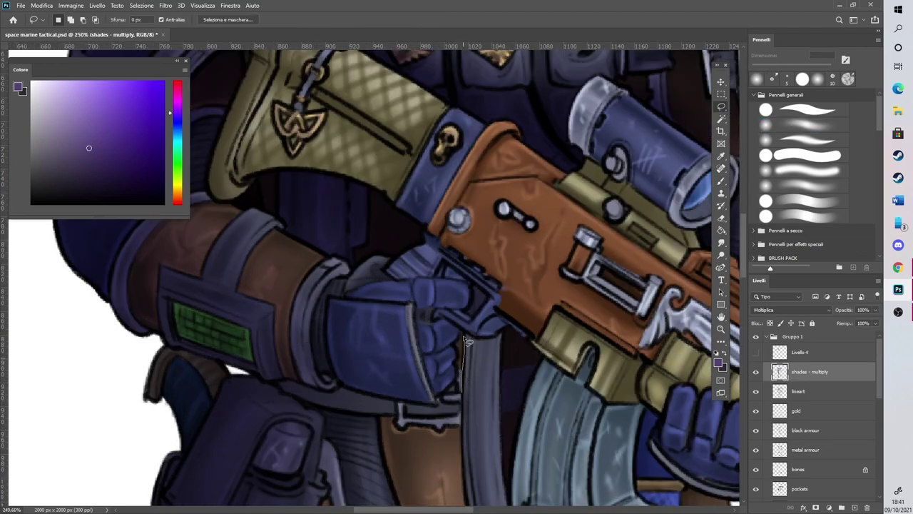
pyautogui.moveTo(462, 385); pyautogui.dragTo(461, 387)
pyautogui.press('b')
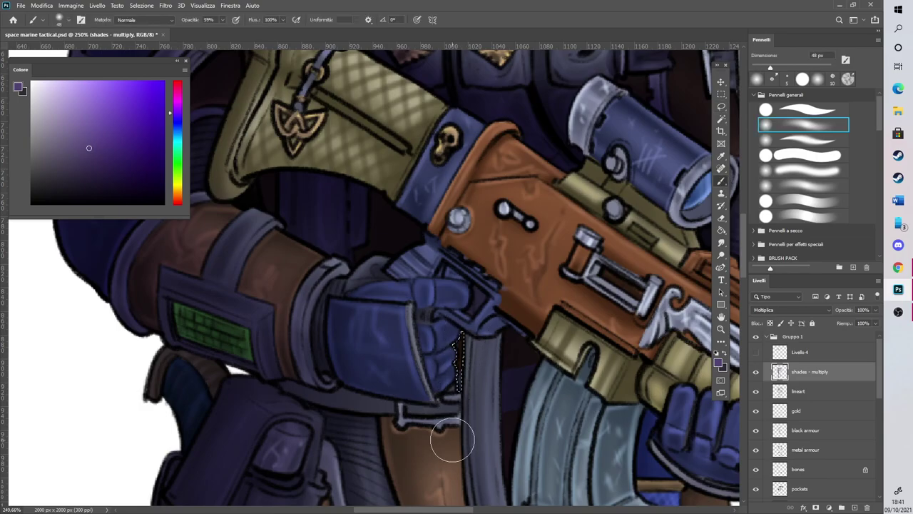
pyautogui.click(141, 6)
pyautogui.click(157, 26)
# Lasso the belt and groin area below the gauntlet, shade the belt under the forearm and hand with the 48 px soft brush, and deselect
pyautogui.scroll(-3, 611, 307)
pyautogui.scroll(-3, 451, 218)
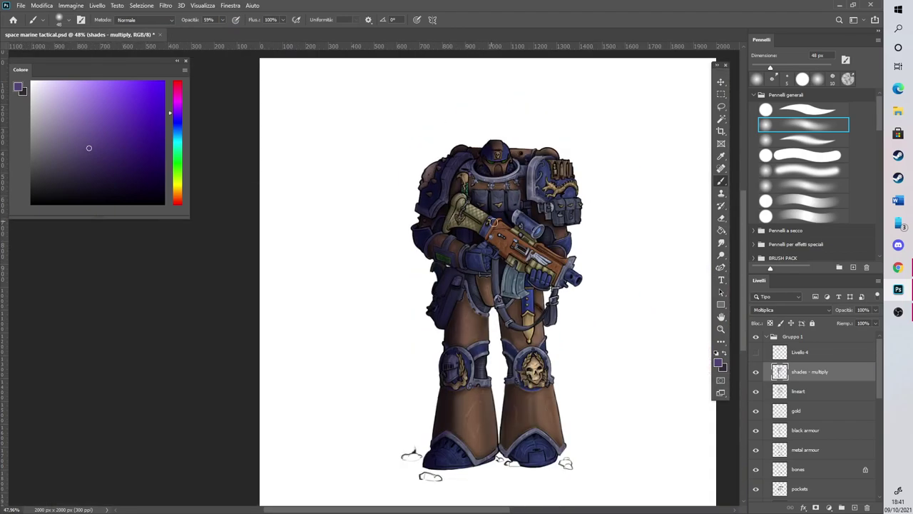
pyautogui.scroll(2, 528, 243)
pyautogui.scroll(4, 474, 271)
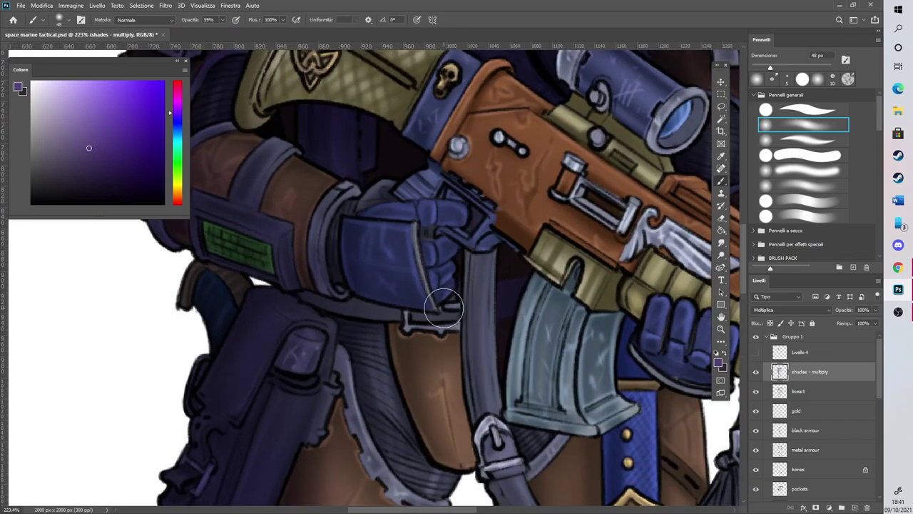
pyautogui.click(720, 106)
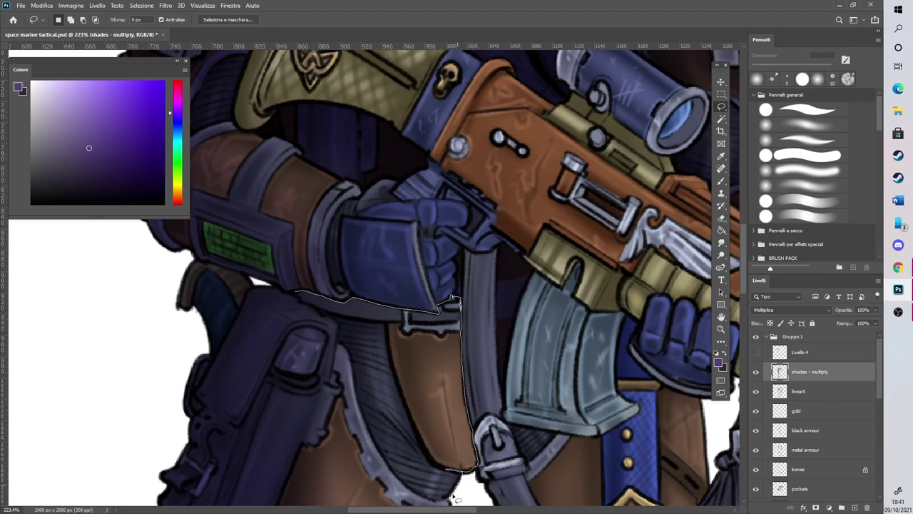
pyautogui.moveTo(448, 502); pyautogui.dragTo(386, 463)
pyautogui.moveTo(338, 345)
pyautogui.mouseDown()
pyautogui.moveTo(313, 333)
pyautogui.moveTo(290, 295)
pyautogui.mouseUp()
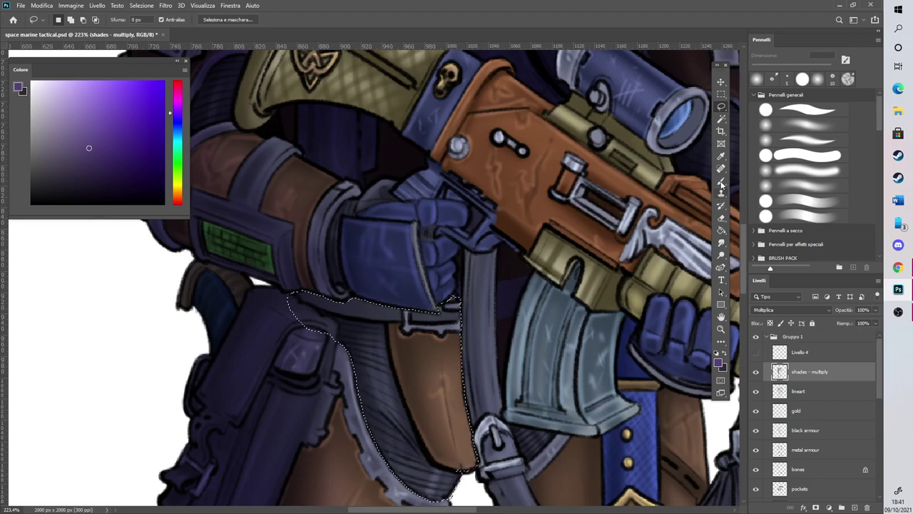
pyautogui.click(720, 183)
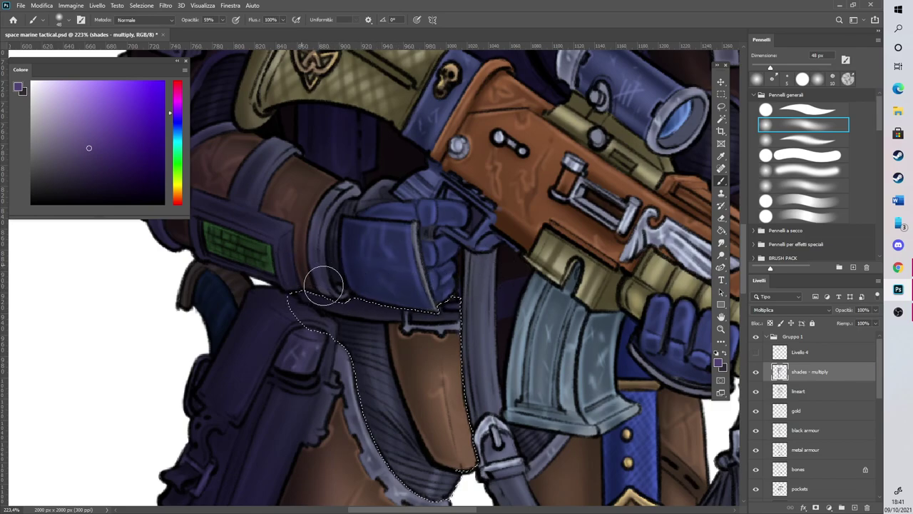
pyautogui.click(141, 5)
pyautogui.click(166, 25)
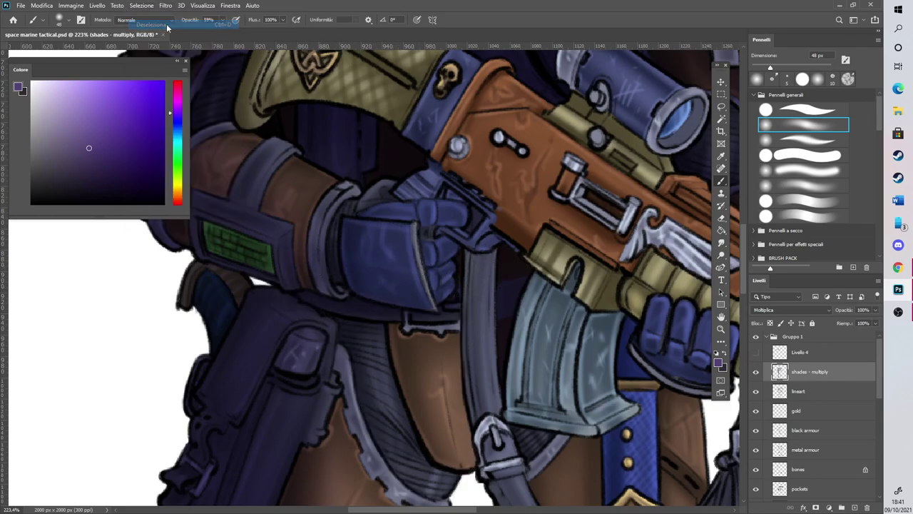
# Lasso the groin armour and upper thigh below the belt and buckle, and subtract the hip pouch from the selection
pyautogui.click(721, 106)
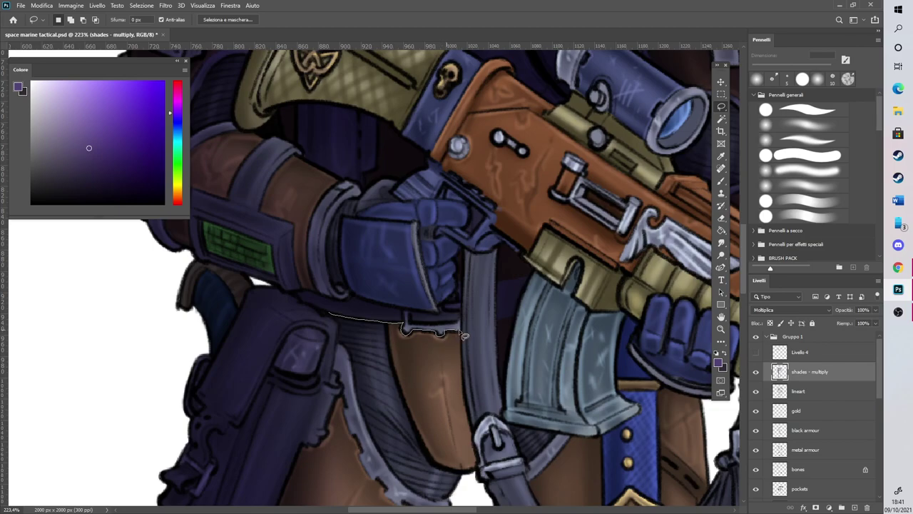
pyautogui.moveTo(478, 486)
pyautogui.mouseDown()
pyautogui.moveTo(272, 298)
pyautogui.moveTo(285, 314)
pyautogui.mouseUp()
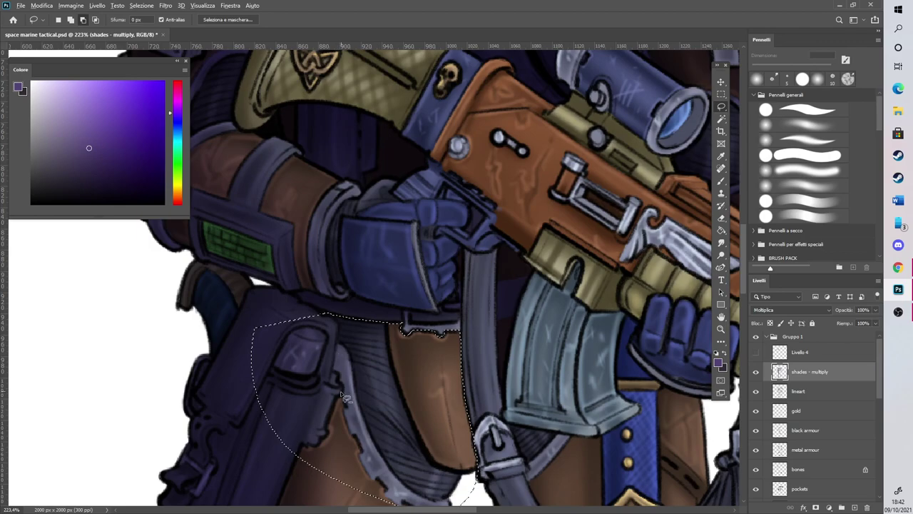
pyautogui.moveTo(327, 319)
pyautogui.mouseDown()
pyautogui.moveTo(244, 354)
pyautogui.moveTo(339, 444)
pyautogui.mouseUp()
pyautogui.moveTo(346, 400); pyautogui.dragTo(329, 321)
# Shade the selected groin armour along the belt's lower edge with the 48 px soft brush, and clear the selection
pyautogui.press('b')
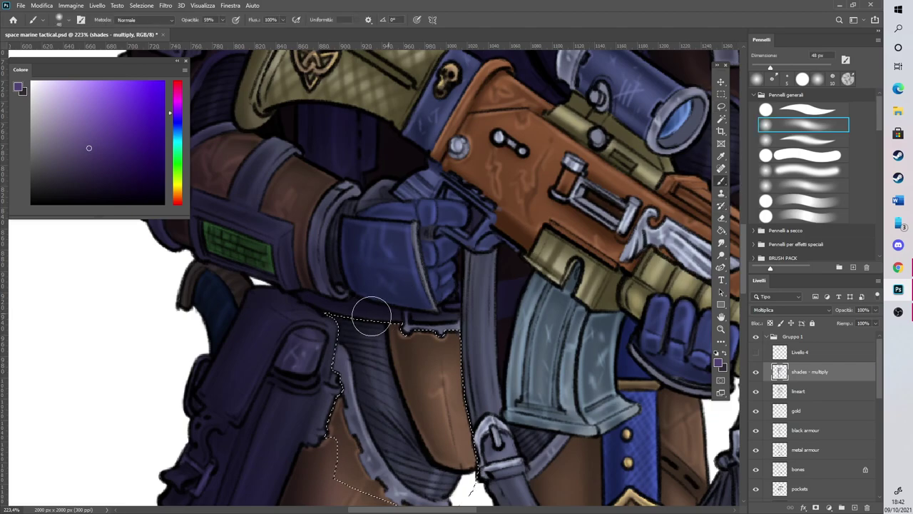
pyautogui.moveTo(390, 326); pyautogui.dragTo(465, 314)
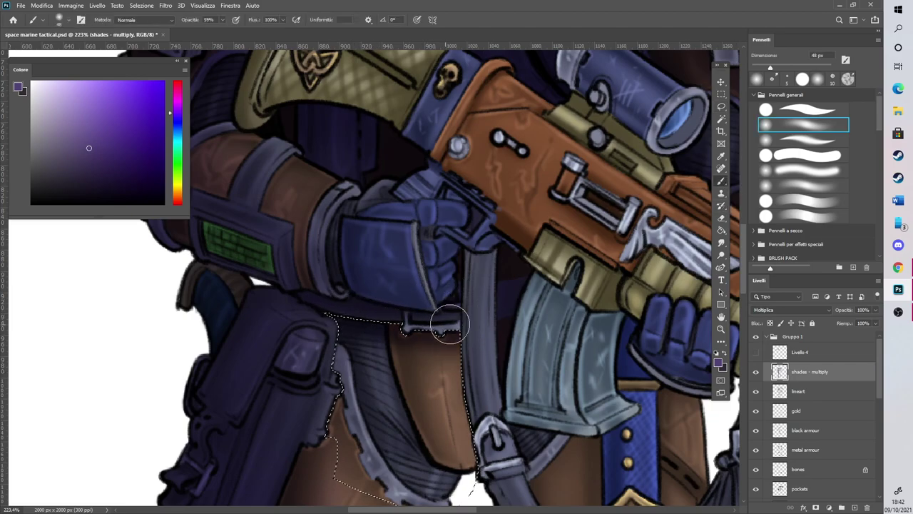
pyautogui.press('l')
pyautogui.hotkey('ctrl', 'd')
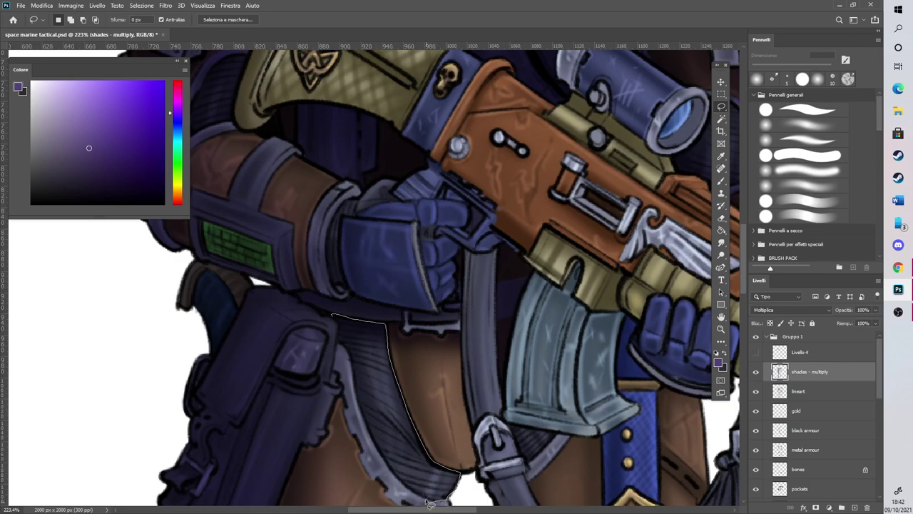
# Lasso the ribbed undersuit beside the brown groin plate, shade it along the plate's edge on the shades - multiply layer, and deselect
pyautogui.moveTo(355, 362); pyautogui.dragTo(334, 316)
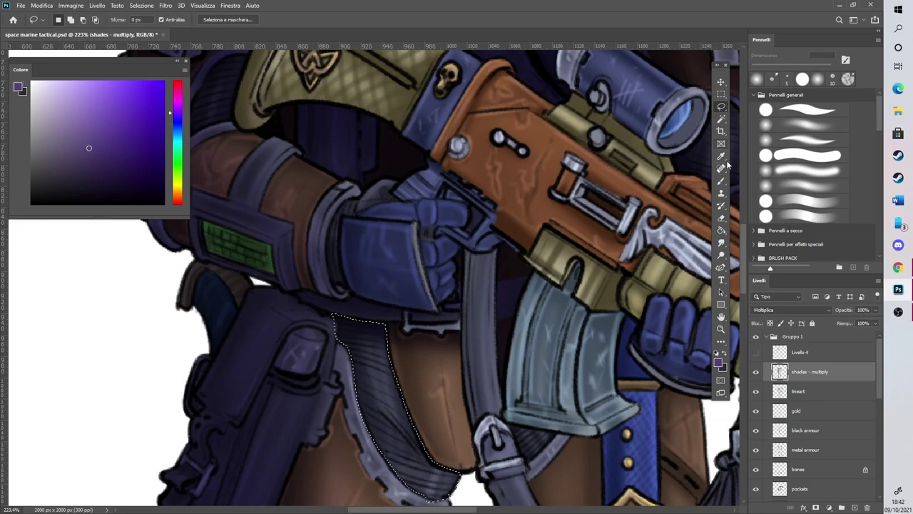
pyautogui.click(721, 181)
pyautogui.moveTo(396, 353)
pyautogui.mouseDown()
pyautogui.moveTo(333, 303)
pyautogui.moveTo(383, 326)
pyautogui.moveTo(445, 455)
pyautogui.moveTo(403, 378)
pyautogui.moveTo(419, 416)
pyautogui.moveTo(452, 471)
pyautogui.mouseUp()
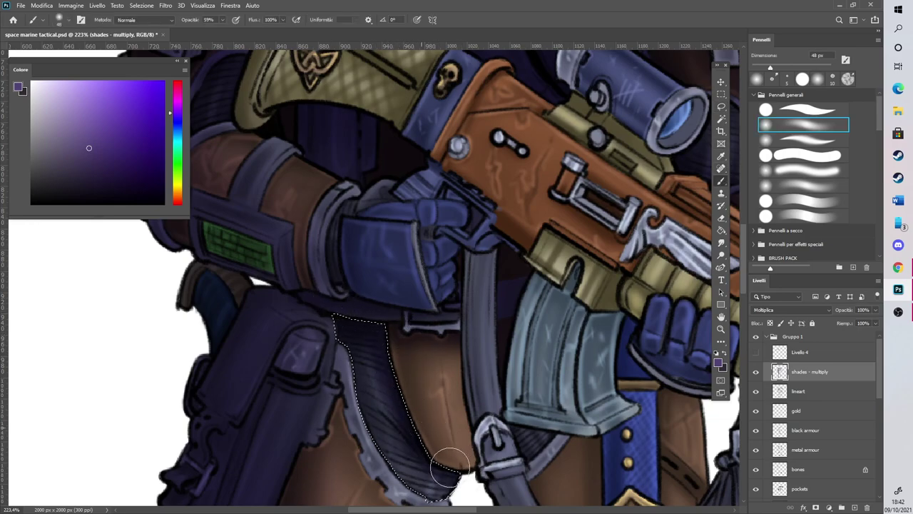
pyautogui.click(835, 391)
pyautogui.click(839, 372)
pyautogui.click(149, 6)
pyautogui.click(152, 24)
# Erase some of the shading from the brown forearm behind the rifle, below the elbow guard, with the 45 px soft eraser
pyautogui.scroll(-5, 428, 182)
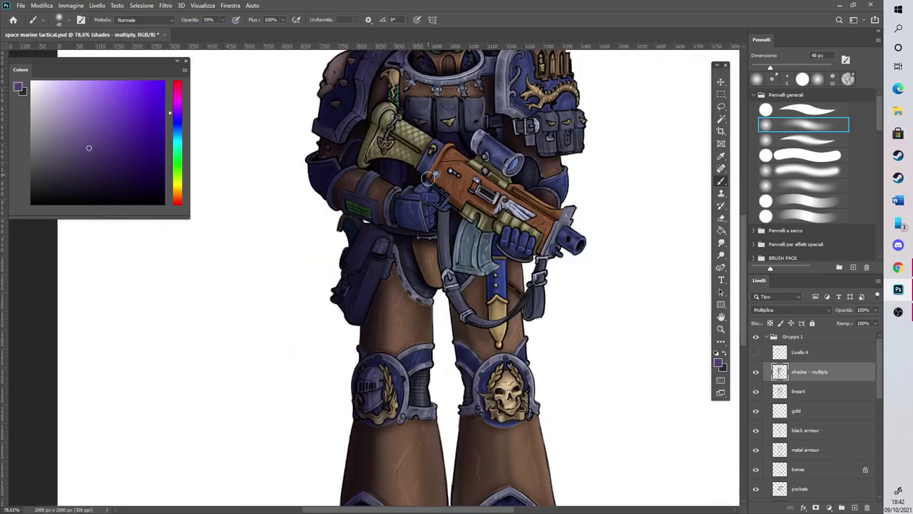
pyautogui.scroll(-4, 428, 178)
pyautogui.scroll(3, 430, 189)
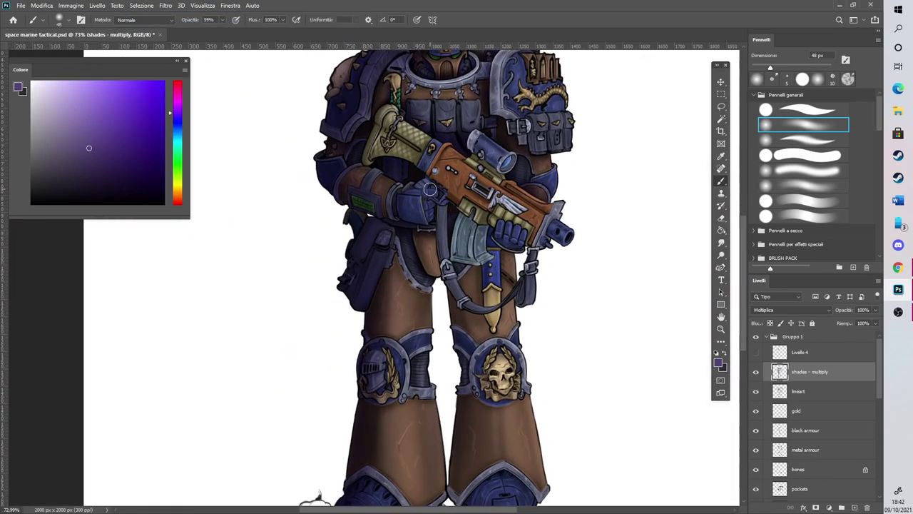
pyautogui.scroll(5, 430, 189)
pyautogui.scroll(-2, 398, 309)
pyautogui.scroll(-3, 420, 289)
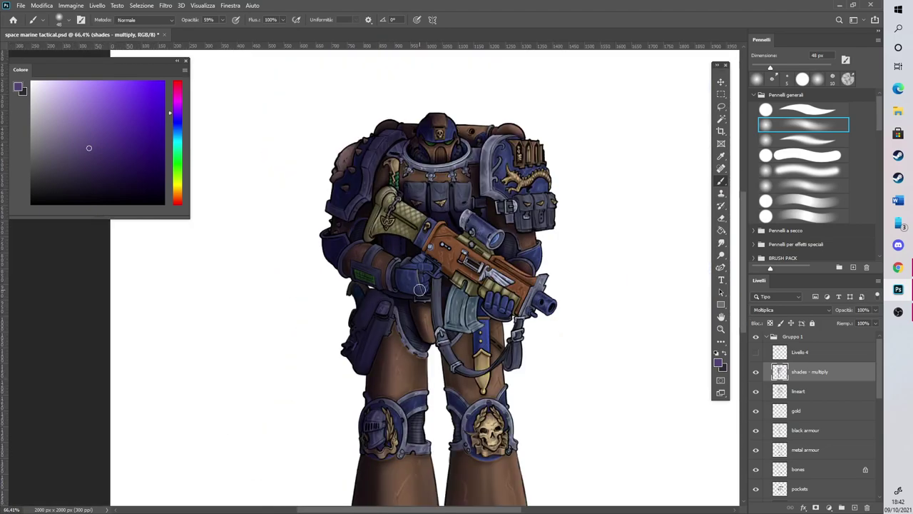
pyautogui.scroll(5, 571, 214)
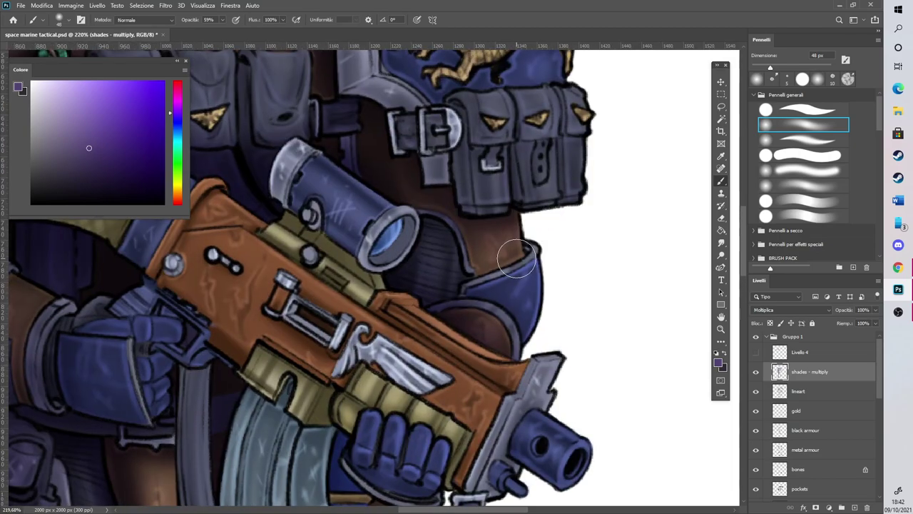
pyautogui.click(721, 218)
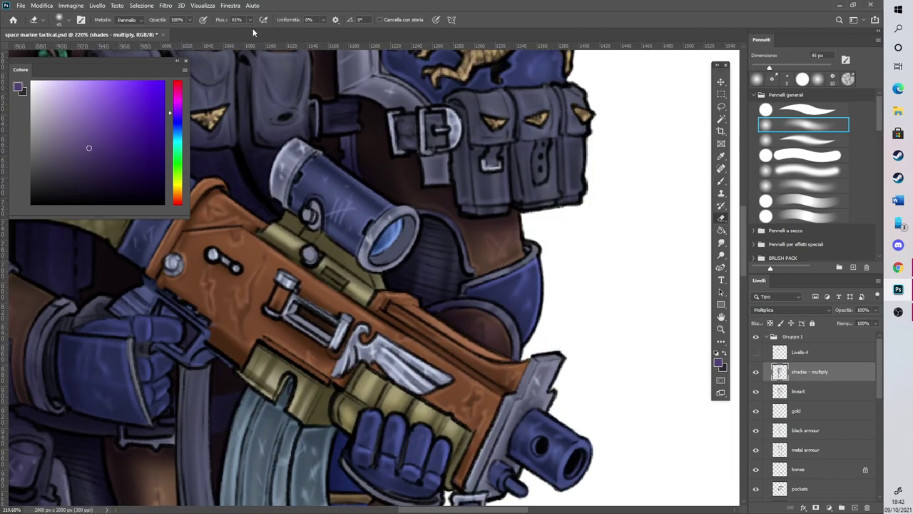
pyautogui.moveTo(509, 343)
pyautogui.mouseDown()
pyautogui.moveTo(488, 311)
pyautogui.moveTo(506, 329)
pyautogui.mouseUp()
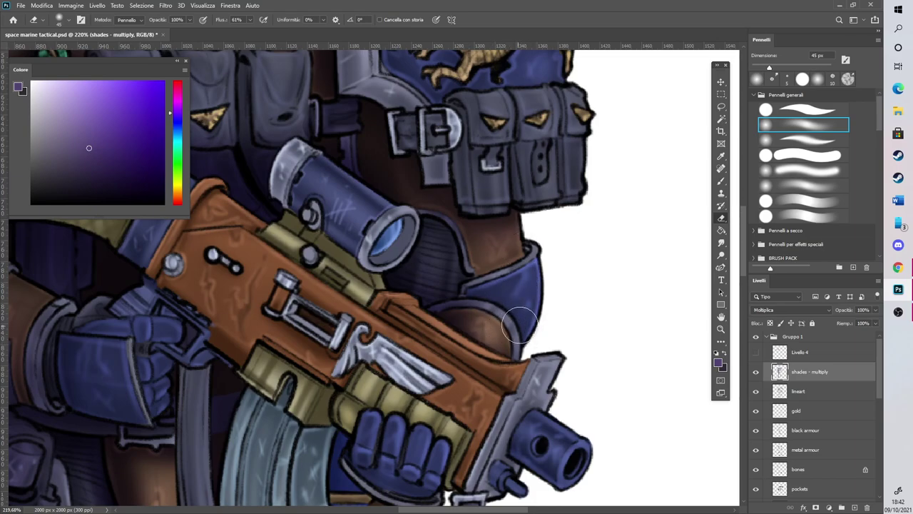
# Lasso the blue elbow guard above the forearm behind the rifle, shade it with the 48 px soft brush, and clear the selection
pyautogui.click(720, 107)
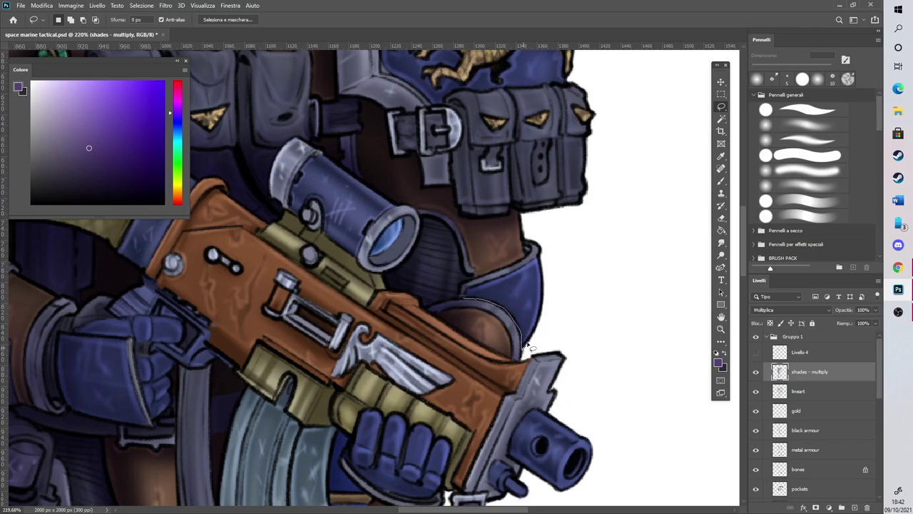
pyautogui.moveTo(464, 300); pyautogui.dragTo(462, 289)
pyautogui.press('b')
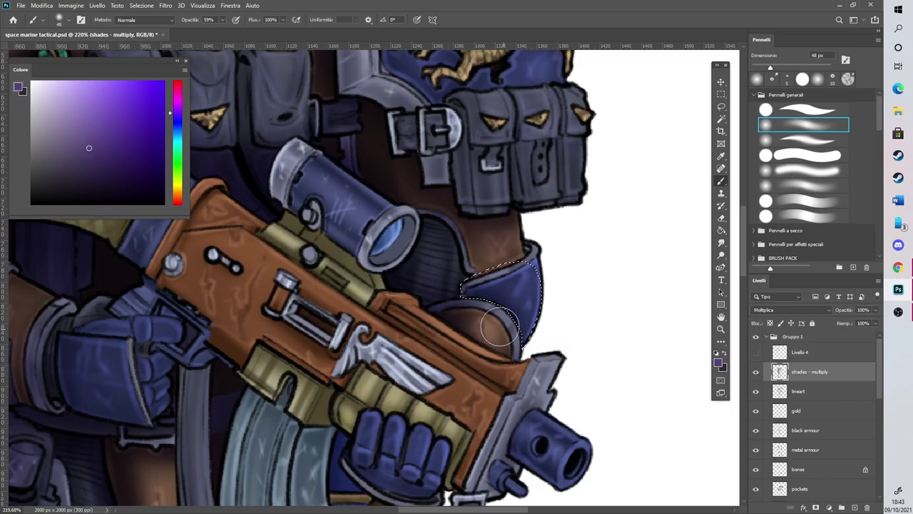
pyautogui.click(145, 7)
pyautogui.click(157, 25)
# Lasso the ribbed knee joint beside the helmet-emblem knee pad and shade its edges with the soft brush at 48 px
pyautogui.scroll(-6, 477, 200)
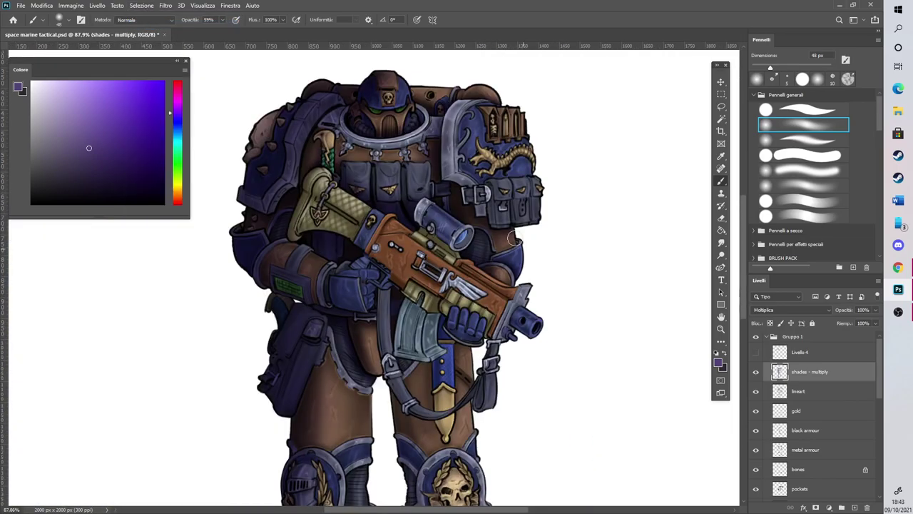
pyautogui.scroll(-2, 516, 223)
pyautogui.scroll(-1, 416, 361)
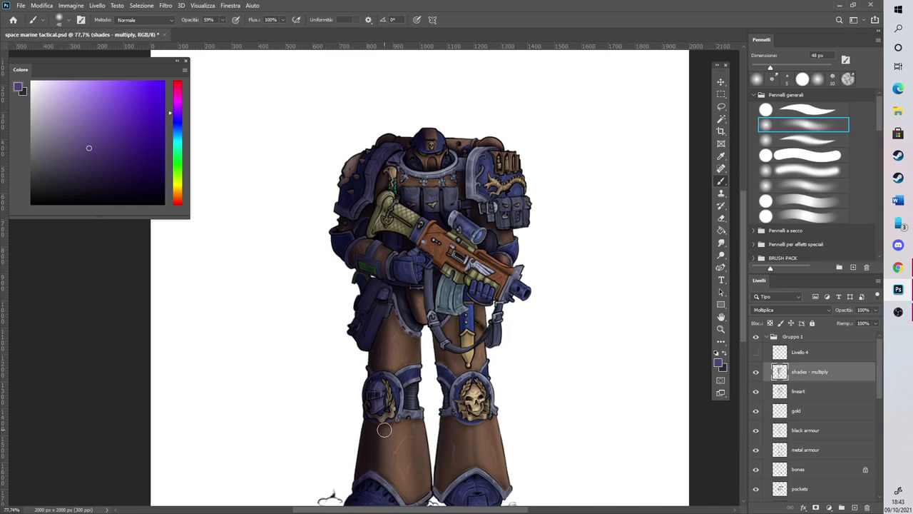
pyautogui.scroll(5, 400, 414)
pyautogui.press('l')
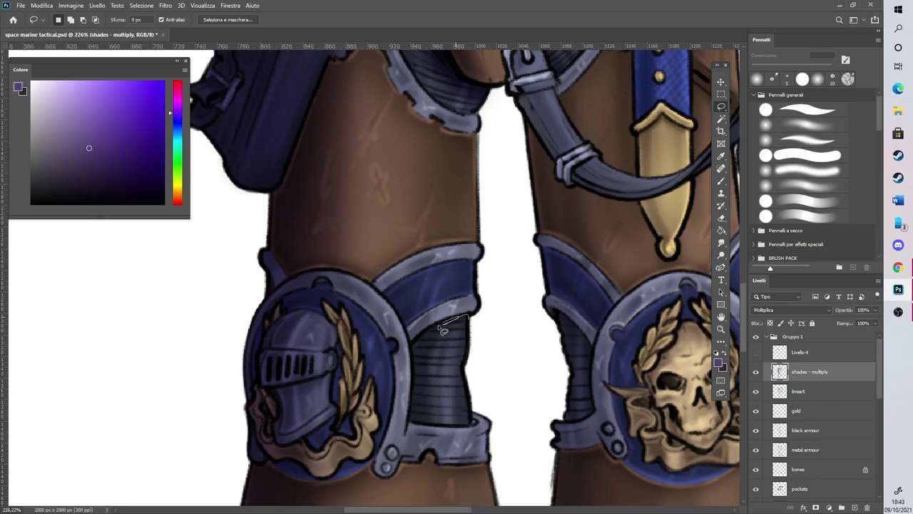
pyautogui.moveTo(413, 427); pyautogui.dragTo(467, 431)
pyautogui.moveTo(469, 338); pyautogui.dragTo(473, 306)
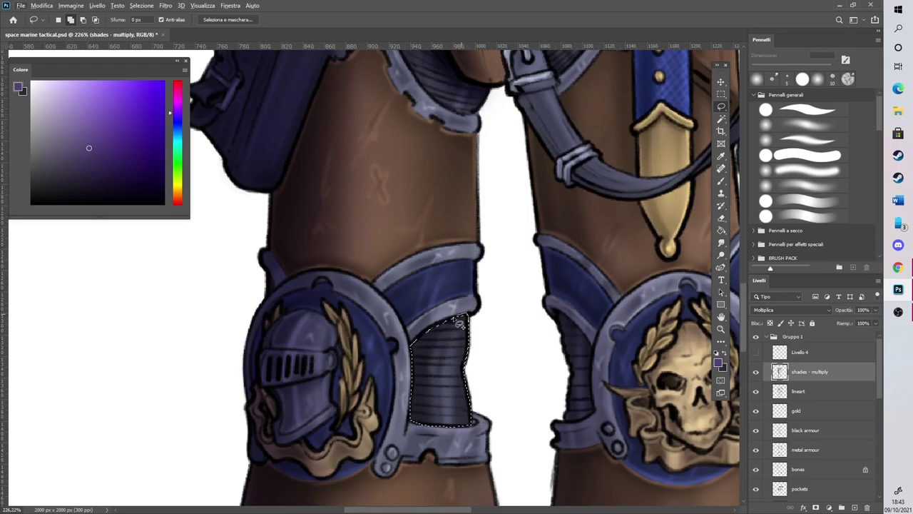
pyautogui.press('b')
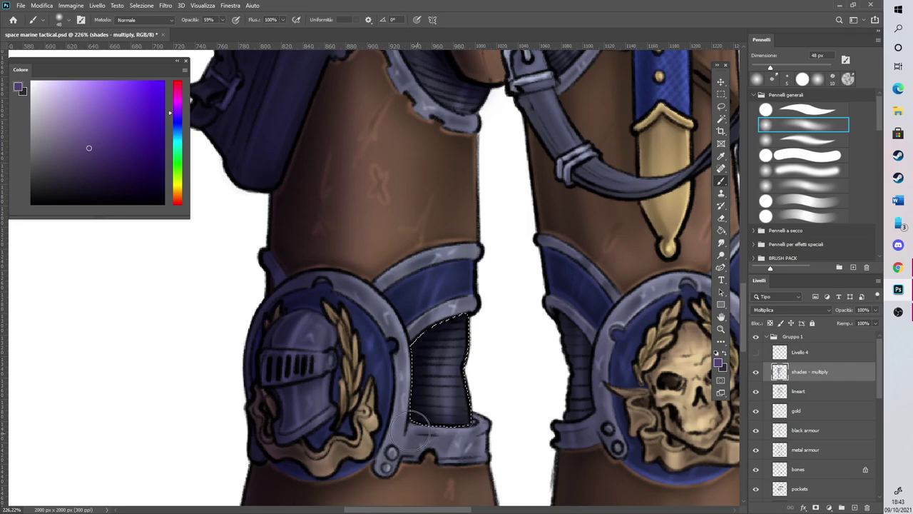
# Lasso the ribbed knee joint beside the skull knee pad, shade it with the 48 px soft brush, and clear the selection
pyautogui.scroll(-5, 343, 330)
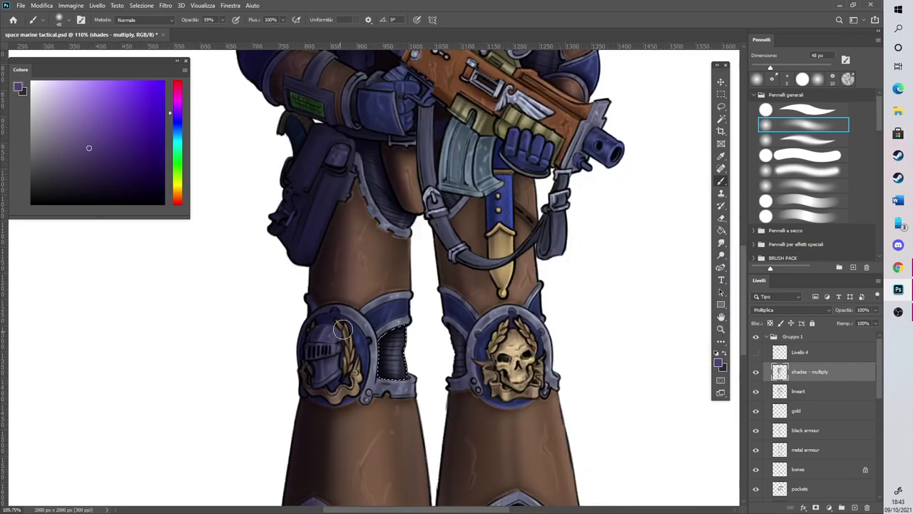
pyautogui.scroll(6, 459, 344)
pyautogui.press('l')
pyautogui.click(421, 287)
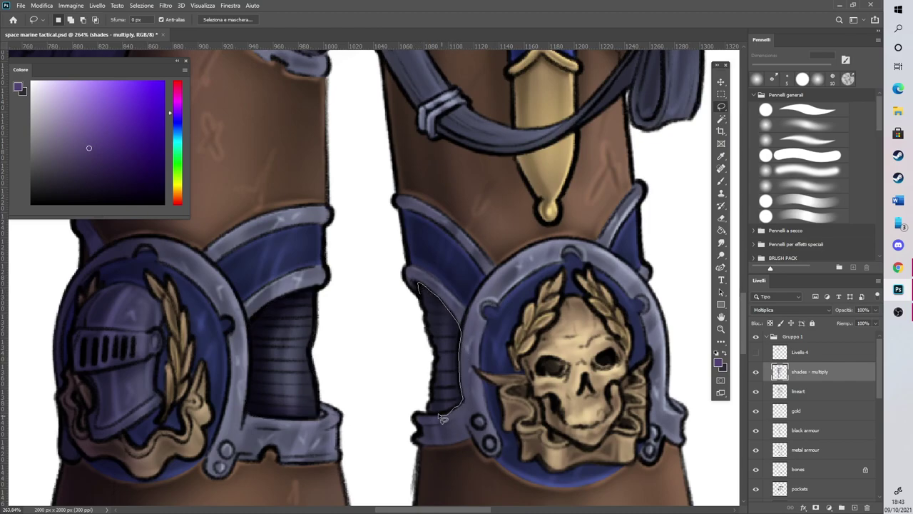
pyautogui.moveTo(426, 316); pyautogui.dragTo(416, 280)
pyautogui.click(721, 181)
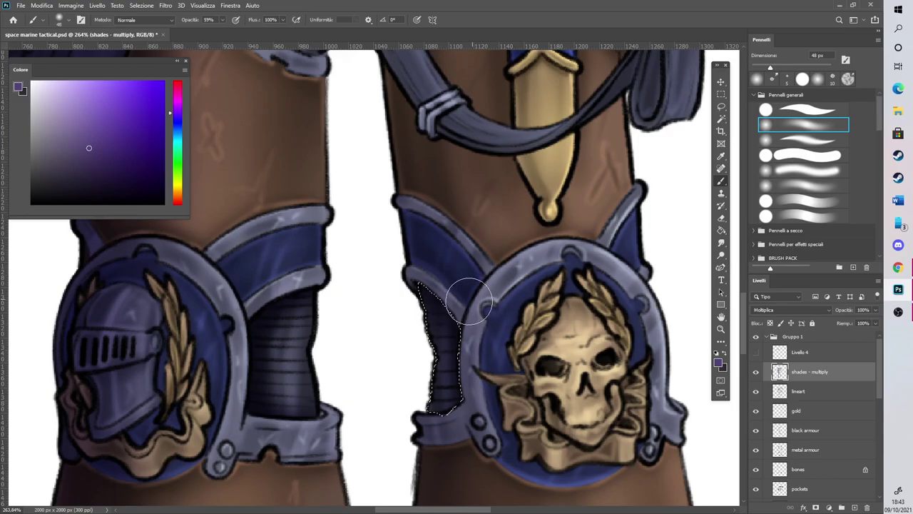
pyautogui.scroll(-8, 413, 487)
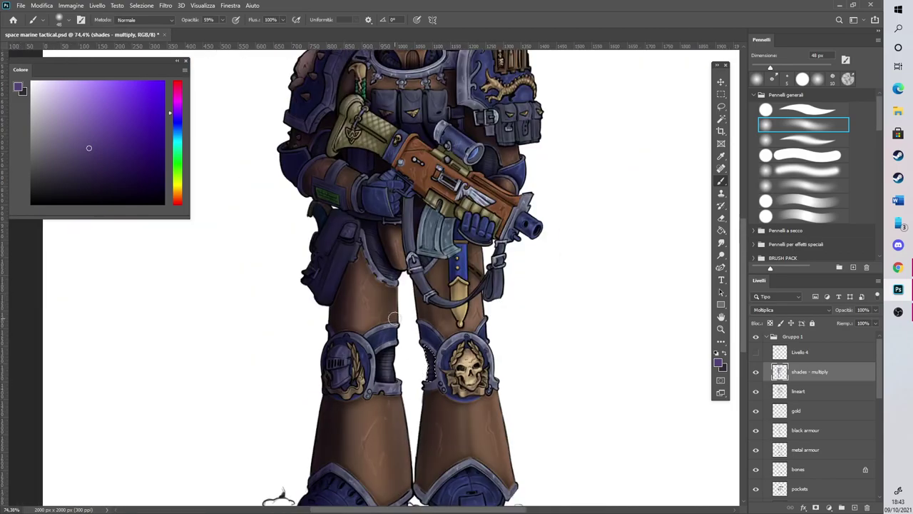
pyautogui.click(141, 6)
pyautogui.click(179, 25)
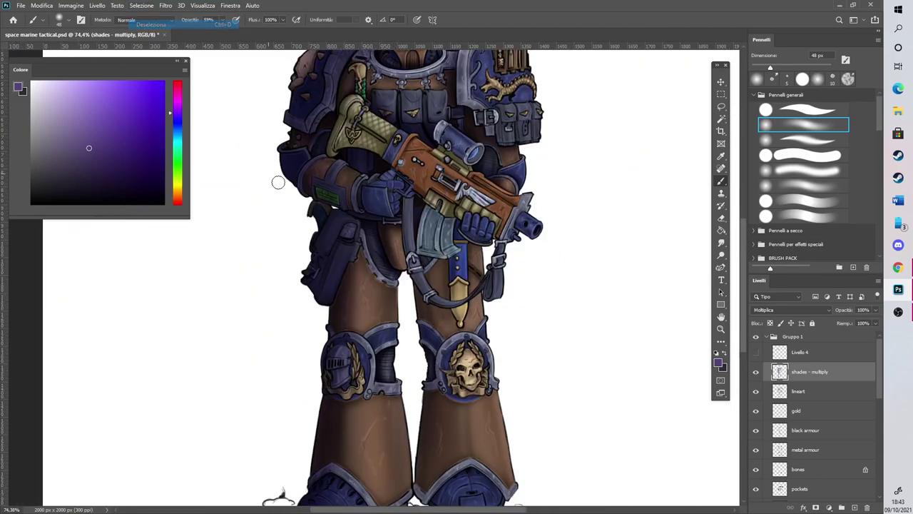
pyautogui.scroll(-4, 278, 187)
pyautogui.scroll(5, 360, 296)
pyautogui.scroll(1, 428, 384)
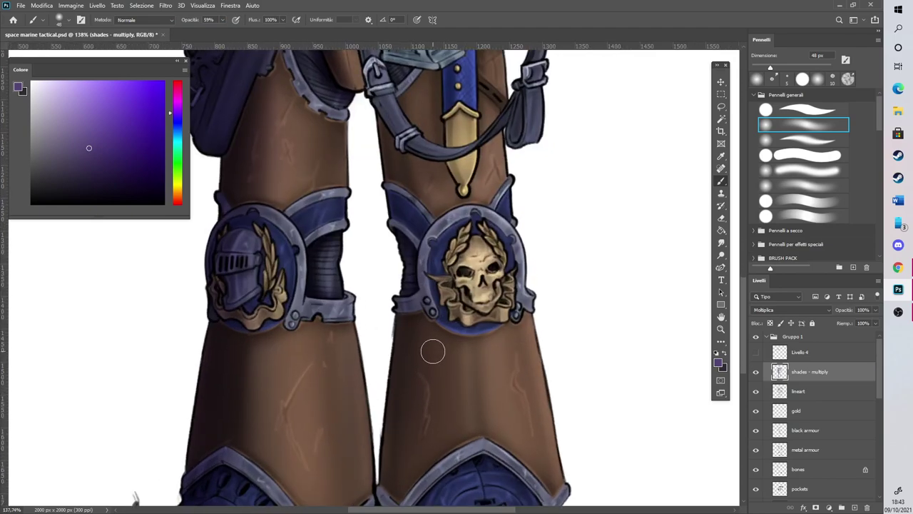
# Lasso the leg with the skull knee pad from below the rifle sling down to the boot, following its inner outline
pyautogui.click(721, 107)
pyautogui.scroll(1, 735, 278)
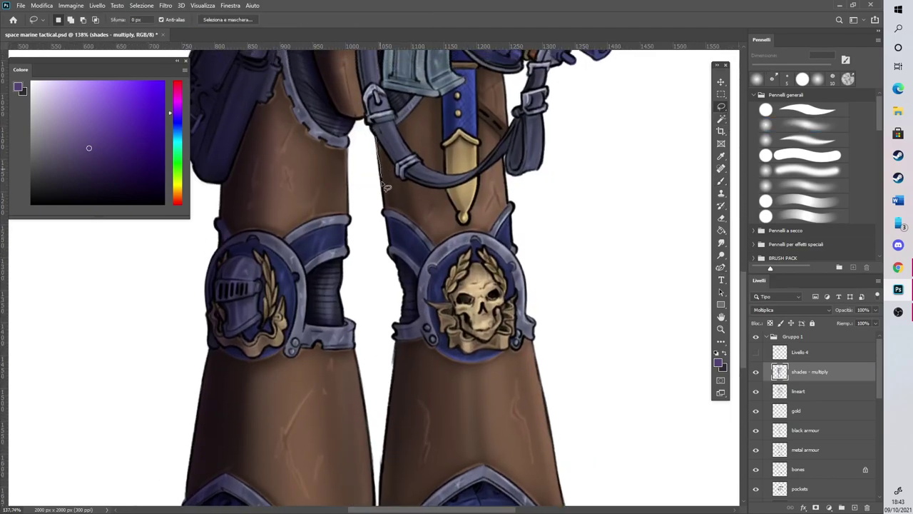
pyautogui.moveTo(390, 214); pyautogui.dragTo(379, 147)
pyautogui.press('shift')
pyautogui.moveTo(384, 173); pyautogui.dragTo(389, 214)
pyautogui.moveTo(397, 337)
pyautogui.mouseDown()
pyautogui.moveTo(383, 513)
pyautogui.moveTo(381, 438)
pyautogui.mouseUp()
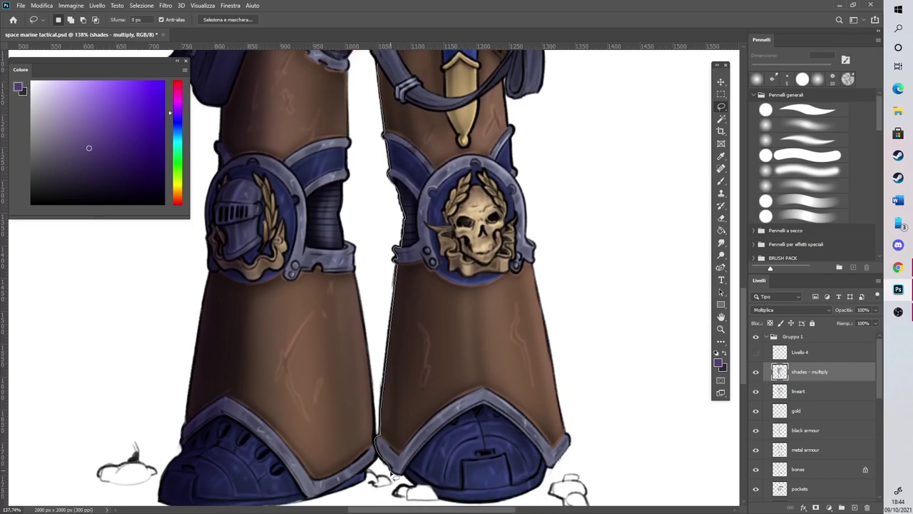
pyautogui.moveTo(400, 468); pyautogui.dragTo(414, 476)
pyautogui.moveTo(420, 491)
pyautogui.mouseDown()
pyautogui.moveTo(457, 485)
pyautogui.moveTo(420, 486)
pyautogui.moveTo(444, 501)
pyautogui.moveTo(520, 498)
pyautogui.moveTo(462, 502)
pyautogui.moveTo(513, 498)
pyautogui.moveTo(516, 502)
pyautogui.mouseUp()
pyautogui.moveTo(550, 468)
pyautogui.mouseDown()
pyautogui.moveTo(505, 146)
pyautogui.moveTo(480, 56)
pyautogui.moveTo(460, 129)
pyautogui.moveTo(478, 277)
pyautogui.mouseUp()
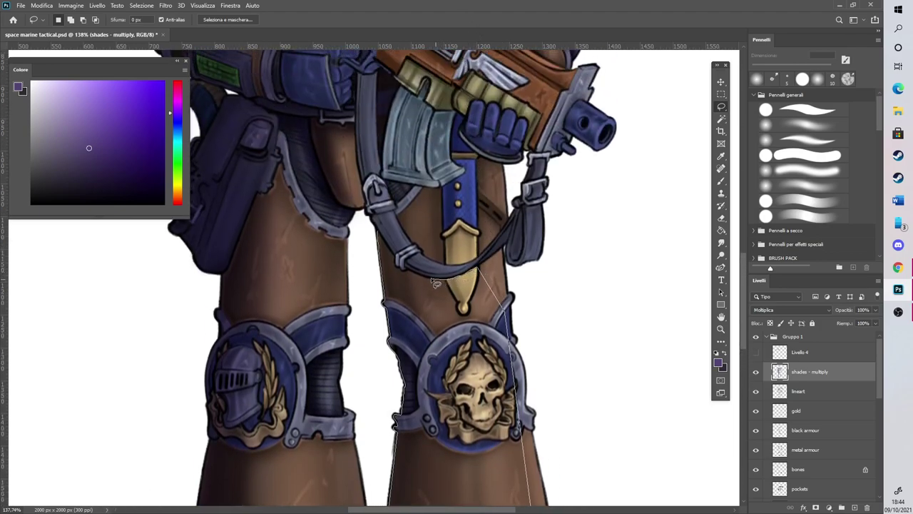
pyautogui.moveTo(410, 275); pyautogui.dragTo(400, 265)
pyautogui.moveTo(382, 235); pyautogui.dragTo(382, 219)
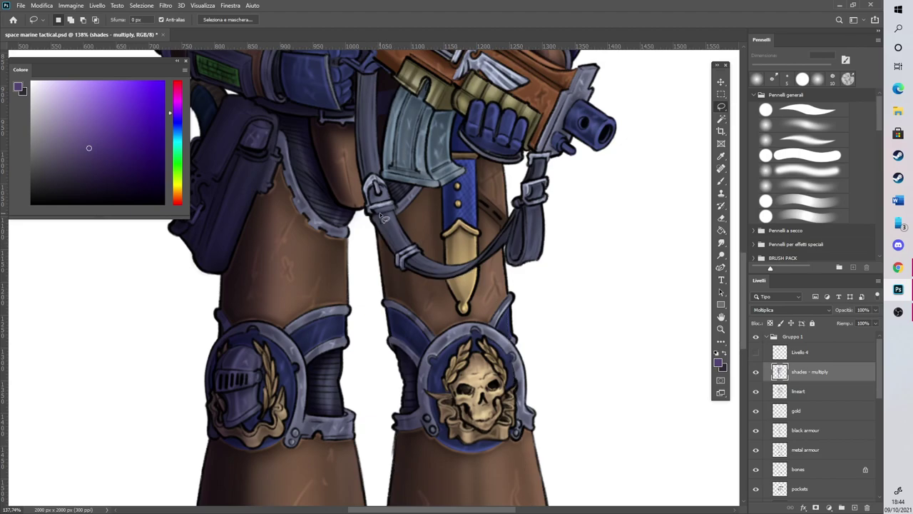
pyautogui.scroll(-3, 739, 285)
pyautogui.scroll(-2, 739, 308)
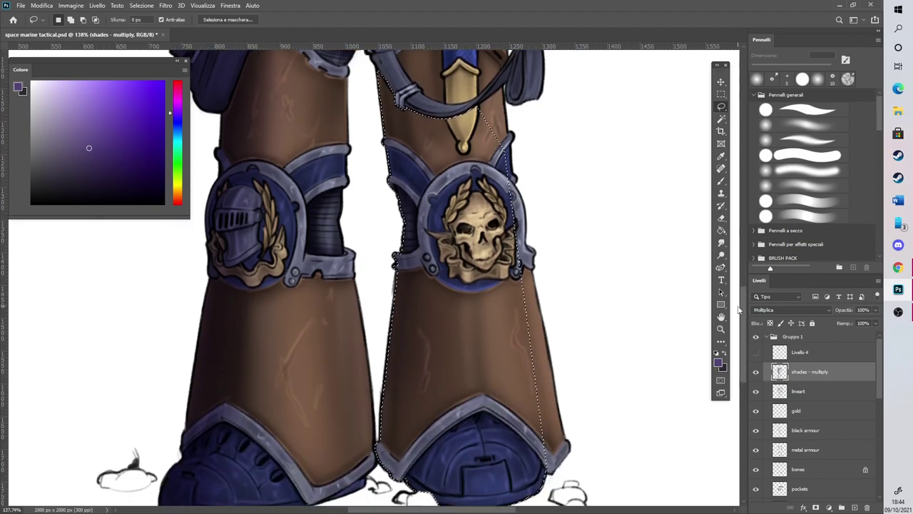
# Shade the inner edge of the selected leg with the soft brush at 81 px and clear the selection
pyautogui.click(722, 181)
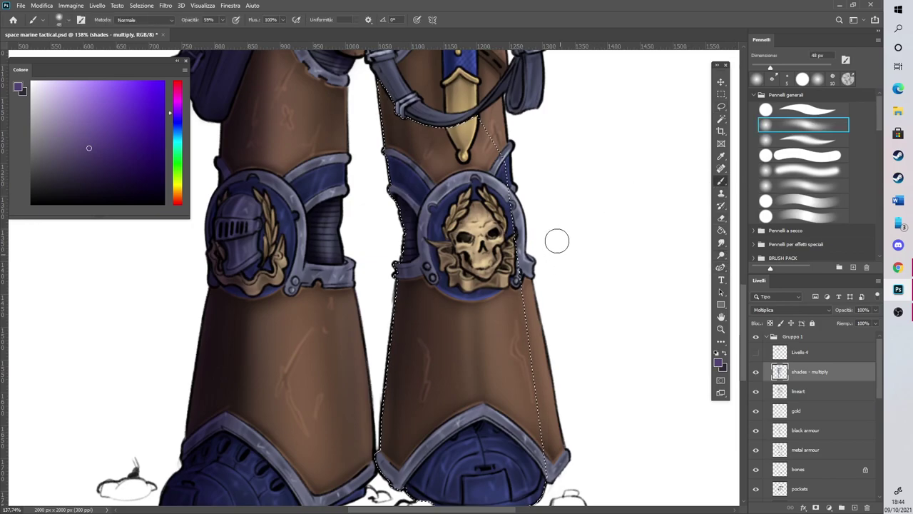
pyautogui.moveTo(389, 137)
pyautogui.mouseDown()
pyautogui.moveTo(402, 193)
pyautogui.moveTo(395, 135)
pyautogui.moveTo(405, 266)
pyautogui.moveTo(401, 224)
pyautogui.moveTo(380, 488)
pyautogui.moveTo(407, 282)
pyautogui.moveTo(391, 505)
pyautogui.moveTo(382, 407)
pyautogui.moveTo(384, 438)
pyautogui.moveTo(412, 351)
pyautogui.moveTo(397, 483)
pyautogui.moveTo(423, 275)
pyautogui.moveTo(423, 317)
pyautogui.mouseUp()
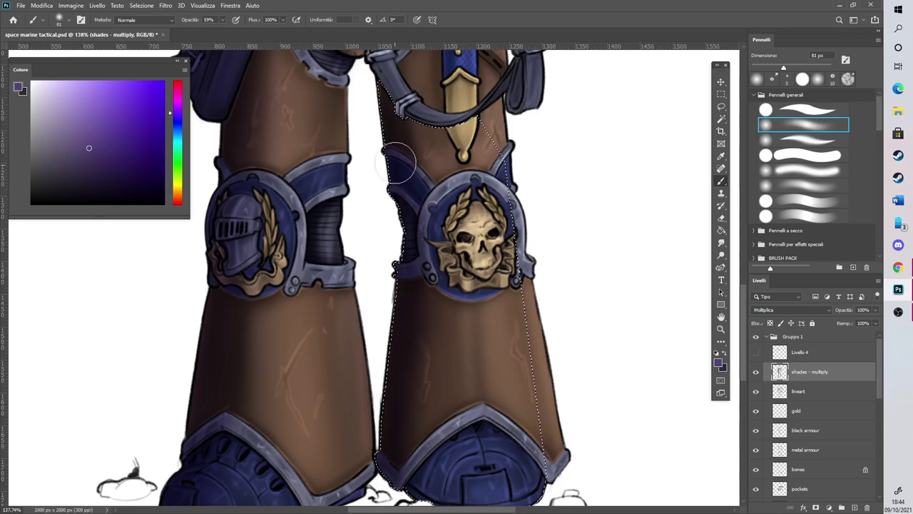
pyautogui.scroll(-5, 373, 330)
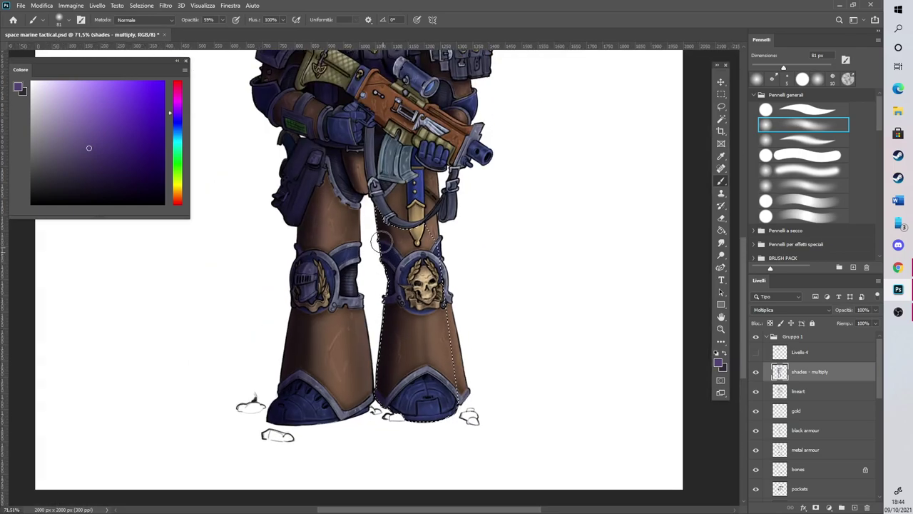
pyautogui.scroll(6, 374, 330)
pyautogui.press('l')
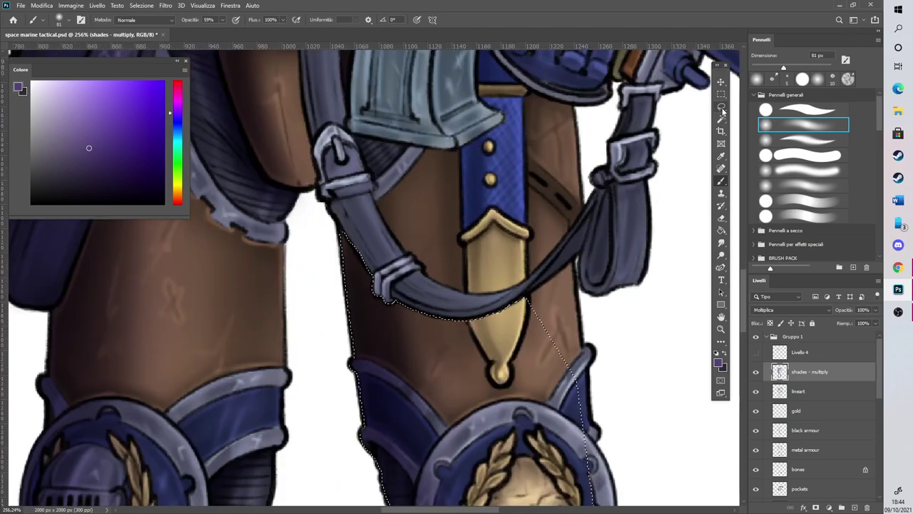
pyautogui.hotkey('ctrl', 'd')
pyautogui.moveTo(395, 246); pyautogui.dragTo(397, 249)
pyautogui.hotkey('ctrl', 'z')
pyautogui.click(720, 181)
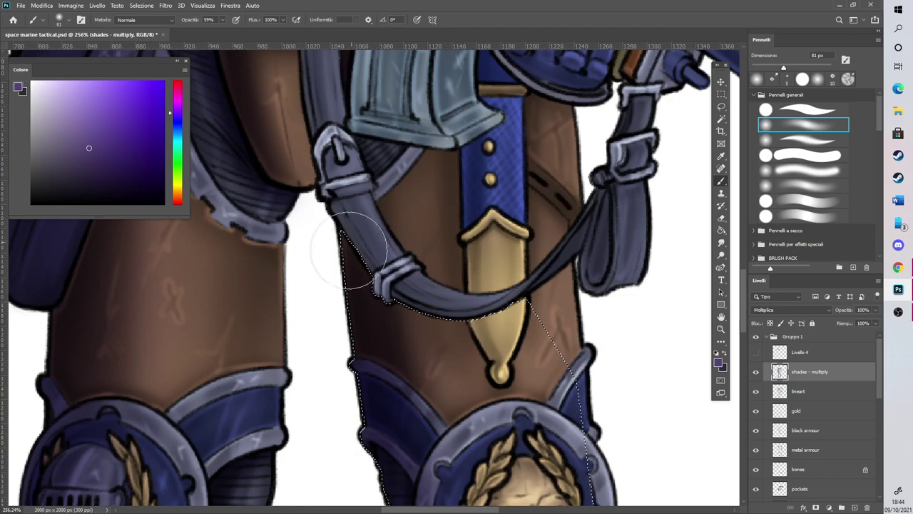
pyautogui.click(141, 5)
pyautogui.click(163, 35)
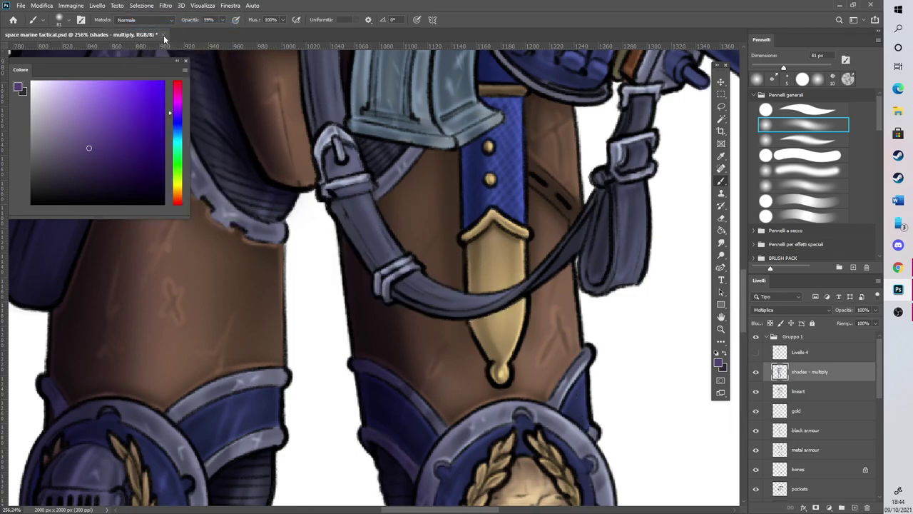
# Lasso the thigh area enclosed by the sling, the magazine and the dagger, subtracting the overlap on the blue dagger handle
pyautogui.click(721, 106)
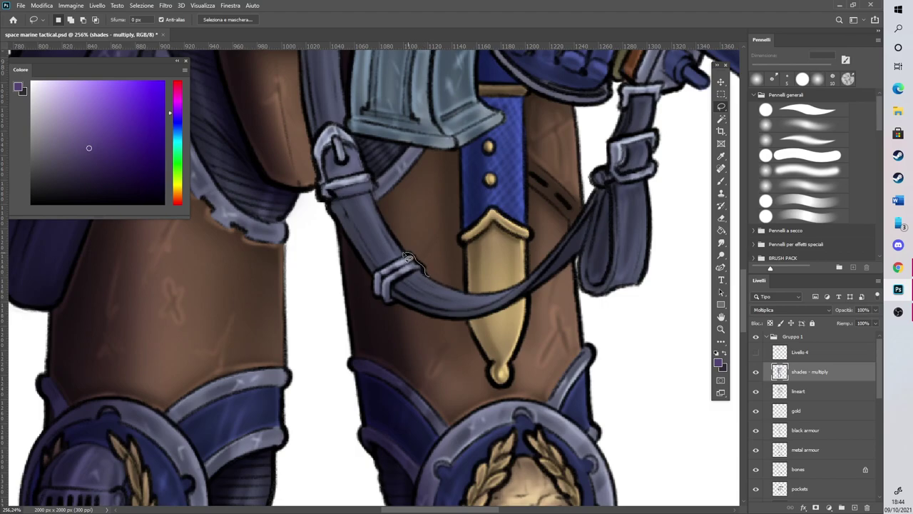
pyautogui.moveTo(371, 175)
pyautogui.mouseDown()
pyautogui.moveTo(353, 137)
pyautogui.moveTo(364, 141)
pyautogui.mouseUp()
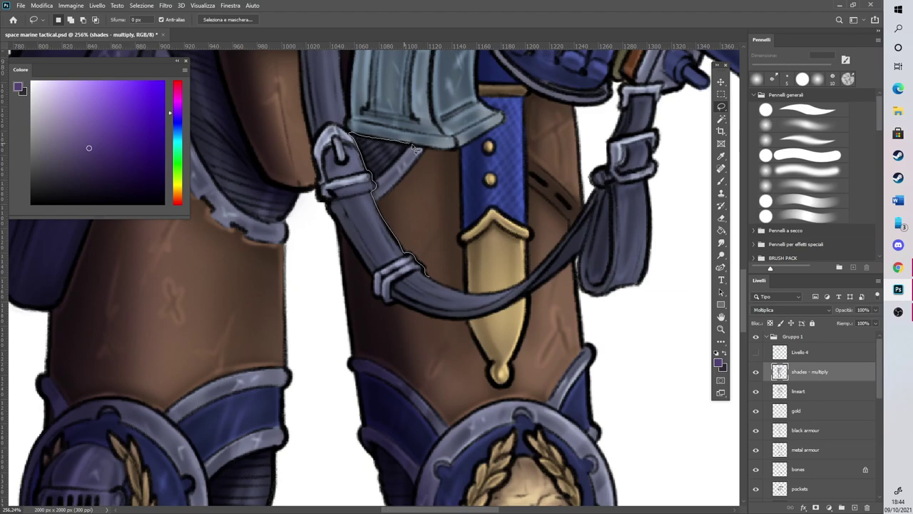
pyautogui.moveTo(483, 137)
pyautogui.mouseDown()
pyautogui.moveTo(496, 134)
pyautogui.moveTo(481, 187)
pyautogui.moveTo(464, 159)
pyautogui.mouseUp()
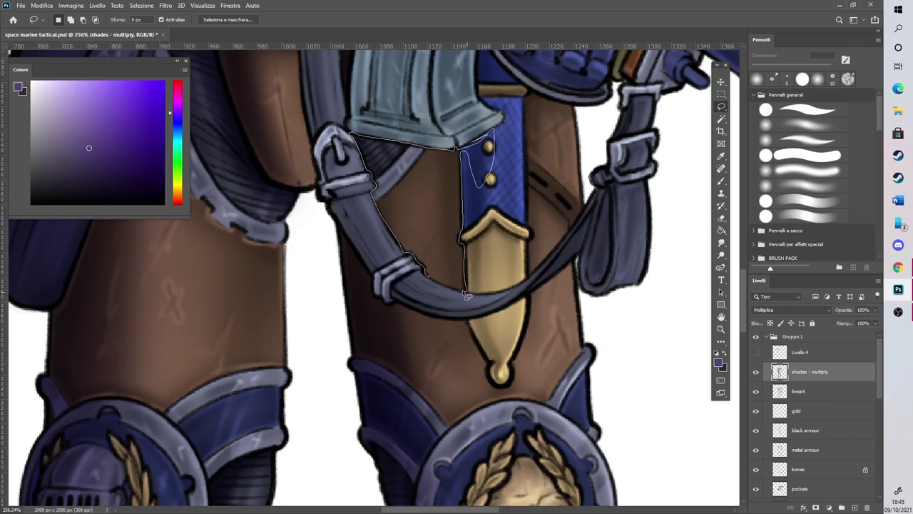
pyautogui.moveTo(457, 292); pyautogui.dragTo(428, 282)
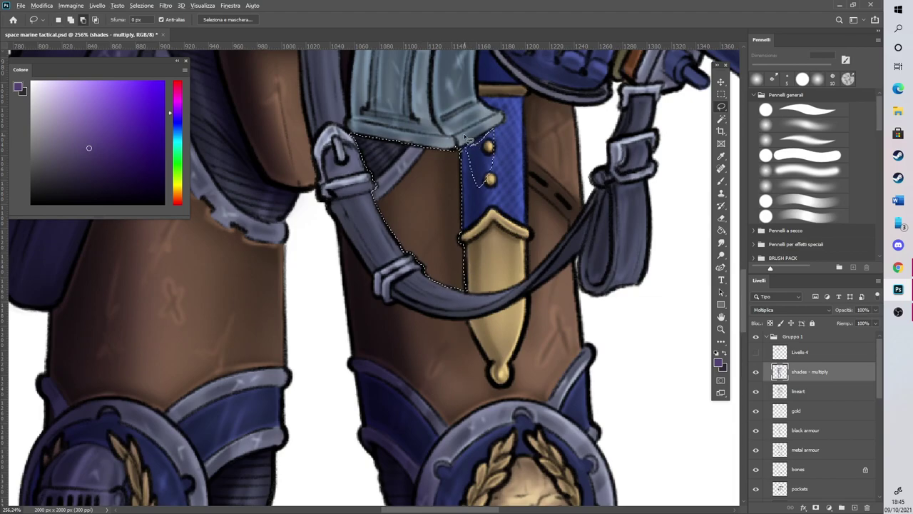
pyautogui.moveTo(464, 159)
pyautogui.mouseDown()
pyautogui.moveTo(503, 101)
pyautogui.moveTo(485, 81)
pyautogui.mouseUp()
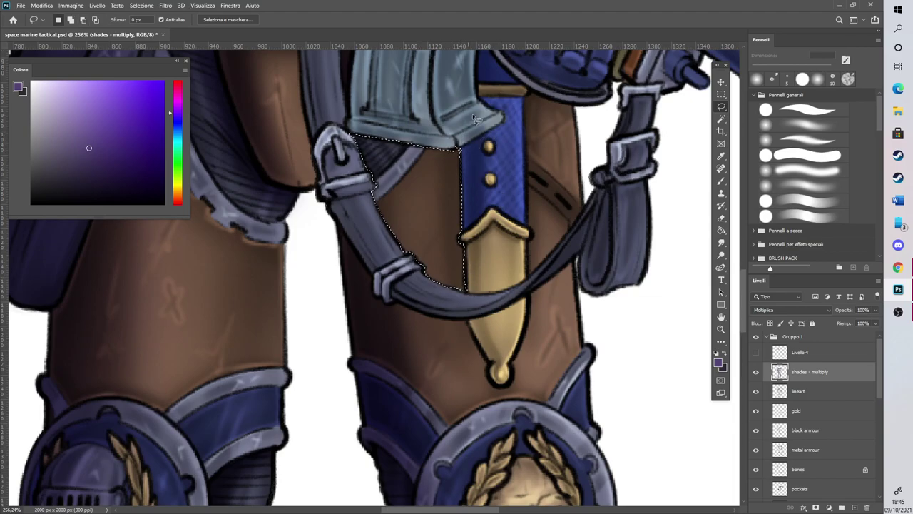
# Shade the selected thigh area beside the sling and beneath the magazine with the 81 px soft brush, and clear the selection
pyautogui.press('b')
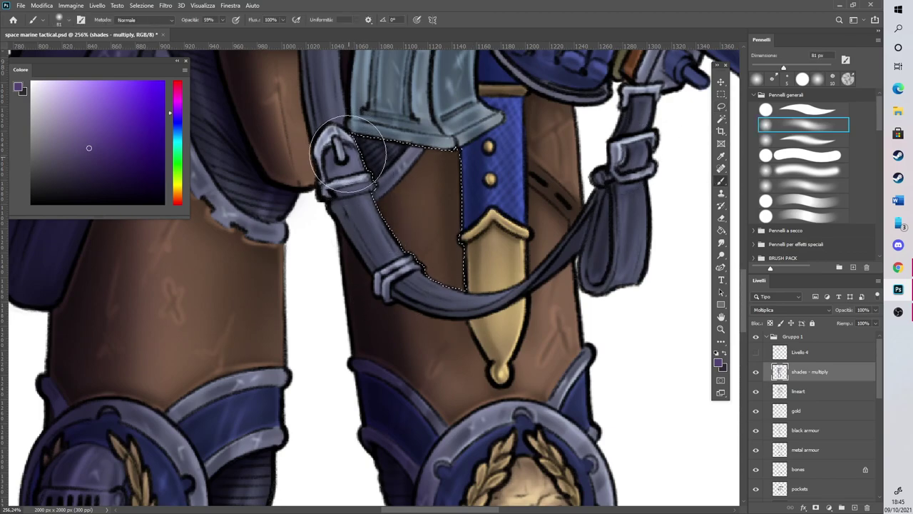
pyautogui.moveTo(355, 180); pyautogui.dragTo(400, 85)
pyautogui.moveTo(389, 254)
pyautogui.mouseDown()
pyautogui.moveTo(367, 210)
pyautogui.moveTo(406, 117)
pyautogui.mouseUp()
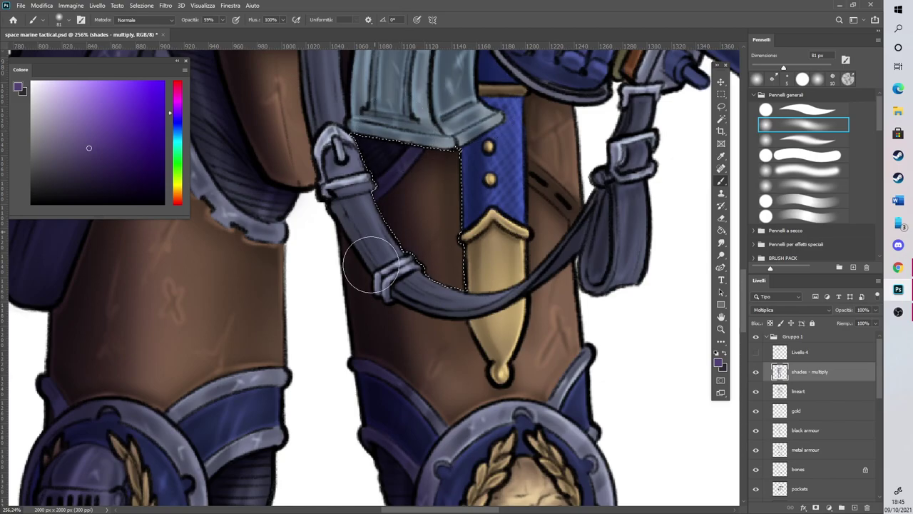
pyautogui.scroll(-5, 371, 264)
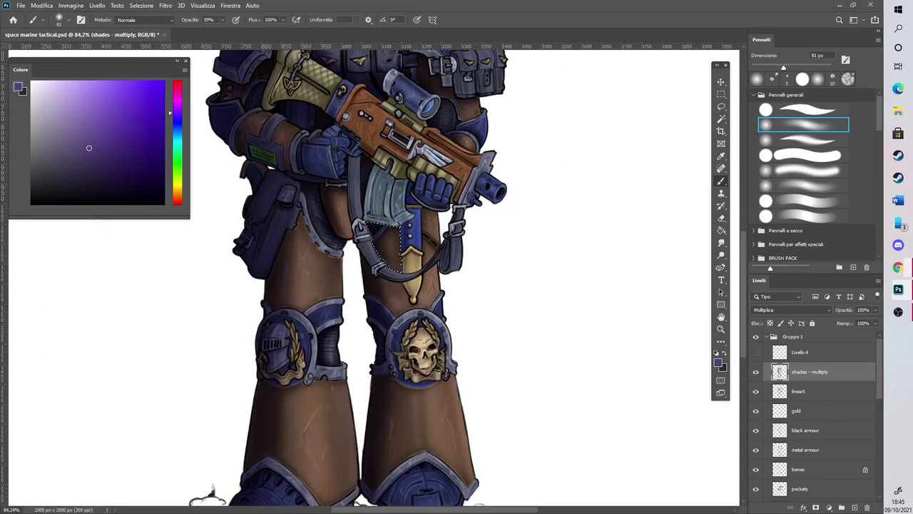
pyautogui.click(143, 6)
pyautogui.click(151, 24)
# Lasso the blue dagger handle and golden scabbard, adding the scabbard tip below the sling to the selection
pyautogui.scroll(5, 404, 221)
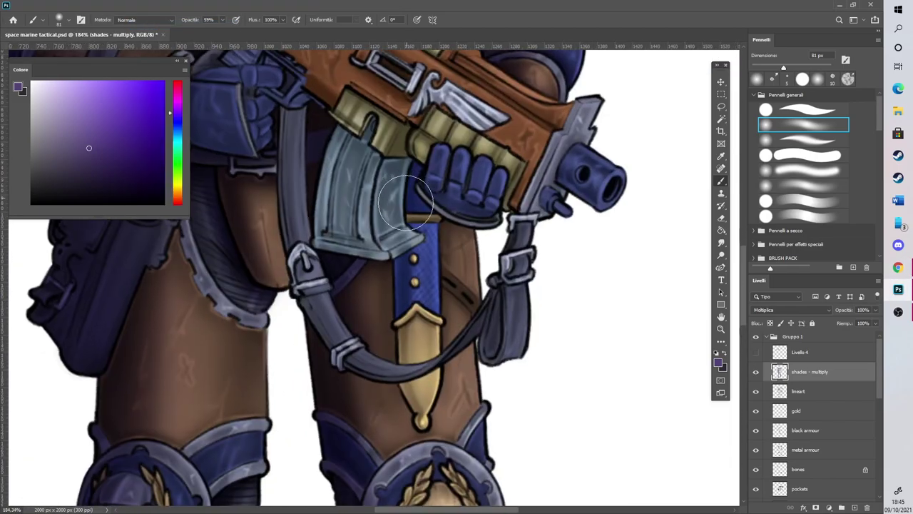
pyautogui.press('l')
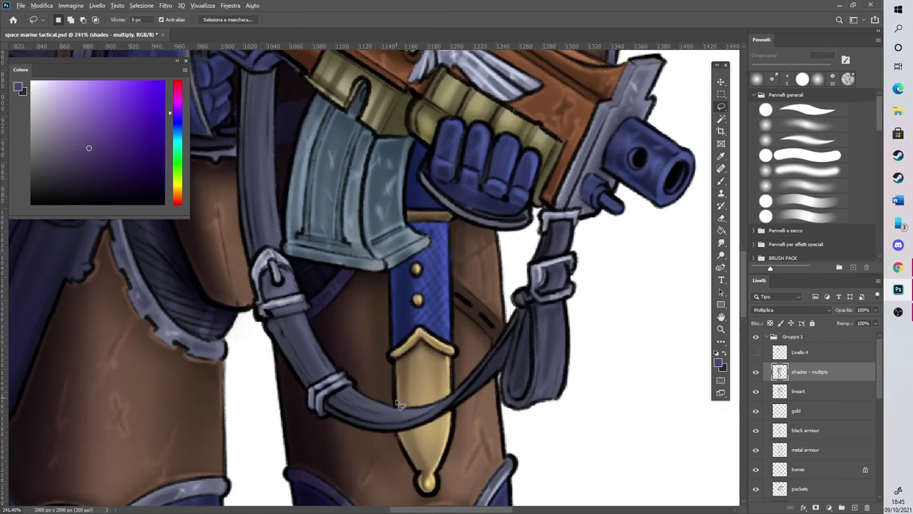
pyautogui.moveTo(392, 361)
pyautogui.mouseDown()
pyautogui.moveTo(390, 269)
pyautogui.moveTo(430, 241)
pyautogui.moveTo(405, 221)
pyautogui.moveTo(408, 175)
pyautogui.moveTo(404, 188)
pyautogui.moveTo(413, 146)
pyautogui.moveTo(429, 145)
pyautogui.moveTo(421, 178)
pyautogui.moveTo(462, 222)
pyautogui.moveTo(452, 232)
pyautogui.moveTo(455, 397)
pyautogui.moveTo(444, 388)
pyautogui.moveTo(440, 403)
pyautogui.moveTo(399, 412)
pyautogui.moveTo(399, 393)
pyautogui.moveTo(435, 417)
pyautogui.moveTo(398, 435)
pyautogui.moveTo(427, 500)
pyautogui.moveTo(442, 496)
pyautogui.moveTo(456, 417)
pyautogui.mouseUp()
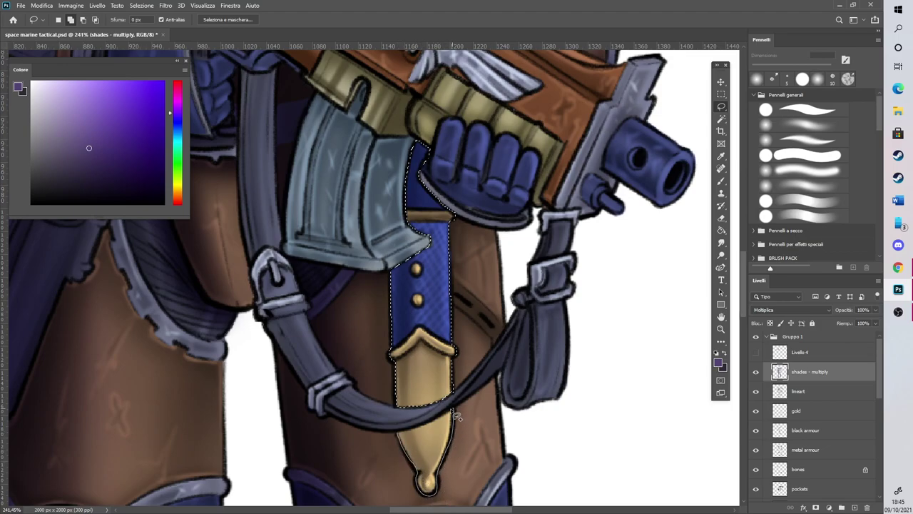
pyautogui.moveTo(412, 436); pyautogui.dragTo(401, 418)
# Shade the dagger's inner side, handle top and scabbard tip with the soft brush at 58 px, and clear the selection
pyautogui.press('b')
pyautogui.moveTo(783, 67); pyautogui.dragTo(775, 67)
pyautogui.moveTo(397, 443); pyautogui.dragTo(415, 488)
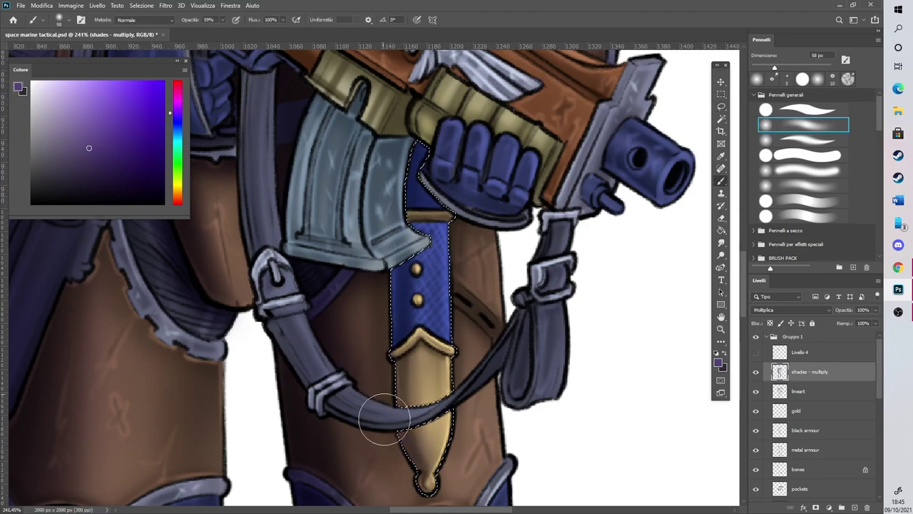
pyautogui.moveTo(402, 196)
pyautogui.mouseDown()
pyautogui.moveTo(434, 158)
pyautogui.moveTo(445, 218)
pyautogui.moveTo(409, 185)
pyautogui.moveTo(444, 196)
pyautogui.moveTo(442, 237)
pyautogui.moveTo(454, 225)
pyautogui.moveTo(389, 241)
pyautogui.mouseUp()
pyautogui.moveTo(393, 357)
pyautogui.mouseDown()
pyautogui.moveTo(392, 419)
pyautogui.moveTo(426, 485)
pyautogui.moveTo(393, 379)
pyautogui.moveTo(409, 277)
pyautogui.mouseUp()
pyautogui.scroll(-5, 409, 277)
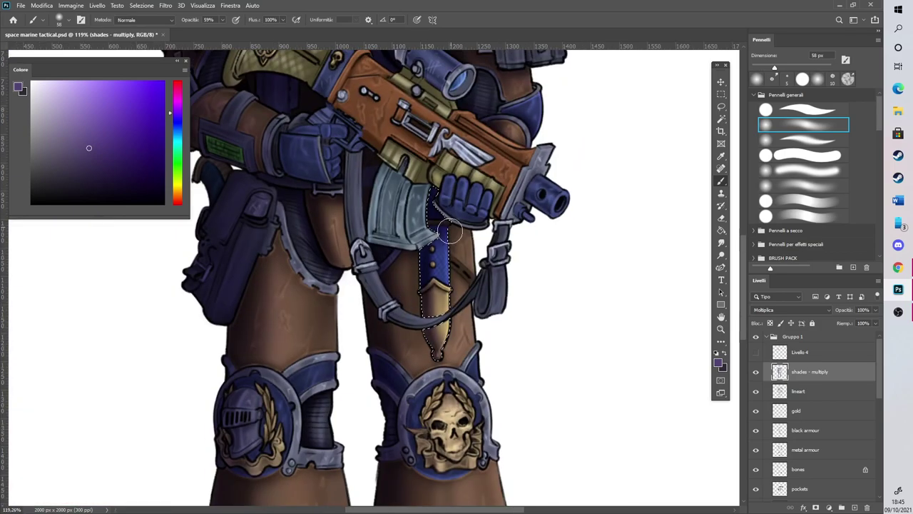
pyautogui.scroll(5, 428, 293)
pyautogui.press('l')
pyautogui.hotkey('ctrl', 'd')
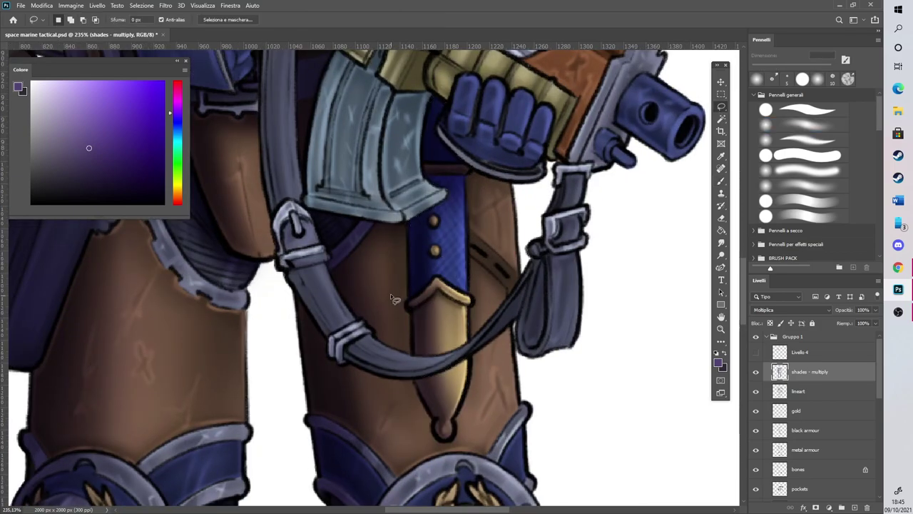
# Lasso the thigh areas around the dagger, above and below the sling, leaving the scabbard out of the selection
pyautogui.moveTo(412, 354); pyautogui.dragTo(411, 314)
pyautogui.moveTo(409, 229); pyautogui.dragTo(317, 213)
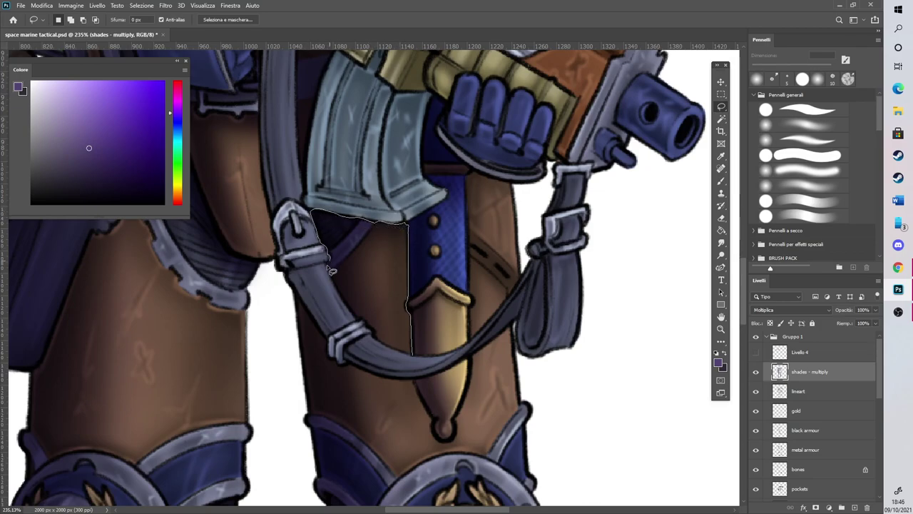
pyautogui.moveTo(367, 329)
pyautogui.mouseDown()
pyautogui.moveTo(393, 354)
pyautogui.moveTo(411, 356)
pyautogui.moveTo(446, 441)
pyautogui.moveTo(469, 401)
pyautogui.moveTo(475, 363)
pyautogui.mouseUp()
pyautogui.moveTo(457, 460)
pyautogui.mouseDown()
pyautogui.moveTo(365, 480)
pyautogui.moveTo(313, 432)
pyautogui.moveTo(299, 300)
pyautogui.moveTo(341, 366)
pyautogui.moveTo(415, 392)
pyautogui.mouseUp()
pyautogui.press('shift')
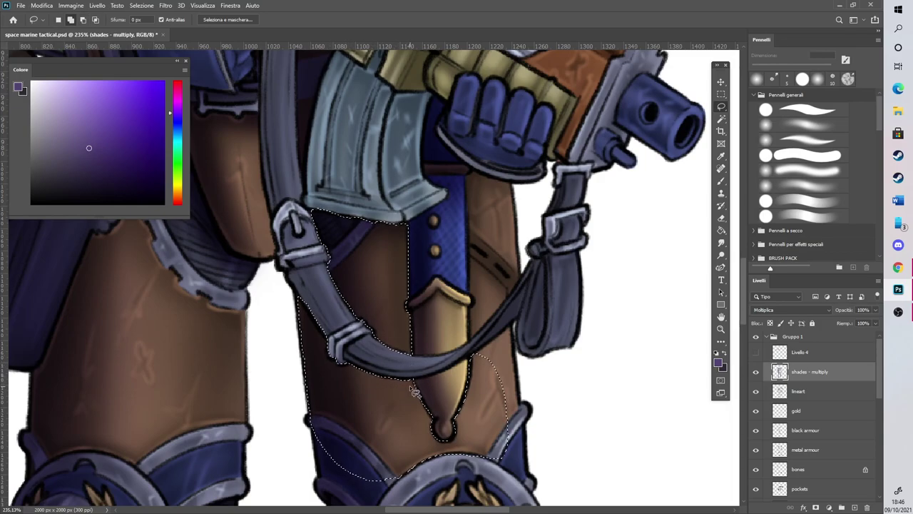
# Shade the selected thigh along the dagger and scabbard edge with the soft brush at 39 px
pyautogui.press('b')
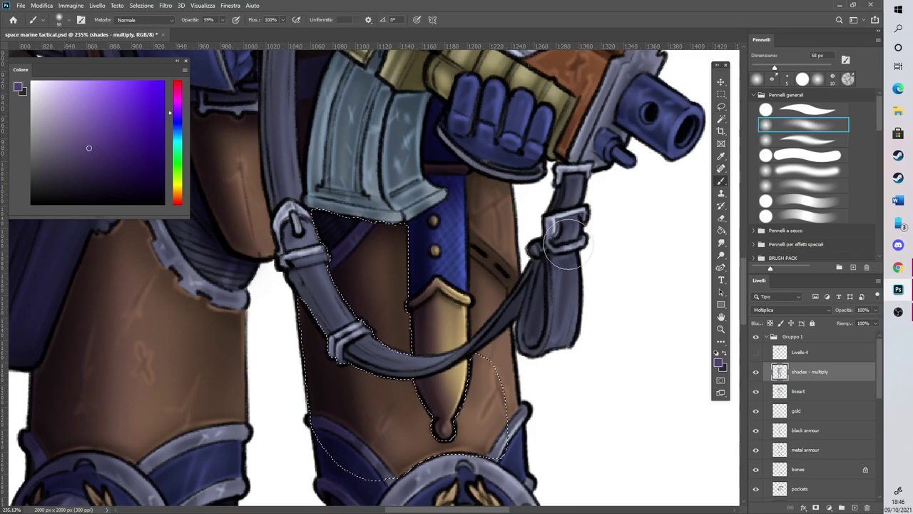
pyautogui.moveTo(775, 67); pyautogui.dragTo(767, 67)
pyautogui.moveTo(443, 429)
pyautogui.mouseDown()
pyautogui.moveTo(421, 349)
pyautogui.moveTo(425, 301)
pyautogui.moveTo(414, 360)
pyautogui.moveTo(416, 199)
pyautogui.mouseUp()
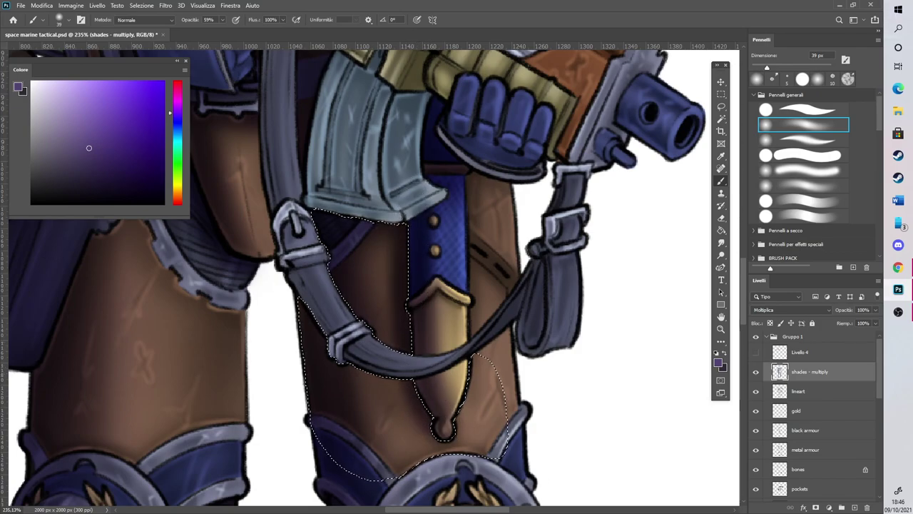
pyautogui.press('super+d')
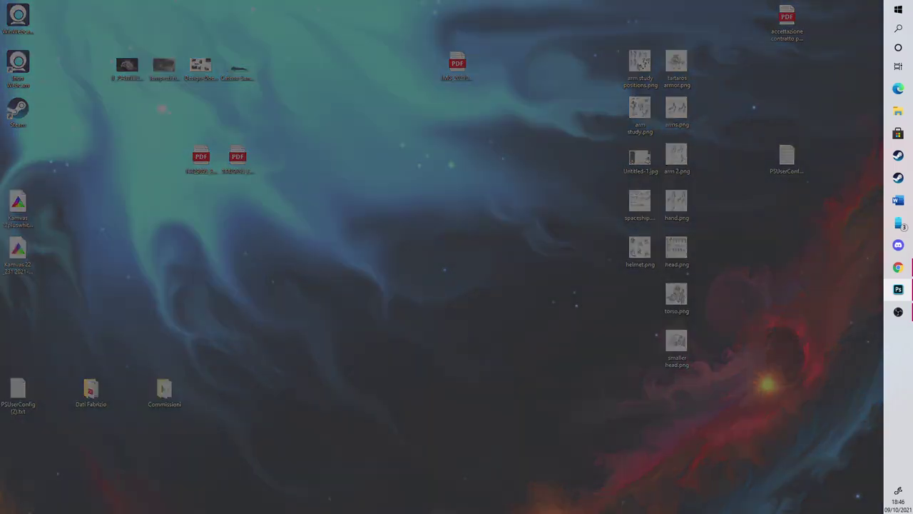
pyautogui.press('super+d')
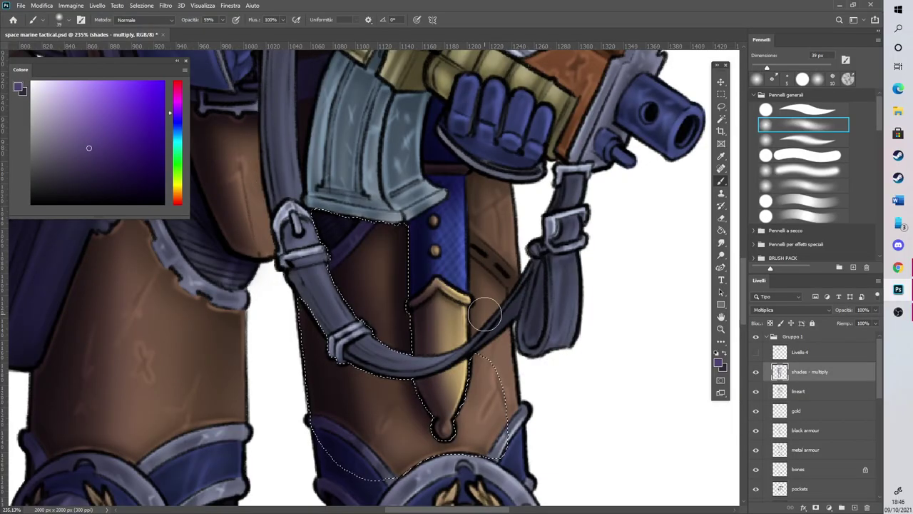
pyautogui.scroll(-3, 428, 286)
pyautogui.scroll(-3, 465, 291)
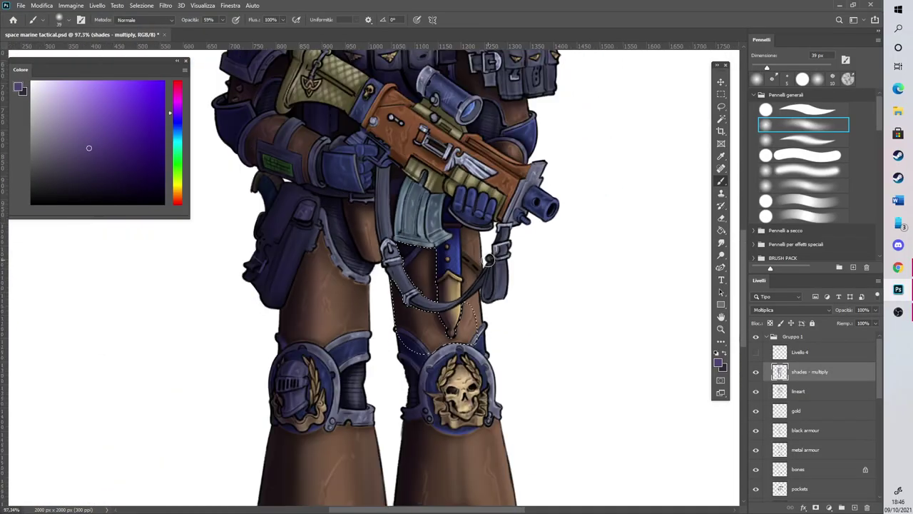
pyautogui.scroll(4, 481, 321)
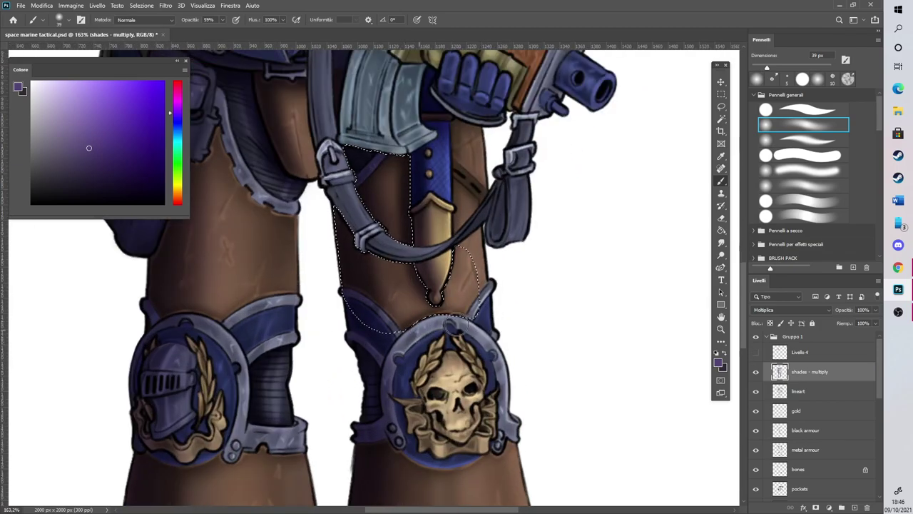
pyautogui.click(722, 107)
pyautogui.hotkey('ctrl', 'd')
pyautogui.scroll(2, 473, 335)
pyautogui.press('super+x')
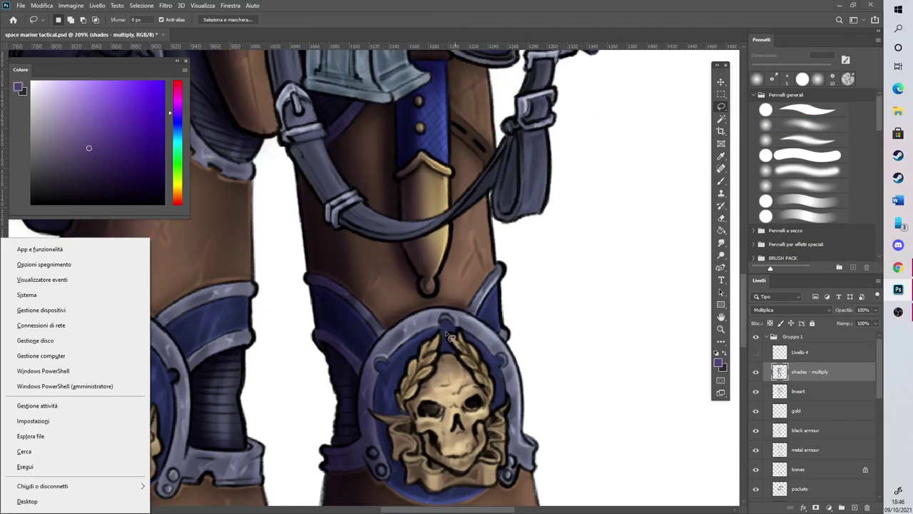
pyautogui.press('Escape')
pyautogui.hotkey('ctrl', 'z')
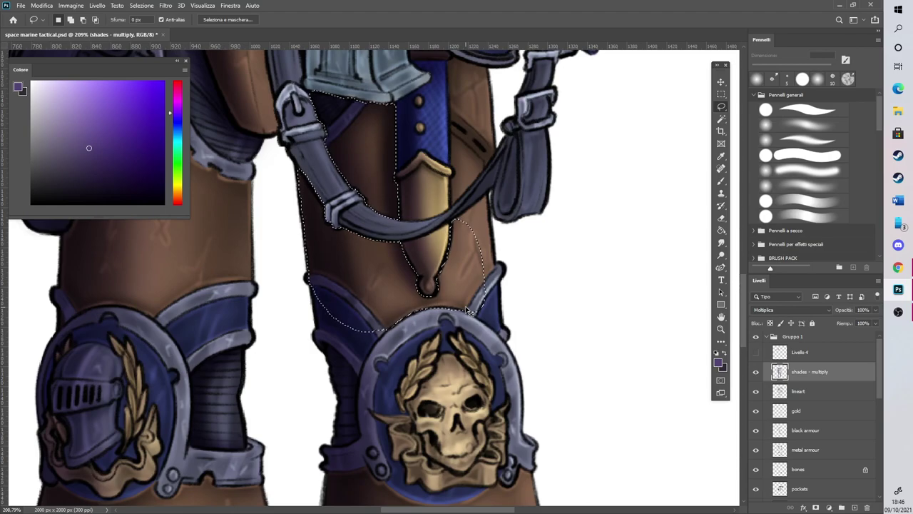
# Clear the thigh selection and lasso the skull knee plate's inner side around the laurels and ribbon, leaving the skull and laurels out
pyautogui.click(142, 5)
pyautogui.click(151, 22)
pyautogui.scroll(-5, 431, 377)
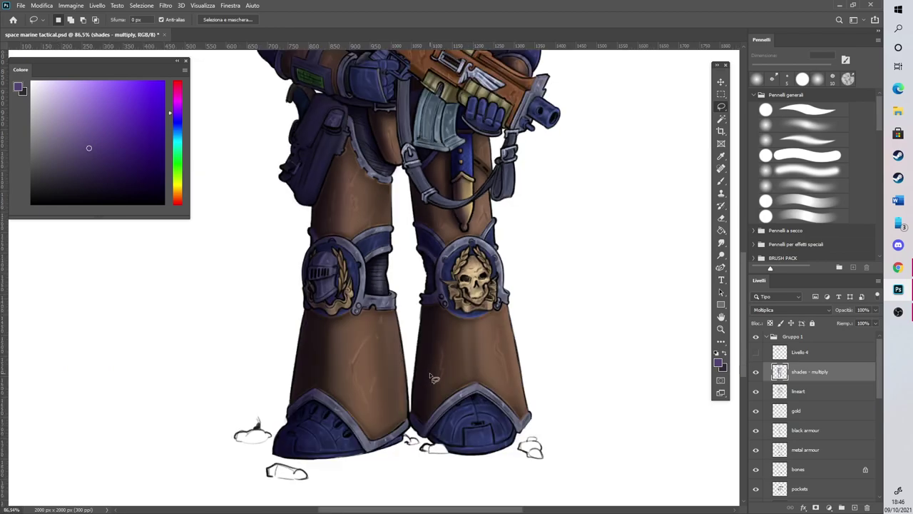
pyautogui.scroll(3, 457, 309)
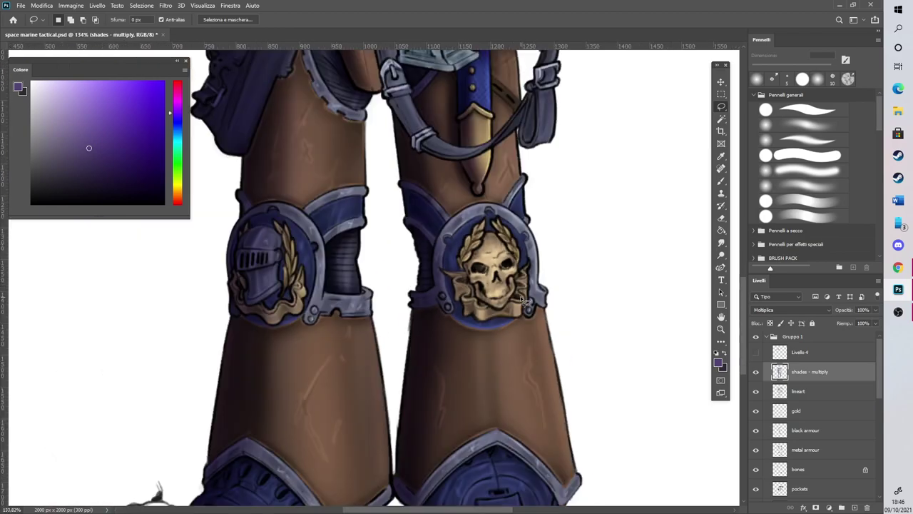
pyautogui.scroll(4, 475, 238)
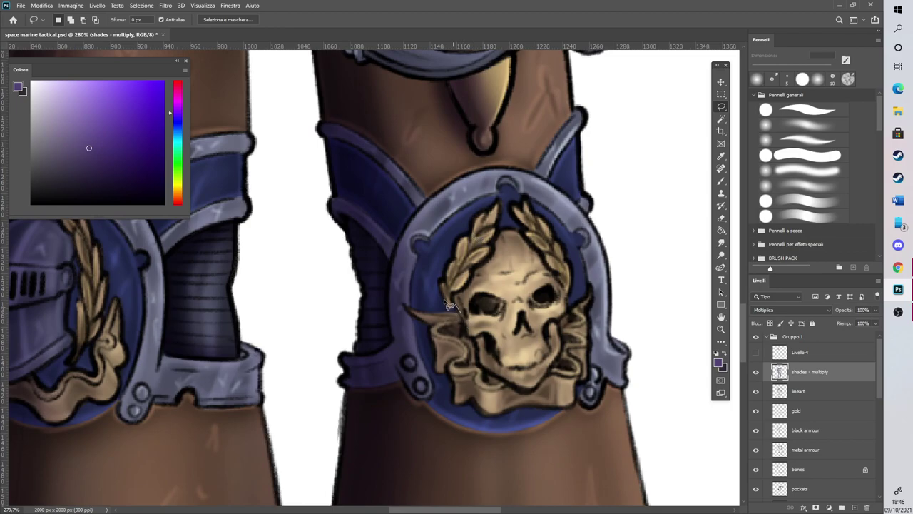
pyautogui.moveTo(470, 236)
pyautogui.mouseDown()
pyautogui.moveTo(501, 205)
pyautogui.moveTo(427, 240)
pyautogui.moveTo(472, 427)
pyautogui.moveTo(471, 296)
pyautogui.mouseUp()
pyautogui.moveTo(525, 237)
pyautogui.mouseDown()
pyautogui.moveTo(516, 209)
pyautogui.moveTo(525, 203)
pyautogui.moveTo(553, 228)
pyautogui.moveTo(570, 268)
pyautogui.moveTo(577, 212)
pyautogui.moveTo(535, 170)
pyautogui.mouseUp()
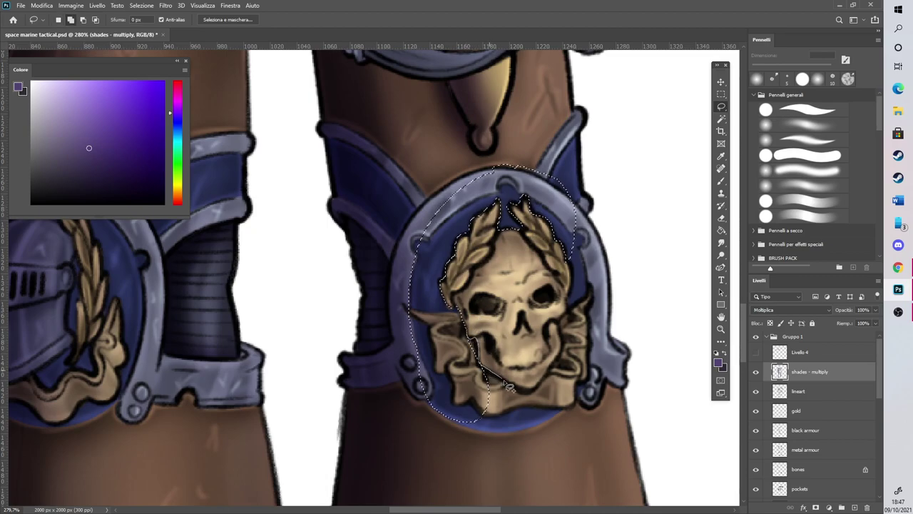
pyautogui.moveTo(496, 430); pyautogui.dragTo(458, 406)
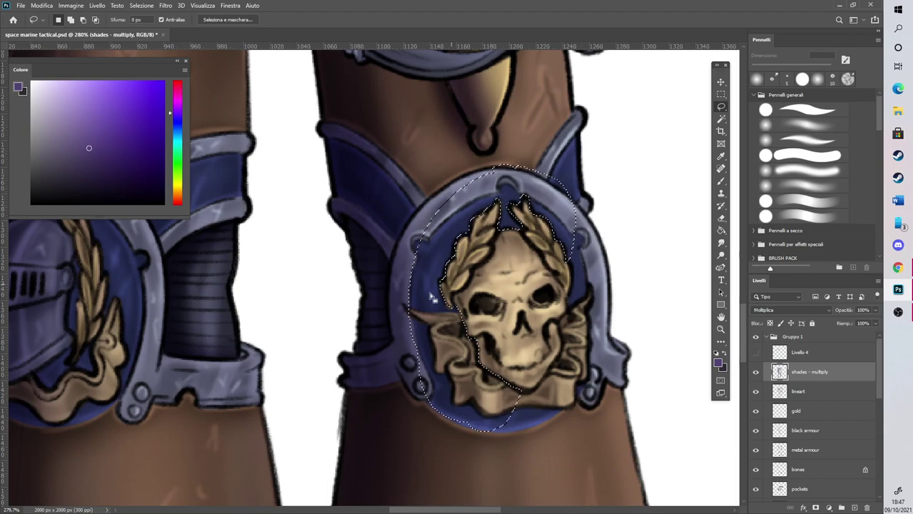
pyautogui.moveTo(468, 206)
pyautogui.mouseDown()
pyautogui.moveTo(424, 226)
pyautogui.moveTo(443, 374)
pyautogui.moveTo(448, 277)
pyautogui.moveTo(461, 247)
pyautogui.moveTo(475, 243)
pyautogui.moveTo(447, 301)
pyautogui.mouseUp()
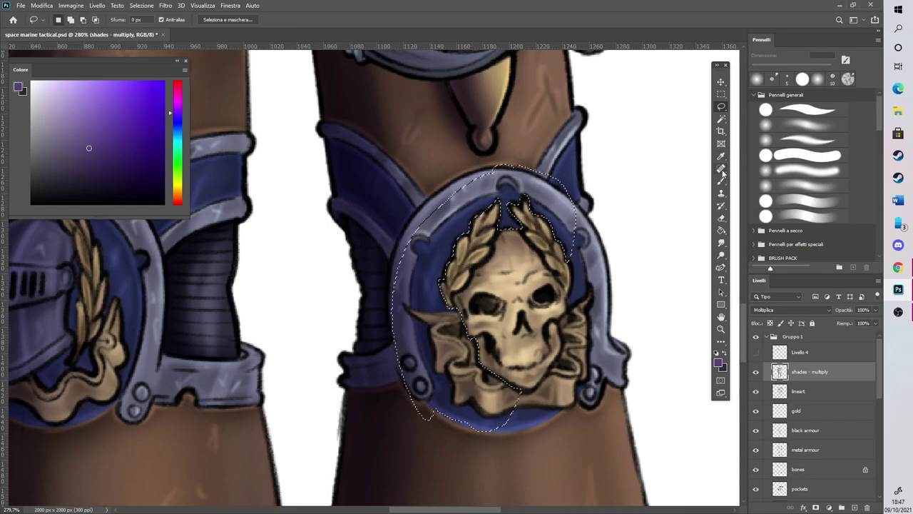
# Shade the selected ribbon and plate beside the skull with the soft brush at 27 px, and clear the selection
pyautogui.press('b')
pyautogui.moveTo(452, 269)
pyautogui.mouseDown()
pyautogui.moveTo(452, 311)
pyautogui.moveTo(488, 366)
pyautogui.moveTo(448, 337)
pyautogui.moveTo(492, 371)
pyautogui.moveTo(467, 303)
pyautogui.mouseUp()
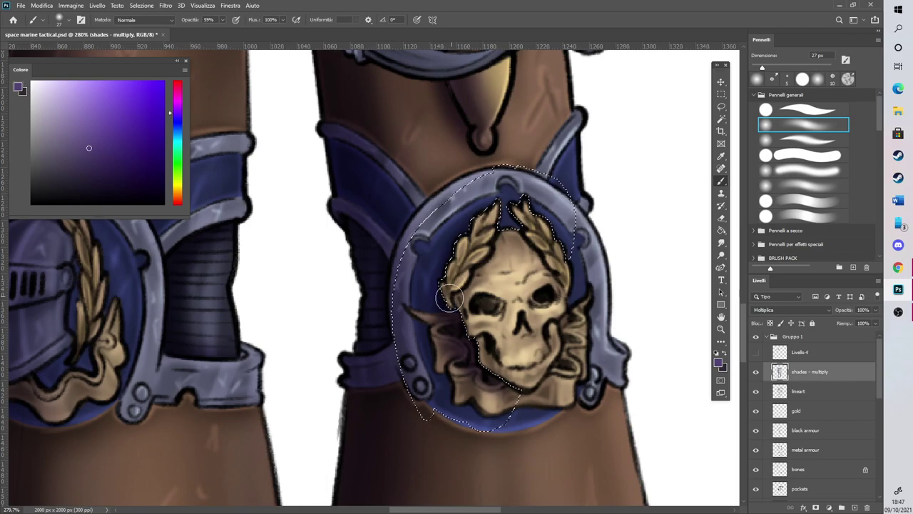
pyautogui.press('l')
pyautogui.hotkey('ctrl', 'd')
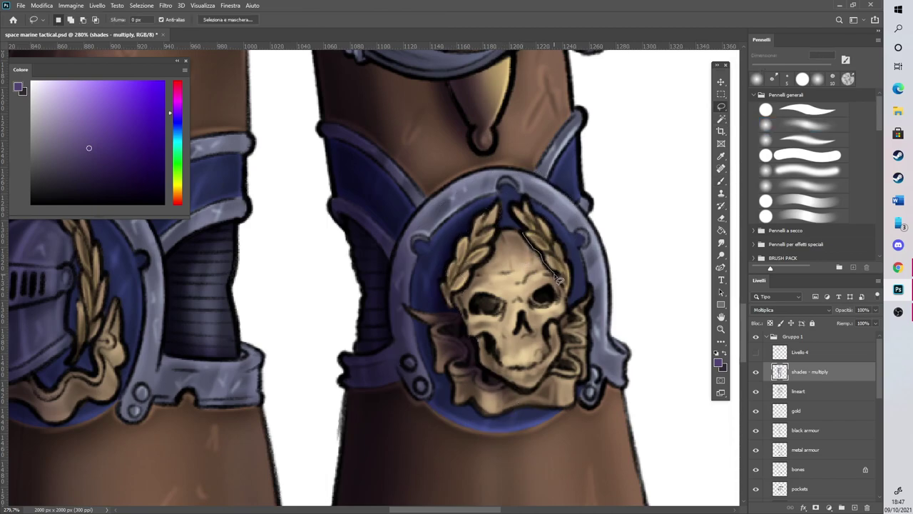
# Lasso the skull's forehead between the laurel branches, shade it with the soft brush at 27 px, and clear the selection
pyautogui.moveTo(491, 262)
pyautogui.mouseDown()
pyautogui.moveTo(514, 230)
pyautogui.moveTo(538, 261)
pyautogui.moveTo(526, 204)
pyautogui.moveTo(553, 265)
pyautogui.mouseUp()
pyautogui.press('b')
pyautogui.click(722, 107)
pyautogui.click(722, 106)
pyautogui.hotkey('ctrl', 'd')
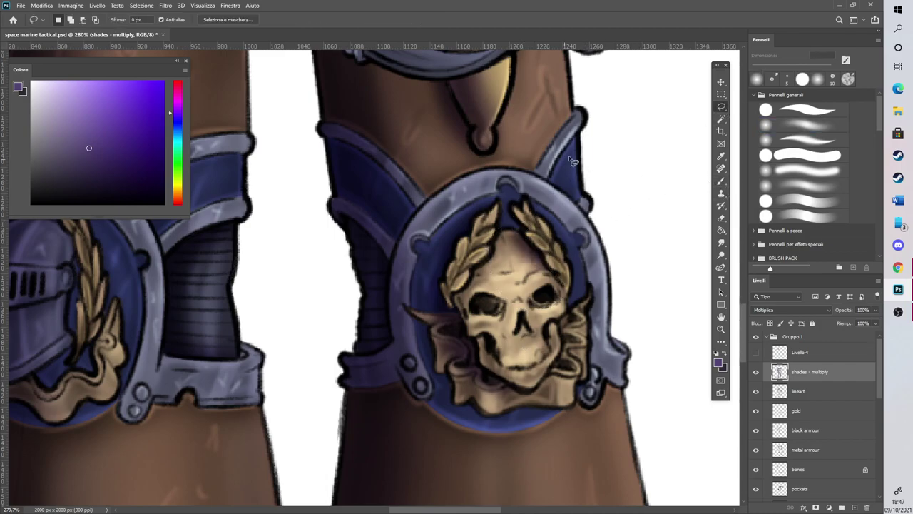
# Shade the skull's eye sockets and cheek hollow with the soft brush at 18 px
pyautogui.scroll(-5, 571, 159)
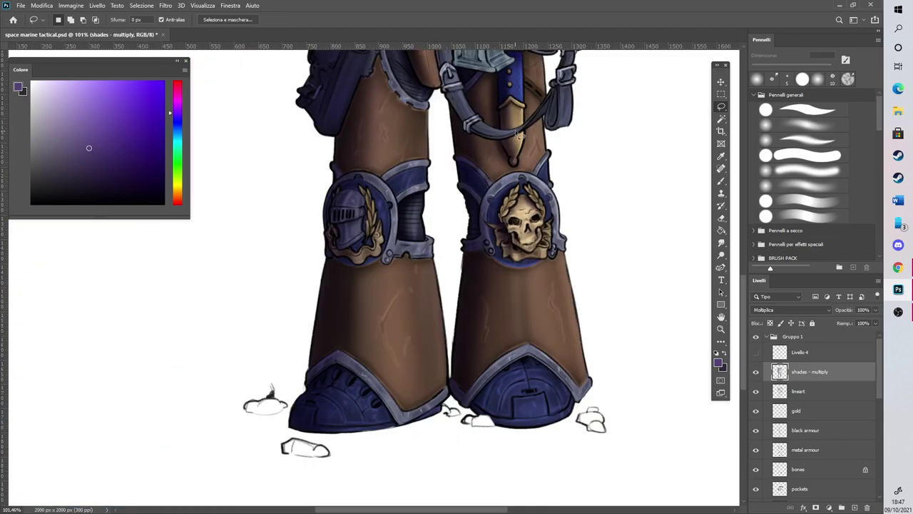
pyautogui.scroll(5, 519, 134)
pyautogui.click(722, 180)
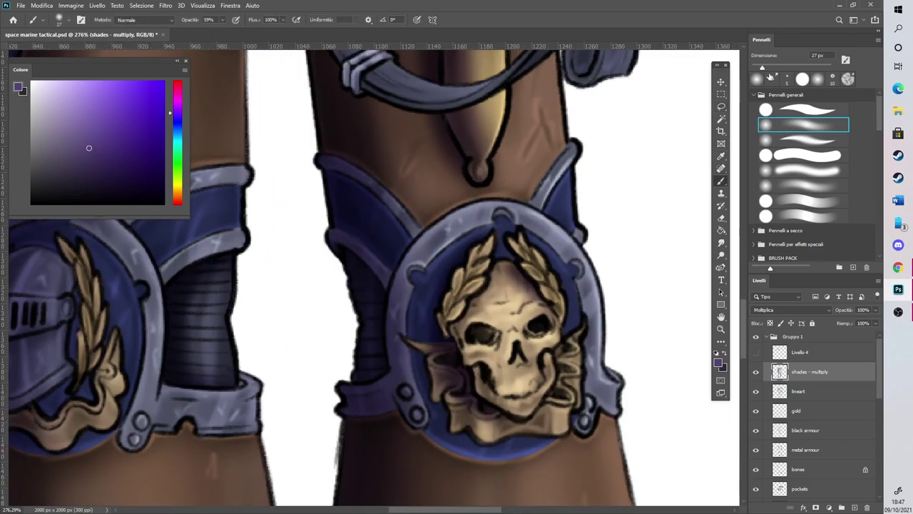
pyautogui.moveTo(475, 334); pyautogui.dragTo(498, 352)
pyautogui.moveTo(536, 322); pyautogui.dragTo(531, 333)
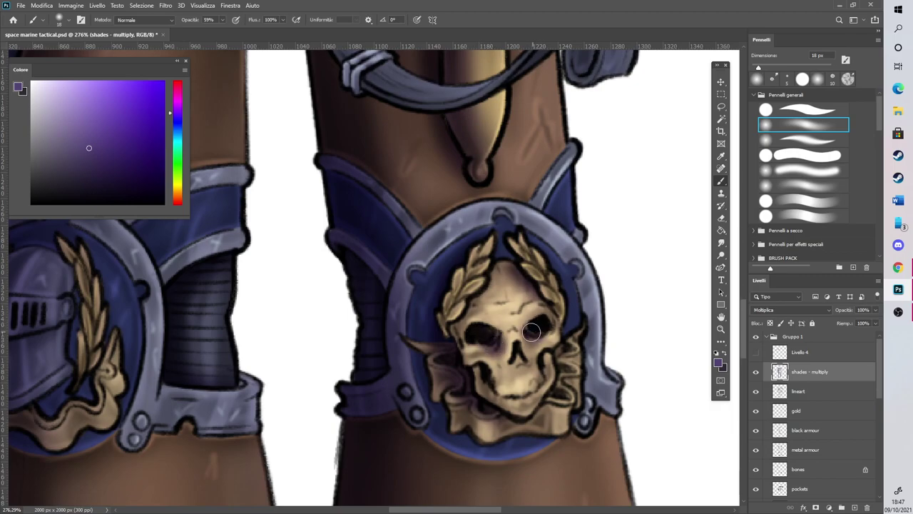
pyautogui.moveTo(493, 378)
pyautogui.mouseDown()
pyautogui.moveTo(486, 385)
pyautogui.moveTo(499, 399)
pyautogui.moveTo(519, 394)
pyautogui.moveTo(514, 356)
pyautogui.mouseUp()
# Lasso the helmet emblem on the other knee plate, following the inner edge of its laurel branch
pyautogui.scroll(-5, 514, 356)
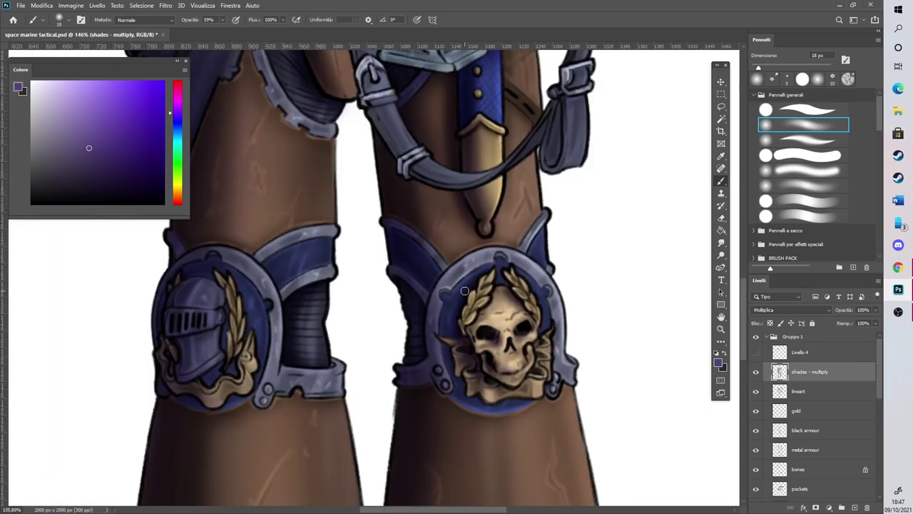
pyautogui.scroll(4, 224, 319)
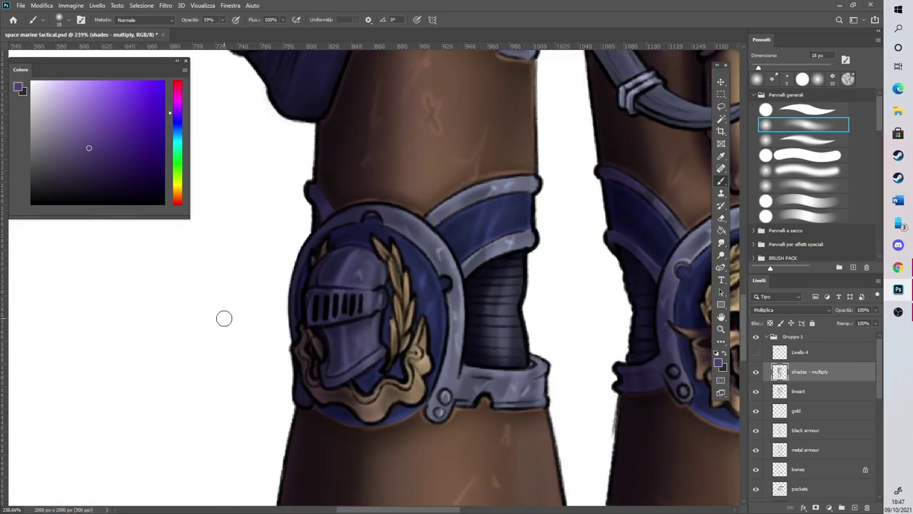
pyautogui.click(721, 105)
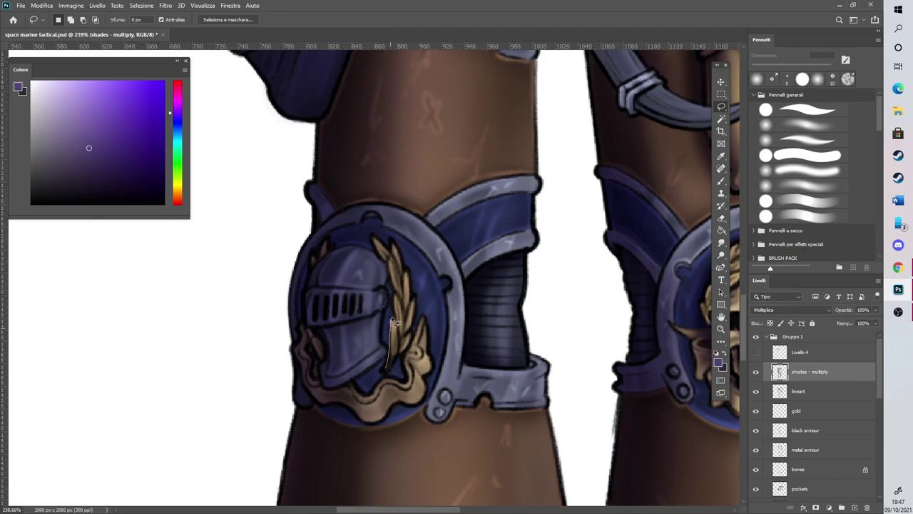
pyautogui.moveTo(374, 242); pyautogui.dragTo(357, 397)
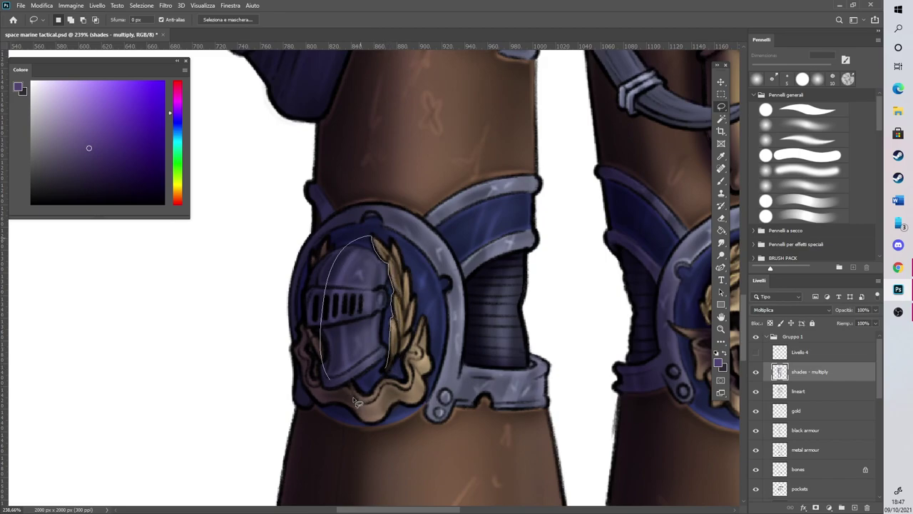
# Shade the selected helmet along the laurel edge with the soft brush at 18 px, and clear the selection
pyautogui.click(721, 193)
pyautogui.click(540, 223)
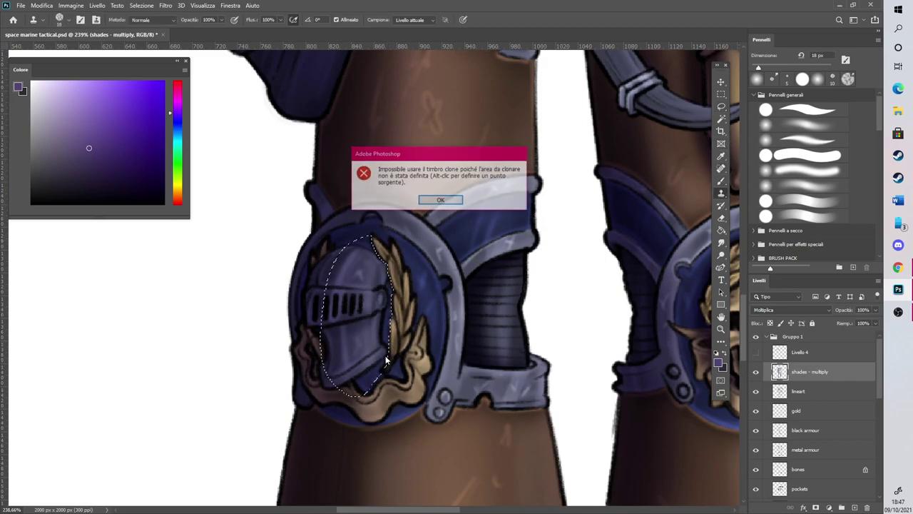
pyautogui.click(433, 198)
pyautogui.click(720, 180)
pyautogui.moveTo(387, 356)
pyautogui.mouseDown()
pyautogui.moveTo(384, 325)
pyautogui.moveTo(379, 359)
pyautogui.moveTo(390, 272)
pyautogui.moveTo(376, 294)
pyautogui.moveTo(377, 265)
pyautogui.moveTo(357, 329)
pyautogui.mouseUp()
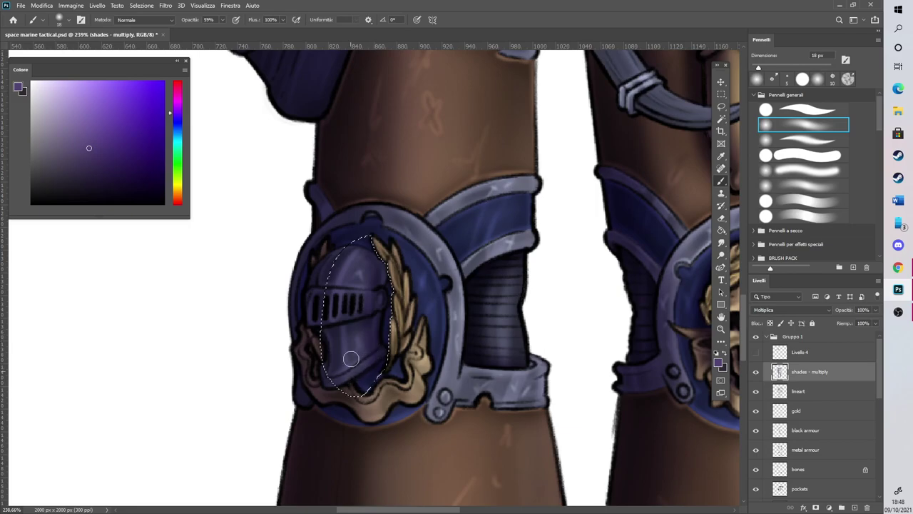
pyautogui.click(141, 5)
pyautogui.click(151, 20)
# Shade the ribbon below the helmet and the upper part of the knee plate with the soft brush at 18 px
pyautogui.moveTo(397, 401)
pyautogui.mouseDown()
pyautogui.moveTo(392, 392)
pyautogui.moveTo(405, 401)
pyautogui.mouseUp()
pyautogui.moveTo(426, 361)
pyautogui.mouseDown()
pyautogui.moveTo(418, 374)
pyautogui.moveTo(429, 387)
pyautogui.mouseUp()
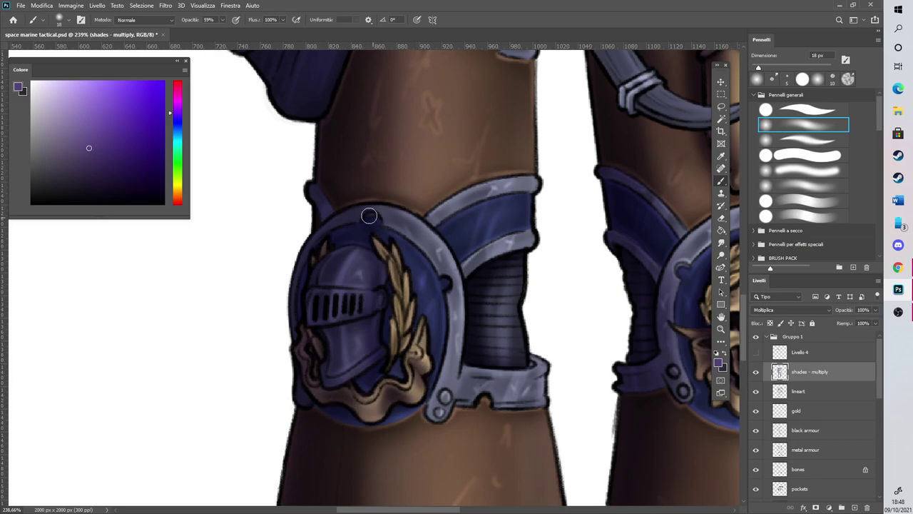
pyautogui.moveTo(408, 241); pyautogui.dragTo(403, 206)
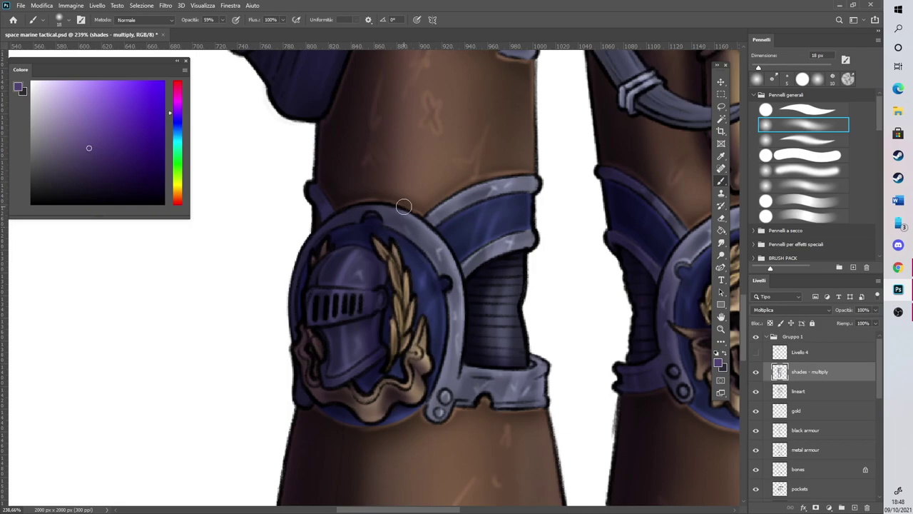
# Lasso the lower thigh and blue knee strap above the helmet knee plate, following the plate's outer rim
pyautogui.scroll(-4, 514, 409)
pyautogui.scroll(-4, 469, 286)
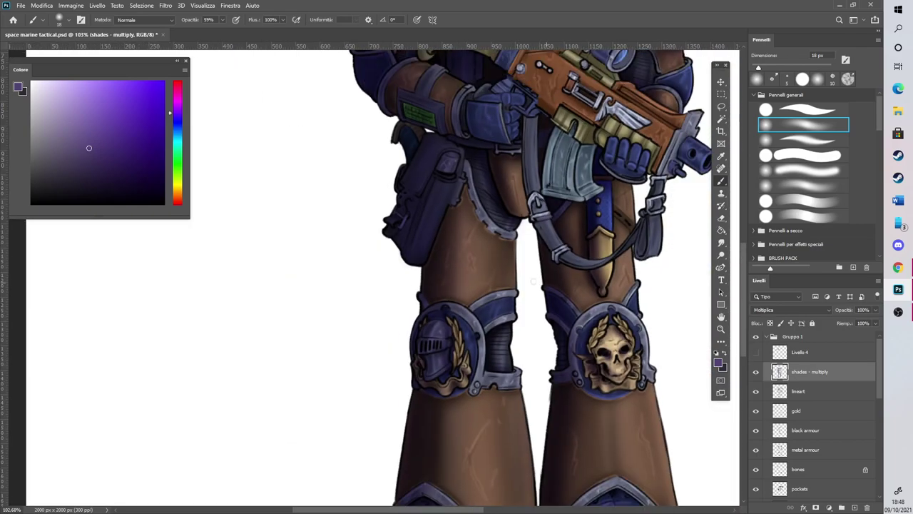
pyautogui.scroll(8, 535, 271)
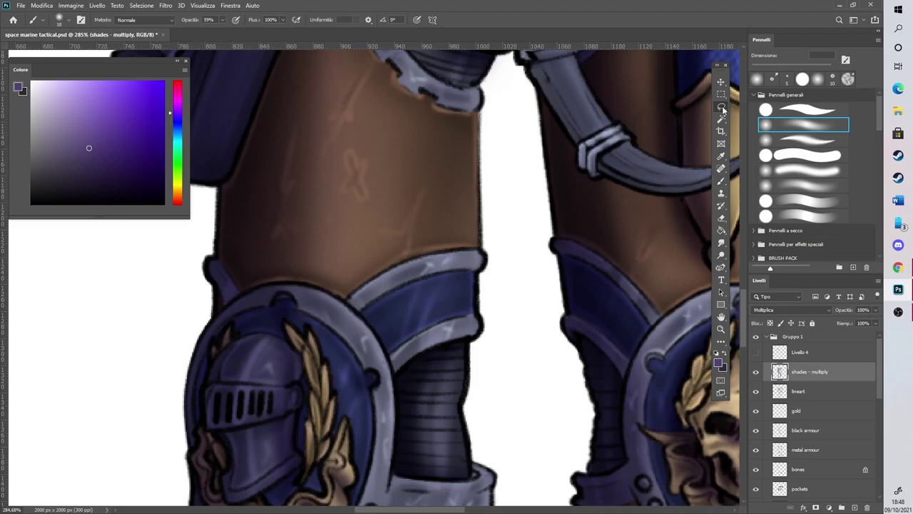
pyautogui.click(722, 107)
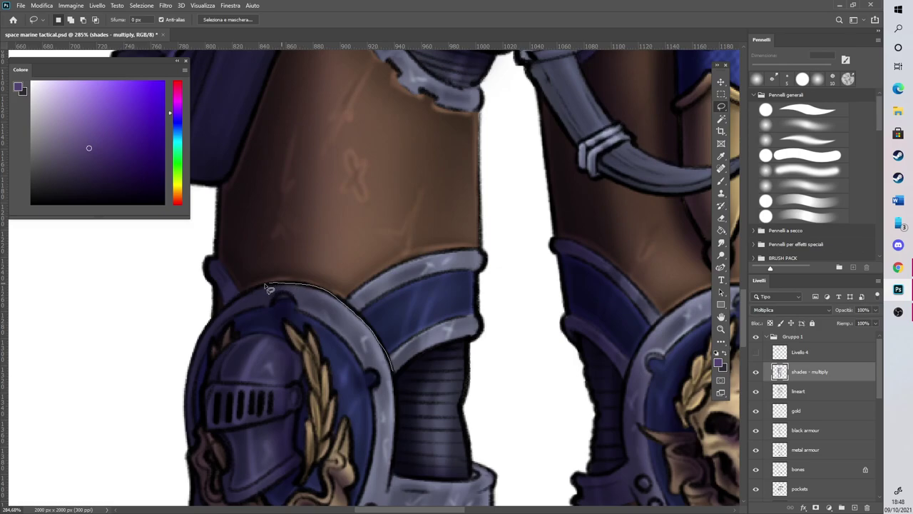
pyautogui.moveTo(221, 187)
pyautogui.mouseDown()
pyautogui.moveTo(357, 136)
pyautogui.moveTo(492, 191)
pyautogui.mouseUp()
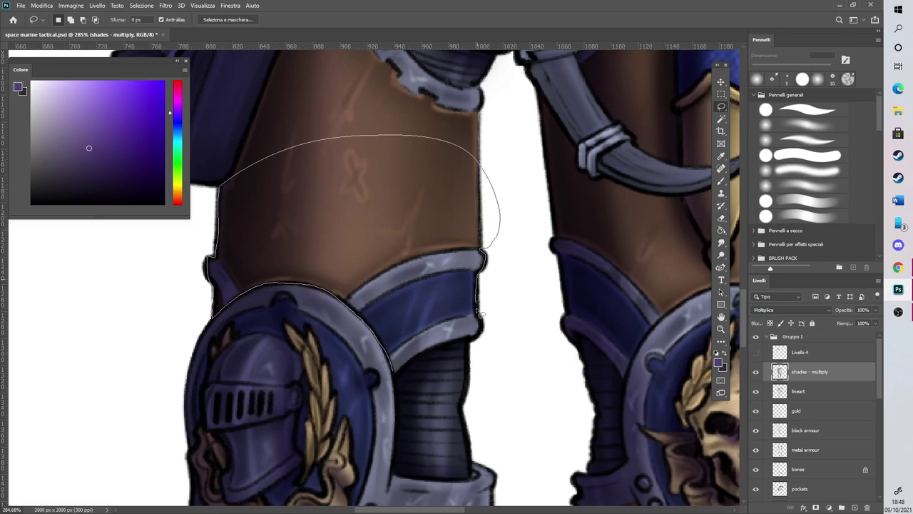
pyautogui.moveTo(411, 366); pyautogui.dragTo(393, 370)
# Shade the selected thigh and strap along the helmet plate's rim with the soft brush at 45 px, and clear the selection
pyautogui.press('b')
pyautogui.press(']')
pyautogui.press(']')
pyautogui.press(']')
pyautogui.press(']')
pyautogui.press(']')
pyautogui.press(']')
pyautogui.moveTo(379, 319)
pyautogui.mouseDown()
pyautogui.moveTo(354, 313)
pyautogui.moveTo(386, 370)
pyautogui.mouseUp()
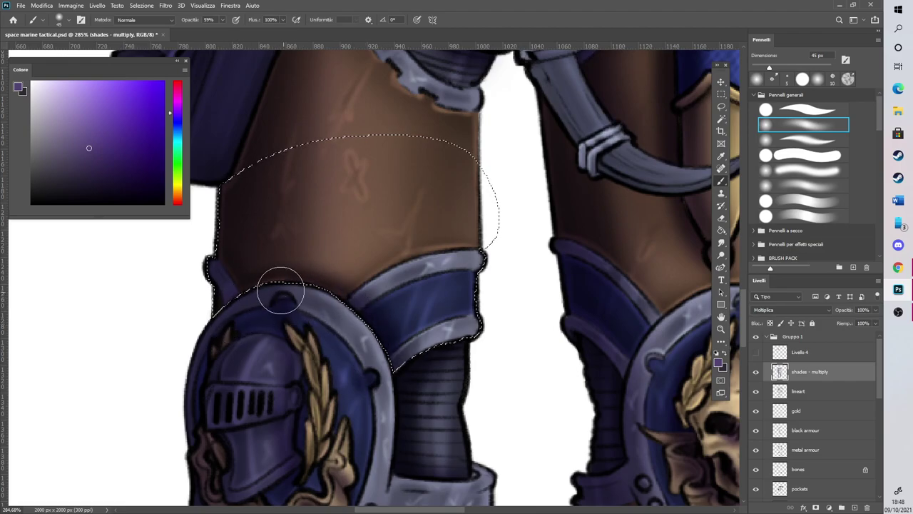
pyautogui.click(147, 7)
pyautogui.click(157, 25)
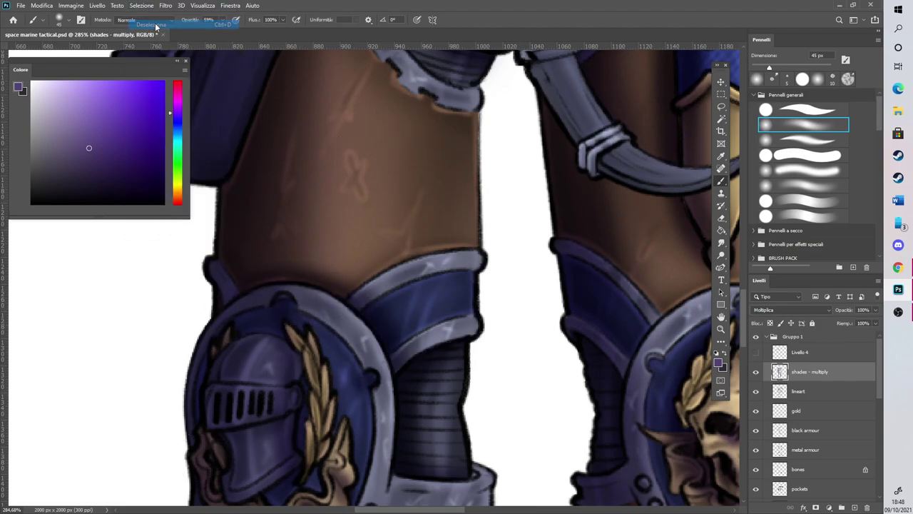
# Lasso the lower thigh and knee straps above the skull knee plate, subtracting the scabbard tip from the selection
pyautogui.scroll(-7, 485, 342)
pyautogui.scroll(5, 479, 272)
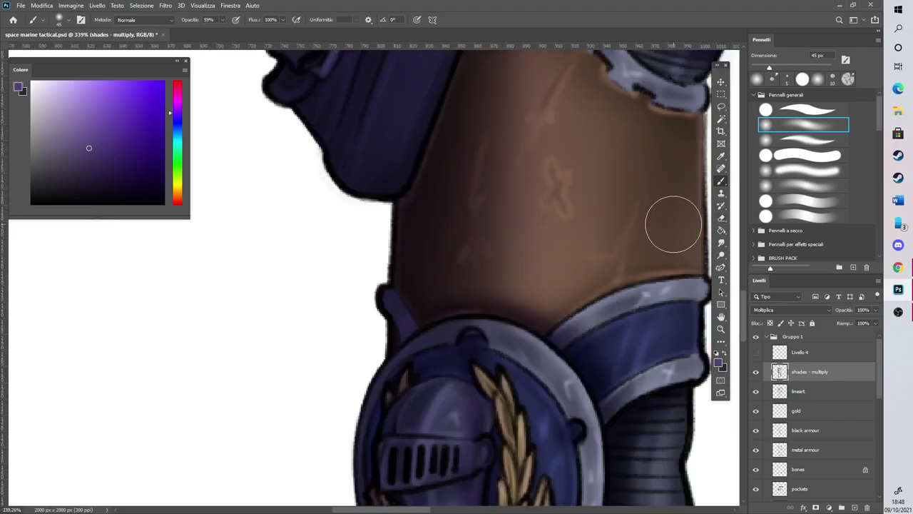
pyautogui.scroll(-5, 514, 160)
pyautogui.scroll(-2, 558, 145)
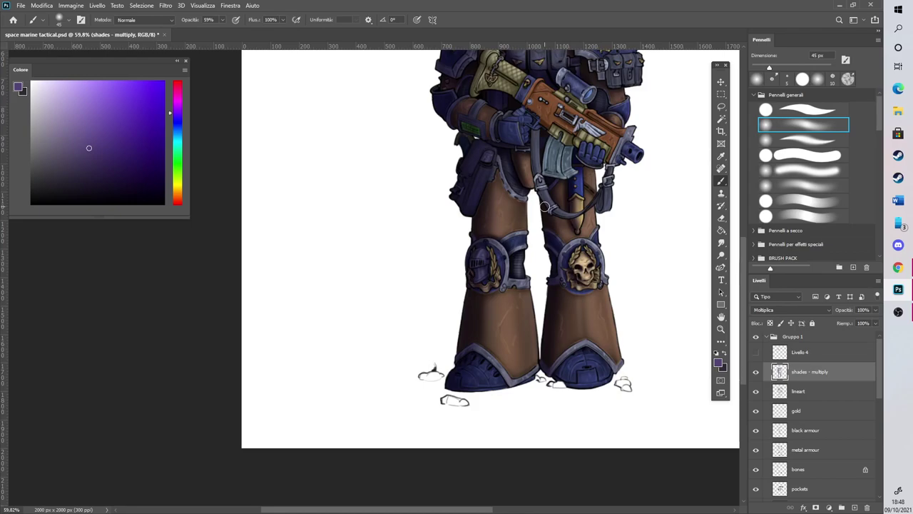
pyautogui.scroll(7, 578, 235)
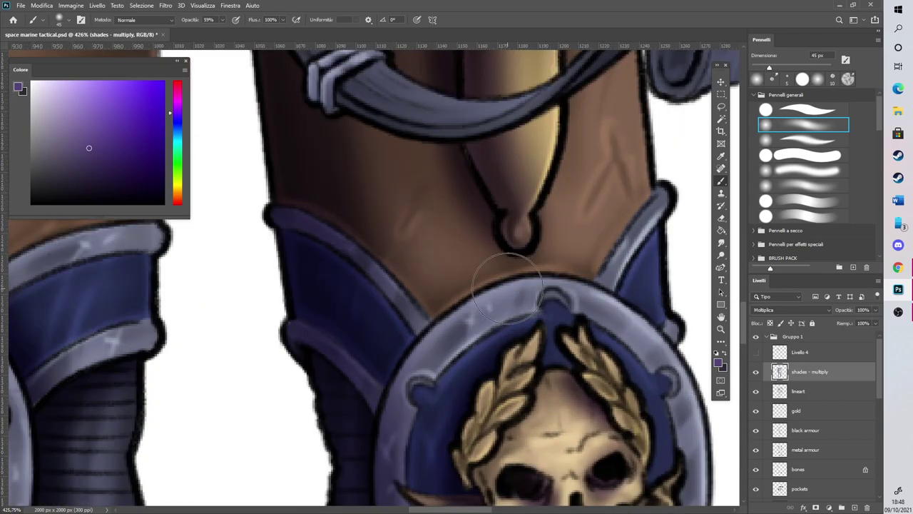
pyautogui.click(720, 107)
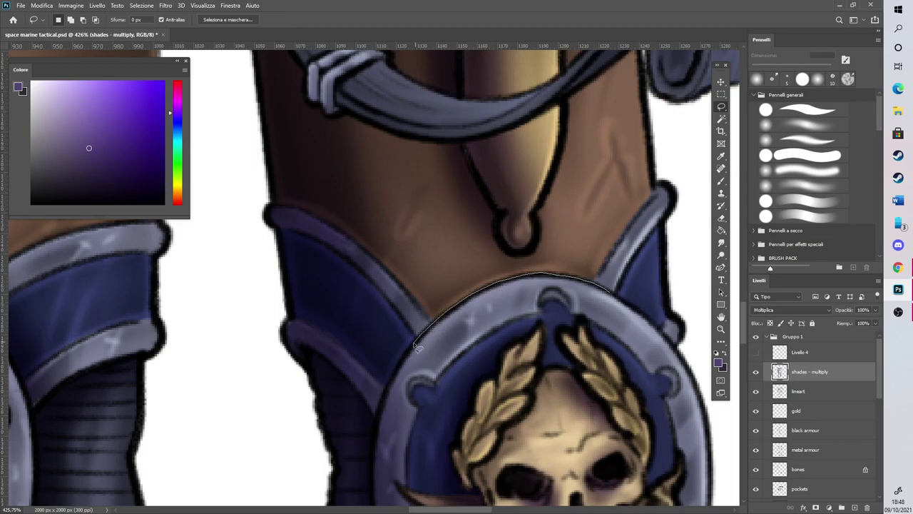
pyautogui.moveTo(350, 383)
pyautogui.mouseDown()
pyautogui.moveTo(288, 330)
pyautogui.moveTo(310, 269)
pyautogui.moveTo(443, 161)
pyautogui.moveTo(580, 134)
pyautogui.moveTo(672, 194)
pyautogui.mouseUp()
pyautogui.moveTo(628, 306); pyautogui.dragTo(664, 329)
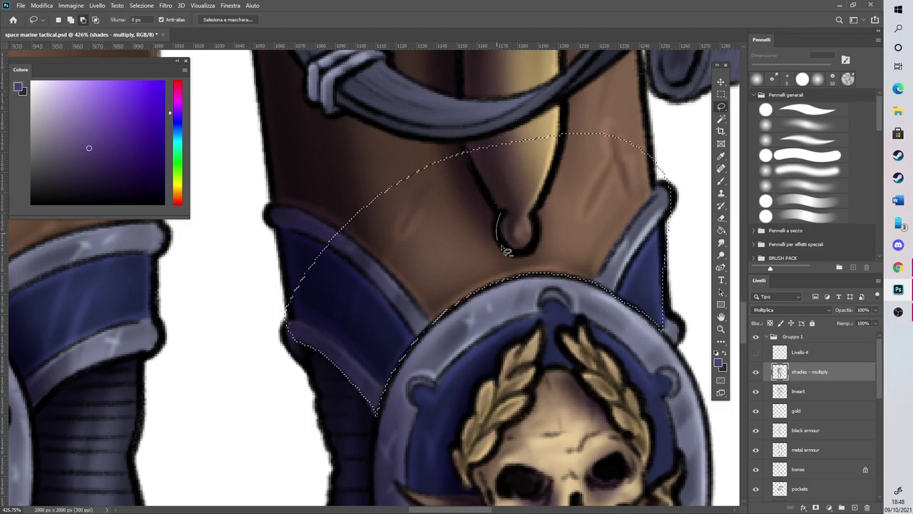
pyautogui.moveTo(488, 194); pyautogui.dragTo(480, 184)
# Shade the selected thigh and straps along the skull plate's rim with the soft brush at 45 px, and clear the selection
pyautogui.press('b')
pyautogui.moveTo(623, 331)
pyautogui.mouseDown()
pyautogui.moveTo(558, 299)
pyautogui.moveTo(517, 316)
pyautogui.moveTo(450, 374)
pyautogui.mouseUp()
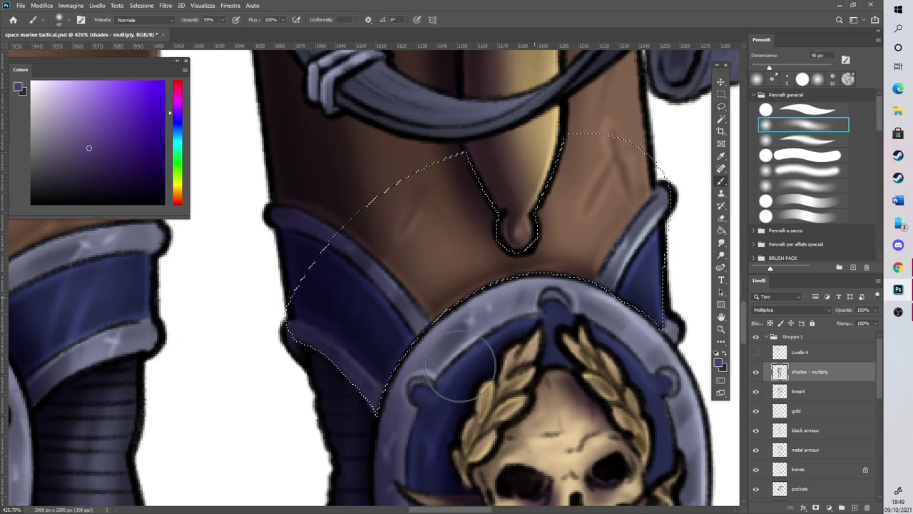
pyautogui.moveTo(487, 313)
pyautogui.mouseDown()
pyautogui.moveTo(452, 344)
pyautogui.moveTo(408, 415)
pyautogui.mouseUp()
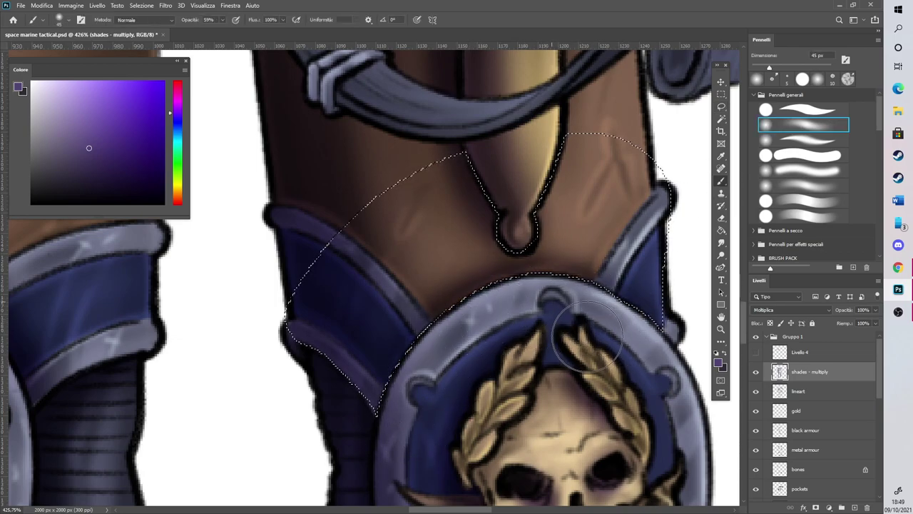
pyautogui.click(141, 5)
pyautogui.click(151, 24)
pyautogui.scroll(-8, 528, 242)
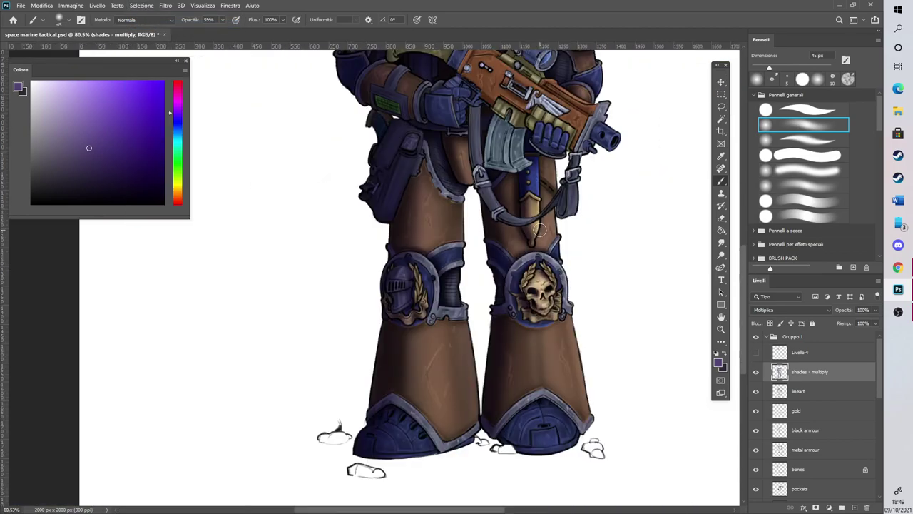
pyautogui.scroll(5, 607, 131)
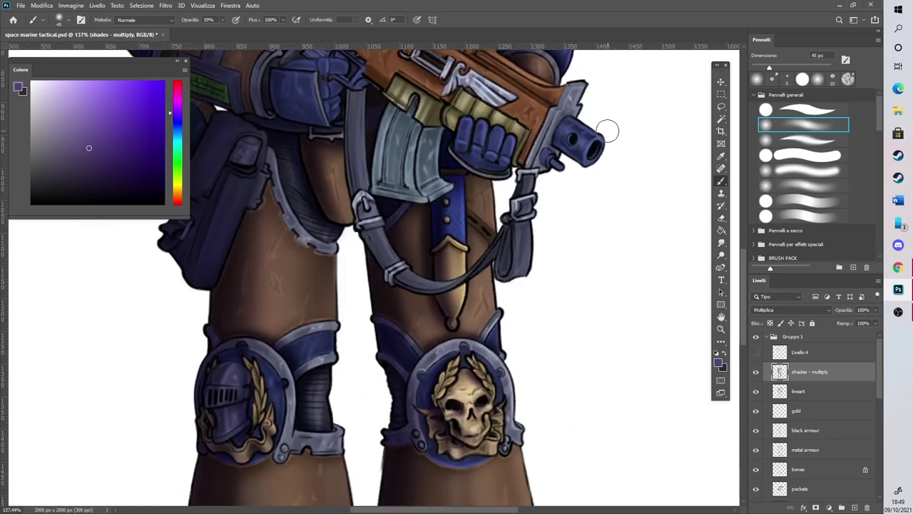
# Lasso the inside of the hanging strap loop below the gun muzzle and shade it with the soft brush at 45 px
pyautogui.click(722, 108)
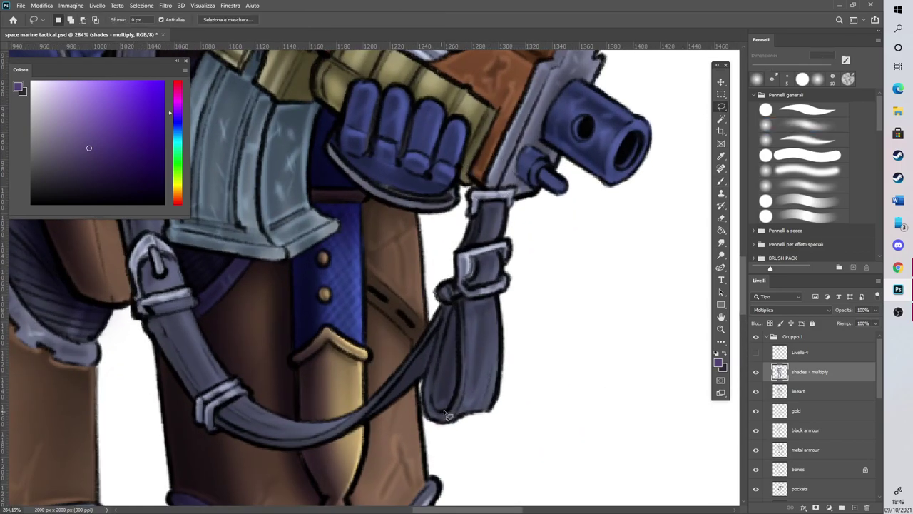
pyautogui.moveTo(460, 382); pyautogui.dragTo(452, 314)
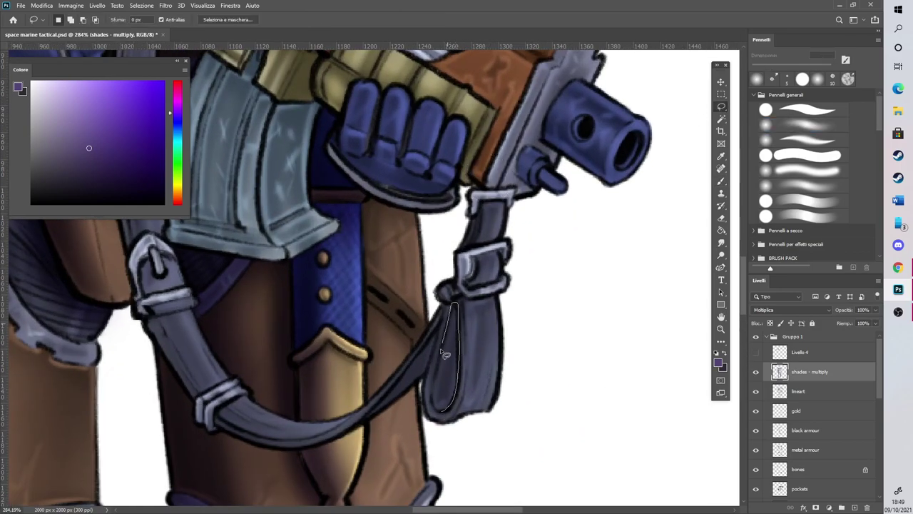
pyautogui.moveTo(442, 405); pyautogui.dragTo(444, 409)
pyautogui.press('b')
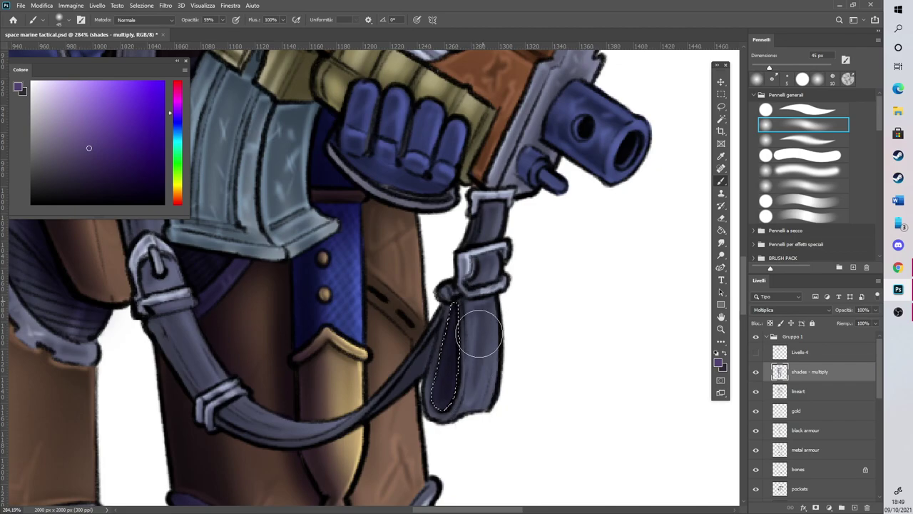
# Lasso the lower curve of the gun sling crossing the scabbard and shade it with the soft brush at 45 px
pyautogui.click(722, 106)
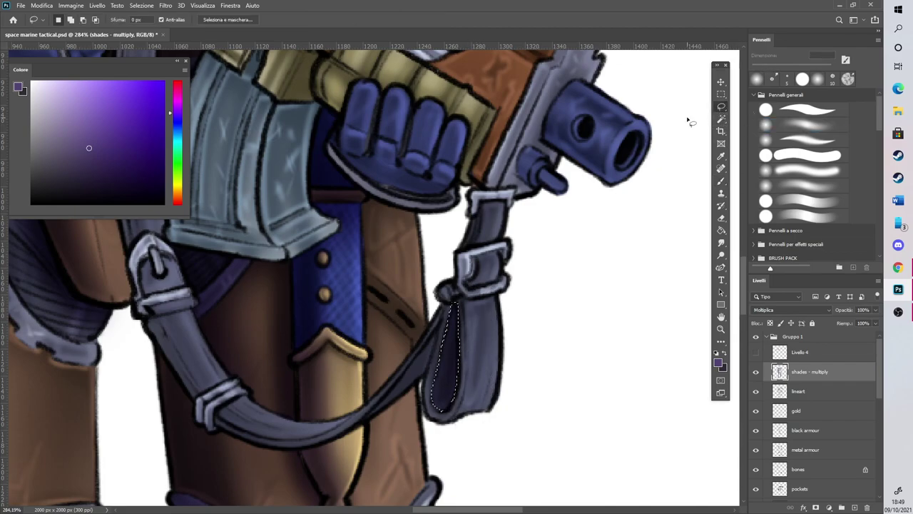
pyautogui.moveTo(261, 438); pyautogui.dragTo(266, 436)
pyautogui.moveTo(331, 426)
pyautogui.mouseDown()
pyautogui.moveTo(378, 396)
pyautogui.moveTo(317, 438)
pyautogui.moveTo(273, 440)
pyautogui.mouseUp()
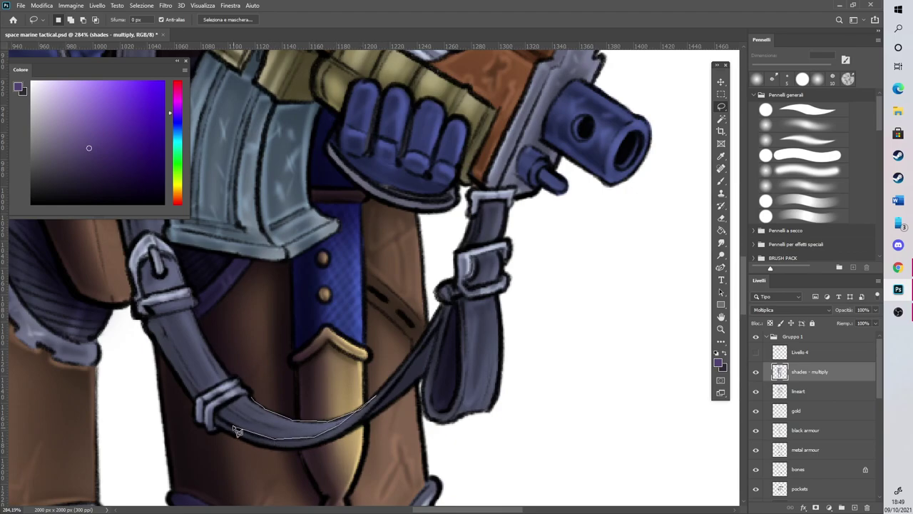
pyautogui.moveTo(251, 402); pyautogui.dragTo(254, 394)
pyautogui.press('b')
pyautogui.moveTo(291, 443); pyautogui.dragTo(449, 336)
pyautogui.moveTo(269, 427)
pyautogui.mouseDown()
pyautogui.moveTo(367, 416)
pyautogui.moveTo(277, 416)
pyautogui.moveTo(391, 389)
pyautogui.mouseUp()
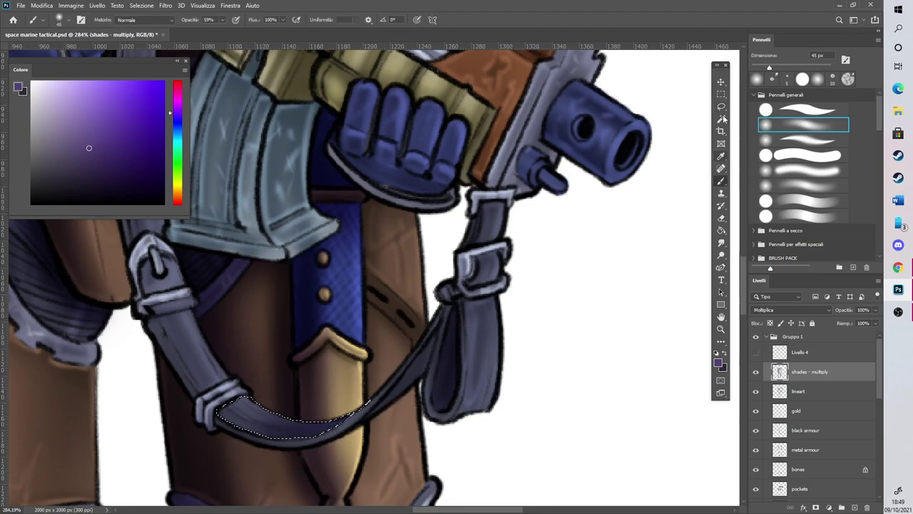
# Lasso the sling section between the large buckle and the metal clasp, and shade its outer edge with the soft brush at 45 px
pyautogui.press('l')
pyautogui.click(201, 421)
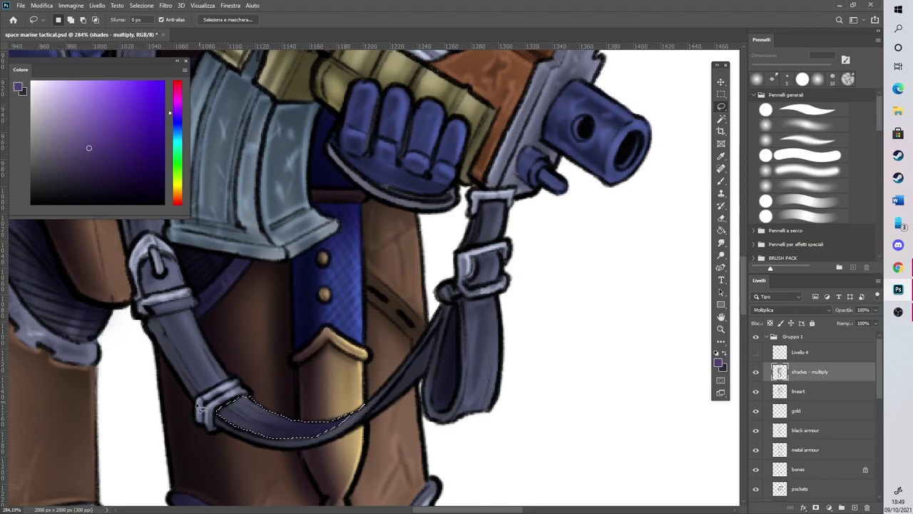
pyautogui.moveTo(219, 361); pyautogui.dragTo(191, 315)
pyautogui.moveTo(198, 405); pyautogui.dragTo(199, 406)
pyautogui.press('s')
pyautogui.click(210, 391)
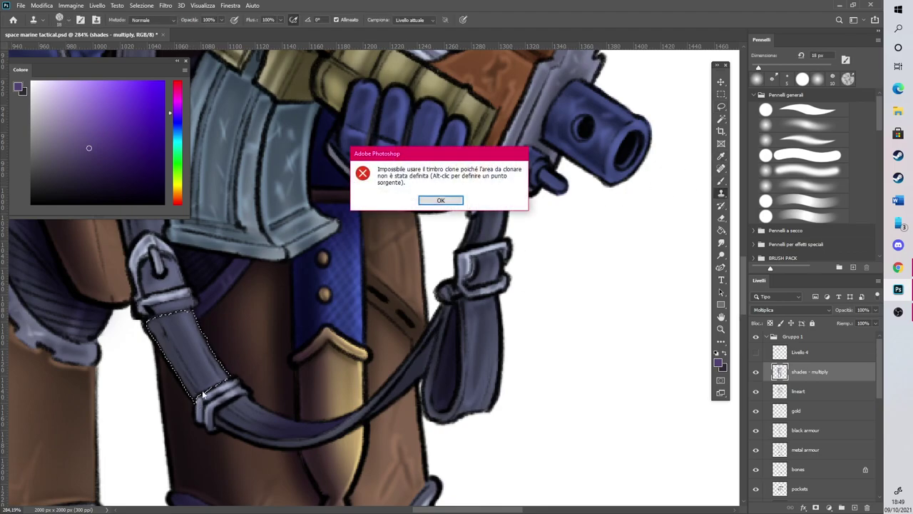
pyautogui.press('Return')
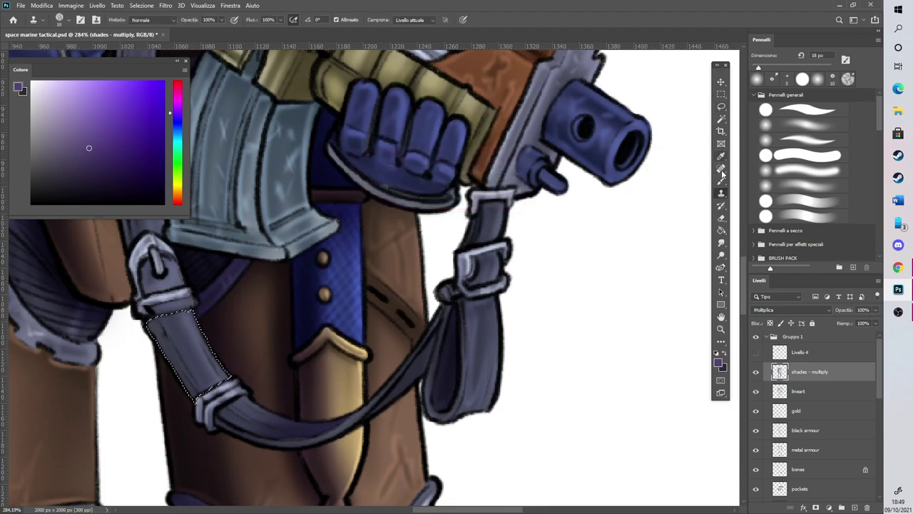
pyautogui.click(721, 180)
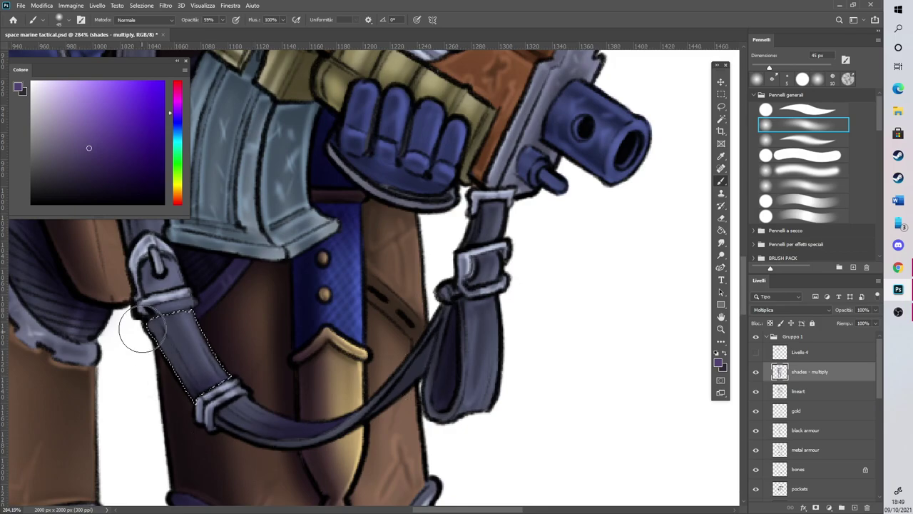
pyautogui.moveTo(142, 329); pyautogui.dragTo(214, 420)
# Lasso the thigh area between scabbard and sling below the gloved hand, and shade it along the hand and scabbard at 45 px
pyautogui.scroll(-5, 492, 307)
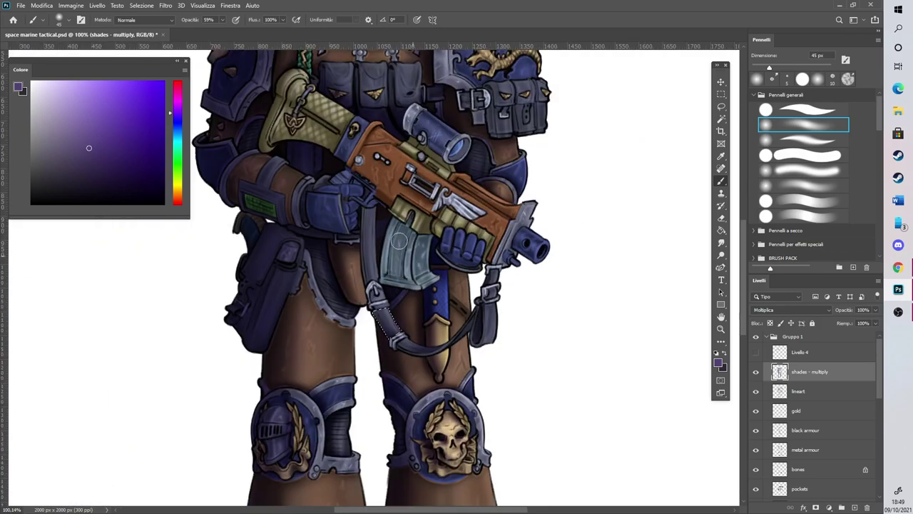
pyautogui.scroll(2, 439, 247)
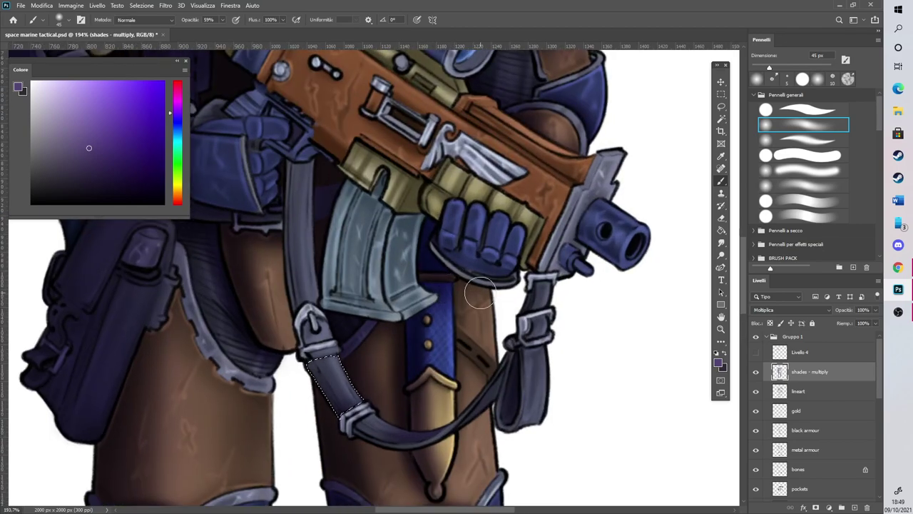
pyautogui.scroll(2, 492, 285)
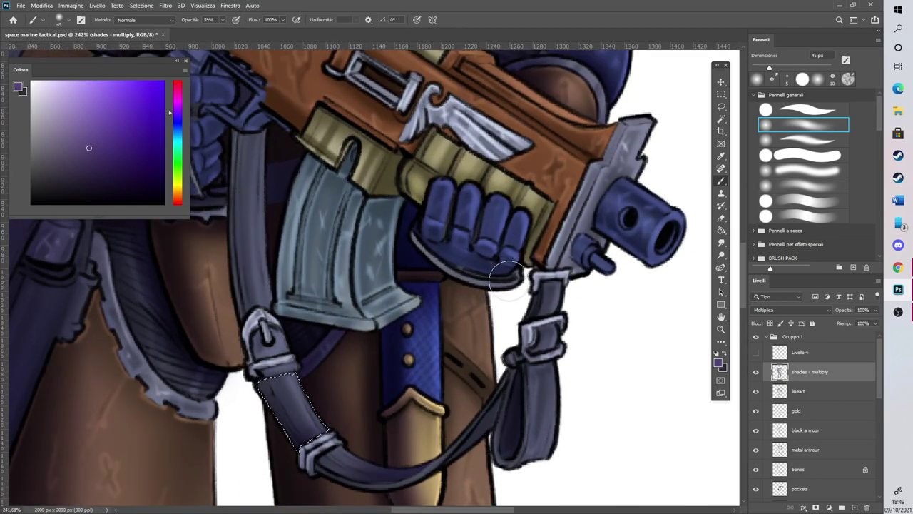
pyautogui.press('l')
pyautogui.moveTo(443, 372); pyautogui.dragTo(441, 319)
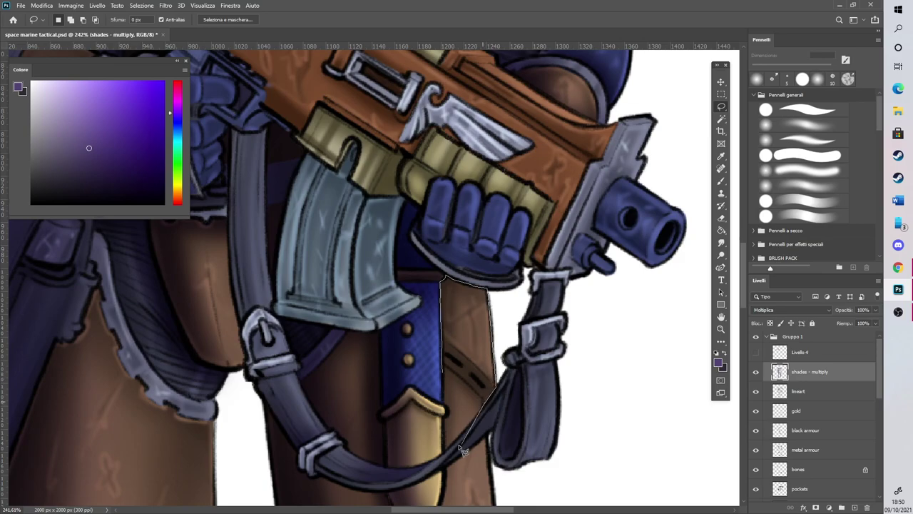
pyautogui.moveTo(476, 421); pyautogui.dragTo(447, 455)
pyautogui.moveTo(442, 372); pyautogui.dragTo(444, 360)
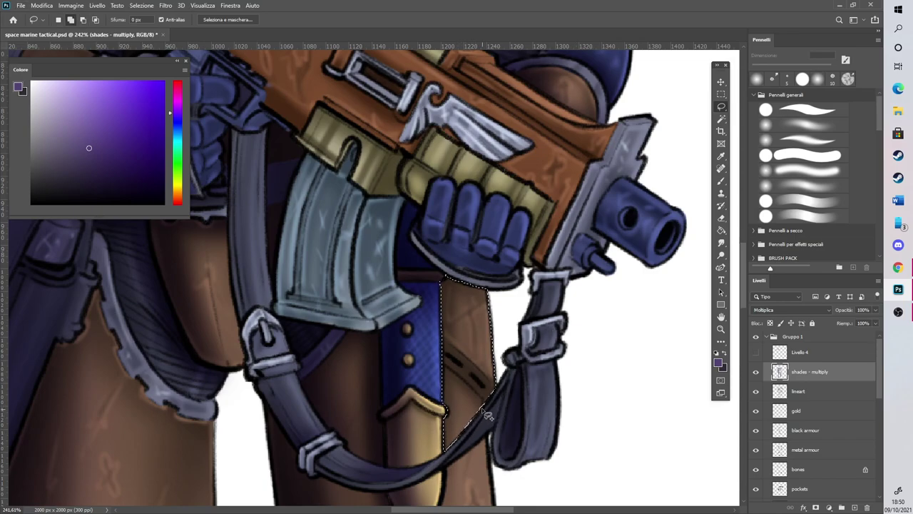
pyautogui.moveTo(498, 388); pyautogui.dragTo(472, 406)
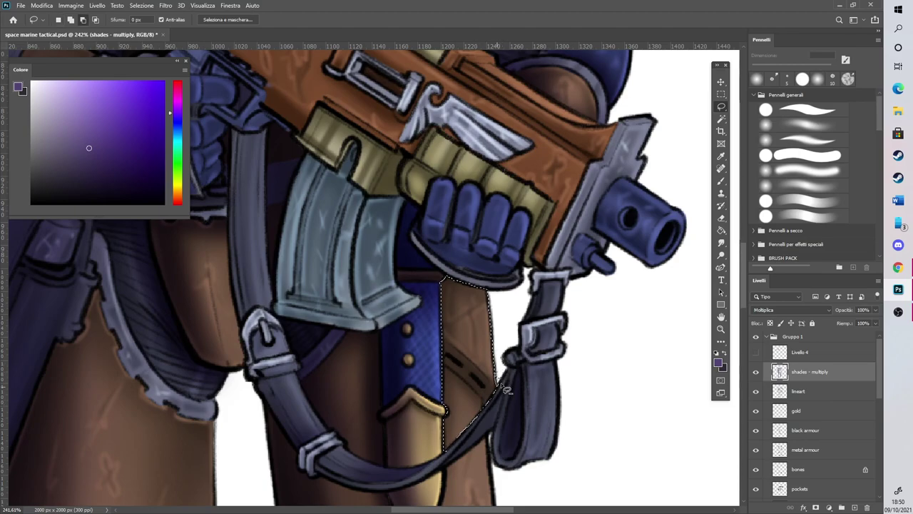
pyautogui.press('b')
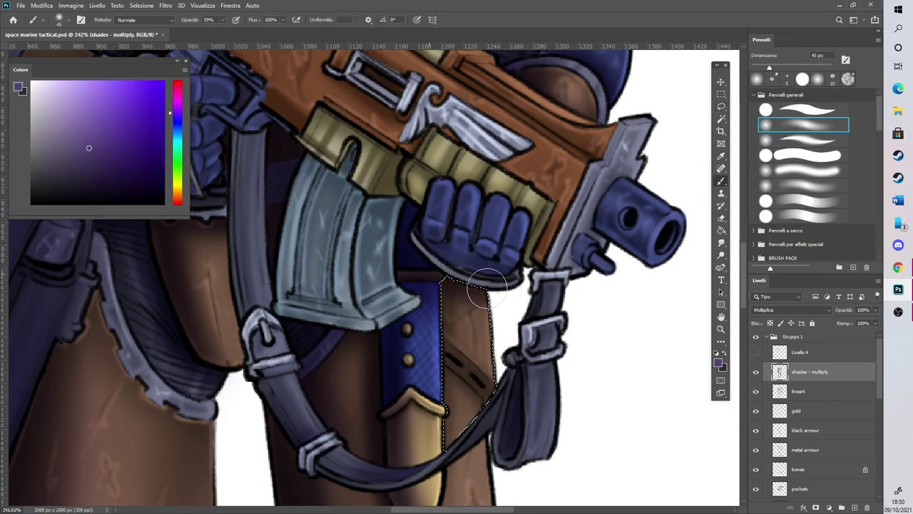
pyautogui.moveTo(452, 270); pyautogui.dragTo(433, 394)
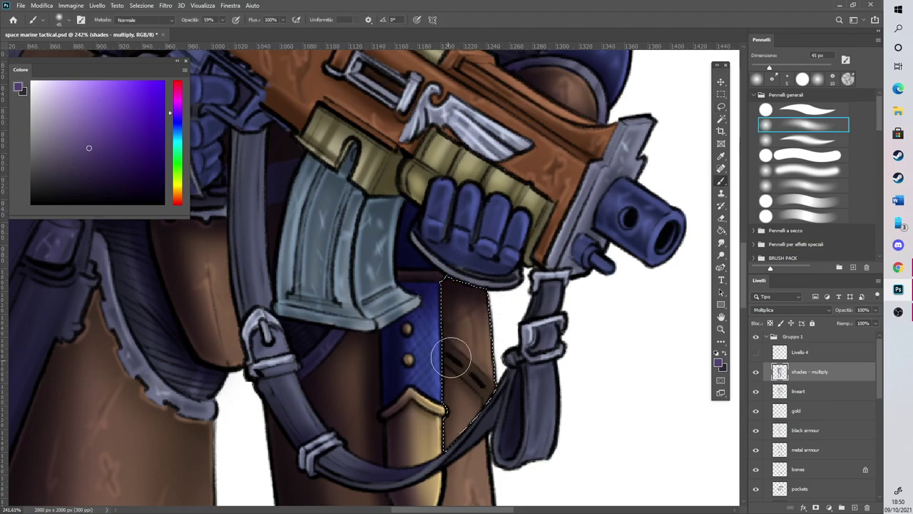
# Lasso the thigh patch beneath the slotted leather strap beside the scabbard and shade it with the soft brush at 45 px
pyautogui.click(721, 106)
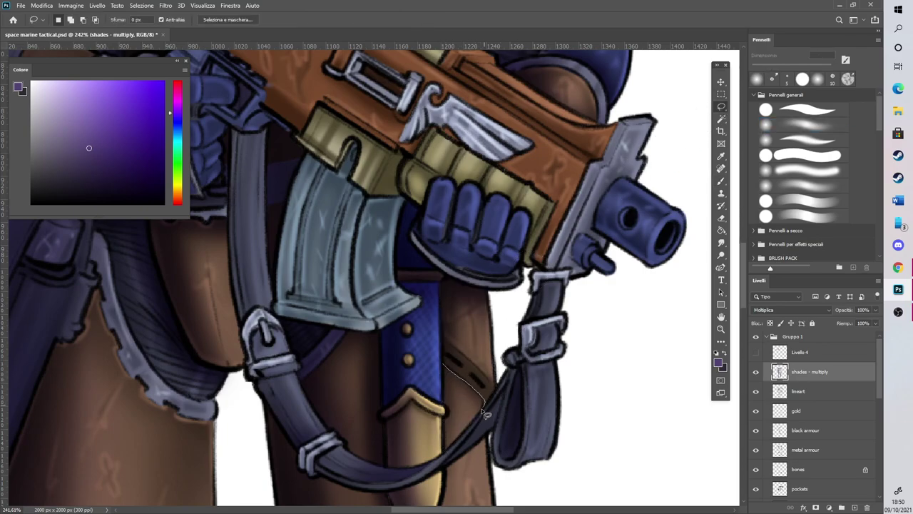
pyautogui.moveTo(448, 412); pyautogui.dragTo(444, 365)
pyautogui.press('b')
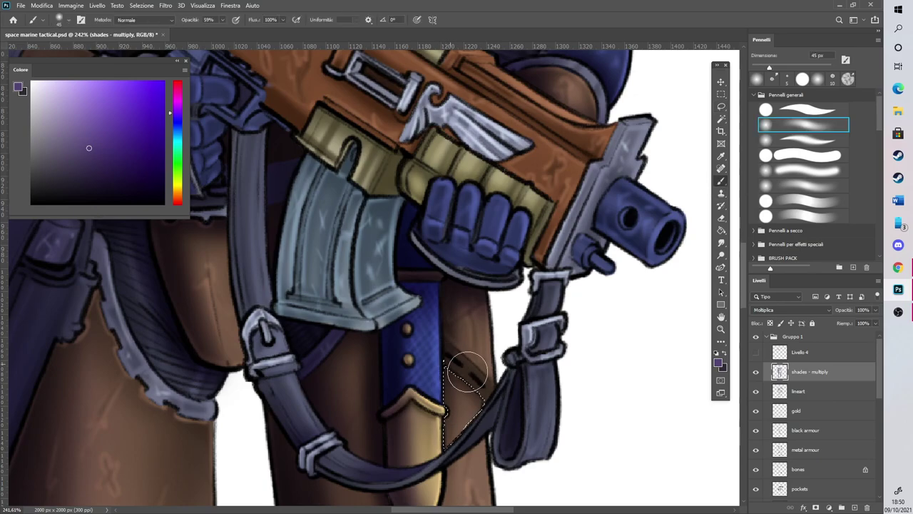
# Lasso the glove plate below the fingers gripping the gun, shade it with the soft brush at 45 px, and clear the selection
pyautogui.scroll(-3, 449, 340)
pyautogui.scroll(4, 493, 214)
pyautogui.press('l')
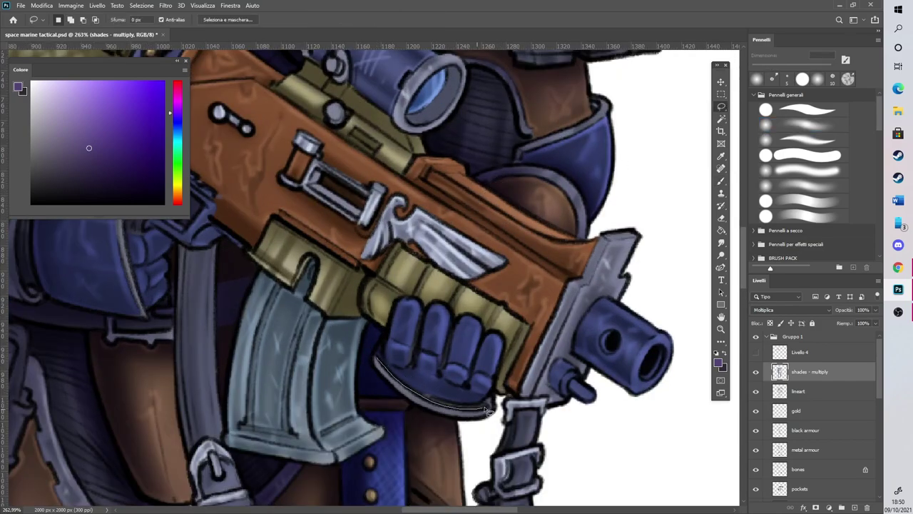
pyautogui.moveTo(460, 369); pyautogui.dragTo(442, 376)
pyautogui.moveTo(378, 356); pyautogui.dragTo(432, 356)
pyautogui.click(721, 180)
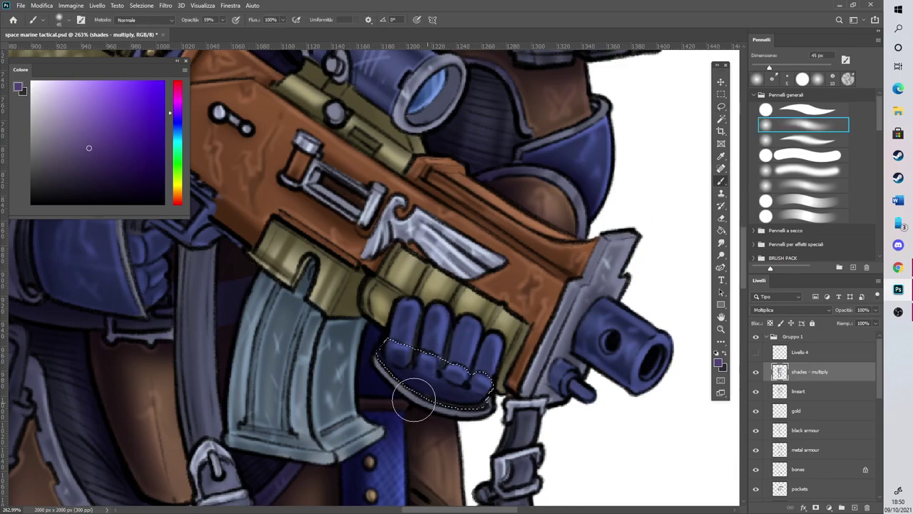
pyautogui.click(721, 107)
pyautogui.hotkey('ctrl', 'd')
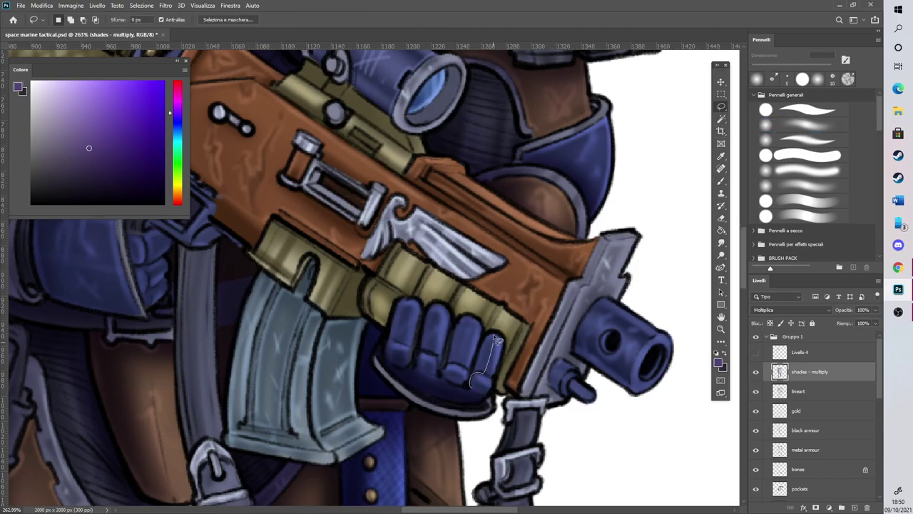
# Shade the edges of the four gloved fingers gripping the gun with the soft brush reduced to 11 px
pyautogui.moveTo(480, 361)
pyautogui.mouseDown()
pyautogui.moveTo(473, 385)
pyautogui.moveTo(476, 371)
pyautogui.mouseUp()
pyautogui.hotkey('ctrl', 'd')
pyautogui.press('b')
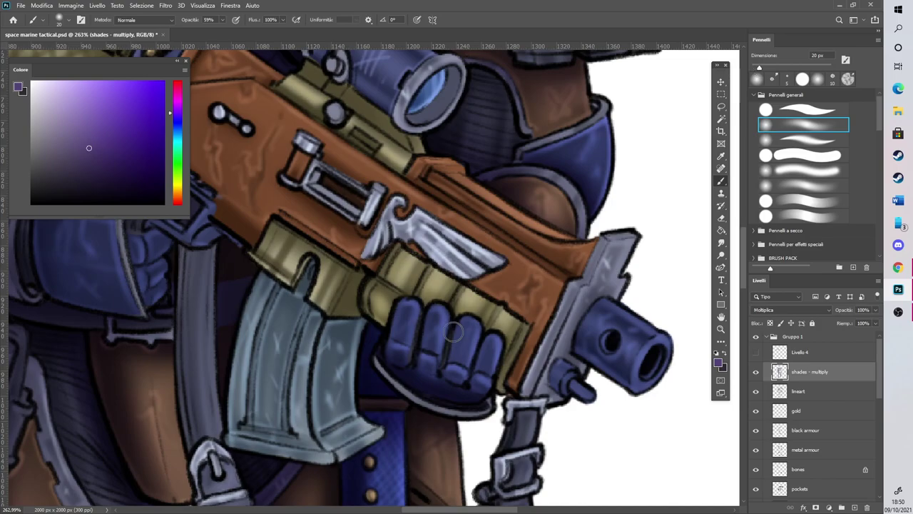
pyautogui.moveTo(759, 68); pyautogui.dragTo(756, 68)
pyautogui.moveTo(458, 319); pyautogui.dragTo(436, 383)
pyautogui.moveTo(489, 337)
pyautogui.mouseDown()
pyautogui.moveTo(474, 379)
pyautogui.moveTo(479, 352)
pyautogui.mouseUp()
pyautogui.moveTo(431, 311)
pyautogui.mouseDown()
pyautogui.moveTo(421, 364)
pyautogui.moveTo(386, 366)
pyautogui.mouseUp()
pyautogui.moveTo(399, 310); pyautogui.dragTo(385, 331)
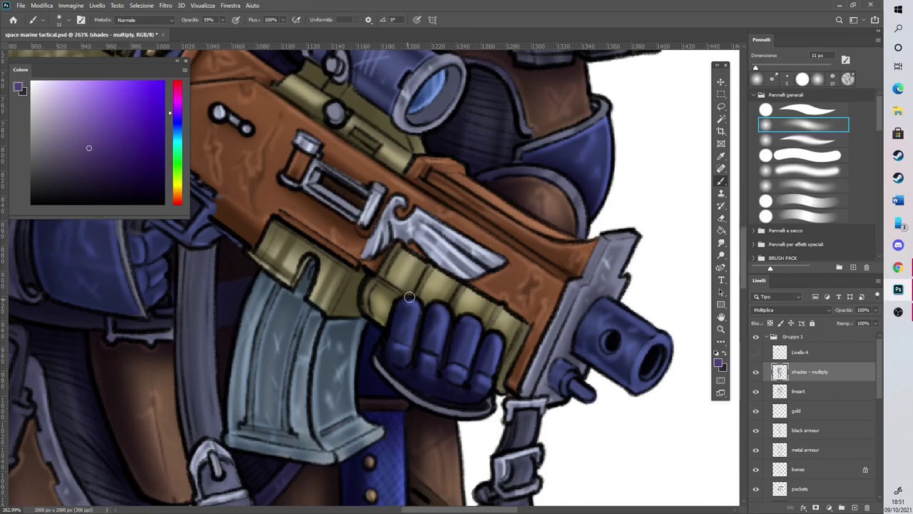
# Lasso the ribbed handguard and the front gun body above it, following the outline of the gripping fingers
pyautogui.scroll(-5, 449, 293)
pyautogui.scroll(5, 449, 275)
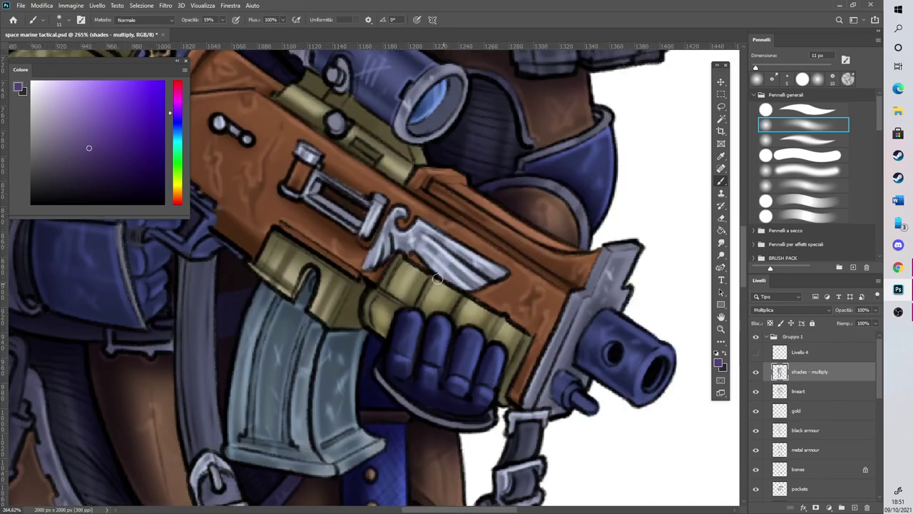
pyautogui.click(722, 107)
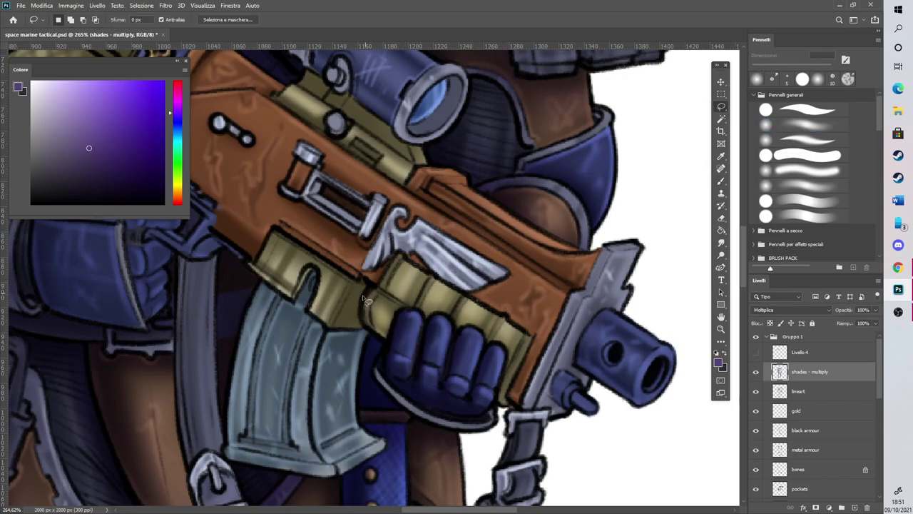
pyautogui.moveTo(401, 311); pyautogui.dragTo(431, 319)
pyautogui.moveTo(519, 407)
pyautogui.mouseDown()
pyautogui.moveTo(563, 331)
pyautogui.moveTo(539, 382)
pyautogui.mouseUp()
pyautogui.moveTo(536, 414)
pyautogui.mouseDown()
pyautogui.moveTo(582, 298)
pyautogui.moveTo(574, 296)
pyautogui.mouseUp()
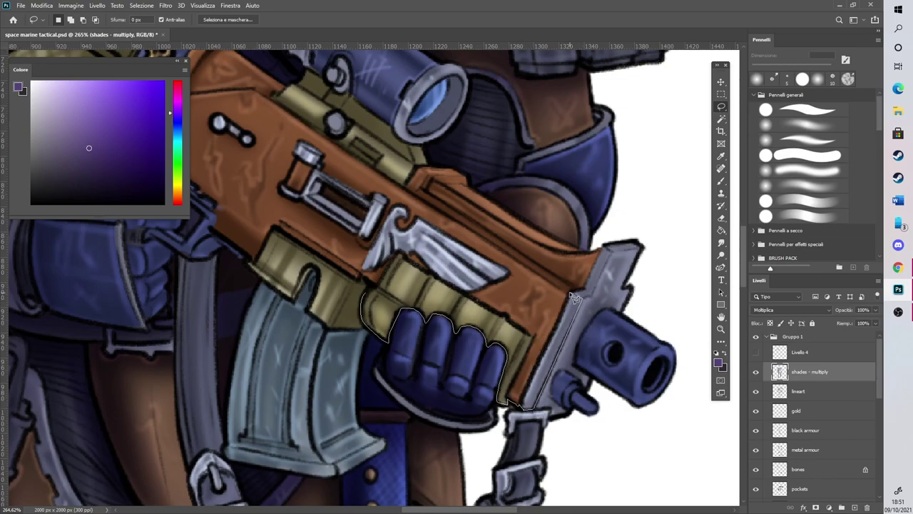
pyautogui.click(389, 190)
pyautogui.click(351, 272)
pyautogui.click(362, 284)
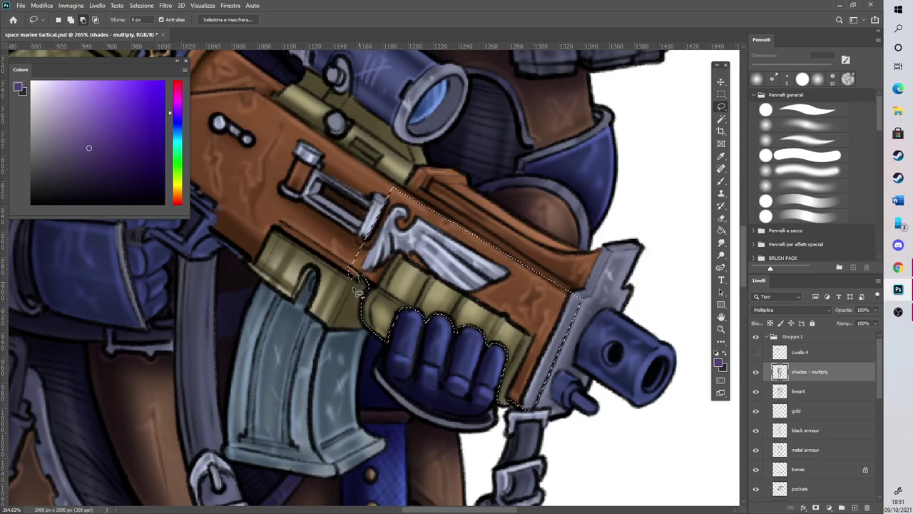
# Shade the selected handguard around the gripping fingers with the soft brush at 26 px
pyautogui.press('b')
pyautogui.moveTo(389, 330)
pyautogui.mouseDown()
pyautogui.moveTo(445, 326)
pyautogui.moveTo(504, 353)
pyautogui.moveTo(501, 366)
pyautogui.mouseUp()
pyautogui.moveTo(390, 348); pyautogui.dragTo(384, 346)
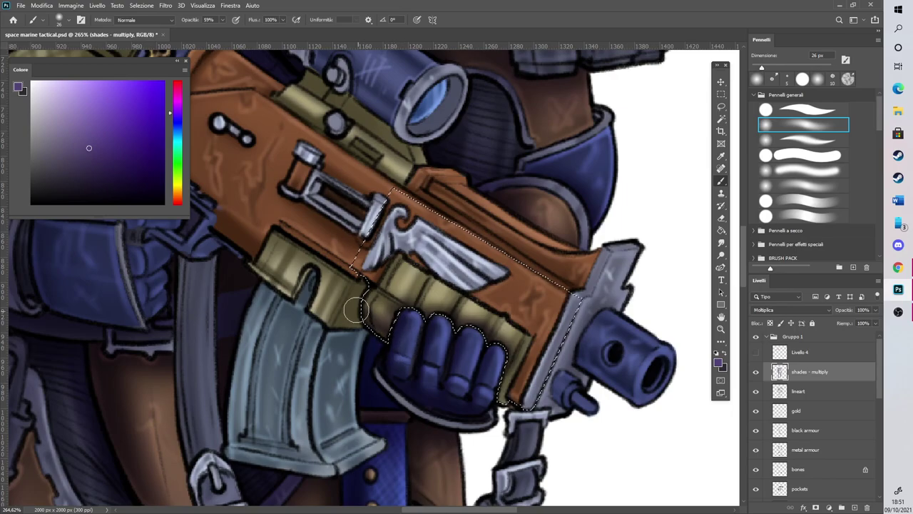
# Lasso the orange gun body and winged emblem along the upper and front edges of the ribbed handguard
pyautogui.scroll(-5, 435, 377)
pyautogui.scroll(5, 427, 363)
pyautogui.press('l')
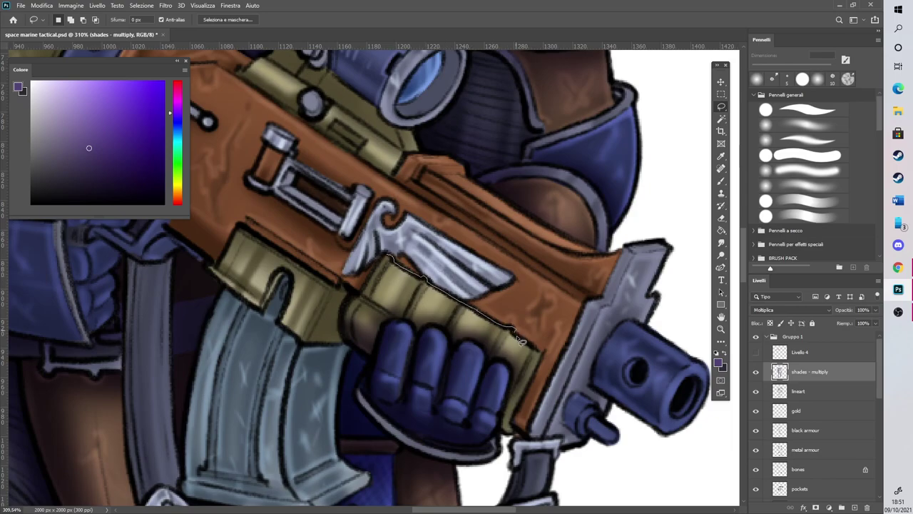
pyautogui.moveTo(542, 354); pyautogui.dragTo(540, 372)
pyautogui.moveTo(354, 239); pyautogui.dragTo(356, 236)
# Shade the selected gun body along the handguard's edge with the soft brush at 26 px, and clear the selection
pyautogui.press('b')
pyautogui.moveTo(401, 281)
pyautogui.mouseDown()
pyautogui.moveTo(460, 316)
pyautogui.moveTo(431, 294)
pyautogui.moveTo(533, 345)
pyautogui.mouseUp()
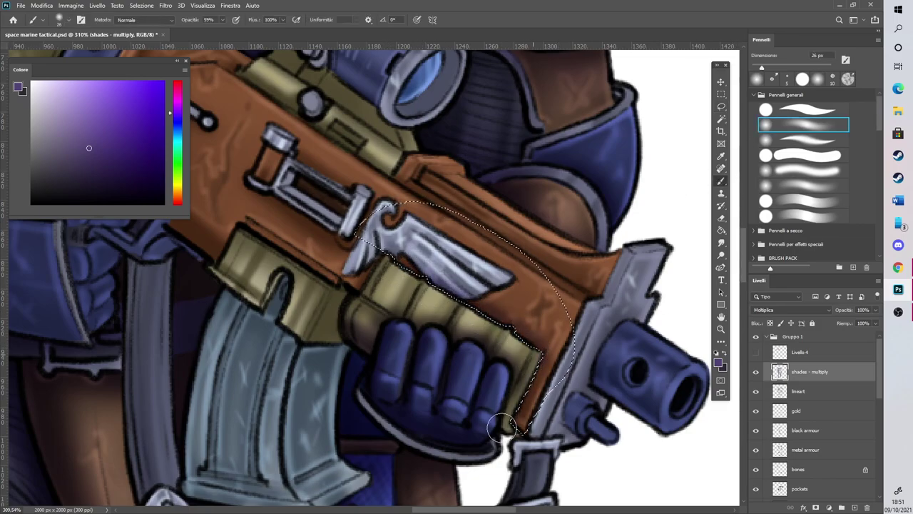
pyautogui.press('l')
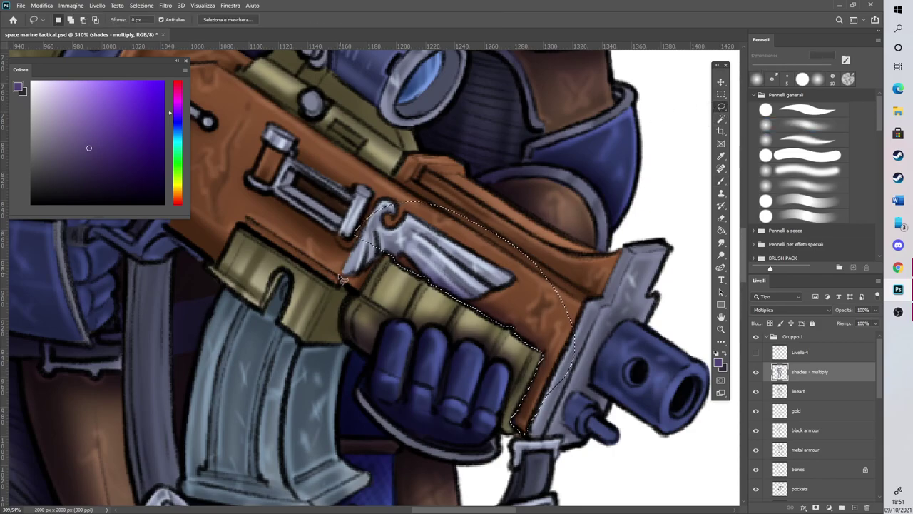
pyautogui.hotkey('ctrl', 'd')
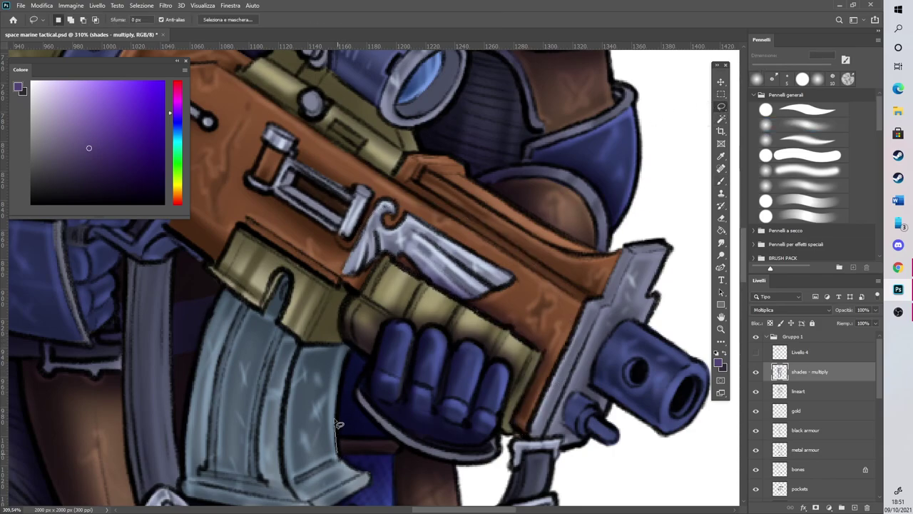
# Lasso the olive magazine housing, around its notch, together with the front strip of the grey-blue magazine below it
pyautogui.moveTo(345, 342)
pyautogui.mouseDown()
pyautogui.moveTo(339, 316)
pyautogui.moveTo(354, 297)
pyautogui.mouseUp()
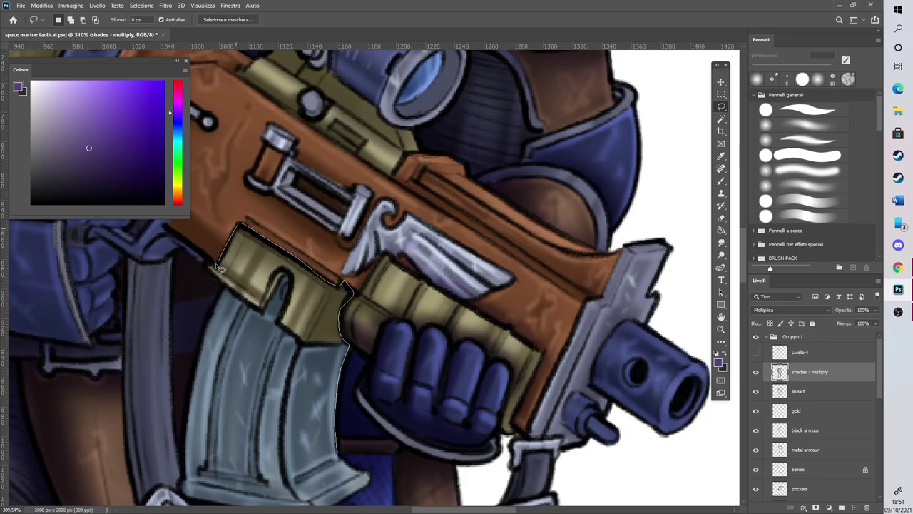
pyautogui.moveTo(283, 275); pyautogui.dragTo(281, 322)
pyautogui.moveTo(312, 349)
pyautogui.mouseDown()
pyautogui.moveTo(286, 391)
pyautogui.moveTo(283, 468)
pyautogui.mouseUp()
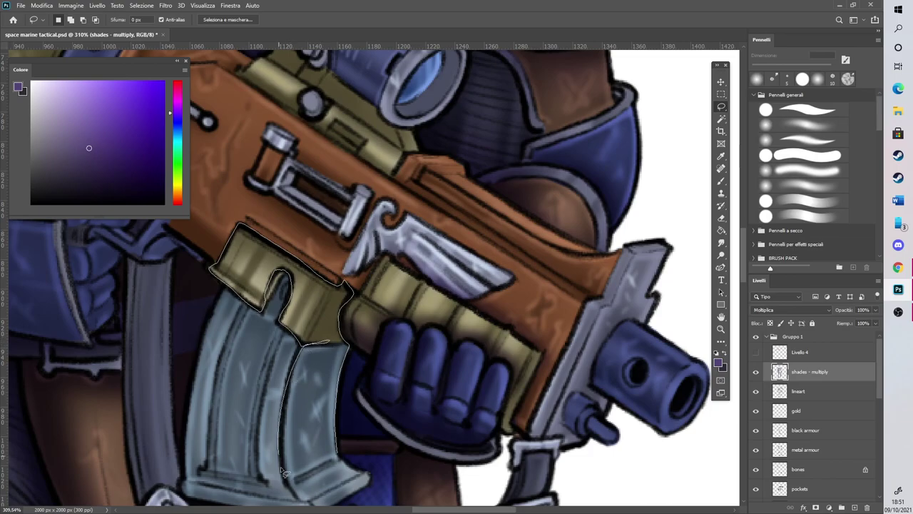
pyautogui.moveTo(309, 506)
pyautogui.mouseDown()
pyautogui.moveTo(387, 474)
pyautogui.moveTo(342, 432)
pyautogui.moveTo(338, 382)
pyautogui.mouseUp()
pyautogui.moveTo(315, 352); pyautogui.dragTo(314, 347)
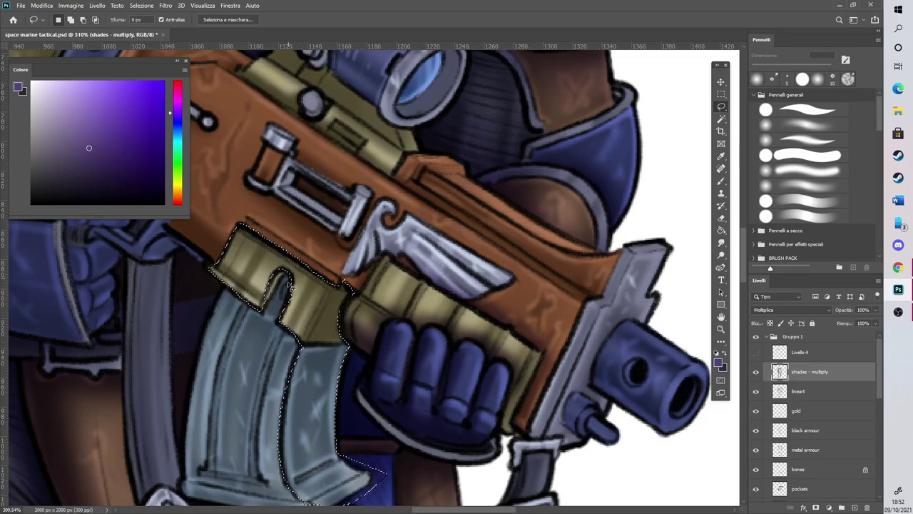
# Shade the selected magazine housing and front magazine strip with the soft brush at 26 px, and clear the selection
pyautogui.click(721, 182)
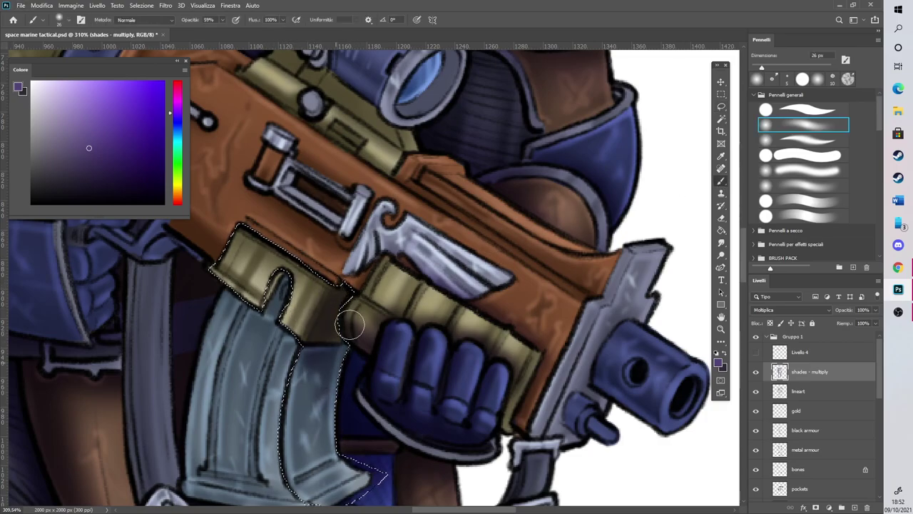
pyautogui.moveTo(327, 410)
pyautogui.mouseDown()
pyautogui.moveTo(317, 387)
pyautogui.moveTo(351, 326)
pyautogui.moveTo(324, 404)
pyautogui.moveTo(319, 333)
pyautogui.moveTo(318, 389)
pyautogui.mouseUp()
pyautogui.scroll(-3, 301, 238)
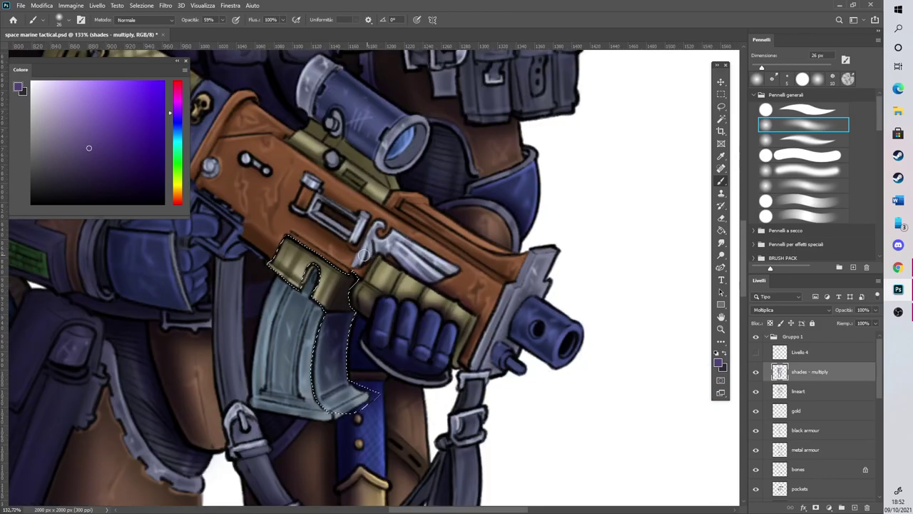
pyautogui.scroll(3, 301, 237)
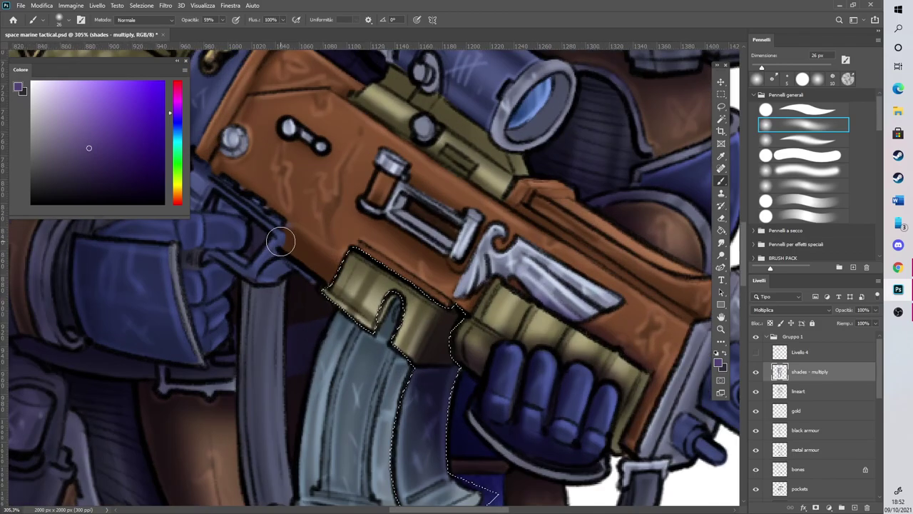
pyautogui.click(722, 107)
pyautogui.click(722, 108)
pyautogui.hotkey('ctrl', 'd')
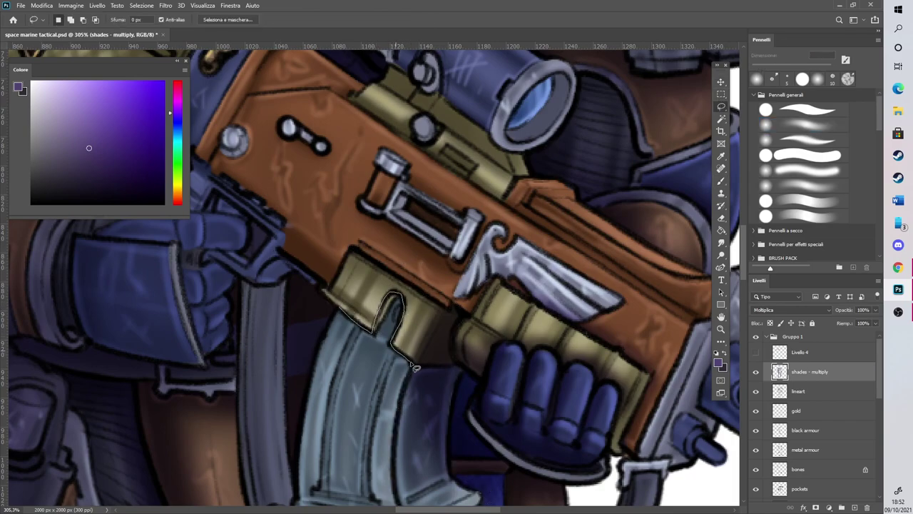
# Lasso the rear part of the magazine under the olive housing, shade its upper area with the 26 px soft brush, and clear the selection
pyautogui.moveTo(305, 482)
pyautogui.mouseDown()
pyautogui.moveTo(303, 420)
pyautogui.moveTo(326, 335)
pyautogui.moveTo(415, 363)
pyautogui.moveTo(394, 368)
pyautogui.moveTo(410, 410)
pyautogui.mouseUp()
pyautogui.press('b')
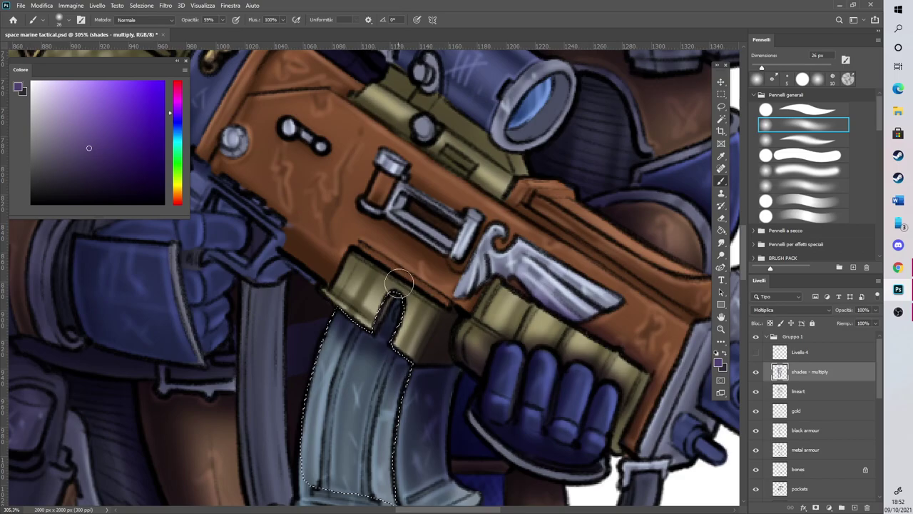
pyautogui.moveTo(376, 378); pyautogui.dragTo(362, 451)
pyautogui.moveTo(341, 358); pyautogui.dragTo(326, 434)
pyautogui.moveTo(356, 325); pyautogui.dragTo(320, 438)
pyautogui.click(142, 5)
pyautogui.click(156, 32)
pyautogui.scroll(-2, 310, 228)
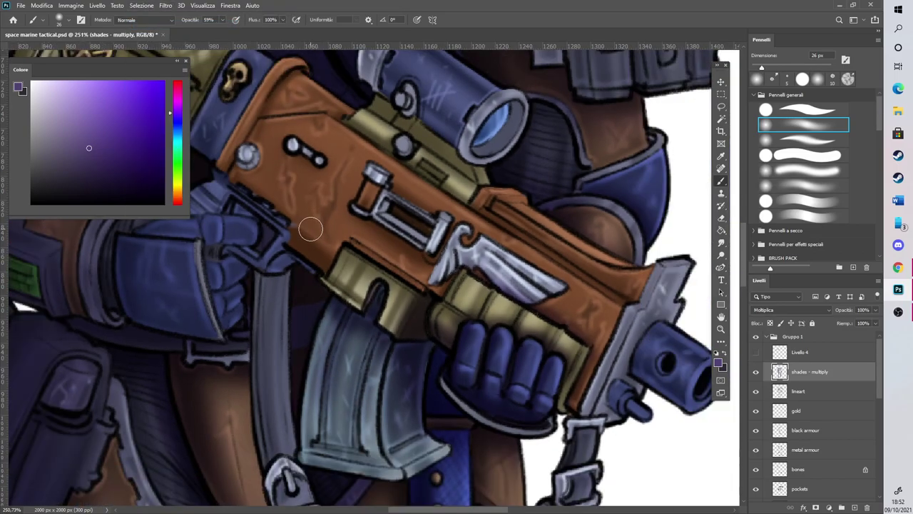
pyautogui.click(720, 243)
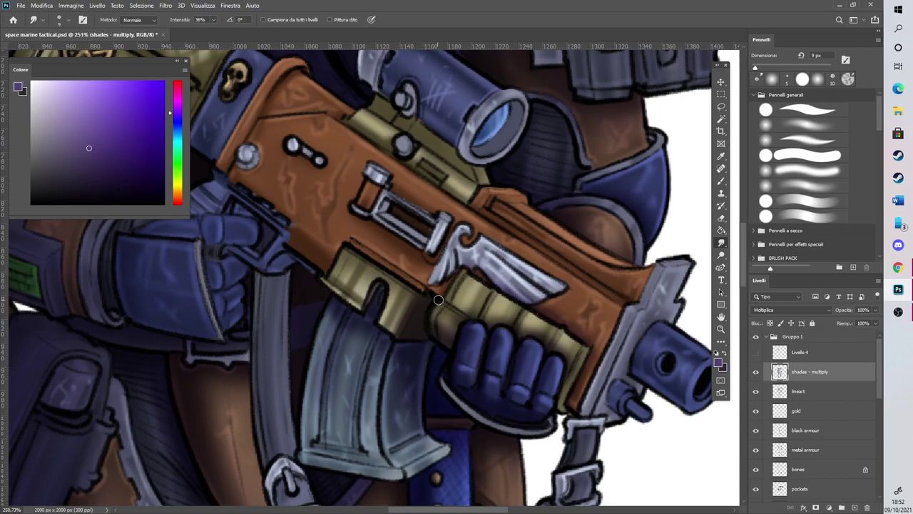
pyautogui.scroll(-8, 437, 299)
pyautogui.scroll(8, 322, 316)
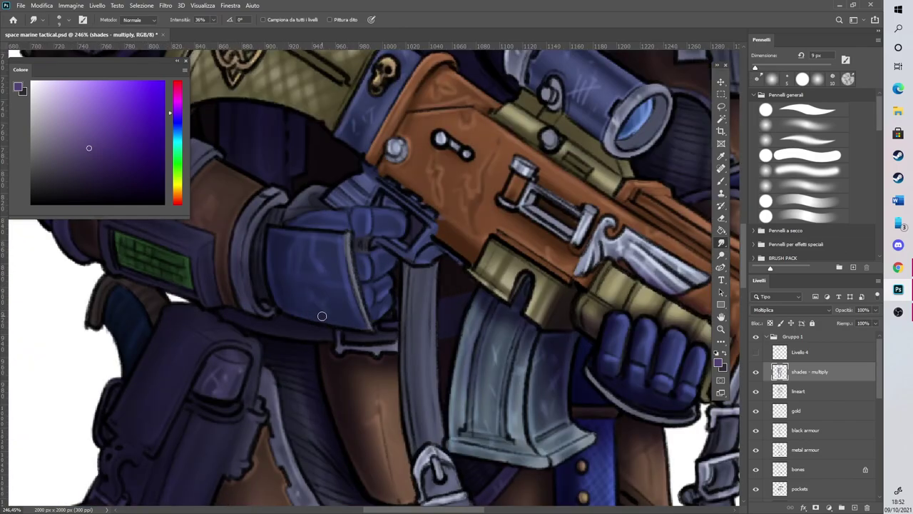
# Lasso the grey strap between the trigger hand and the buckle, shade it with the 26 px soft brush, and clear the selection
pyautogui.click(722, 105)
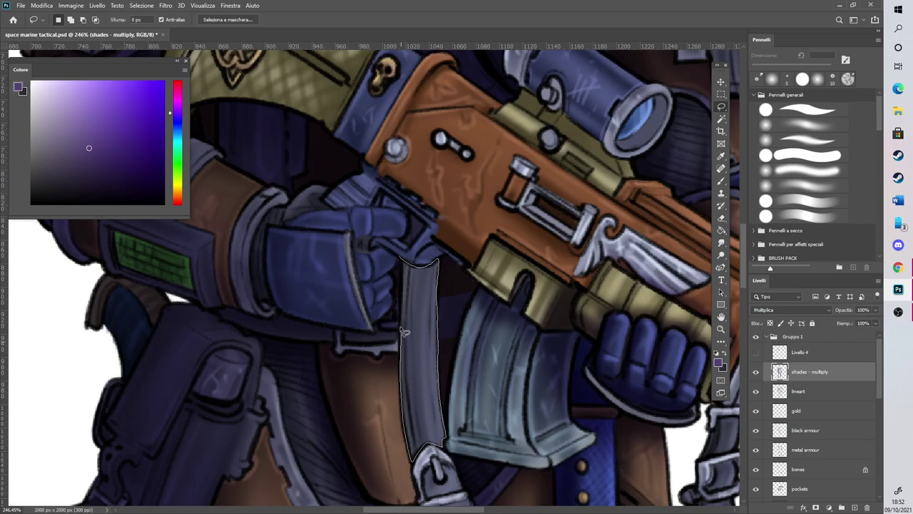
pyautogui.moveTo(404, 267); pyautogui.dragTo(404, 264)
pyautogui.press('b')
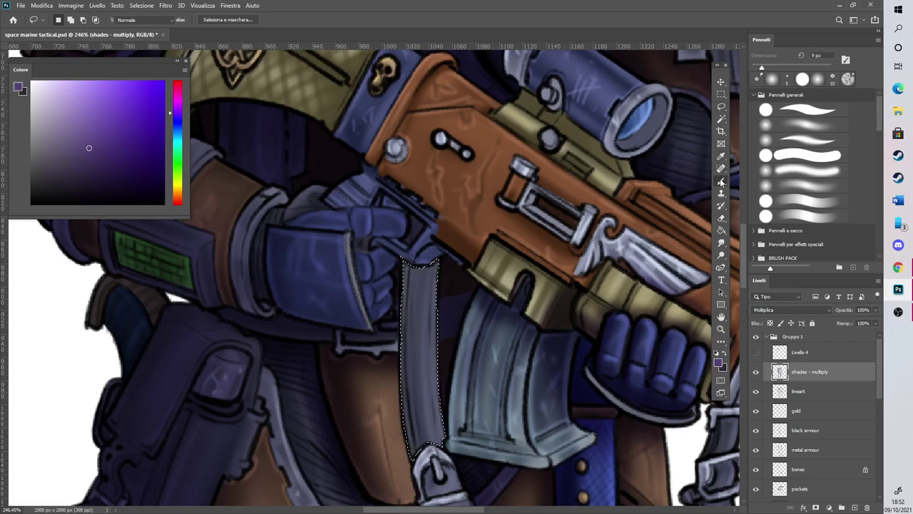
pyautogui.moveTo(400, 307)
pyautogui.mouseDown()
pyautogui.moveTo(445, 237)
pyautogui.moveTo(429, 235)
pyautogui.moveTo(413, 253)
pyautogui.moveTo(435, 239)
pyautogui.moveTo(410, 372)
pyautogui.moveTo(417, 400)
pyautogui.moveTo(436, 339)
pyautogui.moveTo(429, 250)
pyautogui.moveTo(435, 411)
pyautogui.moveTo(419, 278)
pyautogui.moveTo(431, 347)
pyautogui.moveTo(437, 263)
pyautogui.mouseUp()
pyautogui.scroll(-3, 351, 394)
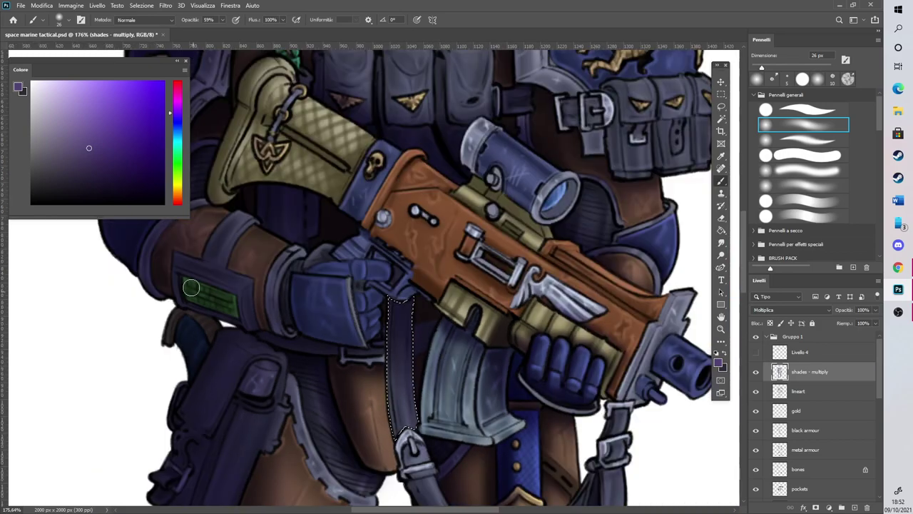
pyautogui.click(141, 6)
pyautogui.click(152, 27)
# Lasso the lower half of the scope and the olive mount beneath it, leaving out the round side knob
pyautogui.scroll(-6, 471, 321)
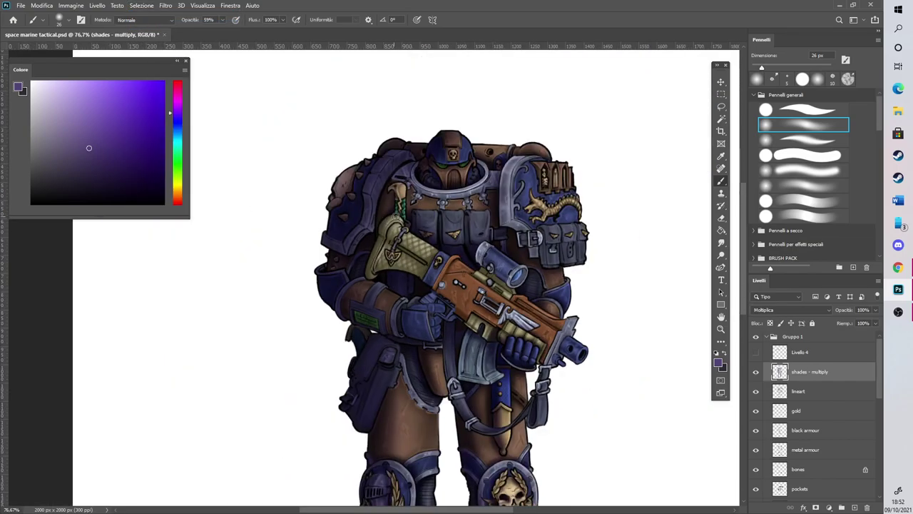
pyautogui.scroll(4, 448, 228)
pyautogui.scroll(1, 546, 291)
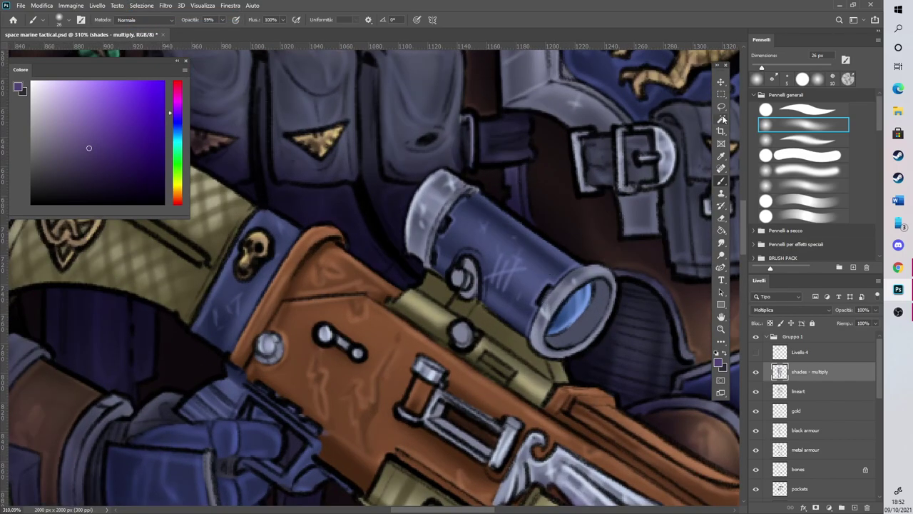
pyautogui.click(721, 107)
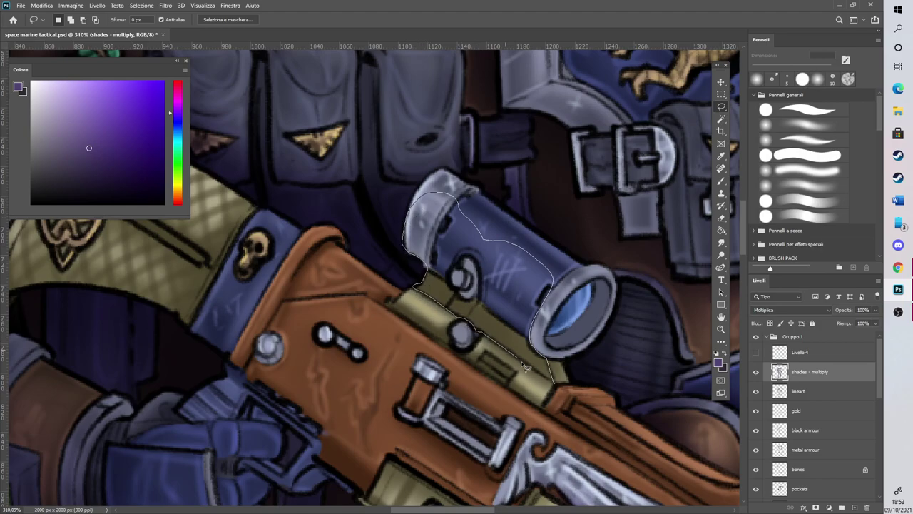
pyautogui.moveTo(548, 381); pyautogui.dragTo(552, 383)
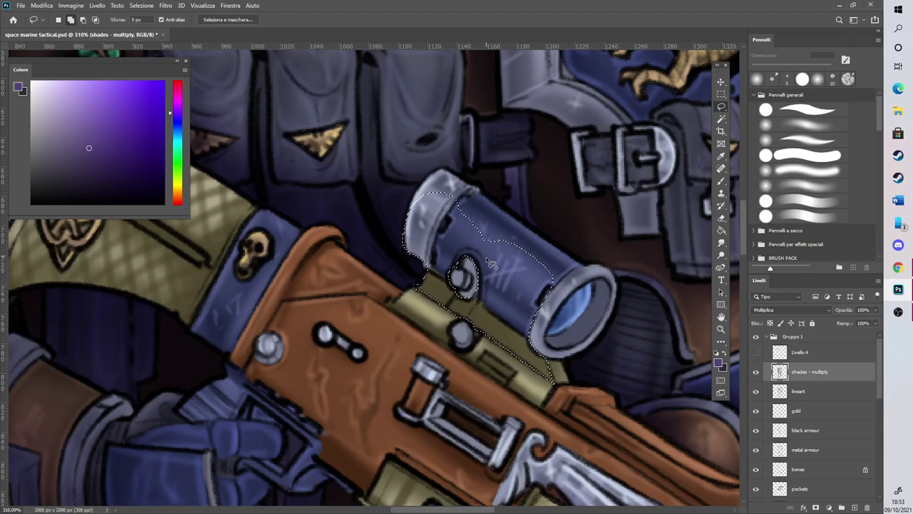
# Shade the selected scope underside and mount at 26 px, clear the selection, and shade around the side knob at 14 px
pyautogui.press('b')
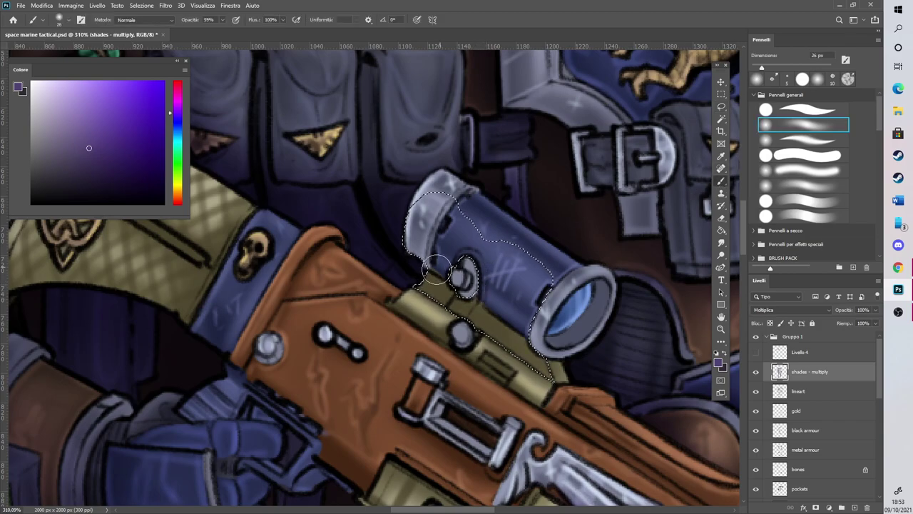
pyautogui.moveTo(425, 267)
pyautogui.mouseDown()
pyautogui.moveTo(457, 278)
pyautogui.moveTo(452, 286)
pyautogui.moveTo(424, 271)
pyautogui.moveTo(433, 258)
pyautogui.mouseUp()
pyautogui.click(141, 5)
pyautogui.click(153, 24)
pyautogui.scroll(-3, 240, 198)
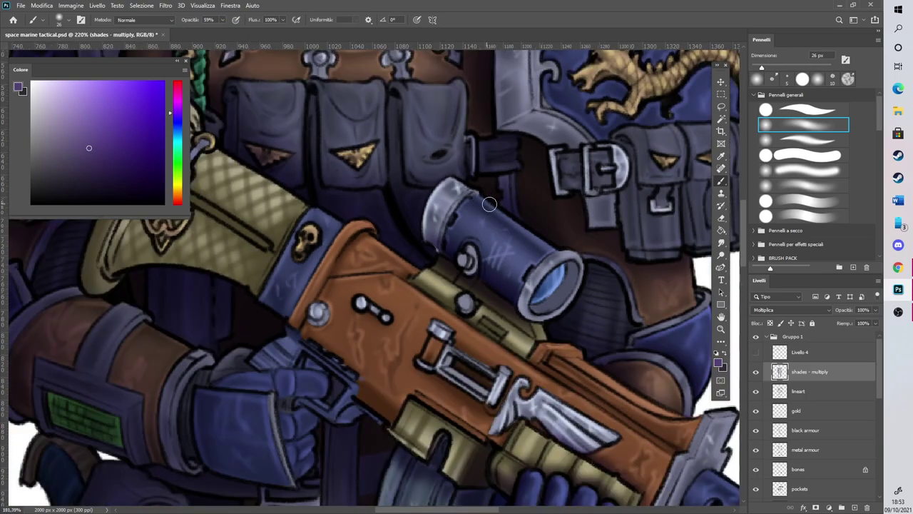
pyautogui.scroll(3, 490, 205)
pyautogui.moveTo(465, 261); pyautogui.dragTo(467, 298)
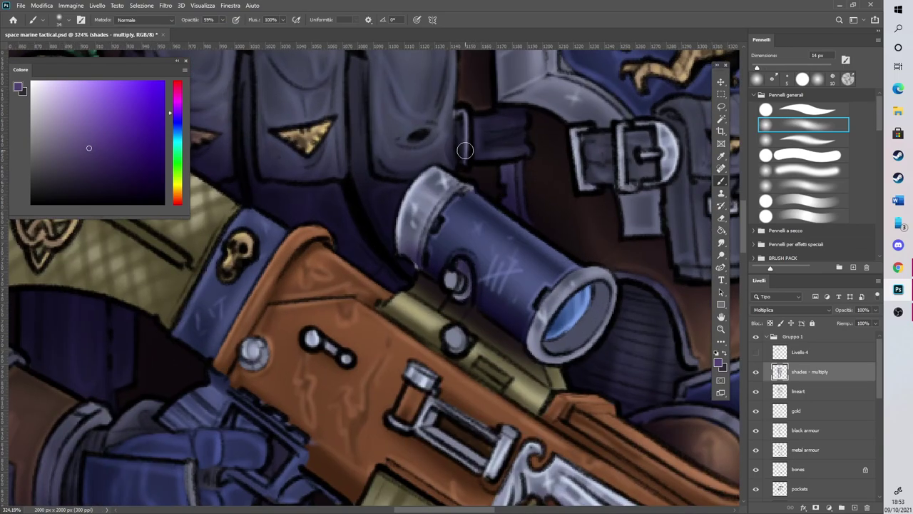
# Lasso the scope's front lens, shade it with the soft brush at 58 px, and clear the selection
pyautogui.click(721, 105)
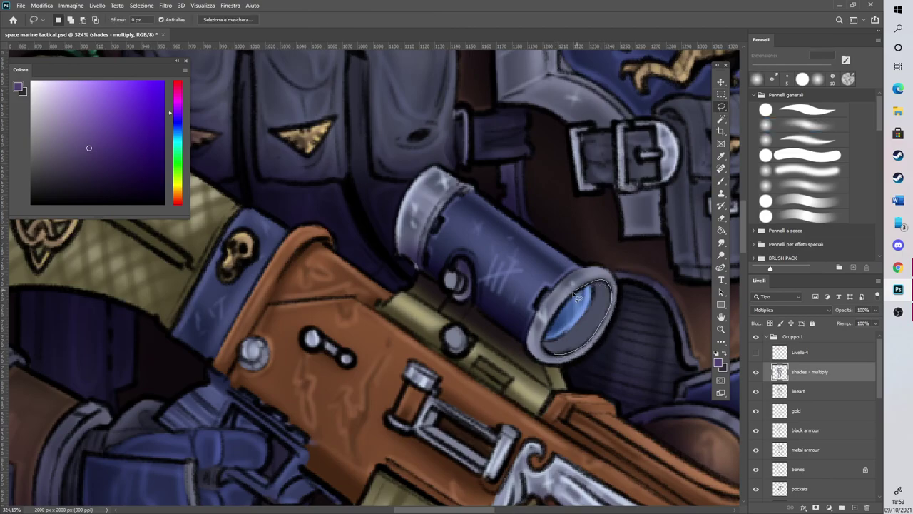
pyautogui.moveTo(549, 355); pyautogui.dragTo(548, 352)
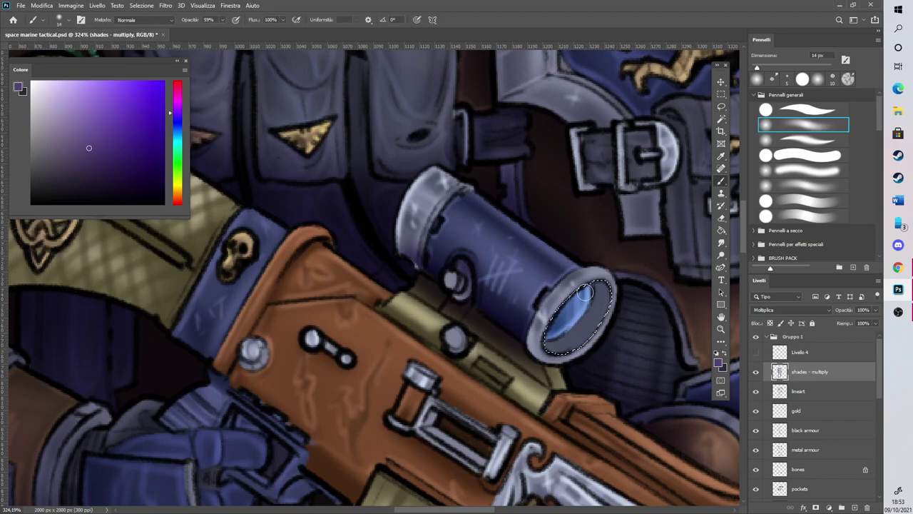
pyautogui.press('b')
pyautogui.click(777, 66)
pyautogui.moveTo(606, 285)
pyautogui.mouseDown()
pyautogui.moveTo(612, 271)
pyautogui.moveTo(610, 288)
pyautogui.mouseUp()
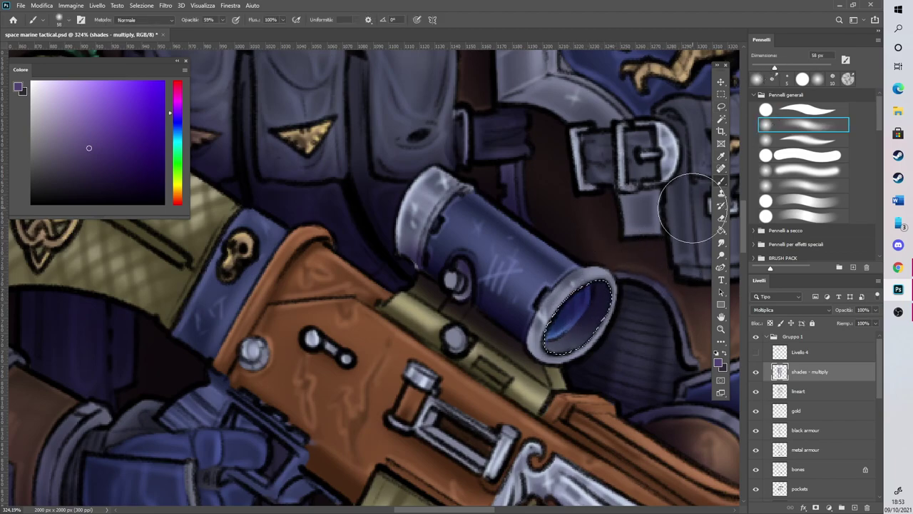
pyautogui.click(722, 105)
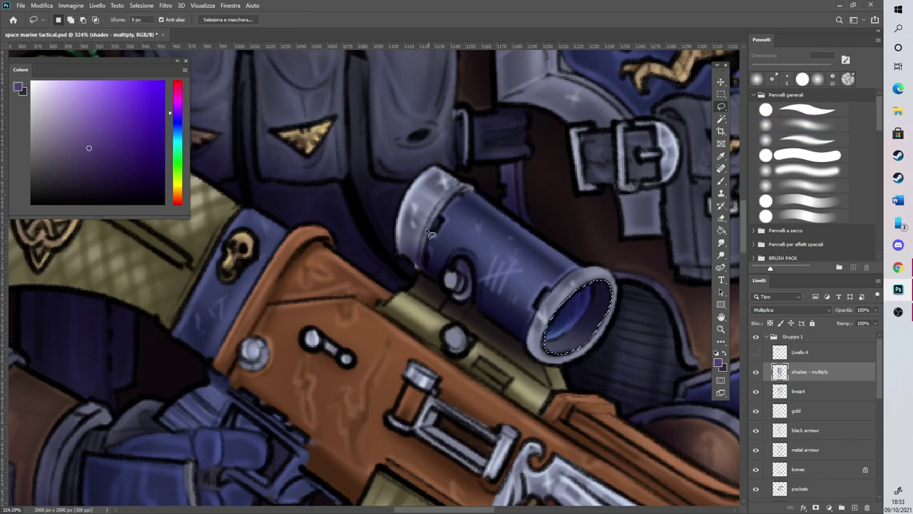
pyautogui.hotkey('ctrl', 'd')
# Lasso the lower part of the scope's rear ring, shade it with the 58 px soft brush, and clear the selection
pyautogui.moveTo(421, 276); pyautogui.dragTo(431, 279)
pyautogui.press('b')
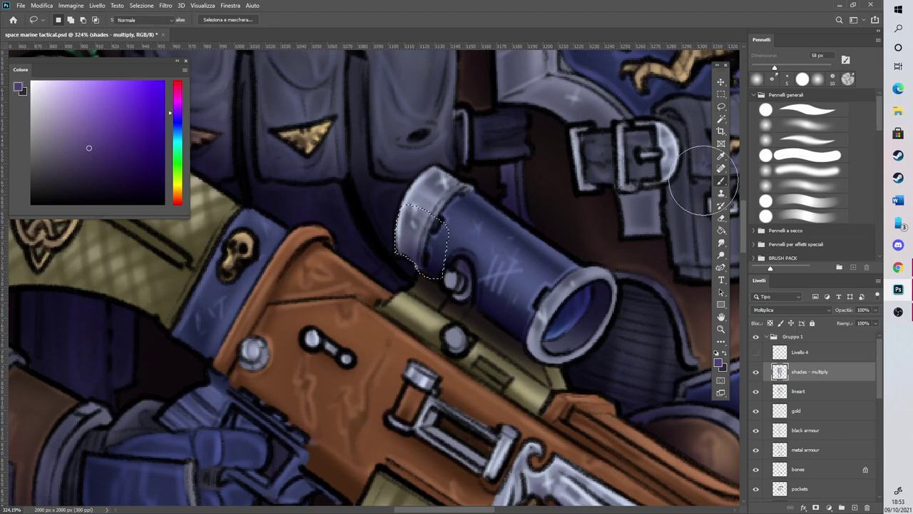
pyautogui.click(141, 5)
pyautogui.click(159, 25)
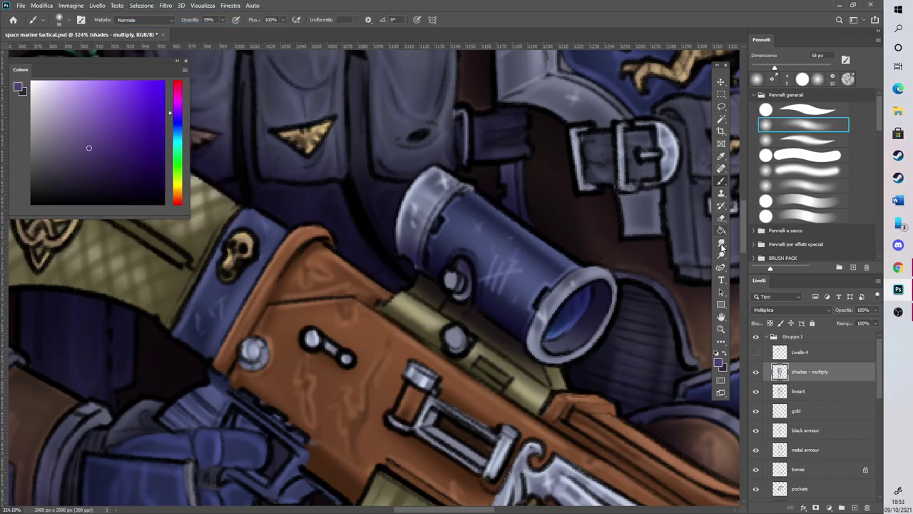
pyautogui.click(721, 244)
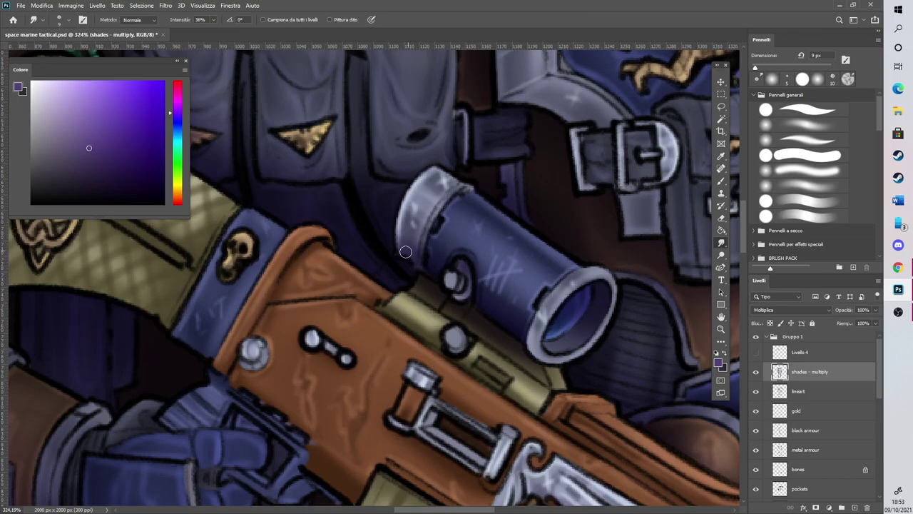
# Lasso the long olive rail below the scope along its upper and lower edges
pyautogui.scroll(-5, 405, 219)
pyautogui.scroll(3, 403, 220)
pyautogui.scroll(6, 404, 231)
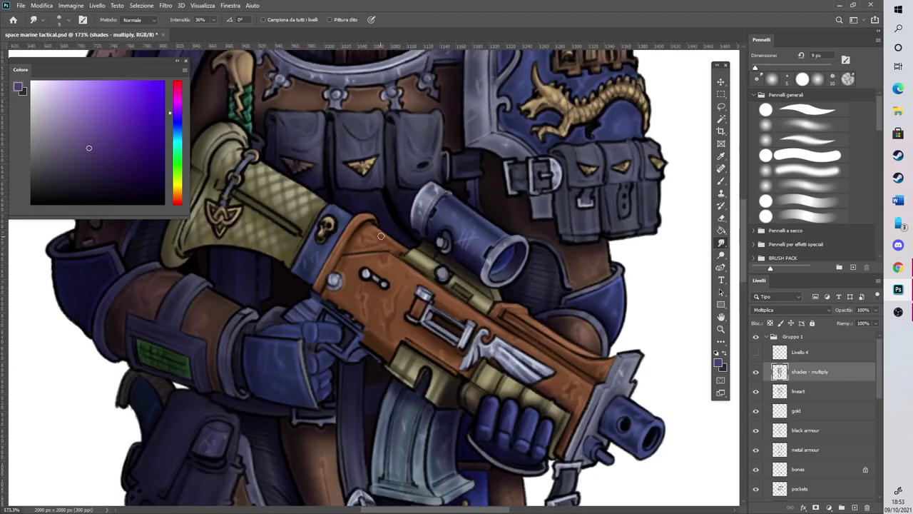
pyautogui.press('l')
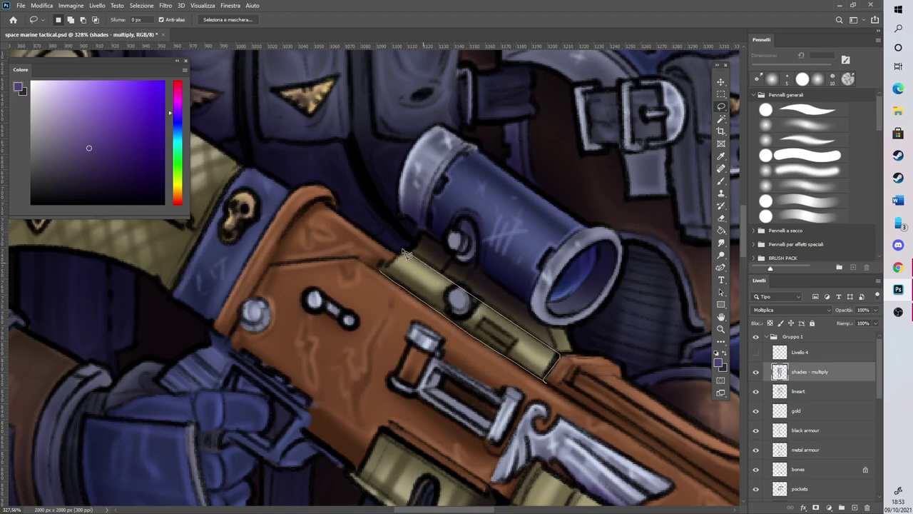
pyautogui.click(383, 266)
# Shade the selected olive rail with the soft brush at 32 px, and clear the selection
pyautogui.click(721, 181)
pyautogui.click(802, 125)
pyautogui.moveTo(775, 68); pyautogui.dragTo(764, 68)
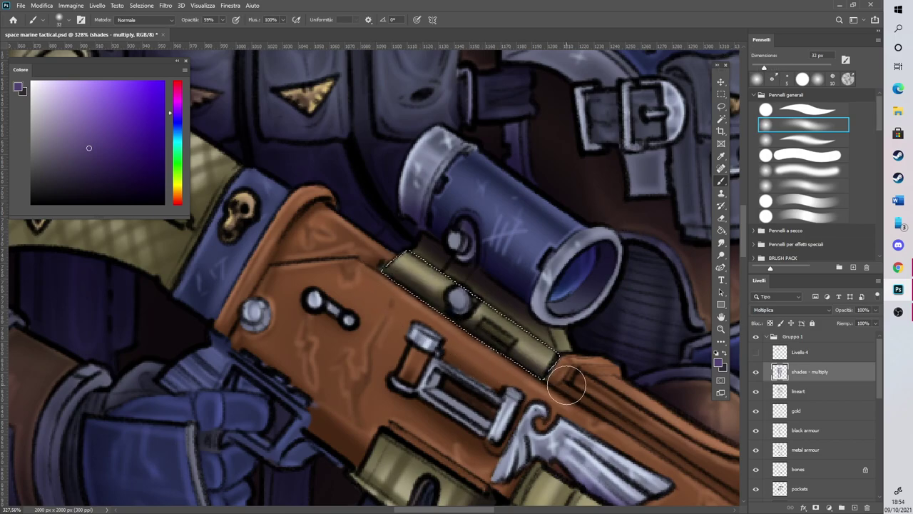
pyautogui.click(142, 5)
pyautogui.click(154, 25)
# Lasso the orange collar beside the skull band and the upper rear panel of the gun body, up to the panel line and round bolt
pyautogui.scroll(-3, 421, 299)
pyautogui.scroll(4, 305, 253)
pyautogui.moveTo(293, 258); pyautogui.dragTo(295, 247)
pyautogui.scroll(1, 295, 247)
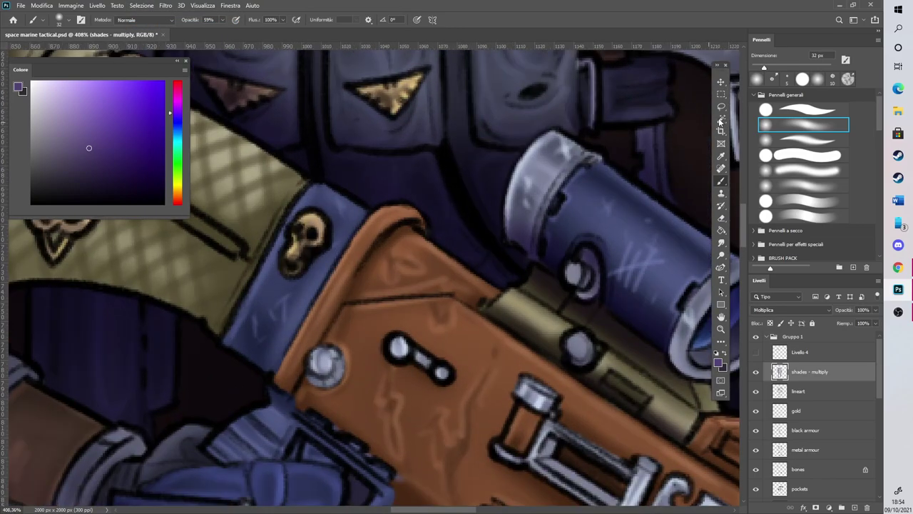
pyautogui.press('l')
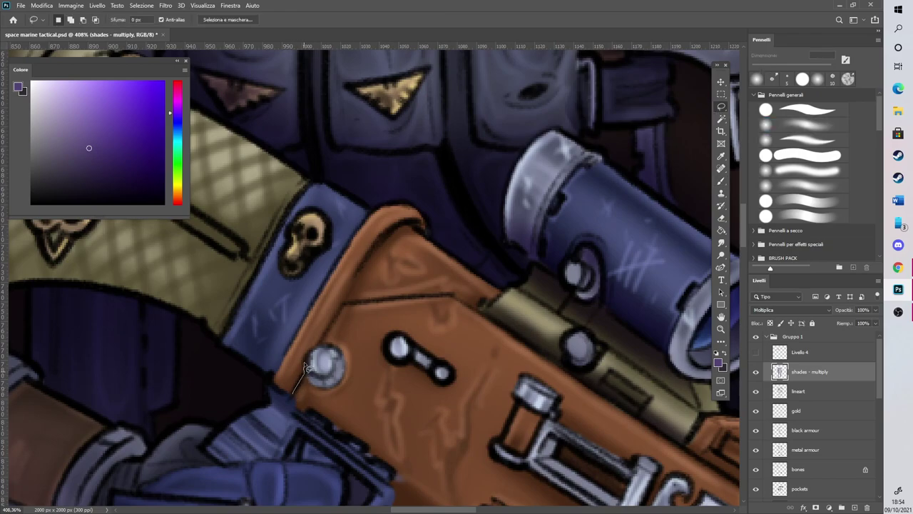
pyautogui.moveTo(334, 328)
pyautogui.mouseDown()
pyautogui.moveTo(343, 305)
pyautogui.moveTo(413, 289)
pyautogui.moveTo(461, 293)
pyautogui.moveTo(486, 318)
pyautogui.mouseUp()
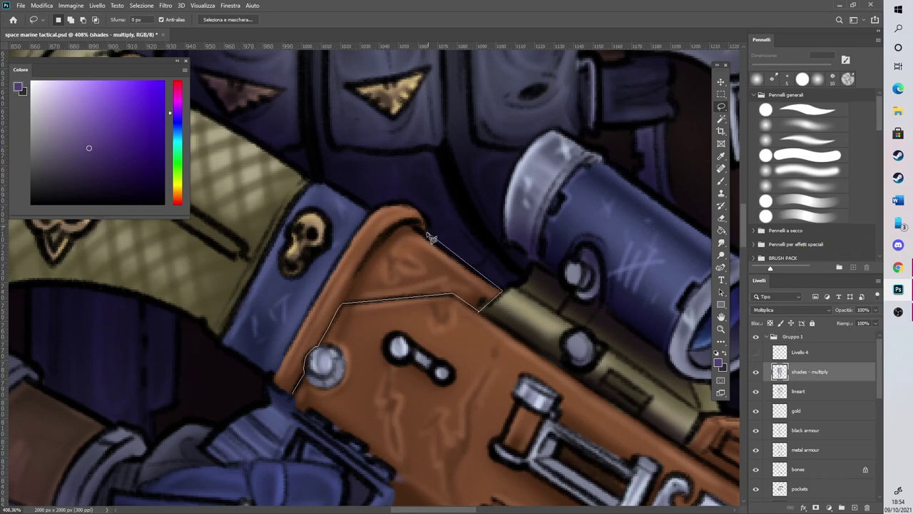
pyautogui.moveTo(341, 272); pyautogui.dragTo(277, 386)
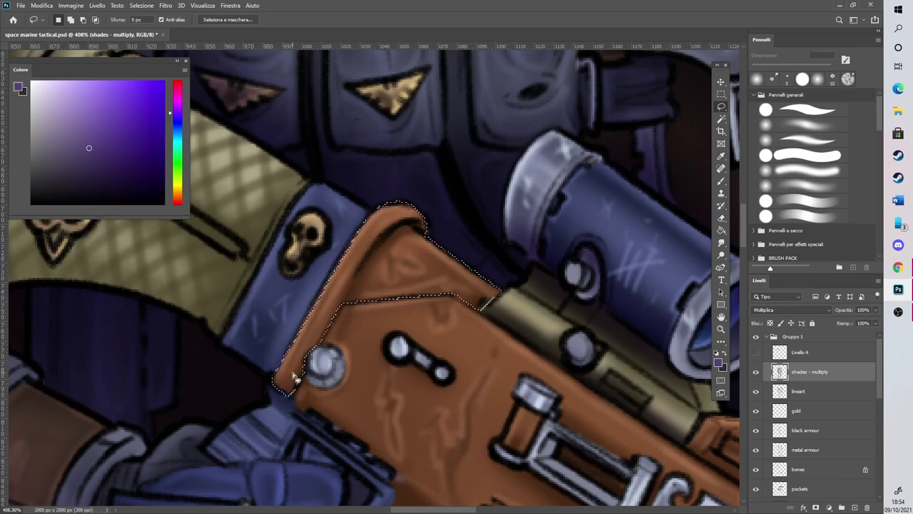
# Shade the selected orange collar and upper rear gun panel with the 32 px soft brush, and clear the selection
pyautogui.click(720, 180)
pyautogui.moveTo(397, 312); pyautogui.dragTo(494, 311)
pyautogui.moveTo(343, 333); pyautogui.dragTo(295, 419)
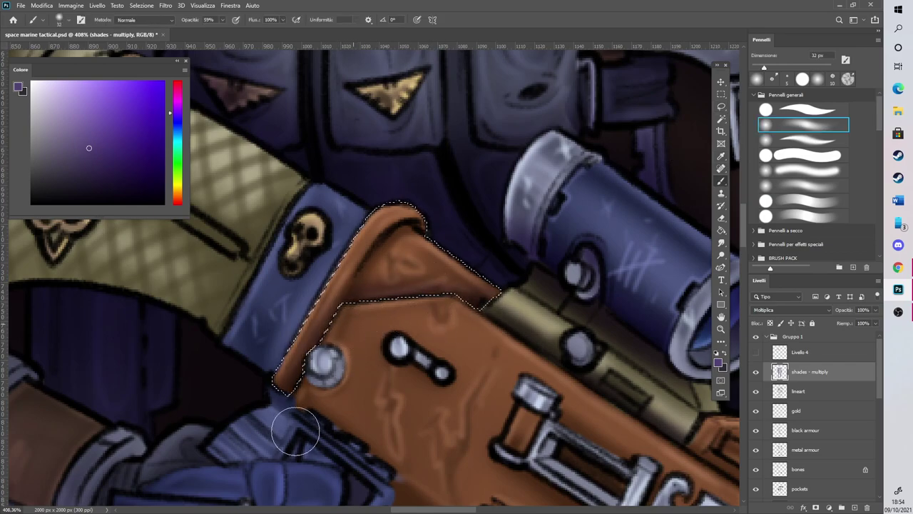
pyautogui.click(142, 5)
pyautogui.click(156, 25)
# Lasso the blue skull band behind the orange collar and shade its edge along the collar with the 32 px soft brush
pyautogui.scroll(-3, 411, 234)
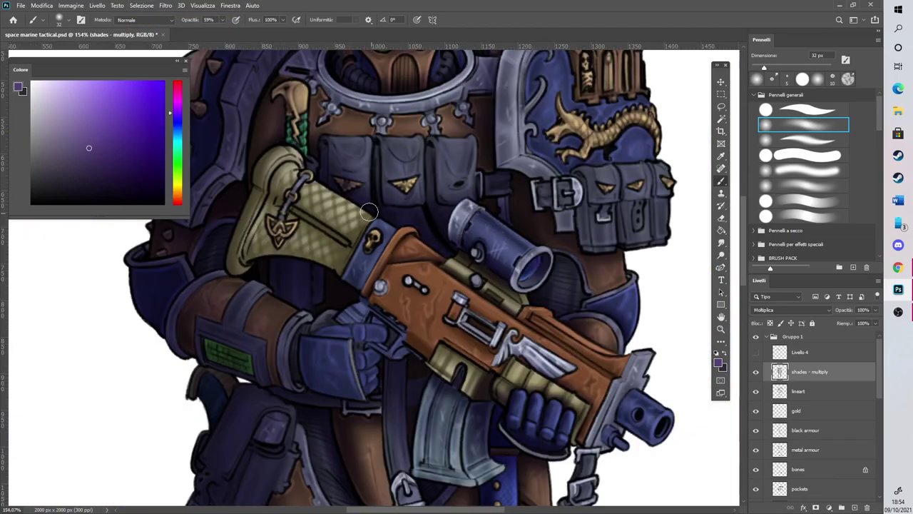
pyautogui.scroll(3, 339, 221)
pyautogui.click(722, 105)
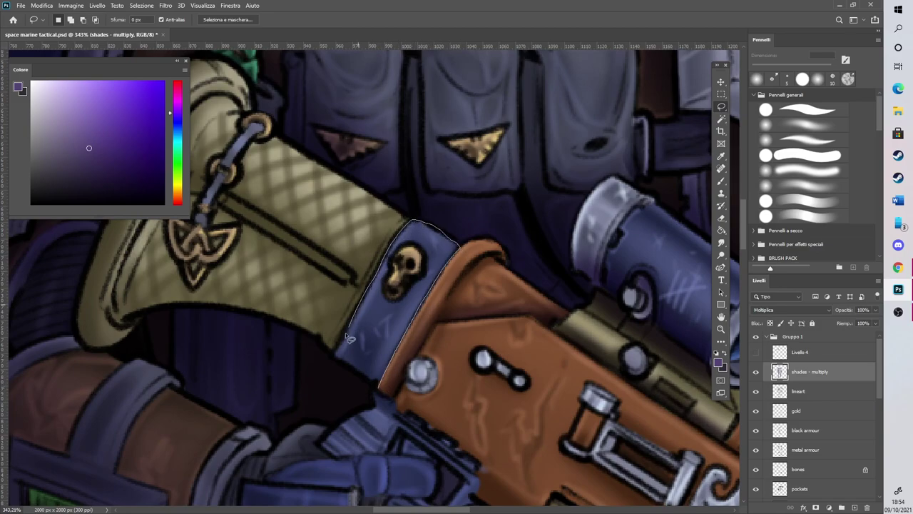
pyautogui.moveTo(374, 379); pyautogui.dragTo(376, 383)
pyautogui.press('b')
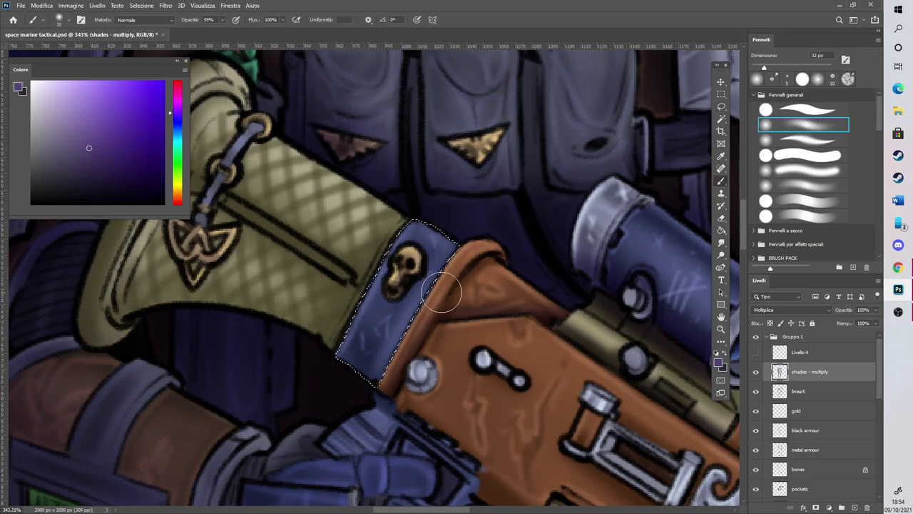
pyautogui.moveTo(459, 267); pyautogui.dragTo(363, 413)
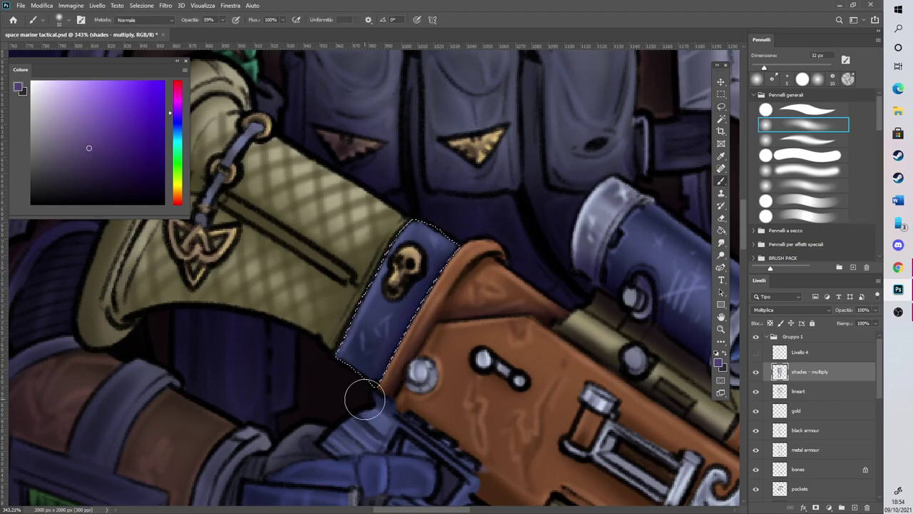
# Lasso the whole olive stock, correct the outline at the chain ring and underside, and shade its end beside the skull band
pyautogui.click(721, 106)
pyautogui.moveTo(335, 349); pyautogui.dragTo(365, 300)
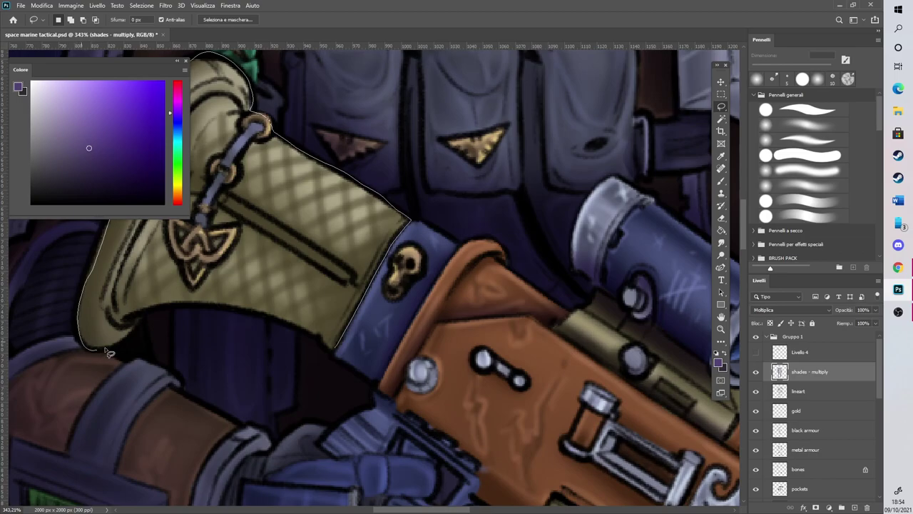
pyautogui.moveTo(253, 314); pyautogui.dragTo(332, 350)
pyautogui.scroll(-5, 321, 346)
pyautogui.scroll(4, 160, 275)
pyautogui.moveTo(426, 129)
pyautogui.mouseDown()
pyautogui.moveTo(388, 150)
pyautogui.moveTo(357, 197)
pyautogui.moveTo(348, 235)
pyautogui.mouseUp()
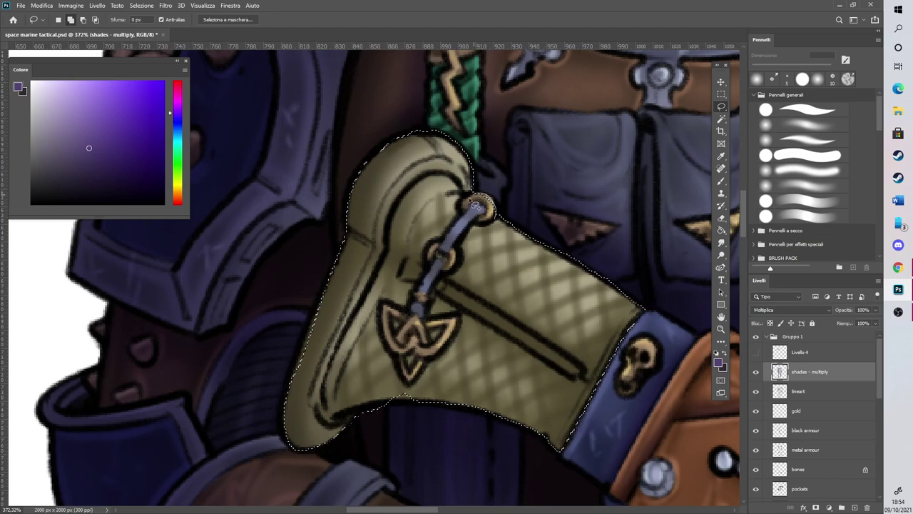
pyautogui.press('shift')
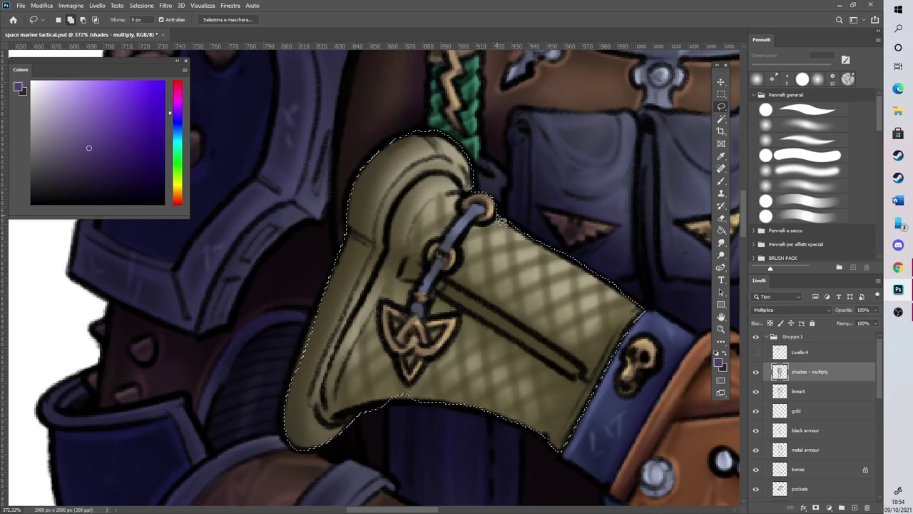
pyautogui.moveTo(384, 404); pyautogui.dragTo(414, 406)
pyautogui.click(721, 181)
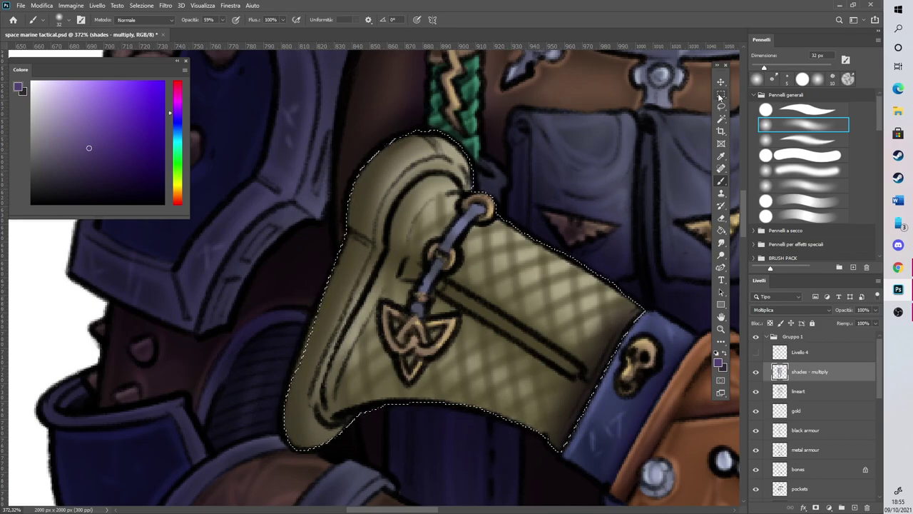
pyautogui.press('l')
pyautogui.moveTo(299, 402); pyautogui.dragTo(331, 296)
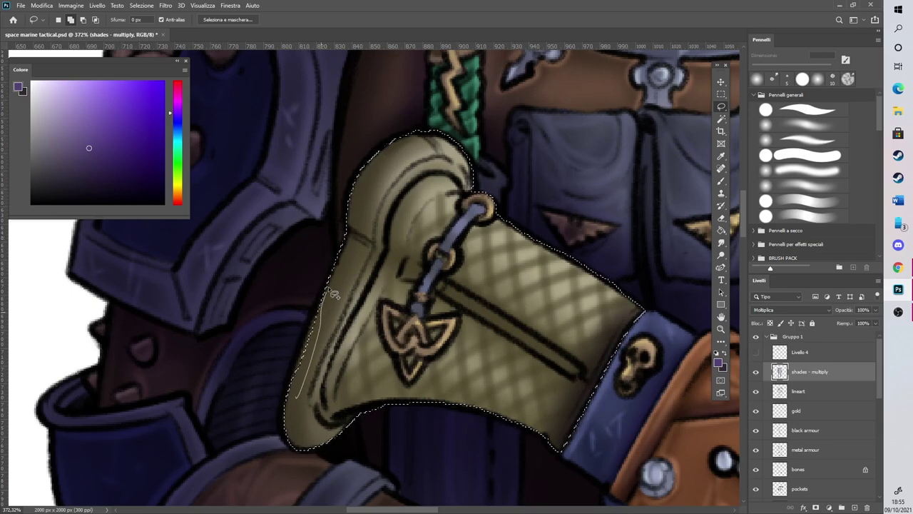
pyautogui.moveTo(294, 379); pyautogui.dragTo(300, 427)
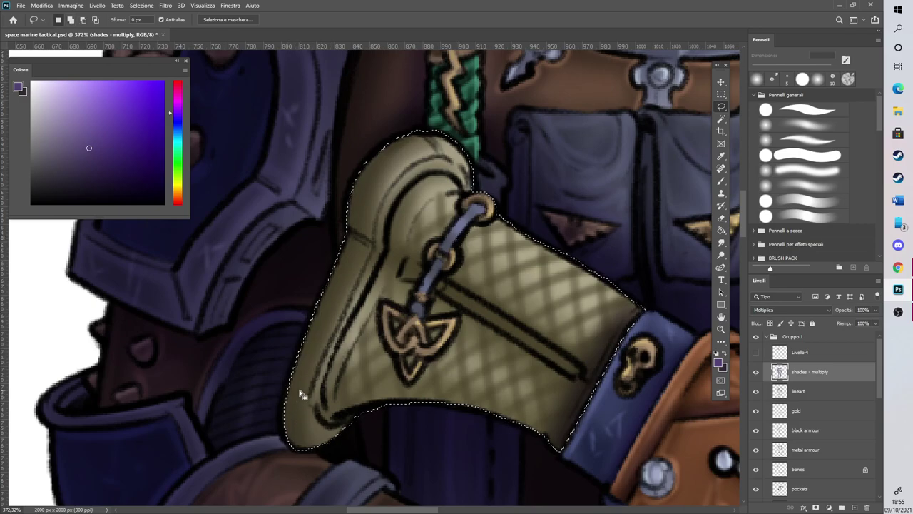
# Shade the stock's outer butt edge from the rounded end down with the 32 px soft brush, and clear the selection
pyautogui.click(721, 181)
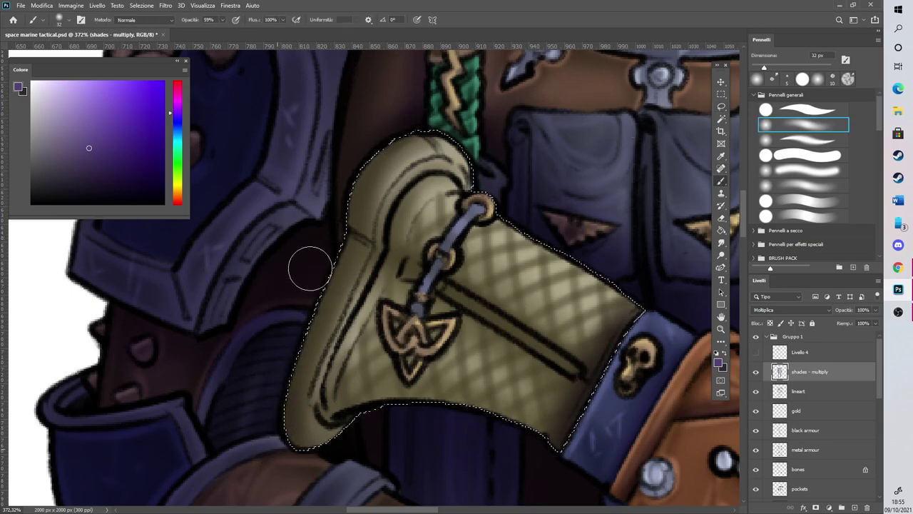
pyautogui.moveTo(339, 189)
pyautogui.mouseDown()
pyautogui.moveTo(418, 126)
pyautogui.moveTo(344, 196)
pyautogui.moveTo(329, 263)
pyautogui.moveTo(310, 297)
pyautogui.moveTo(290, 450)
pyautogui.mouseUp()
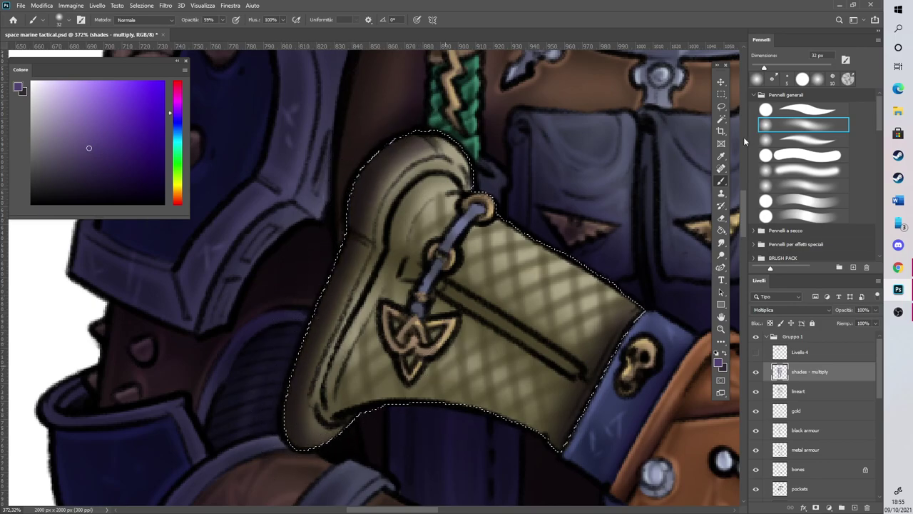
pyautogui.click(721, 107)
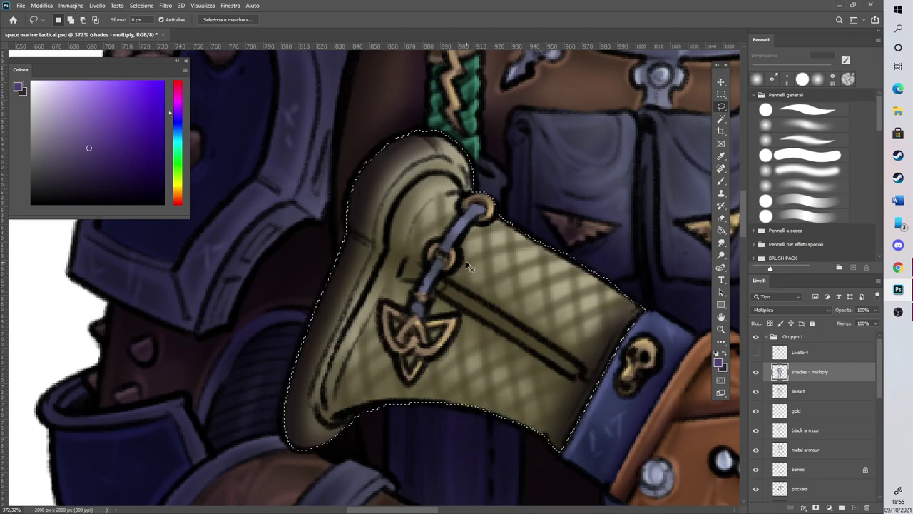
pyautogui.hotkey('ctrl', 'd')
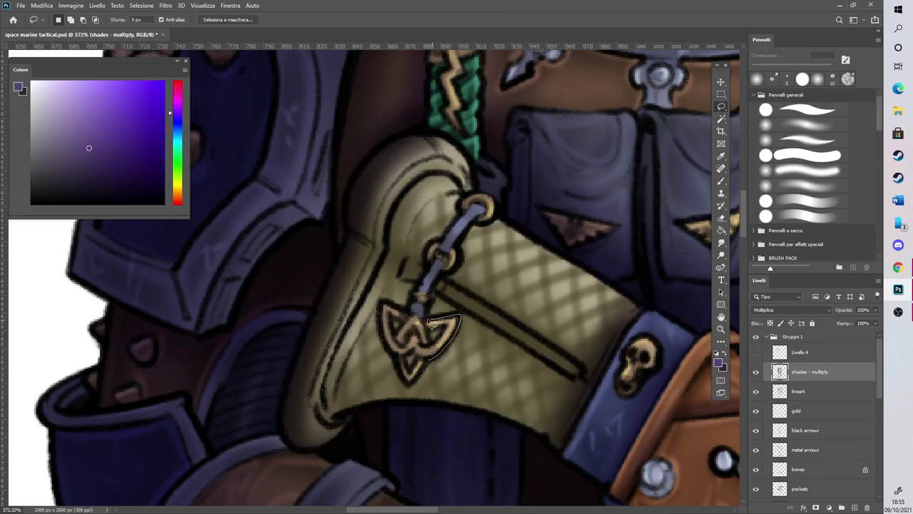
# Lasso the winged pendant together with its chain and rings on the stock, and invert the selection
pyautogui.moveTo(424, 370); pyautogui.dragTo(460, 316)
pyautogui.moveTo(430, 296)
pyautogui.mouseDown()
pyautogui.moveTo(471, 229)
pyautogui.moveTo(497, 209)
pyautogui.moveTo(484, 195)
pyautogui.moveTo(466, 201)
pyautogui.moveTo(434, 244)
pyautogui.moveTo(415, 316)
pyautogui.mouseUp()
pyautogui.press('shift')
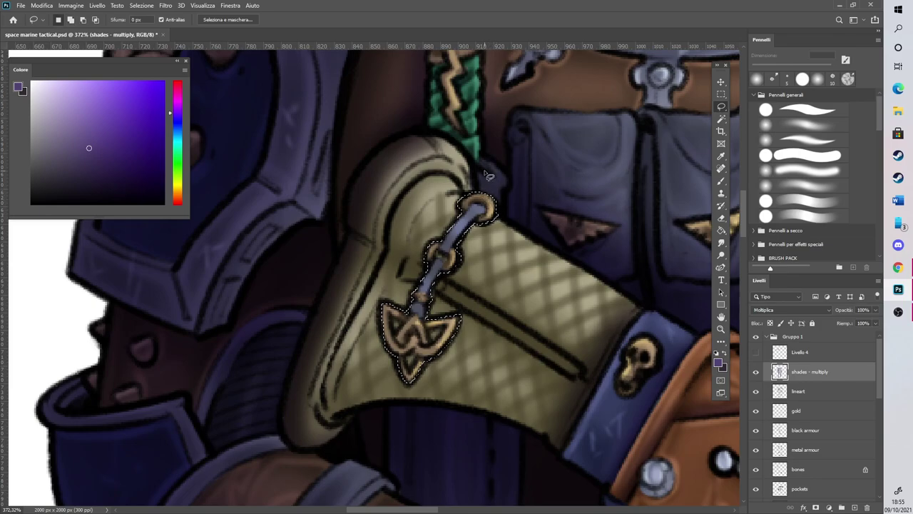
pyautogui.click(141, 5)
pyautogui.click(158, 43)
# Shade the stock behind the pendant chain and along its long groove, undo the last stroke, and clear the selection
pyautogui.click(721, 180)
pyautogui.moveTo(425, 278); pyautogui.dragTo(525, 342)
pyautogui.moveTo(403, 259)
pyautogui.mouseDown()
pyautogui.moveTo(604, 399)
pyautogui.moveTo(419, 274)
pyautogui.moveTo(575, 371)
pyautogui.mouseUp()
pyautogui.hotkey('ctrl', 'z')
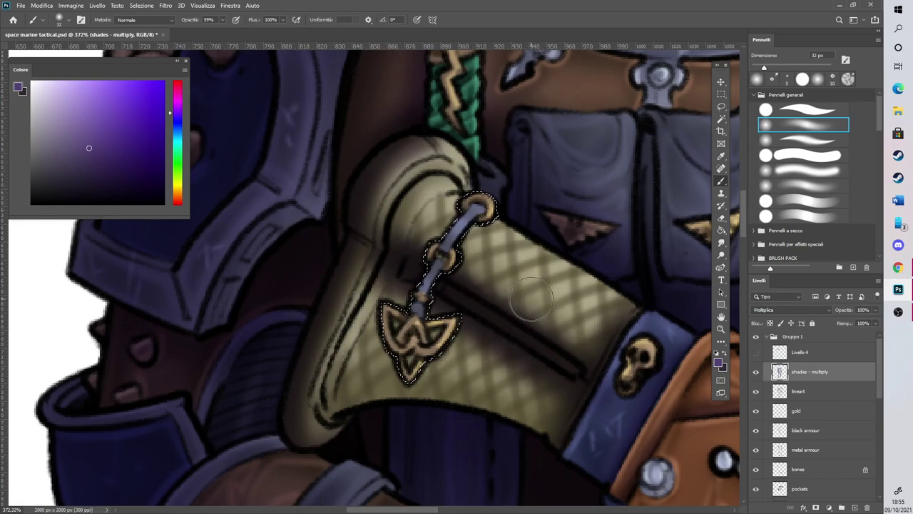
pyautogui.click(722, 105)
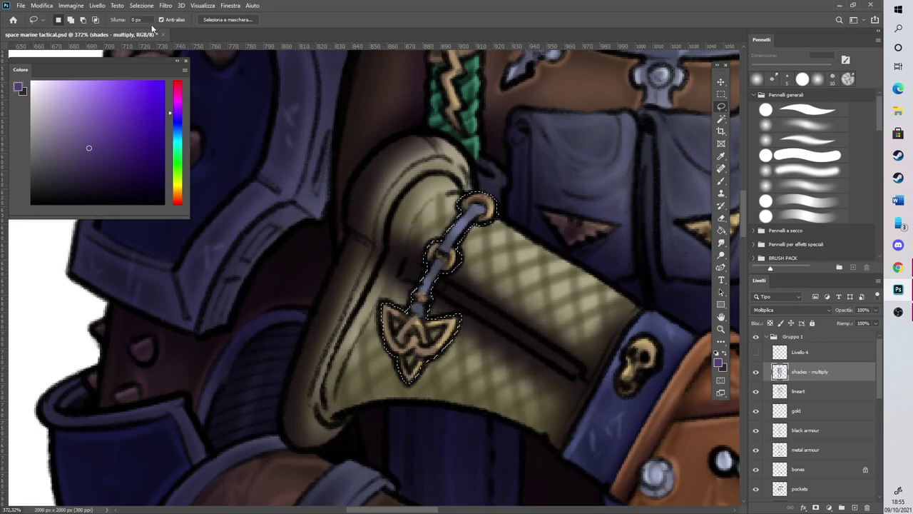
pyautogui.click(721, 184)
pyautogui.click(141, 6)
pyautogui.click(157, 25)
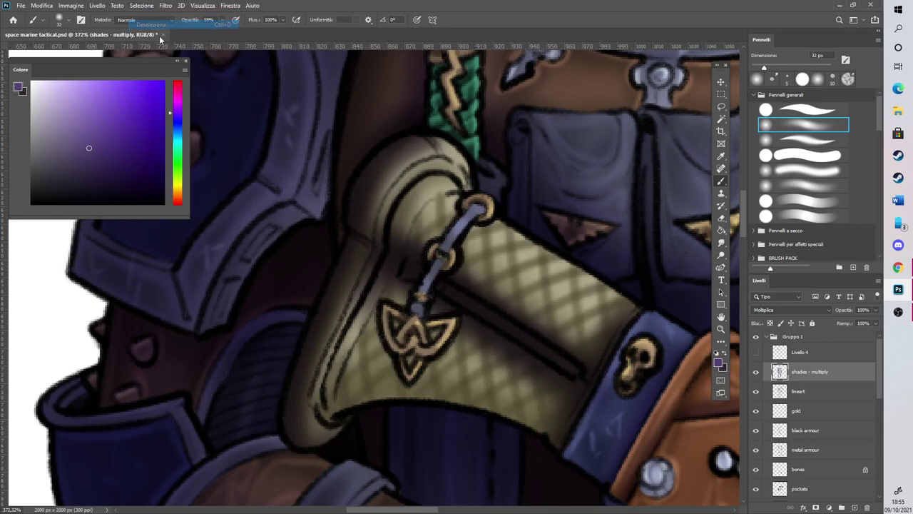
# Lasso the winged pendant and its chain again, shade them with the soft brush at 23 px, and clear the selection
pyautogui.click(722, 106)
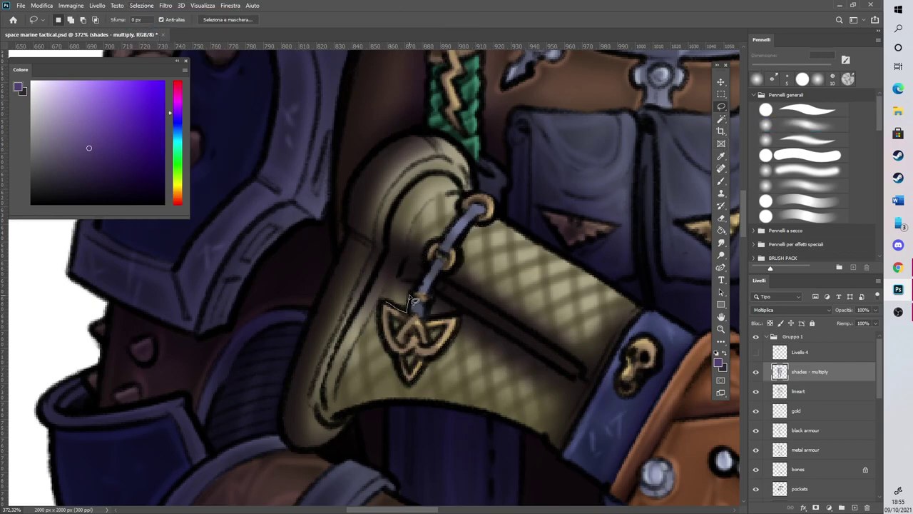
pyautogui.click(721, 181)
pyautogui.click(803, 125)
pyautogui.moveTo(763, 68); pyautogui.dragTo(760, 67)
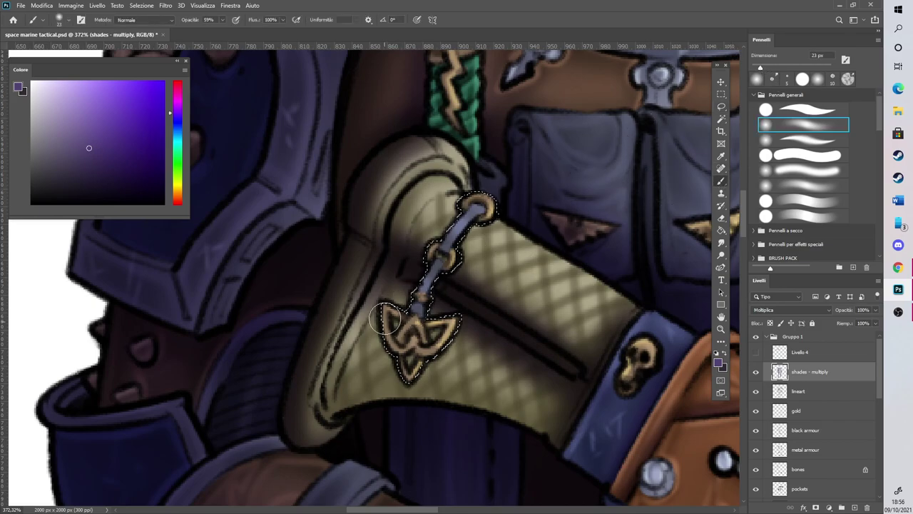
pyautogui.moveTo(418, 299)
pyautogui.mouseDown()
pyautogui.moveTo(429, 277)
pyautogui.moveTo(388, 331)
pyautogui.moveTo(400, 361)
pyautogui.moveTo(441, 305)
pyautogui.moveTo(407, 344)
pyautogui.moveTo(454, 315)
pyautogui.moveTo(418, 370)
pyautogui.moveTo(422, 347)
pyautogui.moveTo(446, 331)
pyautogui.moveTo(450, 269)
pyautogui.moveTo(418, 267)
pyautogui.mouseUp()
pyautogui.click(147, 6)
pyautogui.click(161, 25)
# Lasso the lower part of the olive stock along its underside and butt edge, leaving out the winged pendant
pyautogui.scroll(-3, 450, 217)
pyautogui.scroll(-2, 453, 229)
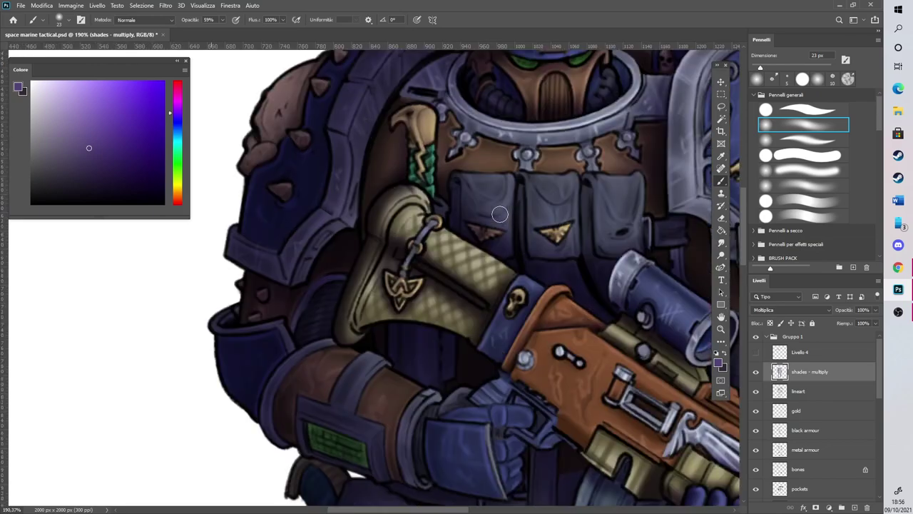
pyautogui.scroll(5, 442, 224)
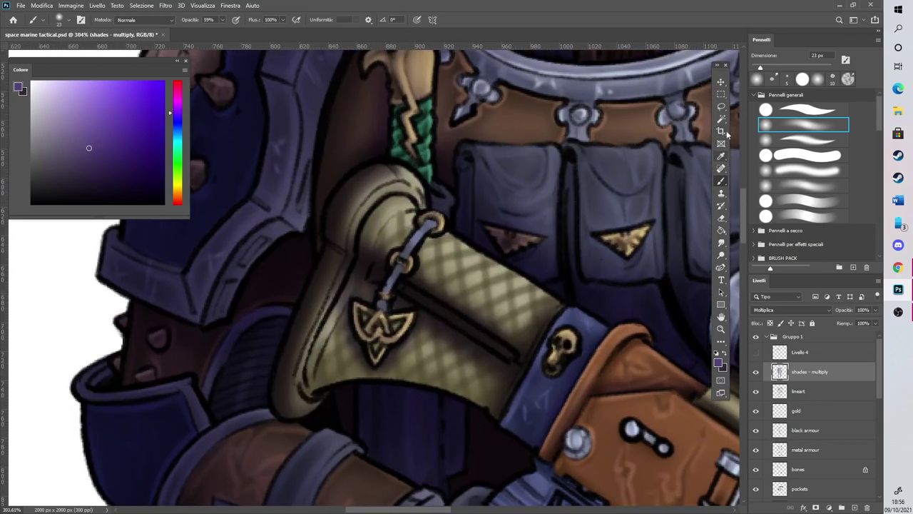
pyautogui.click(722, 107)
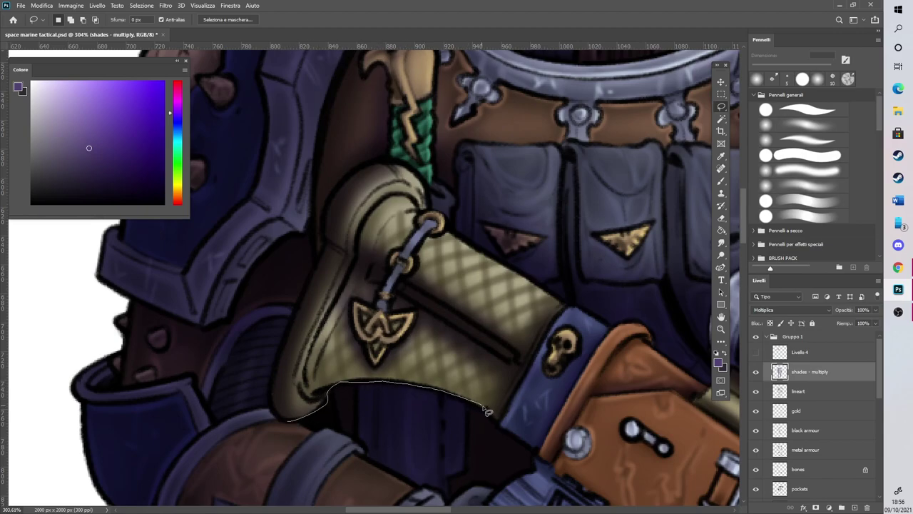
pyautogui.moveTo(501, 426)
pyautogui.mouseDown()
pyautogui.moveTo(539, 342)
pyautogui.moveTo(495, 277)
pyautogui.moveTo(441, 269)
pyautogui.mouseUp()
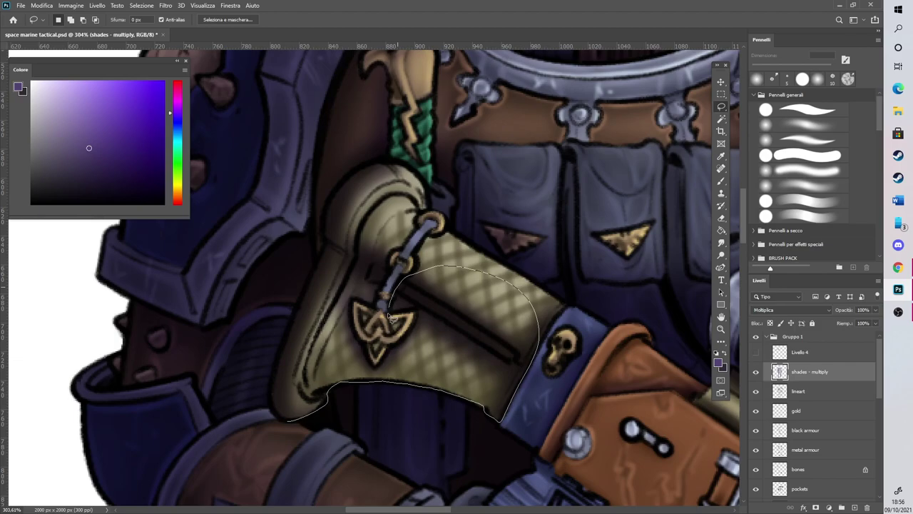
pyautogui.moveTo(357, 301)
pyautogui.mouseDown()
pyautogui.moveTo(300, 301)
pyautogui.moveTo(278, 410)
pyautogui.moveTo(286, 420)
pyautogui.mouseUp()
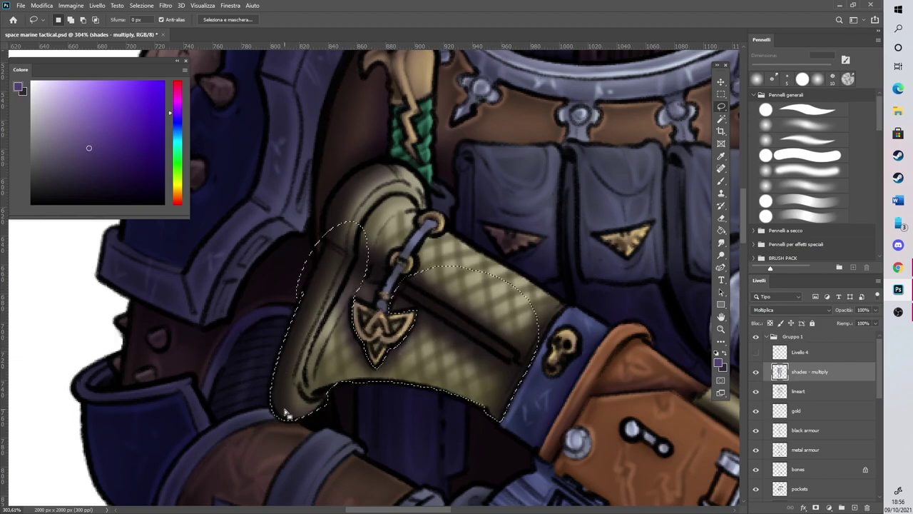
# Shade the stock's curved lower edge up to the skull band with the 23 px soft brush, and clear the selection
pyautogui.press('b')
pyautogui.moveTo(321, 393); pyautogui.dragTo(435, 387)
pyautogui.moveTo(352, 387); pyautogui.dragTo(502, 410)
pyautogui.moveTo(431, 386)
pyautogui.mouseDown()
pyautogui.moveTo(514, 421)
pyautogui.moveTo(319, 393)
pyautogui.moveTo(466, 391)
pyautogui.moveTo(334, 398)
pyautogui.moveTo(359, 381)
pyautogui.moveTo(322, 418)
pyautogui.moveTo(335, 382)
pyautogui.moveTo(449, 392)
pyautogui.moveTo(326, 364)
pyautogui.moveTo(500, 402)
pyautogui.moveTo(342, 373)
pyautogui.moveTo(525, 411)
pyautogui.moveTo(489, 400)
pyautogui.moveTo(513, 424)
pyautogui.mouseUp()
pyautogui.scroll(-5, 384, 189)
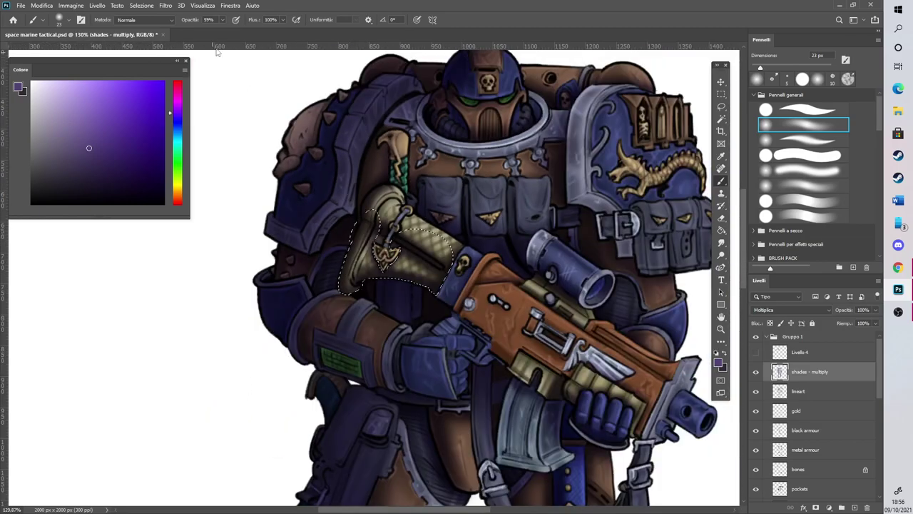
pyautogui.click(142, 5)
pyautogui.click(150, 25)
pyautogui.scroll(-5, 436, 240)
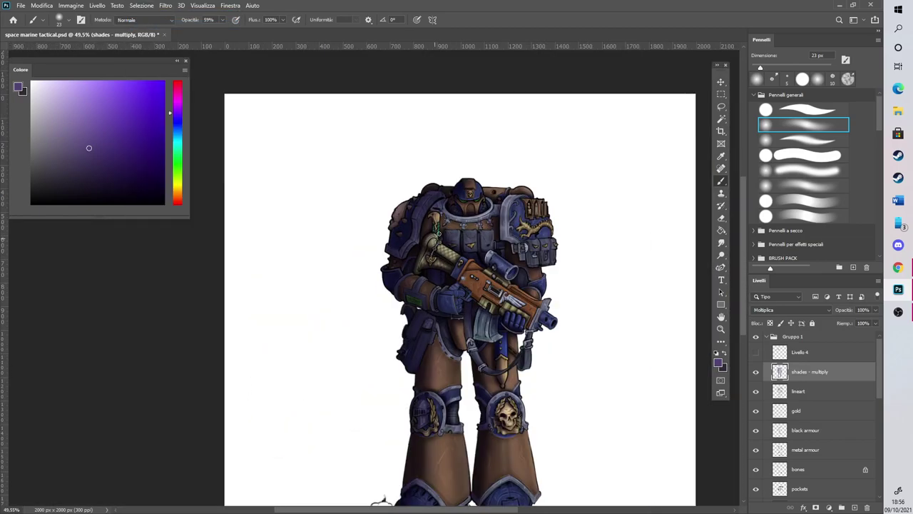
pyautogui.scroll(6, 467, 232)
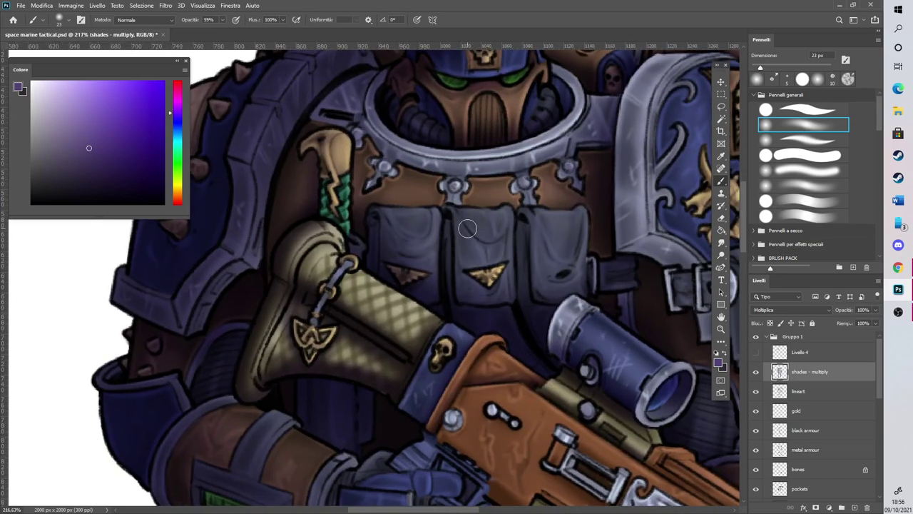
pyautogui.scroll(1, 439, 250)
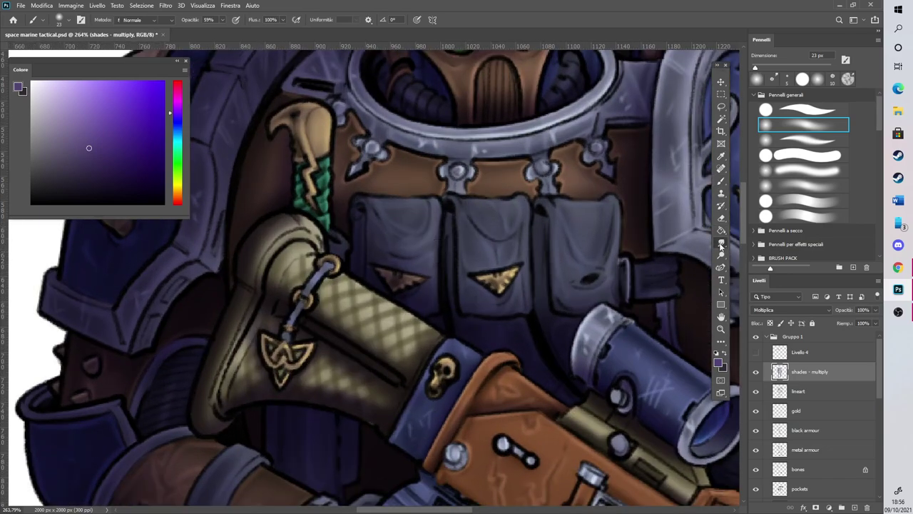
pyautogui.click(721, 242)
pyautogui.scroll(-4, 371, 397)
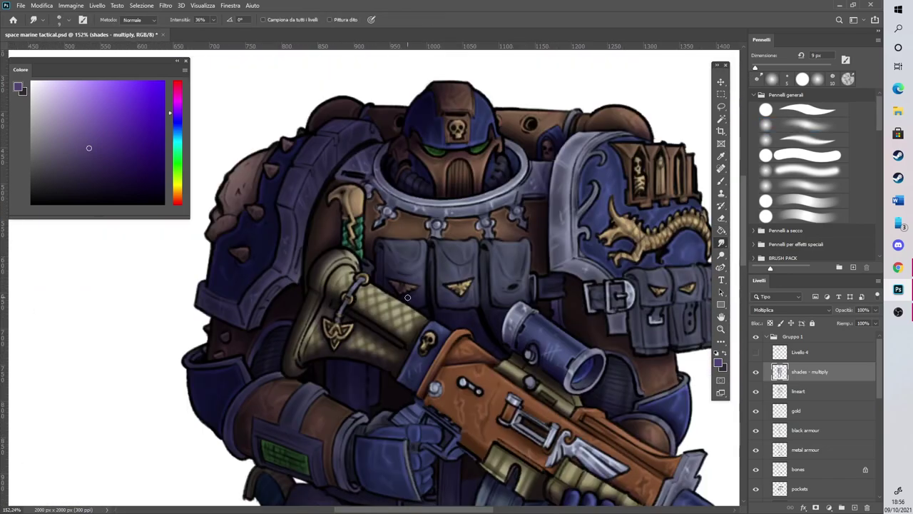
pyautogui.scroll(-2, 345, 188)
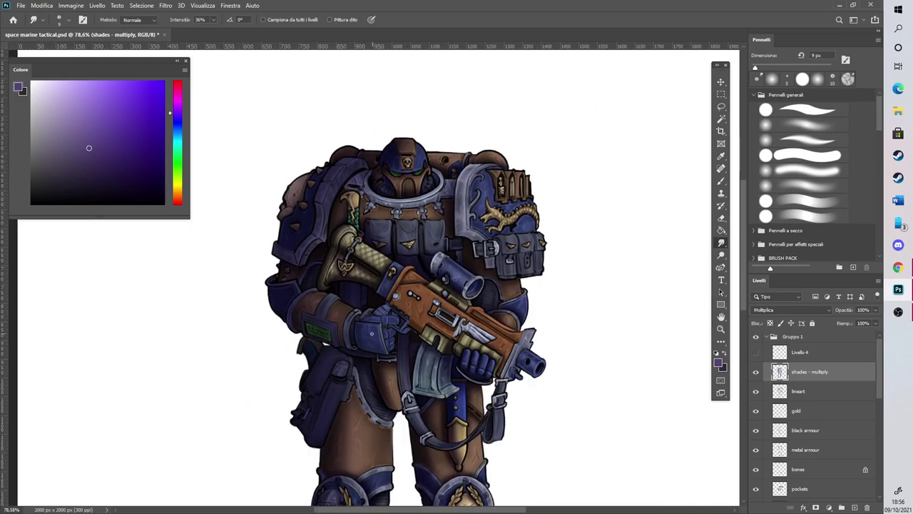
# Lasso the gloved fist beyond the cuff plate, subtract the dark background above it, and ready the 23 px soft brush
pyautogui.scroll(4, 371, 334)
pyautogui.press('l')
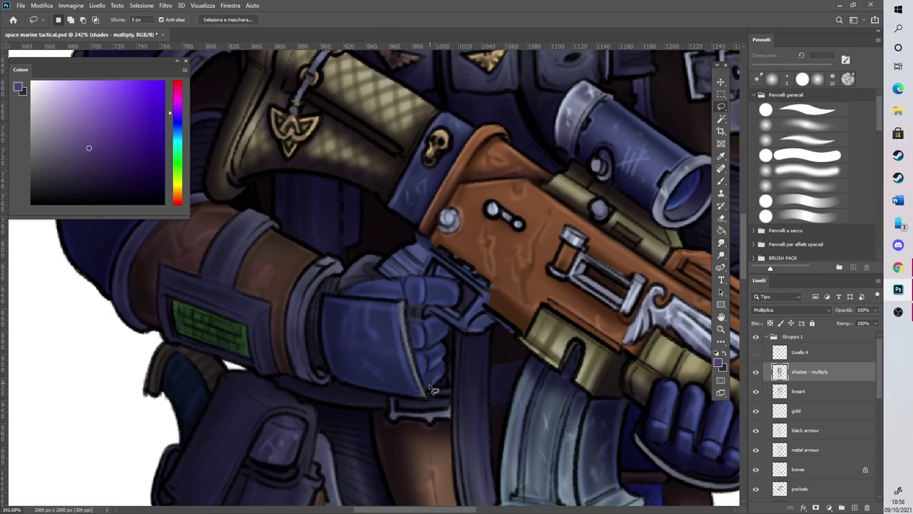
pyautogui.moveTo(378, 305)
pyautogui.mouseDown()
pyautogui.moveTo(341, 257)
pyautogui.moveTo(451, 243)
pyautogui.moveTo(461, 317)
pyautogui.moveTo(447, 375)
pyautogui.moveTo(430, 389)
pyautogui.mouseUp()
pyautogui.press('alt')
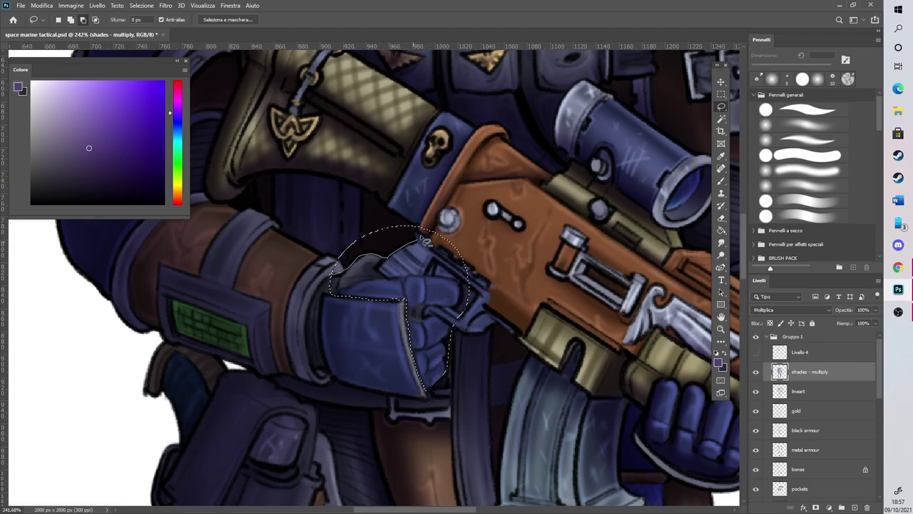
pyautogui.click(721, 181)
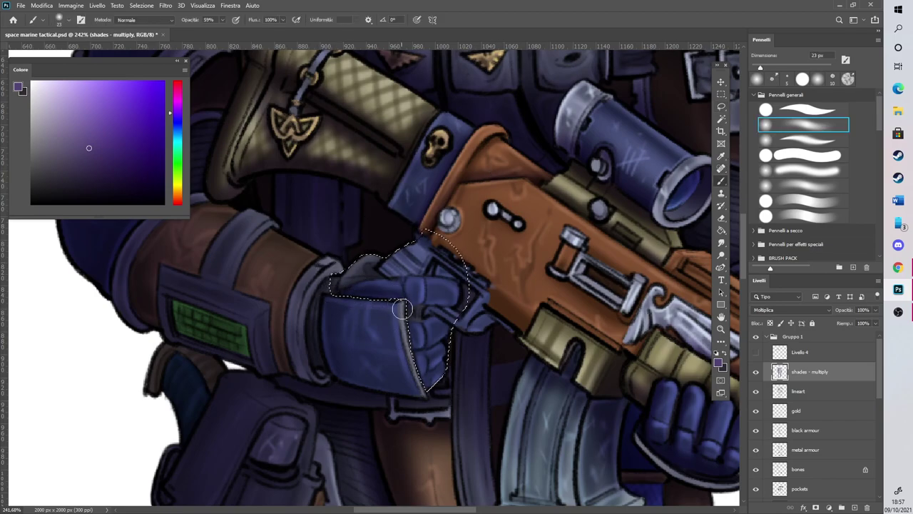
# Shade the gloved fist along the edge of the cuff plate with the 23 px soft brush, and clear the selection
pyautogui.moveTo(358, 304)
pyautogui.mouseDown()
pyautogui.moveTo(335, 297)
pyautogui.moveTo(400, 354)
pyautogui.moveTo(423, 303)
pyautogui.moveTo(399, 319)
pyautogui.moveTo(425, 380)
pyautogui.mouseUp()
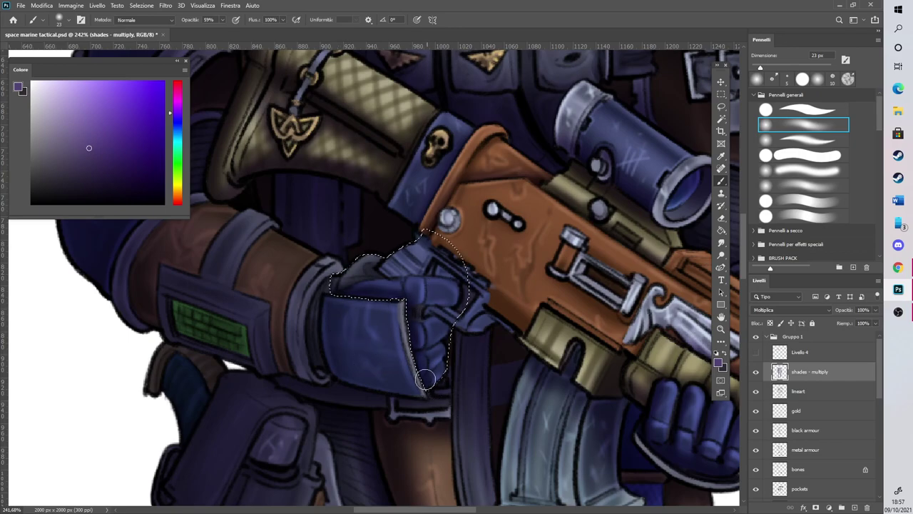
pyautogui.click(721, 106)
pyautogui.click(307, 327)
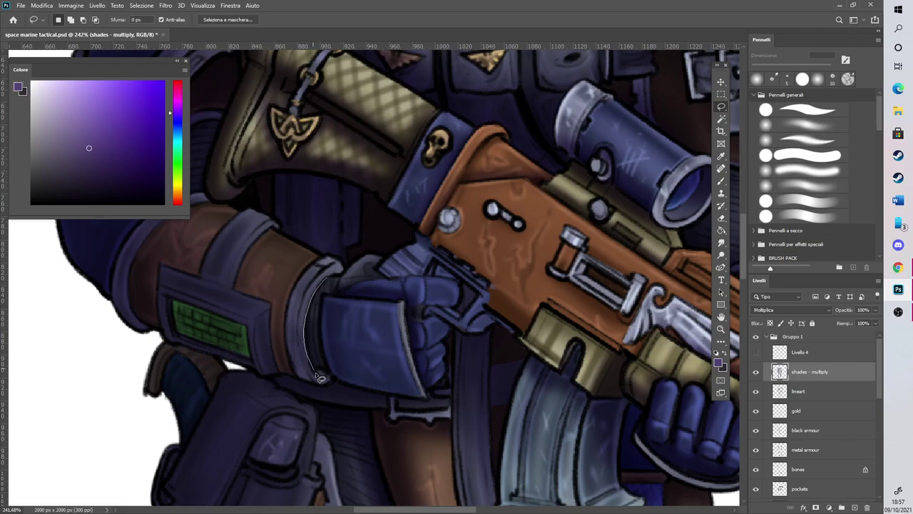
# Lasso the narrow dark gap between the forearm rim and the glove's cuff, and shade it with the 23 px soft brush
pyautogui.moveTo(332, 271)
pyautogui.mouseDown()
pyautogui.moveTo(338, 283)
pyautogui.moveTo(333, 259)
pyautogui.moveTo(335, 282)
pyautogui.moveTo(341, 265)
pyautogui.moveTo(328, 279)
pyautogui.mouseUp()
pyautogui.press('b')
pyautogui.moveTo(325, 348)
pyautogui.mouseDown()
pyautogui.moveTo(310, 295)
pyautogui.moveTo(316, 370)
pyautogui.moveTo(350, 382)
pyautogui.moveTo(342, 372)
pyautogui.mouseUp()
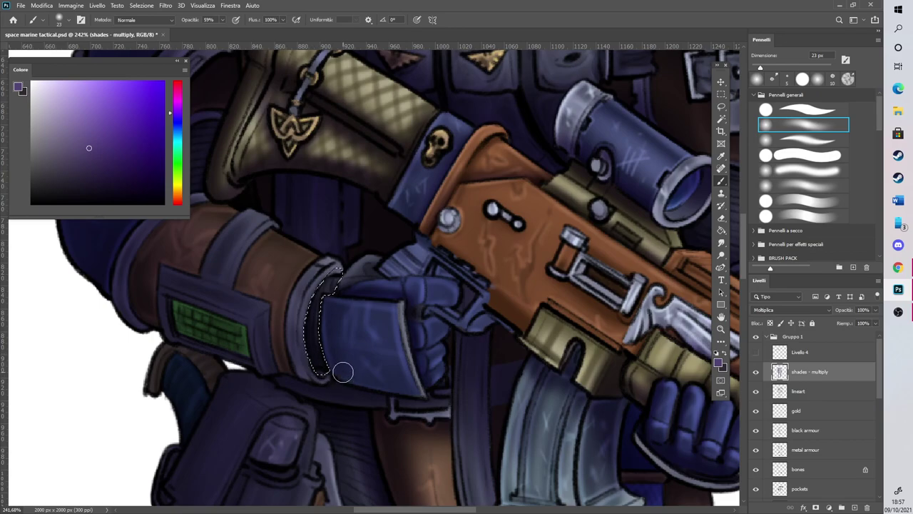
# Lasso the grip and trigger guard area around the firing hand, shade it with the soft brush, and clear the selection
pyautogui.scroll(-2, 342, 372)
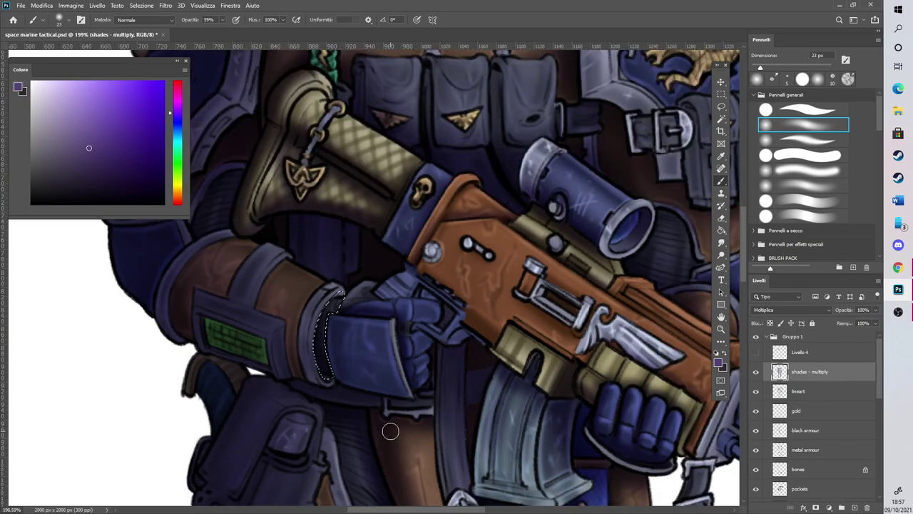
pyautogui.click(721, 108)
pyautogui.click(376, 297)
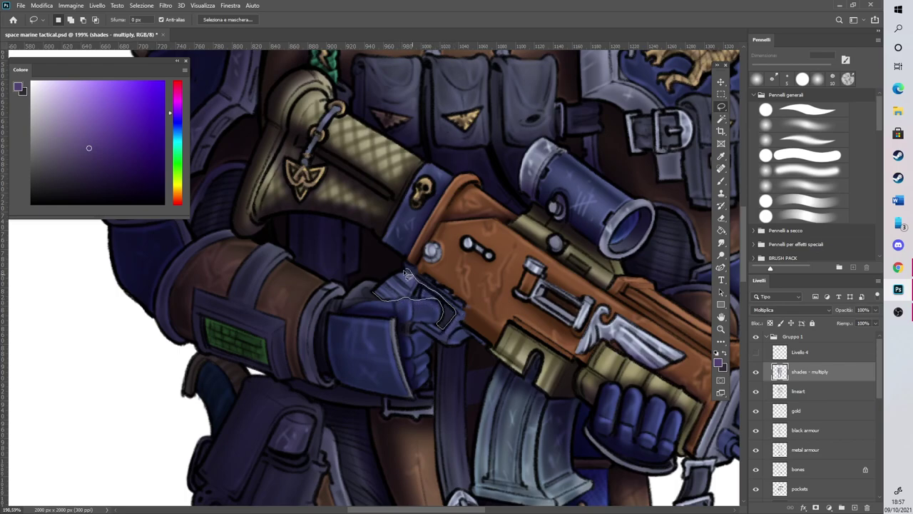
pyautogui.moveTo(376, 293)
pyautogui.mouseDown()
pyautogui.moveTo(421, 302)
pyautogui.moveTo(447, 341)
pyautogui.mouseUp()
pyautogui.press('b')
pyautogui.hotkey('ctrl', 'd')
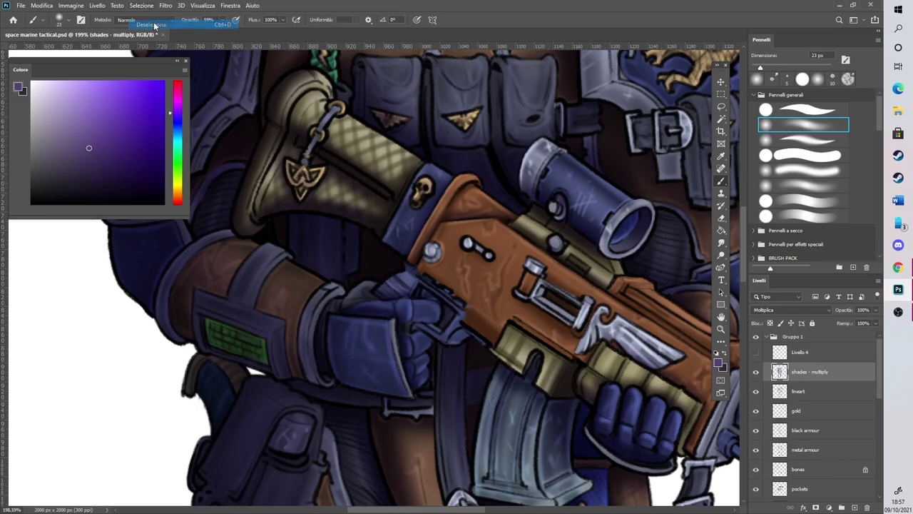
# Shade around the small lever and the metal ejection frame on the orange receiver with the soft brush at 11 px
pyautogui.scroll(-2, 419, 268)
pyautogui.scroll(5, 419, 268)
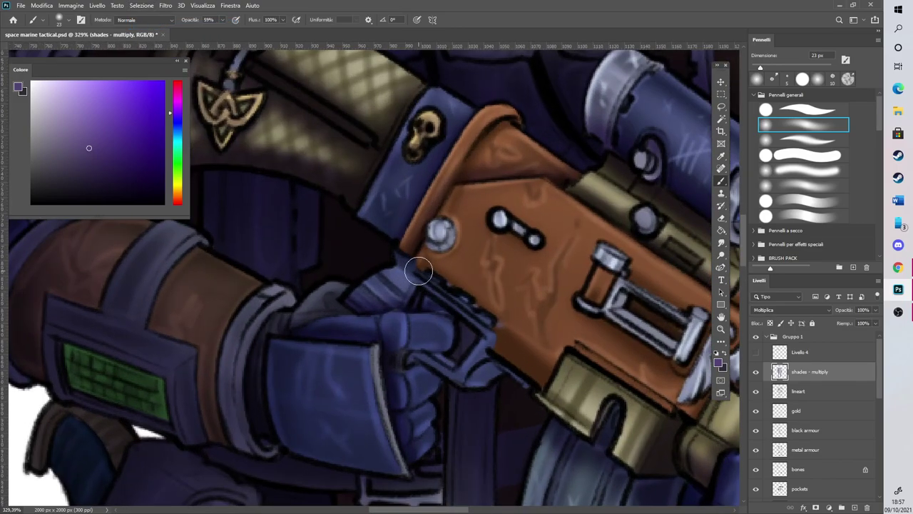
pyautogui.click(721, 243)
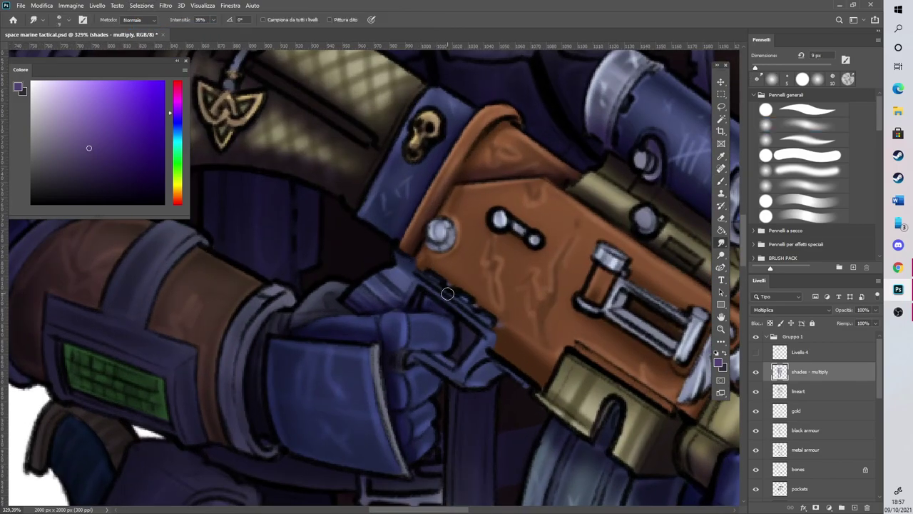
pyautogui.click(720, 181)
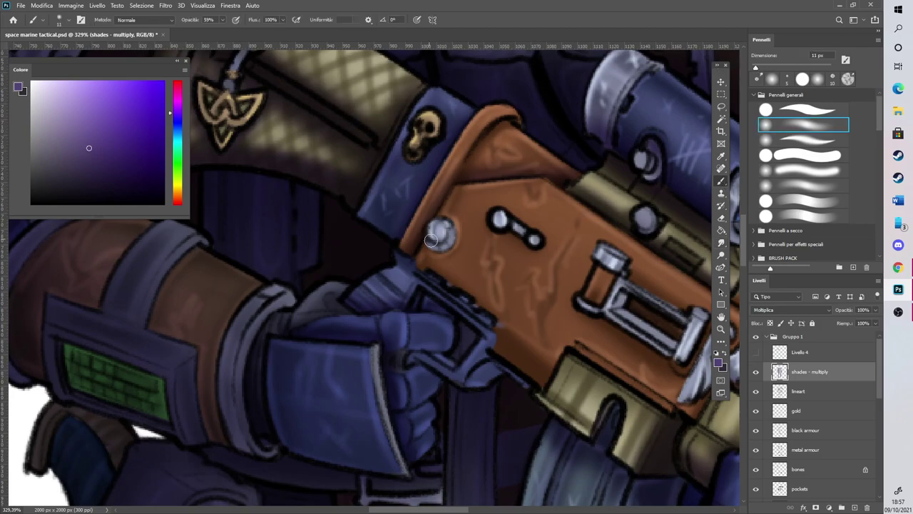
pyautogui.moveTo(499, 230); pyautogui.dragTo(535, 249)
pyautogui.moveTo(576, 288); pyautogui.dragTo(596, 253)
pyautogui.moveTo(574, 303); pyautogui.dragTo(638, 343)
pyautogui.moveTo(618, 297)
pyautogui.mouseDown()
pyautogui.moveTo(662, 332)
pyautogui.moveTo(679, 331)
pyautogui.moveTo(625, 300)
pyautogui.moveTo(648, 306)
pyautogui.moveTo(653, 315)
pyautogui.moveTo(623, 303)
pyautogui.moveTo(677, 346)
pyautogui.mouseUp()
# Shade the olive magazine housing beneath the orange receiver with the 11 px soft brush
pyautogui.scroll(-8, 650, 294)
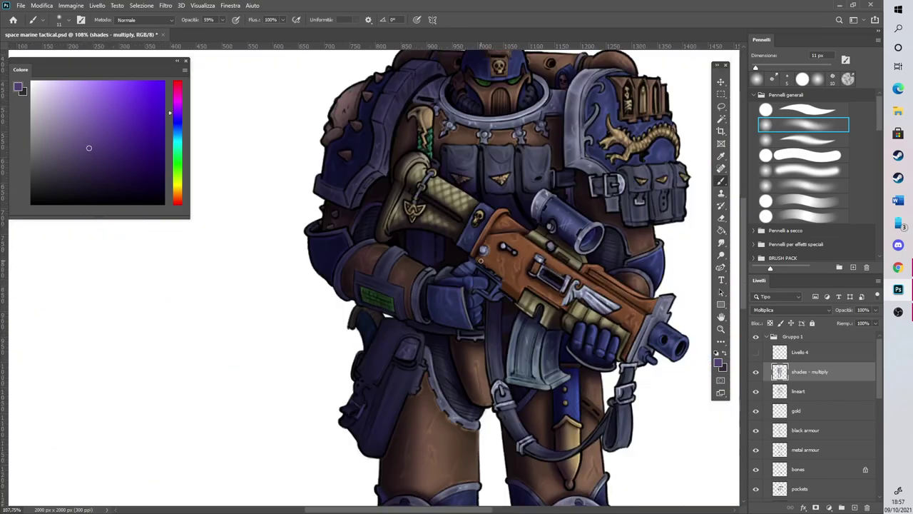
pyautogui.scroll(7, 551, 269)
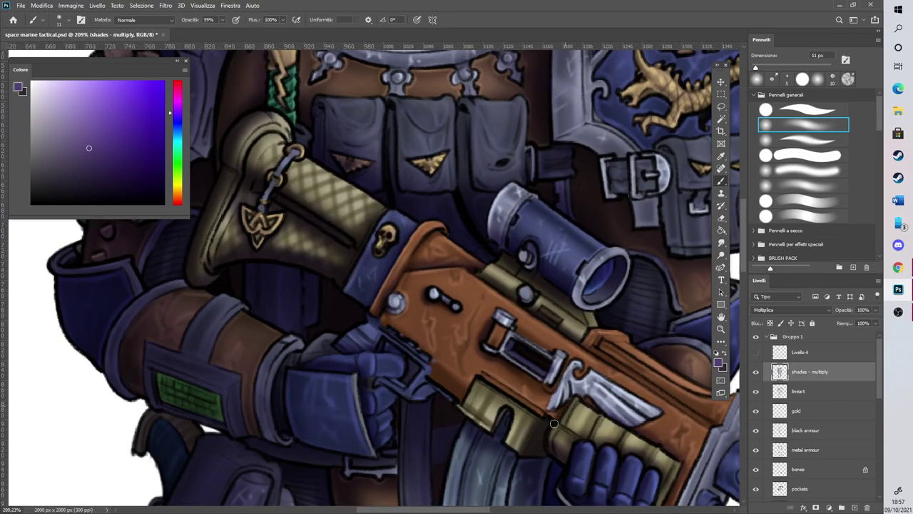
pyautogui.moveTo(461, 403); pyautogui.dragTo(478, 374)
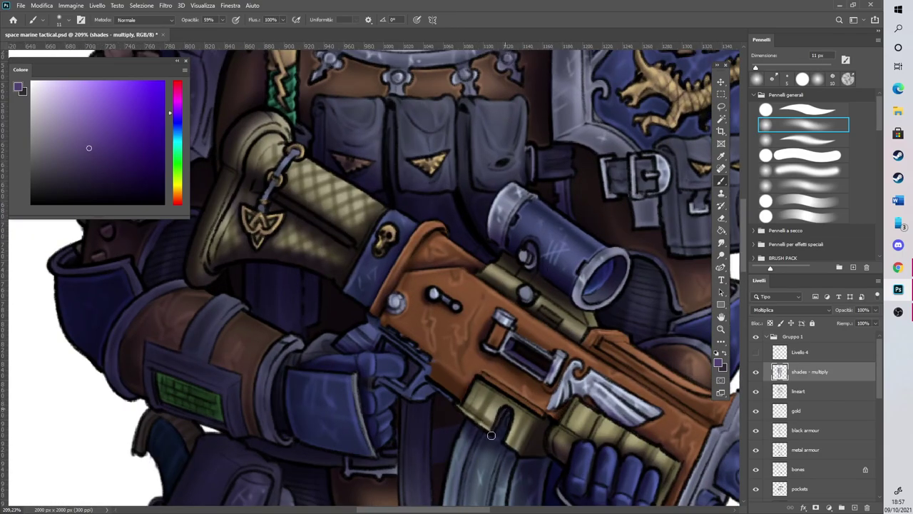
# Shade the rifle sling around its front buckle and inside the hanging strap loop with the 11 px soft brush
pyautogui.scroll(-6, 491, 432)
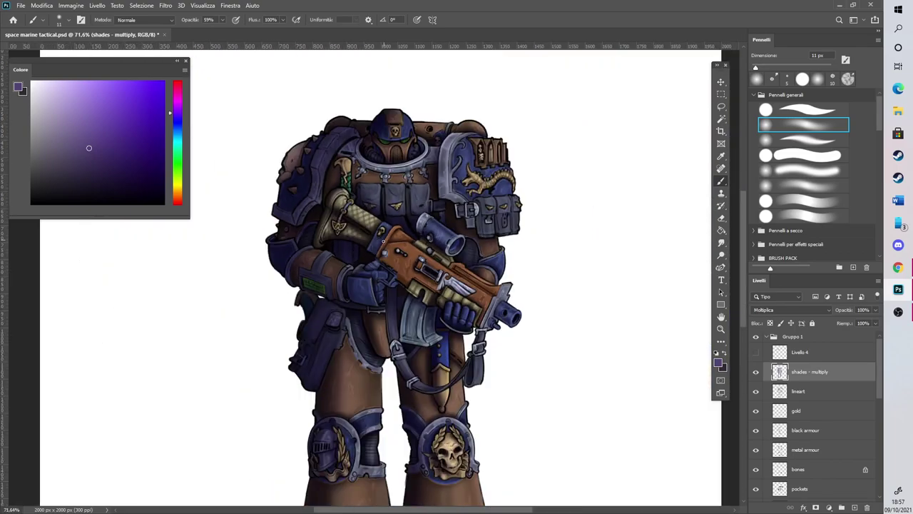
pyautogui.scroll(6, 386, 297)
pyautogui.scroll(1, 386, 297)
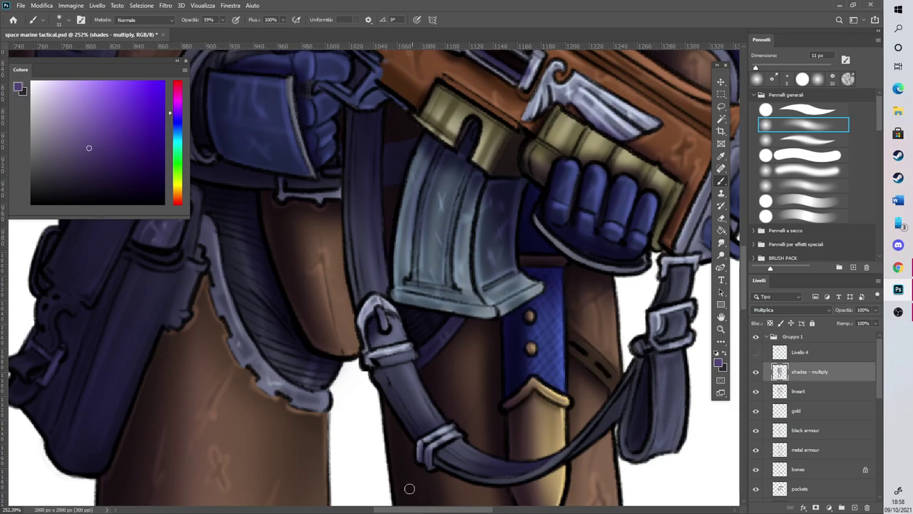
pyautogui.hscroll(3, 413, 492)
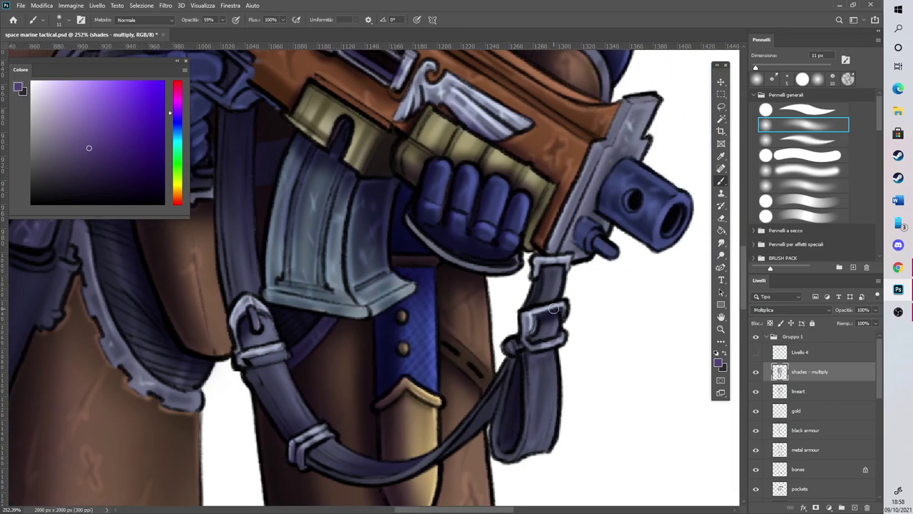
pyautogui.moveTo(530, 300); pyautogui.dragTo(522, 333)
pyautogui.moveTo(496, 429)
pyautogui.mouseDown()
pyautogui.moveTo(502, 454)
pyautogui.moveTo(515, 457)
pyautogui.mouseUp()
# Try shading the grey front plate behind the muzzle, undo the last strokes, and enlarge the soft brush to 24 px
pyautogui.scroll(3, 536, 287)
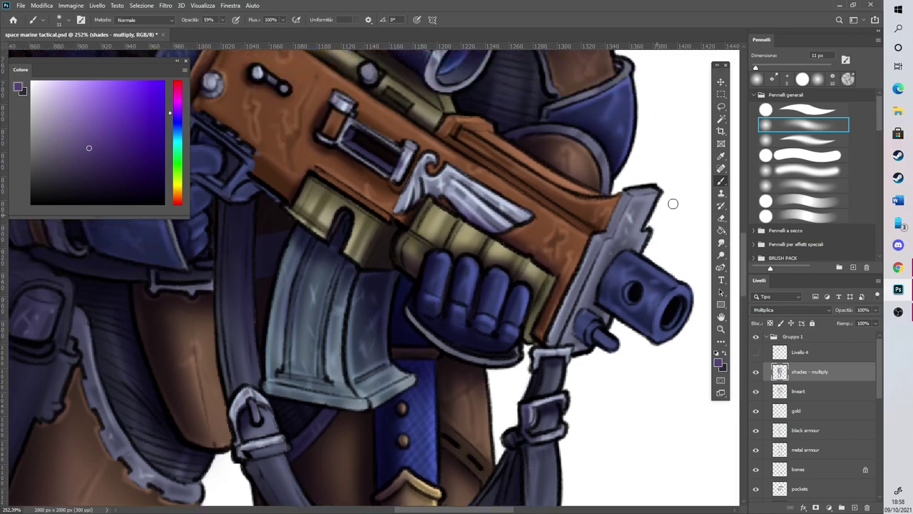
pyautogui.hscroll(4, 469, 489)
pyautogui.moveTo(501, 283)
pyautogui.mouseDown()
pyautogui.moveTo(530, 302)
pyautogui.moveTo(530, 293)
pyautogui.moveTo(522, 310)
pyautogui.moveTo(493, 294)
pyautogui.moveTo(508, 260)
pyautogui.moveTo(475, 320)
pyautogui.moveTo(488, 289)
pyautogui.moveTo(452, 292)
pyautogui.moveTo(489, 255)
pyautogui.moveTo(446, 348)
pyautogui.moveTo(493, 239)
pyautogui.moveTo(444, 345)
pyautogui.mouseUp()
pyautogui.hotkey('ctrl', 'z')
pyautogui.hotkey('ctrl', 'z')
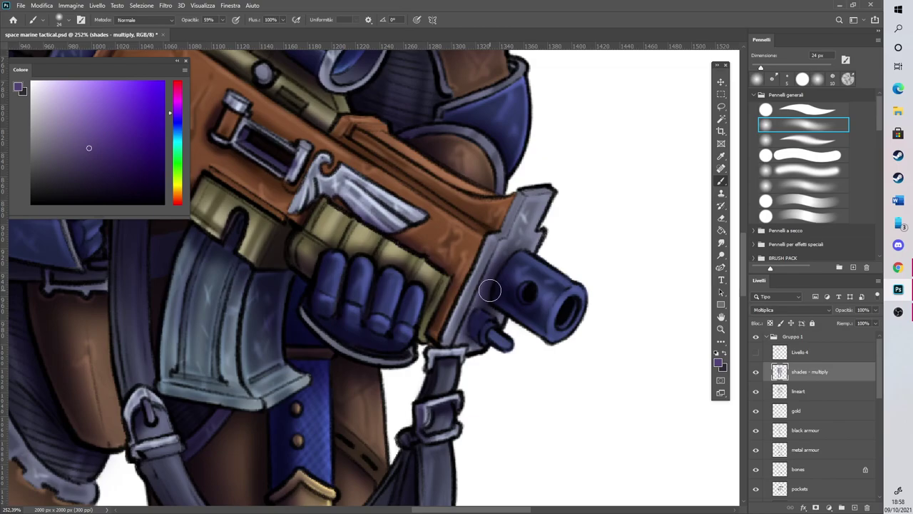
# Lasso the strap end hanging below the shoulder pouch buckle, and shade it with the 24 px soft brush
pyautogui.scroll(-8, 525, 238)
pyautogui.scroll(-1, 535, 181)
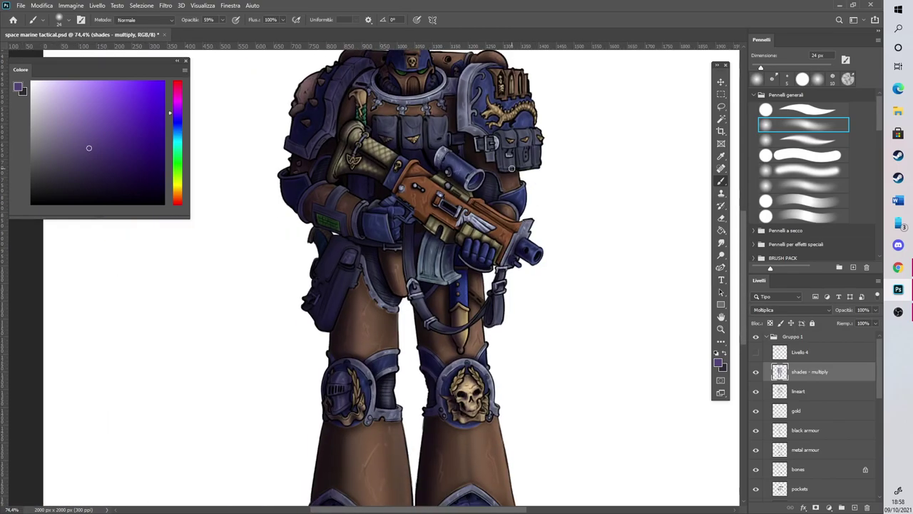
pyautogui.scroll(6, 529, 115)
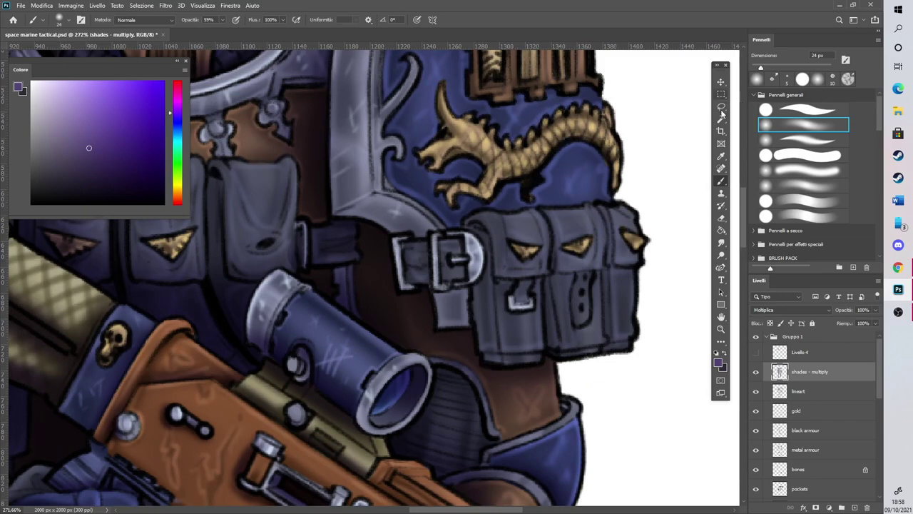
pyautogui.click(722, 108)
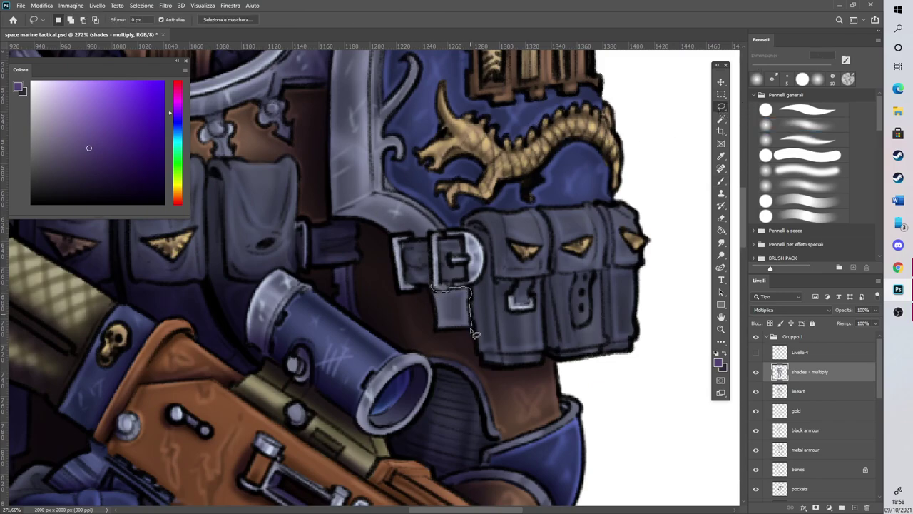
pyautogui.moveTo(441, 333); pyautogui.dragTo(433, 289)
pyautogui.click(804, 125)
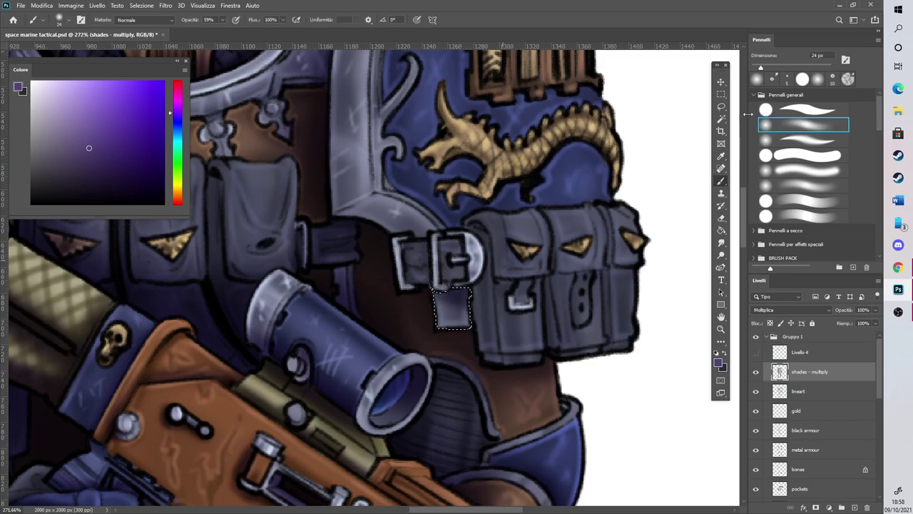
# Lasso the lower bodies of the shoulder pouches, following the underside of their flaps and the edge of the buckle
pyautogui.press('l')
pyautogui.scroll(2, 729, 146)
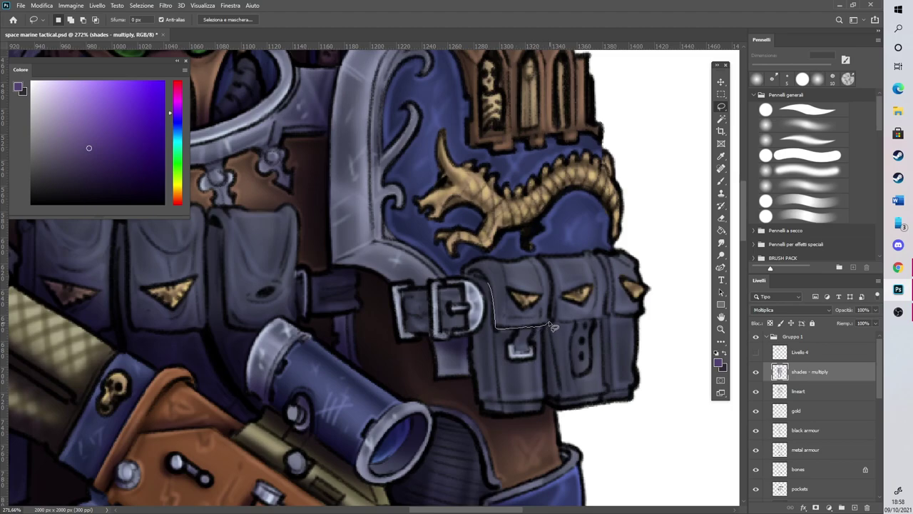
pyautogui.moveTo(602, 323); pyautogui.dragTo(623, 321)
pyautogui.moveTo(636, 398)
pyautogui.mouseDown()
pyautogui.moveTo(560, 412)
pyautogui.moveTo(482, 403)
pyautogui.moveTo(472, 354)
pyautogui.mouseUp()
pyautogui.moveTo(485, 294); pyautogui.dragTo(491, 277)
# Shade the pouch bodies just under the flaps with the 24 px soft brush, and clear the selection
pyautogui.click(720, 181)
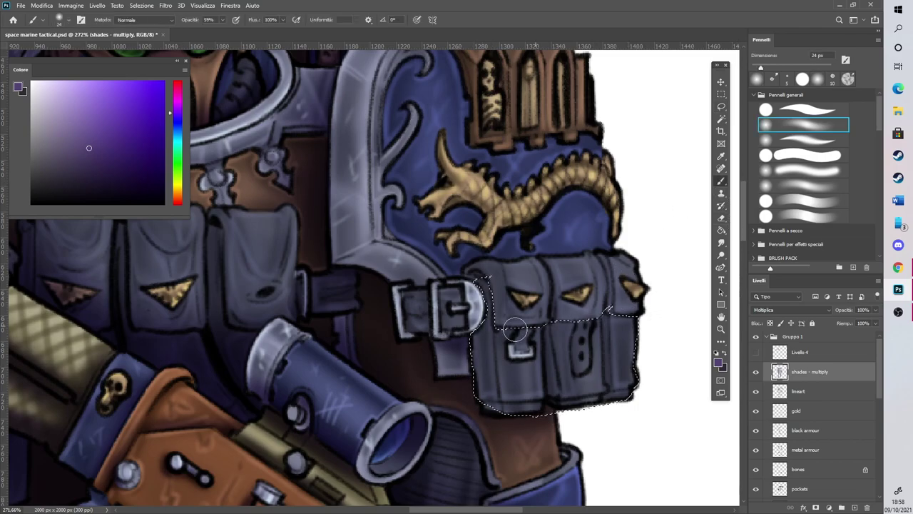
pyautogui.moveTo(519, 334); pyautogui.dragTo(606, 316)
pyautogui.moveTo(551, 324); pyautogui.dragTo(607, 308)
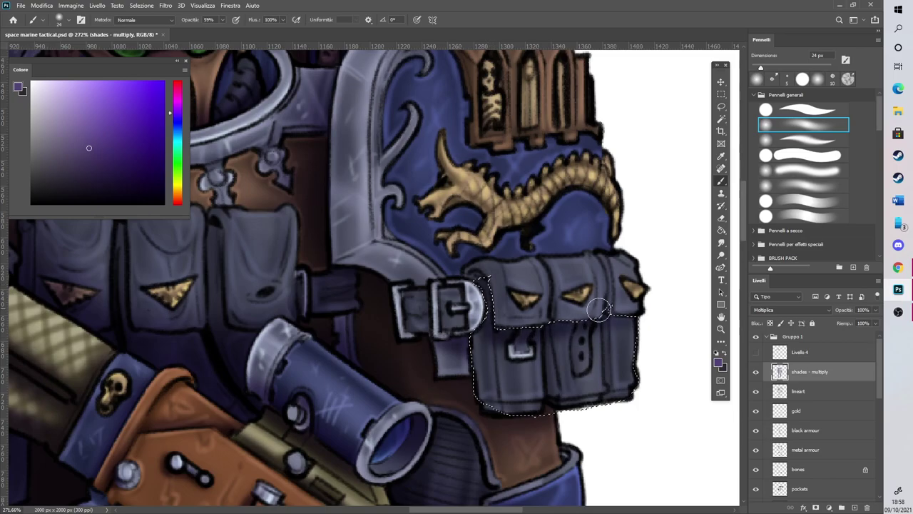
pyautogui.click(142, 5)
pyautogui.click(143, 22)
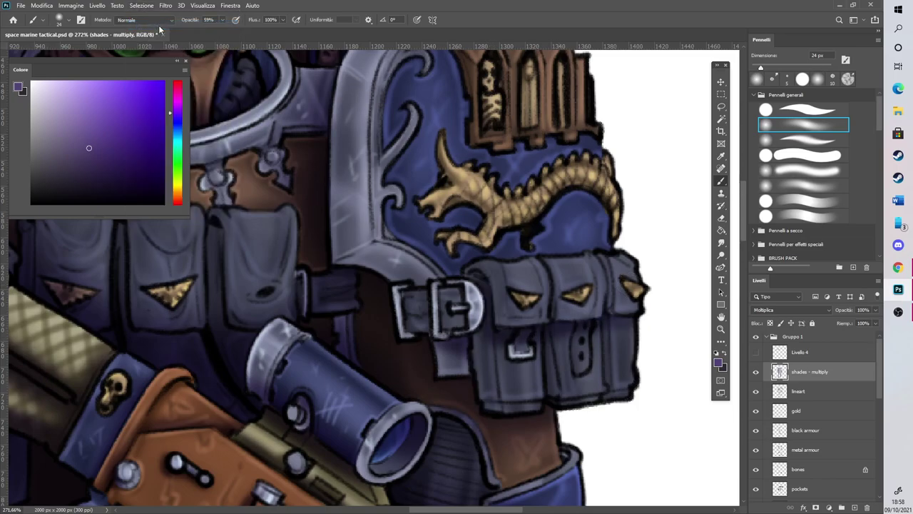
# Shade the golden dragon's underside and head and the tops of the reliquary niches with the soft brush at 13 px
pyautogui.scroll(-4, 479, 221)
pyautogui.scroll(-1, 479, 221)
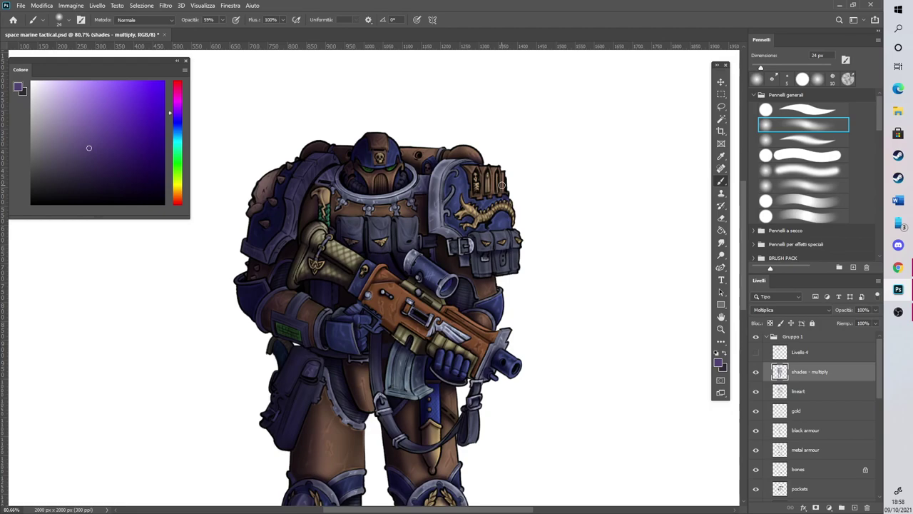
pyautogui.scroll(5, 471, 171)
pyautogui.scroll(2, 469, 167)
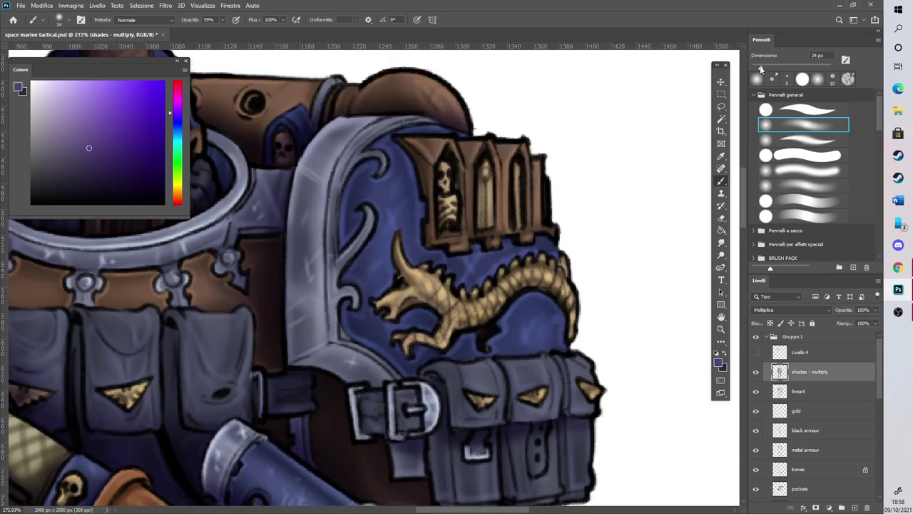
pyautogui.moveTo(760, 68); pyautogui.dragTo(756, 68)
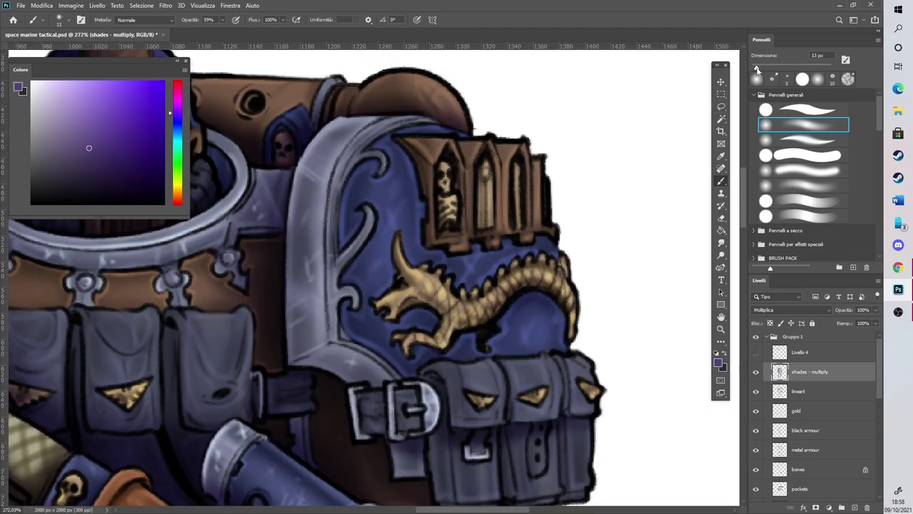
pyautogui.moveTo(488, 322)
pyautogui.mouseDown()
pyautogui.moveTo(531, 298)
pyautogui.moveTo(571, 315)
pyautogui.mouseUp()
pyautogui.moveTo(412, 307)
pyautogui.mouseDown()
pyautogui.moveTo(446, 314)
pyautogui.moveTo(428, 339)
pyautogui.moveTo(438, 329)
pyautogui.mouseUp()
pyautogui.moveTo(383, 302)
pyautogui.mouseDown()
pyautogui.moveTo(412, 281)
pyautogui.moveTo(392, 255)
pyautogui.moveTo(386, 301)
pyautogui.mouseUp()
pyautogui.moveTo(452, 163)
pyautogui.mouseDown()
pyautogui.moveTo(442, 194)
pyautogui.moveTo(446, 151)
pyautogui.moveTo(483, 218)
pyautogui.moveTo(486, 150)
pyautogui.mouseUp()
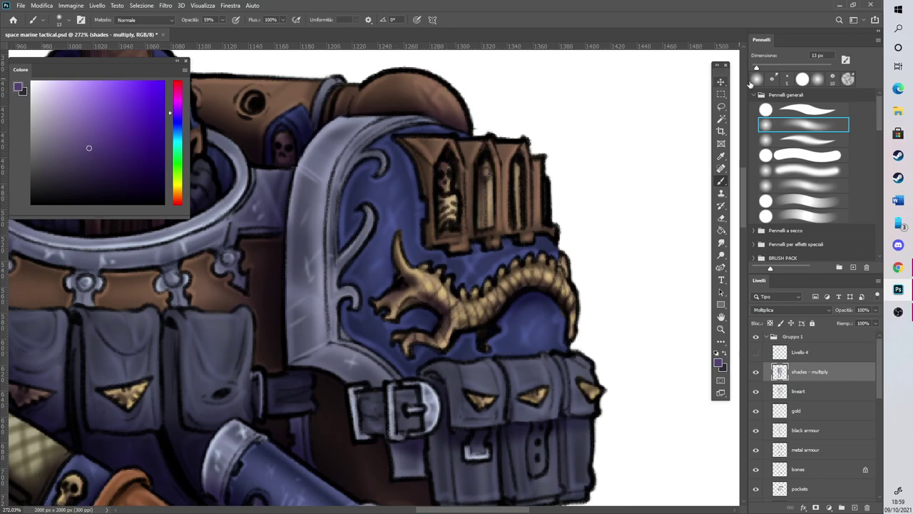
# Undo the stroke beside the reliquary, and shade the blue pauldron next to the reliquary and the silver scrollwork at 20 px
pyautogui.click(766, 67)
pyautogui.moveTo(395, 148); pyautogui.dragTo(426, 202)
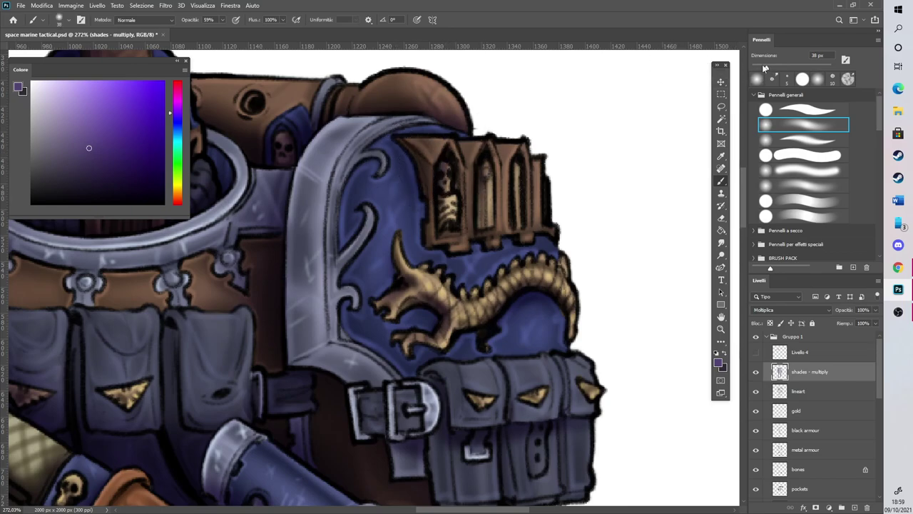
pyautogui.hotkey('ctrl', 'z')
pyautogui.moveTo(406, 140)
pyautogui.mouseDown()
pyautogui.moveTo(421, 233)
pyautogui.moveTo(420, 183)
pyautogui.mouseUp()
pyautogui.moveTo(351, 176); pyautogui.dragTo(364, 163)
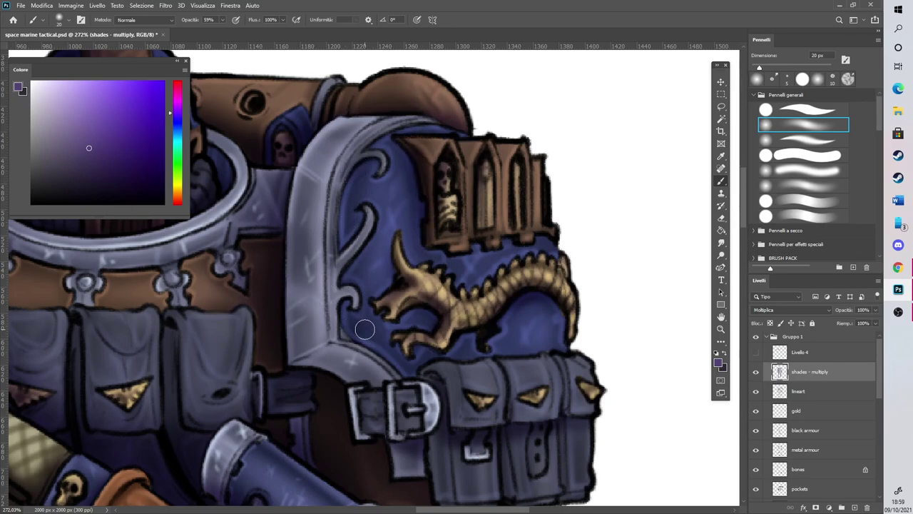
# Lasso the lower pauldron above the pouches, shade along their top edge with the 20 px soft brush, and clear the selection
pyautogui.press('l')
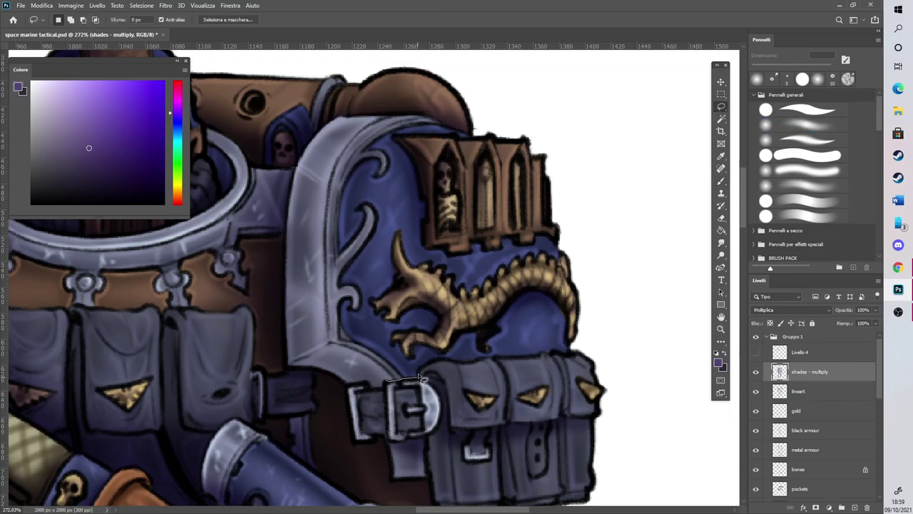
pyautogui.moveTo(456, 366)
pyautogui.mouseDown()
pyautogui.moveTo(572, 355)
pyautogui.moveTo(556, 308)
pyautogui.moveTo(485, 289)
pyautogui.moveTo(370, 331)
pyautogui.moveTo(389, 378)
pyautogui.mouseUp()
pyautogui.click(722, 183)
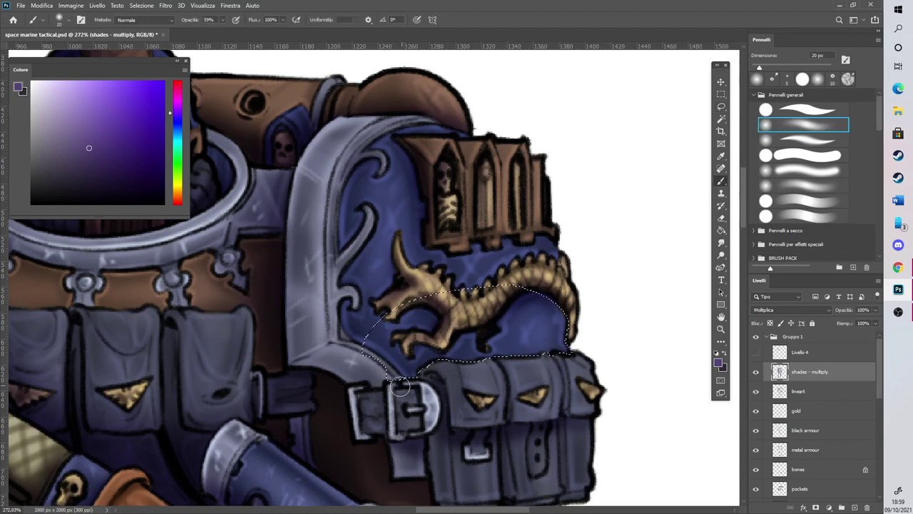
pyautogui.moveTo(435, 364); pyautogui.dragTo(561, 354)
pyautogui.click(142, 6)
pyautogui.click(153, 24)
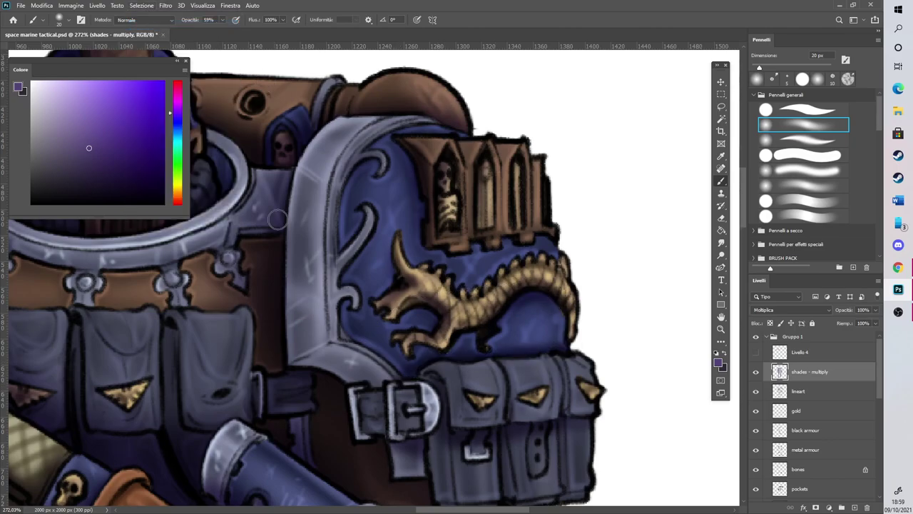
pyautogui.scroll(-5, 375, 251)
pyautogui.scroll(5, 170, 246)
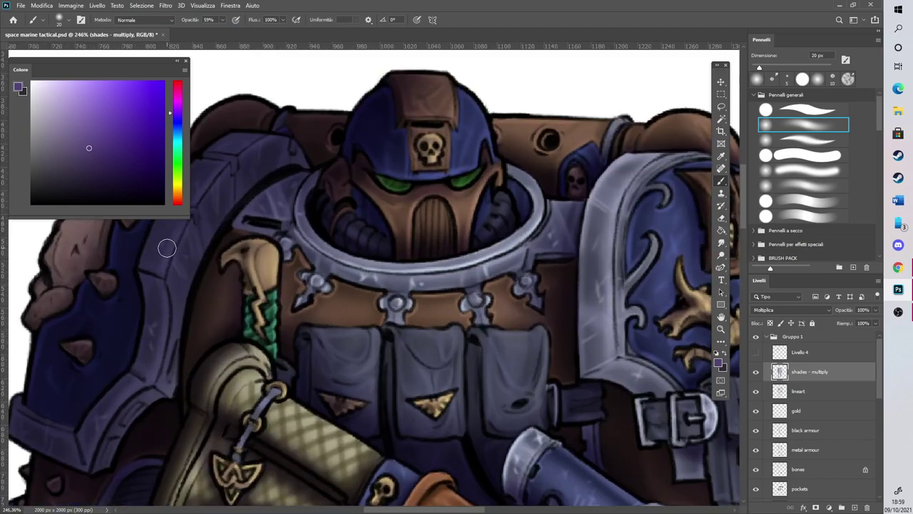
# Lasso the chest plate above the three pouches, shade inside it with a 26 px soft brush, and clear the selection
pyautogui.press('l')
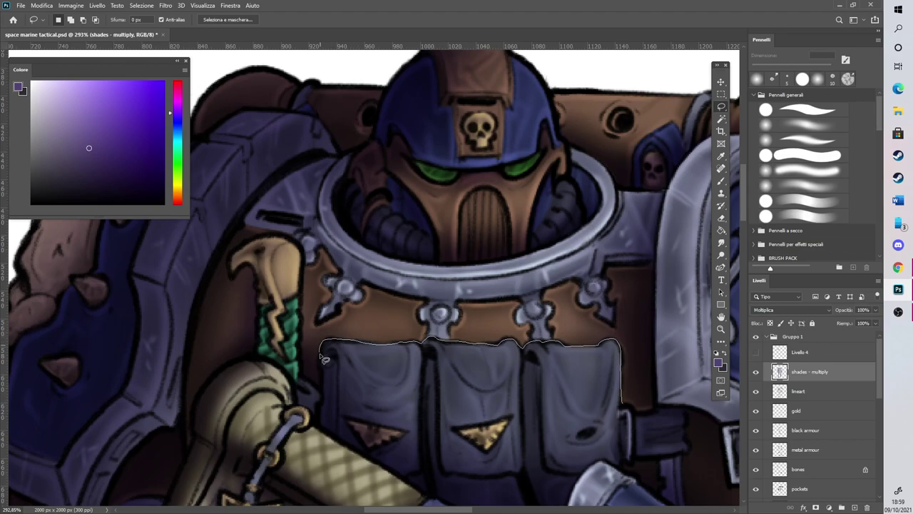
pyautogui.moveTo(309, 286)
pyautogui.mouseDown()
pyautogui.moveTo(388, 200)
pyautogui.moveTo(570, 175)
pyautogui.moveTo(667, 234)
pyautogui.moveTo(662, 369)
pyautogui.mouseUp()
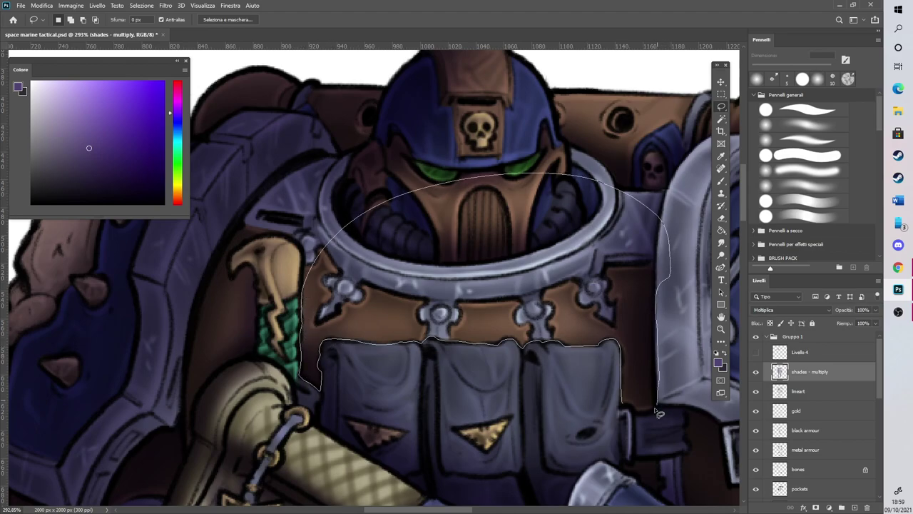
pyautogui.moveTo(620, 407); pyautogui.dragTo(620, 408)
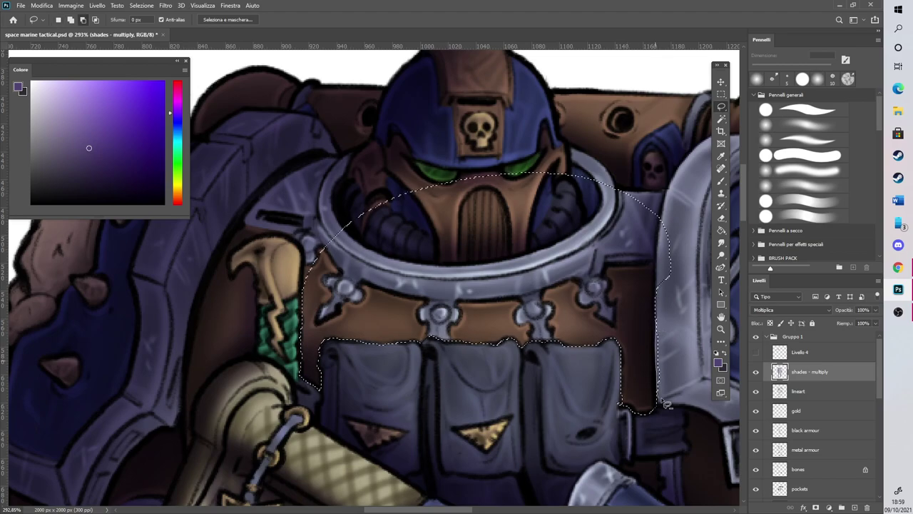
pyautogui.press('b')
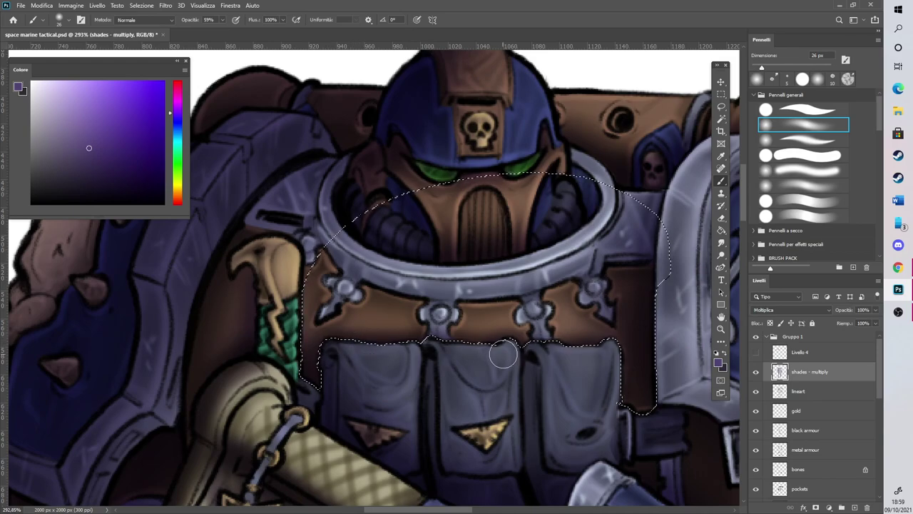
pyautogui.click(141, 6)
pyautogui.click(146, 37)
pyautogui.click(144, 6)
pyautogui.click(151, 27)
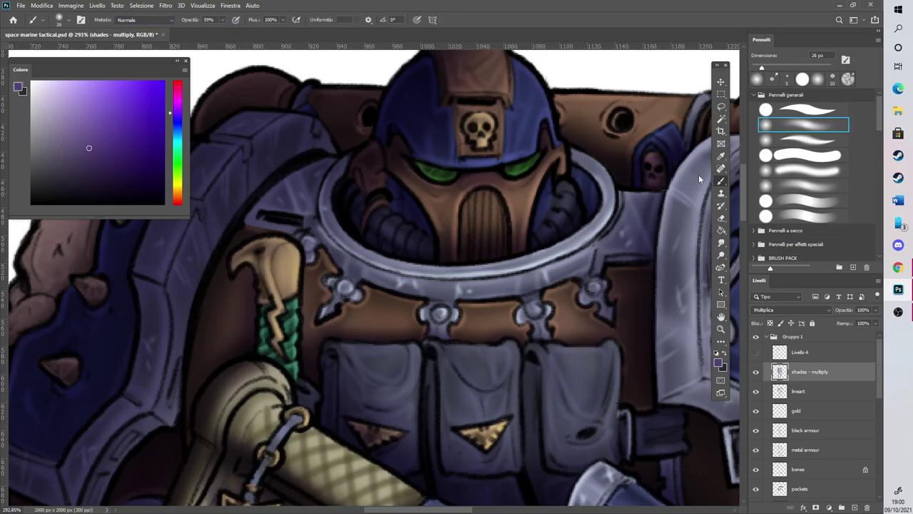
# Lasso the blue toe section of the boot below the skull knee pad, following its metal trim and sole
pyautogui.scroll(-5, 460, 221)
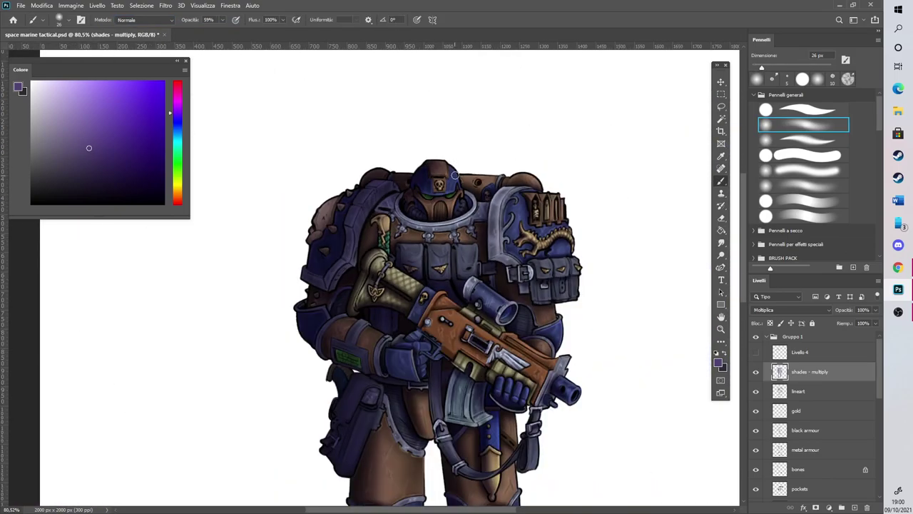
pyautogui.scroll(1, 500, 129)
pyautogui.scroll(-2, 487, 143)
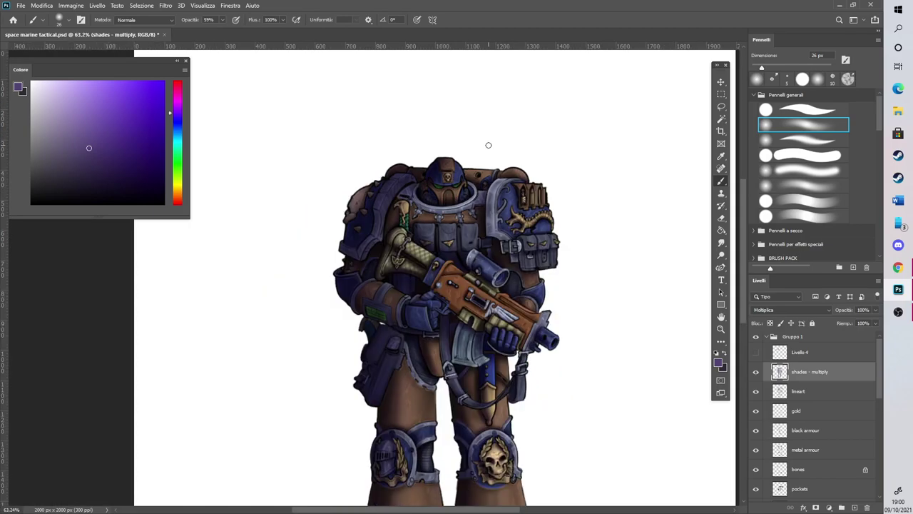
pyautogui.scroll(-2, 391, 464)
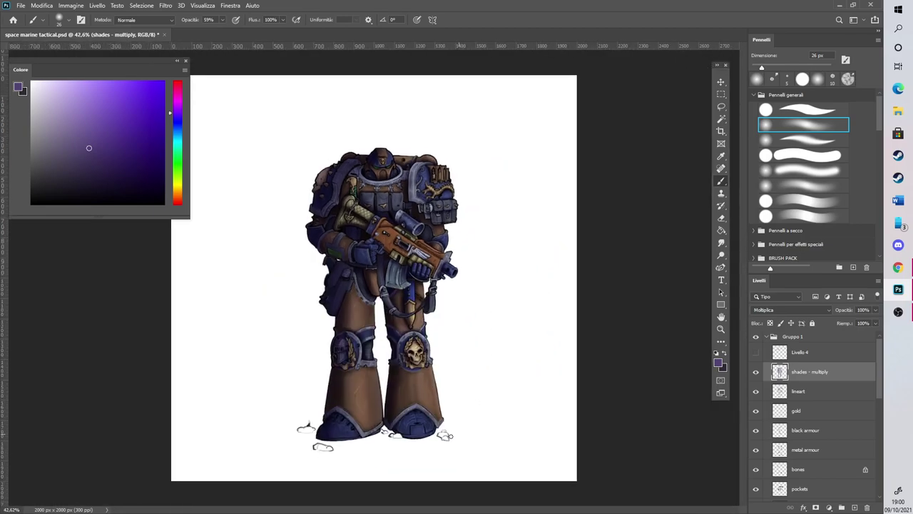
pyautogui.scroll(3, 391, 466)
pyautogui.scroll(5, 391, 467)
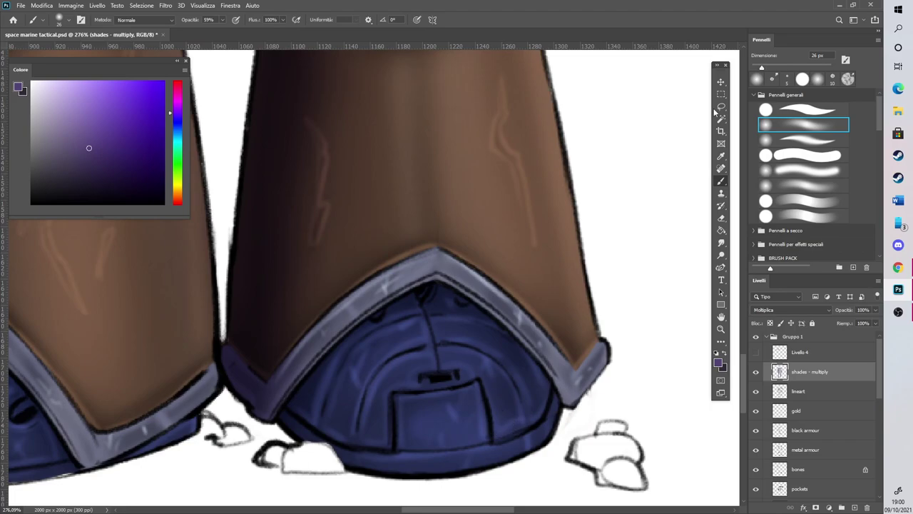
pyautogui.click(720, 106)
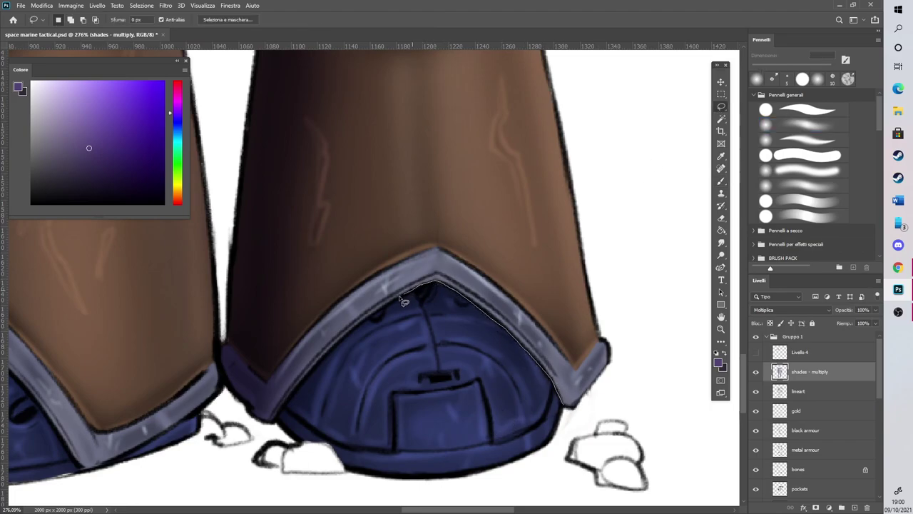
pyautogui.moveTo(326, 360); pyautogui.dragTo(286, 411)
pyautogui.moveTo(418, 480); pyautogui.dragTo(403, 481)
pyautogui.moveTo(473, 479)
pyautogui.mouseDown()
pyautogui.moveTo(542, 443)
pyautogui.moveTo(501, 465)
pyautogui.moveTo(548, 447)
pyautogui.mouseUp()
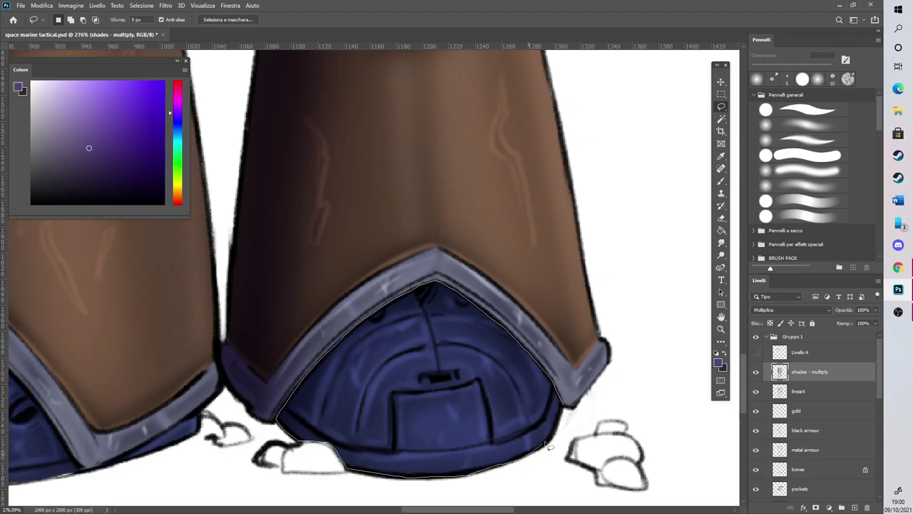
pyautogui.moveTo(565, 412); pyautogui.dragTo(567, 411)
# Shade the selected blue toe section below its metal trim with a 39 px soft brush
pyautogui.click(720, 180)
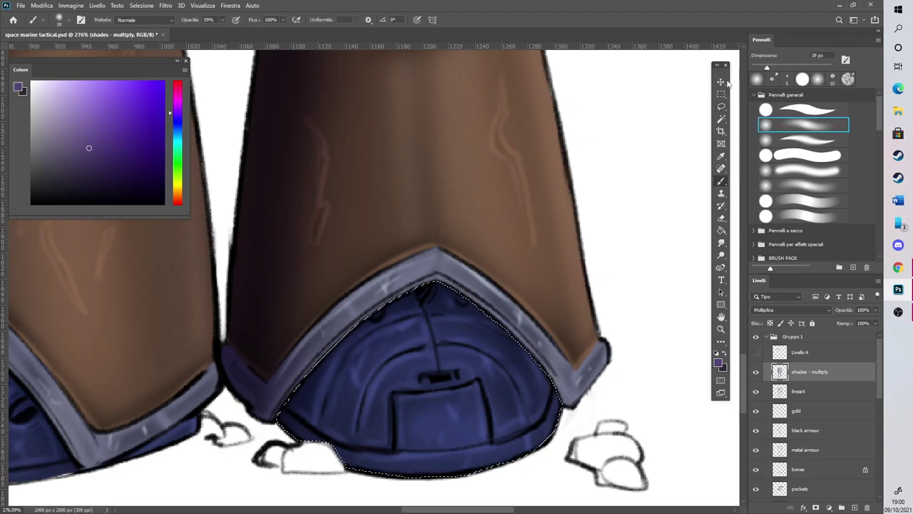
pyautogui.moveTo(294, 392)
pyautogui.mouseDown()
pyautogui.moveTo(414, 273)
pyautogui.moveTo(292, 390)
pyautogui.moveTo(454, 277)
pyautogui.moveTo(394, 300)
pyautogui.moveTo(493, 296)
pyautogui.moveTo(486, 314)
pyautogui.moveTo(557, 385)
pyautogui.mouseUp()
pyautogui.moveTo(280, 416)
pyautogui.mouseDown()
pyautogui.moveTo(305, 422)
pyautogui.moveTo(341, 362)
pyautogui.moveTo(315, 425)
pyautogui.moveTo(354, 431)
pyautogui.moveTo(329, 392)
pyautogui.moveTo(397, 421)
pyautogui.mouseUp()
# Lasso the blue toe section of the other boot, below the helmet-emblem knee pad, along its trim and sole
pyautogui.scroll(-5, 397, 421)
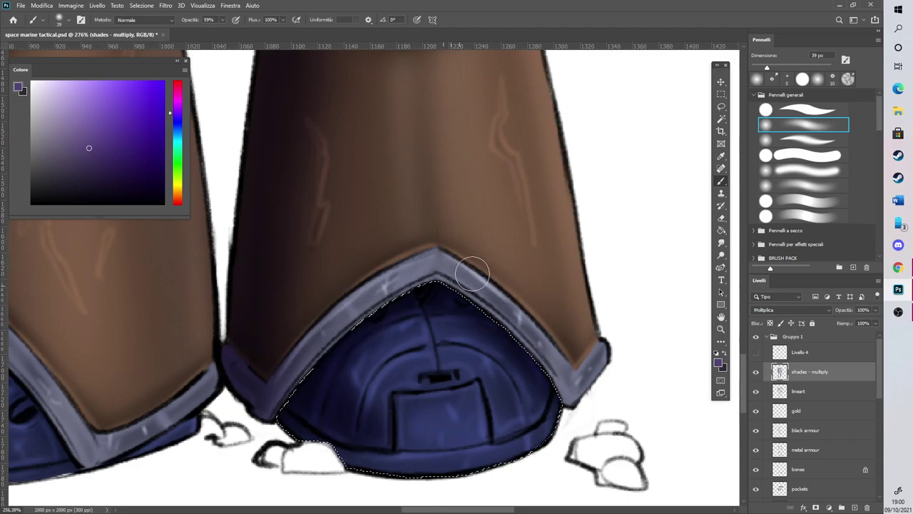
pyautogui.scroll(3, 408, 249)
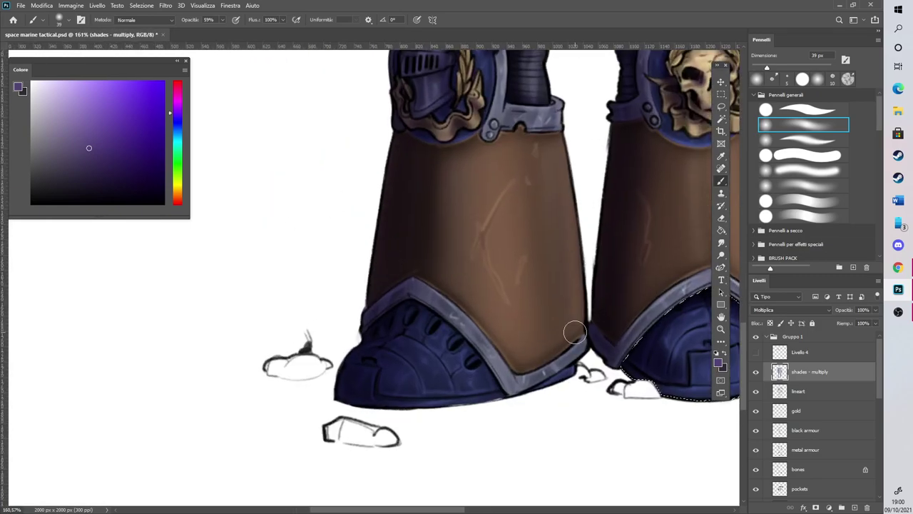
pyautogui.scroll(2, 575, 330)
pyautogui.press('l')
pyautogui.moveTo(307, 326)
pyautogui.mouseDown()
pyautogui.moveTo(343, 295)
pyautogui.moveTo(406, 272)
pyautogui.mouseUp()
pyautogui.moveTo(381, 302); pyautogui.dragTo(414, 326)
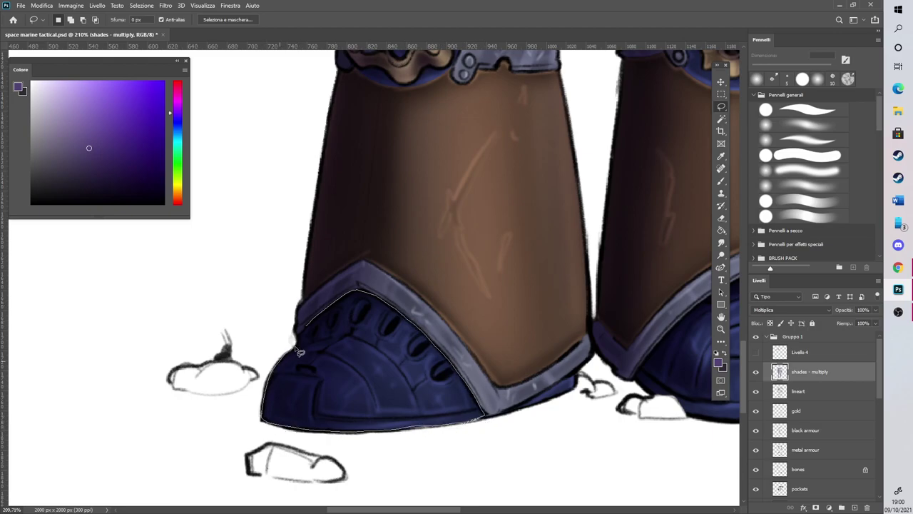
pyautogui.moveTo(321, 314); pyautogui.dragTo(476, 396)
# Shade this boot's selected toe section beneath the metal trim with the 39 px soft brush
pyautogui.press('b')
pyautogui.moveTo(387, 304); pyautogui.dragTo(478, 405)
pyautogui.moveTo(323, 302); pyautogui.dragTo(400, 351)
pyautogui.moveTo(370, 311)
pyautogui.mouseDown()
pyautogui.moveTo(473, 402)
pyautogui.moveTo(356, 281)
pyautogui.moveTo(491, 405)
pyautogui.moveTo(402, 300)
pyautogui.moveTo(303, 334)
pyautogui.moveTo(356, 283)
pyautogui.moveTo(477, 352)
pyautogui.mouseUp()
pyautogui.scroll(-4, 477, 362)
pyautogui.scroll(5, 492, 356)
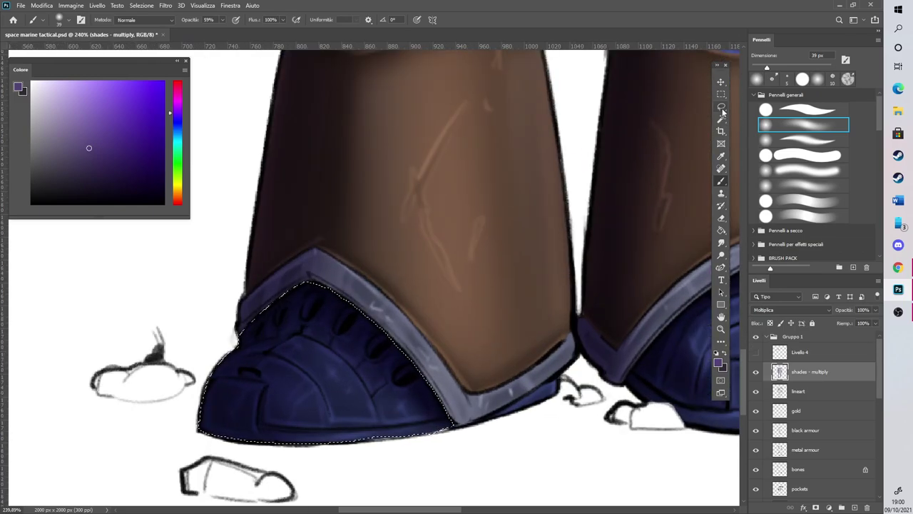
# Lasso the narrow blue strip of the same boot under the trim's inner side, shade it, and clear the selection
pyautogui.press('l')
pyautogui.hotkey('ctrl', 'd')
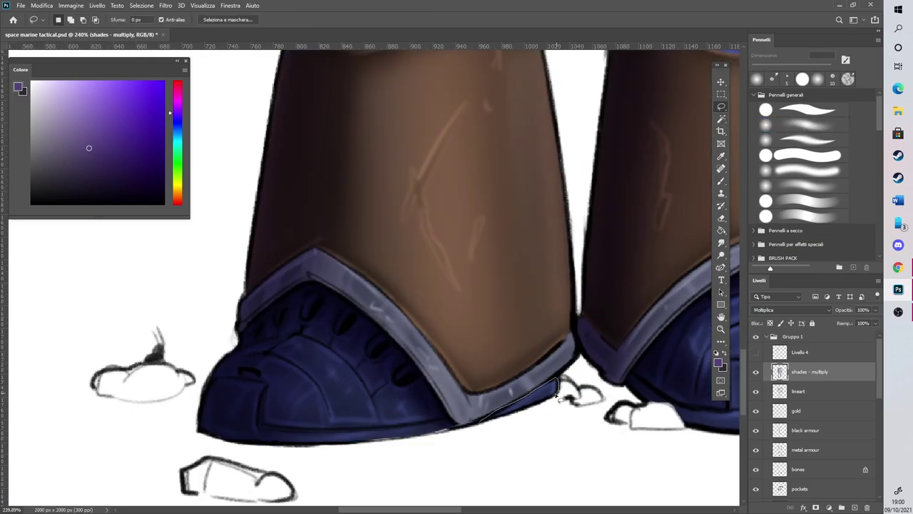
pyautogui.moveTo(481, 428); pyautogui.dragTo(478, 425)
pyautogui.press('b')
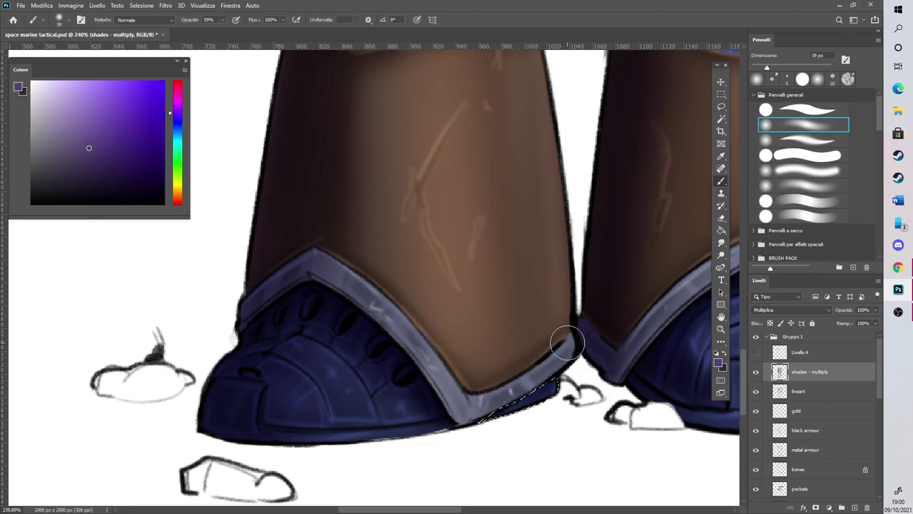
pyautogui.scroll(-5, 428, 346)
pyautogui.scroll(2, 399, 140)
pyautogui.click(142, 5)
pyautogui.click(151, 25)
# Lasso the inner half of the brown shin armour below the helmet-emblem knee pad, following its edge between the legs
pyautogui.scroll(4, 347, 269)
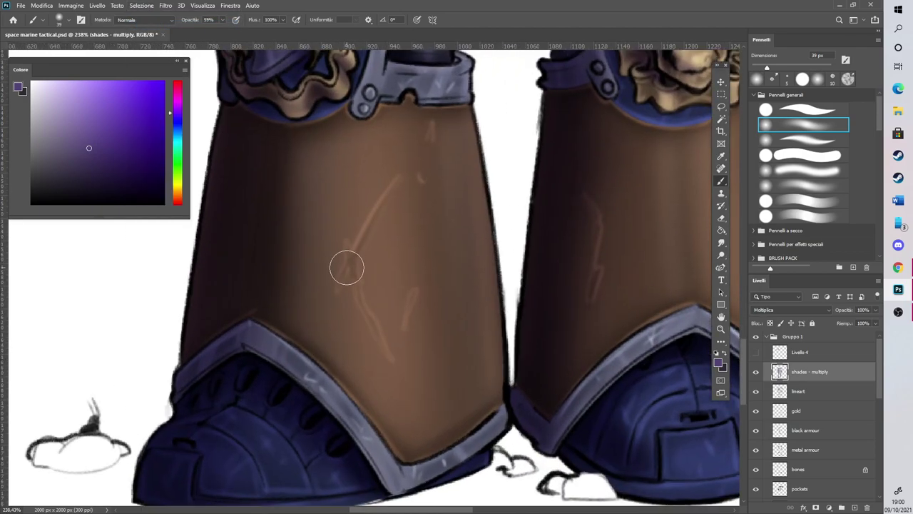
pyautogui.click(722, 106)
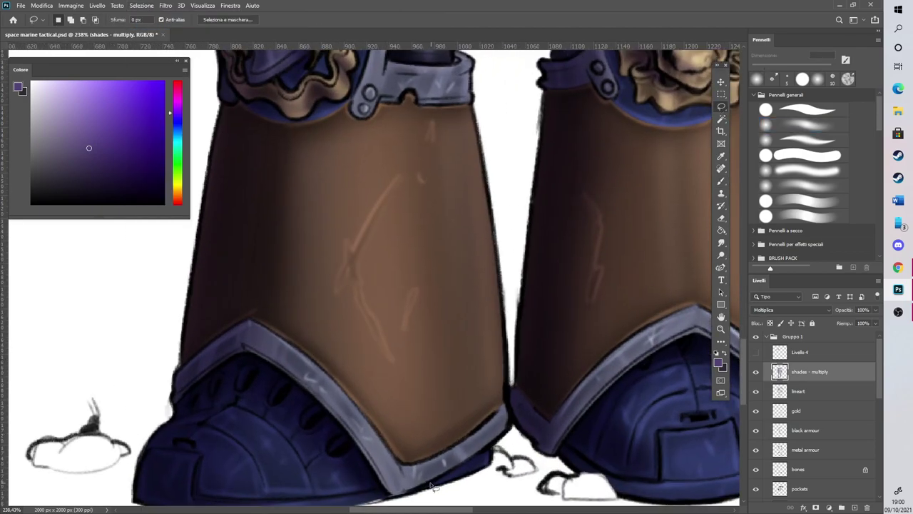
pyautogui.moveTo(509, 378)
pyautogui.mouseDown()
pyautogui.moveTo(502, 264)
pyautogui.moveTo(486, 181)
pyautogui.mouseUp()
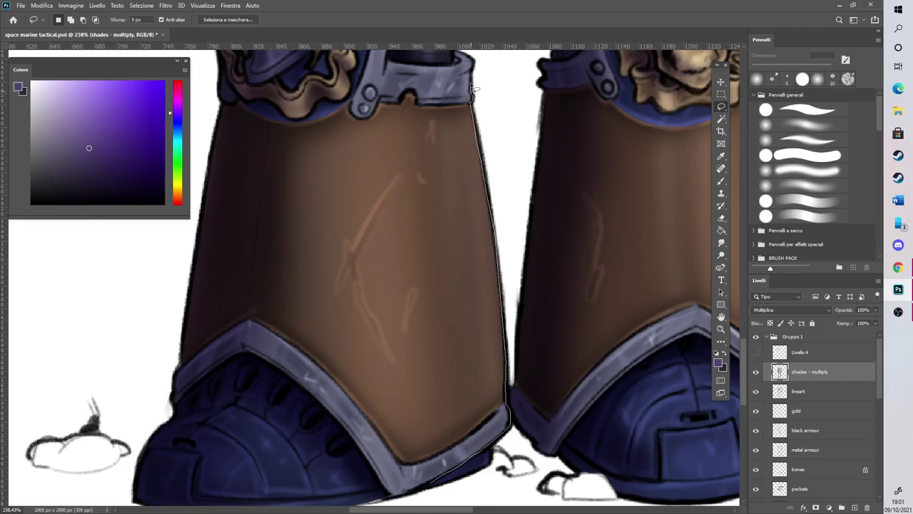
pyautogui.moveTo(460, 74)
pyautogui.mouseDown()
pyautogui.moveTo(320, 243)
pyautogui.moveTo(344, 427)
pyautogui.moveTo(373, 477)
pyautogui.moveTo(403, 500)
pyautogui.moveTo(443, 485)
pyautogui.mouseUp()
# Shade the selected shin armour and trim along the inner edge with a 106 px soft brush
pyautogui.click(720, 181)
pyautogui.click(803, 125)
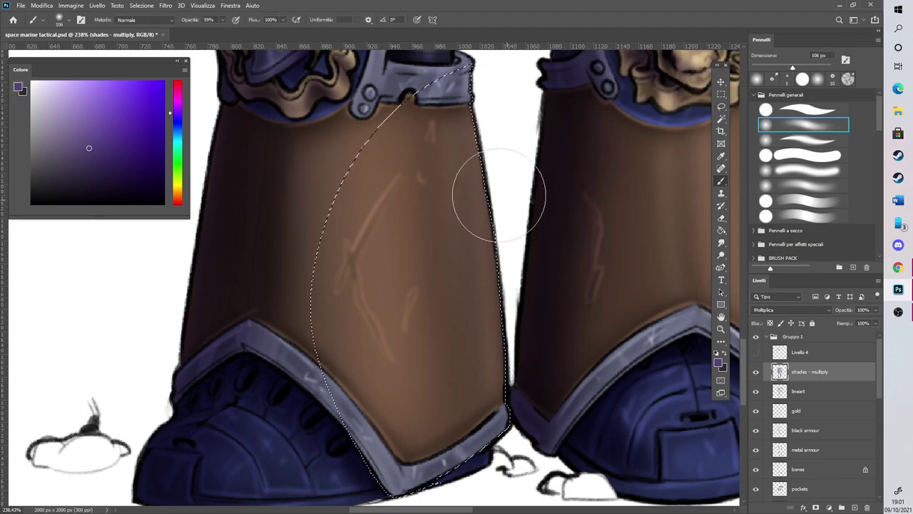
pyautogui.moveTo(508, 149); pyautogui.dragTo(505, 347)
pyautogui.moveTo(493, 102); pyautogui.dragTo(529, 402)
pyautogui.moveTo(525, 170); pyautogui.dragTo(516, 449)
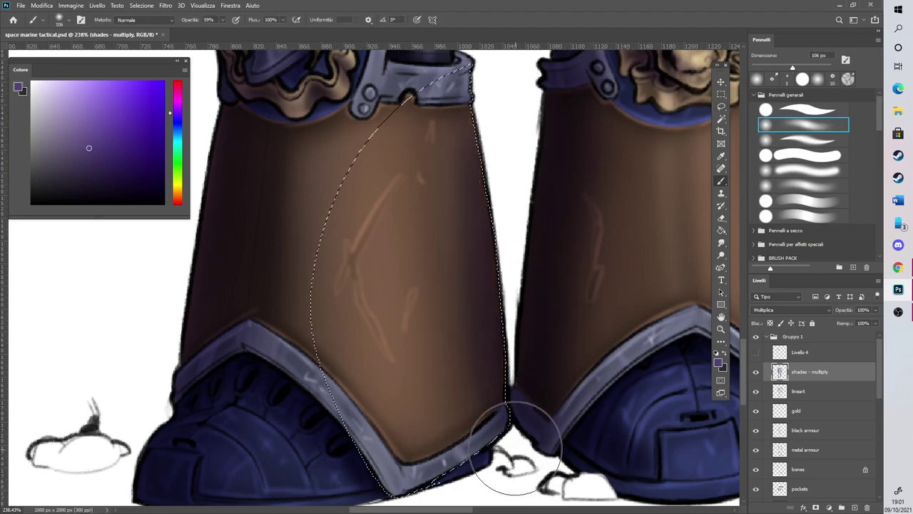
pyautogui.moveTo(538, 57)
pyautogui.mouseDown()
pyautogui.moveTo(509, 123)
pyautogui.moveTo(503, 466)
pyautogui.moveTo(490, 410)
pyautogui.mouseUp()
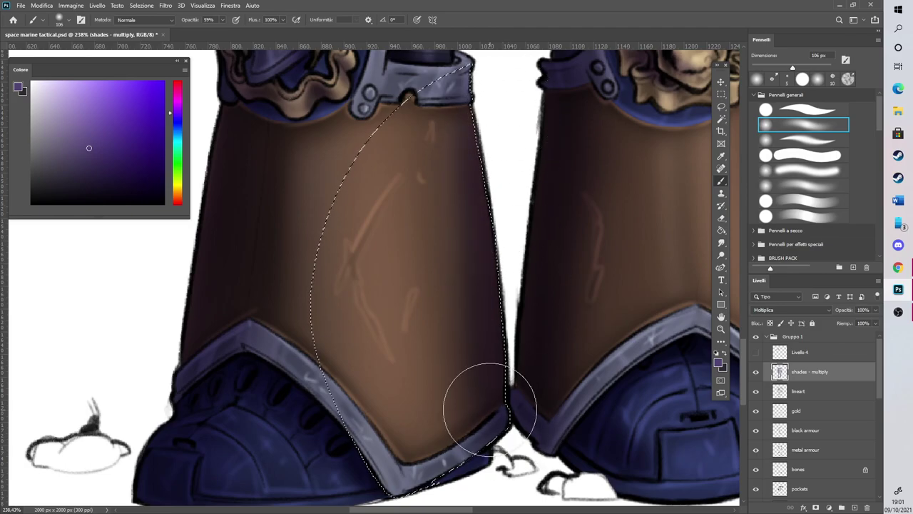
# Lasso the inner side of the same leg from the groin over thigh and knee joint to the upper shin
pyautogui.scroll(-5, 490, 410)
pyautogui.scroll(3, 469, 198)
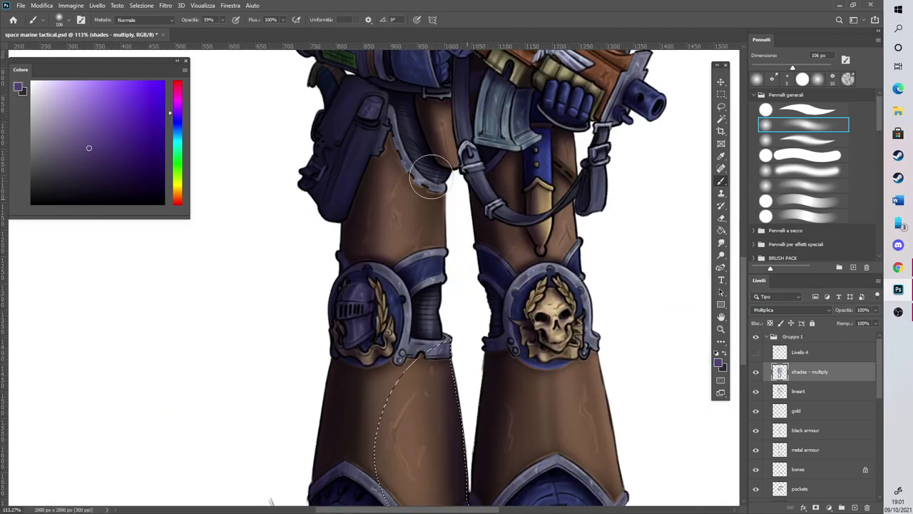
pyautogui.scroll(3, 412, 139)
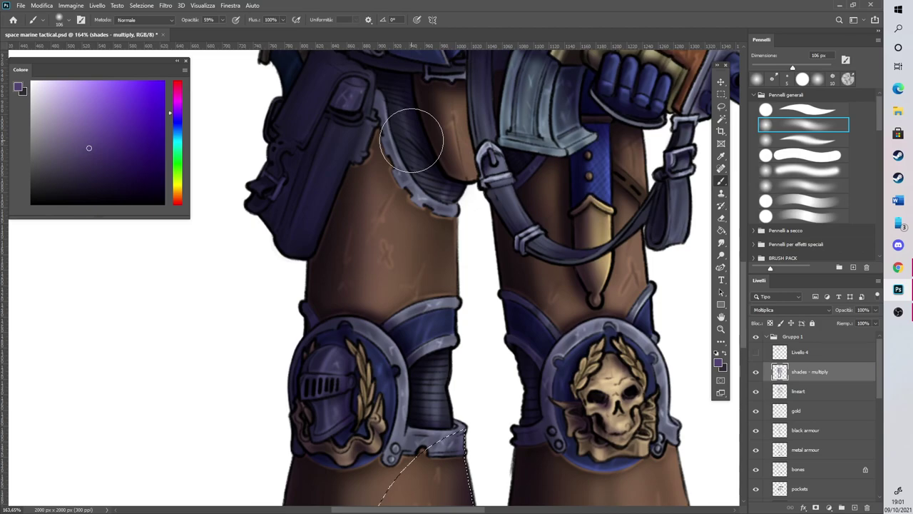
pyautogui.press('w')
pyautogui.click(448, 397)
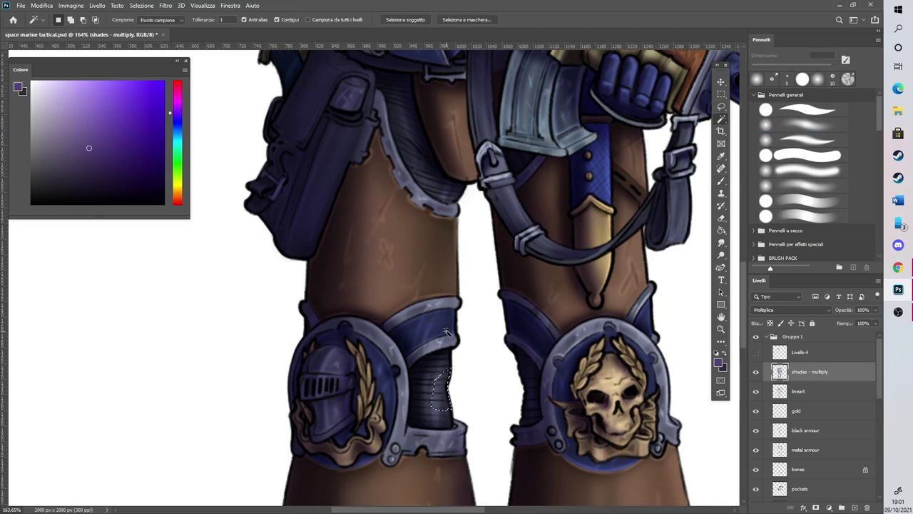
pyautogui.click(722, 107)
pyautogui.click(463, 292)
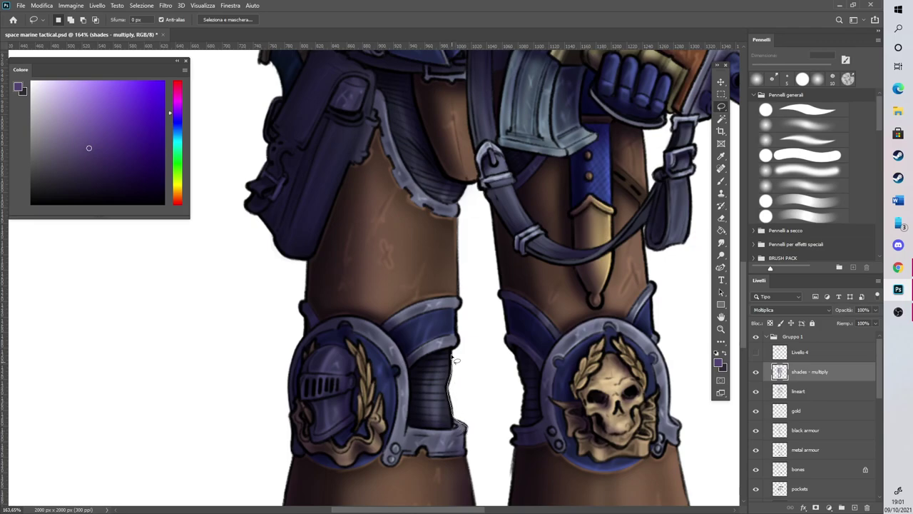
pyautogui.moveTo(463, 303); pyautogui.dragTo(460, 291)
pyautogui.moveTo(426, 122)
pyautogui.mouseDown()
pyautogui.moveTo(370, 162)
pyautogui.moveTo(356, 328)
pyautogui.moveTo(404, 504)
pyautogui.mouseUp()
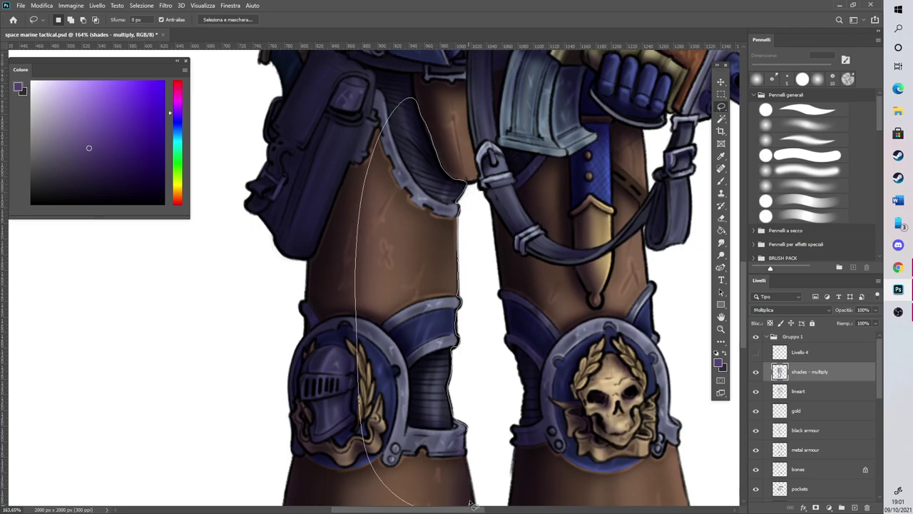
pyautogui.moveTo(468, 450); pyautogui.dragTo(471, 444)
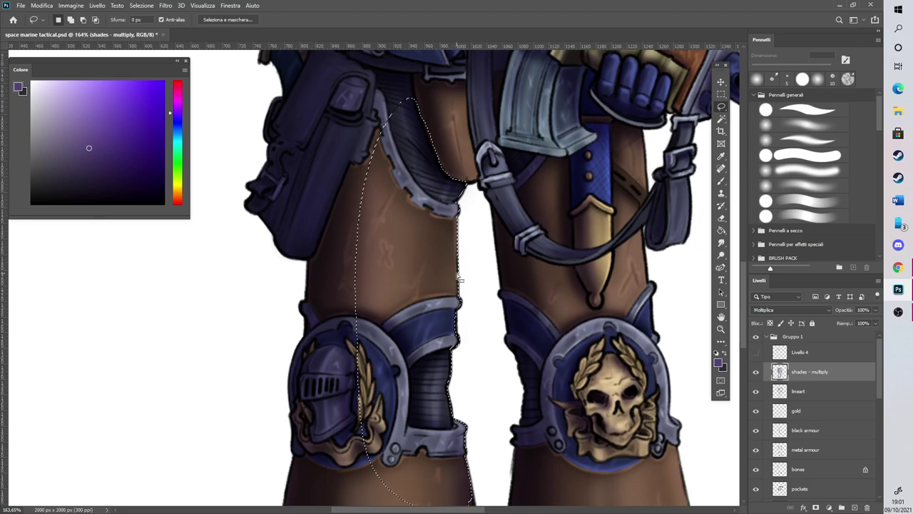
# Shade the inner edge of the selected thigh and knee with the 106 px soft brush, and clear the selection
pyautogui.click(721, 181)
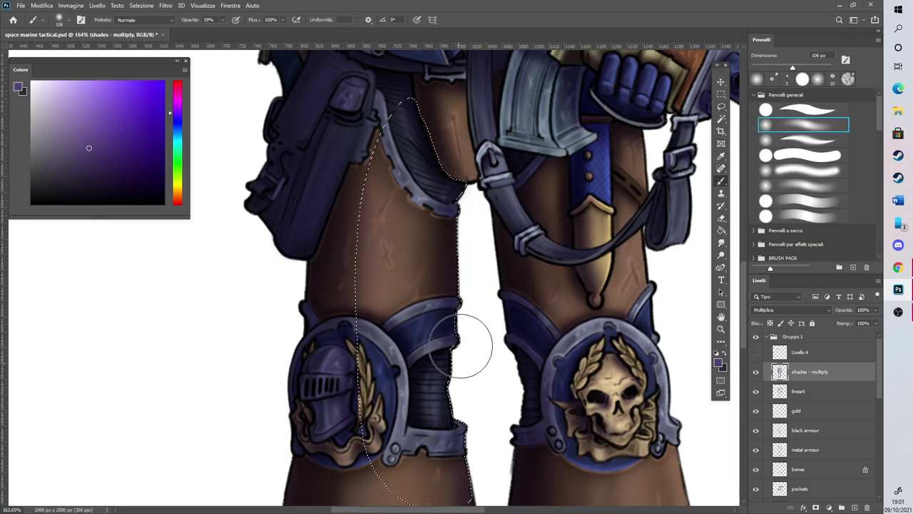
pyautogui.scroll(-3, 448, 270)
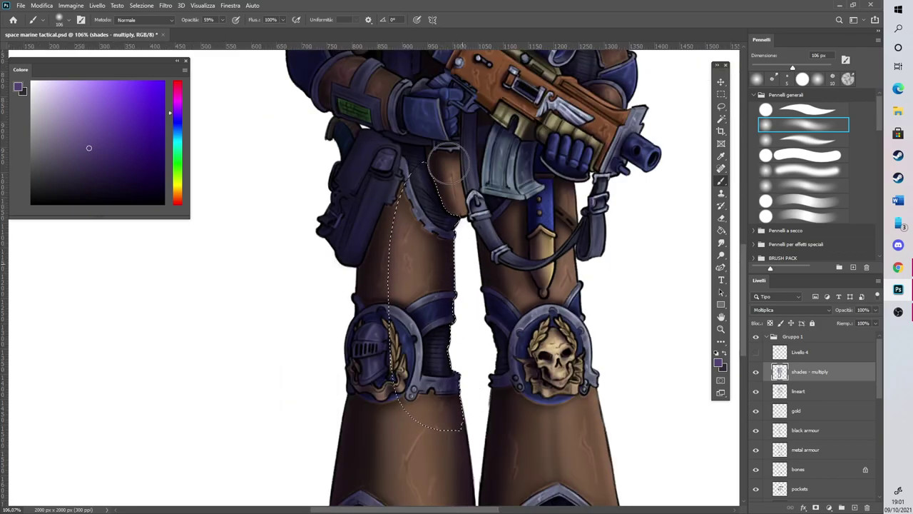
pyautogui.click(141, 5)
pyautogui.click(152, 24)
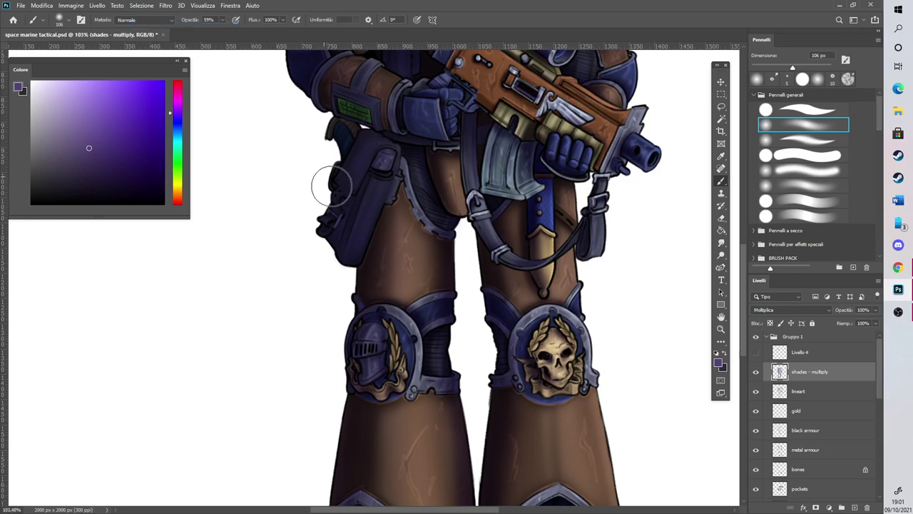
pyautogui.scroll(-2, 512, 330)
pyautogui.scroll(-2, 512, 331)
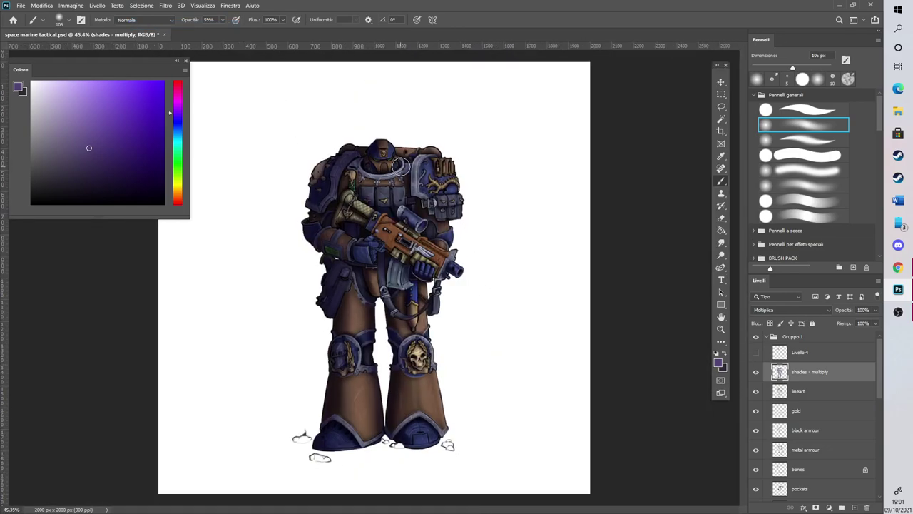
pyautogui.scroll(2, 401, 166)
pyautogui.scroll(1, 489, 235)
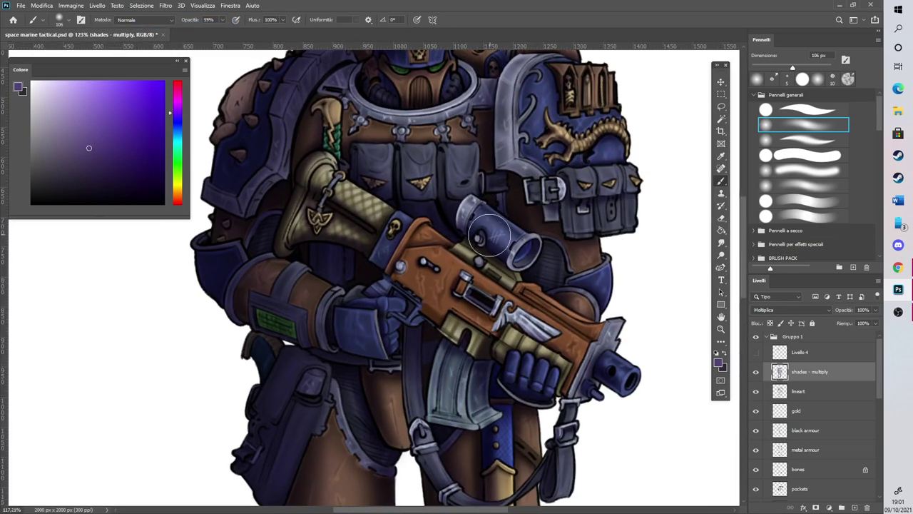
# Check the whole figure and compare it with and without the shades - multiply layer
pyautogui.scroll(-4, 489, 236)
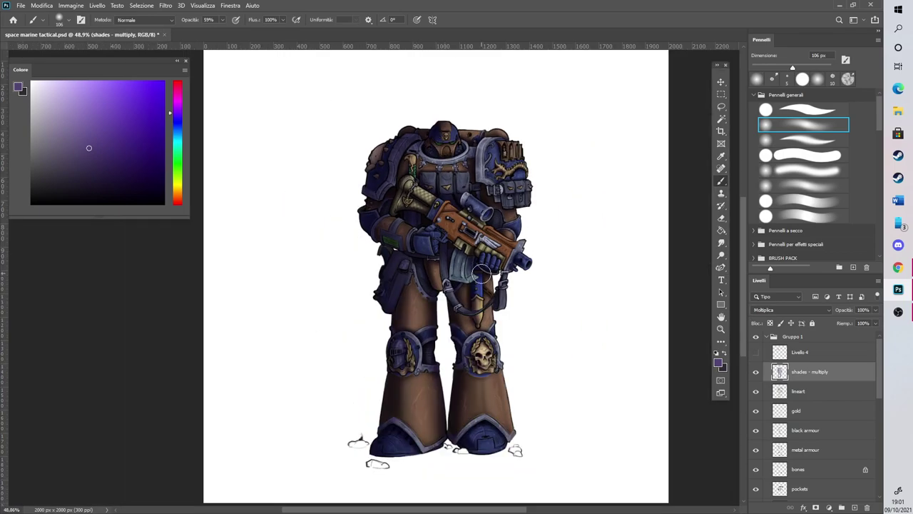
pyautogui.scroll(4, 502, 344)
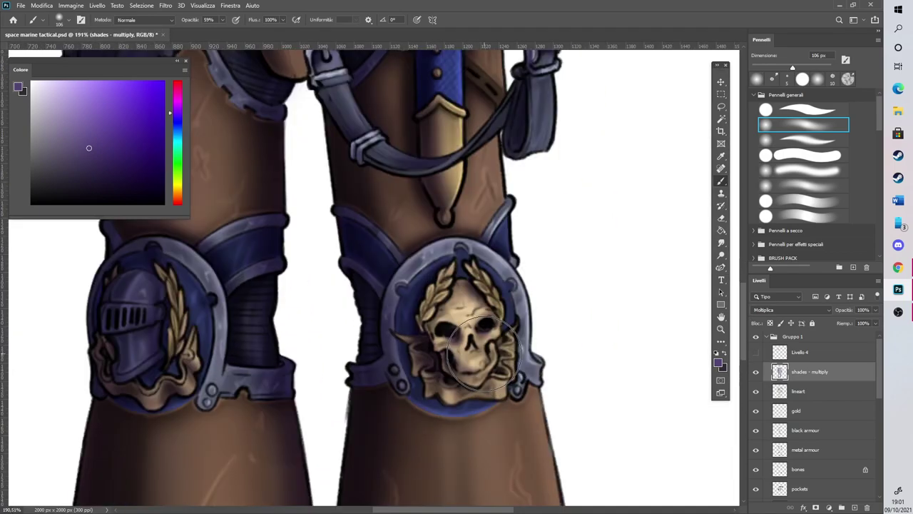
pyautogui.scroll(-3, 477, 352)
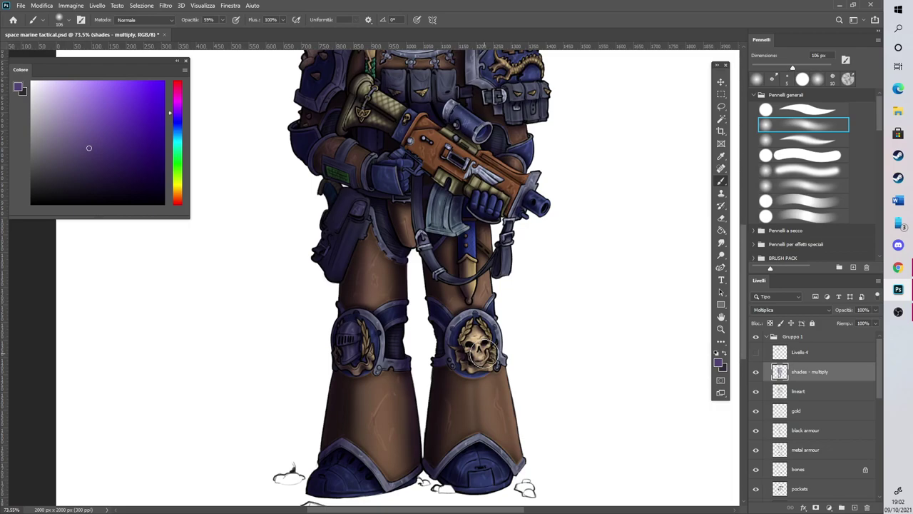
pyautogui.scroll(-2, 478, 325)
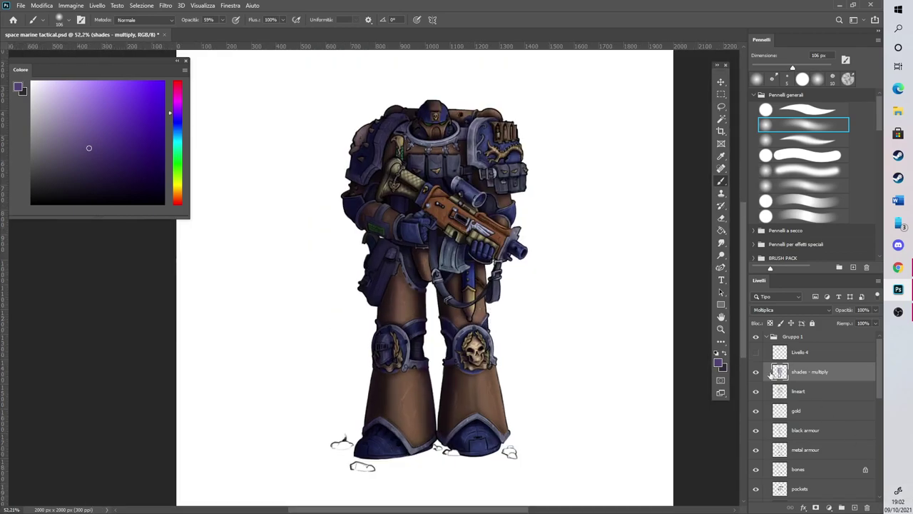
pyautogui.click(757, 371)
pyautogui.click(757, 371)
# Add a new layer directly above lineart and clip it to the line art with a clipping mask
pyautogui.click(811, 391)
pyautogui.click(854, 508)
pyautogui.rightClick(802, 397)
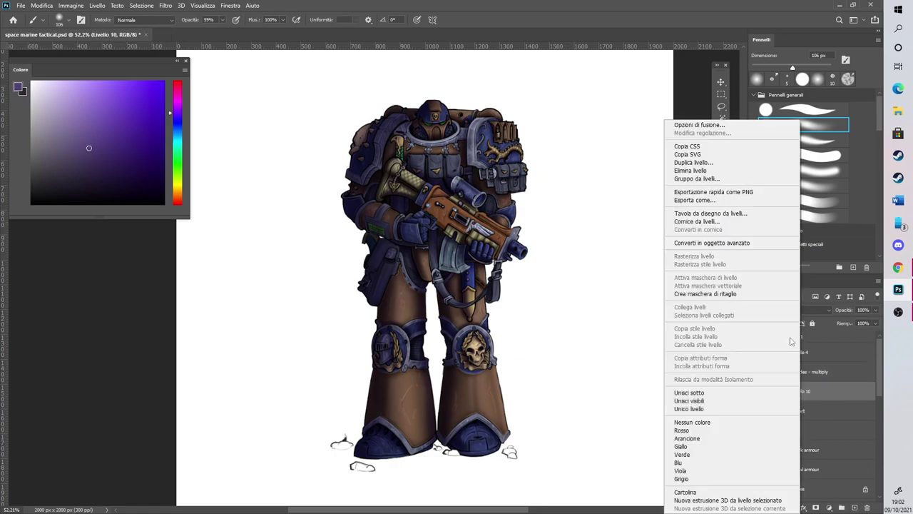
pyautogui.click(729, 294)
# Tint the line art of the gun details and the stock's pendant very dark red with a 66 px soft brush at 100% opacity
pyautogui.scroll(3, 507, 92)
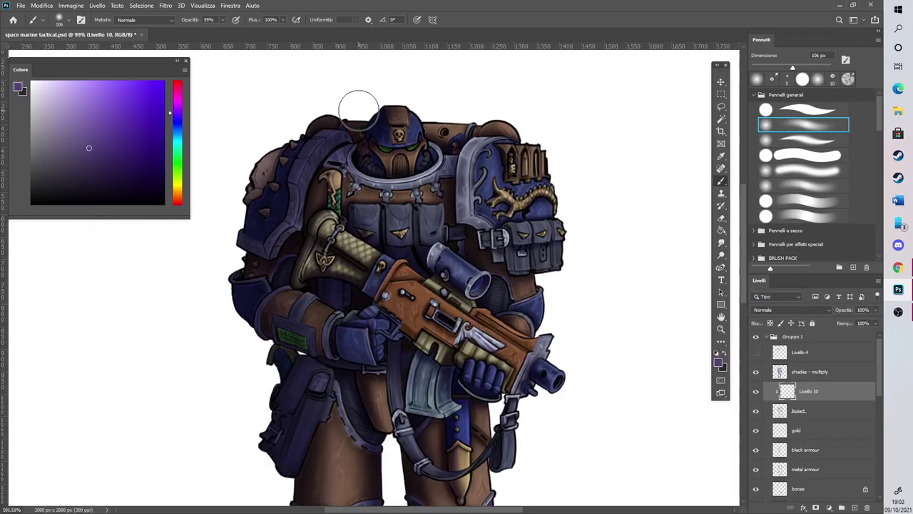
pyautogui.scroll(2, 359, 107)
pyautogui.moveTo(178, 194); pyautogui.dragTo(177, 213)
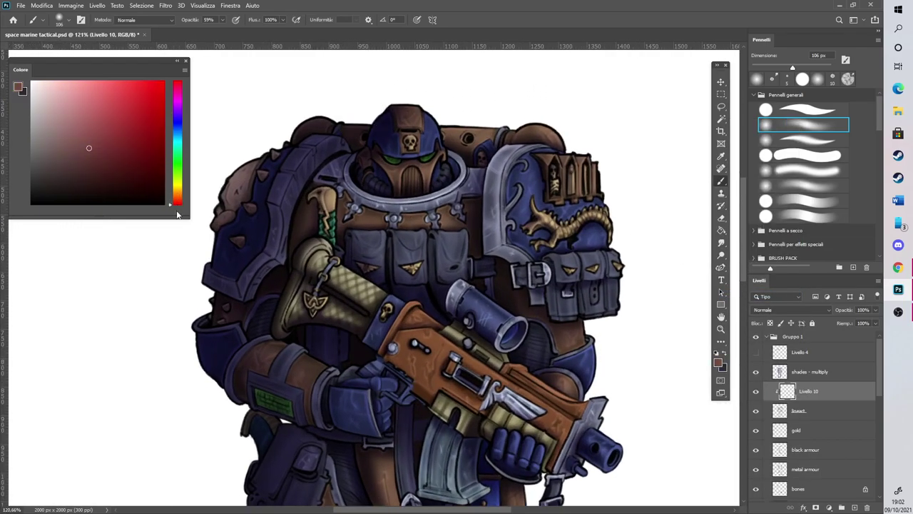
pyautogui.click(144, 190)
pyautogui.moveTo(222, 20); pyautogui.dragTo(223, 30)
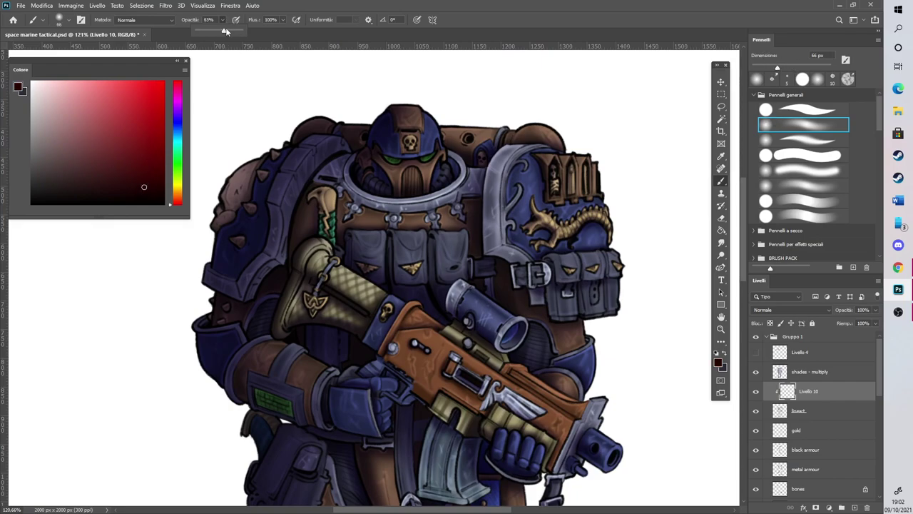
pyautogui.click(416, 334)
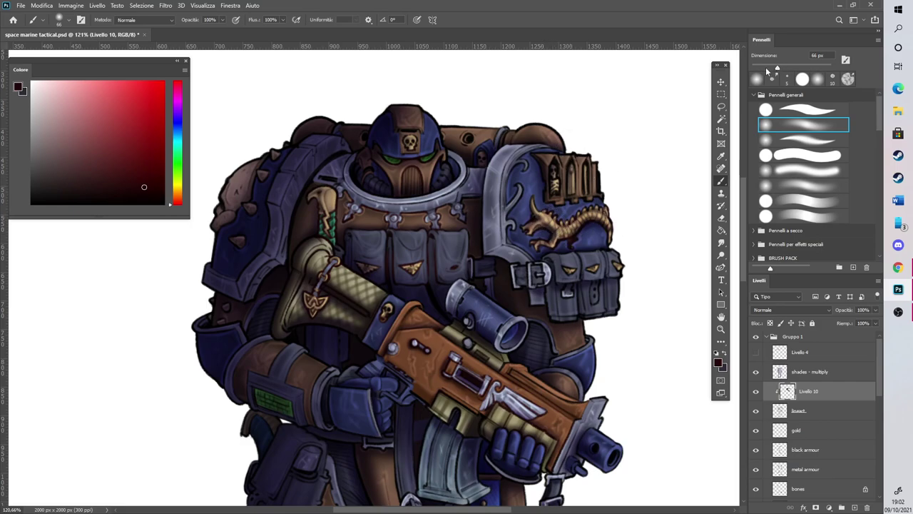
# Tint the line art of the shoulder dragon, reliquary, chest ornaments and stock pendant dark red with a 32 px soft brush
pyautogui.moveTo(557, 185); pyautogui.dragTo(554, 183)
pyautogui.scroll(5, 465, 136)
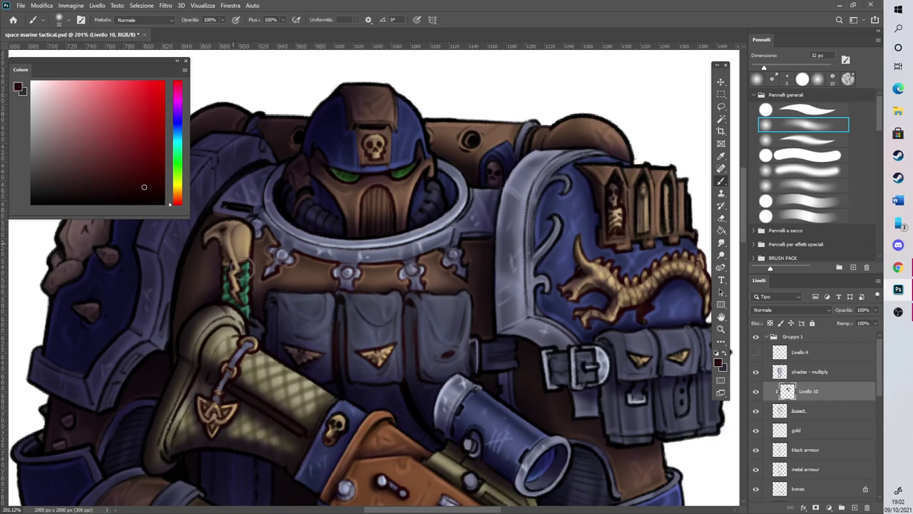
pyautogui.scroll(-4, 235, 348)
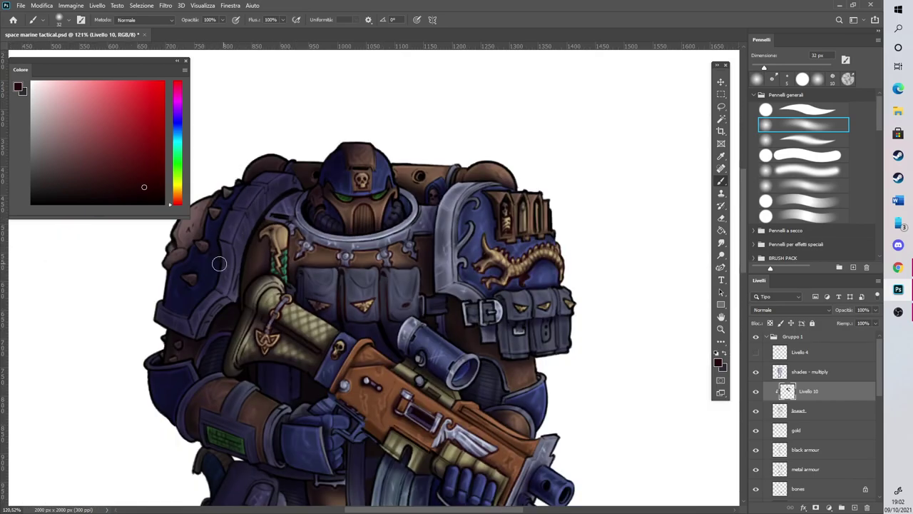
pyautogui.scroll(4, 152, 244)
pyautogui.hscroll(-4, 334, 361)
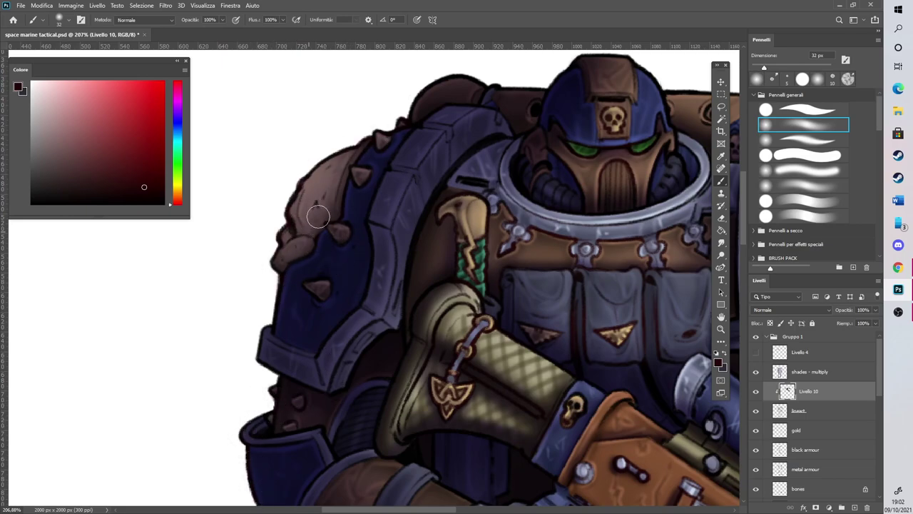
pyautogui.scroll(-5, 307, 356)
pyautogui.scroll(3, 307, 356)
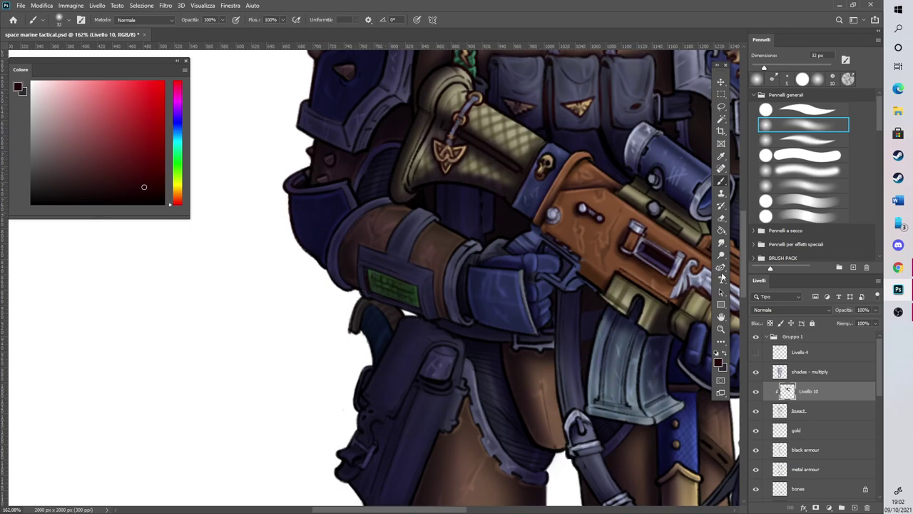
# Tint the line art of the helmet and skull knee emblems, the gun magazine and the sling buckles dark red
pyautogui.scroll(-10, 457, 336)
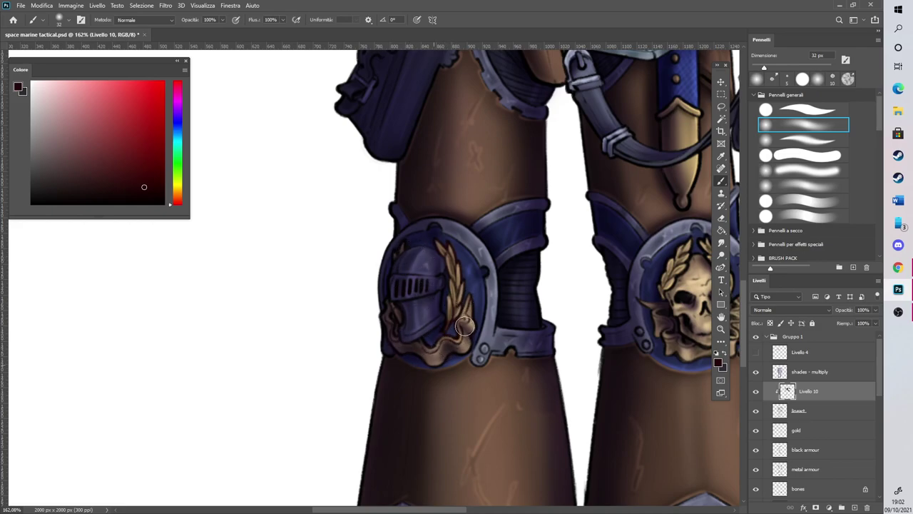
pyautogui.hscroll(4, 465, 327)
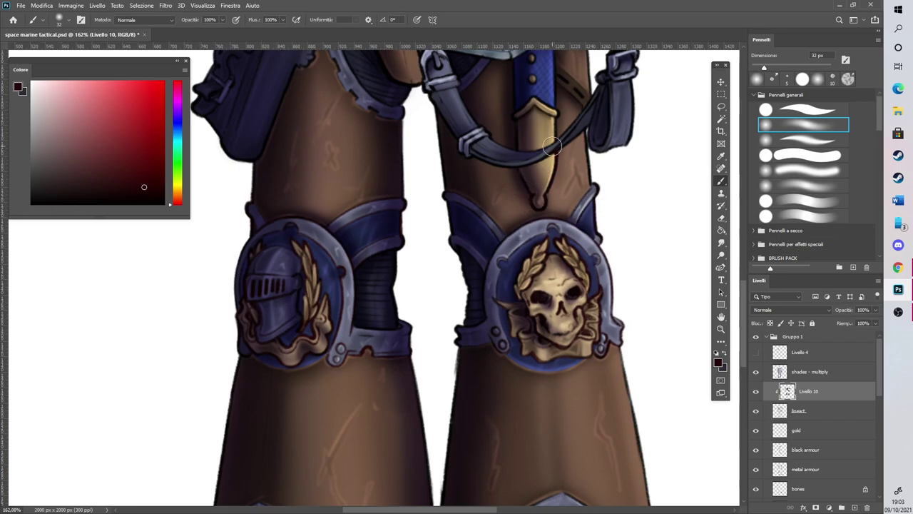
pyautogui.scroll(5, 656, 249)
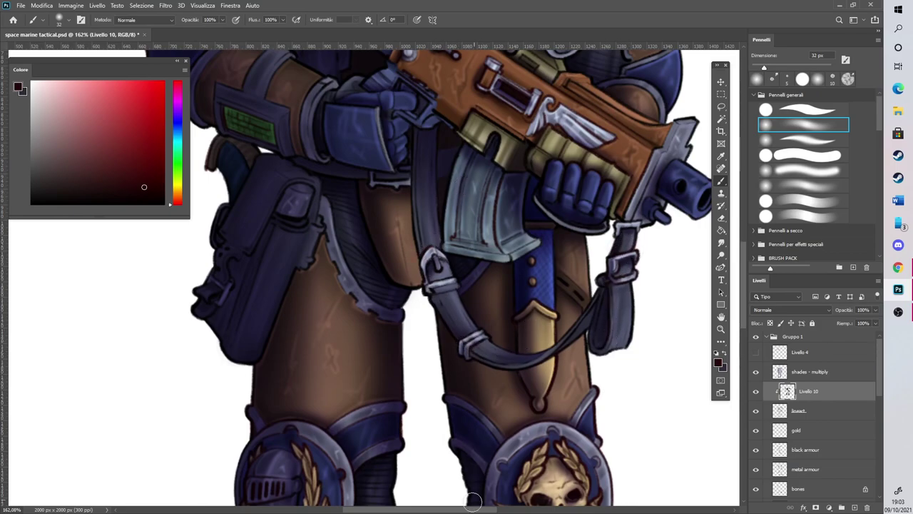
pyautogui.hscroll(3, 482, 496)
pyautogui.scroll(5, 499, 371)
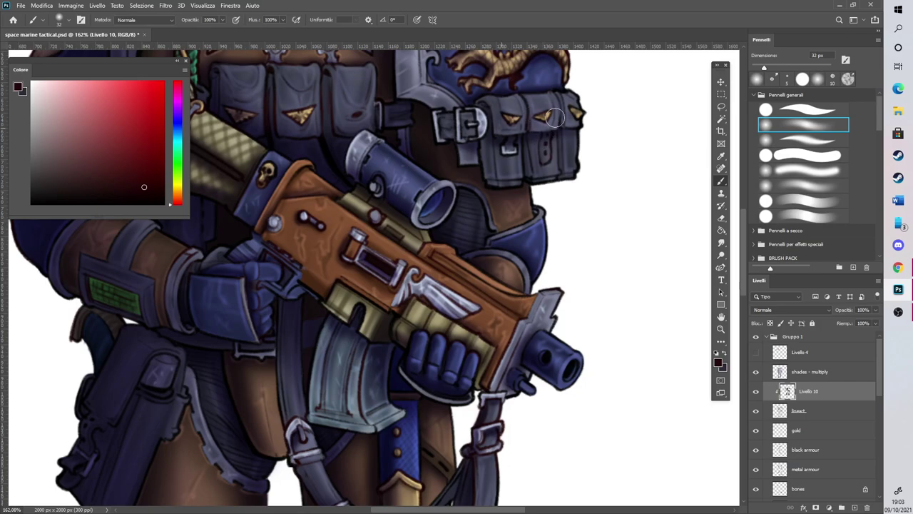
# Tint the line art of the blue boot plates and armour trim dark red with the 32 px brush
pyautogui.scroll(-10, 462, 105)
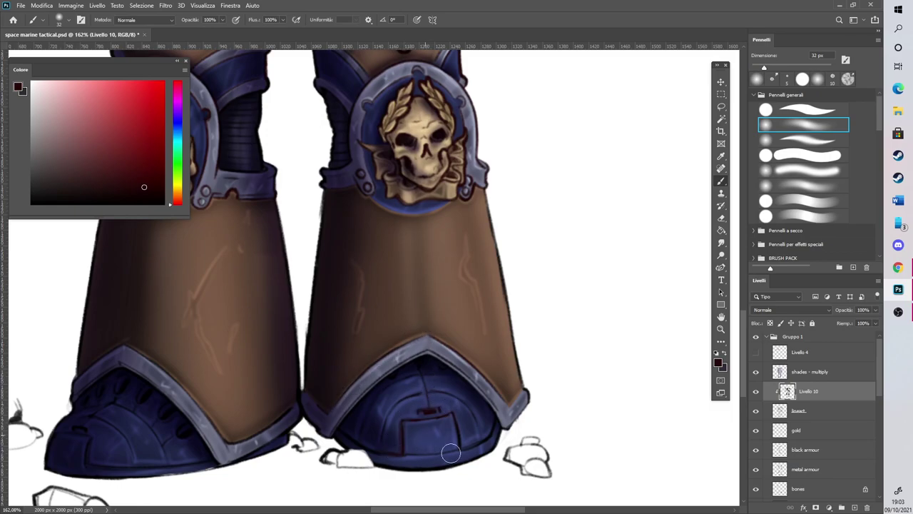
pyautogui.moveTo(436, 509); pyautogui.dragTo(380, 509)
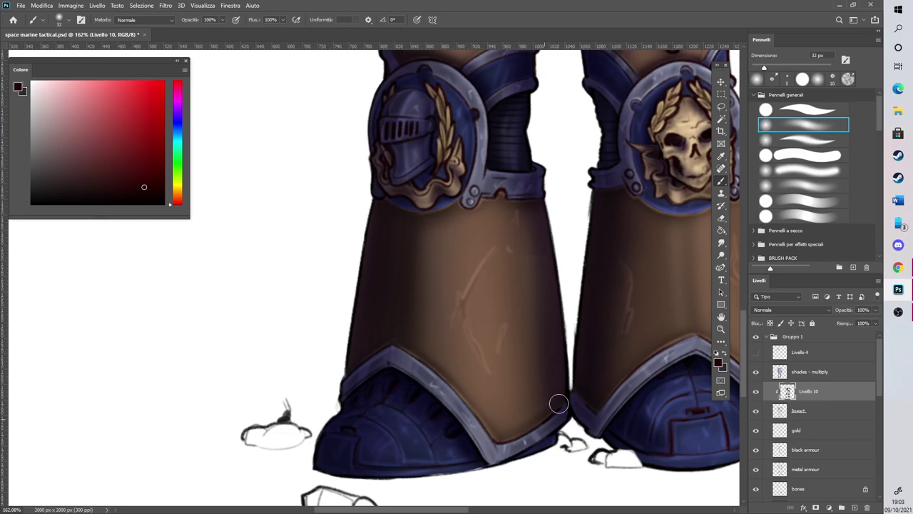
pyautogui.scroll(-6, 564, 335)
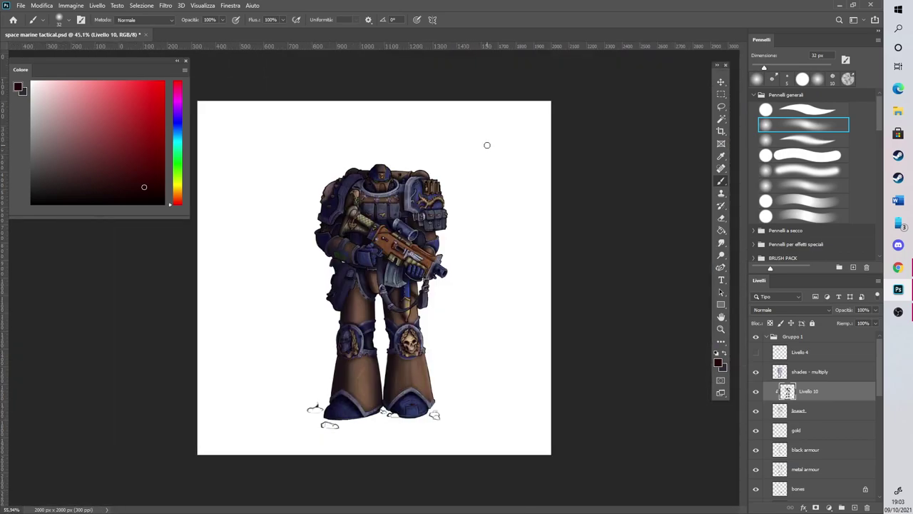
# Dock the colour picker above the brushes and tint the line art of the backpack vent and shoulder reliquary dark red
pyautogui.scroll(4, 485, 142)
pyautogui.scroll(4, 322, 184)
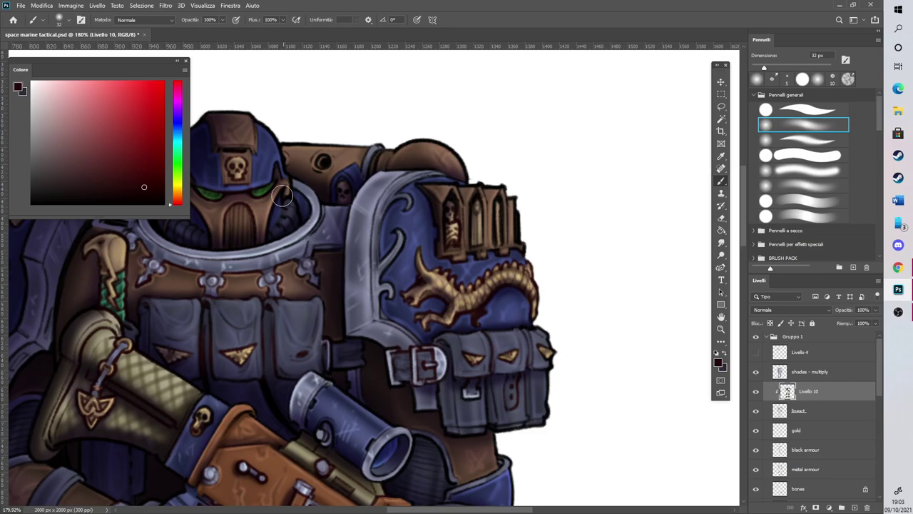
pyautogui.moveTo(164, 68)
pyautogui.mouseDown()
pyautogui.moveTo(526, 69)
pyautogui.moveTo(789, 41)
pyautogui.moveTo(796, 29)
pyautogui.mouseUp()
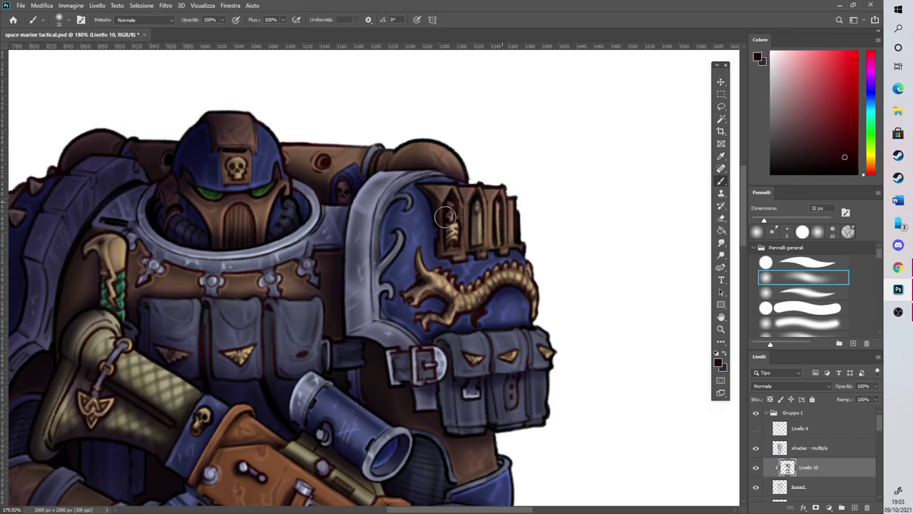
pyautogui.scroll(-3, 418, 142)
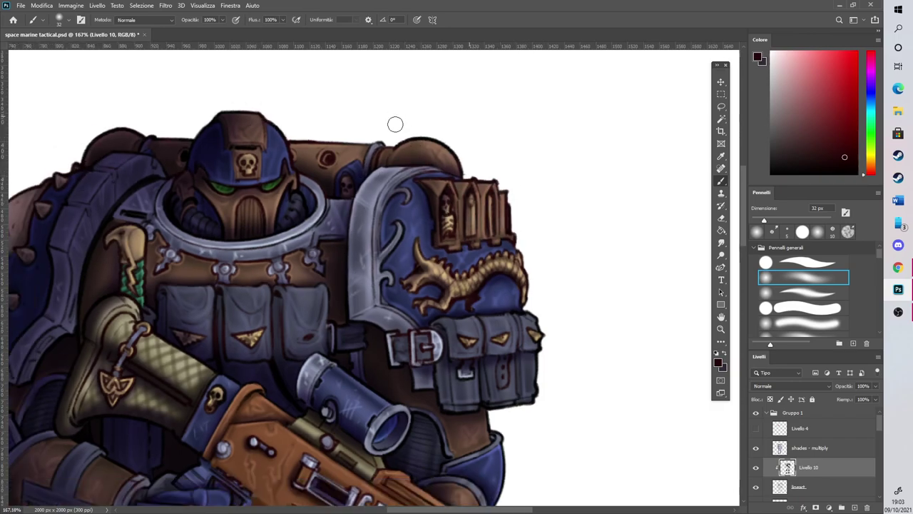
pyautogui.click(755, 468)
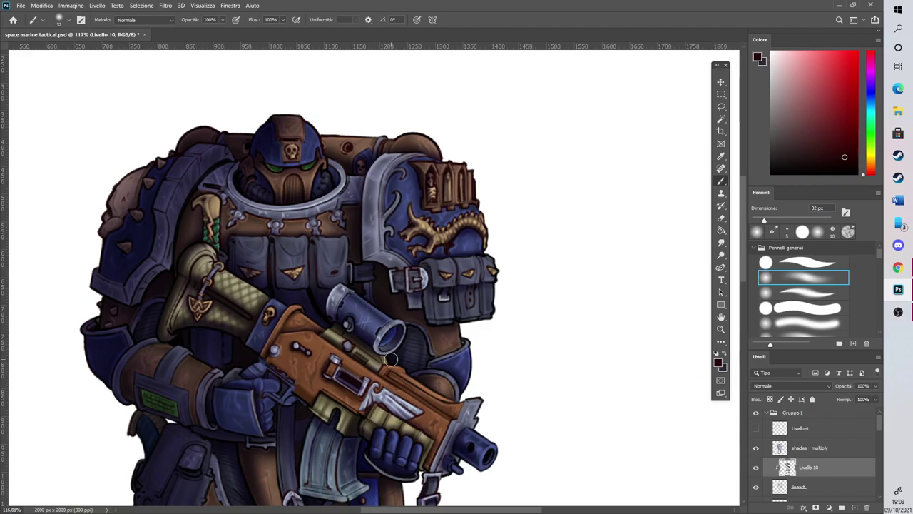
# Choose a slightly brighter dark red and tint the upper-body line art around the shoulder armour, gun and reliquary
pyautogui.click(839, 146)
pyautogui.scroll(-4, 426, 118)
pyautogui.scroll(4, 343, 144)
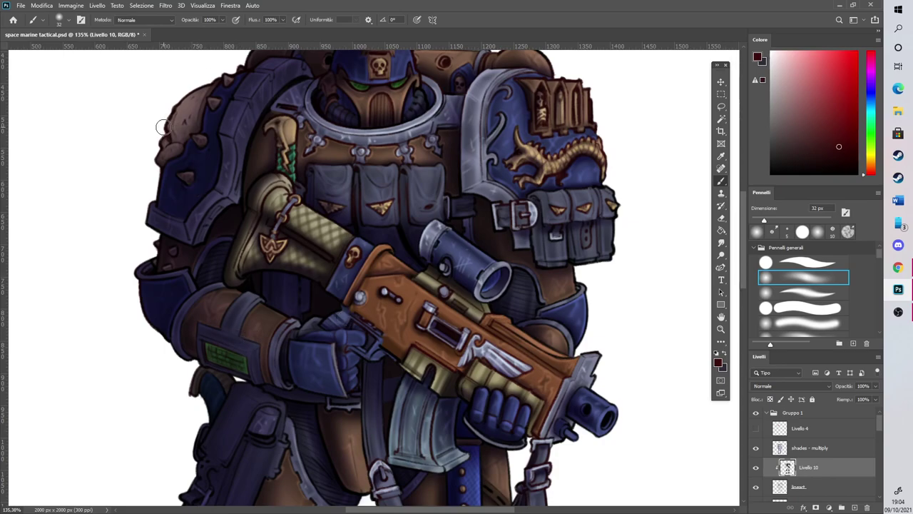
pyautogui.scroll(5, 744, 220)
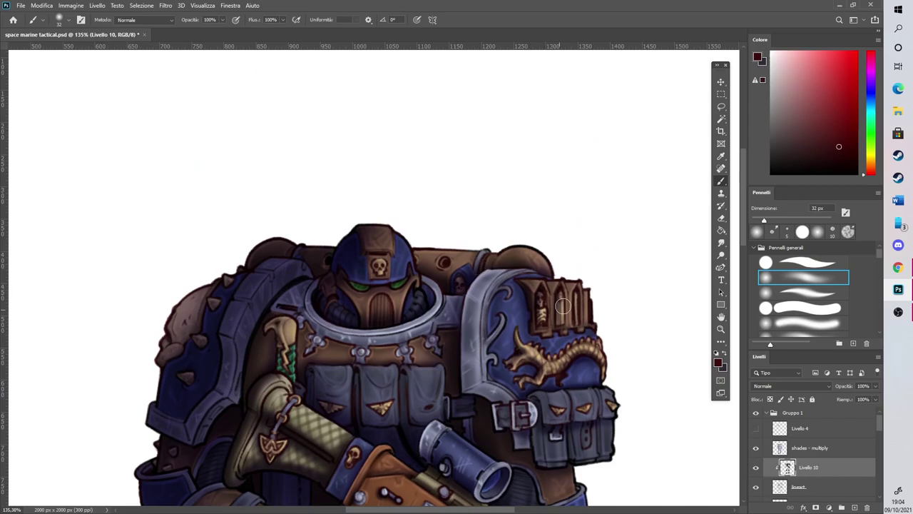
# Tint the line art of the knee pads, leg armour and boots with the brighter dark red
pyautogui.scroll(-15, 745, 340)
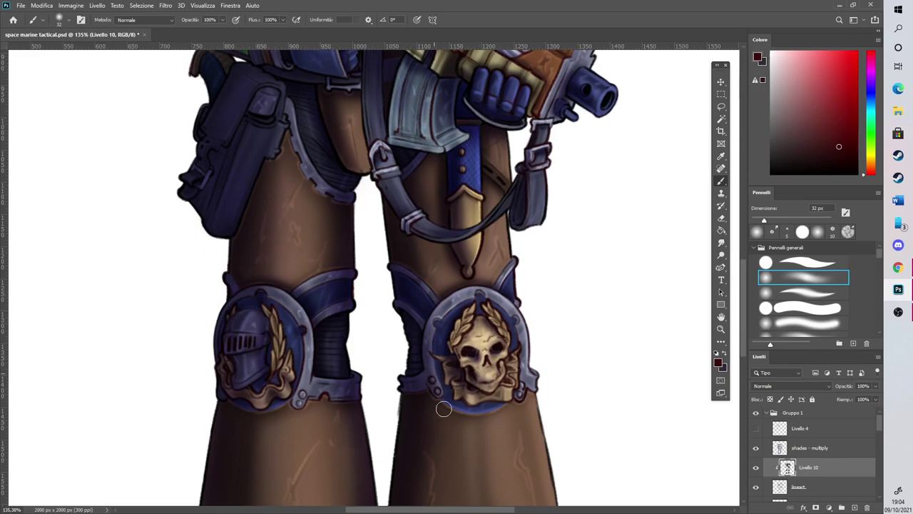
pyautogui.scroll(-4, 495, 309)
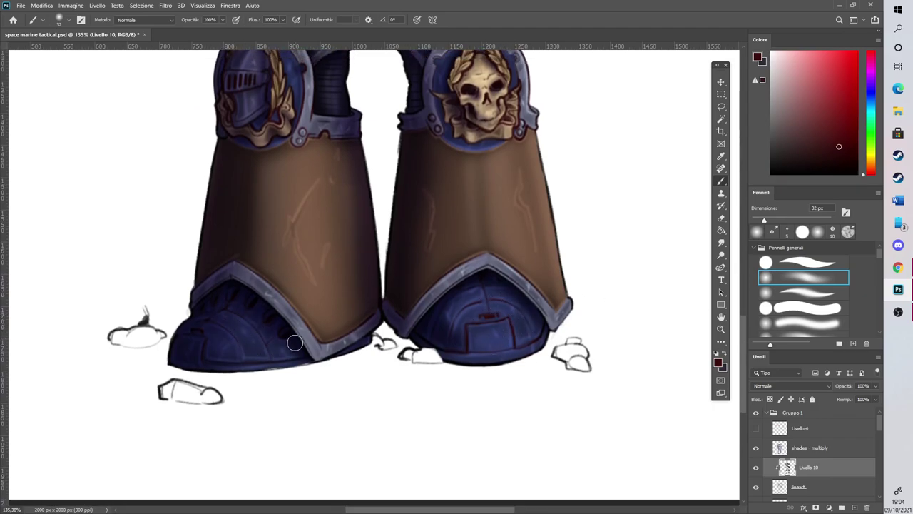
pyautogui.scroll(5, 747, 309)
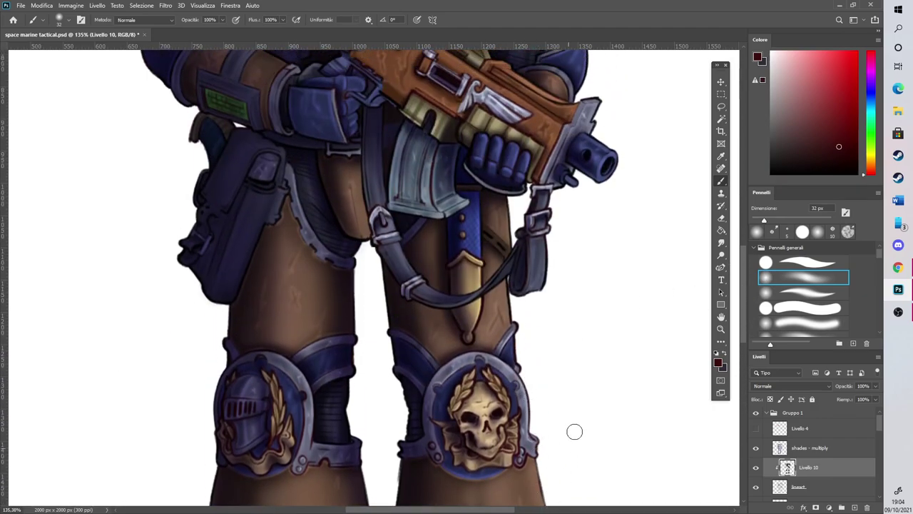
pyautogui.scroll(-2, 745, 312)
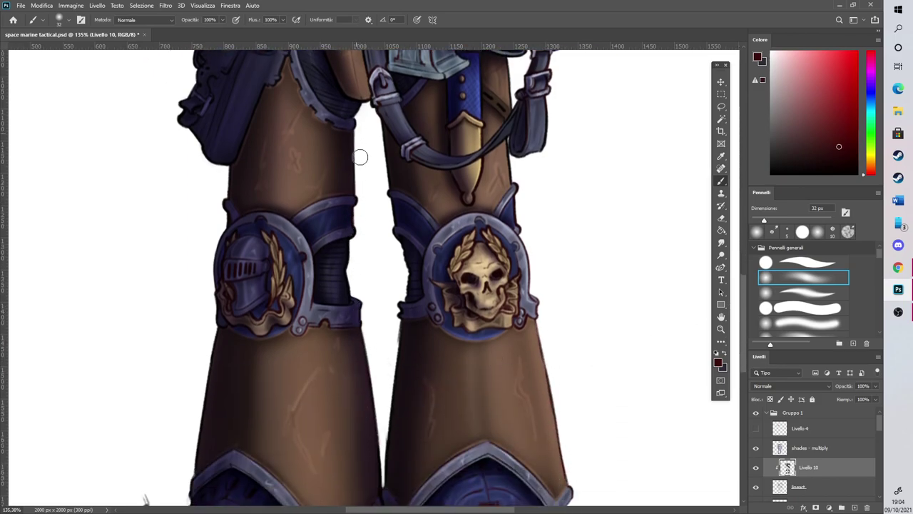
# Tint the line art of the gun, chest pouches and collar area with the same dark red brush
pyautogui.scroll(3, 742, 289)
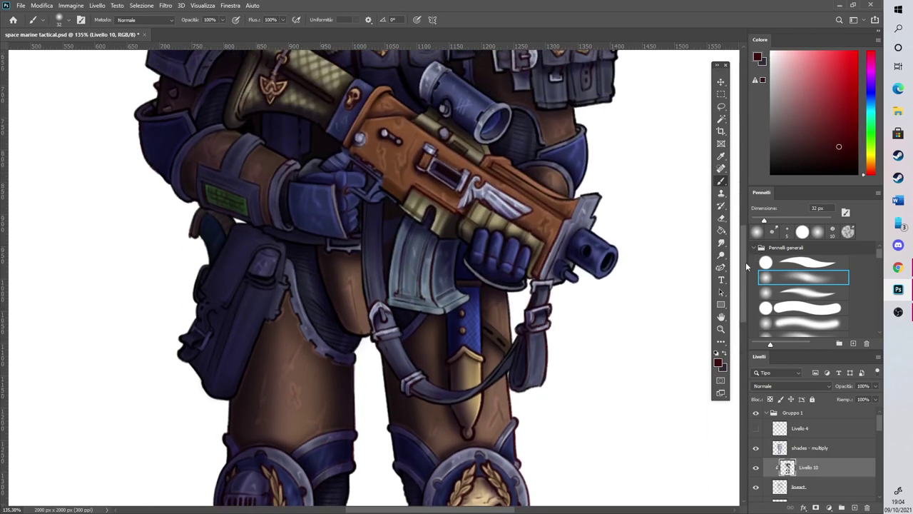
pyautogui.scroll(2, 746, 261)
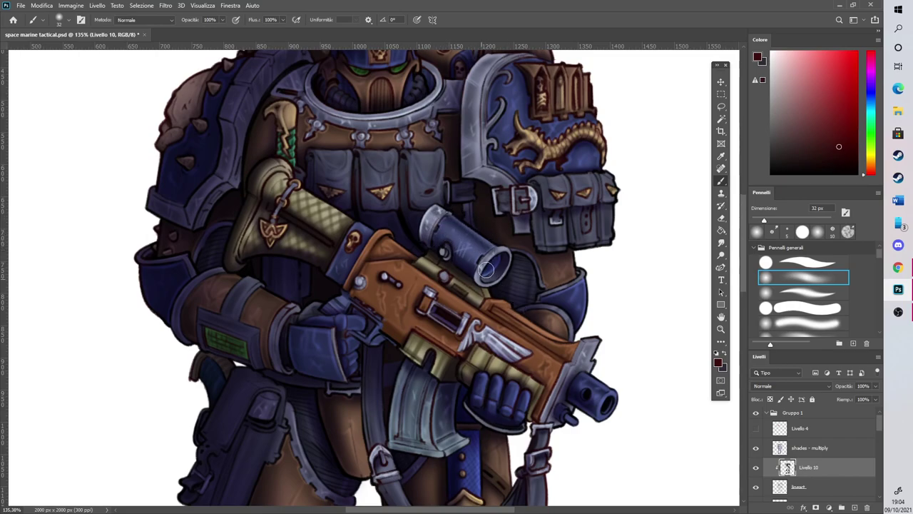
pyautogui.scroll(1, 745, 250)
pyautogui.scroll(2, 745, 250)
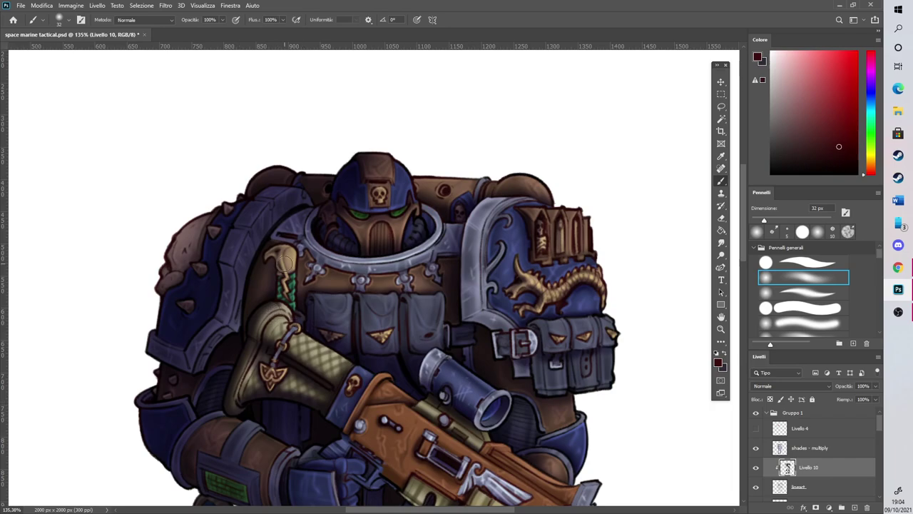
# Make shades - multiply the active layer and set the brush colour to a muted violet for shading around the helmet
pyautogui.scroll(5, 332, 184)
pyautogui.click(824, 448)
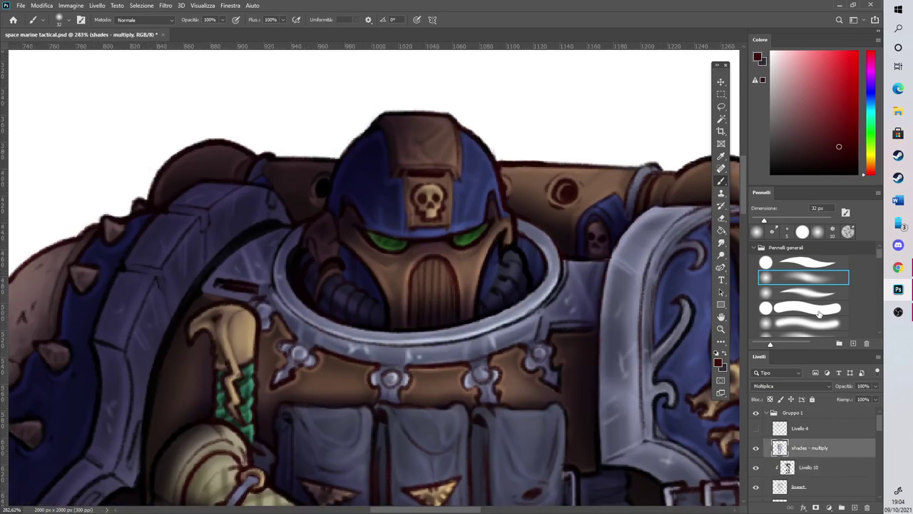
pyautogui.click(872, 86)
pyautogui.click(811, 117)
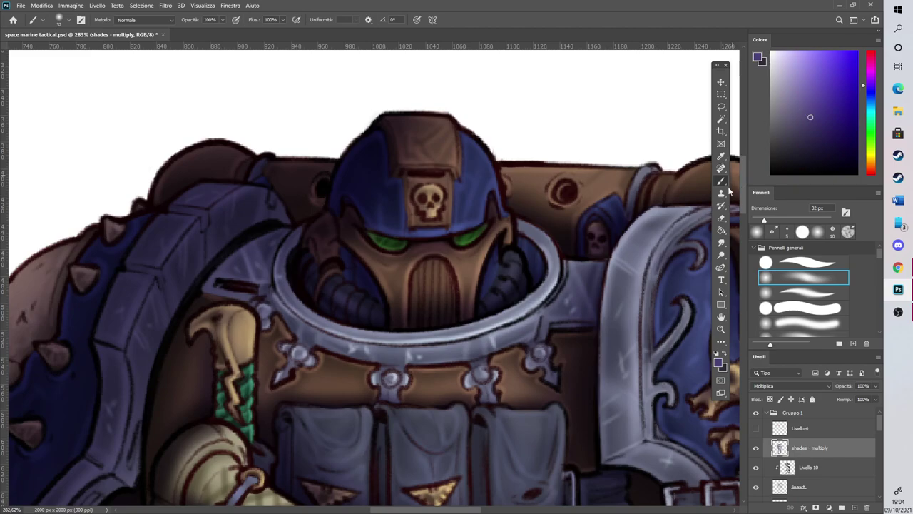
# Isolate the helmet's mouth grille with a lasso selection for shading with the violet brush, and clear the selection
pyautogui.click(722, 107)
pyautogui.moveTo(460, 326)
pyautogui.mouseDown()
pyautogui.moveTo(449, 261)
pyautogui.moveTo(426, 259)
pyautogui.moveTo(411, 281)
pyautogui.moveTo(409, 328)
pyautogui.moveTo(460, 314)
pyautogui.mouseUp()
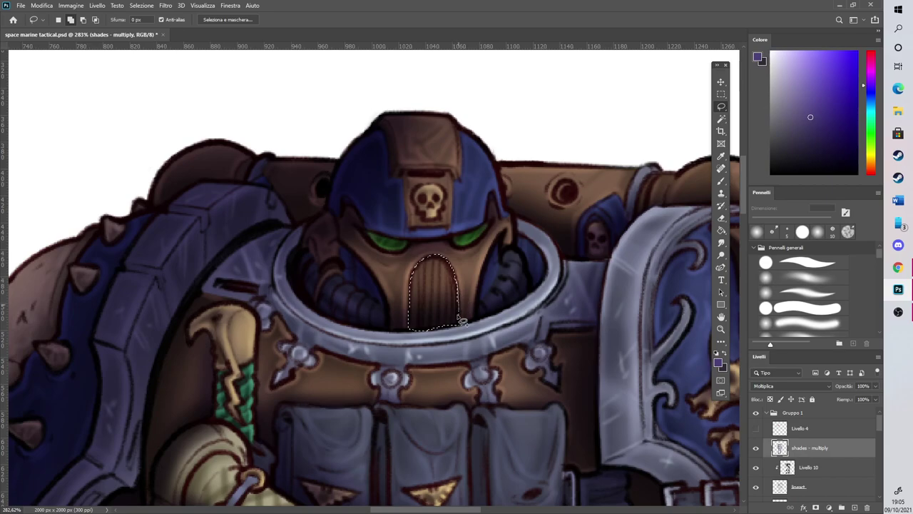
pyautogui.click(721, 183)
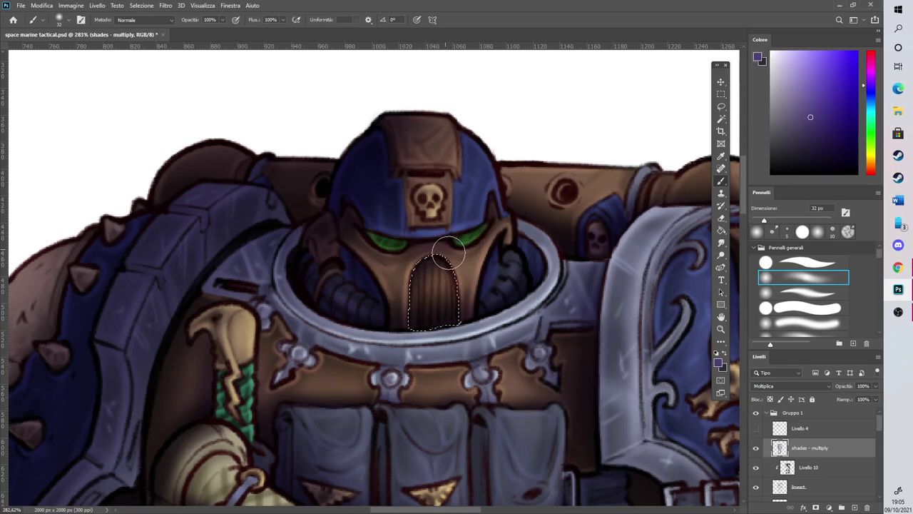
pyautogui.click(142, 5)
pyautogui.click(157, 31)
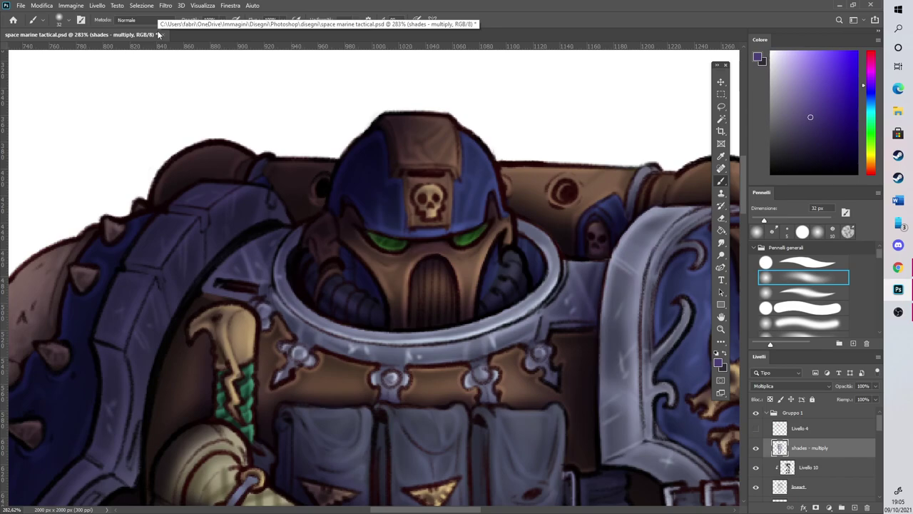
# Repaint the helmet's mouth grille on the metal armour layer with a sampled dark grey-violet and a 14 px hard round brush
pyautogui.moveTo(879, 422); pyautogui.dragTo(876, 437)
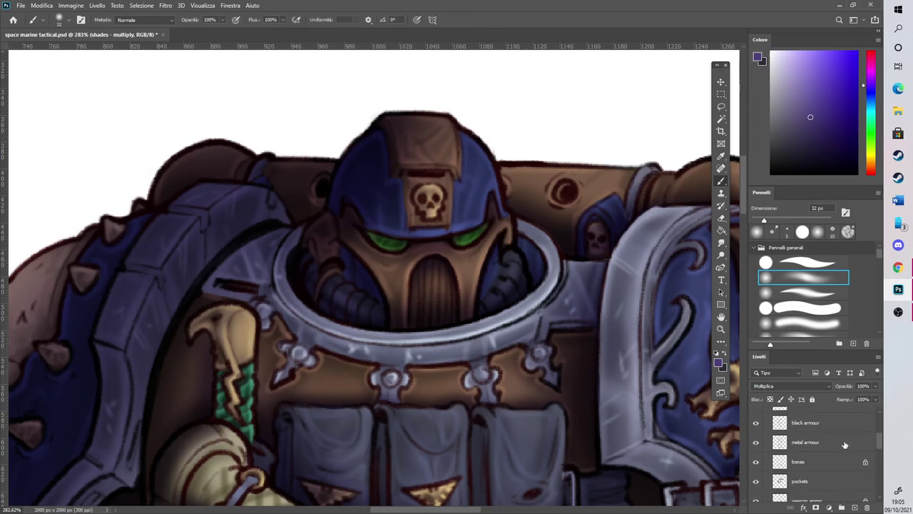
pyautogui.click(845, 443)
pyautogui.click(721, 157)
pyautogui.moveTo(598, 276); pyautogui.dragTo(581, 271)
pyautogui.press('b')
pyautogui.click(766, 261)
pyautogui.moveTo(421, 312)
pyautogui.mouseDown()
pyautogui.moveTo(435, 269)
pyautogui.moveTo(444, 273)
pyautogui.moveTo(438, 323)
pyautogui.moveTo(449, 301)
pyautogui.moveTo(447, 252)
pyautogui.moveTo(448, 294)
pyautogui.moveTo(426, 269)
pyautogui.mouseUp()
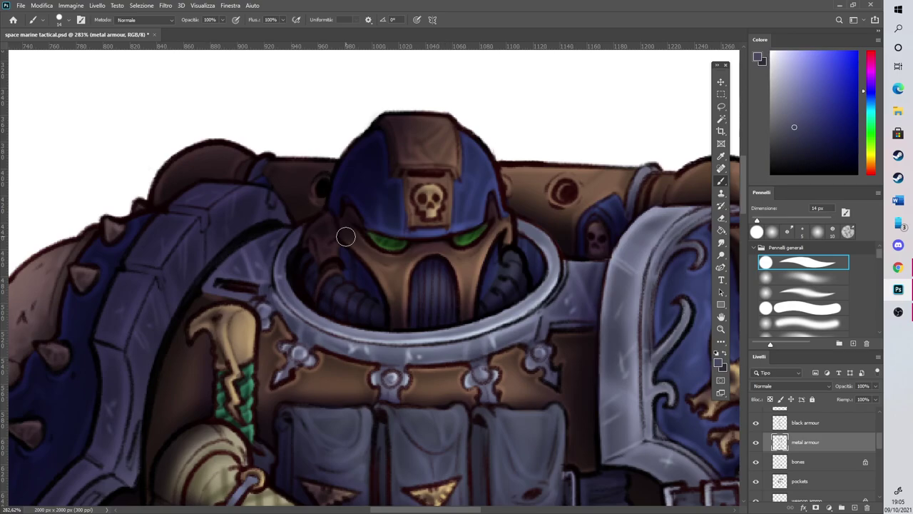
# Try brightening the mouth grille with a much lighter lavender
pyautogui.scroll(-10, 346, 236)
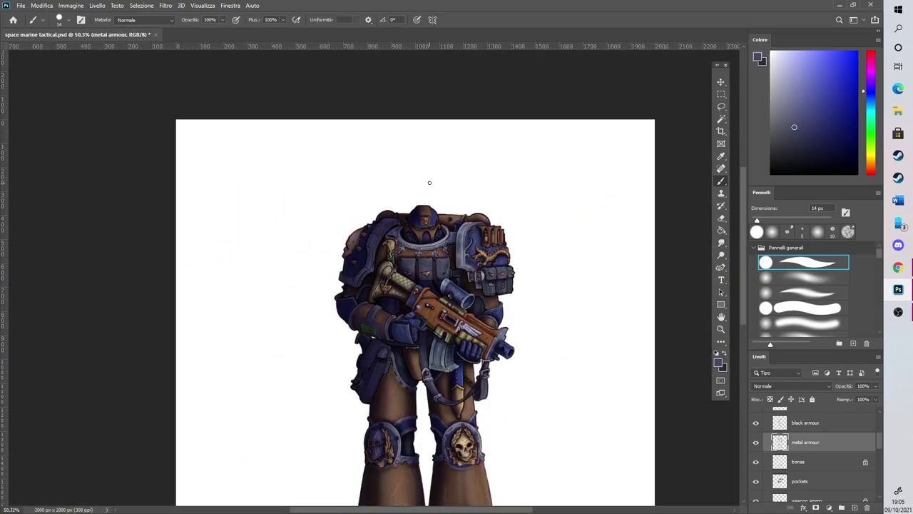
pyautogui.scroll(5, 399, 202)
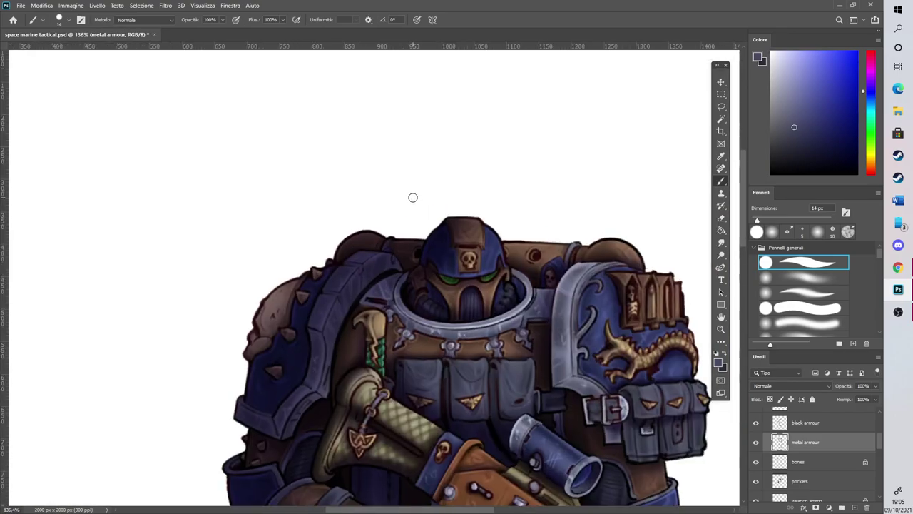
pyautogui.scroll(4, 450, 244)
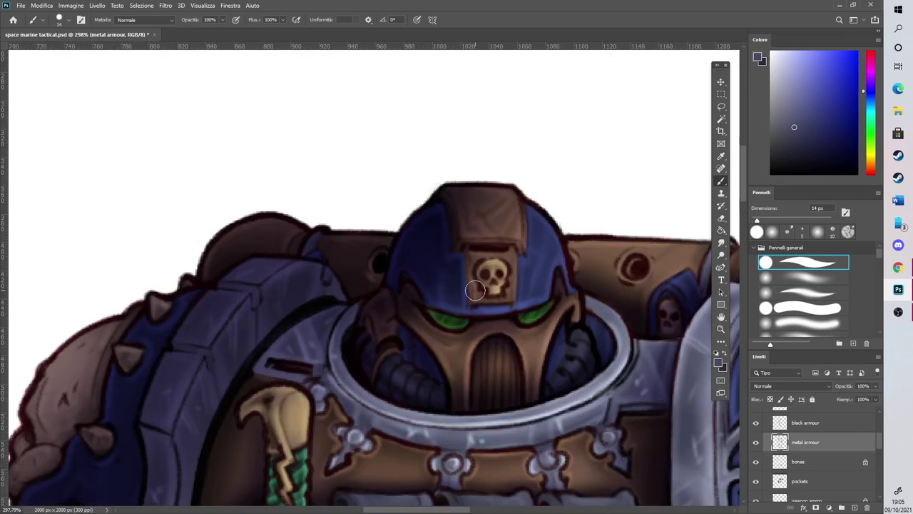
pyautogui.click(788, 88)
pyautogui.moveTo(493, 351)
pyautogui.mouseDown()
pyautogui.moveTo(490, 387)
pyautogui.moveTo(482, 370)
pyautogui.moveTo(508, 361)
pyautogui.moveTo(503, 399)
pyautogui.mouseUp()
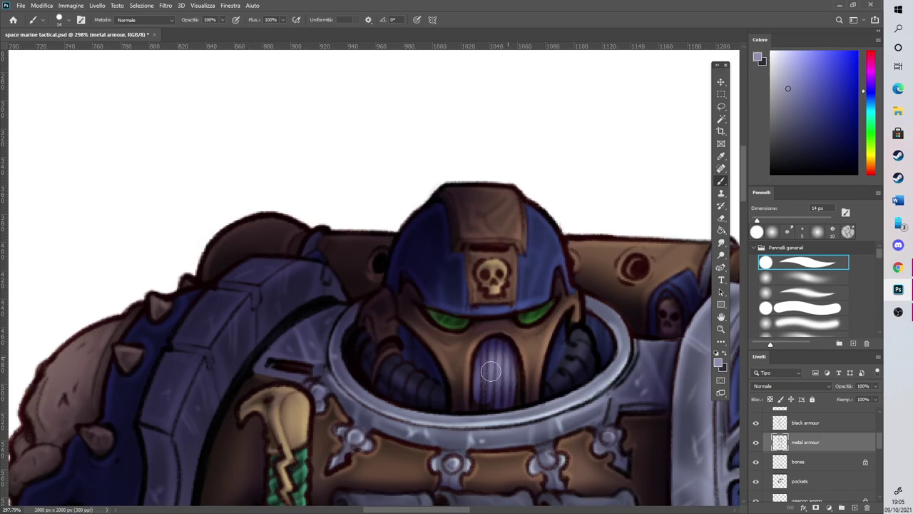
# Tone the mouth grille with a more muted mid grey-violet and check it against the whole figure
pyautogui.scroll(-6, 489, 239)
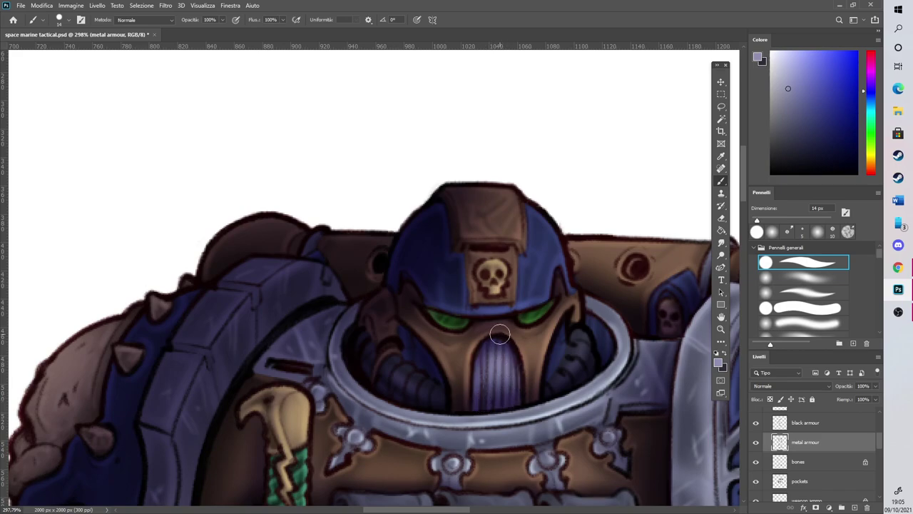
pyautogui.scroll(-2, 416, 167)
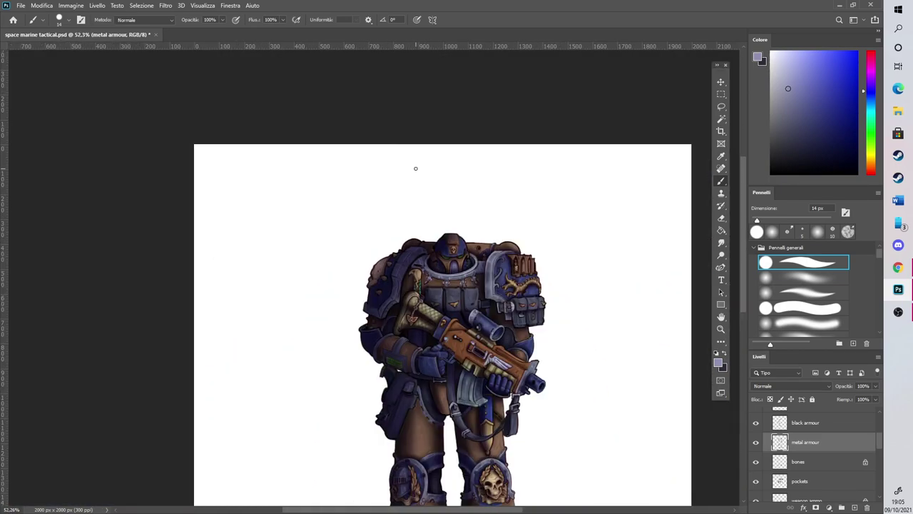
pyautogui.scroll(-1, 326, 64)
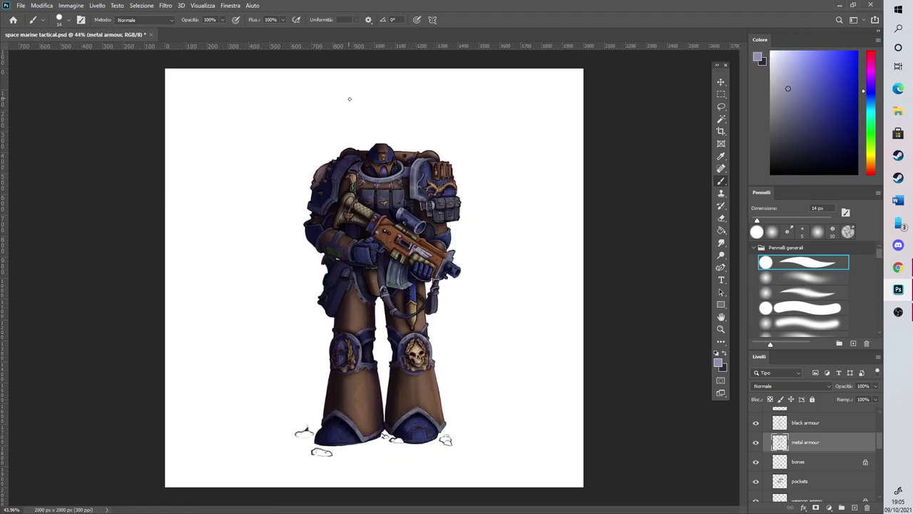
pyautogui.scroll(8, 349, 97)
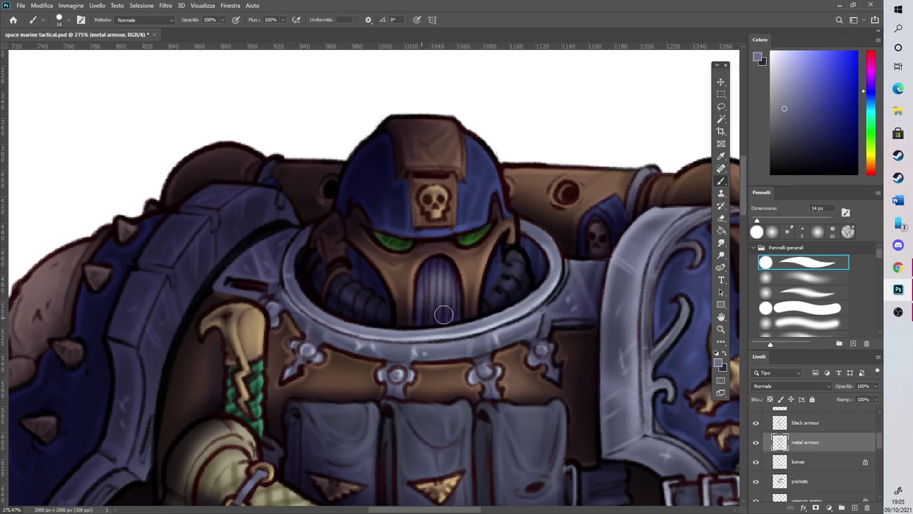
pyautogui.scroll(-6, 435, 229)
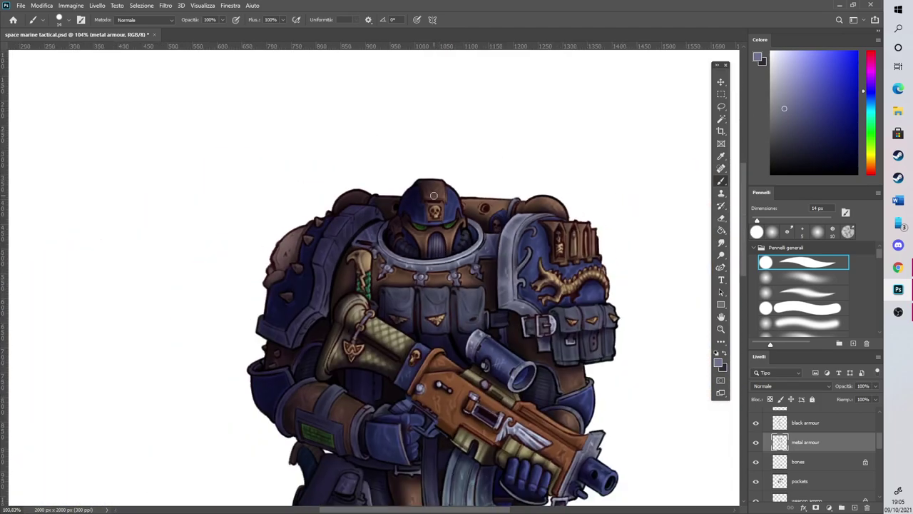
pyautogui.scroll(-2, 433, 195)
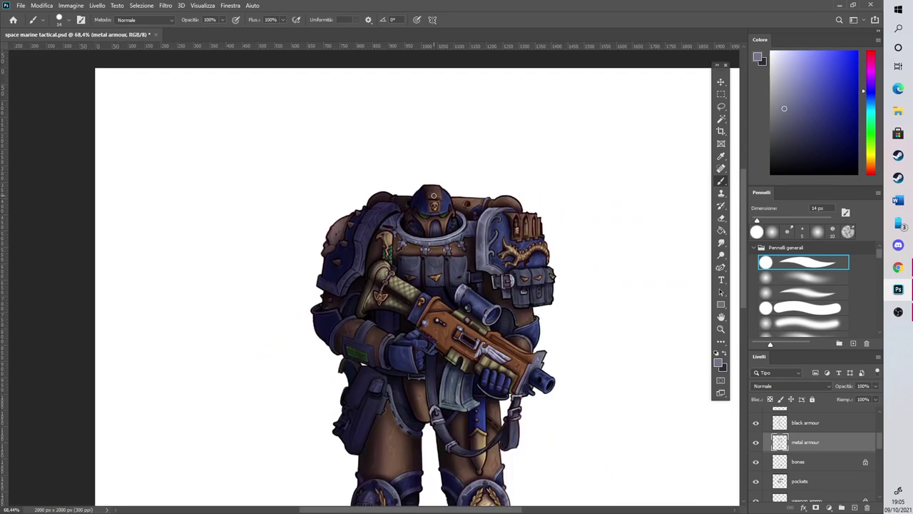
pyautogui.scroll(-1, 434, 195)
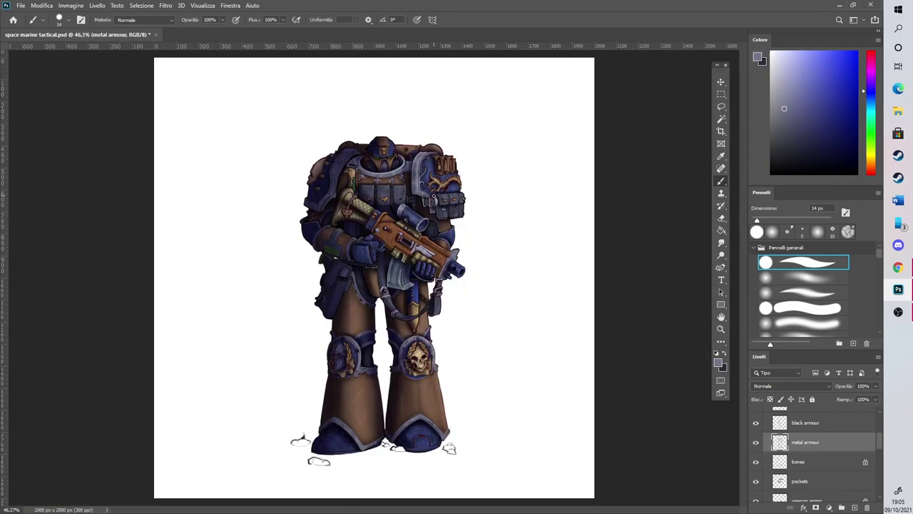
pyautogui.scroll(1, 393, 205)
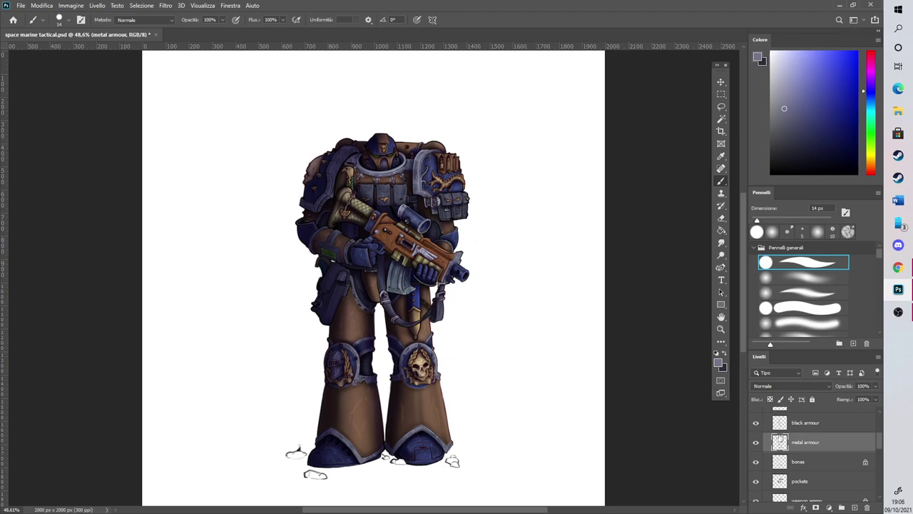
# Add a new layer above the gold layer and name it highlight - blue
pyautogui.scroll(4, 785, 439)
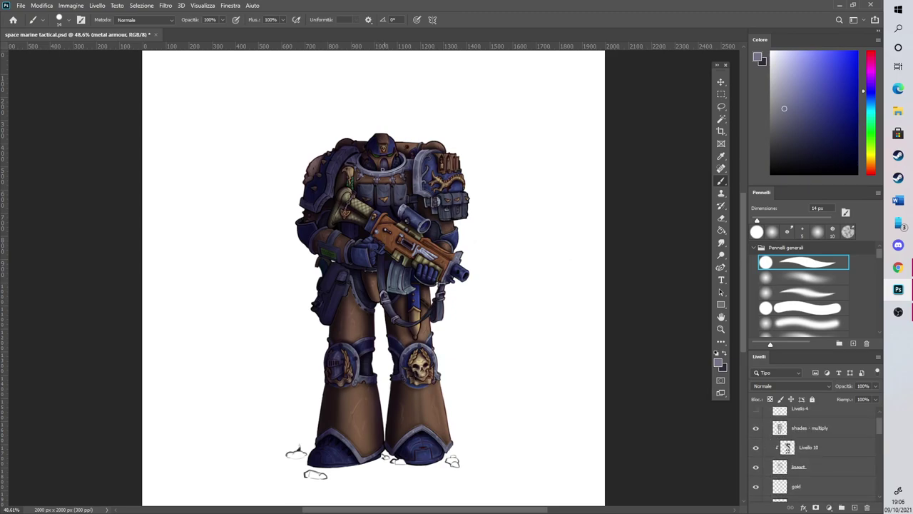
pyautogui.scroll(4, 359, 108)
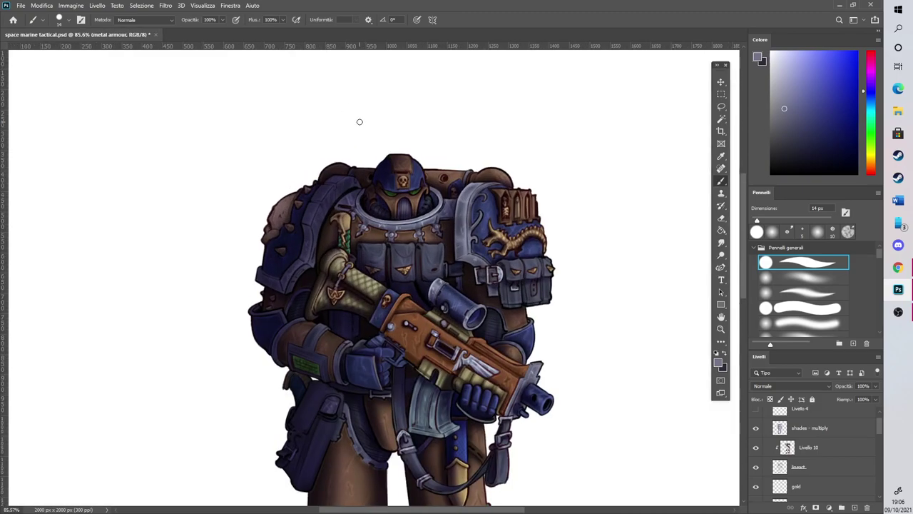
pyautogui.scroll(-4, 472, 150)
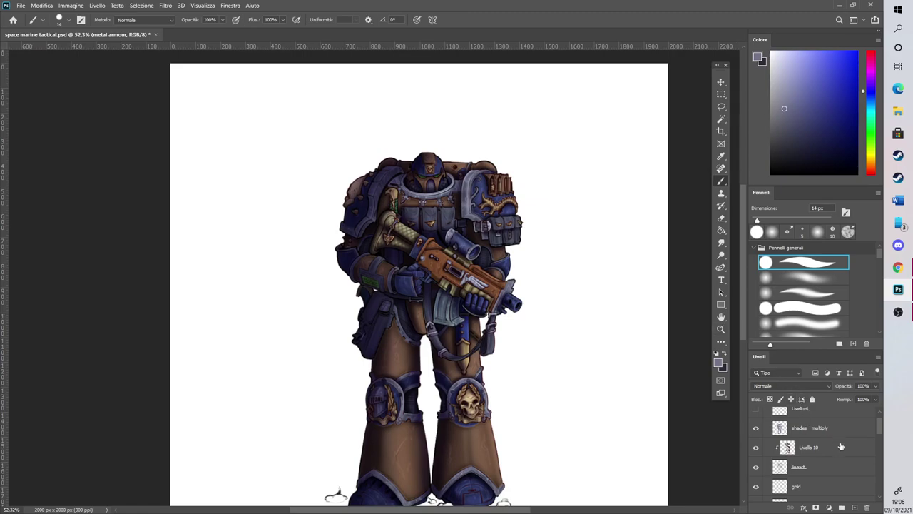
pyautogui.click(844, 489)
pyautogui.click(854, 508)
pyautogui.doubleClick(802, 475)
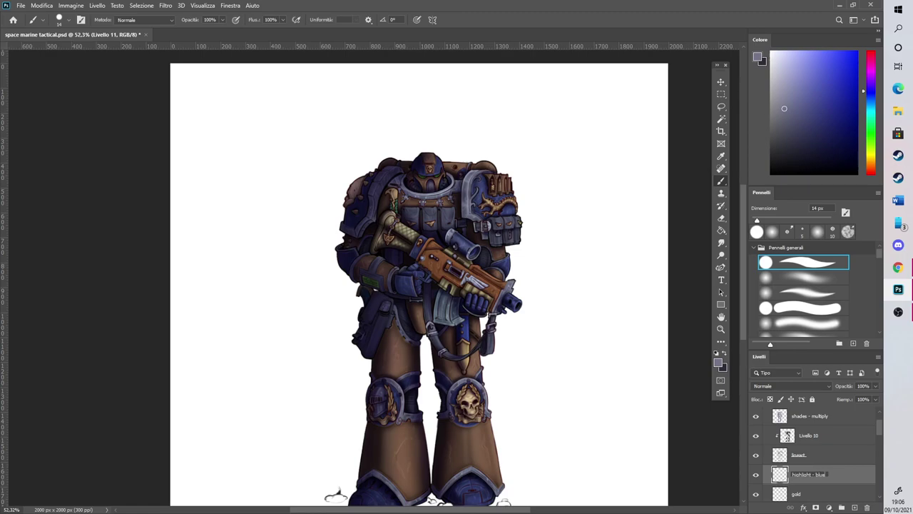
pyautogui.press('Return')
# Float the colour picker beside the figure, choose light blue, and set a soft 9 px brush at 50% opacity
pyautogui.scroll(4, 336, 162)
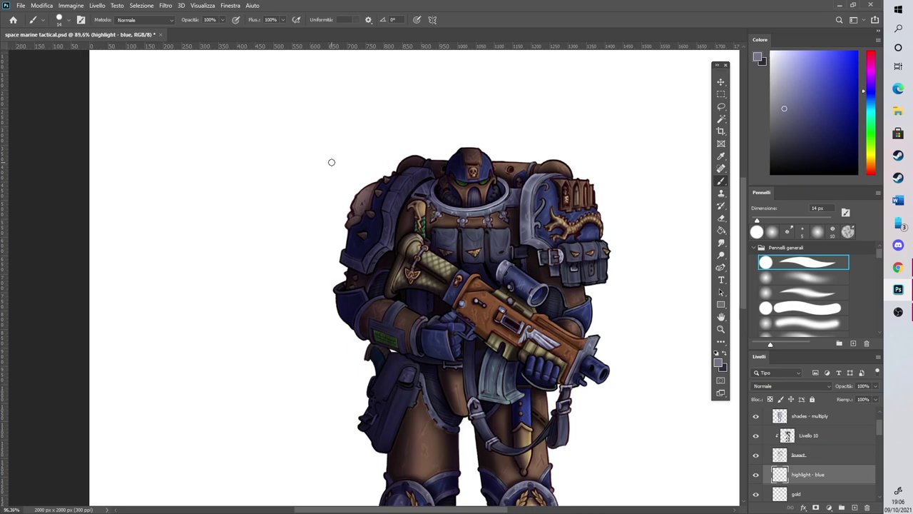
pyautogui.moveTo(769, 39); pyautogui.dragTo(125, 255)
pyautogui.click(273, 317)
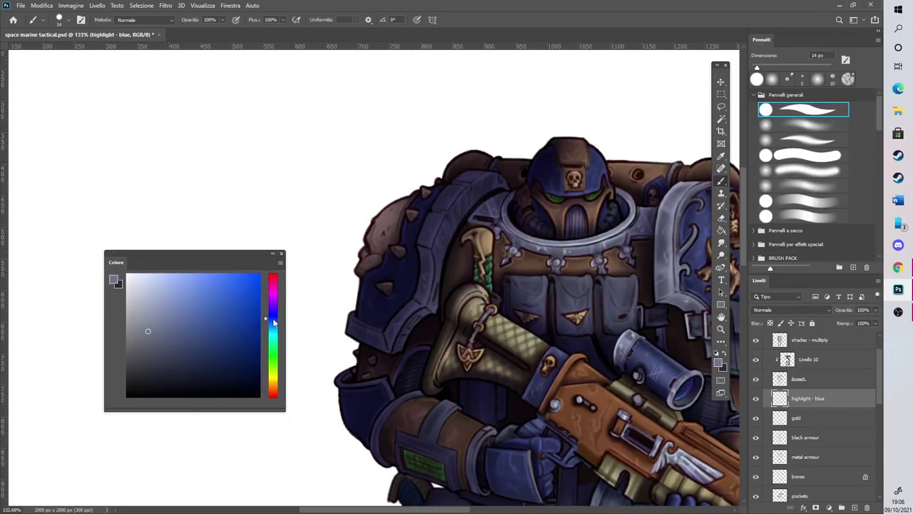
pyautogui.click(189, 272)
pyautogui.click(769, 127)
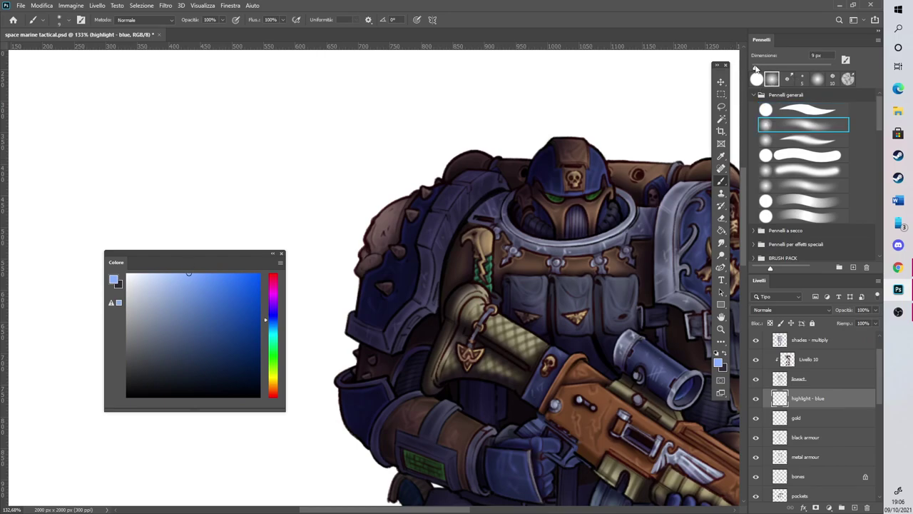
pyautogui.click(223, 22)
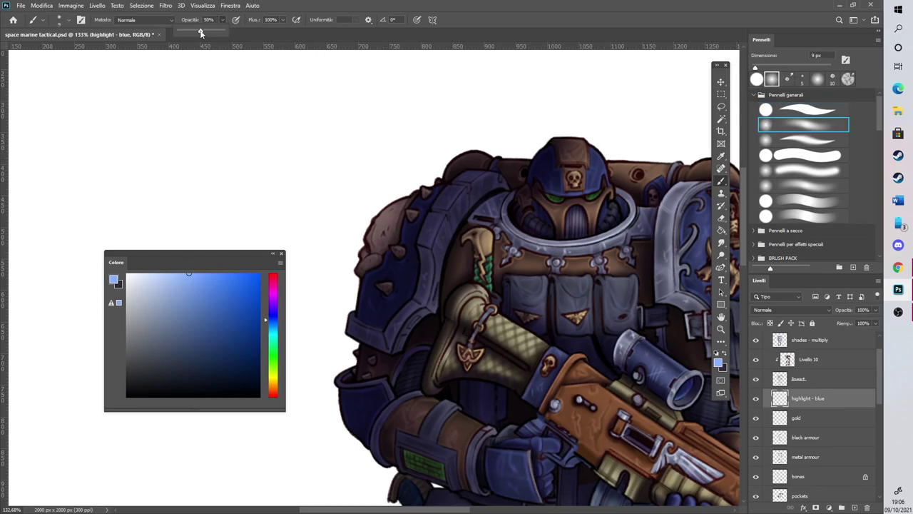
# Move the highlight - blue layer above shades - multiply and reduce the brush size to 7 px
pyautogui.scroll(3, 328, 165)
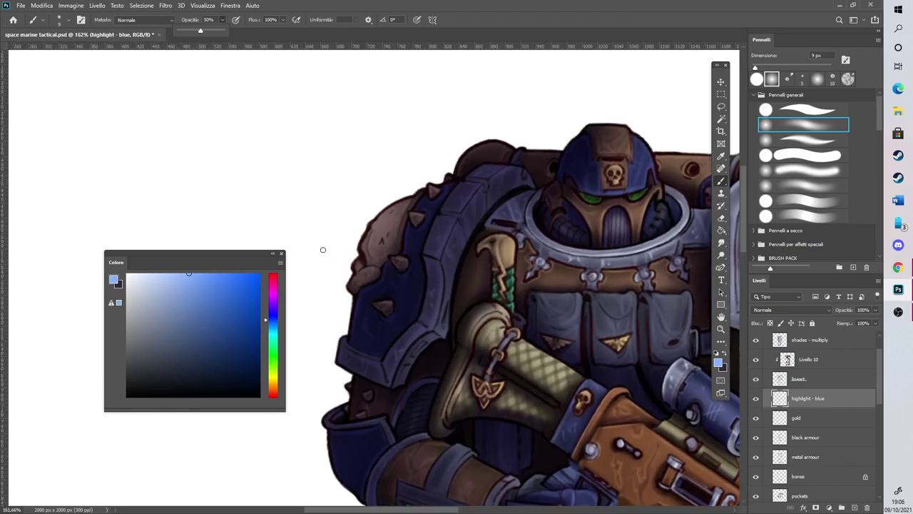
pyautogui.click(353, 292)
pyautogui.click(356, 262)
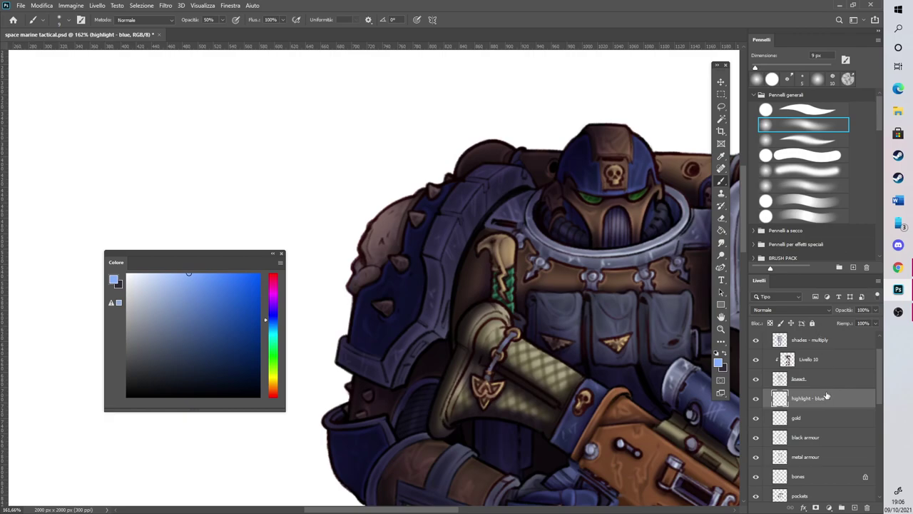
pyautogui.scroll(1, 829, 390)
pyautogui.moveTo(820, 421); pyautogui.dragTo(794, 346)
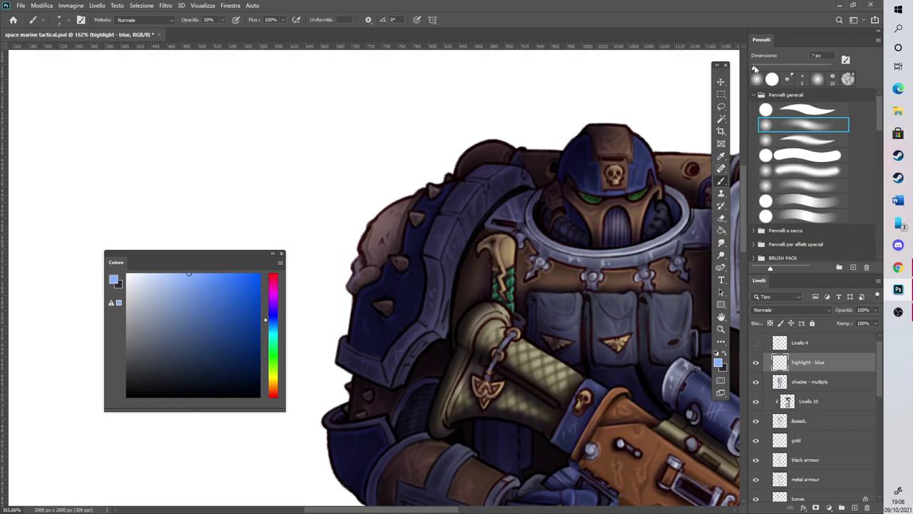
# Paint light blue rim highlights along the spiked shoulder pad's outer edge, raising the brush opacity to 100%
pyautogui.moveTo(362, 243)
pyautogui.mouseDown()
pyautogui.moveTo(381, 216)
pyautogui.moveTo(418, 197)
pyautogui.mouseUp()
pyautogui.moveTo(352, 284); pyautogui.dragTo(350, 342)
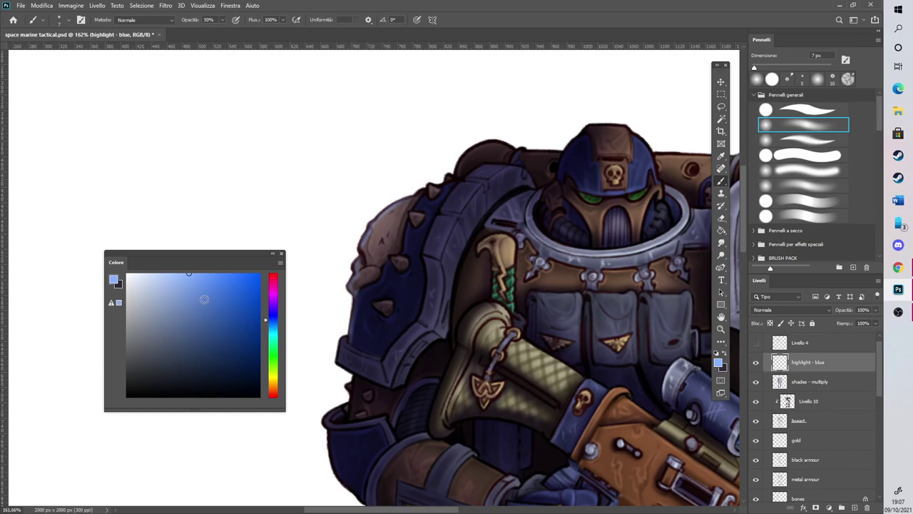
pyautogui.moveTo(222, 19); pyautogui.dragTo(291, 26)
pyautogui.moveTo(354, 331); pyautogui.dragTo(355, 291)
pyautogui.moveTo(360, 259); pyautogui.dragTo(371, 229)
# Add light blue highlights to the shoulder pad's spikes, its lower trim and the edge of the upper arm below
pyautogui.moveTo(403, 269); pyautogui.dragTo(389, 255)
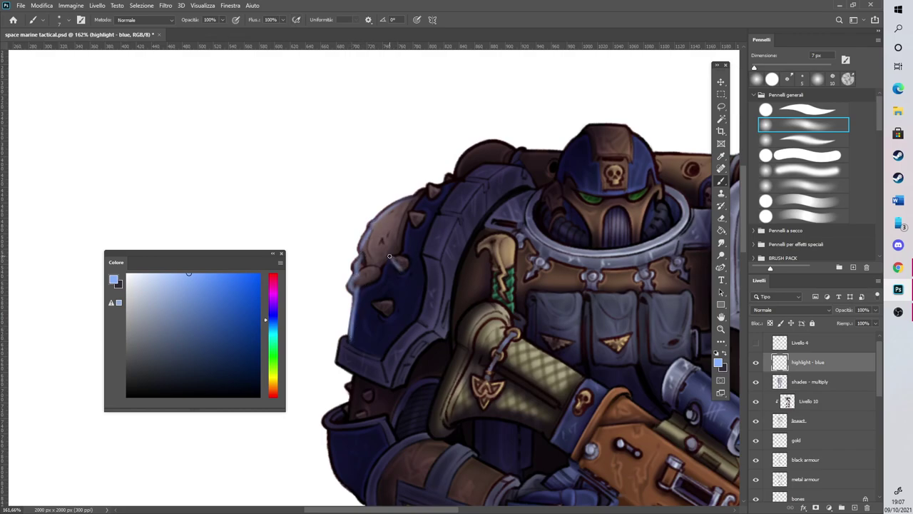
pyautogui.moveTo(386, 315)
pyautogui.mouseDown()
pyautogui.moveTo(374, 304)
pyautogui.moveTo(384, 312)
pyautogui.mouseUp()
pyautogui.moveTo(413, 220)
pyautogui.mouseDown()
pyautogui.moveTo(413, 212)
pyautogui.moveTo(416, 222)
pyautogui.mouseUp()
pyautogui.moveTo(430, 184); pyautogui.dragTo(430, 196)
pyautogui.moveTo(343, 342)
pyautogui.mouseDown()
pyautogui.moveTo(338, 363)
pyautogui.moveTo(340, 356)
pyautogui.moveTo(355, 375)
pyautogui.moveTo(350, 418)
pyautogui.mouseUp()
pyautogui.moveTo(355, 379); pyautogui.dragTo(348, 415)
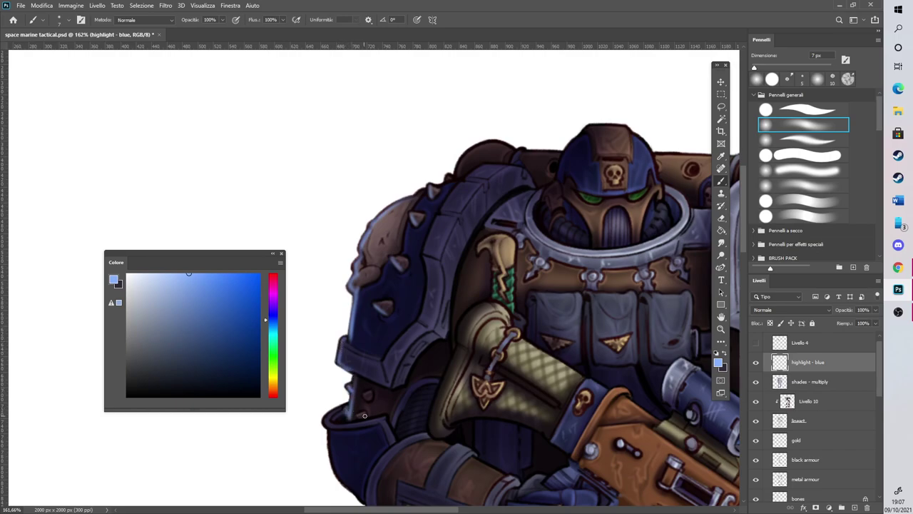
# Paint light blue rim highlights along the rim and outer edge of the blue elbow guard below the spiked shoulder
pyautogui.scroll(-3, 352, 376)
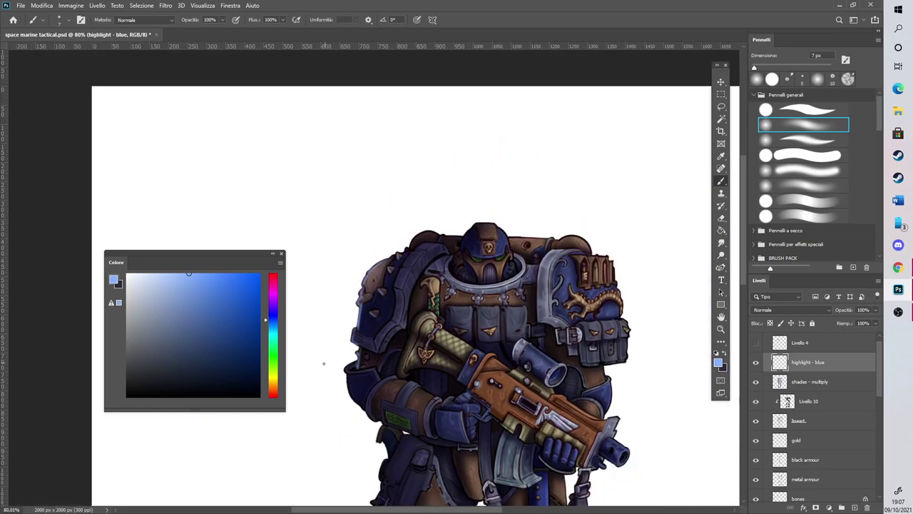
pyautogui.scroll(5, 350, 374)
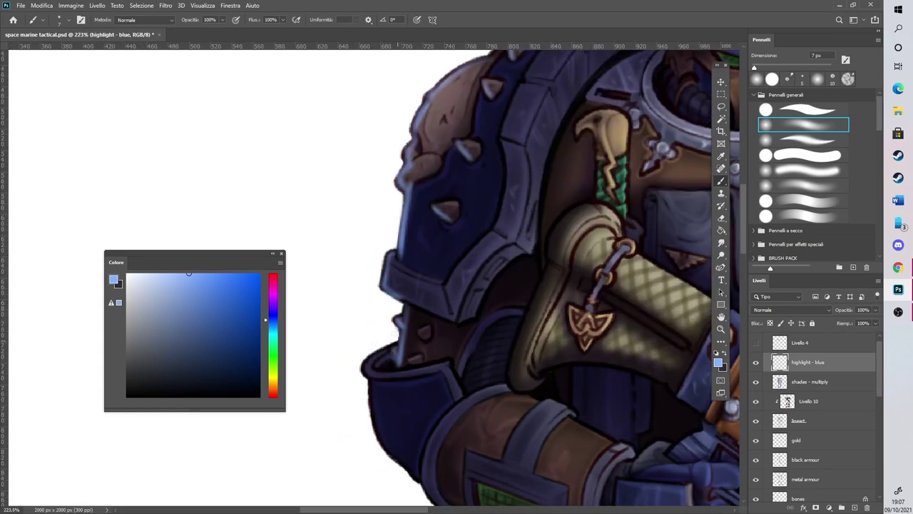
pyautogui.moveTo(369, 363)
pyautogui.mouseDown()
pyautogui.moveTo(376, 426)
pyautogui.moveTo(375, 416)
pyautogui.moveTo(404, 462)
pyautogui.moveTo(399, 455)
pyautogui.moveTo(417, 442)
pyautogui.moveTo(427, 487)
pyautogui.moveTo(444, 416)
pyautogui.mouseUp()
pyautogui.scroll(-3, 692, 266)
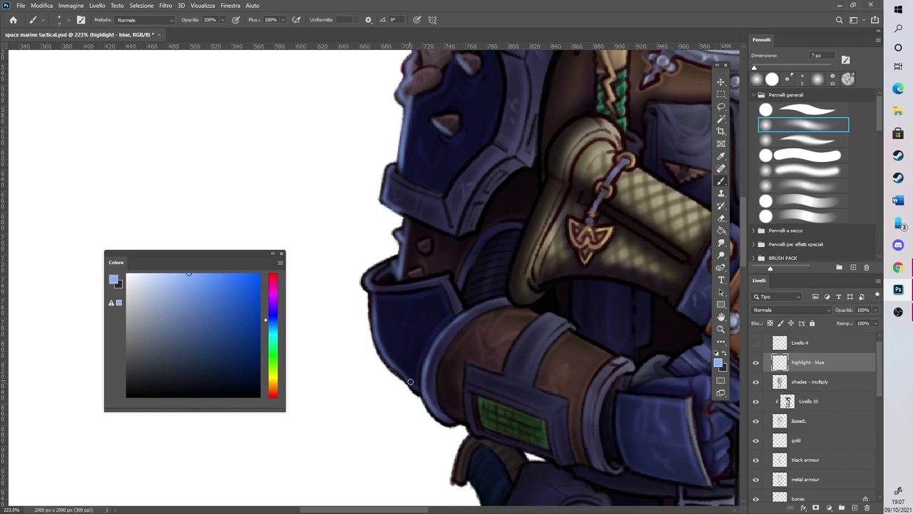
pyautogui.moveTo(380, 293); pyautogui.dragTo(379, 328)
pyautogui.scroll(-5, 378, 300)
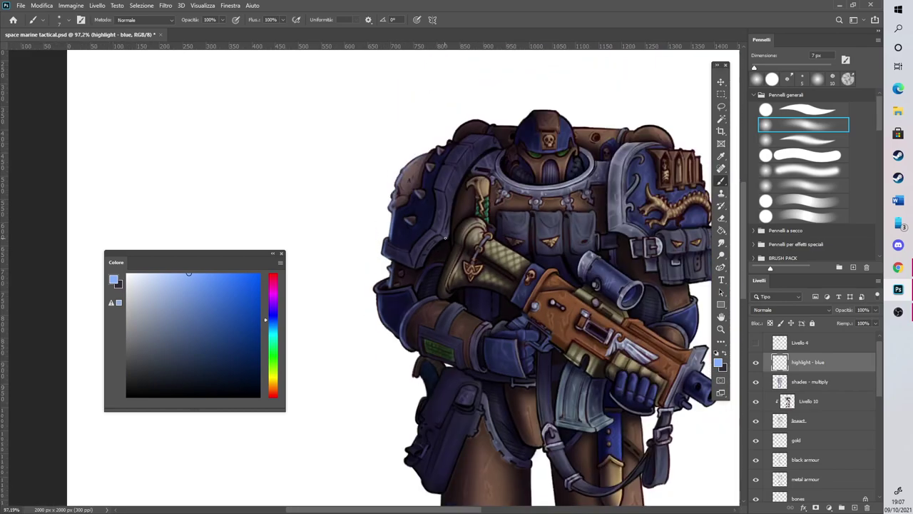
# Paint light blue rim highlights along the spiked shoulder pad's raised trim and the rounded backpack section behind it
pyautogui.scroll(4, 542, 214)
pyautogui.moveTo(407, 233); pyautogui.dragTo(470, 218)
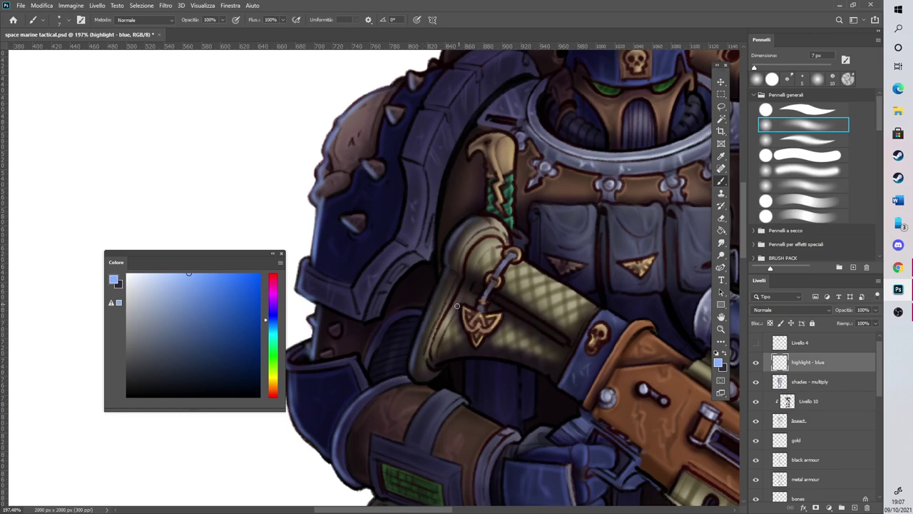
pyautogui.scroll(-3, 439, 335)
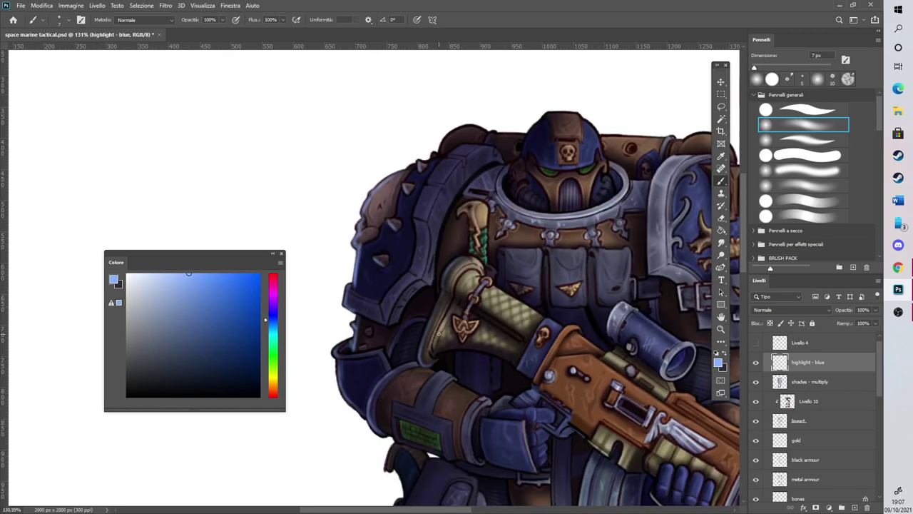
pyautogui.scroll(-2, 439, 334)
pyautogui.scroll(4, 449, 257)
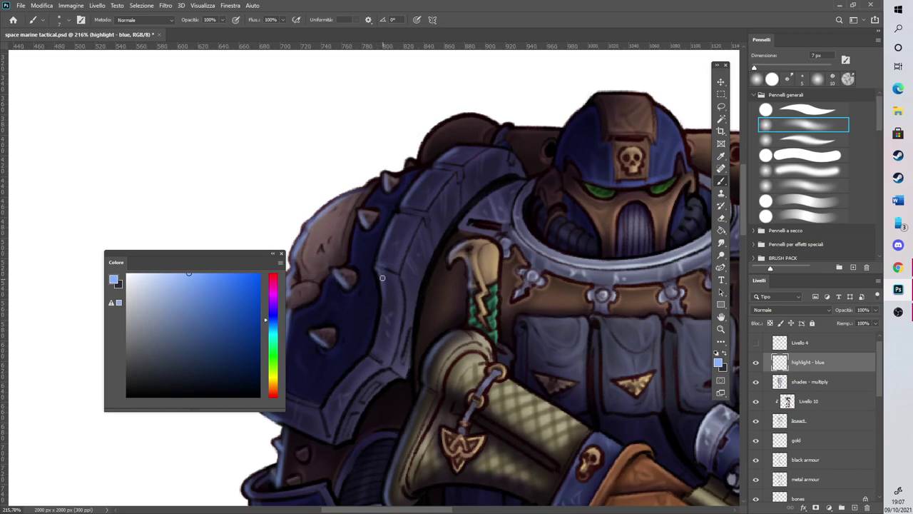
pyautogui.moveTo(443, 510); pyautogui.dragTo(420, 510)
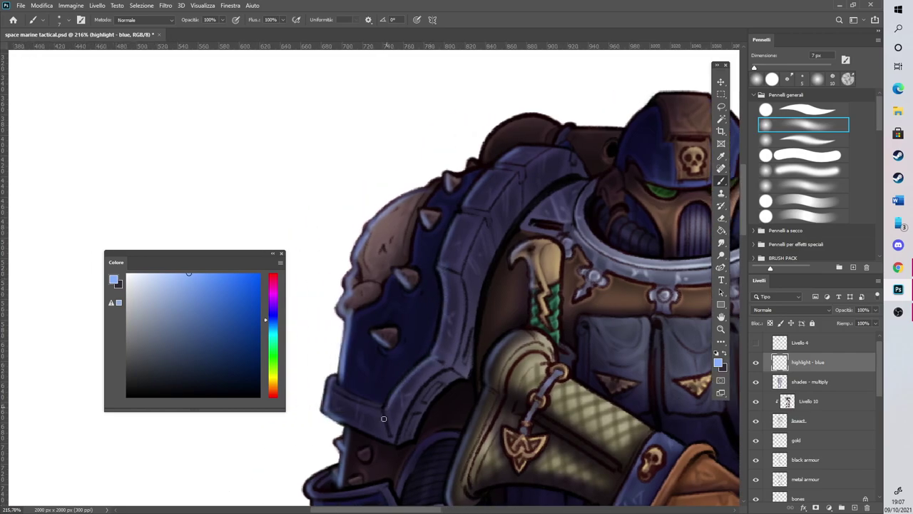
pyautogui.moveTo(333, 382); pyautogui.dragTo(383, 407)
pyautogui.moveTo(484, 160)
pyautogui.mouseDown()
pyautogui.moveTo(492, 137)
pyautogui.moveTo(486, 146)
pyautogui.moveTo(536, 117)
pyautogui.moveTo(522, 121)
pyautogui.moveTo(556, 119)
pyautogui.moveTo(566, 104)
pyautogui.moveTo(572, 126)
pyautogui.mouseUp()
# Paint light blue highlights along the helmet's outer edge and on the breathing tube beside the faceplate
pyautogui.moveTo(438, 510); pyautogui.dragTo(466, 510)
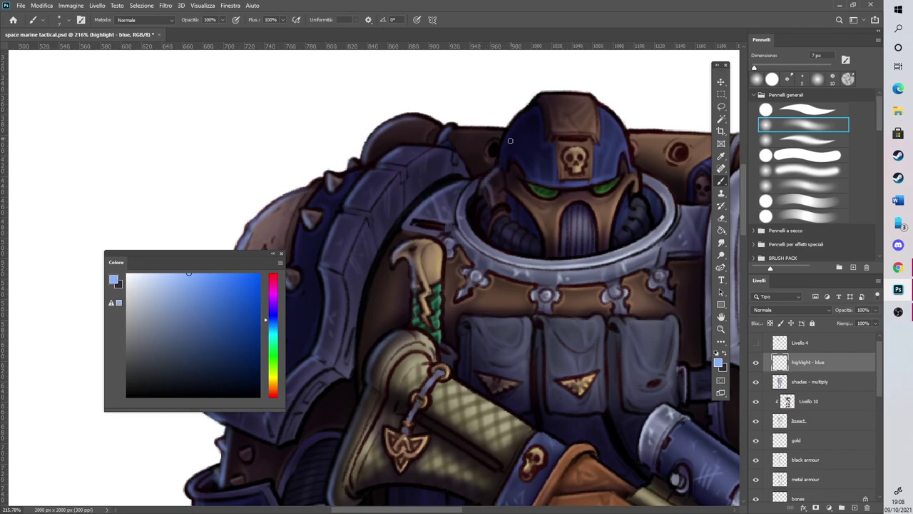
pyautogui.moveTo(503, 165)
pyautogui.mouseDown()
pyautogui.moveTo(519, 116)
pyautogui.moveTo(542, 94)
pyautogui.moveTo(530, 107)
pyautogui.moveTo(548, 141)
pyautogui.mouseUp()
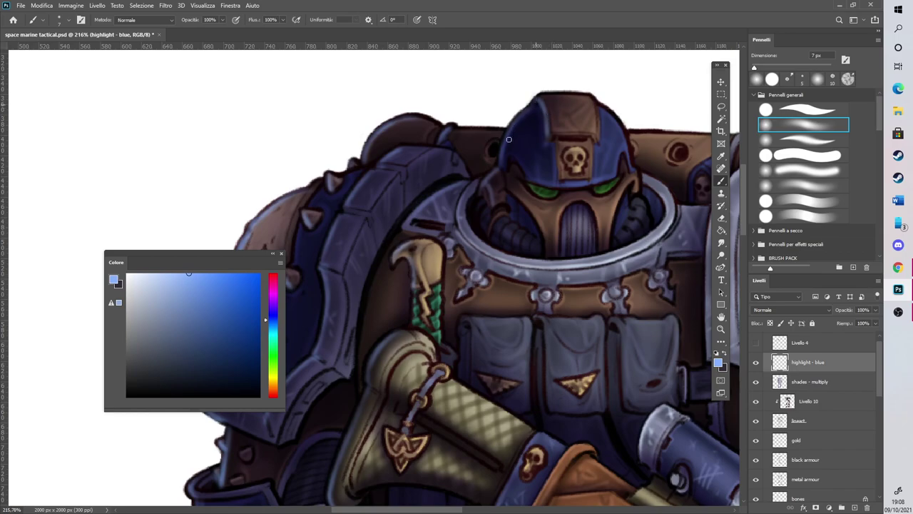
pyautogui.moveTo(486, 206)
pyautogui.mouseDown()
pyautogui.moveTo(477, 225)
pyautogui.moveTo(500, 240)
pyautogui.mouseUp()
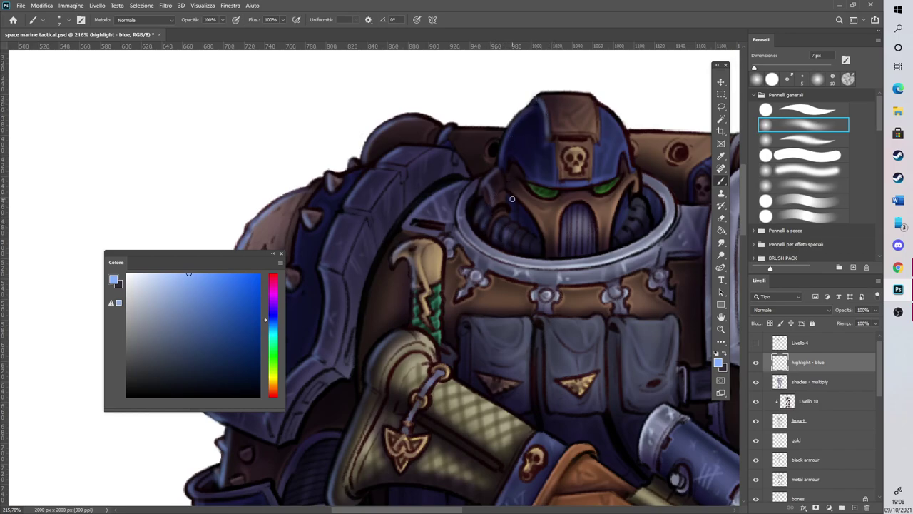
pyautogui.scroll(-5, 473, 197)
pyautogui.scroll(4, 480, 221)
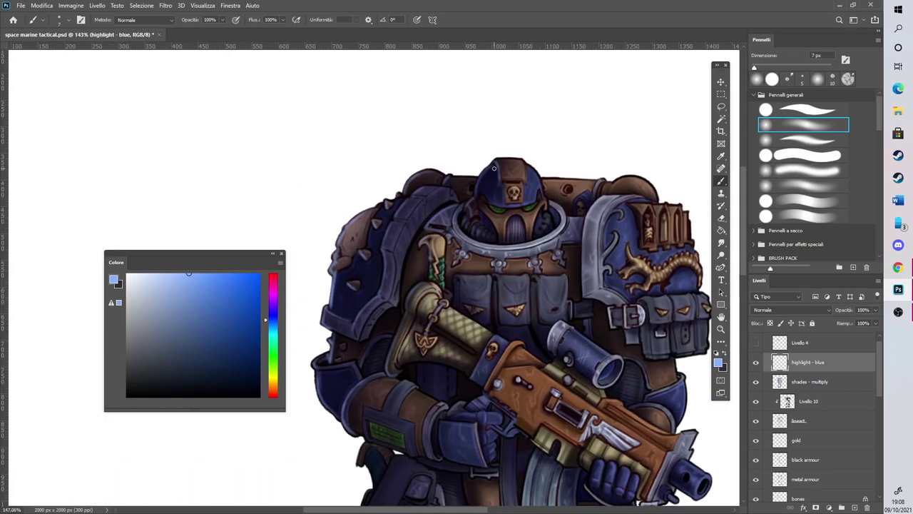
pyautogui.moveTo(477, 196); pyautogui.dragTo(488, 214)
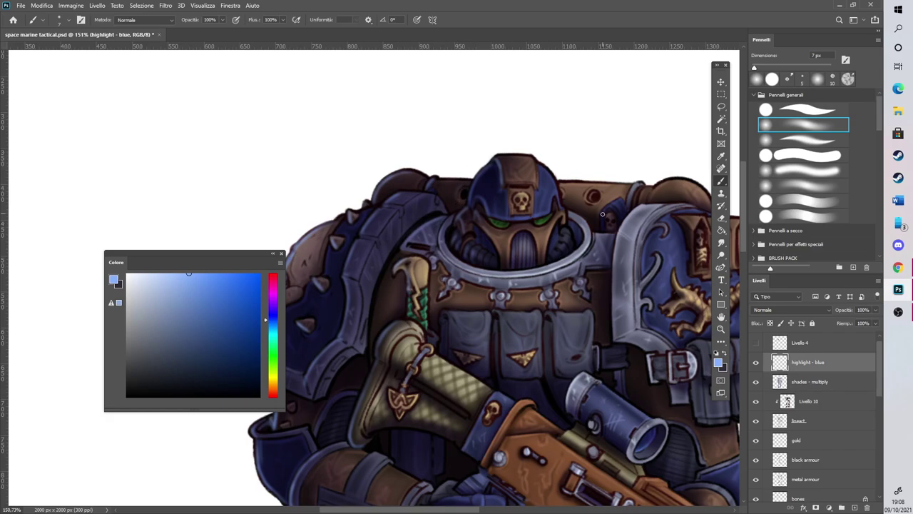
# Add light blue highlights around the inner upper arm and the rifle stock beside the spiked shoulder pad
pyautogui.moveTo(373, 343); pyautogui.dragTo(388, 267)
pyautogui.scroll(-3, 400, 243)
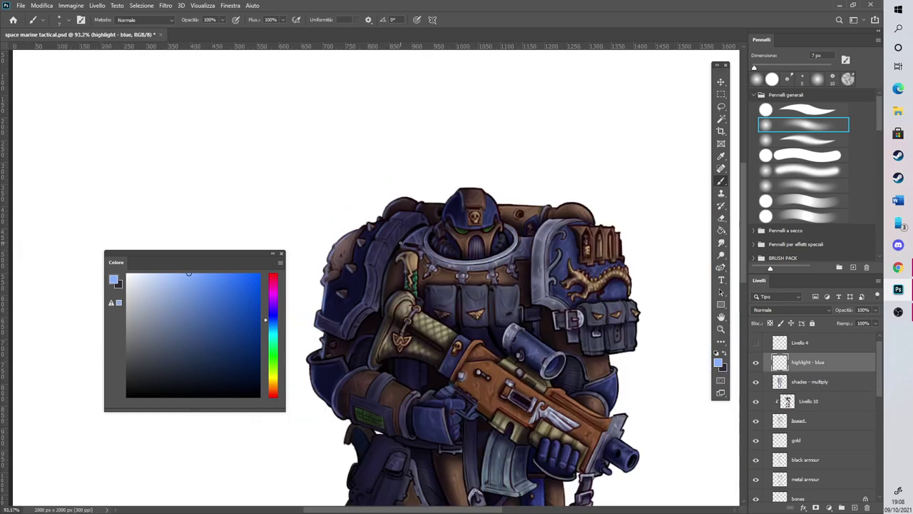
pyautogui.scroll(3, 380, 340)
pyautogui.moveTo(433, 301); pyautogui.dragTo(426, 317)
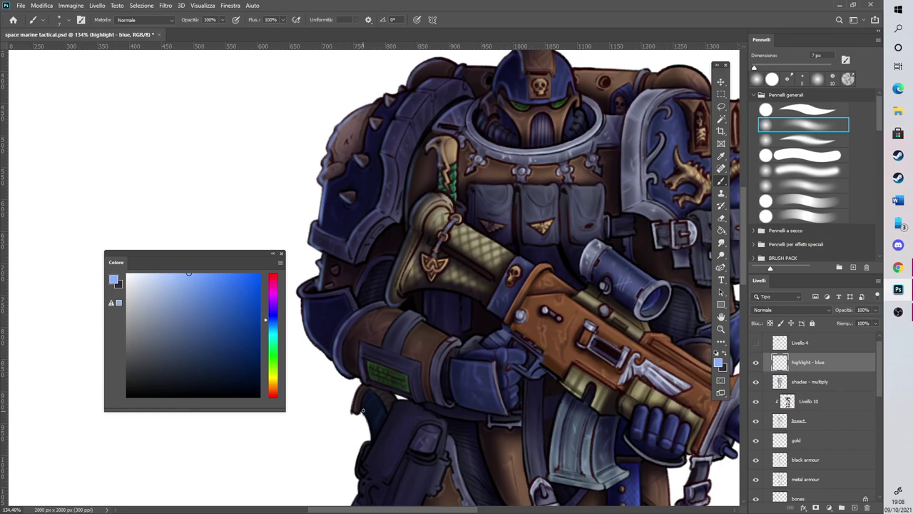
# Paint light blue rim highlights on the hip pouch, the curved piece behind it and the belt under the forearm
pyautogui.moveTo(367, 412); pyautogui.dragTo(371, 421)
pyautogui.scroll(-4, 345, 418)
pyautogui.scroll(4, 345, 418)
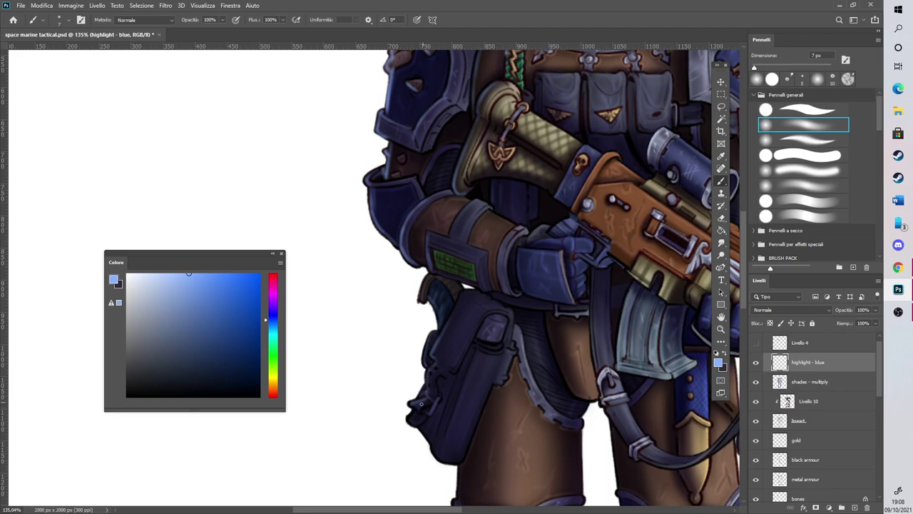
pyautogui.moveTo(423, 430)
pyautogui.mouseDown()
pyautogui.moveTo(434, 454)
pyautogui.moveTo(441, 426)
pyautogui.mouseUp()
pyautogui.moveTo(439, 343); pyautogui.dragTo(462, 293)
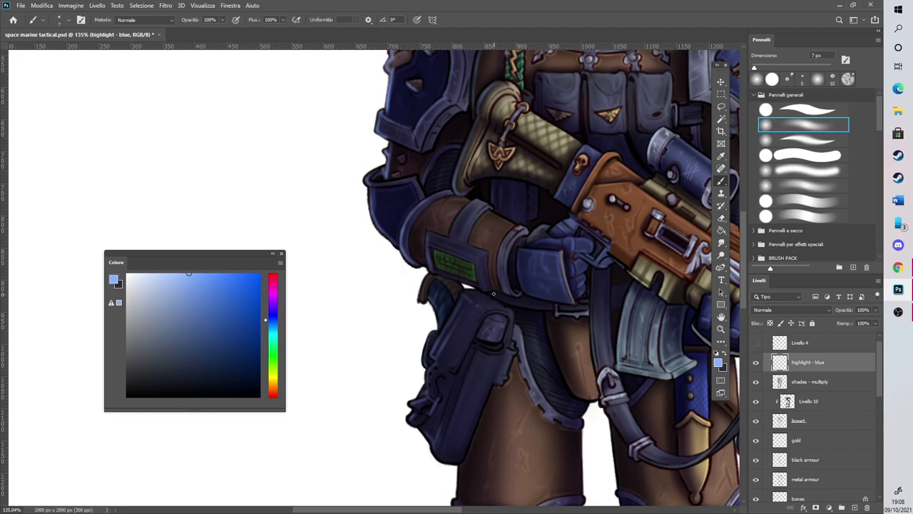
pyautogui.moveTo(514, 305); pyautogui.dragTo(550, 307)
# Highlight in light blue the outer edge of the thigh below the pouch and the knee guard with the helmet emblem
pyautogui.scroll(-4, 554, 287)
pyautogui.scroll(3, 535, 307)
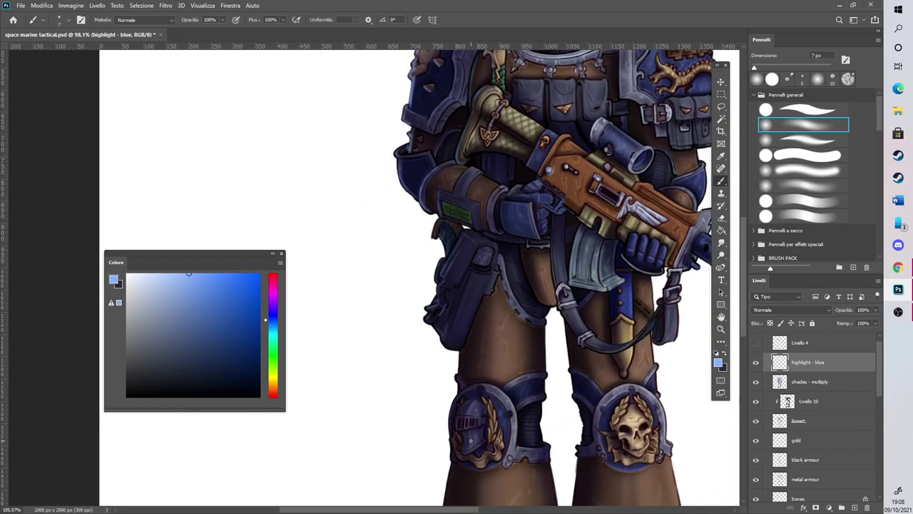
pyautogui.scroll(3, 470, 440)
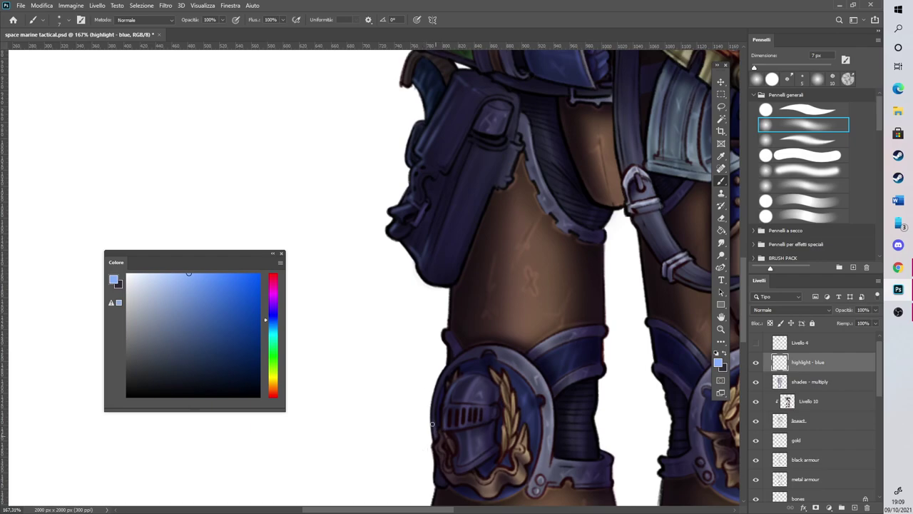
pyautogui.moveTo(444, 337); pyautogui.dragTo(454, 355)
pyautogui.moveTo(454, 291)
pyautogui.mouseDown()
pyautogui.moveTo(448, 334)
pyautogui.moveTo(437, 337)
pyautogui.moveTo(437, 314)
pyautogui.moveTo(451, 347)
pyautogui.moveTo(453, 293)
pyautogui.mouseUp()
# Paint light blue rim highlights down the outer edge of the helmet-emblem leg's greave, its lower trim and the boot
pyautogui.scroll(-5, 742, 297)
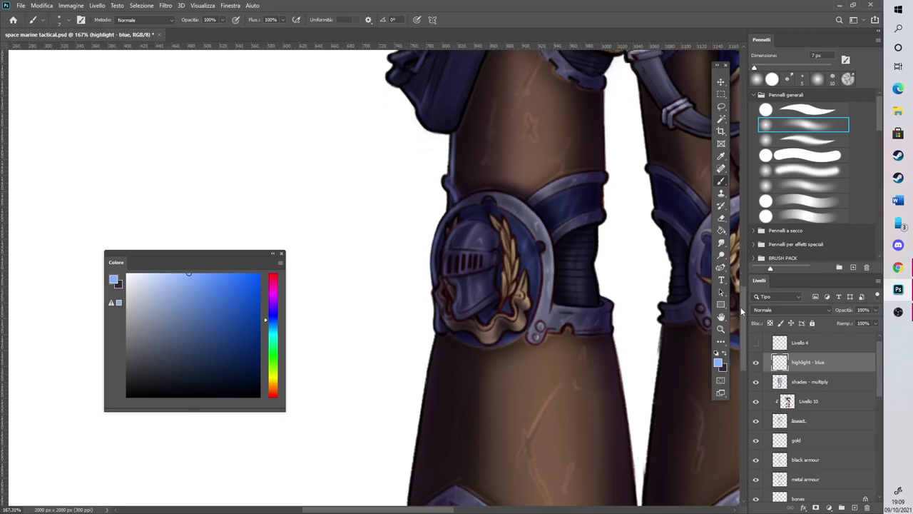
pyautogui.scroll(-5, 458, 339)
pyautogui.moveTo(411, 387); pyautogui.dragTo(440, 221)
pyautogui.moveTo(417, 343); pyautogui.dragTo(428, 275)
pyautogui.moveTo(414, 367)
pyautogui.mouseDown()
pyautogui.moveTo(407, 402)
pyautogui.moveTo(440, 388)
pyautogui.mouseUp()
pyautogui.moveTo(407, 415)
pyautogui.mouseDown()
pyautogui.moveTo(403, 429)
pyautogui.moveTo(418, 415)
pyautogui.mouseUp()
pyautogui.moveTo(401, 446)
pyautogui.mouseDown()
pyautogui.moveTo(408, 434)
pyautogui.moveTo(377, 501)
pyautogui.mouseUp()
pyautogui.moveTo(389, 466); pyautogui.dragTo(405, 465)
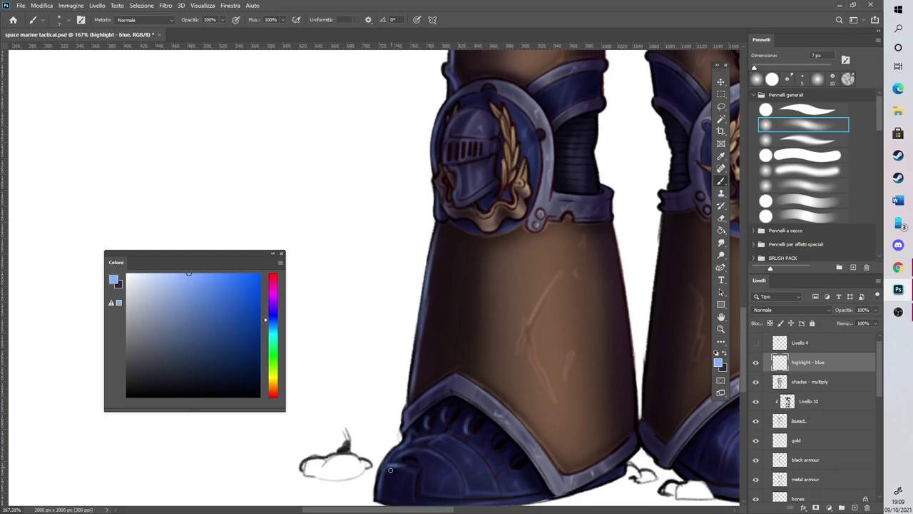
# Paint a light blue rim highlight down the inner edge of the greave below the skull knee guard
pyautogui.scroll(-5, 454, 335)
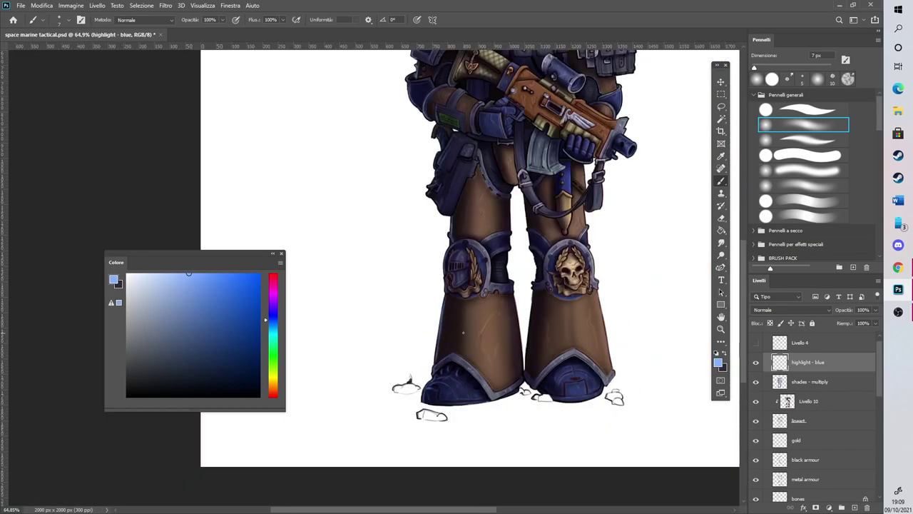
pyautogui.scroll(4, 454, 332)
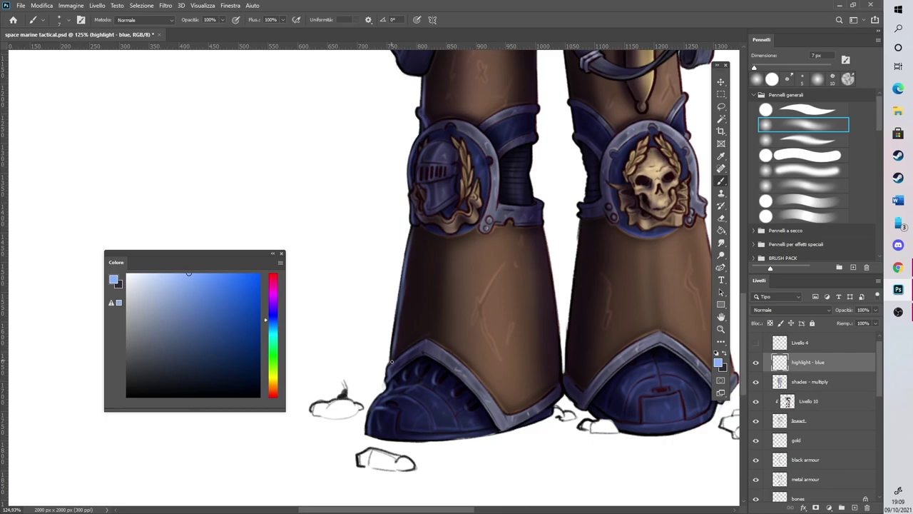
pyautogui.moveTo(584, 220); pyautogui.dragTo(566, 380)
pyautogui.moveTo(582, 232); pyautogui.dragTo(578, 260)
# Add light blue highlights to the inner knee joint and thigh edge of the leg with the skull knee guard
pyautogui.scroll(5, 591, 389)
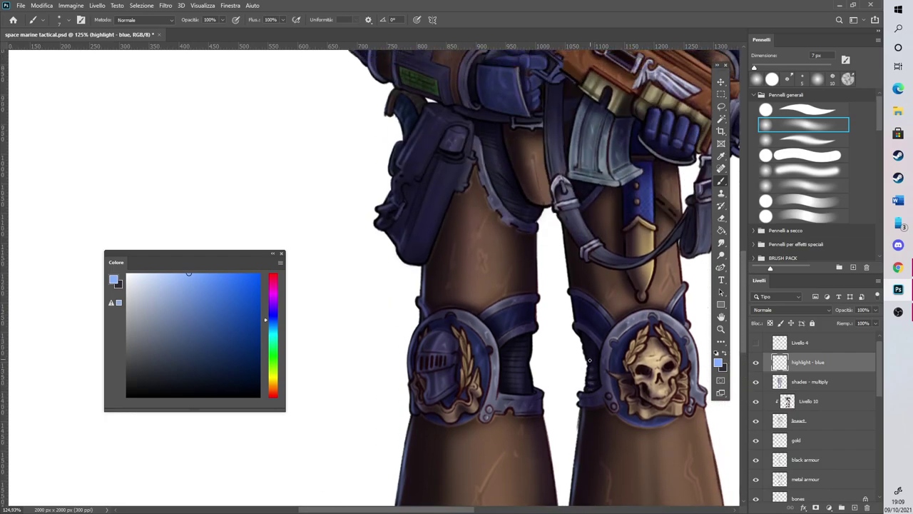
pyautogui.moveTo(582, 337); pyautogui.dragTo(590, 364)
pyautogui.moveTo(580, 333); pyautogui.dragTo(573, 297)
pyautogui.moveTo(566, 240); pyautogui.dragTo(571, 278)
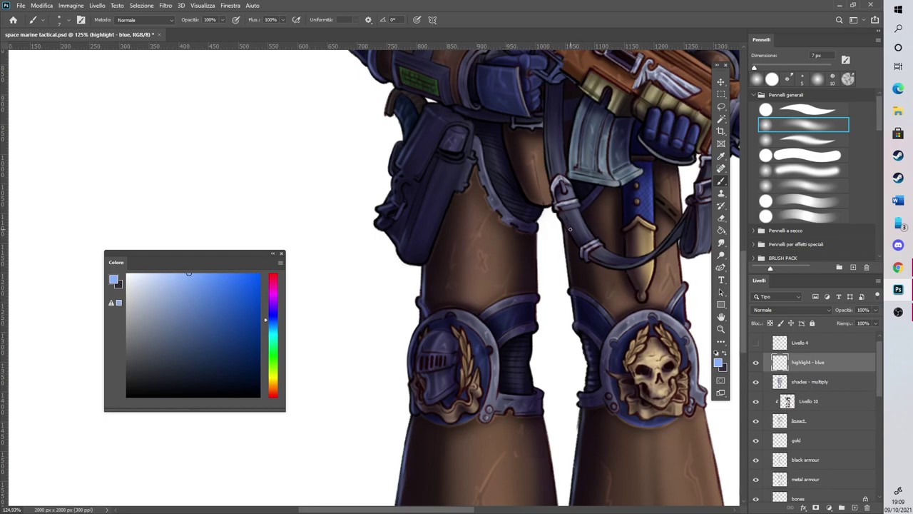
# Add a light blue rim highlight to the inner corner of the boot trim on the skull-emblem leg
pyautogui.scroll(-1, 570, 229)
pyautogui.scroll(2, 508, 311)
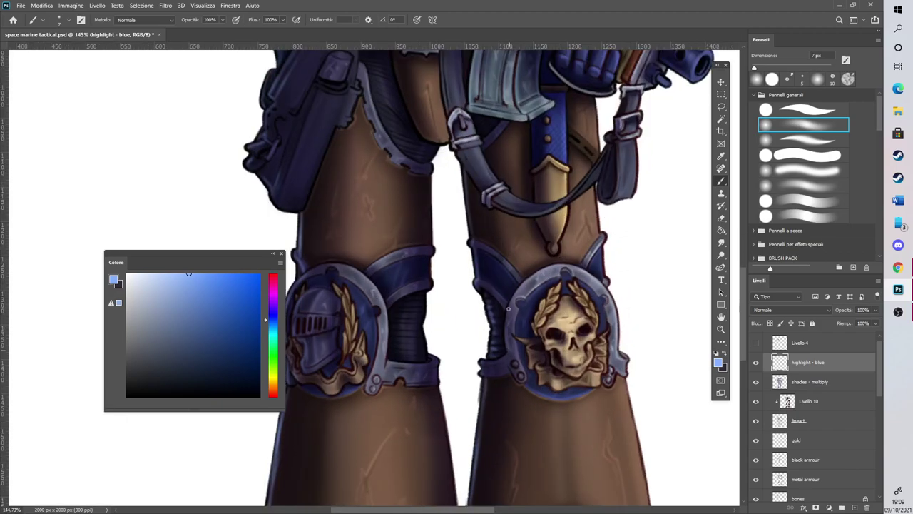
pyautogui.scroll(-3, 531, 254)
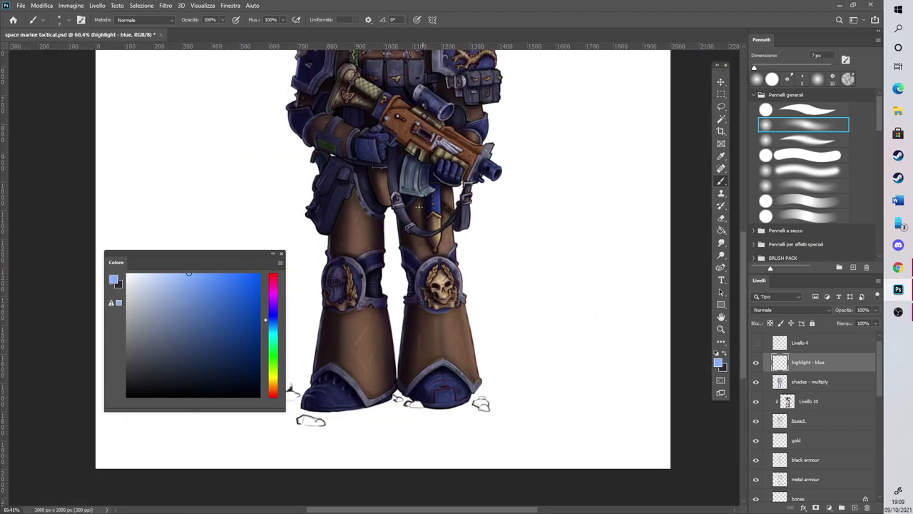
pyautogui.scroll(3, 405, 406)
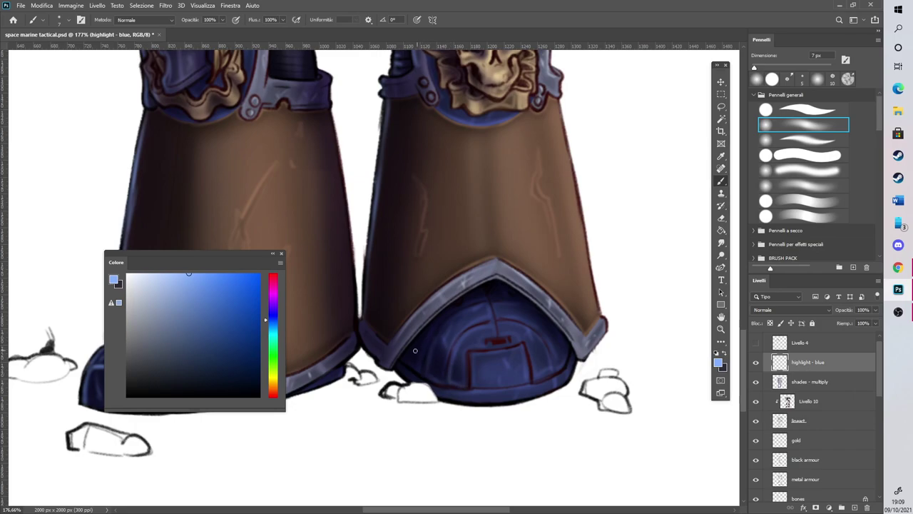
pyautogui.moveTo(362, 321); pyautogui.dragTo(374, 349)
pyautogui.scroll(12, 742, 298)
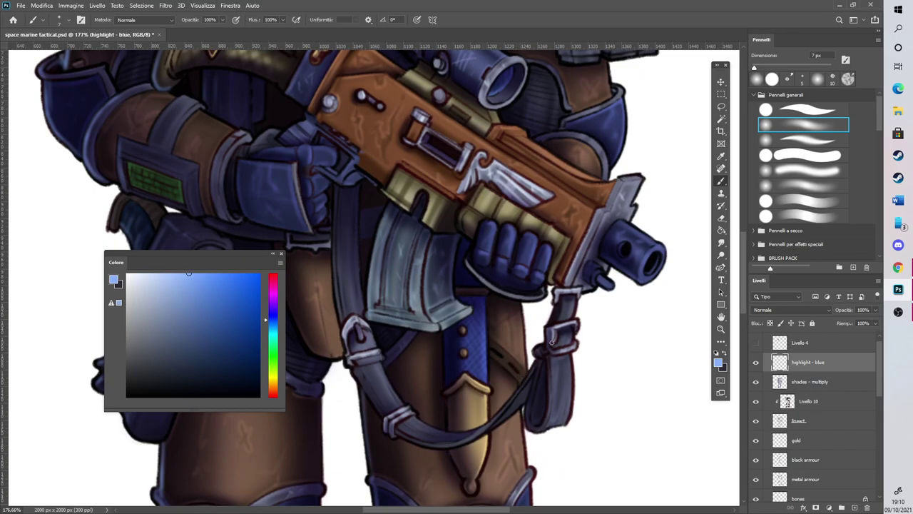
pyautogui.hscroll(-8, 504, 186)
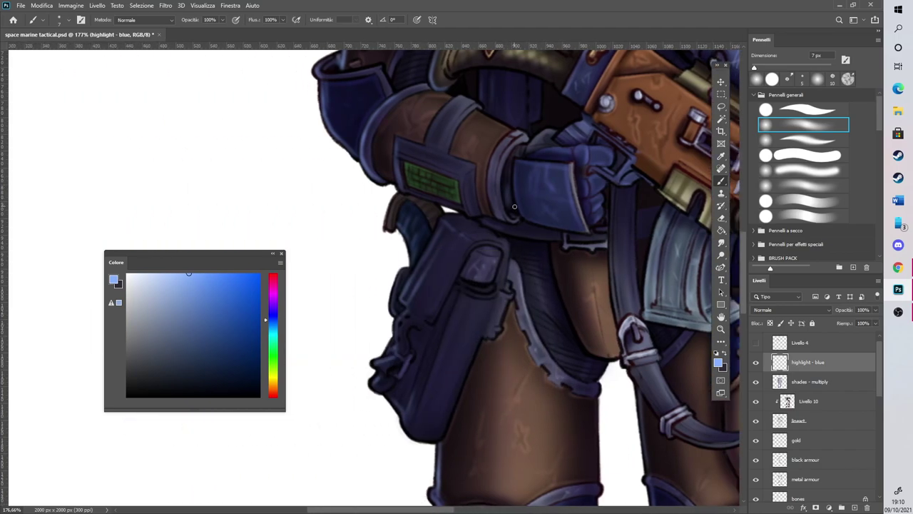
pyautogui.scroll(-6, 509, 166)
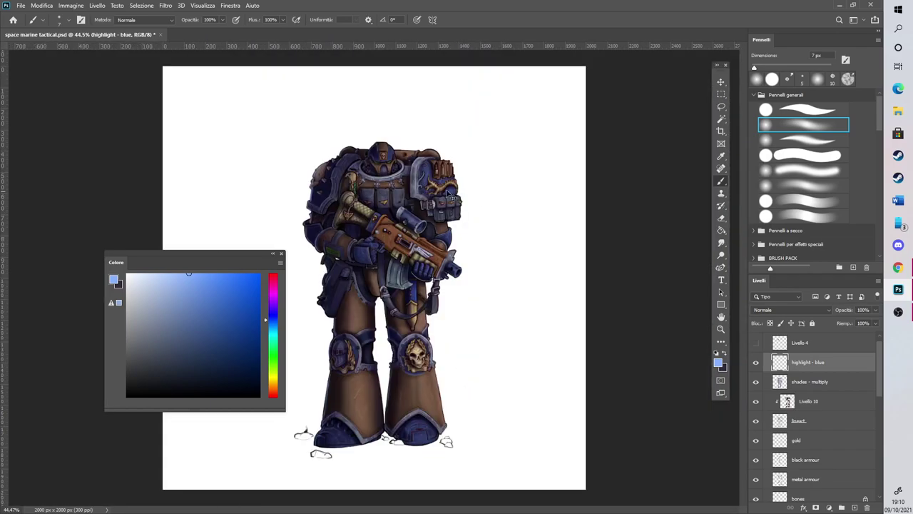
pyautogui.scroll(6, 340, 186)
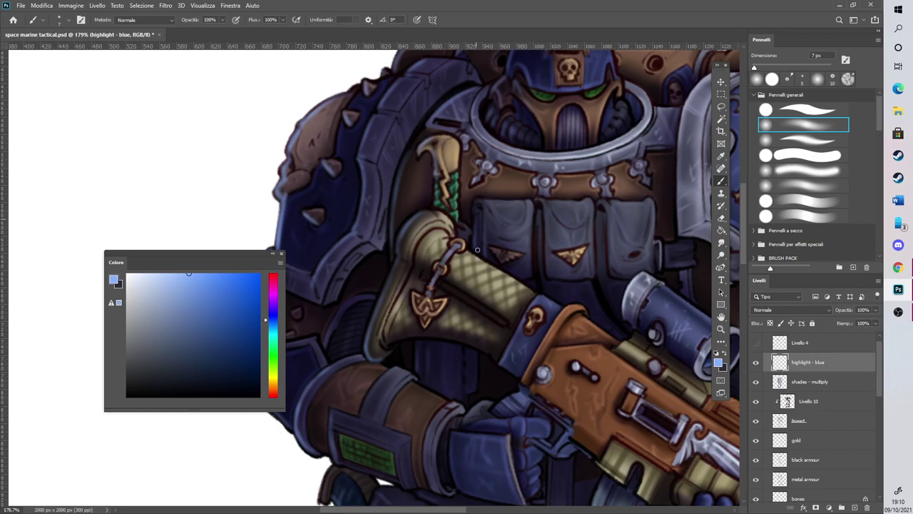
# Dab light blue highlights on the small spikes of the upper arm just above the elbow guard
pyautogui.scroll(-4, 412, 295)
pyautogui.scroll(5, 412, 295)
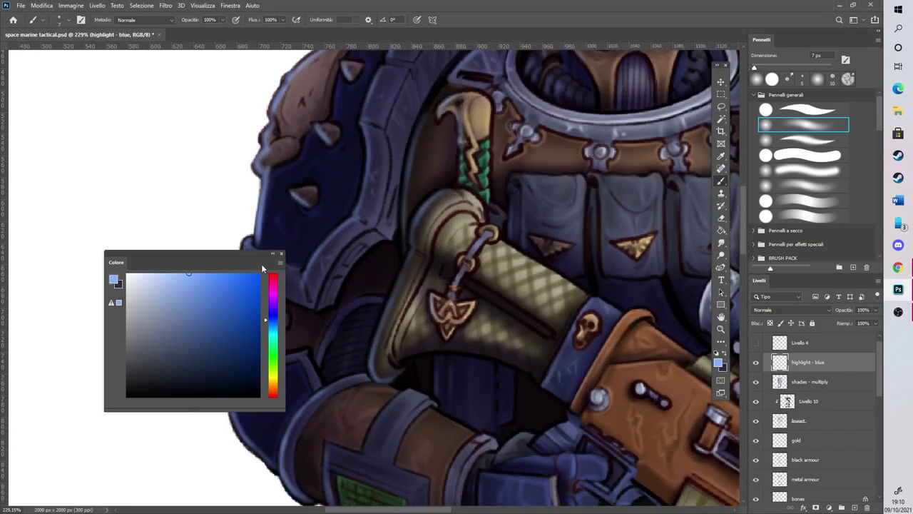
pyautogui.moveTo(417, 509); pyautogui.dragTo(392, 509)
pyautogui.click(403, 321)
pyautogui.click(394, 350)
pyautogui.scroll(1, 395, 332)
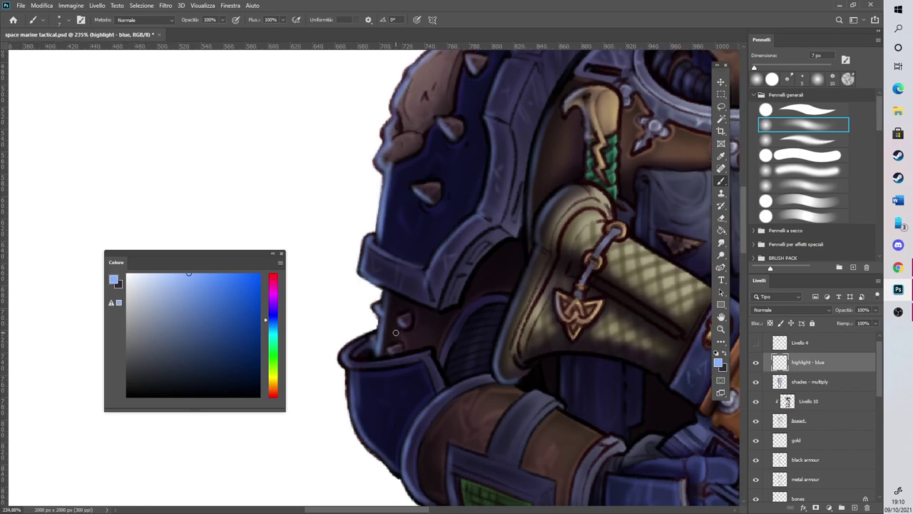
# Compare the whole figure with and without the highlight - blue layer by toggling its visibility
pyautogui.scroll(-8, 496, 331)
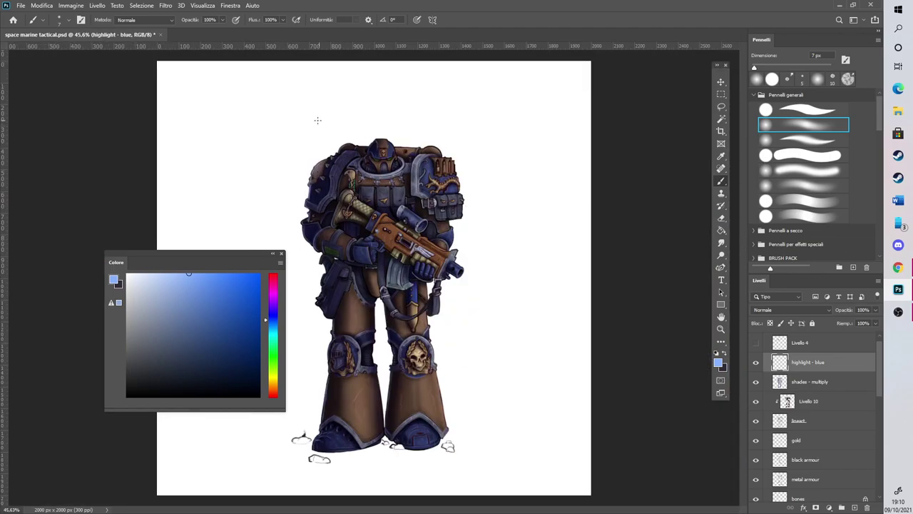
pyautogui.click(756, 362)
pyautogui.click(757, 363)
pyautogui.click(756, 365)
# Add light blue highlights to the hip pouch's outer edge and its small front pocket
pyautogui.scroll(8, 346, 303)
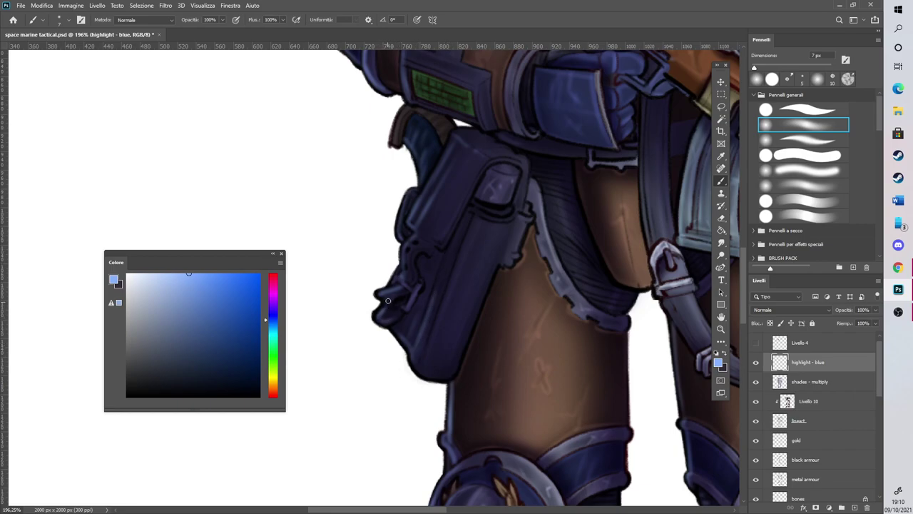
pyautogui.moveTo(413, 257); pyautogui.dragTo(421, 238)
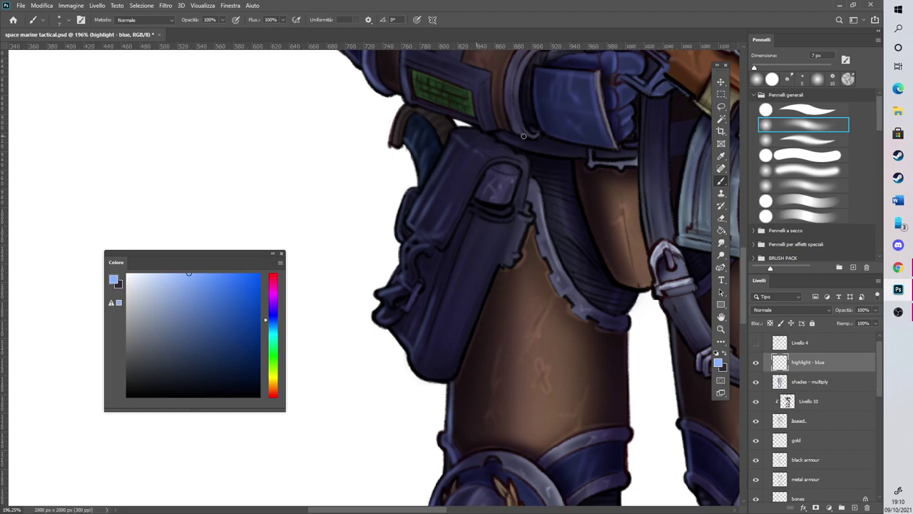
pyautogui.moveTo(479, 196); pyautogui.dragTo(493, 176)
pyautogui.scroll(3, 576, 280)
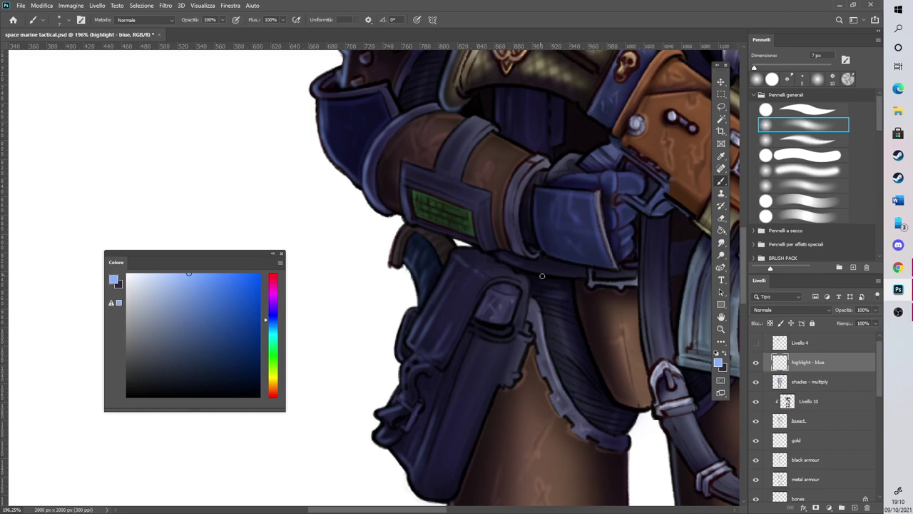
pyautogui.scroll(-8, 555, 270)
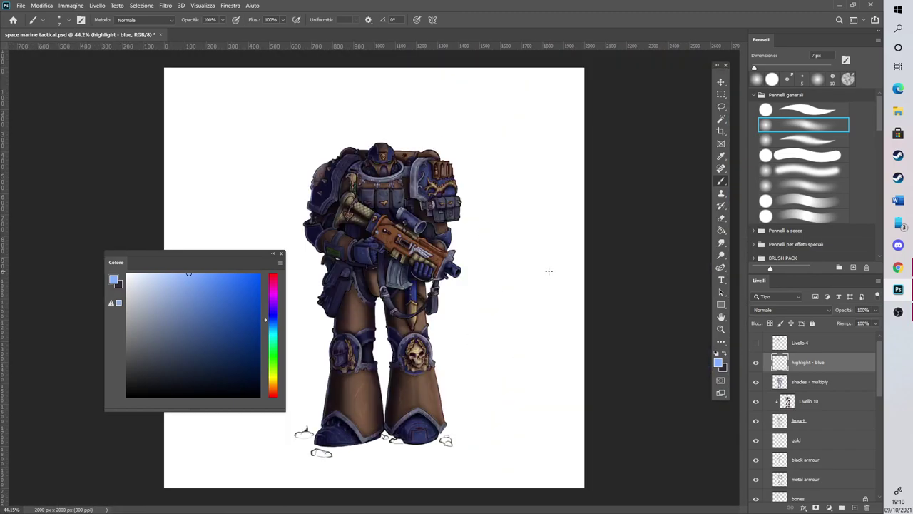
# Add a light blue rim highlight along the toe of the boot on the helmet-emblem leg
pyautogui.scroll(8, 391, 424)
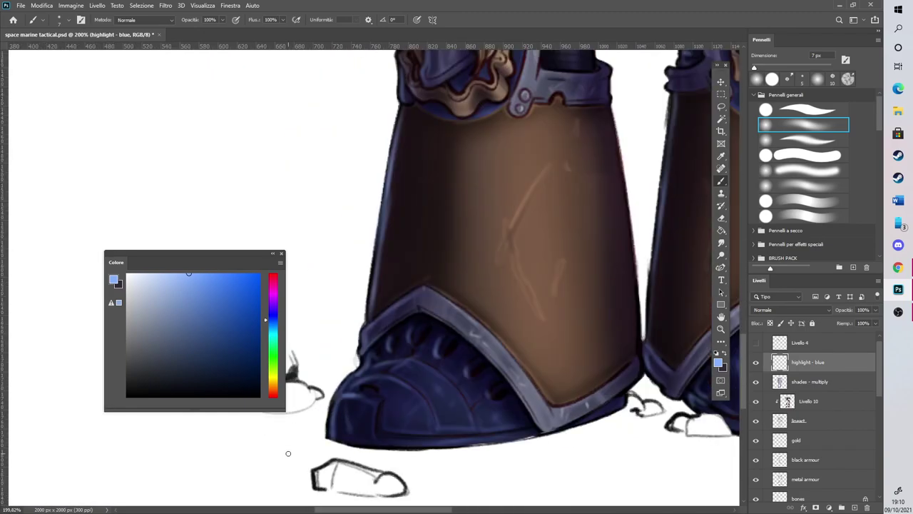
pyautogui.moveTo(332, 427); pyautogui.dragTo(351, 381)
pyautogui.scroll(-6, 381, 375)
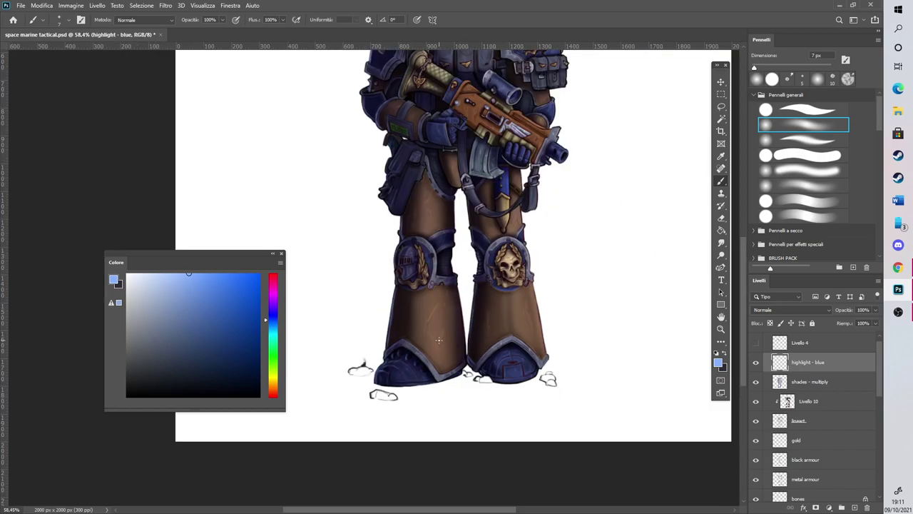
# Examine the blue highlights around the helmet, collar, chest and spiked shoulder pad, close up and in the whole figure
pyautogui.scroll(-2, 439, 341)
pyautogui.scroll(9, 326, 131)
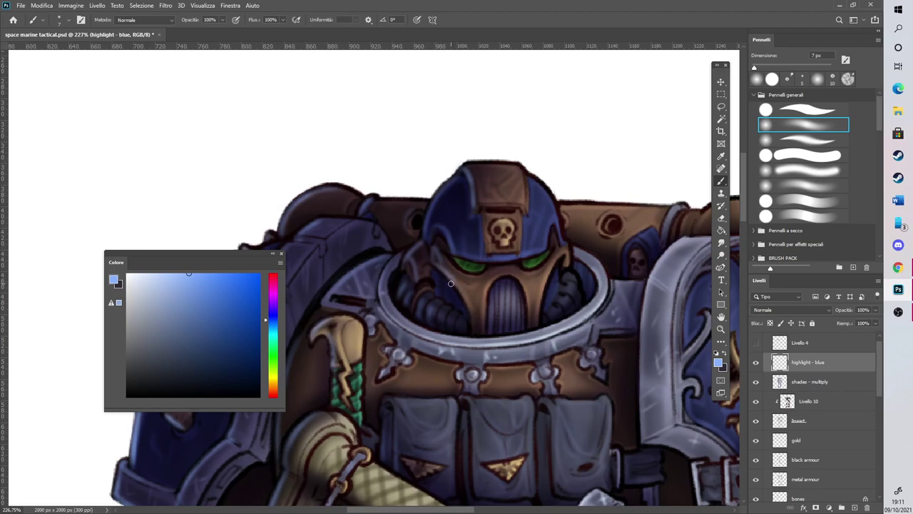
pyautogui.scroll(-3, 530, 208)
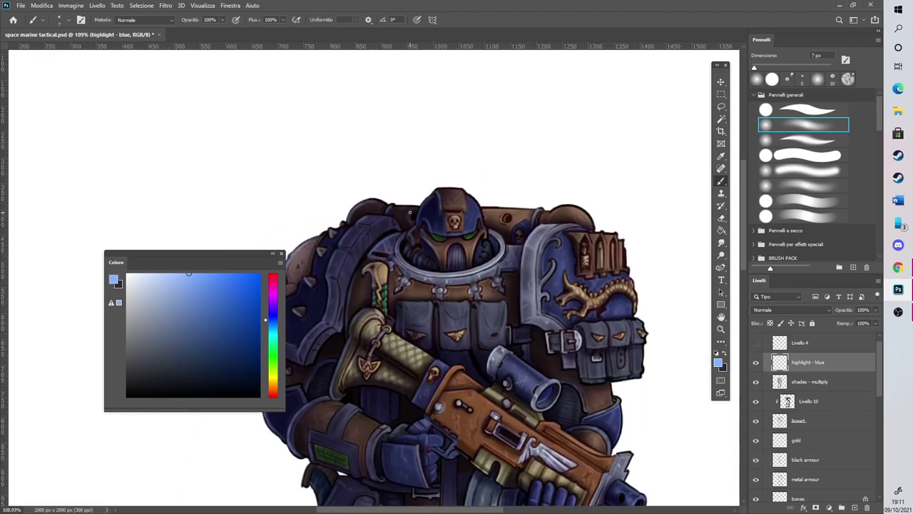
pyautogui.scroll(3, 395, 214)
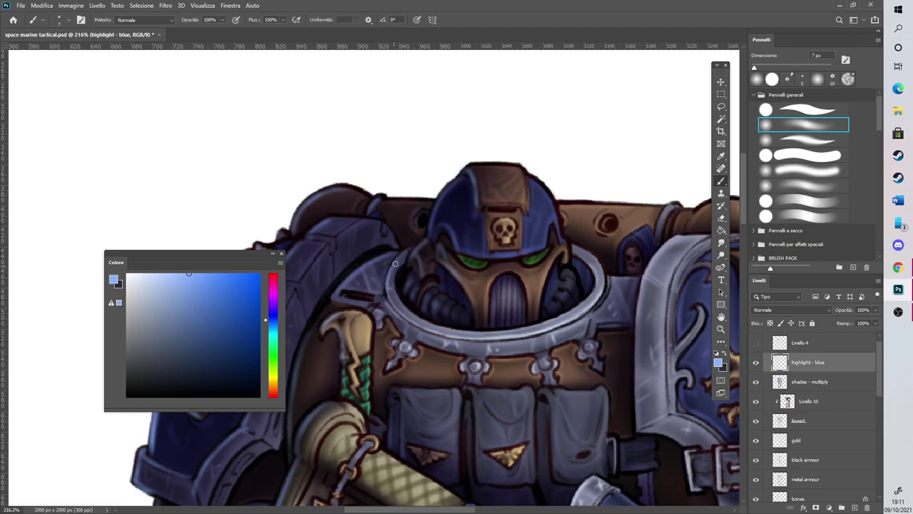
pyautogui.scroll(-2, 439, 226)
pyautogui.scroll(-3, 439, 226)
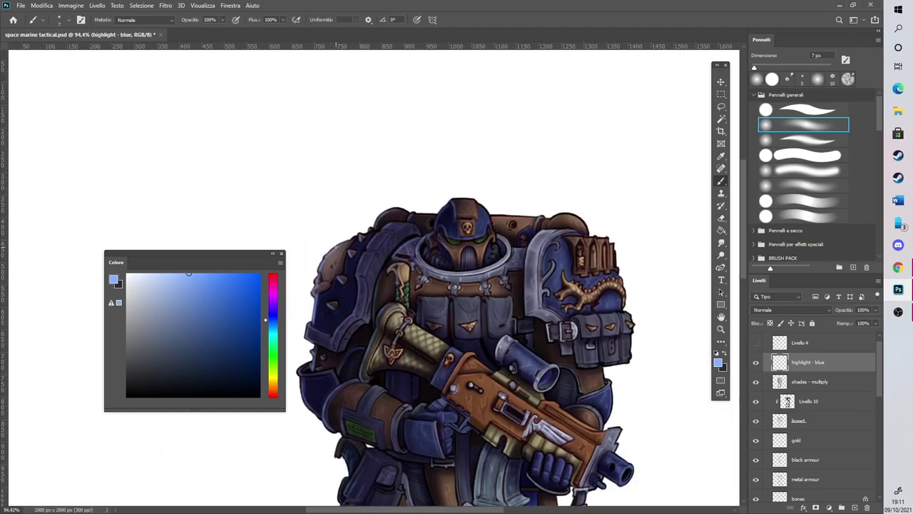
pyautogui.scroll(4, 307, 260)
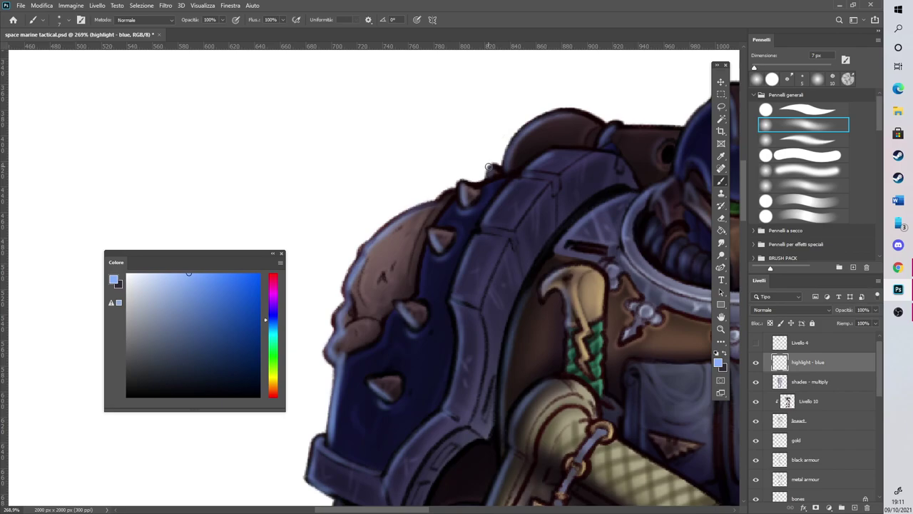
pyautogui.scroll(-8, 489, 167)
# Add light blue highlights to the outer edge of the spiked shoulder pad and the rim of the elbow guard below it
pyautogui.scroll(6, 489, 166)
pyautogui.moveTo(386, 286); pyautogui.dragTo(377, 259)
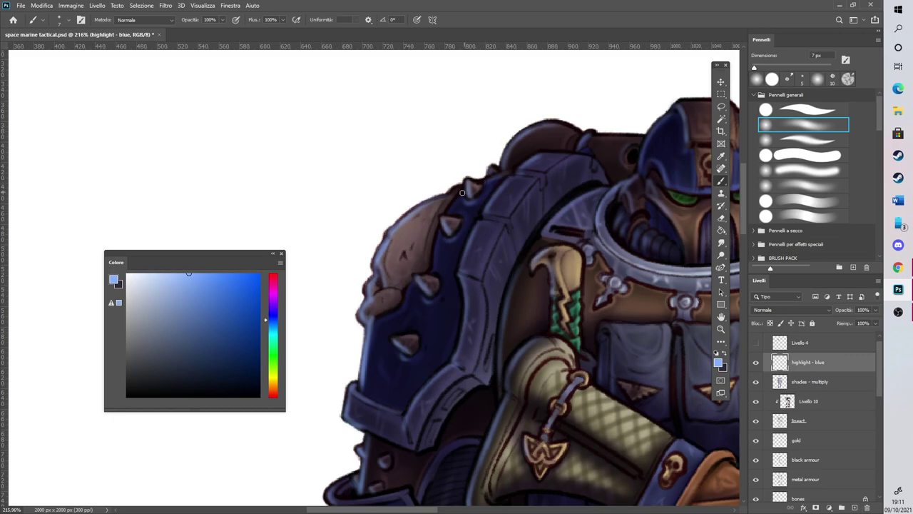
pyautogui.scroll(-4, 469, 178)
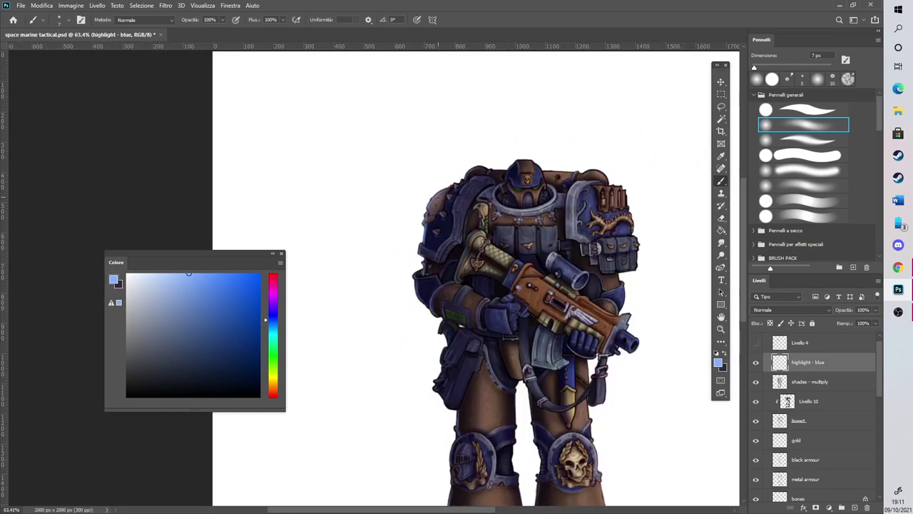
pyautogui.scroll(3, 394, 285)
pyautogui.scroll(2, 394, 286)
pyautogui.moveTo(427, 364)
pyautogui.mouseDown()
pyautogui.moveTo(404, 381)
pyautogui.moveTo(488, 380)
pyautogui.mouseUp()
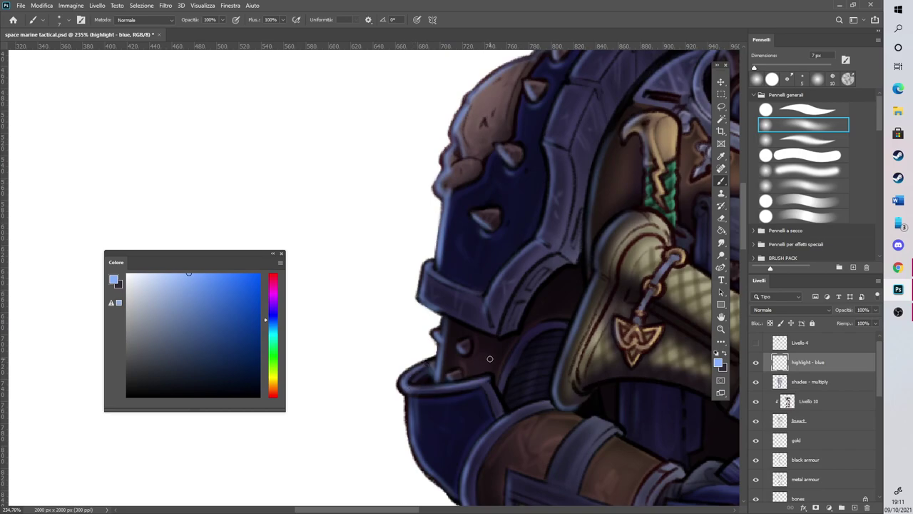
pyautogui.scroll(-8, 489, 358)
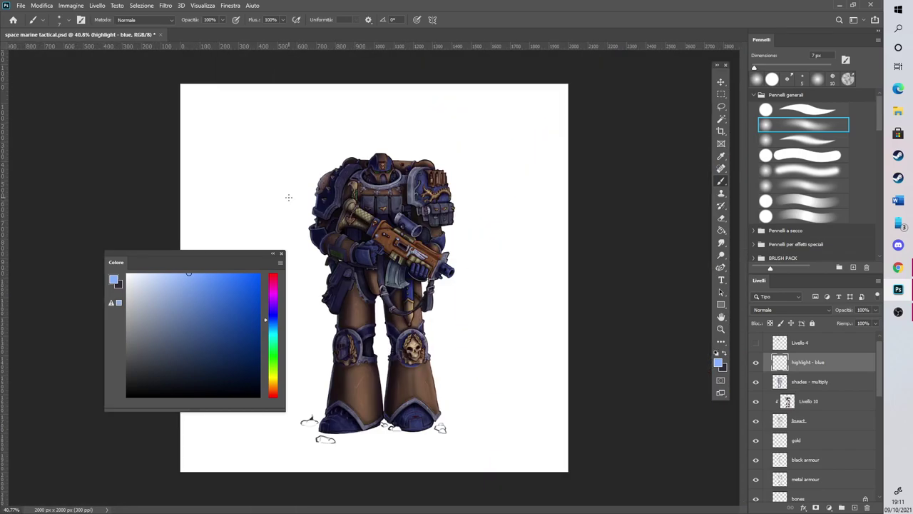
# Add light blue highlights to the curved piece above the hip pouch and the lower edge of the forearm's green screen
pyautogui.scroll(8, 311, 255)
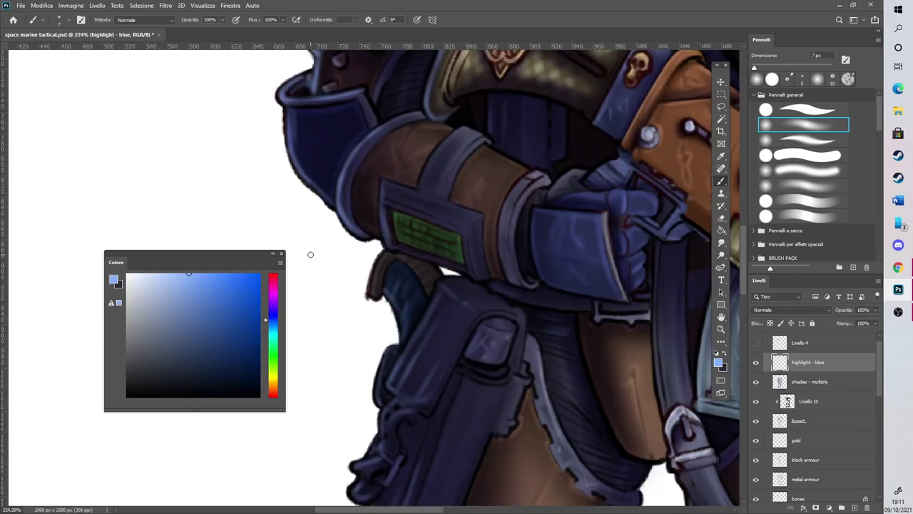
pyautogui.moveTo(370, 294)
pyautogui.mouseDown()
pyautogui.moveTo(379, 267)
pyautogui.moveTo(374, 290)
pyautogui.moveTo(389, 249)
pyautogui.moveTo(372, 292)
pyautogui.moveTo(396, 225)
pyautogui.moveTo(385, 233)
pyautogui.moveTo(392, 251)
pyautogui.moveTo(462, 270)
pyautogui.mouseUp()
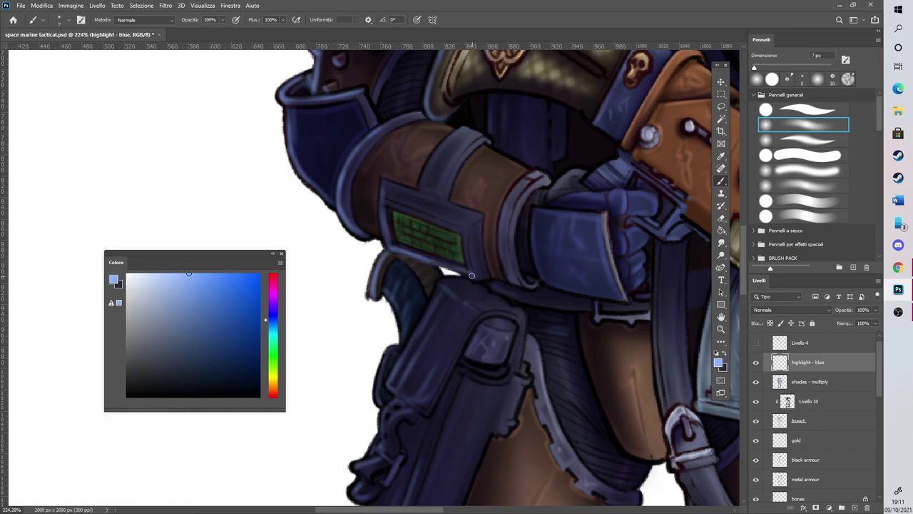
pyautogui.scroll(-8, 457, 198)
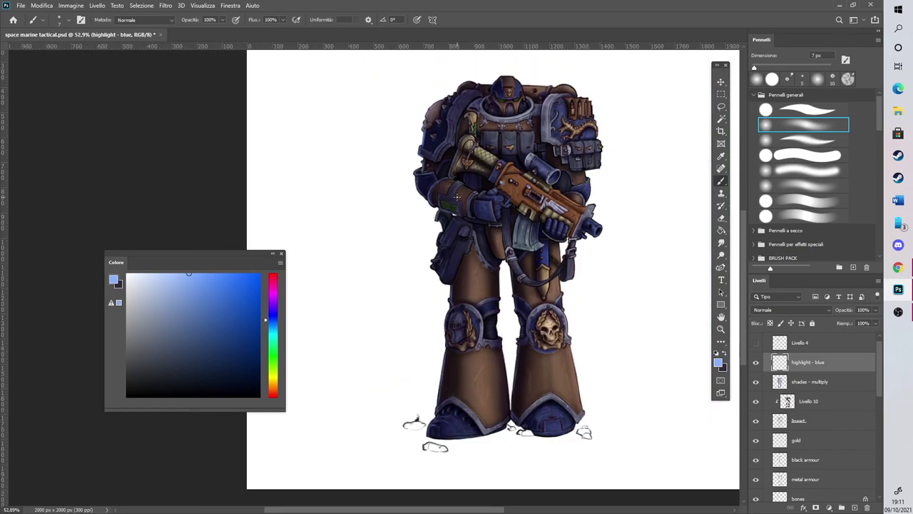
pyautogui.scroll(-3, 458, 197)
# Enlarge the soft brush to 55 px for broader highlights on the helmet-emblem leg
pyautogui.scroll(8, 314, 413)
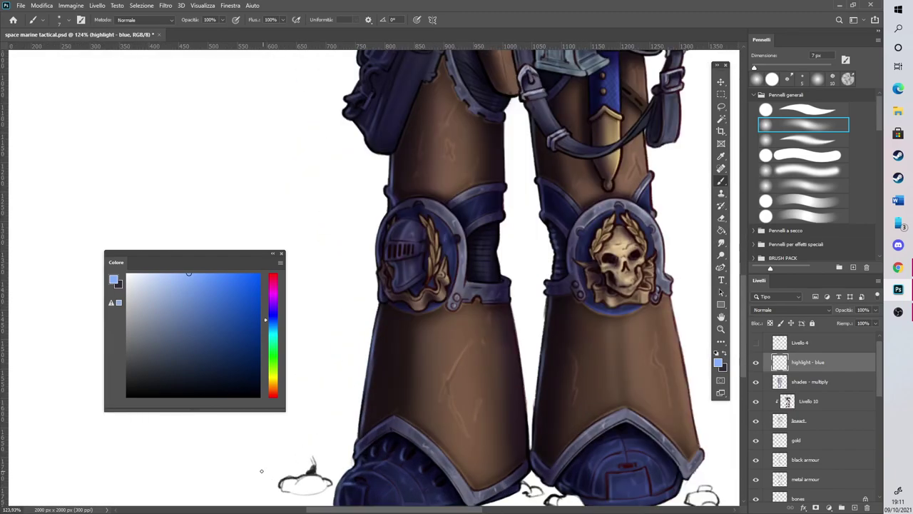
pyautogui.scroll(1, 263, 471)
pyautogui.click(773, 67)
pyautogui.moveTo(407, 303)
pyautogui.mouseDown()
pyautogui.moveTo(398, 364)
pyautogui.moveTo(406, 297)
pyautogui.moveTo(399, 339)
pyautogui.mouseUp()
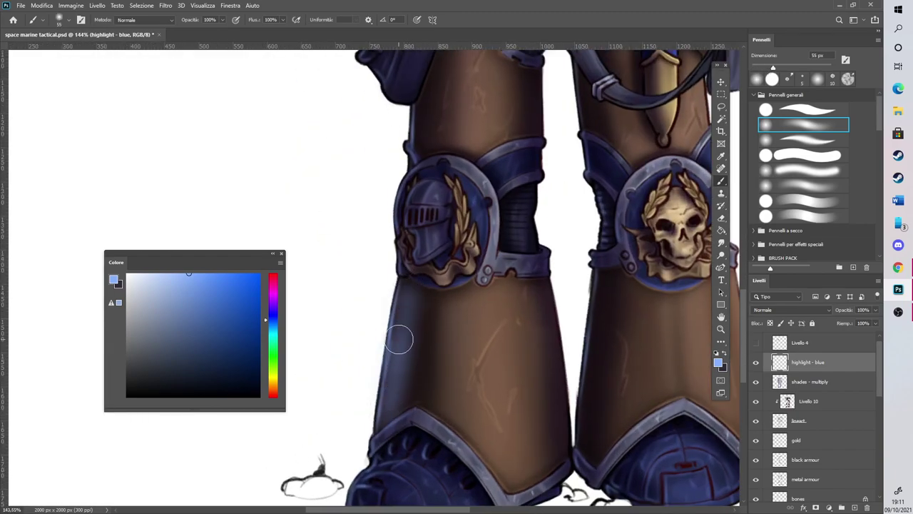
pyautogui.hotkey('ctrl', 'z')
pyautogui.hotkey('ctrl', 'z')
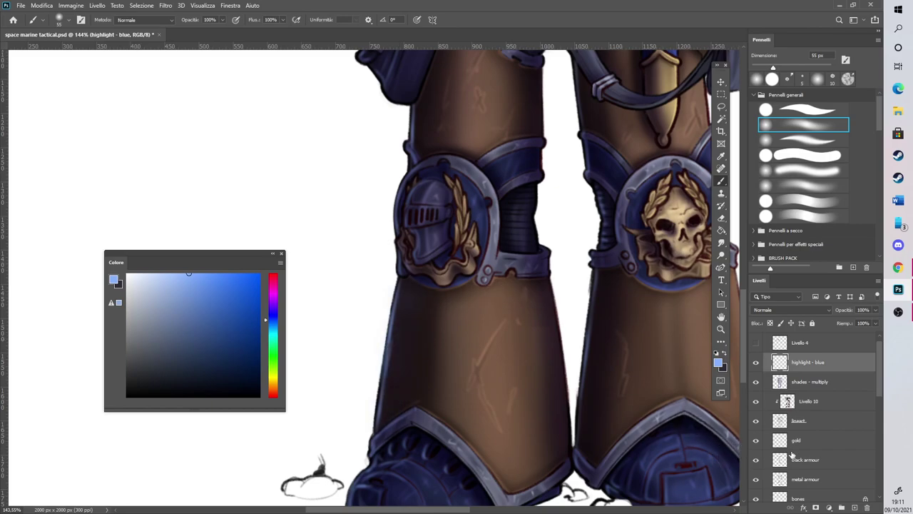
# Load the pixels of the armour 2 layer as a selection and make the highlight - blue layer active again
pyautogui.scroll(-5, 778, 453)
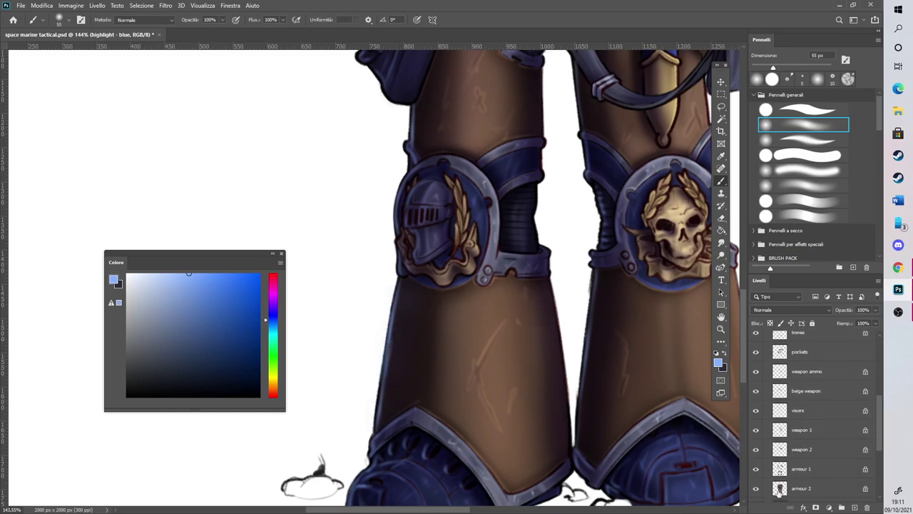
pyautogui.rightClick(780, 488)
pyautogui.click(803, 327)
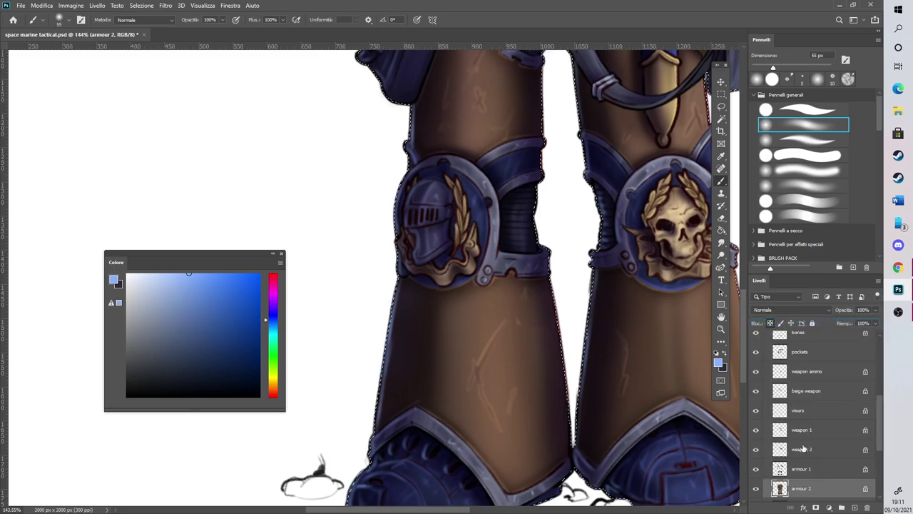
pyautogui.scroll(3, 805, 445)
pyautogui.scroll(4, 805, 446)
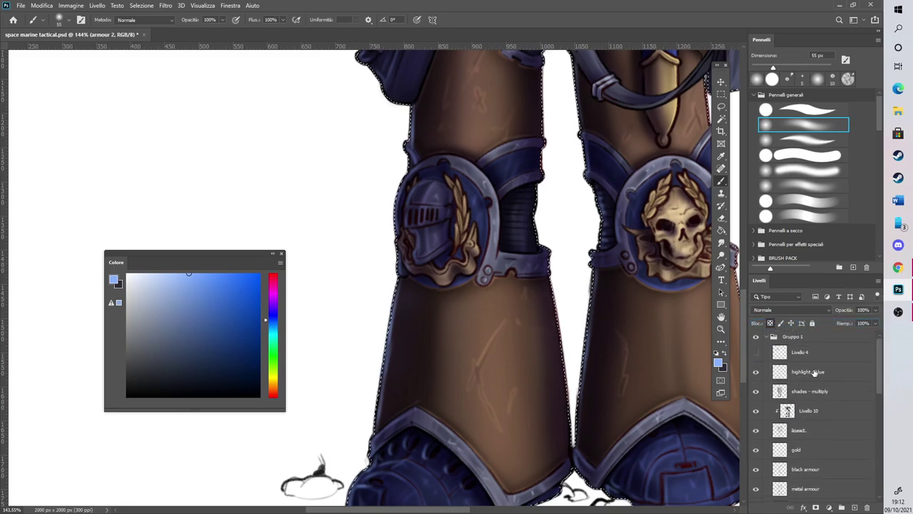
pyautogui.click(805, 372)
# Brush a soft light blue glow inside the selection along the outer edge of the helmet-emblem leg, from thigh to boot
pyautogui.moveTo(404, 272)
pyautogui.mouseDown()
pyautogui.moveTo(377, 433)
pyautogui.moveTo(401, 302)
pyautogui.moveTo(361, 454)
pyautogui.moveTo(410, 285)
pyautogui.moveTo(347, 484)
pyautogui.mouseUp()
pyautogui.scroll(2, 355, 485)
pyautogui.scroll(-4, 382, 323)
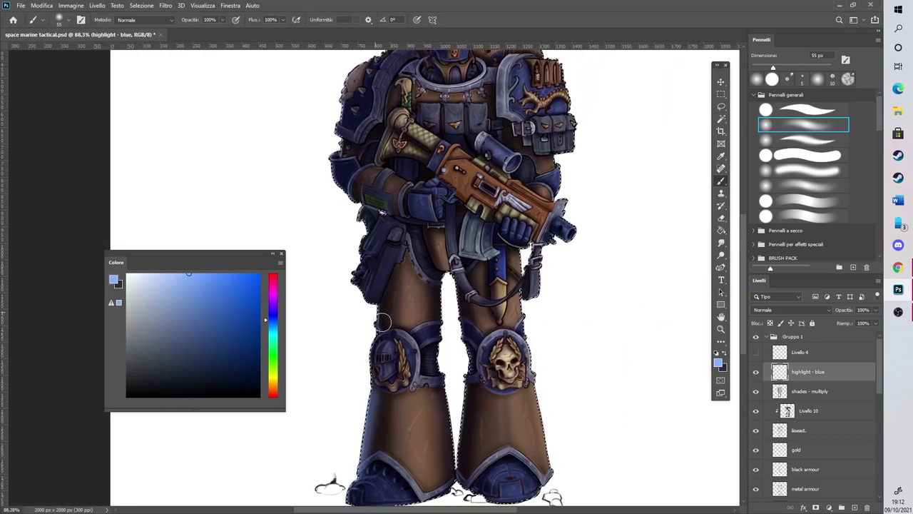
pyautogui.scroll(2, 381, 323)
pyautogui.moveTo(384, 305); pyautogui.dragTo(368, 419)
pyautogui.moveTo(381, 341); pyautogui.dragTo(373, 419)
pyautogui.scroll(-3, 495, 362)
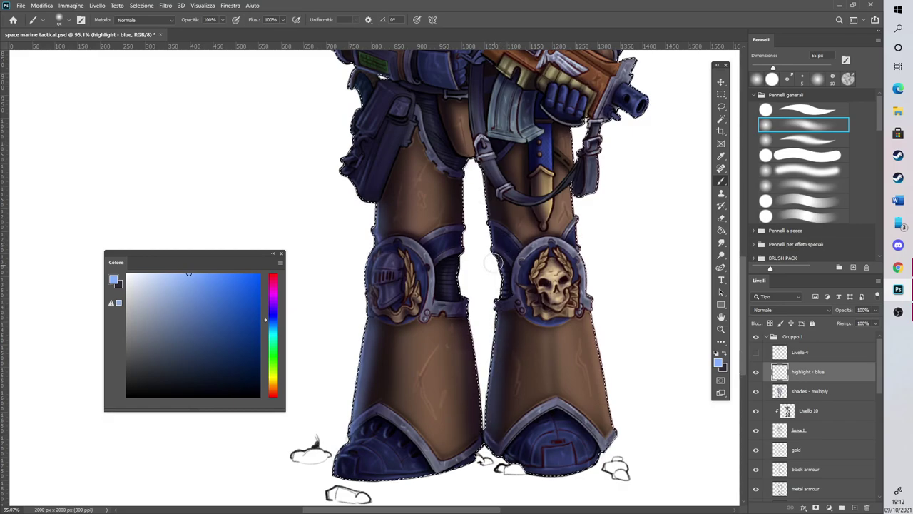
# Brush soft light blue over the outer side of the spiked shoulder pad and clear the selection
pyautogui.scroll(6, 491, 214)
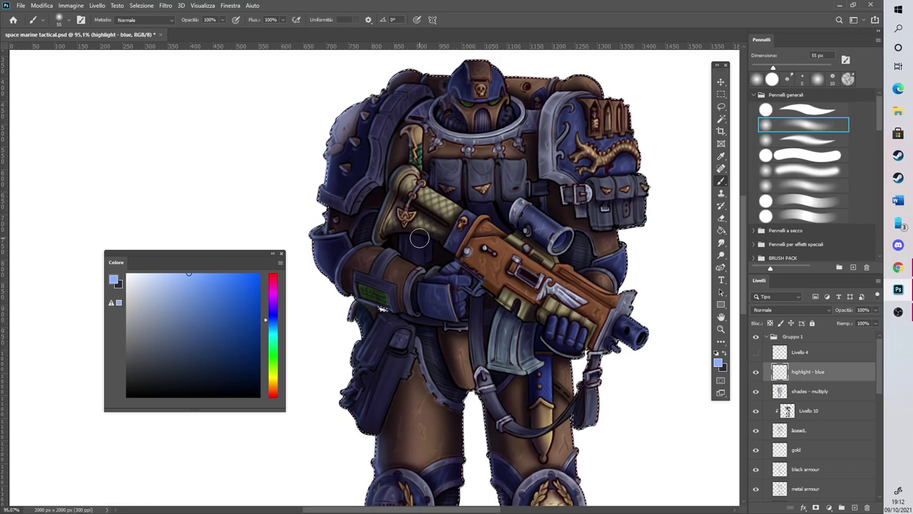
pyautogui.scroll(-2, 442, 271)
pyautogui.scroll(-1, 442, 271)
pyautogui.click(141, 5)
pyautogui.click(142, 26)
pyautogui.scroll(-1, 455, 161)
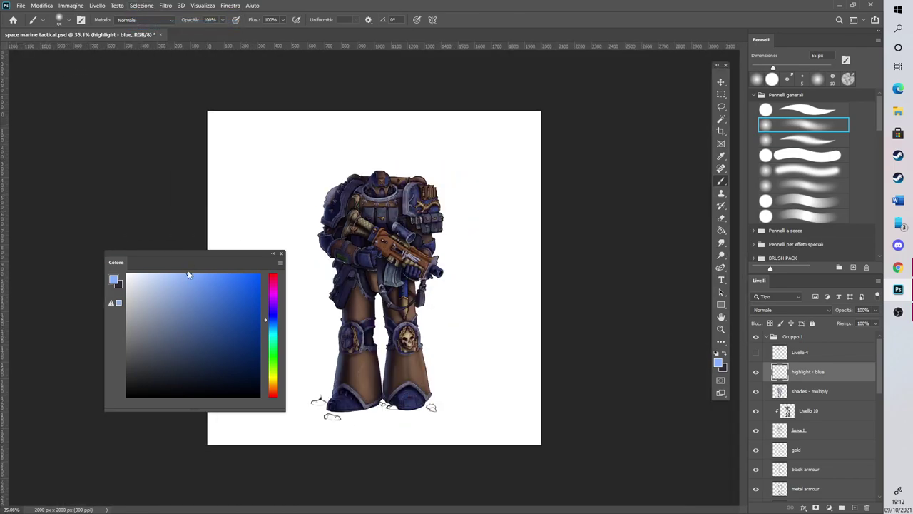
# Move the colour picker clear of the figure and create a layer named eye above the highlight - blue layer
pyautogui.moveTo(198, 255); pyautogui.dragTo(133, 152)
pyautogui.scroll(1, 368, 221)
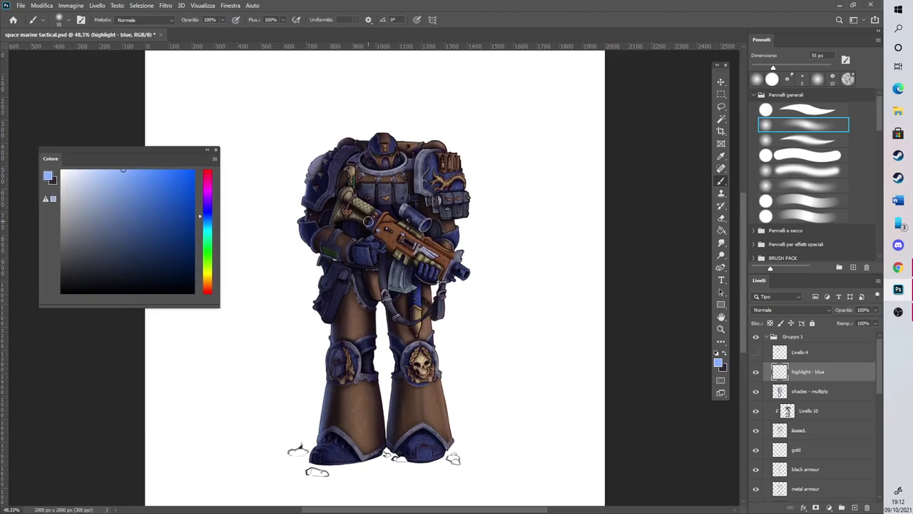
pyautogui.scroll(1, 386, 175)
pyautogui.scroll(1, 356, 117)
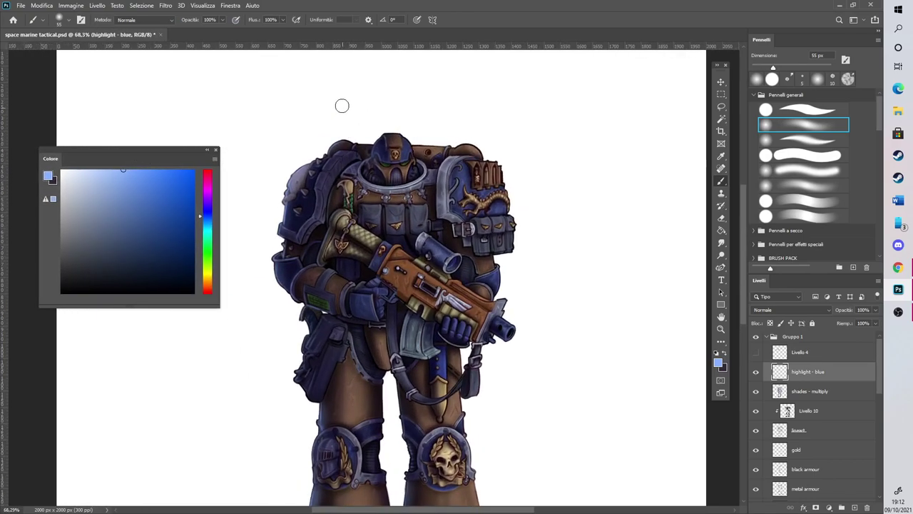
pyautogui.scroll(3, 343, 109)
pyautogui.scroll(12, 358, 105)
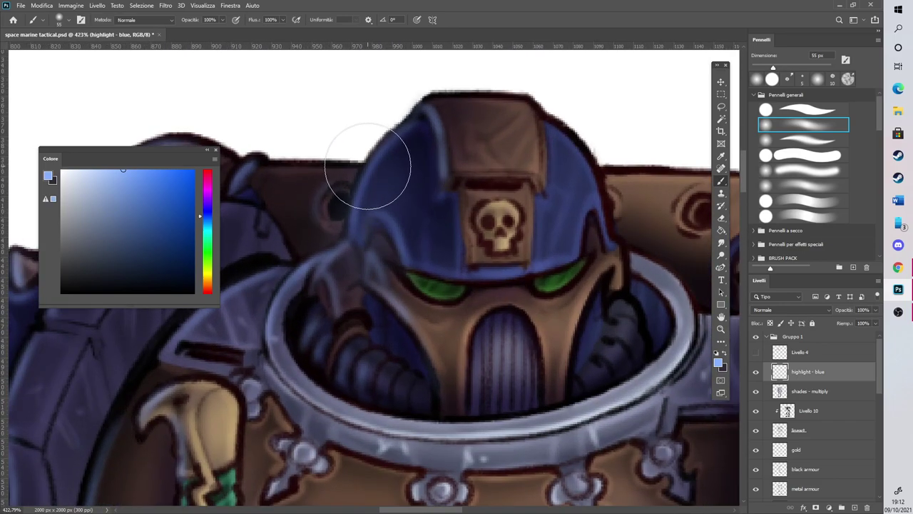
pyautogui.click(855, 508)
pyautogui.doubleClick(803, 372)
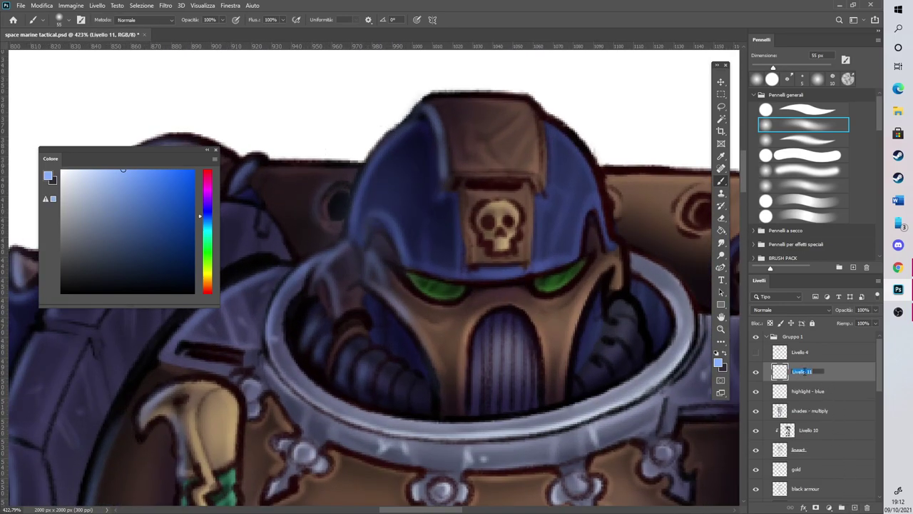
pyautogui.write('eye')
pyautogui.press('Return')
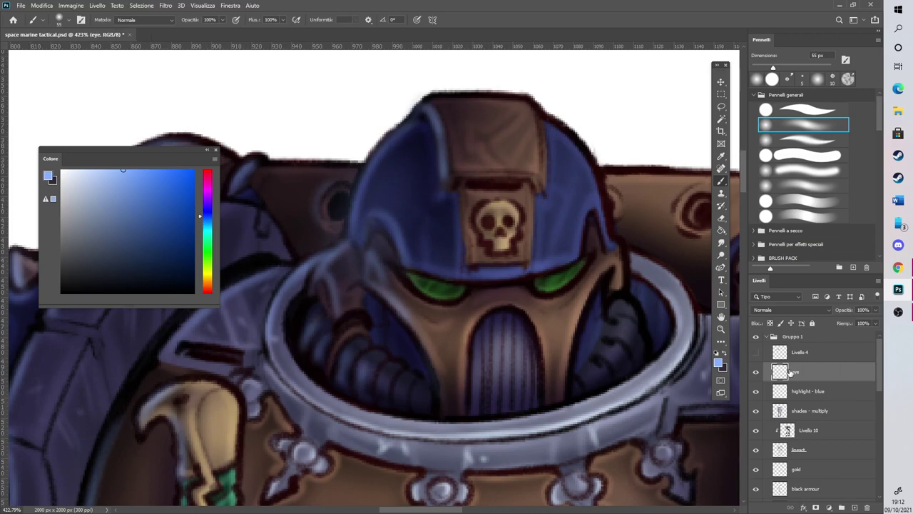
# Set the brush to a bright yellow-green at 4 px with the blending mode Scherma lineare (Aggiungi)
pyautogui.moveTo(774, 67); pyautogui.dragTo(754, 63)
pyautogui.click(207, 262)
pyautogui.moveTo(140, 250)
pyautogui.mouseDown()
pyautogui.moveTo(113, 223)
pyautogui.moveTo(138, 250)
pyautogui.moveTo(115, 216)
pyautogui.moveTo(144, 186)
pyautogui.mouseUp()
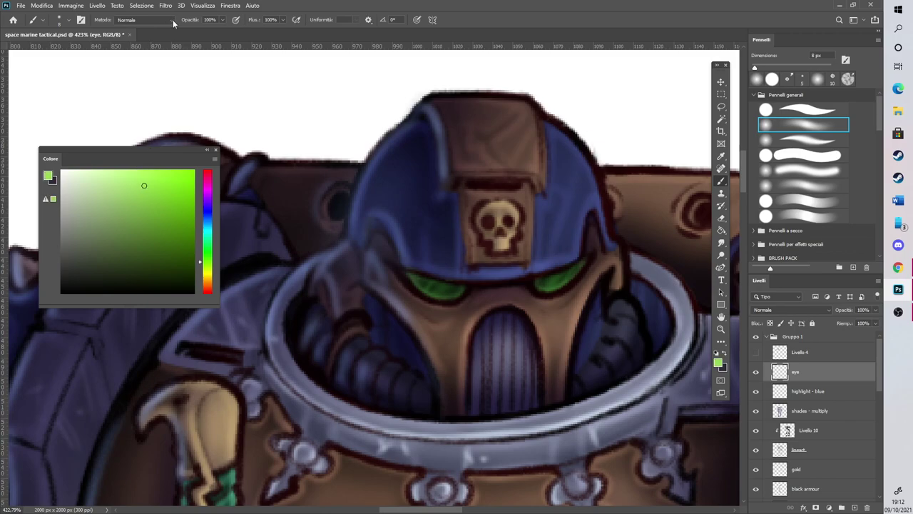
pyautogui.click(145, 19)
pyautogui.click(183, 127)
pyautogui.write('4')
pyautogui.press('Return')
# Paint glowing green highlights in both helmet eye lenses, sharpening their edges and outer corners with a 2 px brush
pyautogui.moveTo(531, 285)
pyautogui.mouseDown()
pyautogui.moveTo(555, 287)
pyautogui.moveTo(542, 291)
pyautogui.moveTo(569, 281)
pyautogui.moveTo(547, 292)
pyautogui.moveTo(583, 262)
pyautogui.mouseUp()
pyautogui.moveTo(412, 278)
pyautogui.mouseDown()
pyautogui.moveTo(444, 294)
pyautogui.moveTo(463, 290)
pyautogui.moveTo(438, 283)
pyautogui.mouseUp()
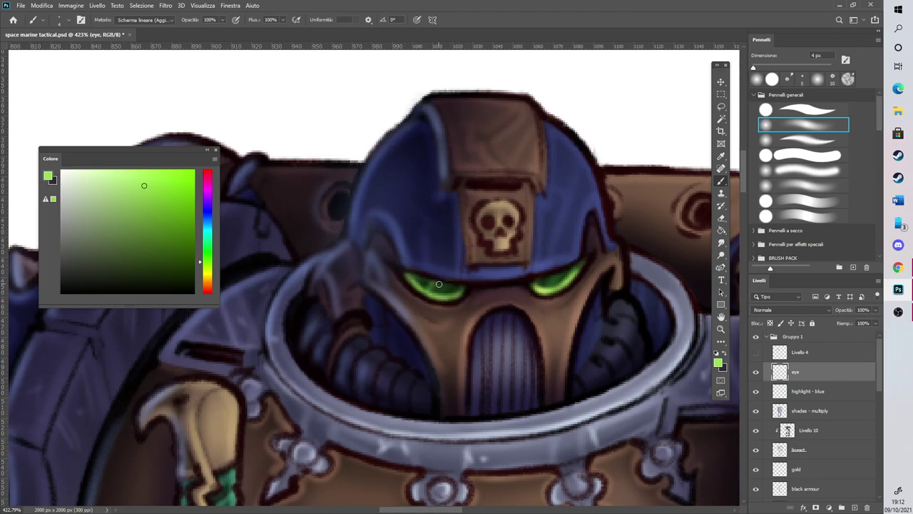
pyautogui.write('4')
pyautogui.press('Return')
pyautogui.moveTo(551, 275); pyautogui.dragTo(571, 271)
pyautogui.moveTo(414, 277)
pyautogui.mouseDown()
pyautogui.moveTo(459, 289)
pyautogui.moveTo(394, 269)
pyautogui.moveTo(415, 284)
pyautogui.mouseUp()
pyautogui.moveTo(575, 276); pyautogui.dragTo(590, 255)
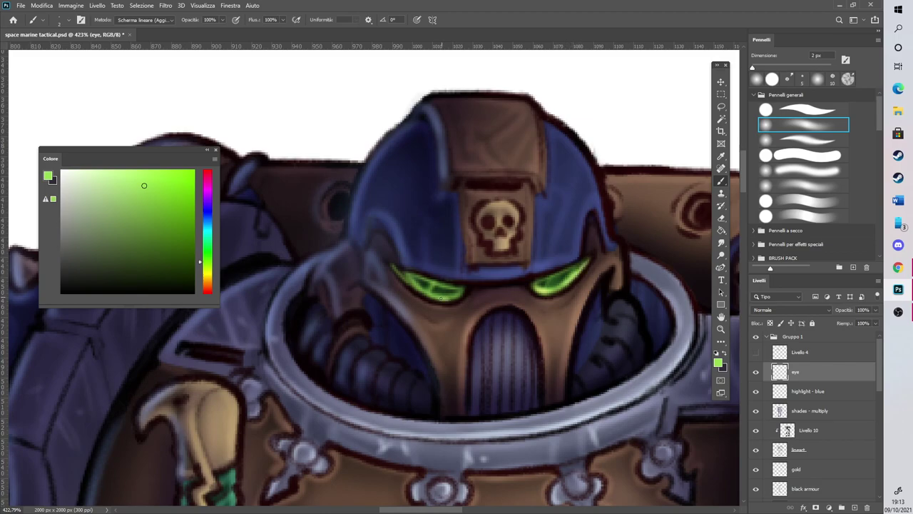
pyautogui.moveTo(409, 281); pyautogui.dragTo(418, 288)
pyautogui.moveTo(578, 272); pyautogui.dragTo(587, 264)
pyautogui.scroll(-6, 575, 254)
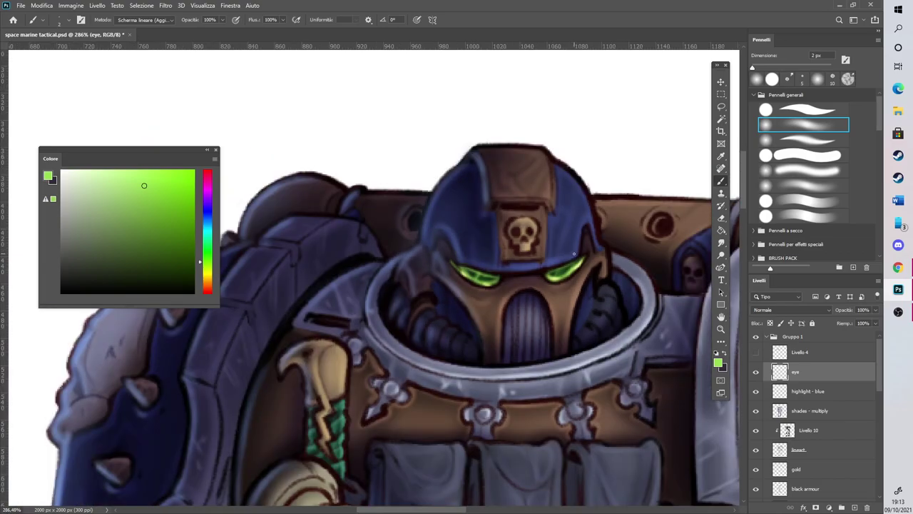
pyautogui.scroll(-2, 467, 212)
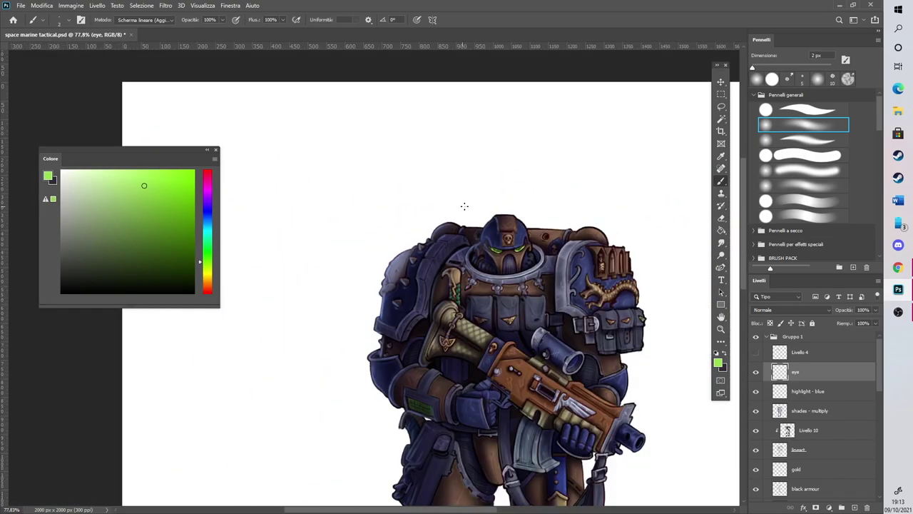
pyautogui.scroll(4, 522, 204)
pyautogui.scroll(5, 499, 264)
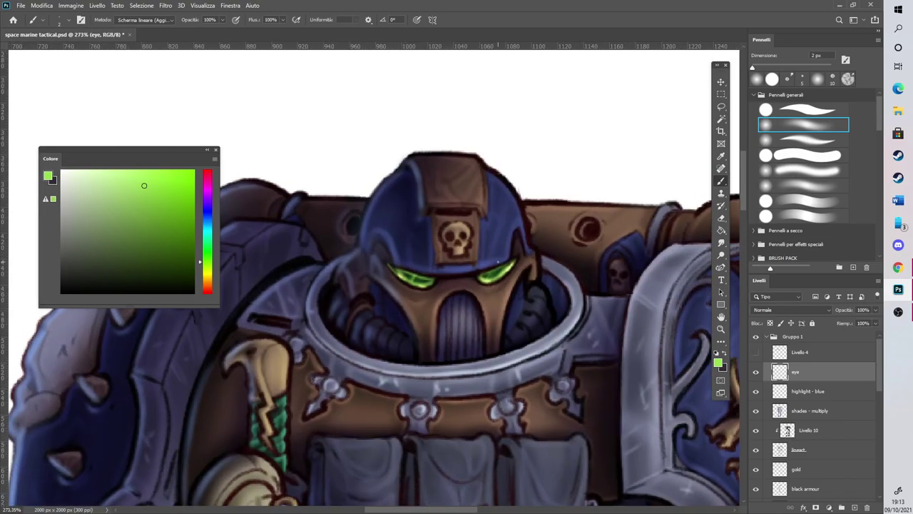
# Touch up the outer edges of both helmet eye lenses in glowing green, comparing the figure with the eye layer hidden and shown
pyautogui.moveTo(336, 267); pyautogui.dragTo(349, 270)
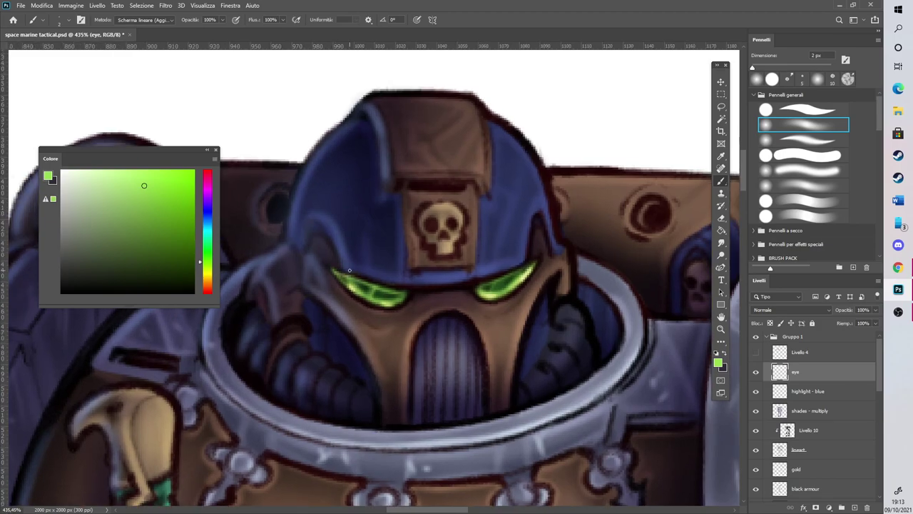
pyautogui.moveTo(525, 267); pyautogui.dragTo(532, 271)
pyautogui.scroll(-5, 523, 261)
pyautogui.scroll(-2, 465, 222)
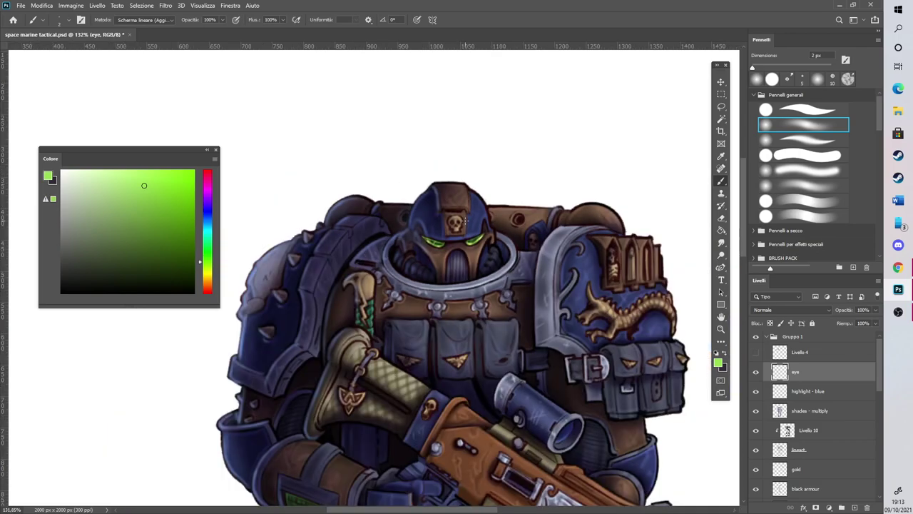
pyautogui.scroll(-1, 465, 220)
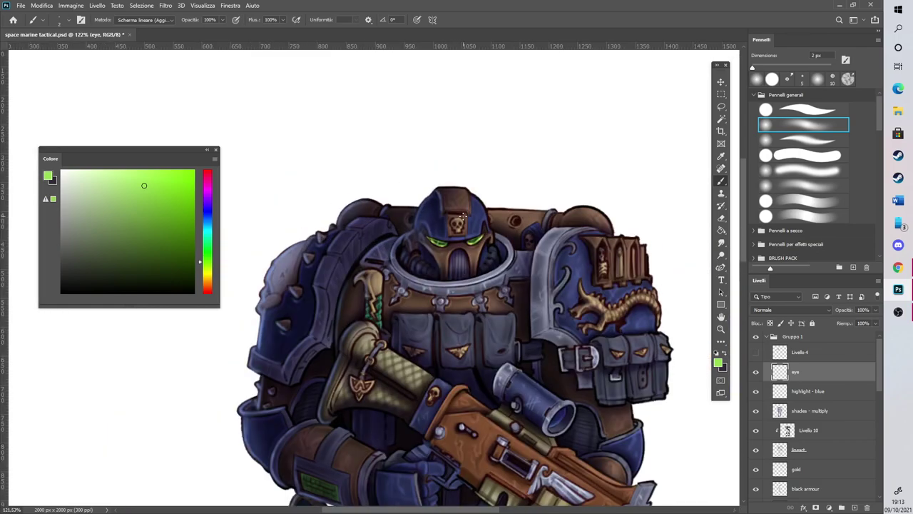
pyautogui.click(756, 372)
pyautogui.click(755, 372)
pyautogui.scroll(-3, 433, 214)
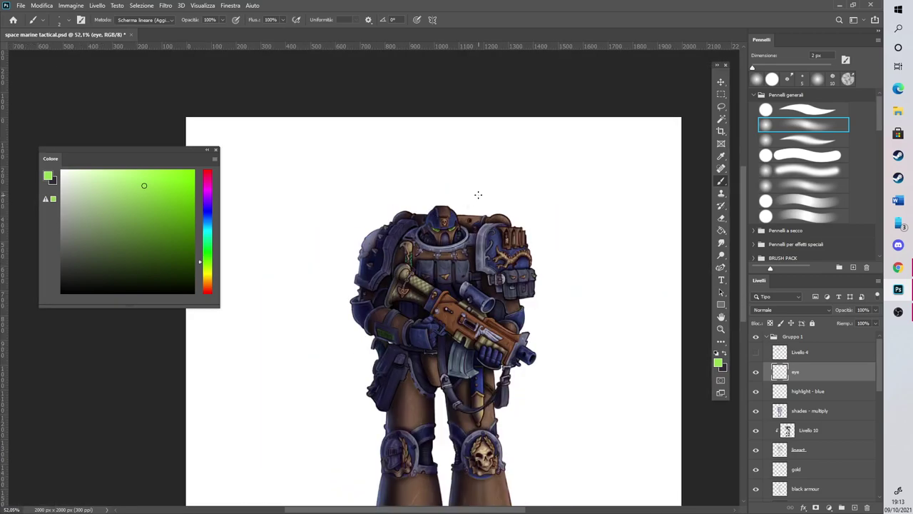
# Paint a glowing blue reflection inside the gun scope's lens, first with a 2 px brush and again with a 13 px brush
pyautogui.scroll(7, 493, 300)
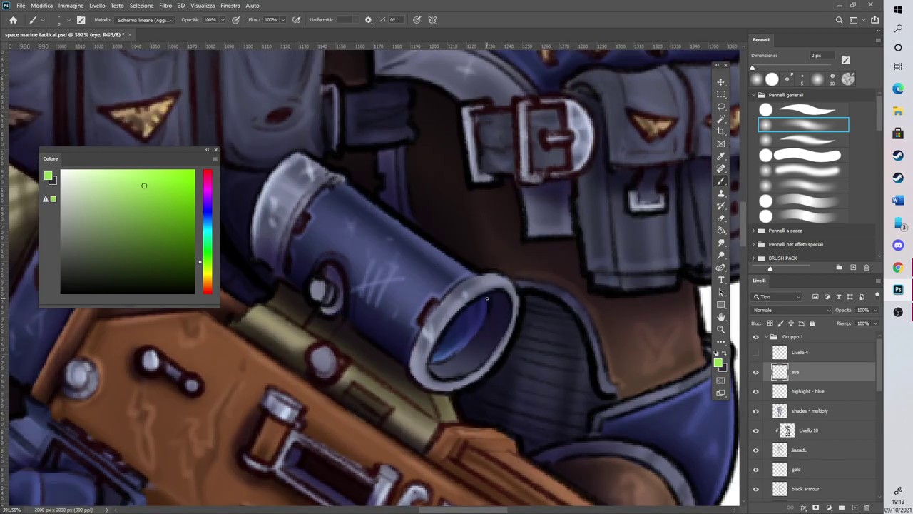
pyautogui.click(204, 210)
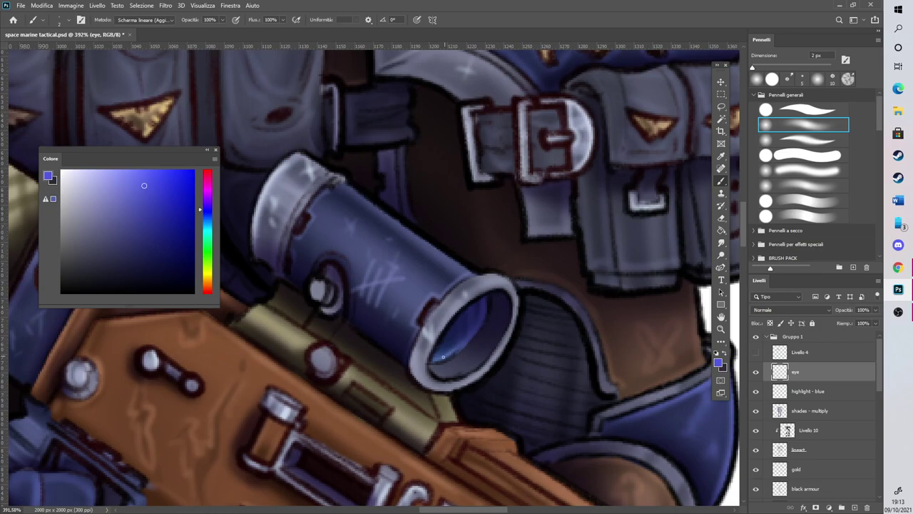
pyautogui.moveTo(438, 359); pyautogui.dragTo(485, 314)
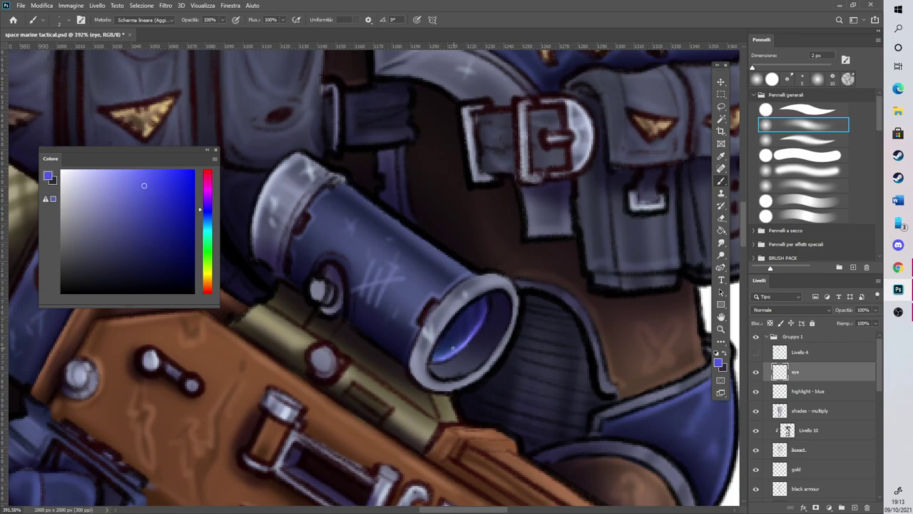
pyautogui.click(756, 67)
pyautogui.moveTo(454, 350); pyautogui.dragTo(484, 295)
pyautogui.scroll(-3, 515, 274)
pyautogui.scroll(-6, 515, 275)
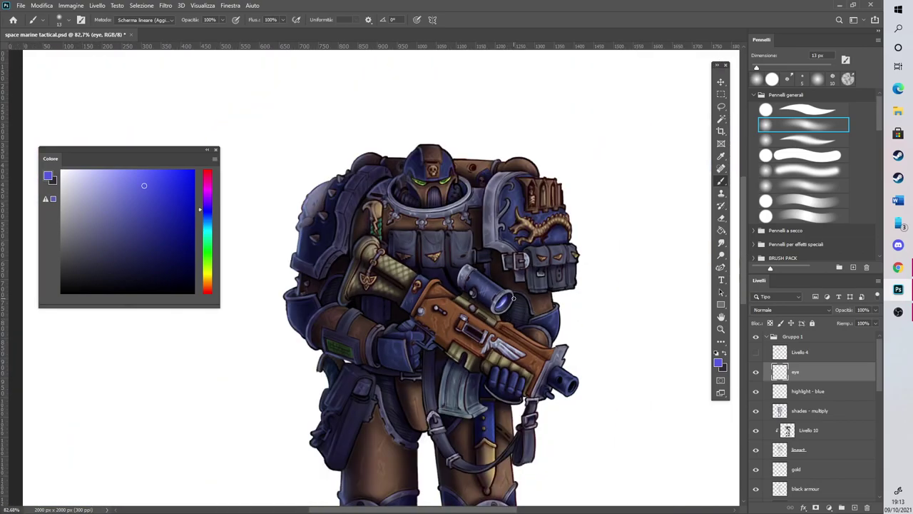
pyautogui.scroll(5, 512, 298)
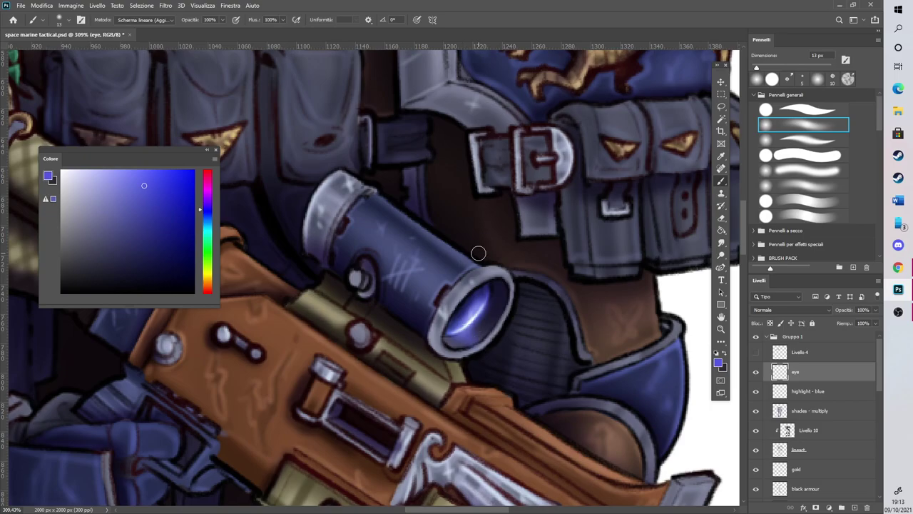
pyautogui.scroll(-7, 447, 206)
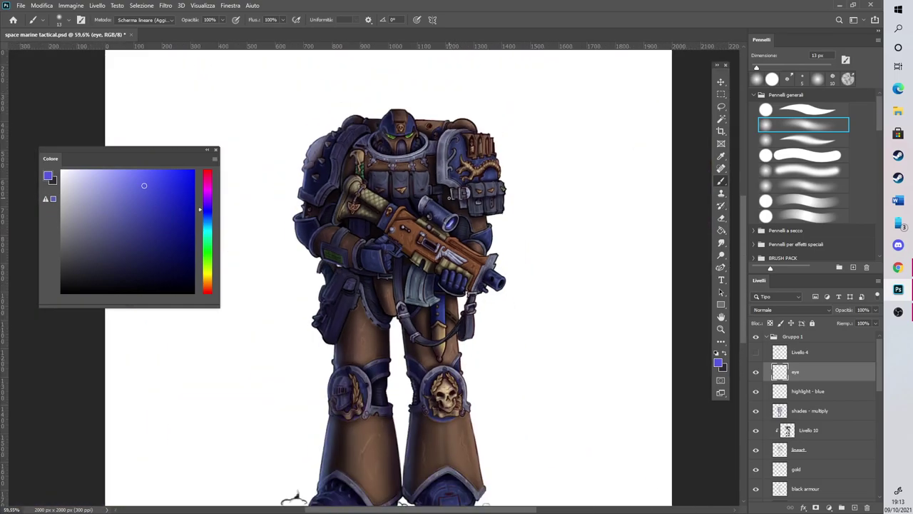
pyautogui.scroll(-2, 348, 252)
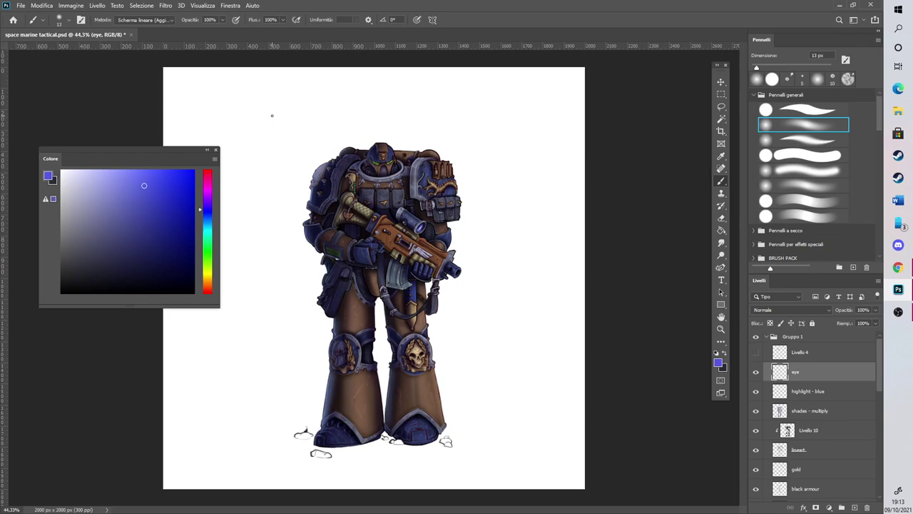
pyautogui.scroll(1, 272, 115)
pyautogui.scroll(1, 348, 282)
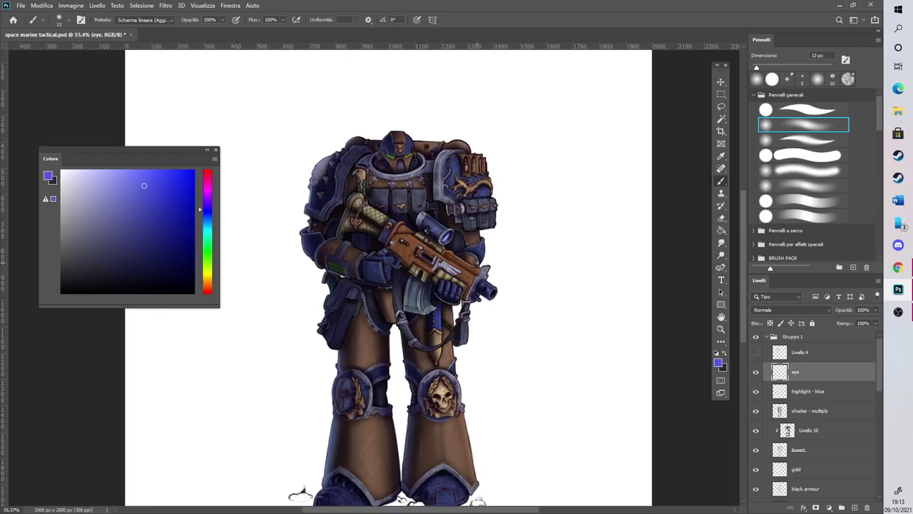
# Load the pixels of the armour 2 layer as a selection
pyautogui.scroll(-4, 809, 436)
pyautogui.scroll(1, 797, 421)
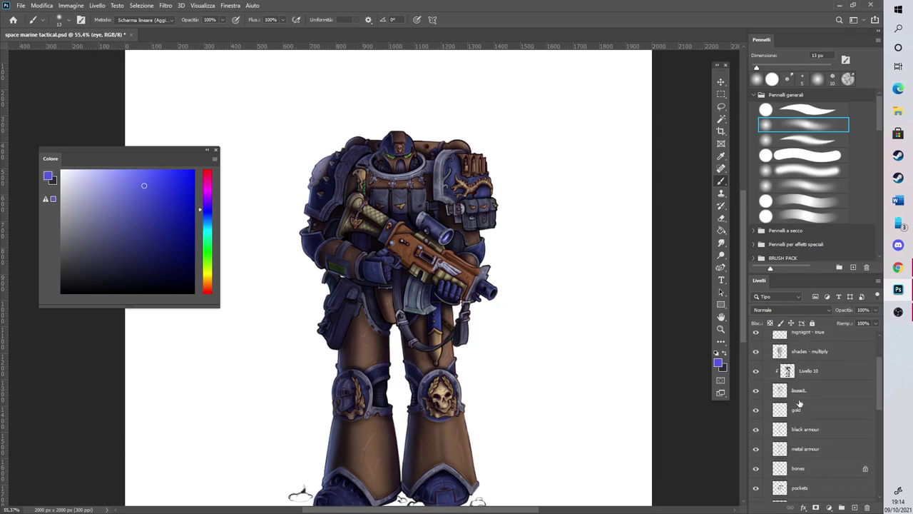
pyautogui.scroll(-8, 800, 404)
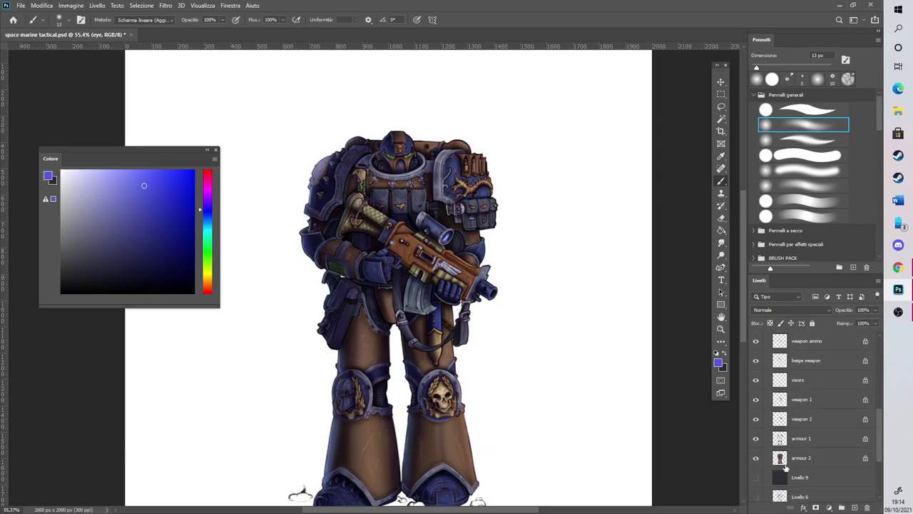
pyautogui.click(785, 461)
pyautogui.rightClick(784, 460)
pyautogui.click(789, 292)
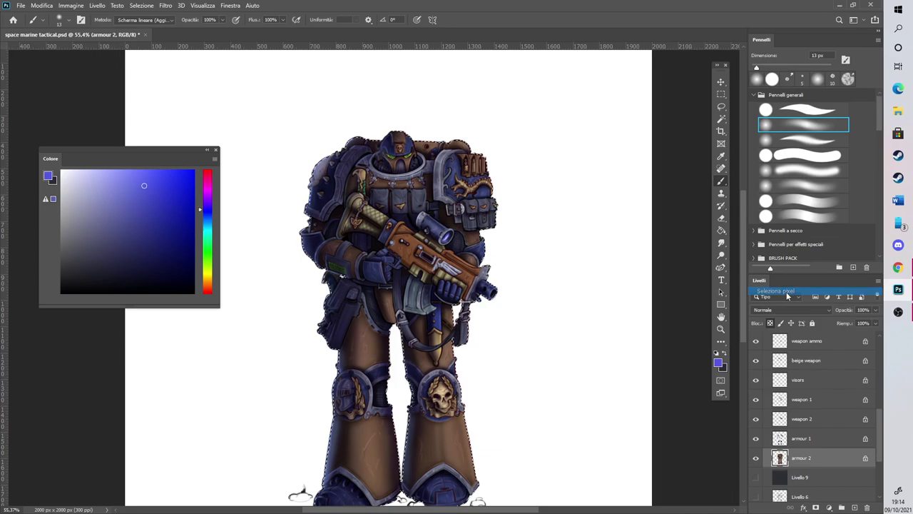
# Create a layer named light - warm directly above the highlight - blue layer
pyautogui.scroll(8, 795, 402)
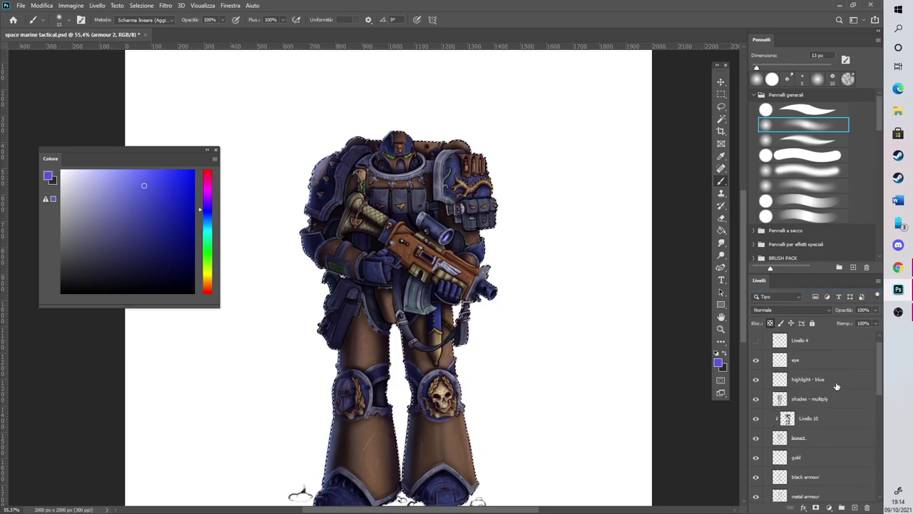
pyautogui.click(836, 380)
pyautogui.click(855, 507)
pyautogui.doubleClick(801, 380)
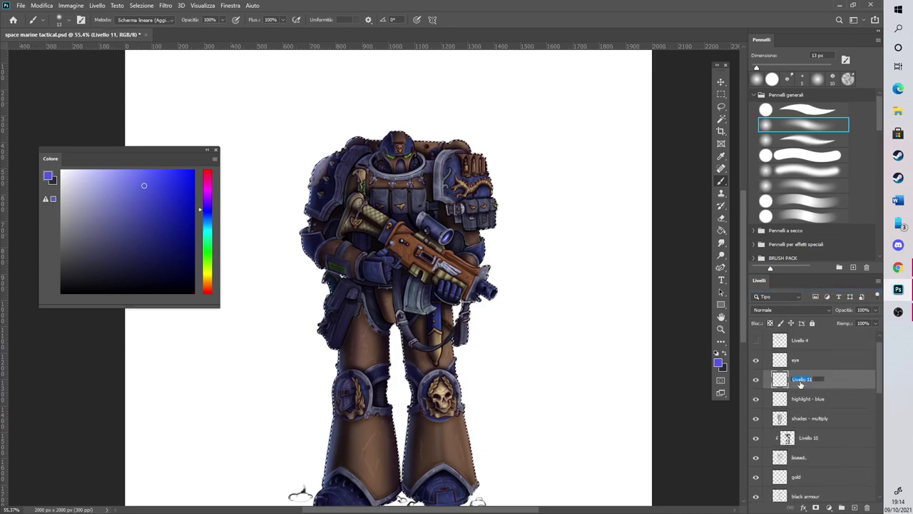
pyautogui.press('BackSpace')
pyautogui.write('light - warm')
pyautogui.press('Return')
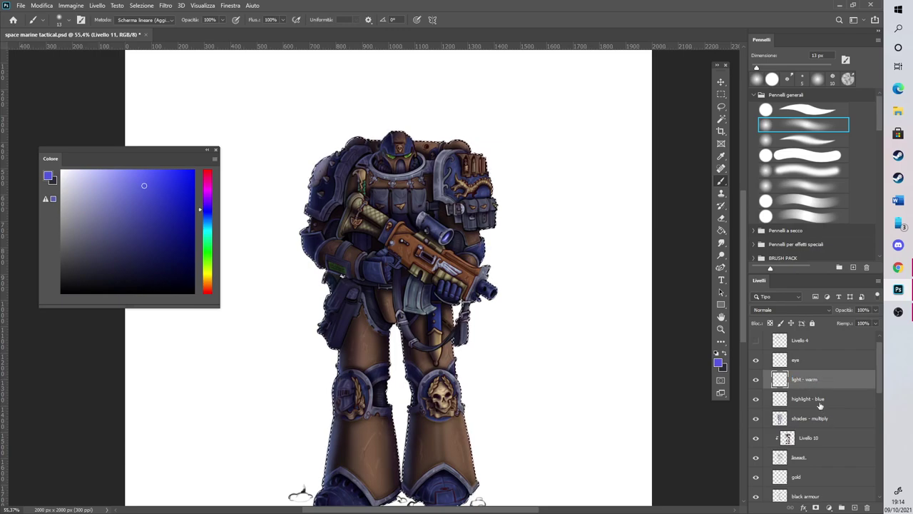
# Rename the highlight - blue layer to highlight - blue - contrast and make the light - warm layer active
pyautogui.doubleClick(821, 401)
pyautogui.click(828, 399)
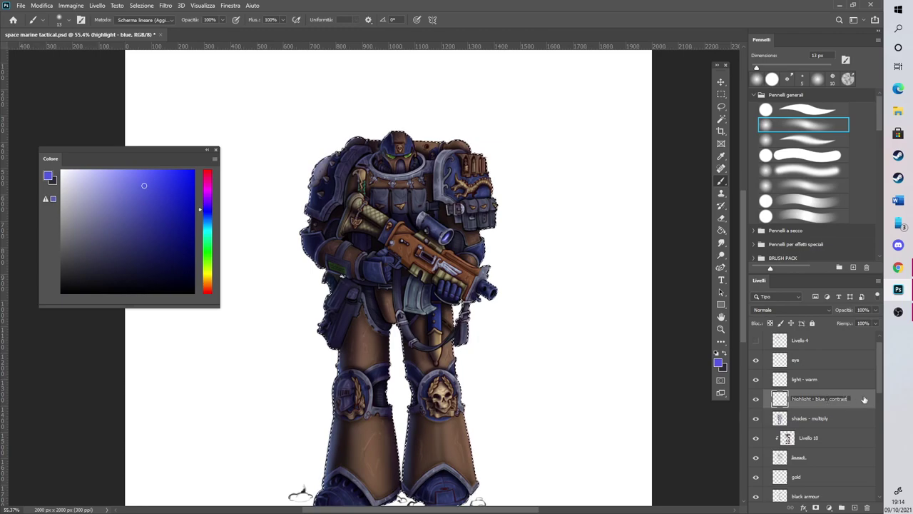
pyautogui.click(821, 379)
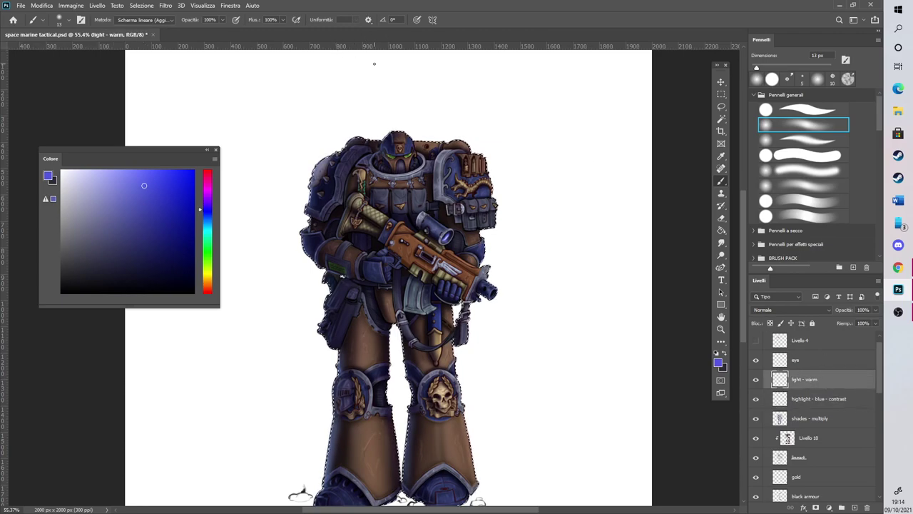
# Set the light - warm layer's blending mode to Luce soffusa and the brush to Normale mode at 190 px
pyautogui.click(829, 311)
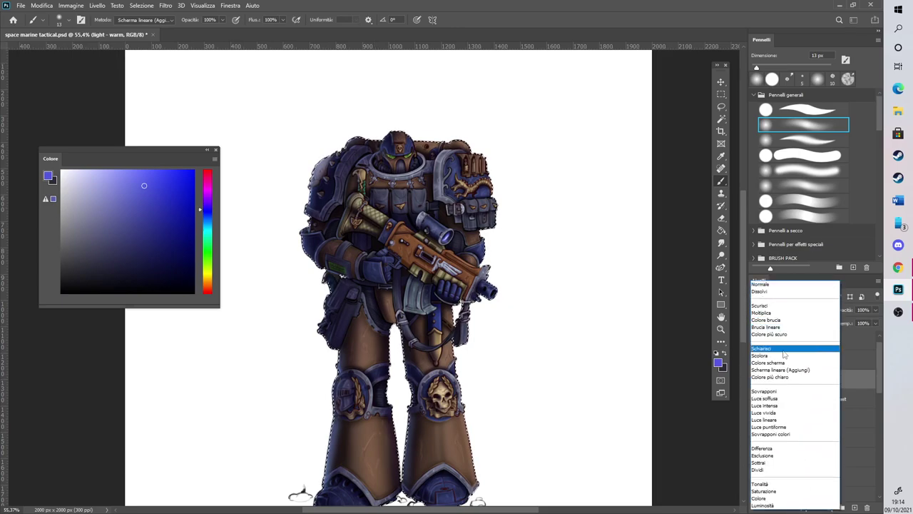
pyautogui.click(782, 400)
pyautogui.click(171, 19)
pyautogui.press('Escape')
pyautogui.click(809, 67)
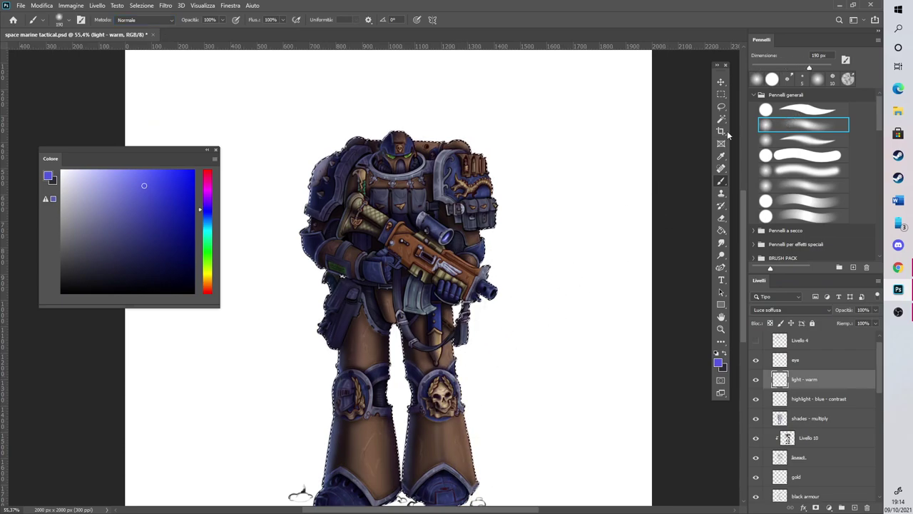
# Brush soft yellow-orange light over the selected figure, clear the selection and shift the colour picker farther from the figure
pyautogui.click(208, 279)
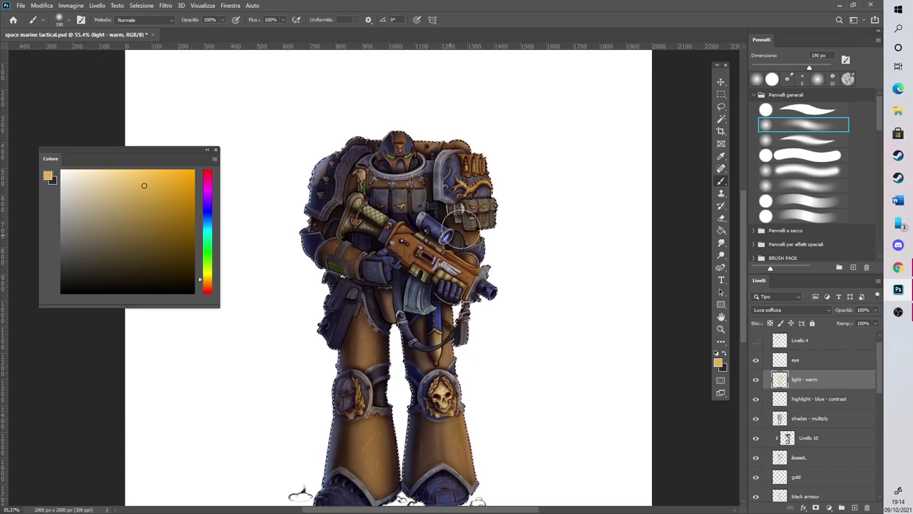
pyautogui.scroll(5, 457, 232)
pyautogui.click(141, 6)
pyautogui.click(154, 25)
pyautogui.scroll(-3, 378, 143)
pyautogui.moveTo(143, 149); pyautogui.dragTo(145, 85)
pyautogui.scroll(-4, 318, 163)
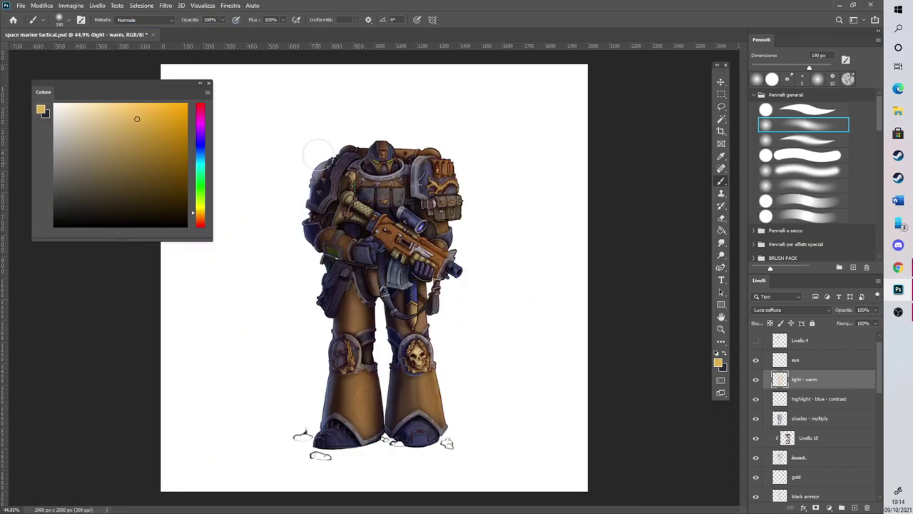
# Create a layer named highlight above the light - warm layer
pyautogui.scroll(5, 367, 106)
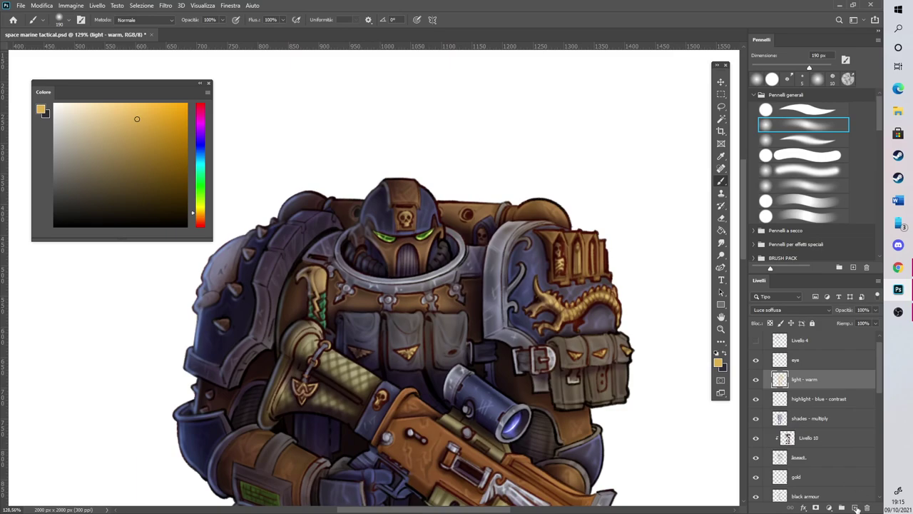
pyautogui.click(857, 508)
pyautogui.doubleClick(804, 377)
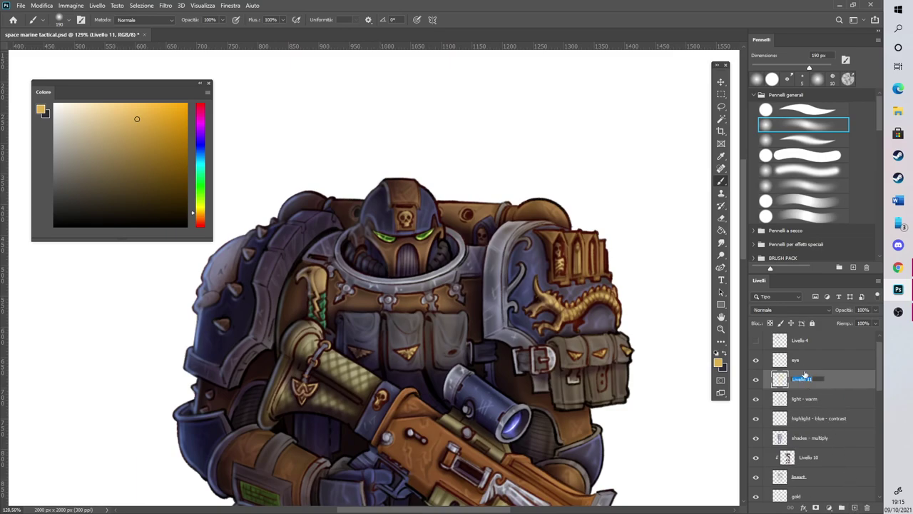
pyautogui.write('highlight')
pyautogui.press('Return')
pyautogui.scroll(-1, 606, 271)
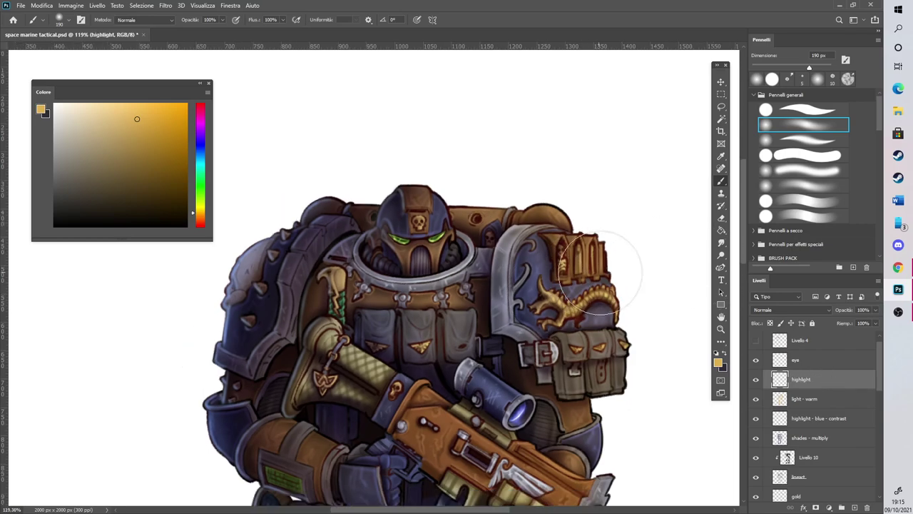
# Set the brush size to 3 px and choose a slightly brighter golden orange for fine highlights on the shoulder pad
pyautogui.scroll(10, 596, 271)
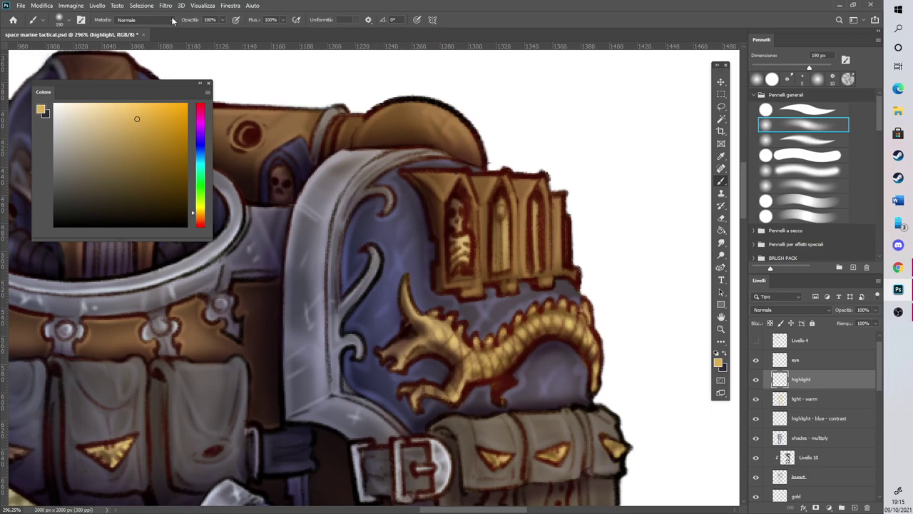
pyautogui.click(142, 19)
pyautogui.click(177, 126)
pyautogui.doubleClick(817, 55)
pyautogui.write('3')
pyautogui.click(146, 108)
# Paint bright golden highlights on the shoulder pad's dragon, covering the horn, spines, body, eye, jaw, claws and tail
pyautogui.moveTo(405, 282)
pyautogui.mouseDown()
pyautogui.moveTo(417, 309)
pyautogui.moveTo(431, 306)
pyautogui.moveTo(434, 320)
pyautogui.moveTo(451, 323)
pyautogui.moveTo(449, 316)
pyautogui.moveTo(446, 324)
pyautogui.moveTo(479, 346)
pyautogui.moveTo(533, 309)
pyautogui.moveTo(577, 314)
pyautogui.mouseUp()
pyautogui.moveTo(509, 356)
pyautogui.mouseDown()
pyautogui.moveTo(549, 317)
pyautogui.moveTo(569, 316)
pyautogui.moveTo(561, 323)
pyautogui.moveTo(556, 313)
pyautogui.moveTo(582, 327)
pyautogui.mouseUp()
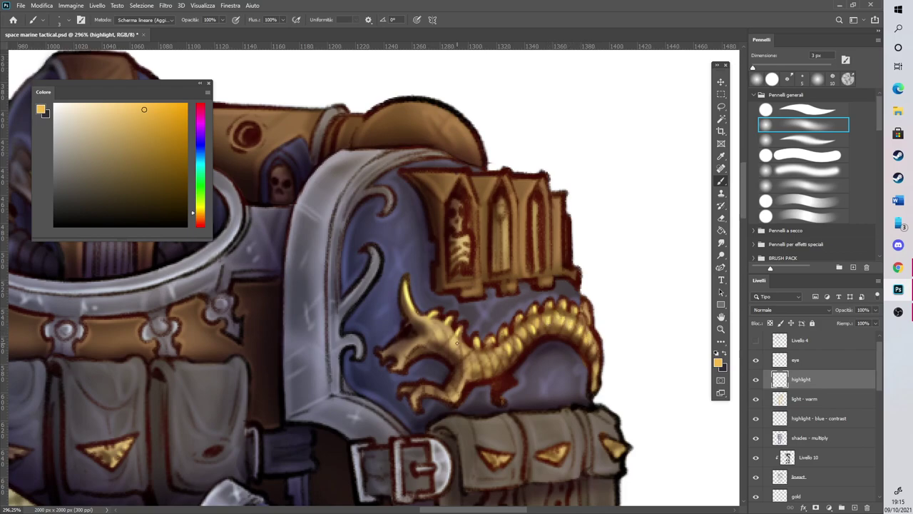
pyautogui.moveTo(444, 334)
pyautogui.mouseDown()
pyautogui.moveTo(419, 318)
pyautogui.moveTo(419, 332)
pyautogui.moveTo(408, 329)
pyautogui.moveTo(415, 328)
pyautogui.moveTo(384, 353)
pyautogui.moveTo(411, 344)
pyautogui.moveTo(405, 353)
pyautogui.moveTo(418, 327)
pyautogui.mouseUp()
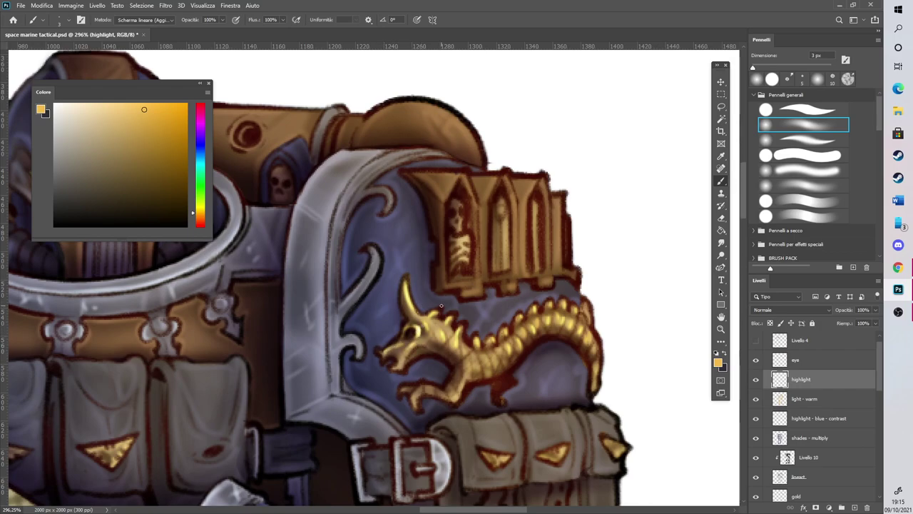
pyautogui.moveTo(384, 356); pyautogui.dragTo(411, 354)
pyautogui.moveTo(418, 390)
pyautogui.mouseDown()
pyautogui.moveTo(412, 405)
pyautogui.moveTo(416, 384)
pyautogui.moveTo(401, 389)
pyautogui.moveTo(421, 381)
pyautogui.mouseUp()
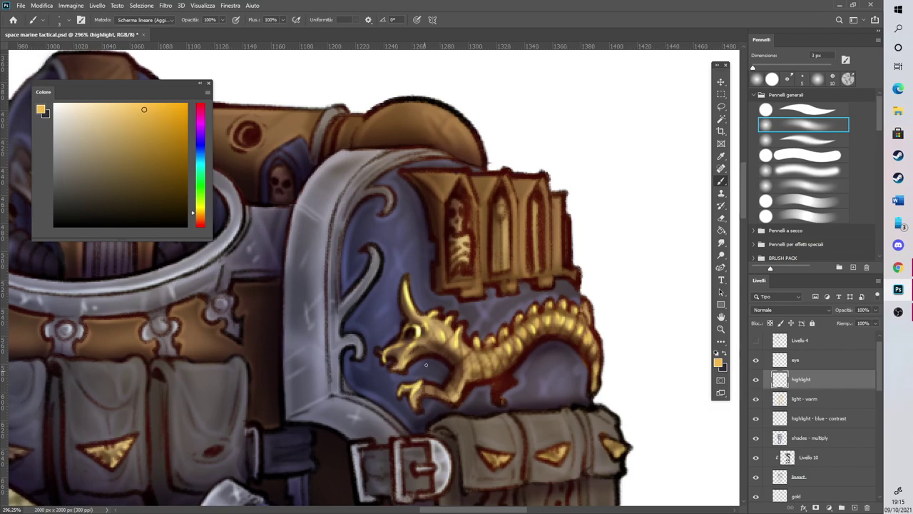
pyautogui.scroll(-6, 431, 352)
pyautogui.scroll(5, 484, 330)
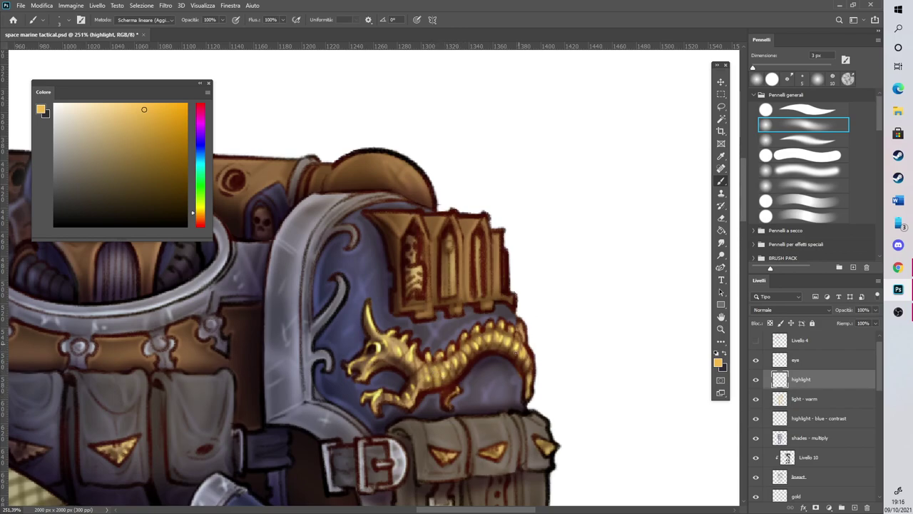
pyautogui.moveTo(521, 324); pyautogui.dragTo(528, 398)
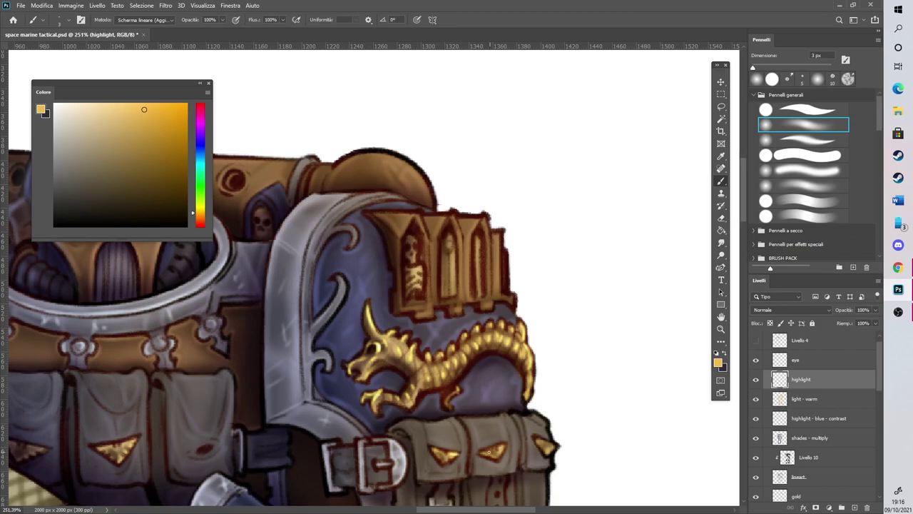
# Paint golden highlights on the winged emblems of the pouches below the dragon and of the chest pouches
pyautogui.moveTo(500, 447); pyautogui.dragTo(557, 447)
pyautogui.hscroll(-5, 538, 424)
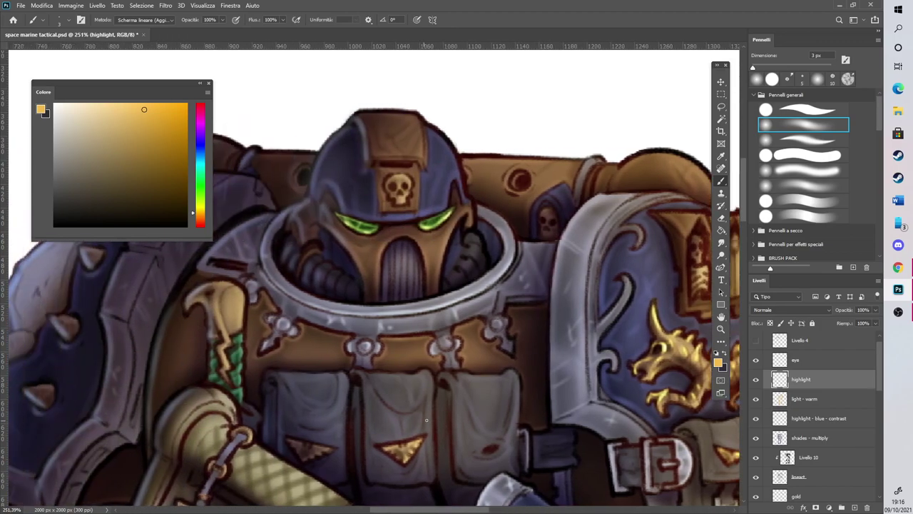
pyautogui.moveTo(406, 443)
pyautogui.mouseDown()
pyautogui.moveTo(416, 415)
pyautogui.moveTo(401, 443)
pyautogui.mouseUp()
pyautogui.moveTo(317, 445)
pyautogui.mouseDown()
pyautogui.moveTo(327, 448)
pyautogui.moveTo(318, 451)
pyautogui.mouseUp()
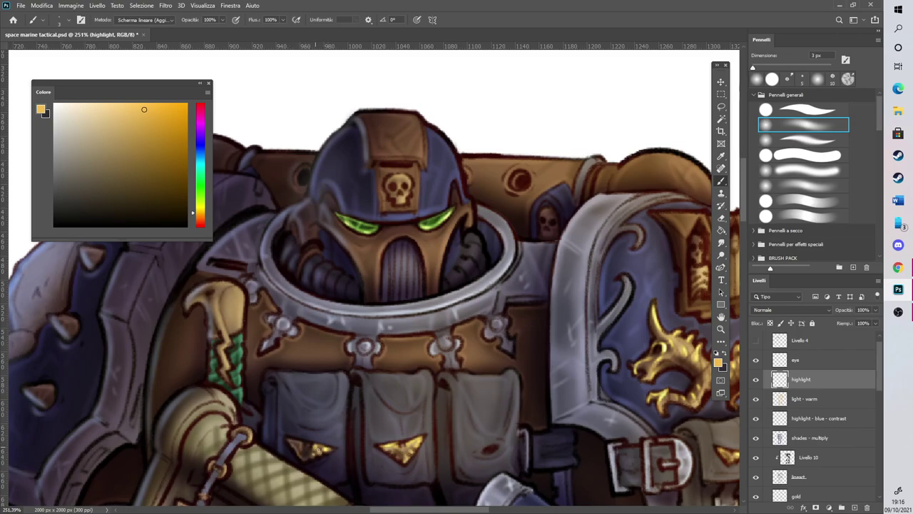
# Paint small golden highlights on the skull emblem of the helmet and on the skull on the rifle stock's band
pyautogui.scroll(-4, 356, 344)
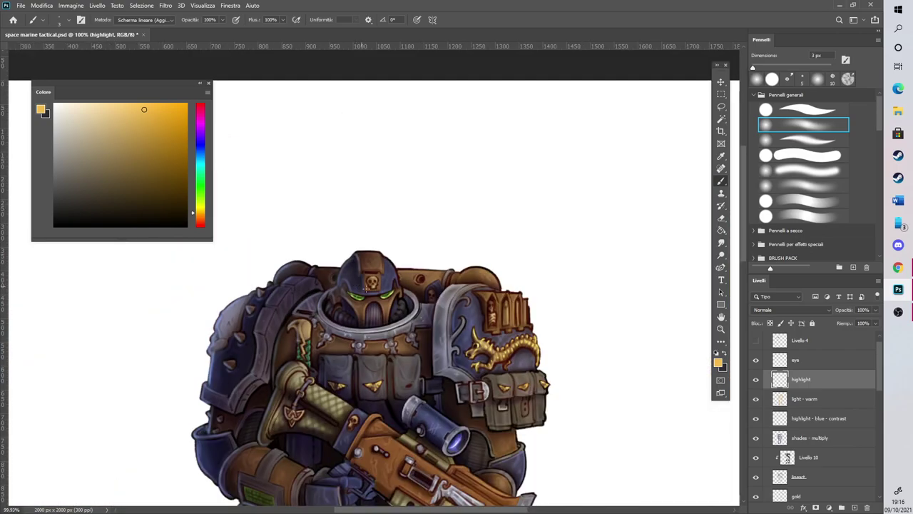
pyautogui.scroll(5, 363, 272)
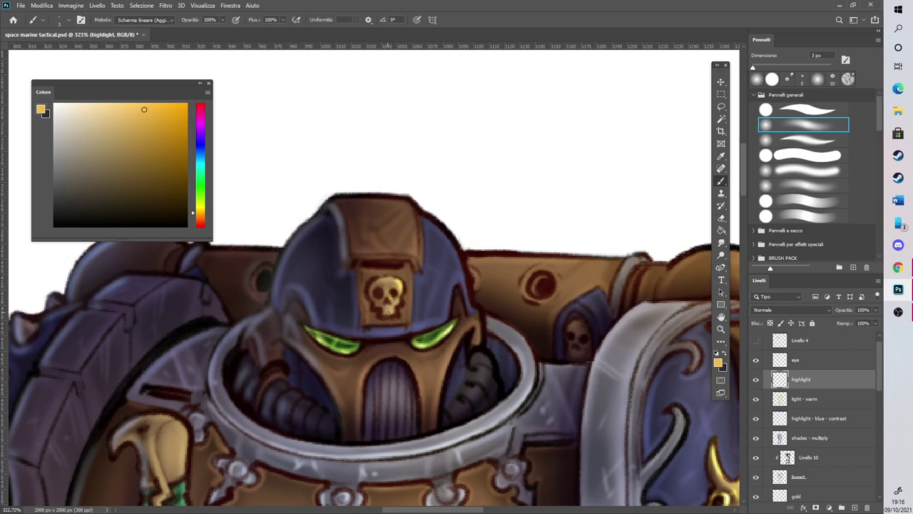
pyautogui.moveTo(372, 288); pyautogui.dragTo(373, 297)
pyautogui.scroll(-10, 393, 263)
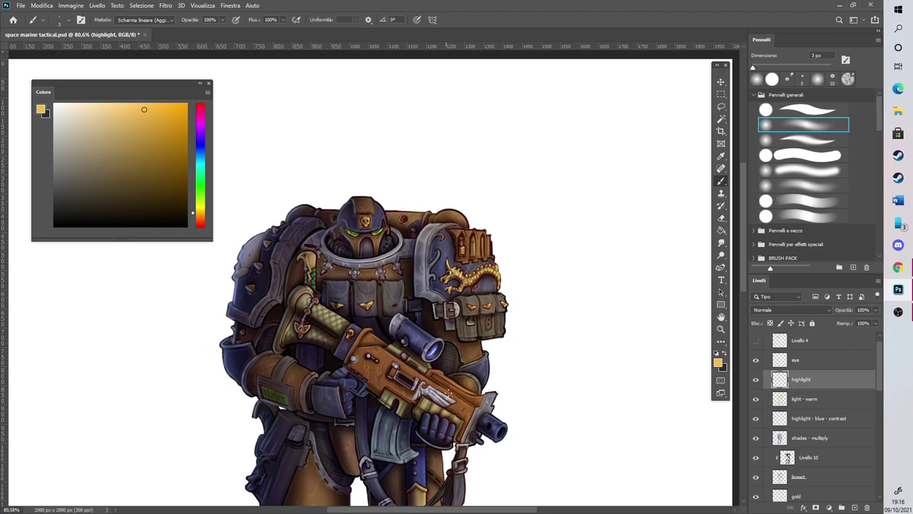
pyautogui.scroll(2, 435, 351)
pyautogui.scroll(6, 378, 331)
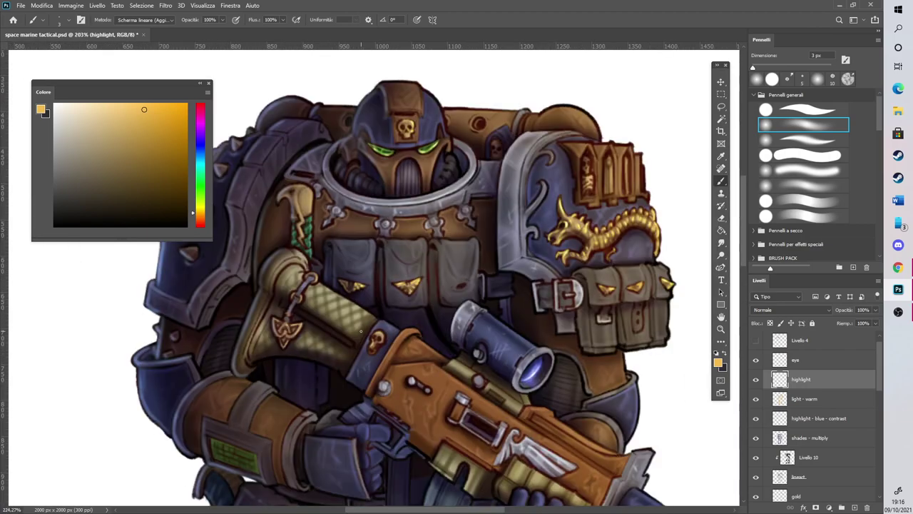
pyautogui.moveTo(386, 340)
pyautogui.mouseDown()
pyautogui.moveTo(407, 338)
pyautogui.moveTo(388, 349)
pyautogui.moveTo(396, 346)
pyautogui.moveTo(377, 379)
pyautogui.moveTo(393, 377)
pyautogui.moveTo(403, 358)
pyautogui.mouseUp()
pyautogui.scroll(-6, 407, 332)
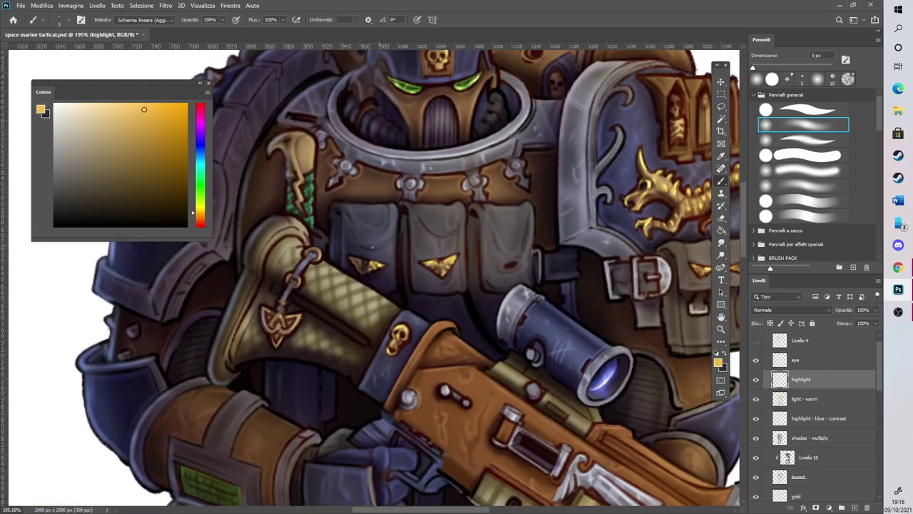
# Paint golden highlights on the chain rings and the winged pendant hanging from the rifle stock
pyautogui.scroll(3, 279, 239)
pyautogui.scroll(2, 279, 239)
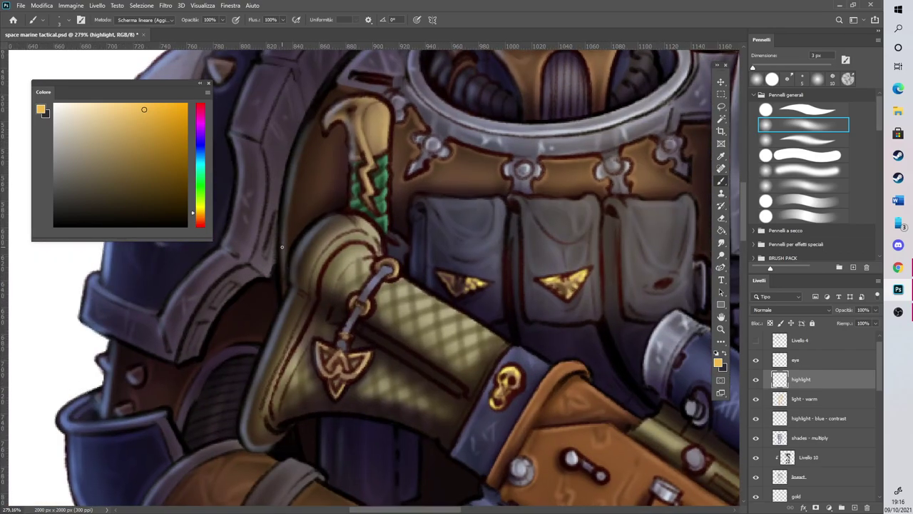
pyautogui.moveTo(372, 302)
pyautogui.mouseDown()
pyautogui.moveTo(369, 311)
pyautogui.moveTo(354, 294)
pyautogui.mouseUp()
pyautogui.moveTo(395, 274)
pyautogui.mouseDown()
pyautogui.moveTo(396, 264)
pyautogui.moveTo(379, 262)
pyautogui.moveTo(389, 258)
pyautogui.mouseUp()
pyautogui.moveTo(353, 369)
pyautogui.mouseDown()
pyautogui.moveTo(366, 357)
pyautogui.moveTo(344, 361)
pyautogui.moveTo(339, 343)
pyautogui.moveTo(317, 348)
pyautogui.moveTo(333, 393)
pyautogui.mouseUp()
pyautogui.moveTo(316, 360)
pyautogui.mouseDown()
pyautogui.moveTo(322, 374)
pyautogui.moveTo(343, 349)
pyautogui.mouseUp()
pyautogui.scroll(-5, 360, 315)
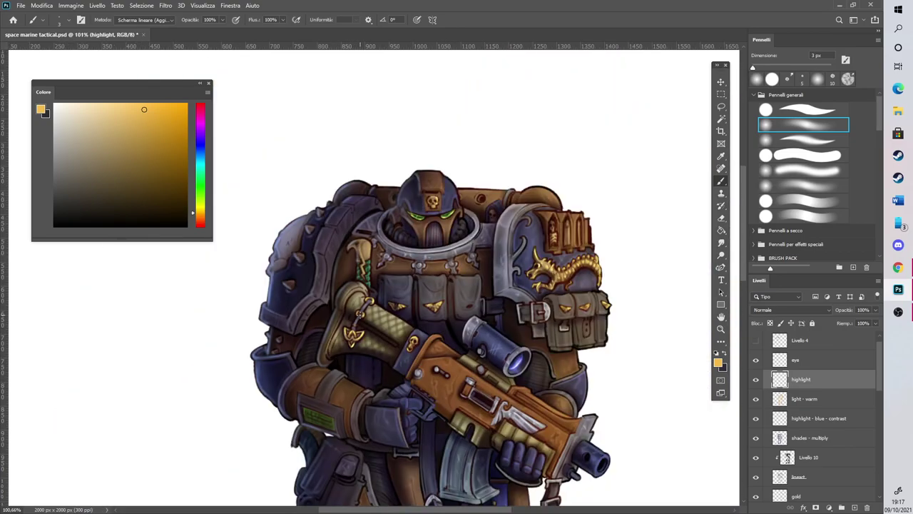
pyautogui.scroll(5, 356, 301)
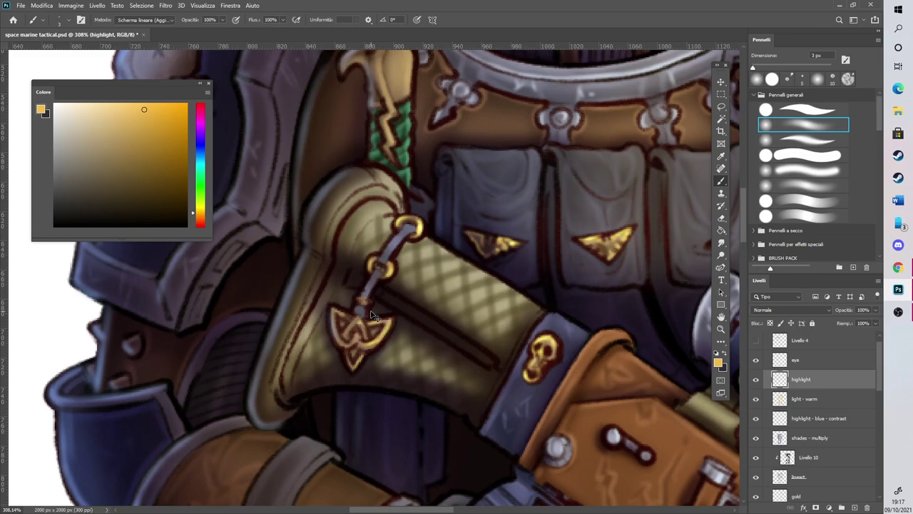
pyautogui.scroll(1, 370, 314)
pyautogui.moveTo(391, 320)
pyautogui.mouseDown()
pyautogui.moveTo(384, 336)
pyautogui.moveTo(362, 330)
pyautogui.moveTo(357, 338)
pyautogui.mouseUp()
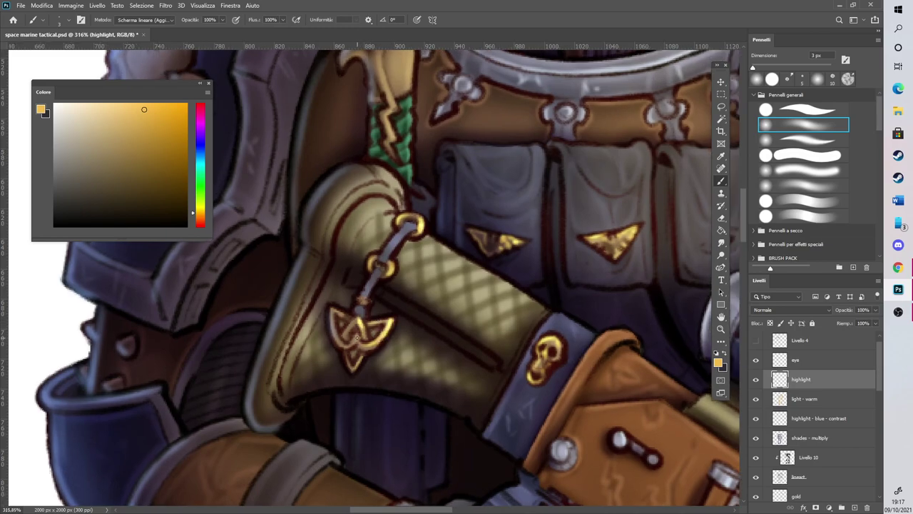
# Switch to a bright blue and paint a blue reflection on the shadowed edge of the winged pendant
pyautogui.click(201, 147)
pyautogui.moveTo(329, 308); pyautogui.dragTo(338, 348)
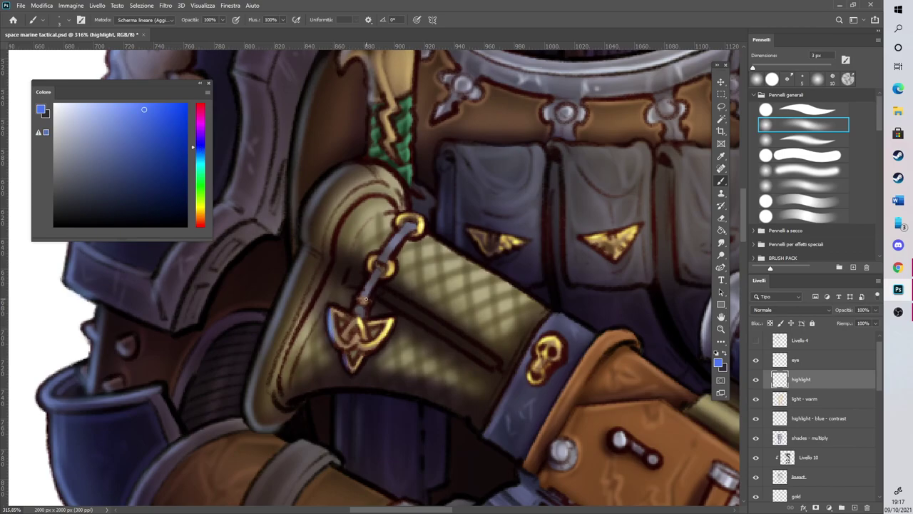
pyautogui.scroll(-8, 366, 299)
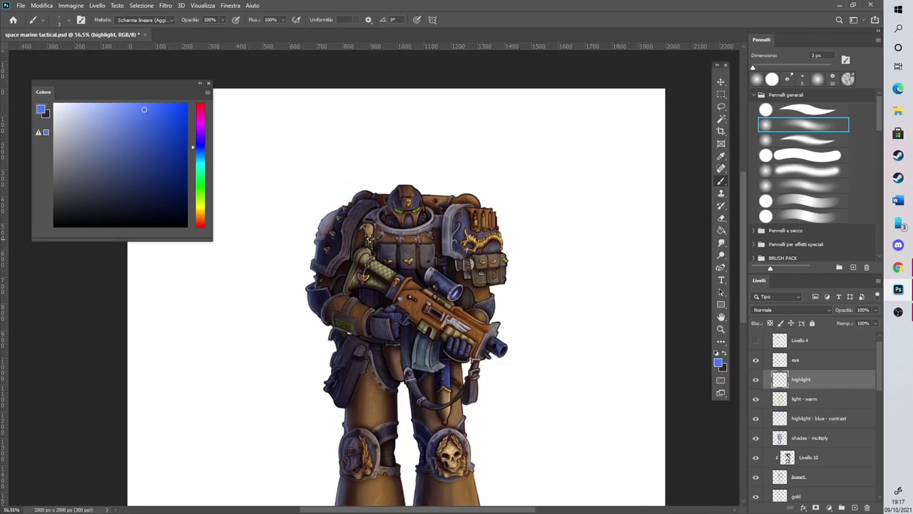
pyautogui.scroll(5, 428, 256)
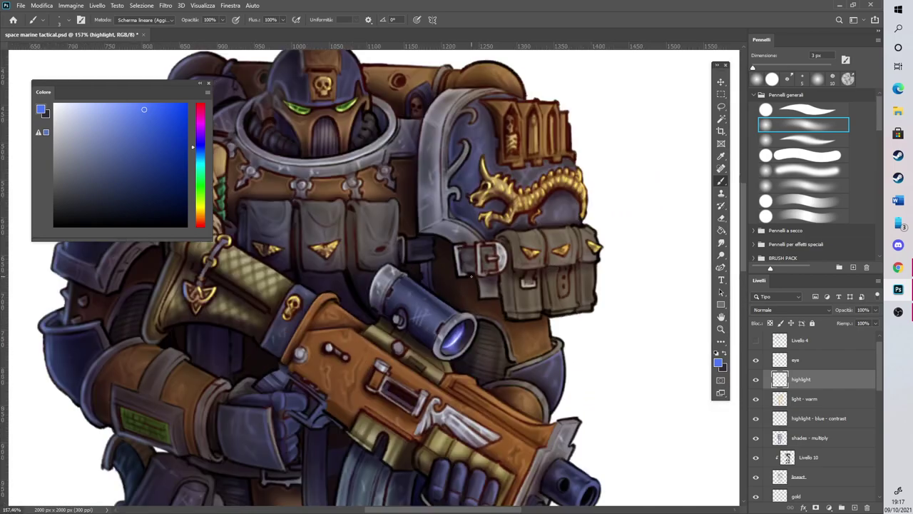
# Return to golden orange and highlight the leaves on both sides of the laurel wreath around the knee skull
pyautogui.moveTo(202, 208); pyautogui.dragTo(200, 211)
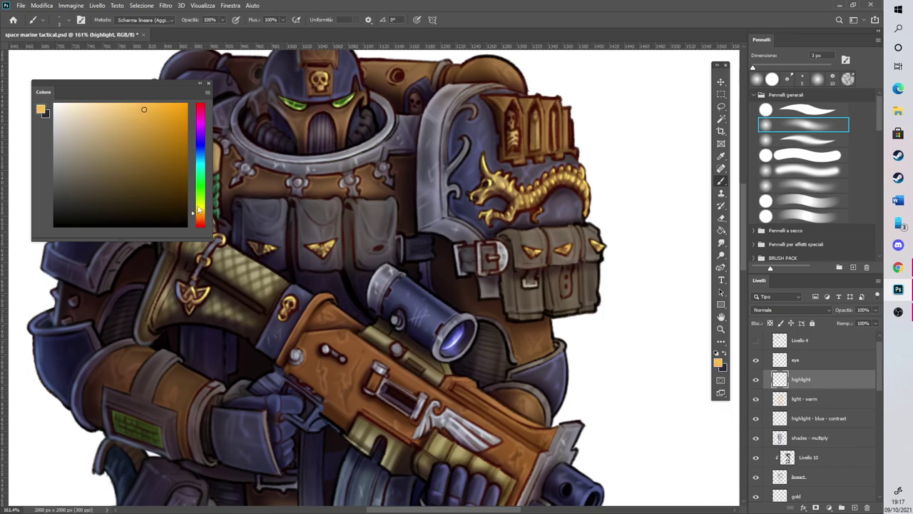
pyautogui.scroll(-6, 360, 207)
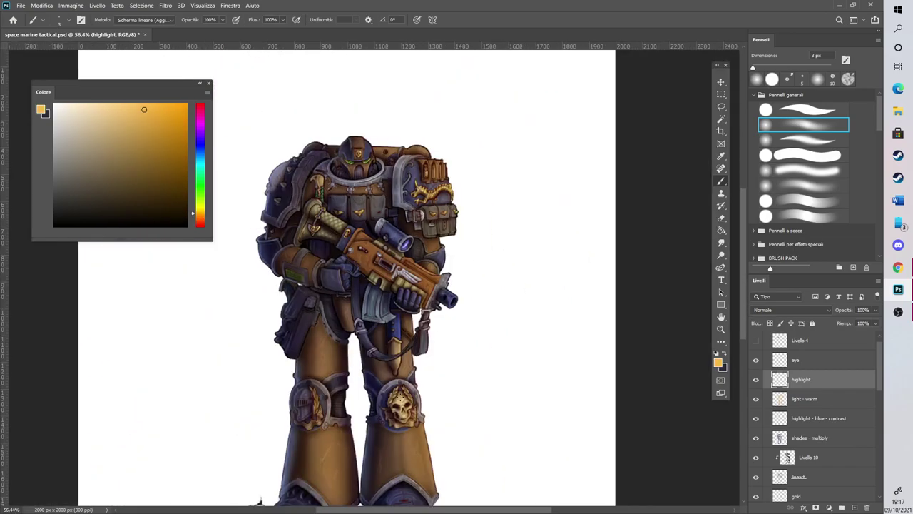
pyautogui.scroll(4, 418, 358)
pyautogui.scroll(5, 416, 359)
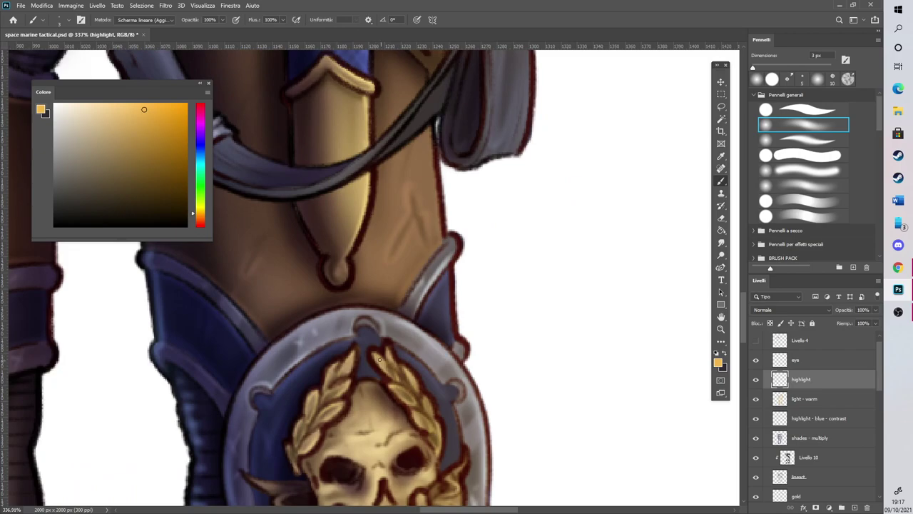
pyautogui.moveTo(374, 355); pyautogui.dragTo(388, 373)
pyautogui.moveTo(389, 348)
pyautogui.mouseDown()
pyautogui.moveTo(403, 389)
pyautogui.moveTo(389, 387)
pyautogui.moveTo(417, 385)
pyautogui.mouseUp()
pyautogui.scroll(-4, 671, 307)
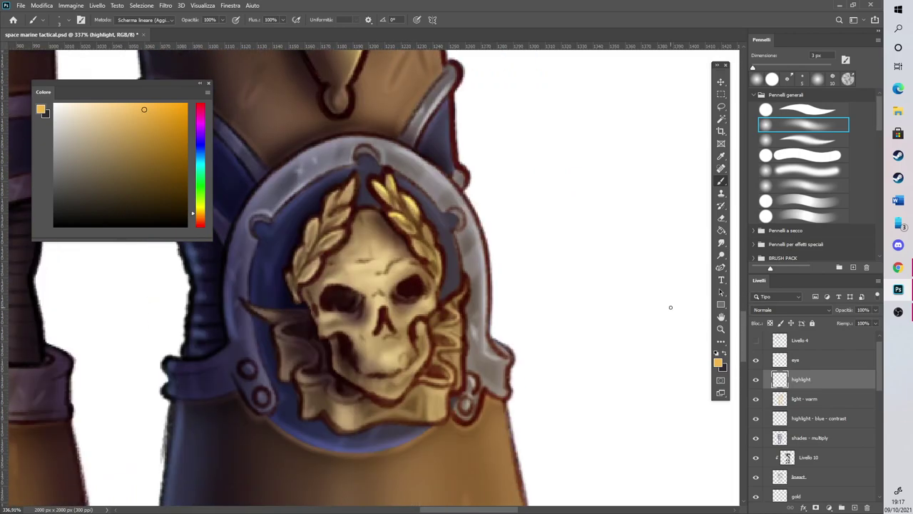
pyautogui.moveTo(412, 239); pyautogui.dragTo(430, 254)
pyautogui.moveTo(427, 224); pyautogui.dragTo(440, 271)
pyautogui.moveTo(341, 233); pyautogui.dragTo(336, 242)
pyautogui.moveTo(339, 232)
pyautogui.mouseDown()
pyautogui.moveTo(325, 236)
pyautogui.moveTo(343, 221)
pyautogui.mouseUp()
pyautogui.moveTo(347, 210); pyautogui.dragTo(332, 216)
pyautogui.moveTo(350, 183)
pyautogui.mouseDown()
pyautogui.moveTo(354, 195)
pyautogui.moveTo(357, 174)
pyautogui.moveTo(328, 205)
pyautogui.moveTo(314, 243)
pyautogui.moveTo(309, 233)
pyautogui.moveTo(306, 272)
pyautogui.mouseUp()
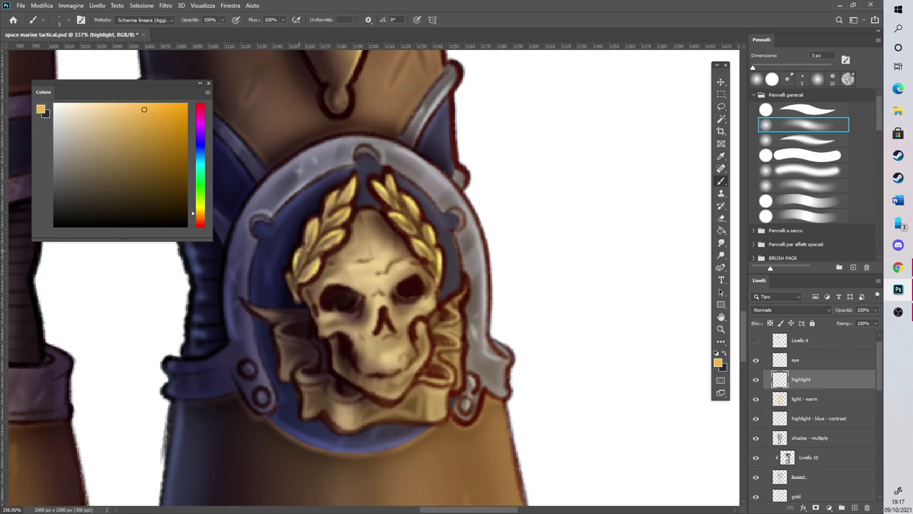
# Paint thin golden highlights along the rim of the dagger scabbard's gold section and undo the last strokes
pyautogui.moveTo(745, 325); pyautogui.dragTo(743, 281)
pyautogui.moveTo(329, 274); pyautogui.dragTo(376, 307)
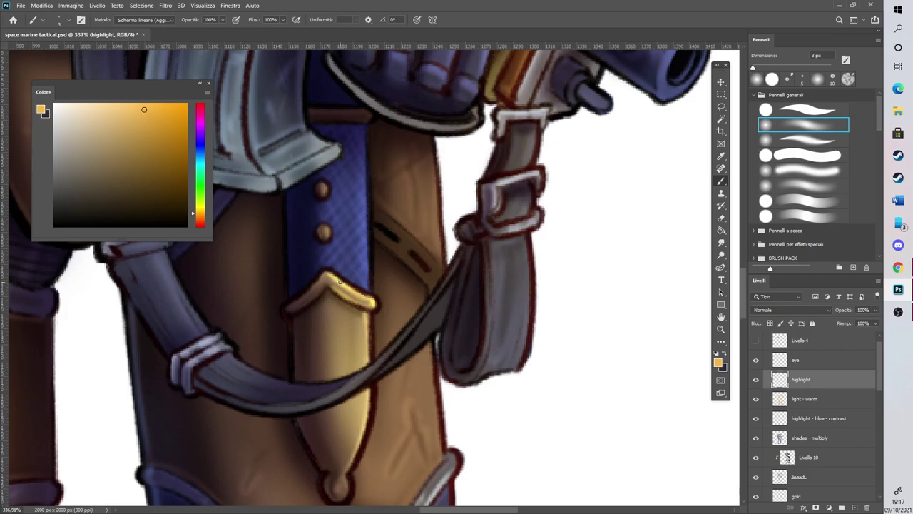
pyautogui.moveTo(320, 276); pyautogui.dragTo(296, 303)
pyautogui.hotkey('ctrl', 'z')
pyautogui.hotkey('ctrl', 'z')
pyautogui.hotkey('ctrl', 'z')
pyautogui.hotkey('ctrl', 'z')
# Enlarge the brush to 12 px, reducing it for finer strokes, and paint golden highlights down the scabbard's lit side and tip
pyautogui.click(756, 67)
pyautogui.moveTo(346, 417); pyautogui.dragTo(339, 484)
pyautogui.moveTo(342, 349)
pyautogui.mouseDown()
pyautogui.moveTo(341, 376)
pyautogui.moveTo(343, 302)
pyautogui.moveTo(344, 365)
pyautogui.mouseUp()
pyautogui.scroll(-5, 341, 325)
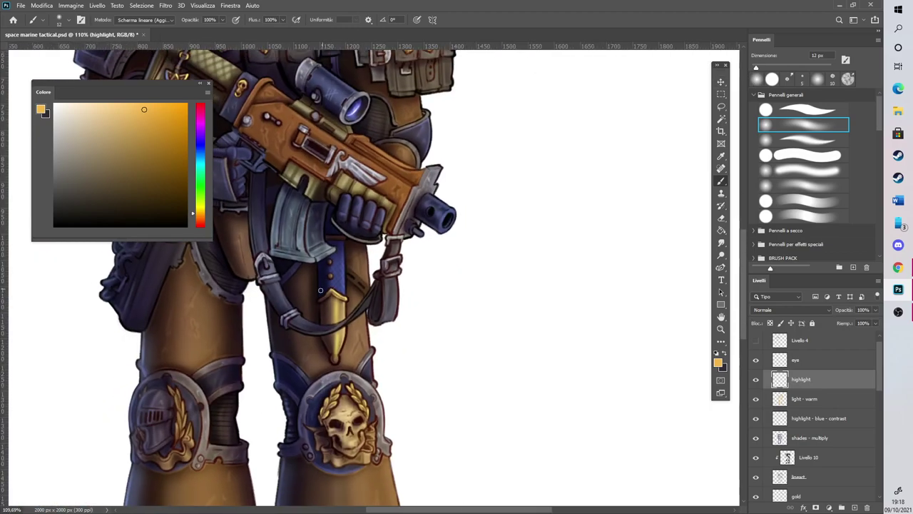
pyautogui.scroll(4, 299, 311)
pyautogui.click(754, 67)
pyautogui.moveTo(397, 288); pyautogui.dragTo(400, 331)
pyautogui.moveTo(401, 376)
pyautogui.mouseDown()
pyautogui.moveTo(401, 353)
pyautogui.moveTo(383, 428)
pyautogui.moveTo(386, 421)
pyautogui.mouseUp()
# Choose a muted teal, set the brush to 9 px and paint a soft reflection on the scabbard's shadowed side, redoing unsatisfactory strokes
pyautogui.click(753, 67)
pyautogui.click(201, 158)
pyautogui.click(106, 152)
pyautogui.moveTo(754, 68); pyautogui.dragTo(756, 68)
pyautogui.moveTo(360, 291); pyautogui.dragTo(356, 341)
pyautogui.hotkey('ctrl', 'z')
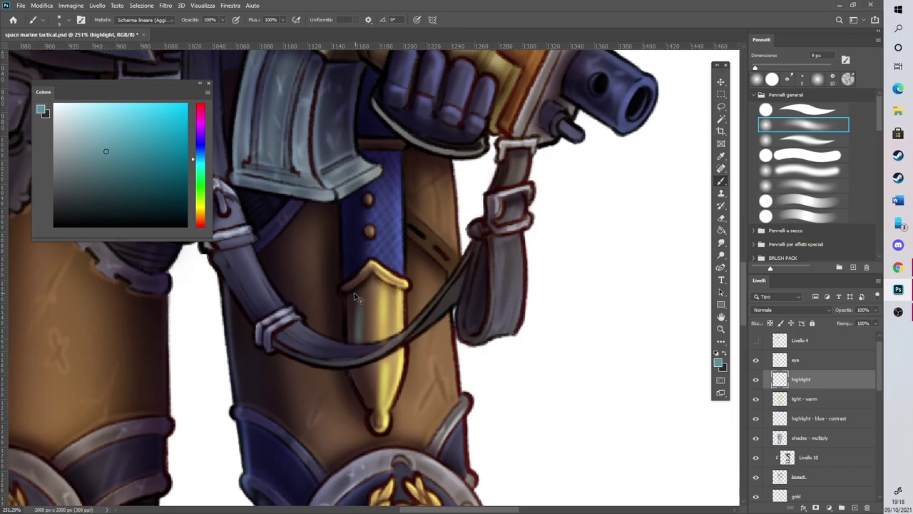
pyautogui.moveTo(359, 380); pyautogui.dragTo(363, 396)
pyautogui.hotkey('ctrl', 'z')
pyautogui.hotkey('ctrl', 'z')
pyautogui.moveTo(355, 295); pyautogui.dragTo(352, 337)
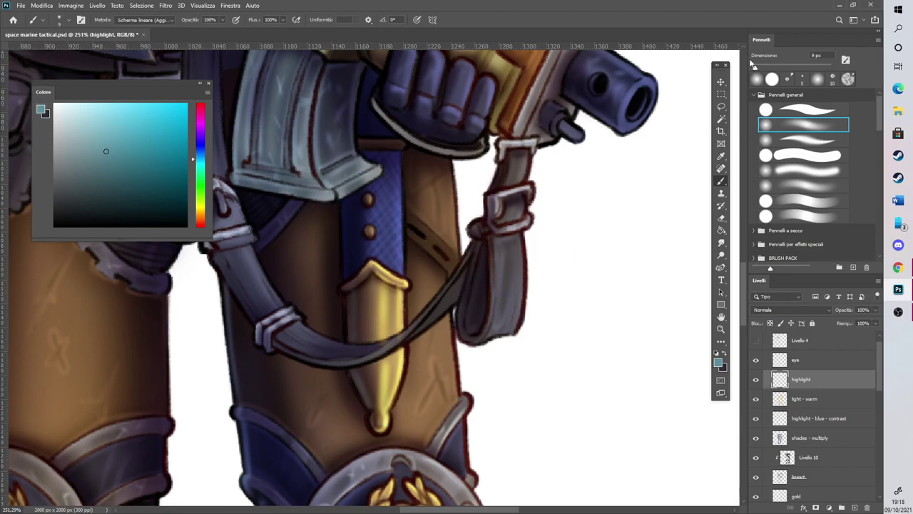
# Reduce the brush to 5 px and add teal reflections to the scabbard's rim and lower tip
pyautogui.moveTo(755, 69); pyautogui.dragTo(753, 68)
pyautogui.moveTo(361, 270); pyautogui.dragTo(353, 280)
pyautogui.moveTo(365, 396); pyautogui.dragTo(372, 429)
pyautogui.scroll(-5, 372, 291)
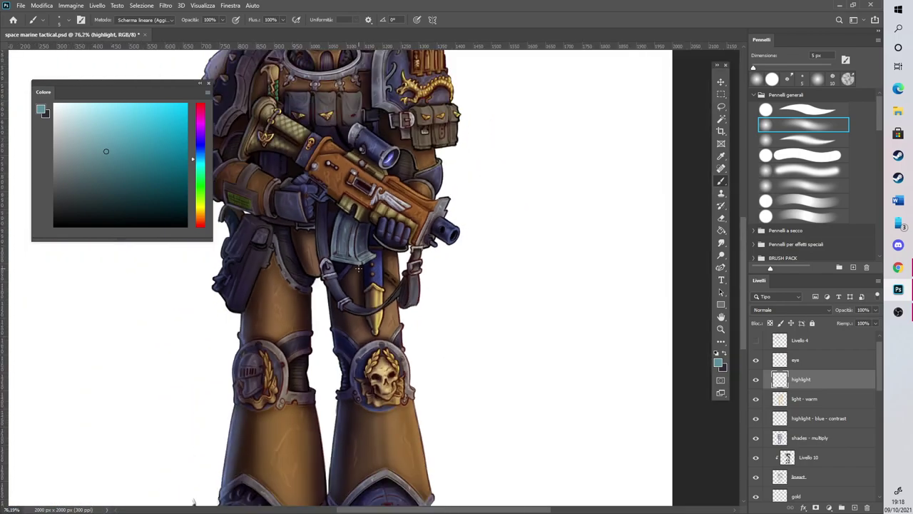
# Paint a teal reflection on the shadowed laurel leaves beside the helmet emblem on the other knee
pyautogui.scroll(5, 364, 375)
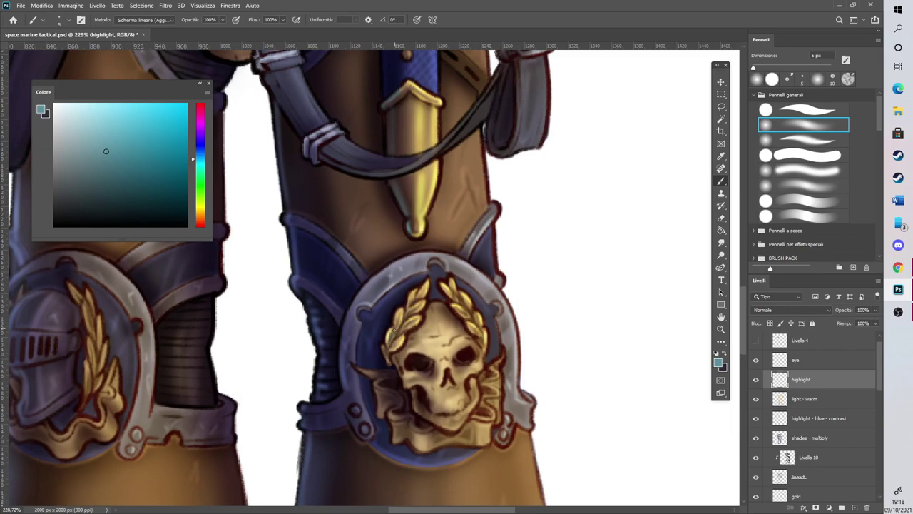
pyautogui.hscroll(-5, 293, 288)
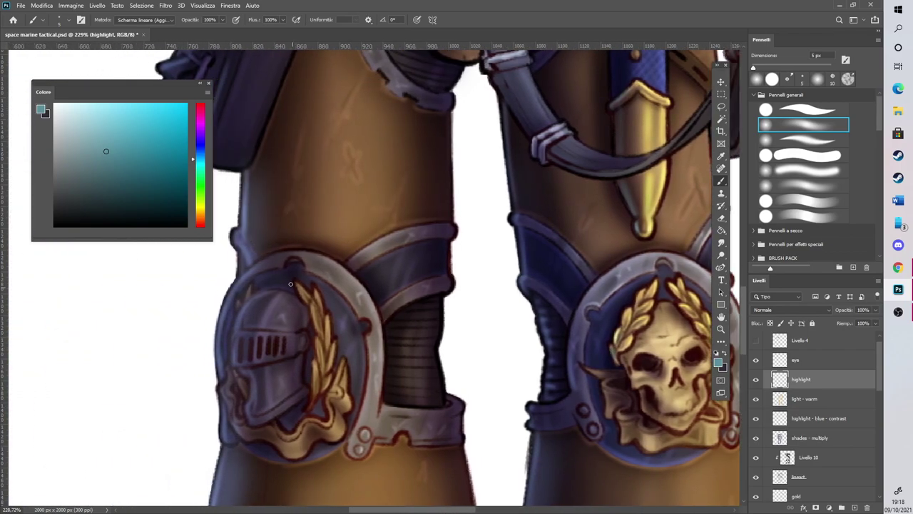
pyautogui.moveTo(236, 300); pyautogui.dragTo(253, 284)
# Choose a pale golden orange, set the brush to 3 px and highlight the lit laurel branch of the knee's helmet emblem
pyautogui.click(201, 214)
pyautogui.click(127, 116)
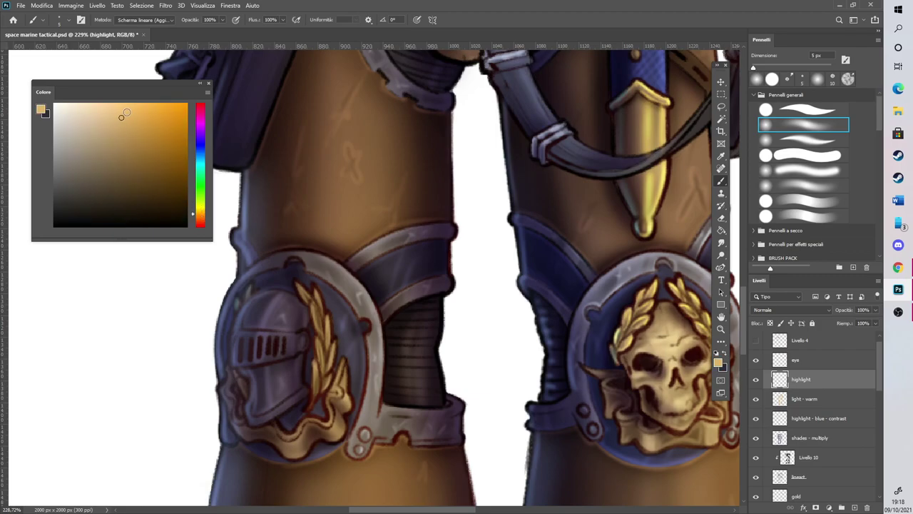
pyautogui.moveTo(316, 289); pyautogui.dragTo(323, 306)
pyautogui.click(819, 52)
pyautogui.moveTo(296, 282); pyautogui.dragTo(305, 289)
pyautogui.moveTo(320, 341); pyautogui.dragTo(320, 360)
pyautogui.moveTo(330, 317); pyautogui.dragTo(318, 384)
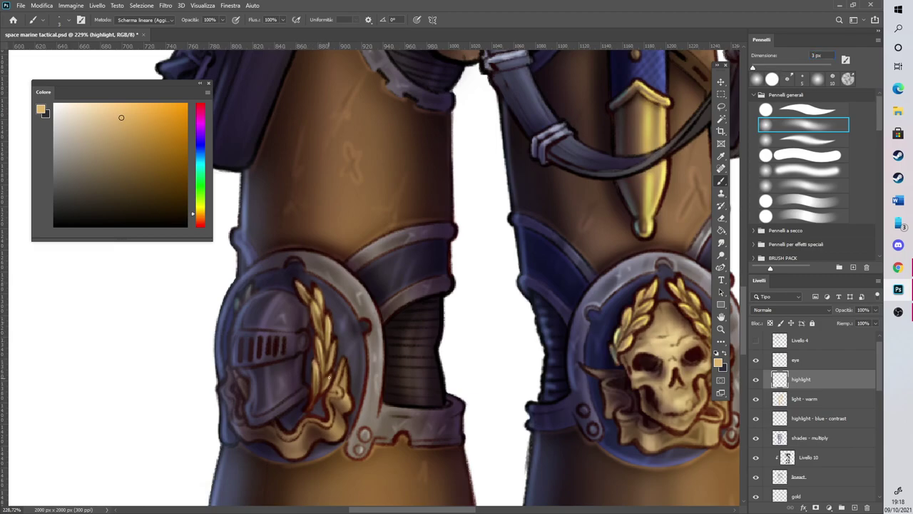
pyautogui.moveTo(334, 344); pyautogui.dragTo(334, 361)
pyautogui.scroll(-8, 473, 281)
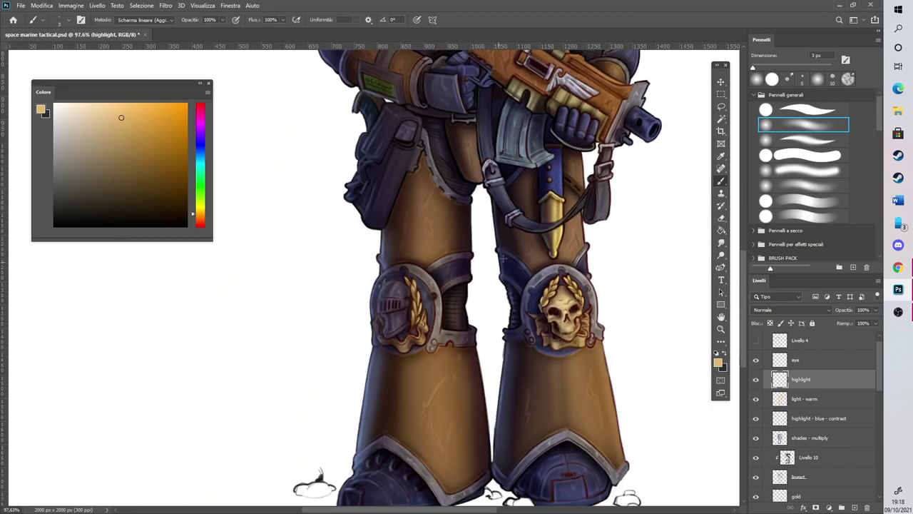
# Paint golden highlights on the two round studs of the blue dagger scabbard
pyautogui.scroll(5, 557, 186)
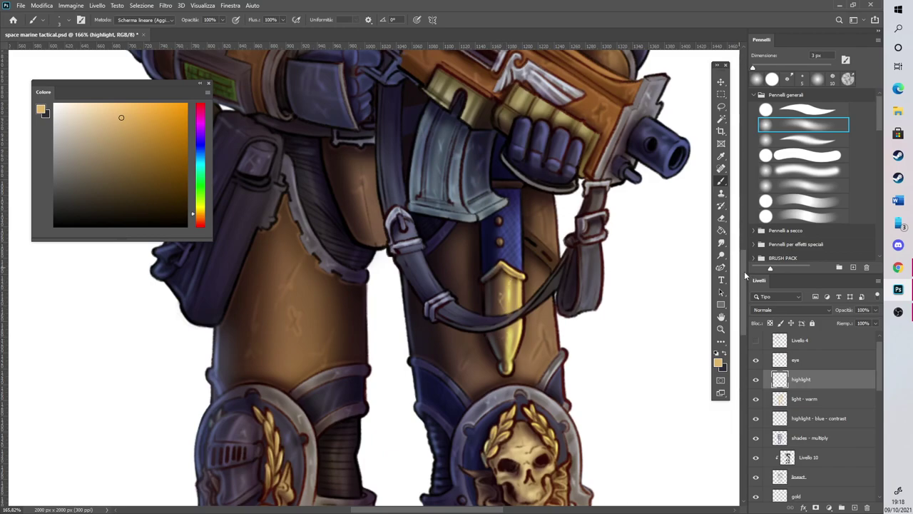
pyautogui.scroll(4, 509, 323)
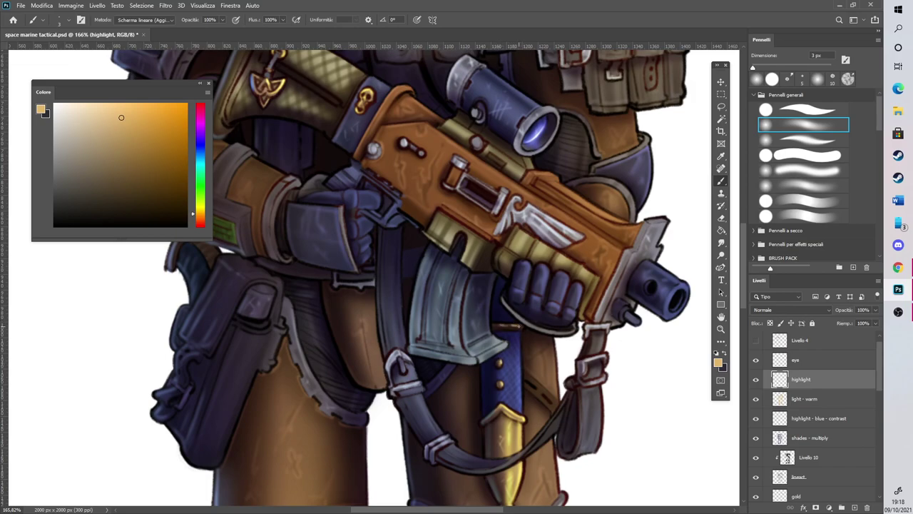
pyautogui.scroll(-5, 508, 308)
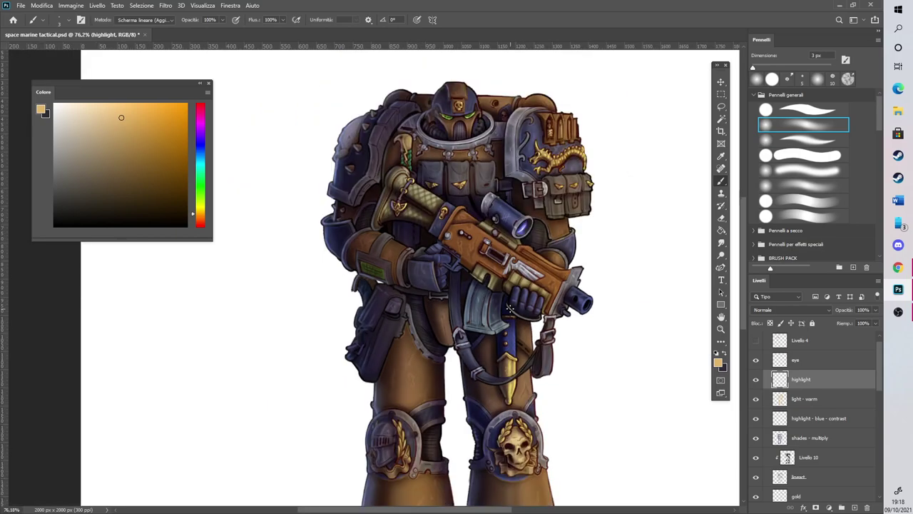
# Choose a muted blue and add small blue reflections to the shadowed sides of the scabbard's studs
pyautogui.scroll(6, 531, 374)
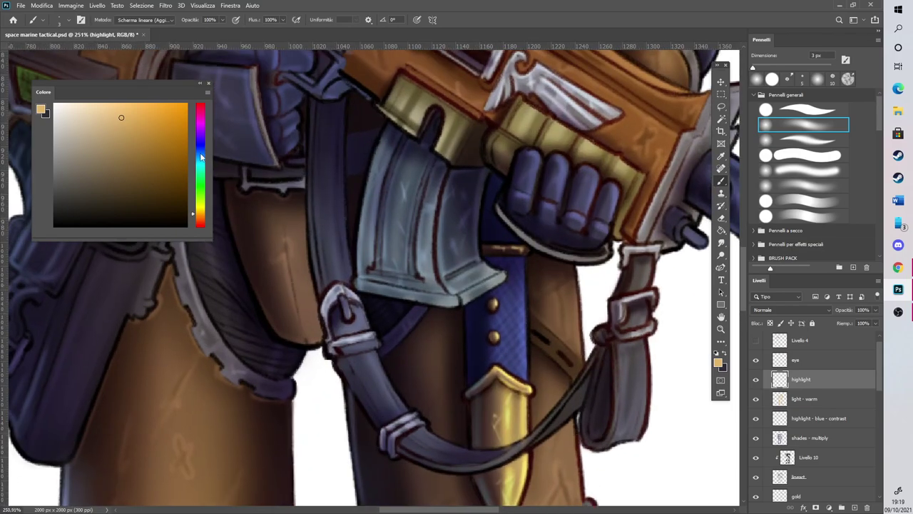
pyautogui.click(201, 154)
pyautogui.click(107, 168)
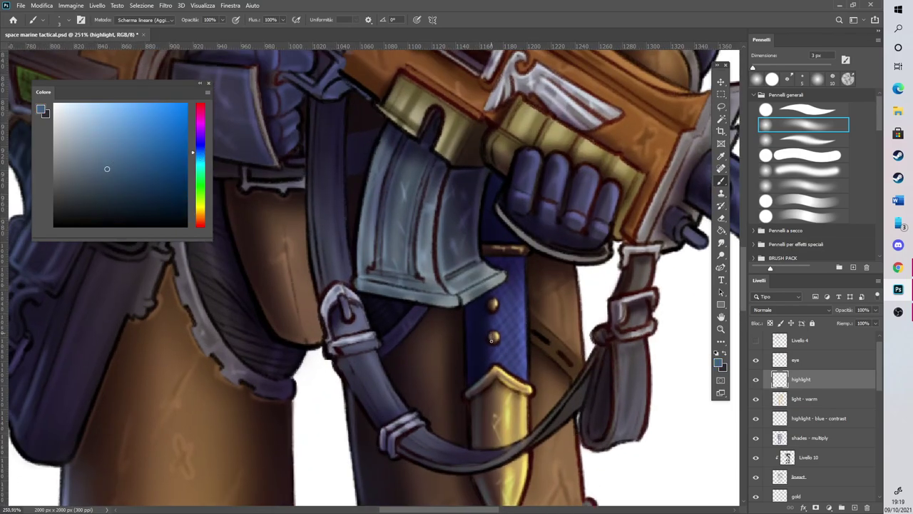
pyautogui.scroll(-5, 498, 293)
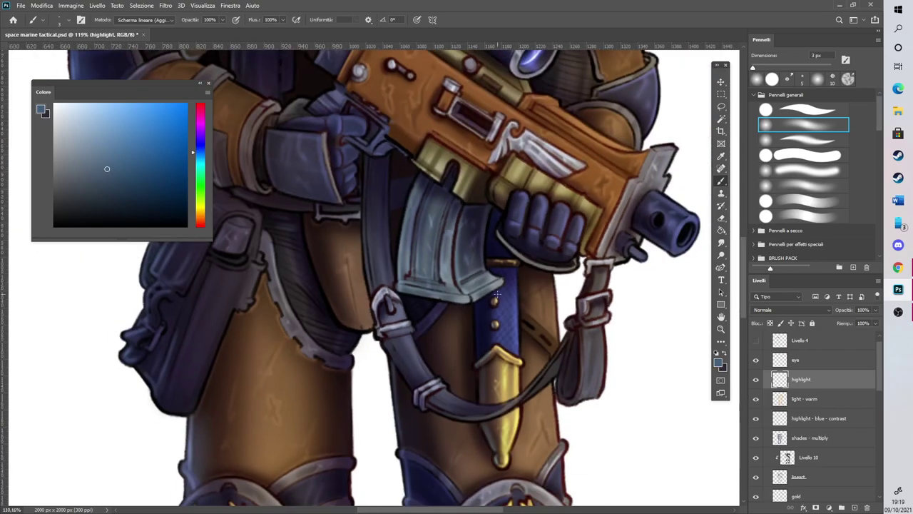
pyautogui.scroll(3, 404, 133)
pyautogui.moveTo(407, 208); pyautogui.dragTo(415, 230)
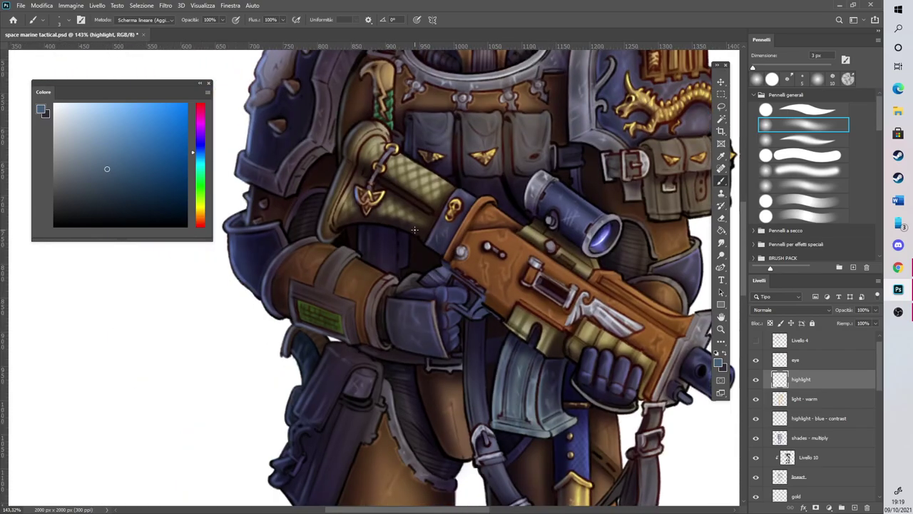
pyautogui.scroll(-3, 415, 231)
pyautogui.scroll(1, 551, 235)
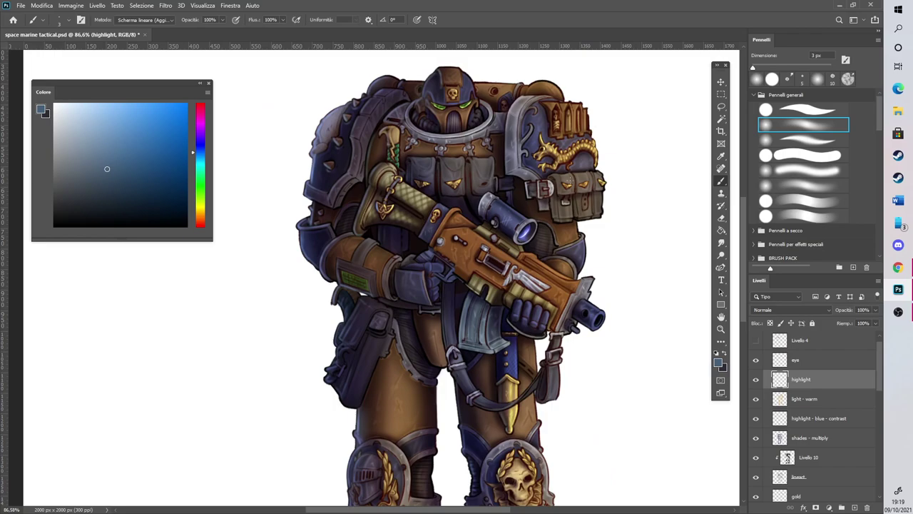
# Choose a pale yellow, set the brush to 8 px and highlight the rounded edge of the pouch strap buckle
pyautogui.scroll(5, 553, 95)
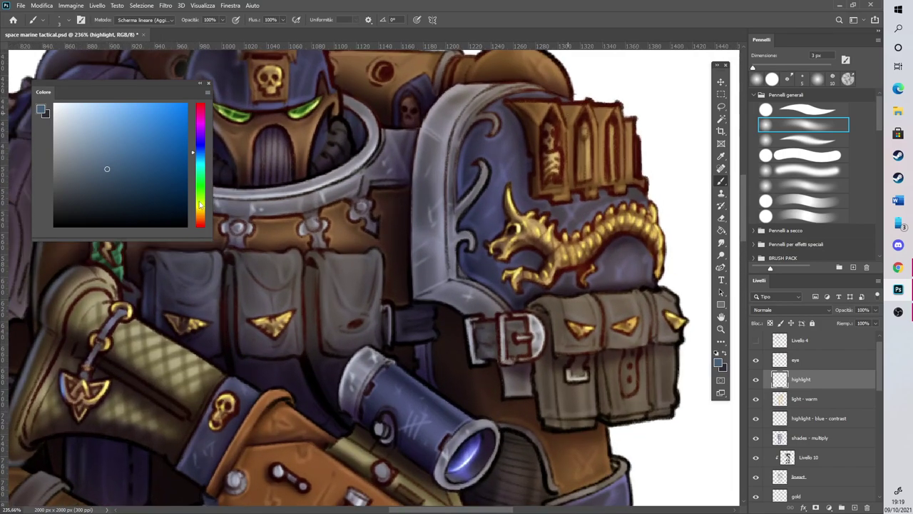
pyautogui.click(201, 211)
pyautogui.click(103, 126)
pyautogui.press(']')
pyautogui.press(']')
pyautogui.press(']')
pyautogui.press(']')
pyautogui.press(']')
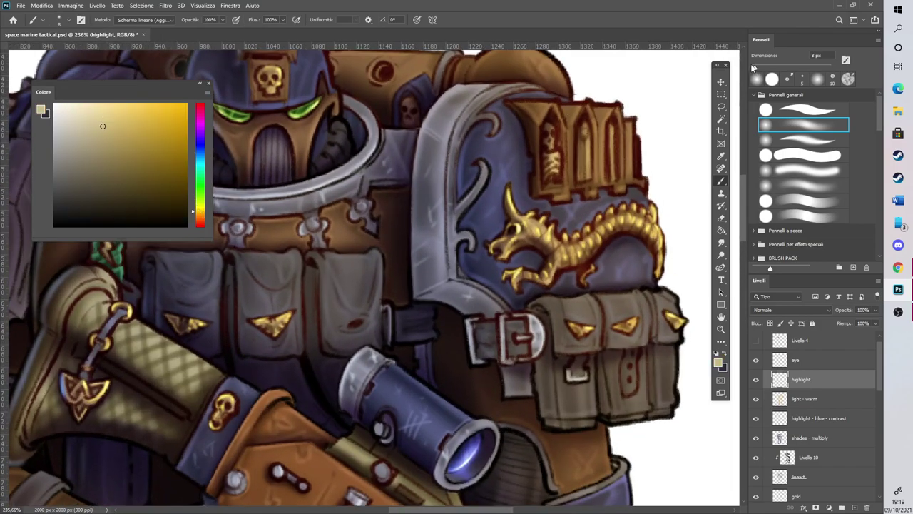
pyautogui.moveTo(539, 322)
pyautogui.mouseDown()
pyautogui.moveTo(541, 336)
pyautogui.moveTo(530, 333)
pyautogui.mouseUp()
# Choose a dark red, set the brush to 3 px and colour the winged pendant hanging from the gun stock
pyautogui.scroll(3, 371, 286)
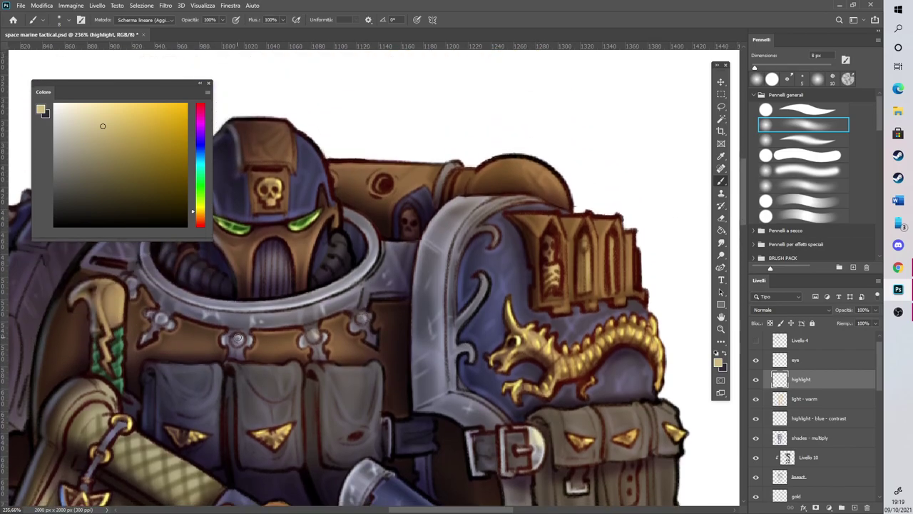
pyautogui.scroll(-4, 480, 317)
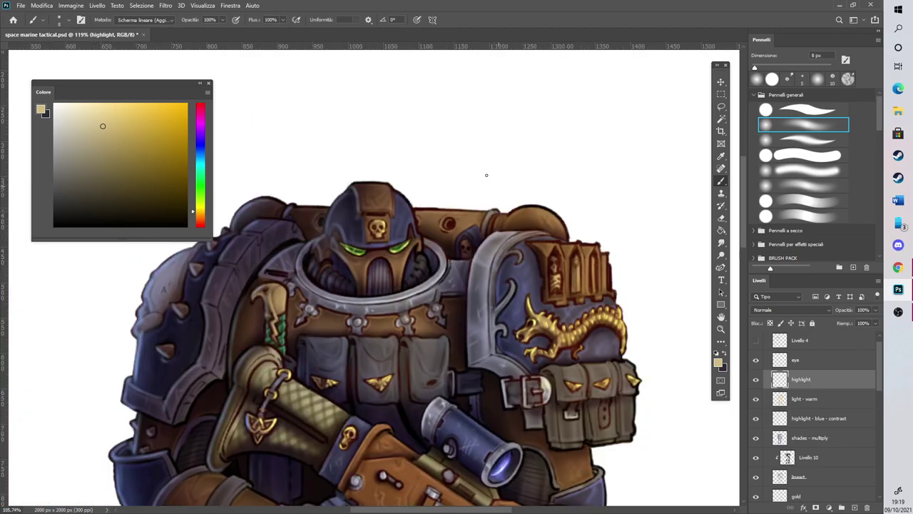
pyautogui.scroll(-2, 438, 149)
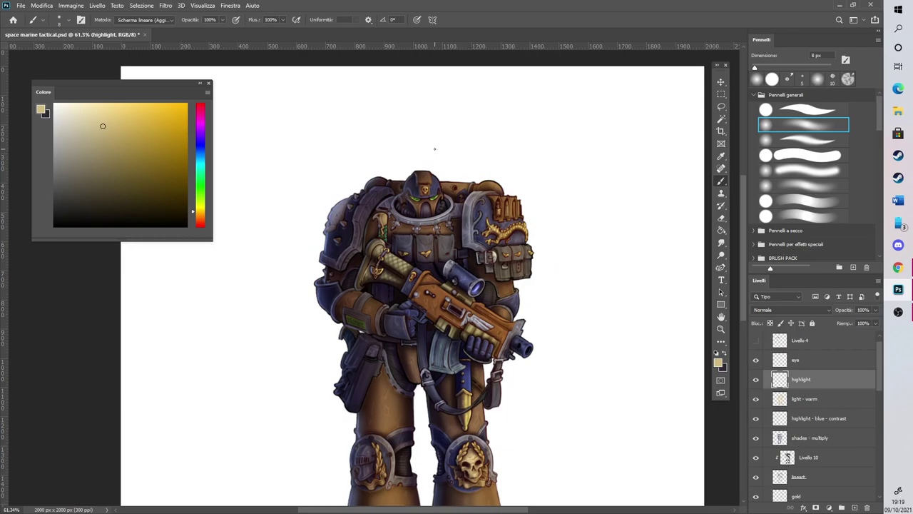
pyautogui.scroll(-1, 434, 150)
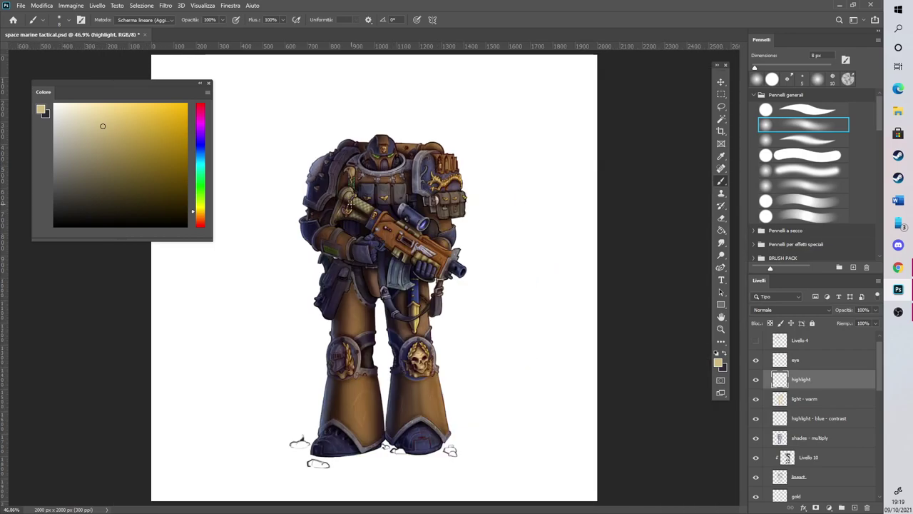
pyautogui.scroll(3, 348, 196)
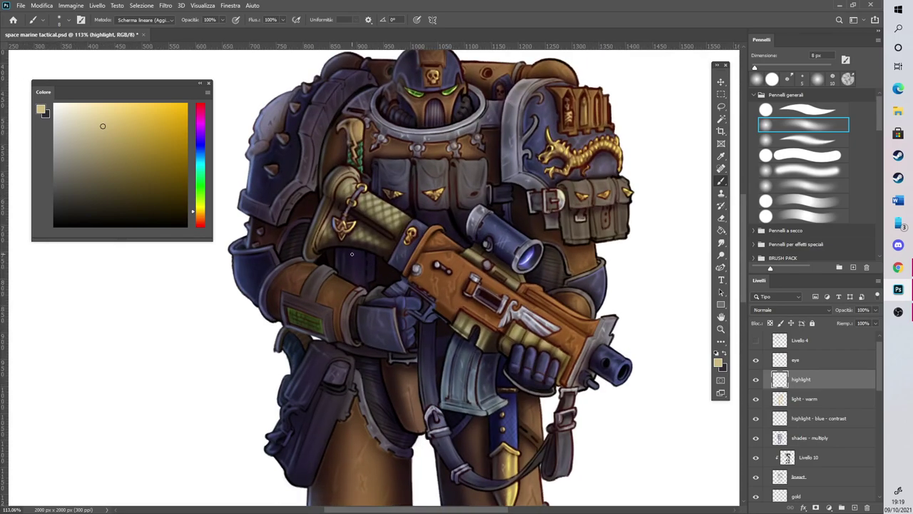
pyautogui.scroll(3, 338, 212)
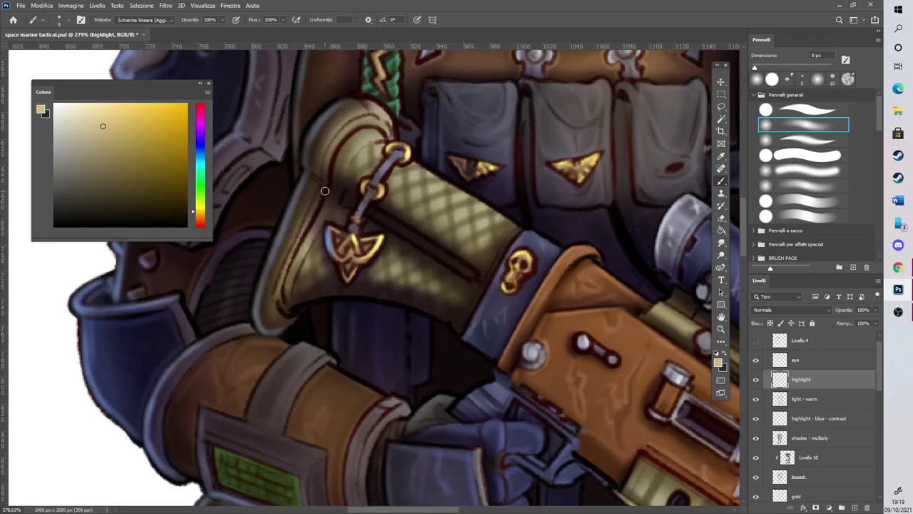
pyautogui.scroll(1, 293, 151)
pyautogui.moveTo(200, 216); pyautogui.dragTo(197, 259)
pyautogui.click(154, 164)
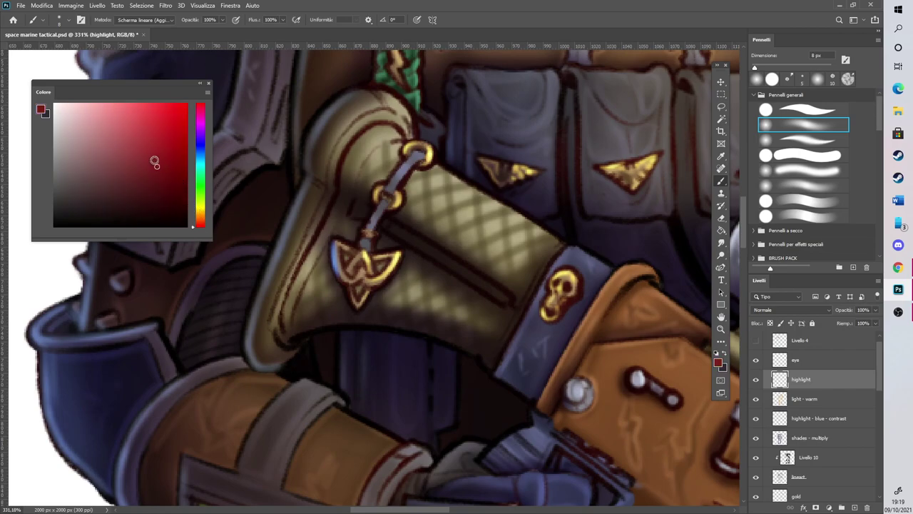
pyautogui.moveTo(756, 68); pyautogui.dragTo(753, 68)
pyautogui.moveTo(343, 258); pyautogui.dragTo(350, 256)
# Show the red sketch layer Livello 4 to check it, and delete it
pyautogui.scroll(-8, 340, 230)
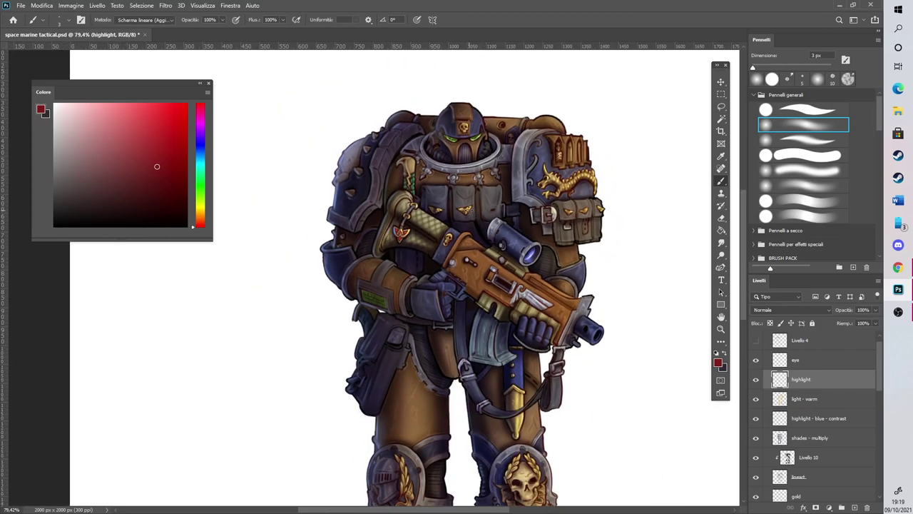
pyautogui.scroll(-2, 416, 173)
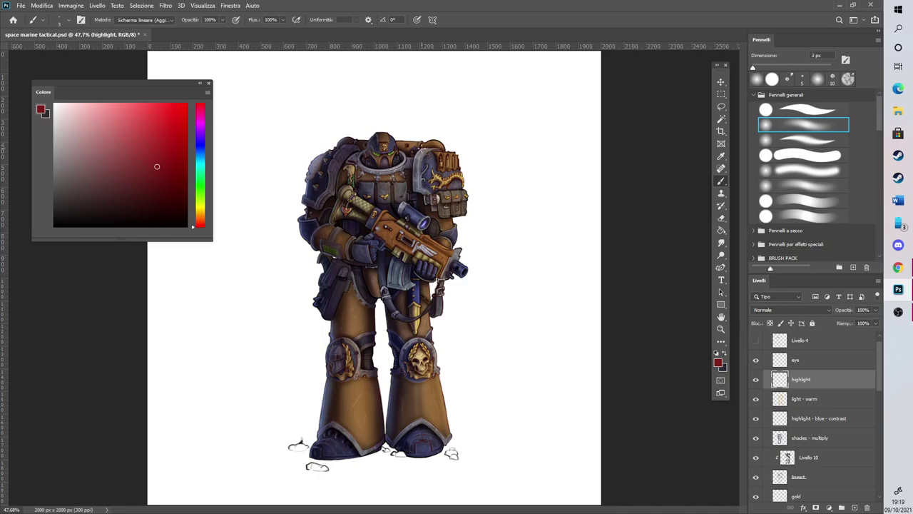
pyautogui.scroll(-1, 381, 281)
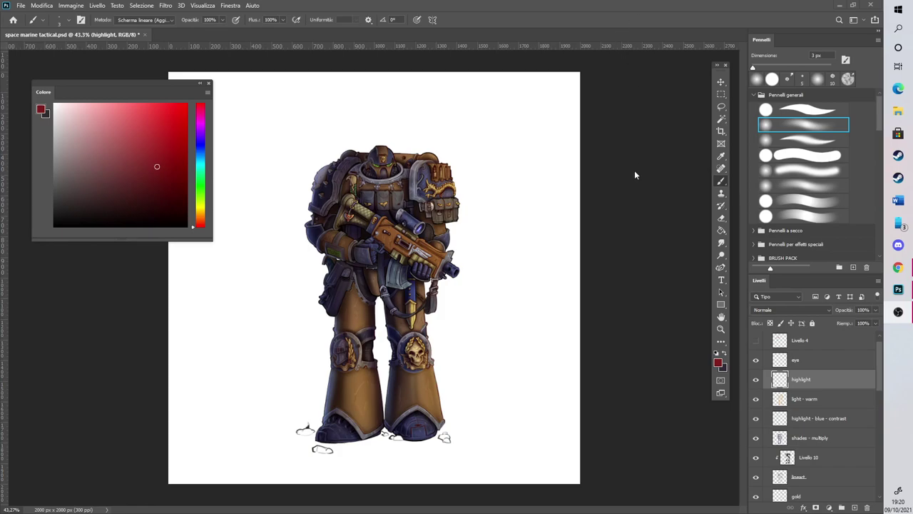
pyautogui.click(833, 350)
pyautogui.scroll(1, 831, 349)
pyautogui.click(830, 357)
pyautogui.click(756, 355)
pyautogui.click(757, 353)
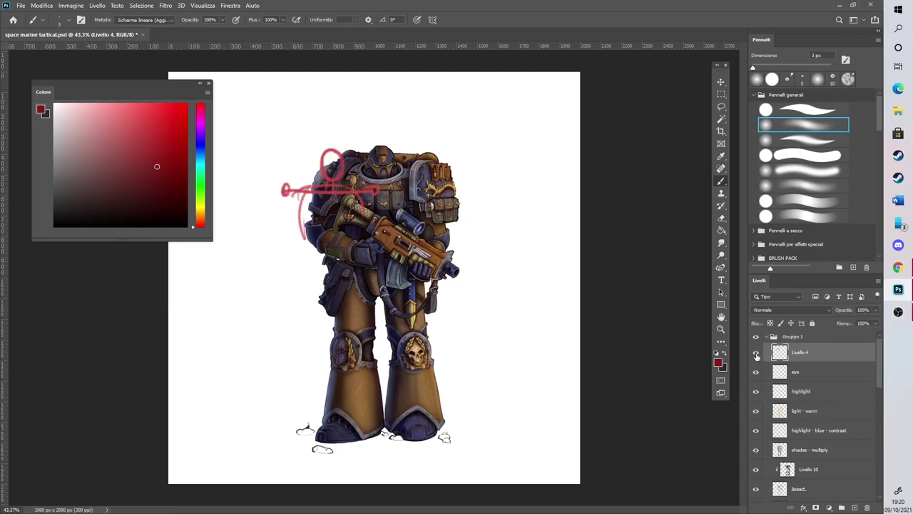
pyautogui.press('Delete')
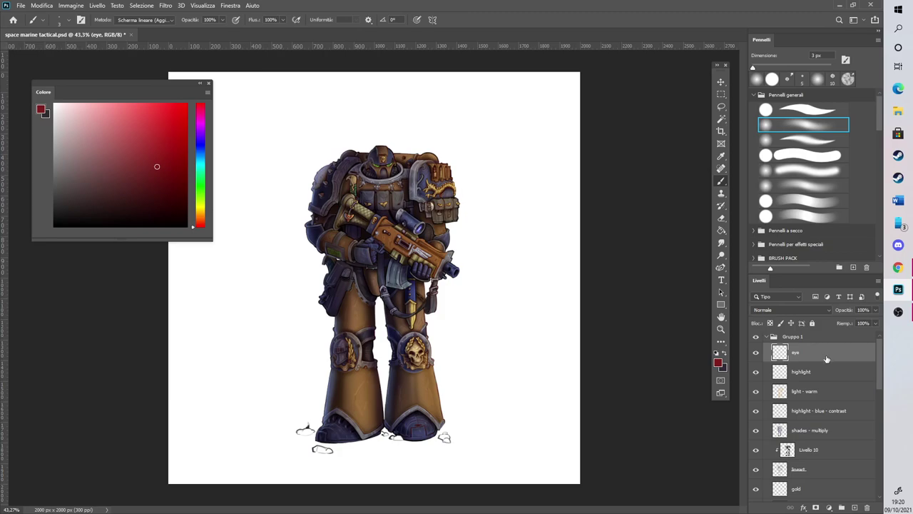
# Group all layers from eye down to armour 2 and name the group "space marine"
pyautogui.scroll(-5, 829, 364)
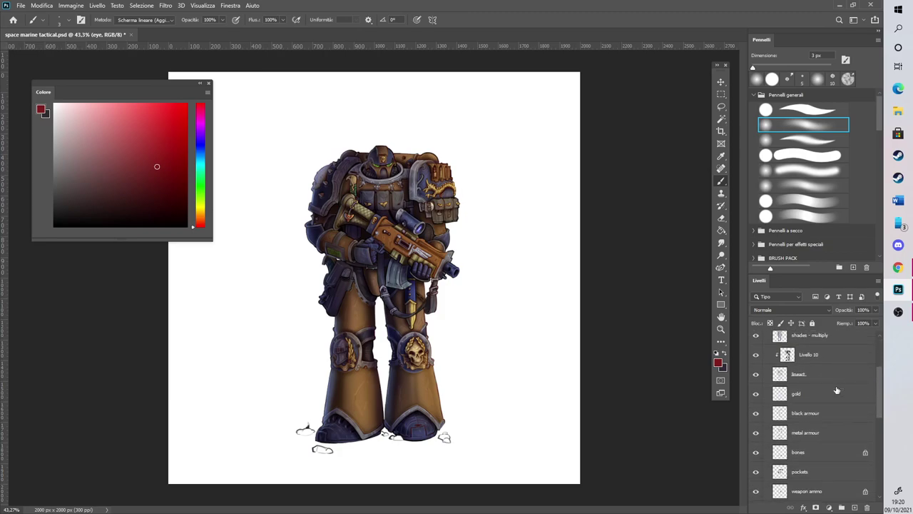
pyautogui.scroll(5, 837, 390)
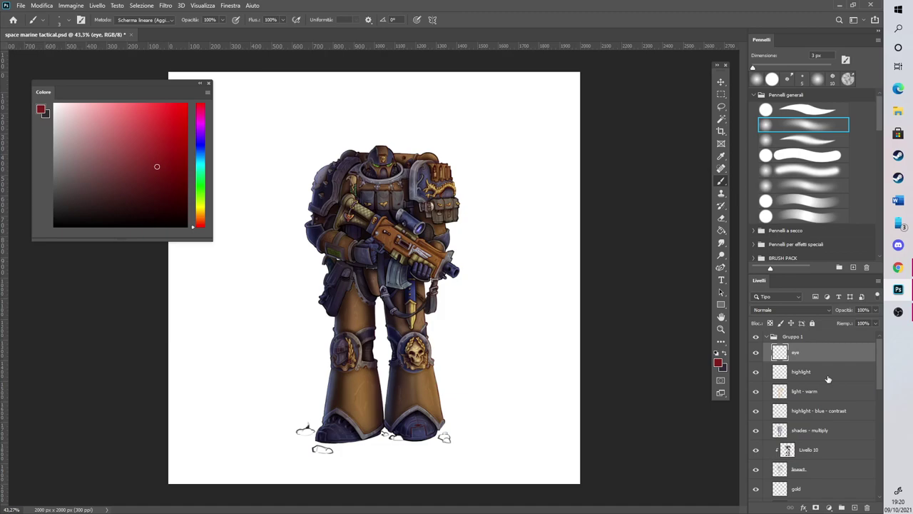
pyautogui.scroll(-8, 828, 379)
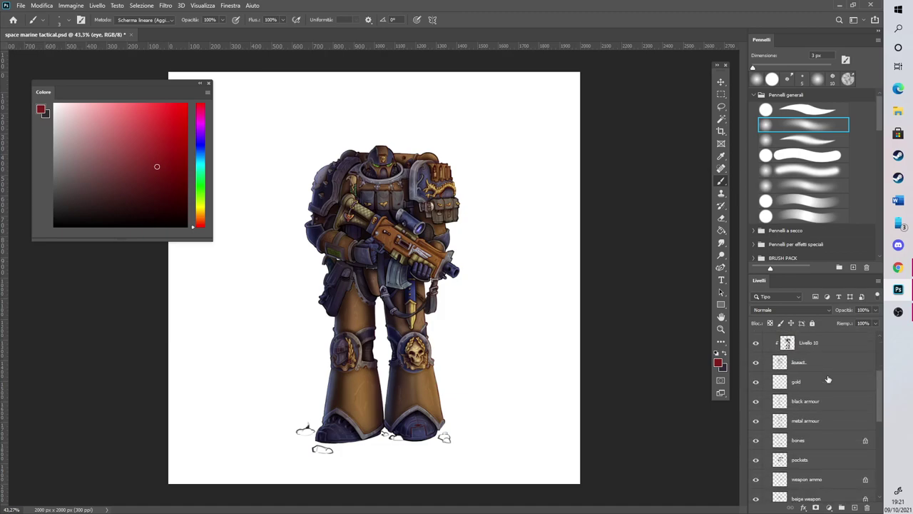
pyautogui.scroll(-5, 829, 400)
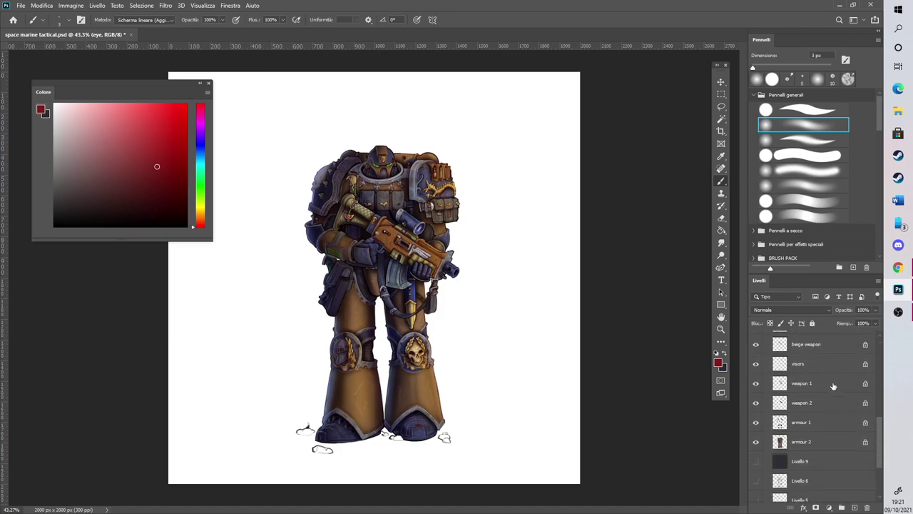
pyautogui.keyDown('shift'); pyautogui.click(836, 442); pyautogui.keyUp('shift')
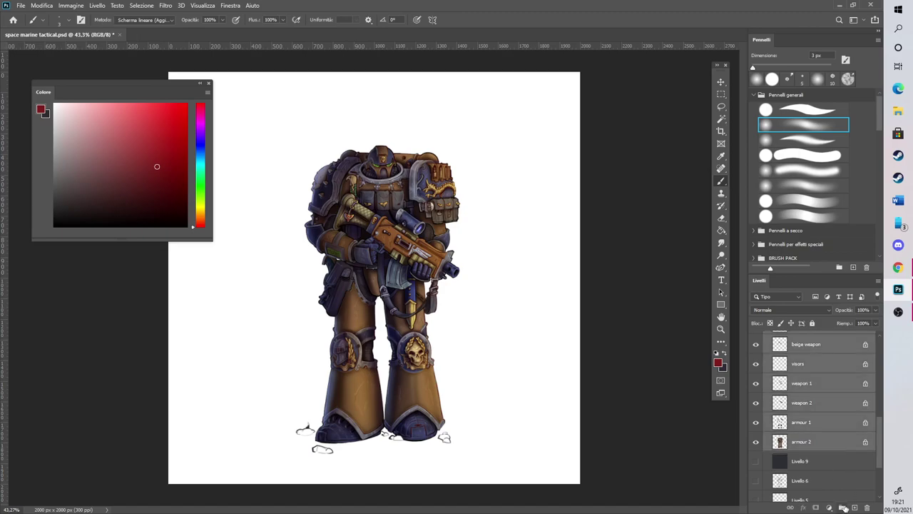
pyautogui.hotkey('ctrl', 'g')
pyautogui.doubleClick(801, 348)
pyautogui.write('sc')
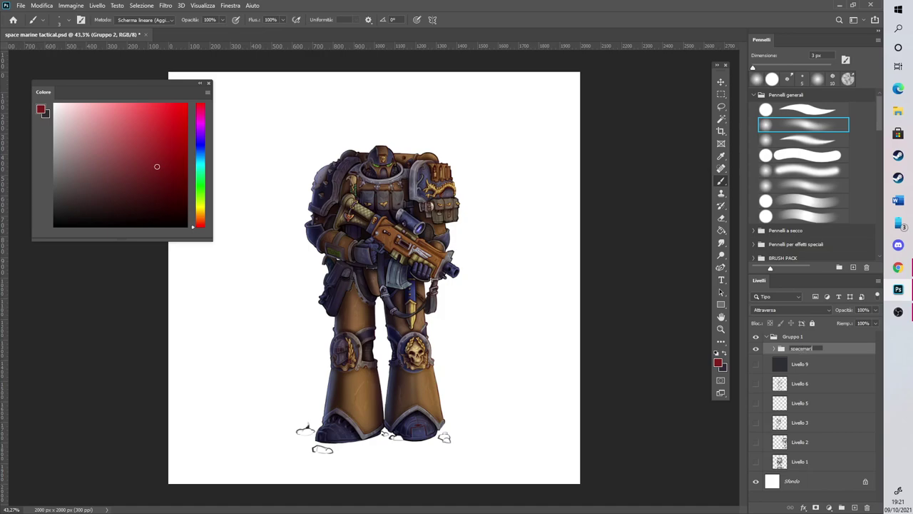
# Group the hidden sketch layers Livello 6 to Livello 1, name the group "construction" and hide it
pyautogui.click(847, 365)
pyautogui.click(808, 386)
pyautogui.keyDown('shift'); pyautogui.click(820, 463); pyautogui.keyUp('shift')
pyautogui.click(842, 507)
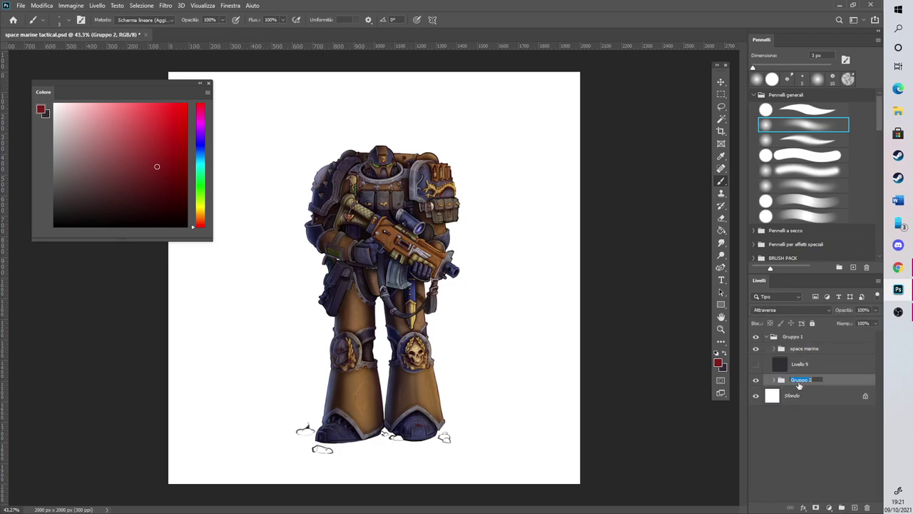
pyautogui.write('construction')
pyautogui.click(756, 380)
# Add a new layer directly above Livello 9, and prepare a muted grey-brown soft brush at 178 px
pyautogui.click(821, 353)
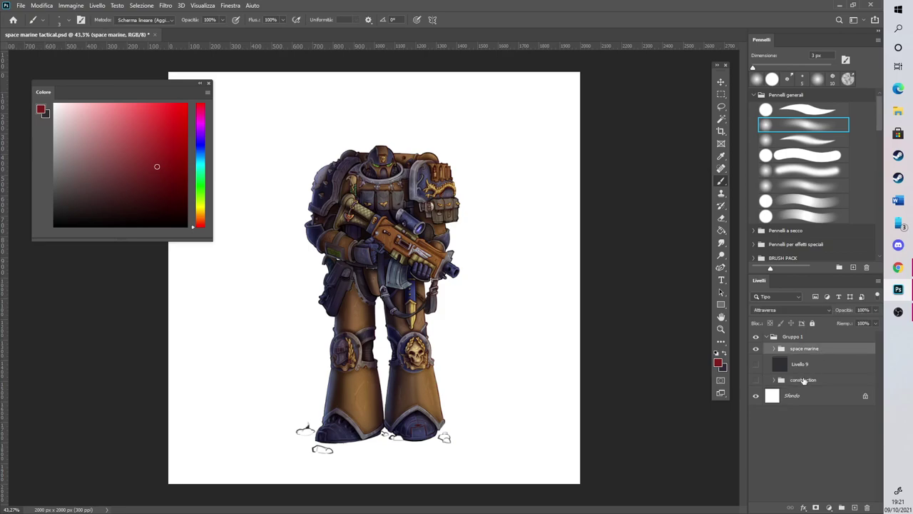
pyautogui.click(813, 364)
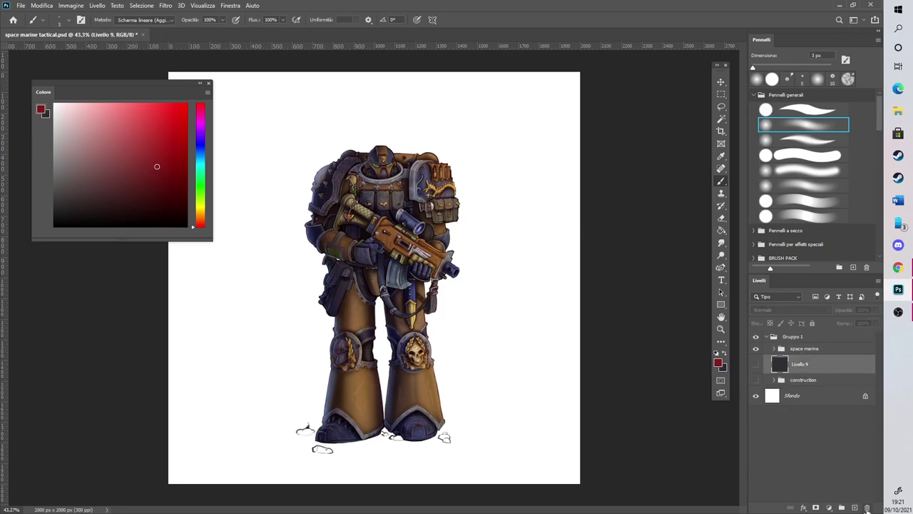
pyautogui.click(855, 507)
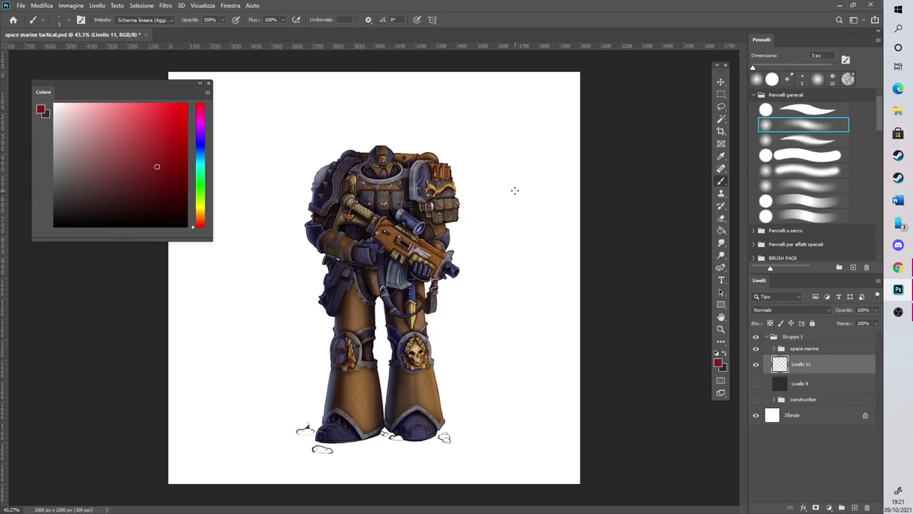
pyautogui.moveTo(198, 212); pyautogui.dragTo(198, 219)
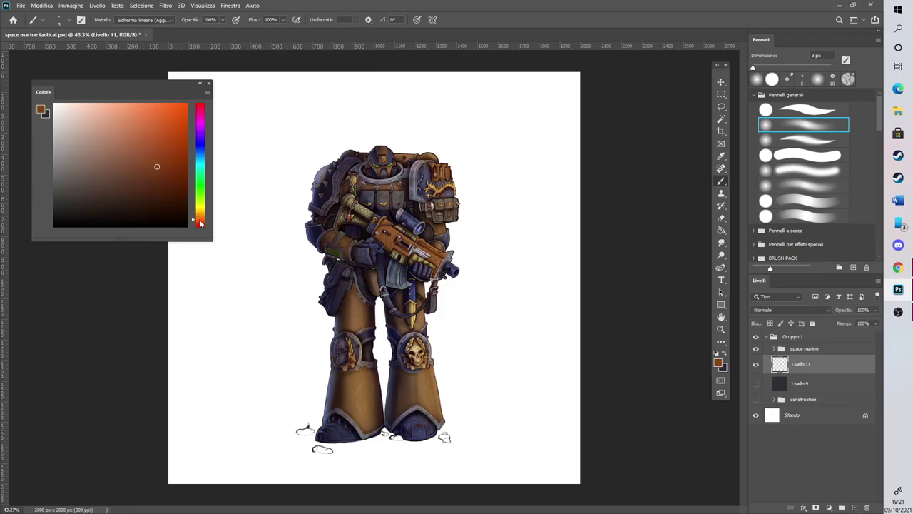
pyautogui.click(75, 172)
pyautogui.click(810, 66)
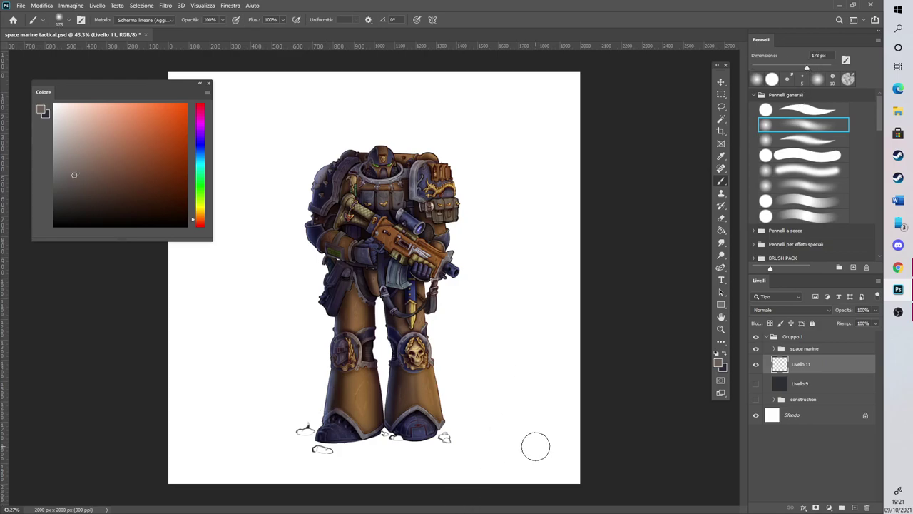
# Rotate the canvas upside down at a diagonal for painting the ground, and dock the floating colour panel above the brushes
pyautogui.press('r')
pyautogui.moveTo(545, 384)
pyautogui.mouseDown()
pyautogui.moveTo(476, 285)
pyautogui.moveTo(271, 232)
pyautogui.moveTo(280, 218)
pyautogui.mouseUp()
pyautogui.press('b')
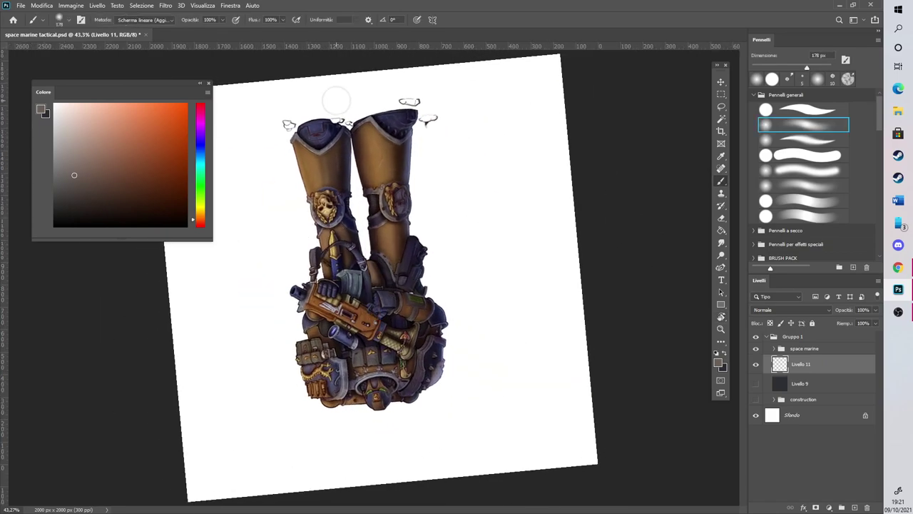
pyautogui.scroll(2, 336, 119)
pyautogui.scroll(-2, 428, 232)
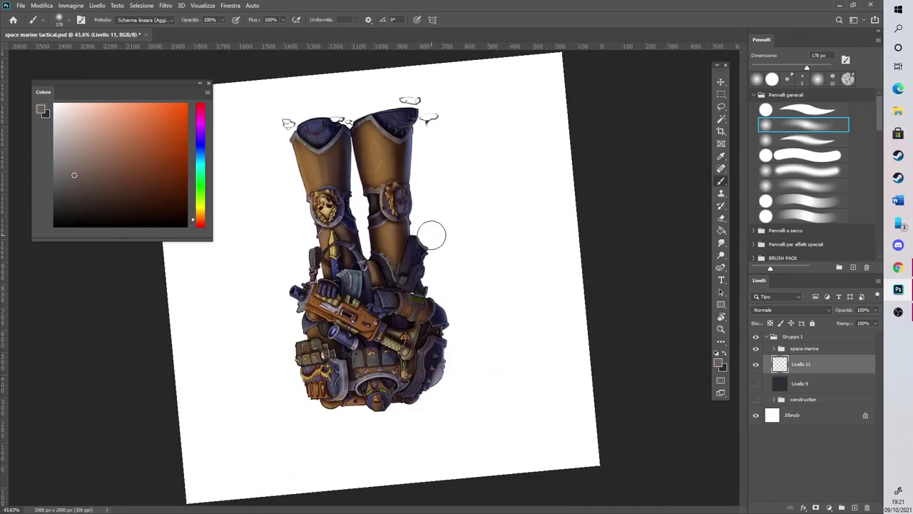
pyautogui.moveTo(154, 93)
pyautogui.mouseDown()
pyautogui.moveTo(864, 95)
pyautogui.moveTo(834, 34)
pyautogui.mouseUp()
pyautogui.scroll(1, 404, 137)
pyautogui.press('r')
pyautogui.moveTo(501, 239); pyautogui.dragTo(466, 168)
pyautogui.press('b')
pyautogui.moveTo(742, 214); pyautogui.dragTo(739, 206)
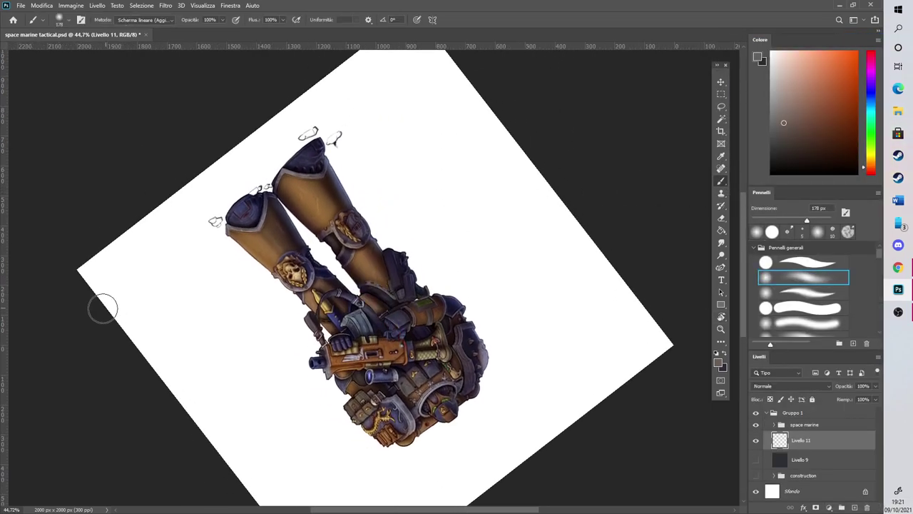
# Paint broad, soft grey-brown strokes across the full canvas width to form the ground around the marine's feet
pyautogui.moveTo(108, 306); pyautogui.dragTo(197, 152)
pyautogui.moveTo(89, 255); pyautogui.dragTo(238, 133)
pyautogui.moveTo(100, 307)
pyautogui.mouseDown()
pyautogui.moveTo(93, 347)
pyautogui.moveTo(126, 350)
pyautogui.moveTo(280, 195)
pyautogui.moveTo(438, 60)
pyautogui.mouseUp()
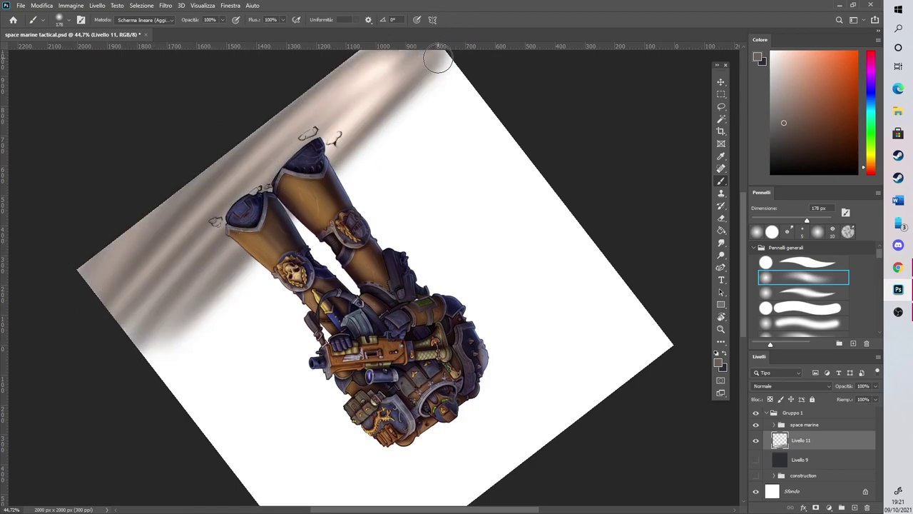
pyautogui.scroll(-5, 333, 176)
pyautogui.scroll(3, 285, 136)
pyautogui.moveTo(376, 89); pyautogui.dragTo(421, 57)
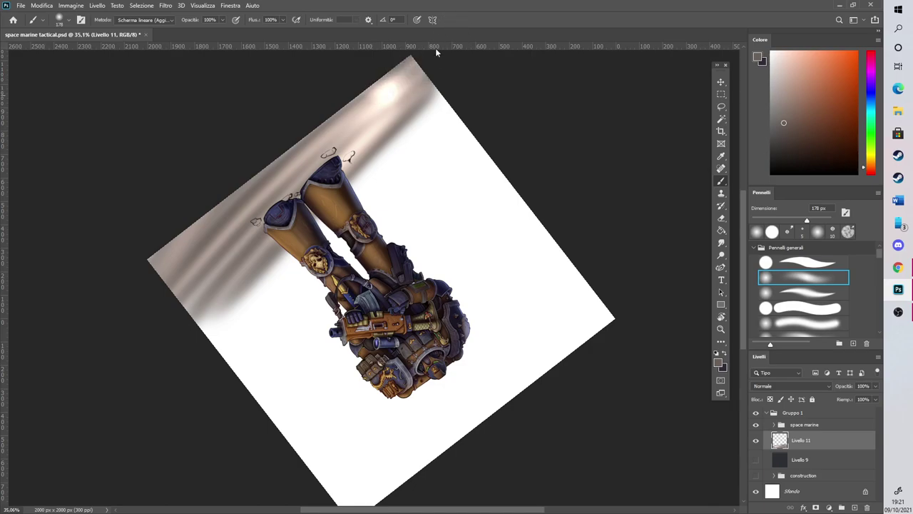
pyautogui.moveTo(202, 335)
pyautogui.mouseDown()
pyautogui.moveTo(285, 232)
pyautogui.moveTo(275, 260)
pyautogui.moveTo(425, 104)
pyautogui.moveTo(486, 62)
pyautogui.mouseUp()
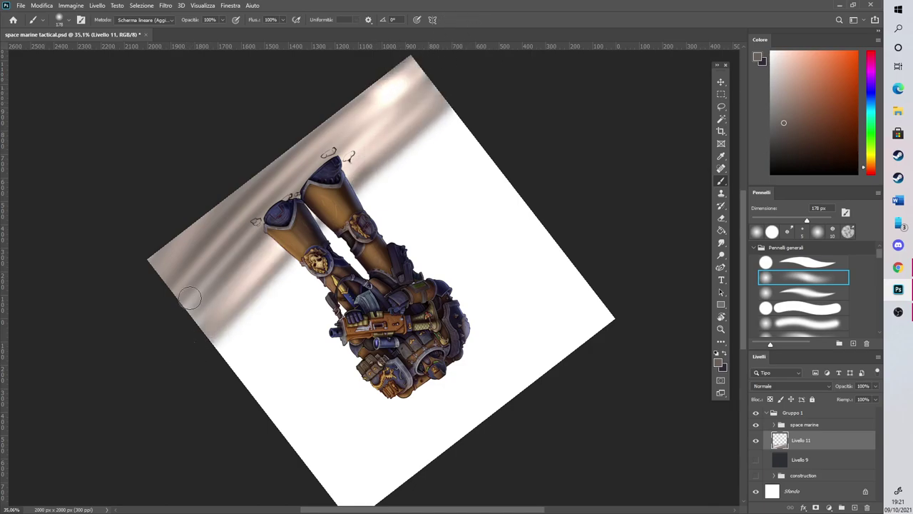
pyautogui.moveTo(196, 289); pyautogui.dragTo(393, 82)
pyautogui.moveTo(141, 283)
pyautogui.mouseDown()
pyautogui.moveTo(349, 76)
pyautogui.moveTo(299, 144)
pyautogui.mouseUp()
pyautogui.moveTo(209, 318)
pyautogui.mouseDown()
pyautogui.moveTo(293, 192)
pyautogui.moveTo(443, 97)
pyautogui.mouseUp()
pyautogui.moveTo(278, 282); pyautogui.dragTo(497, 52)
pyautogui.moveTo(225, 250); pyautogui.dragTo(375, 123)
pyautogui.moveTo(175, 278); pyautogui.dragTo(346, 118)
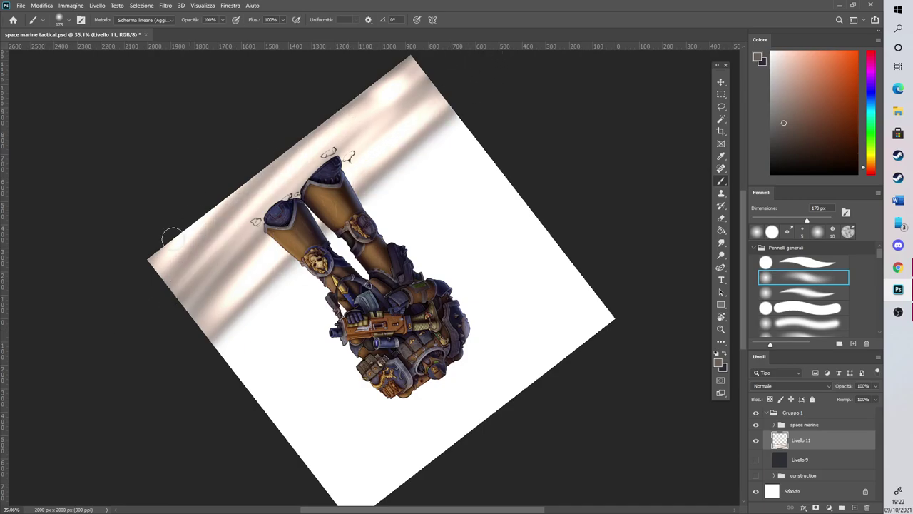
# Return the canvas to upright and darken the ground on Livello 11 with Hue/Saturation, setting the lightness to -71
pyautogui.press('r')
pyautogui.moveTo(452, 57)
pyautogui.mouseDown()
pyautogui.moveTo(388, 163)
pyautogui.moveTo(271, 253)
pyautogui.moveTo(507, 212)
pyautogui.moveTo(506, 204)
pyautogui.mouseUp()
pyautogui.hotkey('ctrl', 'u')
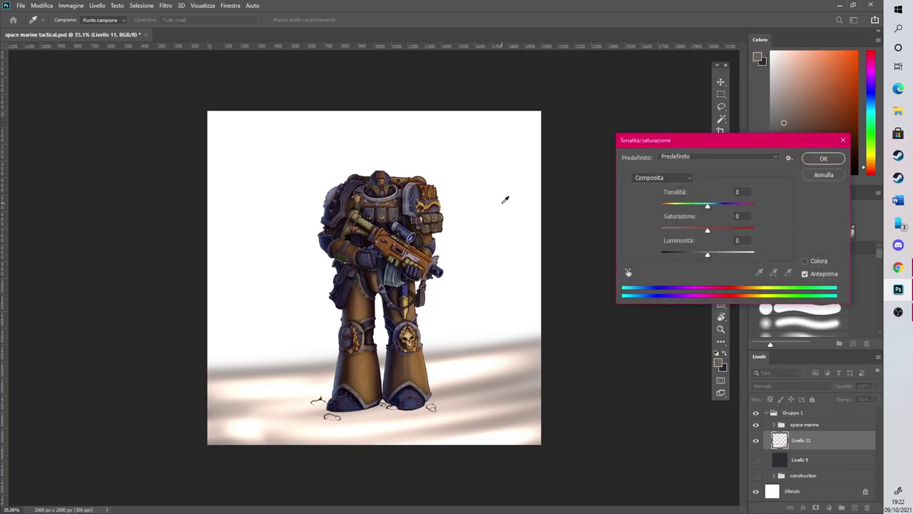
pyautogui.moveTo(708, 255); pyautogui.dragTo(676, 257)
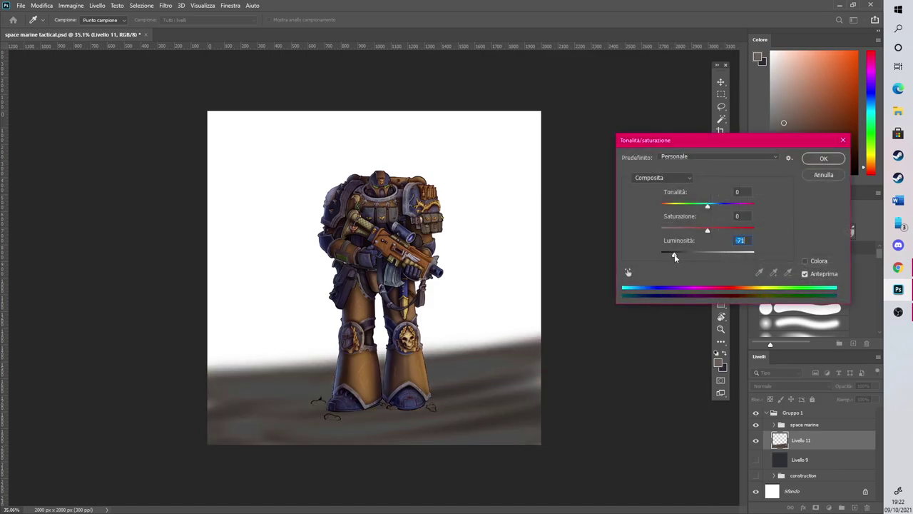
pyautogui.click(815, 160)
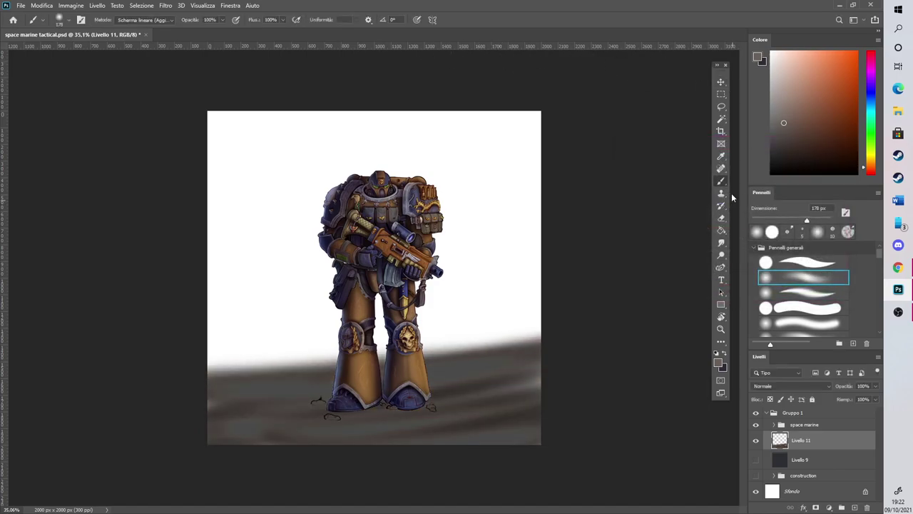
# Switch the brush mode to Normale, then transform the ground layer, scaling it to about 121% and rotating it about 3° to flatten the slope
pyautogui.click(171, 21)
pyautogui.click(170, 30)
pyautogui.hotkey('ctrl', 't')
pyautogui.moveTo(545, 312); pyautogui.dragTo(617, 294)
pyautogui.moveTo(556, 346); pyautogui.dragTo(535, 360)
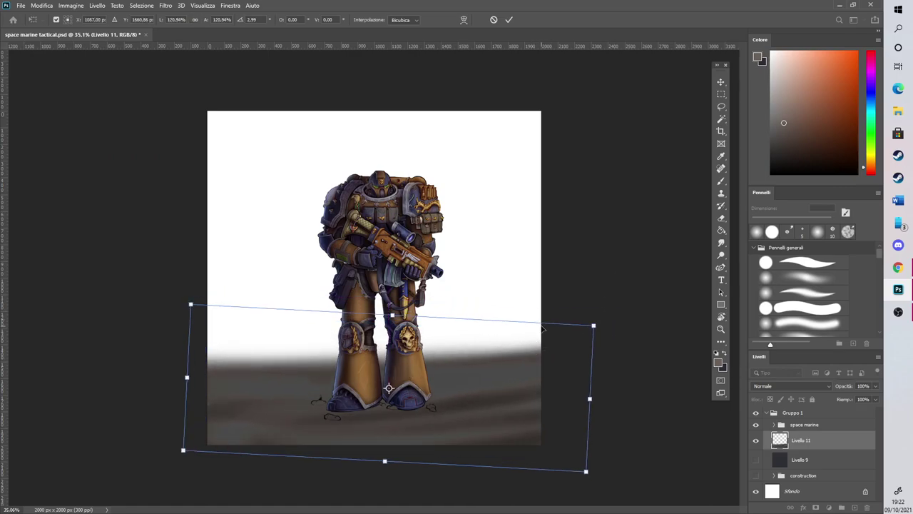
pyautogui.click(721, 182)
# Paint a lighter grey-brown band along the ground's horizon with a soft brush of about 48 px, and return the canvas to upright
pyautogui.scroll(2, 424, 456)
pyautogui.scroll(1, 414, 460)
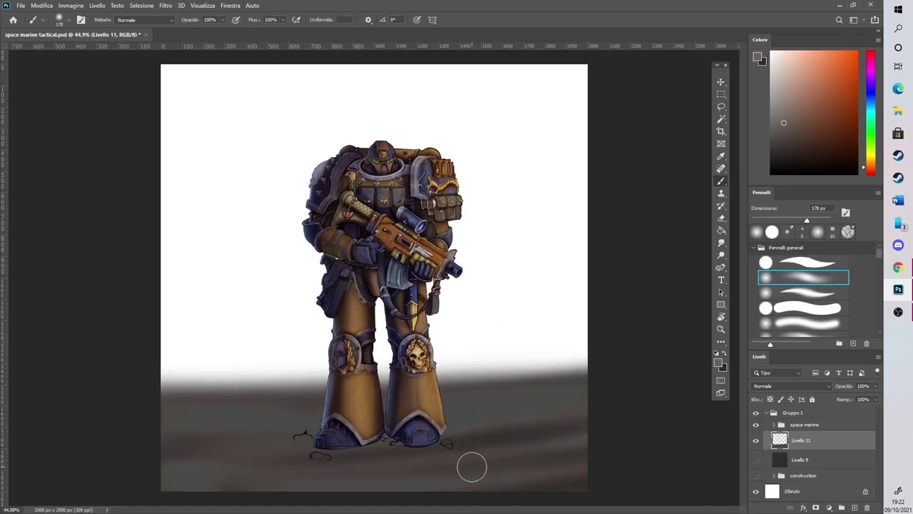
pyautogui.scroll(2, 581, 373)
pyautogui.press('r')
pyautogui.moveTo(597, 315); pyautogui.dragTo(585, 246)
pyautogui.press('r')
pyautogui.moveTo(636, 270); pyautogui.dragTo(642, 238)
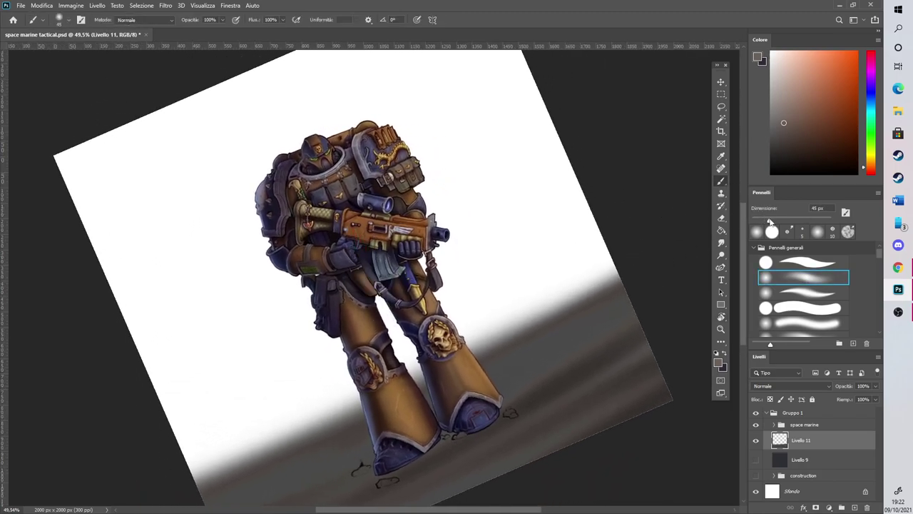
pyautogui.moveTo(490, 350); pyautogui.dragTo(642, 262)
pyautogui.moveTo(465, 364); pyautogui.dragTo(656, 254)
pyautogui.scroll(-3, 676, 237)
pyautogui.press('r')
pyautogui.moveTo(555, 318); pyautogui.dragTo(558, 258)
pyautogui.moveTo(285, 464); pyautogui.dragTo(496, 275)
pyautogui.moveTo(428, 333); pyautogui.dragTo(507, 256)
pyautogui.moveTo(467, 296); pyautogui.dragTo(562, 200)
pyautogui.moveTo(479, 292)
pyautogui.mouseDown()
pyautogui.moveTo(458, 315)
pyautogui.moveTo(551, 210)
pyautogui.mouseUp()
pyautogui.moveTo(300, 450)
pyautogui.mouseDown()
pyautogui.moveTo(346, 398)
pyautogui.moveTo(527, 242)
pyautogui.mouseUp()
pyautogui.press('r')
pyautogui.moveTo(562, 146)
pyautogui.mouseDown()
pyautogui.moveTo(589, 185)
pyautogui.moveTo(599, 279)
pyautogui.moveTo(593, 267)
pyautogui.mouseUp()
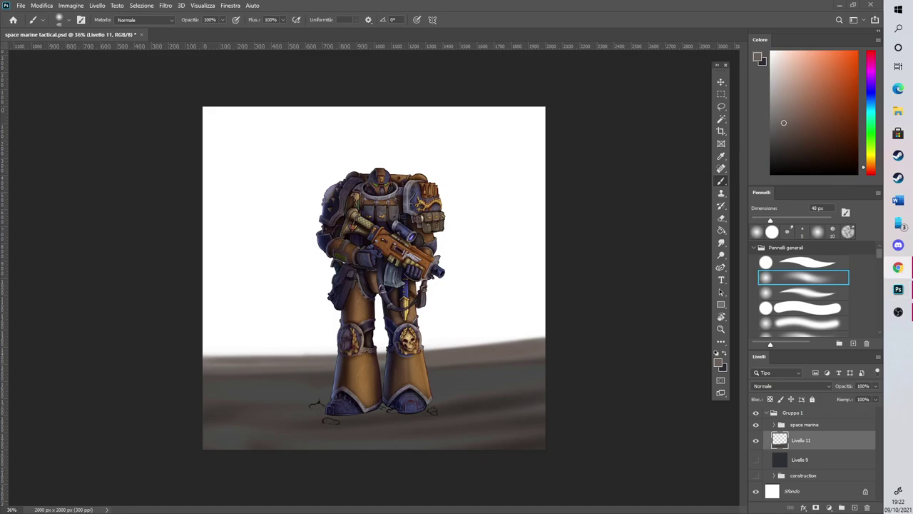
# Add a new layer above Livello 11 in Moltiplica mode, and prepare a muted purple soft brush at 92 px
pyautogui.scroll(2, 376, 444)
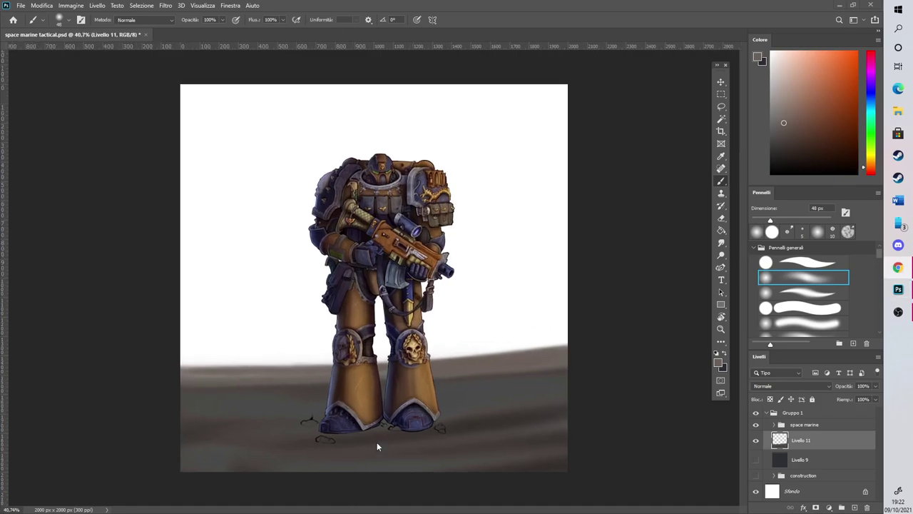
pyautogui.click(854, 508)
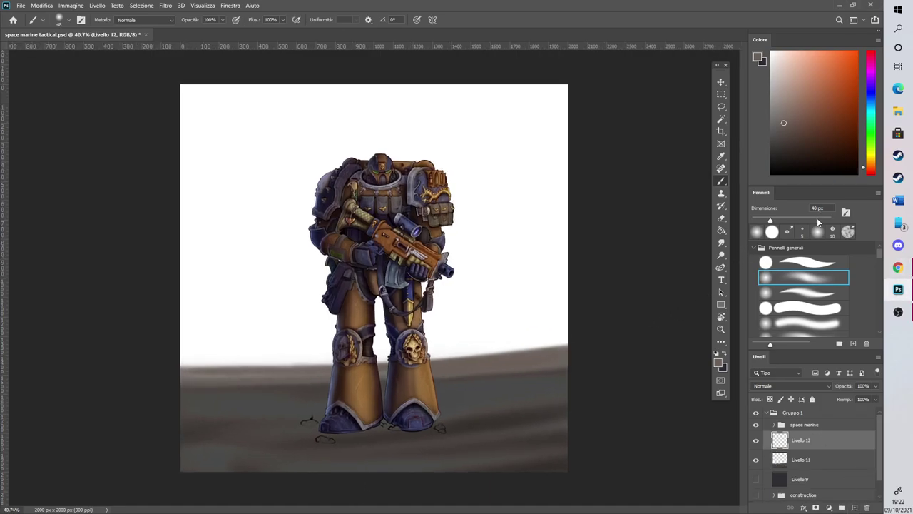
pyautogui.click(802, 387)
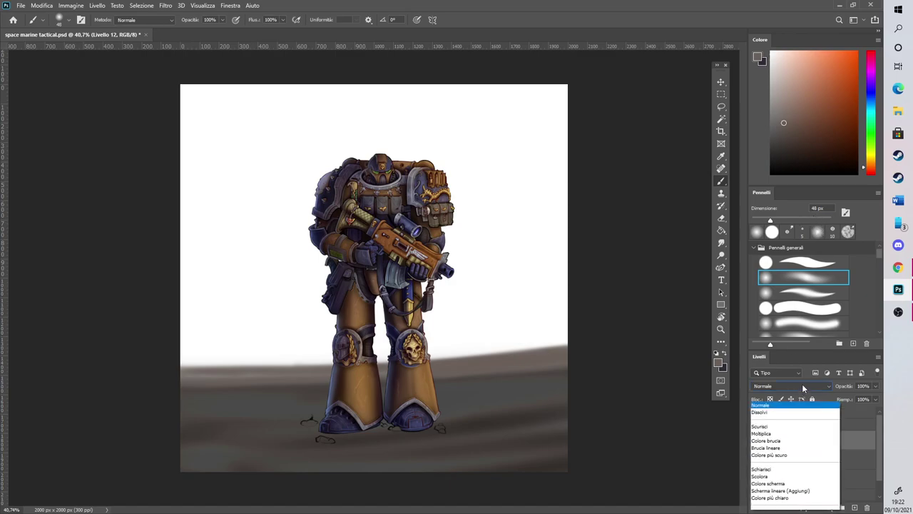
pyautogui.click(774, 308)
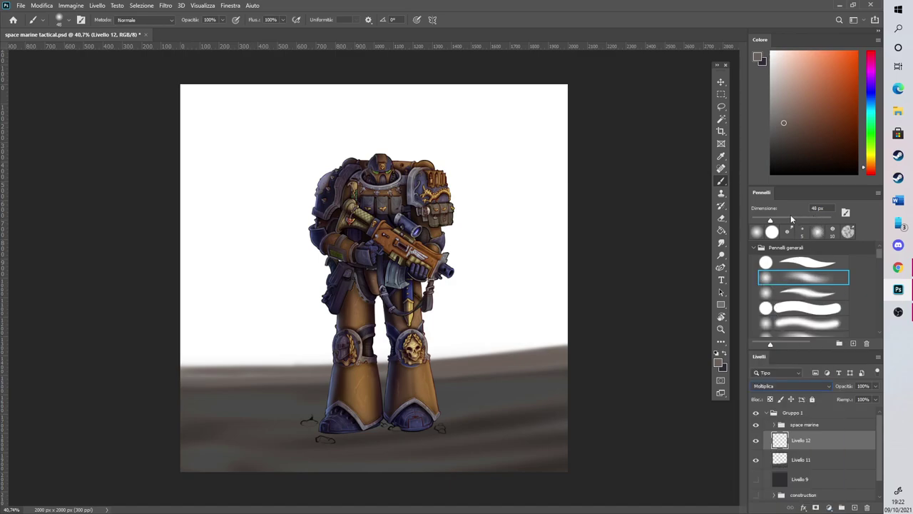
pyautogui.click(870, 85)
pyautogui.click(817, 114)
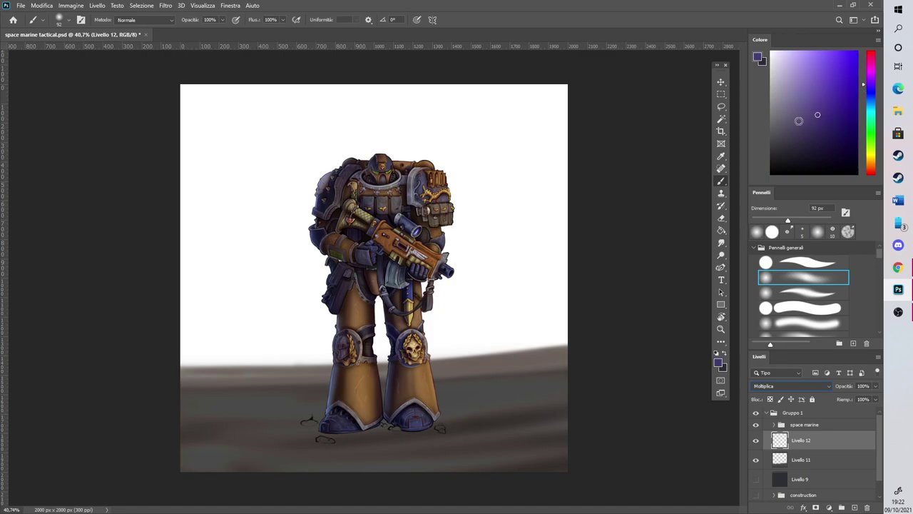
pyautogui.moveTo(518, 385); pyautogui.dragTo(506, 342)
# Paint a soft purple cast shadow on the ground beneath both boots, stretching away to the left behind the marine
pyautogui.press('r')
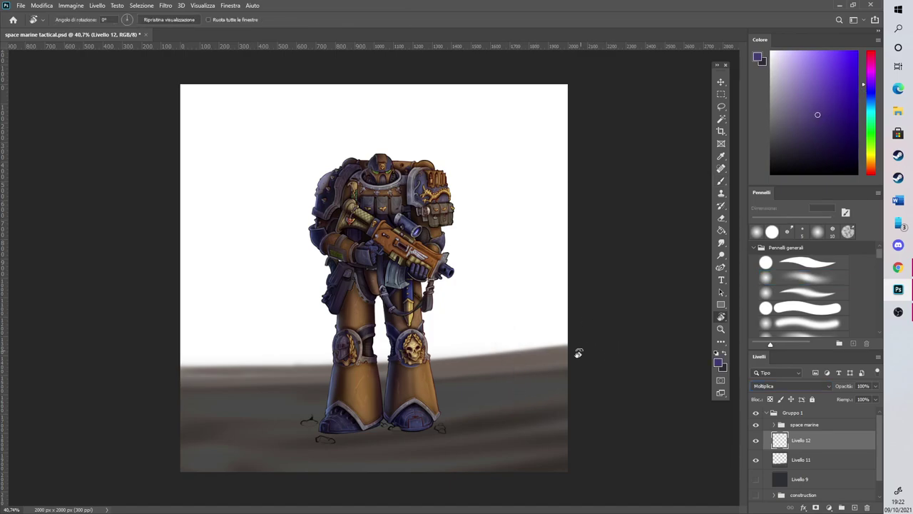
pyautogui.moveTo(535, 402); pyautogui.dragTo(506, 333)
pyautogui.moveTo(744, 243); pyautogui.dragTo(744, 259)
pyautogui.click(721, 181)
pyautogui.press('r')
pyautogui.moveTo(595, 314); pyautogui.dragTo(530, 273)
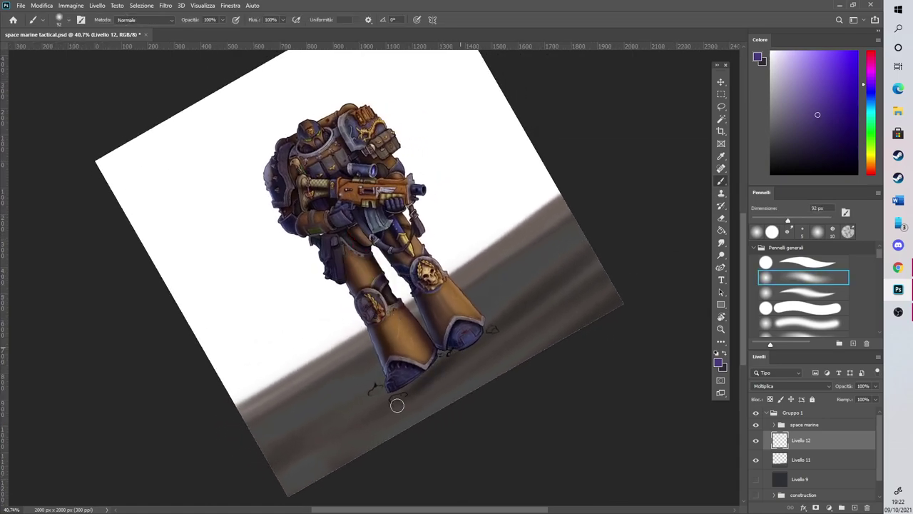
pyautogui.scroll(-2, 745, 279)
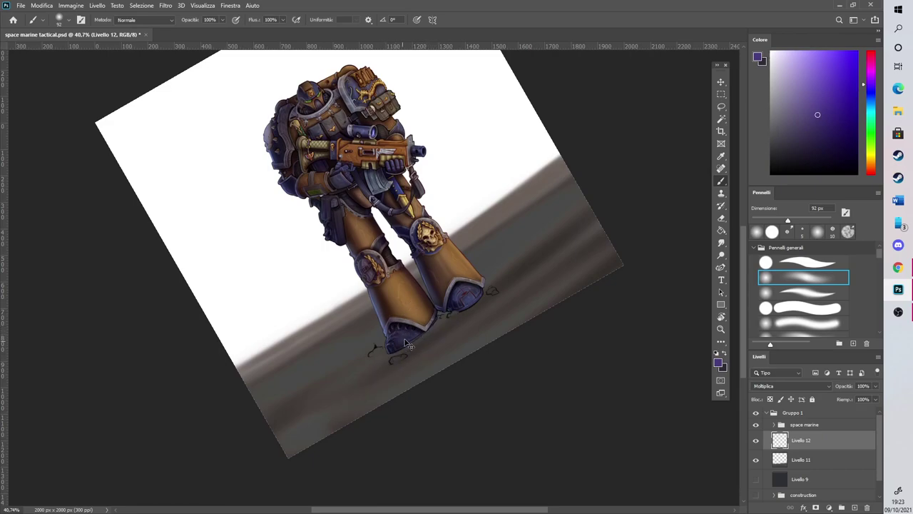
pyautogui.moveTo(336, 383); pyautogui.dragTo(406, 327)
pyautogui.moveTo(360, 355); pyautogui.dragTo(442, 307)
pyautogui.moveTo(301, 381); pyautogui.dragTo(428, 309)
pyautogui.moveTo(326, 370)
pyautogui.mouseDown()
pyautogui.moveTo(384, 335)
pyautogui.moveTo(333, 373)
pyautogui.mouseUp()
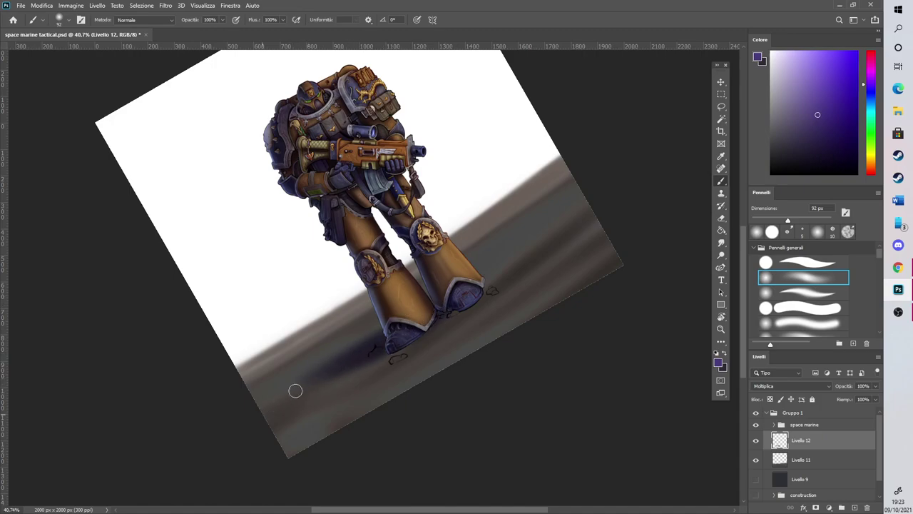
pyautogui.moveTo(296, 379); pyautogui.dragTo(364, 341)
pyautogui.moveTo(465, 302); pyautogui.dragTo(391, 347)
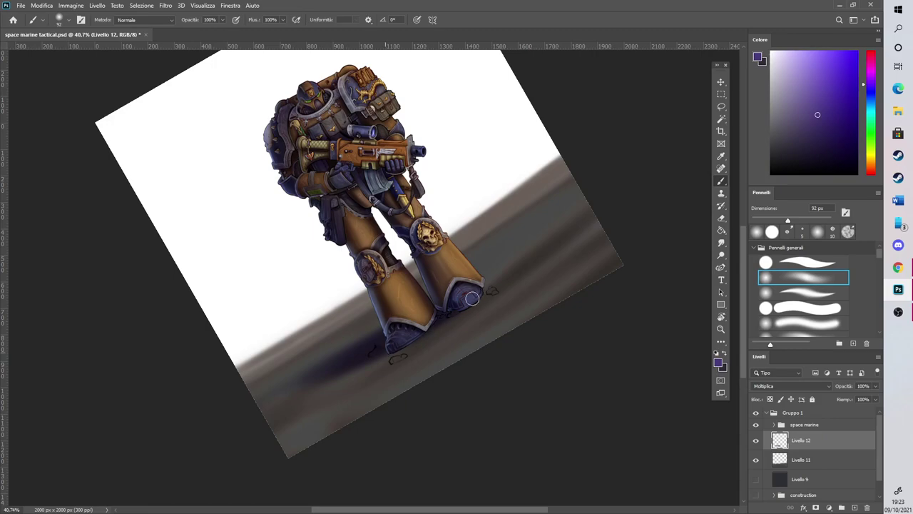
pyautogui.moveTo(444, 304)
pyautogui.mouseDown()
pyautogui.moveTo(262, 411)
pyautogui.moveTo(488, 283)
pyautogui.moveTo(391, 347)
pyautogui.moveTo(259, 401)
pyautogui.moveTo(396, 332)
pyautogui.mouseUp()
# Enlarge the brush to 183 px and extend the cast shadow broadly from the boots to the canvas's left edge
pyautogui.click(807, 220)
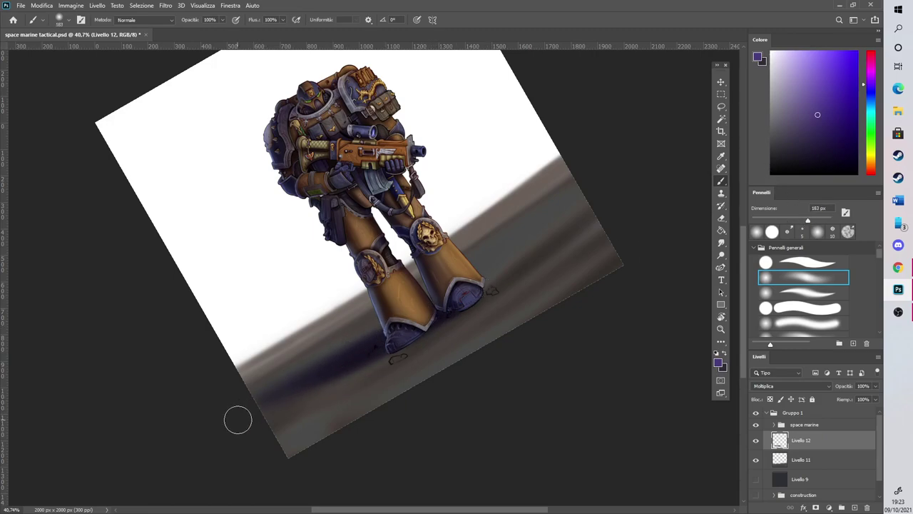
pyautogui.moveTo(267, 379); pyautogui.dragTo(383, 319)
pyautogui.moveTo(240, 398); pyautogui.dragTo(429, 303)
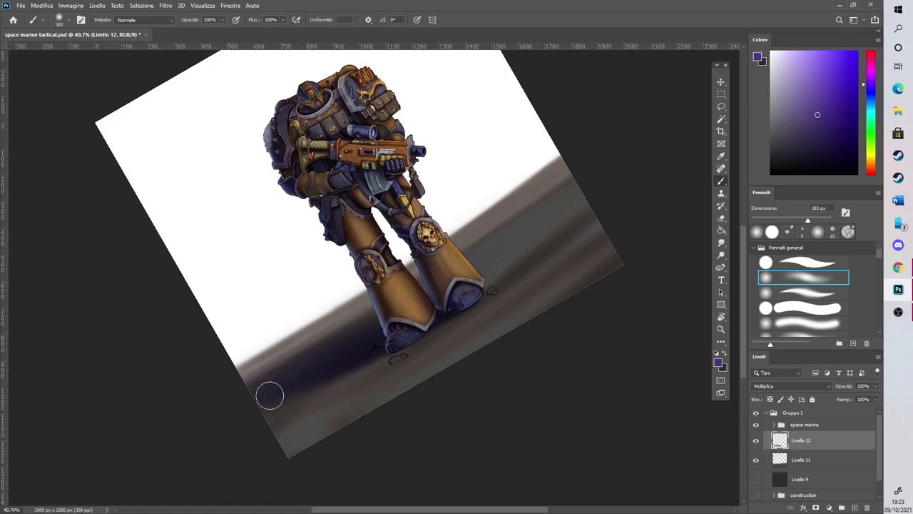
pyautogui.moveTo(283, 395)
pyautogui.mouseDown()
pyautogui.moveTo(331, 371)
pyautogui.moveTo(282, 408)
pyautogui.moveTo(439, 319)
pyautogui.mouseUp()
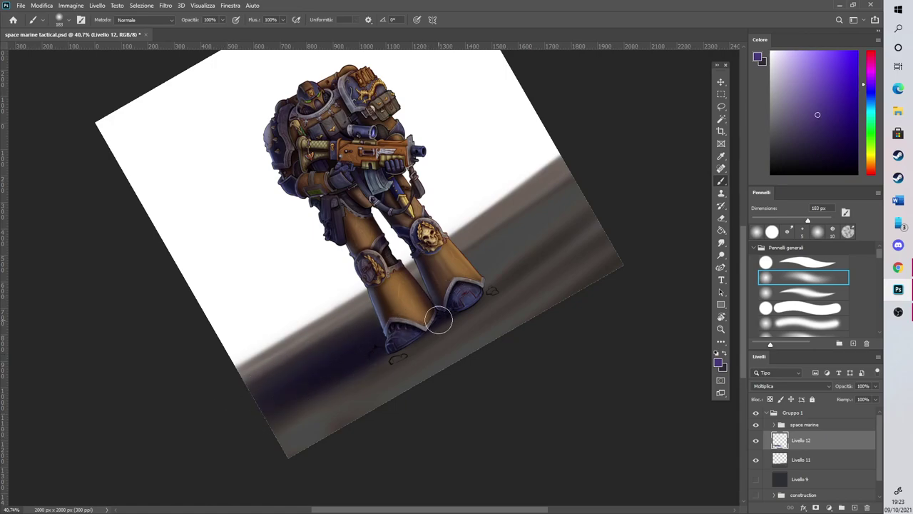
# Reduce the brush size to 21 px and return the canvas to upright
pyautogui.scroll(5, 438, 320)
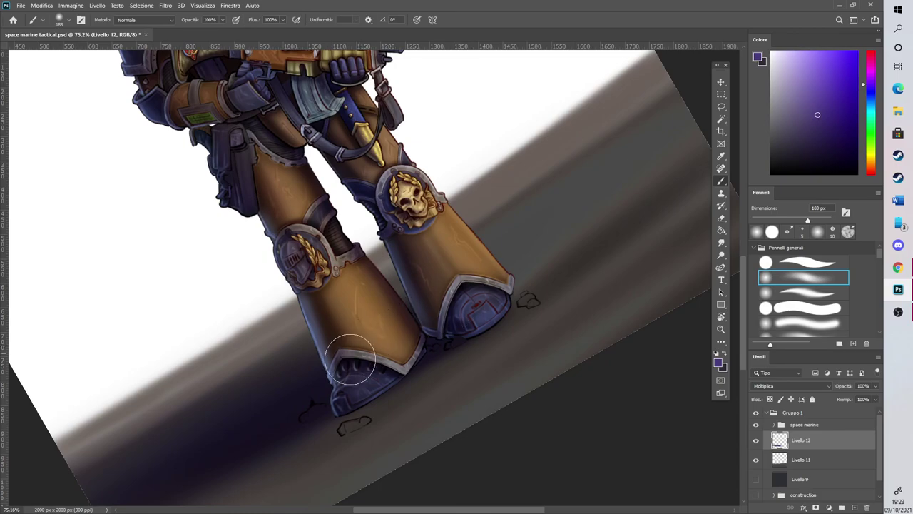
pyautogui.click(760, 221)
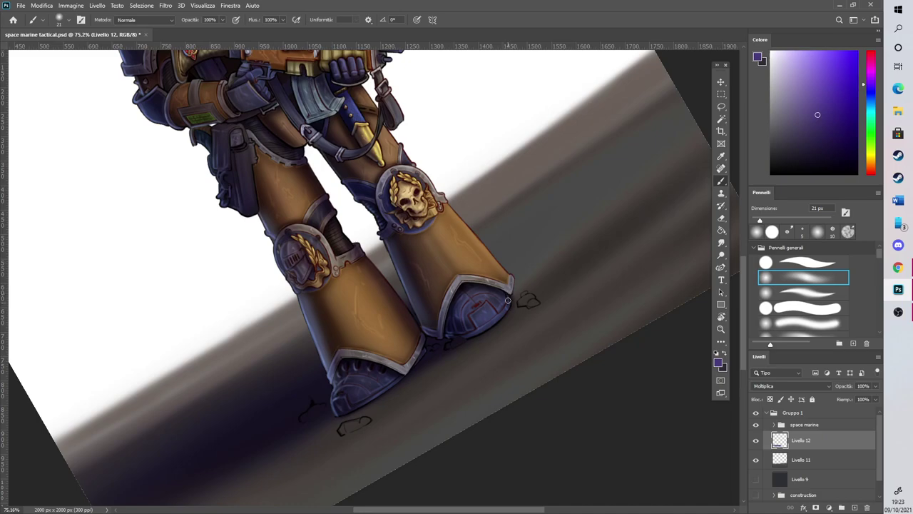
pyautogui.scroll(-6, 521, 274)
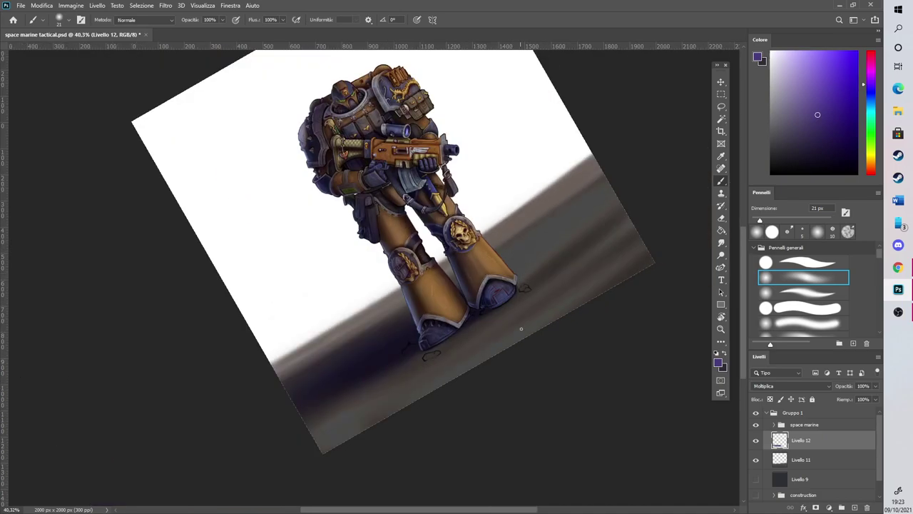
pyautogui.scroll(1, 530, 316)
pyautogui.press('r')
pyautogui.moveTo(580, 275); pyautogui.dragTo(569, 388)
pyautogui.press('b')
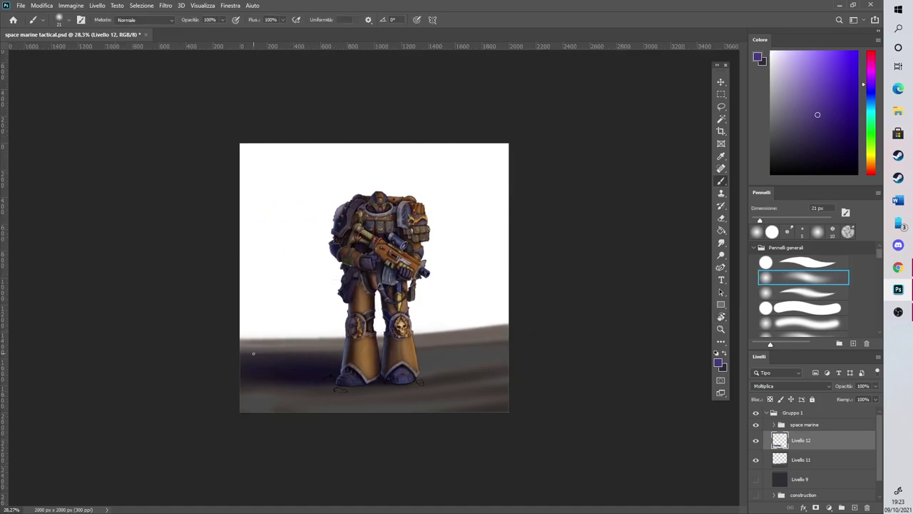
# Rename the Moltiplica shadow layer as "shade"
pyautogui.scroll(5, 305, 371)
pyautogui.doubleClick(802, 442)
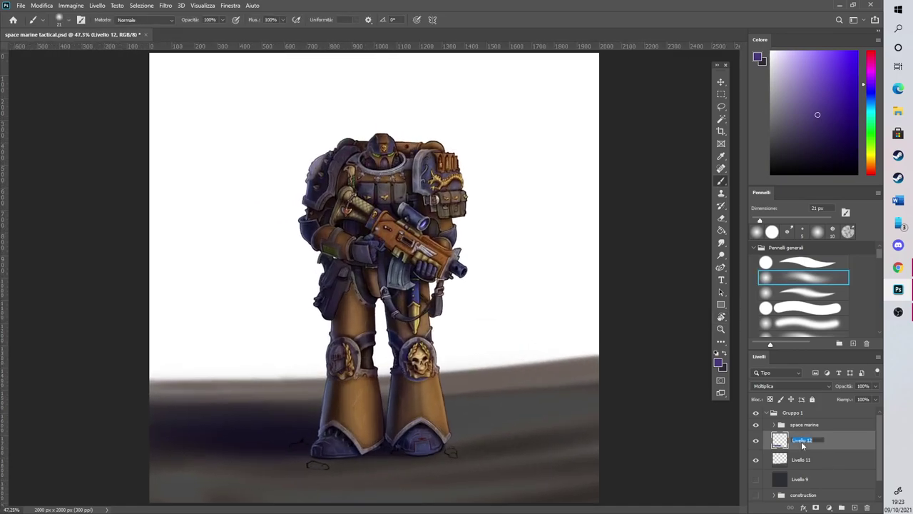
pyautogui.press('Return')
# Add a new layer between Livello 11 and Livello 9, and choose a dark, muted olive green for the brush
pyautogui.click(821, 460)
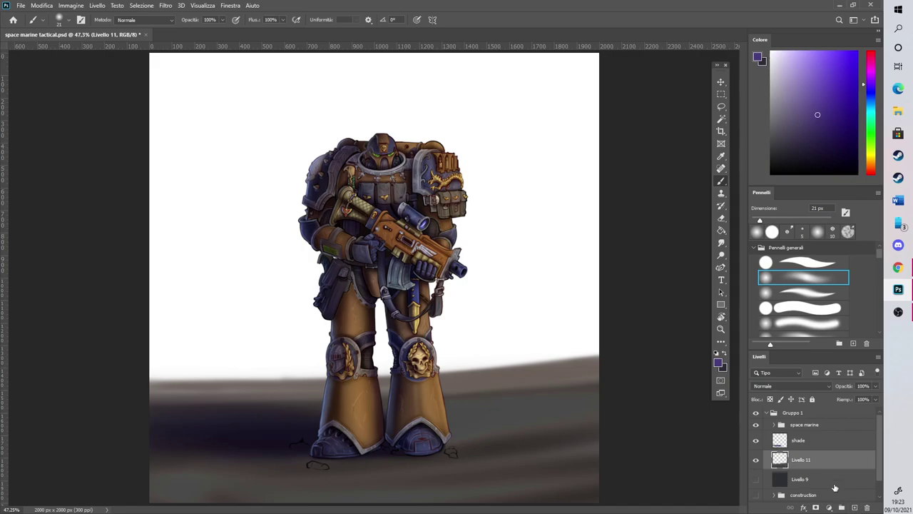
pyautogui.click(835, 479)
pyautogui.click(855, 508)
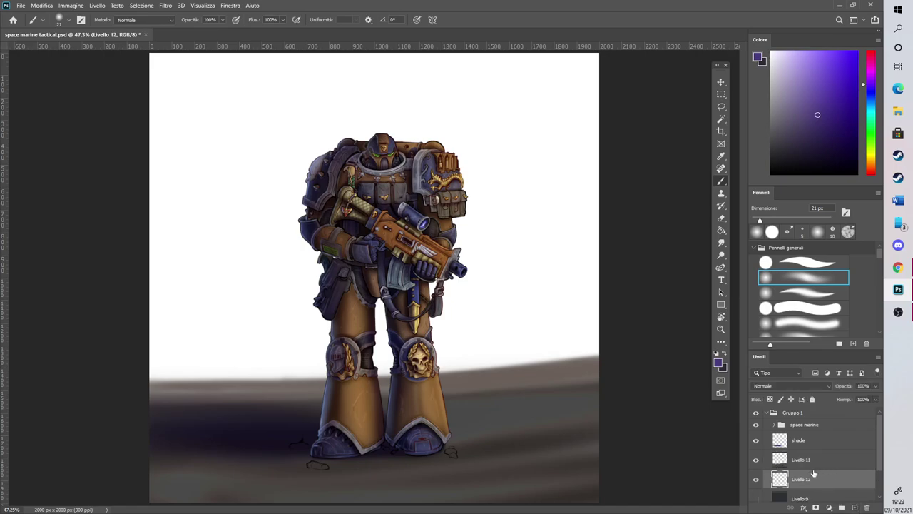
pyautogui.click(871, 148)
pyautogui.click(791, 136)
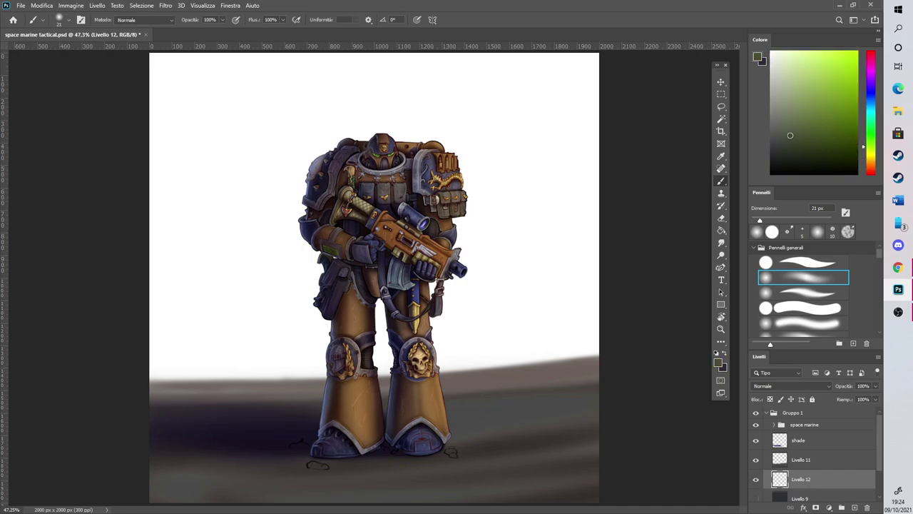
# Paint a grey-green background soldier silhouette aiming a raised weapon on the horizon to the right of the marine, using a 32 px brush
pyautogui.moveTo(539, 364); pyautogui.dragTo(535, 294)
pyautogui.moveTo(536, 349); pyautogui.dragTo(534, 294)
pyautogui.moveTo(546, 361)
pyautogui.mouseDown()
pyautogui.moveTo(547, 286)
pyautogui.moveTo(548, 297)
pyautogui.mouseUp()
pyautogui.moveTo(518, 328)
pyautogui.mouseDown()
pyautogui.moveTo(531, 308)
pyautogui.moveTo(523, 326)
pyautogui.moveTo(530, 321)
pyautogui.moveTo(499, 285)
pyautogui.moveTo(526, 303)
pyautogui.moveTo(530, 294)
pyautogui.moveTo(516, 344)
pyautogui.moveTo(508, 291)
pyautogui.moveTo(485, 267)
pyautogui.moveTo(528, 294)
pyautogui.moveTo(499, 294)
pyautogui.moveTo(520, 306)
pyautogui.moveTo(524, 344)
pyautogui.moveTo(534, 313)
pyautogui.moveTo(500, 350)
pyautogui.moveTo(501, 369)
pyautogui.moveTo(508, 344)
pyautogui.moveTo(500, 366)
pyautogui.moveTo(524, 330)
pyautogui.moveTo(543, 377)
pyautogui.moveTo(531, 301)
pyautogui.mouseUp()
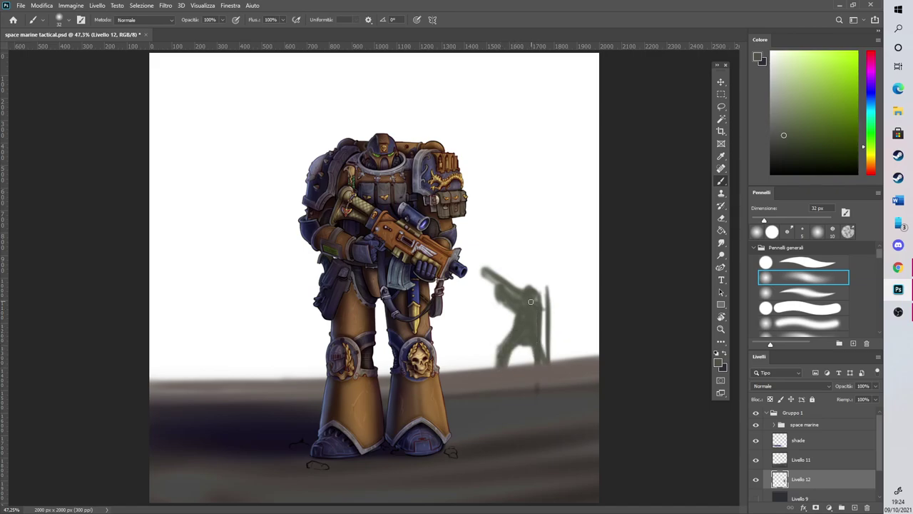
pyautogui.moveTo(488, 272); pyautogui.dragTo(534, 320)
# Paint a second armed silhouette at the canvas's right edge and a crouching one just beside the marine's right-hand knee
pyautogui.moveTo(562, 352)
pyautogui.mouseDown()
pyautogui.moveTo(563, 336)
pyautogui.moveTo(568, 357)
pyautogui.moveTo(574, 305)
pyautogui.moveTo(592, 355)
pyautogui.moveTo(589, 321)
pyautogui.moveTo(564, 318)
pyautogui.moveTo(593, 300)
pyautogui.moveTo(570, 285)
pyautogui.mouseUp()
pyautogui.moveTo(557, 260); pyautogui.dragTo(584, 281)
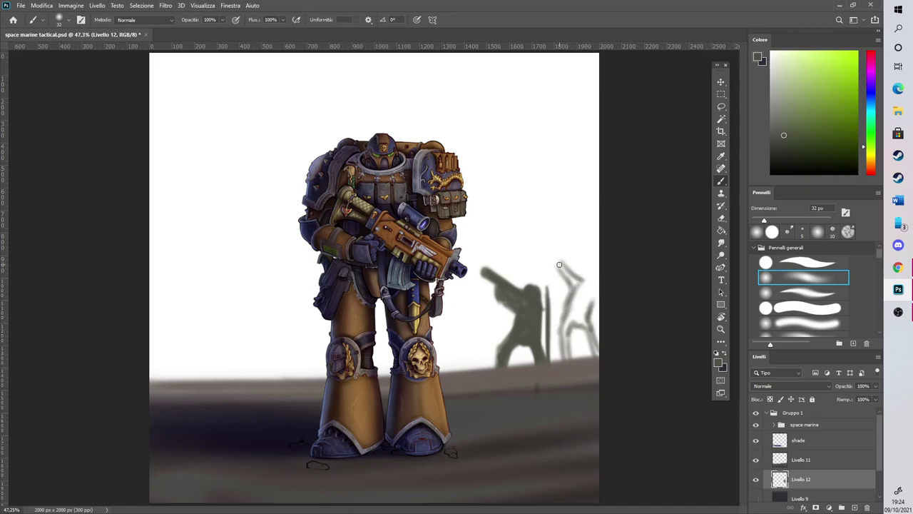
pyautogui.moveTo(551, 251)
pyautogui.mouseDown()
pyautogui.moveTo(584, 284)
pyautogui.moveTo(586, 276)
pyautogui.moveTo(591, 291)
pyautogui.moveTo(591, 279)
pyautogui.moveTo(592, 297)
pyautogui.moveTo(602, 285)
pyautogui.moveTo(588, 260)
pyautogui.moveTo(577, 299)
pyautogui.moveTo(602, 267)
pyautogui.moveTo(593, 253)
pyautogui.moveTo(603, 279)
pyautogui.moveTo(556, 257)
pyautogui.moveTo(571, 277)
pyautogui.moveTo(569, 315)
pyautogui.moveTo(585, 284)
pyautogui.moveTo(580, 322)
pyautogui.moveTo(586, 299)
pyautogui.moveTo(595, 355)
pyautogui.moveTo(595, 288)
pyautogui.mouseUp()
pyautogui.moveTo(571, 322)
pyautogui.mouseDown()
pyautogui.moveTo(565, 350)
pyautogui.moveTo(581, 309)
pyautogui.moveTo(577, 321)
pyautogui.moveTo(588, 312)
pyautogui.moveTo(585, 283)
pyautogui.moveTo(576, 306)
pyautogui.mouseUp()
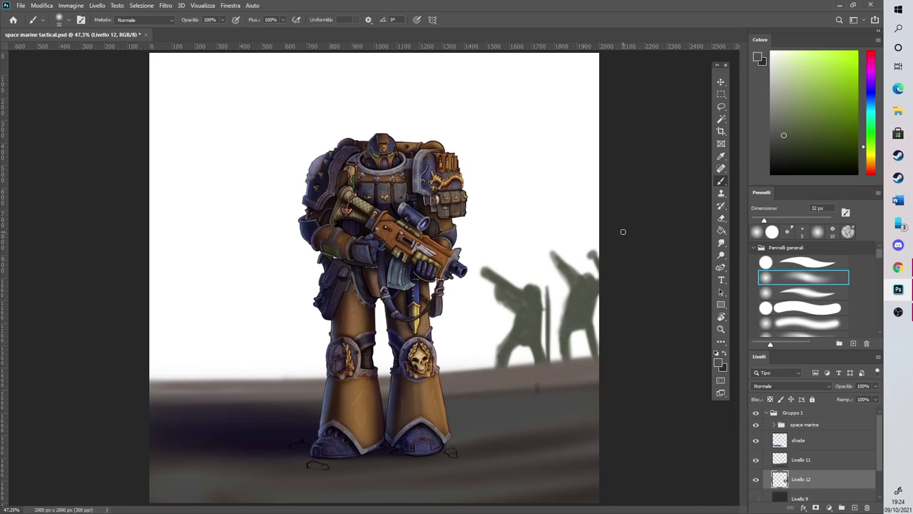
pyautogui.moveTo(453, 331)
pyautogui.mouseDown()
pyautogui.moveTo(475, 341)
pyautogui.moveTo(451, 333)
pyautogui.moveTo(441, 346)
pyautogui.moveTo(435, 334)
pyautogui.moveTo(446, 350)
pyautogui.moveTo(473, 356)
pyautogui.moveTo(485, 346)
pyautogui.moveTo(453, 345)
pyautogui.moveTo(463, 330)
pyautogui.moveTo(476, 345)
pyautogui.moveTo(457, 322)
pyautogui.moveTo(454, 343)
pyautogui.moveTo(440, 342)
pyautogui.moveTo(480, 339)
pyautogui.moveTo(473, 358)
pyautogui.moveTo(463, 323)
pyautogui.moveTo(465, 347)
pyautogui.moveTo(472, 329)
pyautogui.moveTo(476, 341)
pyautogui.moveTo(446, 366)
pyautogui.moveTo(453, 364)
pyautogui.moveTo(451, 384)
pyautogui.moveTo(467, 343)
pyautogui.moveTo(486, 372)
pyautogui.moveTo(476, 346)
pyautogui.moveTo(465, 358)
pyautogui.moveTo(480, 352)
pyautogui.moveTo(454, 333)
pyautogui.mouseUp()
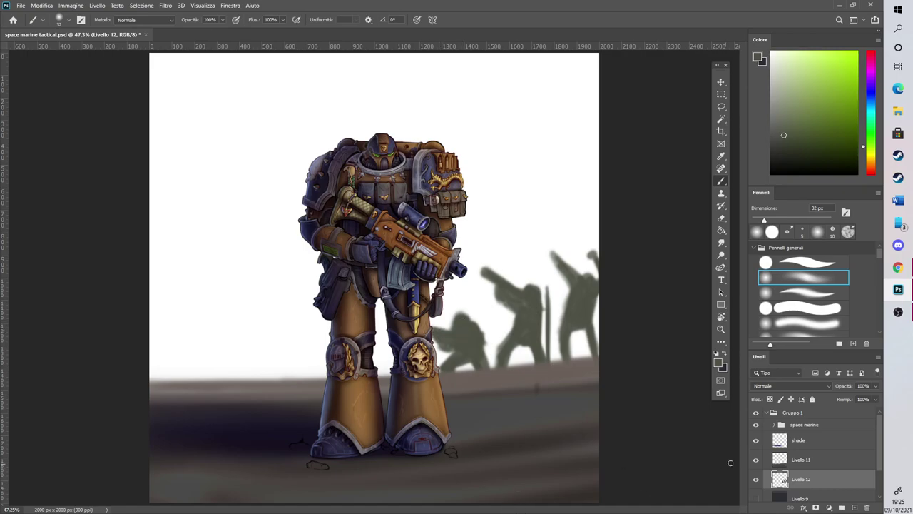
# Paint another grey-green soldier silhouette with one raised arm and a weapon to the left of the marine, using a 27 px brush for the details
pyautogui.scroll(-2, 78, 283)
pyautogui.scroll(3, 63, 250)
pyautogui.click(784, 219)
pyautogui.moveTo(283, 358)
pyautogui.mouseDown()
pyautogui.moveTo(291, 325)
pyautogui.moveTo(281, 371)
pyautogui.moveTo(288, 334)
pyautogui.moveTo(289, 360)
pyautogui.mouseUp()
pyautogui.click(762, 219)
pyautogui.moveTo(282, 319)
pyautogui.mouseDown()
pyautogui.moveTo(264, 337)
pyautogui.moveTo(285, 322)
pyautogui.moveTo(297, 324)
pyautogui.moveTo(271, 334)
pyautogui.moveTo(283, 346)
pyautogui.moveTo(298, 340)
pyautogui.moveTo(276, 345)
pyautogui.moveTo(279, 358)
pyautogui.moveTo(301, 354)
pyautogui.moveTo(303, 309)
pyautogui.moveTo(291, 322)
pyautogui.moveTo(307, 300)
pyautogui.moveTo(297, 322)
pyautogui.moveTo(305, 268)
pyautogui.mouseUp()
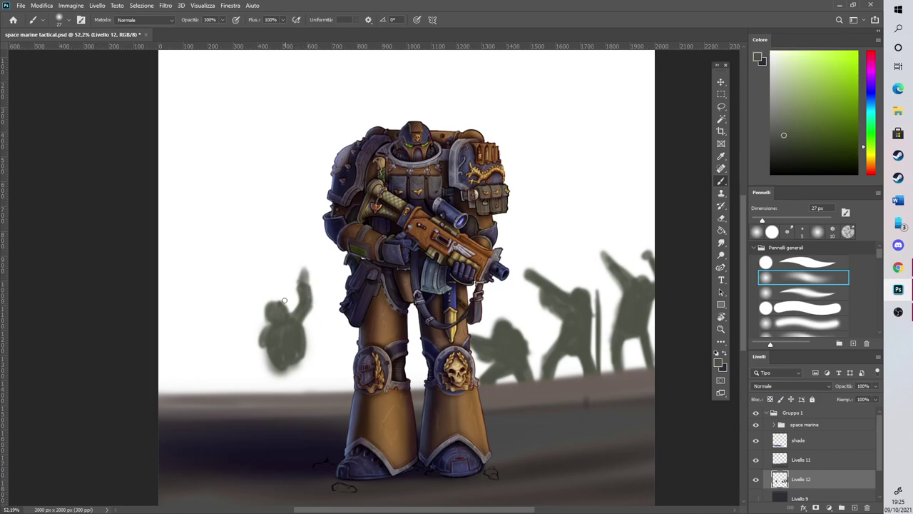
pyautogui.moveTo(261, 343)
pyautogui.mouseDown()
pyautogui.moveTo(278, 291)
pyautogui.moveTo(300, 356)
pyautogui.moveTo(285, 358)
pyautogui.moveTo(288, 369)
pyautogui.moveTo(295, 351)
pyautogui.moveTo(277, 358)
pyautogui.moveTo(257, 405)
pyautogui.moveTo(290, 363)
pyautogui.moveTo(285, 374)
pyautogui.moveTo(294, 368)
pyautogui.moveTo(318, 400)
pyautogui.moveTo(263, 332)
pyautogui.moveTo(254, 373)
pyautogui.moveTo(257, 356)
pyautogui.moveTo(254, 366)
pyautogui.moveTo(239, 325)
pyautogui.moveTo(255, 344)
pyautogui.moveTo(264, 370)
pyautogui.moveTo(224, 319)
pyautogui.moveTo(269, 367)
pyautogui.moveTo(259, 350)
pyautogui.moveTo(264, 318)
pyautogui.moveTo(270, 347)
pyautogui.moveTo(248, 350)
pyautogui.moveTo(262, 363)
pyautogui.moveTo(282, 333)
pyautogui.moveTo(280, 382)
pyautogui.moveTo(287, 371)
pyautogui.moveTo(309, 378)
pyautogui.moveTo(305, 396)
pyautogui.moveTo(311, 387)
pyautogui.moveTo(315, 397)
pyautogui.moveTo(302, 352)
pyautogui.moveTo(315, 347)
pyautogui.moveTo(300, 416)
pyautogui.mouseUp()
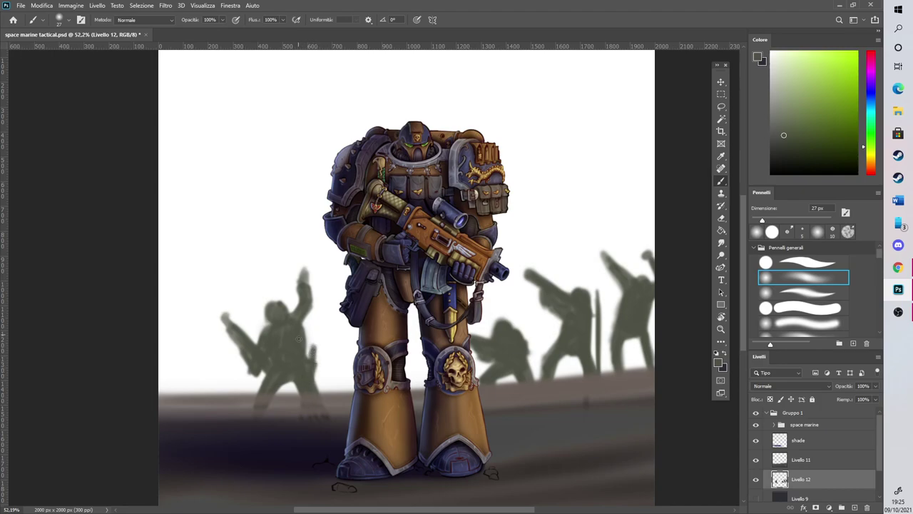
pyautogui.moveTo(293, 314); pyautogui.dragTo(300, 279)
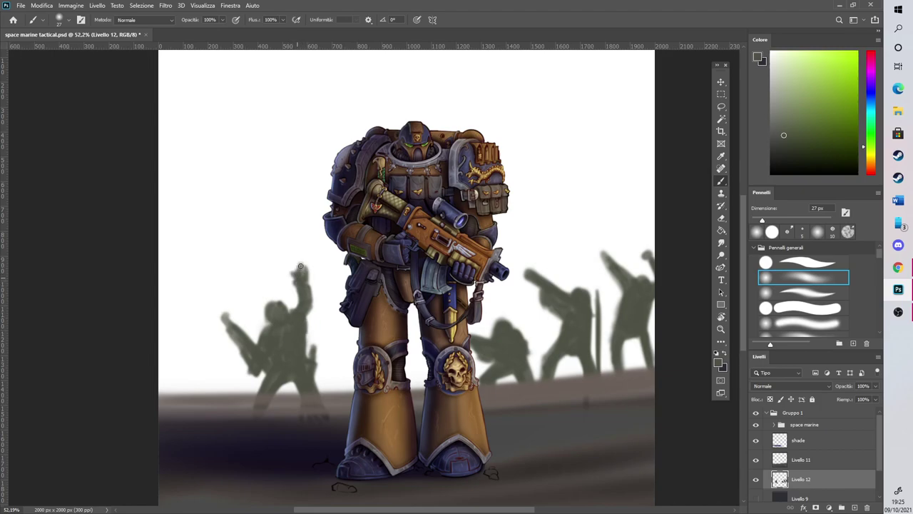
# Refine the existing soldier silhouettes on both sides of the marine, sharpening their bodies, heads and weapons with a 27 px brush
pyautogui.moveTo(272, 312); pyautogui.dragTo(289, 321)
pyautogui.scroll(-6, 291, 318)
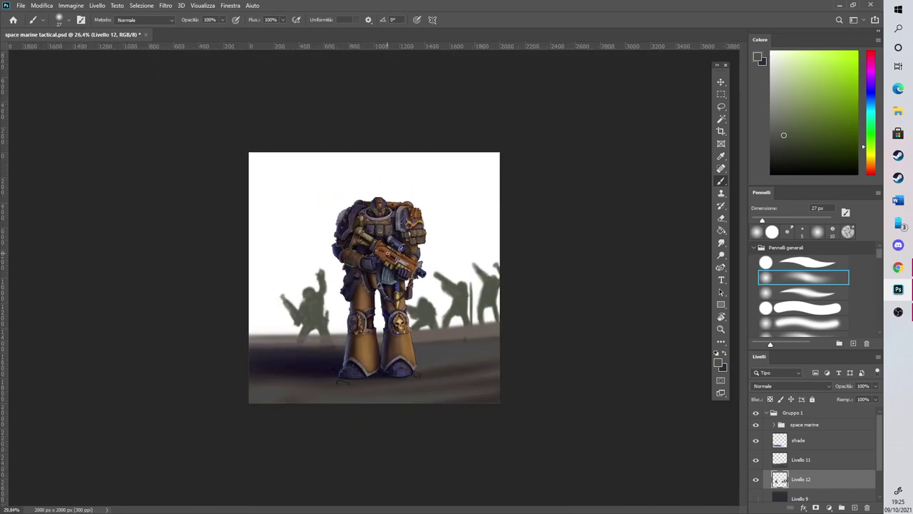
pyautogui.scroll(4, 369, 215)
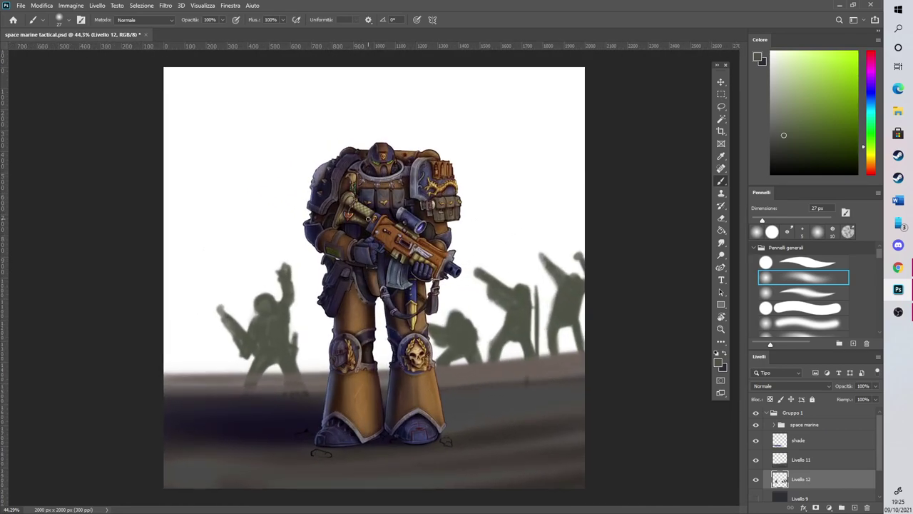
pyautogui.scroll(2, 369, 218)
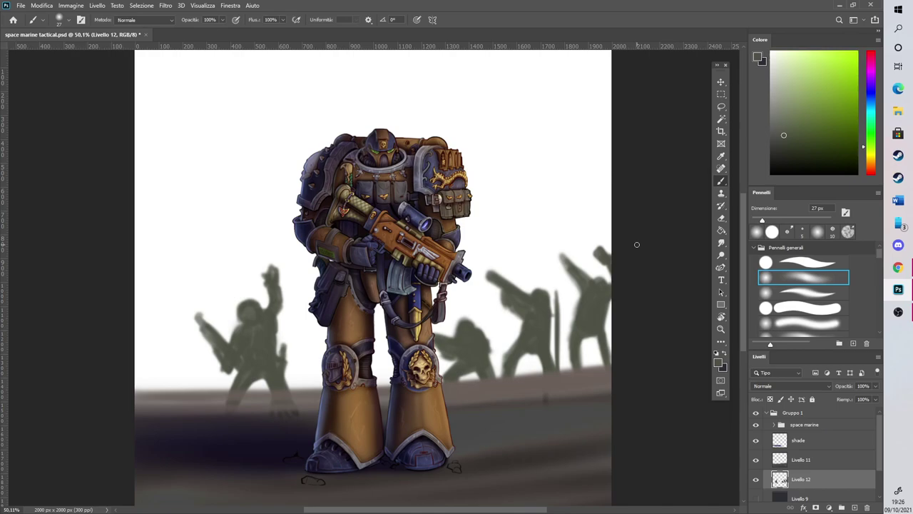
pyautogui.moveTo(596, 342)
pyautogui.mouseDown()
pyautogui.moveTo(599, 359)
pyautogui.moveTo(598, 333)
pyautogui.moveTo(614, 365)
pyautogui.moveTo(583, 349)
pyautogui.moveTo(586, 363)
pyautogui.moveTo(590, 341)
pyautogui.mouseUp()
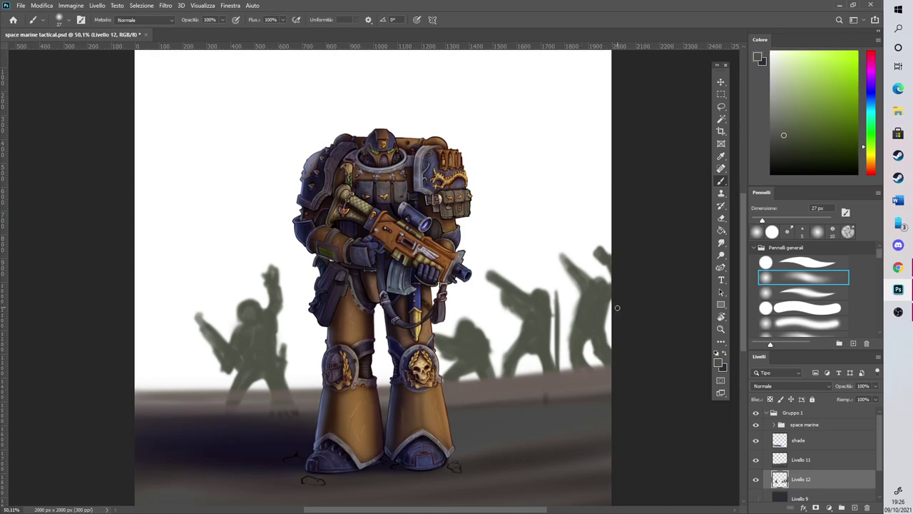
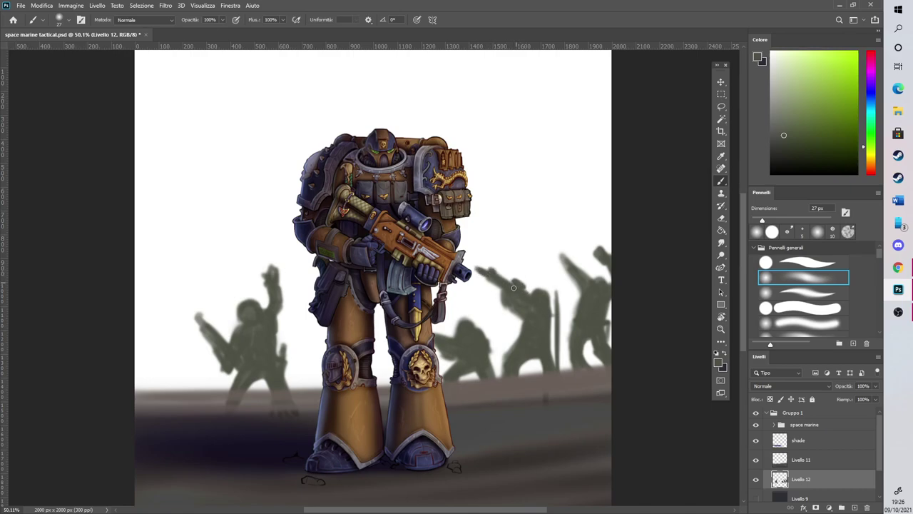
pyautogui.moveTo(541, 290); pyautogui.dragTo(554, 363)
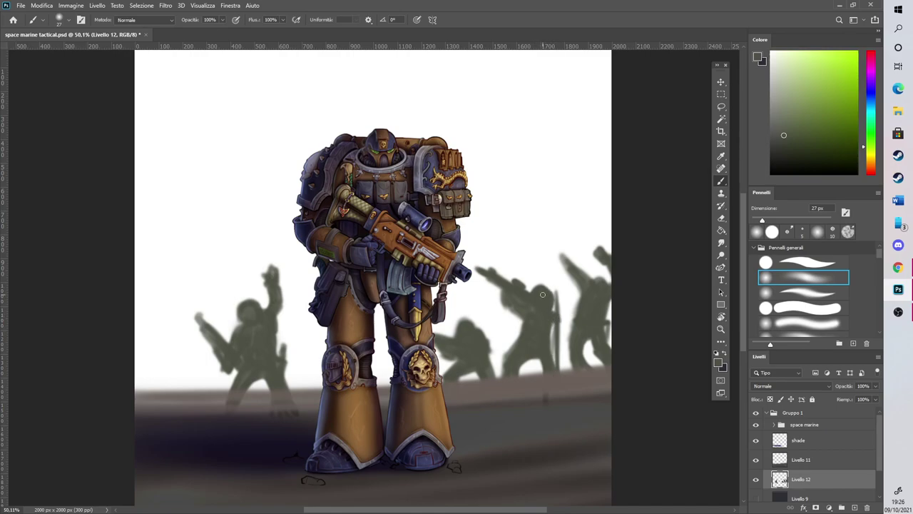
pyautogui.moveTo(463, 322)
pyautogui.mouseDown()
pyautogui.moveTo(473, 324)
pyautogui.moveTo(431, 334)
pyautogui.mouseUp()
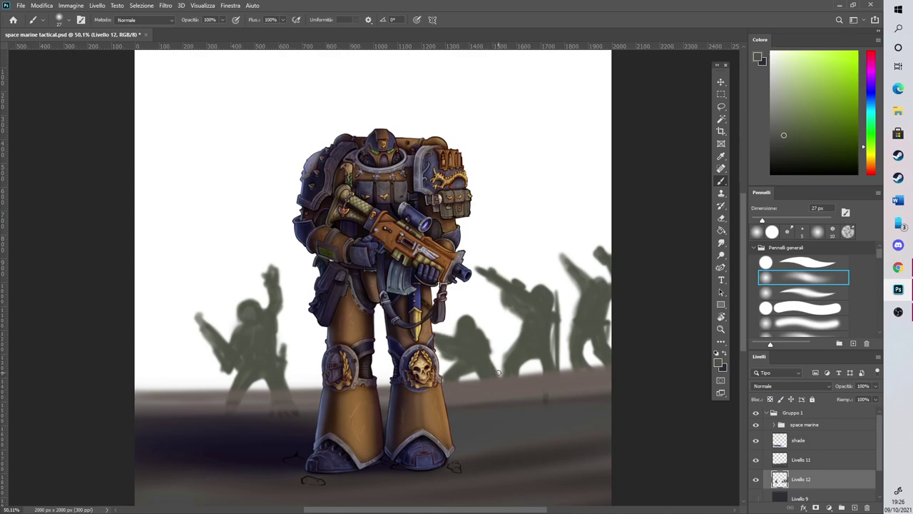
pyautogui.scroll(-2, 498, 373)
pyautogui.scroll(1, 396, 326)
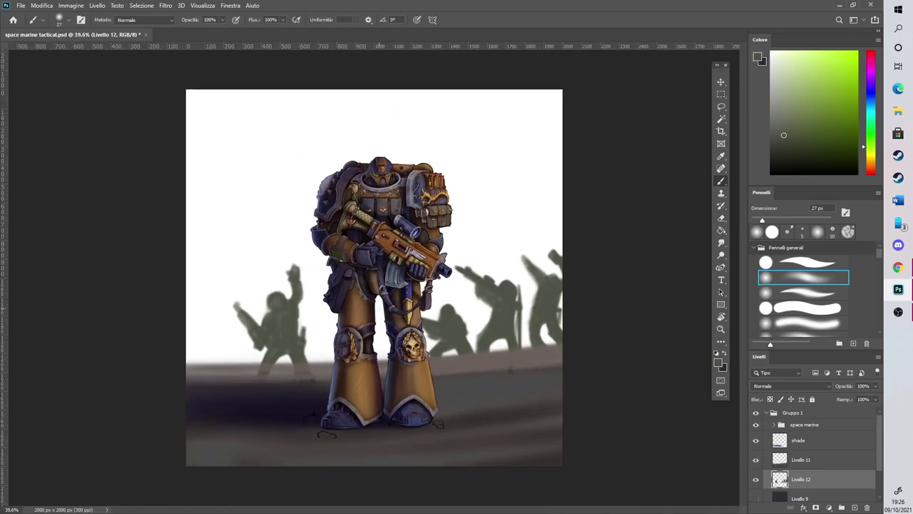
# Paint another grey-green armed soldier silhouette at the canvas's left edge, standing on the horizon
pyautogui.scroll(2, 283, 277)
pyautogui.moveTo(208, 311); pyautogui.dragTo(234, 348)
pyautogui.moveTo(150, 348)
pyautogui.mouseDown()
pyautogui.moveTo(164, 345)
pyautogui.moveTo(154, 304)
pyautogui.moveTo(152, 335)
pyautogui.moveTo(164, 350)
pyautogui.moveTo(149, 350)
pyautogui.moveTo(158, 361)
pyautogui.moveTo(172, 353)
pyautogui.moveTo(171, 384)
pyautogui.moveTo(165, 367)
pyautogui.moveTo(161, 386)
pyautogui.moveTo(149, 363)
pyautogui.moveTo(171, 329)
pyautogui.moveTo(157, 311)
pyautogui.mouseUp()
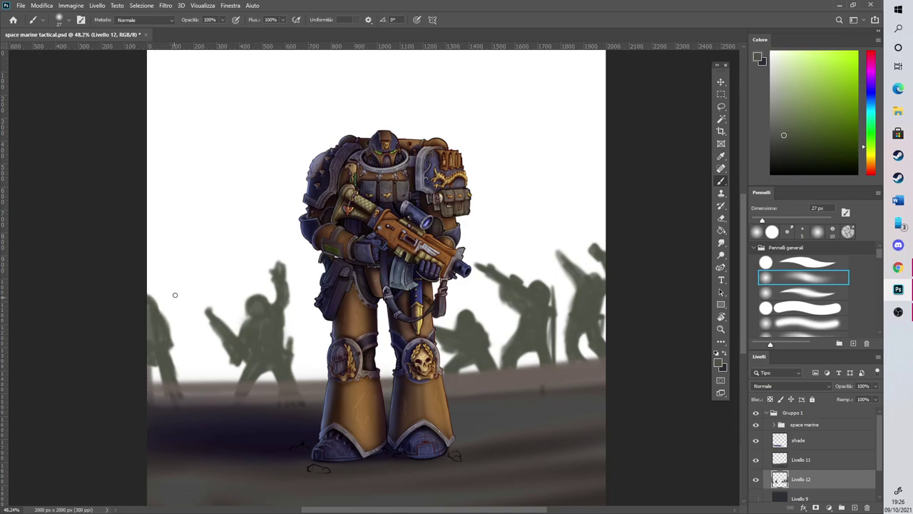
pyautogui.moveTo(158, 352)
pyautogui.mouseDown()
pyautogui.moveTo(152, 333)
pyautogui.moveTo(185, 309)
pyautogui.moveTo(155, 329)
pyautogui.moveTo(150, 348)
pyautogui.moveTo(170, 395)
pyautogui.mouseUp()
# Paint a soft dark band along the horizon around the silhouettes' feet, enlarging the brush to 140 px
pyautogui.moveTo(764, 219); pyautogui.dragTo(786, 222)
pyautogui.moveTo(163, 403)
pyautogui.mouseDown()
pyautogui.moveTo(238, 393)
pyautogui.moveTo(225, 396)
pyautogui.mouseUp()
pyautogui.click(800, 221)
pyautogui.moveTo(600, 362)
pyautogui.mouseDown()
pyautogui.moveTo(481, 401)
pyautogui.moveTo(617, 384)
pyautogui.moveTo(559, 389)
pyautogui.moveTo(616, 357)
pyautogui.moveTo(414, 389)
pyautogui.moveTo(626, 365)
pyautogui.moveTo(516, 379)
pyautogui.moveTo(624, 349)
pyautogui.moveTo(424, 406)
pyautogui.moveTo(433, 390)
pyautogui.moveTo(597, 362)
pyautogui.mouseUp()
pyautogui.moveTo(139, 395)
pyautogui.mouseDown()
pyautogui.moveTo(378, 398)
pyautogui.moveTo(410, 376)
pyautogui.moveTo(581, 353)
pyautogui.mouseUp()
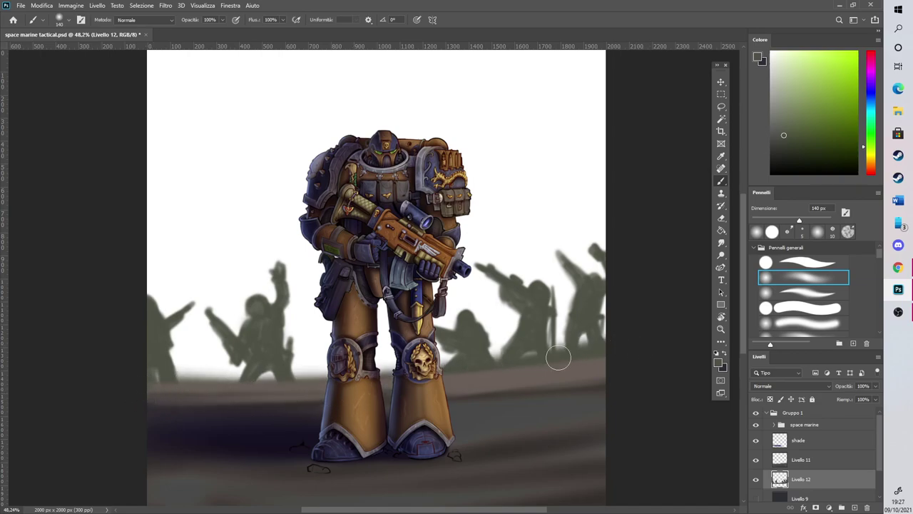
pyautogui.scroll(-4, 543, 218)
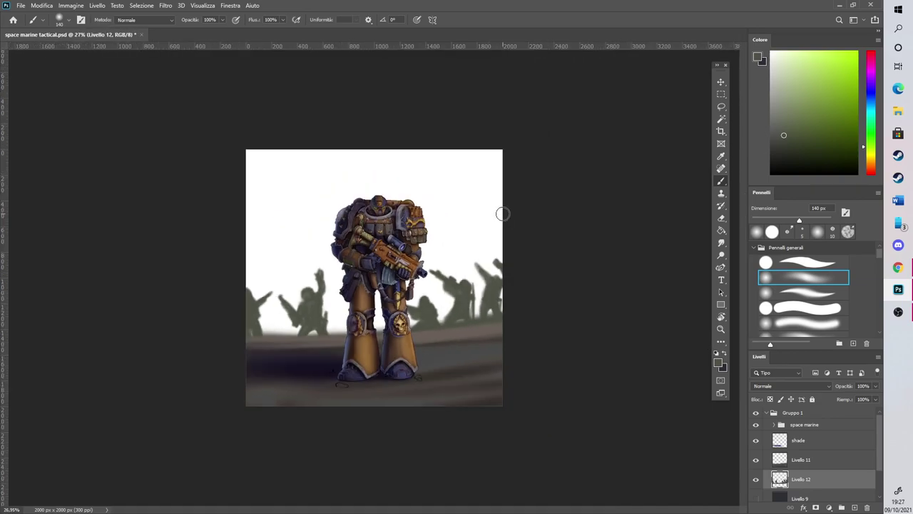
pyautogui.scroll(1, 459, 188)
pyautogui.scroll(1, 536, 257)
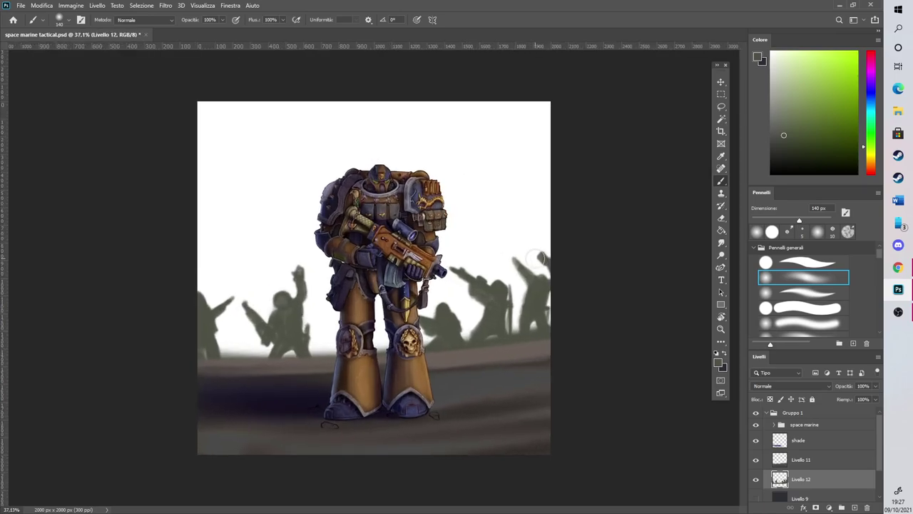
# Add a new layer below Livello 12 and paint a pale sage-green haze behind the soldier silhouettes with a large soft brush
pyautogui.click(851, 497)
pyautogui.click(856, 508)
pyautogui.scroll(1, 526, 224)
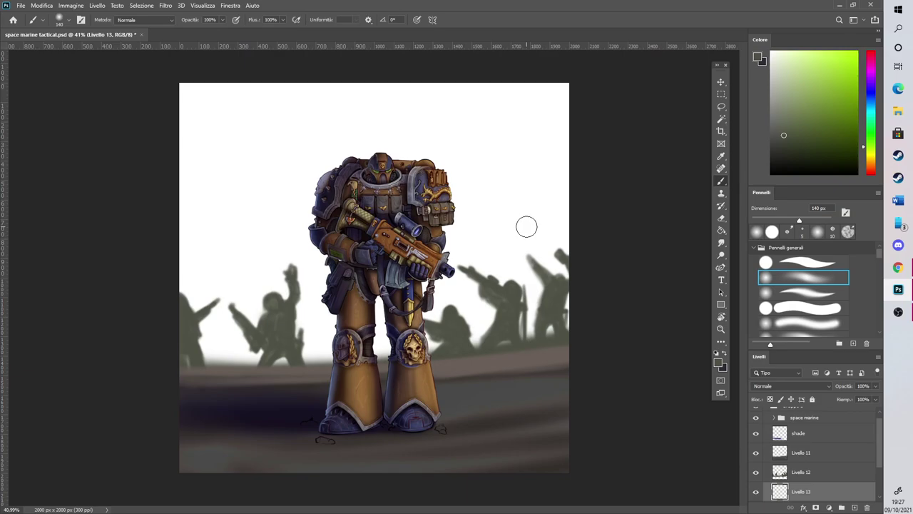
pyautogui.click(784, 115)
pyautogui.moveTo(822, 218); pyautogui.dragTo(817, 219)
pyautogui.moveTo(400, 339); pyautogui.dragTo(587, 262)
pyautogui.click(785, 94)
pyautogui.moveTo(387, 359); pyautogui.dragTo(600, 299)
pyautogui.moveTo(440, 345); pyautogui.dragTo(575, 286)
pyautogui.moveTo(177, 360)
pyautogui.mouseDown()
pyautogui.moveTo(356, 346)
pyautogui.moveTo(187, 343)
pyautogui.moveTo(359, 355)
pyautogui.moveTo(331, 343)
pyautogui.moveTo(199, 344)
pyautogui.moveTo(573, 321)
pyautogui.mouseUp()
# Paint two tall pale-green columns curving into a broken arch behind the soldiers on the right, using a 30 px brush
pyautogui.moveTo(817, 220); pyautogui.dragTo(754, 218)
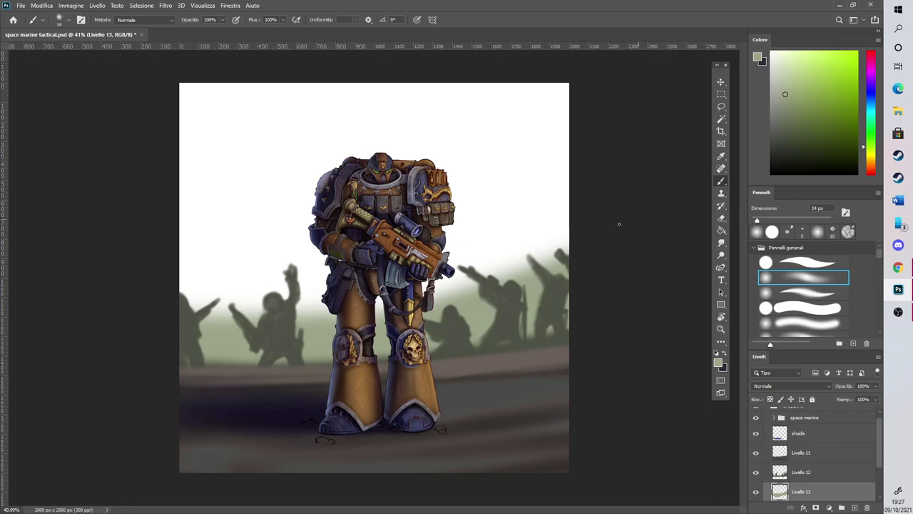
pyautogui.moveTo(494, 212); pyautogui.dragTo(498, 279)
pyautogui.press('[')
pyautogui.press('[')
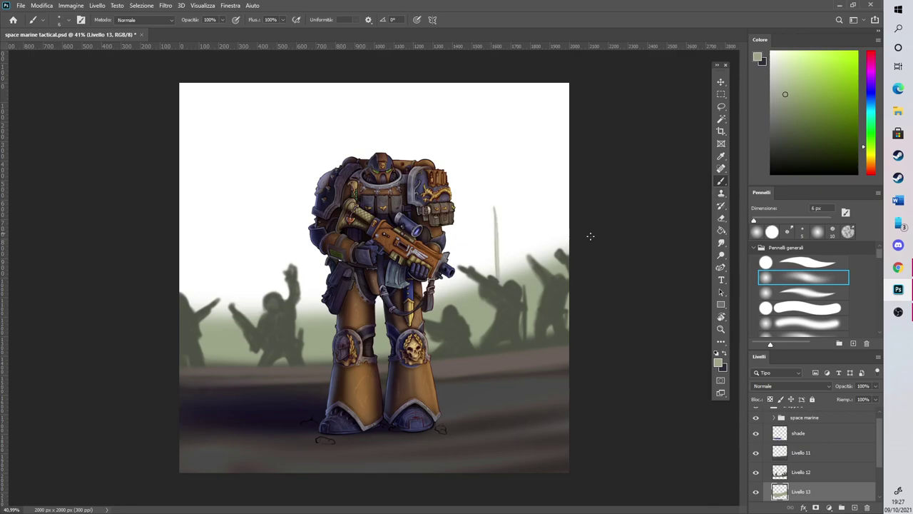
pyautogui.click(764, 220)
pyautogui.moveTo(493, 204); pyautogui.dragTo(500, 279)
pyautogui.moveTo(495, 210)
pyautogui.mouseDown()
pyautogui.moveTo(507, 184)
pyautogui.moveTo(538, 198)
pyautogui.moveTo(543, 266)
pyautogui.mouseUp()
pyautogui.moveTo(491, 209); pyautogui.dragTo(496, 274)
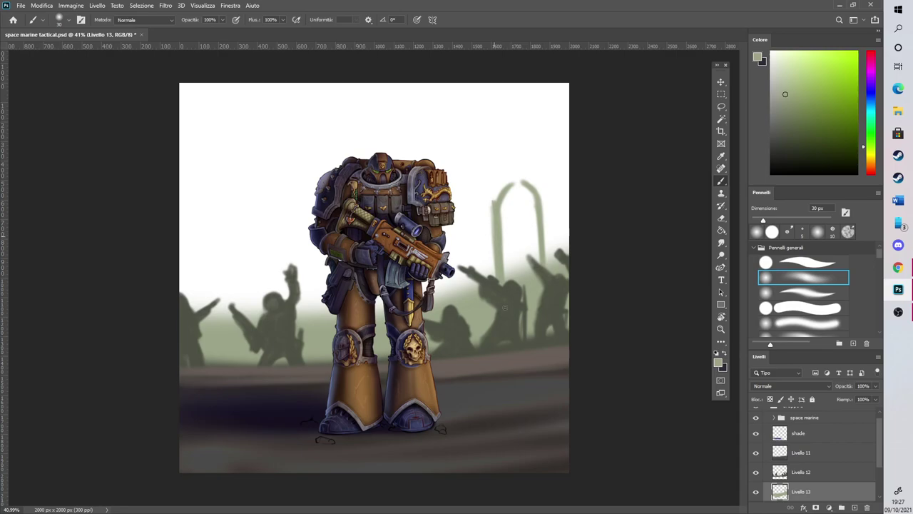
# Paint a flared capital topped by a round ornament with a star-shaped opening on the column nearer the marine
pyautogui.moveTo(489, 203)
pyautogui.mouseDown()
pyautogui.moveTo(474, 195)
pyautogui.moveTo(489, 202)
pyautogui.moveTo(494, 183)
pyautogui.moveTo(481, 187)
pyautogui.moveTo(491, 196)
pyautogui.moveTo(497, 186)
pyautogui.moveTo(479, 162)
pyautogui.moveTo(487, 155)
pyautogui.mouseUp()
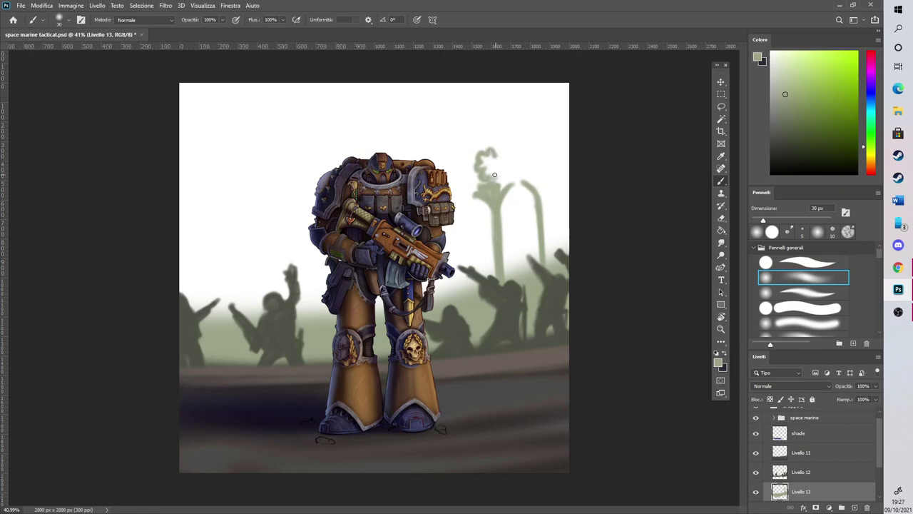
pyautogui.moveTo(487, 176); pyautogui.dragTo(499, 163)
pyautogui.scroll(2, 495, 134)
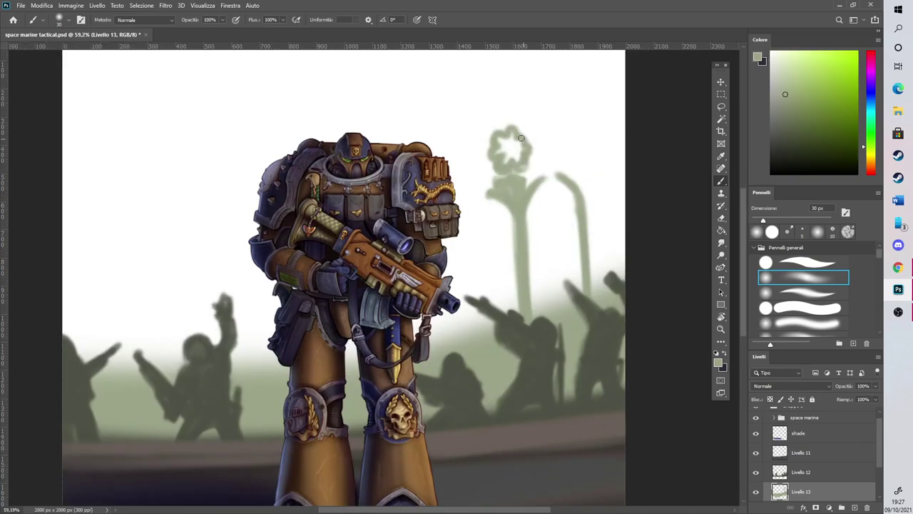
pyautogui.moveTo(513, 170)
pyautogui.mouseDown()
pyautogui.moveTo(532, 184)
pyautogui.moveTo(537, 135)
pyautogui.moveTo(535, 176)
pyautogui.moveTo(526, 128)
pyautogui.moveTo(508, 123)
pyautogui.moveTo(485, 161)
pyautogui.moveTo(503, 181)
pyautogui.mouseUp()
pyautogui.moveTo(484, 155); pyautogui.dragTo(512, 119)
# Thicken the ruined columns and add curved side branches, rails between their bases and a splayed top on the far column
pyautogui.moveTo(489, 193)
pyautogui.mouseDown()
pyautogui.moveTo(481, 159)
pyautogui.moveTo(495, 144)
pyautogui.moveTo(491, 107)
pyautogui.moveTo(497, 135)
pyautogui.moveTo(501, 125)
pyautogui.moveTo(533, 128)
pyautogui.moveTo(519, 127)
pyautogui.moveTo(492, 194)
pyautogui.moveTo(512, 215)
pyautogui.moveTo(522, 255)
pyautogui.moveTo(511, 293)
pyautogui.mouseUp()
pyautogui.moveTo(530, 262)
pyautogui.mouseDown()
pyautogui.moveTo(568, 254)
pyautogui.moveTo(560, 259)
pyautogui.mouseUp()
pyautogui.moveTo(526, 230)
pyautogui.mouseDown()
pyautogui.moveTo(554, 215)
pyautogui.moveTo(530, 232)
pyautogui.moveTo(569, 217)
pyautogui.mouseUp()
pyautogui.moveTo(513, 232)
pyautogui.mouseDown()
pyautogui.moveTo(487, 258)
pyautogui.moveTo(512, 229)
pyautogui.moveTo(518, 271)
pyautogui.moveTo(506, 273)
pyautogui.moveTo(498, 299)
pyautogui.moveTo(520, 316)
pyautogui.moveTo(516, 334)
pyautogui.moveTo(518, 286)
pyautogui.moveTo(522, 327)
pyautogui.moveTo(603, 298)
pyautogui.moveTo(527, 320)
pyautogui.moveTo(600, 294)
pyautogui.mouseUp()
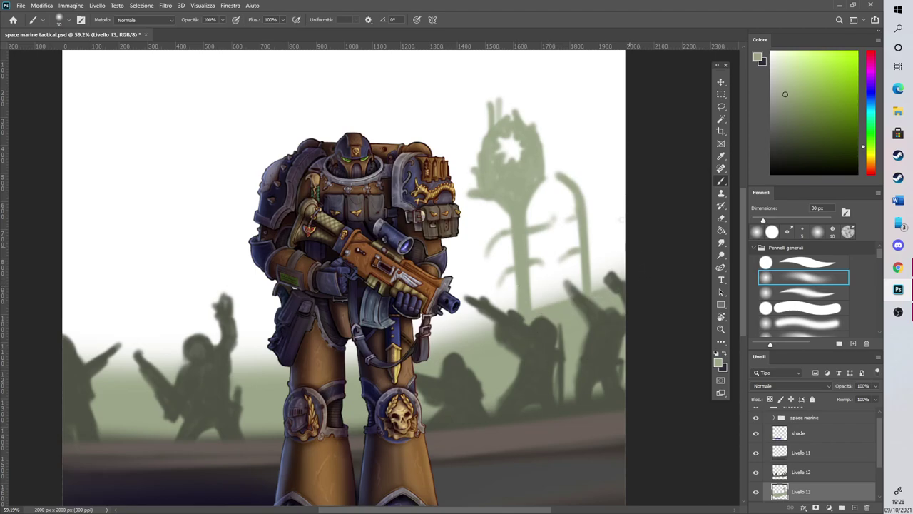
pyautogui.moveTo(527, 305)
pyautogui.mouseDown()
pyautogui.moveTo(577, 295)
pyautogui.moveTo(525, 291)
pyautogui.moveTo(595, 292)
pyautogui.moveTo(522, 285)
pyautogui.moveTo(596, 284)
pyautogui.mouseUp()
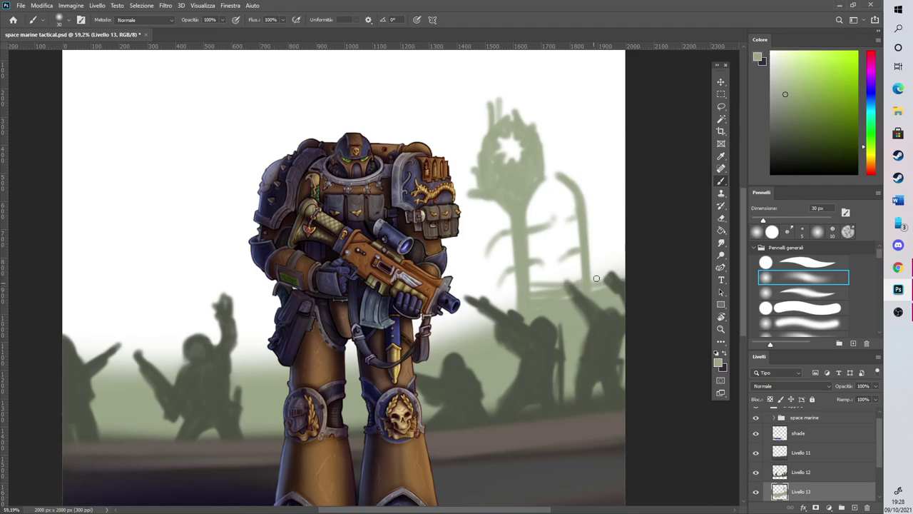
pyautogui.moveTo(588, 220)
pyautogui.mouseDown()
pyautogui.moveTo(592, 190)
pyautogui.moveTo(610, 172)
pyautogui.moveTo(592, 297)
pyautogui.moveTo(585, 210)
pyautogui.moveTo(610, 168)
pyautogui.moveTo(586, 190)
pyautogui.moveTo(594, 161)
pyautogui.moveTo(583, 184)
pyautogui.moveTo(605, 158)
pyautogui.mouseUp()
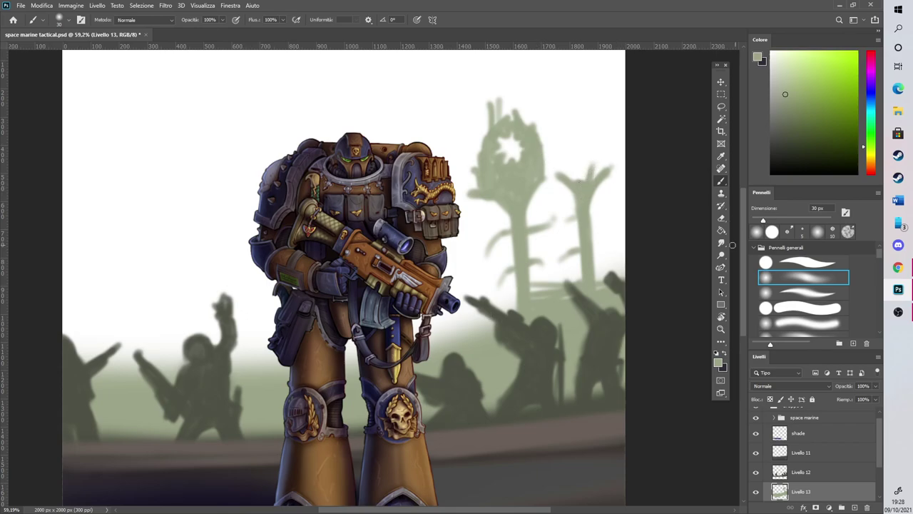
# Erase extra rays around the star-shaped opening in the column's round ornament with a 20 px eraser
pyautogui.click(722, 218)
pyautogui.press('[')
pyautogui.press('[')
pyautogui.press('[')
pyautogui.moveTo(513, 157)
pyautogui.mouseDown()
pyautogui.moveTo(519, 150)
pyautogui.moveTo(503, 153)
pyautogui.moveTo(517, 138)
pyautogui.moveTo(498, 146)
pyautogui.moveTo(509, 143)
pyautogui.mouseUp()
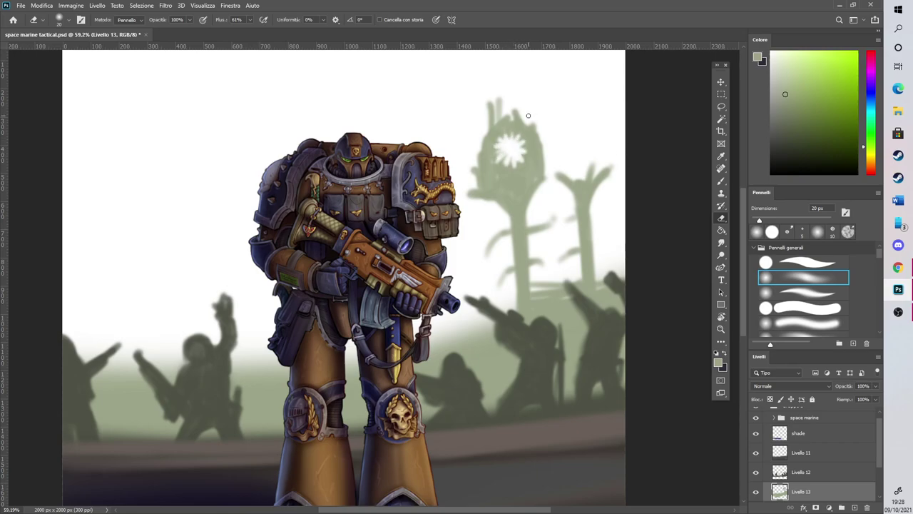
pyautogui.scroll(-3, 532, 116)
pyautogui.scroll(2, 425, 142)
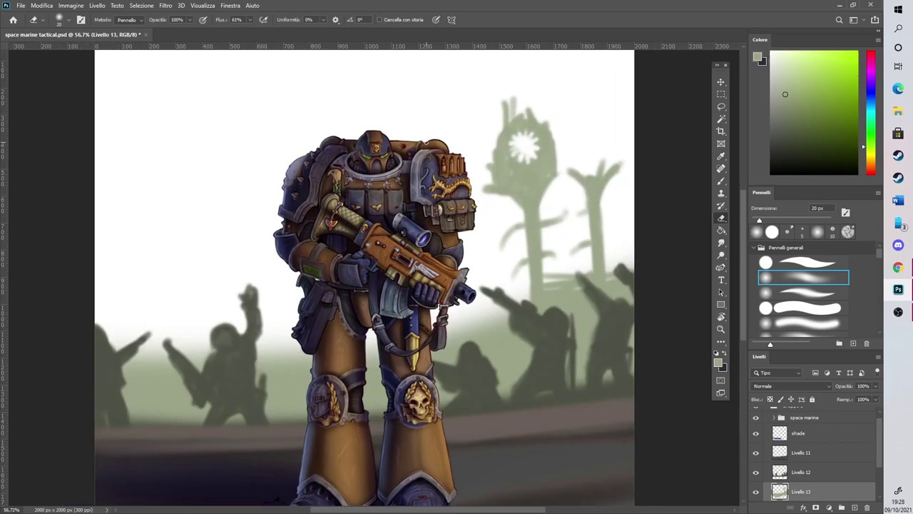
# On Livello 12, sample the dark silhouette colour and refine the aiming soldier's rifle, helmet and body with a 14 px brush
pyautogui.click(722, 179)
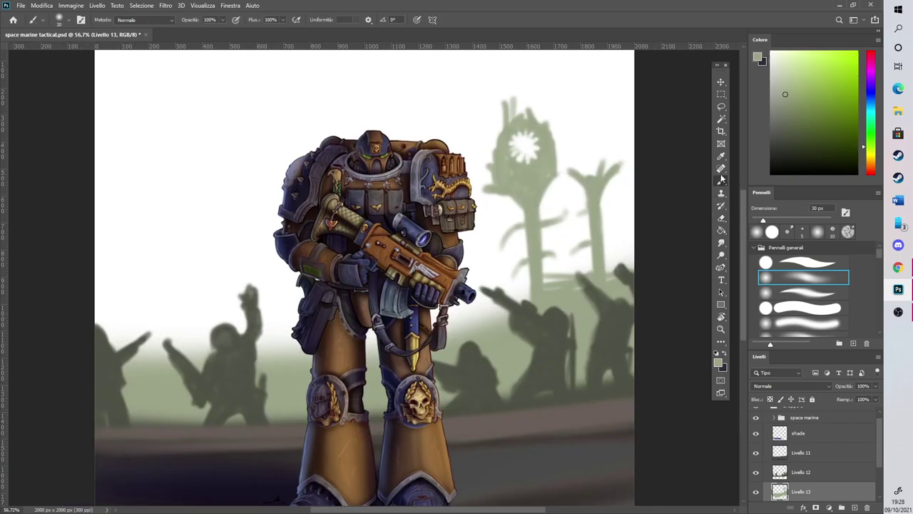
pyautogui.click(768, 219)
pyautogui.click(797, 474)
pyautogui.press('i')
pyautogui.click(249, 350)
pyautogui.press('b')
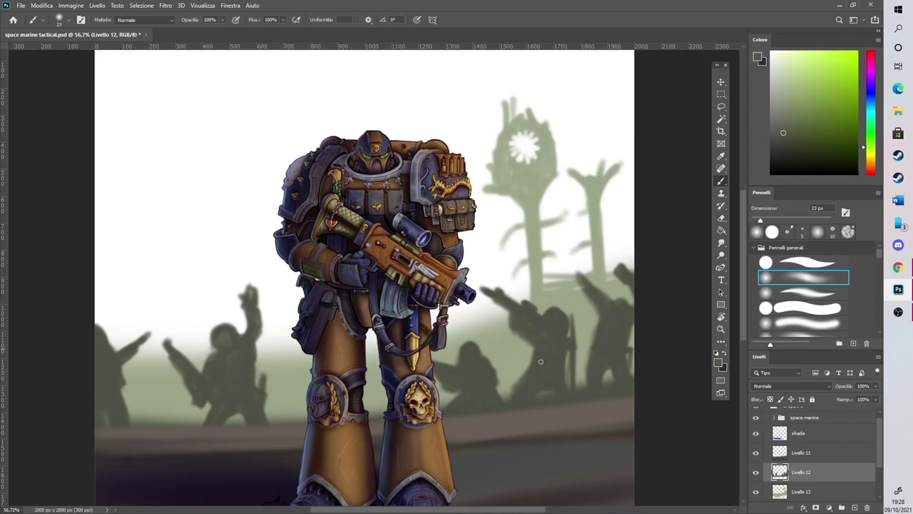
pyautogui.scroll(3, 572, 297)
pyautogui.moveTo(759, 222); pyautogui.dragTo(755, 222)
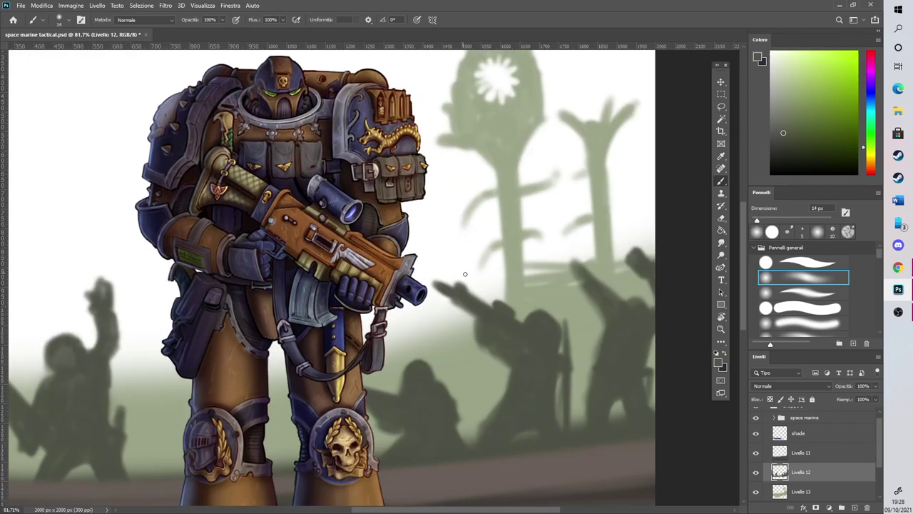
pyautogui.moveTo(436, 278)
pyautogui.mouseDown()
pyautogui.moveTo(457, 291)
pyautogui.moveTo(456, 308)
pyautogui.moveTo(481, 301)
pyautogui.moveTo(460, 291)
pyautogui.moveTo(496, 287)
pyautogui.moveTo(494, 305)
pyautogui.moveTo(513, 315)
pyautogui.moveTo(475, 323)
pyautogui.mouseUp()
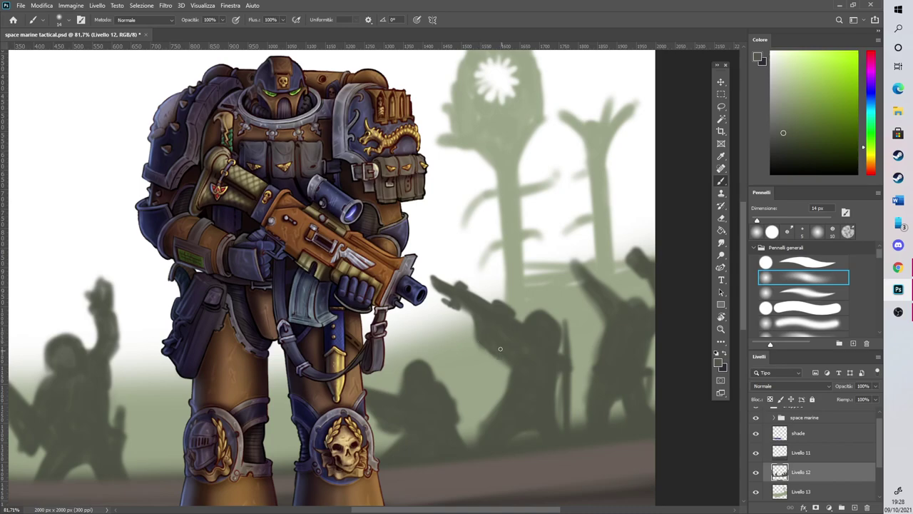
pyautogui.moveTo(529, 322)
pyautogui.mouseDown()
pyautogui.moveTo(541, 309)
pyautogui.moveTo(553, 317)
pyautogui.mouseUp()
pyautogui.moveTo(555, 352)
pyautogui.mouseDown()
pyautogui.moveTo(559, 396)
pyautogui.moveTo(563, 386)
pyautogui.mouseUp()
pyautogui.moveTo(500, 400); pyautogui.dragTo(478, 439)
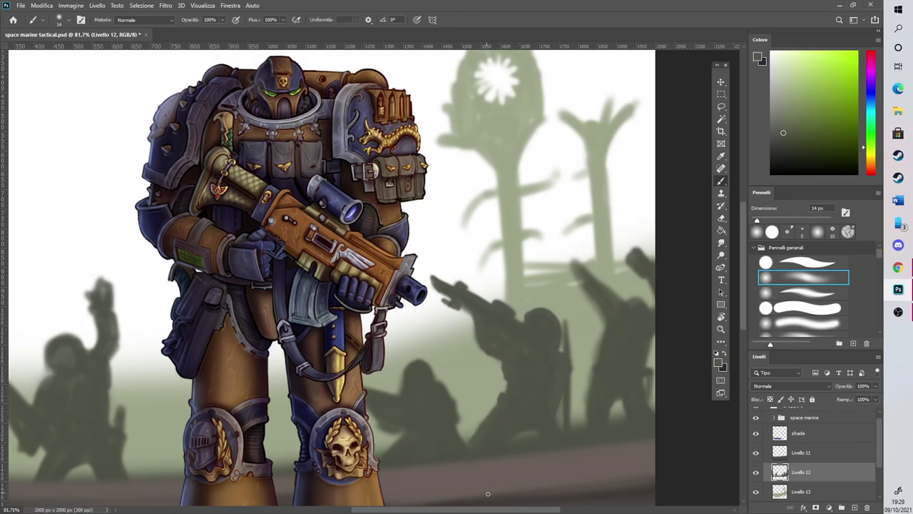
# Reshape the soldier silhouette at the canvas's right edge with a raised open hand, rounded helmet, second raised arm and fuller body
pyautogui.hscroll(3, 487, 492)
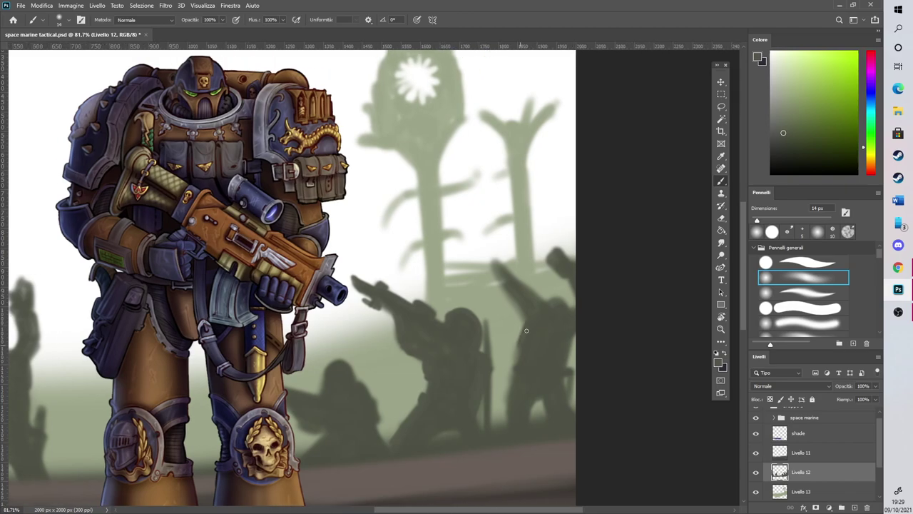
pyautogui.moveTo(548, 305)
pyautogui.mouseDown()
pyautogui.moveTo(563, 294)
pyautogui.moveTo(571, 299)
pyautogui.moveTo(554, 308)
pyautogui.moveTo(570, 314)
pyautogui.mouseUp()
pyautogui.moveTo(517, 281)
pyautogui.mouseDown()
pyautogui.moveTo(496, 254)
pyautogui.moveTo(512, 277)
pyautogui.moveTo(504, 242)
pyautogui.moveTo(513, 254)
pyautogui.mouseUp()
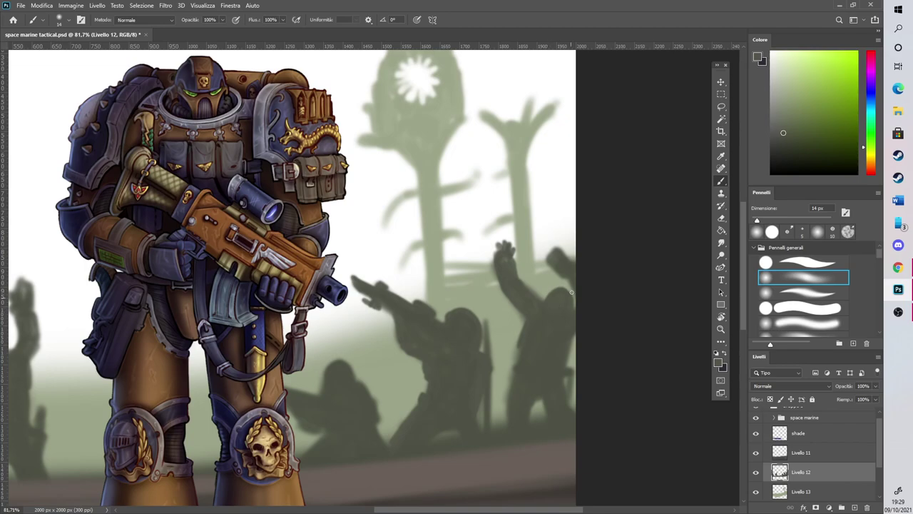
pyautogui.moveTo(544, 259); pyautogui.dragTo(560, 247)
pyautogui.moveTo(573, 343); pyautogui.dragTo(570, 359)
pyautogui.moveTo(513, 369)
pyautogui.mouseDown()
pyautogui.moveTo(509, 436)
pyautogui.moveTo(525, 434)
pyautogui.moveTo(542, 401)
pyautogui.mouseUp()
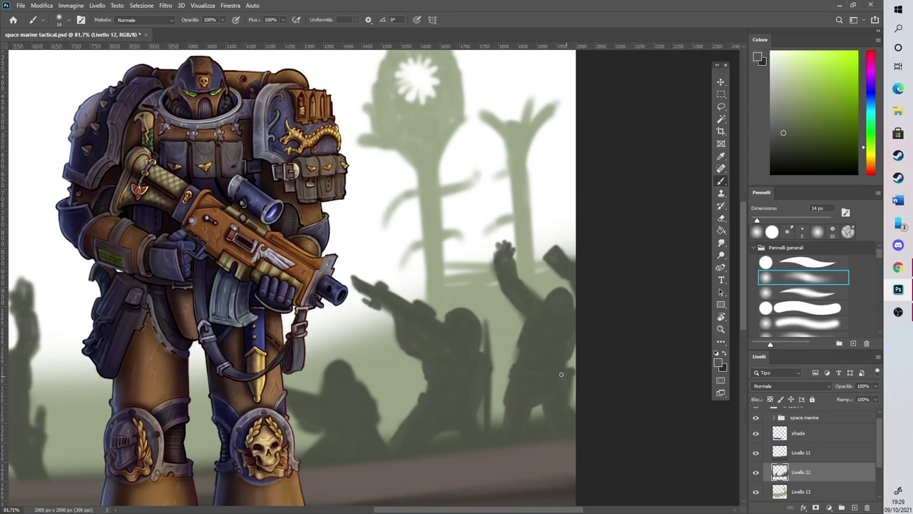
# Refine the crouching silhouette beside the marine's knee and paint a long slanted piece of gear behind its back
pyautogui.scroll(-5, 603, 285)
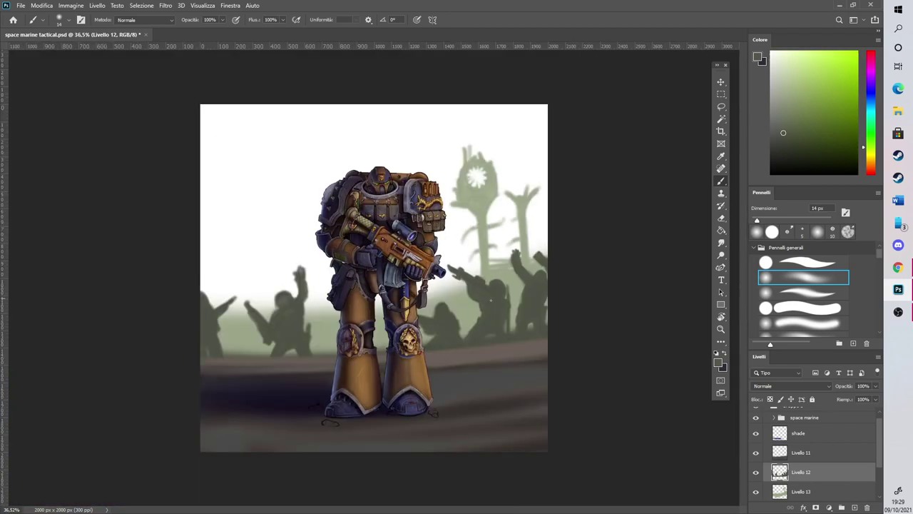
pyautogui.scroll(4, 418, 303)
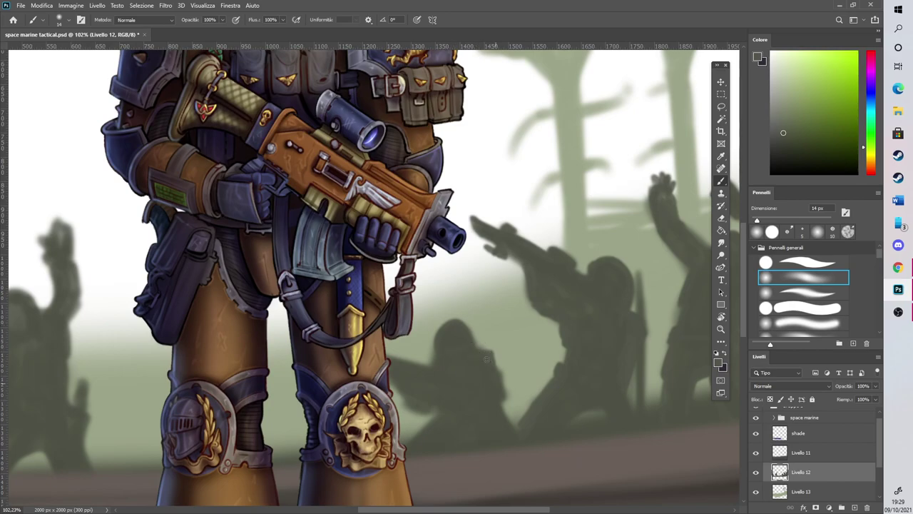
pyautogui.moveTo(492, 334); pyautogui.dragTo(507, 396)
pyautogui.moveTo(492, 327); pyautogui.dragTo(511, 409)
pyautogui.moveTo(491, 336)
pyautogui.mouseDown()
pyautogui.moveTo(508, 410)
pyautogui.moveTo(504, 378)
pyautogui.moveTo(508, 391)
pyautogui.mouseUp()
pyautogui.moveTo(425, 356)
pyautogui.mouseDown()
pyautogui.moveTo(432, 371)
pyautogui.moveTo(429, 363)
pyautogui.moveTo(394, 389)
pyautogui.moveTo(405, 401)
pyautogui.mouseUp()
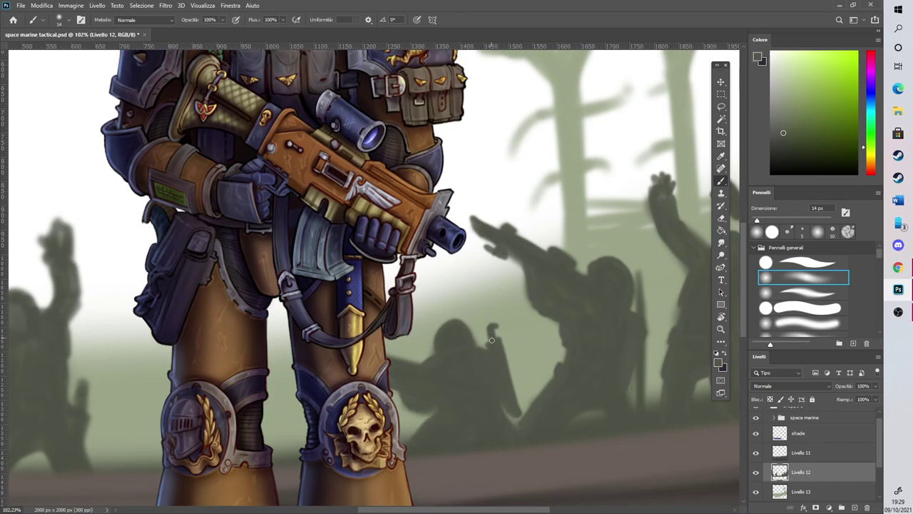
pyautogui.hscroll(-3, 493, 334)
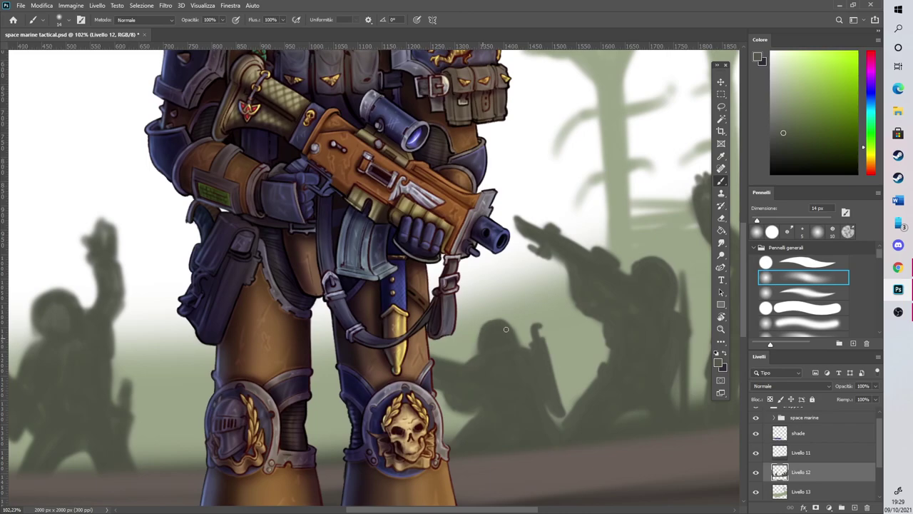
# Refine the raised-arm soldier silhouette with a clearer hand, fuller body, looped gear at the hip and a slung rifle
pyautogui.hscroll(-6, 489, 476)
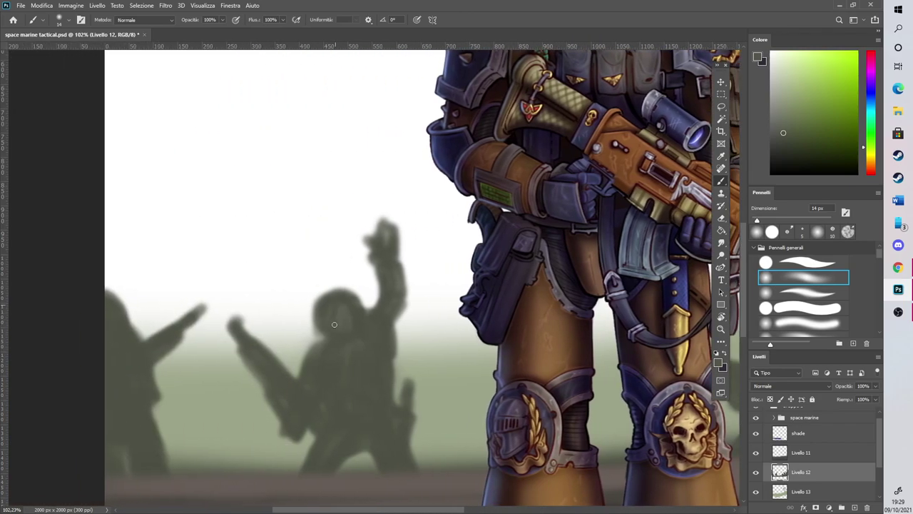
pyautogui.moveTo(374, 258)
pyautogui.mouseDown()
pyautogui.moveTo(377, 276)
pyautogui.moveTo(404, 300)
pyautogui.moveTo(378, 234)
pyautogui.moveTo(386, 217)
pyautogui.moveTo(396, 243)
pyautogui.moveTo(389, 238)
pyautogui.mouseUp()
pyautogui.moveTo(403, 307)
pyautogui.mouseDown()
pyautogui.moveTo(393, 329)
pyautogui.moveTo(378, 303)
pyautogui.moveTo(397, 340)
pyautogui.moveTo(394, 377)
pyautogui.moveTo(405, 398)
pyautogui.moveTo(410, 373)
pyautogui.mouseUp()
pyautogui.moveTo(409, 421)
pyautogui.mouseDown()
pyautogui.moveTo(409, 386)
pyautogui.moveTo(407, 445)
pyautogui.mouseUp()
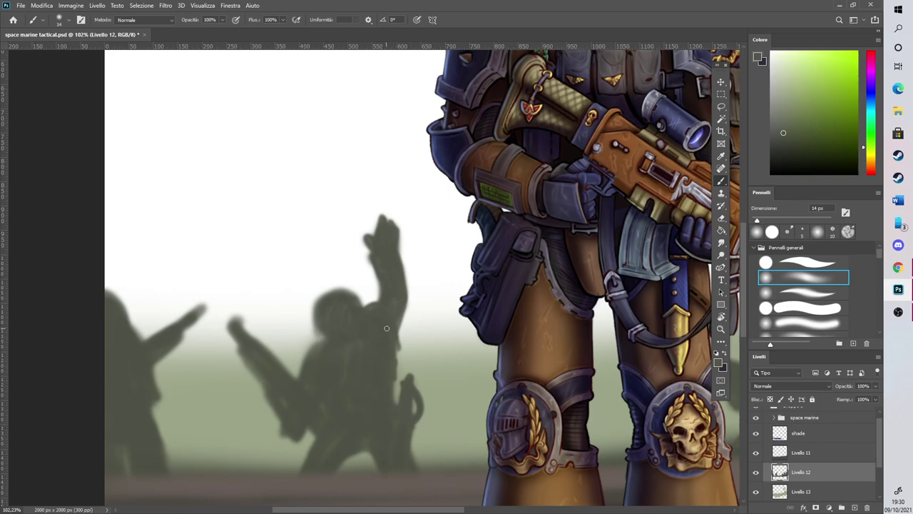
pyautogui.moveTo(307, 363)
pyautogui.mouseDown()
pyautogui.moveTo(326, 336)
pyautogui.moveTo(323, 299)
pyautogui.moveTo(350, 295)
pyautogui.mouseUp()
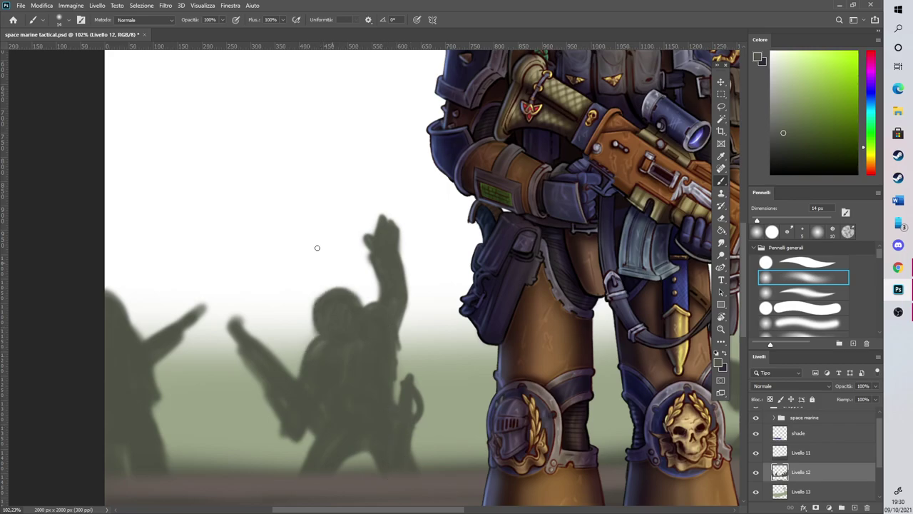
pyautogui.moveTo(239, 321)
pyautogui.mouseDown()
pyautogui.moveTo(223, 307)
pyautogui.moveTo(265, 349)
pyautogui.moveTo(242, 326)
pyautogui.moveTo(241, 353)
pyautogui.moveTo(301, 471)
pyautogui.moveTo(311, 437)
pyautogui.mouseUp()
pyautogui.moveTo(359, 452); pyautogui.dragTo(374, 449)
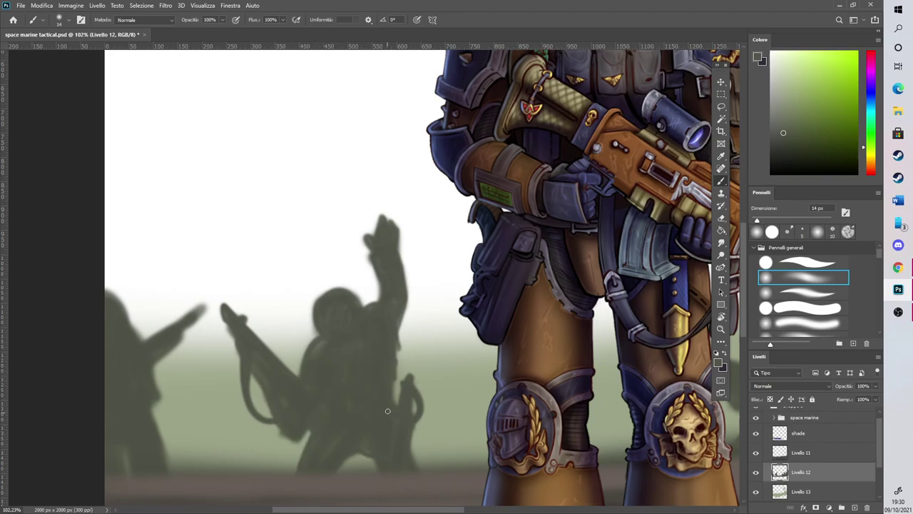
# Paint a curved sling hanging below the aiming soldier's rifle
pyautogui.scroll(-5, 394, 304)
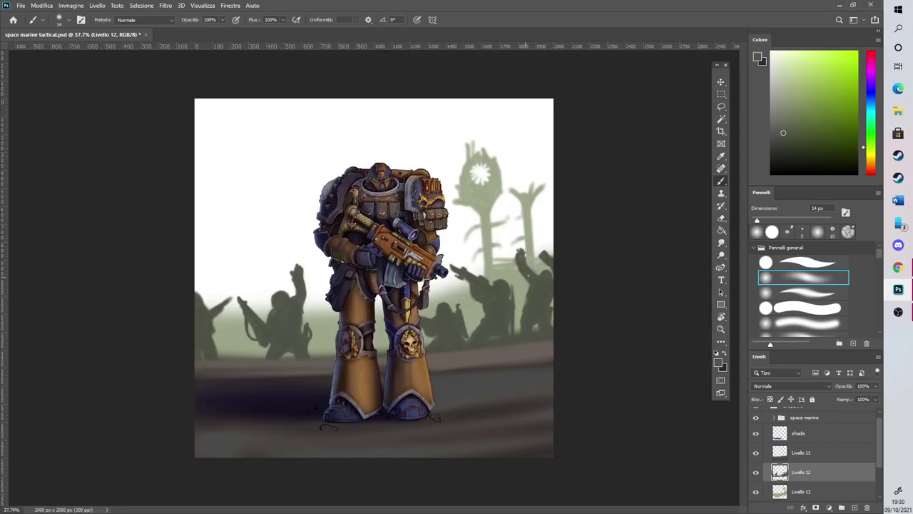
pyautogui.scroll(5, 492, 271)
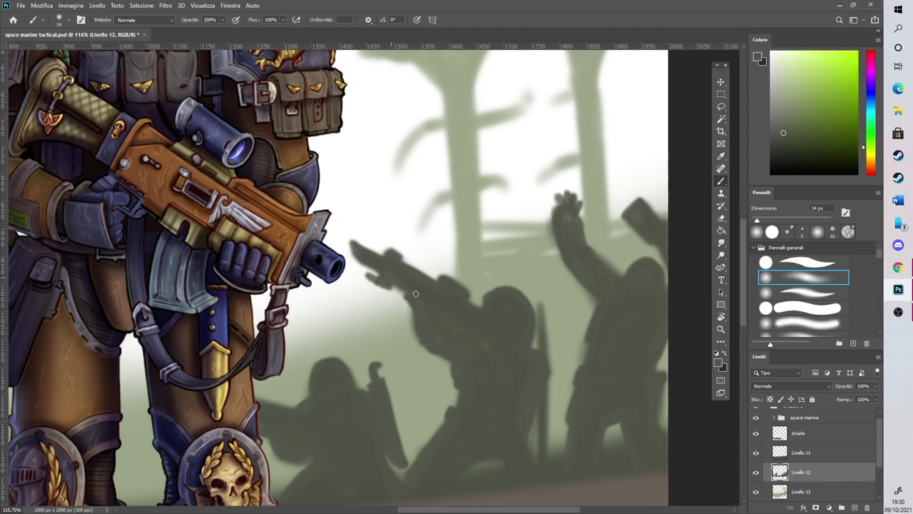
pyautogui.moveTo(390, 284)
pyautogui.mouseDown()
pyautogui.moveTo(442, 340)
pyautogui.moveTo(387, 287)
pyautogui.moveTo(417, 334)
pyautogui.mouseUp()
pyautogui.moveTo(450, 509)
pyautogui.mouseDown()
pyautogui.moveTo(473, 509)
pyautogui.moveTo(440, 504)
pyautogui.mouseUp()
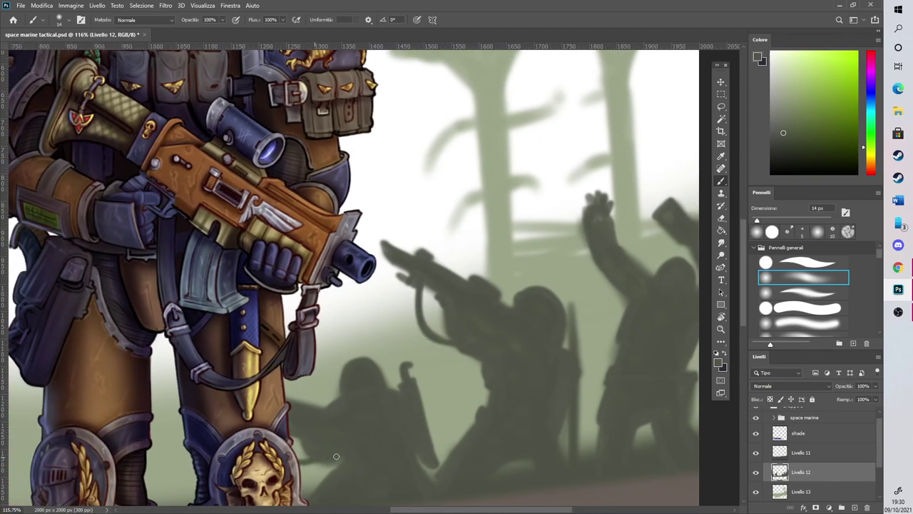
# Add a ring-topped pole, a thin antenna, a forked hand and a bulkier leg to the soldier silhouette at the canvas's left edge
pyautogui.scroll(-5, 341, 446)
pyautogui.scroll(5, 24, 299)
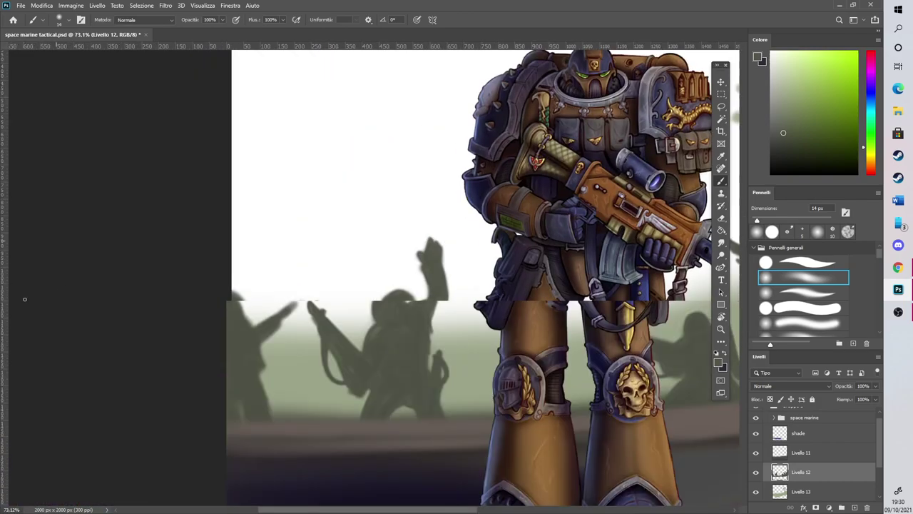
pyautogui.moveTo(426, 316)
pyautogui.mouseDown()
pyautogui.moveTo(440, 306)
pyautogui.moveTo(412, 348)
pyautogui.moveTo(365, 327)
pyautogui.moveTo(374, 335)
pyautogui.moveTo(358, 276)
pyautogui.mouseUp()
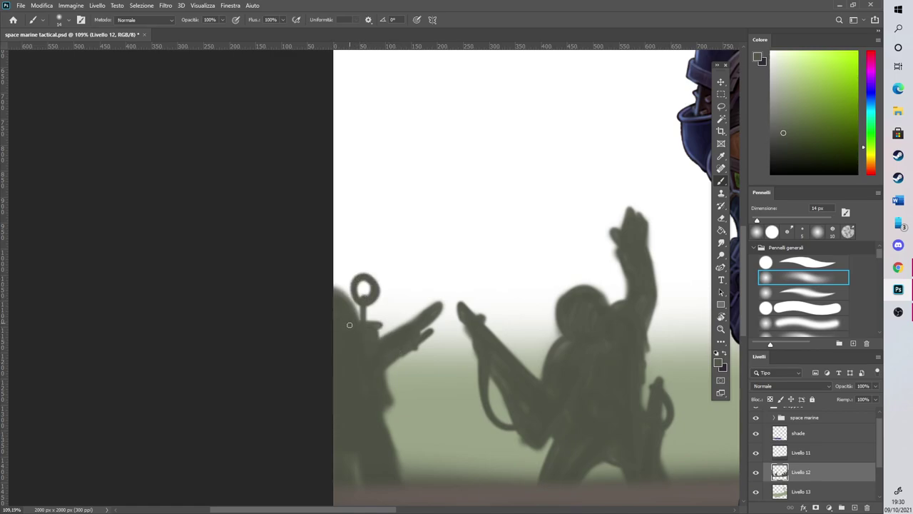
pyautogui.moveTo(344, 239); pyautogui.dragTo(346, 300)
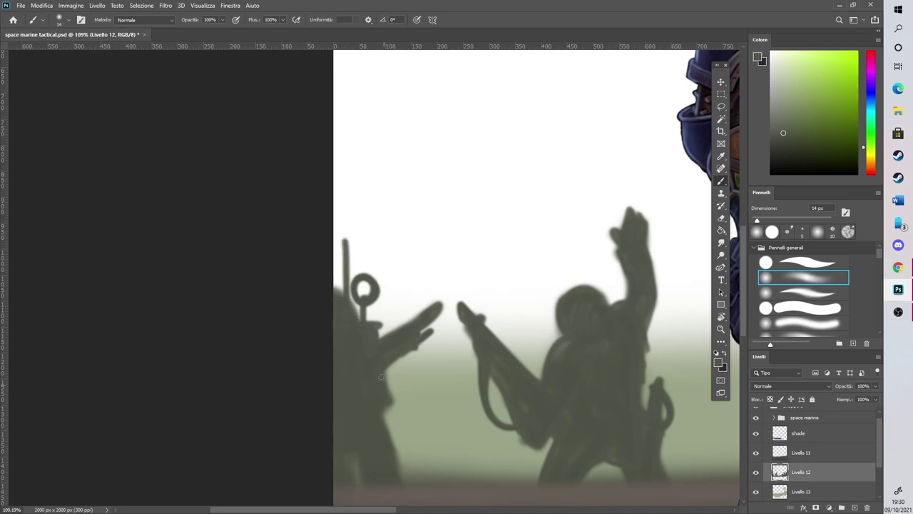
pyautogui.moveTo(378, 426); pyautogui.dragTo(403, 484)
pyautogui.moveTo(382, 415); pyautogui.dragTo(392, 427)
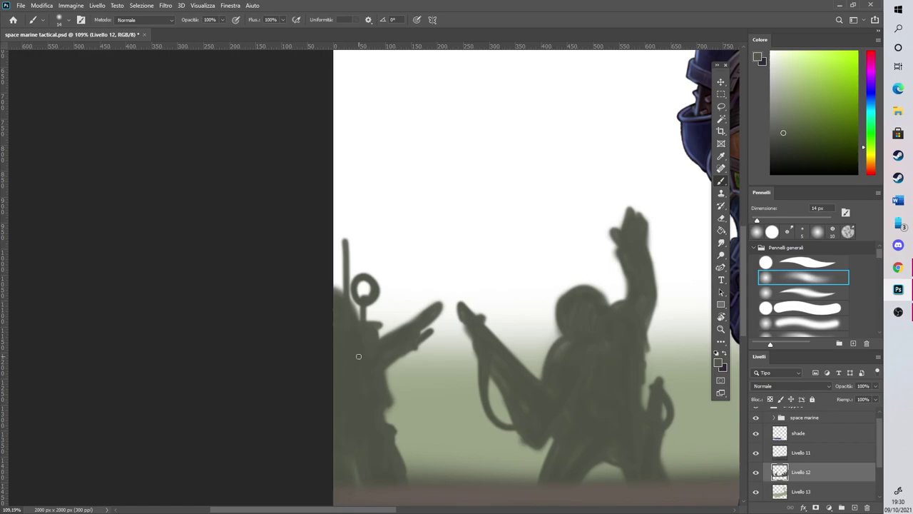
# Paint a dark soldier silhouette in the gap between the marine's legs, refining it with a 19 px brush
pyautogui.scroll(-6, 407, 322)
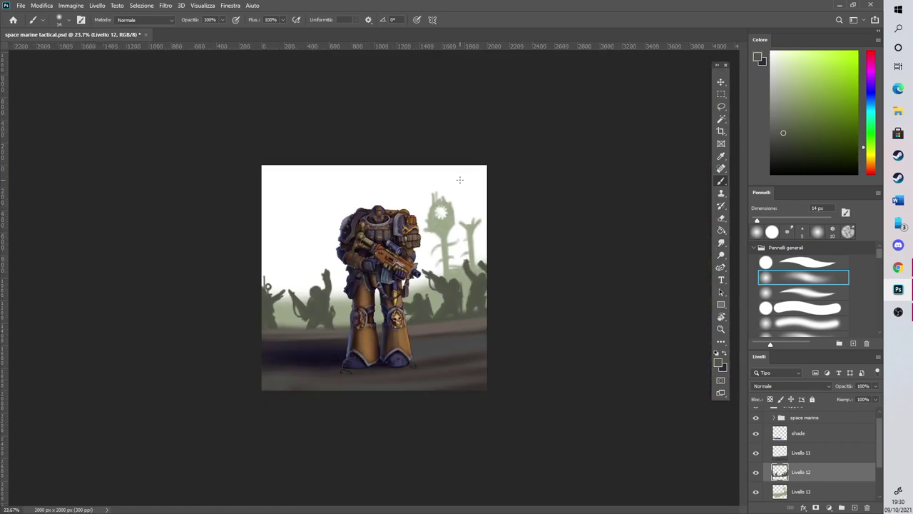
pyautogui.scroll(1, 460, 180)
pyautogui.scroll(5, 459, 179)
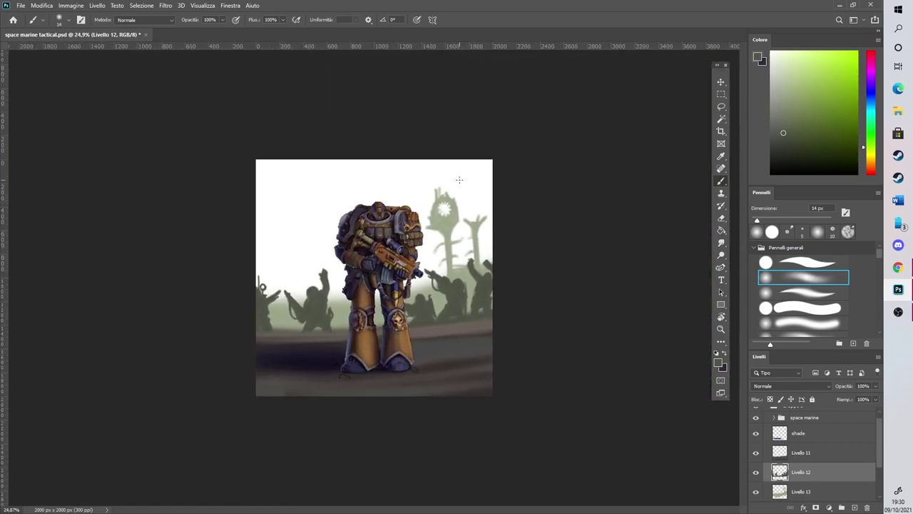
pyautogui.scroll(1, 459, 180)
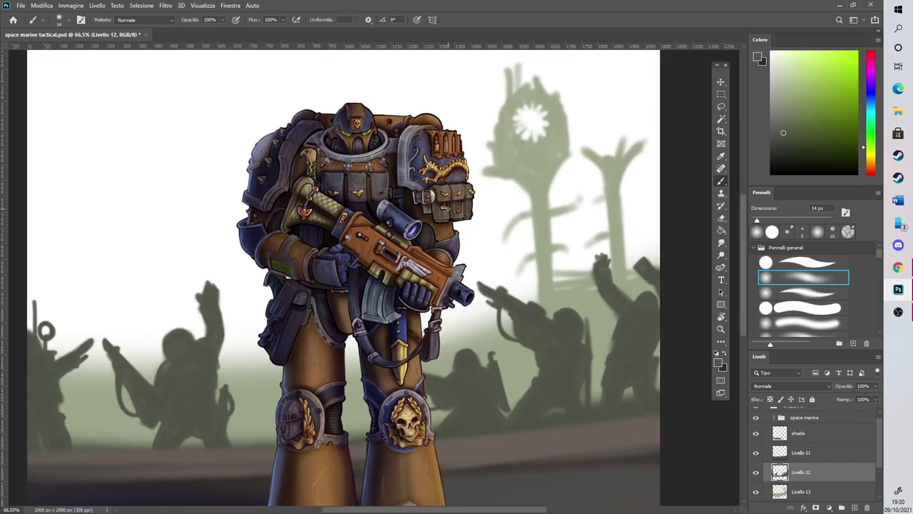
pyautogui.click(775, 220)
pyautogui.moveTo(340, 404)
pyautogui.mouseDown()
pyautogui.moveTo(352, 444)
pyautogui.moveTo(343, 408)
pyautogui.mouseUp()
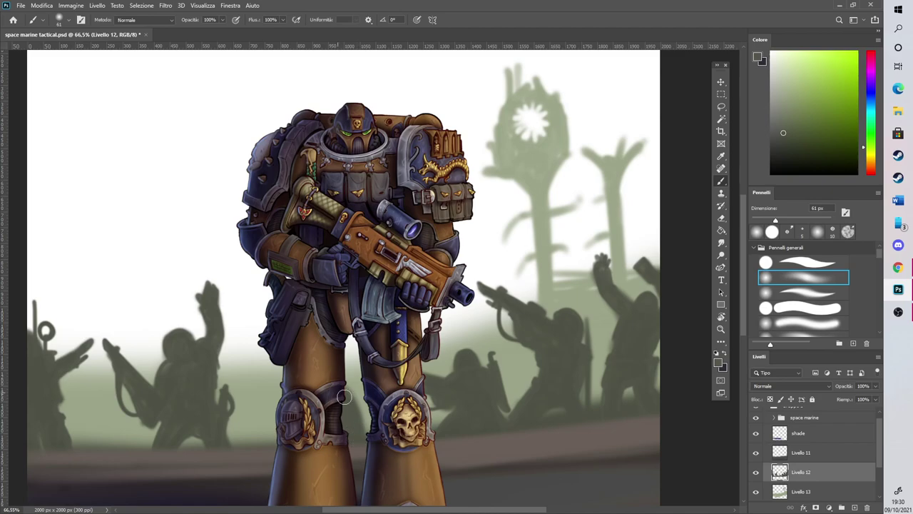
pyautogui.click(756, 220)
pyautogui.click(760, 220)
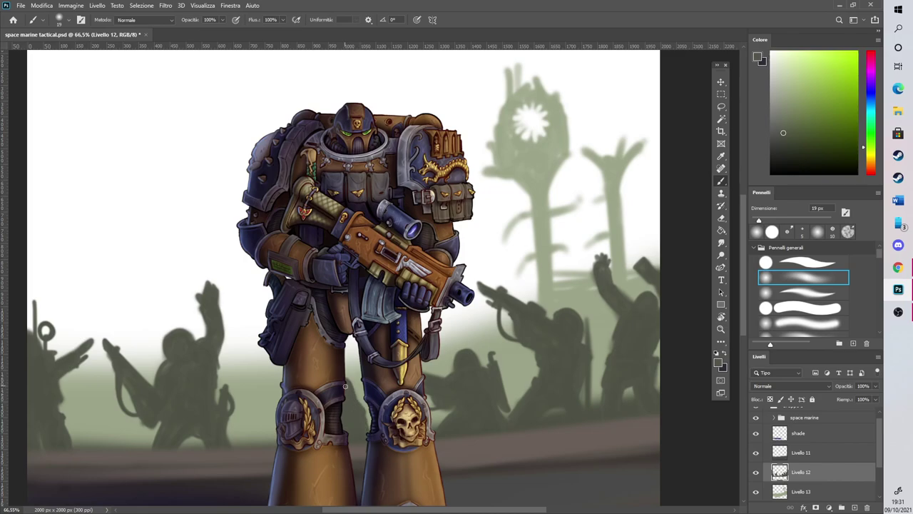
pyautogui.moveTo(353, 382)
pyautogui.mouseDown()
pyautogui.moveTo(364, 379)
pyautogui.moveTo(361, 357)
pyautogui.mouseUp()
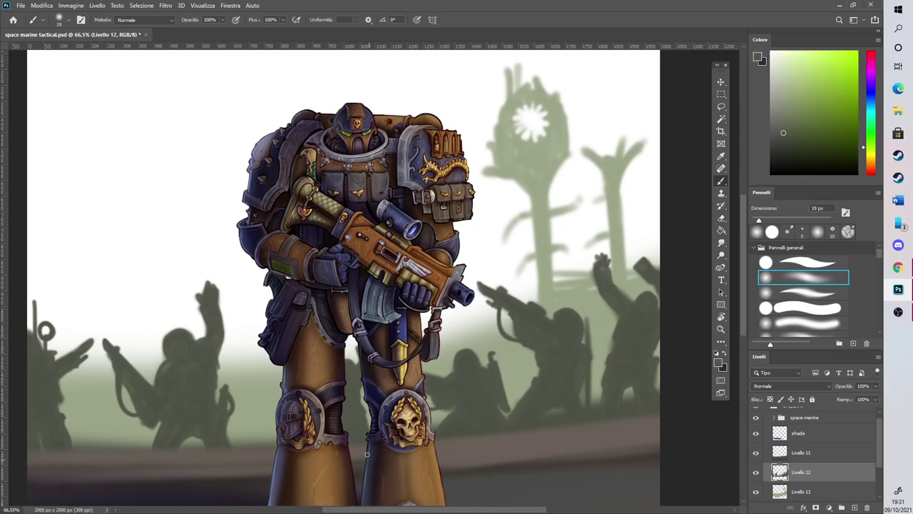
pyautogui.moveTo(357, 343); pyautogui.dragTo(354, 335)
# On Livello 13, sample the ruins' pale green and paint pointed arches behind the raised-arm soldier with a 31 px brush
pyautogui.scroll(-5, 347, 307)
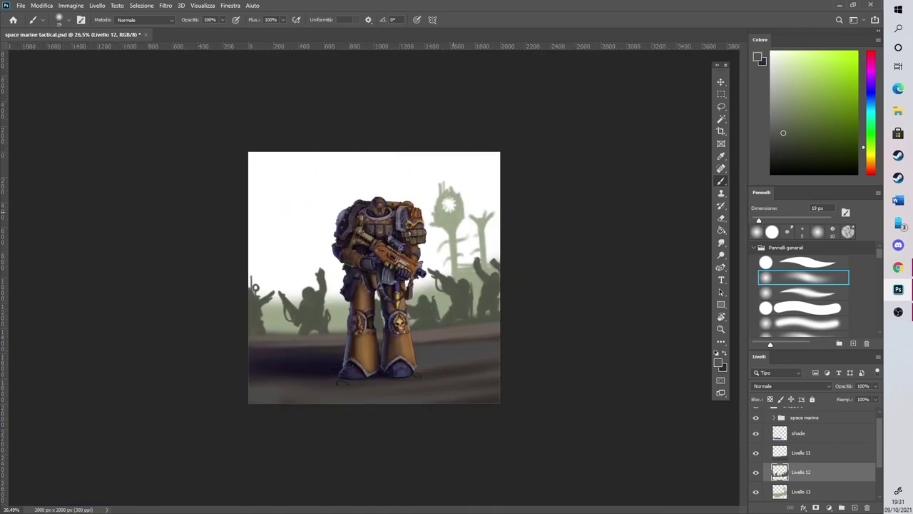
pyautogui.scroll(5, 508, 196)
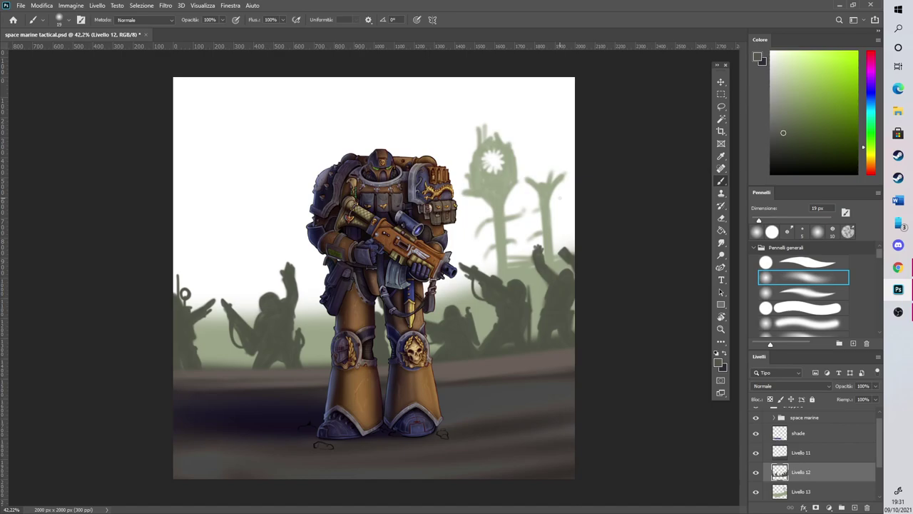
pyautogui.click(842, 492)
pyautogui.scroll(2, 383, 126)
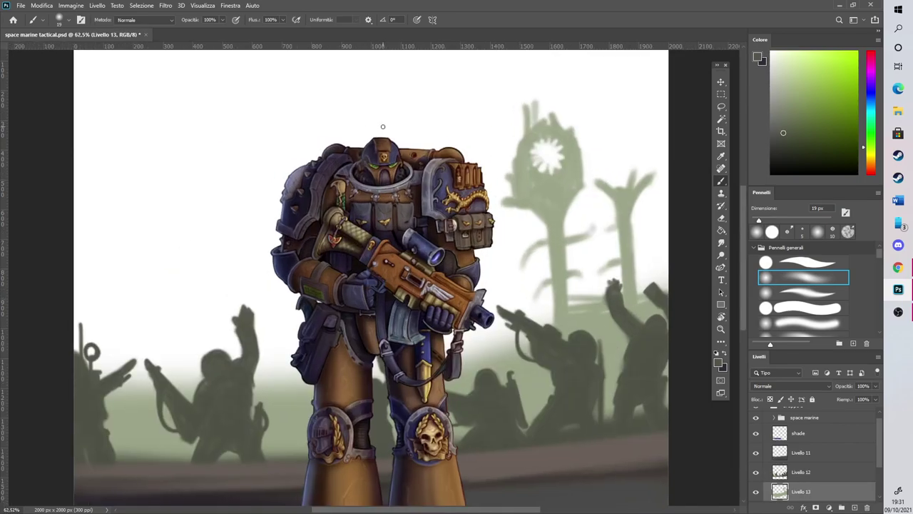
pyautogui.keyDown('alt'); pyautogui.click(558, 190); pyautogui.keyUp('alt')
pyautogui.moveTo(524, 511); pyautogui.dragTo(477, 511)
pyautogui.moveTo(758, 220); pyautogui.dragTo(766, 222)
pyautogui.moveTo(289, 406)
pyautogui.mouseDown()
pyautogui.moveTo(283, 414)
pyautogui.moveTo(288, 297)
pyautogui.moveTo(285, 316)
pyautogui.moveTo(316, 265)
pyautogui.moveTo(332, 302)
pyautogui.moveTo(329, 415)
pyautogui.moveTo(336, 302)
pyautogui.moveTo(370, 277)
pyautogui.moveTo(388, 308)
pyautogui.moveTo(380, 423)
pyautogui.mouseUp()
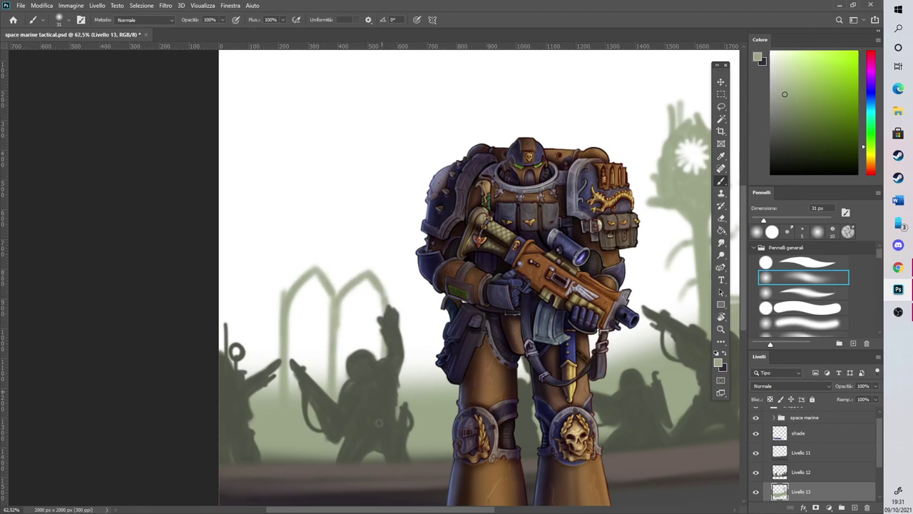
# Extend the arcade with another arch towards the marine and a broken arch at the outer end, thickening the column tops
pyautogui.moveTo(335, 323)
pyautogui.mouseDown()
pyautogui.moveTo(328, 419)
pyautogui.moveTo(336, 303)
pyautogui.moveTo(325, 428)
pyautogui.moveTo(291, 312)
pyautogui.moveTo(277, 359)
pyautogui.moveTo(285, 301)
pyautogui.moveTo(320, 268)
pyautogui.moveTo(342, 298)
pyautogui.moveTo(379, 275)
pyautogui.moveTo(400, 319)
pyautogui.moveTo(427, 287)
pyautogui.moveTo(435, 294)
pyautogui.moveTo(442, 326)
pyautogui.moveTo(441, 316)
pyautogui.moveTo(428, 391)
pyautogui.mouseUp()
pyautogui.moveTo(283, 289); pyautogui.dragTo(257, 265)
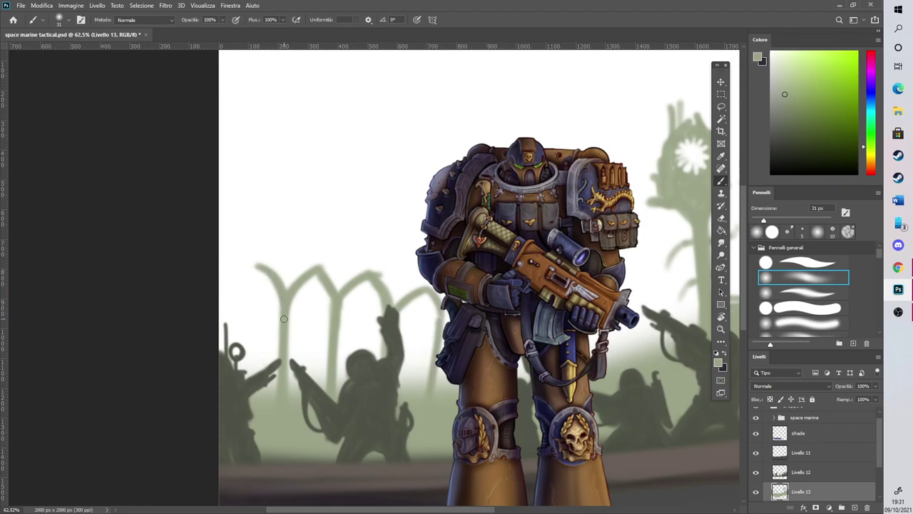
pyautogui.moveTo(286, 278)
pyautogui.mouseDown()
pyautogui.moveTo(394, 309)
pyautogui.moveTo(402, 297)
pyautogui.moveTo(394, 296)
pyautogui.moveTo(408, 298)
pyautogui.moveTo(383, 261)
pyautogui.moveTo(381, 280)
pyautogui.moveTo(397, 251)
pyautogui.moveTo(384, 272)
pyautogui.moveTo(375, 266)
pyautogui.moveTo(382, 246)
pyautogui.moveTo(392, 292)
pyautogui.moveTo(410, 274)
pyautogui.moveTo(404, 301)
pyautogui.moveTo(408, 253)
pyautogui.moveTo(394, 306)
pyautogui.moveTo(399, 277)
pyautogui.mouseUp()
# Paint a vertical mullion and two crossbars in each of the three arches to form ruined window frames
pyautogui.scroll(-5, 399, 278)
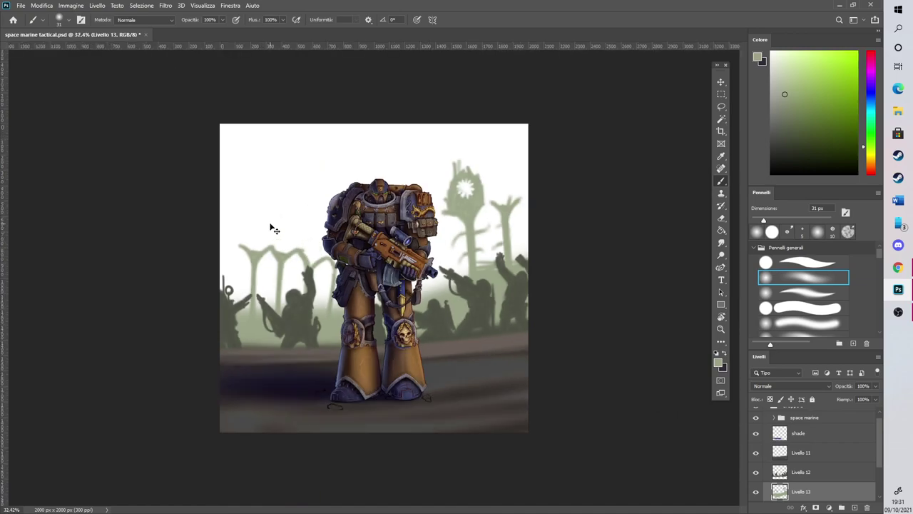
pyautogui.scroll(4, 272, 229)
pyautogui.scroll(2, 206, 217)
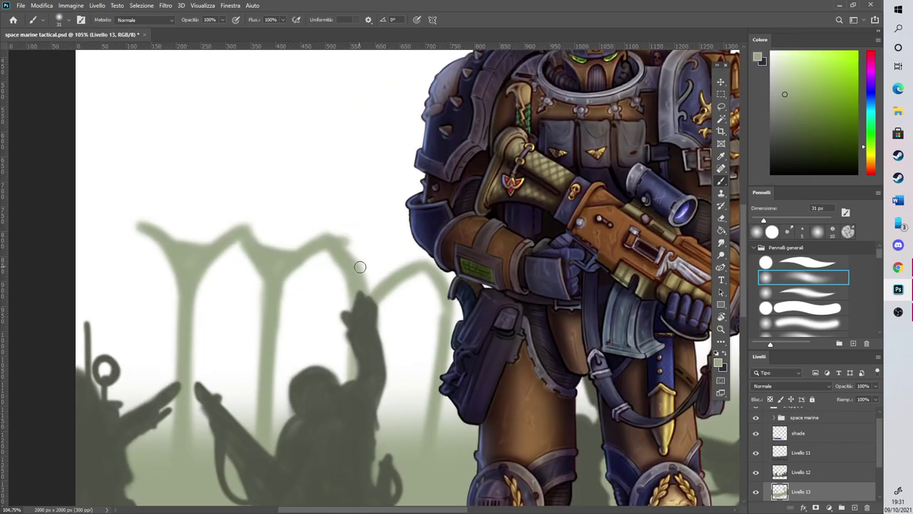
pyautogui.moveTo(242, 244); pyautogui.dragTo(237, 417)
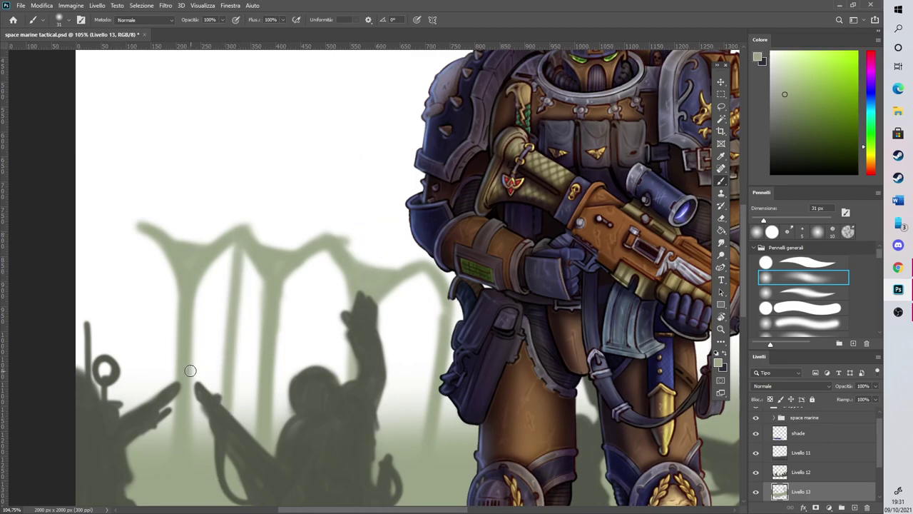
pyautogui.moveTo(192, 371); pyautogui.dragTo(255, 387)
pyautogui.moveTo(185, 317); pyautogui.dragTo(254, 334)
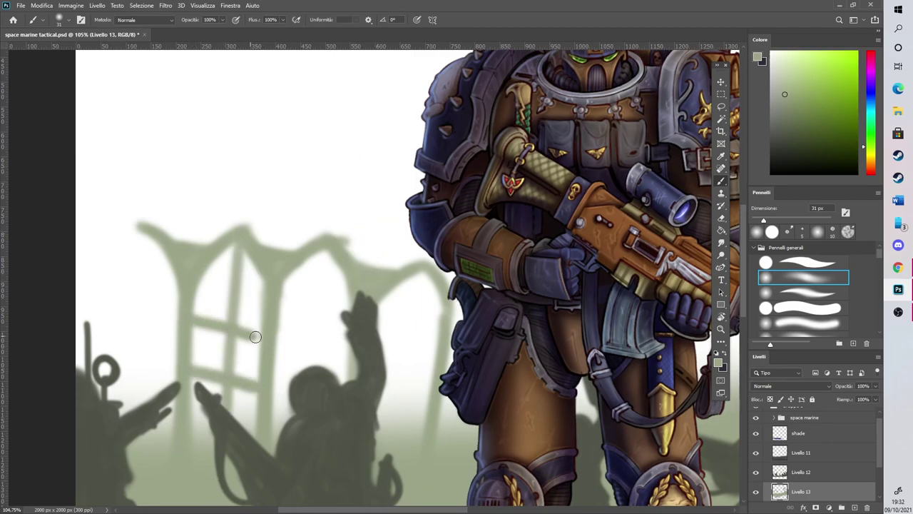
pyautogui.moveTo(325, 242); pyautogui.dragTo(321, 368)
pyautogui.moveTo(276, 339); pyautogui.dragTo(349, 348)
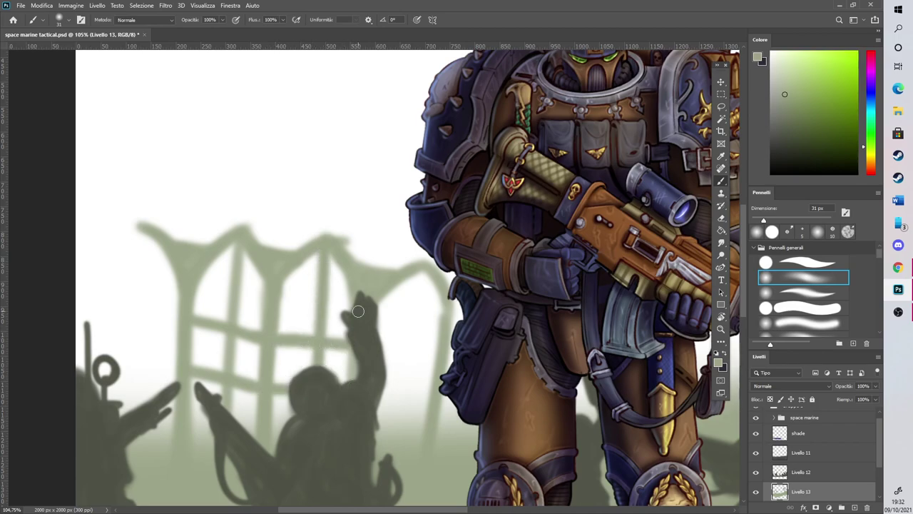
pyautogui.moveTo(419, 261); pyautogui.dragTo(399, 447)
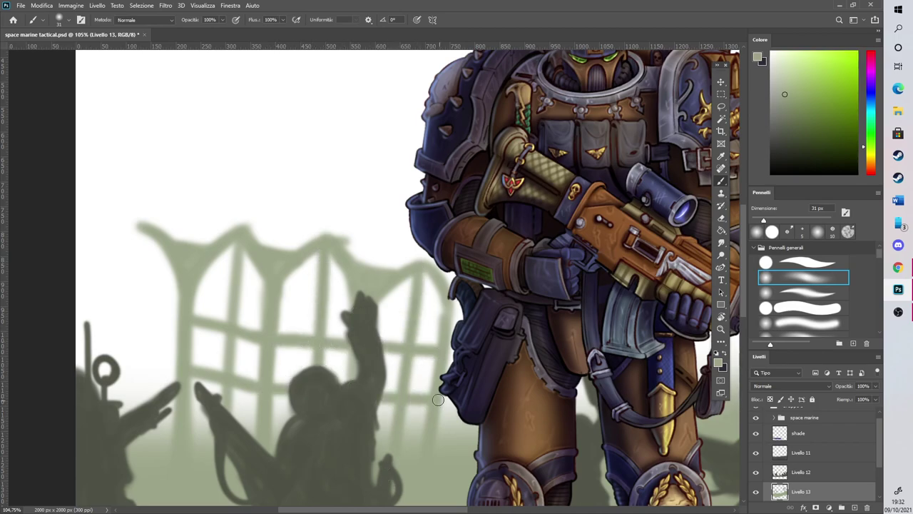
# Thicken the ruined arcade's outer column and add upper crossbars across the arched windows
pyautogui.scroll(-5, 403, 322)
pyautogui.scroll(-4, 403, 323)
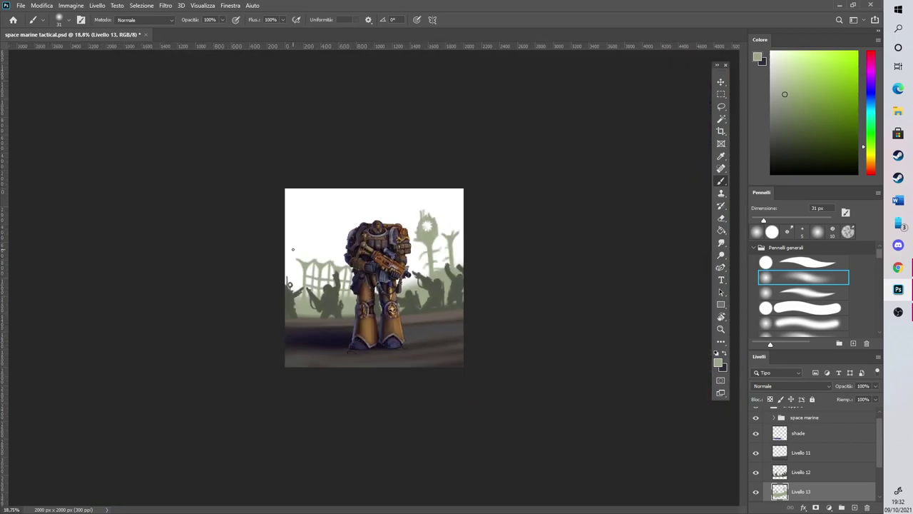
pyautogui.scroll(2, 291, 249)
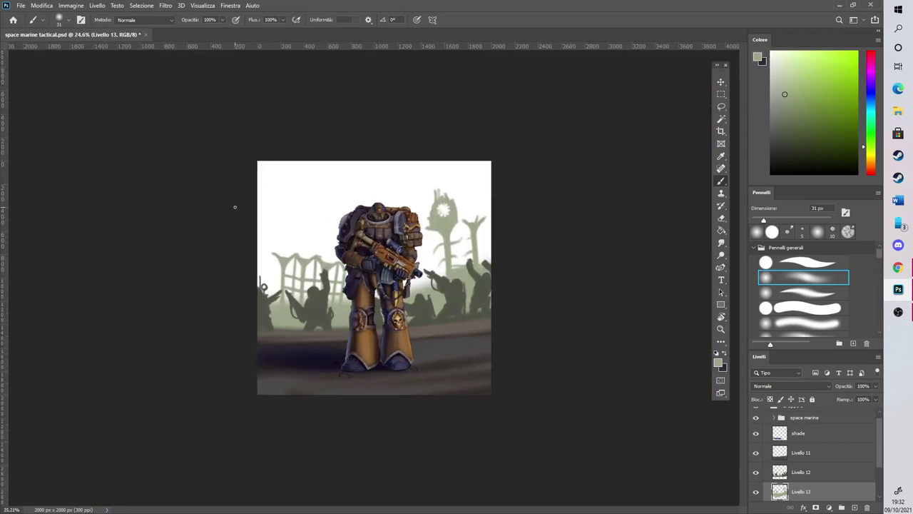
pyautogui.scroll(6, 235, 207)
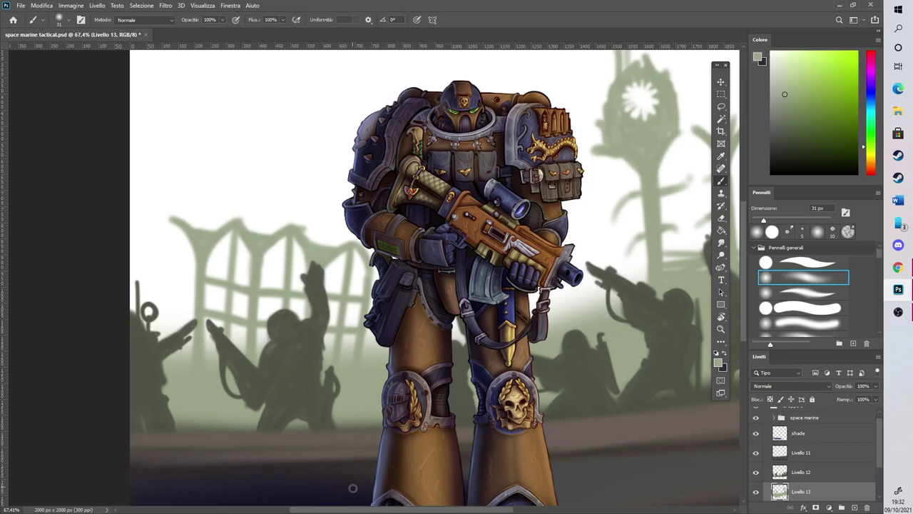
pyautogui.hscroll(-2, 352, 486)
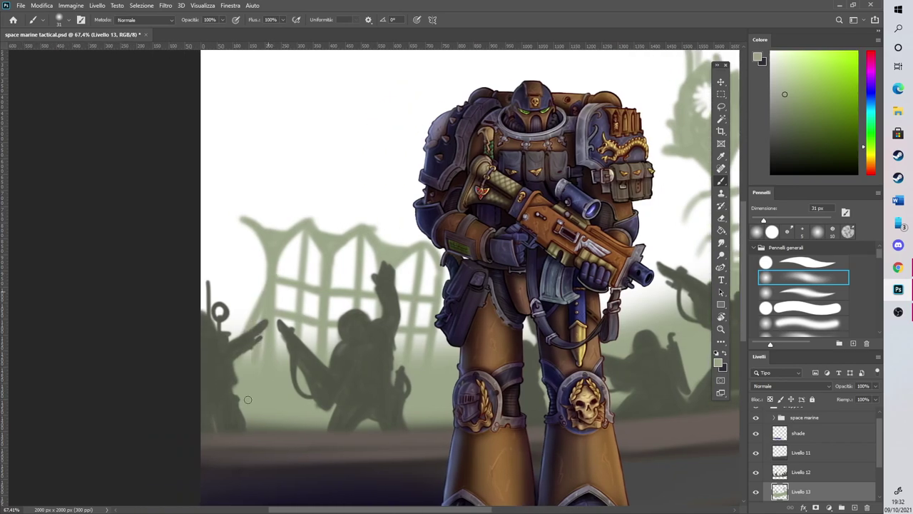
pyautogui.hscroll(-2, 354, 510)
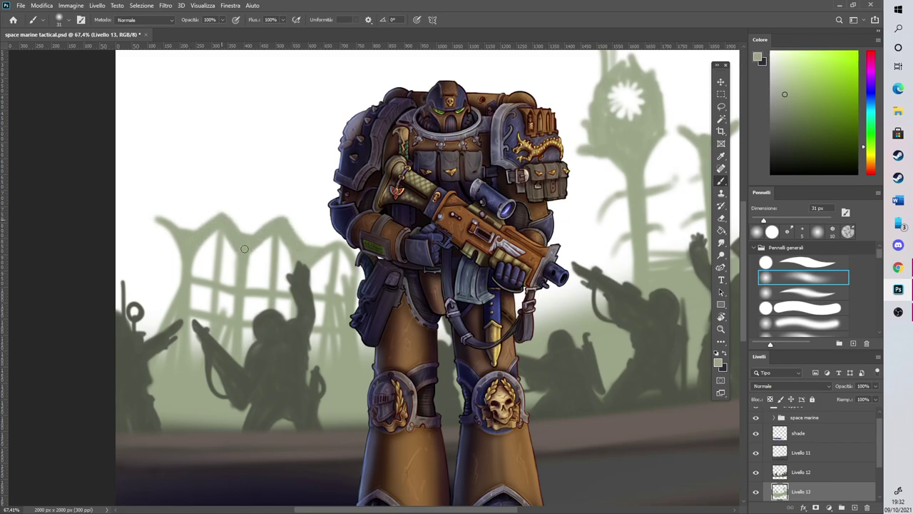
pyautogui.moveTo(317, 261)
pyautogui.mouseDown()
pyautogui.moveTo(342, 239)
pyautogui.moveTo(355, 273)
pyautogui.mouseUp()
pyautogui.moveTo(188, 260); pyautogui.dragTo(252, 273)
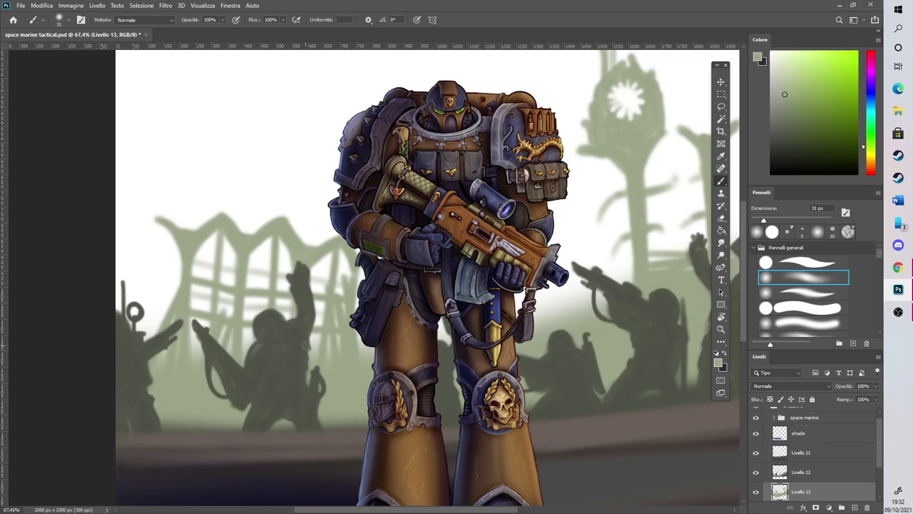
# Add a new layer above Livello 9 and choose a pale grey-green as the painting colour
pyautogui.scroll(-5, 336, 274)
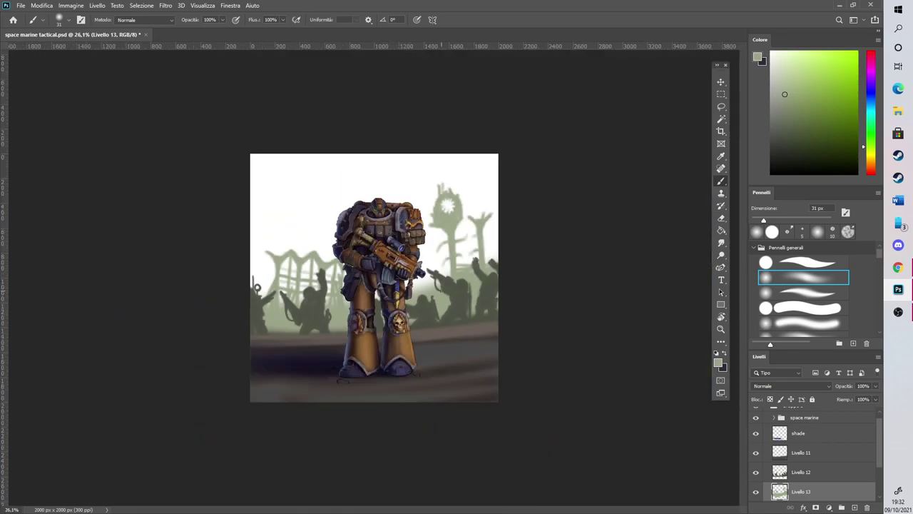
pyautogui.scroll(4, 242, 199)
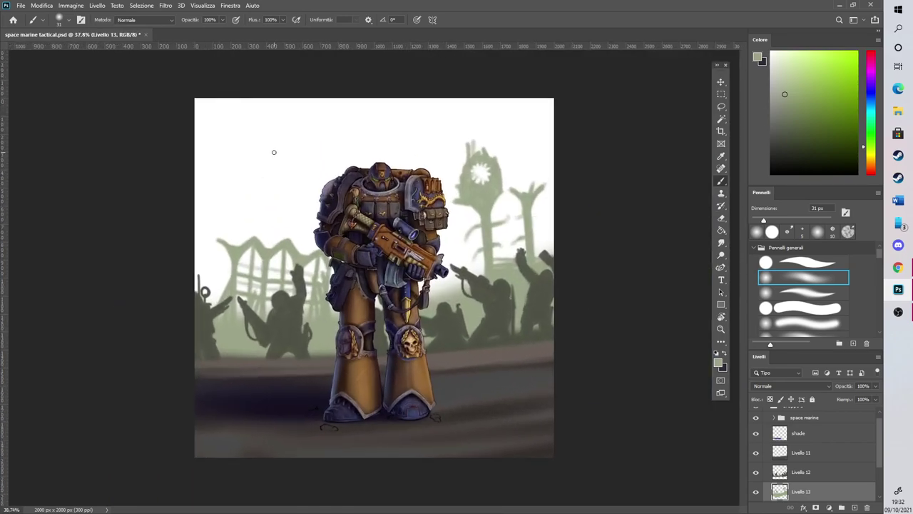
pyautogui.scroll(-1, 811, 467)
pyautogui.click(818, 484)
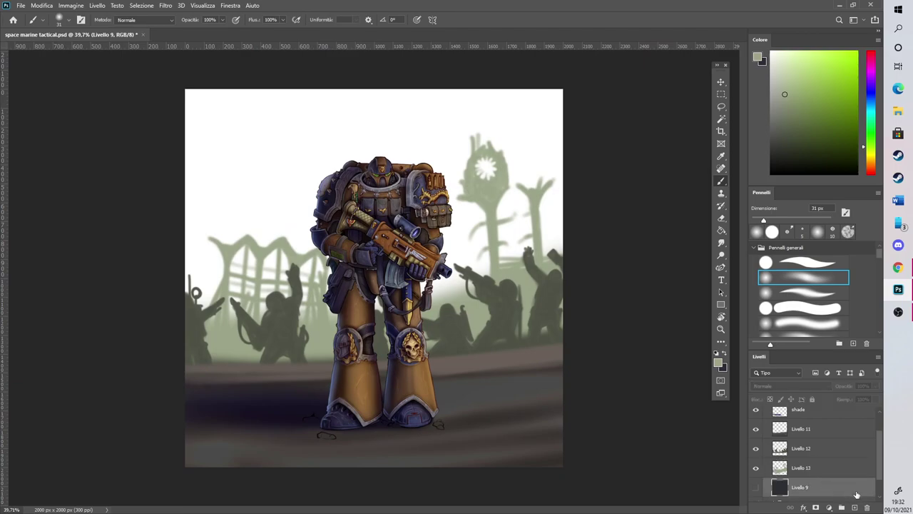
pyautogui.click(854, 507)
pyautogui.scroll(2, 423, 150)
pyautogui.click(782, 74)
pyautogui.click(790, 219)
pyautogui.moveTo(457, 304)
pyautogui.mouseDown()
pyautogui.moveTo(547, 226)
pyautogui.moveTo(498, 343)
pyautogui.mouseUp()
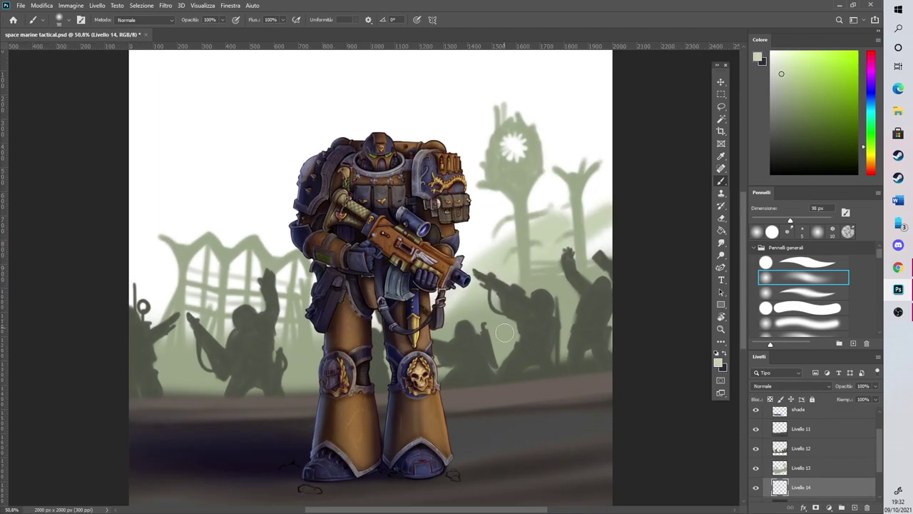
pyautogui.click(803, 219)
pyautogui.moveTo(471, 279)
pyautogui.mouseDown()
pyautogui.moveTo(567, 210)
pyautogui.moveTo(603, 205)
pyautogui.moveTo(569, 308)
pyautogui.moveTo(522, 184)
pyautogui.moveTo(530, 196)
pyautogui.moveTo(572, 189)
pyautogui.moveTo(641, 158)
pyautogui.mouseUp()
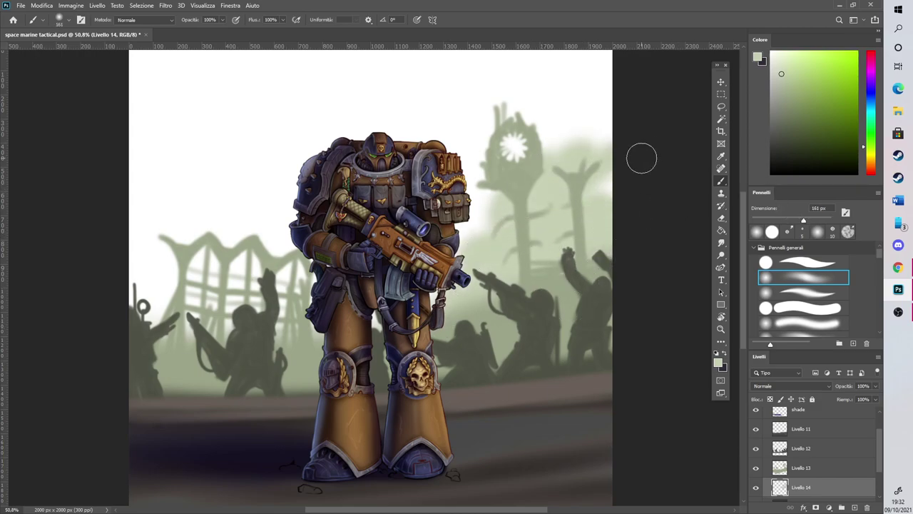
pyautogui.hotkey('ctrl', 'z')
pyautogui.hotkey('ctrl', 'z')
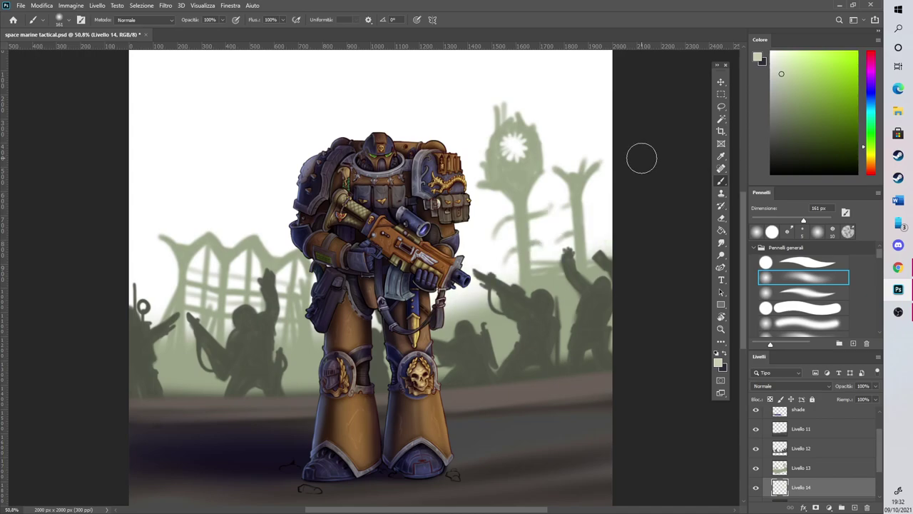
# Paint a large pale green dome silhouette behind the ruined arches left of the marine, using 64 and 78 px soft brushes
pyautogui.moveTo(181, 226)
pyautogui.mouseDown()
pyautogui.moveTo(190, 204)
pyautogui.moveTo(182, 225)
pyautogui.moveTo(229, 192)
pyautogui.moveTo(222, 204)
pyautogui.moveTo(250, 248)
pyautogui.moveTo(174, 228)
pyautogui.moveTo(243, 189)
pyautogui.moveTo(252, 212)
pyautogui.mouseUp()
pyautogui.click(778, 220)
pyautogui.moveTo(445, 509); pyautogui.dragTo(425, 509)
pyautogui.moveTo(201, 234)
pyautogui.mouseDown()
pyautogui.moveTo(274, 180)
pyautogui.moveTo(263, 175)
pyautogui.moveTo(266, 163)
pyautogui.moveTo(290, 162)
pyautogui.moveTo(319, 179)
pyautogui.moveTo(343, 207)
pyautogui.moveTo(350, 236)
pyautogui.moveTo(334, 202)
pyautogui.moveTo(348, 219)
pyautogui.mouseUp()
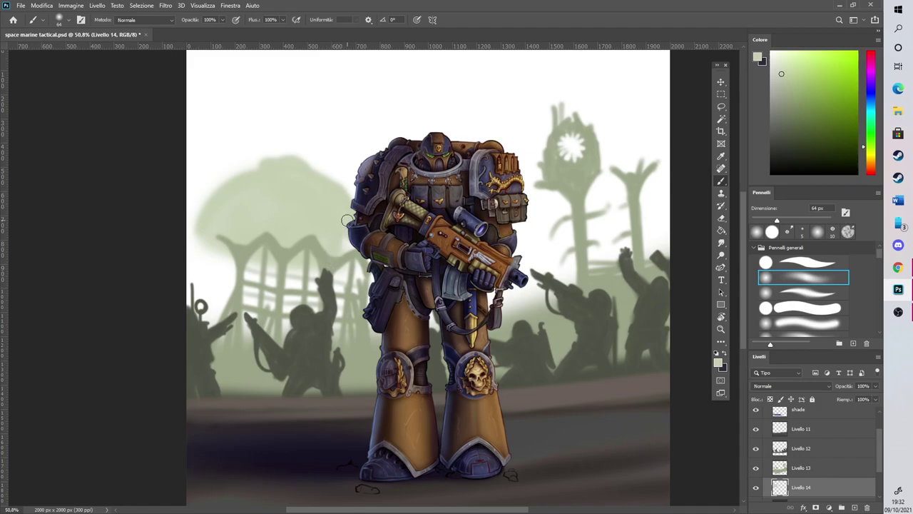
pyautogui.click(782, 220)
pyautogui.moveTo(212, 229)
pyautogui.mouseDown()
pyautogui.moveTo(197, 367)
pyautogui.moveTo(221, 302)
pyautogui.moveTo(317, 289)
pyautogui.moveTo(344, 314)
pyautogui.mouseUp()
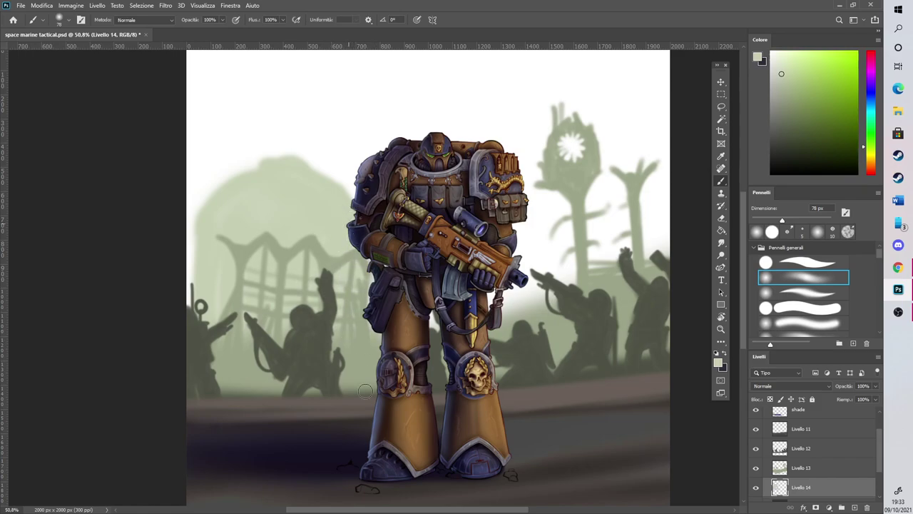
pyautogui.moveTo(209, 230)
pyautogui.mouseDown()
pyautogui.moveTo(189, 275)
pyautogui.moveTo(189, 303)
pyautogui.mouseUp()
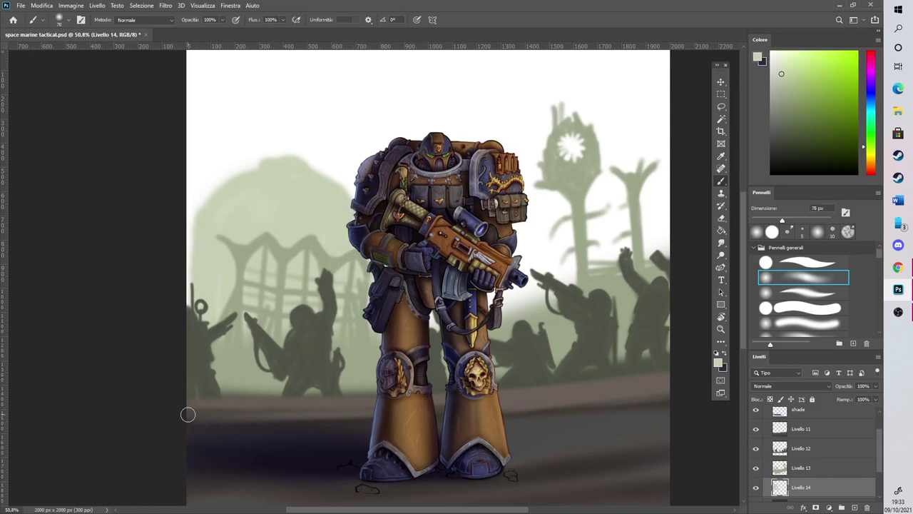
# Paint an arched lantern with a winged finial on top of the dome and small pinnacles beside it, using a 23 px brush
pyautogui.scroll(2, 745, 238)
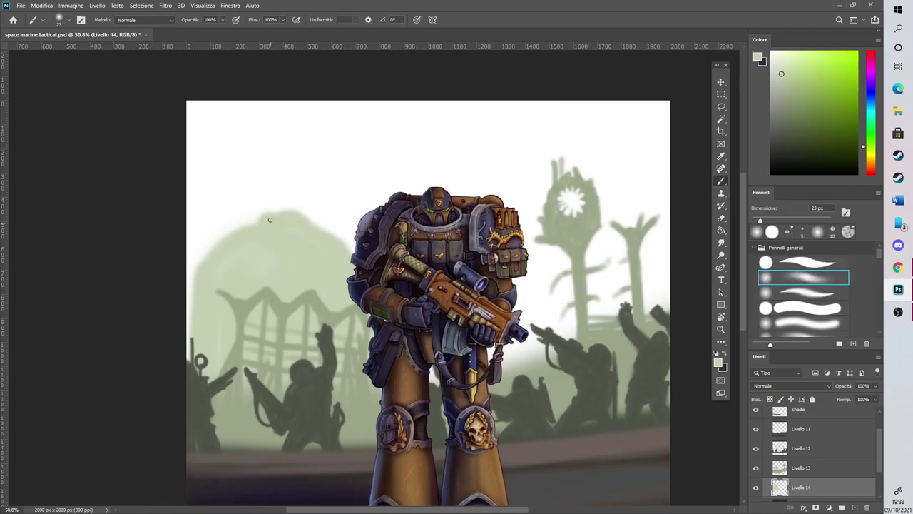
pyautogui.moveTo(279, 213)
pyautogui.mouseDown()
pyautogui.moveTo(300, 220)
pyautogui.moveTo(293, 207)
pyautogui.moveTo(270, 225)
pyautogui.moveTo(288, 191)
pyautogui.moveTo(272, 194)
pyautogui.moveTo(295, 177)
pyautogui.mouseUp()
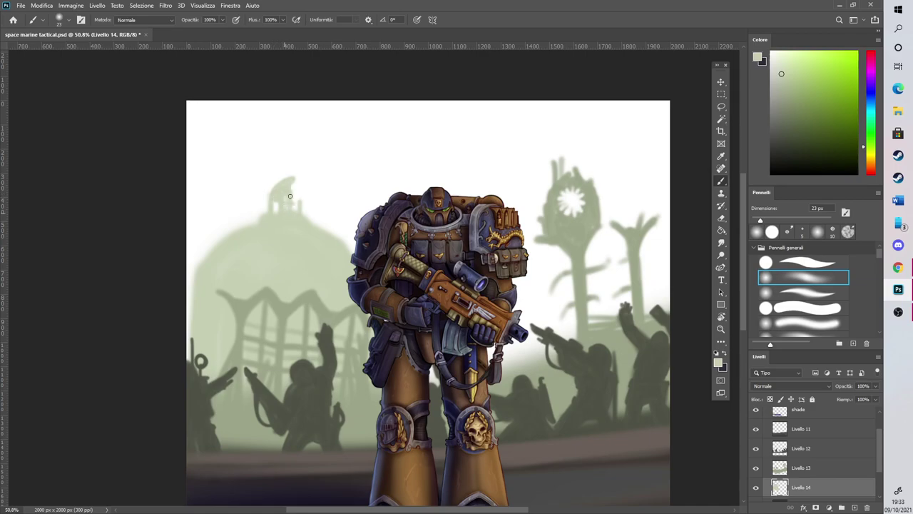
pyautogui.moveTo(295, 179); pyautogui.dragTo(303, 212)
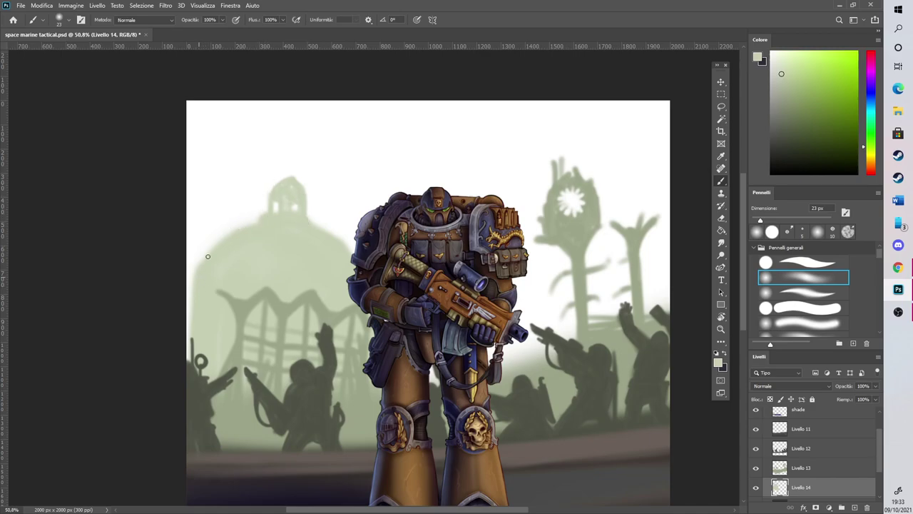
pyautogui.moveTo(314, 223); pyautogui.dragTo(368, 285)
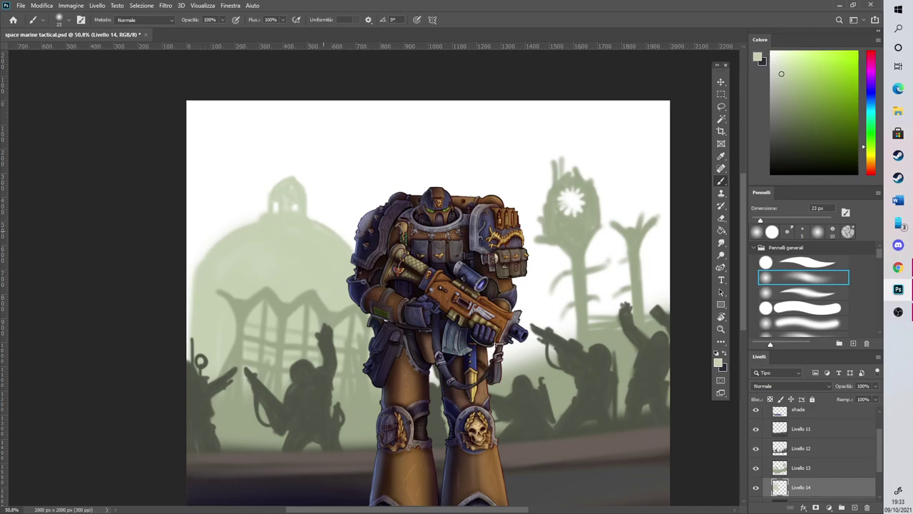
pyautogui.moveTo(295, 174); pyautogui.dragTo(296, 153)
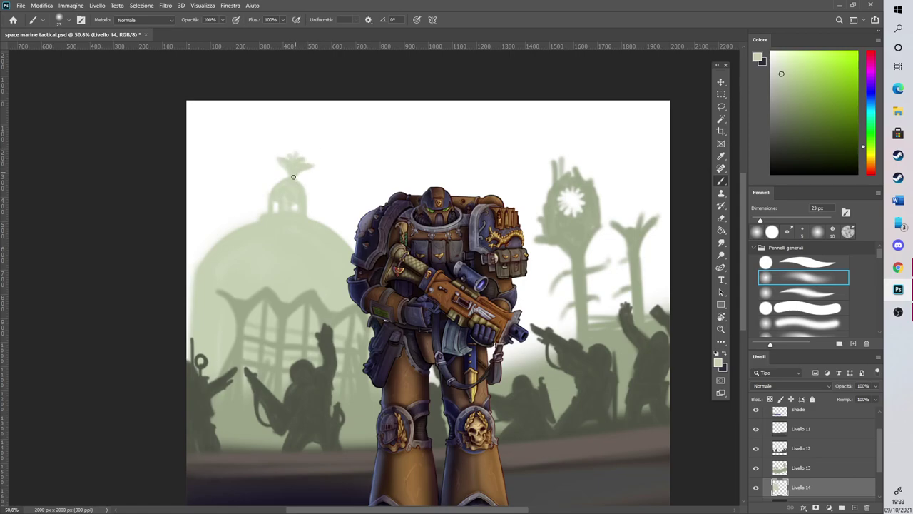
pyautogui.moveTo(344, 224); pyautogui.dragTo(339, 246)
pyautogui.moveTo(241, 224); pyautogui.dragTo(243, 229)
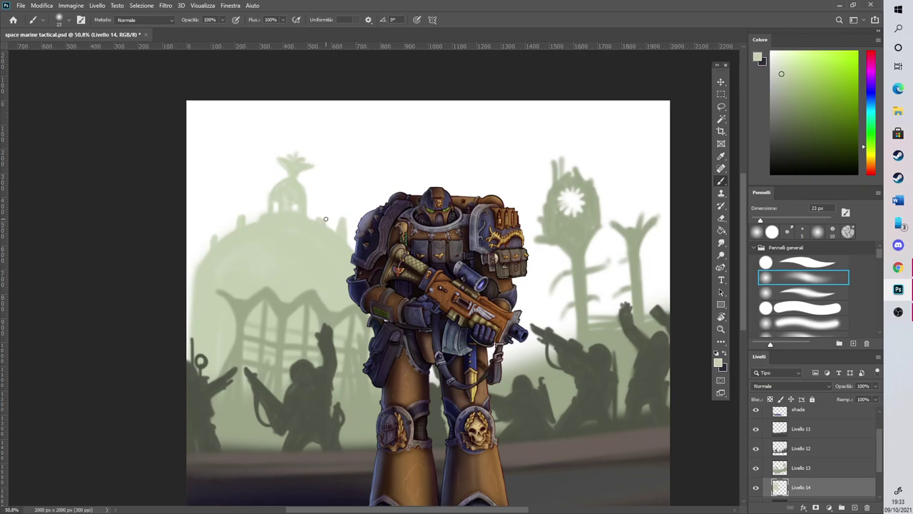
# Add a layer beneath Livello 14 and paint light yellow-green haze behind the ruins right of the marine with a 233 px brush
pyautogui.scroll(-4, 326, 156)
pyautogui.scroll(2, 353, 160)
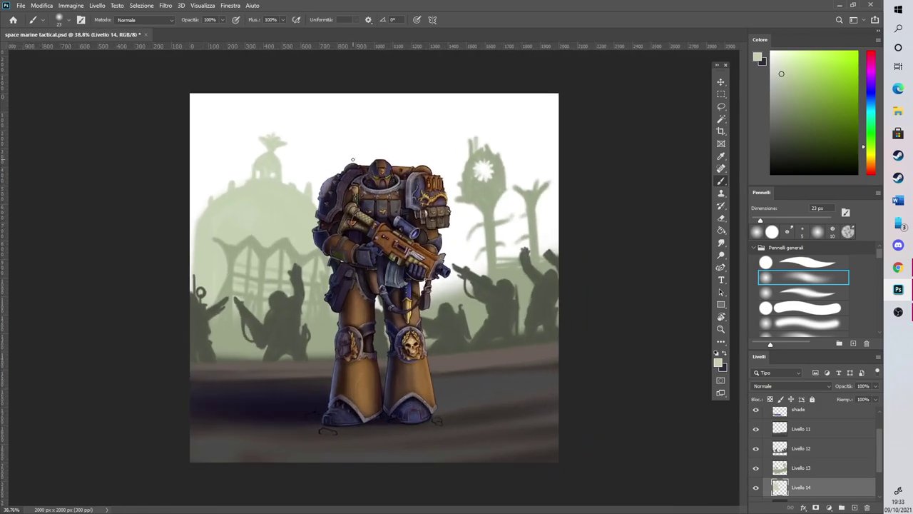
pyautogui.scroll(-1, 806, 473)
pyautogui.click(827, 480)
pyautogui.click(854, 507)
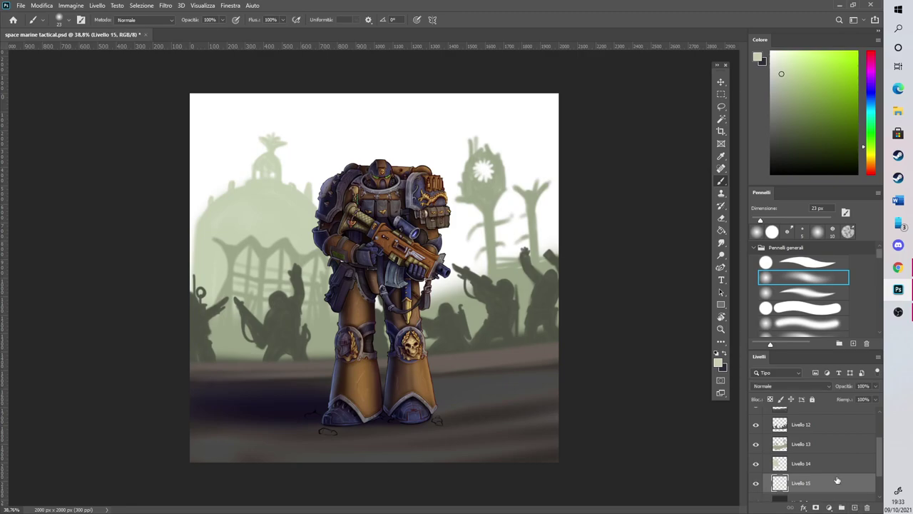
pyautogui.click(786, 65)
pyautogui.click(812, 220)
pyautogui.moveTo(421, 290)
pyautogui.mouseDown()
pyautogui.moveTo(415, 318)
pyautogui.moveTo(480, 254)
pyautogui.moveTo(558, 239)
pyautogui.mouseUp()
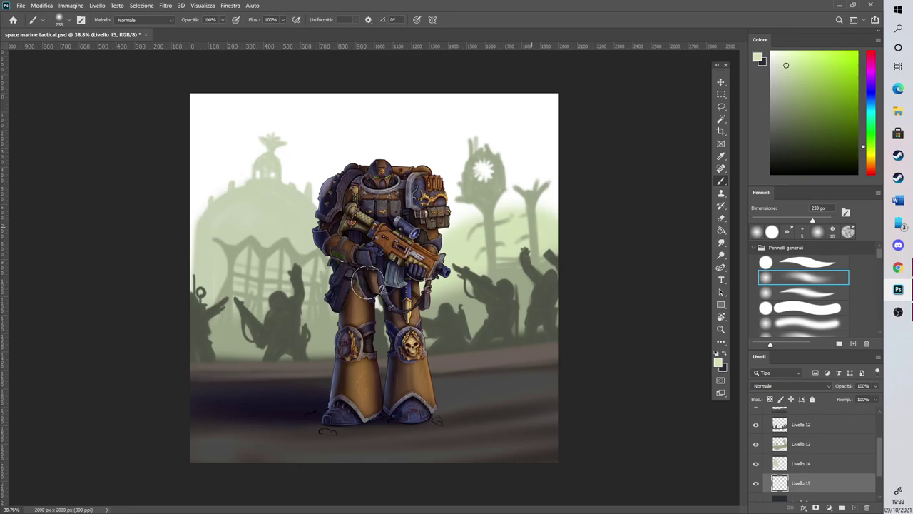
# Paint light green distant building shapes along the skyline on both sides of the marine with a 63 px brush
pyautogui.click(777, 219)
pyautogui.moveTo(526, 182)
pyautogui.mouseDown()
pyautogui.moveTo(520, 231)
pyautogui.moveTo(521, 197)
pyautogui.moveTo(536, 193)
pyautogui.moveTo(527, 212)
pyautogui.moveTo(539, 187)
pyautogui.mouseUp()
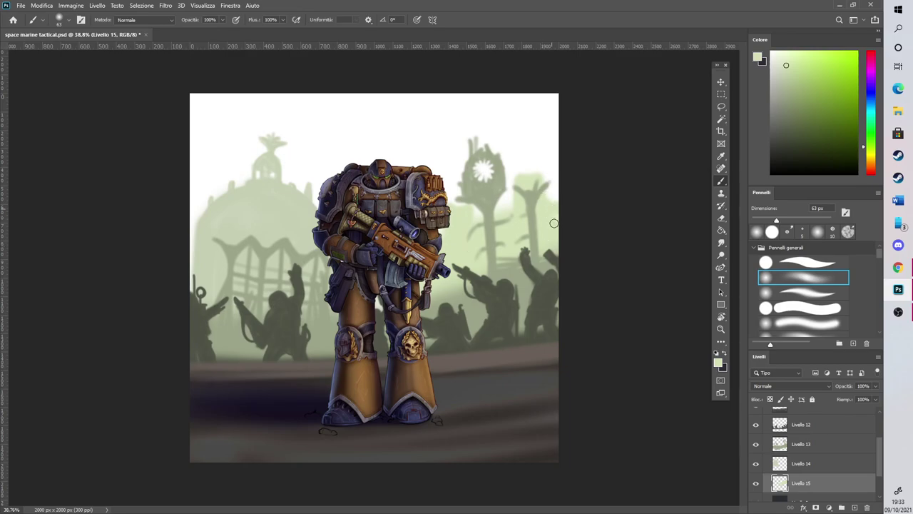
pyautogui.moveTo(198, 214)
pyautogui.mouseDown()
pyautogui.moveTo(195, 280)
pyautogui.moveTo(195, 194)
pyautogui.moveTo(208, 190)
pyautogui.moveTo(226, 203)
pyautogui.mouseUp()
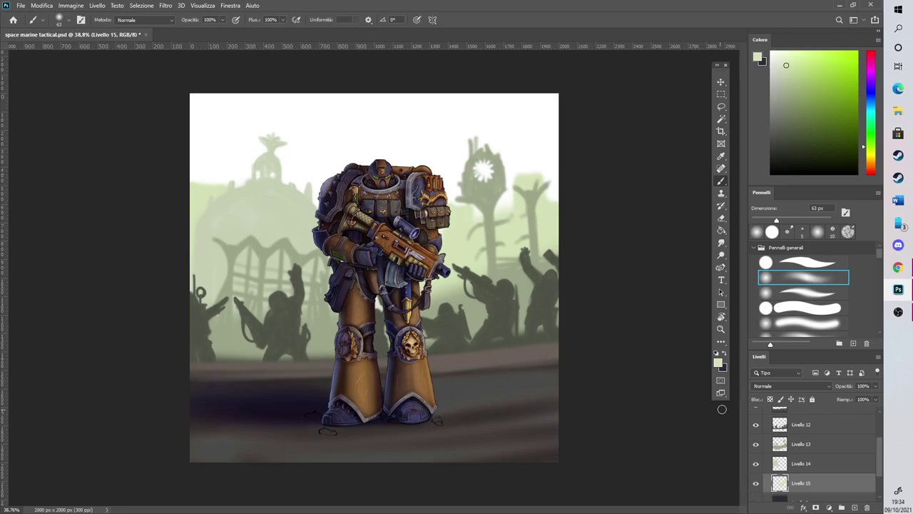
# Add a layer above Livello 12, clip it to that layer and set its blend mode to Tonalità
pyautogui.scroll(1, 835, 429)
pyautogui.click(844, 437)
pyautogui.click(854, 507)
pyautogui.rightClick(813, 442)
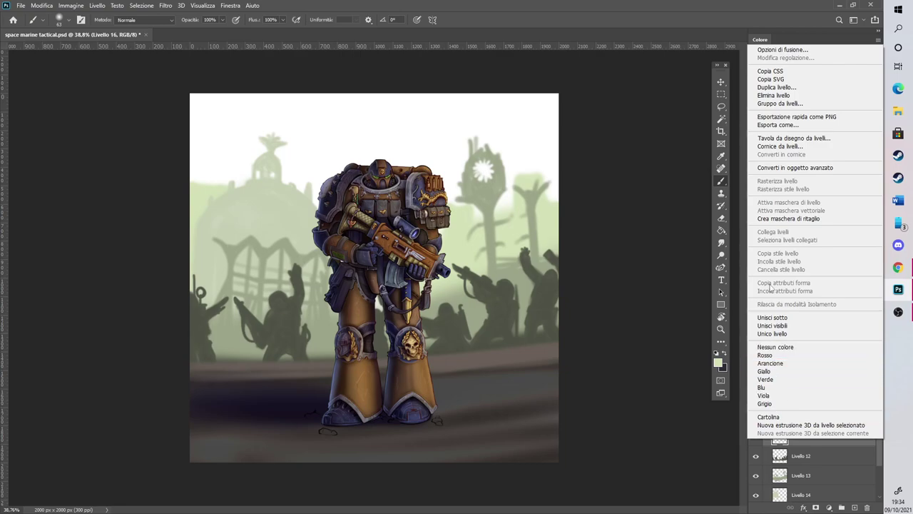
pyautogui.click(787, 219)
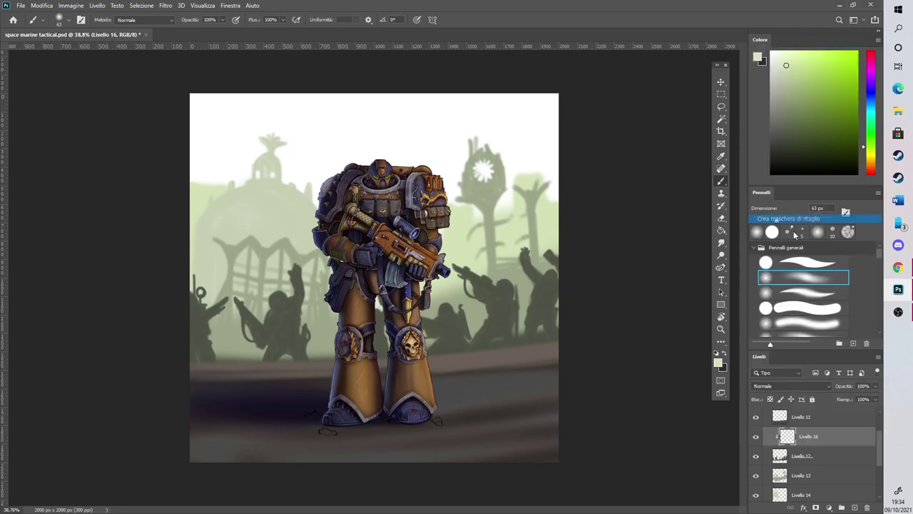
pyautogui.click(835, 389)
pyautogui.click(810, 484)
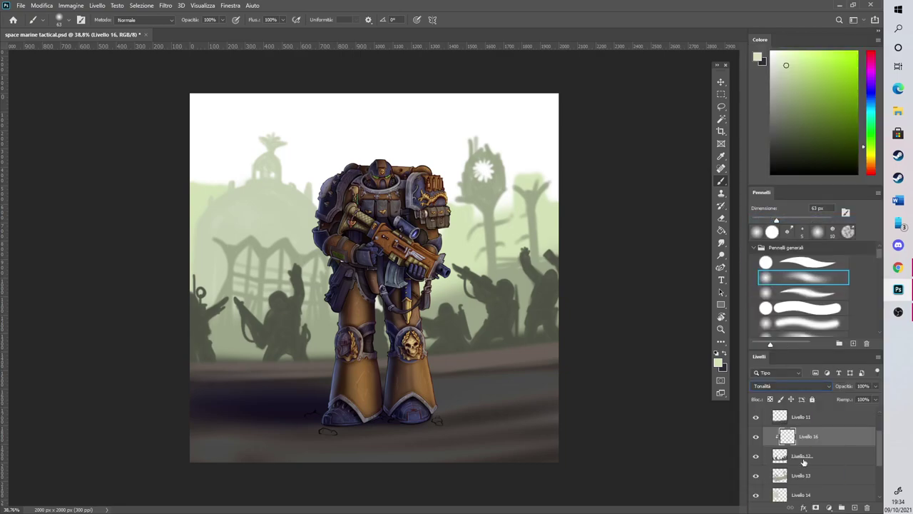
# Tint the background soldier silhouettes with light blue using a 245 px brush, and merge the clipped layer down into Livello 12
pyautogui.click(870, 103)
pyautogui.click(803, 66)
pyautogui.click(813, 220)
pyautogui.moveTo(552, 279)
pyautogui.mouseDown()
pyautogui.moveTo(476, 323)
pyautogui.moveTo(482, 267)
pyautogui.moveTo(438, 344)
pyautogui.mouseUp()
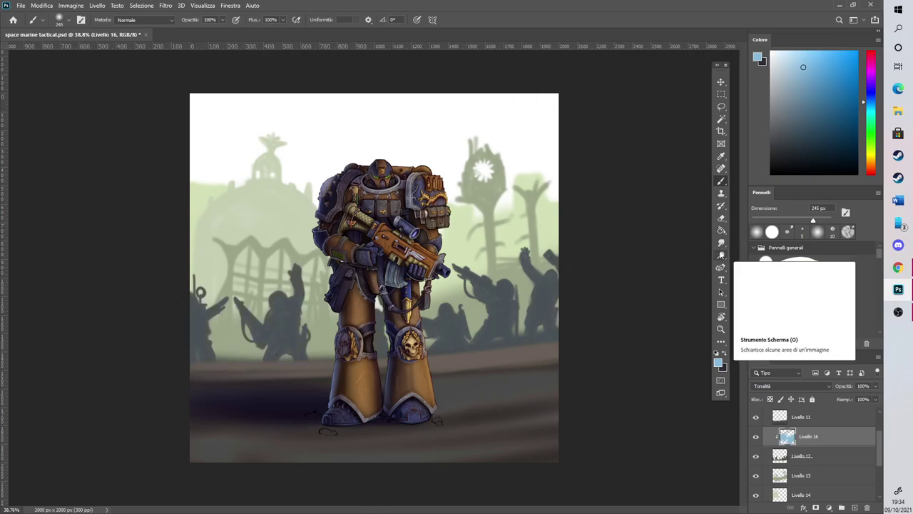
pyautogui.rightClick(814, 436)
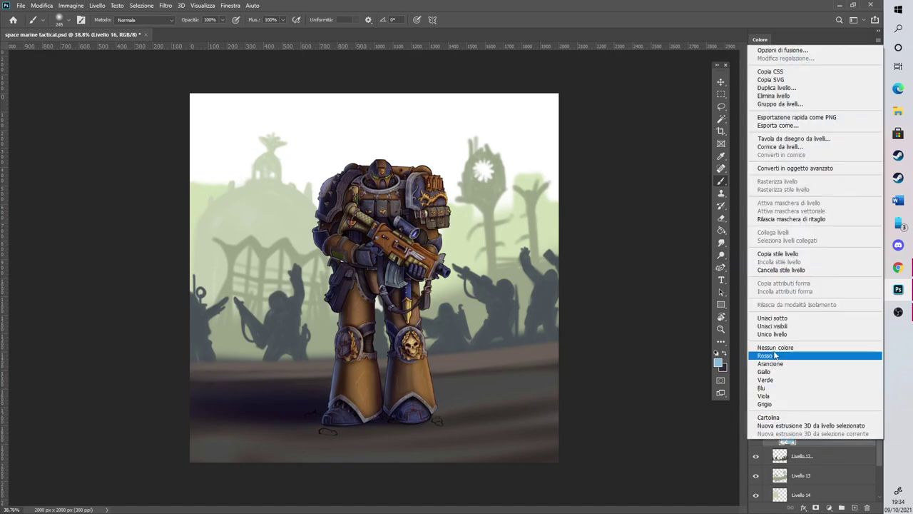
pyautogui.click(772, 317)
# Add a new layer above Livello 9 and paint the whole sky pale blue with a 508 px brush
pyautogui.scroll(-4, 388, 115)
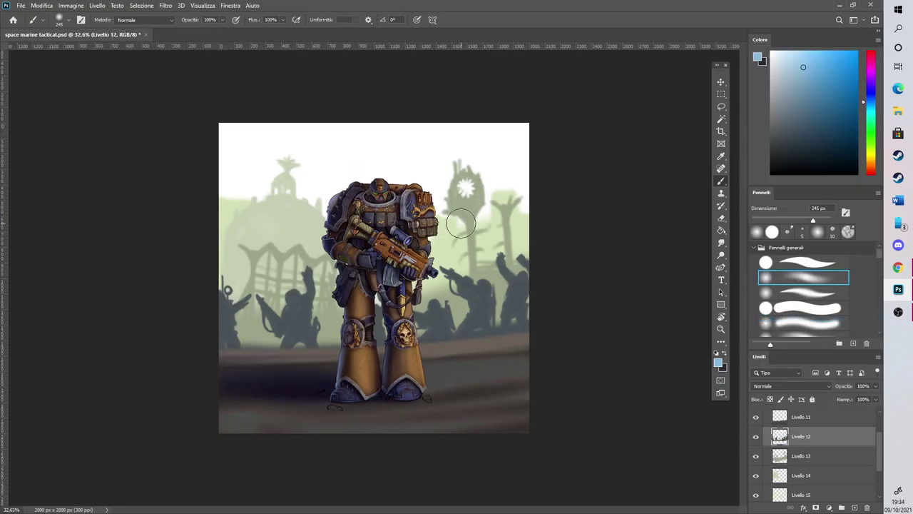
pyautogui.scroll(4, 388, 115)
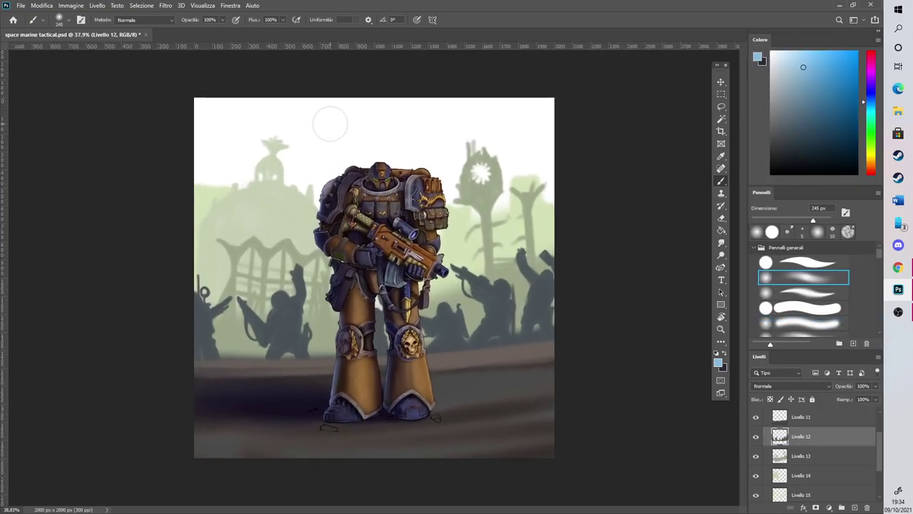
pyautogui.scroll(-2, 829, 469)
pyautogui.click(836, 479)
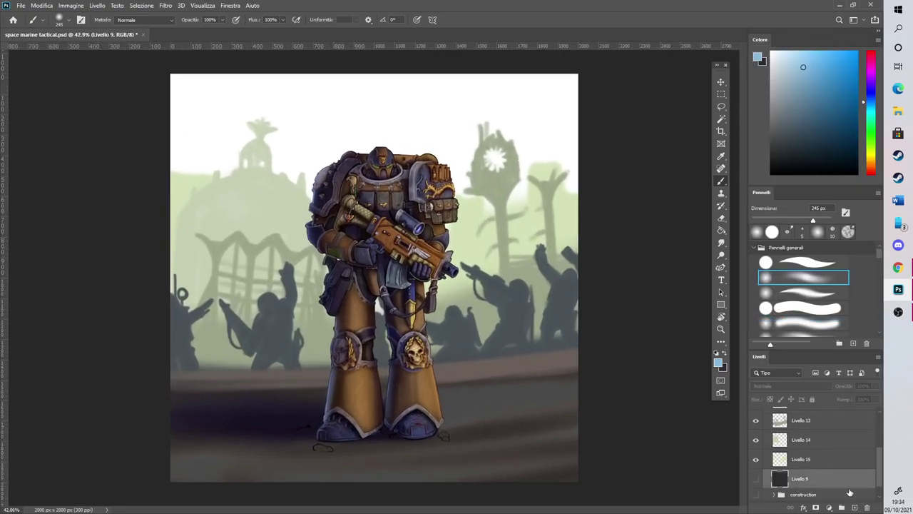
pyautogui.click(854, 508)
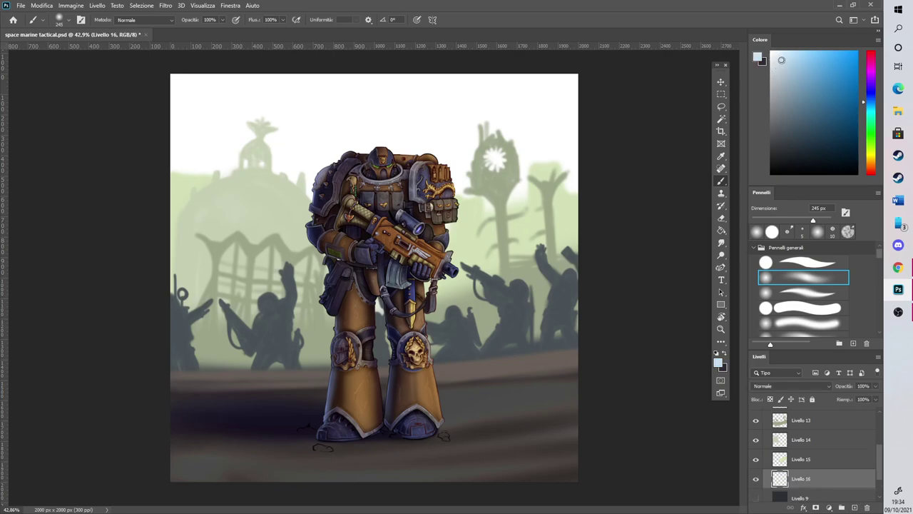
pyautogui.moveTo(575, 213)
pyautogui.mouseDown()
pyautogui.moveTo(540, 181)
pyautogui.moveTo(184, 268)
pyautogui.moveTo(122, 230)
pyautogui.moveTo(173, 115)
pyautogui.mouseUp()
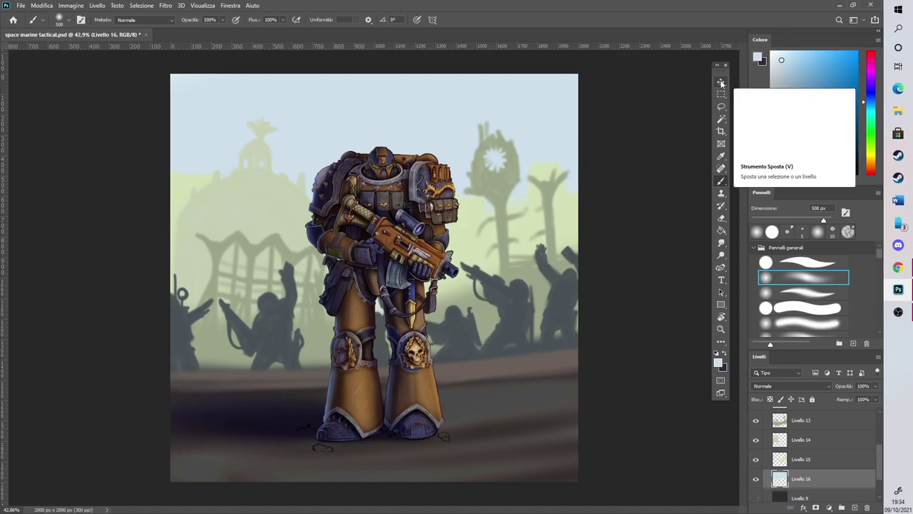
# Repaint the sky in warm orange, covering it across the full width with a lighter yellow-orange tone
pyautogui.click(872, 165)
pyautogui.moveTo(870, 152); pyautogui.dragTo(874, 162)
pyautogui.click(819, 63)
pyautogui.moveTo(575, 117)
pyautogui.mouseDown()
pyautogui.moveTo(542, 127)
pyautogui.moveTo(464, 271)
pyautogui.mouseUp()
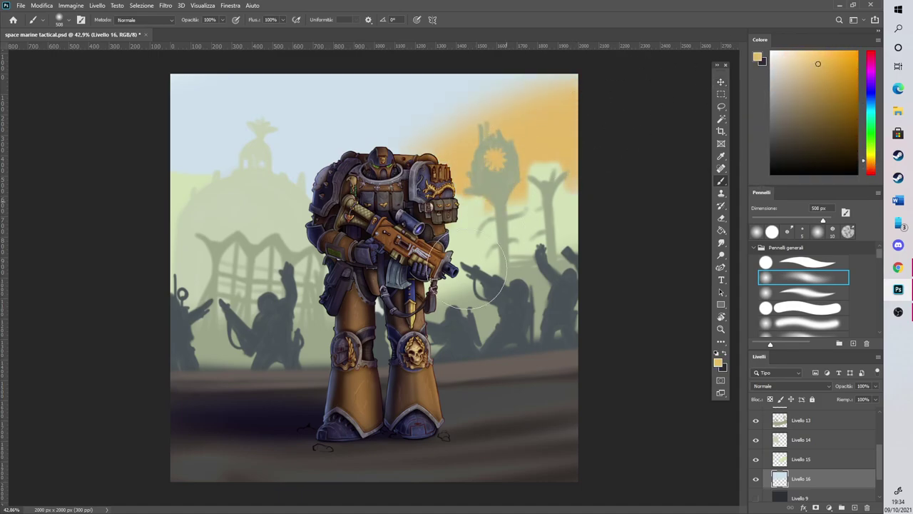
pyautogui.click(807, 57)
pyautogui.moveTo(531, 164)
pyautogui.mouseDown()
pyautogui.moveTo(477, 135)
pyautogui.moveTo(299, 207)
pyautogui.moveTo(260, 164)
pyautogui.moveTo(199, 169)
pyautogui.moveTo(147, 128)
pyautogui.mouseUp()
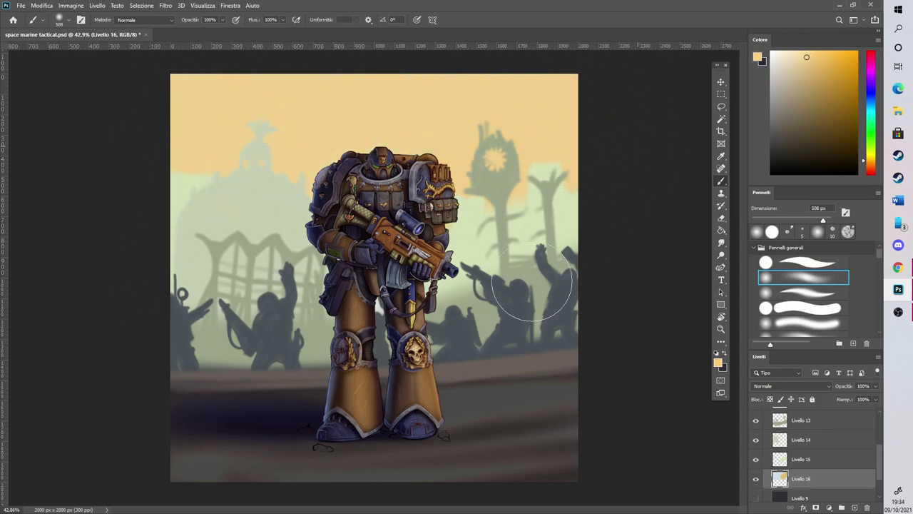
# Shade the sky with soft brown patches using a 508 px brush, and undo the last stroke
pyautogui.scroll(-2, 540, 261)
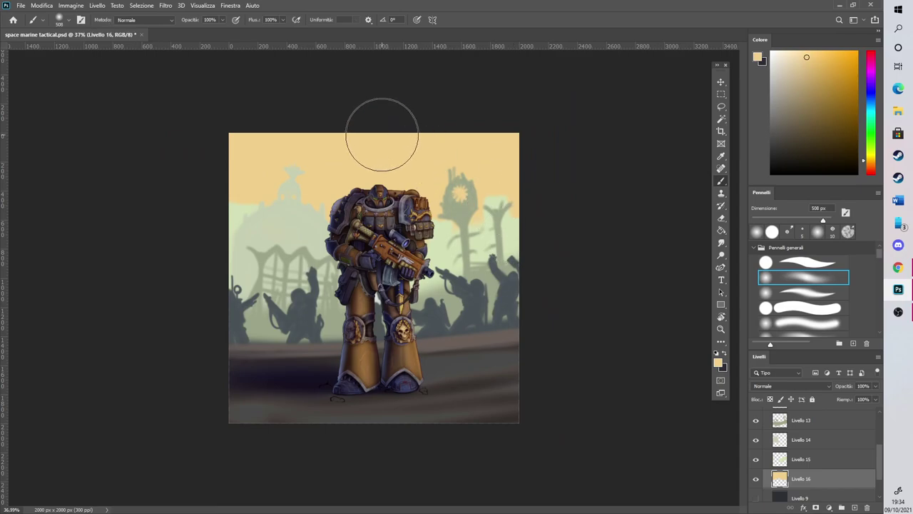
pyautogui.scroll(2, 383, 112)
pyautogui.scroll(1, 605, 302)
pyautogui.moveTo(743, 276); pyautogui.dragTo(743, 234)
pyautogui.click(815, 96)
pyautogui.moveTo(204, 236)
pyautogui.mouseDown()
pyautogui.moveTo(169, 236)
pyautogui.moveTo(198, 279)
pyautogui.moveTo(495, 329)
pyautogui.mouseUp()
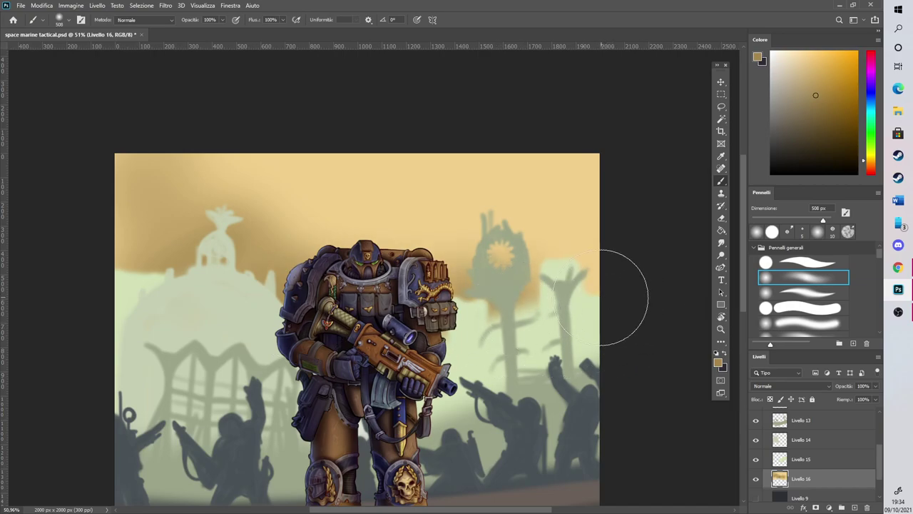
pyautogui.hotkey('ctrl', 'z')
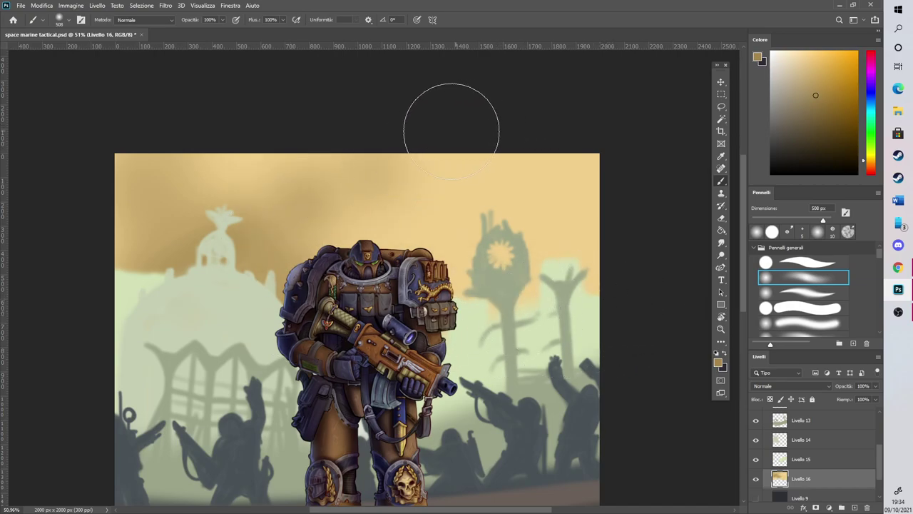
# Paint brown clouds around the dome's side of the sky and cream clouds around the clock tower with a 100 px brush
pyautogui.click(791, 220)
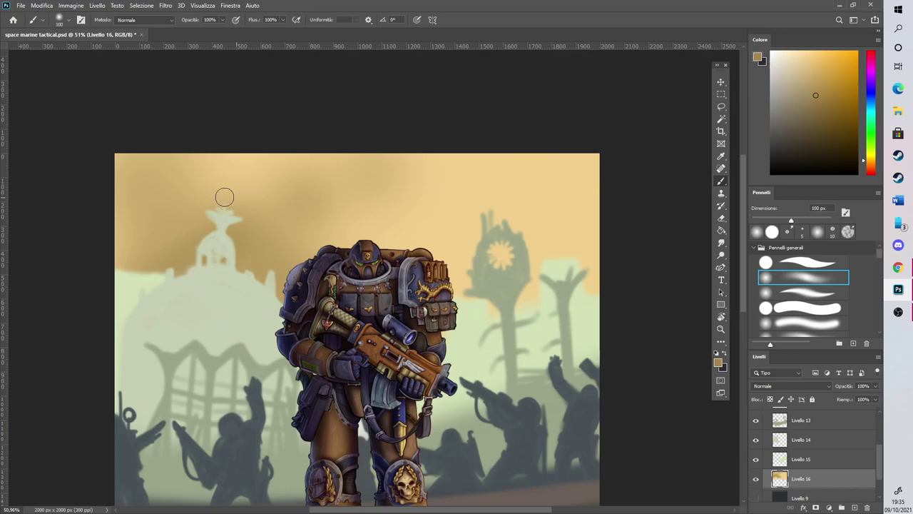
pyautogui.moveTo(179, 187)
pyautogui.mouseDown()
pyautogui.moveTo(221, 175)
pyautogui.moveTo(161, 172)
pyautogui.moveTo(180, 186)
pyautogui.moveTo(137, 167)
pyautogui.moveTo(160, 213)
pyautogui.moveTo(166, 198)
pyautogui.moveTo(204, 189)
pyautogui.moveTo(191, 165)
pyautogui.moveTo(180, 225)
pyautogui.moveTo(201, 195)
pyautogui.moveTo(229, 194)
pyautogui.moveTo(202, 254)
pyautogui.moveTo(129, 254)
pyautogui.moveTo(270, 287)
pyautogui.moveTo(245, 258)
pyautogui.moveTo(286, 289)
pyautogui.mouseUp()
pyautogui.click(792, 58)
pyautogui.moveTo(534, 147)
pyautogui.mouseDown()
pyautogui.moveTo(467, 185)
pyautogui.moveTo(491, 189)
pyautogui.moveTo(519, 169)
pyautogui.moveTo(479, 179)
pyautogui.moveTo(494, 157)
pyautogui.mouseUp()
pyautogui.click(781, 54)
pyautogui.moveTo(587, 140)
pyautogui.mouseDown()
pyautogui.moveTo(544, 198)
pyautogui.moveTo(592, 187)
pyautogui.moveTo(511, 187)
pyautogui.moveTo(520, 200)
pyautogui.moveTo(426, 194)
pyautogui.moveTo(481, 200)
pyautogui.moveTo(503, 183)
pyautogui.moveTo(415, 197)
pyautogui.moveTo(598, 219)
pyautogui.moveTo(594, 284)
pyautogui.moveTo(573, 274)
pyautogui.moveTo(528, 287)
pyautogui.moveTo(499, 265)
pyautogui.moveTo(454, 281)
pyautogui.moveTo(589, 262)
pyautogui.moveTo(473, 305)
pyautogui.moveTo(481, 318)
pyautogui.moveTo(561, 302)
pyautogui.moveTo(579, 260)
pyautogui.moveTo(565, 257)
pyautogui.moveTo(543, 282)
pyautogui.mouseUp()
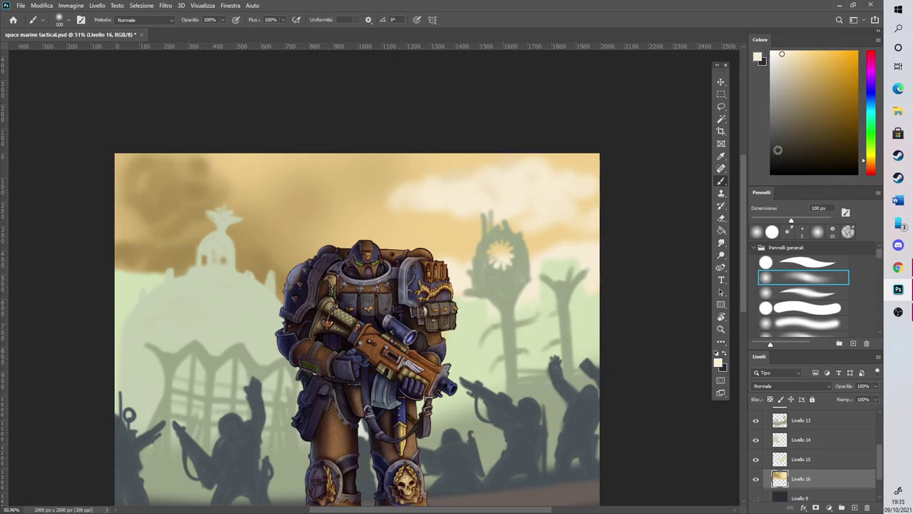
# Smudge the brown and cream clouds into the sky with a 142 px smudge brush at 36% intensity
pyautogui.click(721, 242)
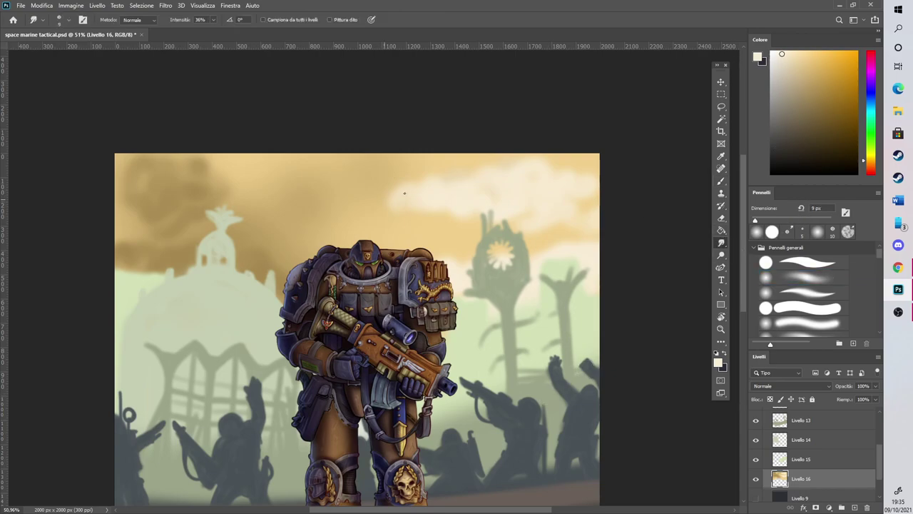
pyautogui.moveTo(755, 220); pyautogui.dragTo(775, 222)
pyautogui.click(798, 219)
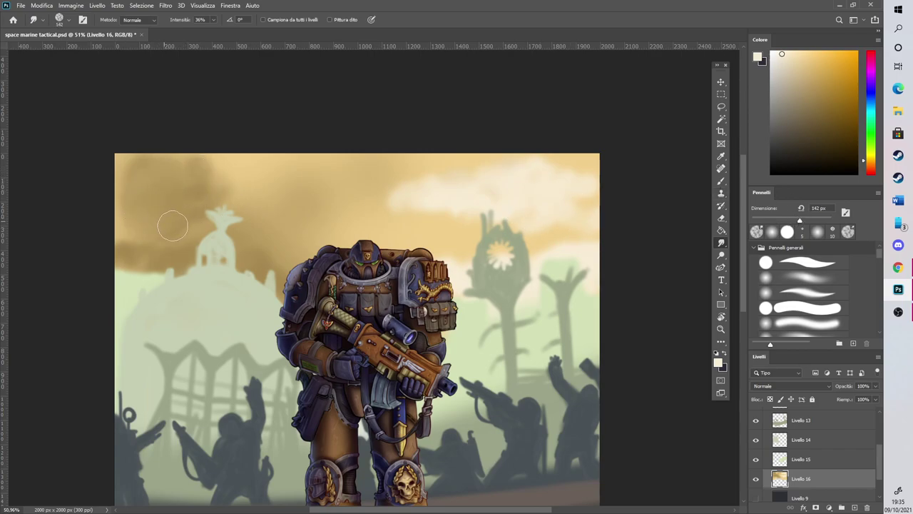
pyautogui.moveTo(200, 176); pyautogui.dragTo(230, 187)
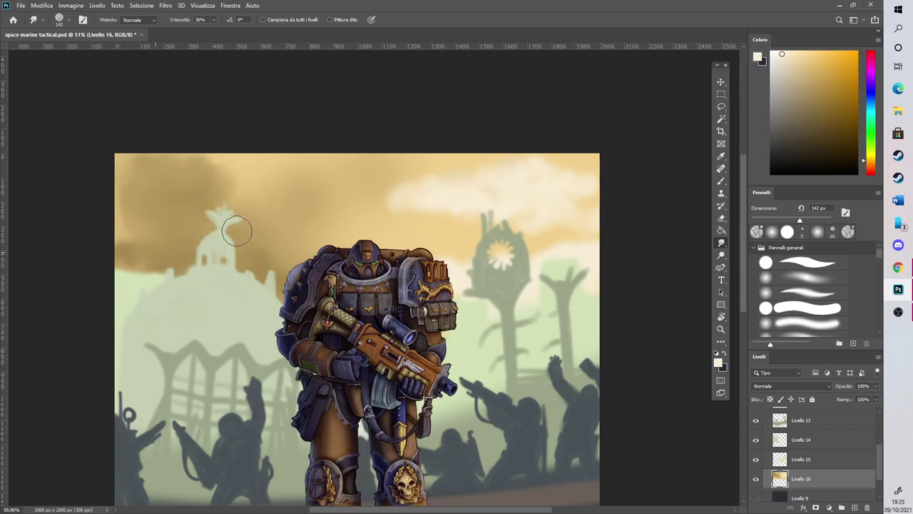
pyautogui.moveTo(283, 229)
pyautogui.mouseDown()
pyautogui.moveTo(245, 174)
pyautogui.moveTo(207, 218)
pyautogui.moveTo(152, 208)
pyautogui.moveTo(99, 183)
pyautogui.mouseUp()
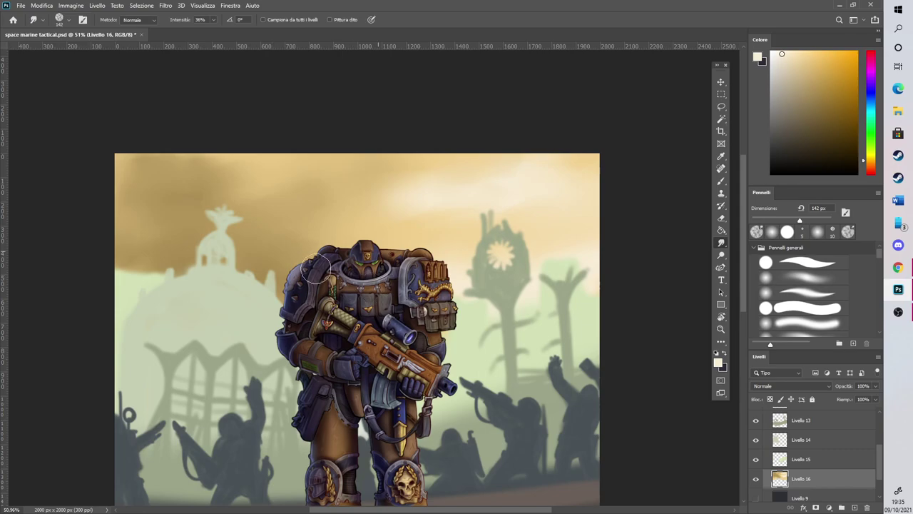
pyautogui.scroll(-2, 560, 285)
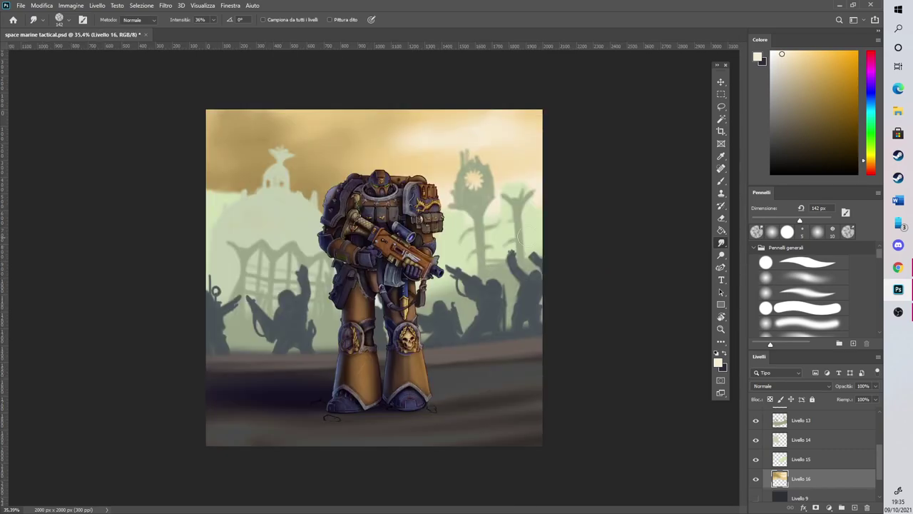
pyautogui.scroll(1, 323, 125)
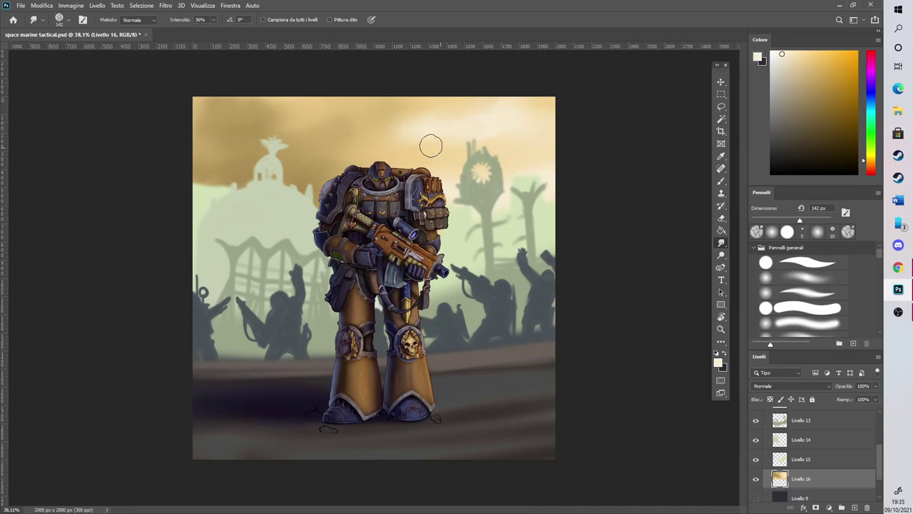
pyautogui.scroll(1, 349, 129)
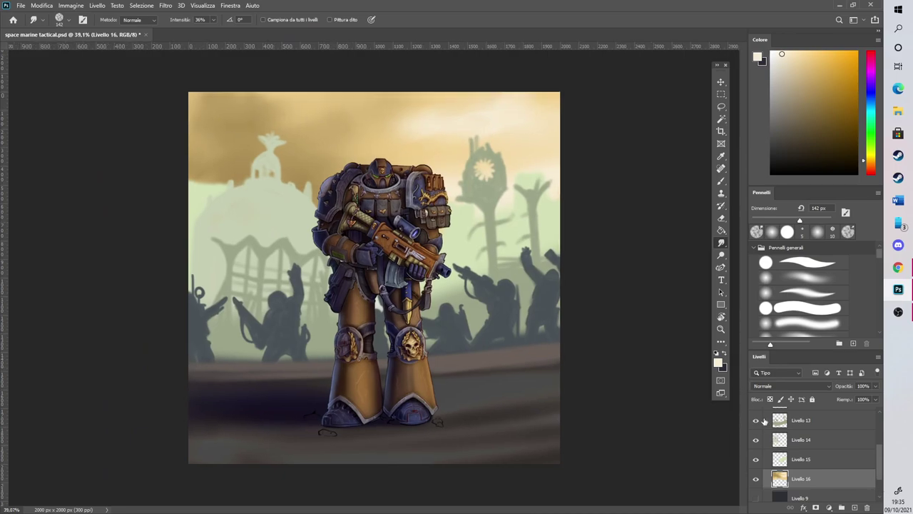
# Add a layer above the space marine group and paint dark broken beams in the lower-right foreground with a 79 px brush
pyautogui.scroll(4, 828, 458)
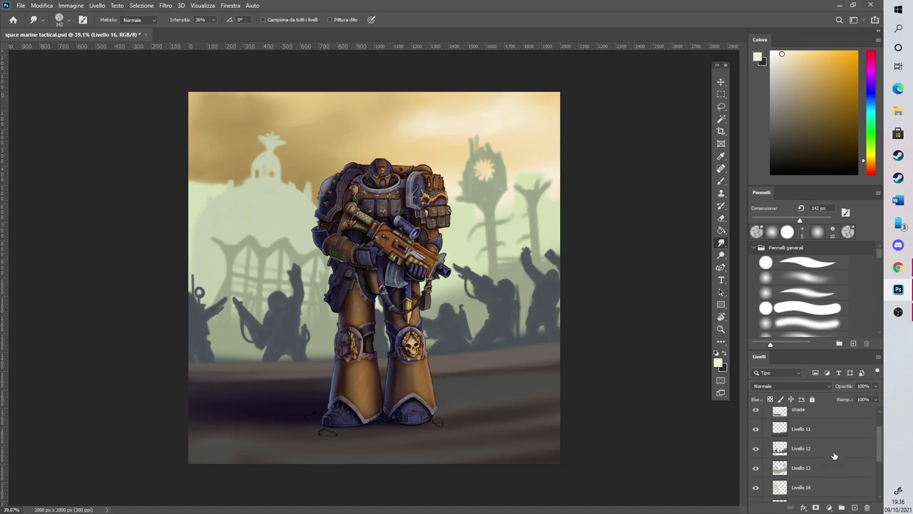
pyautogui.click(840, 429)
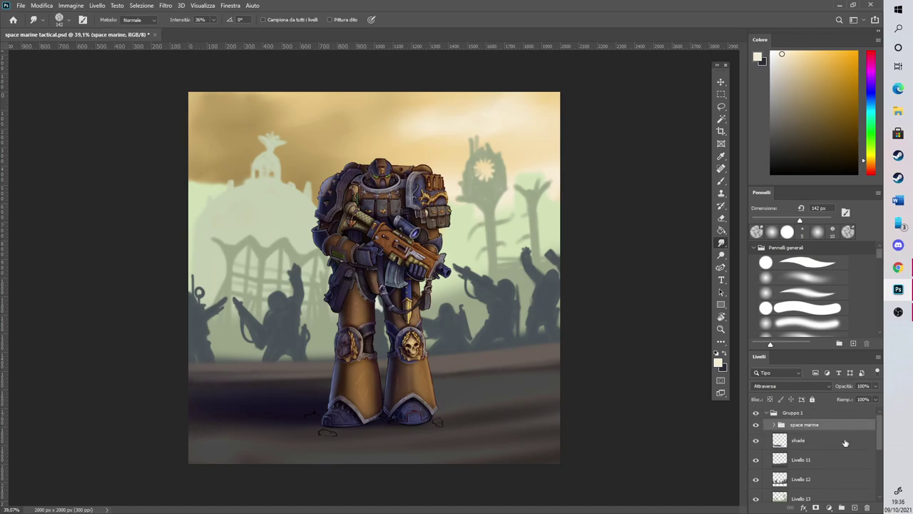
pyautogui.click(854, 507)
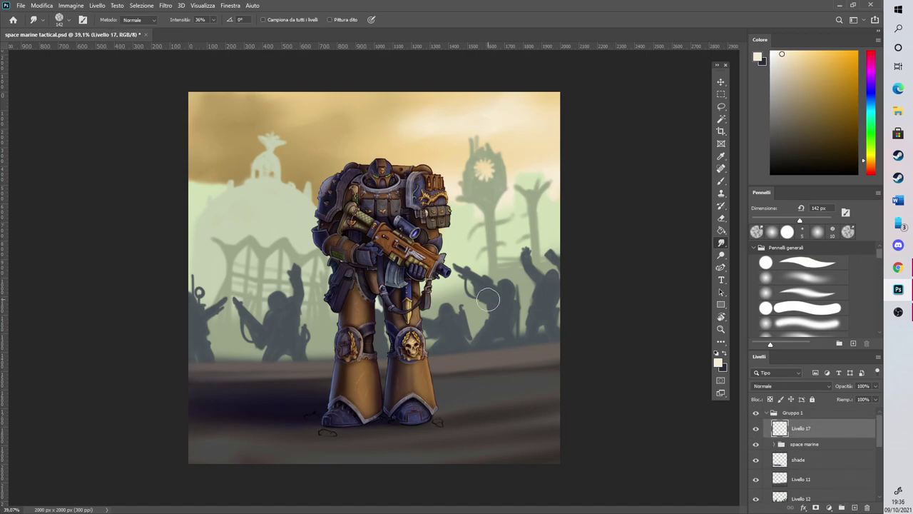
pyautogui.click(821, 135)
pyautogui.click(721, 182)
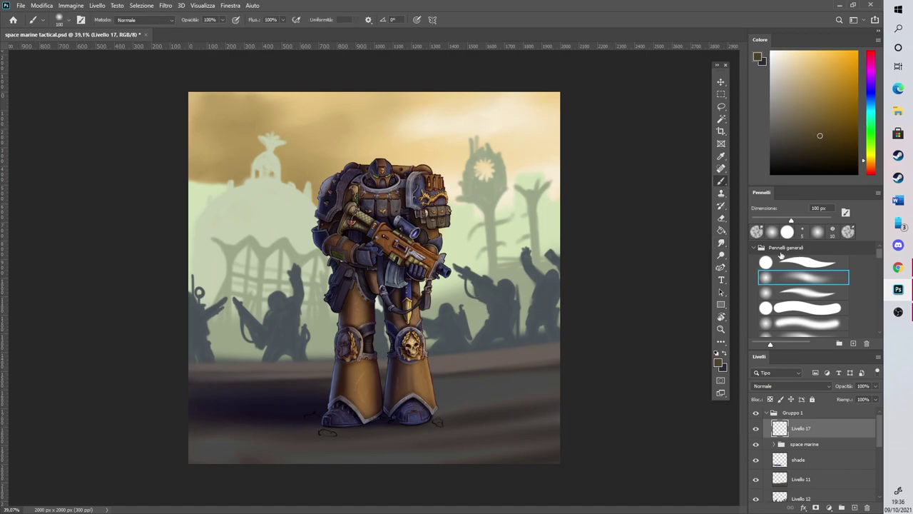
pyautogui.moveTo(446, 475); pyautogui.dragTo(587, 319)
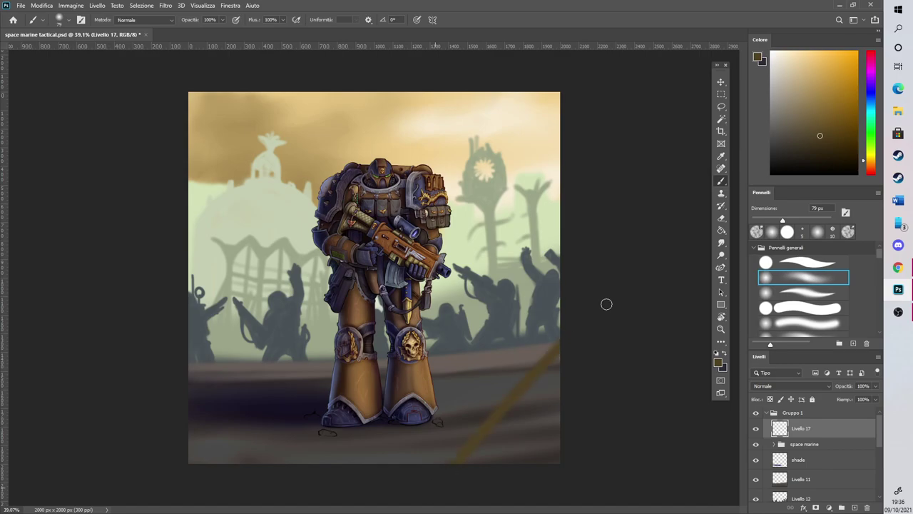
pyautogui.click(799, 155)
pyautogui.moveTo(497, 414)
pyautogui.mouseDown()
pyautogui.moveTo(442, 492)
pyautogui.moveTo(584, 319)
pyautogui.moveTo(494, 418)
pyautogui.moveTo(463, 466)
pyautogui.moveTo(599, 316)
pyautogui.moveTo(554, 354)
pyautogui.moveTo(586, 333)
pyautogui.moveTo(478, 460)
pyautogui.mouseUp()
pyautogui.moveTo(515, 404); pyautogui.dragTo(523, 462)
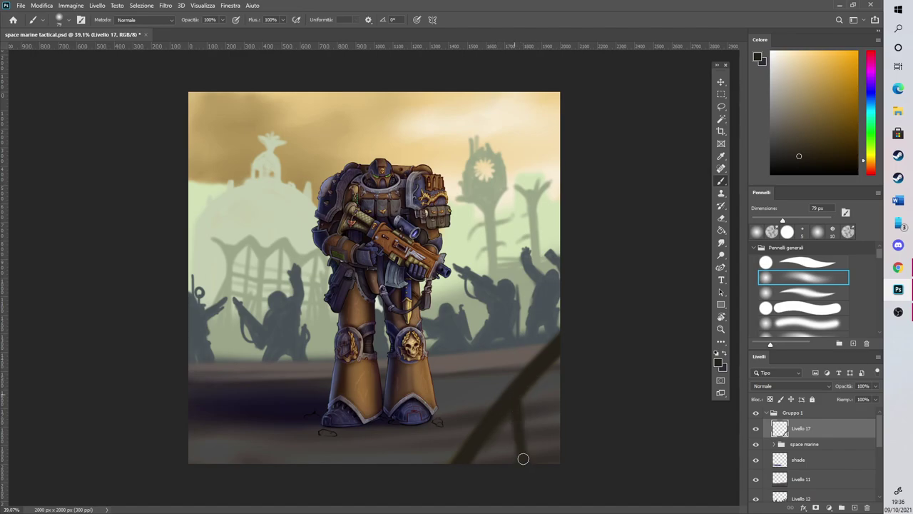
pyautogui.moveTo(548, 366); pyautogui.dragTo(554, 463)
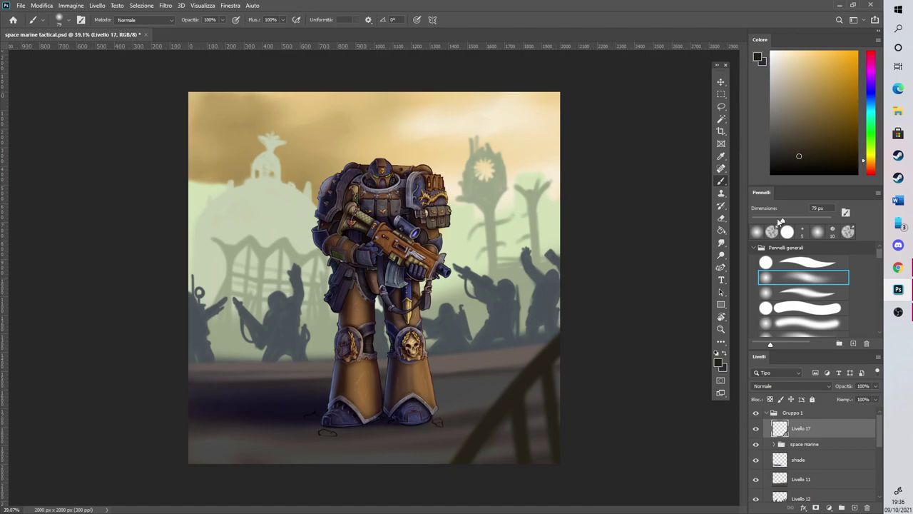
# Paint a dark curved beam along the canvas's left edge with a 74 px brush, replacing the first stroke
pyautogui.moveTo(220, 454); pyautogui.dragTo(193, 69)
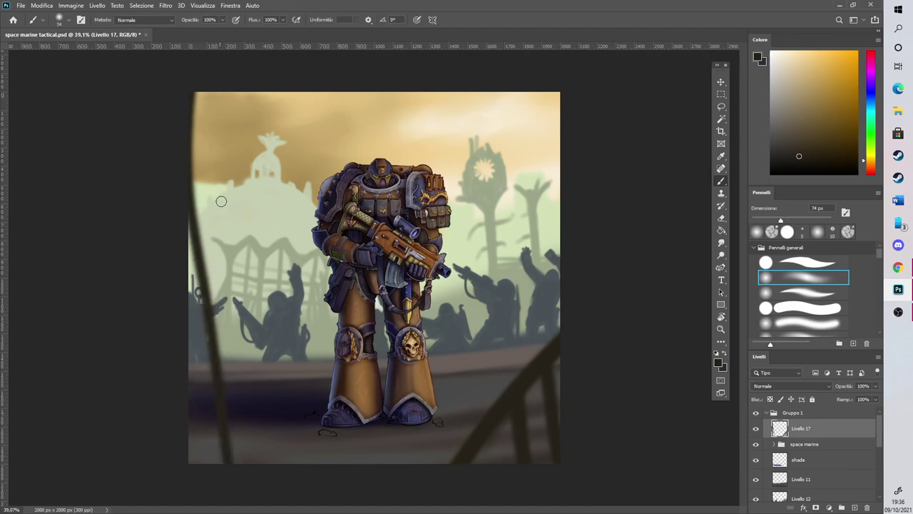
pyautogui.hotkey('ctrl', 'z')
pyautogui.moveTo(245, 465)
pyautogui.mouseDown()
pyautogui.moveTo(230, 422)
pyautogui.moveTo(199, 229)
pyautogui.moveTo(196, 57)
pyautogui.mouseUp()
pyautogui.moveTo(191, 105); pyautogui.dragTo(194, 81)
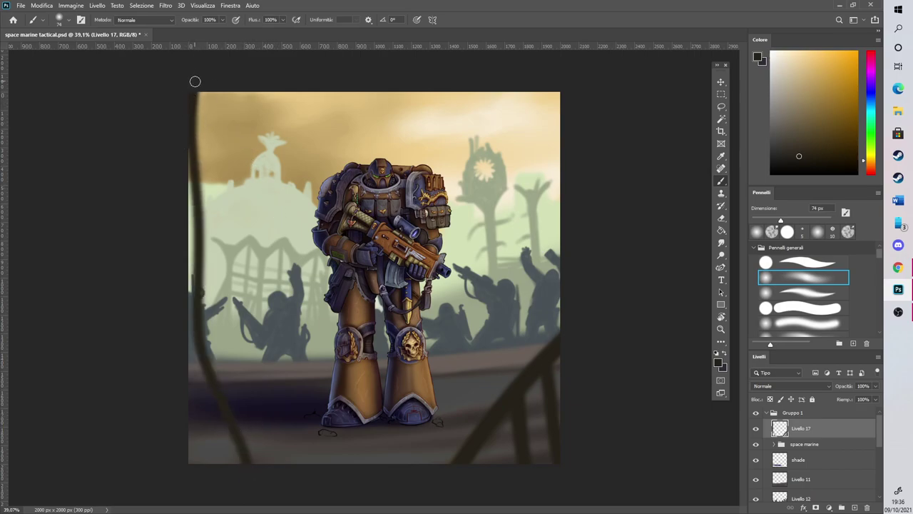
# Darken the foreground along the canvas's bottom edge with a 99 px brush, and add thin spikes to the broken beams at 15 px
pyautogui.click(791, 220)
pyautogui.moveTo(181, 428)
pyautogui.mouseDown()
pyautogui.moveTo(178, 453)
pyautogui.moveTo(371, 460)
pyautogui.mouseUp()
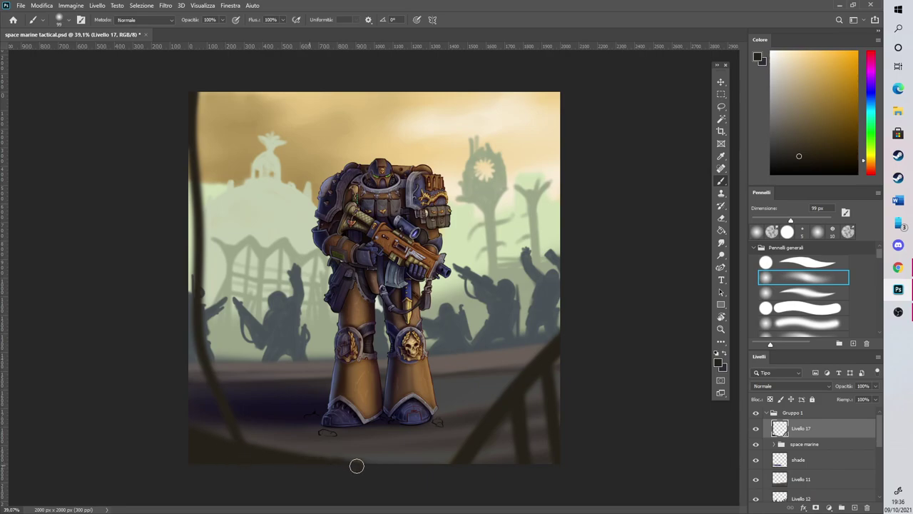
pyautogui.moveTo(345, 466); pyautogui.dragTo(468, 464)
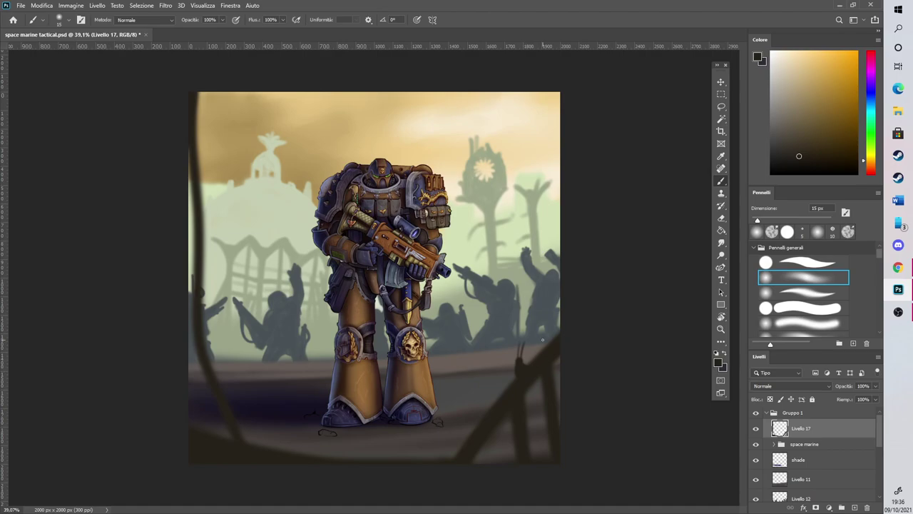
pyautogui.scroll(-4, 543, 339)
pyautogui.scroll(2, 394, 173)
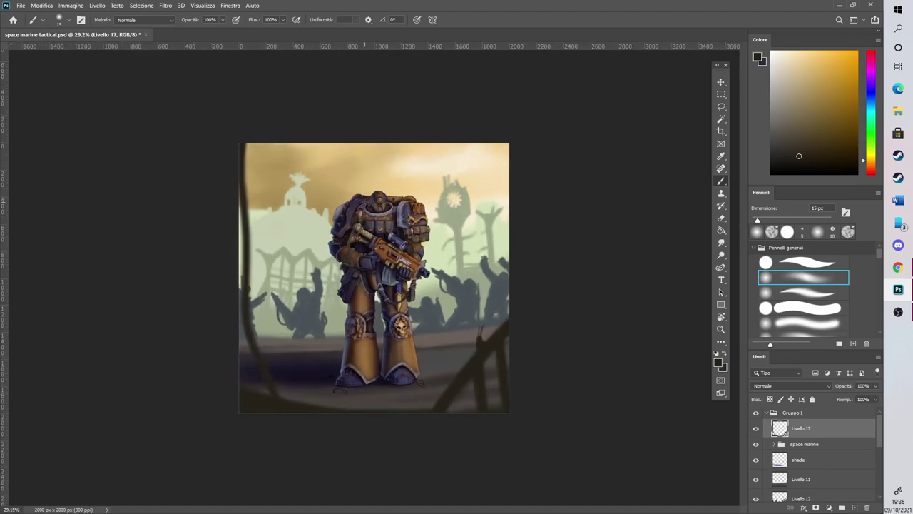
pyautogui.scroll(2, 391, 166)
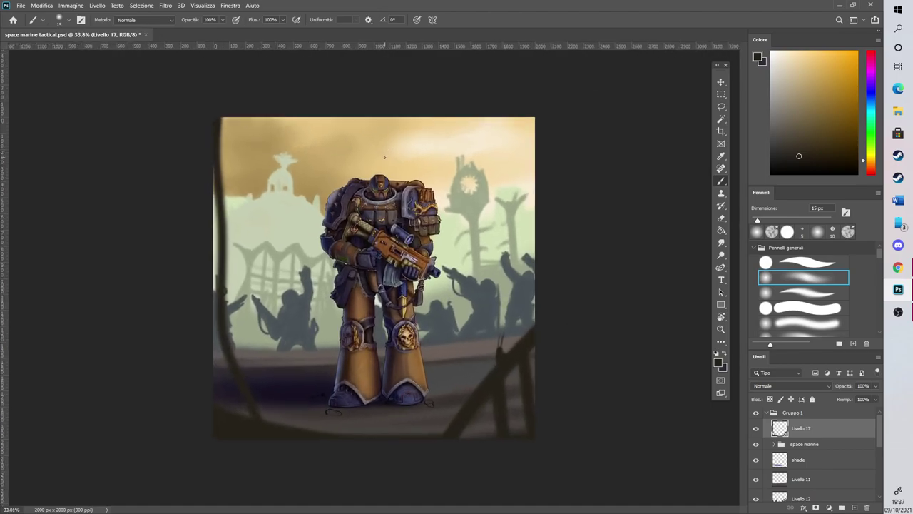
# Add a layer above Livello 12 and paint ochre dust over the soldiers' lower bodies with a 202 px brush
pyautogui.scroll(-1, 821, 451)
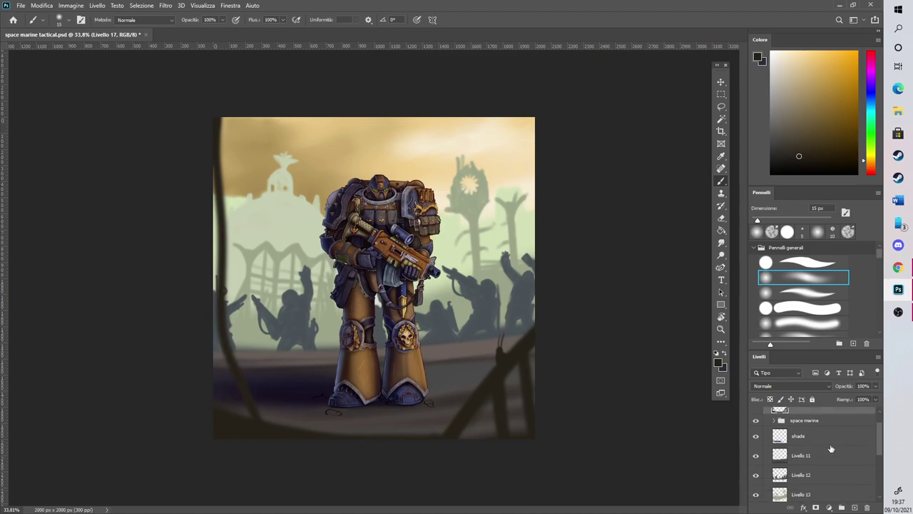
pyautogui.click(829, 463)
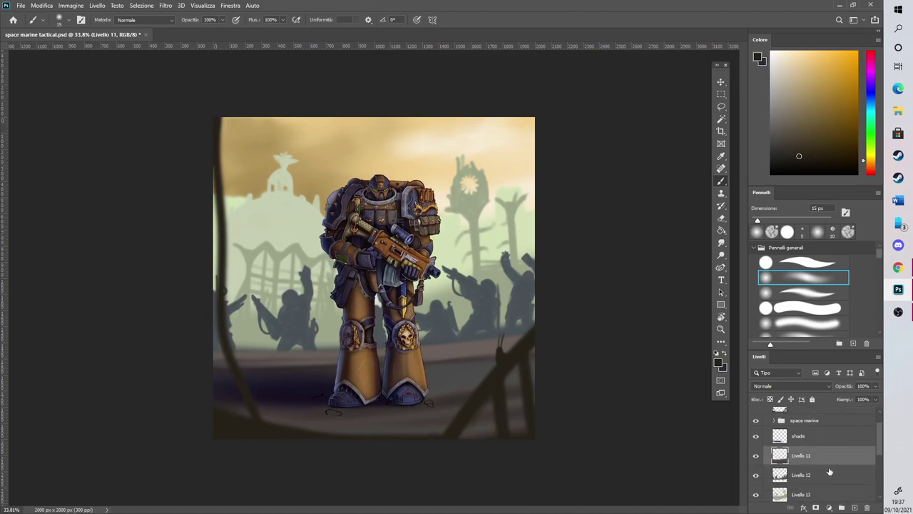
pyautogui.click(826, 475)
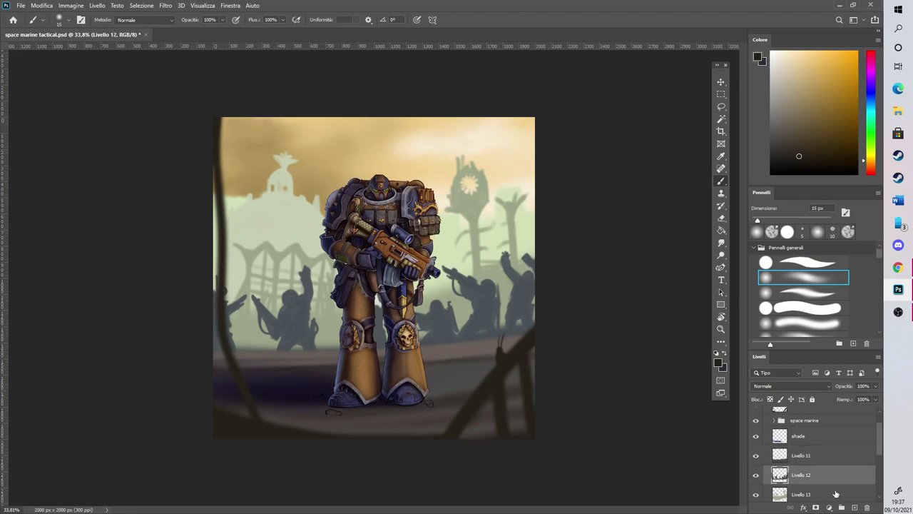
pyautogui.click(855, 508)
pyautogui.click(807, 76)
pyautogui.moveTo(803, 217); pyautogui.dragTo(815, 219)
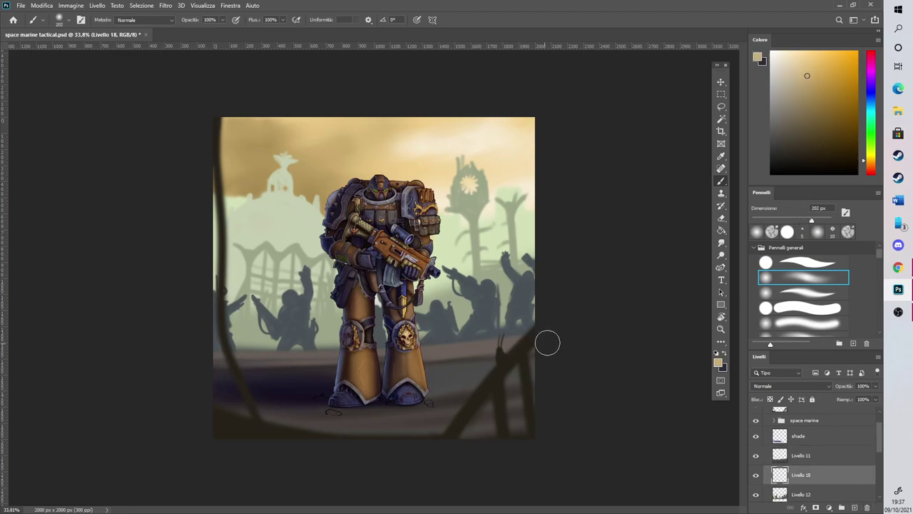
pyautogui.moveTo(542, 329)
pyautogui.mouseDown()
pyautogui.moveTo(475, 355)
pyautogui.moveTo(457, 325)
pyautogui.moveTo(392, 364)
pyautogui.moveTo(282, 350)
pyautogui.moveTo(198, 316)
pyautogui.moveTo(354, 331)
pyautogui.moveTo(314, 360)
pyautogui.moveTo(253, 351)
pyautogui.moveTo(371, 325)
pyautogui.moveTo(451, 337)
pyautogui.moveTo(489, 321)
pyautogui.moveTo(510, 343)
pyautogui.moveTo(549, 300)
pyautogui.moveTo(438, 335)
pyautogui.moveTo(204, 372)
pyautogui.moveTo(604, 311)
pyautogui.moveTo(533, 340)
pyautogui.mouseUp()
# Smudge the ochre dust around the soldiers with a soft 78 px brush at 36% intensity
pyautogui.click(720, 243)
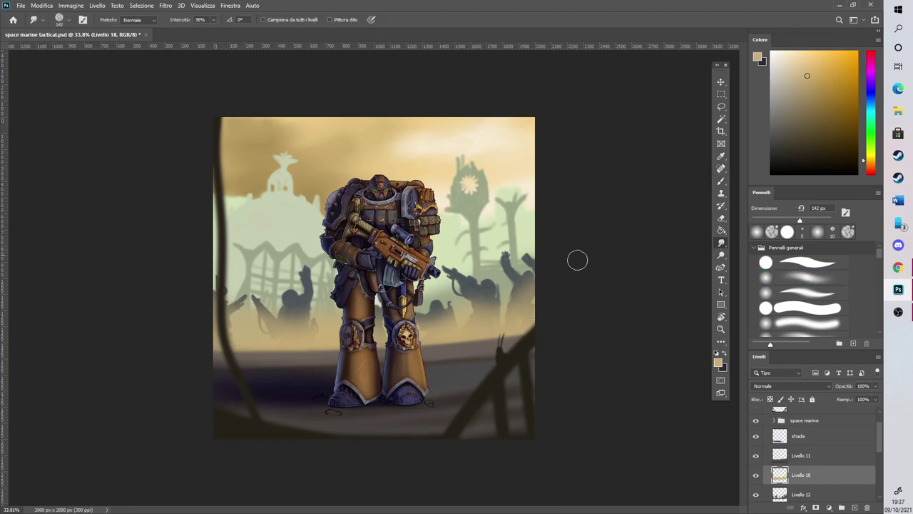
pyautogui.click(766, 277)
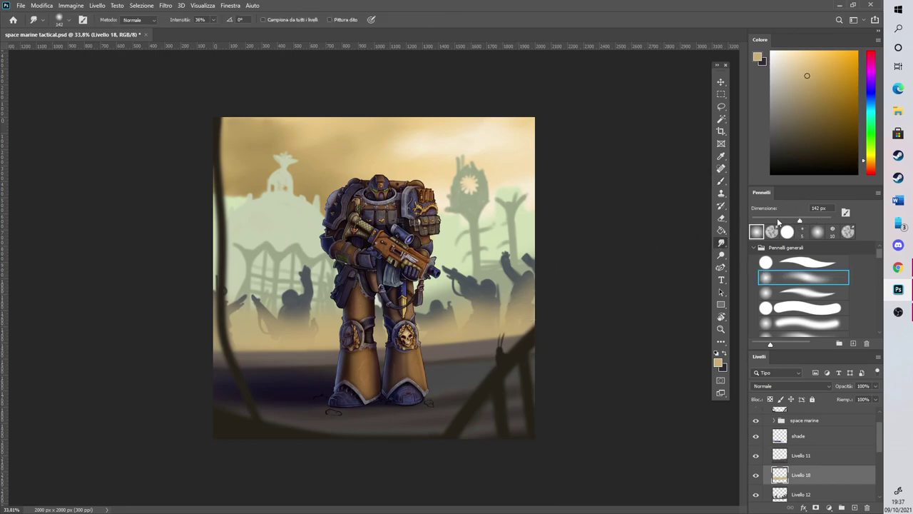
pyautogui.scroll(3, 442, 242)
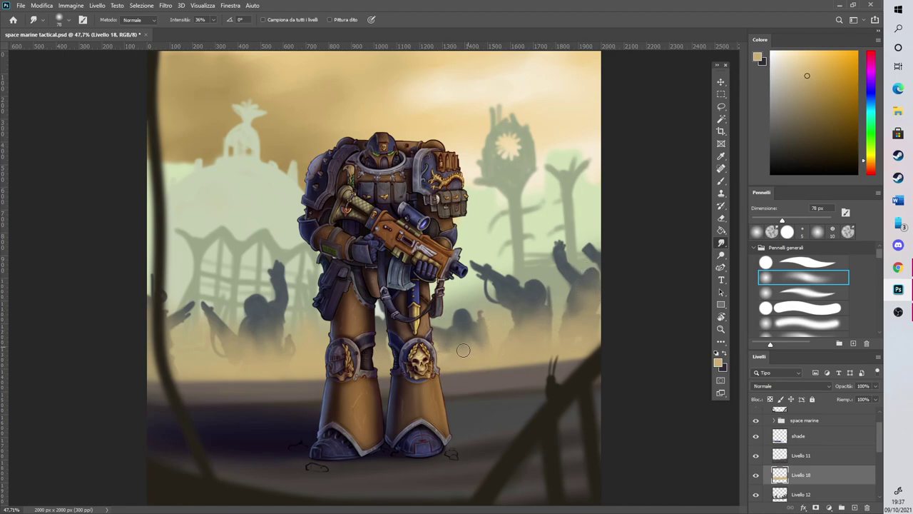
pyautogui.scroll(-2, 376, 263)
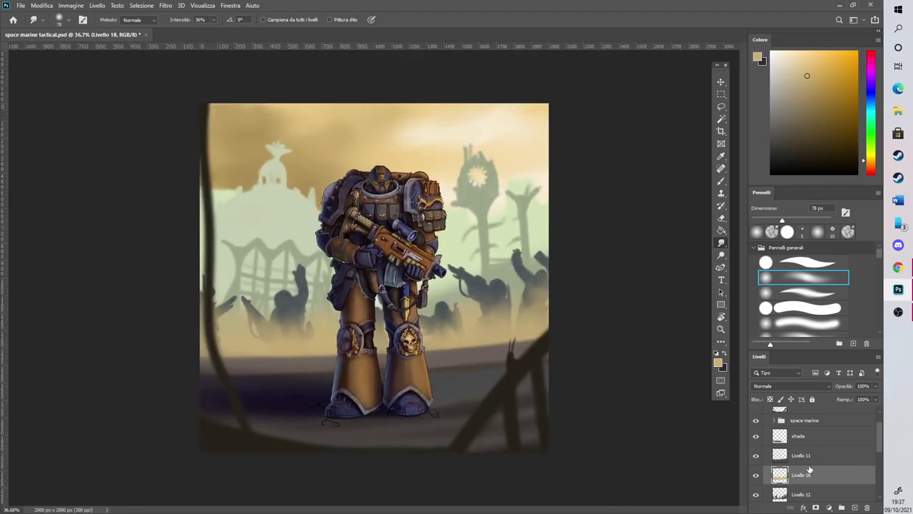
# Add a layer beneath Livello 12 and paint pale sand haze behind the soldiers with a 449 px brush
pyautogui.scroll(-1, 821, 474)
pyautogui.click(831, 490)
pyautogui.click(854, 507)
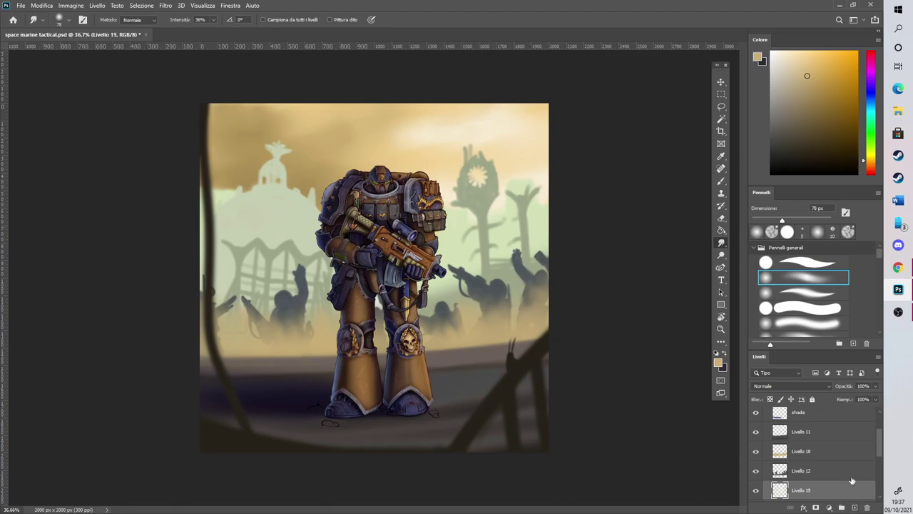
pyautogui.click(797, 62)
pyautogui.click(816, 220)
pyautogui.click(722, 181)
pyautogui.click(721, 182)
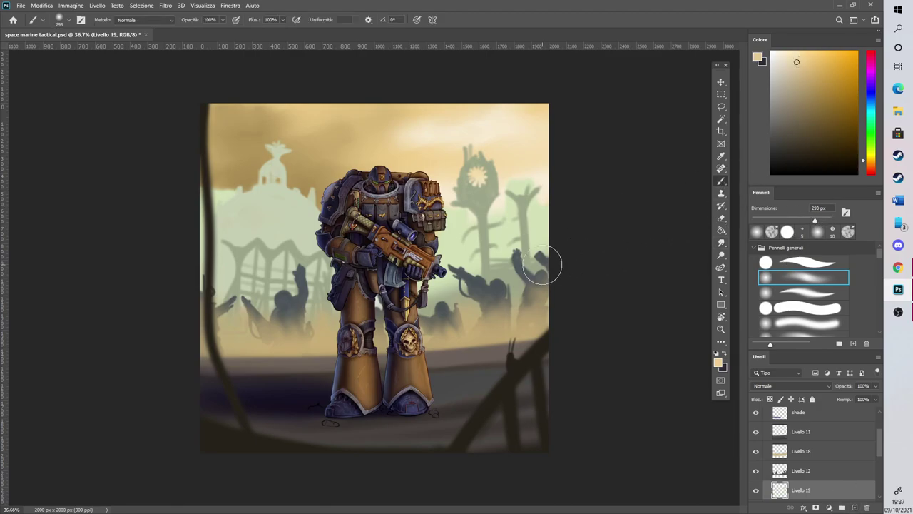
pyautogui.click(821, 220)
pyautogui.moveTo(522, 289)
pyautogui.mouseDown()
pyautogui.moveTo(387, 347)
pyautogui.moveTo(405, 329)
pyautogui.moveTo(576, 257)
pyautogui.moveTo(516, 280)
pyautogui.moveTo(309, 321)
pyautogui.moveTo(195, 302)
pyautogui.moveTo(375, 304)
pyautogui.moveTo(236, 305)
pyautogui.moveTo(305, 321)
pyautogui.moveTo(410, 308)
pyautogui.moveTo(286, 319)
pyautogui.moveTo(543, 269)
pyautogui.mouseUp()
# Smudge the sand haze behind the soldiers with a soft 48 px brush at 36% intensity
pyautogui.click(721, 243)
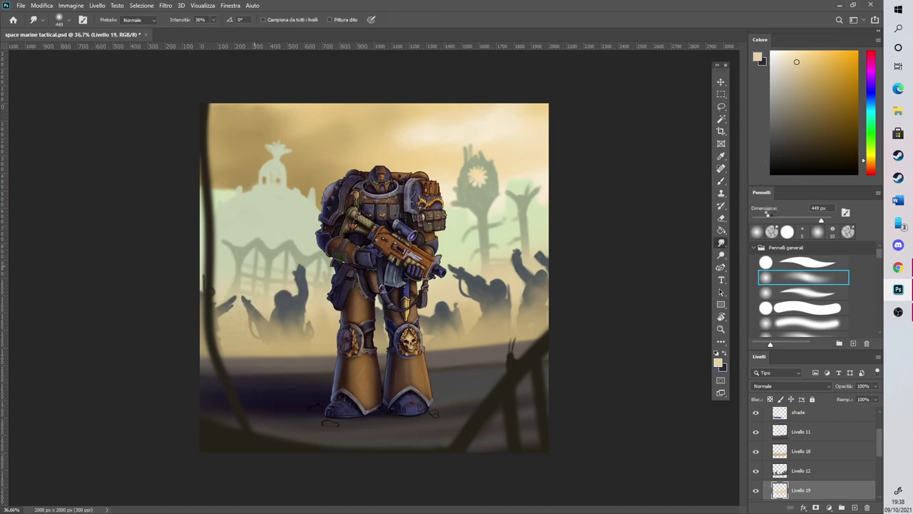
pyautogui.press('[')
pyautogui.press('[')
pyautogui.press('[')
pyautogui.press('[')
pyautogui.press('[')
pyautogui.scroll(-1, 566, 293)
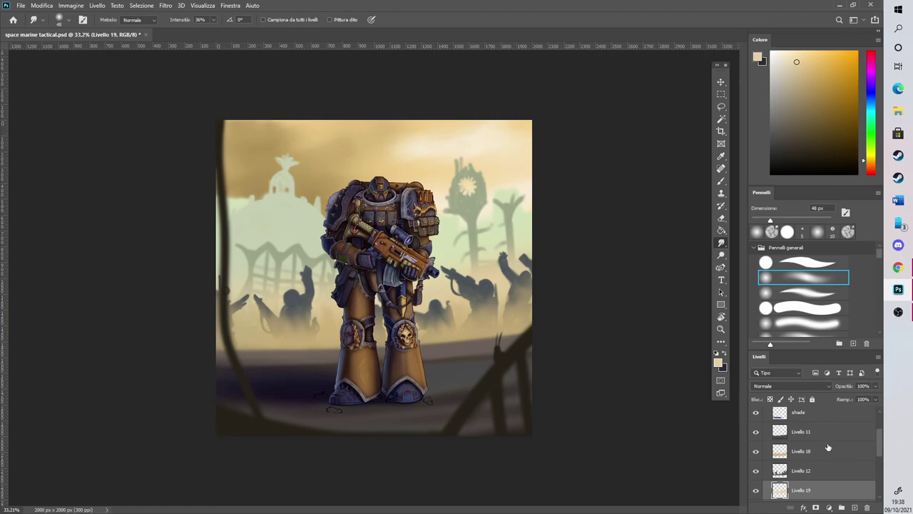
# Add a layer above the space marine group and paint pale sand dust over his lower legs and the ground at 437 px
pyautogui.scroll(1, 827, 447)
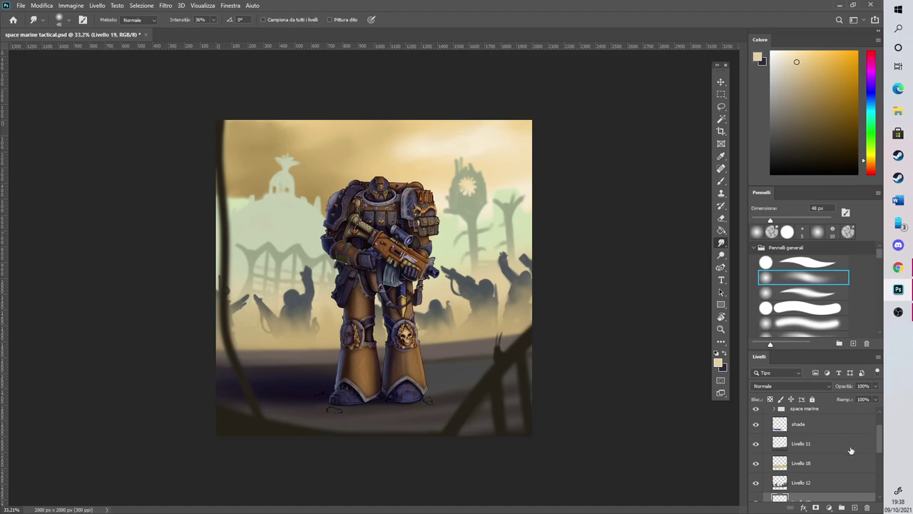
pyautogui.scroll(3, 851, 450)
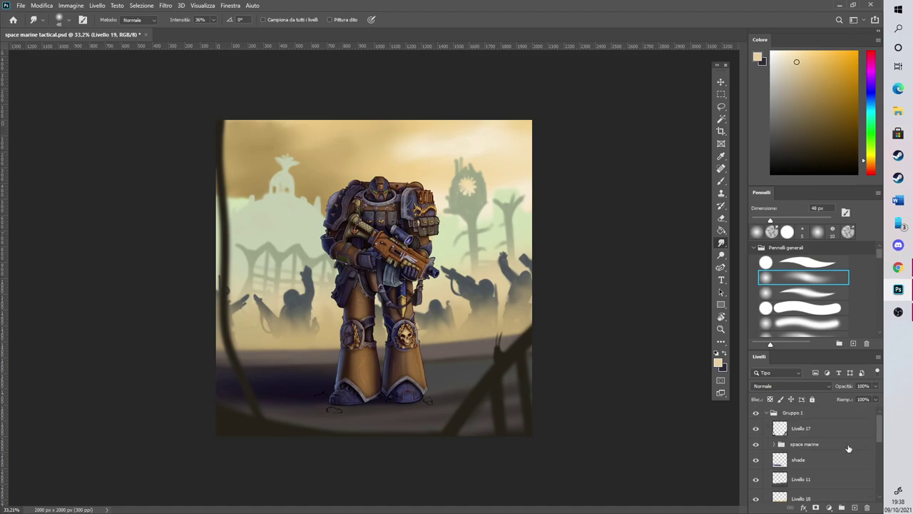
pyautogui.click(849, 449)
pyautogui.click(854, 504)
pyautogui.click(721, 181)
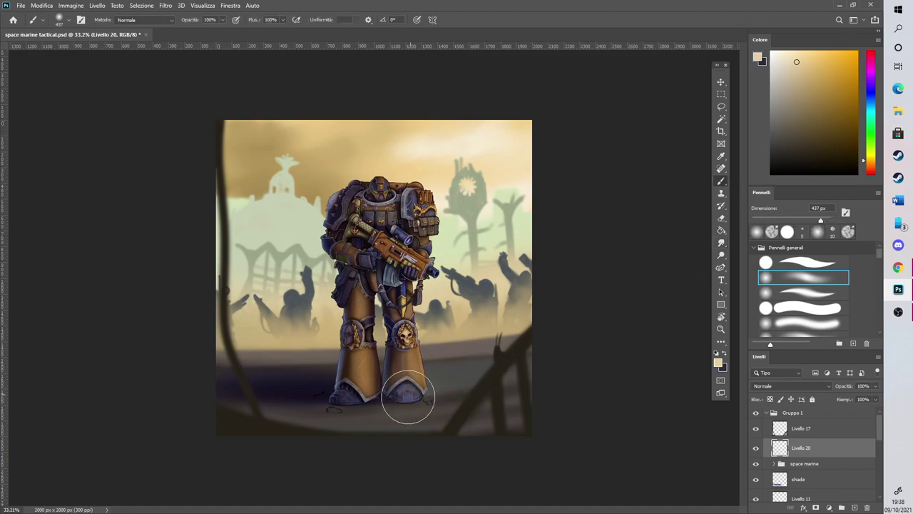
pyautogui.moveTo(494, 353)
pyautogui.mouseDown()
pyautogui.moveTo(417, 355)
pyautogui.moveTo(553, 307)
pyautogui.moveTo(393, 361)
pyautogui.moveTo(247, 353)
pyautogui.moveTo(241, 366)
pyautogui.moveTo(310, 415)
pyautogui.moveTo(307, 400)
pyautogui.moveTo(459, 379)
pyautogui.moveTo(404, 388)
pyautogui.moveTo(467, 356)
pyautogui.moveTo(421, 382)
pyautogui.moveTo(461, 406)
pyautogui.moveTo(511, 377)
pyautogui.moveTo(407, 410)
pyautogui.moveTo(547, 342)
pyautogui.moveTo(339, 413)
pyautogui.moveTo(368, 401)
pyautogui.moveTo(423, 400)
pyautogui.moveTo(561, 336)
pyautogui.moveTo(384, 401)
pyautogui.moveTo(570, 313)
pyautogui.moveTo(495, 385)
pyautogui.moveTo(373, 452)
pyautogui.moveTo(535, 424)
pyautogui.moveTo(282, 450)
pyautogui.moveTo(186, 391)
pyautogui.moveTo(366, 427)
pyautogui.moveTo(215, 402)
pyautogui.moveTo(276, 404)
pyautogui.moveTo(401, 455)
pyautogui.moveTo(230, 412)
pyautogui.moveTo(283, 382)
pyautogui.moveTo(326, 428)
pyautogui.moveTo(411, 458)
pyautogui.moveTo(525, 399)
pyautogui.mouseUp()
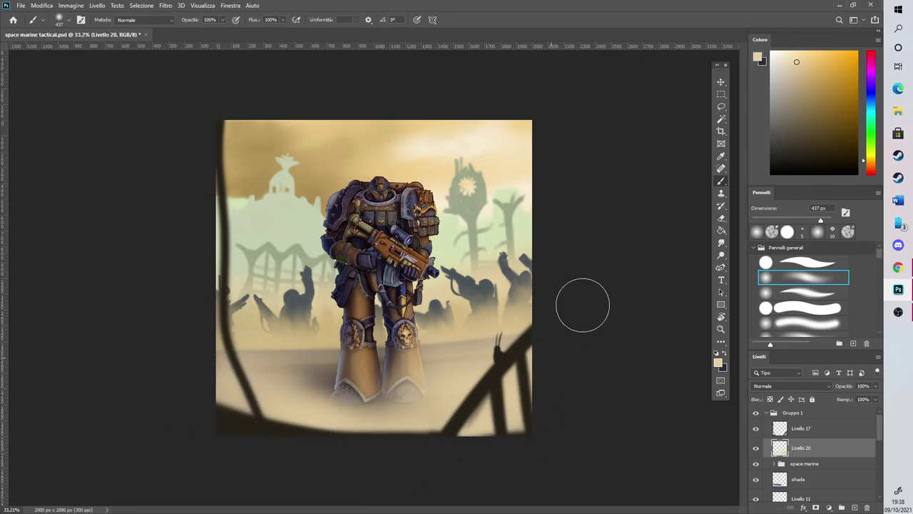
# Layer darker tan dust along the foreground ground and lighter sand dust over it with the 437 px brush
pyautogui.click(806, 89)
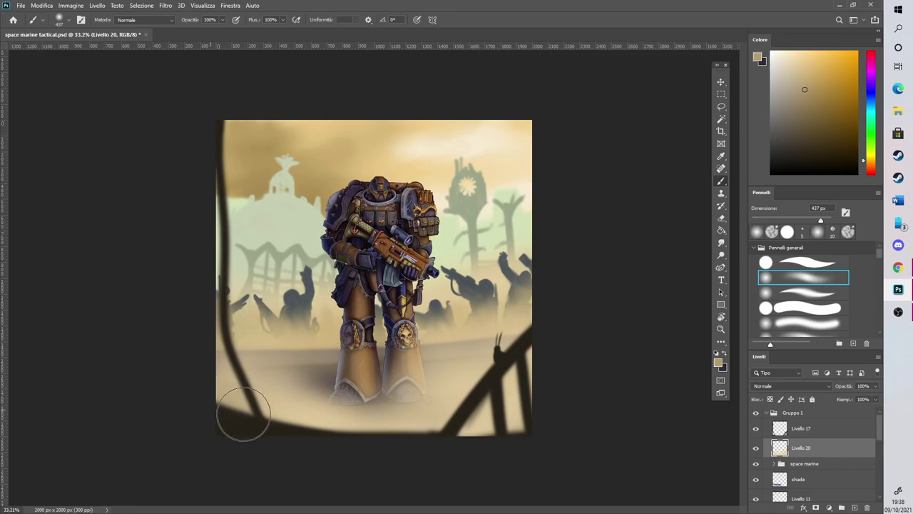
pyautogui.moveTo(231, 414)
pyautogui.mouseDown()
pyautogui.moveTo(399, 431)
pyautogui.moveTo(563, 369)
pyautogui.mouseUp()
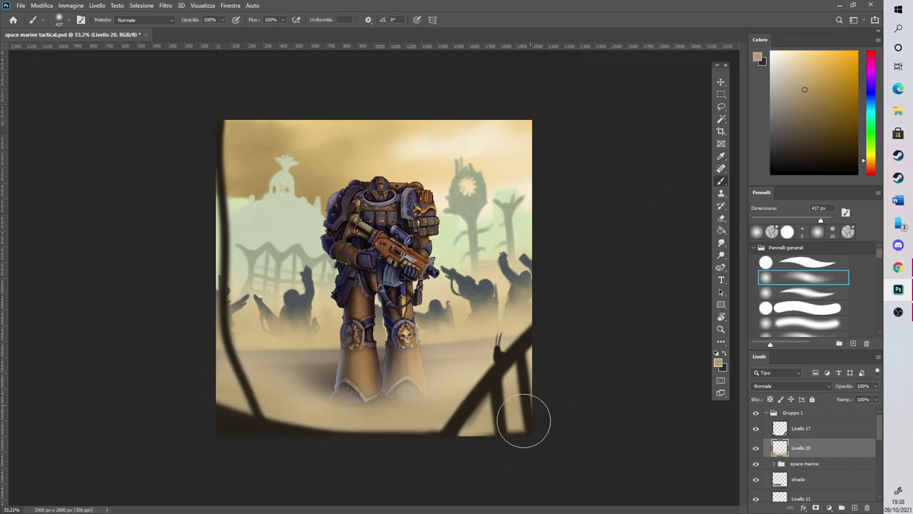
pyautogui.click(793, 63)
pyautogui.moveTo(246, 371)
pyautogui.mouseDown()
pyautogui.moveTo(261, 366)
pyautogui.moveTo(393, 404)
pyautogui.moveTo(654, 255)
pyautogui.mouseUp()
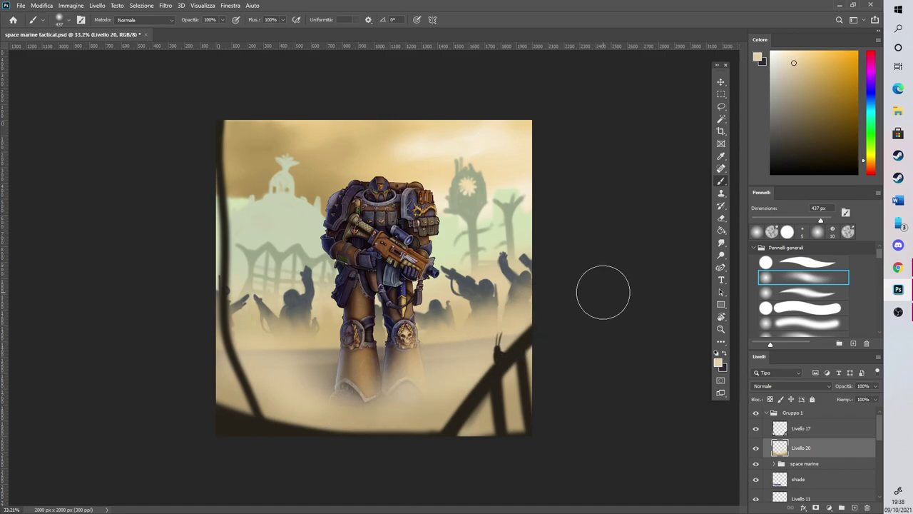
# Smudge the foreground dust around the space marine's legs with a soft 68 px brush at 36% intensity
pyautogui.click(721, 243)
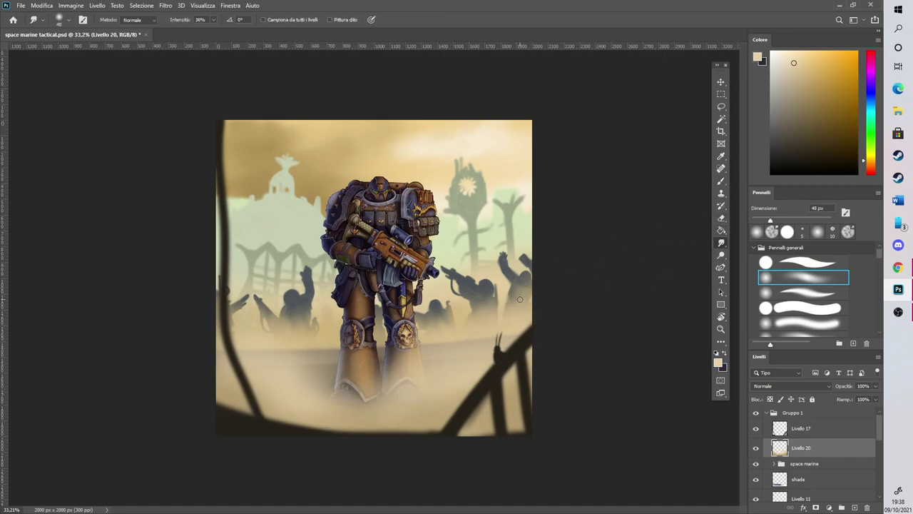
pyautogui.scroll(3, 299, 321)
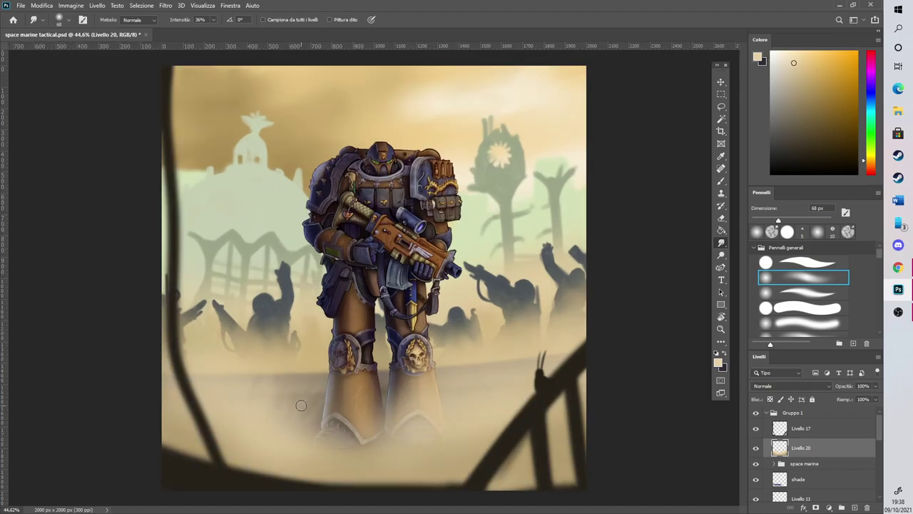
pyautogui.scroll(2, 301, 405)
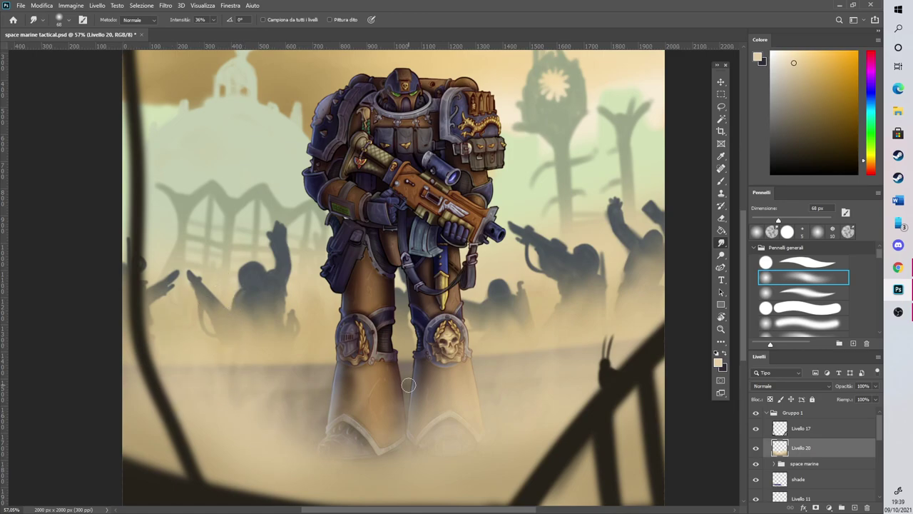
pyautogui.scroll(3, 197, 389)
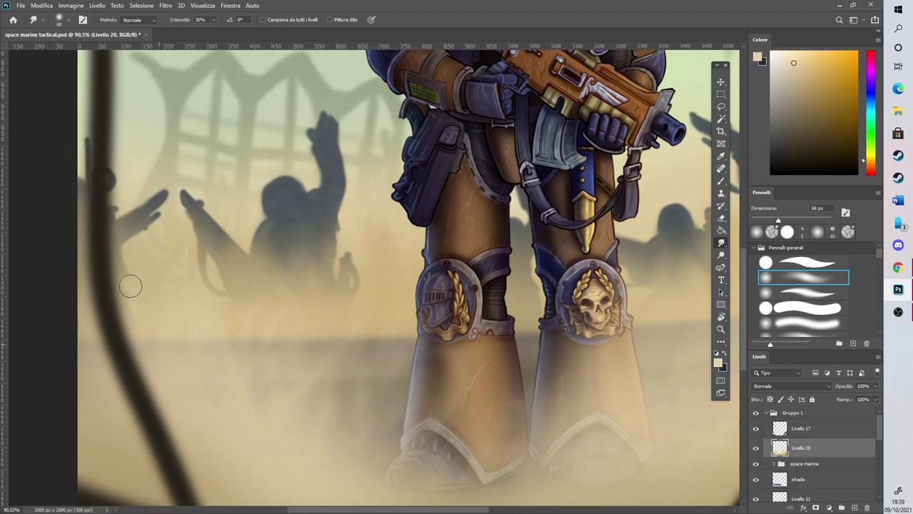
pyautogui.moveTo(346, 503); pyautogui.dragTo(441, 502)
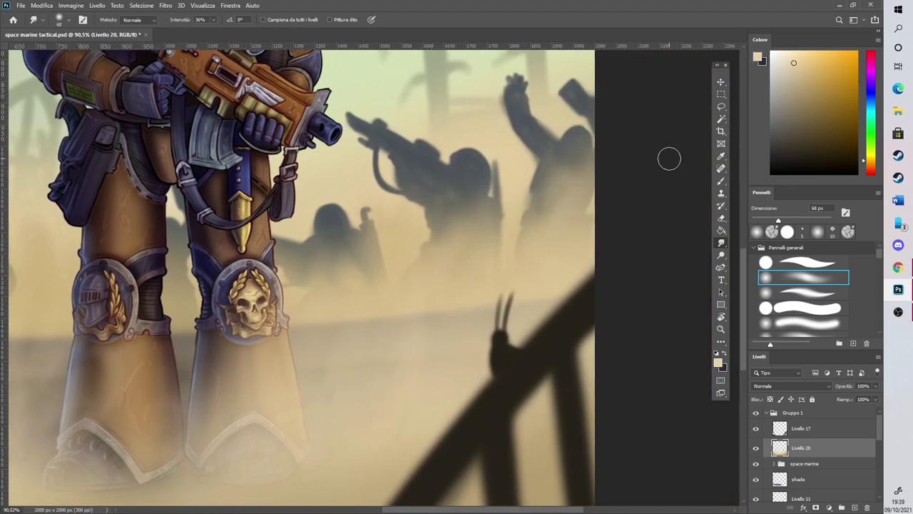
pyautogui.scroll(-8, 487, 303)
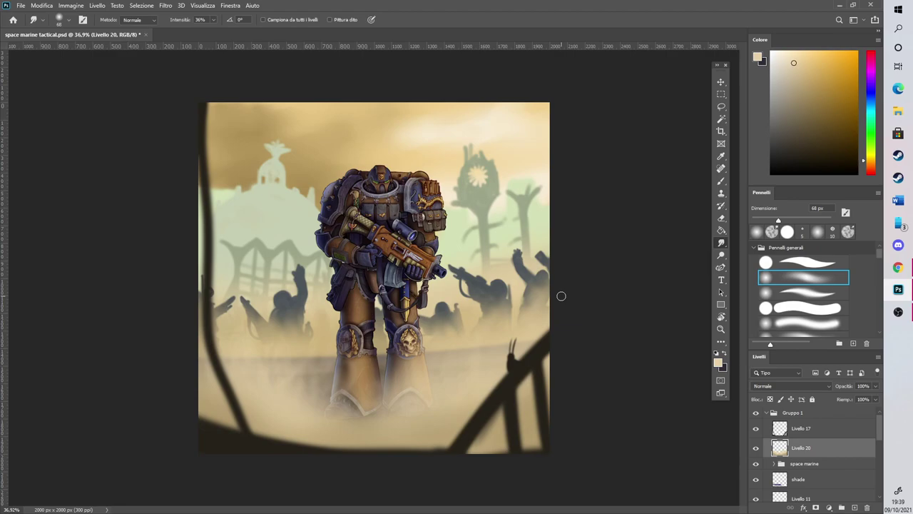
# Apply a Gaussian Blur with an 11.1 px radius to the distant domed building on Livello 14
pyautogui.scroll(-5, 845, 428)
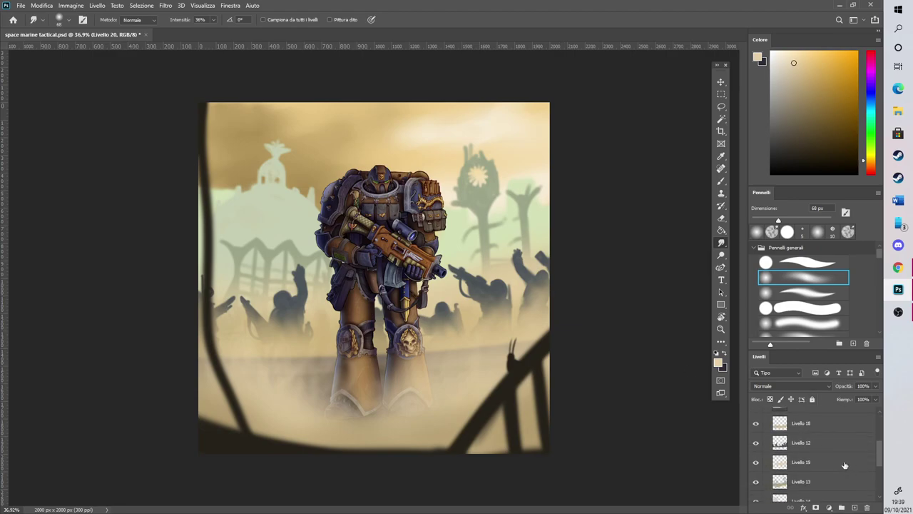
pyautogui.click(787, 487)
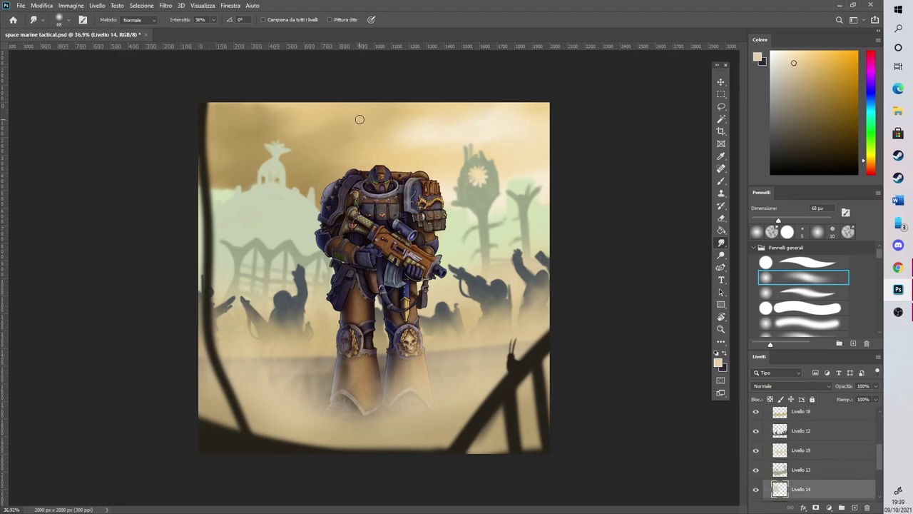
pyautogui.click(166, 5)
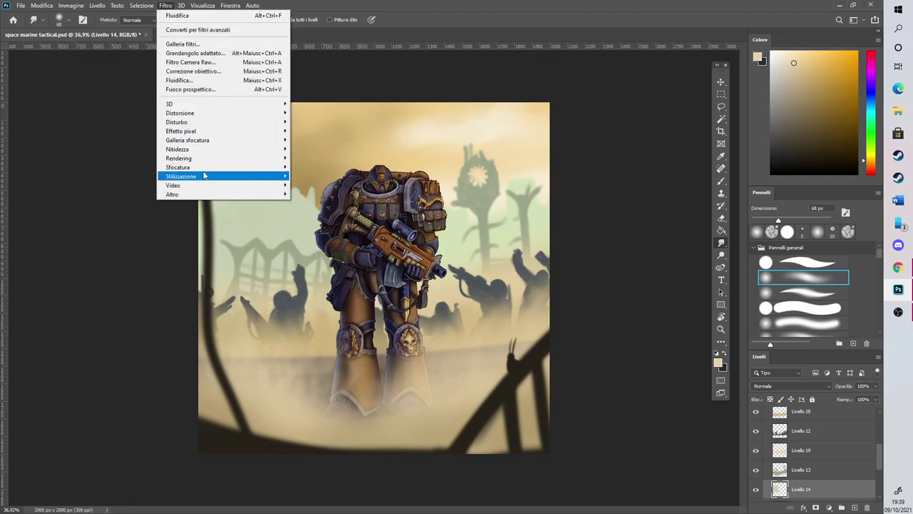
pyautogui.moveTo(207, 166)
pyautogui.click(307, 167)
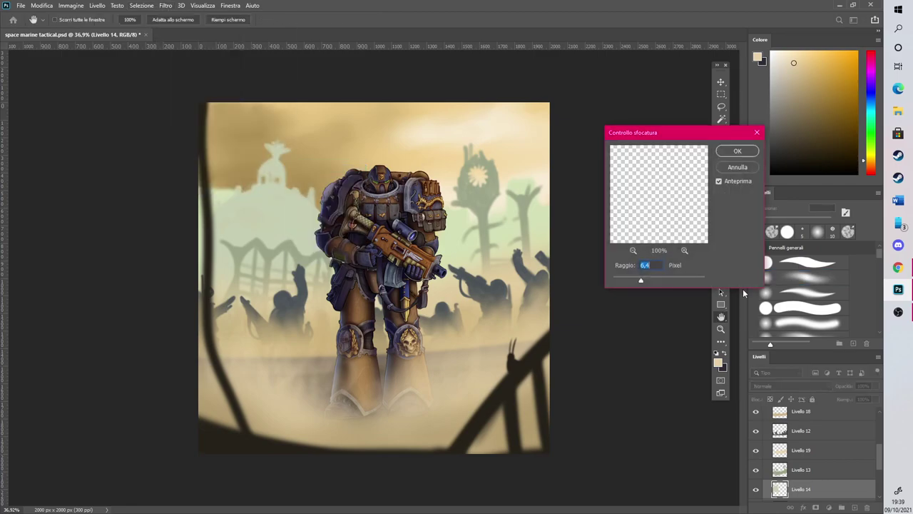
pyautogui.click(651, 281)
pyautogui.click(737, 151)
pyautogui.scroll(-1, 809, 436)
pyautogui.click(815, 486)
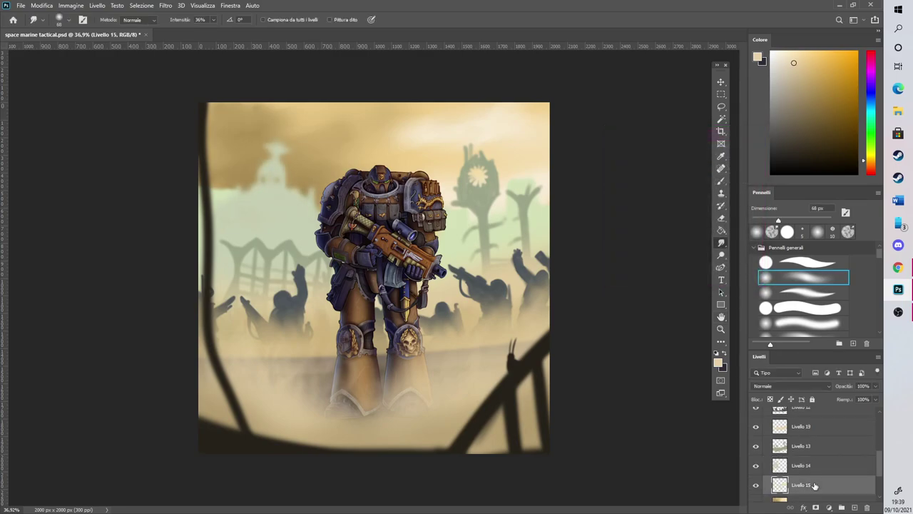
pyautogui.click(165, 6)
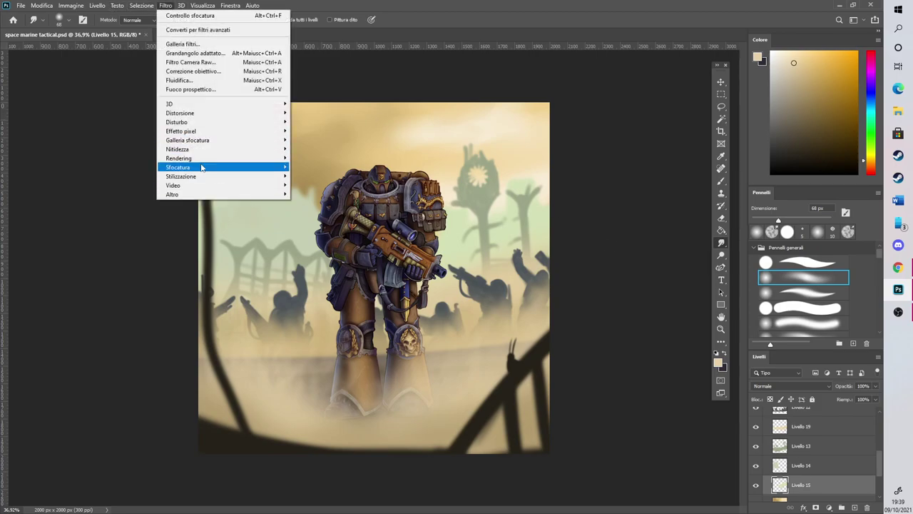
pyautogui.moveTo(202, 167)
pyautogui.click(314, 169)
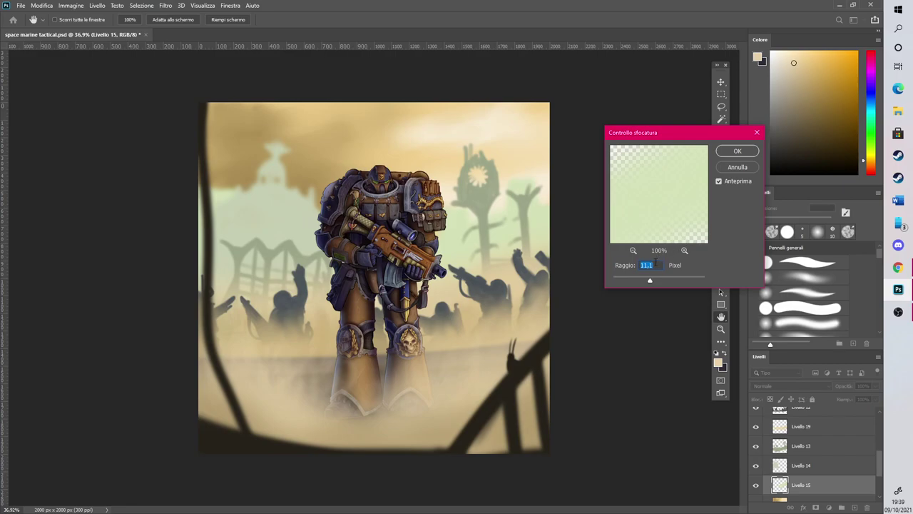
pyautogui.moveTo(668, 281); pyautogui.dragTo(678, 278)
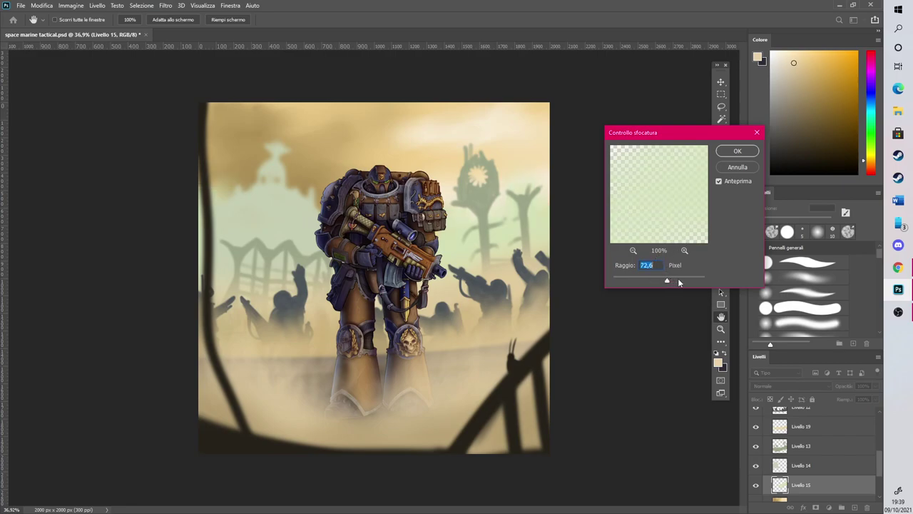
pyautogui.click(735, 167)
# Delete Livello 15 and smudge the sky on Livello 16 with 73 px and textured 173 px brushes
pyautogui.hotkey('ctrl', 'shift', 'alt', 'e')
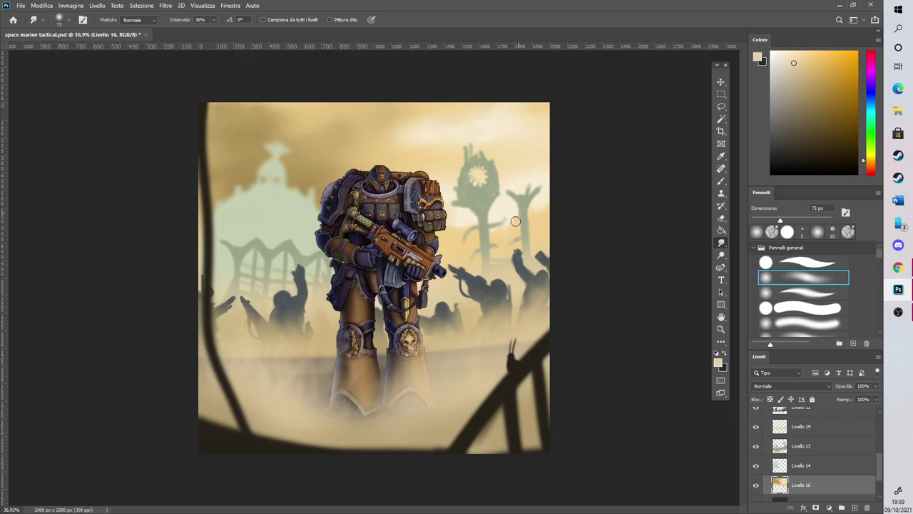
pyautogui.click(808, 218)
pyautogui.click(773, 231)
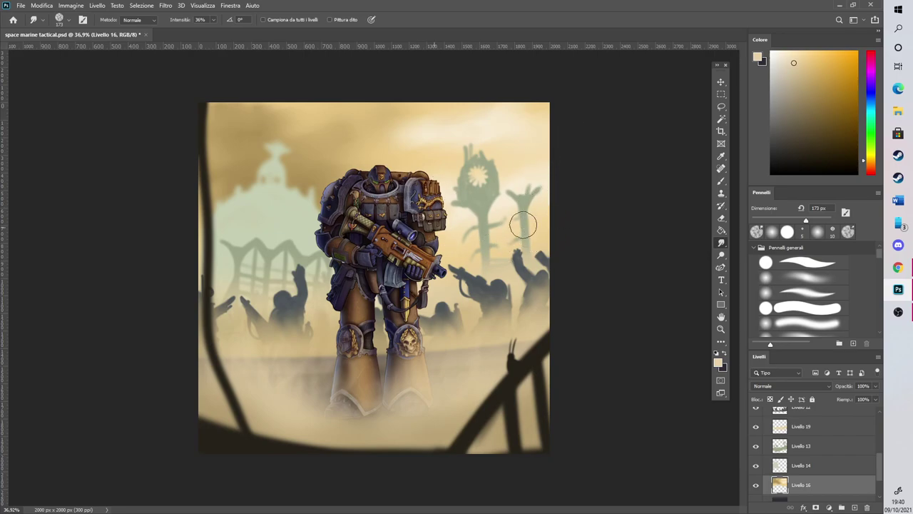
# Apply a slight Gaussian Blur to the ruins on Livello 13
pyautogui.click(817, 449)
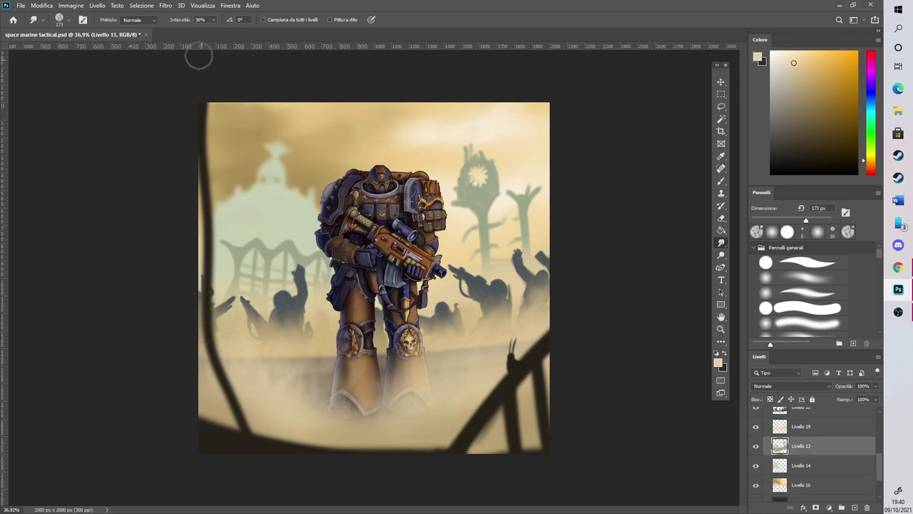
pyautogui.click(165, 6)
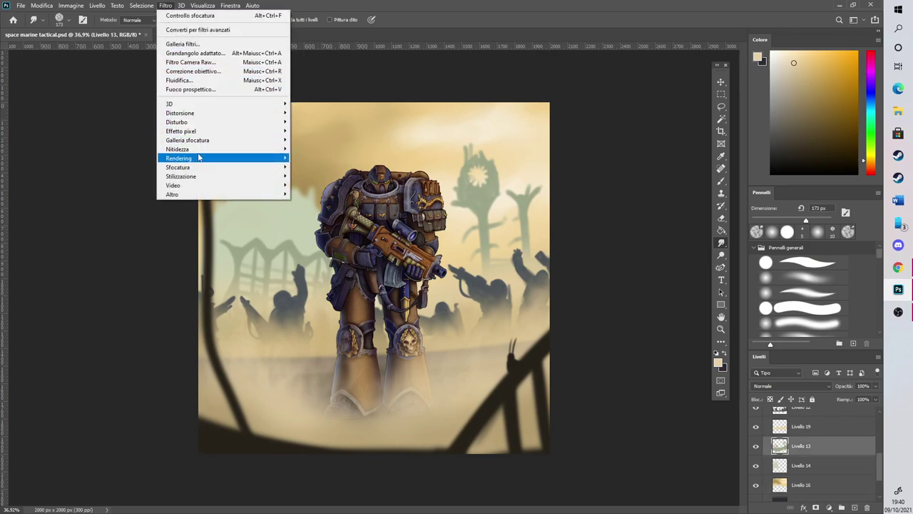
pyautogui.moveTo(201, 168)
pyautogui.click(322, 168)
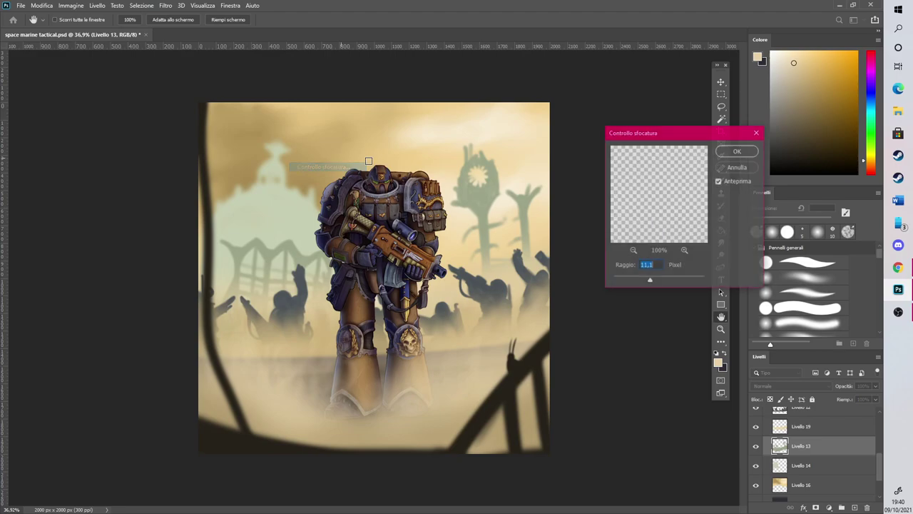
pyautogui.moveTo(653, 279); pyautogui.dragTo(641, 283)
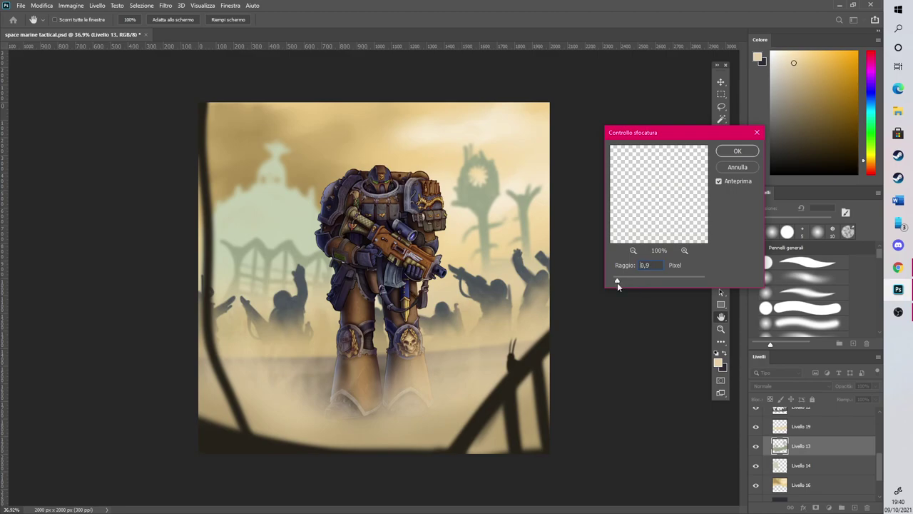
pyautogui.moveTo(641, 279); pyautogui.dragTo(637, 282)
pyautogui.moveTo(631, 284); pyautogui.dragTo(628, 282)
pyautogui.click(729, 152)
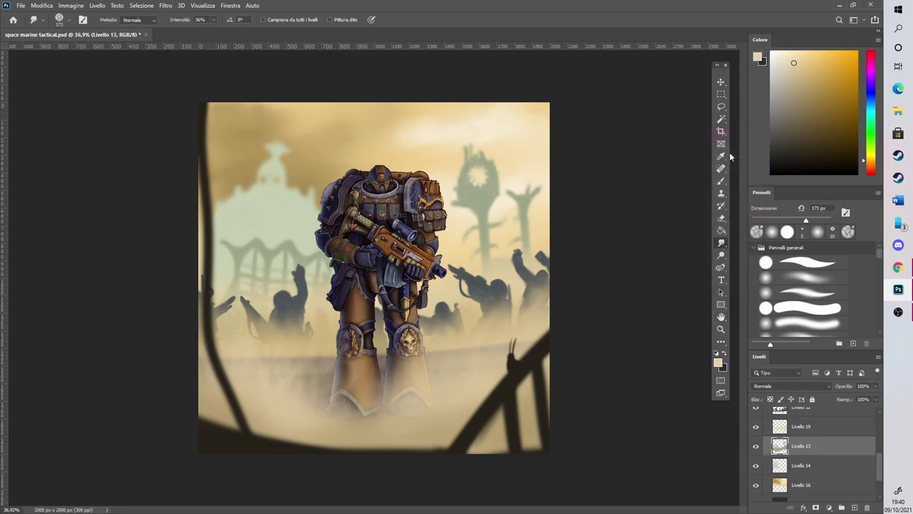
# Add a new layer above Livello 14, clip it to Livello 14 and set its blend mode to Tonalità
pyautogui.click(829, 465)
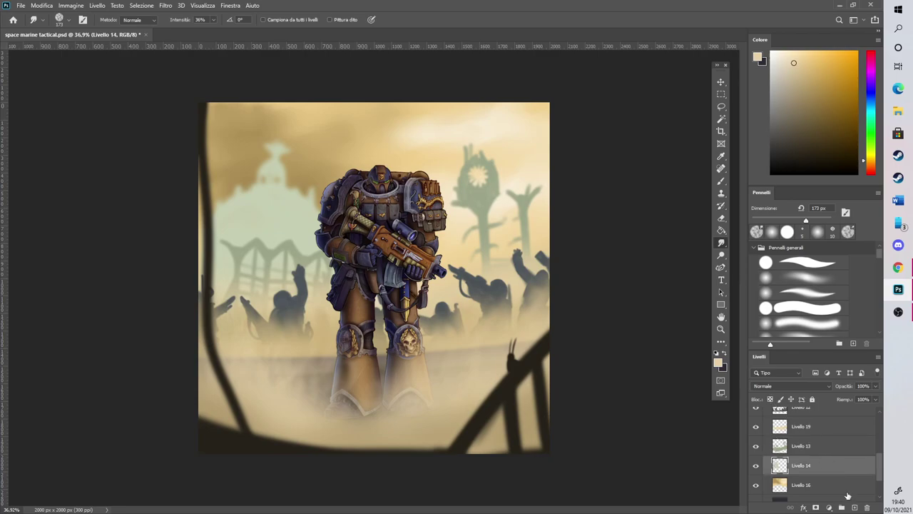
pyautogui.click(855, 507)
pyautogui.rightClick(810, 470)
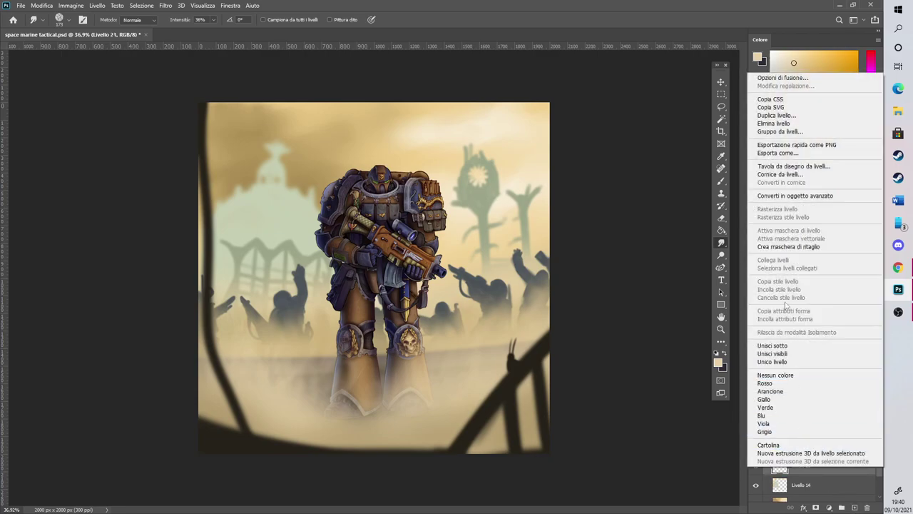
pyautogui.click(805, 247)
pyautogui.click(778, 385)
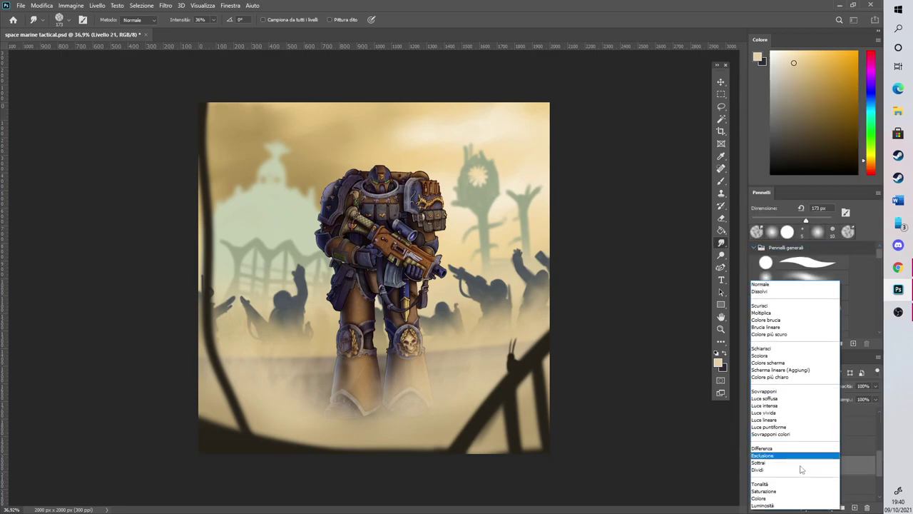
pyautogui.click(791, 484)
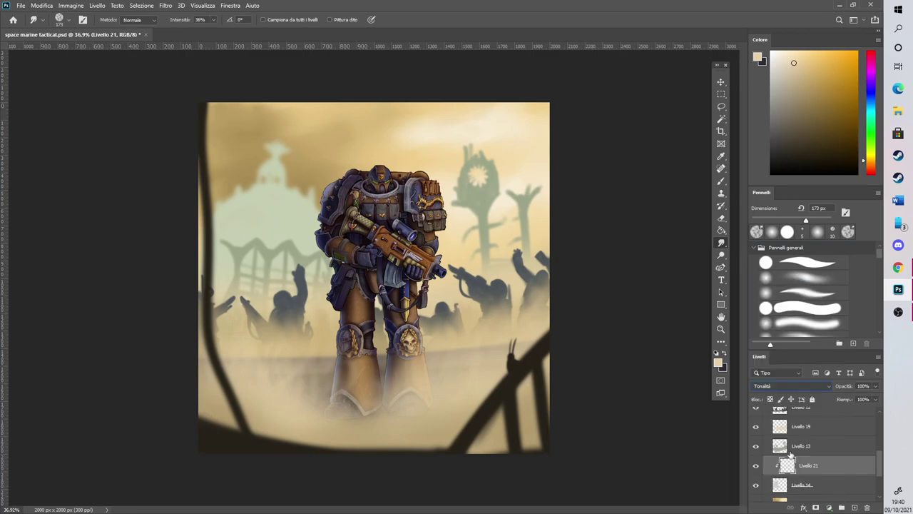
# Paint dark blue-violet over the distant domed building on the clipped layer with a soft 437 px brush
pyautogui.press('b')
pyautogui.click(867, 87)
pyautogui.click(801, 108)
pyautogui.moveTo(314, 171)
pyautogui.mouseDown()
pyautogui.moveTo(284, 180)
pyautogui.moveTo(249, 285)
pyautogui.mouseUp()
pyautogui.click(807, 131)
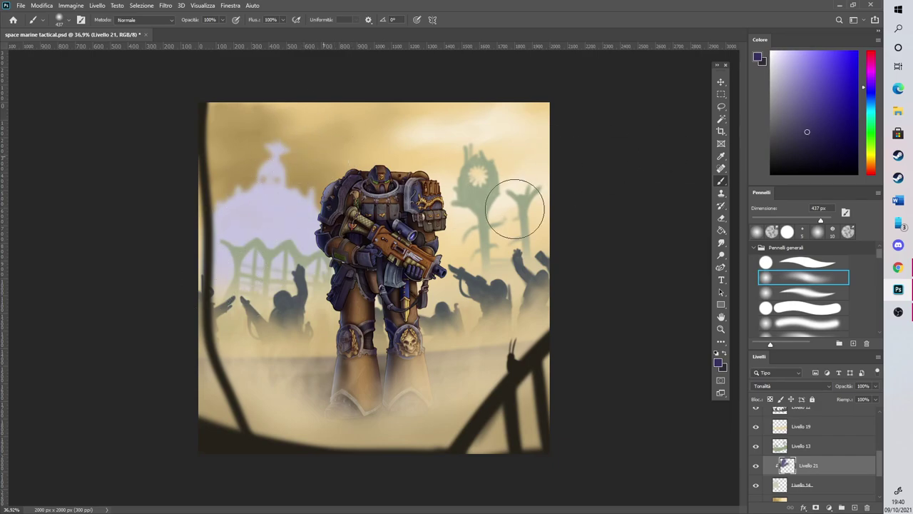
# Set the clipped layer's blend mode to Colore più scuro and merge it down into Livello 14
pyautogui.click(825, 386)
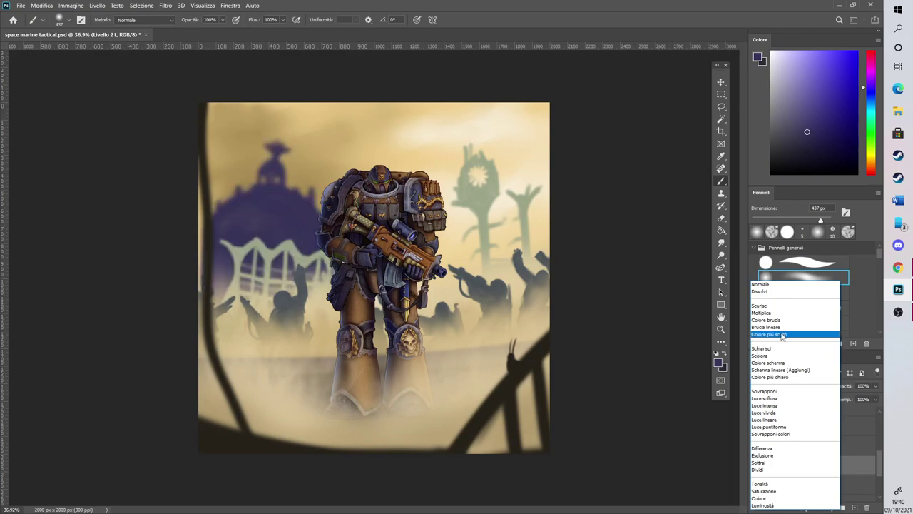
pyautogui.click(783, 335)
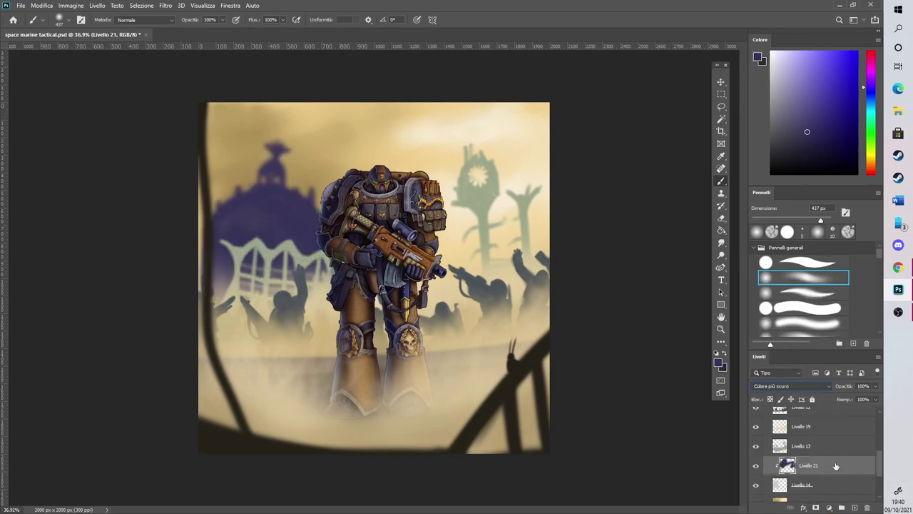
pyautogui.rightClick(806, 464)
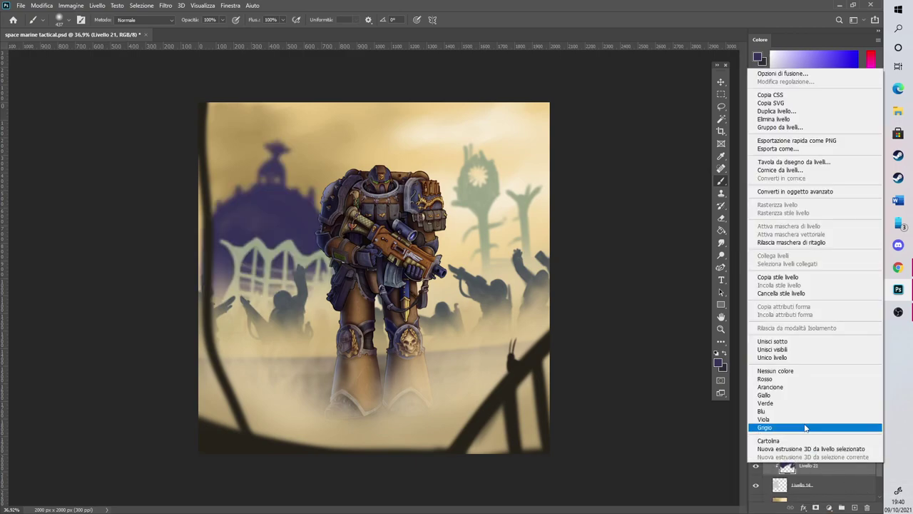
pyautogui.click(778, 341)
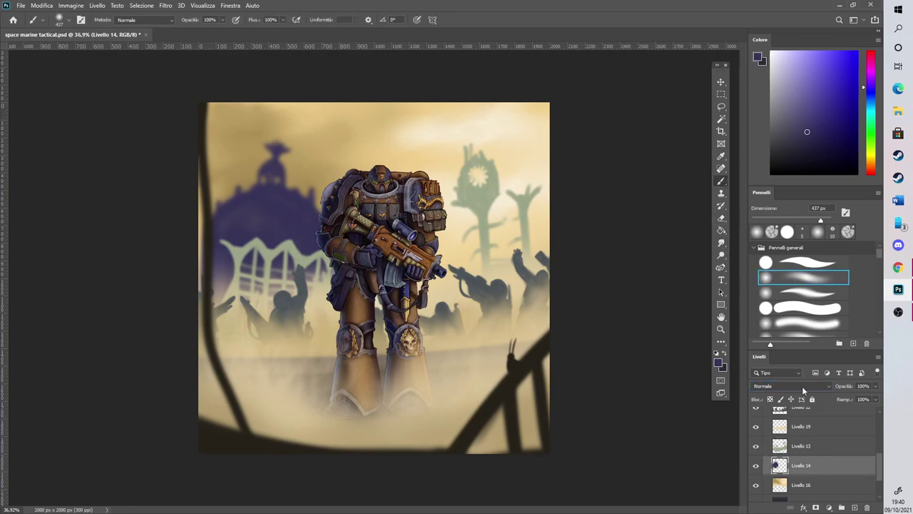
# Lock Livello 14's transparent pixels and brush soft peach light over the domed building with the 437 px brush
pyautogui.click(770, 400)
pyautogui.scroll(1, 249, 142)
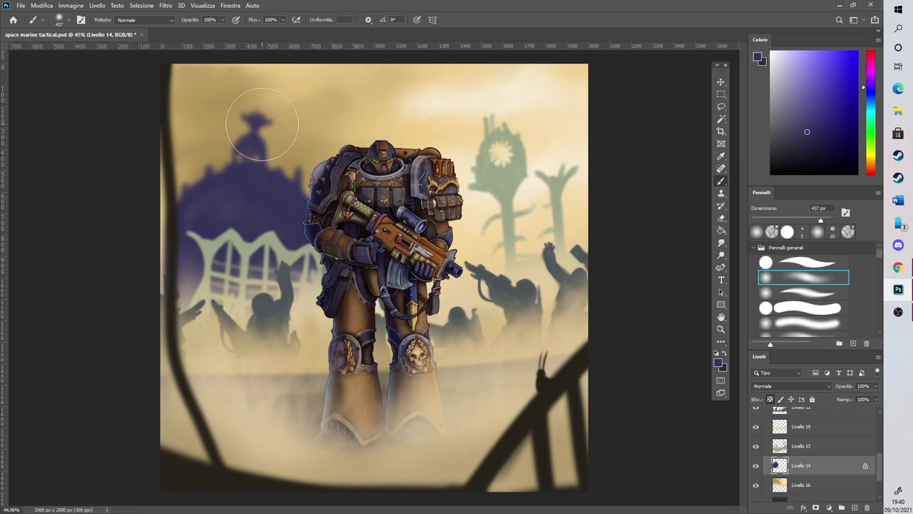
pyautogui.click(871, 167)
pyautogui.click(824, 61)
pyautogui.click(805, 55)
pyautogui.moveTo(255, 144); pyautogui.dragTo(299, 254)
pyautogui.moveTo(279, 172); pyautogui.dragTo(310, 256)
pyautogui.moveTo(236, 275); pyautogui.dragTo(224, 136)
pyautogui.moveTo(224, 136); pyautogui.dragTo(229, 308)
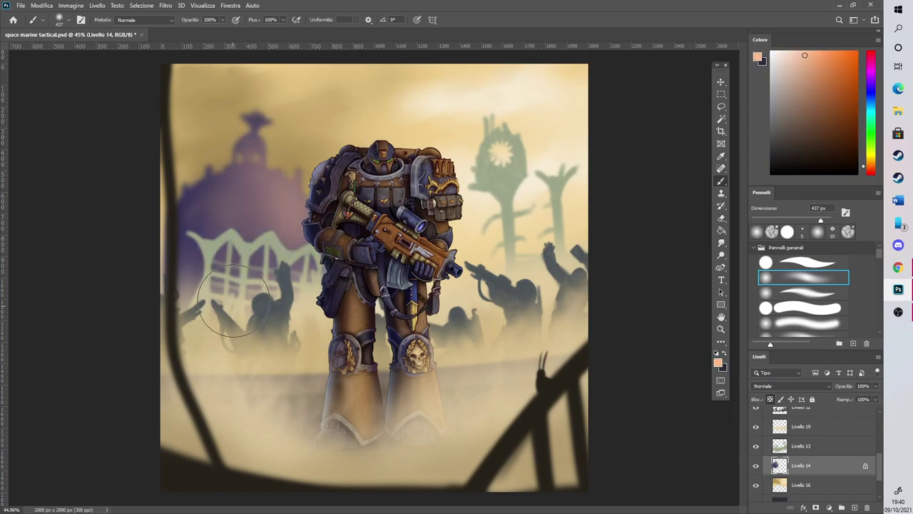
pyautogui.moveTo(279, 116)
pyautogui.mouseDown()
pyautogui.moveTo(292, 272)
pyautogui.moveTo(287, 145)
pyautogui.mouseUp()
pyautogui.moveTo(239, 222); pyautogui.dragTo(207, 318)
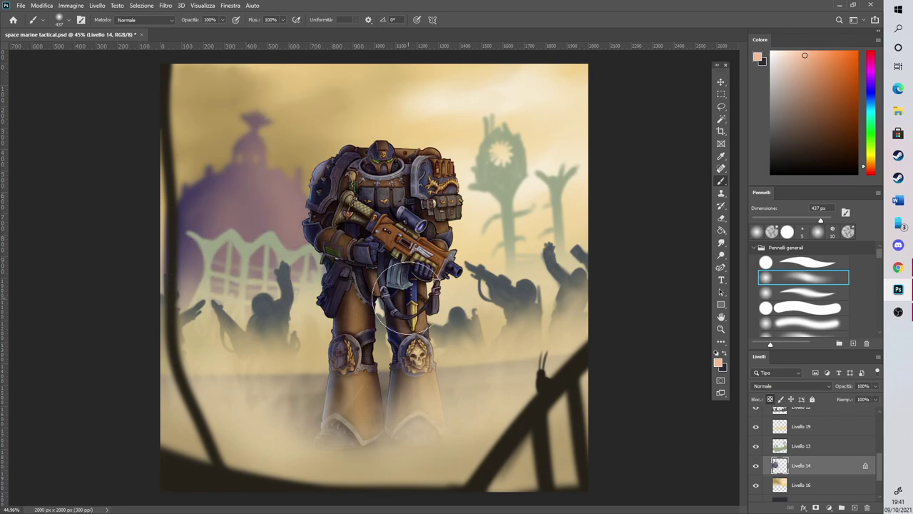
# Lock Livello 13's transparent pixels and paint the ruined towers violet with the soft 437 px brush
pyautogui.click(811, 445)
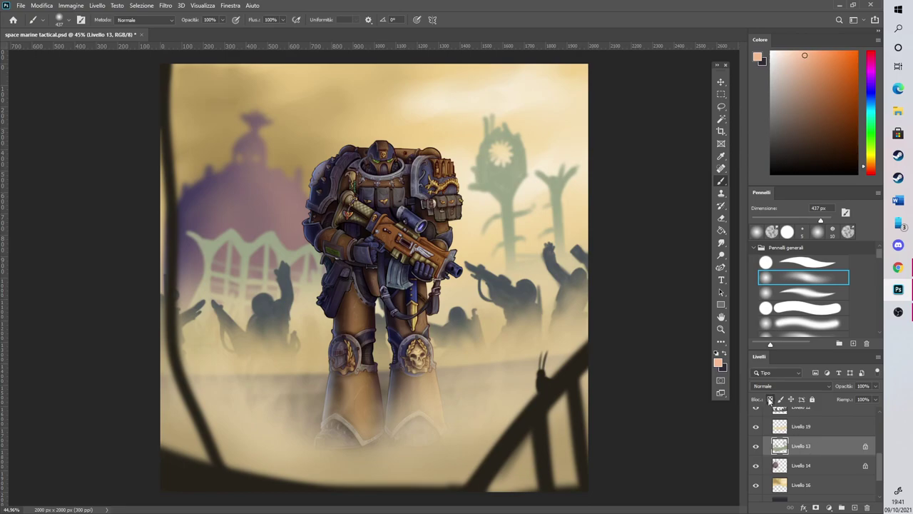
pyautogui.click(870, 87)
pyautogui.click(807, 93)
pyautogui.moveTo(524, 133); pyautogui.dragTo(492, 154)
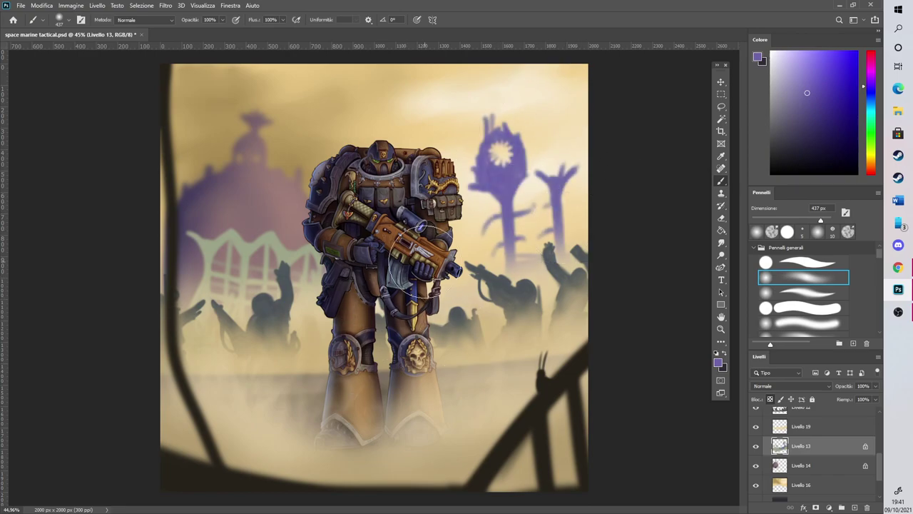
# Try a darker violet, based on a colour sampled from the domed building, over the ruins on Livello 13
pyautogui.click(720, 157)
pyautogui.click(205, 189)
pyautogui.click(721, 181)
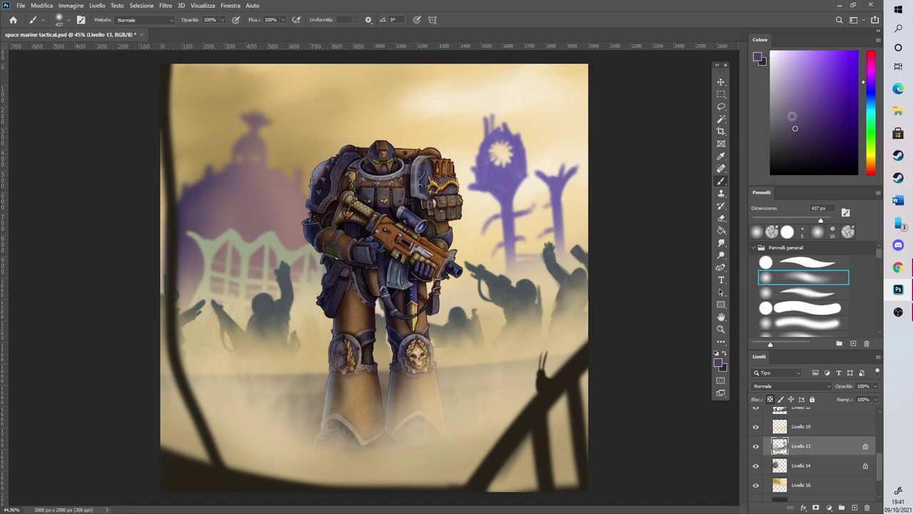
pyautogui.click(797, 137)
pyautogui.moveTo(562, 202)
pyautogui.mouseDown()
pyautogui.moveTo(495, 178)
pyautogui.moveTo(491, 150)
pyautogui.mouseUp()
pyautogui.moveTo(239, 310)
pyautogui.mouseDown()
pyautogui.moveTo(308, 225)
pyautogui.moveTo(159, 326)
pyautogui.mouseUp()
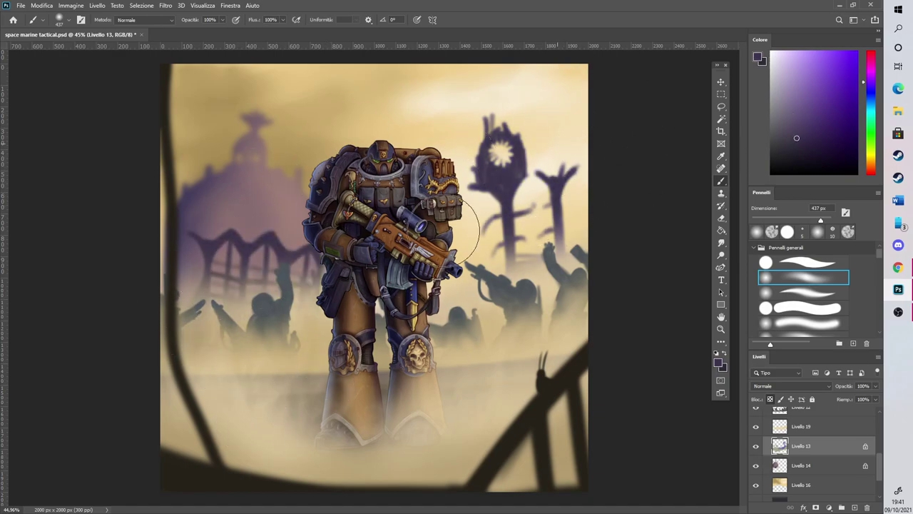
pyautogui.hotkey('ctrl', 'z')
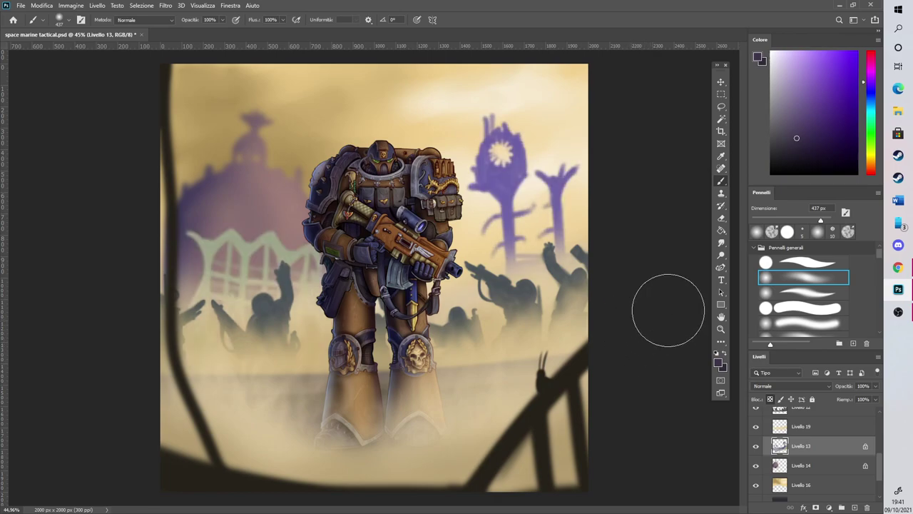
# Repaint the ruins on Livello 13 in reddish brown and lighten the arched ruin with pale peach
pyautogui.click(872, 165)
pyautogui.click(809, 92)
pyautogui.moveTo(568, 200)
pyautogui.mouseDown()
pyautogui.moveTo(499, 175)
pyautogui.moveTo(493, 148)
pyautogui.mouseUp()
pyautogui.moveTo(428, 405)
pyautogui.mouseDown()
pyautogui.moveTo(197, 366)
pyautogui.moveTo(312, 164)
pyautogui.moveTo(145, 359)
pyautogui.mouseUp()
pyautogui.click(809, 61)
pyautogui.click(804, 61)
pyautogui.moveTo(307, 264)
pyautogui.mouseDown()
pyautogui.moveTo(286, 317)
pyautogui.moveTo(252, 177)
pyautogui.mouseUp()
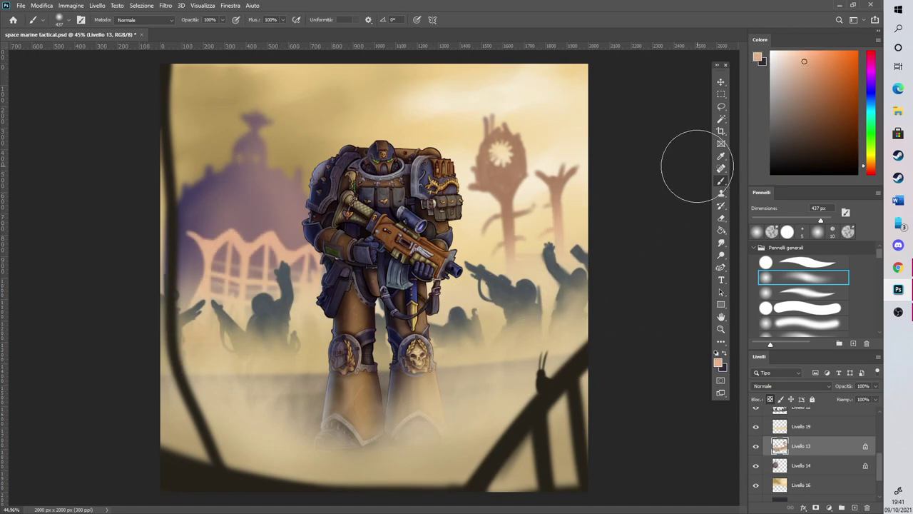
pyautogui.hotkey('ctrl', '-')
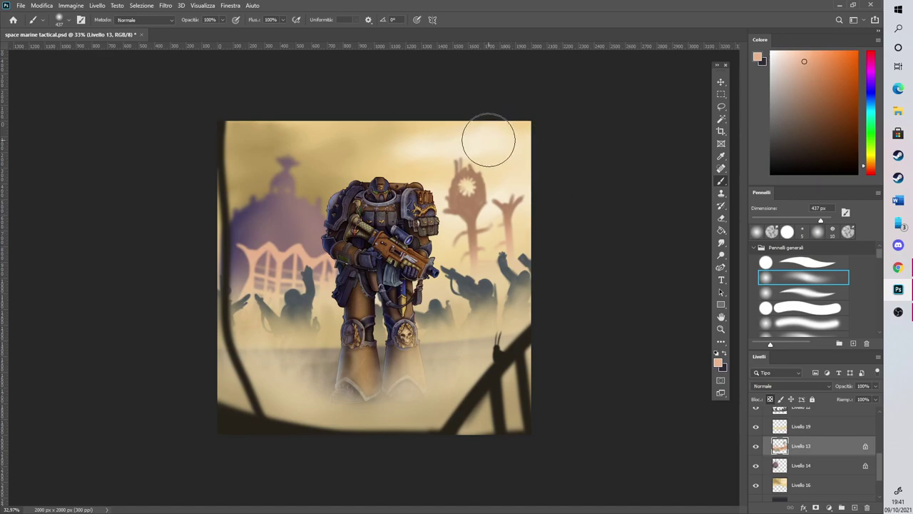
pyautogui.hotkey('ctrl', '-')
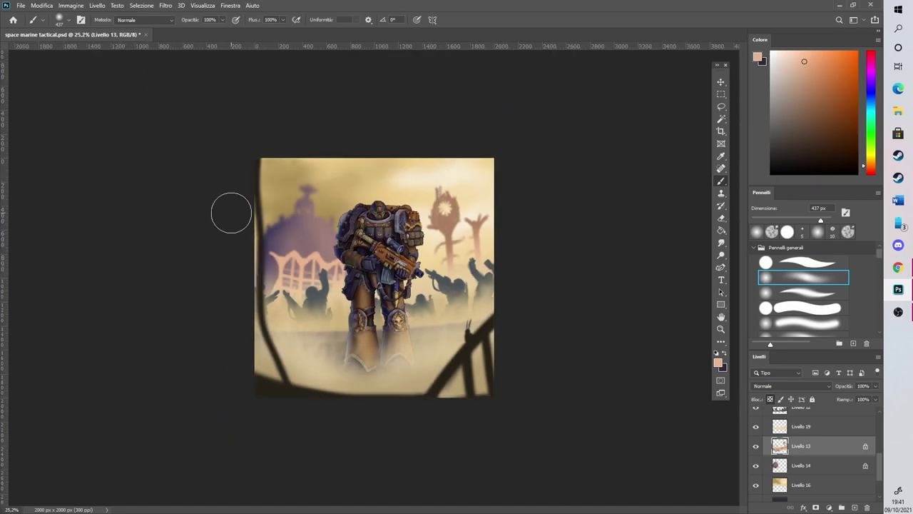
pyautogui.hotkey('ctrl', '+')
pyautogui.hotkey('ctrl', '+')
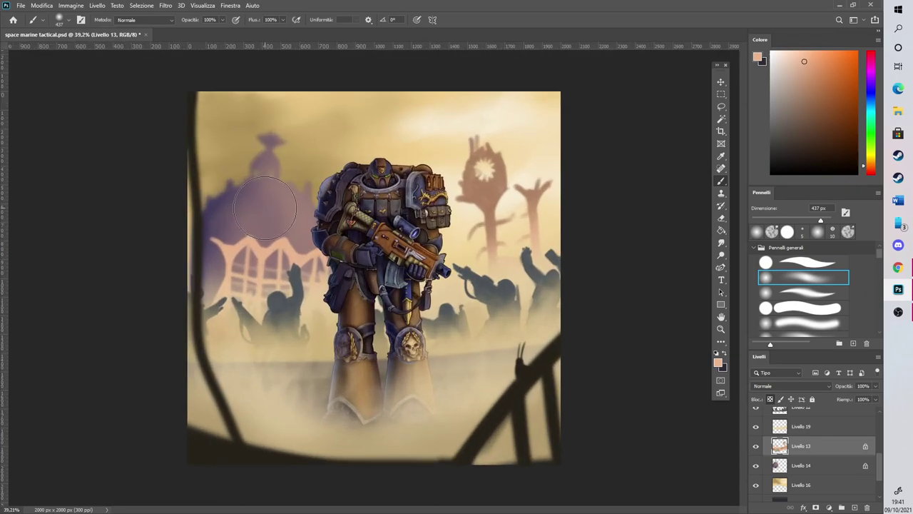
pyautogui.hotkey('ctrl', '+')
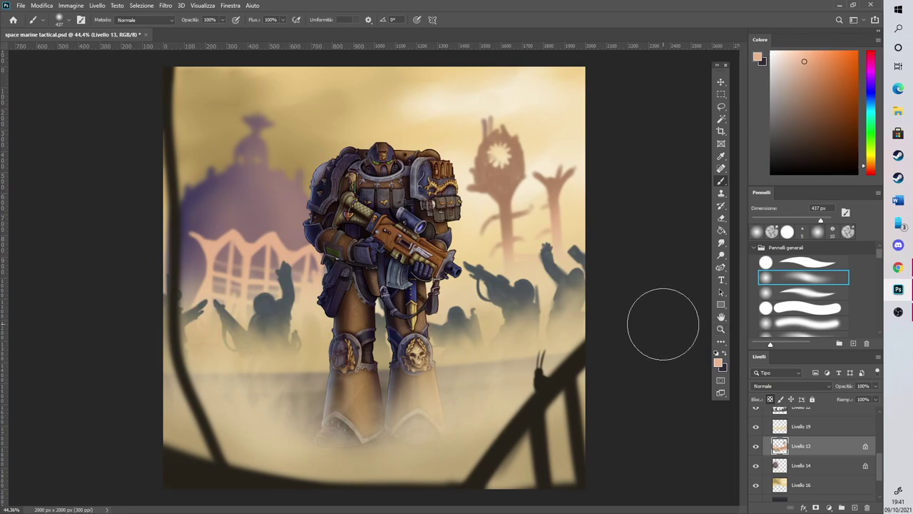
# Add a new layer above Livello 19 and set the brush's blend mode to Scherma lineare (Aggiungi)
pyautogui.click(817, 431)
pyautogui.scroll(1, 810, 439)
pyautogui.click(857, 507)
pyautogui.click(810, 384)
pyautogui.scroll(-2, 800, 400)
pyautogui.click(623, 227)
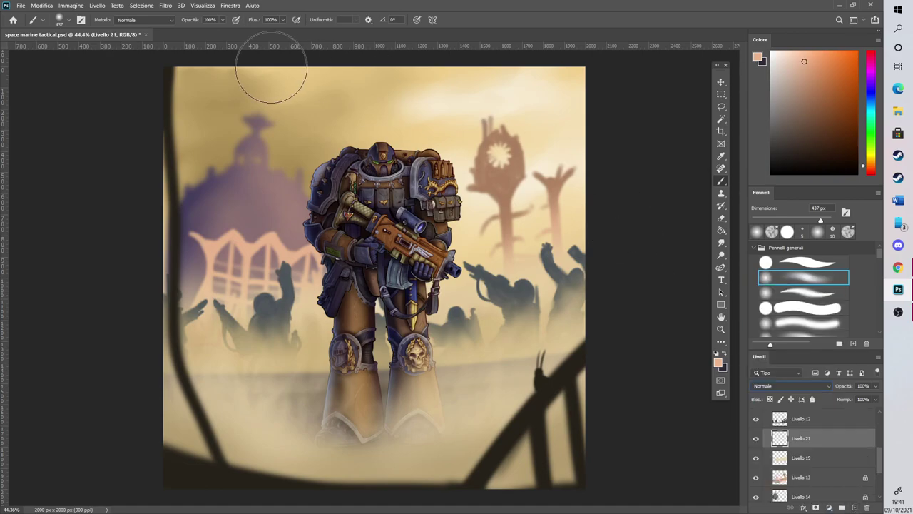
pyautogui.click(163, 20)
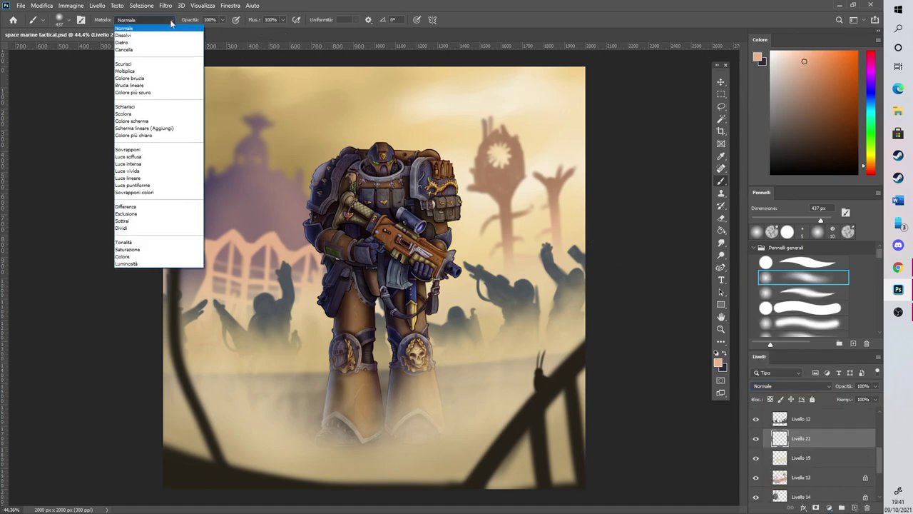
pyautogui.click(158, 128)
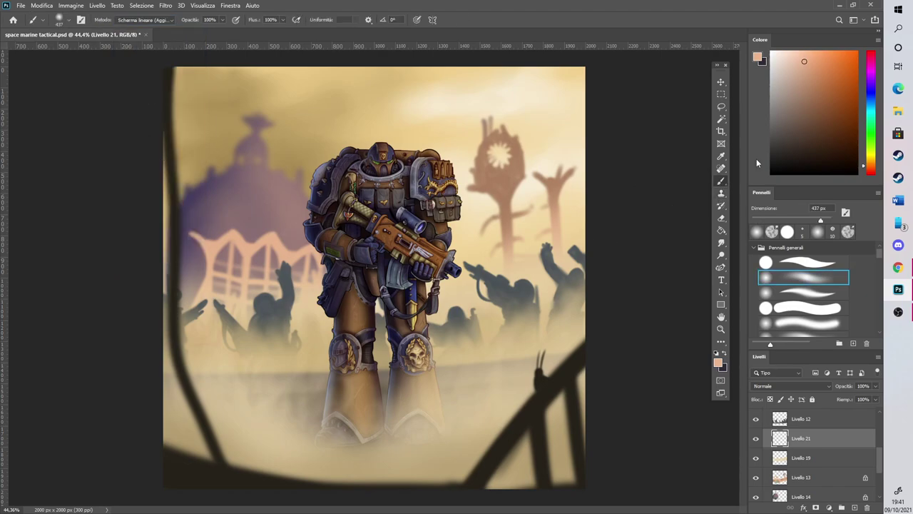
# Undock the colour picker beside the canvas and choose a warm orange as the painting colour
pyautogui.moveTo(761, 40); pyautogui.dragTo(90, 189)
pyautogui.scroll(3, 239, 155)
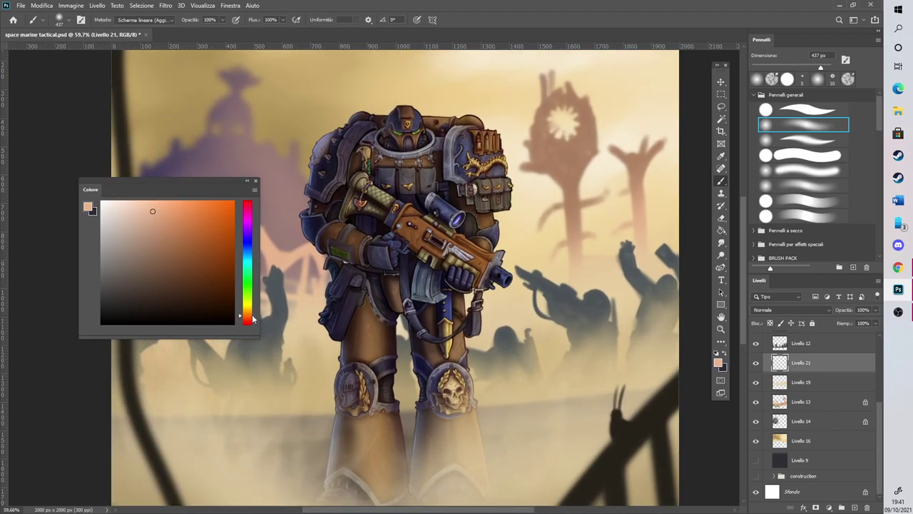
pyautogui.moveTo(254, 319); pyautogui.dragTo(249, 315)
pyautogui.click(188, 215)
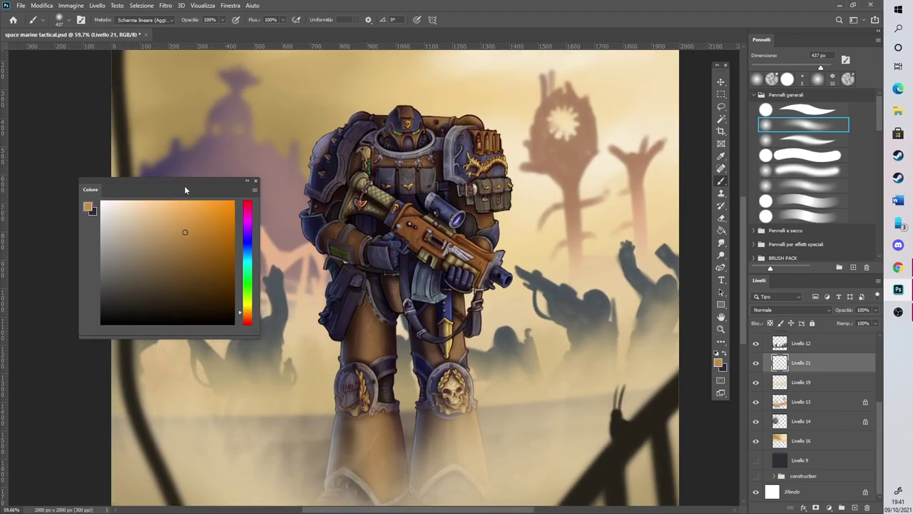
pyautogui.moveTo(184, 186); pyautogui.dragTo(97, 165)
pyautogui.scroll(-4, 188, 231)
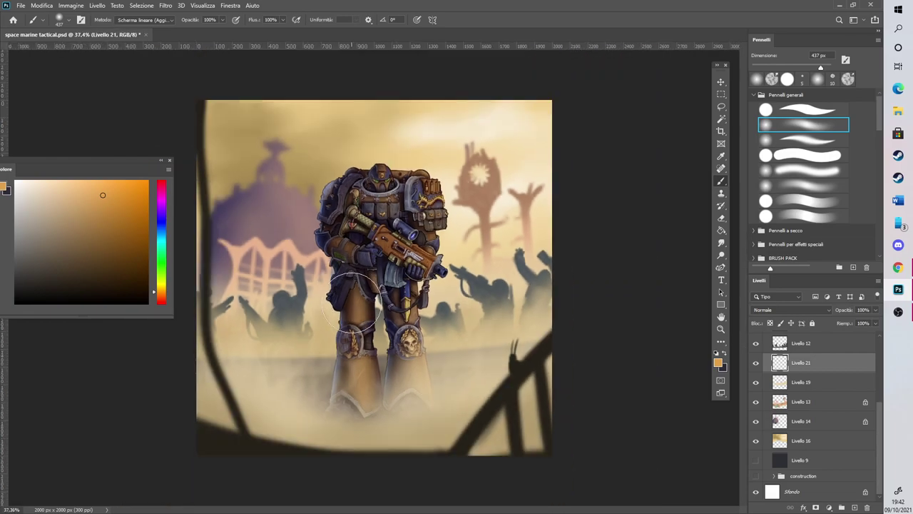
# Paint a glowing band of firelight behind the silhouetted soldiers on Livello 21 with a soft 401 px brush
pyautogui.moveTo(285, 331)
pyautogui.mouseDown()
pyautogui.moveTo(425, 361)
pyautogui.moveTo(360, 374)
pyautogui.moveTo(390, 360)
pyautogui.mouseUp()
pyautogui.moveTo(826, 67); pyautogui.dragTo(819, 68)
pyautogui.moveTo(265, 351)
pyautogui.mouseDown()
pyautogui.moveTo(477, 316)
pyautogui.moveTo(324, 306)
pyautogui.mouseUp()
pyautogui.moveTo(449, 289)
pyautogui.mouseDown()
pyautogui.moveTo(503, 310)
pyautogui.moveTo(524, 285)
pyautogui.moveTo(520, 301)
pyautogui.moveTo(457, 292)
pyautogui.moveTo(489, 328)
pyautogui.moveTo(214, 307)
pyautogui.moveTo(264, 285)
pyautogui.moveTo(295, 326)
pyautogui.moveTo(210, 307)
pyautogui.mouseUp()
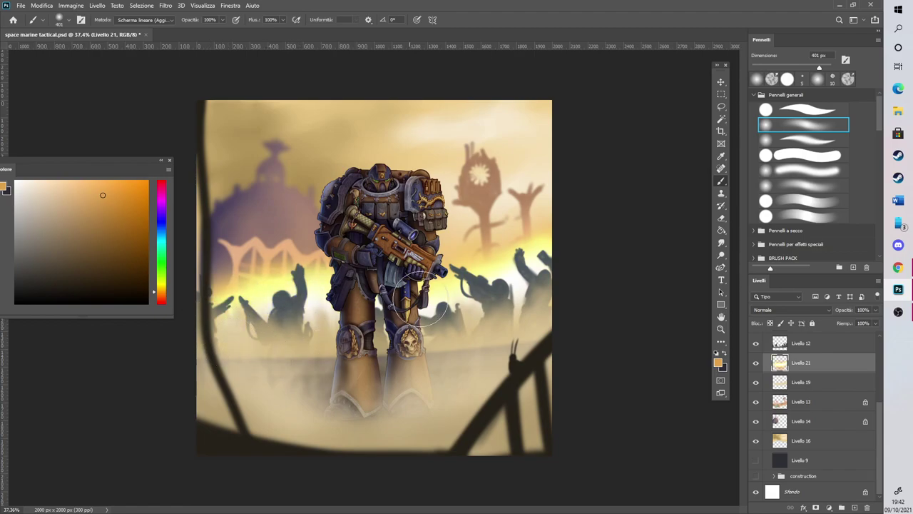
pyautogui.hotkey('ctrl', 'z')
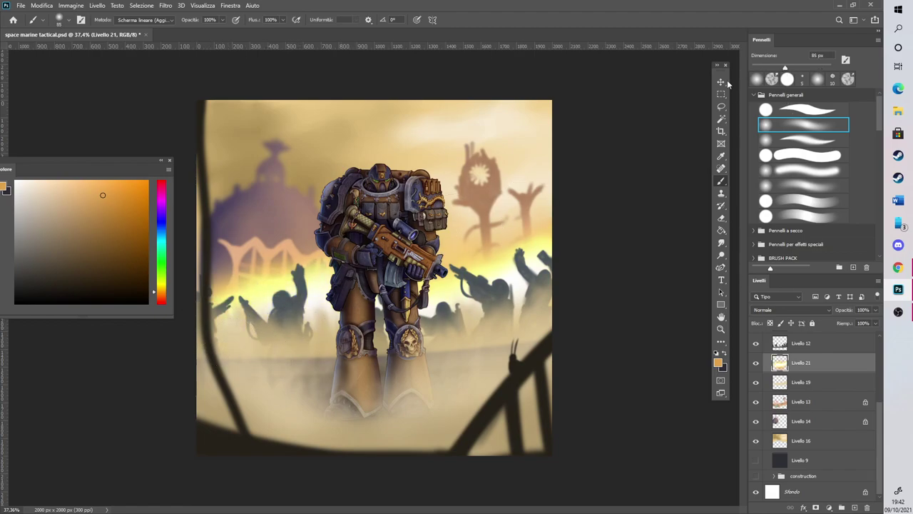
# Paint slanting flames behind the soldiers and in front of the ruins on Livello 21 with a soft 85 px brush
pyautogui.moveTo(482, 254)
pyautogui.mouseDown()
pyautogui.moveTo(528, 204)
pyautogui.moveTo(505, 228)
pyautogui.moveTo(507, 209)
pyautogui.moveTo(509, 247)
pyautogui.moveTo(535, 239)
pyautogui.moveTo(551, 212)
pyautogui.moveTo(543, 240)
pyautogui.moveTo(563, 208)
pyautogui.mouseUp()
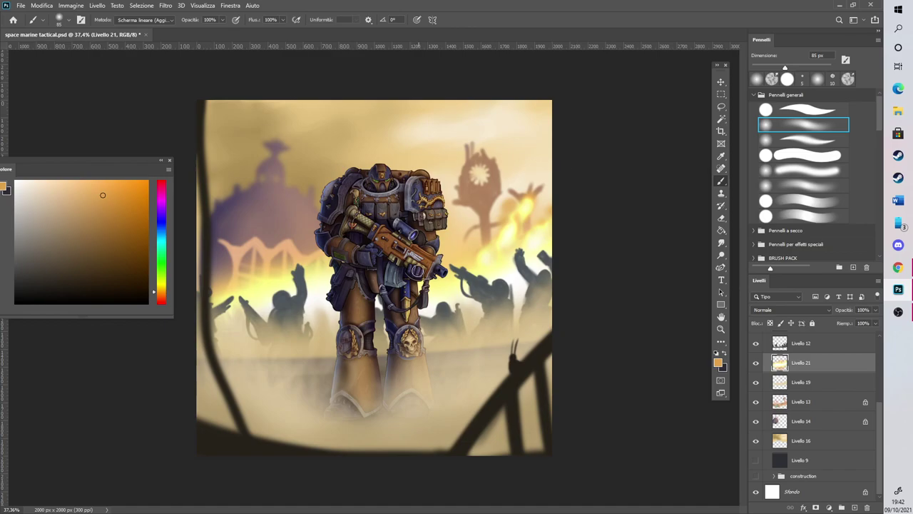
pyautogui.moveTo(468, 228)
pyautogui.mouseDown()
pyautogui.moveTo(449, 250)
pyautogui.moveTo(480, 212)
pyautogui.moveTo(449, 289)
pyautogui.moveTo(461, 258)
pyautogui.moveTo(453, 199)
pyautogui.moveTo(458, 191)
pyautogui.moveTo(454, 208)
pyautogui.moveTo(480, 175)
pyautogui.mouseUp()
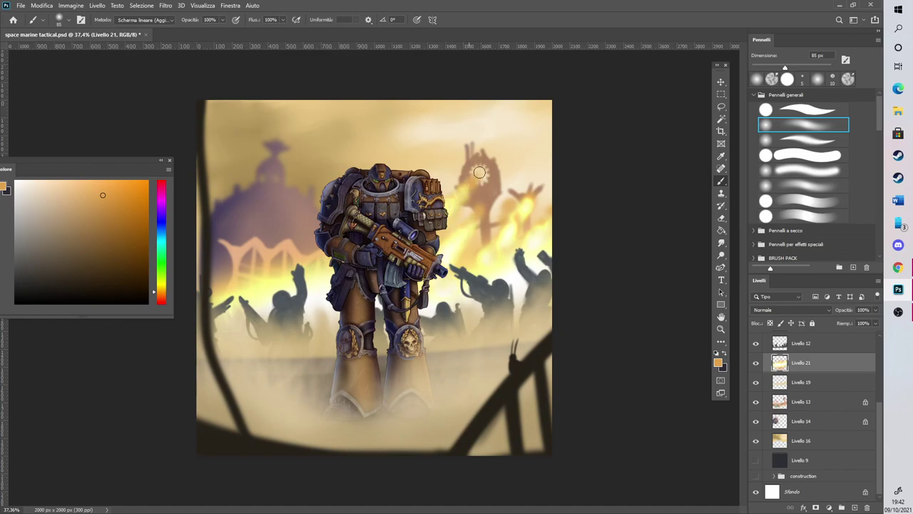
pyautogui.scroll(4, 284, 149)
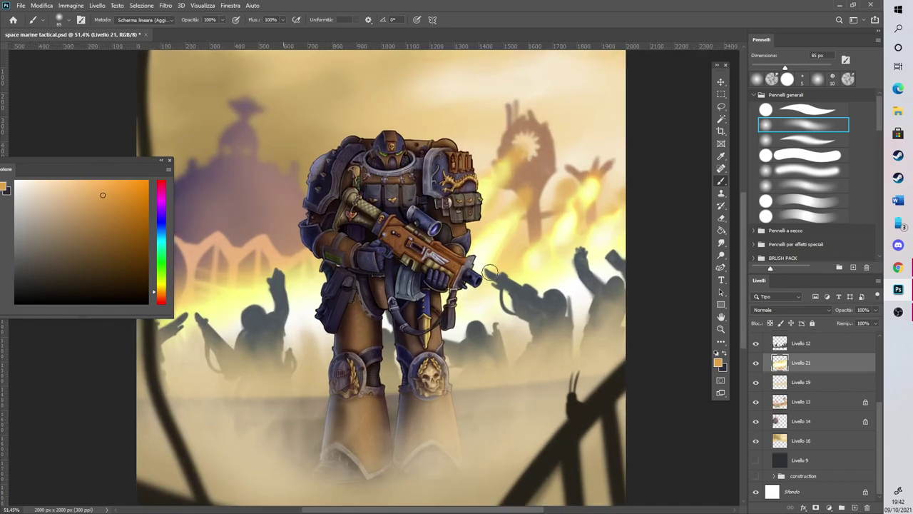
pyautogui.moveTo(242, 312)
pyautogui.mouseDown()
pyautogui.moveTo(253, 271)
pyautogui.moveTo(288, 223)
pyautogui.moveTo(299, 238)
pyautogui.moveTo(279, 251)
pyautogui.moveTo(302, 264)
pyautogui.moveTo(326, 239)
pyautogui.moveTo(299, 284)
pyautogui.moveTo(323, 261)
pyautogui.mouseUp()
pyautogui.hscroll(-3, 454, 490)
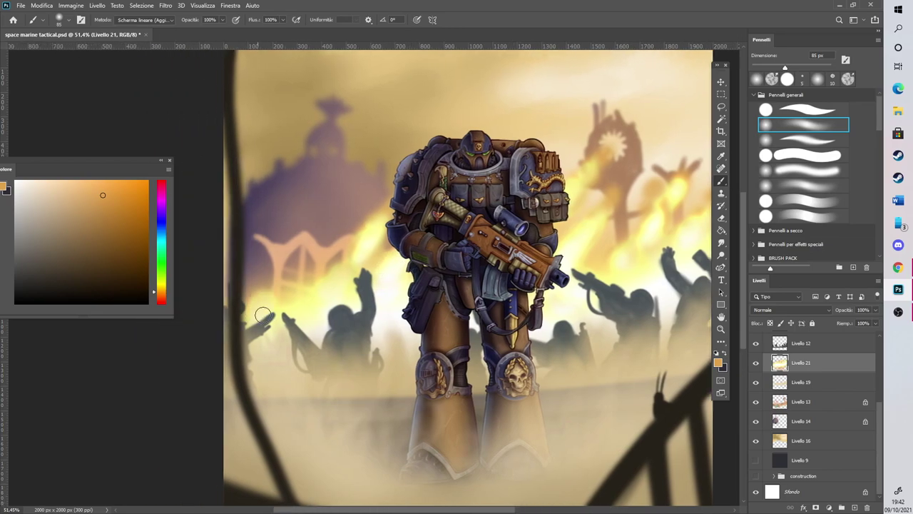
pyautogui.moveTo(304, 297)
pyautogui.mouseDown()
pyautogui.moveTo(334, 231)
pyautogui.moveTo(317, 272)
pyautogui.moveTo(283, 342)
pyautogui.mouseUp()
pyautogui.scroll(-3, 314, 244)
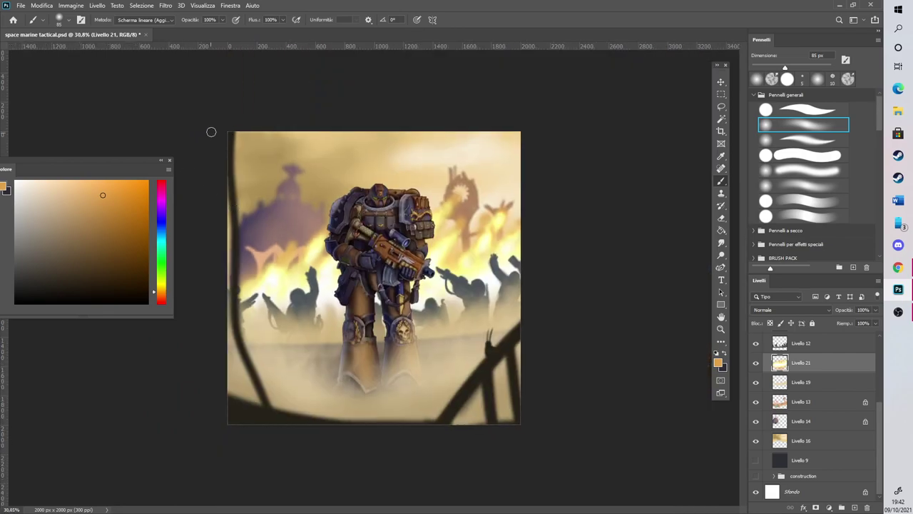
# Paint fine flame tongues and sparks along the upper edge of the fire left of the marine on Livello 21 with a soft 26 px brush
pyautogui.scroll(2, 235, 126)
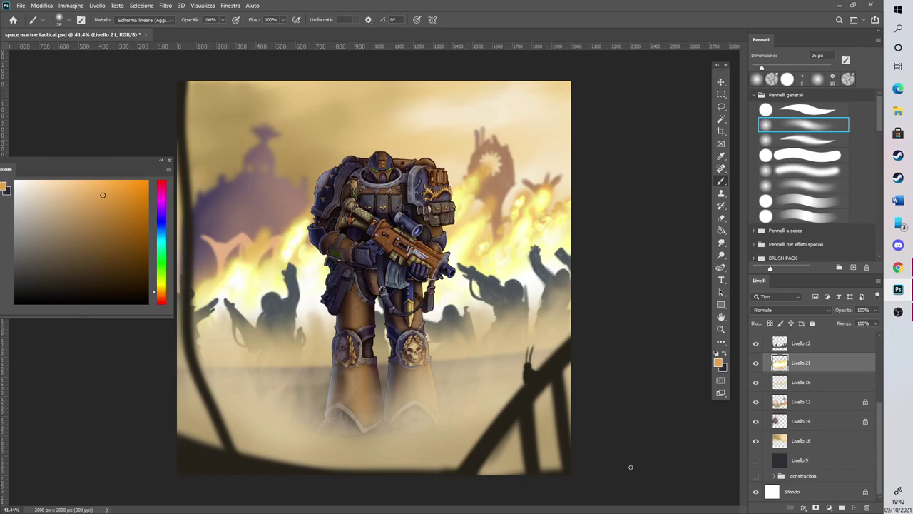
pyautogui.scroll(-3, 216, 179)
pyautogui.scroll(8, 216, 179)
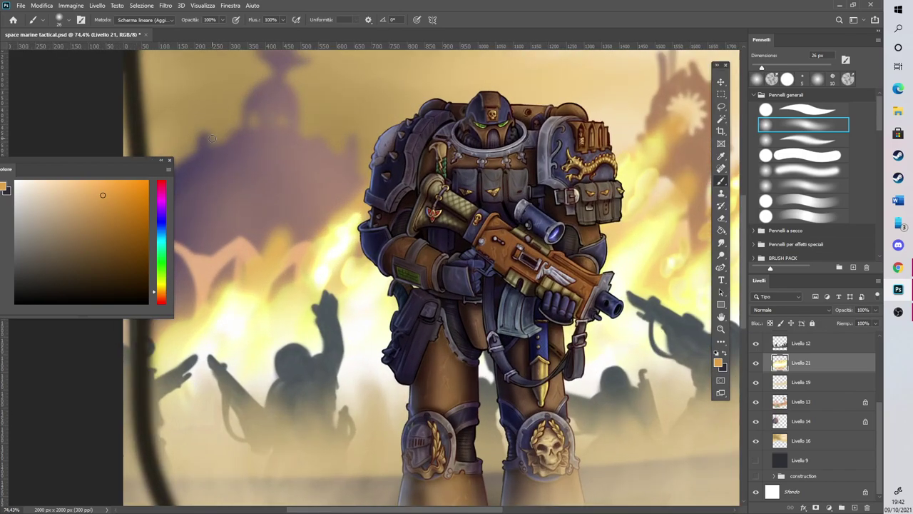
pyautogui.moveTo(285, 229)
pyautogui.mouseDown()
pyautogui.moveTo(307, 214)
pyautogui.moveTo(315, 221)
pyautogui.moveTo(340, 187)
pyautogui.mouseUp()
pyautogui.moveTo(239, 292)
pyautogui.mouseDown()
pyautogui.moveTo(190, 319)
pyautogui.moveTo(200, 297)
pyautogui.moveTo(207, 309)
pyautogui.moveTo(215, 281)
pyautogui.mouseUp()
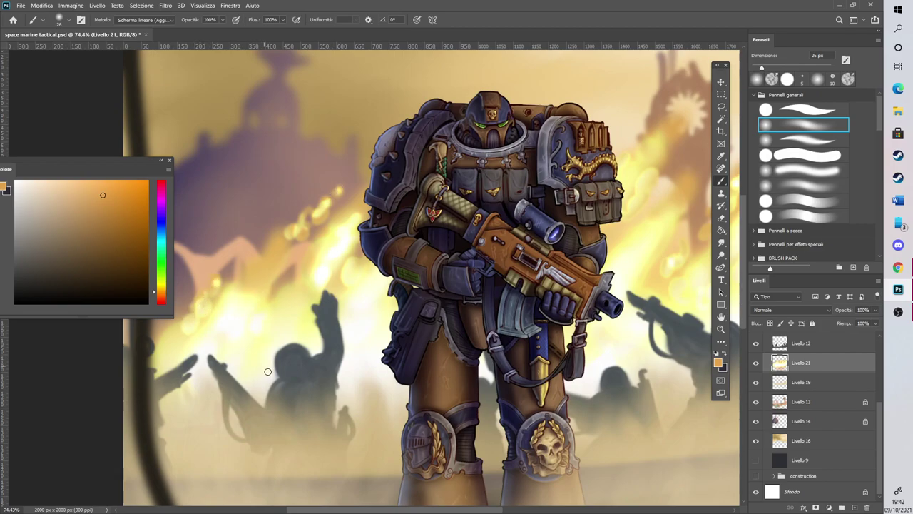
pyautogui.moveTo(182, 345); pyautogui.dragTo(172, 325)
pyautogui.moveTo(366, 207)
pyautogui.mouseDown()
pyautogui.moveTo(357, 188)
pyautogui.moveTo(319, 163)
pyautogui.mouseUp()
pyautogui.moveTo(387, 120); pyautogui.dragTo(440, 120)
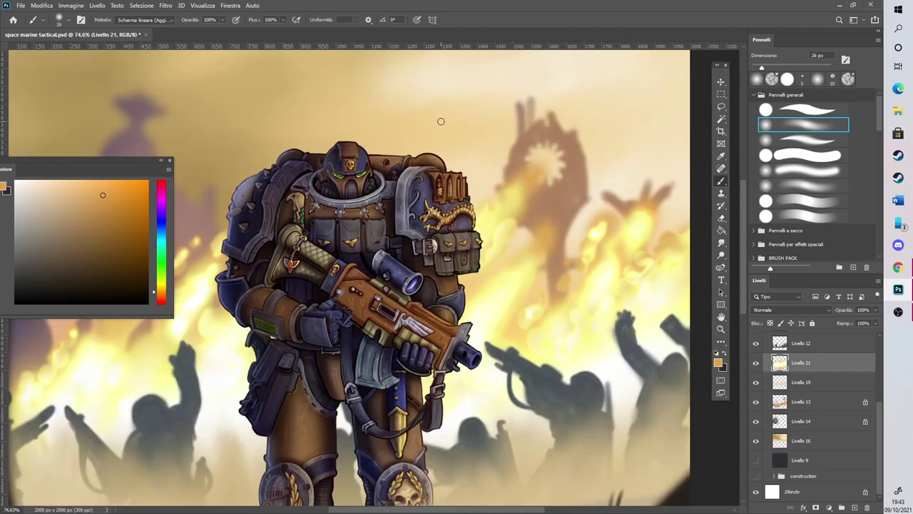
# Add small flame licks in front of the ruined tower right of the marine, switching to a slightly brighter orange
pyautogui.moveTo(498, 223)
pyautogui.mouseDown()
pyautogui.moveTo(510, 217)
pyautogui.moveTo(511, 198)
pyautogui.mouseUp()
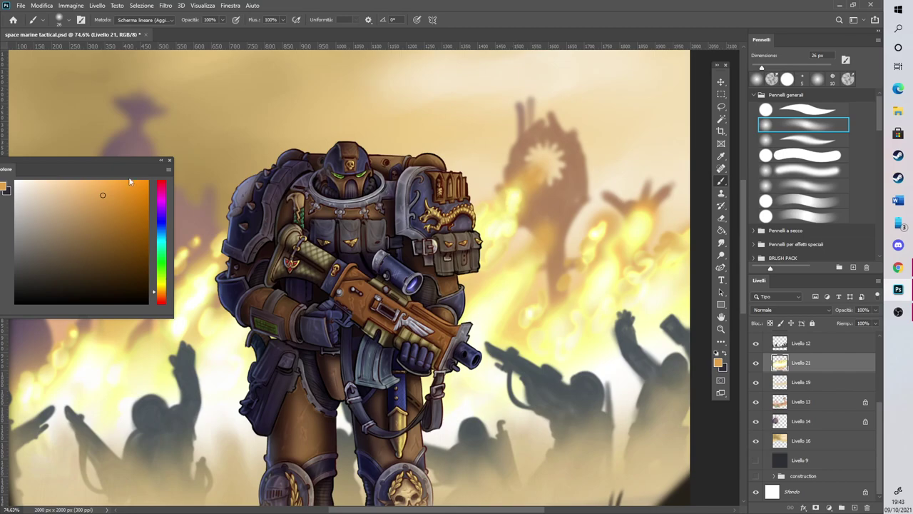
pyautogui.moveTo(555, 269)
pyautogui.mouseDown()
pyautogui.moveTo(565, 246)
pyautogui.moveTo(511, 259)
pyautogui.mouseUp()
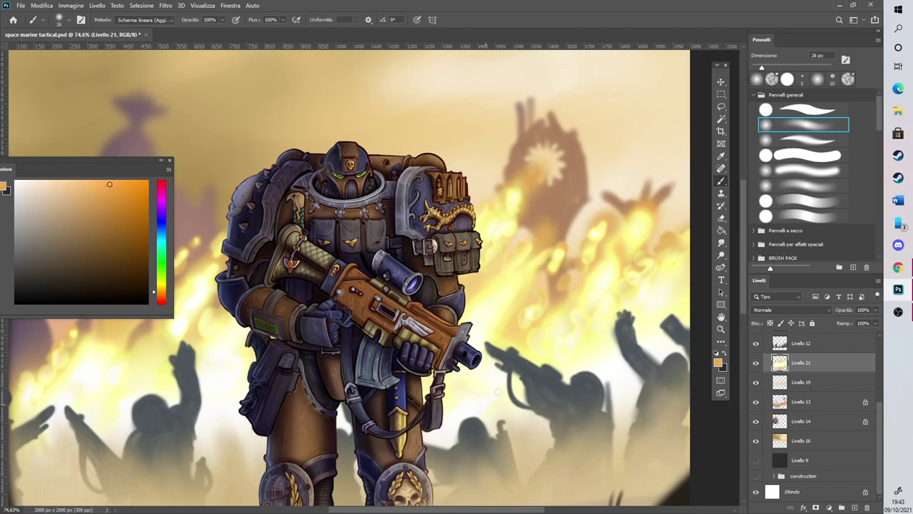
pyautogui.hscroll(3, 498, 391)
pyautogui.moveTo(569, 241)
pyautogui.mouseDown()
pyautogui.moveTo(560, 252)
pyautogui.moveTo(562, 217)
pyautogui.mouseUp()
pyautogui.moveTo(574, 184)
pyautogui.mouseDown()
pyautogui.moveTo(566, 246)
pyautogui.moveTo(548, 257)
pyautogui.moveTo(153, 185)
pyautogui.mouseUp()
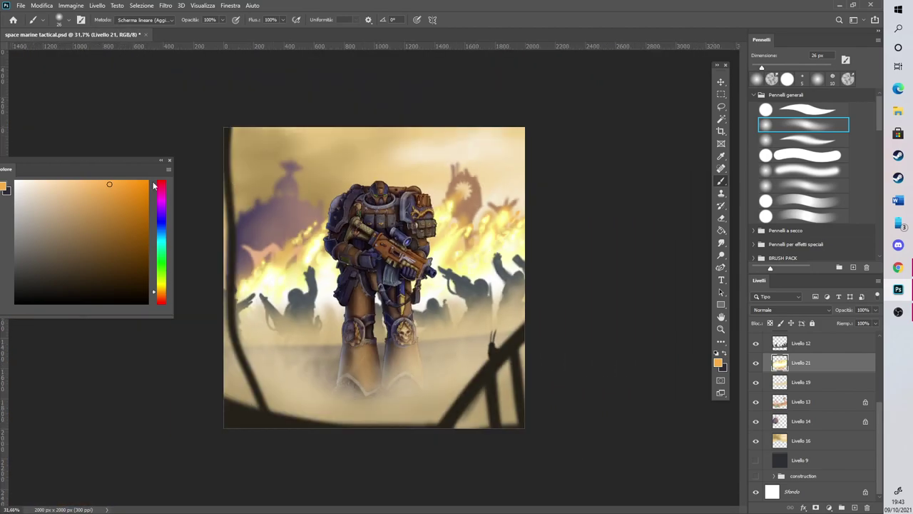
# Extend the flames with small orange licks at the far left edge of the canvas, in front of the distant ruins
pyautogui.scroll(3, 339, 243)
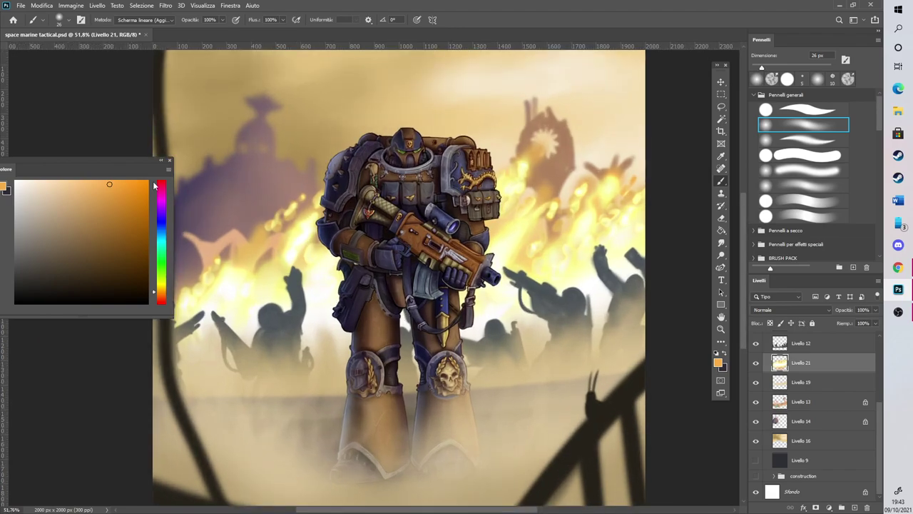
pyautogui.hscroll(-3, 317, 336)
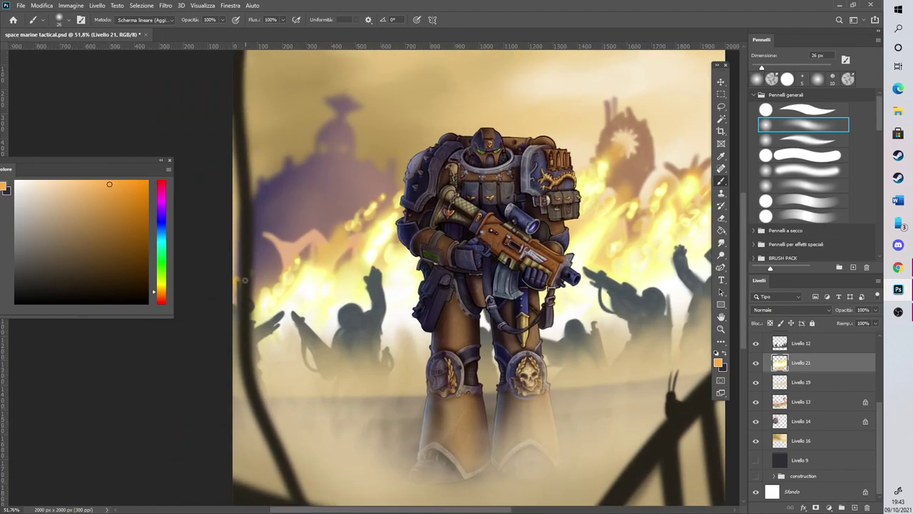
pyautogui.moveTo(242, 277); pyautogui.dragTo(268, 249)
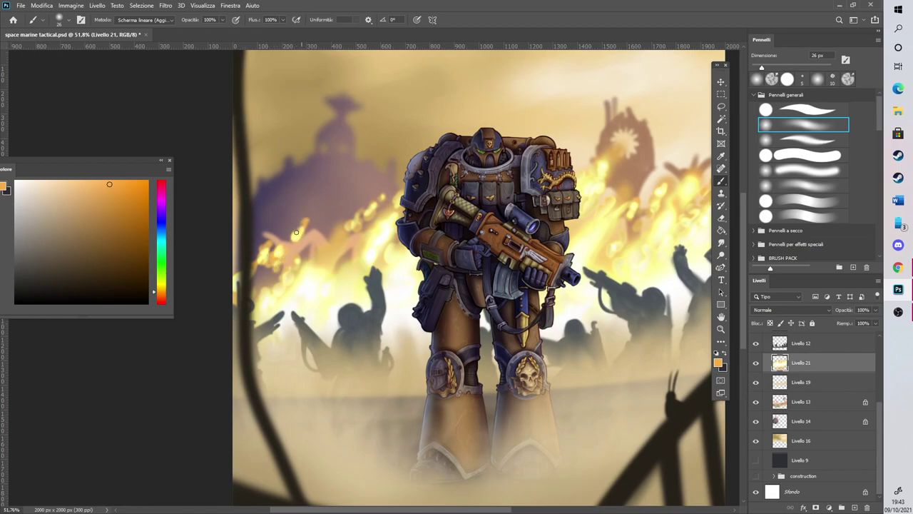
pyautogui.scroll(-4, 355, 210)
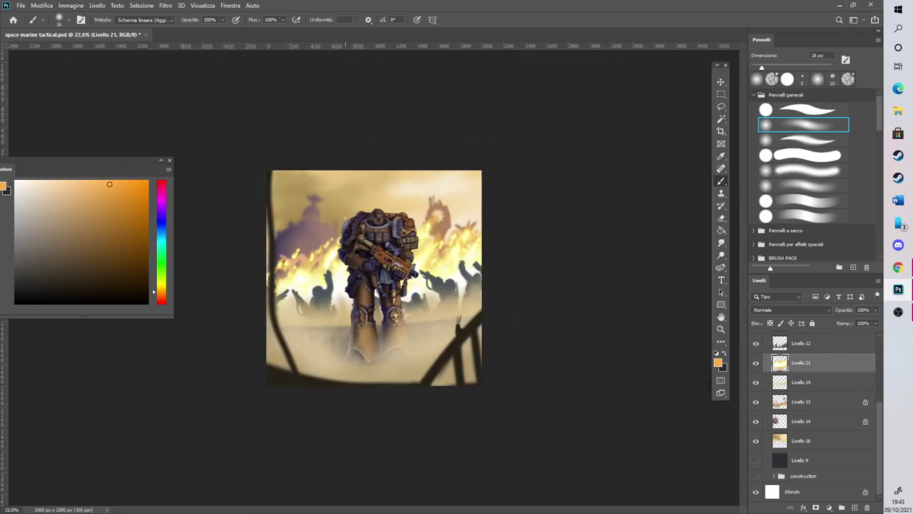
pyautogui.scroll(3, 353, 167)
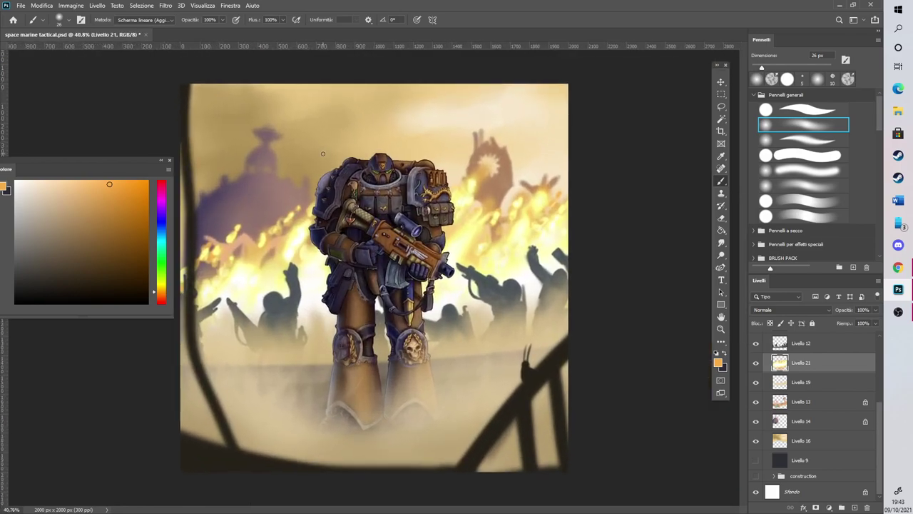
# Duplicate Livello 21 and turn the lower original black by setting its Luminosità to -100
pyautogui.hotkey('ctrl', 'j')
pyautogui.click(802, 383)
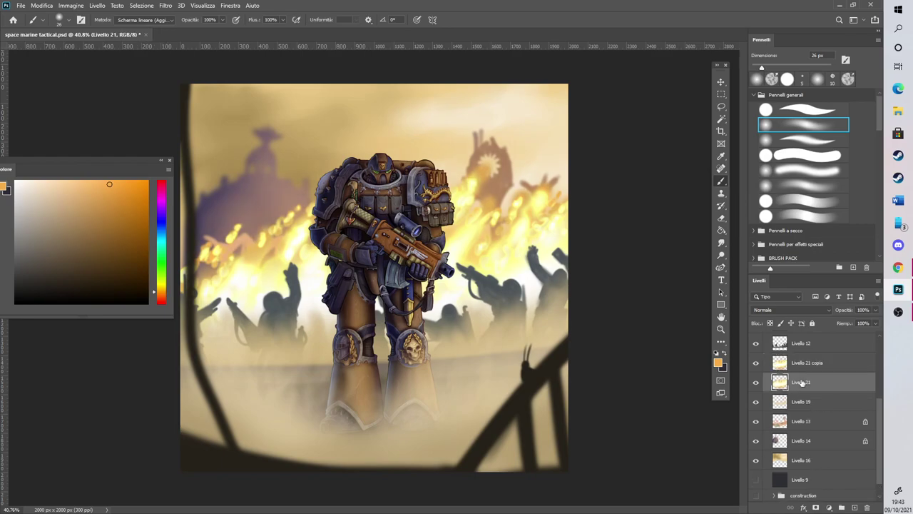
pyautogui.hotkey('ctrl', 'u')
pyautogui.moveTo(707, 256); pyautogui.dragTo(598, 253)
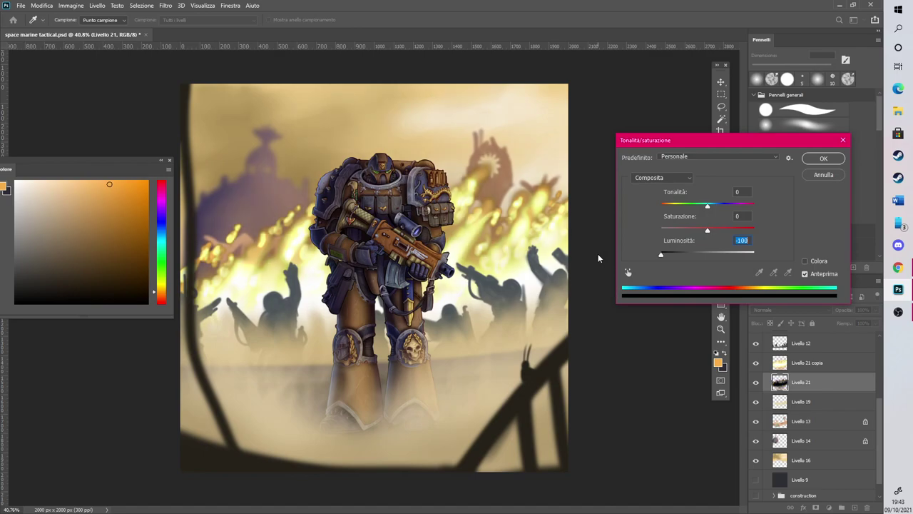
pyautogui.click(819, 162)
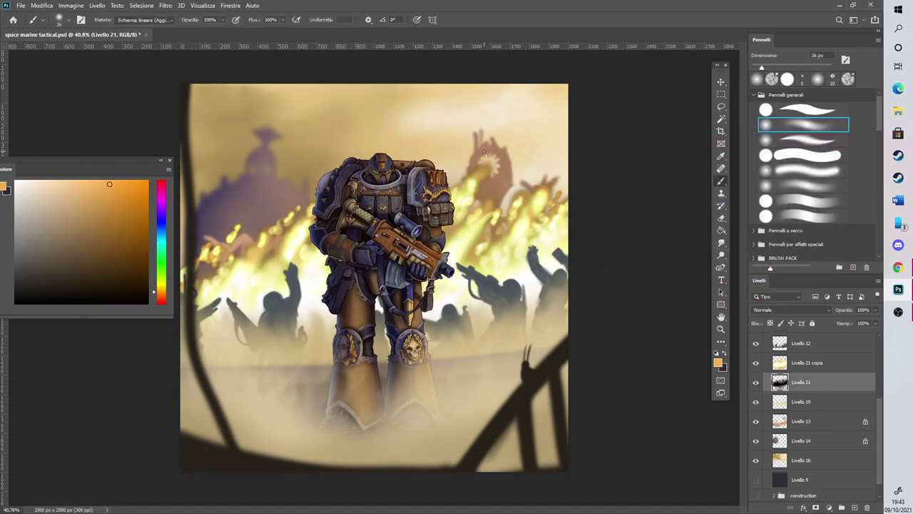
# Smudge the black Livello 21 into slanting smoke trails above the flames right of the marine, using a soft tip at 82 px
pyautogui.scroll(3, 480, 94)
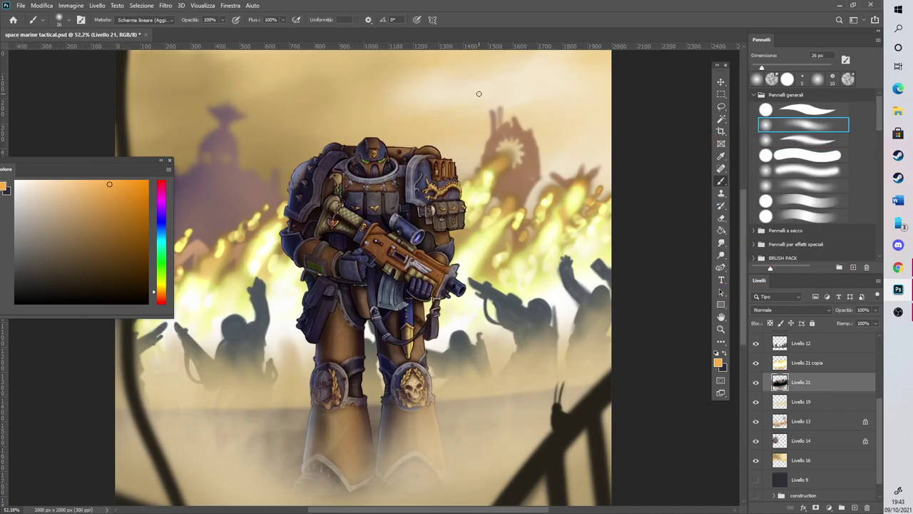
pyautogui.click(720, 243)
pyautogui.scroll(2, 607, 228)
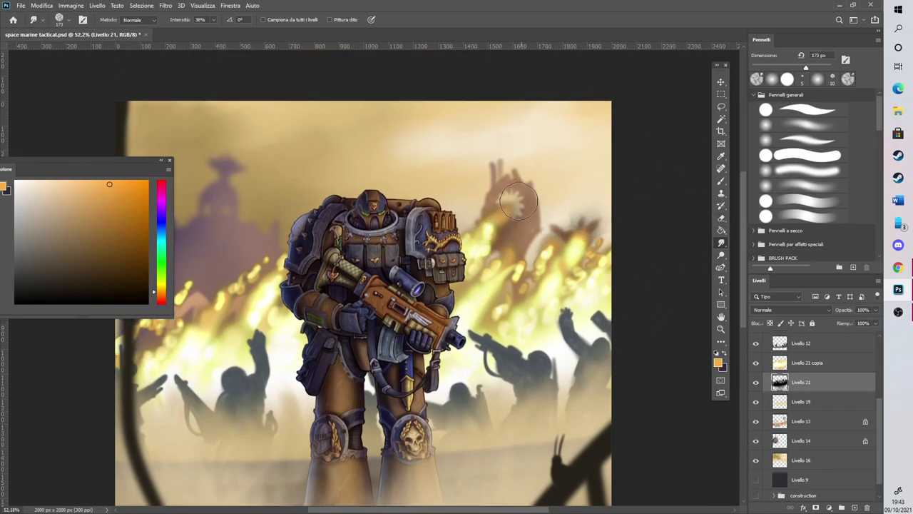
pyautogui.click(785, 125)
pyautogui.moveTo(496, 233)
pyautogui.mouseDown()
pyautogui.moveTo(517, 207)
pyautogui.moveTo(496, 251)
pyautogui.moveTo(540, 190)
pyautogui.moveTo(522, 243)
pyautogui.moveTo(538, 233)
pyautogui.moveTo(531, 252)
pyautogui.moveTo(542, 234)
pyautogui.moveTo(532, 267)
pyautogui.moveTo(537, 245)
pyautogui.moveTo(600, 193)
pyautogui.mouseUp()
pyautogui.moveTo(583, 231); pyautogui.dragTo(607, 192)
pyautogui.moveTo(497, 215)
pyautogui.mouseDown()
pyautogui.moveTo(551, 171)
pyautogui.moveTo(536, 187)
pyautogui.moveTo(549, 193)
pyautogui.mouseUp()
pyautogui.click(784, 67)
pyautogui.moveTo(505, 219)
pyautogui.mouseDown()
pyautogui.moveTo(528, 213)
pyautogui.moveTo(587, 147)
pyautogui.moveTo(505, 248)
pyautogui.moveTo(524, 241)
pyautogui.moveTo(534, 268)
pyautogui.moveTo(561, 224)
pyautogui.moveTo(578, 215)
pyautogui.moveTo(570, 235)
pyautogui.moveTo(613, 184)
pyautogui.mouseUp()
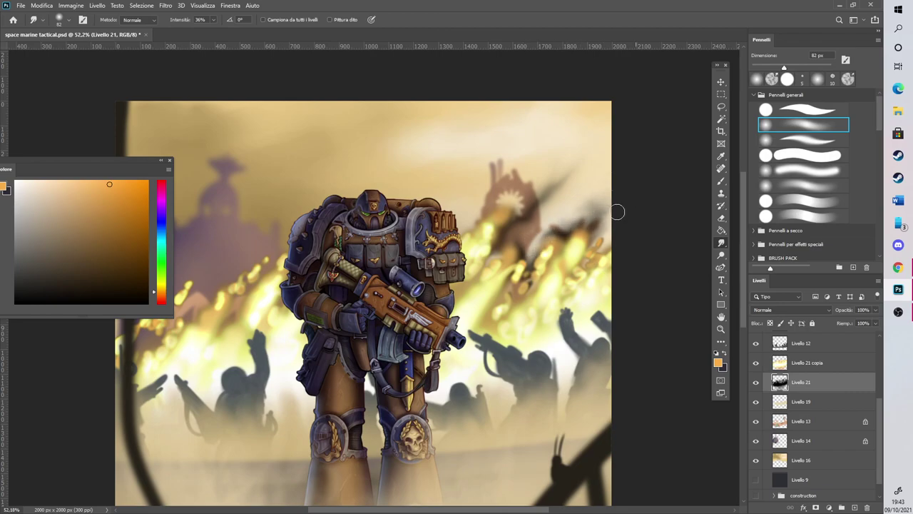
# Smudge dark smoke wisps upward from the flames left of the marine on Livello 21 with a soft 70 px tip
pyautogui.moveTo(522, 509); pyautogui.dragTo(482, 509)
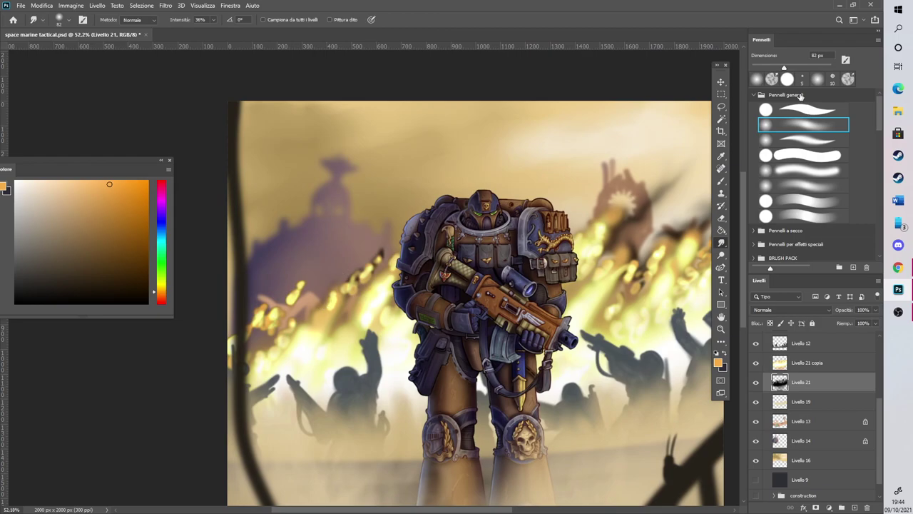
pyautogui.moveTo(301, 327)
pyautogui.mouseDown()
pyautogui.moveTo(306, 280)
pyautogui.moveTo(266, 339)
pyautogui.moveTo(327, 272)
pyautogui.moveTo(310, 278)
pyautogui.moveTo(305, 293)
pyautogui.moveTo(309, 285)
pyautogui.mouseUp()
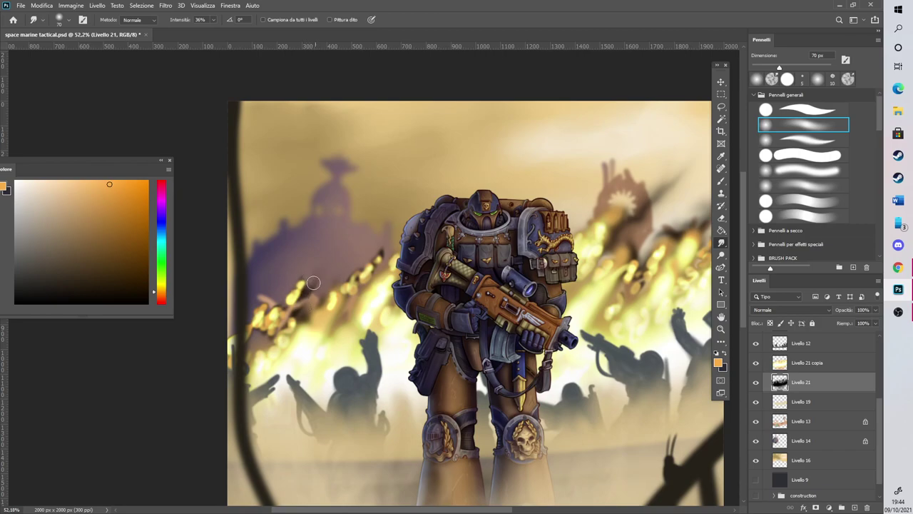
pyautogui.click(756, 382)
pyautogui.click(755, 382)
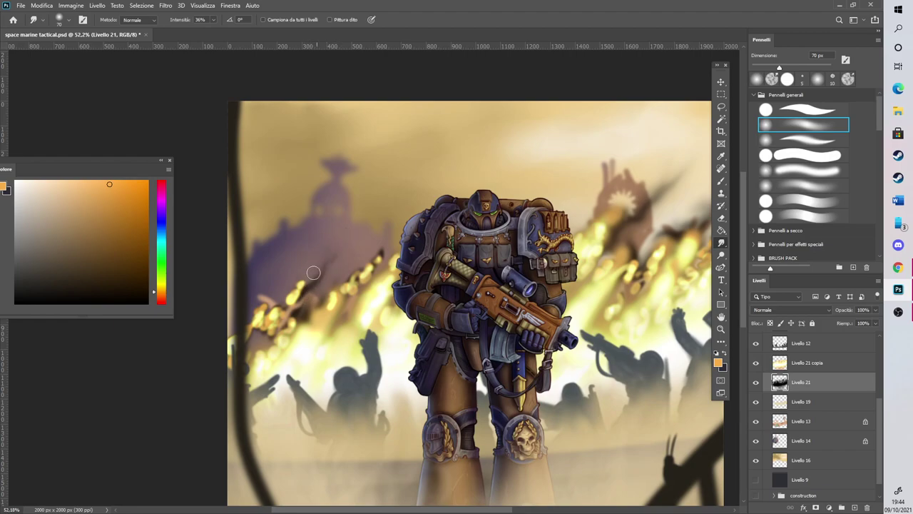
pyautogui.moveTo(285, 323)
pyautogui.mouseDown()
pyautogui.moveTo(295, 292)
pyautogui.moveTo(274, 303)
pyautogui.moveTo(276, 295)
pyautogui.moveTo(268, 316)
pyautogui.moveTo(326, 268)
pyautogui.mouseUp()
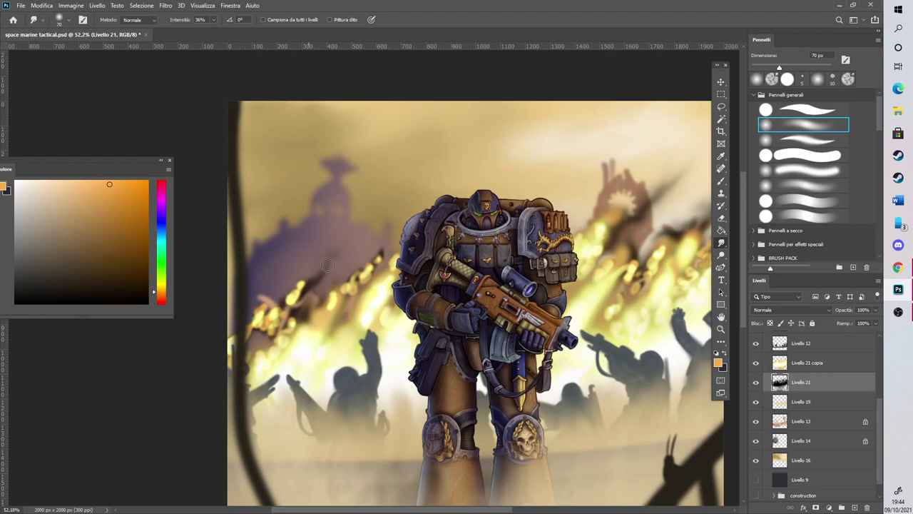
pyautogui.scroll(-3, 395, 183)
pyautogui.scroll(3, 364, 112)
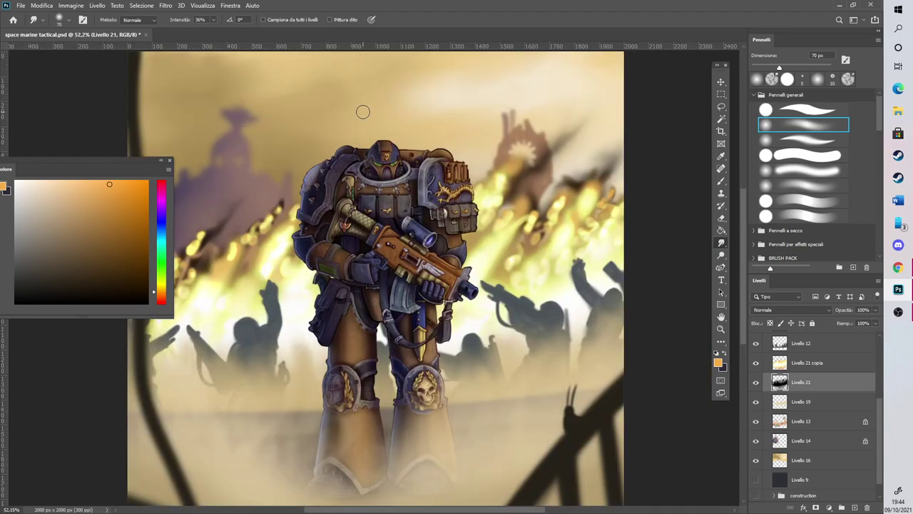
pyautogui.moveTo(779, 67); pyautogui.dragTo(804, 64)
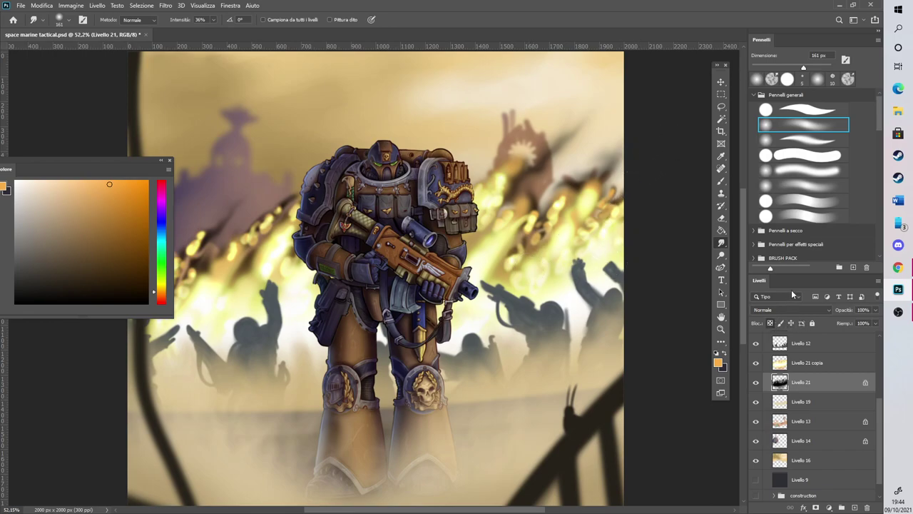
# Lock Livello 21's transparent pixels and set up a soft 142 px brush in Normale mode with a dark violet colour
pyautogui.click(164, 211)
pyautogui.click(138, 226)
pyautogui.click(44, 263)
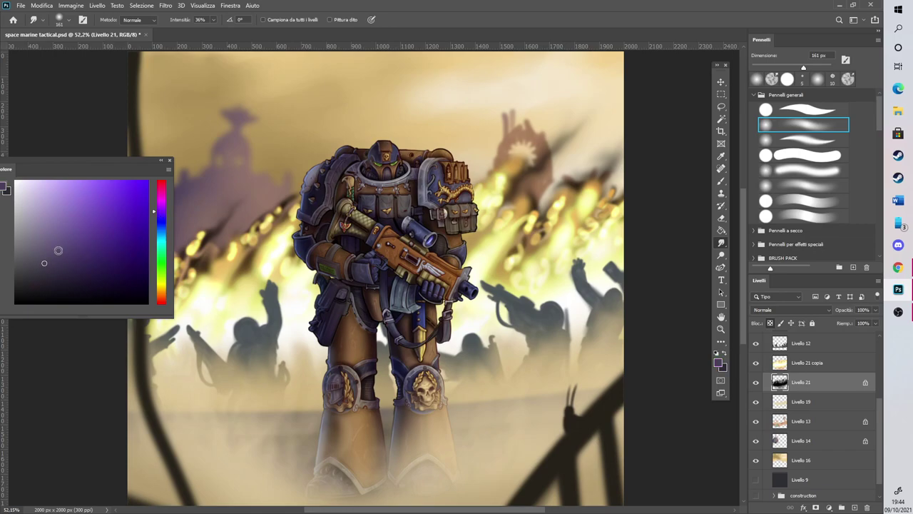
pyautogui.click(722, 181)
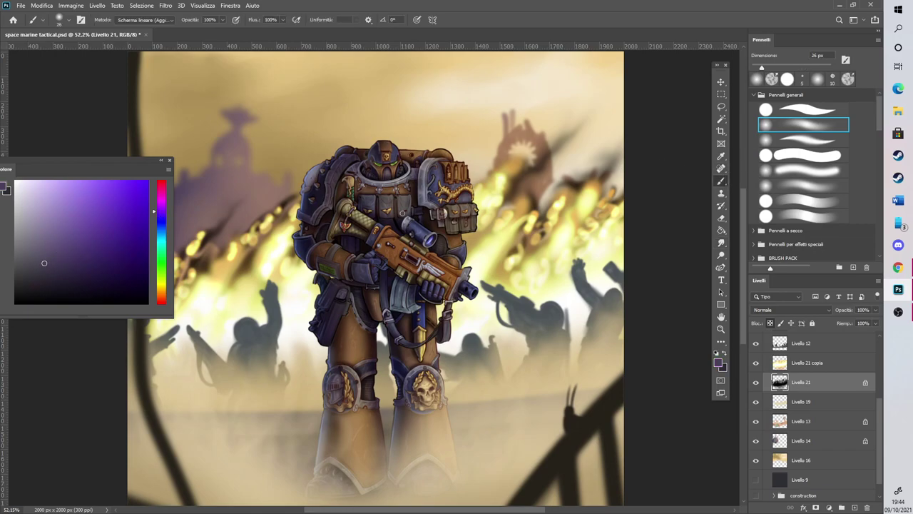
pyautogui.click(175, 23)
pyautogui.click(136, 30)
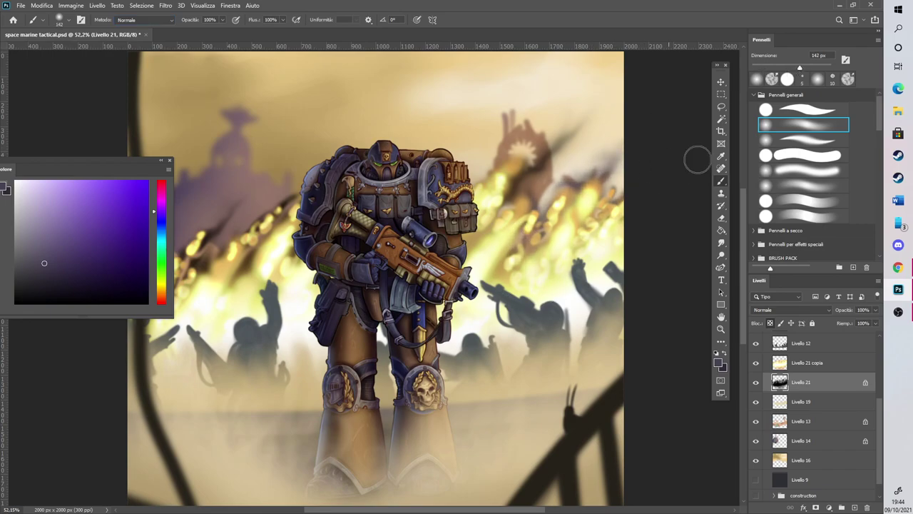
# Choose a deeper, more saturated violet and tint the black smoke on Livello 21 with the soft 142 px brush
pyautogui.click(127, 279)
pyautogui.click(125, 280)
pyautogui.moveTo(534, 160)
pyautogui.mouseDown()
pyautogui.moveTo(611, 108)
pyautogui.moveTo(544, 217)
pyautogui.moveTo(496, 349)
pyautogui.moveTo(513, 300)
pyautogui.moveTo(475, 300)
pyautogui.mouseUp()
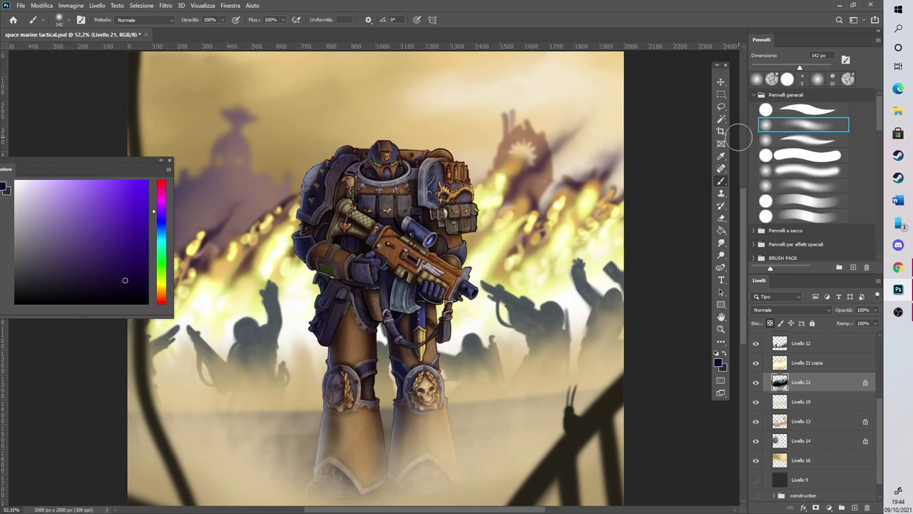
pyautogui.scroll(-5, 738, 137)
pyautogui.scroll(1, 438, 101)
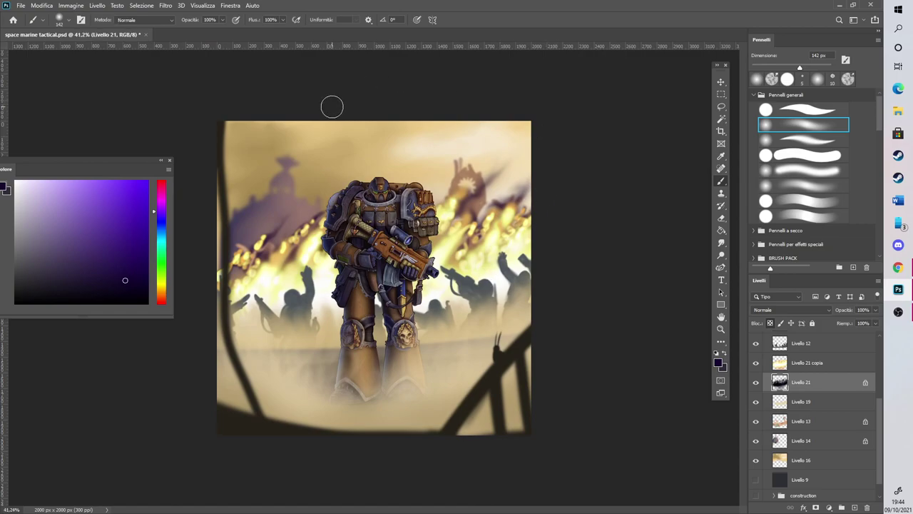
# Unlock Livello 21's transparency and paint dark violet smoke above and behind the flames with a soft 175 px brush
pyautogui.hotkey('ctrl', '+')
pyautogui.click(771, 324)
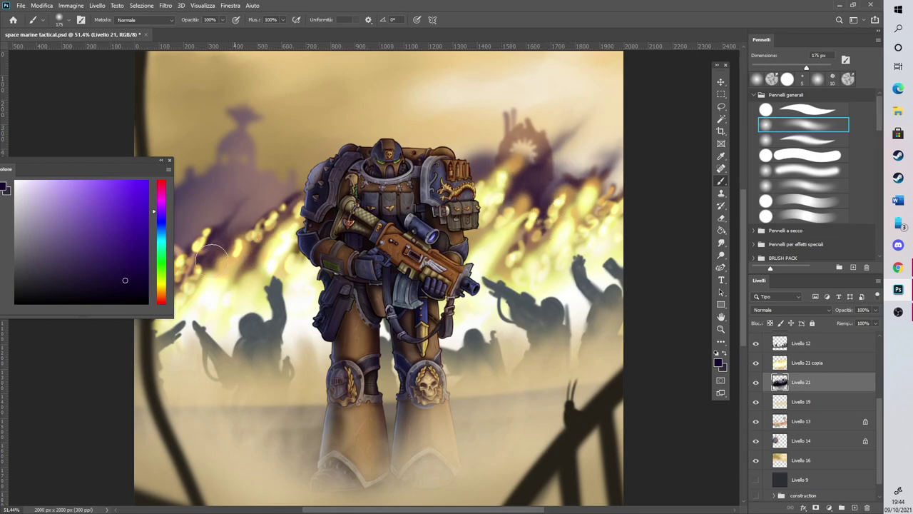
pyautogui.moveTo(419, 509); pyautogui.dragTo(394, 510)
pyautogui.click(100, 288)
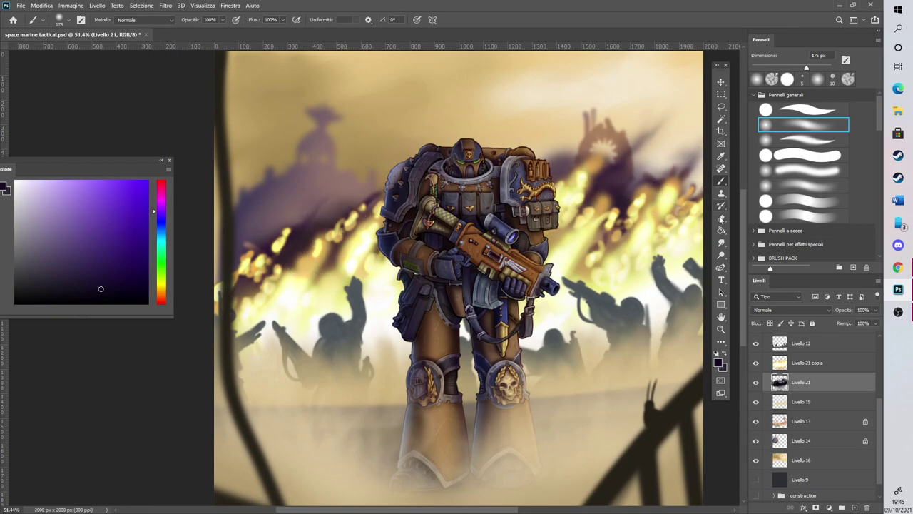
# Smudge the dark violet smoke left of the marine on Livello 21 with a soft 56 px tip at 46% strength
pyautogui.click(721, 242)
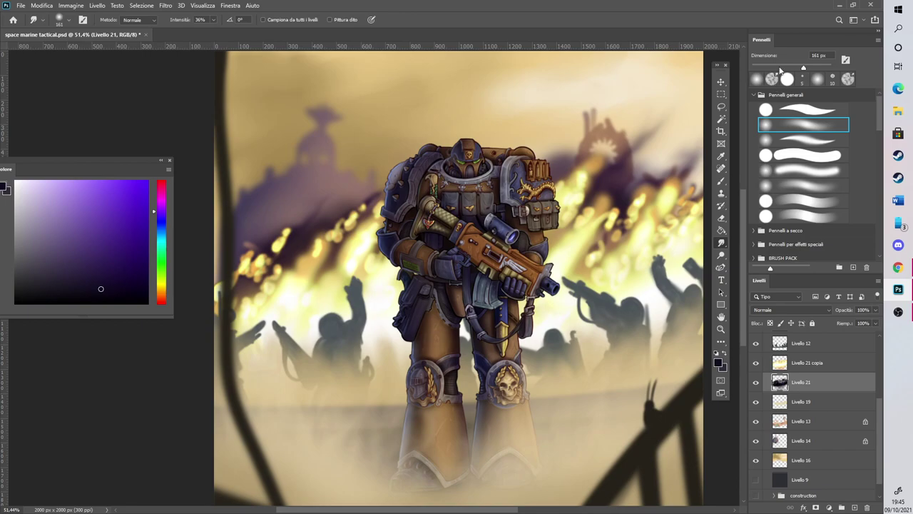
pyautogui.moveTo(293, 229)
pyautogui.mouseDown()
pyautogui.moveTo(306, 218)
pyautogui.moveTo(292, 231)
pyautogui.mouseUp()
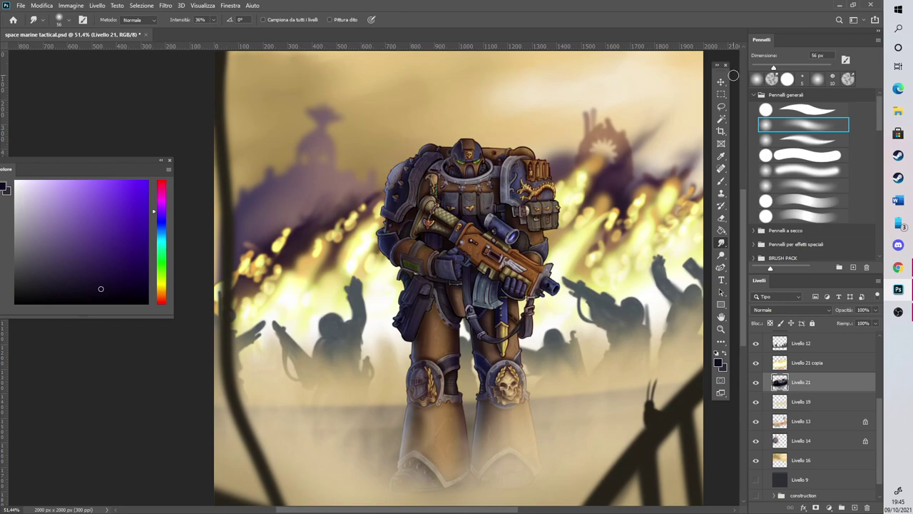
pyautogui.click(214, 20)
pyautogui.moveTo(259, 248)
pyautogui.mouseDown()
pyautogui.moveTo(283, 212)
pyautogui.moveTo(302, 209)
pyautogui.mouseUp()
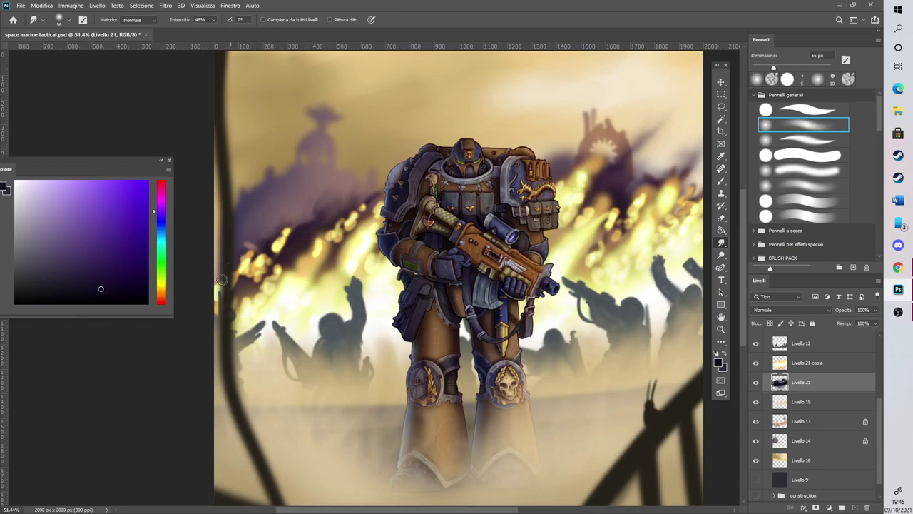
# Smudge the dark smoke around the ruin right of the marine into upward diagonal wisps on Livello 21
pyautogui.hscroll(5, 301, 193)
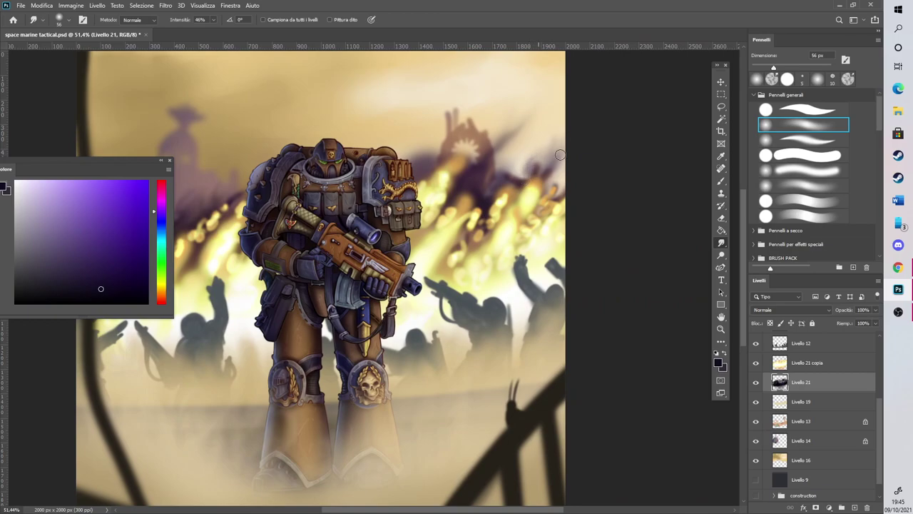
pyautogui.moveTo(545, 191)
pyautogui.mouseDown()
pyautogui.moveTo(554, 168)
pyautogui.moveTo(530, 191)
pyautogui.moveTo(567, 142)
pyautogui.mouseUp()
pyautogui.moveTo(515, 122); pyautogui.dragTo(499, 145)
pyautogui.moveTo(505, 144); pyautogui.dragTo(517, 130)
pyautogui.moveTo(492, 162); pyautogui.dragTo(534, 123)
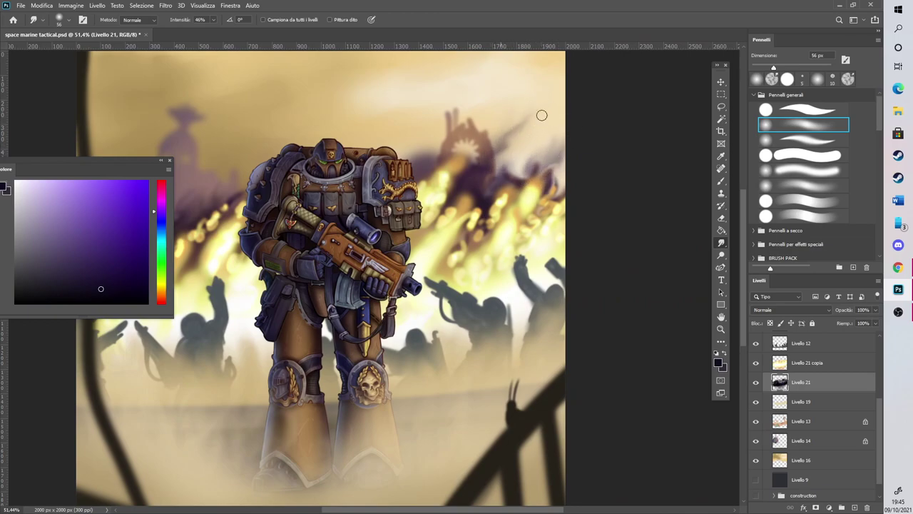
pyautogui.scroll(-3, 545, 113)
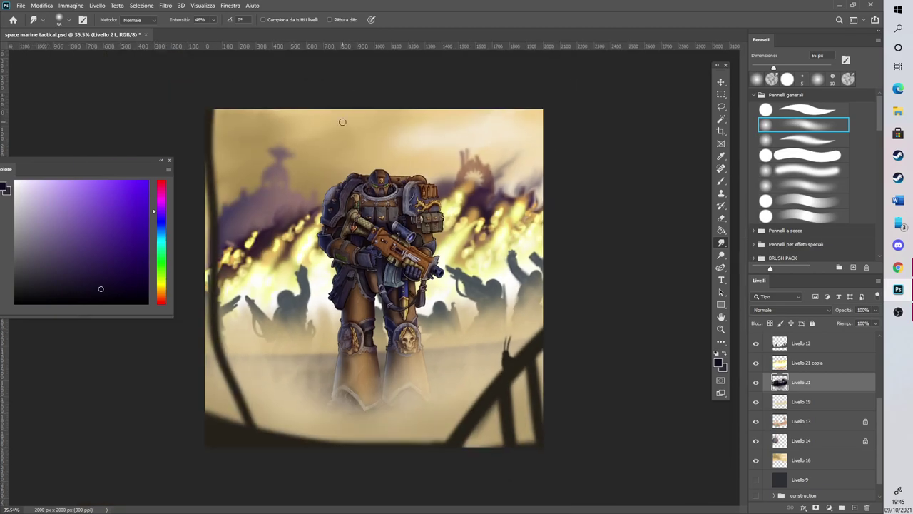
pyautogui.scroll(1, 304, 113)
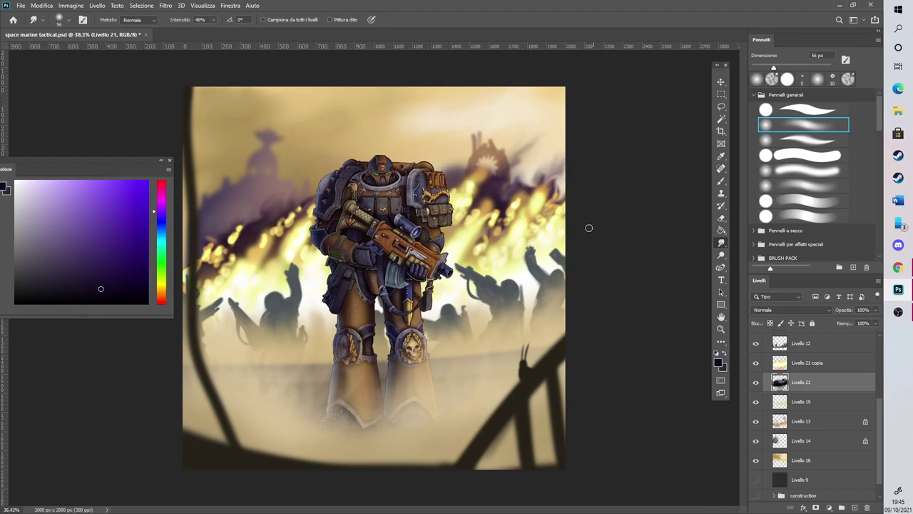
pyautogui.scroll(-1, 594, 225)
pyautogui.scroll(1, 338, 201)
pyautogui.scroll(1, 523, 478)
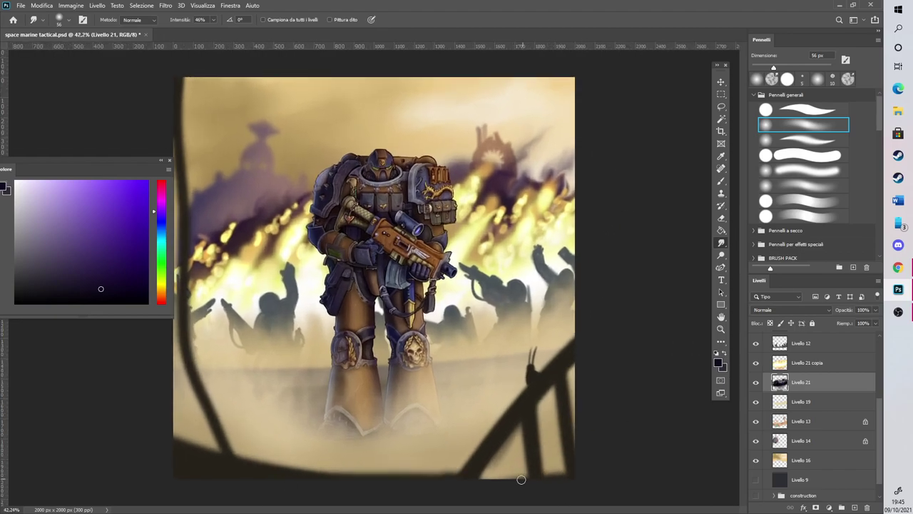
# Add a new empty layer directly above the shade layer
pyautogui.scroll(3, 819, 446)
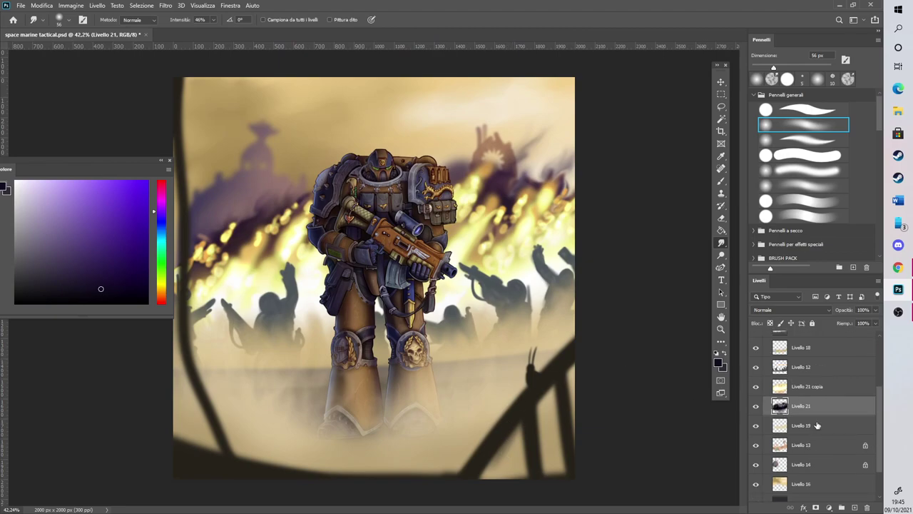
pyautogui.click(821, 403)
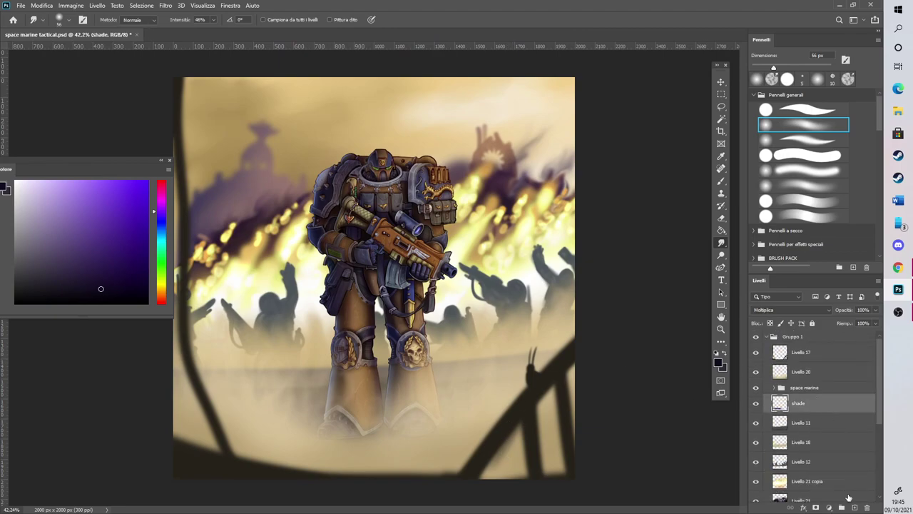
pyautogui.click(855, 507)
pyautogui.scroll(-1, 541, 330)
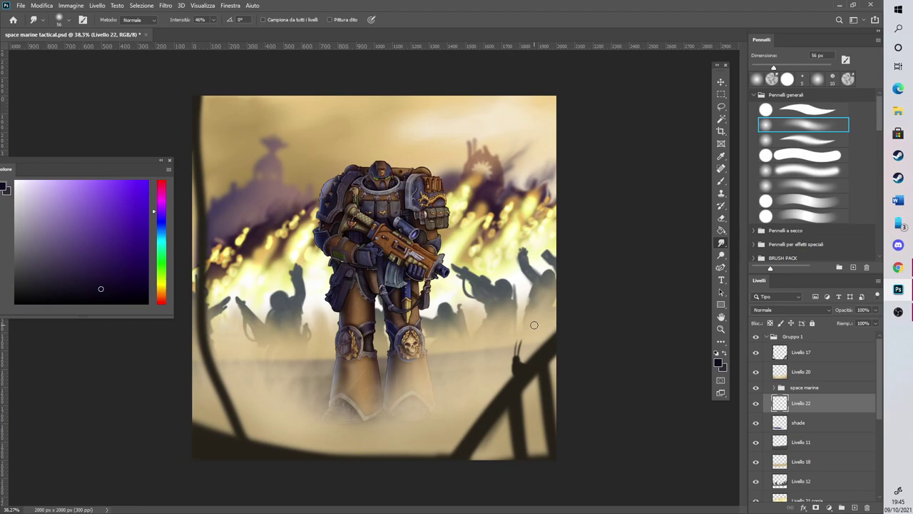
# Paint a muted grey-blue haze over the soldiers behind the marine on Livello 22 with a soft 496 px brush
pyautogui.click(164, 220)
pyautogui.moveTo(68, 248); pyautogui.dragTo(54, 254)
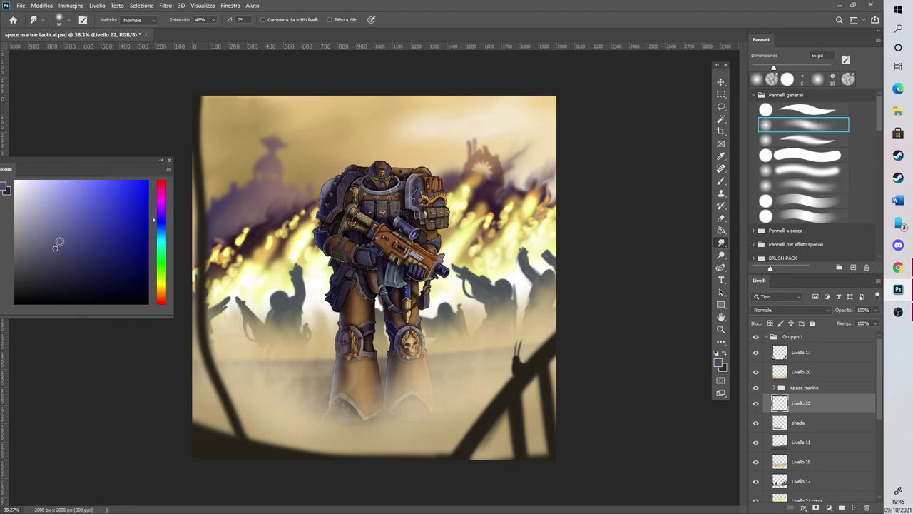
pyautogui.click(721, 181)
pyautogui.click(825, 67)
pyautogui.moveTo(357, 214)
pyautogui.mouseDown()
pyautogui.moveTo(322, 325)
pyautogui.moveTo(263, 364)
pyautogui.moveTo(291, 349)
pyautogui.moveTo(373, 351)
pyautogui.moveTo(410, 336)
pyautogui.moveTo(498, 361)
pyautogui.moveTo(414, 298)
pyautogui.moveTo(416, 318)
pyautogui.moveTo(546, 349)
pyautogui.moveTo(513, 353)
pyautogui.moveTo(429, 336)
pyautogui.moveTo(552, 331)
pyautogui.moveTo(538, 325)
pyautogui.moveTo(582, 304)
pyautogui.moveTo(515, 318)
pyautogui.moveTo(432, 357)
pyautogui.moveTo(315, 337)
pyautogui.moveTo(201, 356)
pyautogui.moveTo(326, 320)
pyautogui.mouseUp()
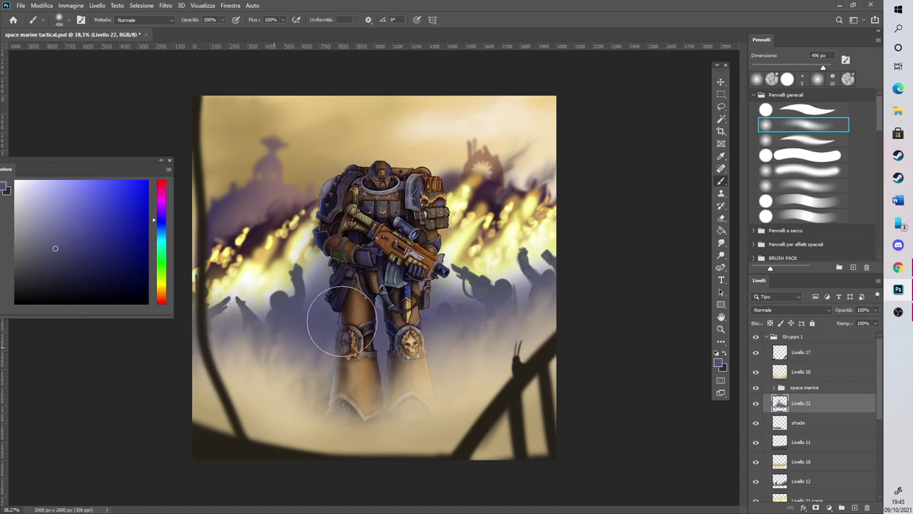
# Choose a darker navy blue and deepen the haze across the soldiers' lower bodies on Livello 22
pyautogui.click(61, 276)
pyautogui.moveTo(257, 342)
pyautogui.mouseDown()
pyautogui.moveTo(310, 381)
pyautogui.moveTo(511, 361)
pyautogui.mouseUp()
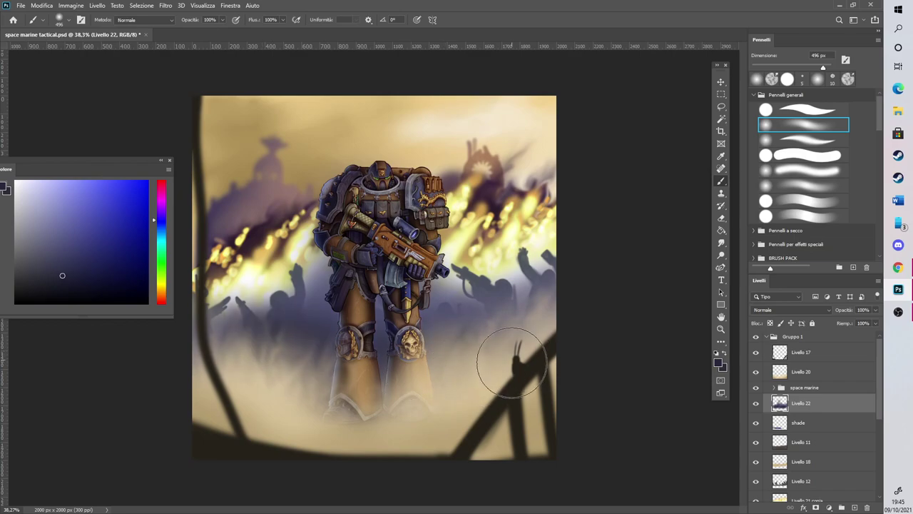
pyautogui.scroll(-3, 567, 291)
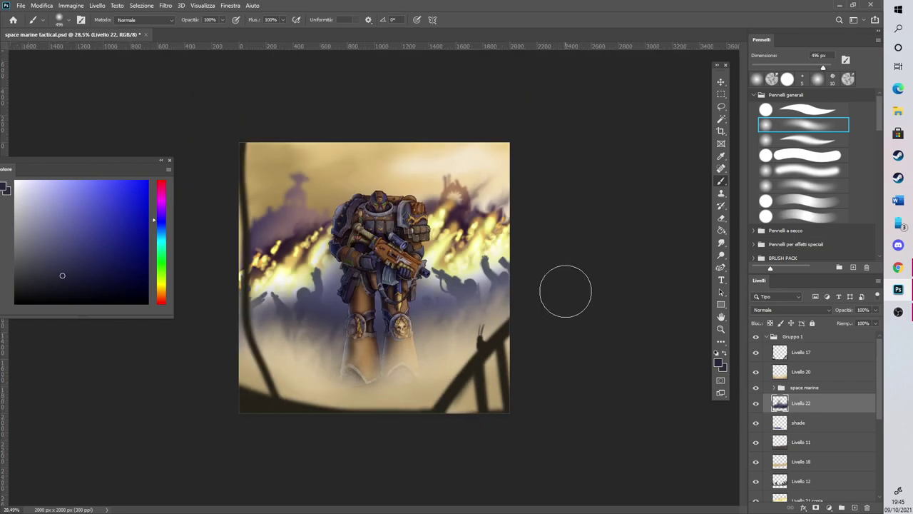
pyautogui.scroll(3, 219, 159)
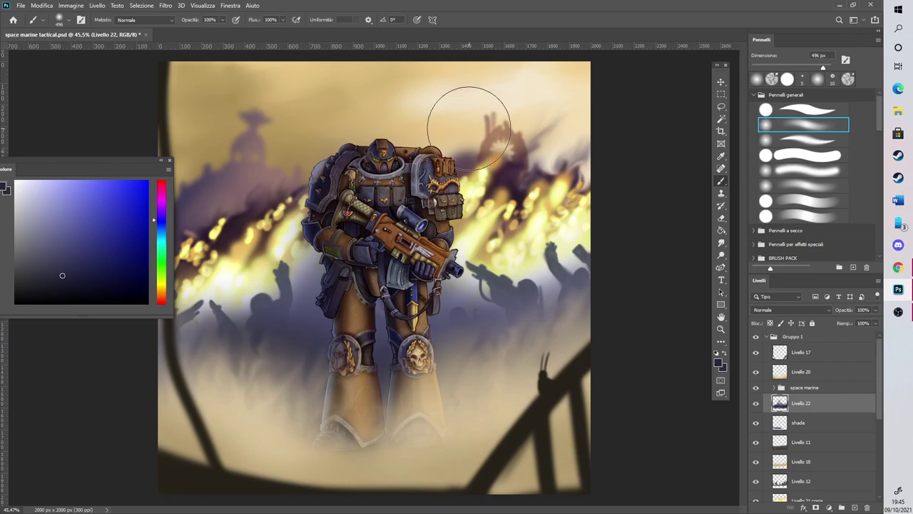
# Smudge the blue haze around the soldiers on Livello 22 into smoky streaks with a soft 56 px tip at 46% strength
pyautogui.click(721, 243)
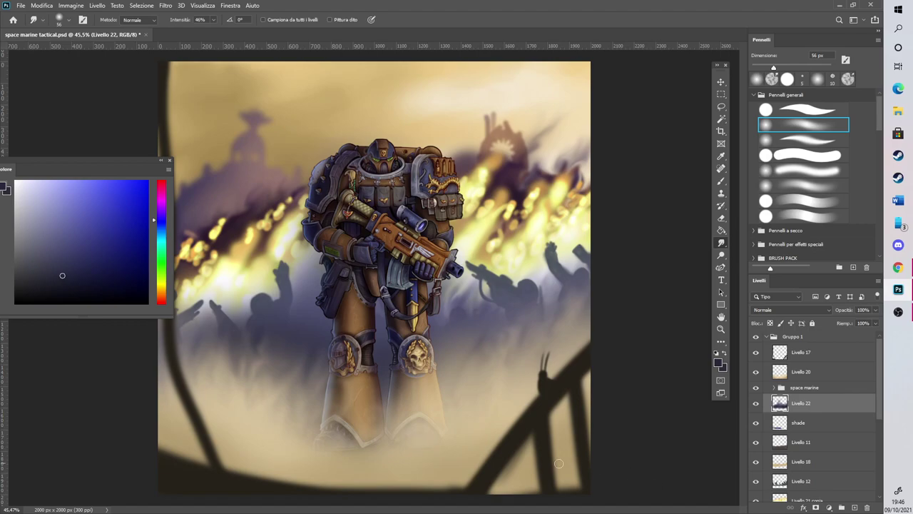
pyautogui.scroll(-3, 201, 290)
pyautogui.scroll(4, 200, 290)
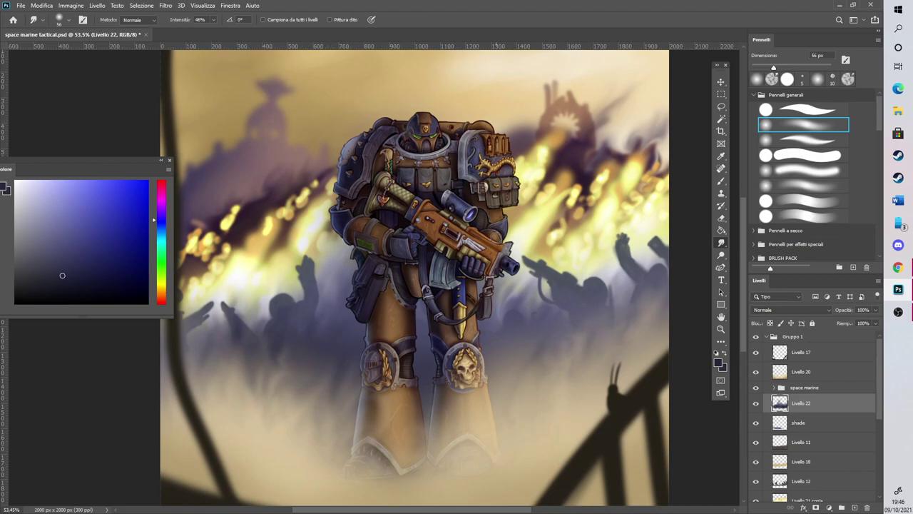
pyautogui.scroll(-3, 475, 265)
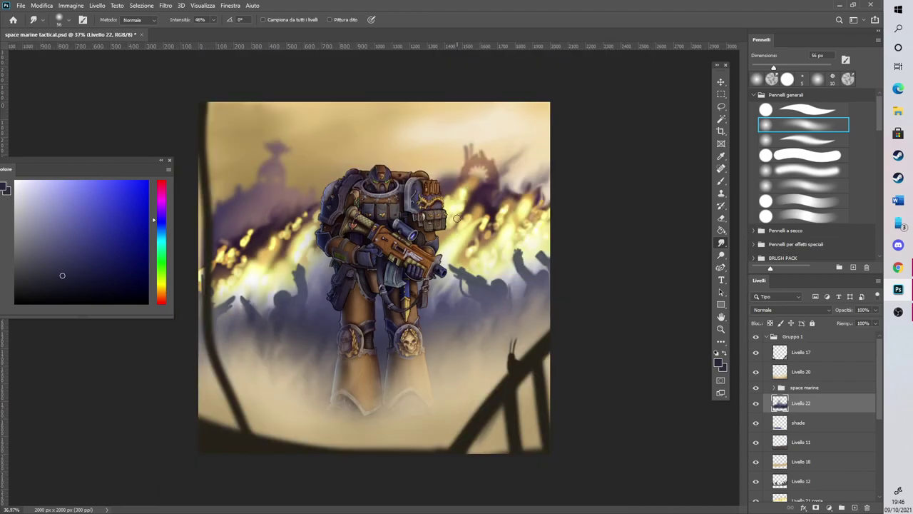
pyautogui.scroll(1, 505, 170)
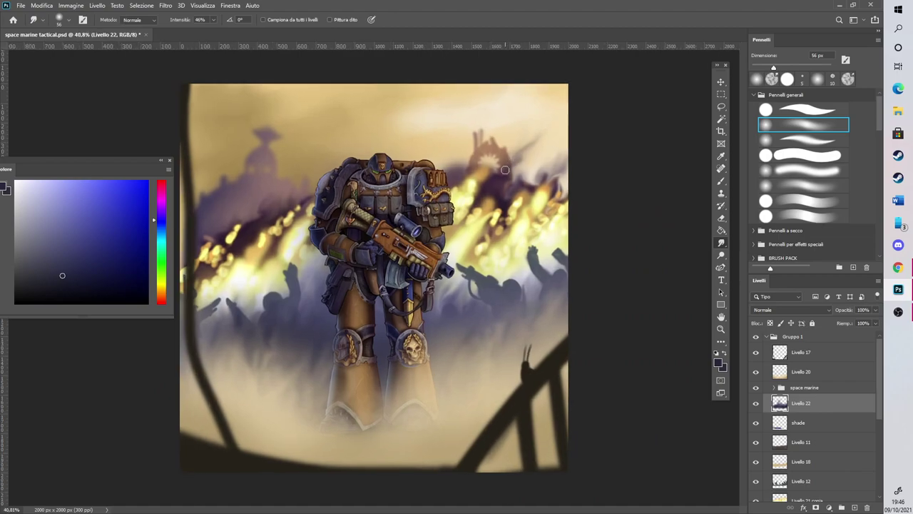
pyautogui.scroll(2, 299, 95)
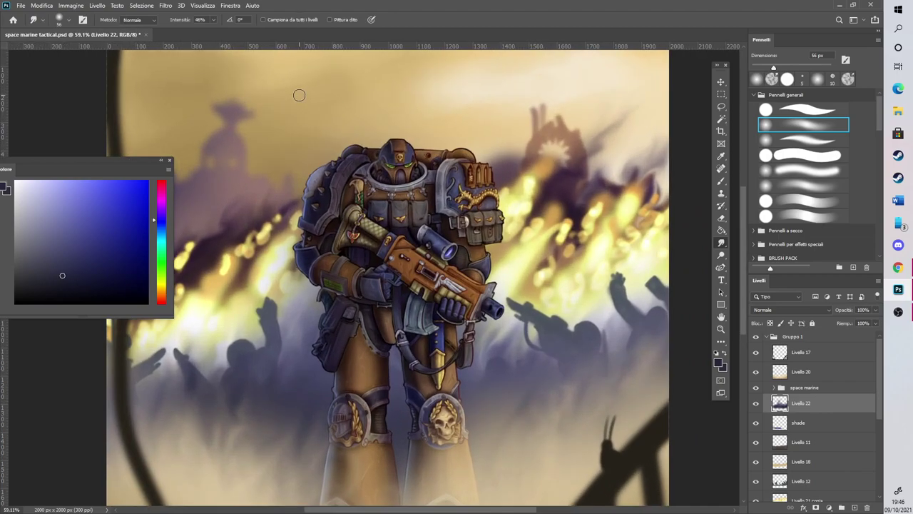
pyautogui.scroll(-2, 404, 122)
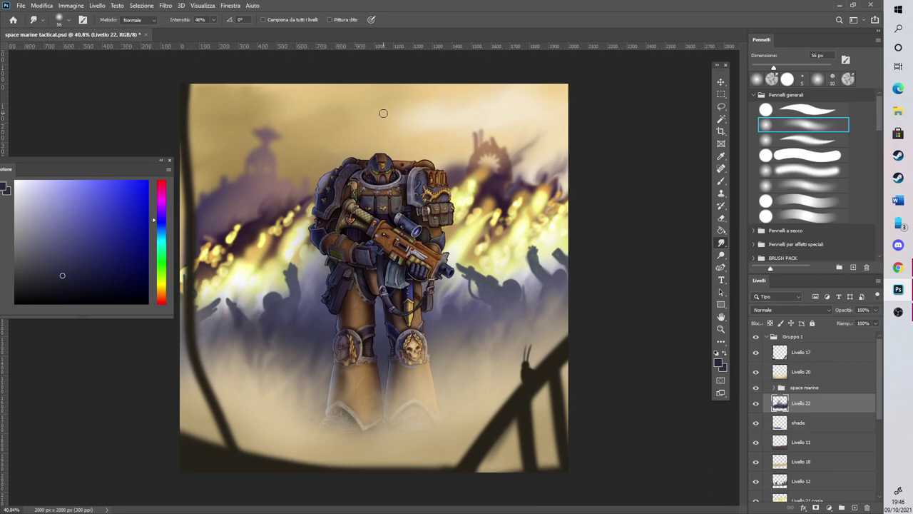
# Paint dark navy smoke along the upper corners and top edge of the artwork on Livello 22 with a soft 496 px brush
pyautogui.click(803, 68)
pyautogui.press('b')
pyautogui.moveTo(554, 92)
pyautogui.mouseDown()
pyautogui.moveTo(574, 102)
pyautogui.moveTo(605, 233)
pyautogui.moveTo(554, 87)
pyautogui.moveTo(548, 92)
pyautogui.moveTo(602, 291)
pyautogui.moveTo(595, 207)
pyautogui.moveTo(501, 56)
pyautogui.moveTo(598, 142)
pyautogui.mouseUp()
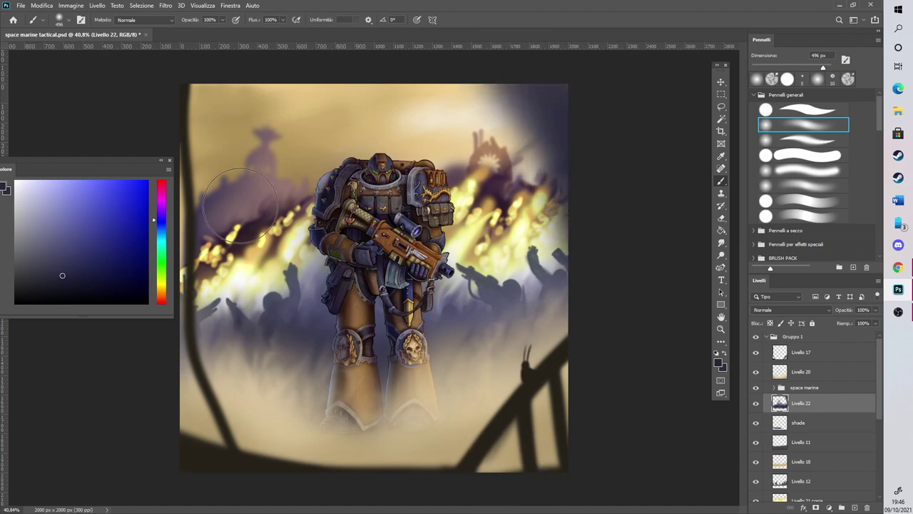
pyautogui.scroll(-6, 277, 319)
pyautogui.scroll(5, 159, 135)
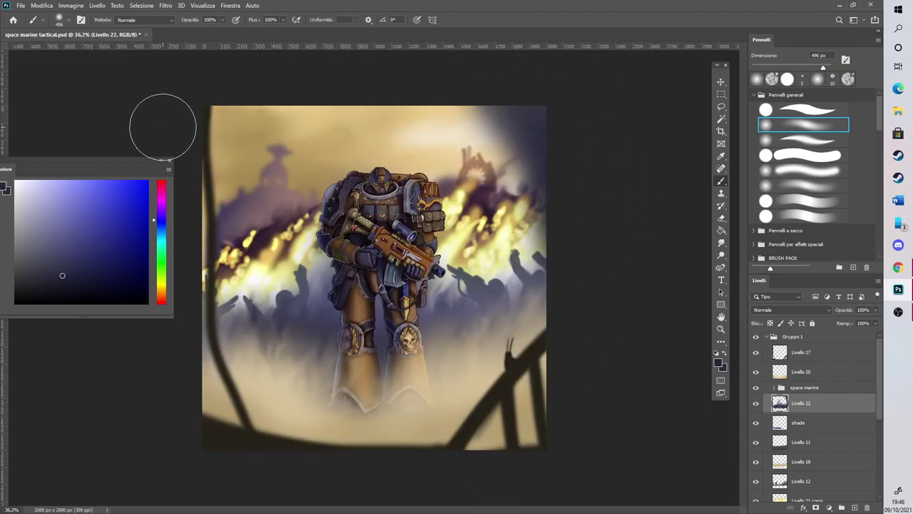
pyautogui.moveTo(202, 212)
pyautogui.mouseDown()
pyautogui.moveTo(298, 69)
pyautogui.moveTo(188, 142)
pyautogui.moveTo(414, 66)
pyautogui.moveTo(210, 129)
pyautogui.moveTo(545, 100)
pyautogui.moveTo(291, 80)
pyautogui.moveTo(557, 95)
pyautogui.moveTo(247, 110)
pyautogui.moveTo(595, 117)
pyautogui.moveTo(422, 78)
pyautogui.moveTo(231, 95)
pyautogui.moveTo(386, 64)
pyautogui.moveTo(246, 95)
pyautogui.moveTo(592, 112)
pyautogui.mouseUp()
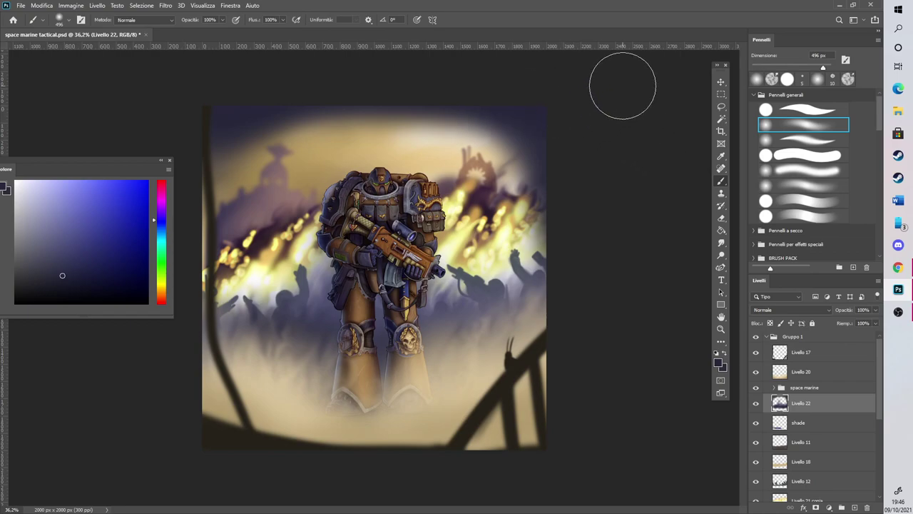
# Smudge the navy smoke along the sky's edges into drifting wisps on Livello 22 with a soft 154 px tip
pyautogui.click(722, 245)
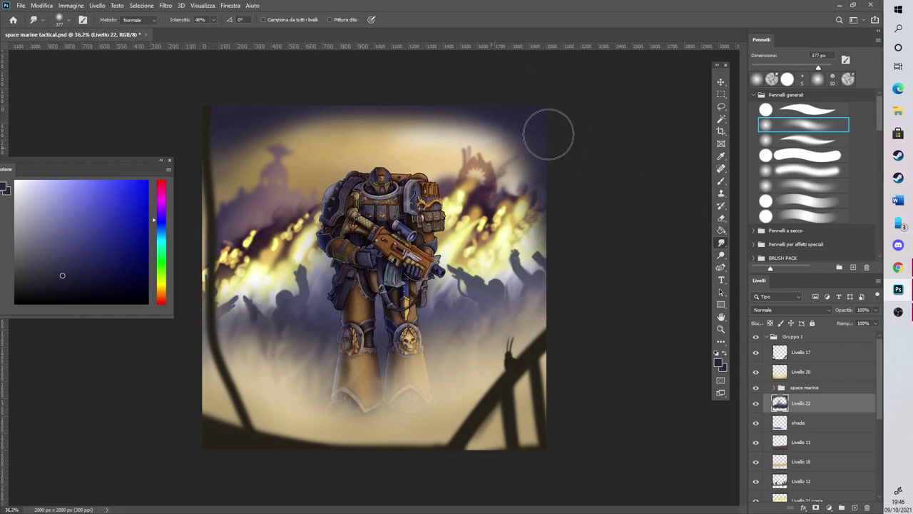
pyautogui.press(']')
pyautogui.moveTo(511, 135)
pyautogui.mouseDown()
pyautogui.moveTo(524, 137)
pyautogui.moveTo(488, 168)
pyautogui.moveTo(515, 141)
pyautogui.moveTo(529, 158)
pyautogui.mouseUp()
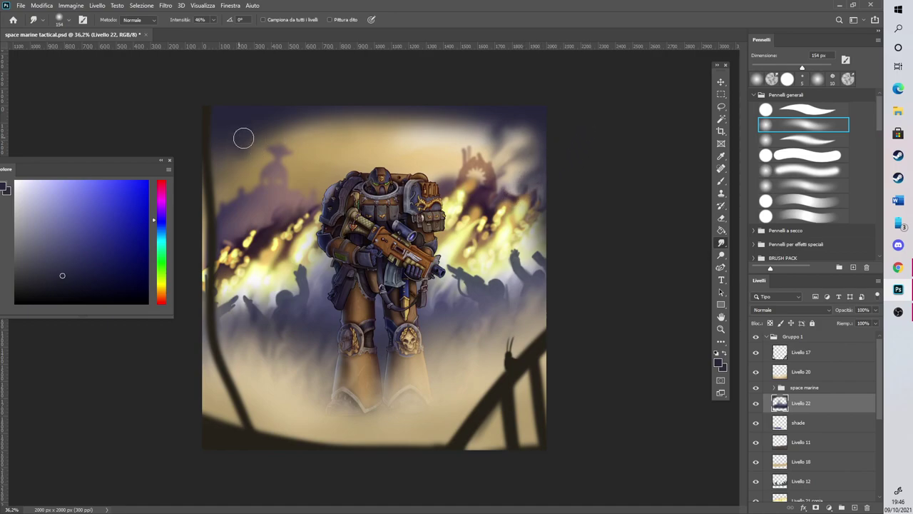
pyautogui.moveTo(282, 146)
pyautogui.mouseDown()
pyautogui.moveTo(275, 84)
pyautogui.moveTo(302, 128)
pyautogui.moveTo(299, 112)
pyautogui.moveTo(322, 129)
pyautogui.moveTo(334, 160)
pyautogui.moveTo(314, 122)
pyautogui.moveTo(341, 102)
pyautogui.moveTo(365, 158)
pyautogui.moveTo(350, 128)
pyautogui.moveTo(359, 108)
pyautogui.mouseUp()
pyautogui.moveTo(401, 131); pyautogui.dragTo(465, 90)
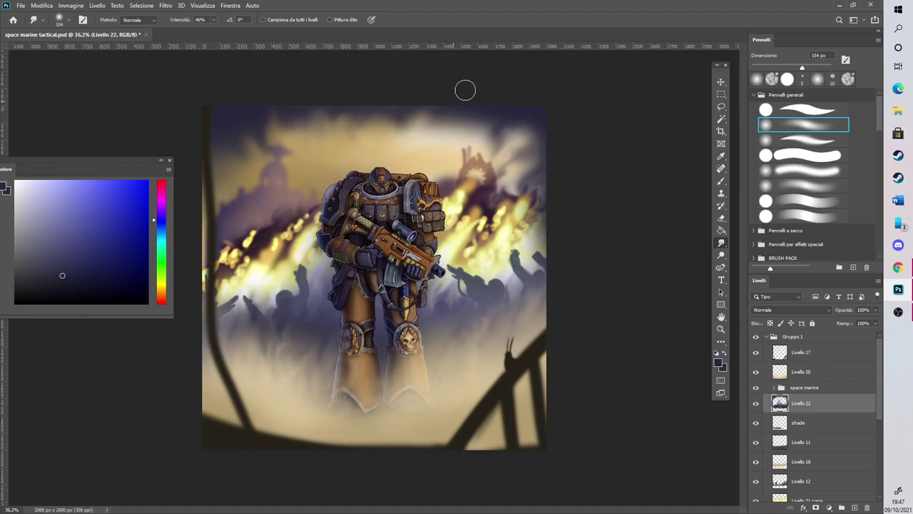
pyautogui.moveTo(439, 125); pyautogui.dragTo(511, 94)
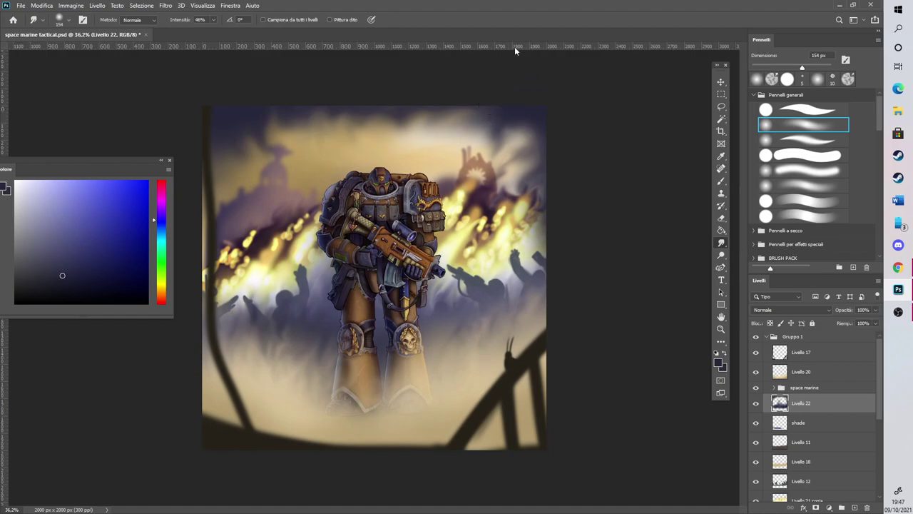
pyautogui.moveTo(232, 152)
pyautogui.mouseDown()
pyautogui.moveTo(206, 100)
pyautogui.moveTo(224, 119)
pyautogui.moveTo(218, 107)
pyautogui.mouseUp()
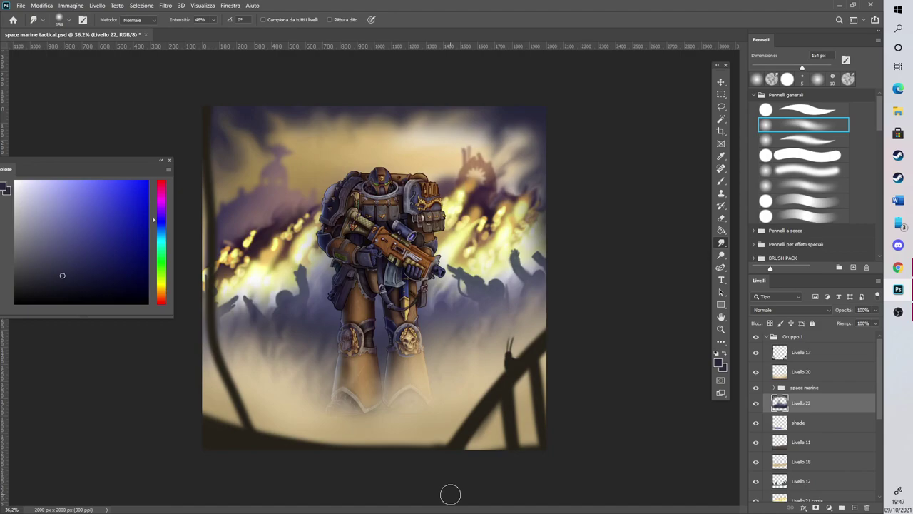
pyautogui.scroll(2, 454, 200)
pyautogui.moveTo(233, 107); pyautogui.dragTo(242, 113)
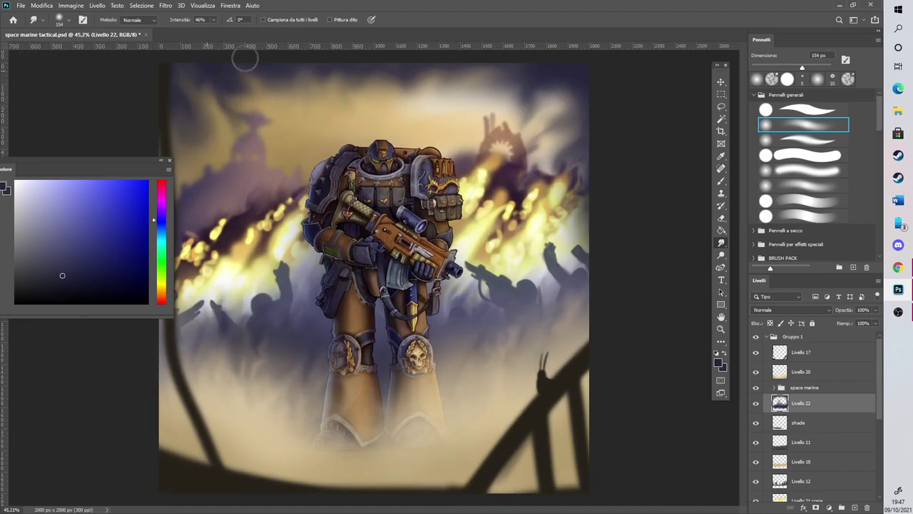
# Refine the navy smoke wisps around the sky's edges on Livello 22 by smudging with a soft 76 px tip
pyautogui.click(779, 69)
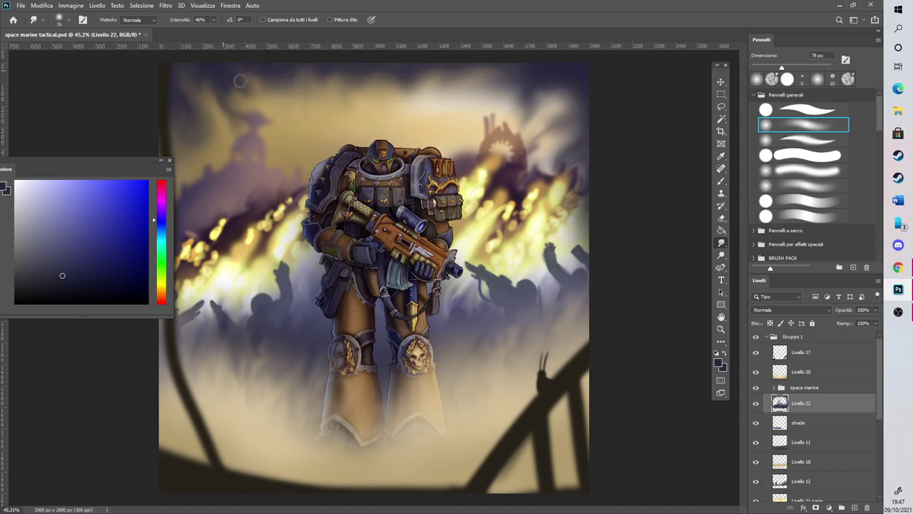
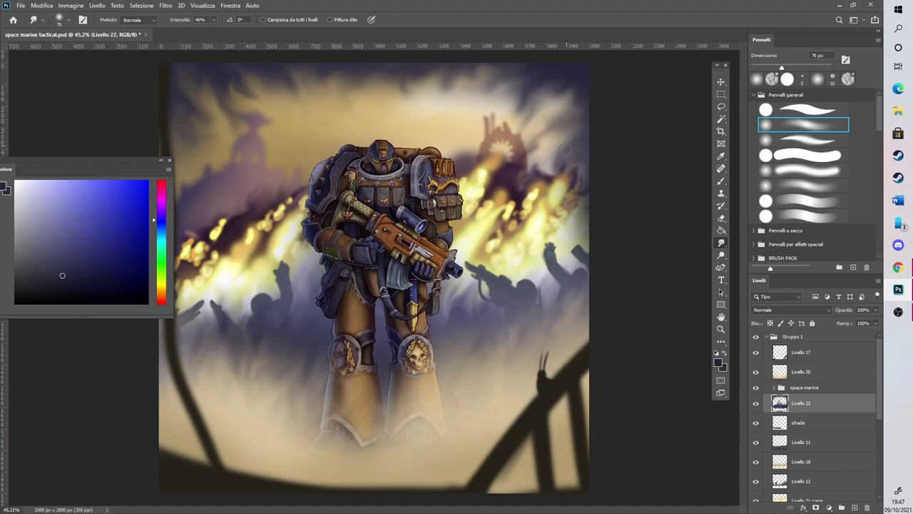
pyautogui.scroll(-2, 554, 325)
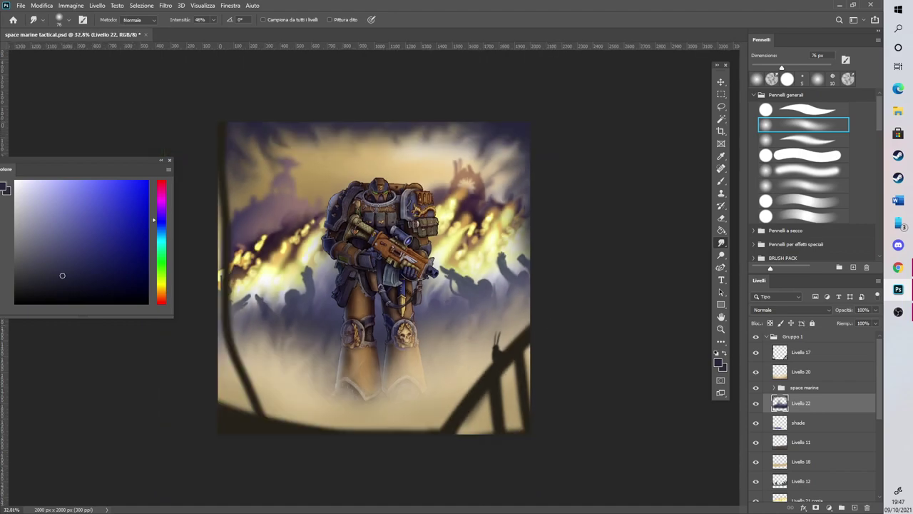
pyautogui.scroll(1, 257, 181)
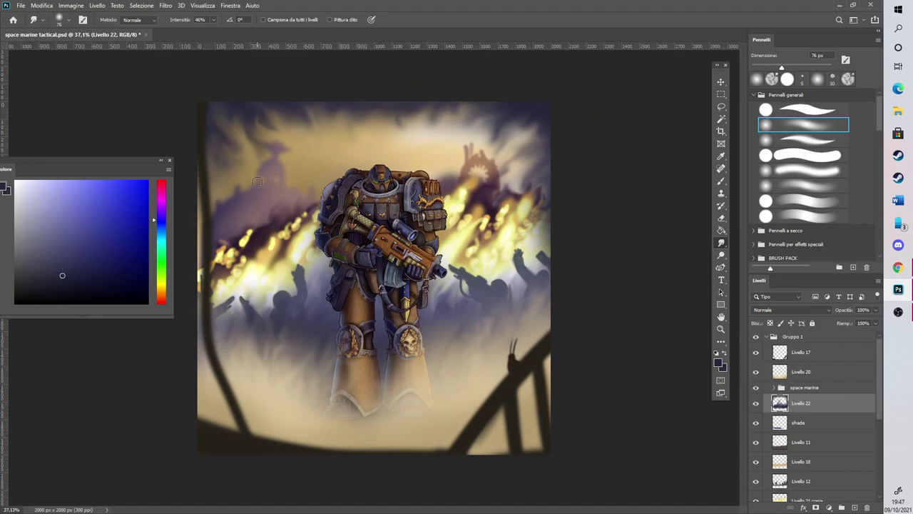
# Group the layers from shade down to Livello 9 and name the group "background"
pyautogui.scroll(1, 291, 74)
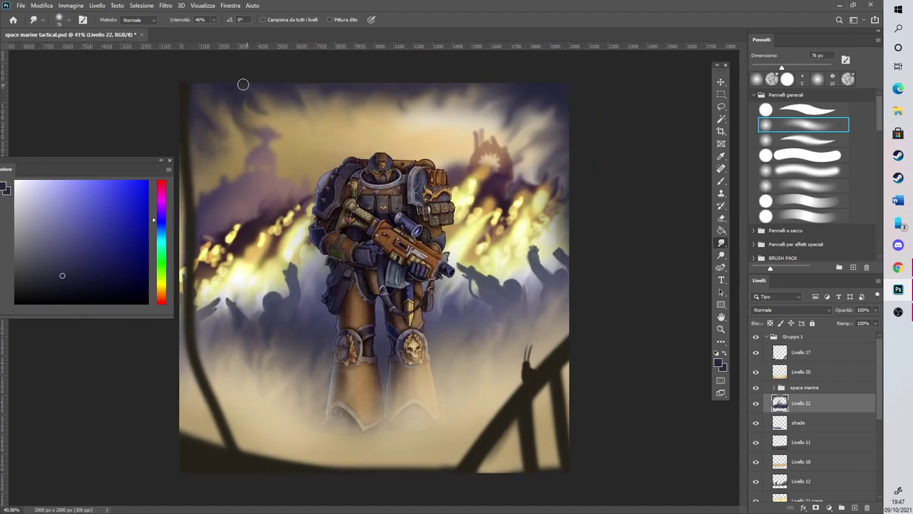
pyautogui.scroll(-3, 795, 395)
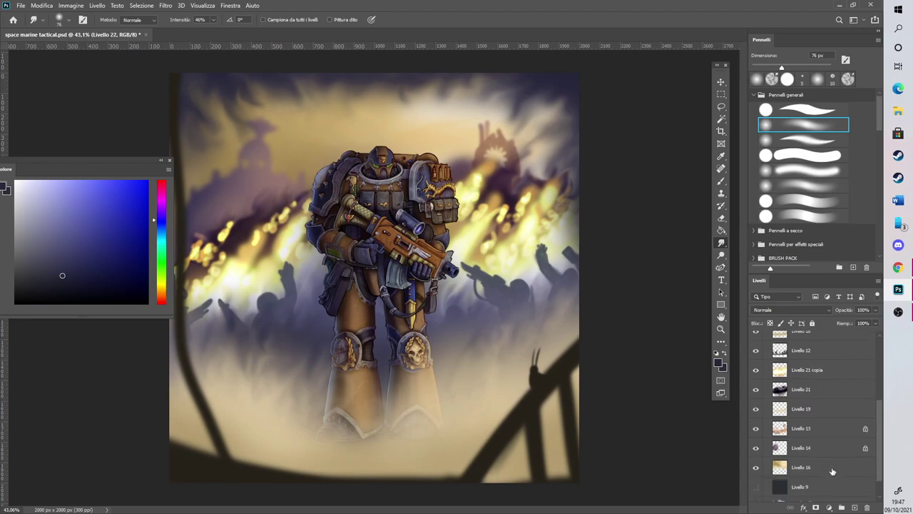
pyautogui.click(837, 485)
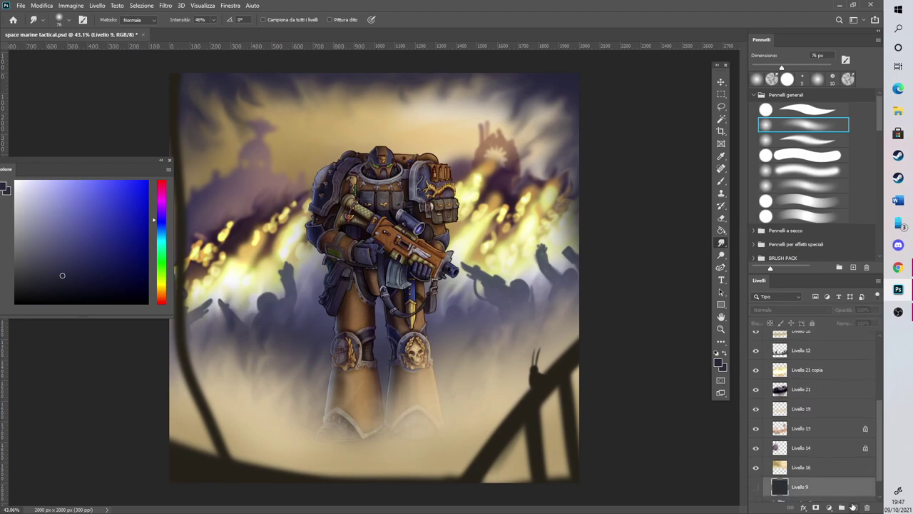
pyautogui.click(757, 486)
pyautogui.scroll(5, 792, 448)
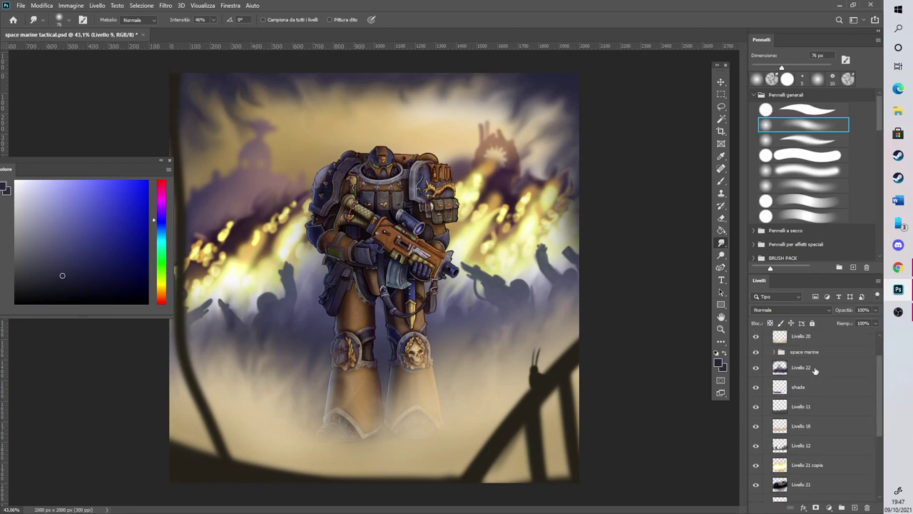
pyautogui.keyDown('shift'); pyautogui.click(814, 387); pyautogui.keyUp('shift')
pyautogui.click(757, 367)
pyautogui.click(758, 367)
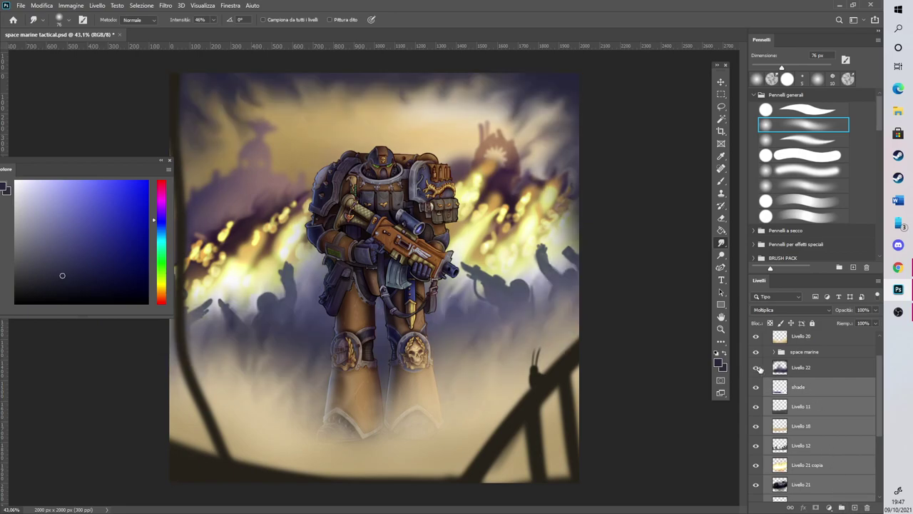
pyautogui.click(842, 507)
pyautogui.doubleClick(801, 419)
pyautogui.write('background')
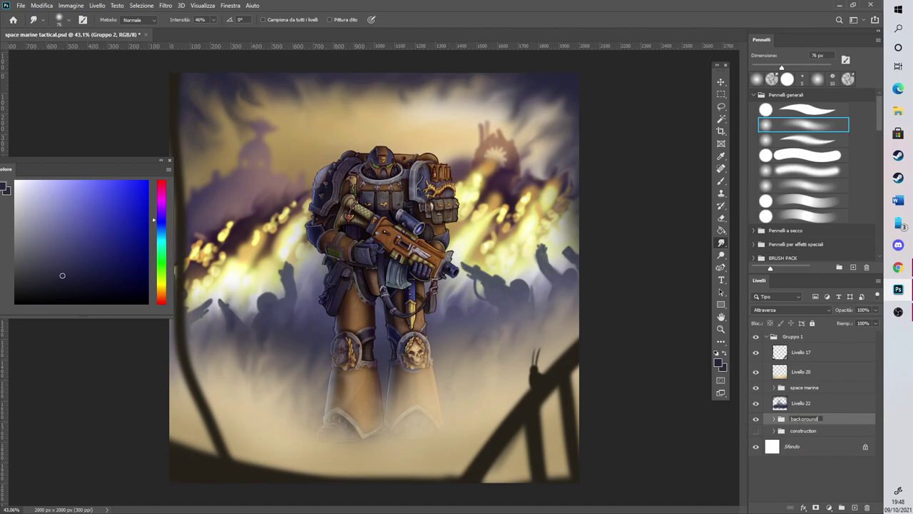
pyautogui.press('Return')
# Duplicate the background group and merge the copy into a single layer
pyautogui.hotkey('ctrl', 'j')
pyautogui.rightClick(828, 418)
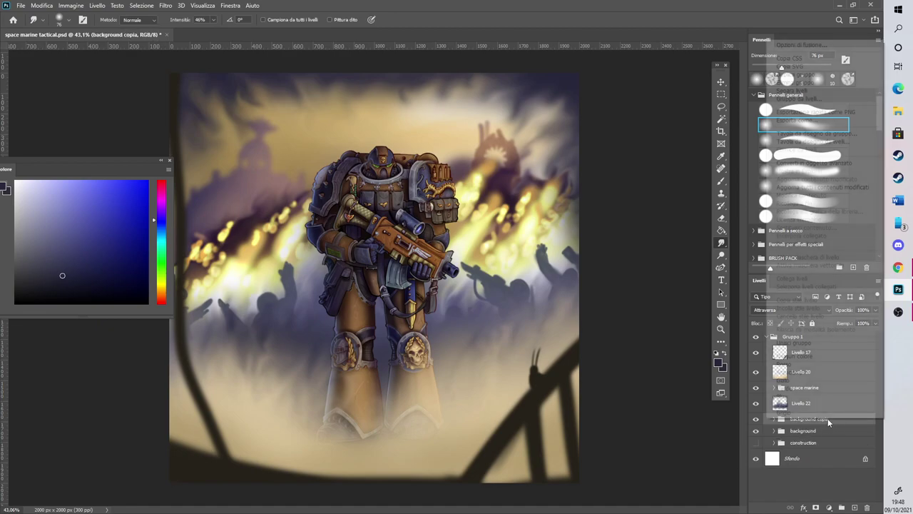
pyautogui.click(806, 342)
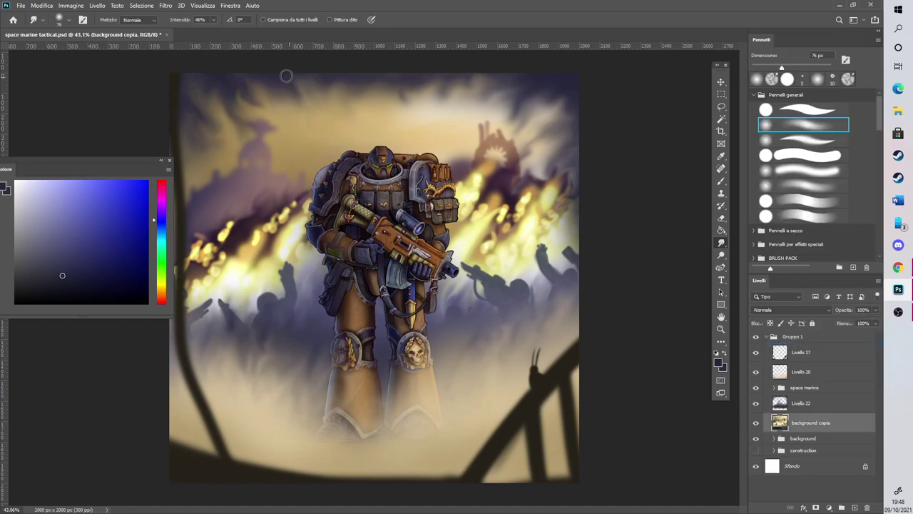
# Apply a Gaussian blur (Controllo sfocatura) with a 5.8 pixel radius to the merged background copy
pyautogui.click(164, 5)
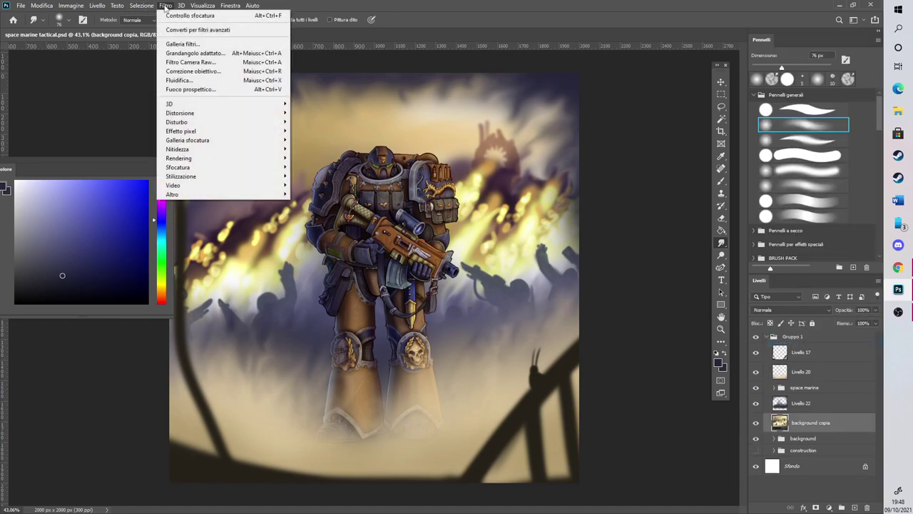
pyautogui.moveTo(191, 168)
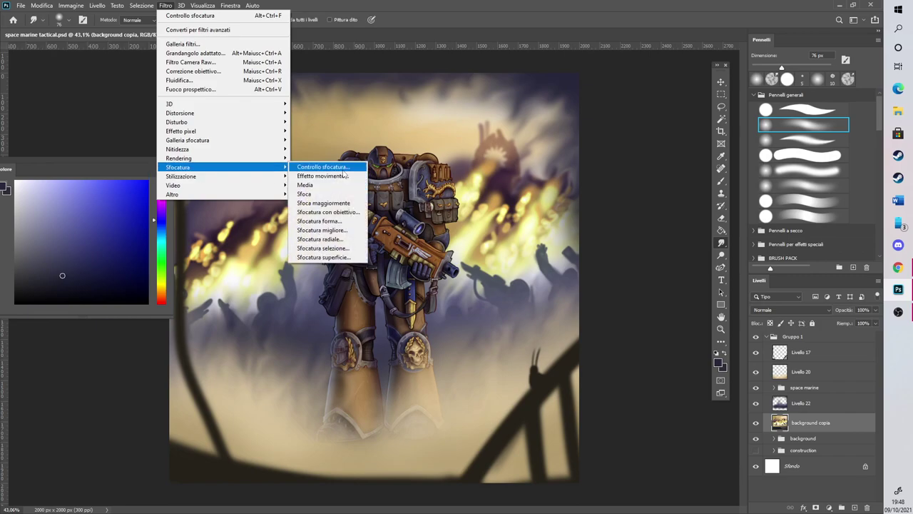
pyautogui.click(314, 167)
pyautogui.moveTo(628, 280)
pyautogui.mouseDown()
pyautogui.moveTo(656, 282)
pyautogui.moveTo(641, 282)
pyautogui.mouseUp()
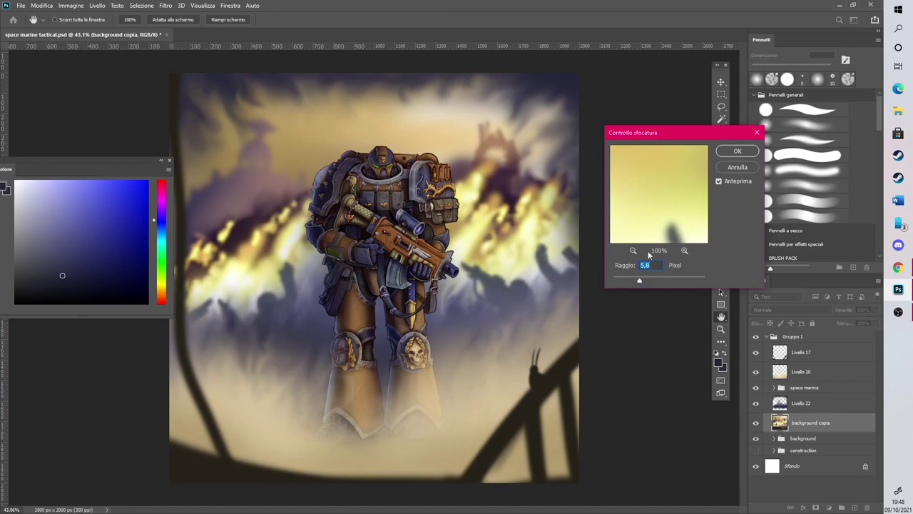
pyautogui.click(737, 151)
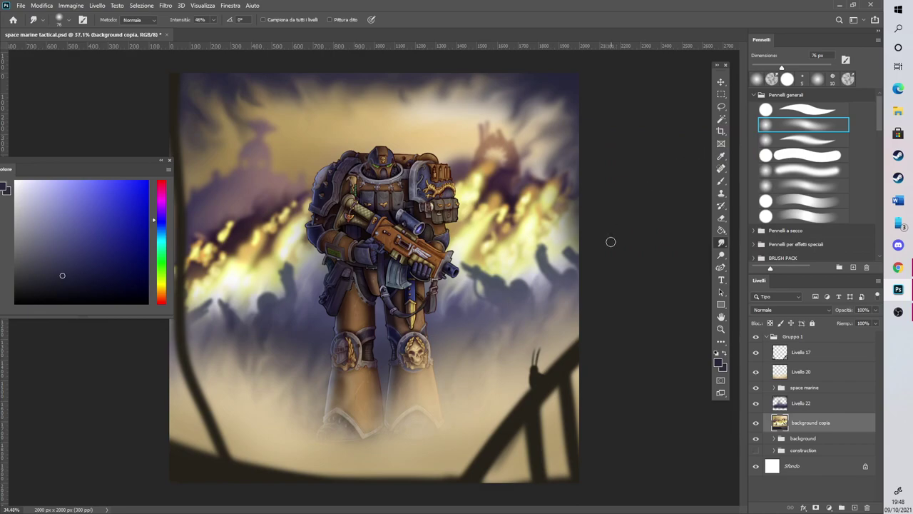
pyautogui.hotkey('ctrl', '-')
pyautogui.scroll(1, 260, 150)
pyautogui.scroll(4, 267, 153)
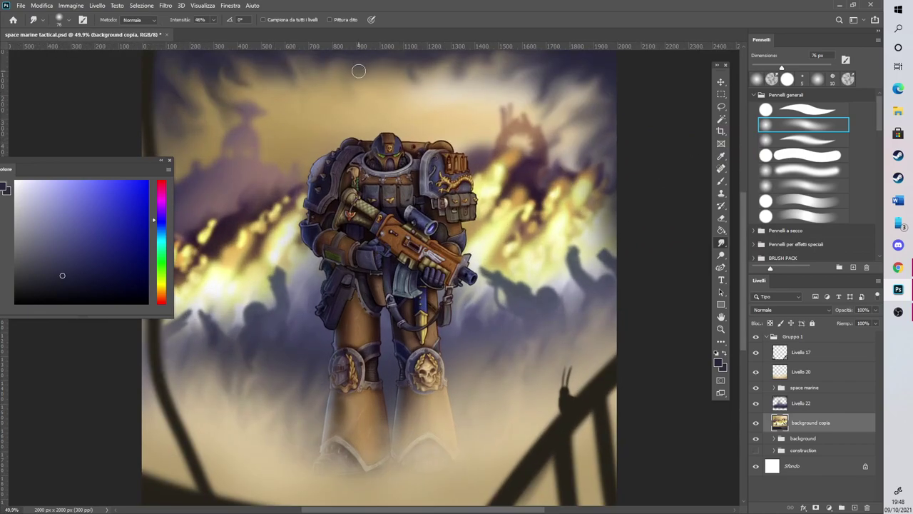
pyautogui.scroll(-1, 317, 138)
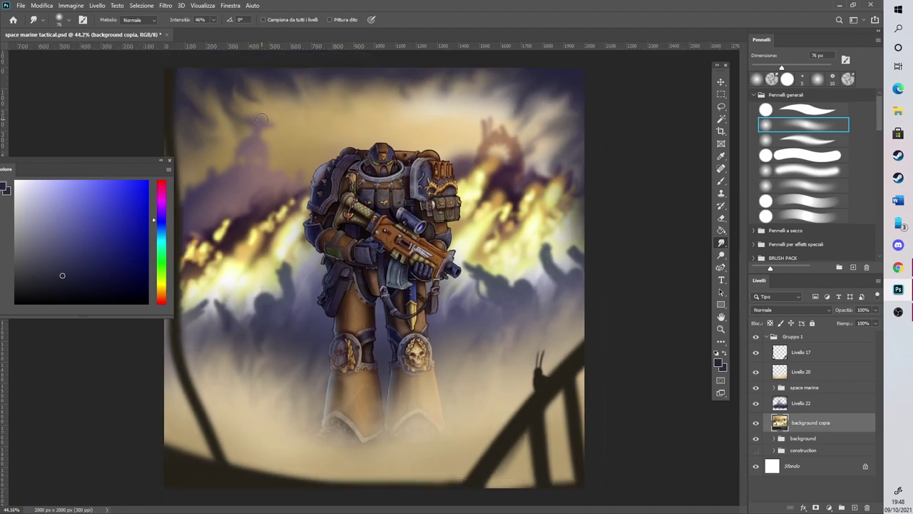
# Add a new layer above the space marine group and set the brush's blending mode to Scherma lineare (Aggiungi)
pyautogui.click(821, 382)
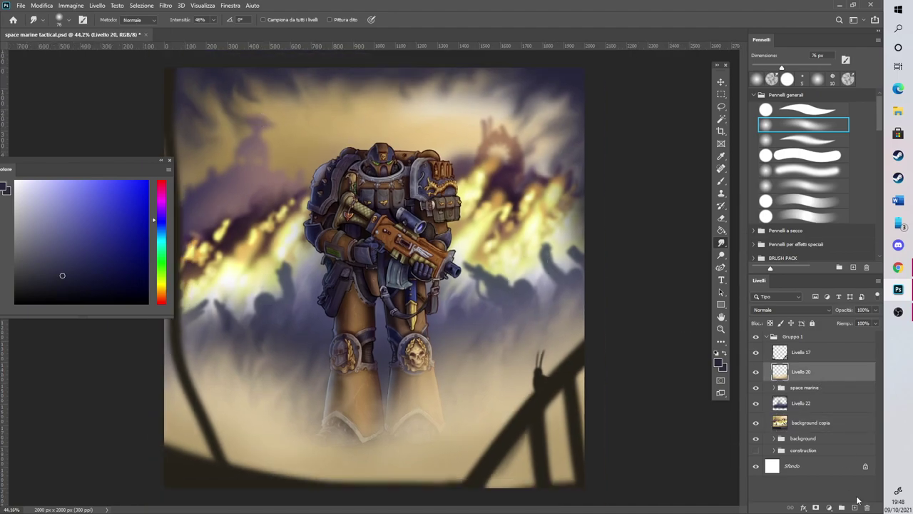
pyautogui.click(836, 390)
pyautogui.click(854, 507)
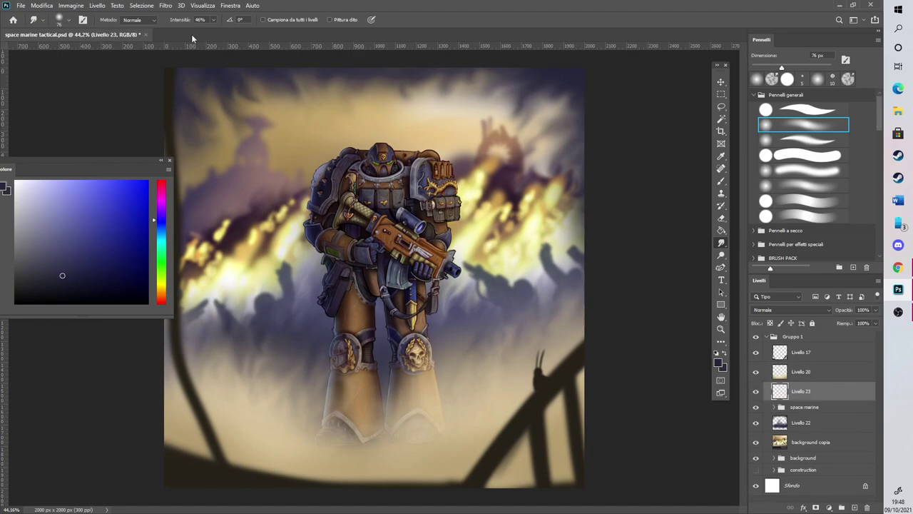
pyautogui.click(154, 19)
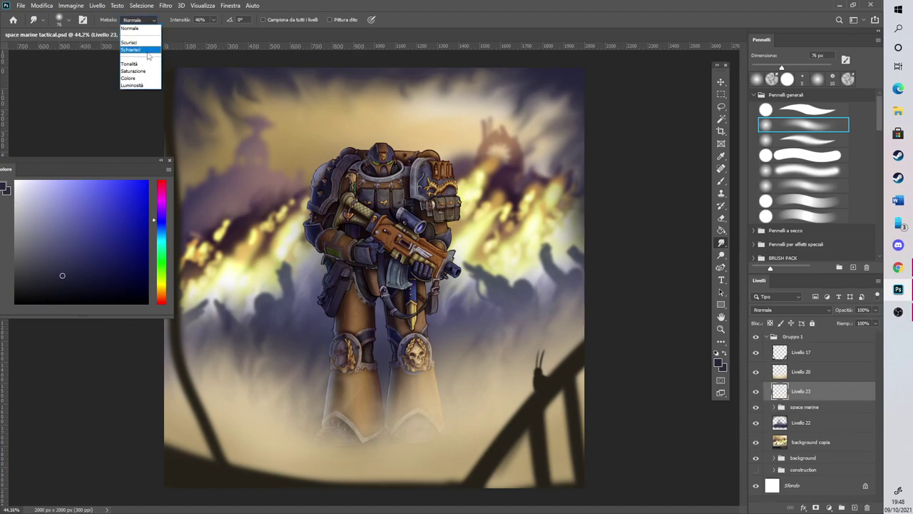
pyautogui.press('Escape')
pyautogui.press('b')
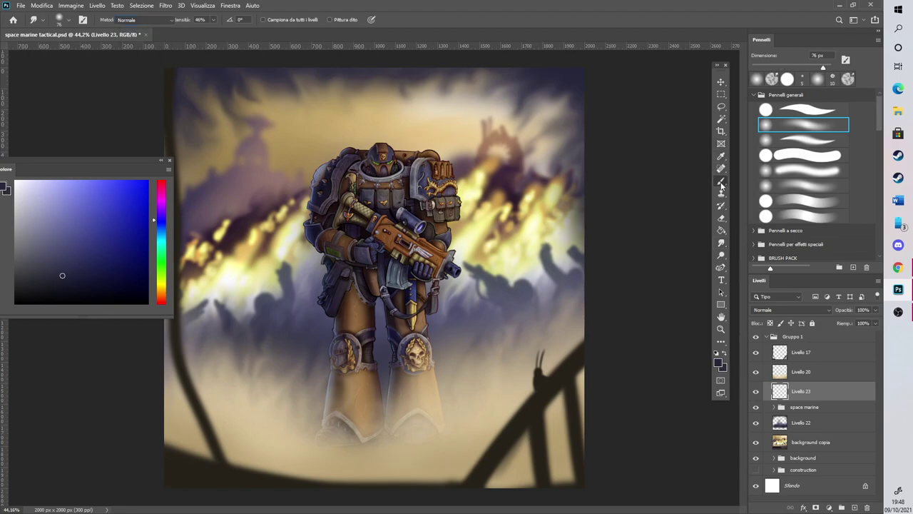
pyautogui.click(158, 19)
pyautogui.click(143, 125)
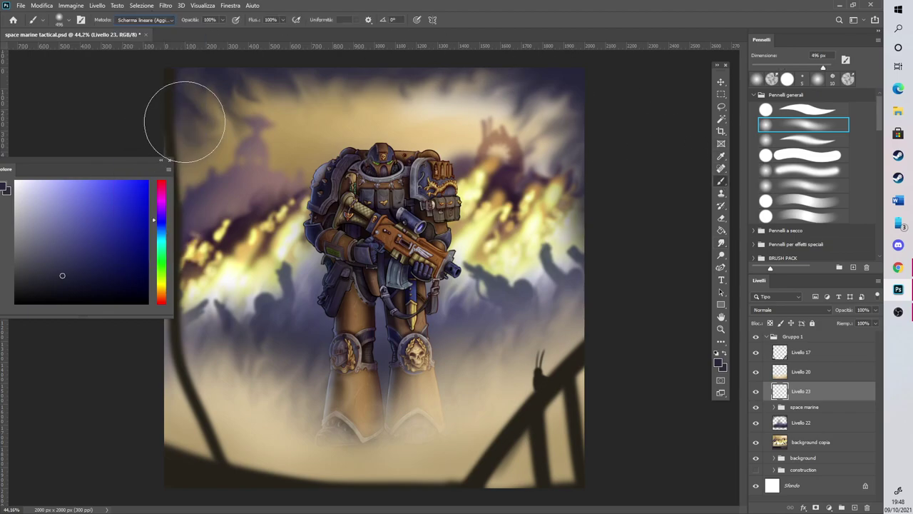
# Choose a light orange and paint a broad soft glow behind the lower-right railing on Livello 23 with the 496 px brush
pyautogui.click(161, 300)
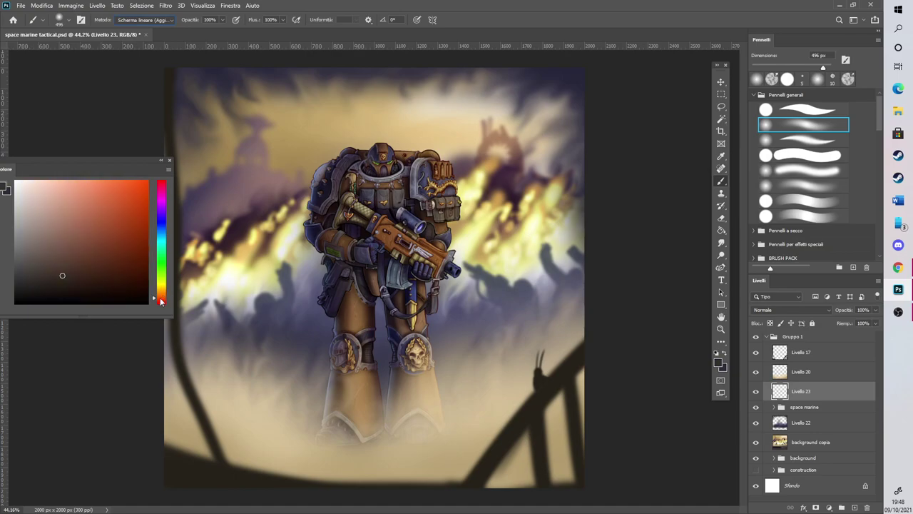
pyautogui.click(84, 198)
pyautogui.moveTo(132, 164); pyautogui.dragTo(155, 162)
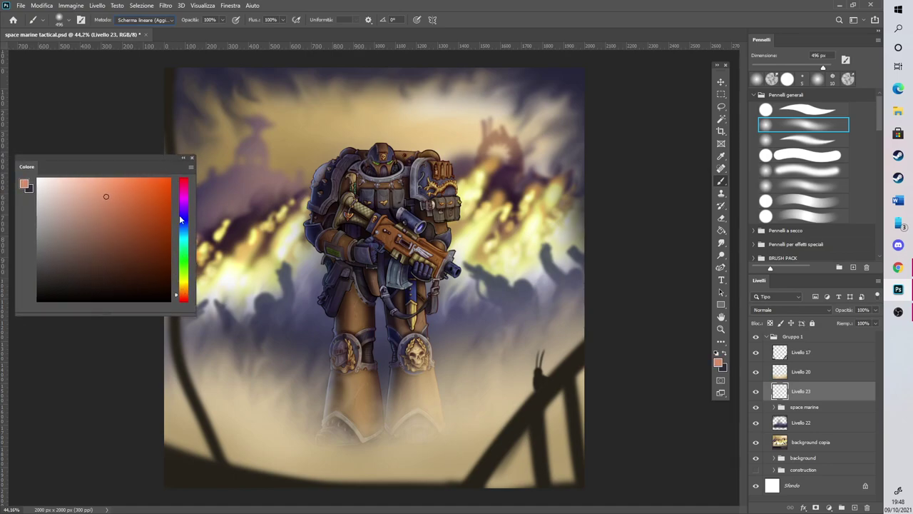
pyautogui.click(184, 291)
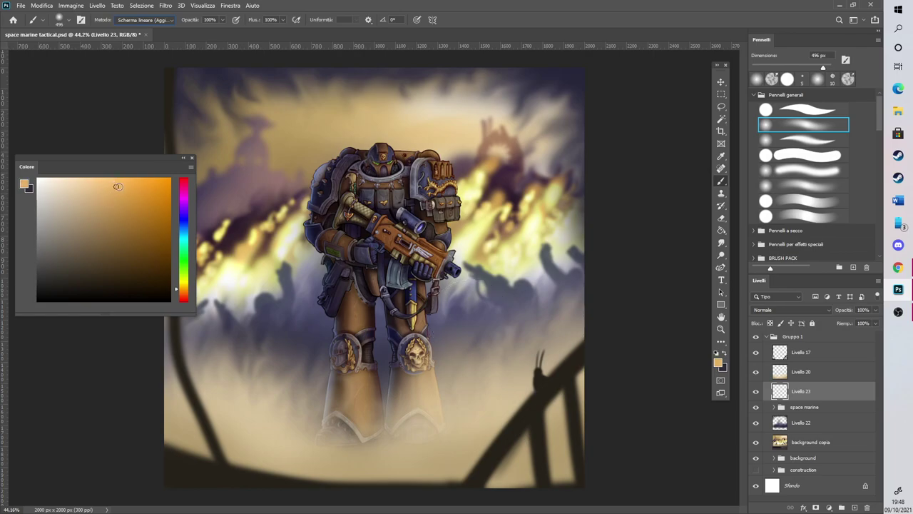
pyautogui.moveTo(612, 336)
pyautogui.mouseDown()
pyautogui.moveTo(571, 366)
pyautogui.moveTo(584, 342)
pyautogui.moveTo(508, 447)
pyautogui.moveTo(563, 415)
pyautogui.moveTo(587, 304)
pyautogui.moveTo(568, 330)
pyautogui.moveTo(564, 411)
pyautogui.moveTo(521, 429)
pyautogui.mouseUp()
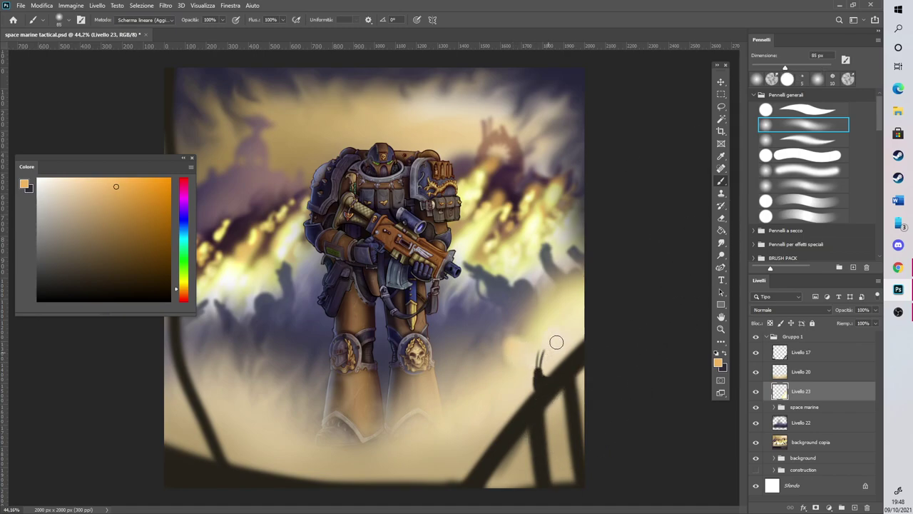
# Dab glowing orange embers between the marine's legs and the lower-right railing on Livello 23 with 85 px and 48 px soft tips
pyautogui.moveTo(482, 379); pyautogui.dragTo(471, 411)
pyautogui.moveTo(482, 361)
pyautogui.mouseDown()
pyautogui.moveTo(515, 356)
pyautogui.moveTo(581, 216)
pyautogui.moveTo(474, 365)
pyautogui.moveTo(482, 345)
pyautogui.moveTo(504, 330)
pyautogui.moveTo(523, 350)
pyautogui.moveTo(543, 326)
pyautogui.mouseUp()
pyautogui.click(770, 67)
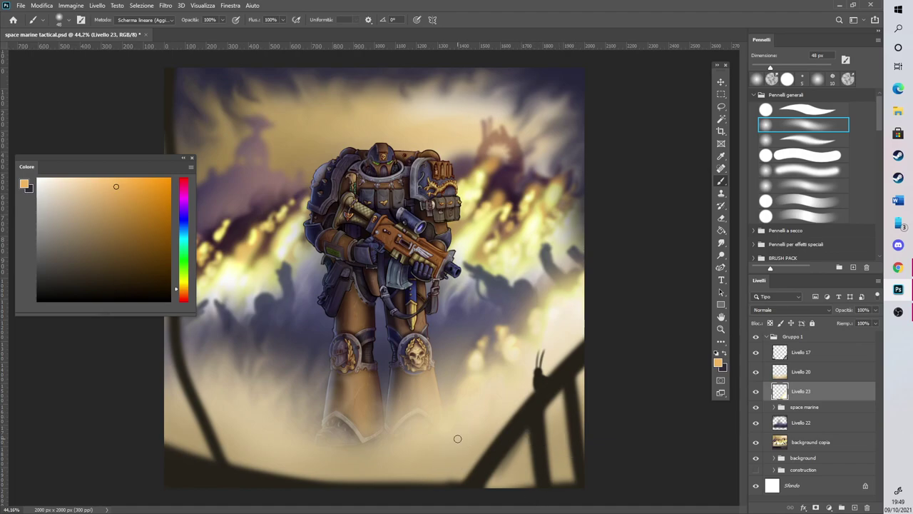
pyautogui.scroll(-4, 268, 311)
pyautogui.scroll(4, 198, 326)
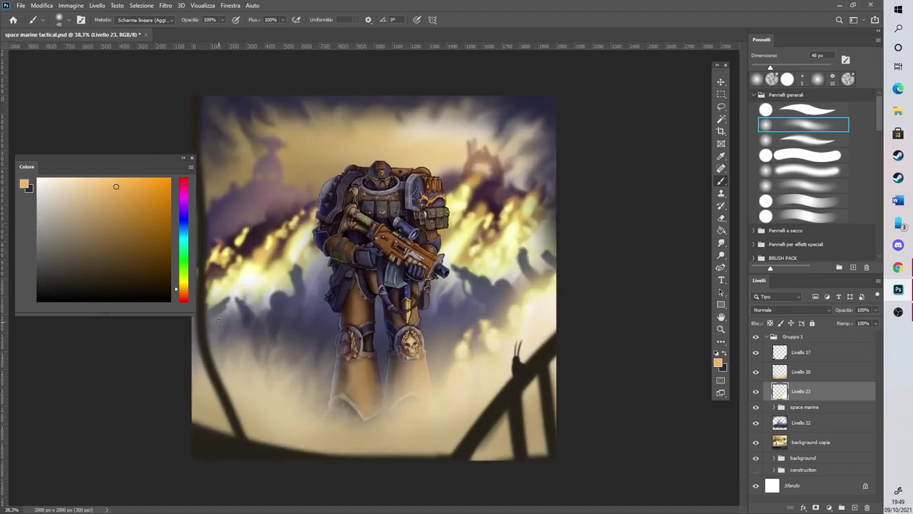
# Try an orange glow with small sparks over the lower-left haze on Livello 23, using 195 px and 24 px soft tips
pyautogui.moveTo(122, 160); pyautogui.dragTo(120, 94)
pyautogui.scroll(2, 161, 375)
pyautogui.click(798, 67)
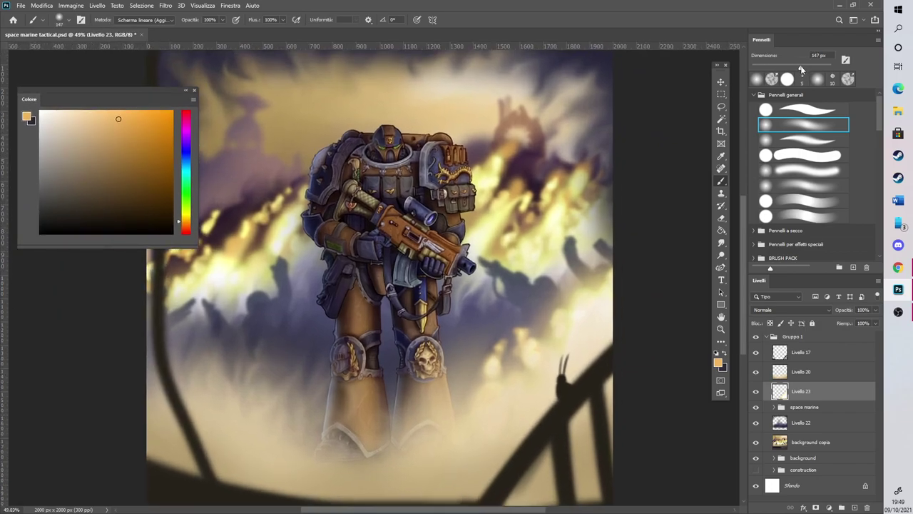
pyautogui.click(811, 67)
pyautogui.moveTo(175, 349)
pyautogui.mouseDown()
pyautogui.moveTo(238, 395)
pyautogui.moveTo(177, 368)
pyautogui.moveTo(164, 403)
pyautogui.mouseUp()
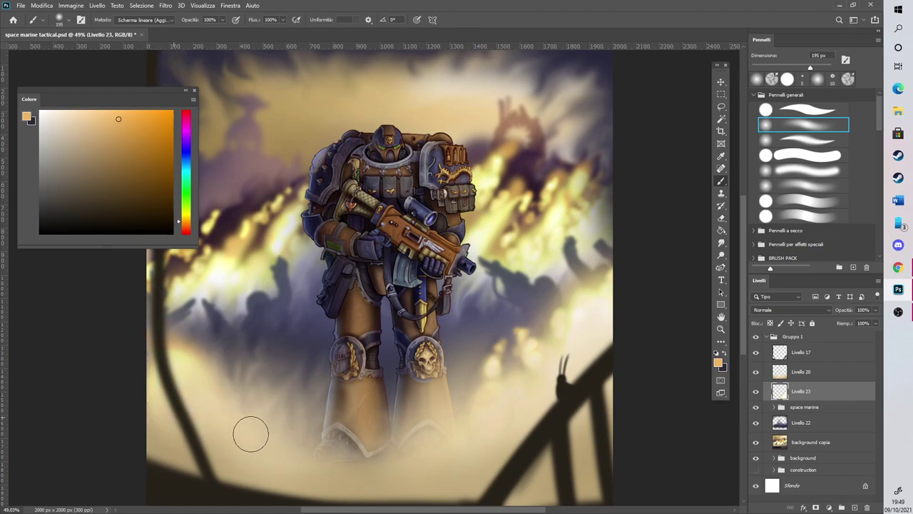
pyautogui.click(767, 68)
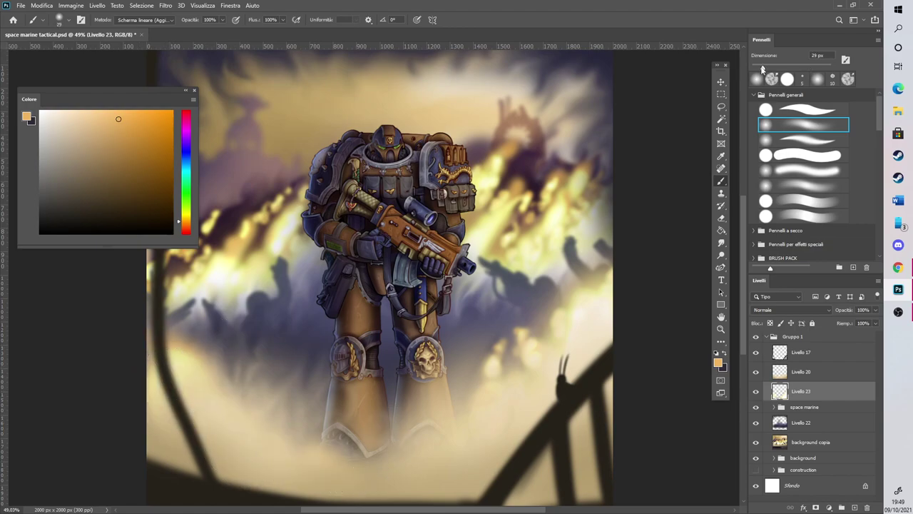
pyautogui.moveTo(213, 395); pyautogui.dragTo(234, 376)
pyautogui.scroll(-2, 332, 304)
pyautogui.scroll(1, 195, 316)
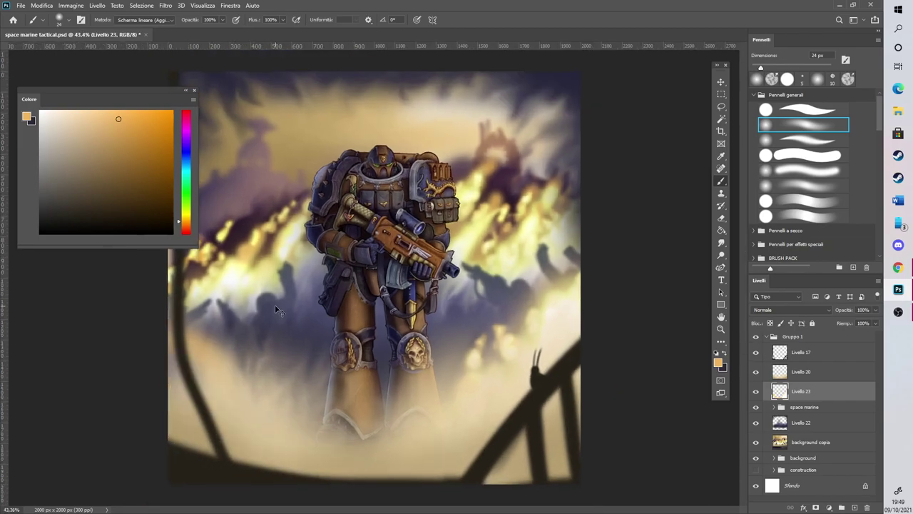
pyautogui.scroll(2, 276, 306)
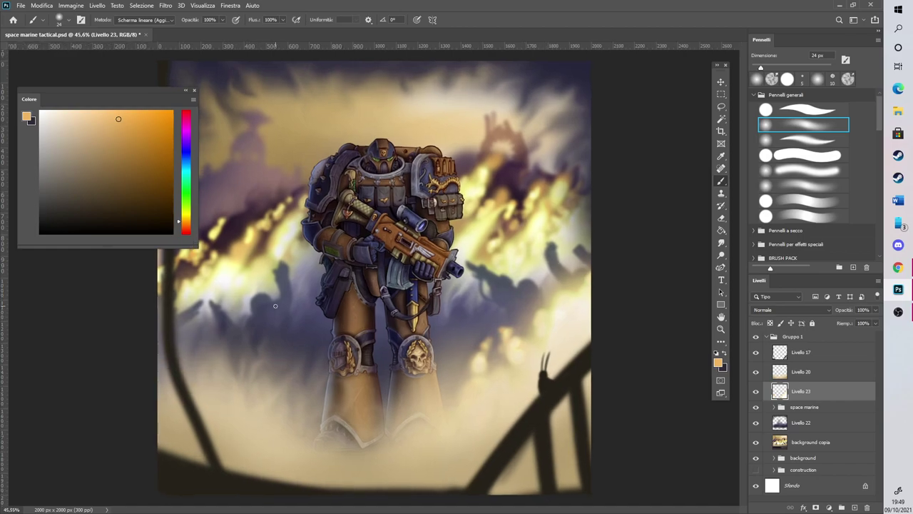
# Choose a muted cyan-blue and paint a soft glow over the lower-left haze on Livello 23 with a 293 px brush
pyautogui.click(185, 151)
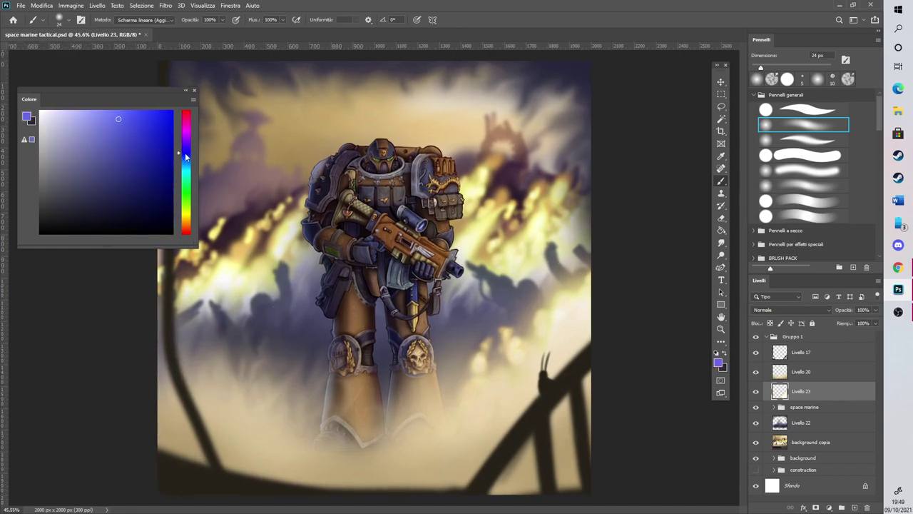
pyautogui.moveTo(184, 152); pyautogui.dragTo(186, 164)
pyautogui.click(104, 164)
pyautogui.click(815, 67)
pyautogui.moveTo(184, 340)
pyautogui.mouseDown()
pyautogui.moveTo(194, 376)
pyautogui.moveTo(220, 404)
pyautogui.moveTo(211, 378)
pyautogui.moveTo(218, 410)
pyautogui.mouseUp()
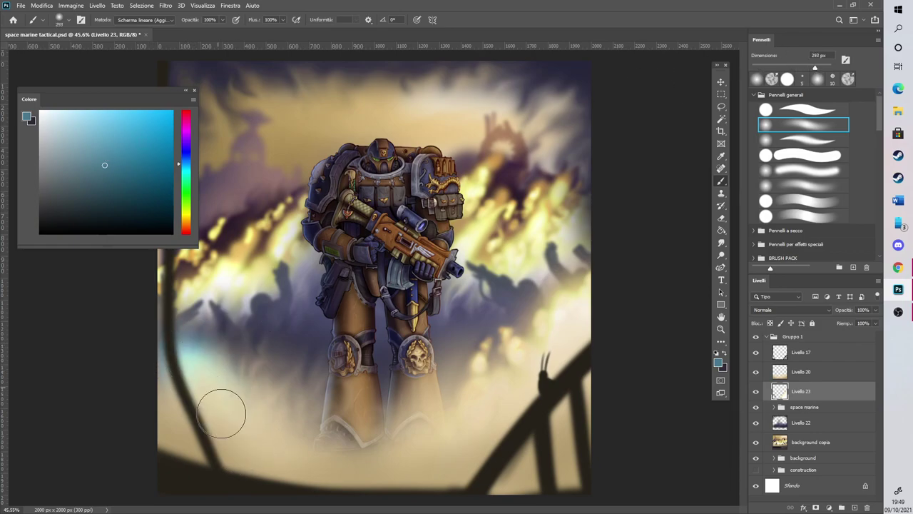
pyautogui.moveTo(228, 375)
pyautogui.mouseDown()
pyautogui.moveTo(275, 360)
pyautogui.moveTo(250, 344)
pyautogui.mouseUp()
# Dot small cyan sparks around the blue glow beside the marine's legs on Livello 23 with a 32 px soft brush
pyautogui.click(764, 68)
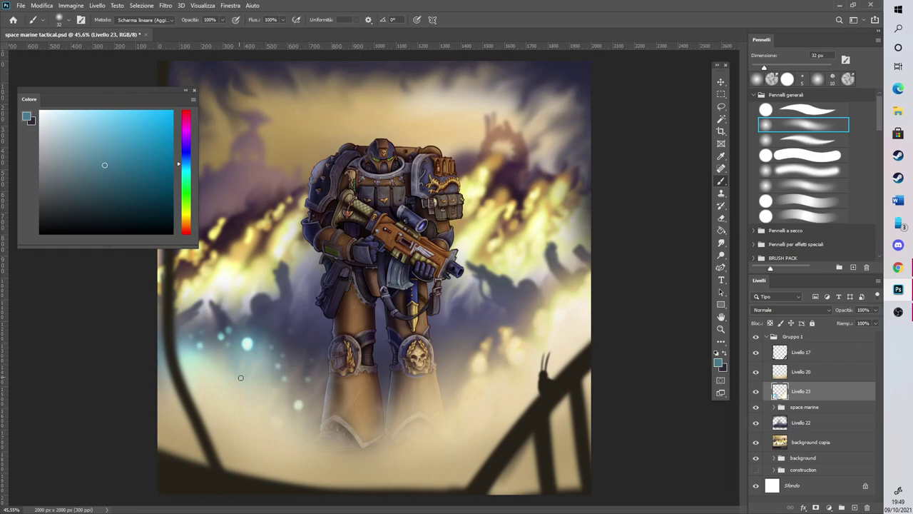
pyautogui.click(224, 359)
pyautogui.hotkey('ctrl', '-')
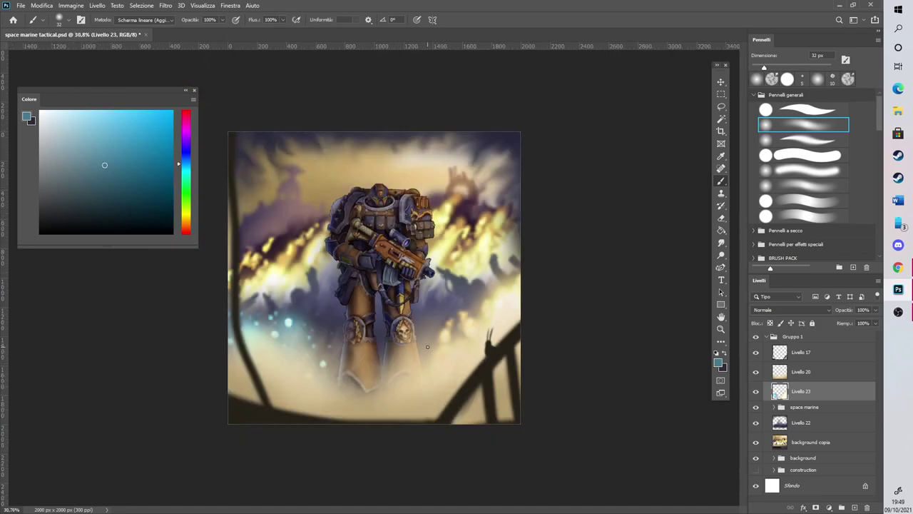
pyautogui.hotkey('ctrl', '+')
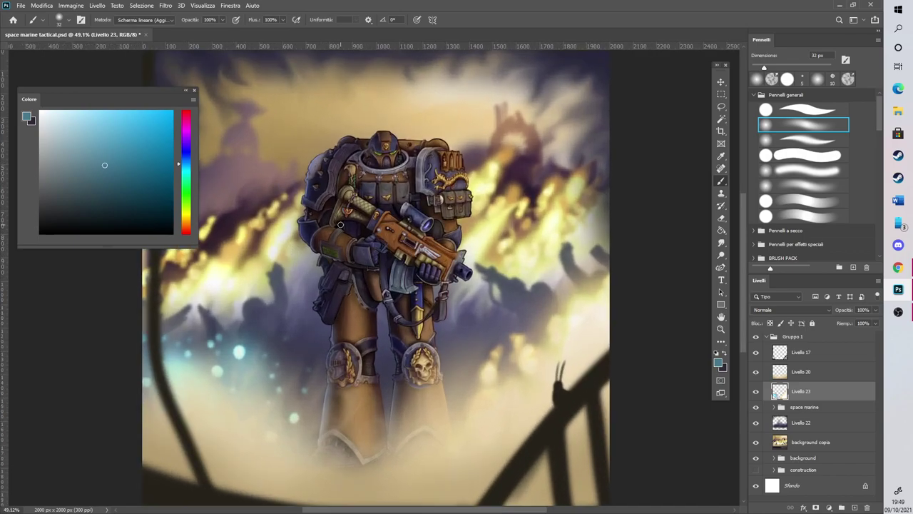
# Create a new layer above Livello 20 and choose a brownish orange with a 197 px soft brush
pyautogui.scroll(-2, 384, 191)
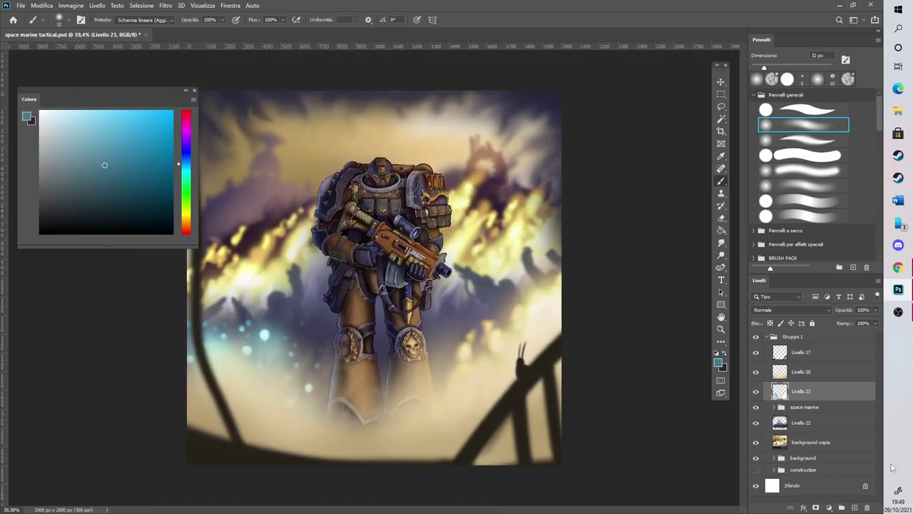
pyautogui.click(815, 373)
pyautogui.click(855, 507)
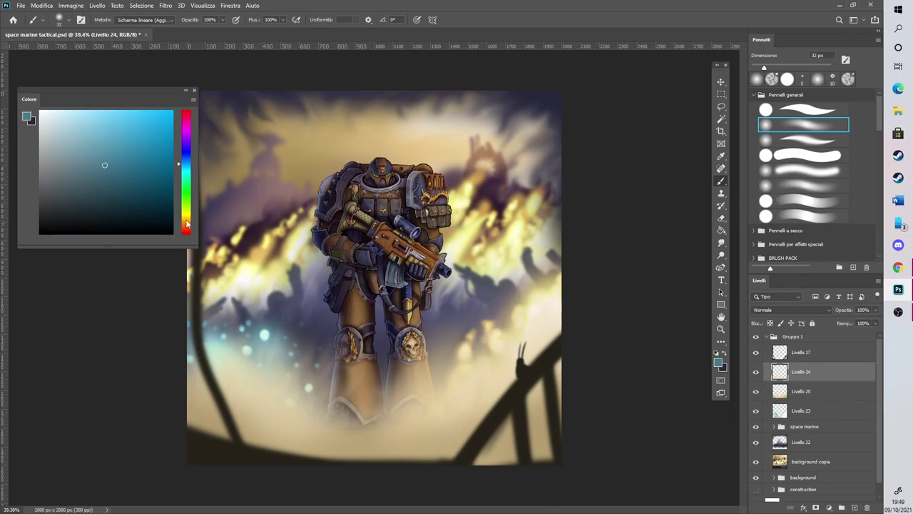
pyautogui.moveTo(187, 225); pyautogui.dragTo(187, 219)
pyautogui.click(118, 135)
pyautogui.click(811, 68)
pyautogui.click(186, 224)
pyautogui.click(130, 166)
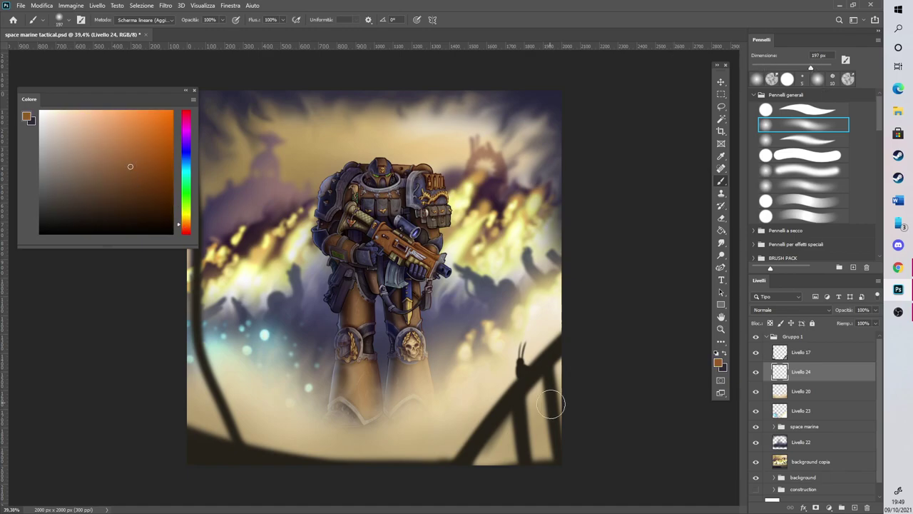
# Paint a fiery orange-yellow glow behind the lower-right railing and along the bottom edge, refining it with an 81 px tip
pyautogui.click(817, 67)
pyautogui.moveTo(561, 418)
pyautogui.mouseDown()
pyautogui.moveTo(508, 487)
pyautogui.moveTo(525, 447)
pyautogui.moveTo(486, 487)
pyautogui.moveTo(544, 453)
pyautogui.moveTo(567, 408)
pyautogui.moveTo(526, 453)
pyautogui.moveTo(406, 479)
pyautogui.moveTo(444, 469)
pyautogui.moveTo(378, 470)
pyautogui.moveTo(400, 478)
pyautogui.moveTo(419, 476)
pyautogui.moveTo(333, 461)
pyautogui.moveTo(431, 487)
pyautogui.moveTo(340, 478)
pyautogui.moveTo(438, 457)
pyautogui.moveTo(482, 436)
pyautogui.moveTo(550, 452)
pyautogui.mouseUp()
pyautogui.click(784, 67)
pyautogui.moveTo(439, 425)
pyautogui.mouseDown()
pyautogui.moveTo(439, 460)
pyautogui.moveTo(469, 420)
pyautogui.moveTo(511, 456)
pyautogui.moveTo(528, 419)
pyautogui.moveTo(555, 401)
pyautogui.mouseUp()
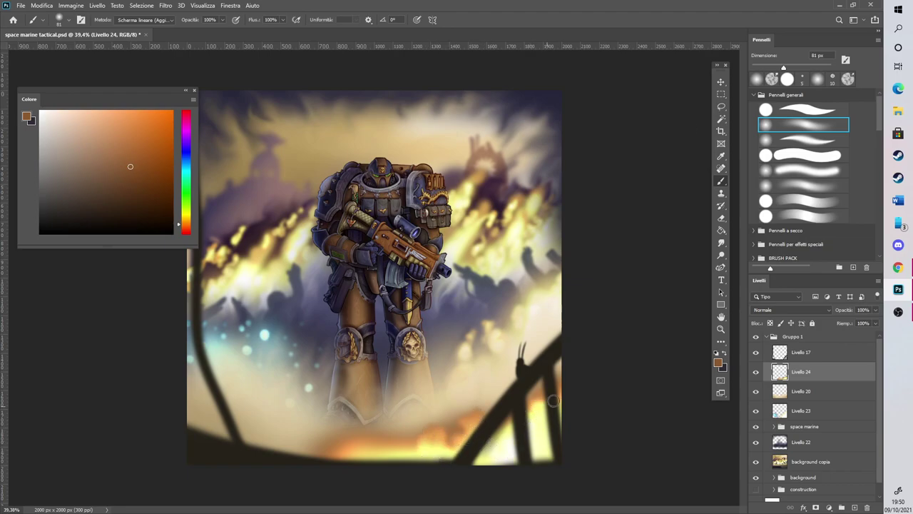
pyautogui.moveTo(373, 439)
pyautogui.mouseDown()
pyautogui.moveTo(340, 464)
pyautogui.moveTo(386, 432)
pyautogui.moveTo(392, 457)
pyautogui.moveTo(408, 451)
pyautogui.moveTo(398, 439)
pyautogui.moveTo(415, 431)
pyautogui.moveTo(422, 451)
pyautogui.moveTo(422, 422)
pyautogui.moveTo(440, 431)
pyautogui.moveTo(460, 414)
pyautogui.mouseUp()
pyautogui.moveTo(320, 454)
pyautogui.mouseDown()
pyautogui.moveTo(328, 465)
pyautogui.moveTo(363, 453)
pyautogui.moveTo(395, 464)
pyautogui.mouseUp()
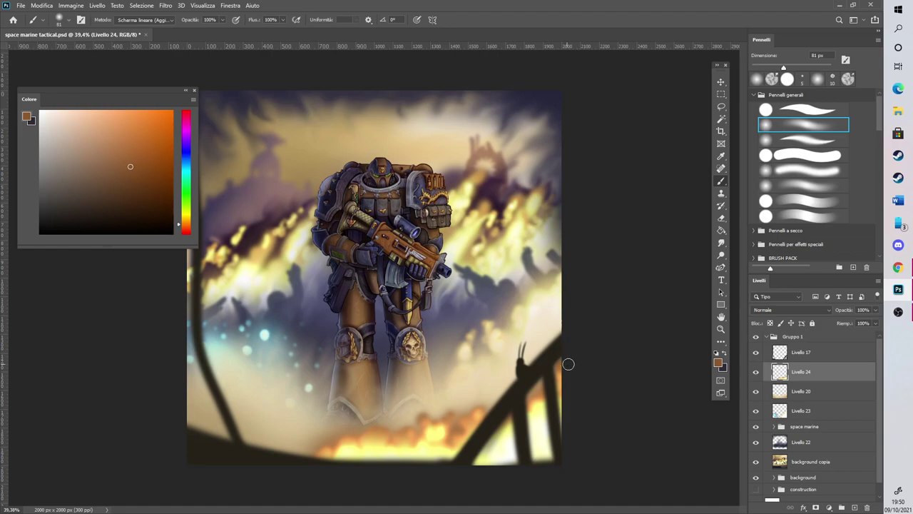
# Add smaller flame licks along the top of the lower-right fire with a 50 px soft brush
pyautogui.press('[')
pyautogui.press('[')
pyautogui.press('[')
pyautogui.moveTo(377, 426)
pyautogui.mouseDown()
pyautogui.moveTo(389, 438)
pyautogui.moveTo(383, 426)
pyautogui.moveTo(374, 441)
pyautogui.mouseUp()
pyautogui.moveTo(448, 431)
pyautogui.mouseDown()
pyautogui.moveTo(475, 413)
pyautogui.moveTo(490, 418)
pyautogui.mouseUp()
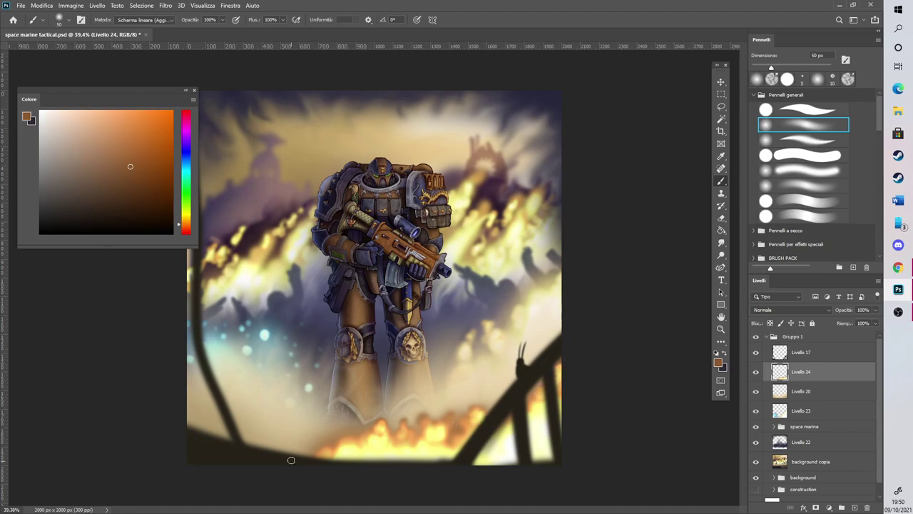
# Extend the fire across the lower-left edge of the canvas with a larger soft brush, shaping its flames at 92 px
pyautogui.click(806, 68)
pyautogui.click(821, 67)
pyautogui.moveTo(236, 470)
pyautogui.mouseDown()
pyautogui.moveTo(189, 435)
pyautogui.moveTo(270, 463)
pyautogui.moveTo(254, 466)
pyautogui.mouseUp()
pyautogui.click(787, 67)
pyautogui.moveTo(275, 435)
pyautogui.mouseDown()
pyautogui.moveTo(213, 440)
pyautogui.moveTo(195, 415)
pyautogui.moveTo(206, 403)
pyautogui.moveTo(186, 432)
pyautogui.moveTo(241, 412)
pyautogui.moveTo(279, 441)
pyautogui.moveTo(367, 408)
pyautogui.moveTo(338, 387)
pyautogui.moveTo(288, 429)
pyautogui.moveTo(284, 415)
pyautogui.moveTo(255, 401)
pyautogui.moveTo(206, 405)
pyautogui.moveTo(204, 396)
pyautogui.moveTo(179, 415)
pyautogui.mouseUp()
pyautogui.moveTo(339, 433)
pyautogui.mouseDown()
pyautogui.moveTo(334, 465)
pyautogui.moveTo(352, 434)
pyautogui.mouseUp()
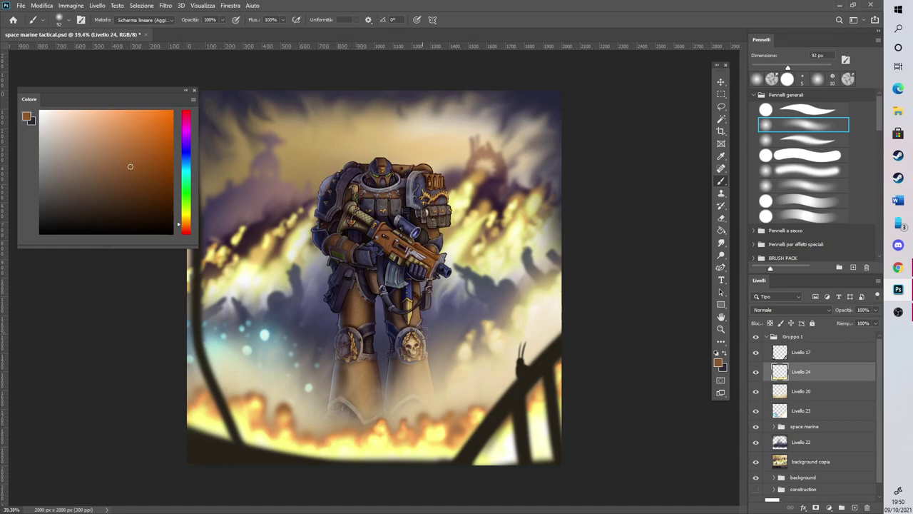
pyautogui.scroll(-1, 422, 331)
pyautogui.scroll(2, 322, 129)
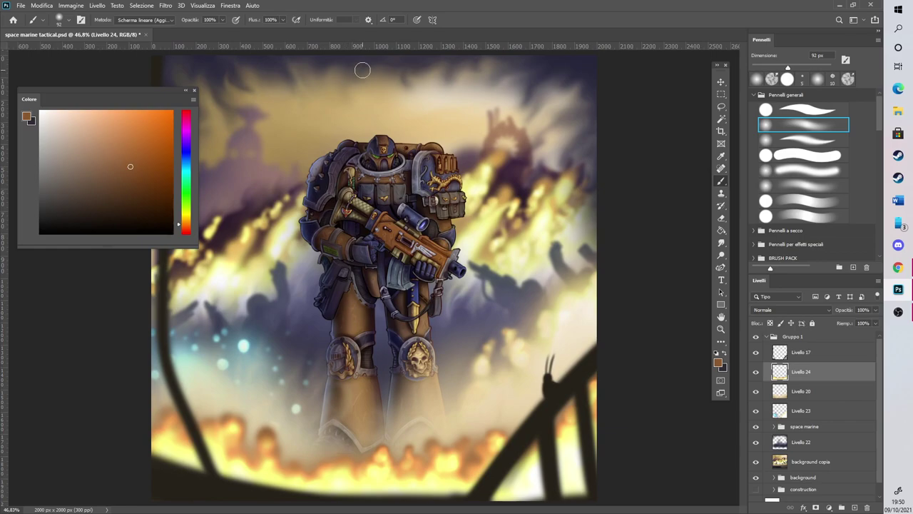
pyautogui.scroll(1, 332, 77)
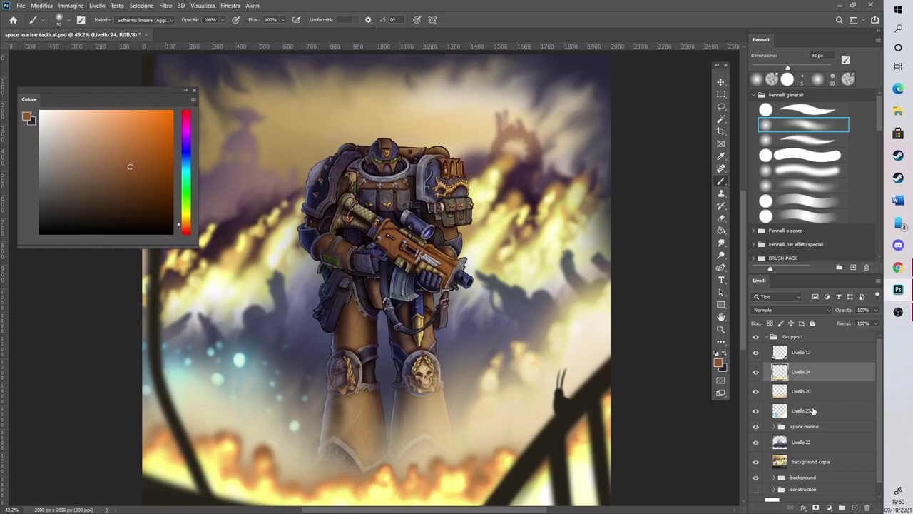
# Duplicate the space marine group, merge the copy into a single layer and hide the original group
pyautogui.click(834, 428)
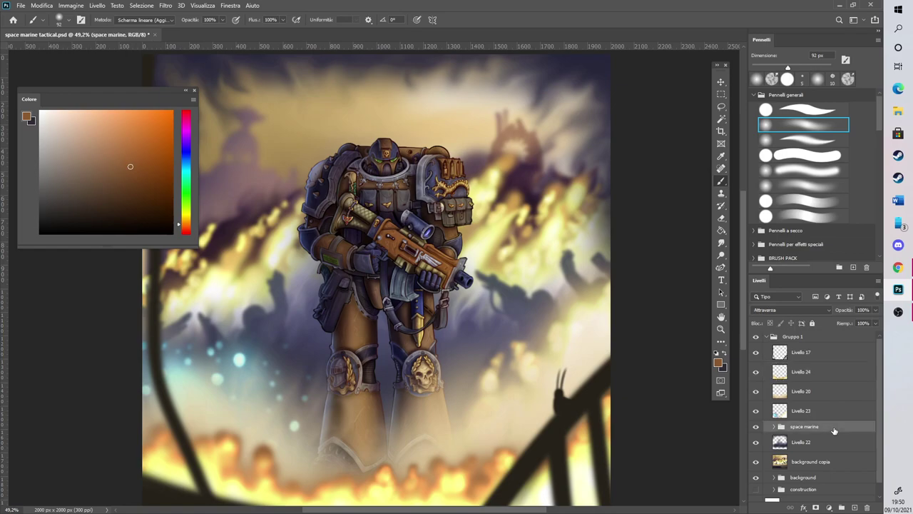
pyautogui.hotkey('ctrl', 'j')
pyautogui.rightClick(834, 426)
pyautogui.click(801, 349)
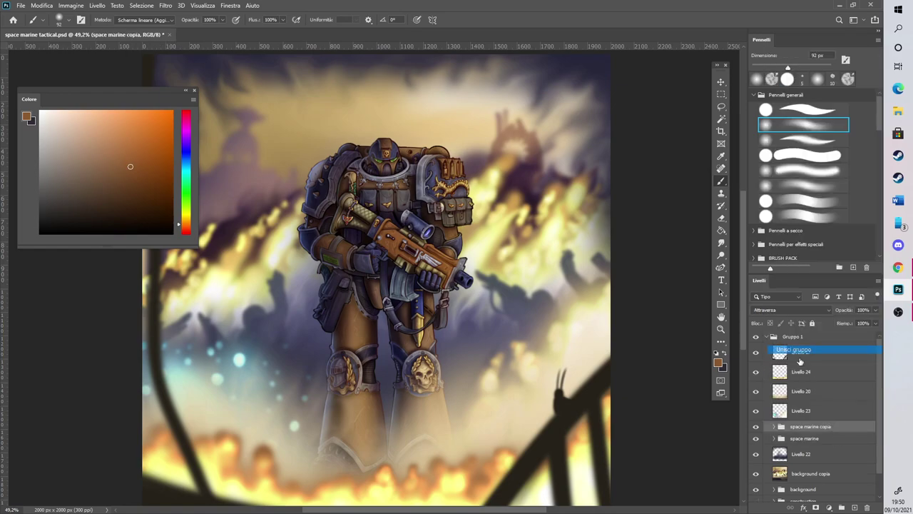
pyautogui.click(756, 447)
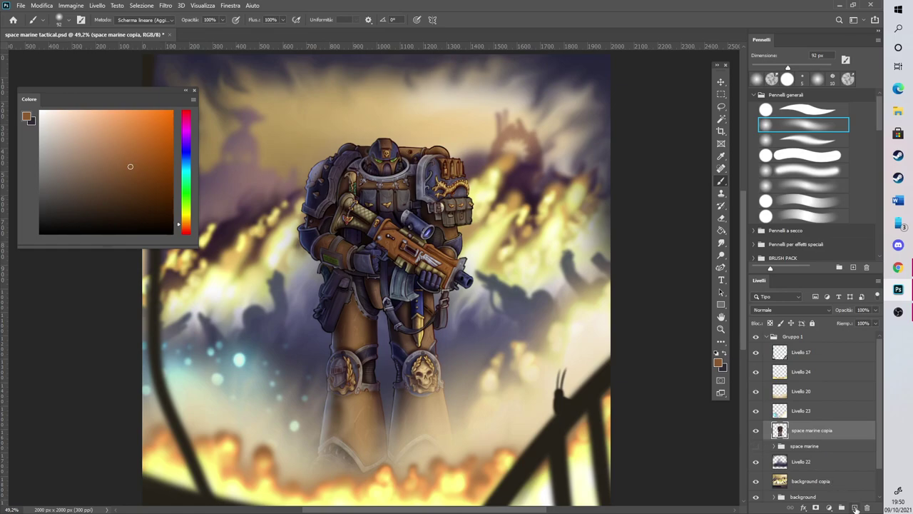
# Add a layer clipped to space marine copia and rename it "lights", leaving its blend mode at Normale
pyautogui.click(856, 507)
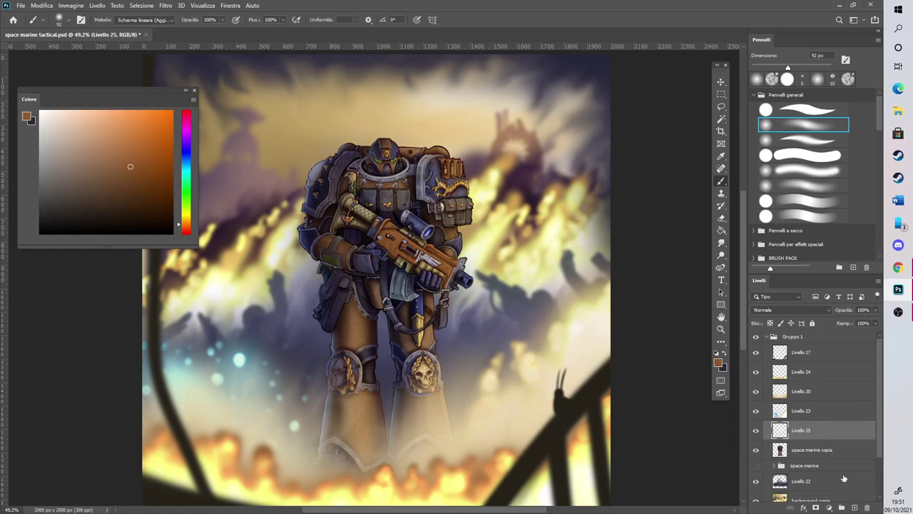
pyautogui.rightClick(814, 434)
pyautogui.click(790, 211)
pyautogui.doubleClick(807, 431)
pyautogui.press('BackSpace')
pyautogui.press('Return')
pyautogui.click(814, 313)
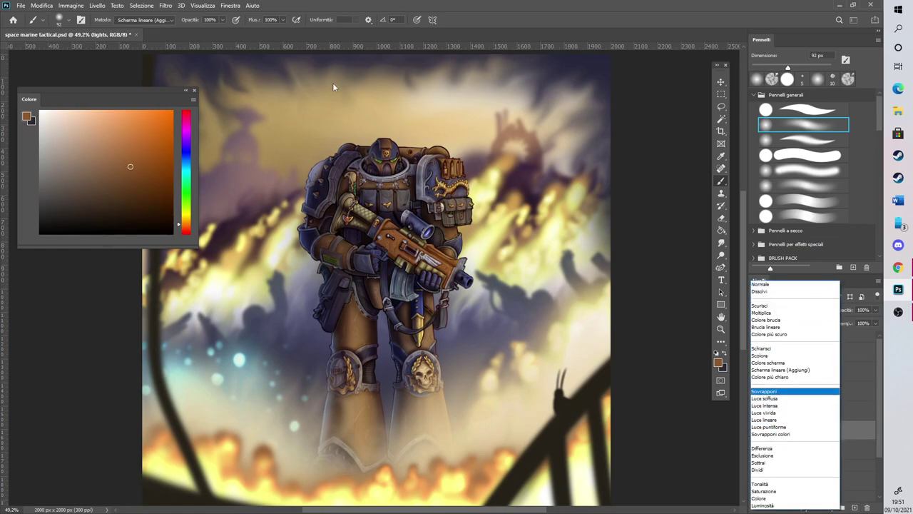
# Set the brush to Colore scherma mode at 36% opacity with a lighter orange
pyautogui.click(168, 20)
pyautogui.click(168, 21)
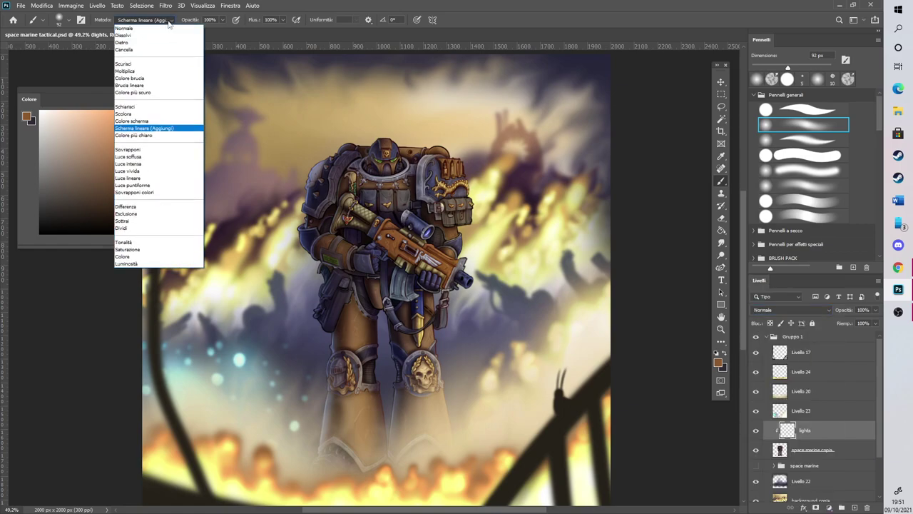
pyautogui.click(132, 121)
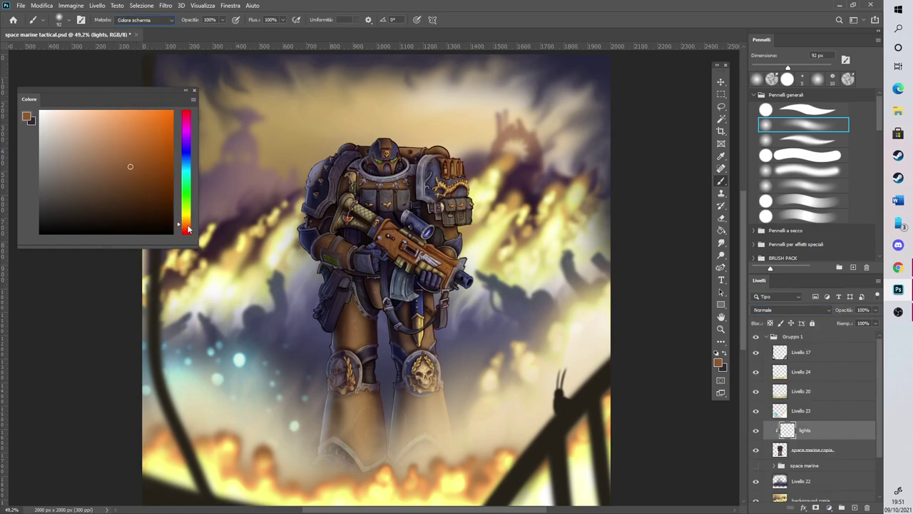
pyautogui.click(127, 128)
pyautogui.moveTo(222, 20); pyautogui.dragTo(199, 27)
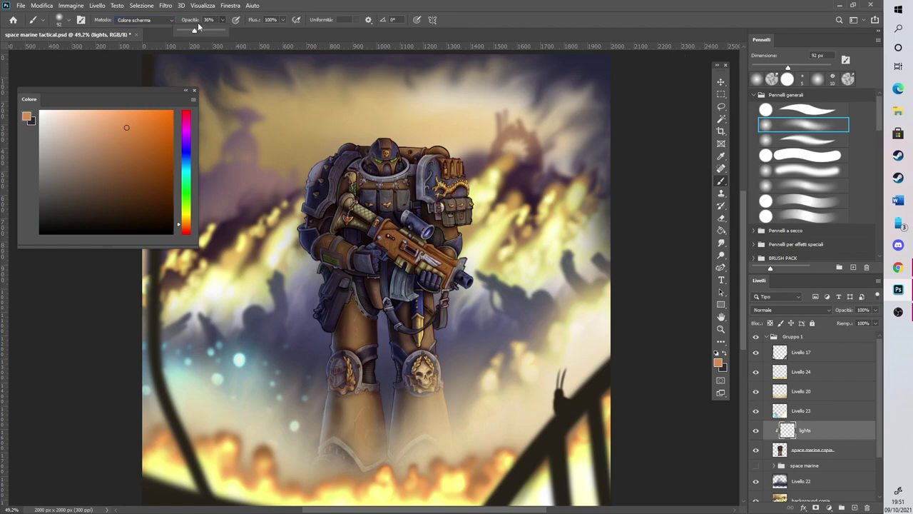
# Brush warm orange light over the marine's flame-facing shoulder, pouches, chest and gun on the lights layer at 353 px
pyautogui.click(813, 67)
pyautogui.click(818, 68)
pyautogui.moveTo(465, 153)
pyautogui.mouseDown()
pyautogui.moveTo(467, 261)
pyautogui.moveTo(477, 255)
pyautogui.mouseUp()
pyautogui.moveTo(430, 168); pyautogui.dragTo(424, 306)
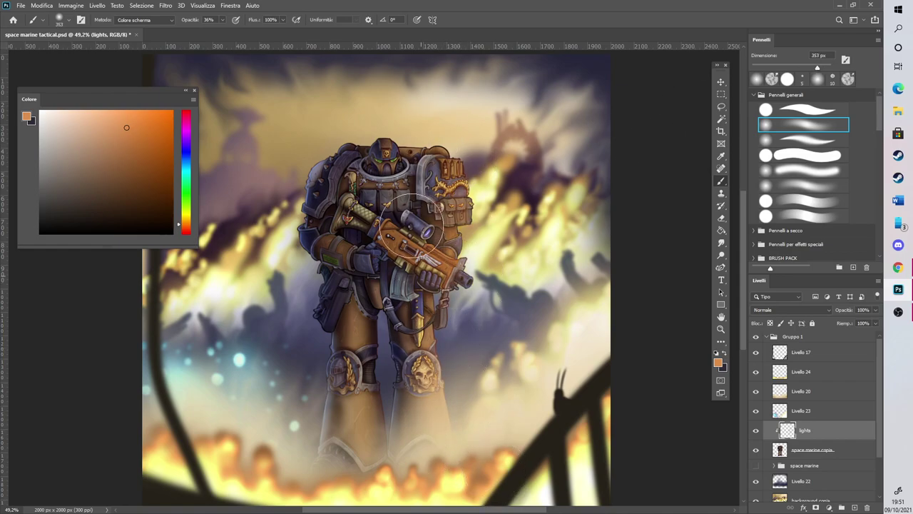
pyautogui.moveTo(407, 142)
pyautogui.mouseDown()
pyautogui.moveTo(387, 140)
pyautogui.moveTo(495, 272)
pyautogui.mouseUp()
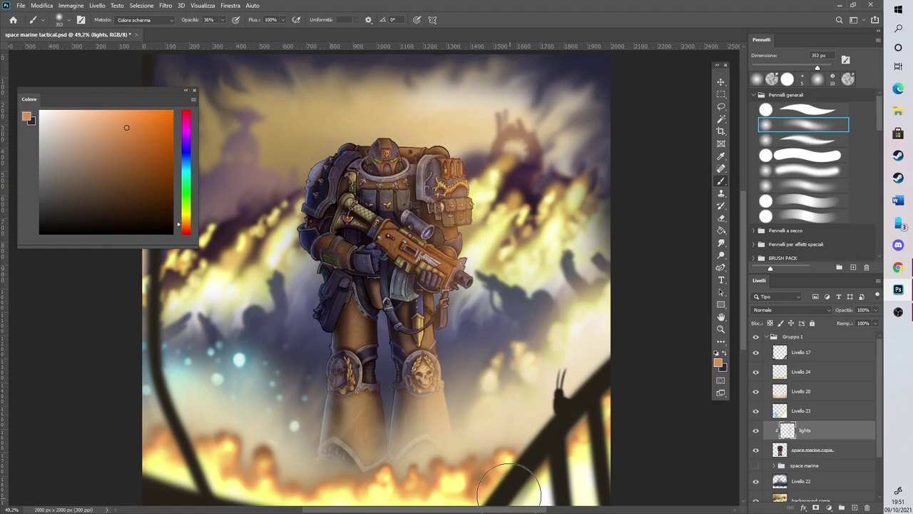
# Tint the marine's shoulder and arm facing the cyan sparks with bright cyan light, refining with a 96 px tip
pyautogui.click(187, 166)
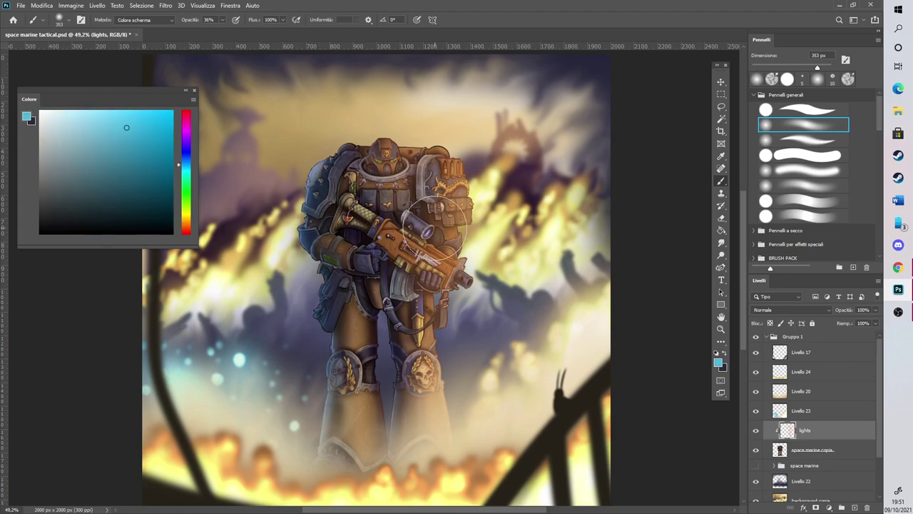
pyautogui.scroll(4, 374, 134)
pyautogui.click(789, 67)
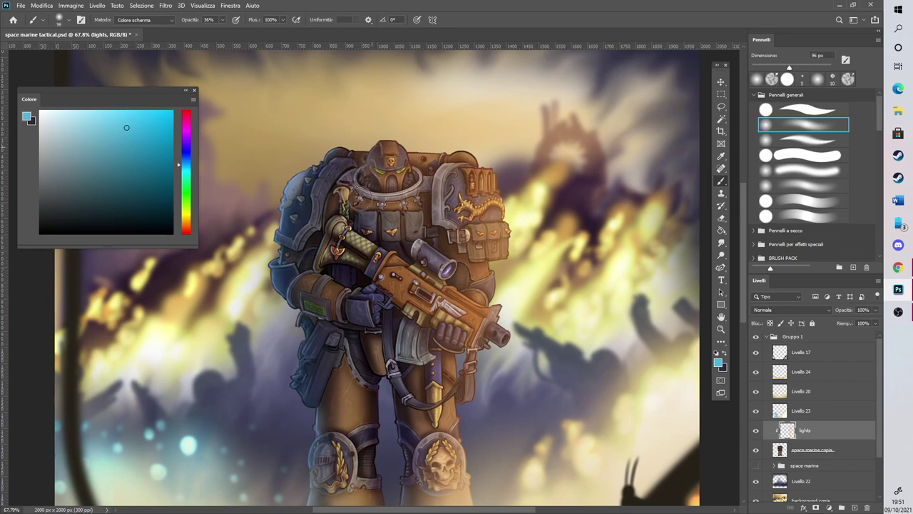
pyautogui.scroll(2, 393, 107)
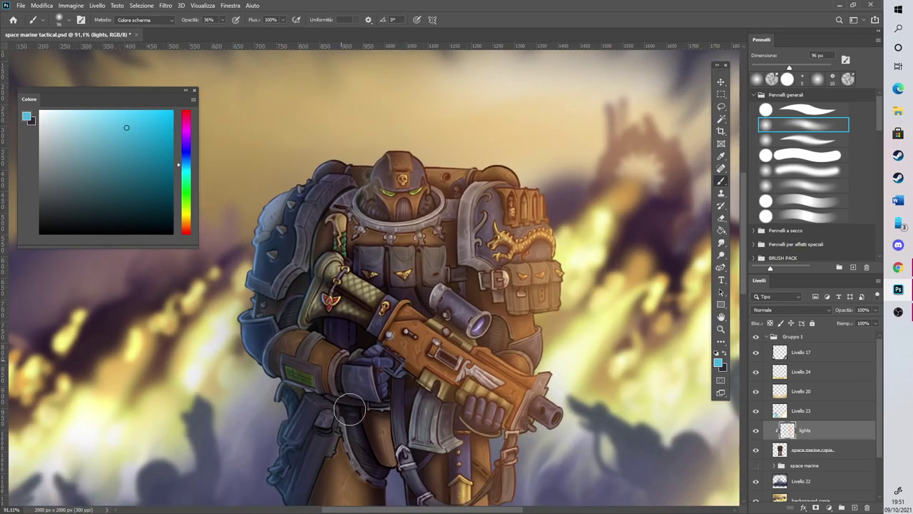
pyautogui.scroll(3, 284, 188)
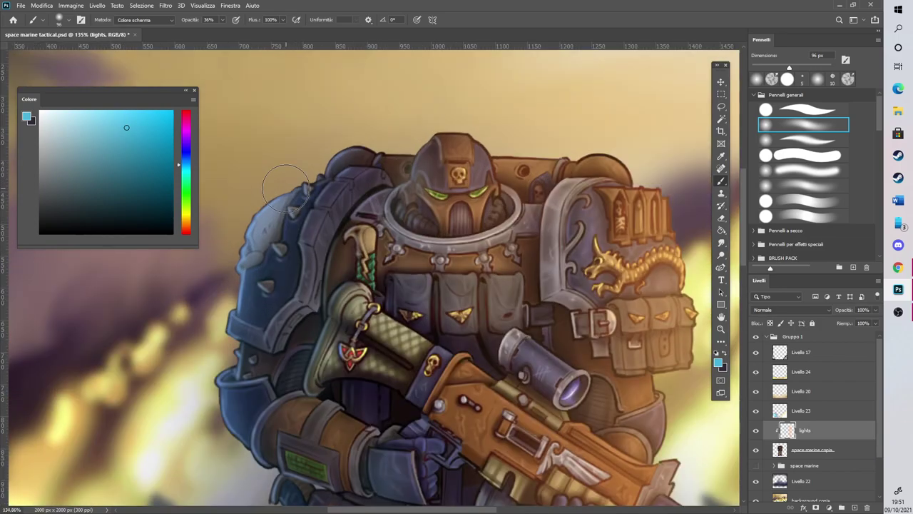
# Choose a bright light green and add a glow to the helmet's eyes with a 26 px soft brush
pyautogui.click(186, 200)
pyautogui.click(130, 165)
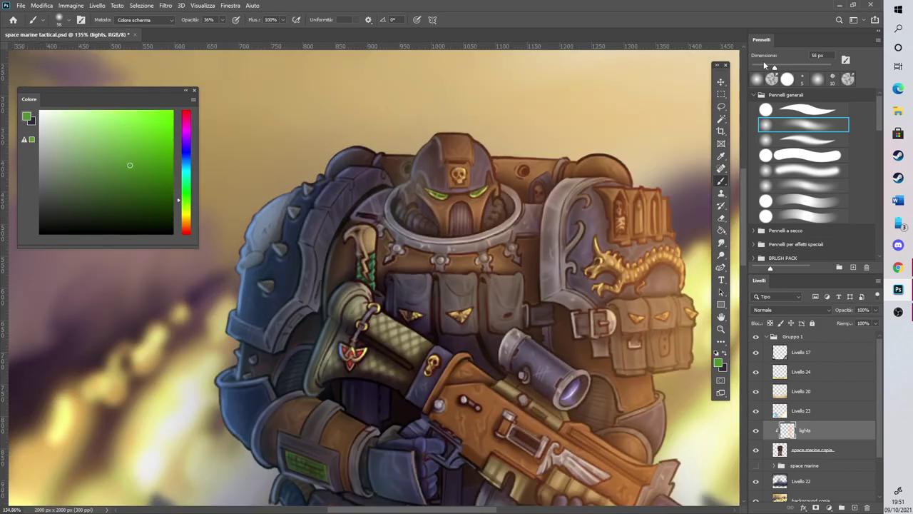
pyautogui.moveTo(765, 66); pyautogui.dragTo(761, 66)
pyautogui.click(122, 121)
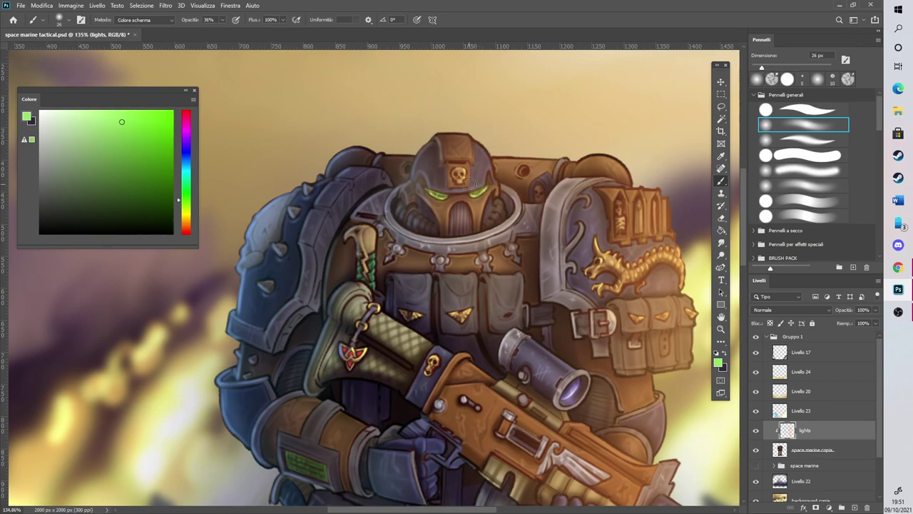
pyautogui.scroll(-3, 470, 184)
pyautogui.scroll(-3, 373, 155)
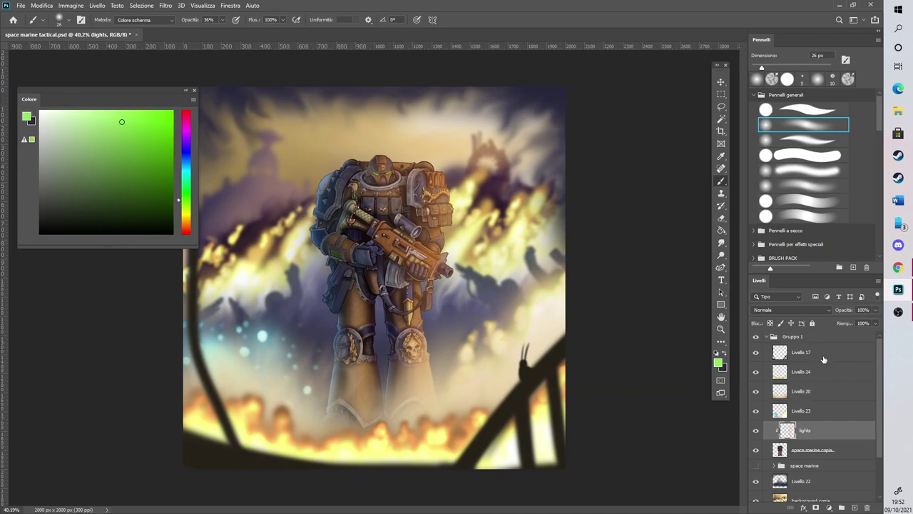
# Add a layer named "particles" above Livello 17 and set the brush mode to Scherma lineare (Aggiungi)
pyautogui.click(855, 507)
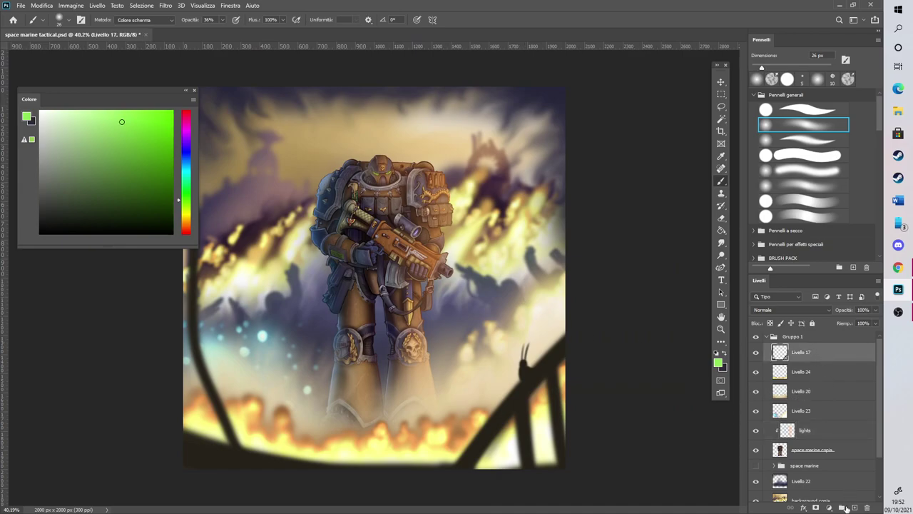
pyautogui.click(162, 22)
pyautogui.click(166, 131)
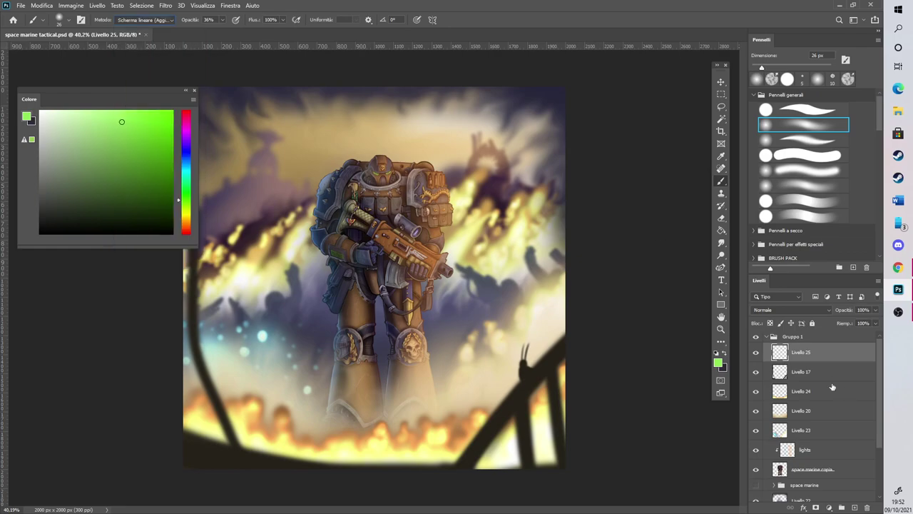
pyautogui.doubleClick(804, 355)
pyautogui.write('particles')
pyautogui.press('Return')
# Choose a burnt orange for a 44 px soft brush on the particles layer and raise its opacity to 100%
pyautogui.click(721, 183)
pyautogui.moveTo(386, 243); pyautogui.dragTo(421, 241)
pyautogui.moveTo(186, 220); pyautogui.dragTo(186, 226)
pyautogui.click(132, 150)
pyautogui.click(769, 67)
pyautogui.click(504, 304)
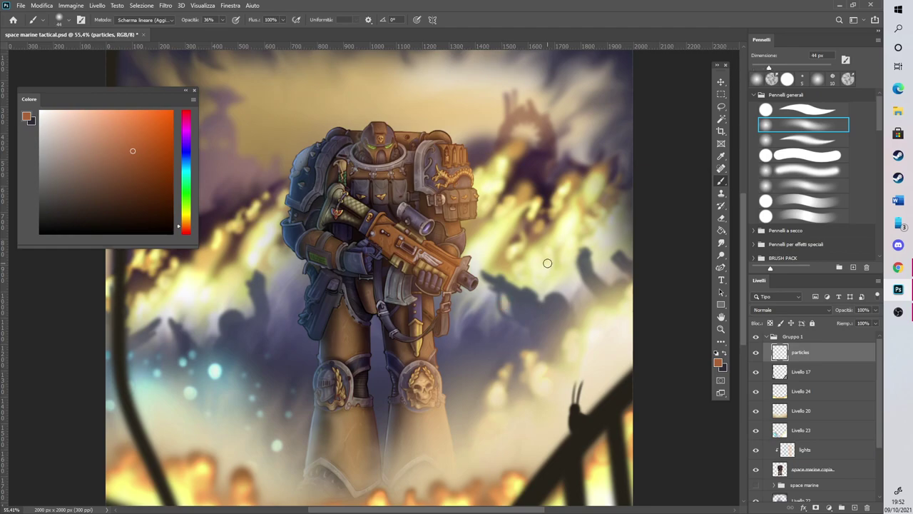
pyautogui.click(224, 21)
# Undo a test dab and dot small orange sparks around the marine's arms and near the gun muzzle at 24 px
pyautogui.click(530, 306)
pyautogui.press('[')
pyautogui.press('[')
pyautogui.hotkey('ctrl', 'z')
pyautogui.click(533, 281)
pyautogui.moveTo(548, 266)
pyautogui.mouseDown()
pyautogui.moveTo(525, 284)
pyautogui.moveTo(540, 262)
pyautogui.mouseUp()
pyautogui.click(252, 273)
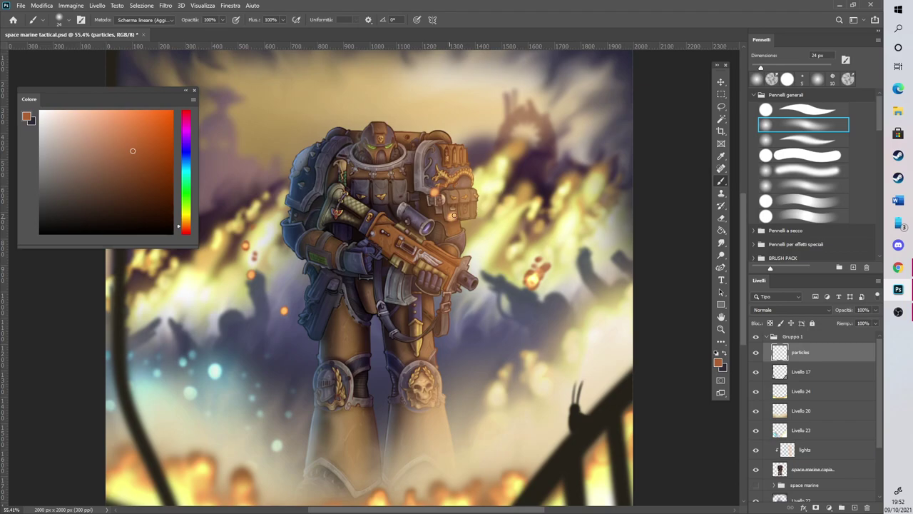
# Erase the cluster of orange sparks beside the gun muzzle with a large soft eraser
pyautogui.click(794, 68)
pyautogui.moveTo(532, 279)
pyautogui.mouseDown()
pyautogui.moveTo(523, 308)
pyautogui.moveTo(548, 269)
pyautogui.mouseUp()
pyautogui.click(721, 217)
pyautogui.click(800, 68)
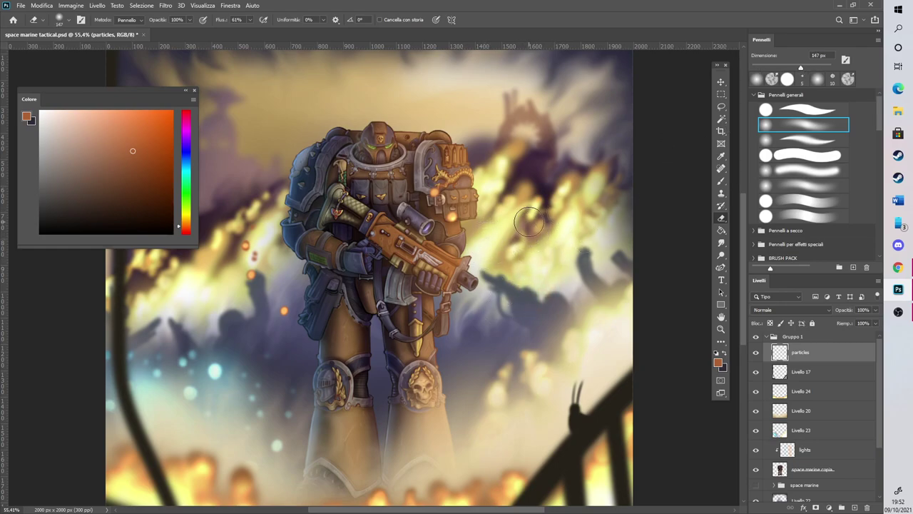
# Dot more orange sparks around the marine's knees and lower legs with a 25 px soft brush
pyautogui.click(722, 180)
pyautogui.moveTo(773, 68); pyautogui.dragTo(760, 68)
pyautogui.moveTo(442, 400); pyautogui.dragTo(423, 432)
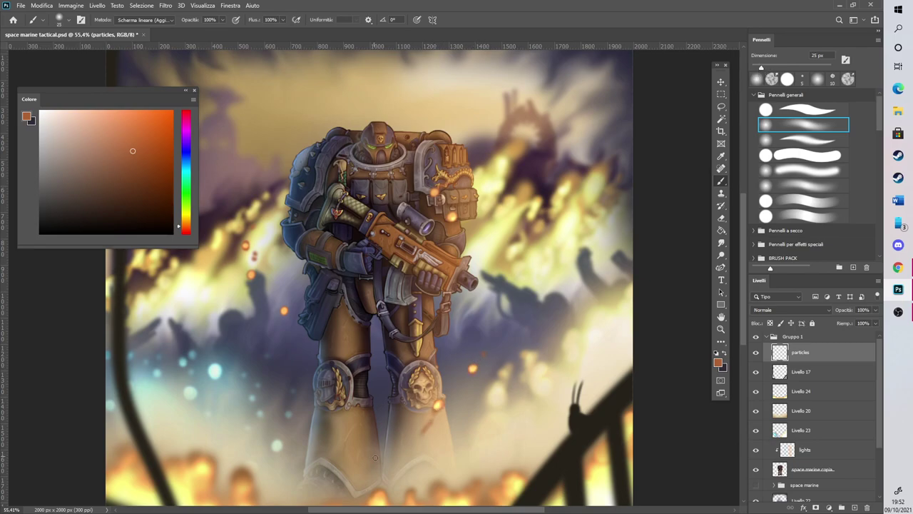
pyautogui.click(374, 458)
pyautogui.click(478, 328)
pyautogui.scroll(-2, 508, 297)
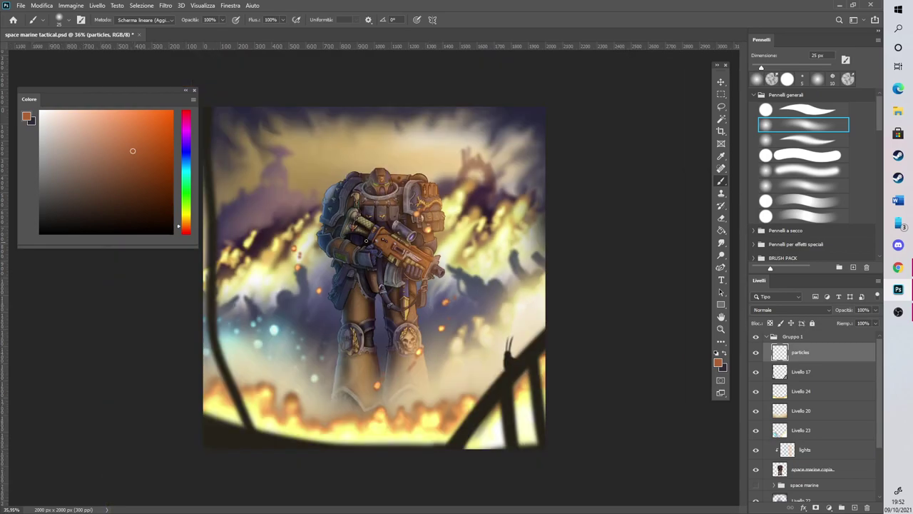
# Open the Pixelstains Particle Brushes set and choose the 2600 px particle brush
pyautogui.scroll(2, 345, 228)
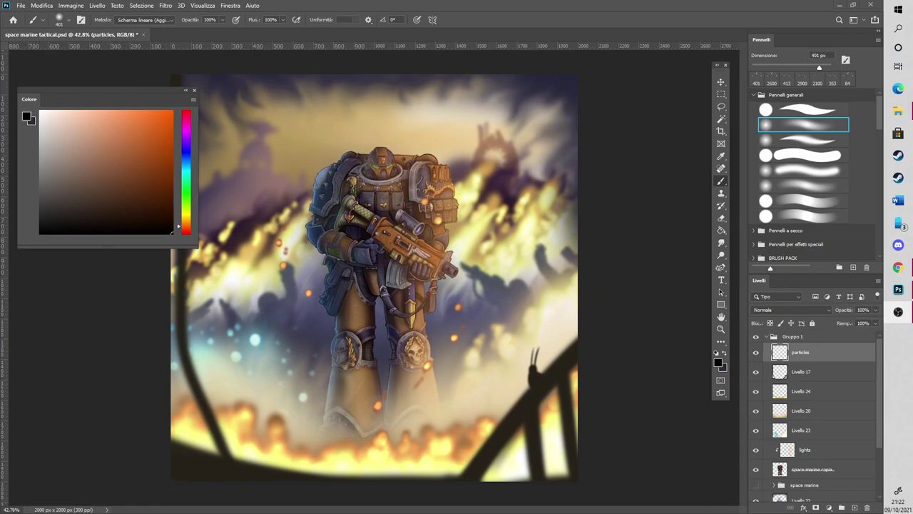
pyautogui.moveTo(879, 116); pyautogui.dragTo(881, 249)
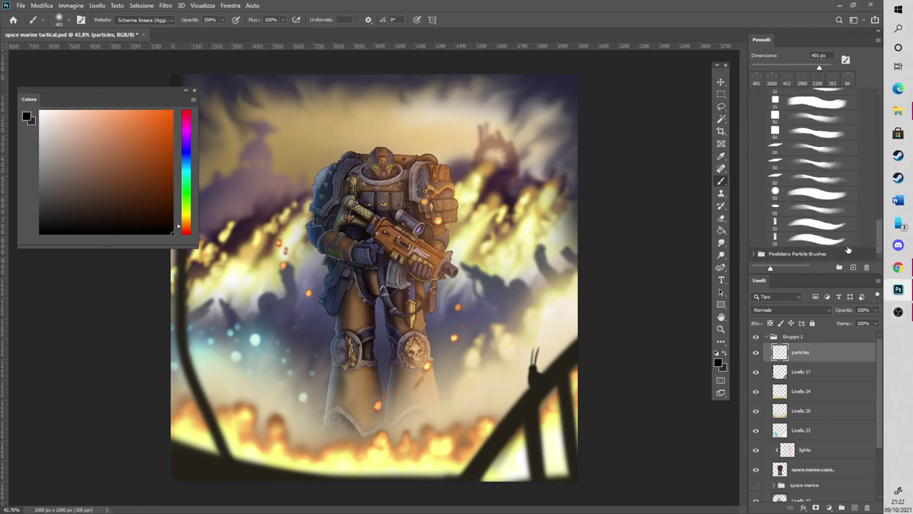
pyautogui.click(753, 253)
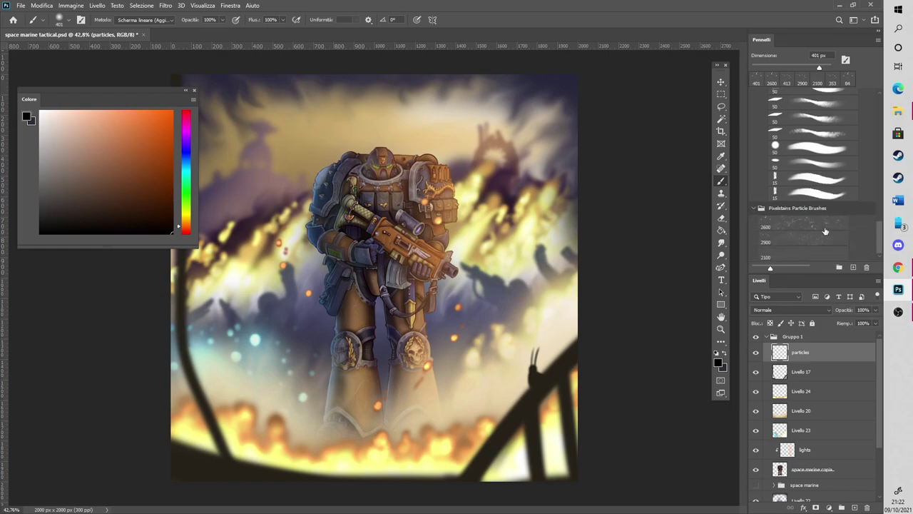
pyautogui.click(815, 256)
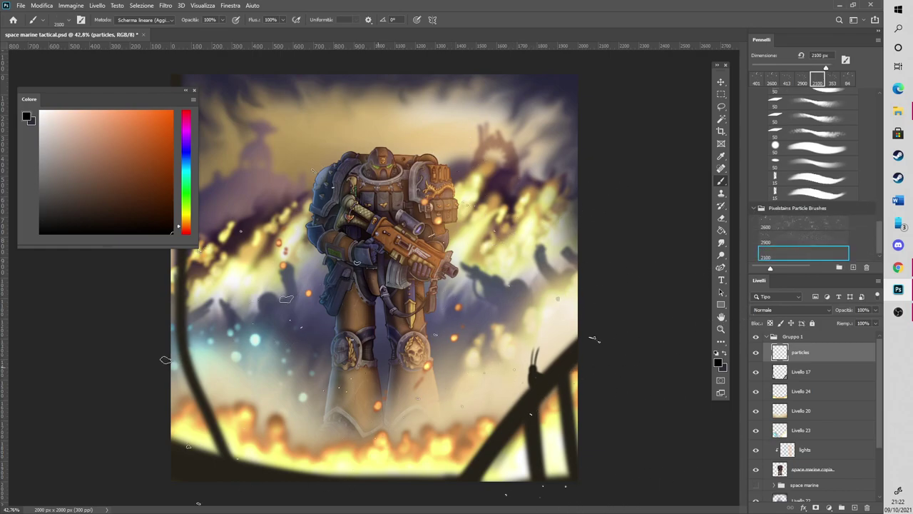
pyautogui.click(791, 236)
pyautogui.click(785, 224)
# Set the particle brush to 437 px and scatter black specks over the ruined tower, the background flames and the foreground railing
pyautogui.click(794, 68)
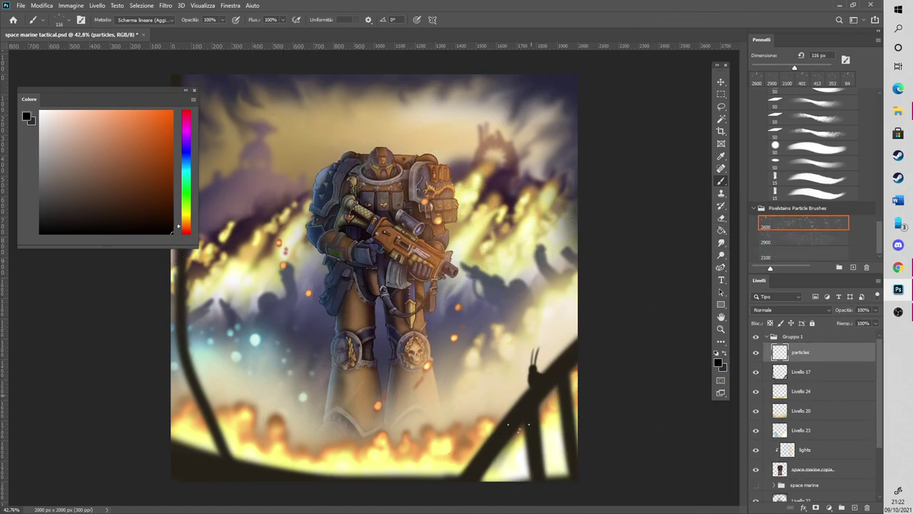
pyautogui.click(820, 69)
pyautogui.click(542, 373)
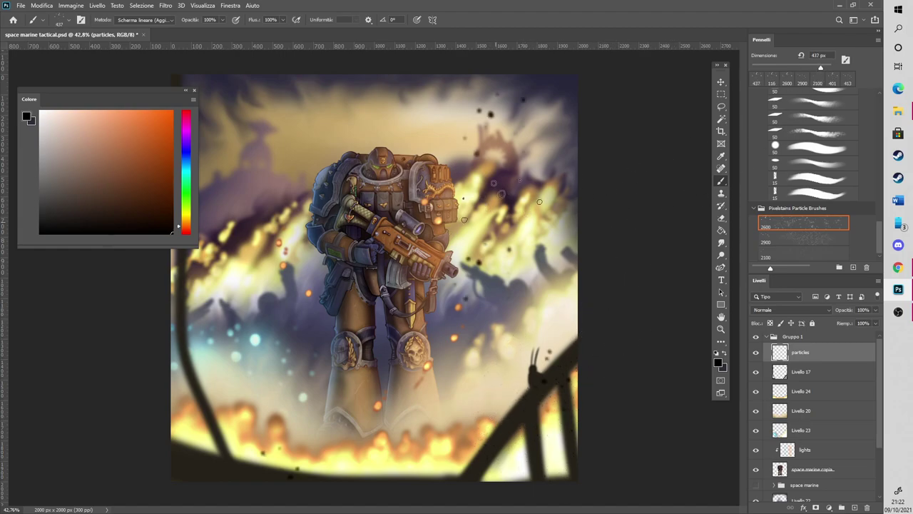
# Try scattering fine black specks over the lower-left flames with the particle brush at 195 px
pyautogui.scroll(3, 391, 200)
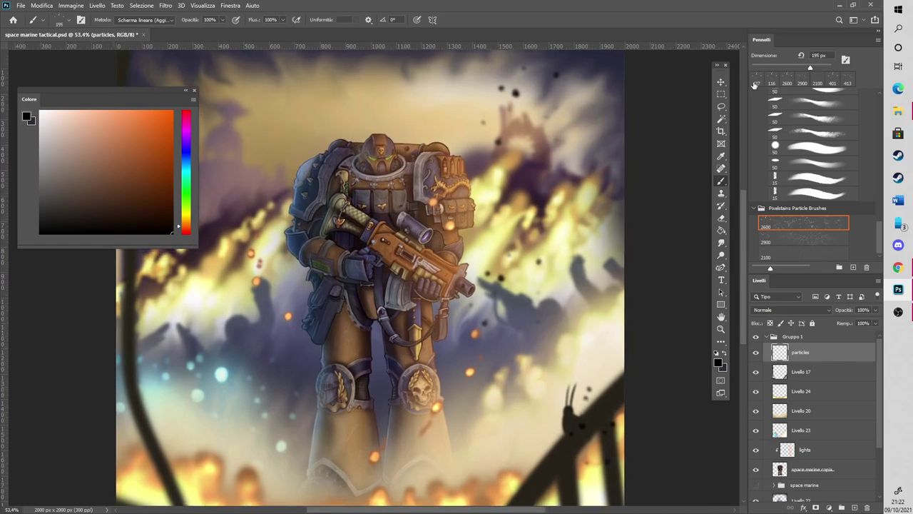
pyautogui.moveTo(146, 425)
pyautogui.mouseDown()
pyautogui.moveTo(195, 469)
pyautogui.moveTo(225, 464)
pyautogui.mouseUp()
pyautogui.hotkey('ctrl', '0')
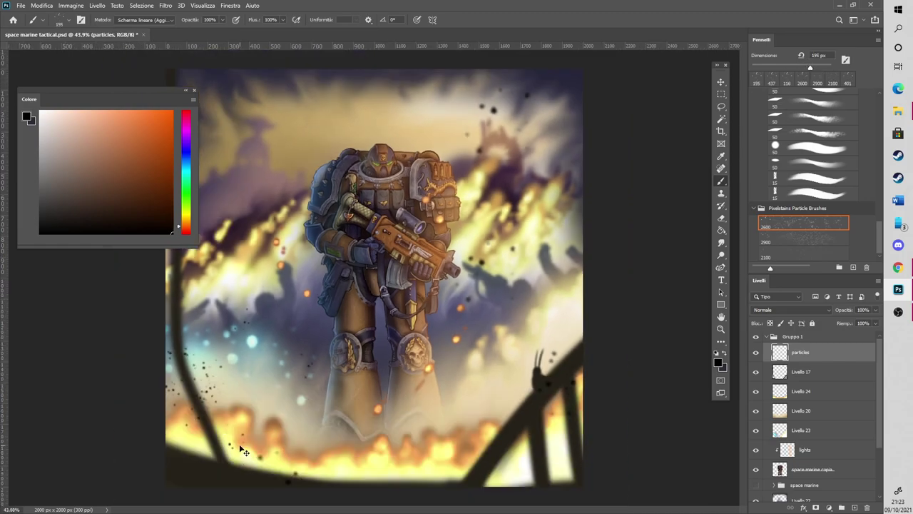
# Scatter more black specks over the foreground flames and the diagonal railing, and set the 2600 particle brush to 425 px
pyautogui.click(812, 236)
pyautogui.click(789, 254)
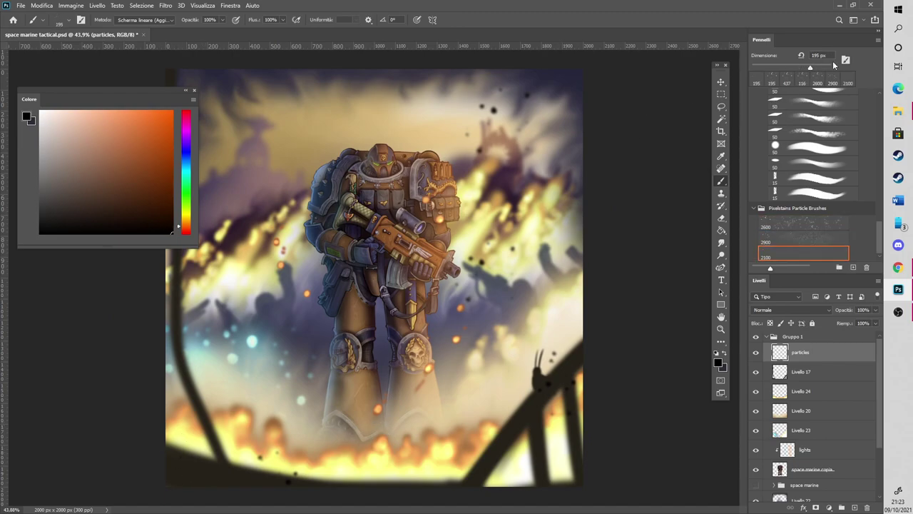
pyautogui.moveTo(184, 416); pyautogui.dragTo(459, 384)
pyautogui.click(524, 446)
pyautogui.moveTo(822, 67); pyautogui.dragTo(821, 68)
pyautogui.click(796, 224)
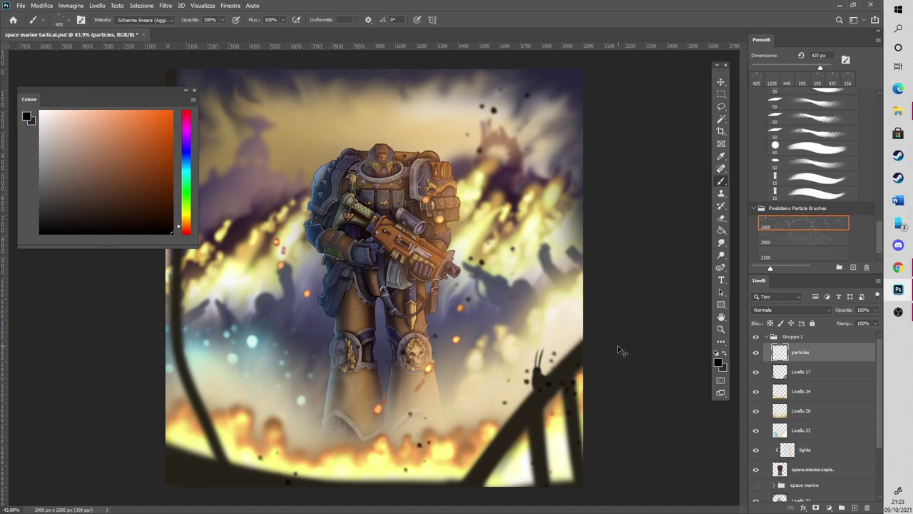
# Add a new layer above the particles layer, set its blend mode to Scherma lineare (Aggiungi) and choose a light orange
pyautogui.scroll(3, 331, 253)
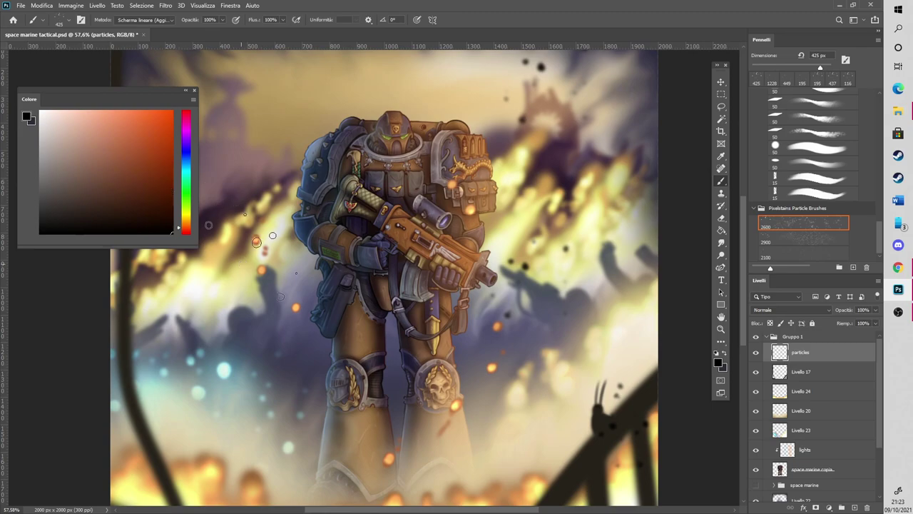
pyautogui.click(854, 507)
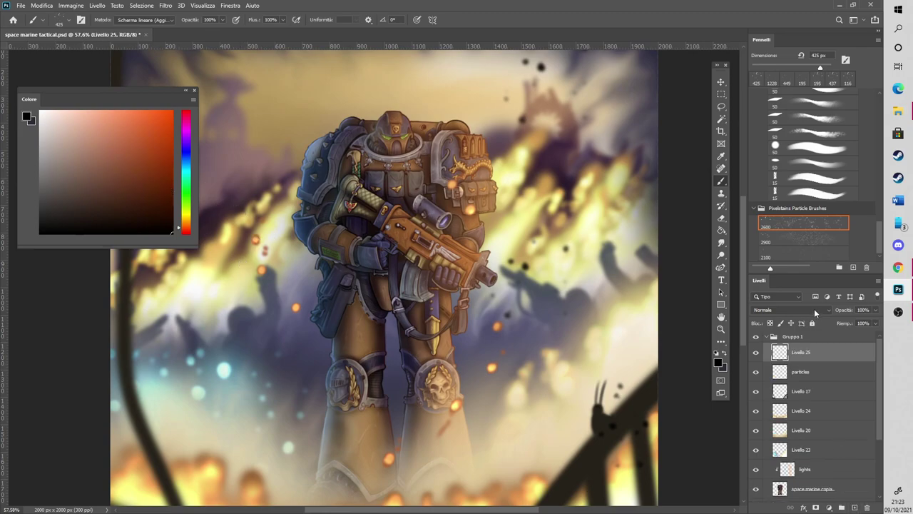
pyautogui.click(813, 309)
pyautogui.click(781, 370)
pyautogui.click(114, 124)
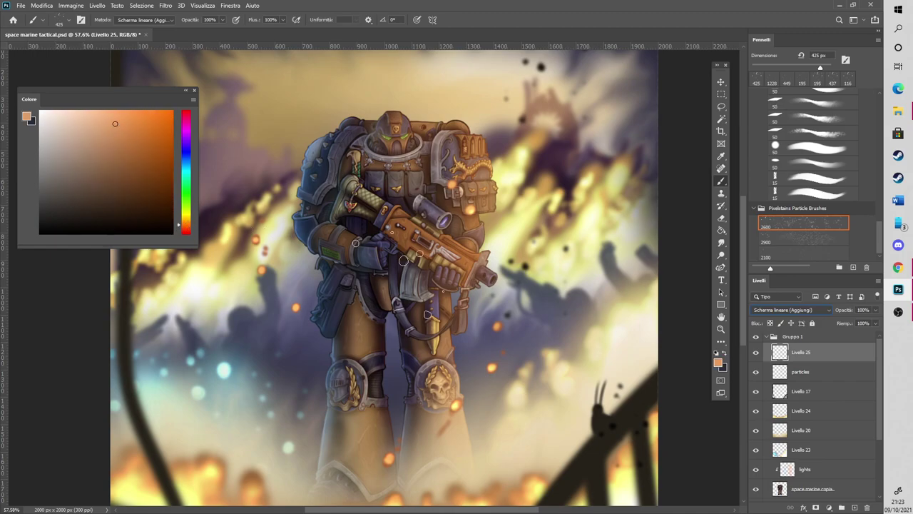
# Undo a large test dab and scatter fine glowing sparks over the flames and dark crowd with the particle brush at 163 px
pyautogui.click(655, 209)
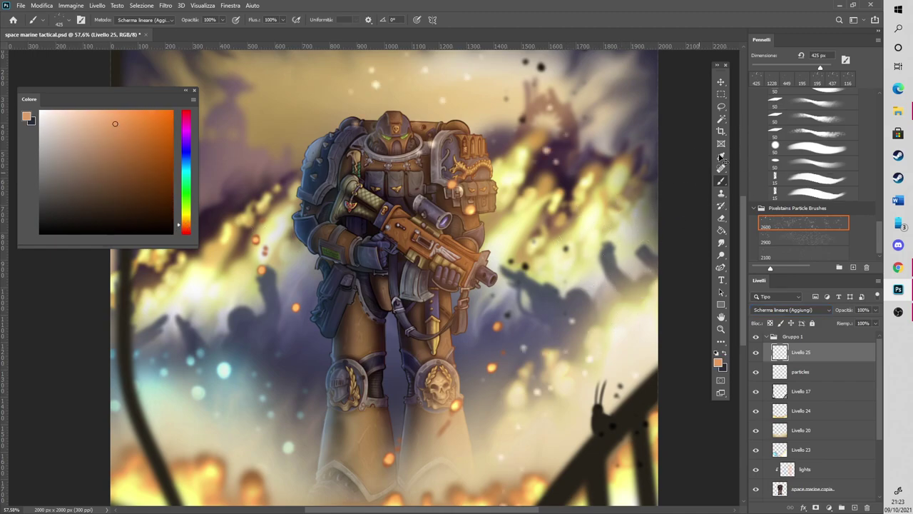
pyautogui.hotkey('ctrl', 'z')
pyautogui.click(805, 68)
pyautogui.click(625, 286)
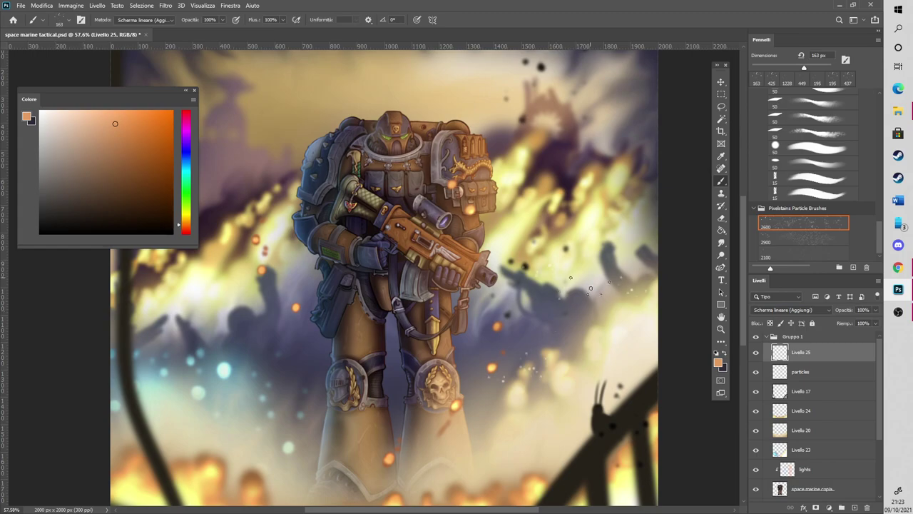
pyautogui.hotkey('ctrl', '0')
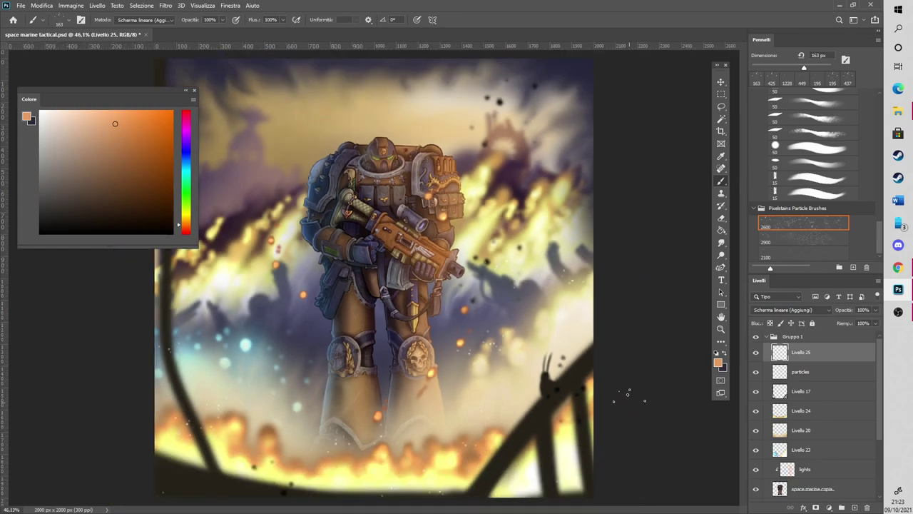
# Scatter sparks over the foreground railing with the 2900 particle brush at 365 px, and toggle Livello 25's visibility to compare
pyautogui.click(790, 244)
pyautogui.moveTo(598, 432); pyautogui.dragTo(628, 403)
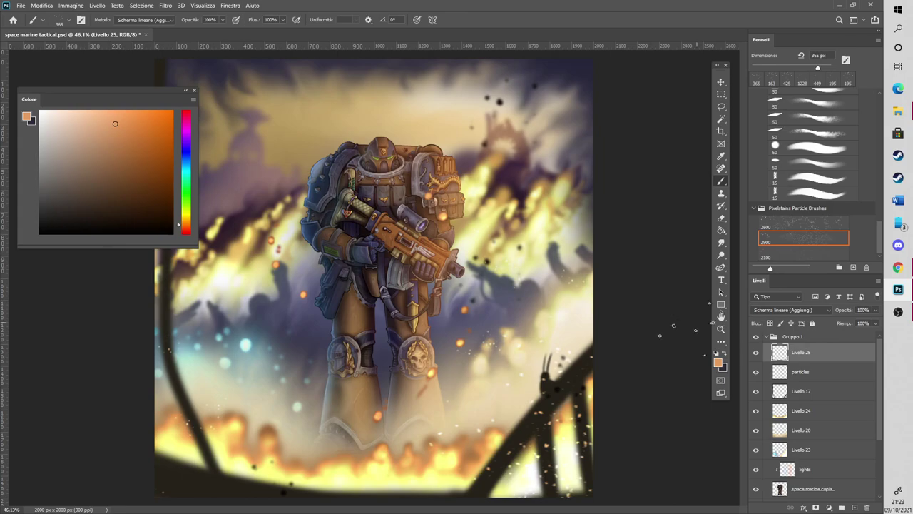
pyautogui.hotkey('ctrl', '-')
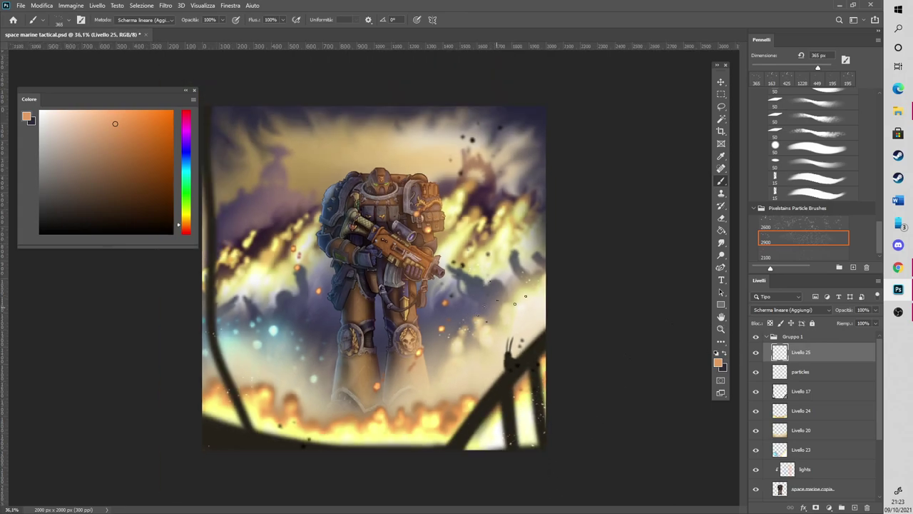
pyautogui.scroll(-1, 391, 107)
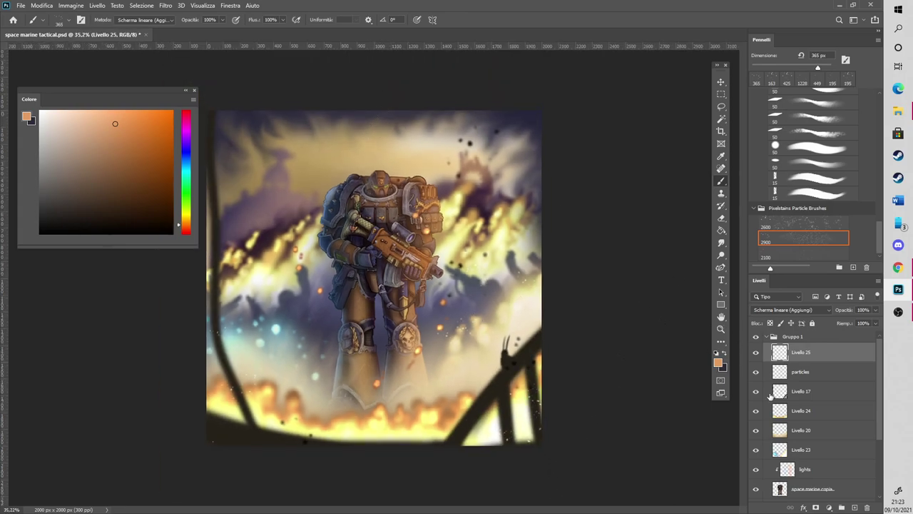
pyautogui.click(759, 354)
pyautogui.click(759, 353)
# Choose a burnt orange and scatter small sparks over the flames beside the gun muzzle with the particle brush at 185 px
pyautogui.scroll(4, 373, 282)
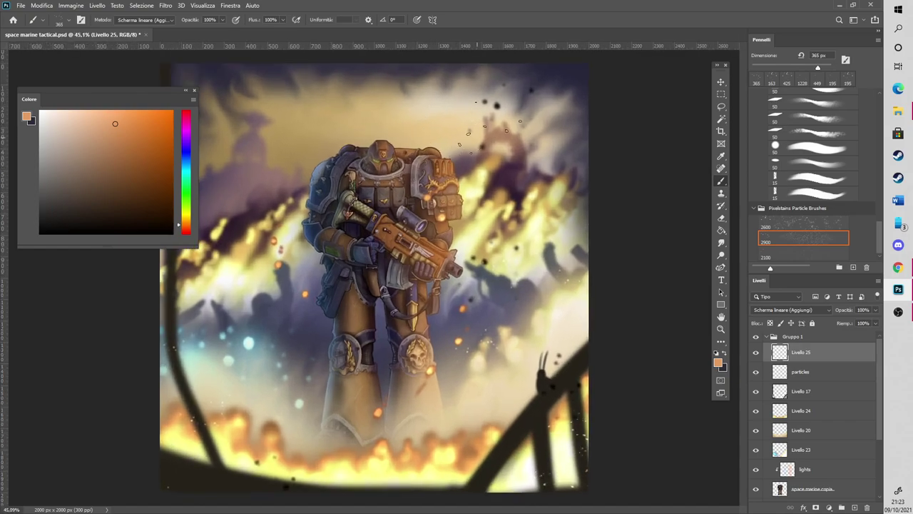
pyautogui.scroll(6, 410, 126)
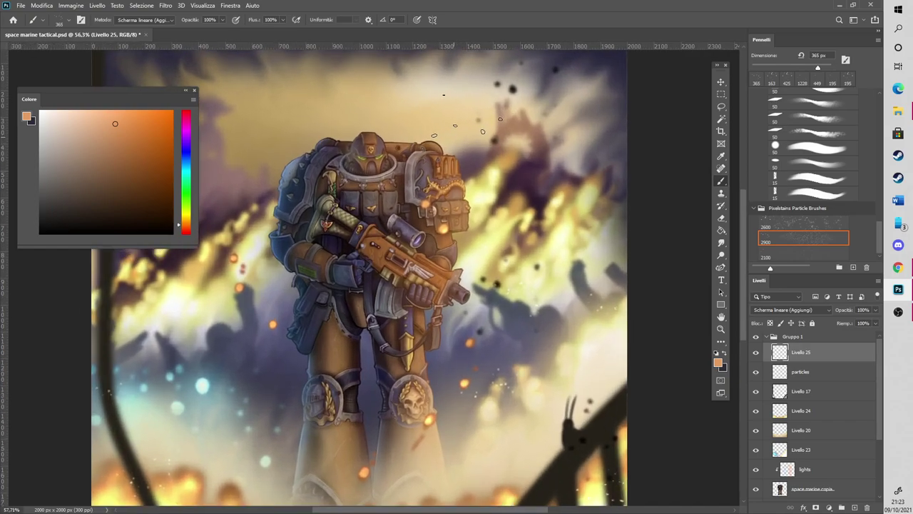
pyautogui.scroll(4, 376, 107)
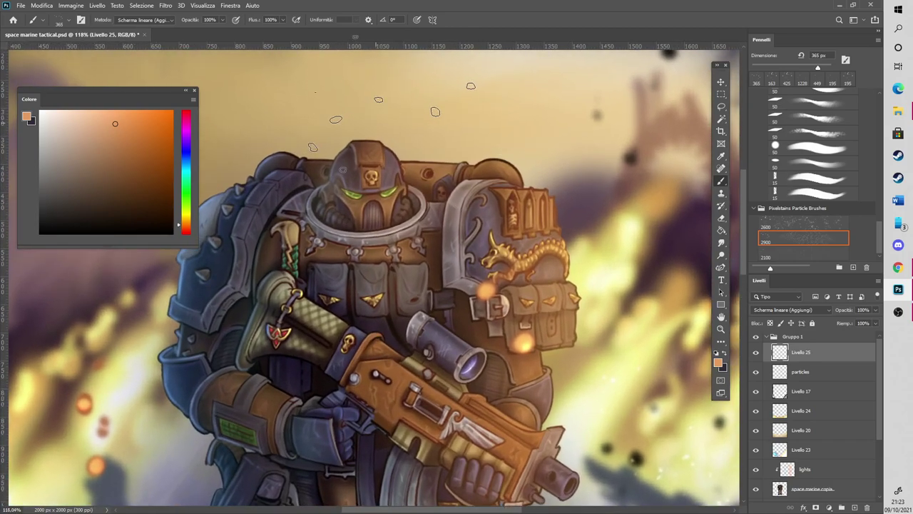
pyautogui.moveTo(817, 67); pyautogui.dragTo(809, 68)
pyautogui.click(187, 226)
pyautogui.click(131, 149)
pyautogui.moveTo(560, 342); pyautogui.dragTo(622, 278)
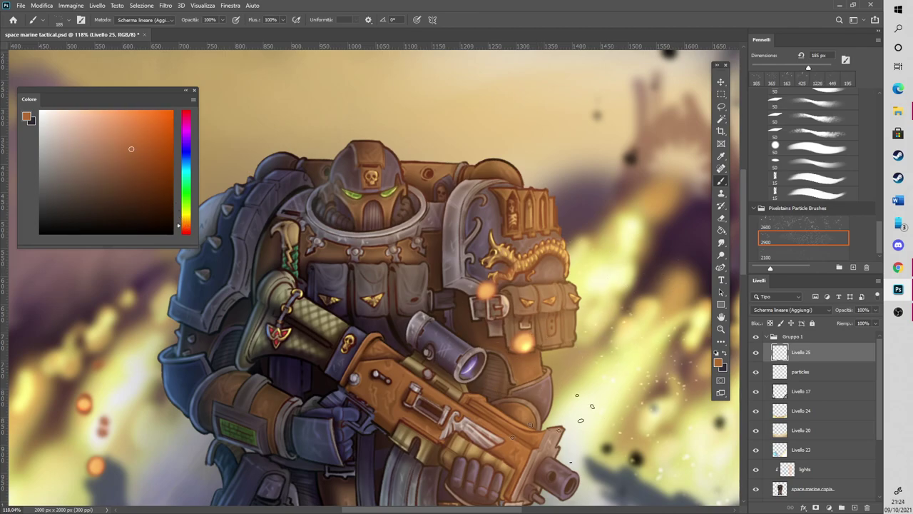
pyautogui.hscroll(5, 628, 364)
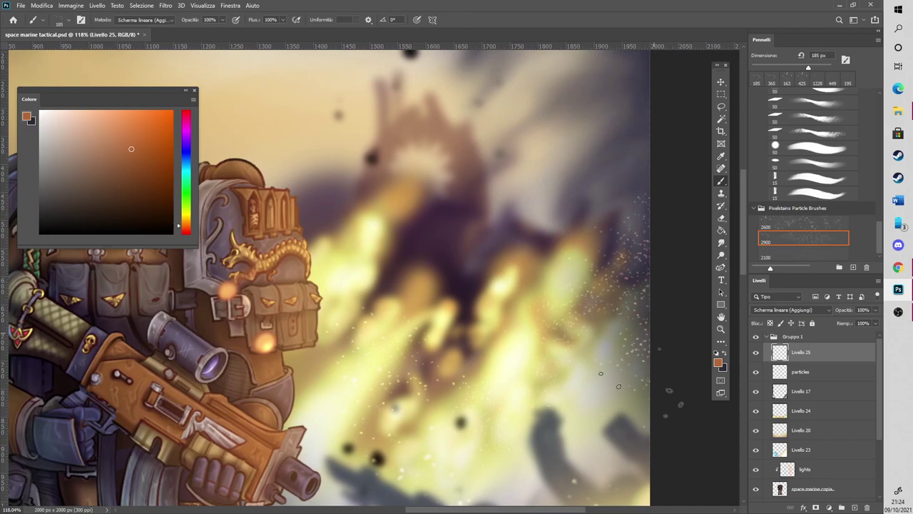
pyautogui.scroll(-5, 635, 353)
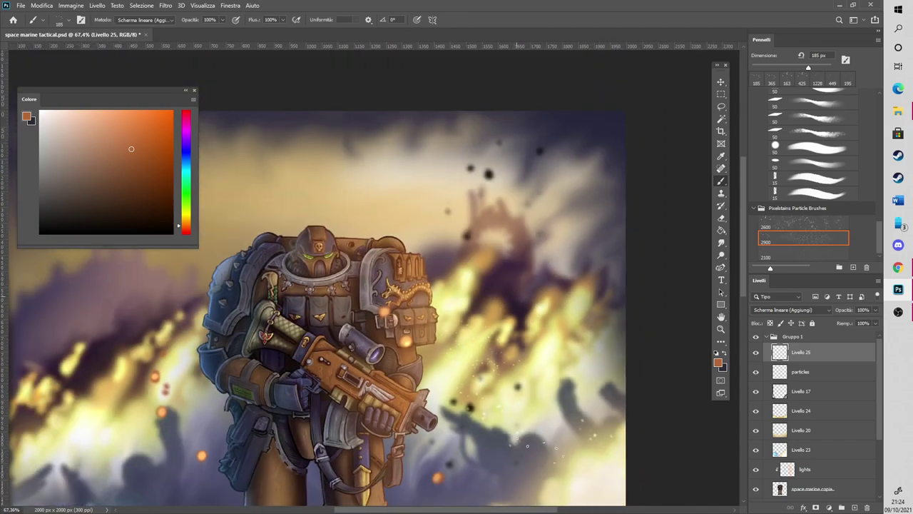
pyautogui.moveTo(746, 291); pyautogui.dragTo(743, 328)
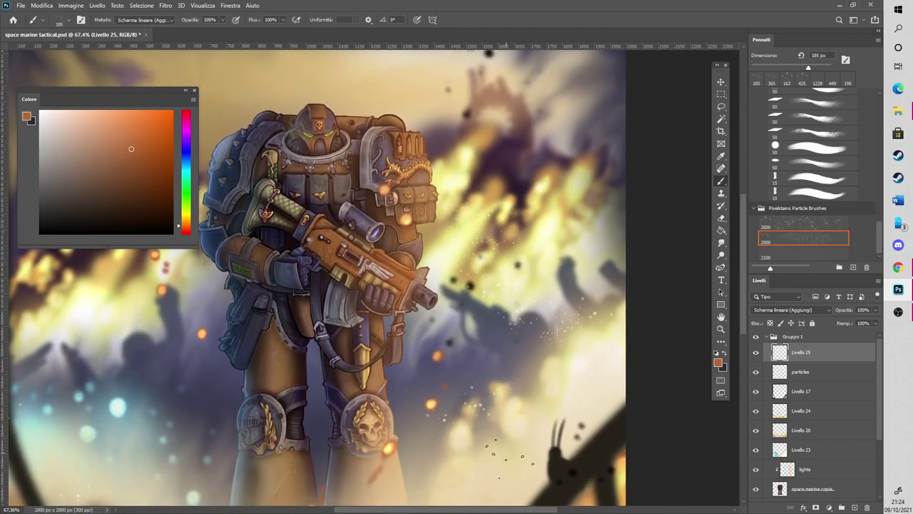
pyautogui.hscroll(-10, 511, 489)
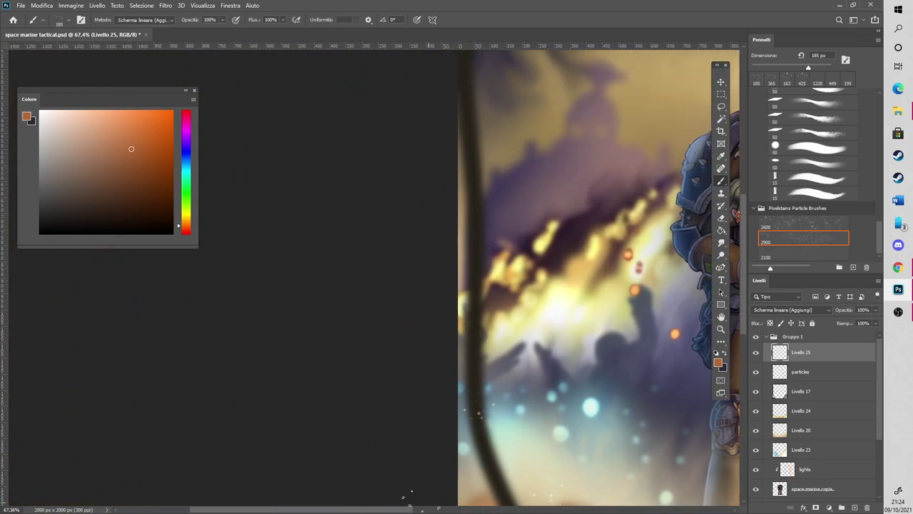
pyautogui.hscroll(7, 417, 502)
pyautogui.scroll(4, 581, 132)
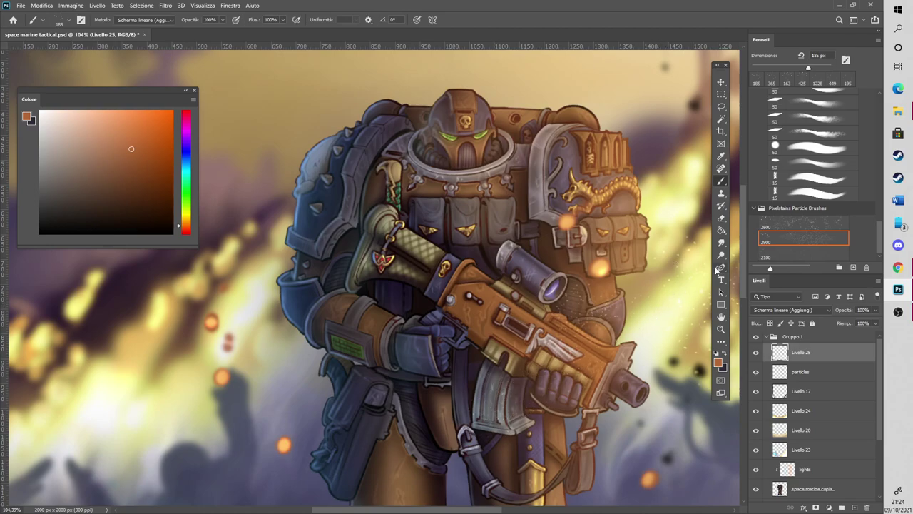
pyautogui.scroll(-5, 465, 238)
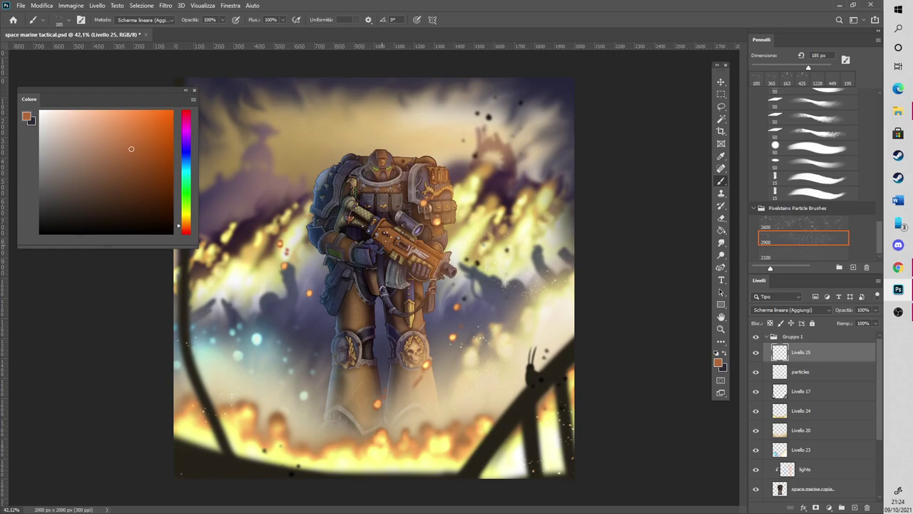
pyautogui.scroll(-1, 382, 114)
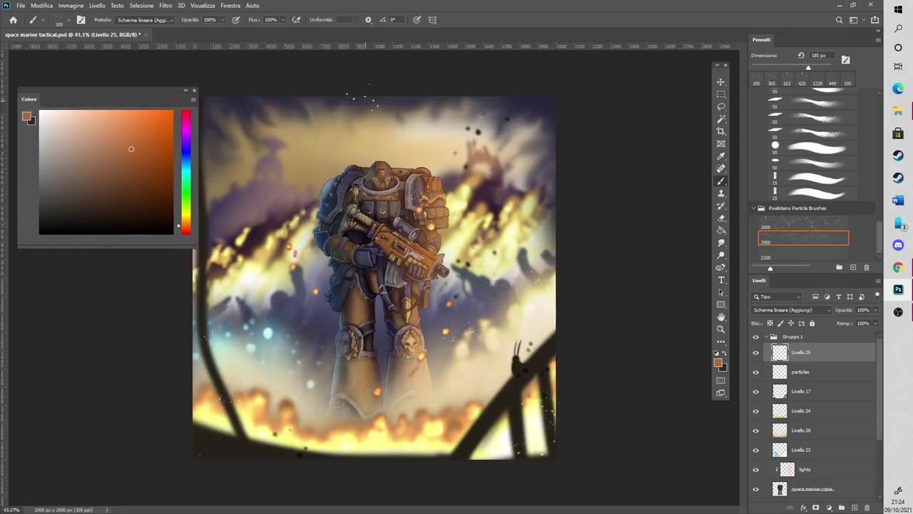
# Add a new layer above Livello 17 and choose a dark brown for the 70 px soft round brush
pyautogui.scroll(3, 371, 207)
pyautogui.click(823, 398)
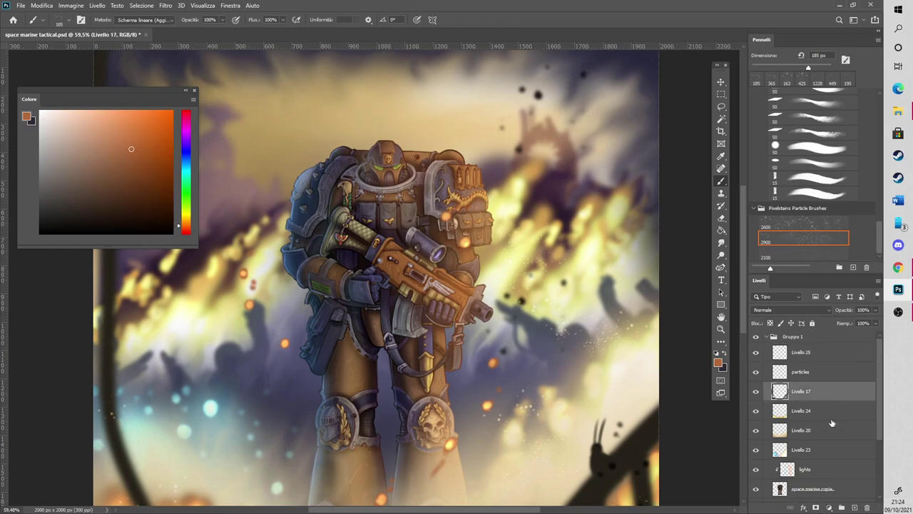
pyautogui.click(856, 507)
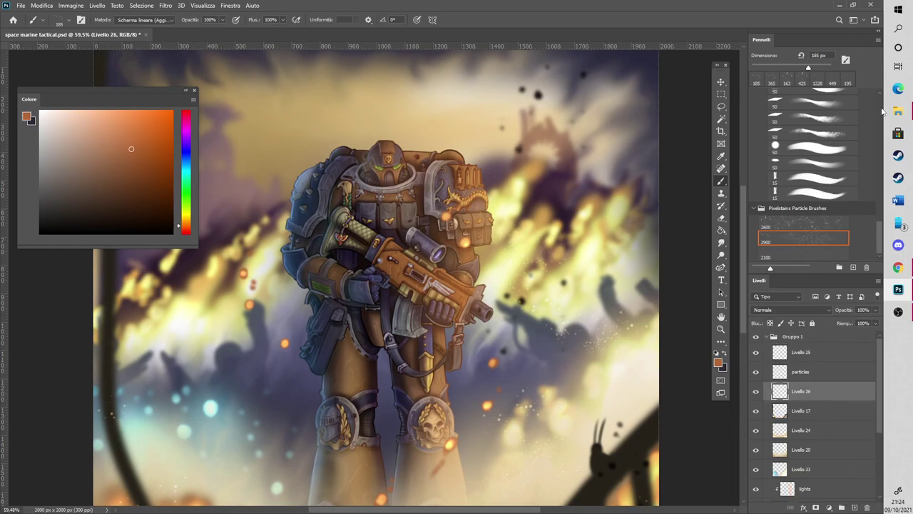
pyautogui.moveTo(881, 235); pyautogui.dragTo(869, 94)
pyautogui.click(780, 121)
pyautogui.click(53, 166)
pyautogui.click(55, 203)
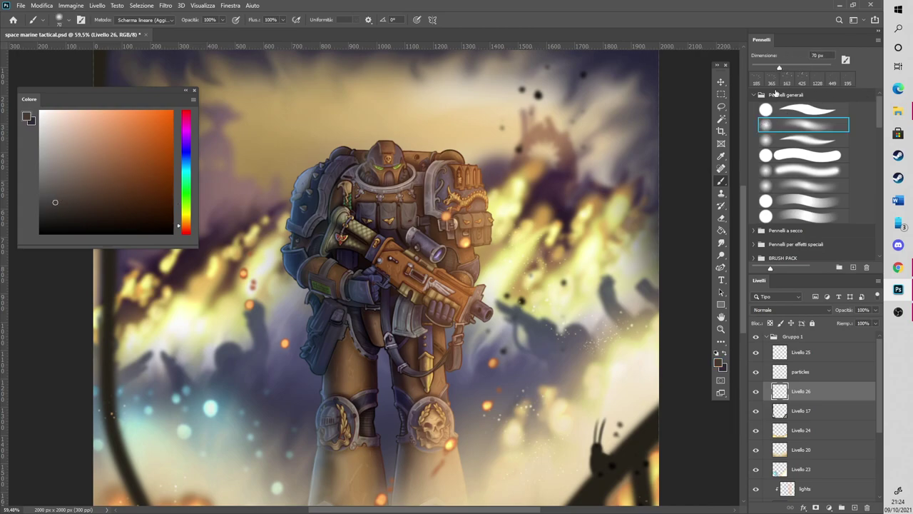
# Try painting a small puff of smoke at the gun muzzle, testing white and dark reddish brown
pyautogui.moveTo(488, 317); pyautogui.dragTo(505, 290)
pyautogui.click(55, 122)
pyautogui.click(144, 198)
pyautogui.click(136, 199)
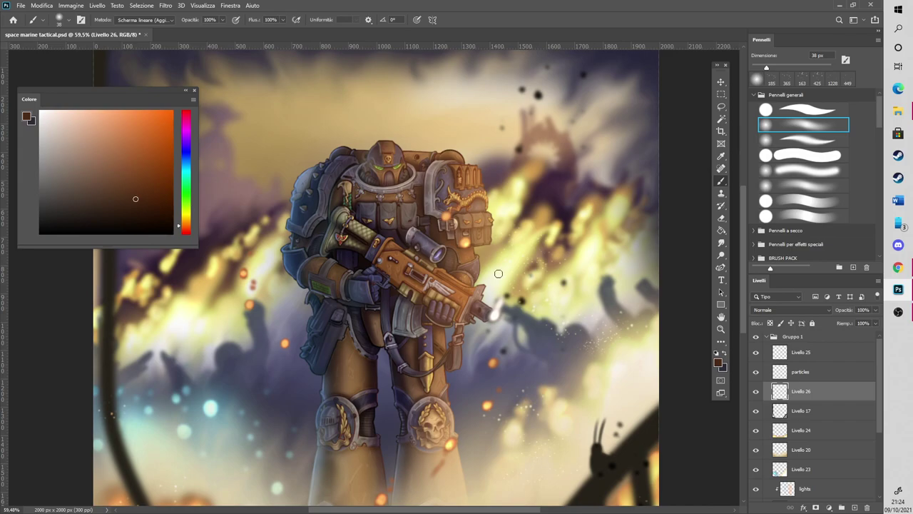
# Undo the test smoke strokes, choose a dark grey and paint a smoke wisp rising from the gun muzzle at 38 px
pyautogui.click(56, 190)
pyautogui.hotkey('ctrl', 'z')
pyautogui.hotkey('ctrl', 'z')
pyautogui.hotkey('ctrl', 'z')
pyautogui.moveTo(495, 315); pyautogui.dragTo(503, 284)
pyautogui.scroll(2, 515, 252)
pyautogui.scroll(2, 516, 251)
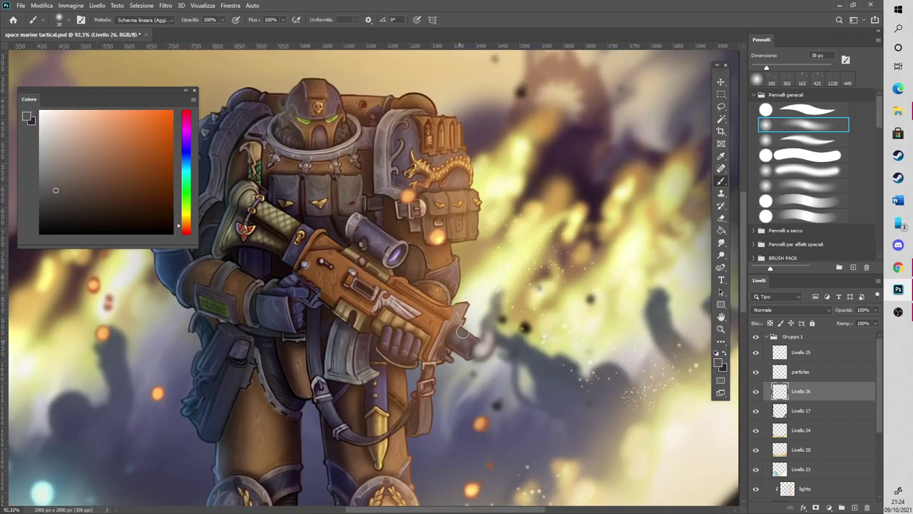
# Dab more grey smoke at the gun muzzle with the 29 px brush and smear the wisp upward with the Smudge tool
pyautogui.moveTo(763, 72); pyautogui.dragTo(759, 71)
pyautogui.moveTo(458, 346); pyautogui.dragTo(461, 322)
pyautogui.click(721, 242)
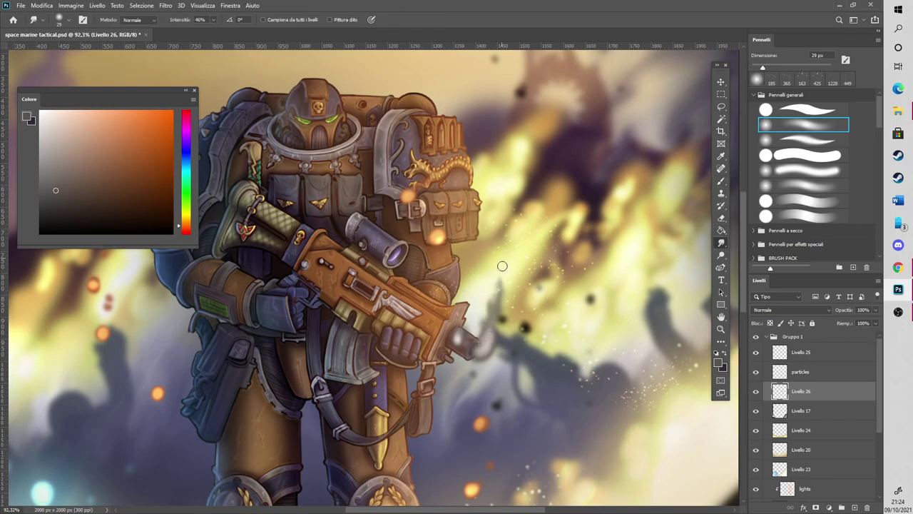
pyautogui.moveTo(493, 297); pyautogui.dragTo(505, 251)
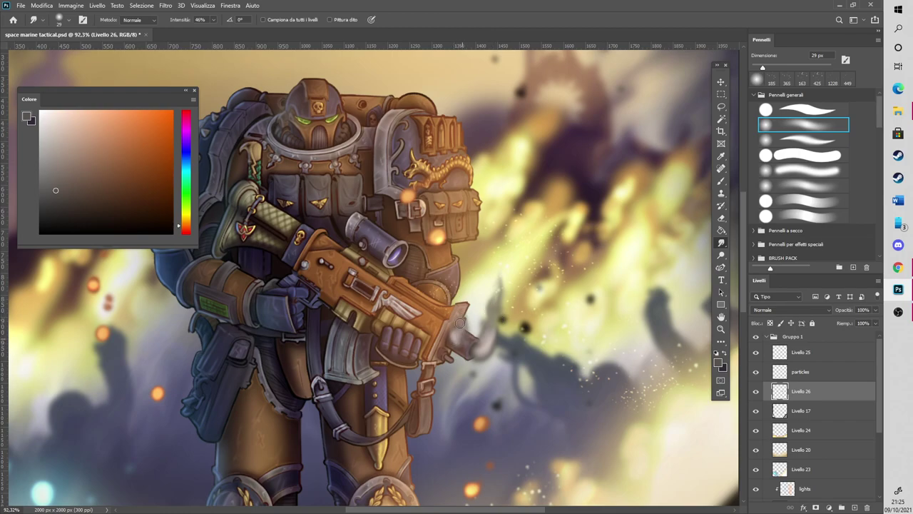
# Enlarge the Smudge tool to 102 px, try smearing the muzzle smoke upward, and undo those smears
pyautogui.click(791, 67)
pyautogui.moveTo(495, 346); pyautogui.dragTo(520, 243)
pyautogui.moveTo(488, 328); pyautogui.dragTo(535, 207)
pyautogui.moveTo(487, 344)
pyautogui.mouseDown()
pyautogui.moveTo(543, 200)
pyautogui.moveTo(509, 335)
pyautogui.moveTo(511, 256)
pyautogui.mouseUp()
pyautogui.moveTo(486, 361)
pyautogui.mouseDown()
pyautogui.moveTo(502, 324)
pyautogui.moveTo(510, 224)
pyautogui.moveTo(497, 334)
pyautogui.moveTo(486, 343)
pyautogui.moveTo(484, 318)
pyautogui.mouseUp()
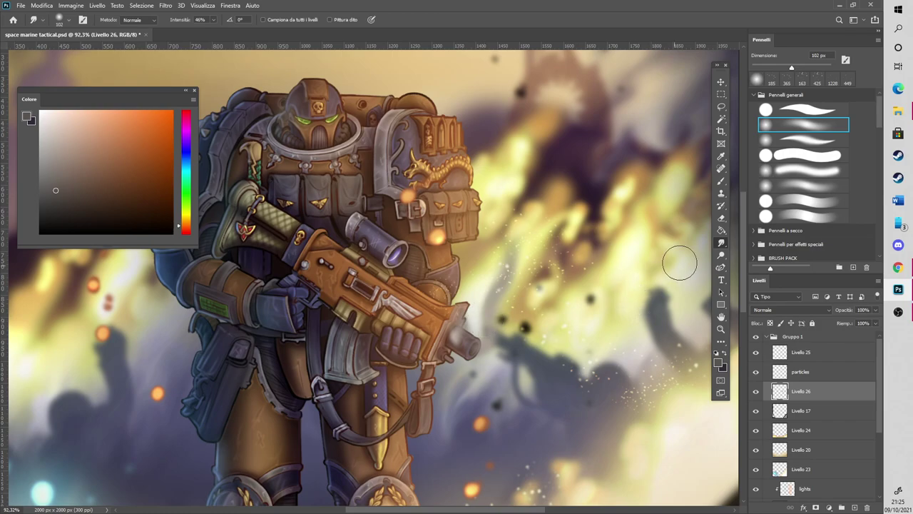
pyautogui.hotkey('ctrl', 'z')
pyautogui.hotkey('ctrl', 'z')
pyautogui.hotkey('ctrl', 'z')
pyautogui.hotkey('ctrl', 'z')
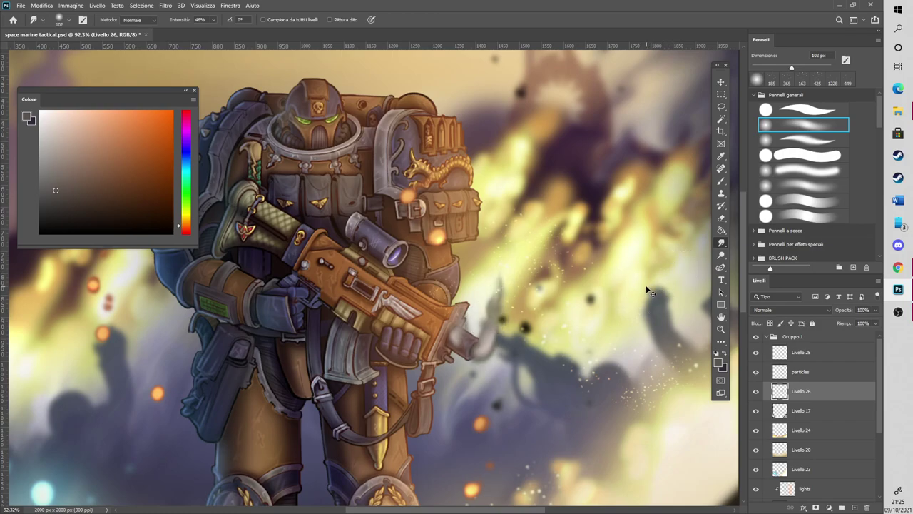
# Lower the smoke layer's opacity to 61% and smudge the wisp upward into a thin trail above the muzzle
pyautogui.click(876, 309)
pyautogui.moveTo(874, 321); pyautogui.dragTo(860, 319)
pyautogui.moveTo(498, 349); pyautogui.dragTo(511, 286)
pyautogui.moveTo(497, 320); pyautogui.dragTo(496, 265)
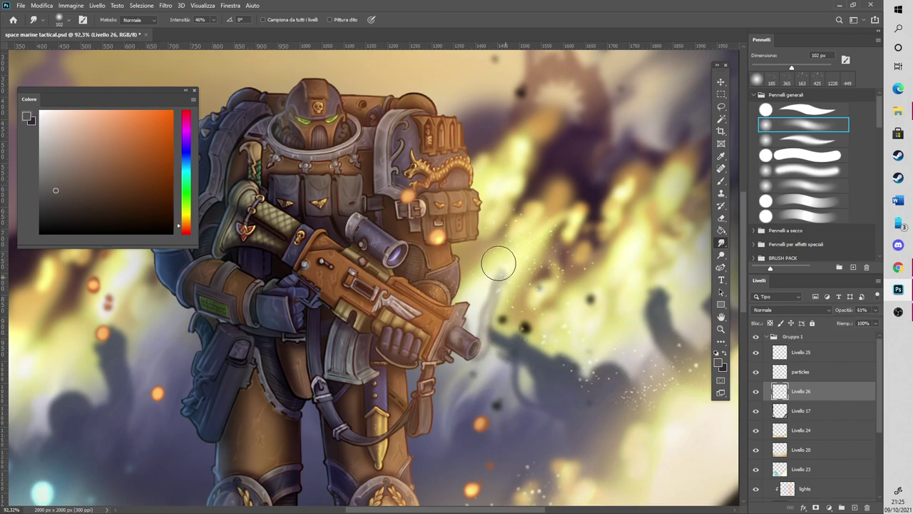
pyautogui.moveTo(495, 309)
pyautogui.mouseDown()
pyautogui.moveTo(507, 190)
pyautogui.moveTo(495, 265)
pyautogui.moveTo(495, 201)
pyautogui.mouseUp()
pyautogui.moveTo(496, 149)
pyautogui.mouseDown()
pyautogui.moveTo(502, 314)
pyautogui.moveTo(511, 182)
pyautogui.mouseUp()
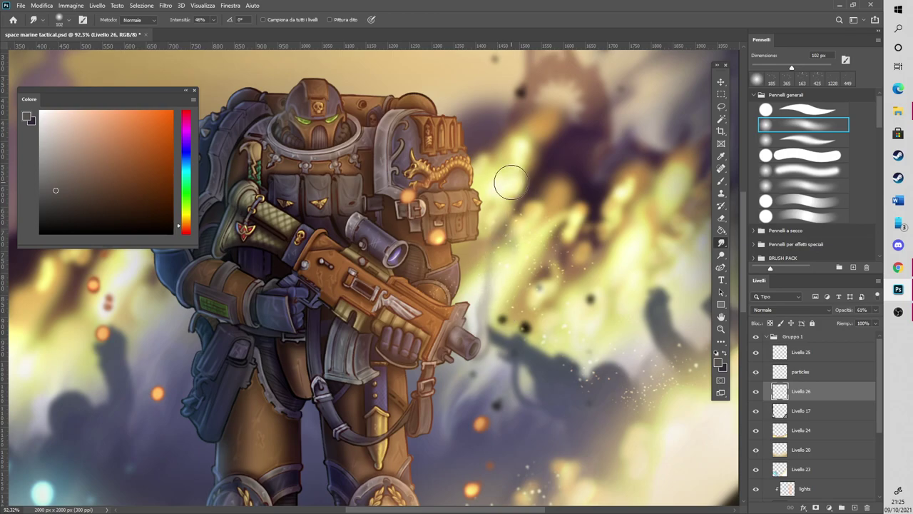
# Hide and delete the particles layer, and select Livello 25
pyautogui.scroll(-2, 511, 183)
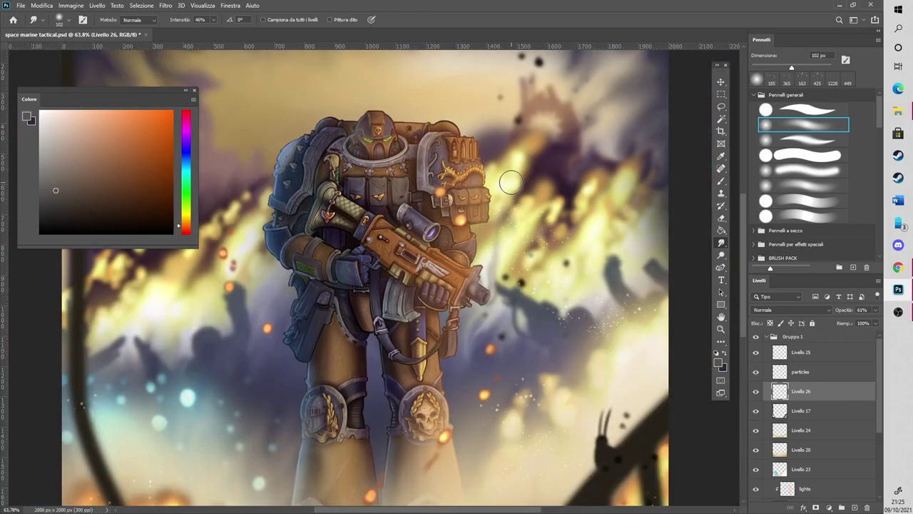
pyautogui.scroll(-2, 511, 183)
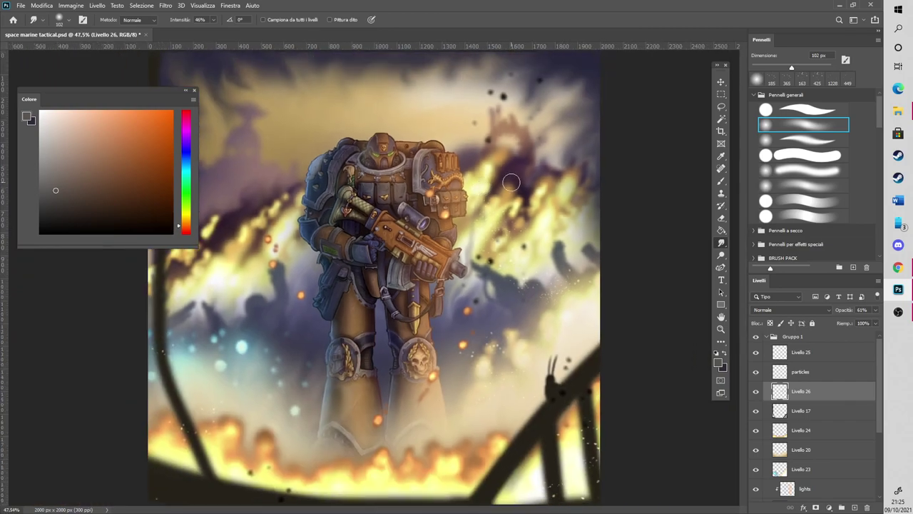
pyautogui.click(801, 376)
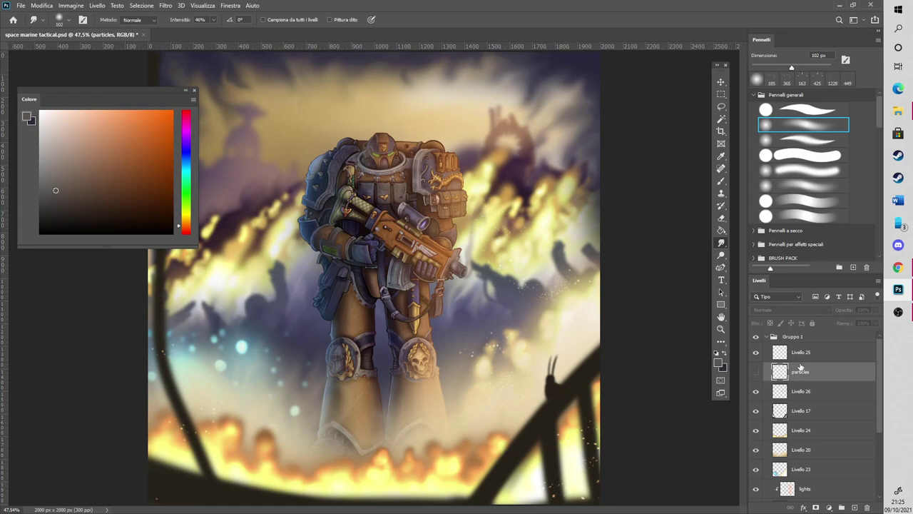
pyautogui.click(757, 371)
pyautogui.press('Delete')
pyautogui.click(802, 356)
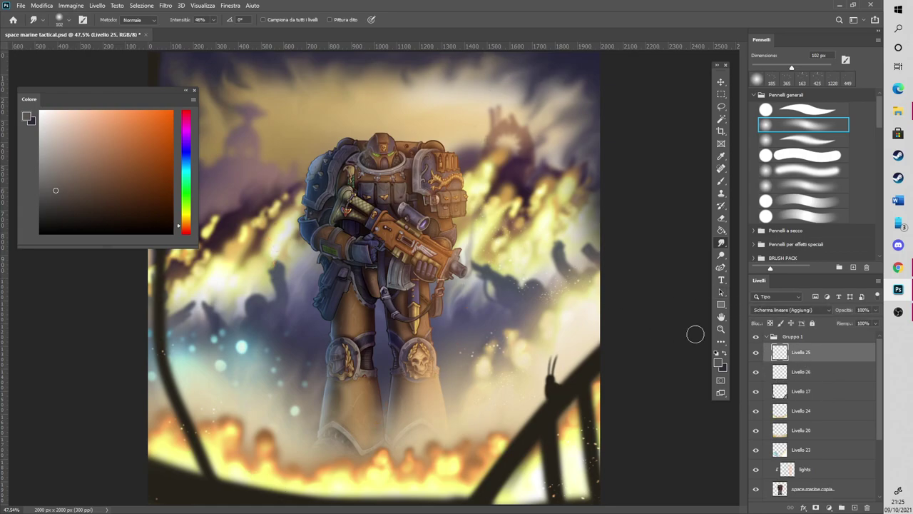
# Add a new layer above Livello 26 in Scherma lineare (Aggiungi) mode and choose a dark orange-brown for the brush, undoing the test dabs
pyautogui.scroll(1, 364, 143)
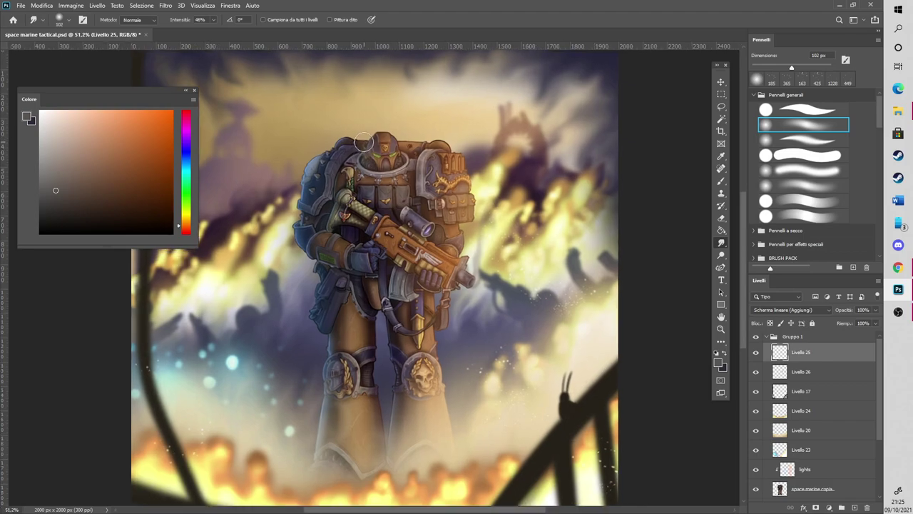
pyautogui.click(843, 372)
pyautogui.click(855, 507)
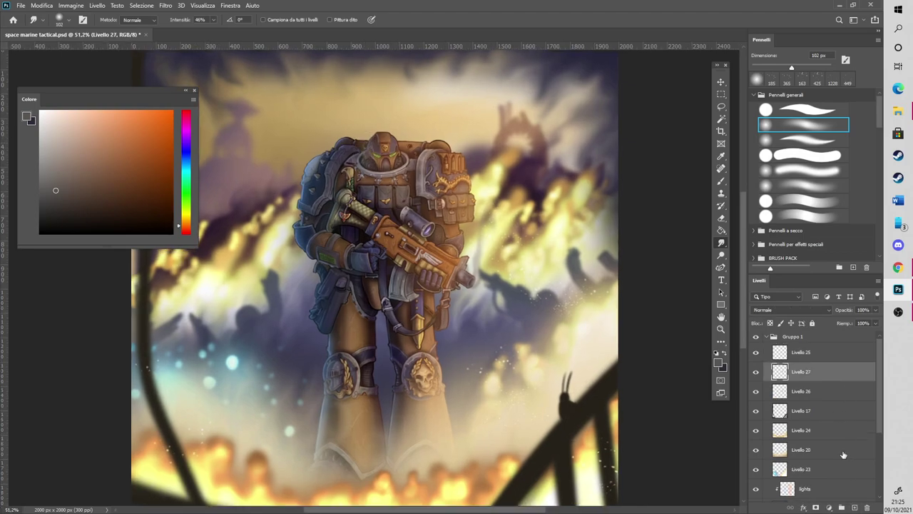
pyautogui.click(721, 181)
pyautogui.click(132, 181)
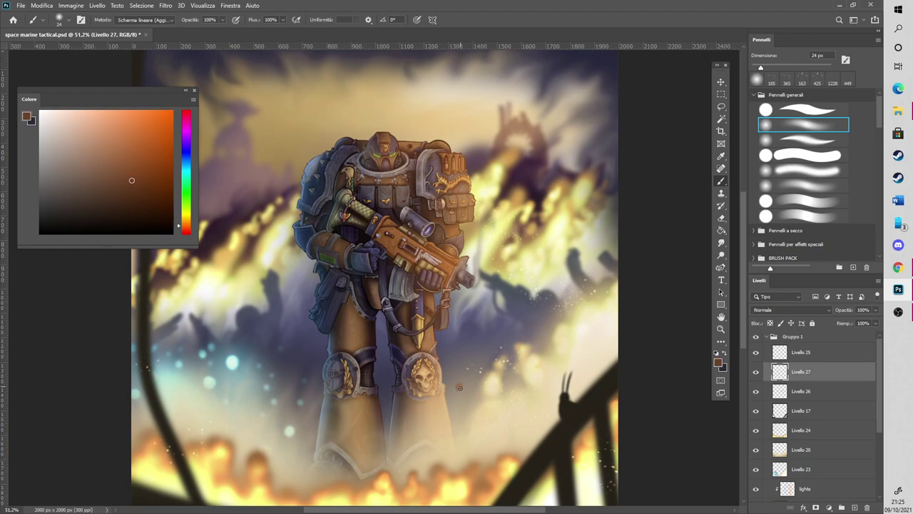
pyautogui.hotkey('ctrl', 'z')
pyautogui.hotkey('ctrl', 'z')
pyautogui.click(825, 309)
pyautogui.click(801, 366)
# Dab soft glowing particles around the marine's lower legs and the background beside them with the 102 px brush
pyautogui.click(466, 382)
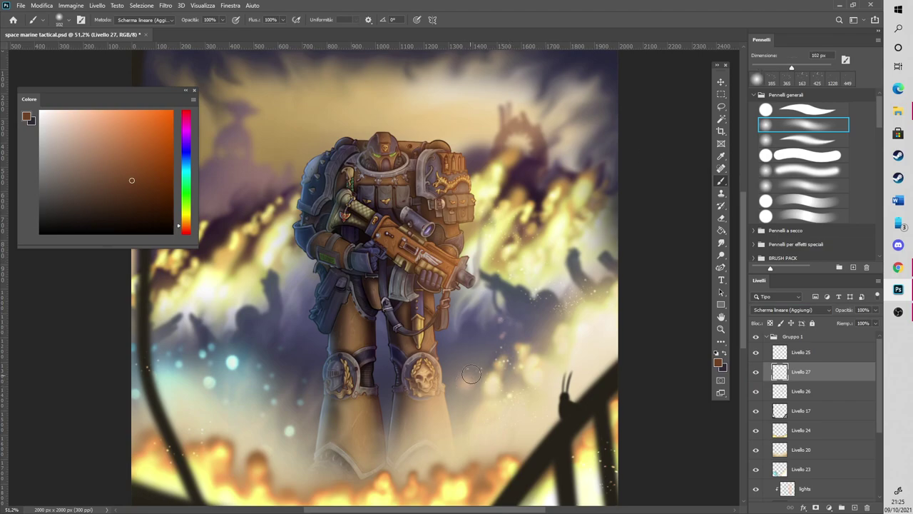
pyautogui.click(470, 408)
pyautogui.click(436, 421)
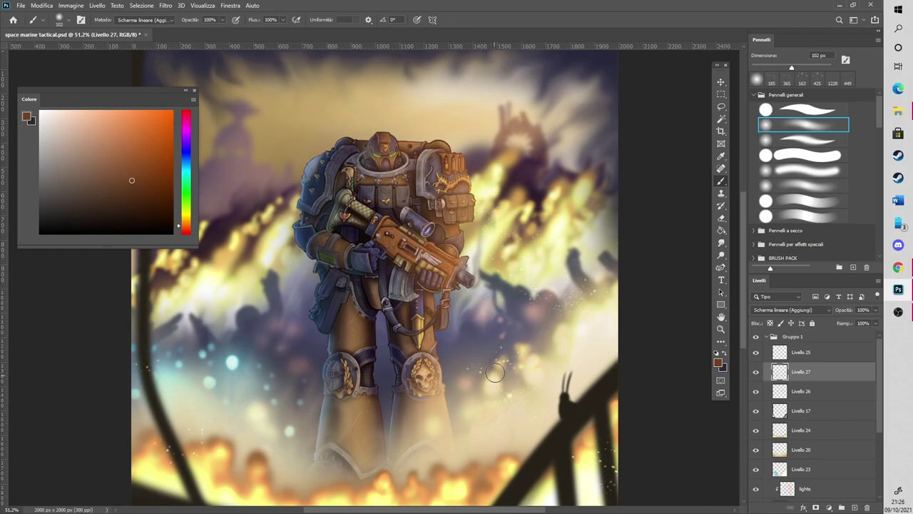
# Add smaller glowing particles at 37 px over the marine's legs, the battlefield and the sky beside the ruined arch
pyautogui.moveTo(779, 72); pyautogui.dragTo(765, 69)
pyautogui.scroll(3, 378, 260)
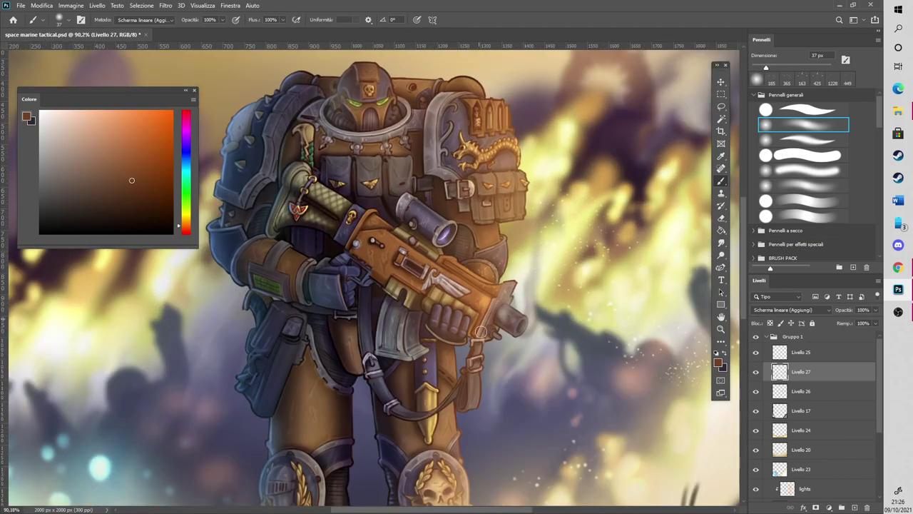
pyautogui.click(322, 402)
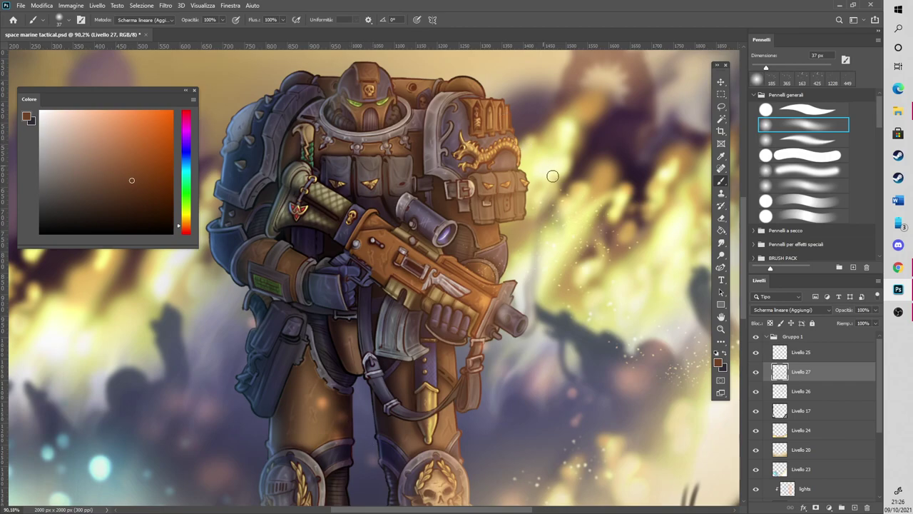
pyautogui.scroll(-2, 532, 197)
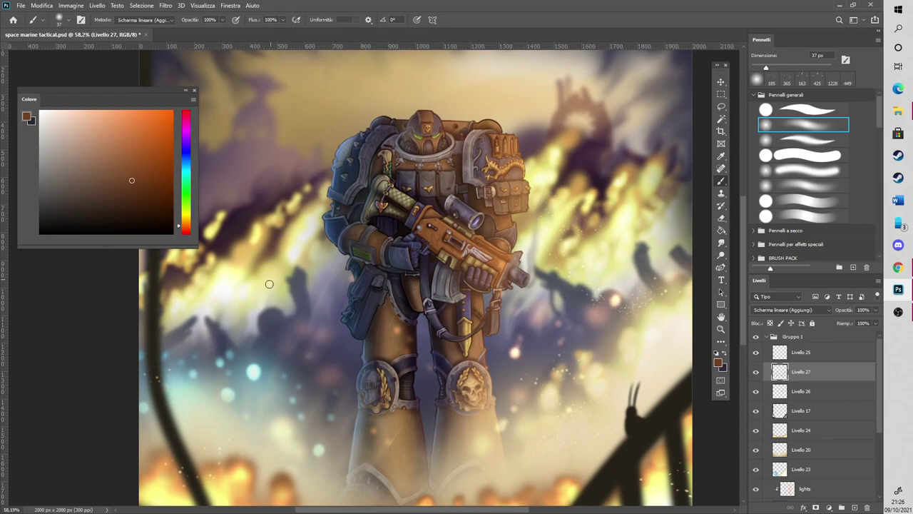
pyautogui.scroll(-5, 300, 239)
pyautogui.scroll(7, 340, 96)
pyautogui.click(546, 133)
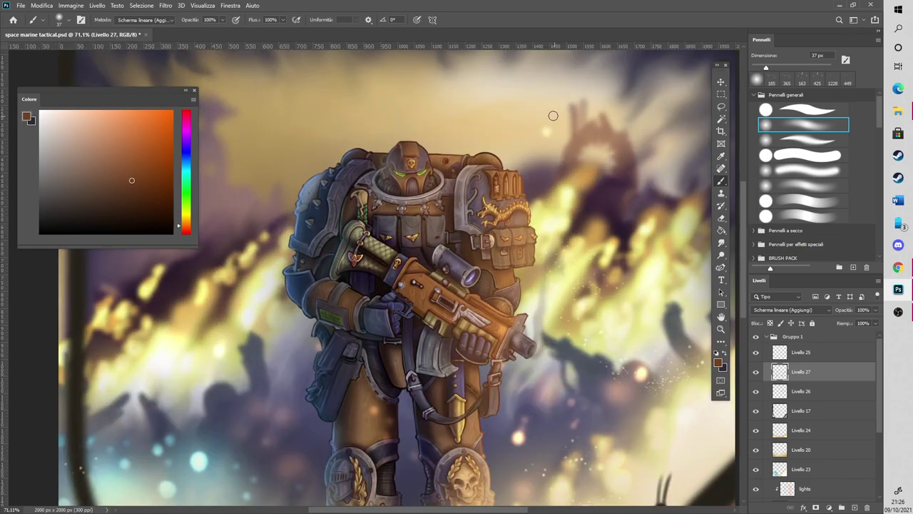
# Enlarge the brush and dab bigger glowing particles across the sky above the marine
pyautogui.moveTo(743, 240); pyautogui.dragTo(761, 221)
pyautogui.click(777, 68)
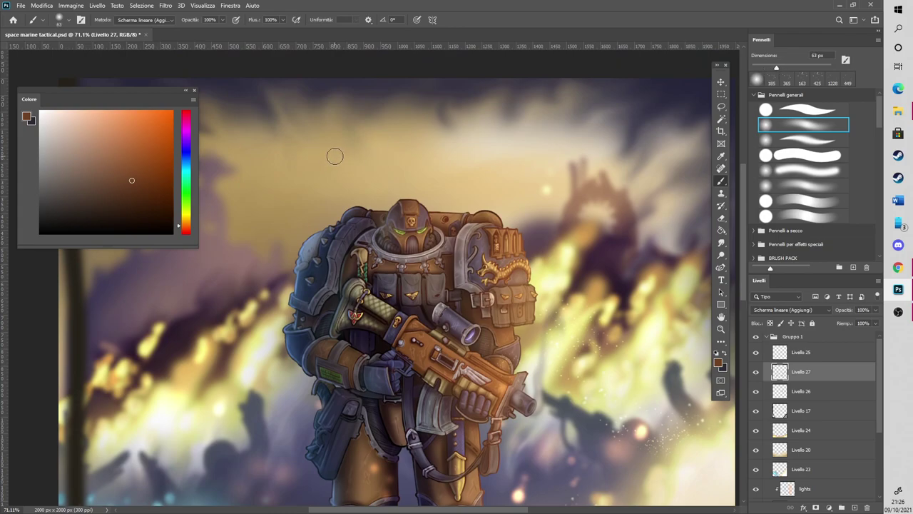
pyautogui.click(288, 154)
pyautogui.click(291, 172)
pyautogui.click(400, 121)
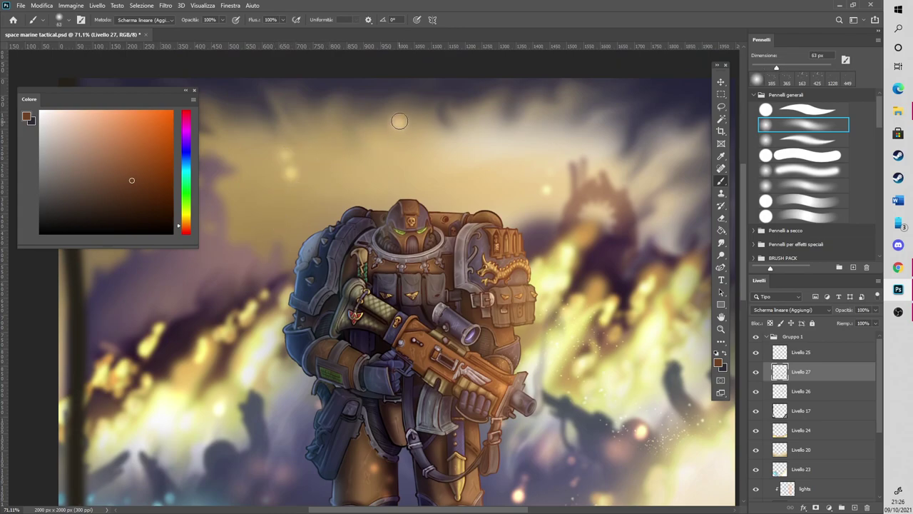
# Scatter small glowing particles at 26 px near the domed ruin and across the smoky sky on both sides of the marine
pyautogui.hscroll(-5, 400, 371)
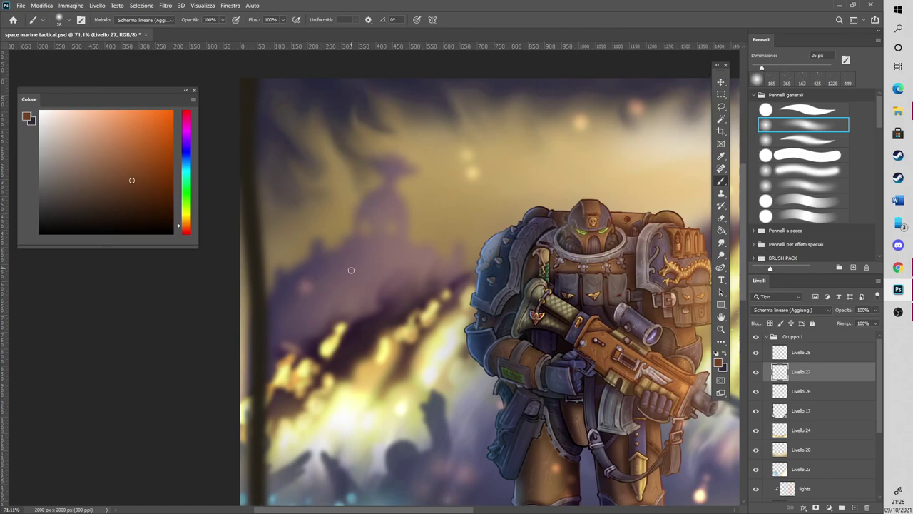
pyautogui.hscroll(5, 436, 447)
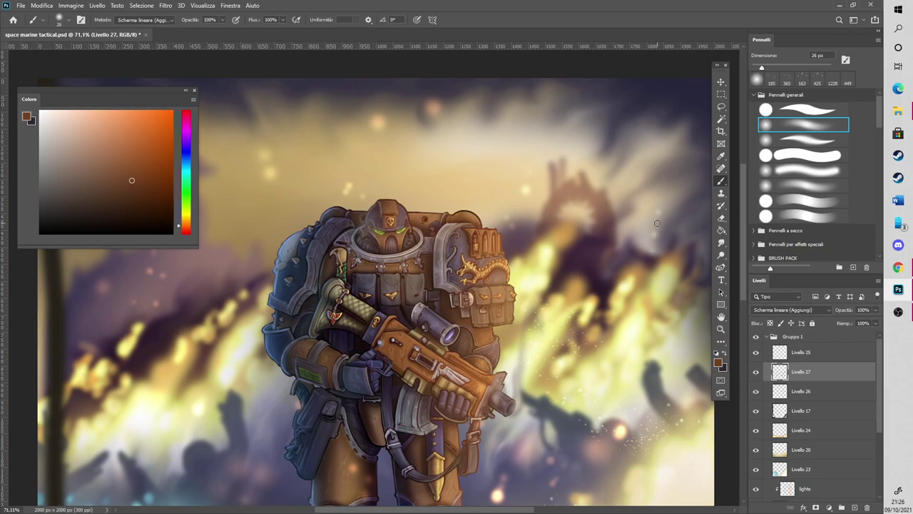
pyautogui.scroll(-4, 357, 154)
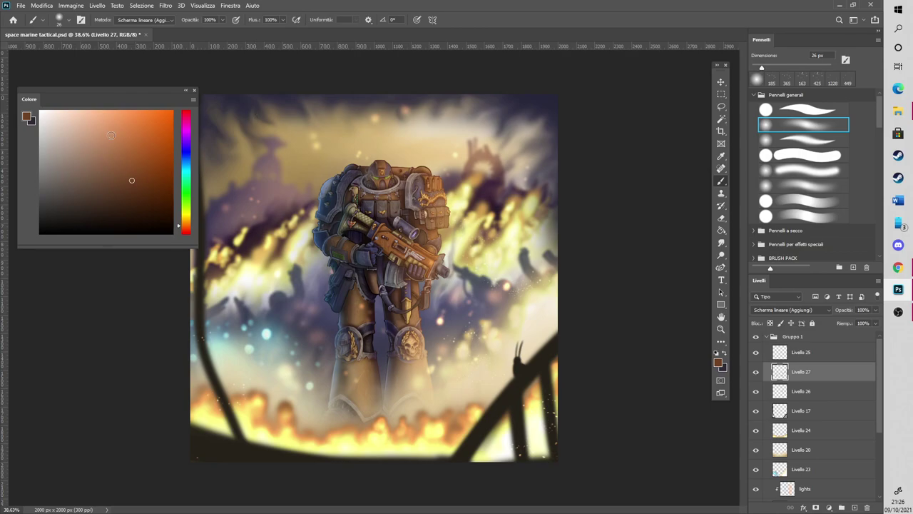
# Open Logo.psd, select and copy the whole logo, and paste it into the space marine document
pyautogui.scroll(2, 139, 85)
pyautogui.click(22, 6)
pyautogui.moveTo(78, 62)
pyautogui.click(165, 88)
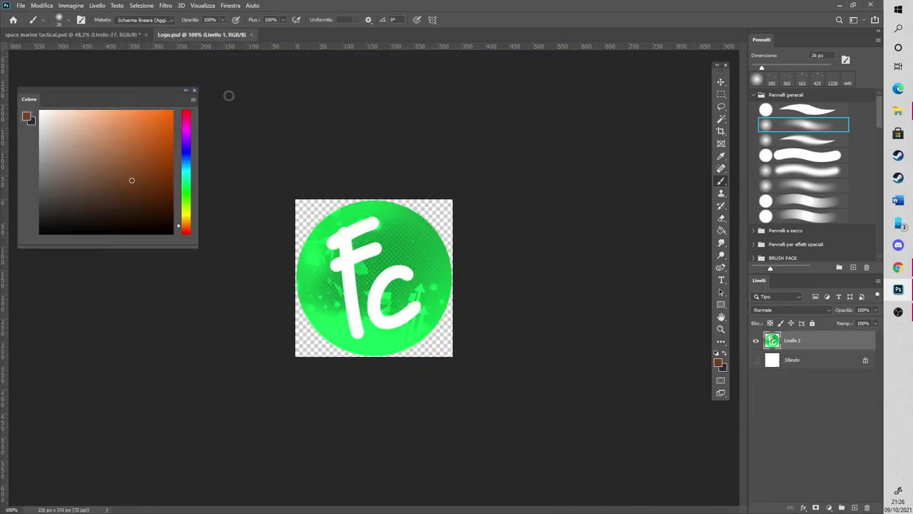
pyautogui.moveTo(300, 180); pyautogui.dragTo(504, 381)
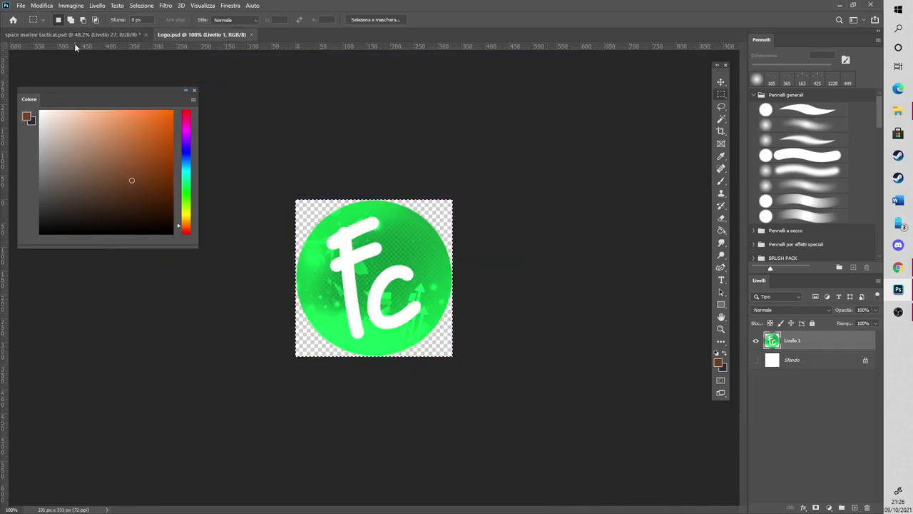
pyautogui.click(79, 35)
pyautogui.hotkey('ctrl', 'v')
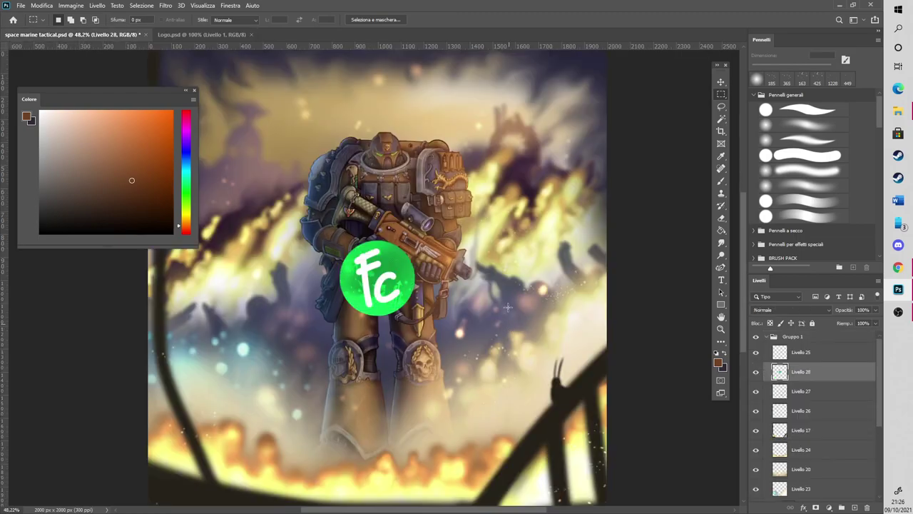
# Shrink the pasted logo and place it in the lower-right corner of the painting
pyautogui.press('v')
pyautogui.moveTo(414, 318); pyautogui.dragTo(560, 463)
pyautogui.scroll(-1, 314, 406)
pyautogui.moveTo(534, 432); pyautogui.dragTo(540, 438)
pyautogui.click(511, 20)
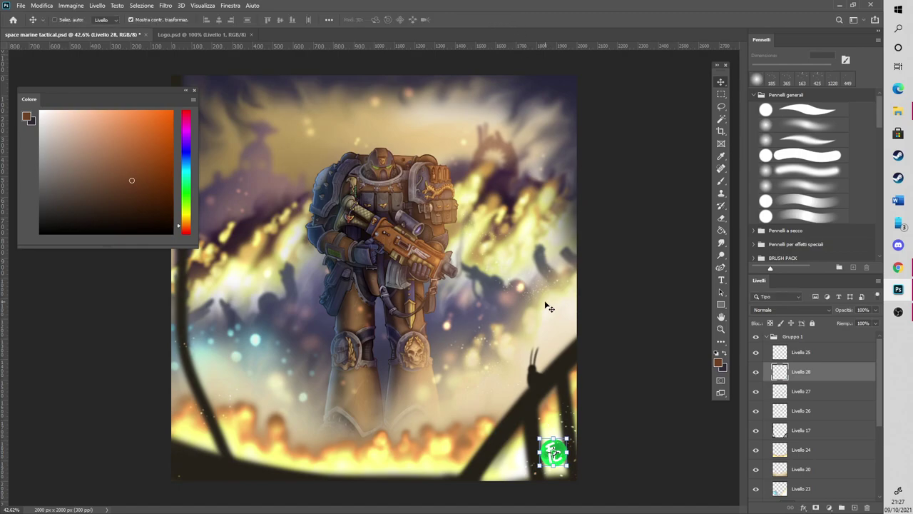
# Recolour the logo to gold with Hue/Saturation, setting hue to -92 and saturation to +20
pyautogui.hotkey('ctrl', 'u')
pyautogui.moveTo(708, 207); pyautogui.dragTo(718, 231)
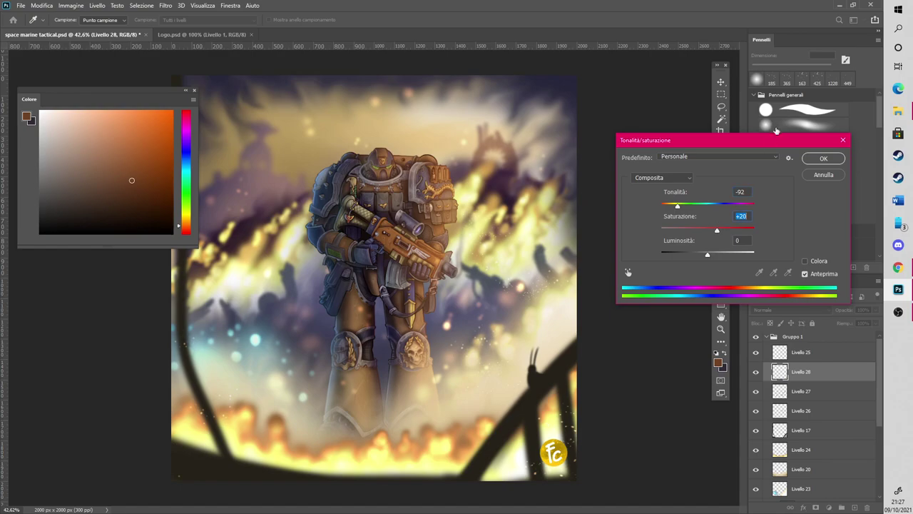
pyautogui.click(821, 159)
# Move the logo layer Livello 28 above Livello 25 and add a new layer above it
pyautogui.click(806, 389)
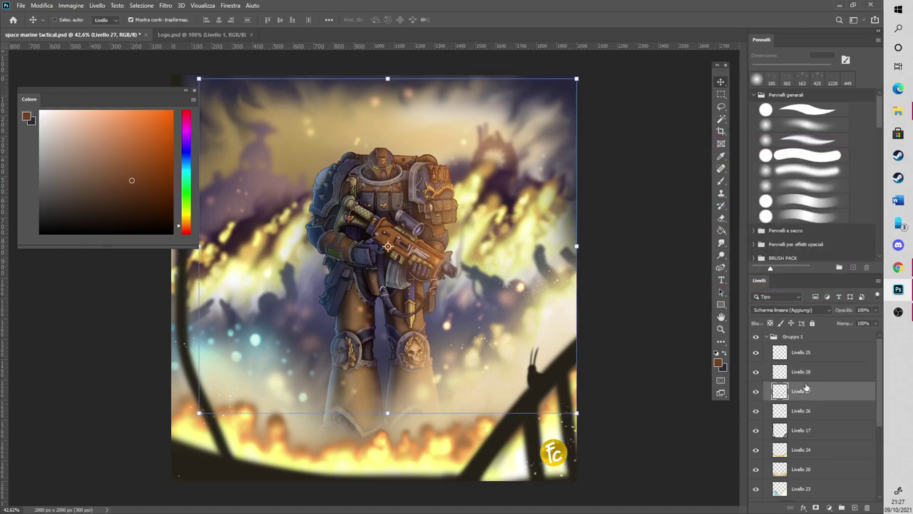
pyautogui.moveTo(801, 375); pyautogui.dragTo(820, 348)
pyautogui.click(854, 506)
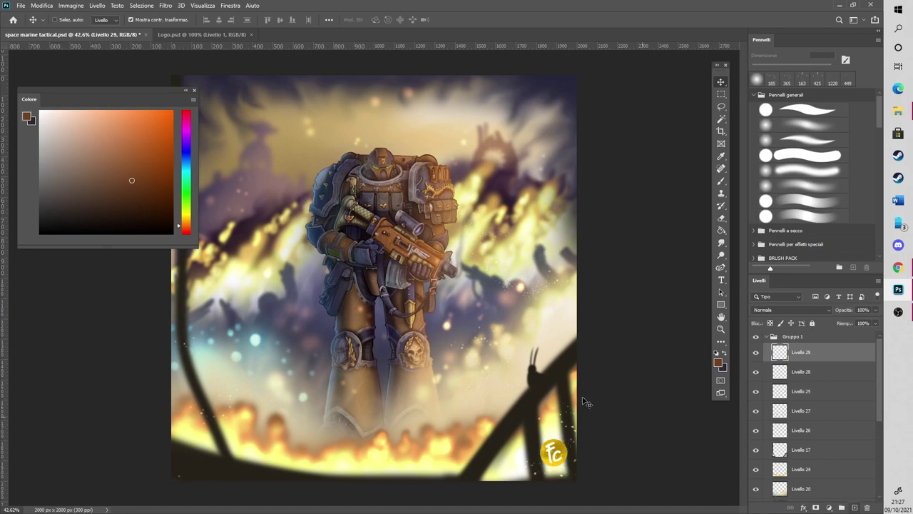
# Paint a light orange glow over the logo with the 185 px soft round brush and move the glow layer beneath the logo layer
pyautogui.scroll(3, 623, 418)
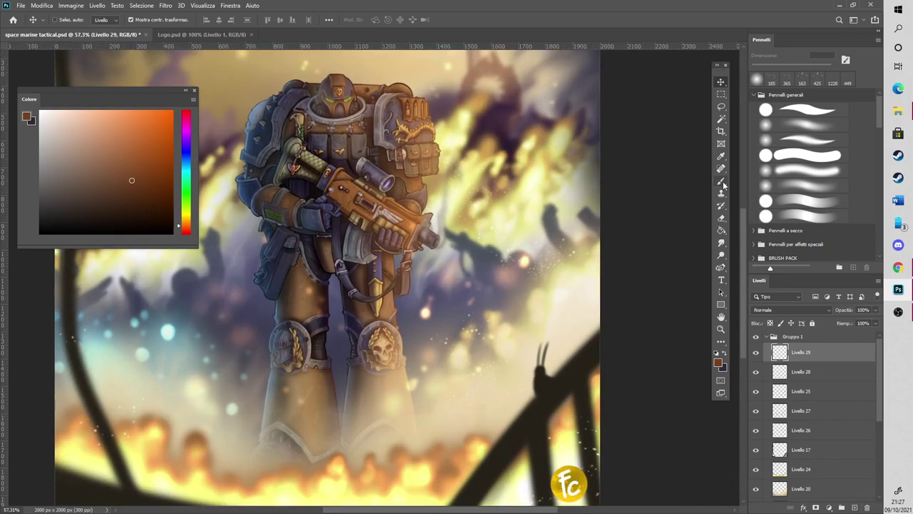
pyautogui.click(803, 125)
pyautogui.moveTo(744, 232); pyautogui.dragTo(745, 254)
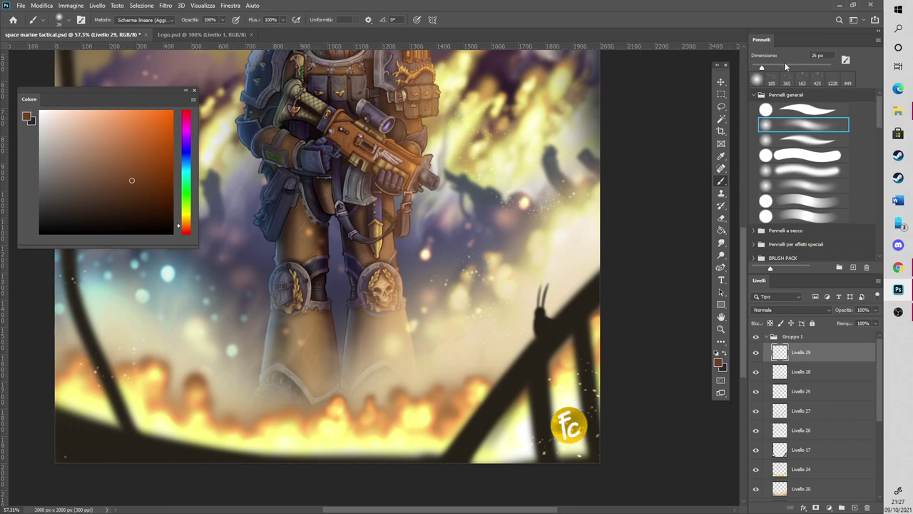
pyautogui.click(125, 147)
pyautogui.click(792, 67)
pyautogui.click(807, 65)
pyautogui.moveTo(807, 66); pyautogui.dragTo(809, 67)
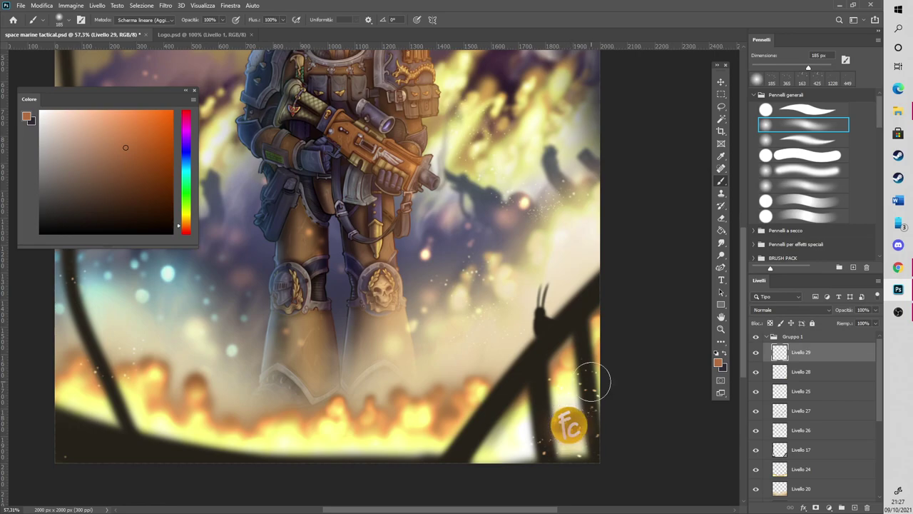
pyautogui.moveTo(798, 372); pyautogui.dragTo(799, 380)
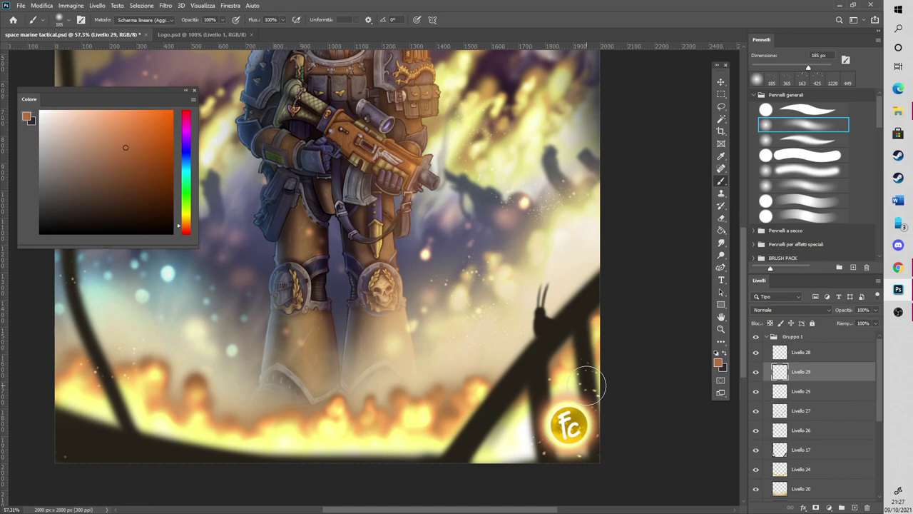
# Group the foreground layers from Livello 25 down to Livello 23 and name the group primopiano
pyautogui.hotkey('ctrl', '0')
pyautogui.moveTo(161, 93)
pyautogui.mouseDown()
pyautogui.moveTo(696, 85)
pyautogui.moveTo(822, 37)
pyautogui.moveTo(404, 196)
pyautogui.moveTo(154, 100)
pyautogui.moveTo(155, 92)
pyautogui.mouseUp()
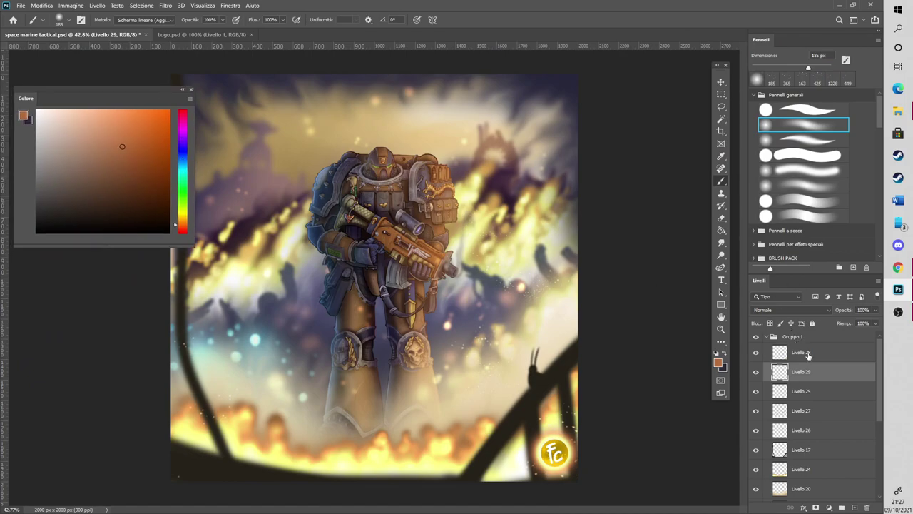
pyautogui.scroll(-2, 815, 364)
pyautogui.scroll(-4, 811, 398)
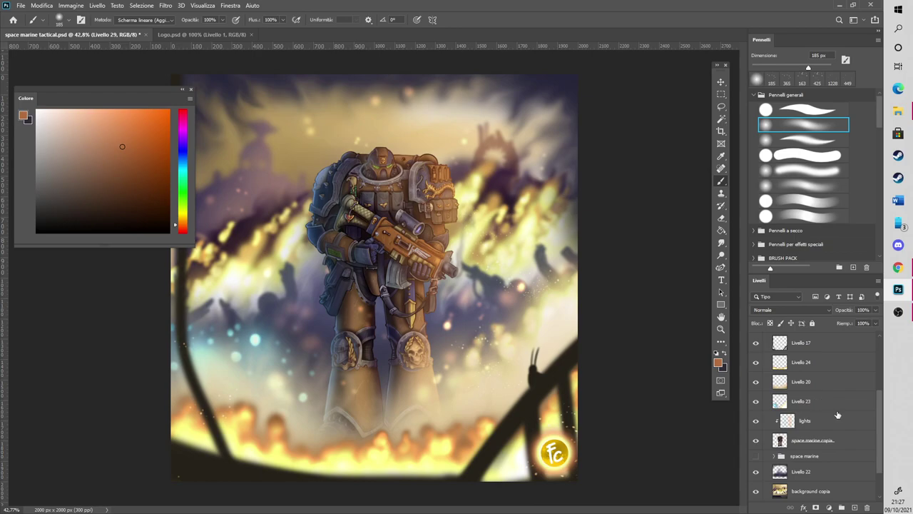
pyautogui.click(833, 401)
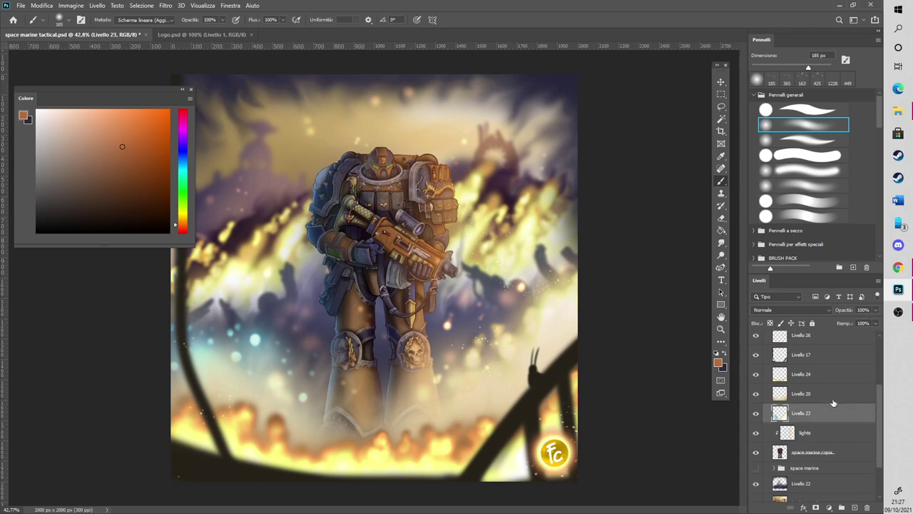
pyautogui.scroll(5, 833, 403)
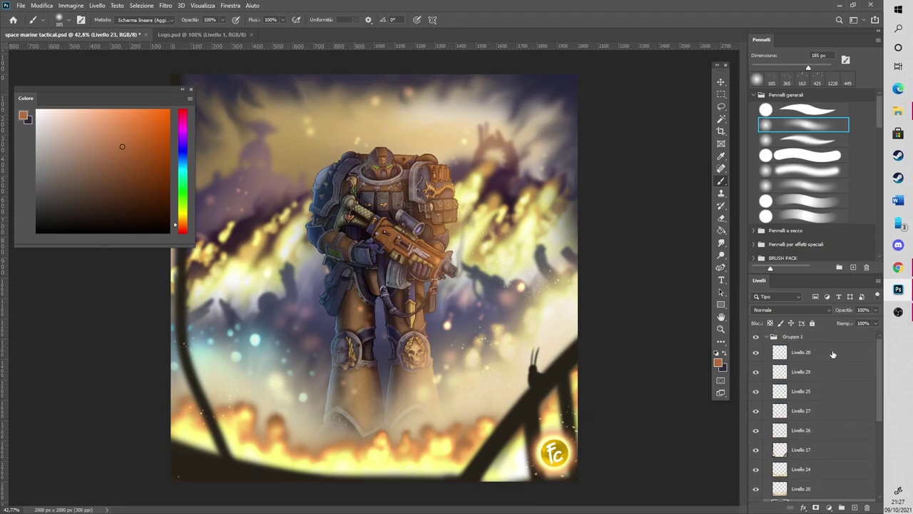
pyautogui.keyDown('shift'); pyautogui.click(833, 355); pyautogui.keyUp('shift')
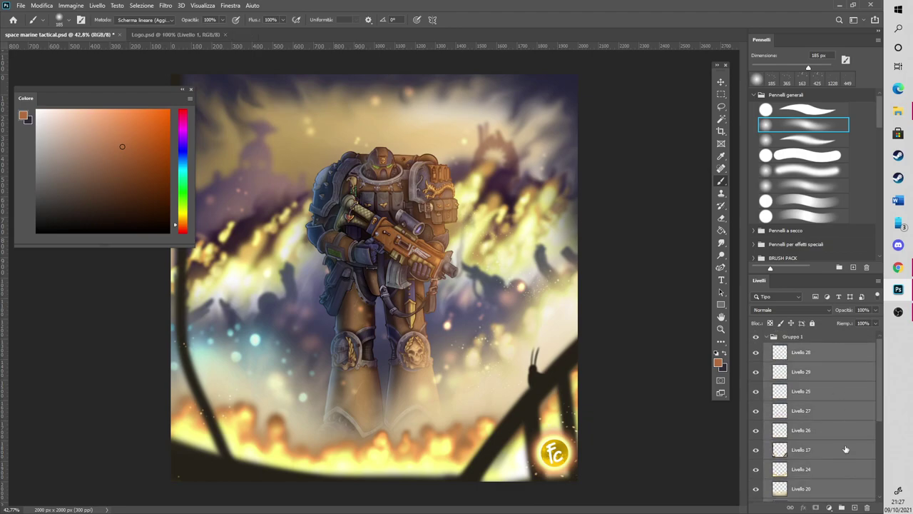
pyautogui.keyDown('shift'); pyautogui.click(826, 390); pyautogui.keyUp('shift')
pyautogui.click(842, 507)
pyautogui.doubleClick(800, 388)
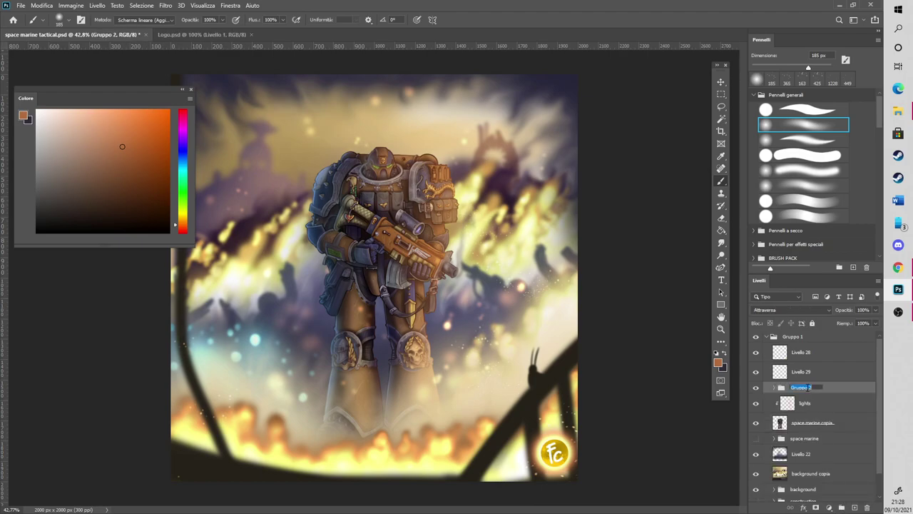
pyautogui.write('pl')
# Group the logo layers Livello 28 and Livello 29 and name the group logo
pyautogui.click(824, 372)
pyautogui.keyDown('shift'); pyautogui.click(816, 355); pyautogui.keyUp('shift')
pyautogui.hotkey('ctrl', 'g')
pyautogui.doubleClick(801, 348)
pyautogui.write('lo')
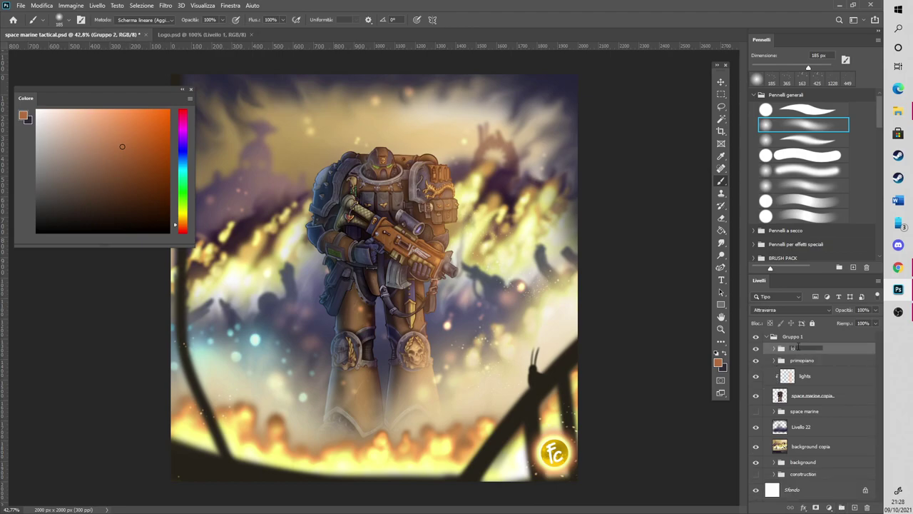
pyautogui.write('go')
pyautogui.press('Return')
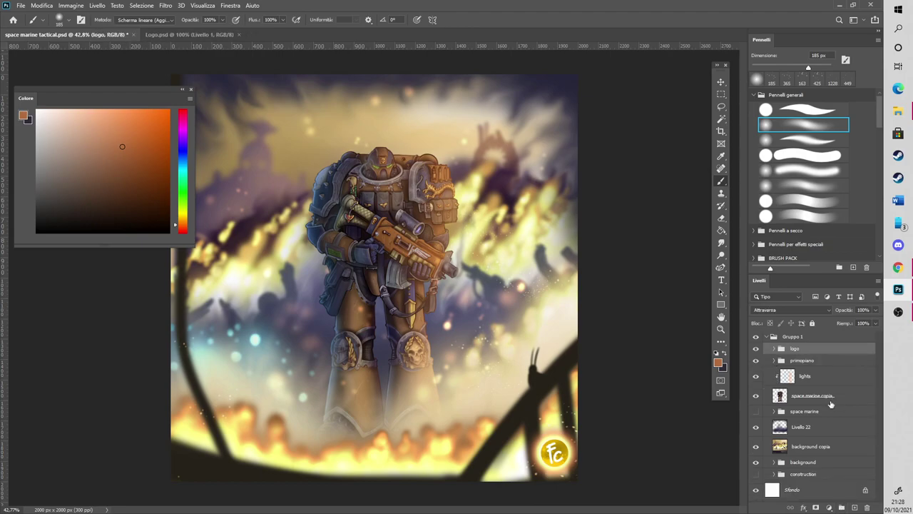
# Group Livello 22 and background copia under the name background-1, and hide the old background group
pyautogui.click(822, 428)
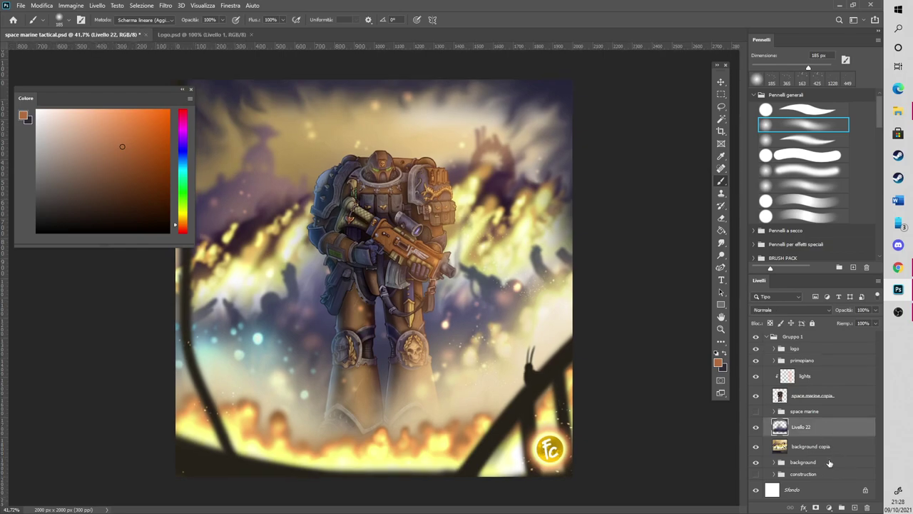
pyautogui.keyDown('shift'); pyautogui.click(829, 463); pyautogui.keyUp('shift')
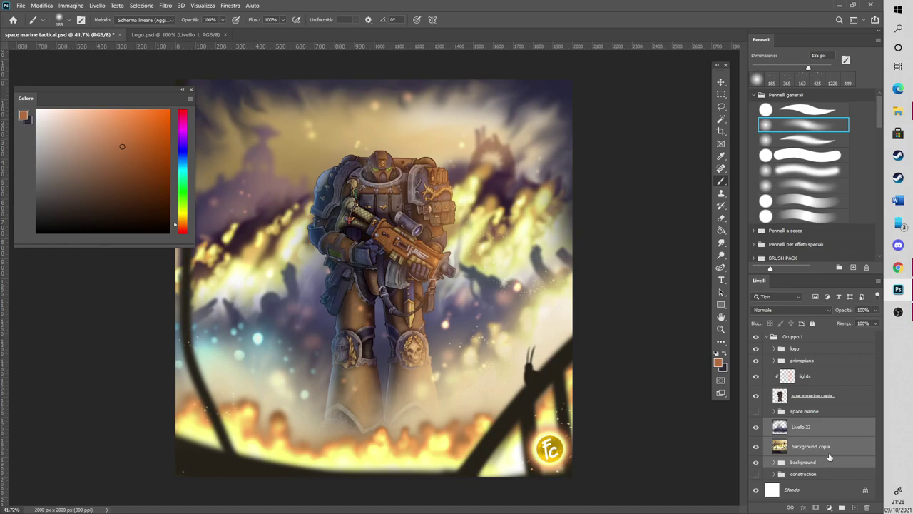
pyautogui.keyDown('shift'); pyautogui.click(830, 450); pyautogui.keyUp('shift')
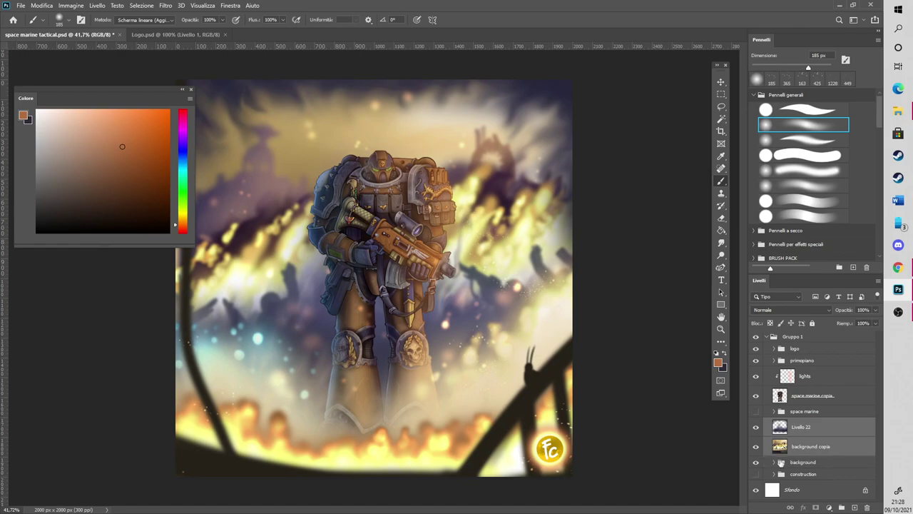
pyautogui.click(841, 508)
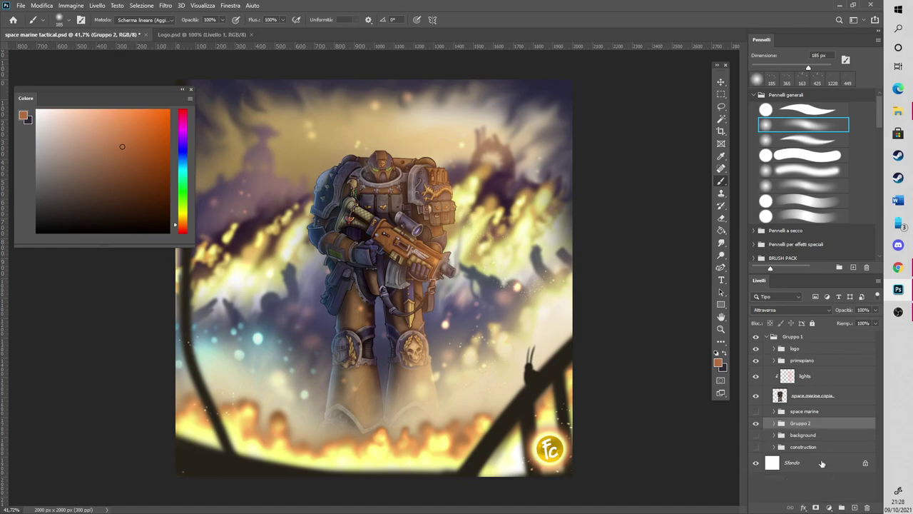
pyautogui.doubleClick(800, 424)
pyautogui.write('background-1')
# Add a new layer between the background-1 and background groups and fill it with white using the Paint Bucket
pyautogui.click(832, 436)
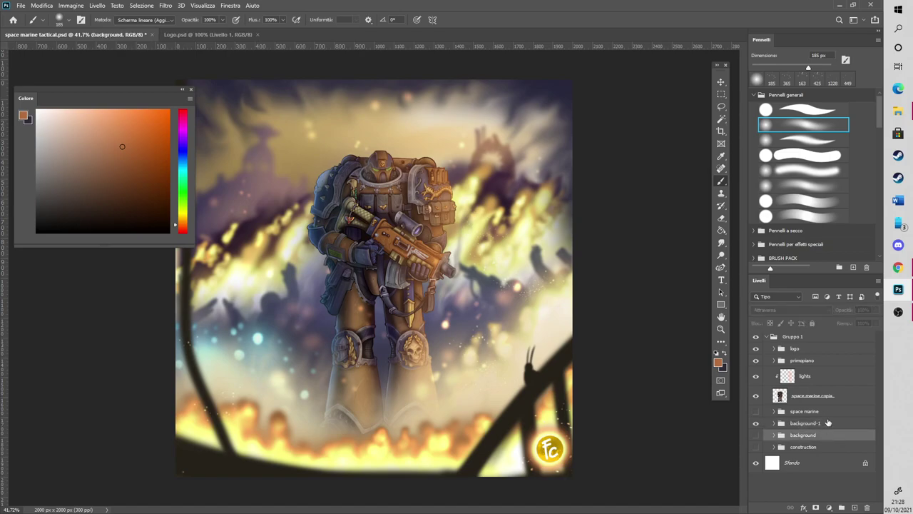
pyautogui.click(822, 415)
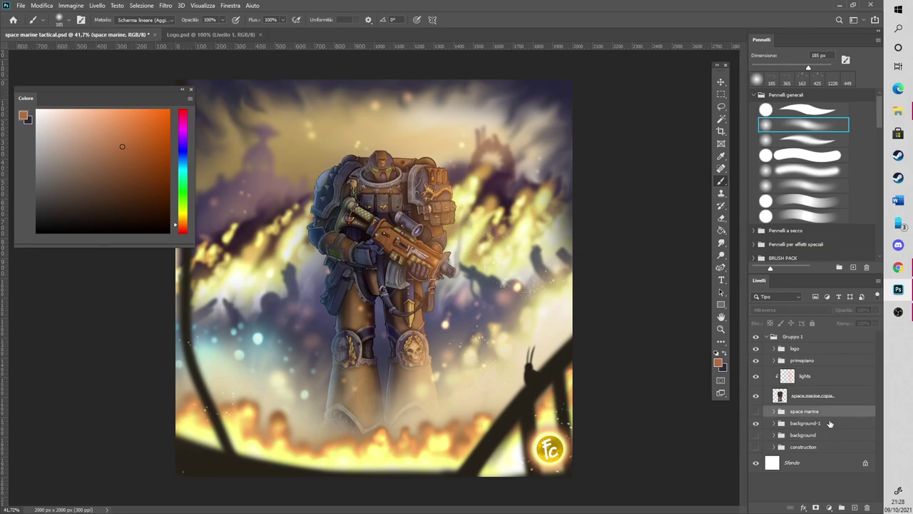
pyautogui.click(828, 422)
pyautogui.click(821, 436)
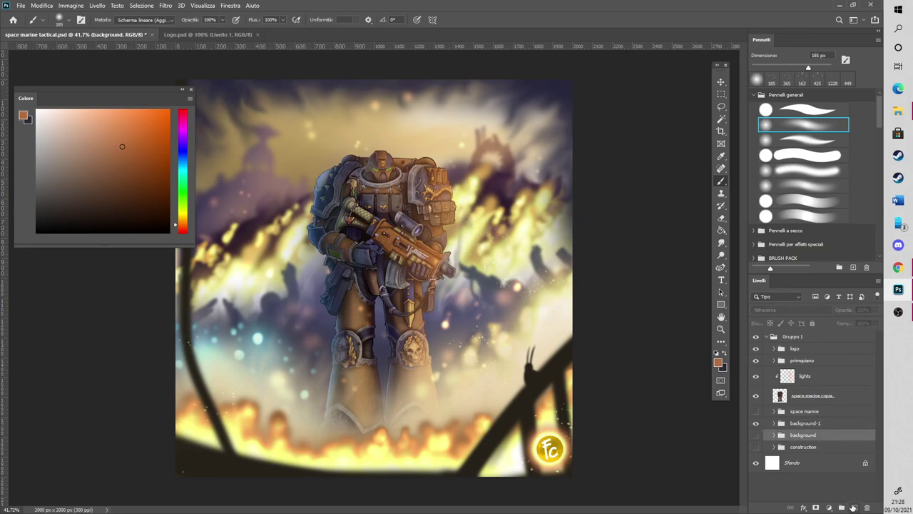
pyautogui.click(854, 507)
pyautogui.moveTo(72, 132); pyautogui.dragTo(44, 94)
pyautogui.click(720, 232)
pyautogui.click(525, 237)
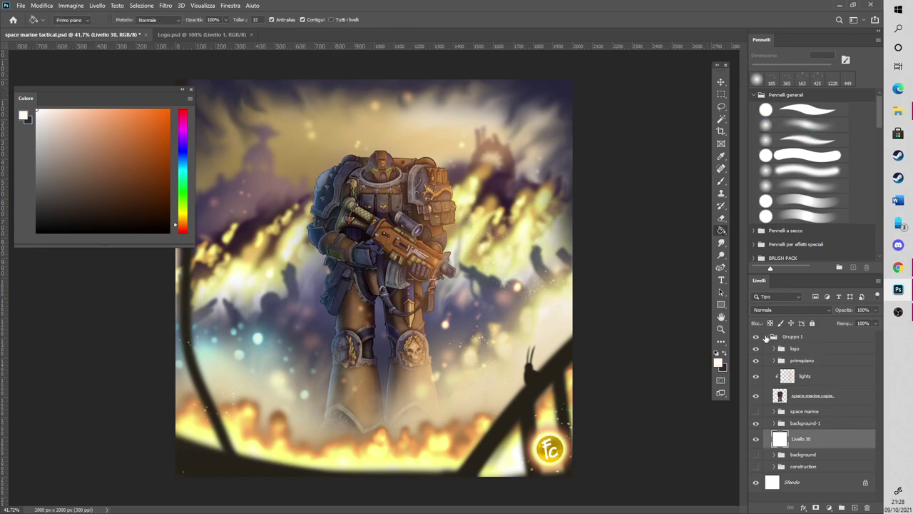
# Duplicate Gruppo 1, hide the original group and expand the copy
pyautogui.click(767, 338)
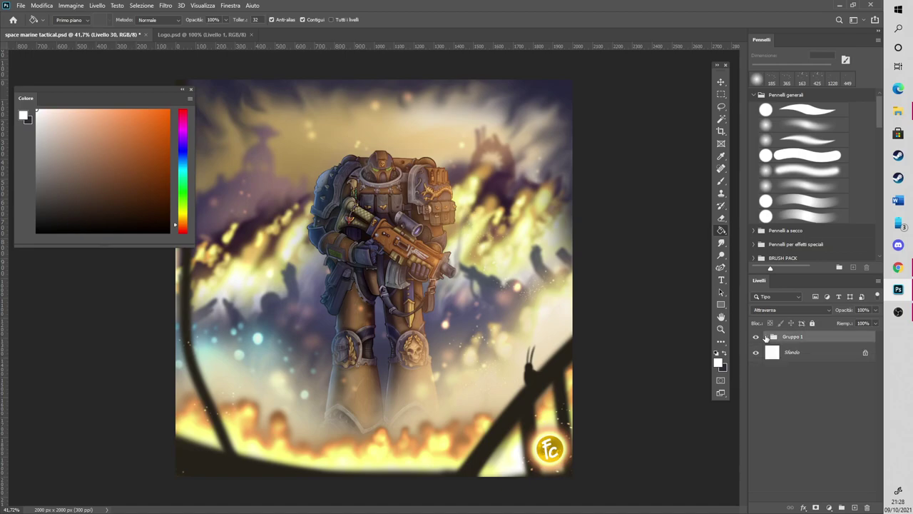
pyautogui.hotkey('ctrl', 'j')
pyautogui.click(756, 349)
pyautogui.click(767, 337)
# In Gruppo 1 copia, merge everything from primopiano down to Livello 30 and delete the background and construction groups
pyautogui.click(796, 351)
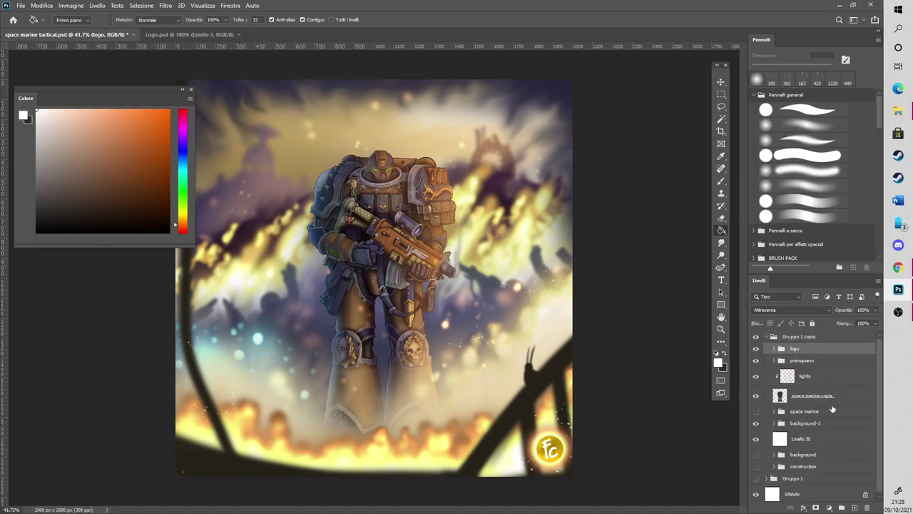
pyautogui.click(805, 362)
pyautogui.scroll(-1, 820, 402)
pyautogui.keyDown('shift'); pyautogui.click(828, 435); pyautogui.keyUp('shift')
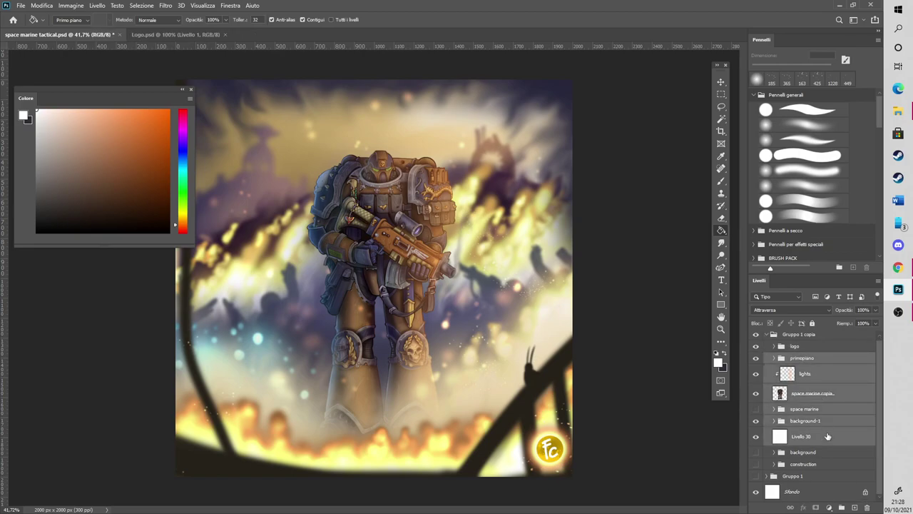
pyautogui.rightClick(828, 434)
pyautogui.click(776, 311)
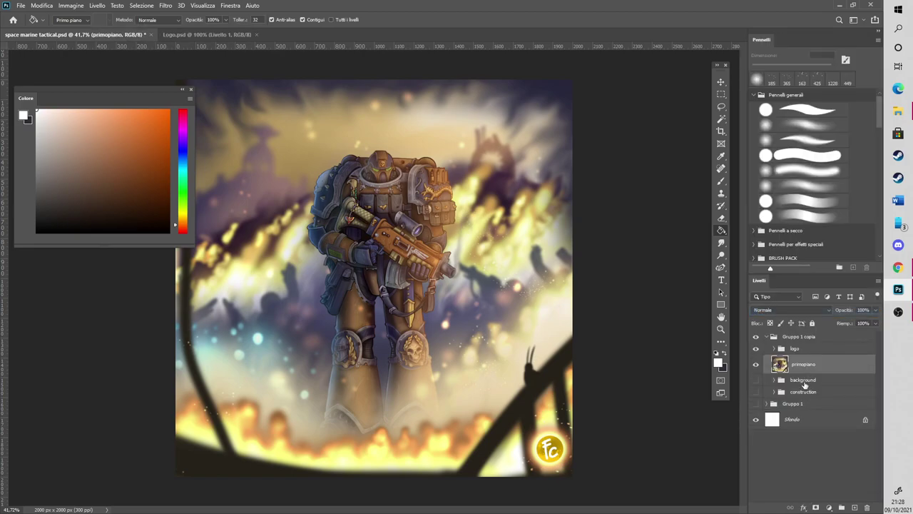
pyautogui.click(811, 380)
pyautogui.press('Delete')
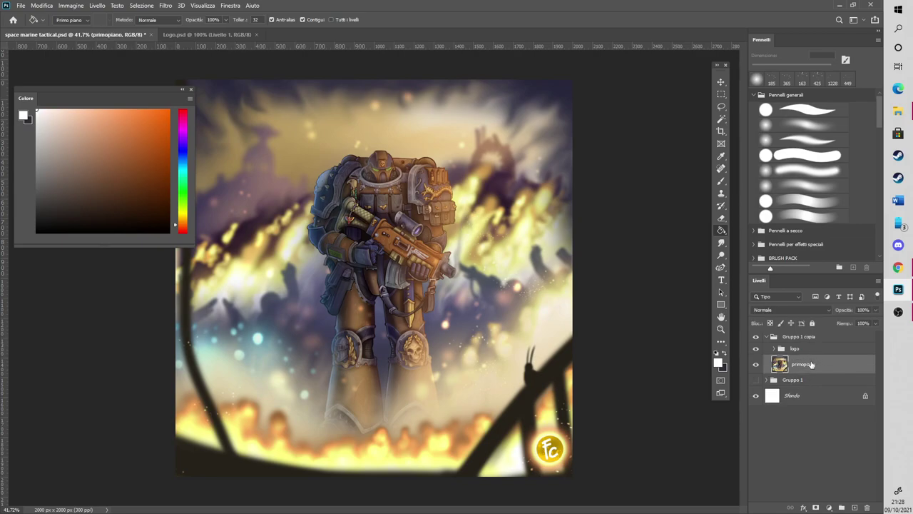
# Apply the Add Noise filter to the merged primopiano layer
pyautogui.click(166, 5)
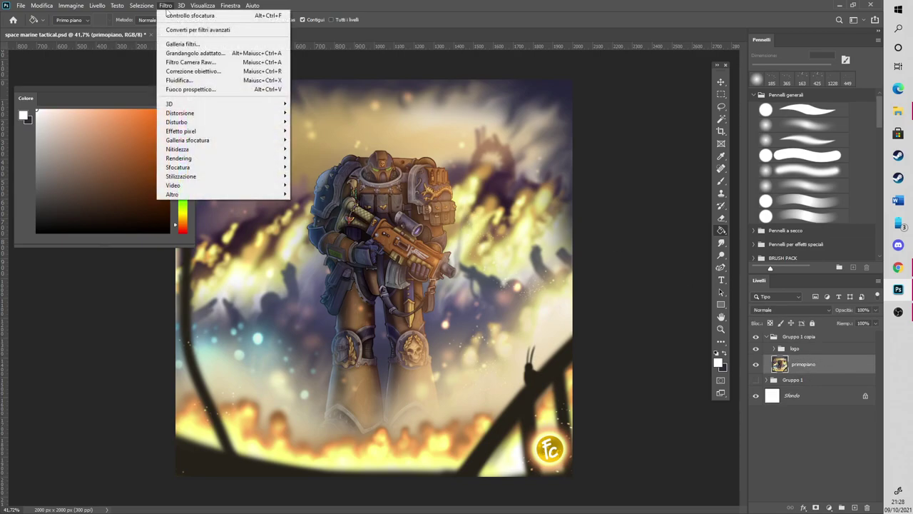
pyautogui.moveTo(195, 123)
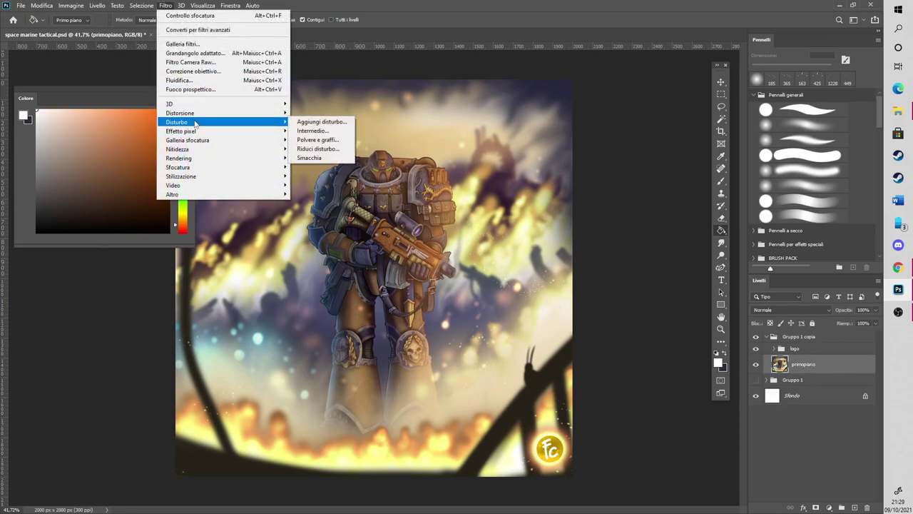
pyautogui.click(322, 122)
pyautogui.click(485, 109)
pyautogui.press('g')
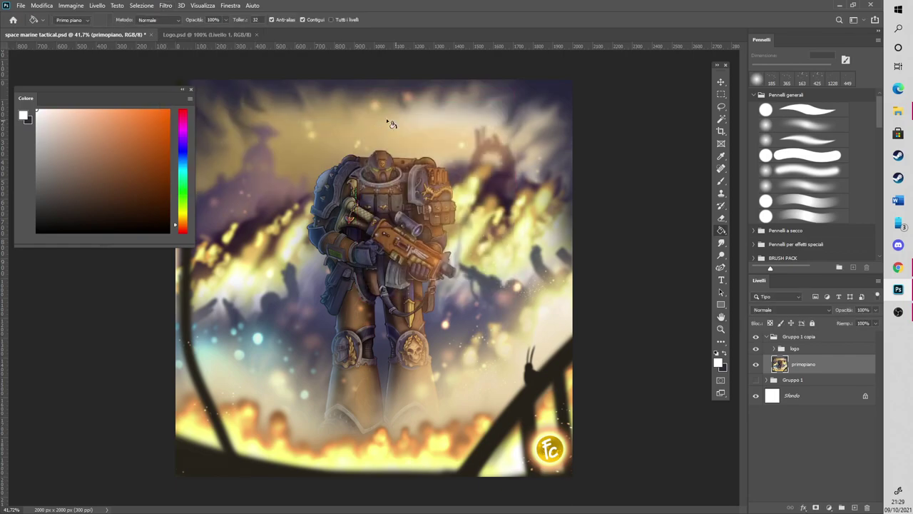
# Dock the floating colour picker above the brushes and show the painting full screen with the interface hidden
pyautogui.scroll(3, 340, 116)
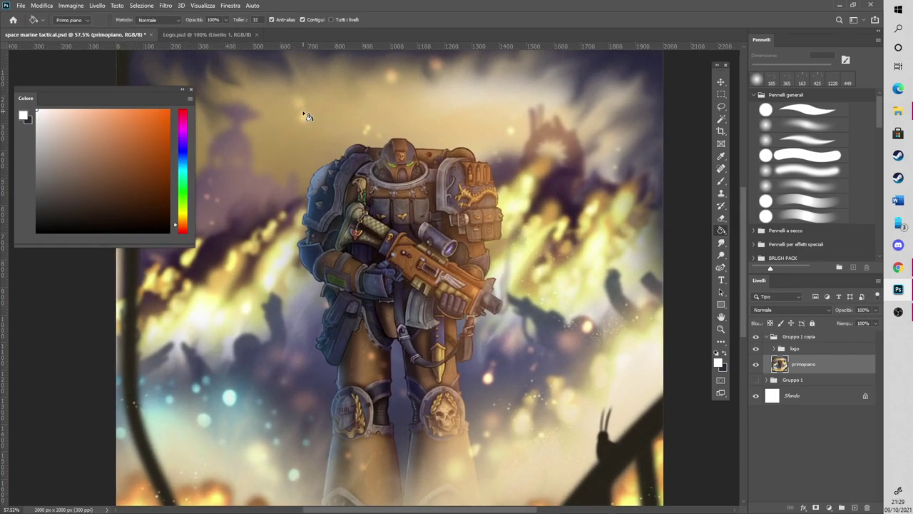
pyautogui.click(721, 316)
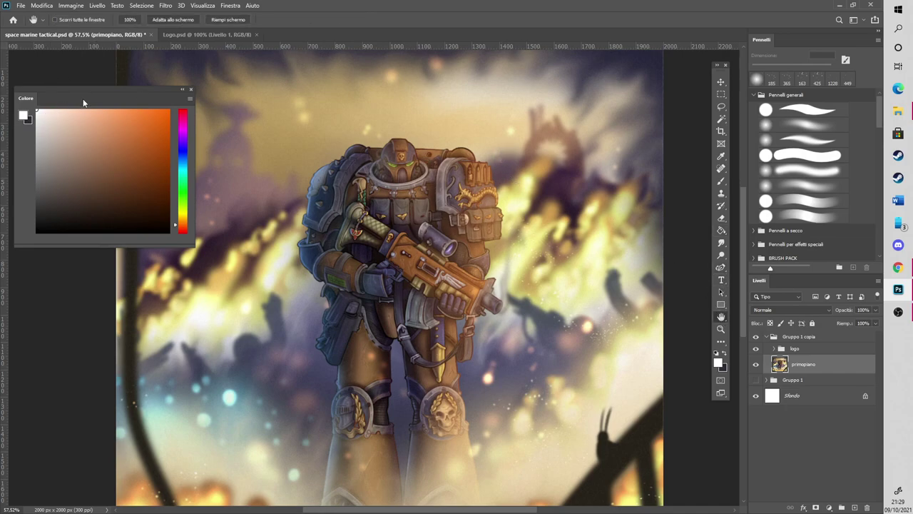
pyautogui.moveTo(84, 93); pyautogui.dragTo(795, 35)
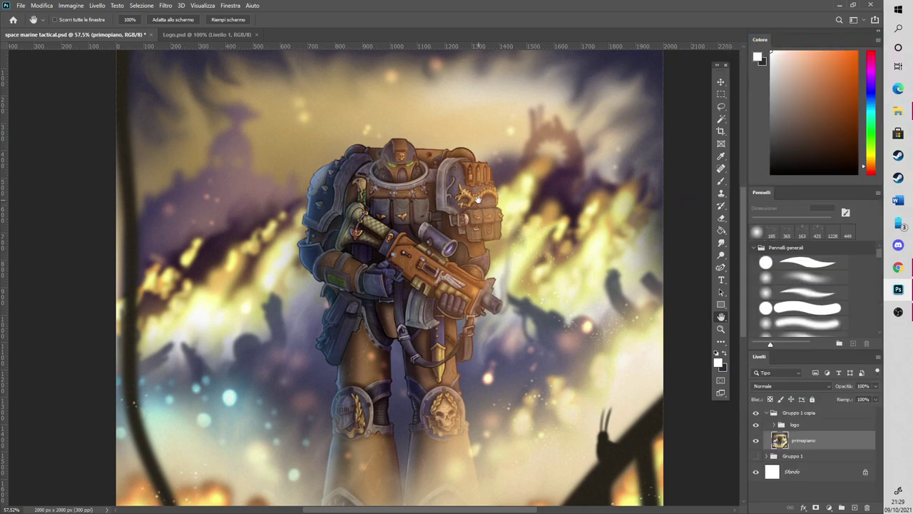
pyautogui.press('Tab')
pyautogui.press('Tab')
pyautogui.press('f')
pyautogui.press('f')
# Inspect the grain across the painting, checking the marine's helmet, rifle and knee armour up close and the overall composition
pyautogui.scroll(2, 463, 101)
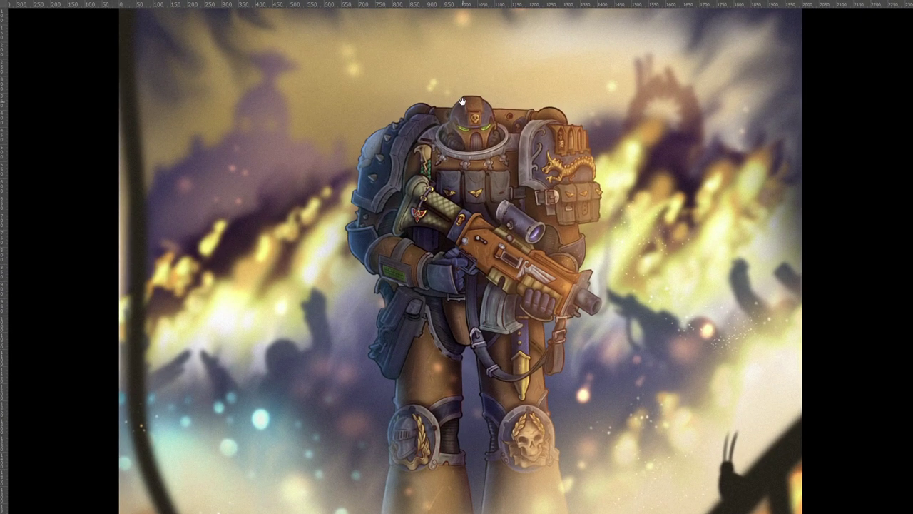
pyautogui.scroll(4, 462, 101)
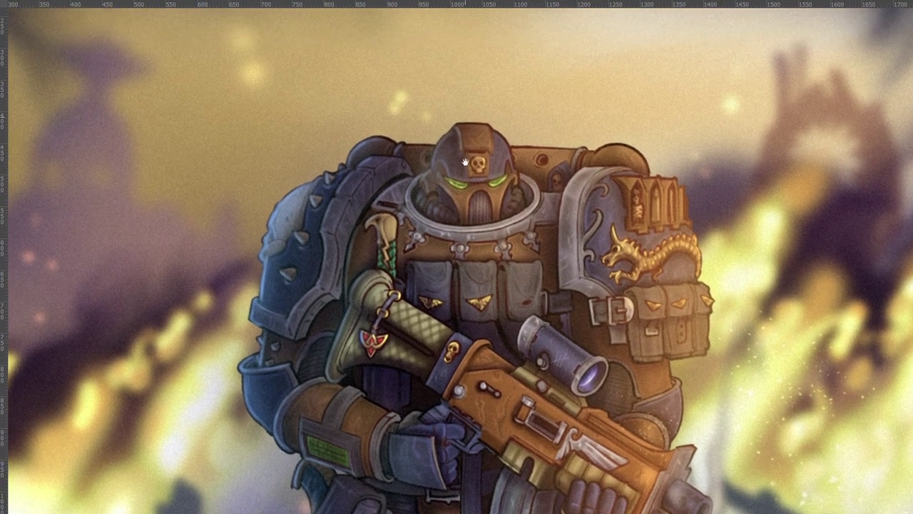
pyautogui.moveTo(466, 162); pyautogui.dragTo(461, 213)
pyautogui.scroll(-1, 460, 212)
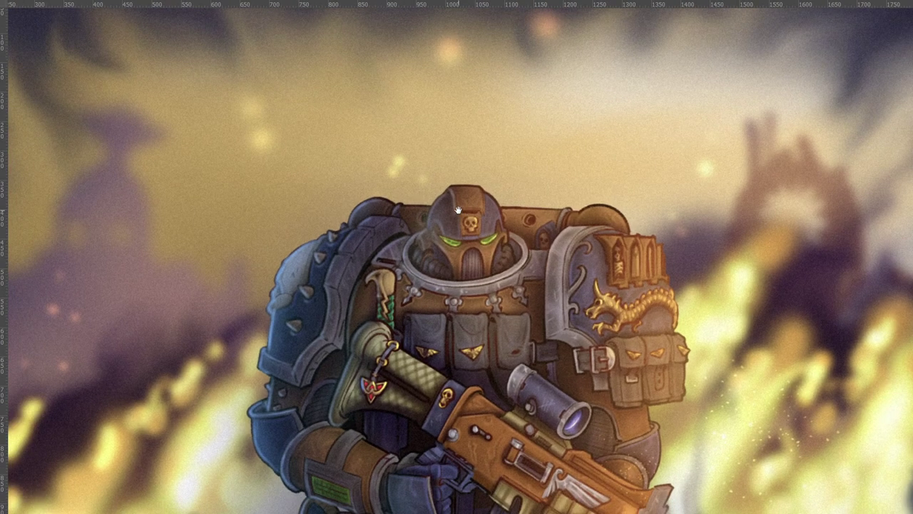
pyautogui.scroll(-2, 458, 209)
pyautogui.moveTo(458, 210); pyautogui.dragTo(497, 164)
pyautogui.moveTo(533, 201); pyautogui.dragTo(480, 140)
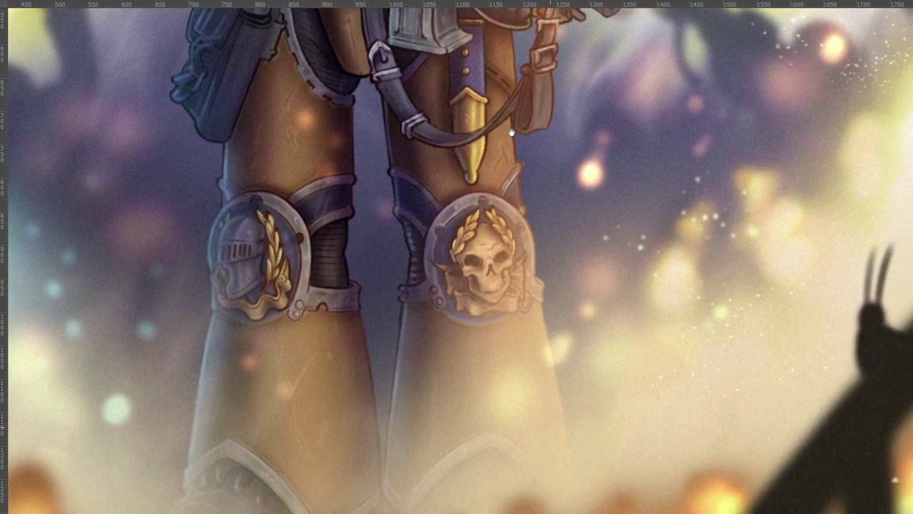
pyautogui.moveTo(512, 133); pyautogui.dragTo(499, 95)
pyautogui.moveTo(460, 235); pyautogui.dragTo(492, 427)
pyautogui.moveTo(417, 98); pyautogui.dragTo(456, 329)
pyautogui.scroll(-5, 456, 330)
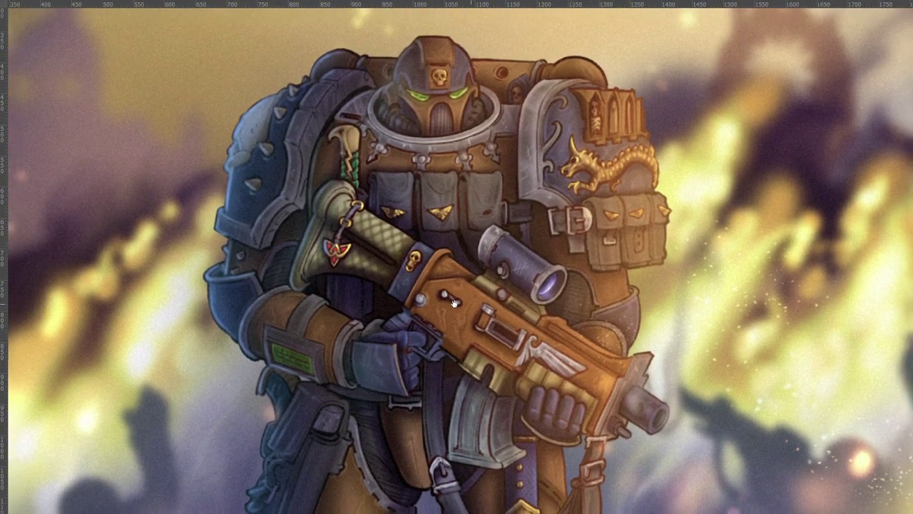
pyautogui.scroll(-1, 454, 302)
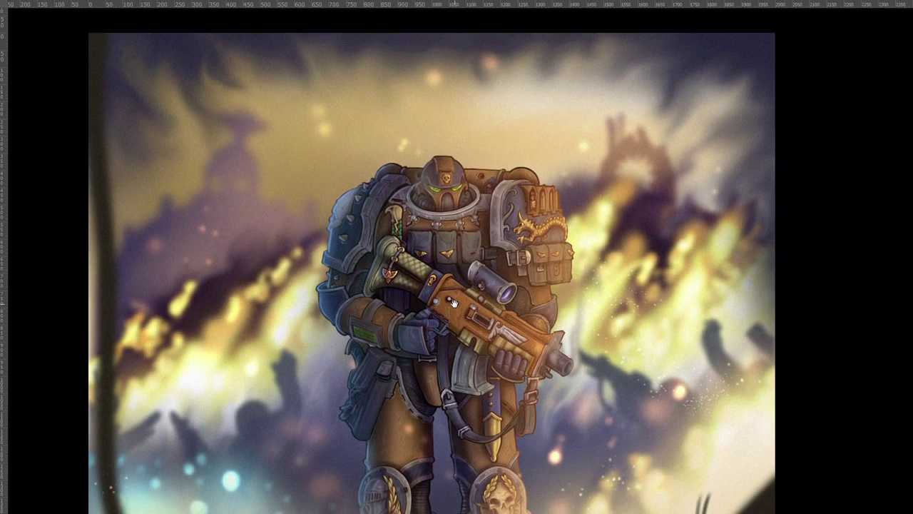
pyautogui.moveTo(512, 326); pyautogui.dragTo(501, 279)
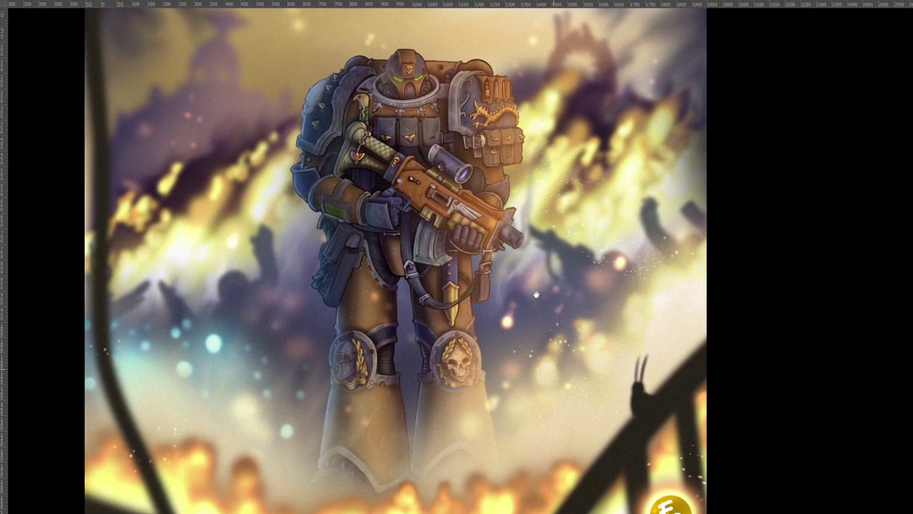
pyautogui.scroll(-3, 528, 283)
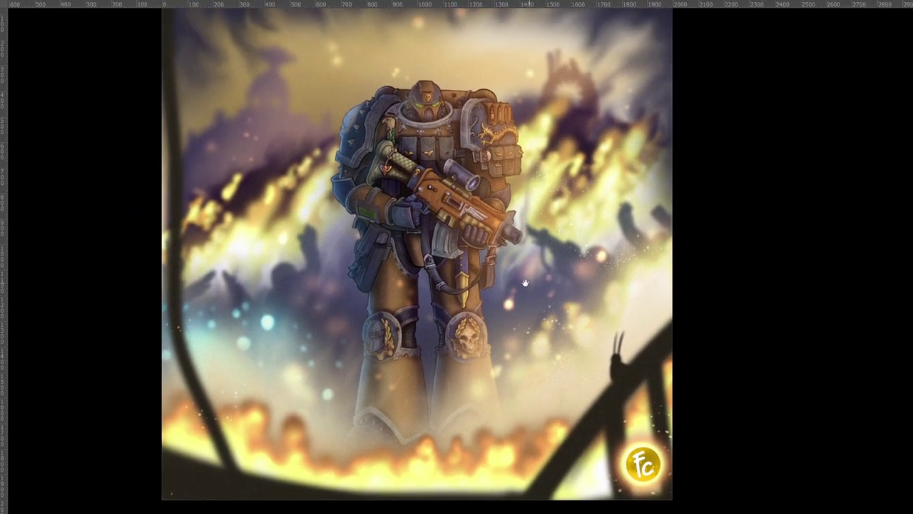
# Inspect the grain on the marine's helmet and upper armour up close, and return from full screen to the standard interface
pyautogui.moveTo(518, 284); pyautogui.dragTo(519, 309)
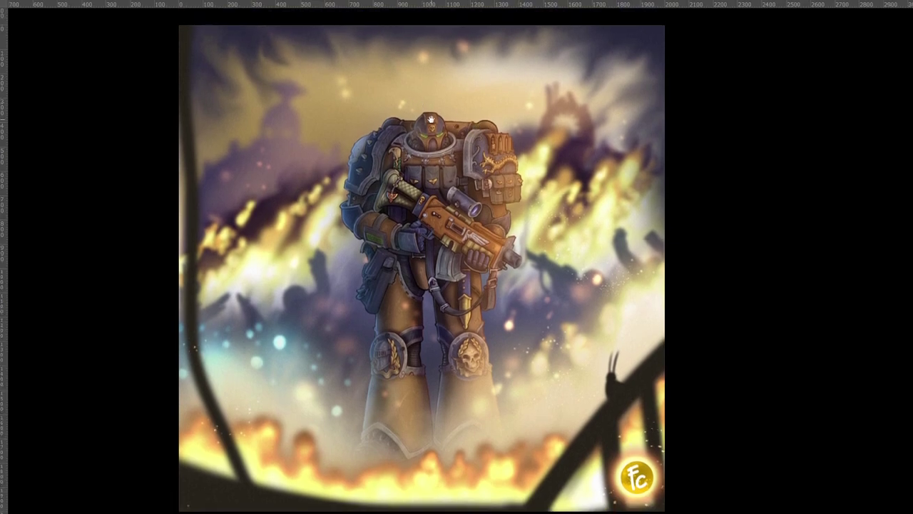
pyautogui.scroll(2, 428, 118)
pyautogui.scroll(5, 431, 118)
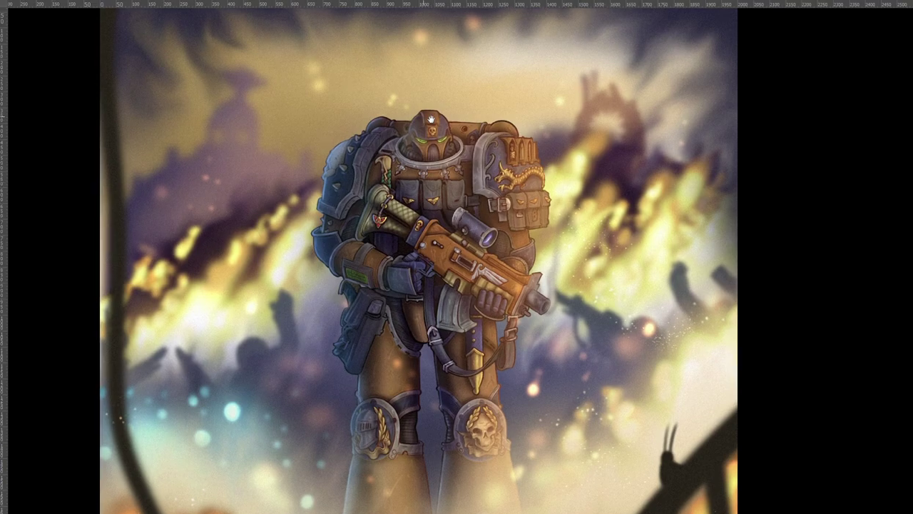
pyautogui.scroll(2, 431, 120)
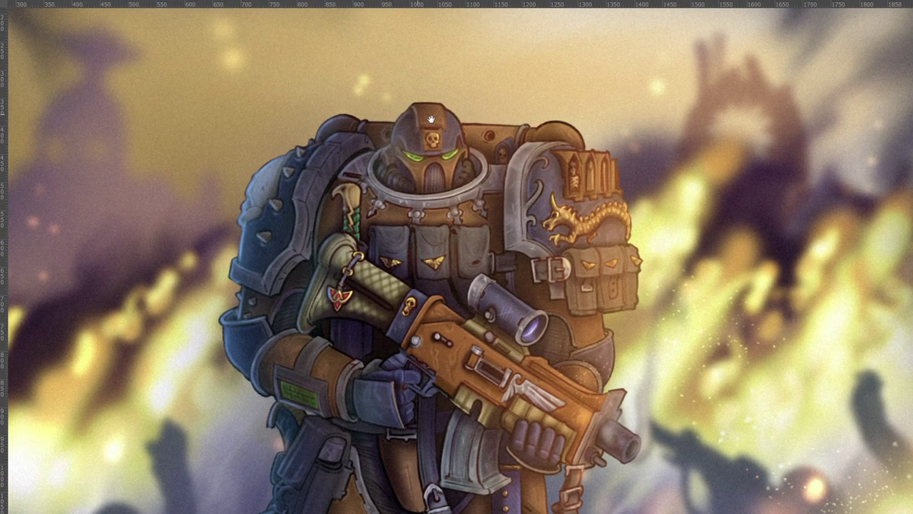
pyautogui.press('f')
pyautogui.press('f')
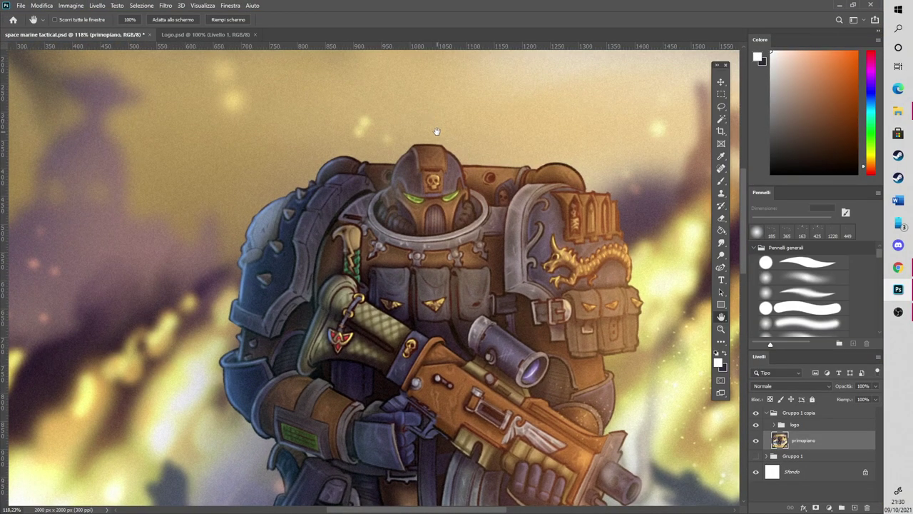
# Show Gruppo 1 and toggle Gruppo 1 copia off and on to compare the original painting with the grainy copy
pyautogui.scroll(-5, 441, 136)
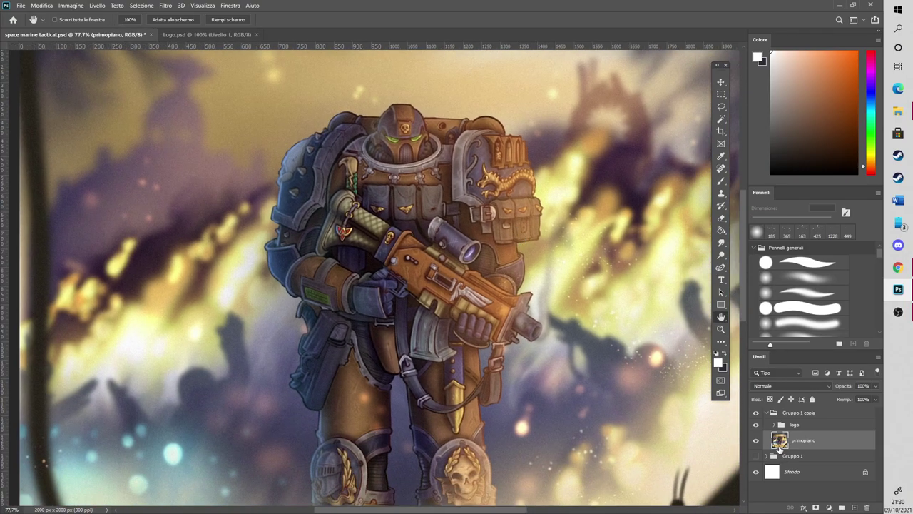
pyautogui.click(757, 457)
pyautogui.click(757, 414)
pyautogui.scroll(7, 400, 94)
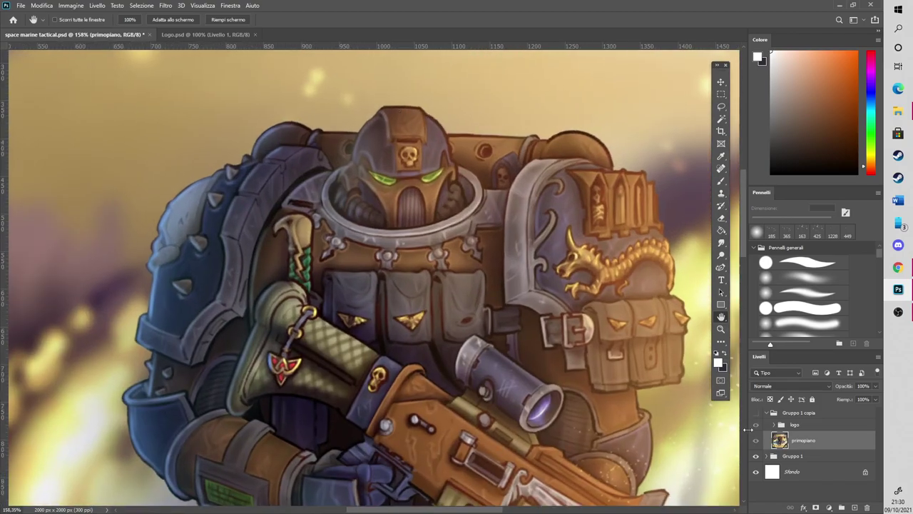
pyautogui.click(756, 413)
pyautogui.scroll(-8, 557, 299)
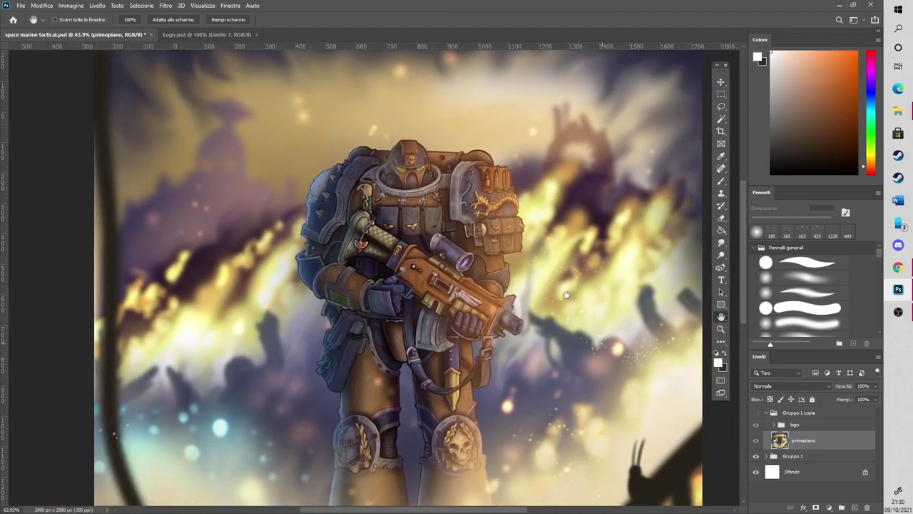
pyautogui.scroll(-2, 566, 294)
pyautogui.click(756, 413)
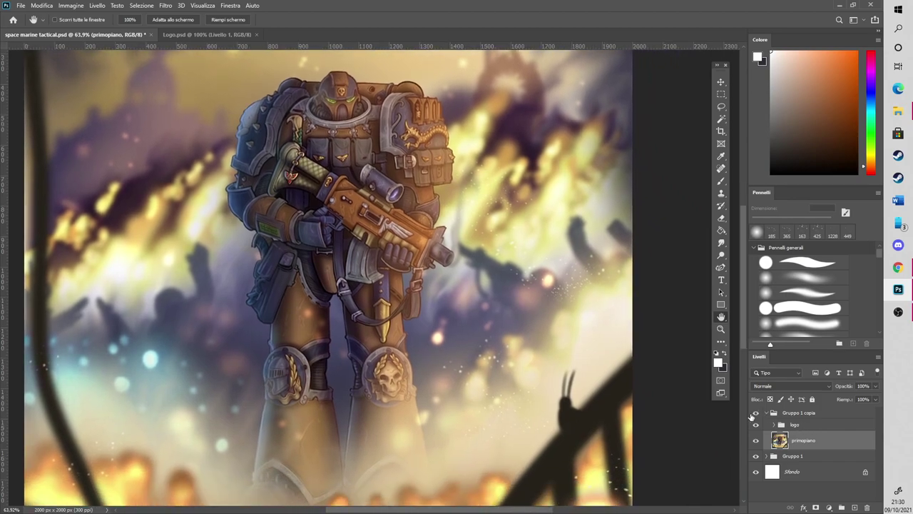
# Bring the whole painting back into view and save space marine tactical.psd
pyautogui.scroll(-2, 546, 300)
pyautogui.moveTo(476, 243); pyautogui.dragTo(508, 372)
pyautogui.scroll(-2, 508, 371)
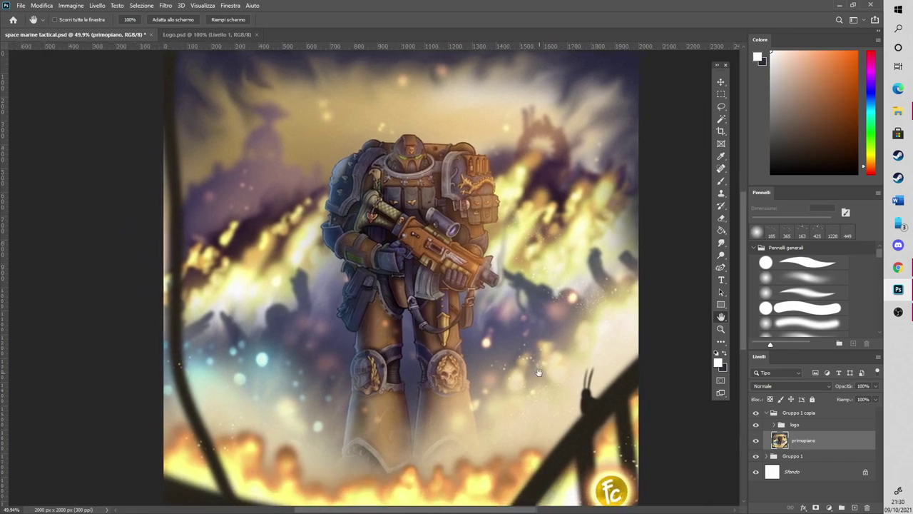
pyautogui.click(21, 6)
pyautogui.click(30, 112)
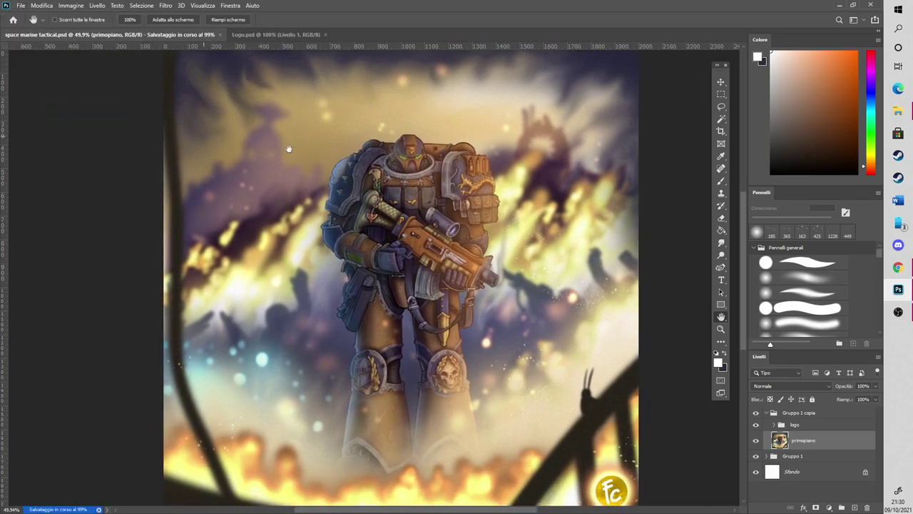